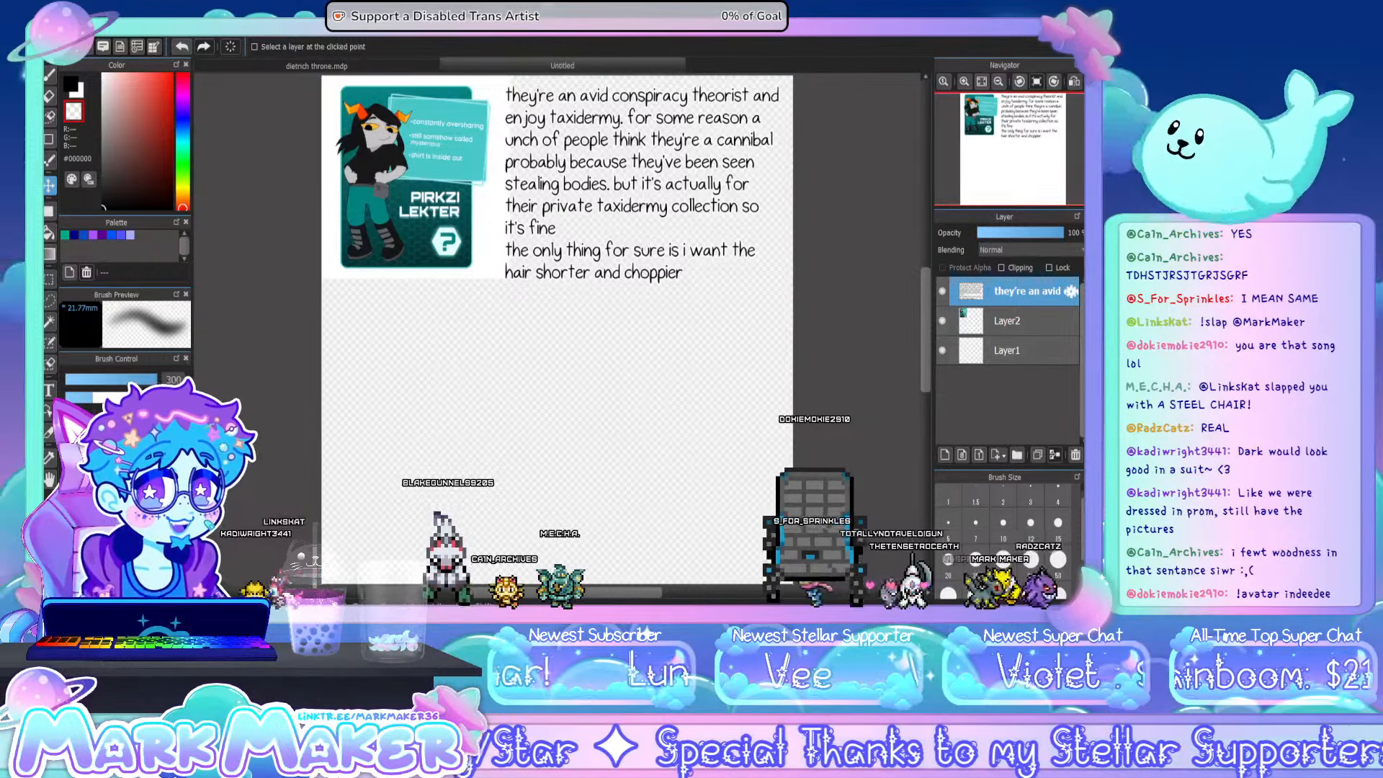
- Examine the character reference card and read the handwritten-style notes beside it, including the hair request
{"action": "scroll", "coordinate": [922, 320], "scroll_direction": "up", "scroll_amount": 1}
{"action": "scroll", "coordinate": [903, 306], "scroll_direction": "up", "scroll_amount": 1}
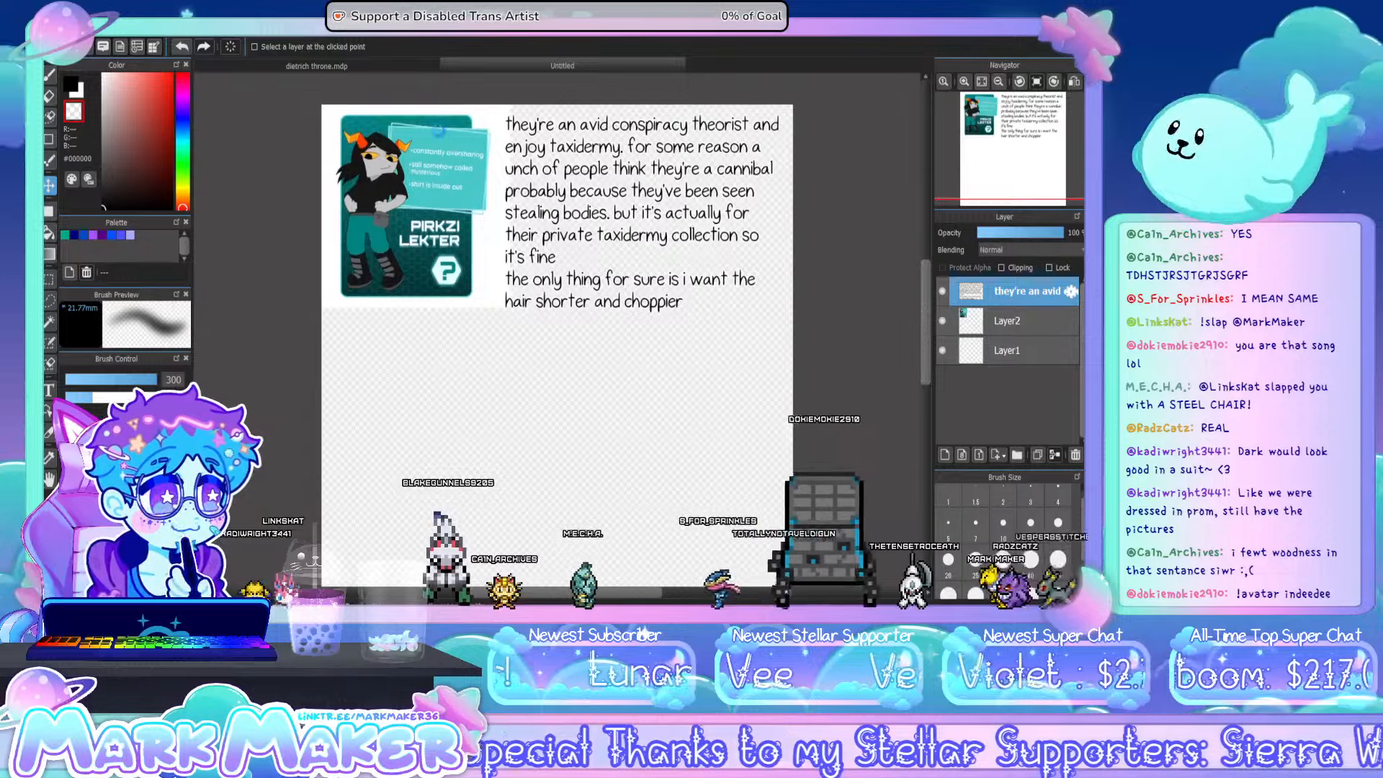
{"action": "scroll", "coordinate": [437, 130], "scroll_direction": "up", "scroll_amount": 2}
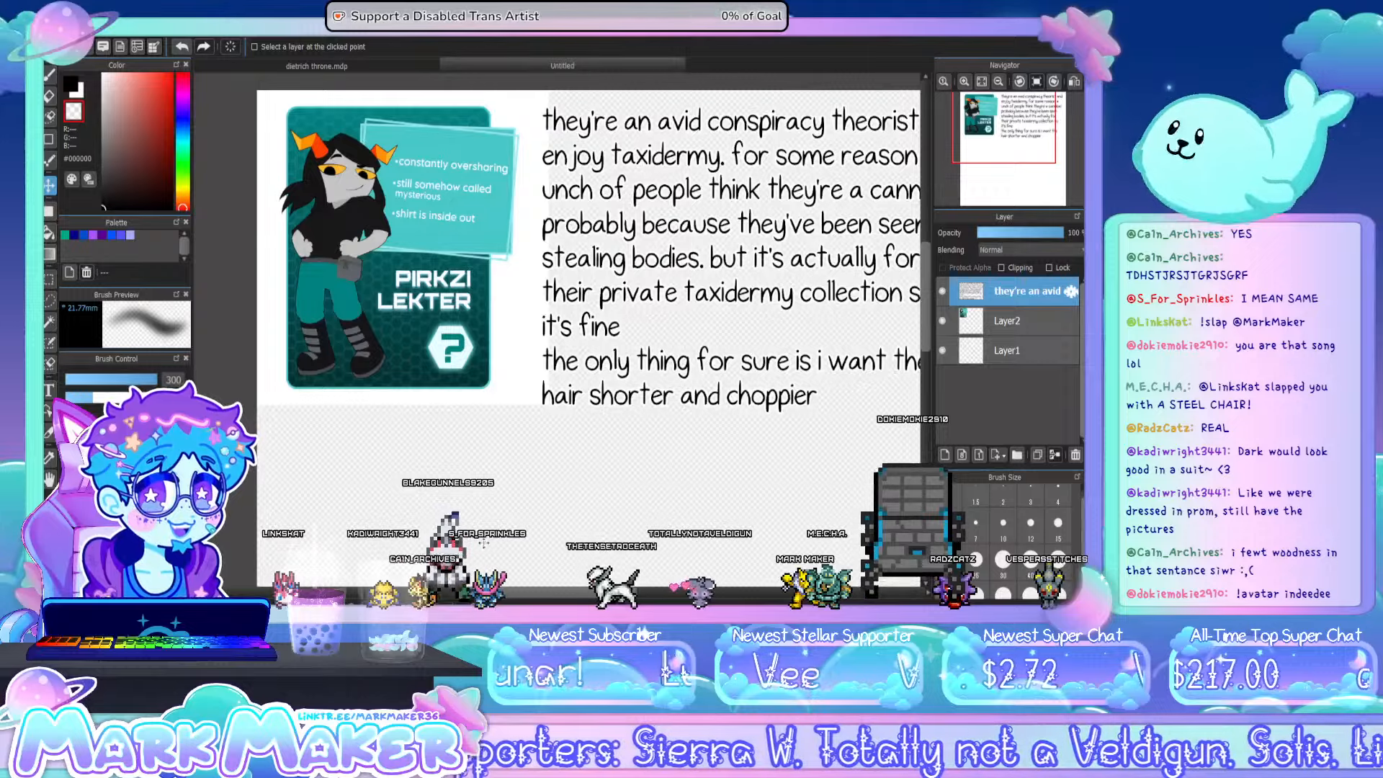
{"action": "left_click_drag", "start_coordinate": [472, 595], "coordinate": [516, 600]}
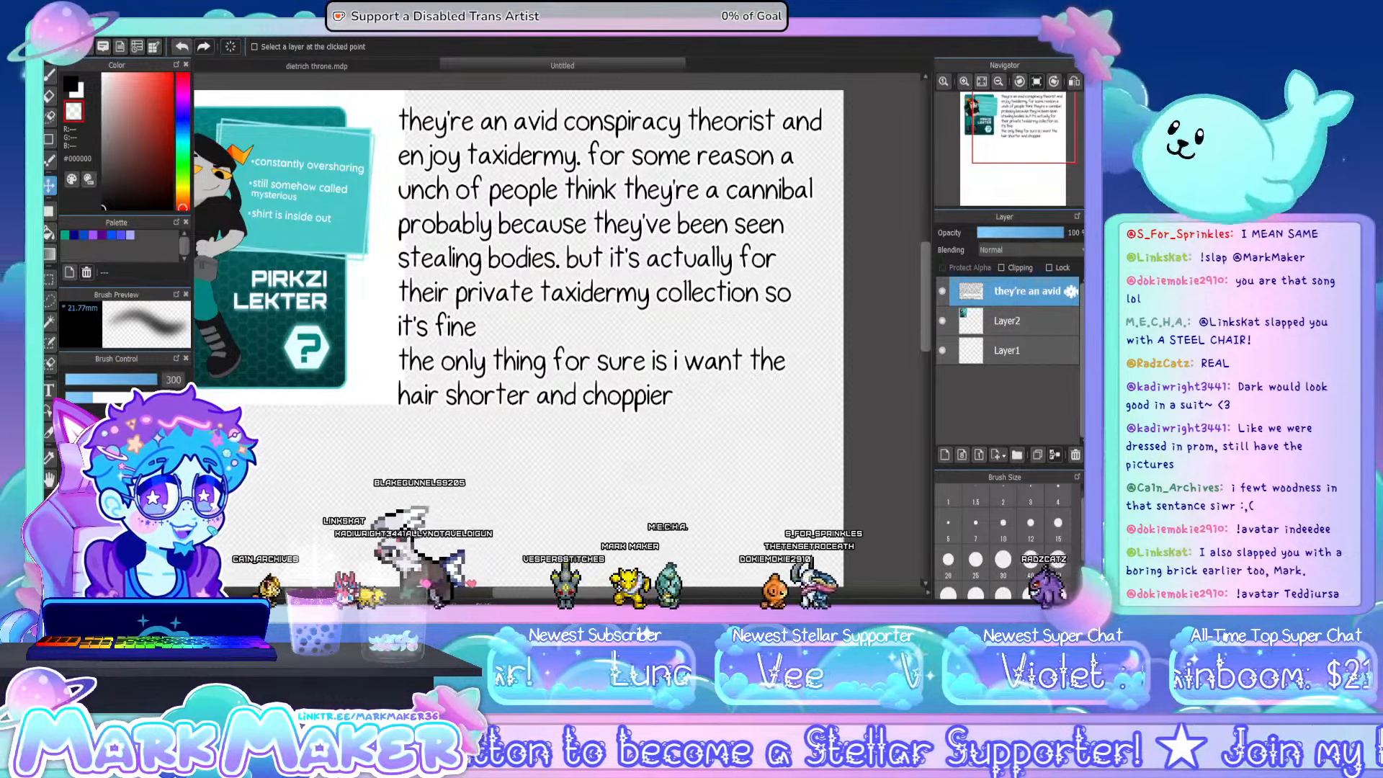
{"action": "left_click_drag", "start_coordinate": [637, 593], "coordinate": [624, 596]}
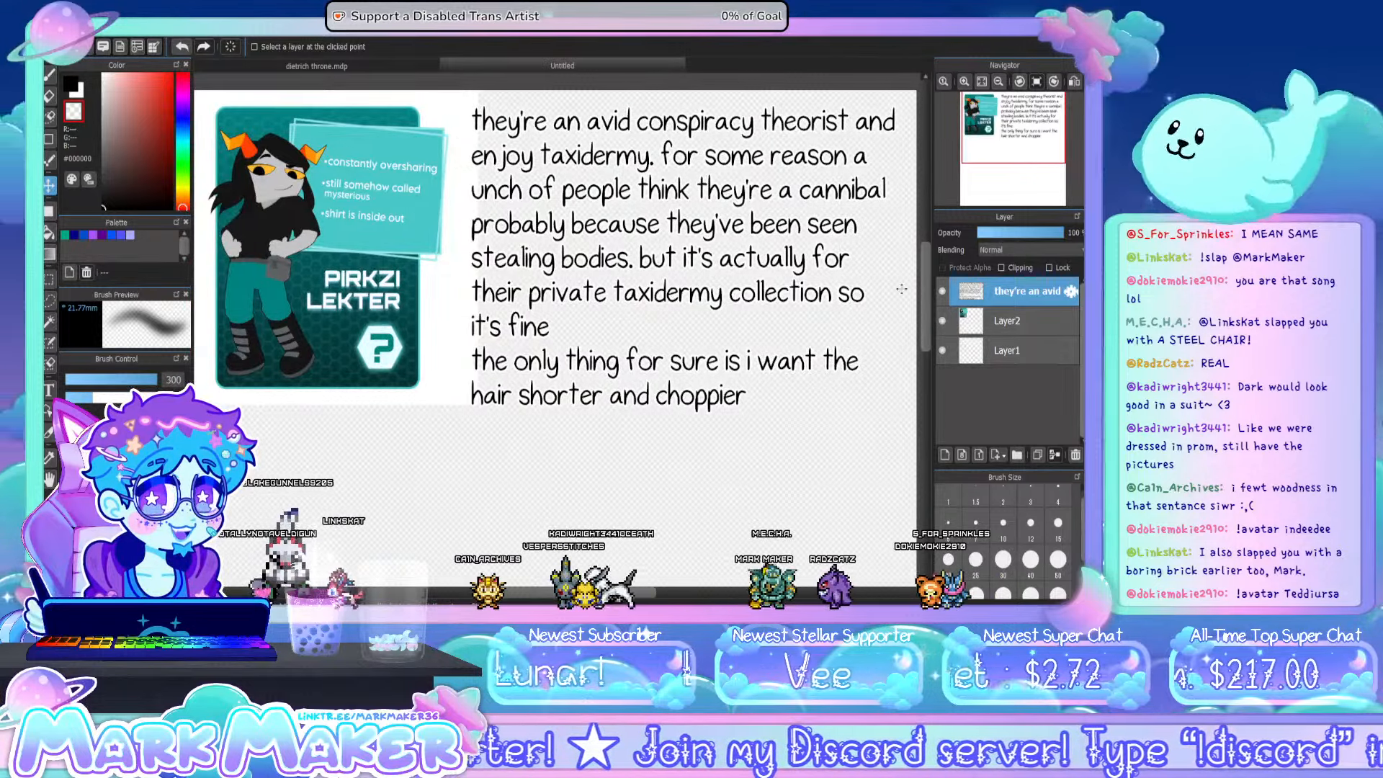
{"action": "left_click", "coordinate": [981, 82]}
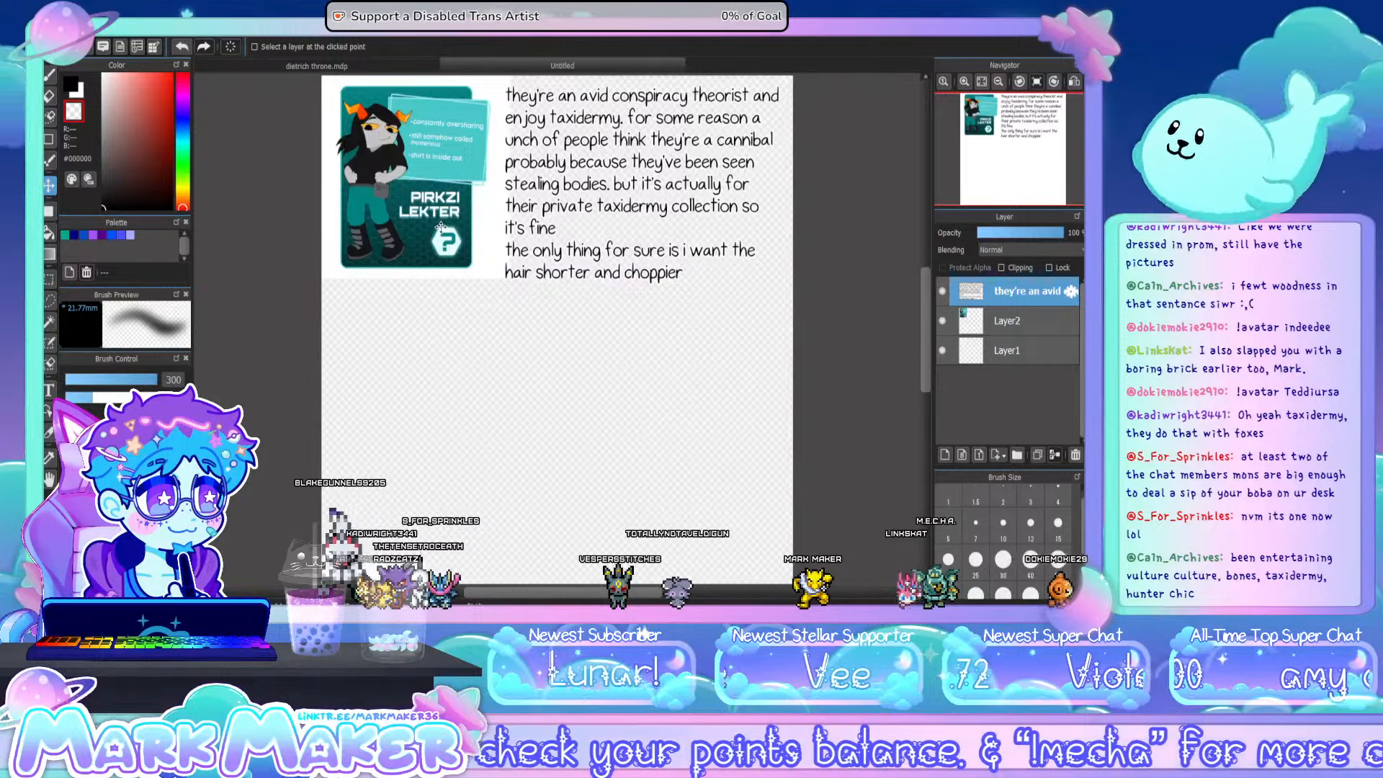
- Hide the text notes layer and add a new layer above it for the sketch
{"action": "left_click", "coordinate": [942, 291]}
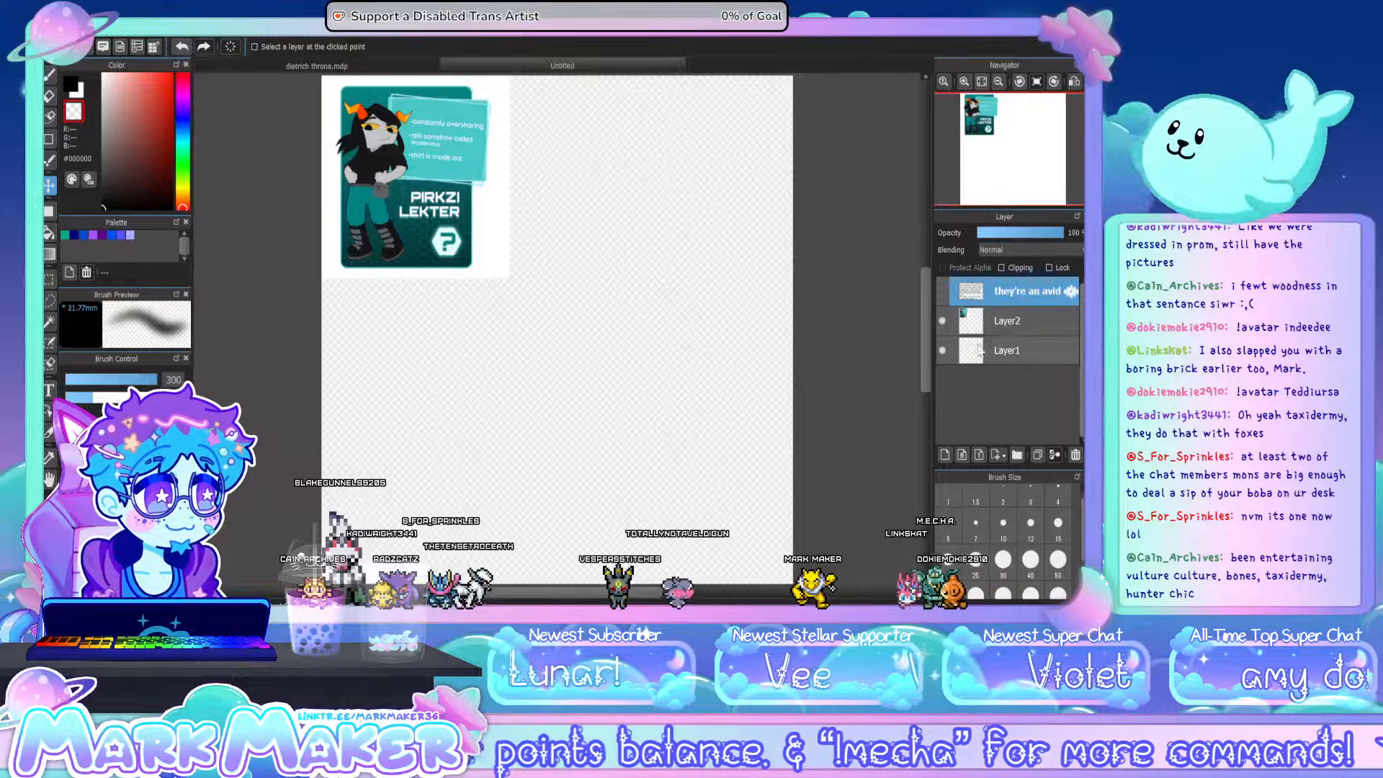
{"action": "left_click", "coordinate": [945, 455]}
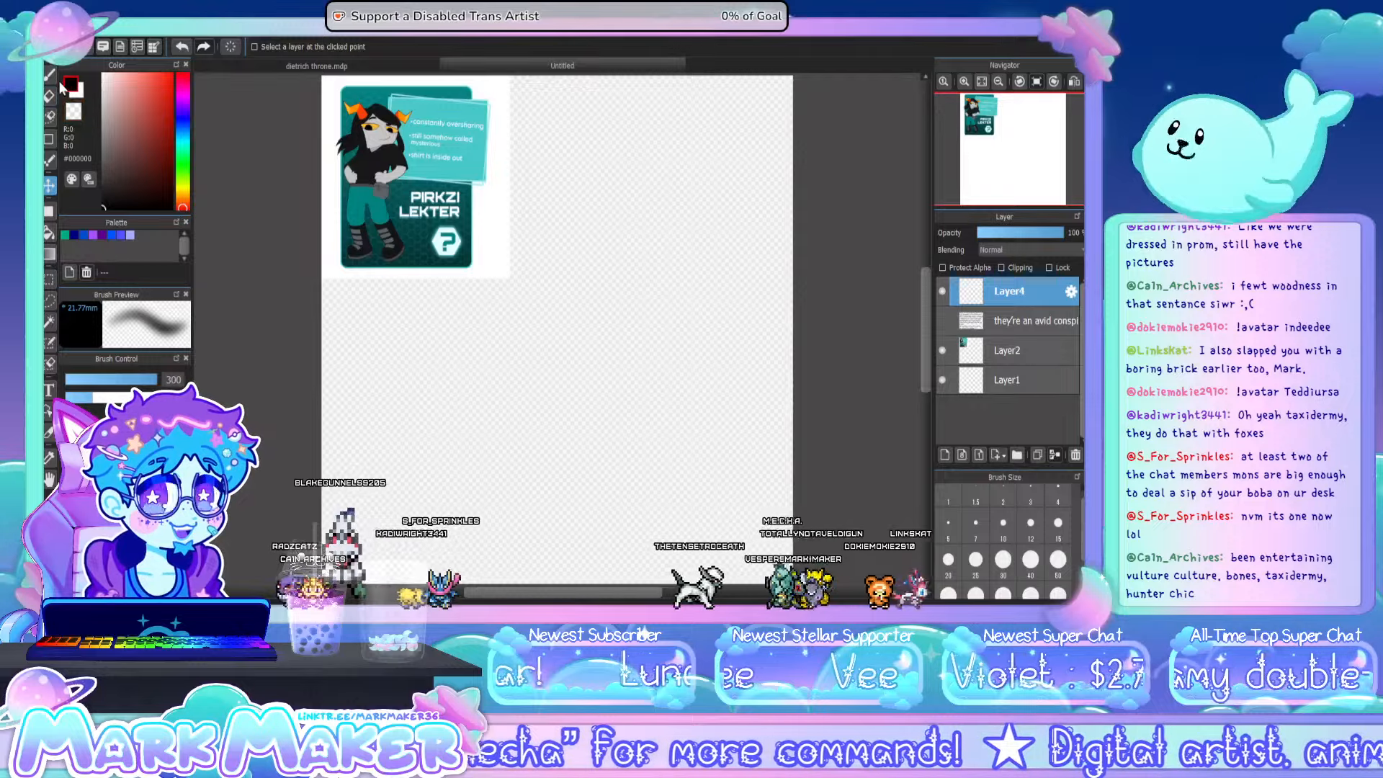
- With a size 7 brush, sketch the round head beside the reference card and a long curved back line running down from it
{"action": "key", "text": "b"}
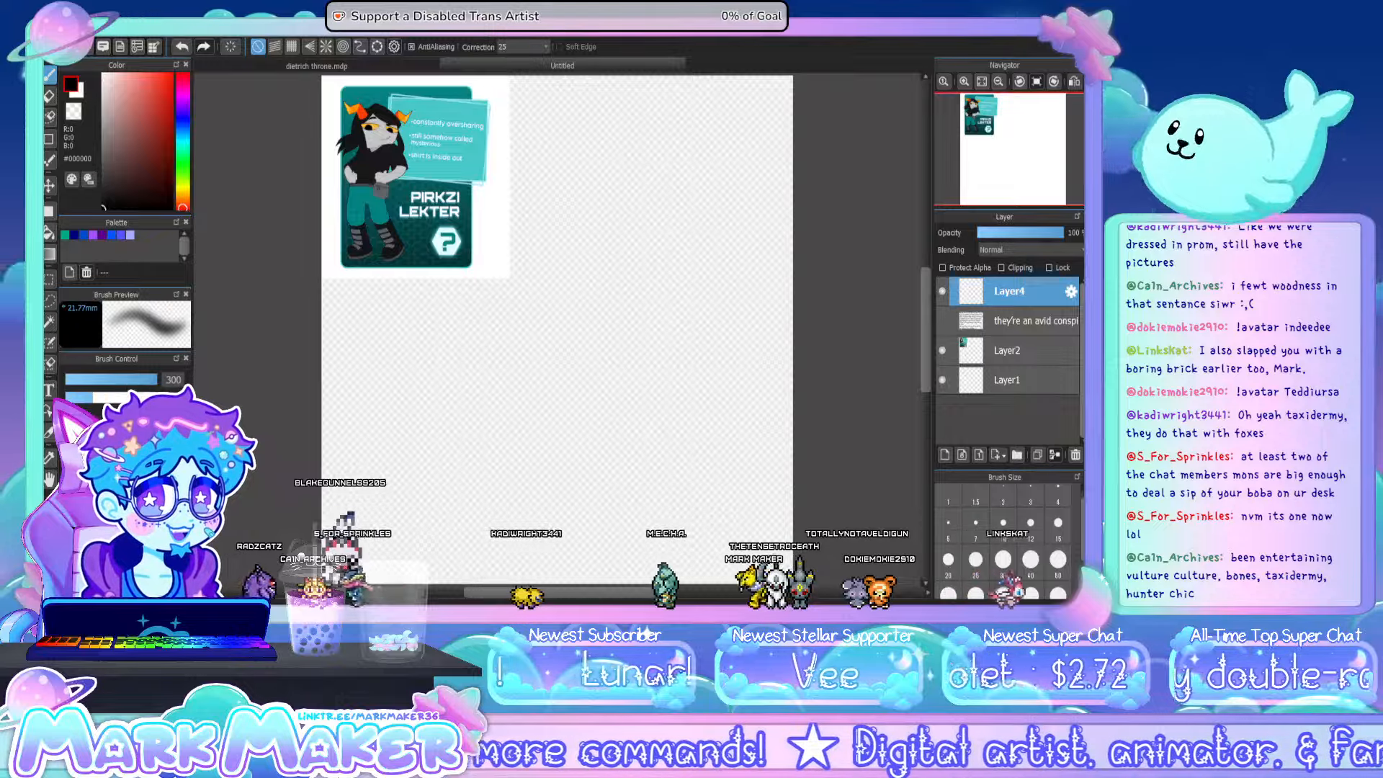
{"action": "left_click", "coordinate": [122, 490]}
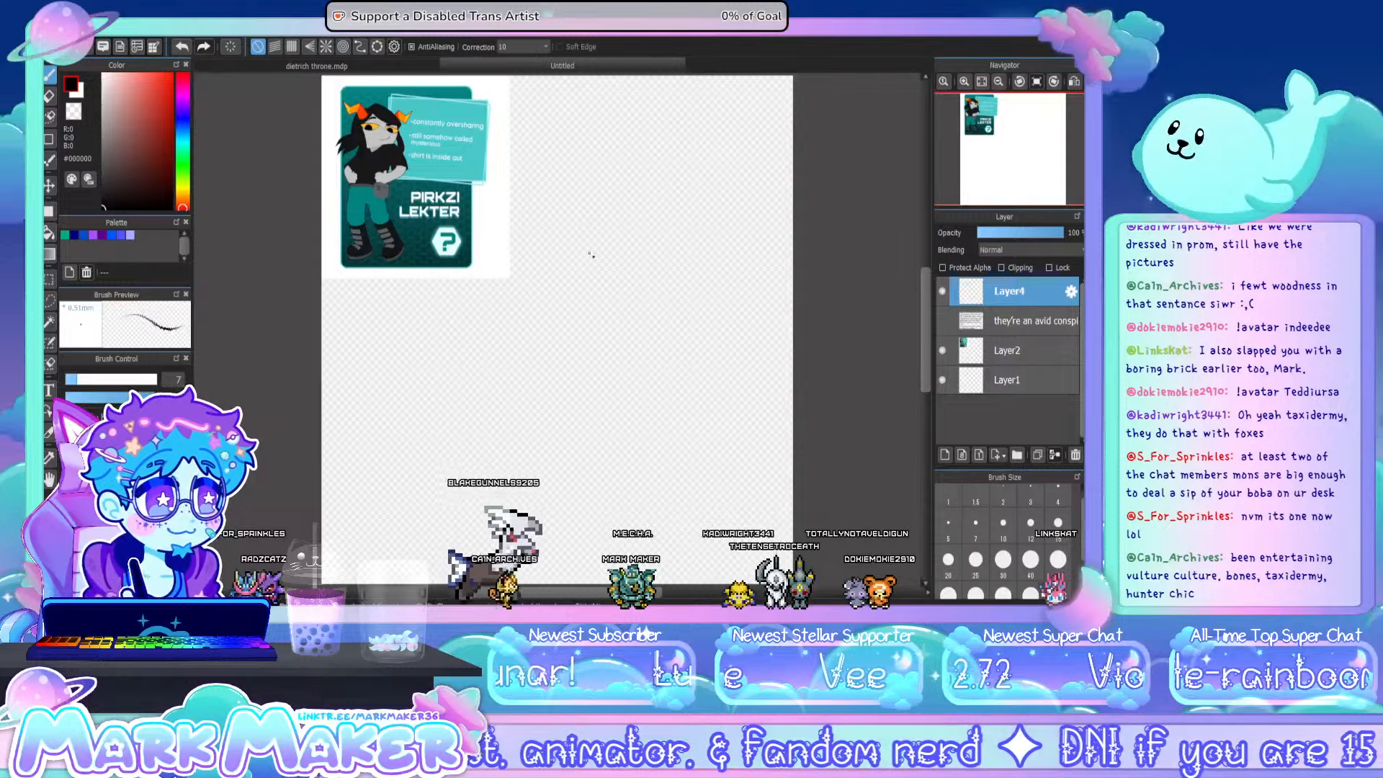
{"action": "mouse_move", "coordinate": [674, 229]}
{"action": "left_mouse_down"}
{"action": "mouse_move", "coordinate": [556, 238]}
{"action": "mouse_move", "coordinate": [669, 232]}
{"action": "mouse_move", "coordinate": [679, 205]}
{"action": "left_mouse_up"}
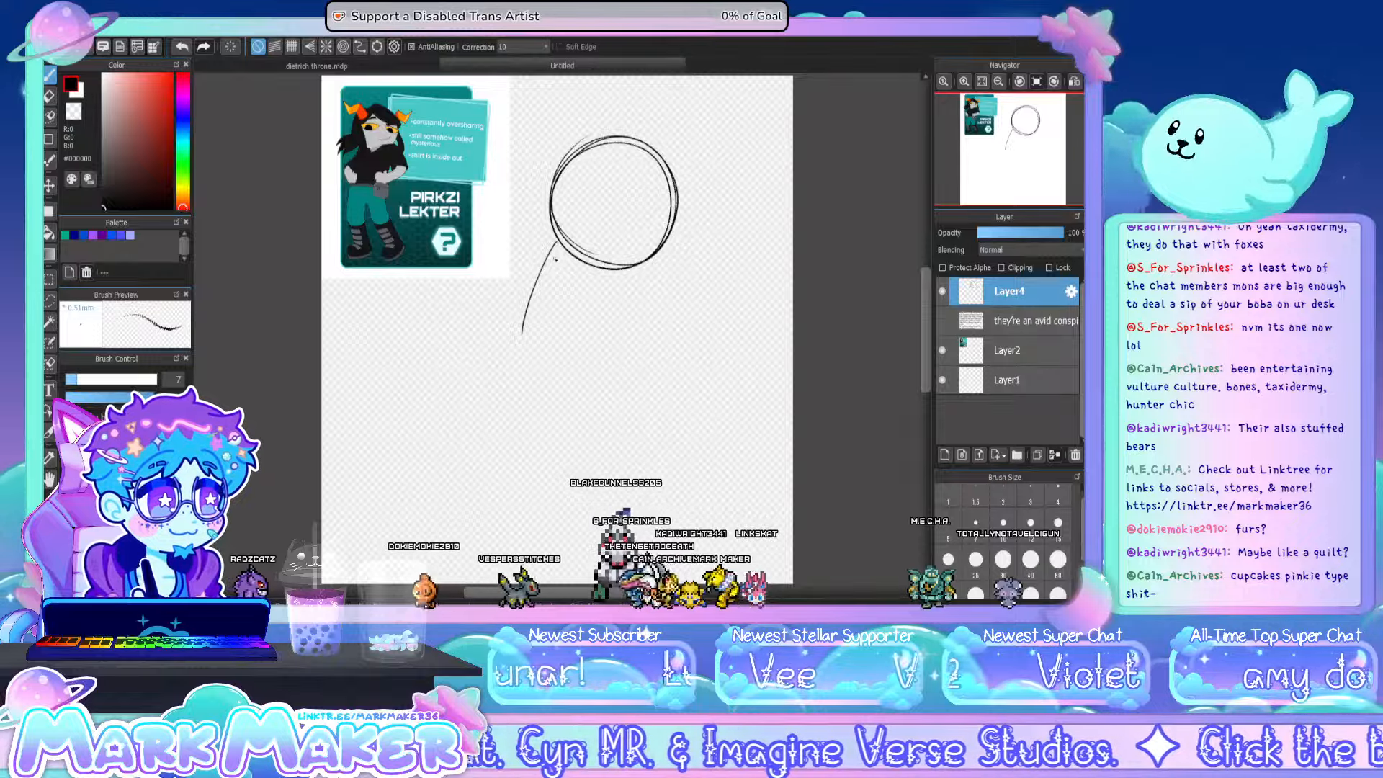
{"action": "mouse_move", "coordinate": [556, 242]}
{"action": "left_mouse_down"}
{"action": "mouse_move", "coordinate": [521, 398]}
{"action": "mouse_move", "coordinate": [540, 558]}
{"action": "left_mouse_up"}
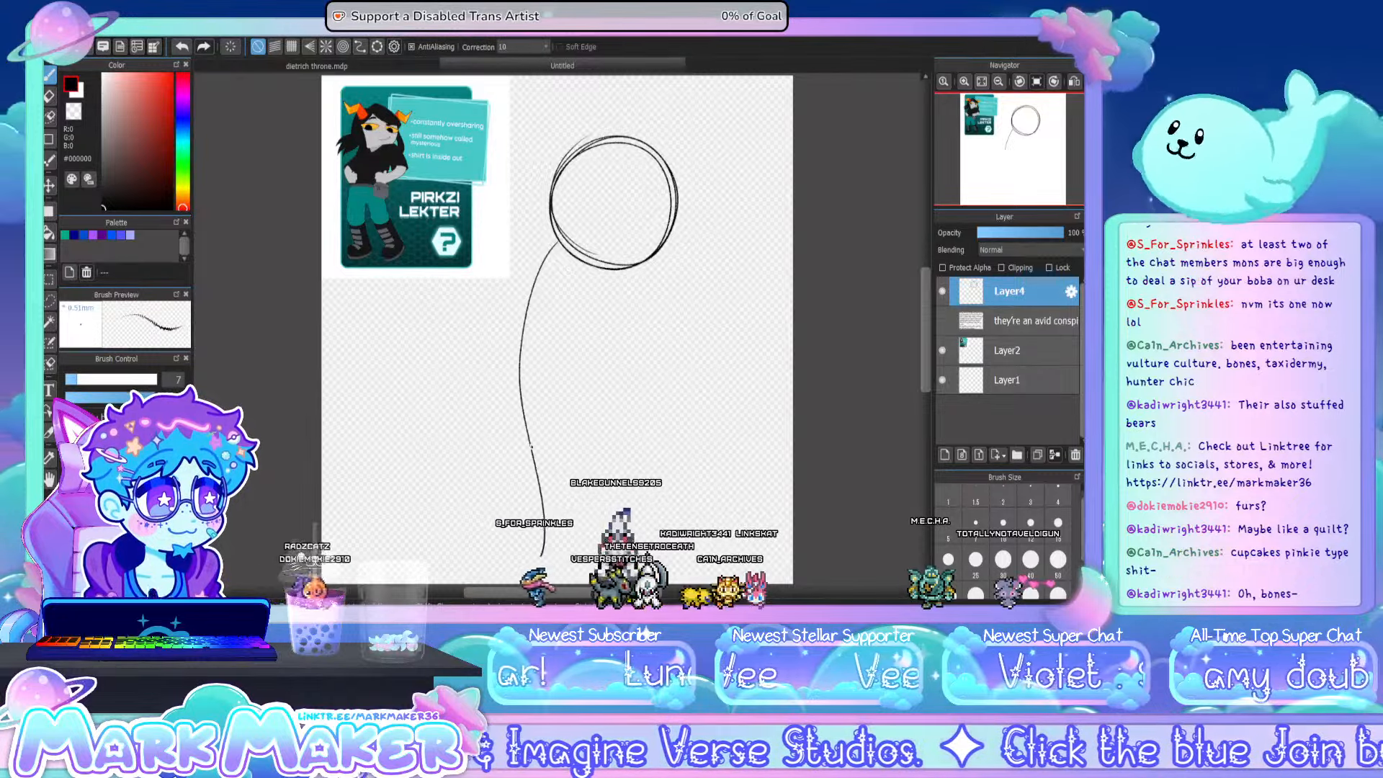
{"action": "key", "text": "ctrl+z"}
{"action": "mouse_move", "coordinate": [554, 232]}
{"action": "left_mouse_down"}
{"action": "mouse_move", "coordinate": [506, 362]}
{"action": "mouse_move", "coordinate": [521, 511]}
{"action": "mouse_move", "coordinate": [513, 576]}
{"action": "left_mouse_up"}
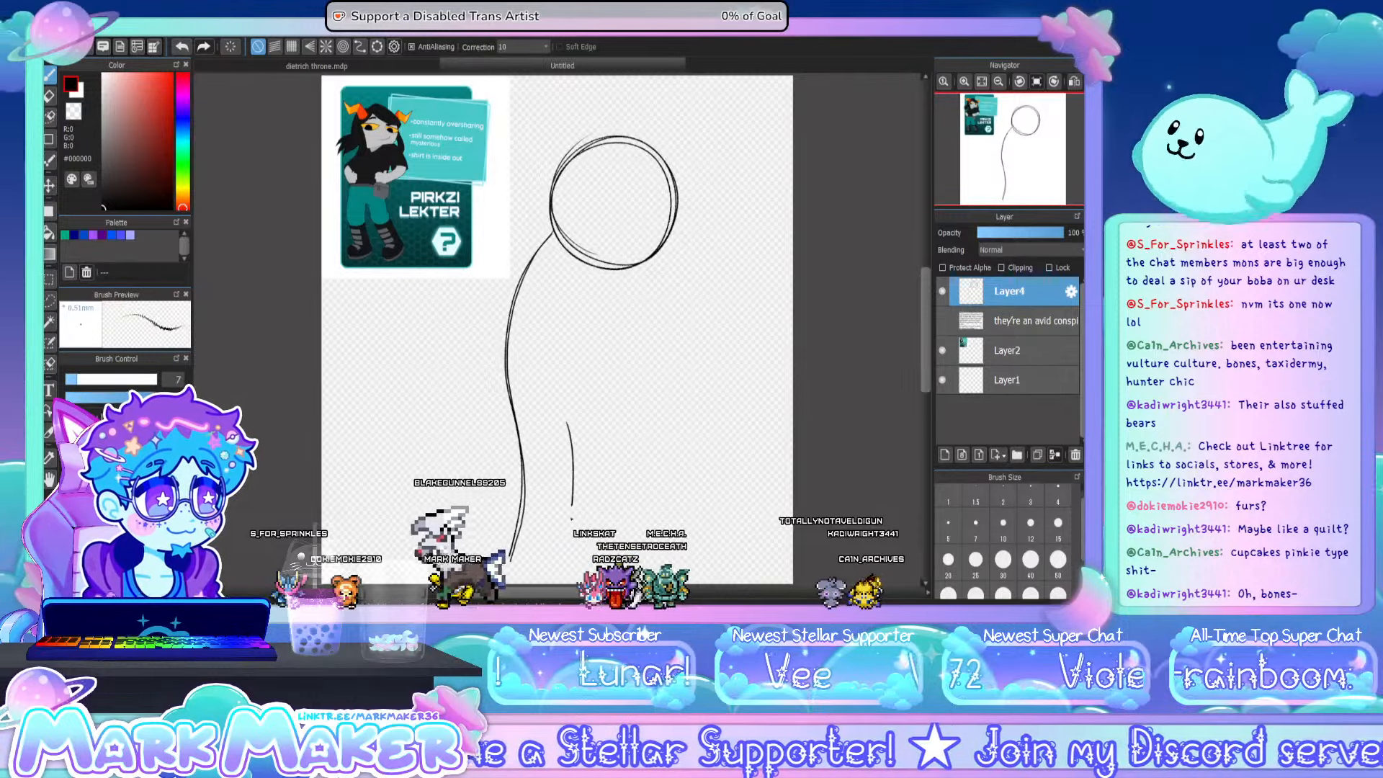
- Sketch the inner lines of both legs joined at the crotch, and the front body line from the head down
{"action": "left_click_drag", "start_coordinate": [572, 518], "coordinate": [564, 555]}
{"action": "key", "text": "ctrl+z"}
{"action": "left_click_drag", "start_coordinate": [562, 417], "coordinate": [554, 545]}
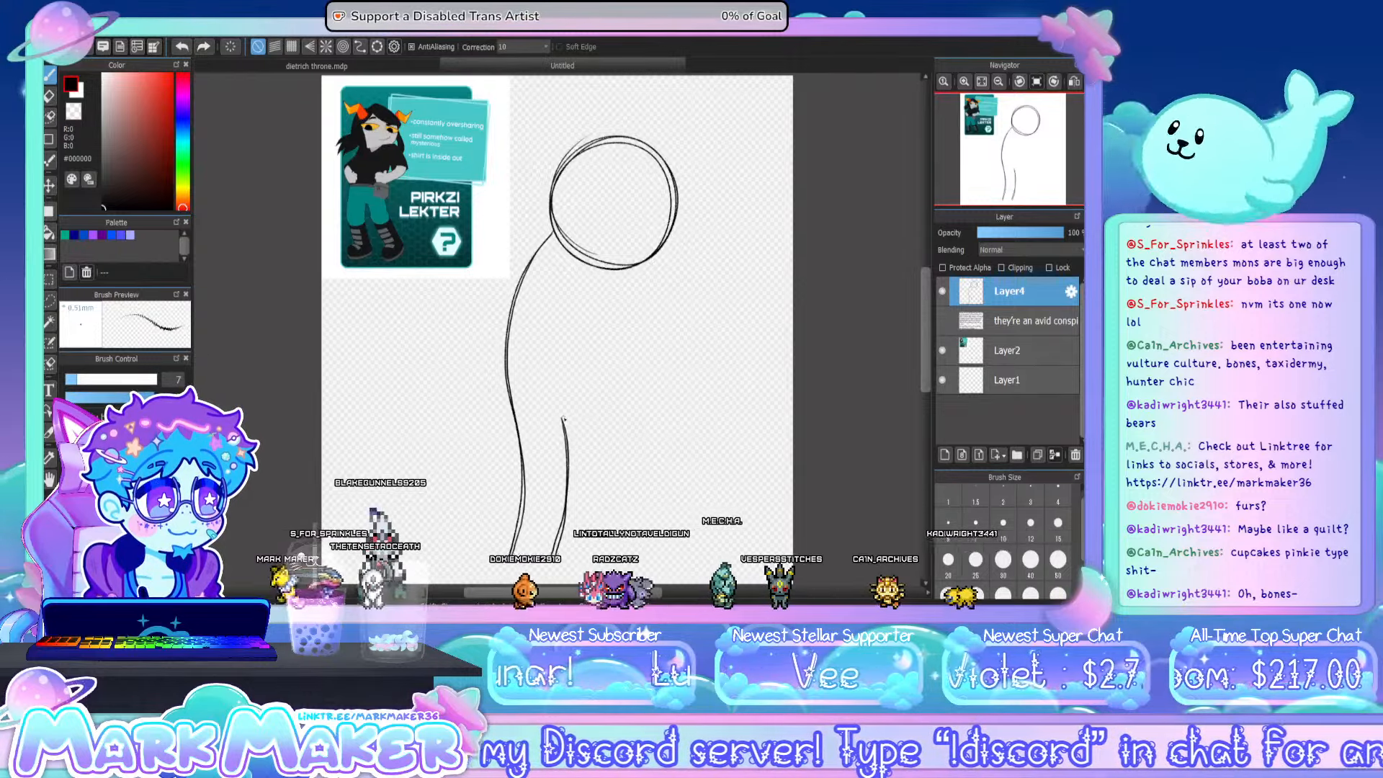
{"action": "left_click_drag", "start_coordinate": [589, 418], "coordinate": [602, 551]}
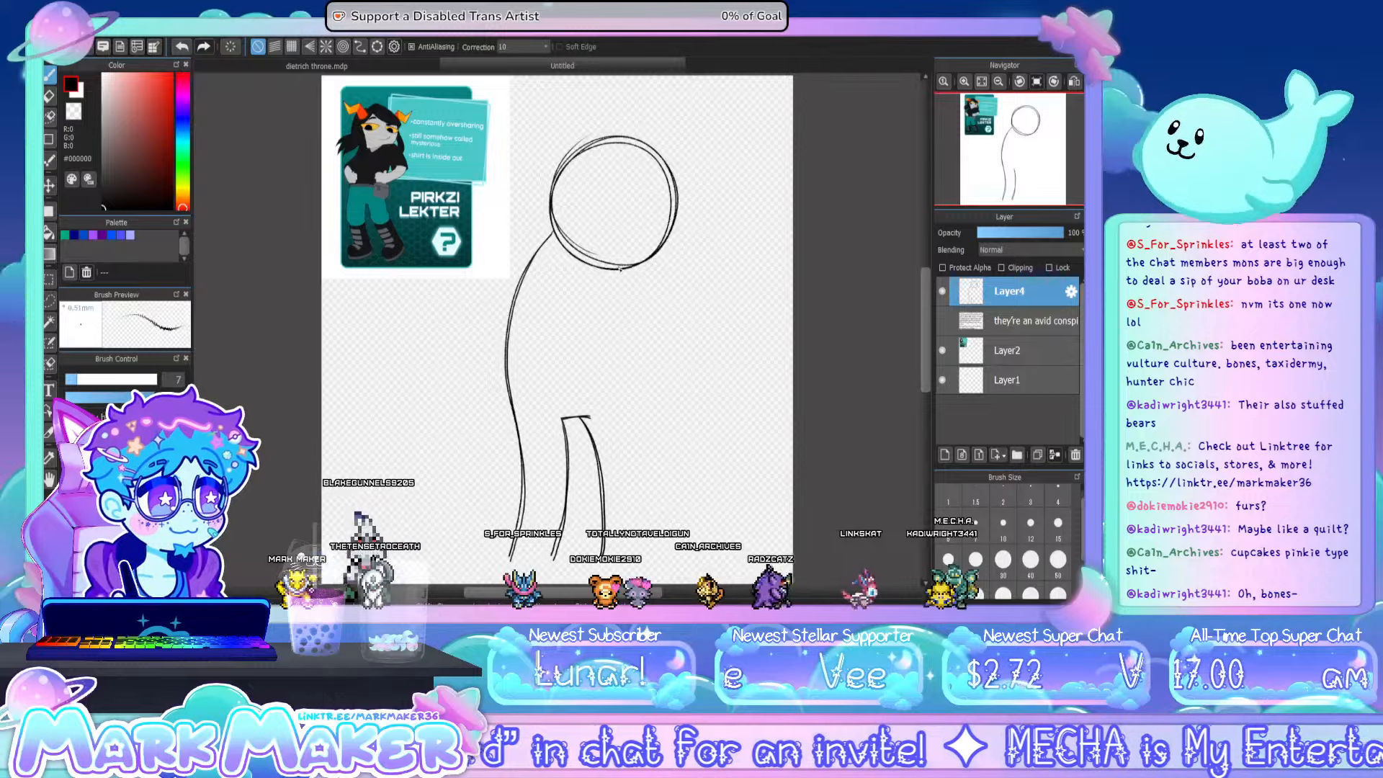
{"action": "key", "text": "ctrl+z"}
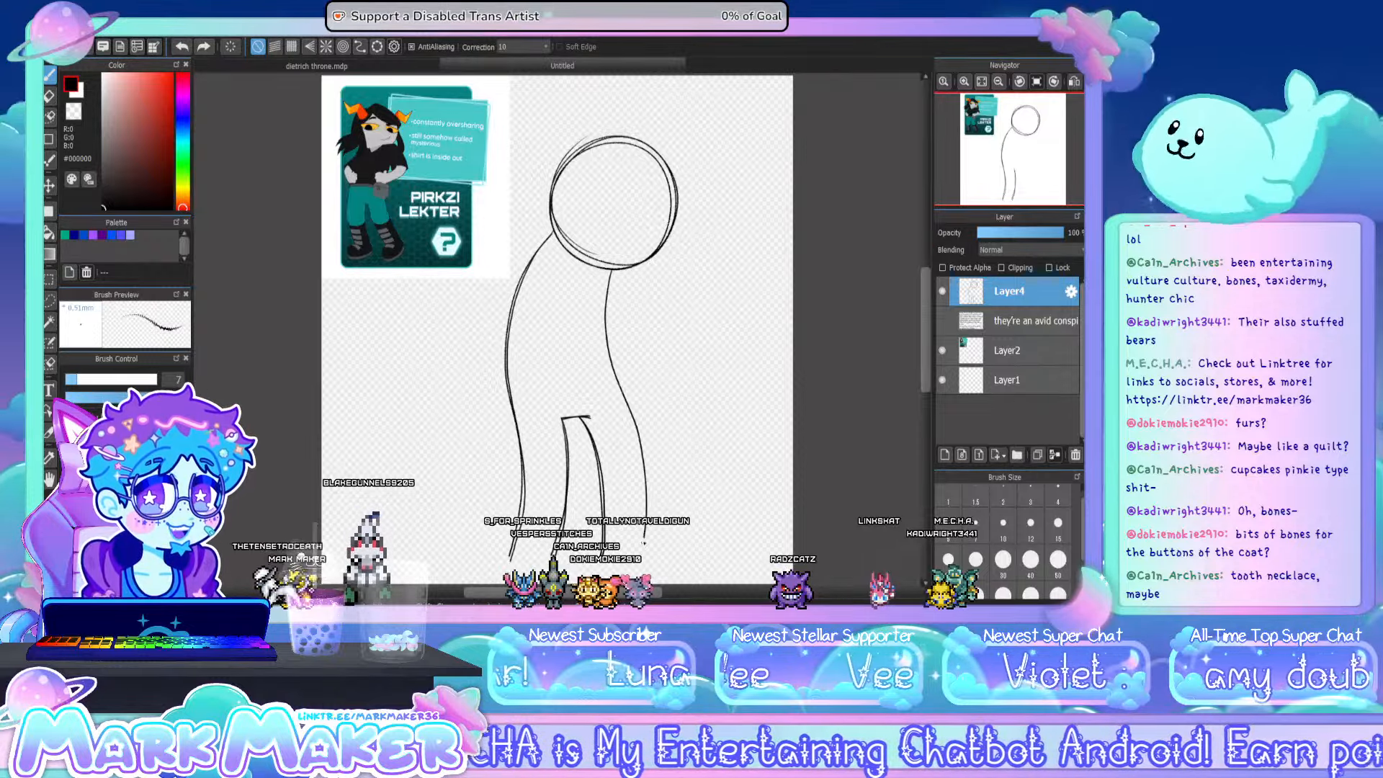
{"action": "key", "text": "ctrl+z"}
{"action": "mouse_move", "coordinate": [610, 272]}
{"action": "left_mouse_down"}
{"action": "mouse_move", "coordinate": [608, 360]}
{"action": "mouse_move", "coordinate": [644, 554]}
{"action": "left_mouse_up"}
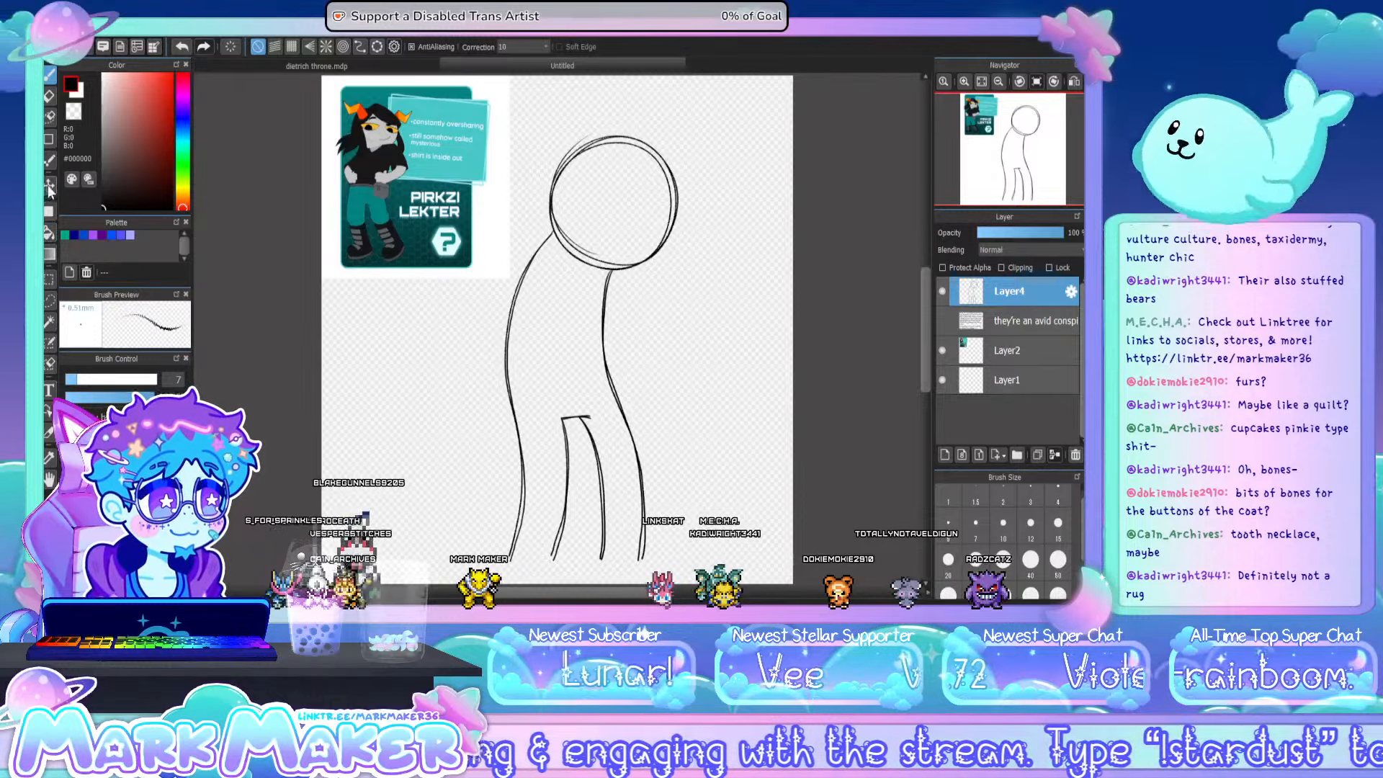
- Move the body sketch up and slightly to the right, and draw a shoe at the end of each leg
{"action": "key", "text": "v"}
{"action": "left_click_drag", "start_coordinate": [632, 280], "coordinate": [646, 254]}
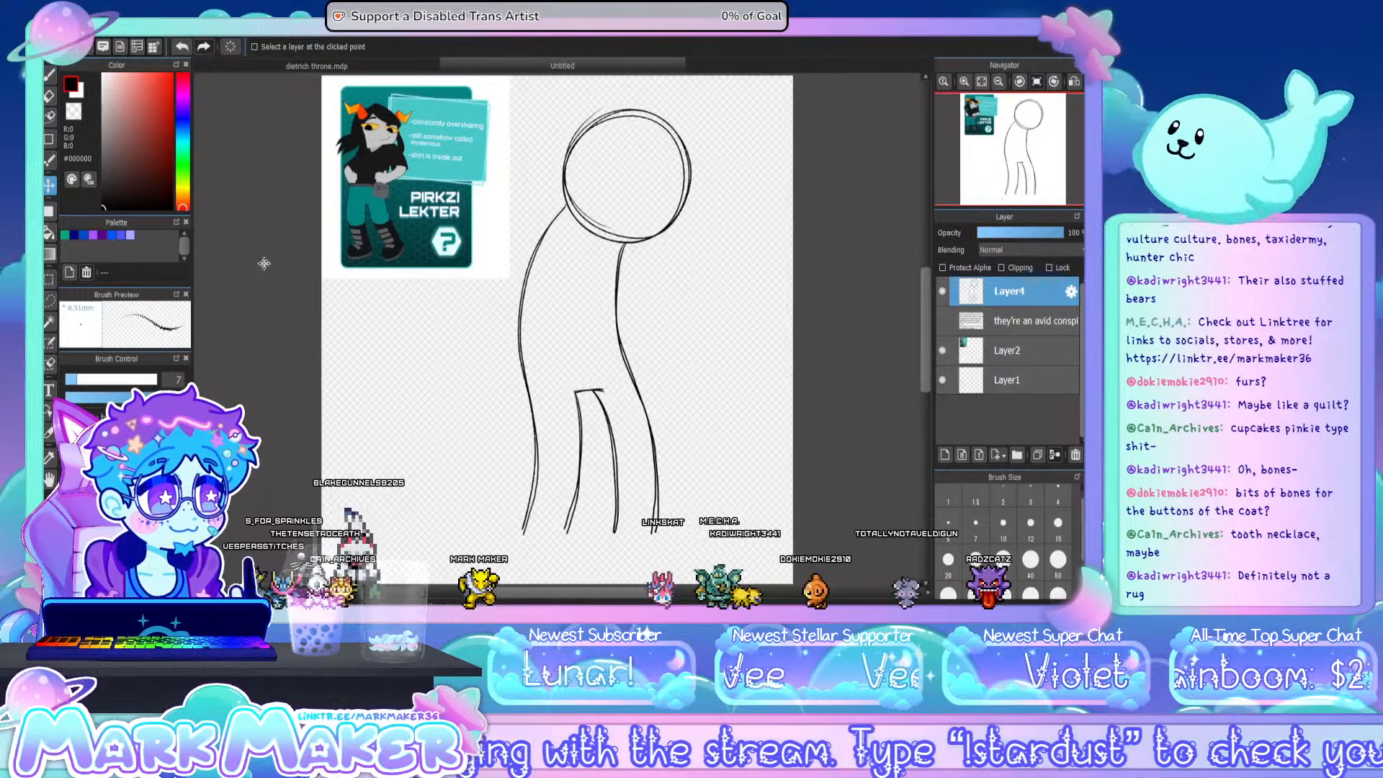
{"action": "left_click", "coordinate": [49, 74]}
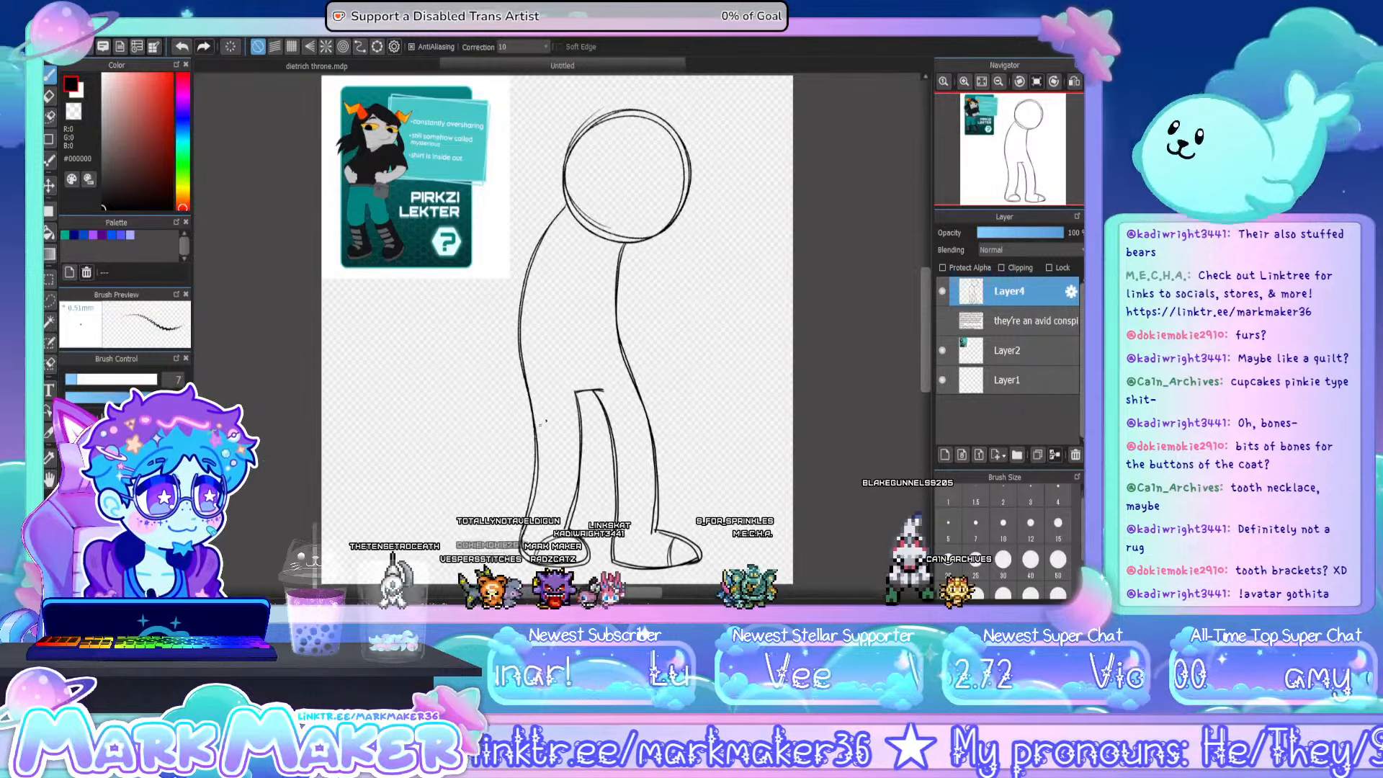
- Lasso the figure's left-hand leg and foot, adjust them with a transform, and clear the selection
{"action": "left_click", "coordinate": [49, 300]}
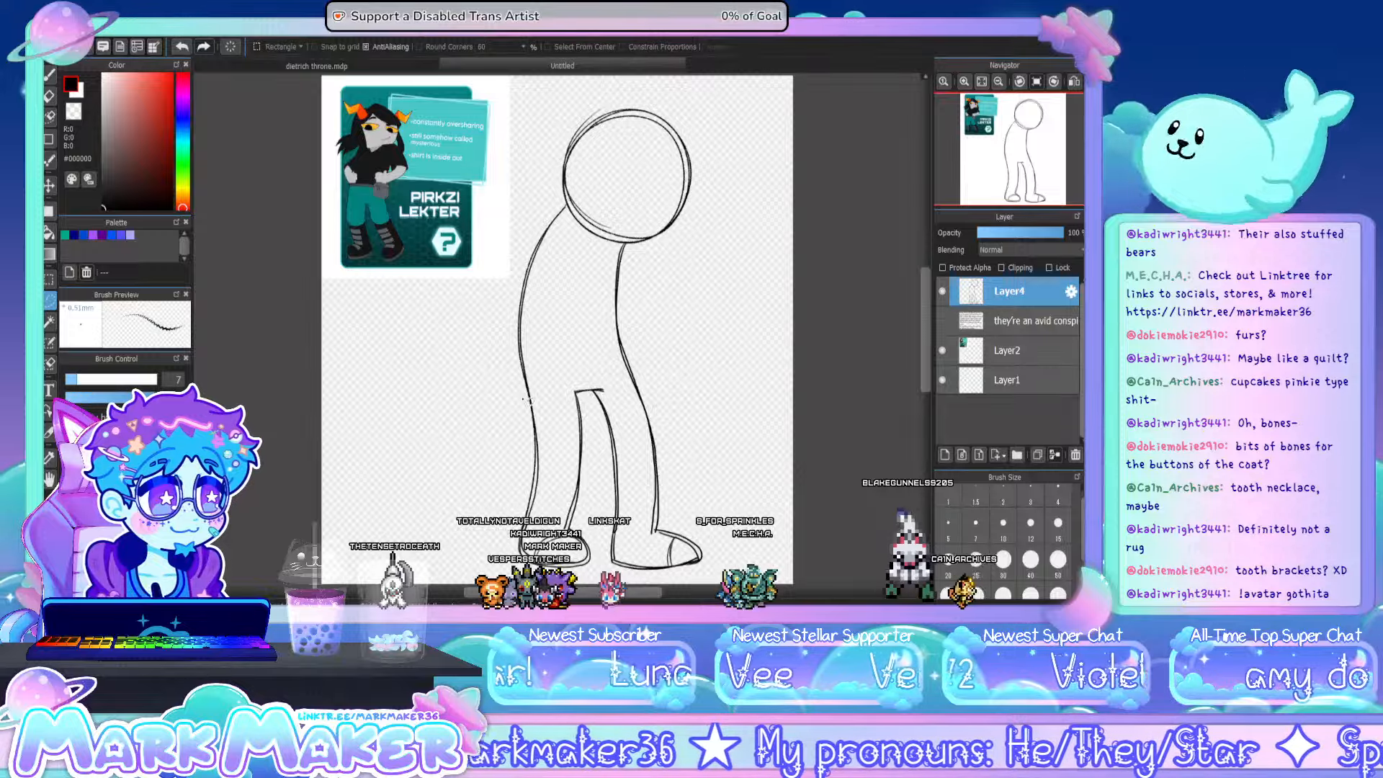
{"action": "mouse_move", "coordinate": [576, 396]}
{"action": "left_mouse_down"}
{"action": "mouse_move", "coordinate": [597, 439]}
{"action": "mouse_move", "coordinate": [602, 530]}
{"action": "mouse_move", "coordinate": [569, 590]}
{"action": "mouse_move", "coordinate": [512, 481]}
{"action": "mouse_move", "coordinate": [517, 395]}
{"action": "left_mouse_up"}
{"action": "key", "text": "ctrl+t"}
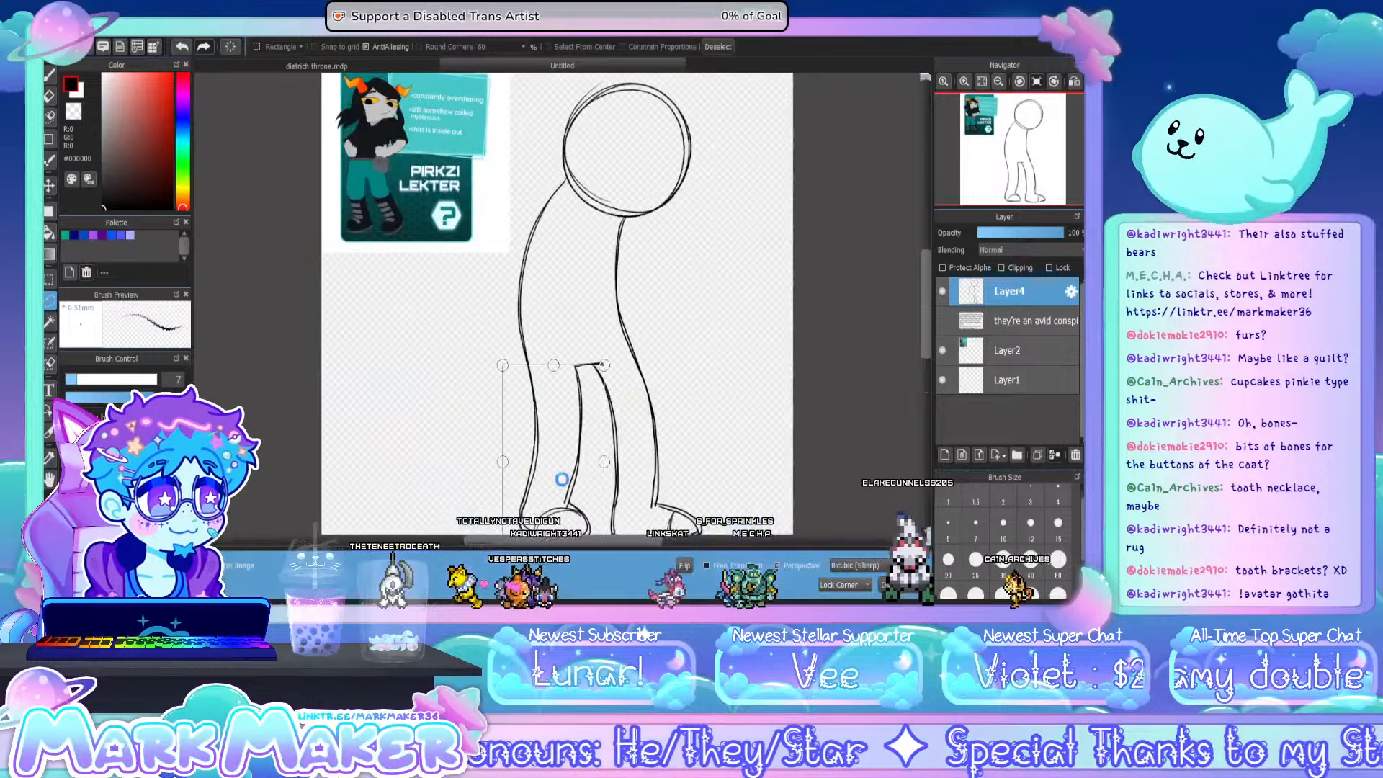
{"action": "left_click", "coordinate": [998, 82]}
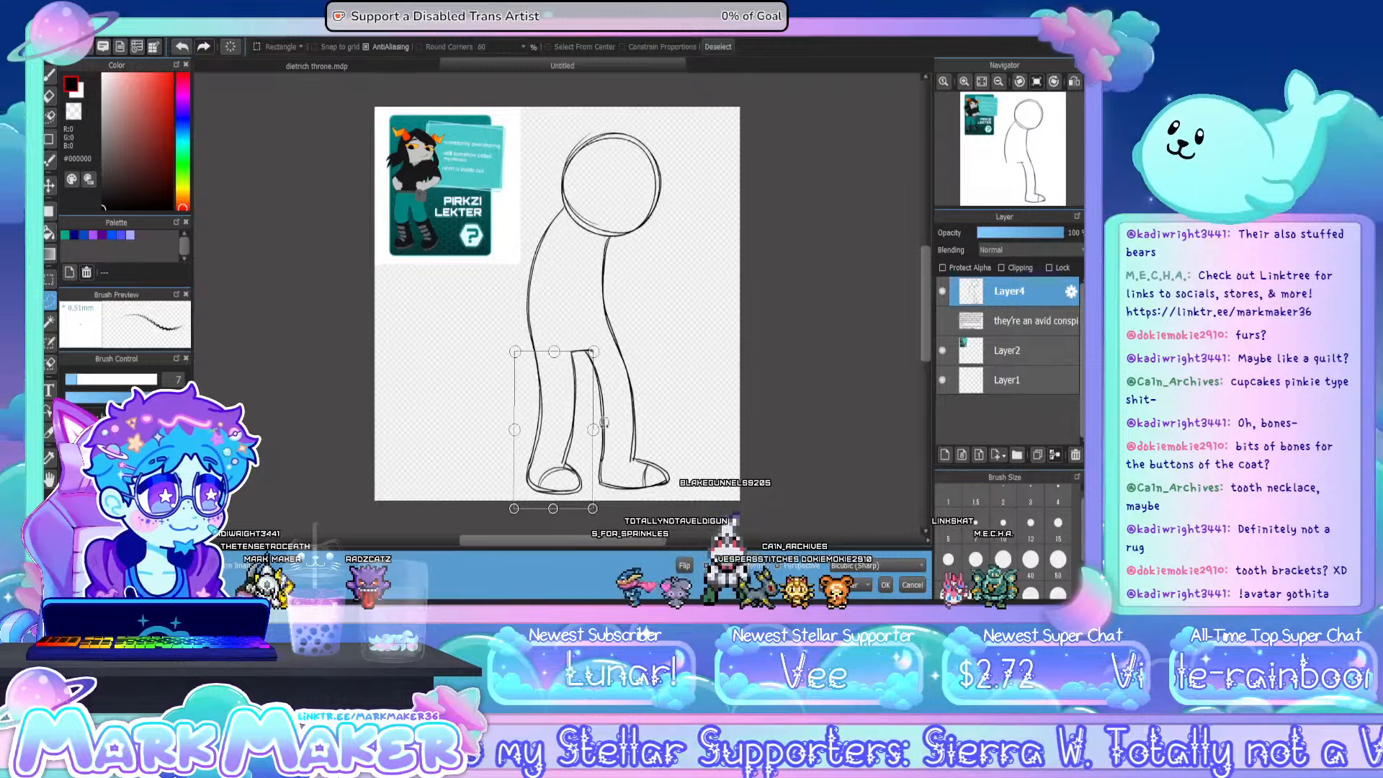
{"action": "left_click", "coordinate": [885, 585]}
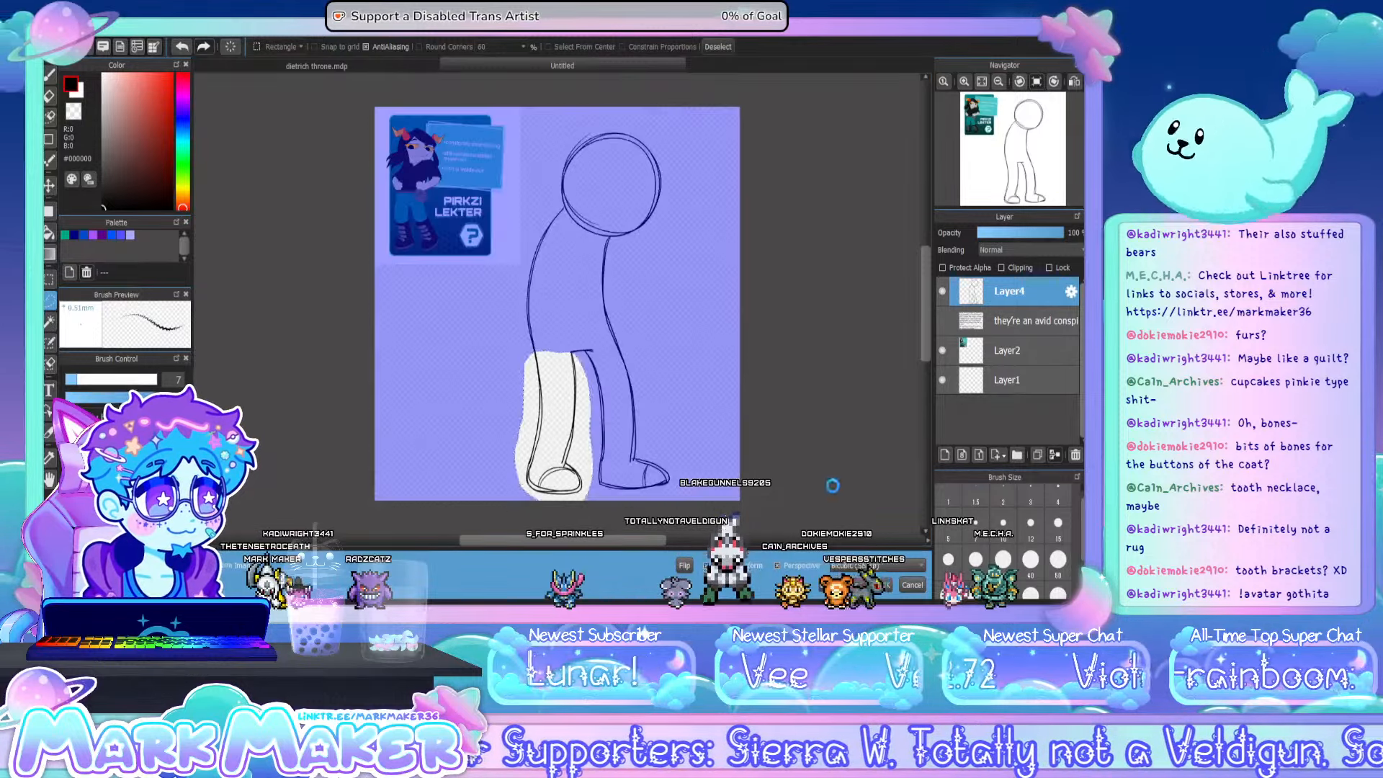
{"action": "left_click", "coordinate": [828, 483]}
{"action": "left_click", "coordinate": [982, 82]}
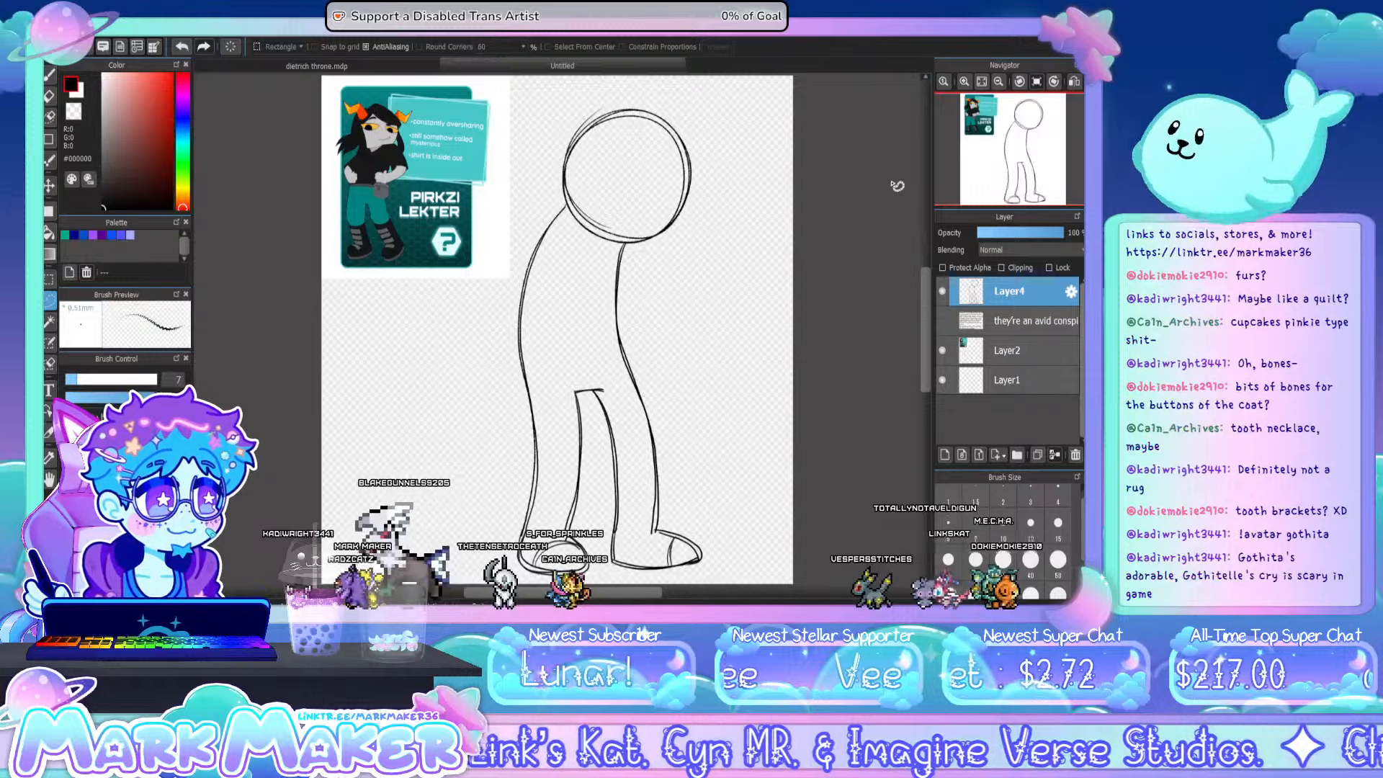
- Draw a curved vertical guideline down the face, right of the head's centre, redoing the stroke until it fits
{"action": "left_click", "coordinate": [49, 76]}
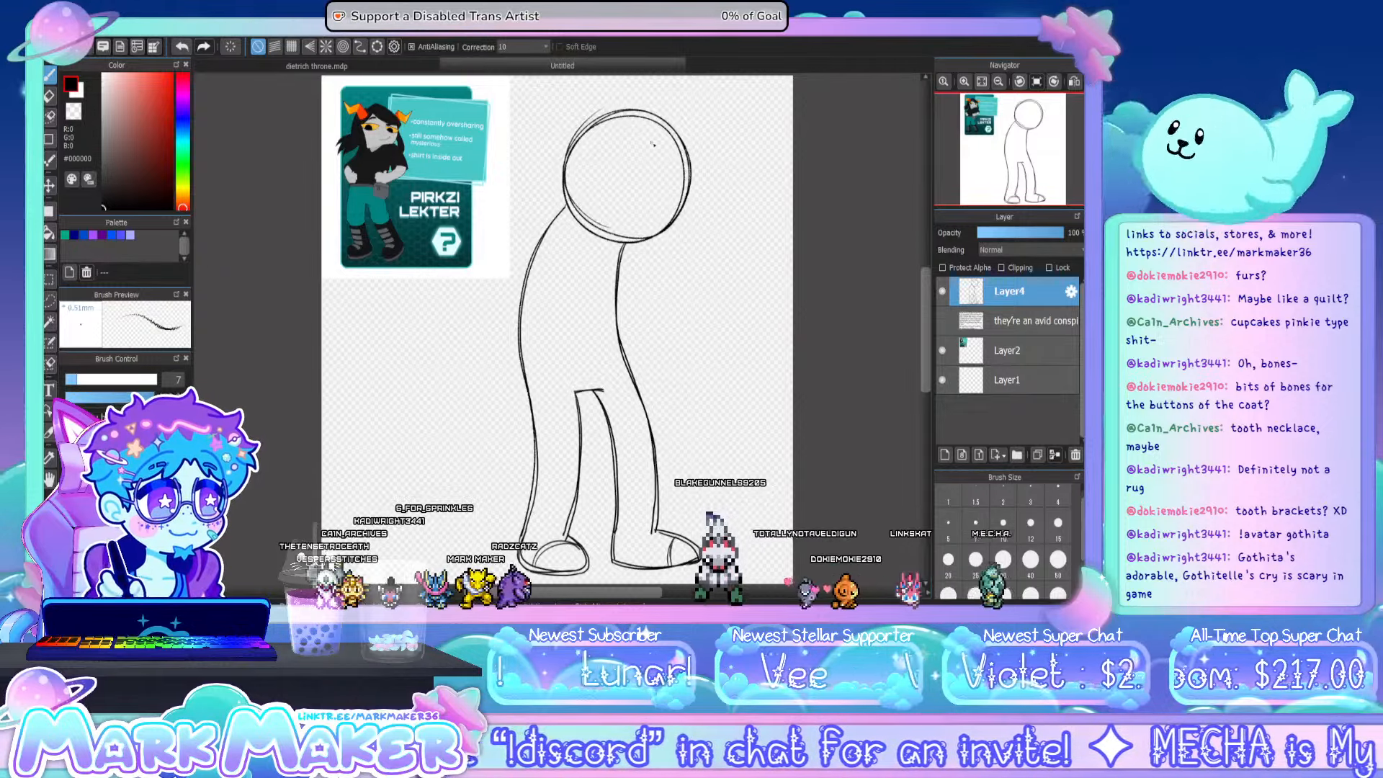
{"action": "left_click_drag", "start_coordinate": [643, 121], "coordinate": [638, 243]}
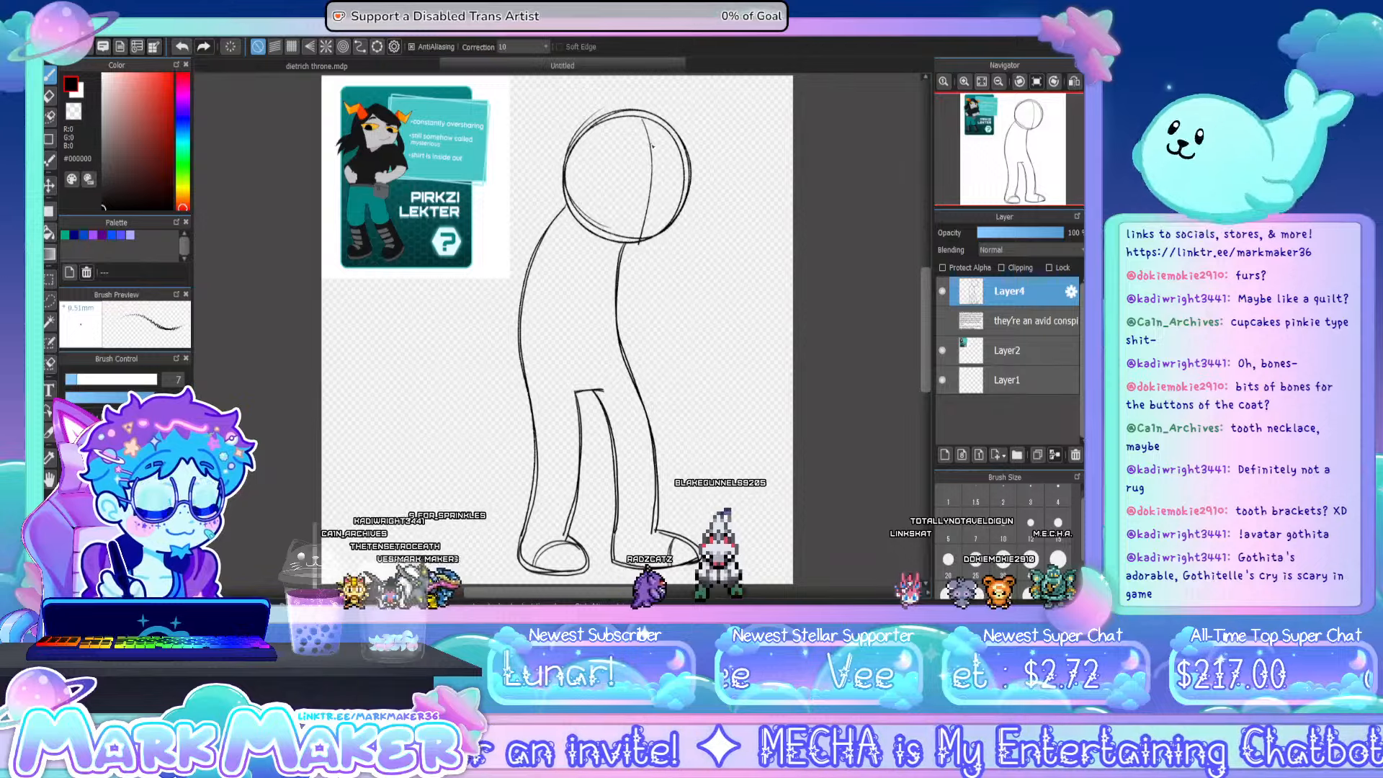
{"action": "key", "text": "ctrl+z"}
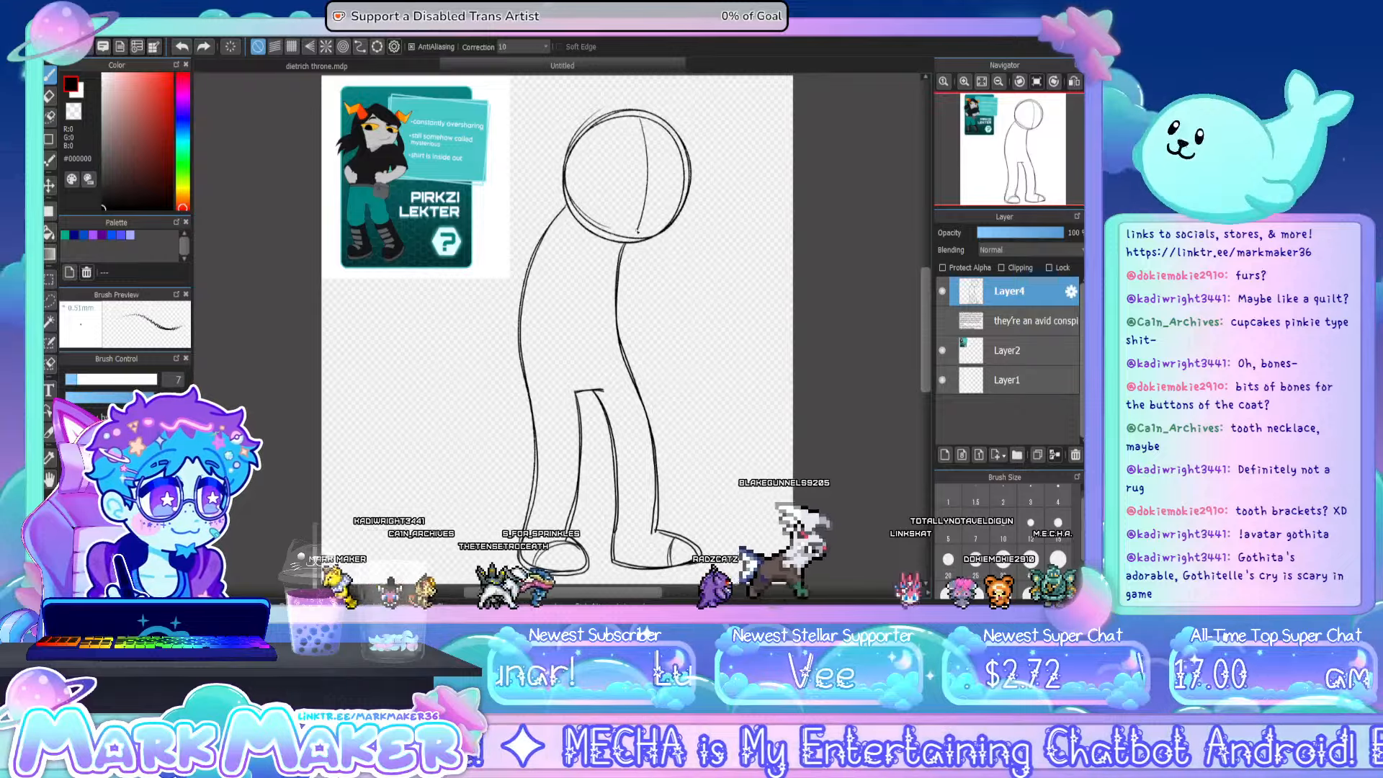
{"action": "key", "text": "ctrl+z"}
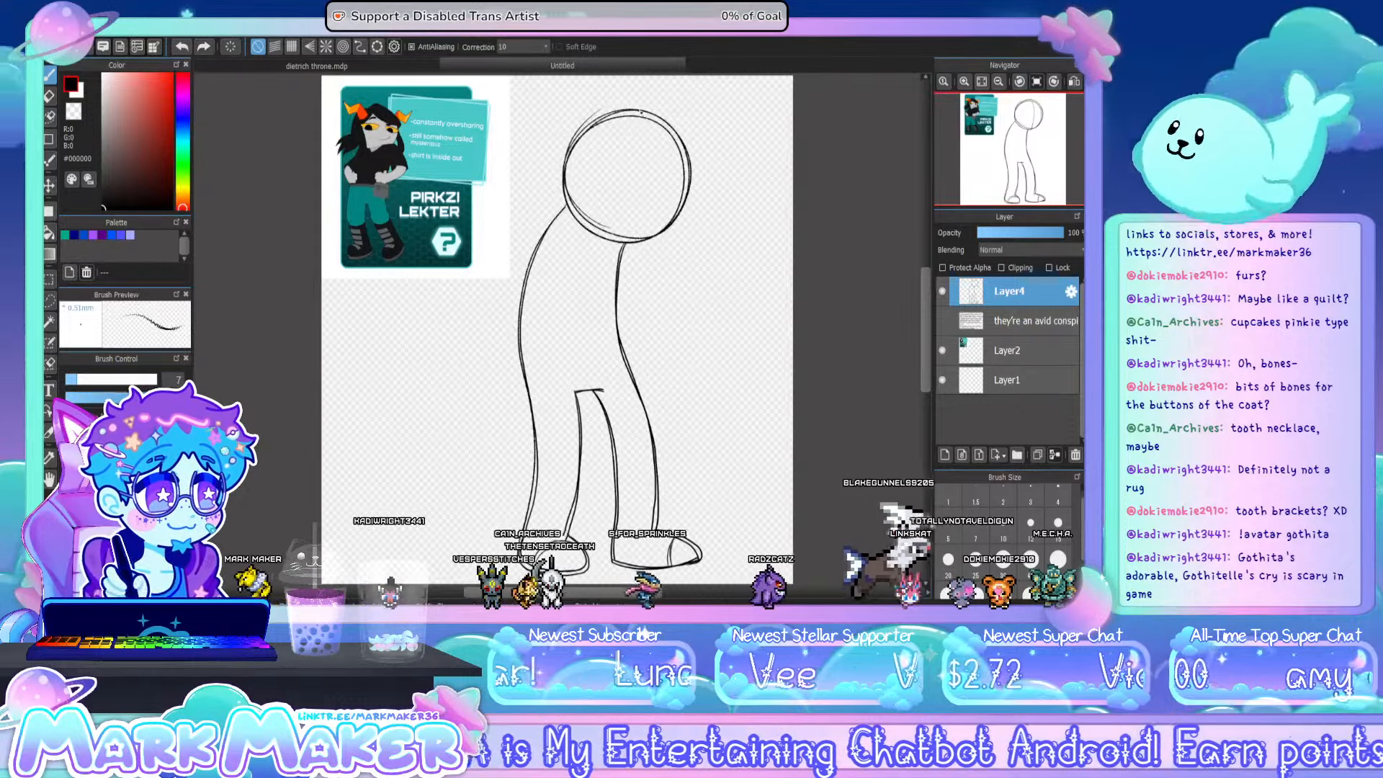
{"action": "left_click_drag", "start_coordinate": [641, 112], "coordinate": [641, 241]}
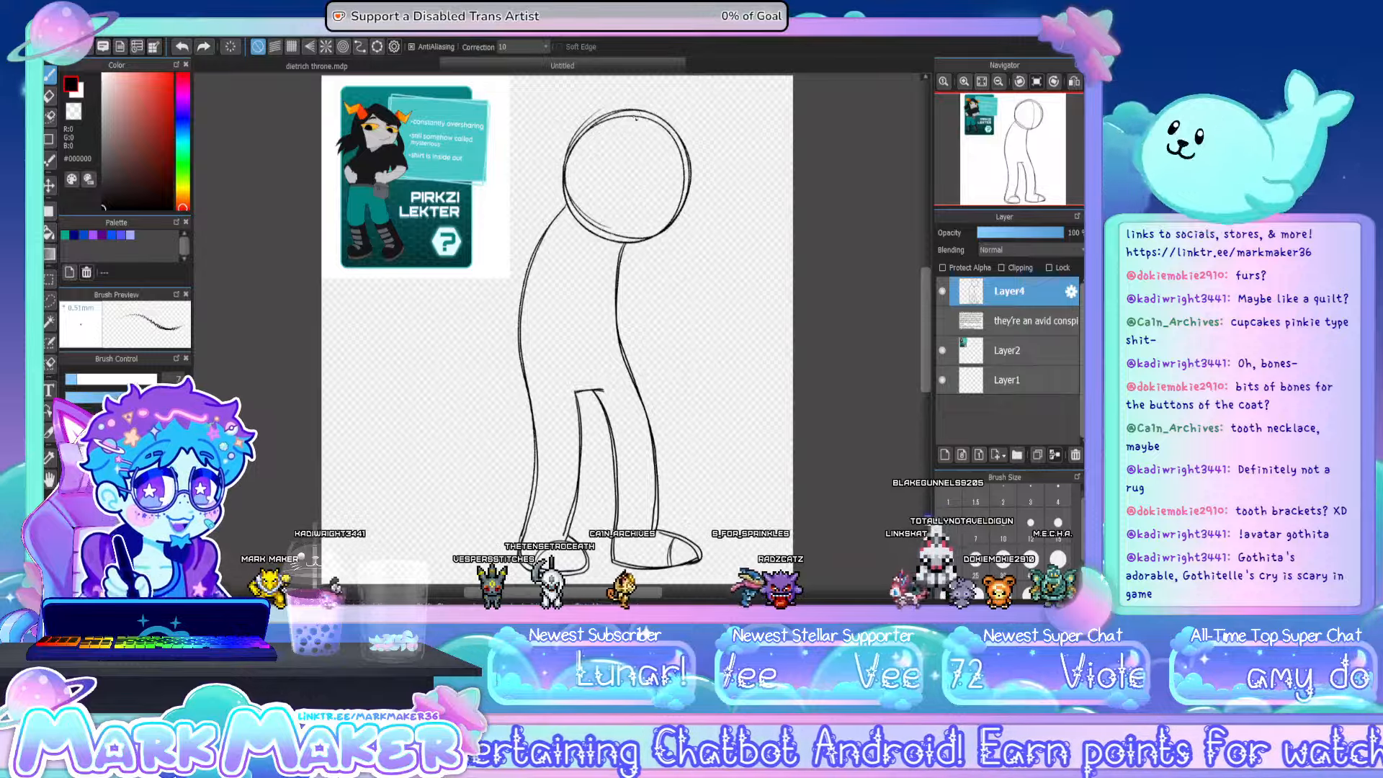
{"action": "left_click_drag", "start_coordinate": [643, 131], "coordinate": [646, 225]}
{"action": "key", "text": "ctrl+z"}
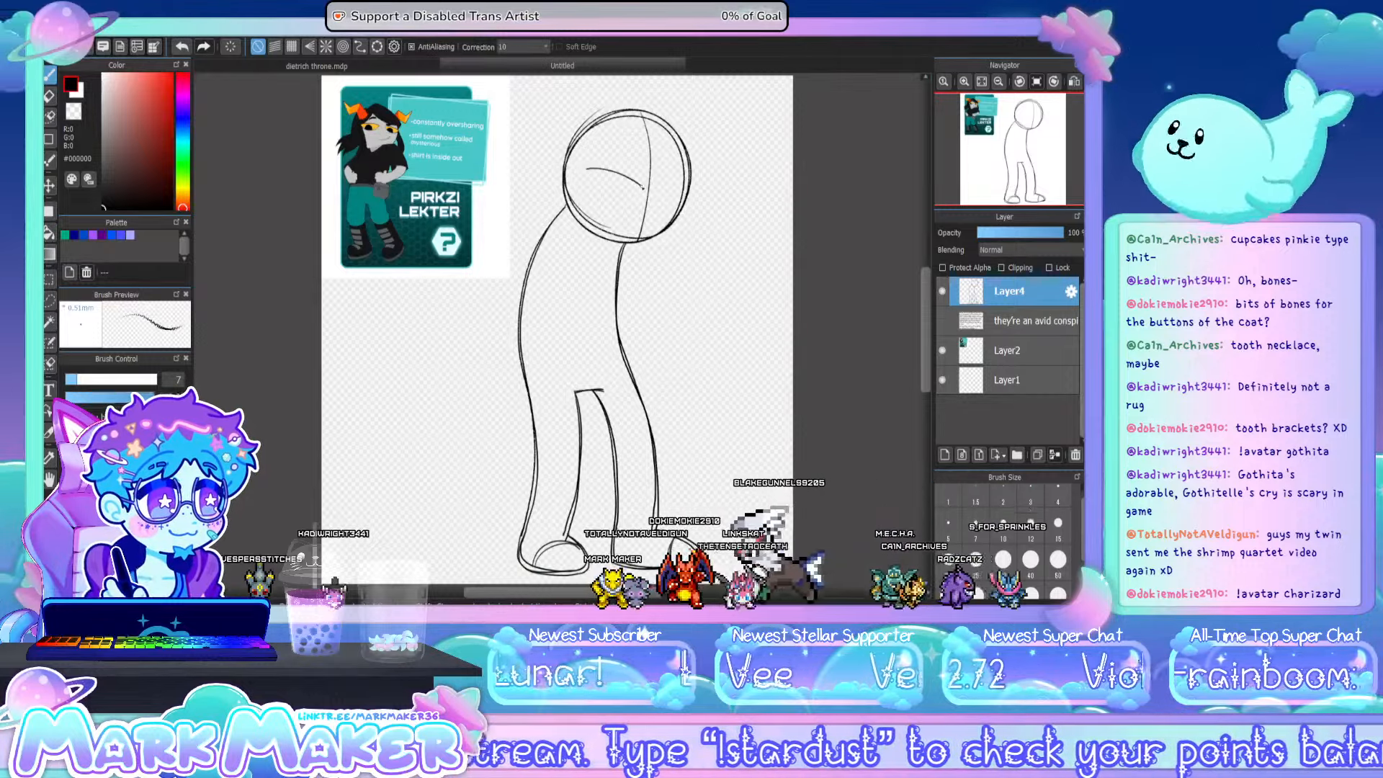
- Sketch two slanted almond-shaped eyes with irises on either side of the guideline, and a curved mouth below them
{"action": "left_click_drag", "start_coordinate": [588, 171], "coordinate": [617, 199]}
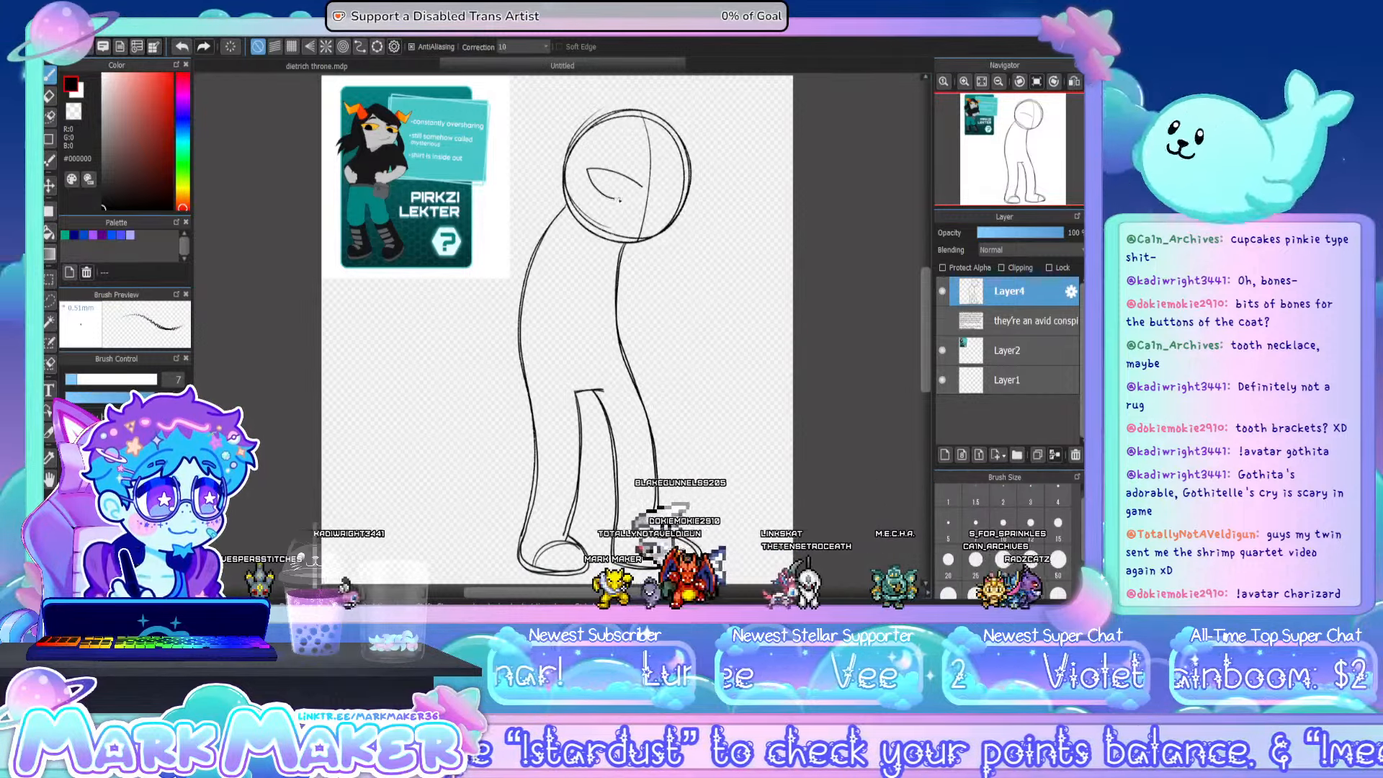
{"action": "key", "text": "ctrl+z"}
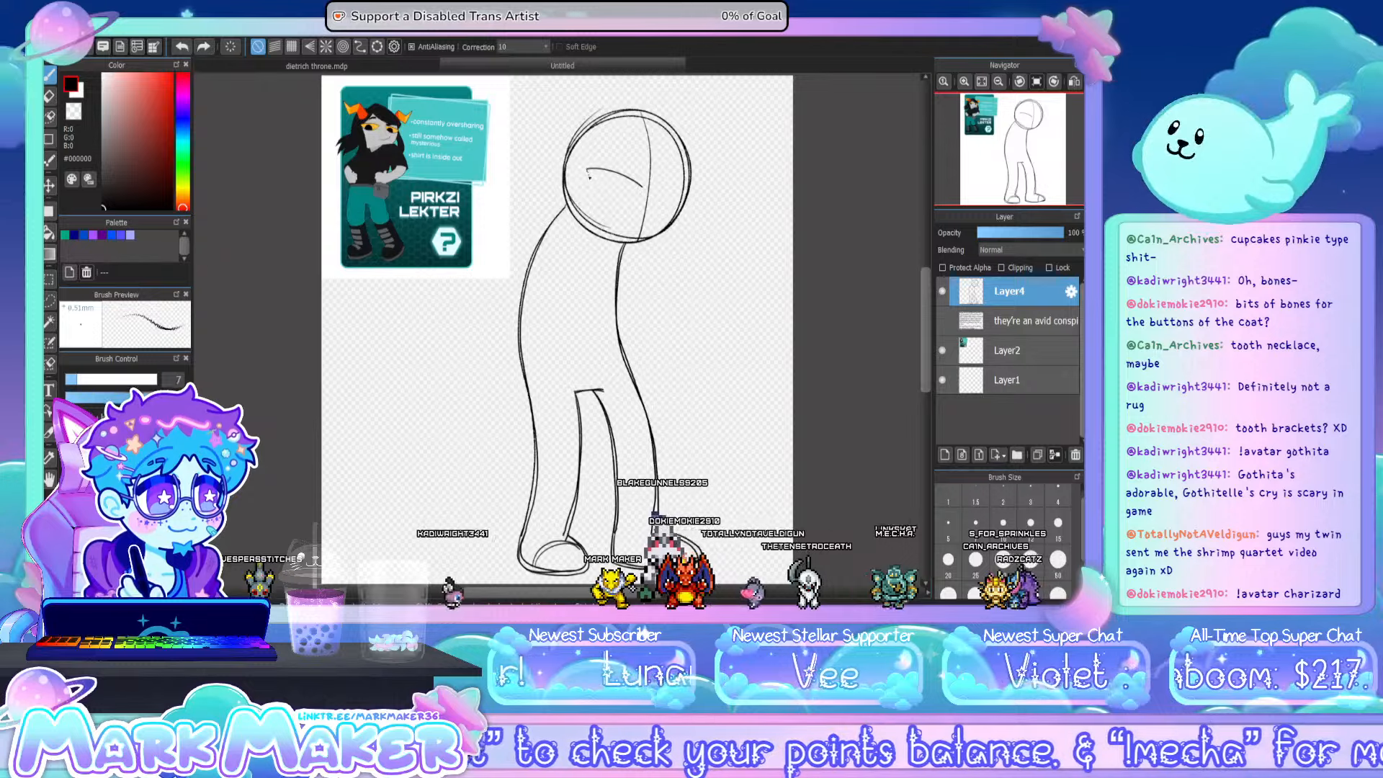
{"action": "left_click_drag", "start_coordinate": [633, 203], "coordinate": [641, 189]}
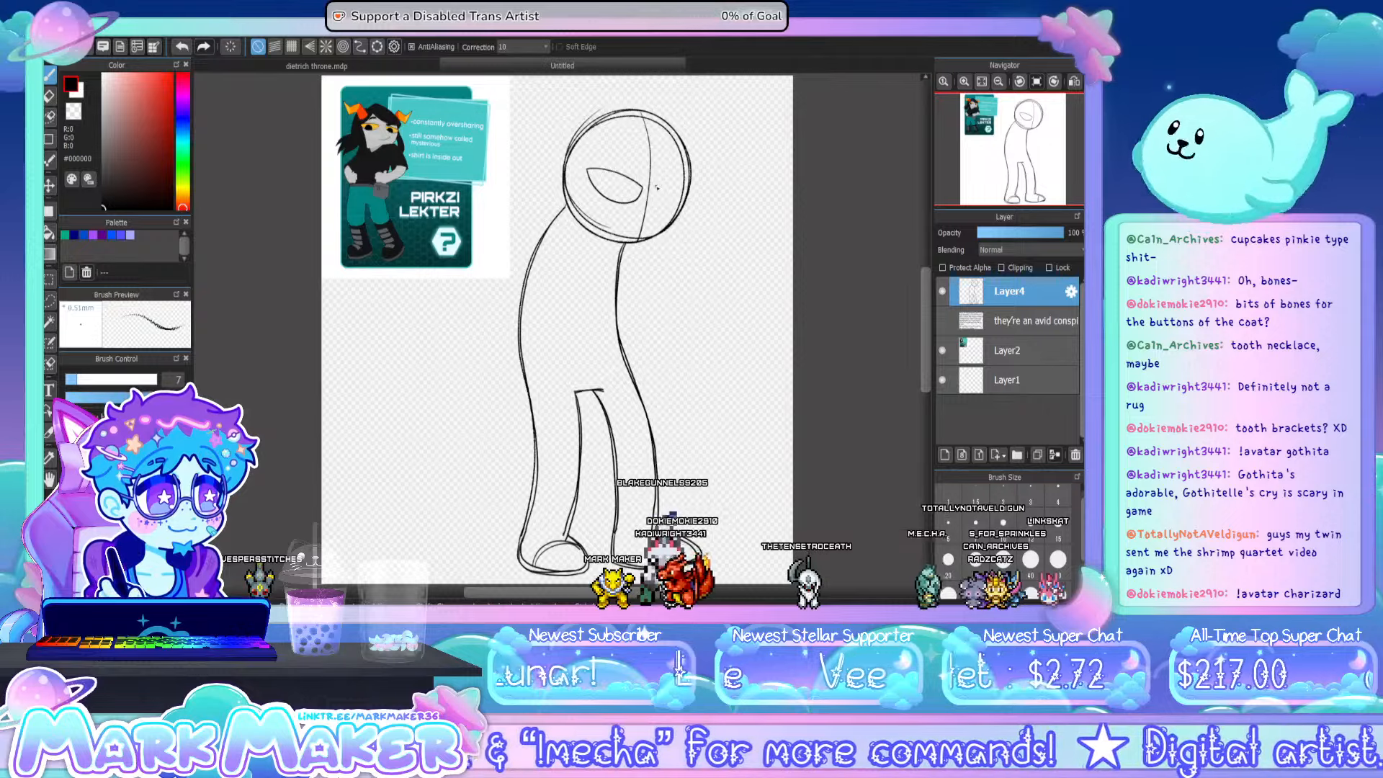
{"action": "left_click_drag", "start_coordinate": [654, 187], "coordinate": [689, 172]}
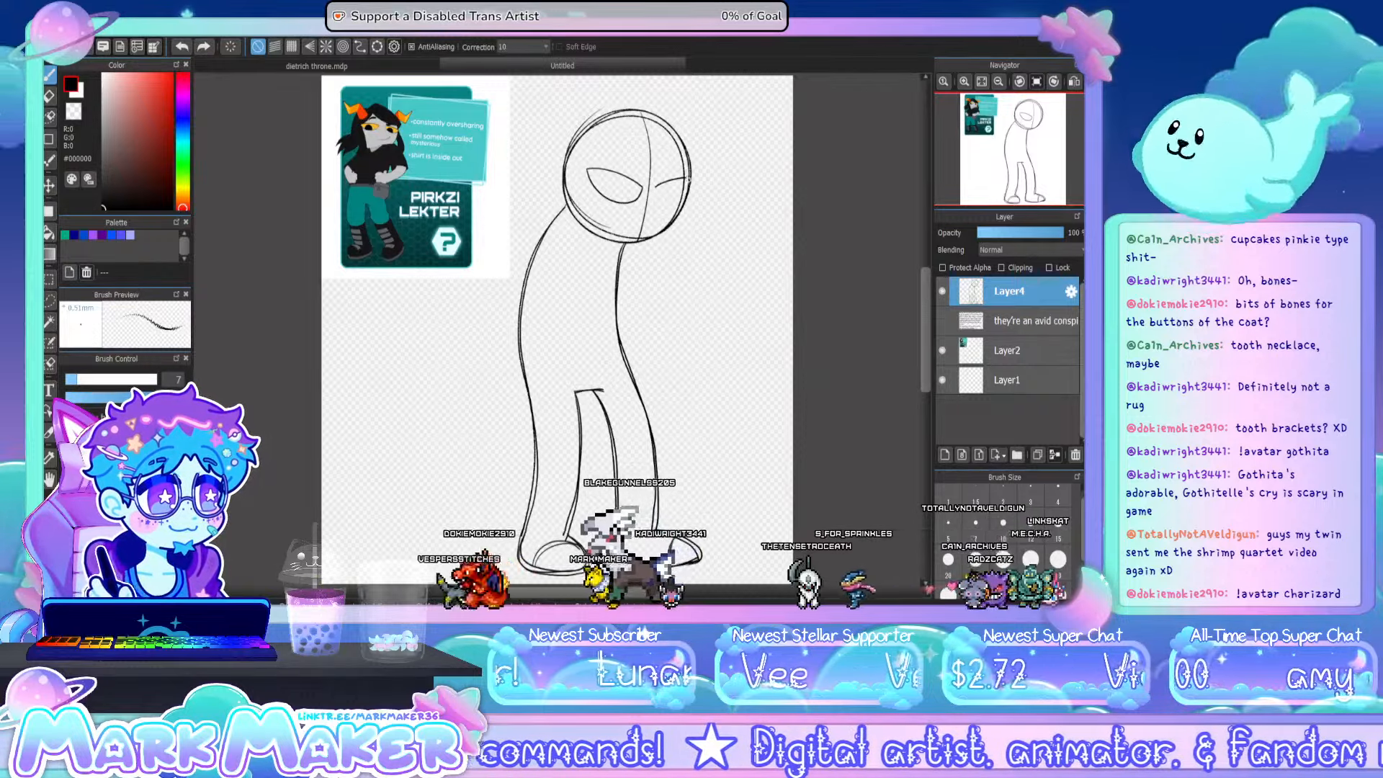
{"action": "left_click_drag", "start_coordinate": [655, 188], "coordinate": [689, 183]}
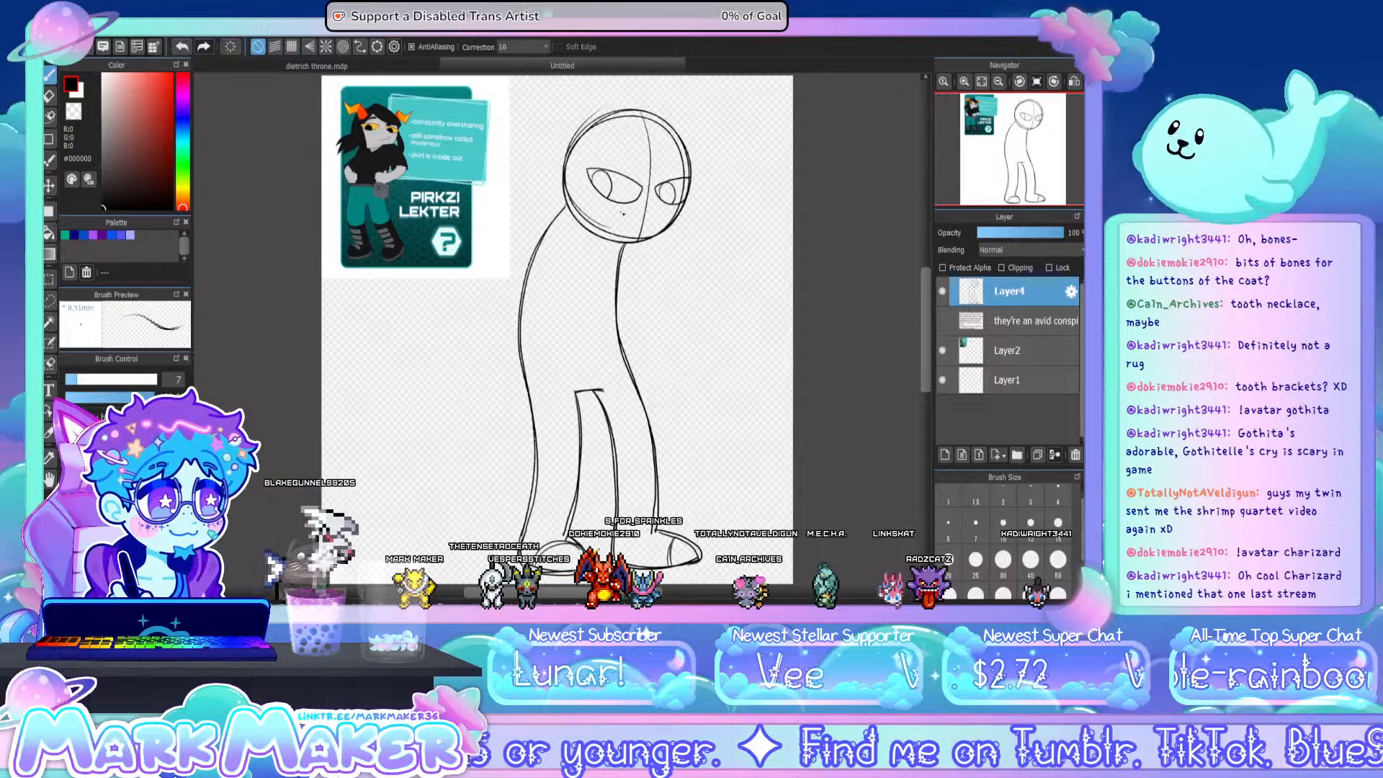
{"action": "left_click_drag", "start_coordinate": [622, 213], "coordinate": [651, 225]}
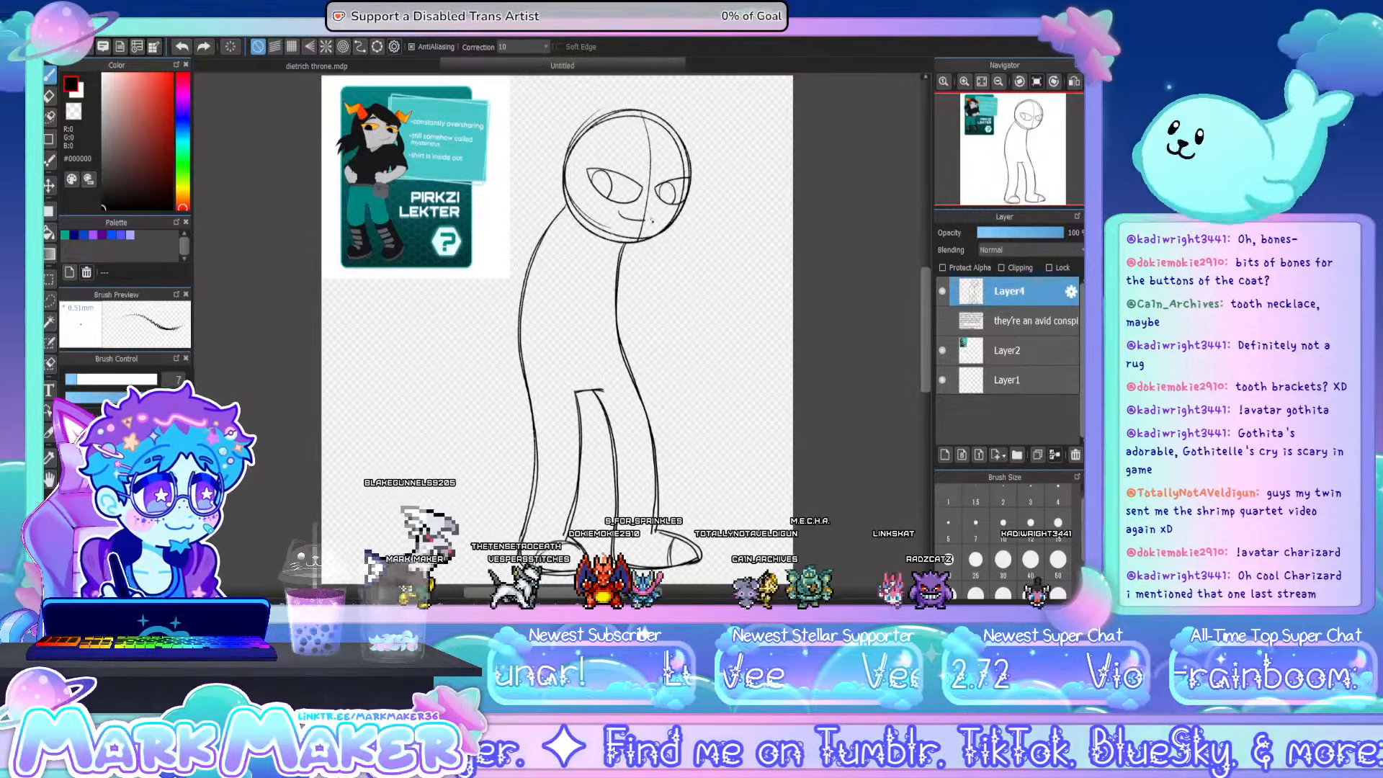
- Redraw the mouth as a curved smile, and on a new layer sketch the figure's left-hand arm with its open hand across the torso
{"action": "left_click_drag", "start_coordinate": [619, 210], "coordinate": [648, 218]}
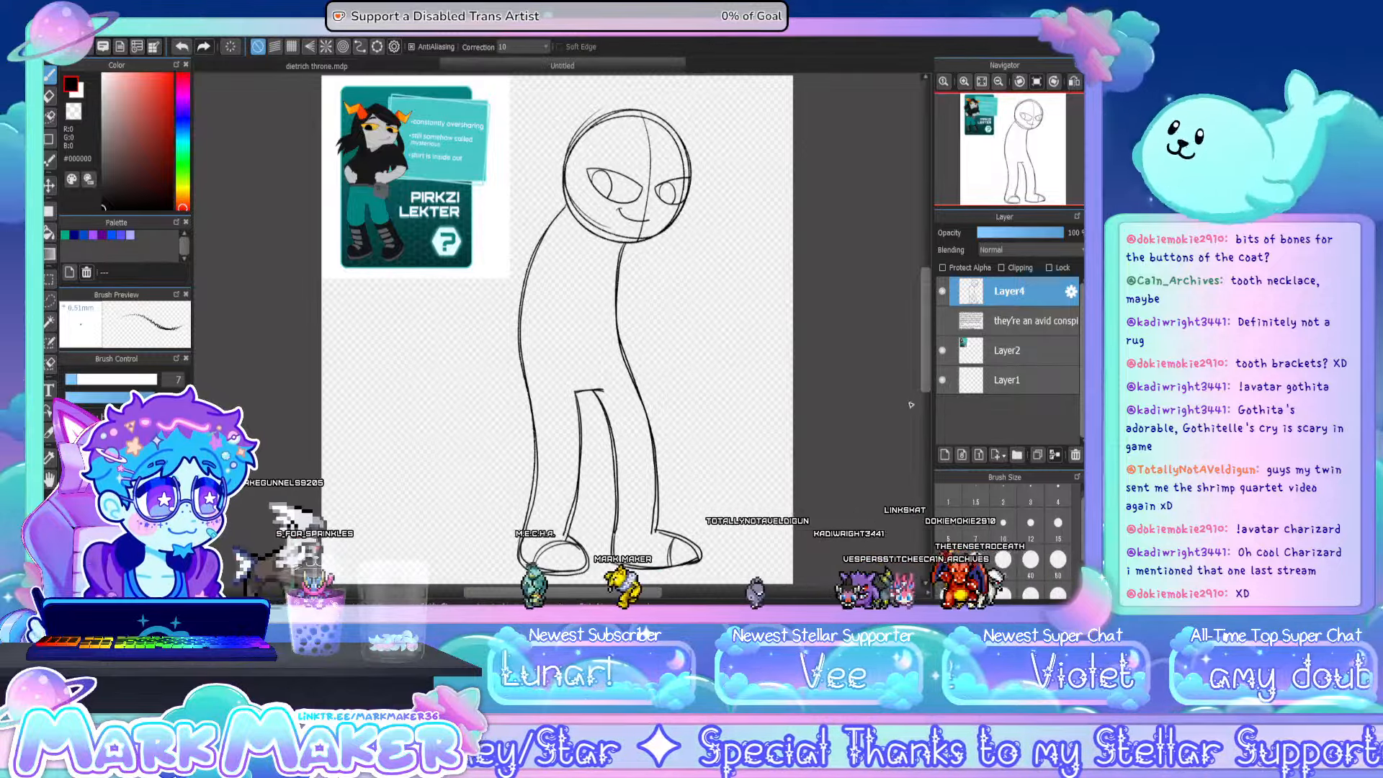
{"action": "left_click", "coordinate": [945, 454]}
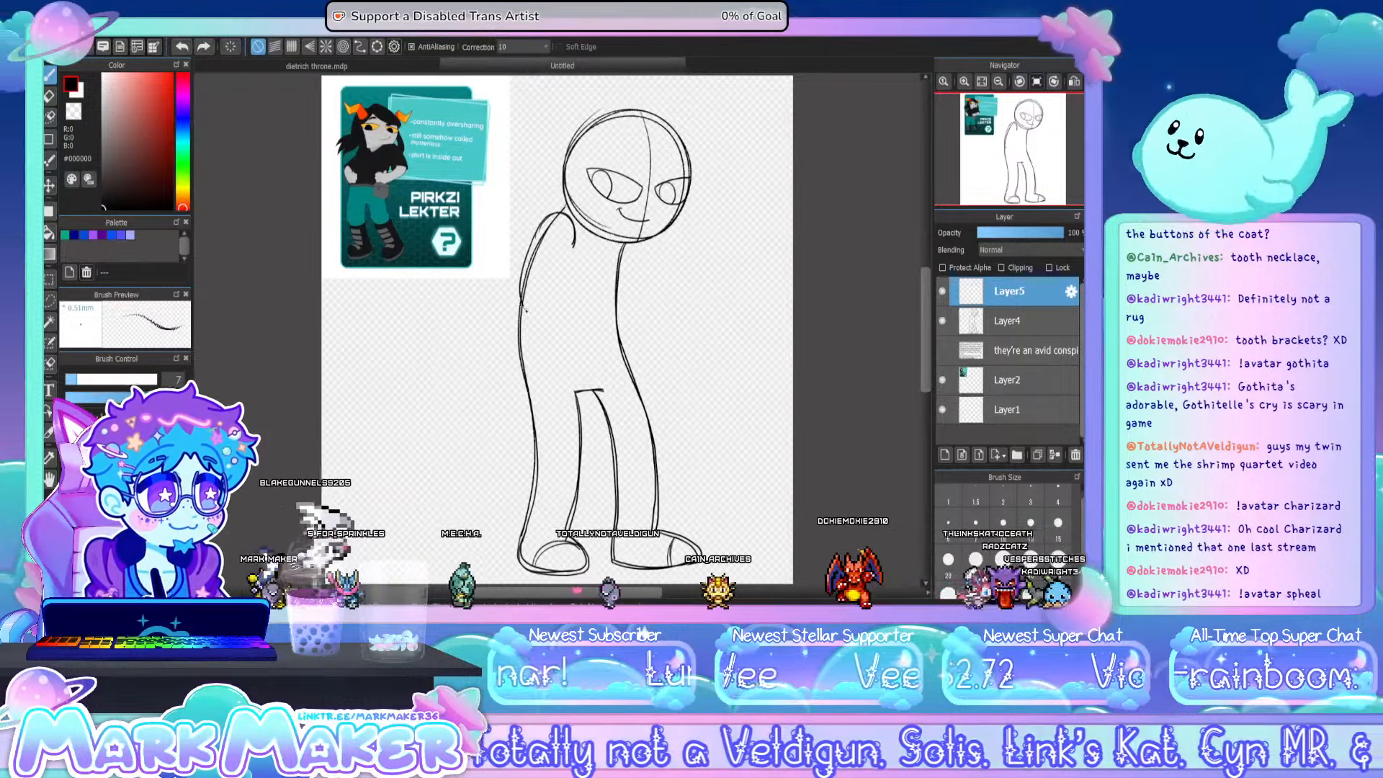
{"action": "left_click_drag", "start_coordinate": [524, 307], "coordinate": [567, 332]}
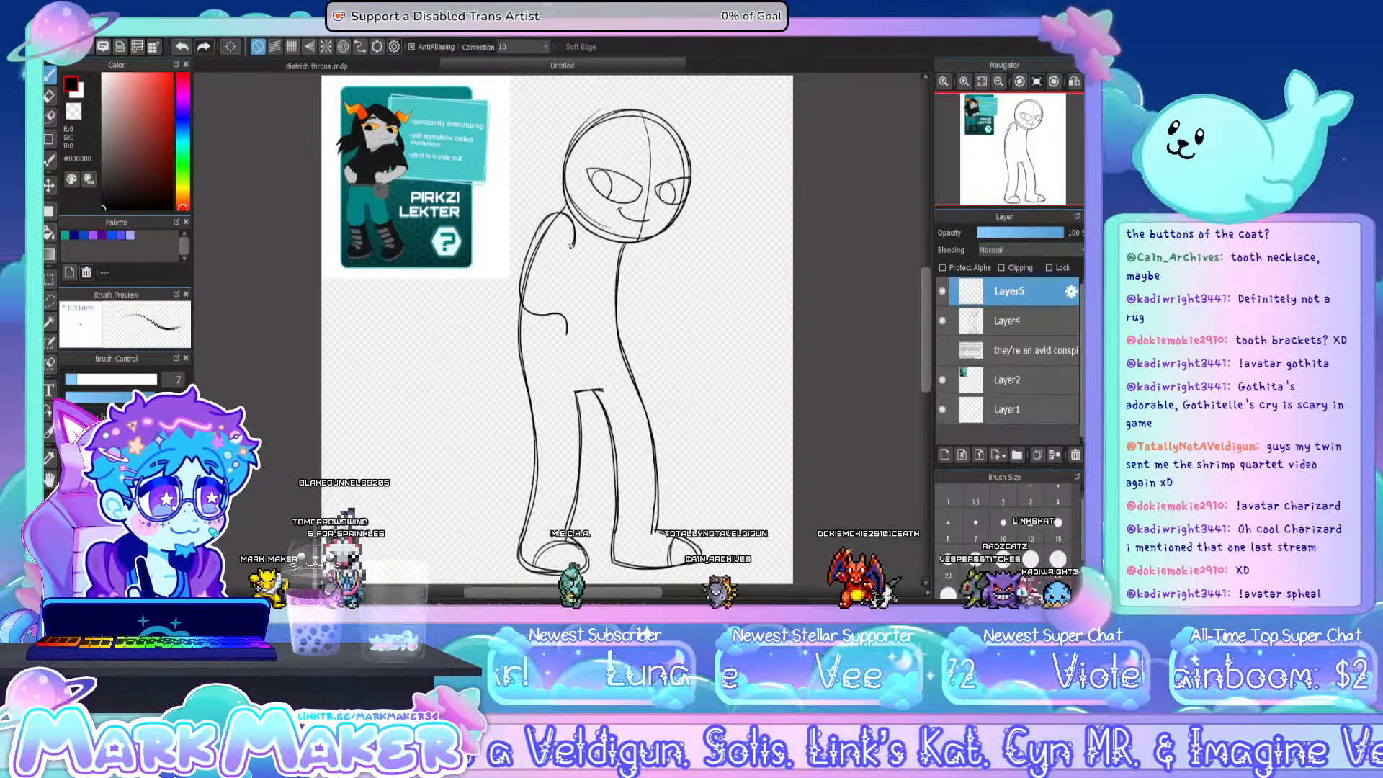
{"action": "left_click_drag", "start_coordinate": [551, 277], "coordinate": [570, 278]}
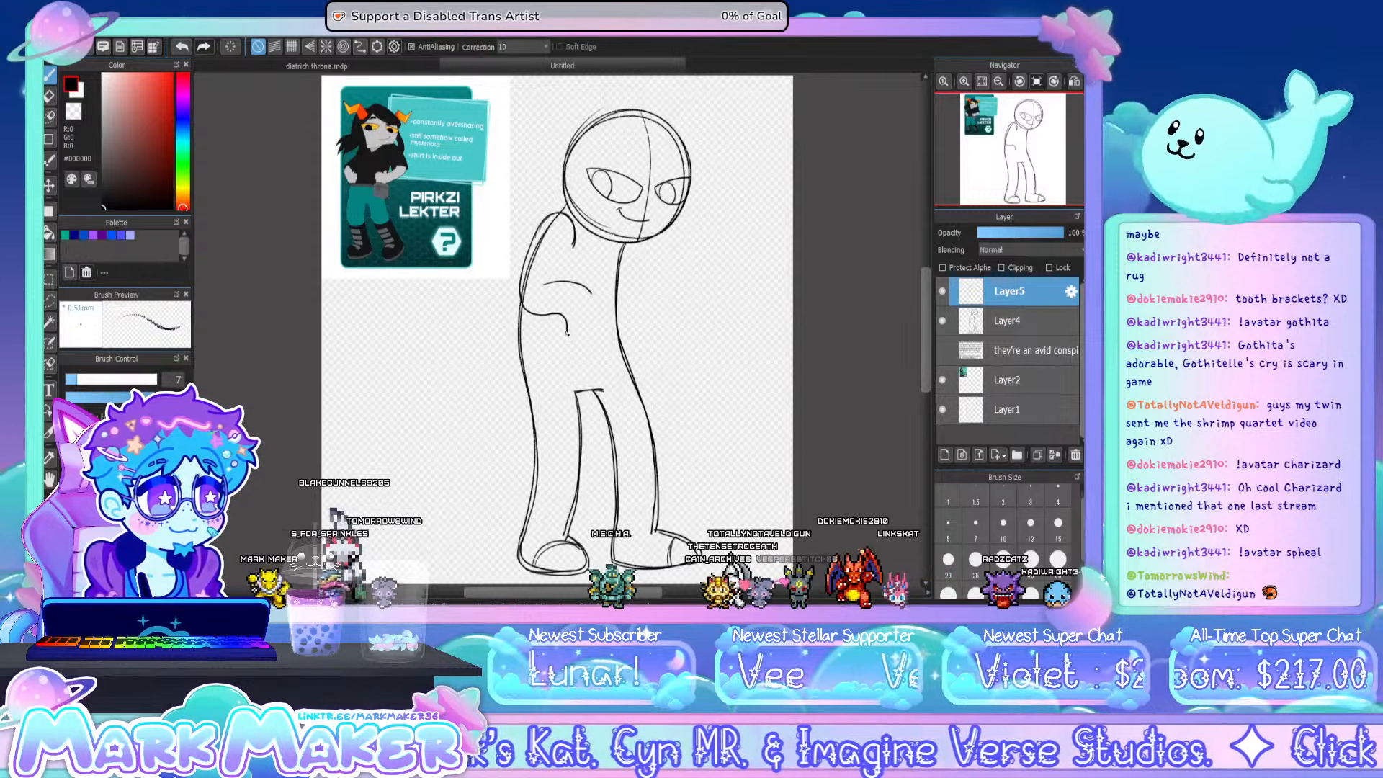
{"action": "key", "text": "ctrl+z"}
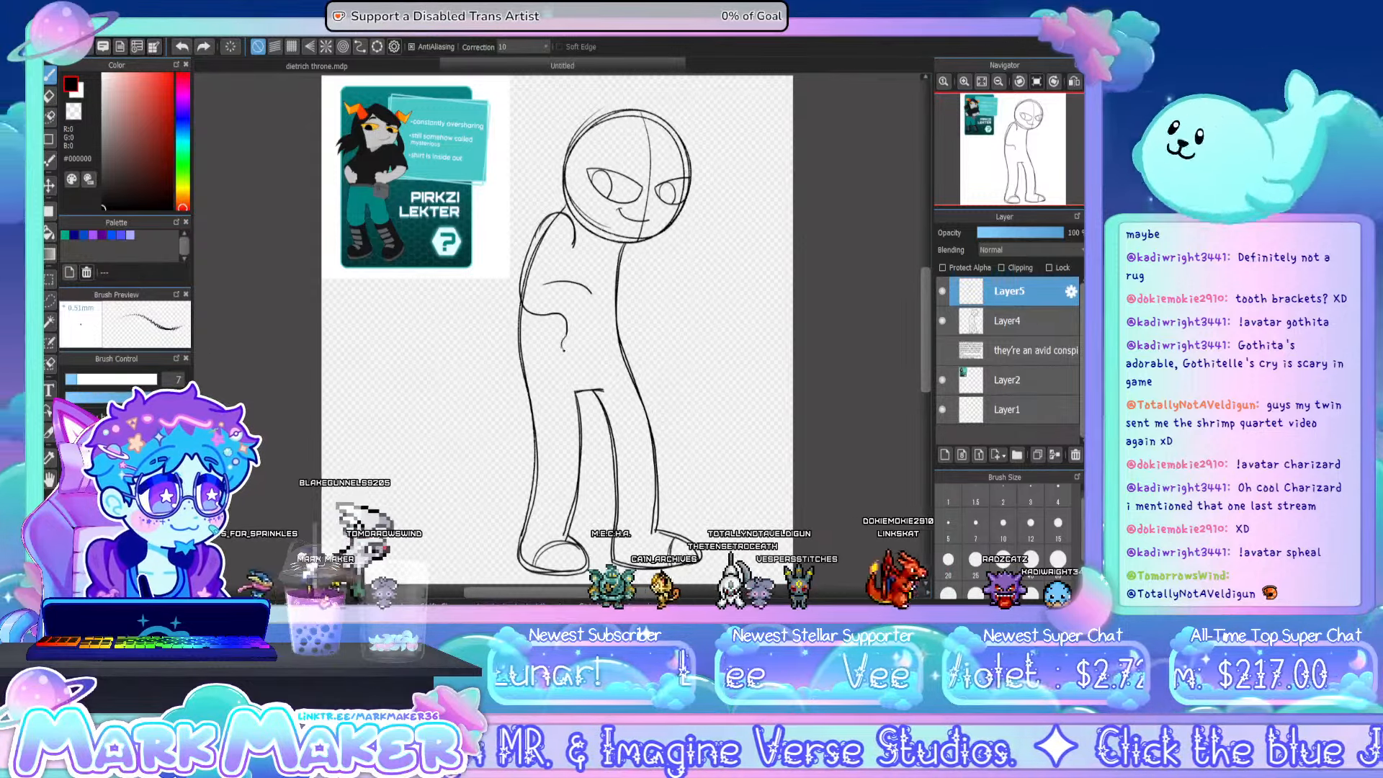
{"action": "left_click_drag", "start_coordinate": [567, 333], "coordinate": [582, 332]}
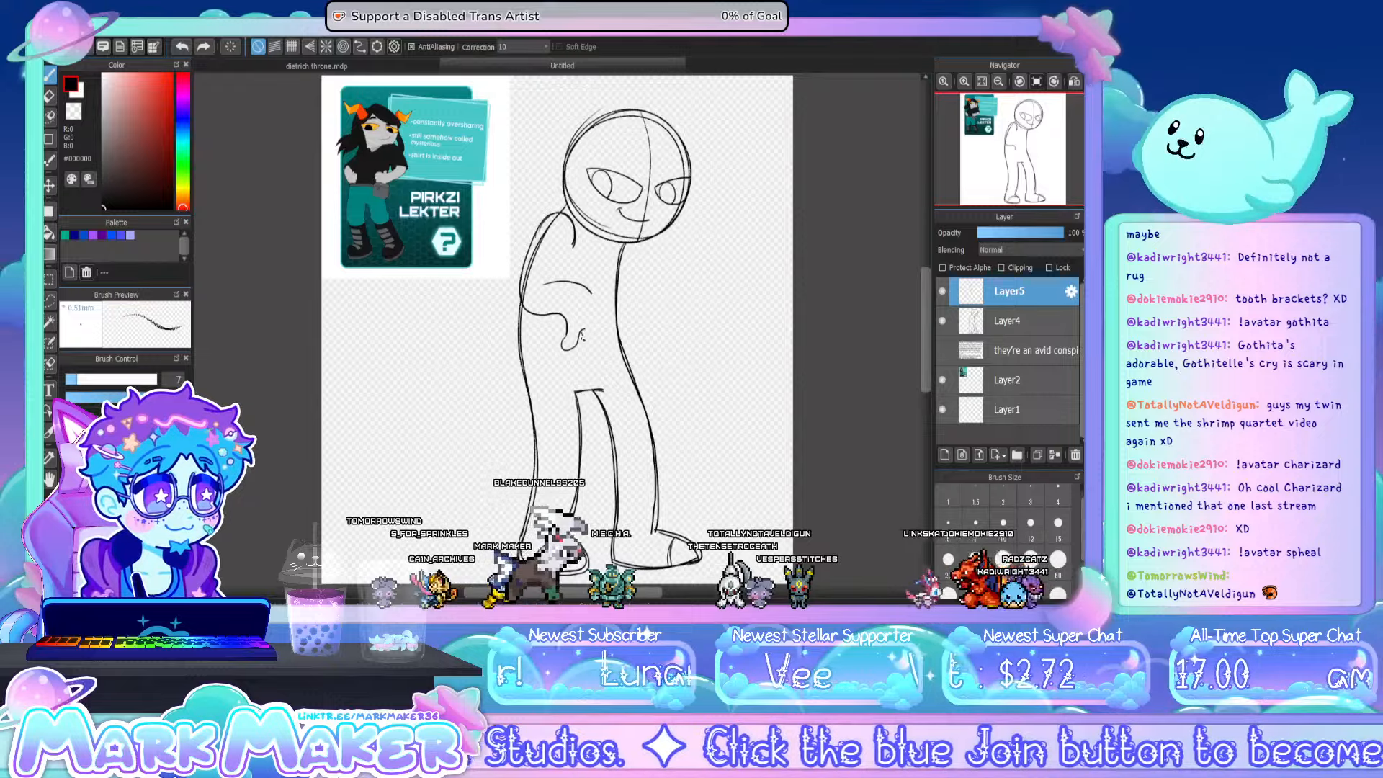
{"action": "mouse_move", "coordinate": [582, 334]}
{"action": "left_mouse_down"}
{"action": "mouse_move", "coordinate": [589, 358]}
{"action": "mouse_move", "coordinate": [601, 308]}
{"action": "left_mouse_up"}
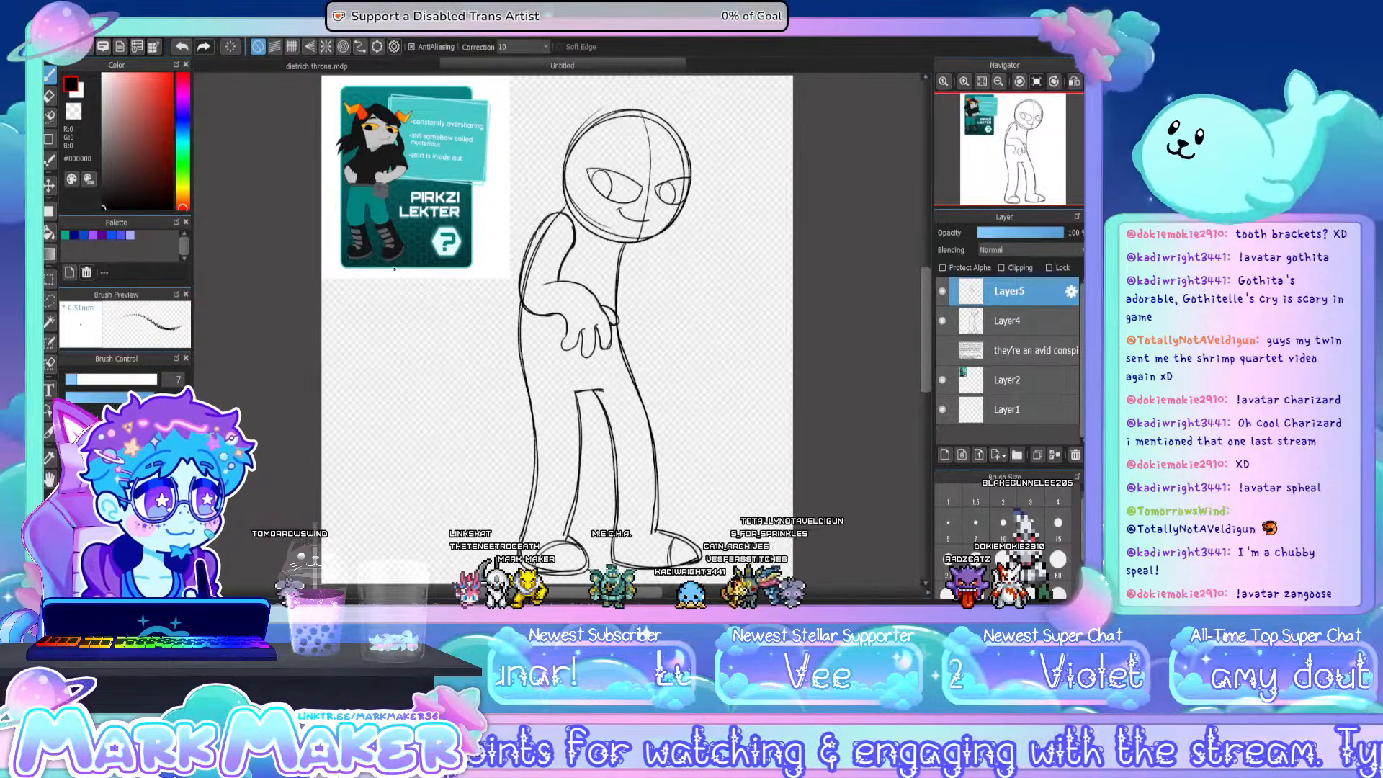
- Move the sketched arm slightly left and down against the shoulder, and check the hand up close
{"action": "left_click", "coordinate": [50, 186]}
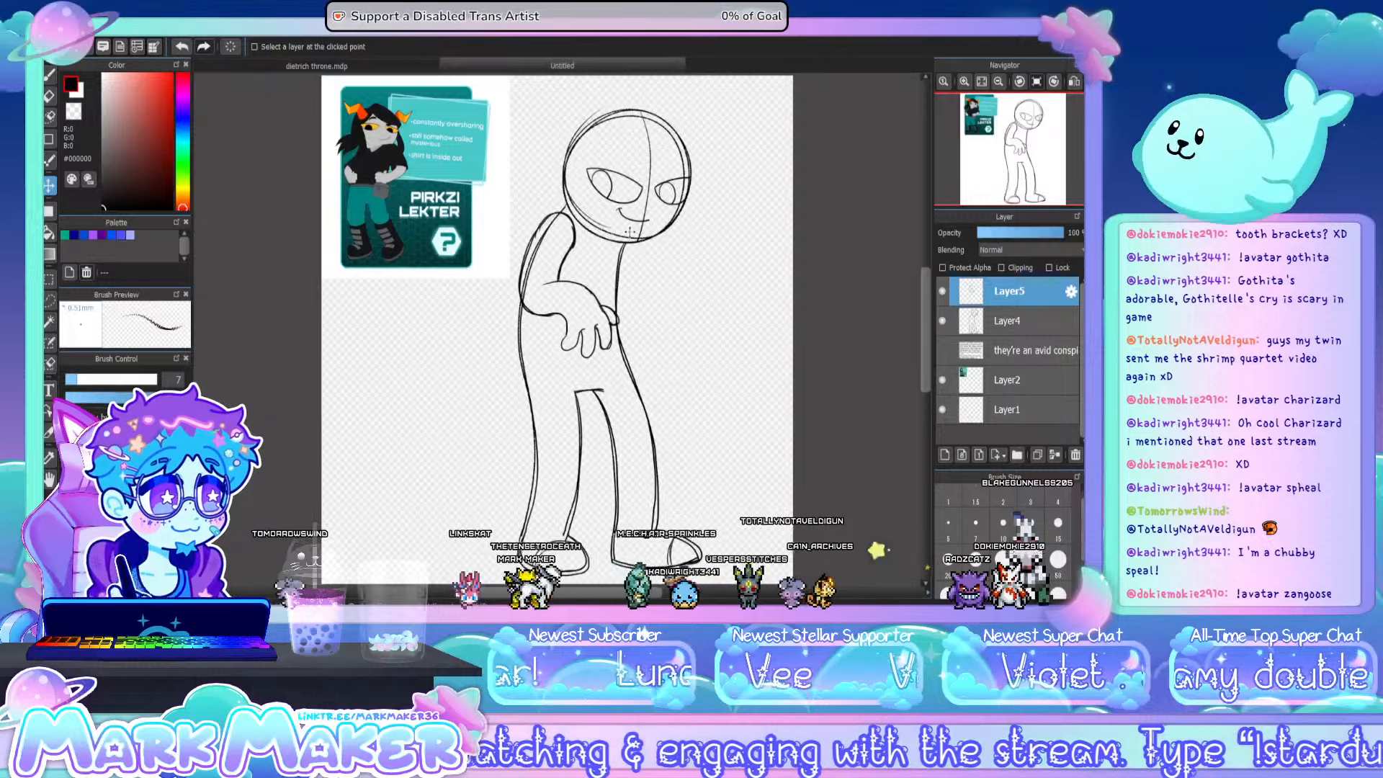
{"action": "left_click_drag", "start_coordinate": [629, 232], "coordinate": [613, 275]}
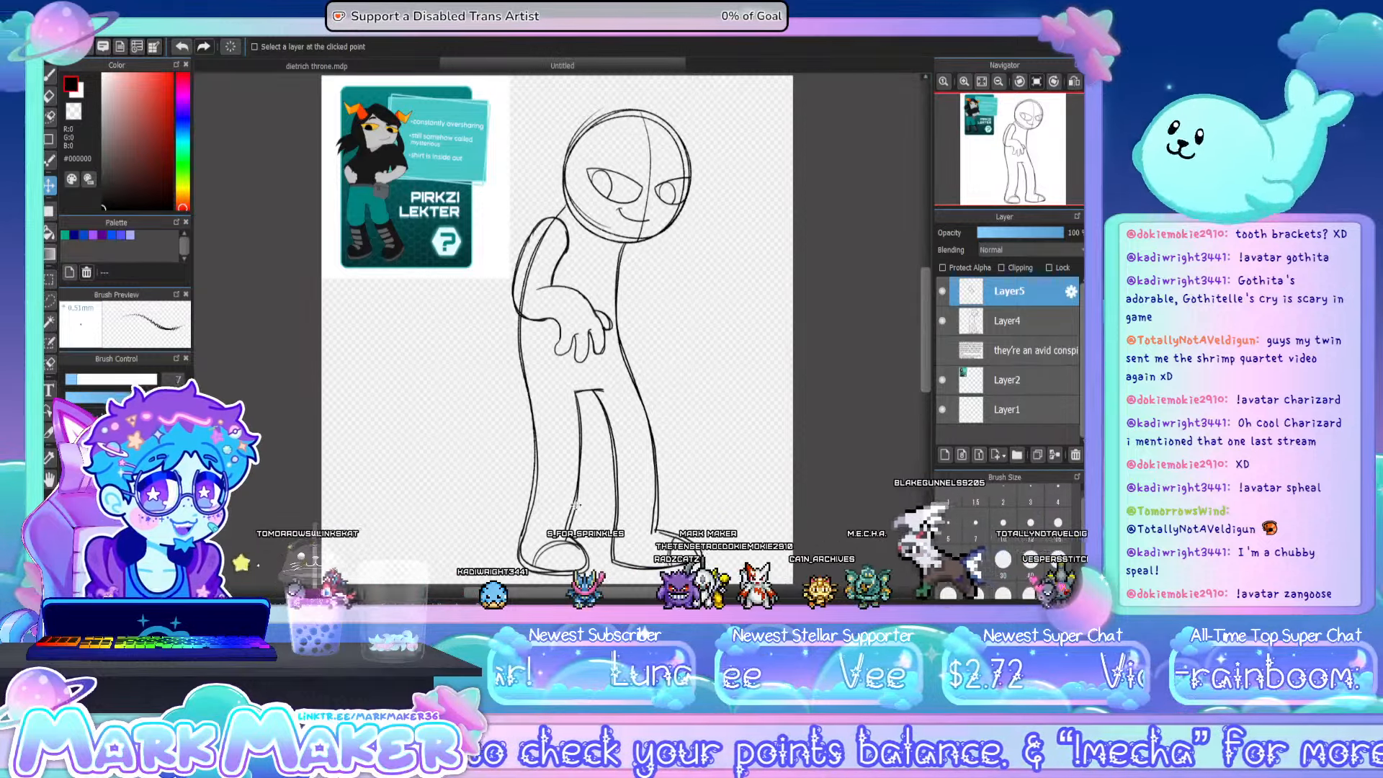
{"action": "scroll", "coordinate": [543, 335], "scroll_direction": "up", "scroll_amount": 5}
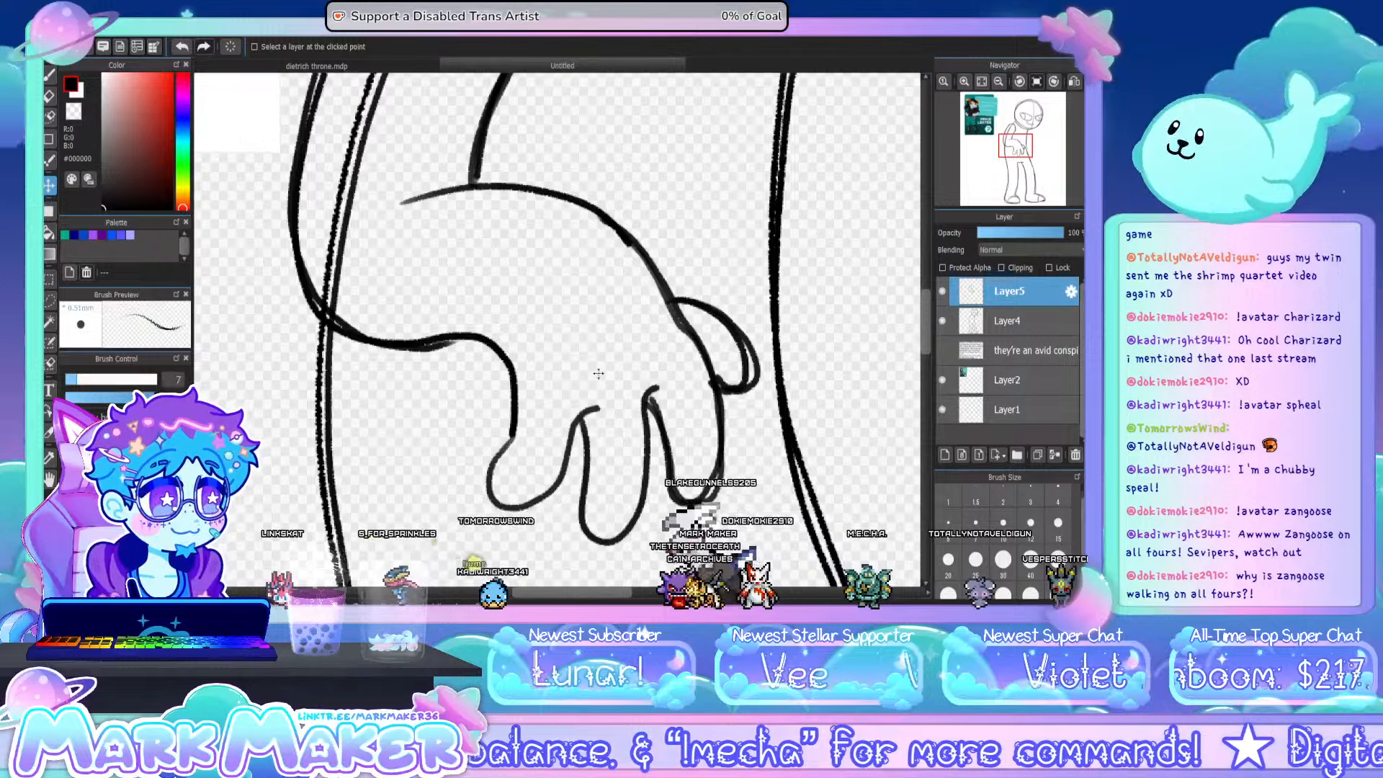
{"action": "left_click", "coordinate": [981, 81]}
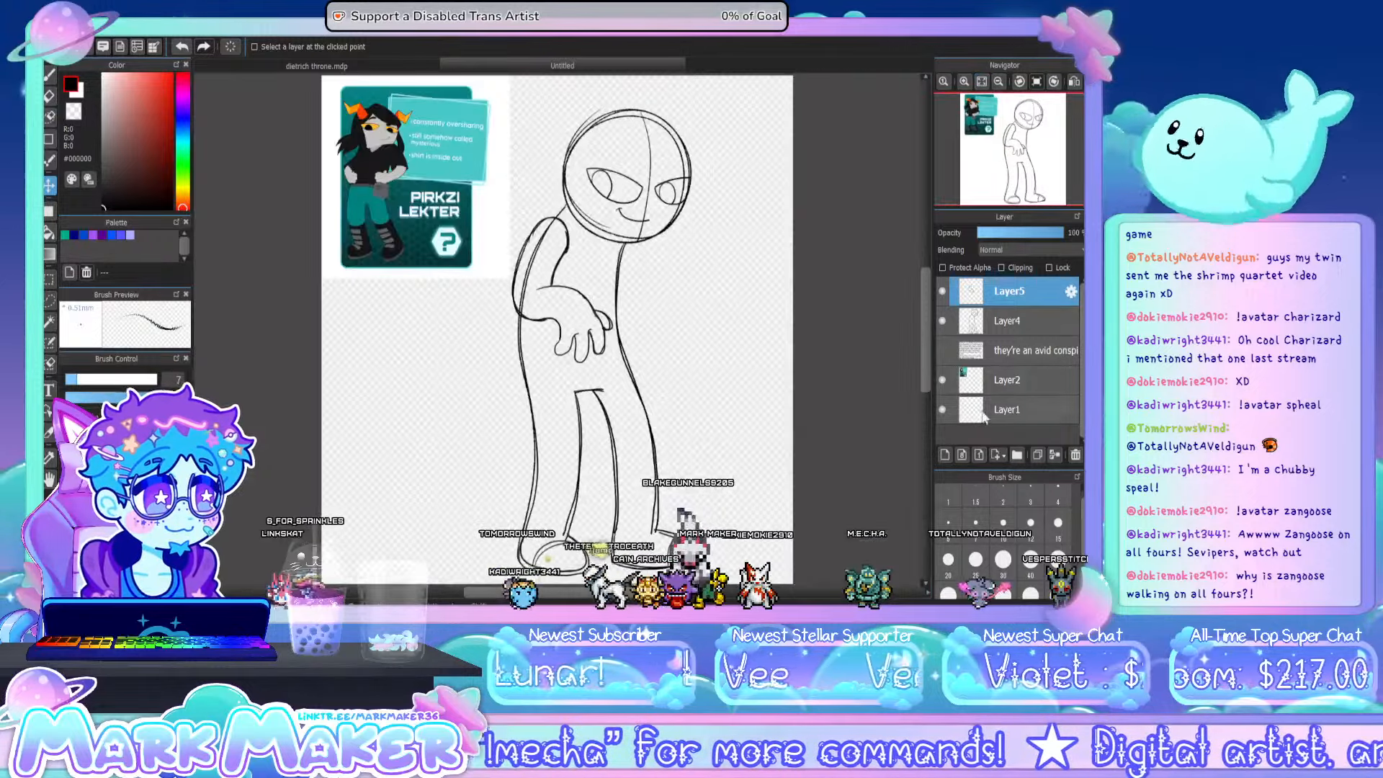
- On another new layer, sketch a hand held to the chin with its forearm hanging down to a rounded elbow
{"action": "left_click", "coordinate": [944, 455]}
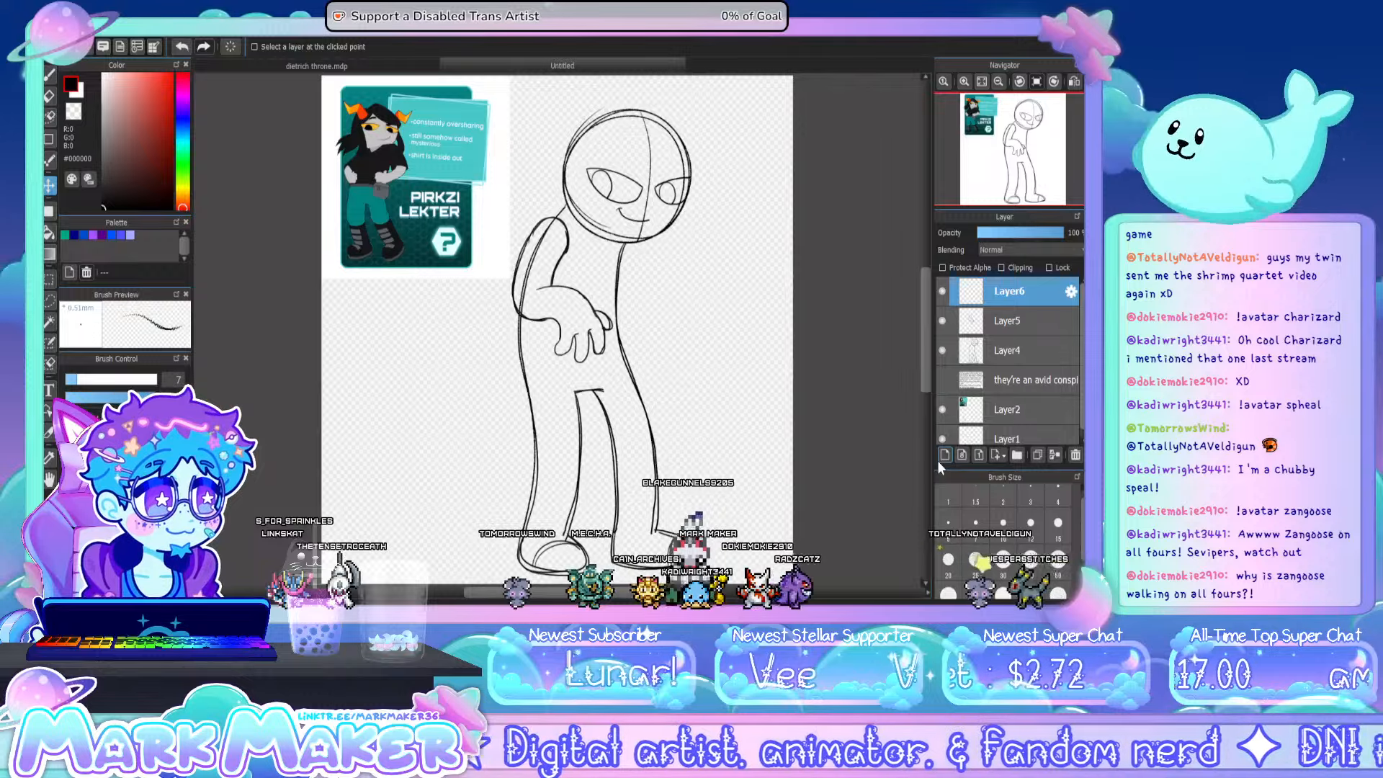
{"action": "left_click", "coordinate": [50, 79]}
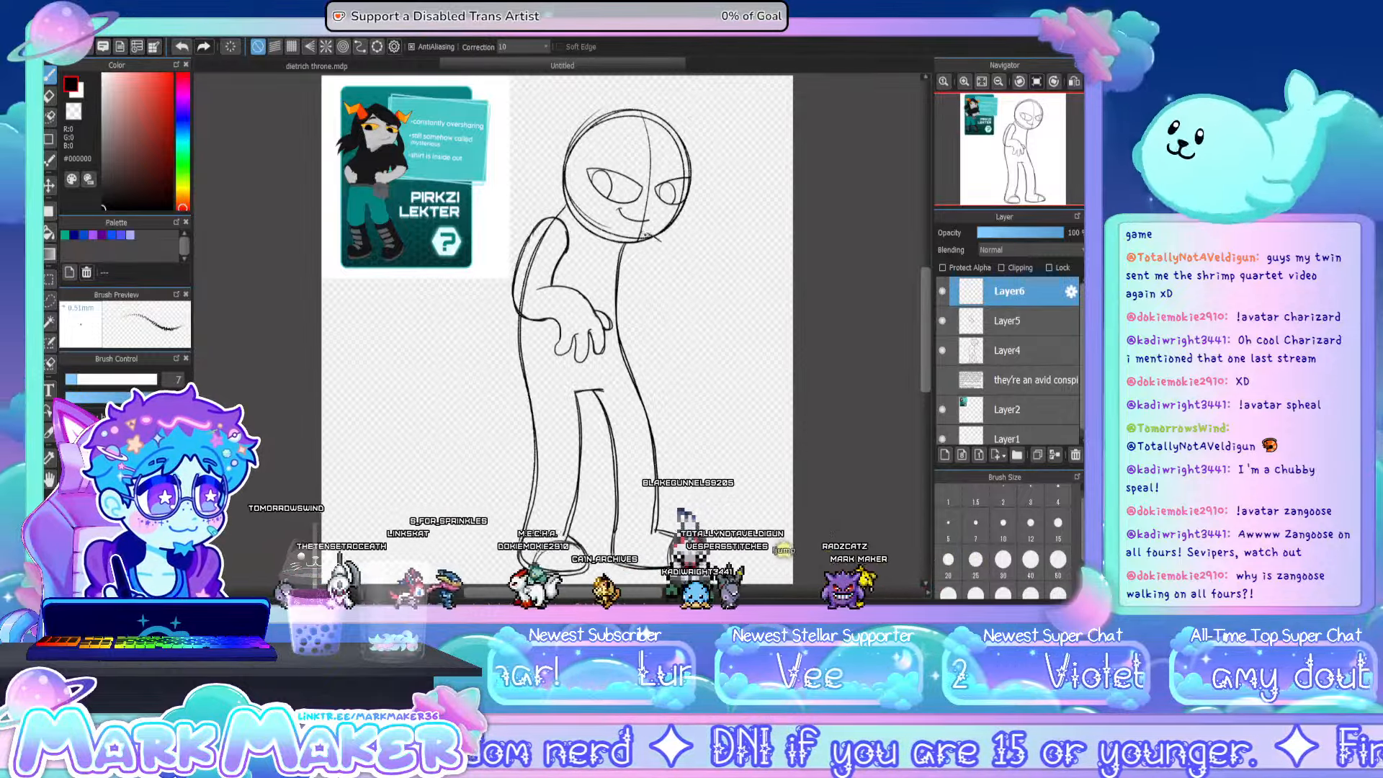
{"action": "mouse_move", "coordinate": [660, 242]}
{"action": "left_mouse_down"}
{"action": "mouse_move", "coordinate": [626, 235]}
{"action": "mouse_move", "coordinate": [653, 252]}
{"action": "left_mouse_up"}
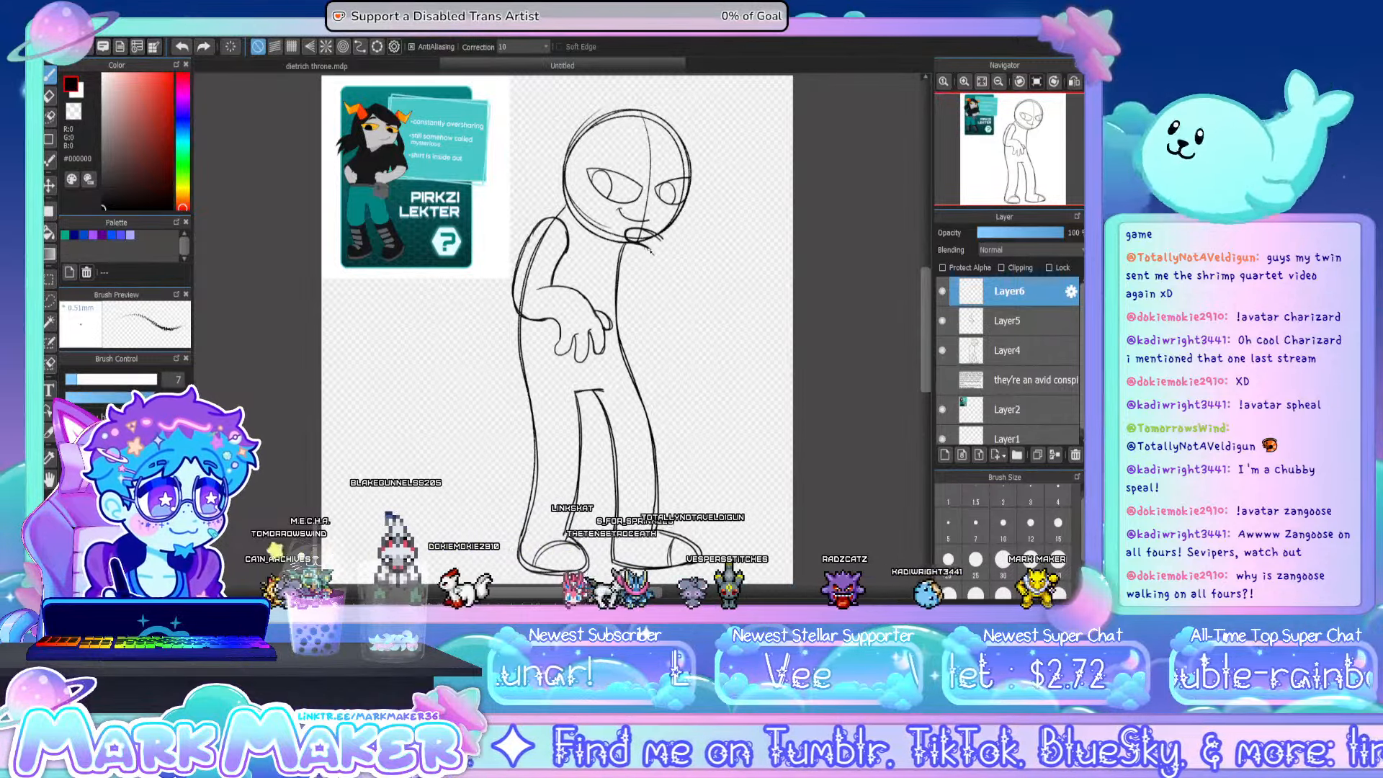
{"action": "left_click_drag", "start_coordinate": [638, 252], "coordinate": [637, 277]}
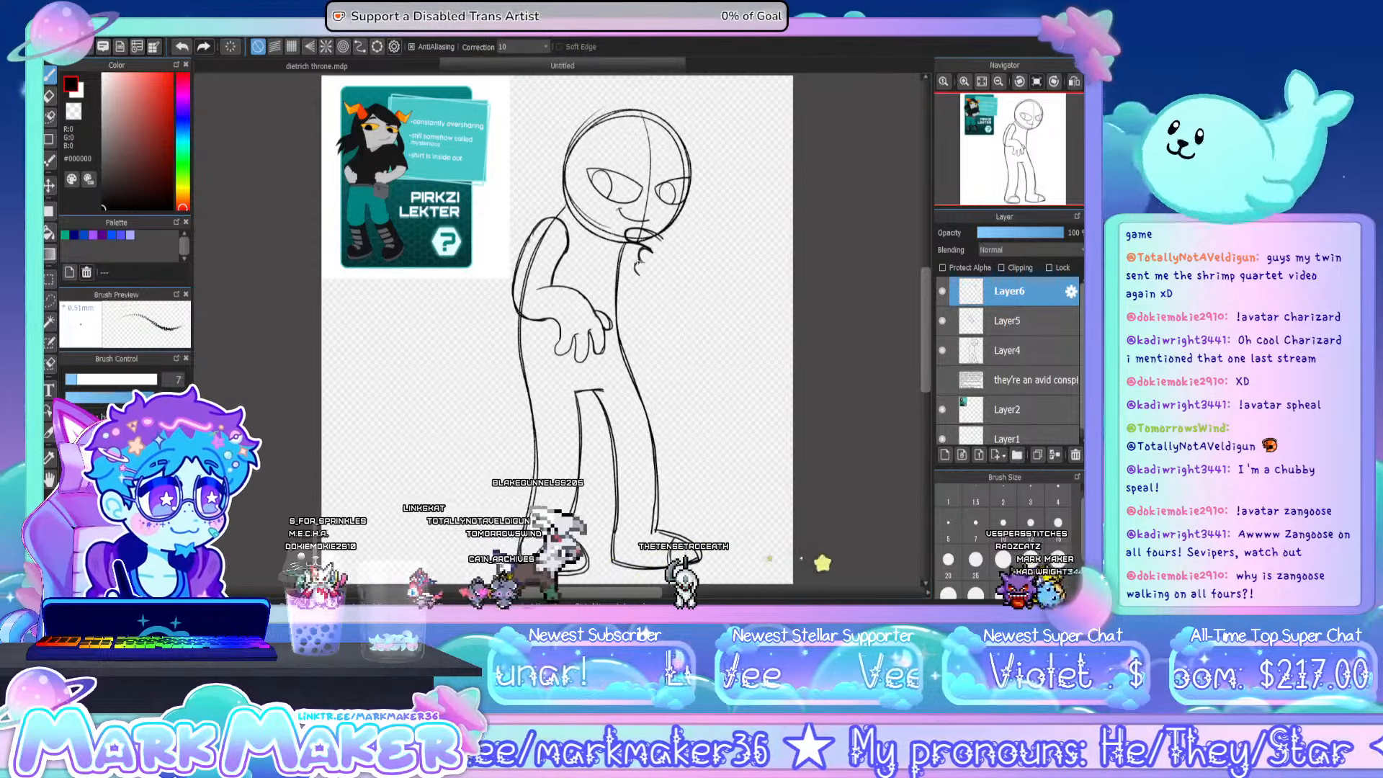
{"action": "left_click_drag", "start_coordinate": [641, 275], "coordinate": [645, 294]}
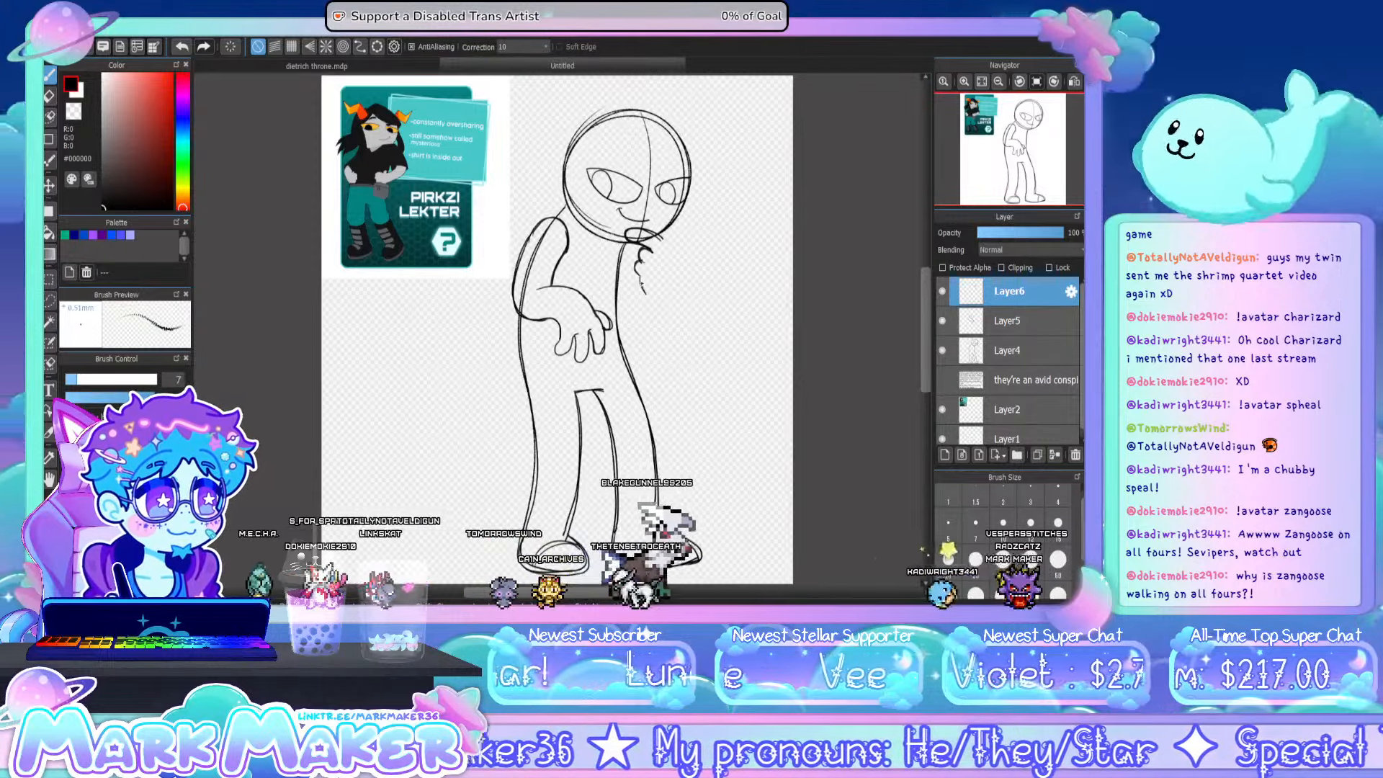
{"action": "key", "text": "ctrl+z"}
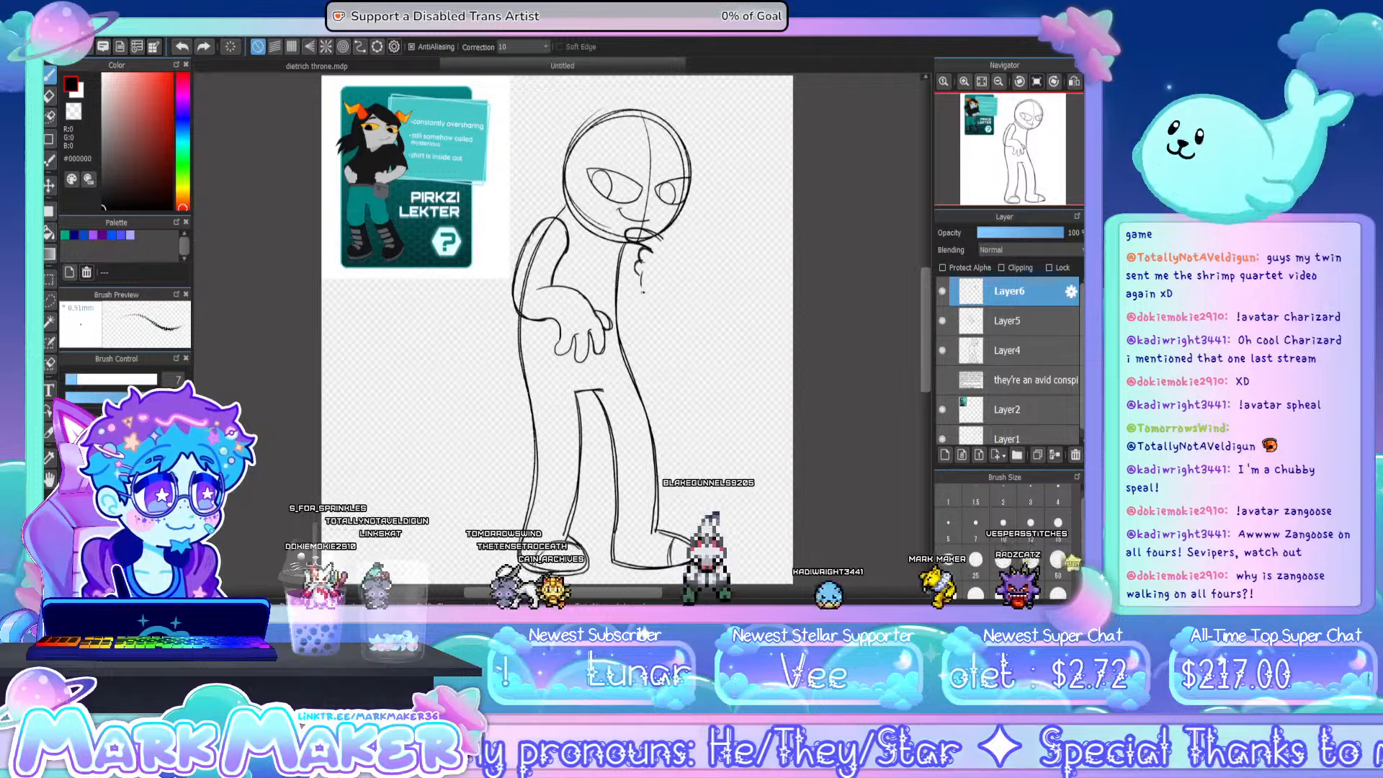
{"action": "left_click_drag", "start_coordinate": [640, 273], "coordinate": [645, 295]}
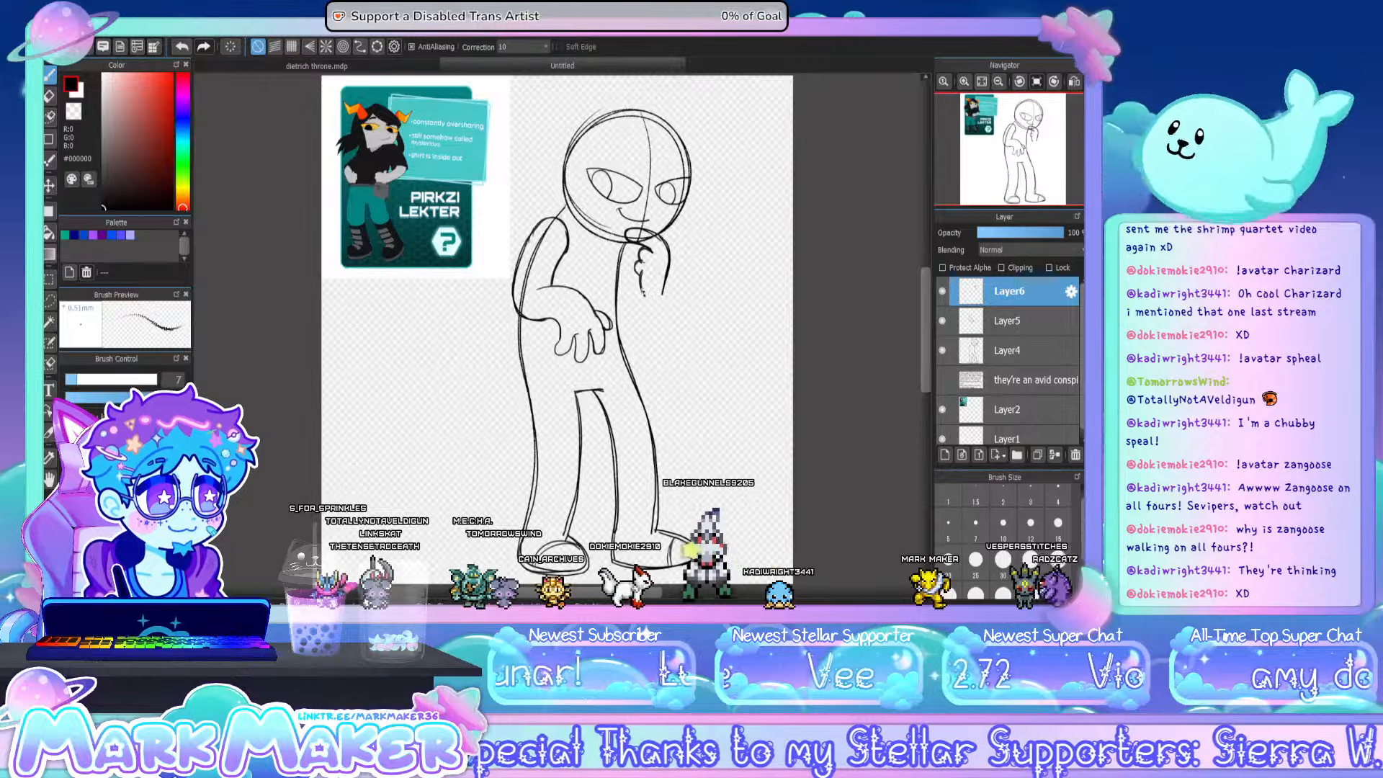
{"action": "left_click_drag", "start_coordinate": [643, 349], "coordinate": [662, 302]}
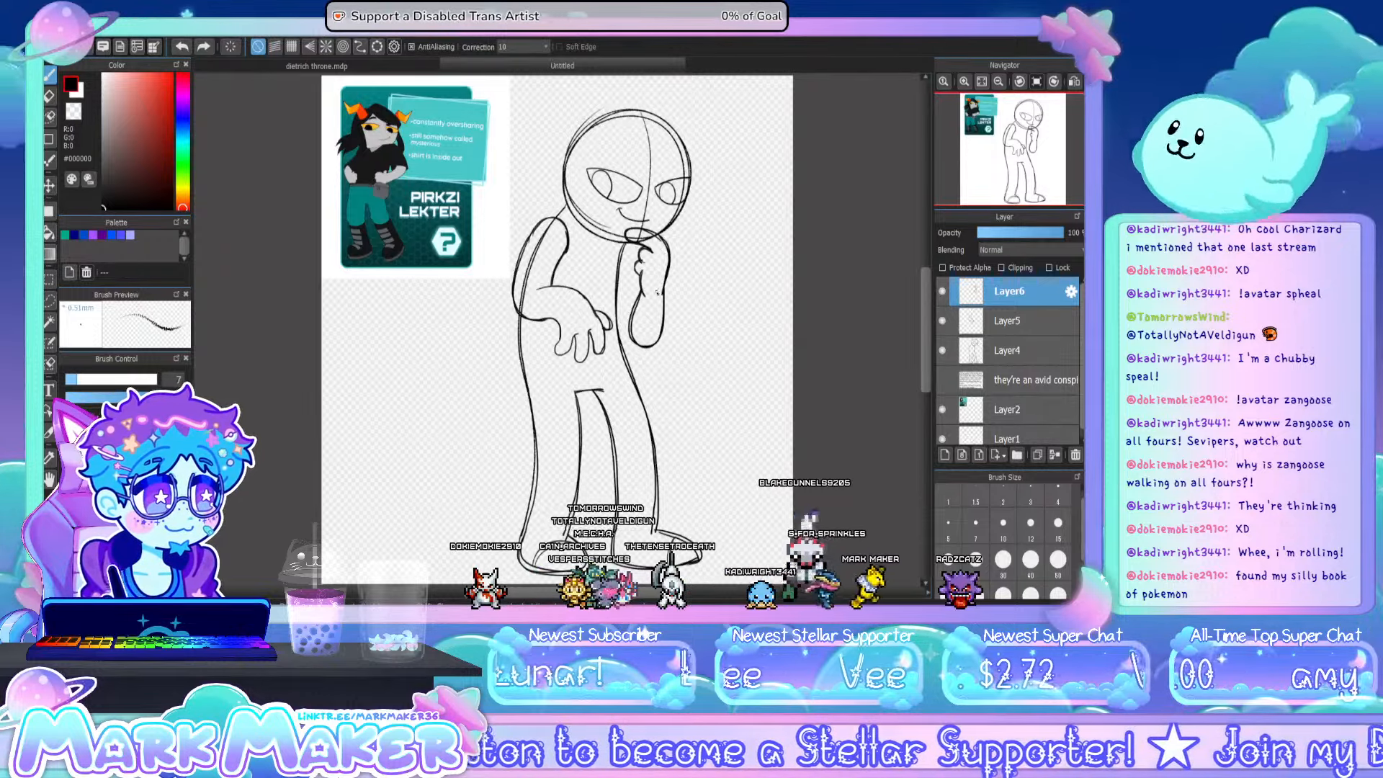
- Rotate the raised forearm slightly so its elbow swings outward, and draw the upper arm joining the elbow to the shoulder
{"action": "key", "text": "ctrl+t"}
{"action": "left_click_drag", "start_coordinate": [692, 349], "coordinate": [706, 324]}
{"action": "left_click_drag", "start_coordinate": [638, 261], "coordinate": [646, 255]}
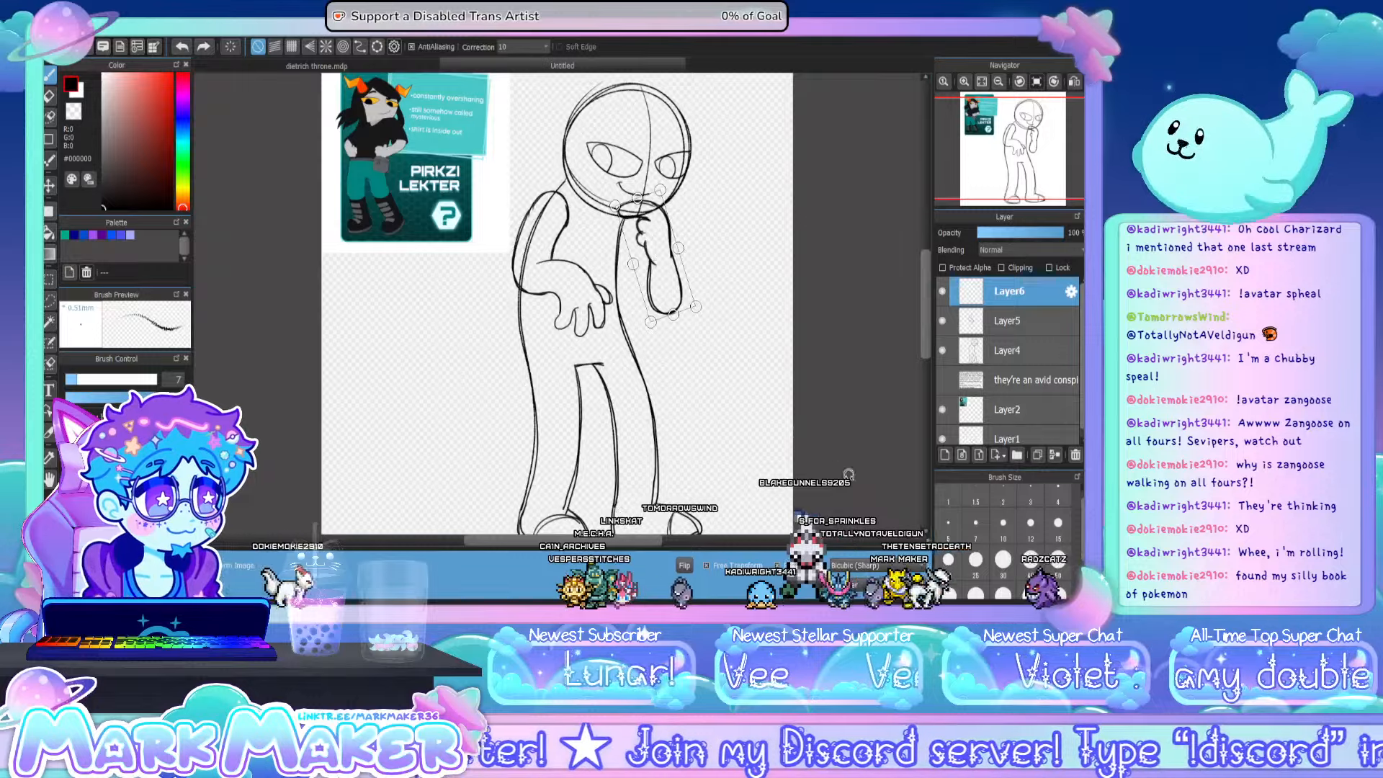
{"action": "key", "text": "Return"}
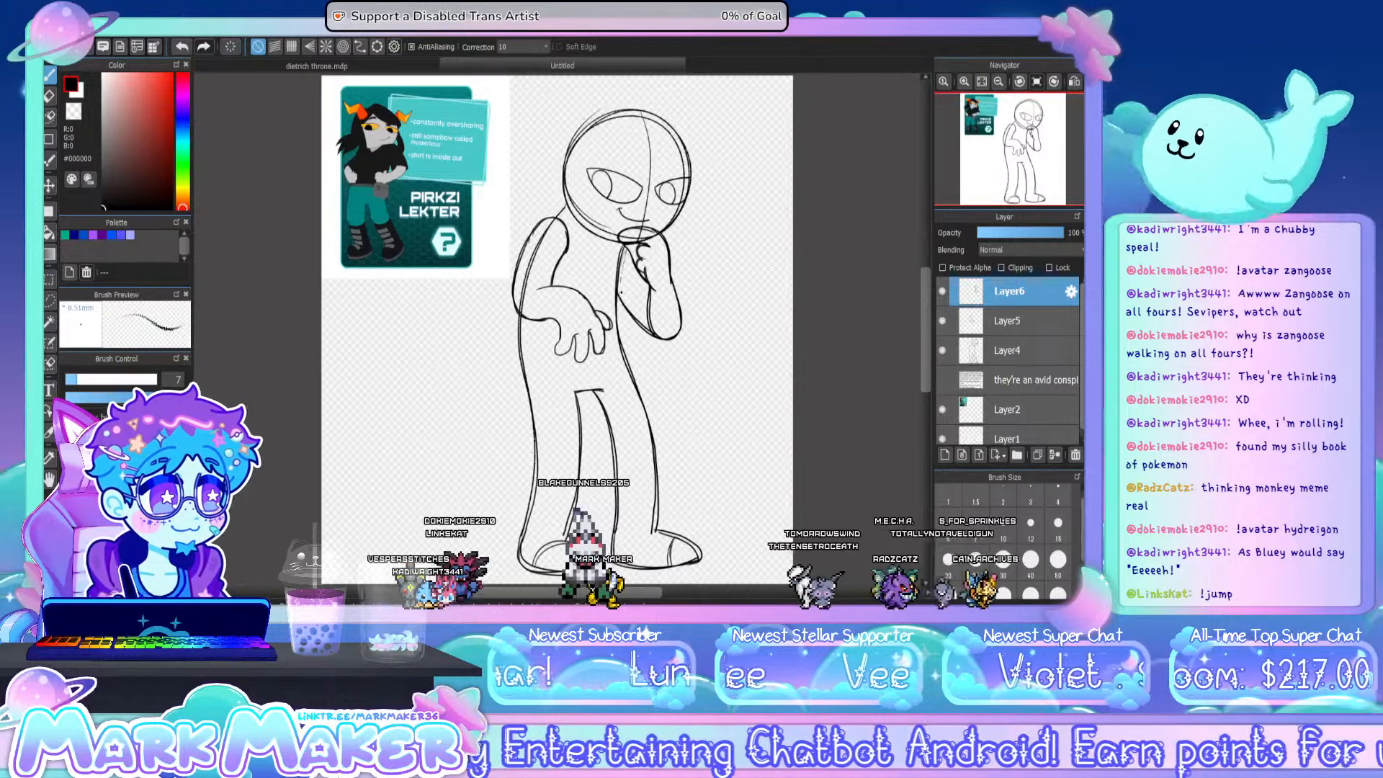
{"action": "mouse_move", "coordinate": [637, 271]}
{"action": "left_mouse_down"}
{"action": "mouse_move", "coordinate": [628, 306]}
{"action": "mouse_move", "coordinate": [642, 324]}
{"action": "left_mouse_up"}
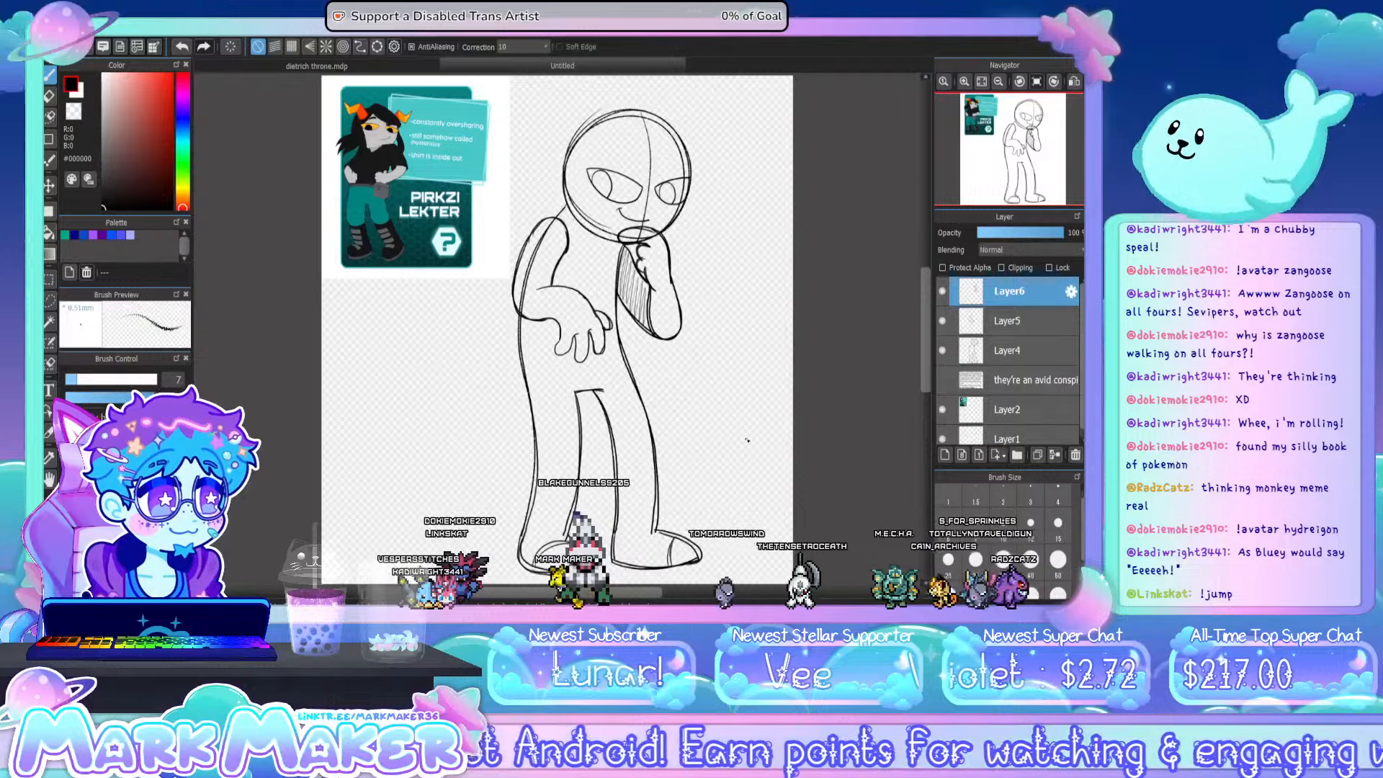
{"action": "key", "text": "ctrl+z"}
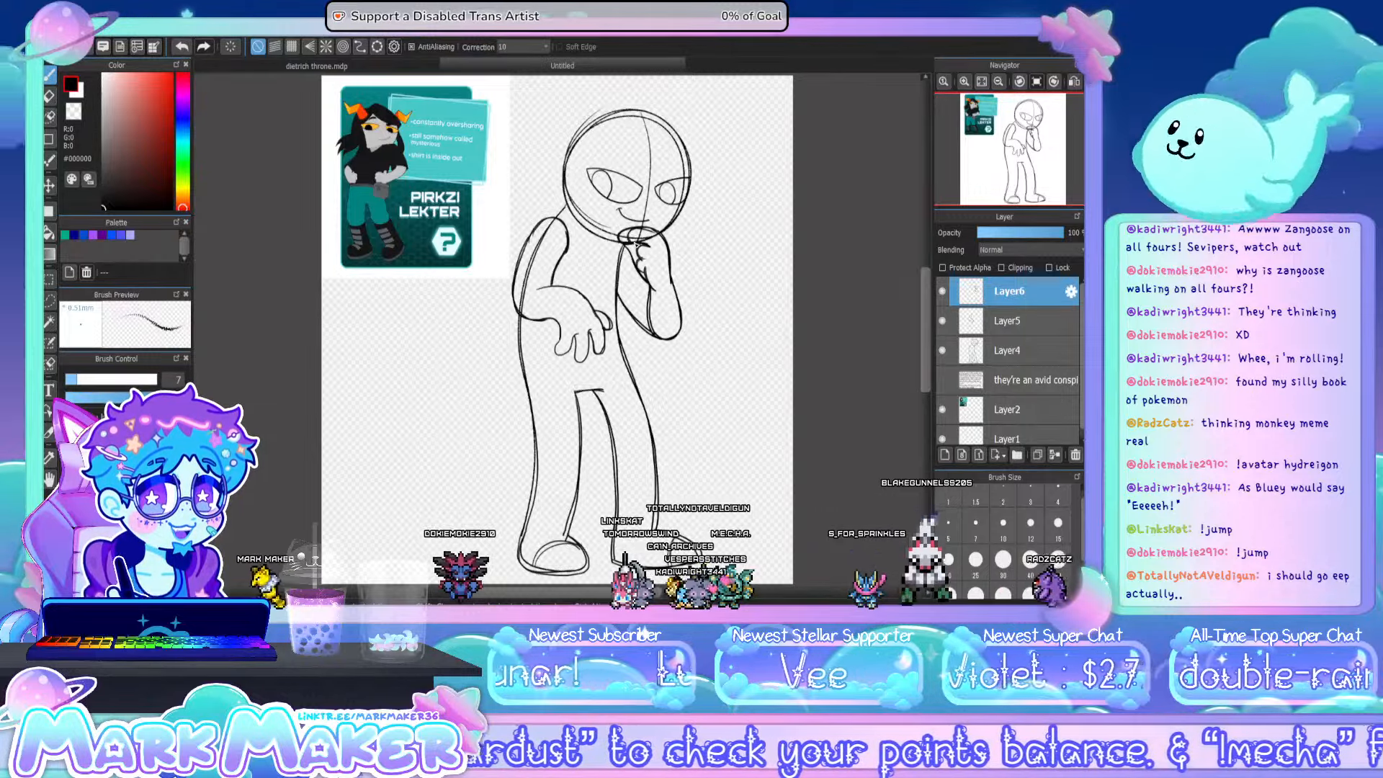
- Shift the lowered arm's layer slightly right so the arm lines up with the body outline
{"action": "left_click", "coordinate": [49, 96]}
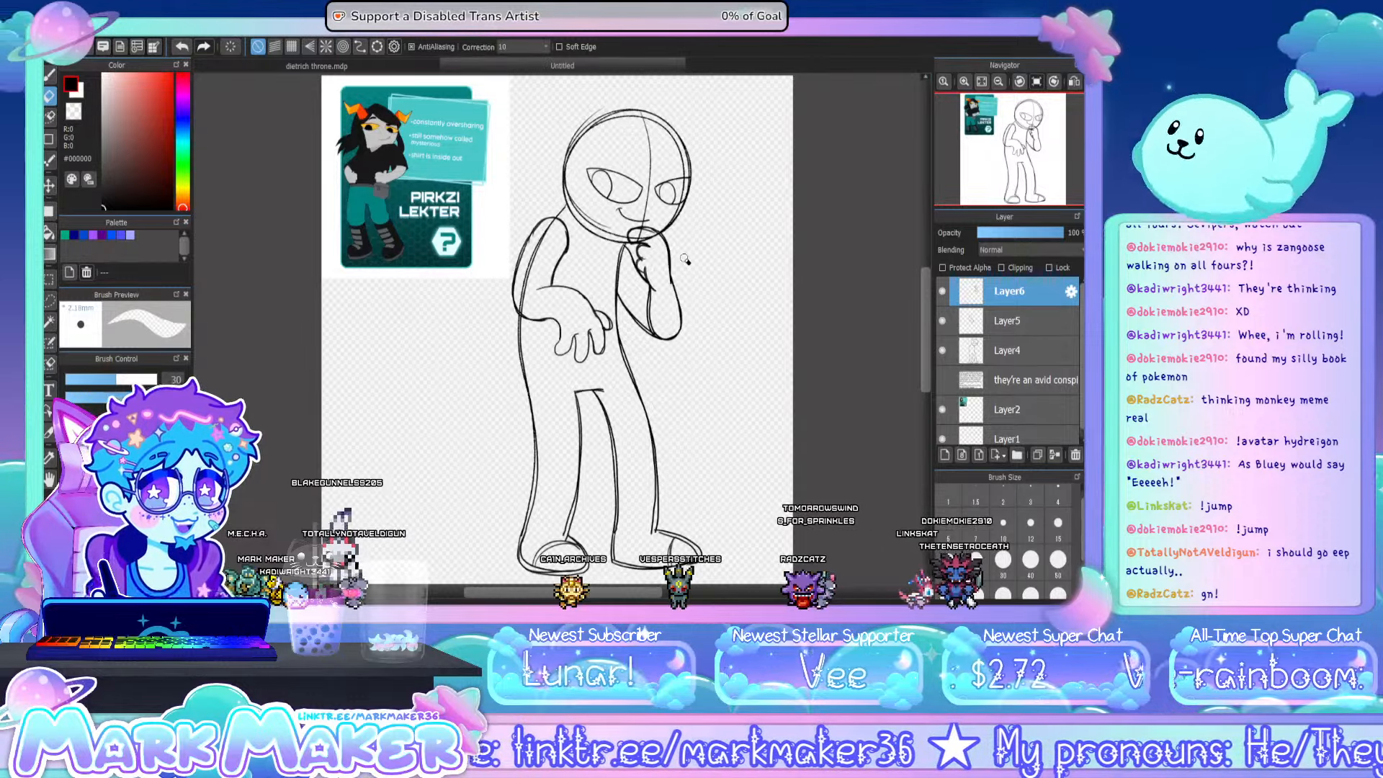
{"action": "left_click", "coordinate": [975, 351]}
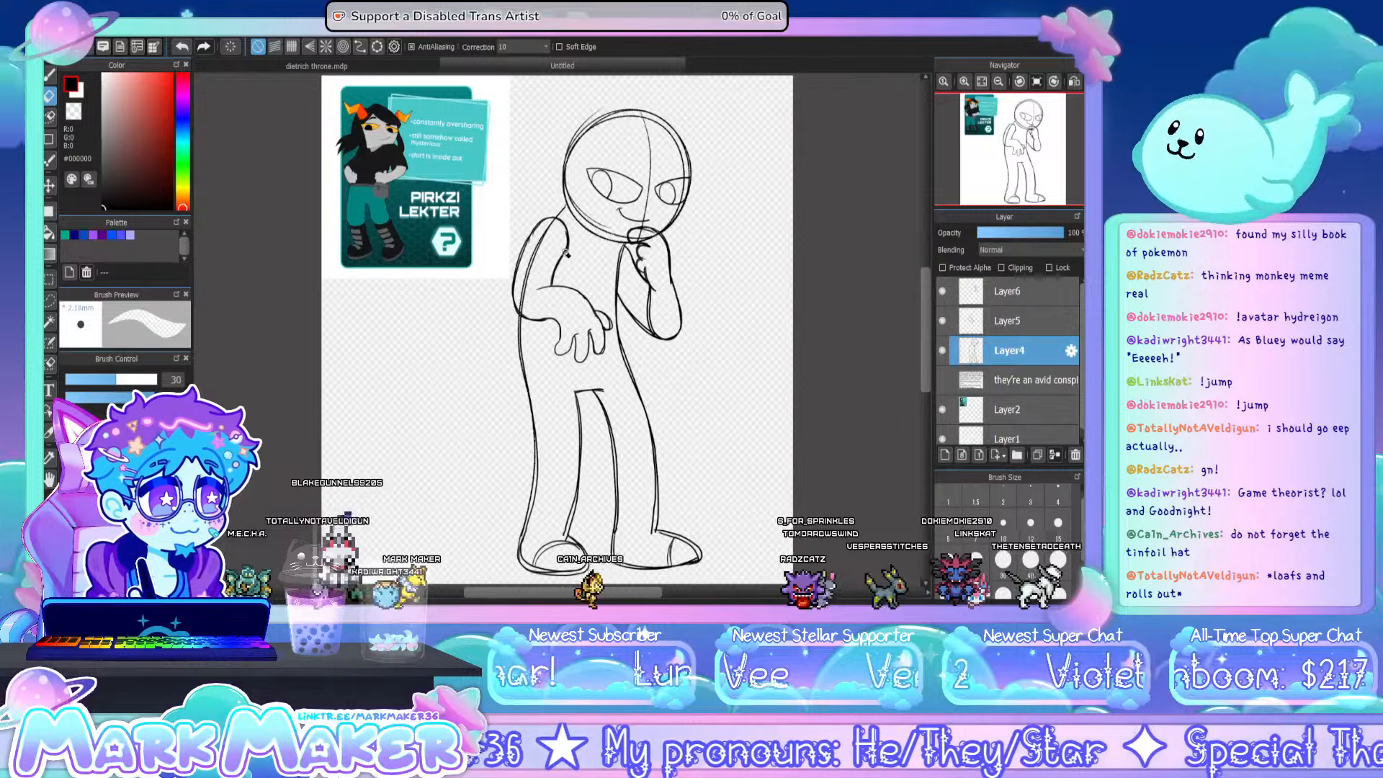
{"action": "left_click", "coordinate": [1011, 327]}
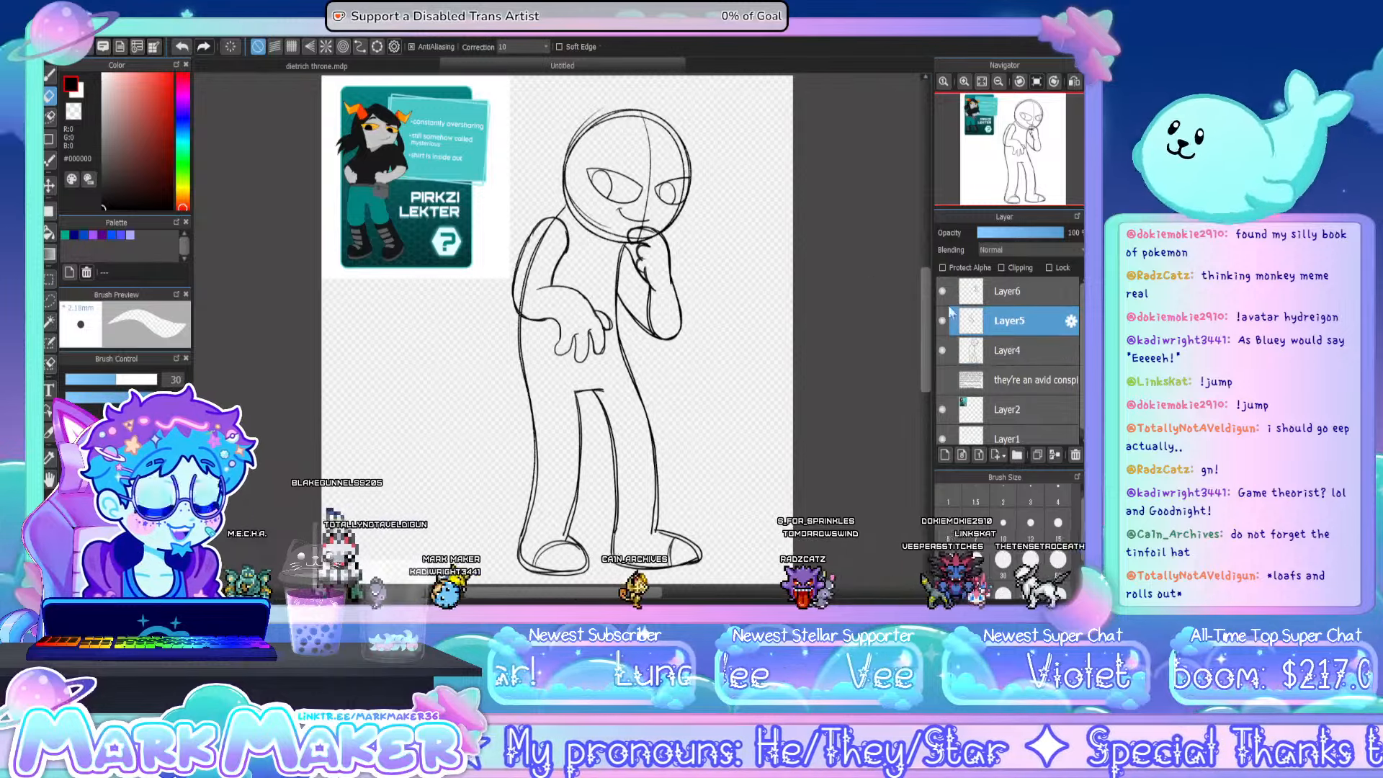
{"action": "left_click", "coordinate": [49, 185]}
{"action": "left_click_drag", "start_coordinate": [633, 290], "coordinate": [644, 304]}
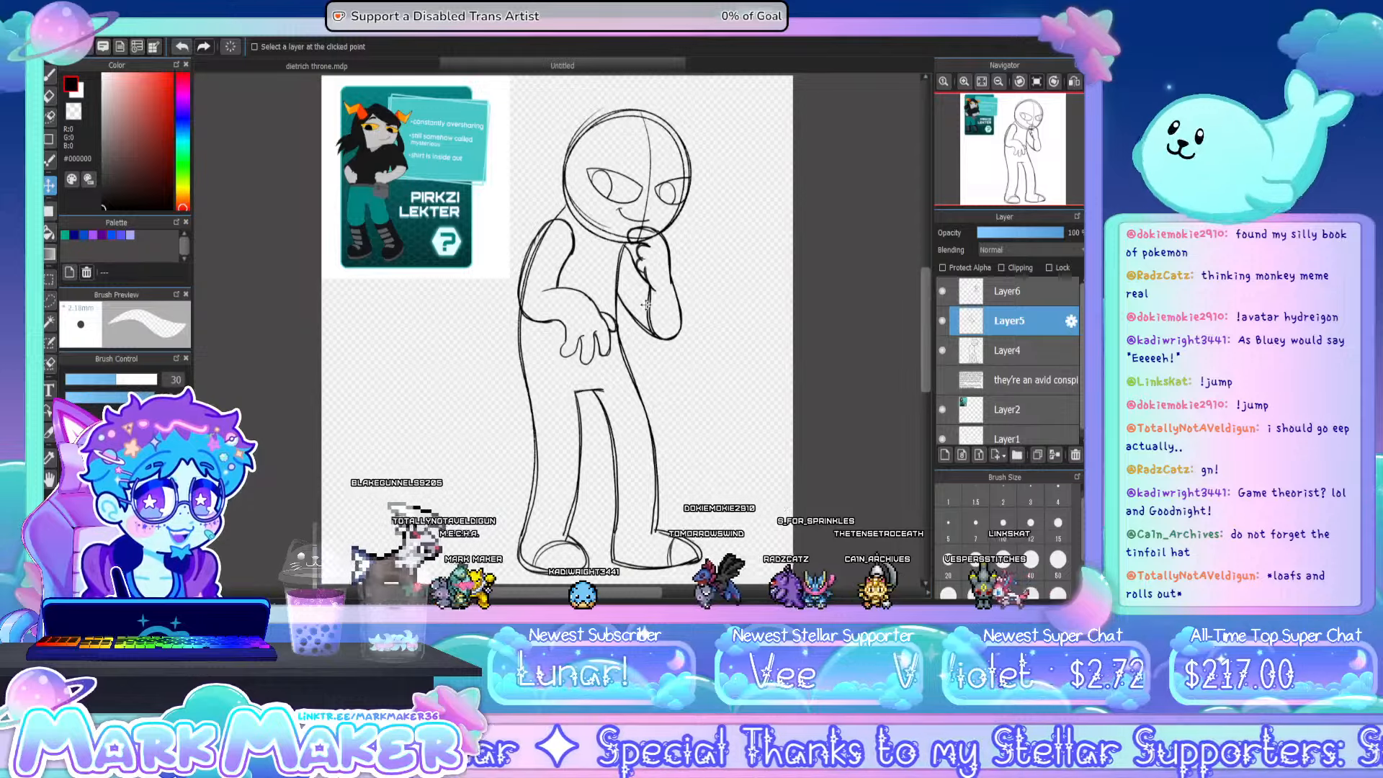
- Erase the body and head lines that show through the arms and hands, and merge both arm layers into the body sketch layer
{"action": "left_click", "coordinate": [942, 345]}
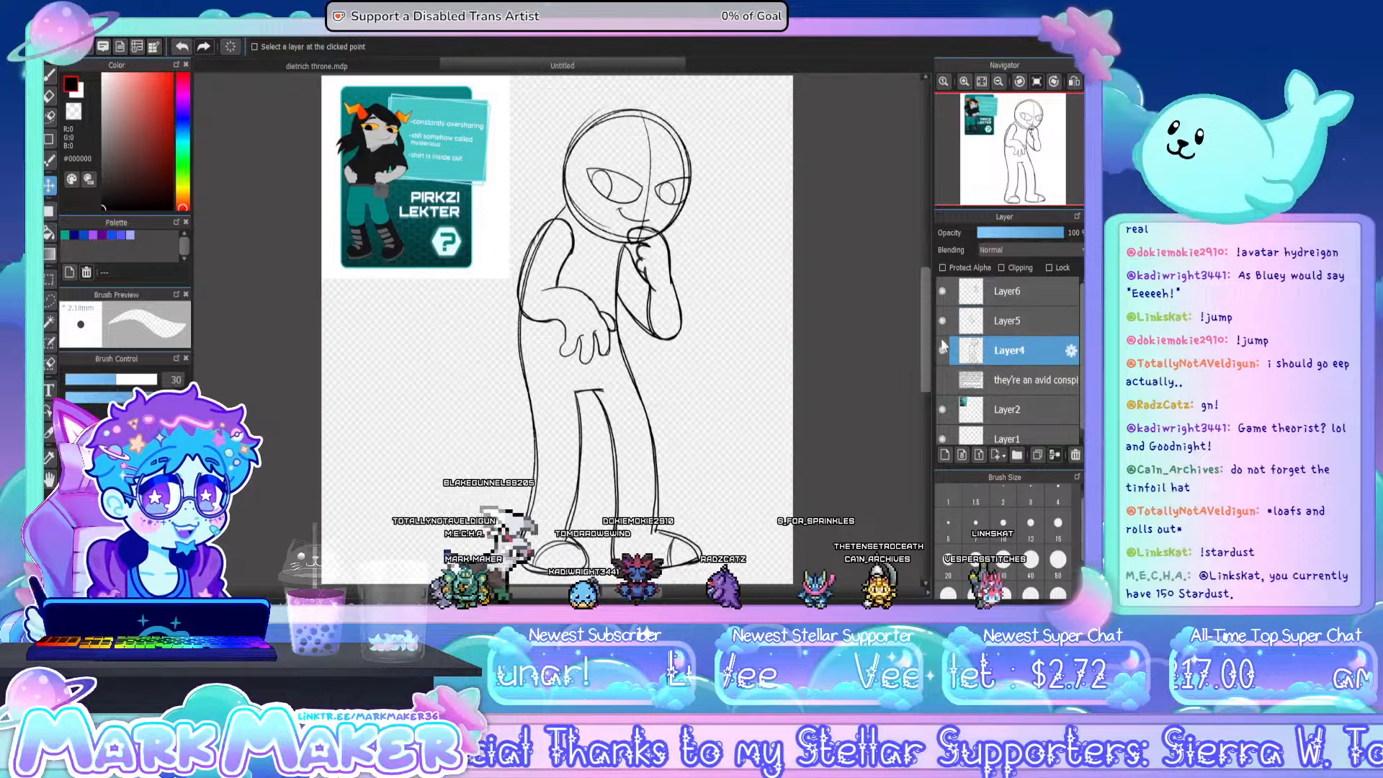
{"action": "left_click", "coordinate": [49, 98]}
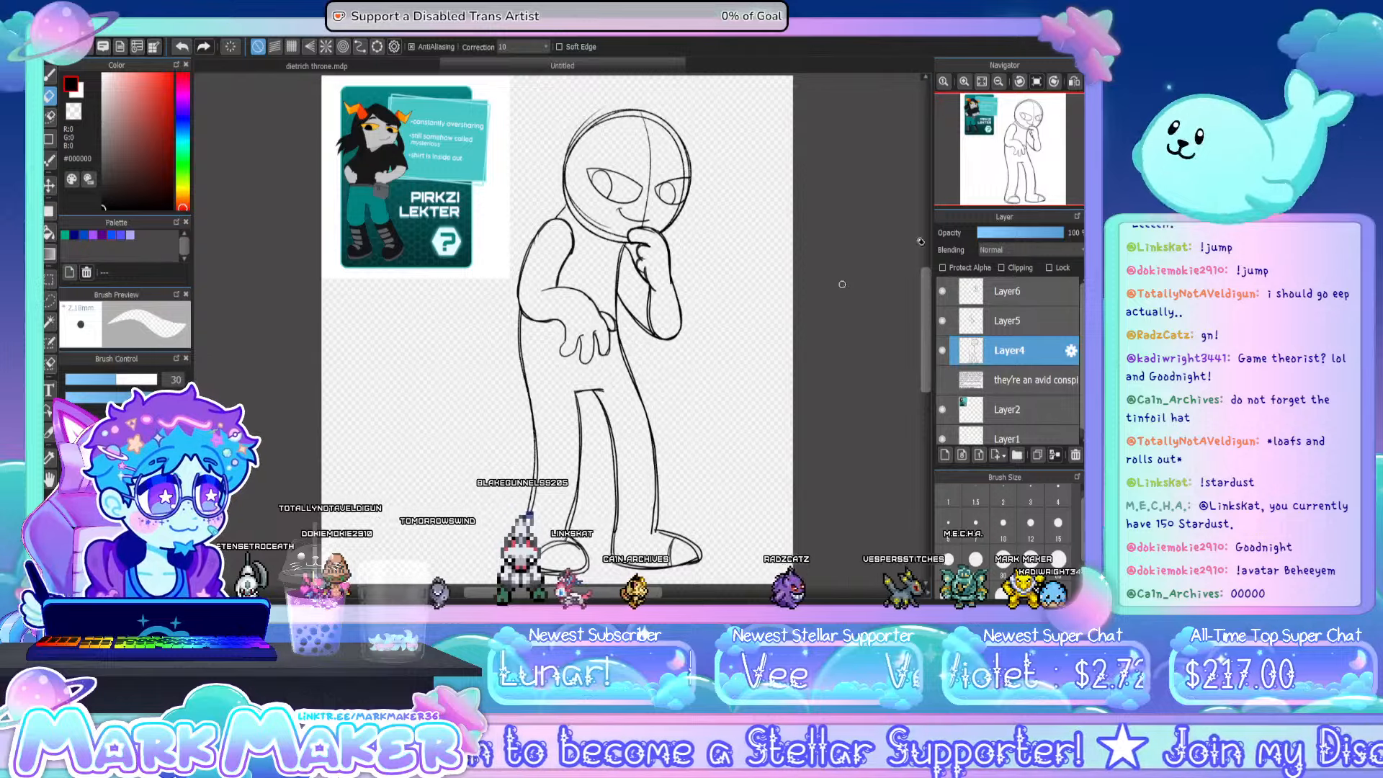
{"action": "left_click", "coordinate": [994, 295]}
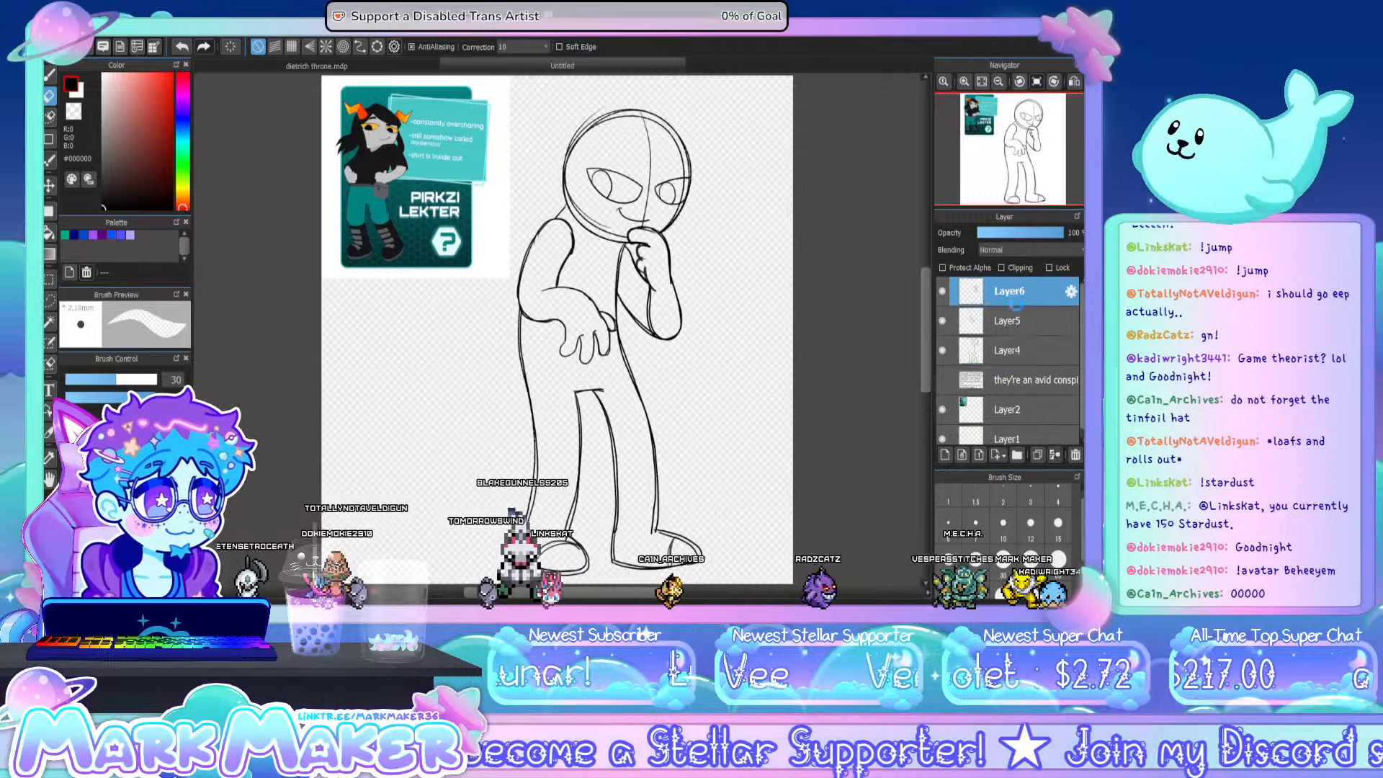
{"action": "left_click", "coordinate": [1054, 455]}
{"action": "left_click", "coordinate": [1055, 454]}
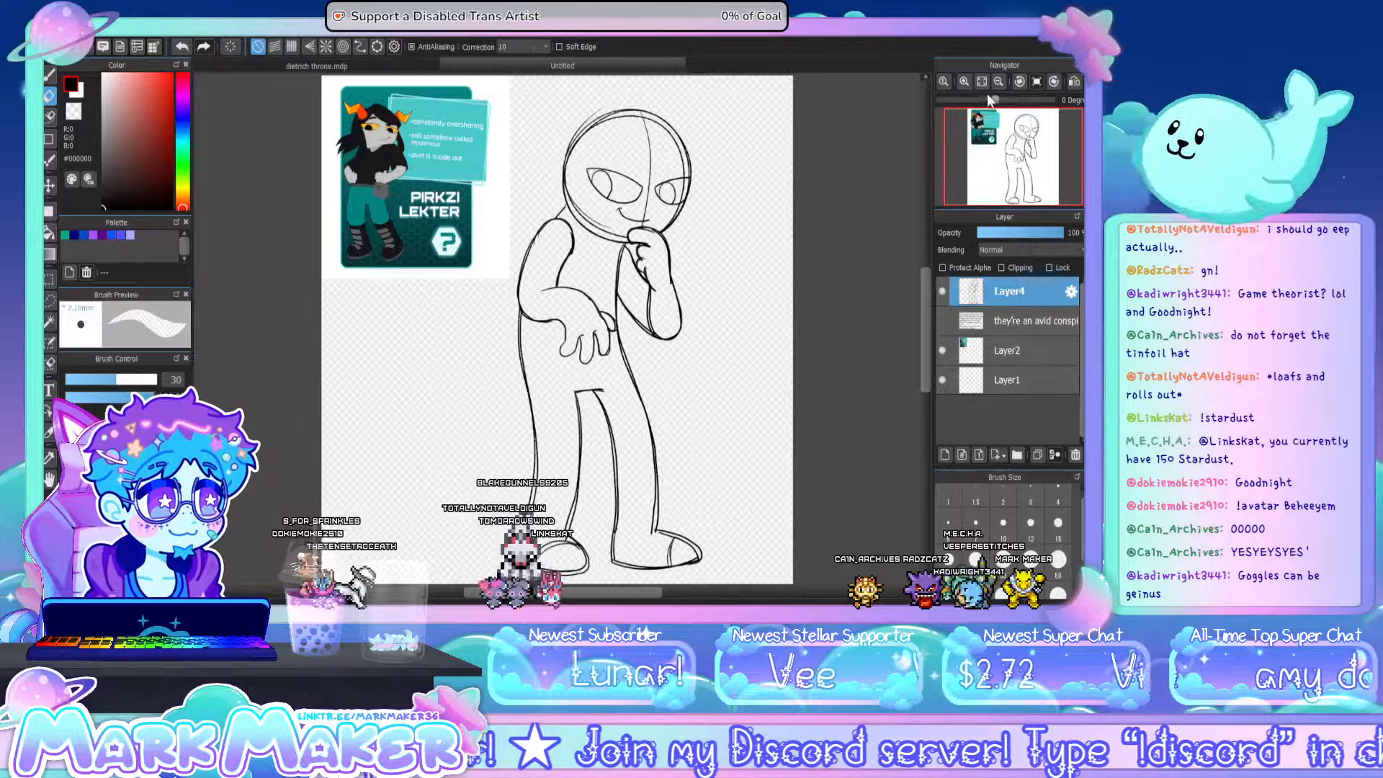
- Rotate the whole merged figure slightly clockwise with a transform and apply it
{"action": "key", "text": "ctrl+t"}
{"action": "left_click", "coordinate": [998, 82]}
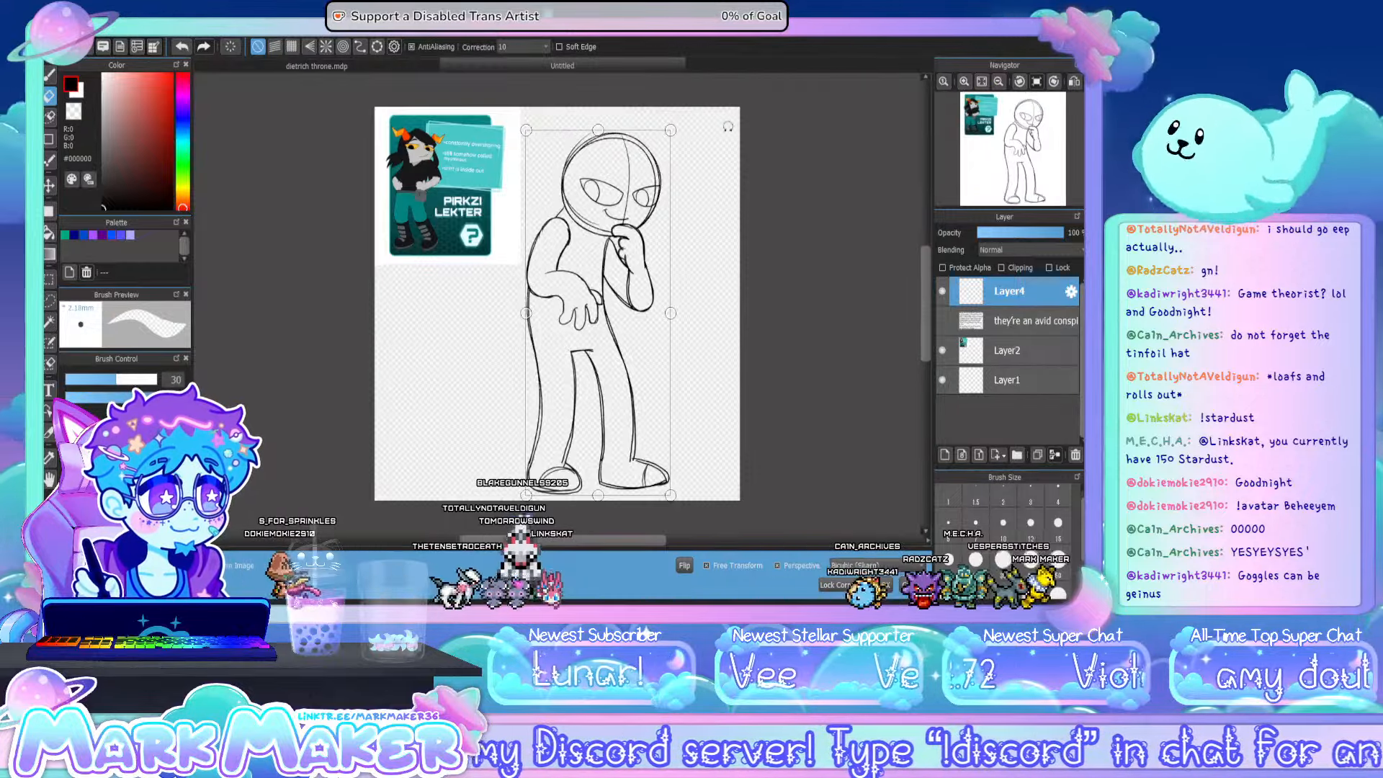
{"action": "left_click_drag", "start_coordinate": [727, 126], "coordinate": [718, 122]}
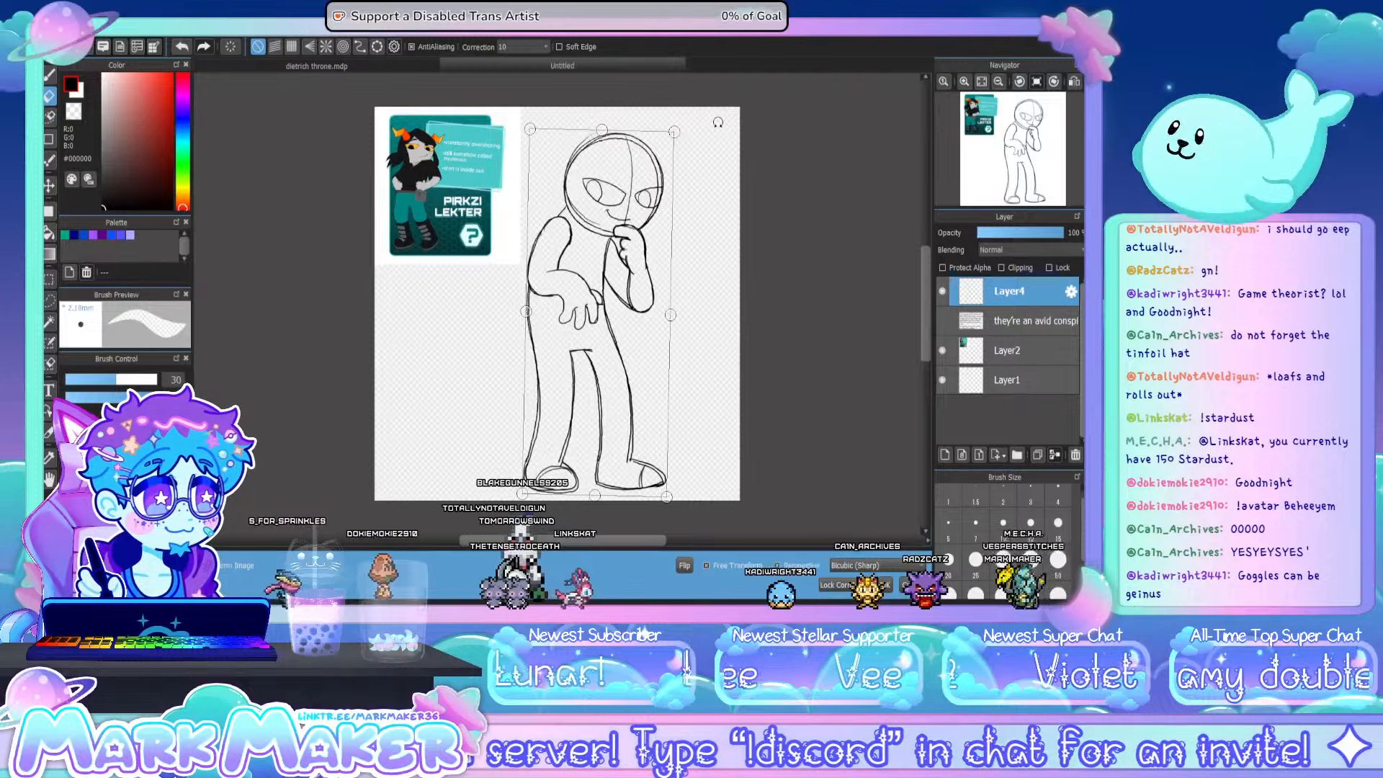
{"action": "left_click", "coordinate": [887, 583]}
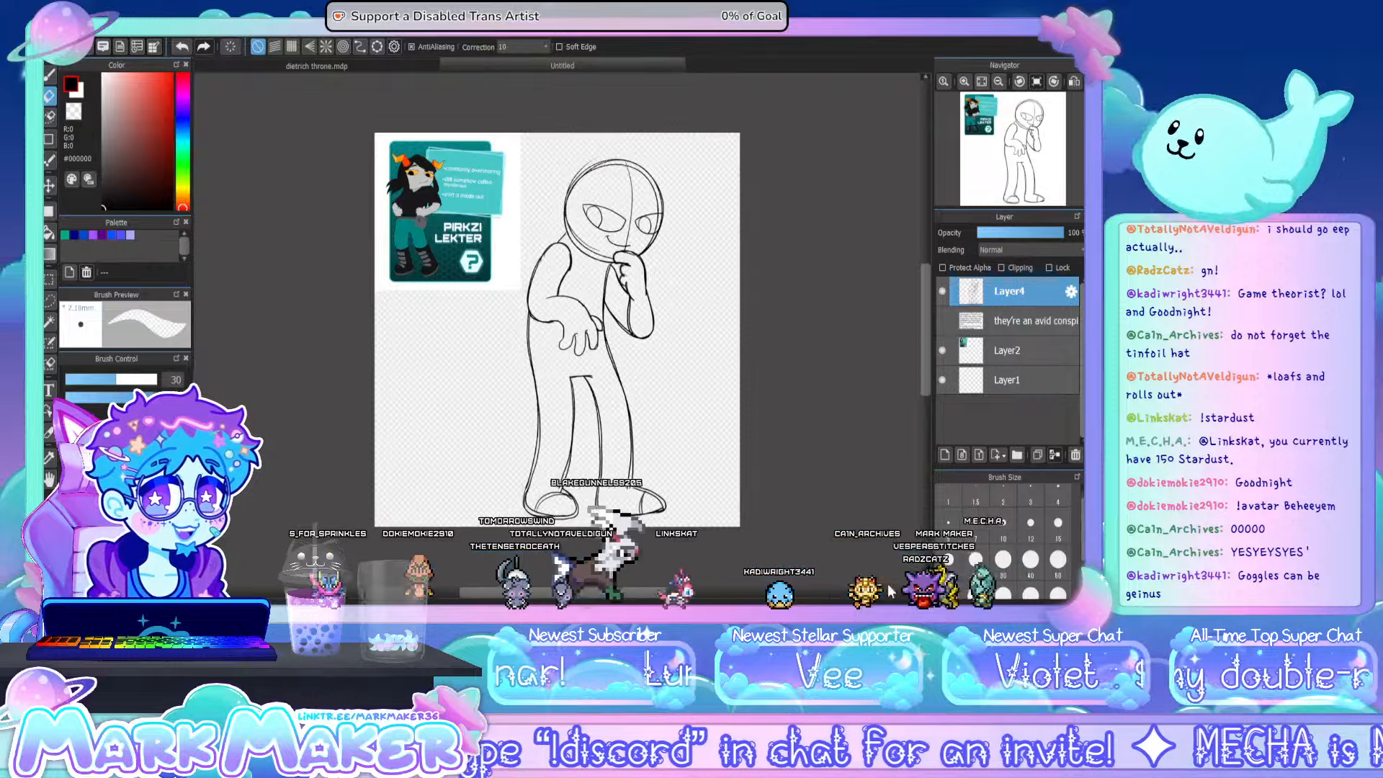
{"action": "left_click", "coordinate": [982, 81]}
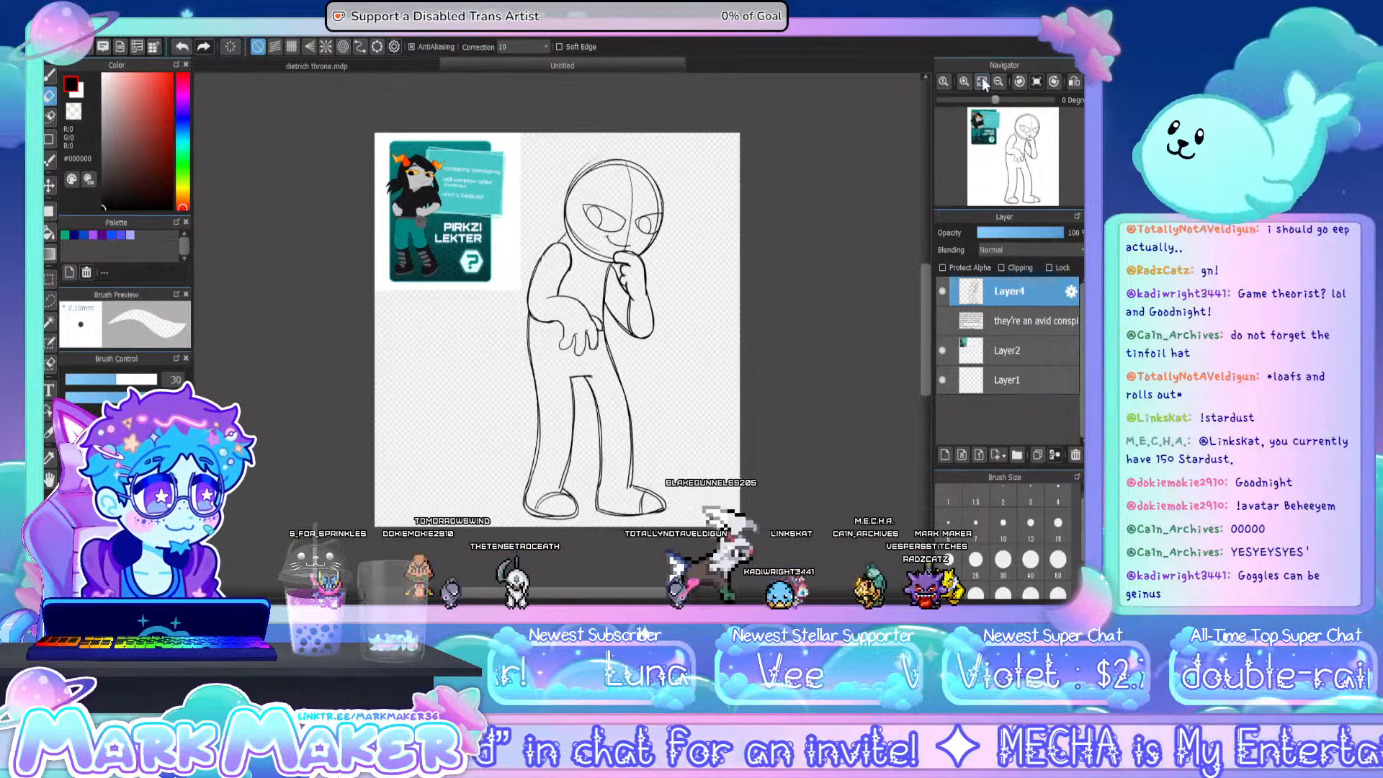
- Scale the whole figure down slightly with a transform to leave room above the head, and apply it
{"action": "left_click", "coordinate": [982, 81]}
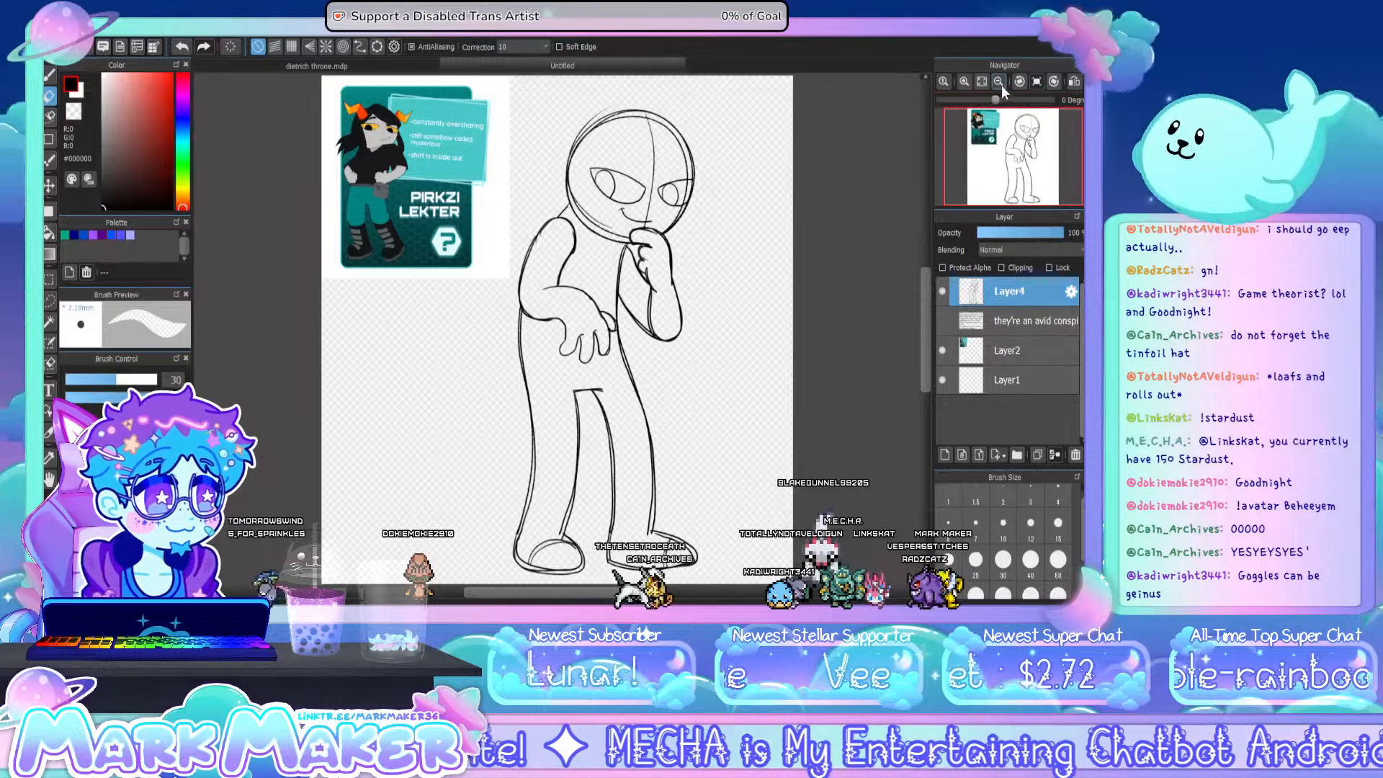
{"action": "left_click", "coordinate": [1000, 85]}
{"action": "key", "text": "ctrl+t"}
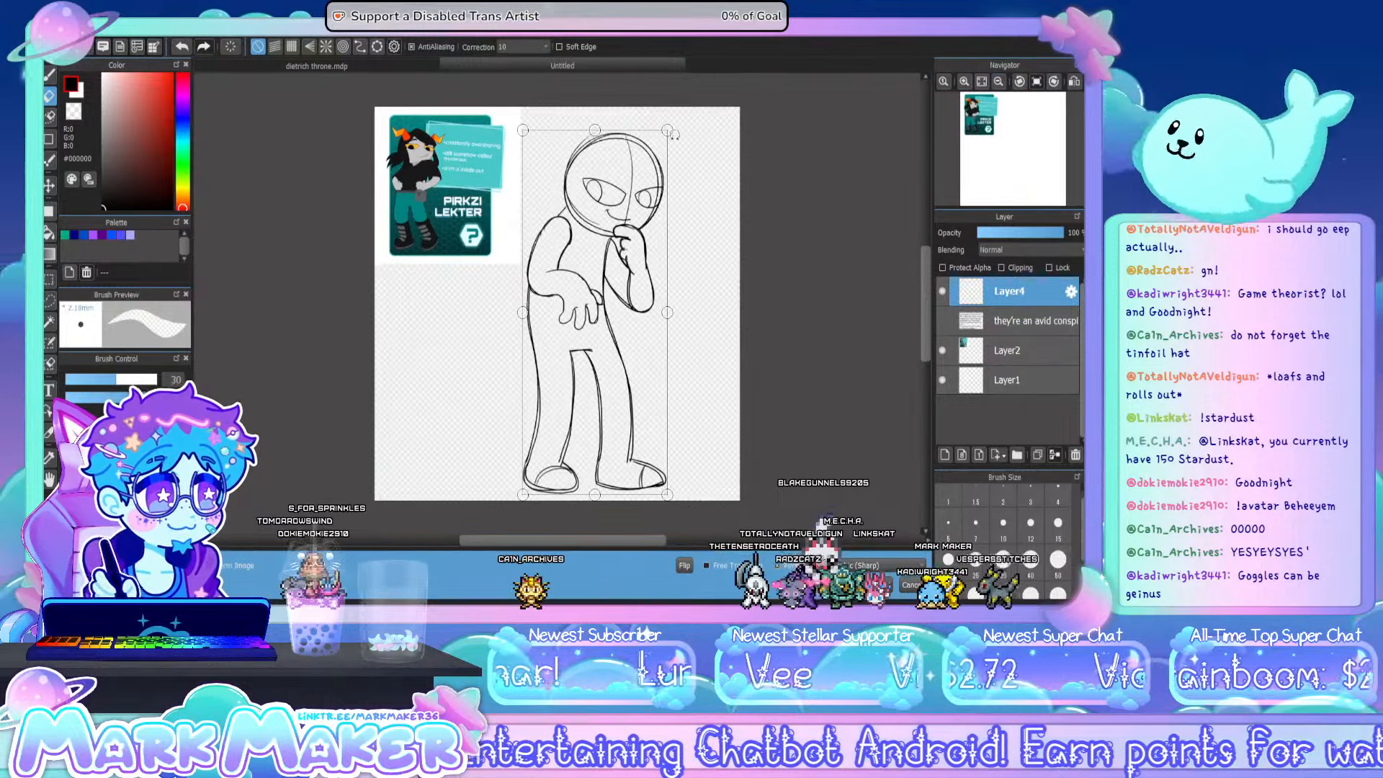
{"action": "left_click_drag", "start_coordinate": [669, 133], "coordinate": [661, 148]}
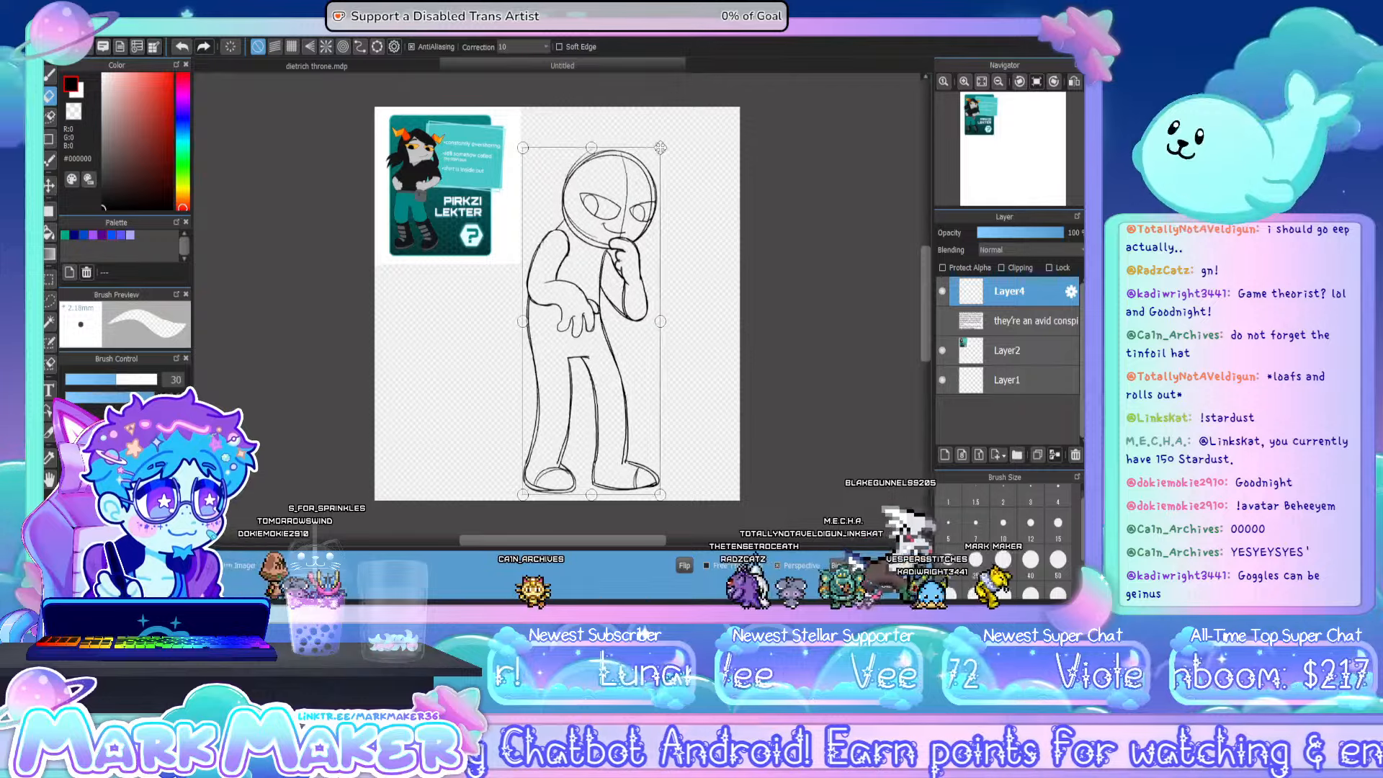
{"action": "left_click", "coordinate": [887, 555]}
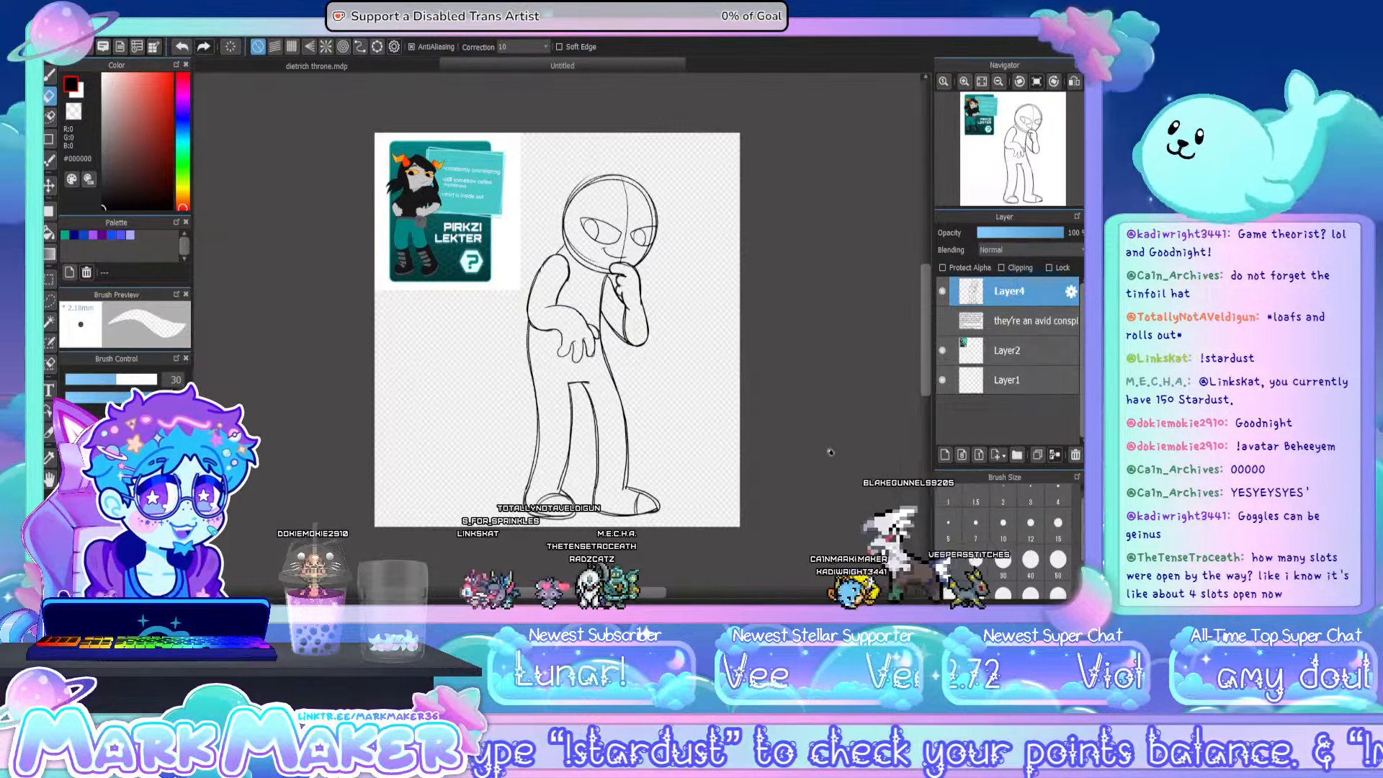
- Add a new layer and draw a jagged zigzag horn with a rounded base on the side of the head nearest the reference card
{"action": "left_click", "coordinate": [942, 457]}
{"action": "key", "text": "b"}
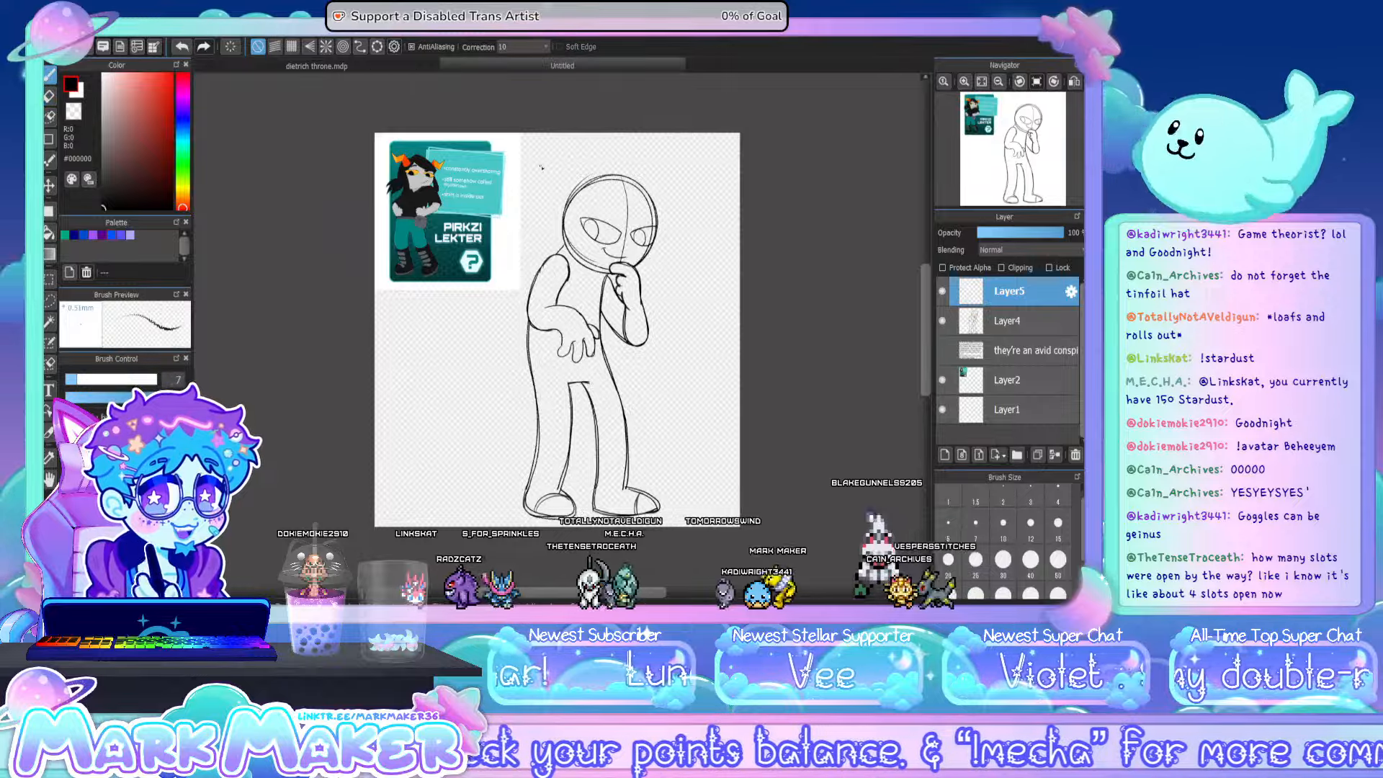
{"action": "scroll", "coordinate": [541, 168], "scroll_direction": "up", "scroll_amount": 2}
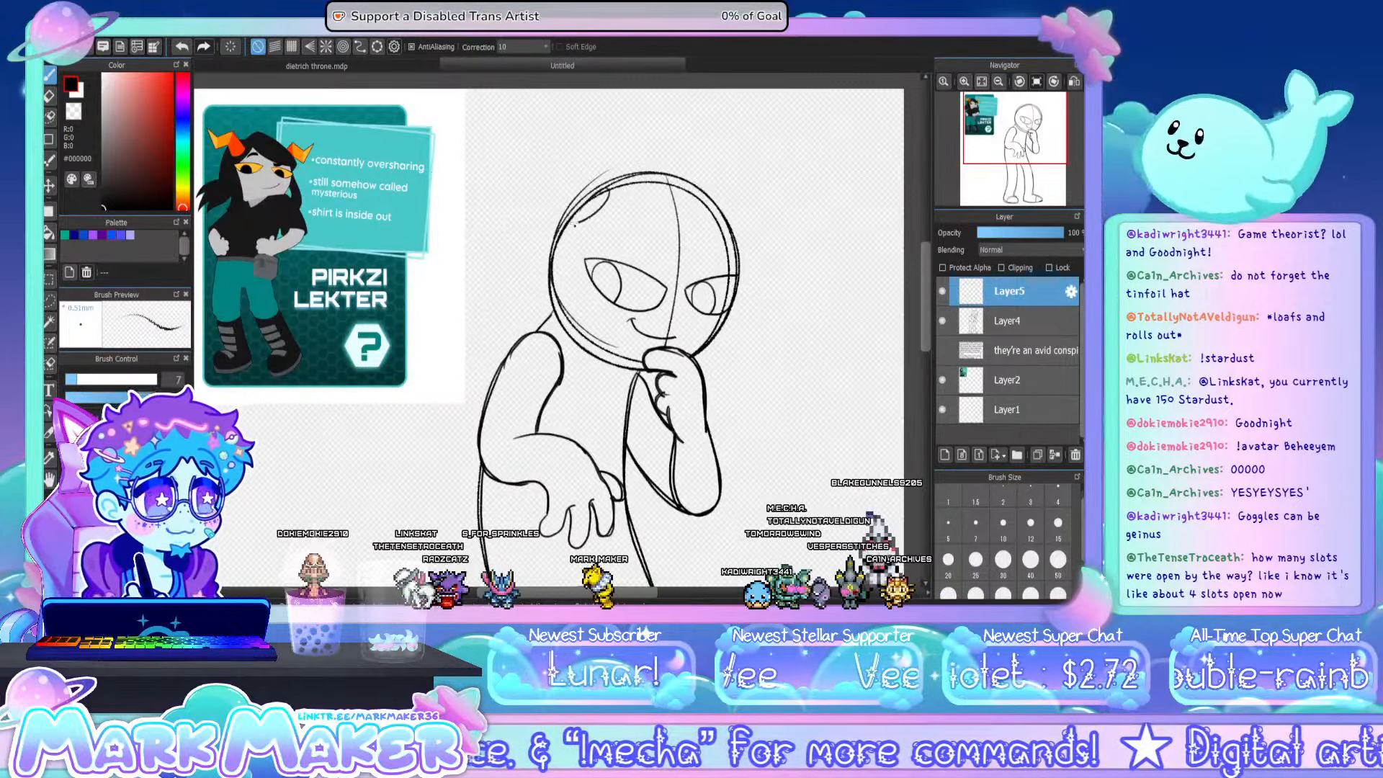
{"action": "mouse_move", "coordinate": [576, 220]}
{"action": "left_mouse_down"}
{"action": "mouse_move", "coordinate": [608, 194]}
{"action": "mouse_move", "coordinate": [575, 225]}
{"action": "left_mouse_up"}
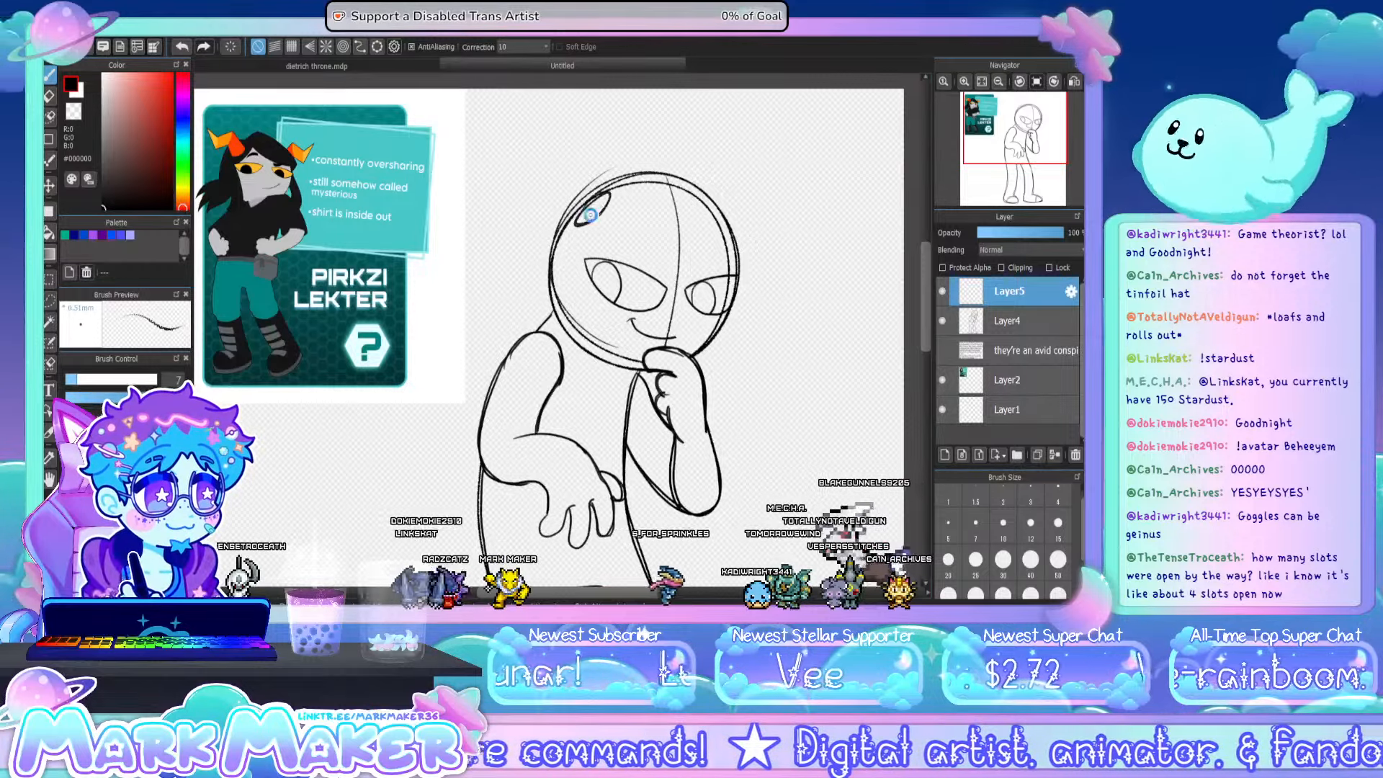
{"action": "key", "text": "ctrl+z"}
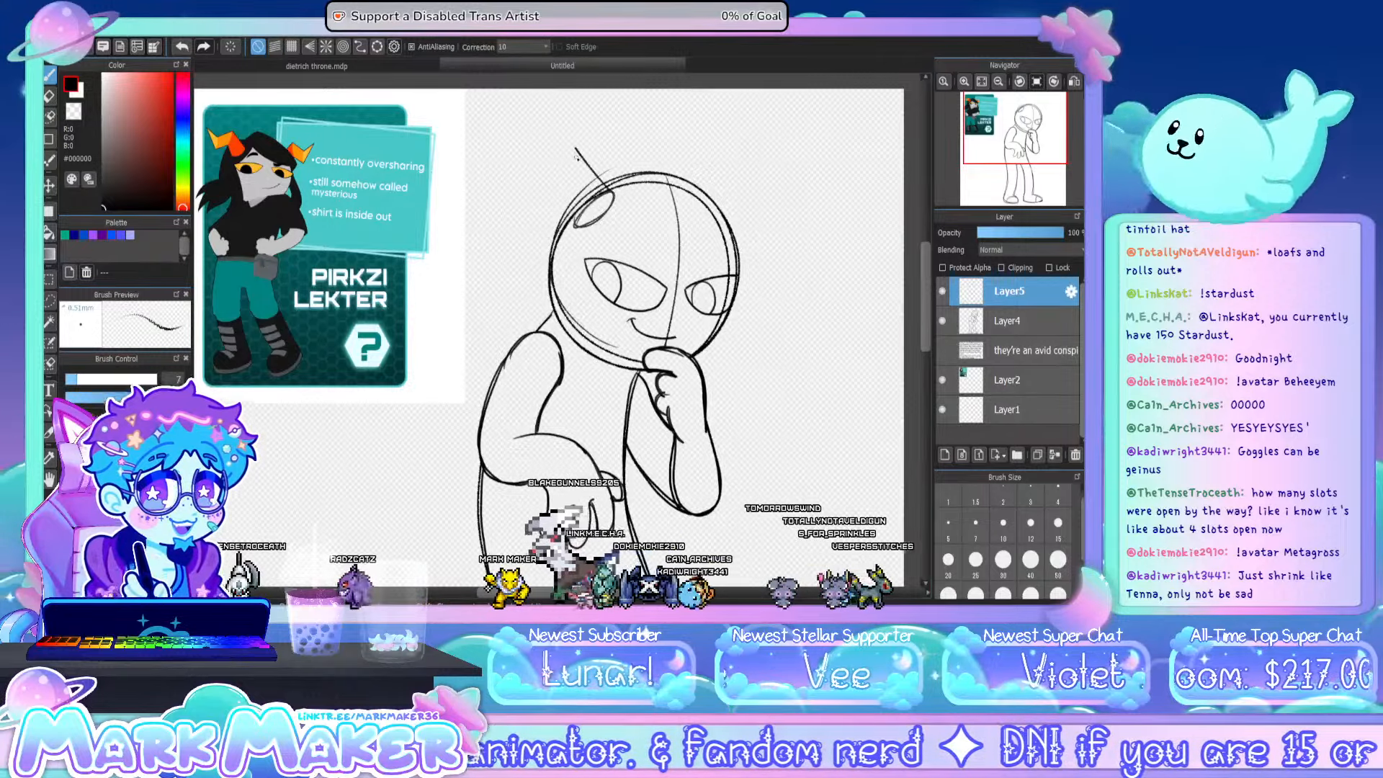
{"action": "left_click_drag", "start_coordinate": [574, 149], "coordinate": [534, 168]}
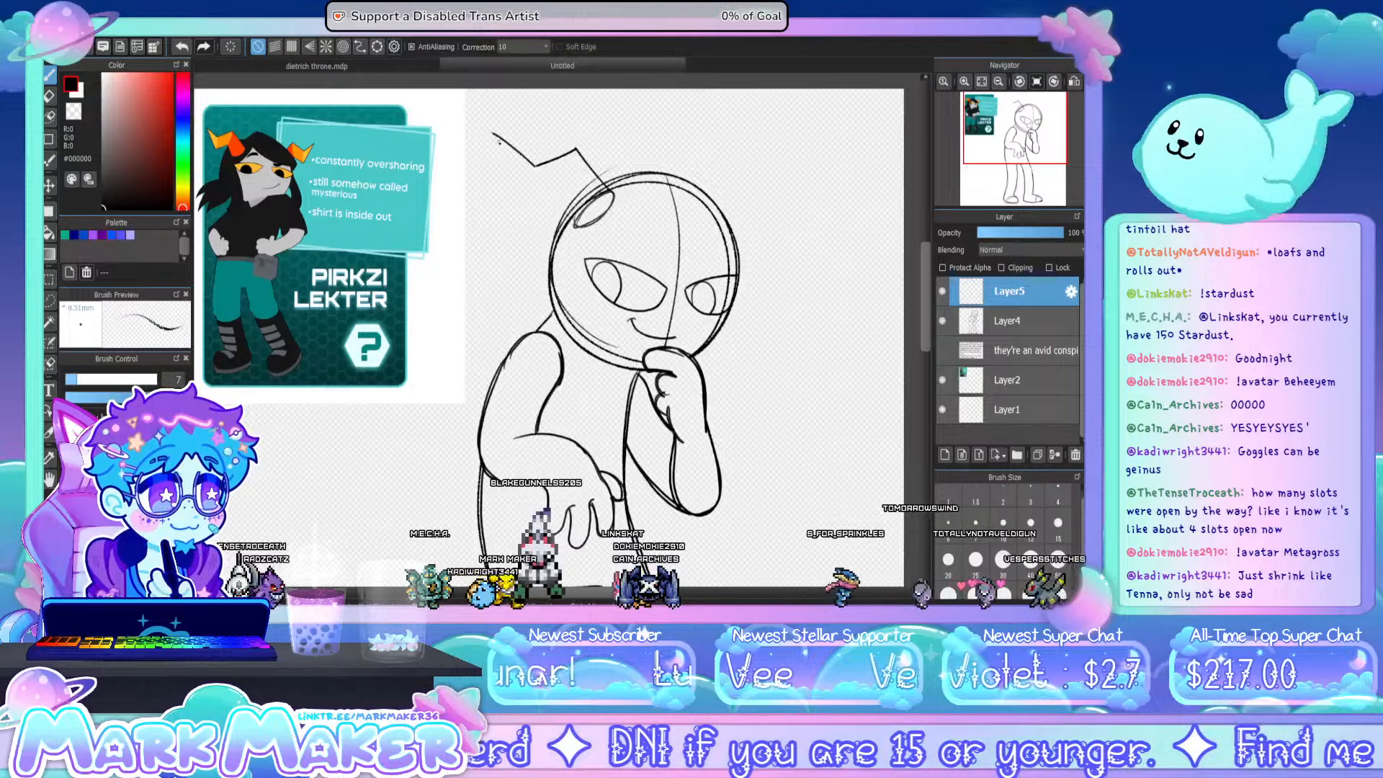
{"action": "key", "text": "ctrl+z"}
{"action": "mouse_move", "coordinate": [535, 168]}
{"action": "left_mouse_down"}
{"action": "mouse_move", "coordinate": [498, 130]}
{"action": "mouse_move", "coordinate": [526, 185]}
{"action": "left_mouse_up"}
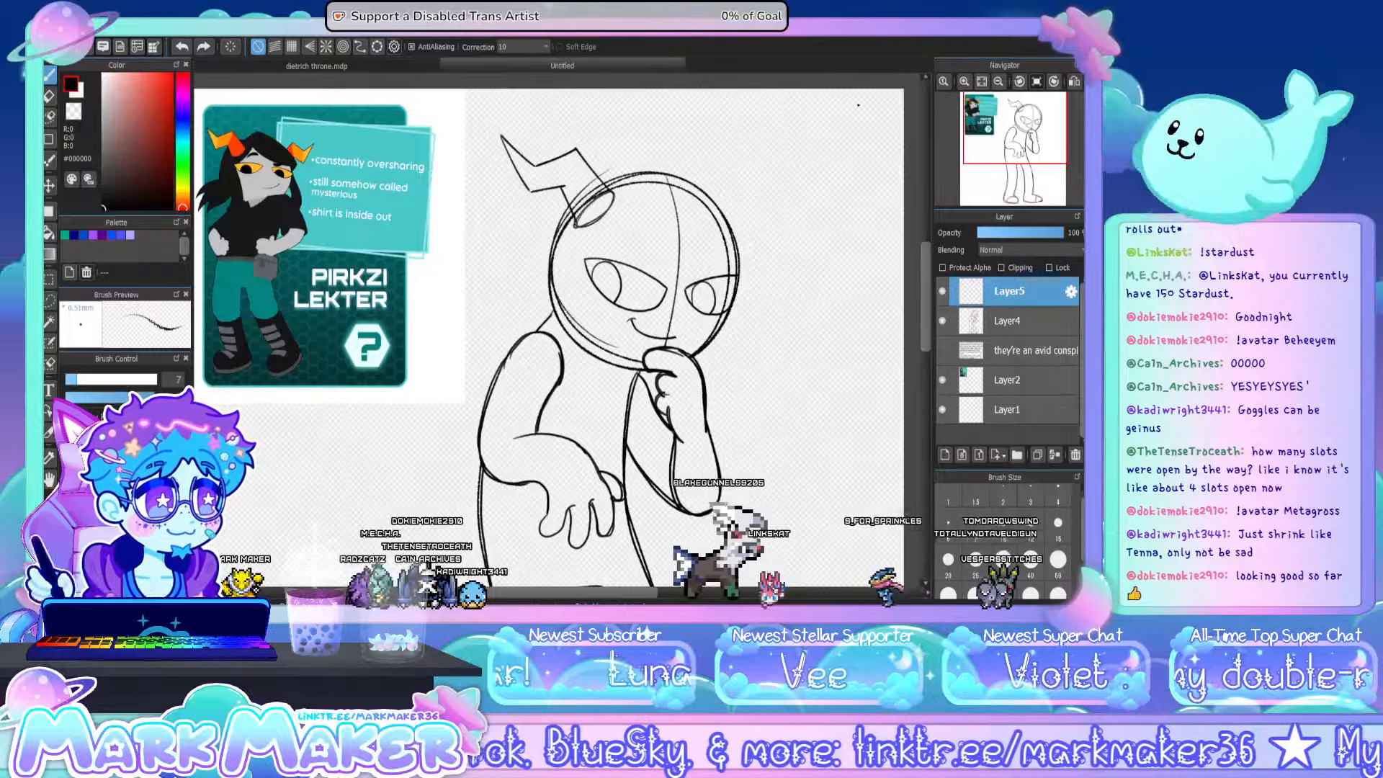
- Duplicate the horn onto its own layer and flip the copy horizontally
{"action": "left_click", "coordinate": [981, 82]}
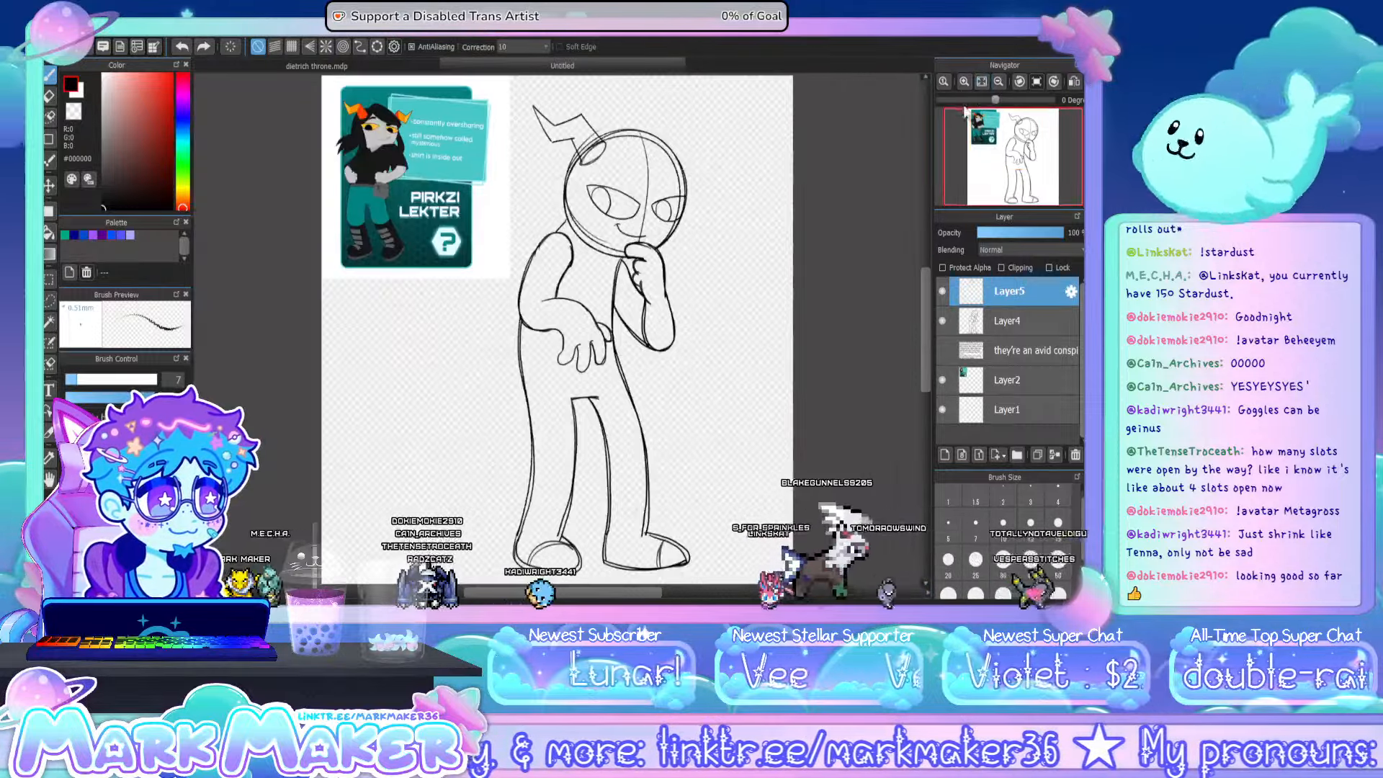
{"action": "key", "text": "ctrl+v"}
{"action": "key", "text": "ctrl+t"}
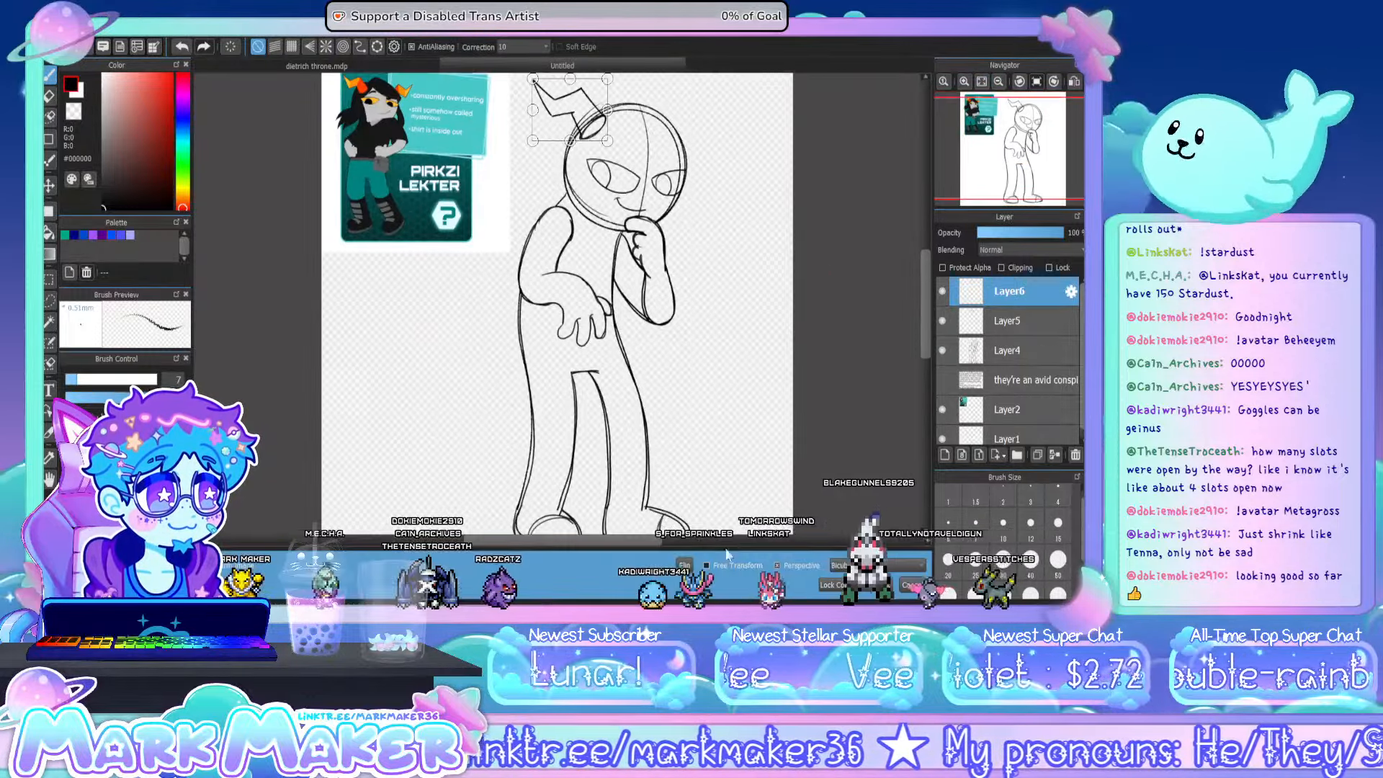
{"action": "left_click", "coordinate": [685, 565]}
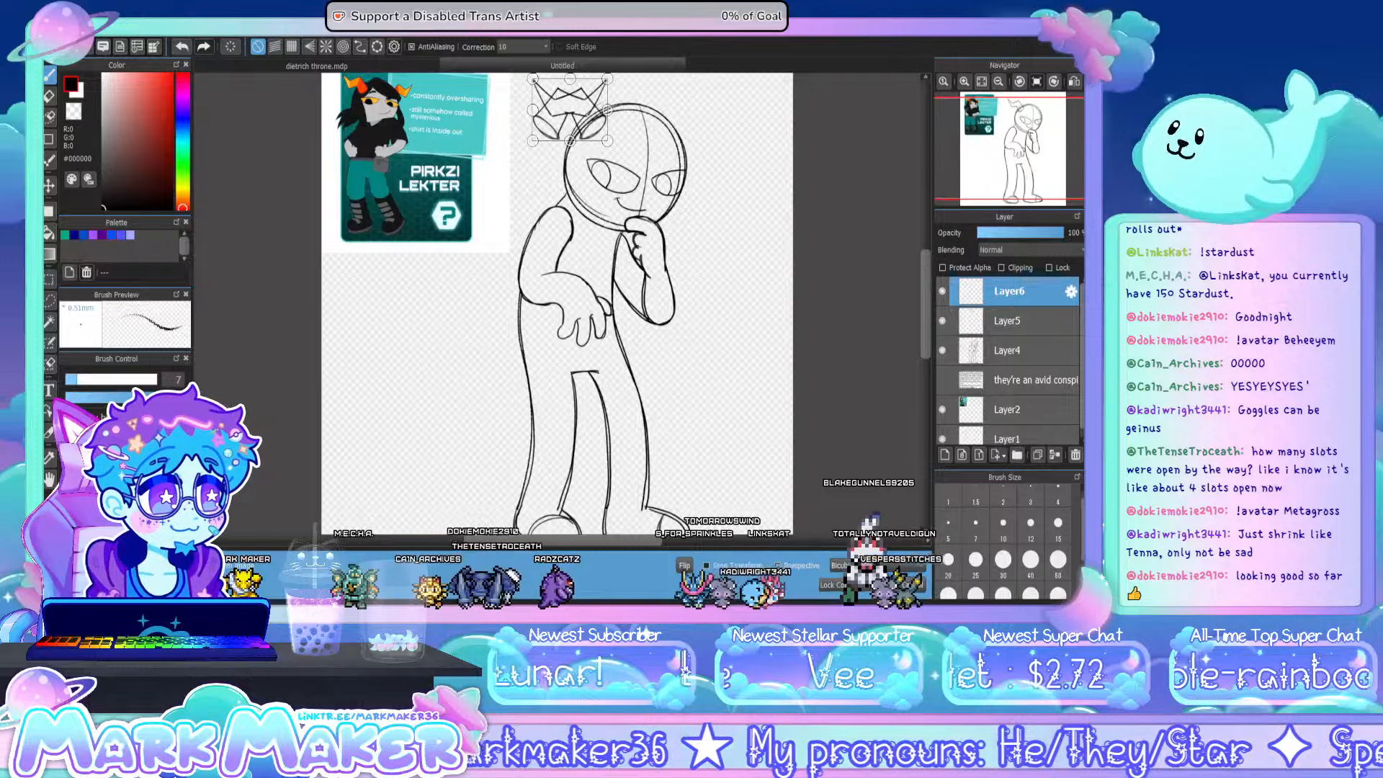
{"action": "left_click", "coordinate": [879, 584]}
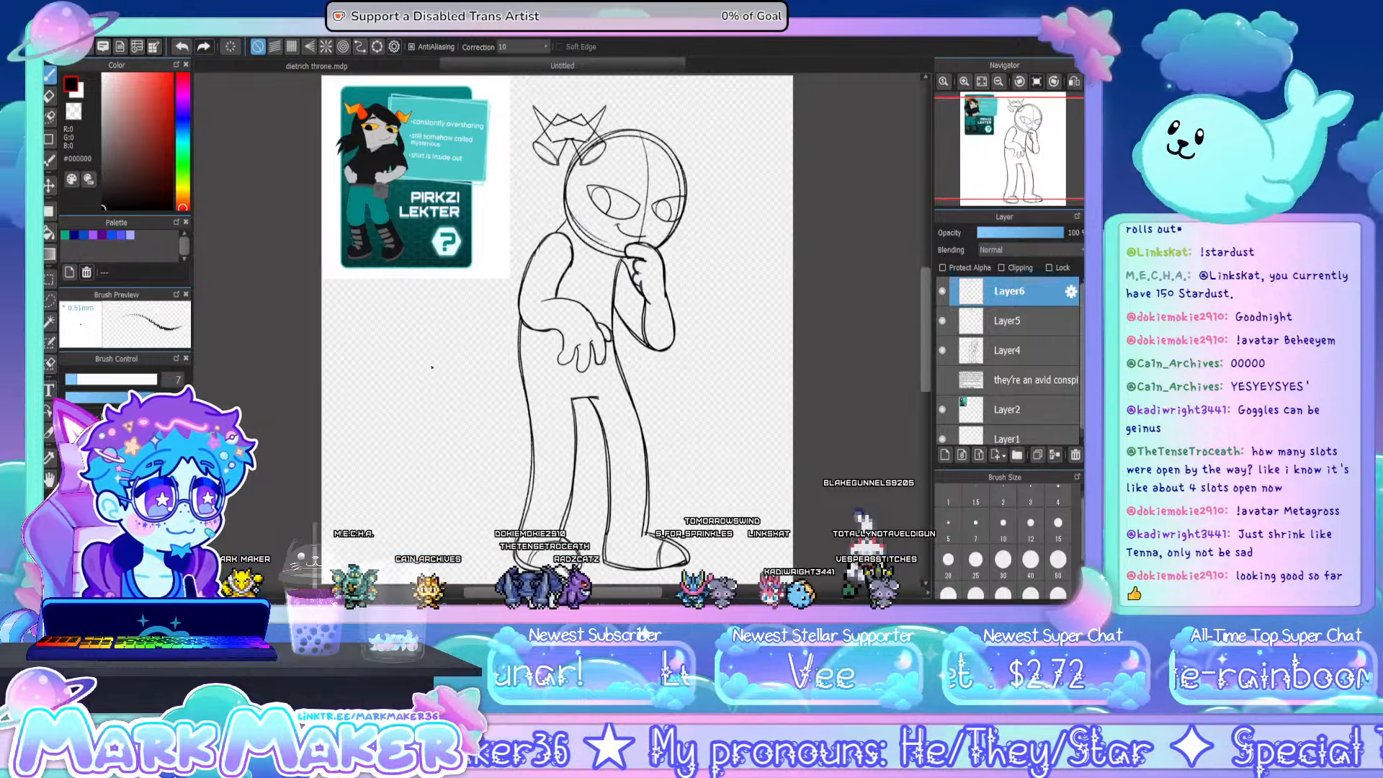
- Move the mirrored horn to the opposite side of the head, rotate it slightly clockwise to follow the head's tilt, and apply the transform
{"action": "left_click", "coordinate": [49, 185]}
{"action": "left_click_drag", "start_coordinate": [515, 159], "coordinate": [640, 157]}
{"action": "key", "text": "ctrl+t"}
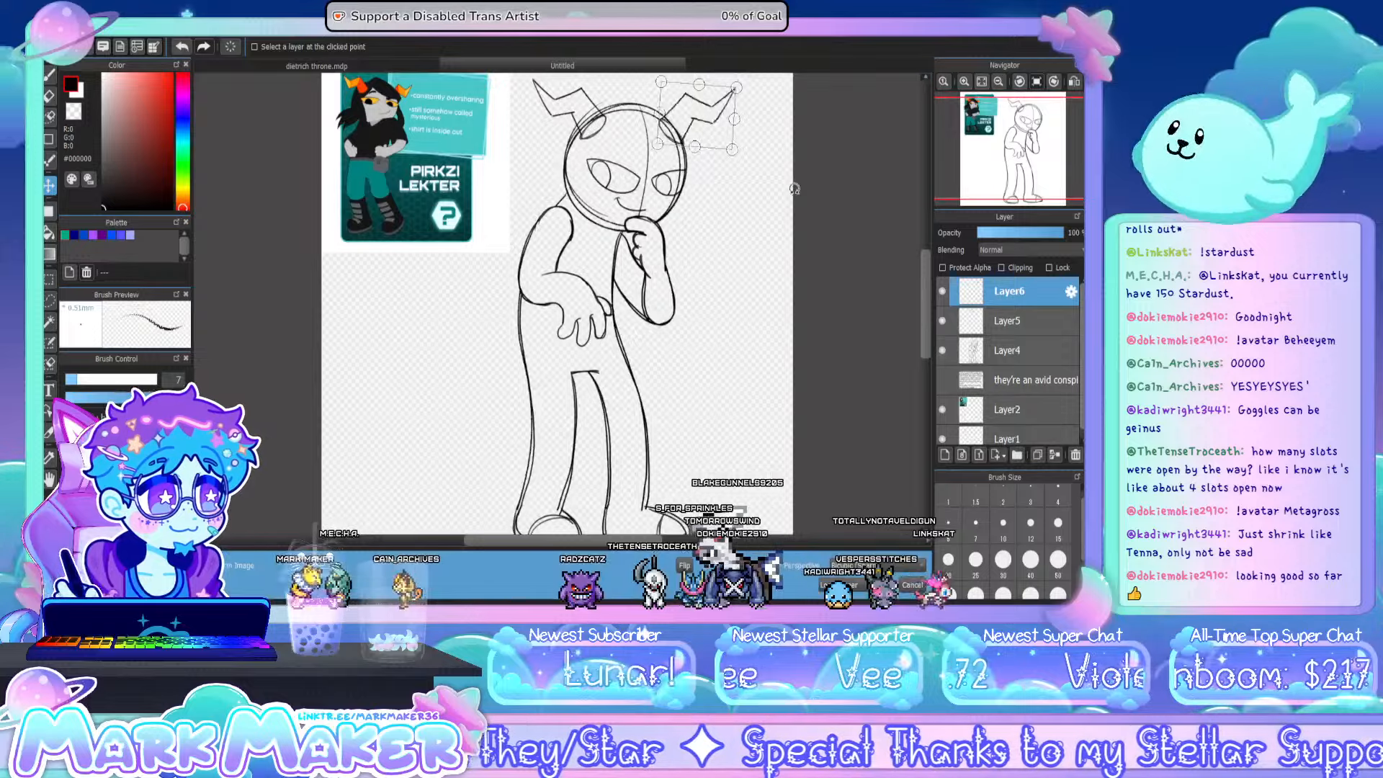
{"action": "left_click_drag", "start_coordinate": [702, 113], "coordinate": [704, 122]}
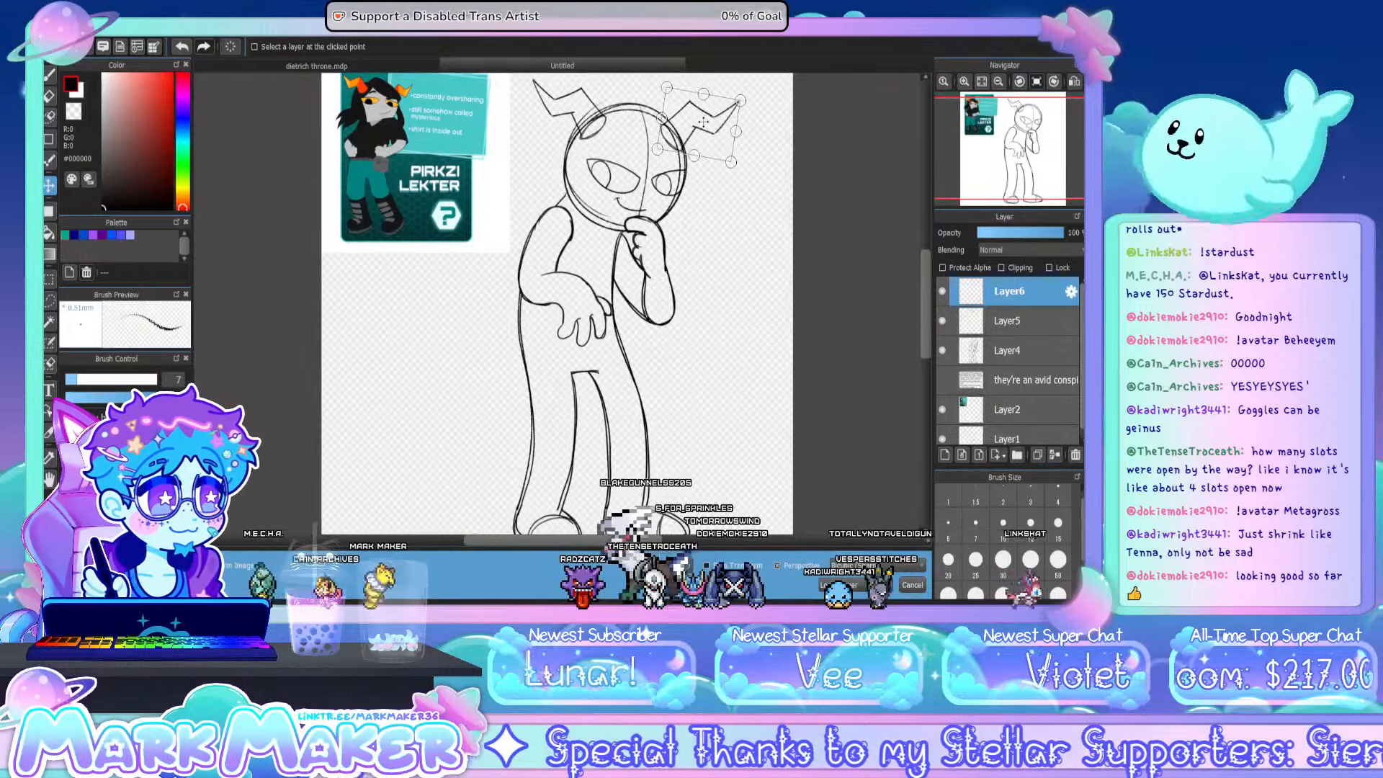
{"action": "left_click_drag", "start_coordinate": [771, 184], "coordinate": [768, 188]}
{"action": "left_click_drag", "start_coordinate": [688, 117], "coordinate": [690, 121]}
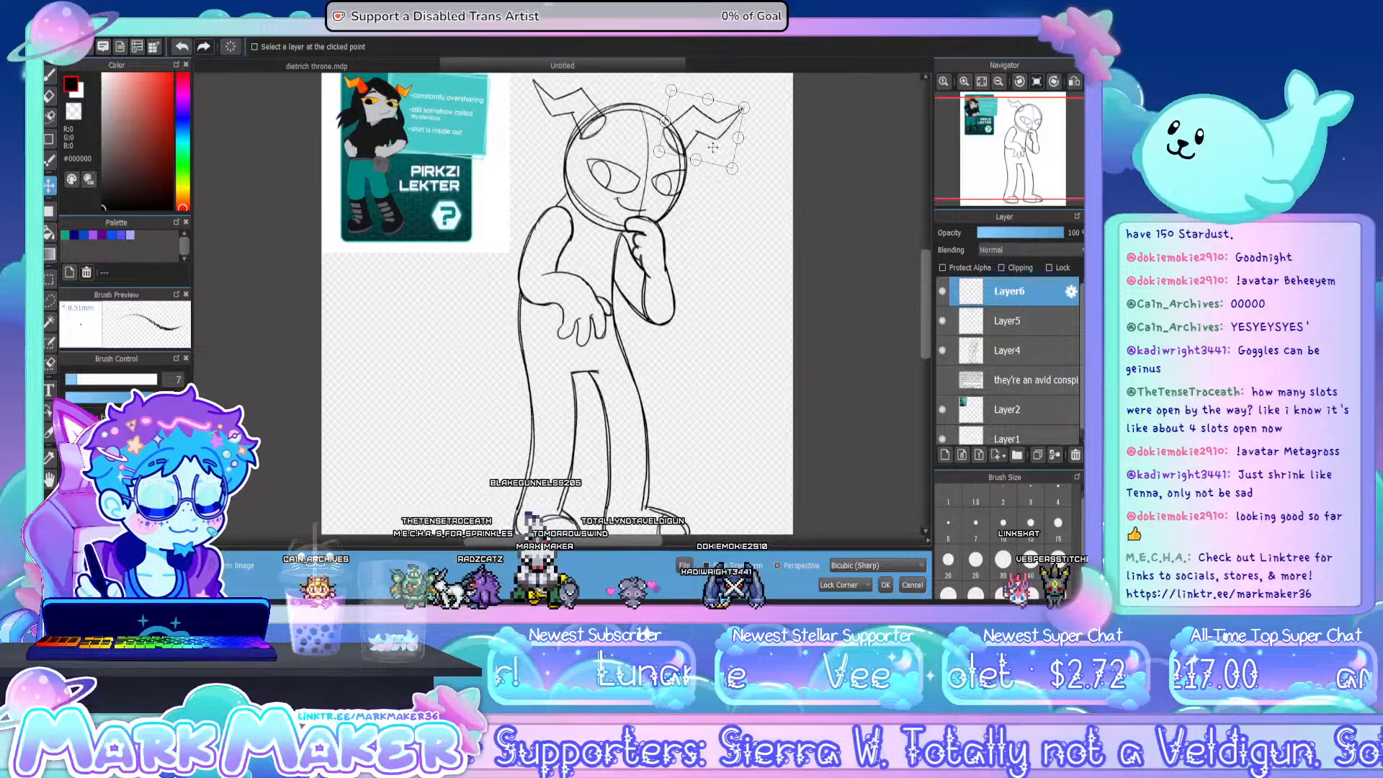
{"action": "left_click", "coordinate": [885, 585]}
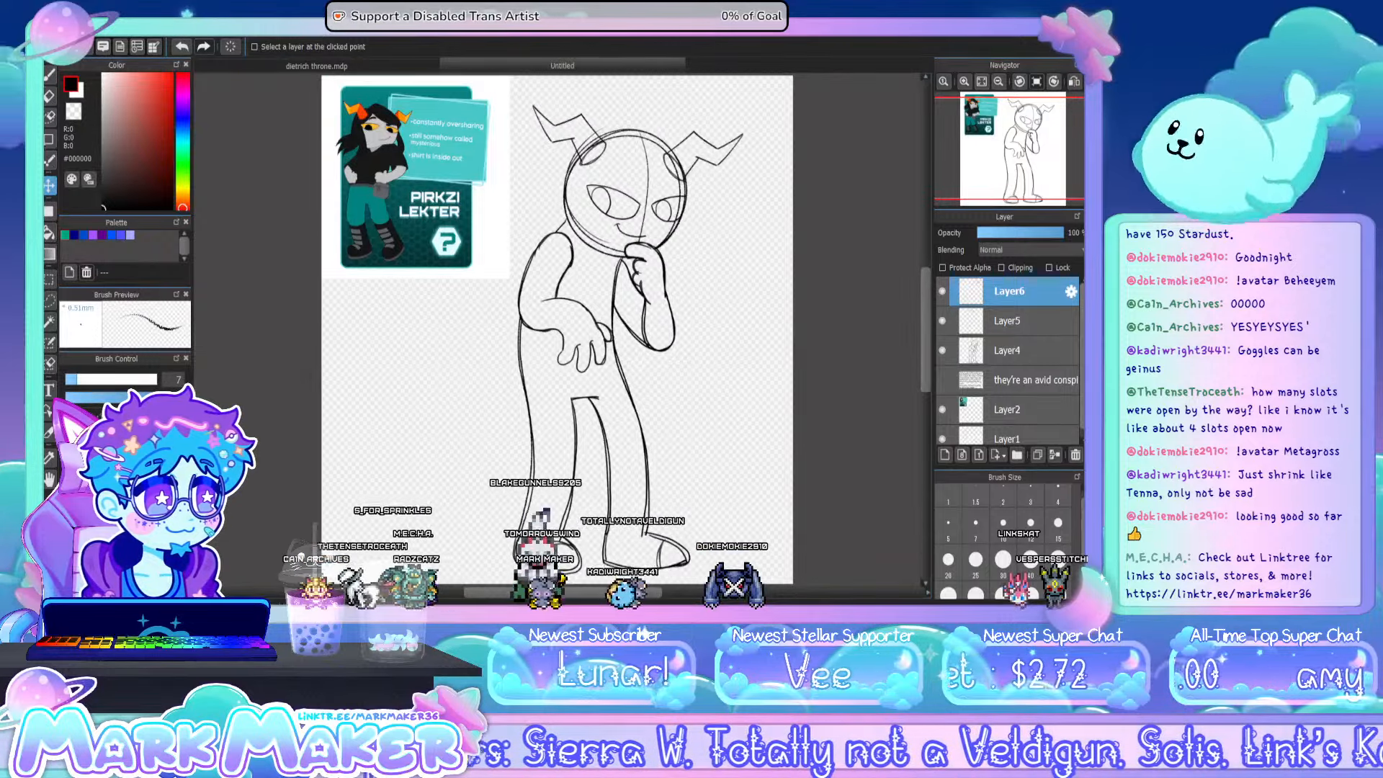
- Erase the overlapping lines where the horns meet the head, and merge both horn layers into the body sketch layer
{"action": "left_click", "coordinate": [49, 98]}
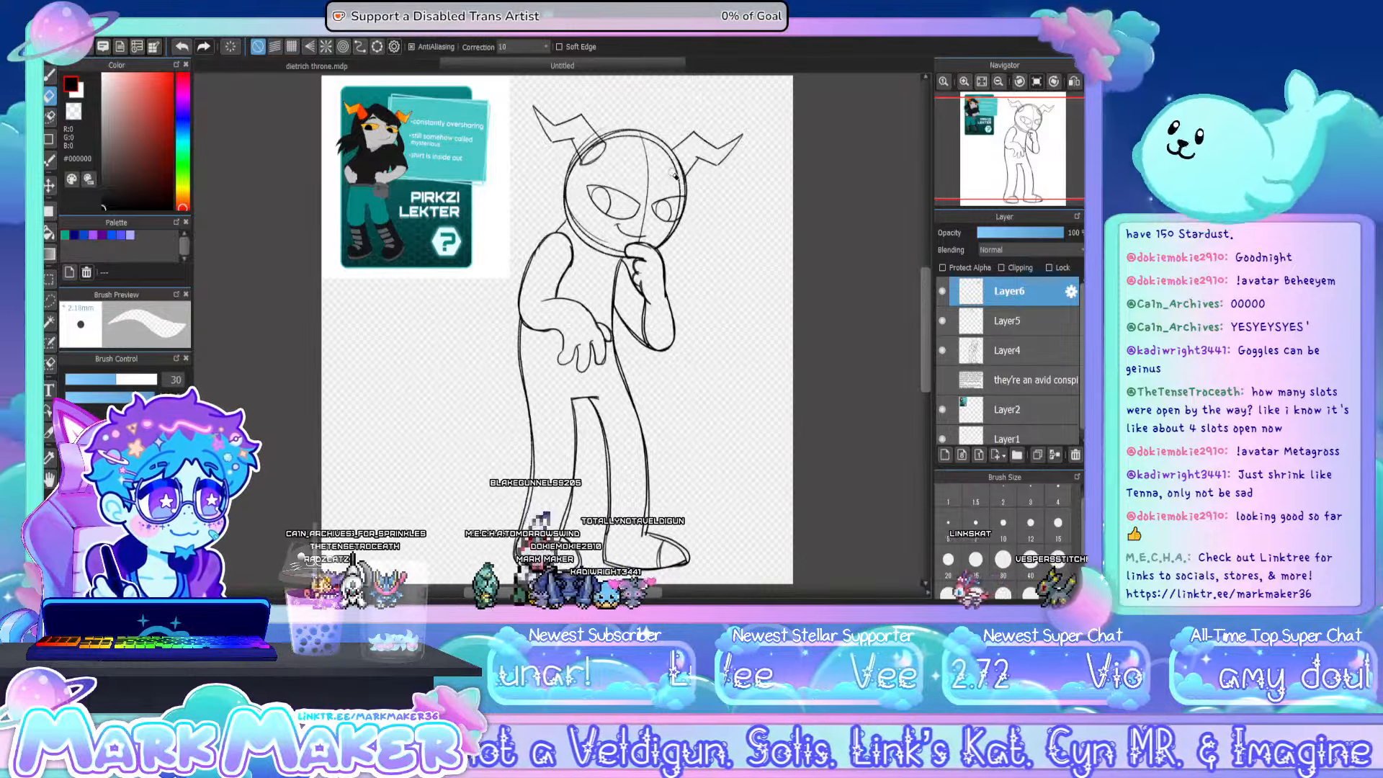
{"action": "left_click", "coordinate": [1017, 353]}
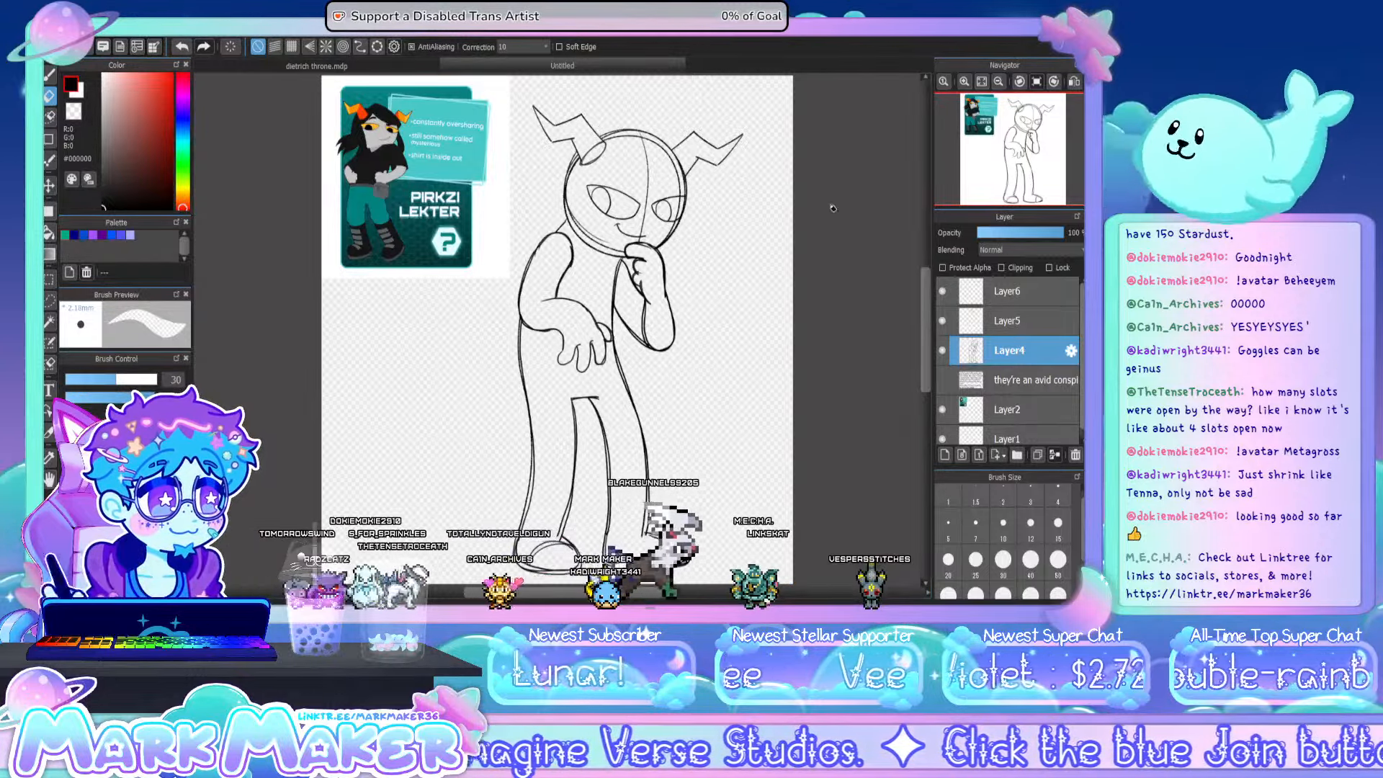
{"action": "left_click", "coordinate": [1016, 326]}
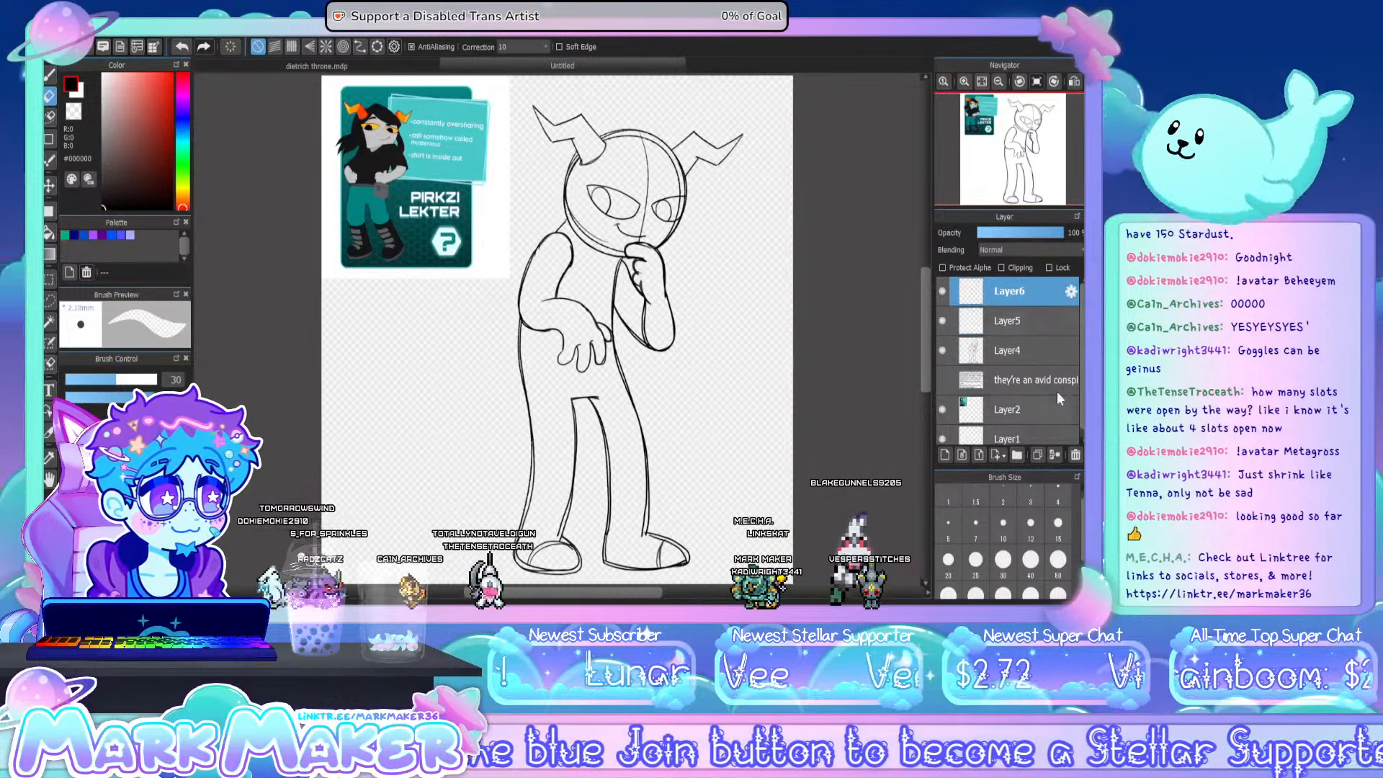
{"action": "double_click", "coordinate": [1054, 456]}
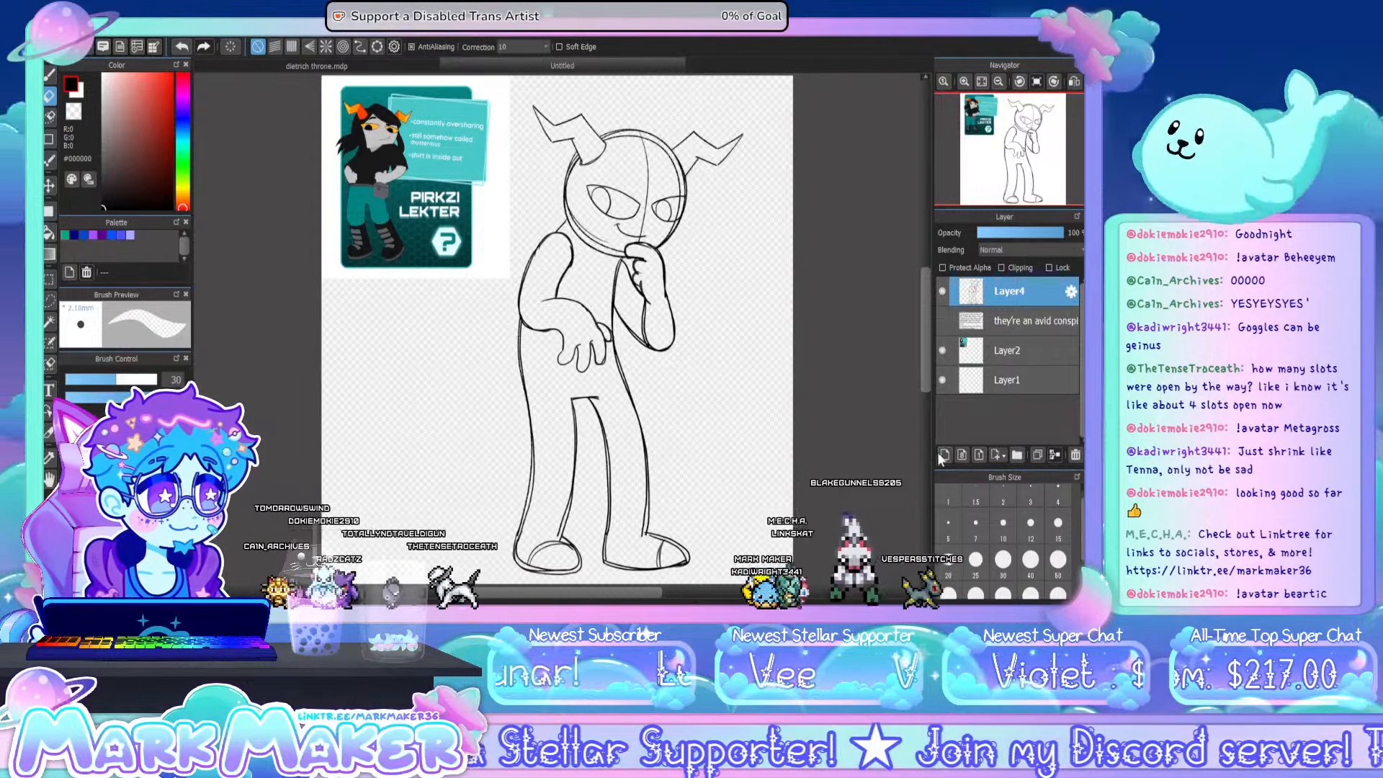
- Add a new layer above the merged sketch and ready the brush for drawing details on the head
{"action": "left_click", "coordinate": [943, 454]}
{"action": "scroll", "coordinate": [619, 100], "scroll_direction": "up", "scroll_amount": 3}
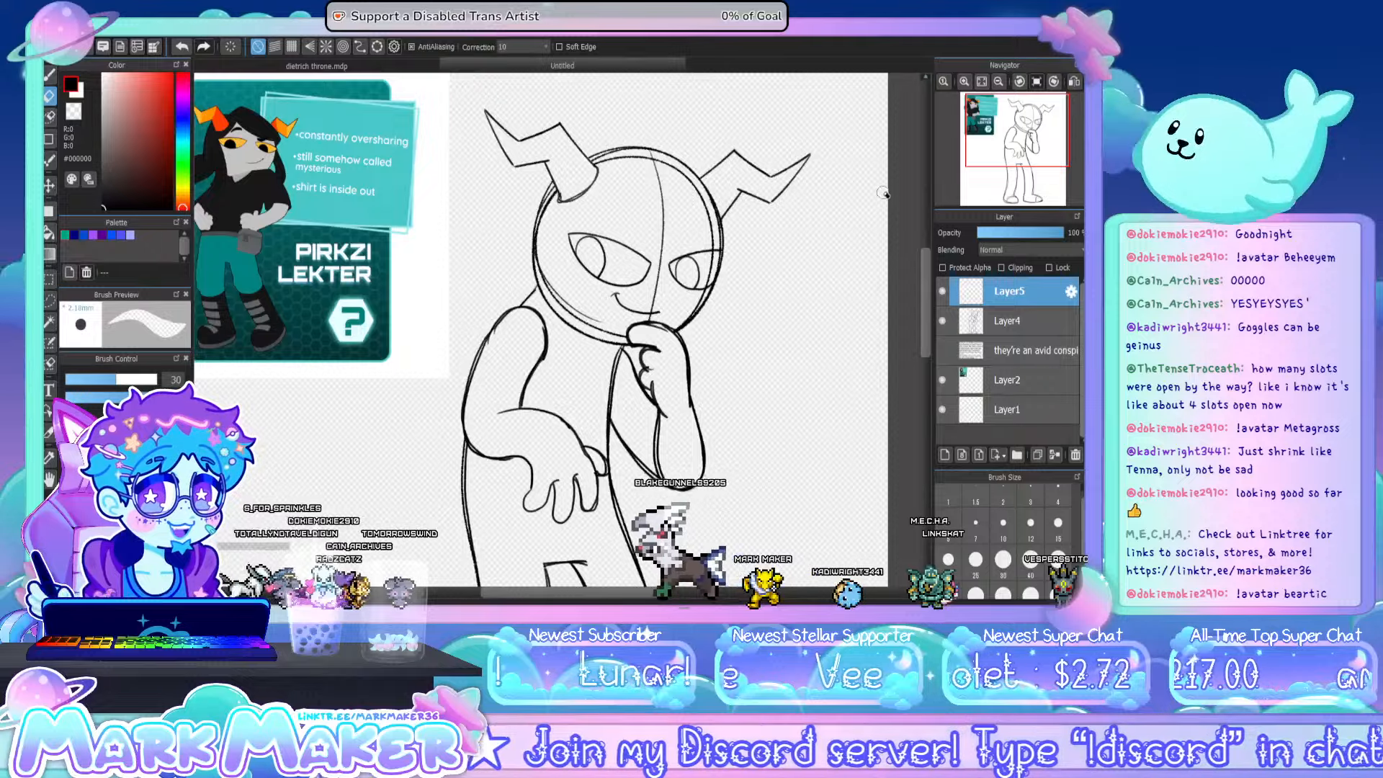
{"action": "left_click_drag", "start_coordinate": [926, 285], "coordinate": [927, 275]}
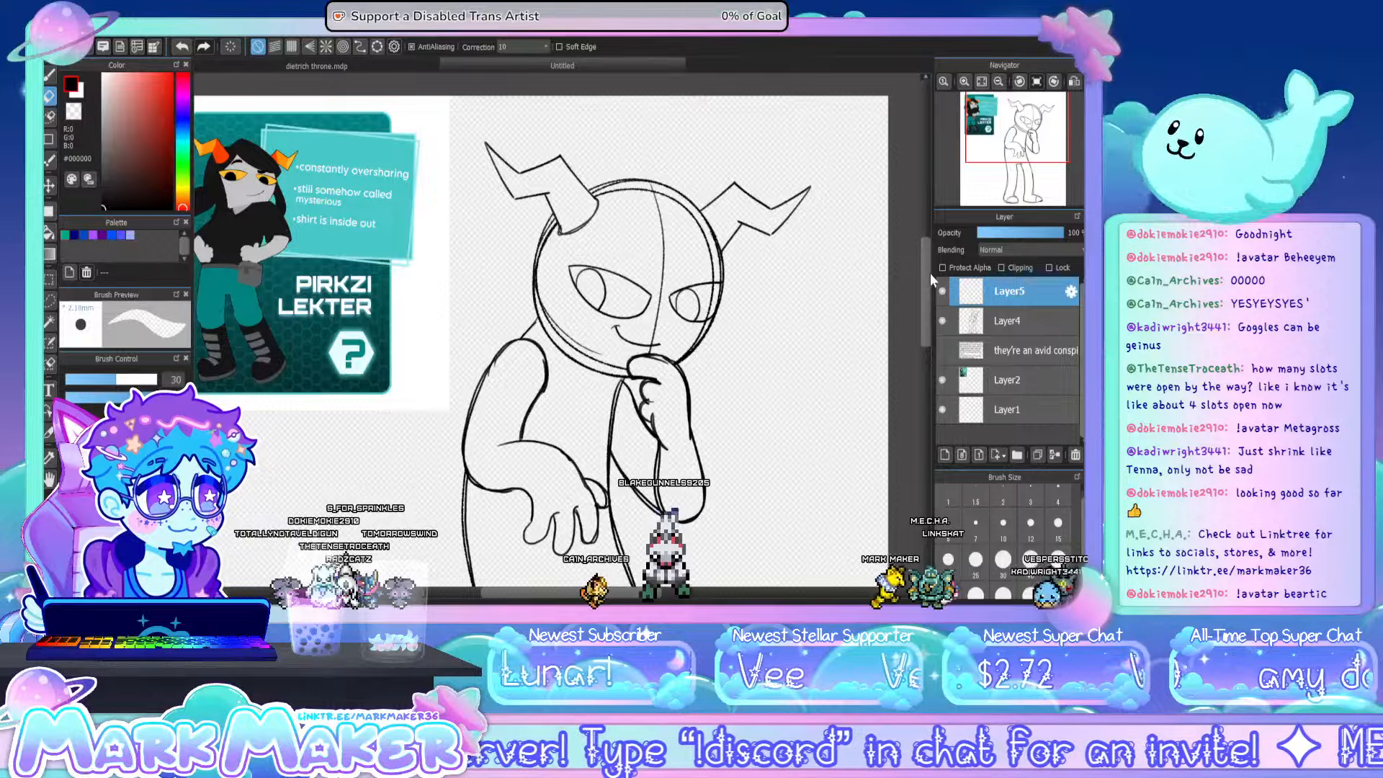
{"action": "left_click", "coordinate": [50, 75]}
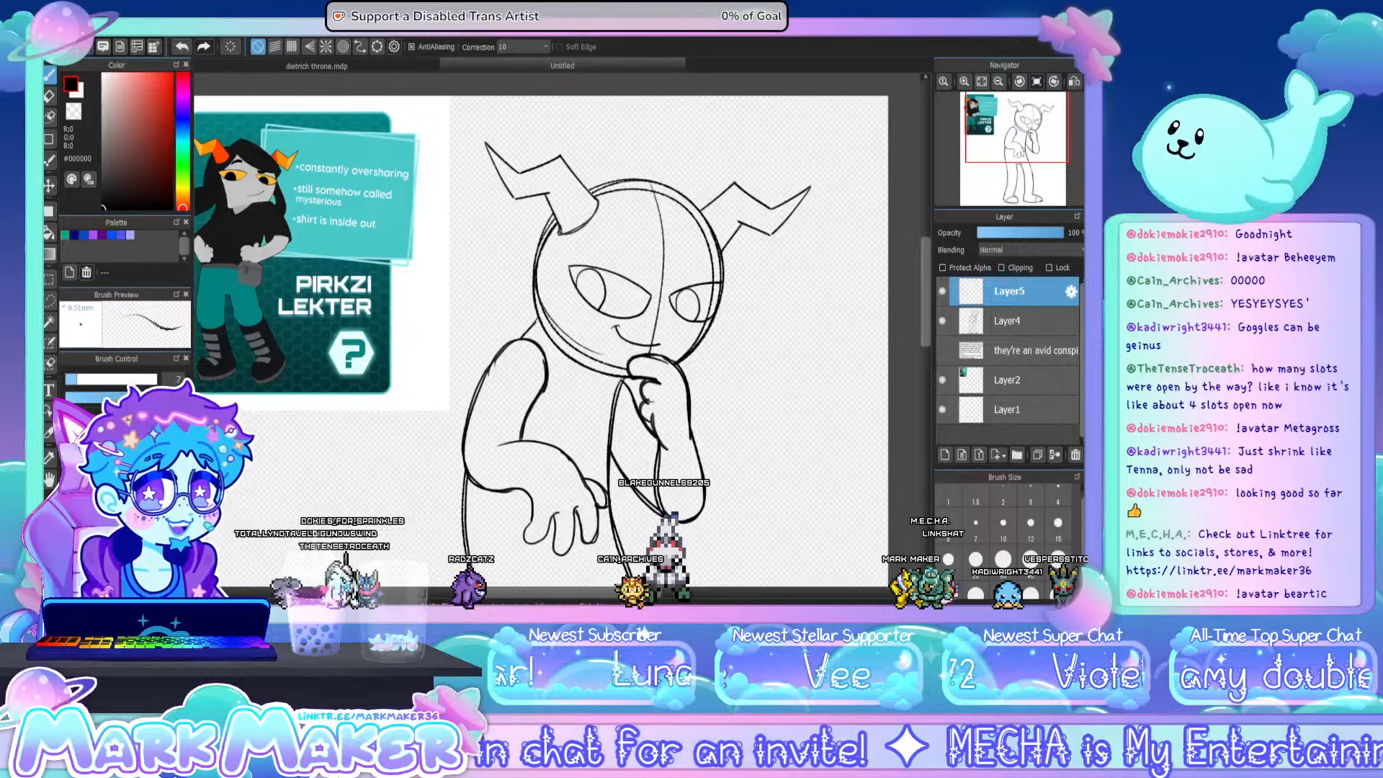
{"action": "left_click_drag", "start_coordinate": [589, 593], "coordinate": [586, 600]}
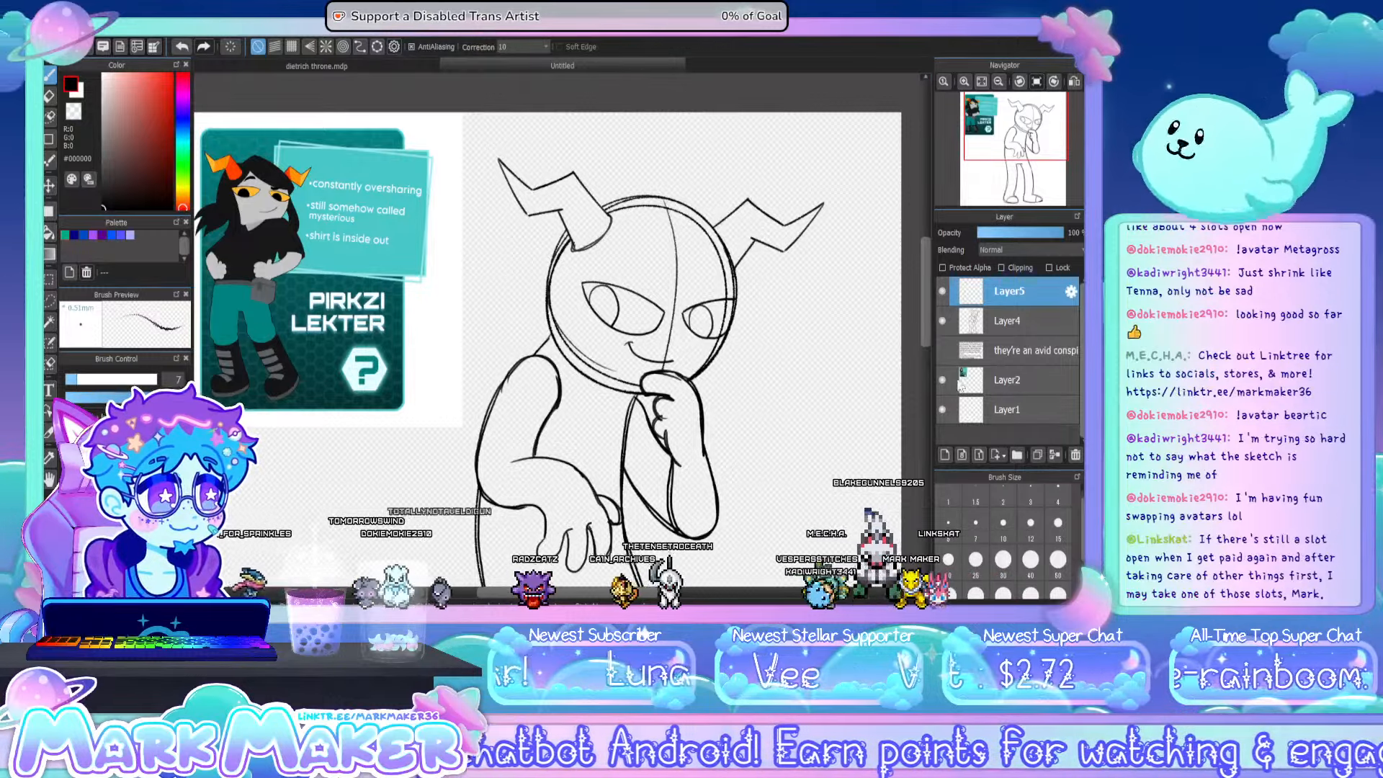
- Show the text layer to reread the character notes, and hide it again
{"action": "left_click", "coordinate": [942, 350]}
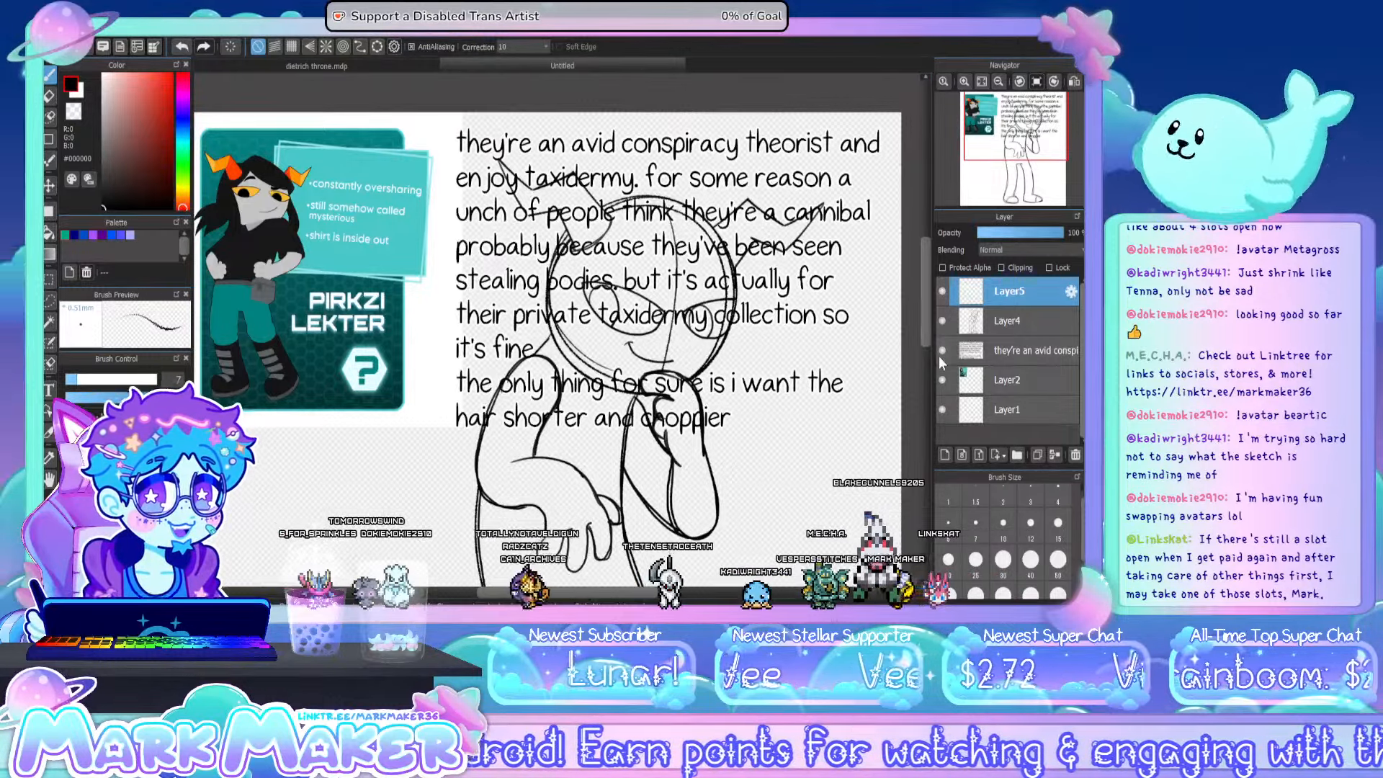
{"action": "left_click", "coordinate": [941, 350]}
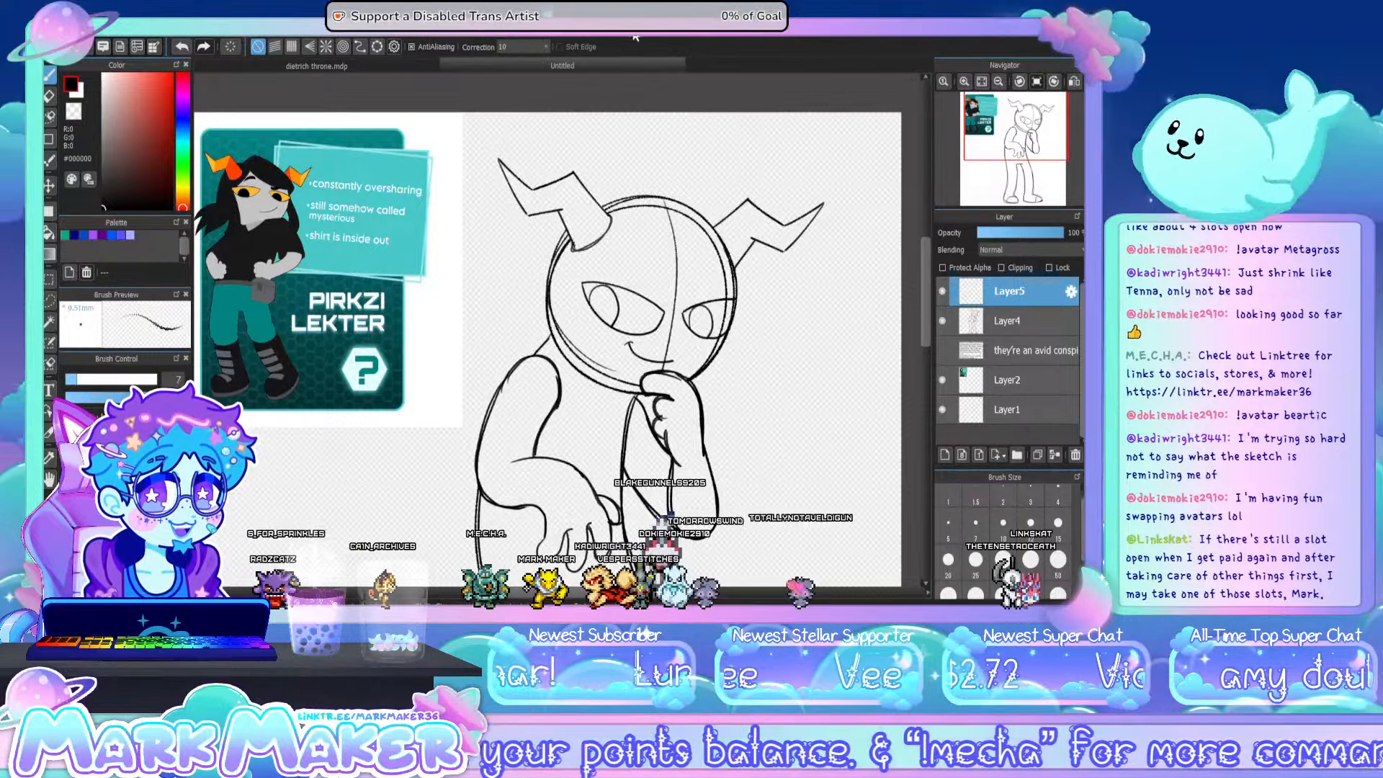
{"action": "key", "text": "super+Down"}
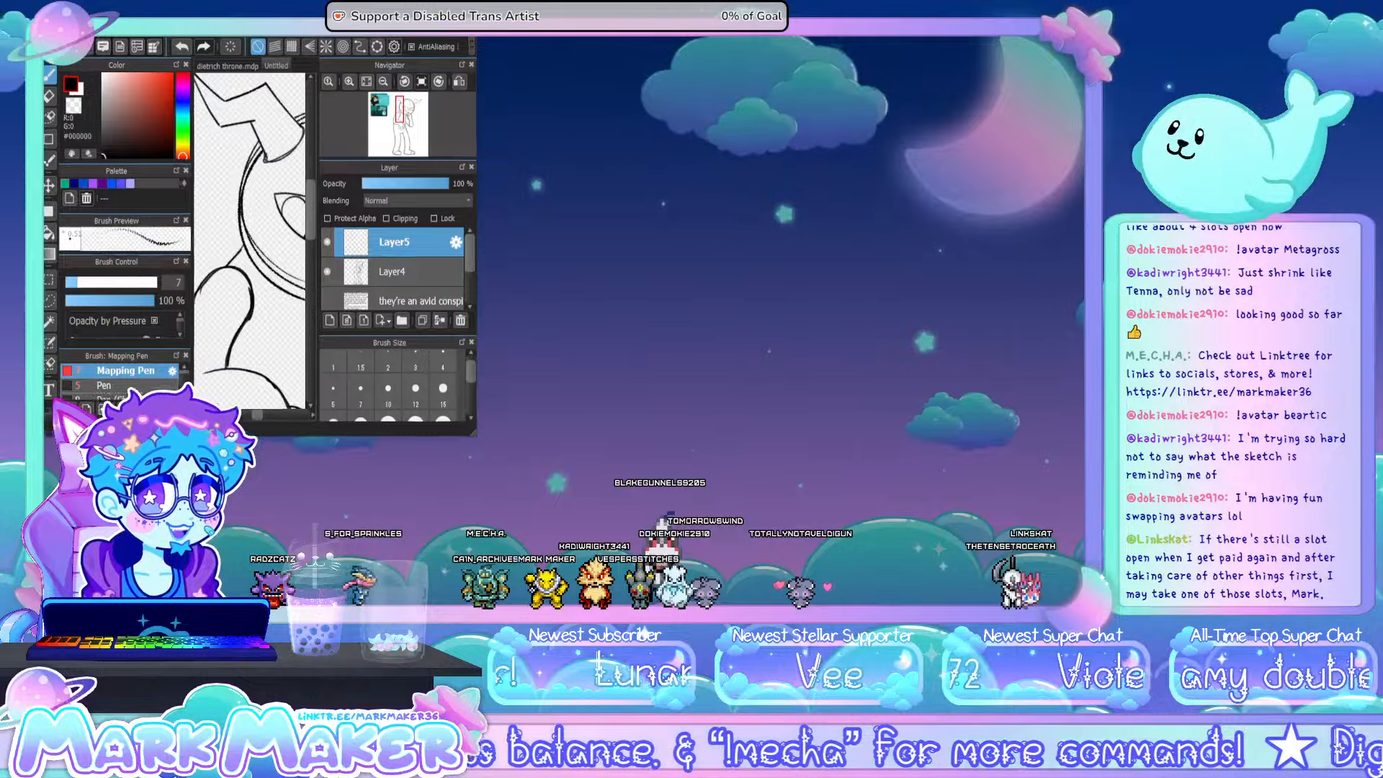
{"action": "key", "text": "super+Up"}
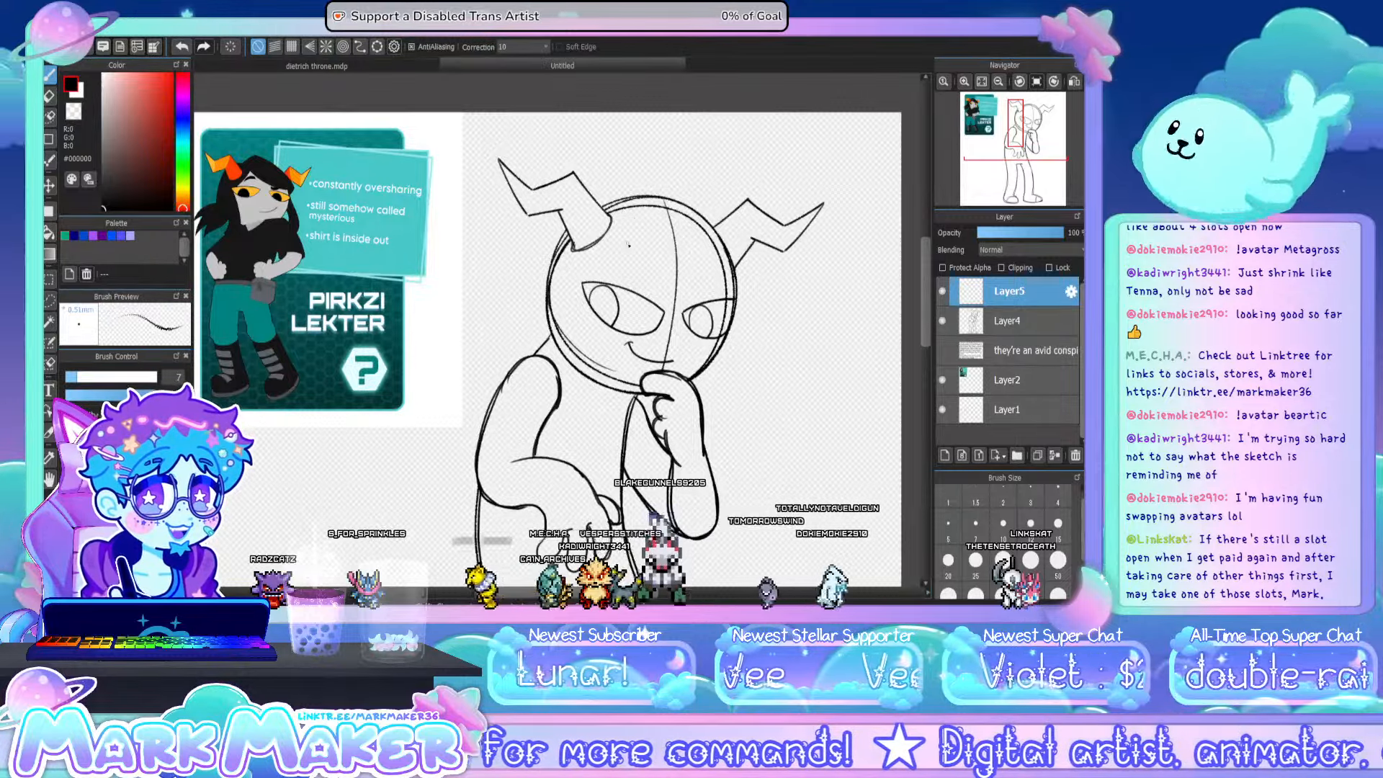
{"action": "left_click_drag", "start_coordinate": [624, 237], "coordinate": [676, 308]}
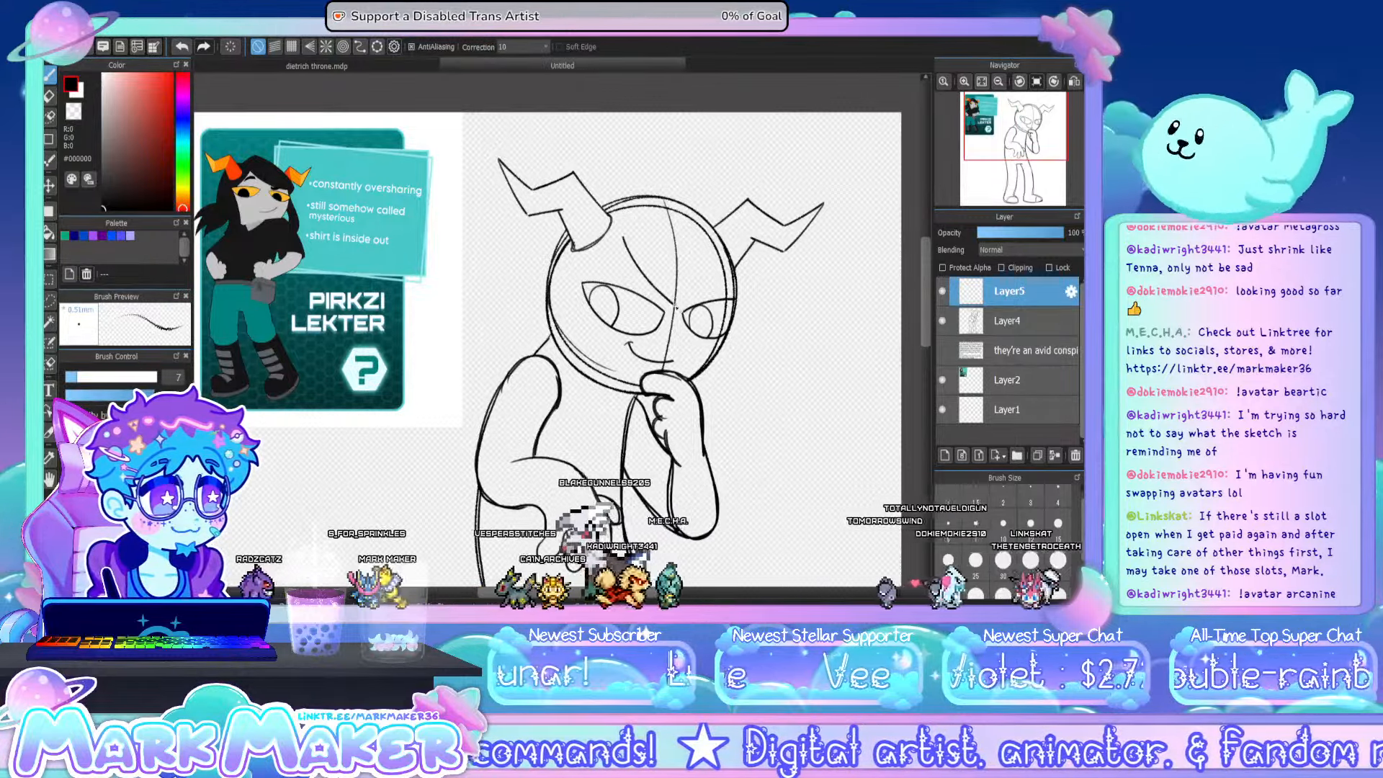
{"action": "key", "text": "ctrl+z"}
{"action": "left_click_drag", "start_coordinate": [624, 237], "coordinate": [684, 286]}
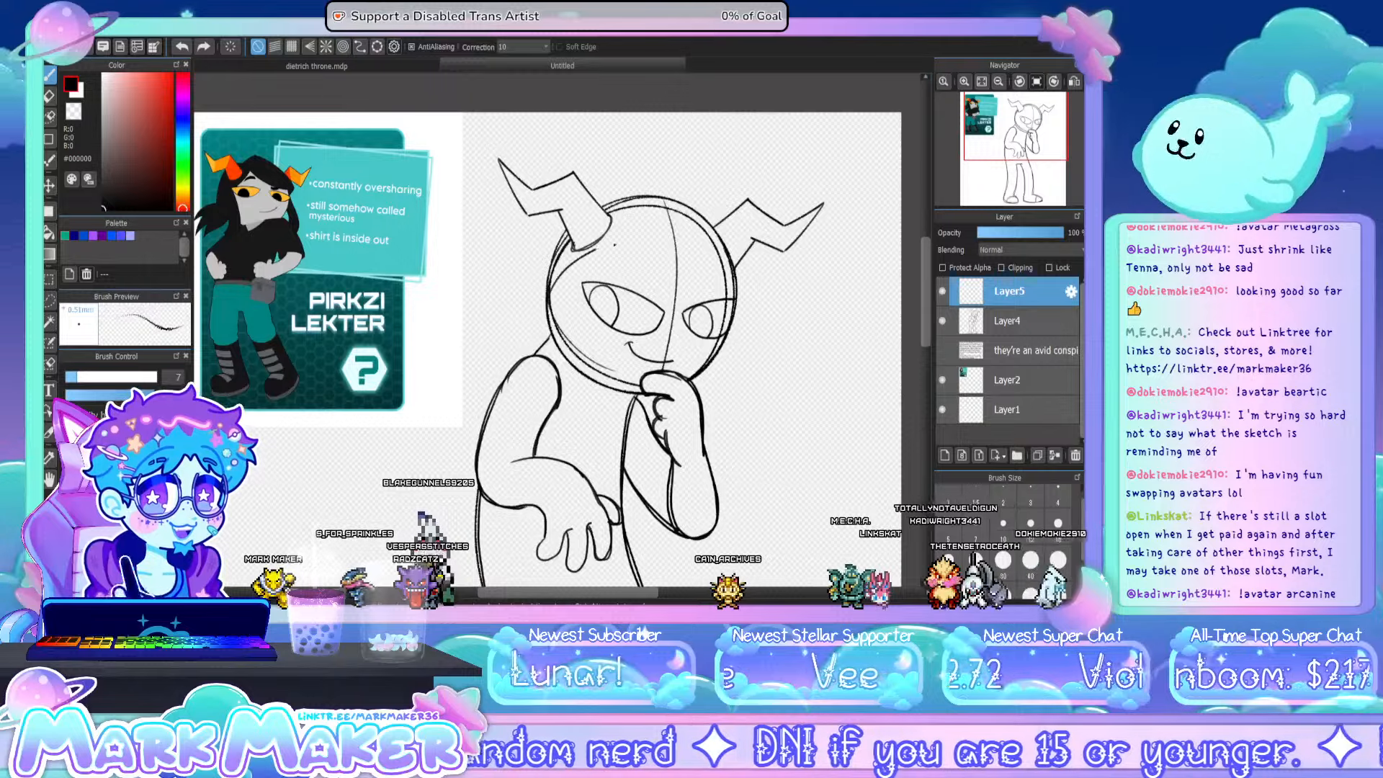
{"action": "key", "text": "ctrl+z"}
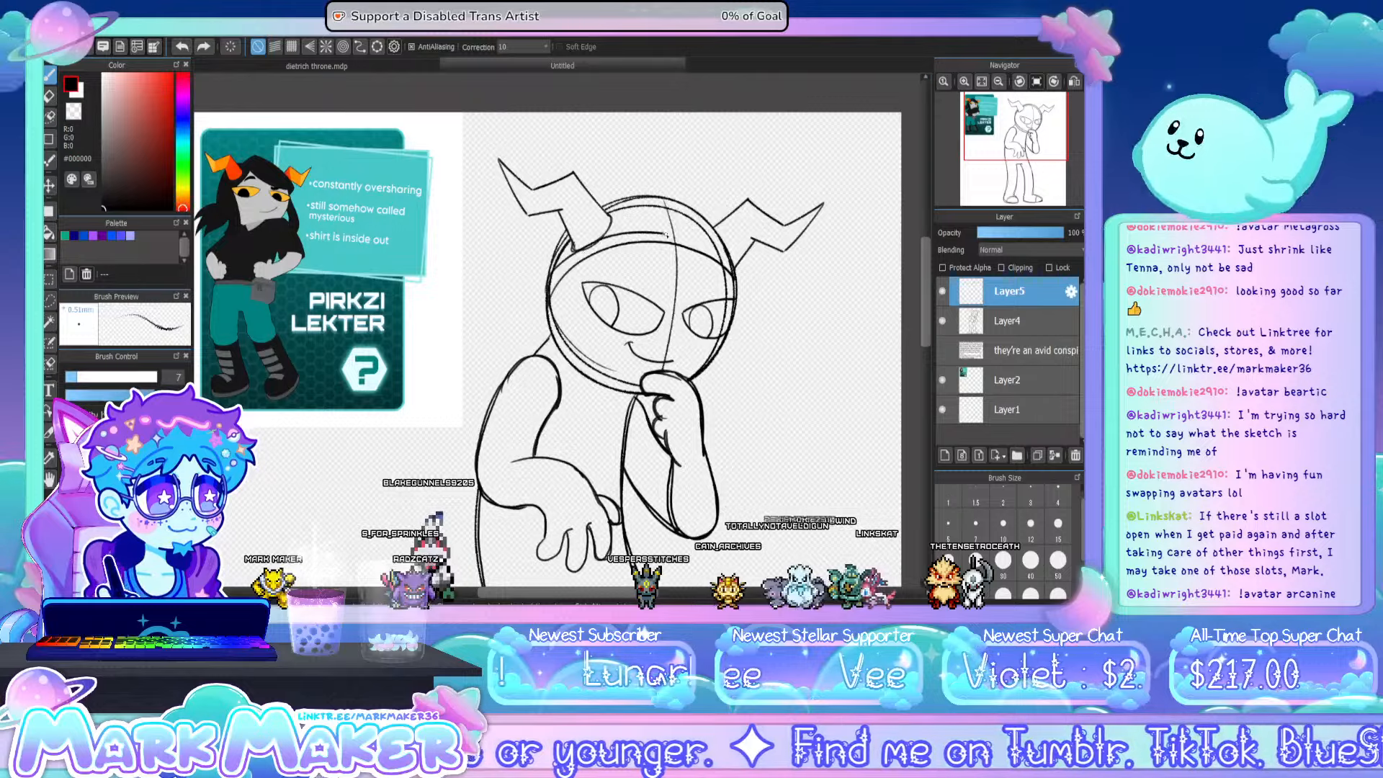
- Sketch a pair of round goggles resting on the forehead between the horns, and lower their layer's opacity to 45%
{"action": "key", "text": "ctrl+z"}
{"action": "left_click_drag", "start_coordinate": [553, 274], "coordinate": [633, 227]}
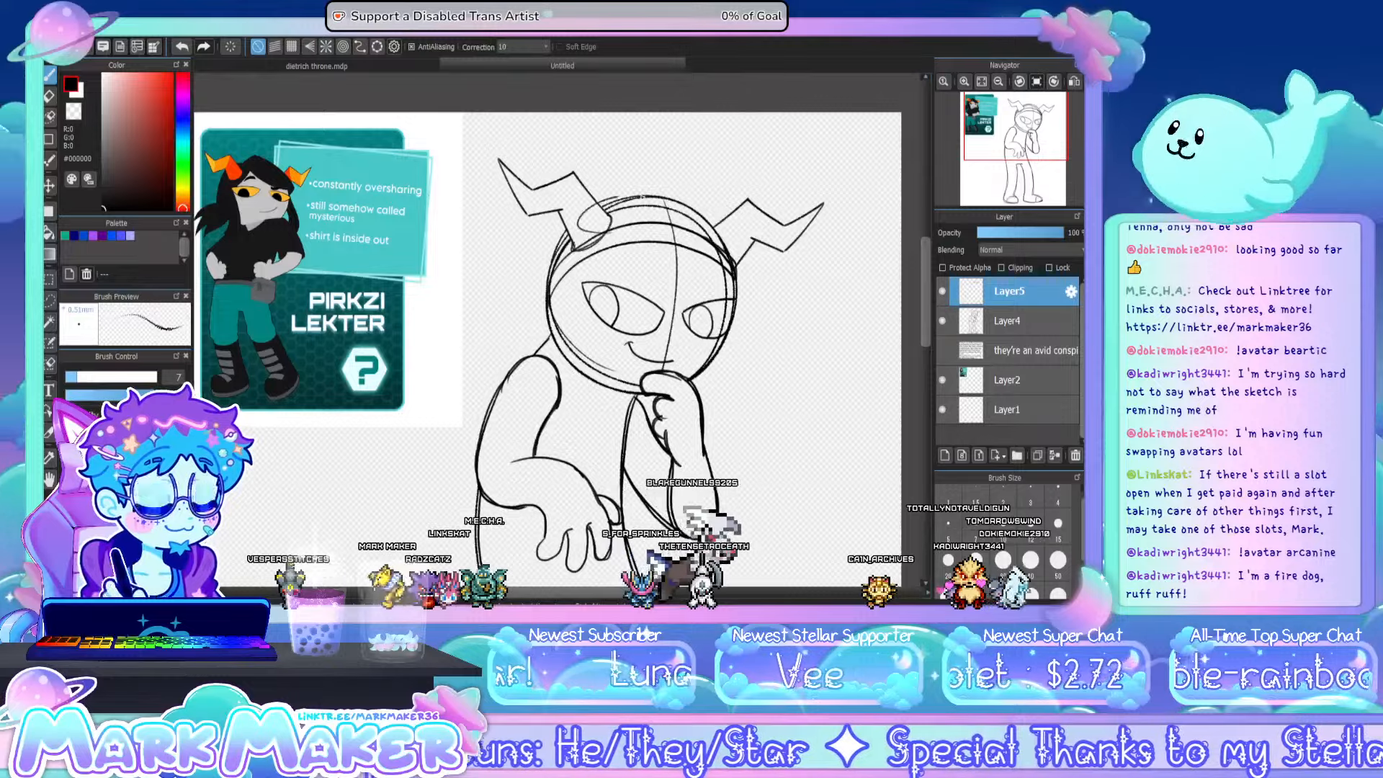
{"action": "left_click_drag", "start_coordinate": [613, 228], "coordinate": [657, 221]}
{"action": "key", "text": "ctrl+z"}
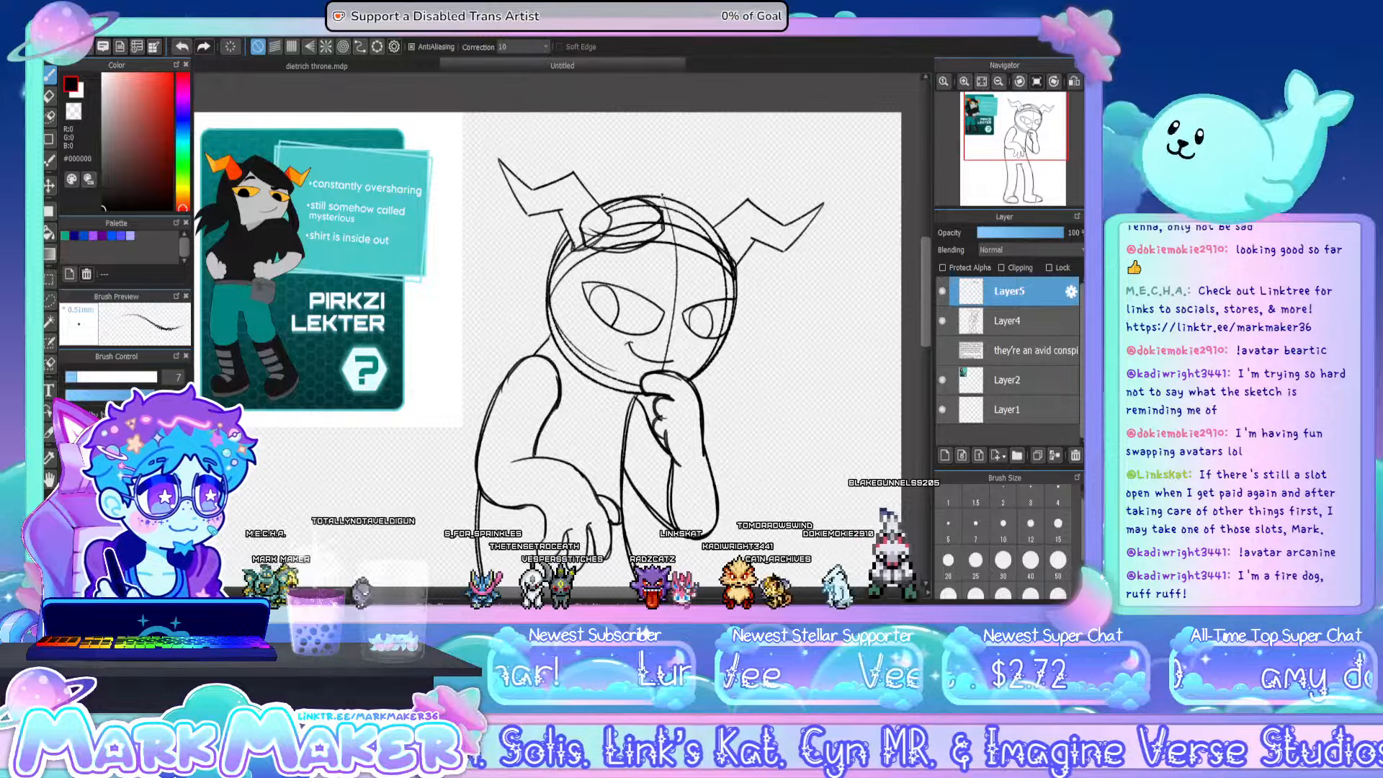
{"action": "mouse_move", "coordinate": [691, 225]}
{"action": "left_mouse_down"}
{"action": "mouse_move", "coordinate": [713, 212]}
{"action": "mouse_move", "coordinate": [740, 246]}
{"action": "mouse_move", "coordinate": [709, 231]}
{"action": "left_mouse_up"}
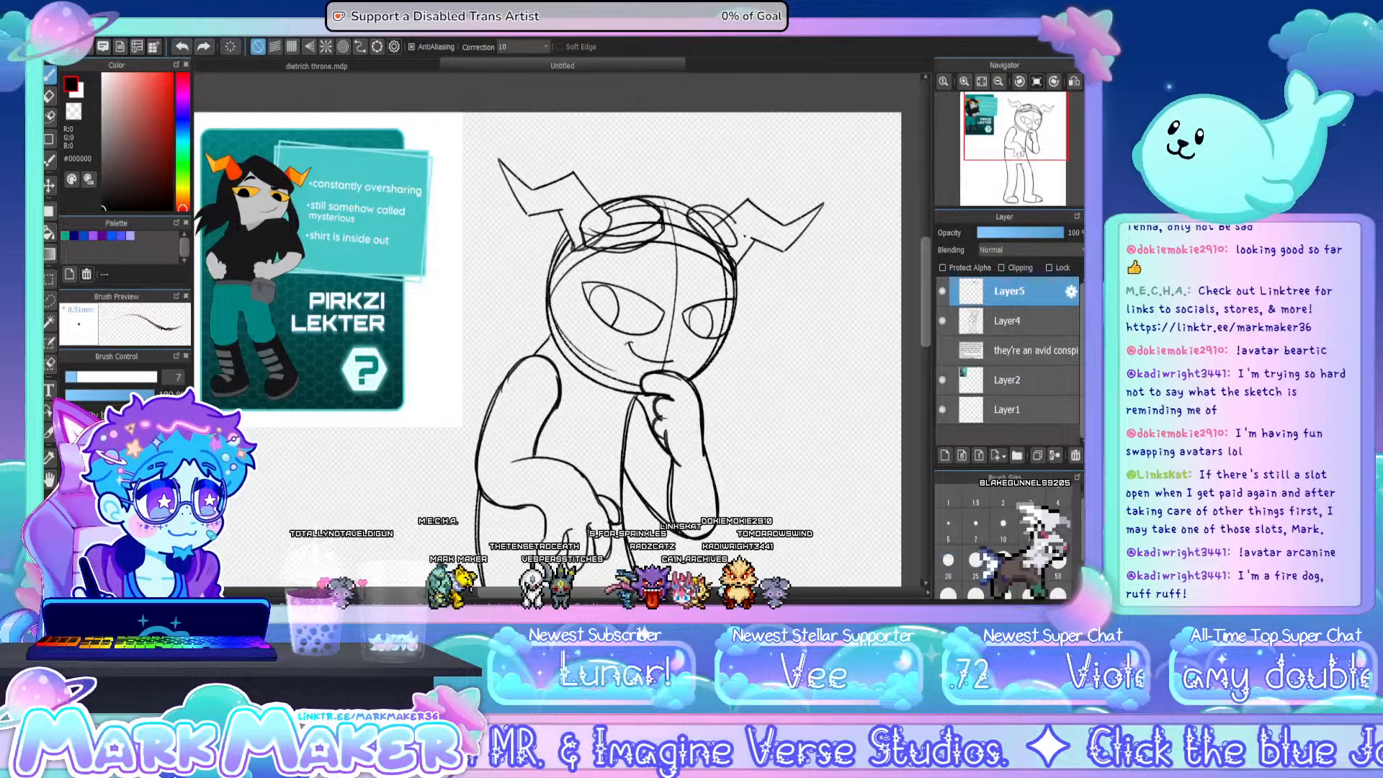
{"action": "key", "text": "ctrl+z"}
{"action": "left_click_drag", "start_coordinate": [692, 218], "coordinate": [743, 250]}
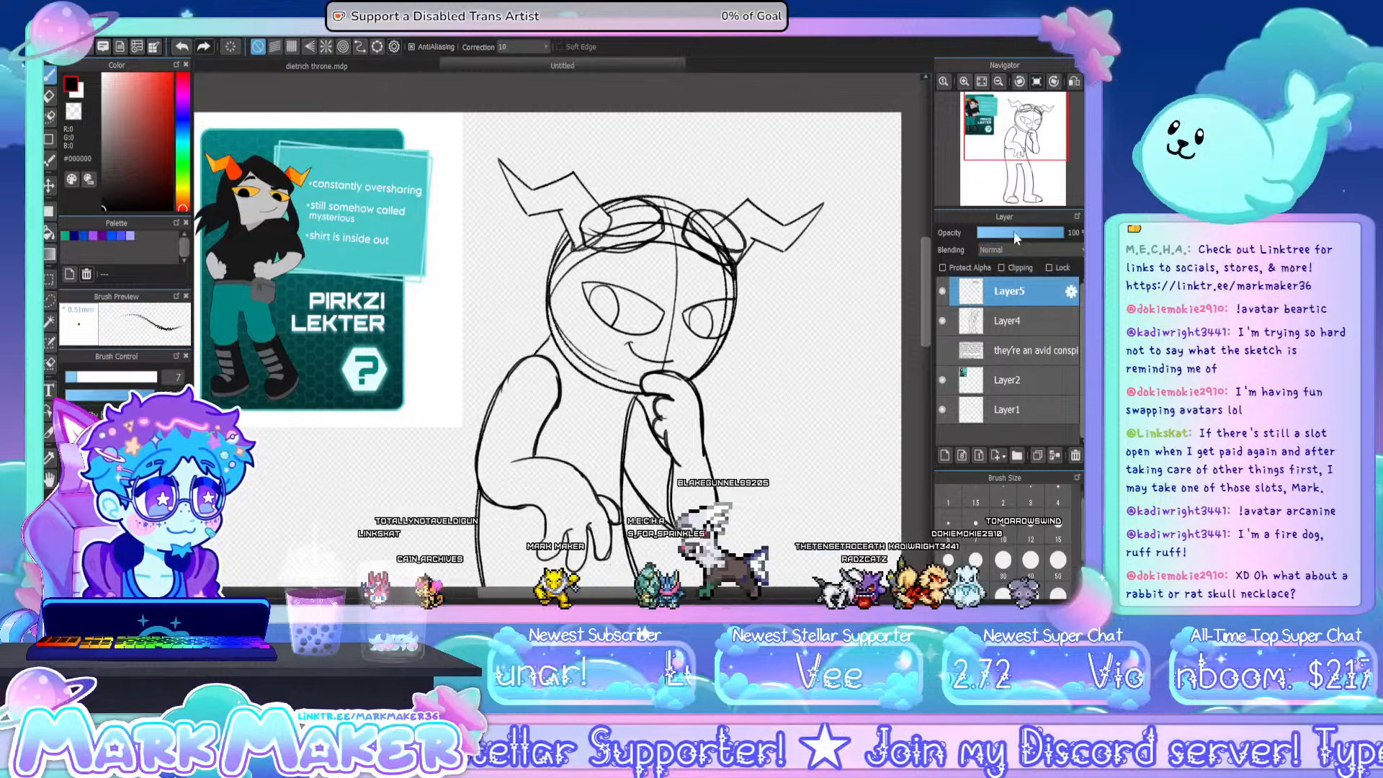
{"action": "left_click", "coordinate": [1013, 237]}
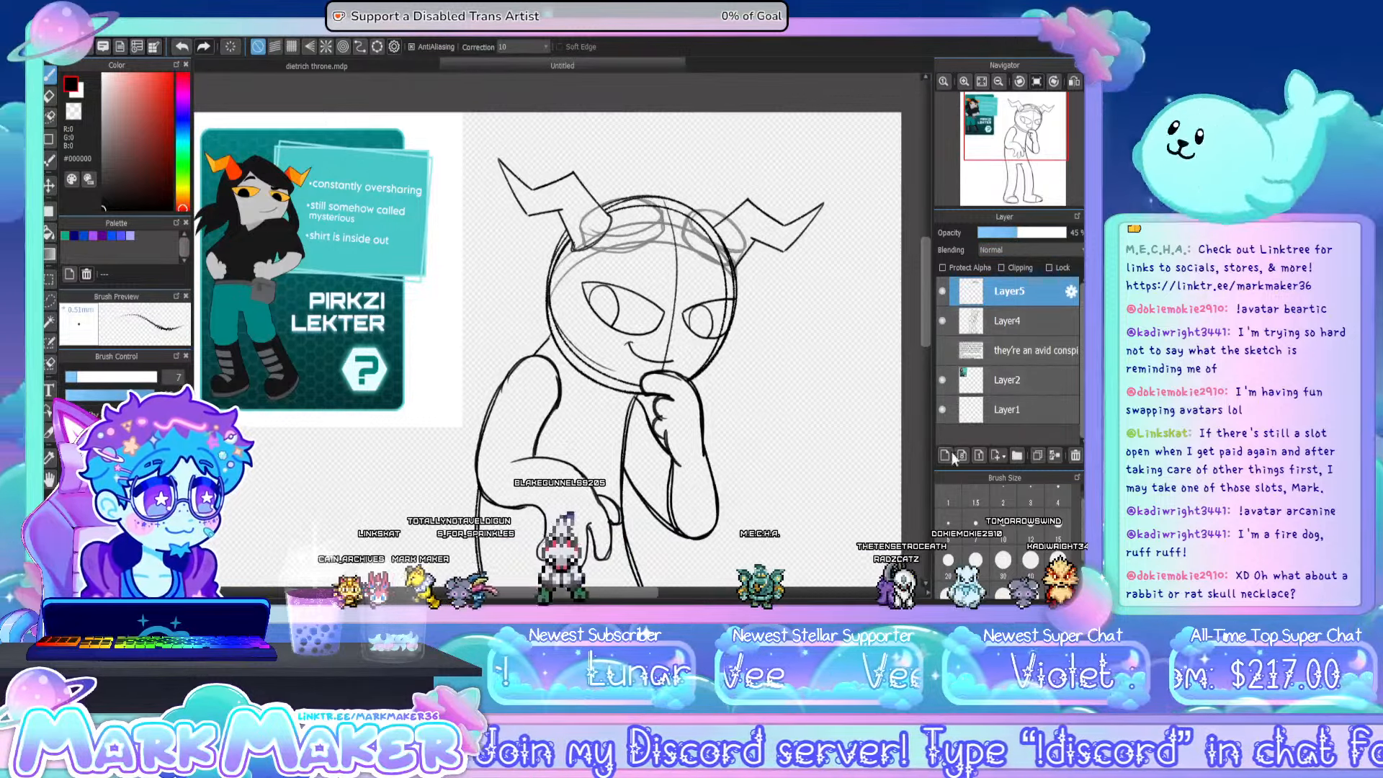
- On a new layer, sketch short choppy hair with a pointed fringe, crown strands and jagged tufts beside the face
{"action": "left_click", "coordinate": [945, 455]}
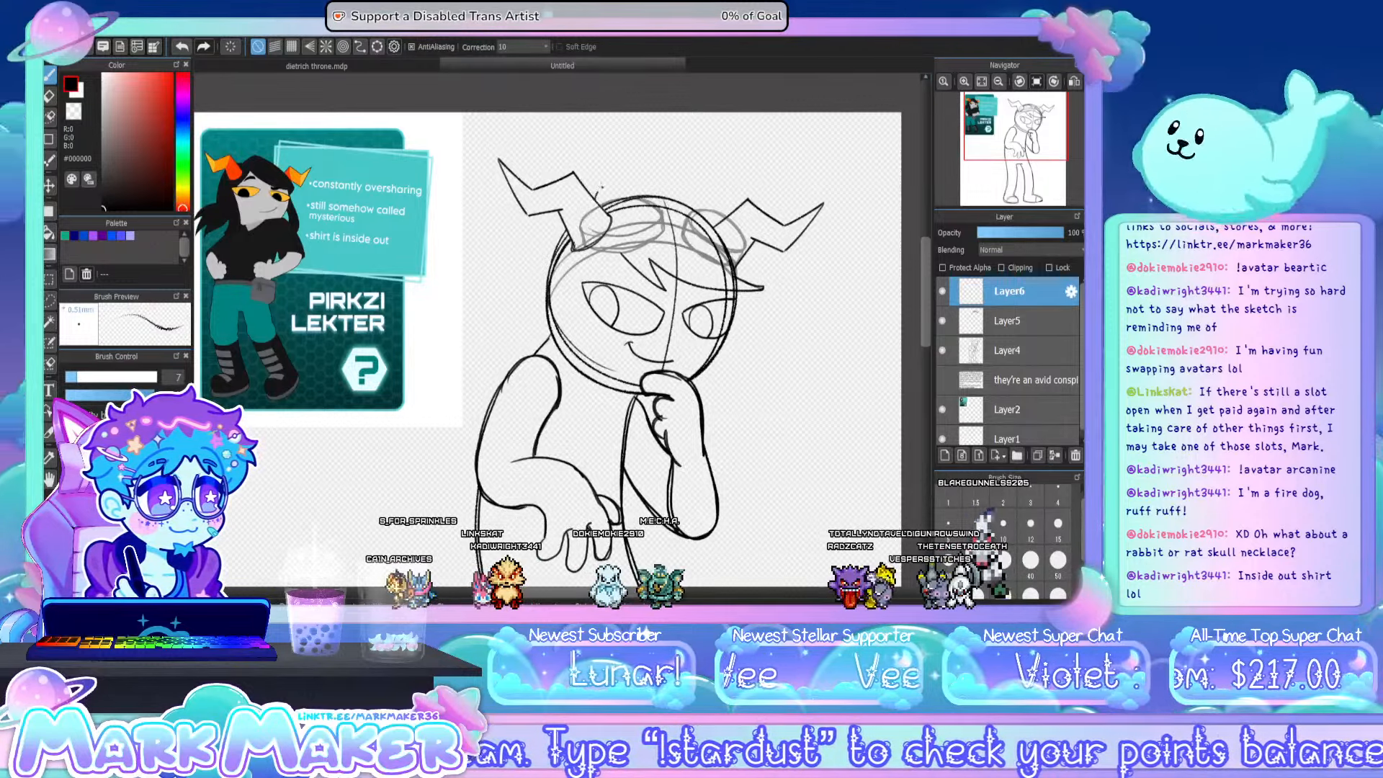
{"action": "mouse_move", "coordinate": [594, 199]}
{"action": "left_mouse_down"}
{"action": "mouse_move", "coordinate": [609, 172]}
{"action": "mouse_move", "coordinate": [708, 174]}
{"action": "left_mouse_up"}
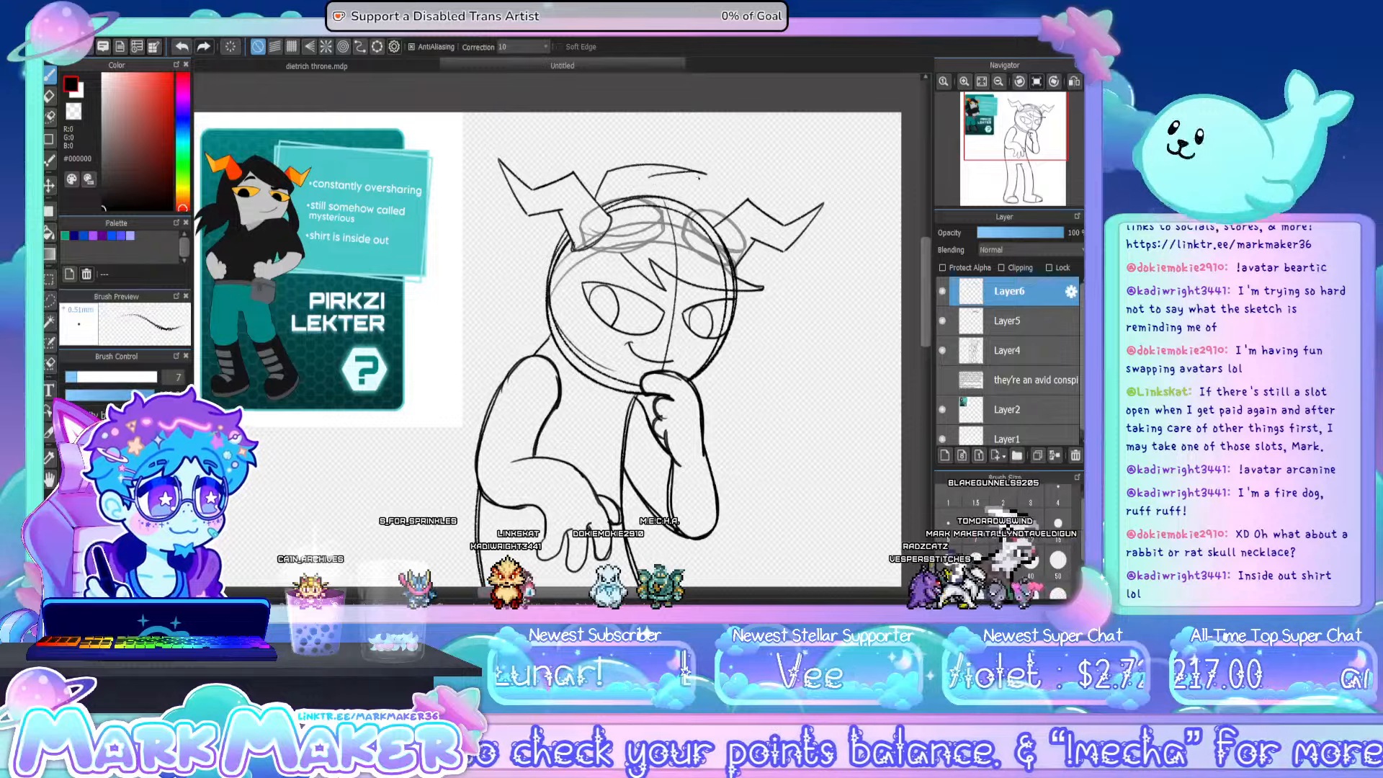
{"action": "left_click_drag", "start_coordinate": [650, 177], "coordinate": [724, 199]}
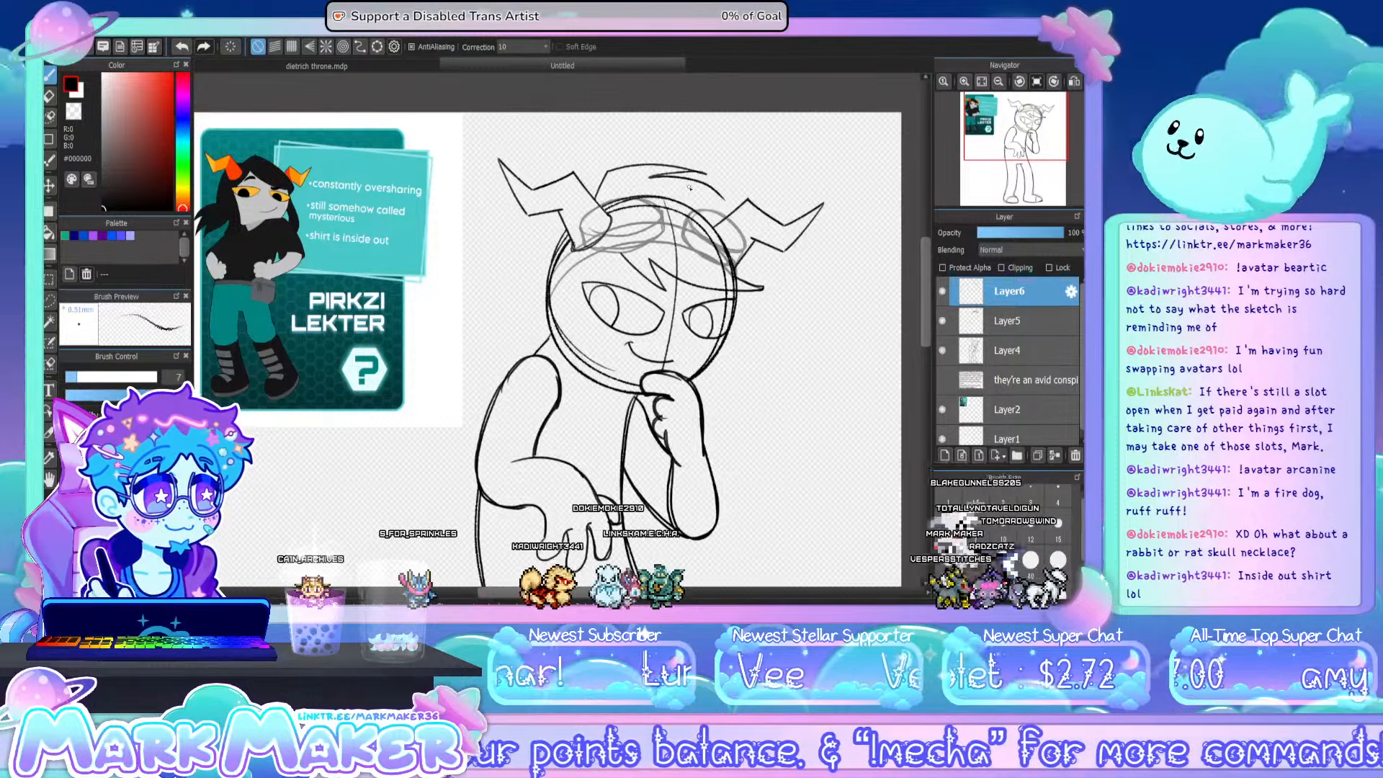
{"action": "left_click_drag", "start_coordinate": [650, 177], "coordinate": [727, 201]}
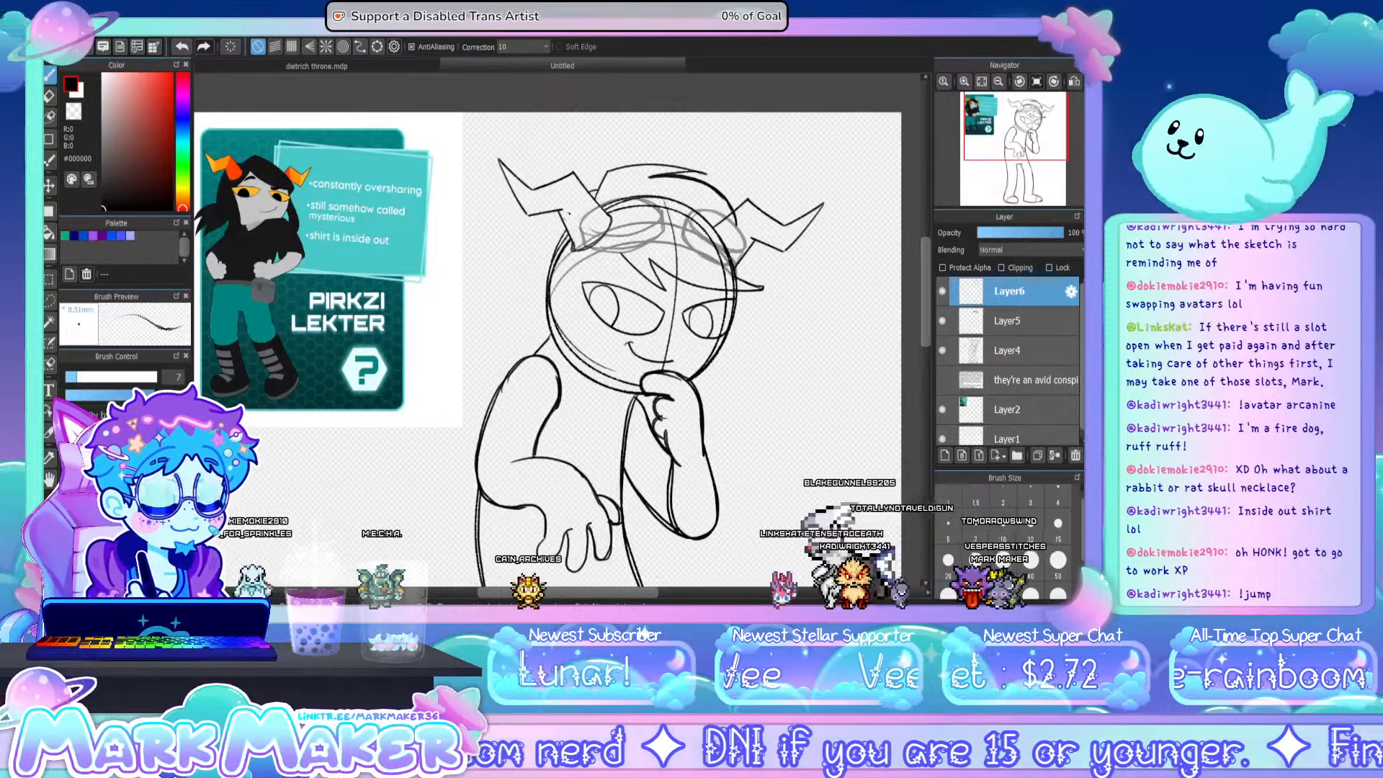
{"action": "left_click_drag", "start_coordinate": [538, 215], "coordinate": [517, 257]}
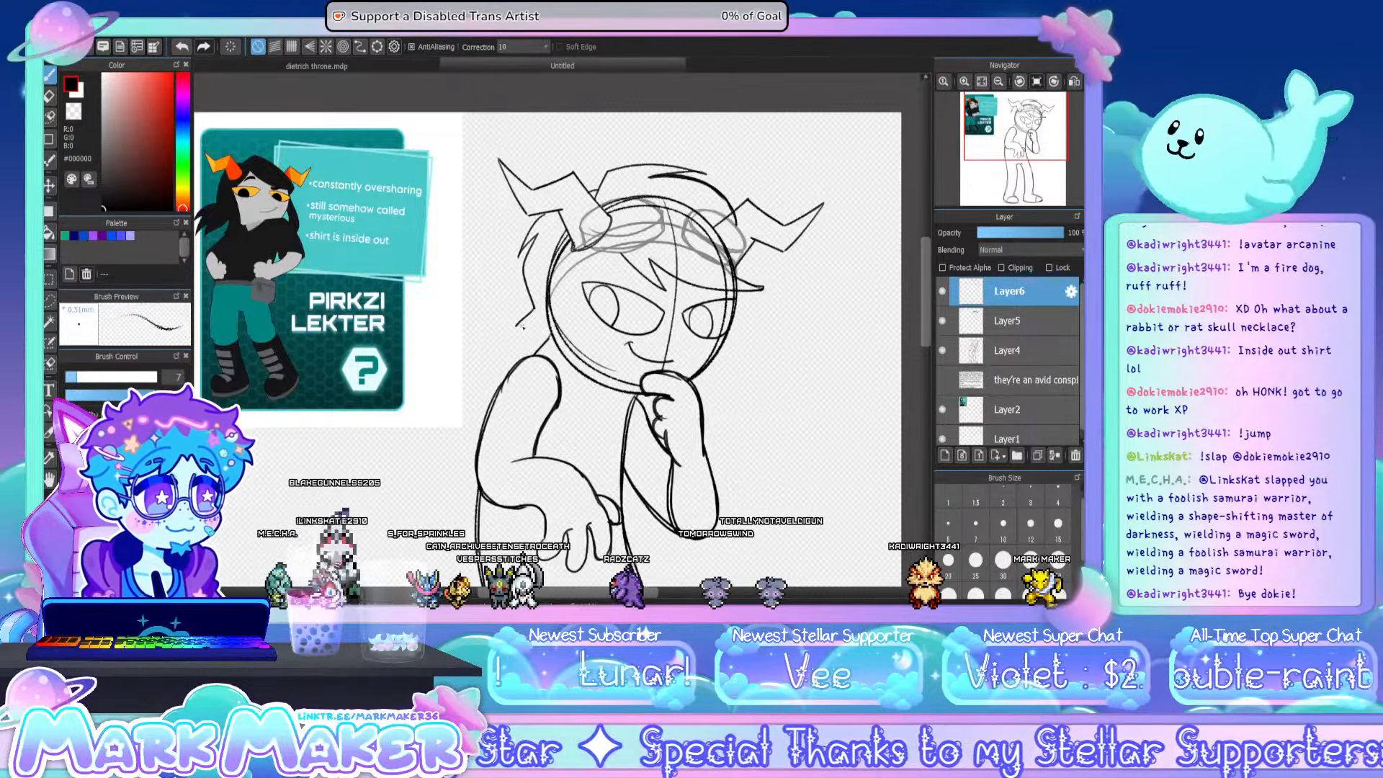
{"action": "mouse_move", "coordinate": [532, 315]}
{"action": "left_mouse_down"}
{"action": "mouse_move", "coordinate": [510, 319]}
{"action": "mouse_move", "coordinate": [537, 328]}
{"action": "left_mouse_up"}
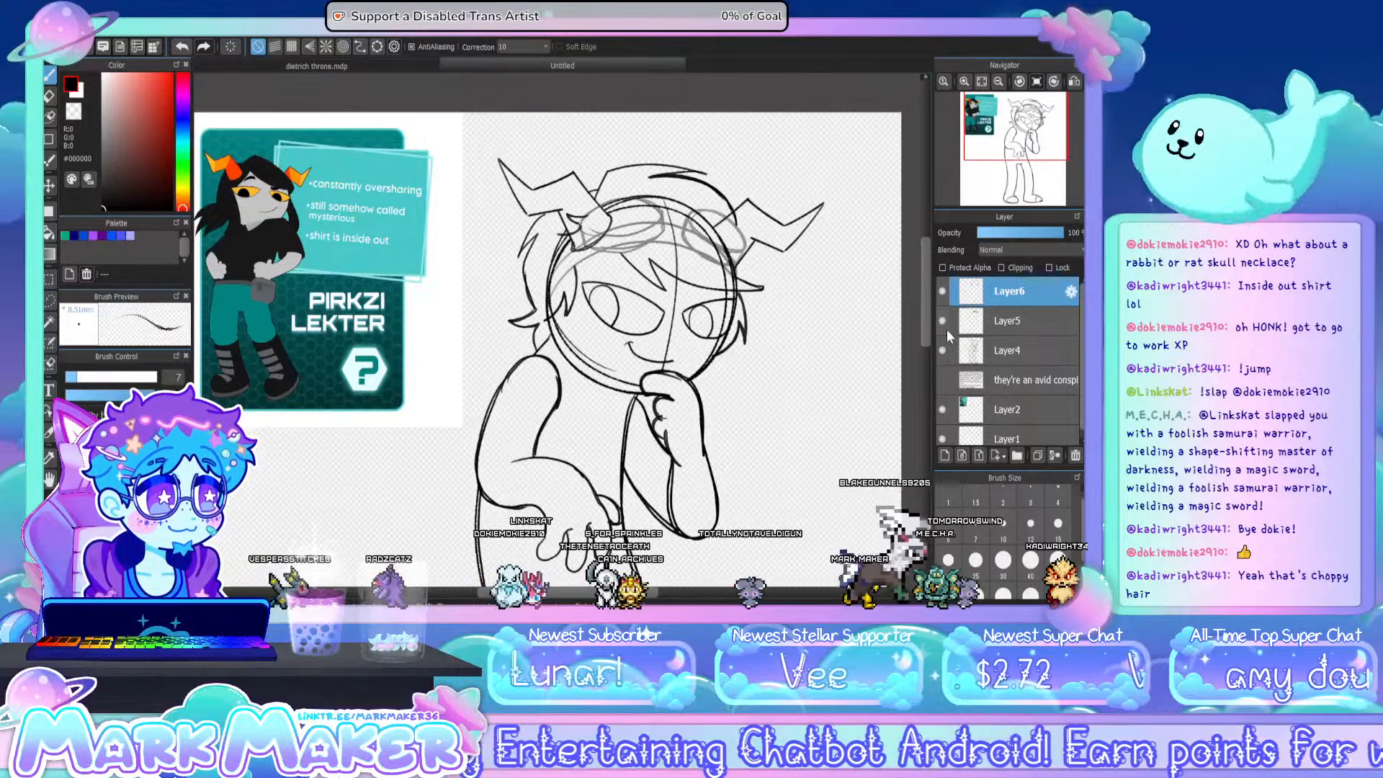
- Erase the head's construction lines under the hair and goggles, and draw slanted brow lines over the eyes on Layer4
{"action": "left_click", "coordinate": [991, 351]}
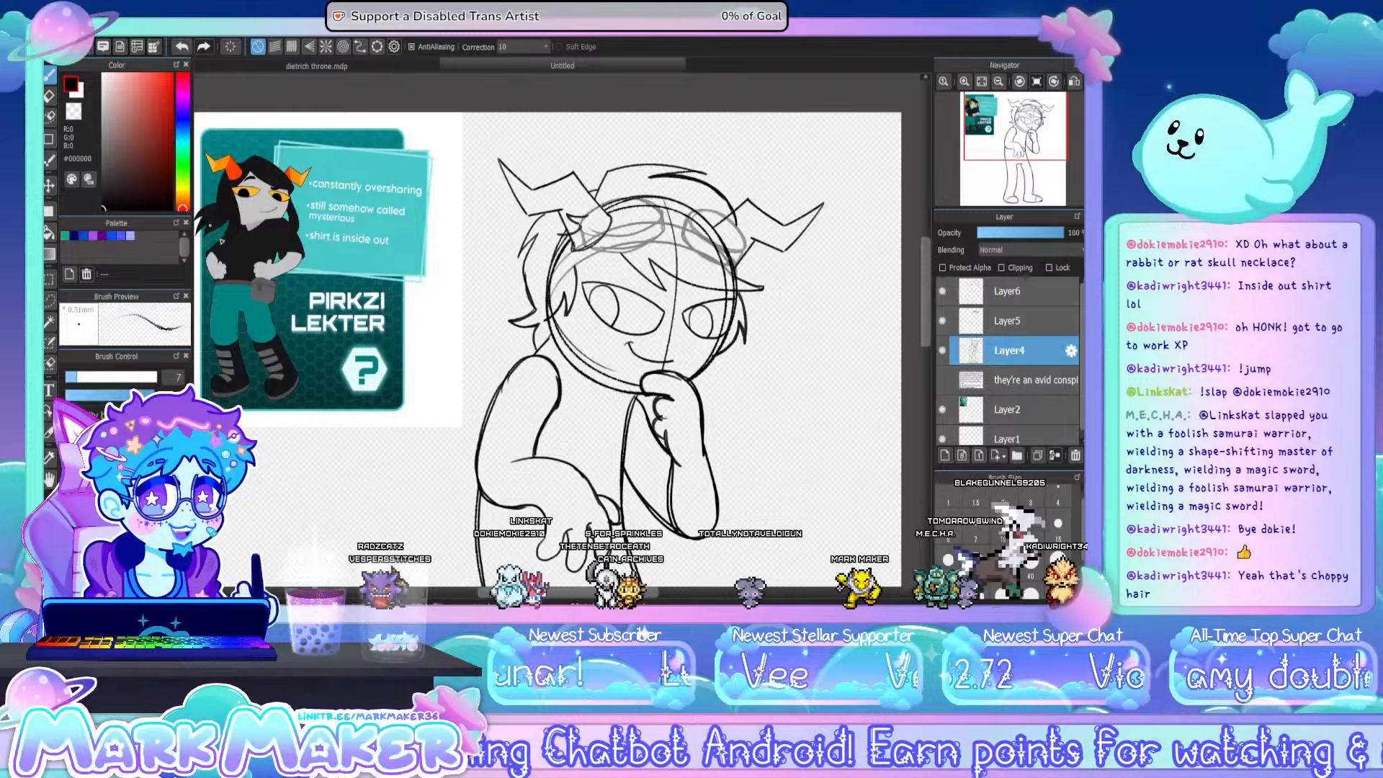
{"action": "key", "text": "e"}
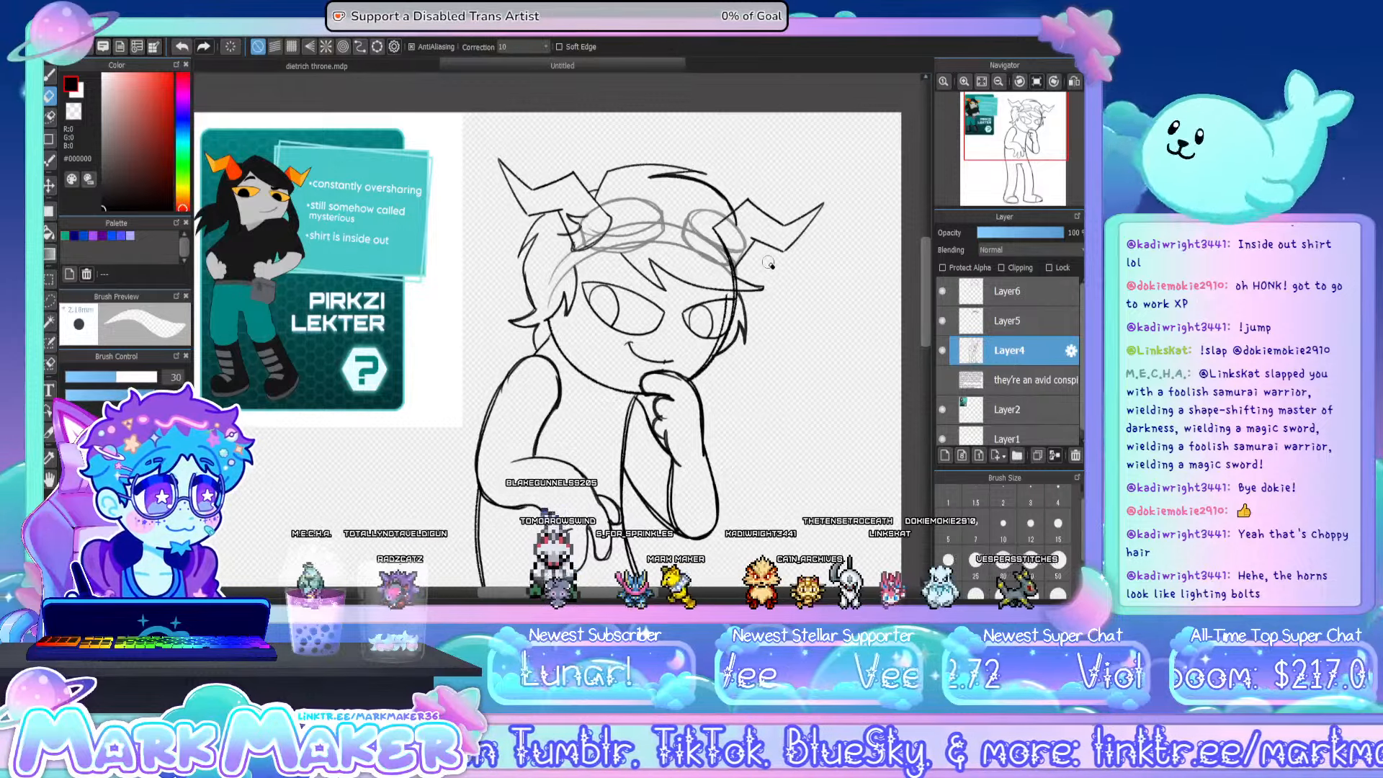
{"action": "left_click", "coordinate": [1006, 320]}
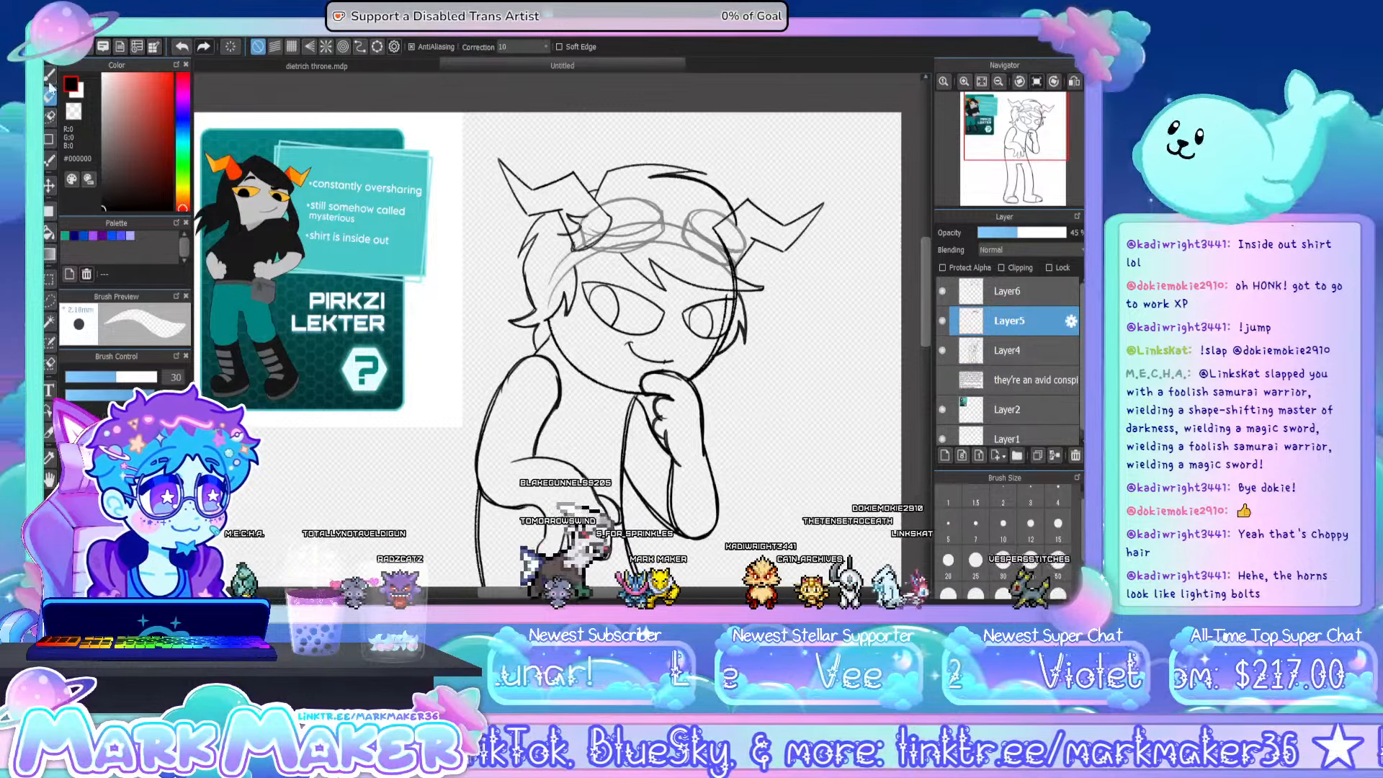
{"action": "key", "text": "b"}
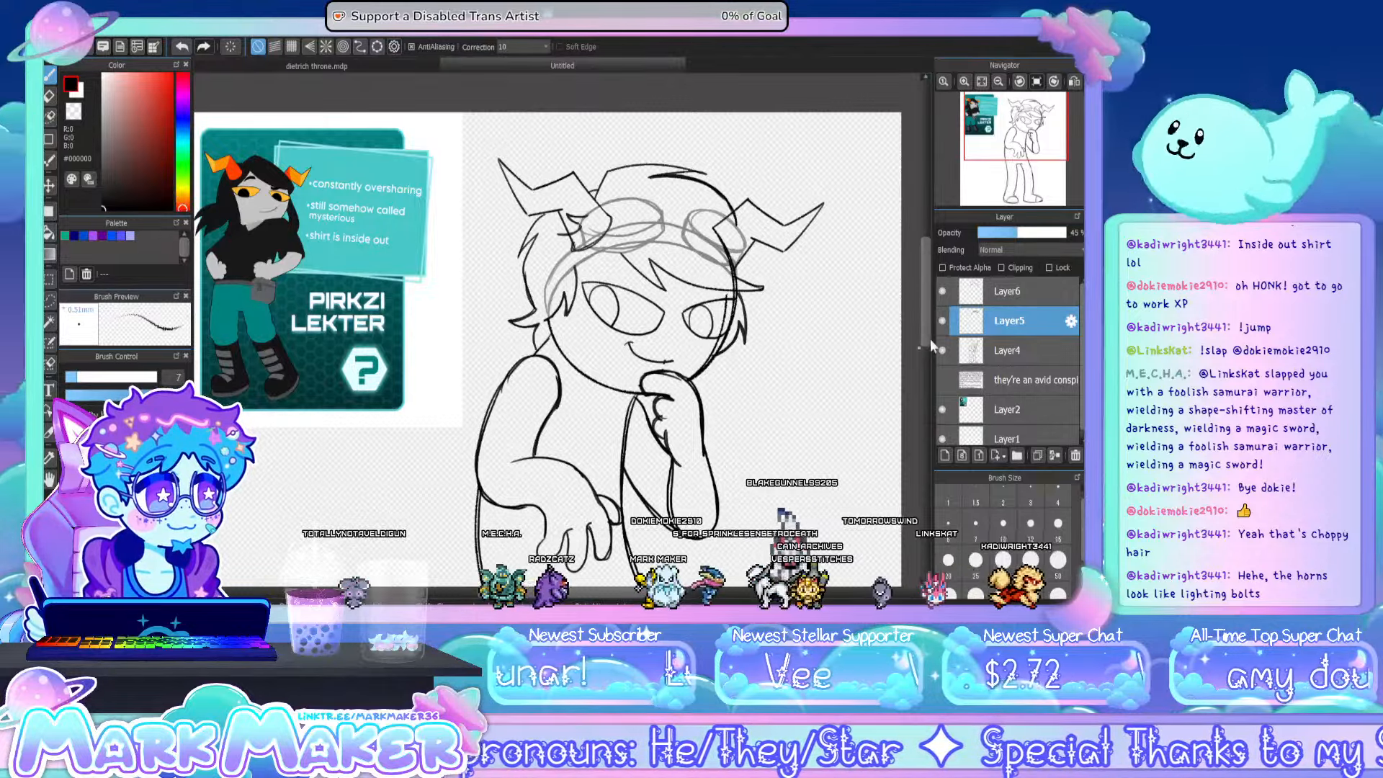
{"action": "left_click", "coordinate": [1005, 358]}
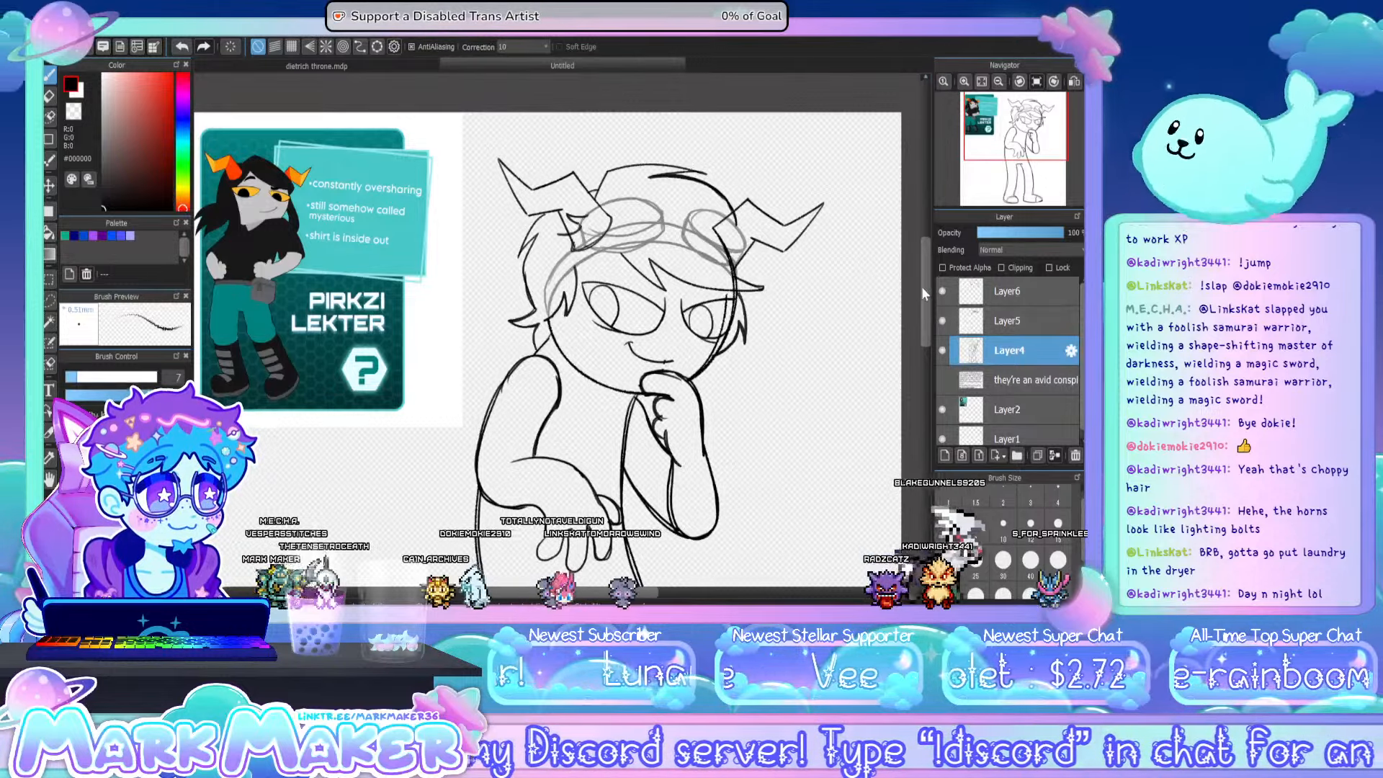
- On a new layer above the hair, sketch a loose coat sleeve with a wide cuff around the arm folded across the torso, in red (#FF1300)
{"action": "mouse_move", "coordinate": [923, 286]}
{"action": "left_mouse_down"}
{"action": "mouse_move", "coordinate": [924, 316]}
{"action": "mouse_move", "coordinate": [922, 300]}
{"action": "left_mouse_up"}
{"action": "left_click", "coordinate": [992, 293]}
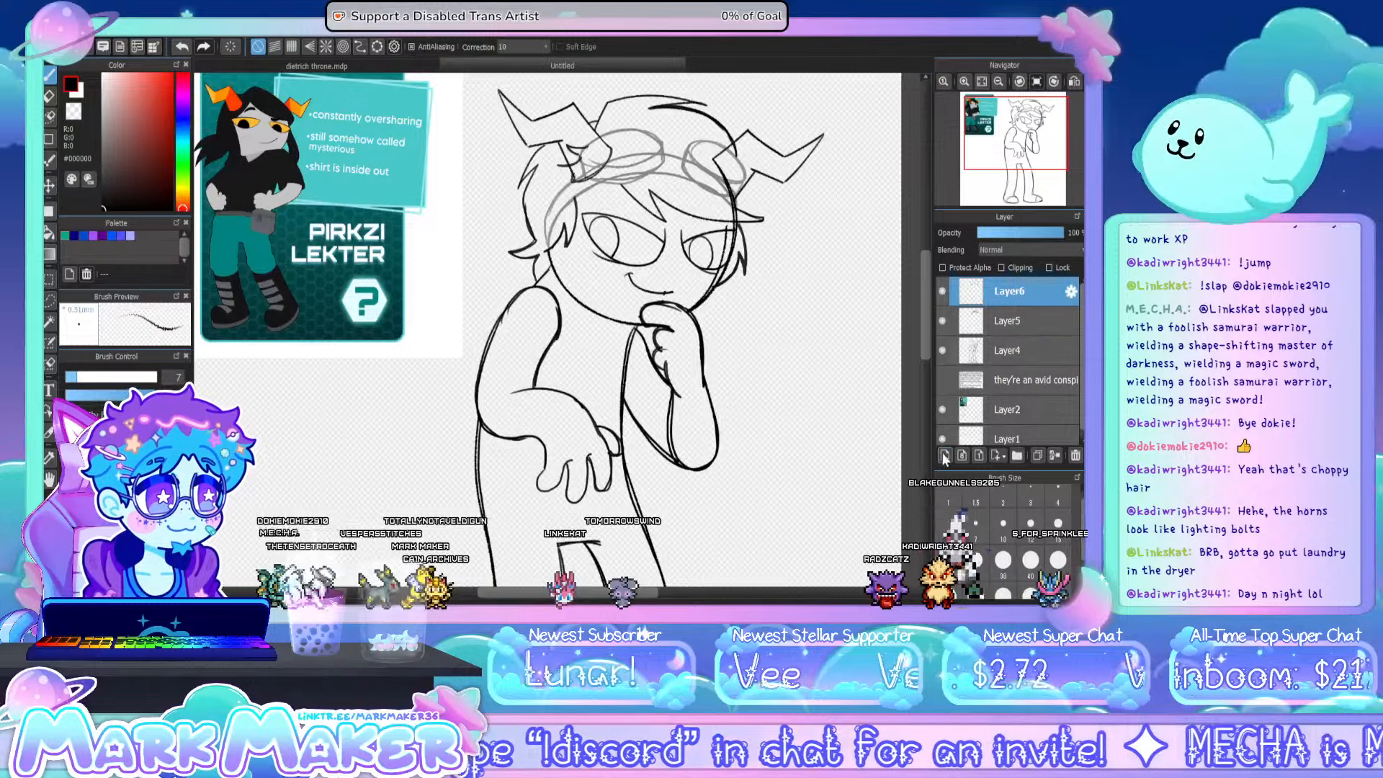
{"action": "left_click", "coordinate": [943, 456]}
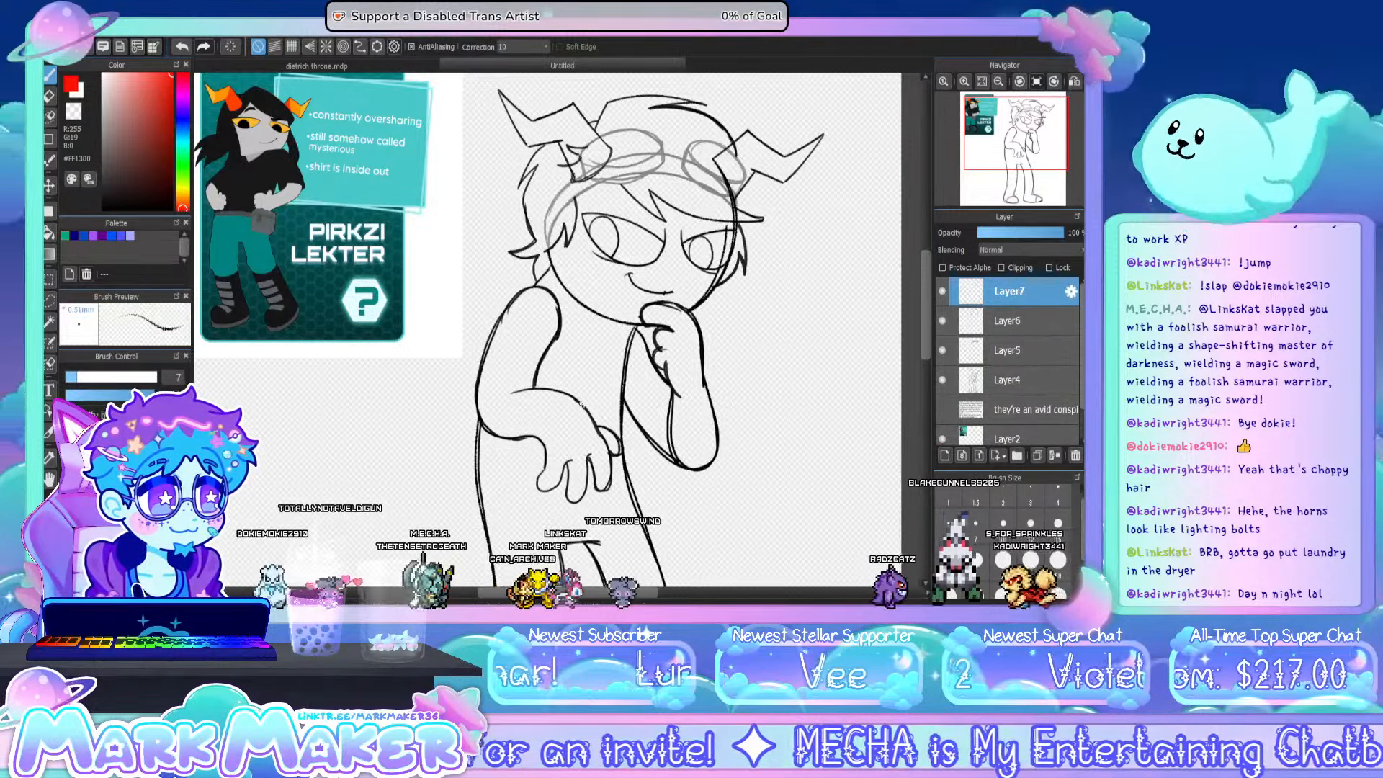
{"action": "mouse_move", "coordinate": [532, 435]}
{"action": "left_mouse_down"}
{"action": "mouse_move", "coordinate": [578, 400]}
{"action": "mouse_move", "coordinate": [537, 483]}
{"action": "left_mouse_up"}
{"action": "key", "text": "ctrl+z"}
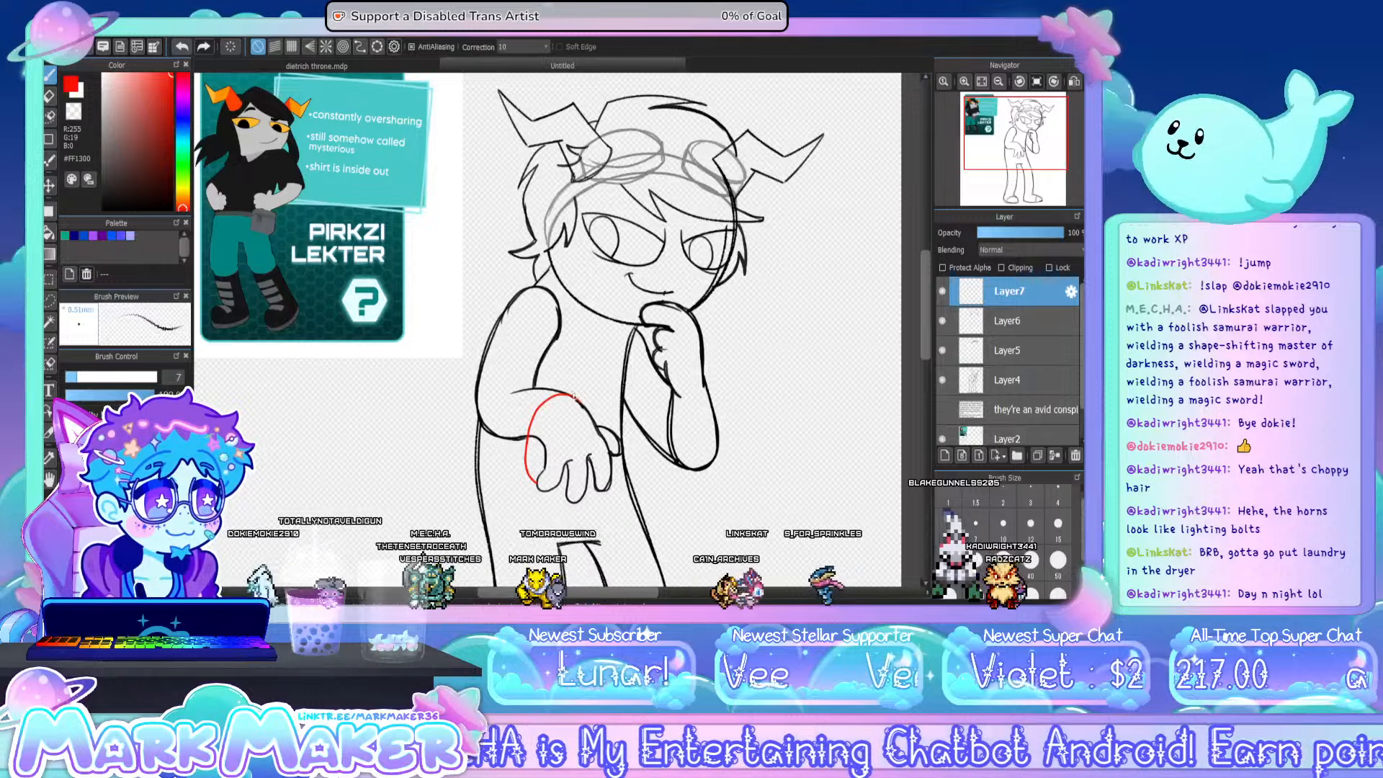
{"action": "mouse_move", "coordinate": [578, 399]}
{"action": "left_mouse_down"}
{"action": "mouse_move", "coordinate": [529, 390]}
{"action": "mouse_move", "coordinate": [552, 389]}
{"action": "mouse_move", "coordinate": [537, 488]}
{"action": "left_mouse_up"}
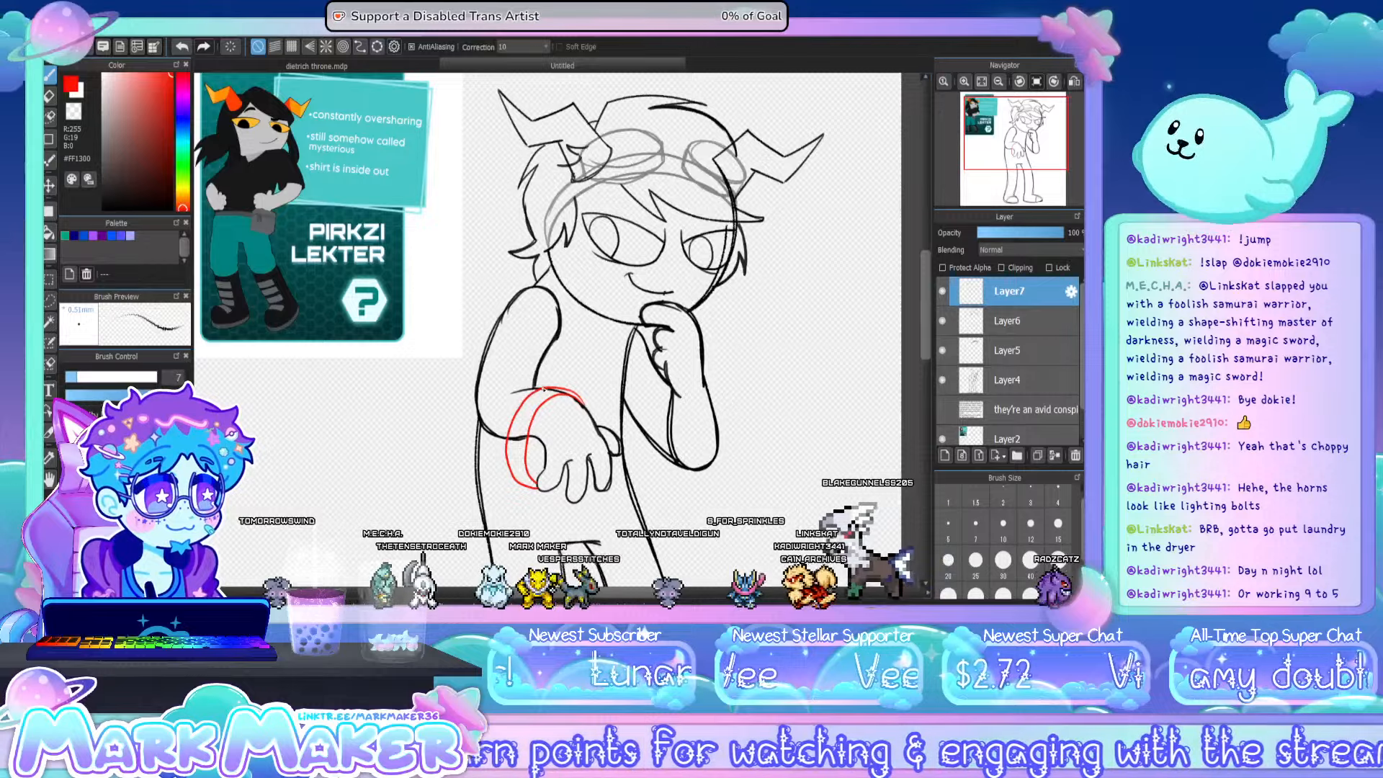
{"action": "left_click_drag", "start_coordinate": [543, 389], "coordinate": [505, 395]}
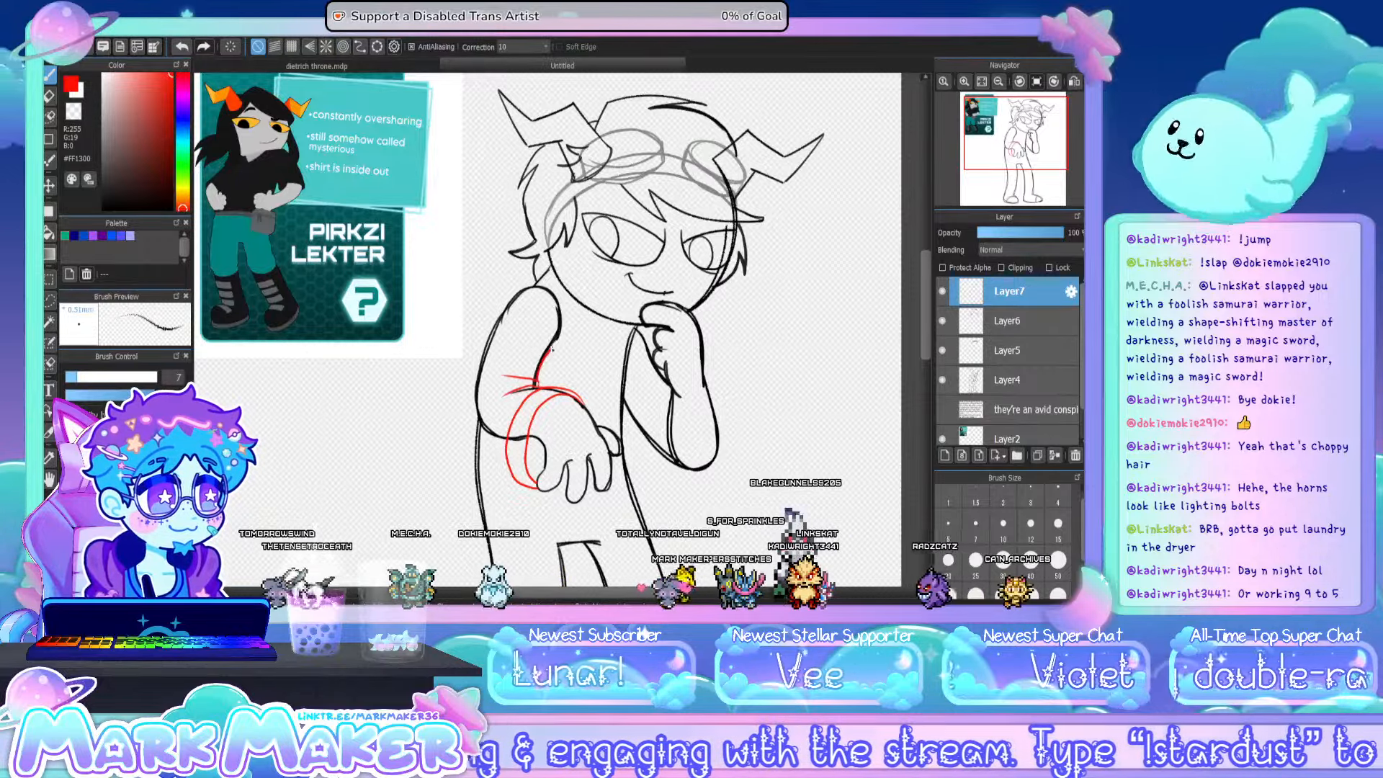
{"action": "left_click_drag", "start_coordinate": [562, 322], "coordinate": [549, 290]}
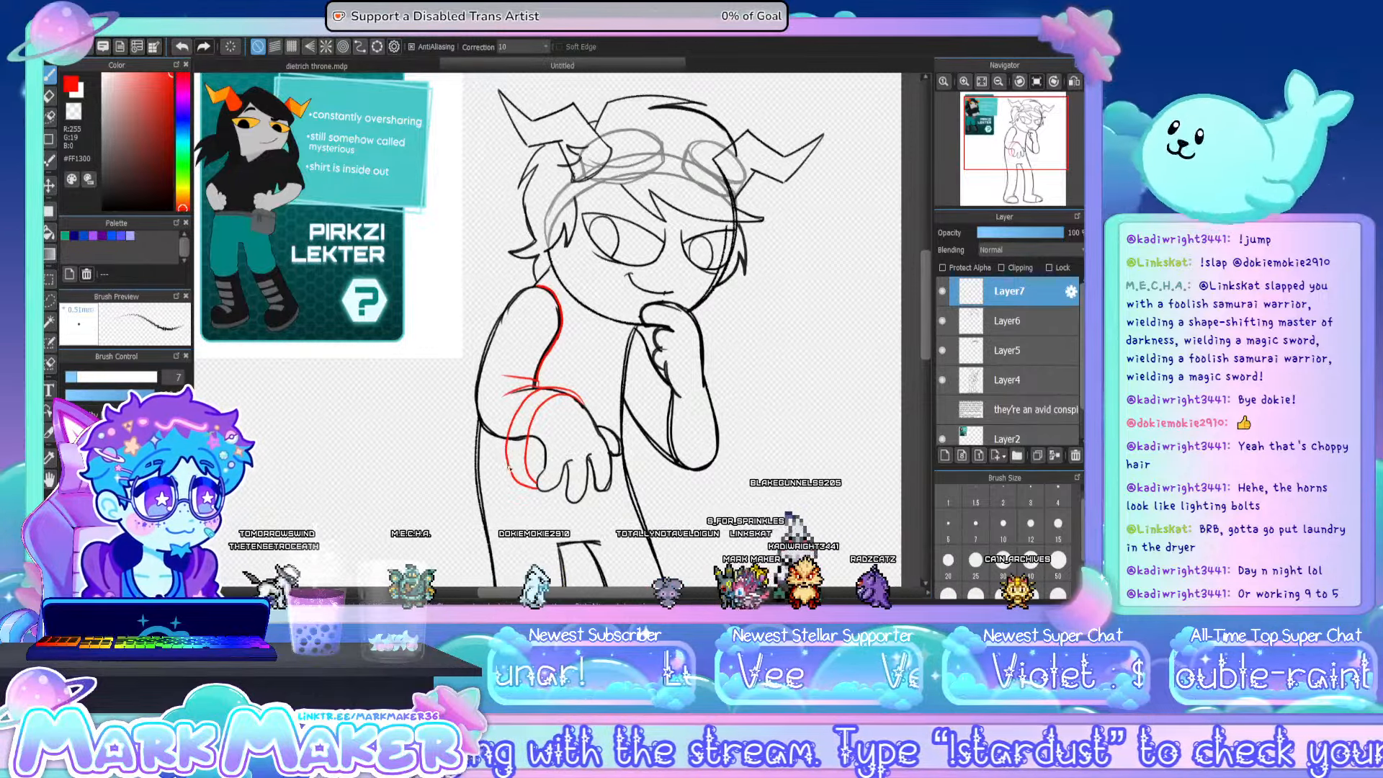
{"action": "key", "text": "ctrl+z"}
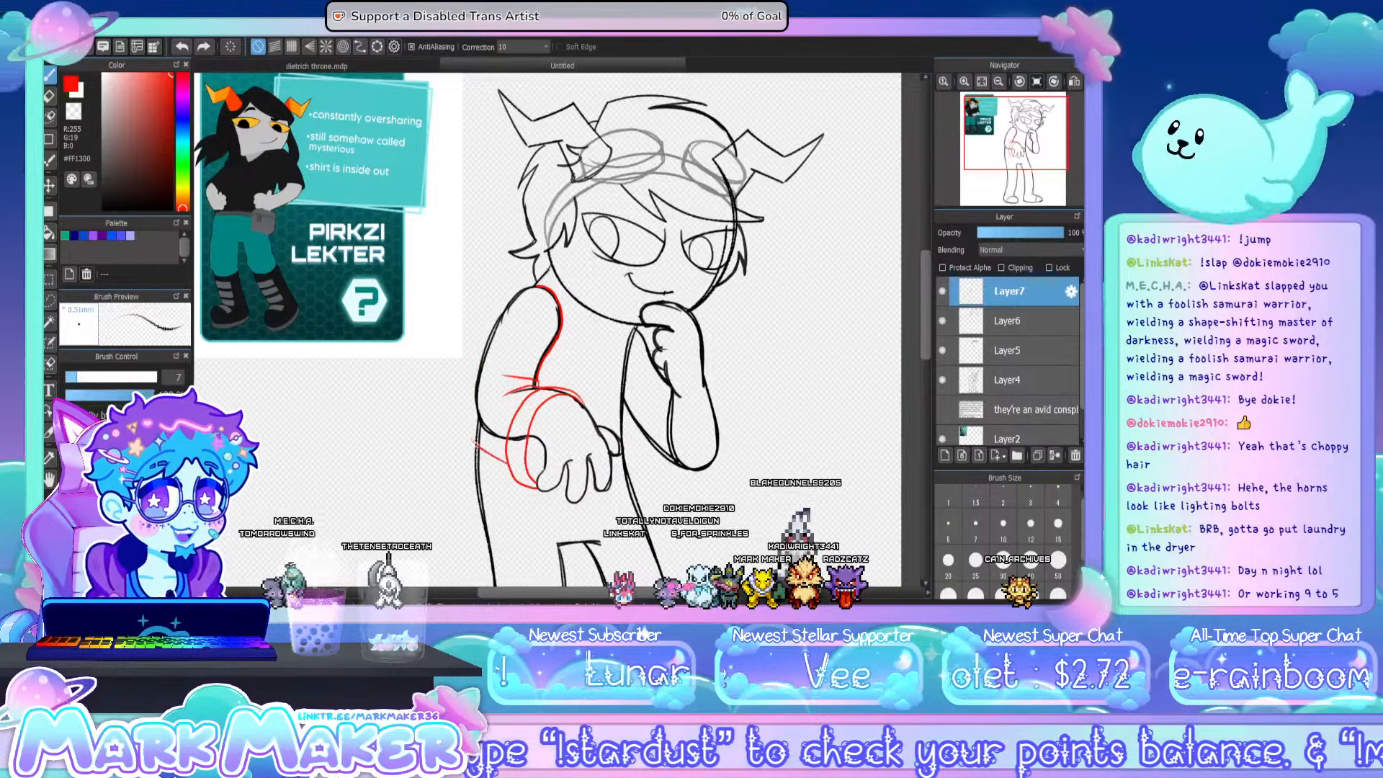
{"action": "mouse_move", "coordinate": [473, 441]}
{"action": "left_mouse_down"}
{"action": "mouse_move", "coordinate": [476, 349]}
{"action": "mouse_move", "coordinate": [510, 295]}
{"action": "mouse_move", "coordinate": [536, 287]}
{"action": "left_mouse_up"}
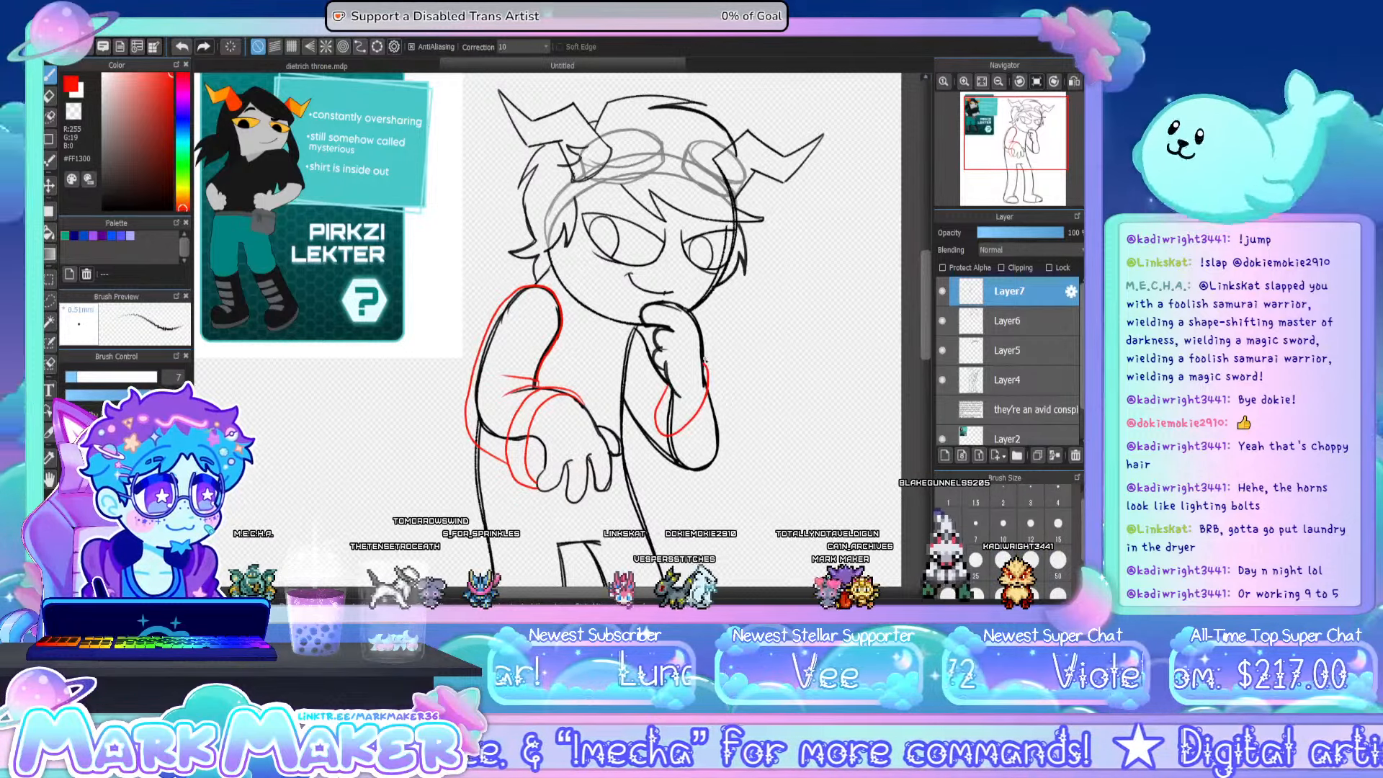
- Sketch the matching loose sleeve and cuff around the raised arm, and draw the coat's collar and front edge down from the neck
{"action": "mouse_move", "coordinate": [706, 358]}
{"action": "left_mouse_down"}
{"action": "mouse_move", "coordinate": [722, 410]}
{"action": "mouse_move", "coordinate": [675, 459]}
{"action": "mouse_move", "coordinate": [655, 400]}
{"action": "left_mouse_up"}
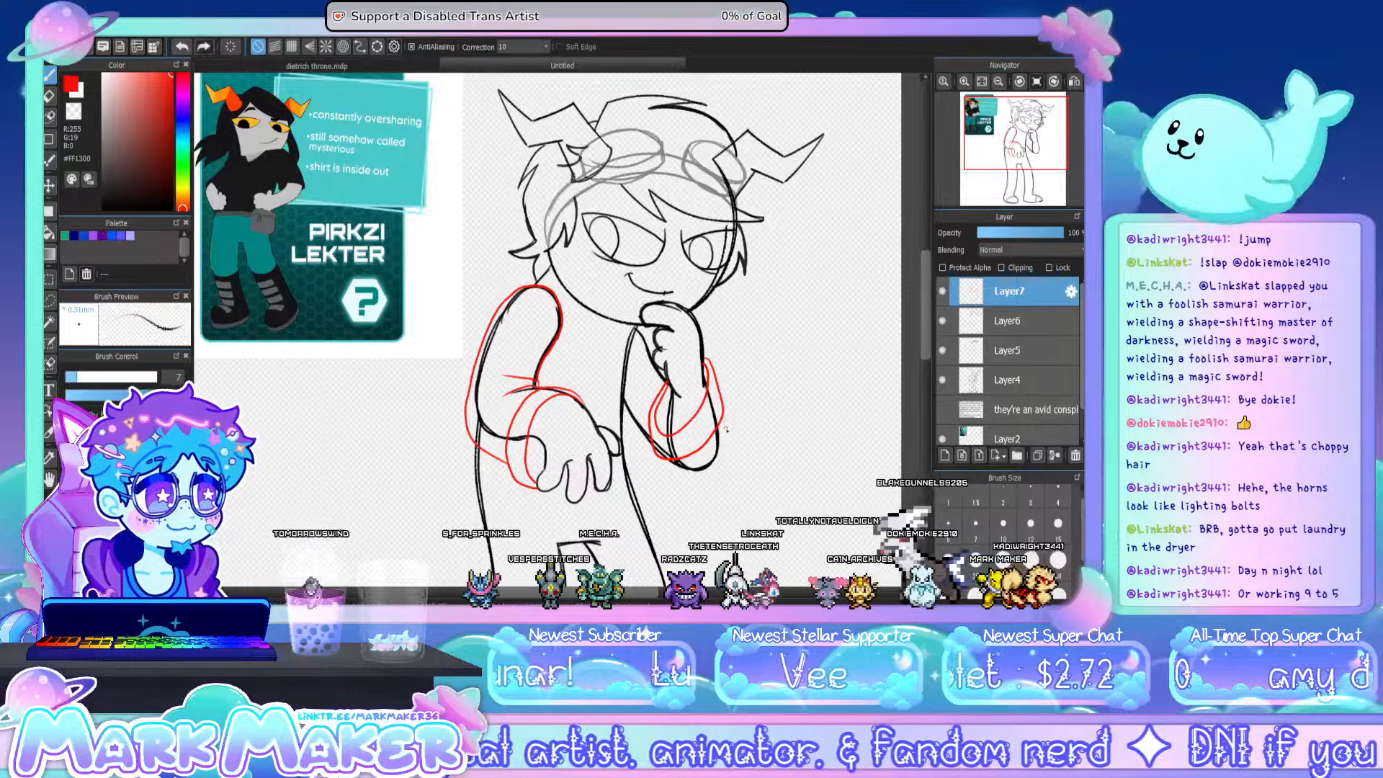
{"action": "left_click_drag", "start_coordinate": [723, 423], "coordinate": [661, 494]}
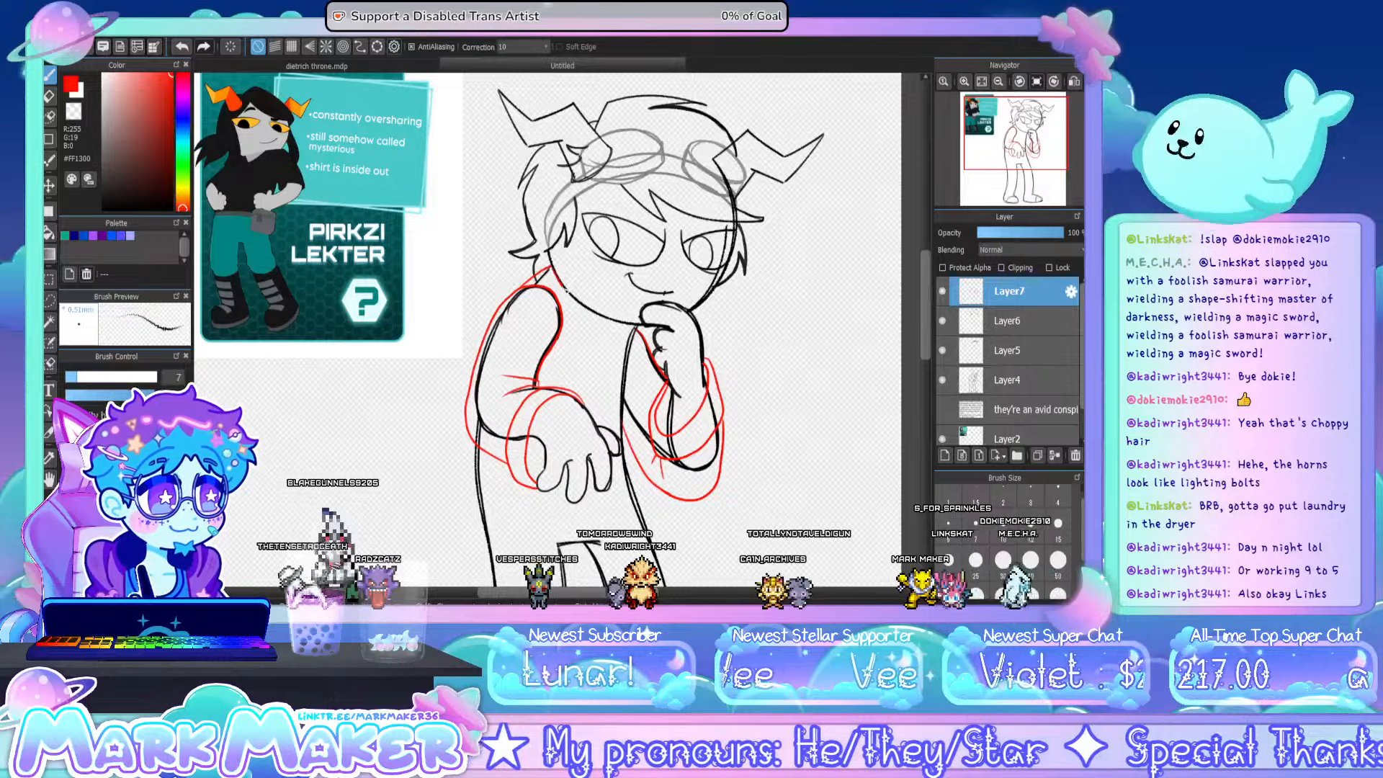
{"action": "mouse_move", "coordinate": [552, 268]}
{"action": "left_mouse_down"}
{"action": "mouse_move", "coordinate": [584, 311]}
{"action": "mouse_move", "coordinate": [566, 380]}
{"action": "left_mouse_up"}
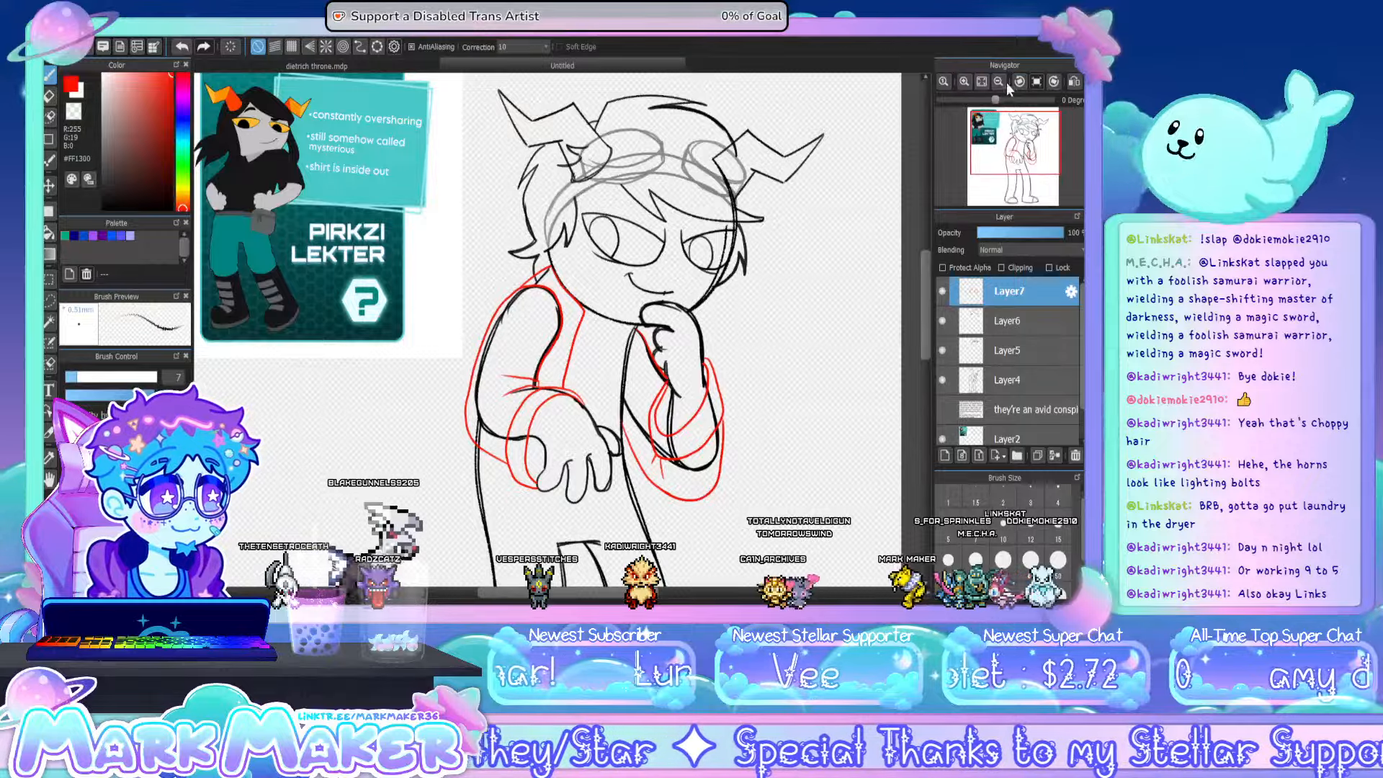
- Sketch the long coat's flared lower panels down to the shins on both sides, with the back hem showing between the legs
{"action": "left_click", "coordinate": [998, 81]}
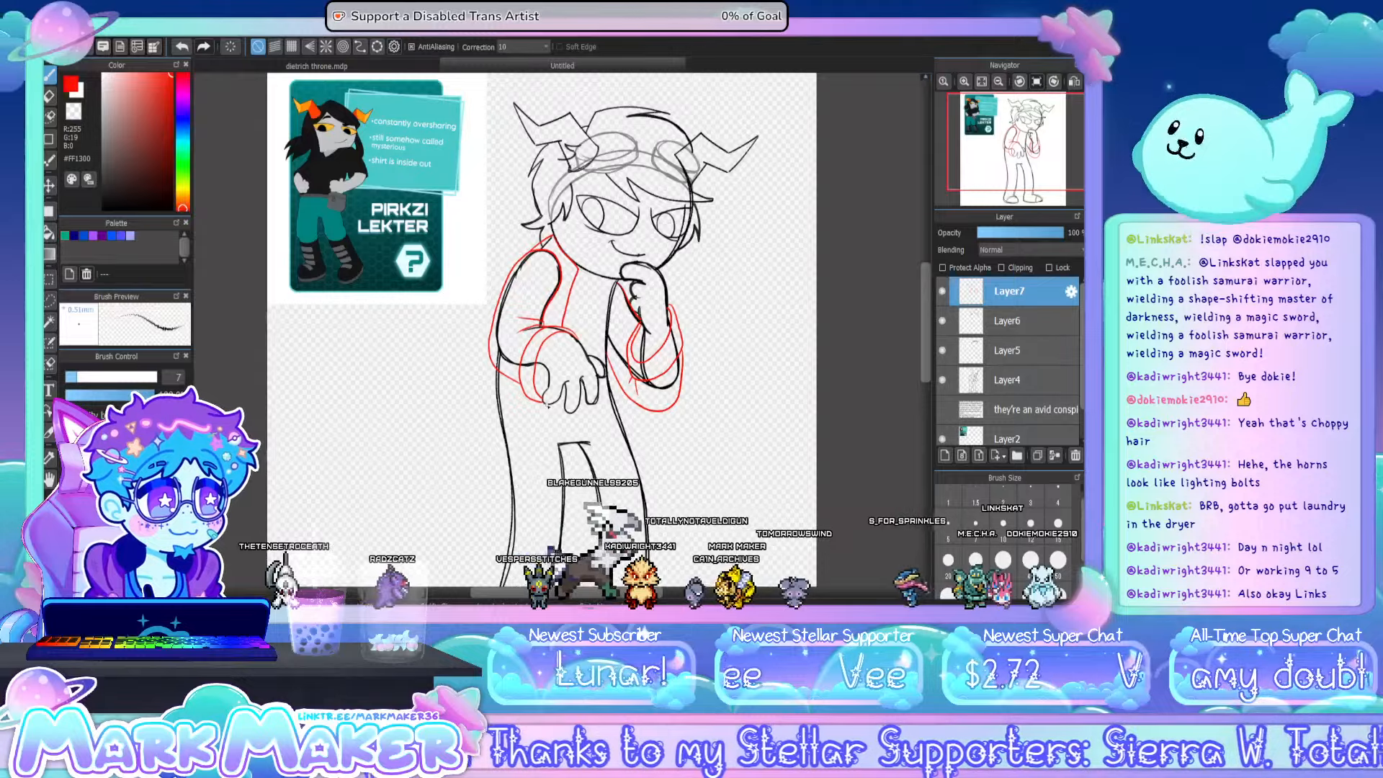
{"action": "left_click_drag", "start_coordinate": [546, 405], "coordinate": [546, 553]}
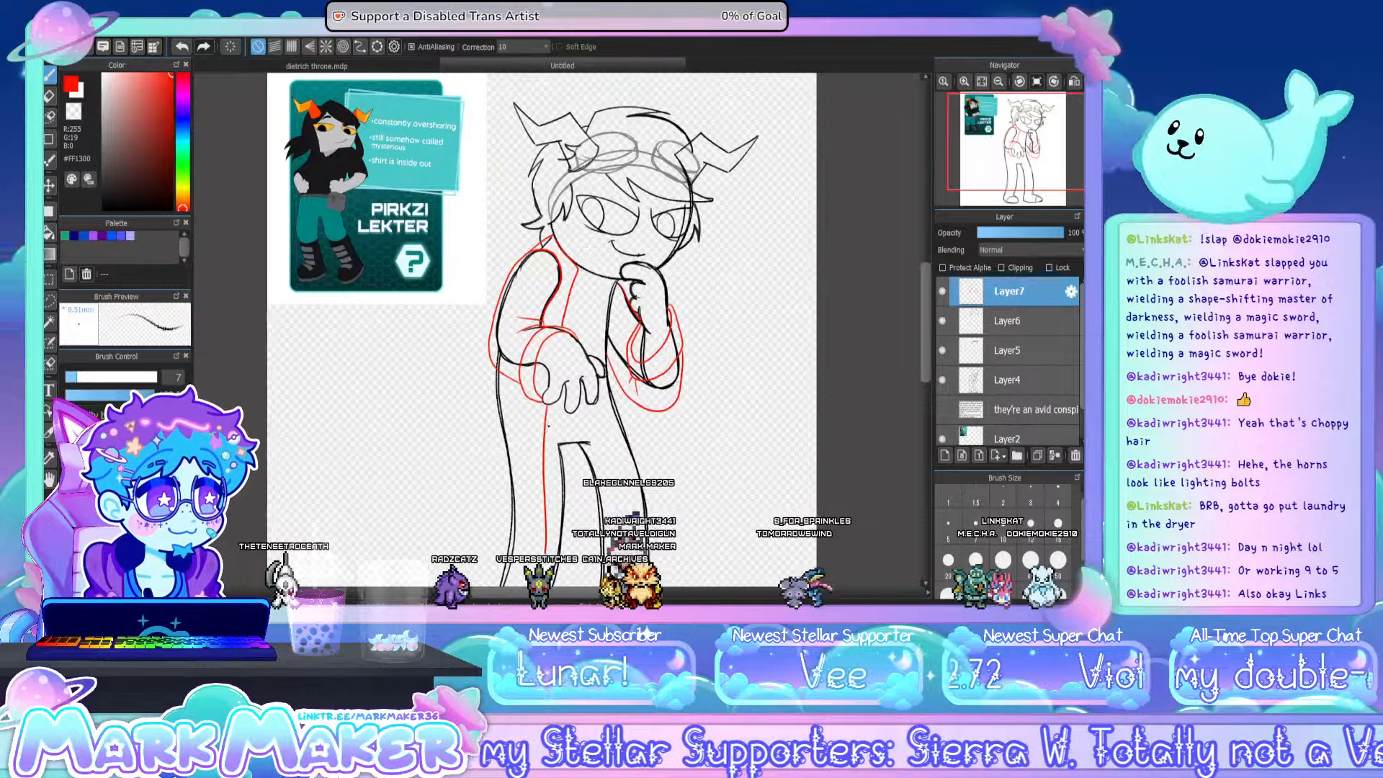
{"action": "key", "text": "ctrl+z"}
{"action": "left_click_drag", "start_coordinate": [540, 450], "coordinate": [546, 580]}
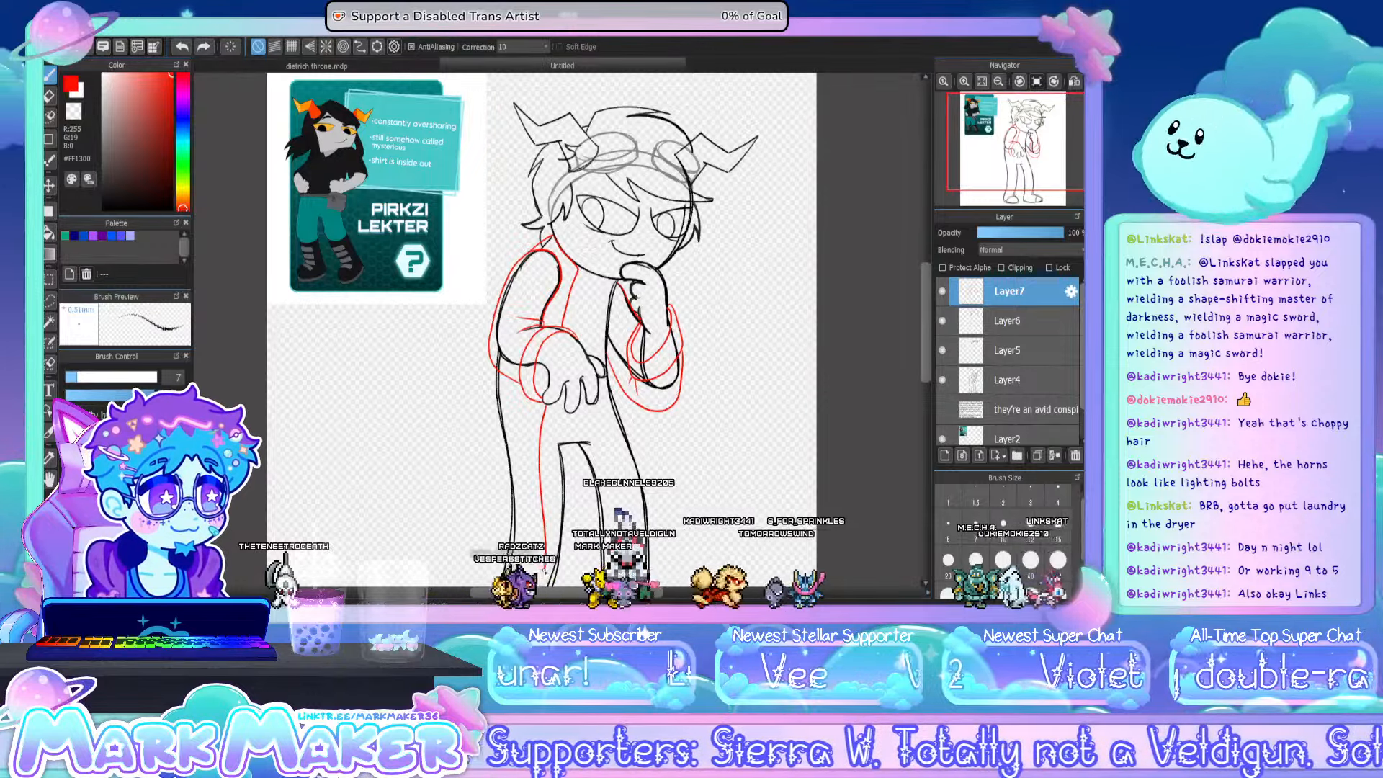
{"action": "left_click_drag", "start_coordinate": [494, 364], "coordinate": [476, 474]}
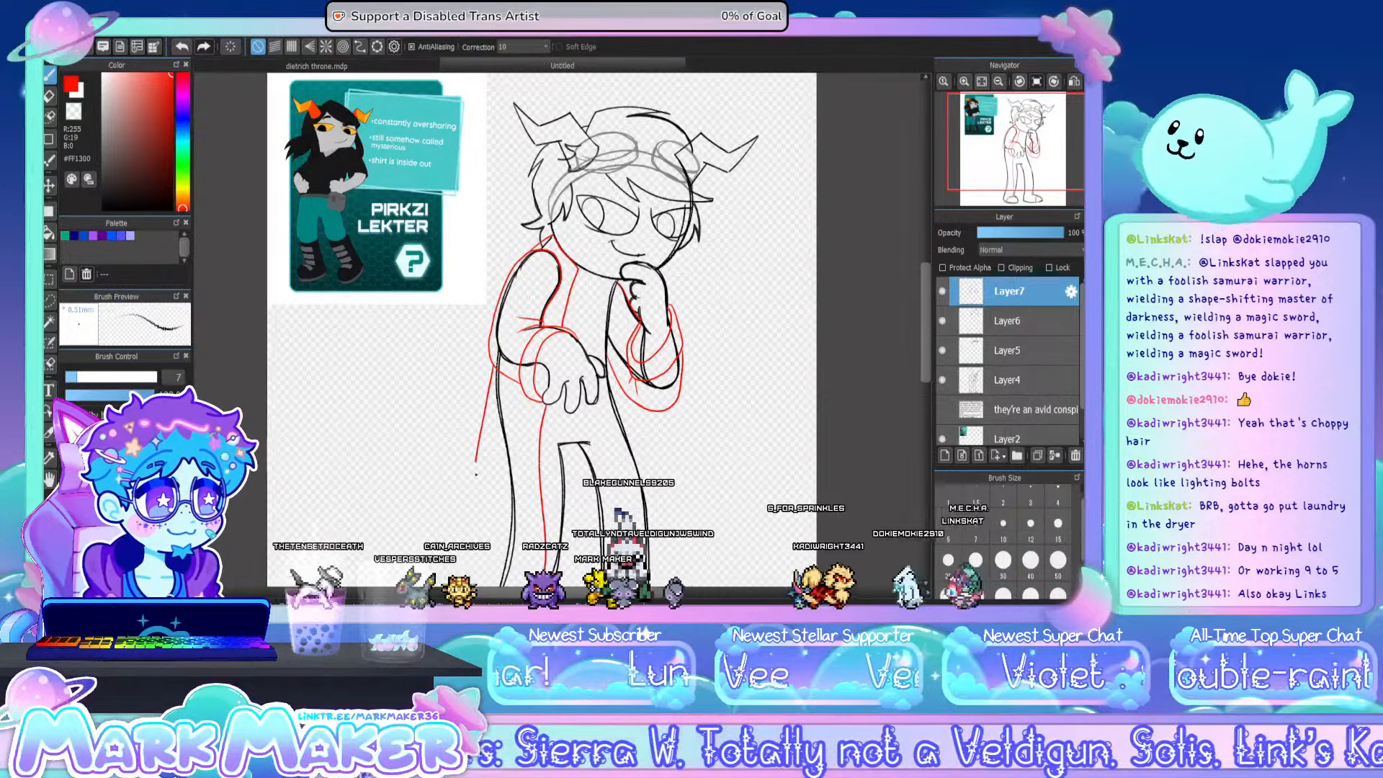
{"action": "key", "text": "ctrl+z"}
{"action": "left_click_drag", "start_coordinate": [495, 365], "coordinate": [451, 541]}
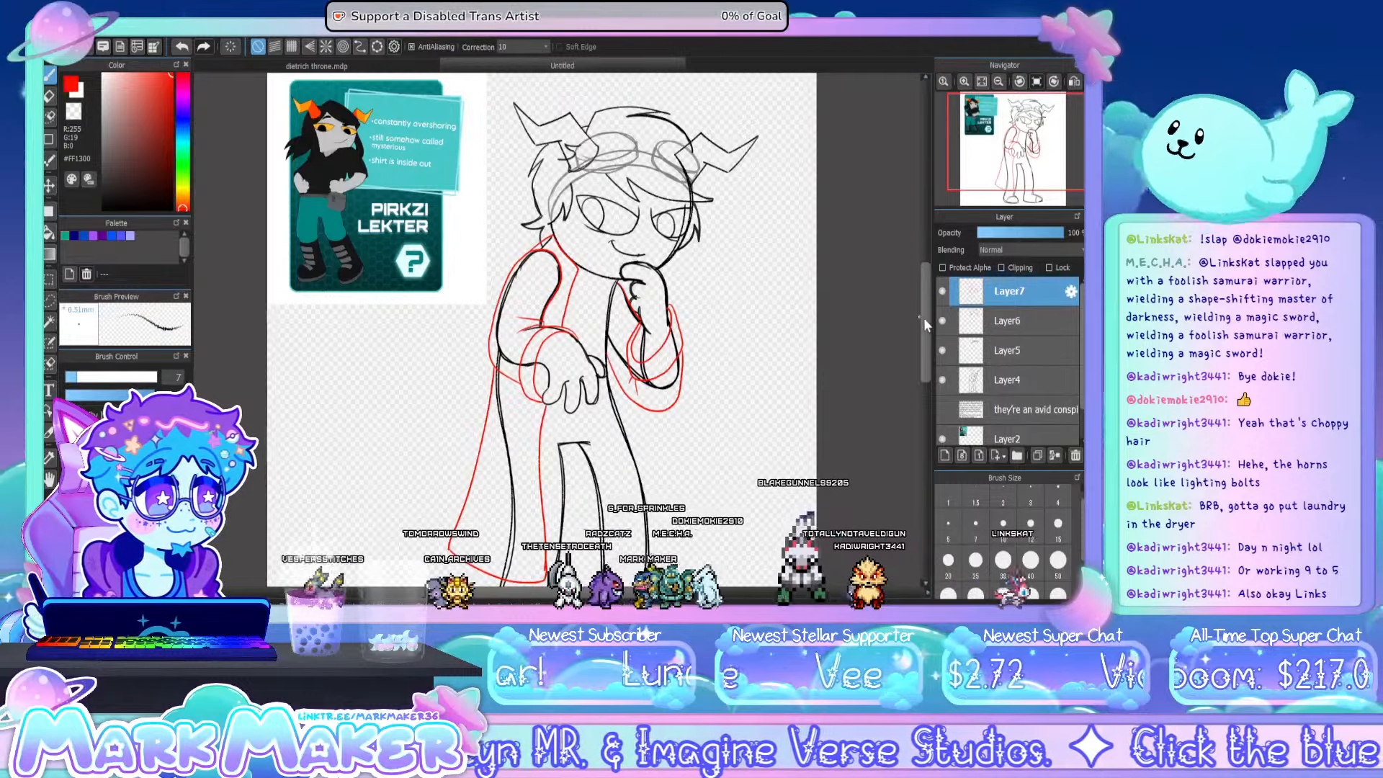
{"action": "left_click_drag", "start_coordinate": [923, 318], "coordinate": [928, 332]}
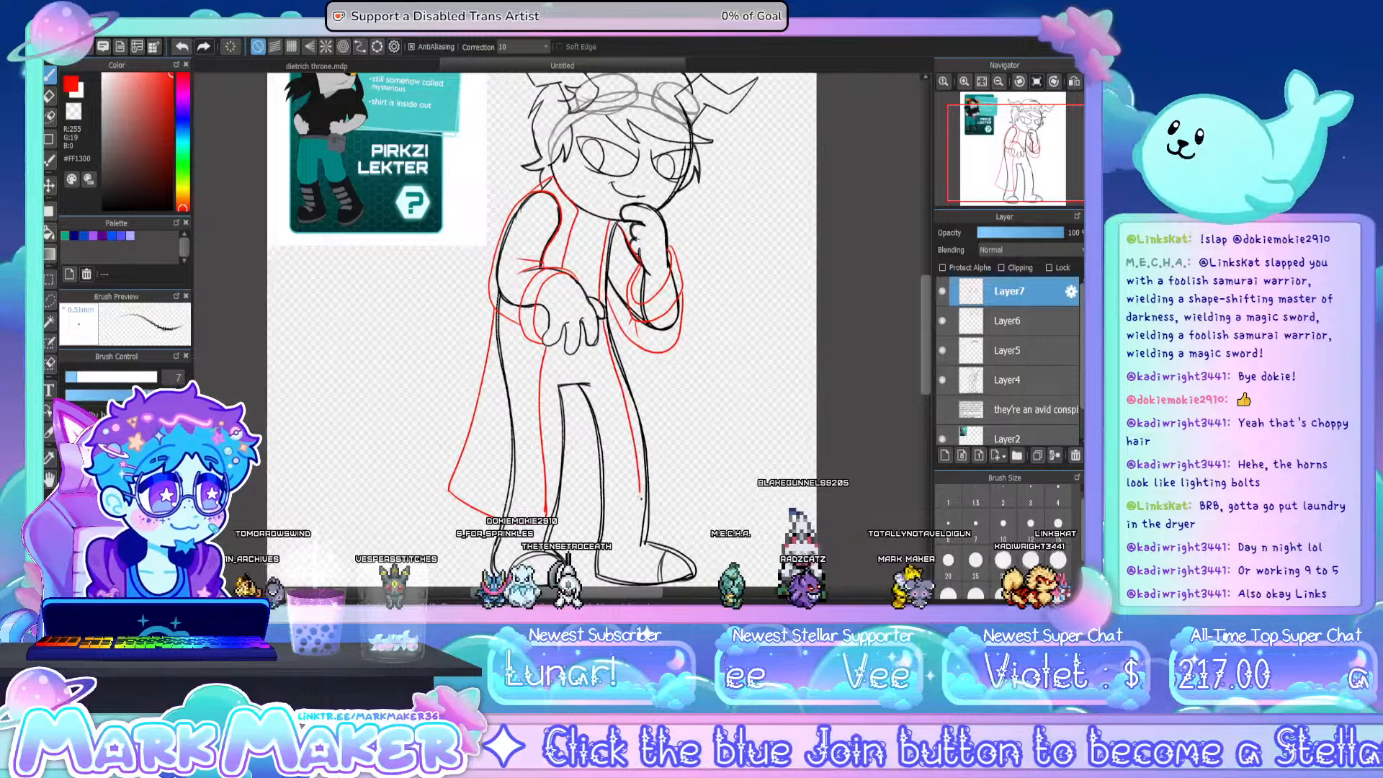
{"action": "mouse_move", "coordinate": [639, 497]}
{"action": "left_mouse_down"}
{"action": "mouse_move", "coordinate": [639, 517]}
{"action": "mouse_move", "coordinate": [660, 515]}
{"action": "left_mouse_up"}
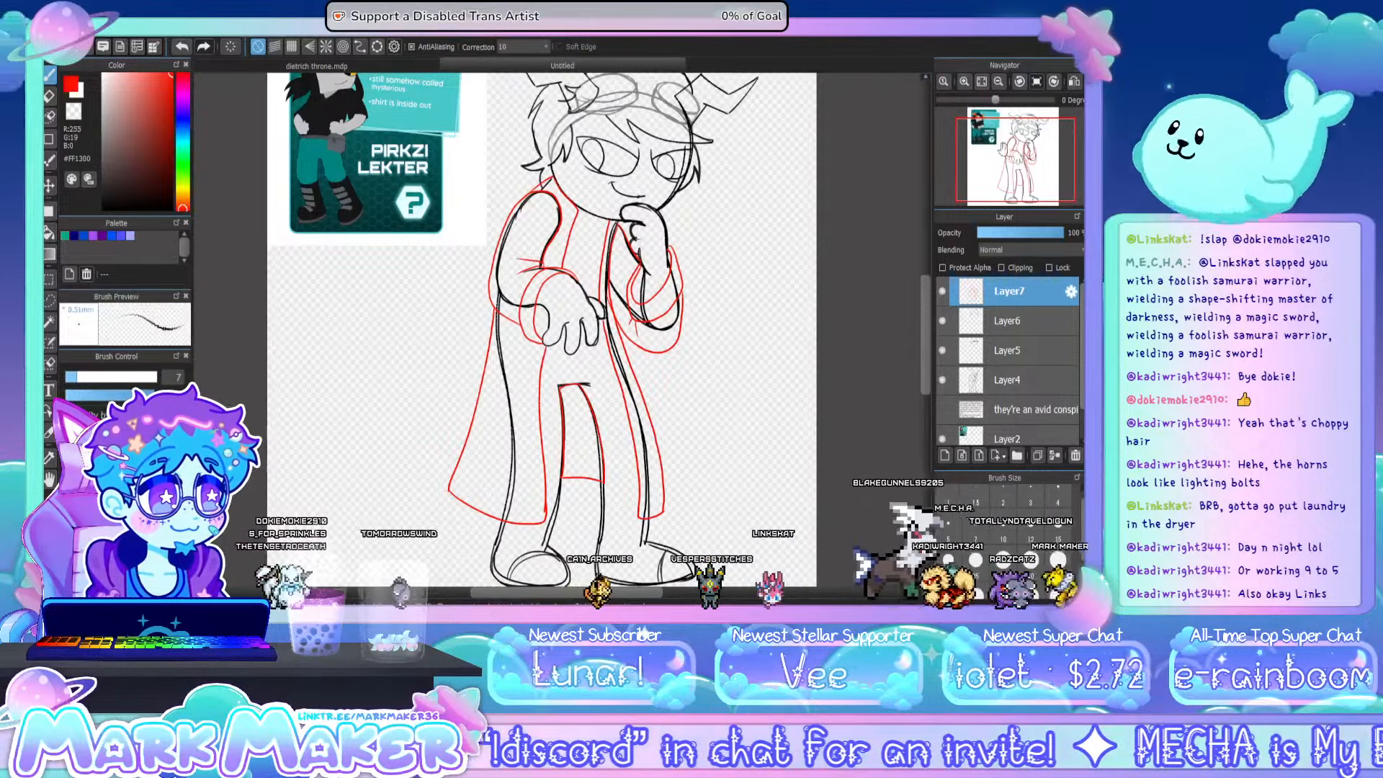
- Group Layer6, Layer5 and Layer4 in a new folder, lower the folder's opacity to fade the body sketch, and make Layer7 active
{"action": "left_click", "coordinate": [1040, 326]}
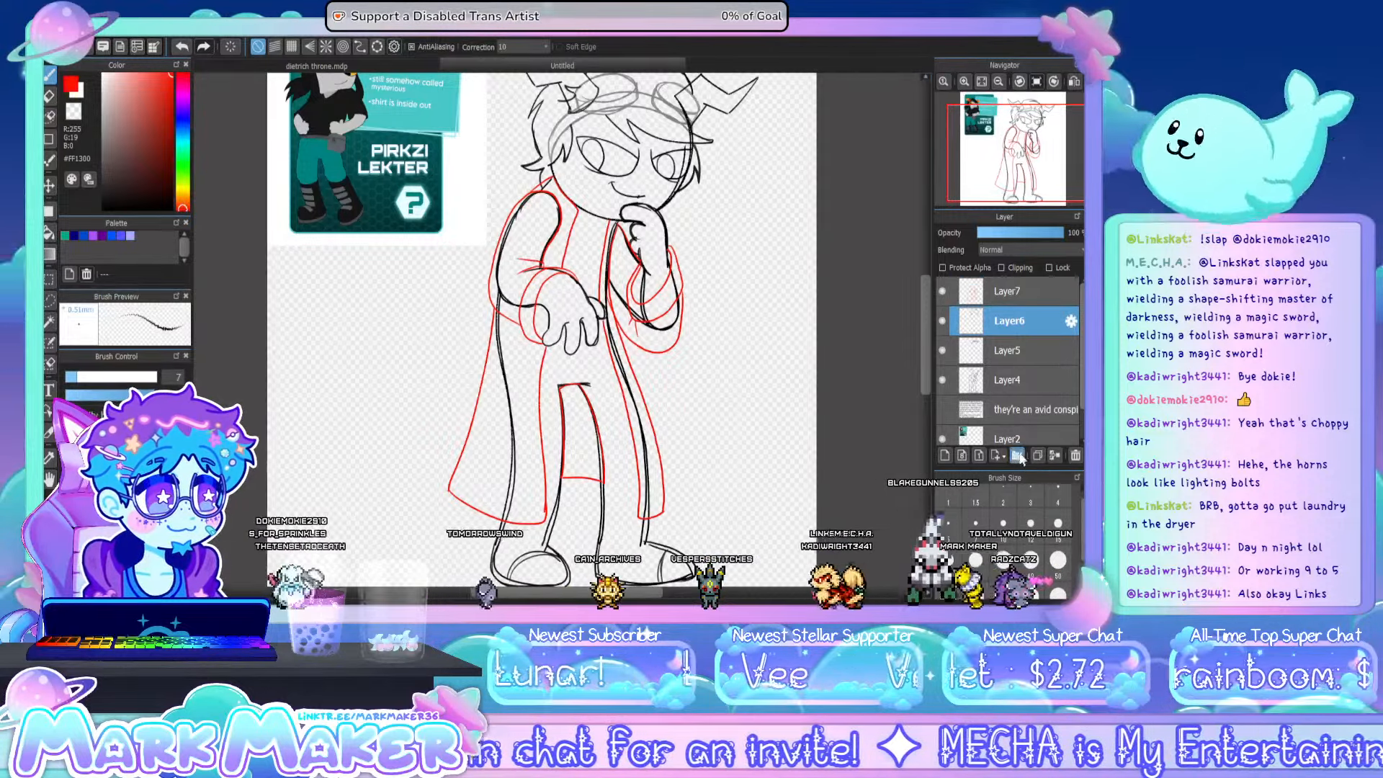
{"action": "left_click", "coordinate": [1017, 455]}
{"action": "left_click", "coordinate": [1022, 413], "text": "shift"}
{"action": "left_click_drag", "start_coordinate": [1022, 414], "coordinate": [1010, 324]}
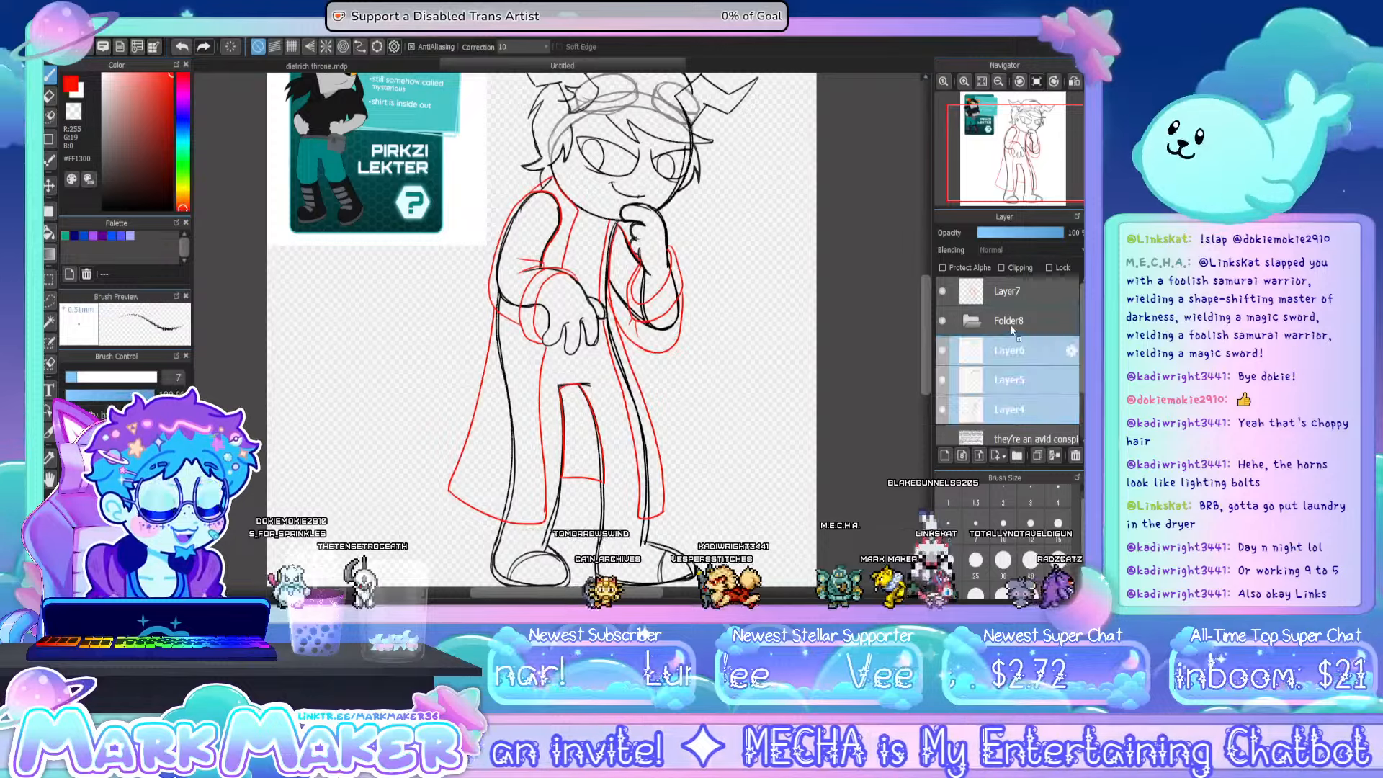
{"action": "left_click", "coordinate": [972, 321]}
{"action": "left_click", "coordinate": [998, 233]}
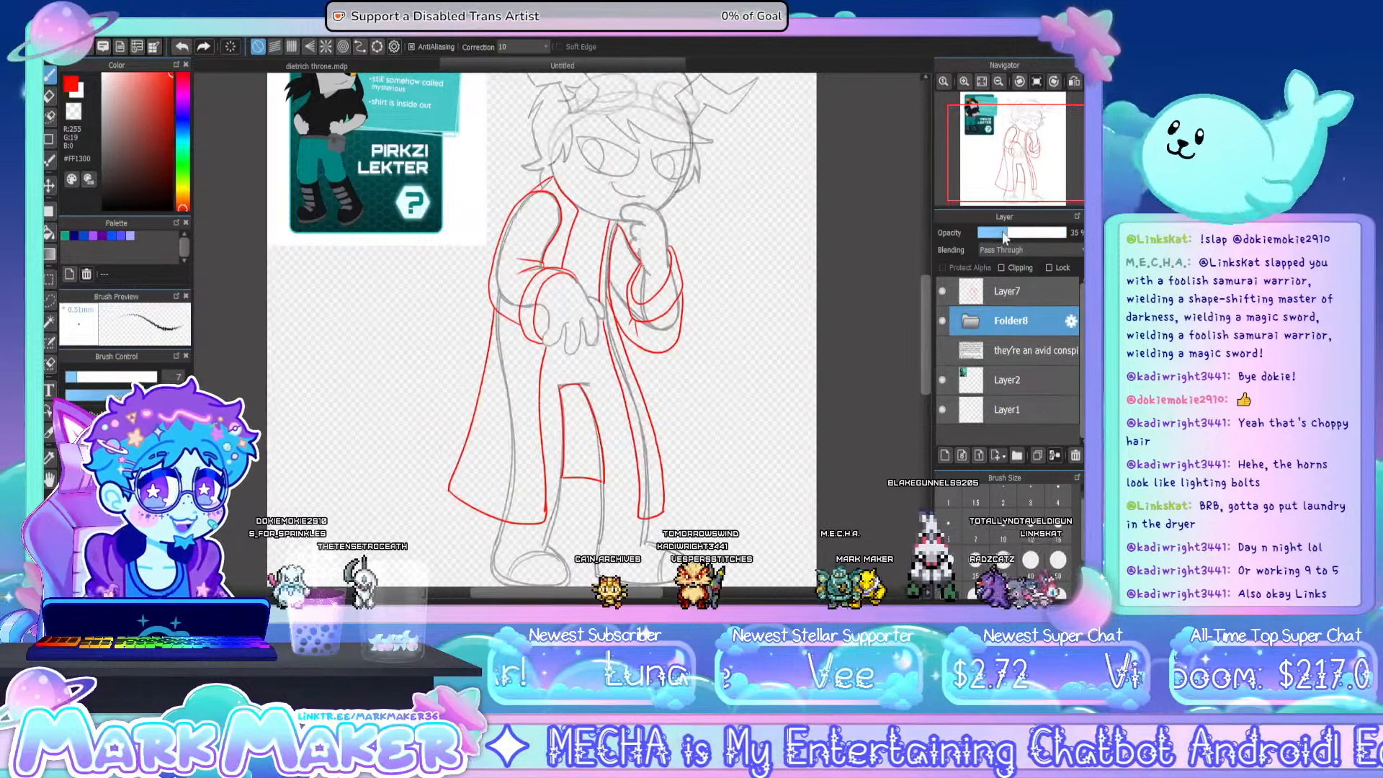
{"action": "left_click", "coordinate": [995, 296]}
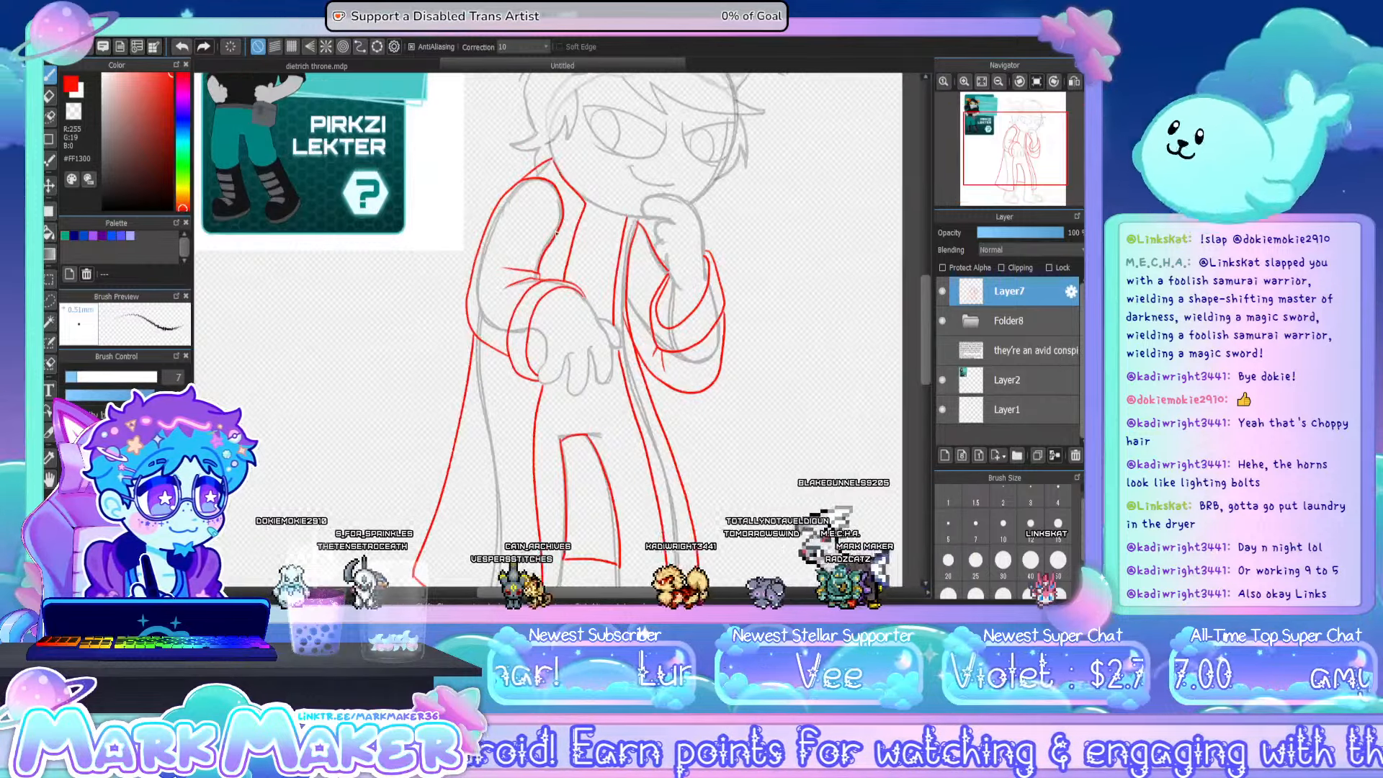
- Draw branching patchwork seams with short cross-stitches on the folded arm's sleeve, from the shoulder down to the elbow folds, in red
{"action": "scroll", "coordinate": [548, 318], "scroll_direction": "up", "scroll_amount": 1}
{"action": "scroll", "coordinate": [597, 147], "scroll_direction": "up", "scroll_amount": 1}
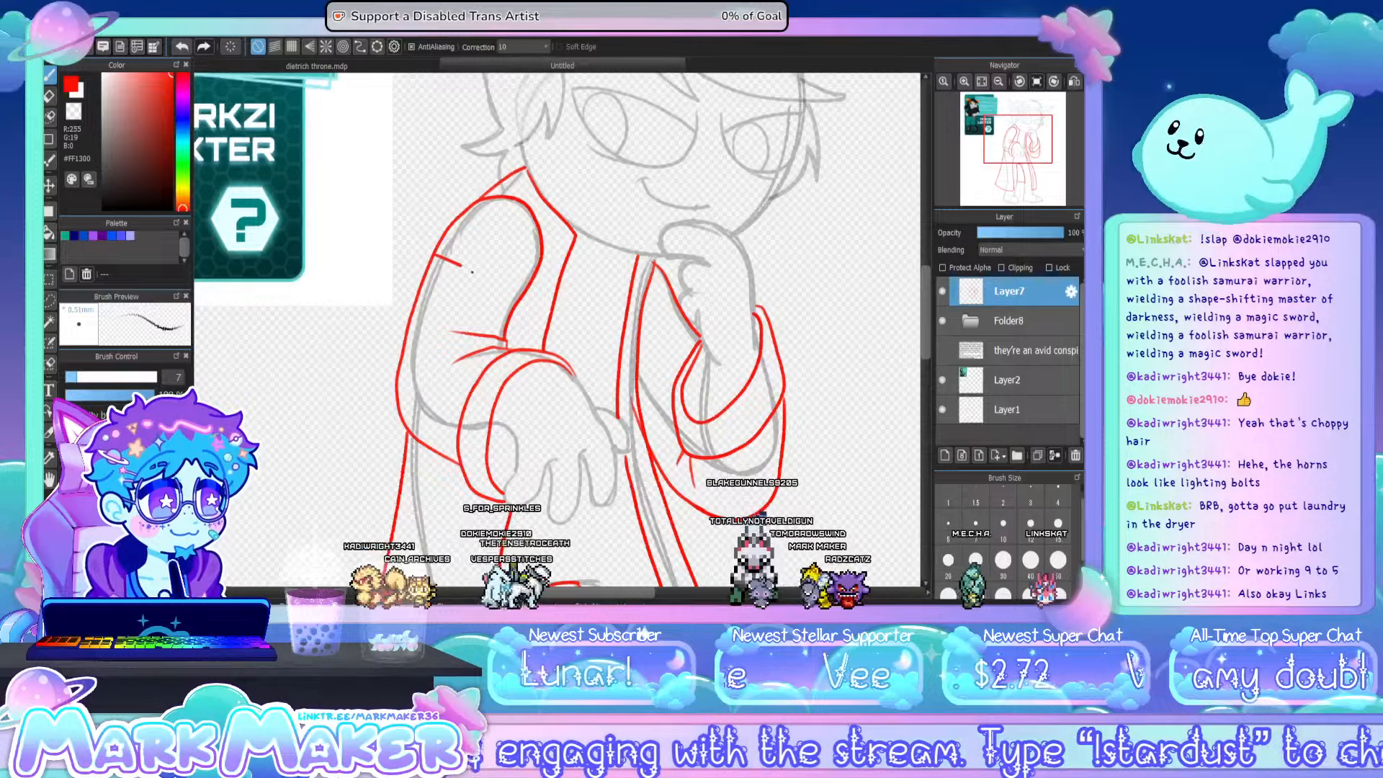
{"action": "mouse_move", "coordinate": [472, 271]}
{"action": "left_mouse_down"}
{"action": "mouse_move", "coordinate": [492, 281]}
{"action": "mouse_move", "coordinate": [526, 218]}
{"action": "left_mouse_up"}
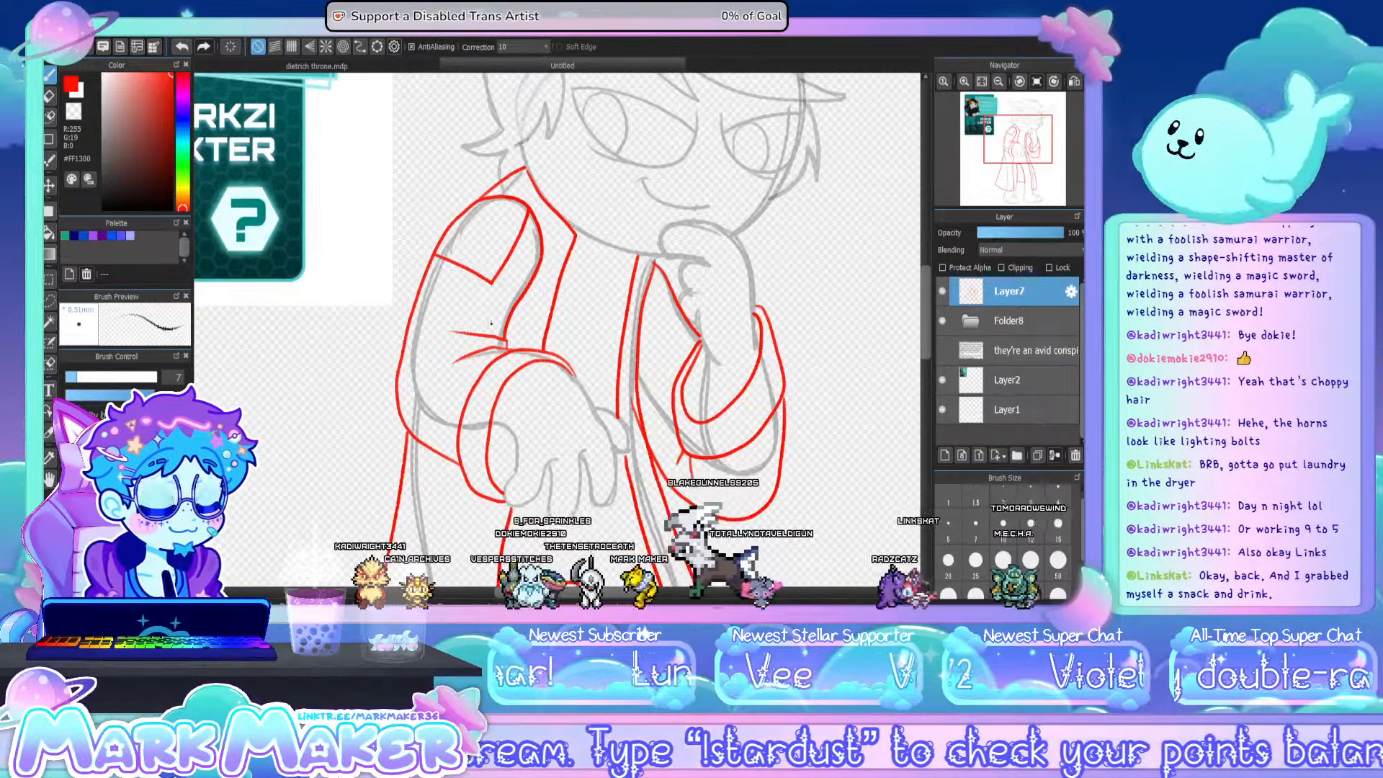
{"action": "left_click_drag", "start_coordinate": [481, 333], "coordinate": [532, 222]}
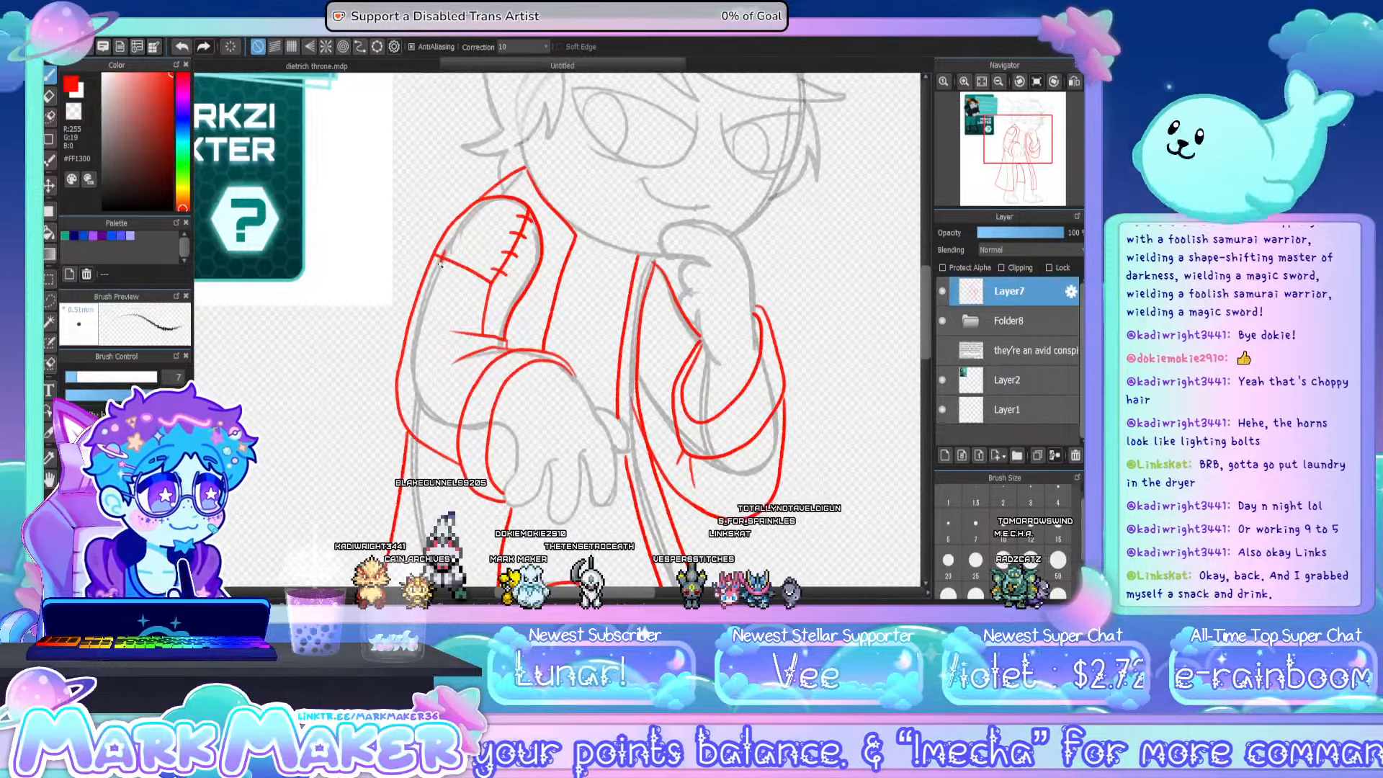
{"action": "left_click_drag", "start_coordinate": [458, 258], "coordinate": [487, 324]}
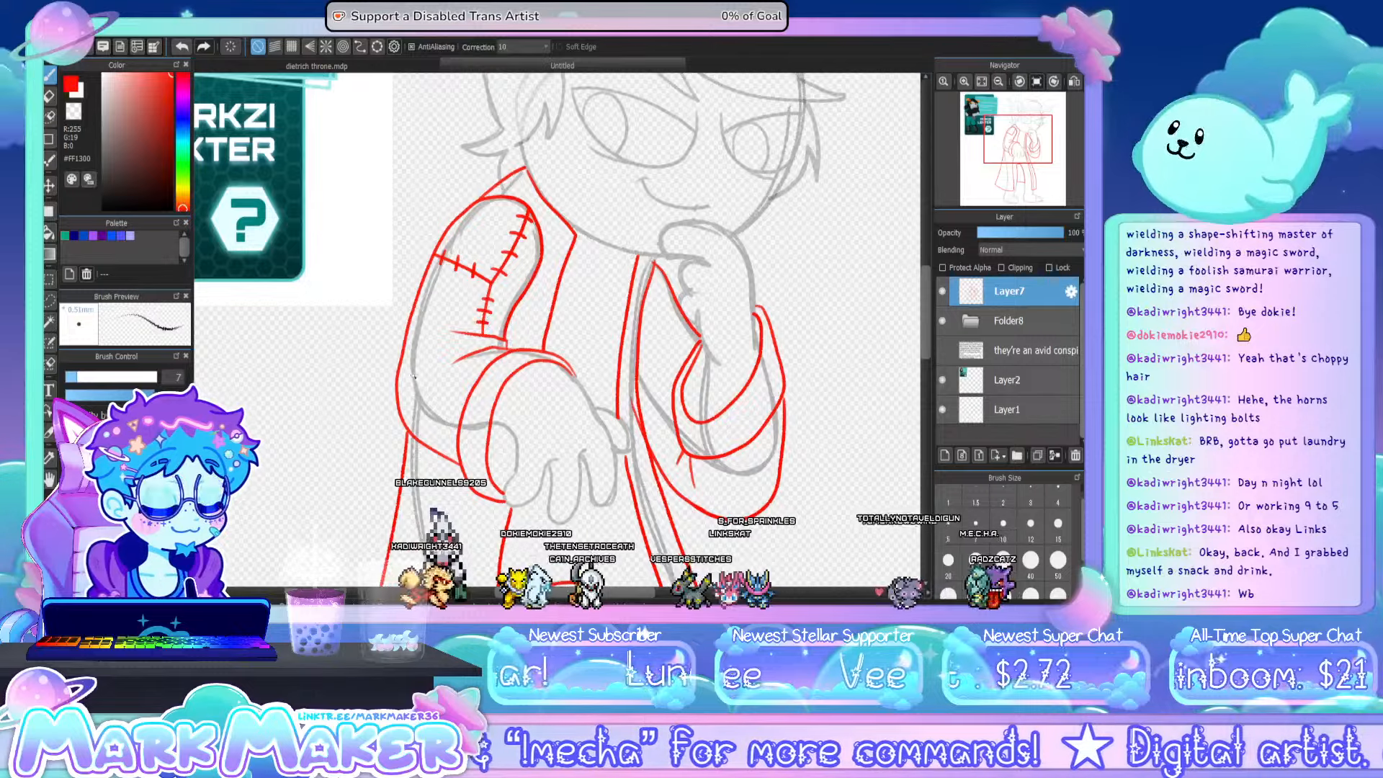
{"action": "mouse_move", "coordinate": [396, 387]}
{"action": "left_mouse_down"}
{"action": "mouse_move", "coordinate": [456, 343]}
{"action": "mouse_move", "coordinate": [414, 376]}
{"action": "mouse_move", "coordinate": [458, 348]}
{"action": "mouse_move", "coordinate": [434, 360]}
{"action": "left_mouse_up"}
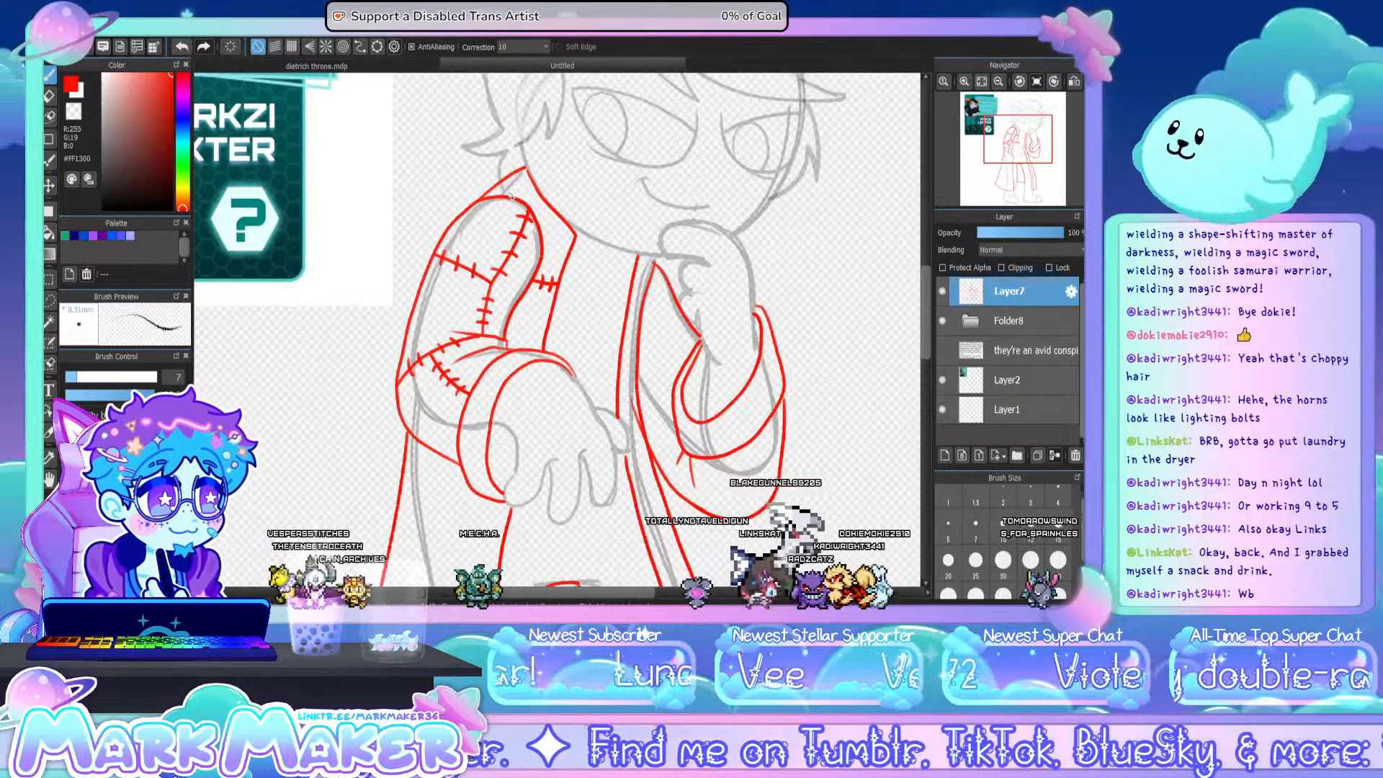
- Add stitch marks along the coat's collar and a stitched seam down the chest beside the folded arm's sleeve
{"action": "left_click_drag", "start_coordinate": [511, 196], "coordinate": [528, 185]}
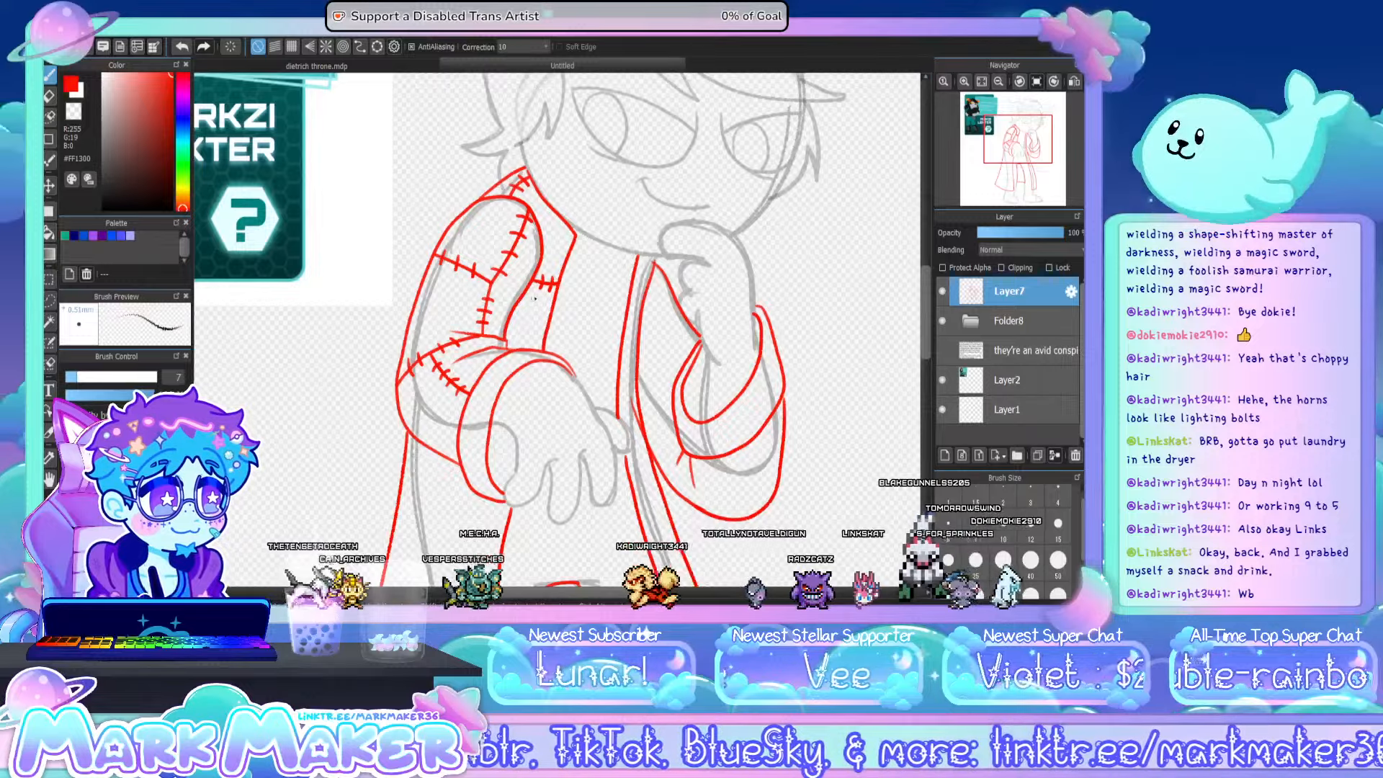
{"action": "left_click_drag", "start_coordinate": [524, 297], "coordinate": [520, 351]}
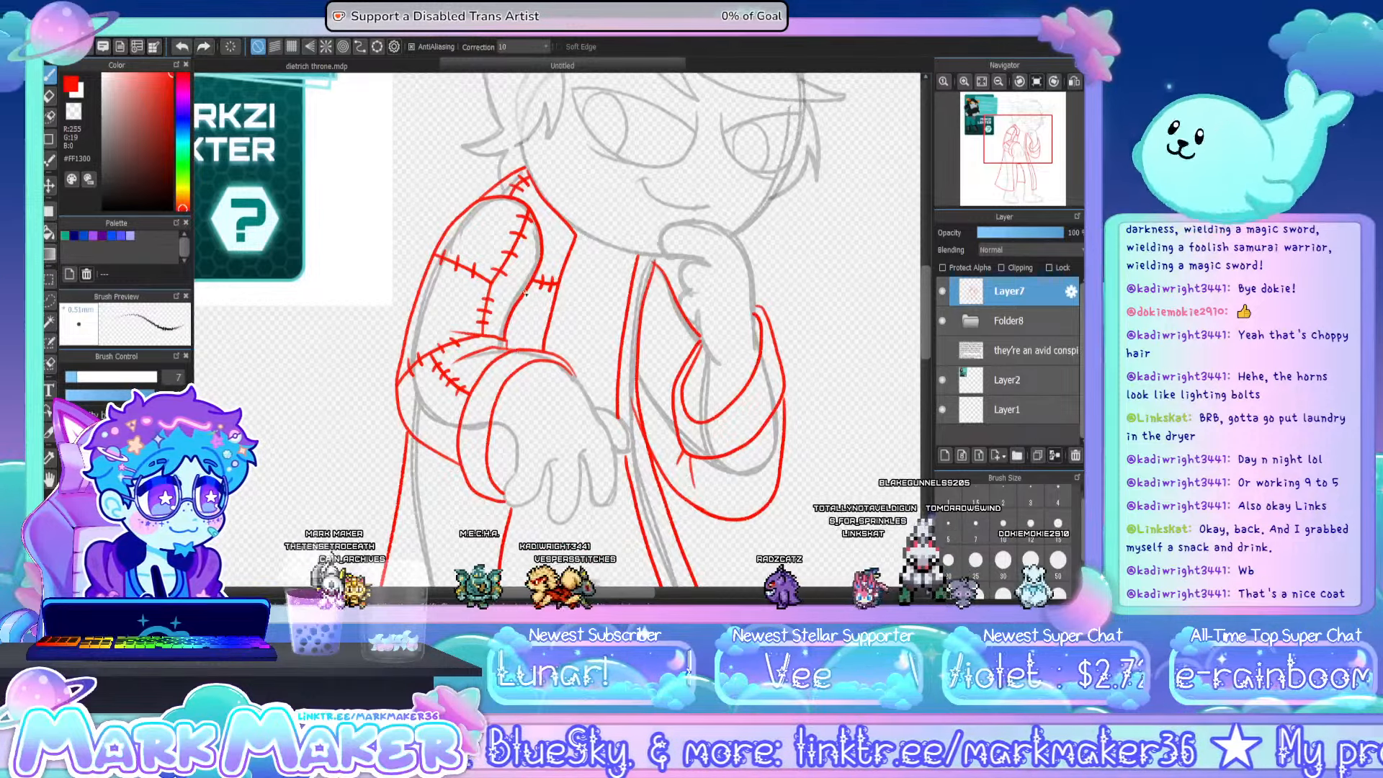
{"action": "left_click_drag", "start_coordinate": [524, 294], "coordinate": [521, 348]}
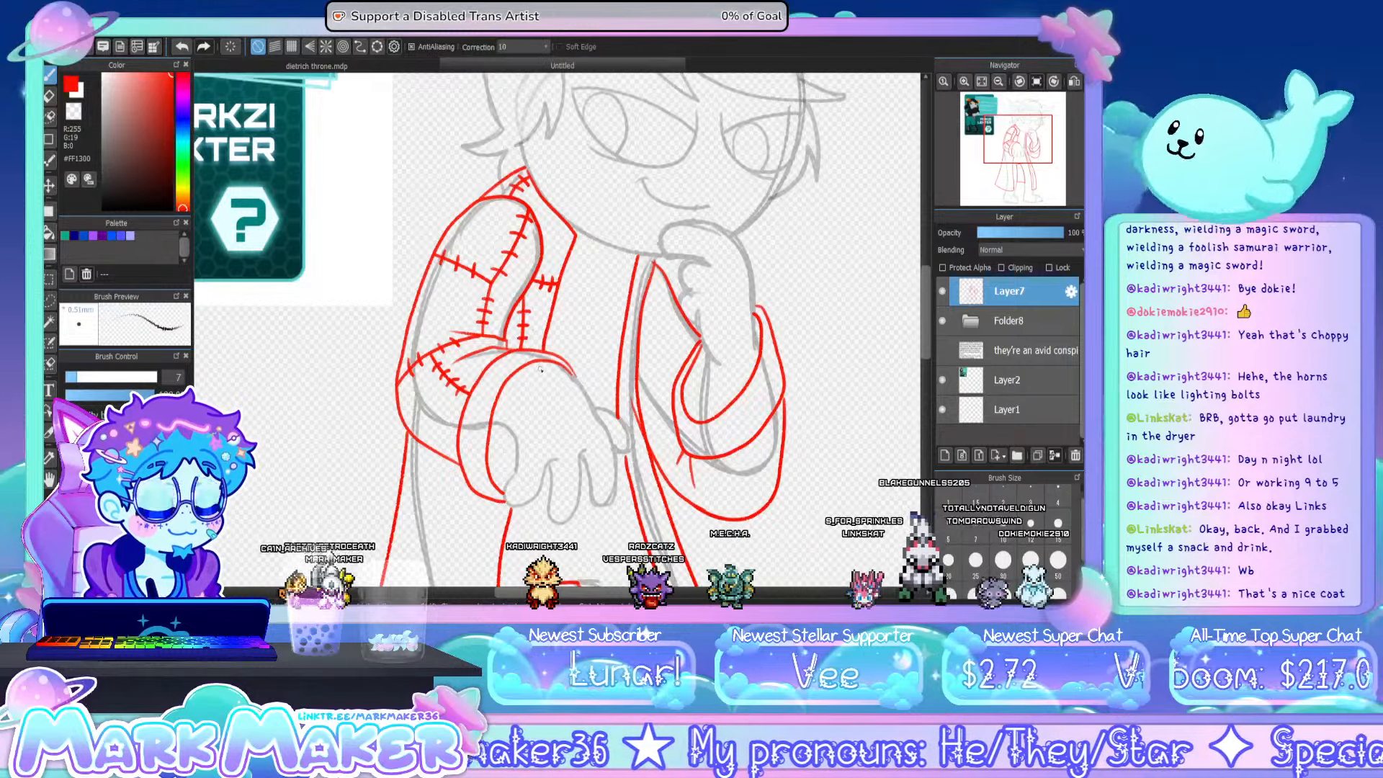
- Draw angular stitched patch seams across the upper half of the coat's wide lower panel, below the folded arm's cuff
{"action": "left_click_drag", "start_coordinate": [928, 317], "coordinate": [927, 370]}
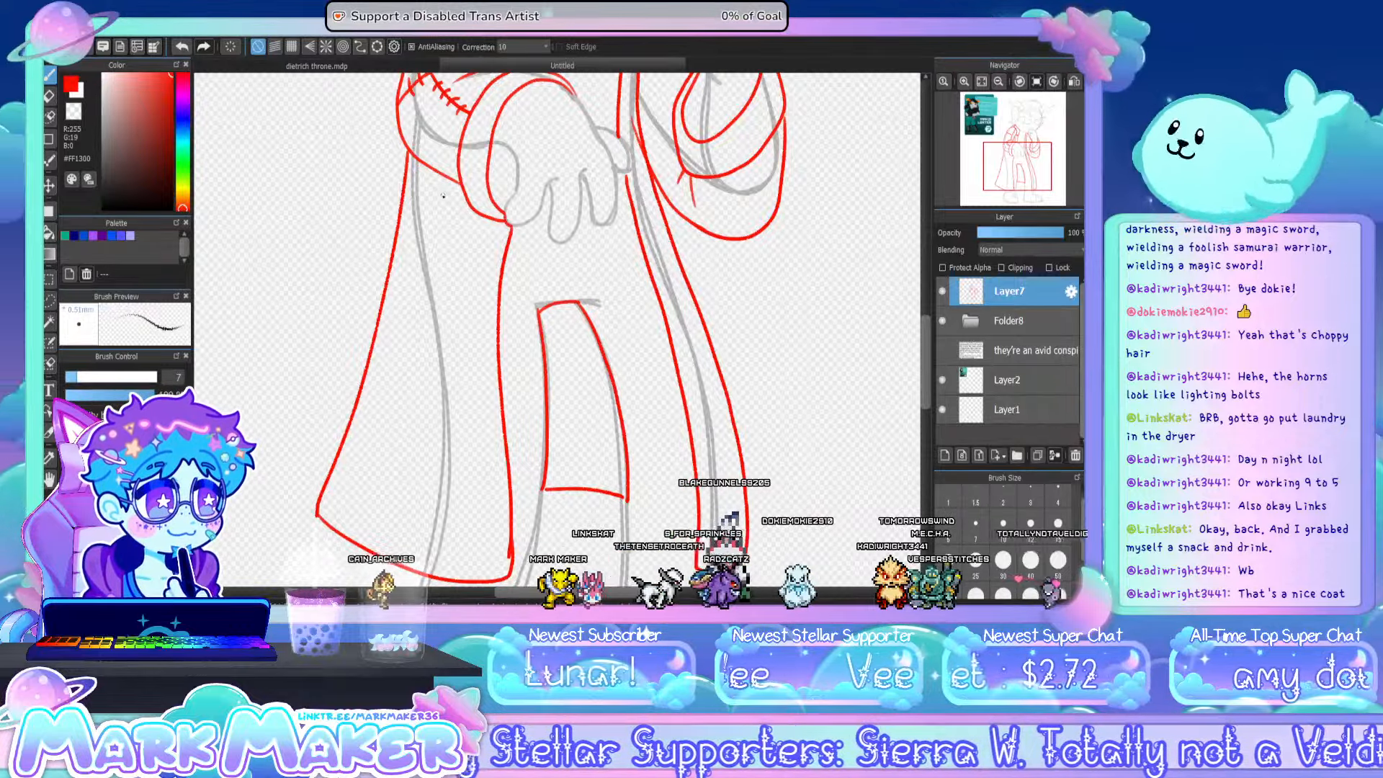
{"action": "mouse_move", "coordinate": [451, 180]}
{"action": "left_mouse_down"}
{"action": "mouse_move", "coordinate": [444, 234]}
{"action": "mouse_move", "coordinate": [389, 267]}
{"action": "left_mouse_up"}
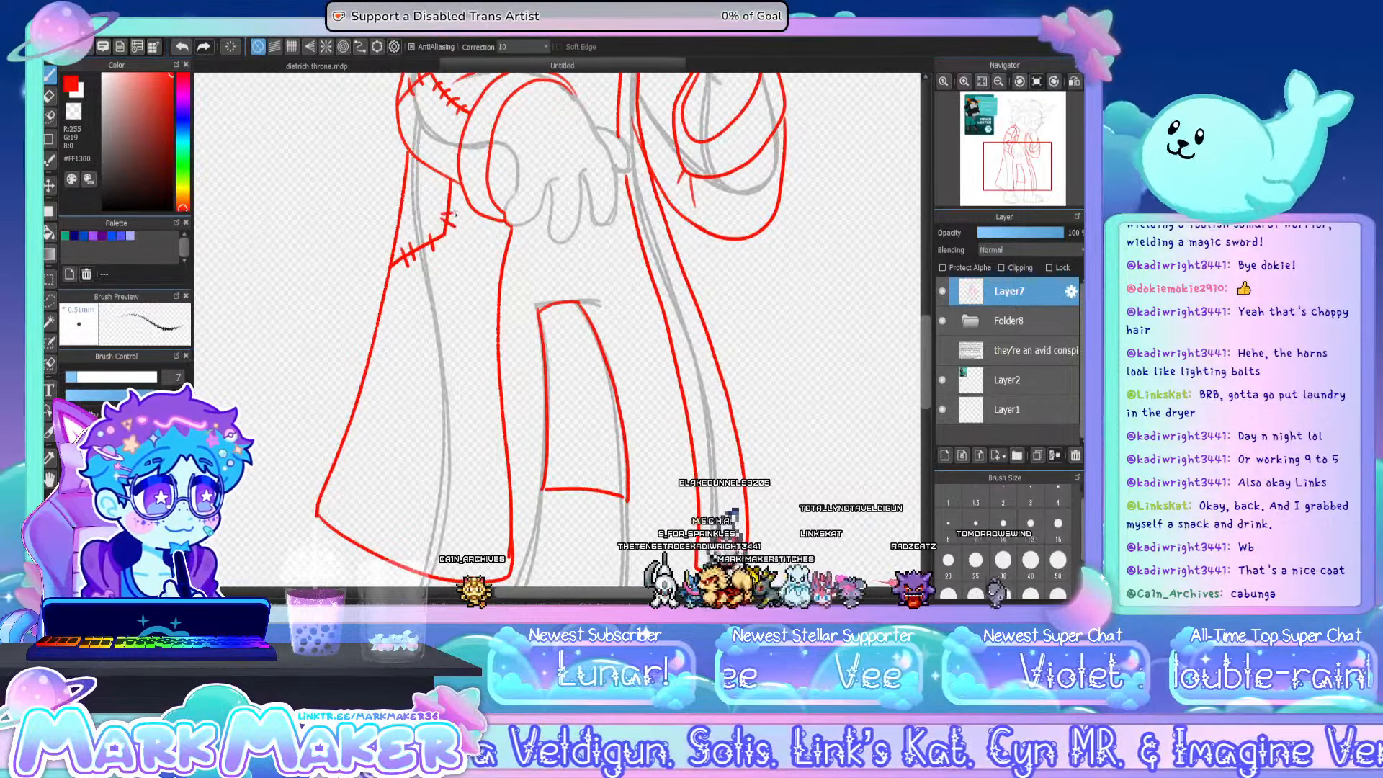
{"action": "left_click_drag", "start_coordinate": [447, 238], "coordinate": [495, 288]}
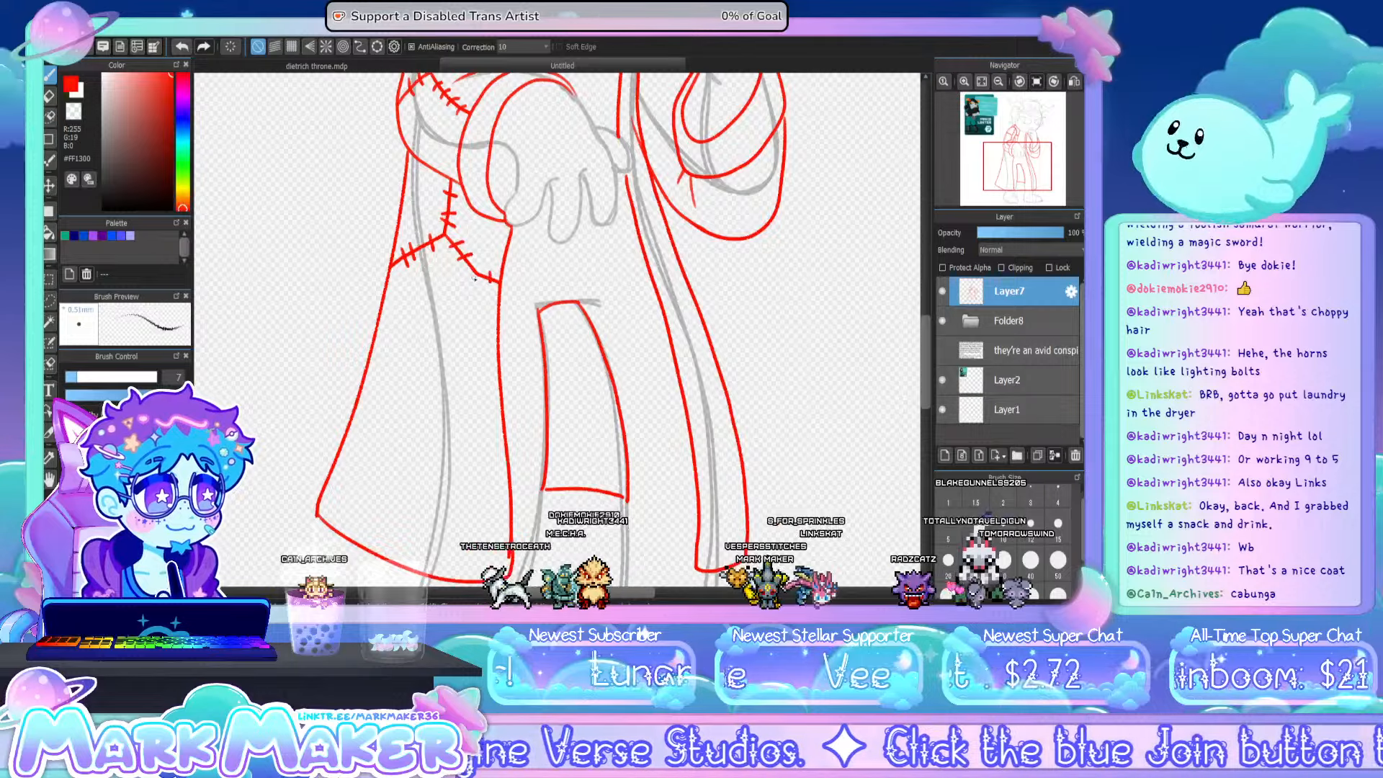
{"action": "mouse_move", "coordinate": [462, 314]}
{"action": "left_mouse_down"}
{"action": "mouse_move", "coordinate": [458, 337]}
{"action": "mouse_move", "coordinate": [374, 340]}
{"action": "mouse_move", "coordinate": [441, 346]}
{"action": "left_mouse_up"}
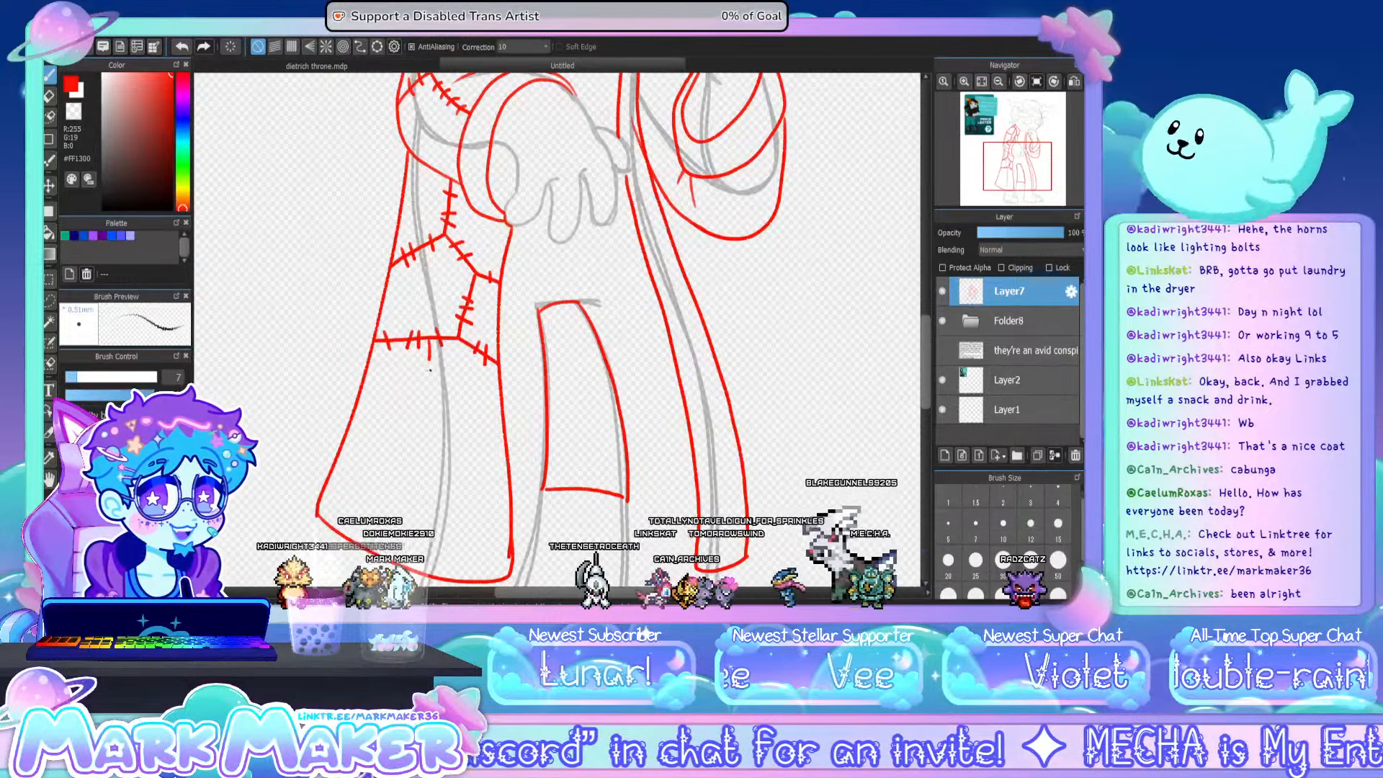
- Draw a row of patches beneath the panel's middle seam, with two side seams and a bottom seam, and stitch their edges
{"action": "mouse_move", "coordinate": [401, 346]}
{"action": "left_mouse_down"}
{"action": "mouse_move", "coordinate": [398, 414]}
{"action": "mouse_move", "coordinate": [461, 428]}
{"action": "left_mouse_up"}
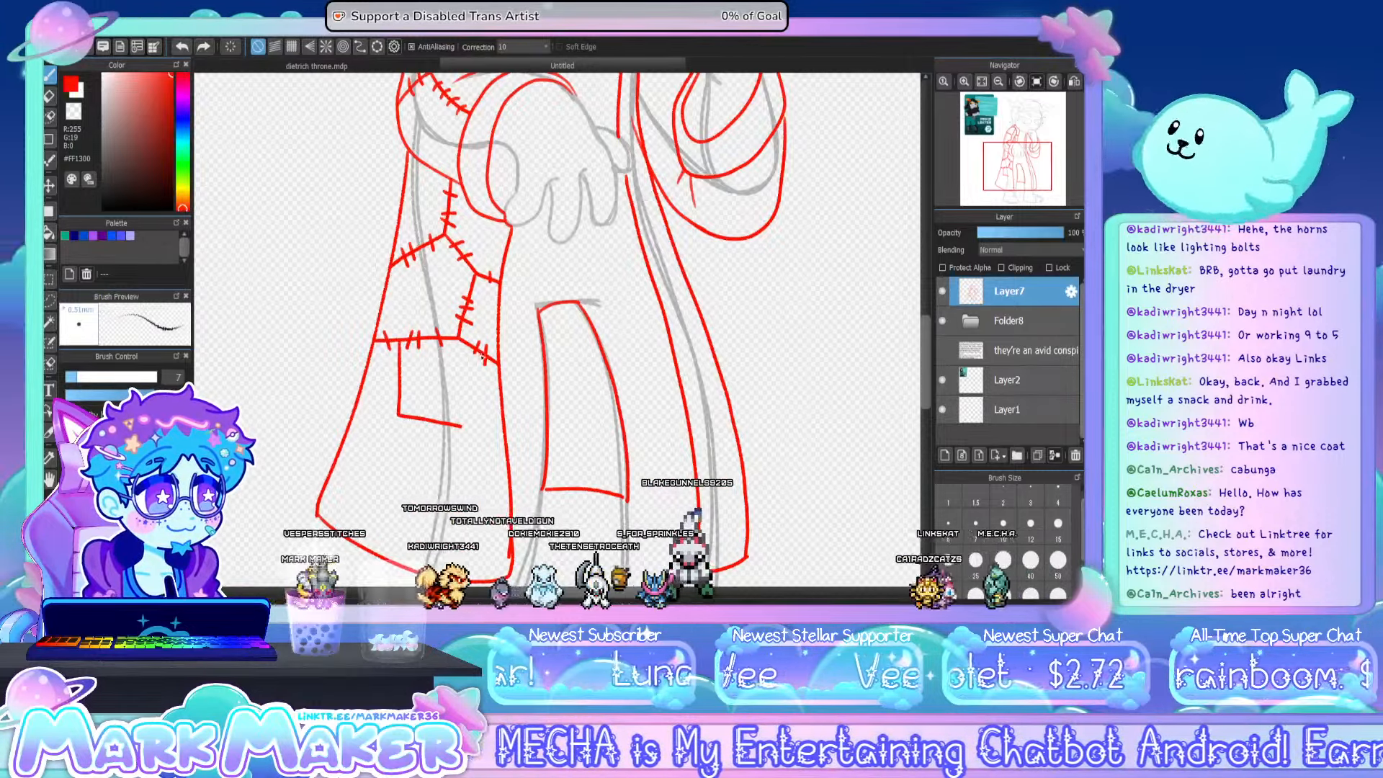
{"action": "left_click_drag", "start_coordinate": [483, 355], "coordinate": [463, 427]}
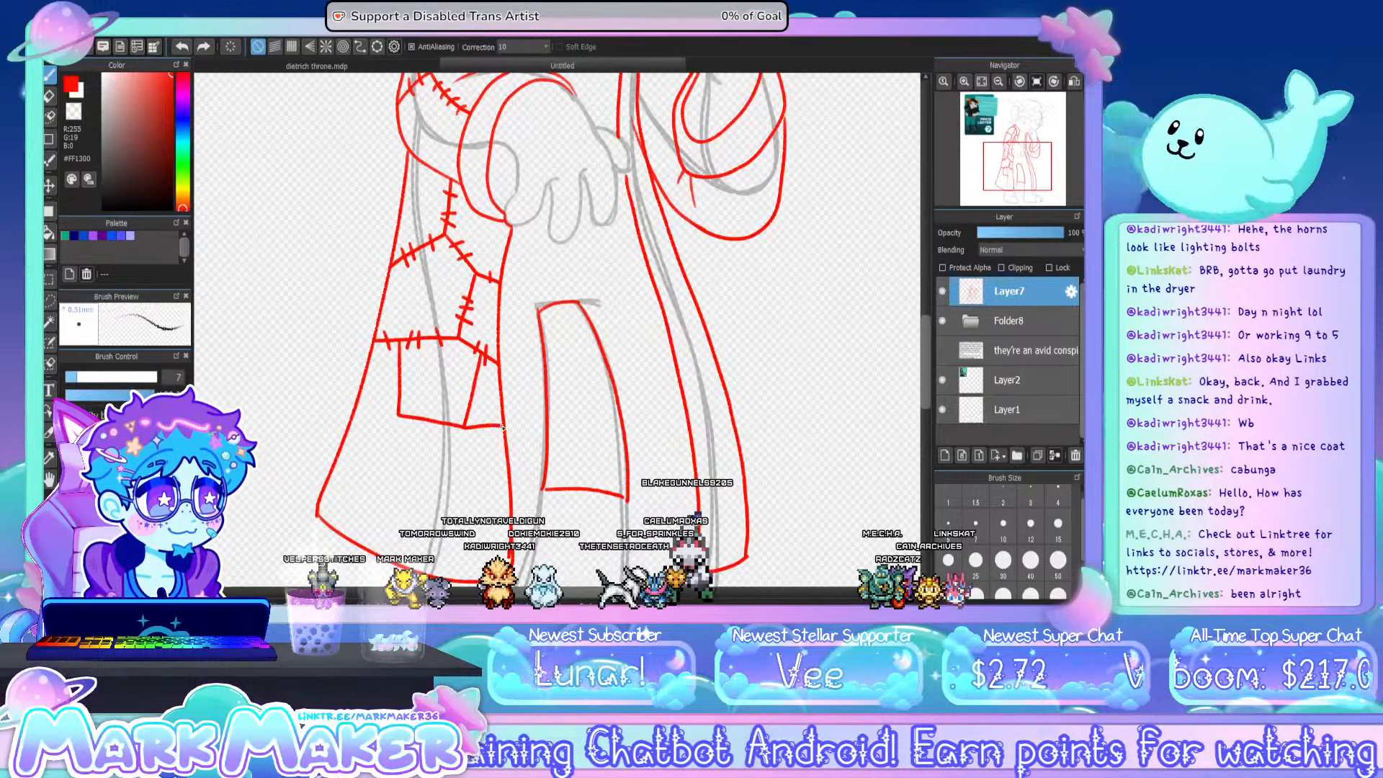
{"action": "left_click_drag", "start_coordinate": [358, 401], "coordinate": [398, 415]}
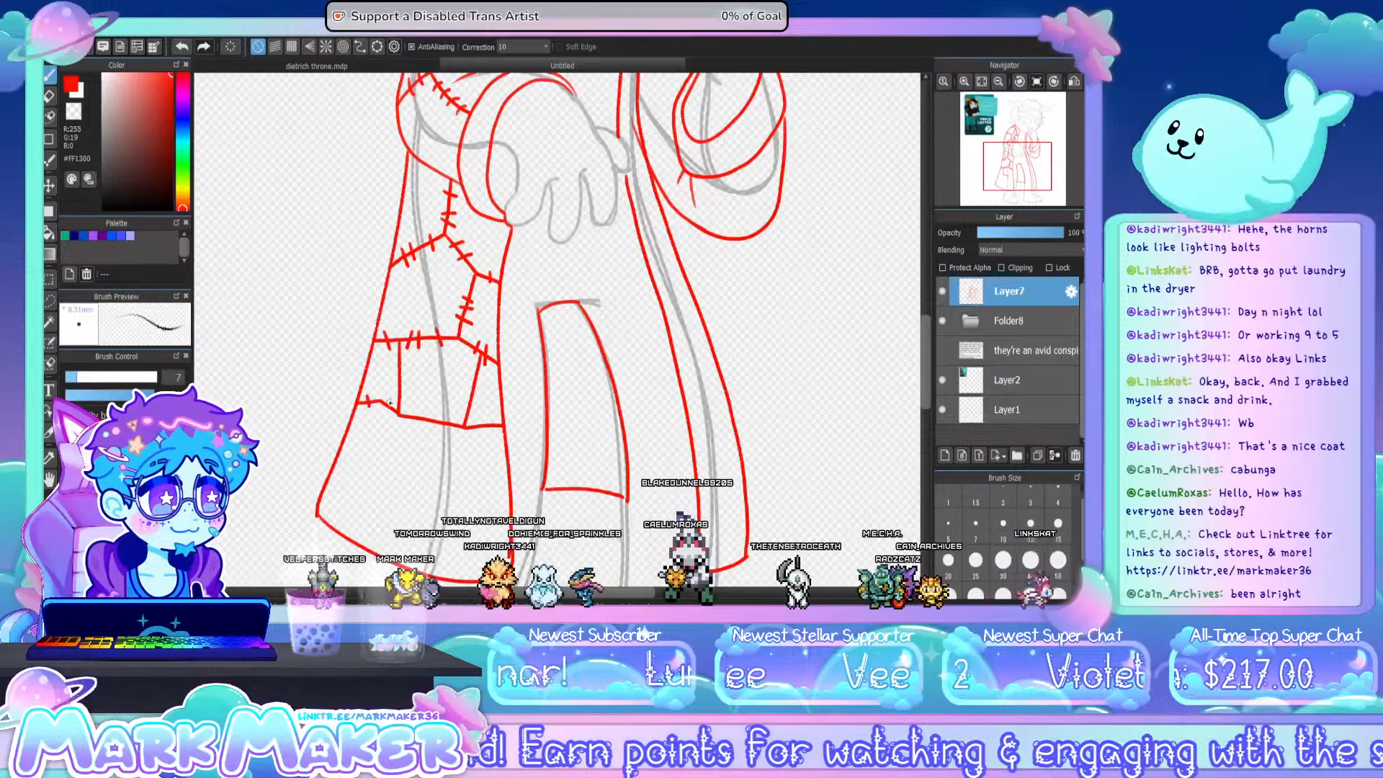
{"action": "left_click_drag", "start_coordinate": [392, 401], "coordinate": [385, 414]}
{"action": "mouse_move", "coordinate": [396, 359]}
{"action": "left_mouse_down"}
{"action": "mouse_move", "coordinate": [409, 361]}
{"action": "mouse_move", "coordinate": [406, 396]}
{"action": "left_mouse_up"}
{"action": "left_click_drag", "start_coordinate": [393, 402], "coordinate": [479, 394]}
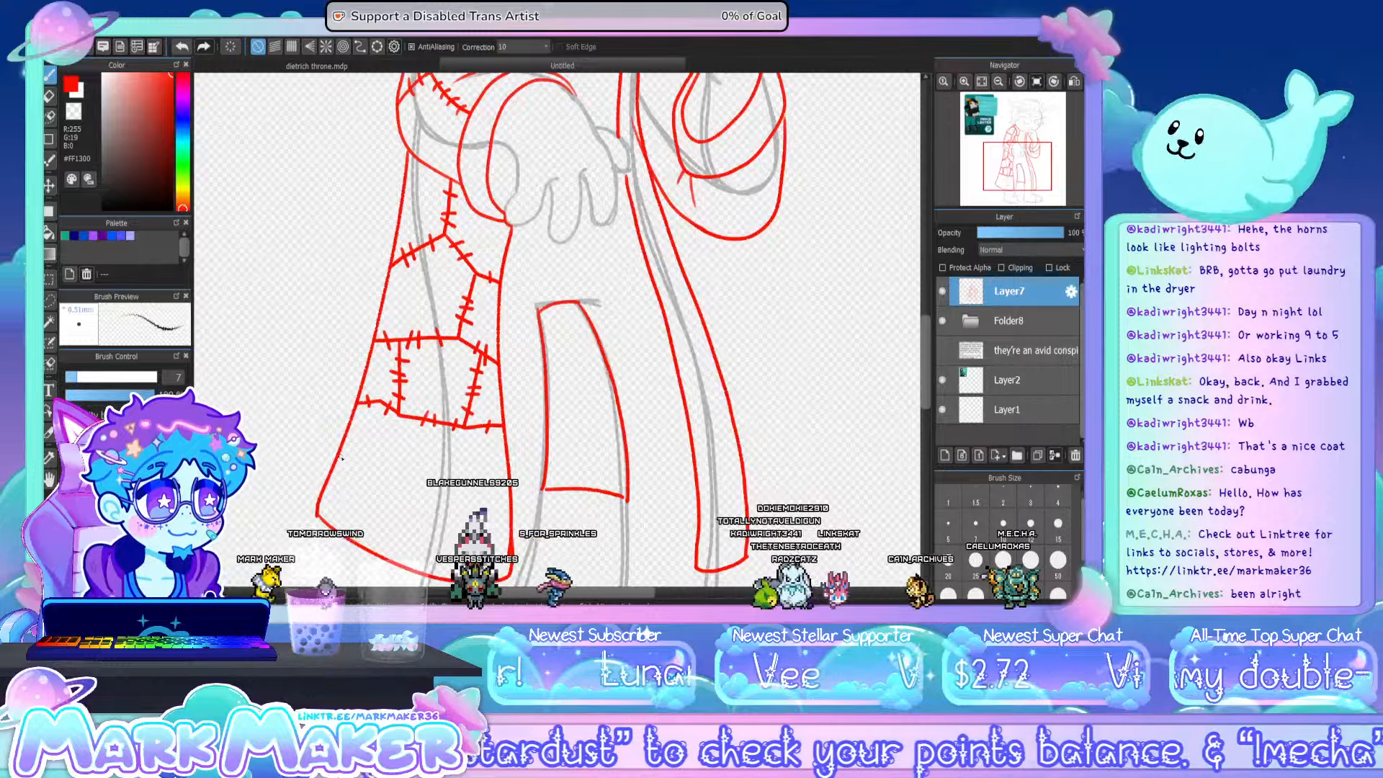
- Continue the stitched patch seams over the bottom of the wide coat panel down to its hem
{"action": "mouse_move", "coordinate": [335, 460]}
{"action": "left_mouse_down"}
{"action": "mouse_move", "coordinate": [365, 460]}
{"action": "mouse_move", "coordinate": [377, 405]}
{"action": "left_mouse_up"}
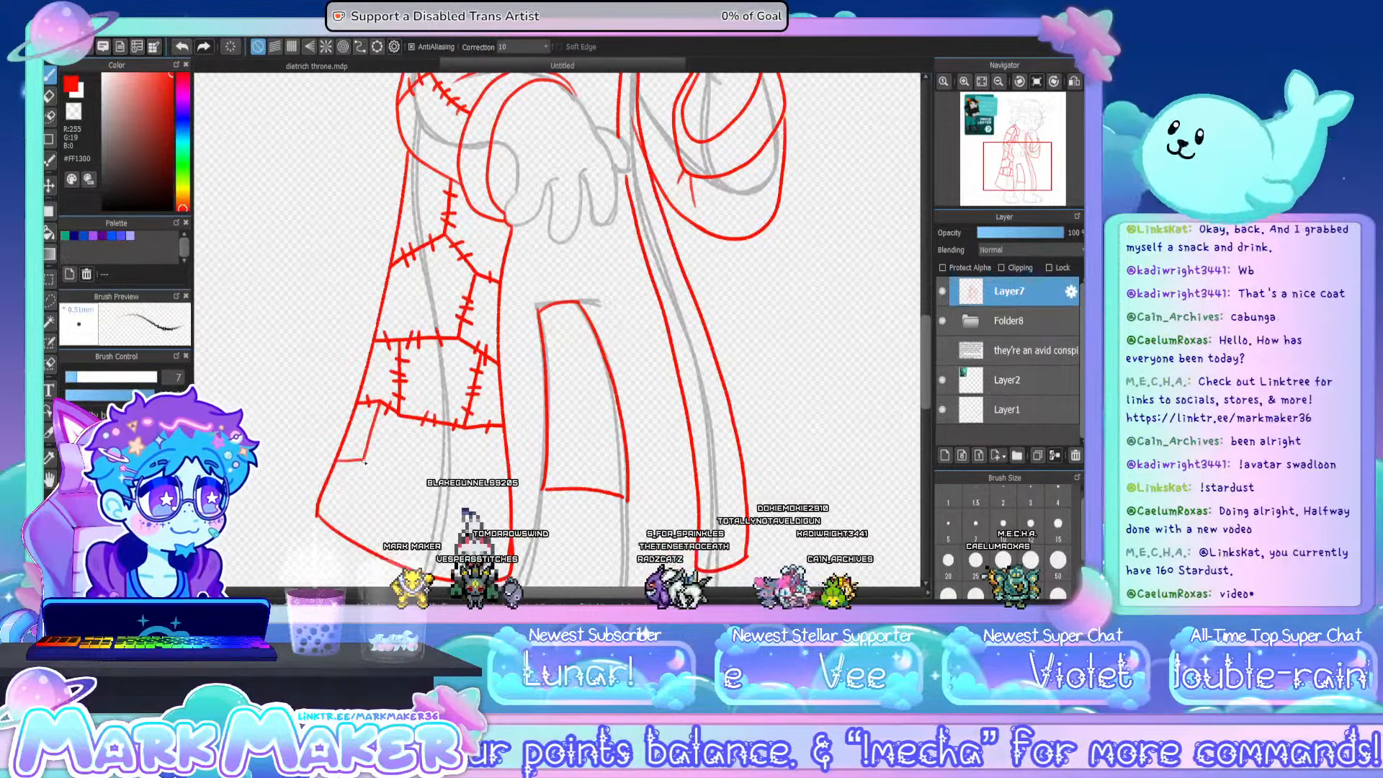
{"action": "mouse_move", "coordinate": [414, 484]}
{"action": "left_mouse_down"}
{"action": "mouse_move", "coordinate": [447, 472]}
{"action": "mouse_move", "coordinate": [447, 427]}
{"action": "left_mouse_up"}
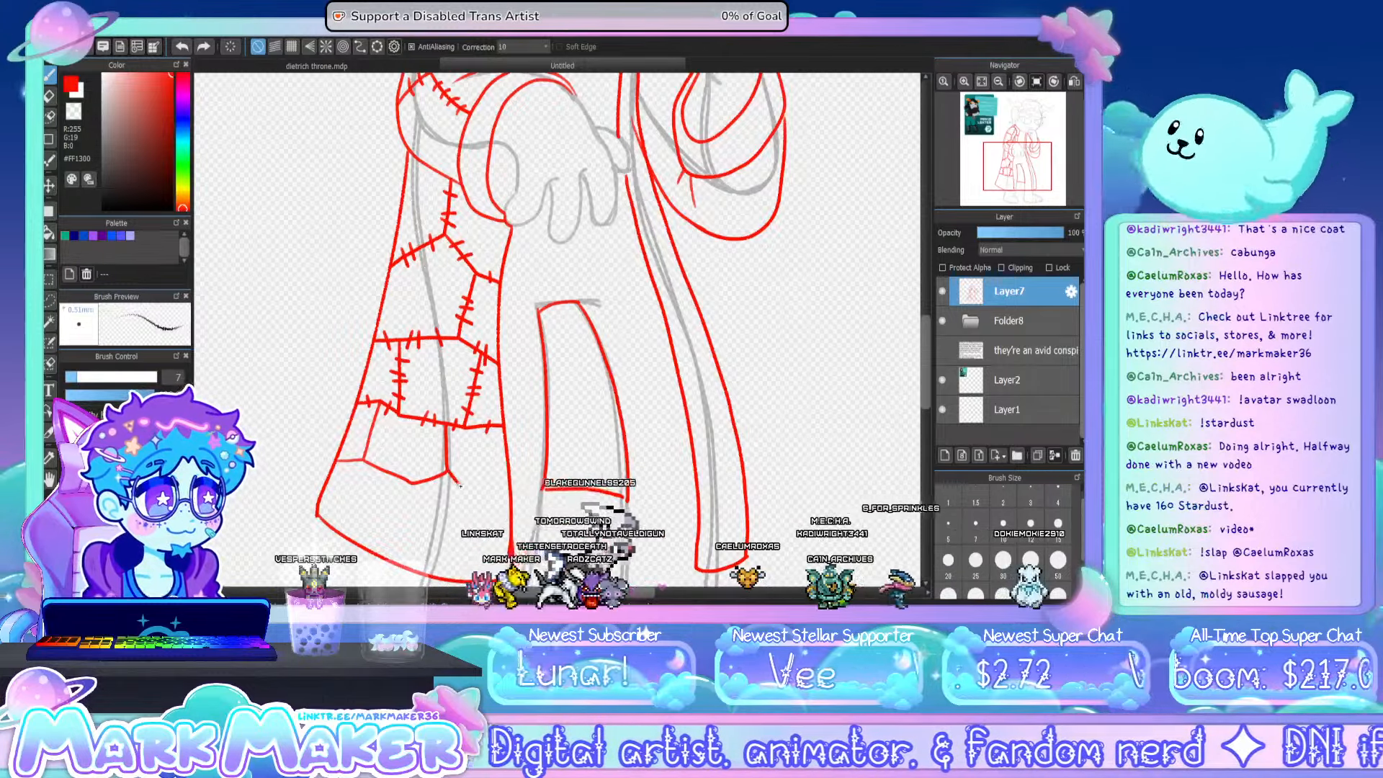
{"action": "left_click_drag", "start_coordinate": [474, 481], "coordinate": [509, 501]}
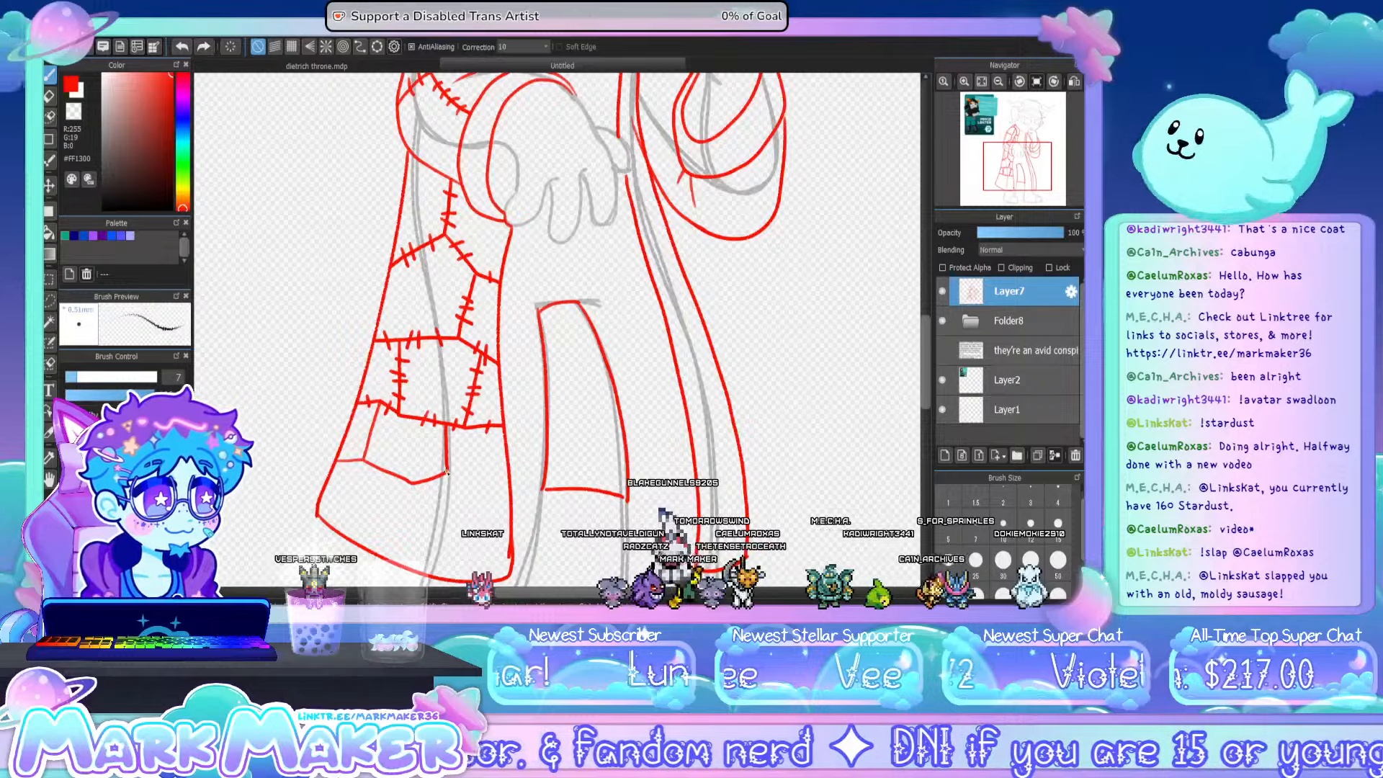
{"action": "left_click_drag", "start_coordinate": [447, 472], "coordinate": [505, 494]}
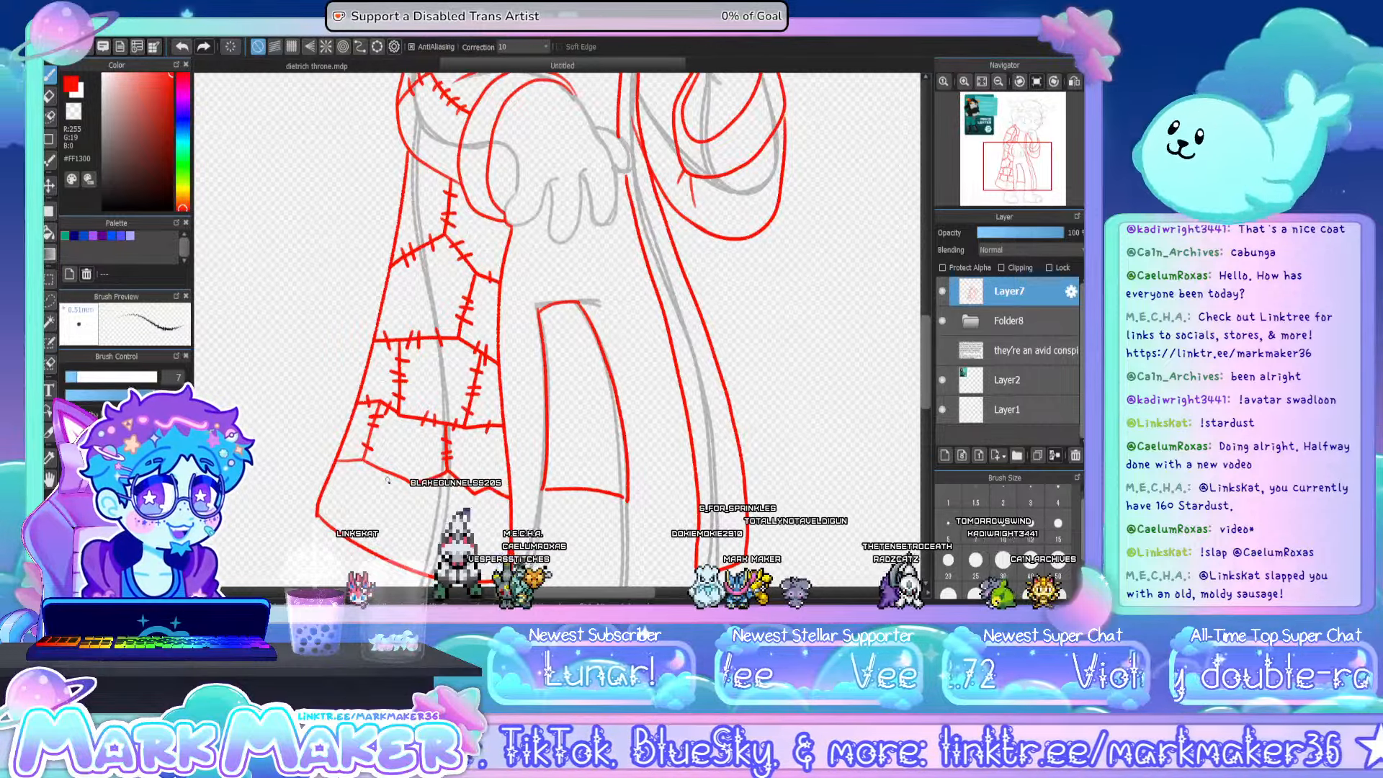
{"action": "left_click_drag", "start_coordinate": [394, 477], "coordinate": [372, 518]}
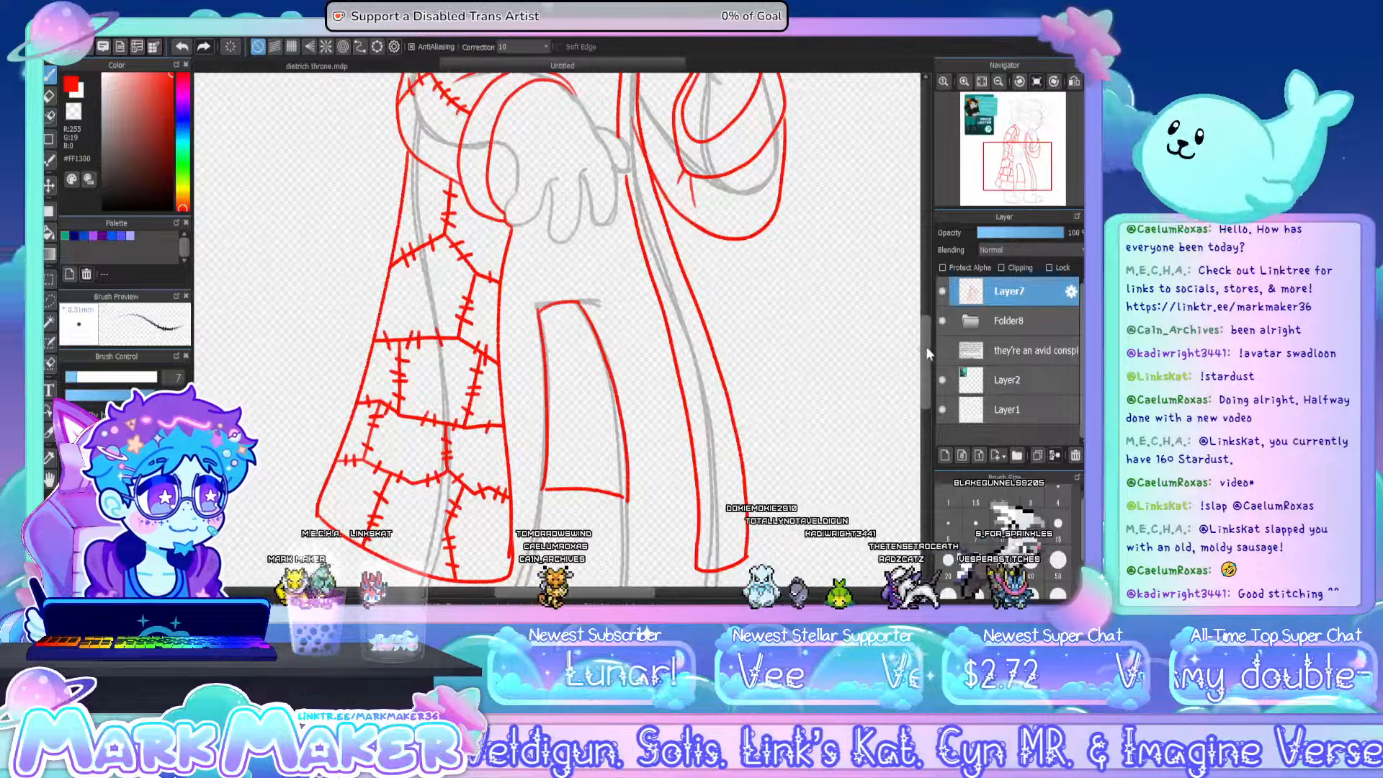
- Draw branching stitched patch seams on the coat's upper sleeve beside the raised arm
{"action": "scroll", "coordinate": [928, 343], "scroll_direction": "up", "scroll_amount": 5}
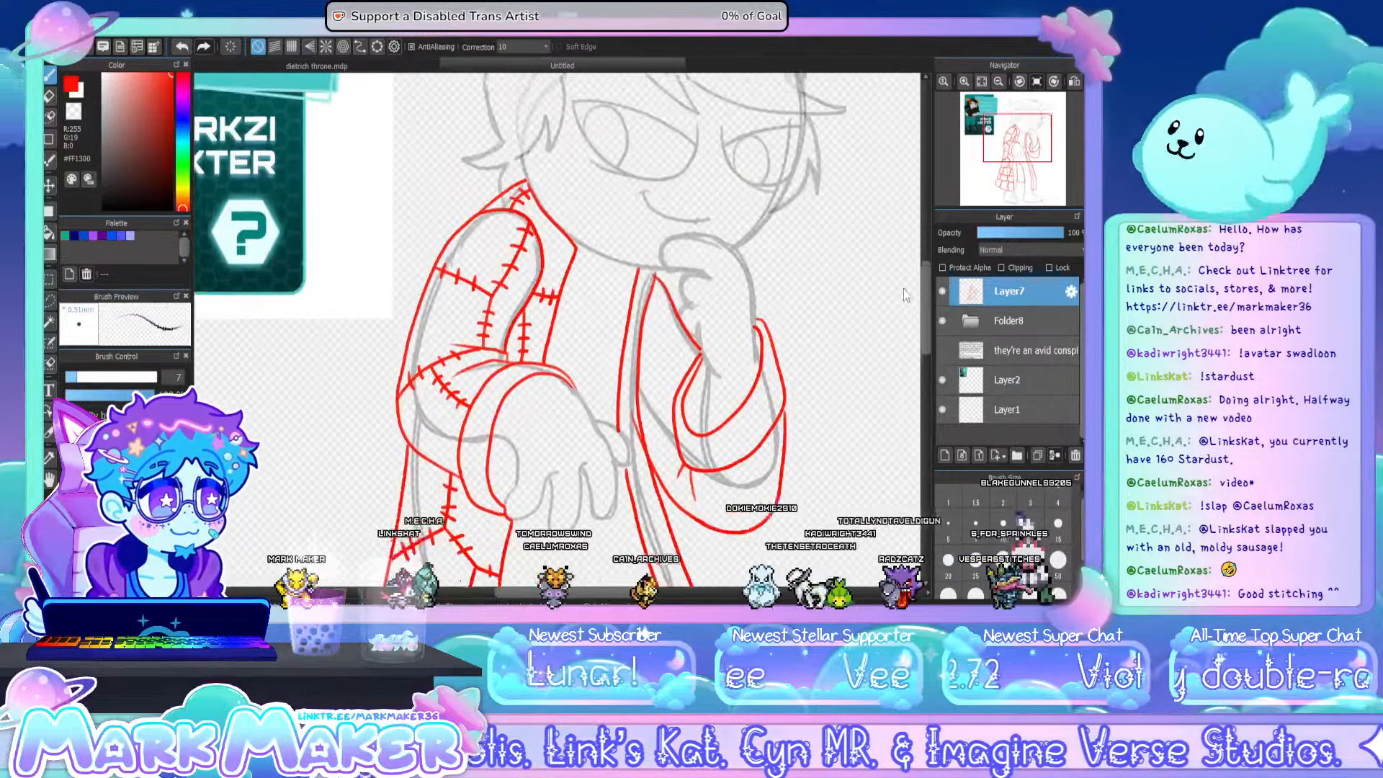
{"action": "scroll", "coordinate": [905, 296], "scroll_direction": "up", "scroll_amount": 2}
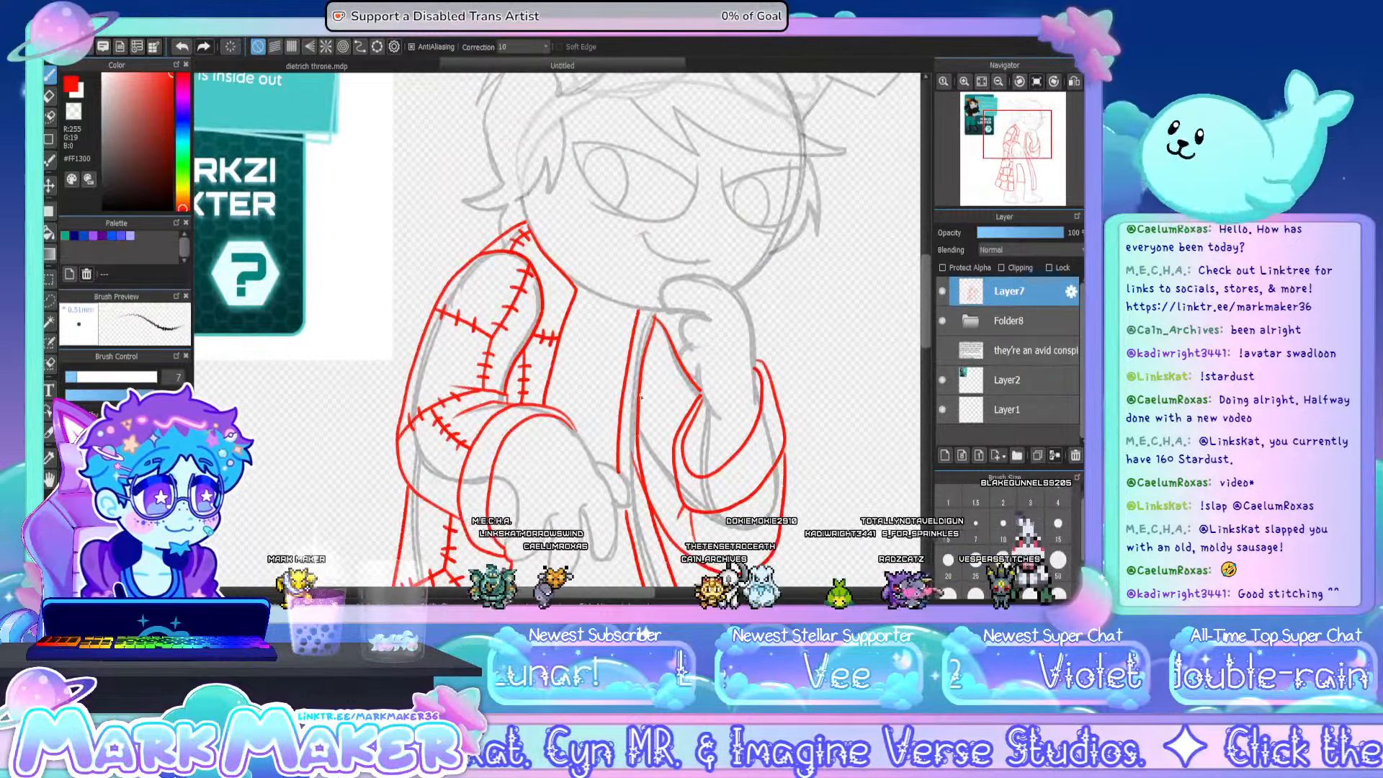
{"action": "mouse_move", "coordinate": [661, 406]}
{"action": "left_mouse_down"}
{"action": "mouse_move", "coordinate": [700, 391]}
{"action": "mouse_move", "coordinate": [648, 401]}
{"action": "mouse_move", "coordinate": [664, 408]}
{"action": "left_mouse_up"}
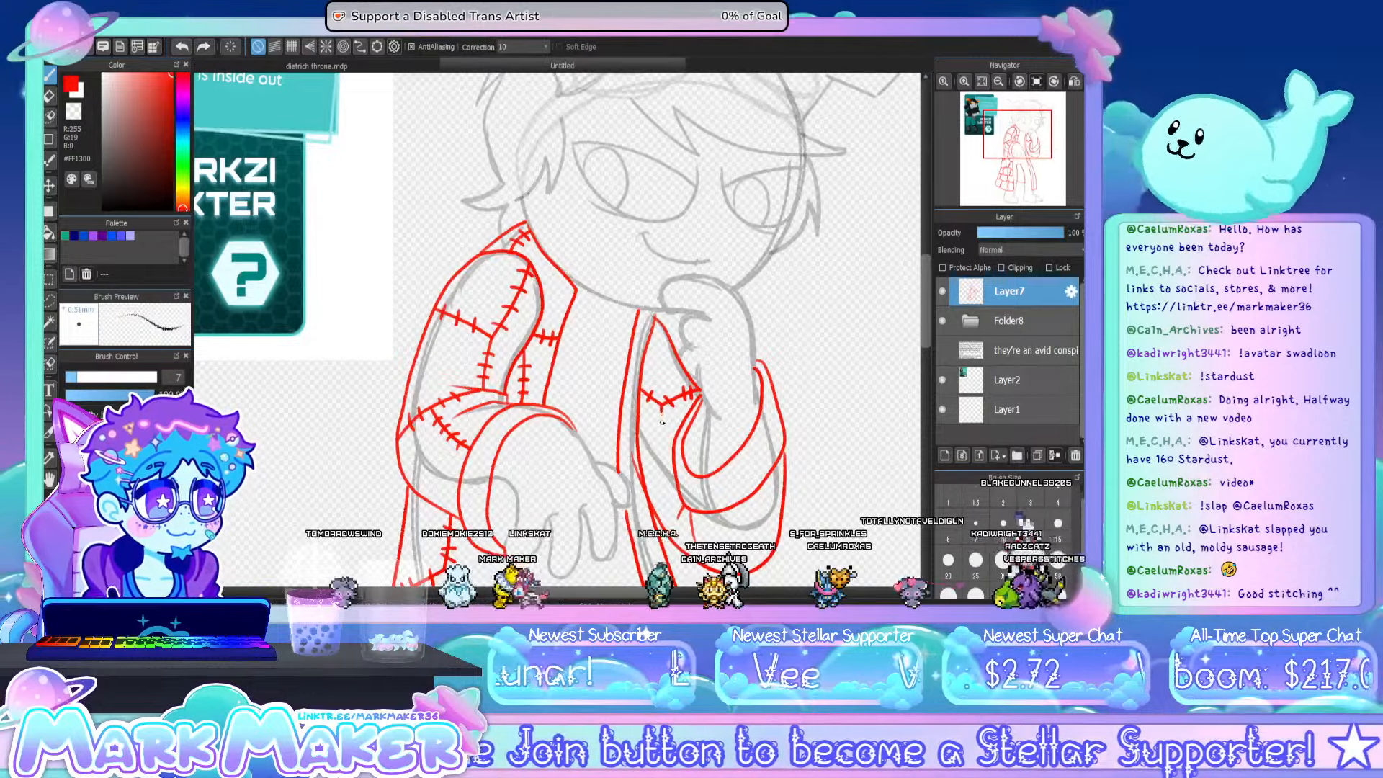
{"action": "mouse_move", "coordinate": [642, 460]}
{"action": "left_mouse_down"}
{"action": "mouse_move", "coordinate": [650, 469]}
{"action": "mouse_move", "coordinate": [667, 431]}
{"action": "mouse_move", "coordinate": [672, 469]}
{"action": "left_mouse_up"}
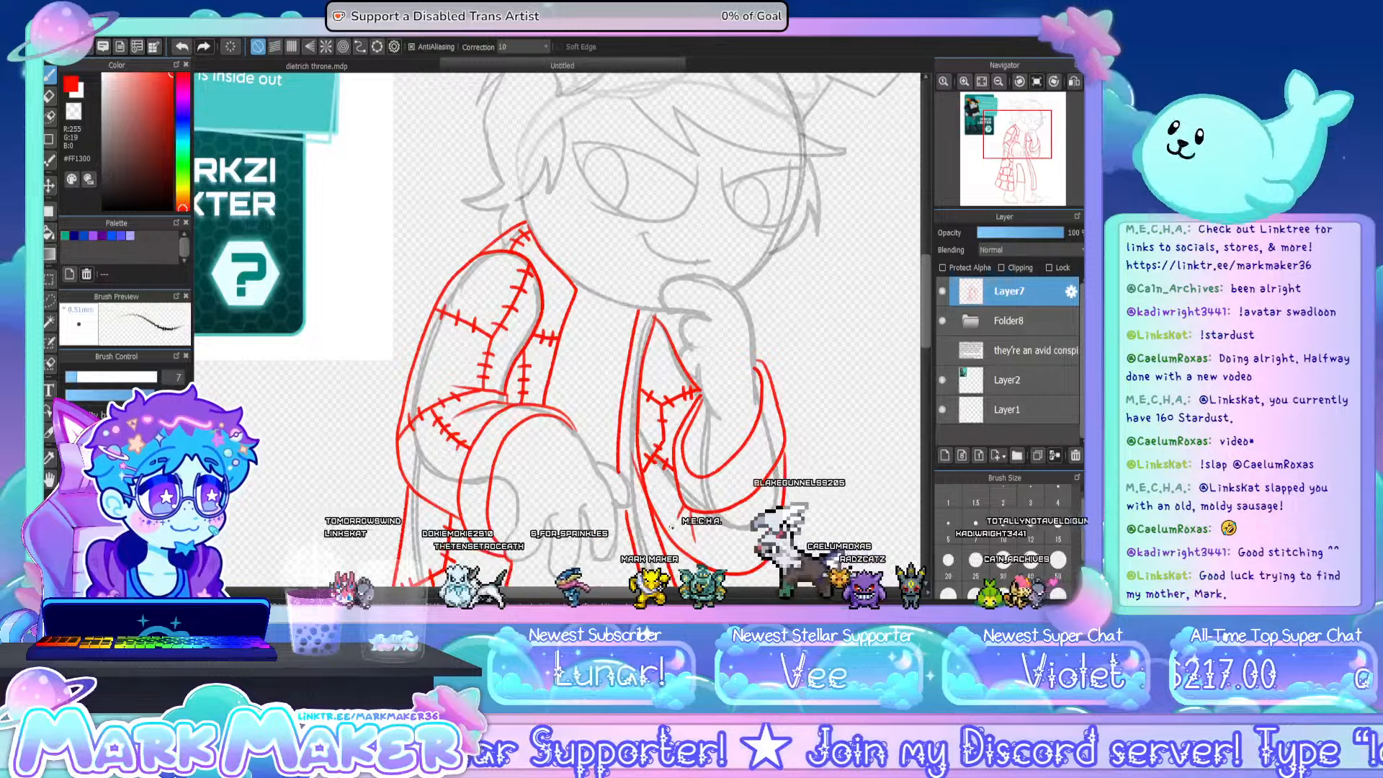
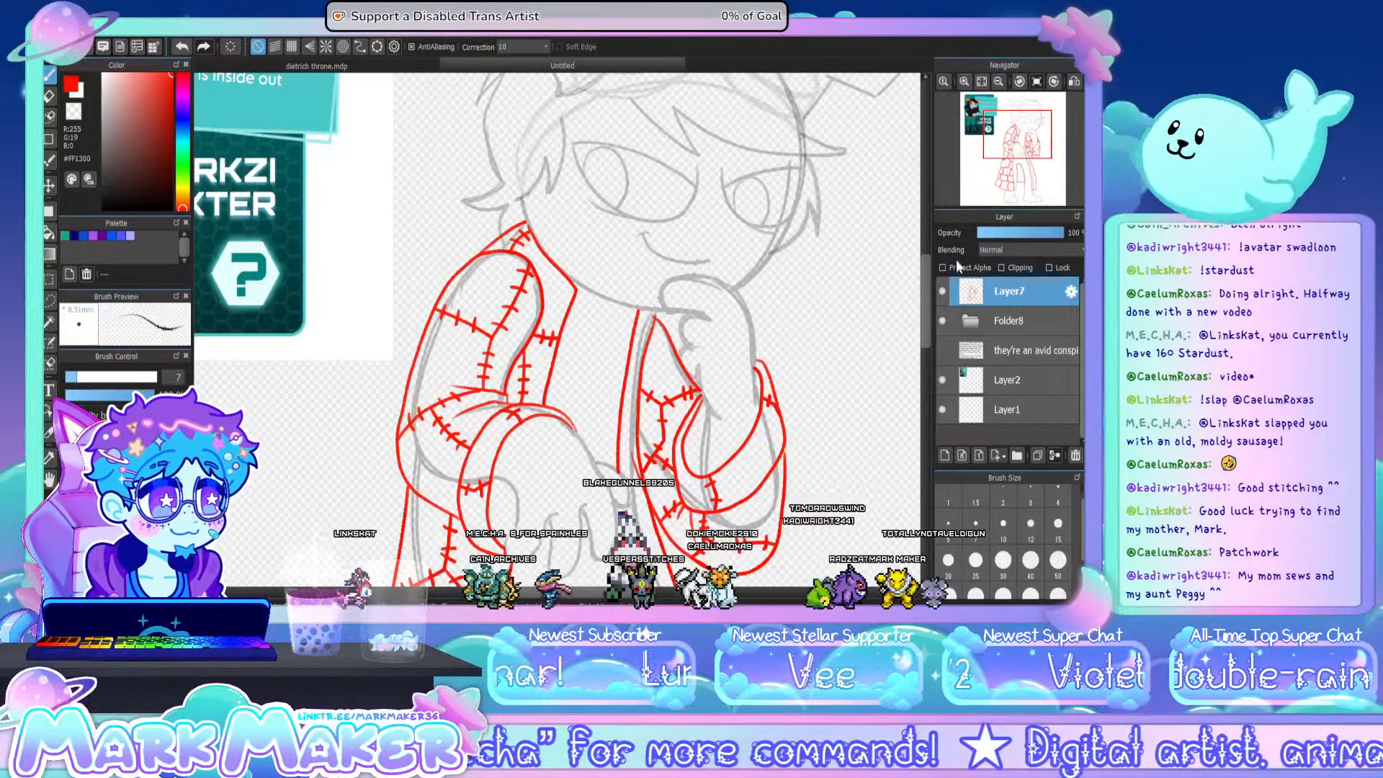
- Draw stitched patch seams on the upper part of the coat's narrow front edge, from beside the raised sleeve to just below it
{"action": "left_click_drag", "start_coordinate": [924, 336], "coordinate": [929, 392]}
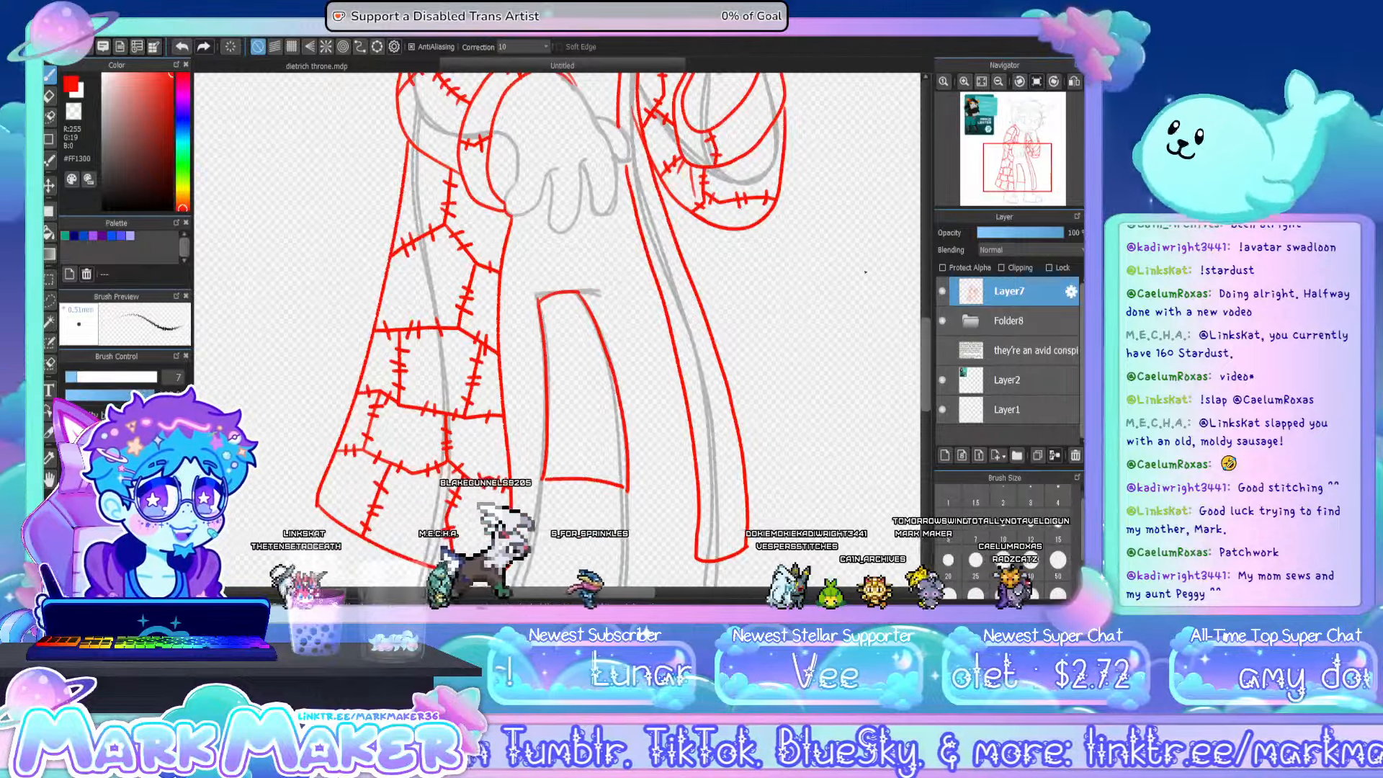
{"action": "scroll", "coordinate": [923, 321], "scroll_direction": "up", "scroll_amount": 2}
{"action": "left_click_drag", "start_coordinate": [923, 322], "coordinate": [922, 293]}
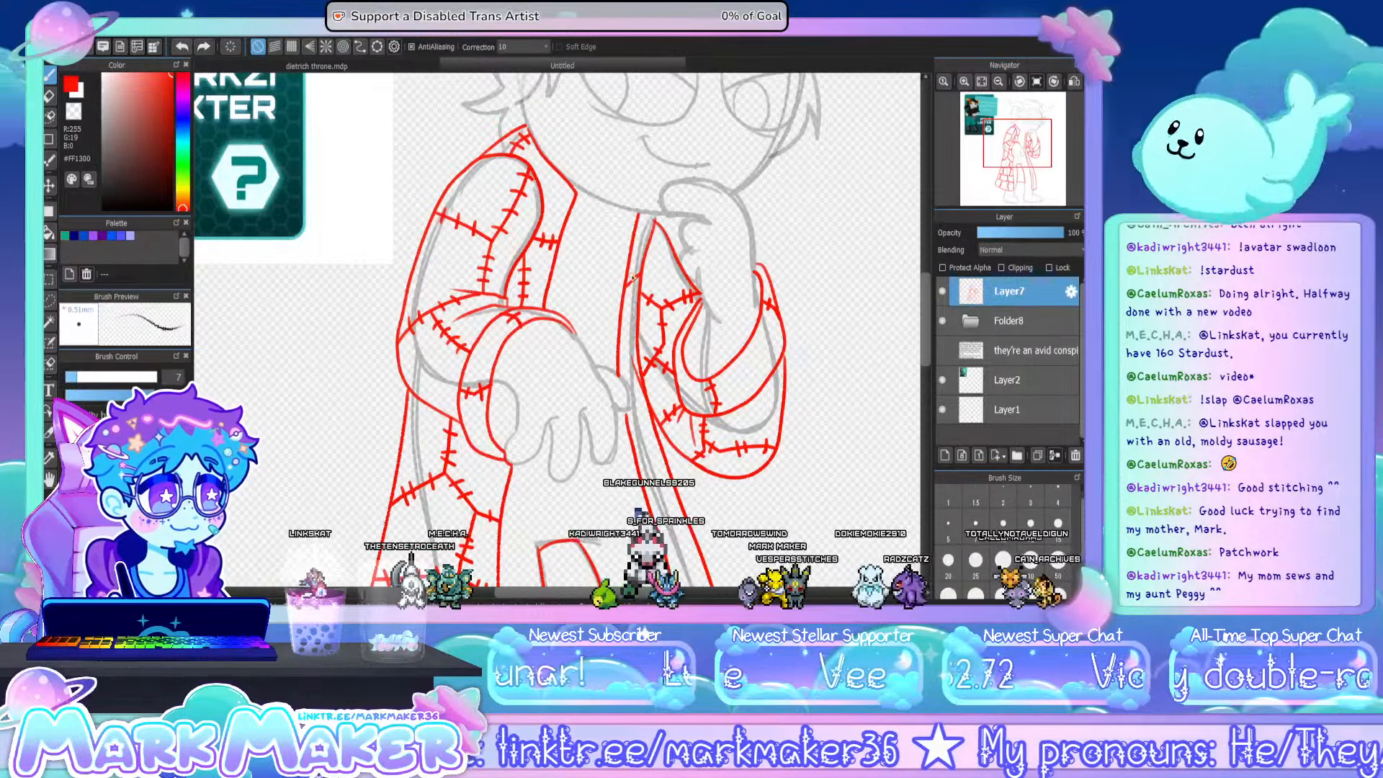
{"action": "left_click_drag", "start_coordinate": [634, 273], "coordinate": [635, 288]}
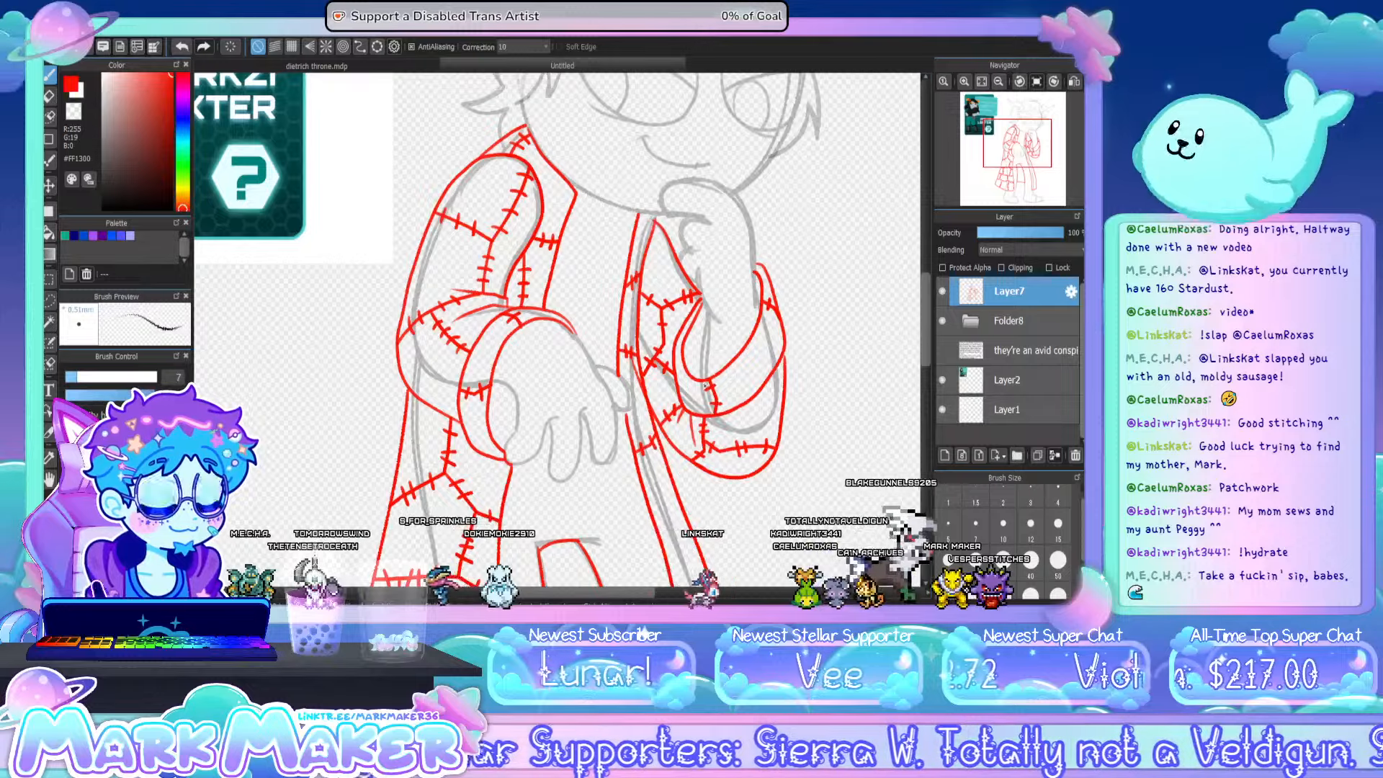
{"action": "left_click_drag", "start_coordinate": [926, 298], "coordinate": [926, 350]}
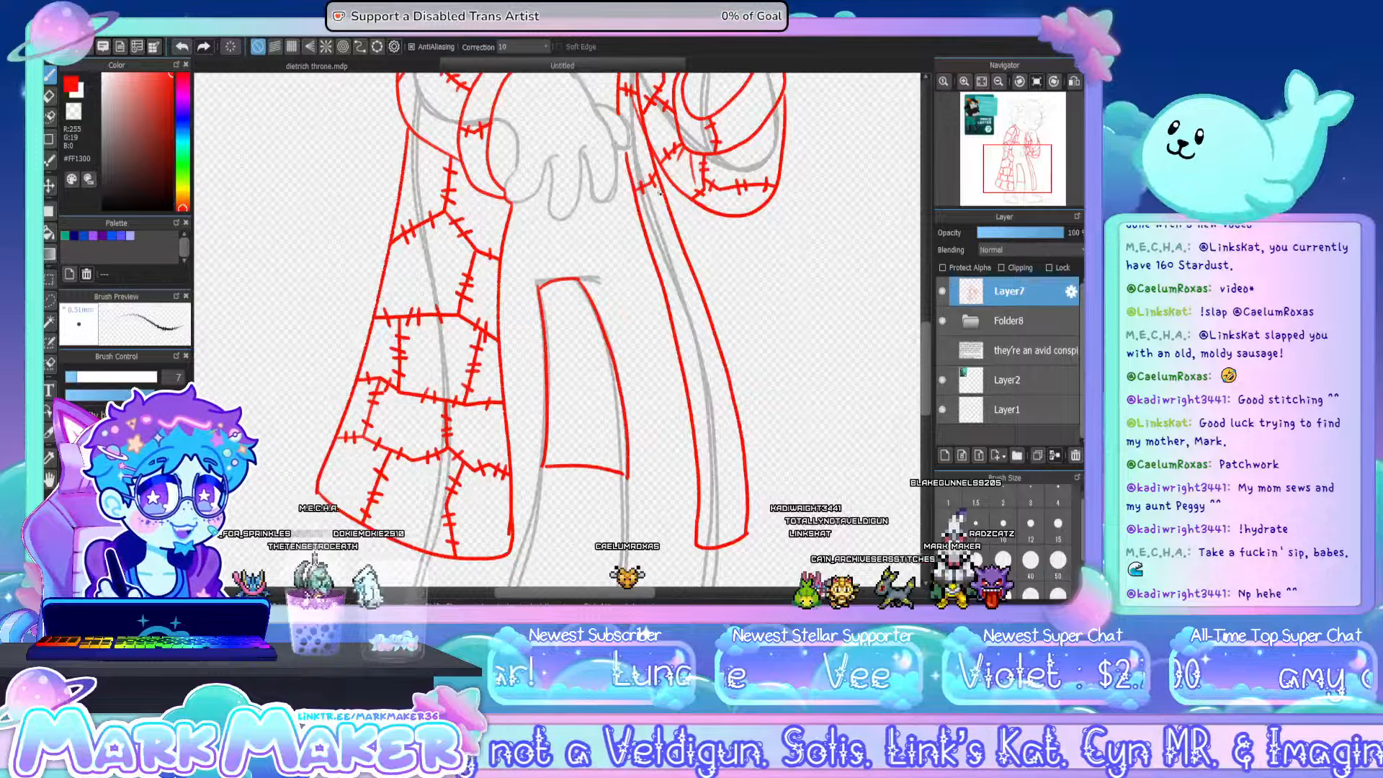
{"action": "mouse_move", "coordinate": [648, 187]}
{"action": "left_mouse_down"}
{"action": "mouse_move", "coordinate": [664, 232]}
{"action": "mouse_move", "coordinate": [657, 265]}
{"action": "left_mouse_up"}
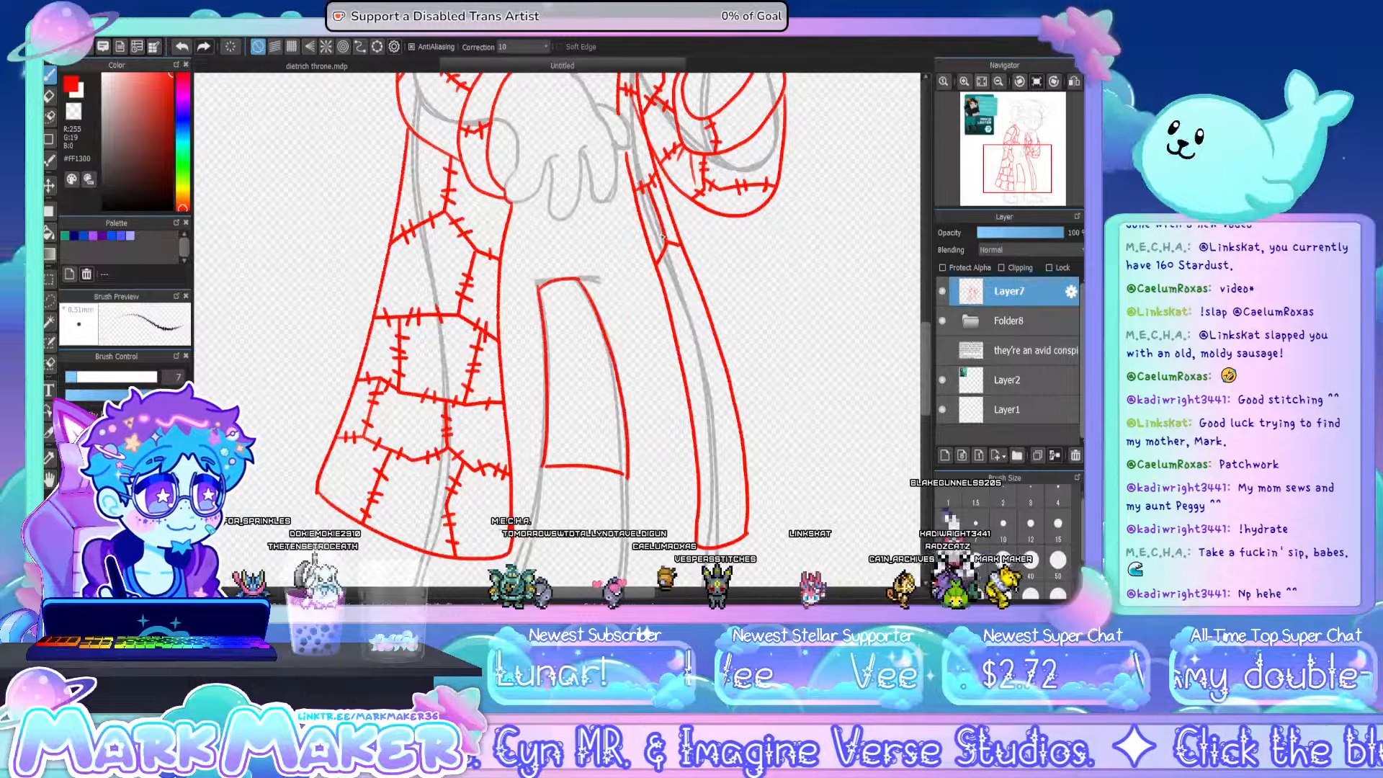
{"action": "left_click_drag", "start_coordinate": [653, 216], "coordinate": [660, 206]}
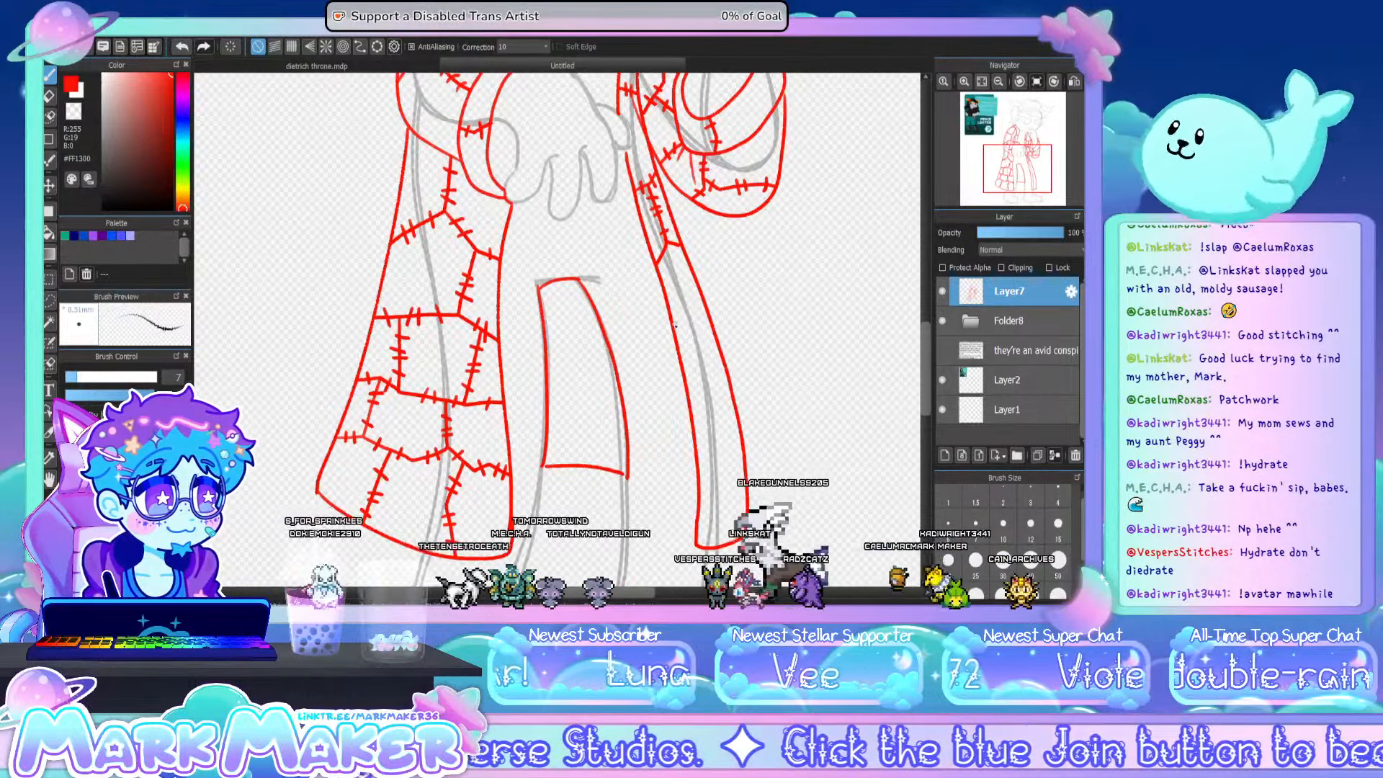
- Continue the stitched patch seams down the narrow front strip of the coat to its hem, including an angled seam in its lower half
{"action": "mouse_move", "coordinate": [692, 316]}
{"action": "left_mouse_down"}
{"action": "mouse_move", "coordinate": [703, 301]}
{"action": "mouse_move", "coordinate": [685, 327]}
{"action": "left_mouse_up"}
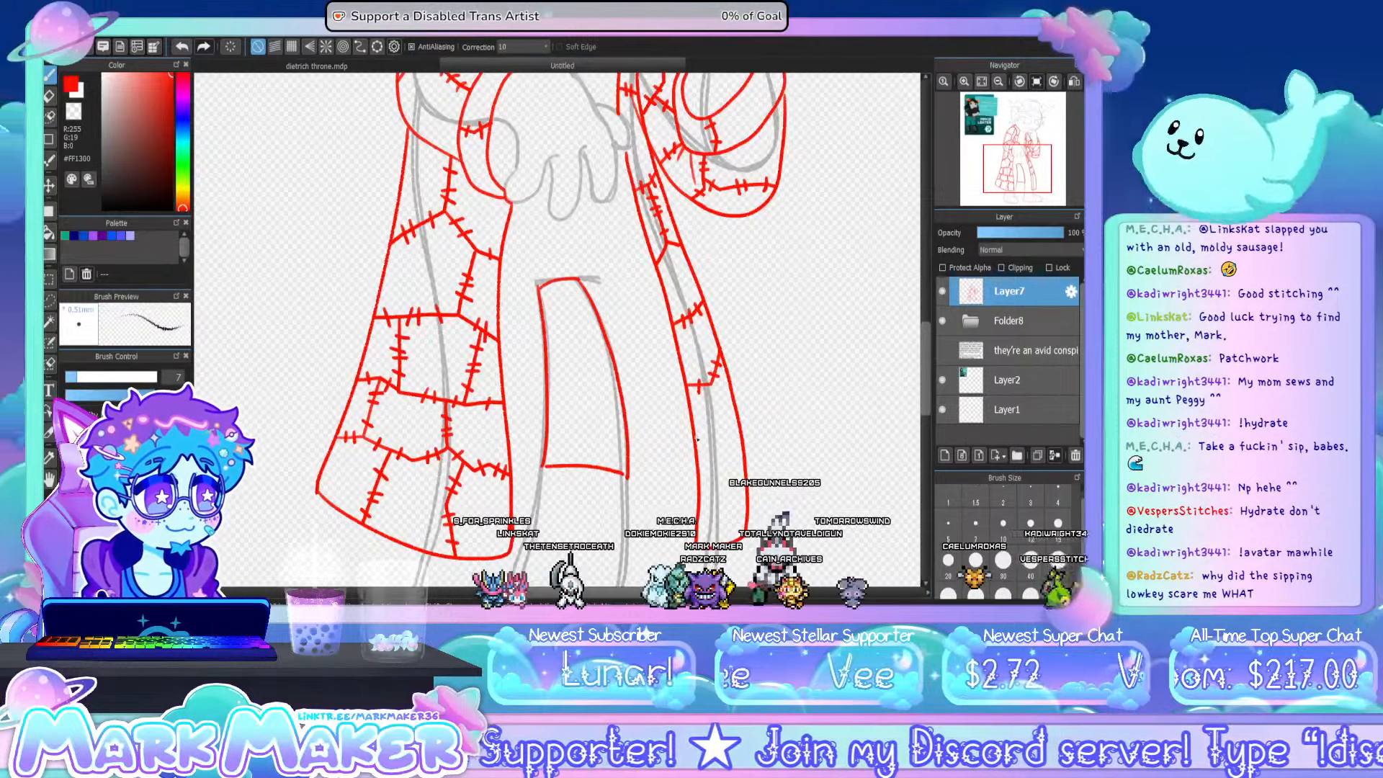
{"action": "left_click_drag", "start_coordinate": [697, 437], "coordinate": [742, 438]}
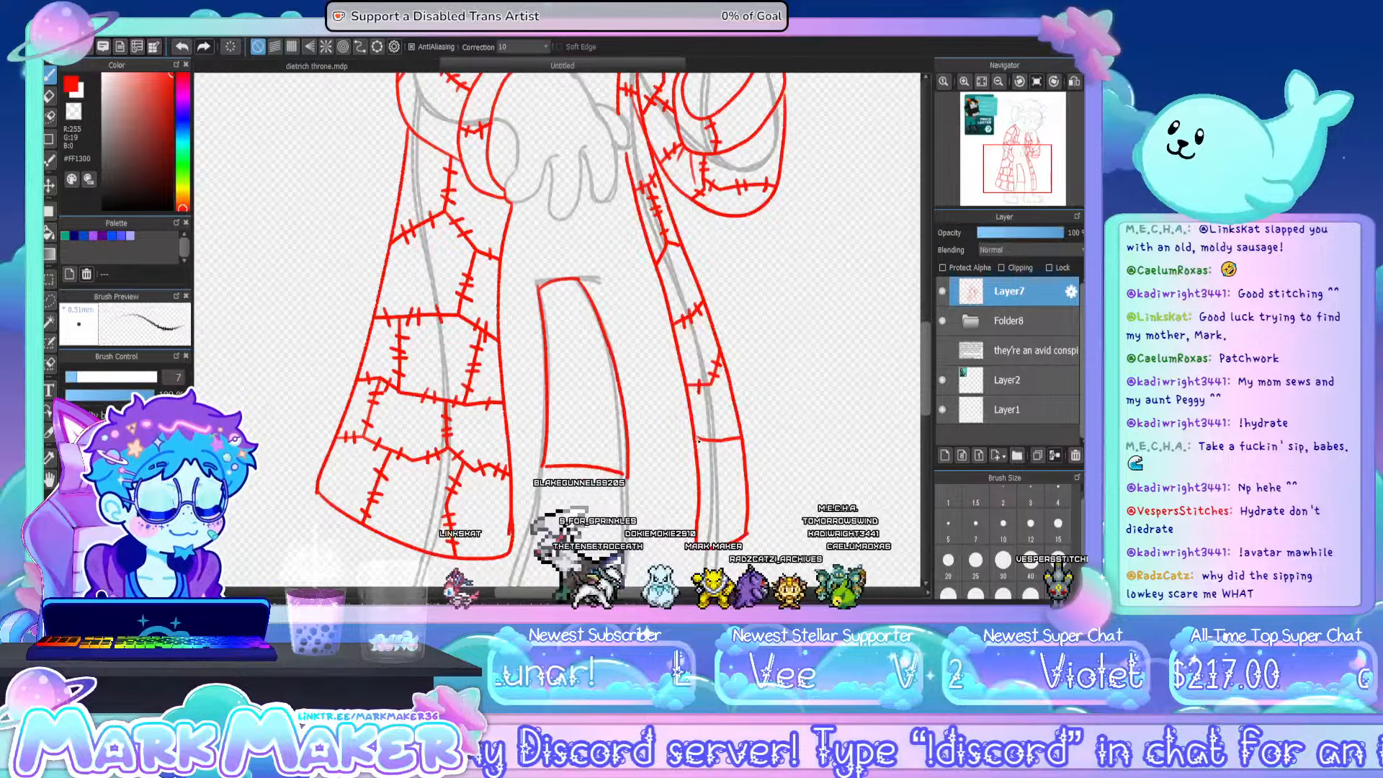
{"action": "key", "text": "ctrl+z"}
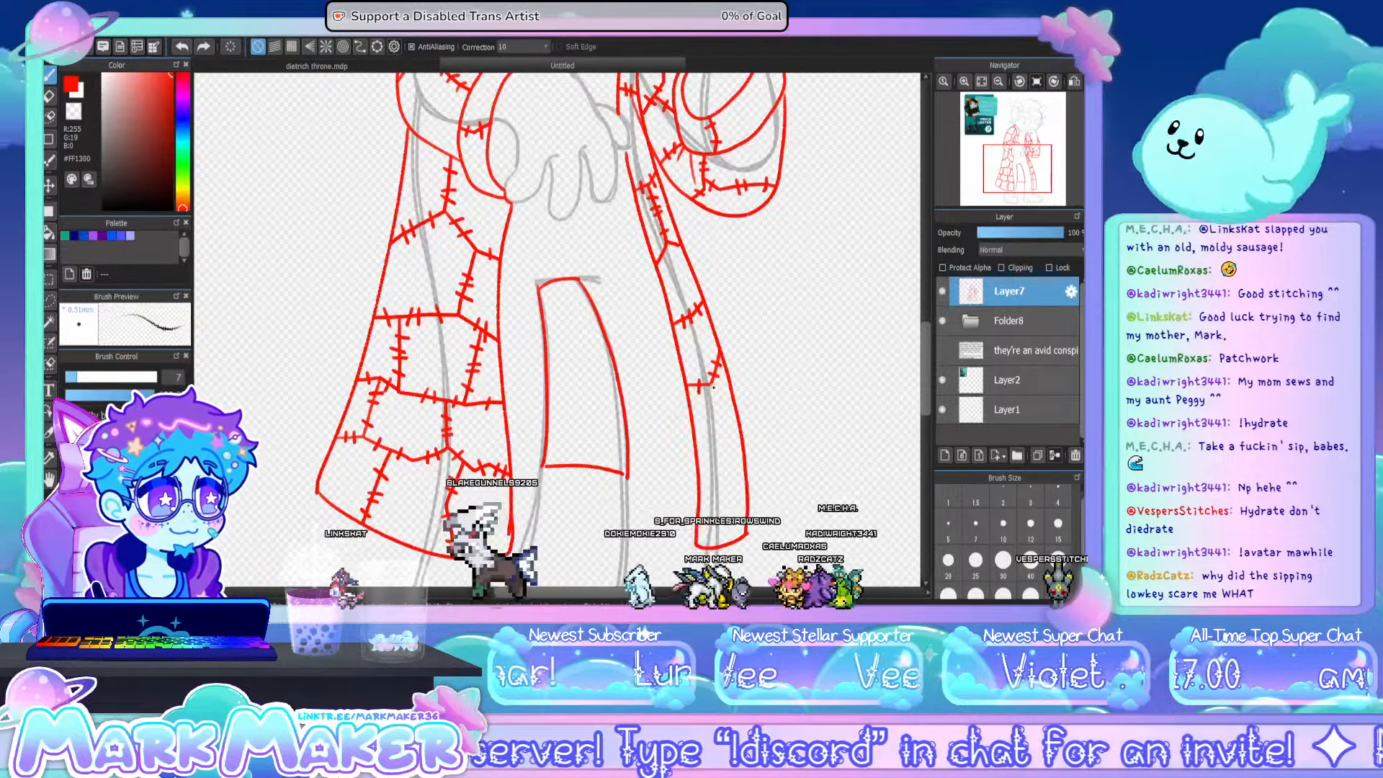
{"action": "mouse_move", "coordinate": [713, 387]}
{"action": "left_mouse_down"}
{"action": "mouse_move", "coordinate": [729, 444]}
{"action": "mouse_move", "coordinate": [698, 461]}
{"action": "mouse_move", "coordinate": [743, 447]}
{"action": "left_mouse_up"}
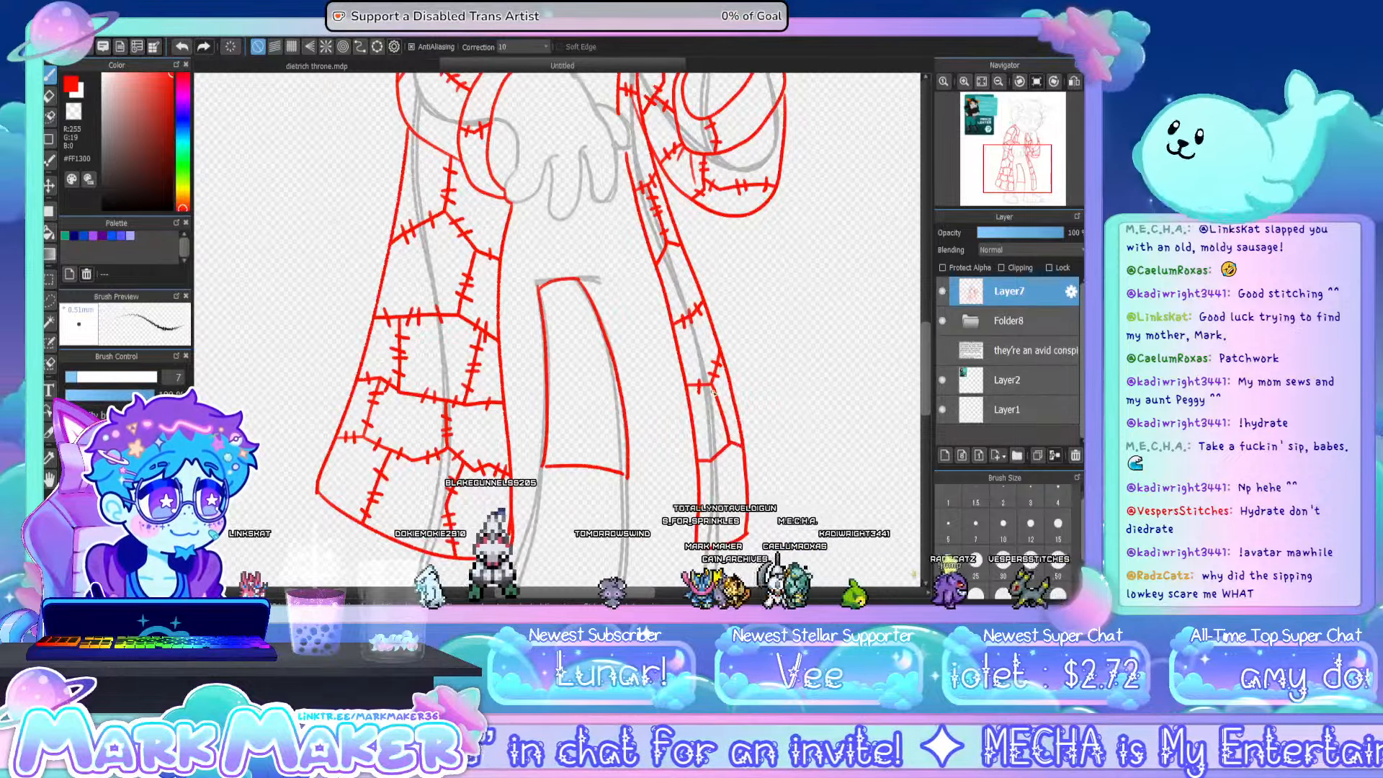
{"action": "mouse_move", "coordinate": [710, 396]}
{"action": "left_mouse_down"}
{"action": "mouse_move", "coordinate": [730, 428]}
{"action": "mouse_move", "coordinate": [709, 464]}
{"action": "left_mouse_up"}
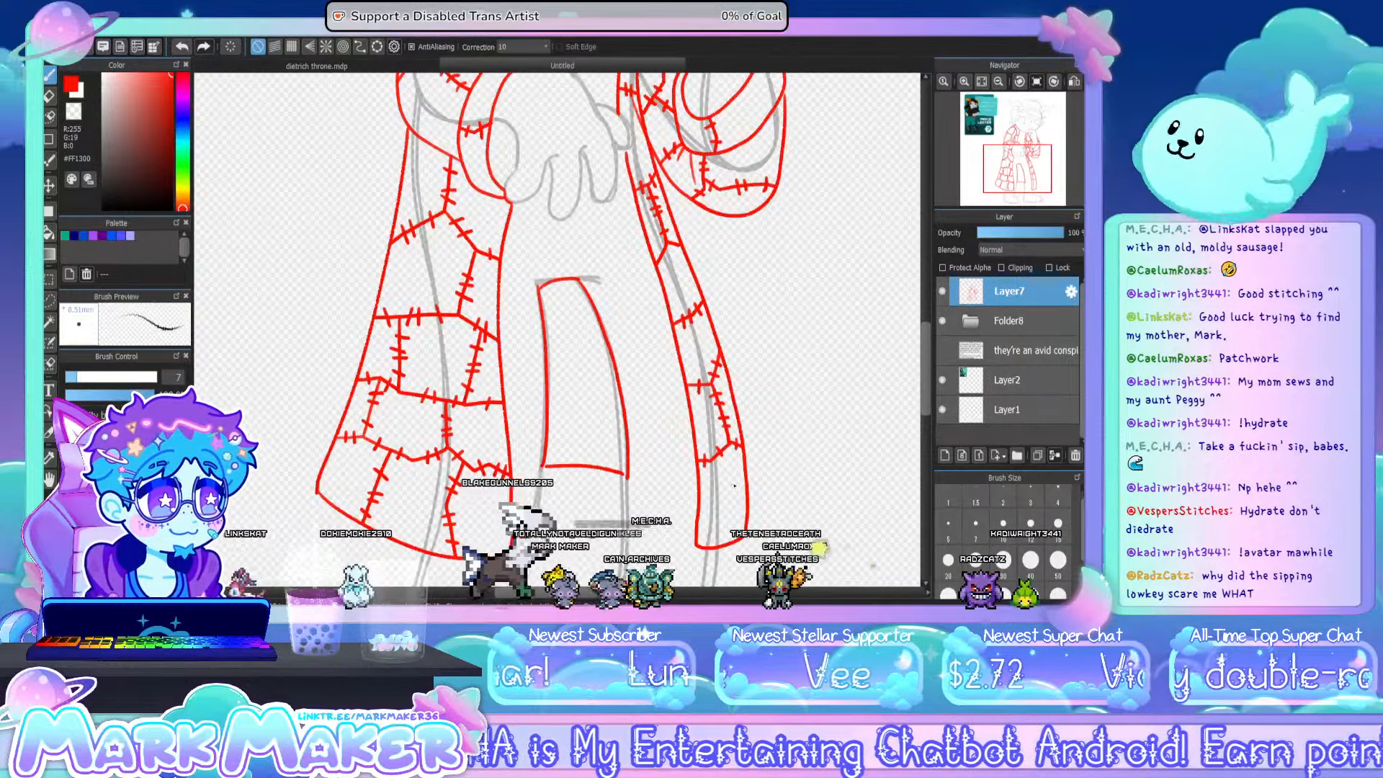
{"action": "left_click_drag", "start_coordinate": [700, 510], "coordinate": [730, 528]}
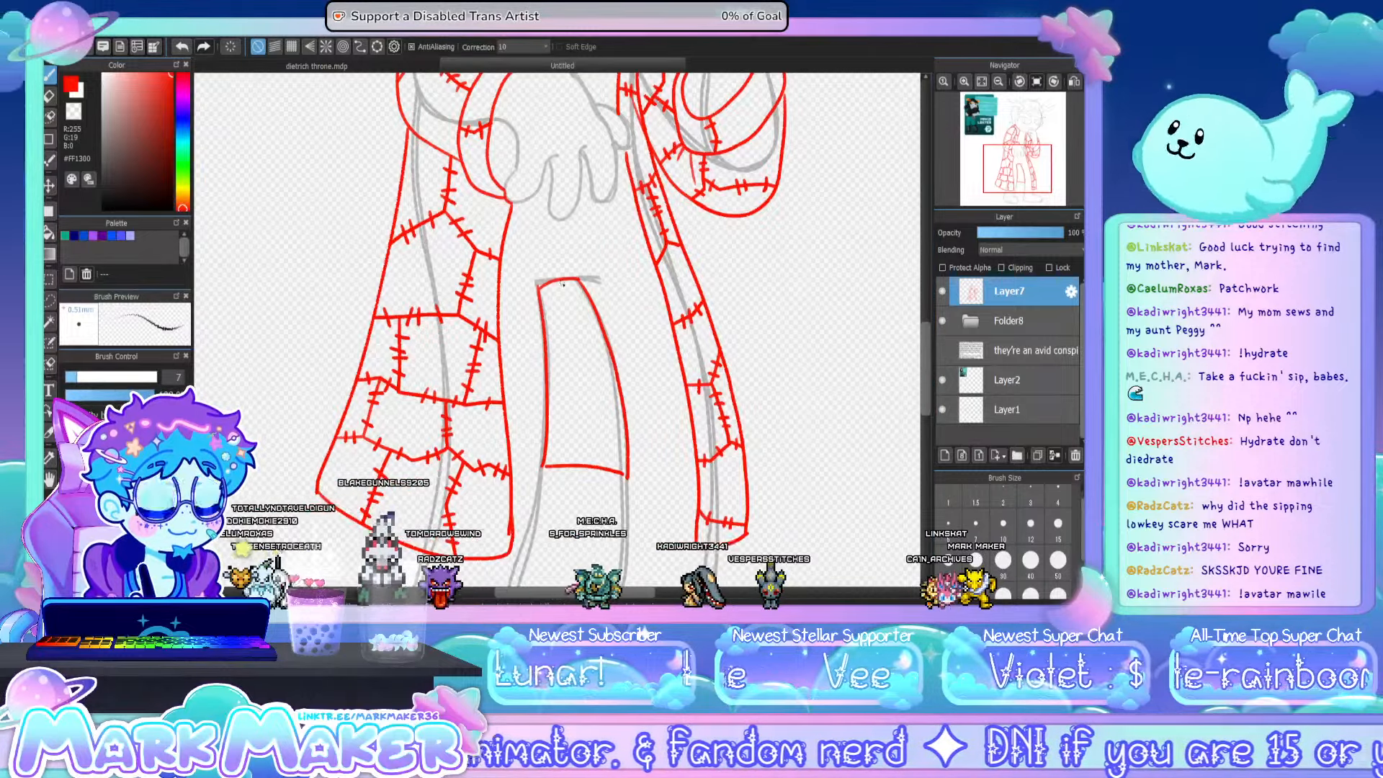
- Divide the coat's back panel between the legs into patches with alternating vertical and angled seams, and stitch them
{"action": "left_click_drag", "start_coordinate": [574, 279], "coordinate": [581, 334]}
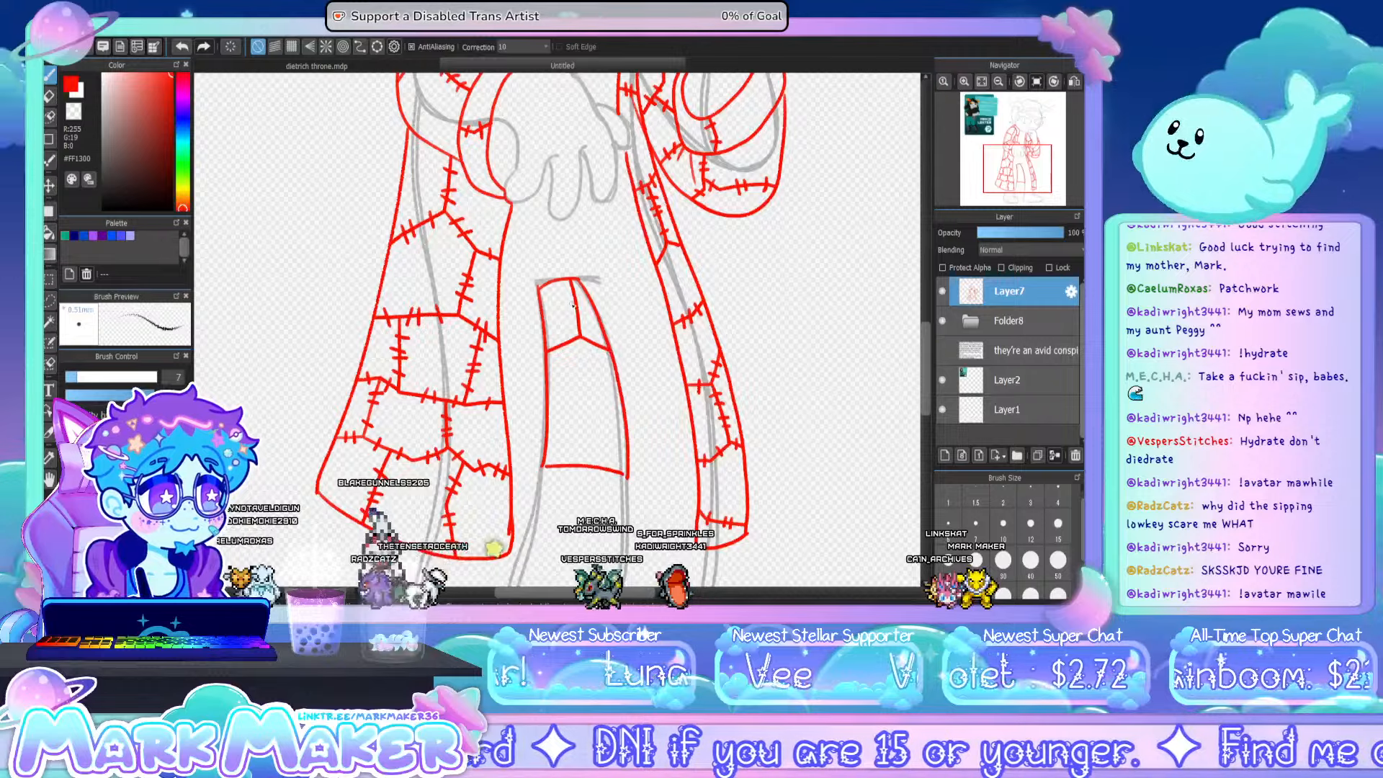
{"action": "left_click_drag", "start_coordinate": [575, 323], "coordinate": [587, 323]}
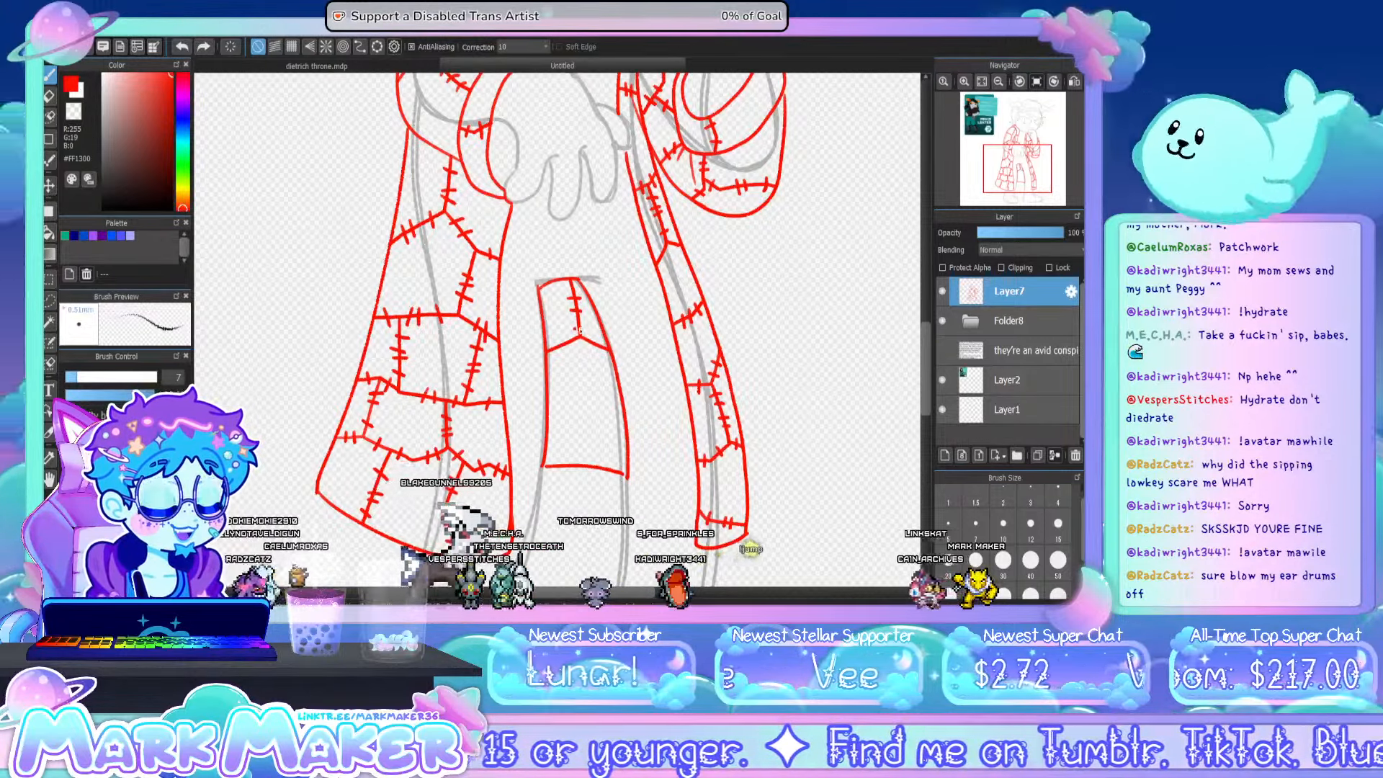
{"action": "mouse_move", "coordinate": [558, 341]}
{"action": "left_mouse_down"}
{"action": "mouse_move", "coordinate": [597, 350]}
{"action": "mouse_move", "coordinate": [578, 414]}
{"action": "mouse_move", "coordinate": [548, 418]}
{"action": "mouse_move", "coordinate": [572, 416]}
{"action": "mouse_move", "coordinate": [589, 381]}
{"action": "mouse_move", "coordinate": [597, 424]}
{"action": "mouse_move", "coordinate": [615, 424]}
{"action": "left_mouse_up"}
{"action": "key", "text": "ctrl+z"}
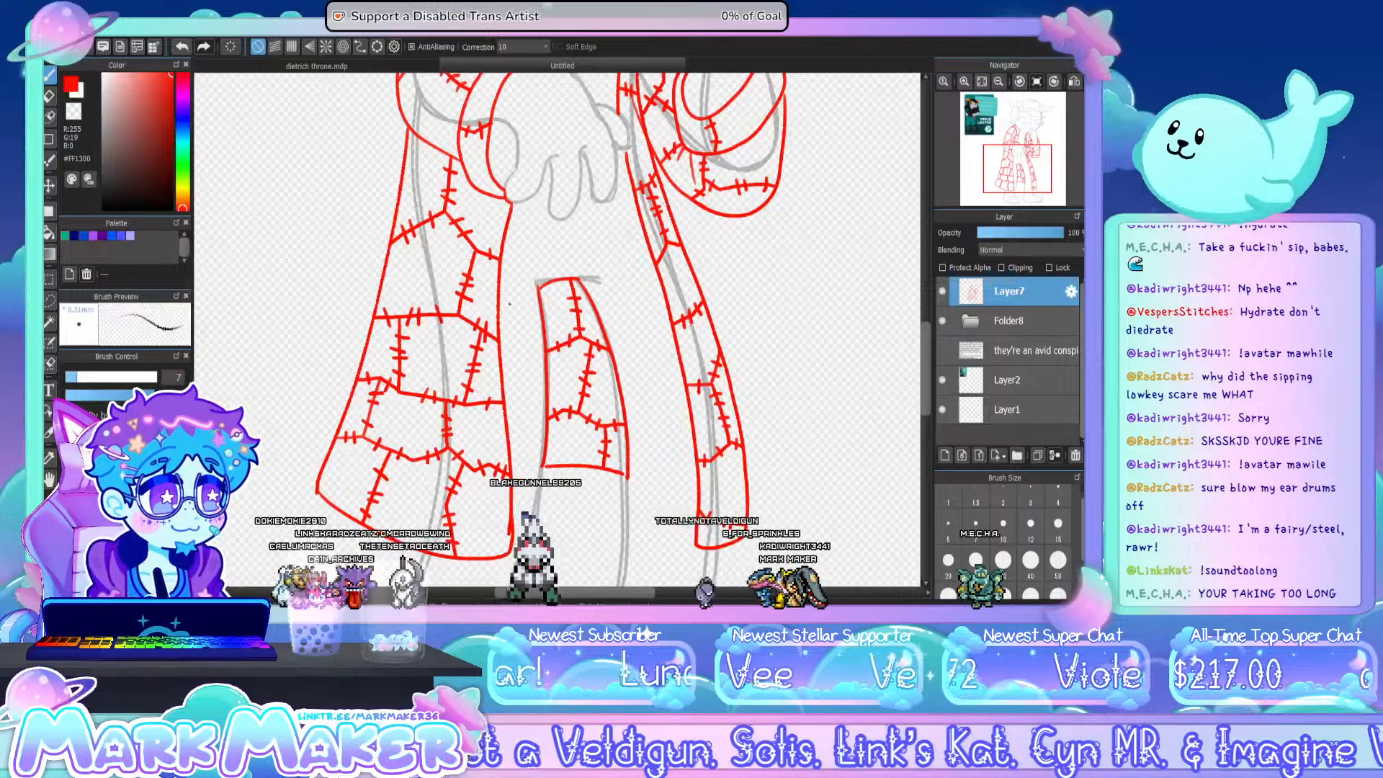
- Check the hidden character notes text against the whole figure and add a new layer above the coat sketch
{"action": "left_click", "coordinate": [981, 82]}
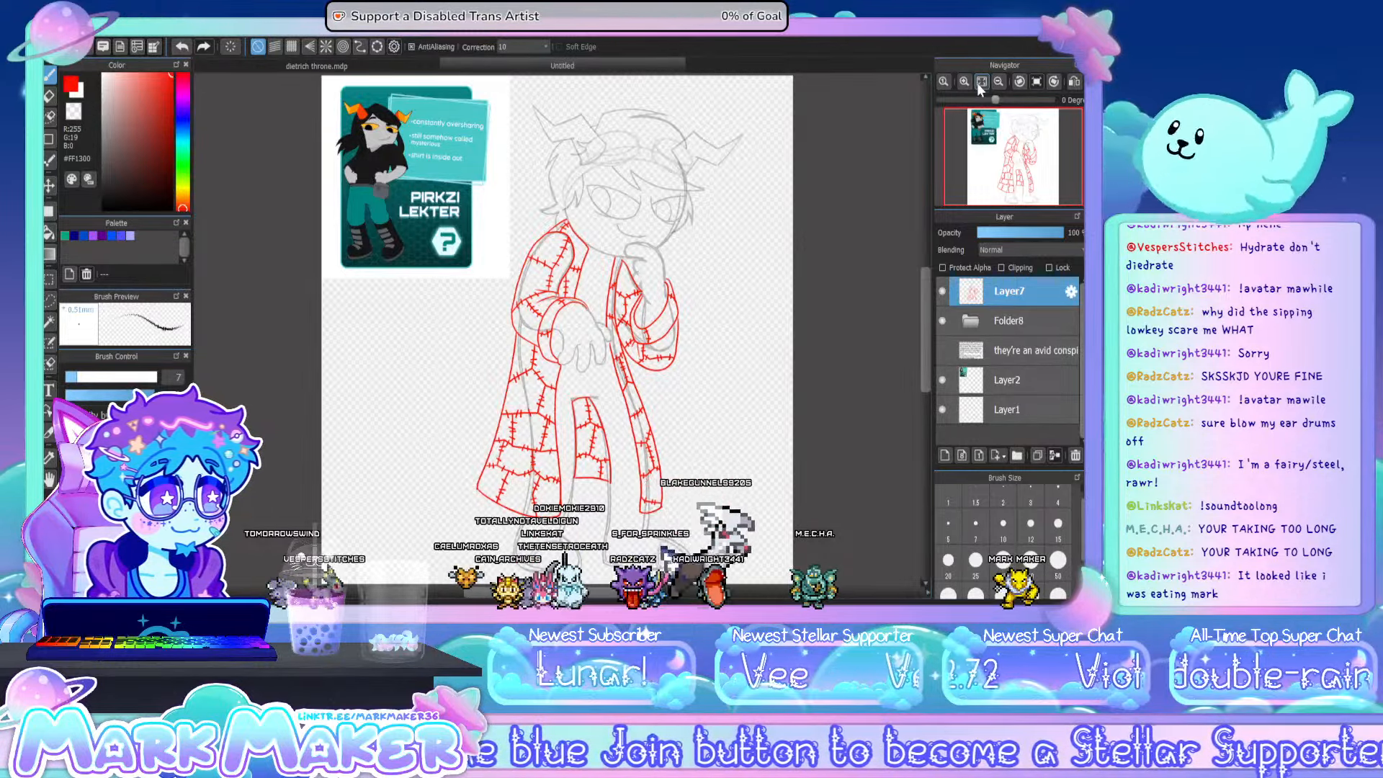
{"action": "left_click", "coordinate": [962, 80]}
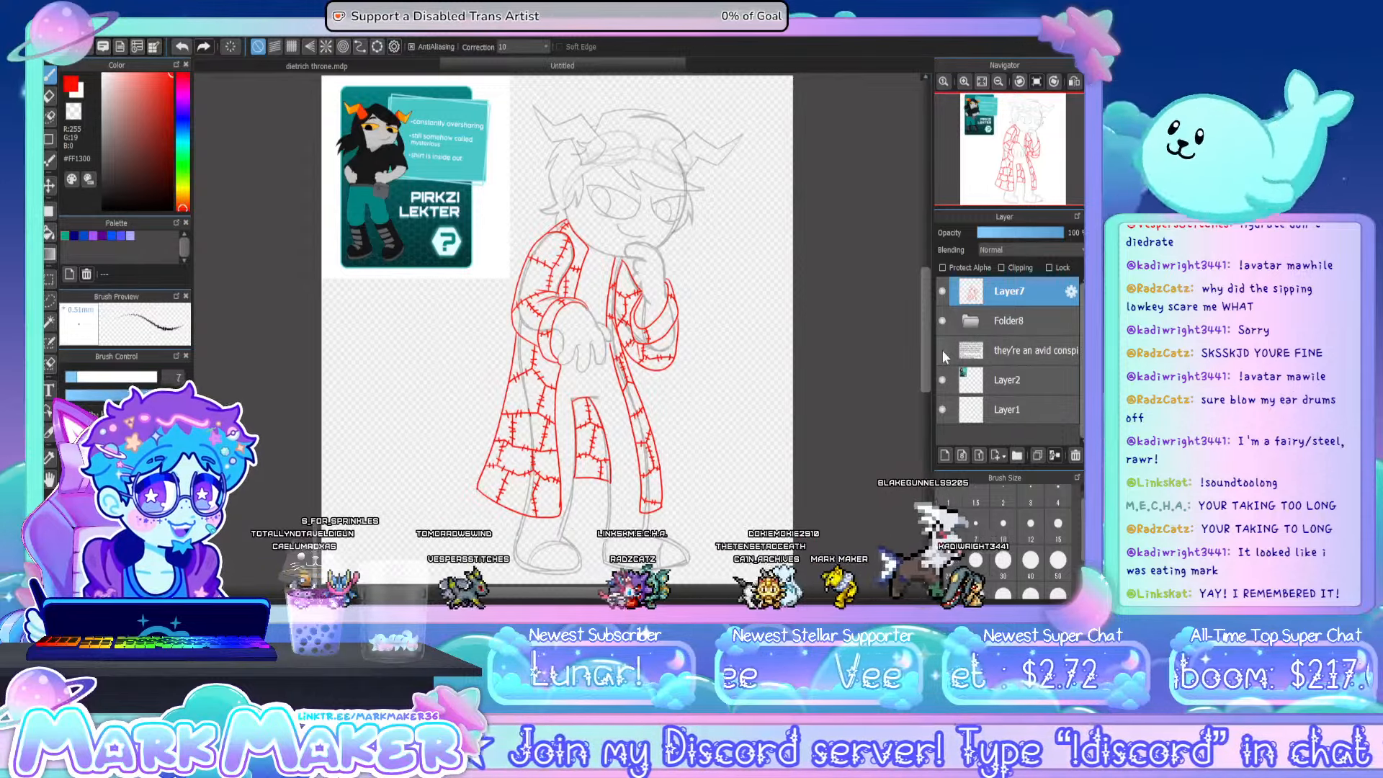
{"action": "left_click", "coordinate": [942, 350]}
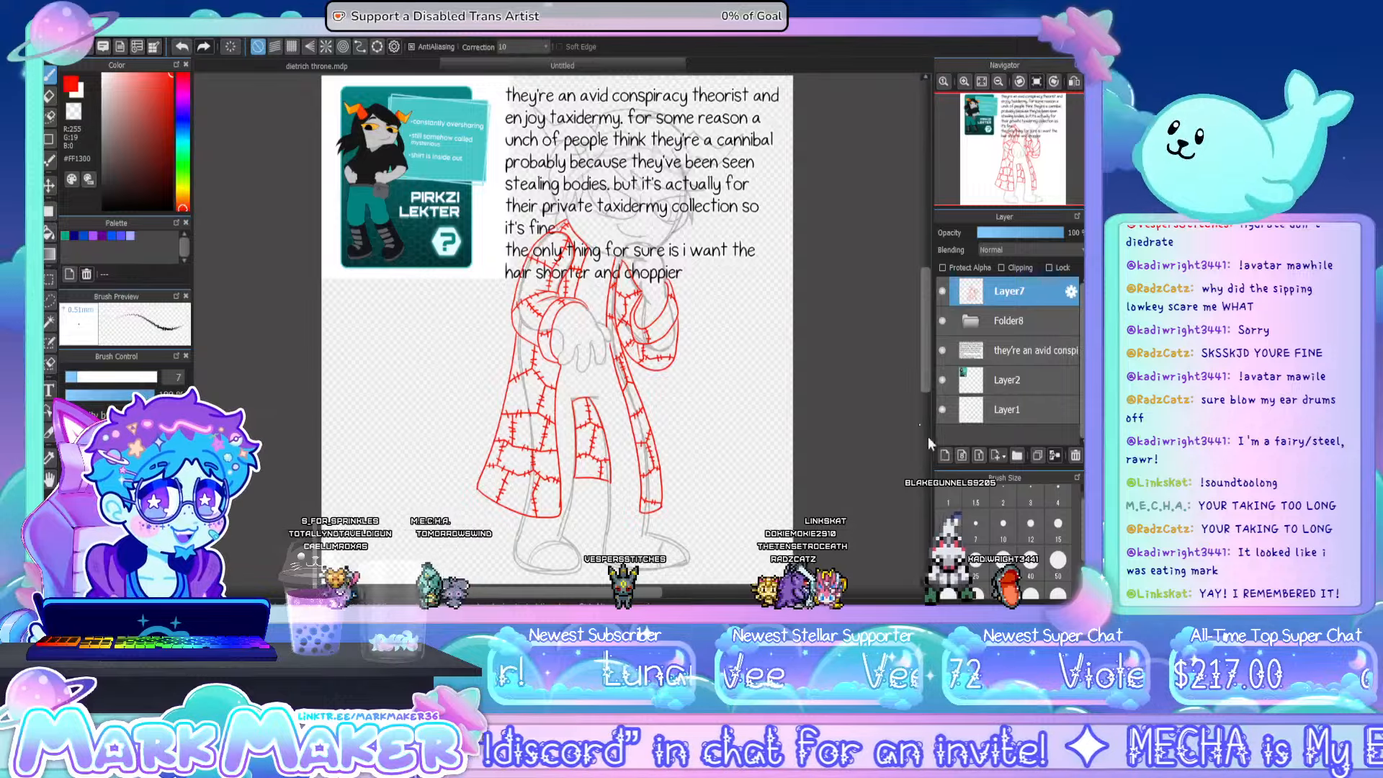
{"action": "left_click", "coordinate": [942, 350]}
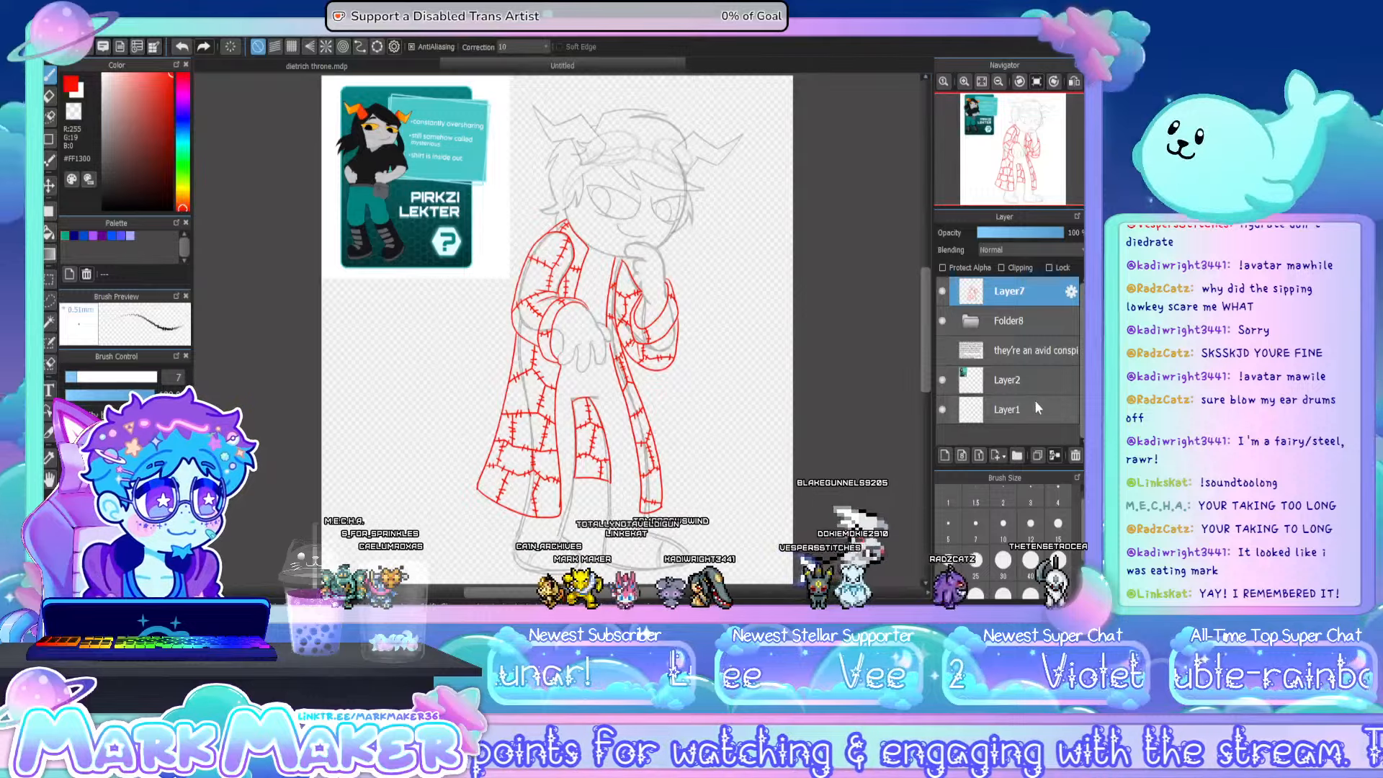
{"action": "left_click", "coordinate": [942, 455]}
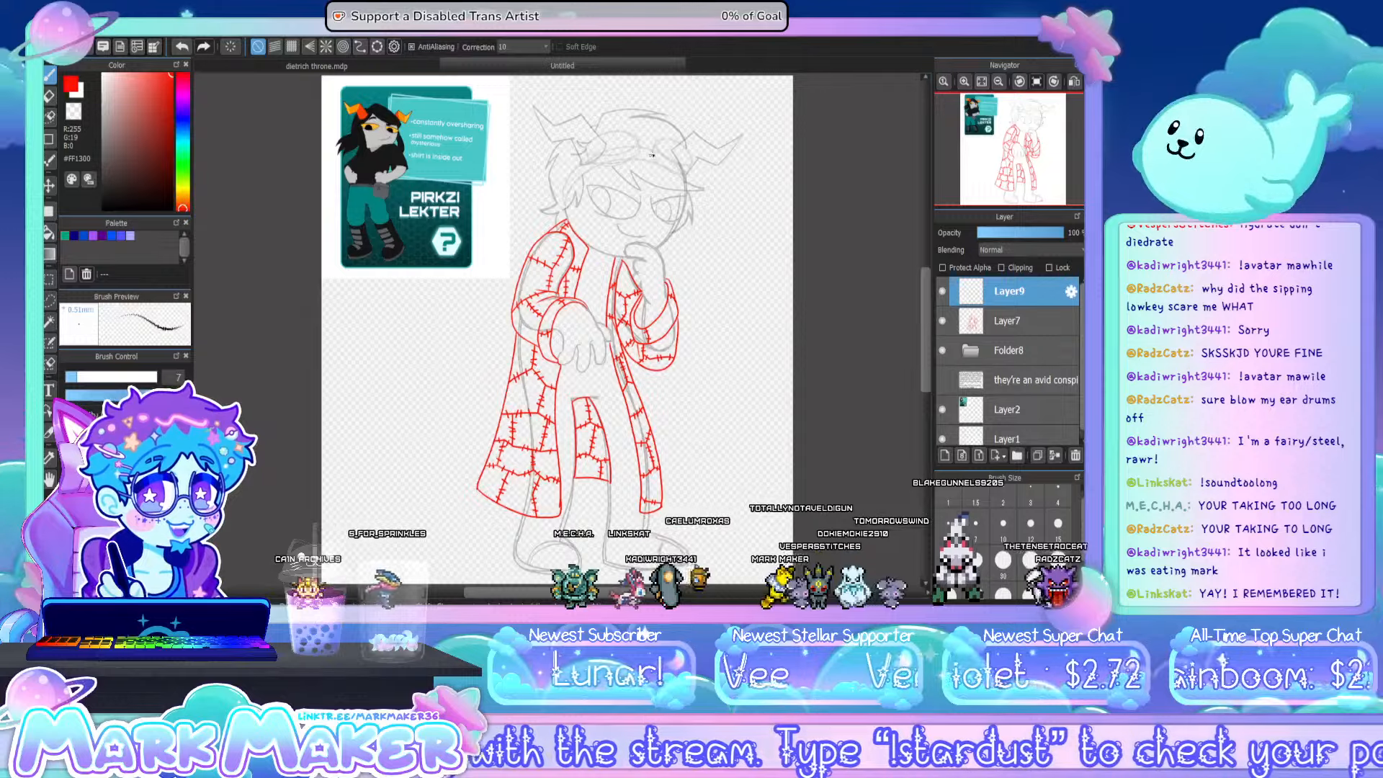
- Try a chain of overlapping black loops on the character's cheek, on a new layer inside the grey sketch folder
{"action": "scroll", "coordinate": [650, 155], "scroll_direction": "up", "scroll_amount": 4}
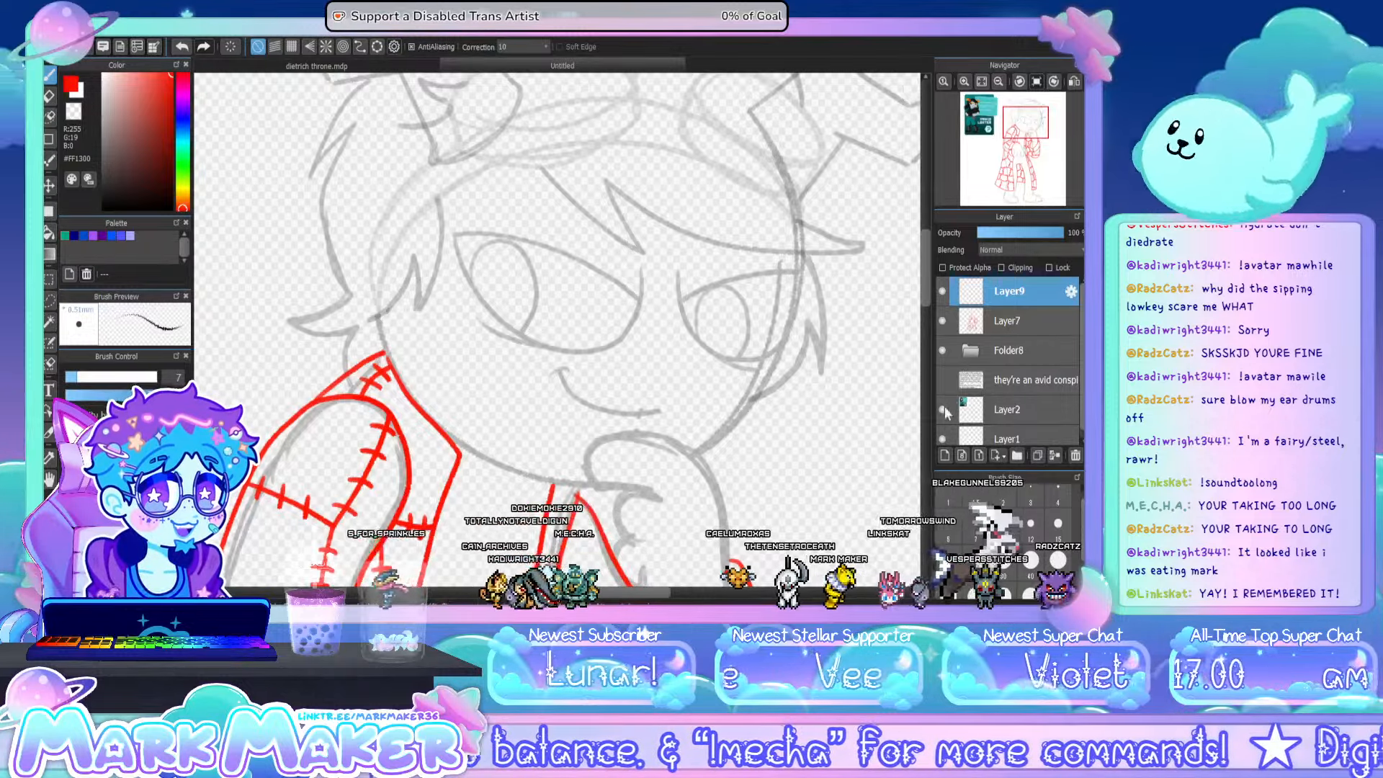
{"action": "left_click", "coordinate": [972, 349]}
{"action": "left_click", "coordinate": [1062, 391]}
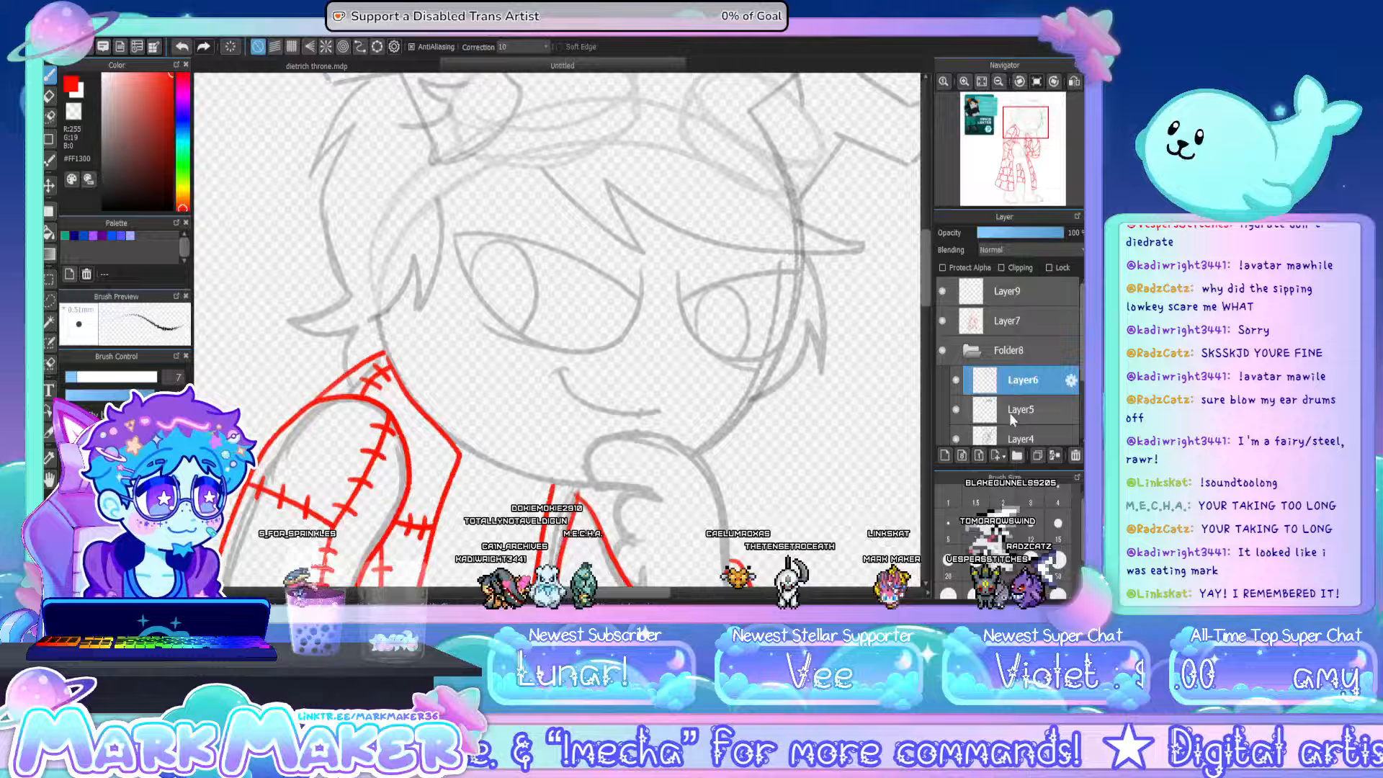
{"action": "left_click", "coordinate": [945, 455]}
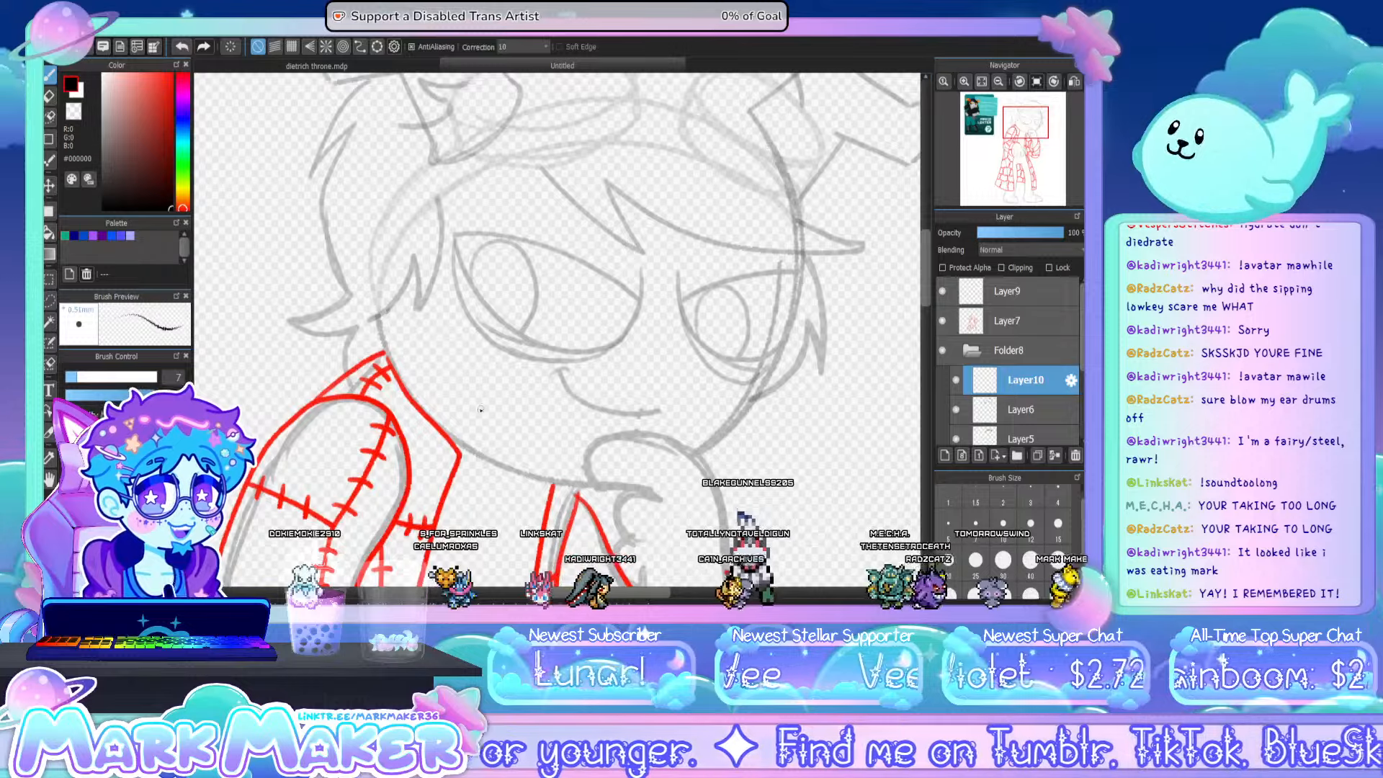
{"action": "mouse_move", "coordinate": [457, 320]}
{"action": "left_mouse_down"}
{"action": "mouse_move", "coordinate": [427, 334]}
{"action": "mouse_move", "coordinate": [425, 397]}
{"action": "mouse_move", "coordinate": [473, 424]}
{"action": "left_mouse_up"}
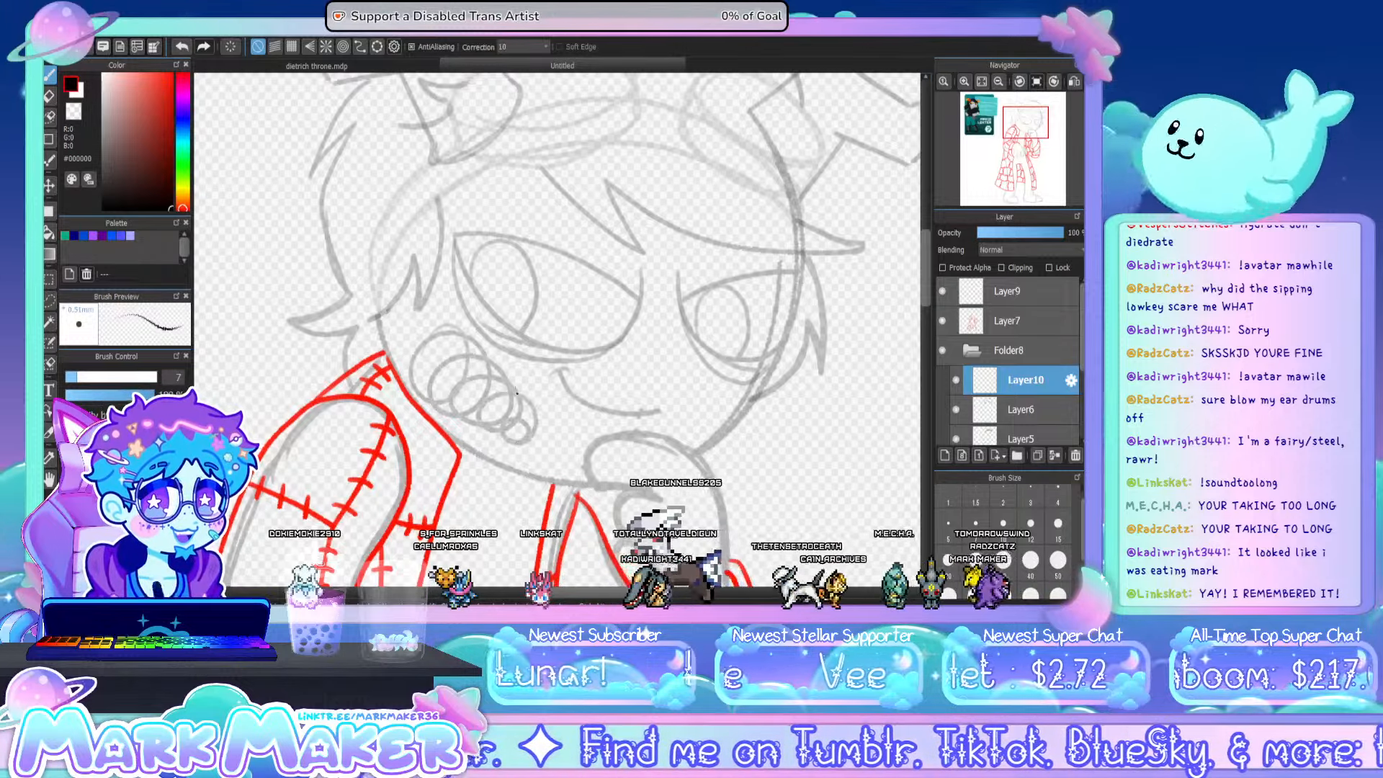
{"action": "key", "text": "ctrl+z"}
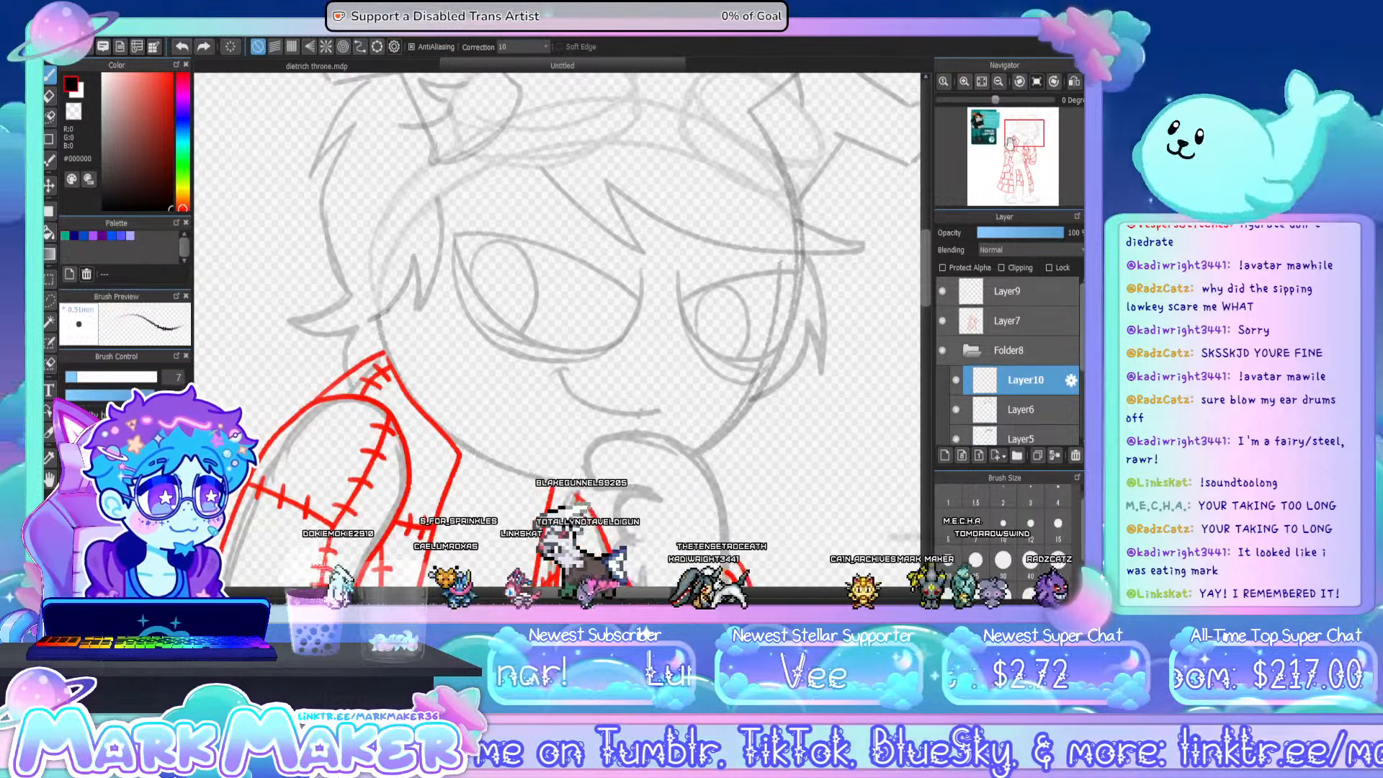
{"action": "left_click", "coordinate": [982, 82]}
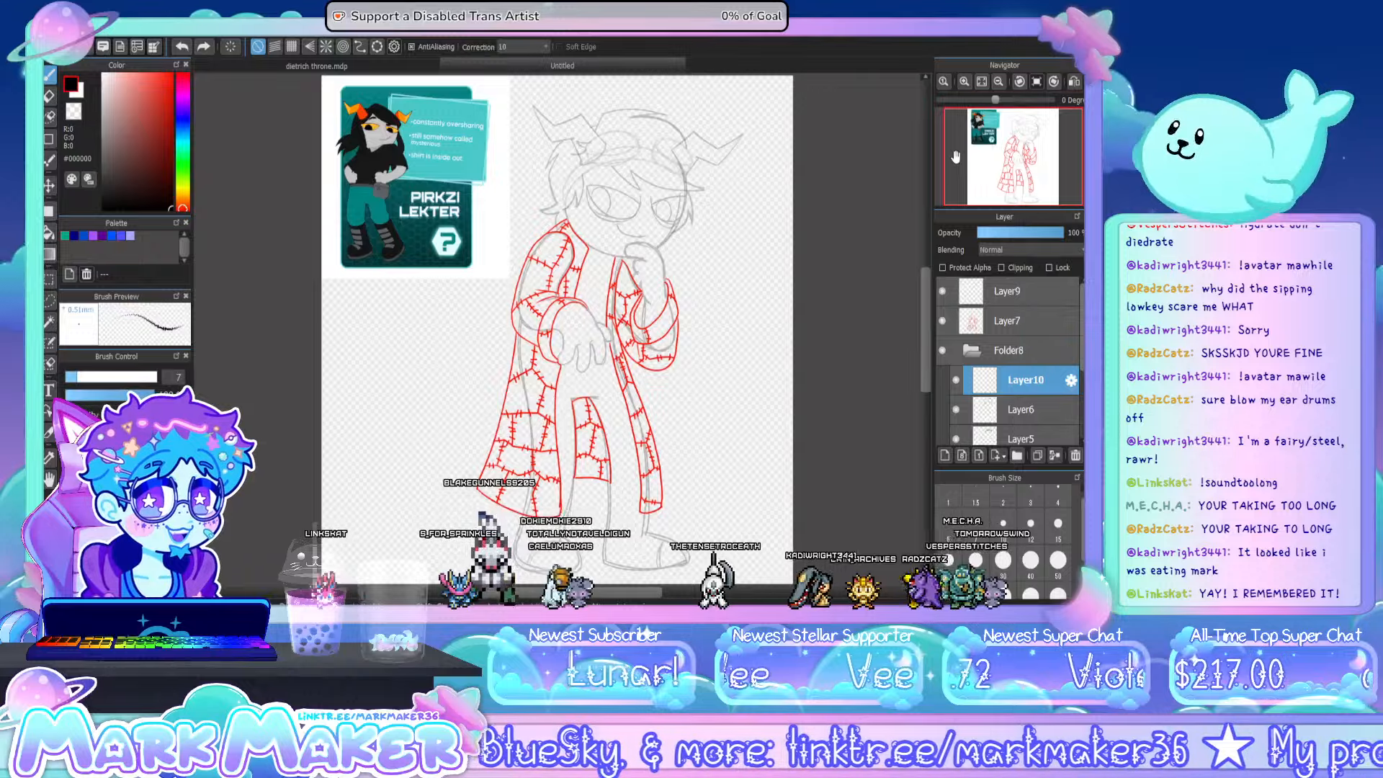
- Move the empty Layer9 beneath the coat layer Layer7 and set the drawing colour to blue #004CD1
{"action": "left_click", "coordinate": [972, 349]}
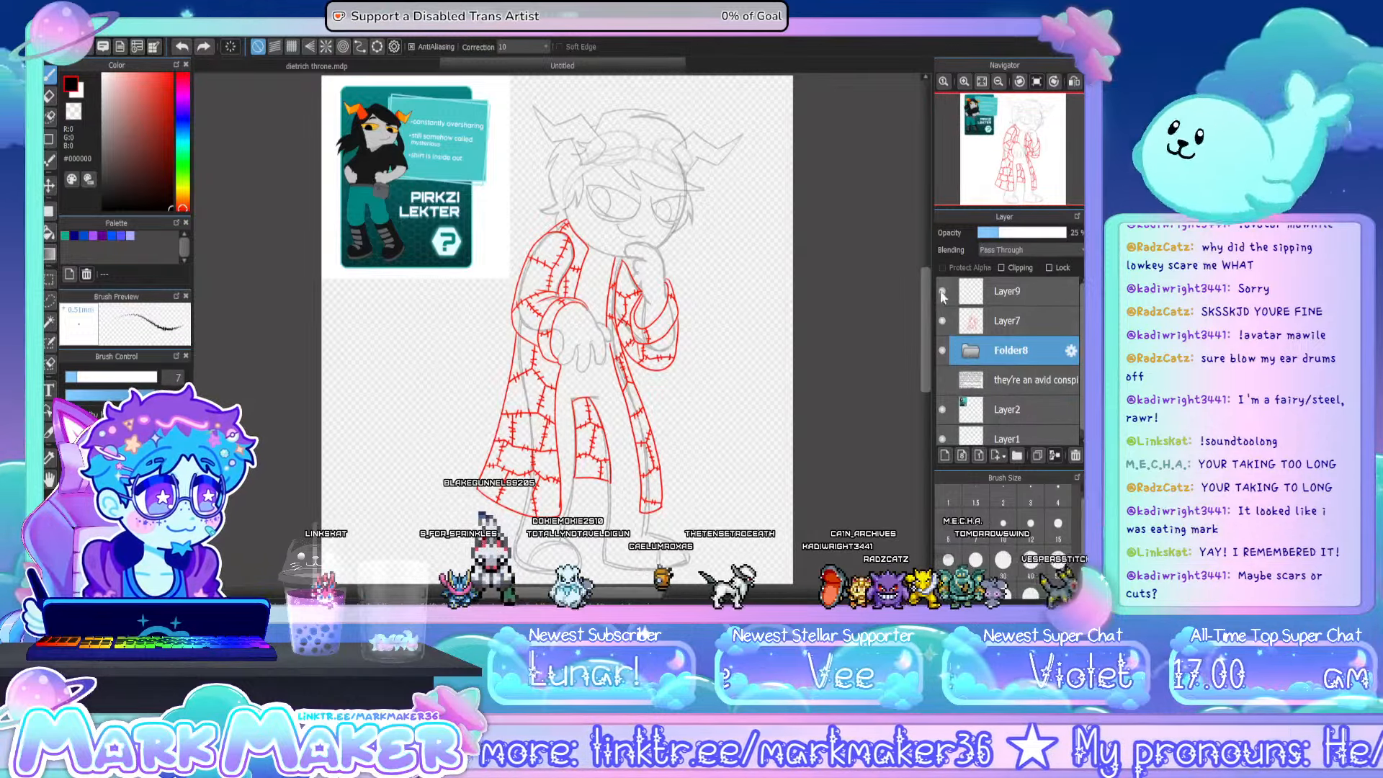
{"action": "left_click_drag", "start_coordinate": [988, 297], "coordinate": [1013, 325]}
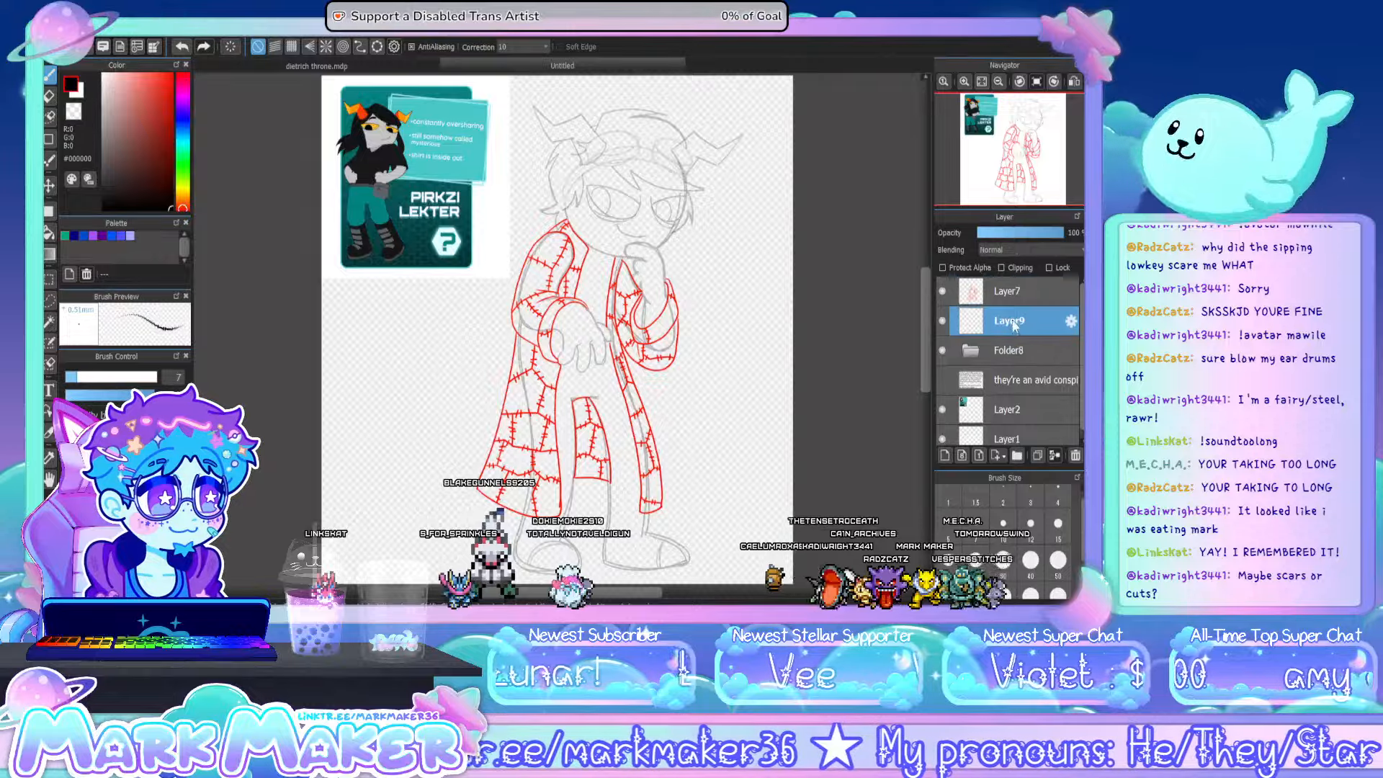
{"action": "left_click", "coordinate": [87, 236]}
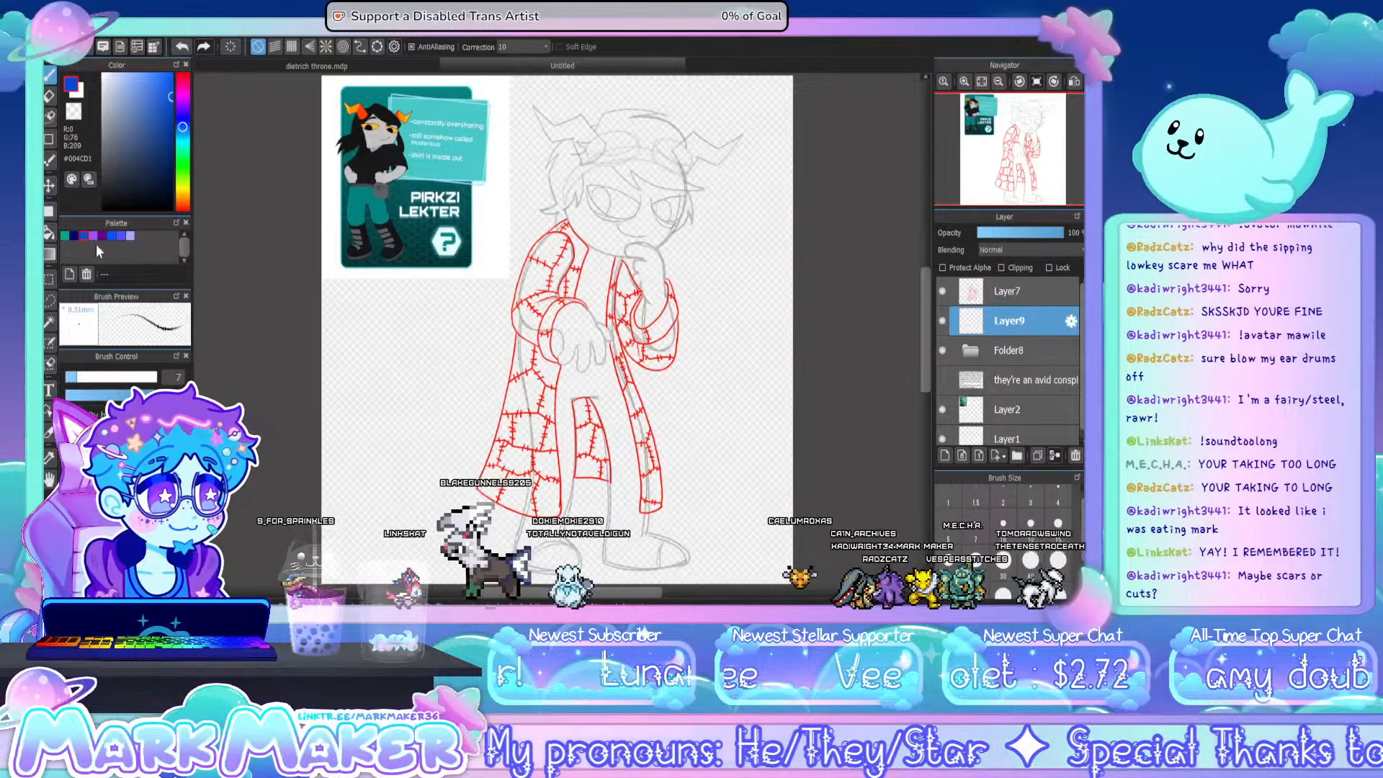
- Draw a blue V-shaped shirt neckline between the coat's two front edges, below the chin
{"action": "scroll", "coordinate": [617, 249], "scroll_direction": "up", "scroll_amount": 1}
{"action": "scroll", "coordinate": [617, 249], "scroll_direction": "up", "scroll_amount": 3}
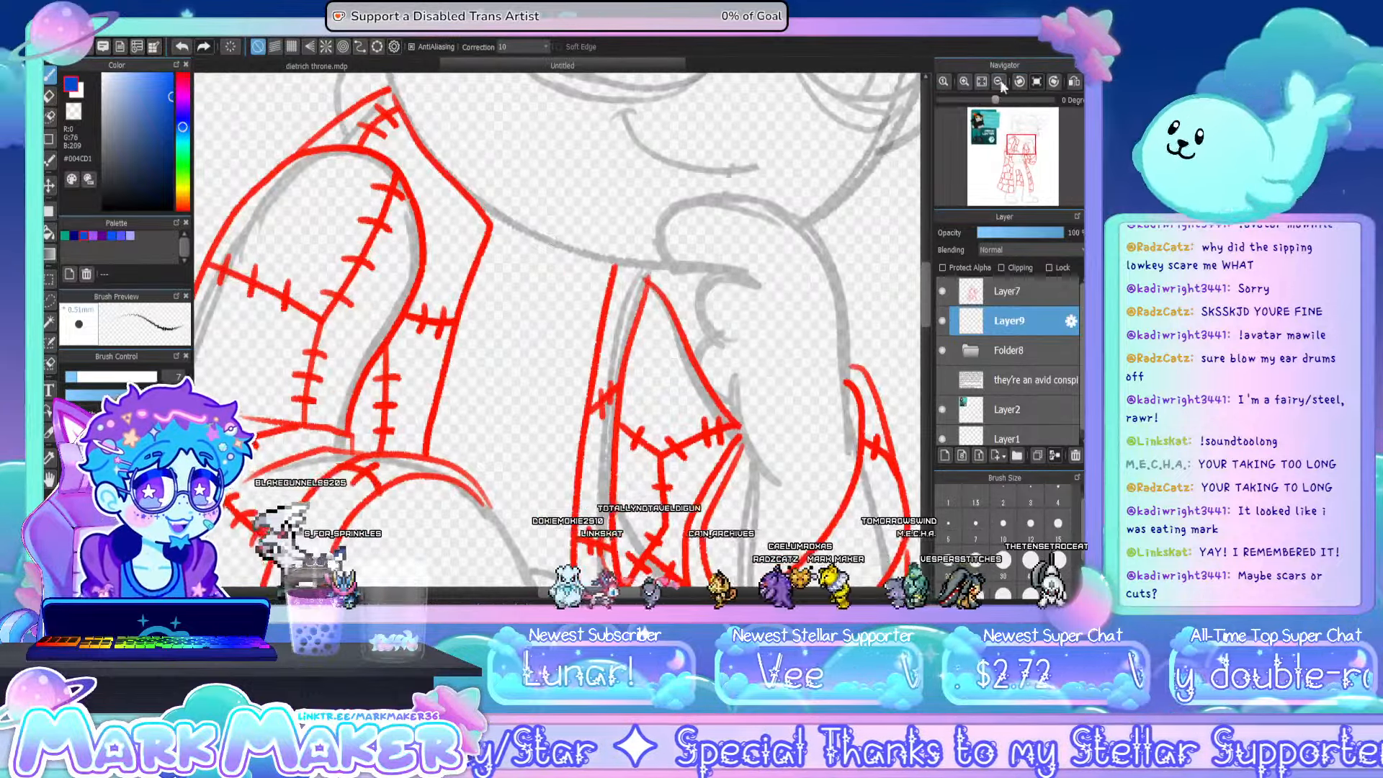
{"action": "left_click", "coordinate": [997, 82]}
{"action": "left_click", "coordinate": [997, 82]}
{"action": "left_click", "coordinate": [997, 82]}
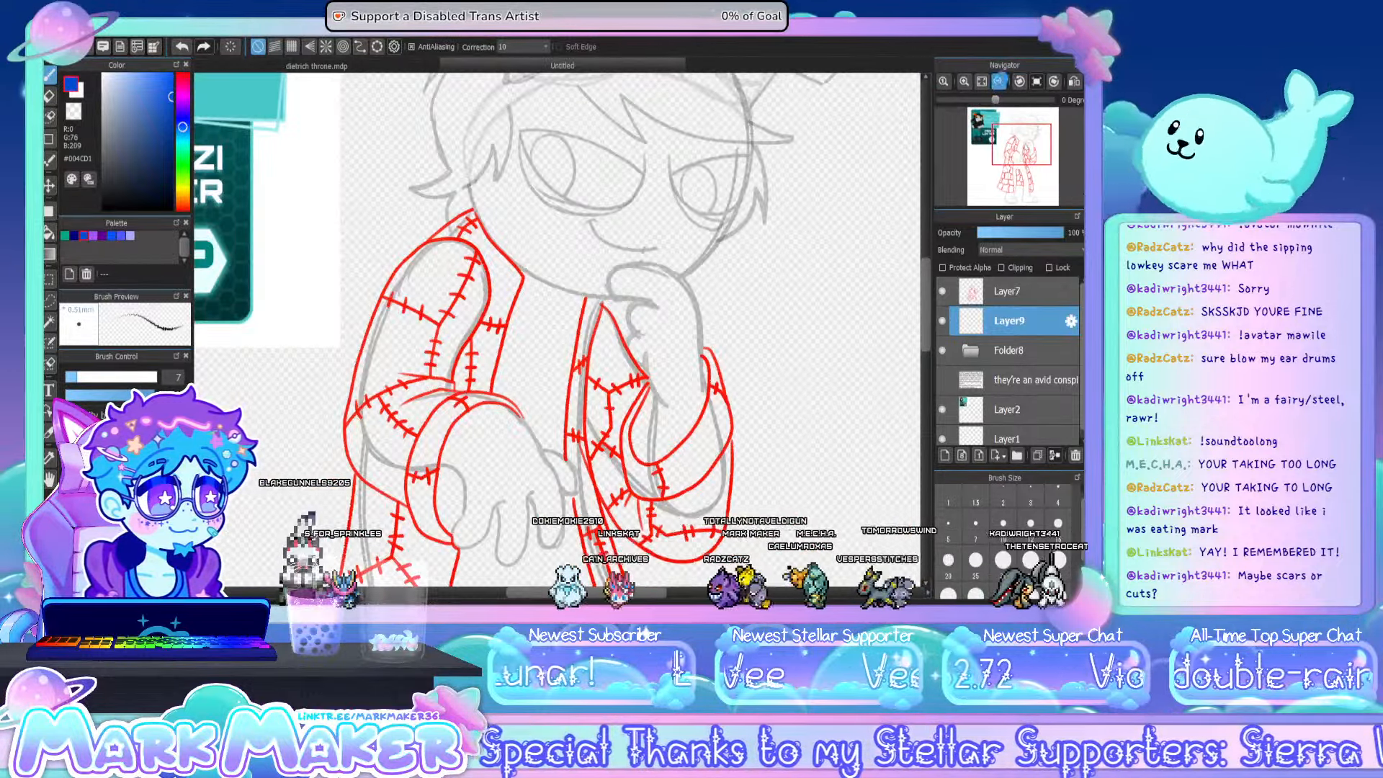
{"action": "left_click_drag", "start_coordinate": [531, 299], "coordinate": [681, 310]}
{"action": "key", "text": "ctrl+z"}
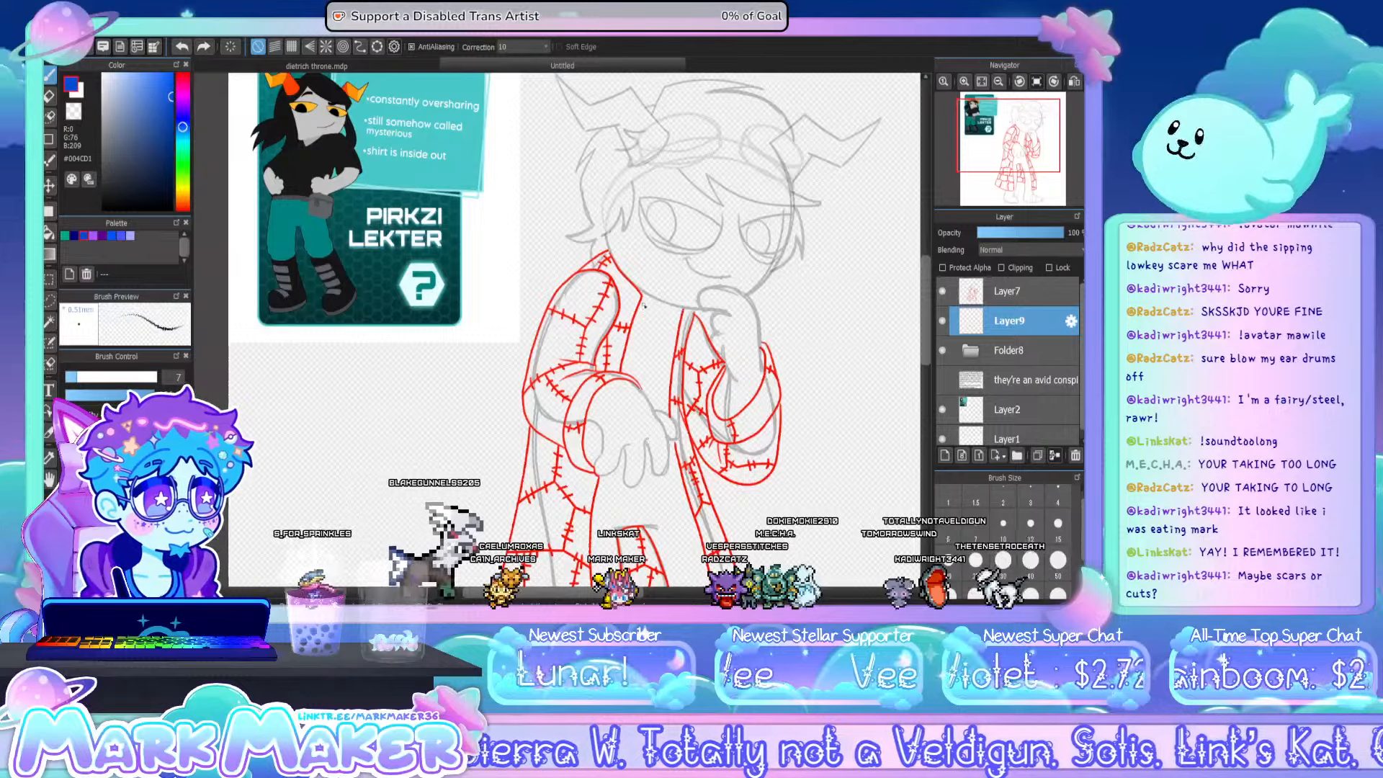
{"action": "left_click_drag", "start_coordinate": [642, 304], "coordinate": [659, 346]}
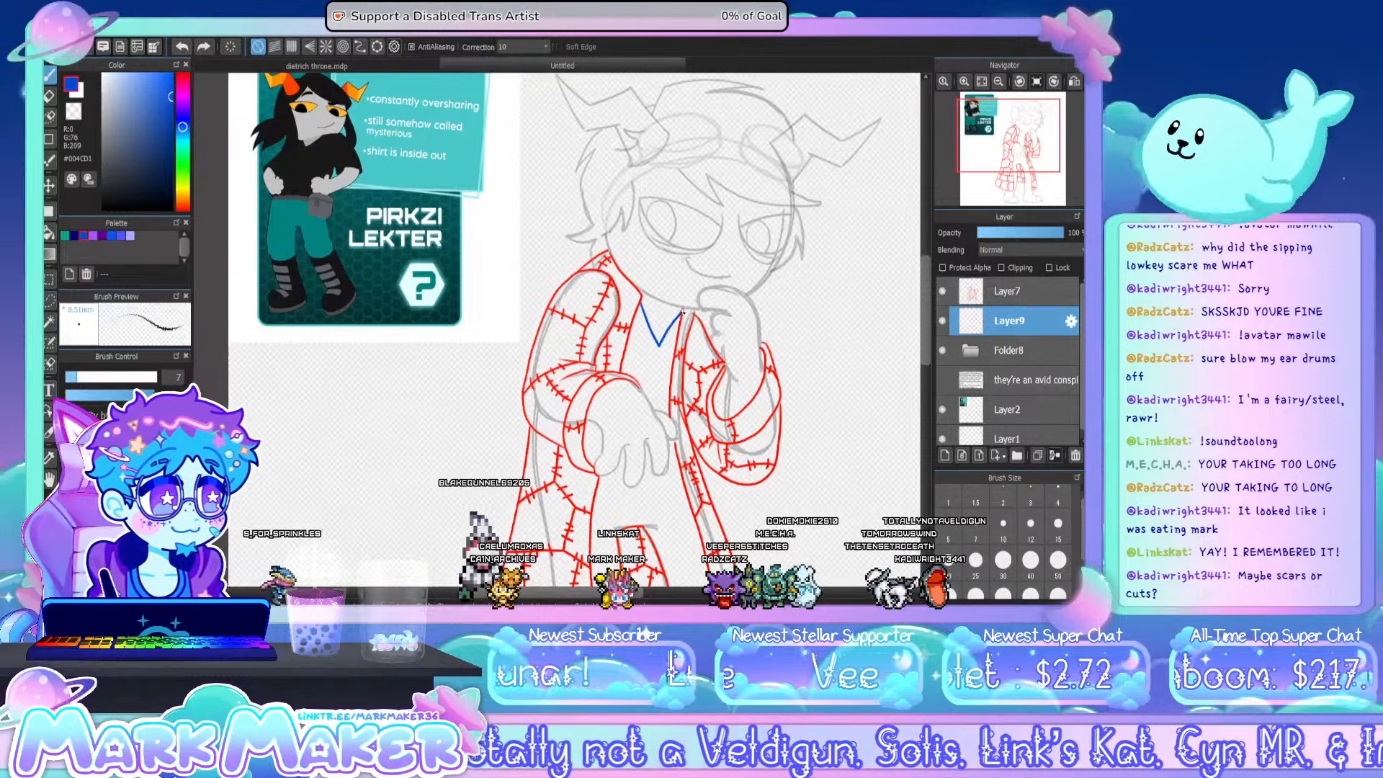
{"action": "key", "text": "ctrl+z"}
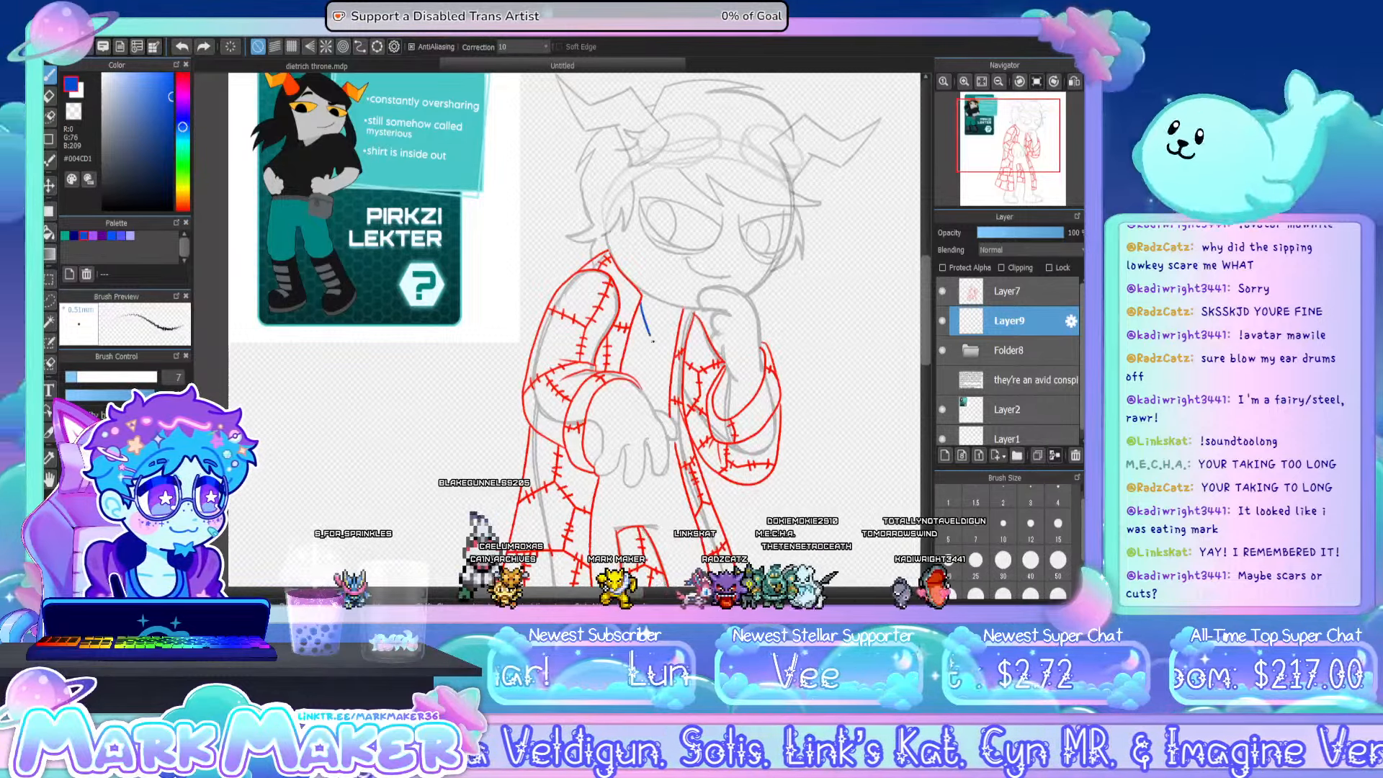
{"action": "mouse_move", "coordinate": [641, 303]}
{"action": "left_mouse_down"}
{"action": "mouse_move", "coordinate": [656, 349]}
{"action": "mouse_move", "coordinate": [682, 317]}
{"action": "left_mouse_up"}
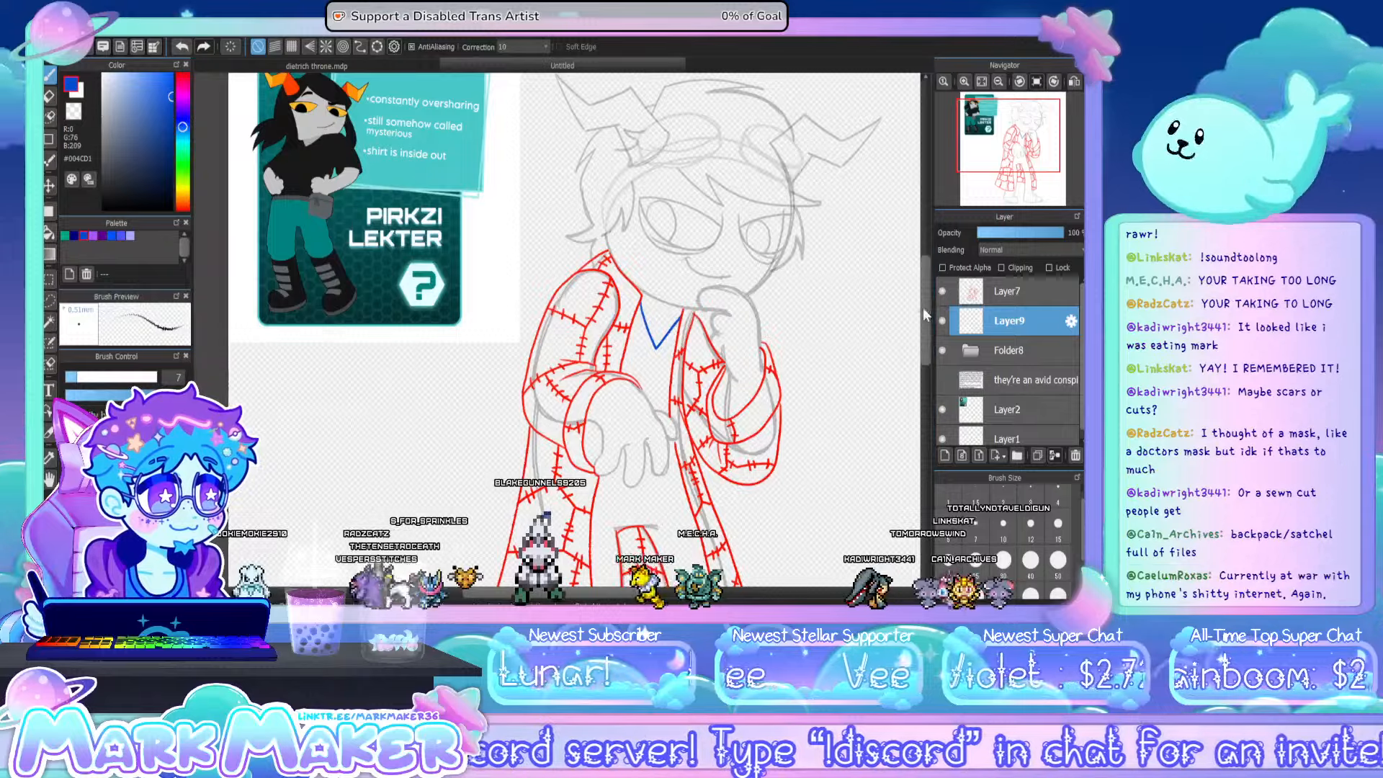
- Draw the curved blue hem of the shirt across the waist, just below the lowered hand
{"action": "scroll", "coordinate": [661, 325], "scroll_direction": "down", "scroll_amount": 3}
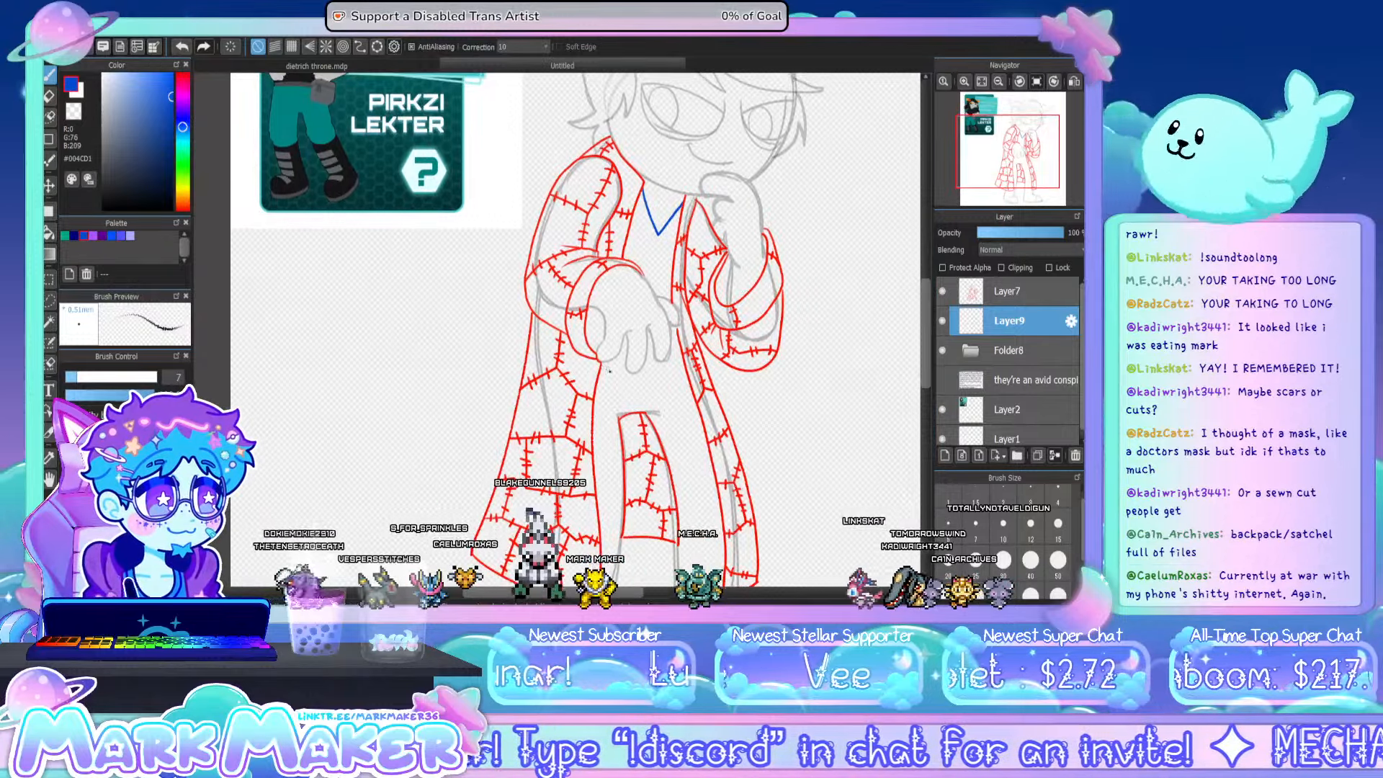
{"action": "left_click_drag", "start_coordinate": [620, 377], "coordinate": [687, 368]}
{"action": "key", "text": "ctrl+z"}
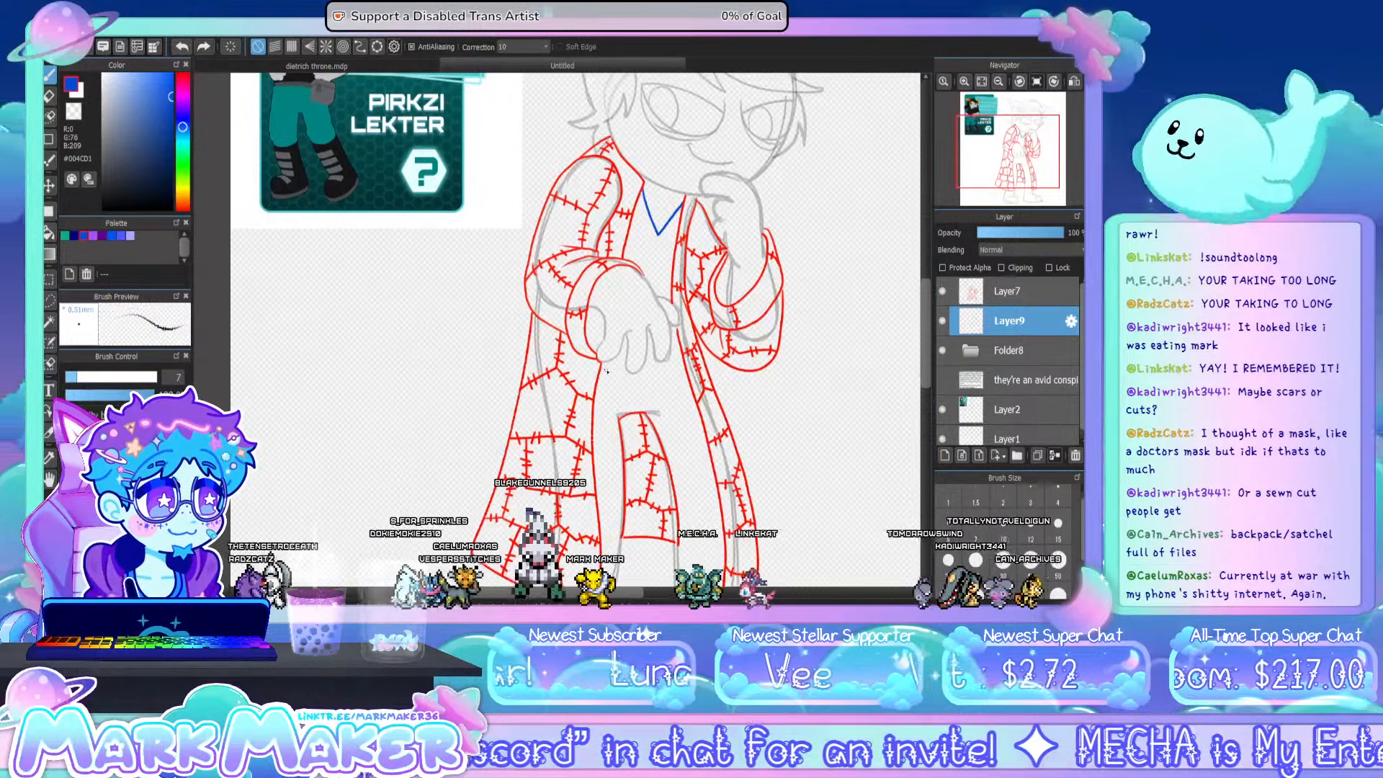
{"action": "left_click_drag", "start_coordinate": [600, 369], "coordinate": [683, 366]}
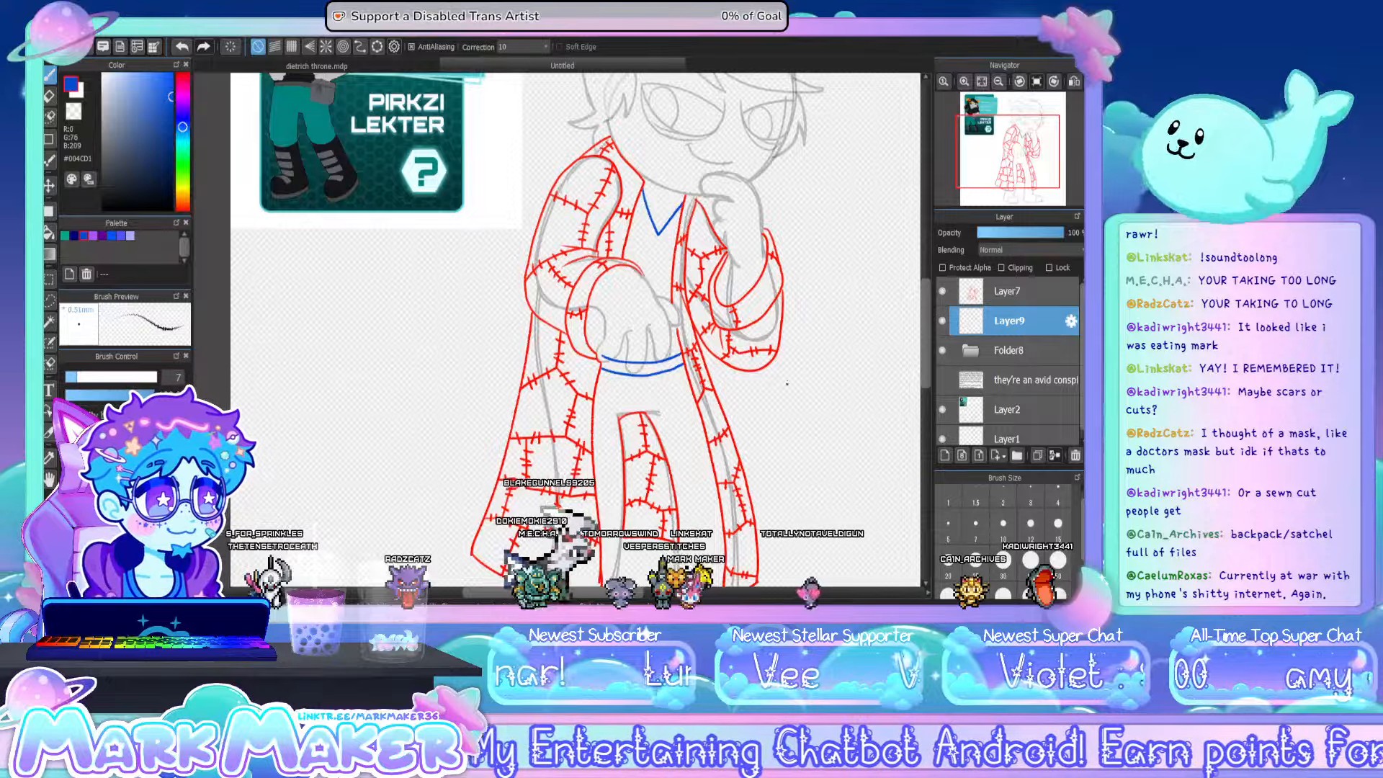
{"action": "mouse_move", "coordinate": [924, 317]}
{"action": "left_mouse_down"}
{"action": "mouse_move", "coordinate": [917, 291]}
{"action": "mouse_move", "coordinate": [921, 316]}
{"action": "mouse_move", "coordinate": [921, 302]}
{"action": "left_mouse_up"}
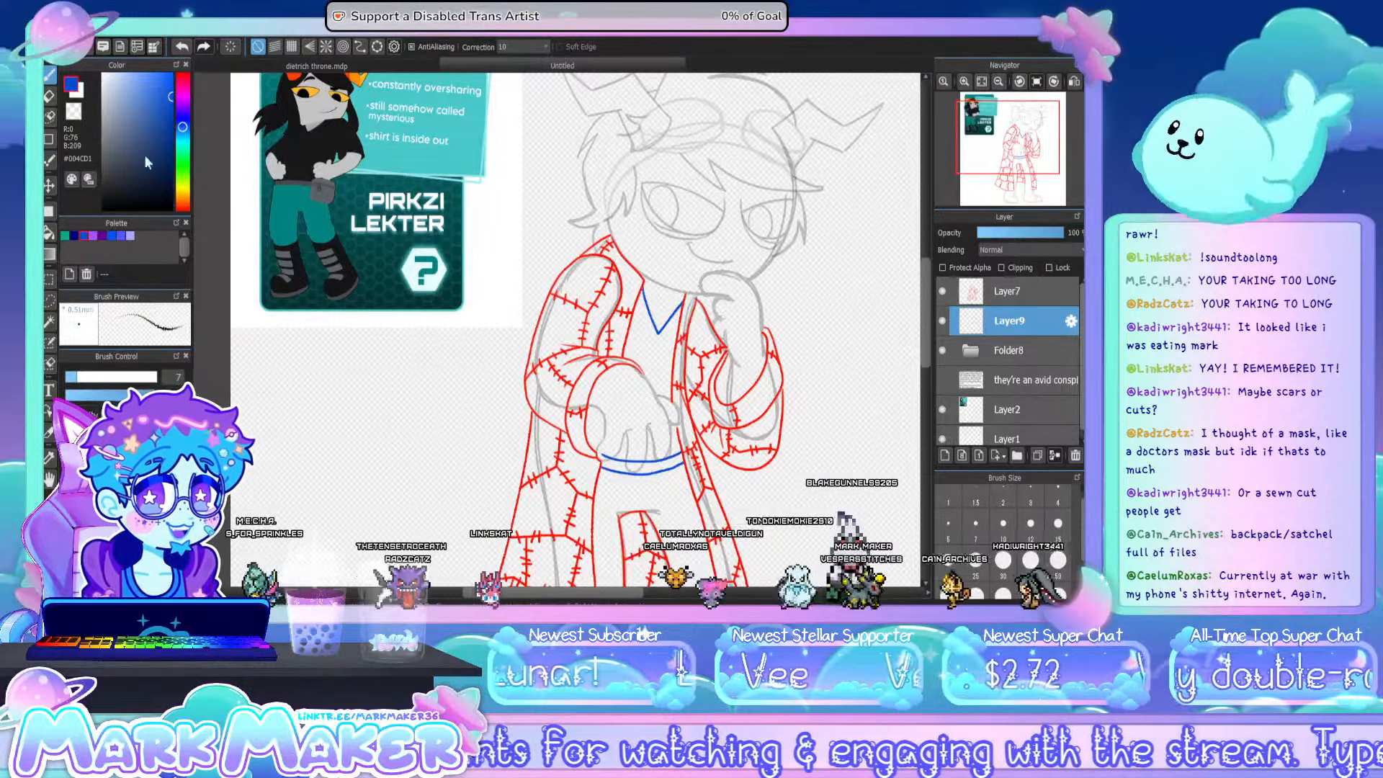
{"action": "left_click", "coordinate": [50, 98]}
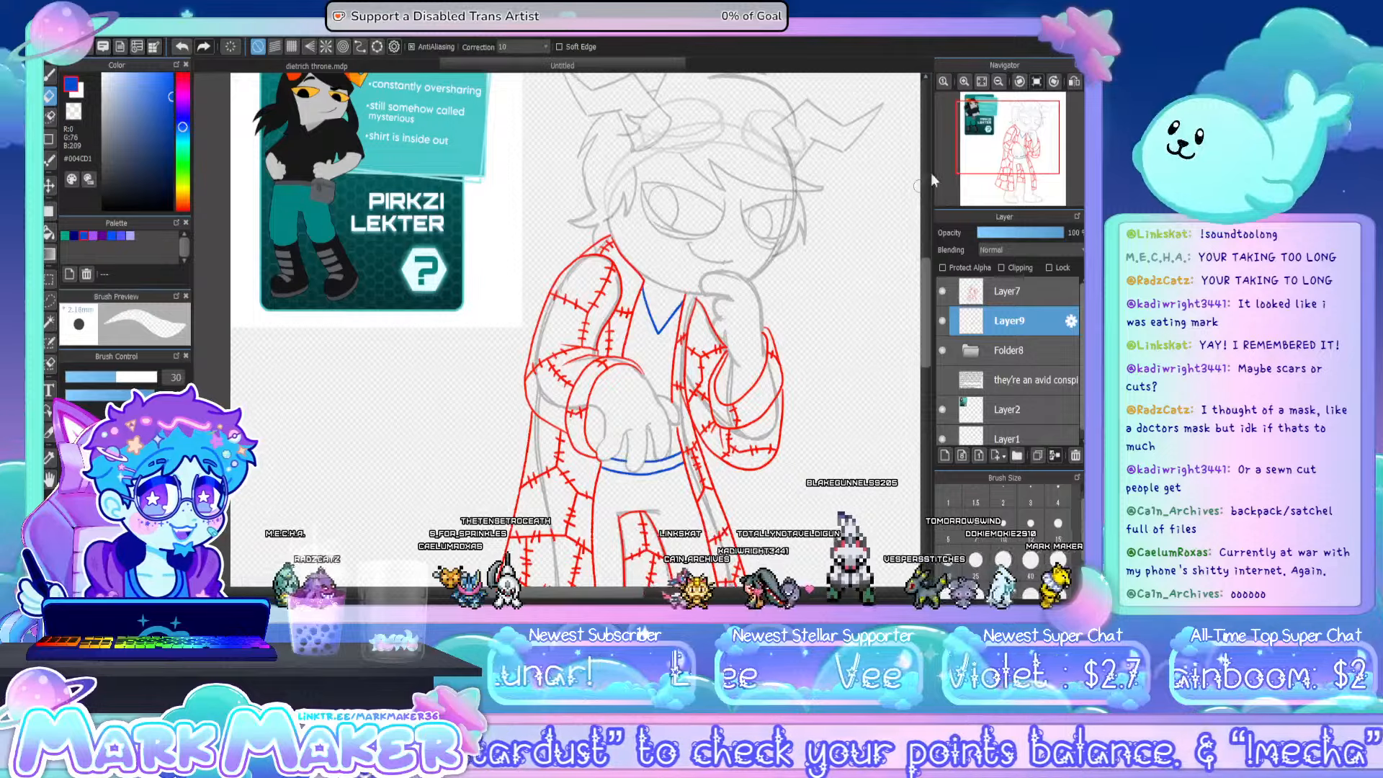
- On a new layer above the coat layer Layer7, draw blue shorts with inner leg lines and ragged scalloped hems around the knees
{"action": "left_click", "coordinate": [998, 82]}
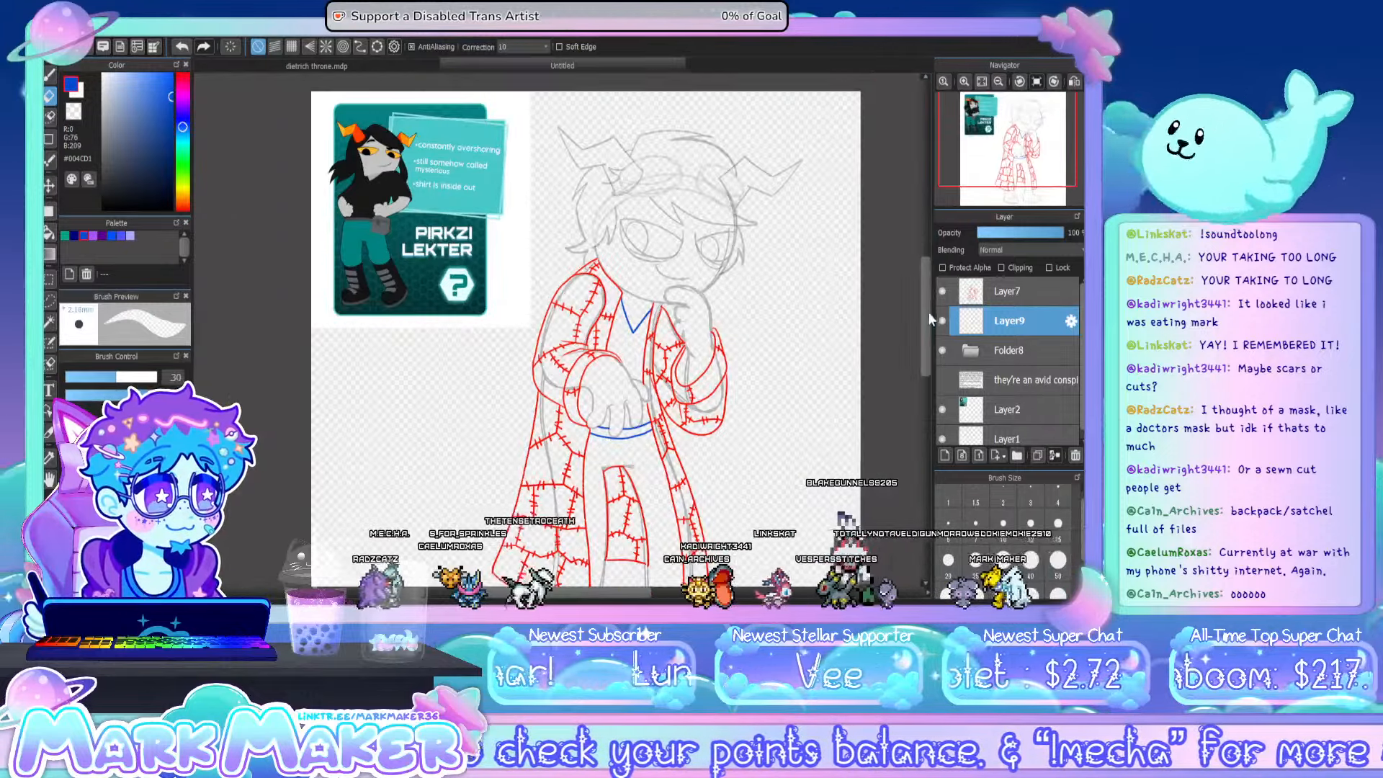
{"action": "scroll", "coordinate": [931, 331], "scroll_direction": "down", "scroll_amount": 3}
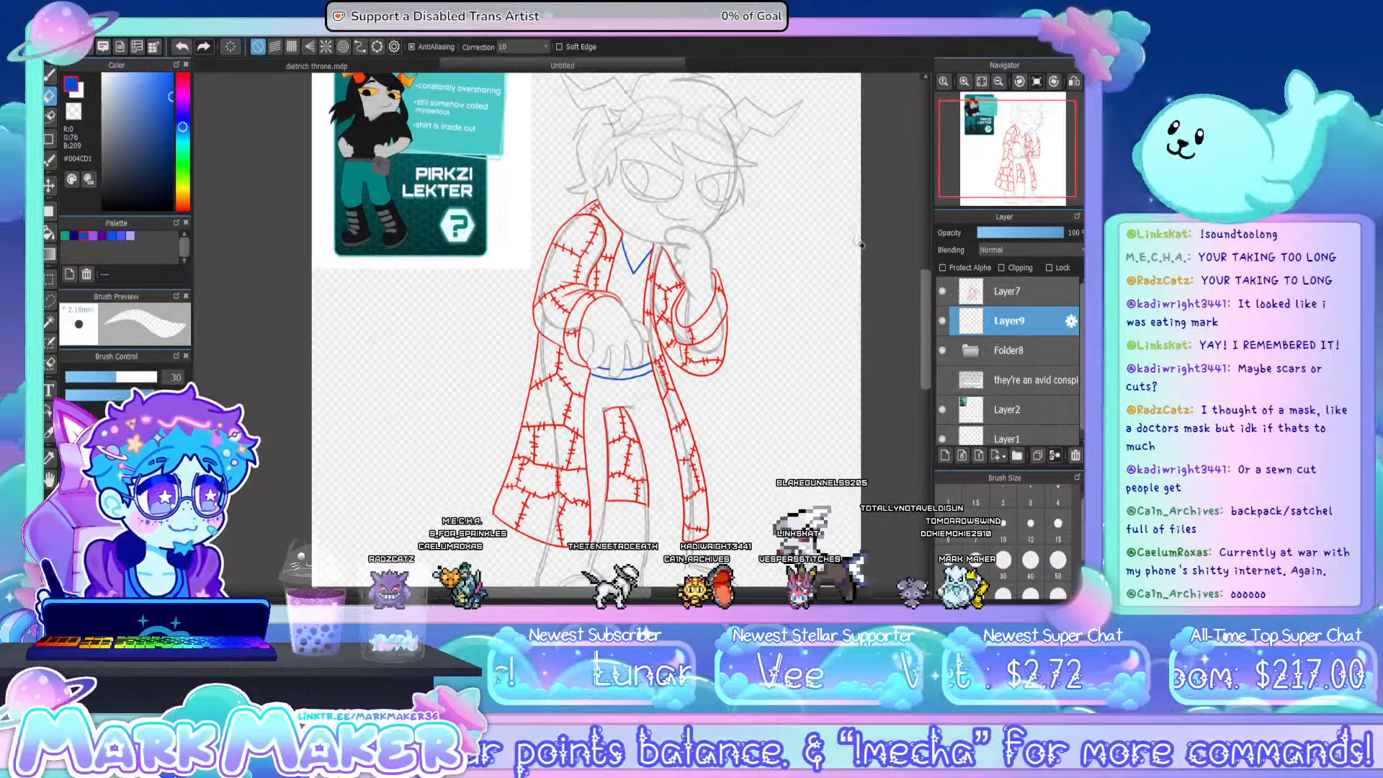
{"action": "key", "text": "p"}
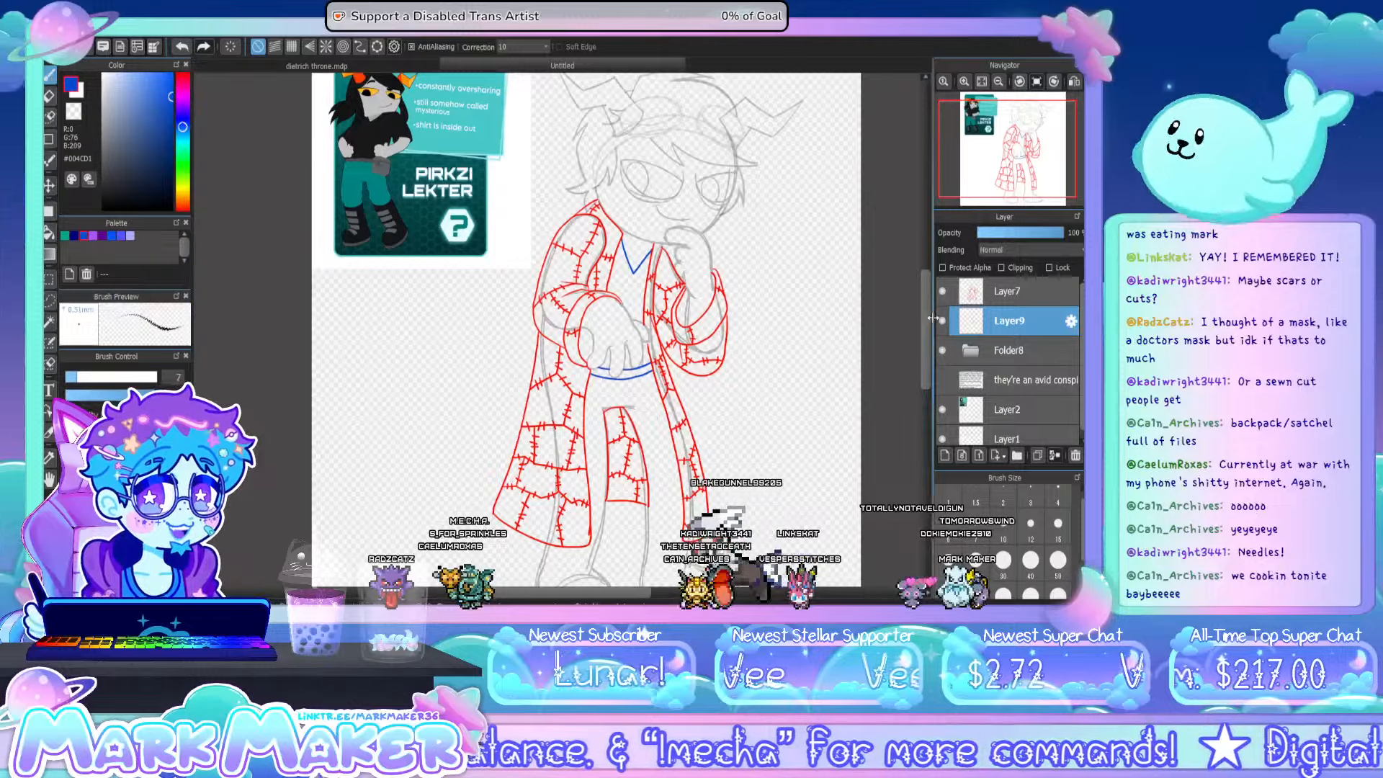
{"action": "left_click", "coordinate": [991, 291]}
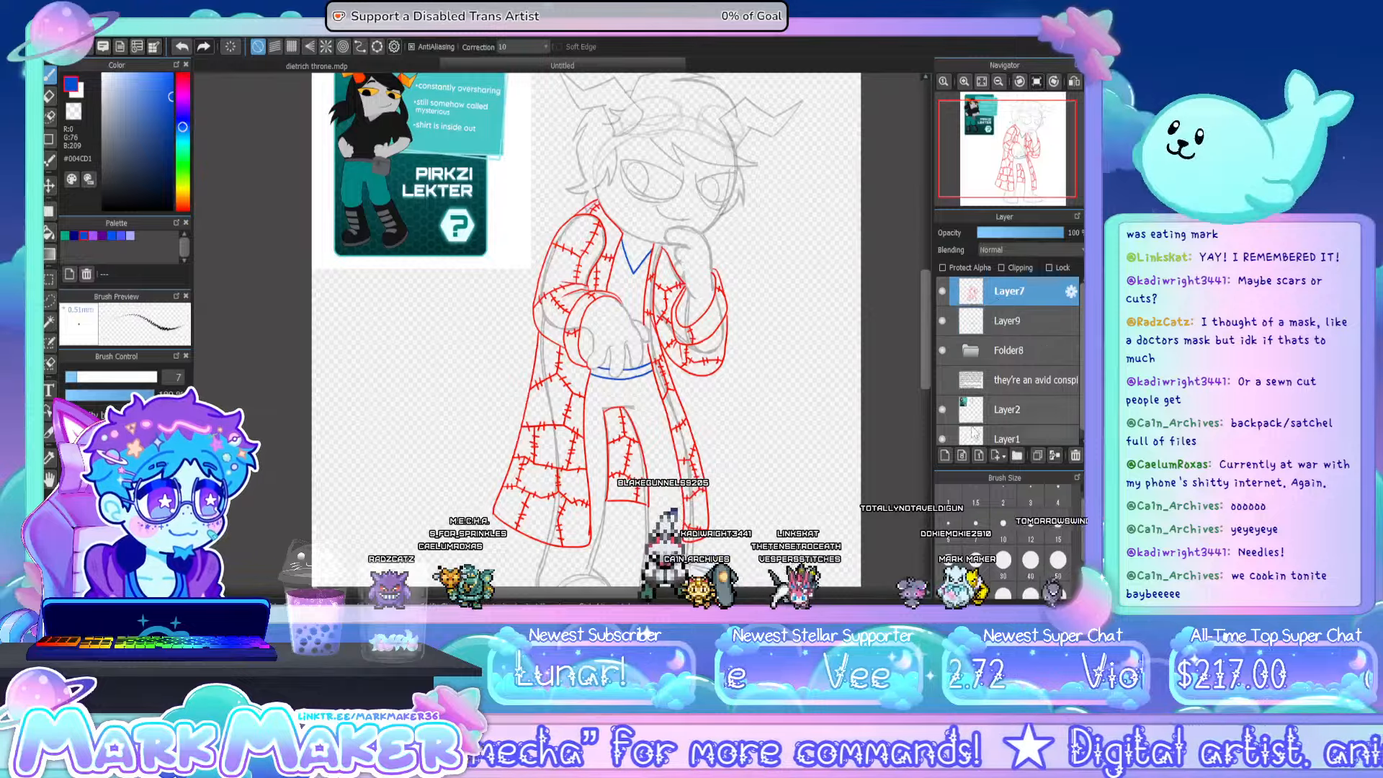
{"action": "left_click", "coordinate": [944, 455]}
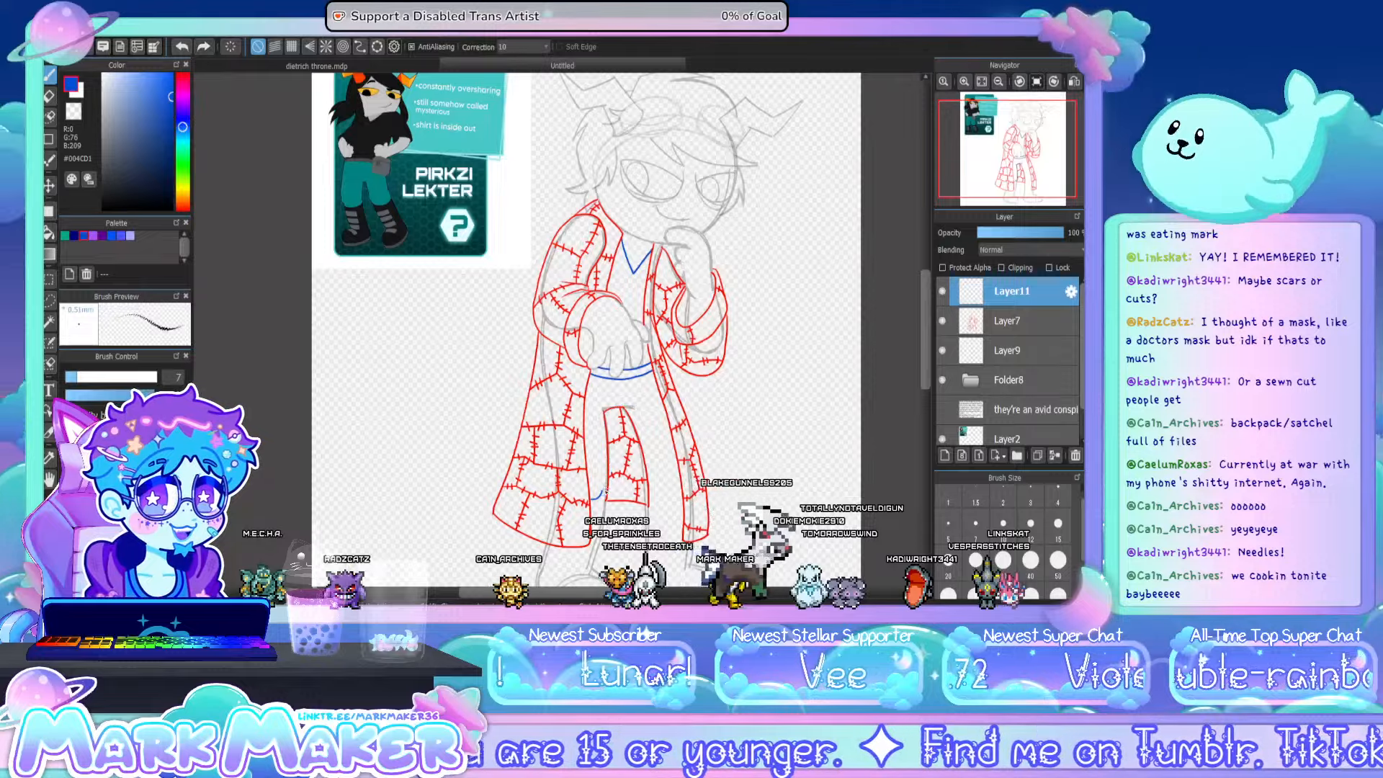
{"action": "key", "text": "ctrl+z"}
{"action": "key", "text": "ctrl+z"}
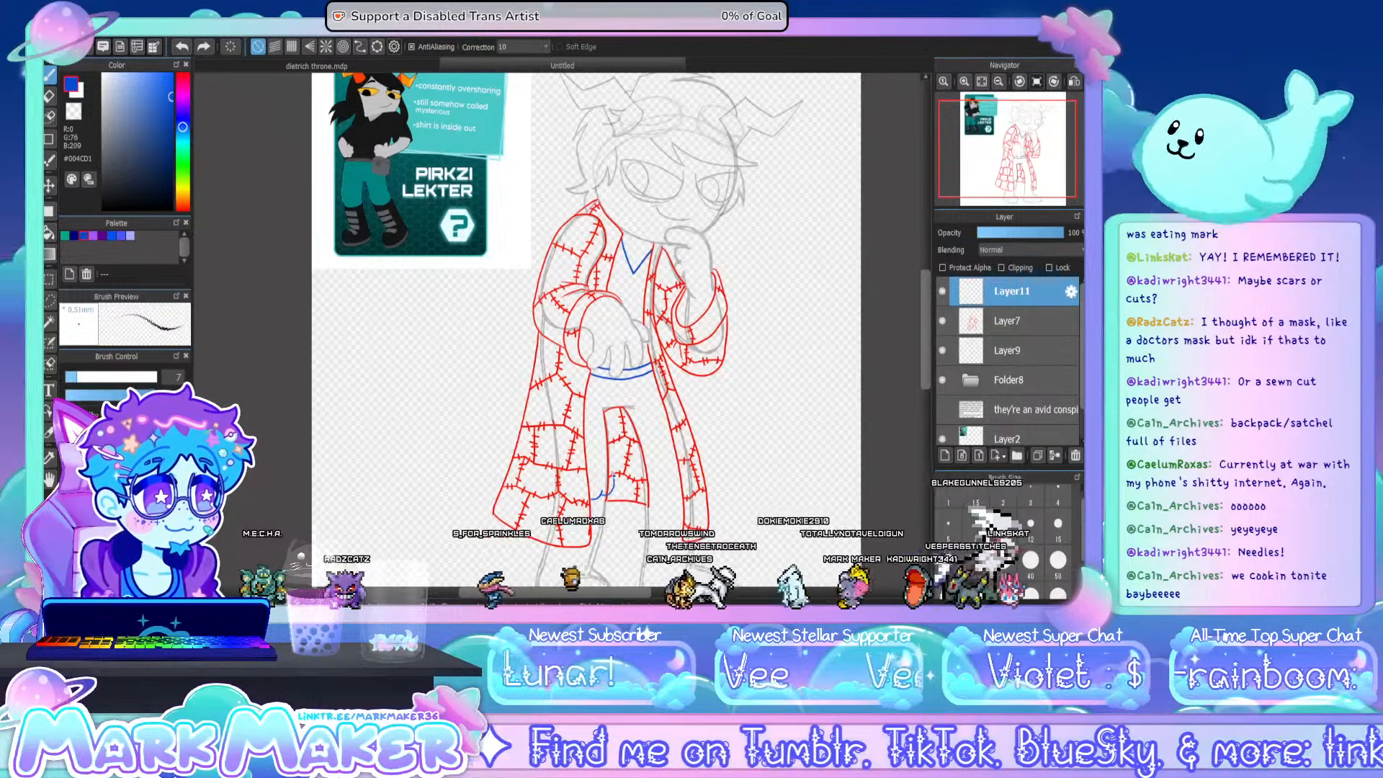
{"action": "mouse_move", "coordinate": [608, 440]}
{"action": "left_mouse_down"}
{"action": "mouse_move", "coordinate": [606, 412]}
{"action": "mouse_move", "coordinate": [633, 407]}
{"action": "mouse_move", "coordinate": [640, 471]}
{"action": "mouse_move", "coordinate": [662, 504]}
{"action": "mouse_move", "coordinate": [679, 500]}
{"action": "left_mouse_up"}
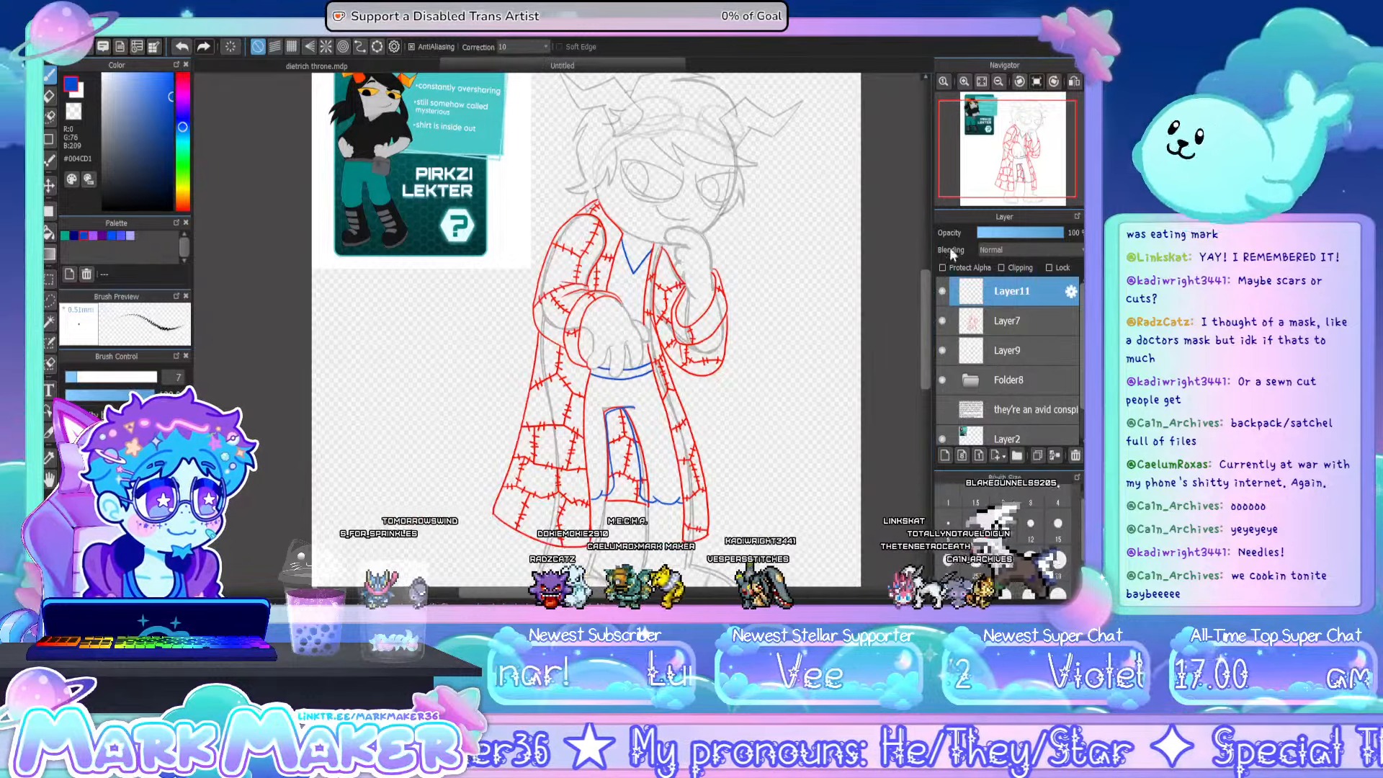
- On Layer9, outline in blue the lower leg and rounded boot beneath the coat's wider panel
{"action": "left_click_drag", "start_coordinate": [927, 317], "coordinate": [922, 344]}
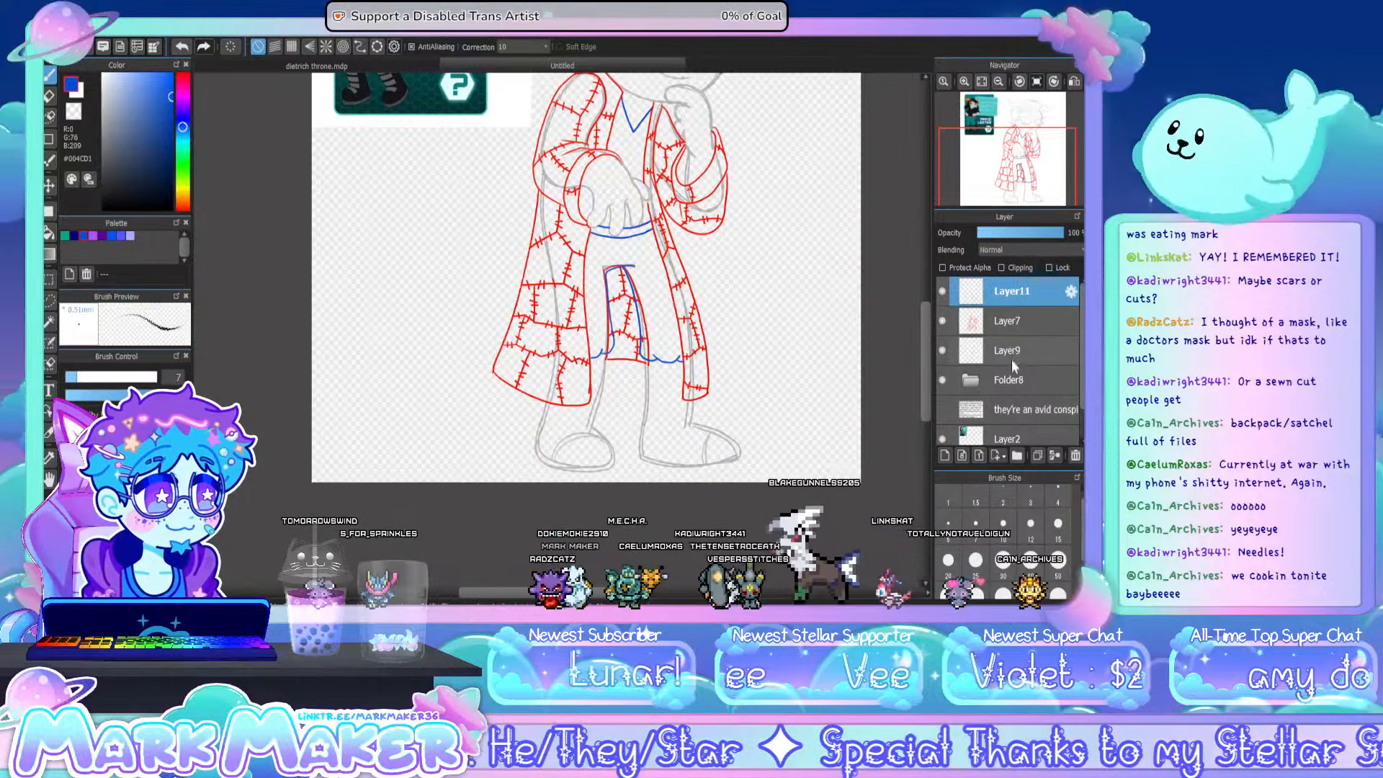
{"action": "left_click", "coordinate": [1005, 350]}
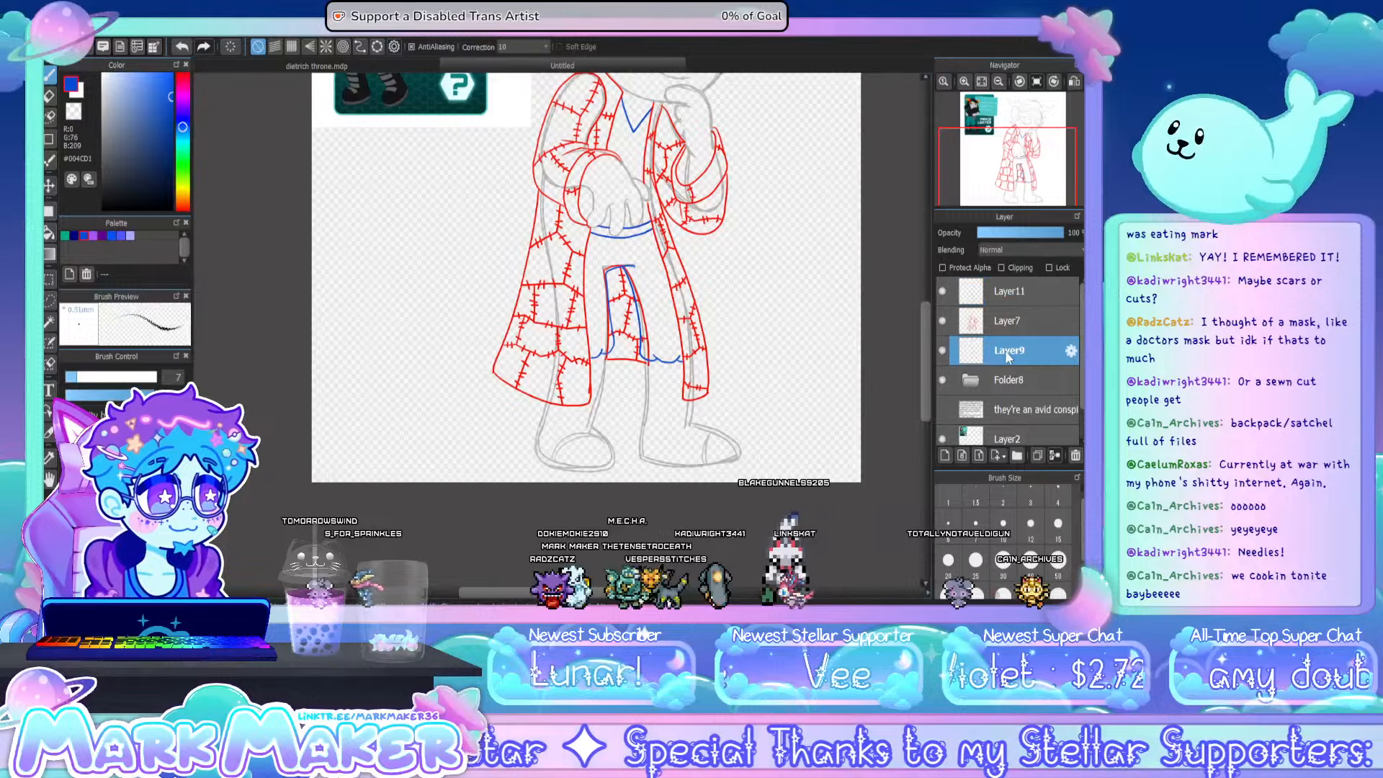
{"action": "scroll", "coordinate": [616, 455], "scroll_direction": "up", "scroll_amount": 2}
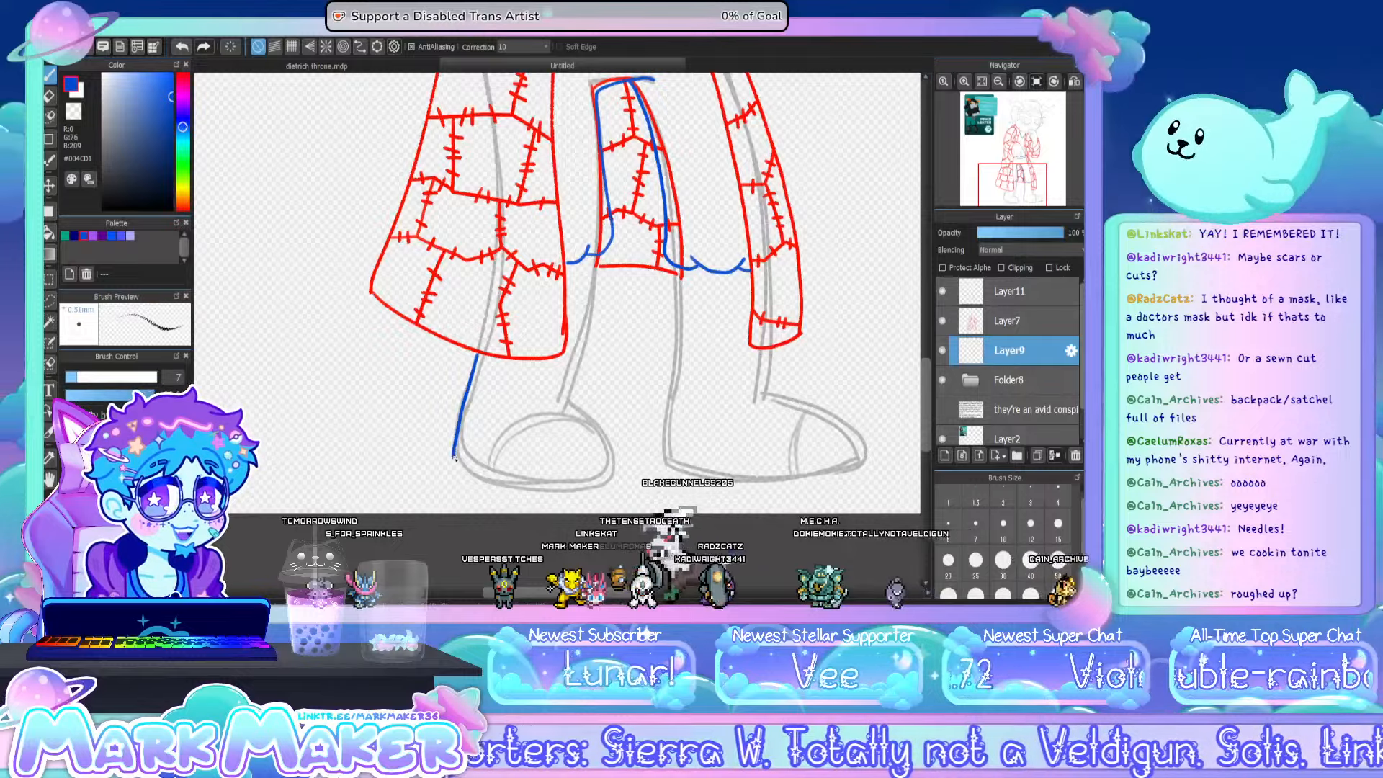
{"action": "mouse_move", "coordinate": [472, 375]}
{"action": "left_mouse_down"}
{"action": "mouse_move", "coordinate": [453, 463]}
{"action": "mouse_move", "coordinate": [465, 478]}
{"action": "mouse_move", "coordinate": [547, 498]}
{"action": "mouse_move", "coordinate": [609, 482]}
{"action": "left_mouse_up"}
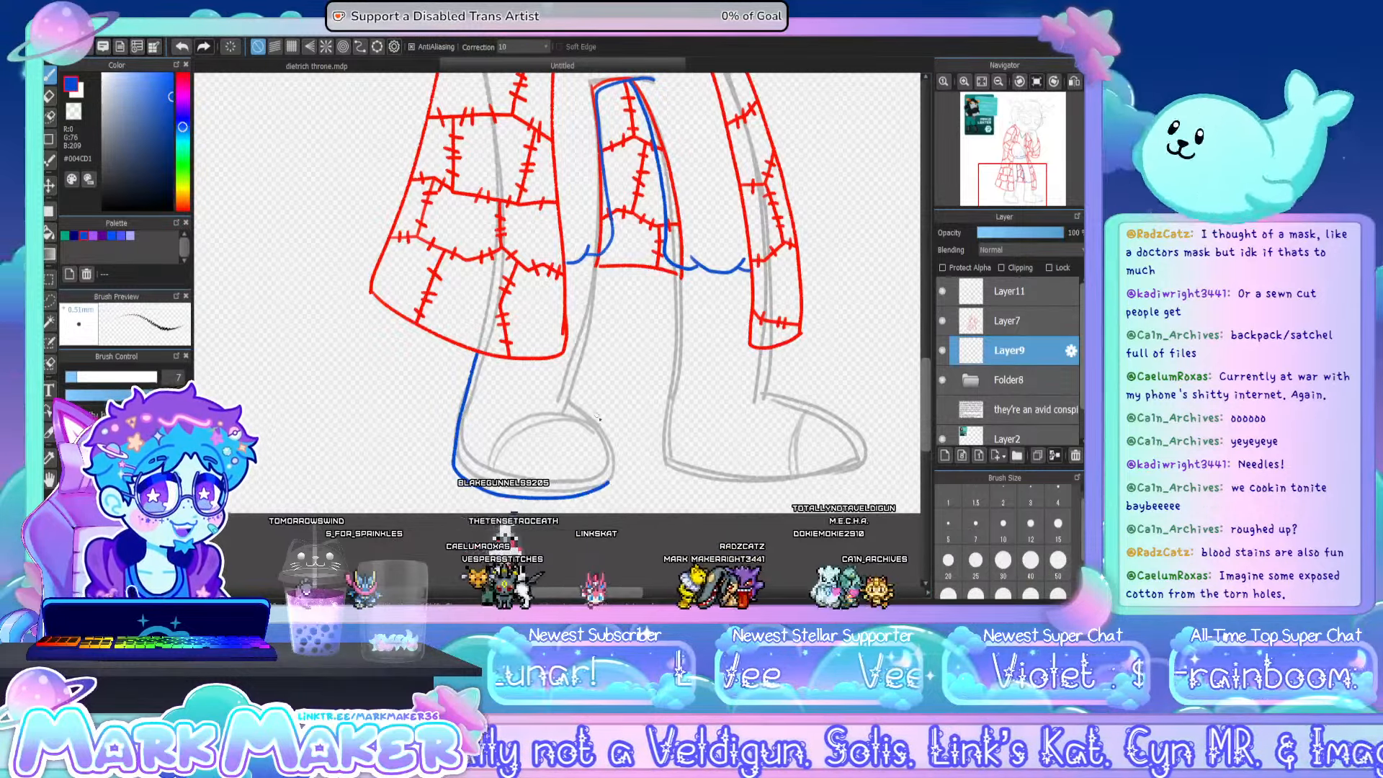
{"action": "mouse_move", "coordinate": [499, 412]}
{"action": "left_mouse_down"}
{"action": "mouse_move", "coordinate": [585, 413]}
{"action": "mouse_move", "coordinate": [613, 461]}
{"action": "mouse_move", "coordinate": [608, 481]}
{"action": "left_mouse_up"}
{"action": "key", "text": "ctrl+z"}
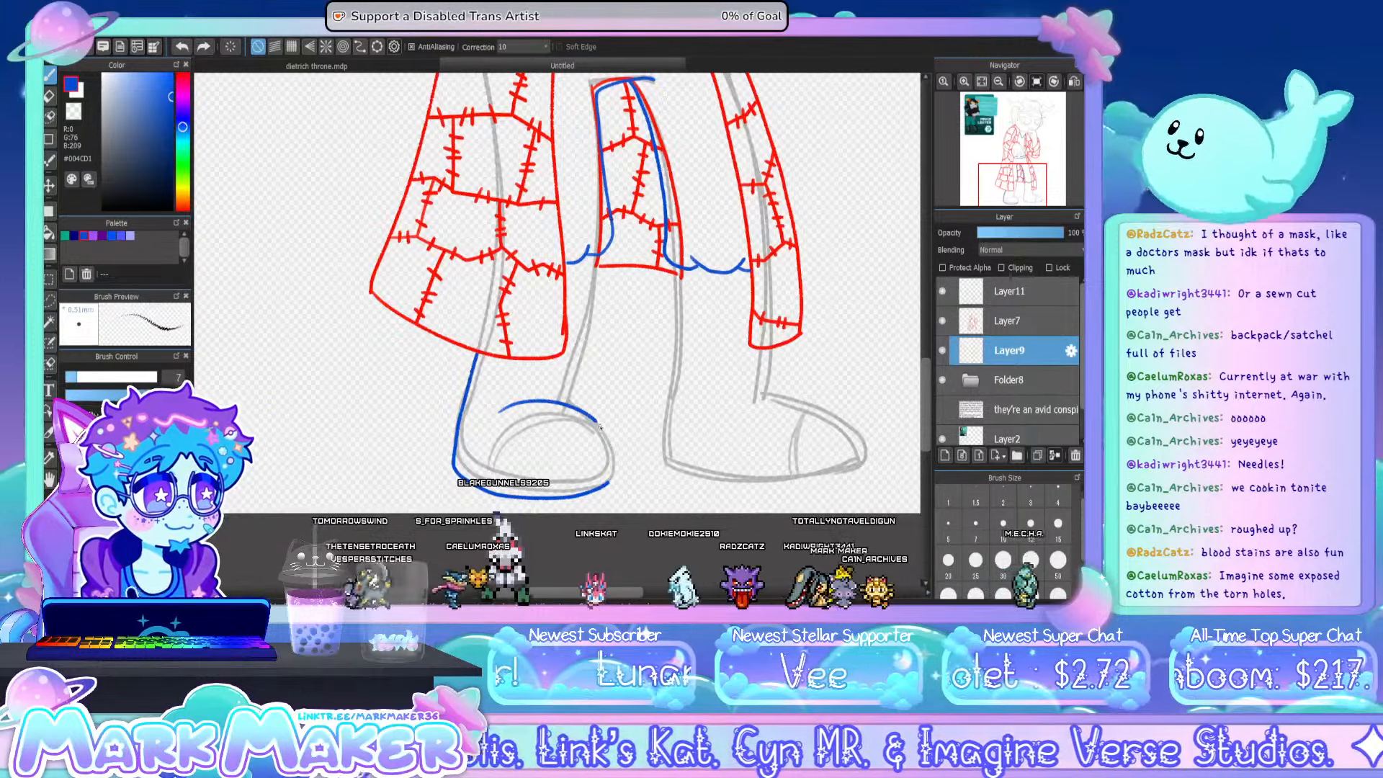
{"action": "key", "text": "ctrl+z"}
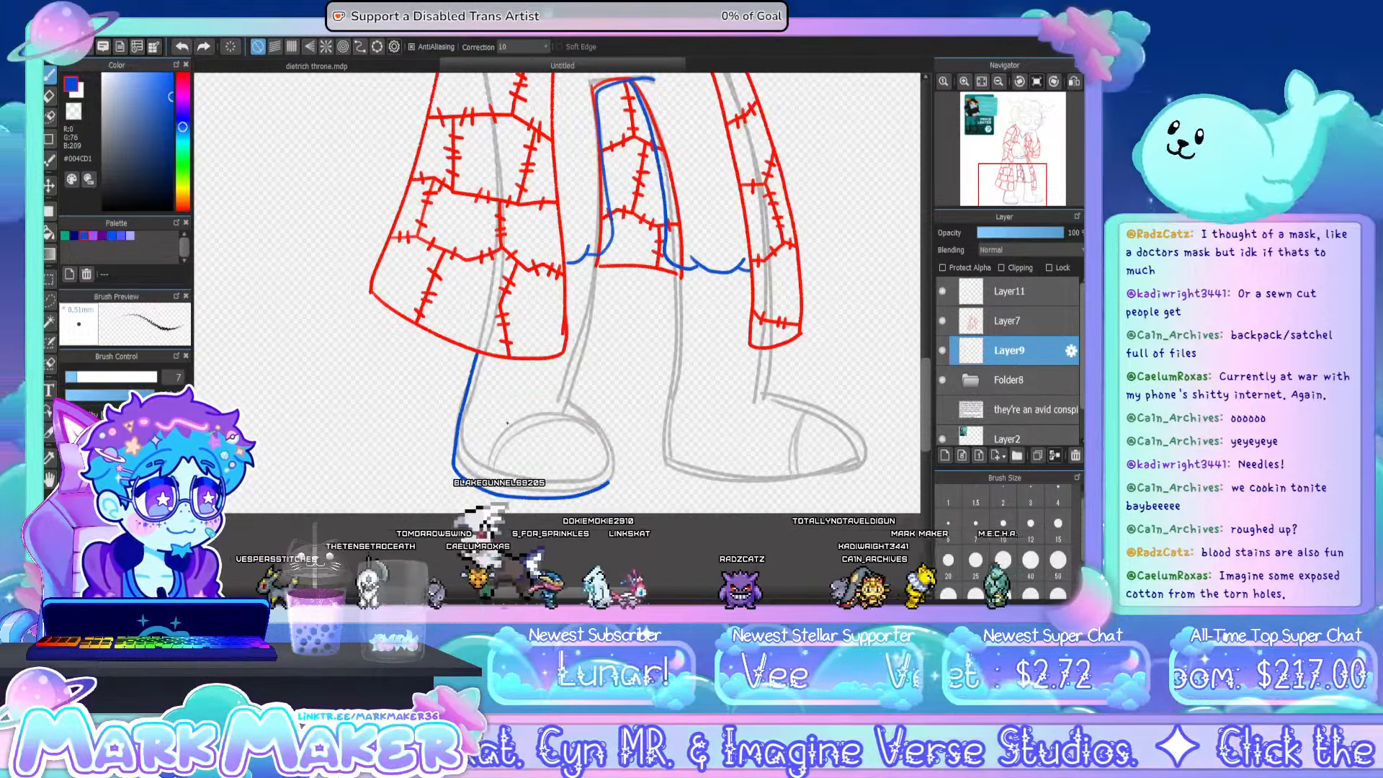
{"action": "mouse_move", "coordinate": [483, 416]}
{"action": "left_mouse_down"}
{"action": "mouse_move", "coordinate": [562, 404]}
{"action": "mouse_move", "coordinate": [597, 426]}
{"action": "mouse_move", "coordinate": [608, 481]}
{"action": "left_mouse_up"}
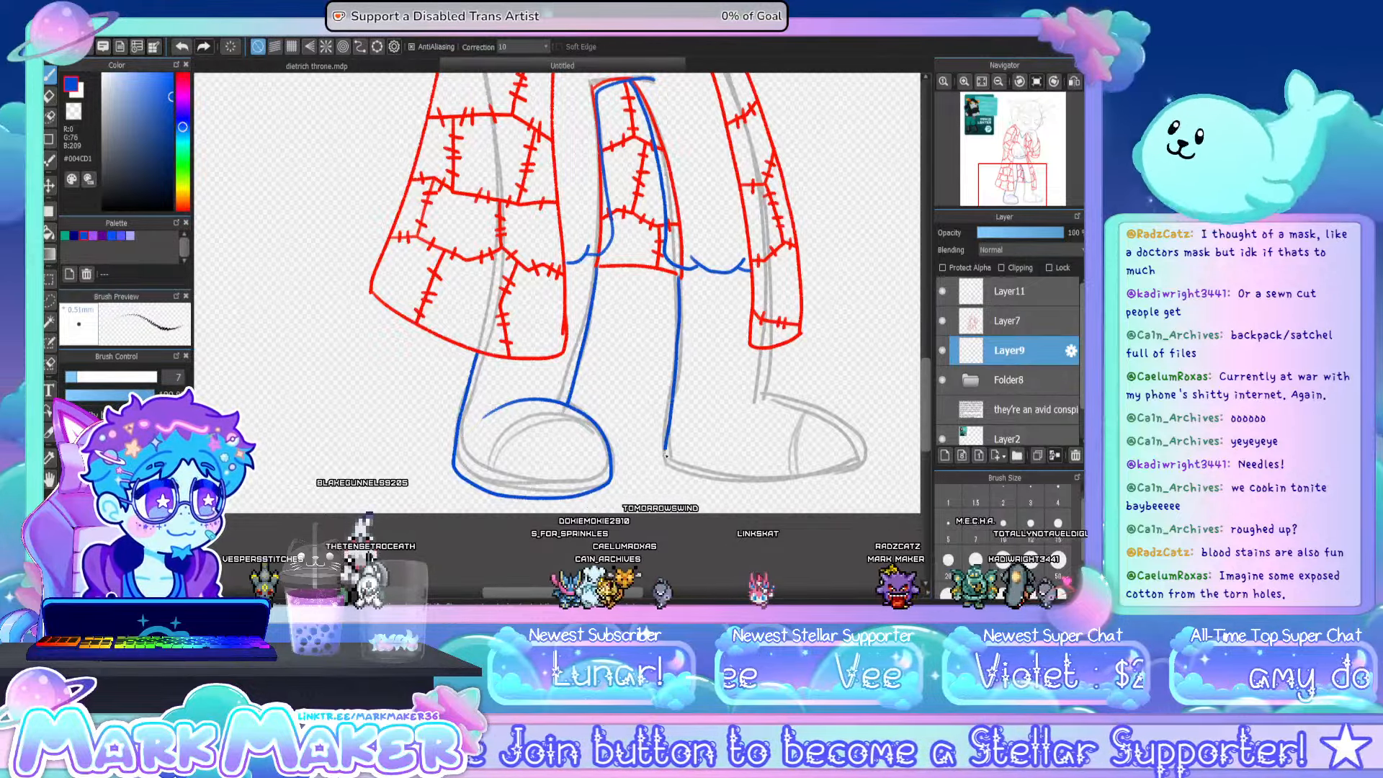
- Outline in blue the other lower leg and its sideways-pointing boot, from the shorts' hem down to the toe
{"action": "left_click_drag", "start_coordinate": [677, 283], "coordinate": [678, 361]}
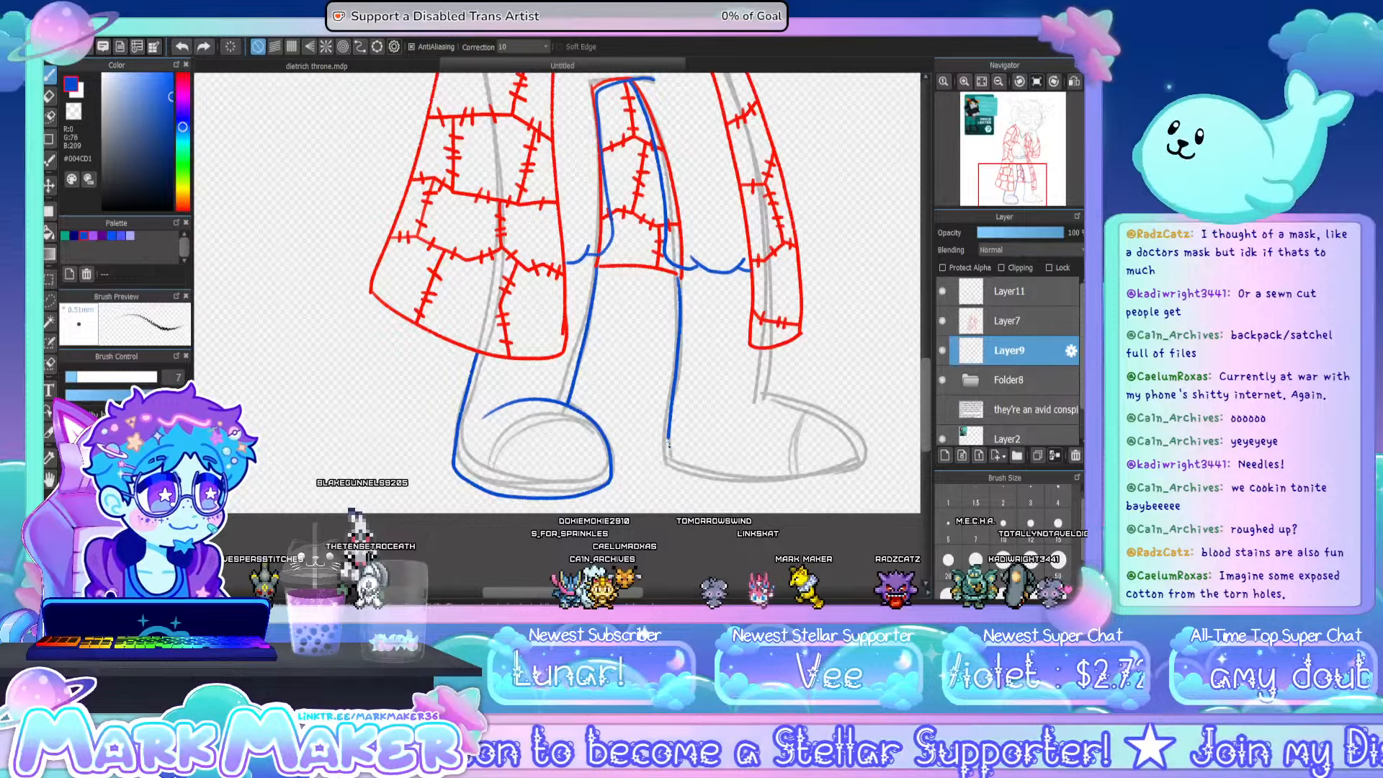
{"action": "mouse_move", "coordinate": [668, 442]}
{"action": "left_mouse_down"}
{"action": "mouse_move", "coordinate": [753, 481]}
{"action": "mouse_move", "coordinate": [717, 485]}
{"action": "mouse_move", "coordinate": [779, 485]}
{"action": "mouse_move", "coordinate": [852, 463]}
{"action": "left_mouse_up"}
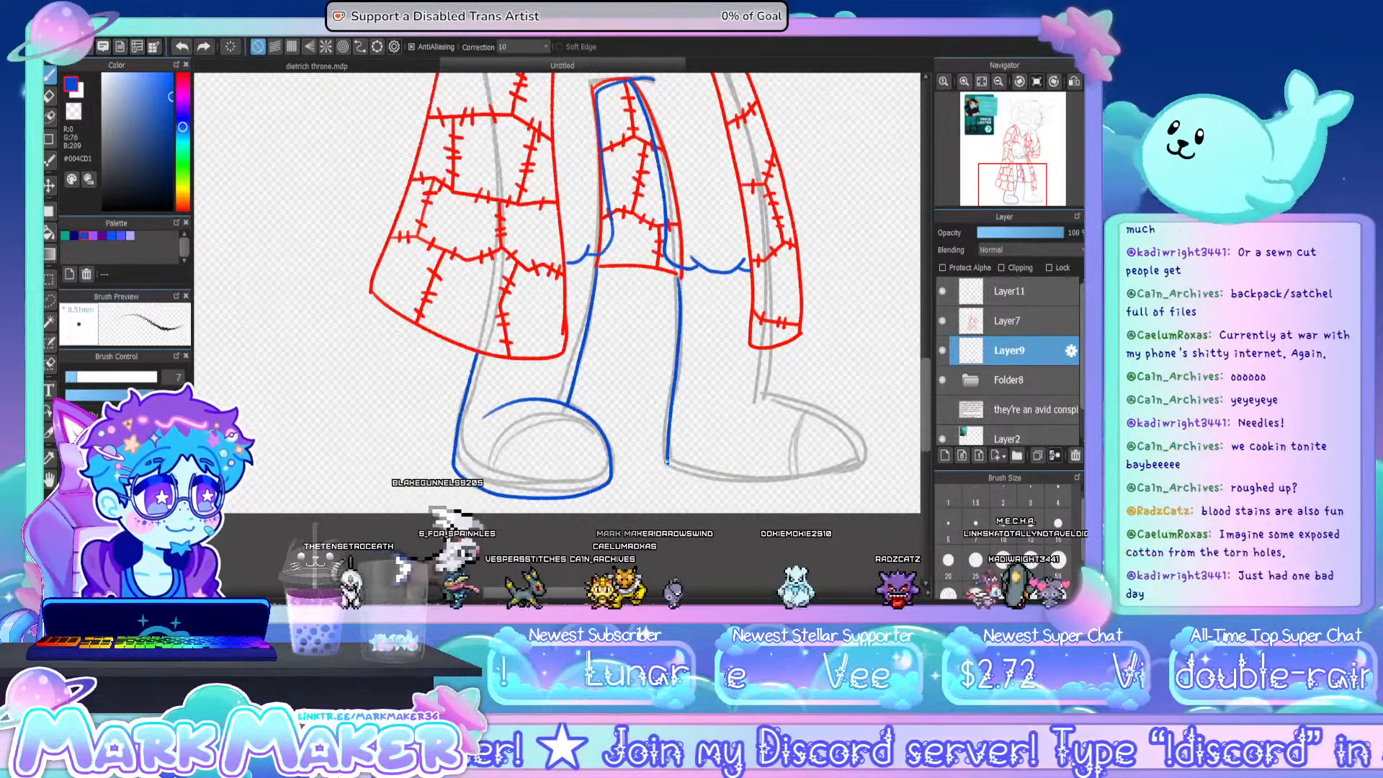
{"action": "key", "text": "ctrl+z"}
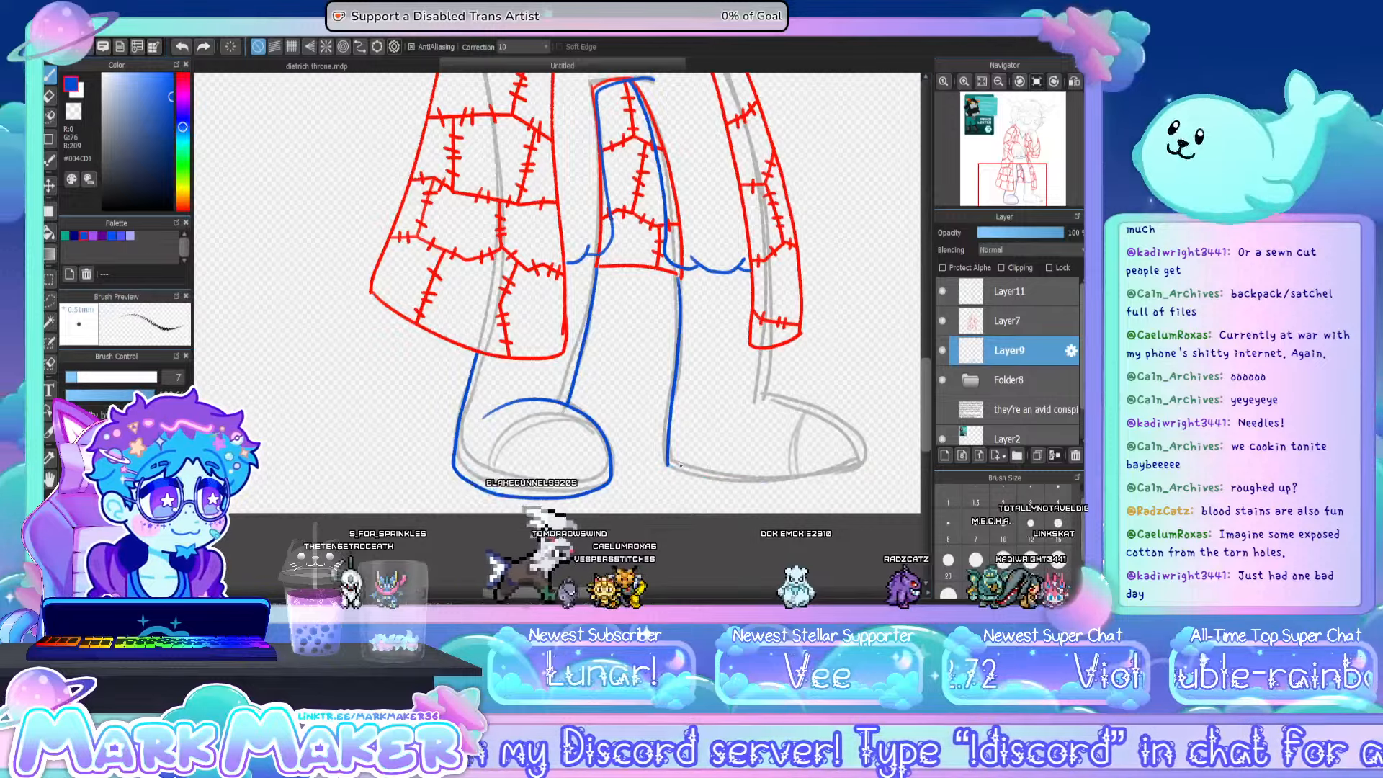
{"action": "mouse_move", "coordinate": [668, 465]}
{"action": "left_mouse_down"}
{"action": "mouse_move", "coordinate": [785, 484]}
{"action": "mouse_move", "coordinate": [854, 472]}
{"action": "left_mouse_up"}
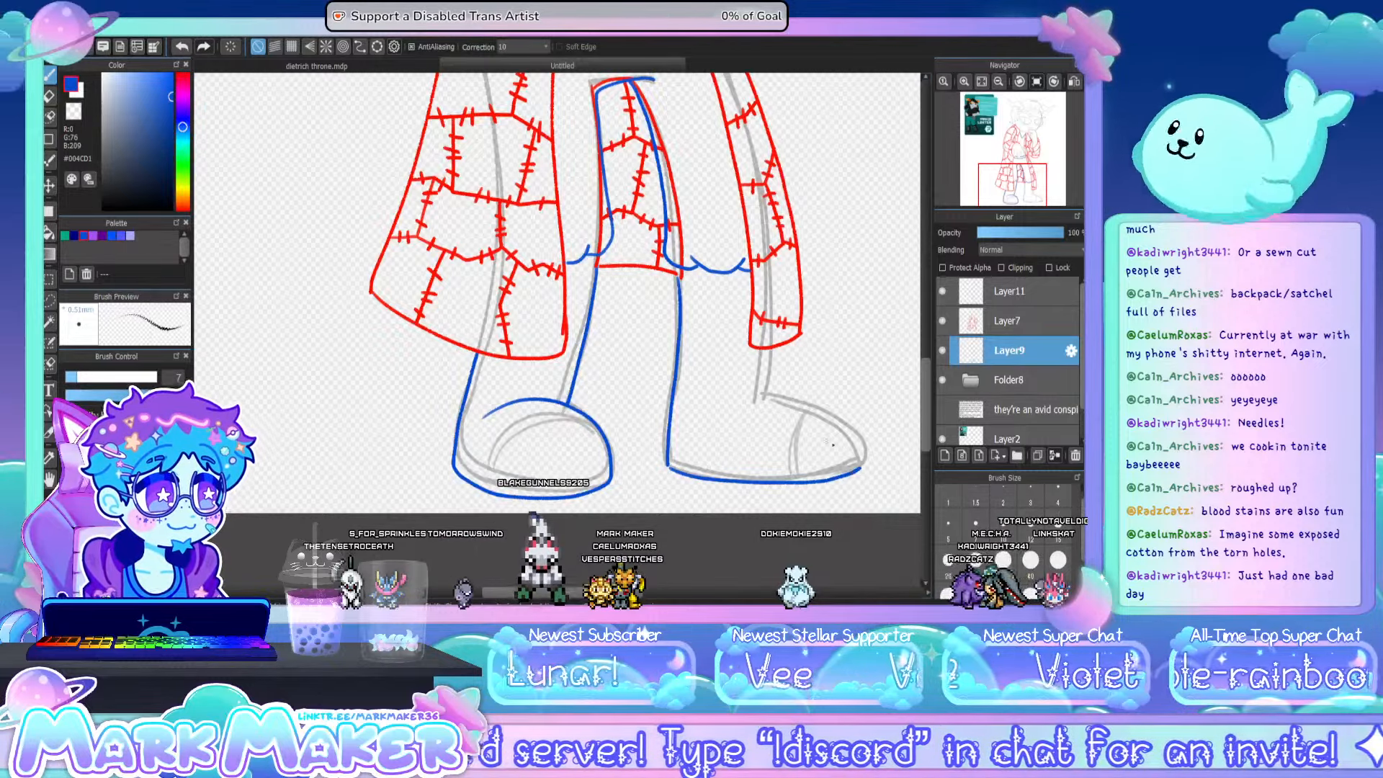
{"action": "left_click_drag", "start_coordinate": [754, 399], "coordinate": [840, 411]}
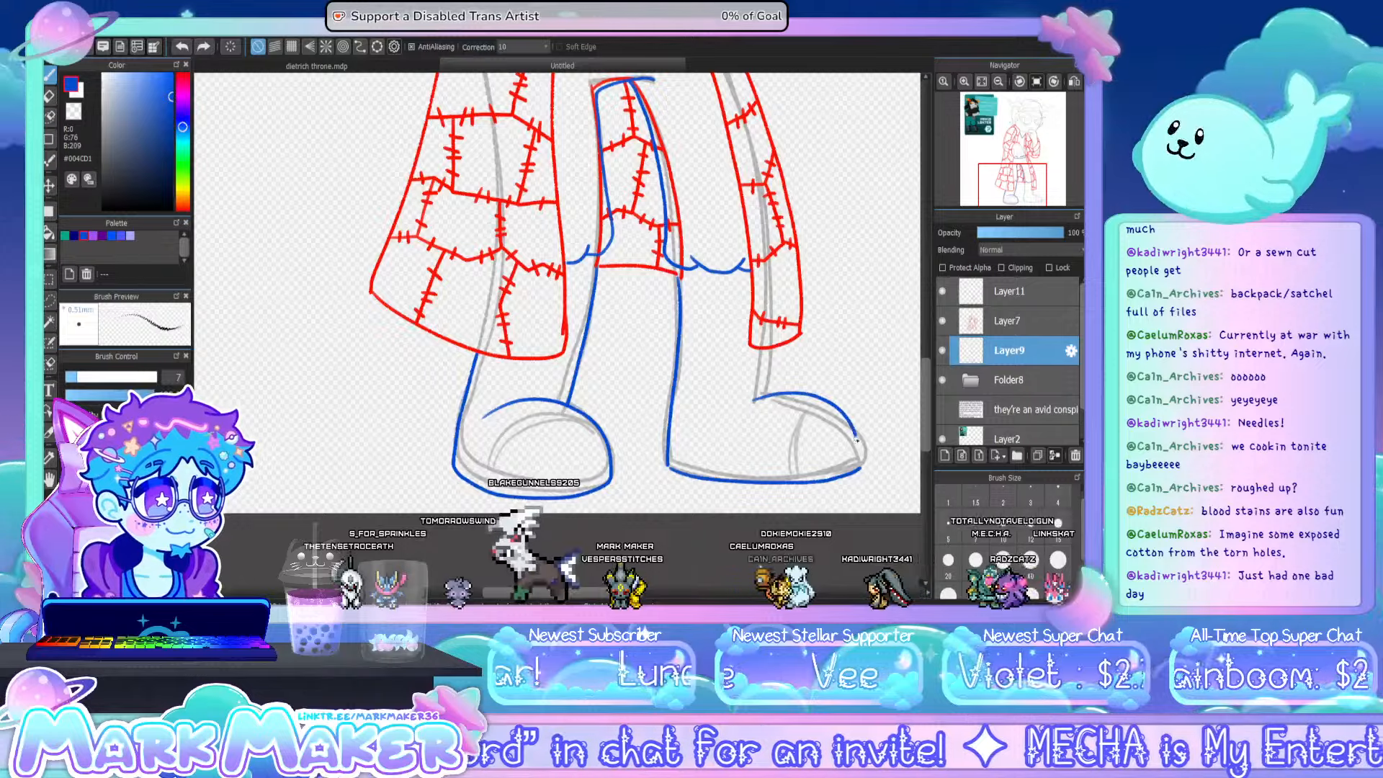
{"action": "key", "text": "ctrl+z"}
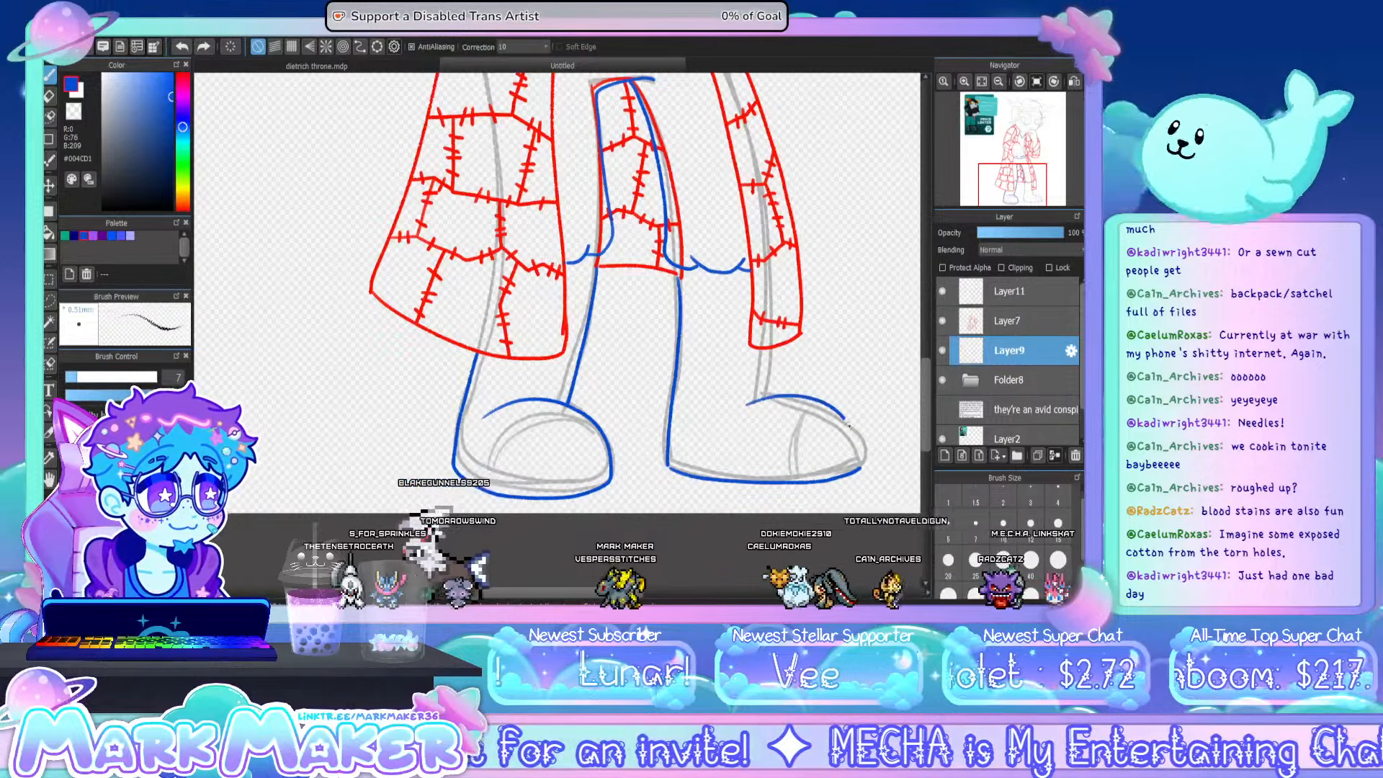
{"action": "left_click_drag", "start_coordinate": [848, 425], "coordinate": [857, 458]}
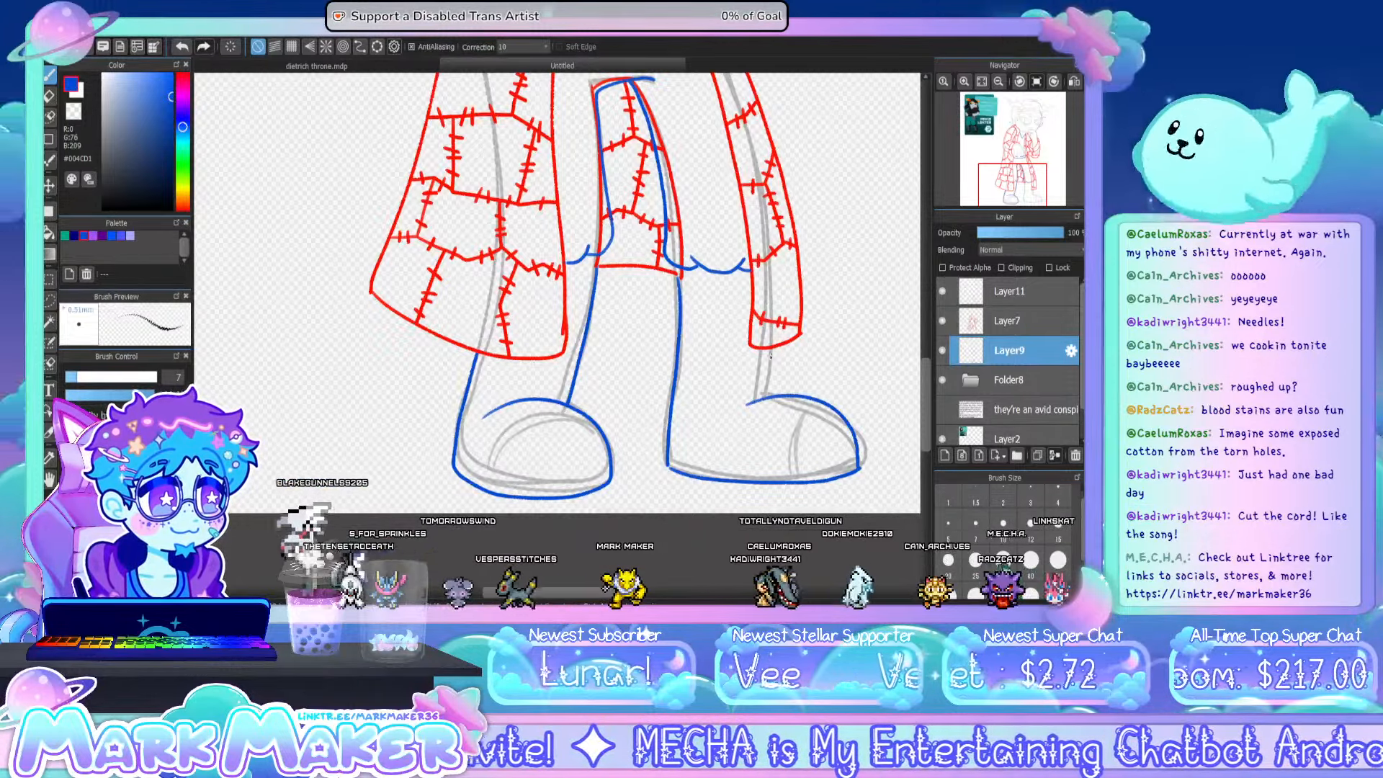
{"action": "left_click_drag", "start_coordinate": [769, 351], "coordinate": [766, 394]}
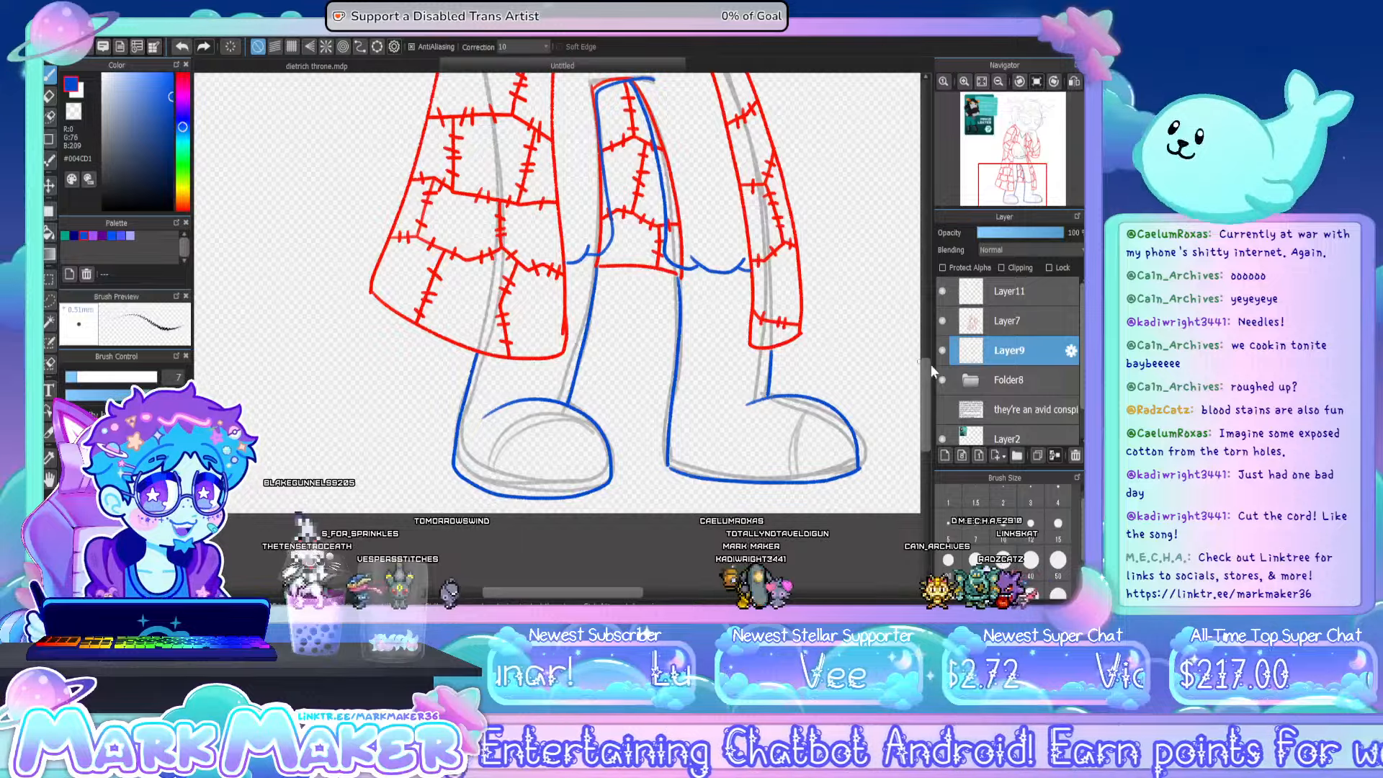
- Add a blue sole line just above the bottom edge of both boots
{"action": "scroll", "coordinate": [921, 360], "scroll_direction": "up", "scroll_amount": 5}
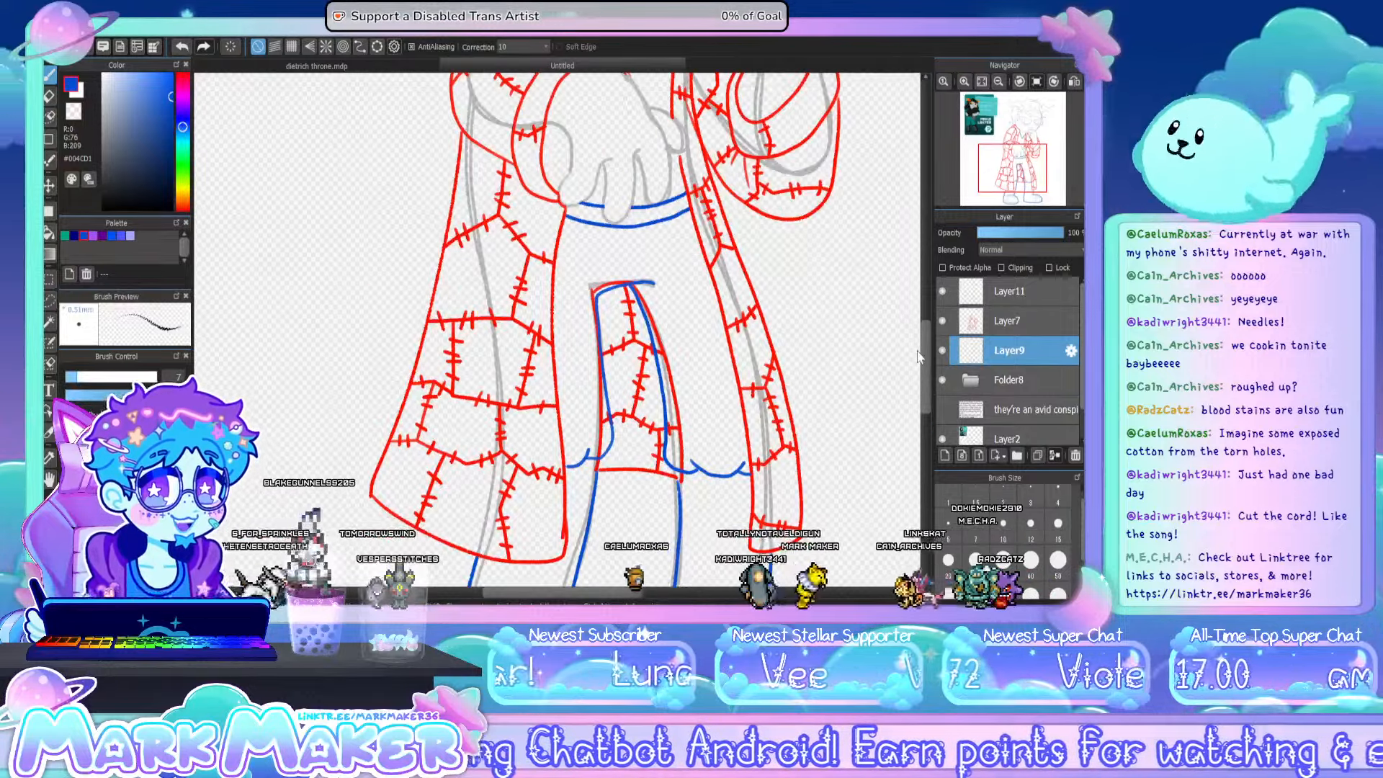
{"action": "left_click_drag", "start_coordinate": [919, 356], "coordinate": [929, 257]}
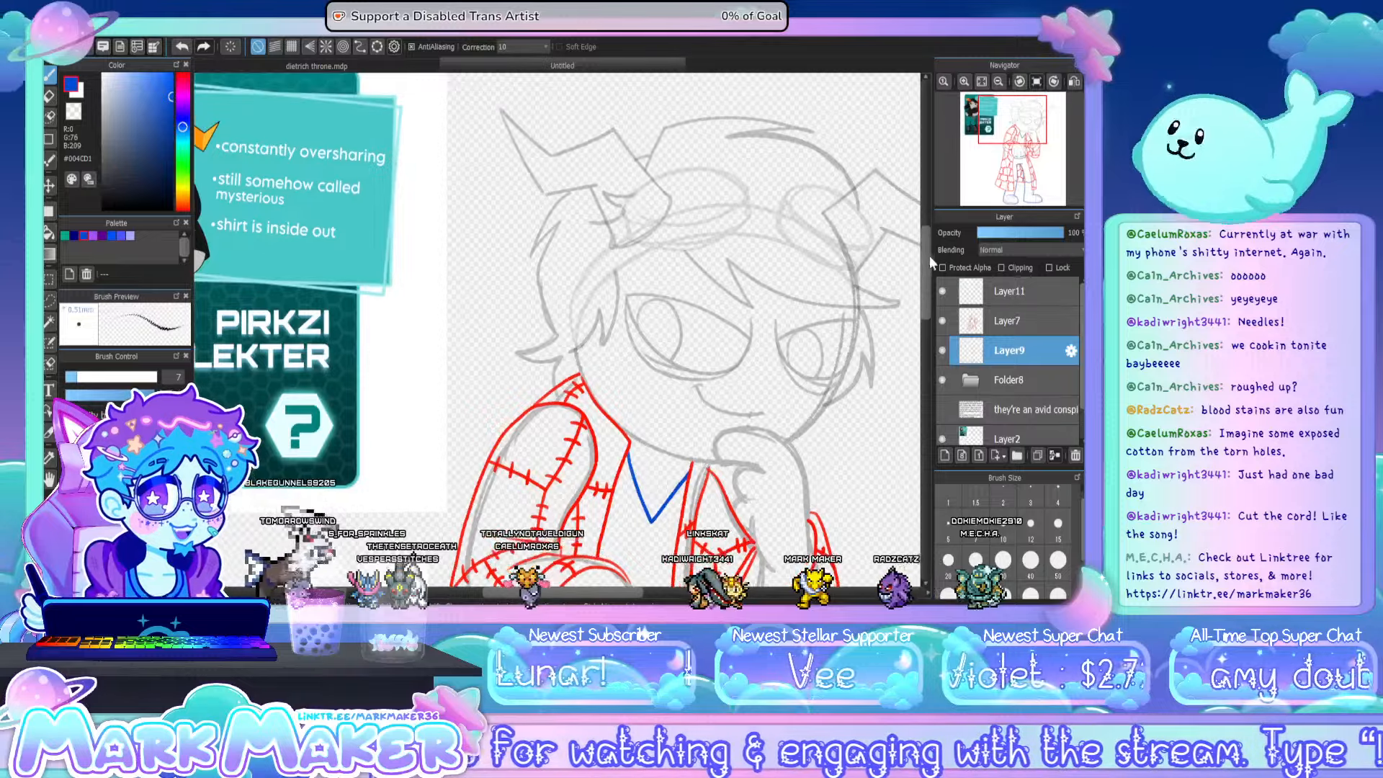
{"action": "mouse_move", "coordinate": [599, 593]}
{"action": "left_mouse_down"}
{"action": "mouse_move", "coordinate": [569, 600]}
{"action": "mouse_move", "coordinate": [609, 599]}
{"action": "left_mouse_up"}
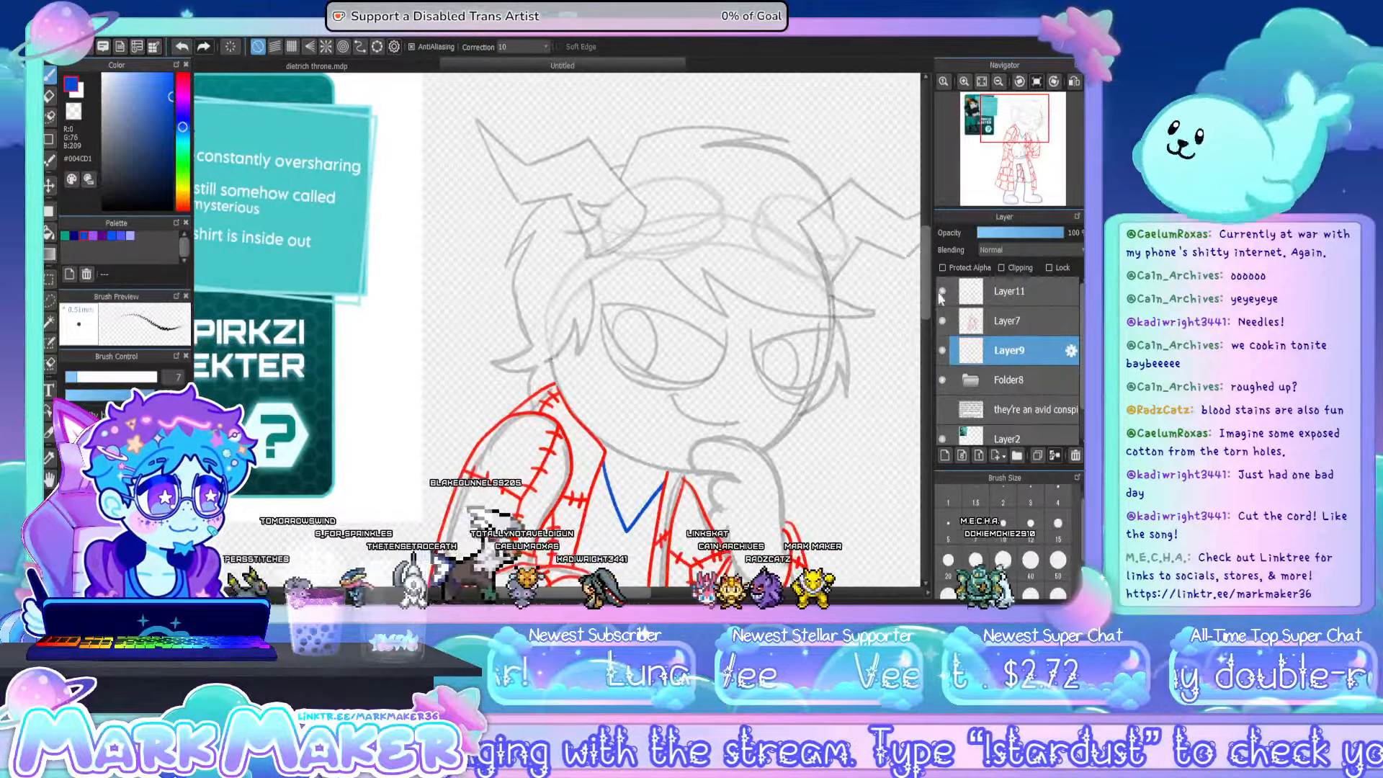
{"action": "left_click_drag", "start_coordinate": [926, 285], "coordinate": [927, 446]}
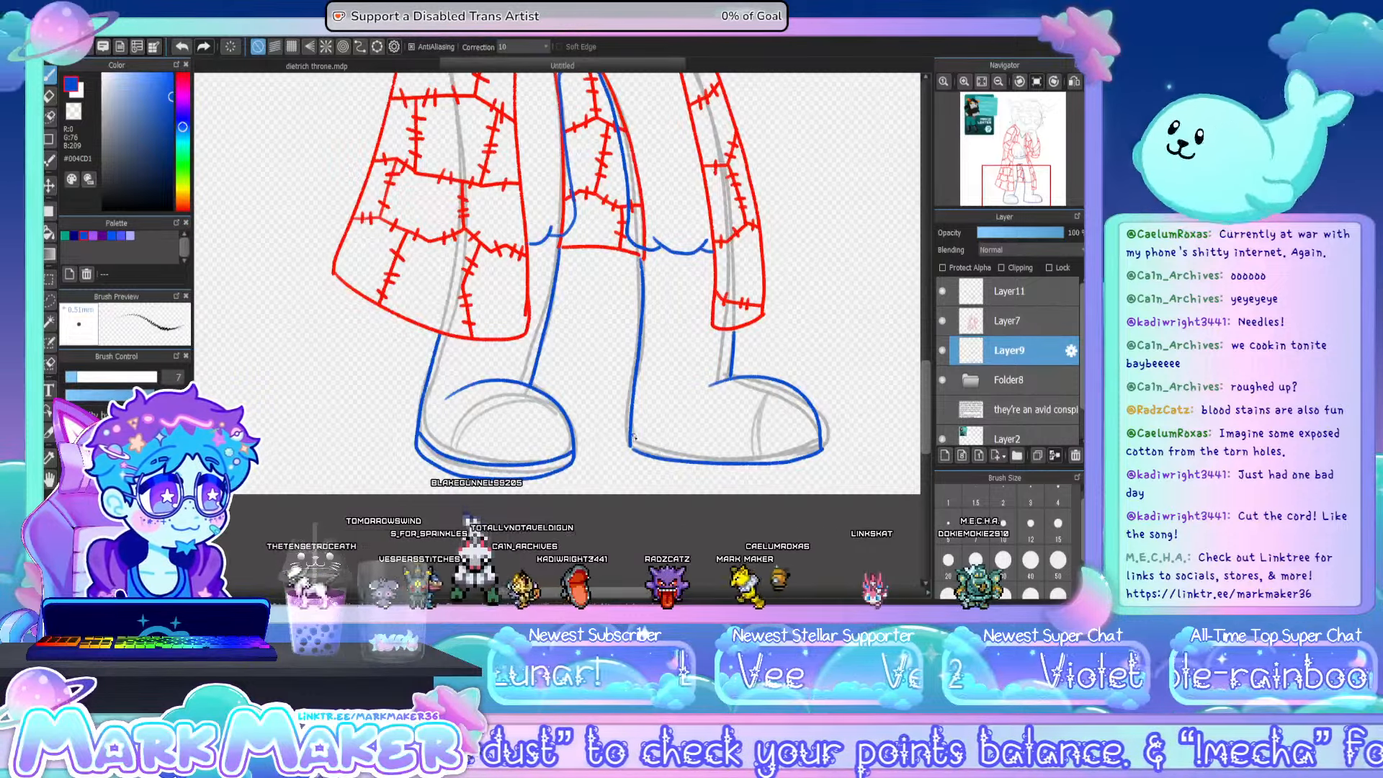
{"action": "left_click_drag", "start_coordinate": [634, 436], "coordinate": [805, 437]}
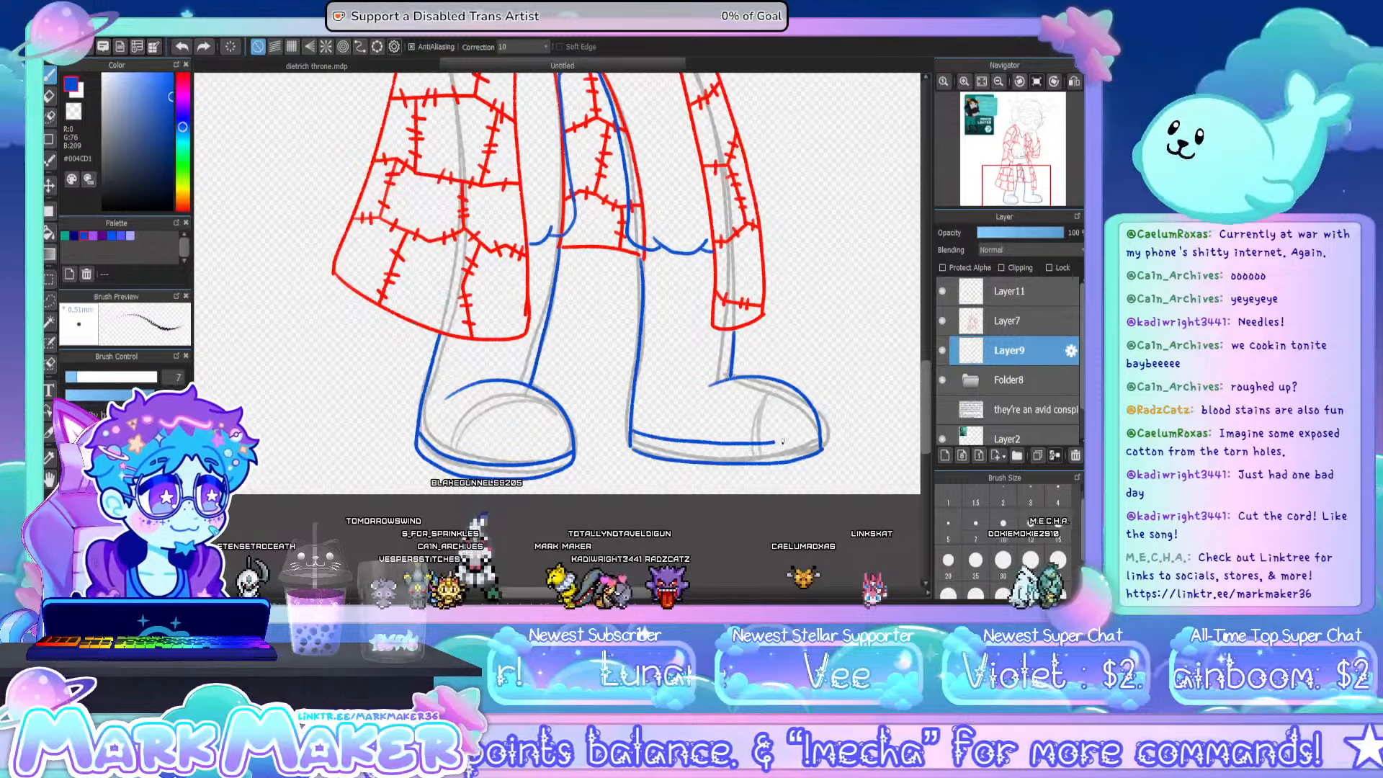
{"action": "key", "text": "ctrl+z"}
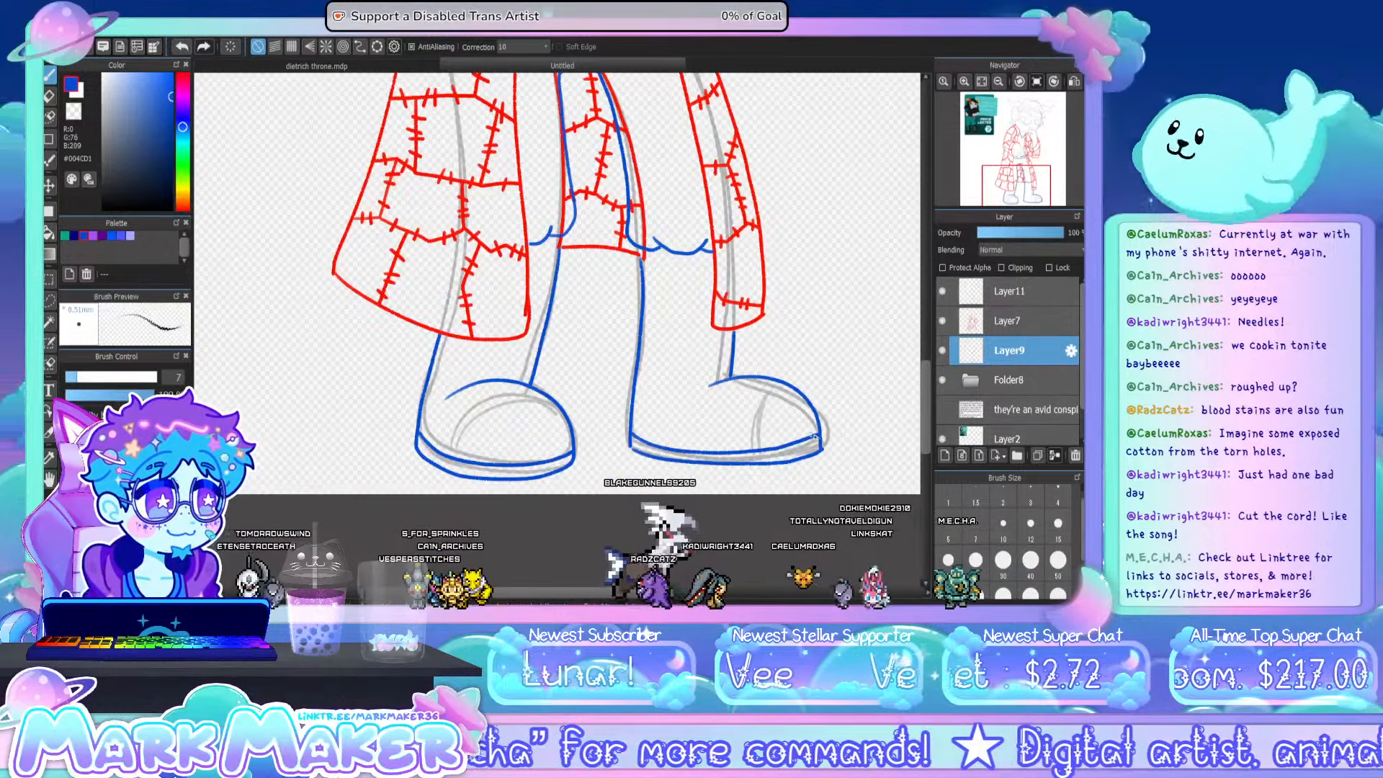
- On Layer9, add blue strap bands to the sideways-pointing boot, stacked up the front of the shin, with a small tab over the instep
{"action": "left_click_drag", "start_coordinate": [720, 415], "coordinate": [749, 378]}
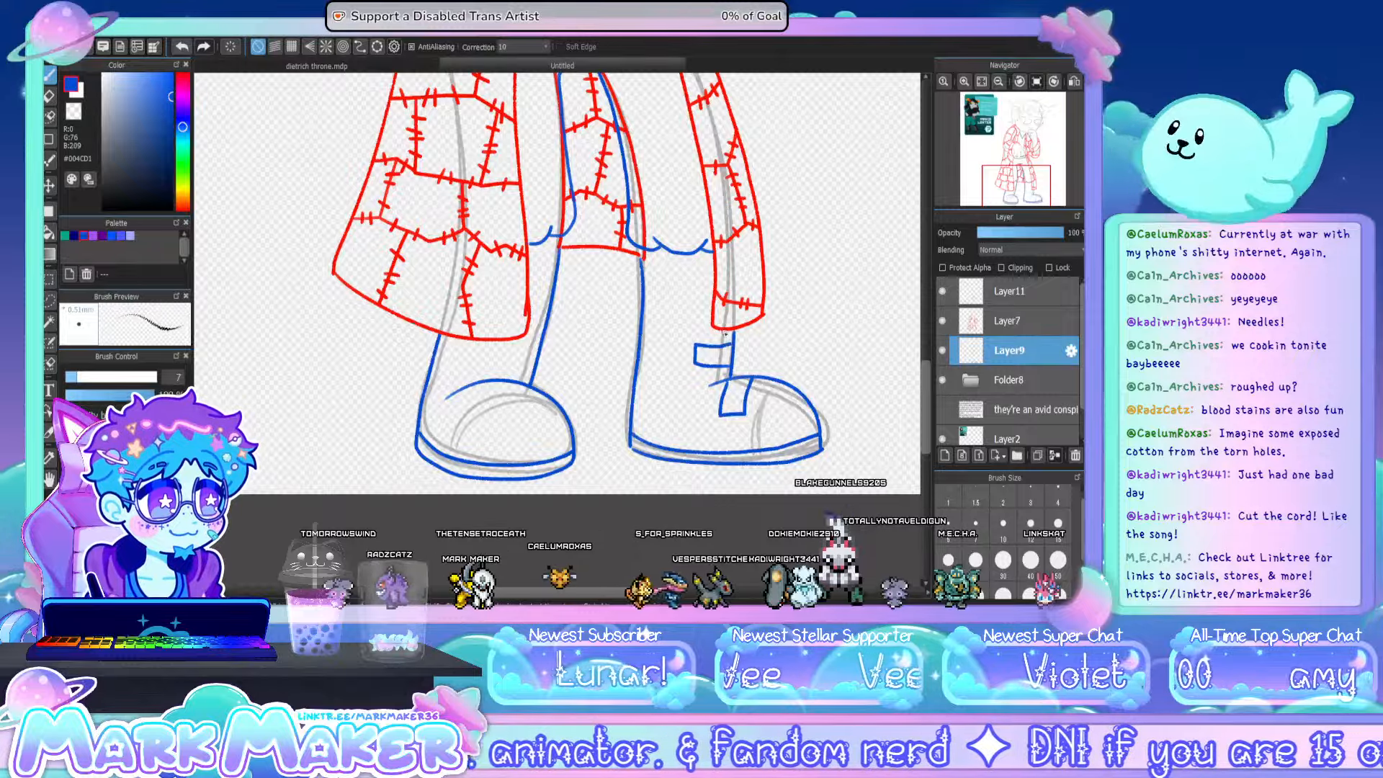
{"action": "left_click_drag", "start_coordinate": [689, 274], "coordinate": [728, 373]}
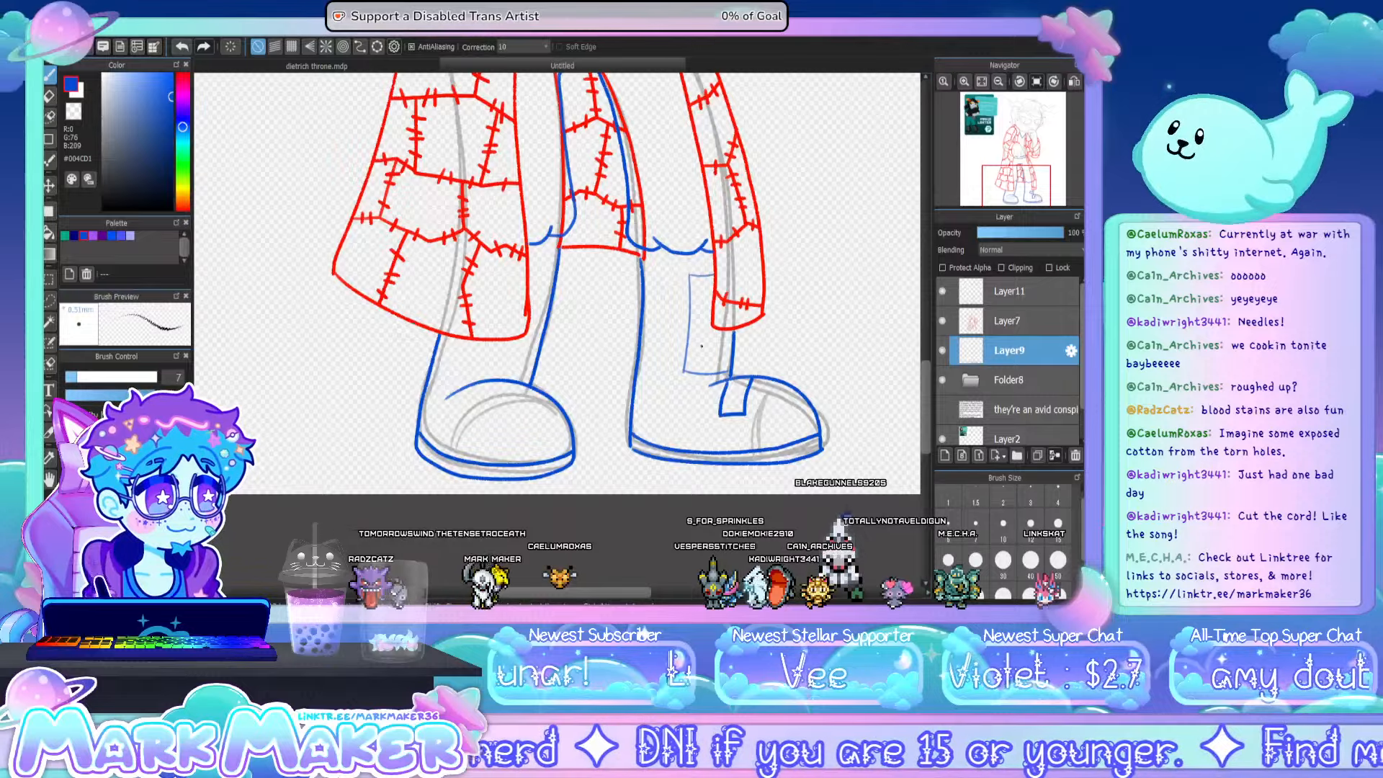
{"action": "left_click_drag", "start_coordinate": [685, 353], "coordinate": [726, 352]}
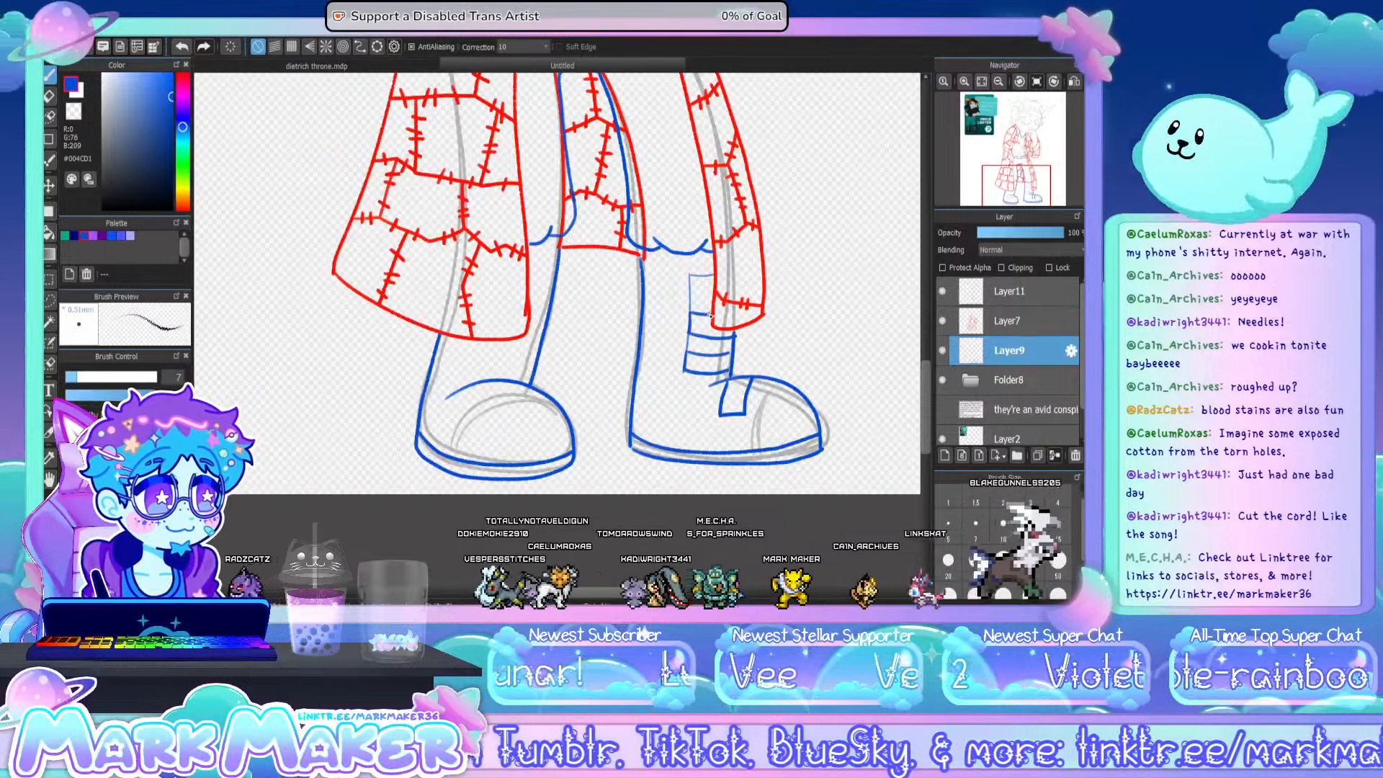
{"action": "mouse_move", "coordinate": [688, 276]}
{"action": "left_mouse_down"}
{"action": "mouse_move", "coordinate": [689, 312]}
{"action": "mouse_move", "coordinate": [713, 297]}
{"action": "left_mouse_up"}
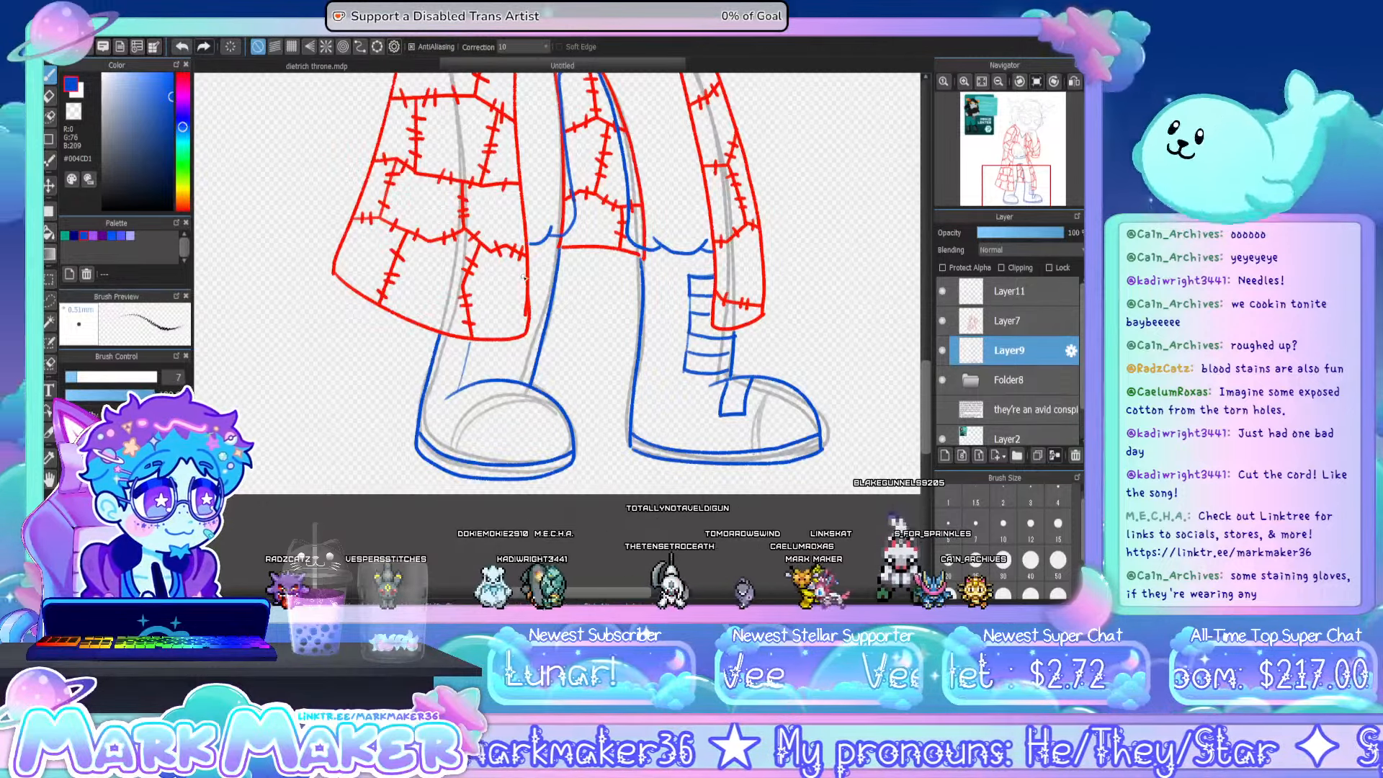
- Draw matching blue strap bands and an instep tab on the other boot, and erase the edge segments between the straps on both boots
{"action": "left_click_drag", "start_coordinate": [531, 273], "coordinate": [554, 277]}
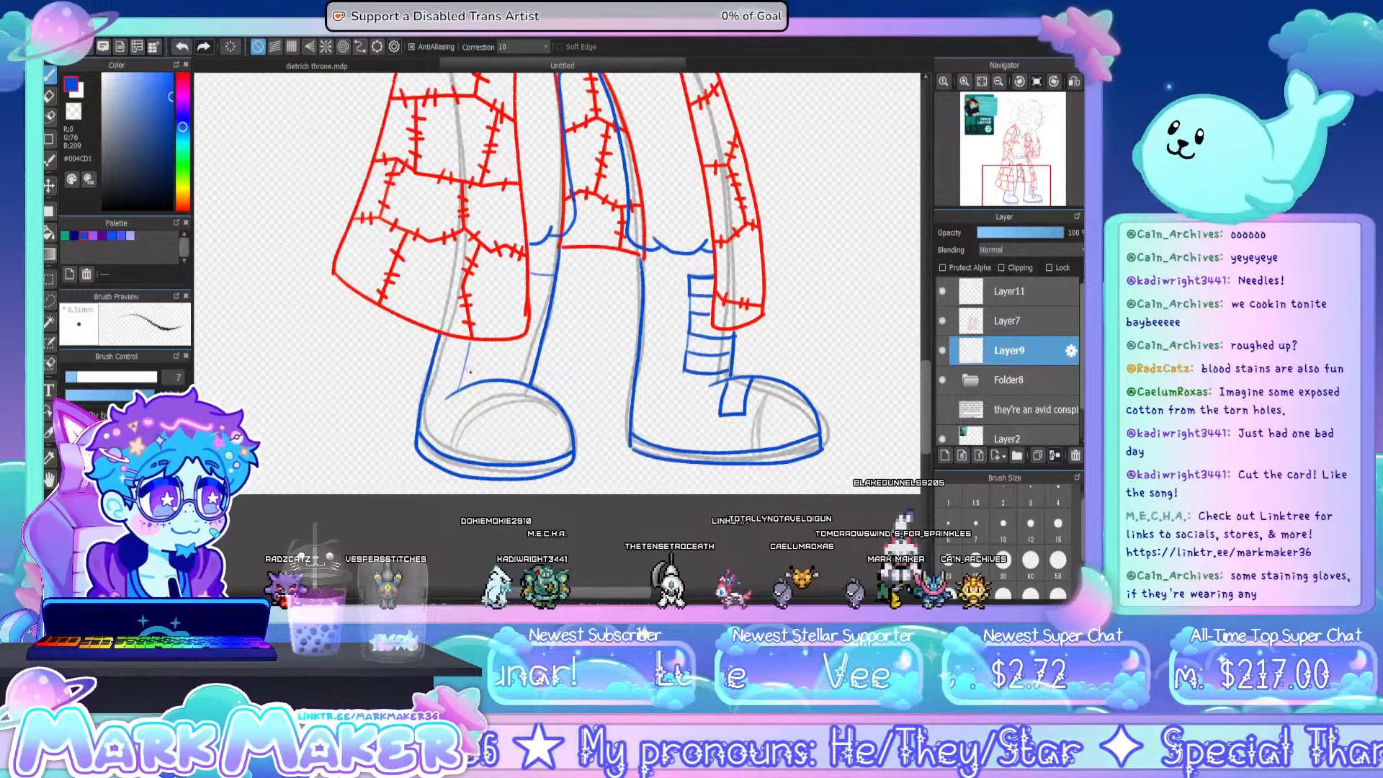
{"action": "left_click_drag", "start_coordinate": [465, 370], "coordinate": [508, 381]}
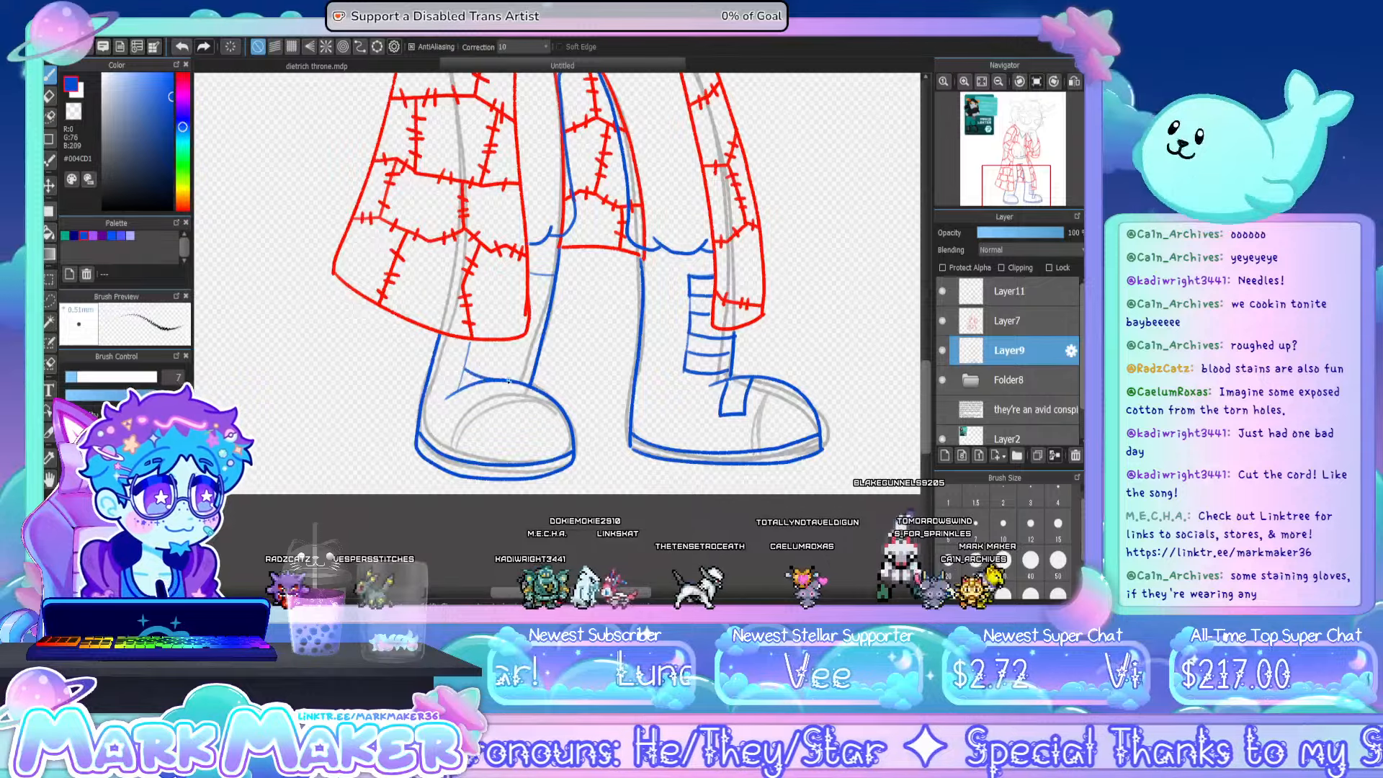
{"action": "key", "text": "ctrl+z"}
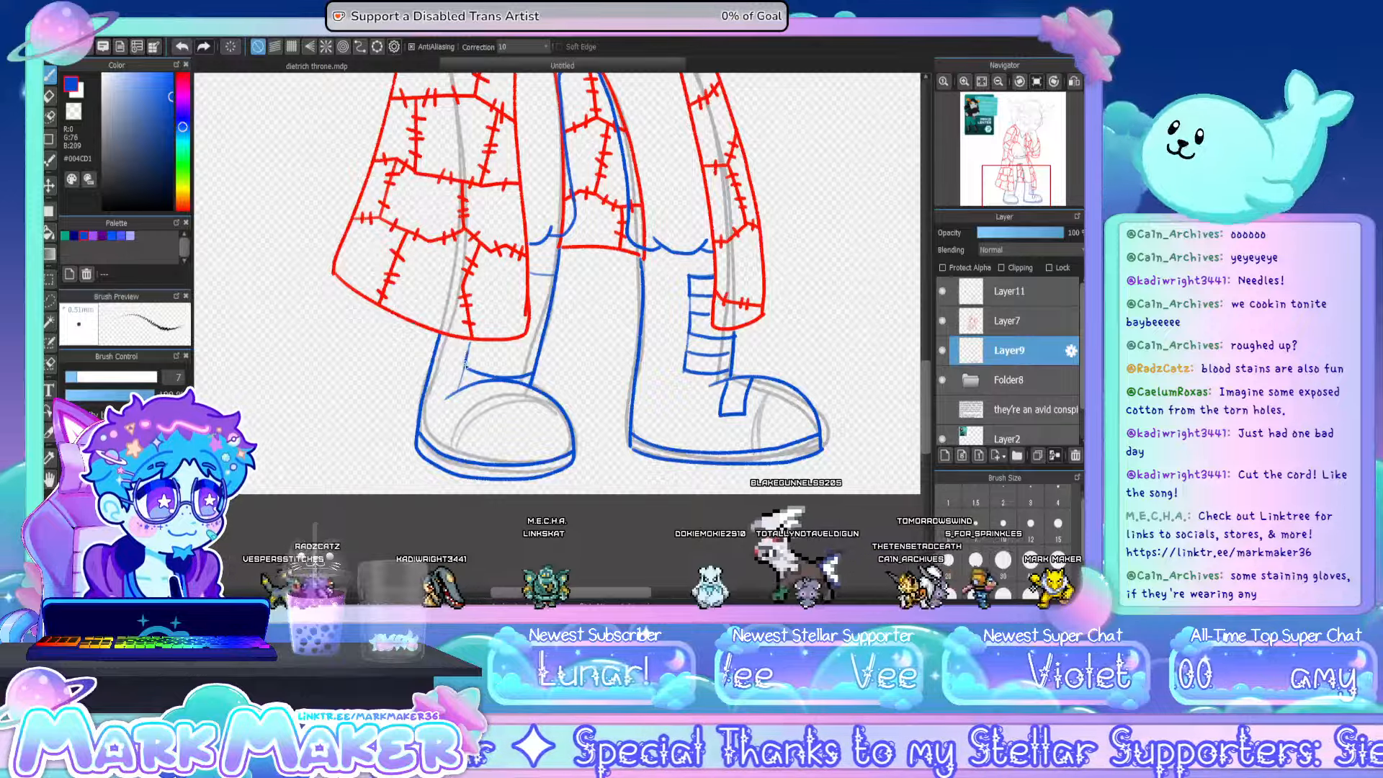
{"action": "left_click_drag", "start_coordinate": [504, 360], "coordinate": [525, 355]}
{"action": "key", "text": "ctrl+z"}
{"action": "key", "text": "ctrl+z"}
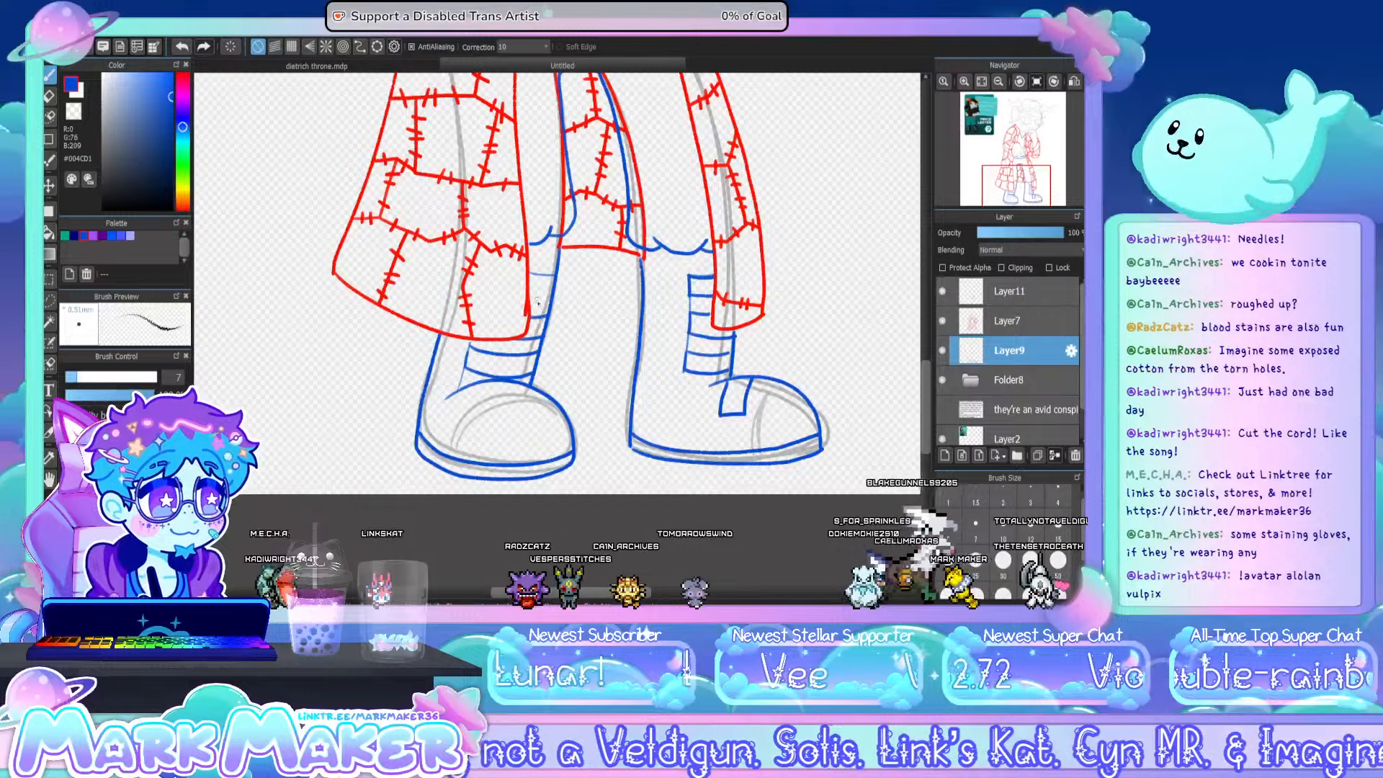
{"action": "left_click_drag", "start_coordinate": [531, 296], "coordinate": [551, 298]}
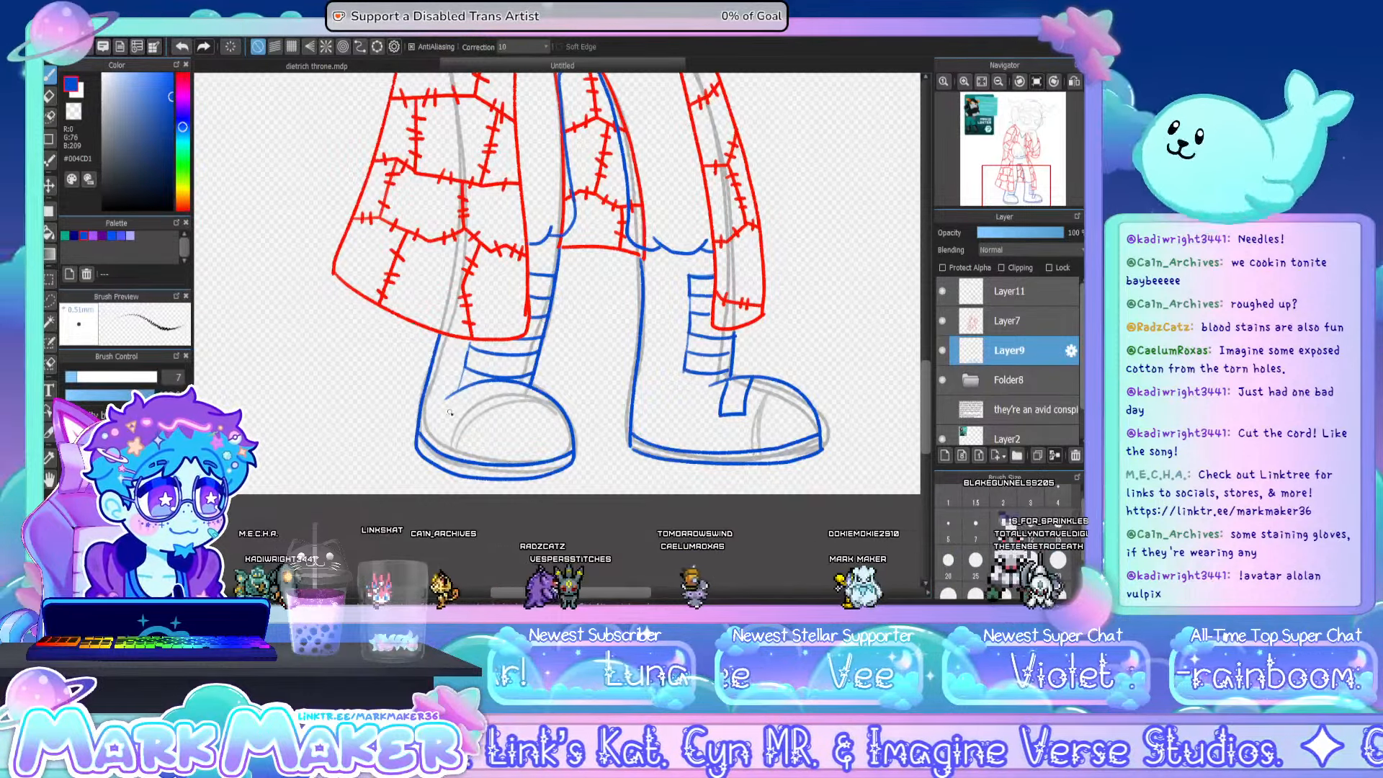
{"action": "left_click_drag", "start_coordinate": [448, 410], "coordinate": [457, 418]}
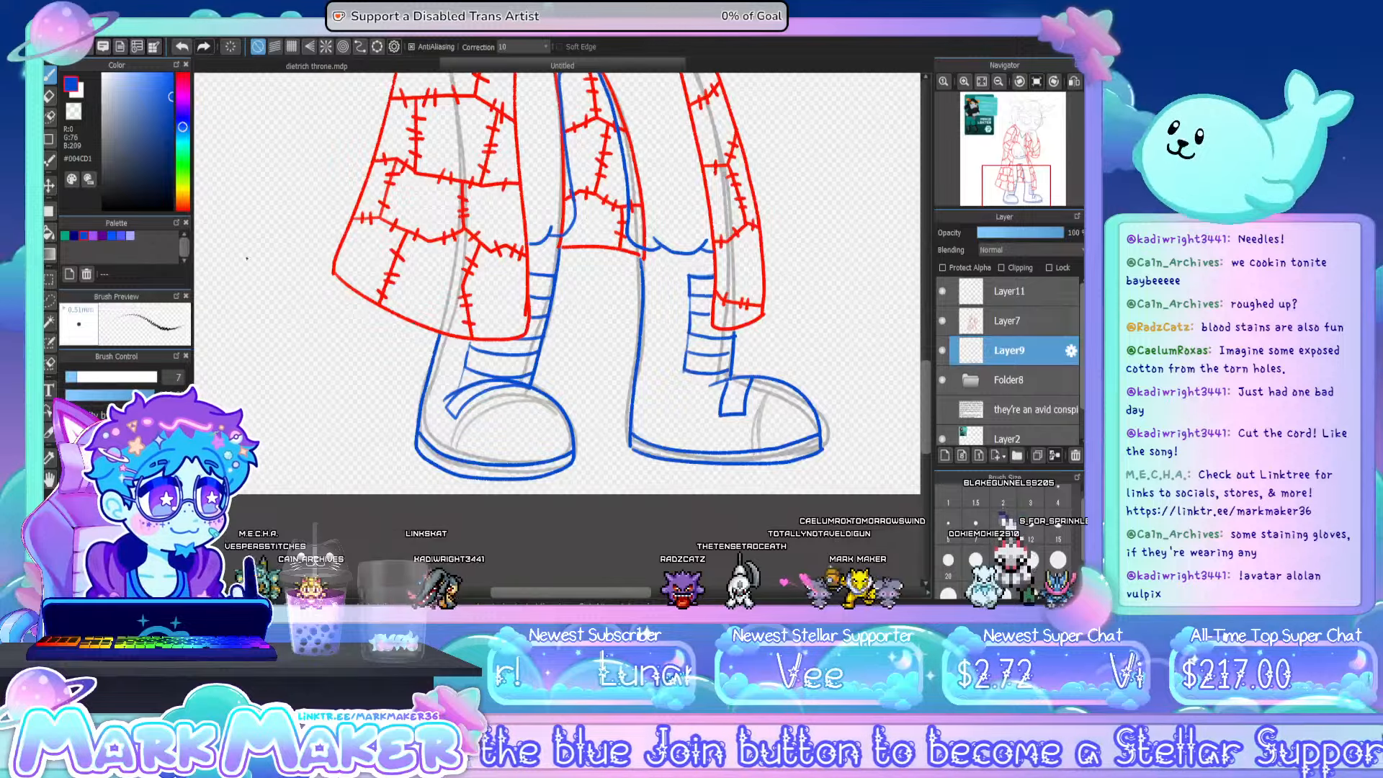
{"action": "left_click", "coordinate": [49, 95]}
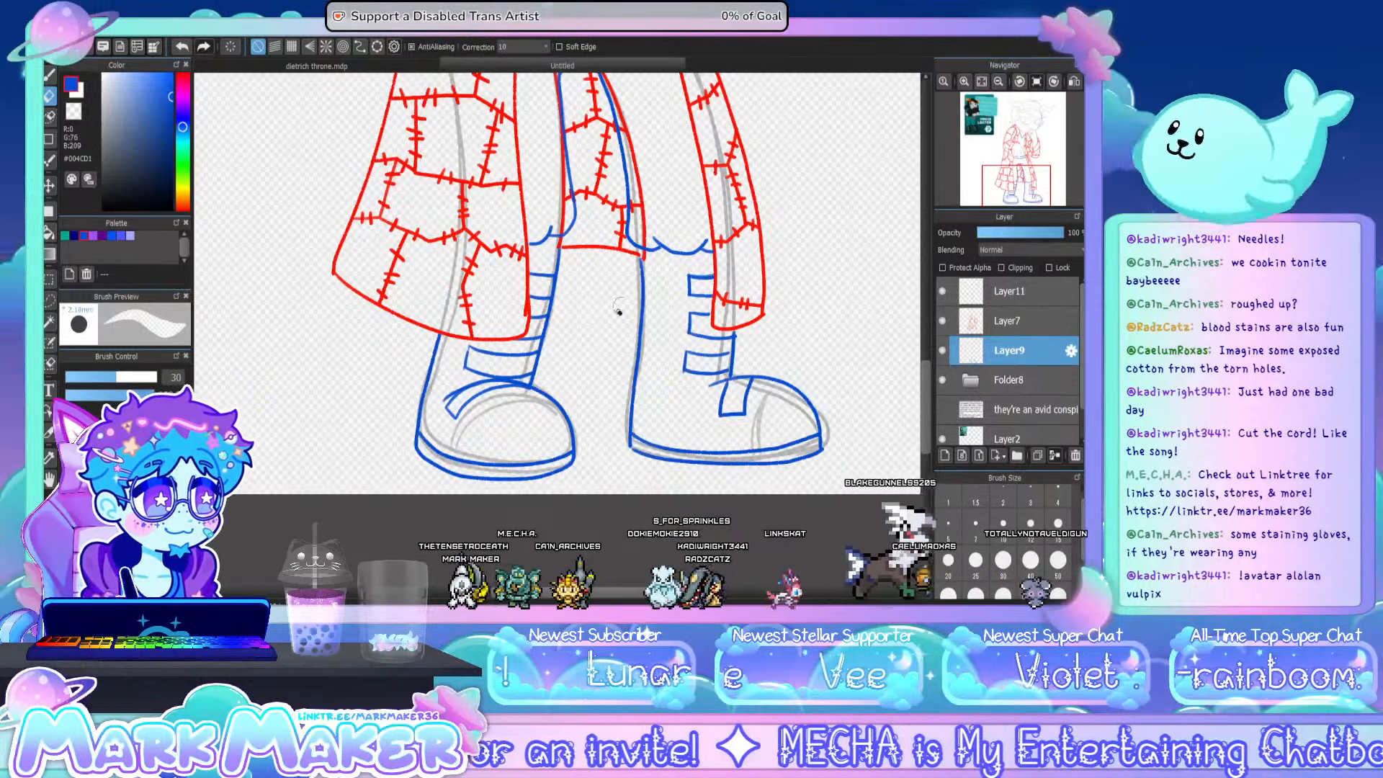
- Using teal #00AA7F, outline the lower hand emerging from the coat sleeve, including its jagged edge near the cuff, fingers and thumb
{"action": "left_click", "coordinate": [982, 85]}
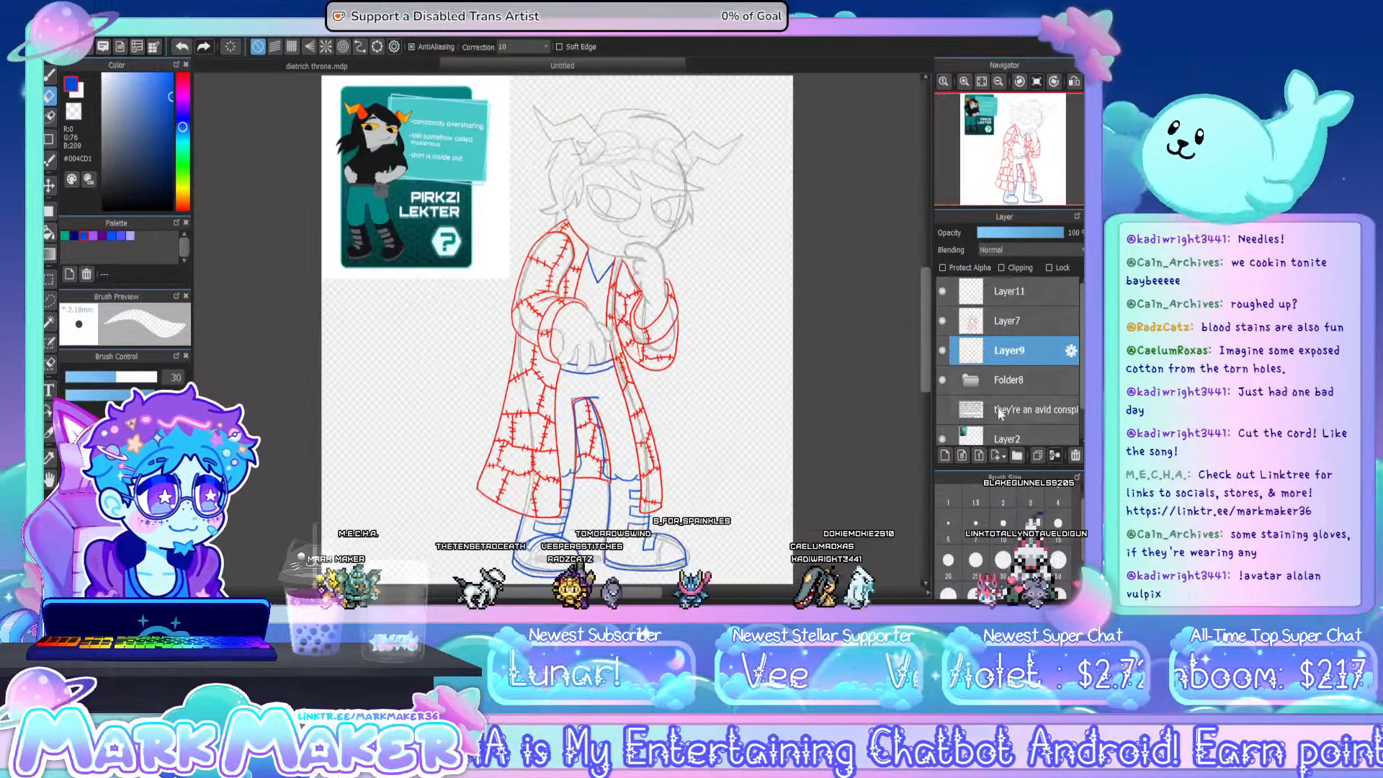
{"action": "left_click", "coordinate": [65, 236]}
{"action": "left_click", "coordinate": [48, 76]}
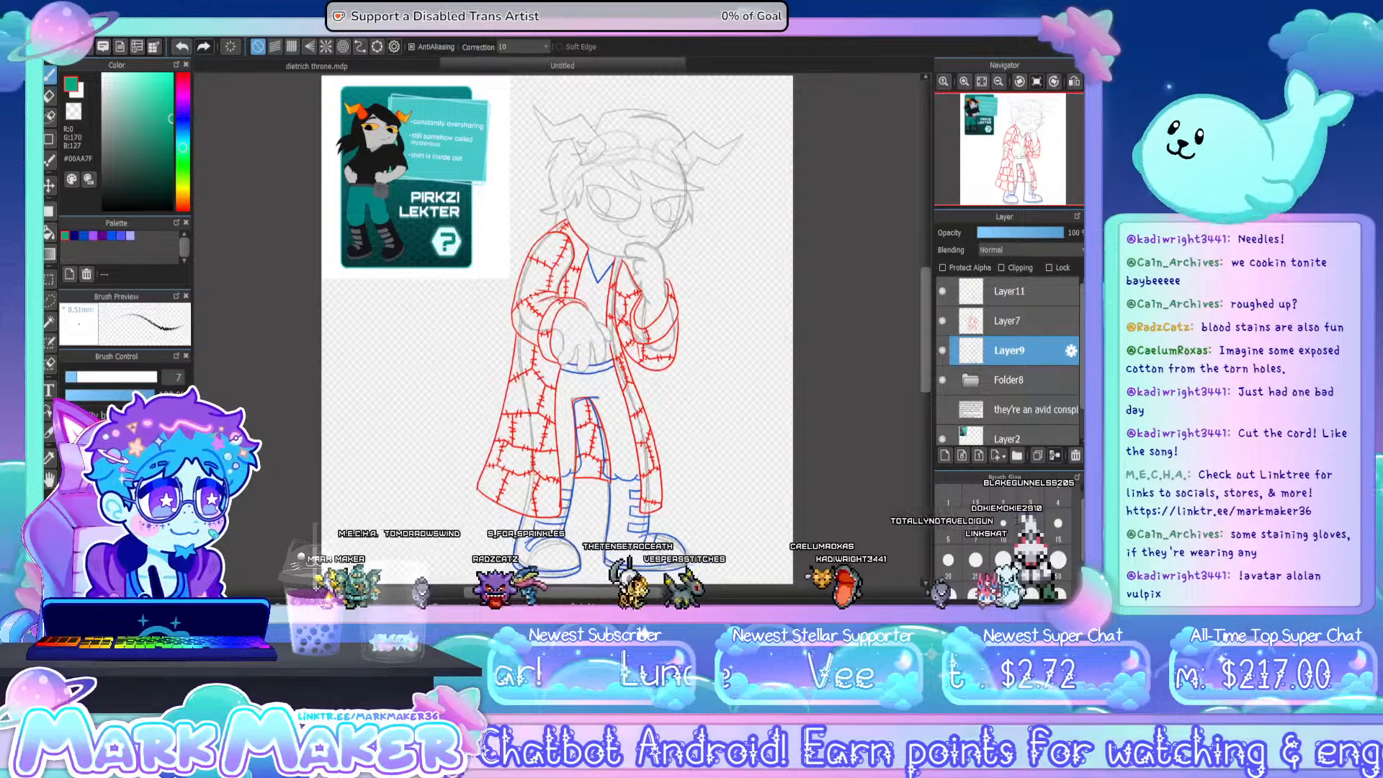
{"action": "scroll", "coordinate": [590, 335], "scroll_direction": "up", "scroll_amount": 2}
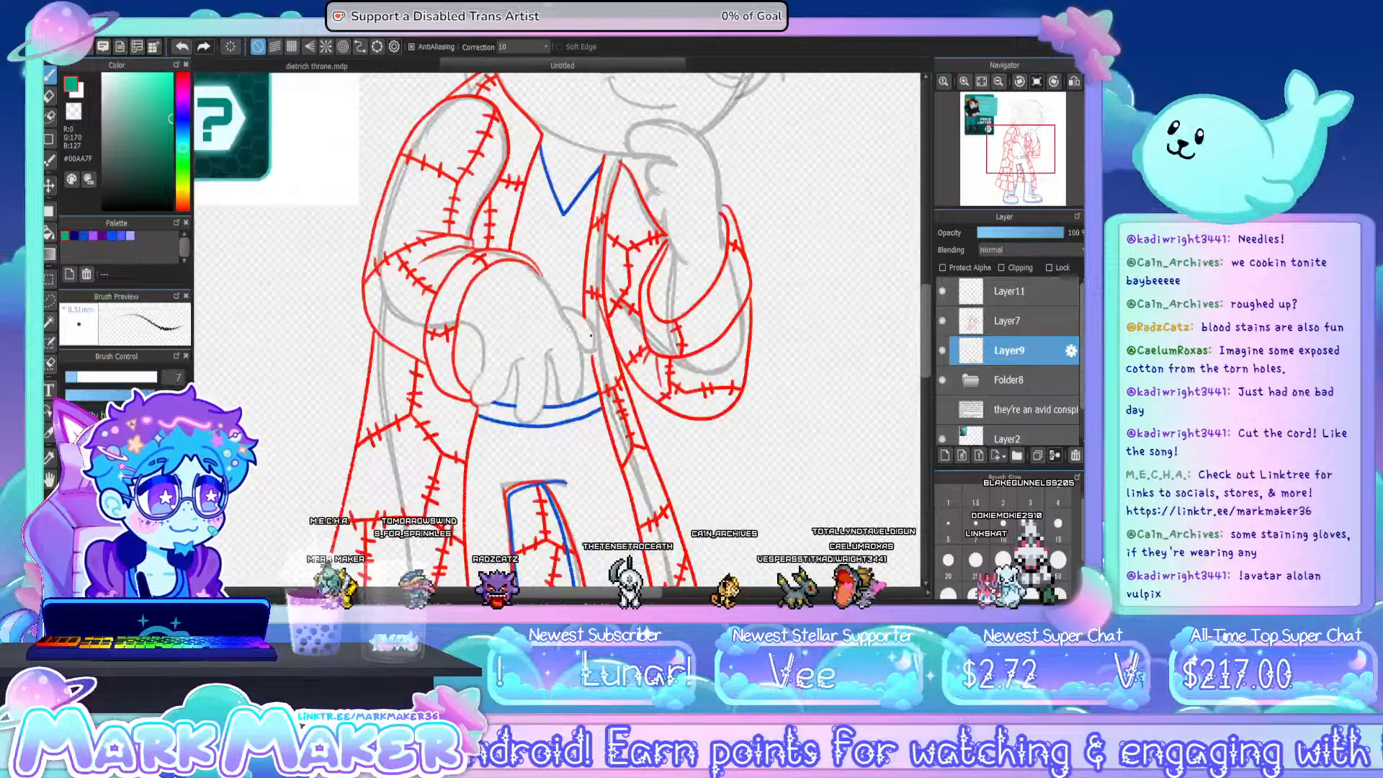
{"action": "scroll", "coordinate": [516, 328], "scroll_direction": "up", "scroll_amount": 1}
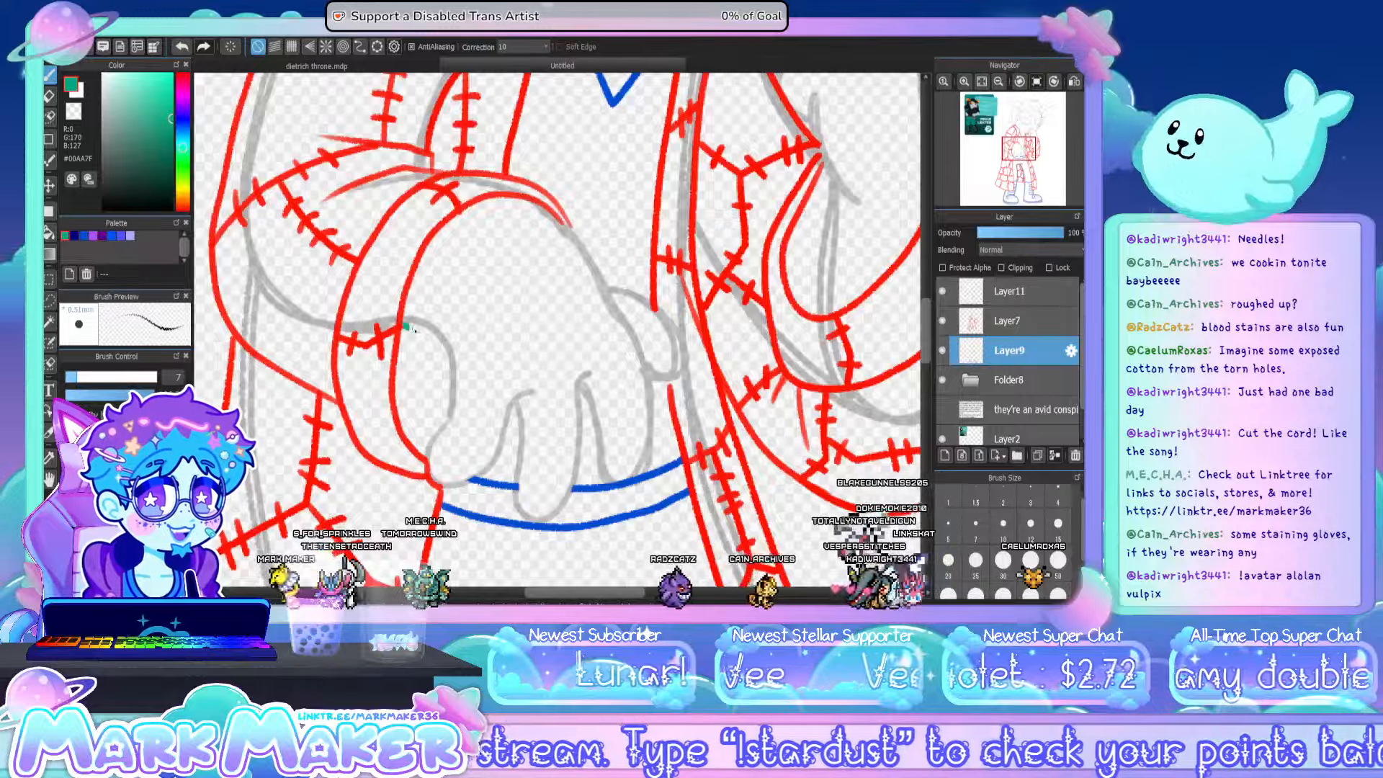
{"action": "mouse_move", "coordinate": [403, 326]}
{"action": "left_mouse_down"}
{"action": "mouse_move", "coordinate": [438, 346]}
{"action": "mouse_move", "coordinate": [447, 403]}
{"action": "left_mouse_up"}
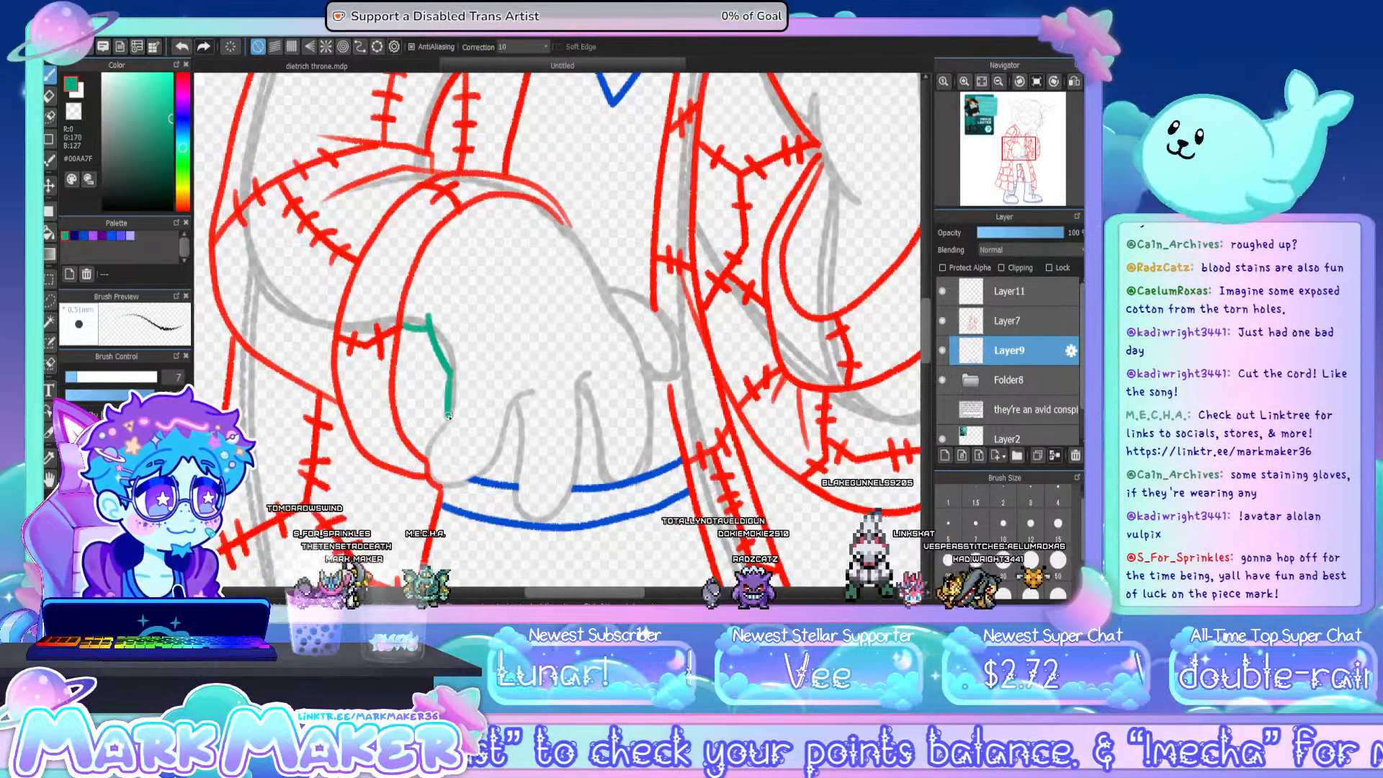
{"action": "mouse_move", "coordinate": [427, 469]}
{"action": "left_mouse_down"}
{"action": "mouse_move", "coordinate": [498, 460]}
{"action": "mouse_move", "coordinate": [517, 400]}
{"action": "mouse_move", "coordinate": [537, 394]}
{"action": "mouse_move", "coordinate": [514, 406]}
{"action": "mouse_move", "coordinate": [517, 488]}
{"action": "mouse_move", "coordinate": [535, 517]}
{"action": "mouse_move", "coordinate": [556, 513]}
{"action": "mouse_move", "coordinate": [593, 382]}
{"action": "mouse_move", "coordinate": [606, 472]}
{"action": "left_mouse_up"}
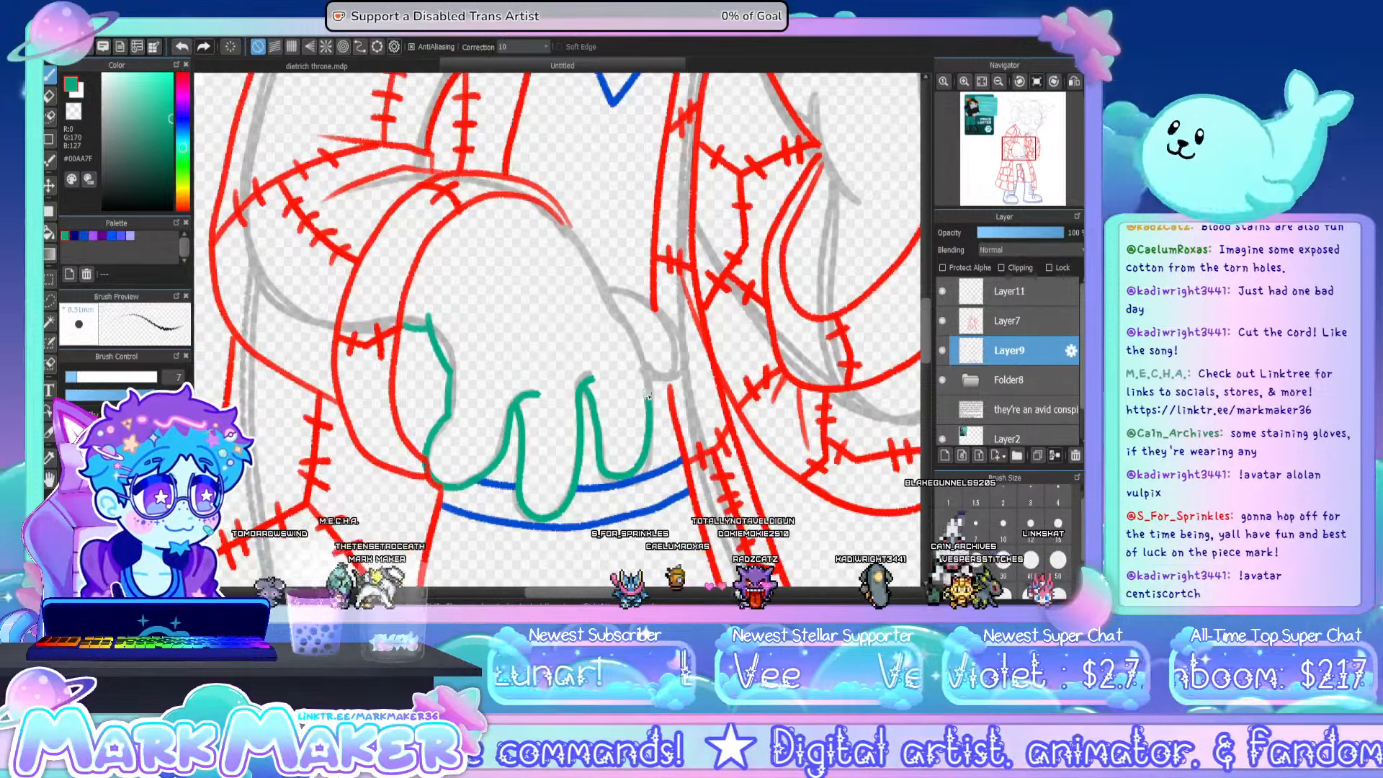
{"action": "mouse_move", "coordinate": [565, 221]}
{"action": "left_mouse_down"}
{"action": "mouse_move", "coordinate": [615, 313]}
{"action": "mouse_move", "coordinate": [647, 305]}
{"action": "mouse_move", "coordinate": [666, 321]}
{"action": "mouse_move", "coordinate": [677, 348]}
{"action": "mouse_move", "coordinate": [643, 362]}
{"action": "left_mouse_up"}
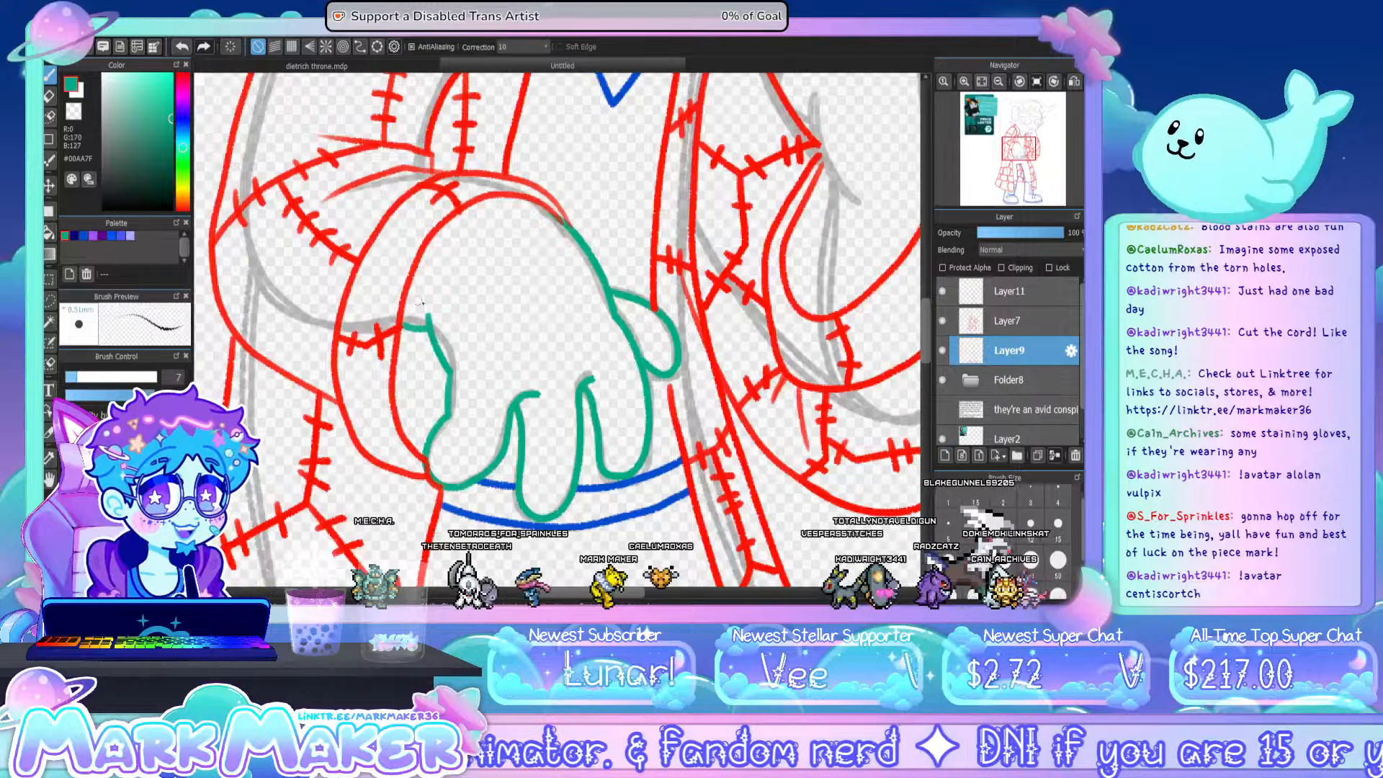
- Add a second teal line just inside the jagged edge and along the finger edges of the lower hand
{"action": "mouse_move", "coordinate": [405, 299]}
{"action": "left_mouse_down"}
{"action": "mouse_move", "coordinate": [432, 304]}
{"action": "mouse_move", "coordinate": [470, 375]}
{"action": "mouse_move", "coordinate": [464, 418]}
{"action": "left_mouse_up"}
{"action": "key", "text": "ctrl+z"}
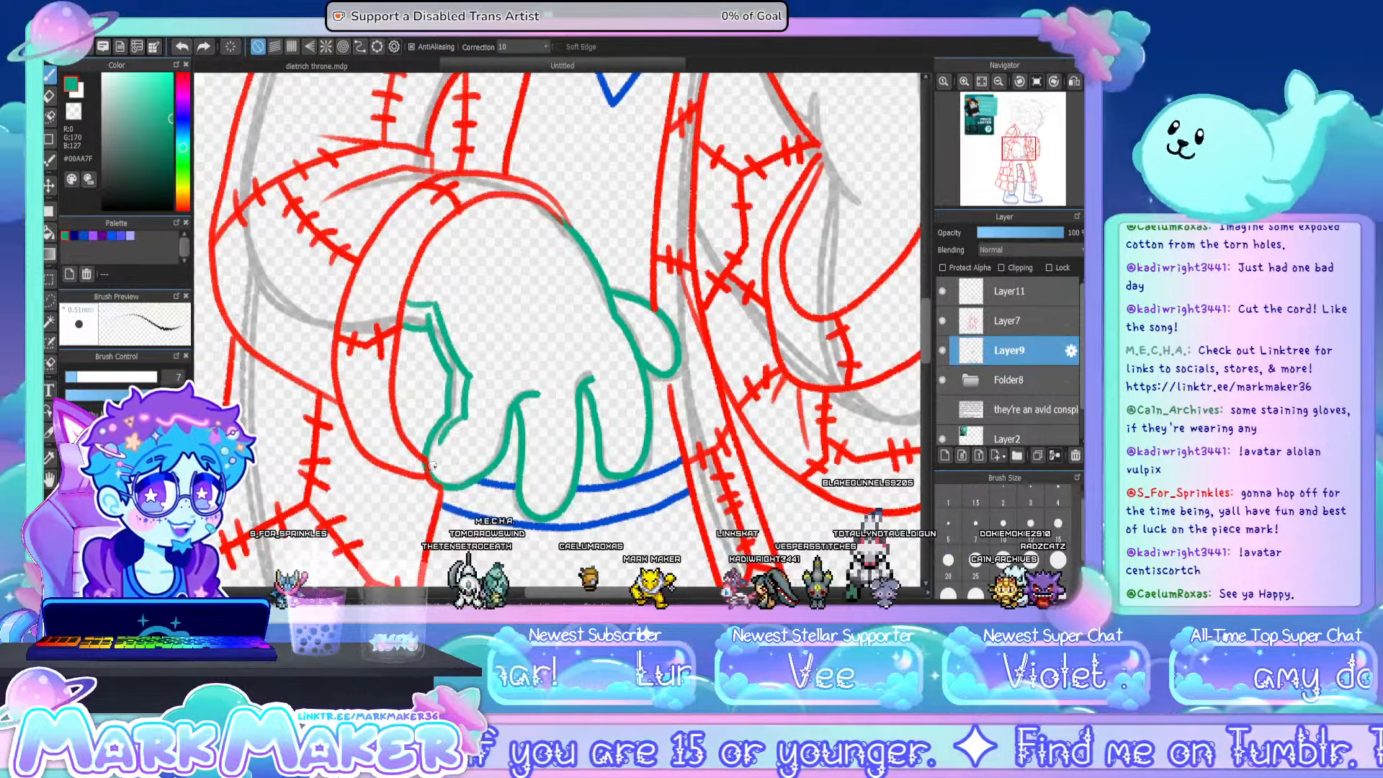
{"action": "key", "text": "ctrl+z"}
{"action": "left_click_drag", "start_coordinate": [463, 418], "coordinate": [435, 476]}
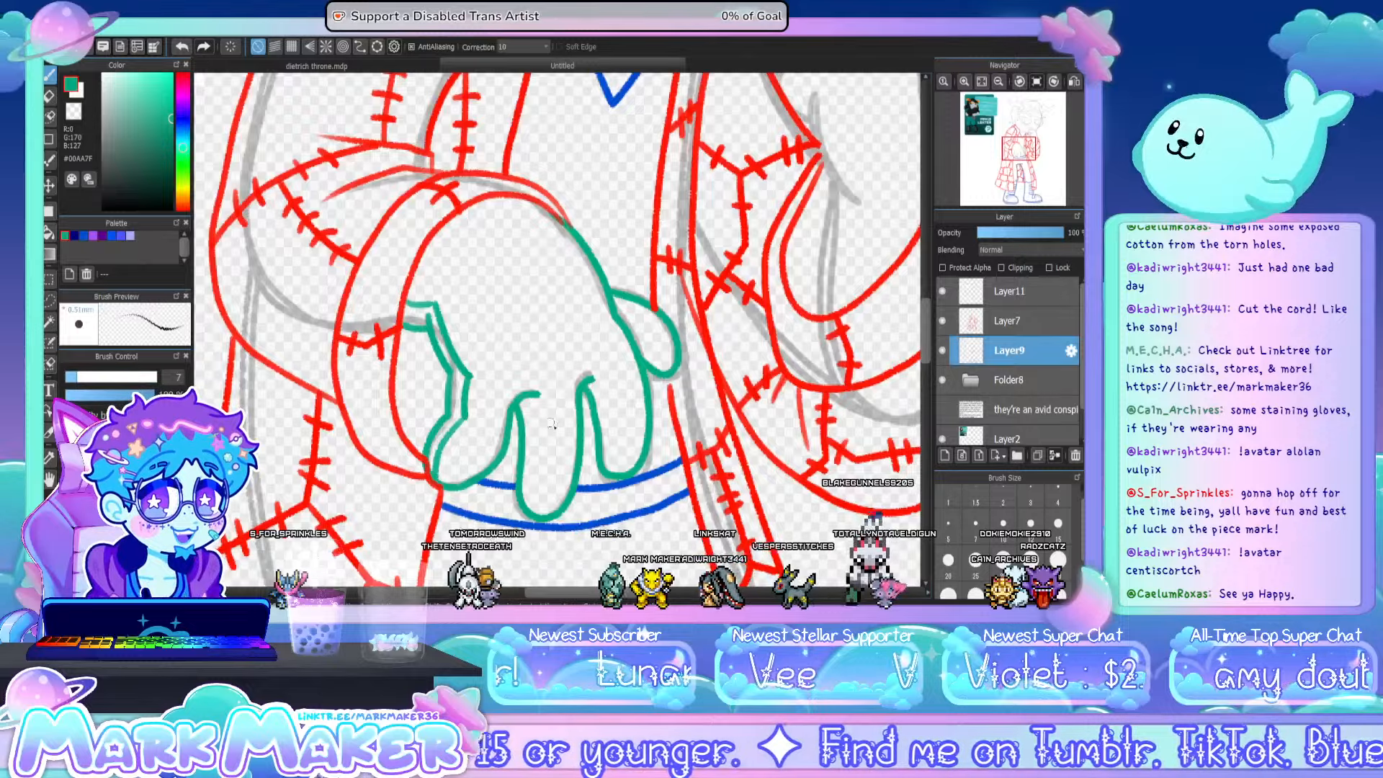
{"action": "left_click_drag", "start_coordinate": [528, 412], "coordinate": [535, 510]}
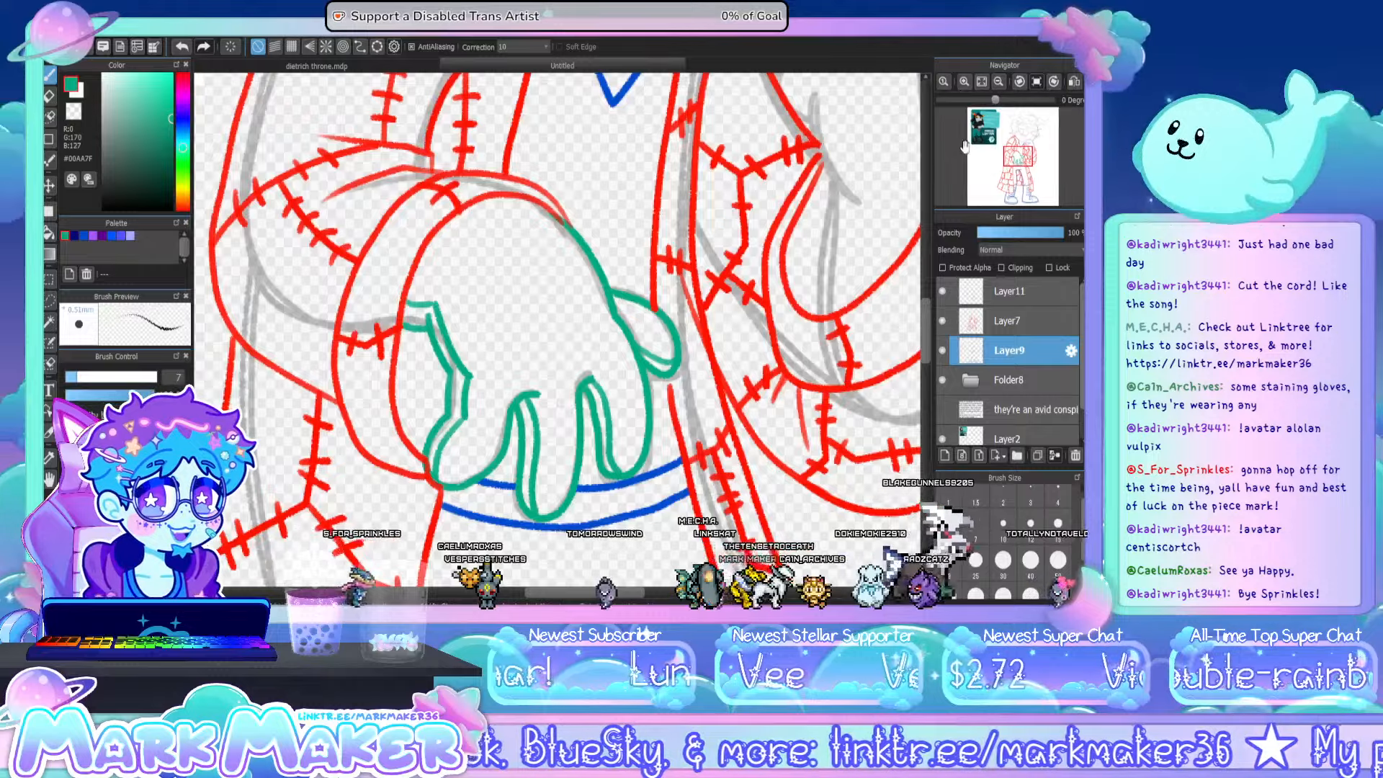
- Draw paired teal tendon lines on the back of the lower hand and a short curved line near its sleeve cuff
{"action": "left_click_drag", "start_coordinate": [493, 271], "coordinate": [520, 340]}
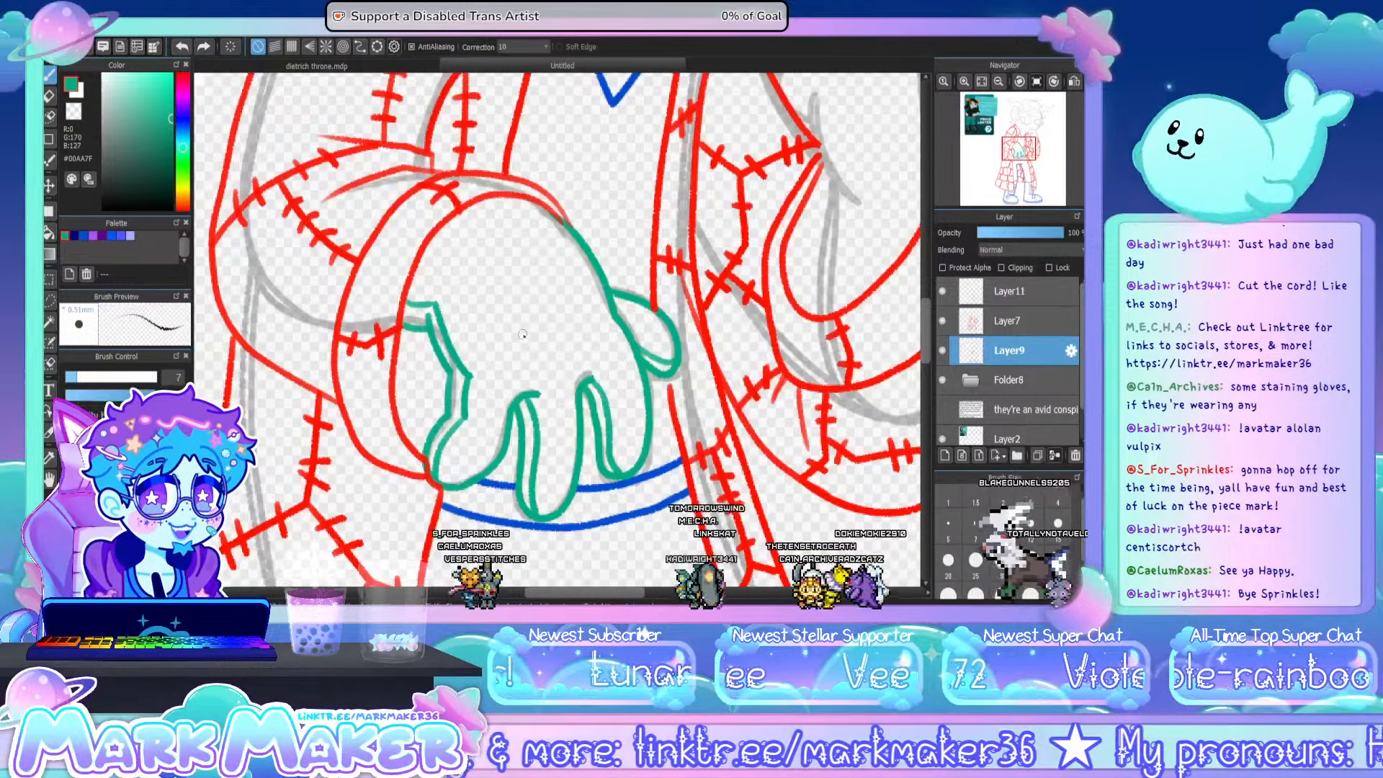
{"action": "left_click_drag", "start_coordinate": [499, 258], "coordinate": [530, 333]}
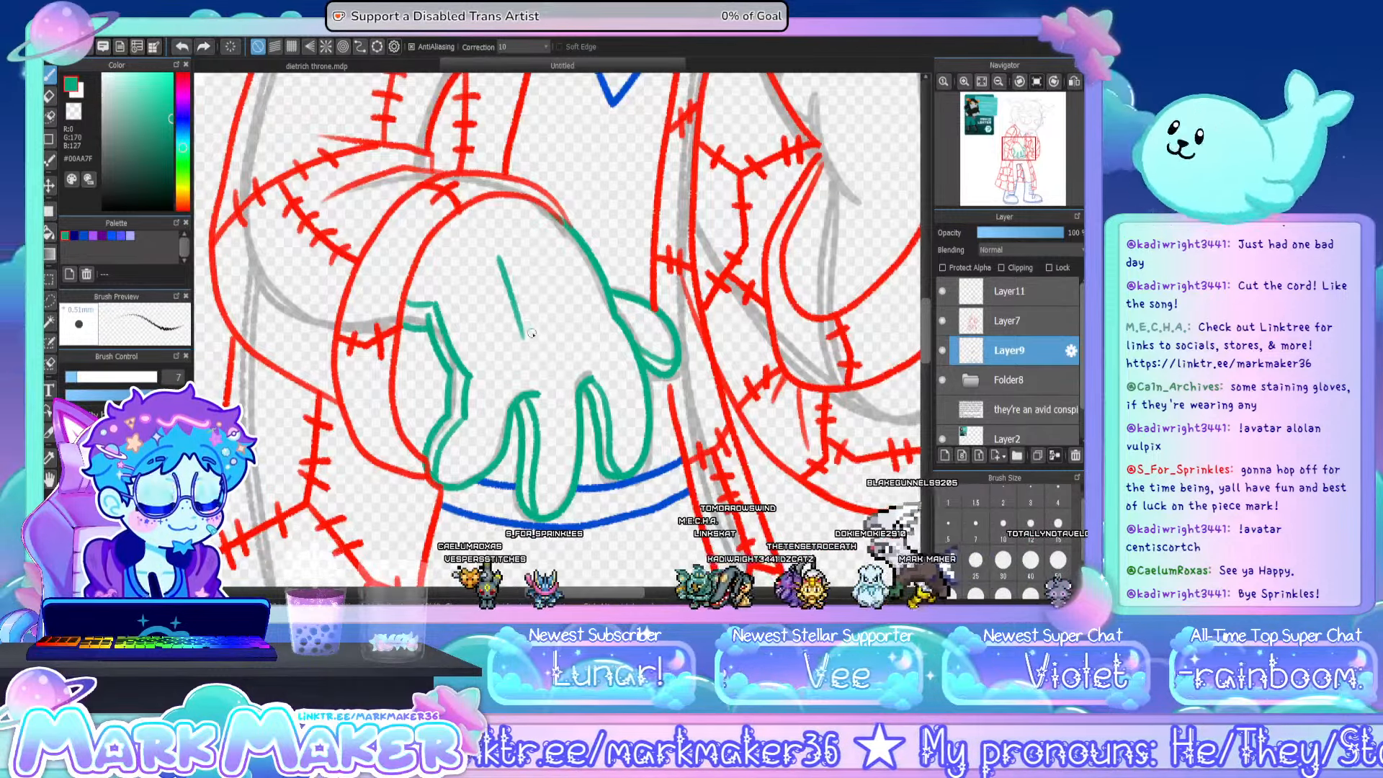
{"action": "left_click_drag", "start_coordinate": [513, 277], "coordinate": [530, 331]}
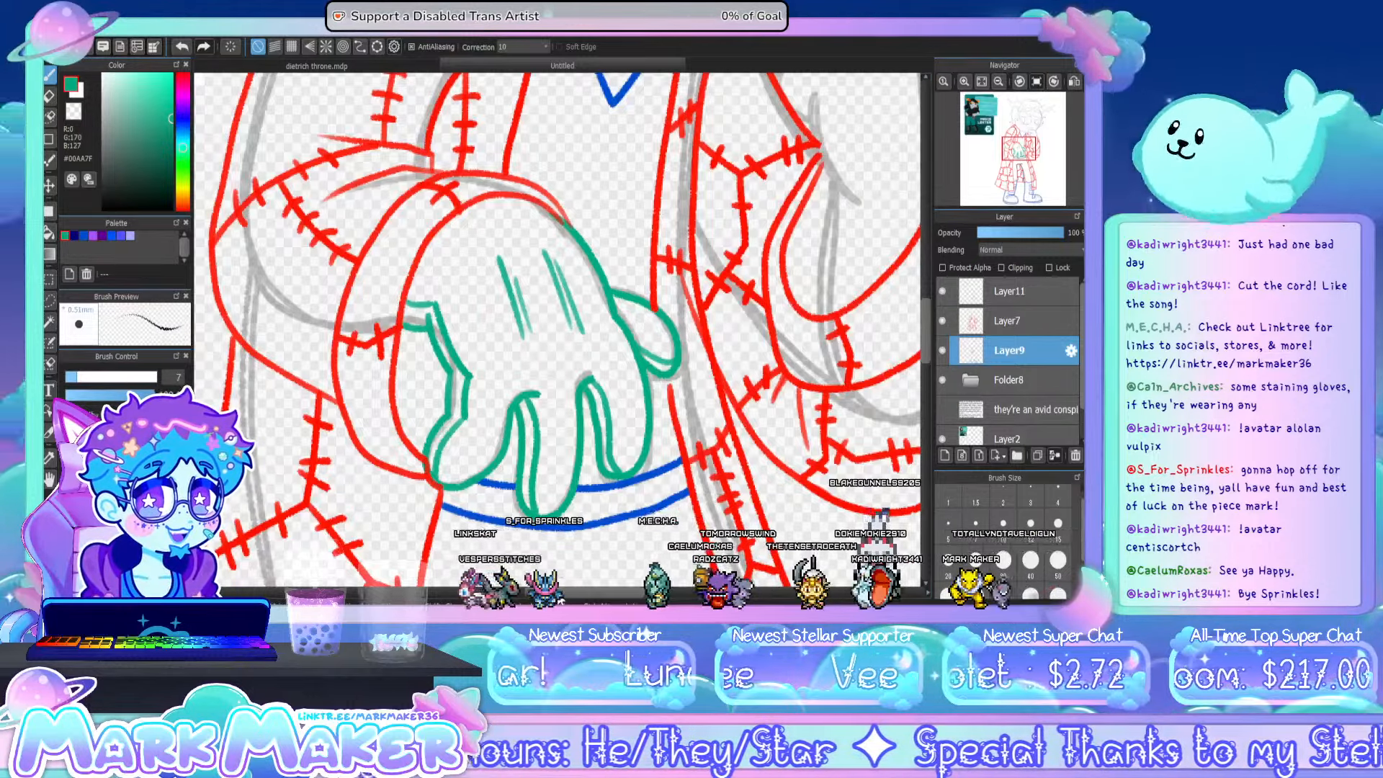
{"action": "mouse_move", "coordinate": [426, 346]}
{"action": "left_mouse_down"}
{"action": "mouse_move", "coordinate": [376, 346]}
{"action": "mouse_move", "coordinate": [433, 346]}
{"action": "mouse_move", "coordinate": [455, 270]}
{"action": "left_mouse_up"}
{"action": "key", "text": "ctrl+z"}
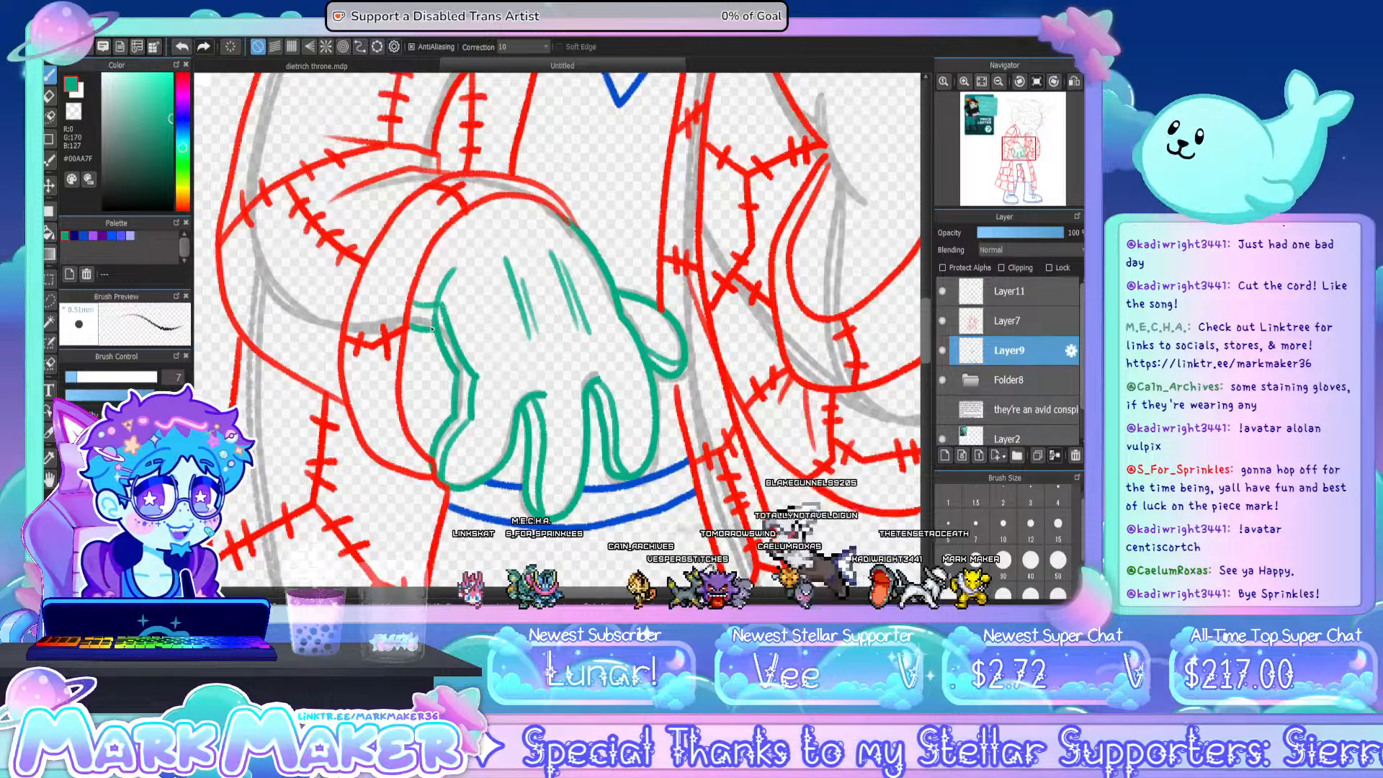
{"action": "left_click_drag", "start_coordinate": [433, 330], "coordinate": [425, 271]}
- On Layer11, trace in teal the curled fingers and extended index finger of the raised hand under the chin
{"action": "left_click_drag", "start_coordinate": [618, 593], "coordinate": [679, 601]}
{"action": "mouse_move", "coordinate": [919, 326]}
{"action": "left_mouse_down"}
{"action": "mouse_move", "coordinate": [917, 277]}
{"action": "mouse_move", "coordinate": [927, 331]}
{"action": "left_mouse_up"}
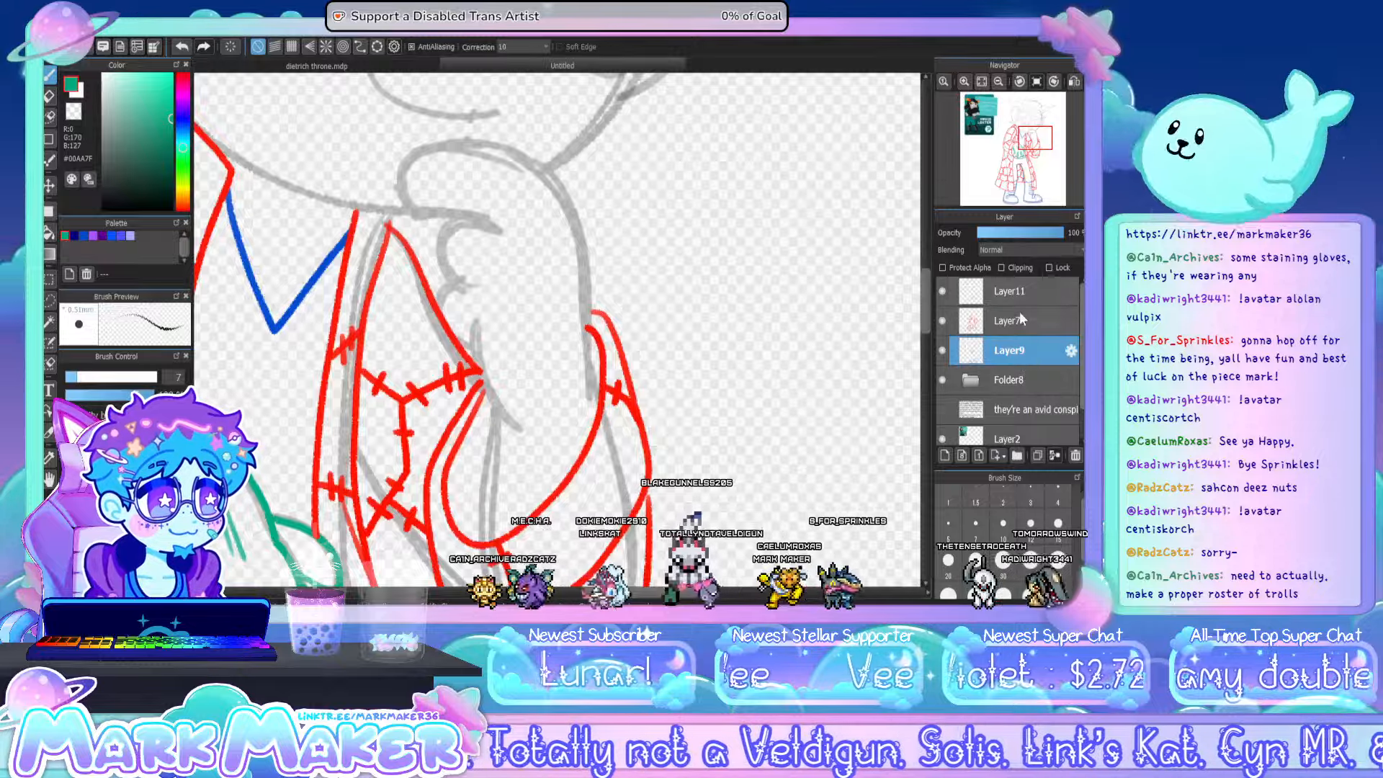
{"action": "left_click", "coordinate": [1016, 301]}
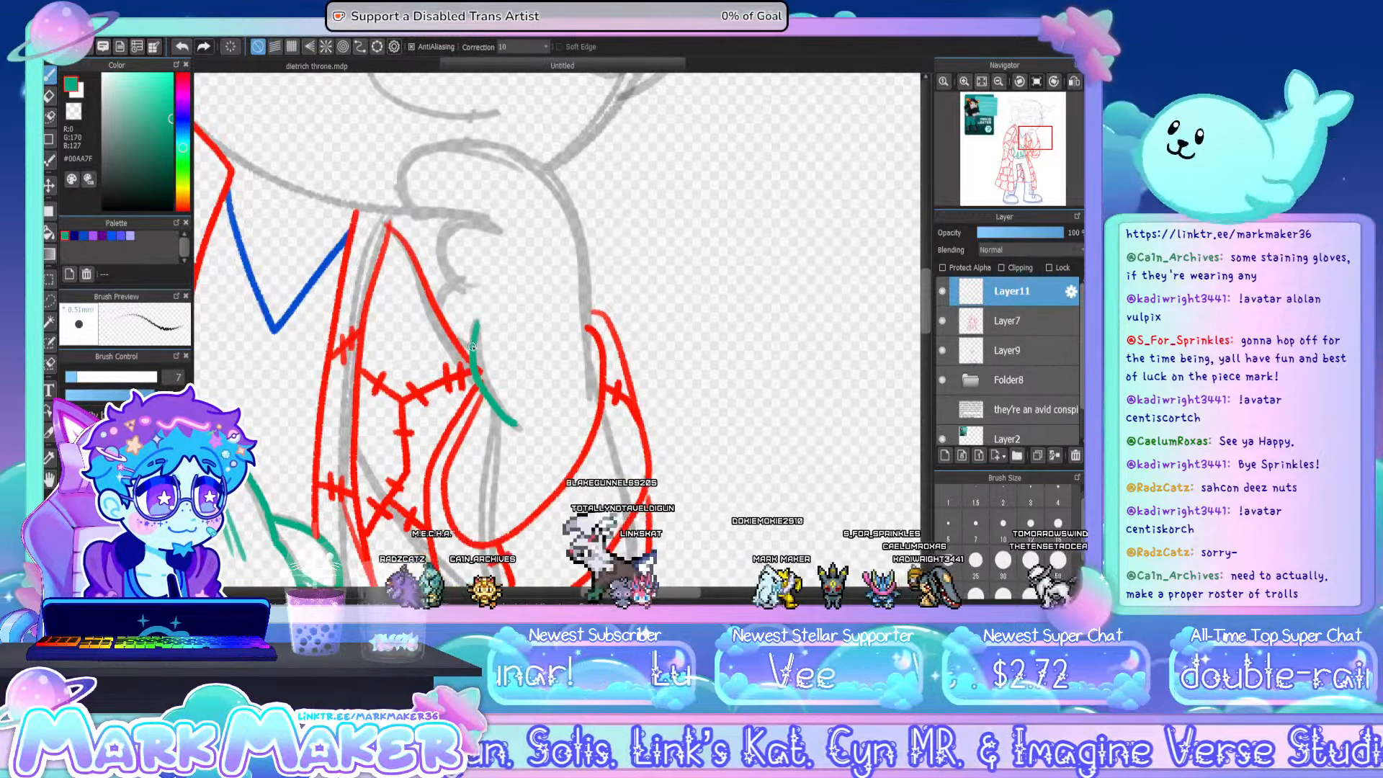
{"action": "mouse_move", "coordinate": [444, 346]}
{"action": "left_mouse_down"}
{"action": "mouse_move", "coordinate": [439, 295]}
{"action": "mouse_move", "coordinate": [486, 297]}
{"action": "mouse_move", "coordinate": [433, 232]}
{"action": "mouse_move", "coordinate": [504, 234]}
{"action": "left_mouse_up"}
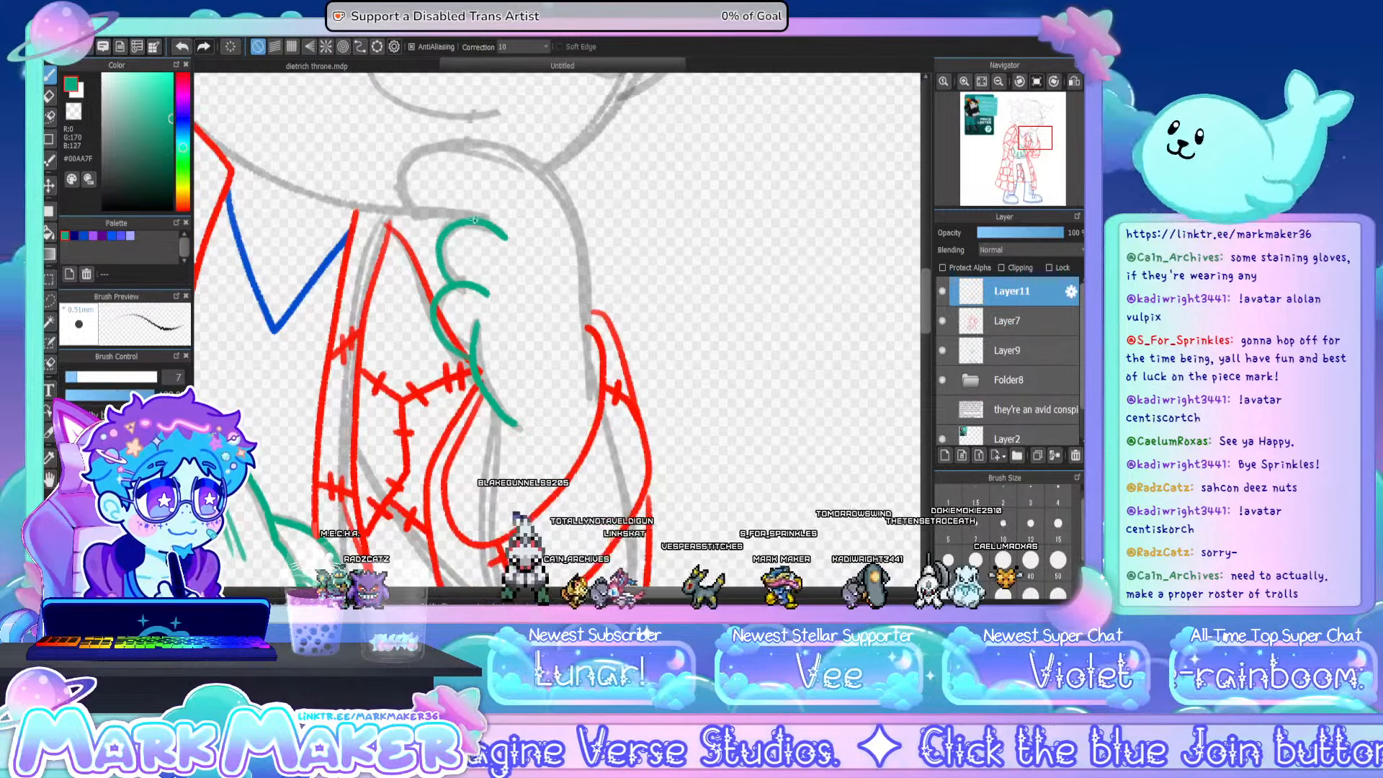
{"action": "mouse_move", "coordinate": [400, 199]}
{"action": "left_mouse_down"}
{"action": "mouse_move", "coordinate": [414, 157]}
{"action": "mouse_move", "coordinate": [471, 149]}
{"action": "mouse_move", "coordinate": [519, 160]}
{"action": "mouse_move", "coordinate": [563, 195]}
{"action": "left_mouse_up"}
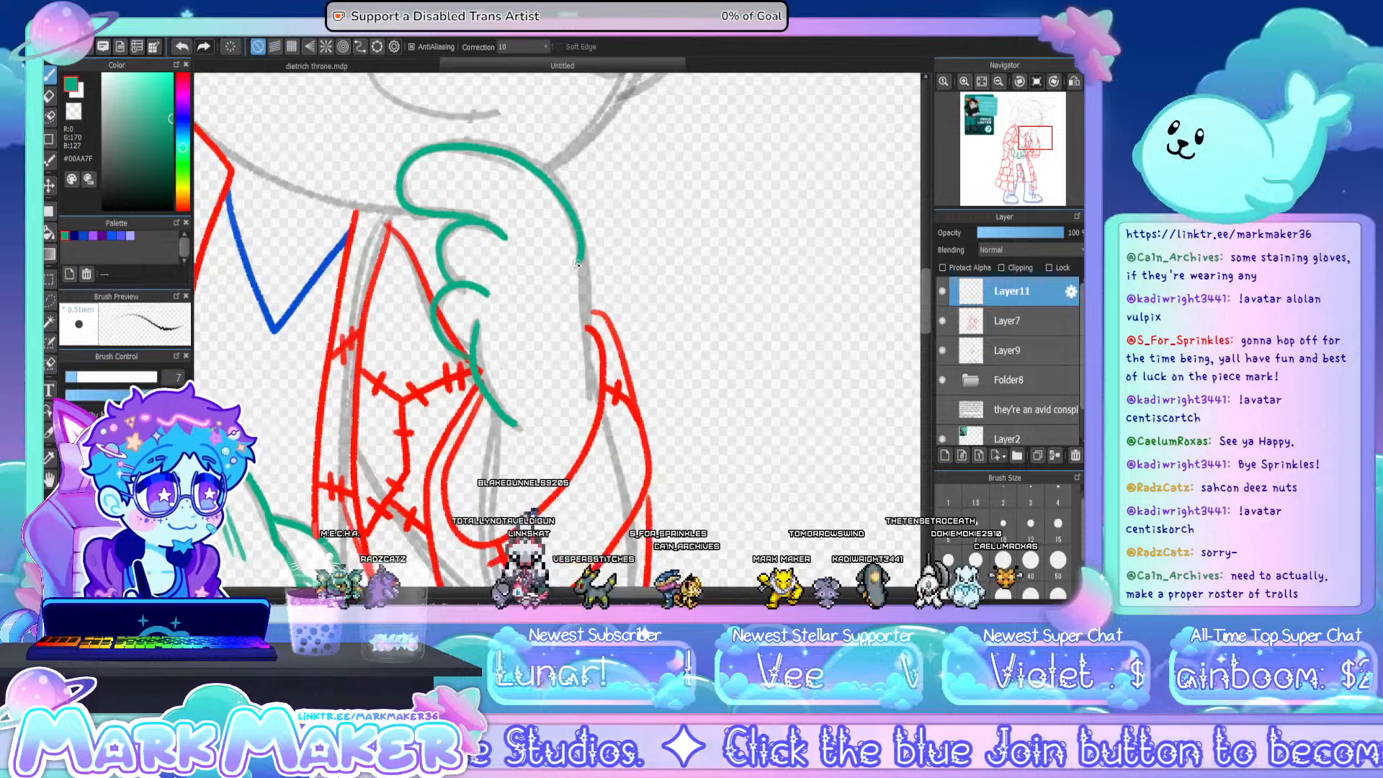
- Continue the raised hand's teal outline down its back into the sleeve and close the heel of the palm with a rounded curve
{"action": "left_click_drag", "start_coordinate": [577, 264], "coordinate": [585, 278]}
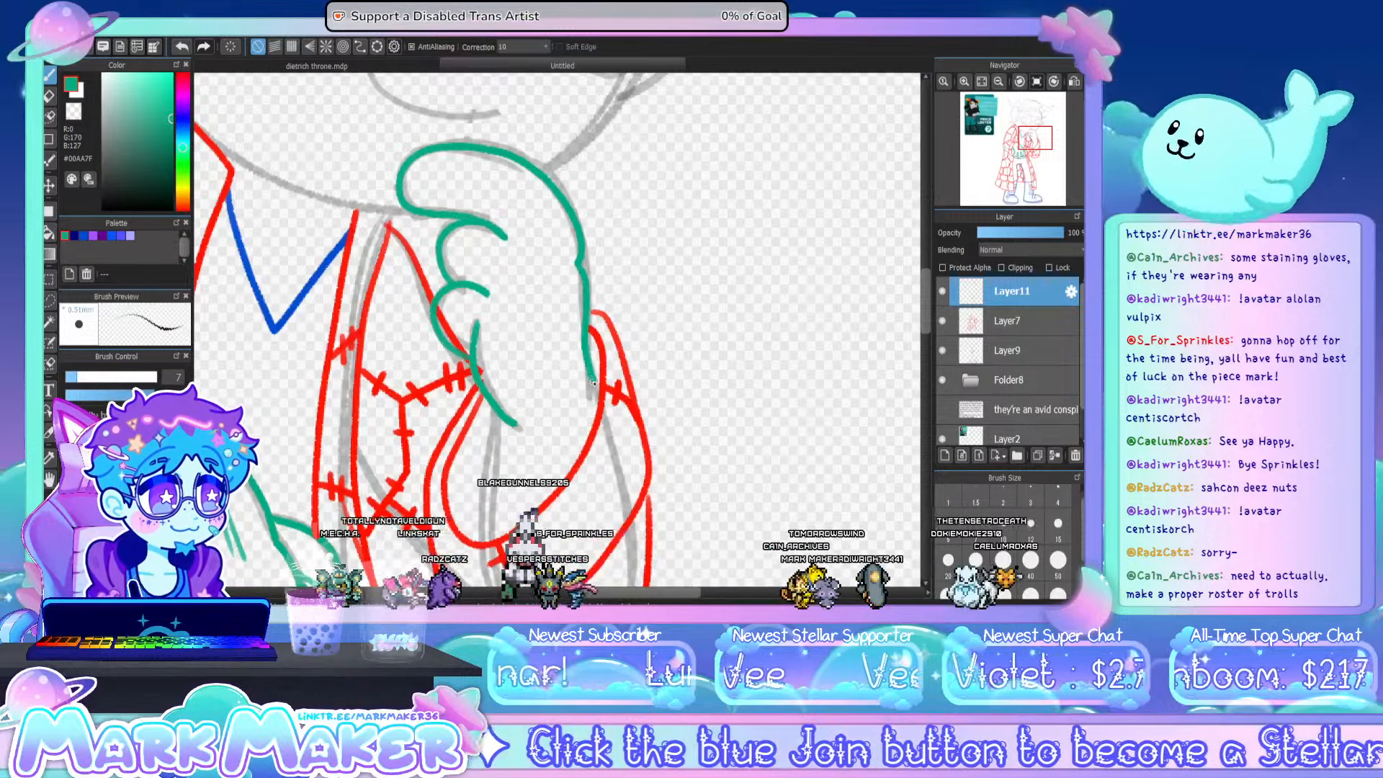
{"action": "left_click_drag", "start_coordinate": [592, 383], "coordinate": [593, 402]}
{"action": "left_click_drag", "start_coordinate": [494, 413], "coordinate": [492, 468]}
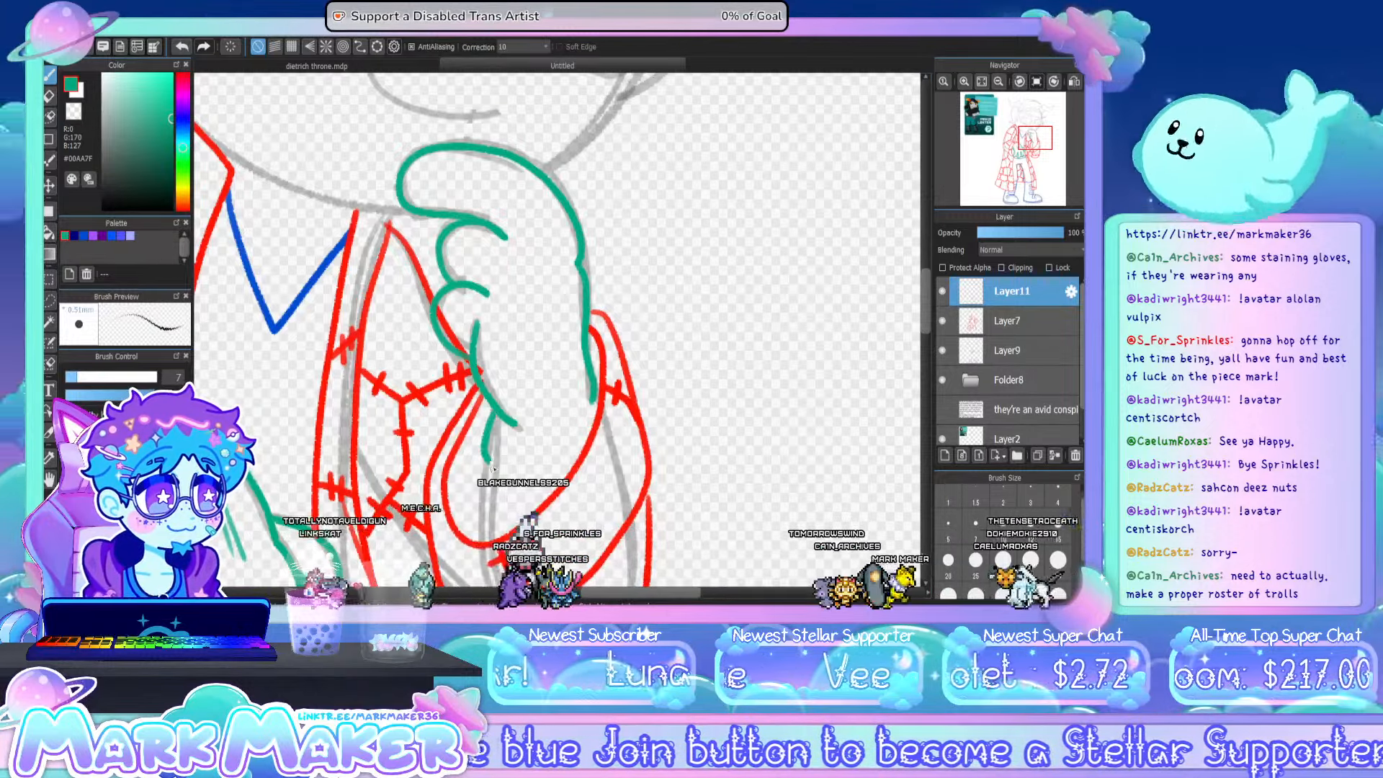
{"action": "key", "text": "ctrl+z"}
{"action": "mouse_move", "coordinate": [493, 411]}
{"action": "left_mouse_down"}
{"action": "mouse_move", "coordinate": [488, 454]}
{"action": "mouse_move", "coordinate": [527, 473]}
{"action": "mouse_move", "coordinate": [581, 454]}
{"action": "left_mouse_up"}
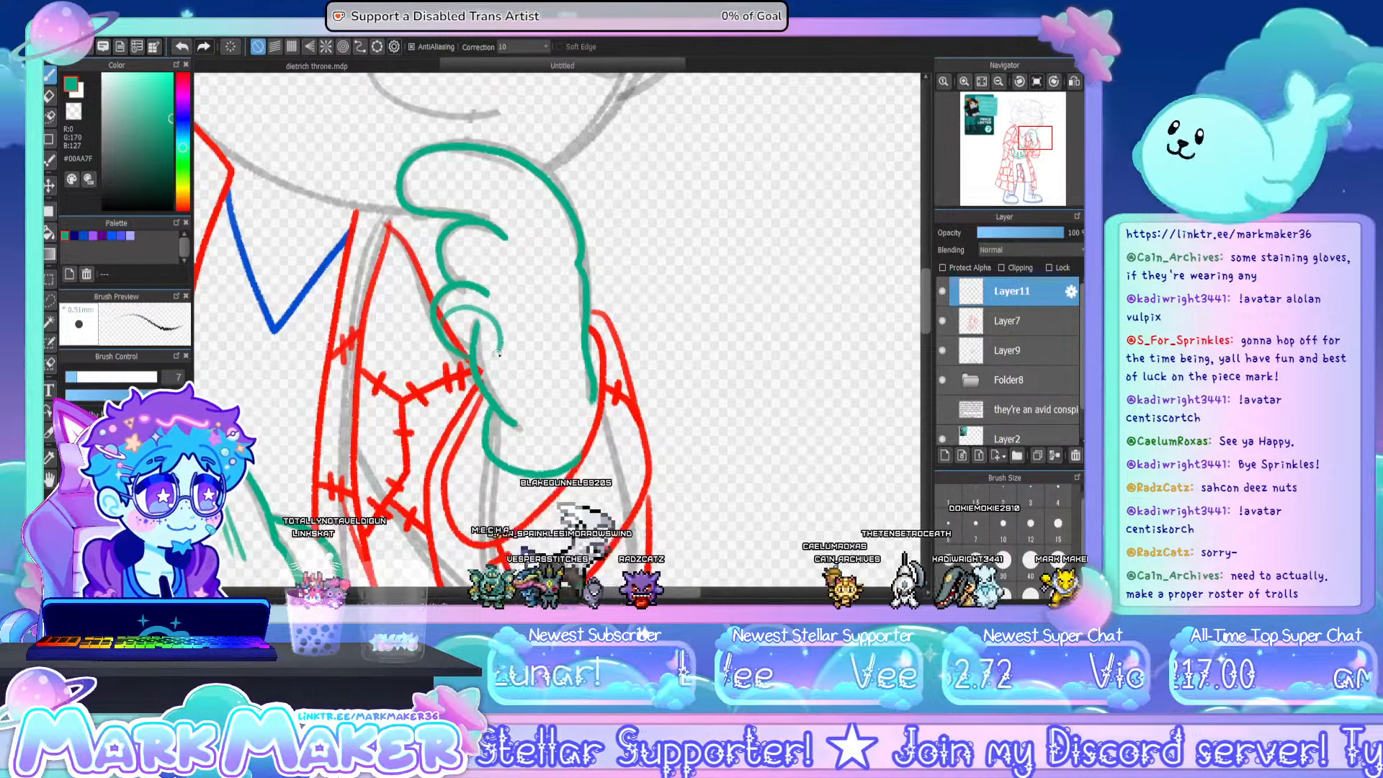
- Add teal inner contour lines along the lower edges of the raised hand's index and curled fingers
{"action": "left_click_drag", "start_coordinate": [495, 353], "coordinate": [515, 422]}
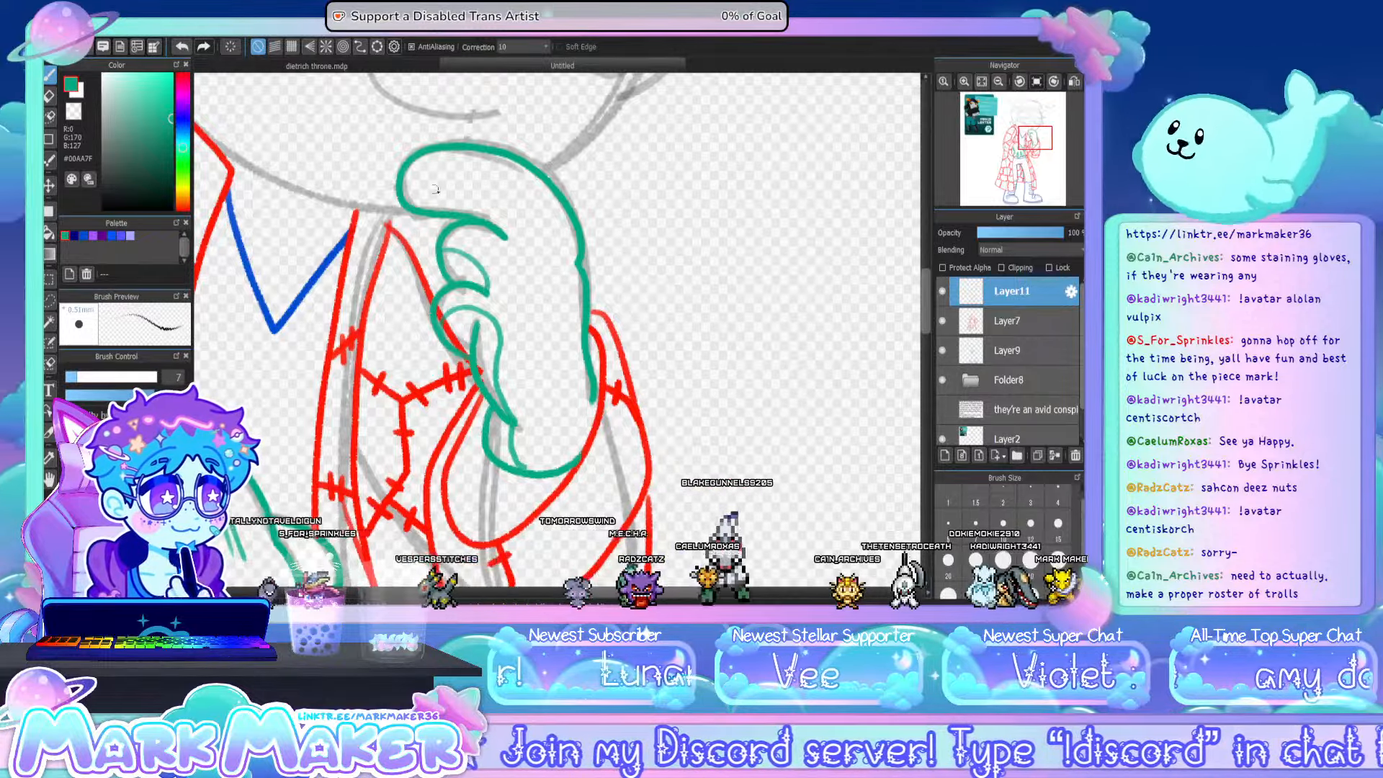
{"action": "left_click_drag", "start_coordinate": [440, 258], "coordinate": [479, 288]}
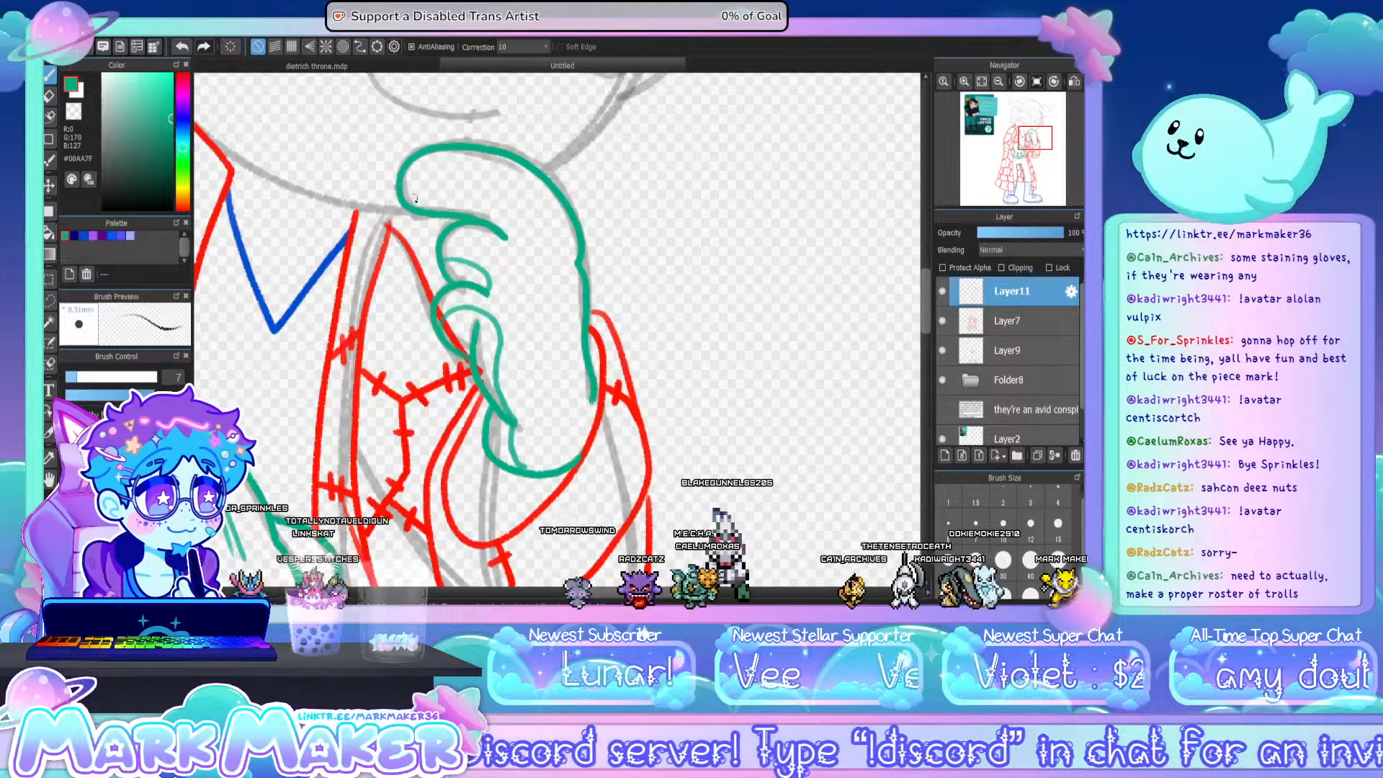
{"action": "left_click_drag", "start_coordinate": [405, 189], "coordinate": [503, 229]}
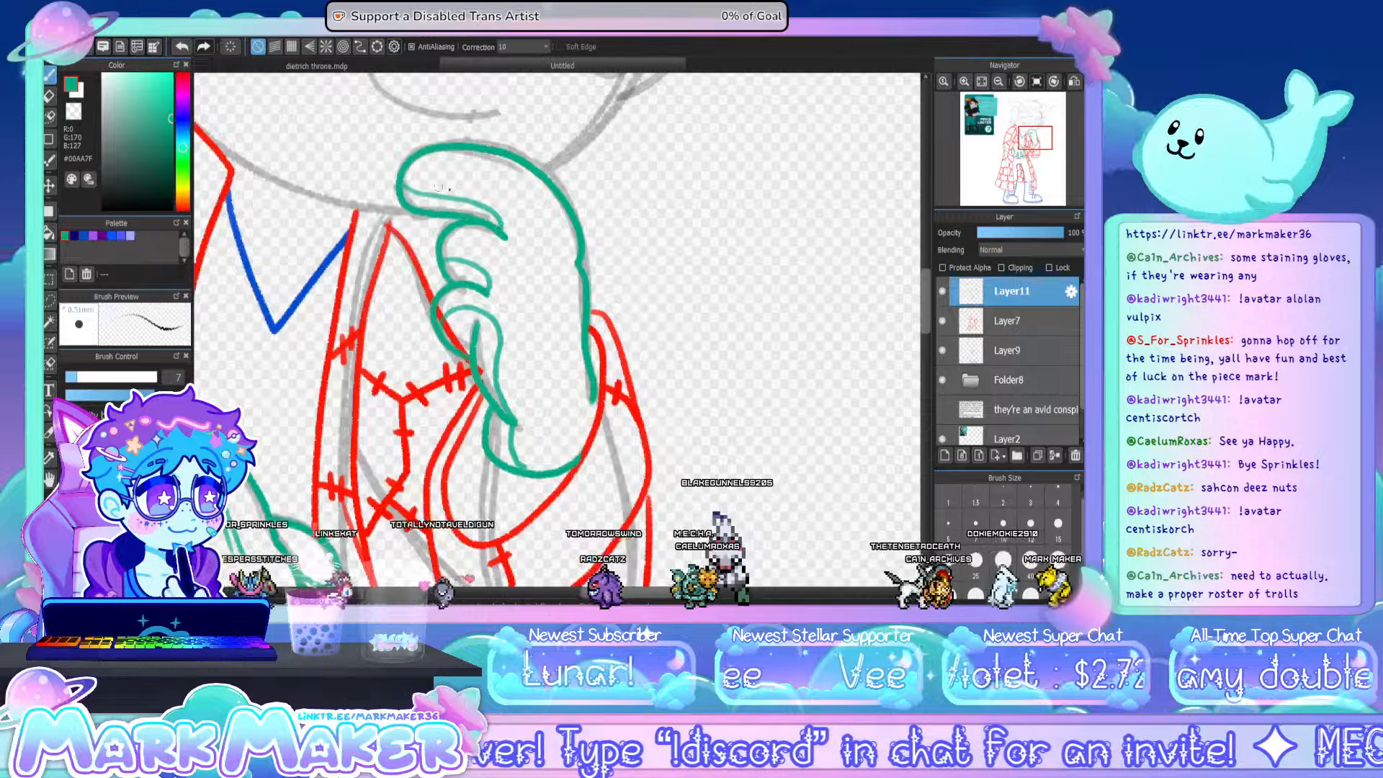
- Redraw the inner contour along the raised hand's index finger and add paired teal tendon lines down the hand's back
{"action": "key", "text": "ctrl+z"}
{"action": "left_click_drag", "start_coordinate": [405, 194], "coordinate": [506, 219]}
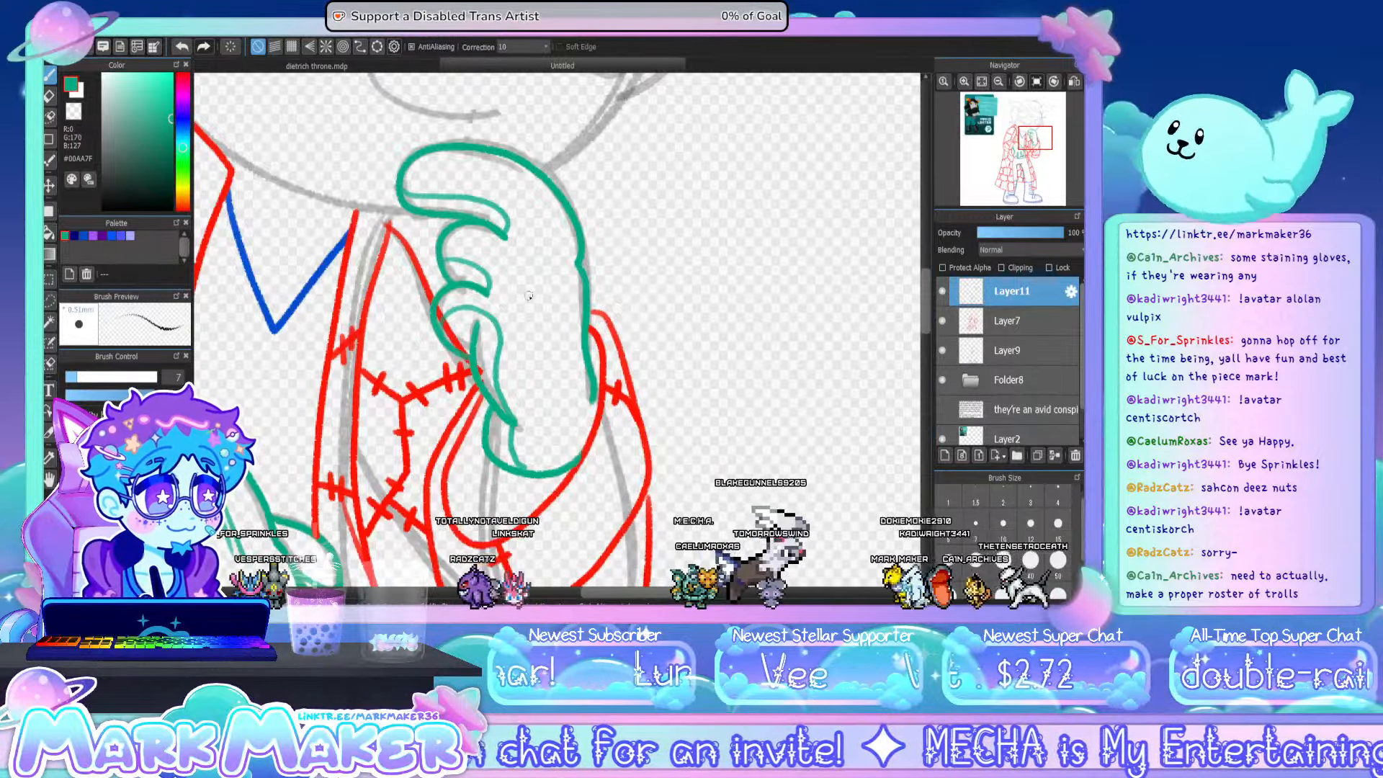
{"action": "left_click_drag", "start_coordinate": [524, 285], "coordinate": [553, 369]}
{"action": "left_click_drag", "start_coordinate": [551, 244], "coordinate": [565, 326]}
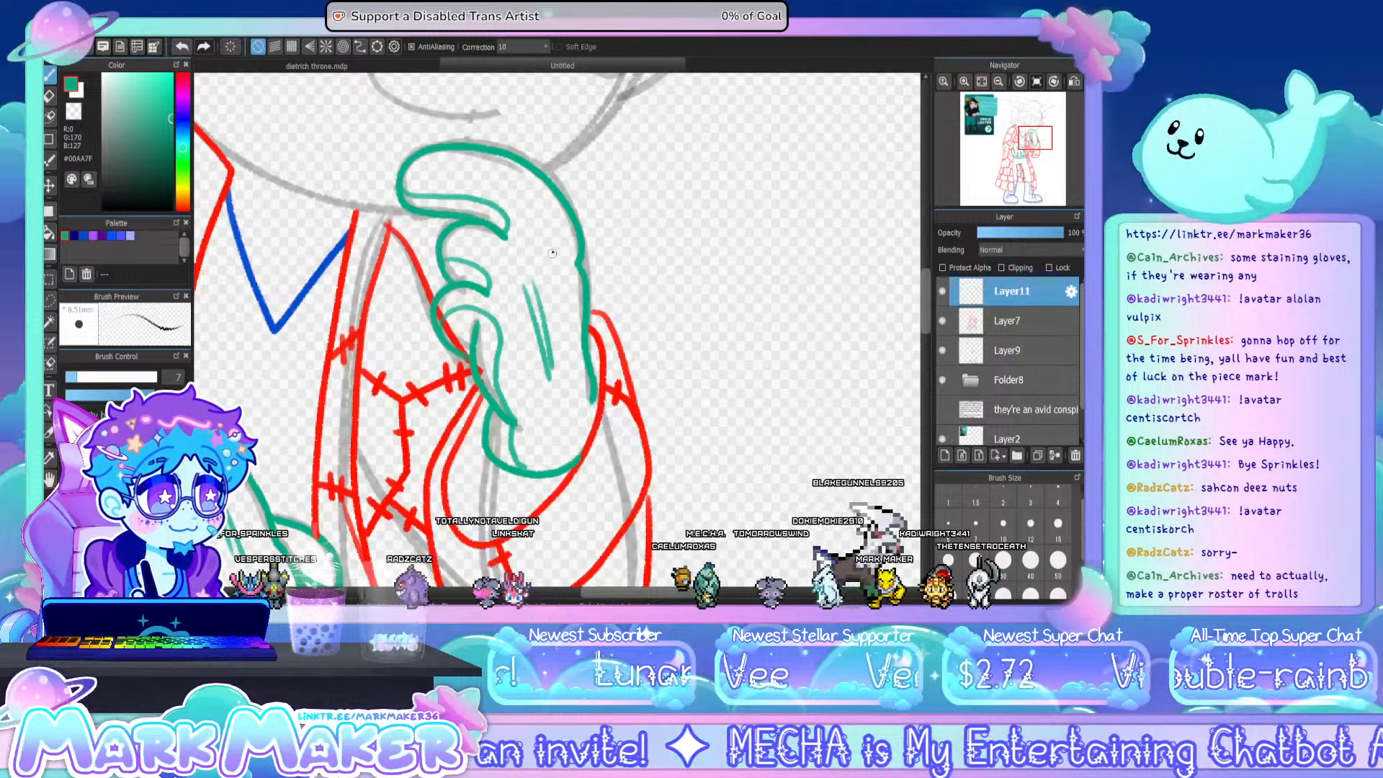
{"action": "left_click_drag", "start_coordinate": [557, 247], "coordinate": [569, 315]}
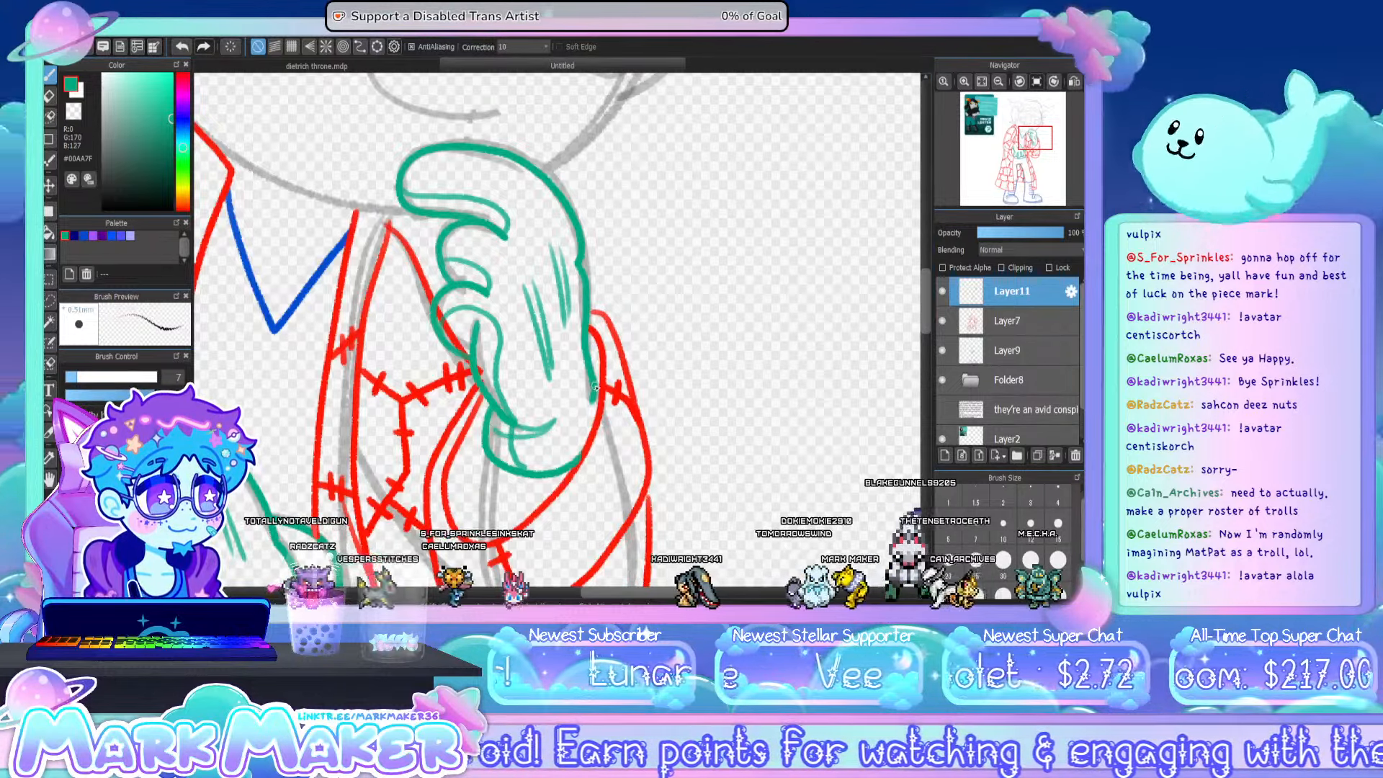
- On Layer9, draw tall pointed scar marks in #5555FF along the jaw and neck just above the coat collar
{"action": "left_click", "coordinate": [984, 83]}
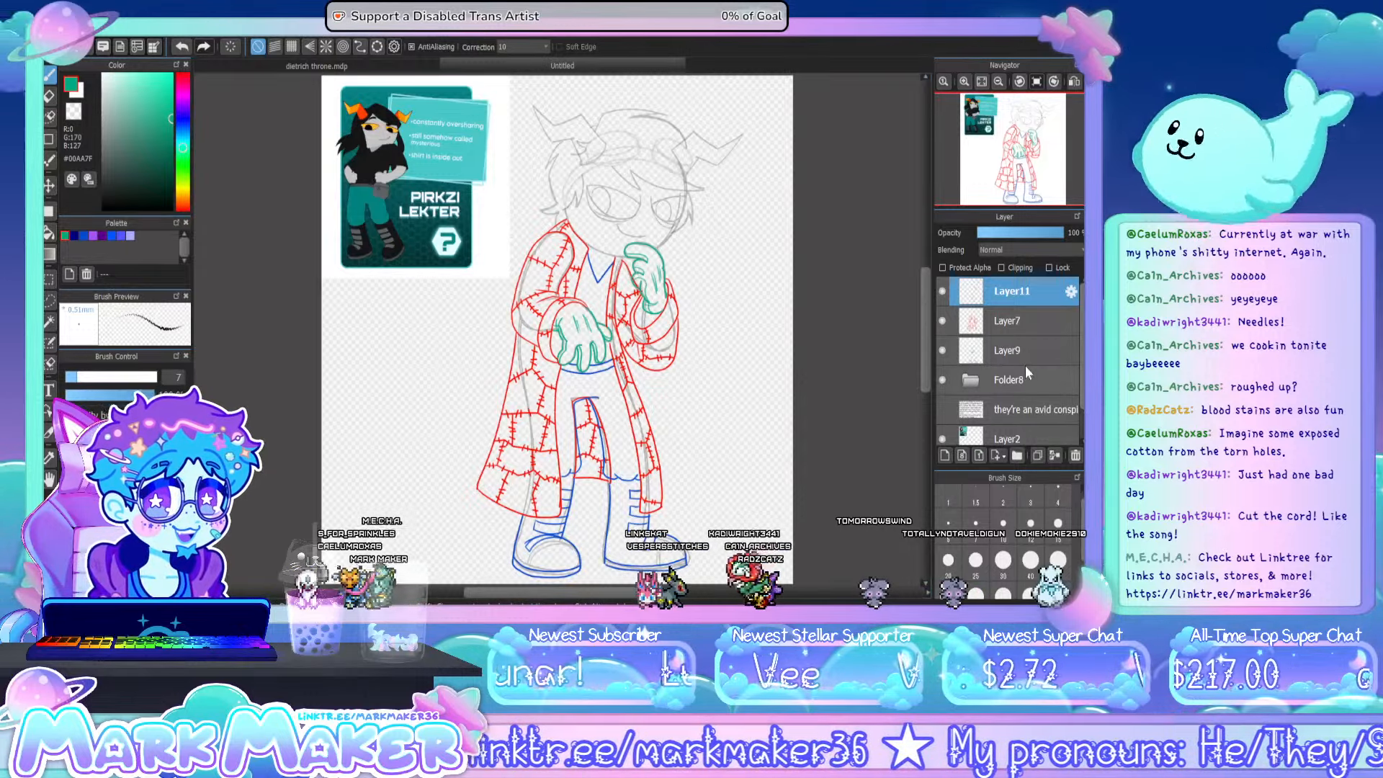
{"action": "left_click", "coordinate": [1001, 351]}
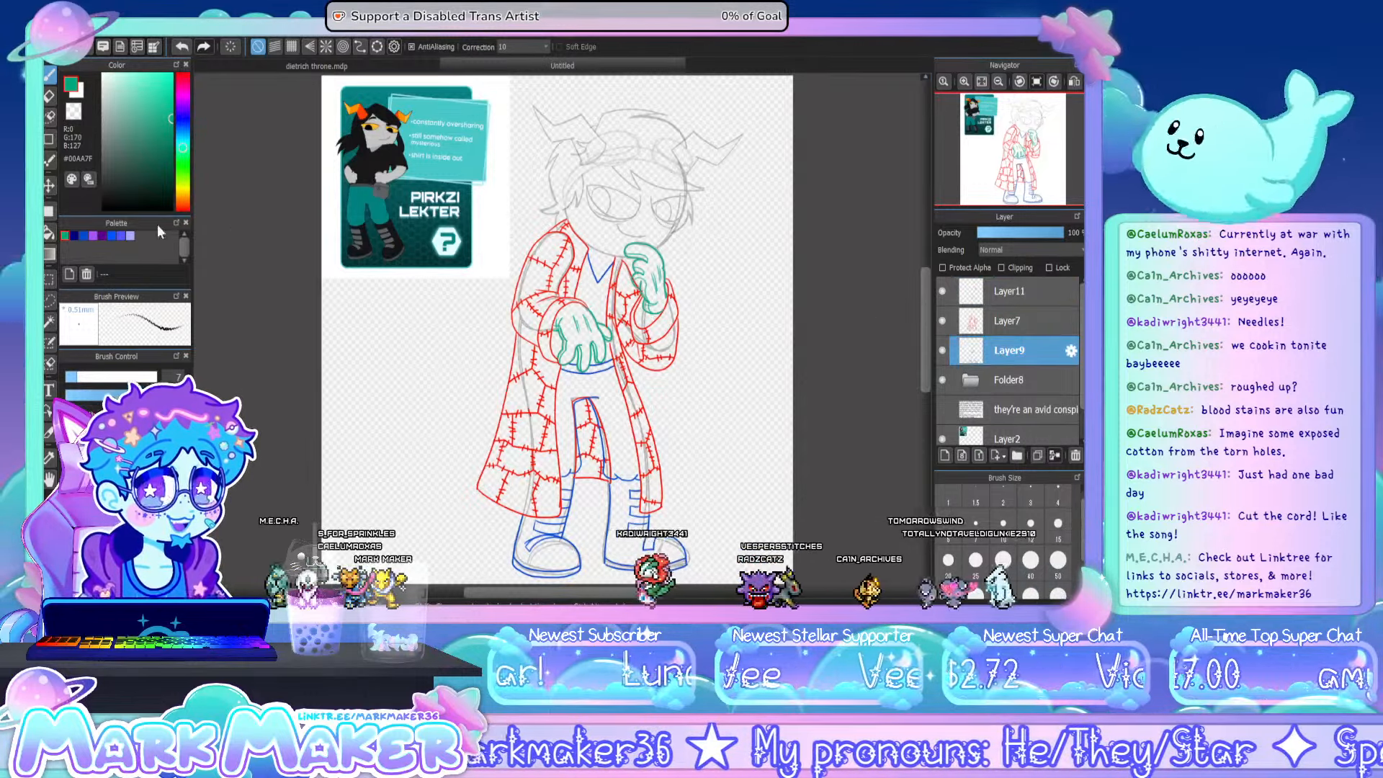
{"action": "left_click", "coordinate": [121, 236]}
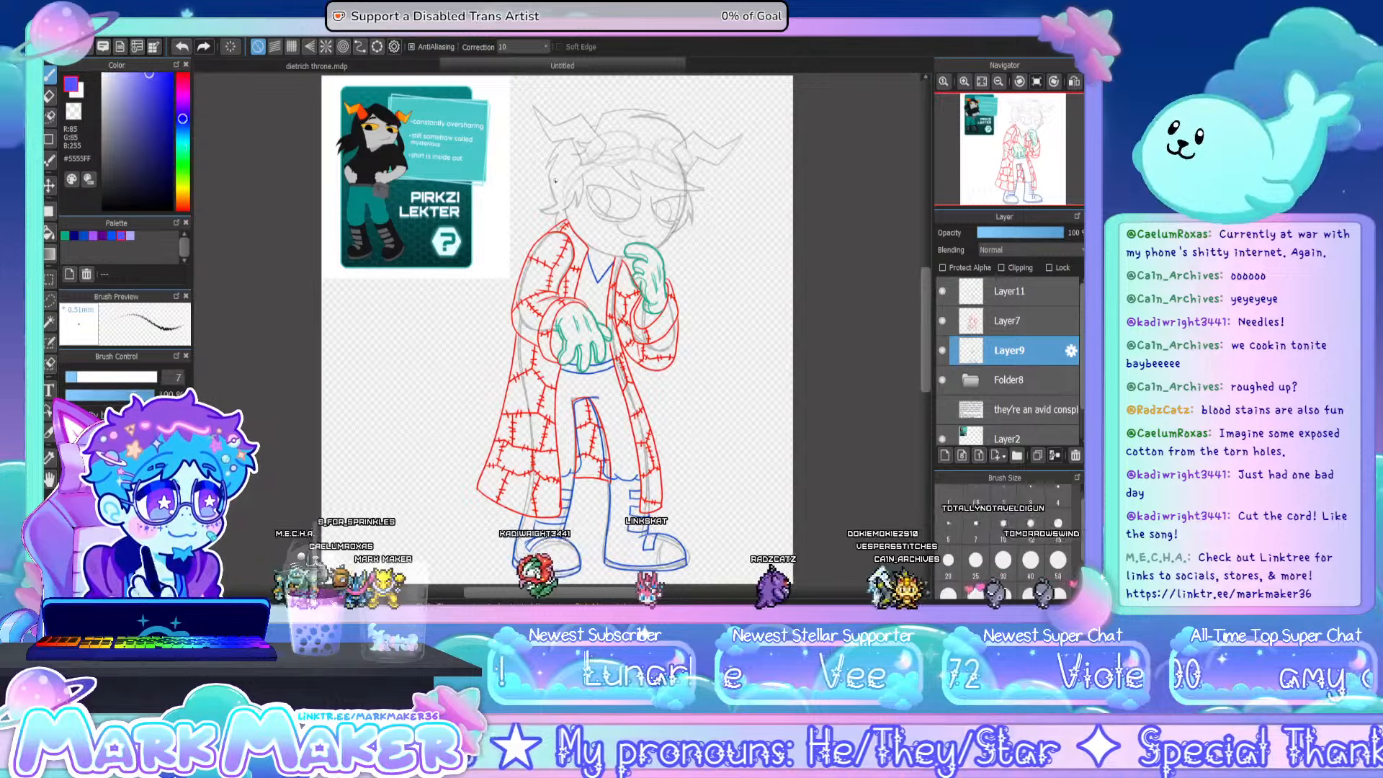
{"action": "scroll", "coordinate": [644, 193], "scroll_direction": "up", "scroll_amount": 5}
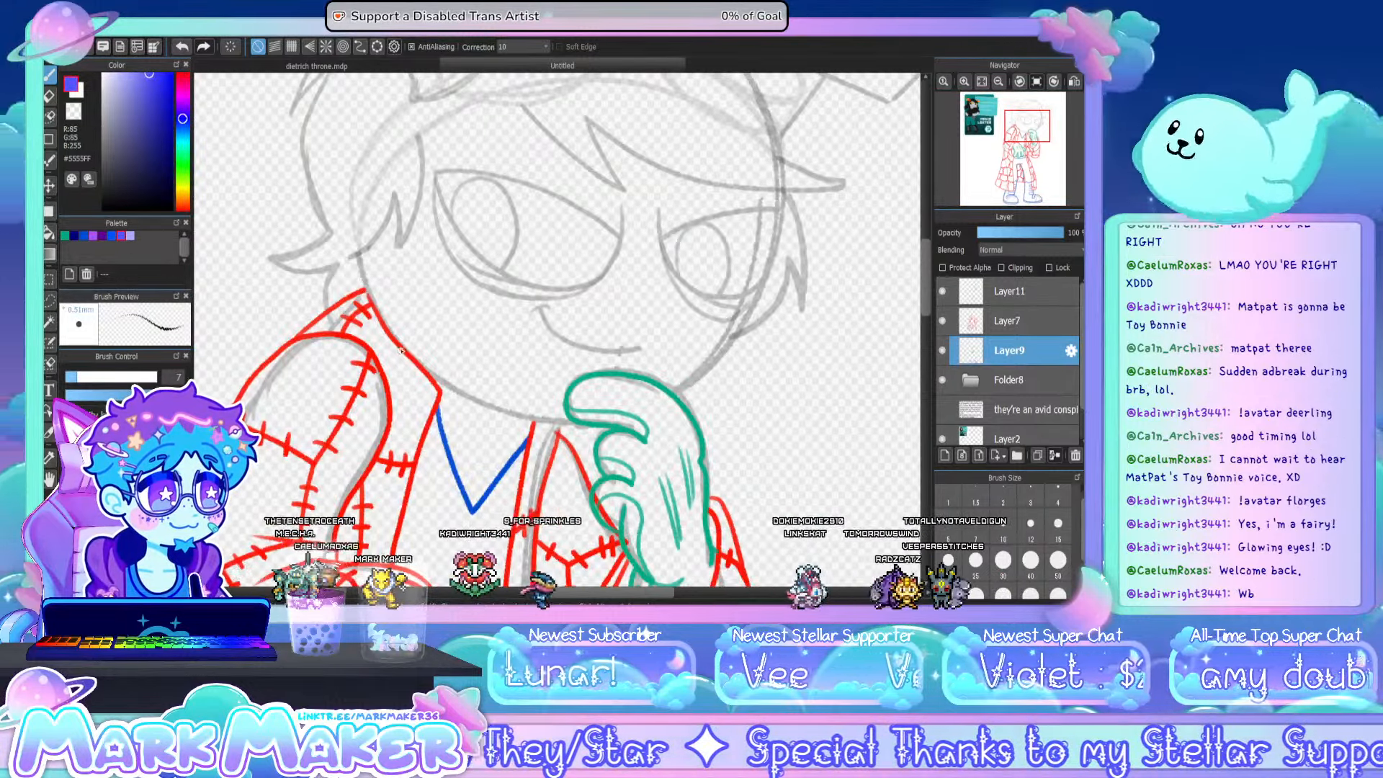
{"action": "mouse_move", "coordinate": [403, 344]}
{"action": "left_mouse_down"}
{"action": "mouse_move", "coordinate": [435, 270]}
{"action": "mouse_move", "coordinate": [422, 364]}
{"action": "mouse_move", "coordinate": [454, 317]}
{"action": "mouse_move", "coordinate": [453, 391]}
{"action": "left_mouse_up"}
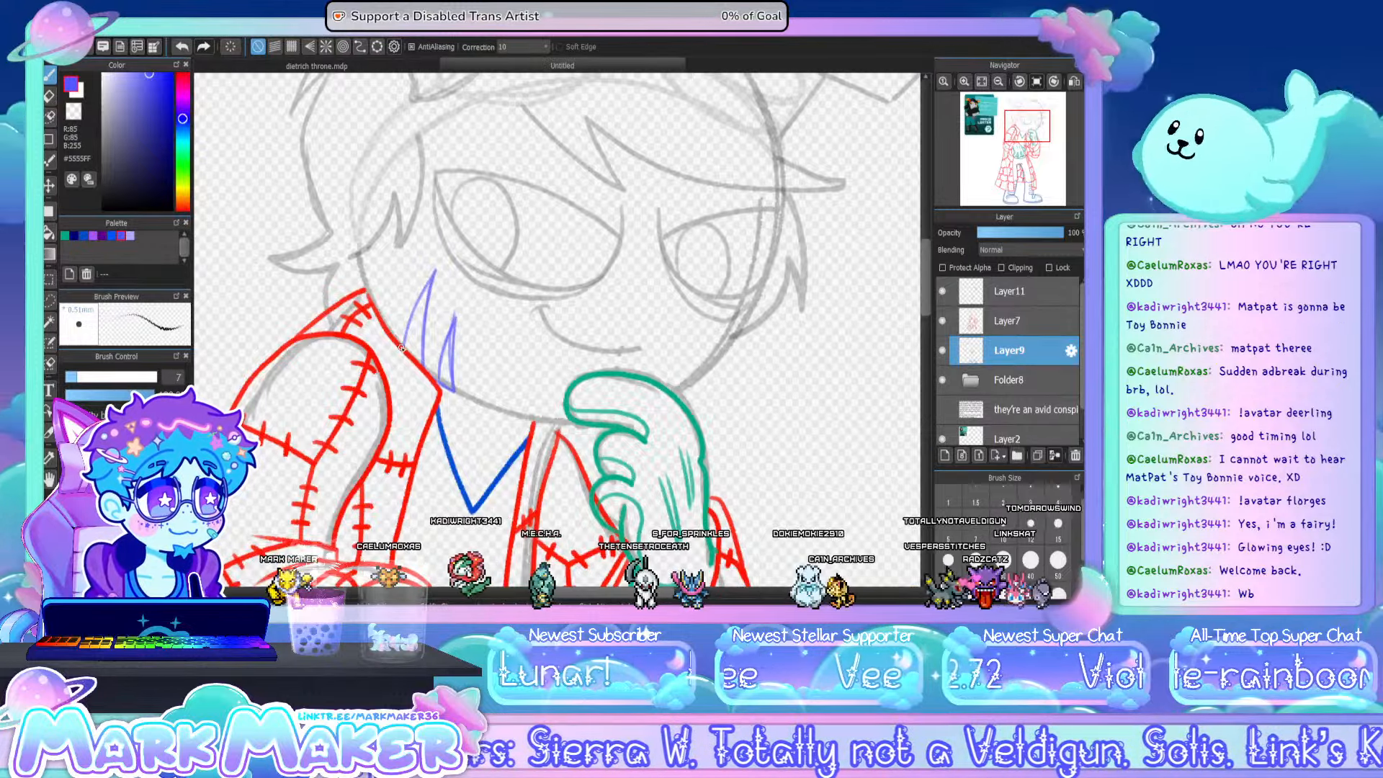
- Lower the opacity of Layer7, which holds the red patchwork coat, to 56%
{"action": "mouse_move", "coordinate": [968, 117]}
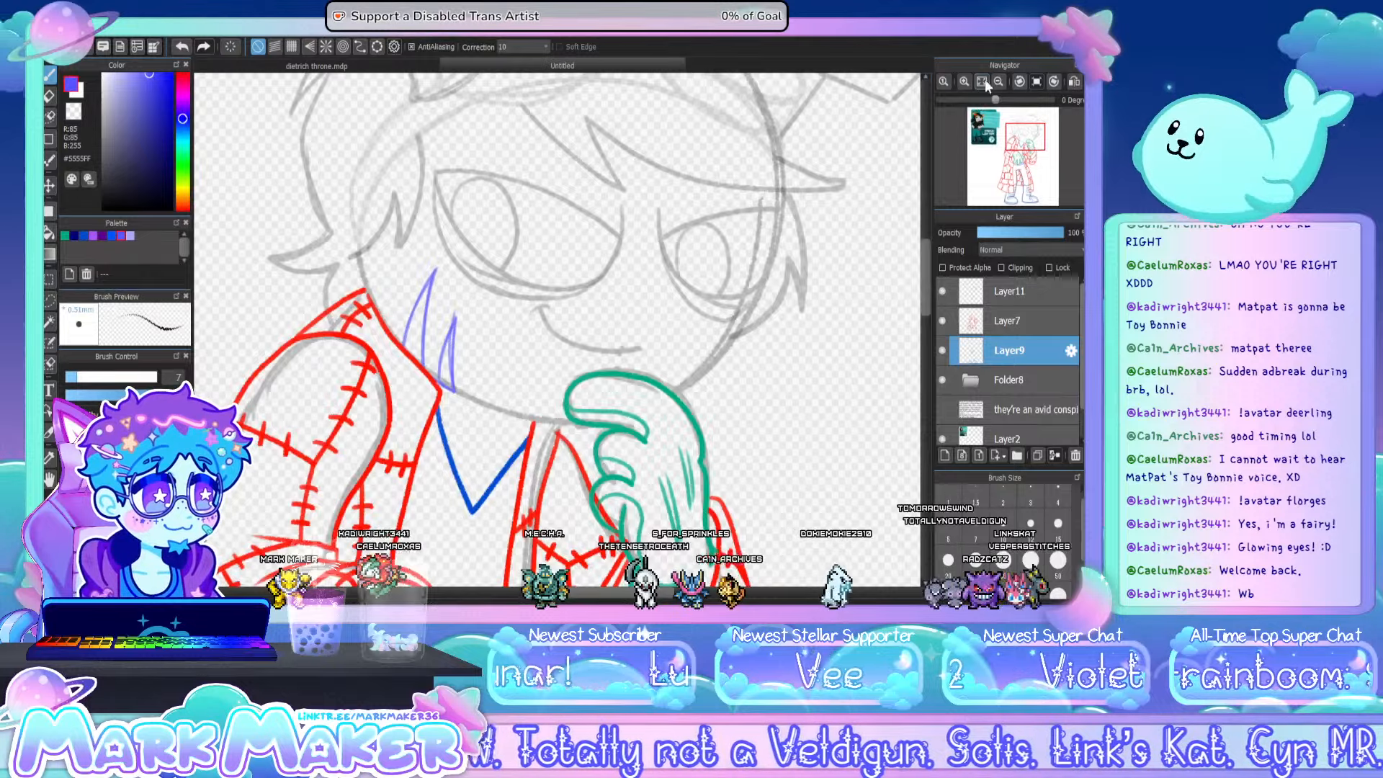
{"action": "left_click", "coordinate": [984, 82]}
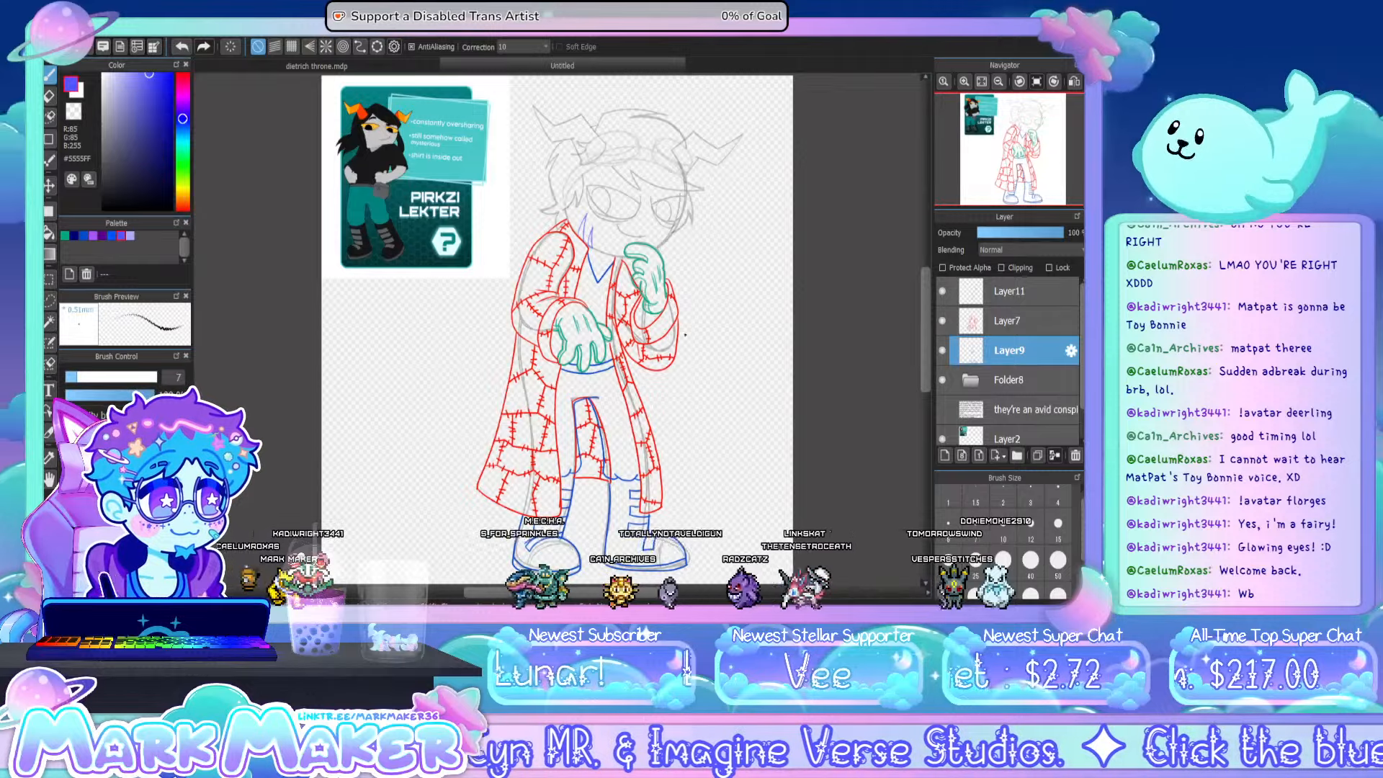
{"action": "left_click", "coordinate": [1041, 313]}
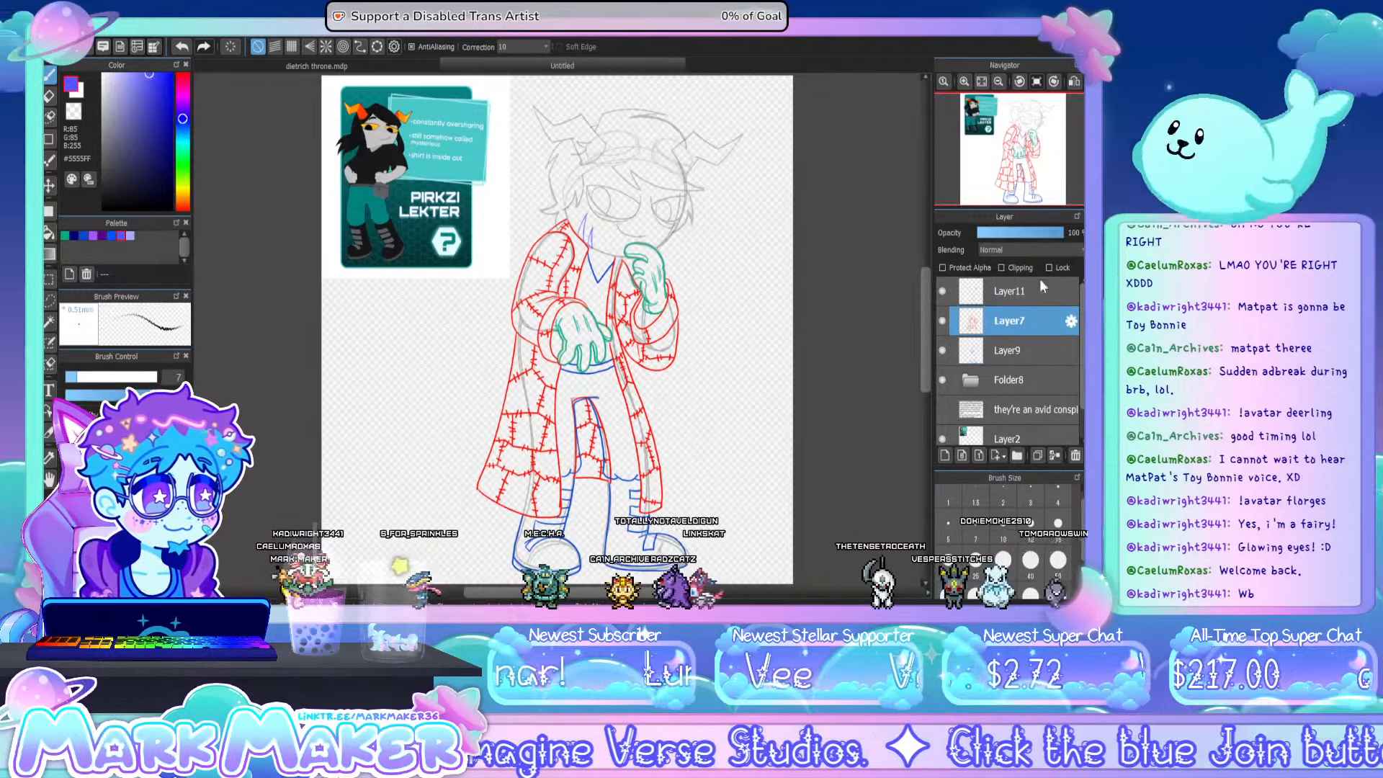
{"action": "left_click", "coordinate": [1026, 237]}
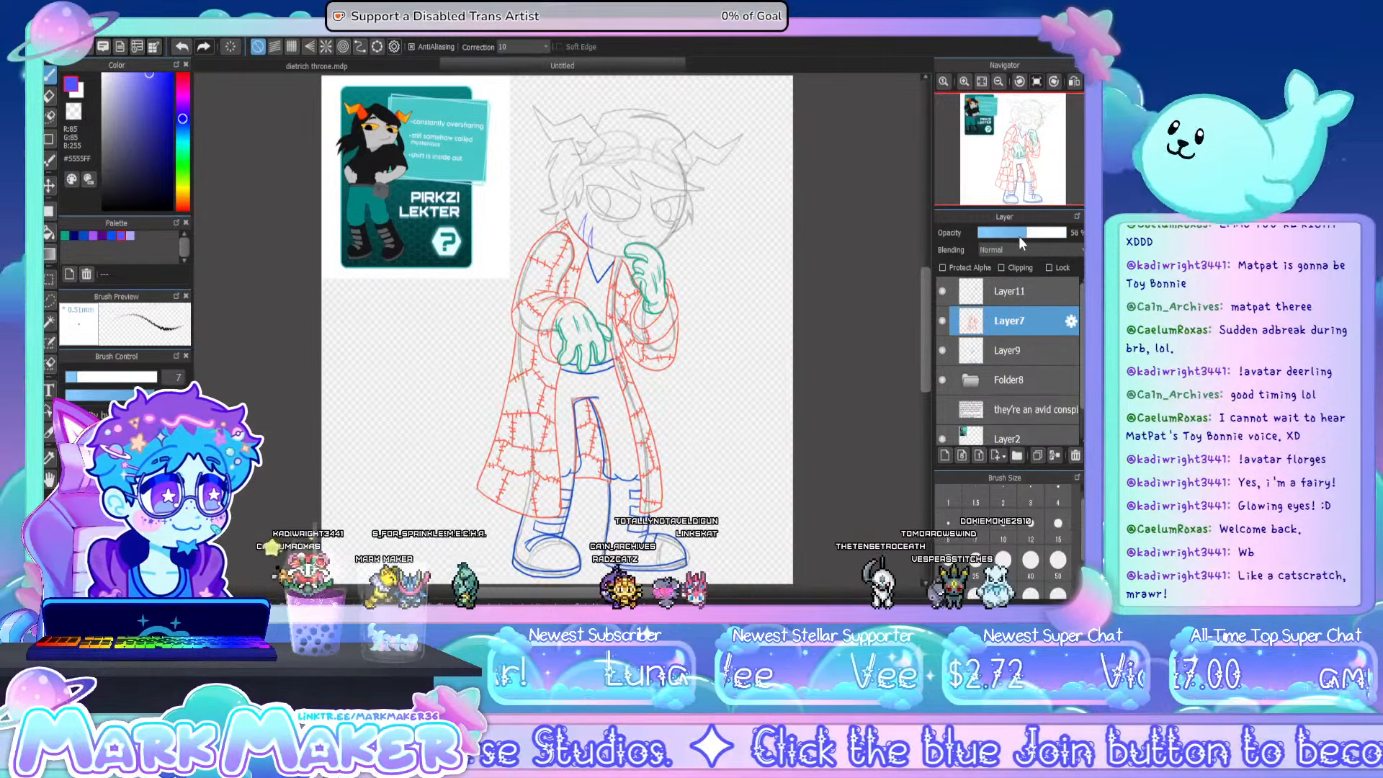
- On a new layer above Layer11, draw dark purple backpack straps over the near shoulder and down the coat's opposite front
{"action": "left_click", "coordinate": [1002, 300]}
{"action": "left_click", "coordinate": [944, 455]}
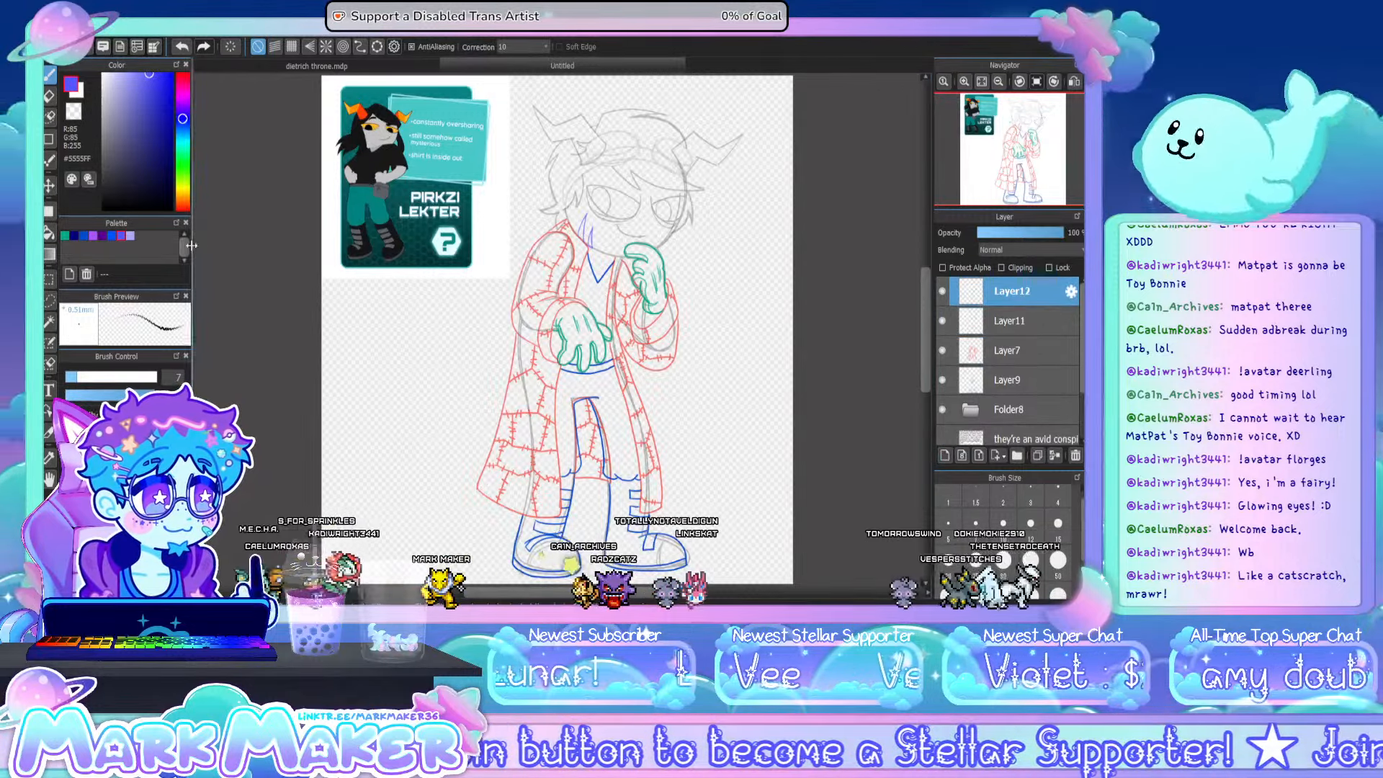
{"action": "left_click", "coordinate": [103, 237]}
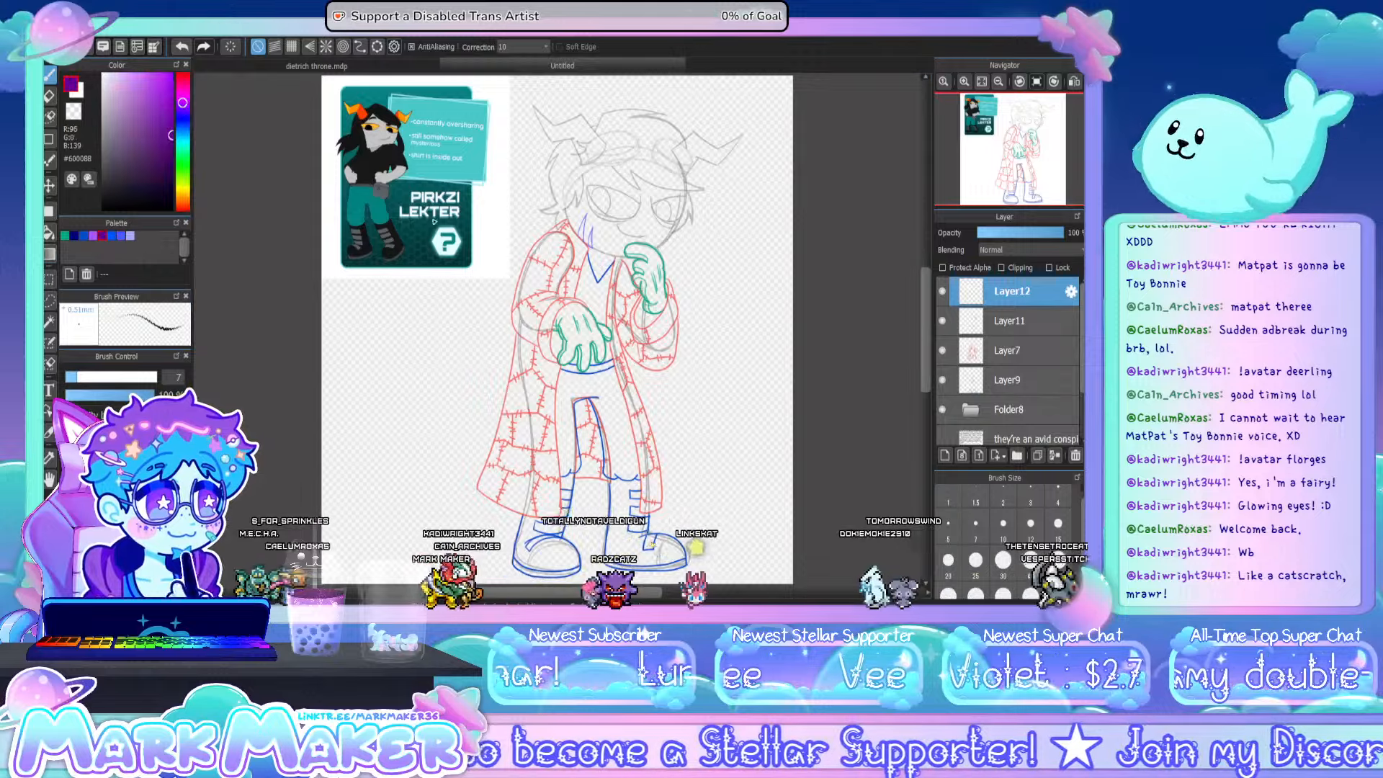
{"action": "scroll", "coordinate": [534, 218], "scroll_direction": "up", "scroll_amount": 3}
{"action": "scroll", "coordinate": [569, 233], "scroll_direction": "up", "scroll_amount": 1}
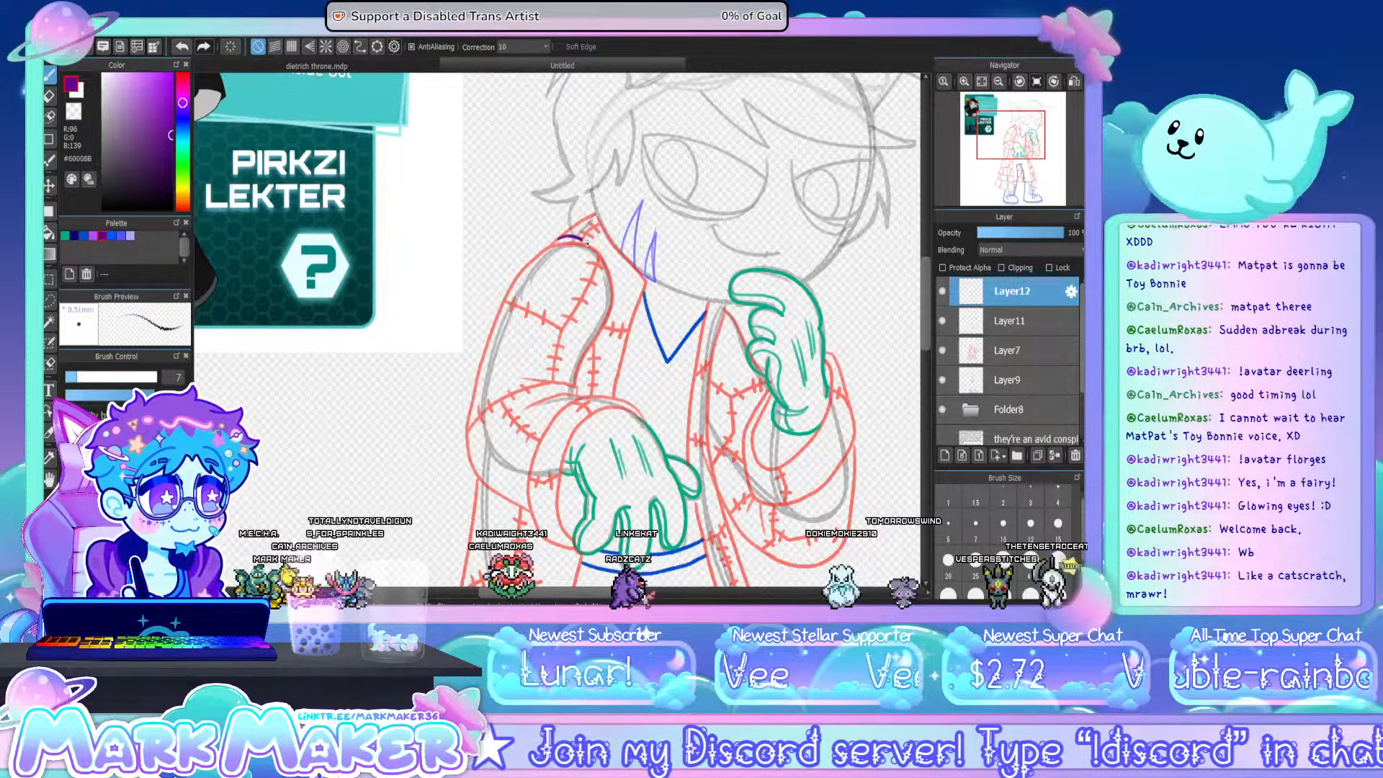
{"action": "left_click_drag", "start_coordinate": [598, 355], "coordinate": [577, 381]}
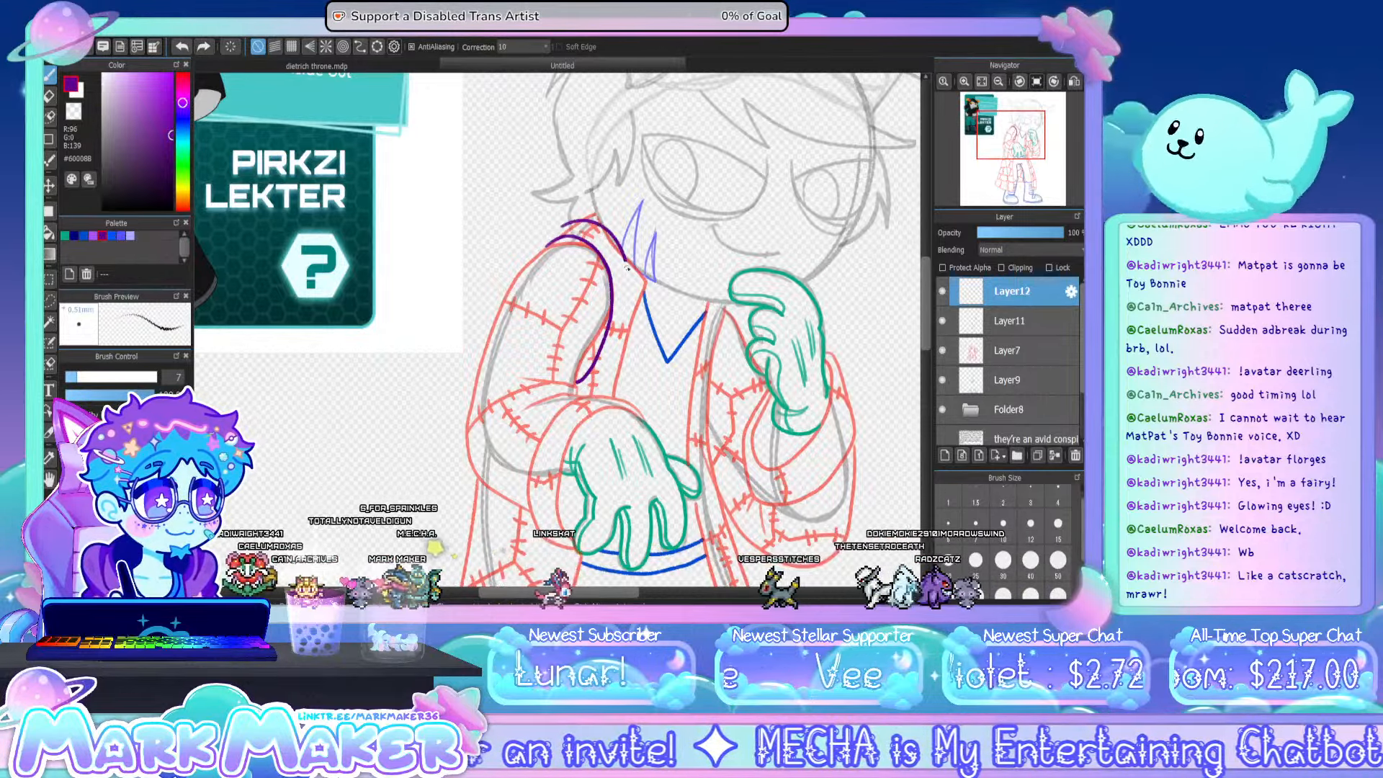
{"action": "key", "text": "ctrl+z"}
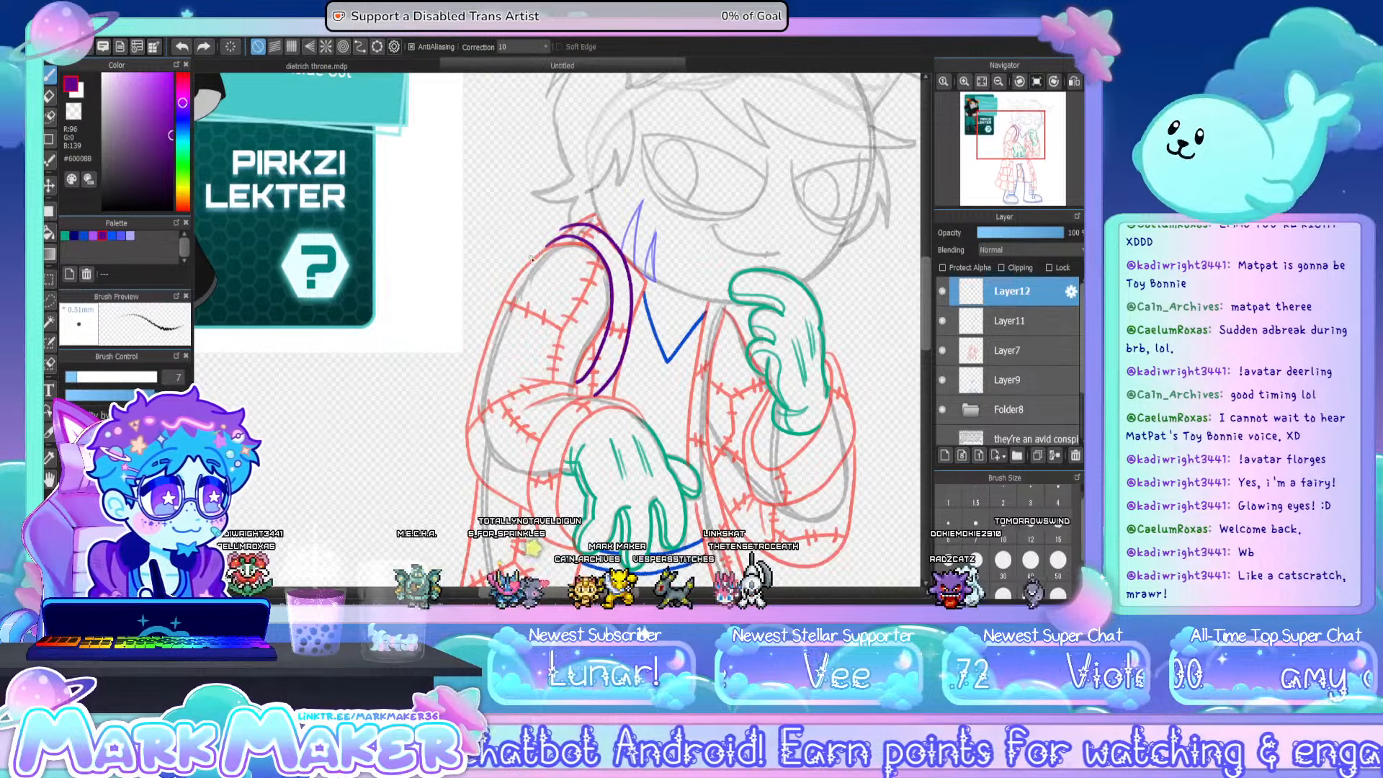
{"action": "left_click_drag", "start_coordinate": [531, 257], "coordinate": [565, 229]}
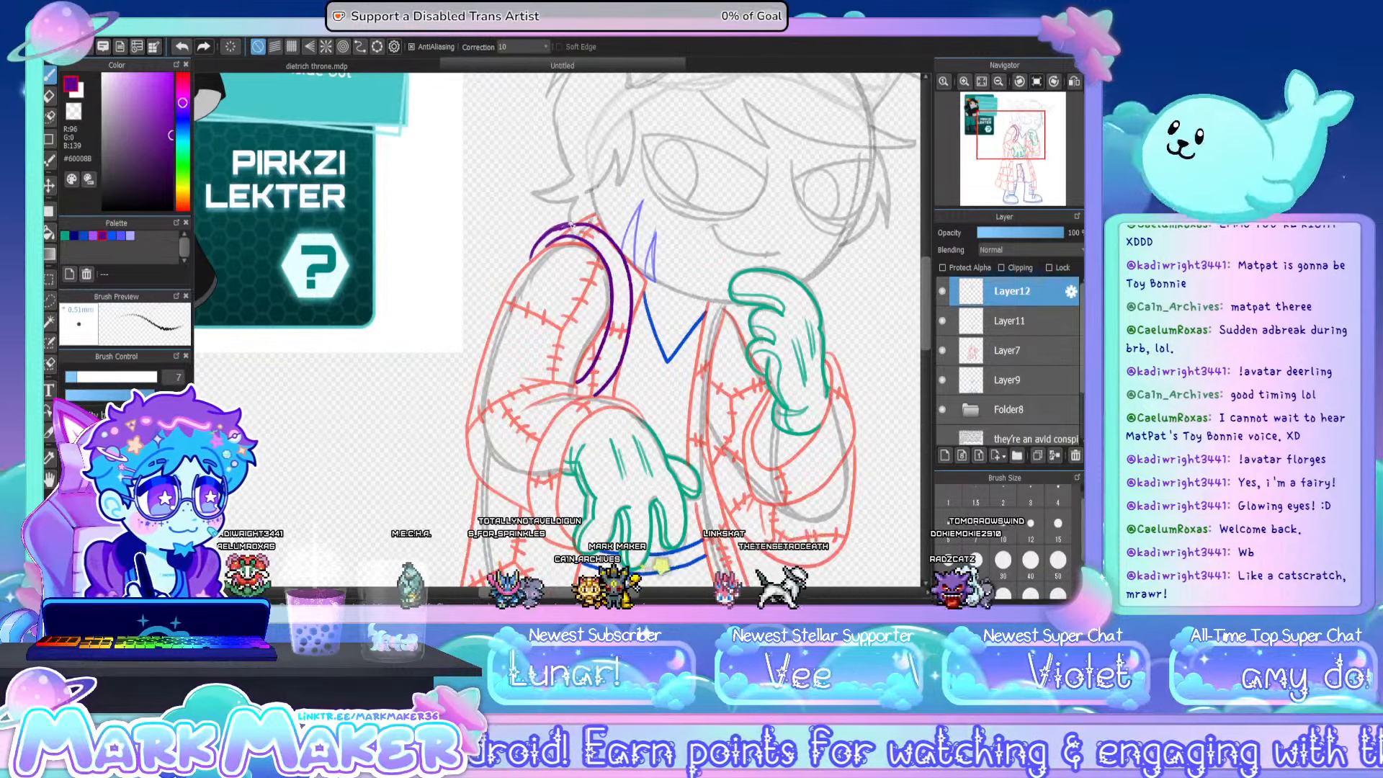
{"action": "left_click_drag", "start_coordinate": [718, 304], "coordinate": [718, 345]}
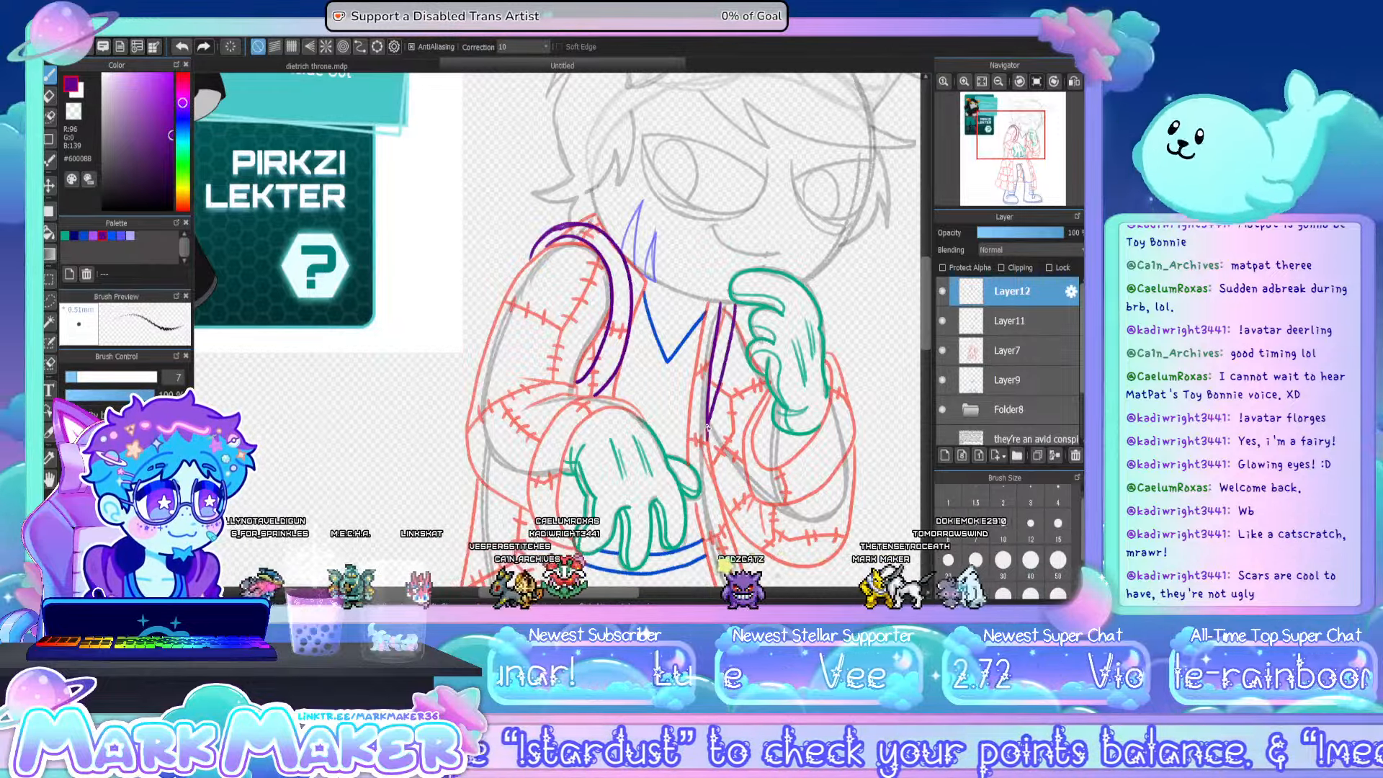
{"action": "left_click_drag", "start_coordinate": [733, 314], "coordinate": [722, 378]}
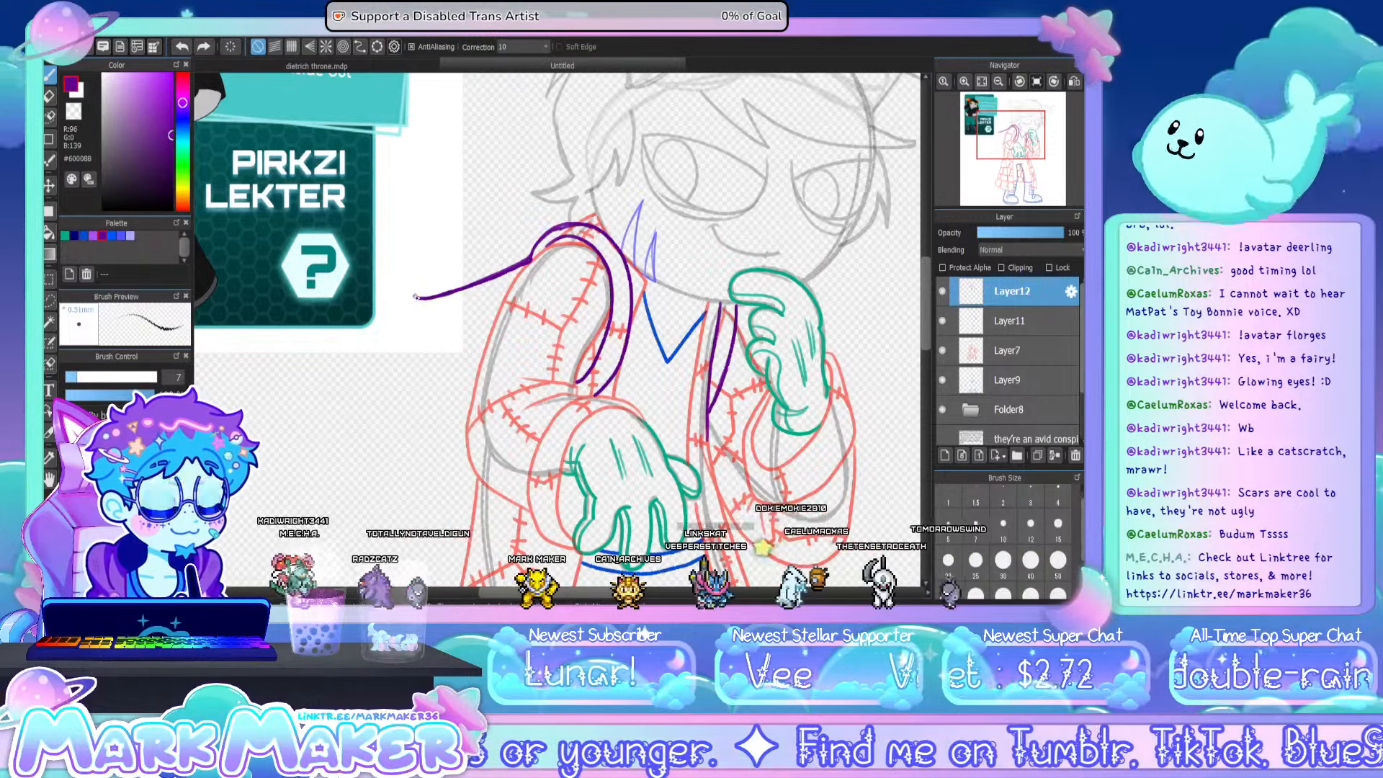
- Outline the backpack's rounded body behind the bent arm in dark purple and add an angular pocket inside it
{"action": "mouse_move", "coordinate": [415, 296]}
{"action": "left_mouse_down"}
{"action": "mouse_move", "coordinate": [394, 447]}
{"action": "mouse_move", "coordinate": [412, 492]}
{"action": "left_mouse_up"}
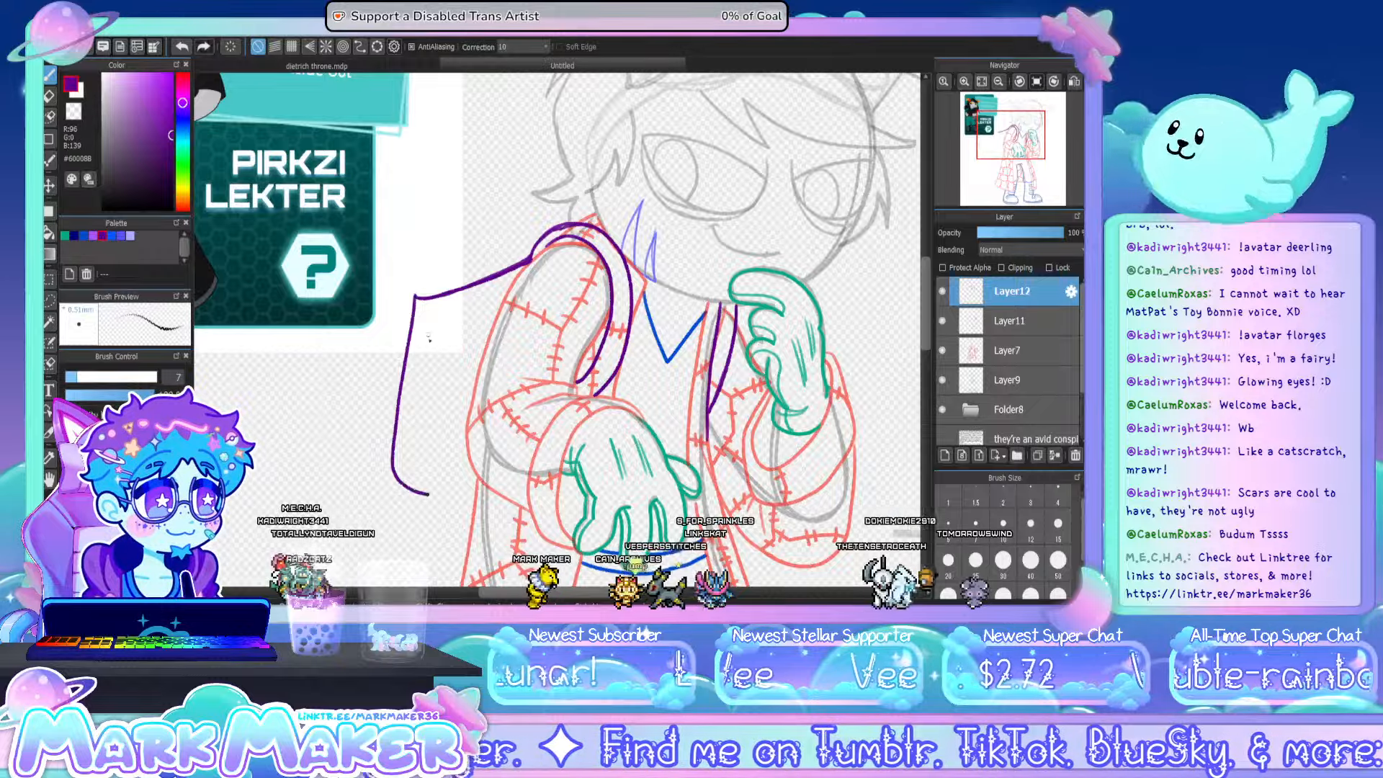
{"action": "key", "text": "ctrl+z"}
{"action": "mouse_move", "coordinate": [415, 304]}
{"action": "left_mouse_down"}
{"action": "mouse_move", "coordinate": [389, 475]}
{"action": "mouse_move", "coordinate": [432, 512]}
{"action": "mouse_move", "coordinate": [464, 518]}
{"action": "left_mouse_up"}
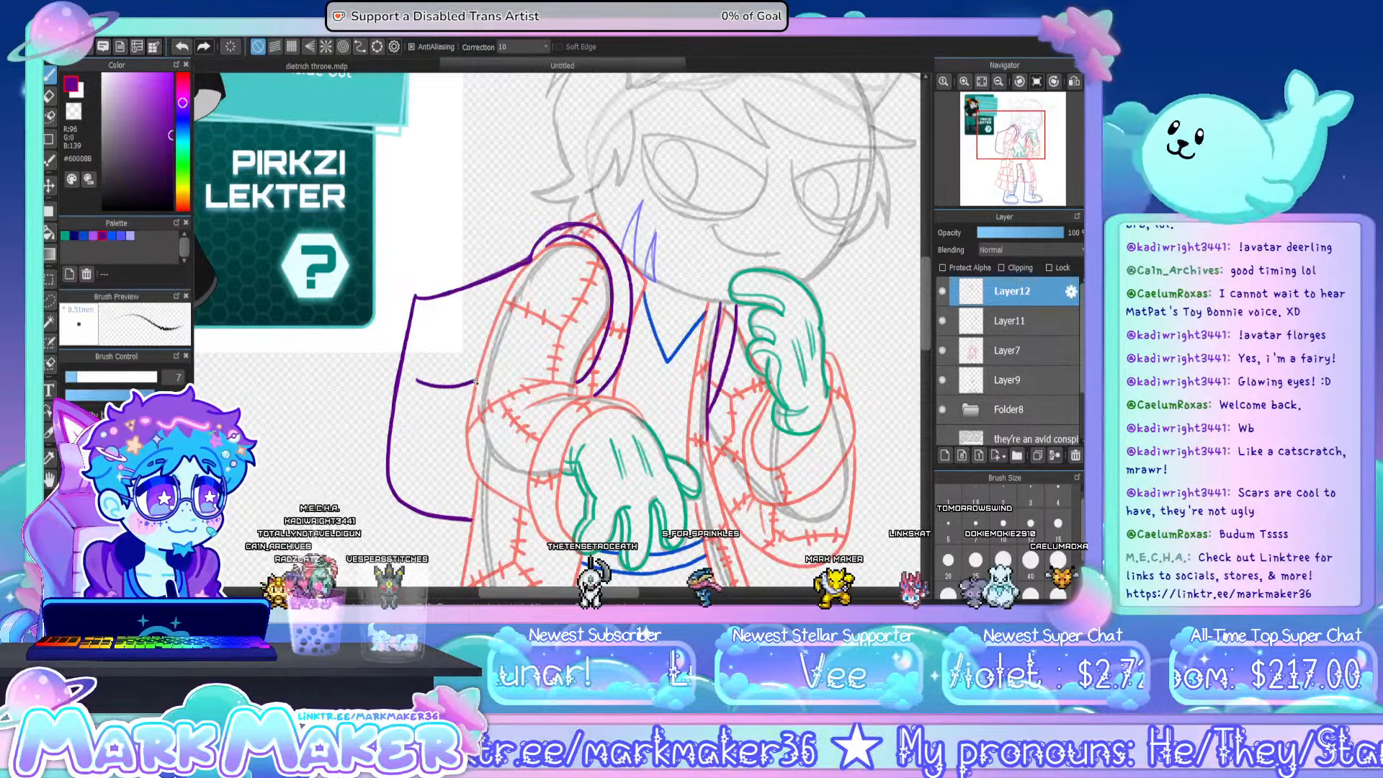
{"action": "left_click_drag", "start_coordinate": [447, 388], "coordinate": [476, 382]}
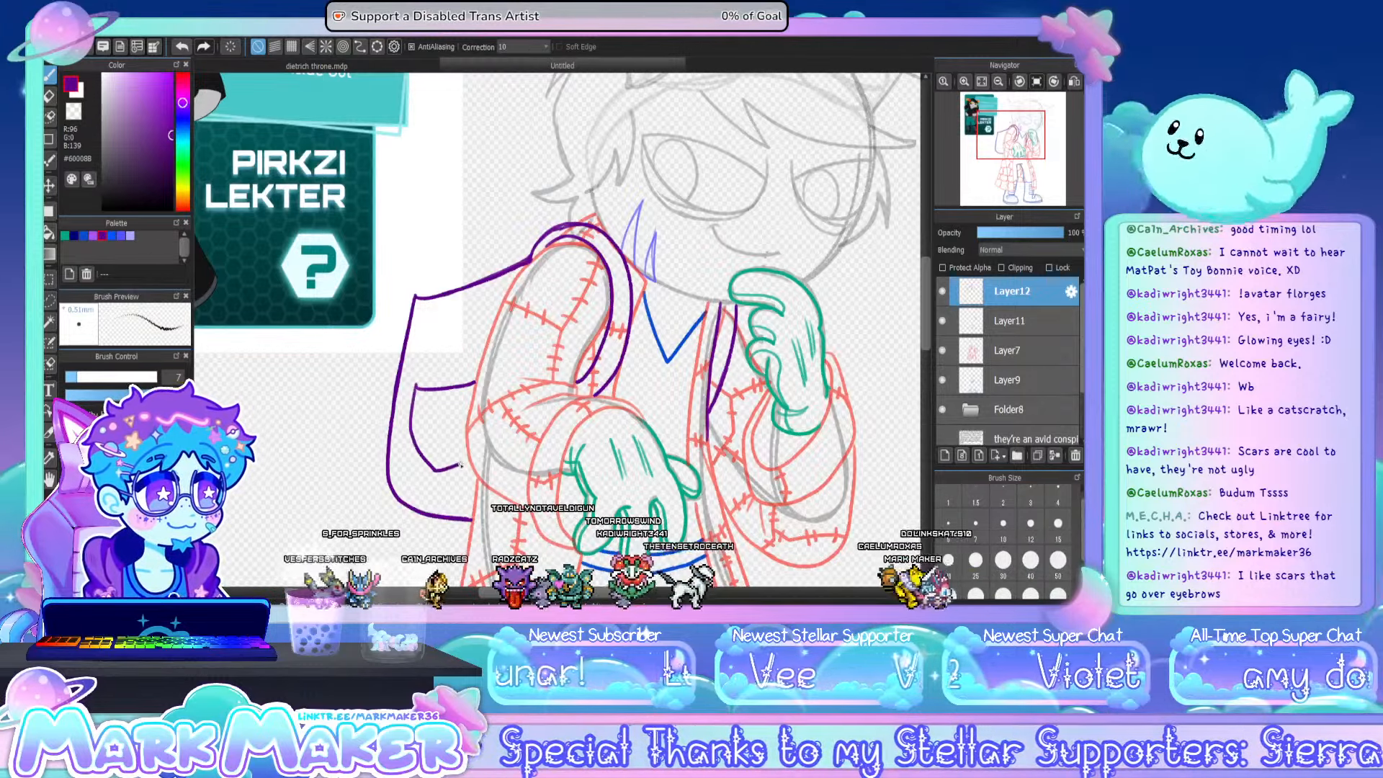
{"action": "left_click_drag", "start_coordinate": [415, 388], "coordinate": [437, 470]}
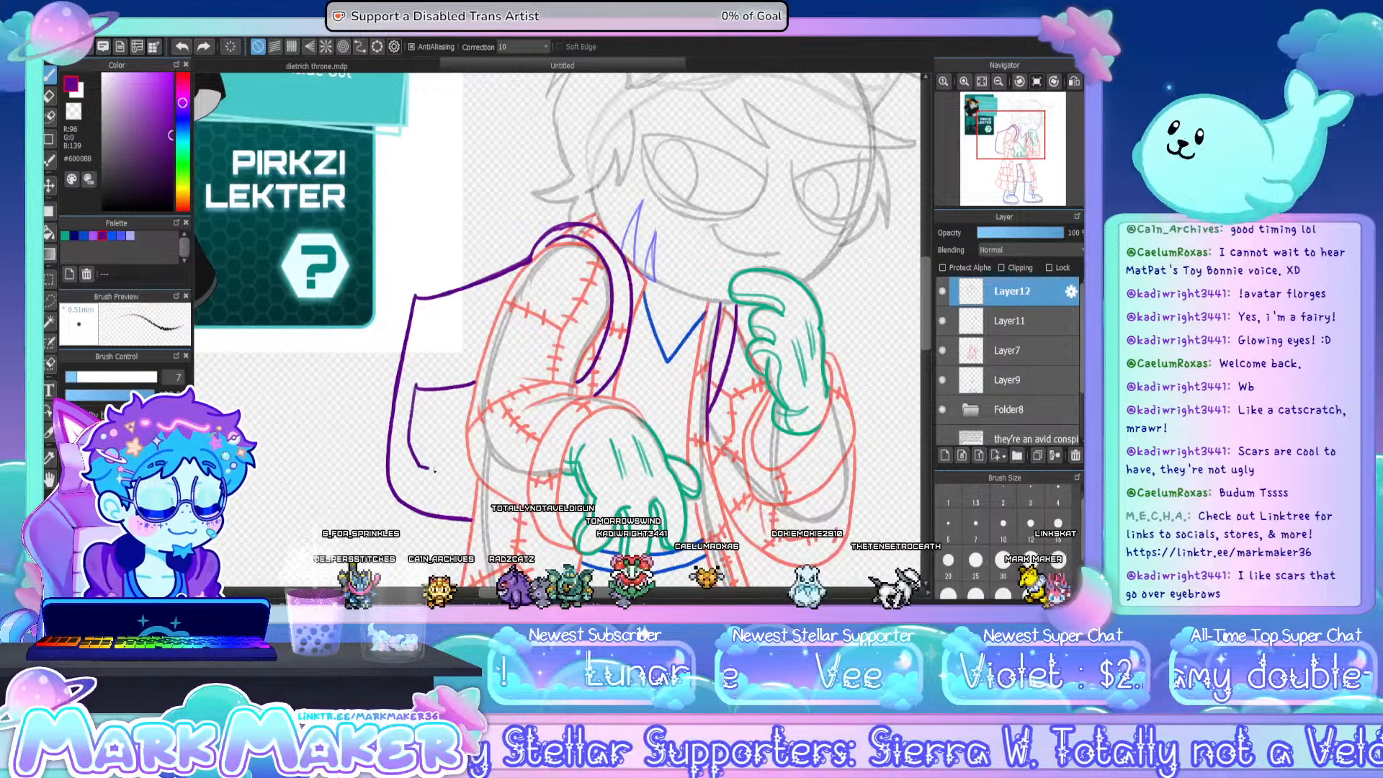
{"action": "left_click_drag", "start_coordinate": [434, 470], "coordinate": [471, 464]}
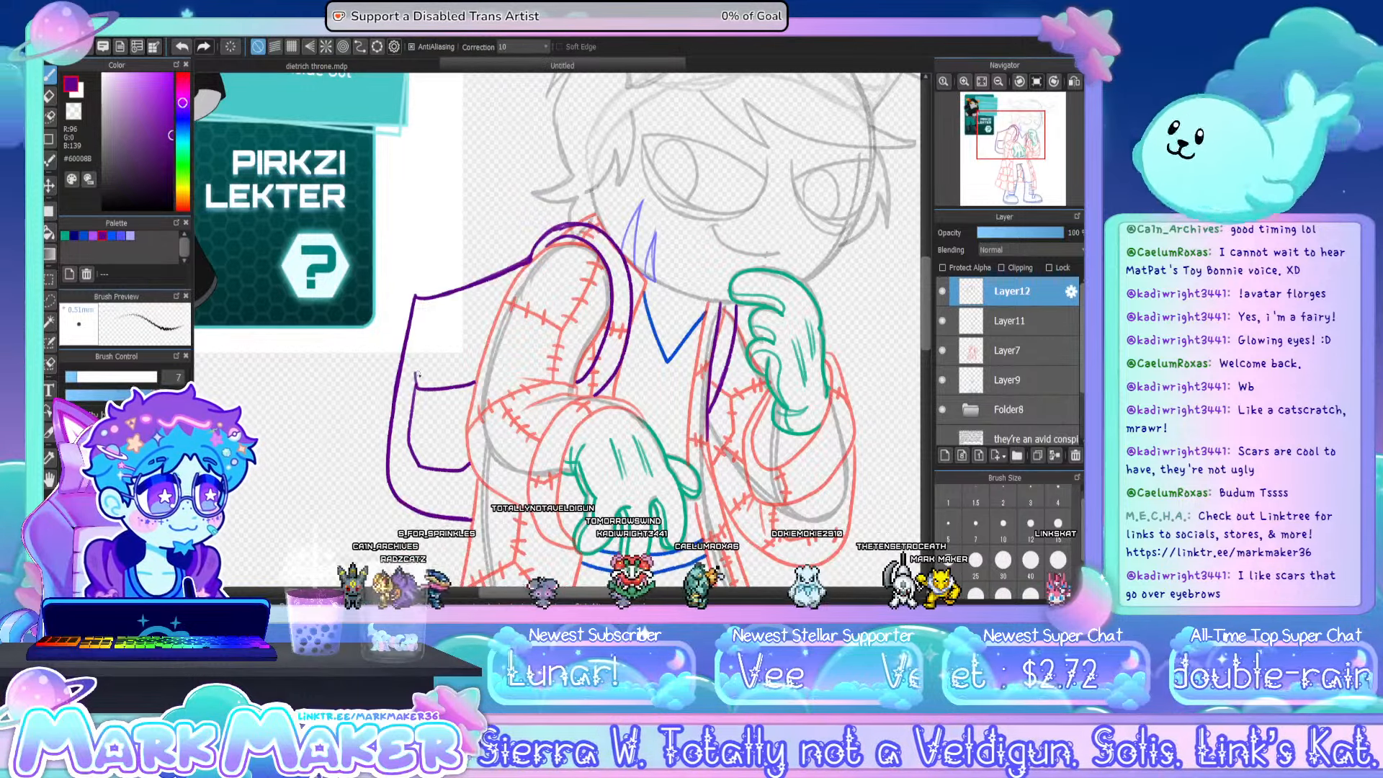
- Fill the backpack pocket with a small spool, a domed pincushion with pins and scissor handles, and add crease lines below
{"action": "key", "text": "ctrl+z"}
{"action": "mouse_move", "coordinate": [412, 374]}
{"action": "left_mouse_down"}
{"action": "mouse_move", "coordinate": [438, 386]}
{"action": "mouse_move", "coordinate": [438, 375]}
{"action": "left_mouse_up"}
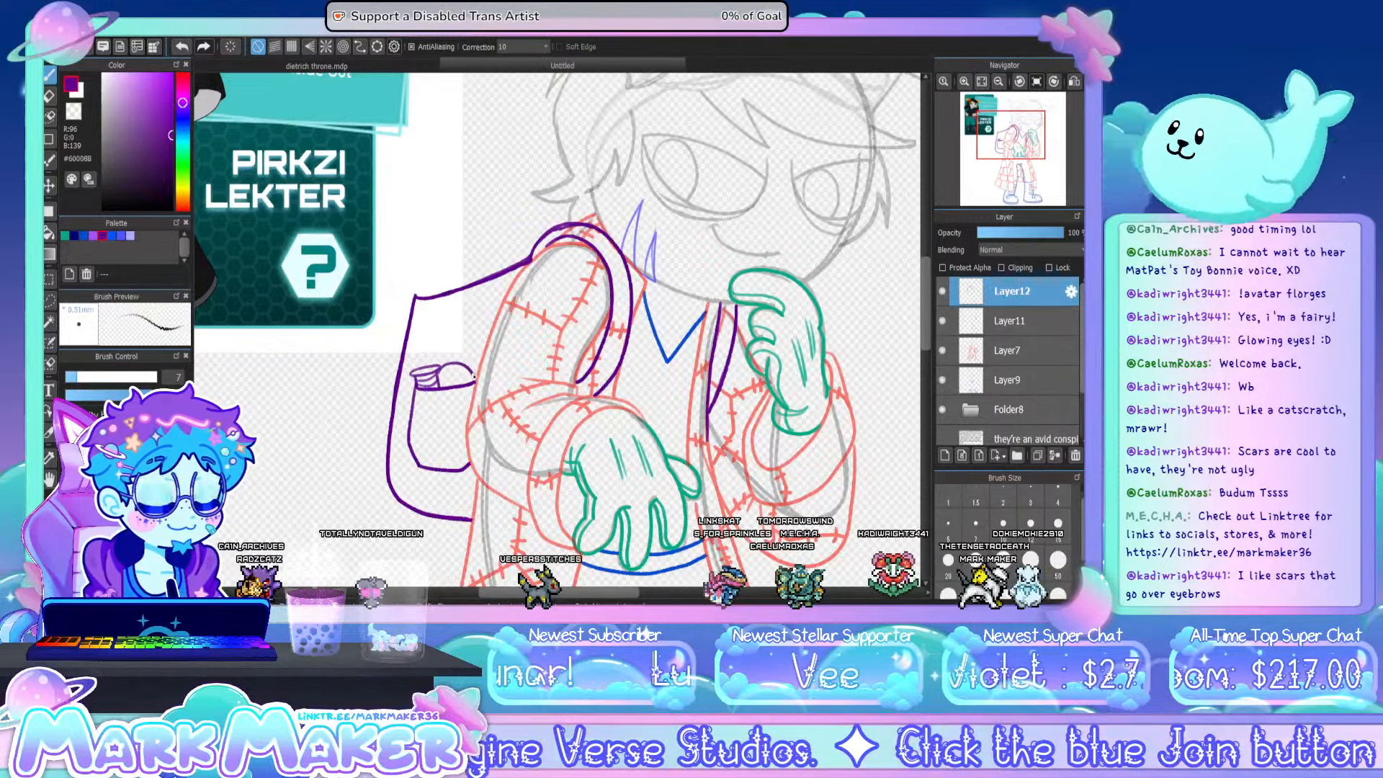
{"action": "mouse_move", "coordinate": [438, 376]}
{"action": "left_mouse_down"}
{"action": "mouse_move", "coordinate": [458, 365]}
{"action": "mouse_move", "coordinate": [474, 381]}
{"action": "mouse_move", "coordinate": [453, 378]}
{"action": "mouse_move", "coordinate": [466, 370]}
{"action": "left_mouse_up"}
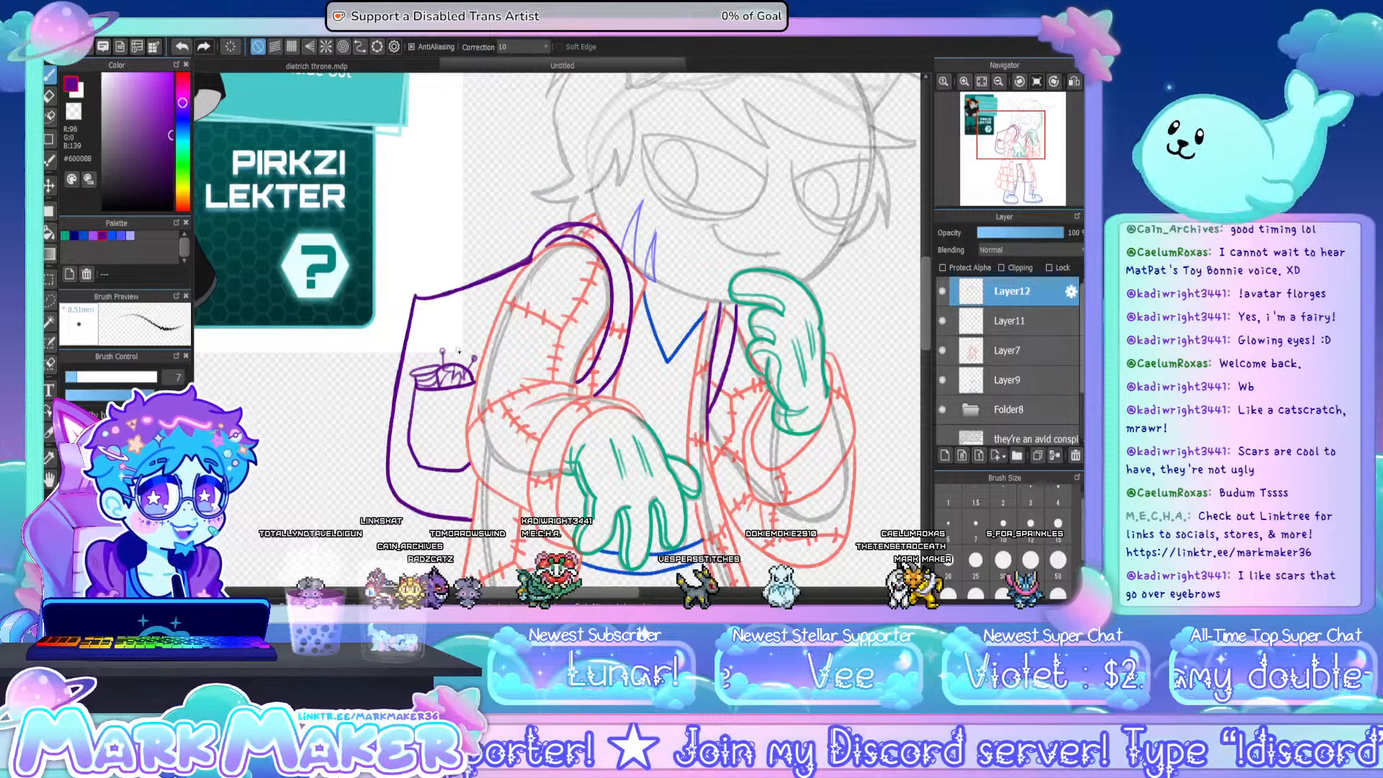
{"action": "left_click_drag", "start_coordinate": [453, 350], "coordinate": [451, 382]}
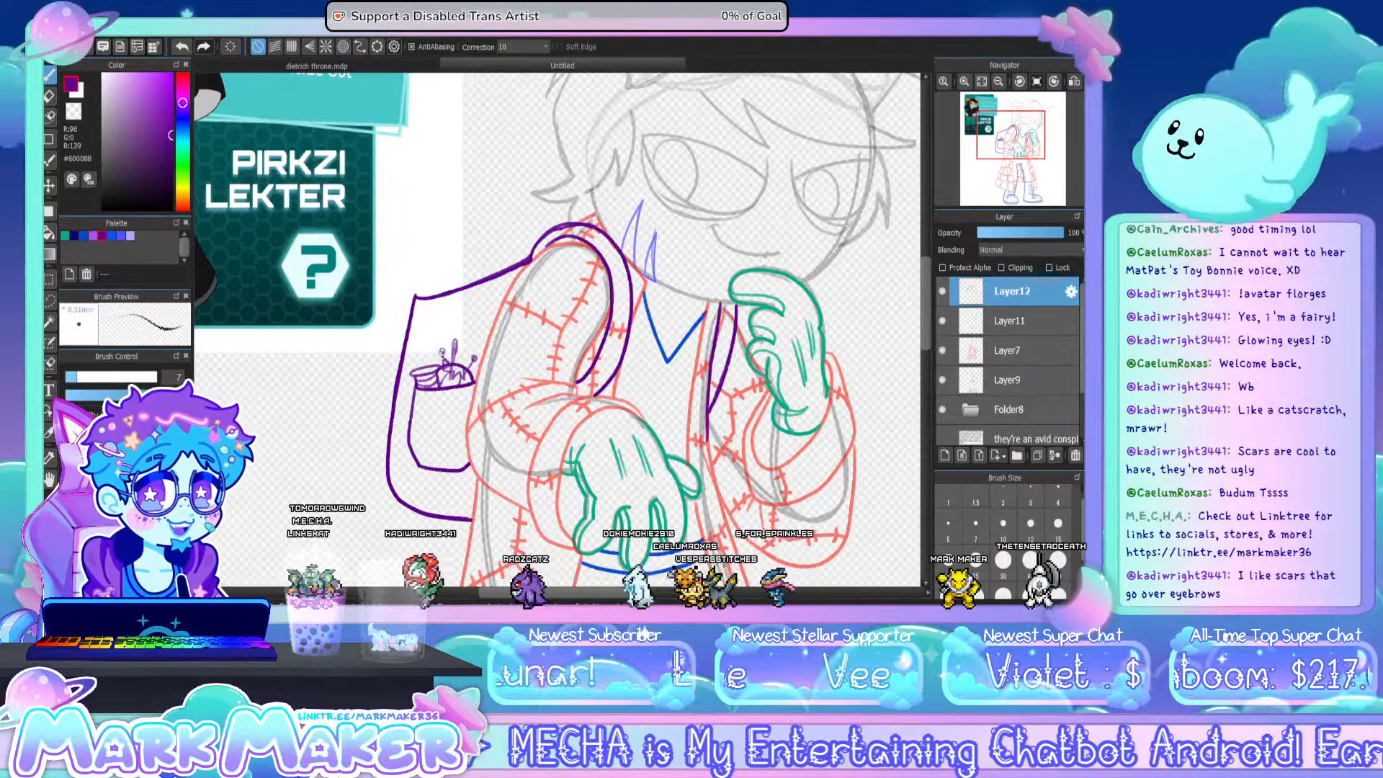
{"action": "mouse_move", "coordinate": [441, 353]}
{"action": "left_mouse_down"}
{"action": "mouse_move", "coordinate": [465, 334]}
{"action": "mouse_move", "coordinate": [470, 363]}
{"action": "mouse_move", "coordinate": [448, 327]}
{"action": "mouse_move", "coordinate": [466, 366]}
{"action": "left_mouse_up"}
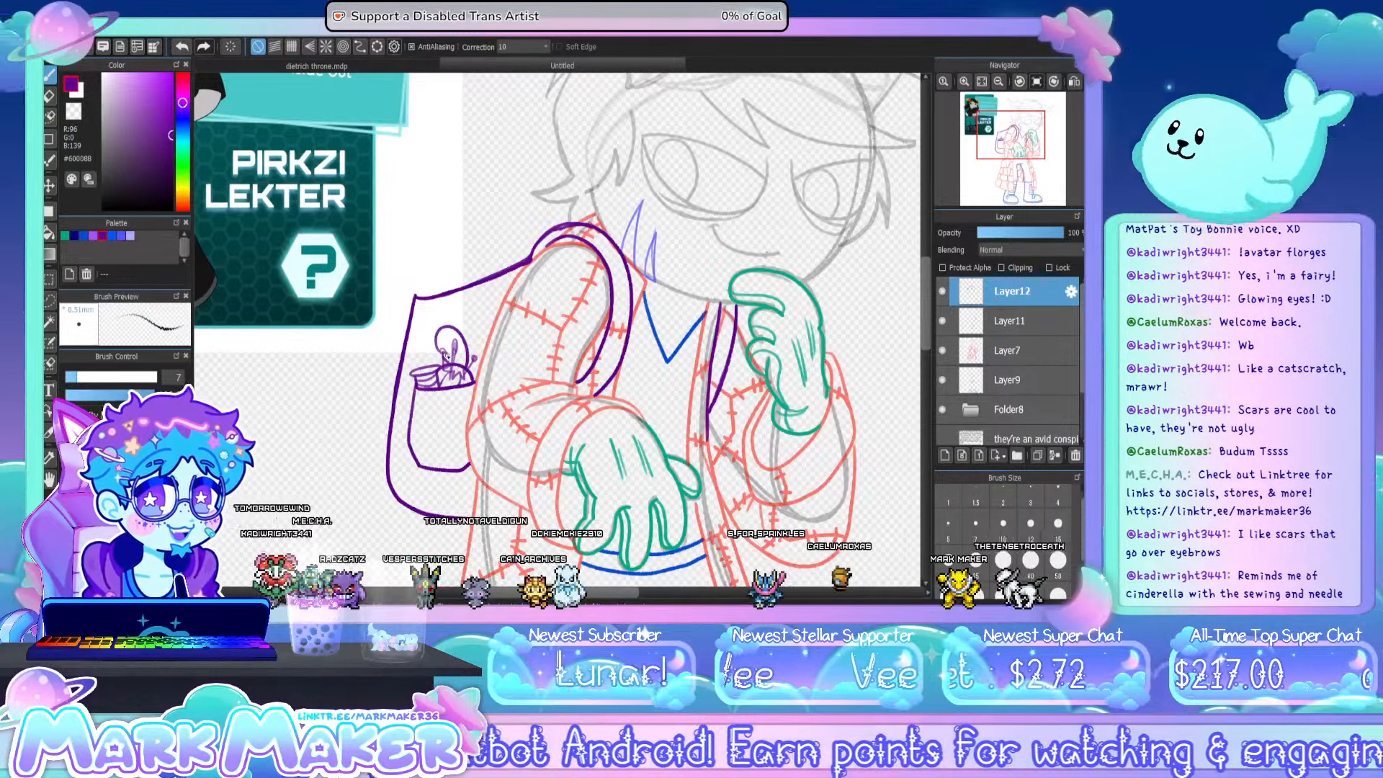
{"action": "left_click_drag", "start_coordinate": [447, 339], "coordinate": [462, 361]}
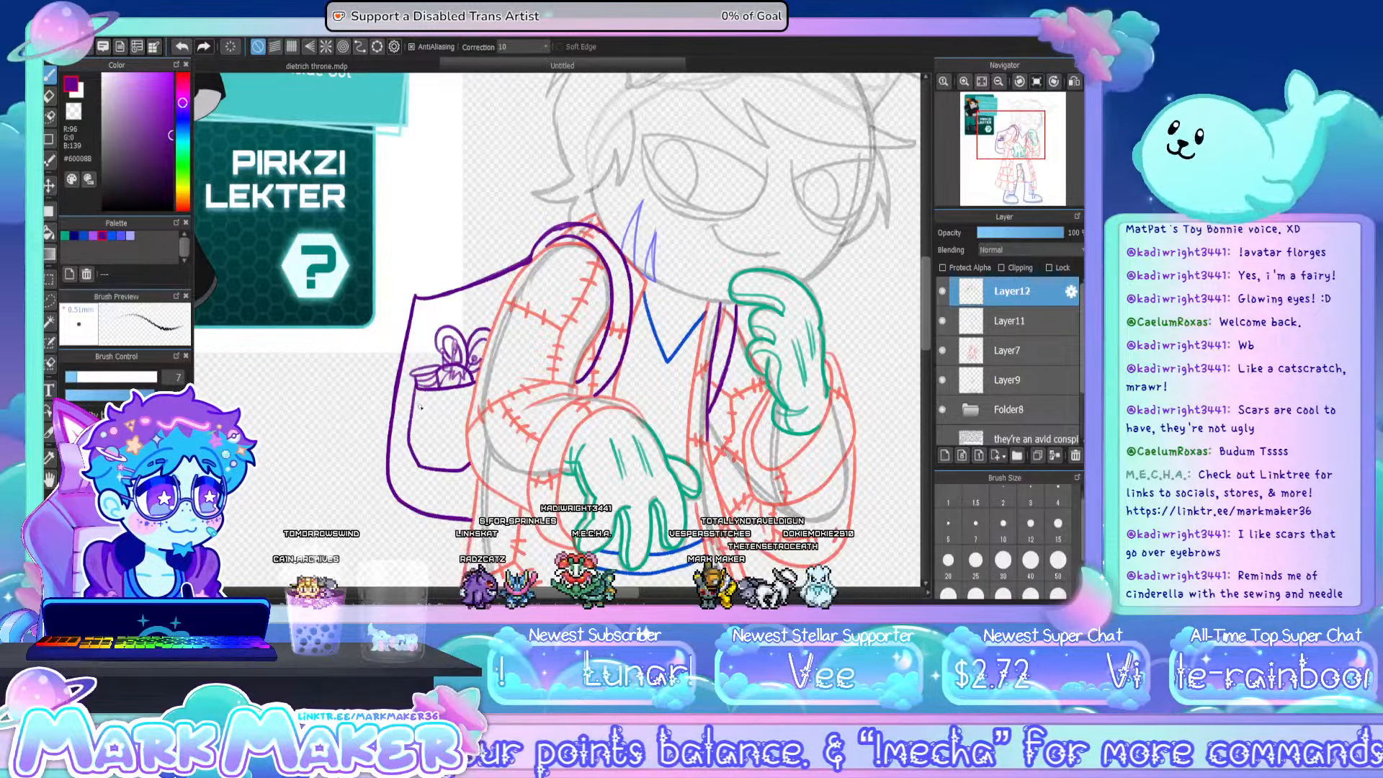
{"action": "left_click_drag", "start_coordinate": [421, 406], "coordinate": [434, 417]}
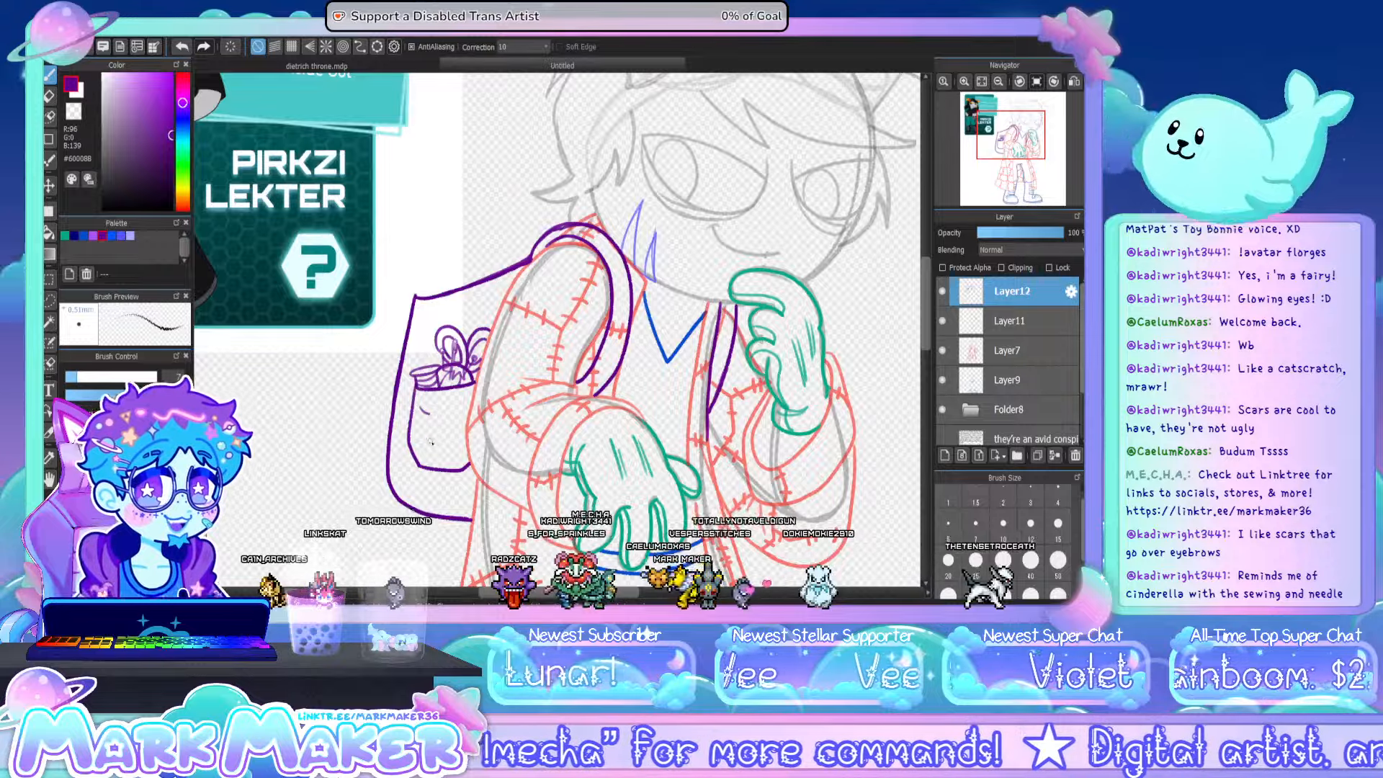
{"action": "left_click_drag", "start_coordinate": [423, 443], "coordinate": [446, 453]}
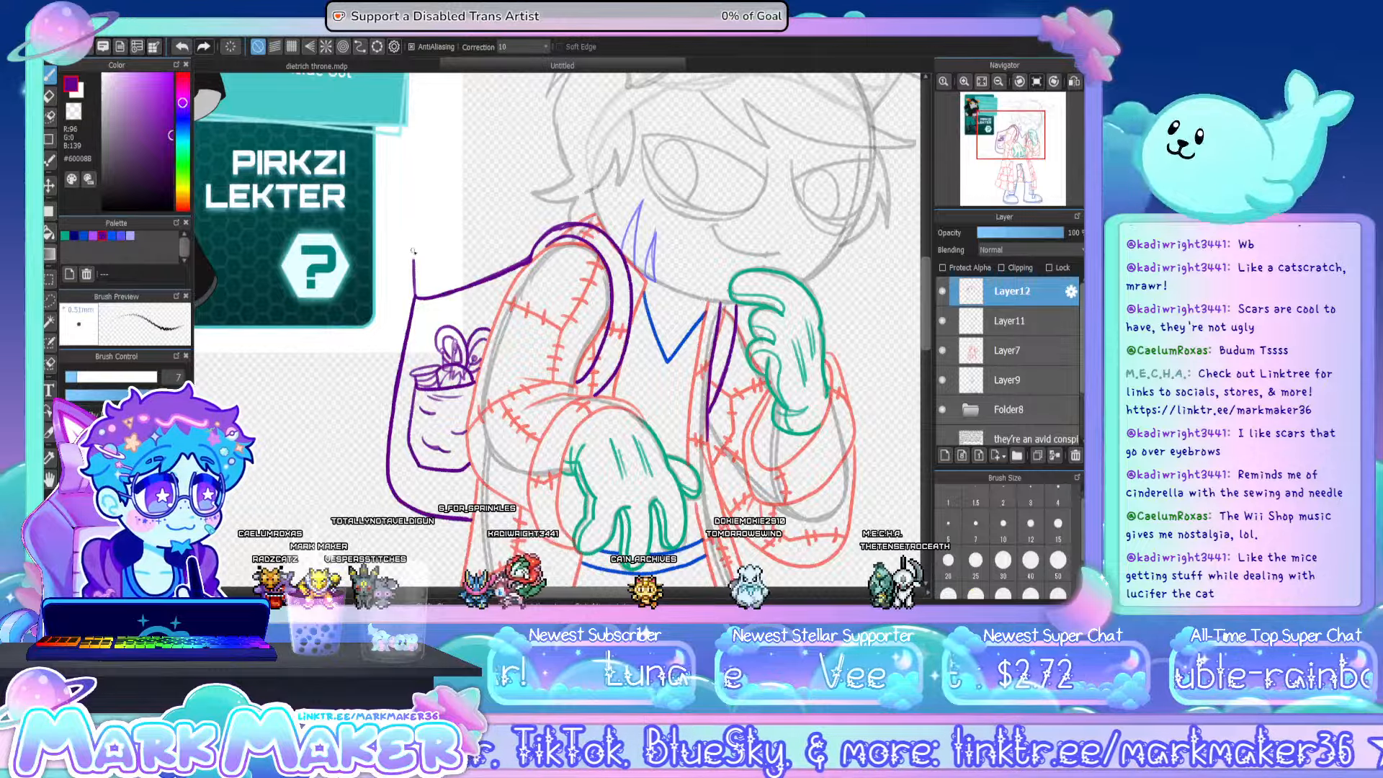
- Draw two slanted, flat rectangular items sticking out of the backpack's upper edge
{"action": "mouse_move", "coordinate": [415, 296]}
{"action": "left_mouse_down"}
{"action": "mouse_move", "coordinate": [416, 240]}
{"action": "mouse_move", "coordinate": [457, 271]}
{"action": "mouse_move", "coordinate": [454, 287]}
{"action": "left_mouse_up"}
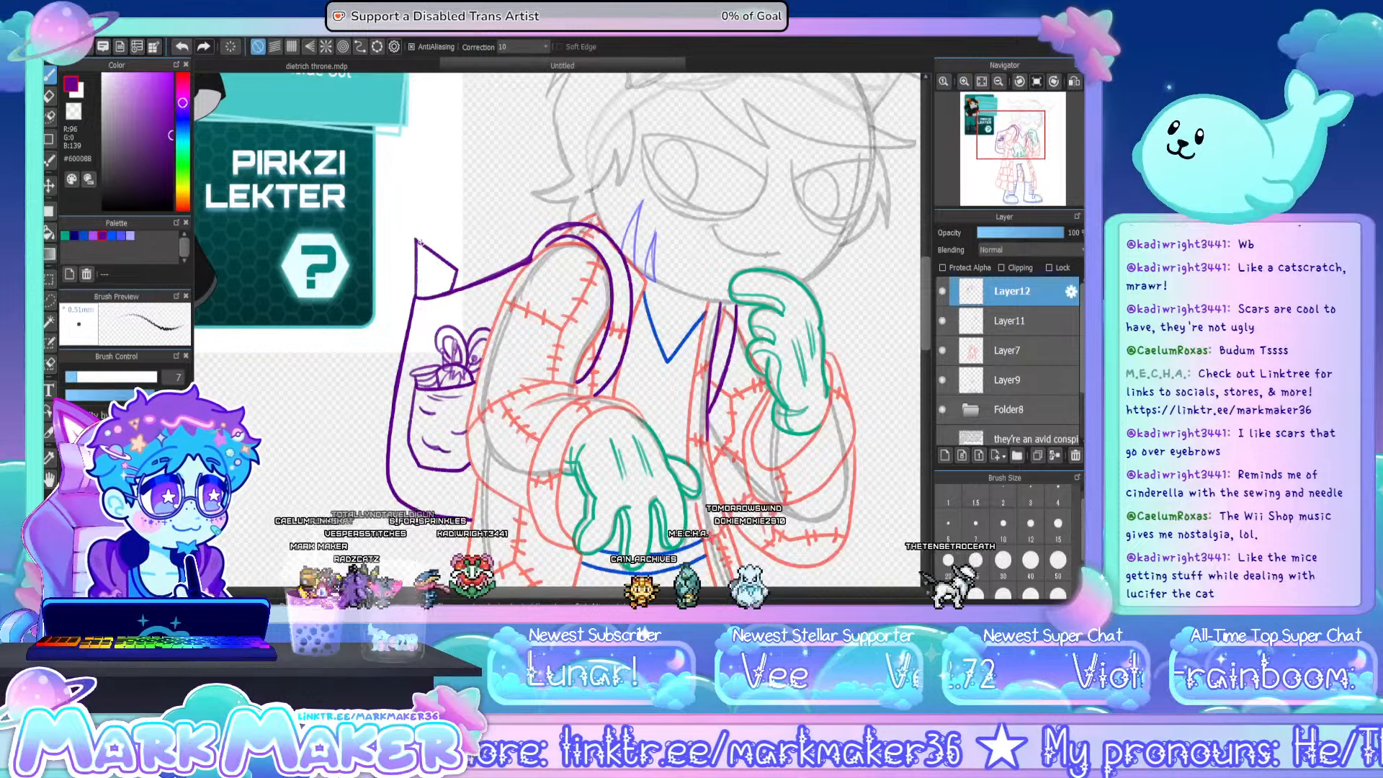
{"action": "mouse_move", "coordinate": [418, 242]}
{"action": "left_mouse_down"}
{"action": "mouse_move", "coordinate": [466, 259]}
{"action": "mouse_move", "coordinate": [459, 286]}
{"action": "left_mouse_up"}
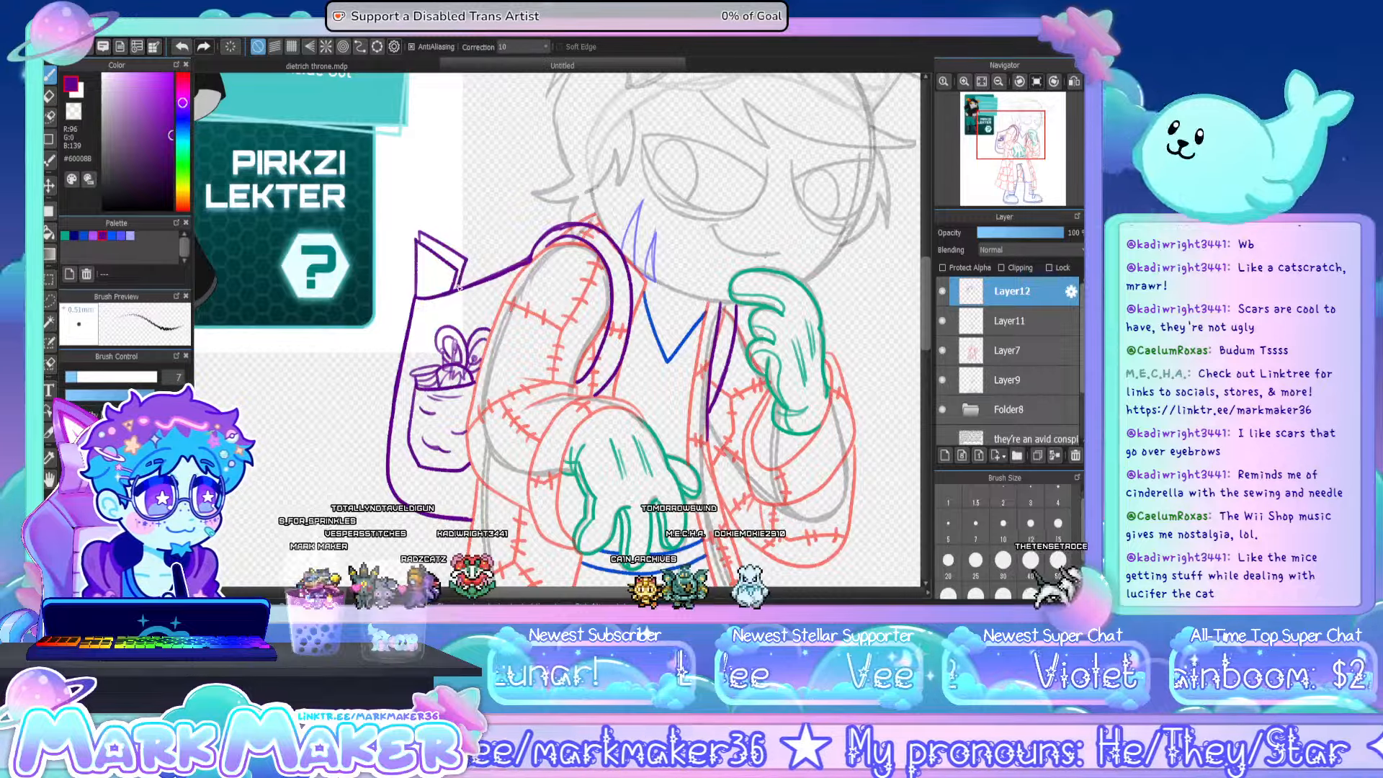
{"action": "left_click_drag", "start_coordinate": [435, 235], "coordinate": [470, 239]}
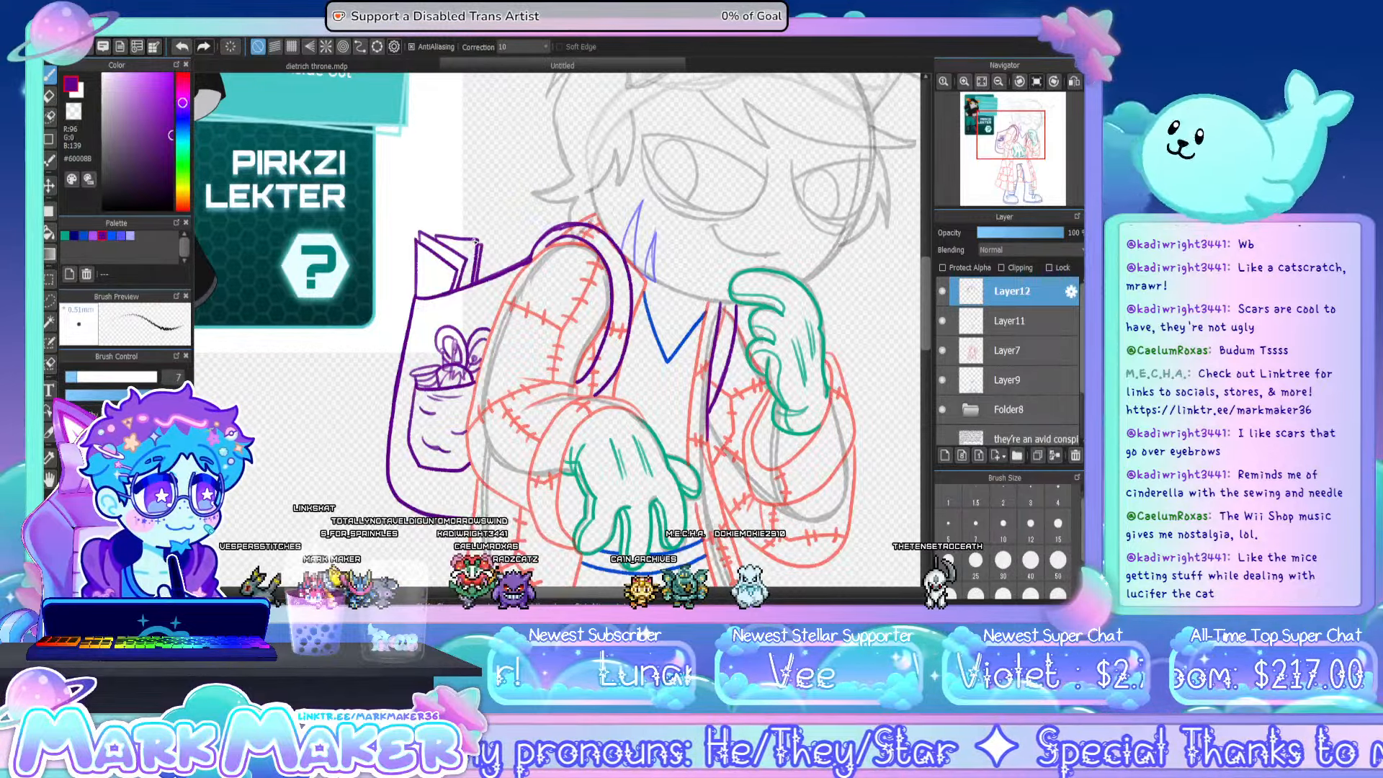
- Add more overlapping flat rectangular sheets sticking out along the backpack's upper edge
{"action": "mouse_move", "coordinate": [446, 235]}
{"action": "left_mouse_down"}
{"action": "mouse_move", "coordinate": [504, 241]}
{"action": "mouse_move", "coordinate": [493, 278]}
{"action": "left_mouse_up"}
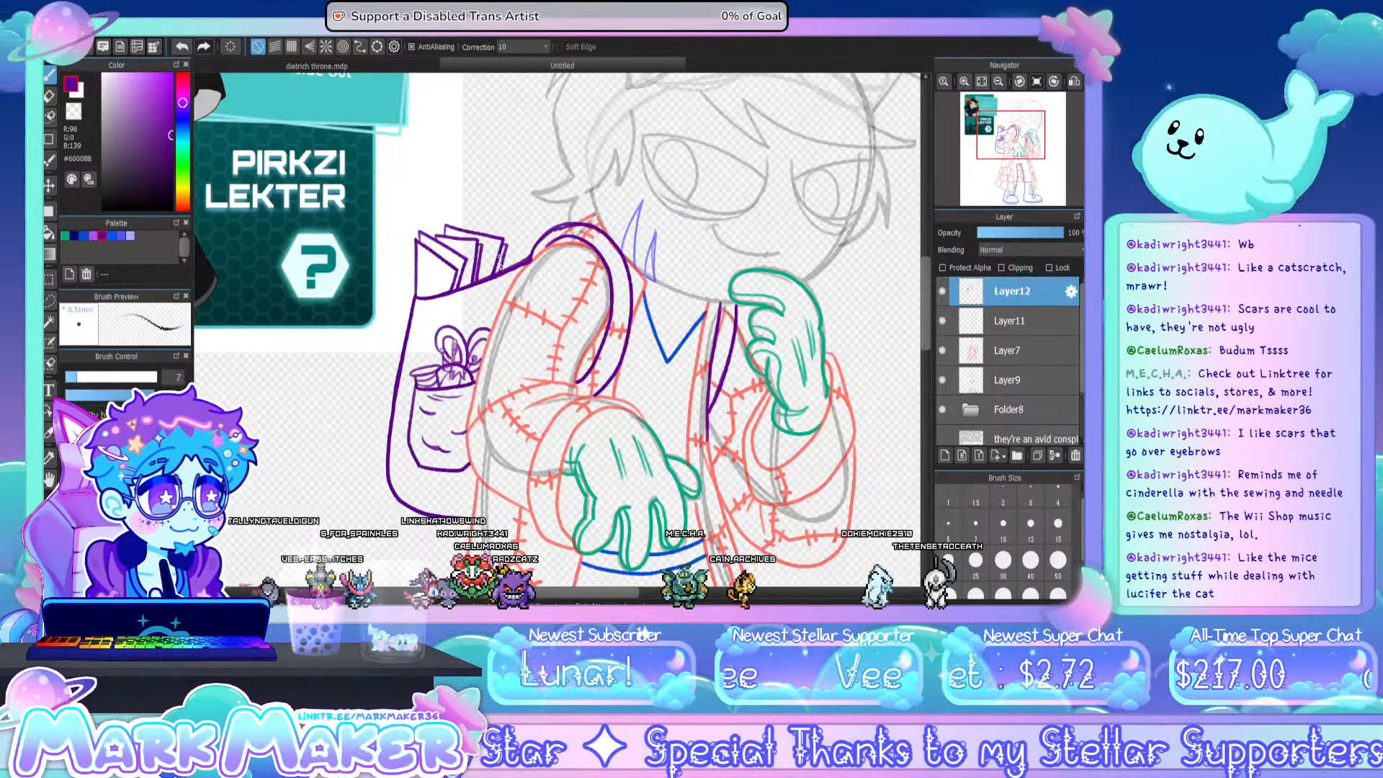
{"action": "mouse_move", "coordinate": [459, 226]}
{"action": "left_mouse_down"}
{"action": "mouse_move", "coordinate": [517, 217]}
{"action": "mouse_move", "coordinate": [514, 261]}
{"action": "left_mouse_up"}
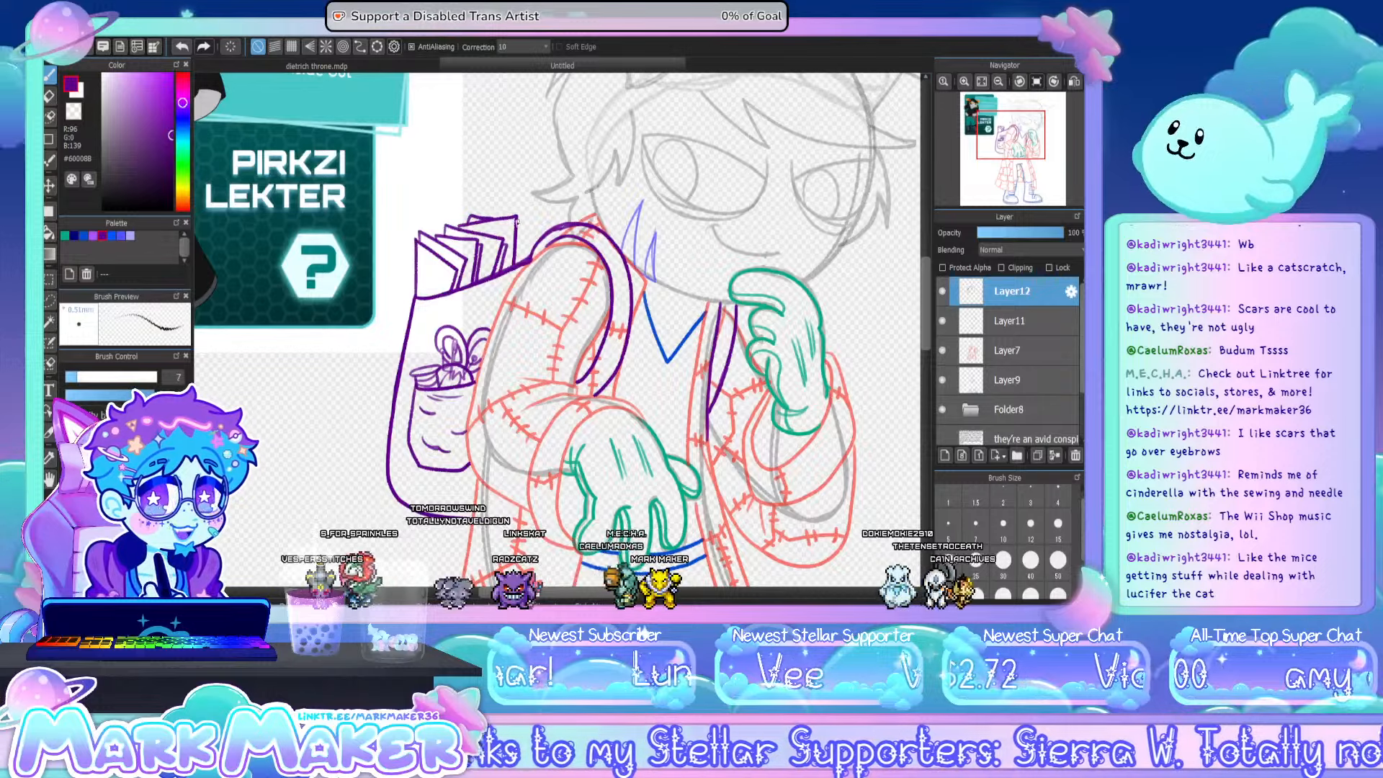
{"action": "mouse_move", "coordinate": [517, 221]}
{"action": "left_mouse_down"}
{"action": "mouse_move", "coordinate": [541, 223]}
{"action": "mouse_move", "coordinate": [531, 257]}
{"action": "left_mouse_up"}
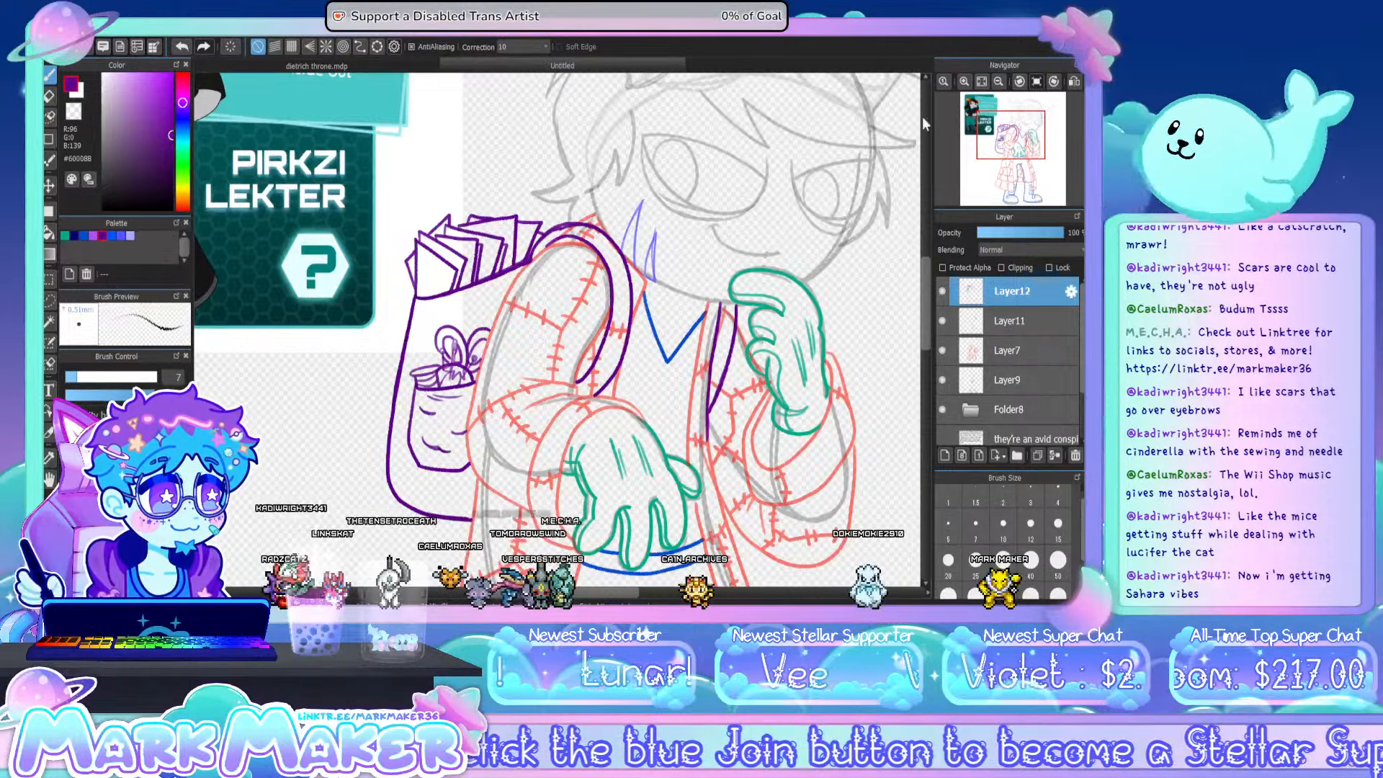
- Draw a small rectangular buckle with an inner rectangle on each of the two backpack straps
{"action": "left_click", "coordinate": [981, 81]}
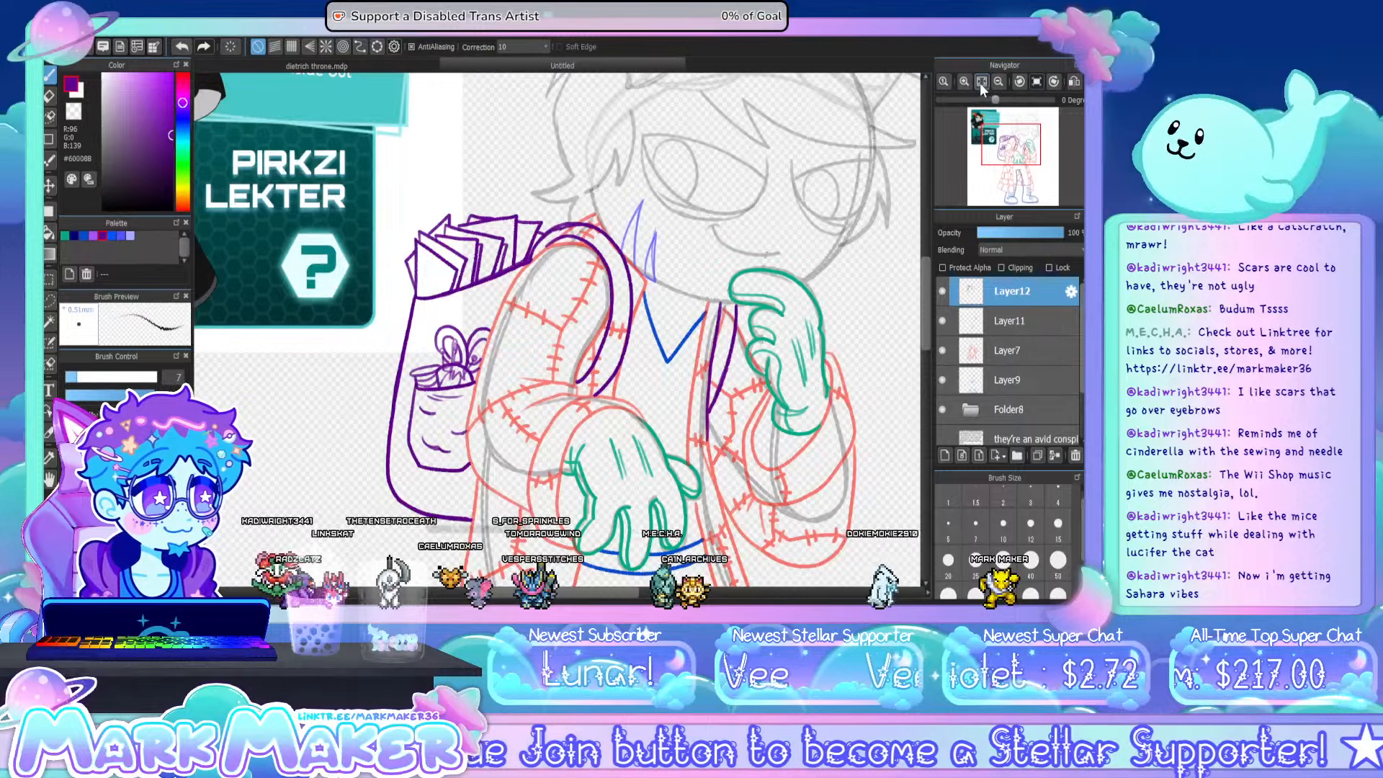
{"action": "left_click", "coordinate": [981, 81]}
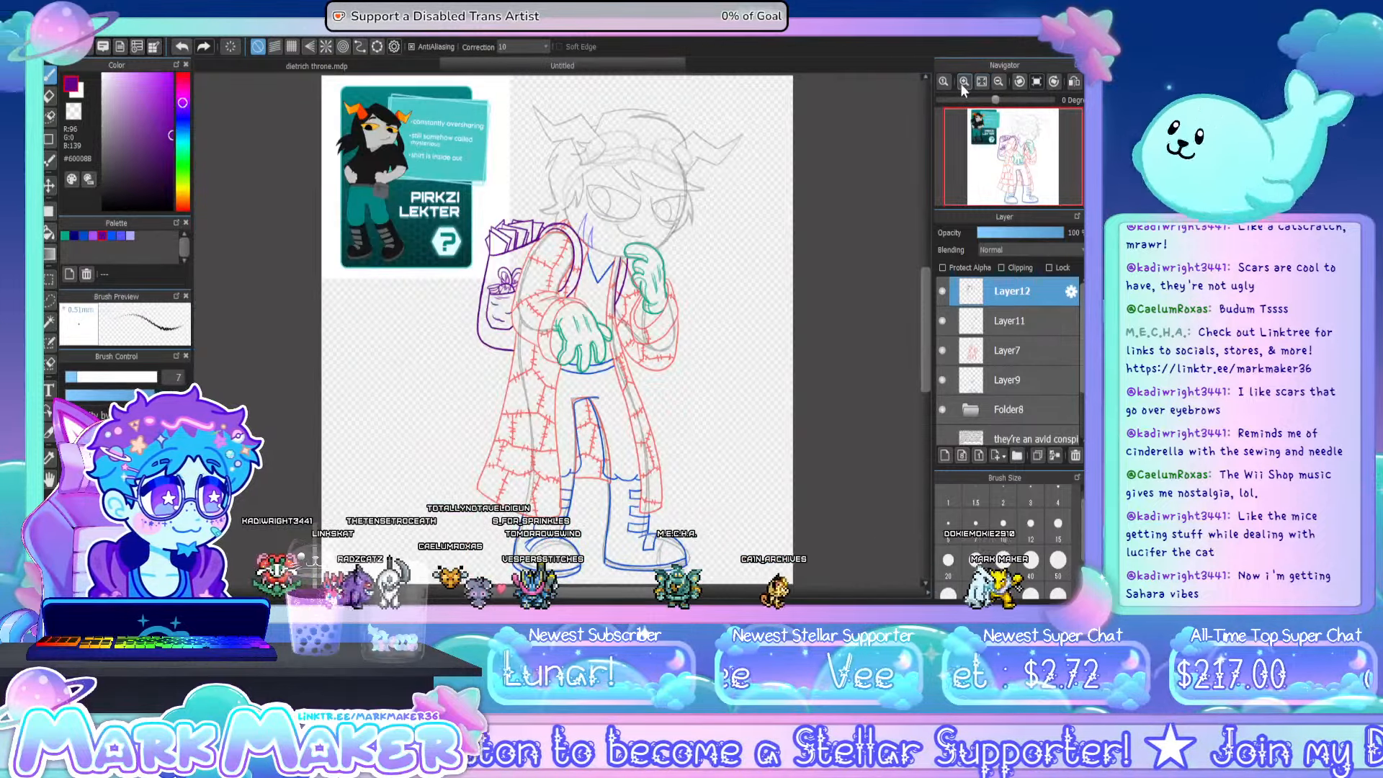
{"action": "left_click", "coordinate": [963, 81]}
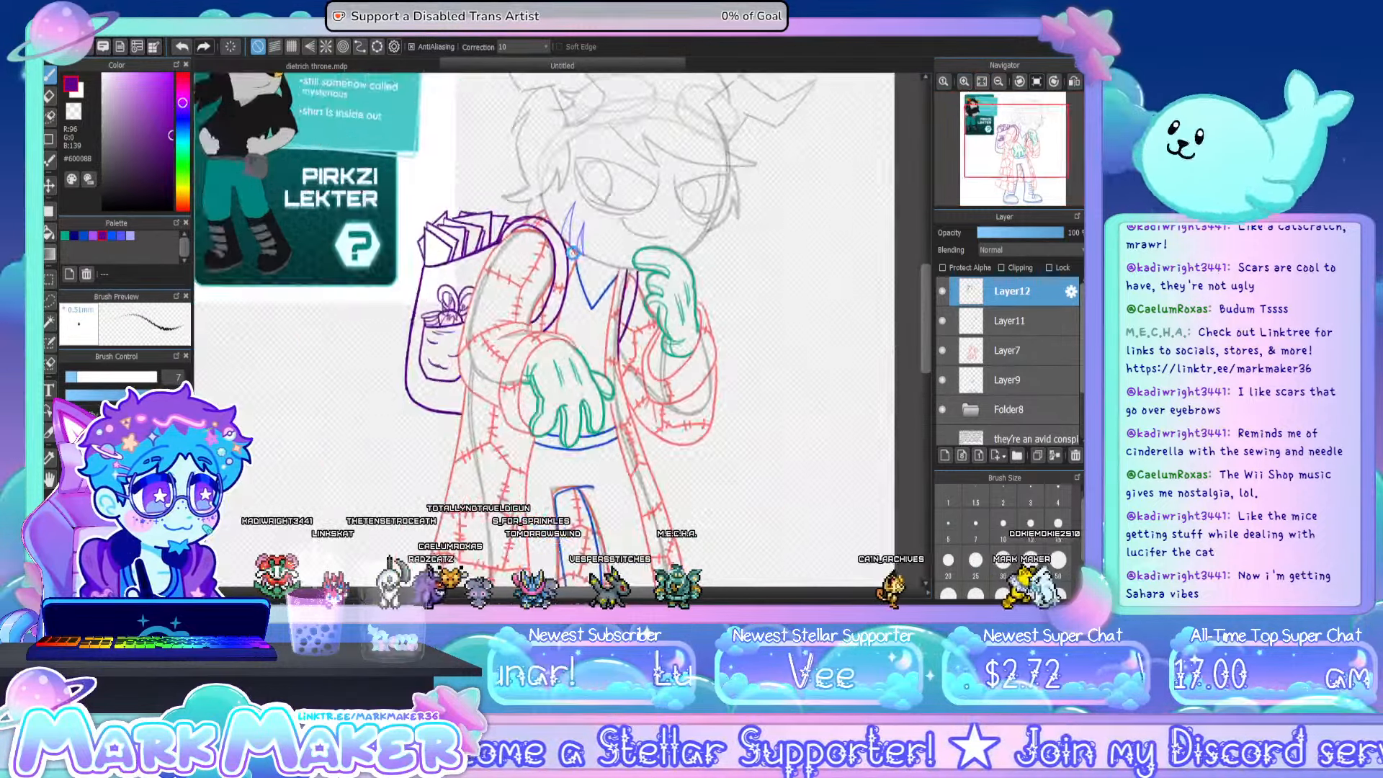
{"action": "scroll", "coordinate": [573, 252], "scroll_direction": "up", "scroll_amount": 2}
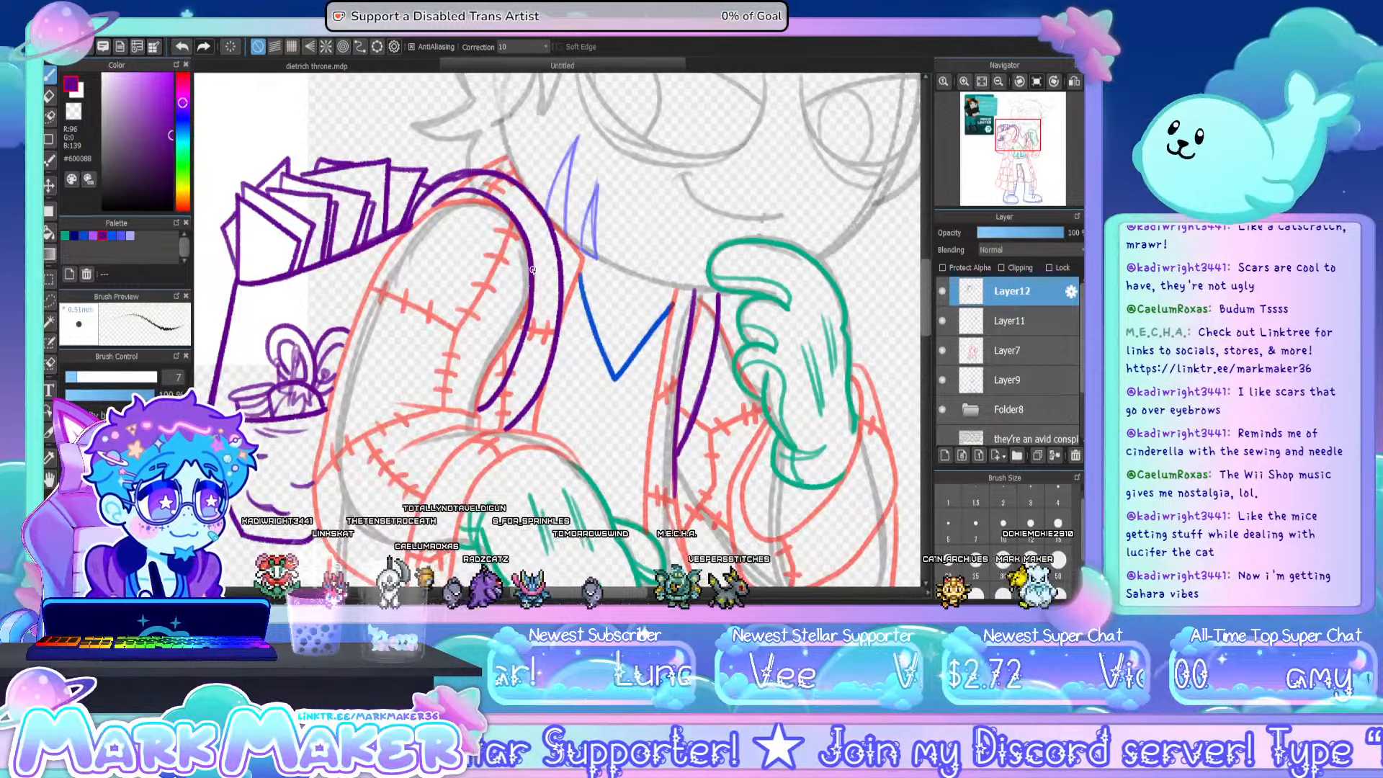
{"action": "mouse_move", "coordinate": [532, 269]}
{"action": "left_mouse_down"}
{"action": "mouse_move", "coordinate": [559, 272]}
{"action": "mouse_move", "coordinate": [537, 314]}
{"action": "mouse_move", "coordinate": [552, 315]}
{"action": "mouse_move", "coordinate": [554, 280]}
{"action": "mouse_move", "coordinate": [552, 314]}
{"action": "left_mouse_up"}
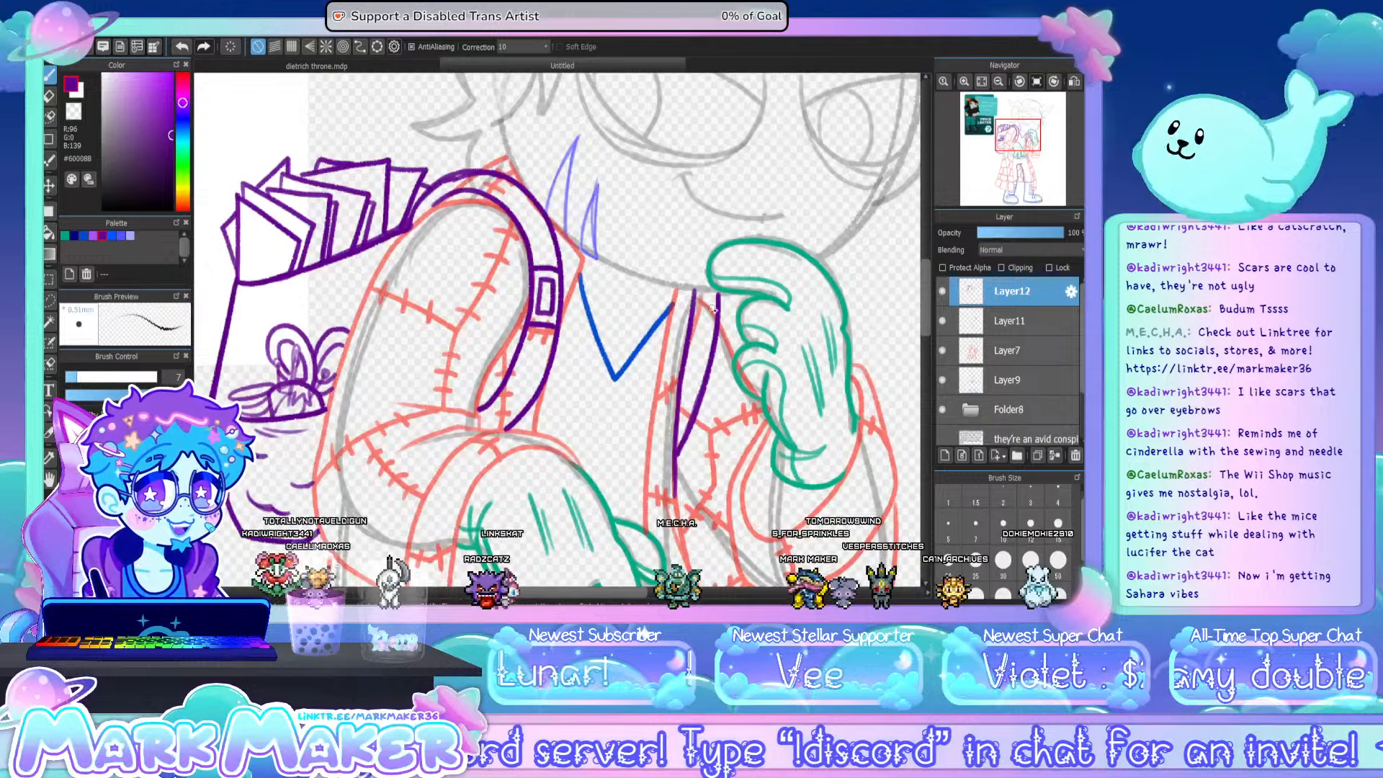
{"action": "mouse_move", "coordinate": [694, 306]}
{"action": "left_mouse_down"}
{"action": "mouse_move", "coordinate": [718, 313]}
{"action": "mouse_move", "coordinate": [710, 359]}
{"action": "mouse_move", "coordinate": [695, 343]}
{"action": "left_mouse_up"}
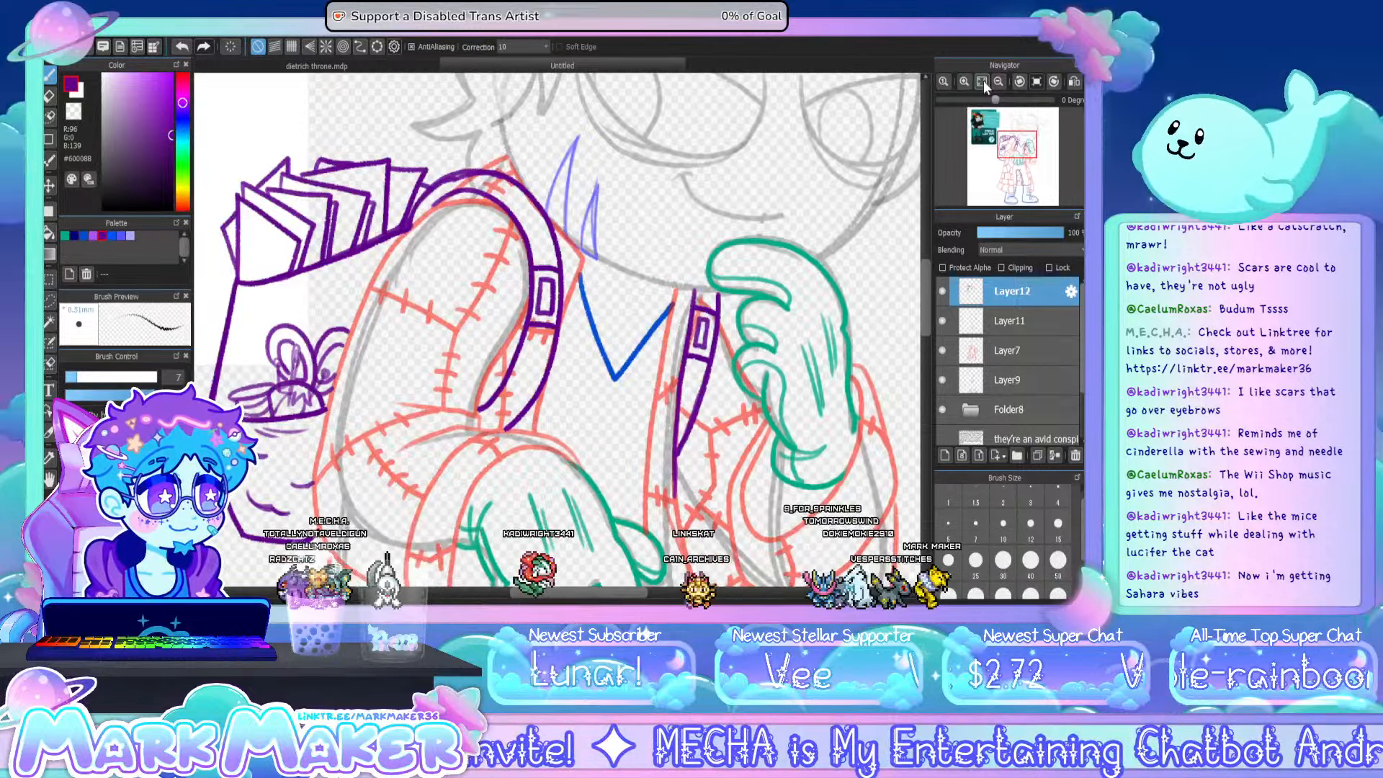
- Expand Folder8 with the rough sketch layers and set its opacity to 61%
{"action": "left_click", "coordinate": [983, 81]}
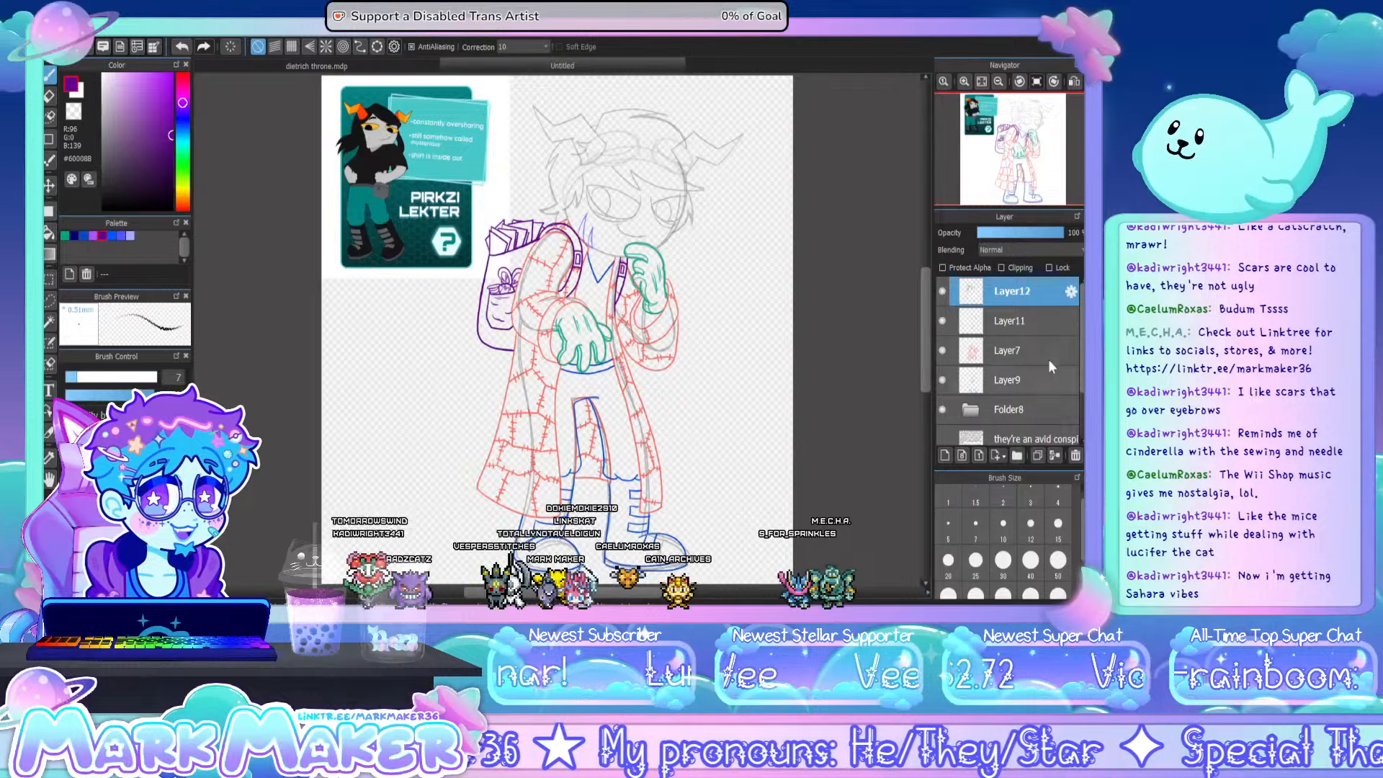
{"action": "left_click", "coordinate": [965, 415]}
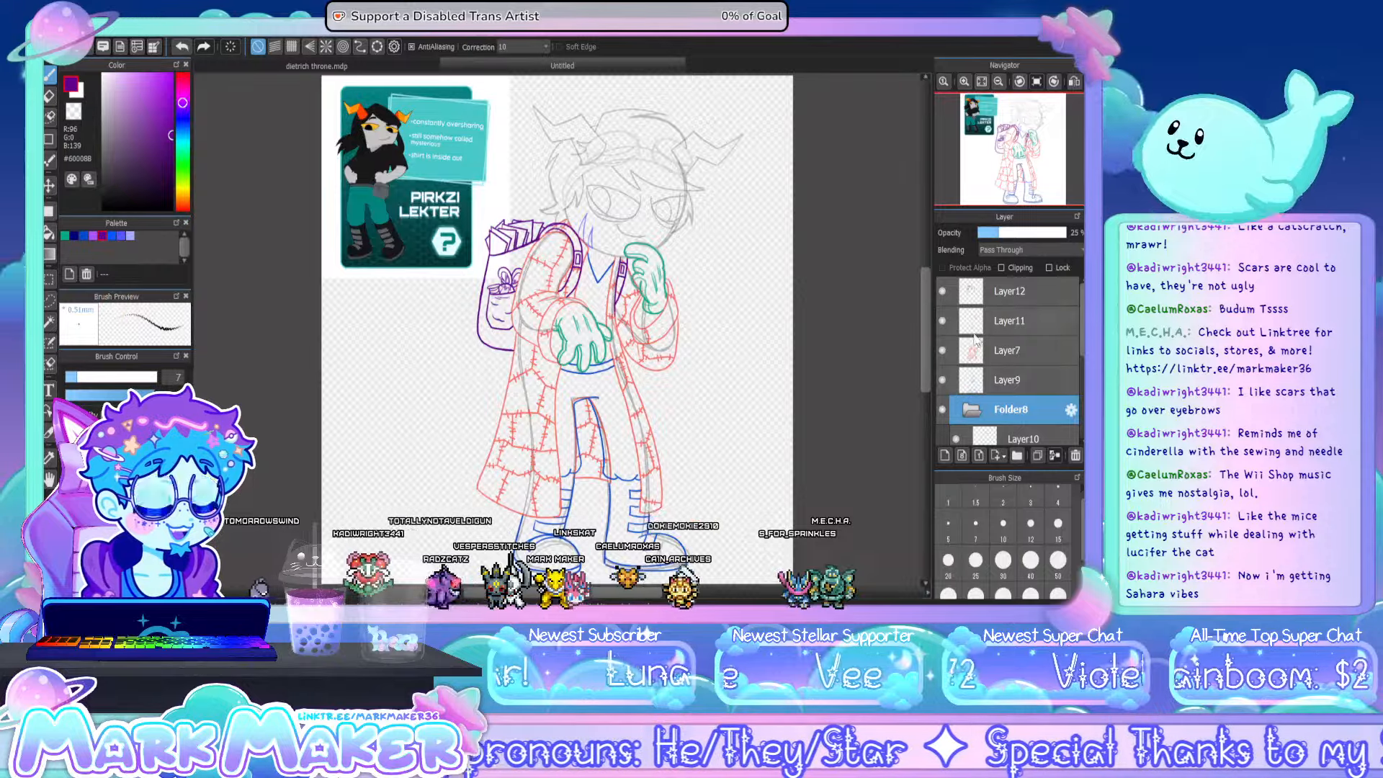
{"action": "scroll", "coordinate": [993, 378], "scroll_direction": "down", "scroll_amount": 3}
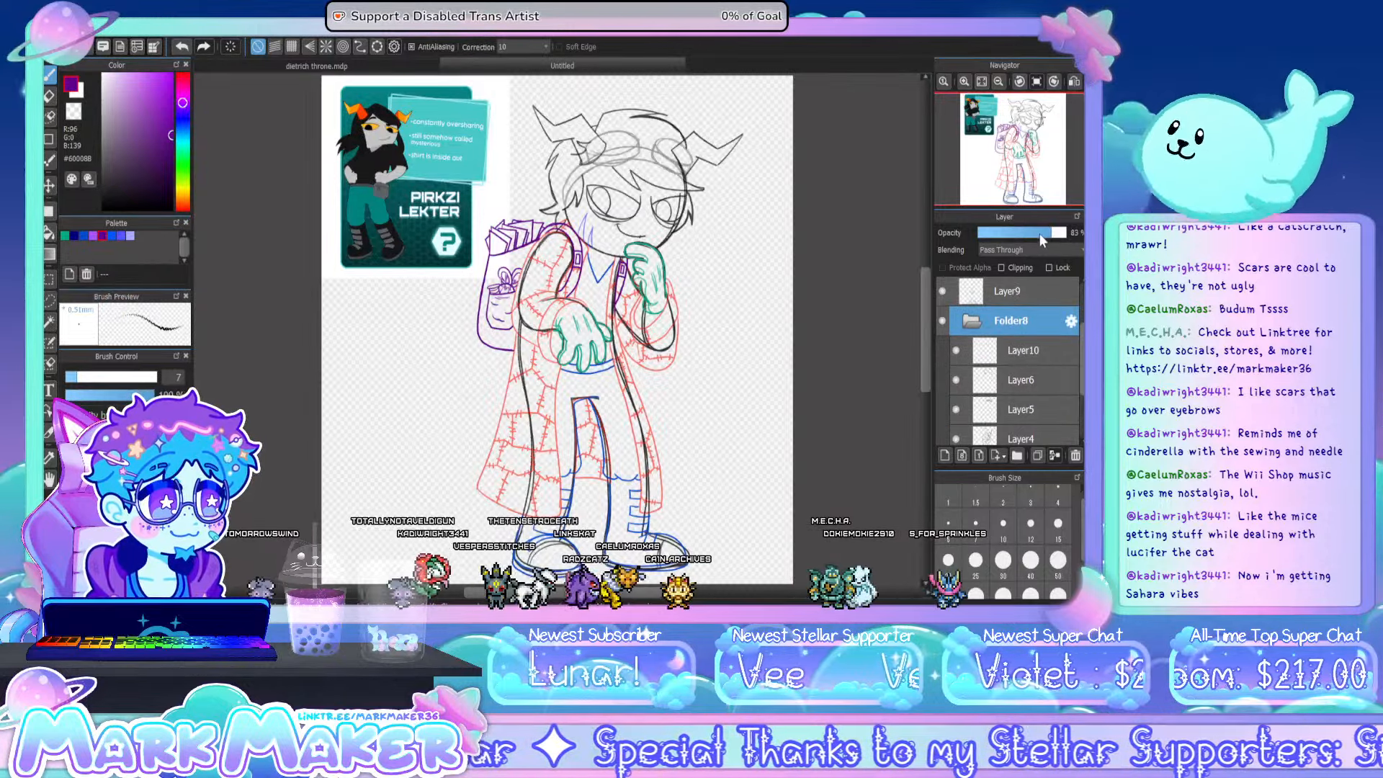
{"action": "left_click_drag", "start_coordinate": [1052, 235], "coordinate": [1031, 234]}
- Inside Folder8, set Layer5's opacity to 100% and Layer4's opacity to 43%, and collapse the folder
{"action": "left_click", "coordinate": [1000, 353]}
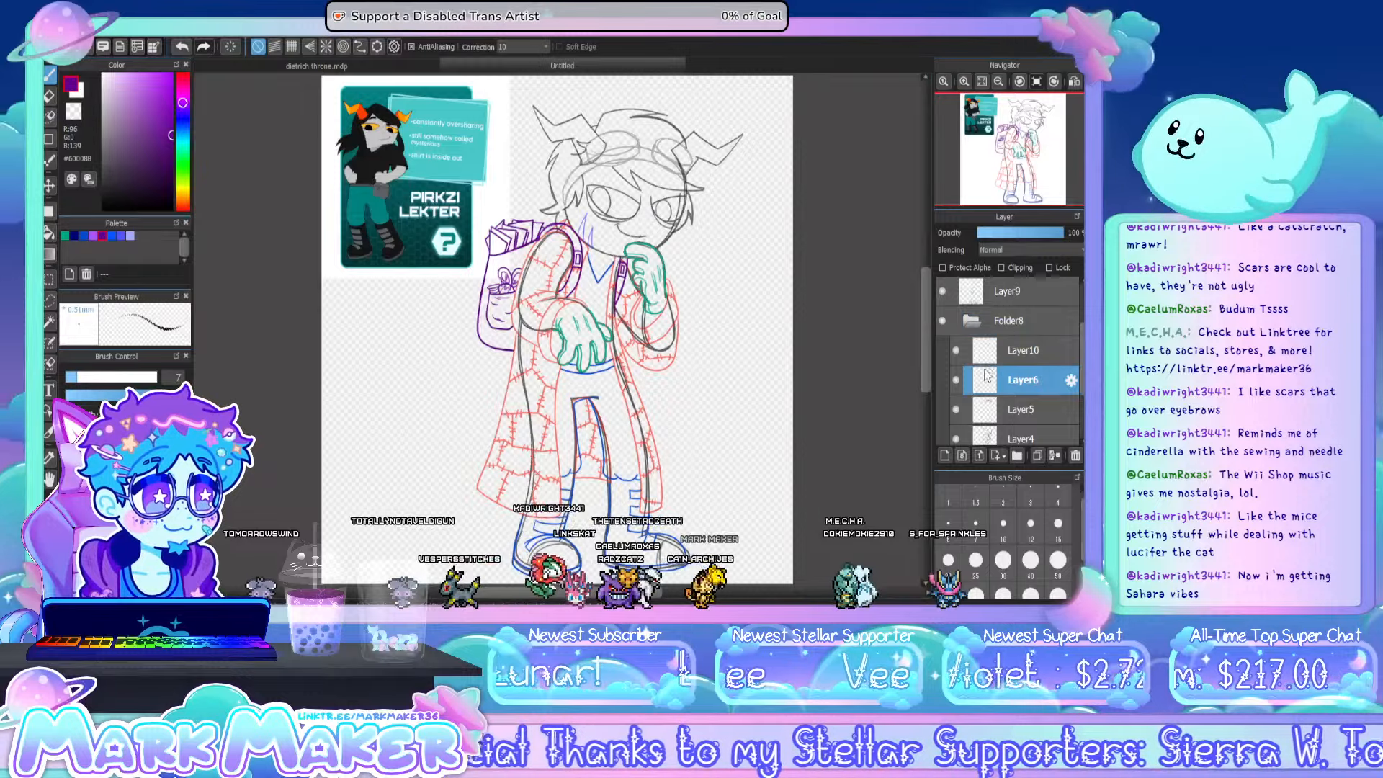
{"action": "left_click", "coordinate": [1002, 403]}
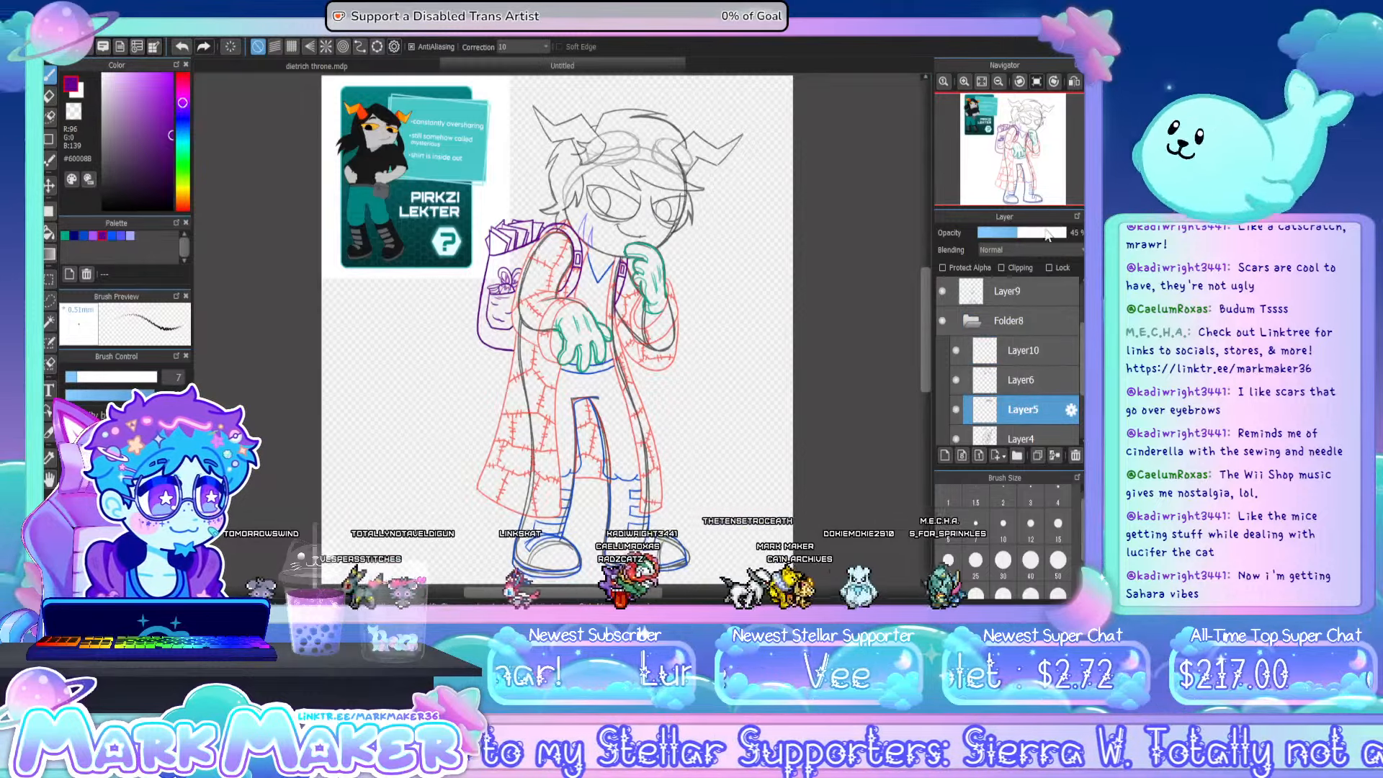
{"action": "left_click_drag", "start_coordinate": [1048, 235], "coordinate": [1066, 234]}
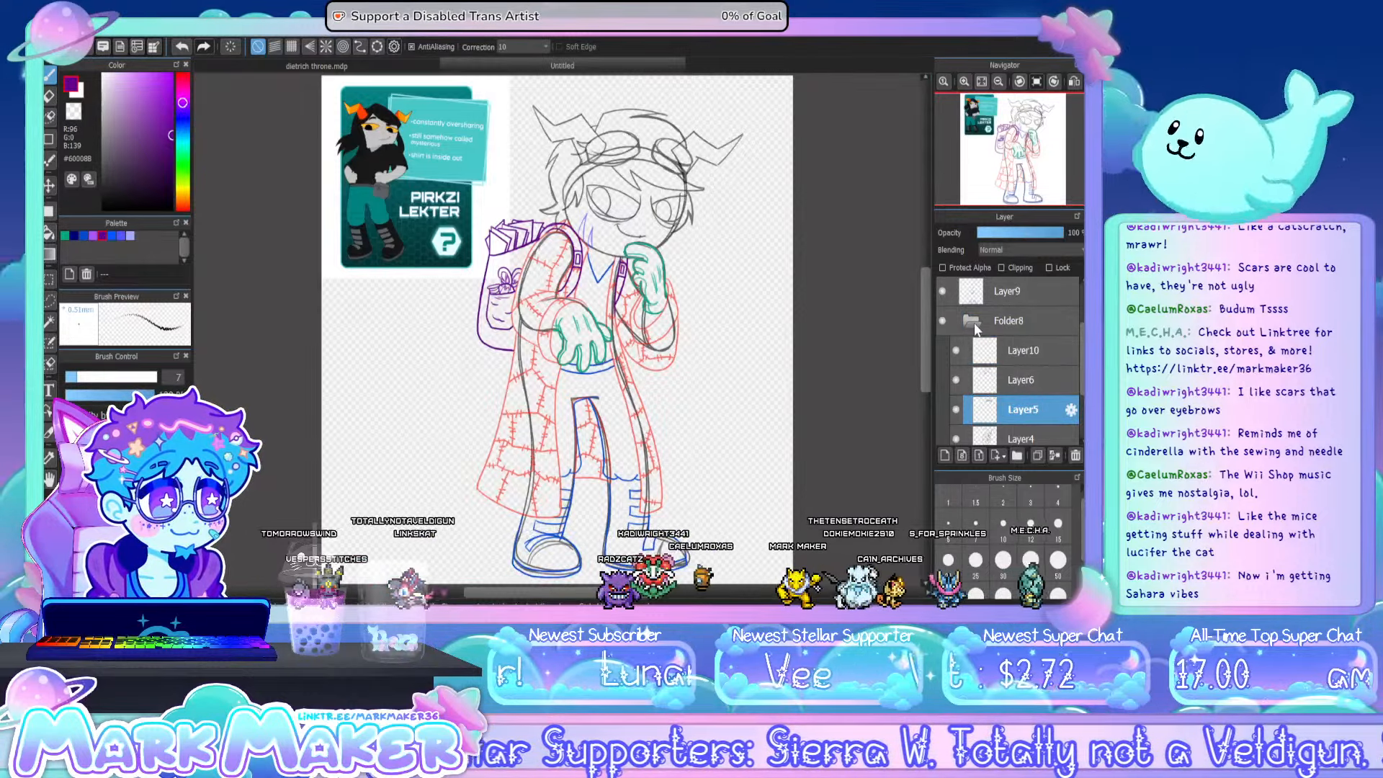
{"action": "scroll", "coordinate": [979, 360], "scroll_direction": "down", "scroll_amount": 1}
{"action": "left_click", "coordinate": [997, 412]}
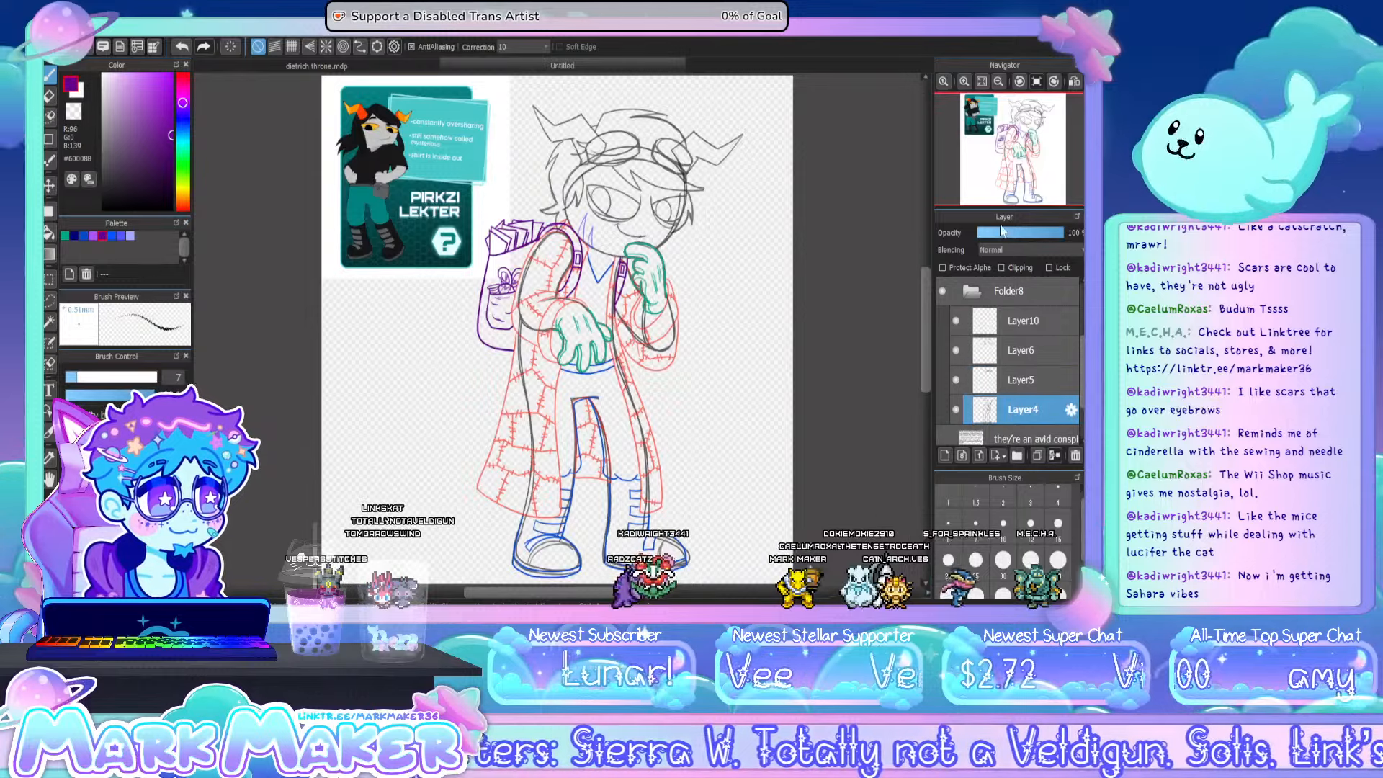
{"action": "left_click_drag", "start_coordinate": [1006, 237], "coordinate": [1016, 238]}
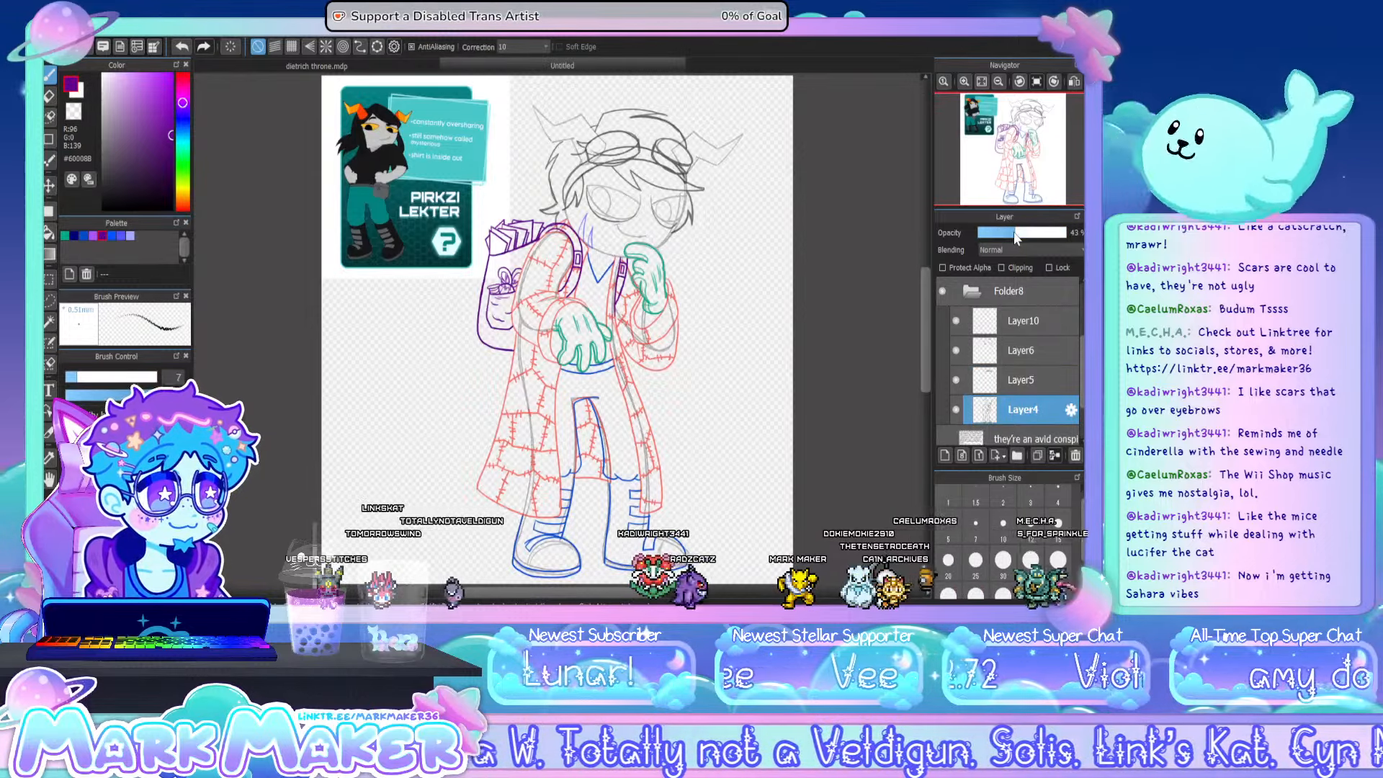
{"action": "scroll", "coordinate": [989, 365], "scroll_direction": "up", "scroll_amount": 2}
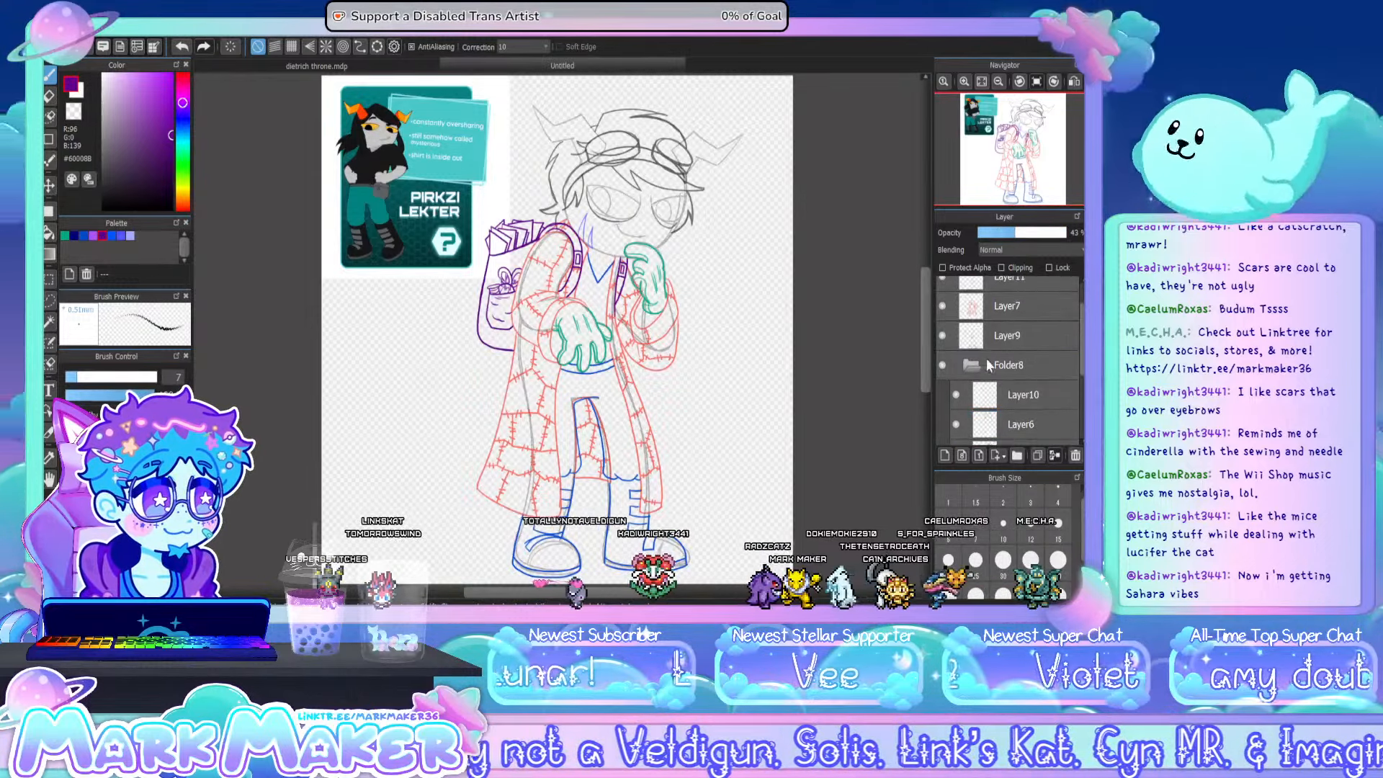
{"action": "left_click", "coordinate": [971, 363]}
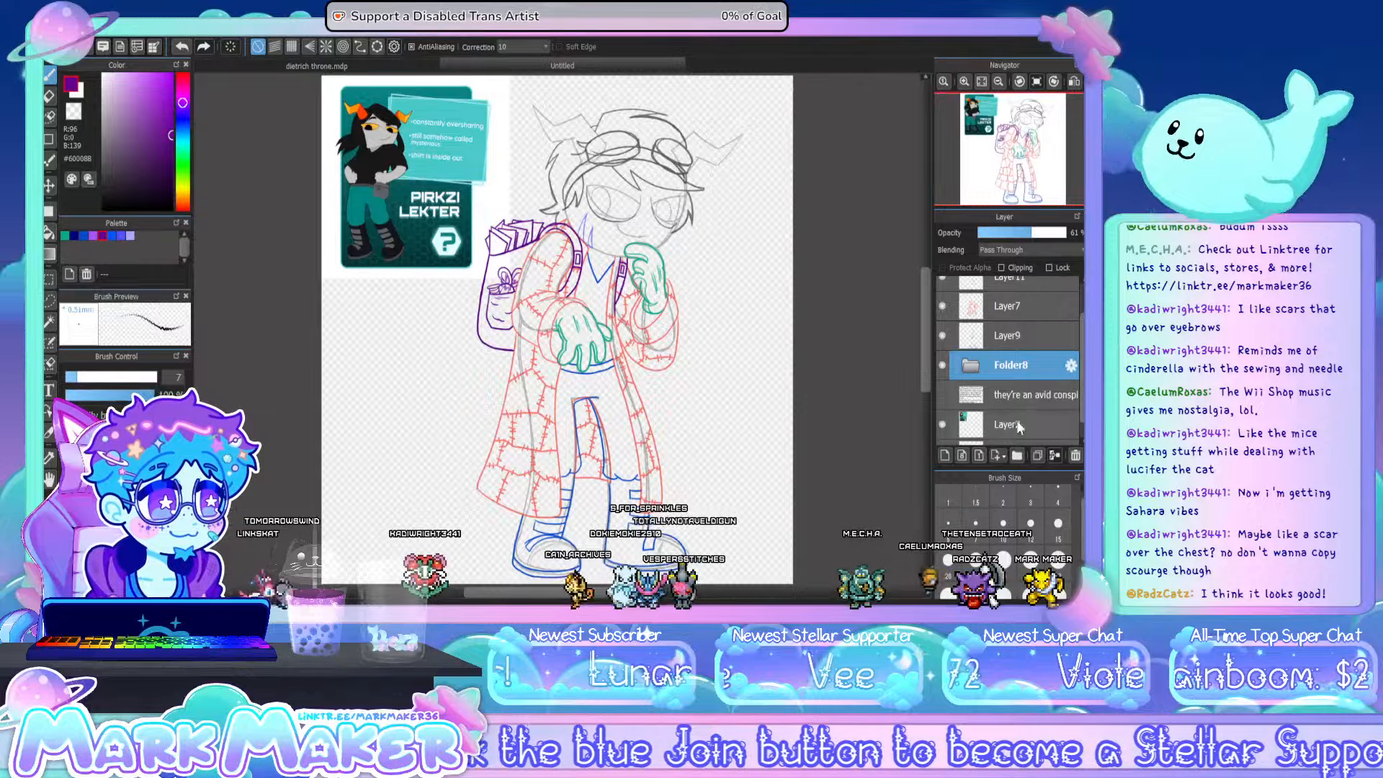
- Group all sketch layers from Layer12 down to Folder8 in a new folder and move the figure to the canvas centre
{"action": "scroll", "coordinate": [1018, 426], "scroll_direction": "up", "scroll_amount": 1}
{"action": "left_click", "coordinate": [1014, 302]}
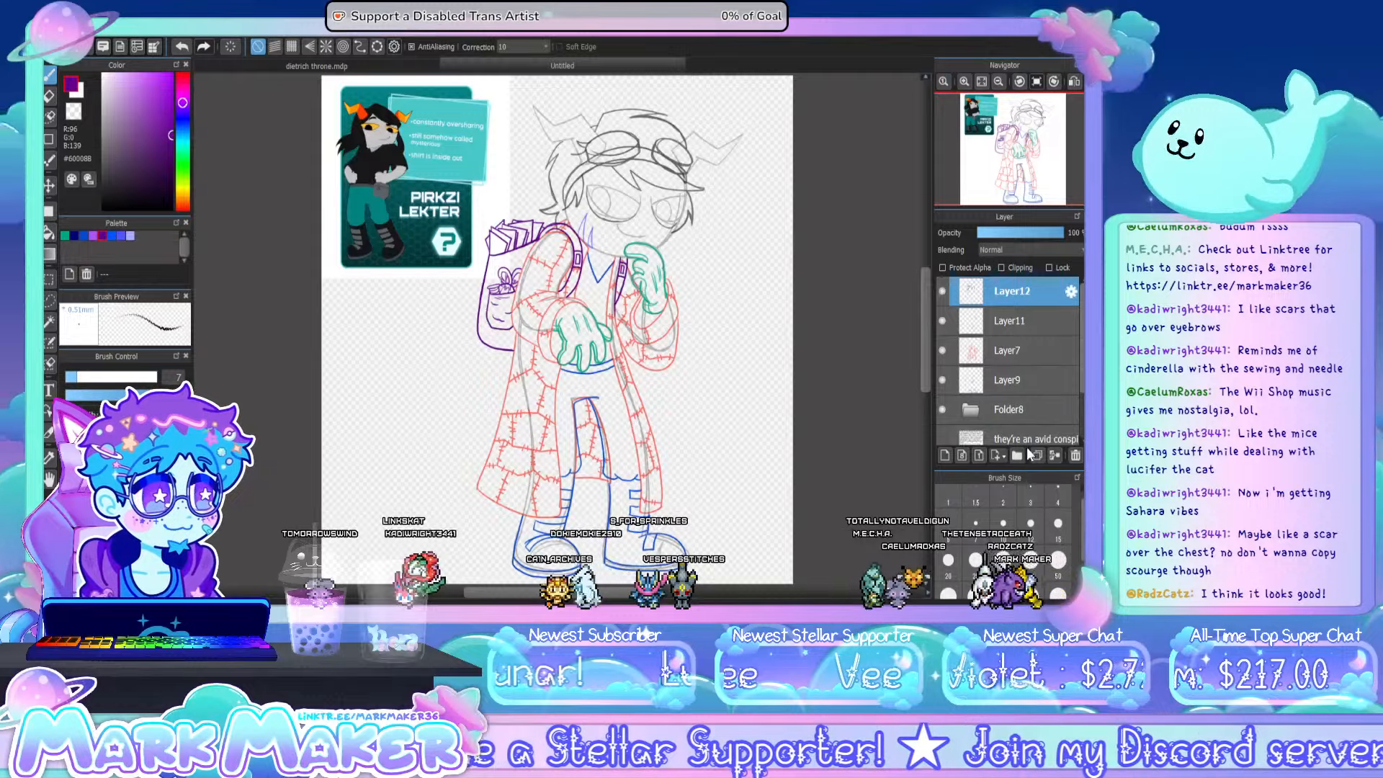
{"action": "left_click", "coordinate": [1018, 454]}
{"action": "left_click", "coordinate": [1024, 324]}
{"action": "scroll", "coordinate": [1027, 338], "scroll_direction": "down", "scroll_amount": 1}
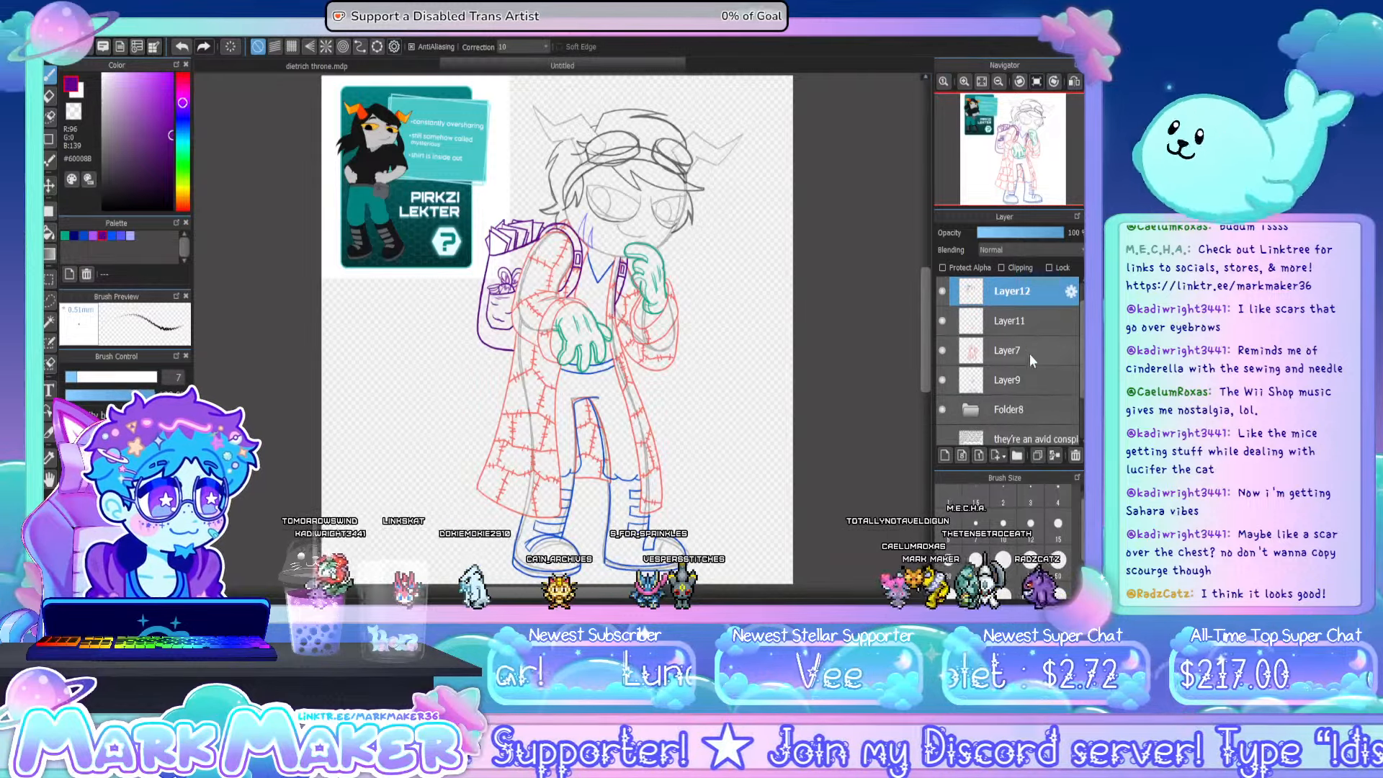
{"action": "left_click", "coordinate": [1013, 413], "text": "shift"}
{"action": "scroll", "coordinate": [1013, 413], "scroll_direction": "up", "scroll_amount": 1}
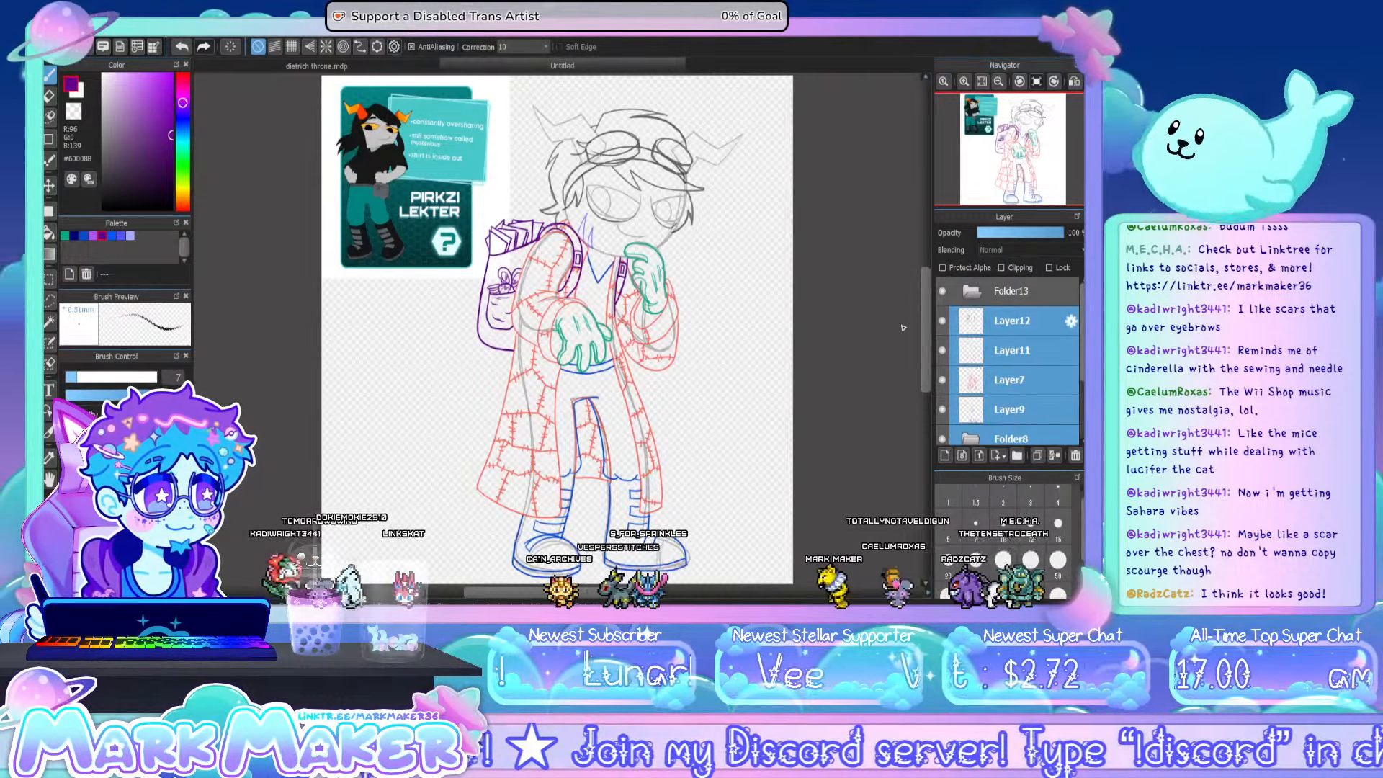
{"action": "left_click_drag", "start_coordinate": [1014, 413], "coordinate": [1004, 288]}
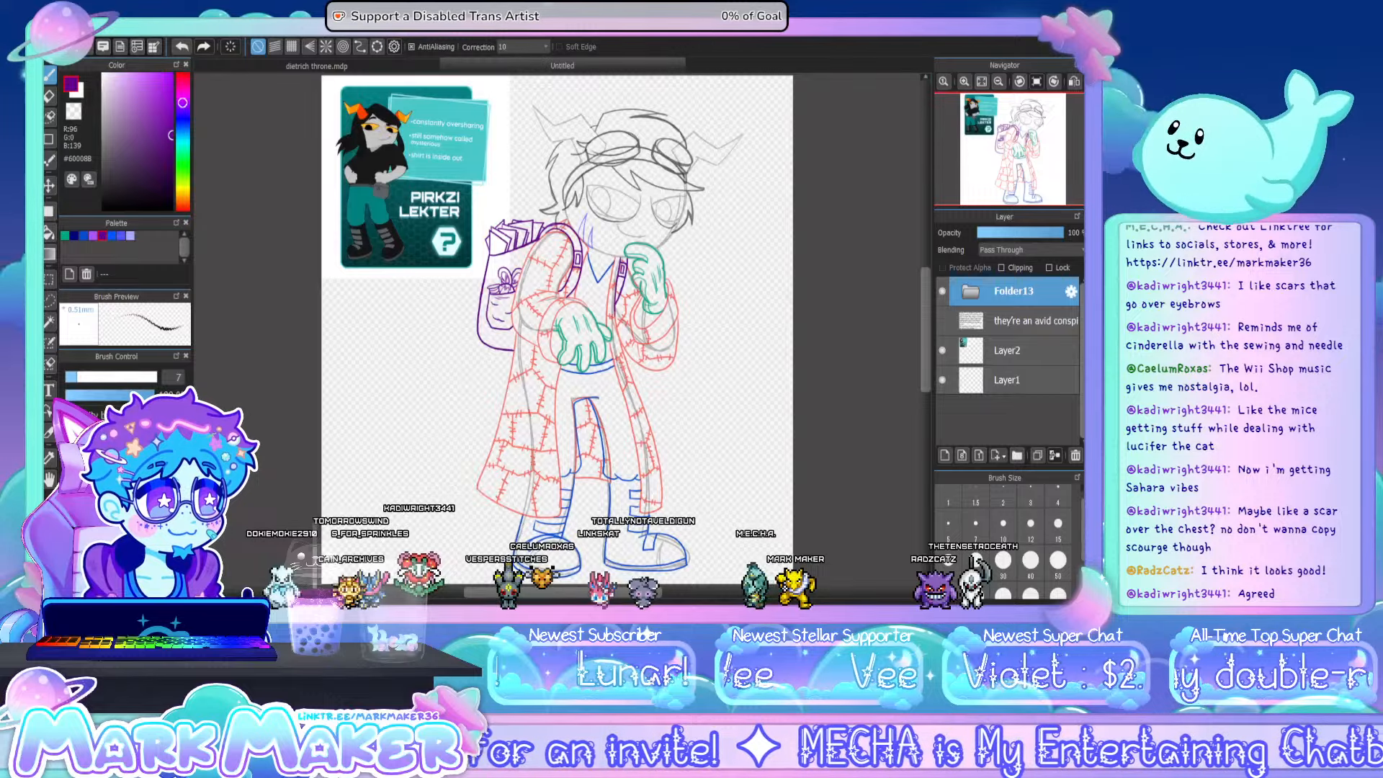
{"action": "key", "text": "ctrl+z"}
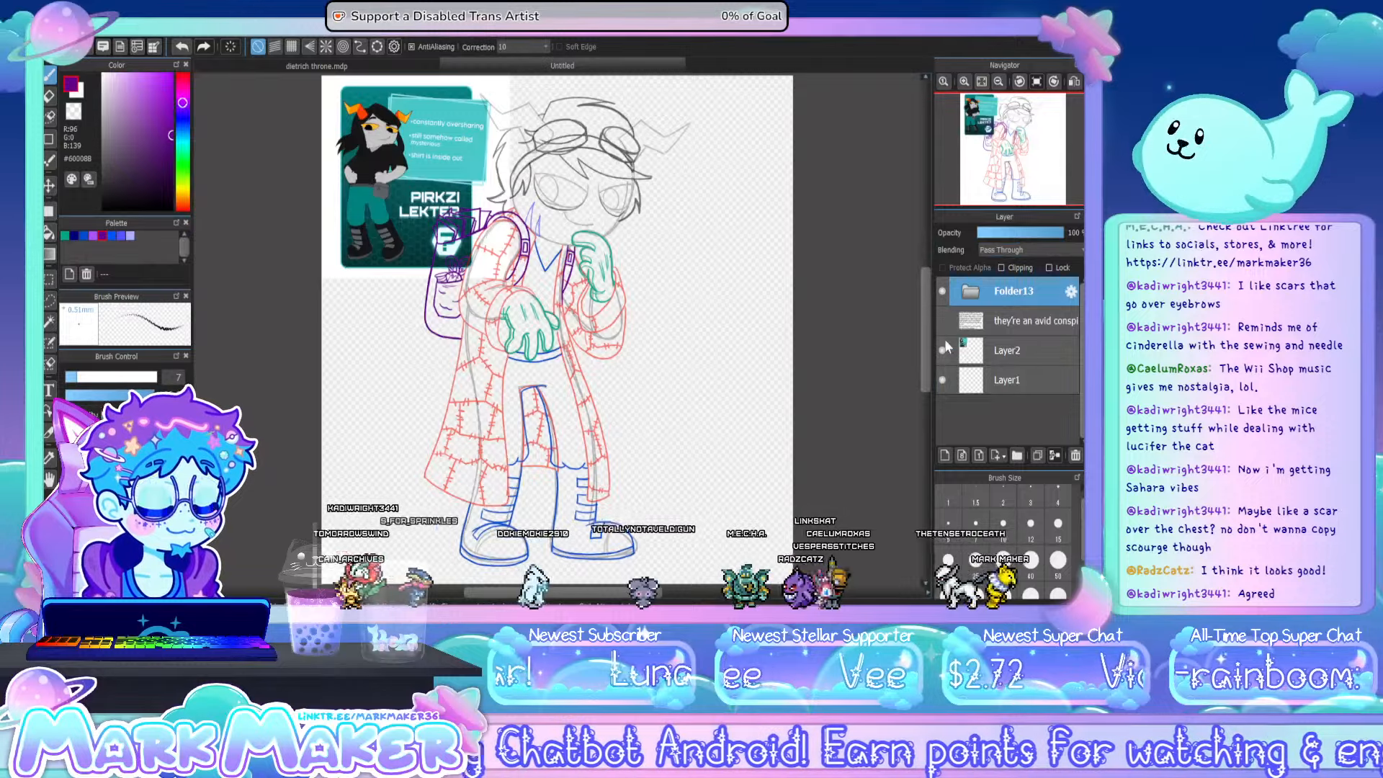
- Hide Layer2 with the reference card and lower the sketch folder's opacity to 48%
{"action": "left_click", "coordinate": [942, 350]}
{"action": "left_click_drag", "start_coordinate": [999, 235], "coordinate": [1019, 236]}
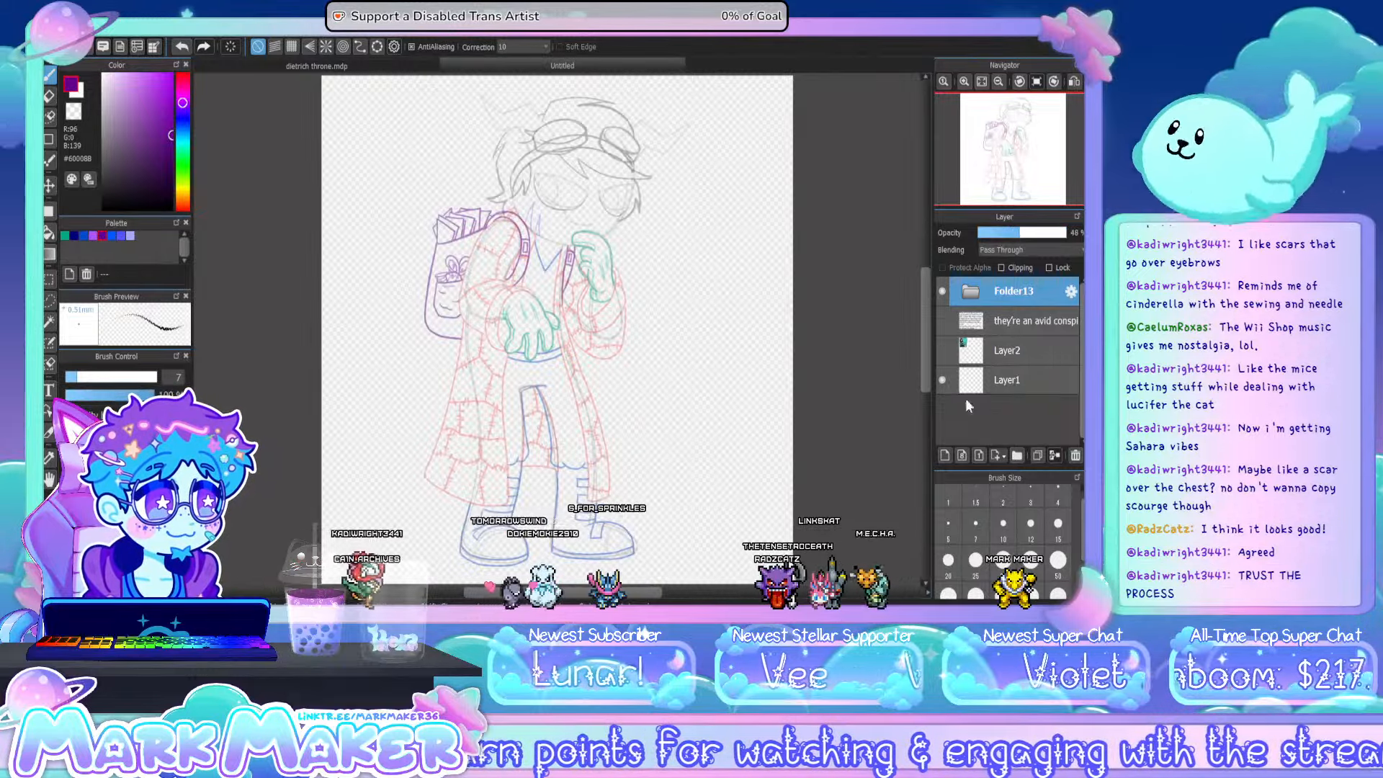
- Add a new layer above the sketch folder and set the brush to black at size 5
{"action": "left_click", "coordinate": [944, 455]}
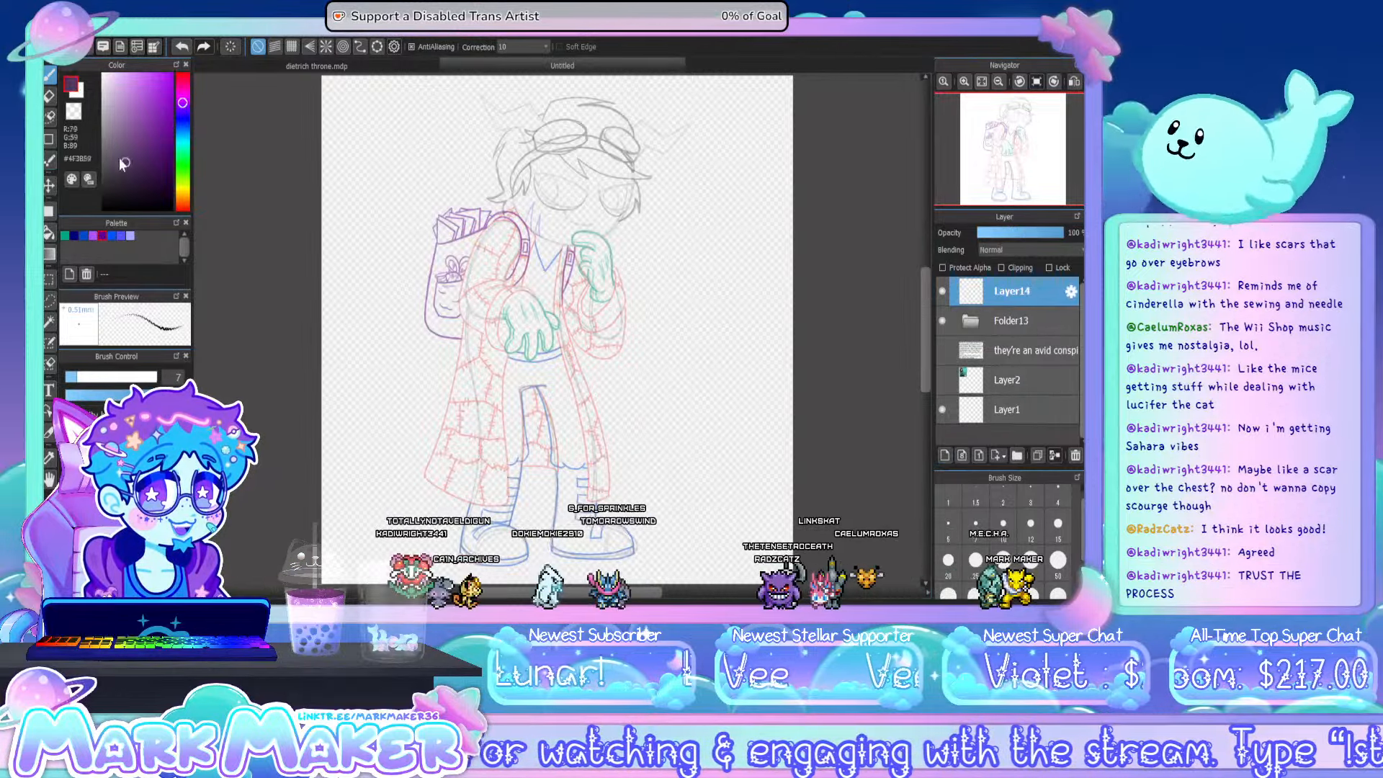
{"action": "left_click_drag", "start_coordinate": [123, 163], "coordinate": [172, 210]}
{"action": "left_click", "coordinate": [119, 469]}
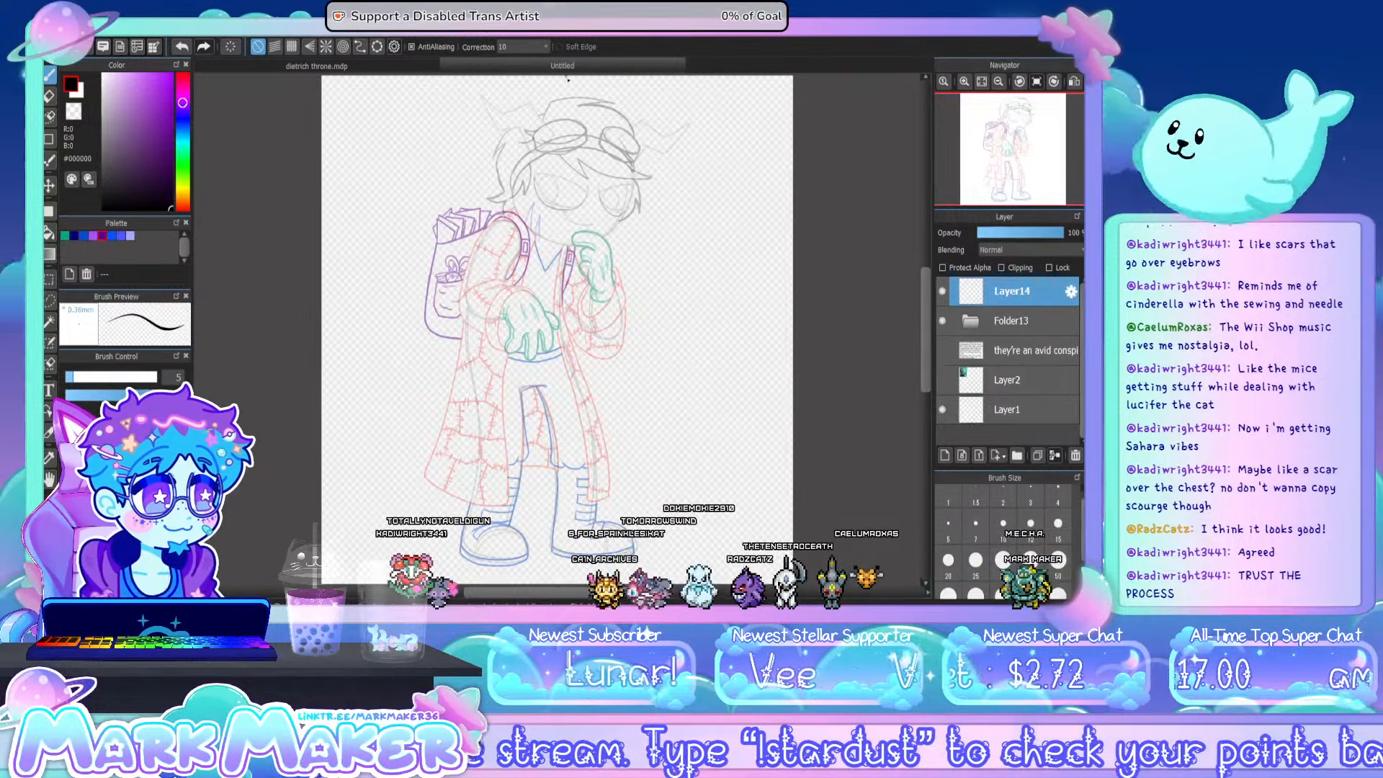
- Fit a tilted ellipse guide to the larger goggle lens with brush correction 25 and ink the lens outline along it
{"action": "scroll", "coordinate": [567, 79], "scroll_direction": "up", "scroll_amount": 2}
{"action": "scroll", "coordinate": [555, 100], "scroll_direction": "up", "scroll_amount": 2}
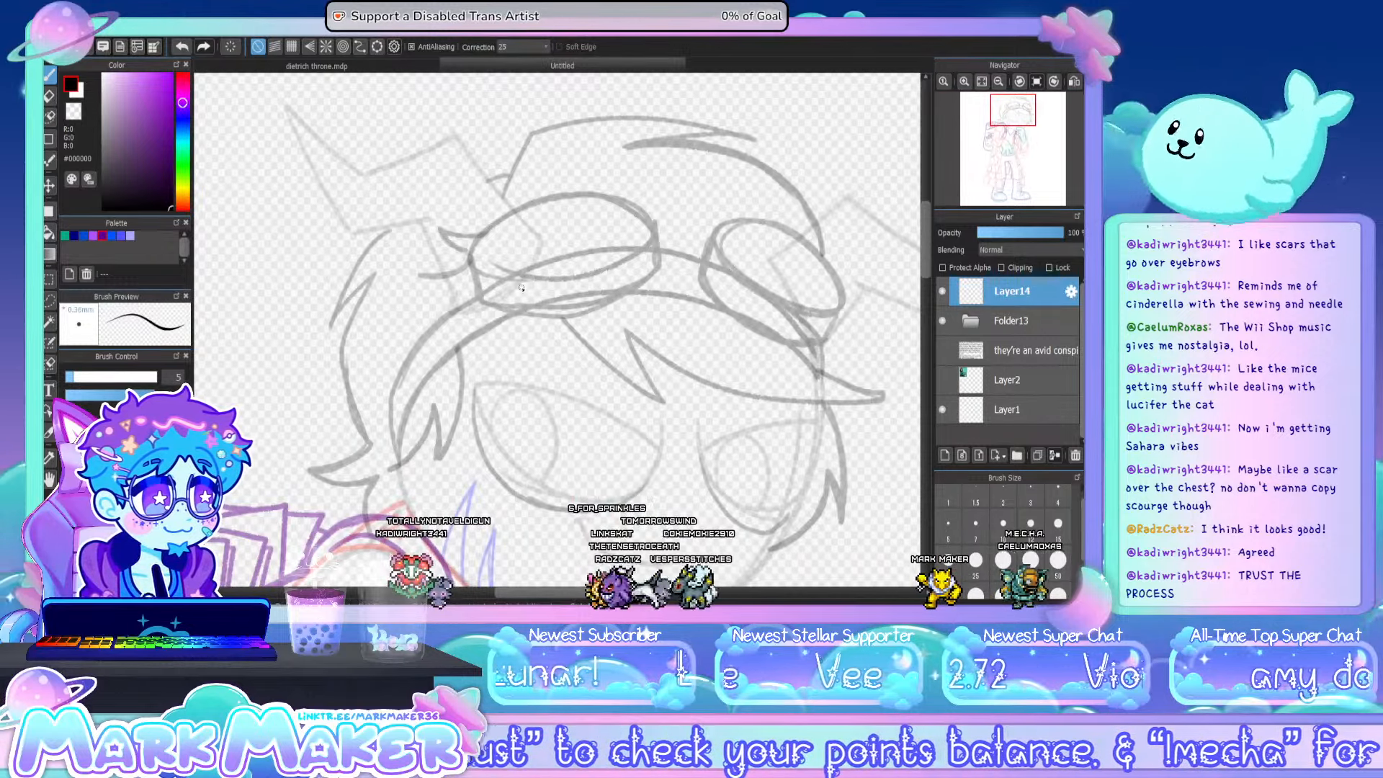
{"action": "scroll", "coordinate": [612, 124], "scroll_direction": "up", "scroll_amount": 2}
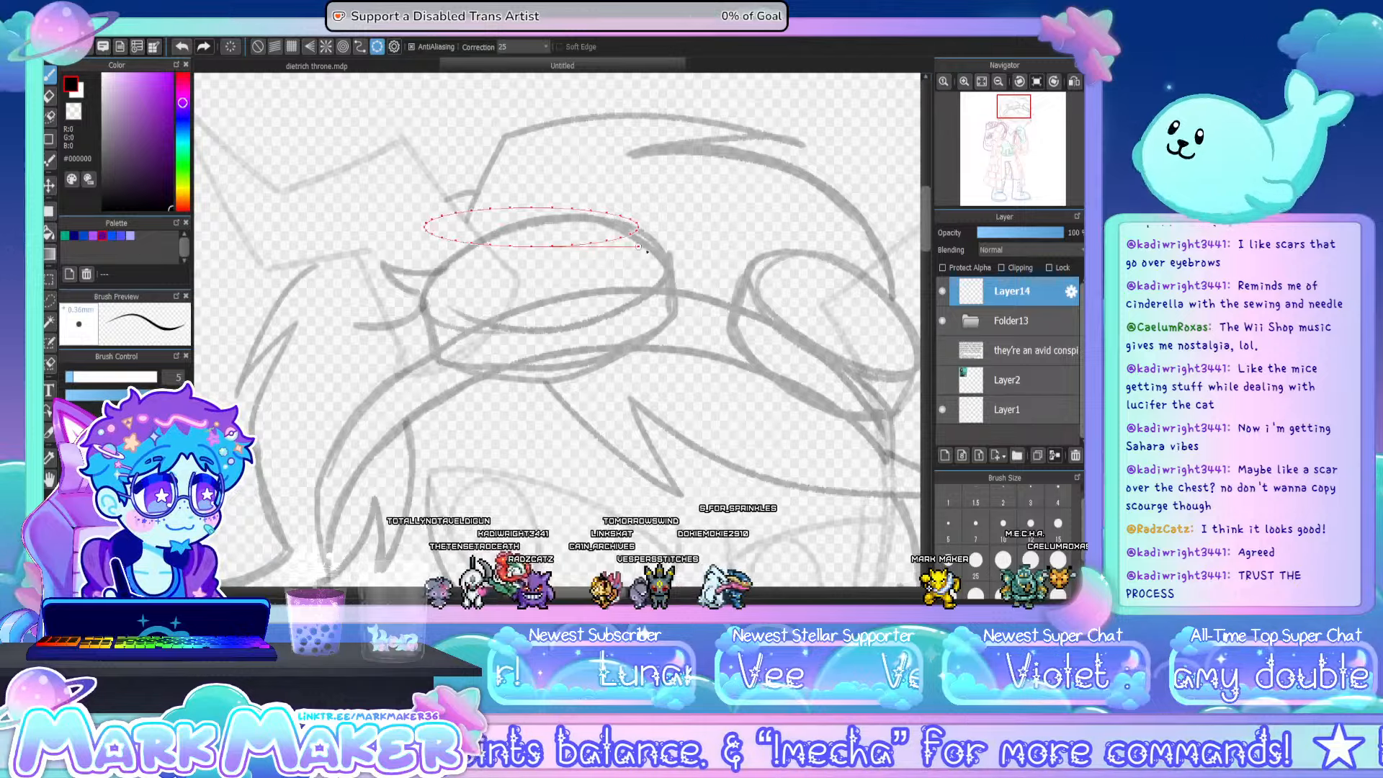
{"action": "left_click_drag", "start_coordinate": [641, 248], "coordinate": [669, 304]}
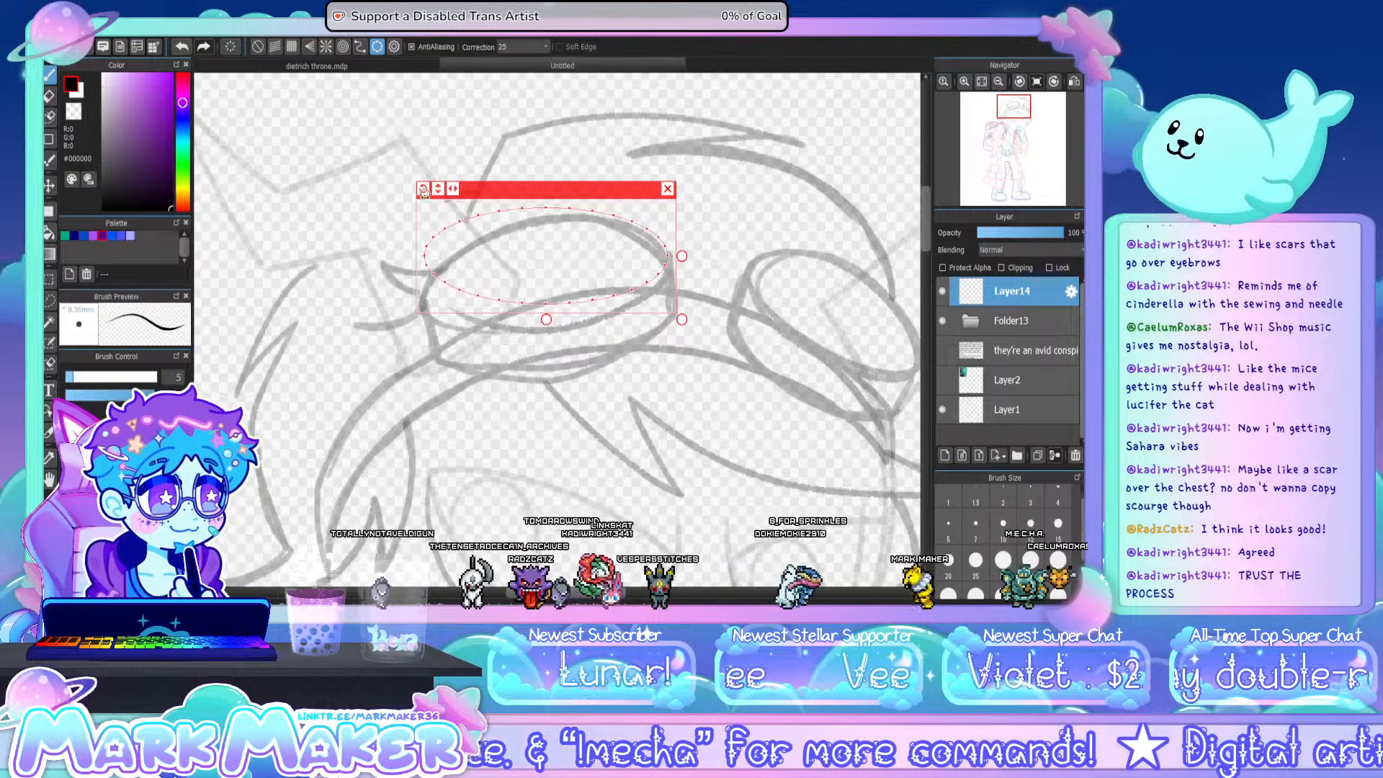
{"action": "left_click_drag", "start_coordinate": [423, 190], "coordinate": [418, 211]}
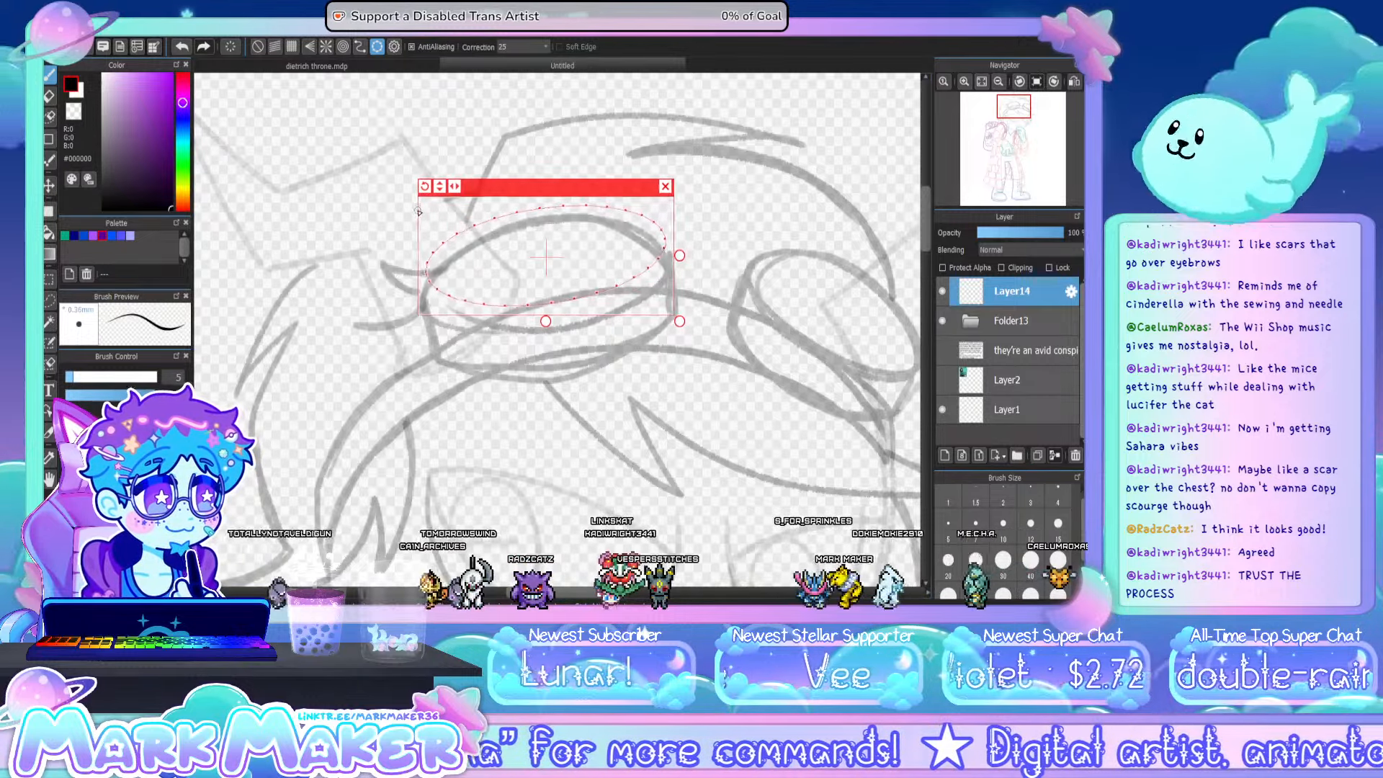
{"action": "left_click_drag", "start_coordinate": [511, 187], "coordinate": [510, 207]}
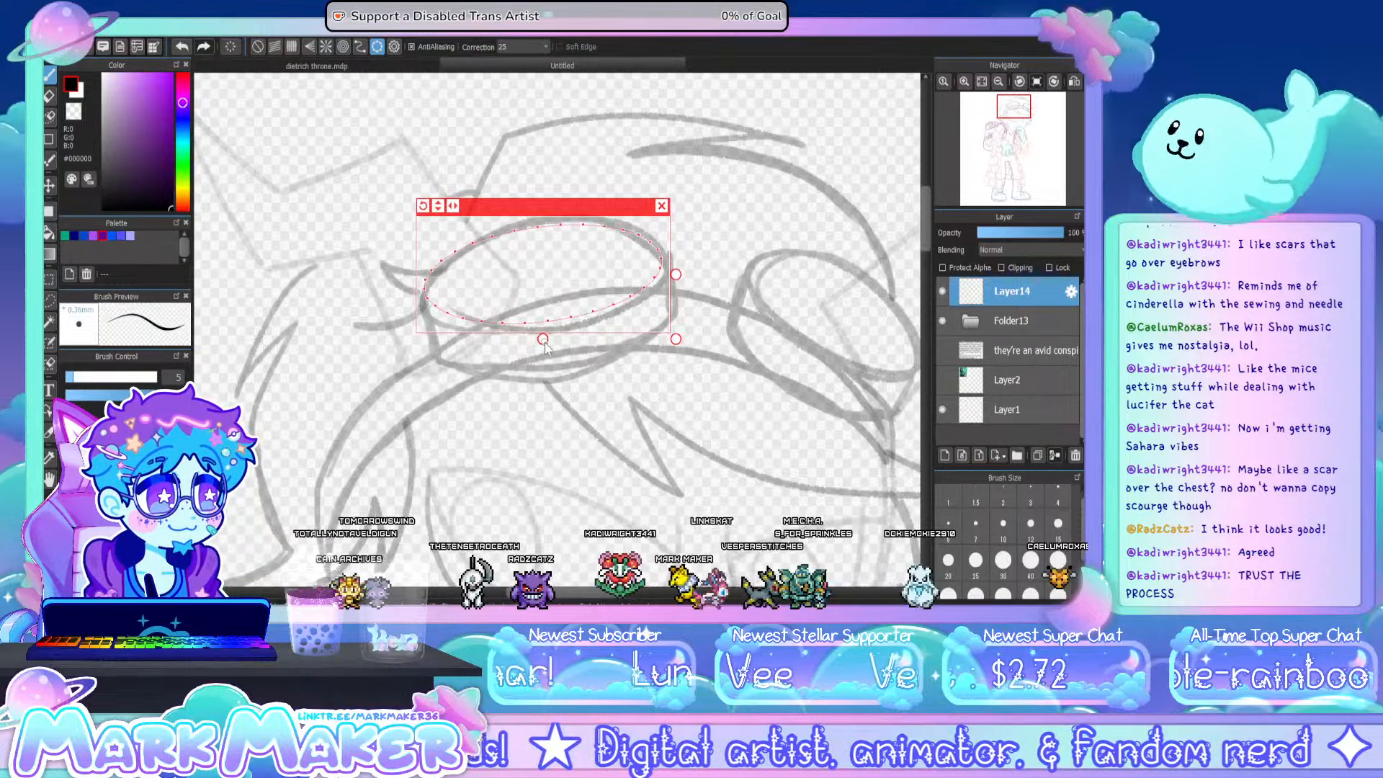
{"action": "left_click_drag", "start_coordinate": [544, 342], "coordinate": [545, 353]}
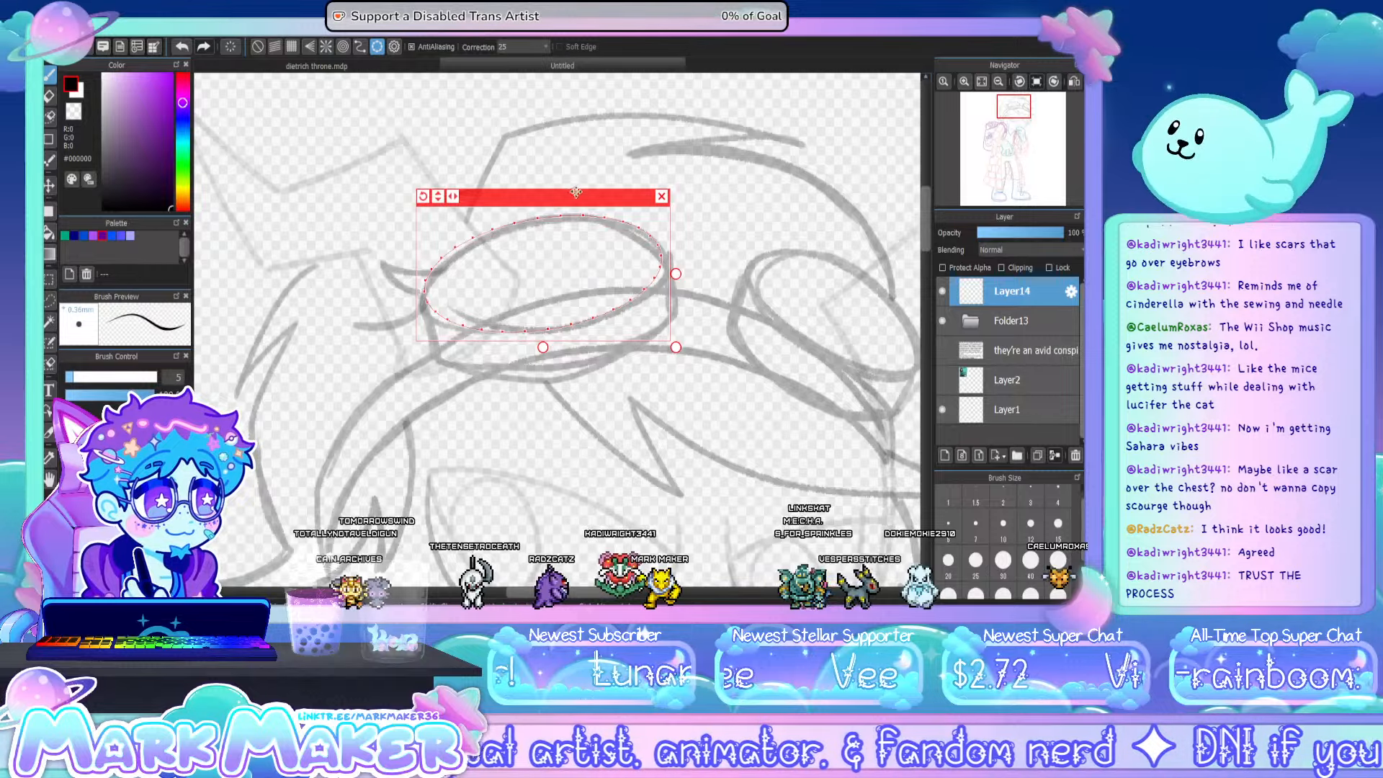
{"action": "left_click_drag", "start_coordinate": [575, 193], "coordinate": [577, 194]}
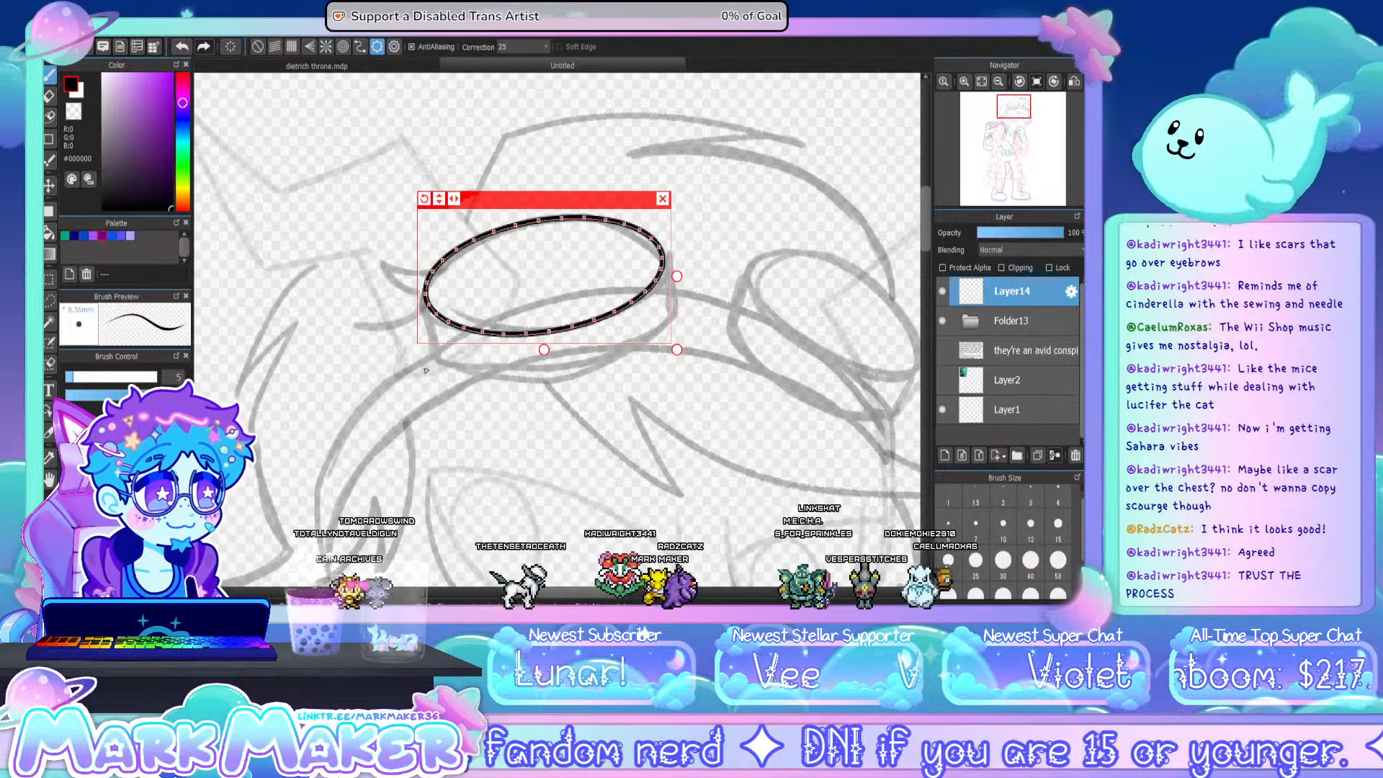
- Shift the ellipse guide down to the larger goggle's lower rim, widen it slightly, ink the rim curve and connect both sides to the lens
{"action": "left_click_drag", "start_coordinate": [553, 203], "coordinate": [563, 247]}
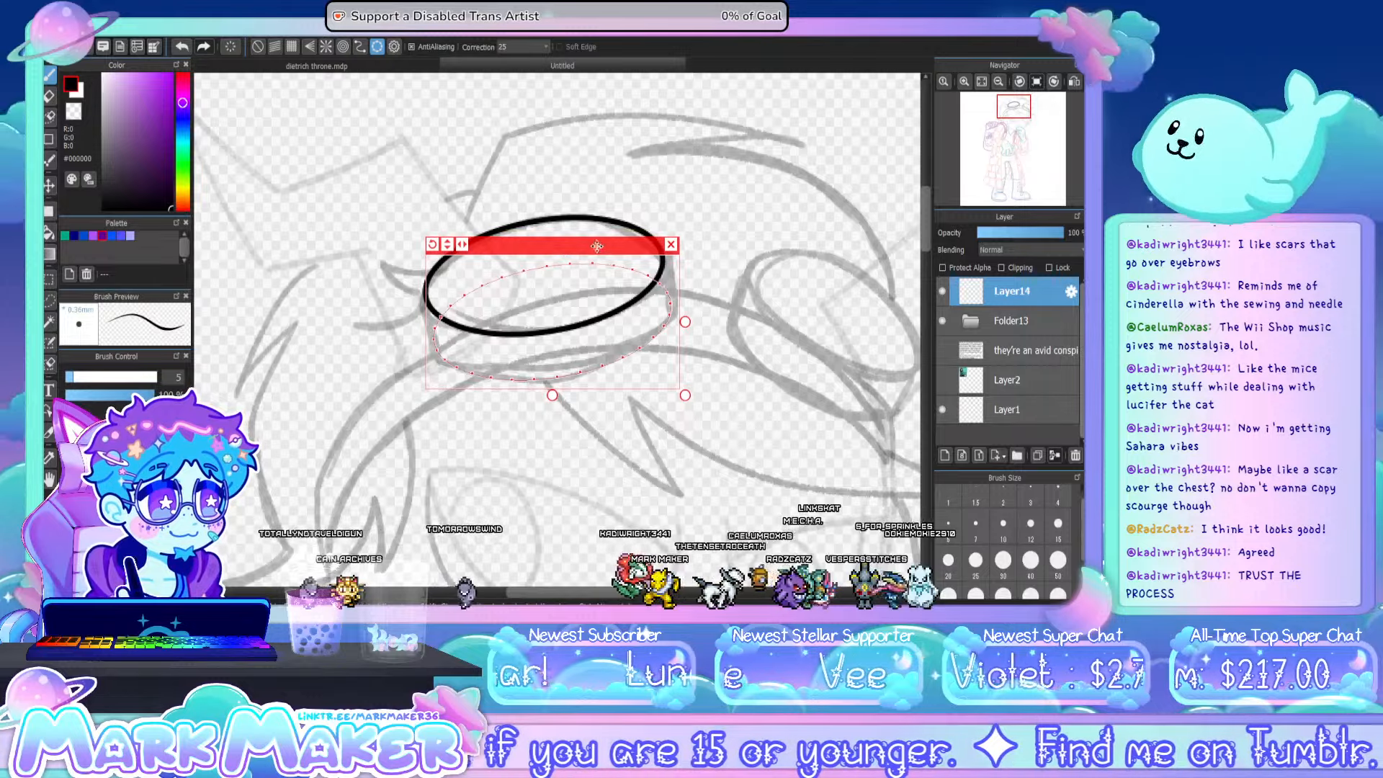
{"action": "left_click_drag", "start_coordinate": [686, 323], "coordinate": [691, 324]}
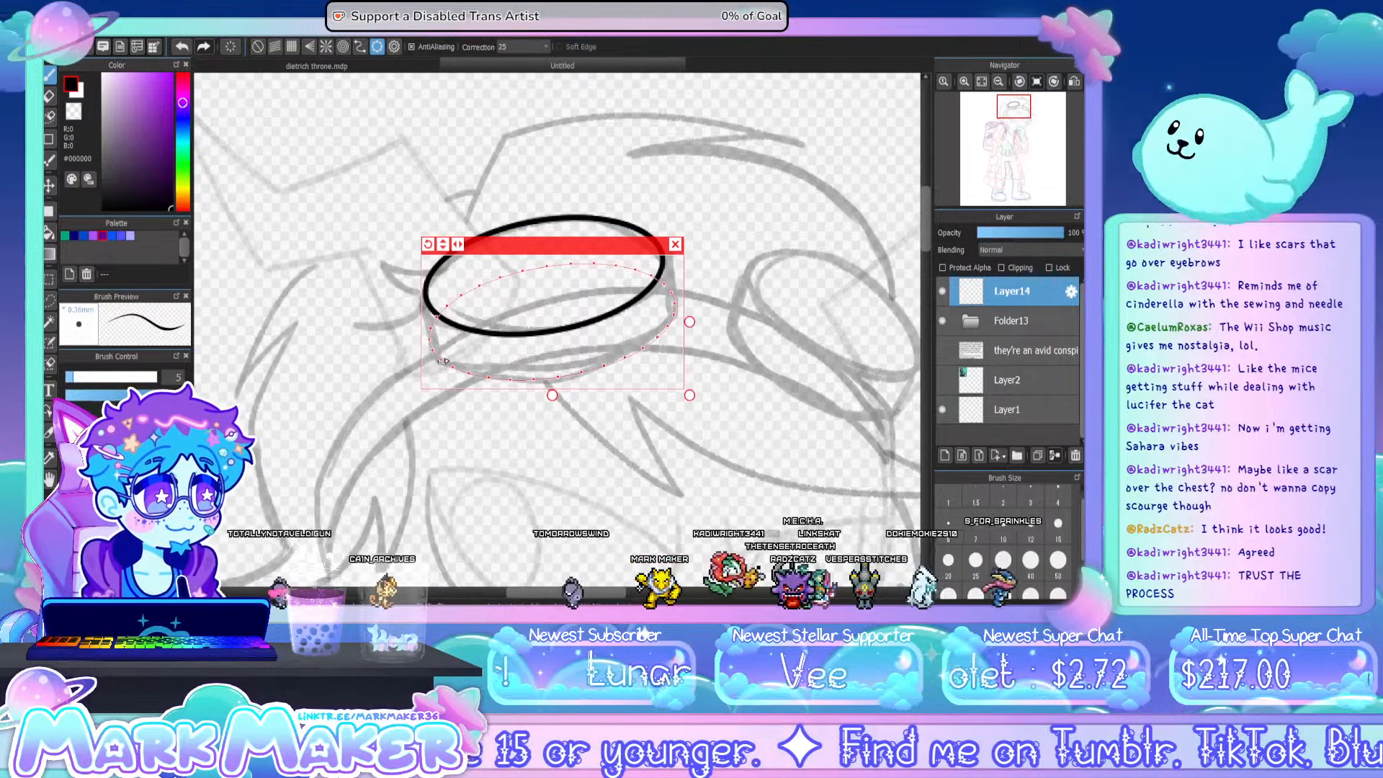
{"action": "mouse_move", "coordinate": [432, 351]}
{"action": "left_mouse_down"}
{"action": "mouse_move", "coordinate": [489, 378]}
{"action": "mouse_move", "coordinate": [569, 374]}
{"action": "mouse_move", "coordinate": [641, 354]}
{"action": "mouse_move", "coordinate": [677, 308]}
{"action": "left_mouse_up"}
{"action": "left_click", "coordinate": [675, 245]}
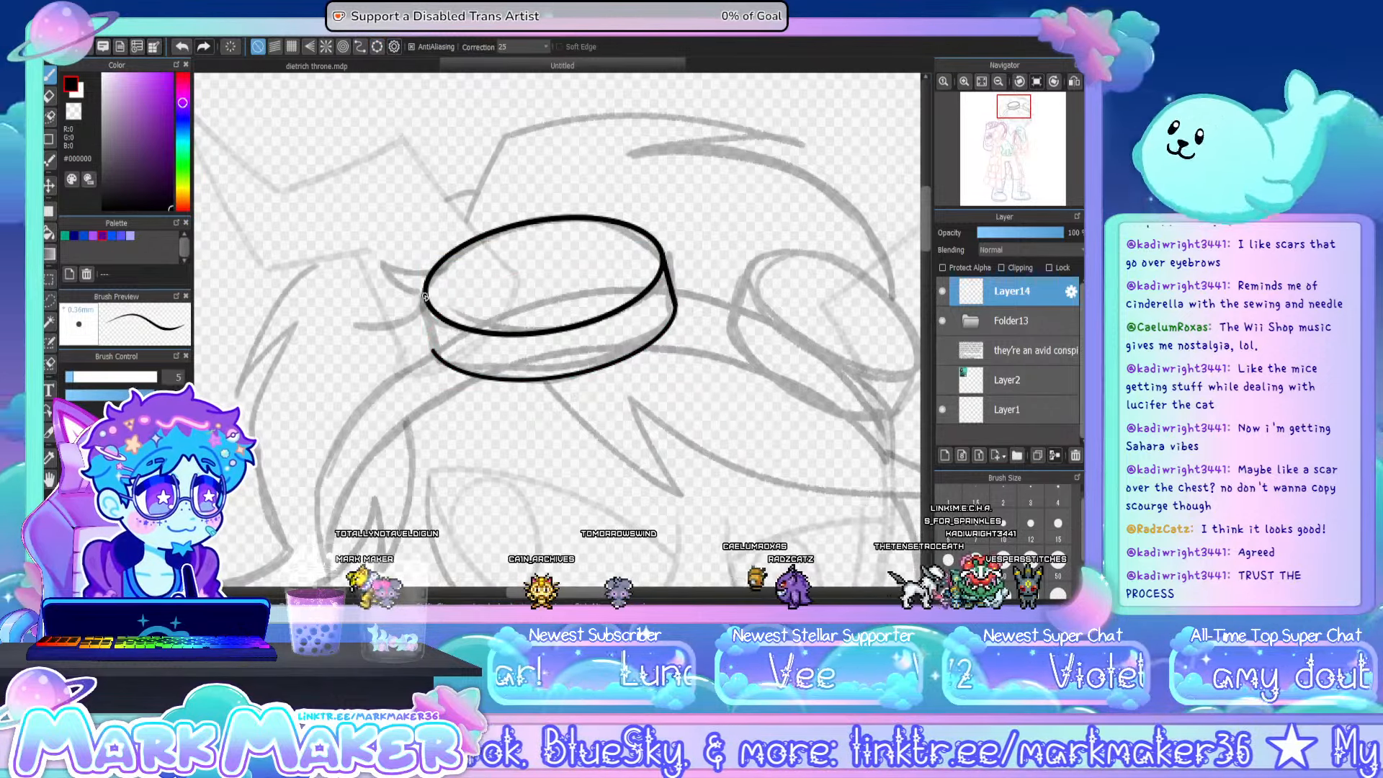
{"action": "left_click_drag", "start_coordinate": [426, 294], "coordinate": [435, 355]}
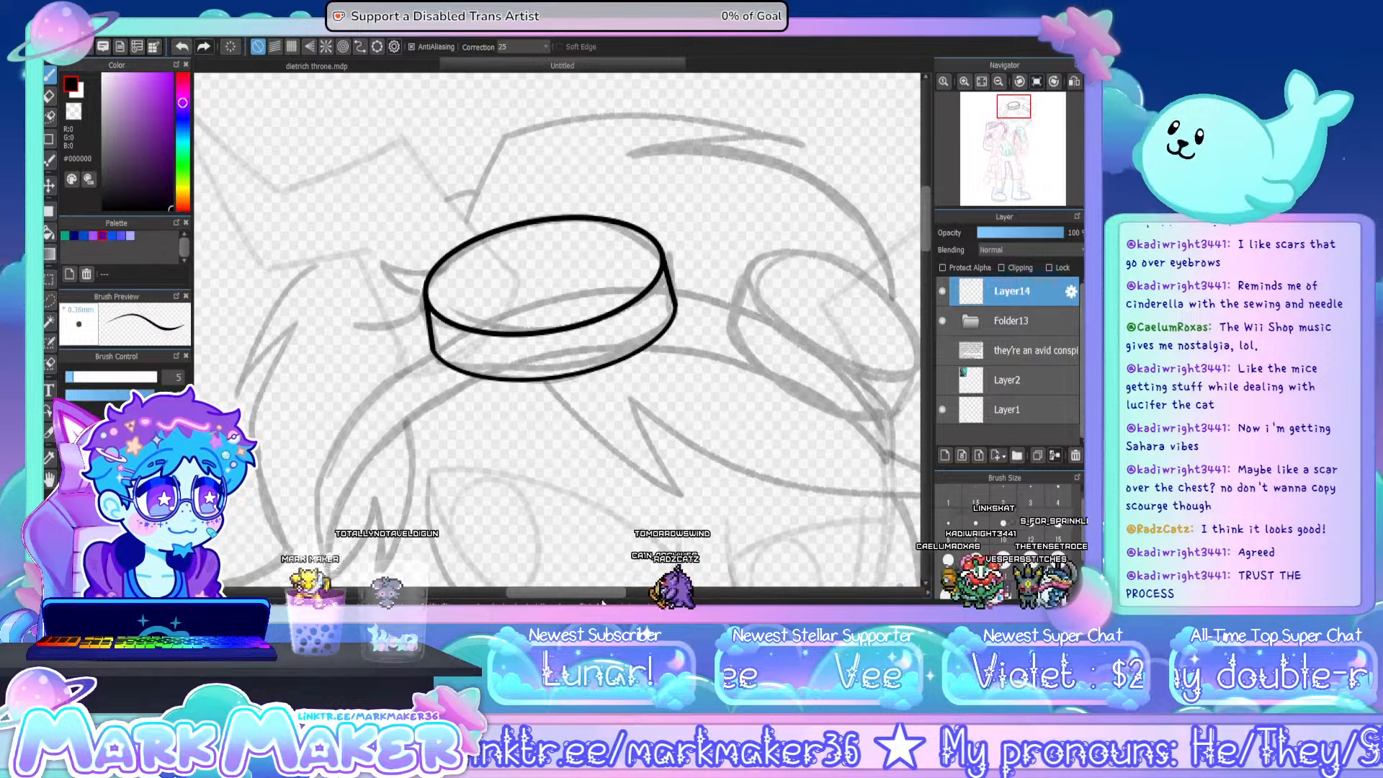
- Fit a new tilted ellipse guide to the smaller goggle lens in the sketch and ink the lens outline along it
{"action": "left_click_drag", "start_coordinate": [609, 592], "coordinate": [636, 592]}
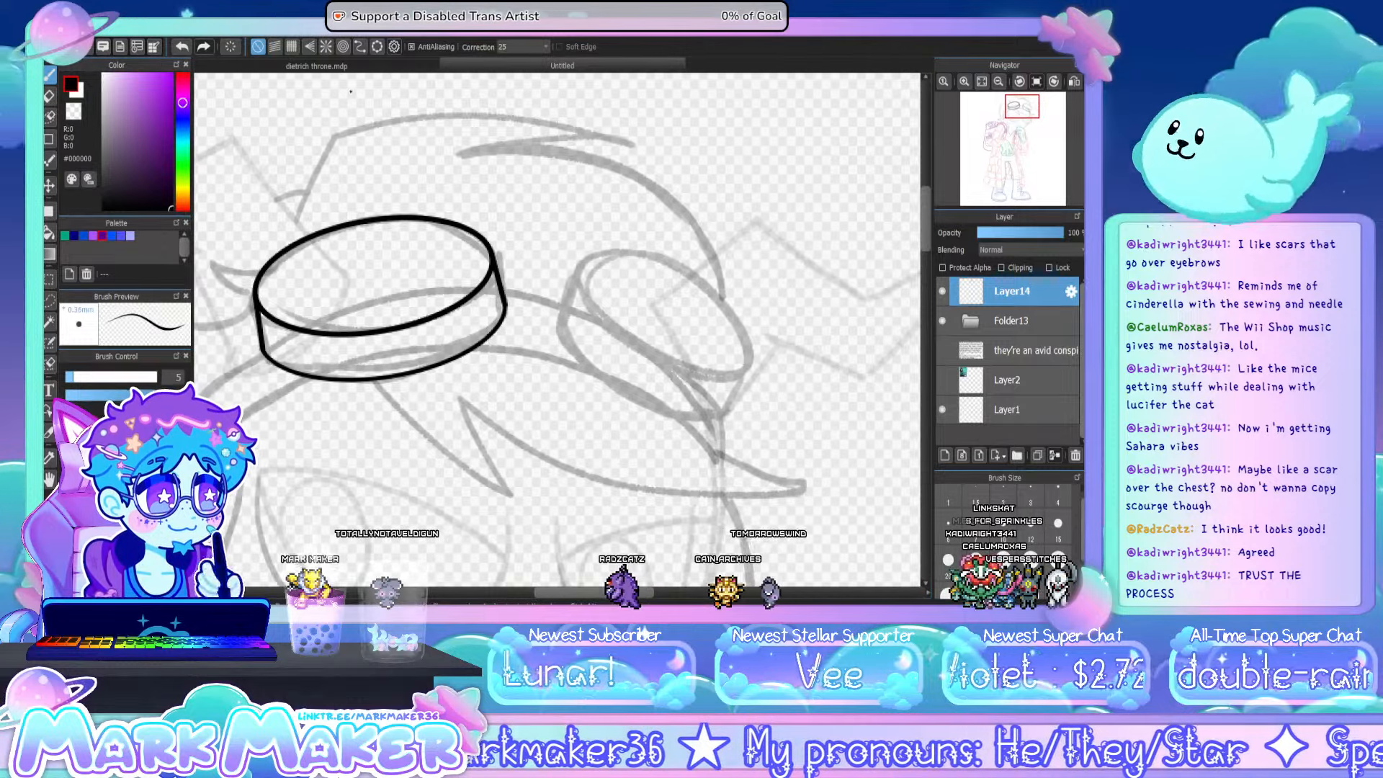
{"action": "left_click", "coordinate": [377, 46]}
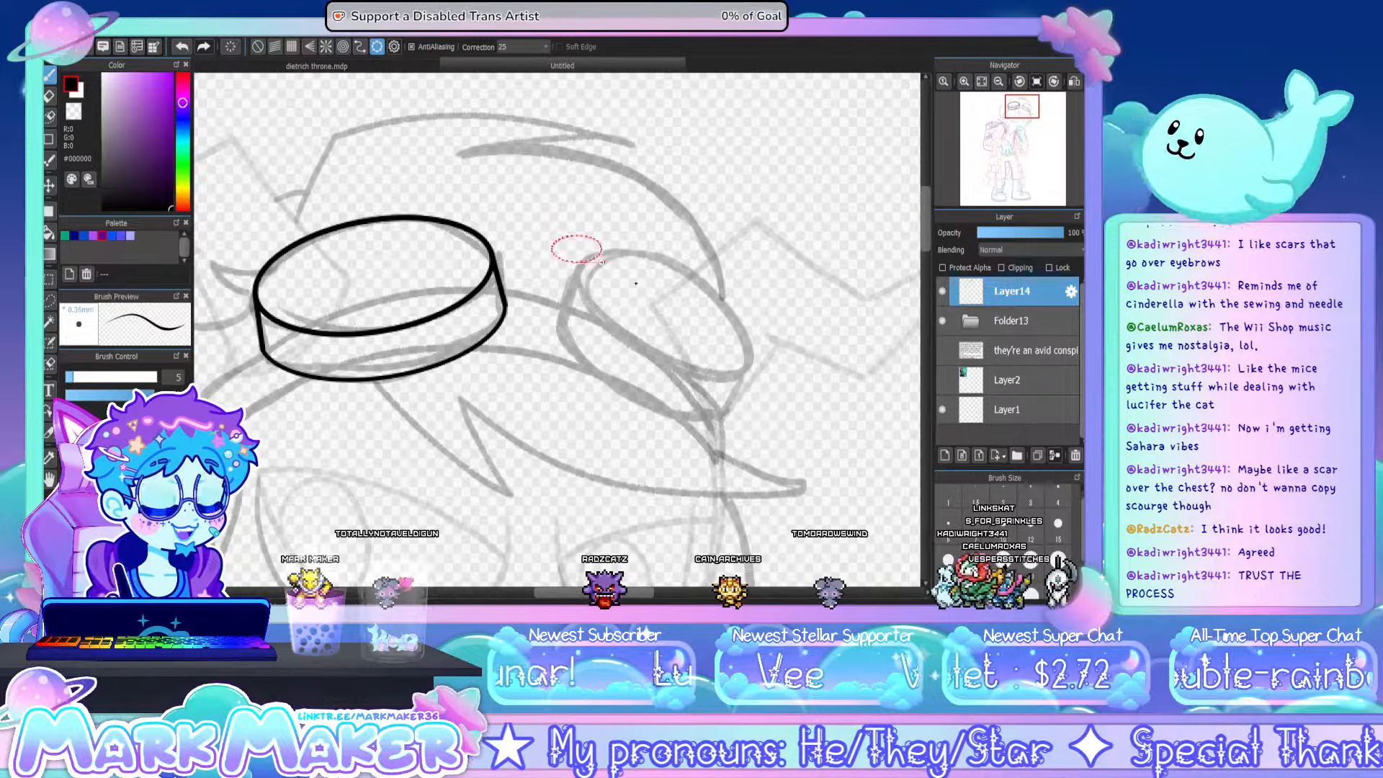
{"action": "left_click_drag", "start_coordinate": [742, 322], "coordinate": [725, 326]}
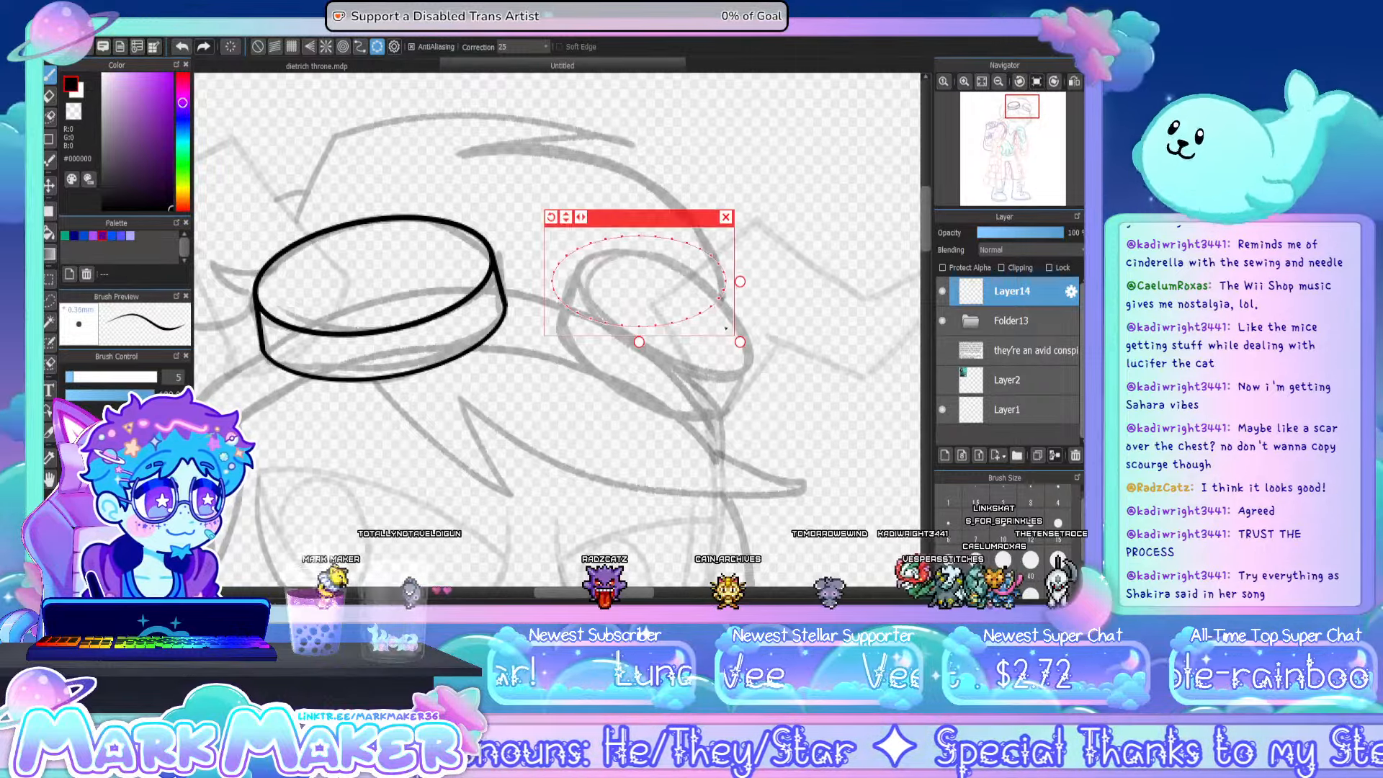
{"action": "key", "text": "ctrl+t"}
{"action": "left_click_drag", "start_coordinate": [551, 216], "coordinate": [603, 205]}
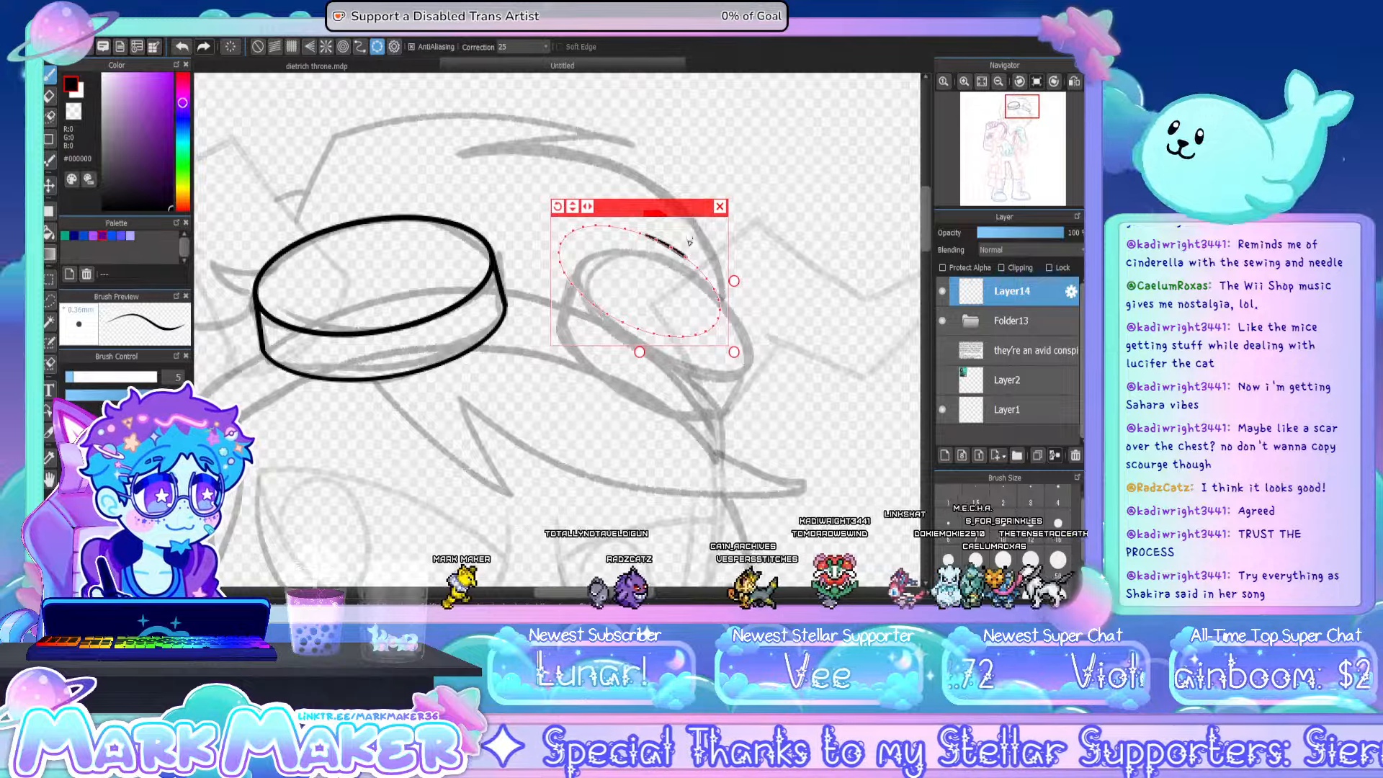
{"action": "left_click_drag", "start_coordinate": [675, 210], "coordinate": [701, 241]}
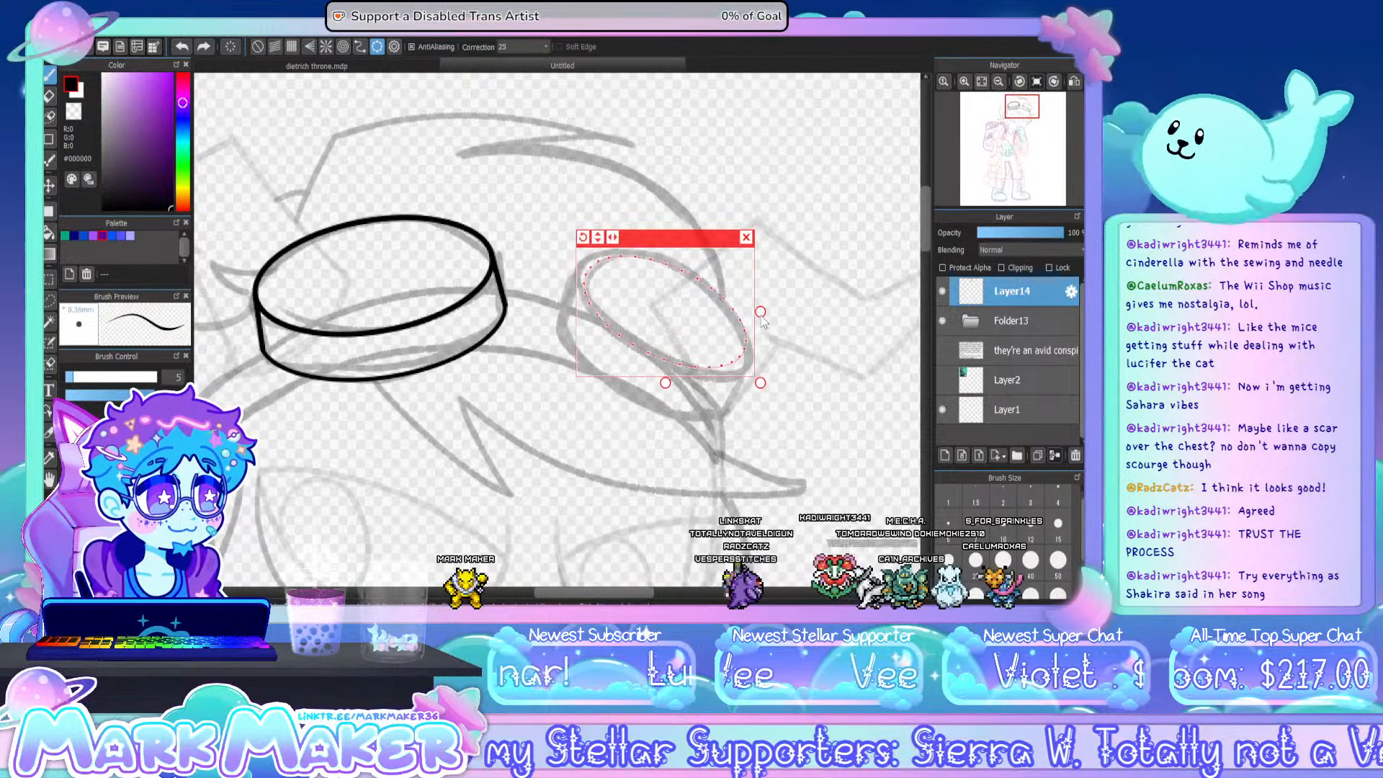
{"action": "left_click_drag", "start_coordinate": [763, 322], "coordinate": [771, 319]}
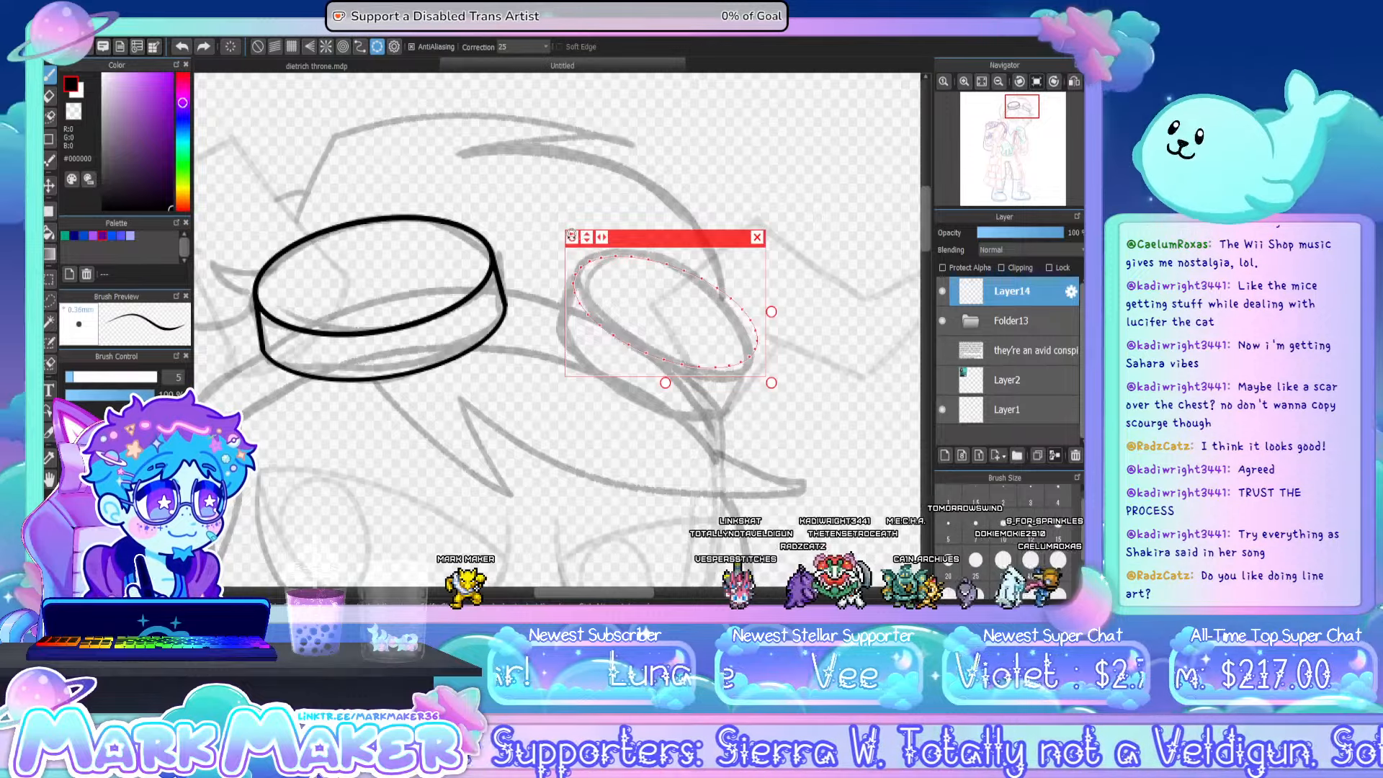
{"action": "left_click_drag", "start_coordinate": [572, 237], "coordinate": [579, 222]}
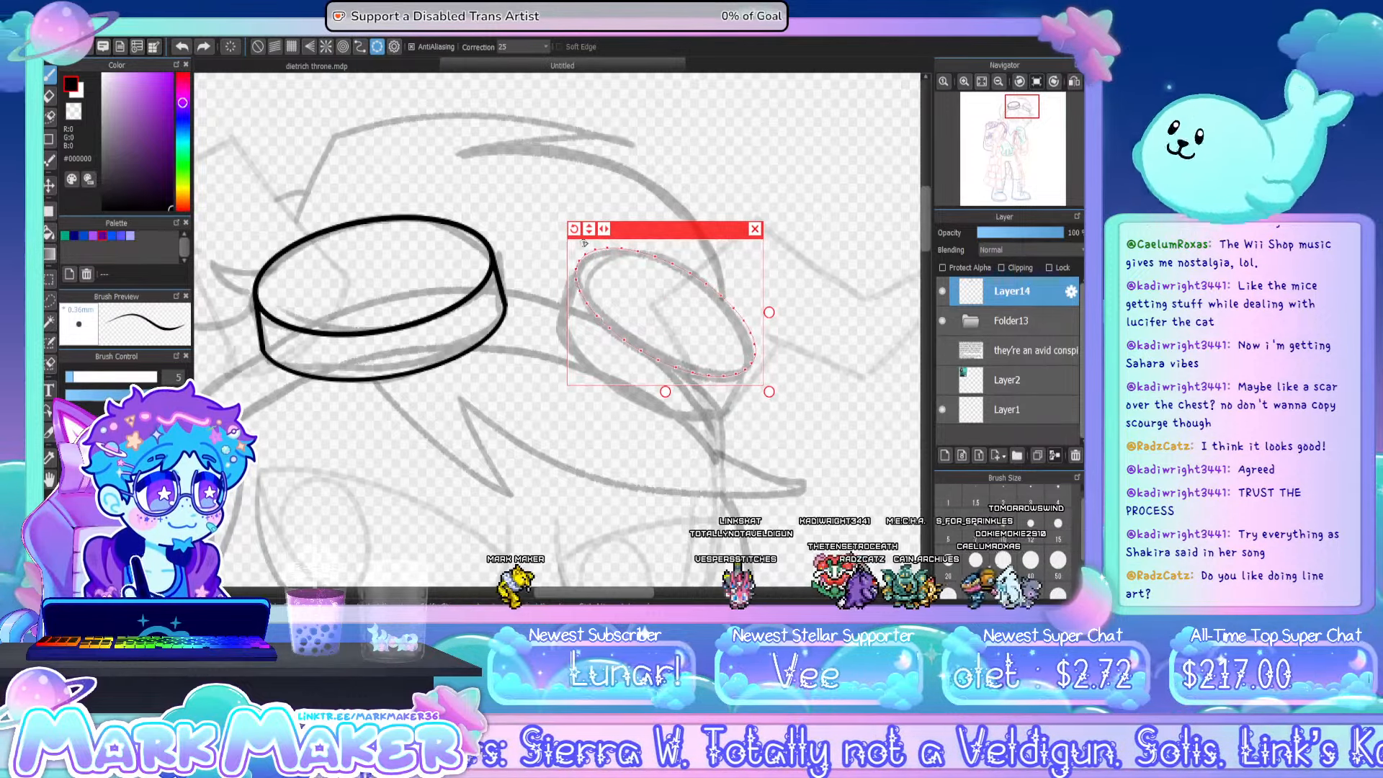
{"action": "mouse_move", "coordinate": [575, 281]}
{"action": "left_mouse_down"}
{"action": "mouse_move", "coordinate": [619, 231]}
{"action": "mouse_move", "coordinate": [775, 334]}
{"action": "left_mouse_up"}
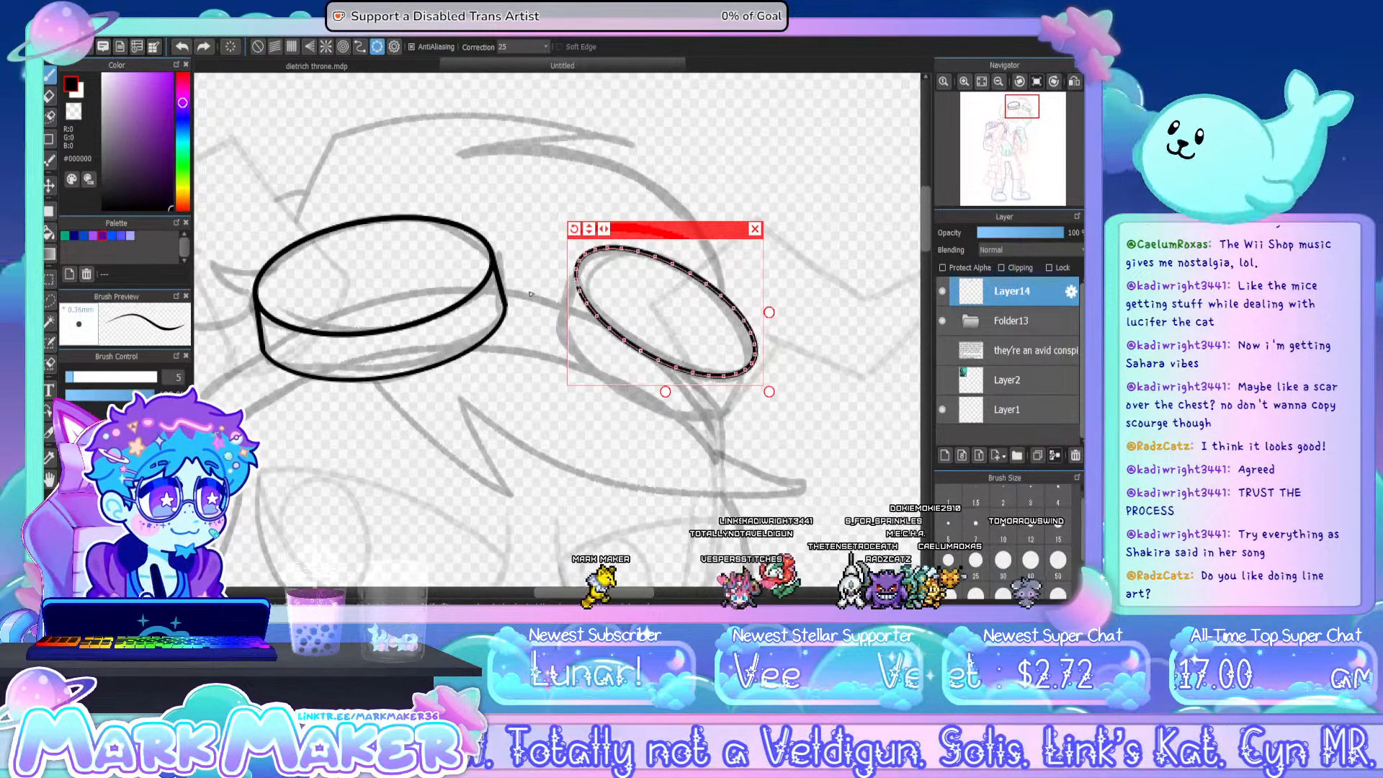
- Offset the ellipse guide to the smaller goggle's lower rim, ink the rim curve and join its sides to the lens
{"action": "left_click_drag", "start_coordinate": [713, 242], "coordinate": [693, 282]}
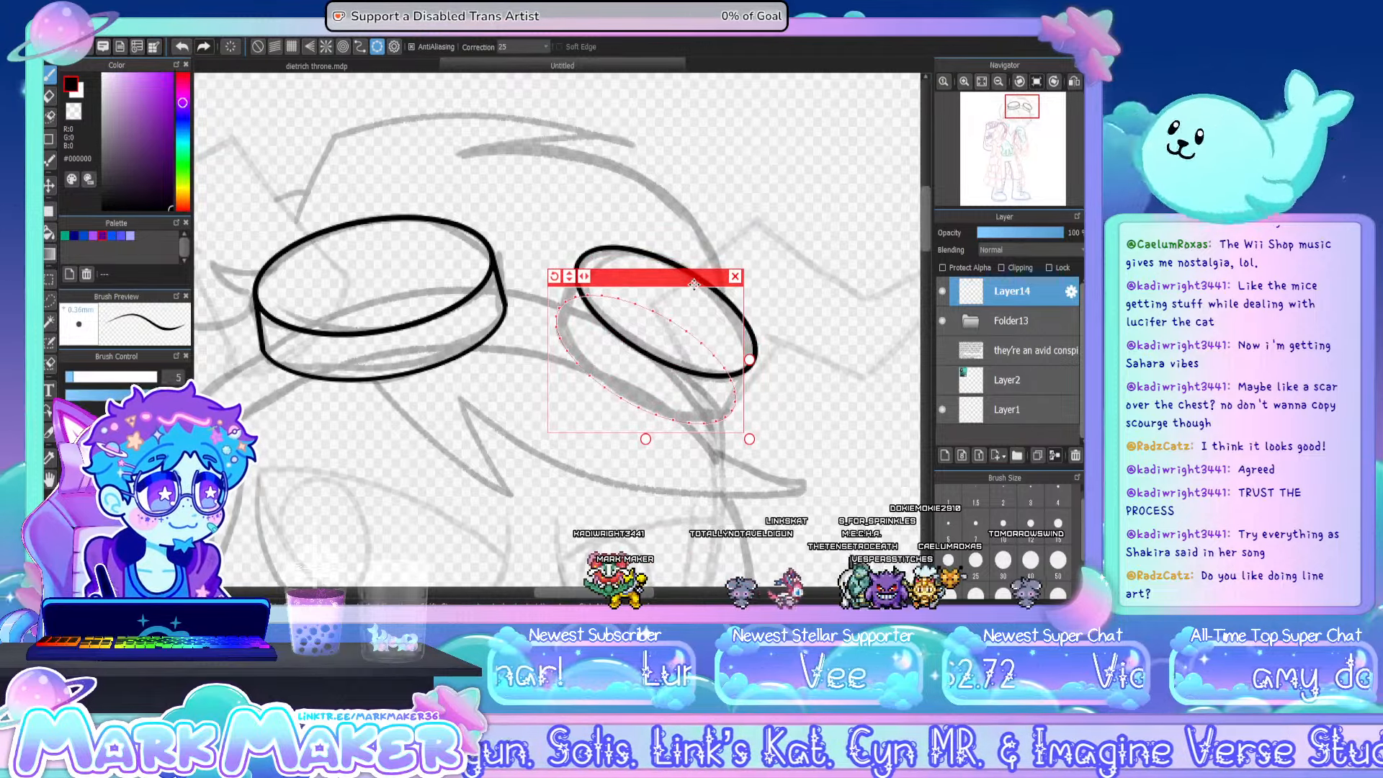
{"action": "mouse_move", "coordinate": [560, 344]}
{"action": "left_mouse_down"}
{"action": "mouse_move", "coordinate": [626, 417]}
{"action": "mouse_move", "coordinate": [694, 435]}
{"action": "left_mouse_up"}
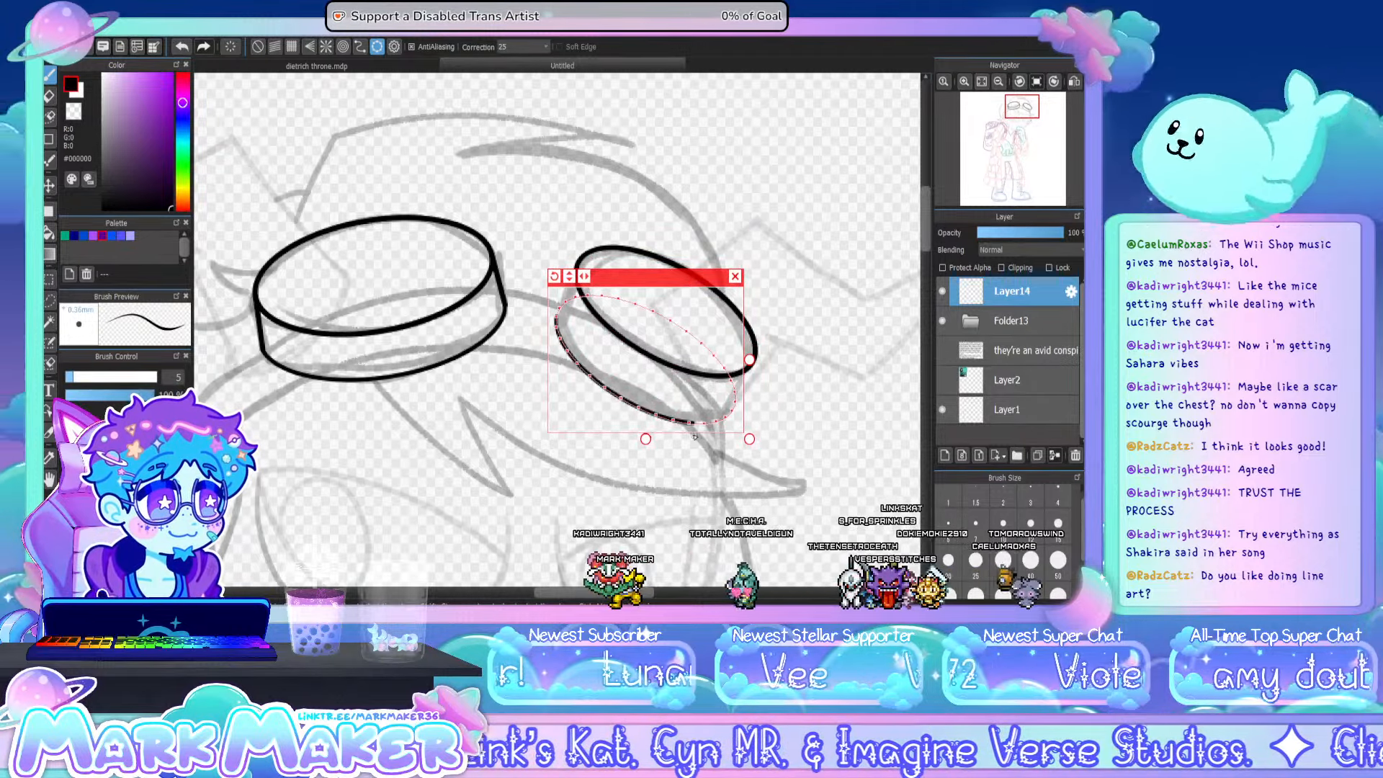
{"action": "left_click", "coordinate": [735, 276]}
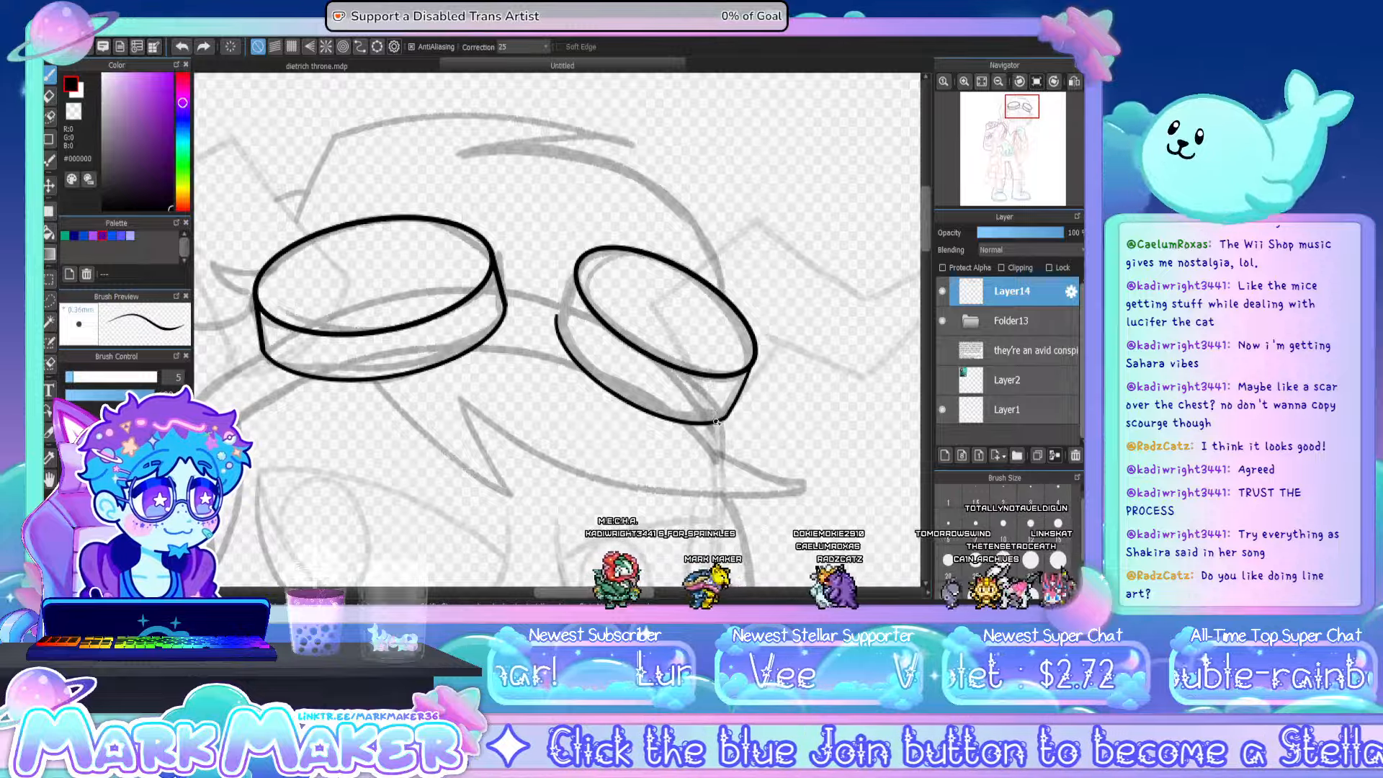
{"action": "left_click_drag", "start_coordinate": [577, 272], "coordinate": [556, 315]}
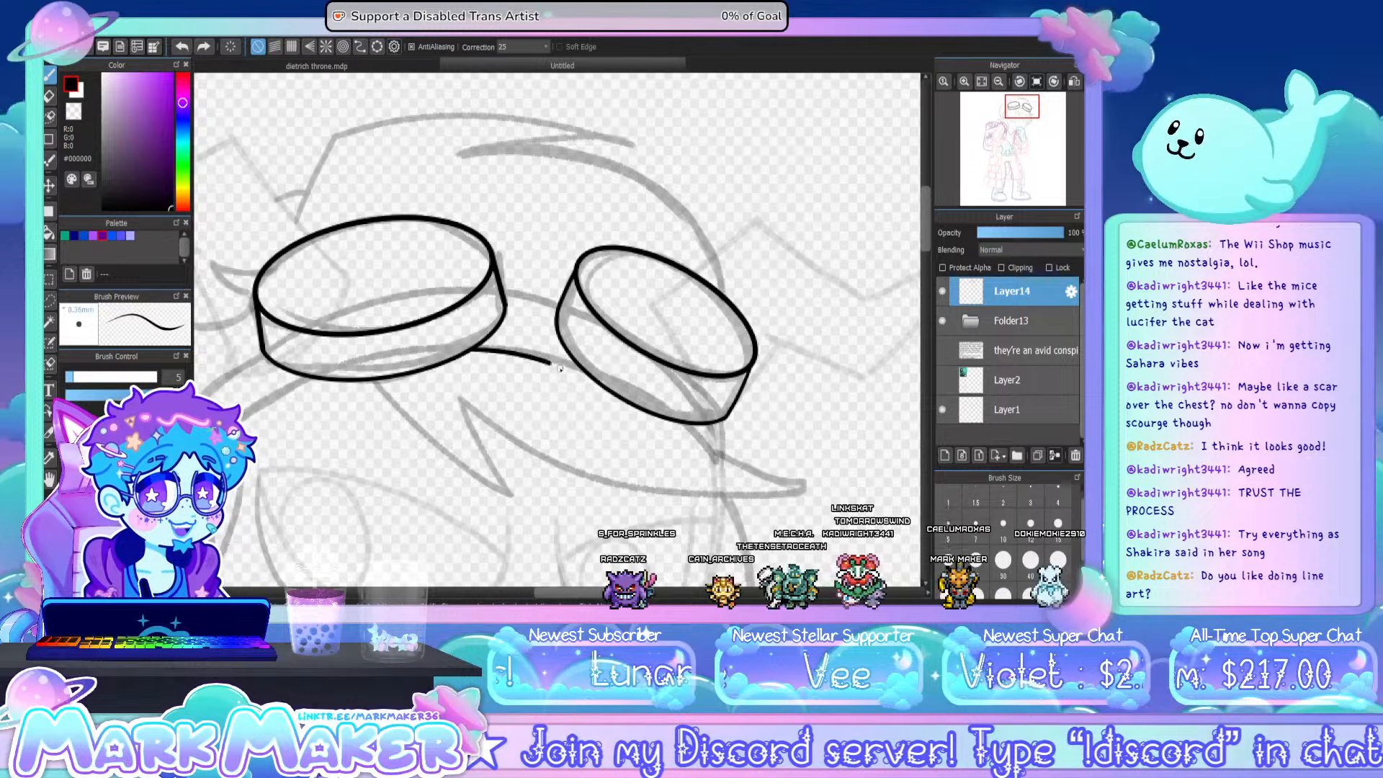
- Ink the two bridge lines between the goggles and the two strap curves sweeping down from the larger goggle's outer side
{"action": "left_click_drag", "start_coordinate": [469, 351], "coordinate": [584, 375]}
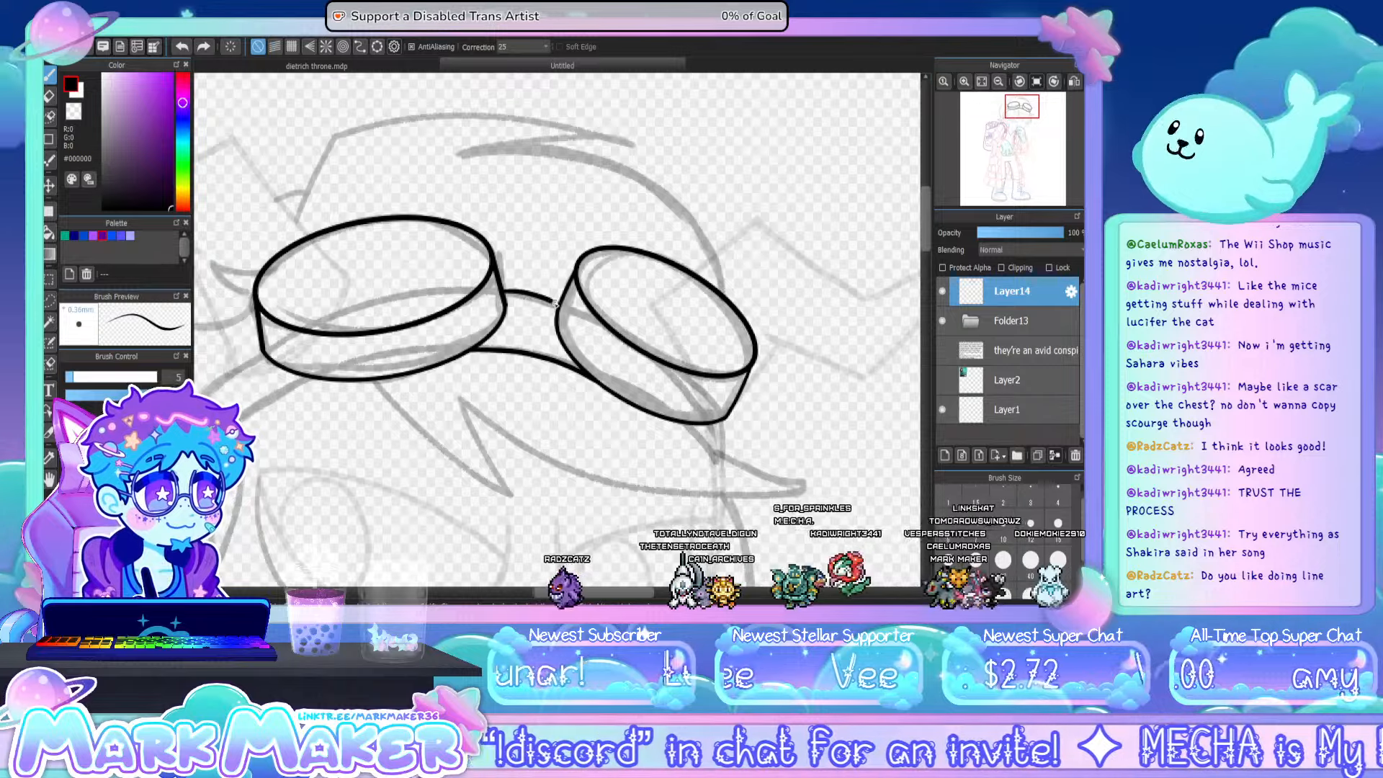
{"action": "left_click_drag", "start_coordinate": [502, 293], "coordinate": [554, 305]}
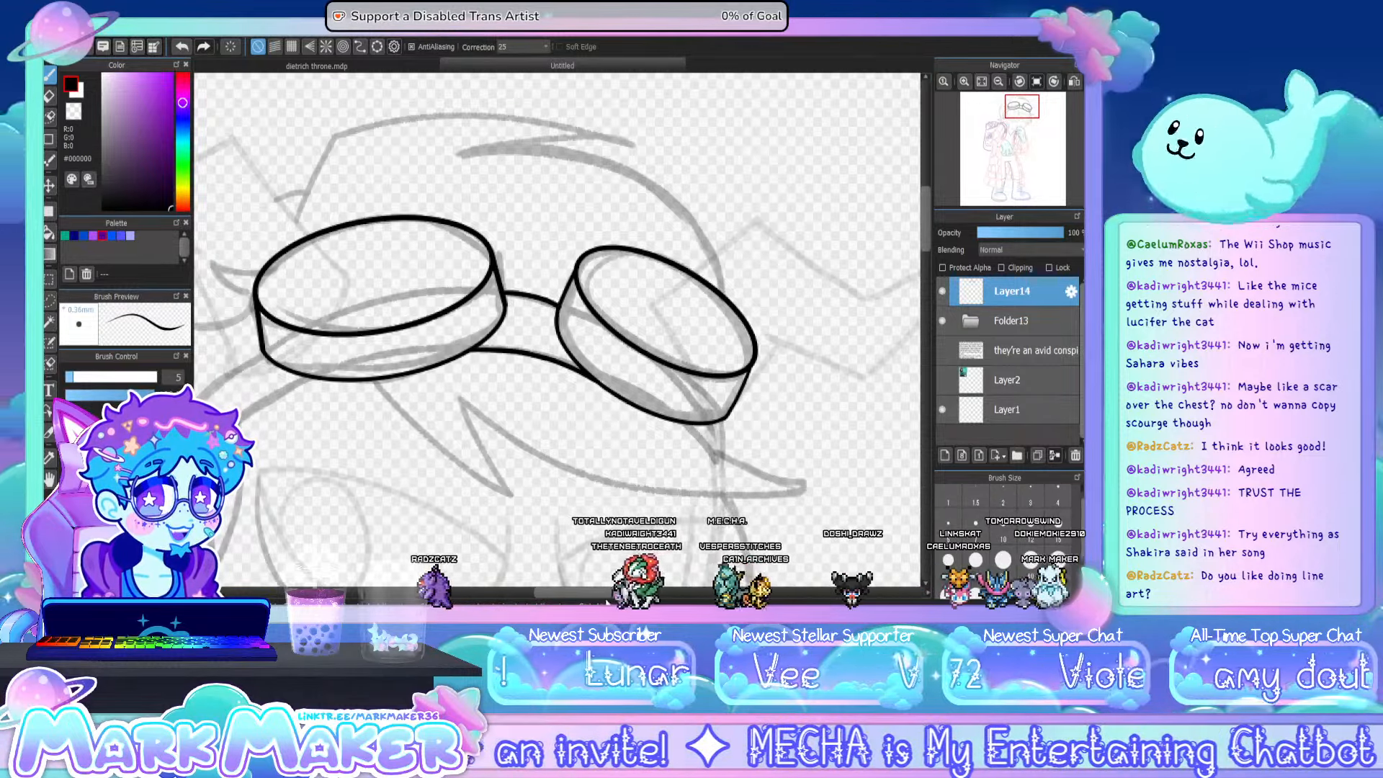
{"action": "left_click_drag", "start_coordinate": [606, 594], "coordinate": [559, 594]}
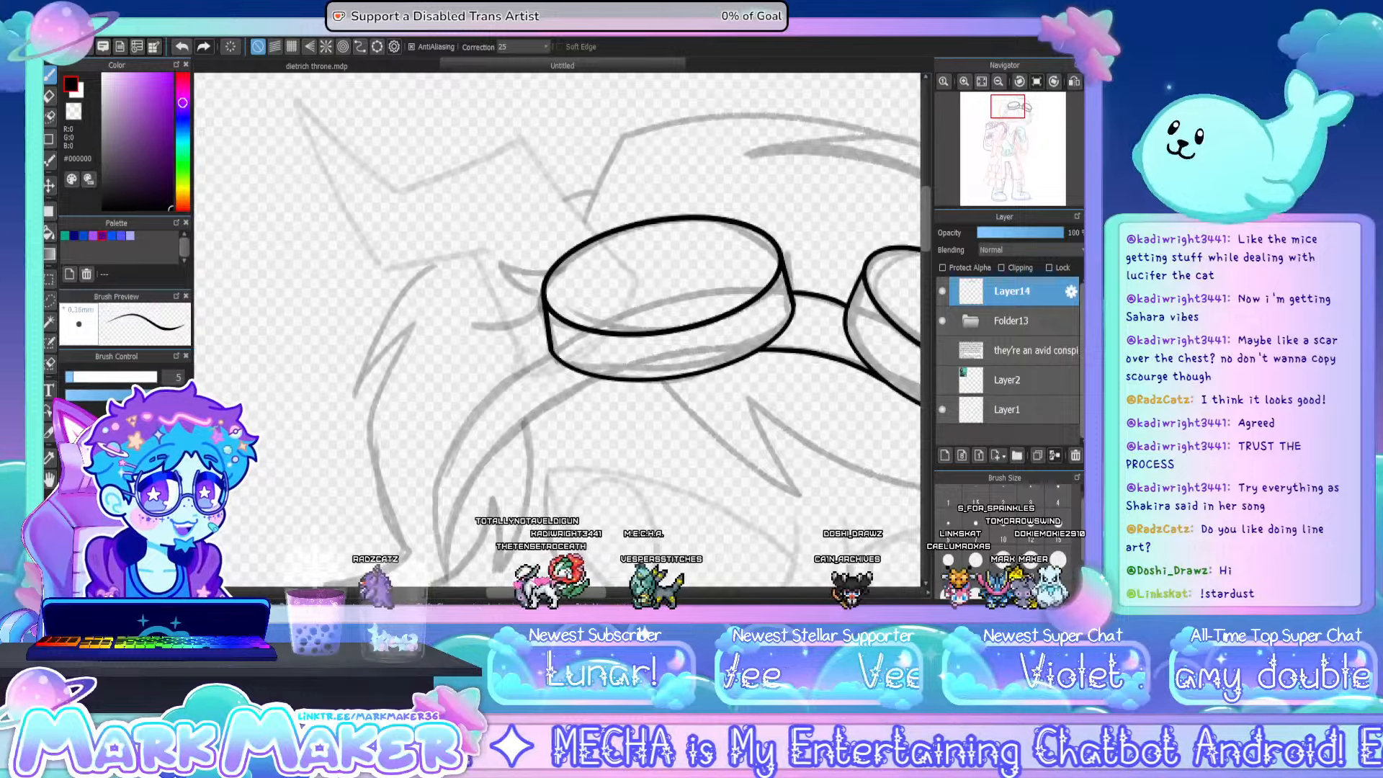
{"action": "left_click_drag", "start_coordinate": [925, 238], "coordinate": [923, 260]}
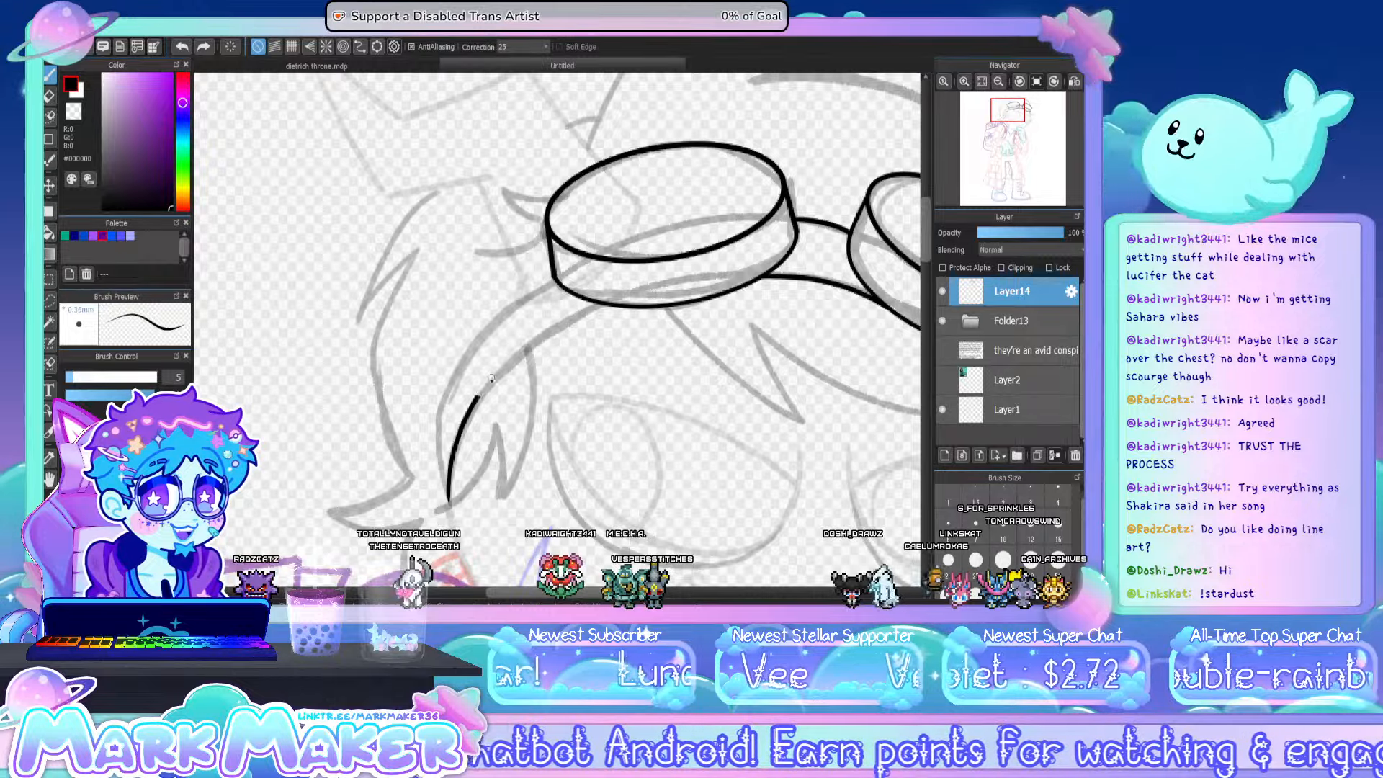
{"action": "left_click_drag", "start_coordinate": [491, 378], "coordinate": [571, 317]}
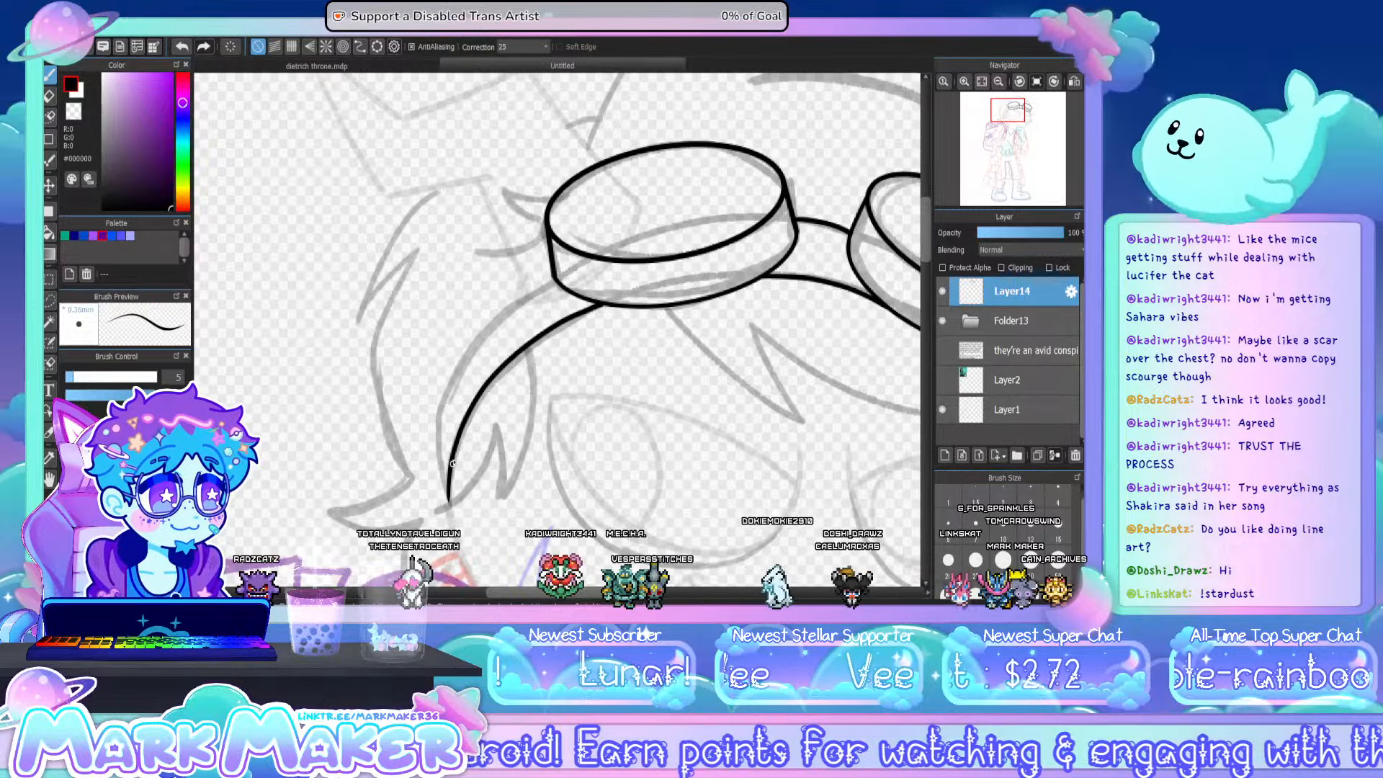
{"action": "left_click_drag", "start_coordinate": [435, 425], "coordinate": [549, 267]}
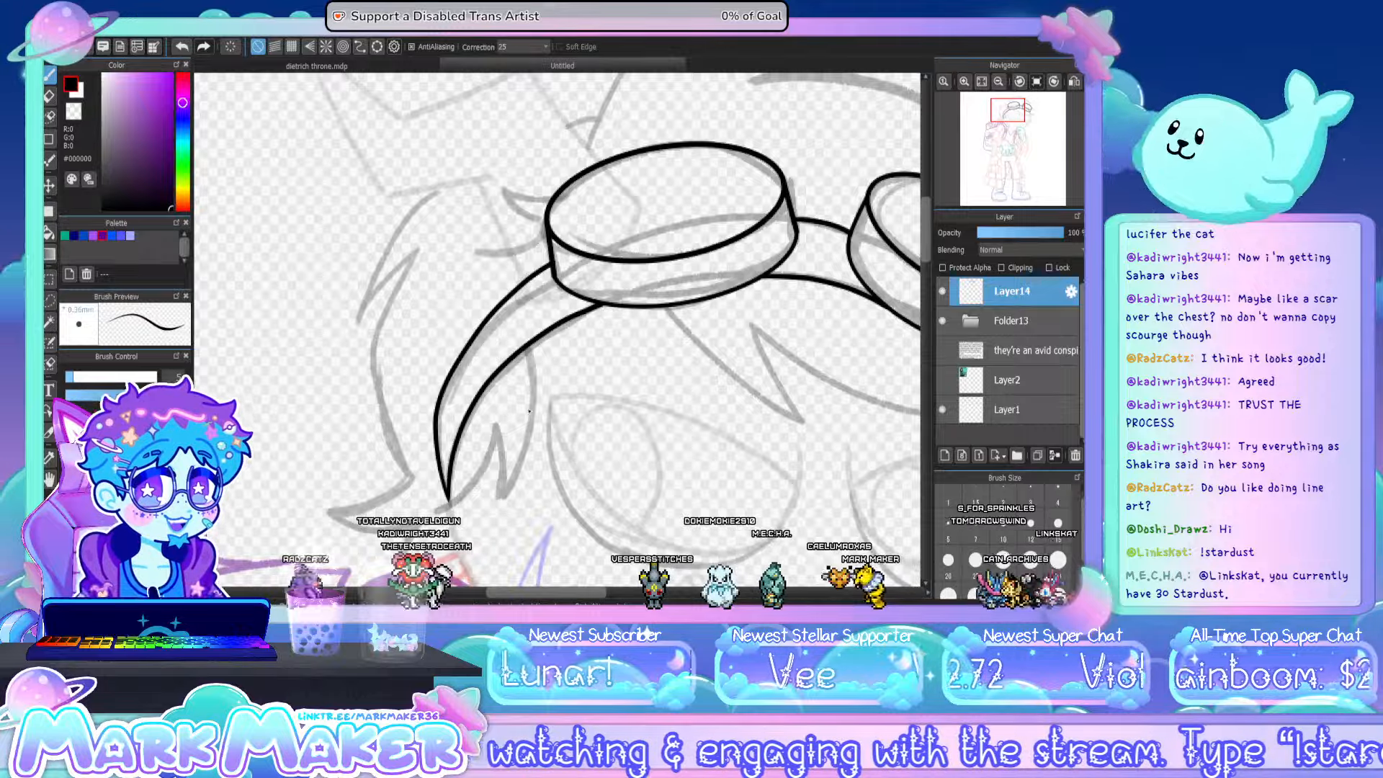
- Ink the pointed hair spike hanging below the larger goggle, redrawing its inner edge until it meets the tip cleanly
{"action": "left_click_drag", "start_coordinate": [766, 354], "coordinate": [542, 345]}
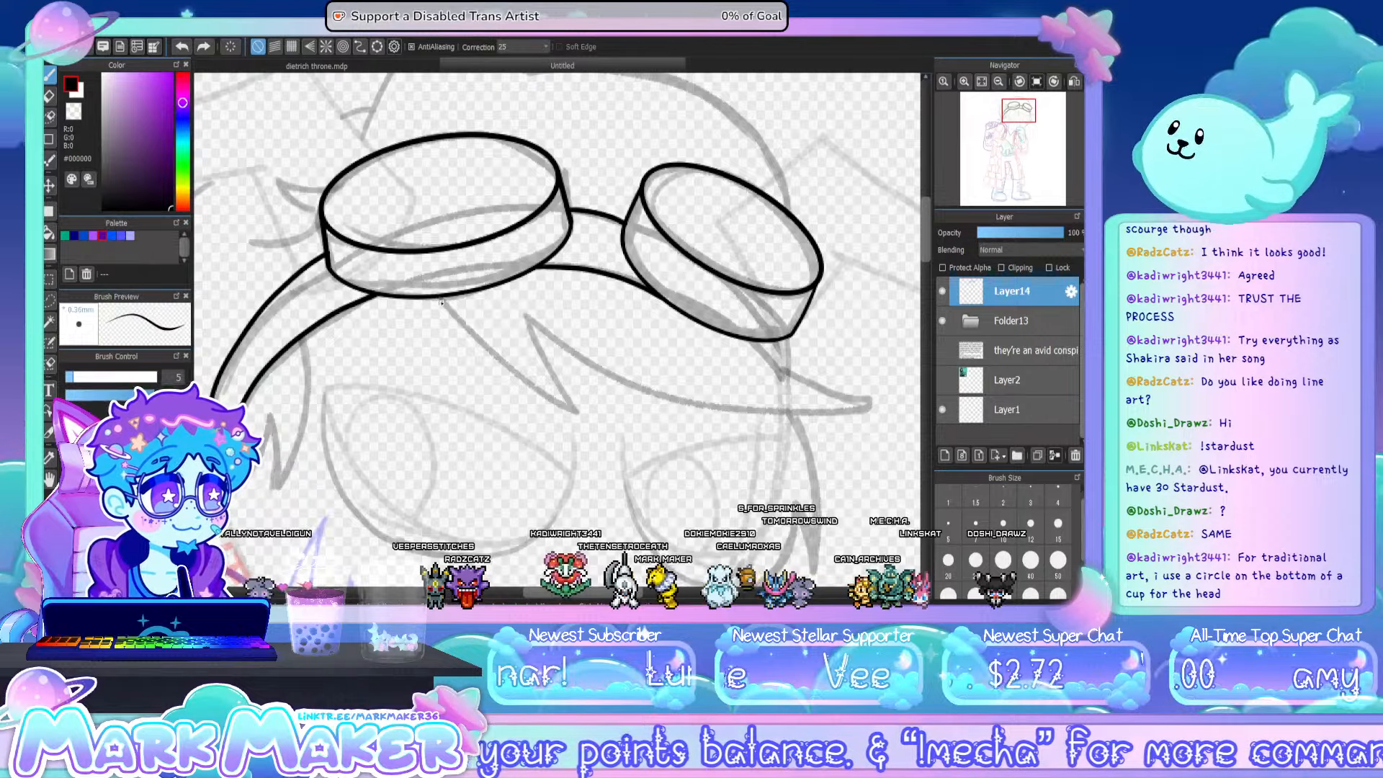
{"action": "mouse_move", "coordinate": [438, 298]}
{"action": "left_mouse_down"}
{"action": "mouse_move", "coordinate": [484, 350]}
{"action": "mouse_move", "coordinate": [585, 412]}
{"action": "left_mouse_up"}
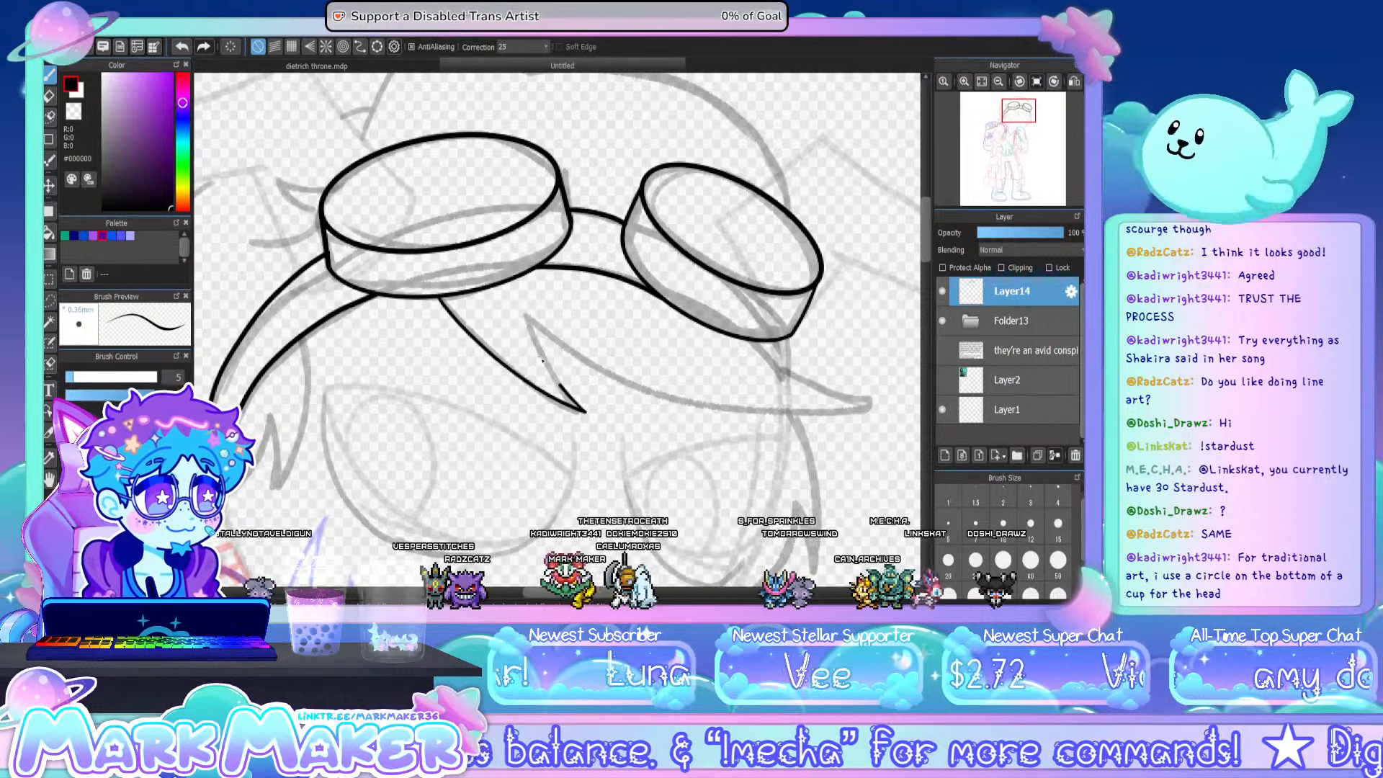
{"action": "left_click_drag", "start_coordinate": [526, 317], "coordinate": [564, 387]}
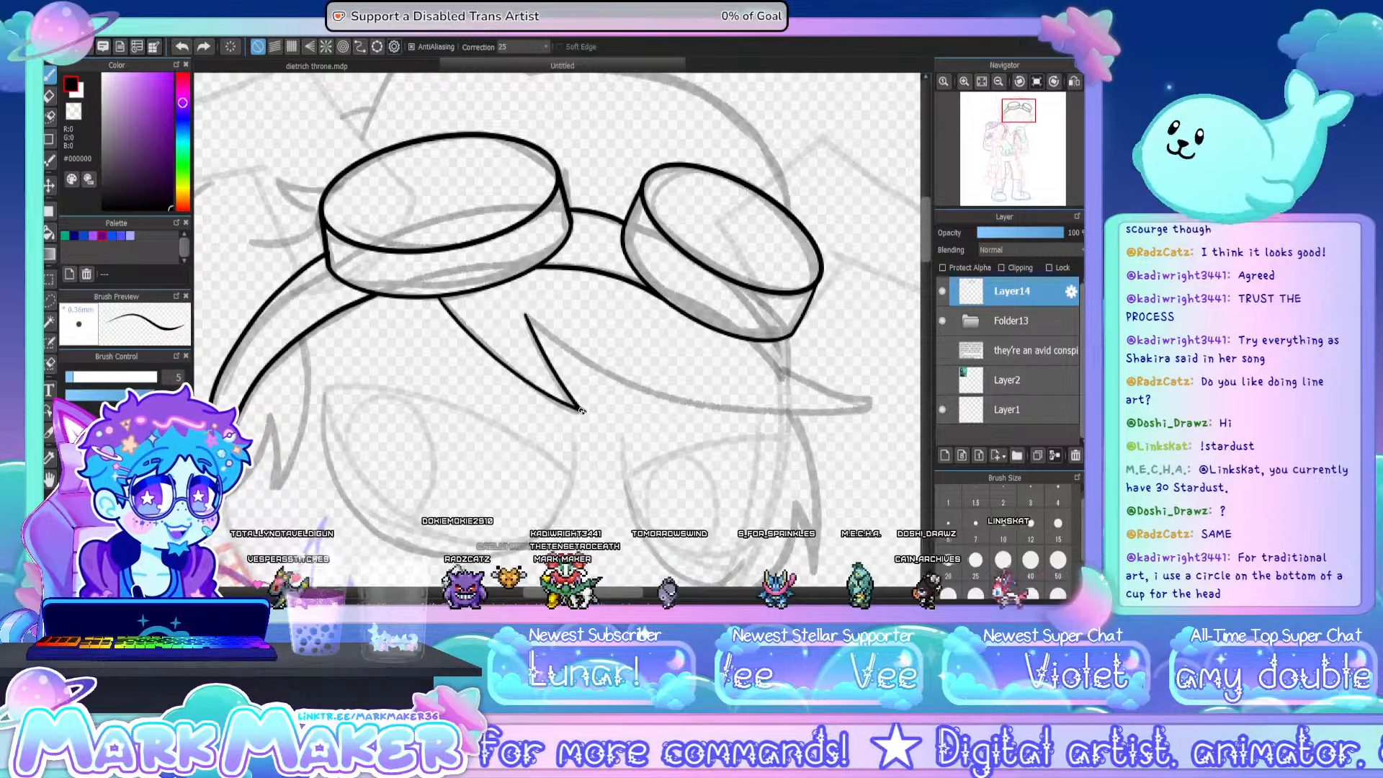
{"action": "key", "text": "ctrl+z"}
{"action": "left_click_drag", "start_coordinate": [527, 315], "coordinate": [585, 412]}
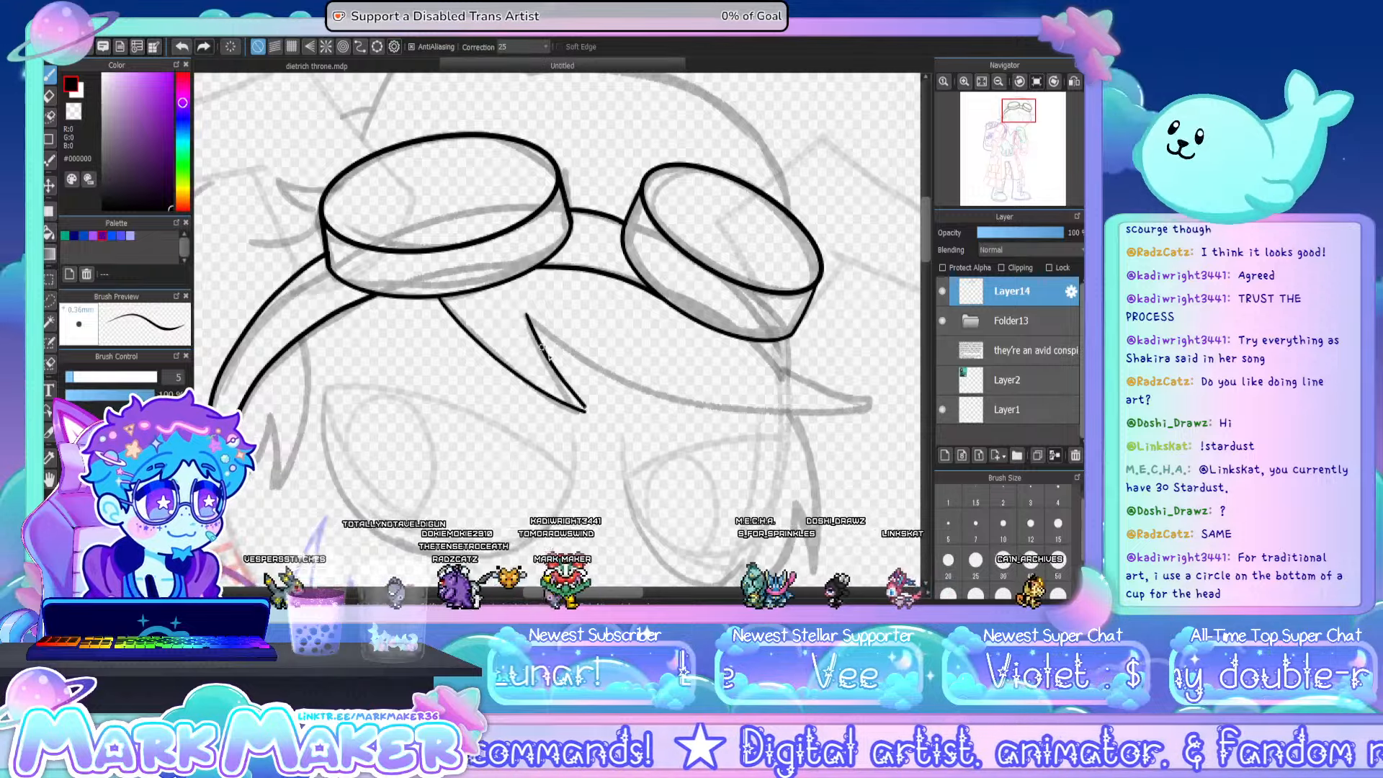
{"action": "key", "text": "ctrl+z"}
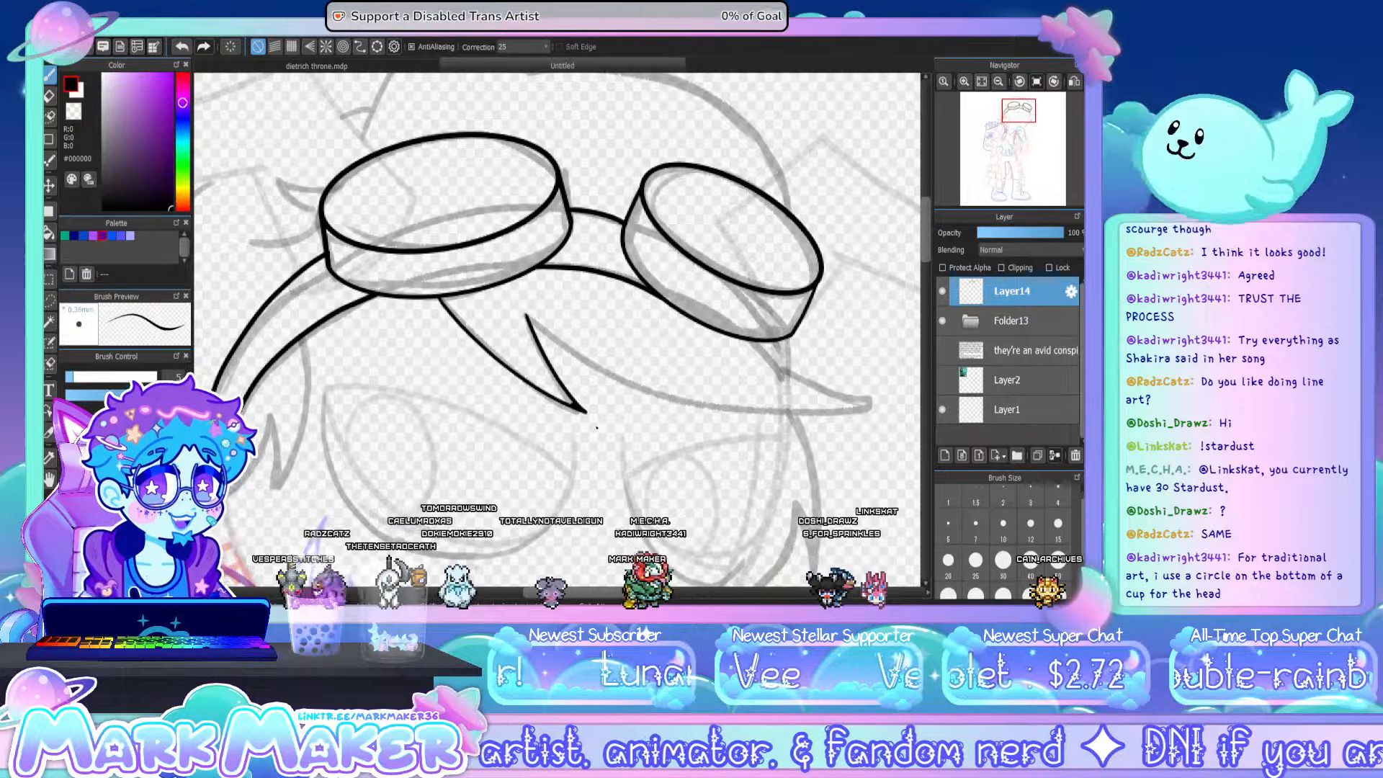
{"action": "left_click_drag", "start_coordinate": [527, 315], "coordinate": [425, 314]}
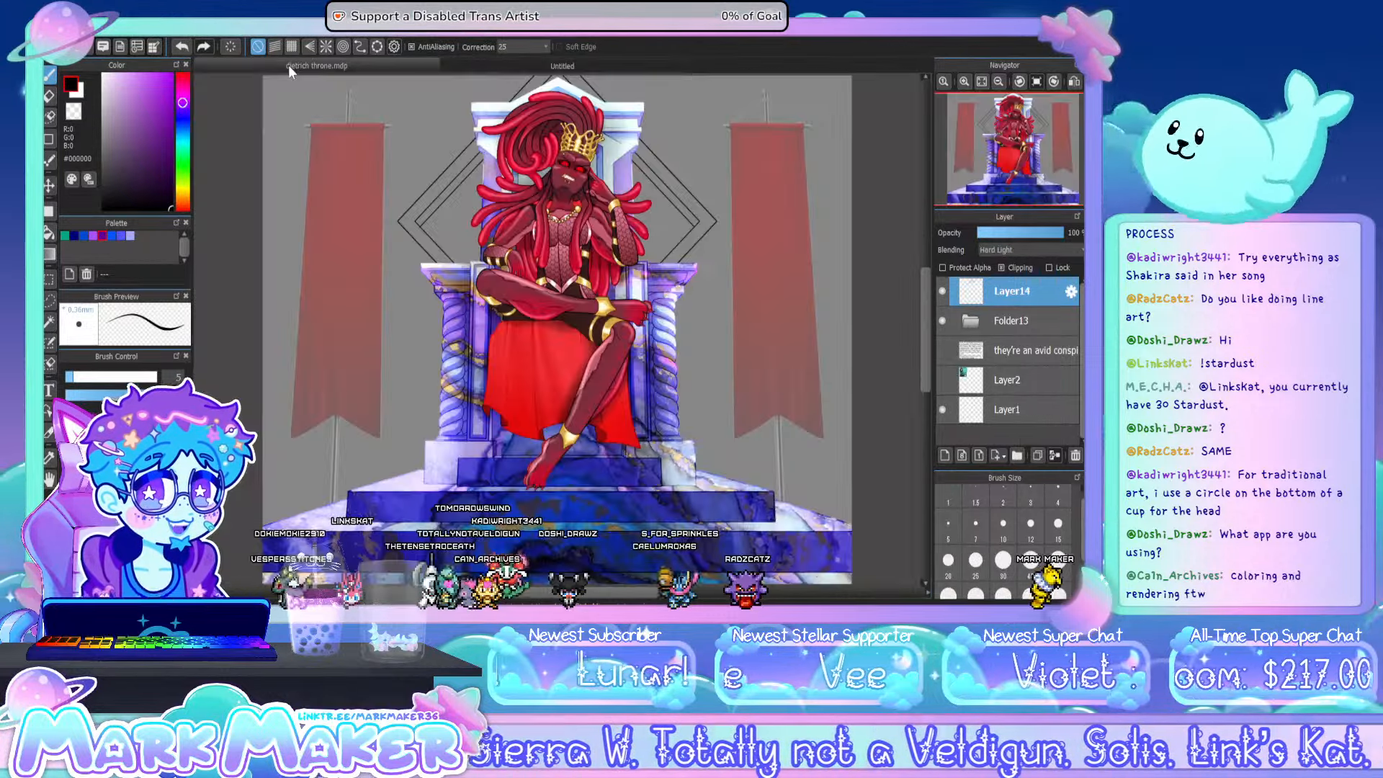
- Switch to the dietrich throne.mdp document to view the throne illustration
{"action": "left_click", "coordinate": [288, 64]}
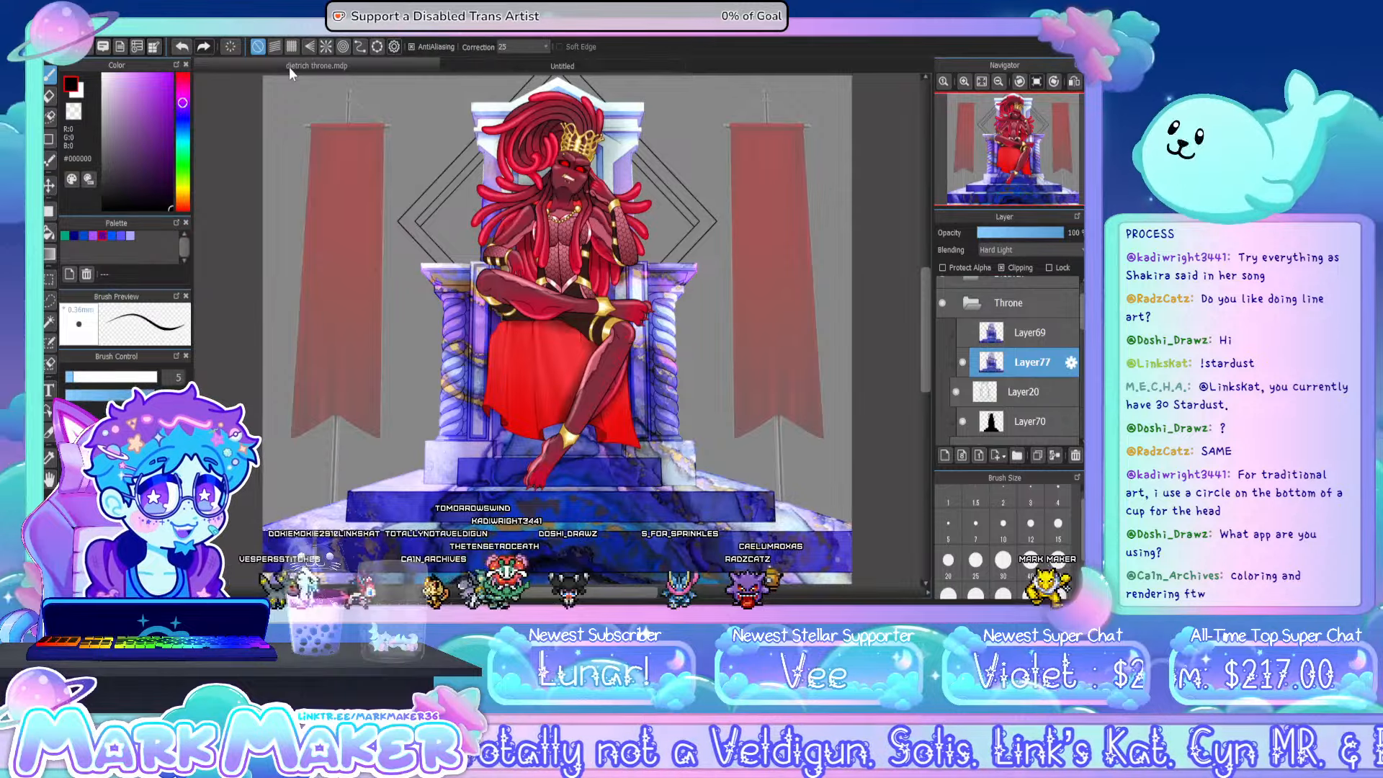
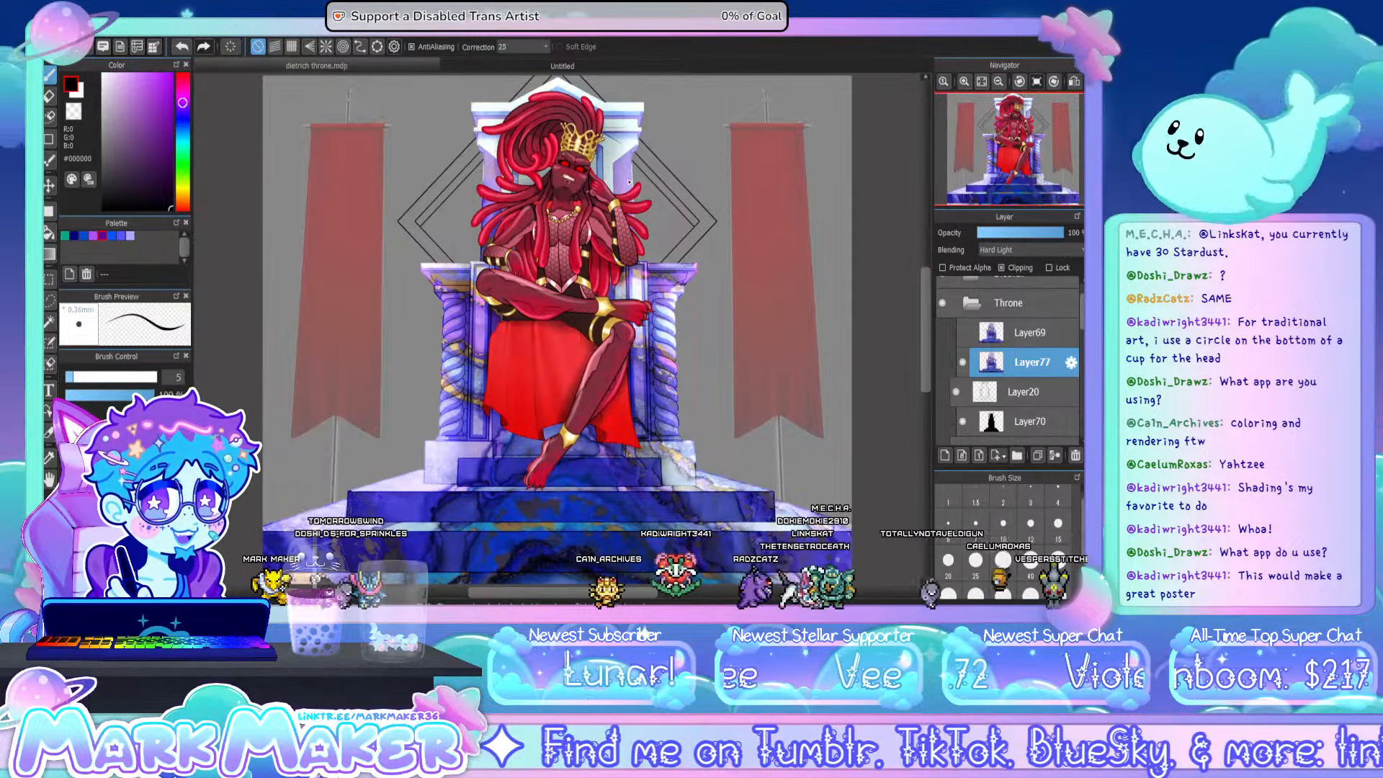
- Return to the Untitled drawing and ink the long pointed fringe strand sweeping from the hair spike to beneath the smaller goggle
{"action": "left_click", "coordinate": [514, 68]}
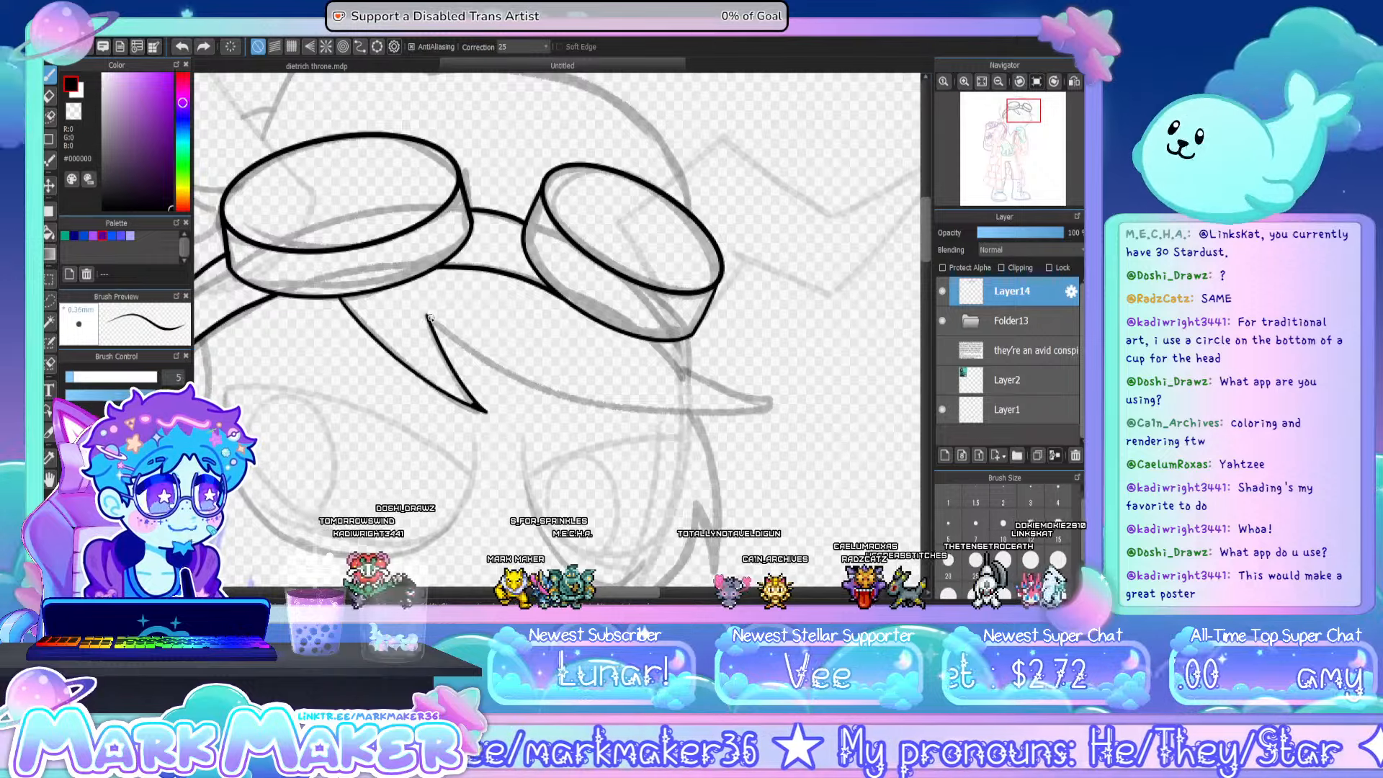
{"action": "left_click_drag", "start_coordinate": [428, 316], "coordinate": [680, 416]}
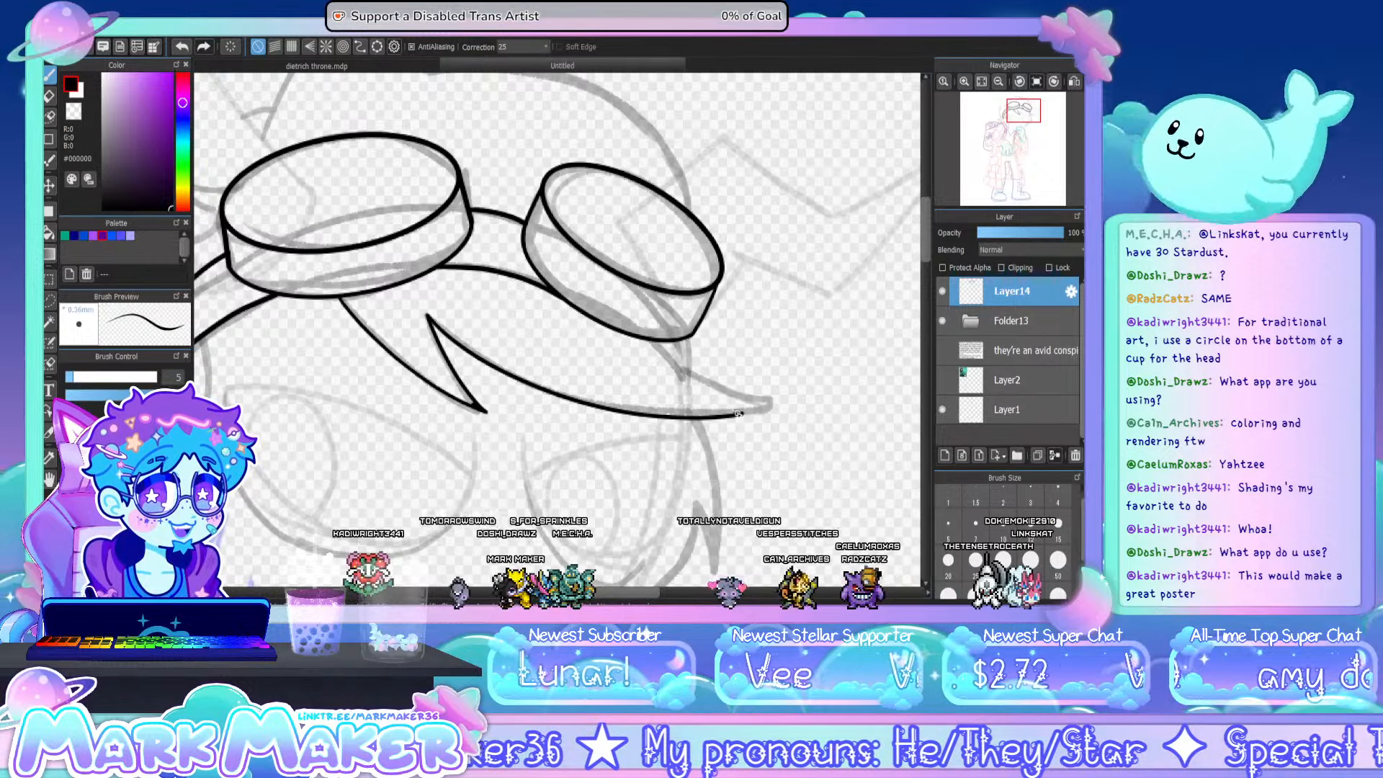
{"action": "key", "text": "ctrl+z"}
{"action": "mouse_move", "coordinate": [427, 315]}
{"action": "left_mouse_down"}
{"action": "mouse_move", "coordinate": [501, 367]}
{"action": "mouse_move", "coordinate": [666, 400]}
{"action": "mouse_move", "coordinate": [767, 400]}
{"action": "left_mouse_up"}
{"action": "key", "text": "ctrl+z"}
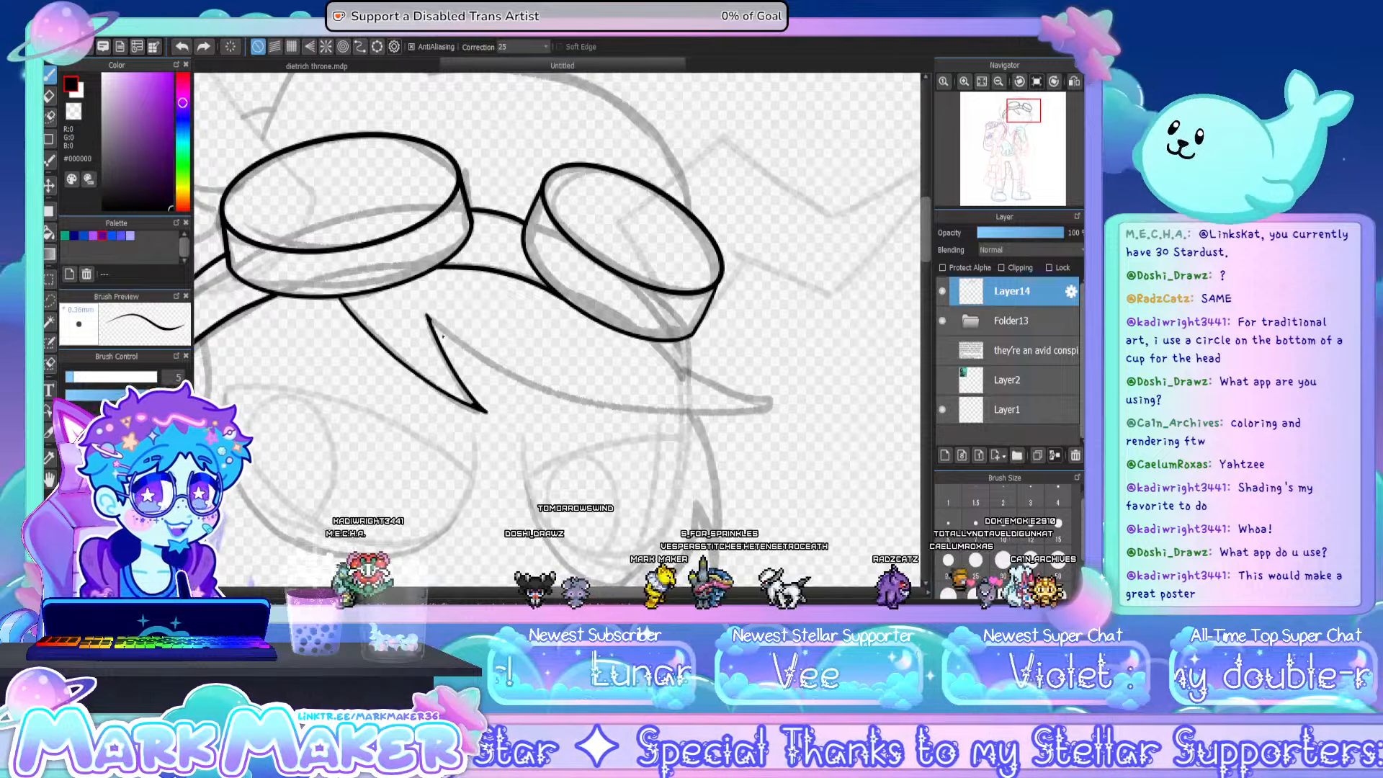
{"action": "key", "text": "ctrl+z"}
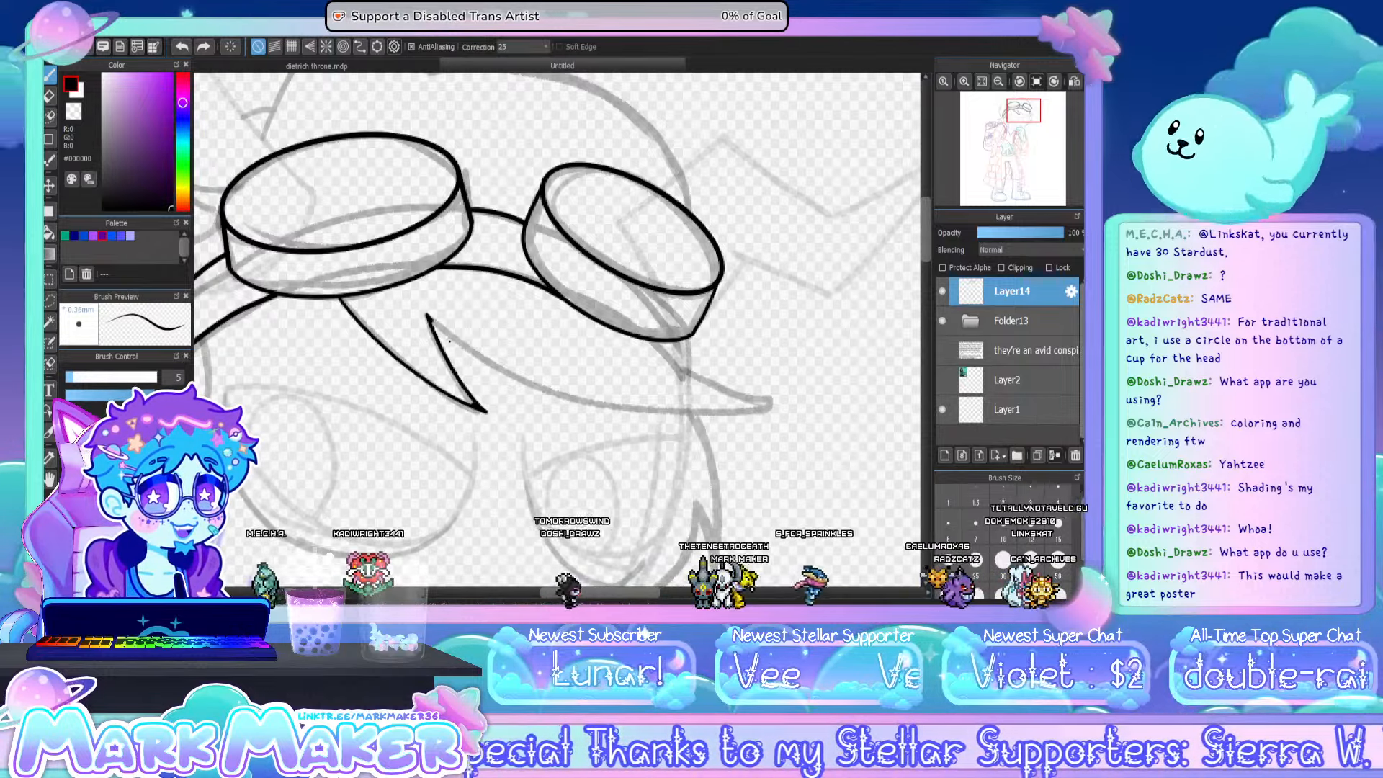
{"action": "mouse_move", "coordinate": [431, 323]}
{"action": "left_mouse_down"}
{"action": "mouse_move", "coordinate": [561, 397]}
{"action": "mouse_move", "coordinate": [738, 413]}
{"action": "mouse_move", "coordinate": [795, 401]}
{"action": "left_mouse_up"}
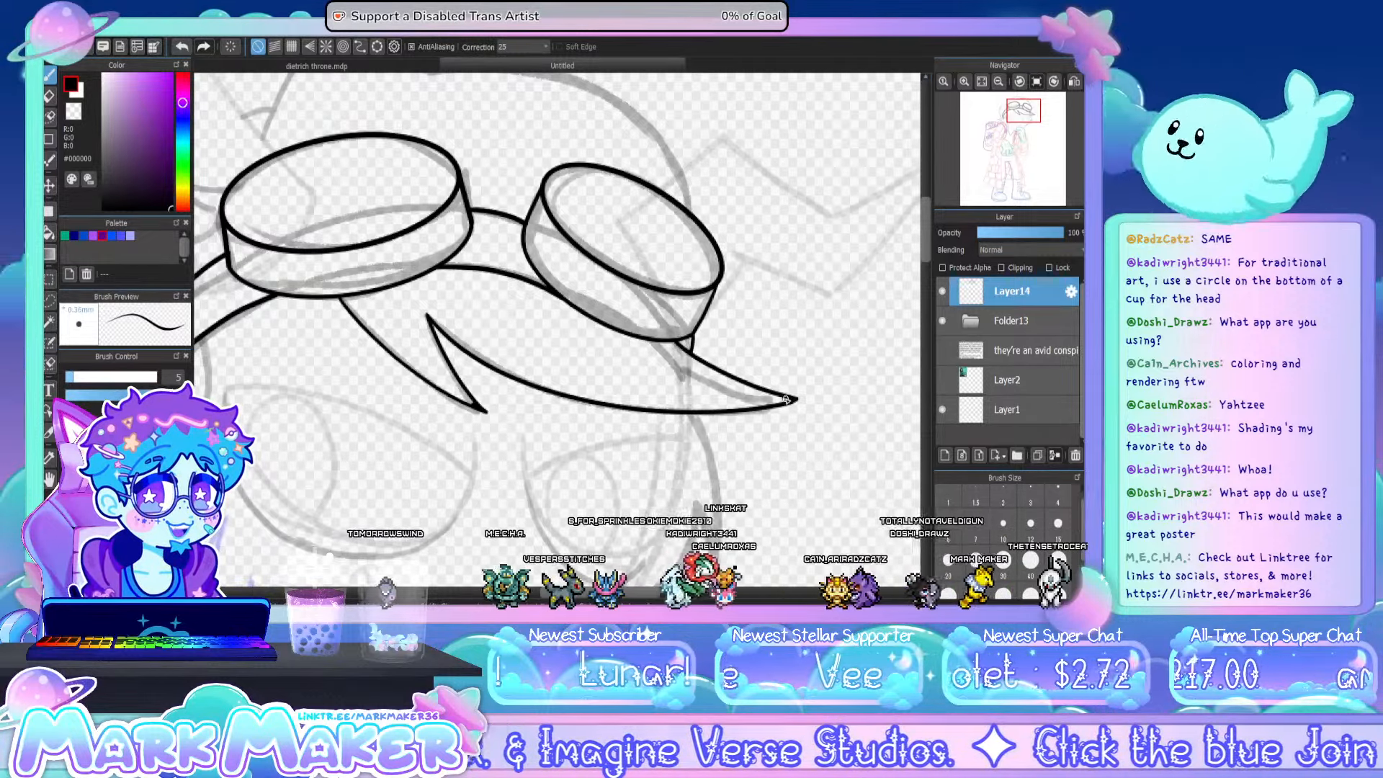
- Ink the forked hair tuft hanging below the goggle strap on the larger goggle's outer side
{"action": "left_click_drag", "start_coordinate": [599, 592], "coordinate": [545, 592]}
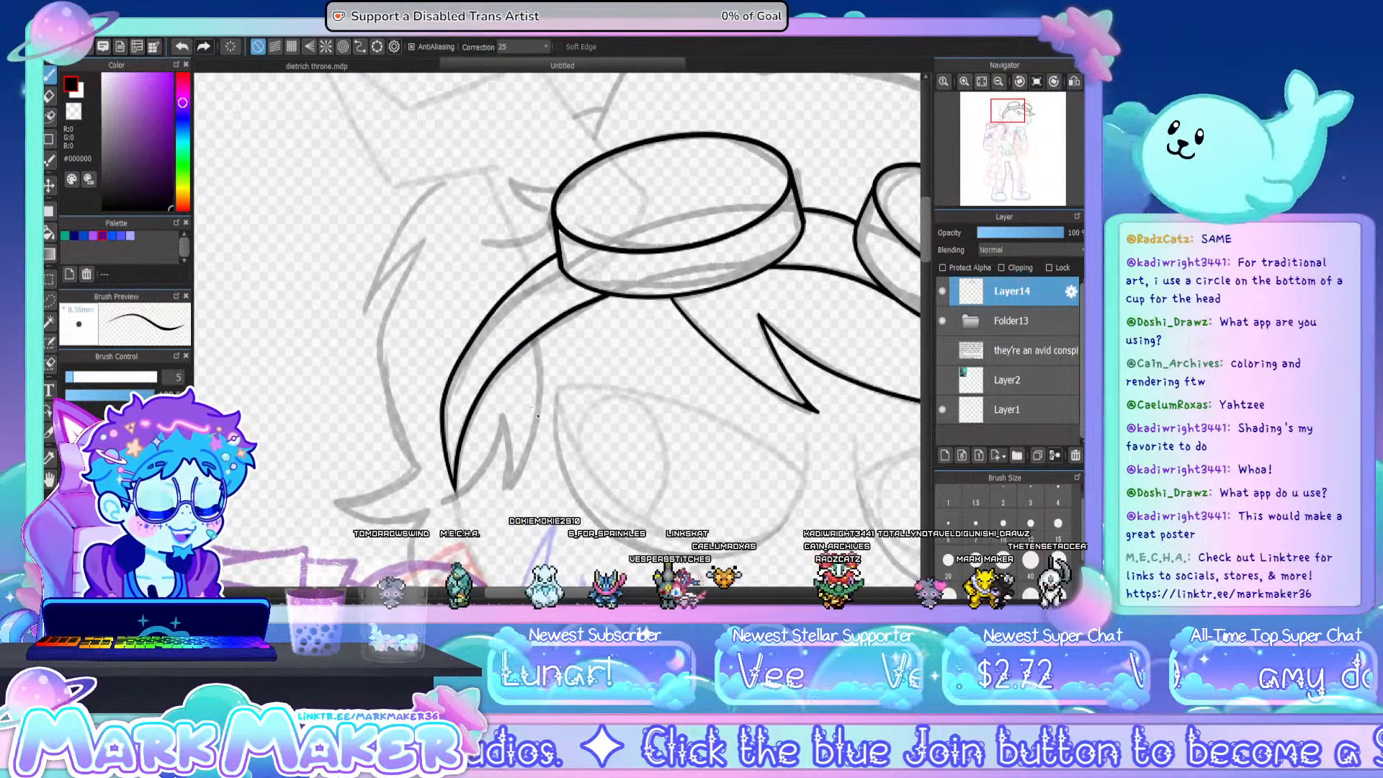
{"action": "scroll", "coordinate": [927, 262], "scroll_direction": "down", "scroll_amount": 2}
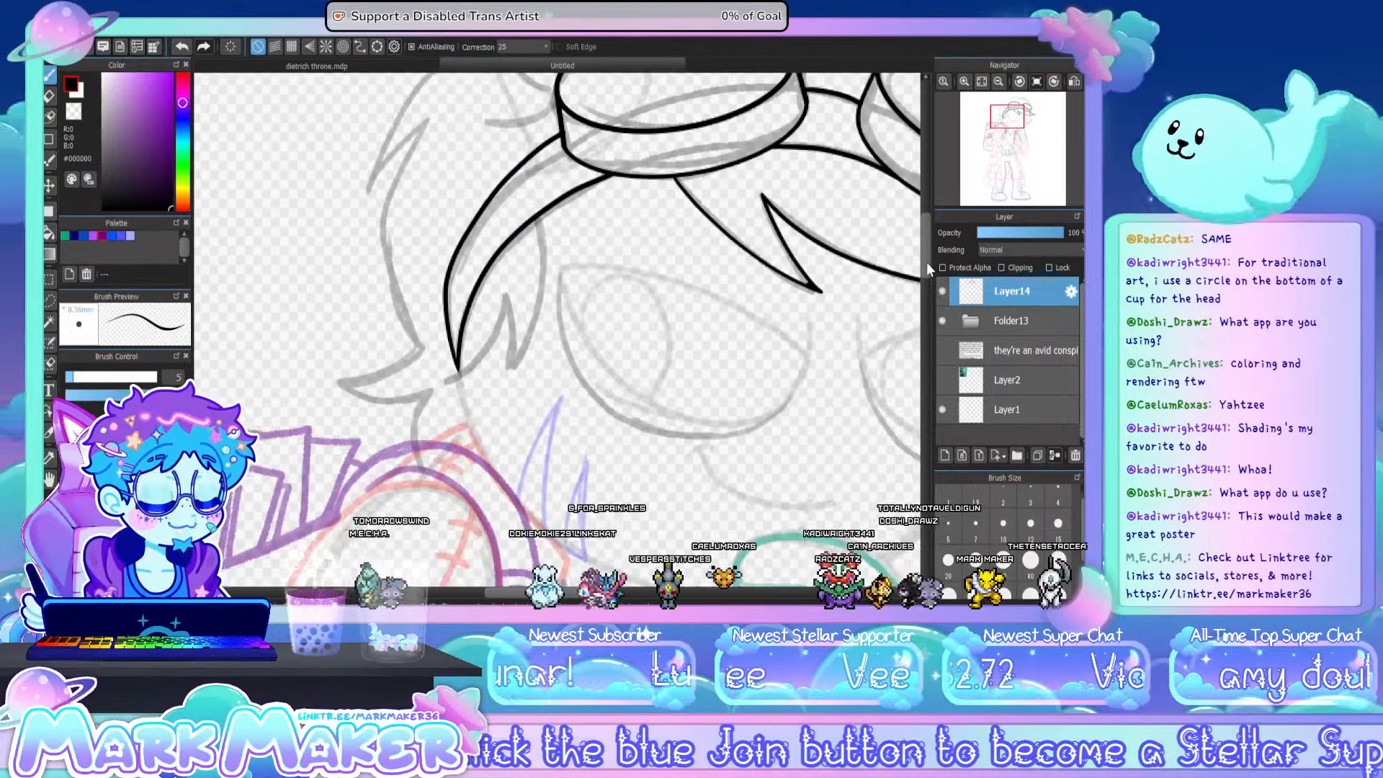
{"action": "scroll", "coordinate": [926, 261], "scroll_direction": "down", "scroll_amount": 1}
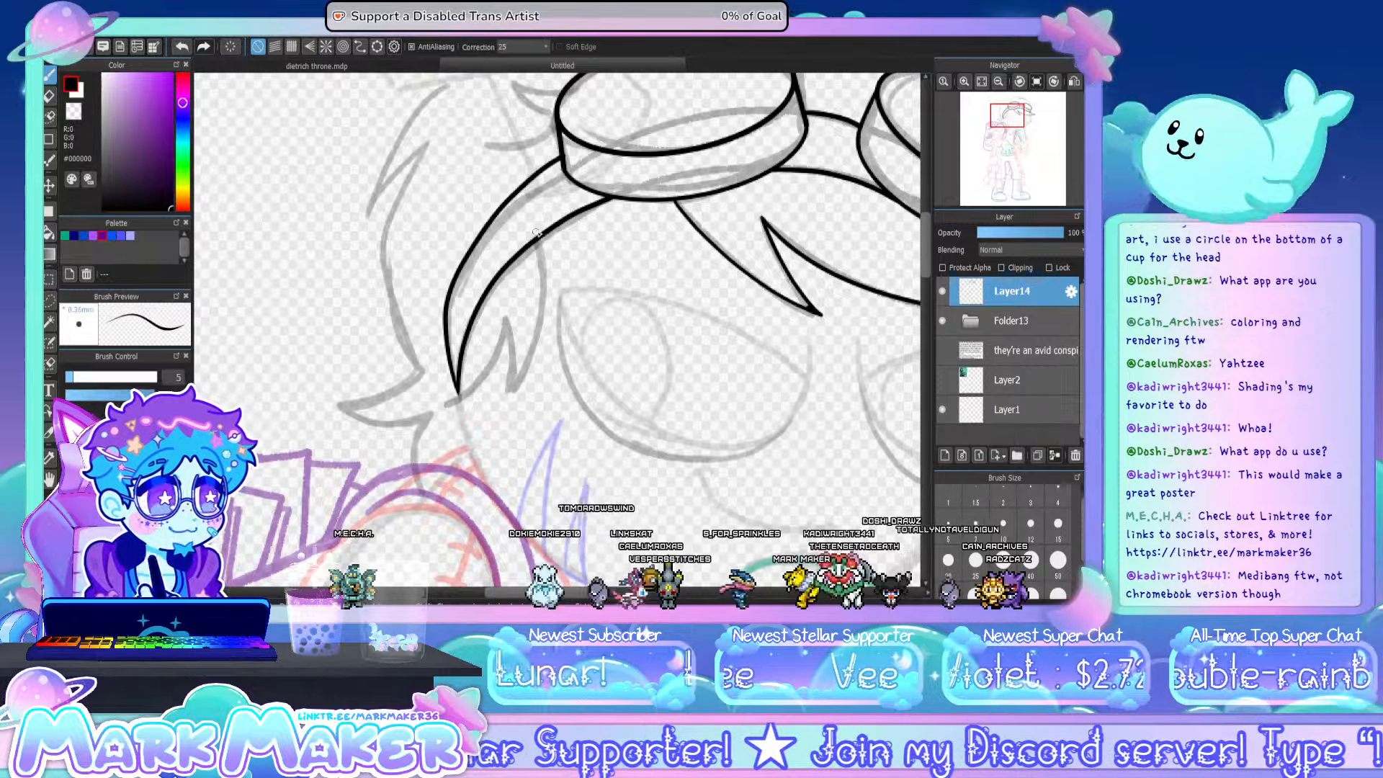
{"action": "left_click_drag", "start_coordinate": [547, 267], "coordinate": [509, 396]}
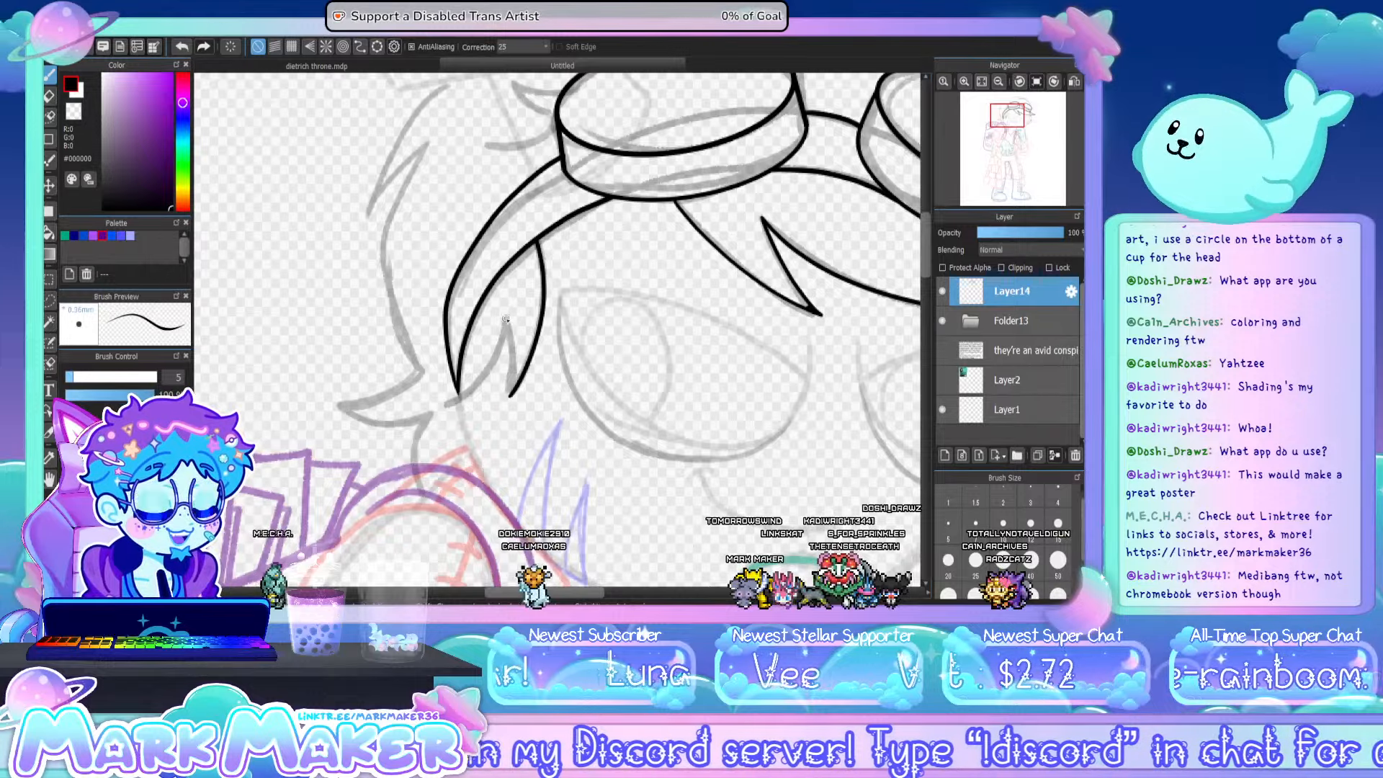
{"action": "left_click_drag", "start_coordinate": [505, 320], "coordinate": [510, 396]}
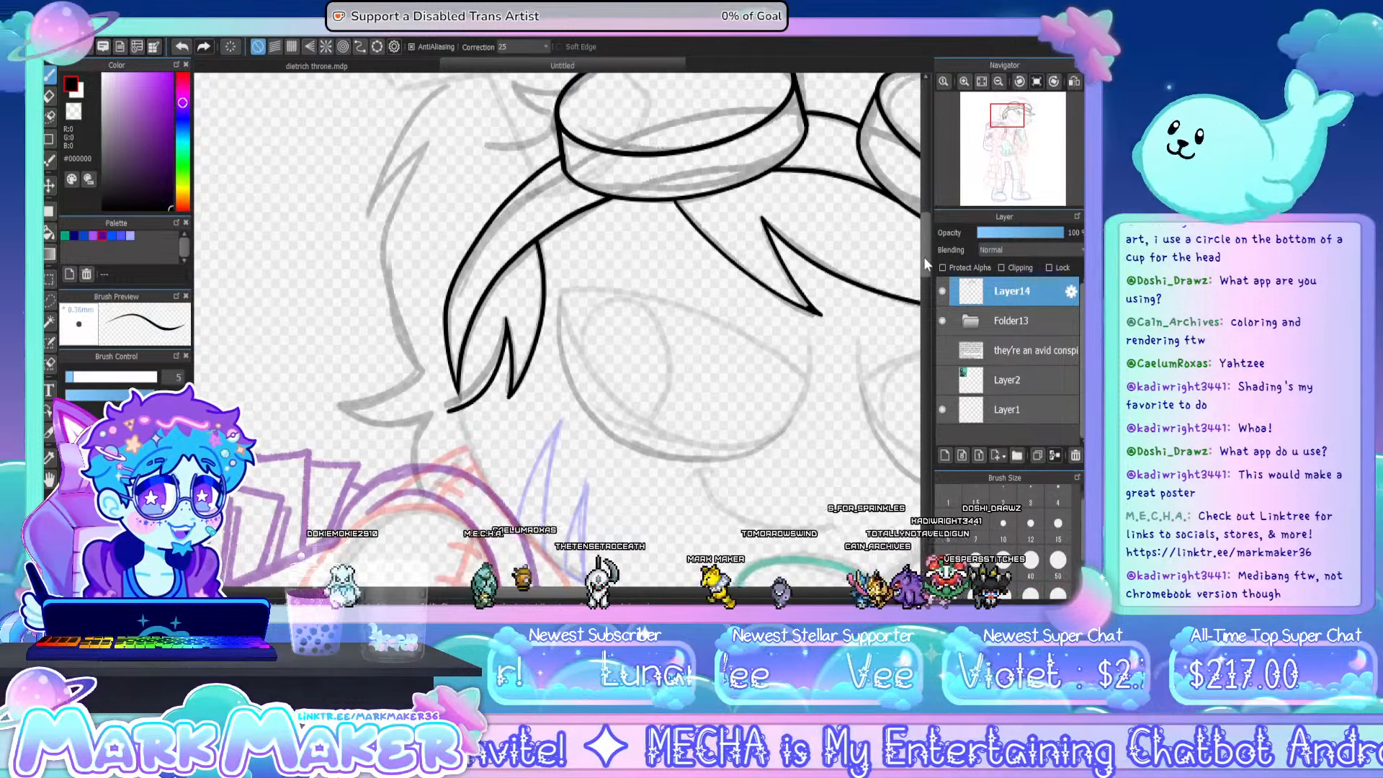
- Ink the small pointed hair tufts sticking out beside the larger goggle's outer rim
{"action": "left_click_drag", "start_coordinate": [923, 257], "coordinate": [922, 223]}
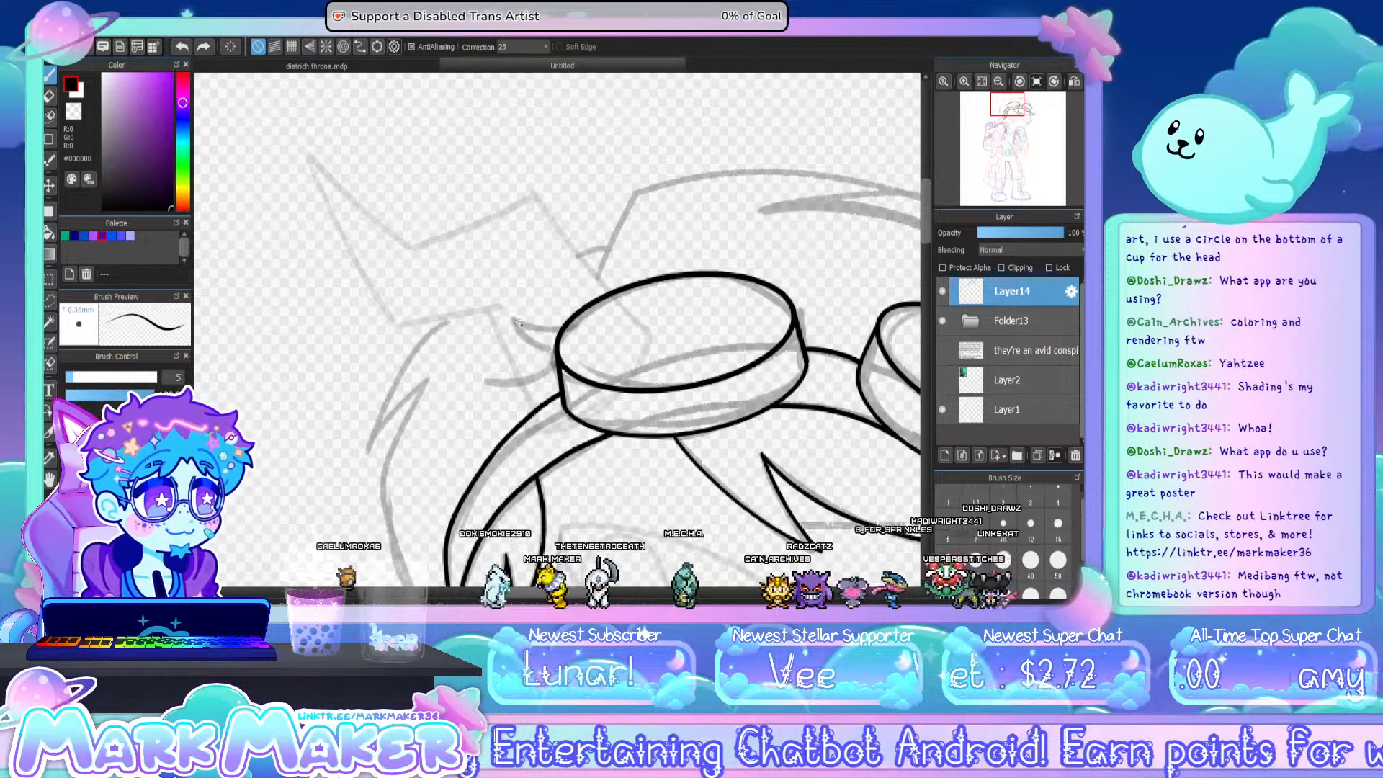
{"action": "left_click_drag", "start_coordinate": [513, 317], "coordinate": [560, 328]}
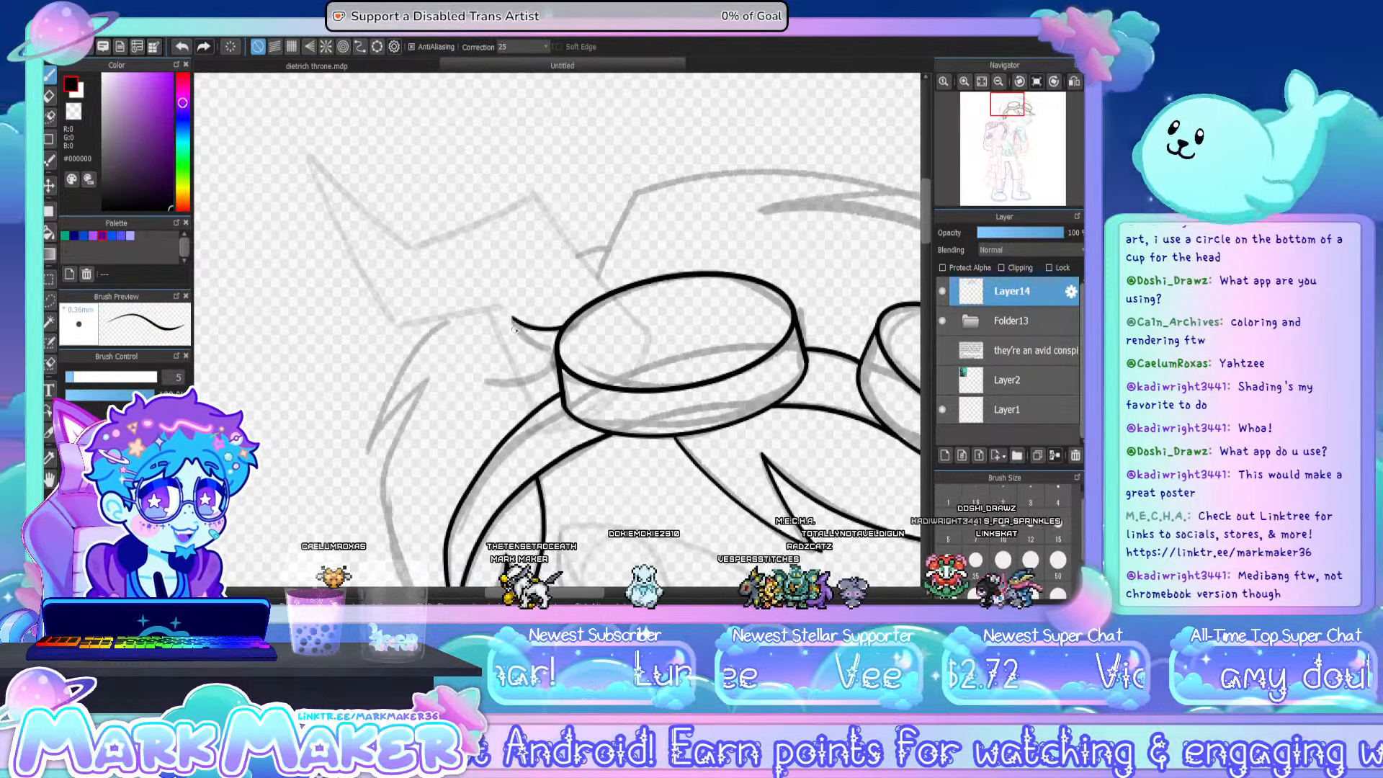
{"action": "mouse_move", "coordinate": [513, 318]}
{"action": "left_mouse_down"}
{"action": "mouse_move", "coordinate": [549, 358]}
{"action": "mouse_move", "coordinate": [508, 384]}
{"action": "mouse_move", "coordinate": [481, 376]}
{"action": "left_mouse_up"}
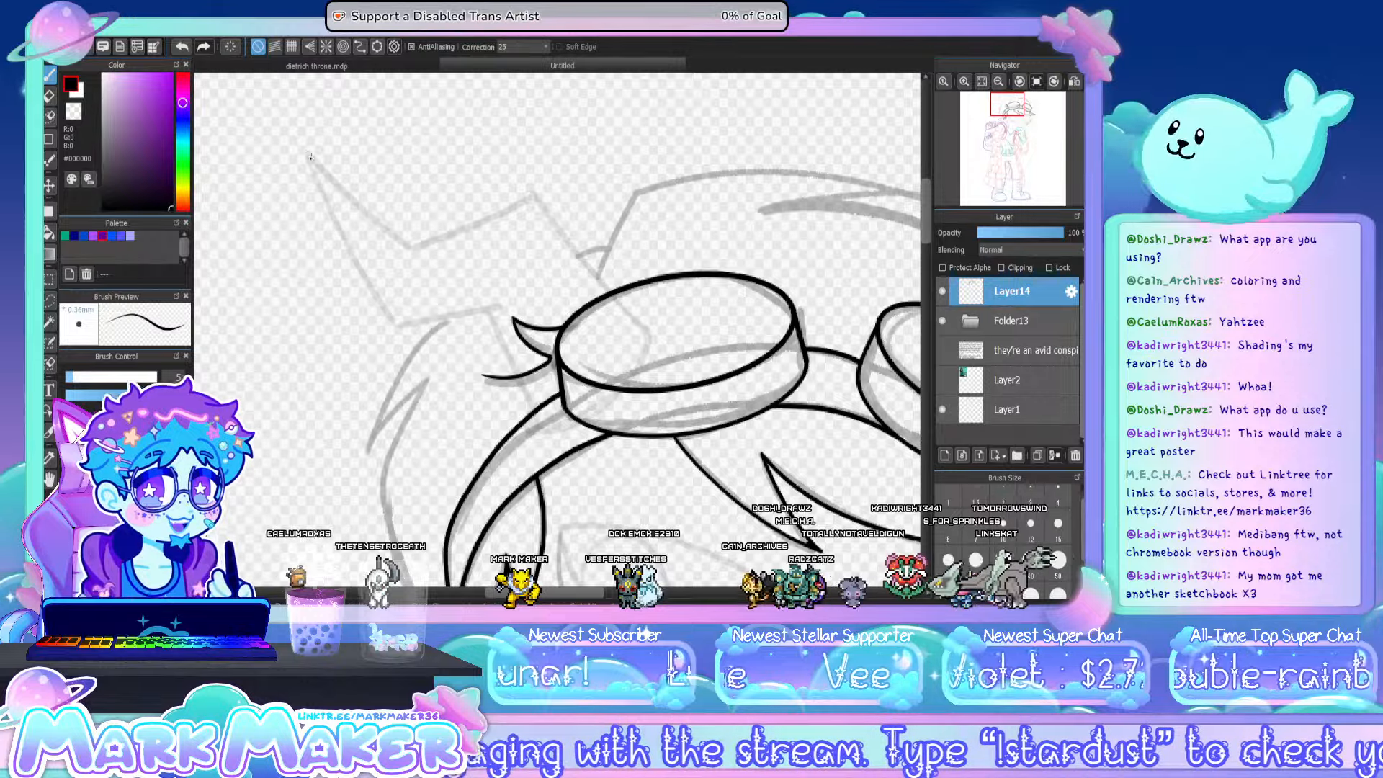
- Ink the jagged horn's outer edge from its tip and its lower zigzag edge back to the hair tufts
{"action": "key", "text": "ctrl+z"}
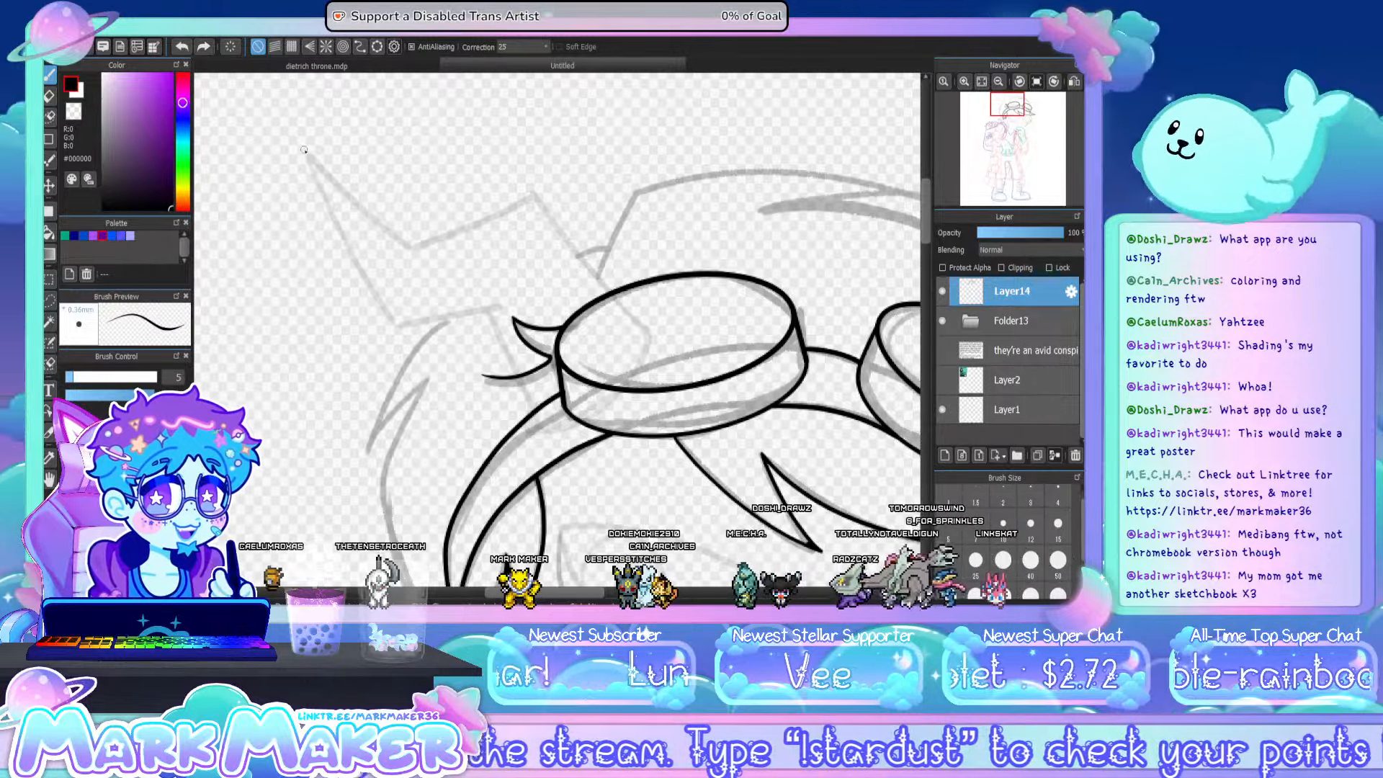
{"action": "left_click_drag", "start_coordinate": [306, 150], "coordinate": [391, 324]}
{"action": "key", "text": "ctrl+z"}
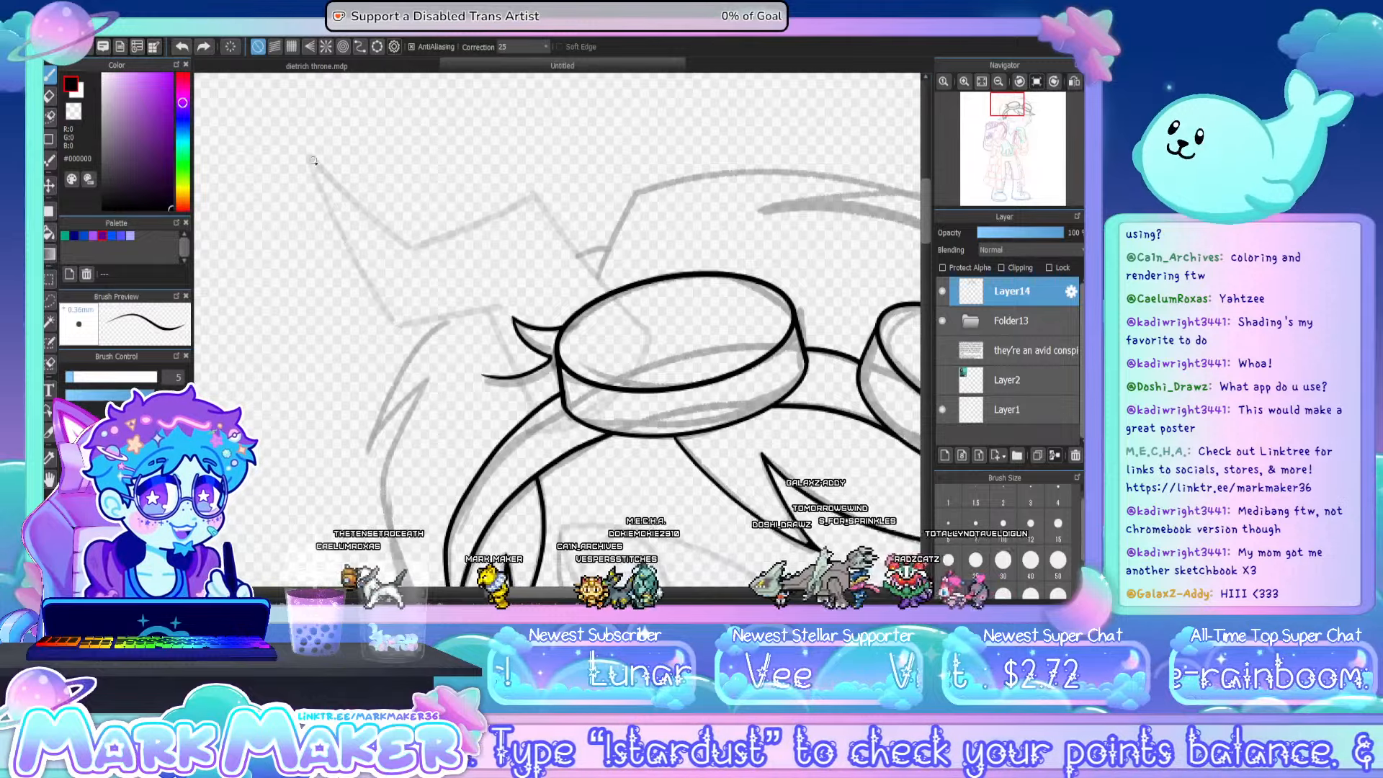
{"action": "left_click_drag", "start_coordinate": [304, 151], "coordinate": [387, 322]}
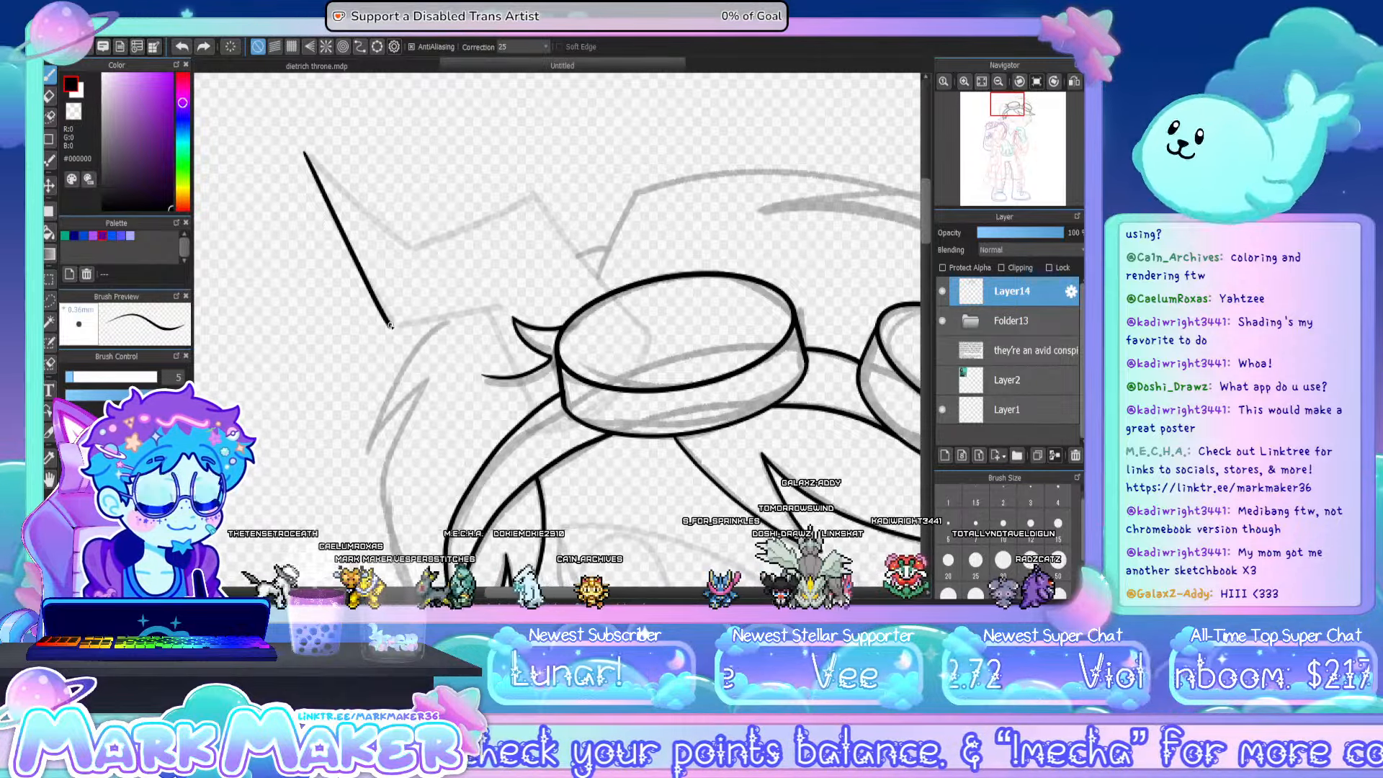
{"action": "left_click_drag", "start_coordinate": [390, 325], "coordinate": [509, 309]}
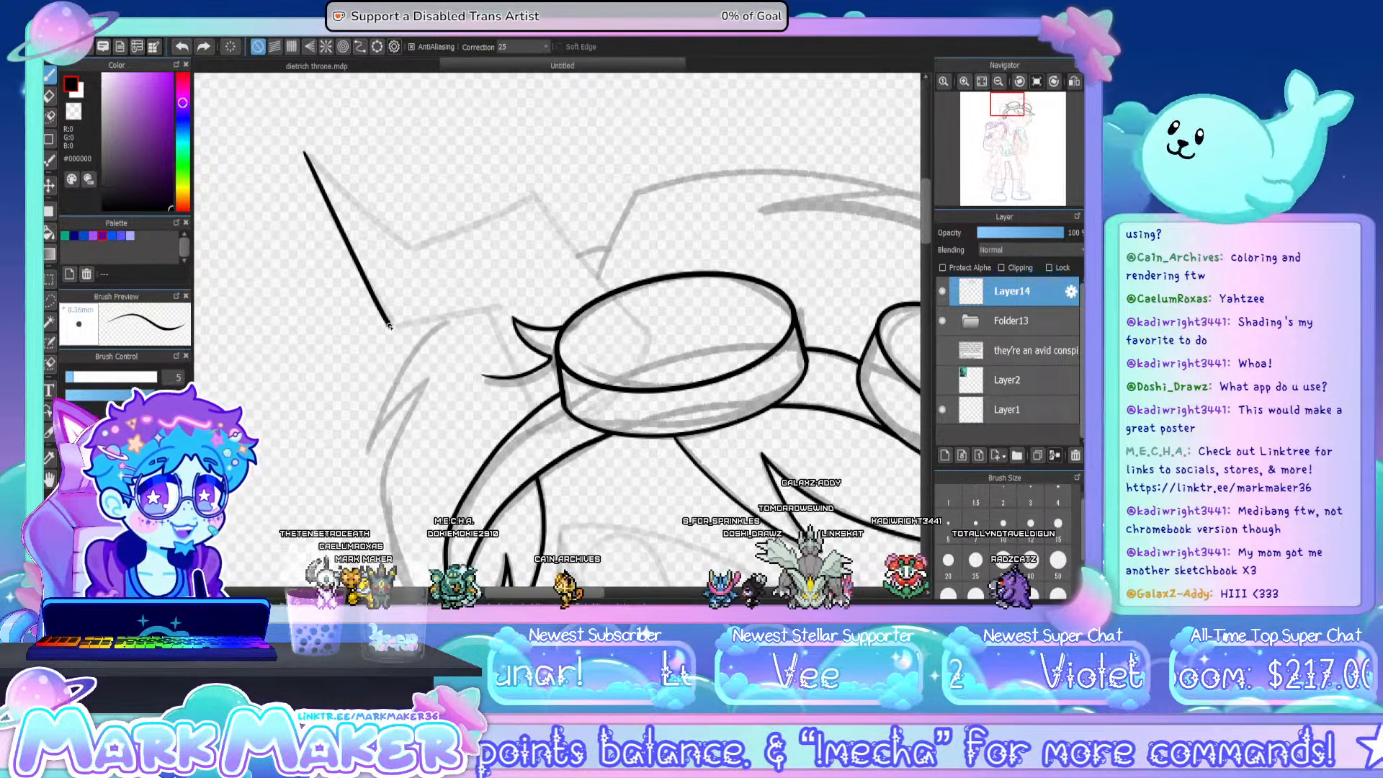
{"action": "key", "text": "ctrl+z"}
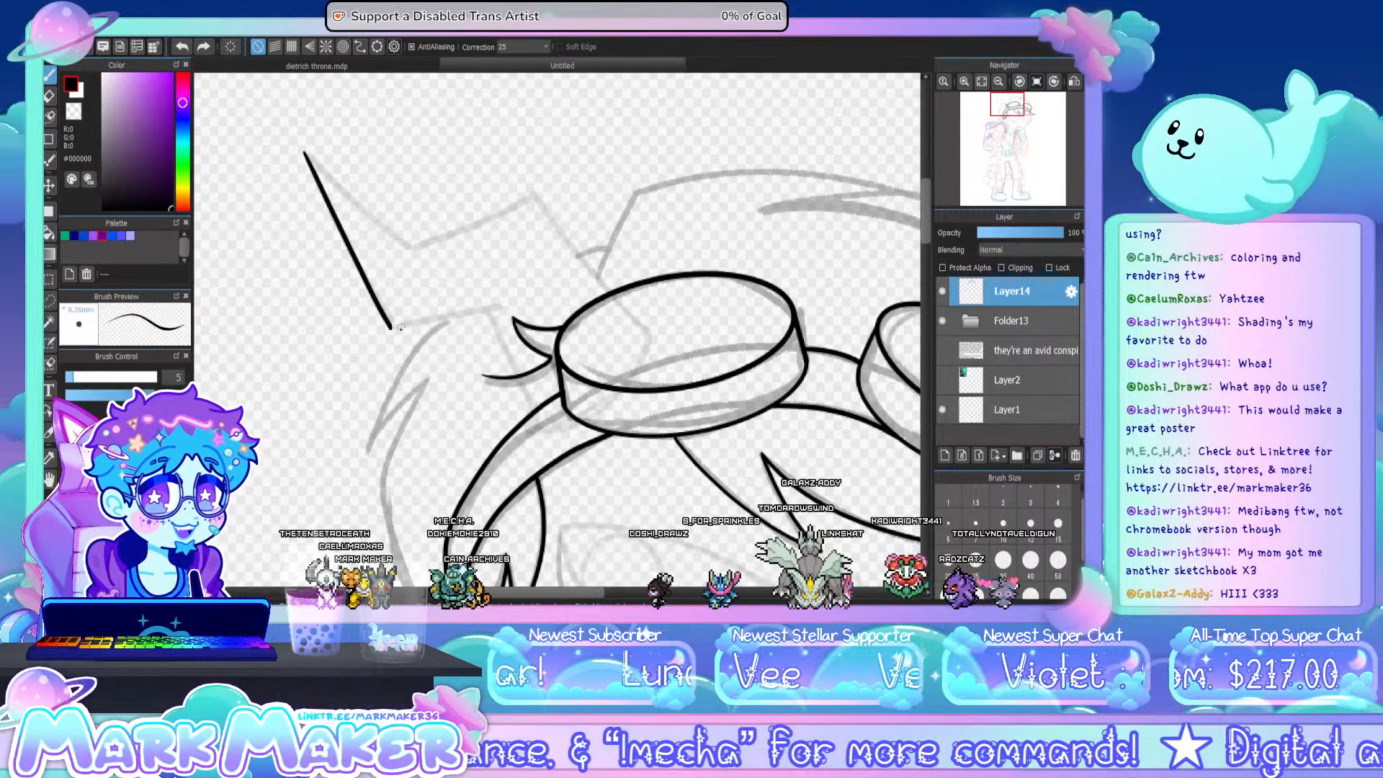
{"action": "mouse_move", "coordinate": [391, 326]}
{"action": "left_mouse_down"}
{"action": "mouse_move", "coordinate": [532, 303]}
{"action": "mouse_move", "coordinate": [510, 355]}
{"action": "left_mouse_up"}
{"action": "key", "text": "ctrl+z"}
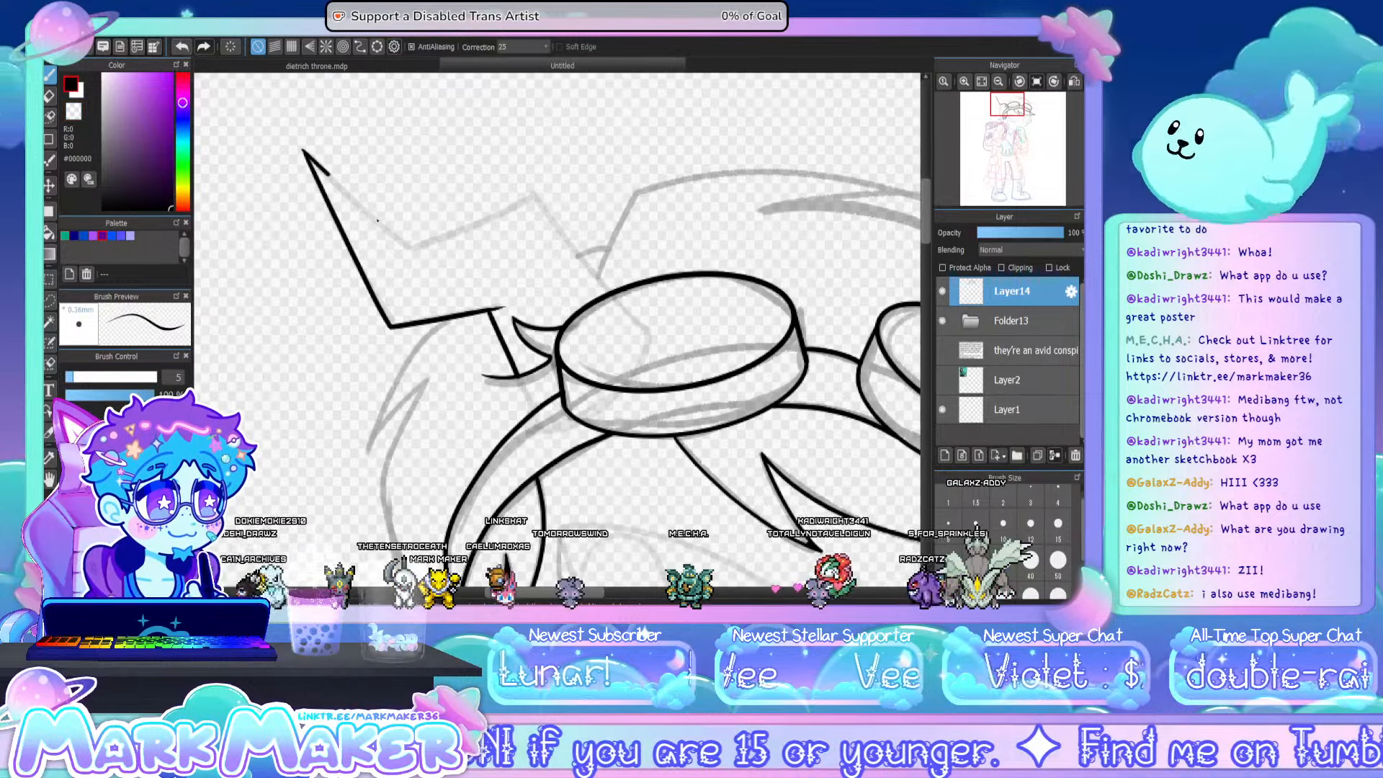
- Ink the horn's upper zigzag edge from the tip to the larger goggle's rim, redrawing the middle segment until its corners meet
{"action": "key", "text": "ctrl+z"}
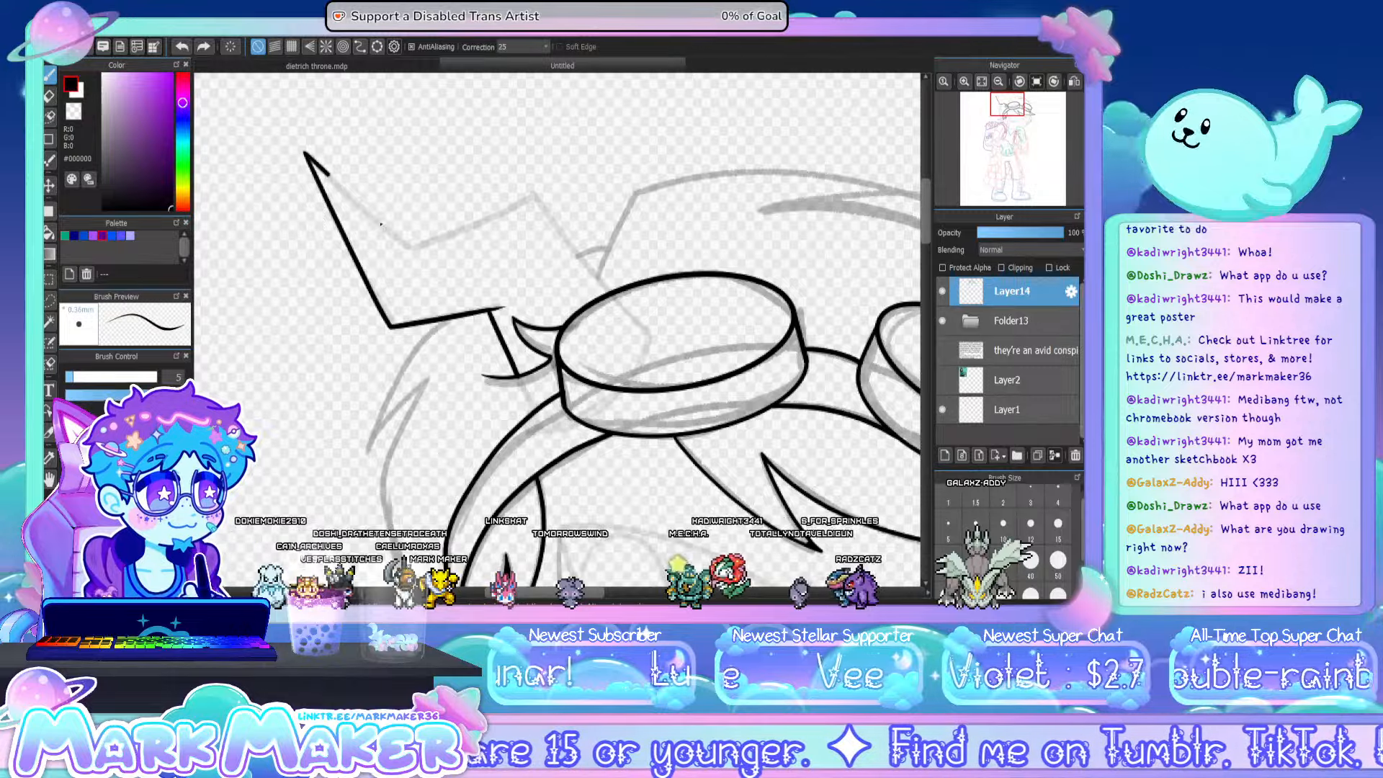
{"action": "left_click_drag", "start_coordinate": [409, 247], "coordinate": [549, 196]}
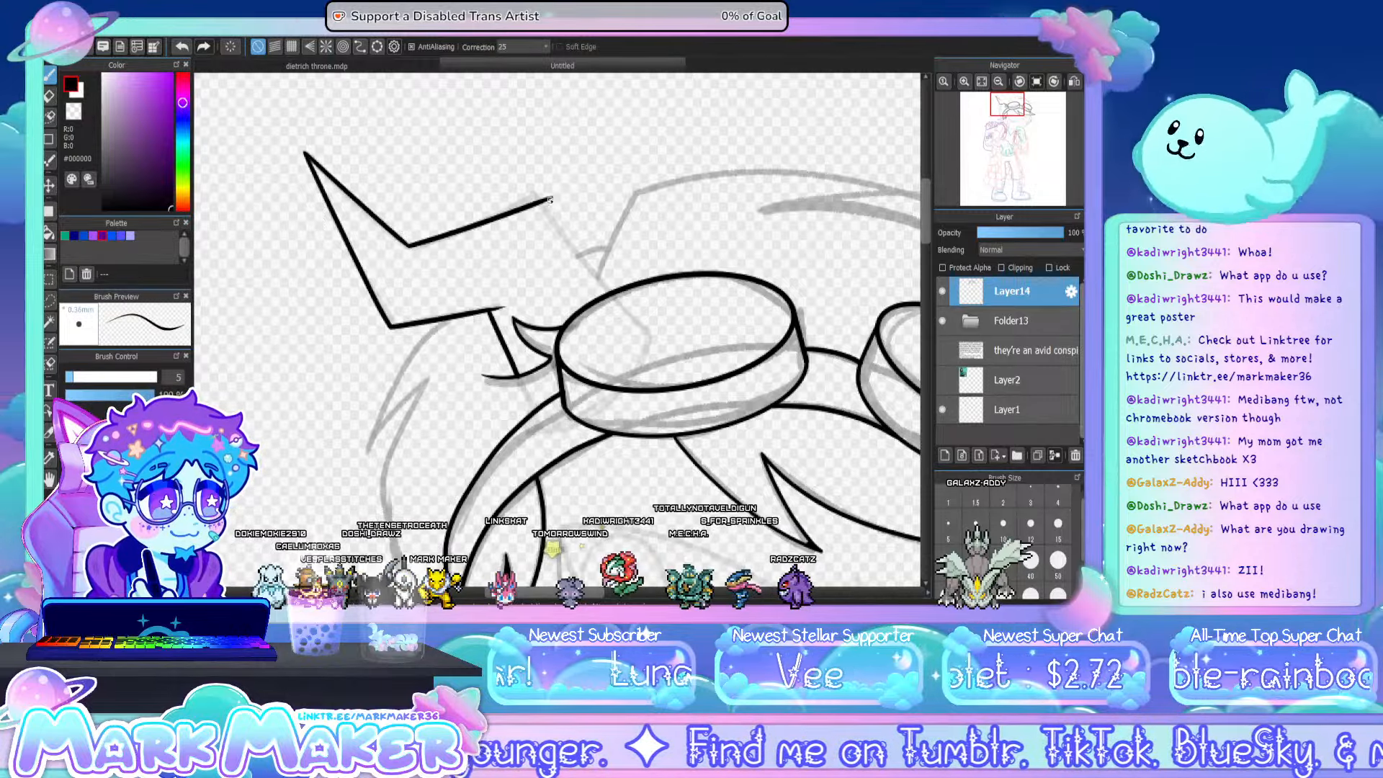
{"action": "key", "text": "ctrl+z"}
{"action": "left_click_drag", "start_coordinate": [407, 247], "coordinate": [511, 209]}
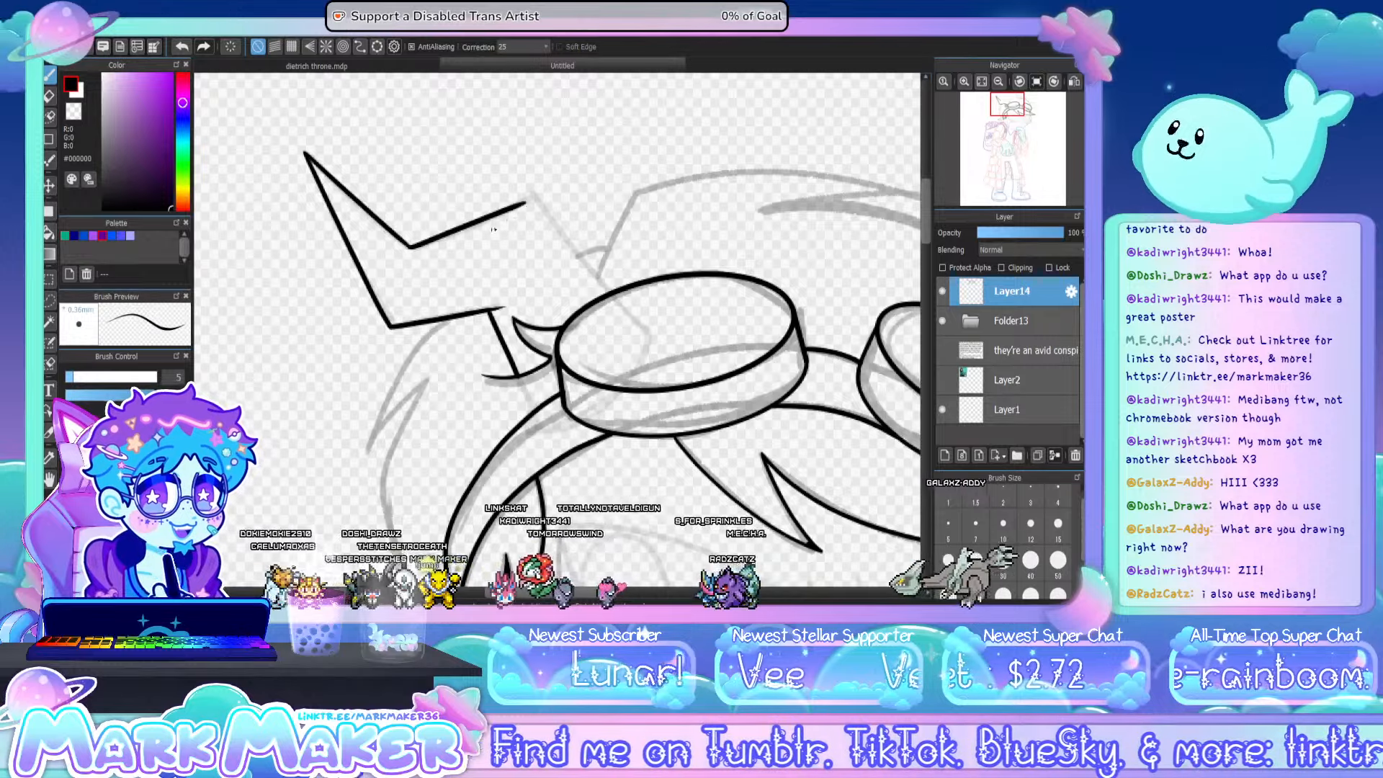
{"action": "key", "text": "ctrl+z"}
{"action": "left_click_drag", "start_coordinate": [409, 246], "coordinate": [549, 195]}
{"action": "key", "text": "ctrl+z"}
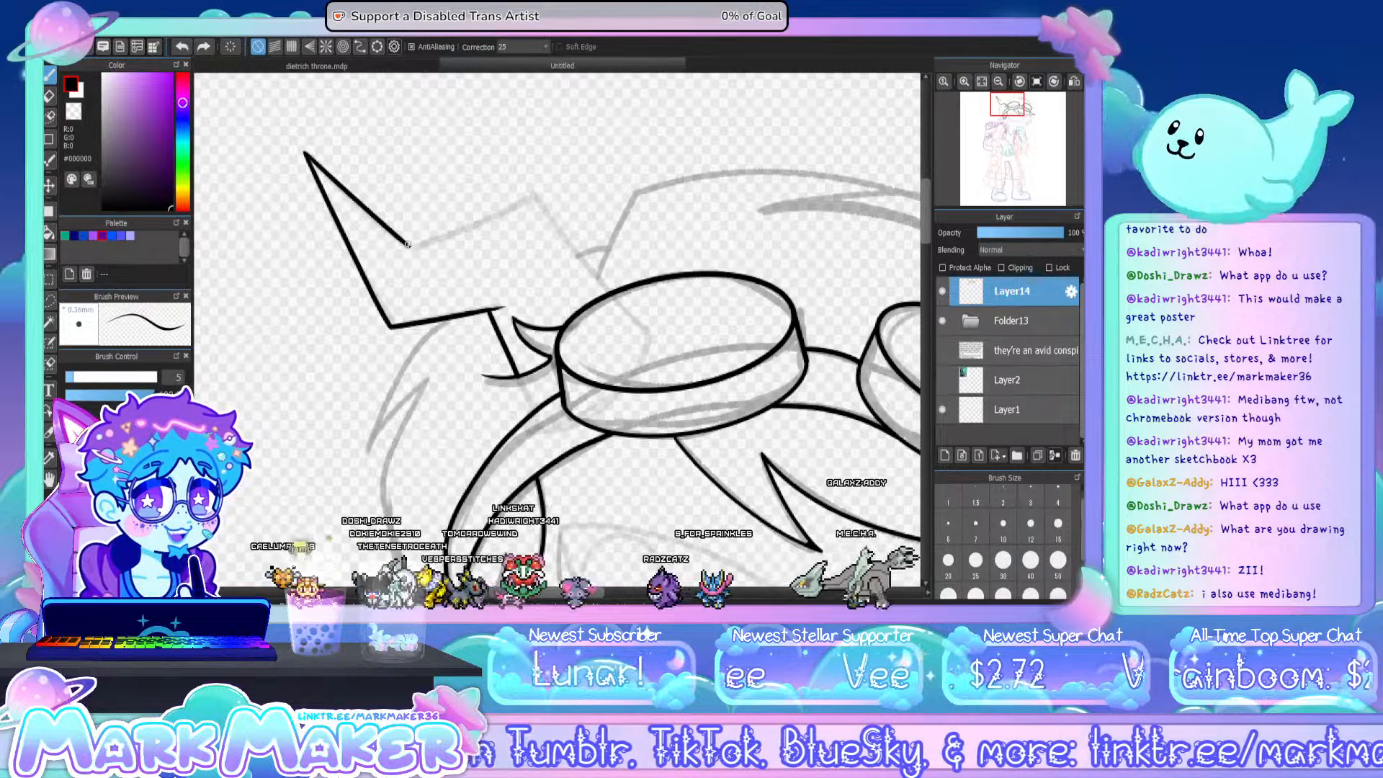
{"action": "key", "text": "ctrl+z"}
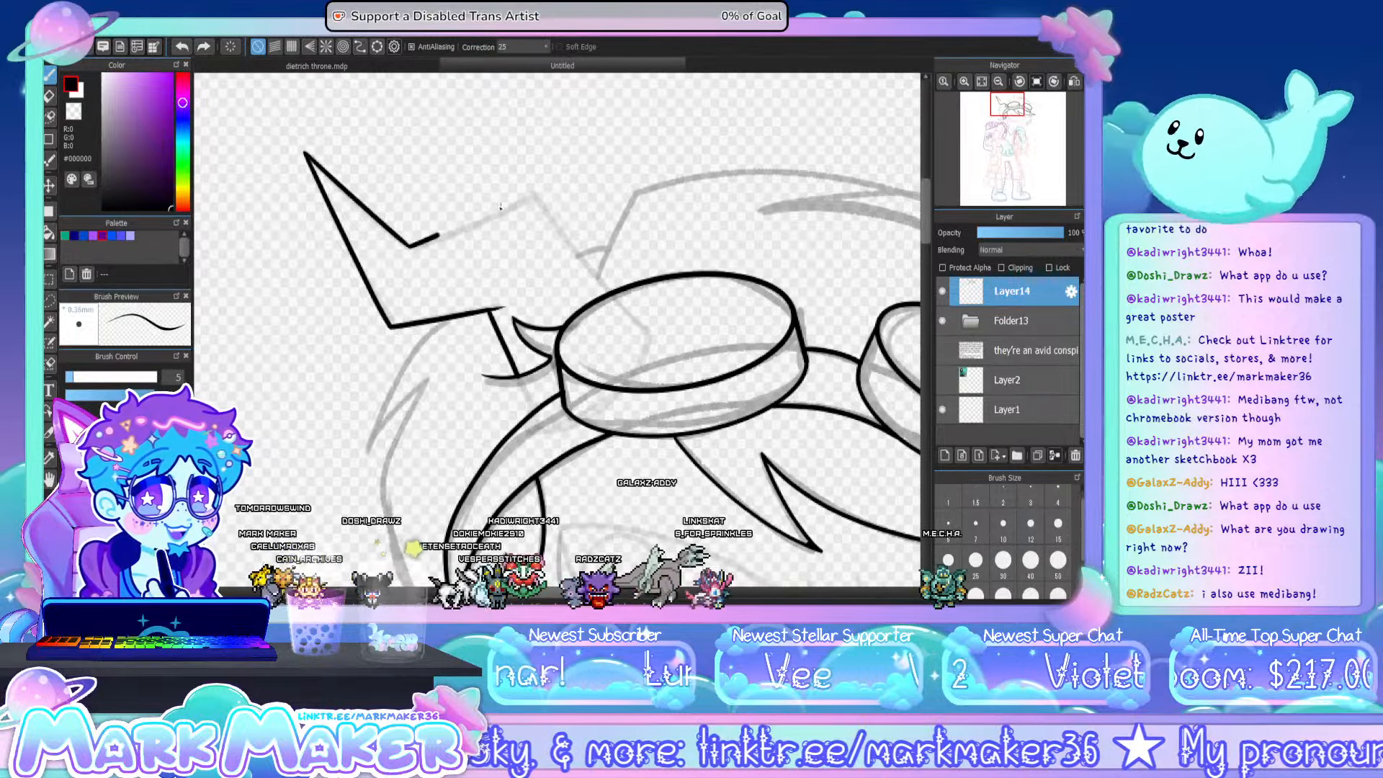
{"action": "left_click_drag", "start_coordinate": [539, 191], "coordinate": [609, 291]}
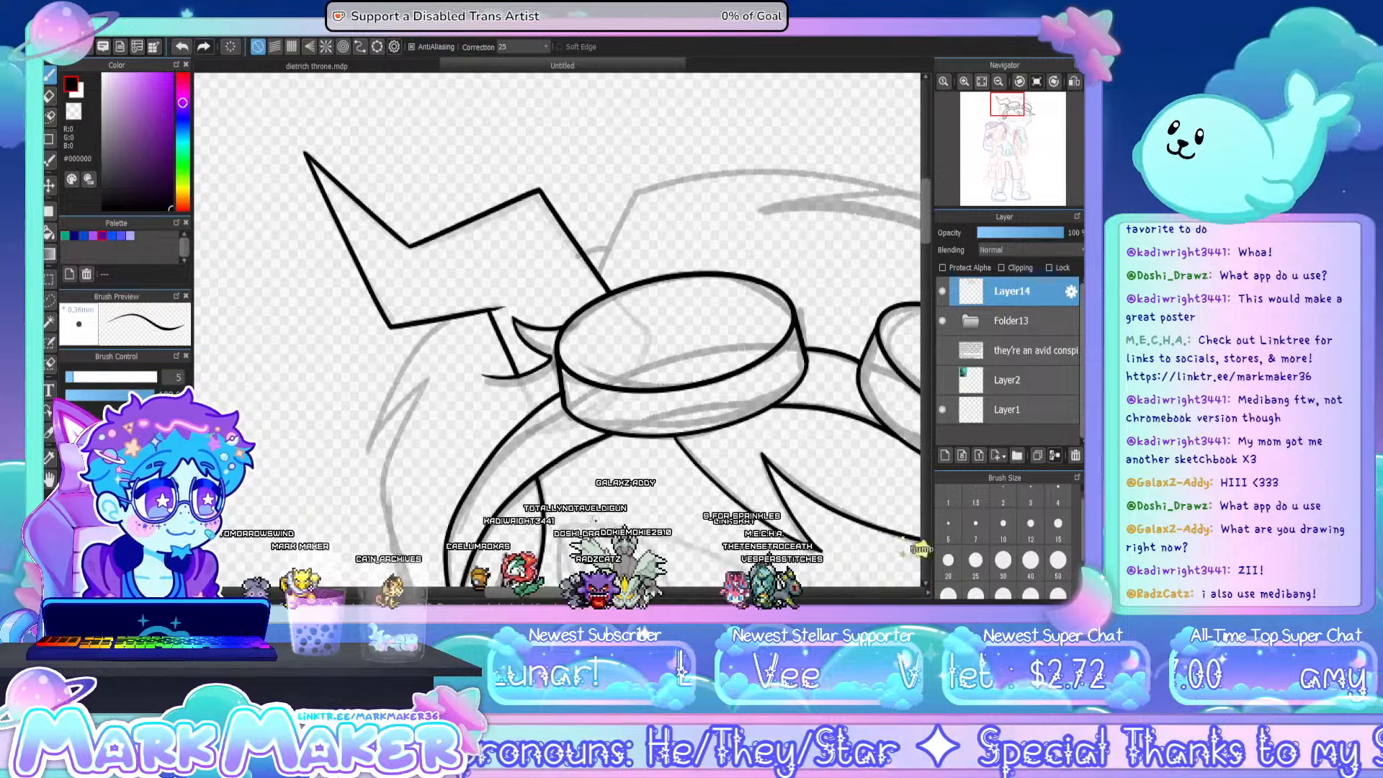
- Ink the short hair line at the horn's base and the crown's outline, redrawing the long top curve to a tapered tip
{"action": "left_click_drag", "start_coordinate": [633, 360], "coordinate": [458, 364]}
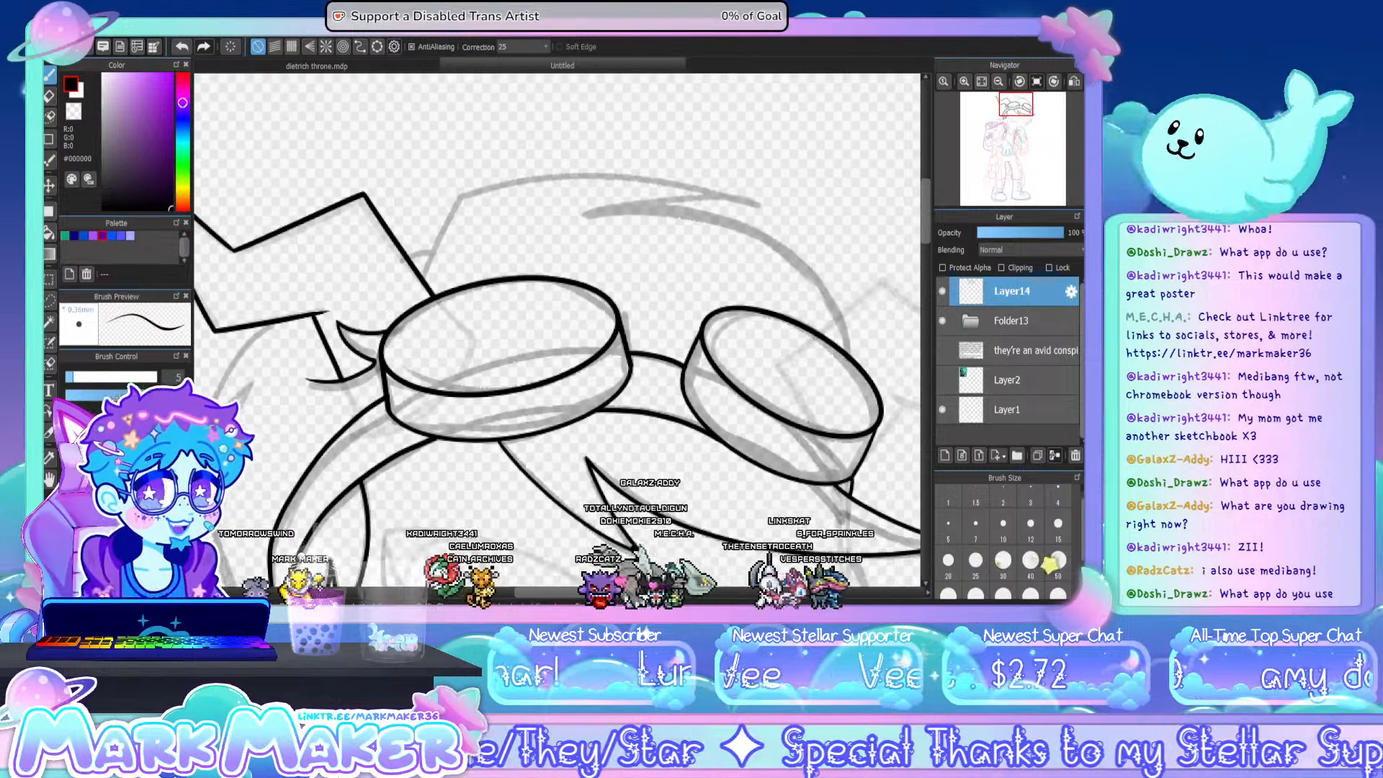
{"action": "left_click_drag", "start_coordinate": [438, 246], "coordinate": [473, 245]}
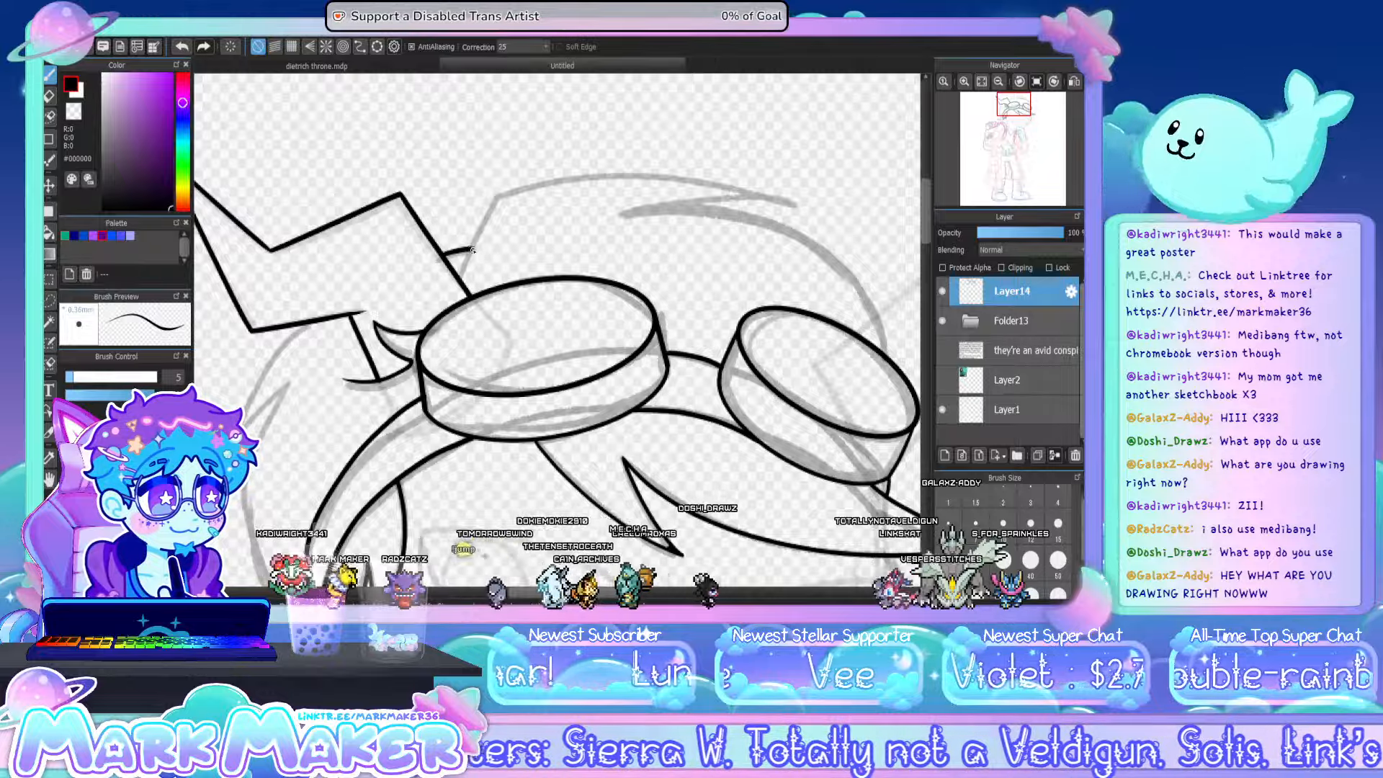
{"action": "left_click_drag", "start_coordinate": [497, 194], "coordinate": [774, 208]}
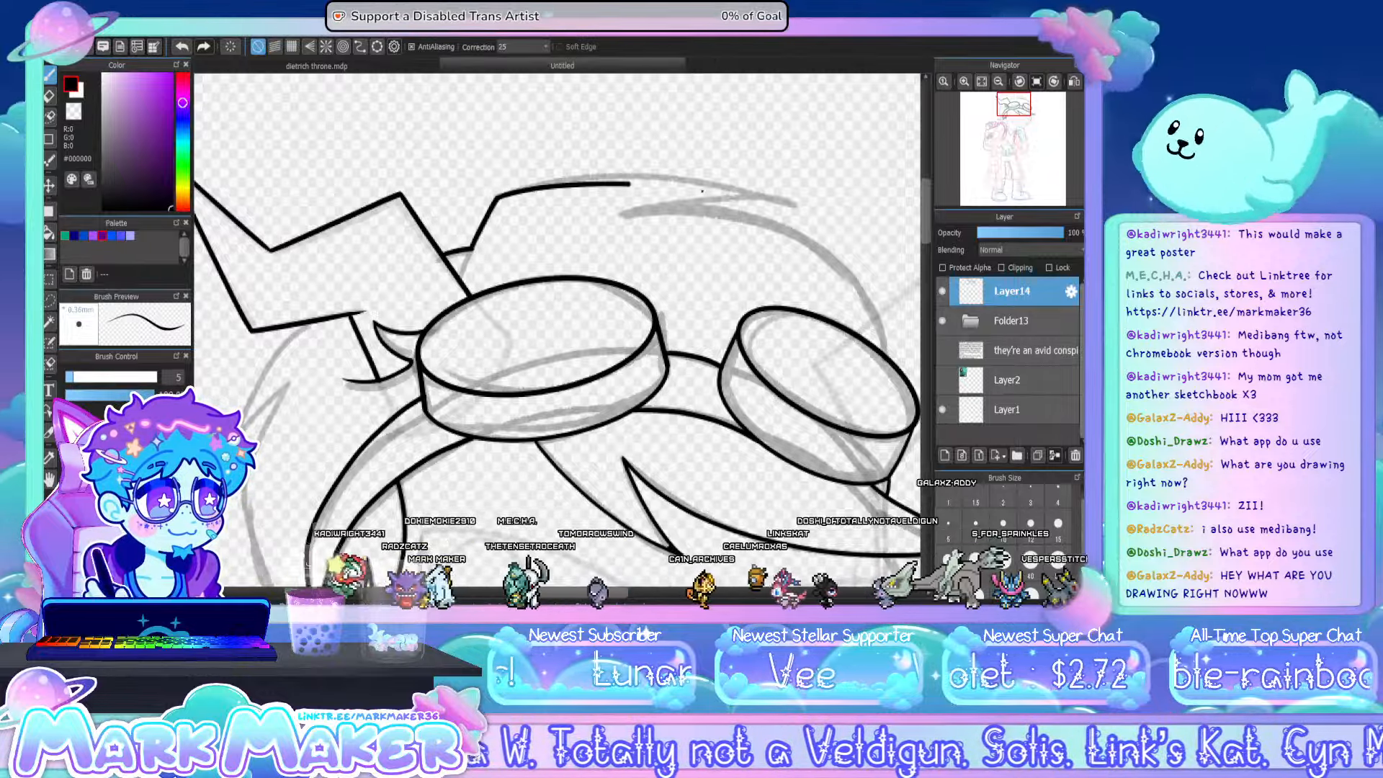
{"action": "key", "text": "ctrl+z"}
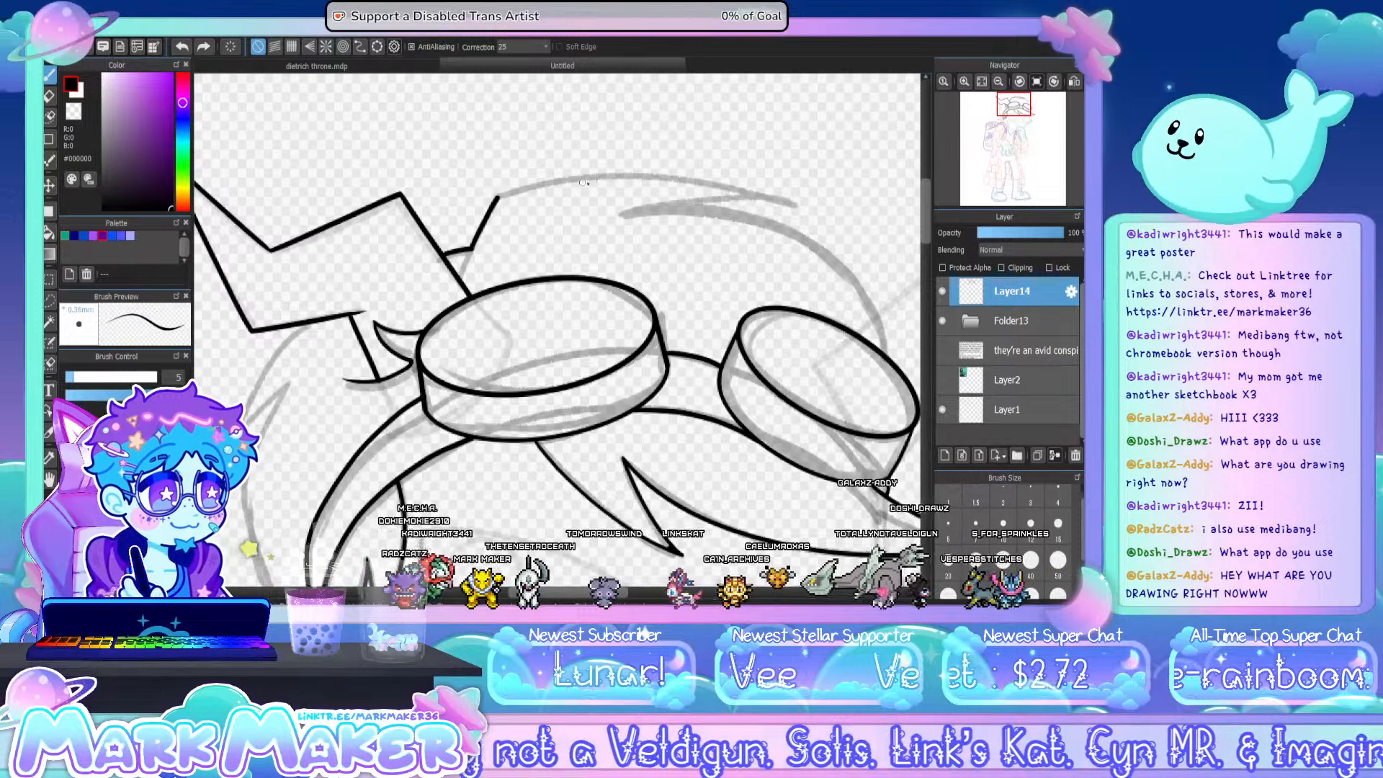
{"action": "left_click_drag", "start_coordinate": [497, 196], "coordinate": [778, 200]}
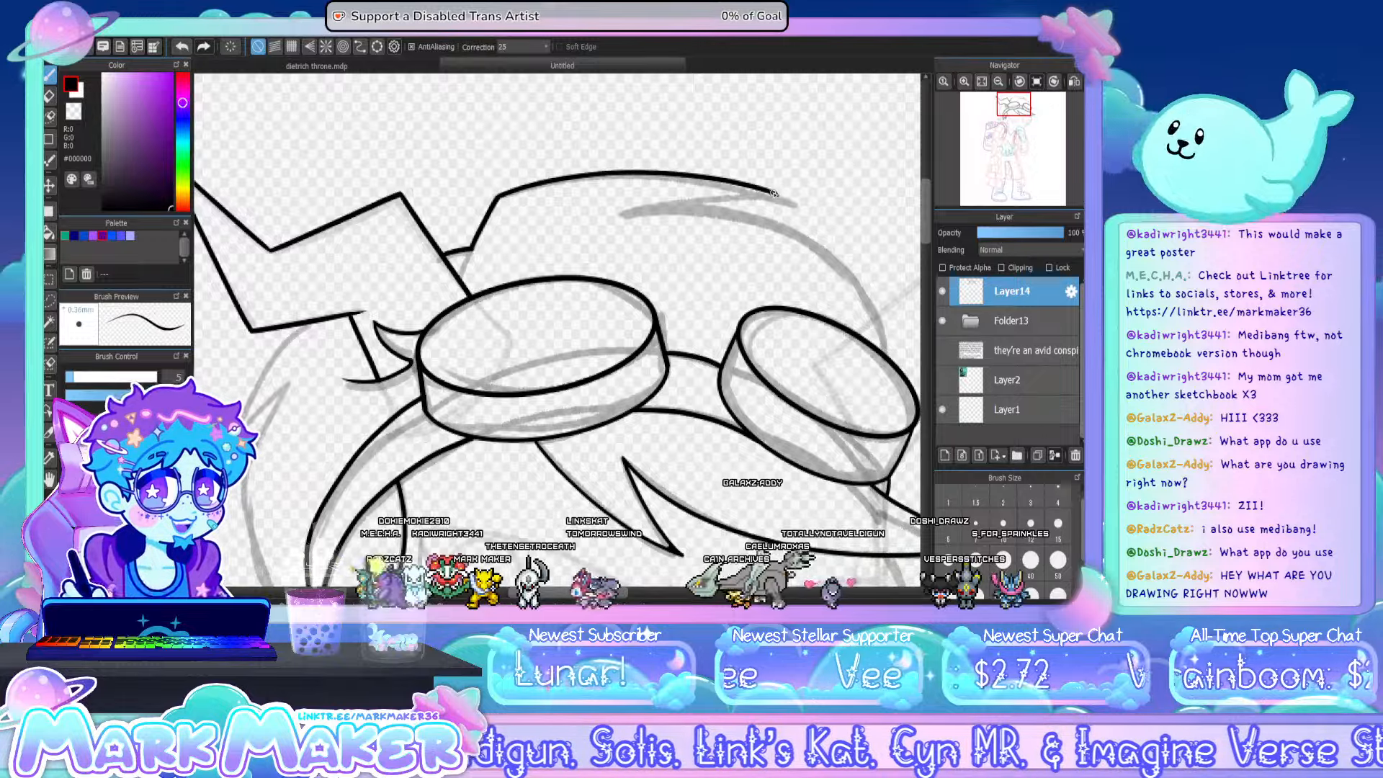
{"action": "key", "text": "ctrl+z"}
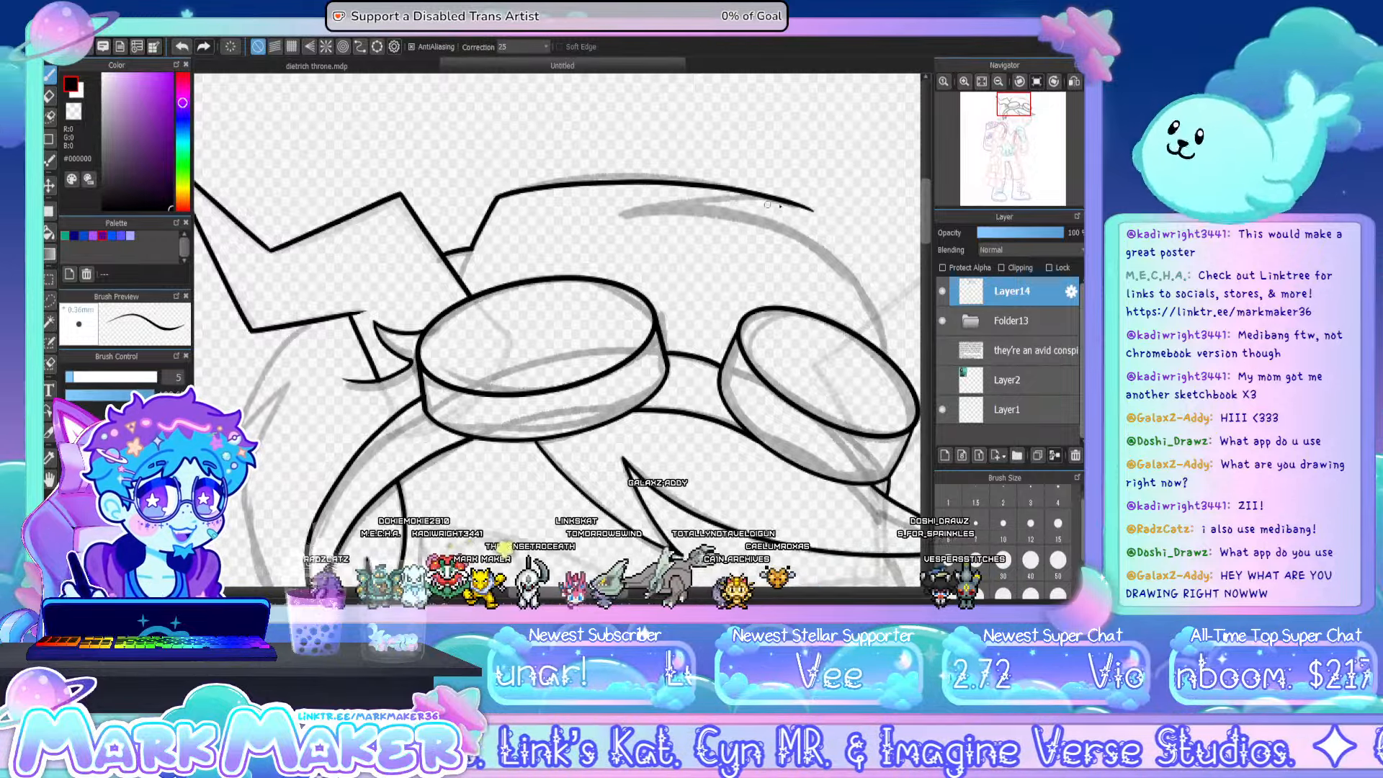
{"action": "key", "text": "ctrl+z"}
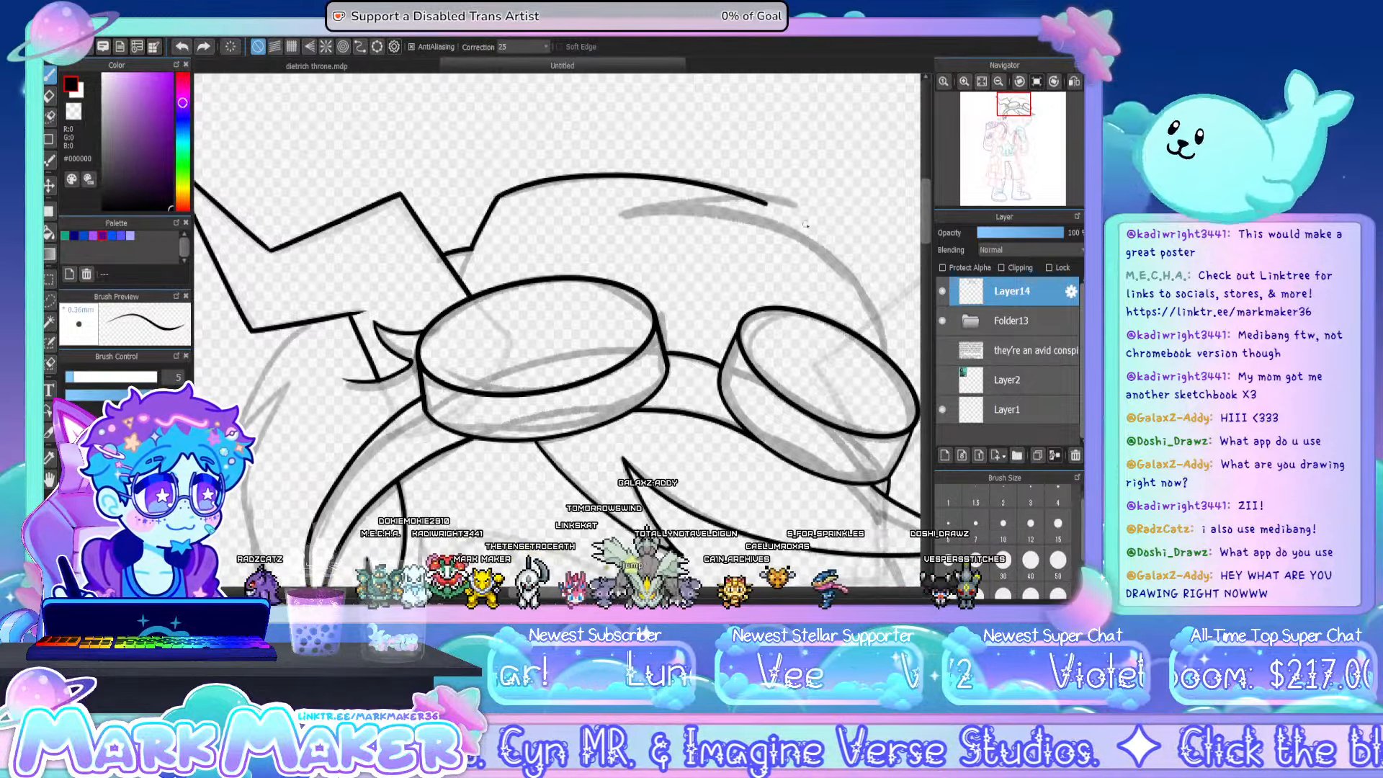
{"action": "left_click_drag", "start_coordinate": [495, 196], "coordinate": [818, 210]}
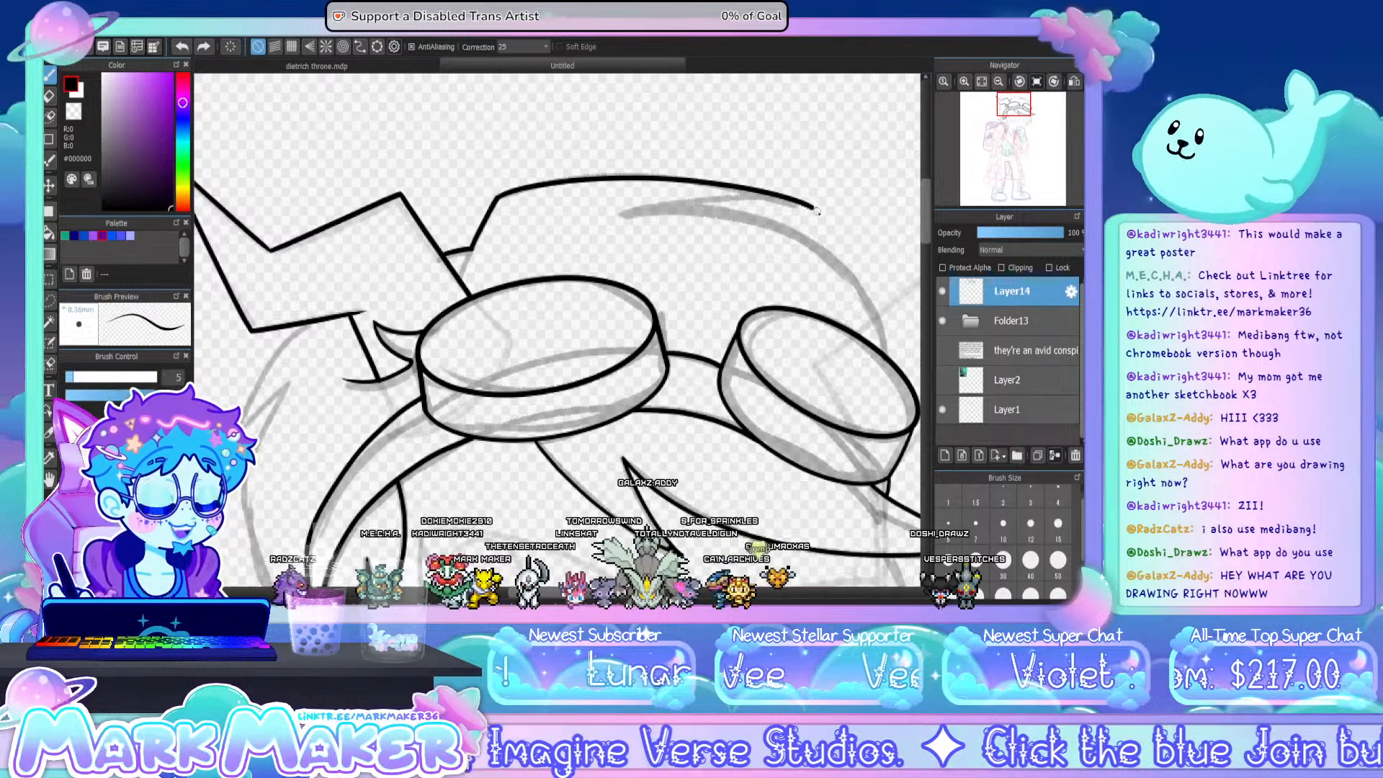
- Ink the underside of the crown's long pointed hair lock, redrawing it until it meets the top curve, and erase the overshoot at the tip
{"action": "mouse_move", "coordinate": [627, 215]}
{"action": "left_mouse_down"}
{"action": "mouse_move", "coordinate": [717, 197]}
{"action": "mouse_move", "coordinate": [833, 208]}
{"action": "left_mouse_up"}
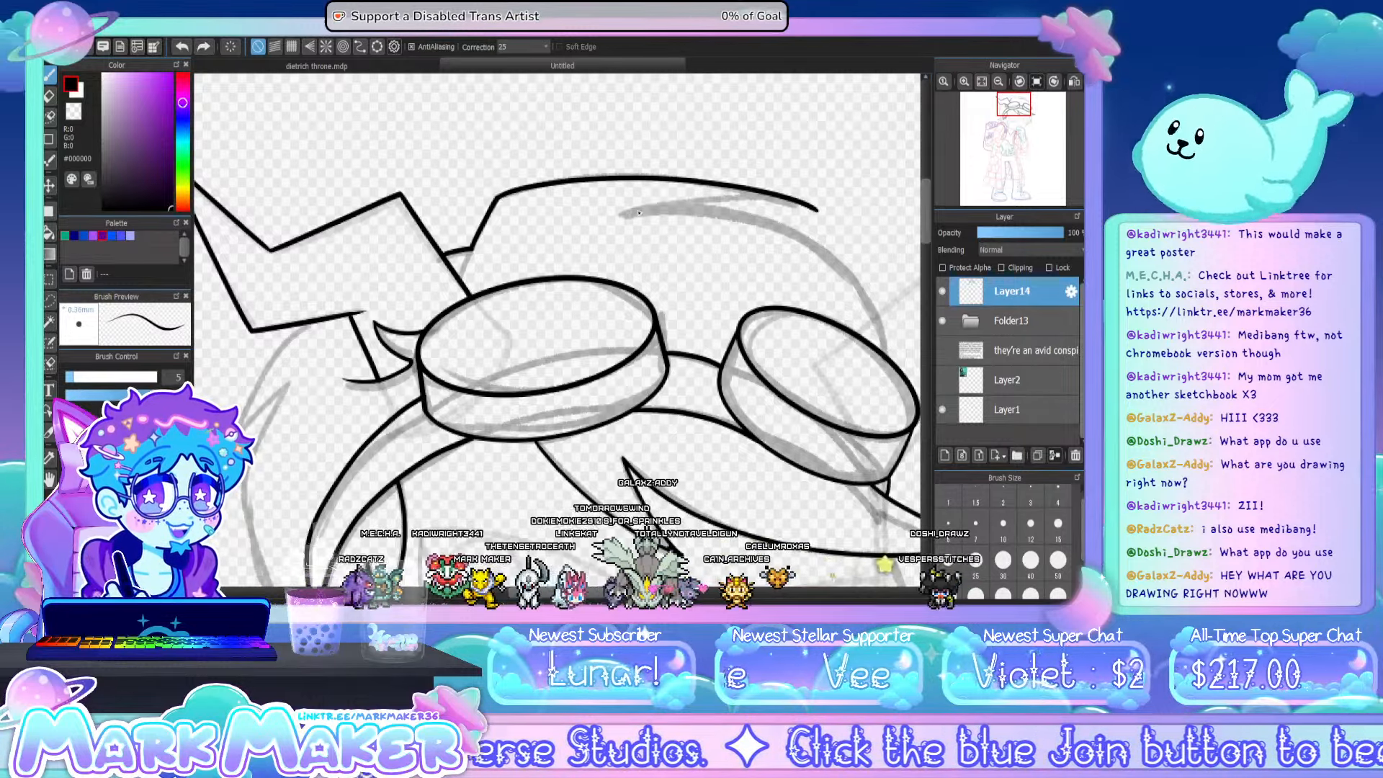
{"action": "mouse_move", "coordinate": [625, 214]}
{"action": "left_mouse_down"}
{"action": "mouse_move", "coordinate": [749, 205]}
{"action": "mouse_move", "coordinate": [808, 221]}
{"action": "left_mouse_up"}
{"action": "key", "text": "ctrl+z"}
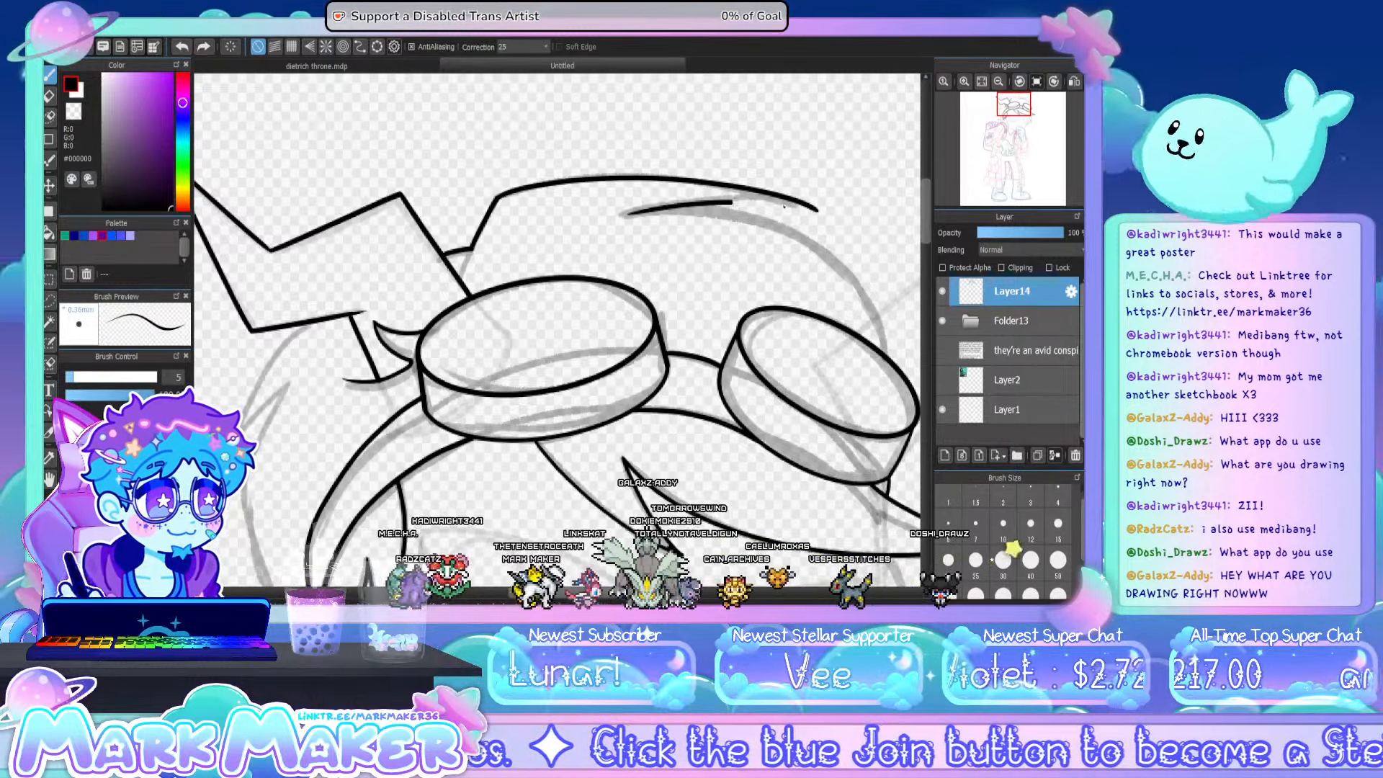
{"action": "key", "text": "ctrl+z"}
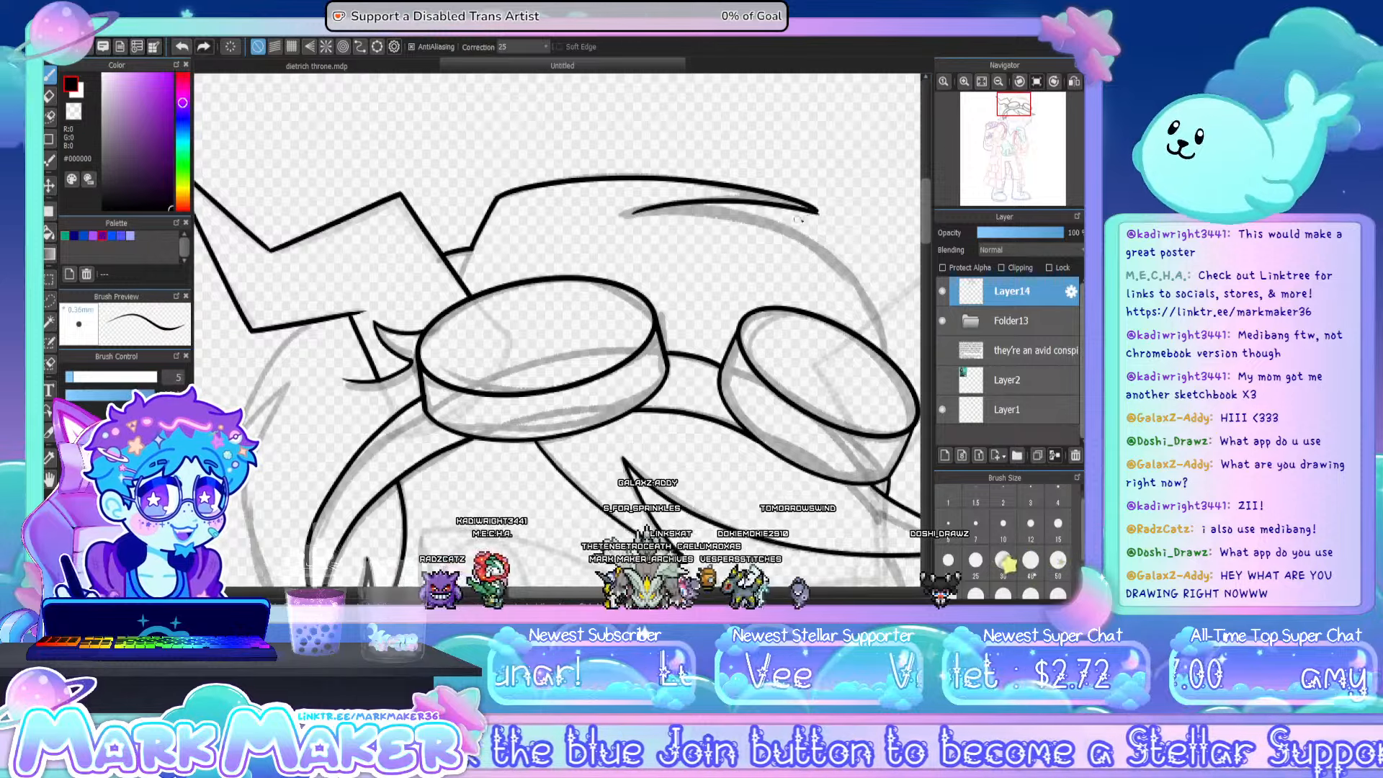
{"action": "mouse_move", "coordinate": [624, 214]}
{"action": "left_mouse_down"}
{"action": "mouse_move", "coordinate": [703, 197]}
{"action": "mouse_move", "coordinate": [806, 208]}
{"action": "left_mouse_up"}
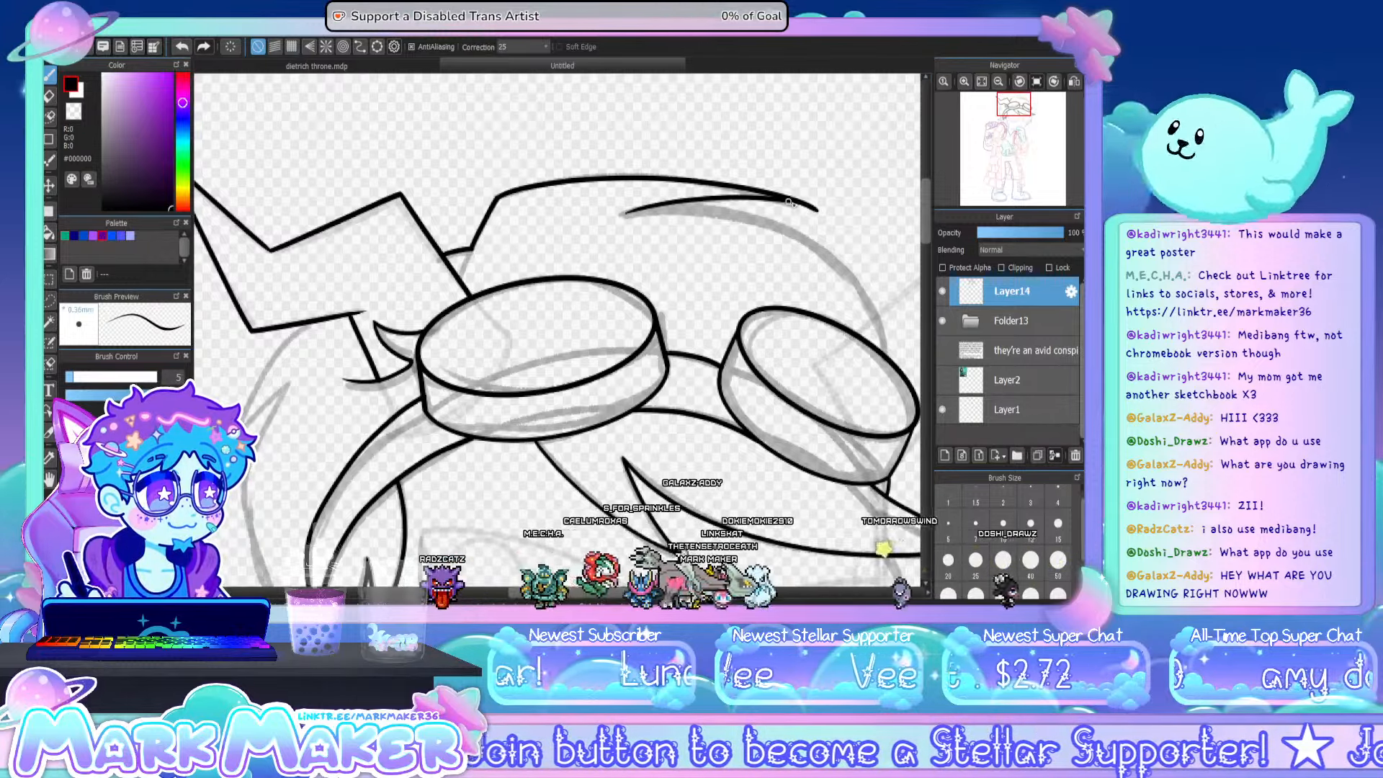
{"action": "left_click", "coordinate": [74, 111]}
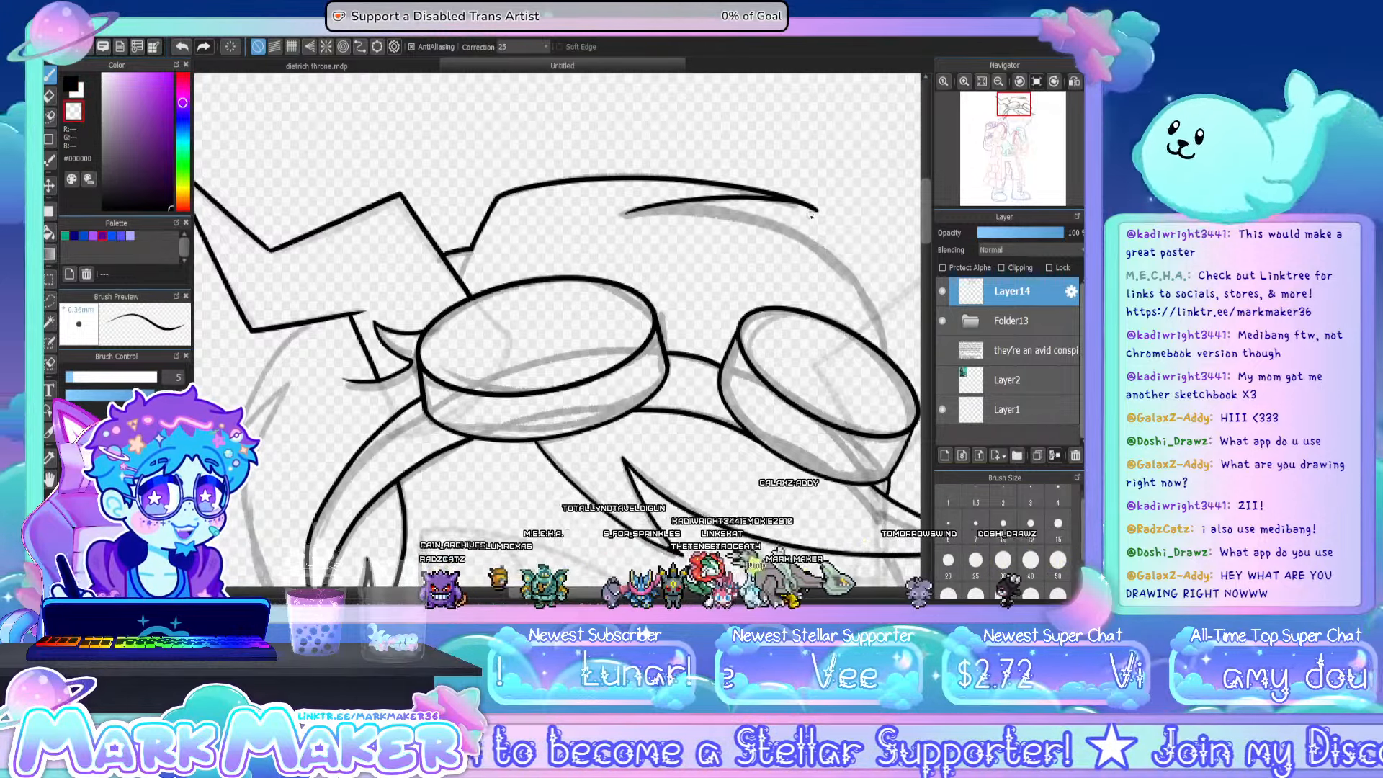
{"action": "left_click_drag", "start_coordinate": [821, 211], "coordinate": [812, 205]}
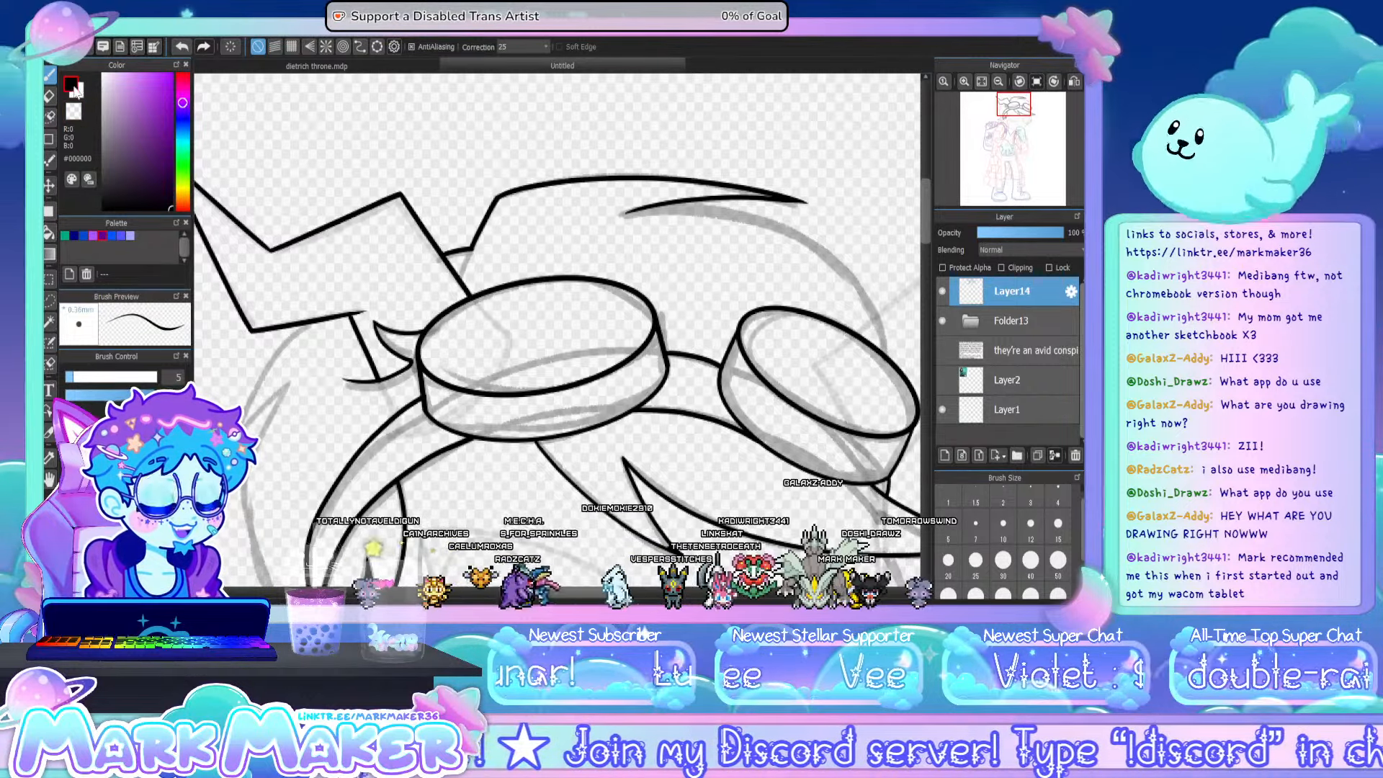
- Ink the head's outer hair curve from the pointed lock's inner corner around to the smaller goggle's rim
{"action": "left_click_drag", "start_coordinate": [594, 598], "coordinate": [628, 602]}
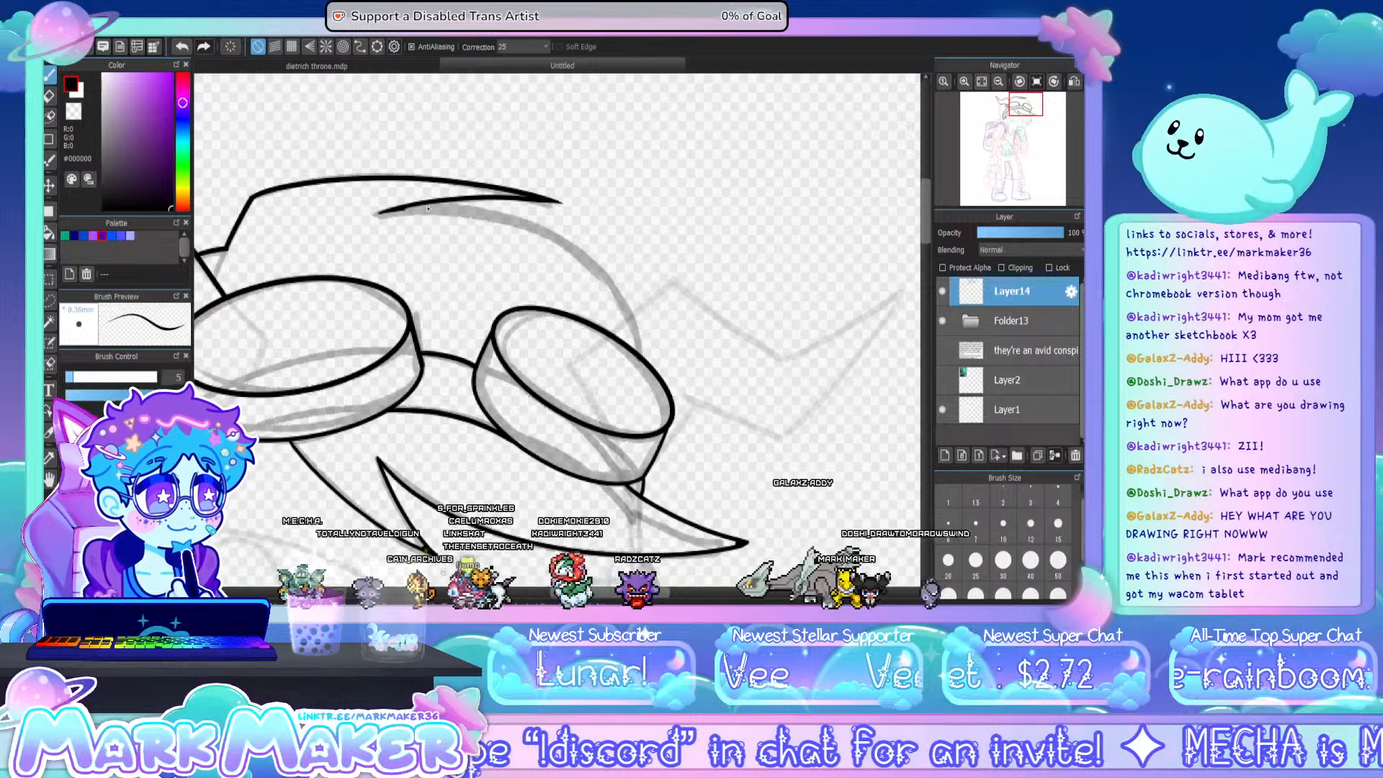
{"action": "left_click_drag", "start_coordinate": [428, 208], "coordinate": [560, 247]}
{"action": "key", "text": "ctrl+z"}
{"action": "left_click_drag", "start_coordinate": [380, 214], "coordinate": [524, 232]}
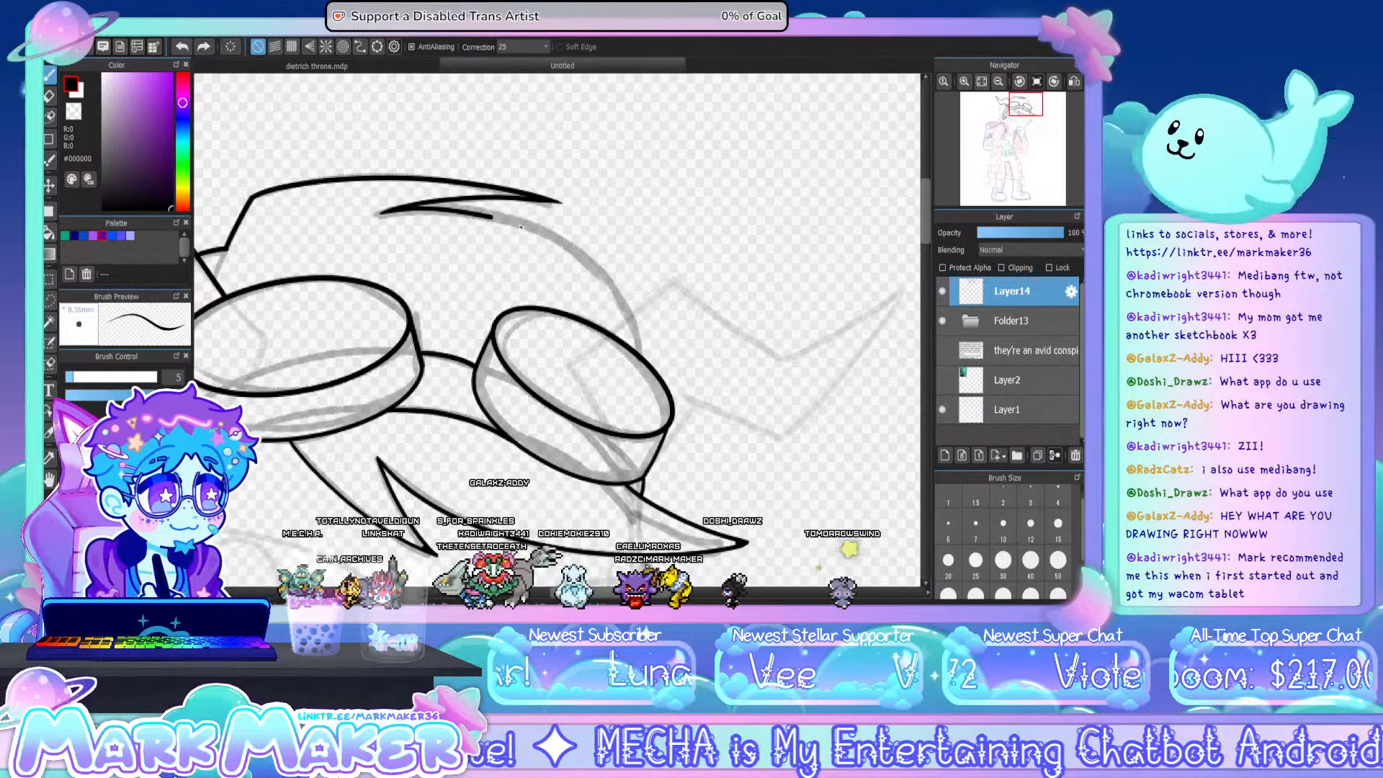
{"action": "left_click_drag", "start_coordinate": [639, 342], "coordinate": [641, 357]}
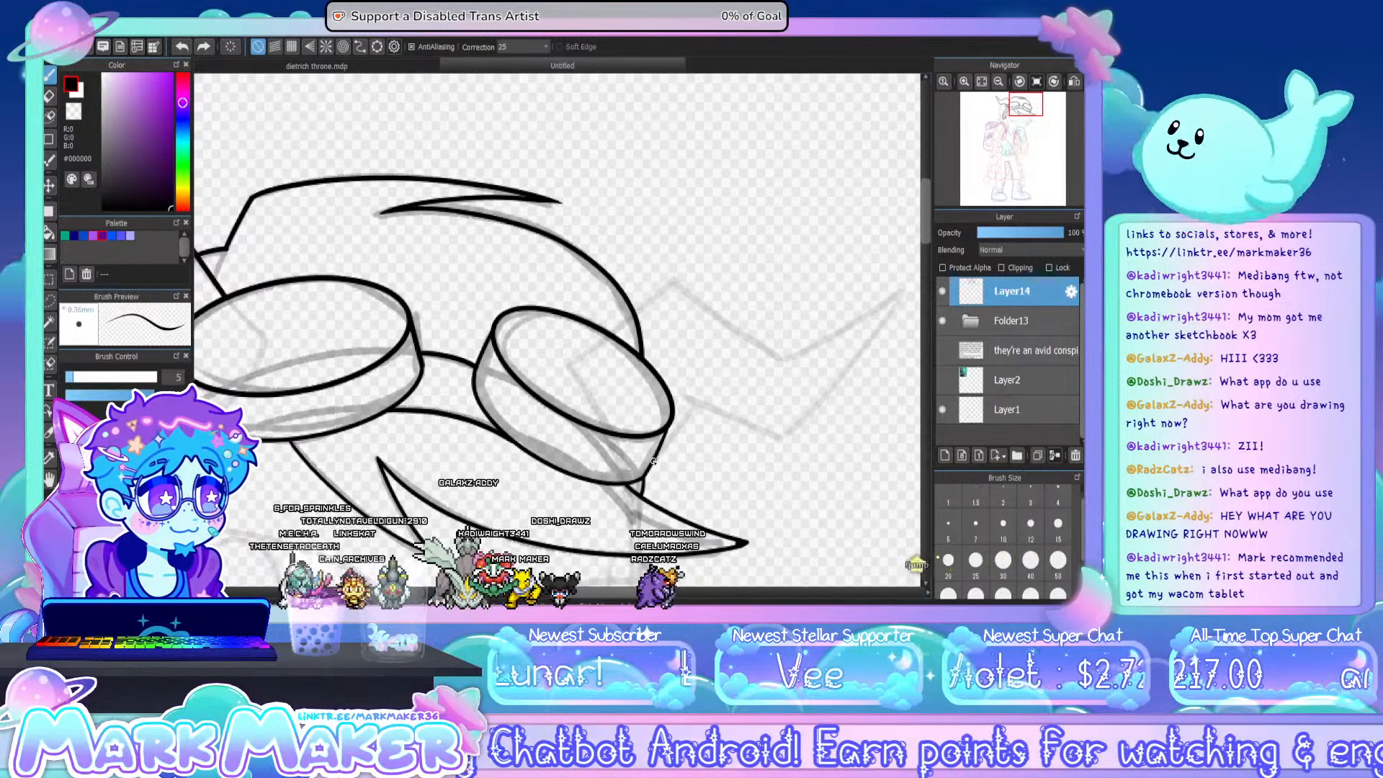
- Ink the second horn's base beside the smaller goggle, with its peaked upper edge and the first segment of its lower edge
{"action": "left_click_drag", "start_coordinate": [661, 449], "coordinate": [698, 403]}
{"action": "key", "text": "ctrl+z"}
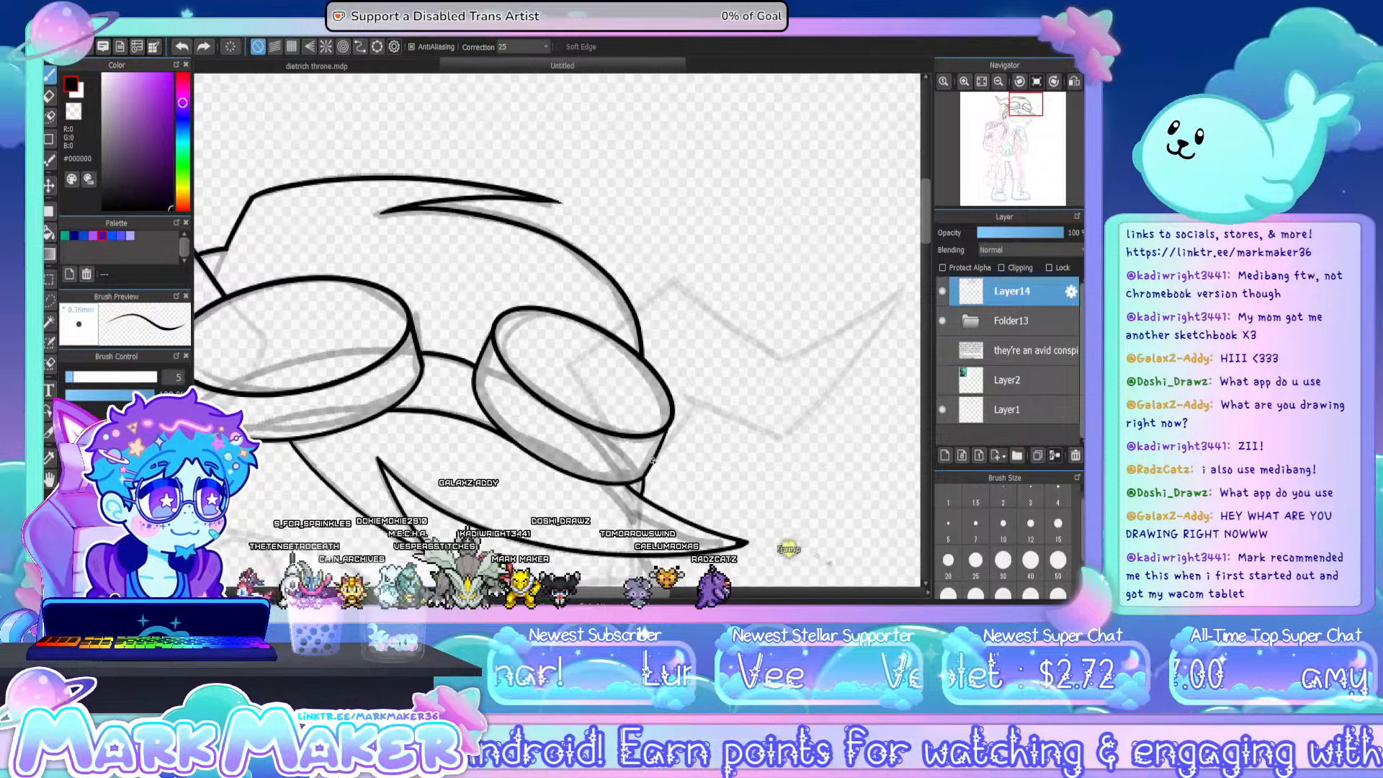
{"action": "left_click_drag", "start_coordinate": [652, 461], "coordinate": [709, 385]}
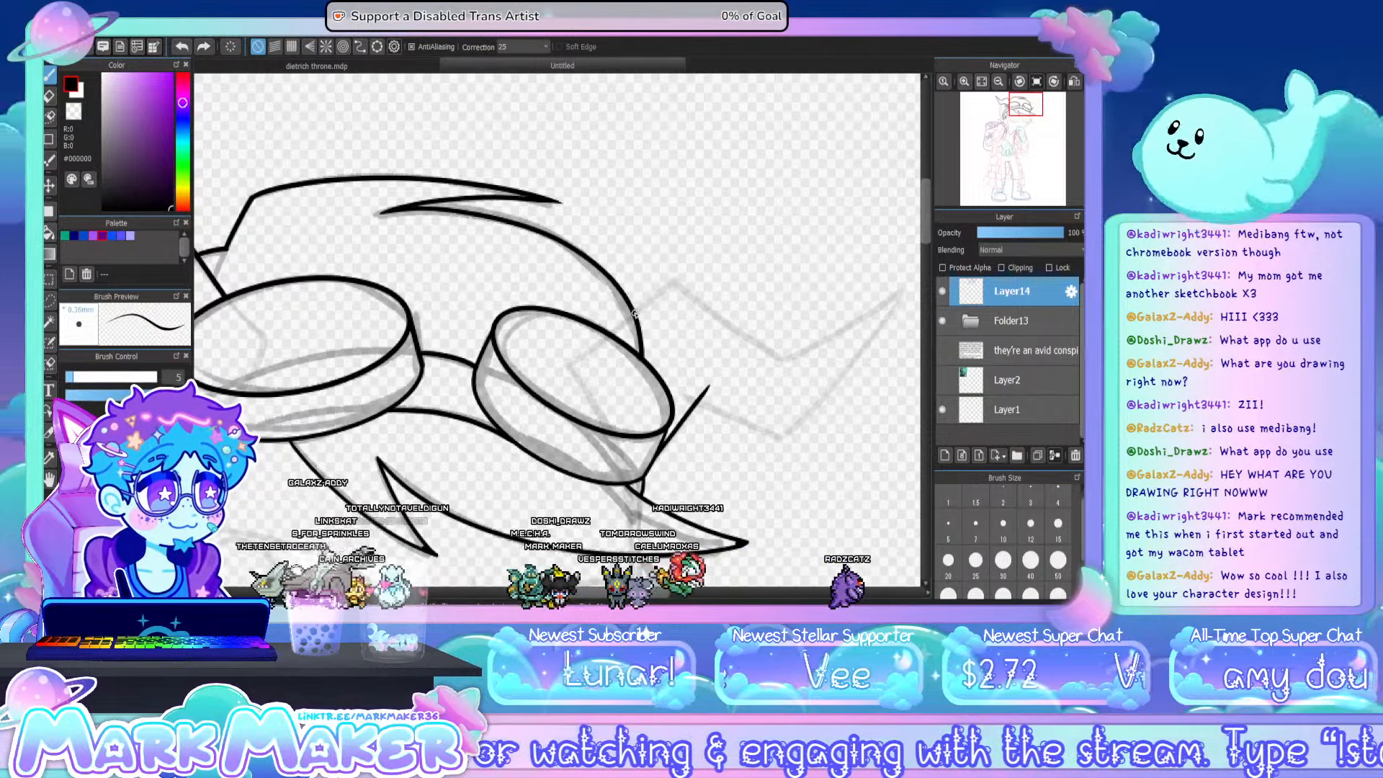
{"action": "mouse_move", "coordinate": [637, 311]}
{"action": "left_mouse_down"}
{"action": "mouse_move", "coordinate": [675, 275]}
{"action": "mouse_move", "coordinate": [796, 368]}
{"action": "left_mouse_up"}
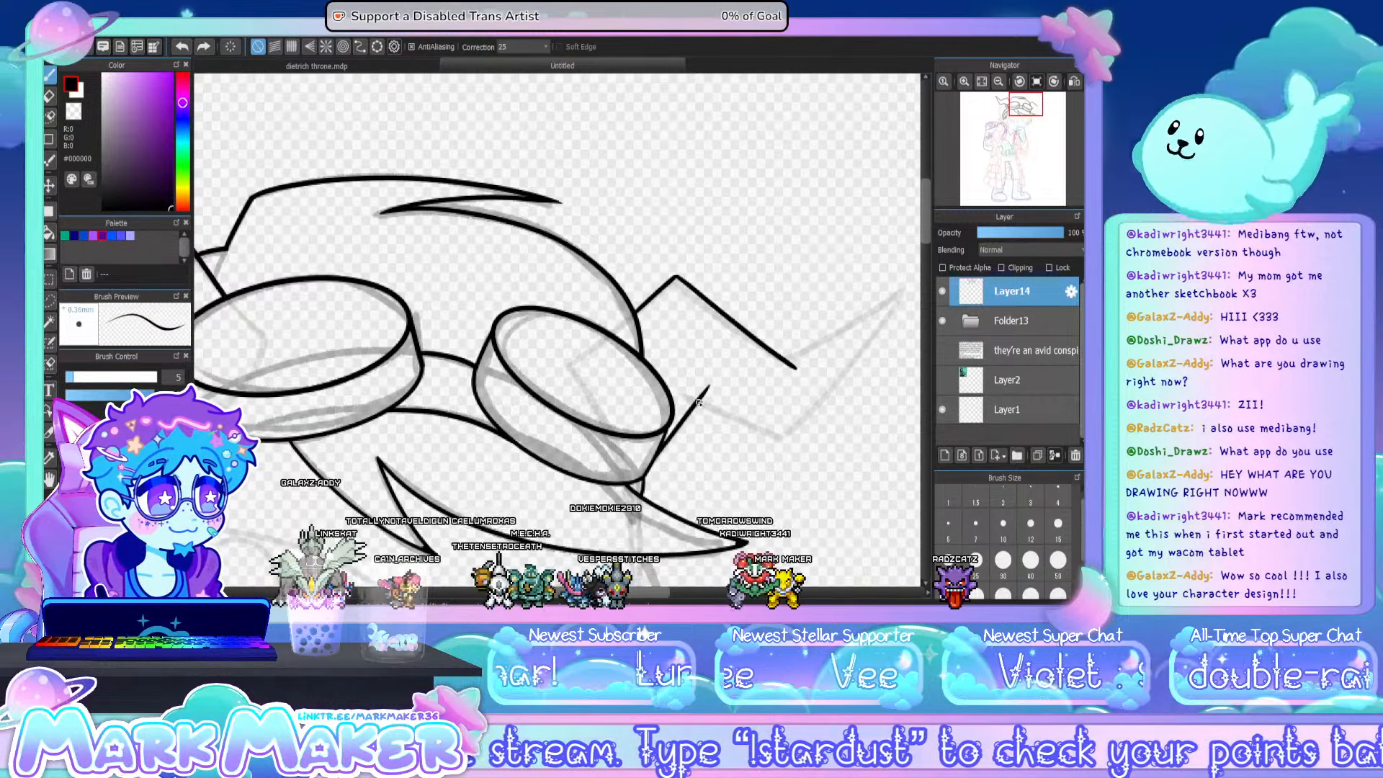
{"action": "left_click_drag", "start_coordinate": [698, 402], "coordinate": [785, 439]}
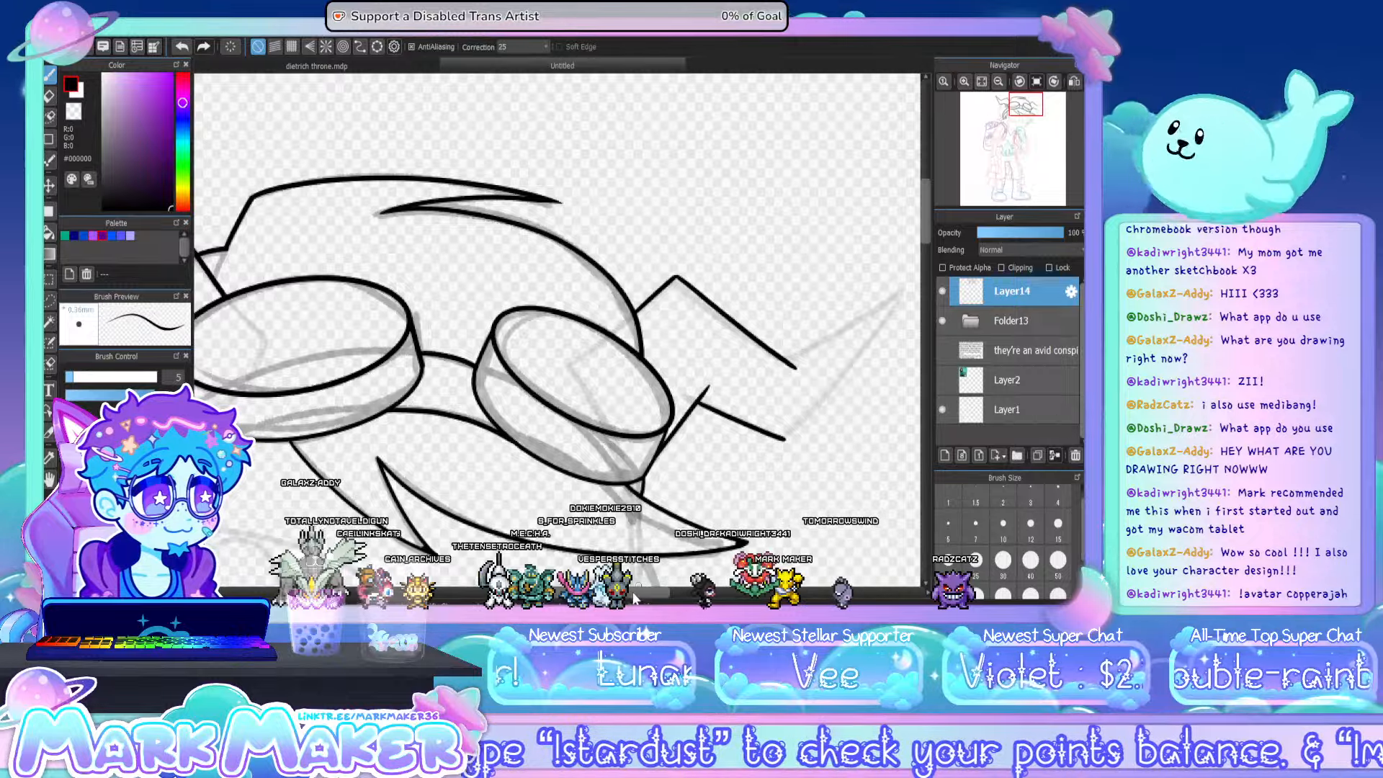
- Ink the second horn's pointed tip, redrawing its outer edge so it joins the lower zigzag corner
{"action": "left_click_drag", "start_coordinate": [634, 594], "coordinate": [666, 594]}
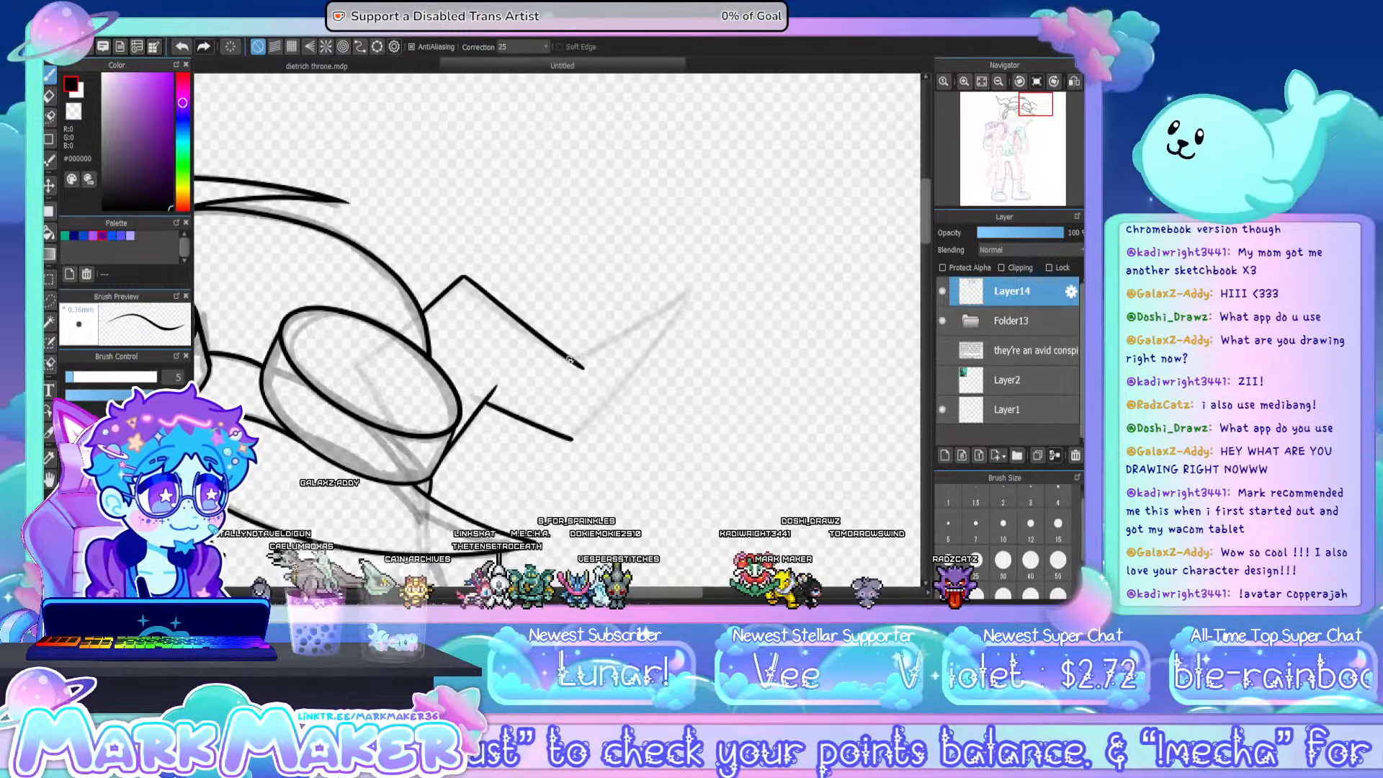
{"action": "mouse_move", "coordinate": [572, 358]}
{"action": "left_mouse_down"}
{"action": "mouse_move", "coordinate": [694, 284]}
{"action": "mouse_move", "coordinate": [609, 341]}
{"action": "mouse_move", "coordinate": [691, 286]}
{"action": "mouse_move", "coordinate": [576, 452]}
{"action": "left_mouse_up"}
{"action": "key", "text": "ctrl+z"}
{"action": "left_click_drag", "start_coordinate": [690, 288], "coordinate": [596, 416]}
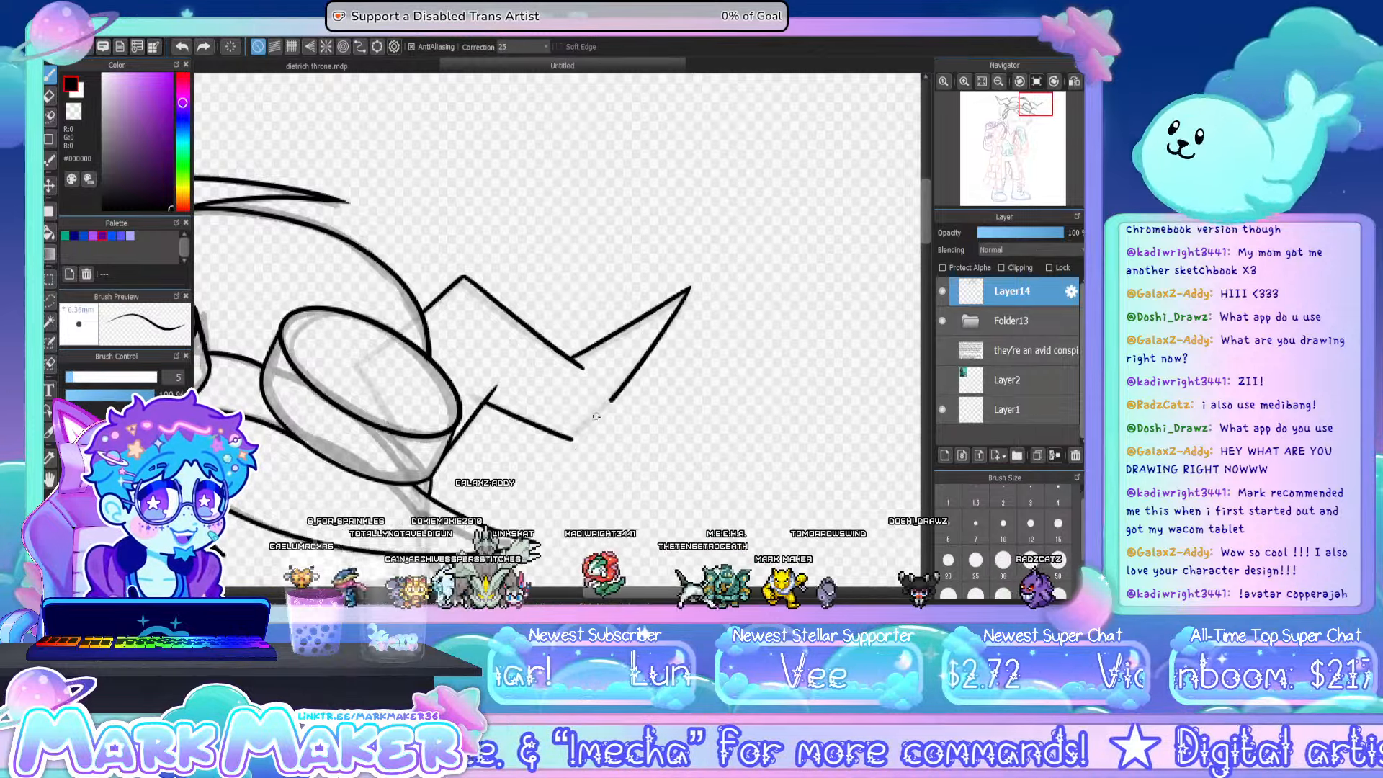
{"action": "key", "text": "ctrl+z"}
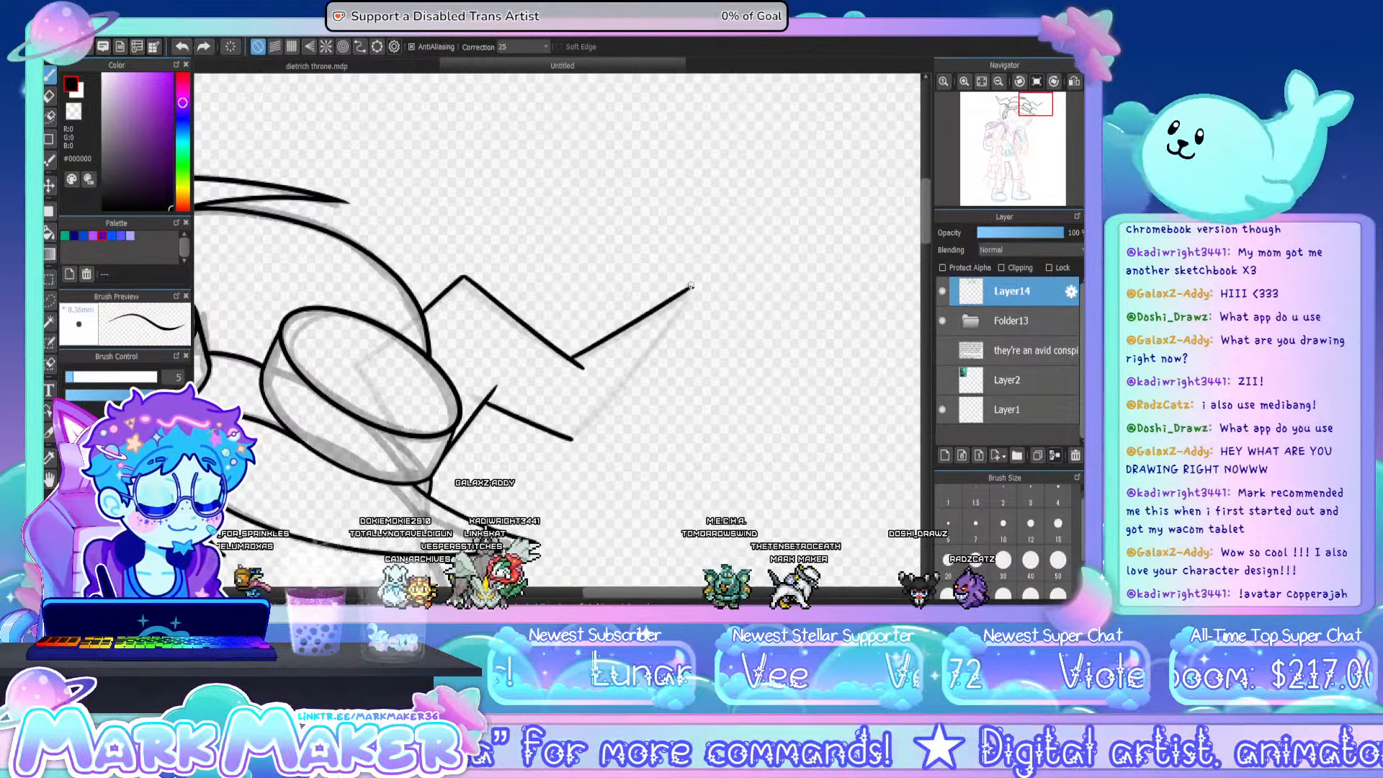
{"action": "left_click_drag", "start_coordinate": [690, 288], "coordinate": [571, 438]}
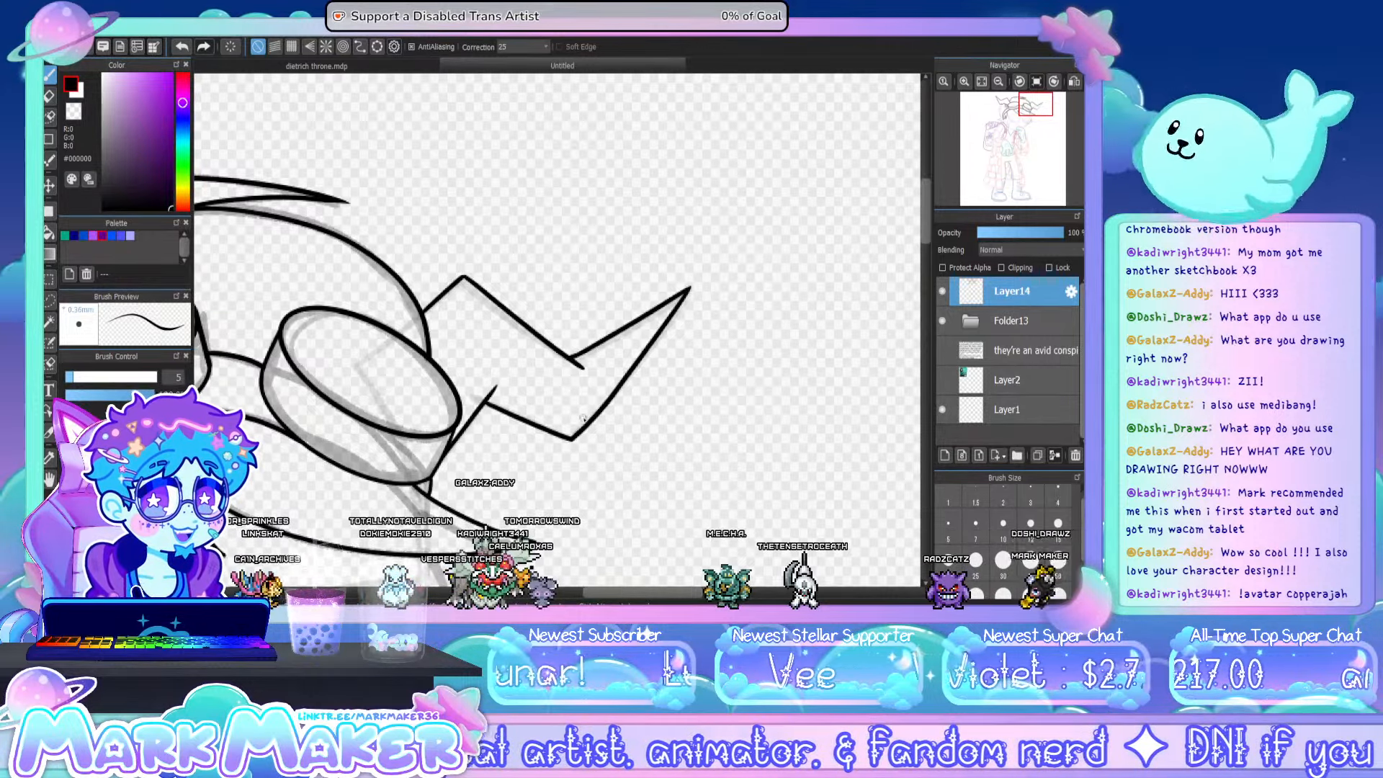
- Ink the pointed hair tuft hanging beneath the first horn, on the outer side of the larger goggle
{"action": "left_click_drag", "start_coordinate": [618, 593], "coordinate": [493, 600]}
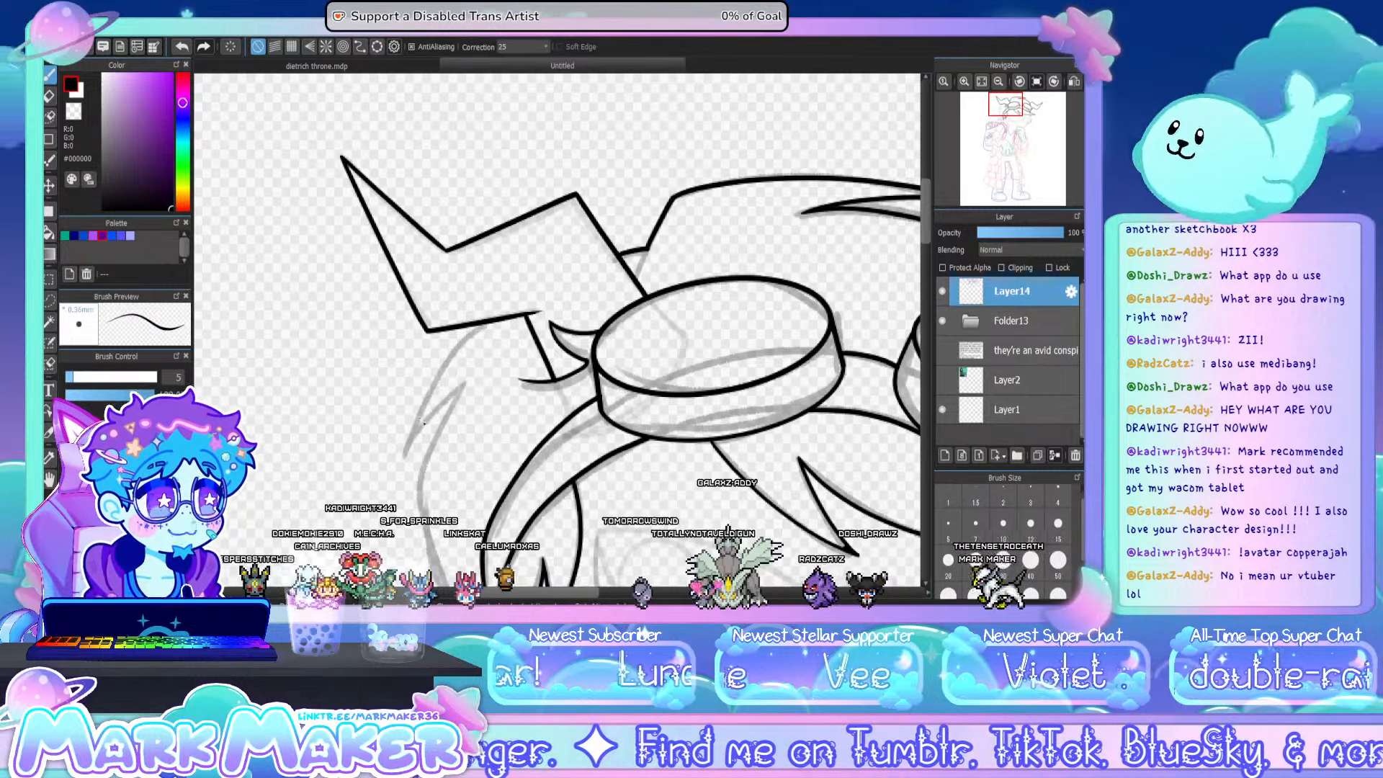
{"action": "mouse_move", "coordinate": [403, 463]}
{"action": "left_mouse_down"}
{"action": "mouse_move", "coordinate": [453, 359]}
{"action": "mouse_move", "coordinate": [417, 416]}
{"action": "left_mouse_up"}
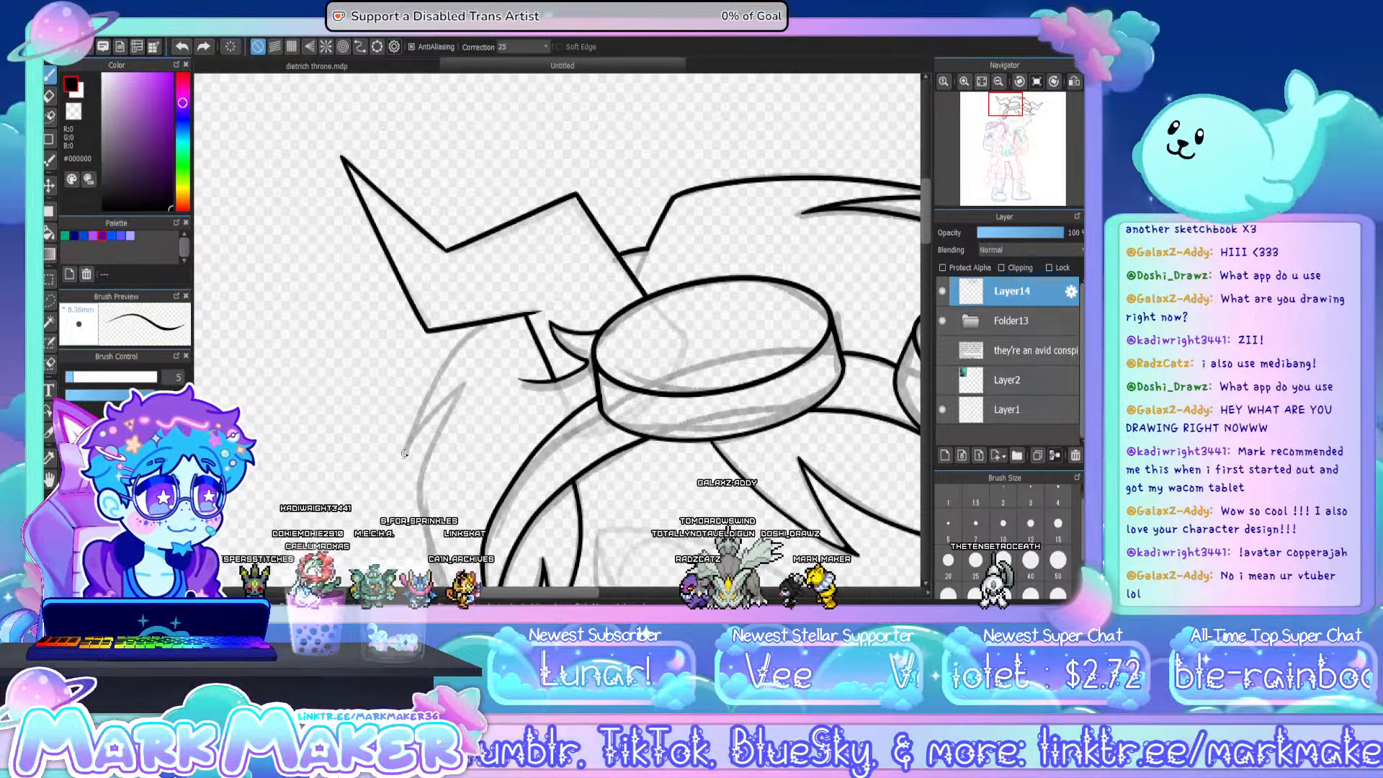
{"action": "key", "text": "ctrl+z"}
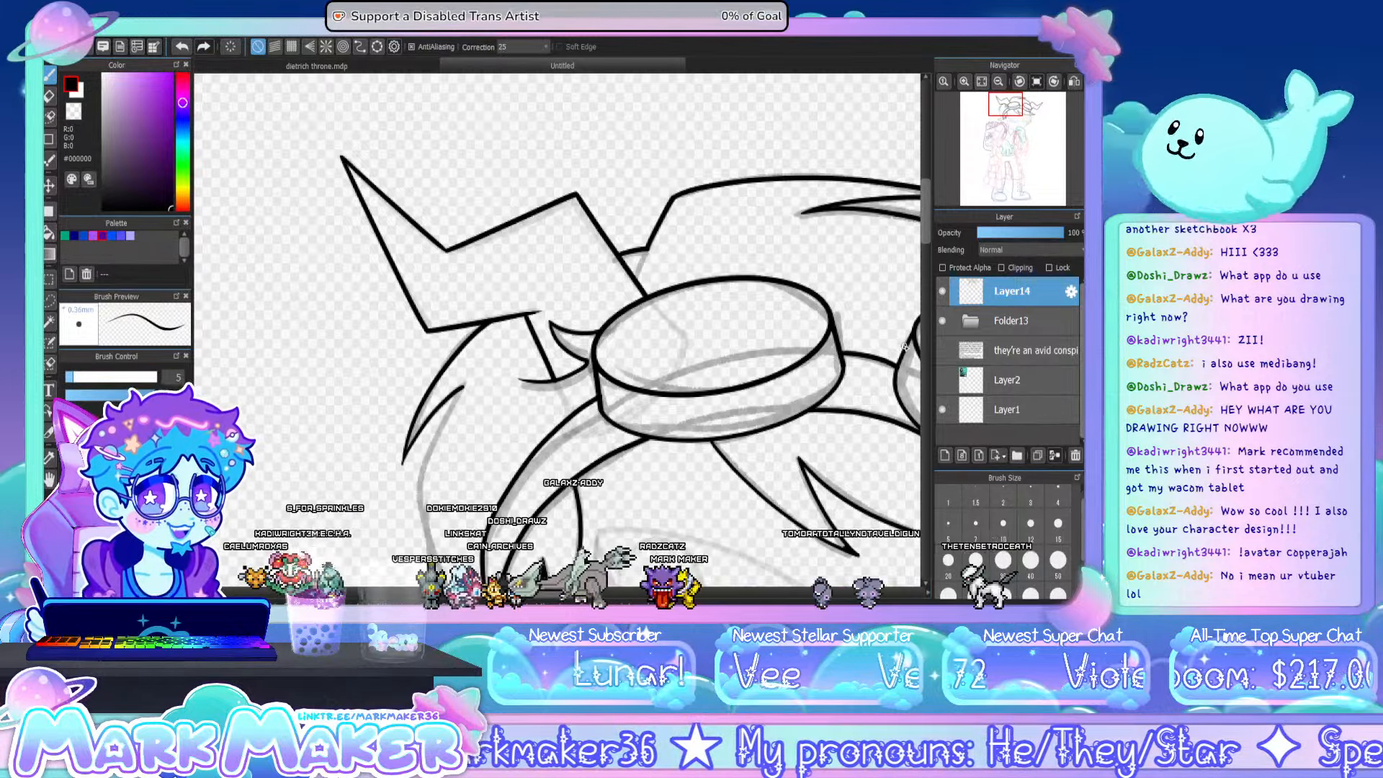
- Ink the face's jawline from the side hair lock down to the chin at the raised hand, redrawing it as one smooth curve
{"action": "left_click_drag", "start_coordinate": [923, 230], "coordinate": [927, 276]}
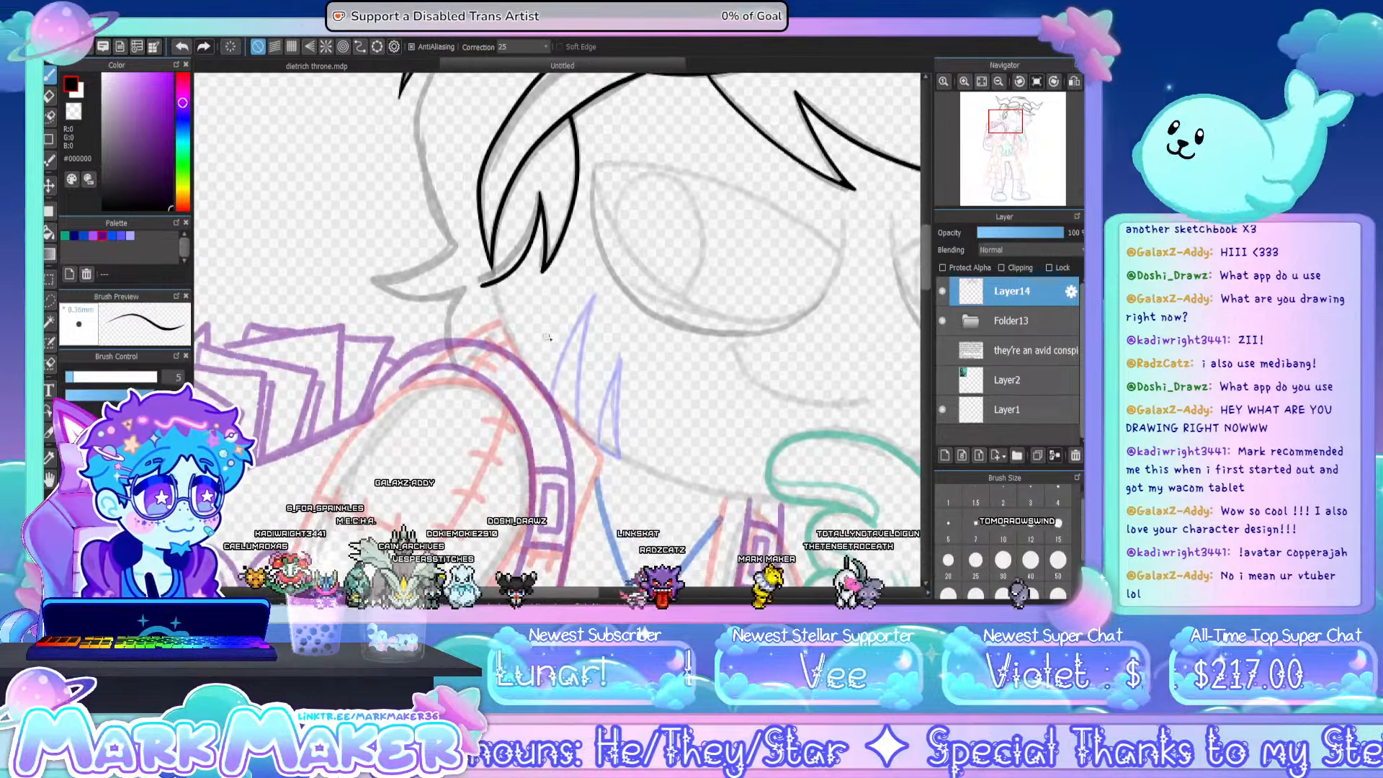
{"action": "left_click_drag", "start_coordinate": [494, 282], "coordinate": [507, 318]}
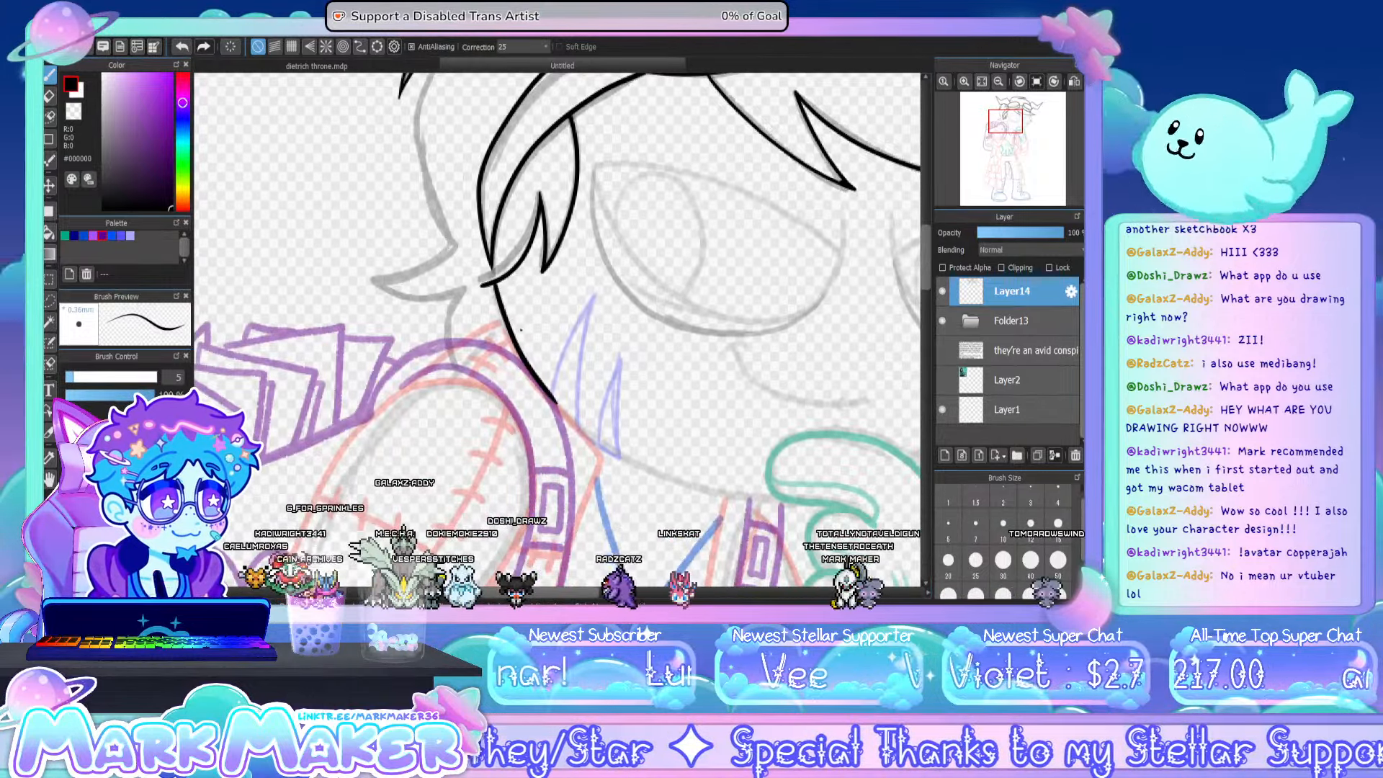
{"action": "key", "text": "ctrl+z"}
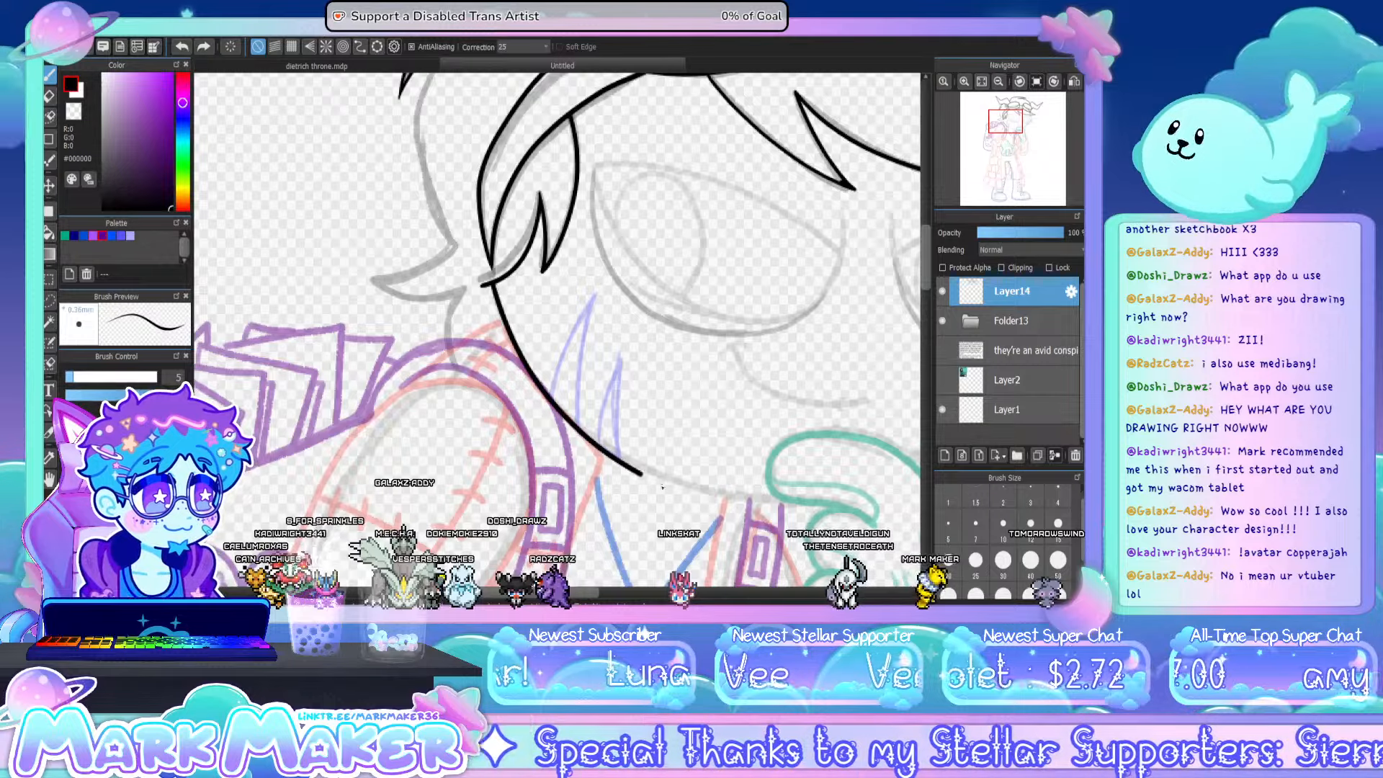
{"action": "key", "text": "ctrl+z"}
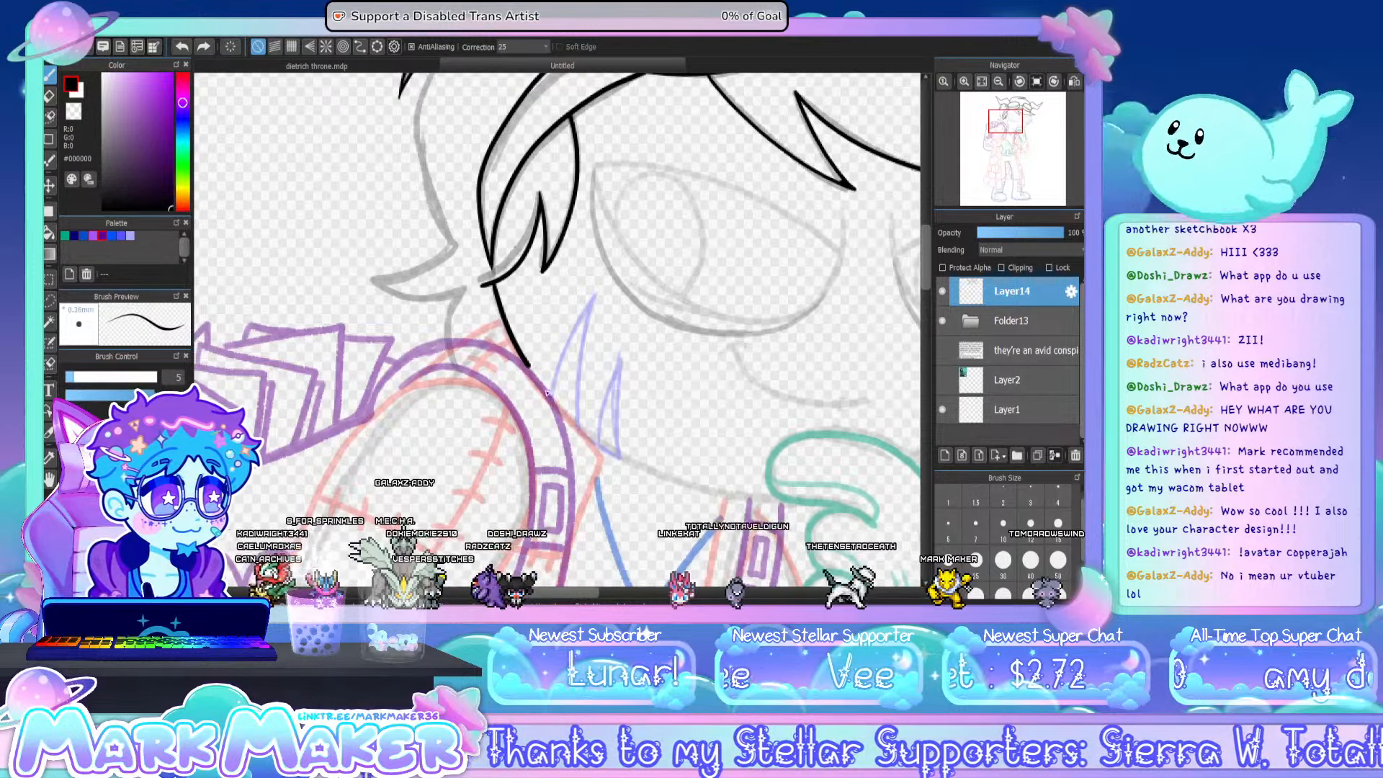
{"action": "left_click_drag", "start_coordinate": [749, 496], "coordinate": [781, 497]}
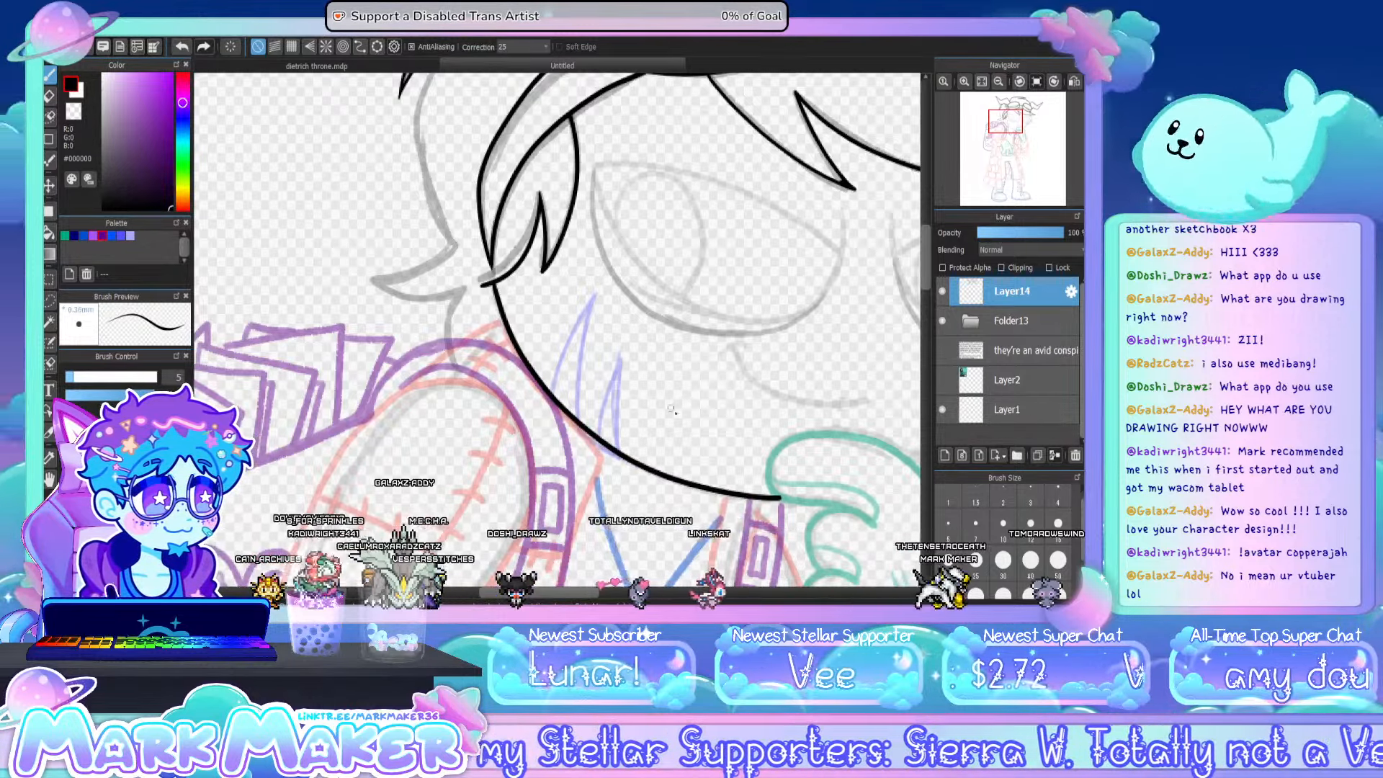
- Ink the outer hair line down to the lower flicked tuft, plus the short curve beneath it at the neck
{"action": "left_click_drag", "start_coordinate": [927, 267], "coordinate": [923, 242]}
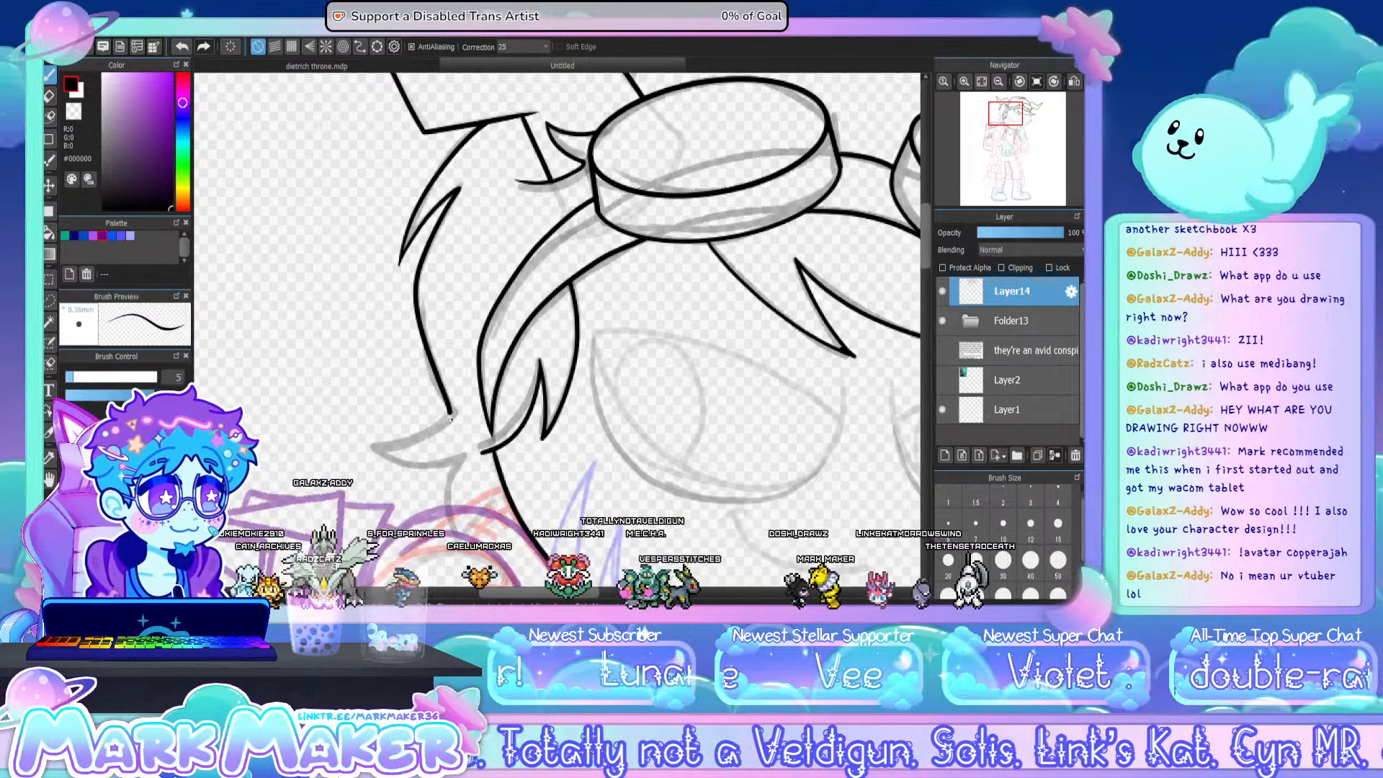
{"action": "mouse_move", "coordinate": [377, 445]}
{"action": "left_mouse_down"}
{"action": "mouse_move", "coordinate": [368, 452]}
{"action": "mouse_move", "coordinate": [464, 455]}
{"action": "left_mouse_up"}
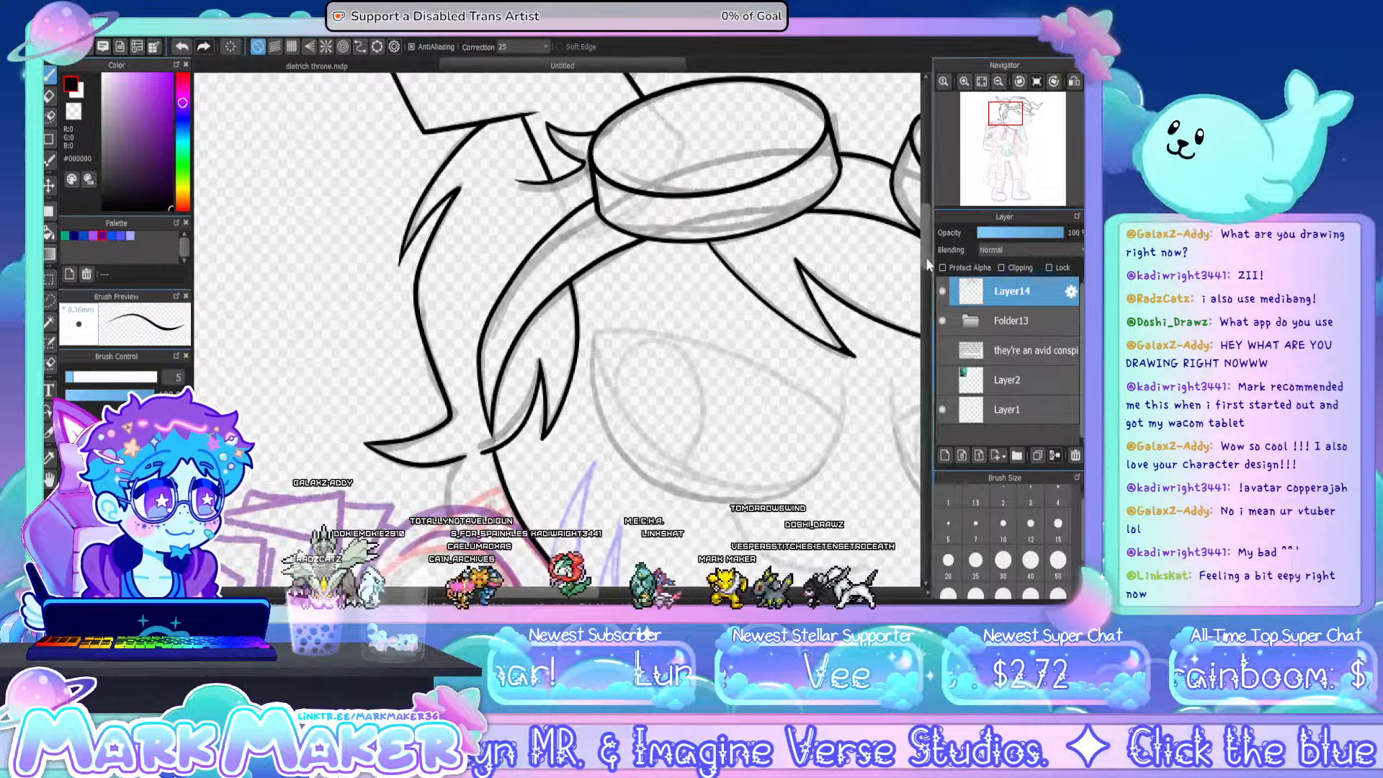
{"action": "left_click_drag", "start_coordinate": [926, 260], "coordinate": [928, 282]}
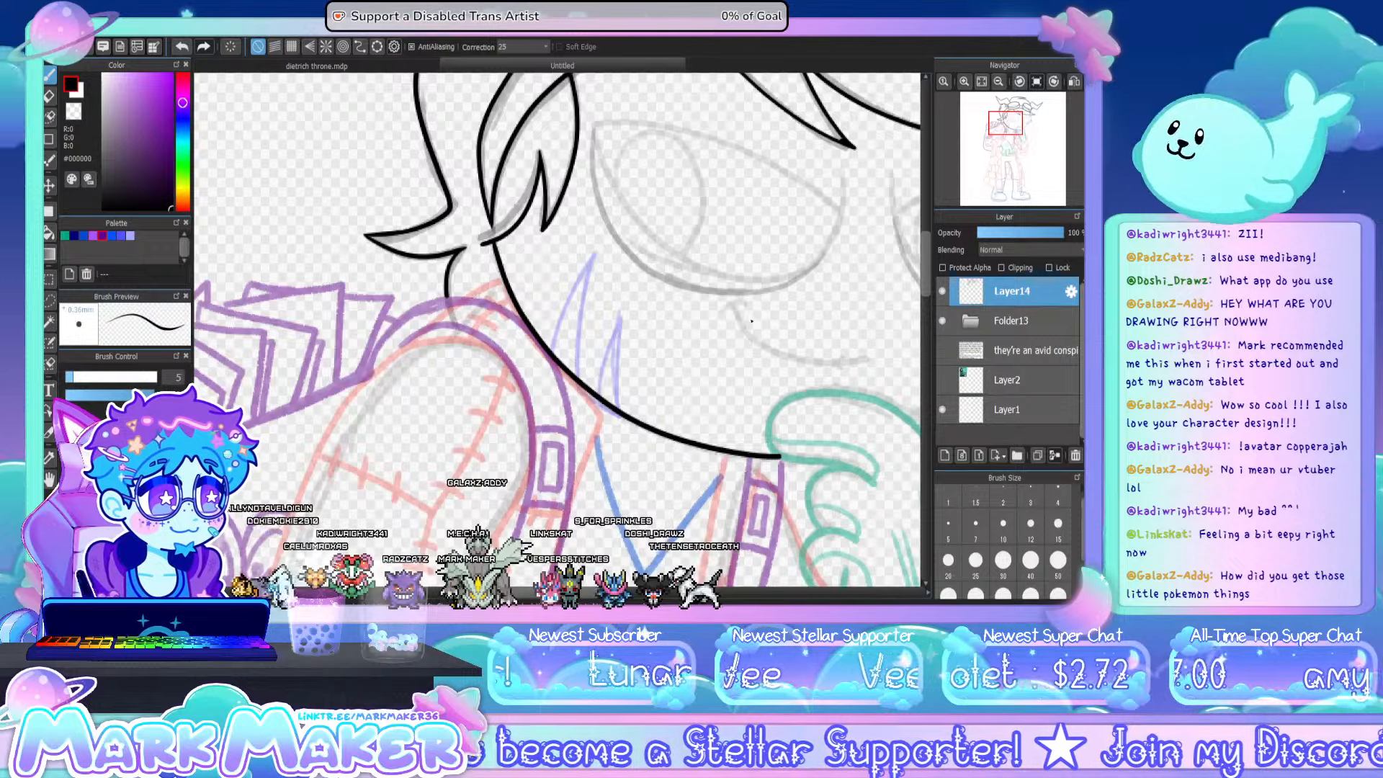
- Ink the inner edge of the backpack strap looping over the shoulder beside the hair and down around the arm
{"action": "mouse_move", "coordinate": [991, 124]}
{"action": "left_click", "coordinate": [998, 82]}
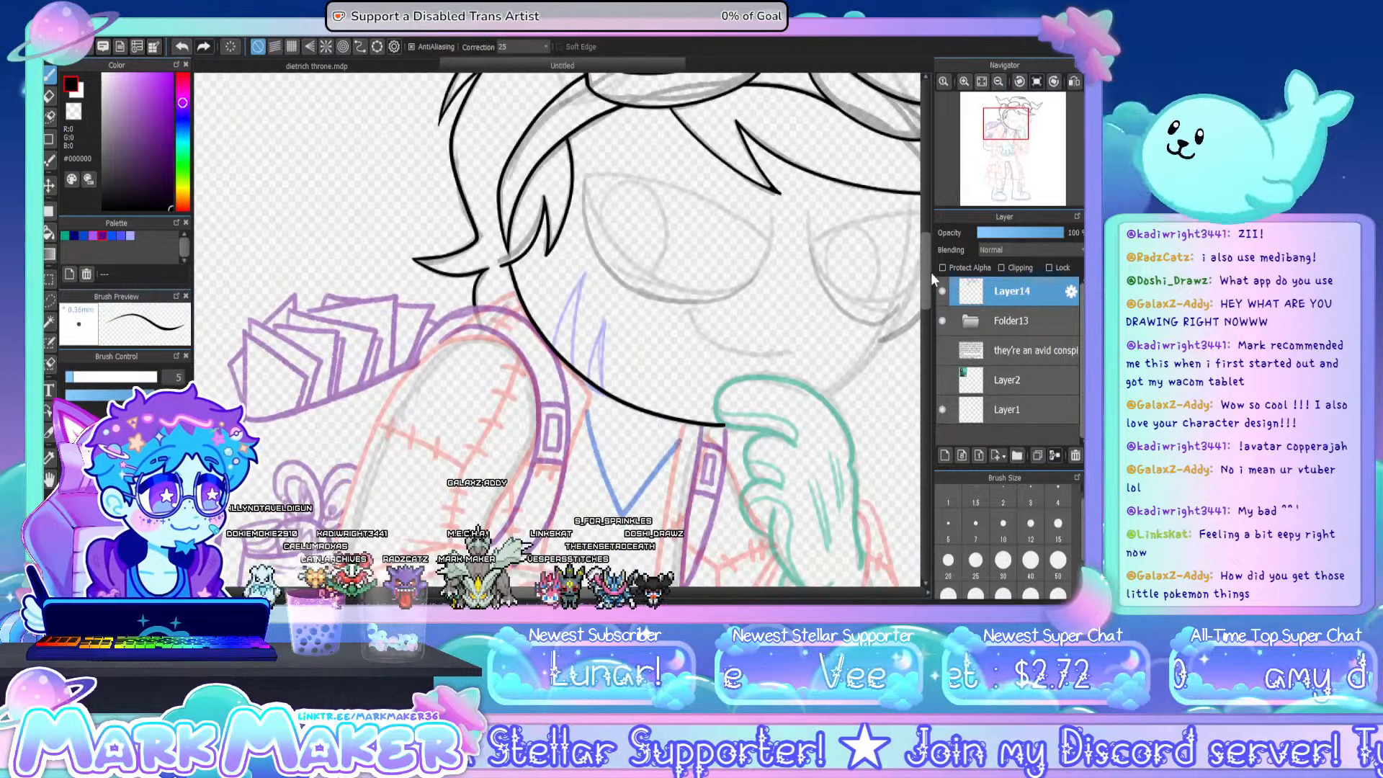
{"action": "scroll", "coordinate": [927, 287], "scroll_direction": "down", "scroll_amount": 3}
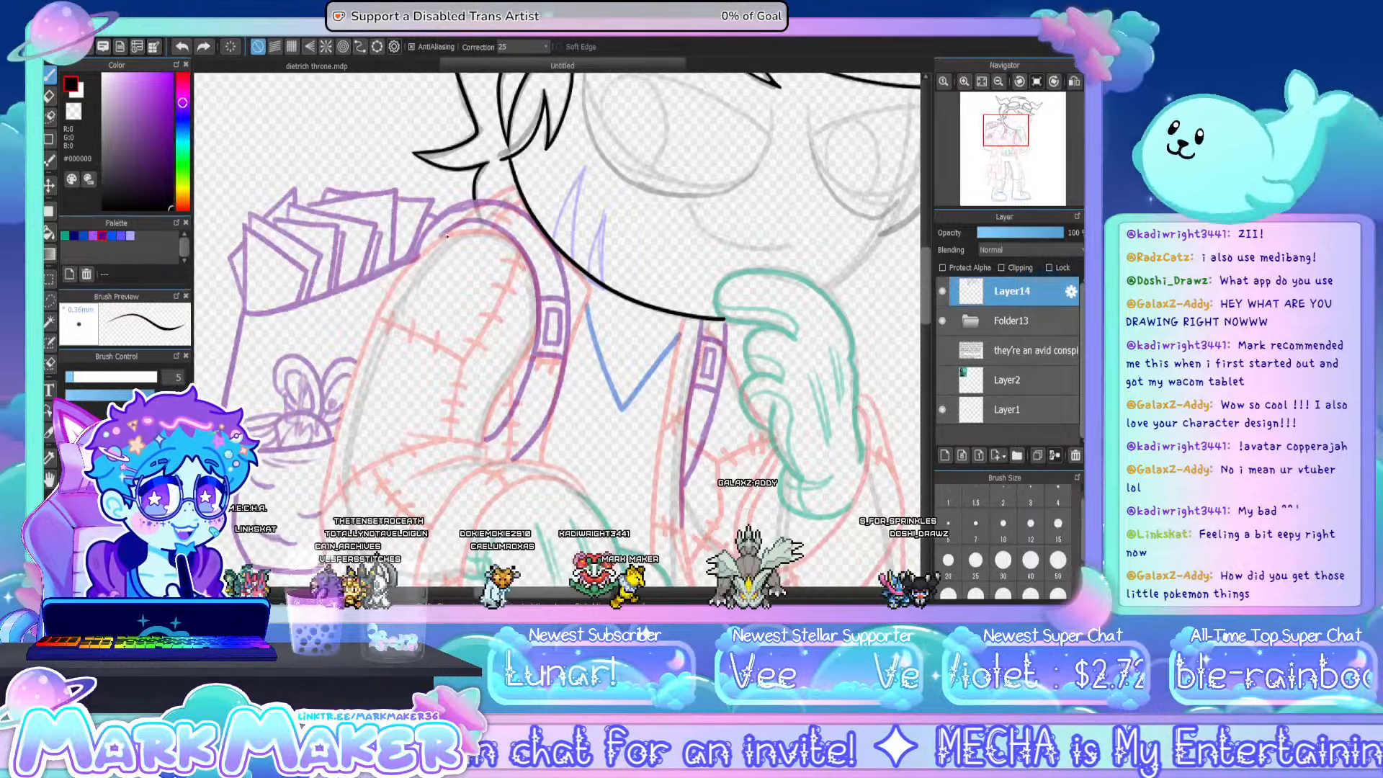
{"action": "mouse_move", "coordinate": [441, 236]}
{"action": "left_mouse_down"}
{"action": "mouse_move", "coordinate": [492, 225]}
{"action": "mouse_move", "coordinate": [520, 252]}
{"action": "mouse_move", "coordinate": [531, 356]}
{"action": "mouse_move", "coordinate": [467, 219]}
{"action": "mouse_move", "coordinate": [526, 258]}
{"action": "mouse_move", "coordinate": [534, 352]}
{"action": "mouse_move", "coordinate": [498, 428]}
{"action": "left_mouse_up"}
{"action": "key", "text": "ctrl+z"}
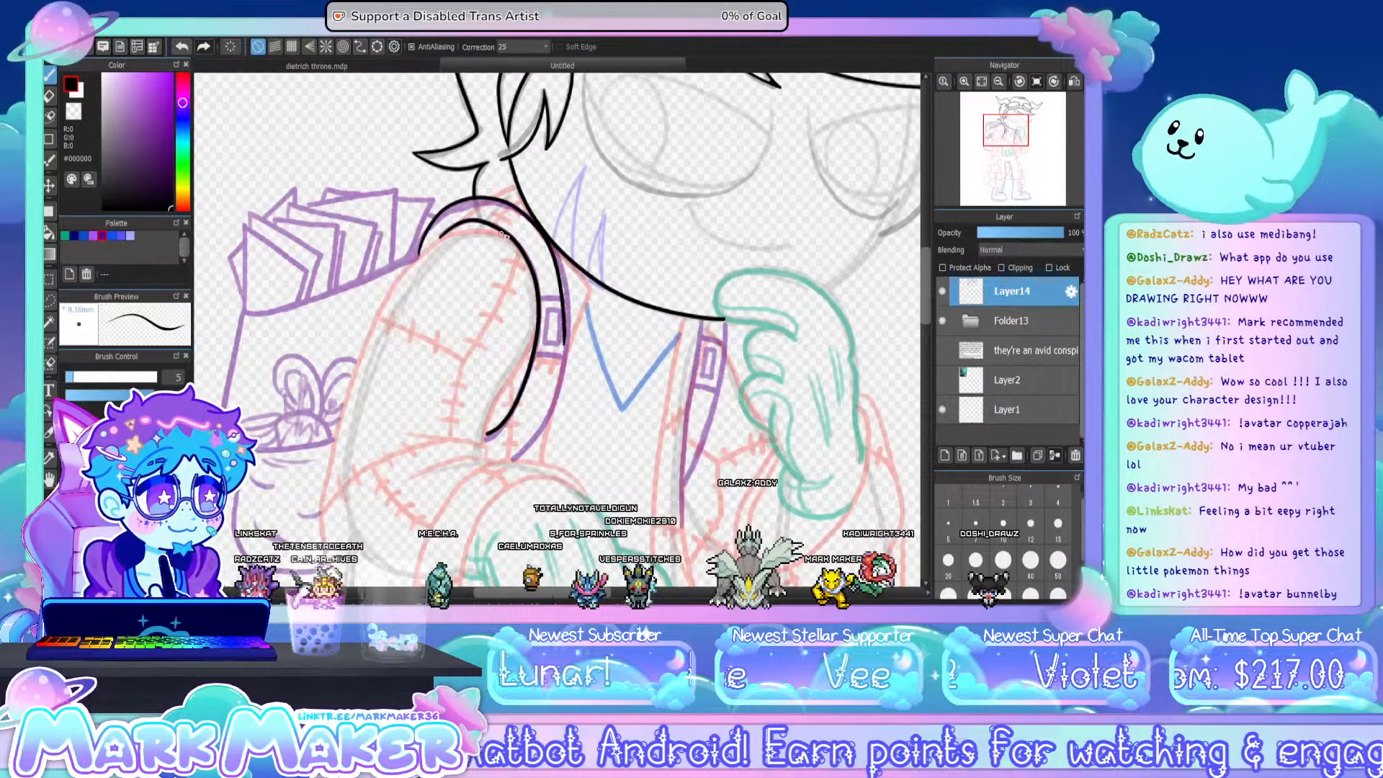
- Ink the strap's outer edge from the backpack over the shoulder and down past the buckle, redrawing the shoulder curve until smooth
{"action": "key", "text": "ctrl+z"}
{"action": "mouse_move", "coordinate": [417, 257]}
{"action": "left_mouse_down"}
{"action": "mouse_move", "coordinate": [434, 218]}
{"action": "mouse_move", "coordinate": [475, 195]}
{"action": "left_mouse_up"}
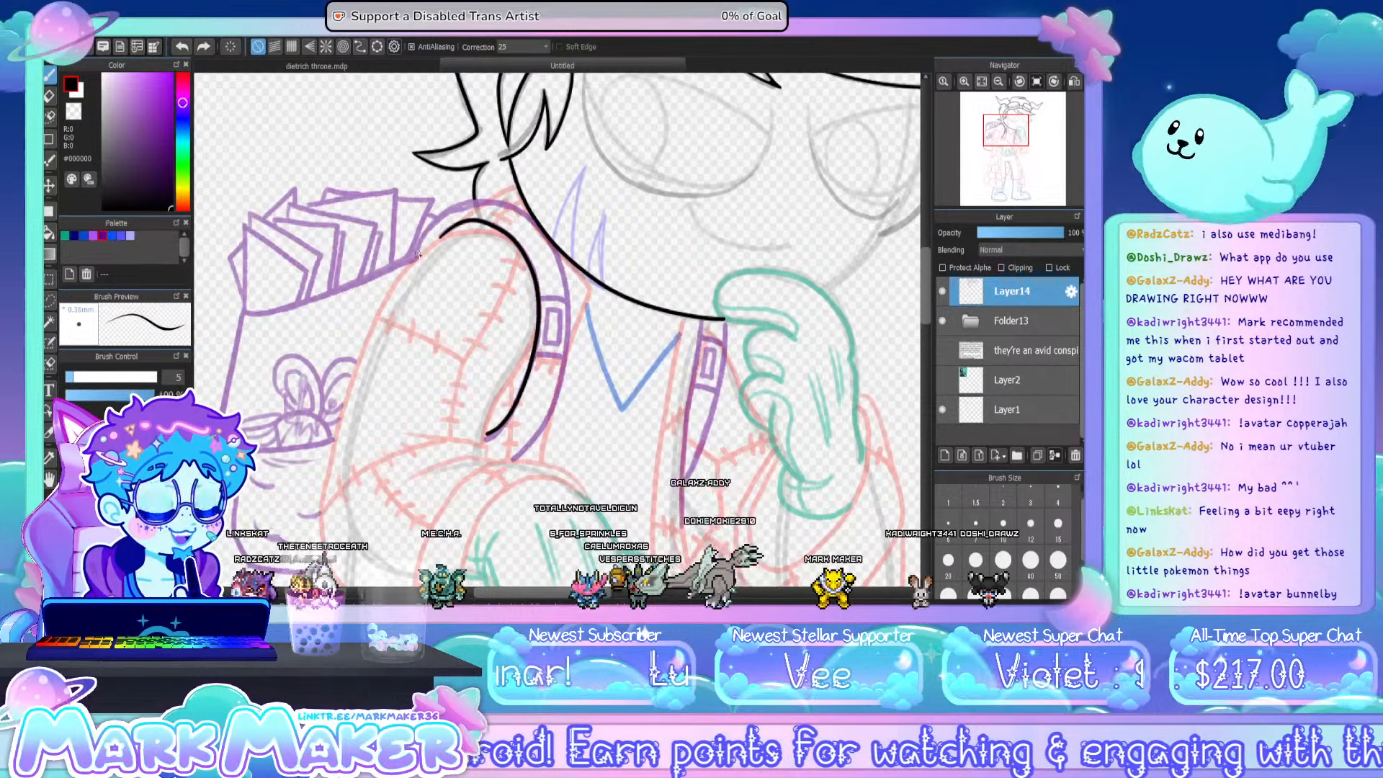
{"action": "mouse_move", "coordinate": [416, 255]}
{"action": "left_mouse_down"}
{"action": "mouse_move", "coordinate": [445, 208]}
{"action": "mouse_move", "coordinate": [479, 194]}
{"action": "left_mouse_up"}
{"action": "key", "text": "ctrl+z"}
{"action": "mouse_move", "coordinate": [418, 256]}
{"action": "left_mouse_down"}
{"action": "mouse_move", "coordinate": [448, 207]}
{"action": "mouse_move", "coordinate": [481, 196]}
{"action": "left_mouse_up"}
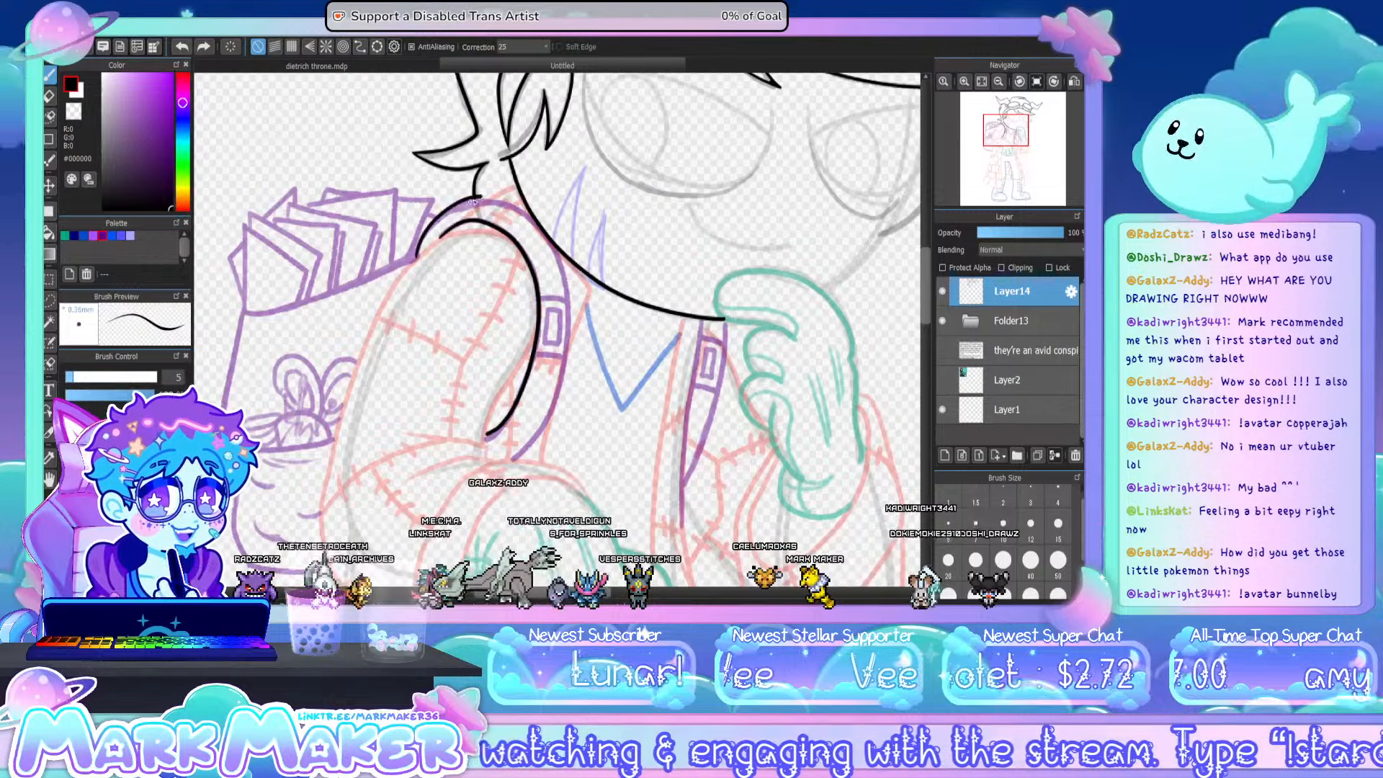
{"action": "key", "text": "ctrl+z"}
{"action": "mouse_move", "coordinate": [417, 257]}
{"action": "left_mouse_down"}
{"action": "mouse_move", "coordinate": [443, 213]}
{"action": "mouse_move", "coordinate": [474, 201]}
{"action": "left_mouse_up"}
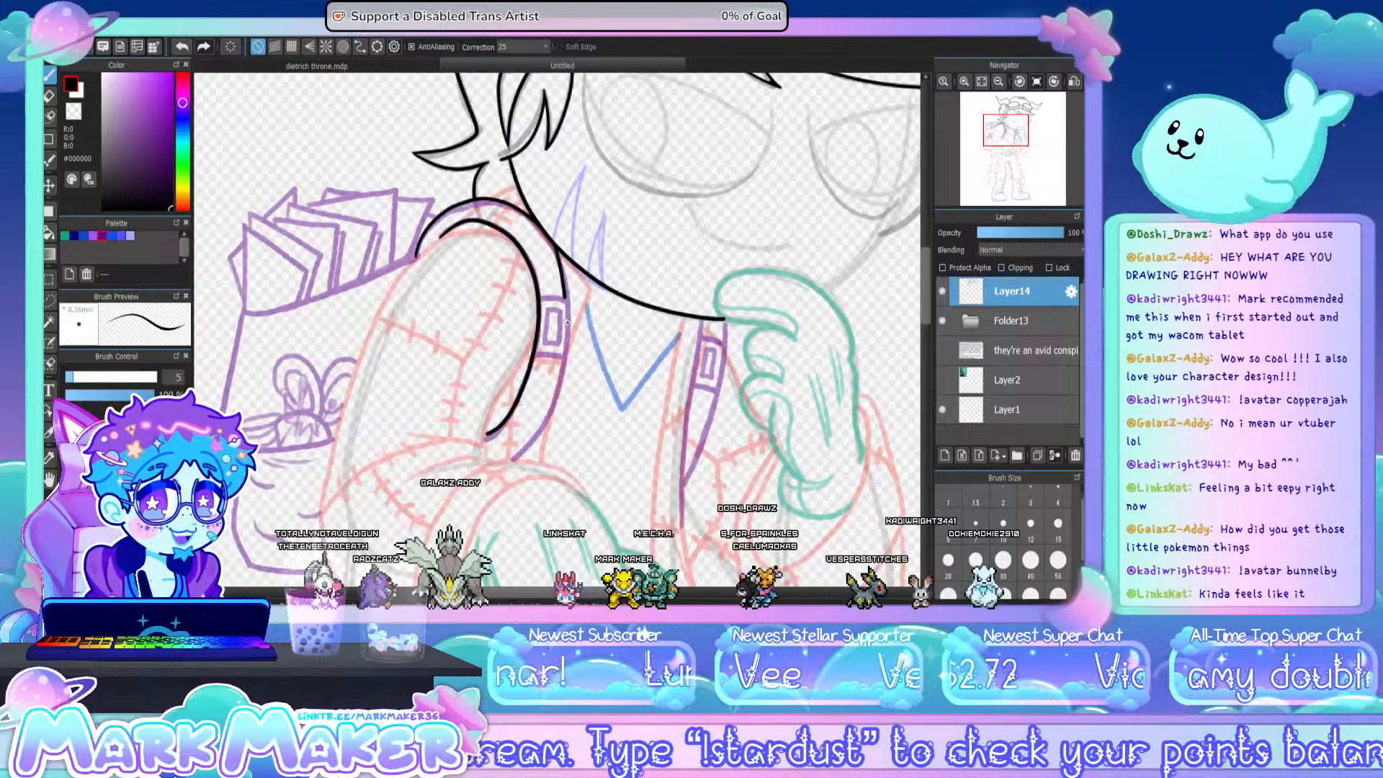
{"action": "left_click_drag", "start_coordinate": [566, 321], "coordinate": [547, 423]}
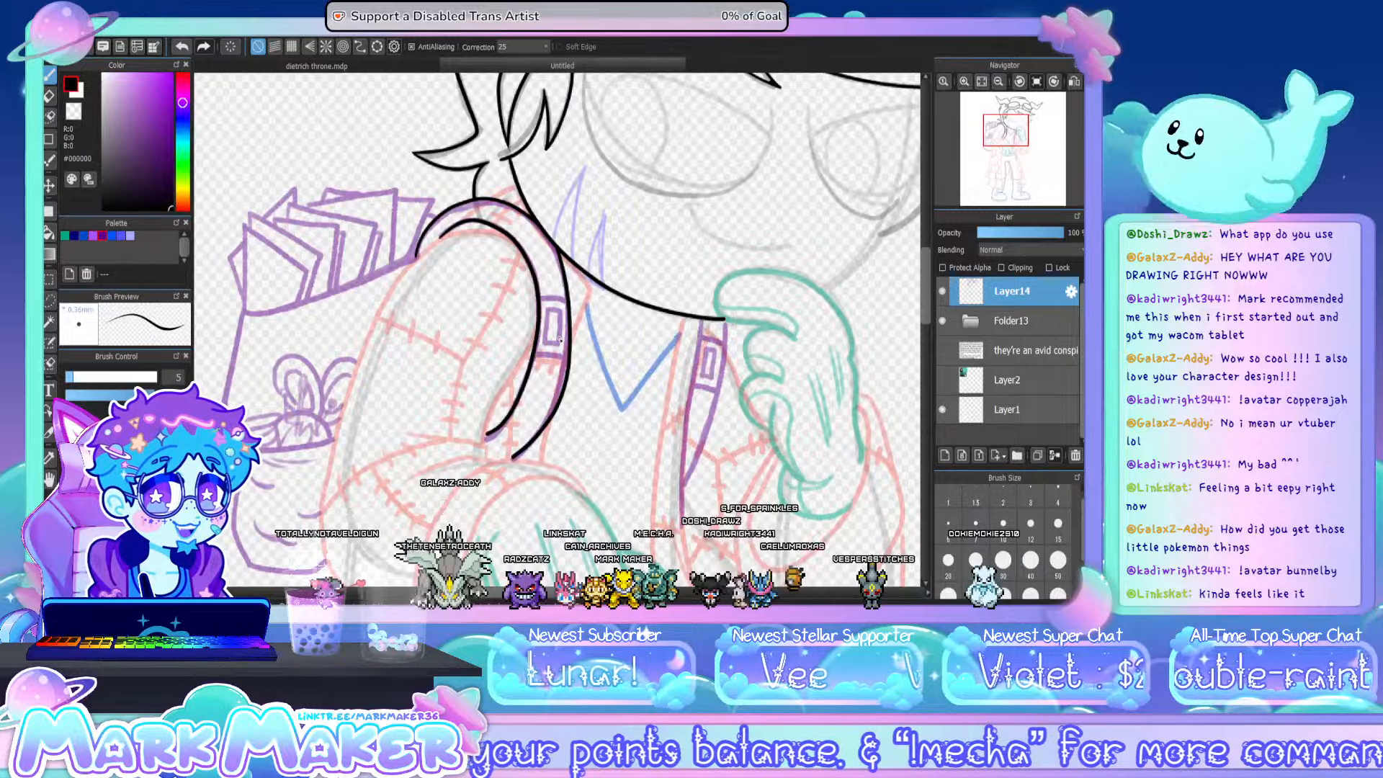
- Ink the buckle on the shoulder strap: its upper and lower edges across the strap and the small rectangular frame inside
{"action": "scroll", "coordinate": [554, 256], "scroll_direction": "up", "scroll_amount": 2}
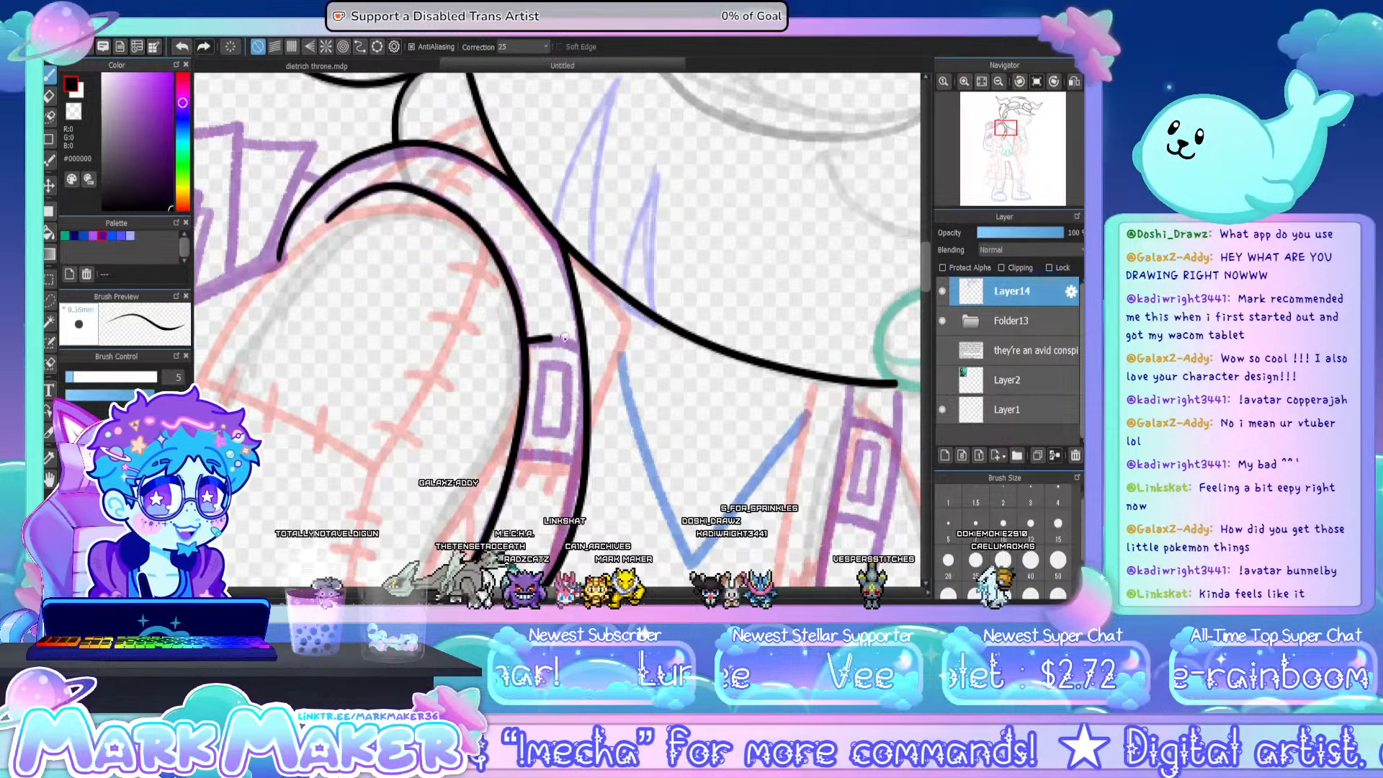
{"action": "left_click_drag", "start_coordinate": [527, 344], "coordinate": [579, 344]}
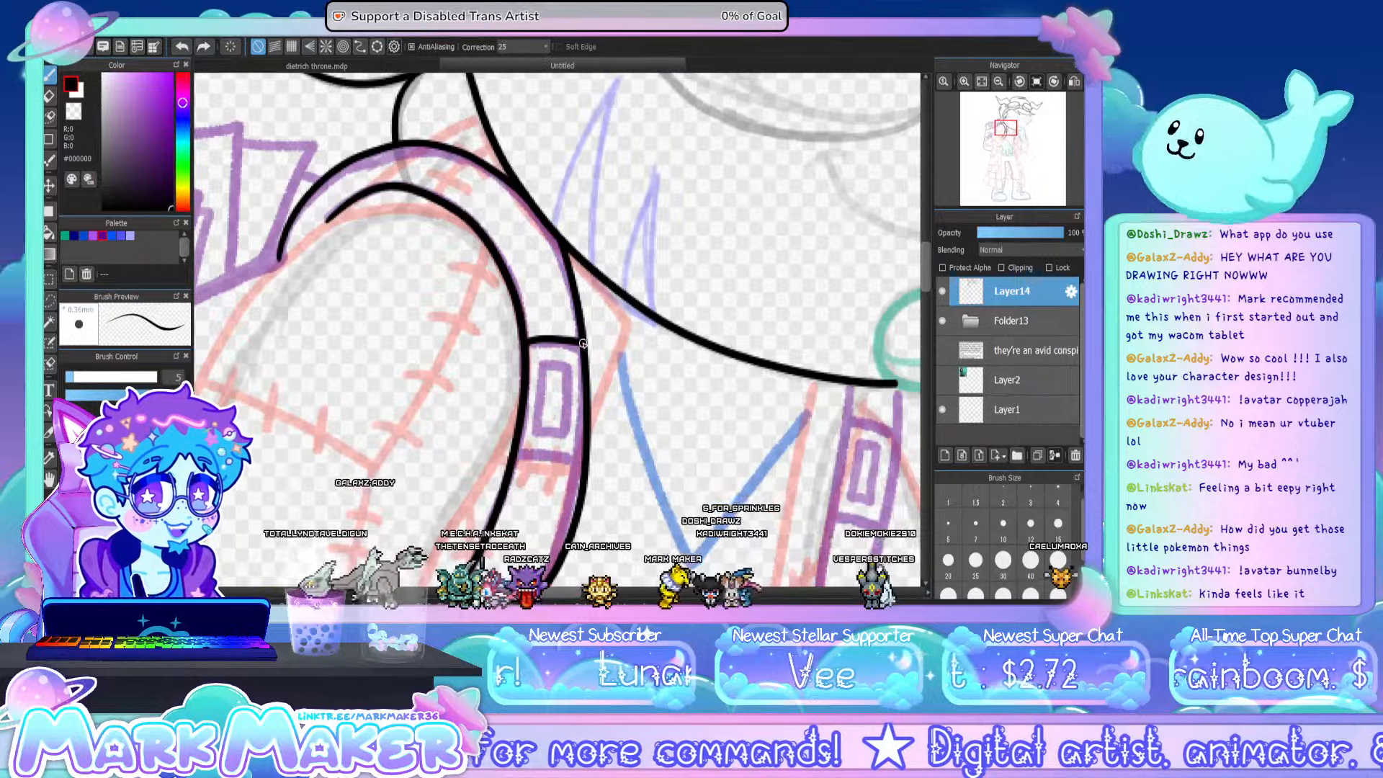
{"action": "mouse_move", "coordinate": [518, 449]}
{"action": "left_mouse_down"}
{"action": "mouse_move", "coordinate": [566, 468]}
{"action": "mouse_move", "coordinate": [578, 468]}
{"action": "mouse_move", "coordinate": [544, 463]}
{"action": "mouse_move", "coordinate": [583, 455]}
{"action": "mouse_move", "coordinate": [544, 456]}
{"action": "mouse_move", "coordinate": [577, 458]}
{"action": "left_mouse_up"}
{"action": "key", "text": "ctrl+z"}
{"action": "key", "text": "ctrl+z"}
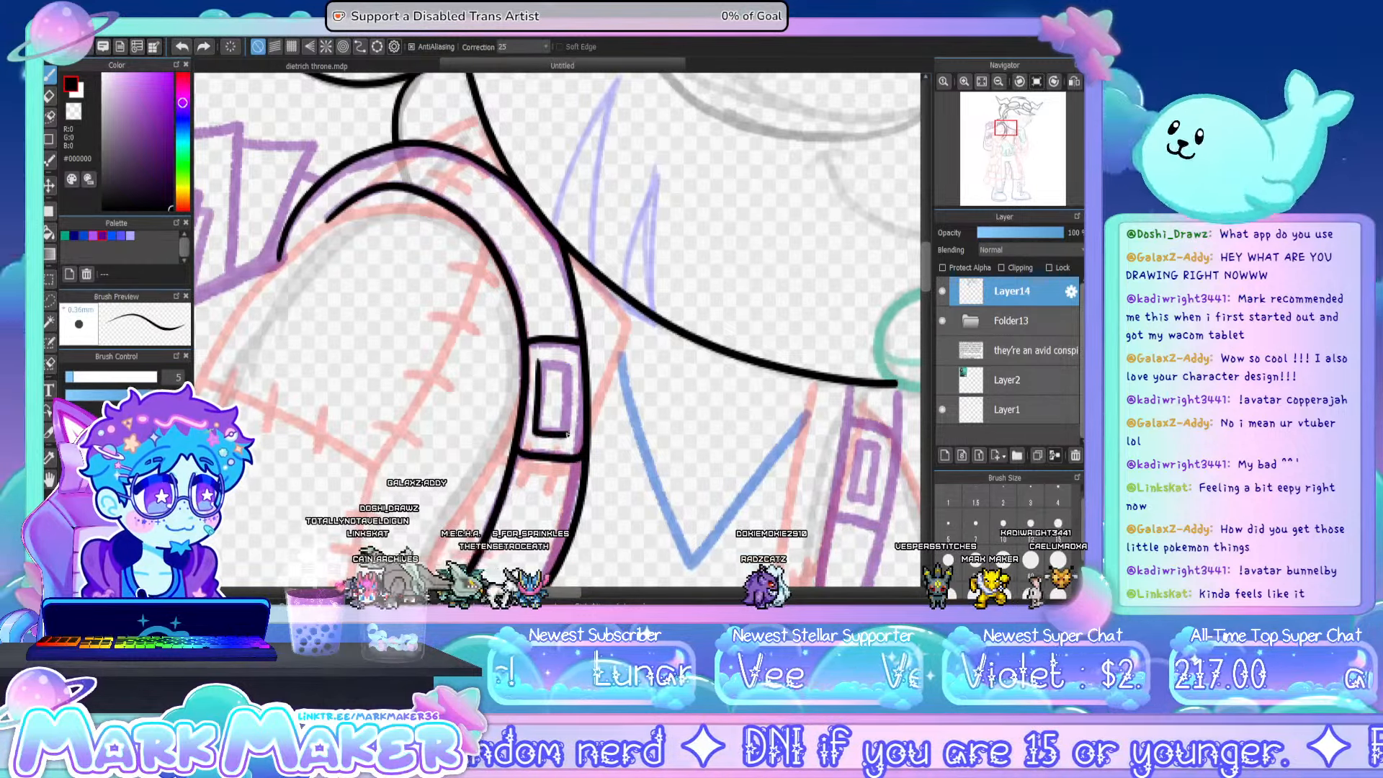
{"action": "left_click_drag", "start_coordinate": [543, 361], "coordinate": [565, 360]}
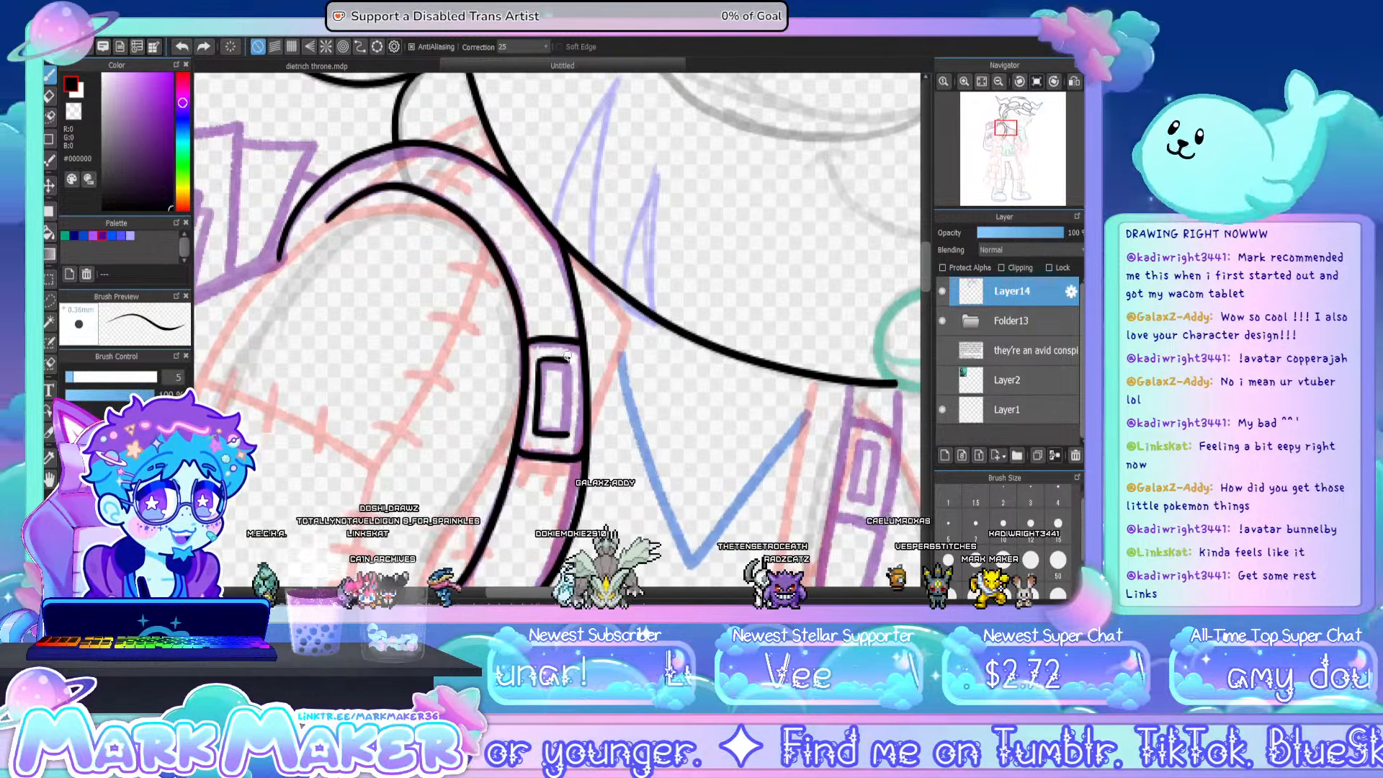
{"action": "left_click_drag", "start_coordinate": [566, 359], "coordinate": [571, 430]}
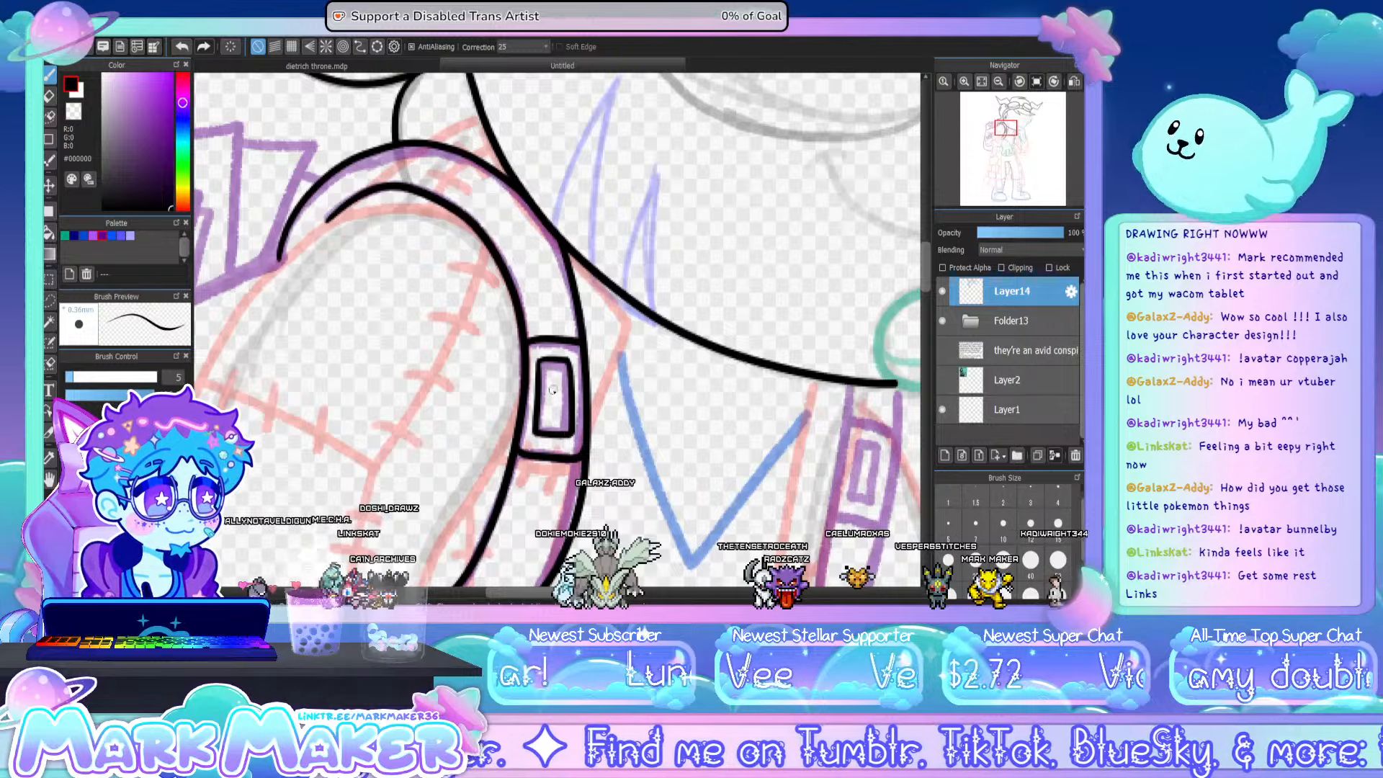
- Ink the short shoulder line running from the top of the backpack strap up to the jaw beneath the hair
{"action": "left_click_drag", "start_coordinate": [540, 592], "coordinate": [531, 593]}
{"action": "left_click_drag", "start_coordinate": [926, 271], "coordinate": [926, 250]}
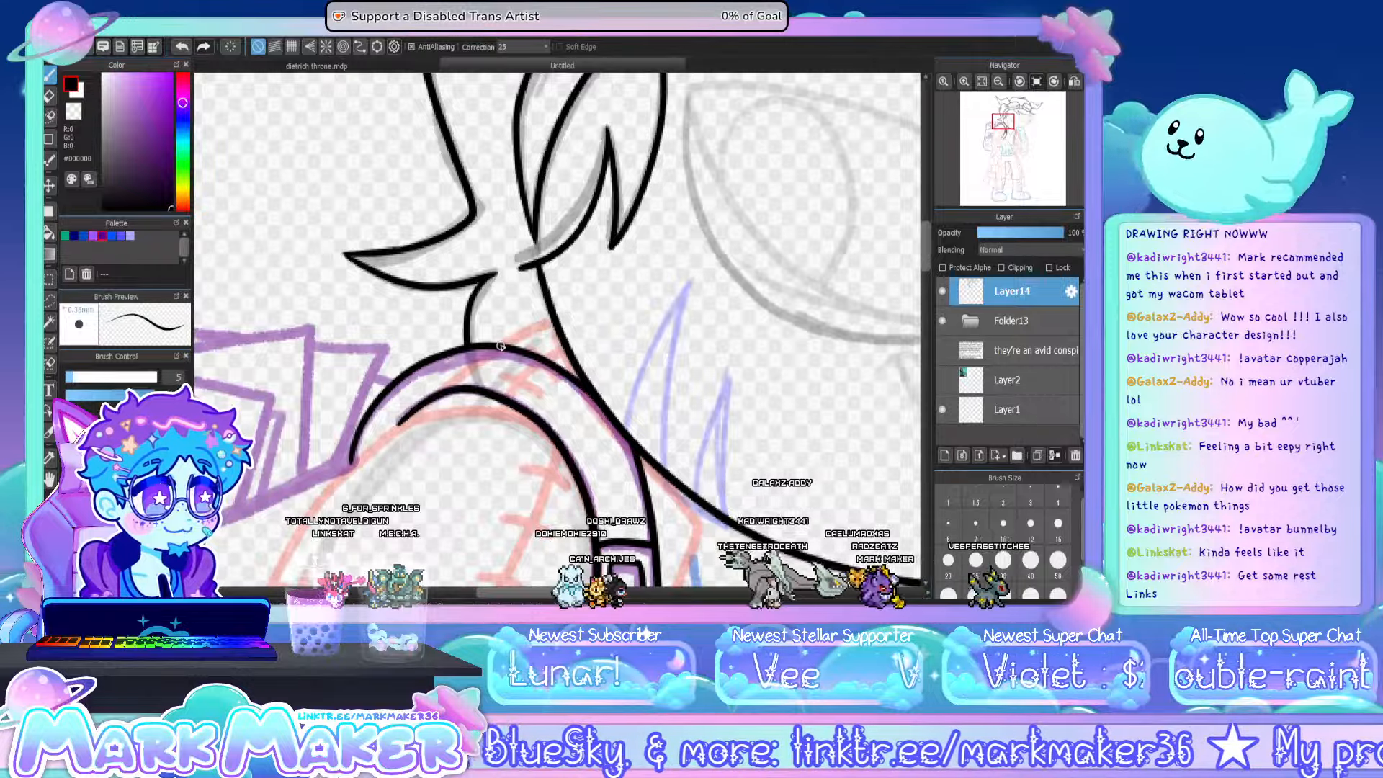
{"action": "left_click_drag", "start_coordinate": [533, 329], "coordinate": [553, 322]}
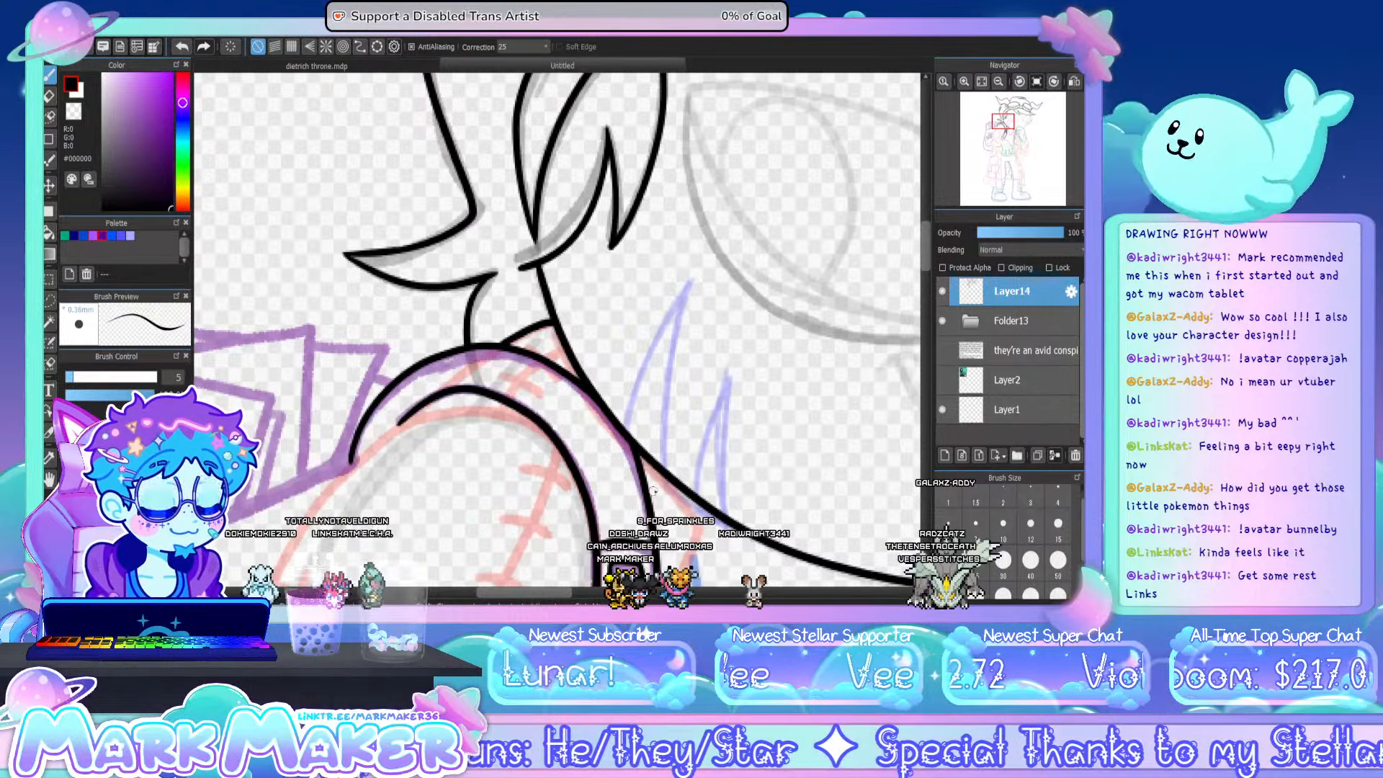
- Ink the far side of the face from the fringe down to the raised hand, plus the pointed hair tuft beside the cheek
{"action": "left_click_drag", "start_coordinate": [555, 597], "coordinate": [604, 596]}
{"action": "left_click", "coordinate": [998, 82]}
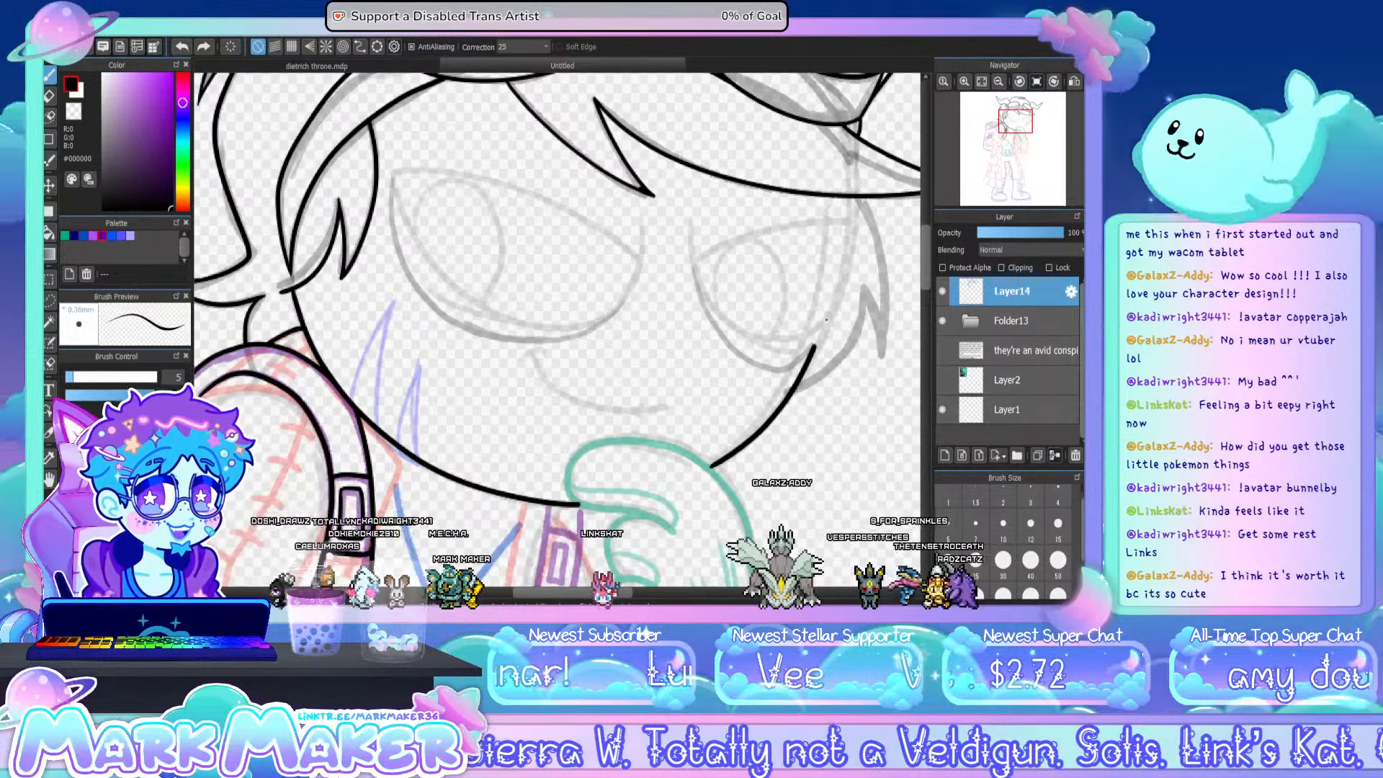
{"action": "left_click_drag", "start_coordinate": [853, 198], "coordinate": [851, 233]}
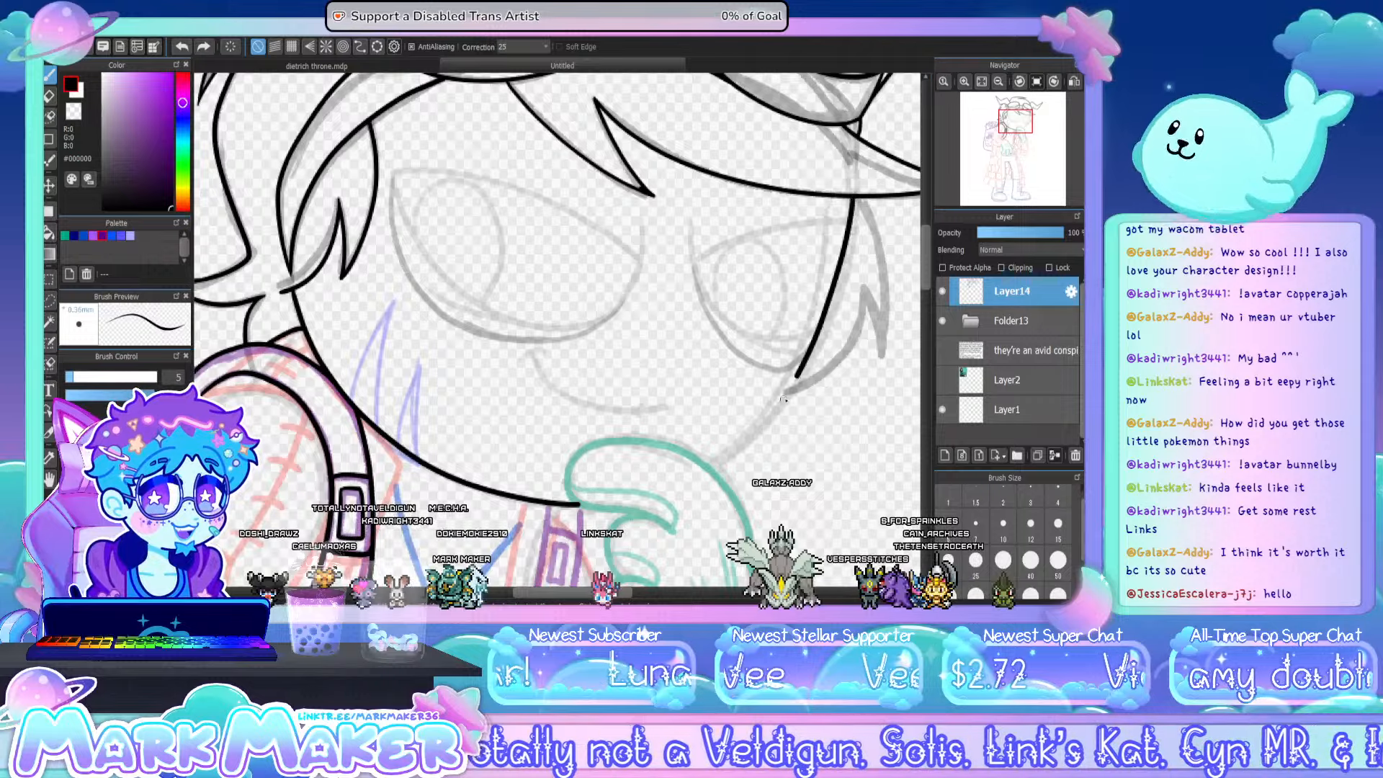
{"action": "left_click_drag", "start_coordinate": [798, 371], "coordinate": [744, 454]}
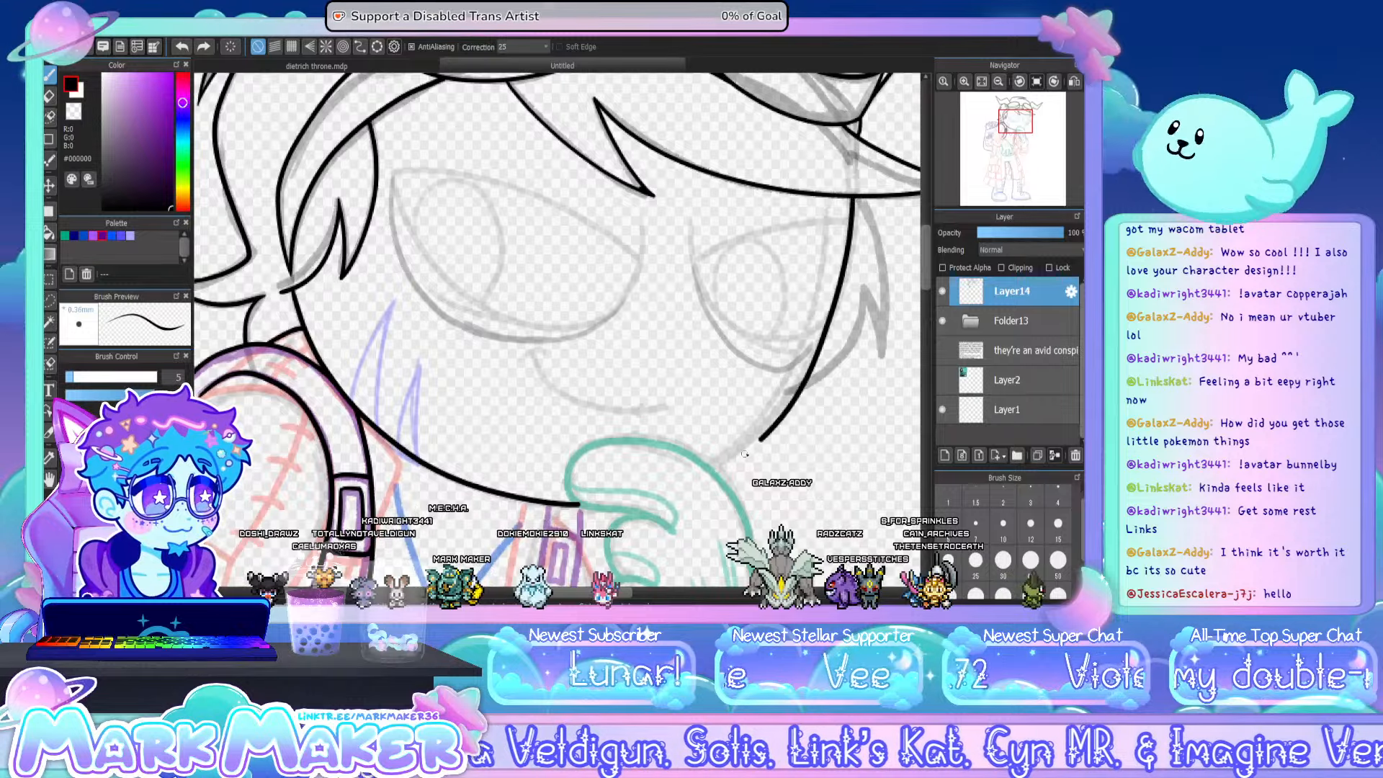
{"action": "key", "text": "ctrl+z"}
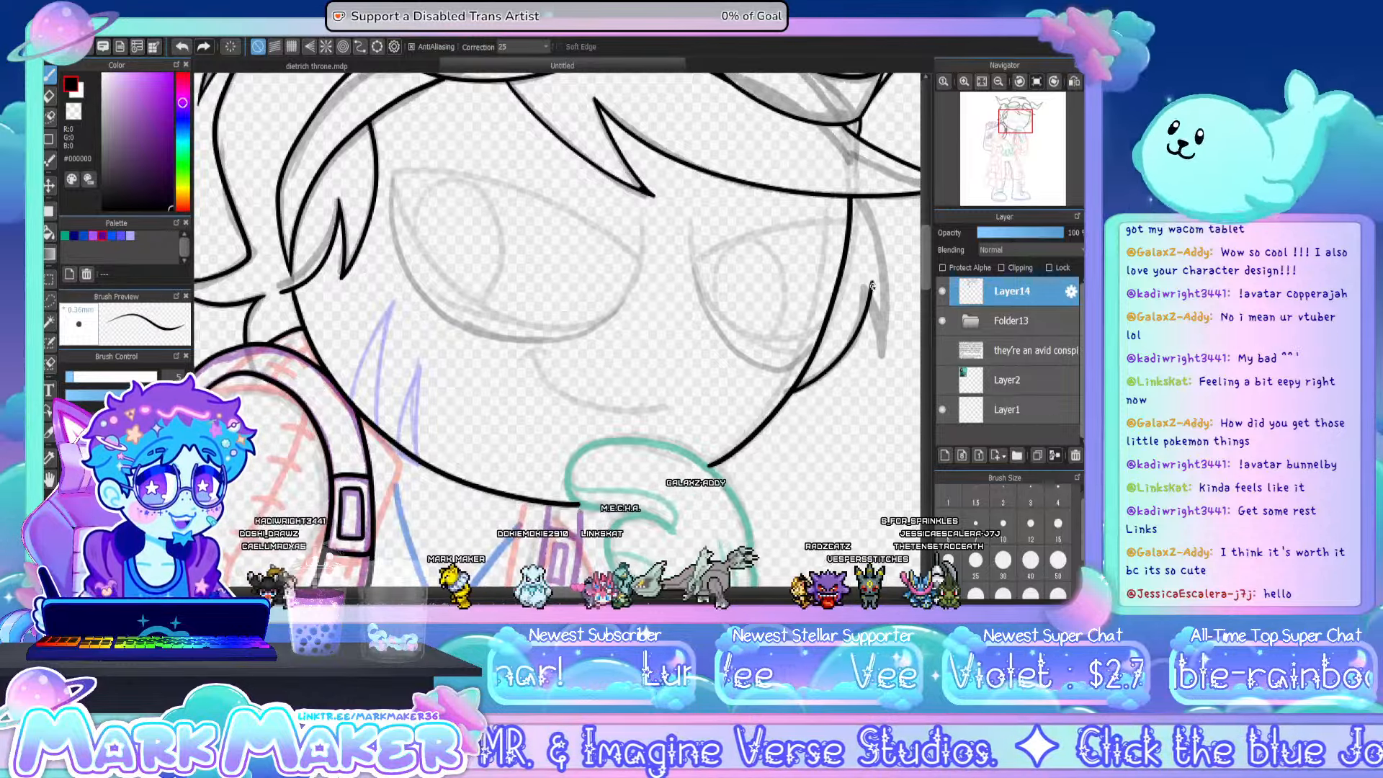
{"action": "mouse_move", "coordinate": [794, 393]}
{"action": "left_mouse_down"}
{"action": "mouse_move", "coordinate": [853, 349]}
{"action": "mouse_move", "coordinate": [868, 290]}
{"action": "mouse_move", "coordinate": [883, 356]}
{"action": "left_mouse_up"}
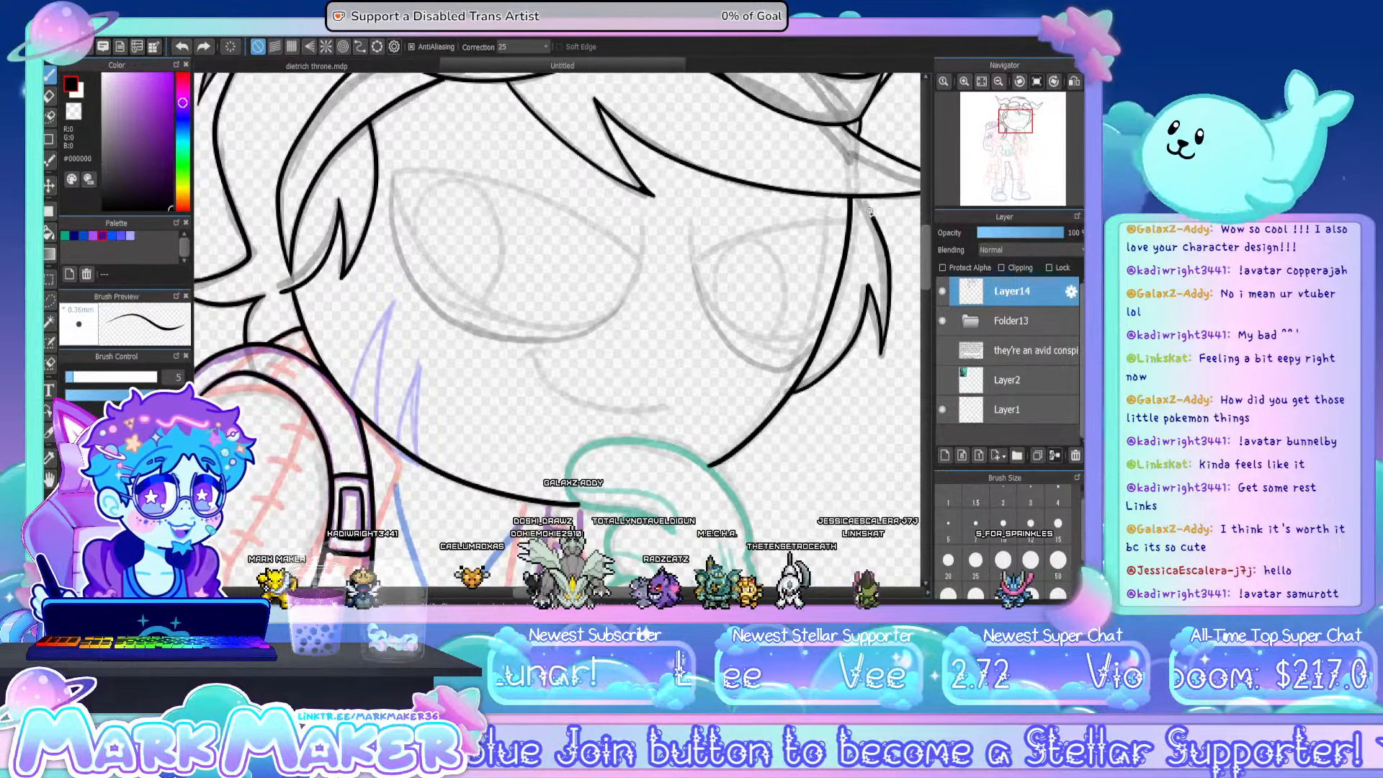
{"action": "mouse_move", "coordinate": [881, 355]}
{"action": "left_mouse_down"}
{"action": "mouse_move", "coordinate": [888, 288]}
{"action": "mouse_move", "coordinate": [866, 200]}
{"action": "left_mouse_up"}
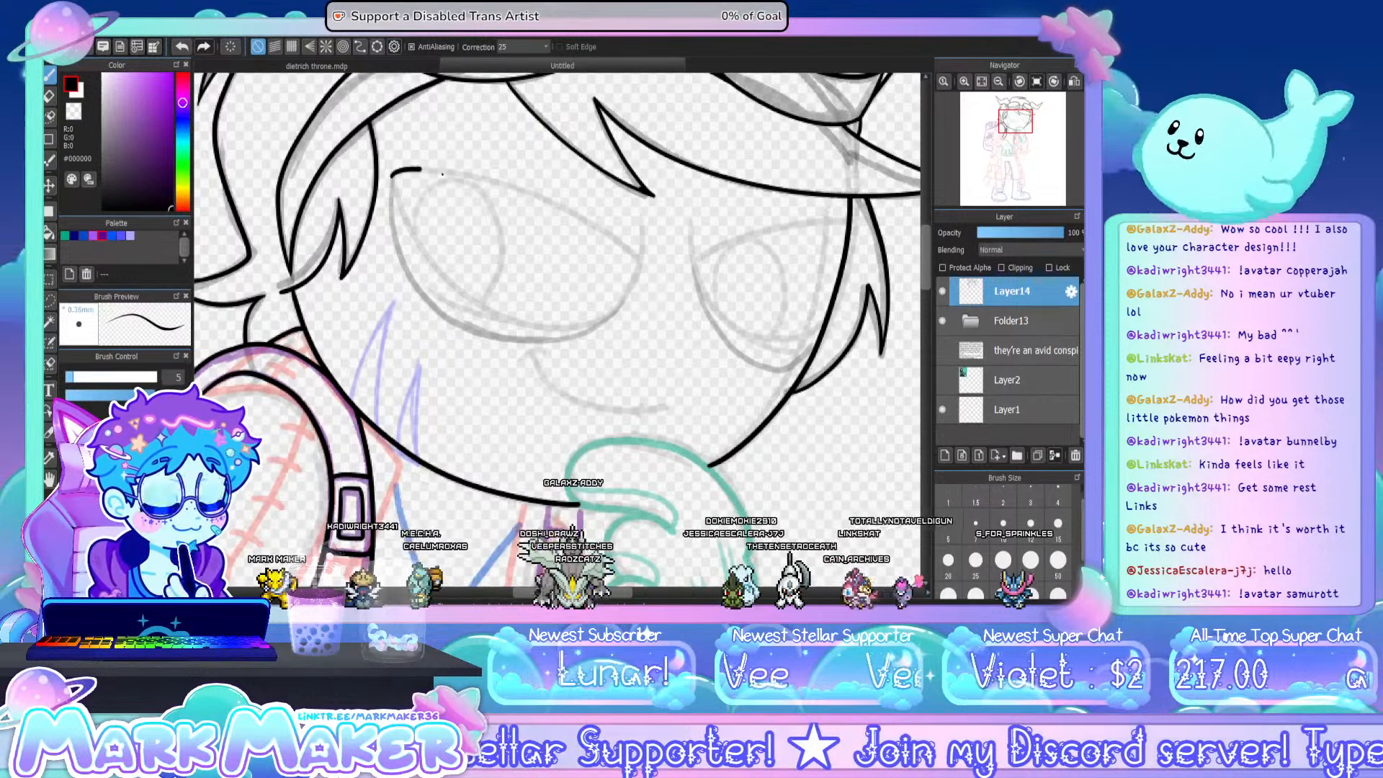
- Ink the near eye's outline, a slanted upper lid and a rounded lower lid, redrawing both curves until smooth
{"action": "left_click_drag", "start_coordinate": [443, 173], "coordinate": [616, 231]}
{"action": "key", "text": "ctrl+z"}
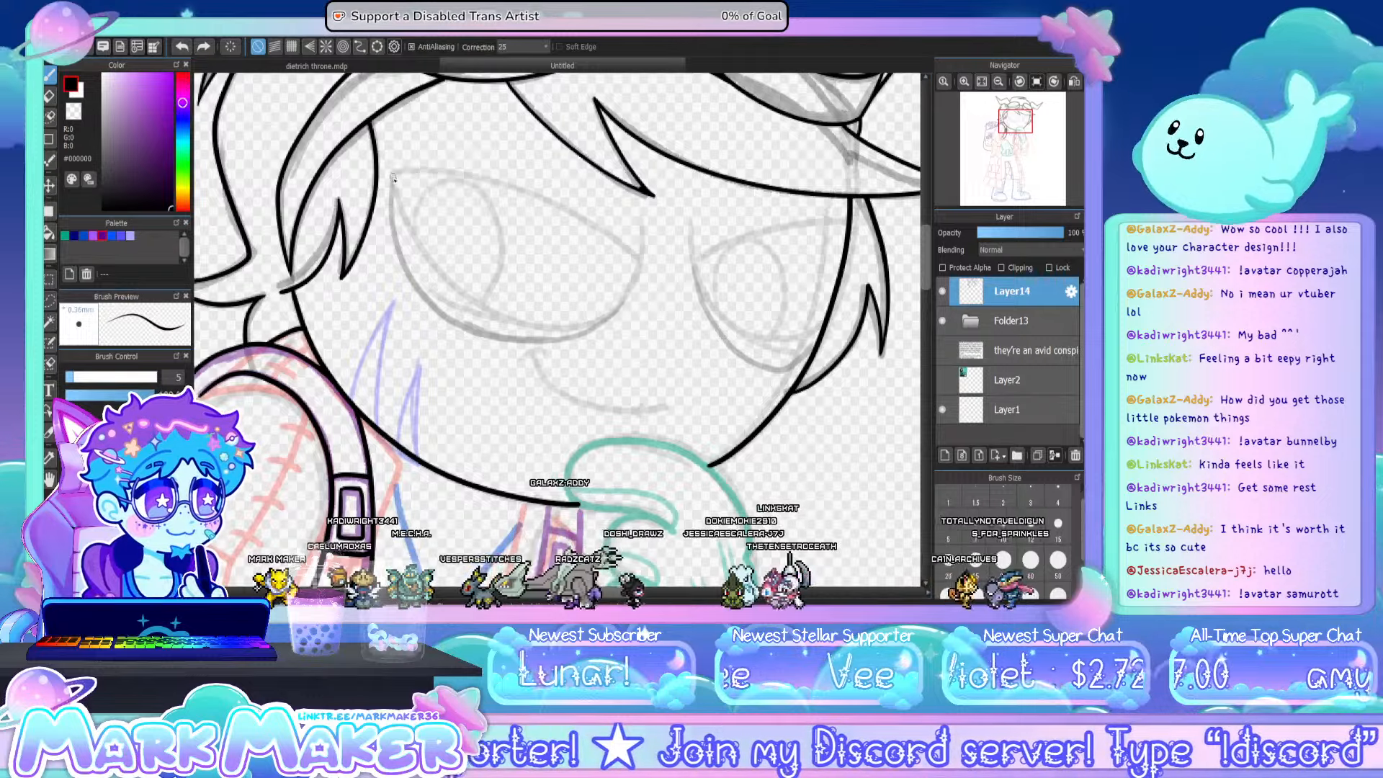
{"action": "mouse_move", "coordinate": [393, 174]}
{"action": "left_mouse_down"}
{"action": "mouse_move", "coordinate": [582, 219]}
{"action": "mouse_move", "coordinate": [623, 241]}
{"action": "left_mouse_up"}
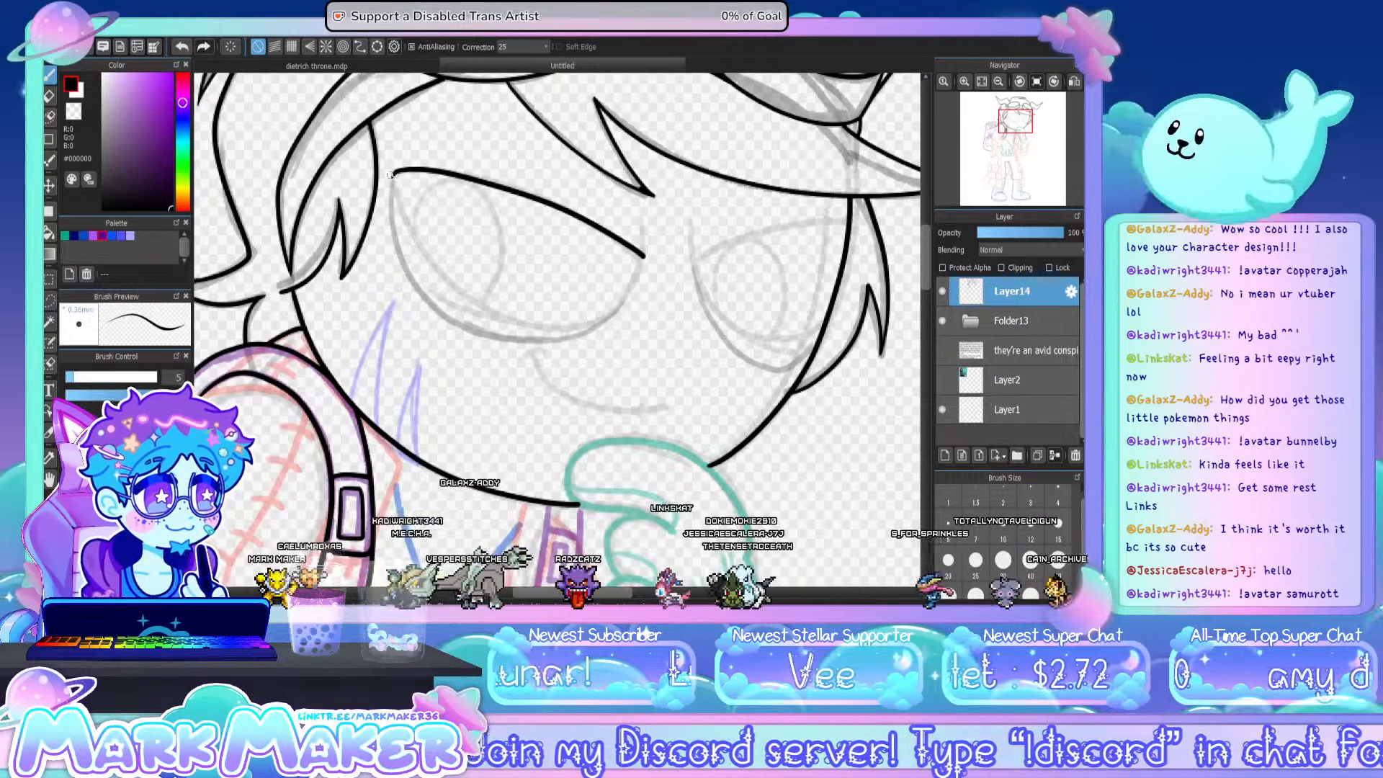
{"action": "left_click_drag", "start_coordinate": [420, 240], "coordinate": [487, 307]}
{"action": "key", "text": "ctrl+z"}
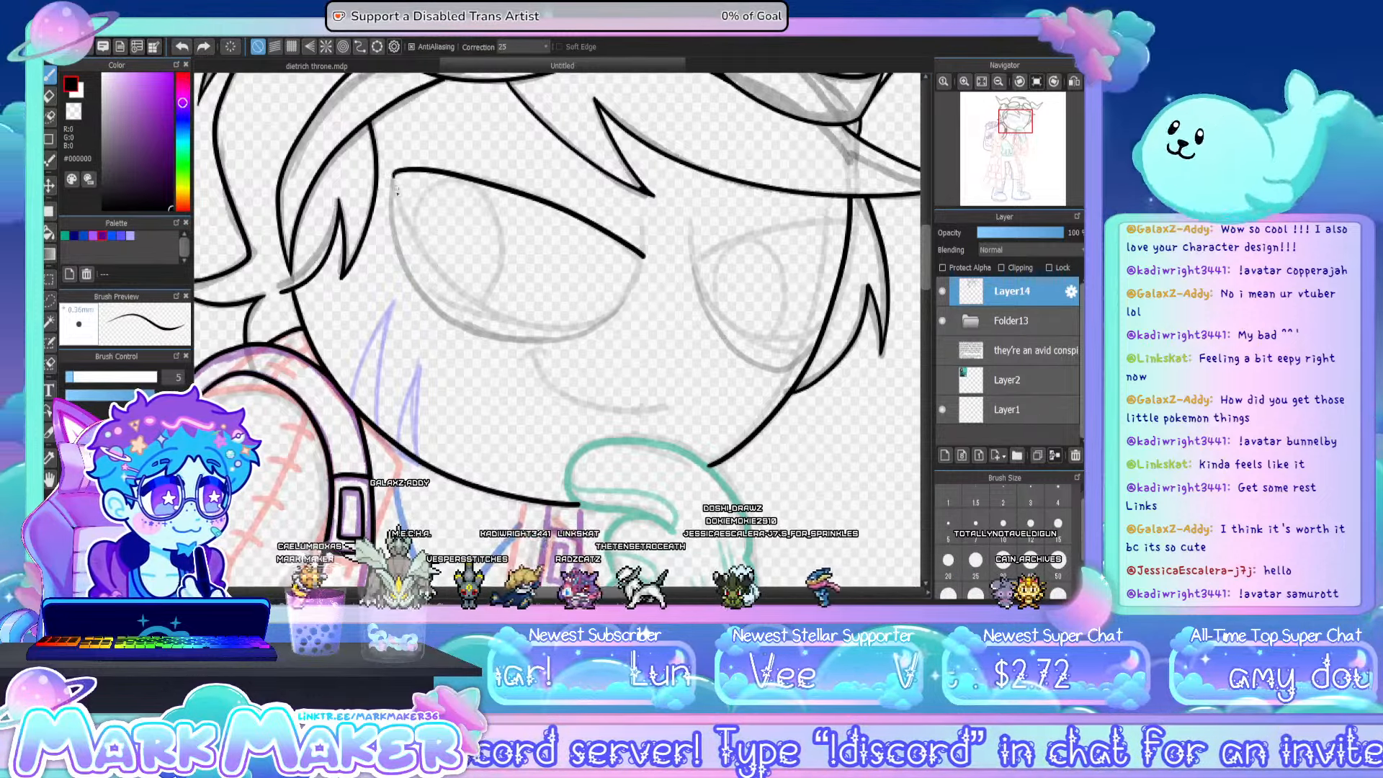
{"action": "mouse_move", "coordinate": [394, 173]}
{"action": "left_mouse_down"}
{"action": "mouse_move", "coordinate": [423, 251]}
{"action": "mouse_move", "coordinate": [502, 316]}
{"action": "left_mouse_up"}
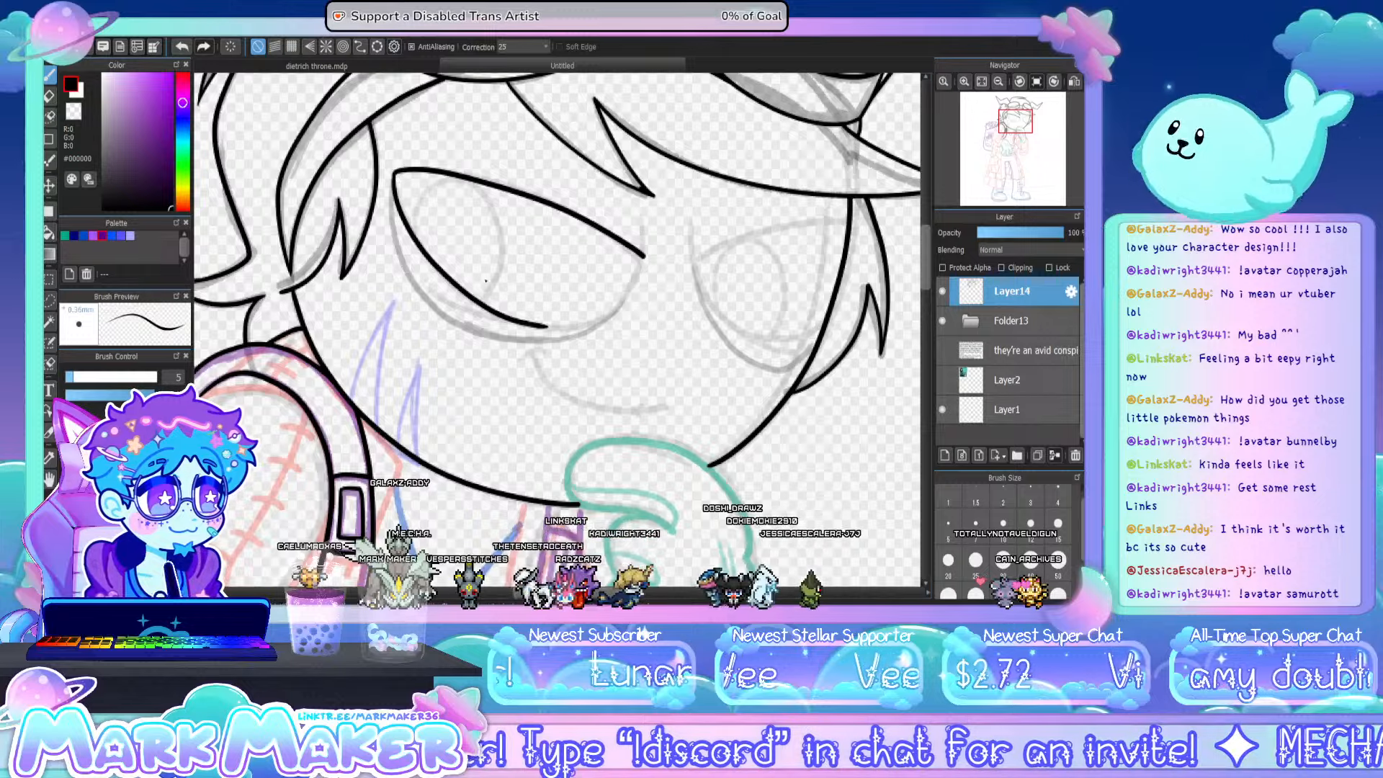
{"action": "key", "text": "ctrl+z"}
{"action": "mouse_move", "coordinate": [395, 174]}
{"action": "left_mouse_down"}
{"action": "mouse_move", "coordinate": [497, 313]}
{"action": "mouse_move", "coordinate": [620, 308]}
{"action": "left_mouse_up"}
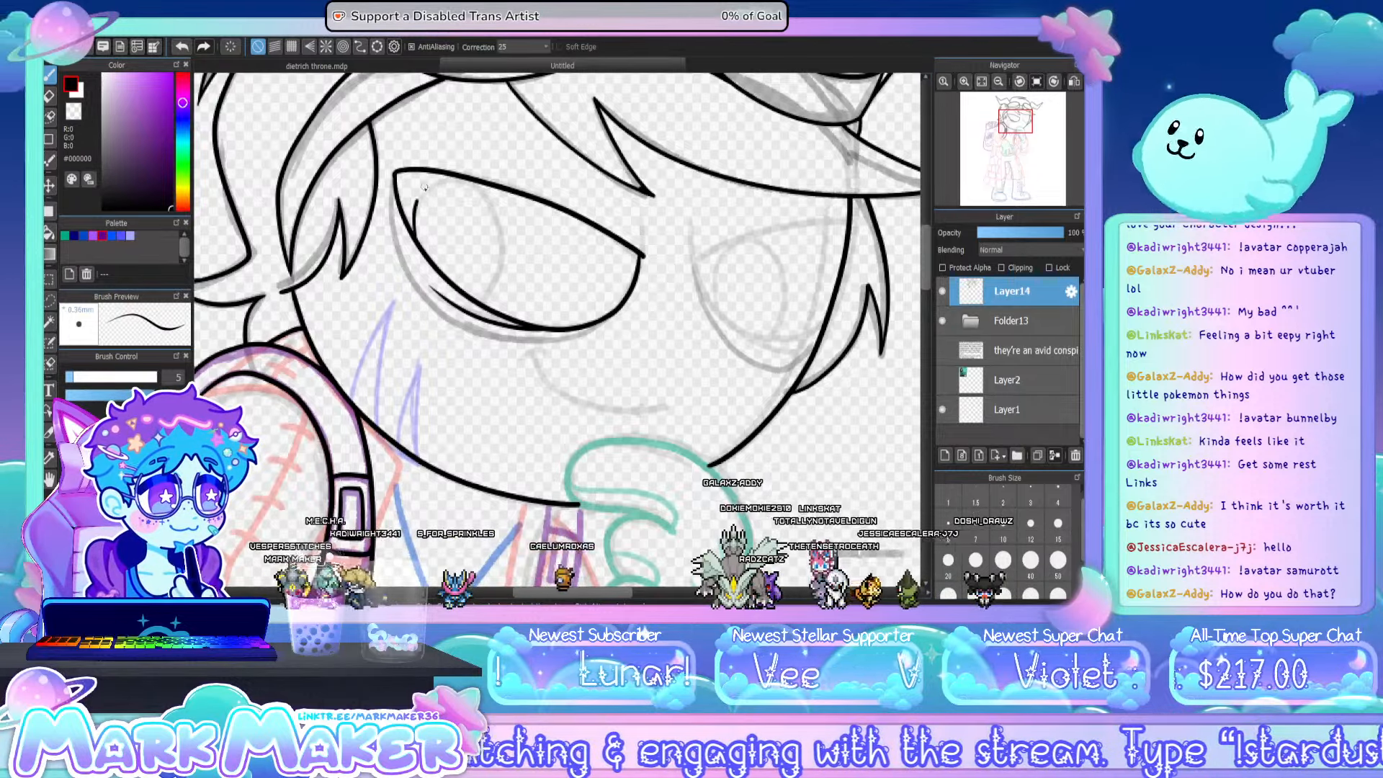
- Ink the tall oval iris inside the near eye, redrawing its upper curve until it follows the sketch
{"action": "left_click_drag", "start_coordinate": [424, 187], "coordinate": [440, 178]}
{"action": "key", "text": "ctrl+z"}
{"action": "left_click_drag", "start_coordinate": [411, 230], "coordinate": [434, 183]}
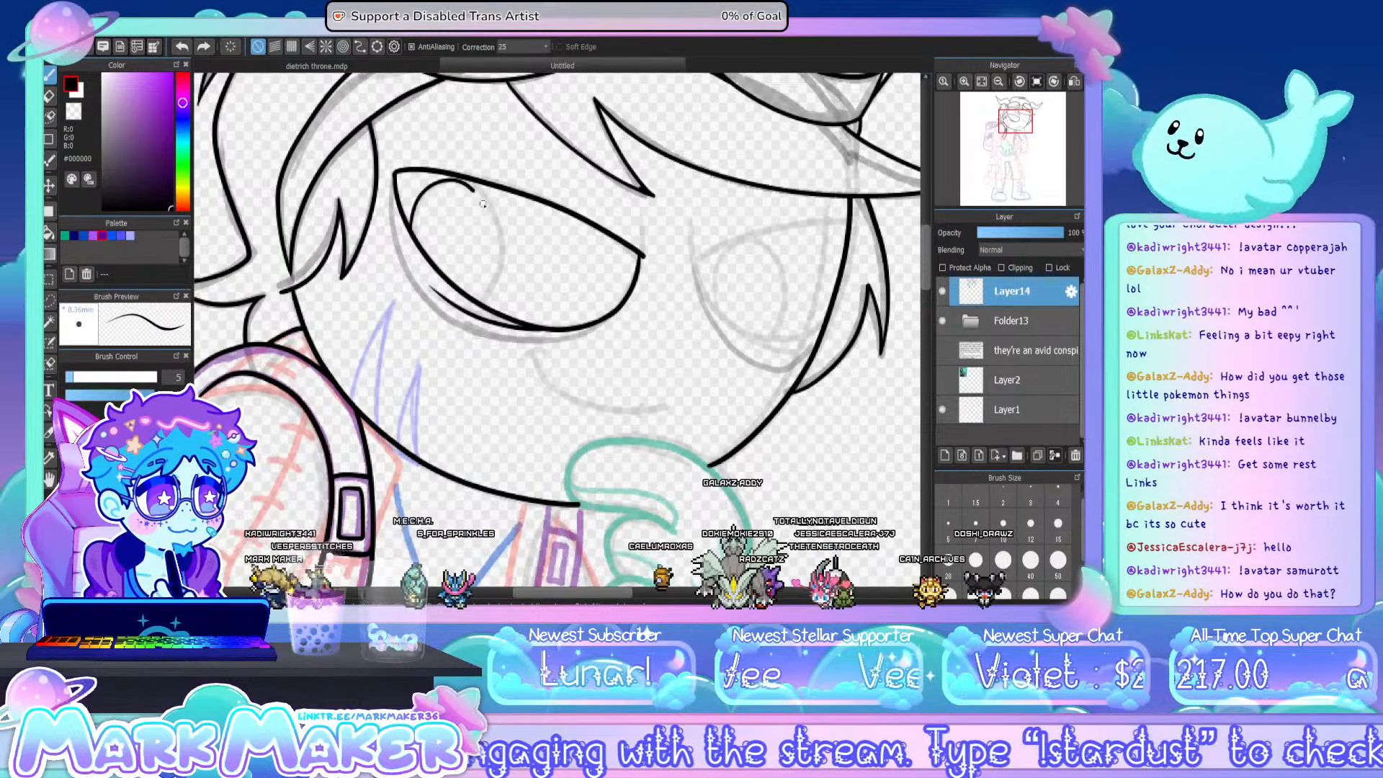
{"action": "key", "text": "ctrl+z"}
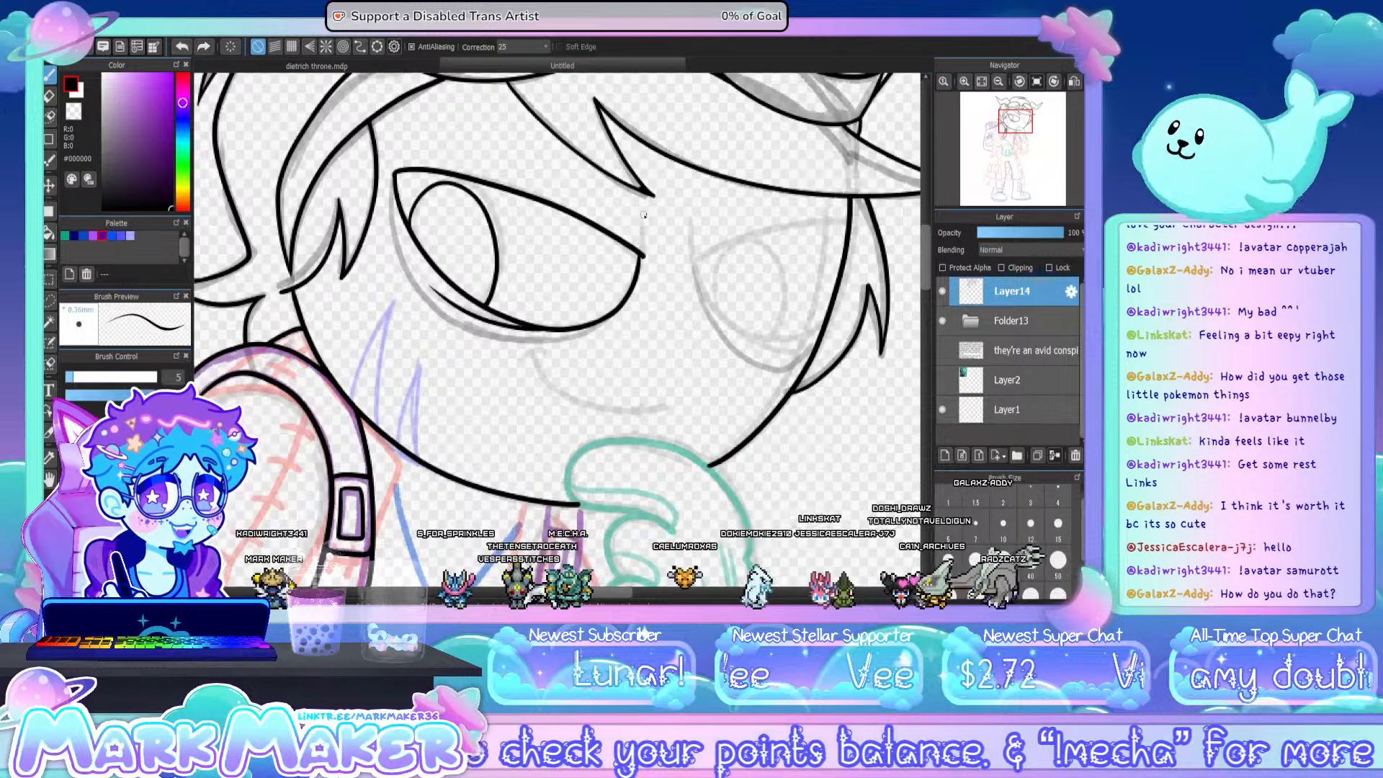
- Ink the short brow creases at the inner corners of both eyes and the far eye's slanted upper lid
{"action": "left_click_drag", "start_coordinate": [643, 214], "coordinate": [644, 254]}
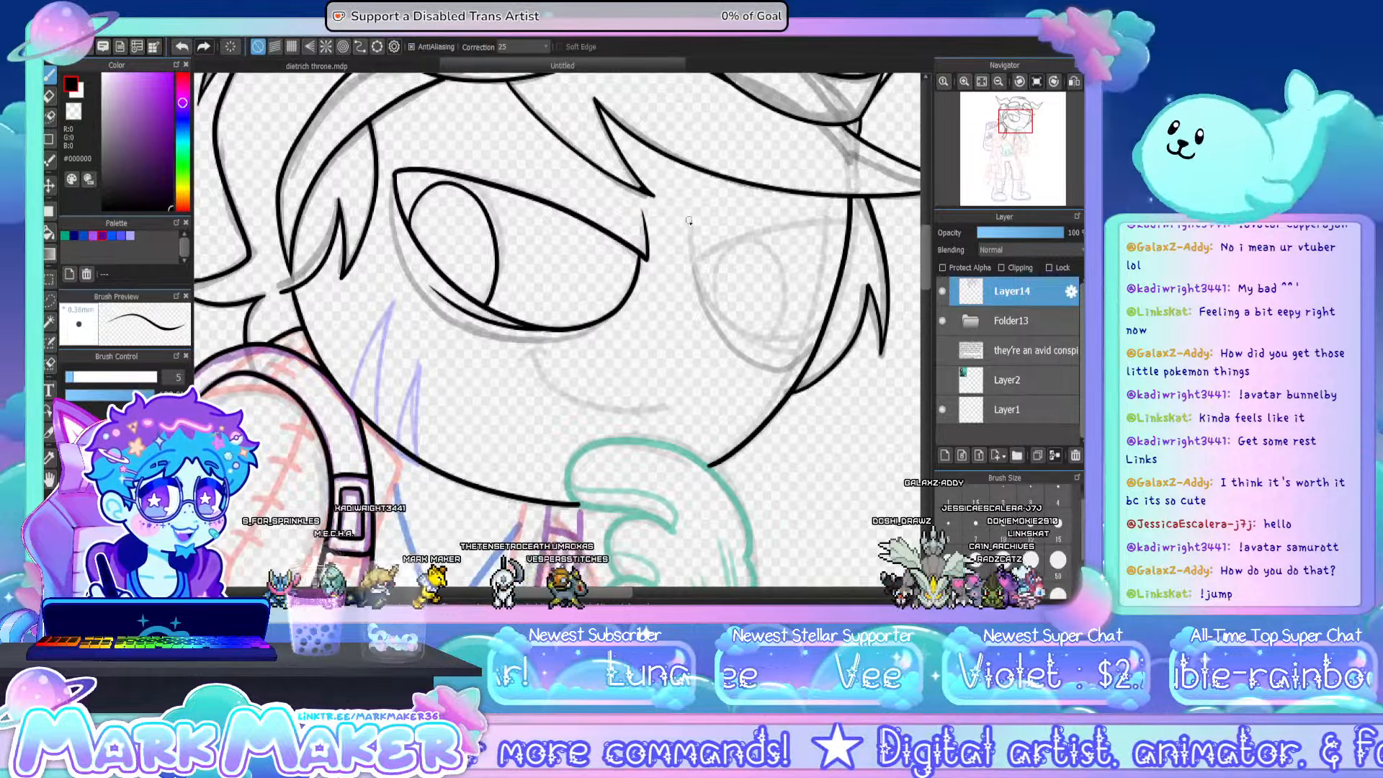
{"action": "left_click_drag", "start_coordinate": [691, 214], "coordinate": [688, 264]}
{"action": "mouse_move", "coordinate": [690, 217]}
{"action": "left_mouse_down"}
{"action": "mouse_move", "coordinate": [690, 264]}
{"action": "mouse_move", "coordinate": [735, 235]}
{"action": "left_mouse_up"}
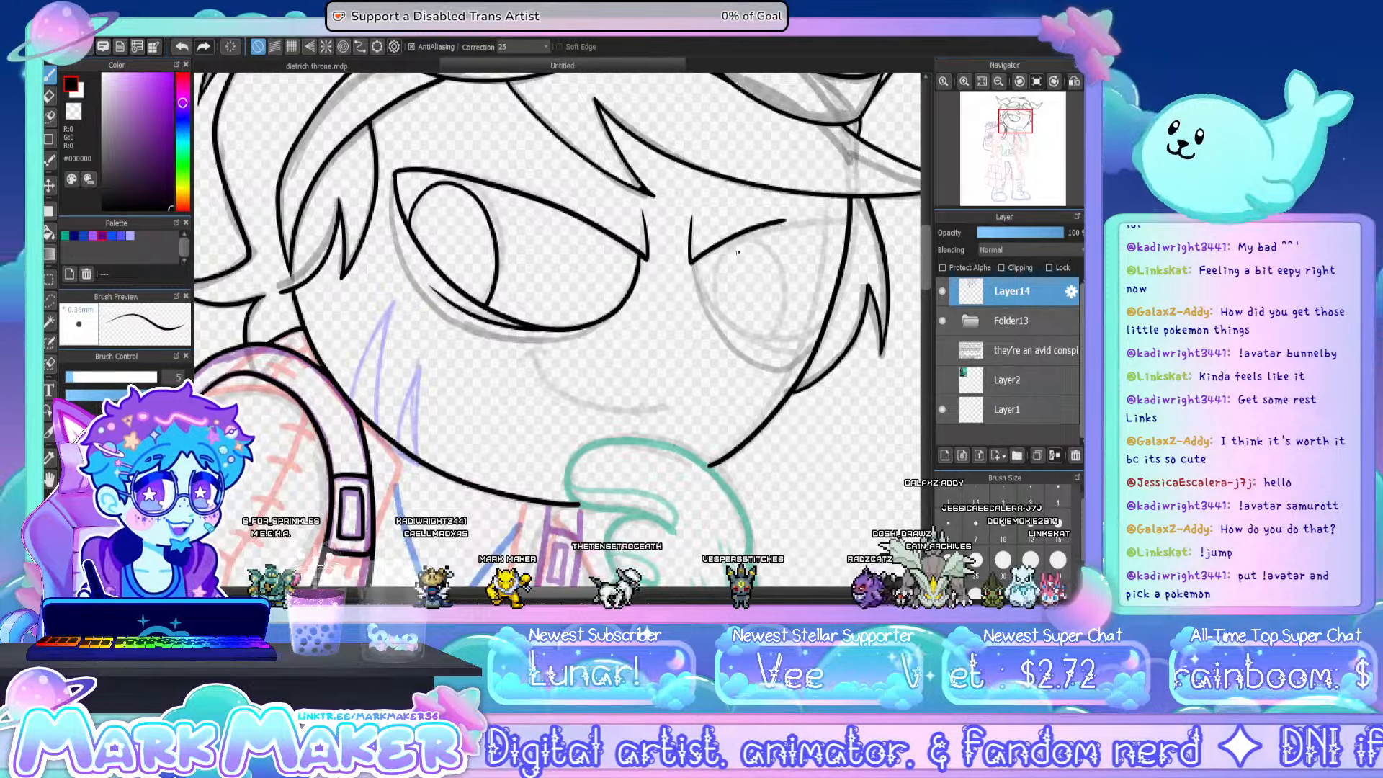
{"action": "key", "text": "ctrl+z"}
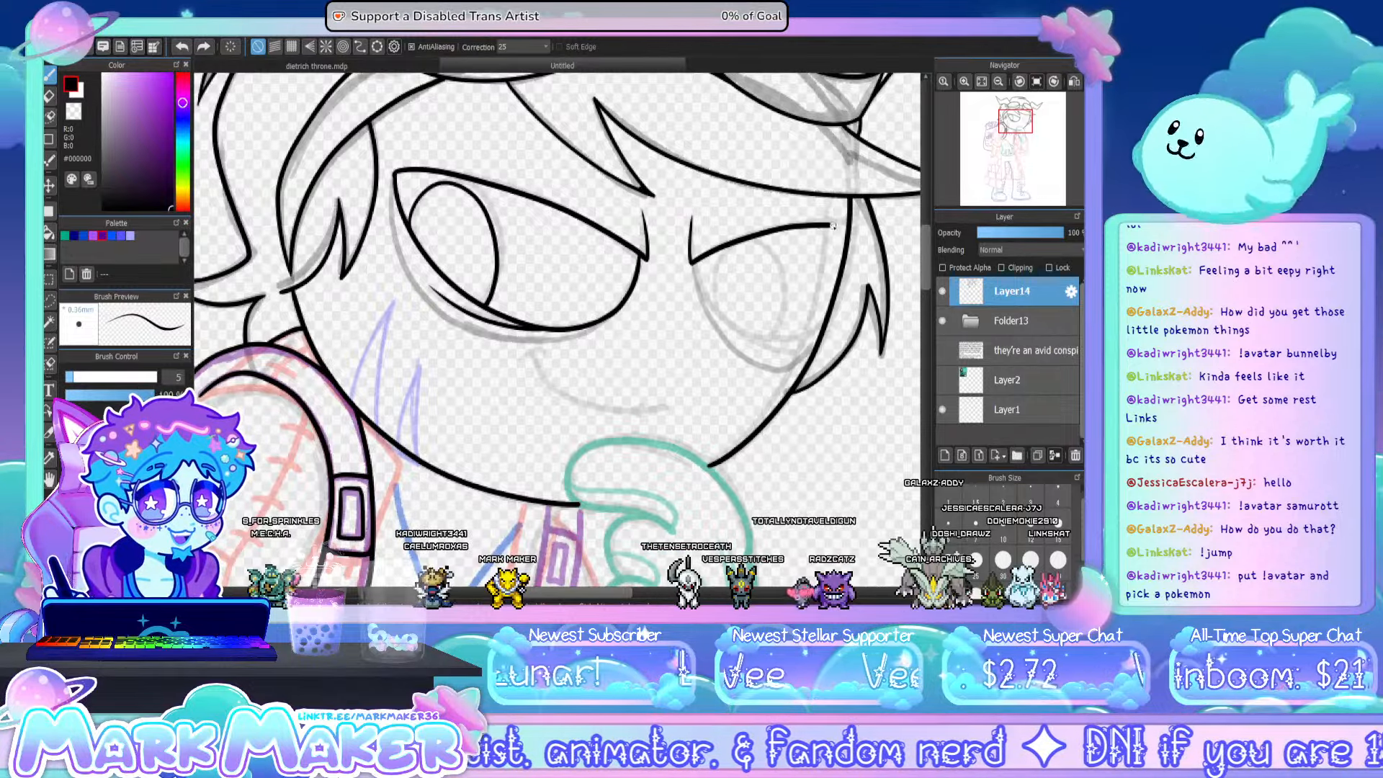
{"action": "key", "text": "ctrl+z"}
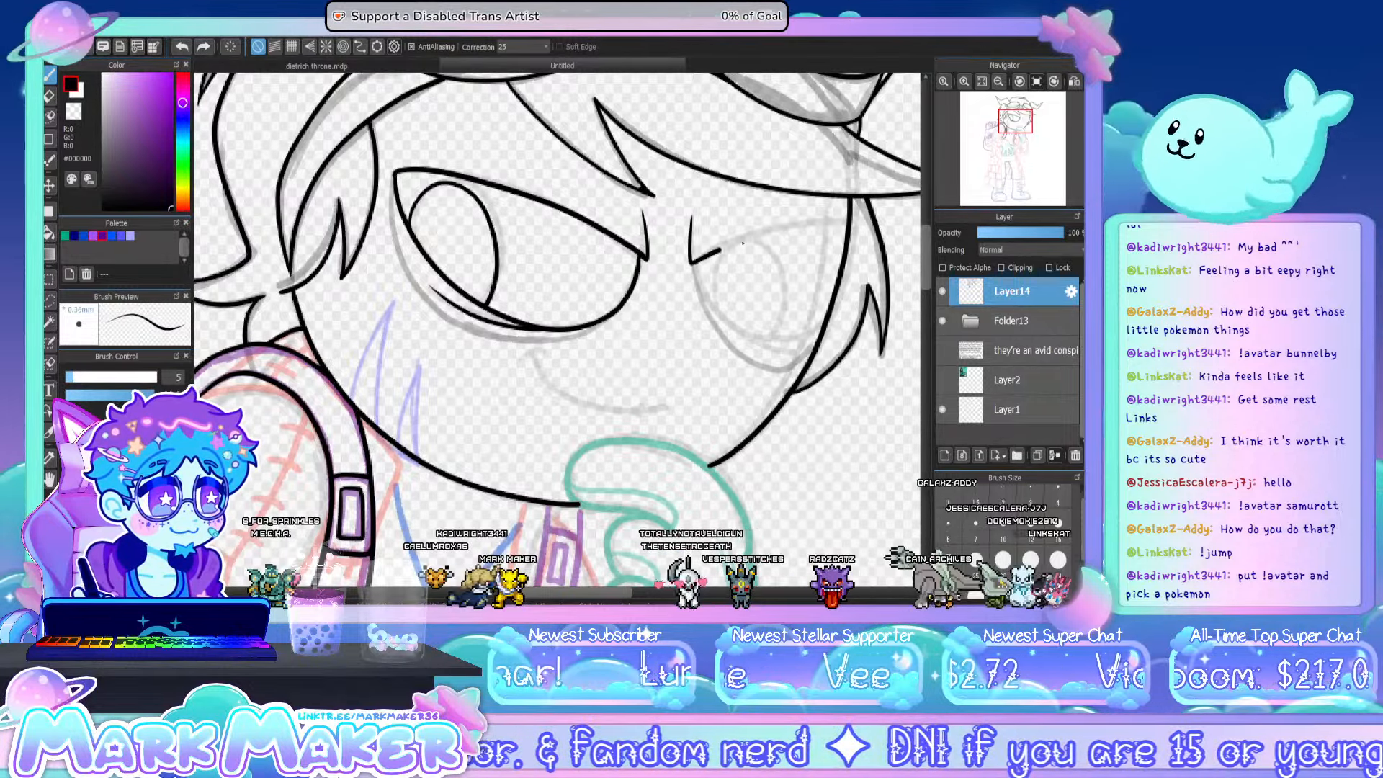
{"action": "left_click_drag", "start_coordinate": [742, 244], "coordinate": [818, 221]}
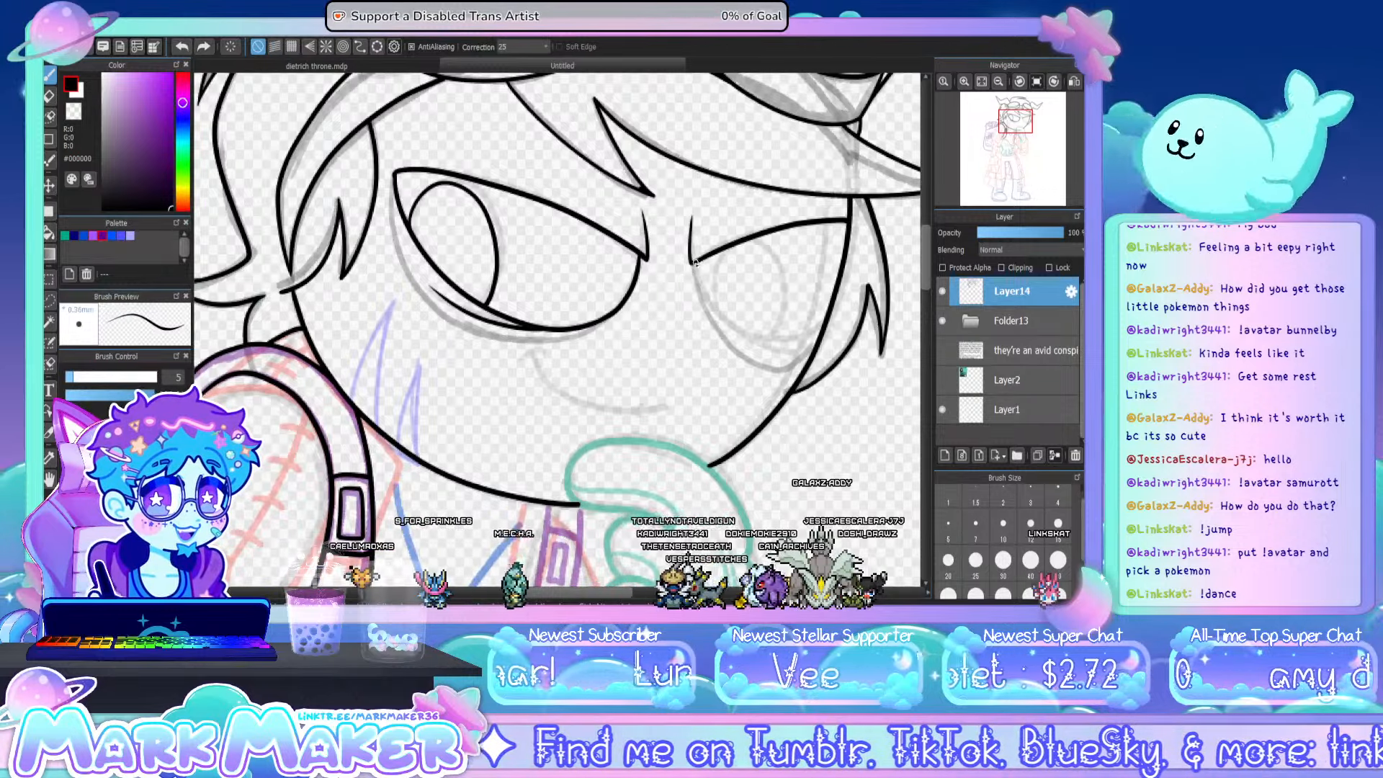
- Ink the far eye's rounded lower lid out to the face edge and the oval iris inside it
{"action": "left_click_drag", "start_coordinate": [703, 291], "coordinate": [839, 302]}
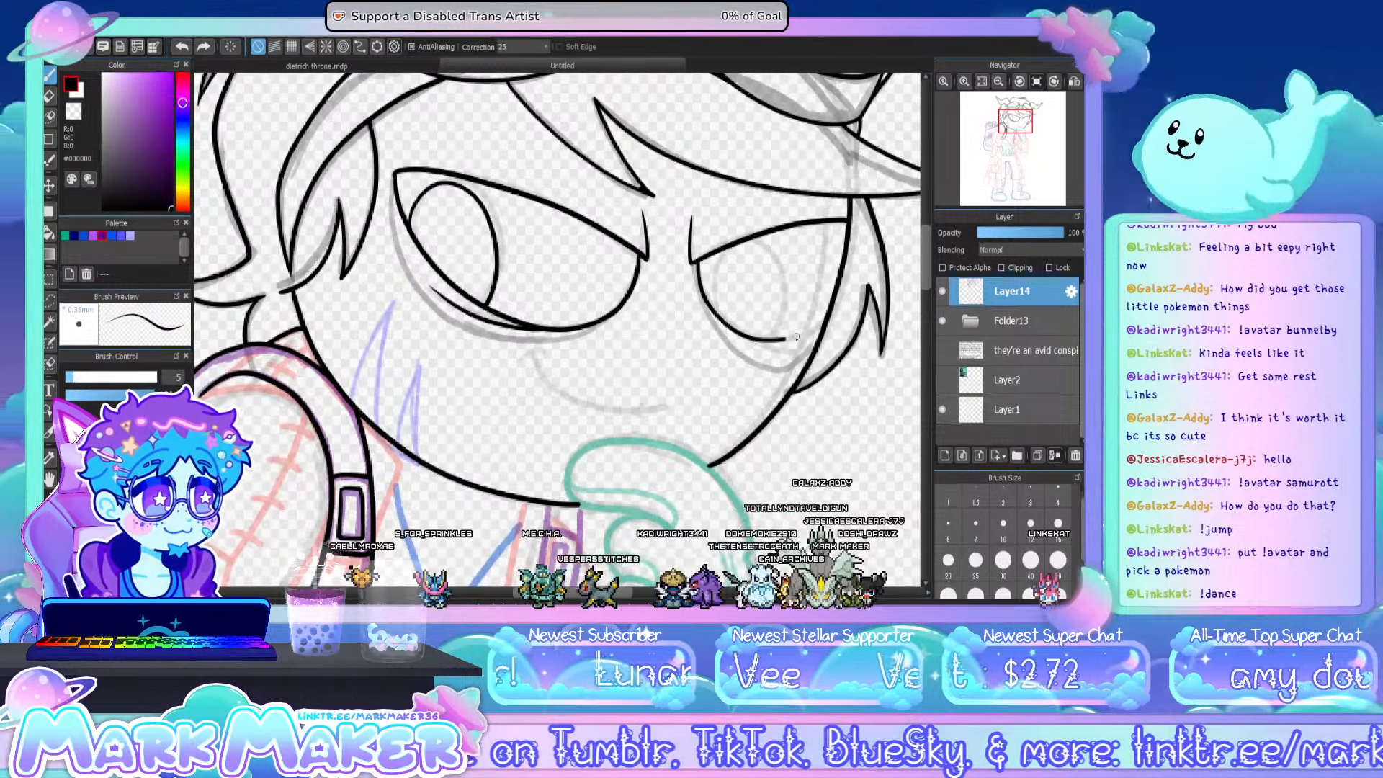
{"action": "key", "text": "ctrl+z"}
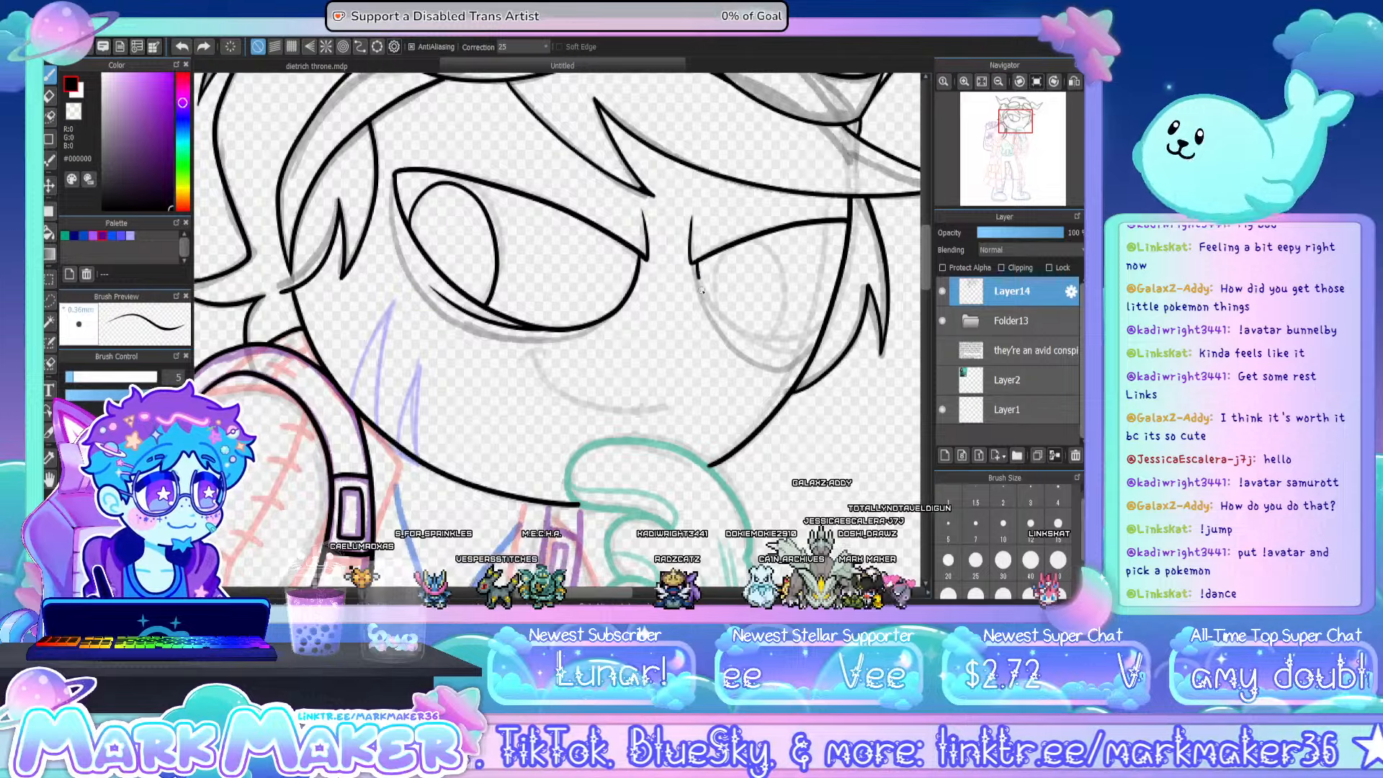
{"action": "mouse_move", "coordinate": [701, 290]}
{"action": "left_mouse_down"}
{"action": "mouse_move", "coordinate": [749, 327]}
{"action": "mouse_move", "coordinate": [828, 305]}
{"action": "left_mouse_up"}
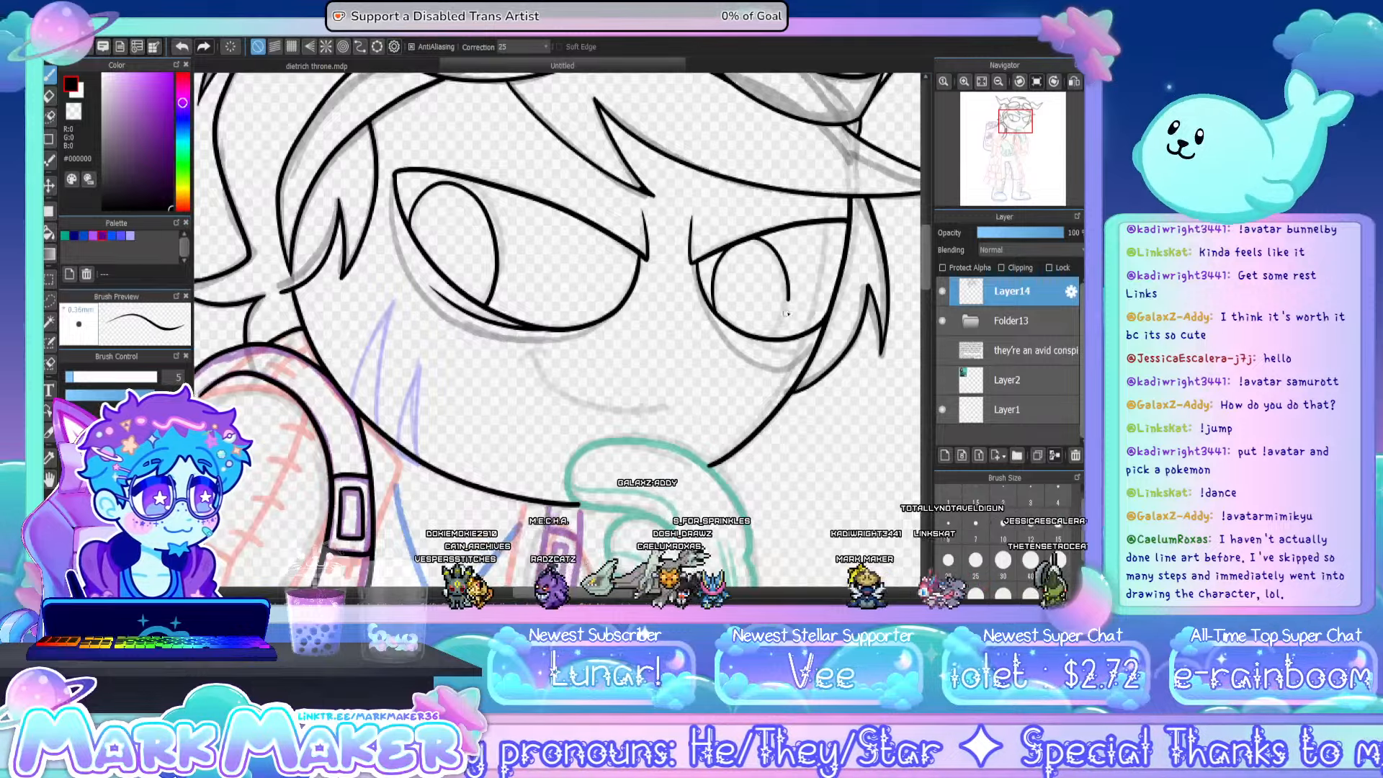
{"action": "left_click_drag", "start_coordinate": [786, 314], "coordinate": [777, 338]}
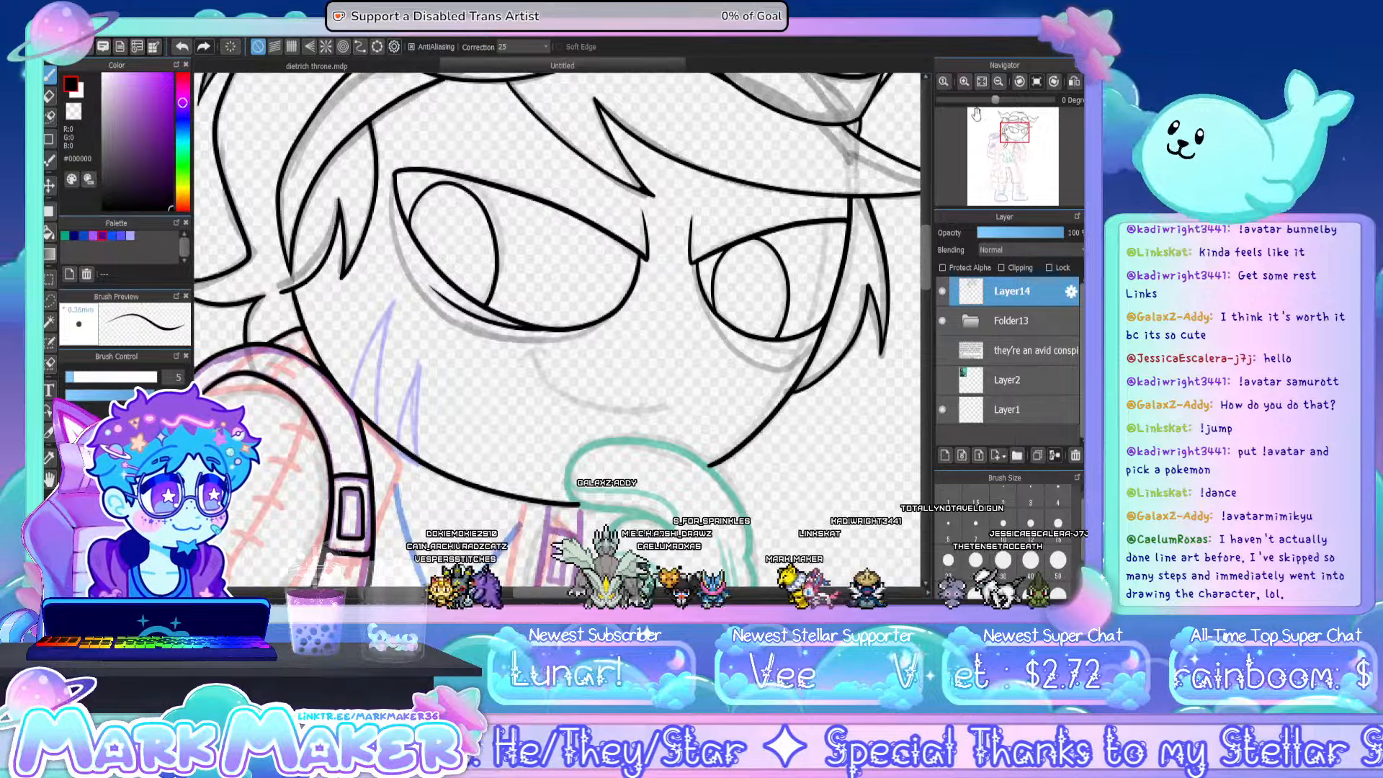
- Check the whole line art with the sketch folder hidden and the canvas mirrored, and restore both
{"action": "left_click", "coordinate": [982, 83]}
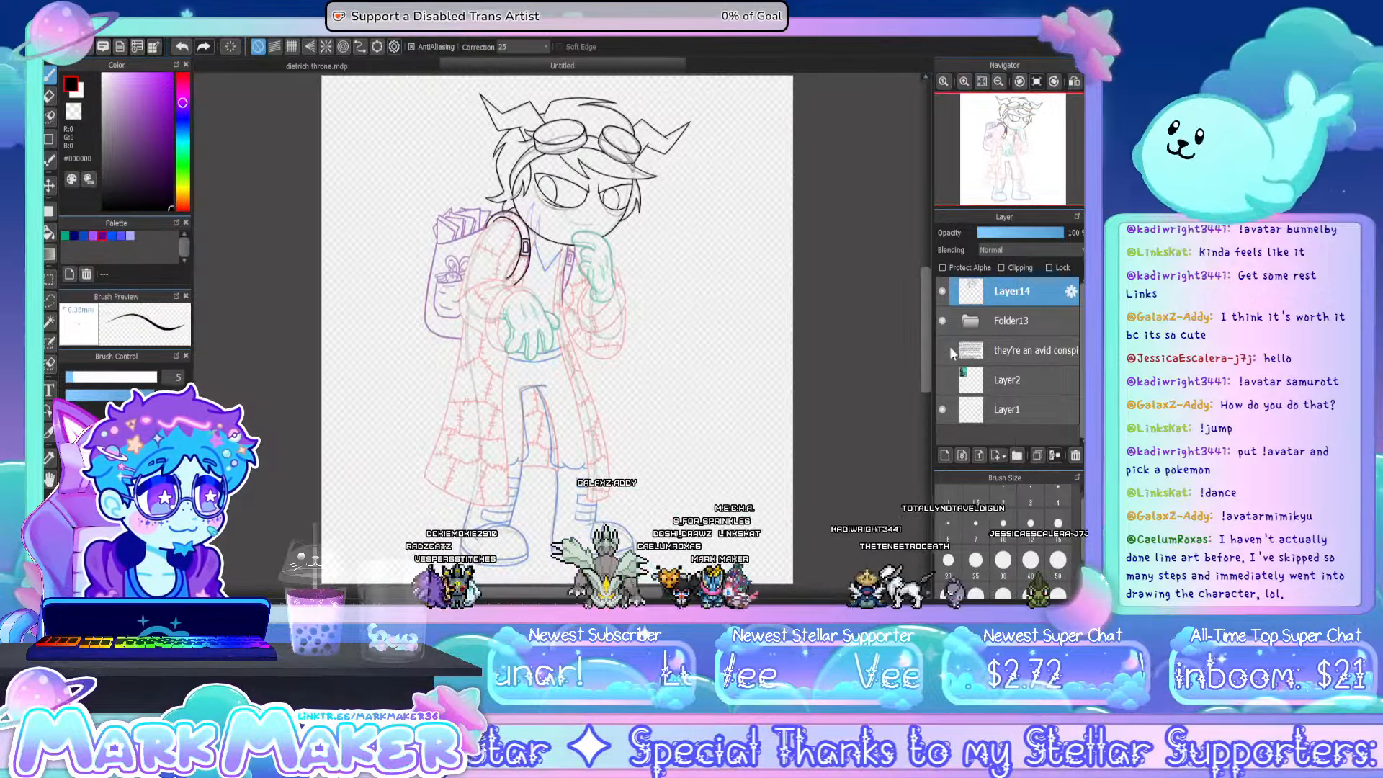
{"action": "left_click", "coordinate": [943, 321]}
{"action": "left_click", "coordinate": [1075, 83]}
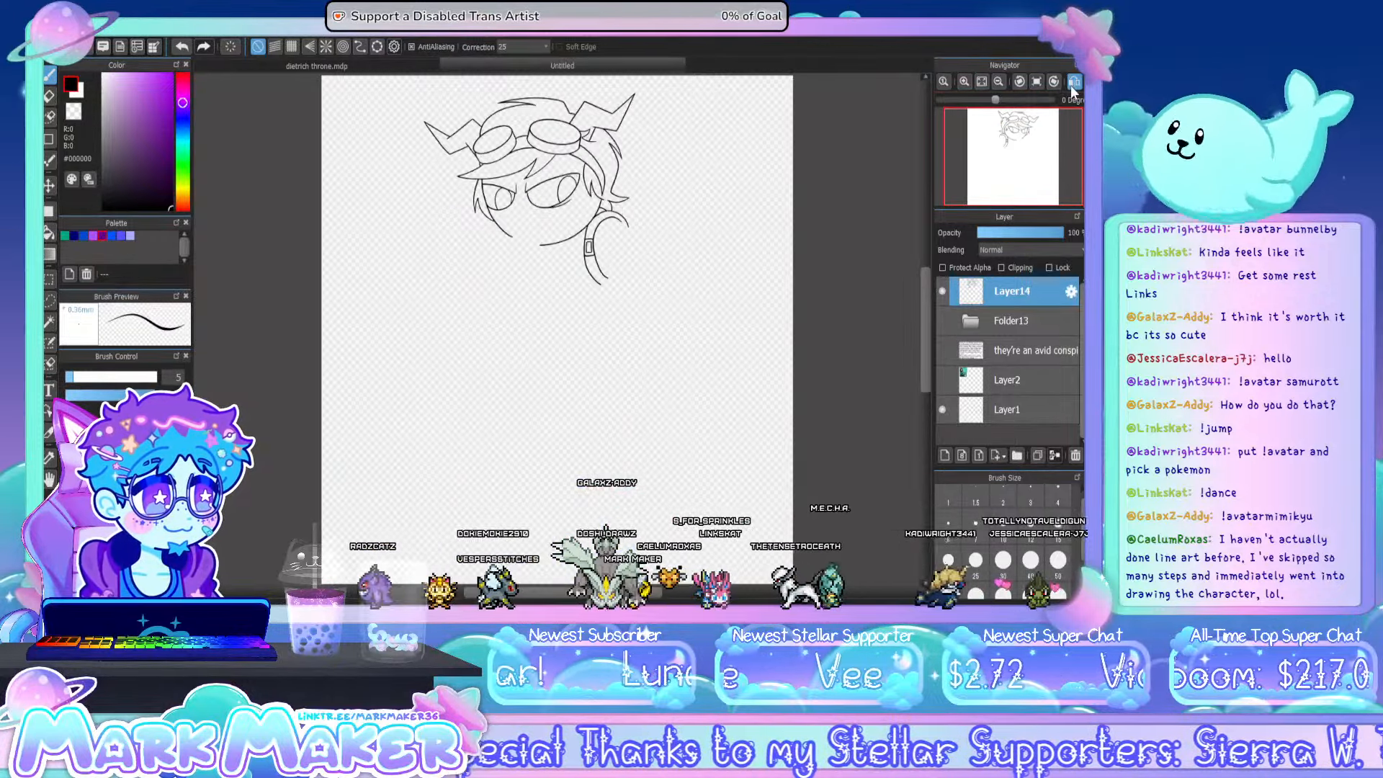
{"action": "left_click", "coordinate": [1074, 83]}
{"action": "left_click", "coordinate": [943, 321]}
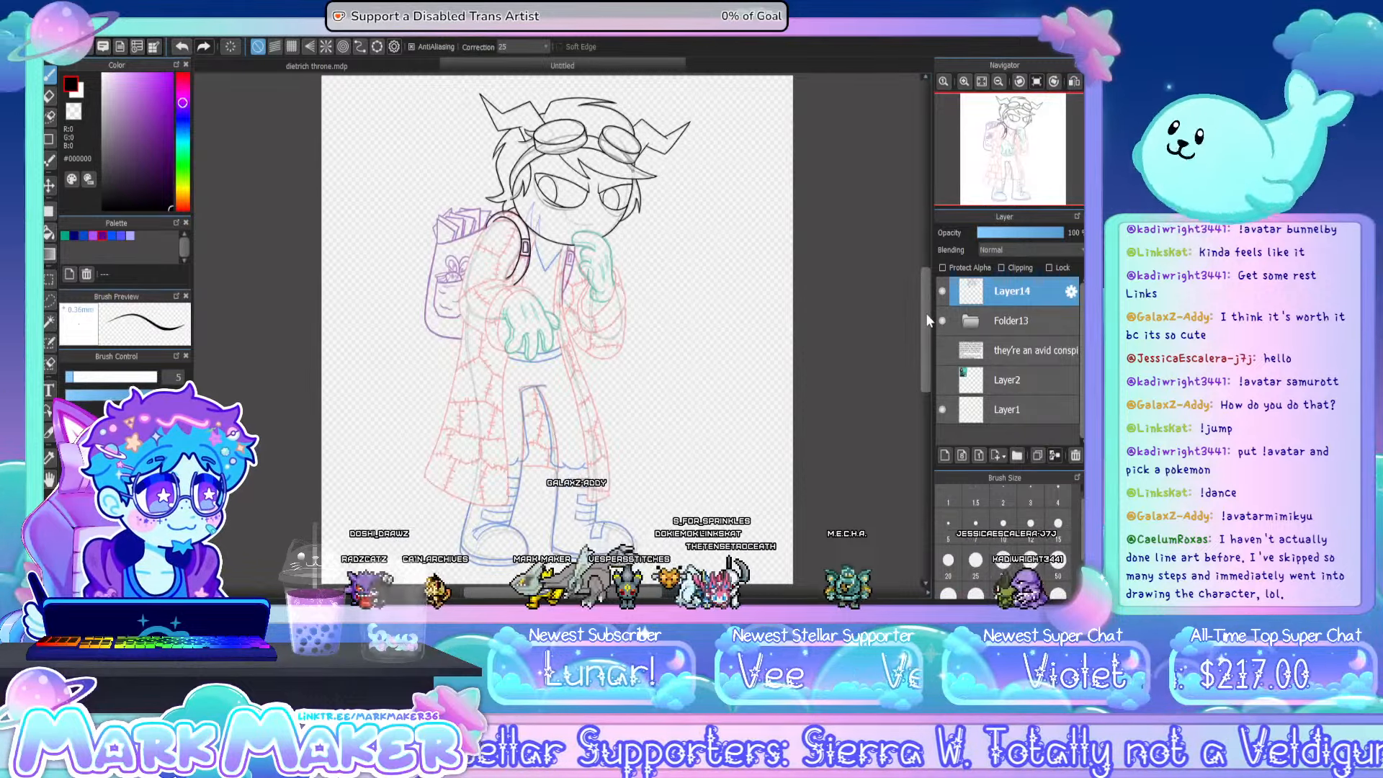
- Ink the coat's collar edge from the jawline down to the backpack strap beside the buckle
{"action": "scroll", "coordinate": [564, 244], "scroll_direction": "up", "scroll_amount": 5}
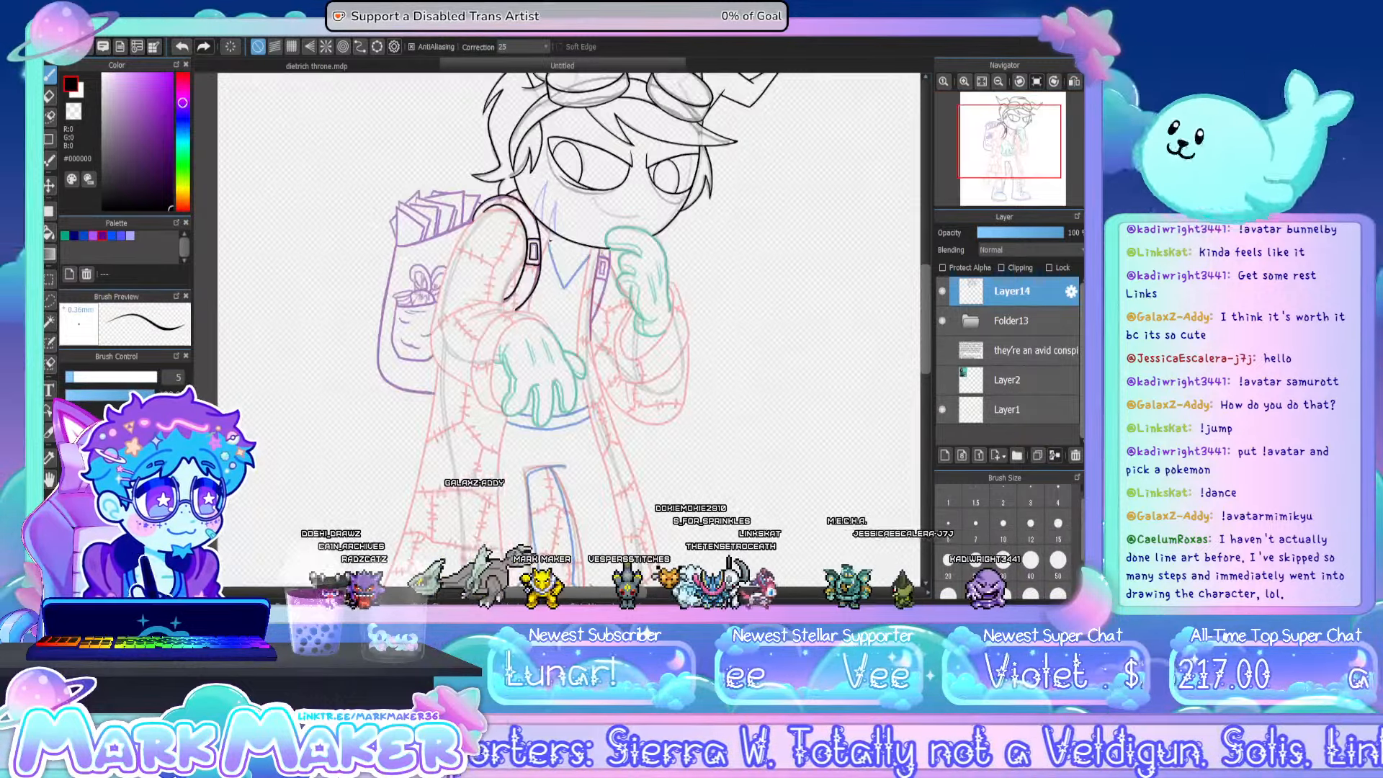
{"action": "scroll", "coordinate": [564, 243], "scroll_direction": "up", "scroll_amount": 3}
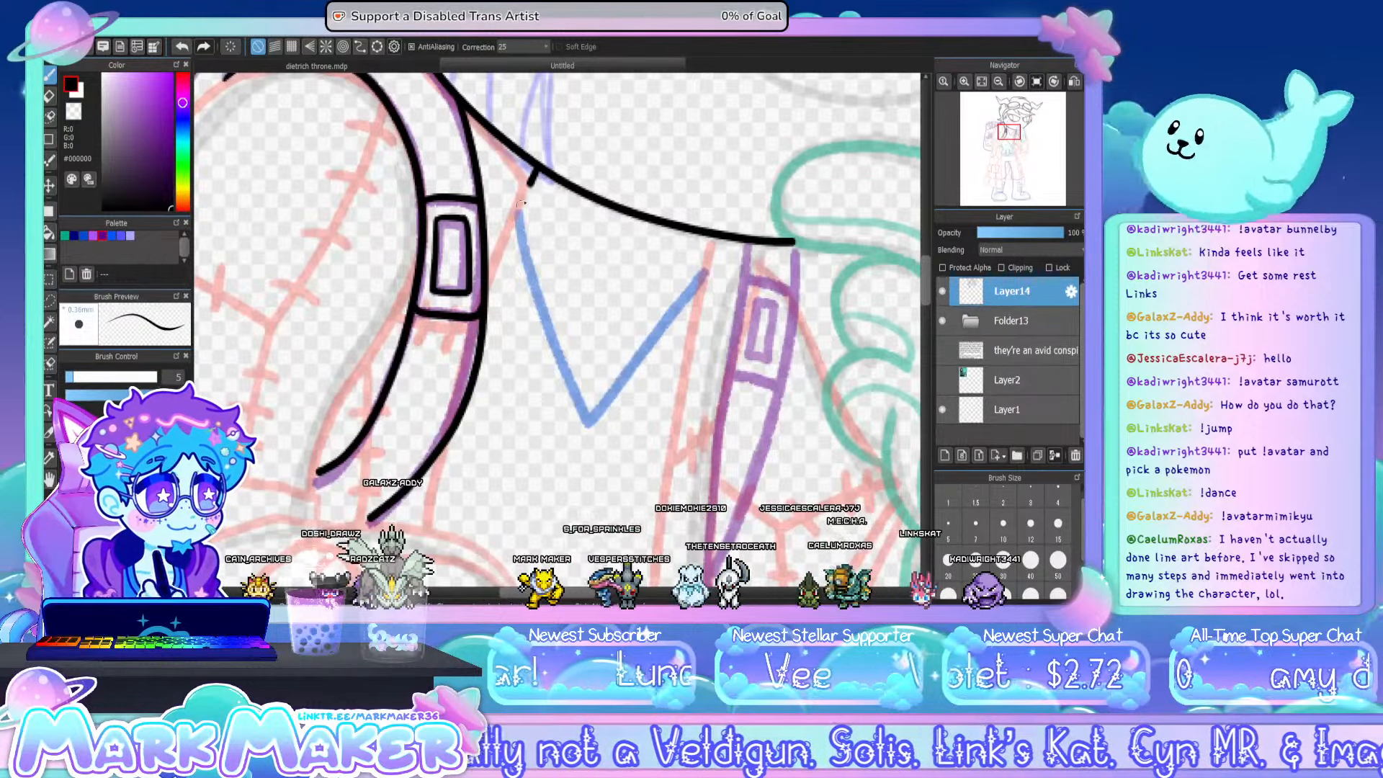
{"action": "left_click_drag", "start_coordinate": [521, 204], "coordinate": [489, 273]}
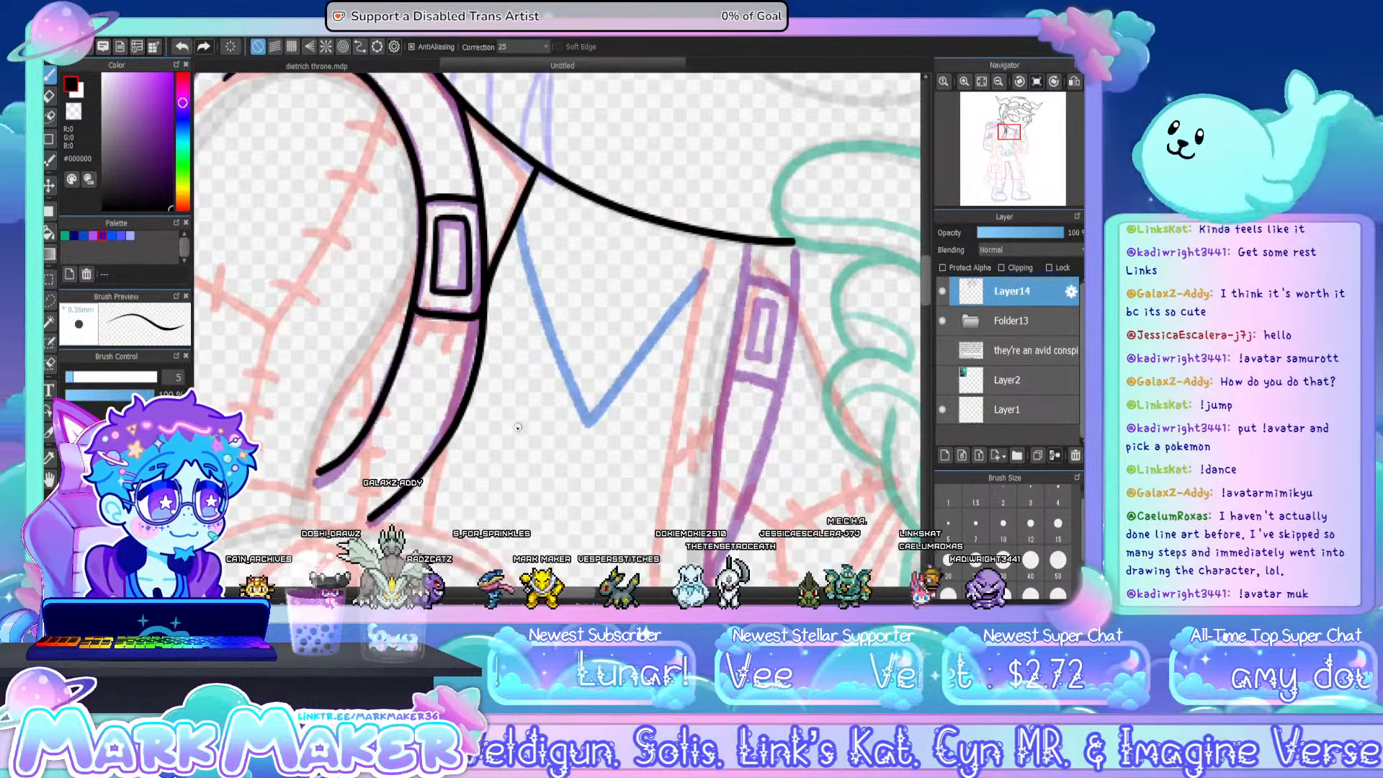
- Ink the fold lines at the inner elbow of the coat sleeve beneath the backpack strap
{"action": "left_click_drag", "start_coordinate": [547, 592], "coordinate": [510, 592]}
{"action": "left_click", "coordinate": [998, 81]}
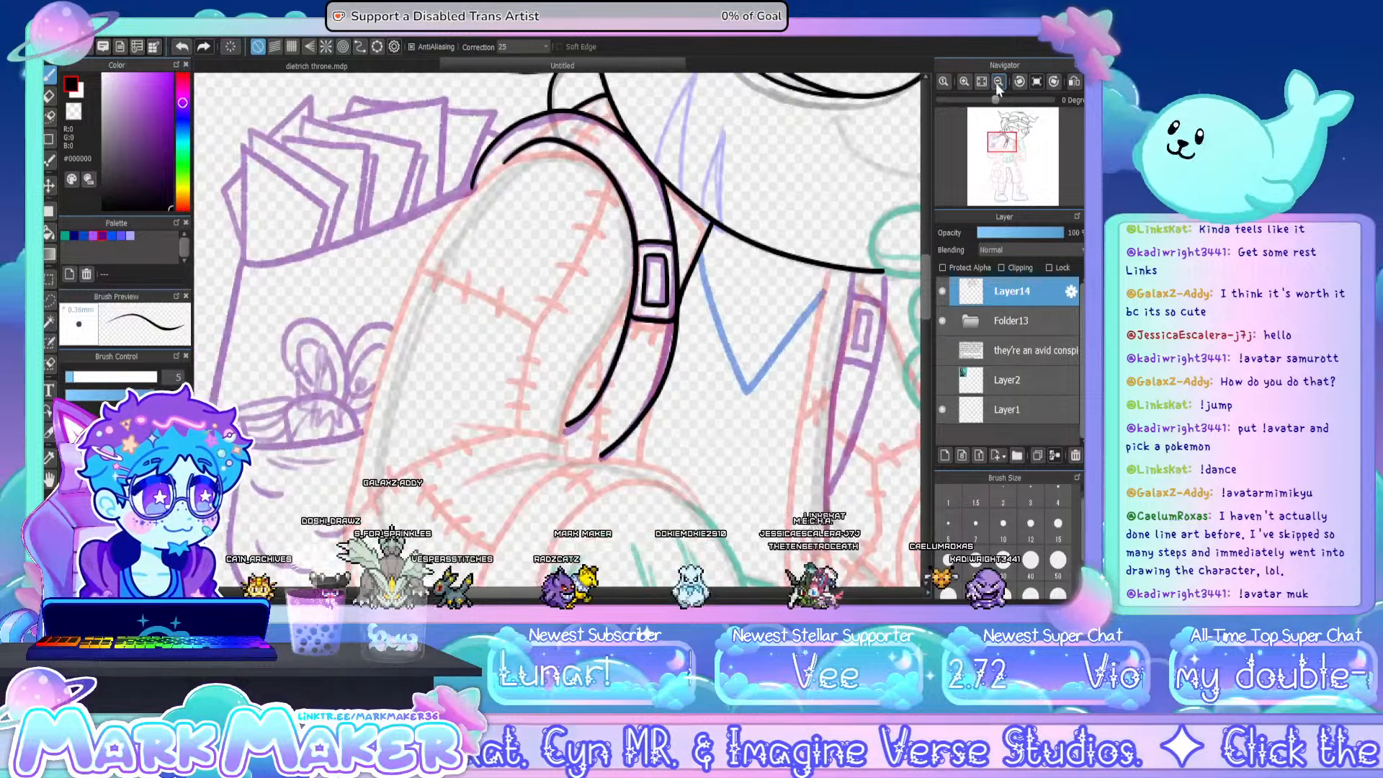
{"action": "left_click", "coordinate": [997, 82]}
{"action": "left_click_drag", "start_coordinate": [926, 270], "coordinate": [924, 286]}
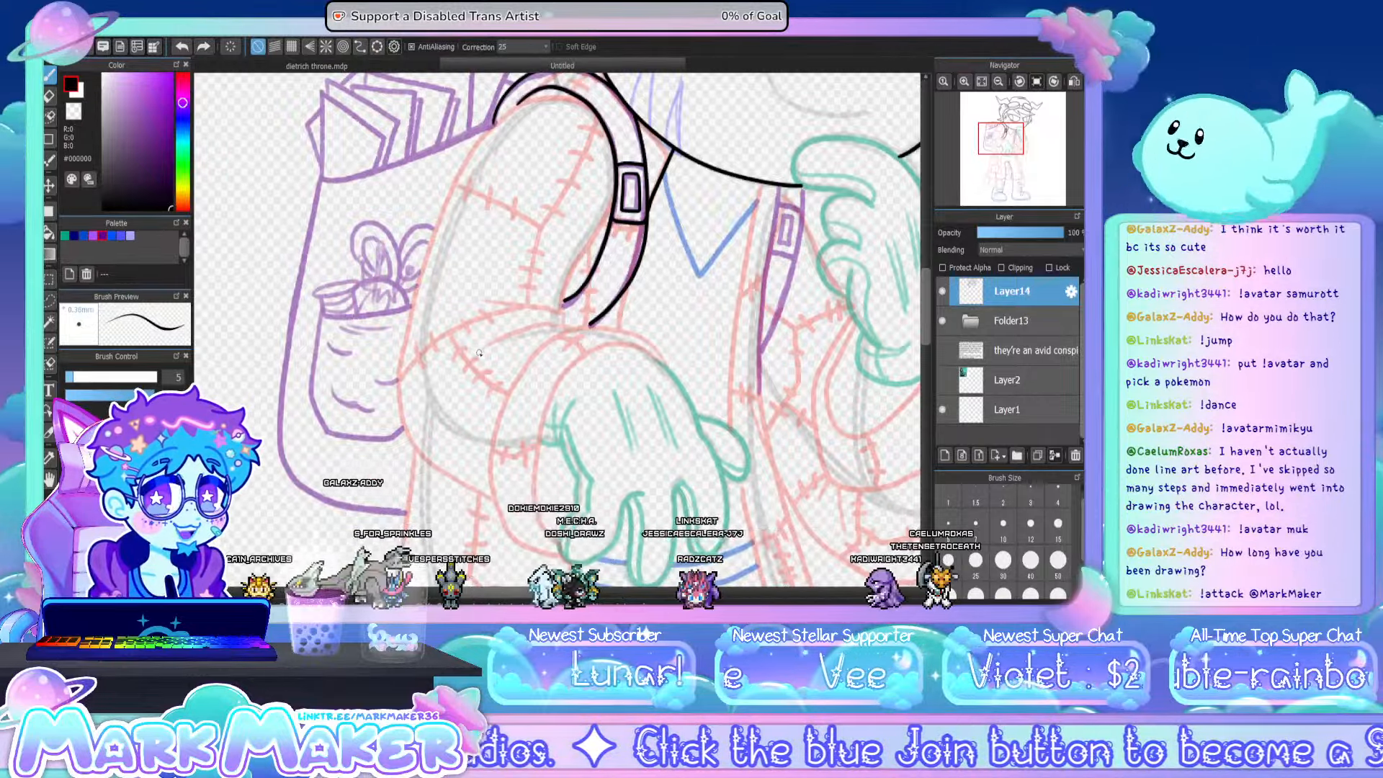
{"action": "left_click_drag", "start_coordinate": [482, 346], "coordinate": [569, 325]}
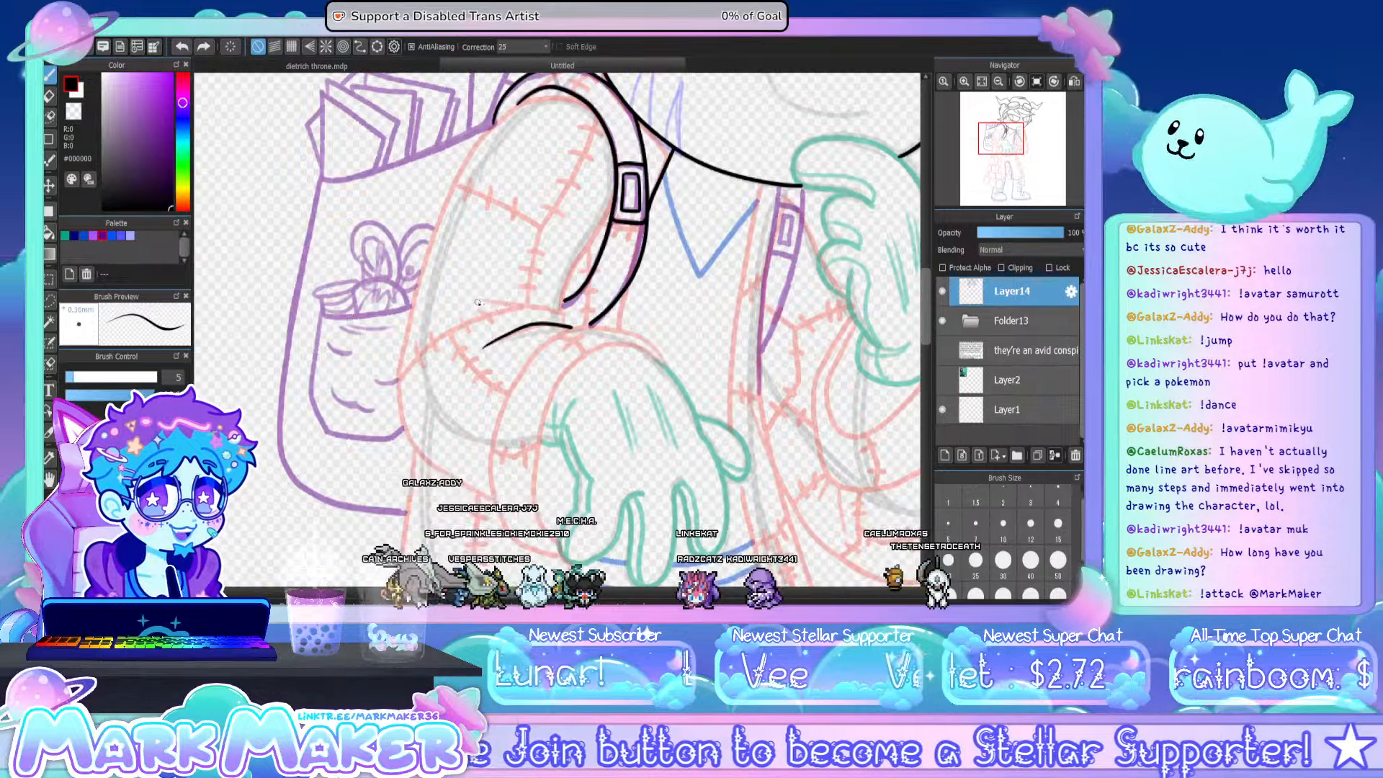
{"action": "left_click_drag", "start_coordinate": [478, 303], "coordinate": [535, 306]}
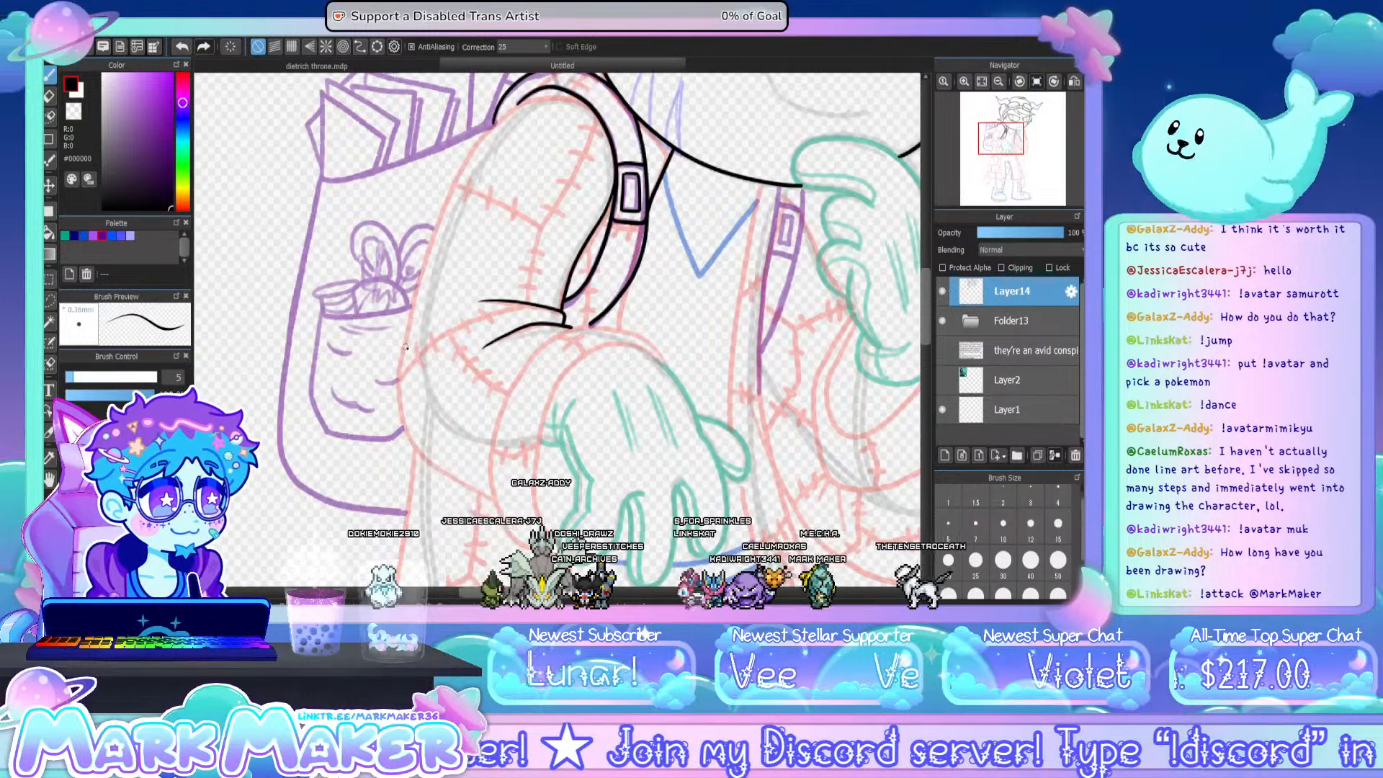
- Ink the sleeve's outer contour from the elbow up to the shoulder beneath the backpack strap, redoing the first stroke
{"action": "left_click_drag", "start_coordinate": [403, 355], "coordinate": [399, 393]}
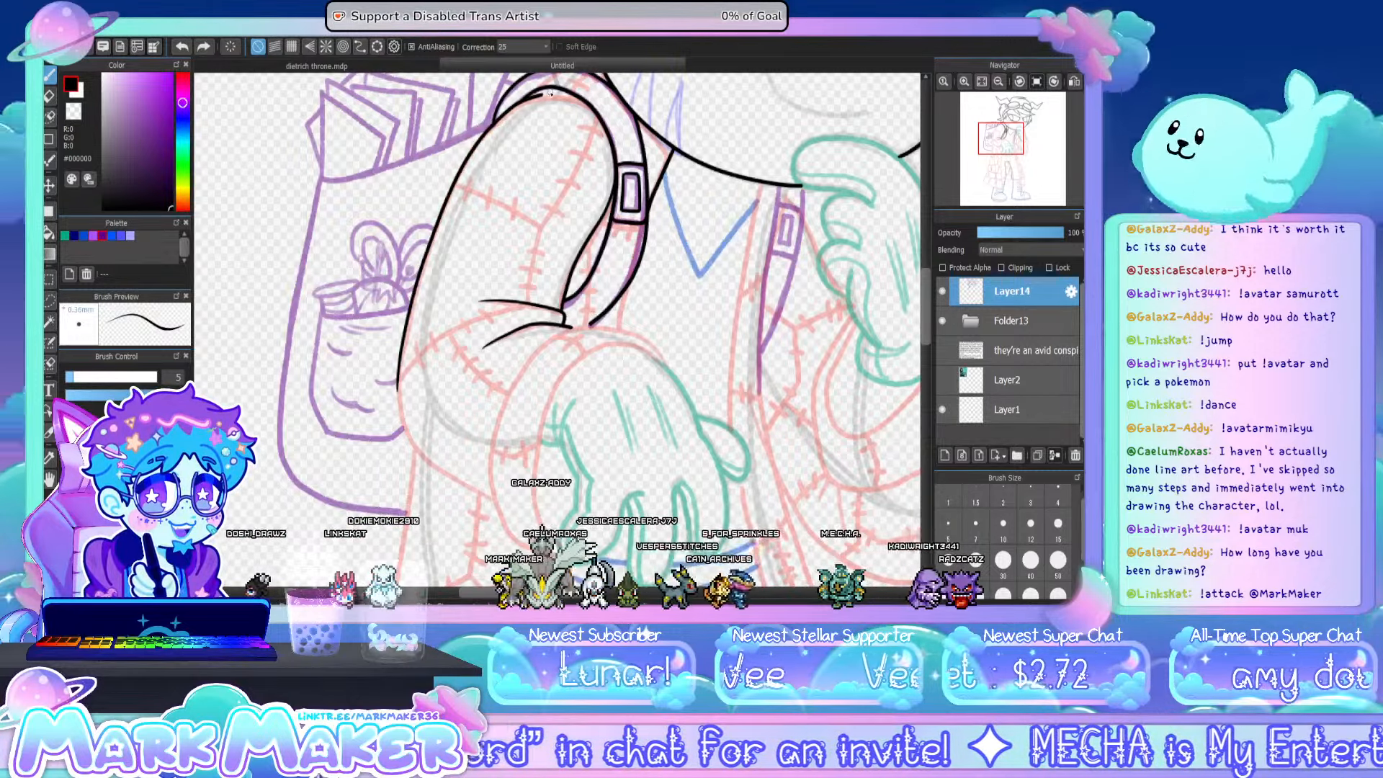
{"action": "key", "text": "ctrl+z"}
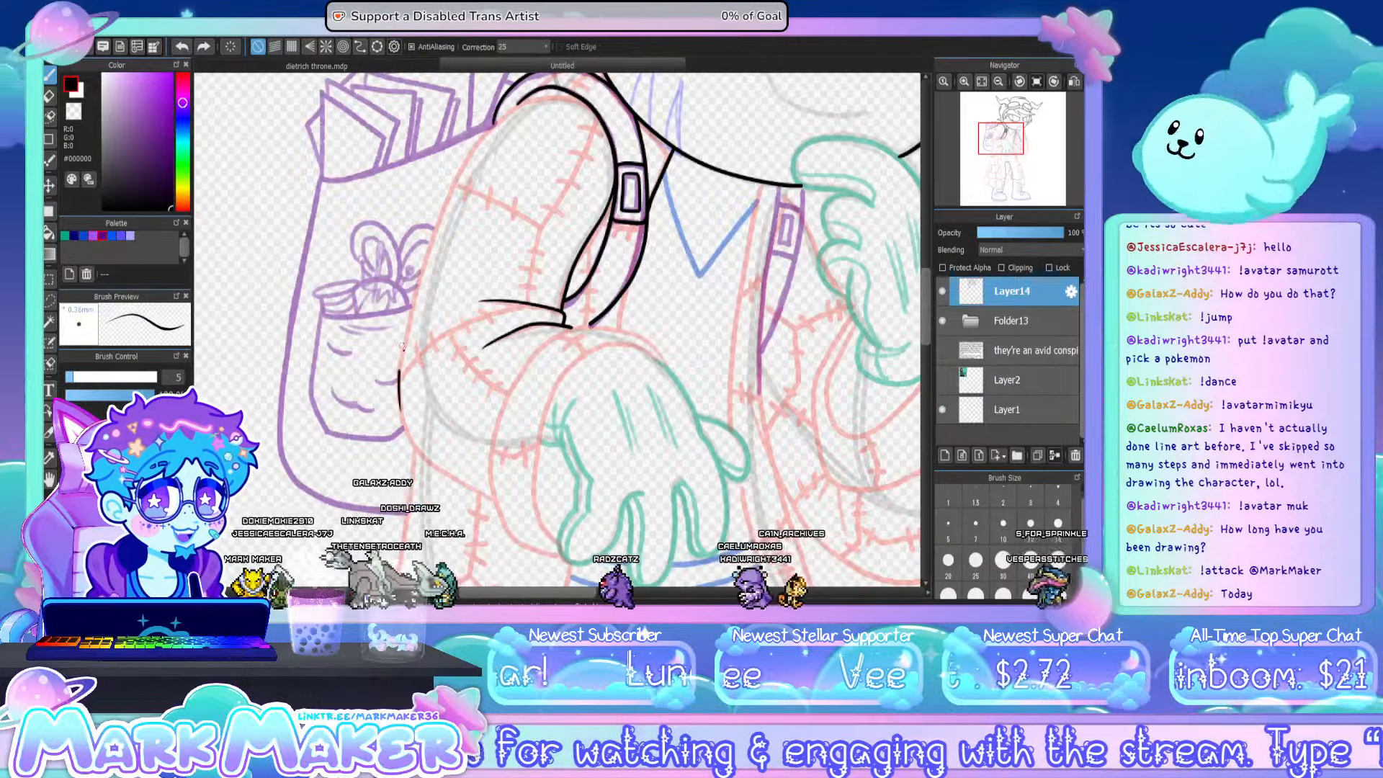
{"action": "left_click_drag", "start_coordinate": [427, 250], "coordinate": [400, 370]}
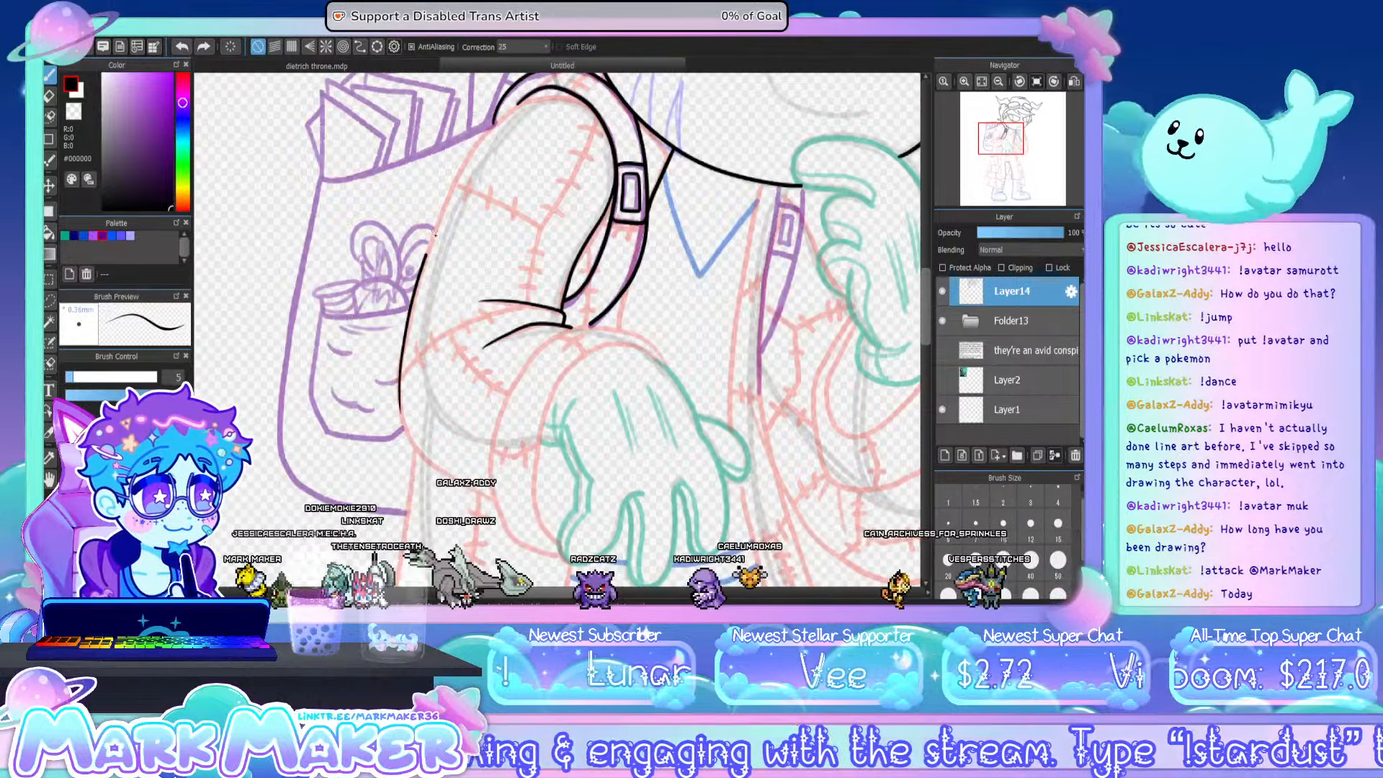
{"action": "mouse_move", "coordinate": [435, 233]}
{"action": "left_mouse_down"}
{"action": "mouse_move", "coordinate": [478, 149]}
{"action": "mouse_move", "coordinate": [555, 92]}
{"action": "left_mouse_up"}
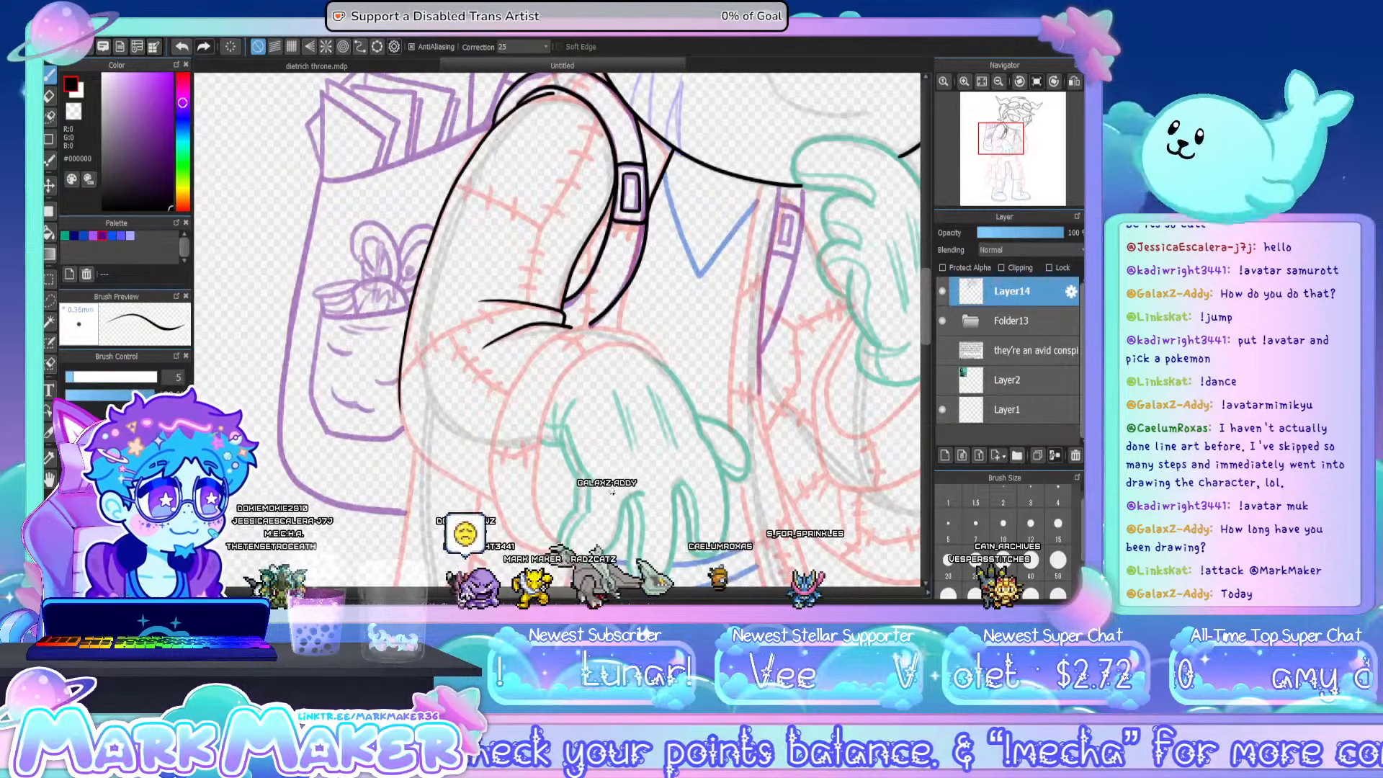
- Ink the sleeve cuff of the lowered arm, with its rounded opening around the hand and its outer edge
{"action": "scroll", "coordinate": [589, 556], "scroll_direction": "up", "scroll_amount": 1}
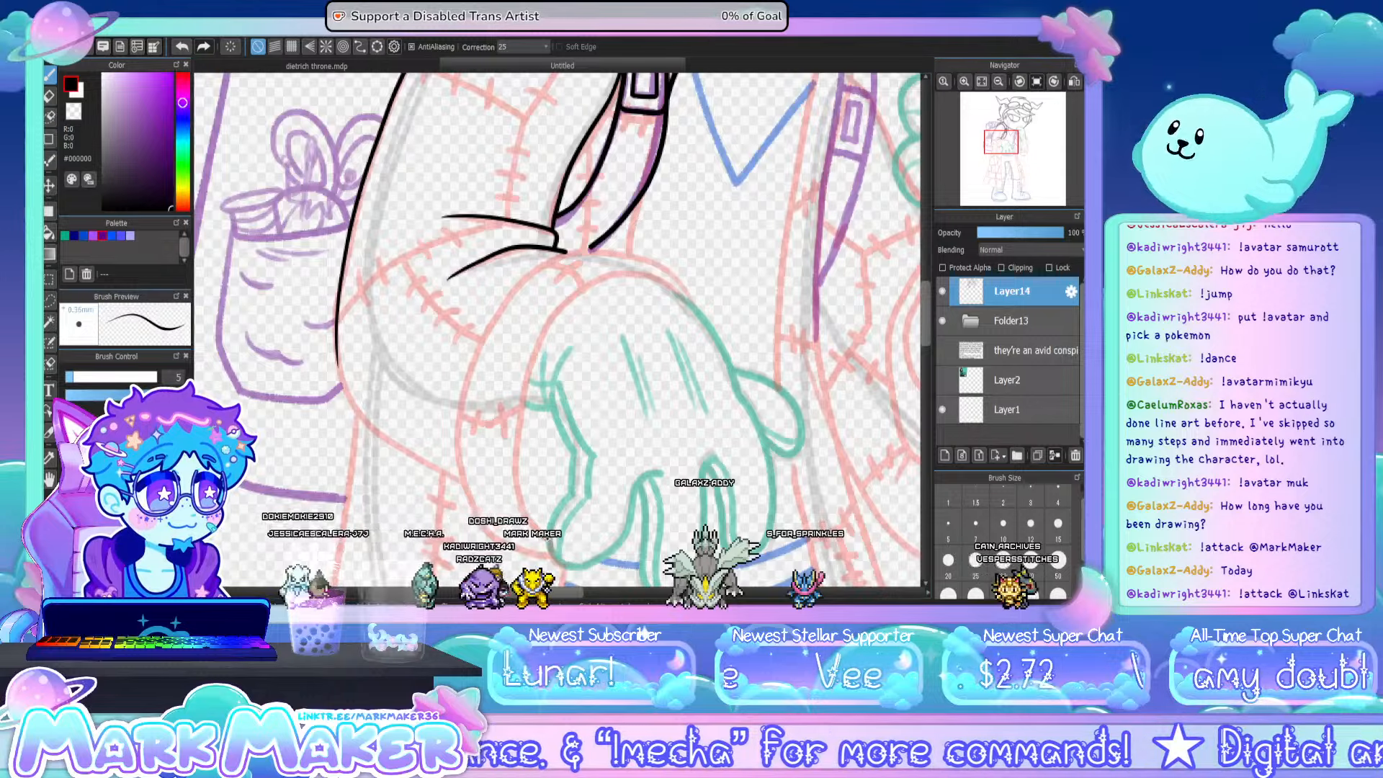
{"action": "mouse_move", "coordinate": [549, 537]}
{"action": "left_mouse_down"}
{"action": "mouse_move", "coordinate": [511, 474]}
{"action": "mouse_move", "coordinate": [535, 526]}
{"action": "mouse_move", "coordinate": [517, 455]}
{"action": "mouse_move", "coordinate": [545, 336]}
{"action": "left_mouse_up"}
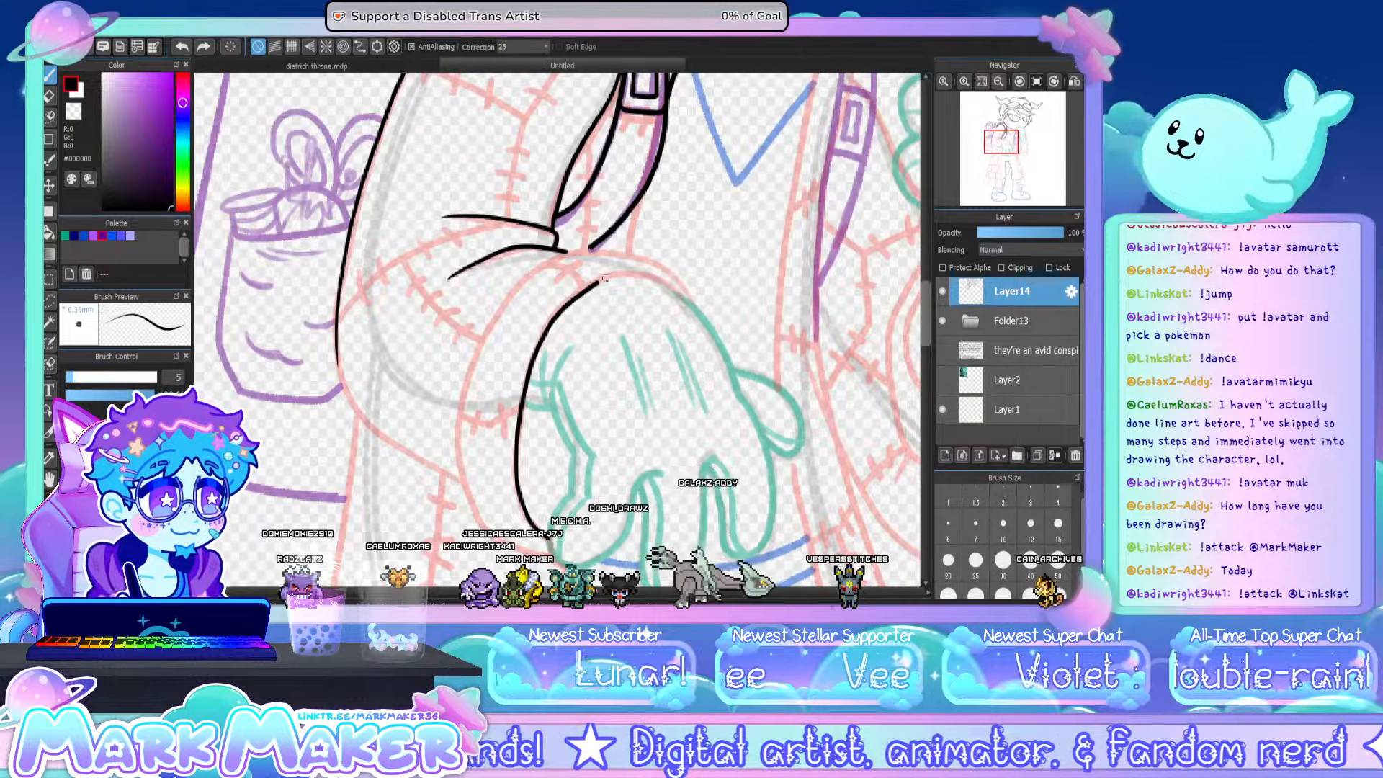
{"action": "key", "text": "ctrl+z"}
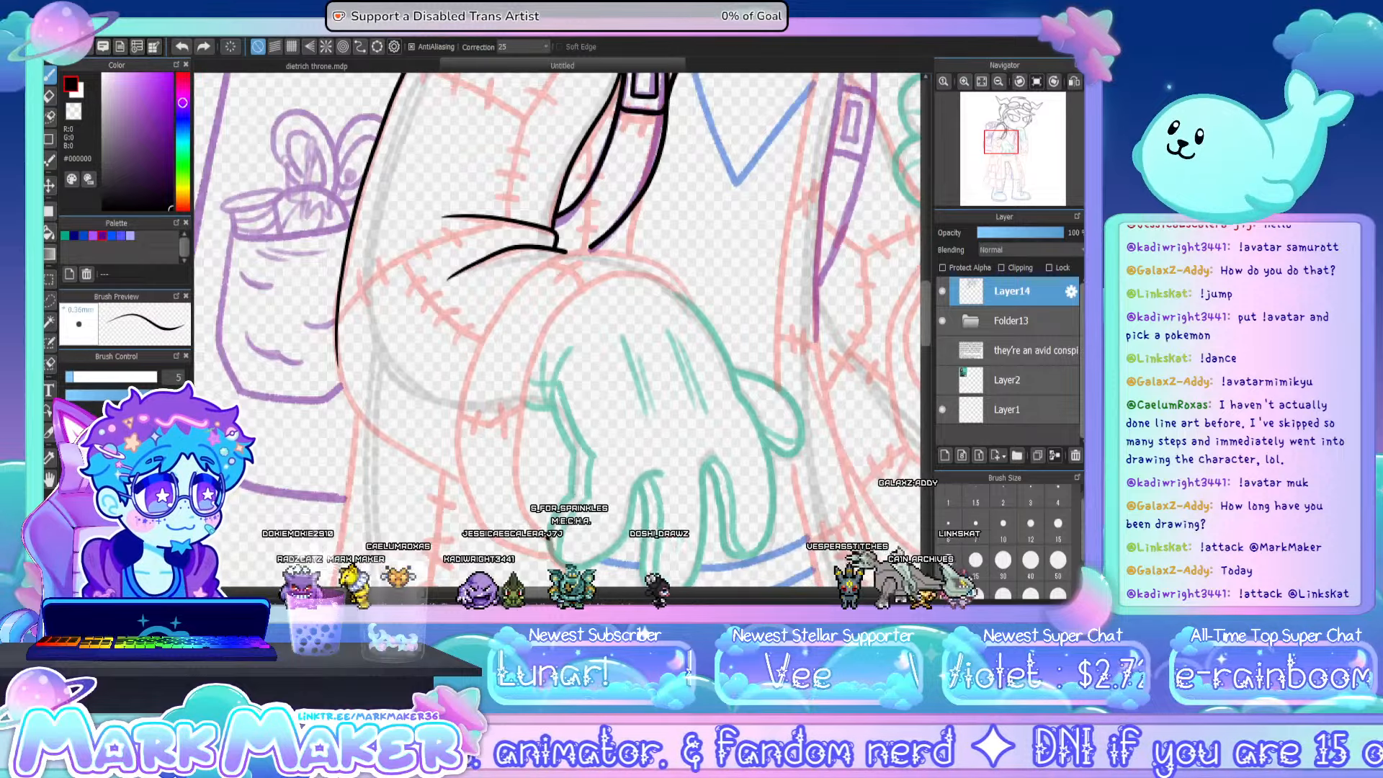
{"action": "mouse_move", "coordinate": [549, 539]}
{"action": "left_mouse_down"}
{"action": "mouse_move", "coordinate": [518, 439]}
{"action": "mouse_move", "coordinate": [584, 285]}
{"action": "left_mouse_up"}
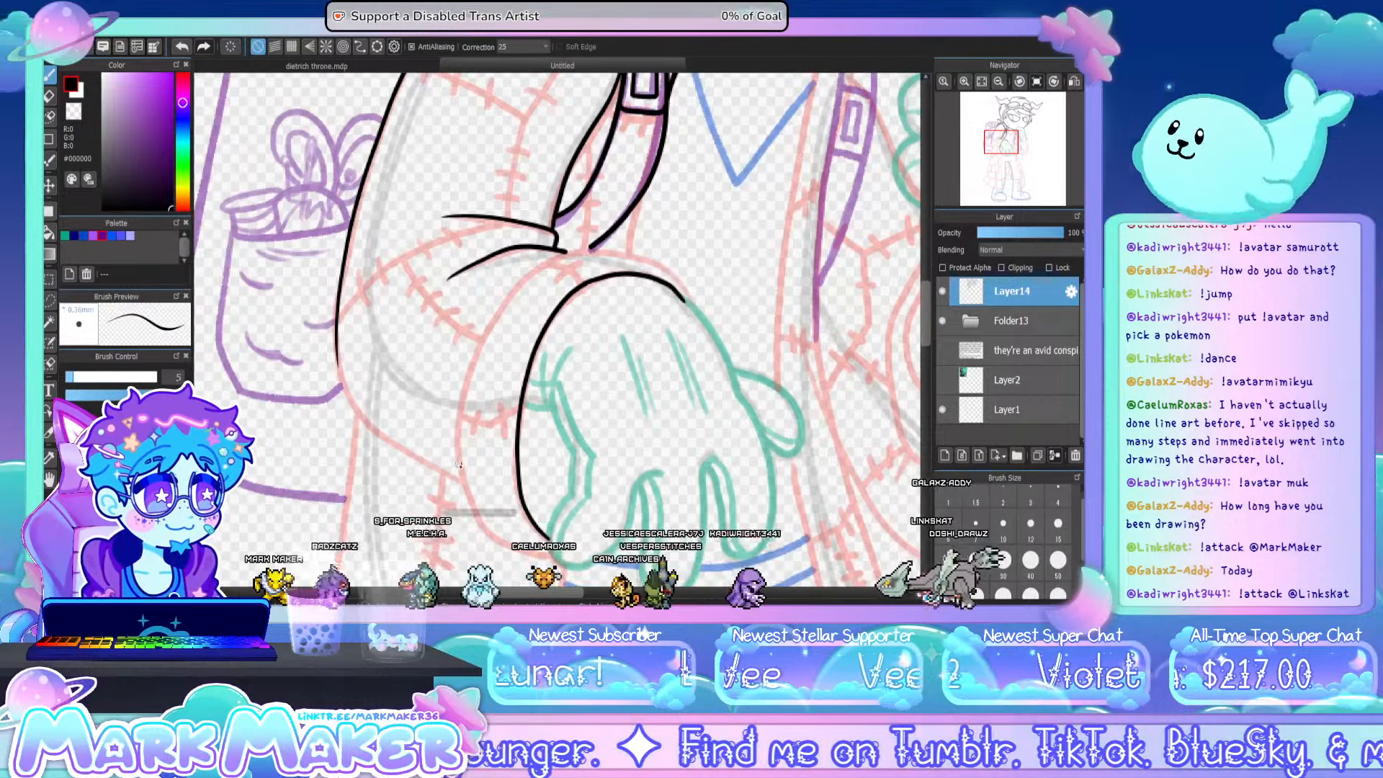
{"action": "left_click_drag", "start_coordinate": [506, 544], "coordinate": [459, 465]}
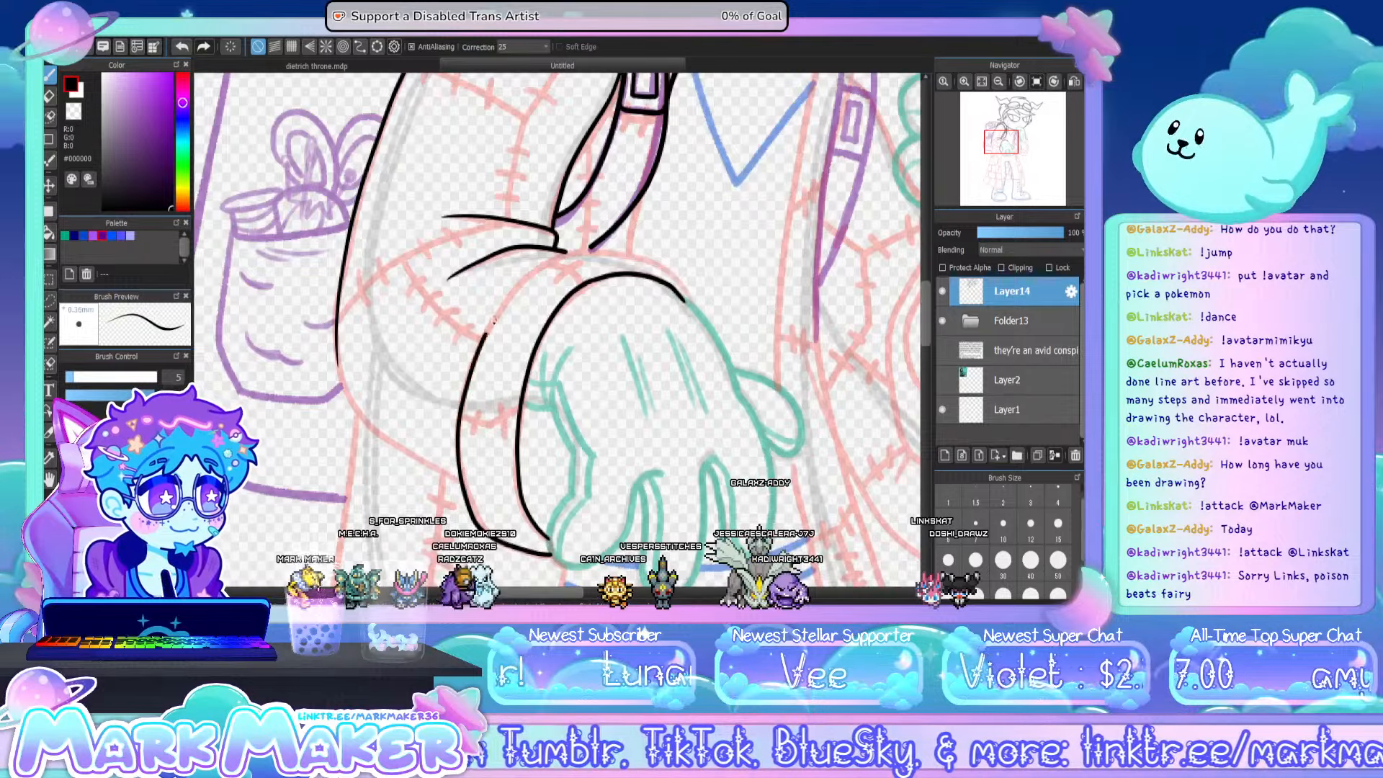
{"action": "key", "text": "ctrl+z"}
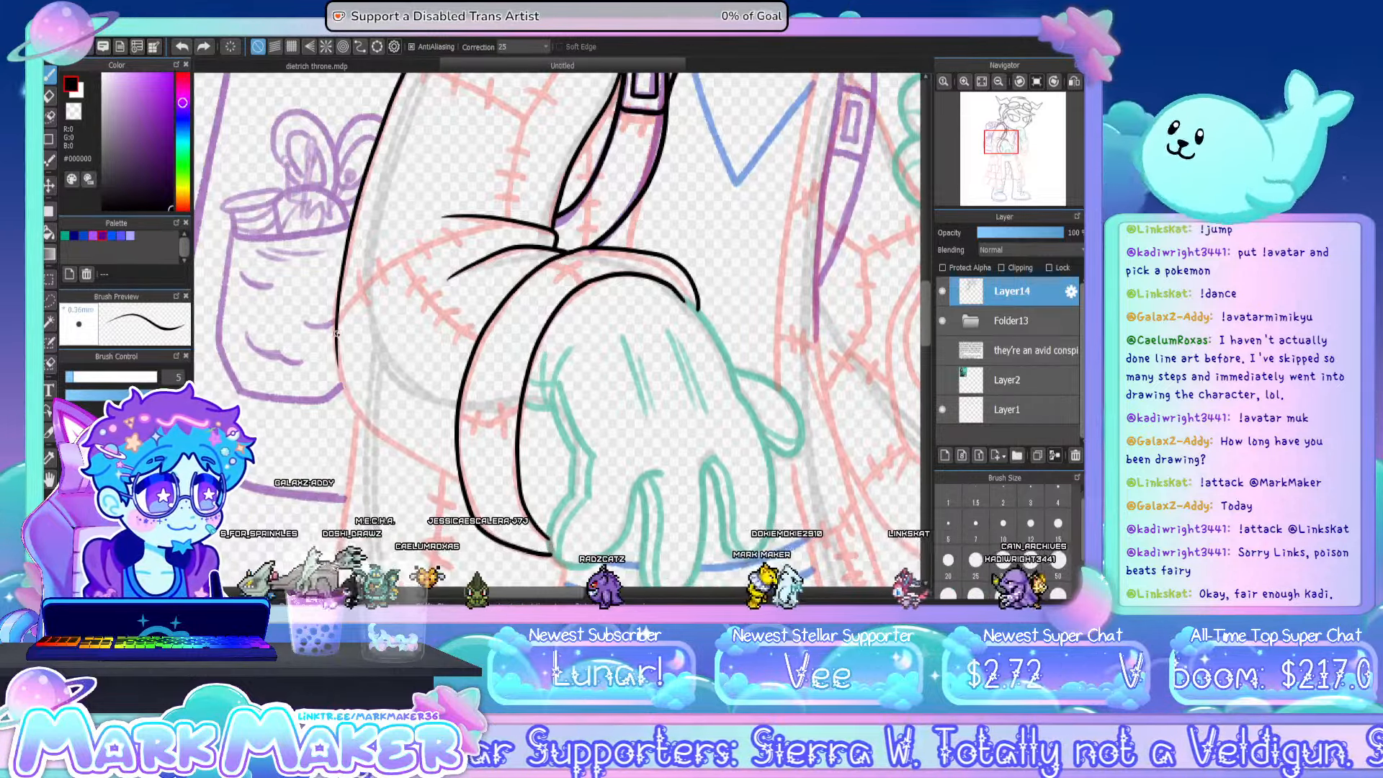
- Ink the forearm's underside from the elbow to the cuff and two short stitched seams across the cuff
{"action": "left_click_drag", "start_coordinate": [355, 407], "coordinate": [464, 489]}
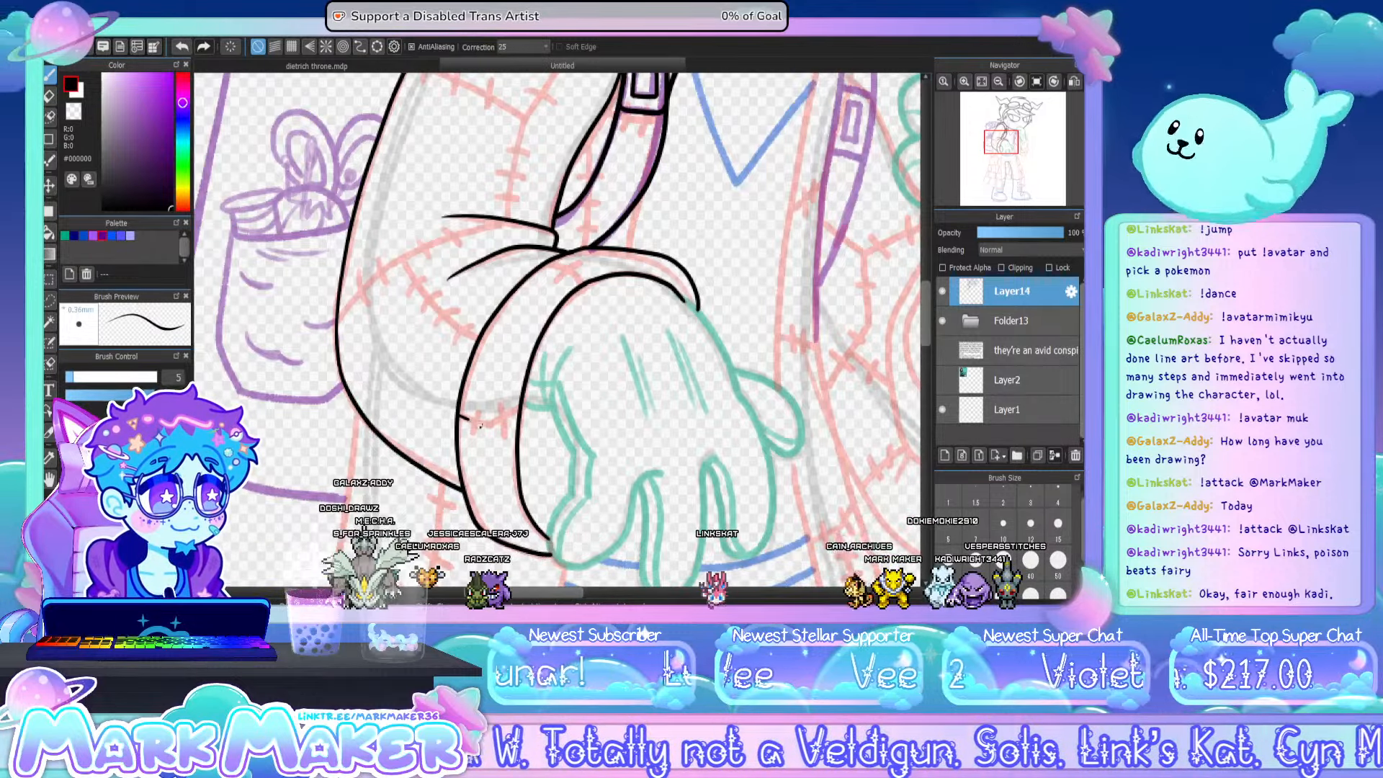
{"action": "left_click_drag", "start_coordinate": [481, 427], "coordinate": [508, 414]}
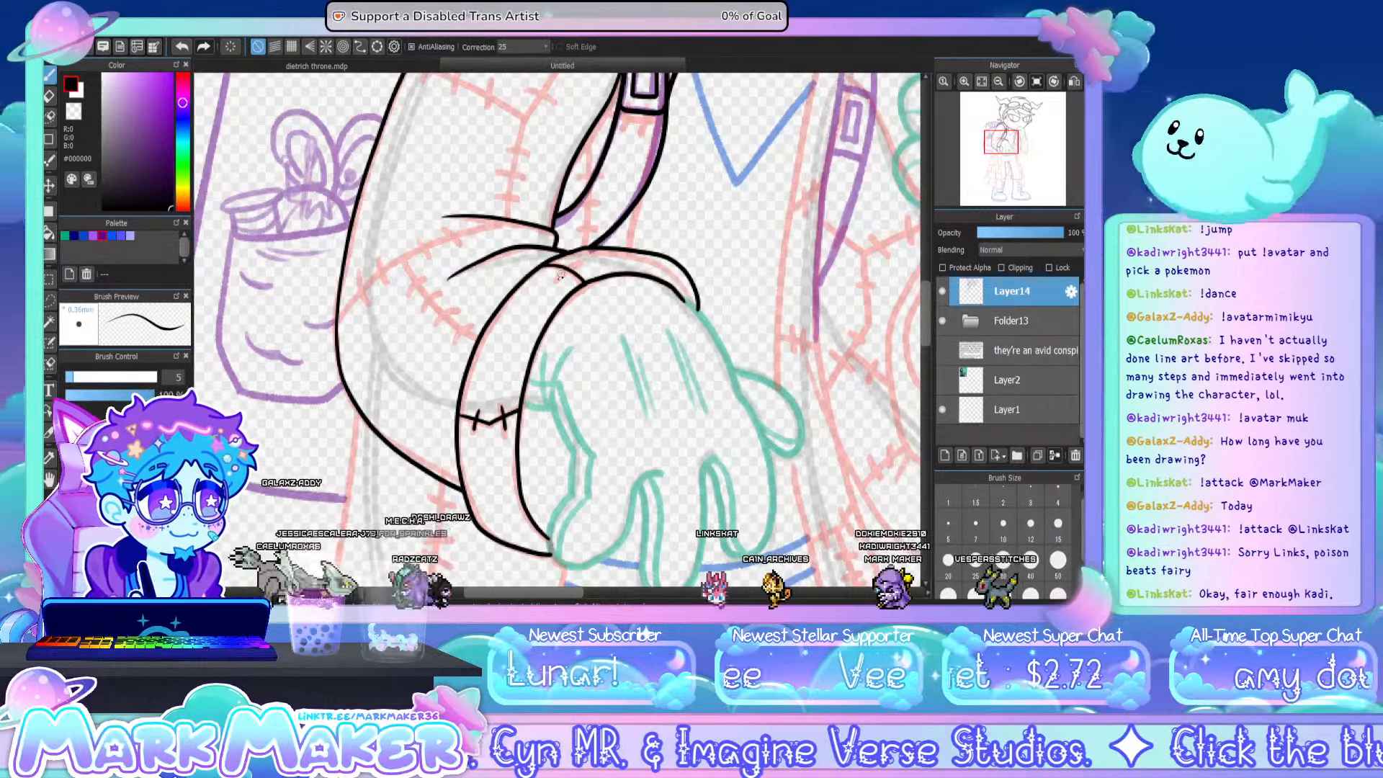
{"action": "left_click_drag", "start_coordinate": [560, 278], "coordinate": [578, 264]}
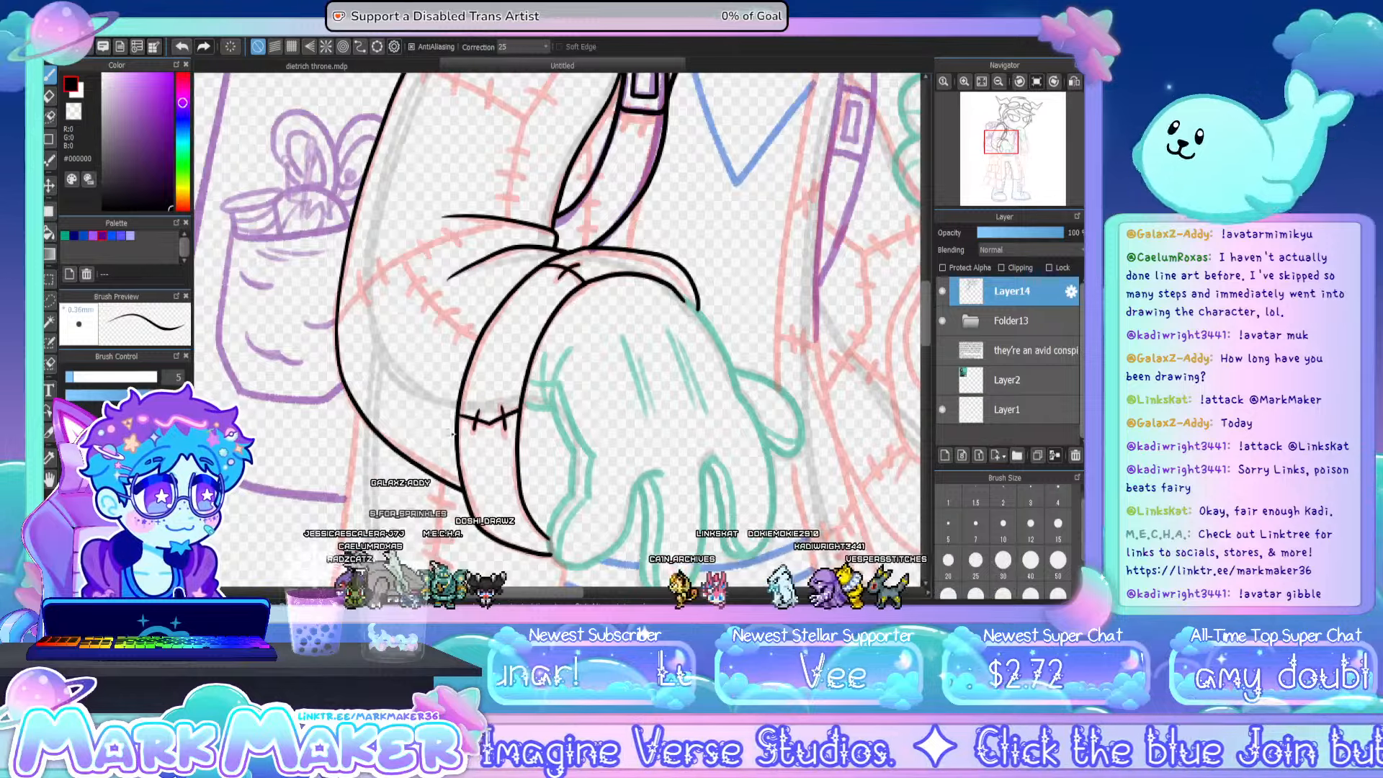
- Ink the curved elbow seam and the diagonal seam running to the cuff, with stitch marks across both
{"action": "left_click_drag", "start_coordinate": [338, 329], "coordinate": [362, 297]}
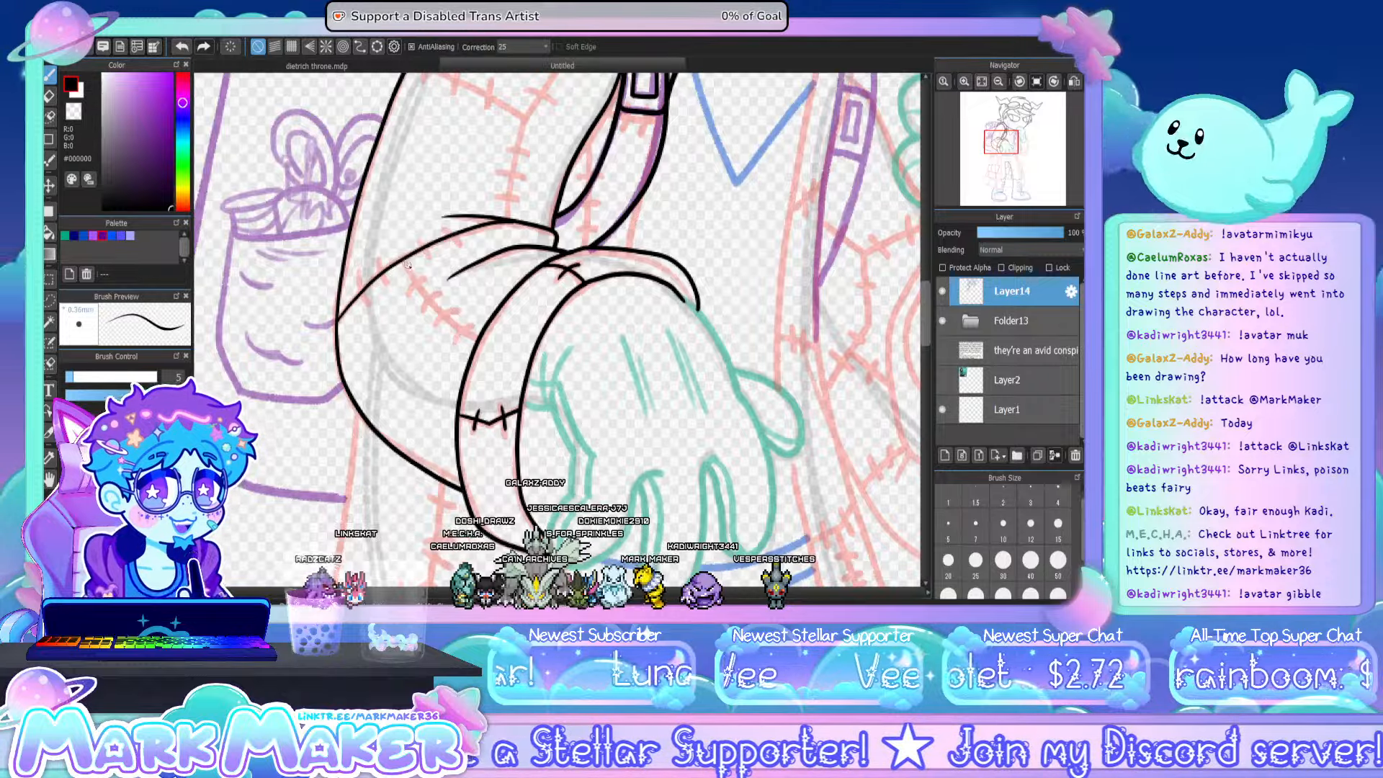
{"action": "left_click_drag", "start_coordinate": [407, 264], "coordinate": [466, 329]}
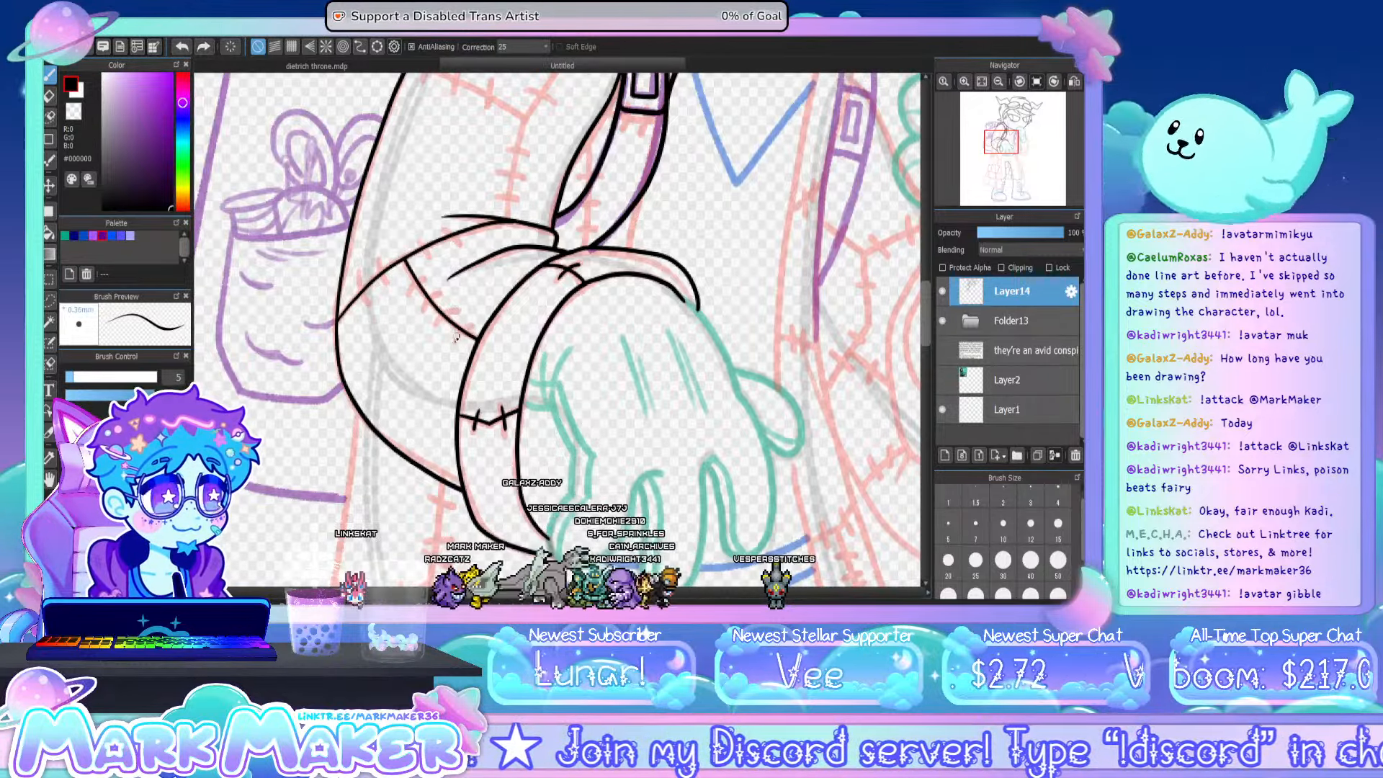
{"action": "mouse_move", "coordinate": [438, 327]}
{"action": "left_mouse_down"}
{"action": "mouse_move", "coordinate": [458, 310]}
{"action": "mouse_move", "coordinate": [432, 274]}
{"action": "left_mouse_up"}
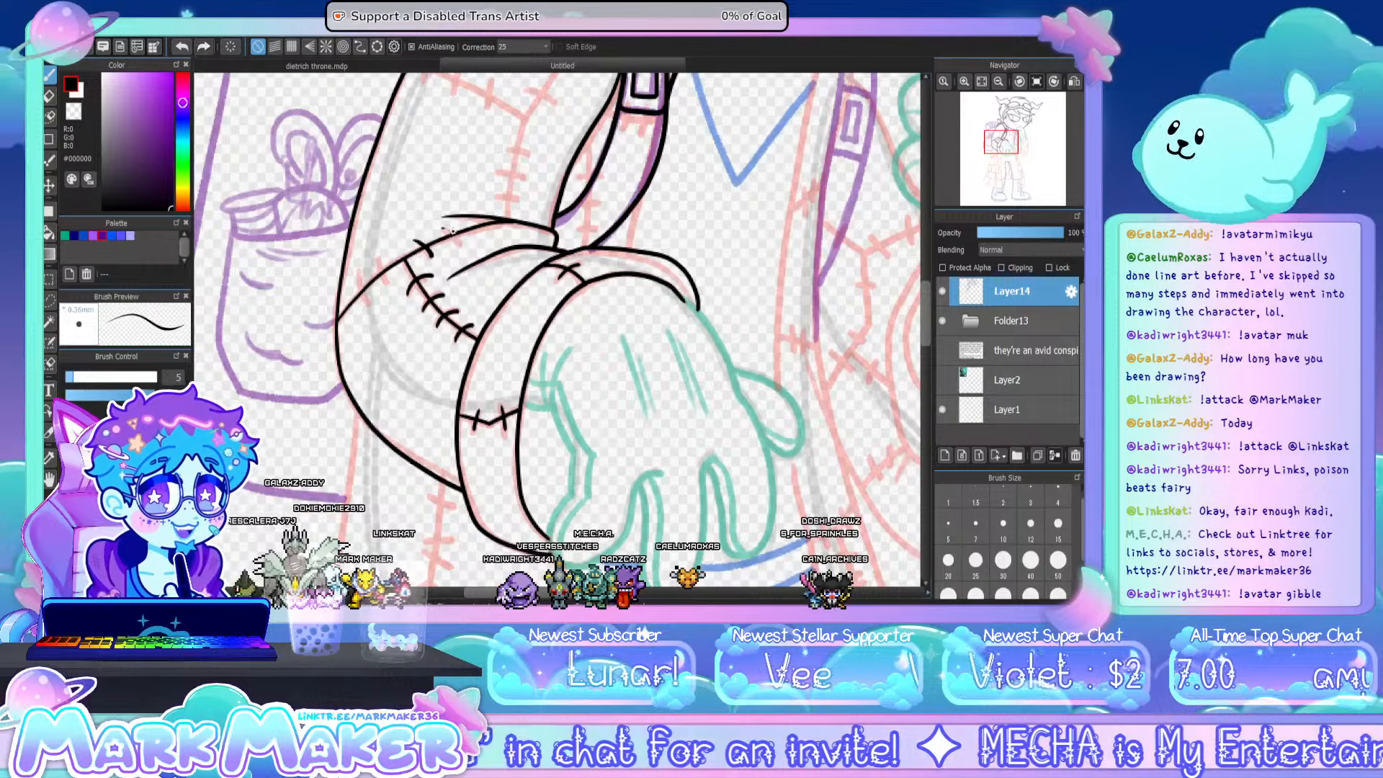
{"action": "left_click_drag", "start_coordinate": [441, 250], "coordinate": [461, 231]}
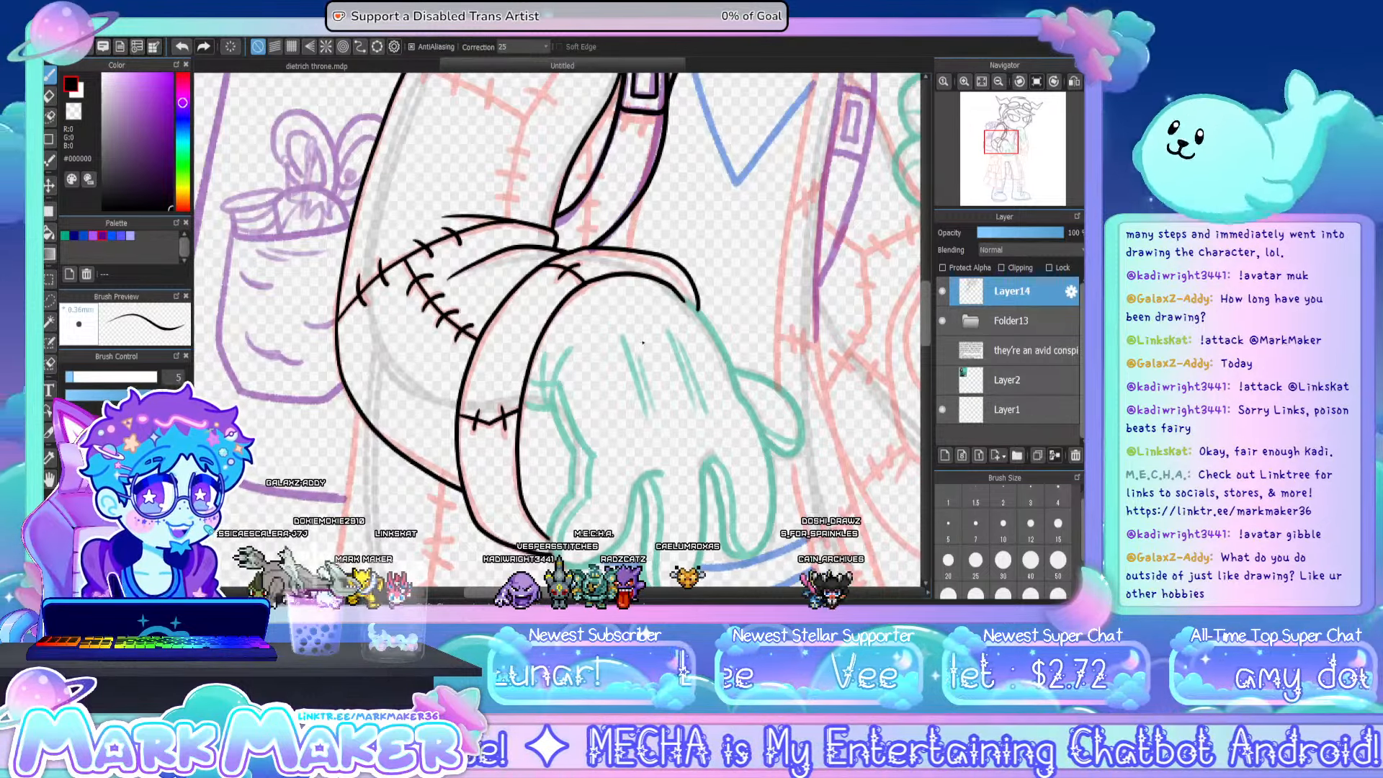
- Ink the three branches of the Y-shaped seam on the upper sleeve, meeting at mid-arm
{"action": "scroll", "coordinate": [922, 300], "scroll_direction": "up", "scroll_amount": 3}
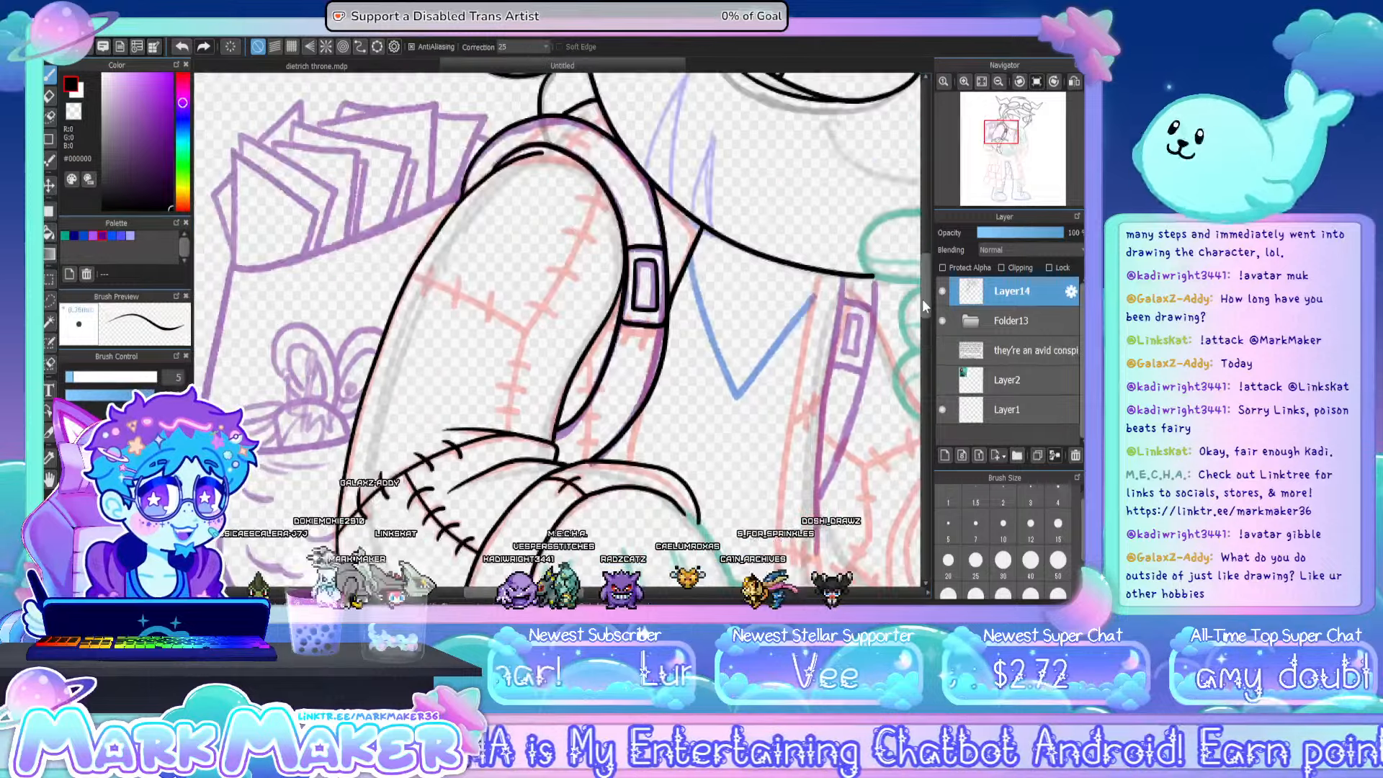
{"action": "scroll", "coordinate": [922, 299], "scroll_direction": "up", "scroll_amount": 2}
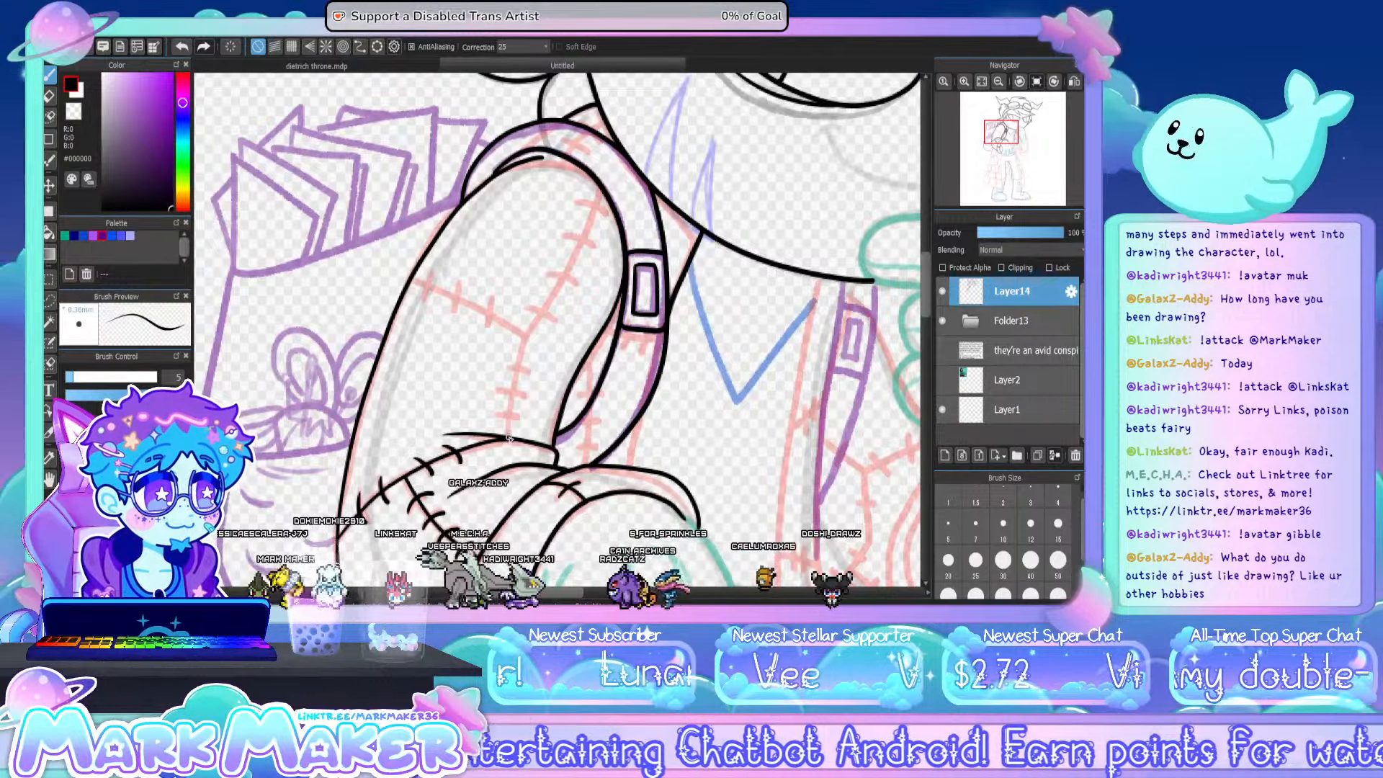
{"action": "left_click_drag", "start_coordinate": [524, 353], "coordinate": [510, 435]}
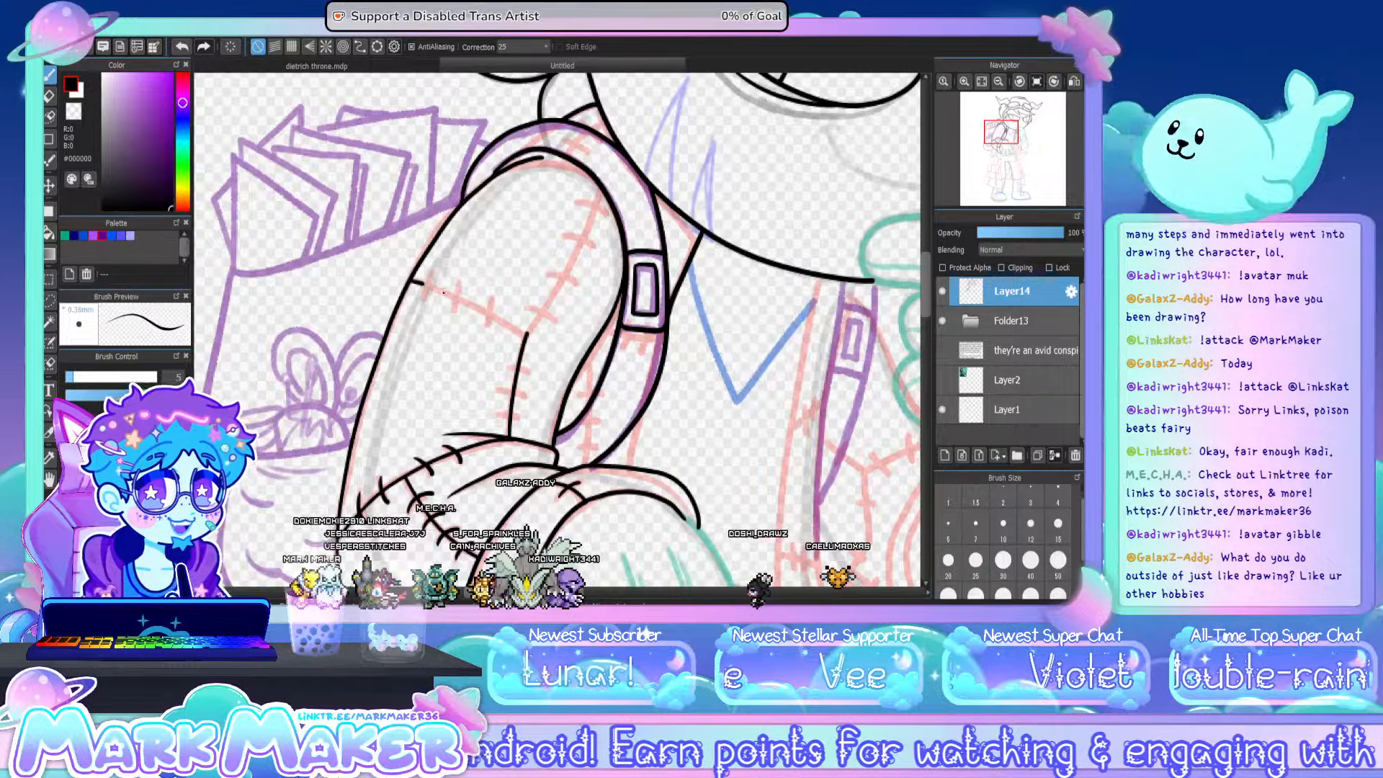
{"action": "key", "text": "ctrl+z"}
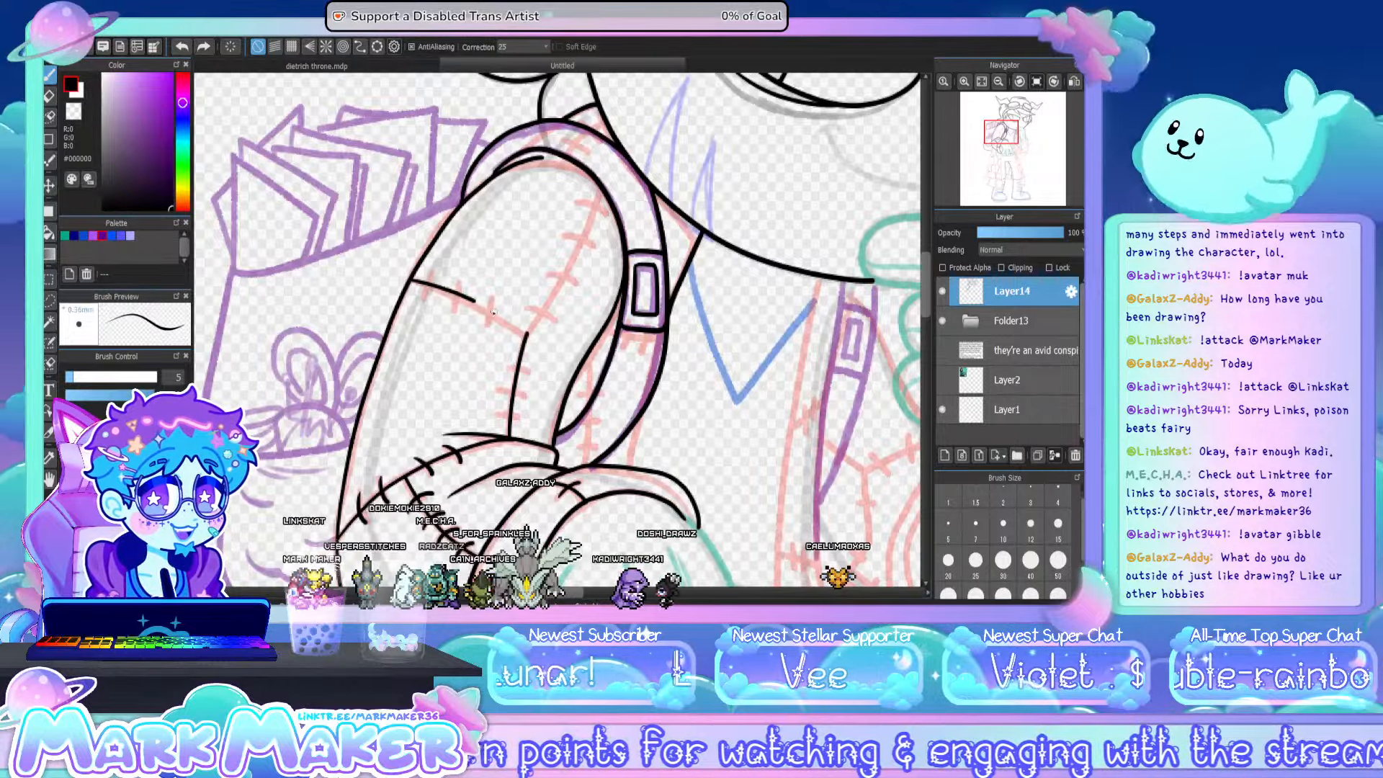
{"action": "left_click_drag", "start_coordinate": [412, 280], "coordinate": [527, 334]}
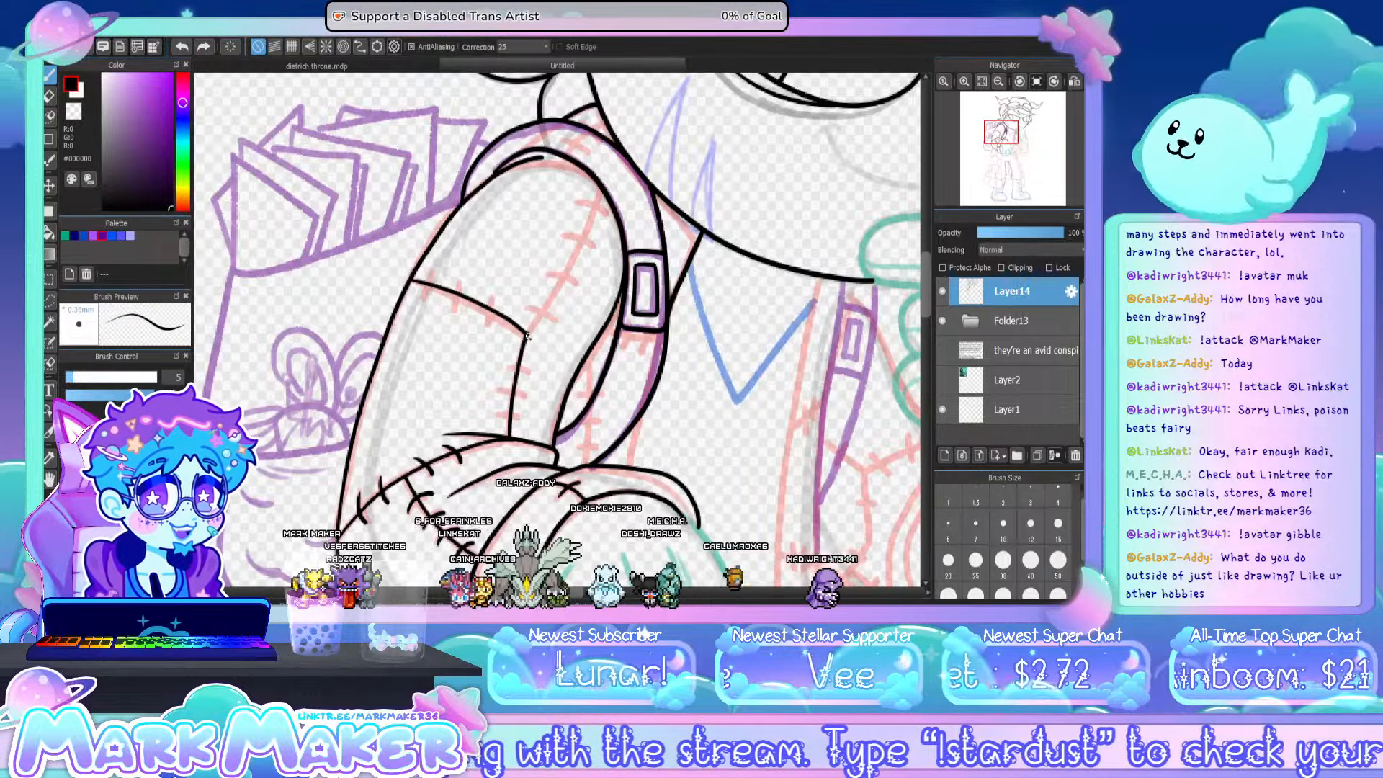
{"action": "left_click_drag", "start_coordinate": [528, 335], "coordinate": [574, 255]}
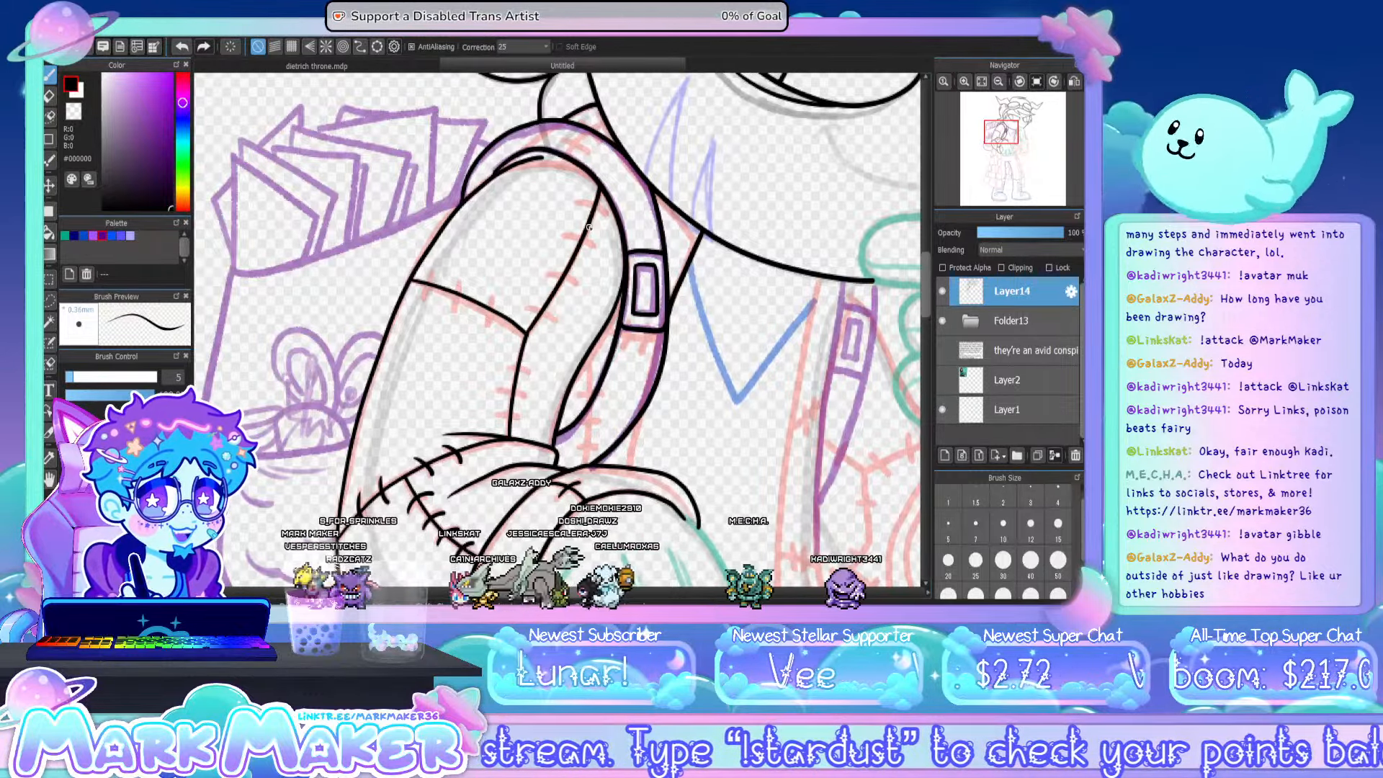
- Ink short stitch marks across all three branches of the upper sleeve's Y-shaped seam
{"action": "mouse_move", "coordinate": [600, 207]}
{"action": "left_mouse_down"}
{"action": "mouse_move", "coordinate": [566, 237]}
{"action": "mouse_move", "coordinate": [596, 248]}
{"action": "mouse_move", "coordinate": [597, 247]}
{"action": "left_mouse_up"}
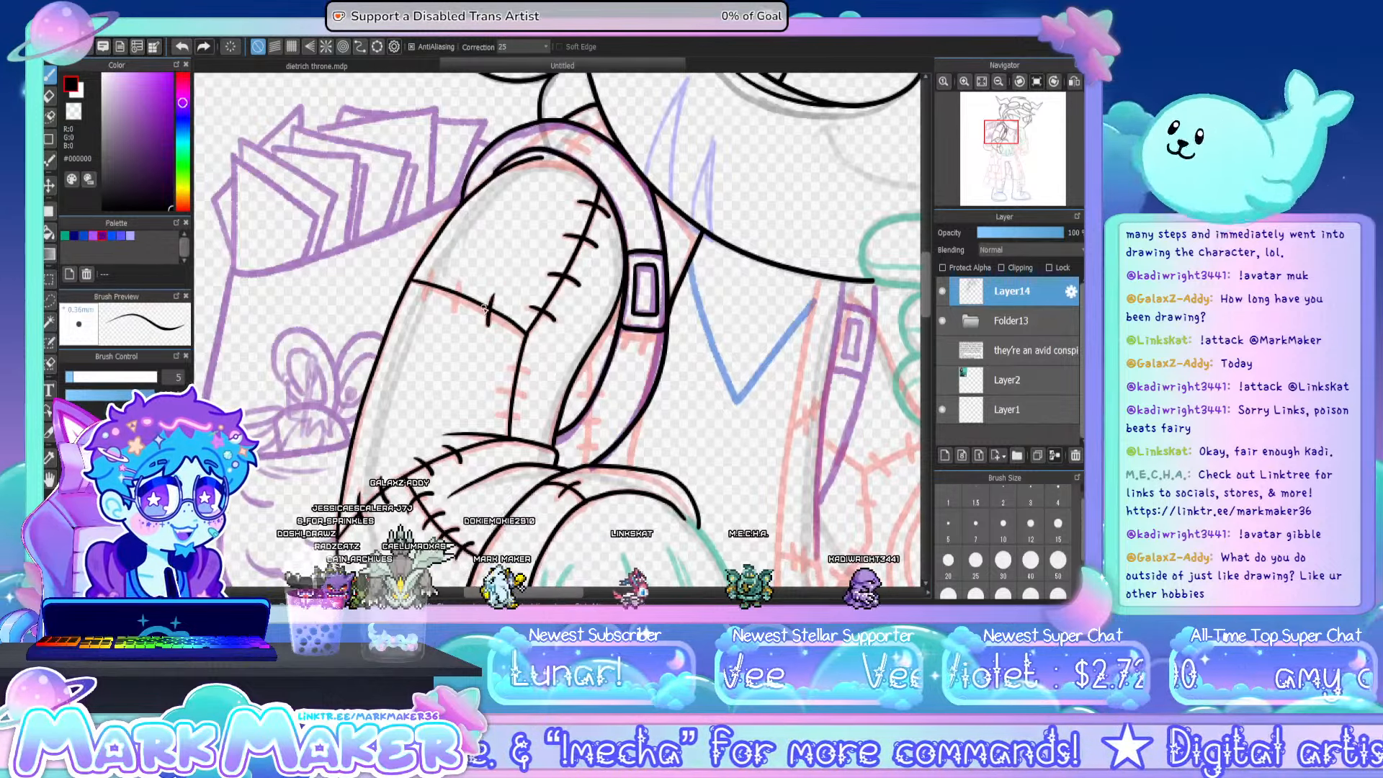
{"action": "mouse_move", "coordinate": [454, 285]}
{"action": "left_mouse_down"}
{"action": "mouse_move", "coordinate": [457, 310]}
{"action": "mouse_move", "coordinate": [428, 294]}
{"action": "left_mouse_up"}
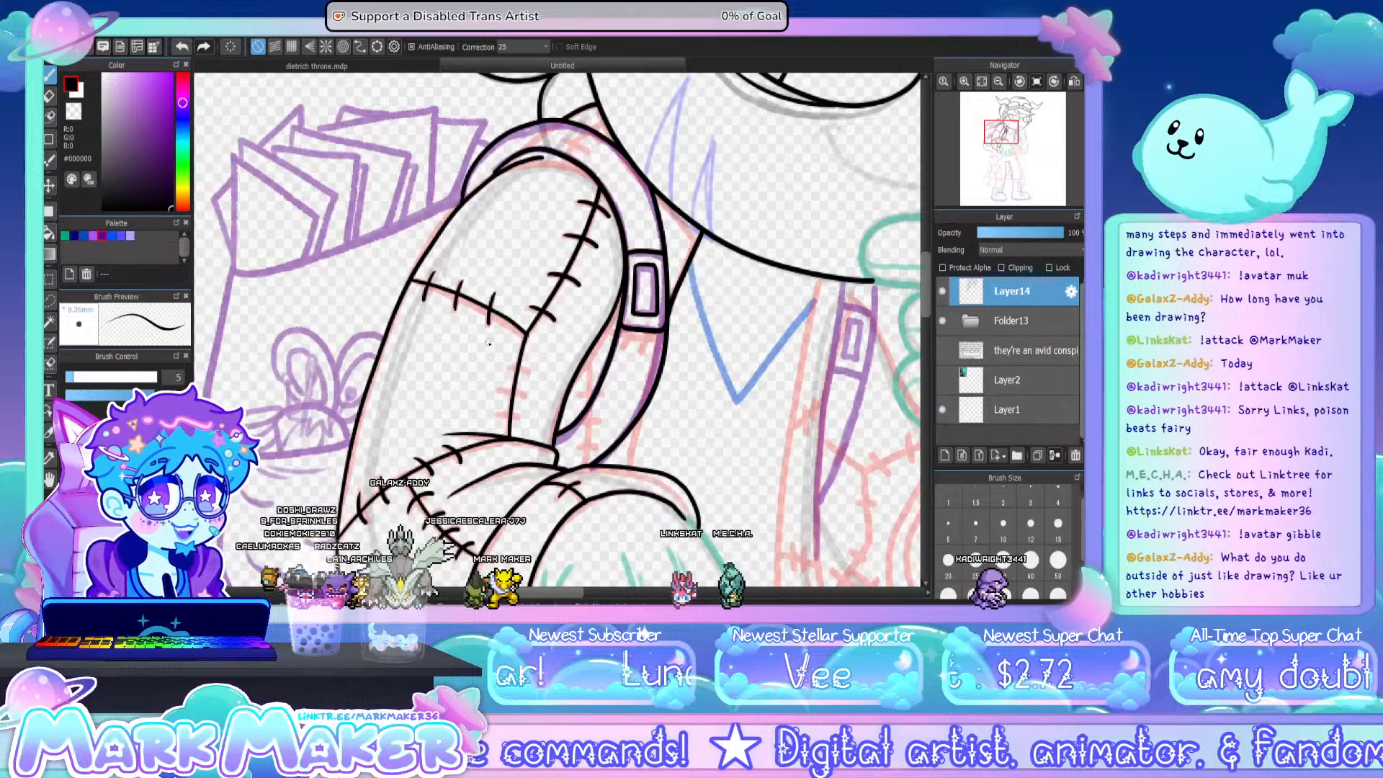
{"action": "mouse_move", "coordinate": [511, 368]}
{"action": "left_mouse_down"}
{"action": "mouse_move", "coordinate": [531, 373]}
{"action": "mouse_move", "coordinate": [519, 418]}
{"action": "left_mouse_up"}
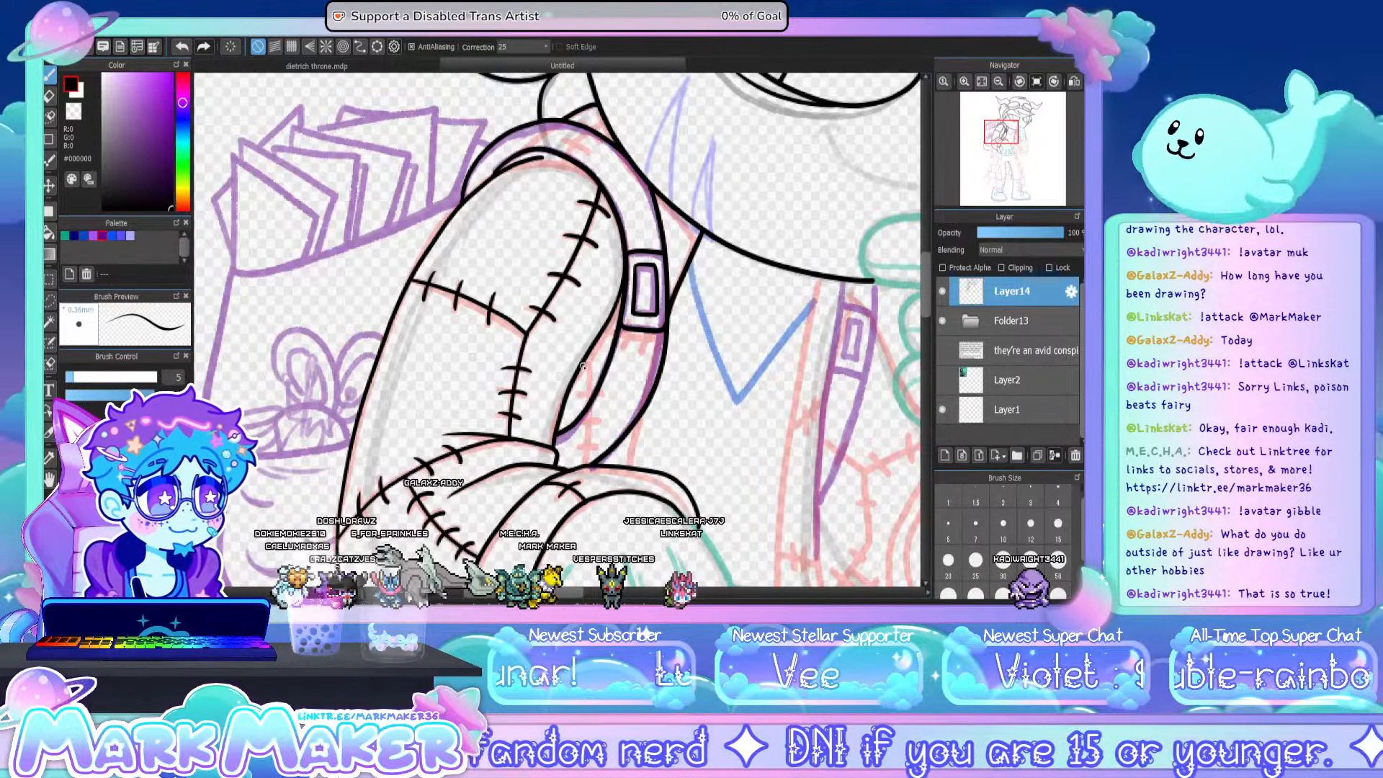
- Ink the small stitched seam between the arm and strap, and the short coat edge from the strap to the cuff
{"action": "mouse_move", "coordinate": [588, 354]}
{"action": "left_mouse_down"}
{"action": "mouse_move", "coordinate": [585, 406]}
{"action": "mouse_move", "coordinate": [596, 373]}
{"action": "left_mouse_up"}
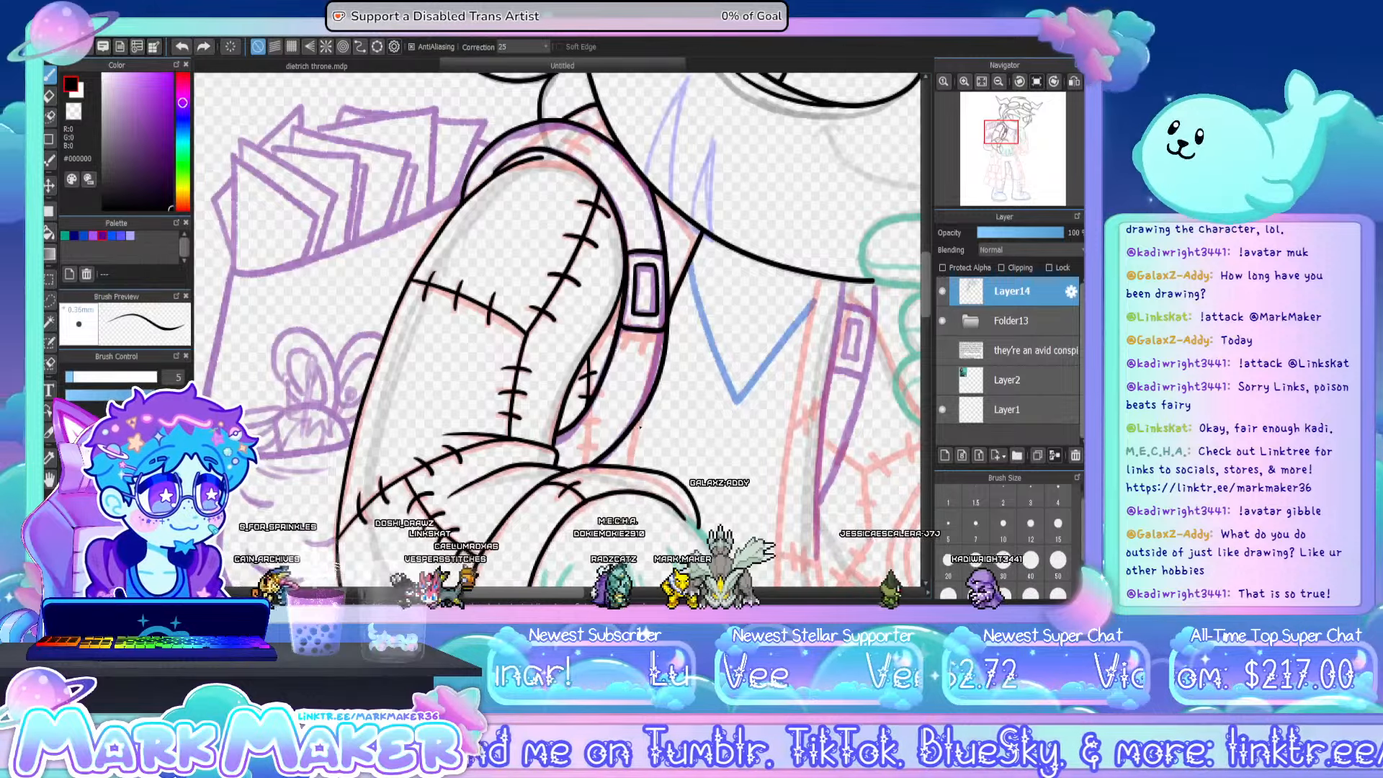
{"action": "left_click_drag", "start_coordinate": [640, 417], "coordinate": [631, 468]}
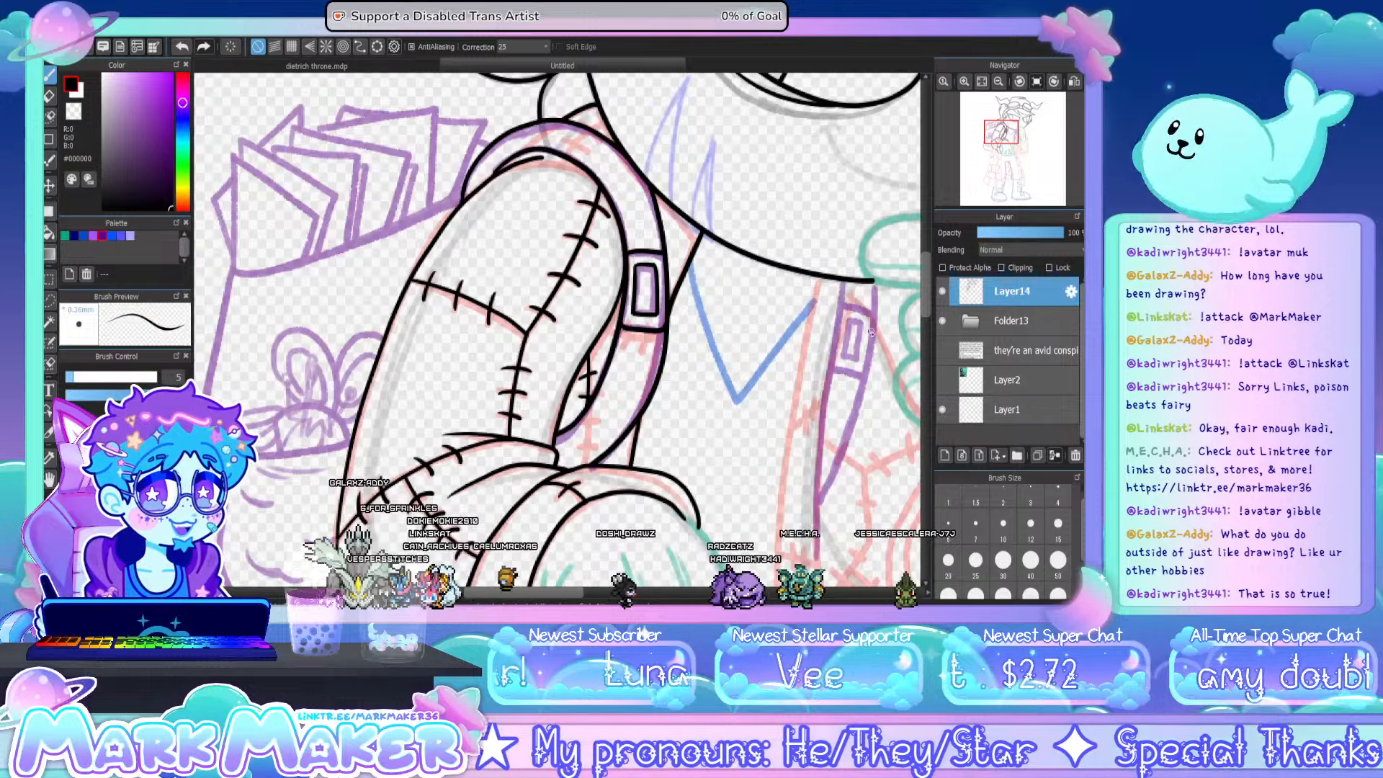
- Ink the wrist creases at the cuff and the lower hand's angled side contour, continuing around the first fingertip
{"action": "left_click", "coordinate": [998, 80]}
{"action": "left_click", "coordinate": [999, 81]}
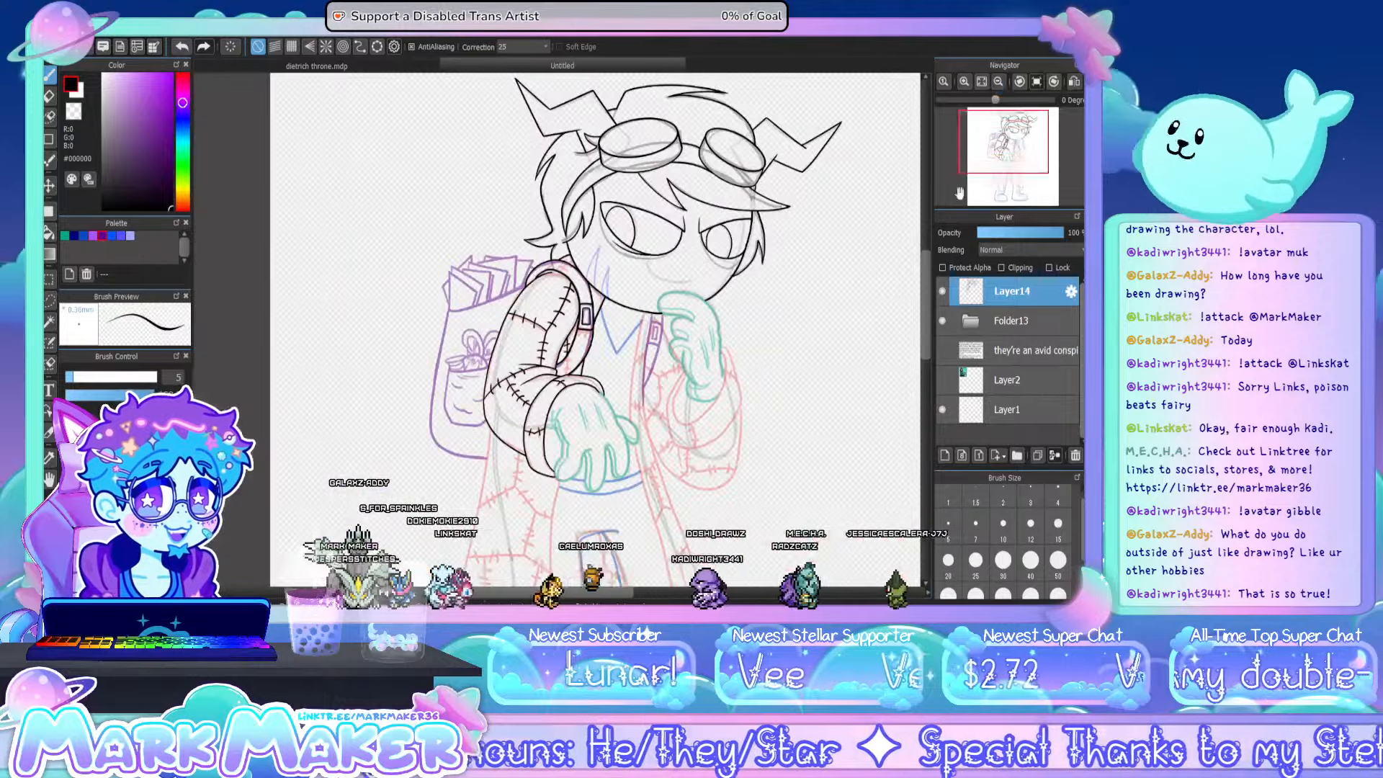
{"action": "left_click_drag", "start_coordinate": [925, 271], "coordinate": [923, 321]}
{"action": "scroll", "coordinate": [576, 216], "scroll_direction": "up", "scroll_amount": 5}
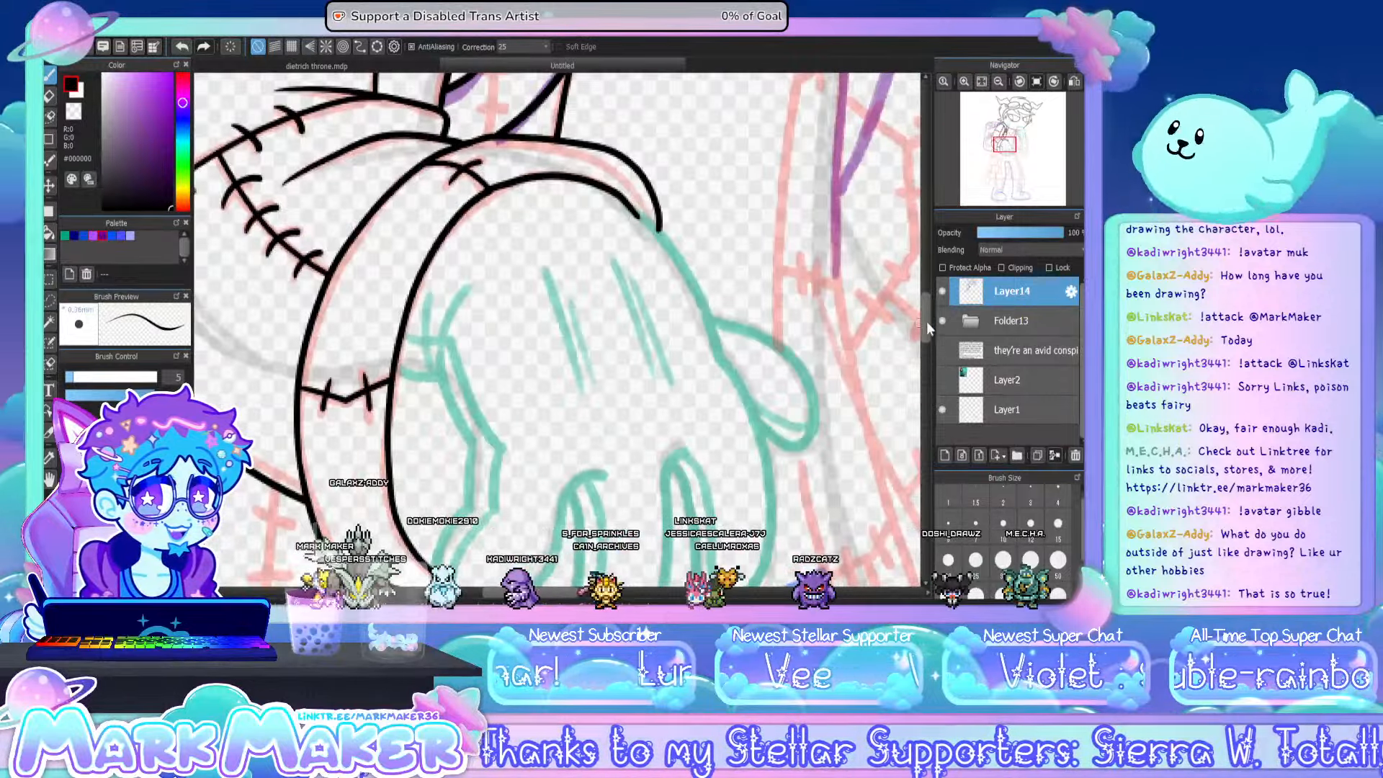
{"action": "left_click_drag", "start_coordinate": [928, 323], "coordinate": [927, 335]}
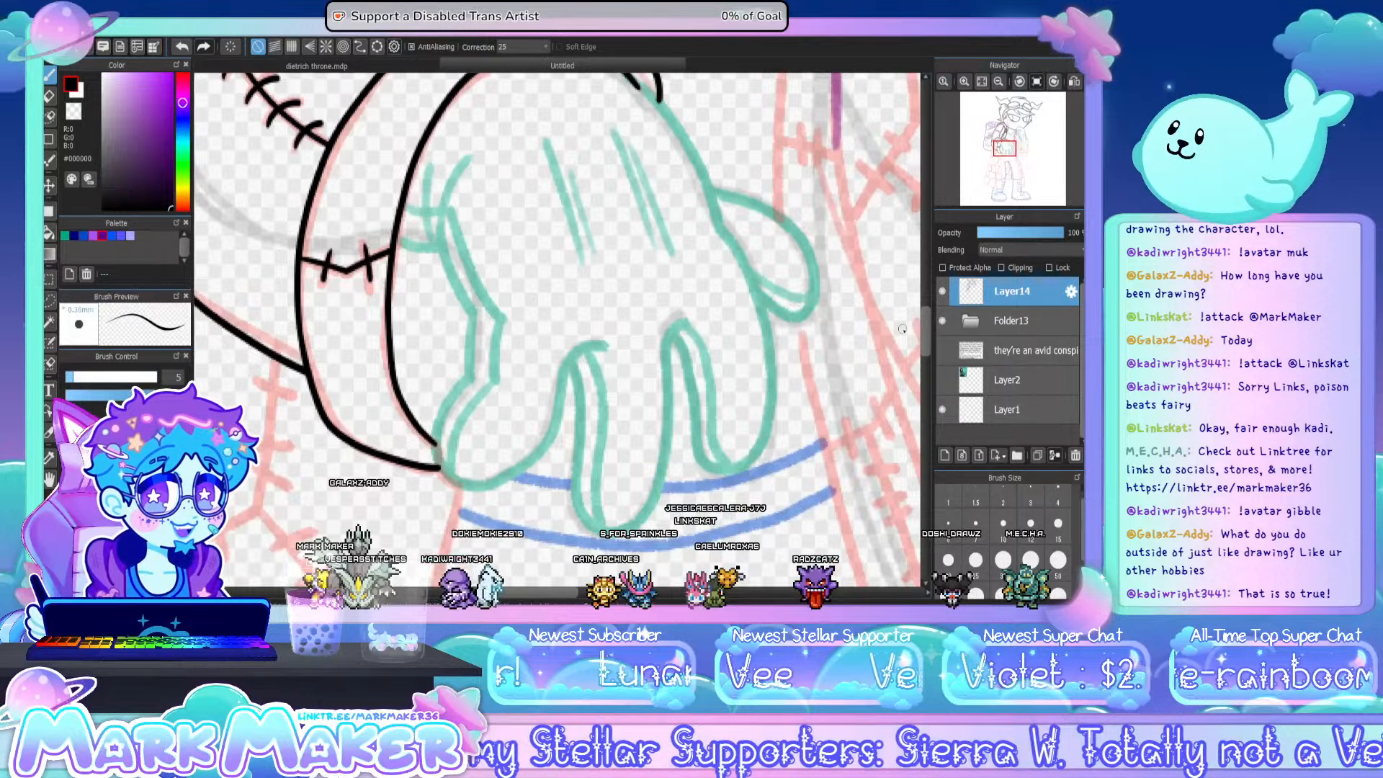
{"action": "mouse_move", "coordinate": [395, 243]}
{"action": "left_mouse_down"}
{"action": "mouse_move", "coordinate": [441, 250]}
{"action": "mouse_move", "coordinate": [426, 165]}
{"action": "left_mouse_up"}
{"action": "left_click_drag", "start_coordinate": [440, 249], "coordinate": [470, 162]}
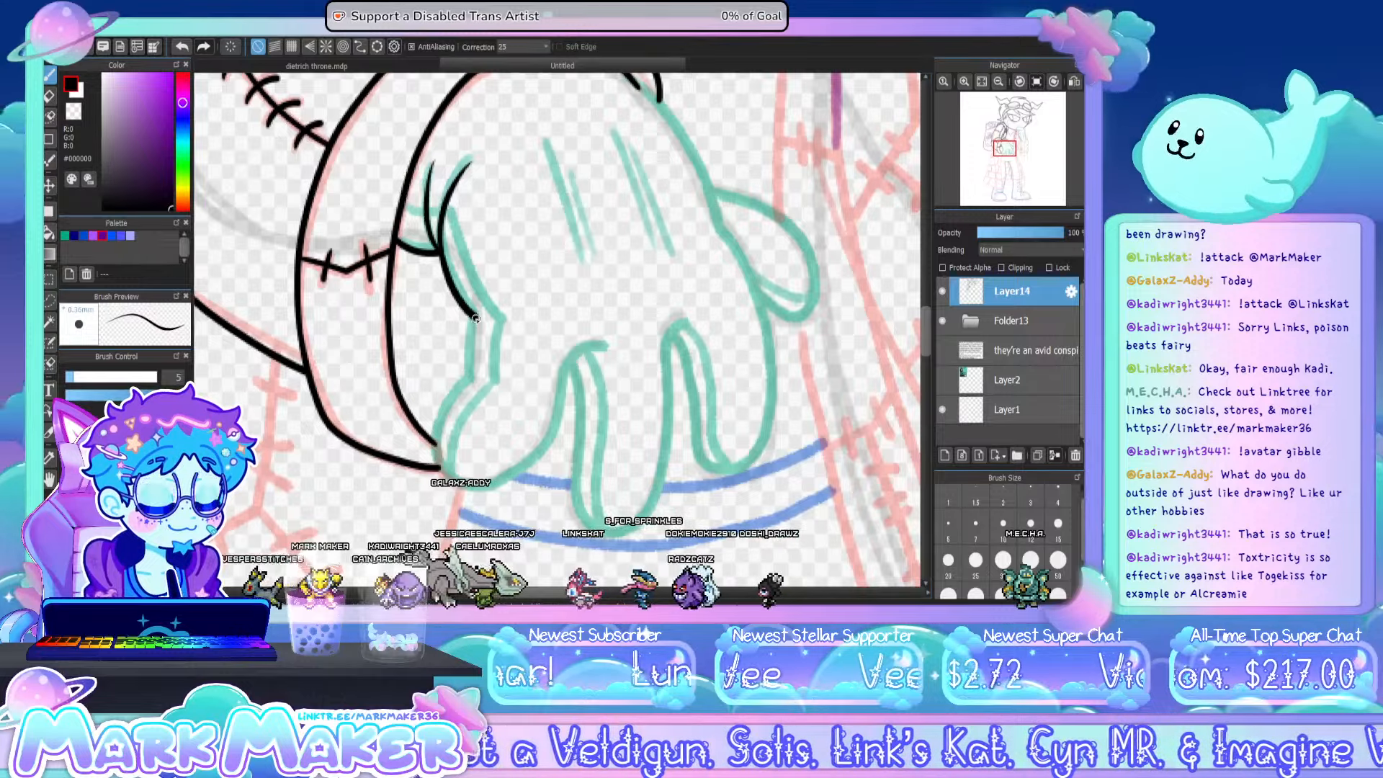
{"action": "mouse_move", "coordinate": [441, 252]}
{"action": "left_mouse_down"}
{"action": "mouse_move", "coordinate": [476, 317]}
{"action": "mouse_move", "coordinate": [456, 389]}
{"action": "left_mouse_up"}
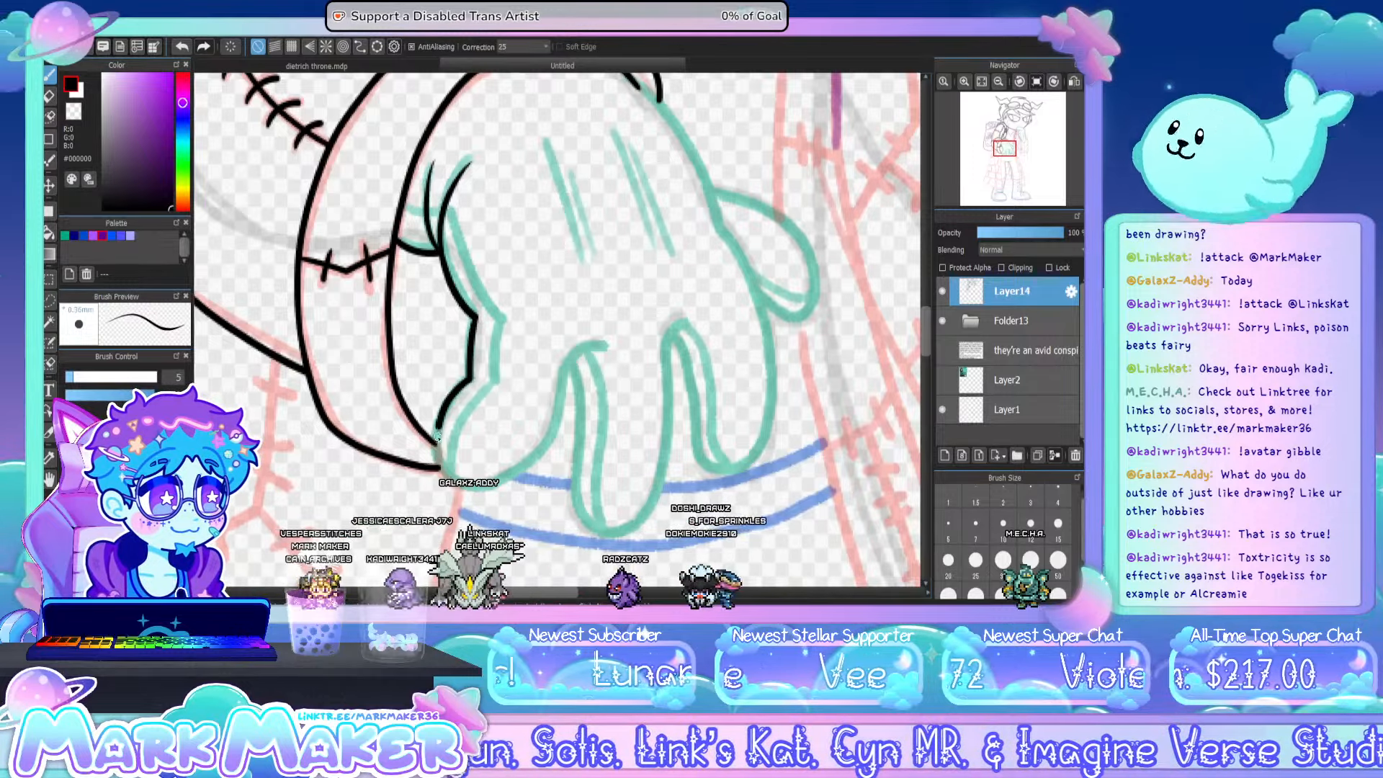
{"action": "mouse_move", "coordinate": [437, 436]}
{"action": "left_mouse_down"}
{"action": "mouse_move", "coordinate": [471, 378]}
{"action": "mouse_move", "coordinate": [435, 431]}
{"action": "mouse_move", "coordinate": [437, 459]}
{"action": "mouse_move", "coordinate": [551, 435]}
{"action": "mouse_move", "coordinate": [563, 370]}
{"action": "left_mouse_up"}
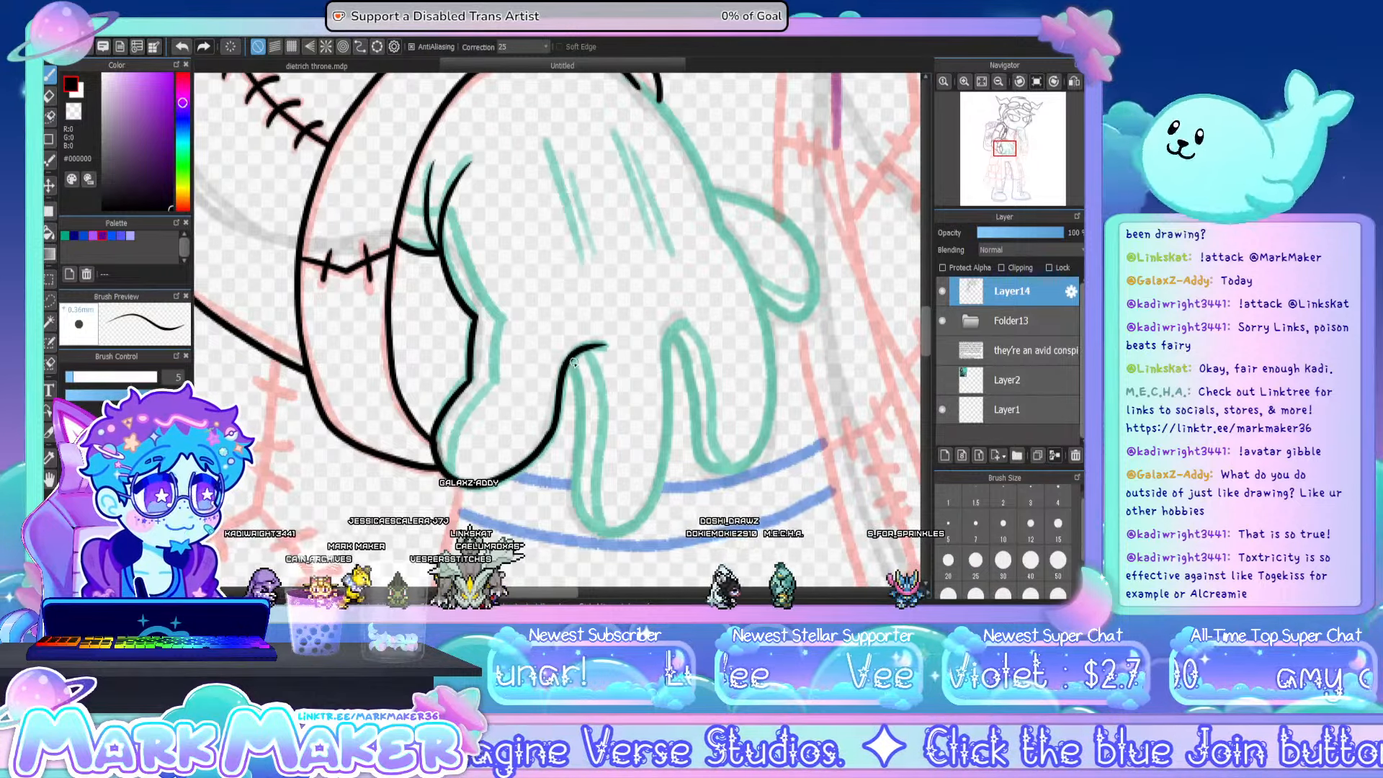
- Ink the outlines of the lower hand's middle finger and the adjoining finger, including the gap between them
{"action": "mouse_move", "coordinate": [576, 452]}
{"action": "left_mouse_down"}
{"action": "mouse_move", "coordinate": [570, 366]}
{"action": "mouse_move", "coordinate": [570, 510]}
{"action": "mouse_move", "coordinate": [598, 536]}
{"action": "mouse_move", "coordinate": [632, 536]}
{"action": "mouse_move", "coordinate": [671, 471]}
{"action": "mouse_move", "coordinate": [645, 518]}
{"action": "mouse_move", "coordinate": [664, 486]}
{"action": "mouse_move", "coordinate": [692, 323]}
{"action": "left_mouse_up"}
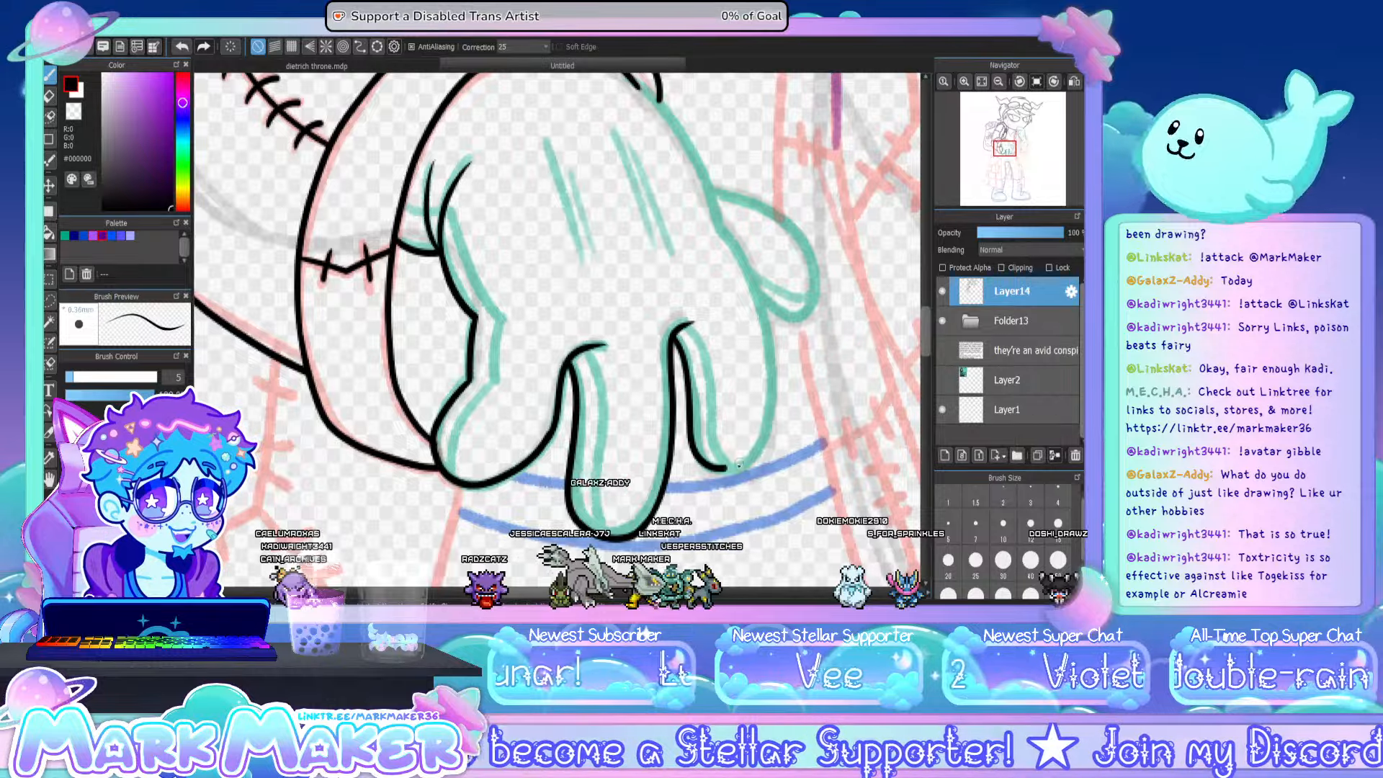
{"action": "key", "text": "ctrl+z"}
{"action": "mouse_move", "coordinate": [673, 337]}
{"action": "left_mouse_down"}
{"action": "mouse_move", "coordinate": [713, 474]}
{"action": "mouse_move", "coordinate": [773, 408]}
{"action": "left_mouse_up"}
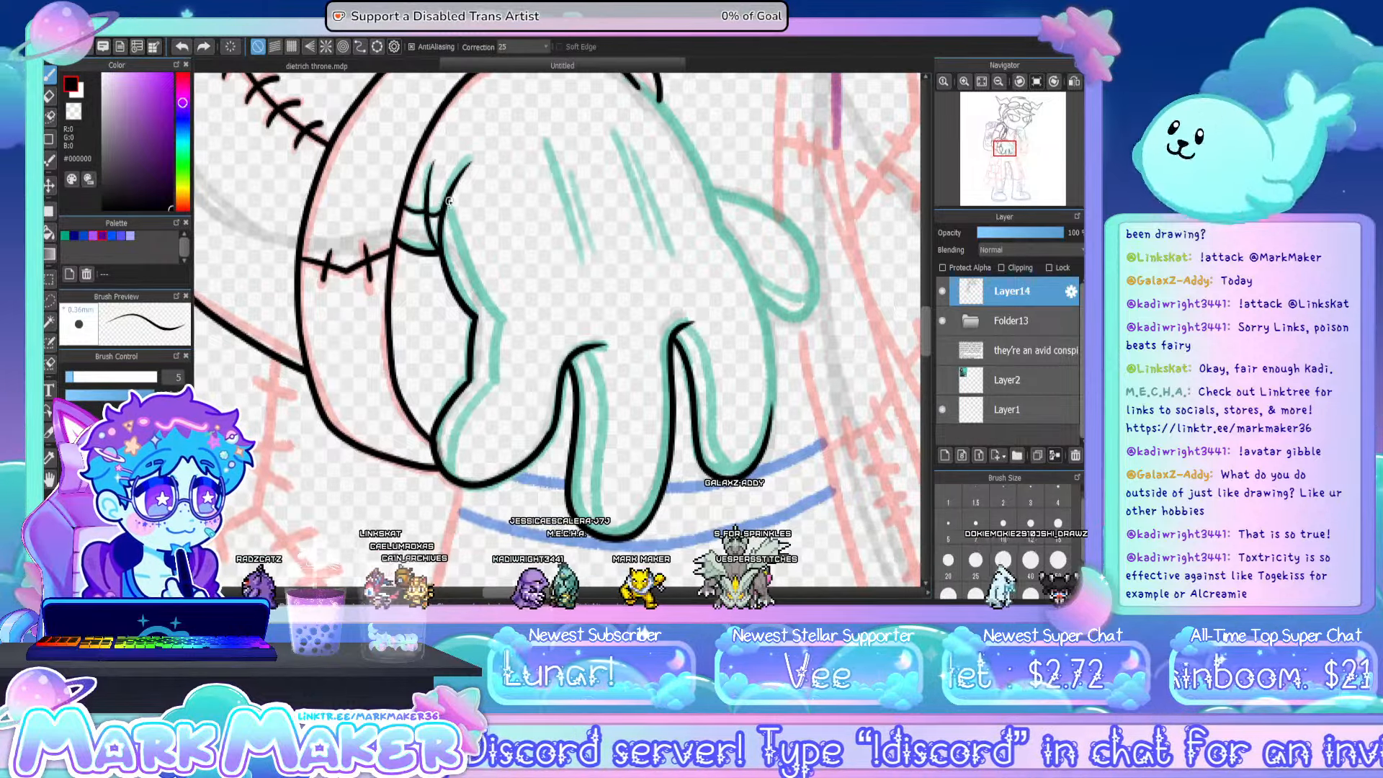
- Ink the inner parallel contours along the lower hand's side and fingers to give them thickness
{"action": "left_click_drag", "start_coordinate": [448, 202], "coordinate": [497, 335]}
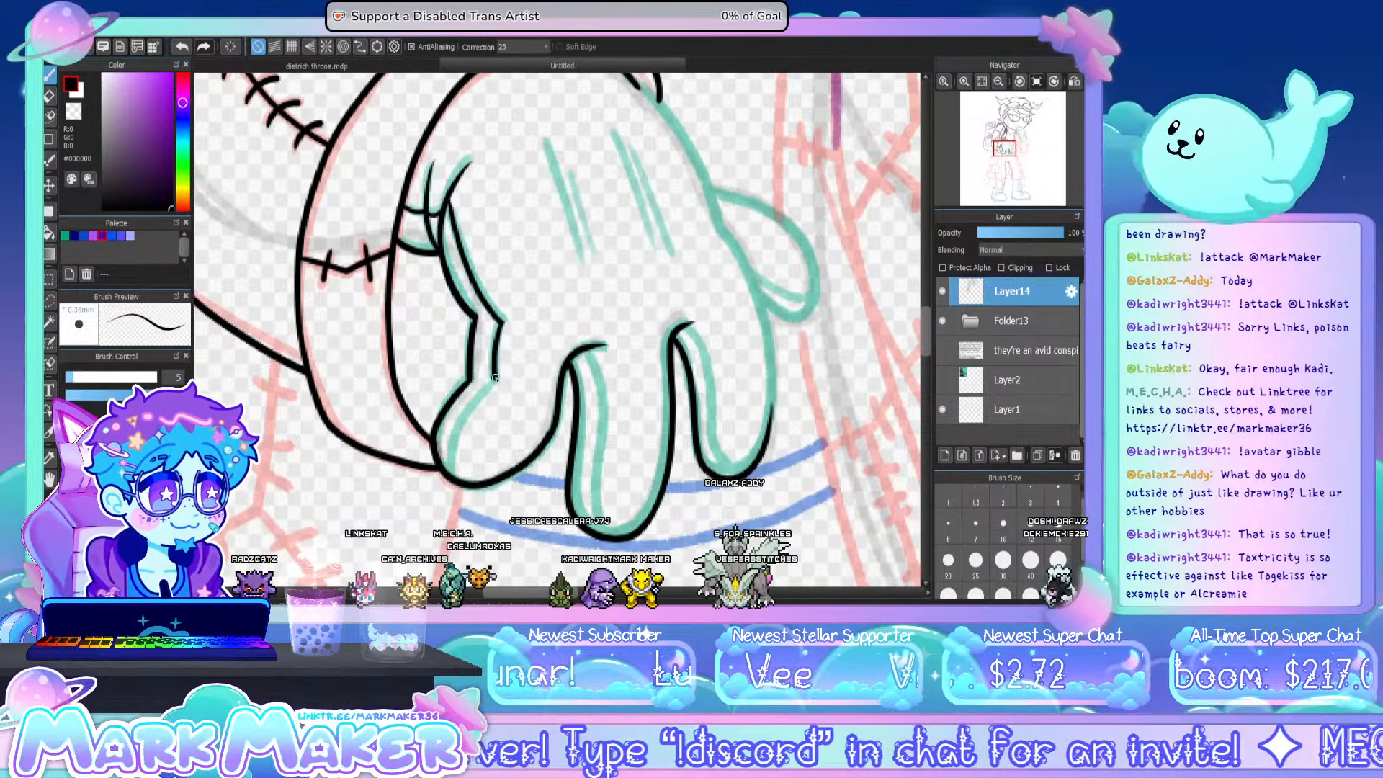
{"action": "mouse_move", "coordinate": [496, 380]}
{"action": "left_mouse_down"}
{"action": "mouse_move", "coordinate": [450, 440]}
{"action": "mouse_move", "coordinate": [449, 470]}
{"action": "left_mouse_up"}
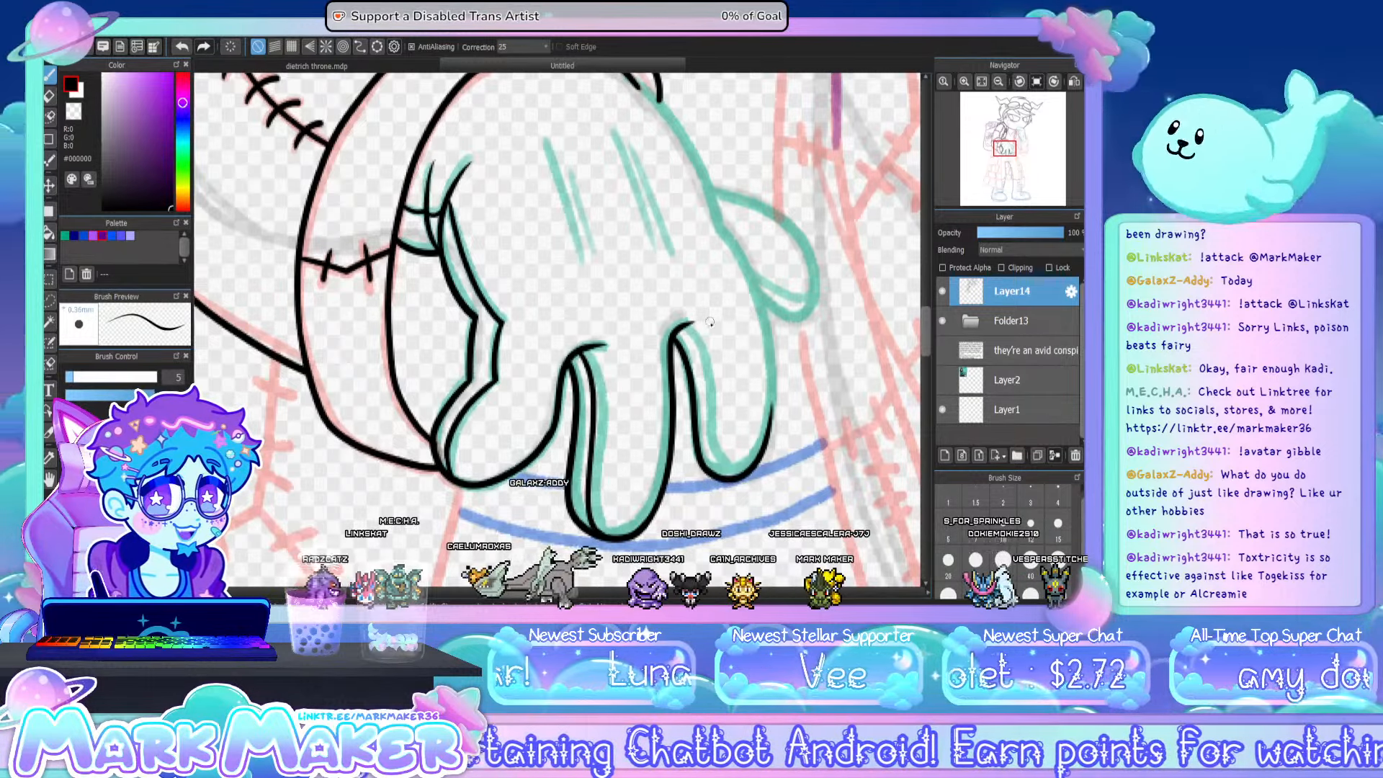
{"action": "mouse_move", "coordinate": [709, 322]}
{"action": "left_mouse_down"}
{"action": "mouse_move", "coordinate": [700, 374]}
{"action": "mouse_move", "coordinate": [718, 461]}
{"action": "left_mouse_up"}
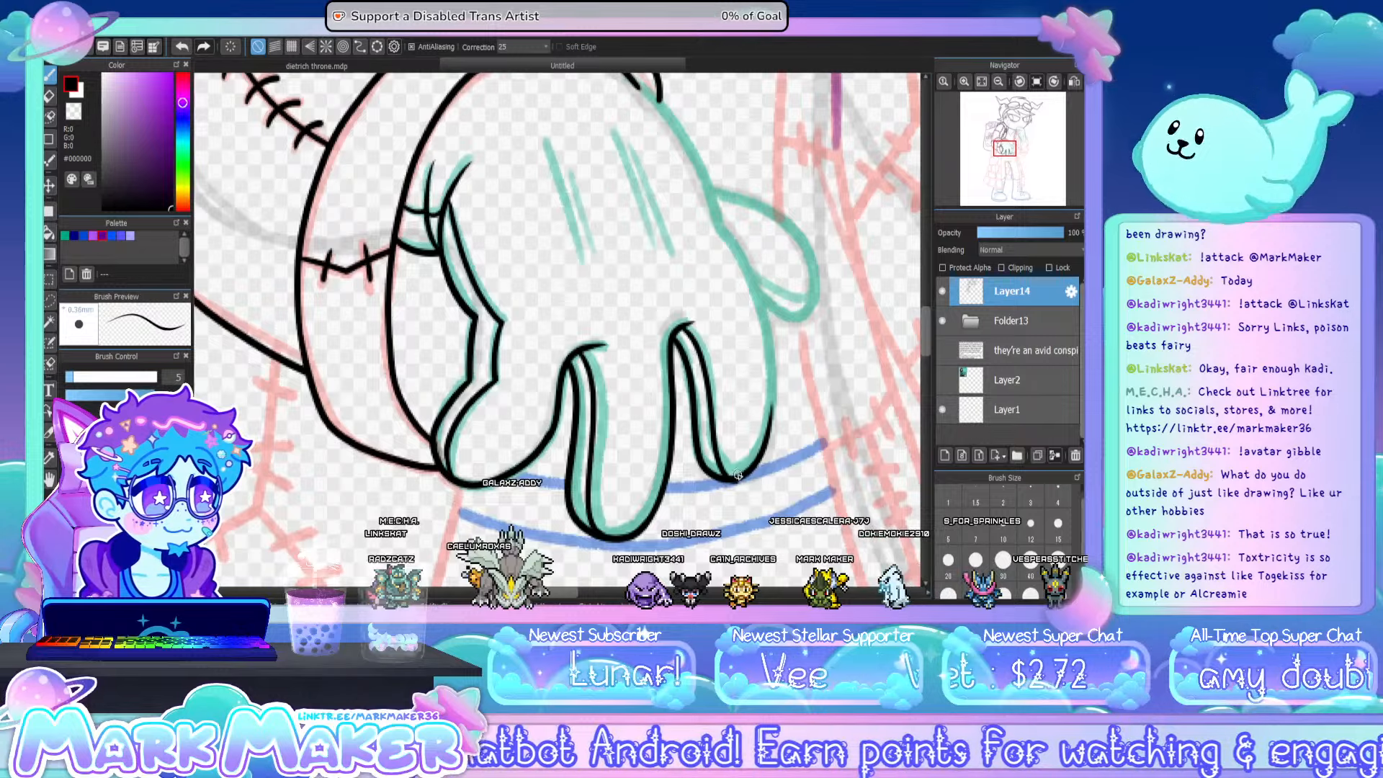
- Ink the lower hand's far edge from the cuff down to the last fingertip, redrawing the stroke until it joins smoothly
{"action": "left_click_drag", "start_coordinate": [928, 325], "coordinate": [902, 302]}
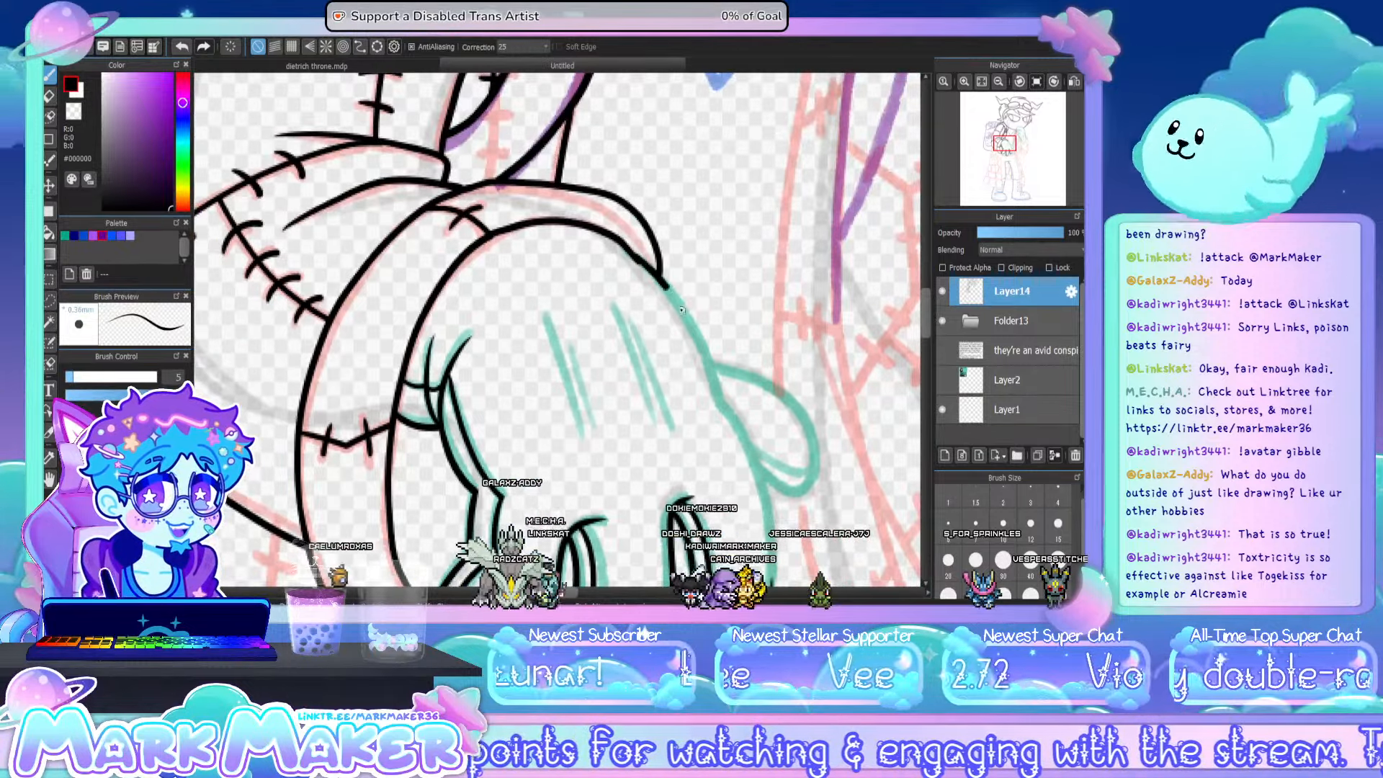
{"action": "left_click_drag", "start_coordinate": [927, 309], "coordinate": [927, 337]}
{"action": "mouse_move", "coordinate": [723, 148]}
{"action": "left_mouse_down"}
{"action": "mouse_move", "coordinate": [764, 227]}
{"action": "mouse_move", "coordinate": [773, 324]}
{"action": "left_mouse_up"}
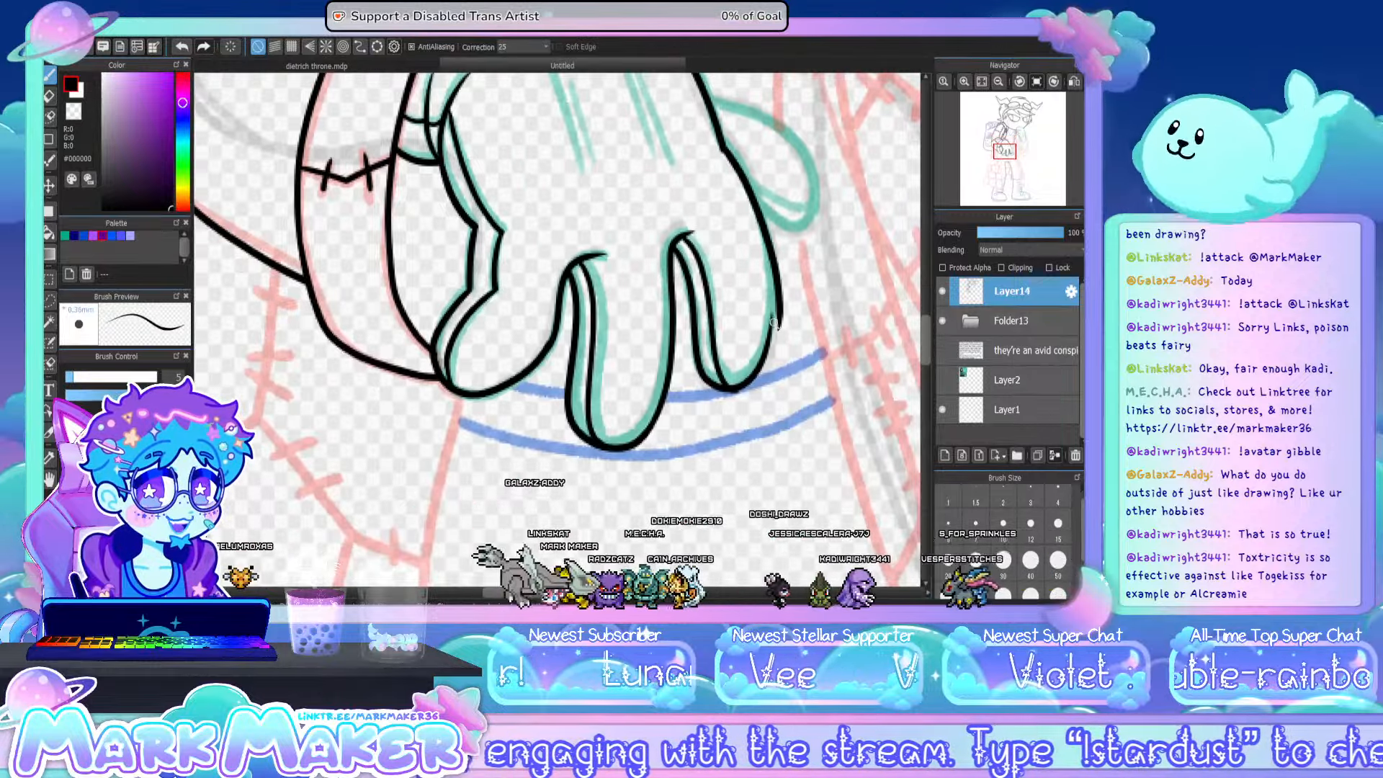
{"action": "key", "text": "ctrl+z"}
{"action": "mouse_move", "coordinate": [724, 147]}
{"action": "left_mouse_down"}
{"action": "mouse_move", "coordinate": [765, 238]}
{"action": "mouse_move", "coordinate": [772, 325]}
{"action": "left_mouse_up"}
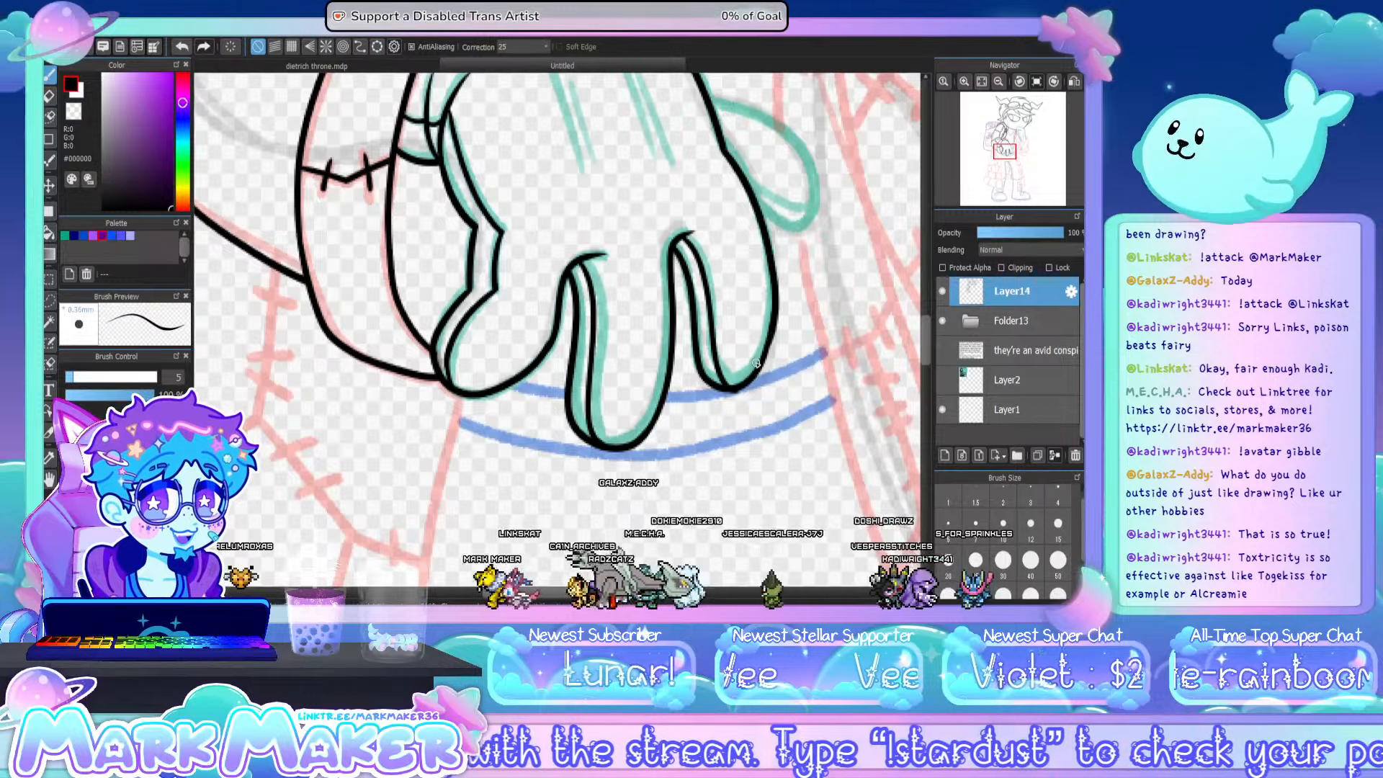
{"action": "key", "text": "ctrl+z"}
{"action": "mouse_move", "coordinate": [723, 147]}
{"action": "left_mouse_down"}
{"action": "mouse_move", "coordinate": [770, 254]}
{"action": "mouse_move", "coordinate": [766, 350]}
{"action": "mouse_move", "coordinate": [742, 387]}
{"action": "left_mouse_up"}
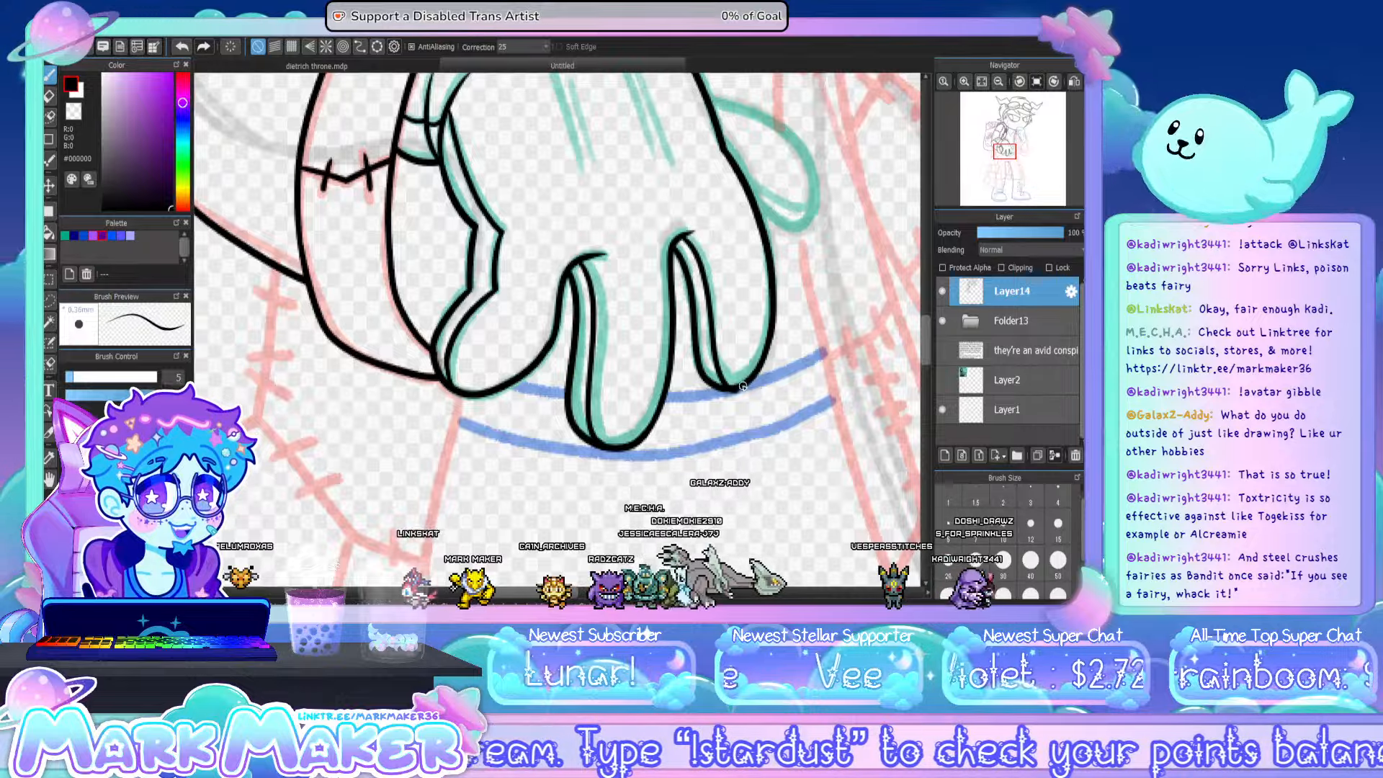
- Ink two pairs of detail lines on the back of the lower hand and outline its thumb
{"action": "left_click_drag", "start_coordinate": [928, 337], "coordinate": [922, 314]}
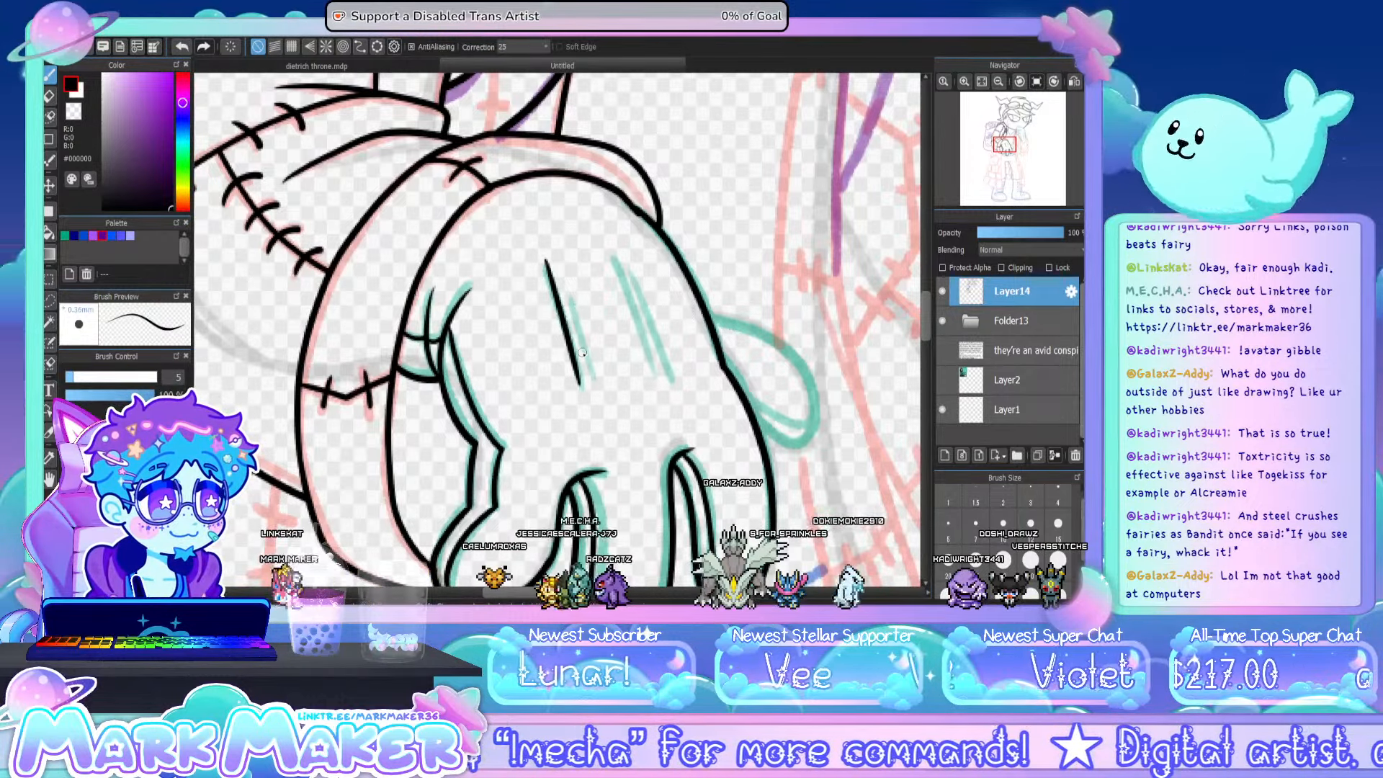
{"action": "left_click_drag", "start_coordinate": [571, 280], "coordinate": [594, 367]}
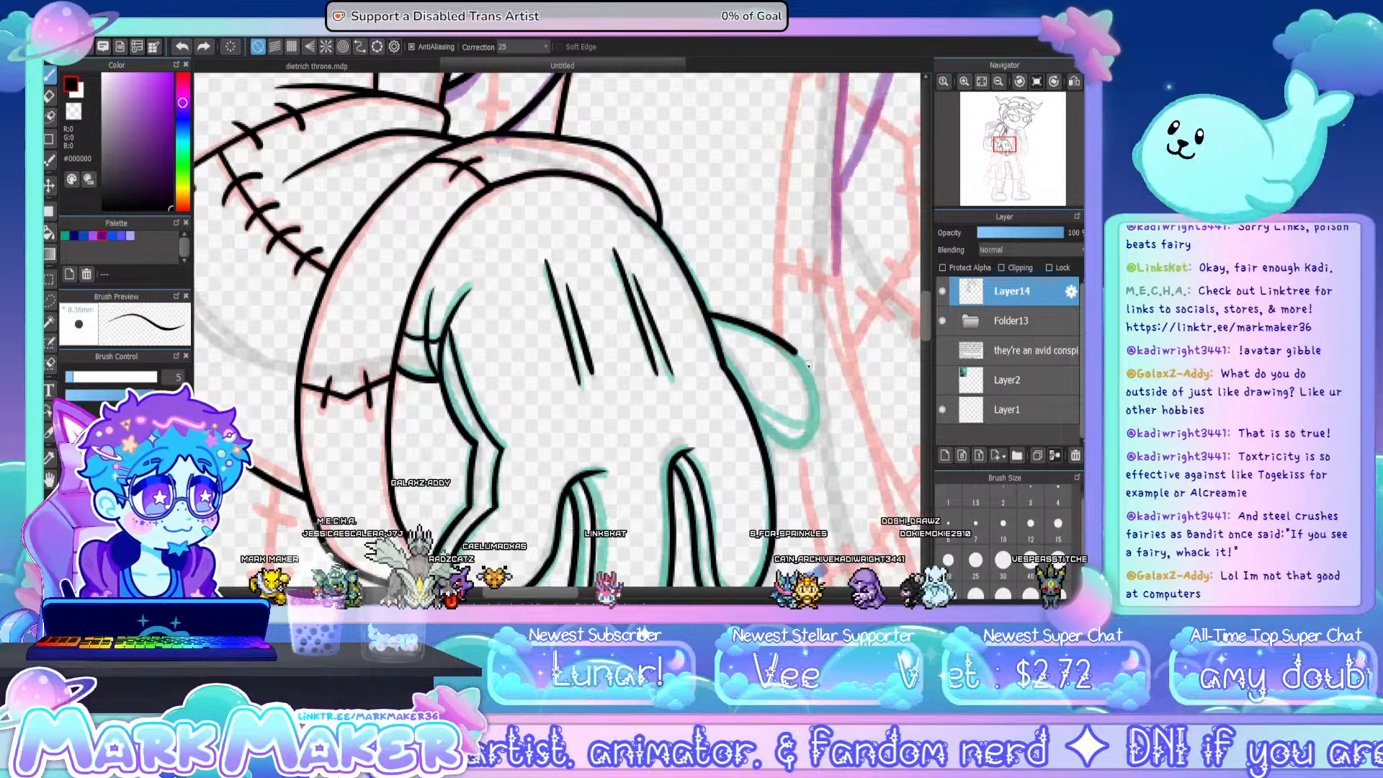
{"action": "mouse_move", "coordinate": [808, 365]}
{"action": "left_mouse_down"}
{"action": "mouse_move", "coordinate": [818, 423]}
{"action": "mouse_move", "coordinate": [806, 443]}
{"action": "mouse_move", "coordinate": [762, 435]}
{"action": "left_mouse_up"}
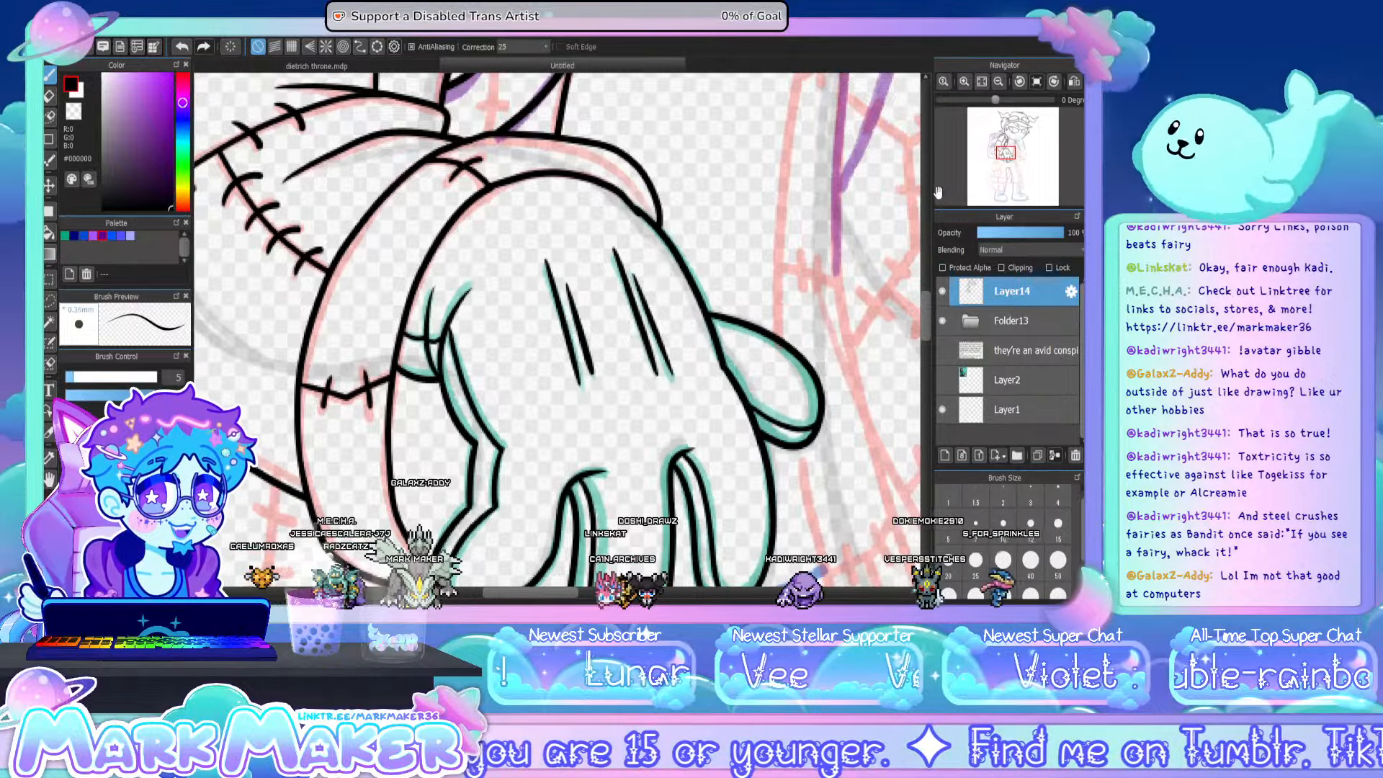
- Ink the long front edge of the coat from the lower hand down to the hem
{"action": "left_click_drag", "start_coordinate": [926, 310], "coordinate": [927, 337]}
{"action": "scroll", "coordinate": [927, 340], "scroll_direction": "down", "scroll_amount": 5}
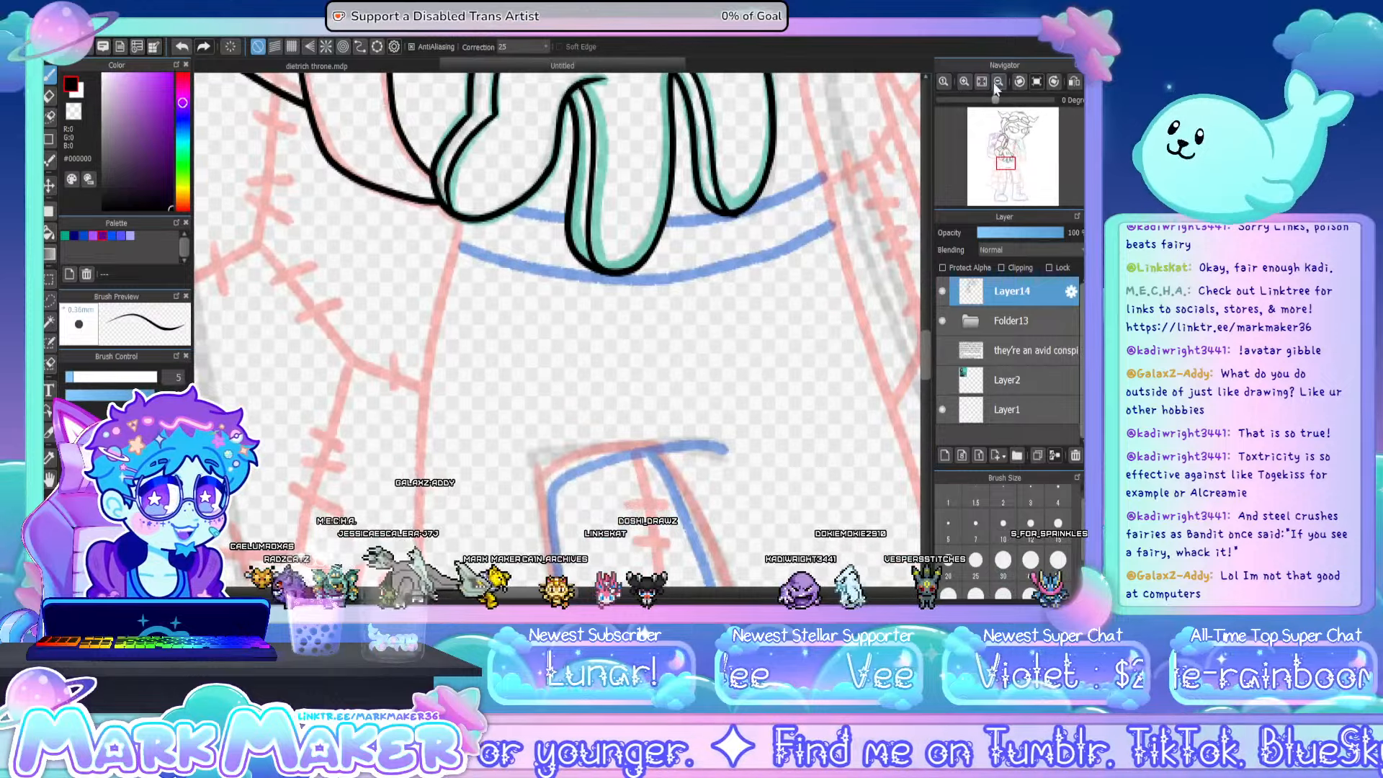
{"action": "left_click", "coordinate": [998, 82]}
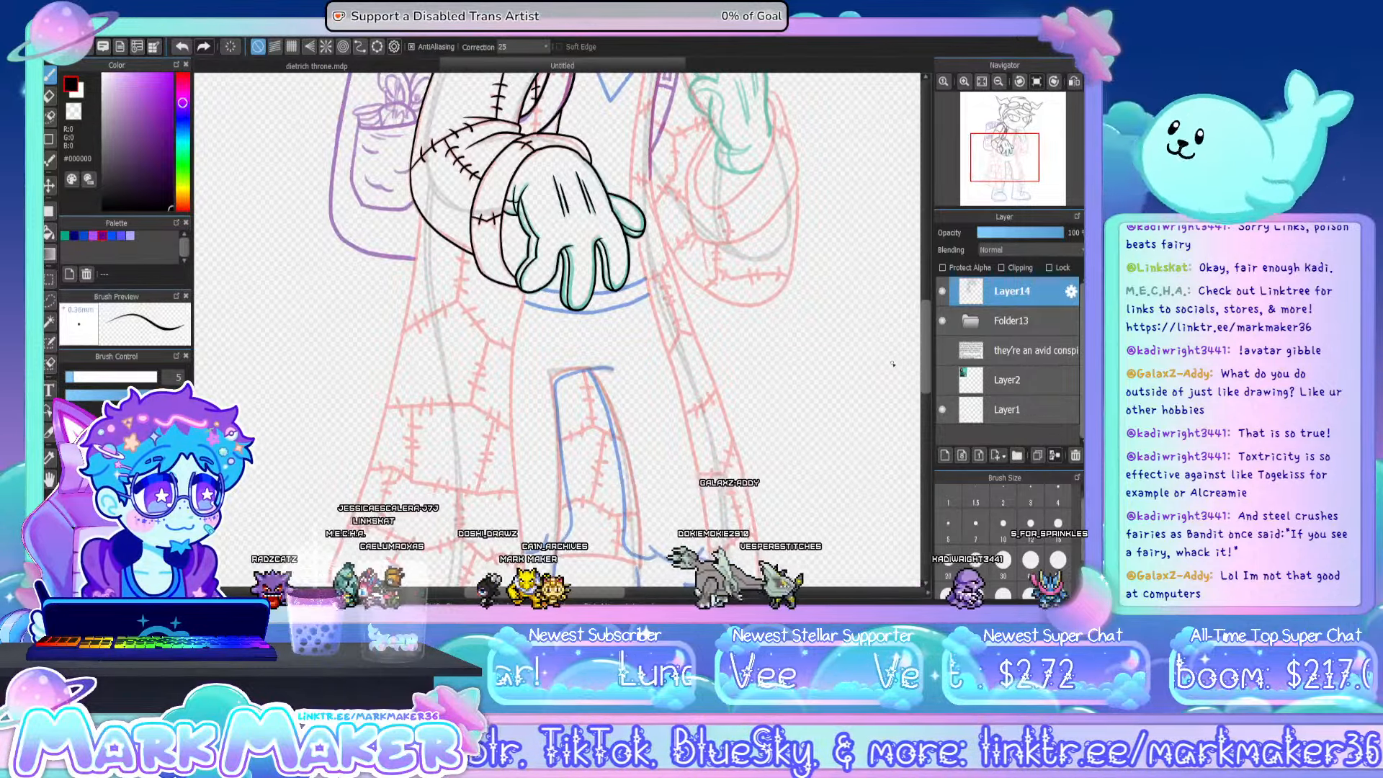
{"action": "left_click_drag", "start_coordinate": [926, 336], "coordinate": [925, 356]}
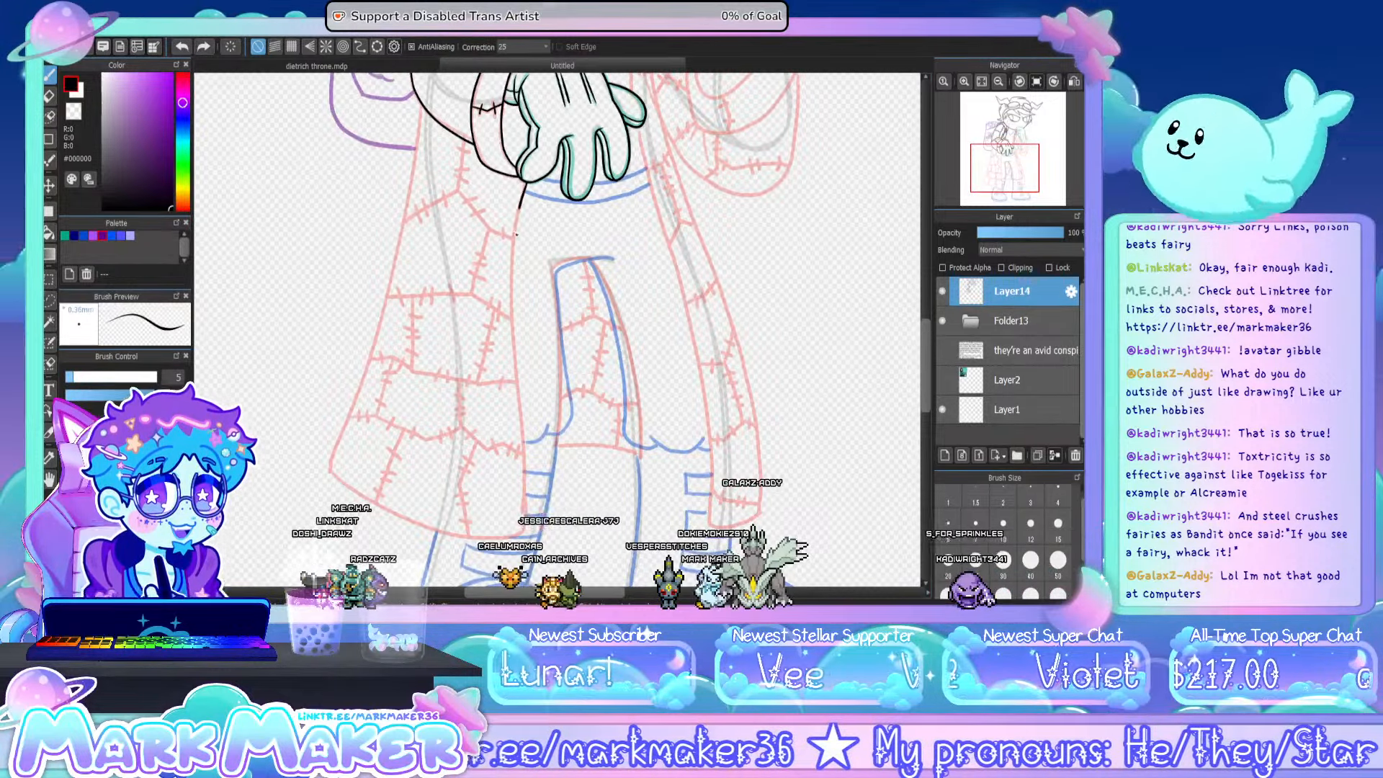
{"action": "key", "text": "ctrl+z"}
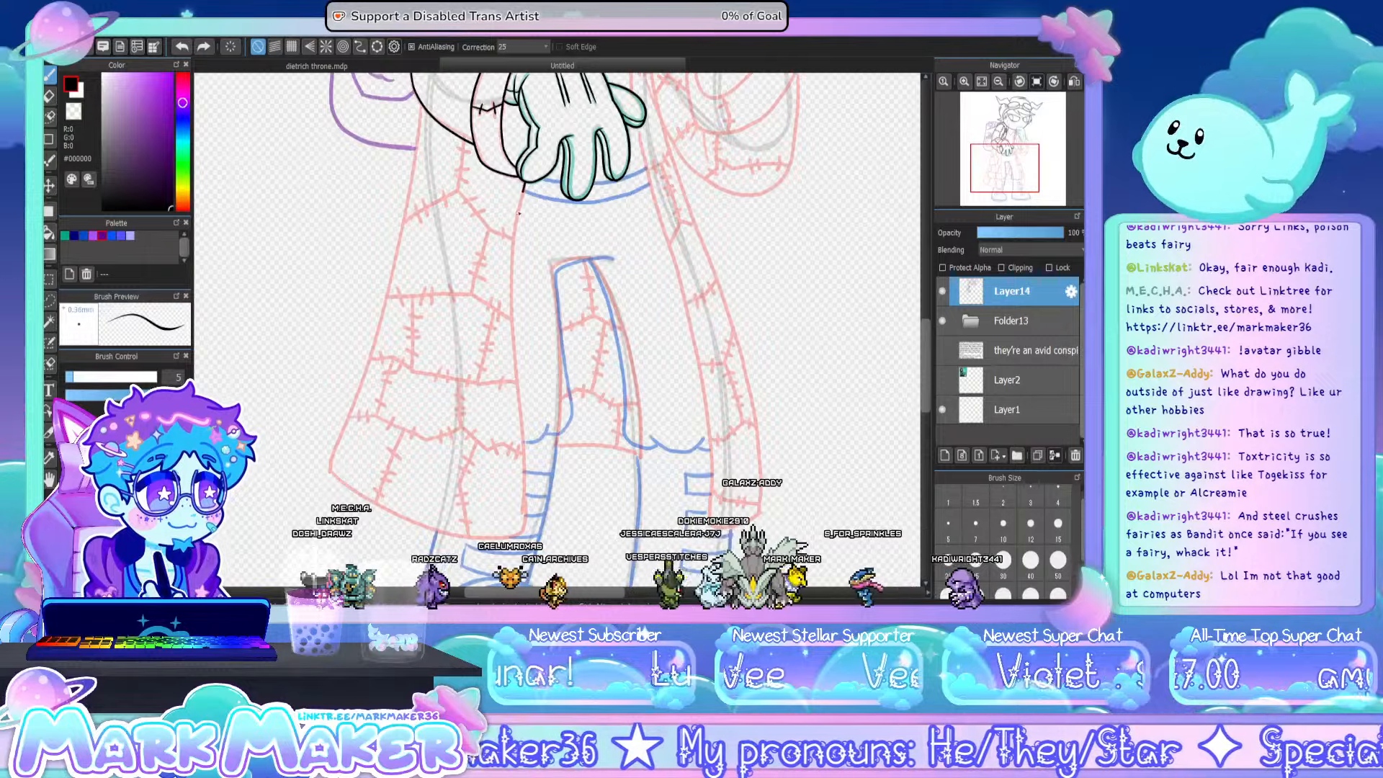
{"action": "left_click_drag", "start_coordinate": [516, 348], "coordinate": [524, 441]}
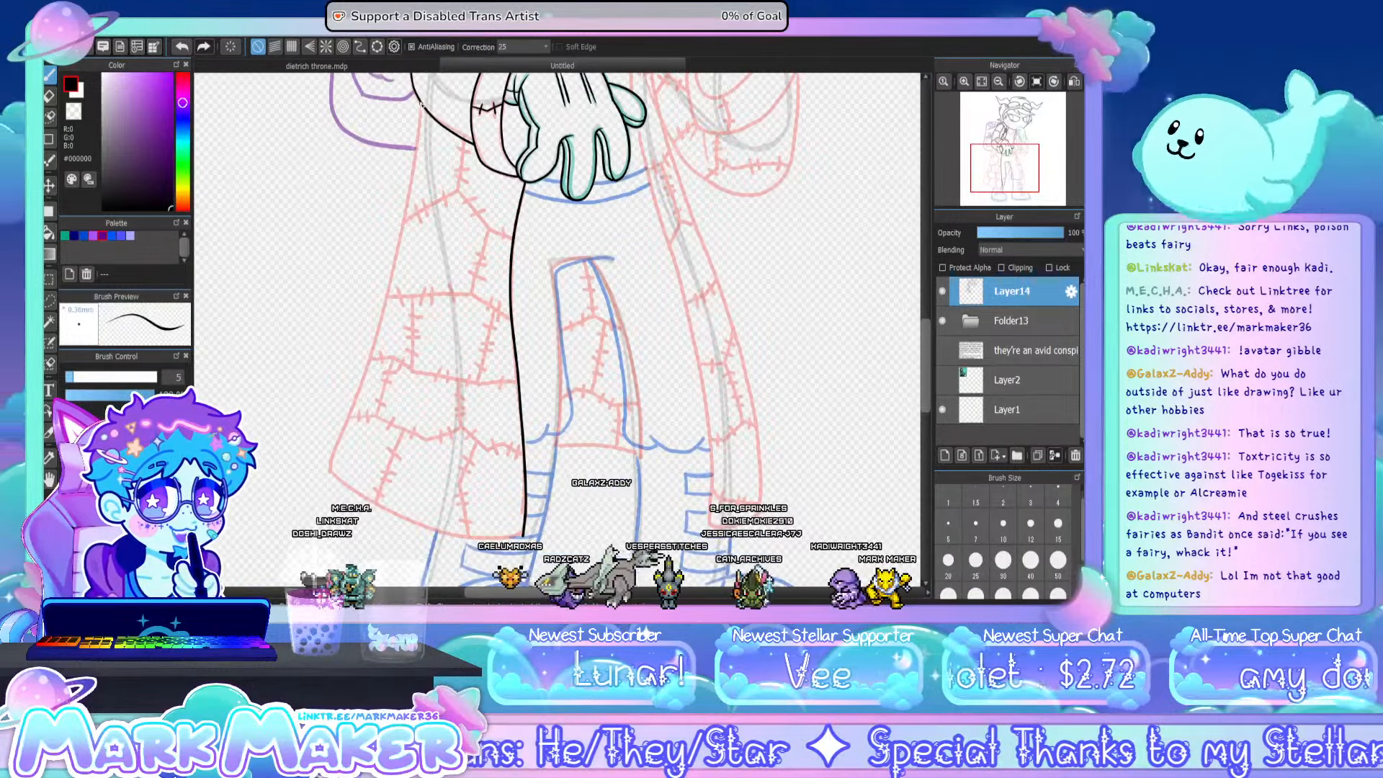
- Ink the coat's outer edge from the sleeve down and the curved hem joining it to the front edge
{"action": "left_click_drag", "start_coordinate": [422, 106], "coordinate": [398, 279]}
{"action": "key", "text": "ctrl+z"}
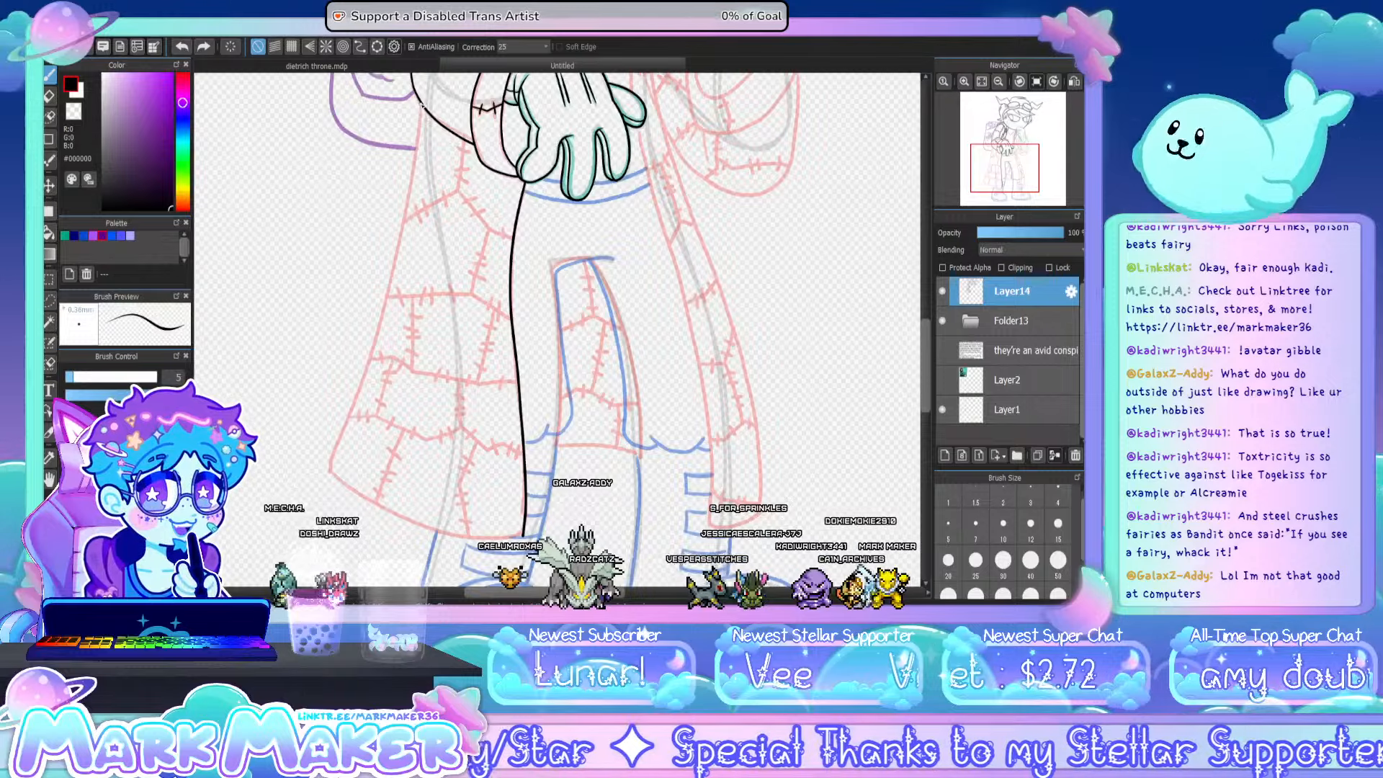
{"action": "mouse_move", "coordinate": [421, 106]}
{"action": "left_mouse_down"}
{"action": "mouse_move", "coordinate": [407, 219]}
{"action": "mouse_move", "coordinate": [325, 467]}
{"action": "left_mouse_up"}
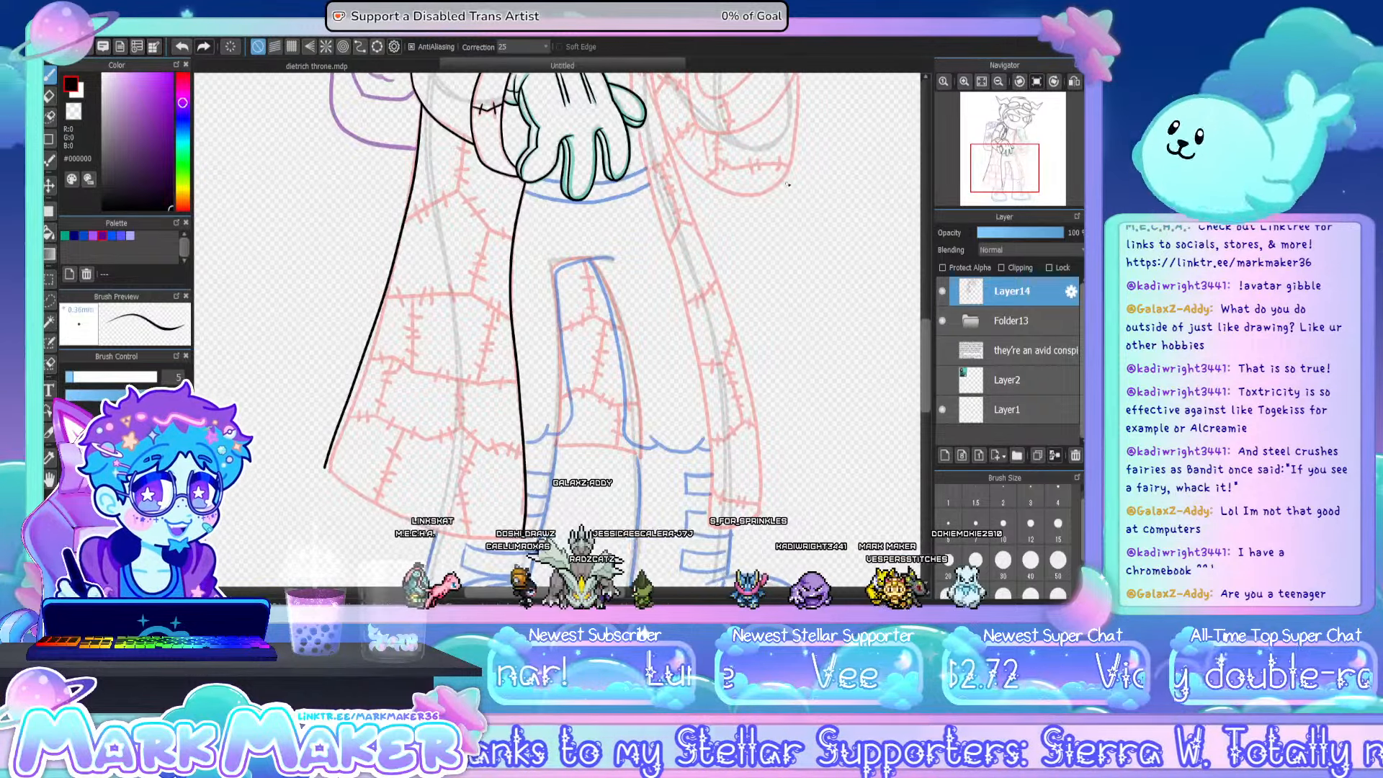
{"action": "scroll", "coordinate": [828, 408], "scroll_direction": "down", "scroll_amount": 5}
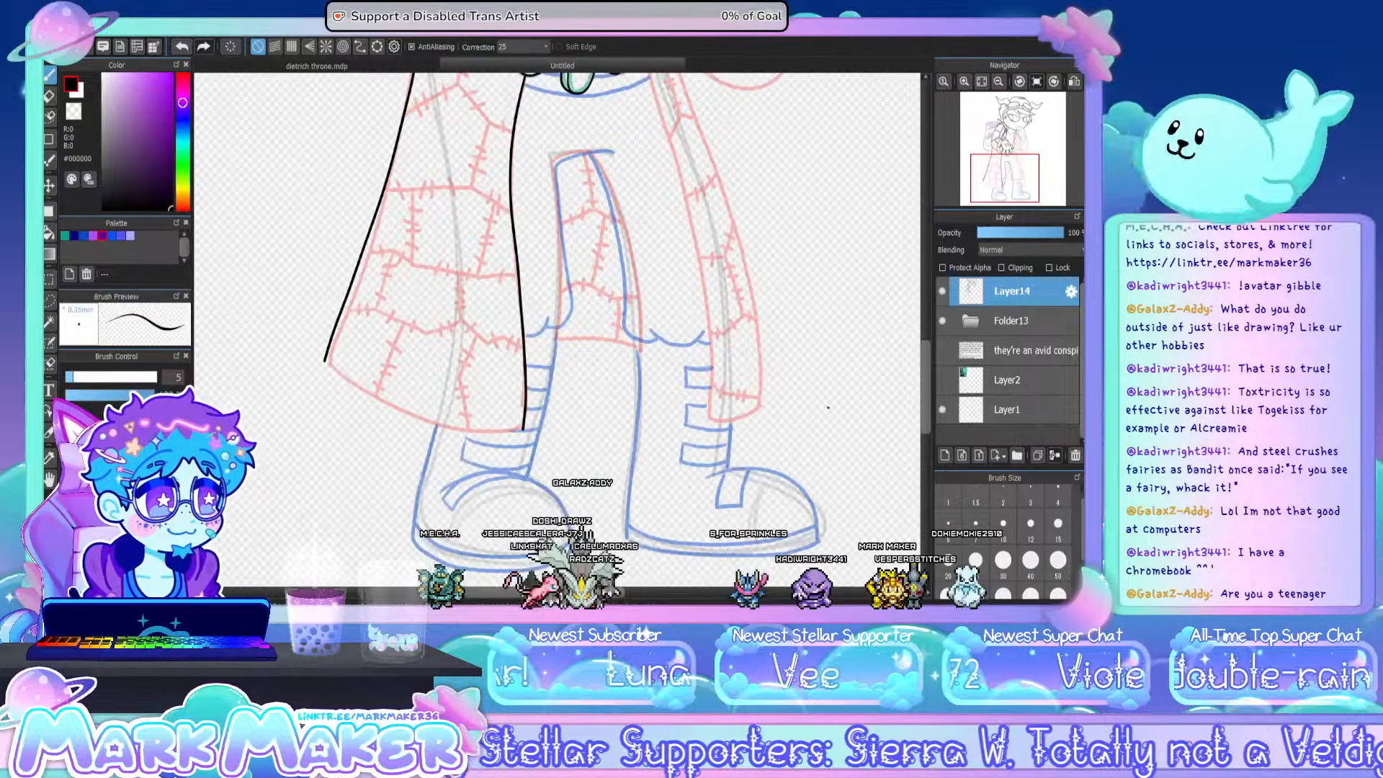
{"action": "scroll", "coordinate": [328, 451], "scroll_direction": "up", "scroll_amount": 2, "text": "ctrl"}
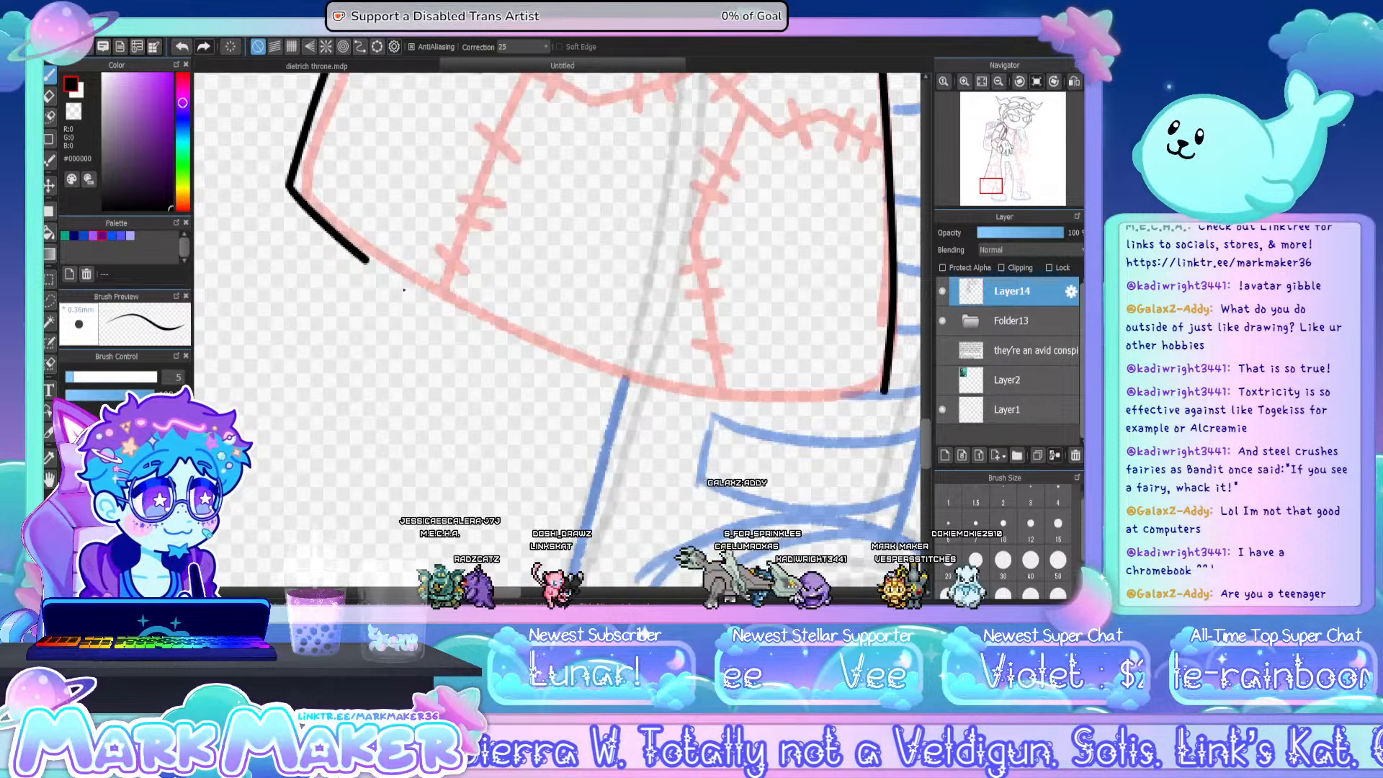
{"action": "mouse_move", "coordinate": [366, 260]}
{"action": "left_mouse_down"}
{"action": "mouse_move", "coordinate": [576, 376]}
{"action": "mouse_move", "coordinate": [749, 401]}
{"action": "mouse_move", "coordinate": [866, 394]}
{"action": "left_mouse_up"}
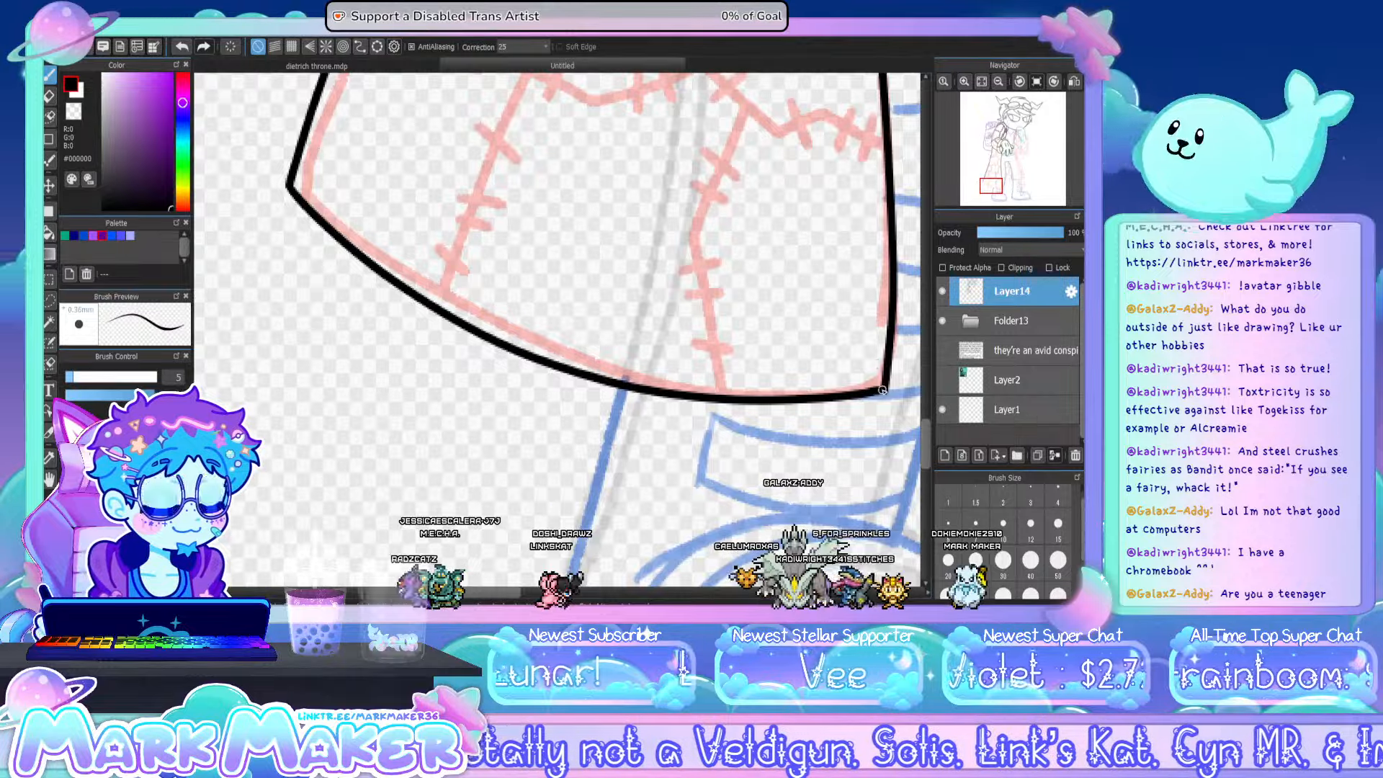
- Ink the three seams meeting below the sleeve on the coat's front panel and add short stitch marks across them
{"action": "left_click", "coordinate": [998, 82]}
{"action": "left_click", "coordinate": [999, 81]}
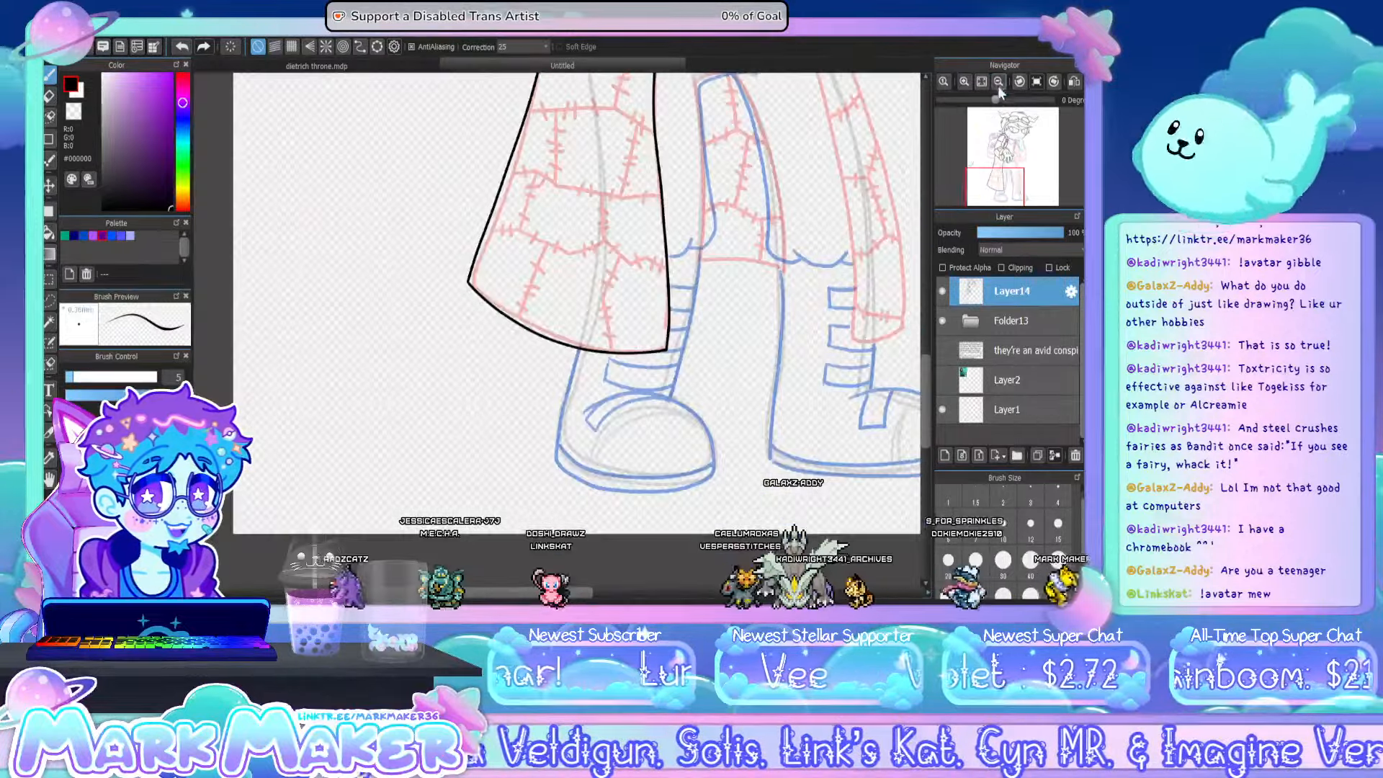
{"action": "left_click_drag", "start_coordinate": [927, 374], "coordinate": [919, 328]}
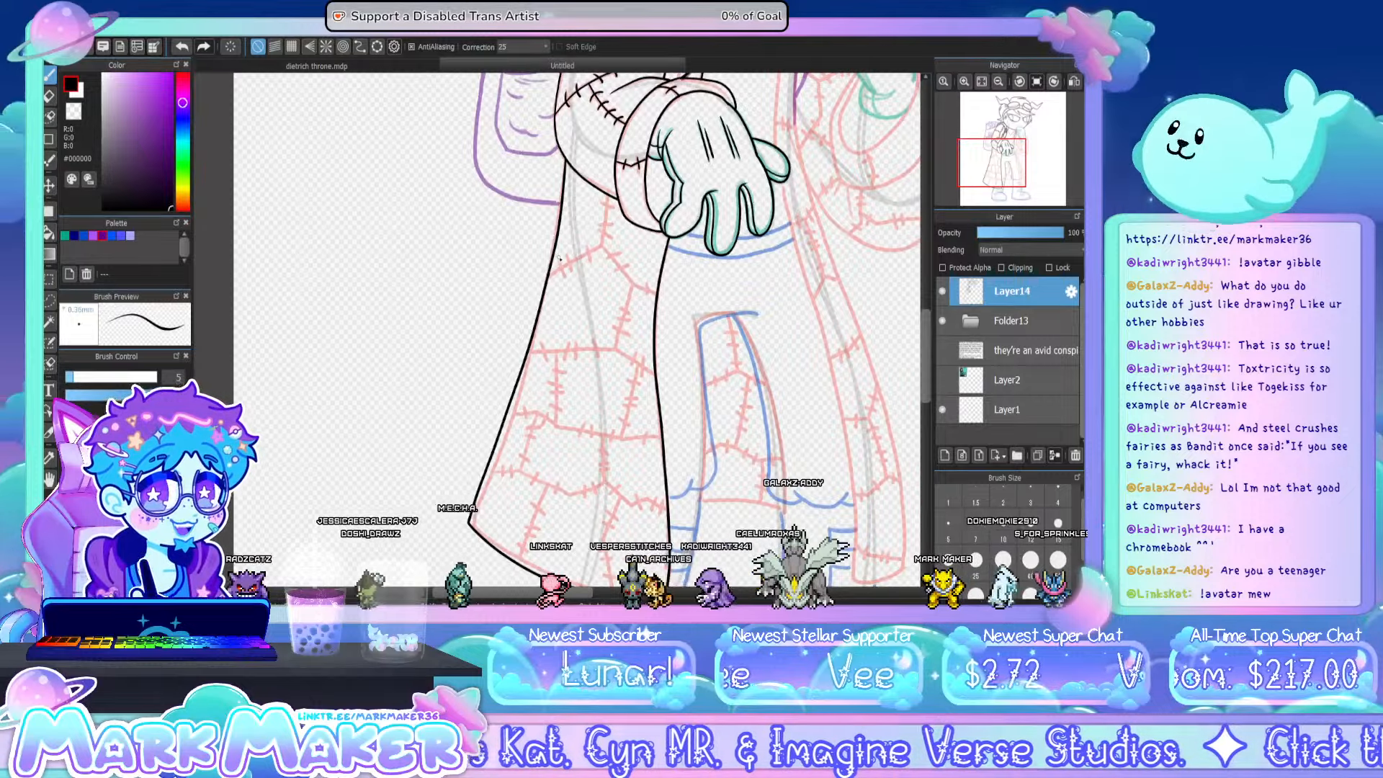
{"action": "scroll", "coordinate": [570, 244], "scroll_direction": "up", "scroll_amount": 1}
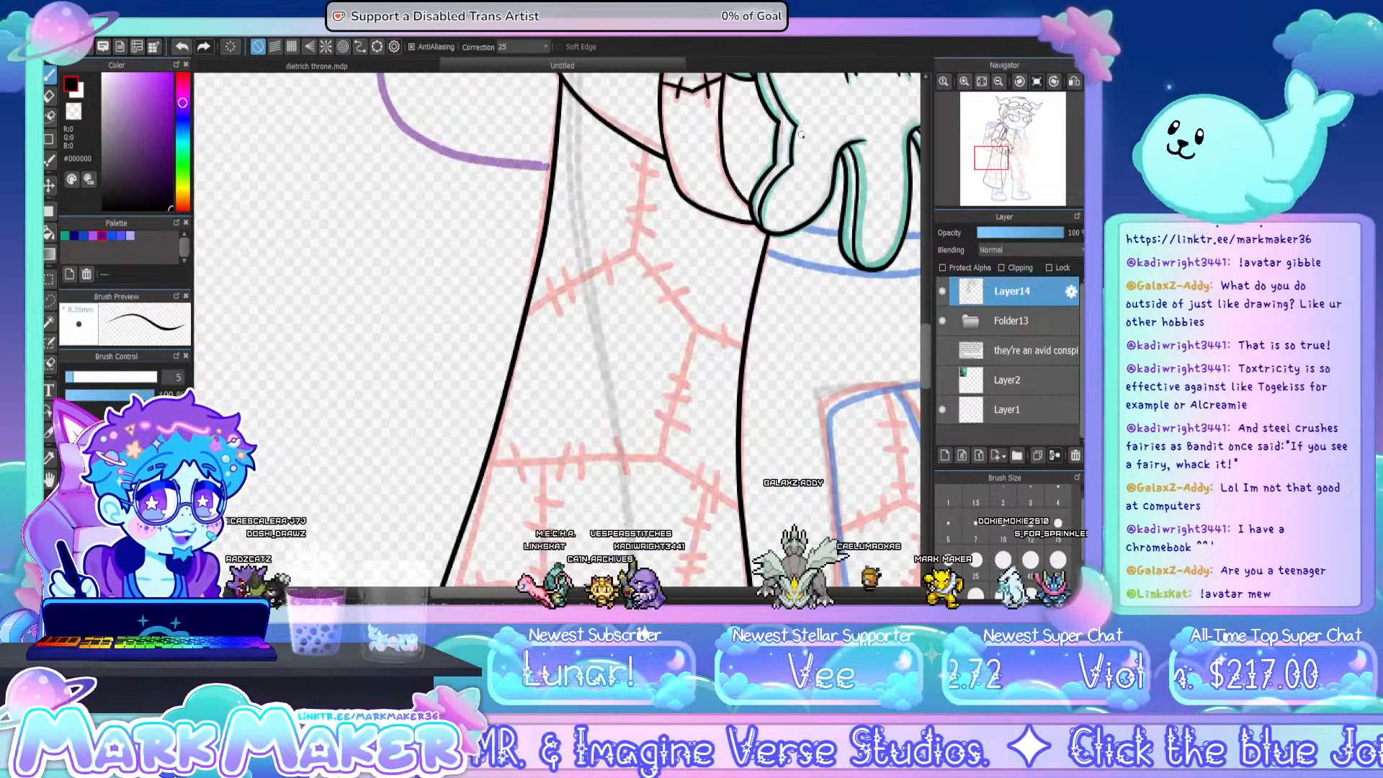
{"action": "left_click_drag", "start_coordinate": [529, 311], "coordinate": [598, 273]}
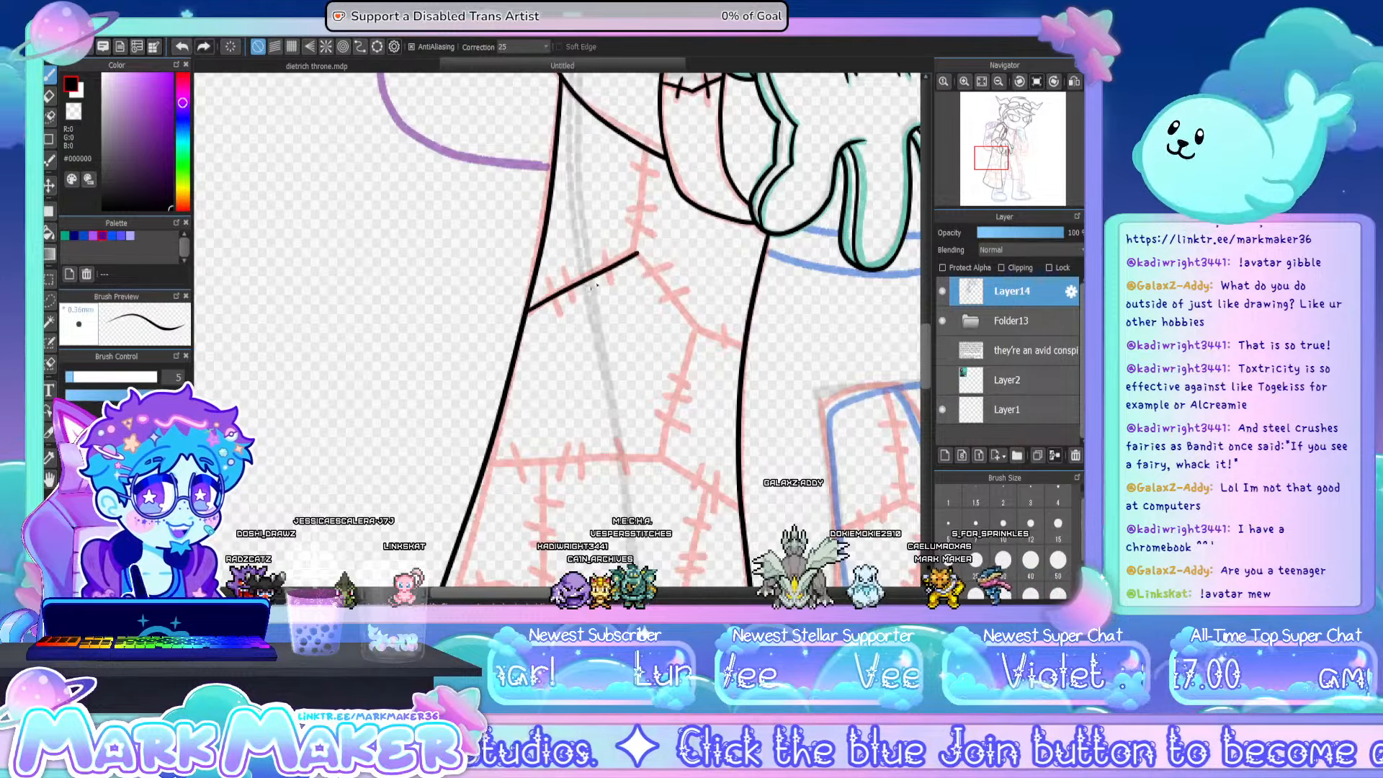
{"action": "left_click_drag", "start_coordinate": [526, 316], "coordinate": [602, 271]}
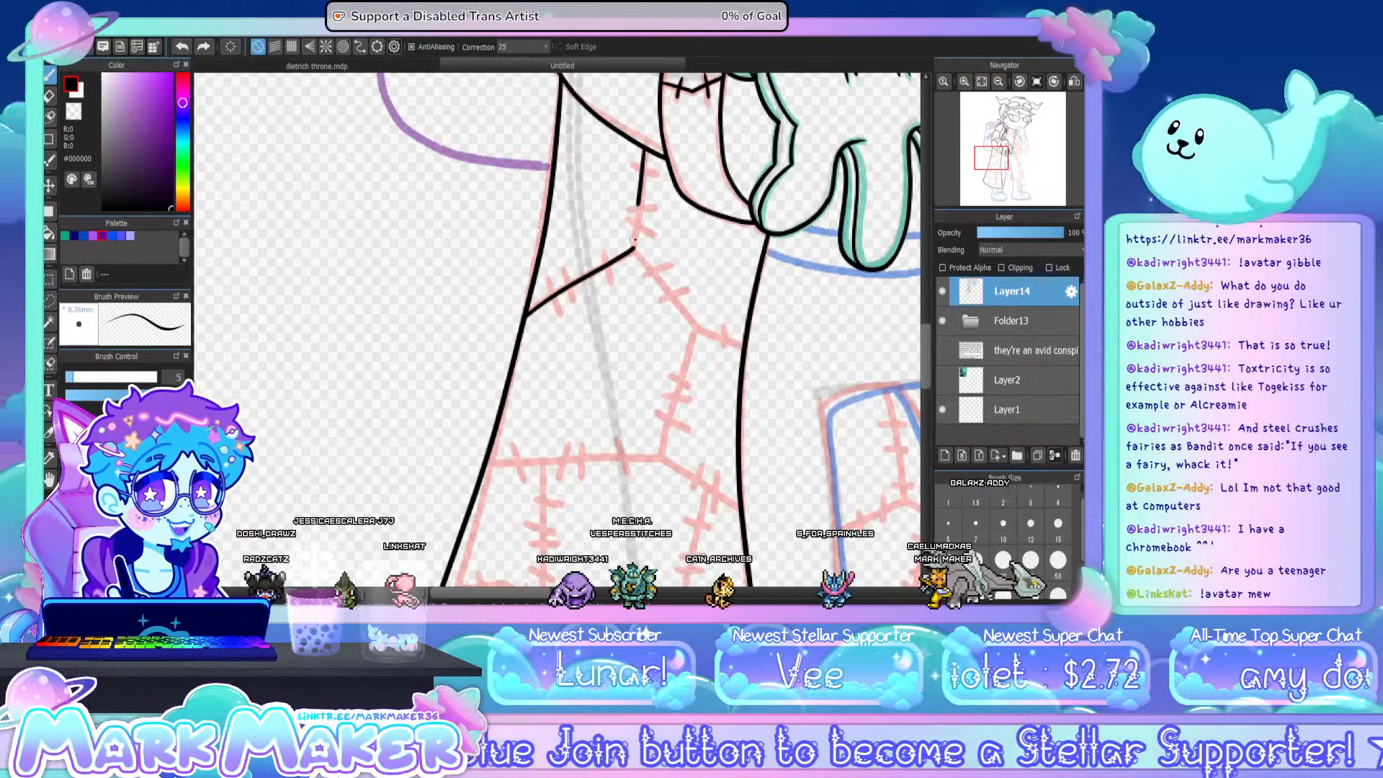
{"action": "left_click_drag", "start_coordinate": [645, 159], "coordinate": [636, 245]}
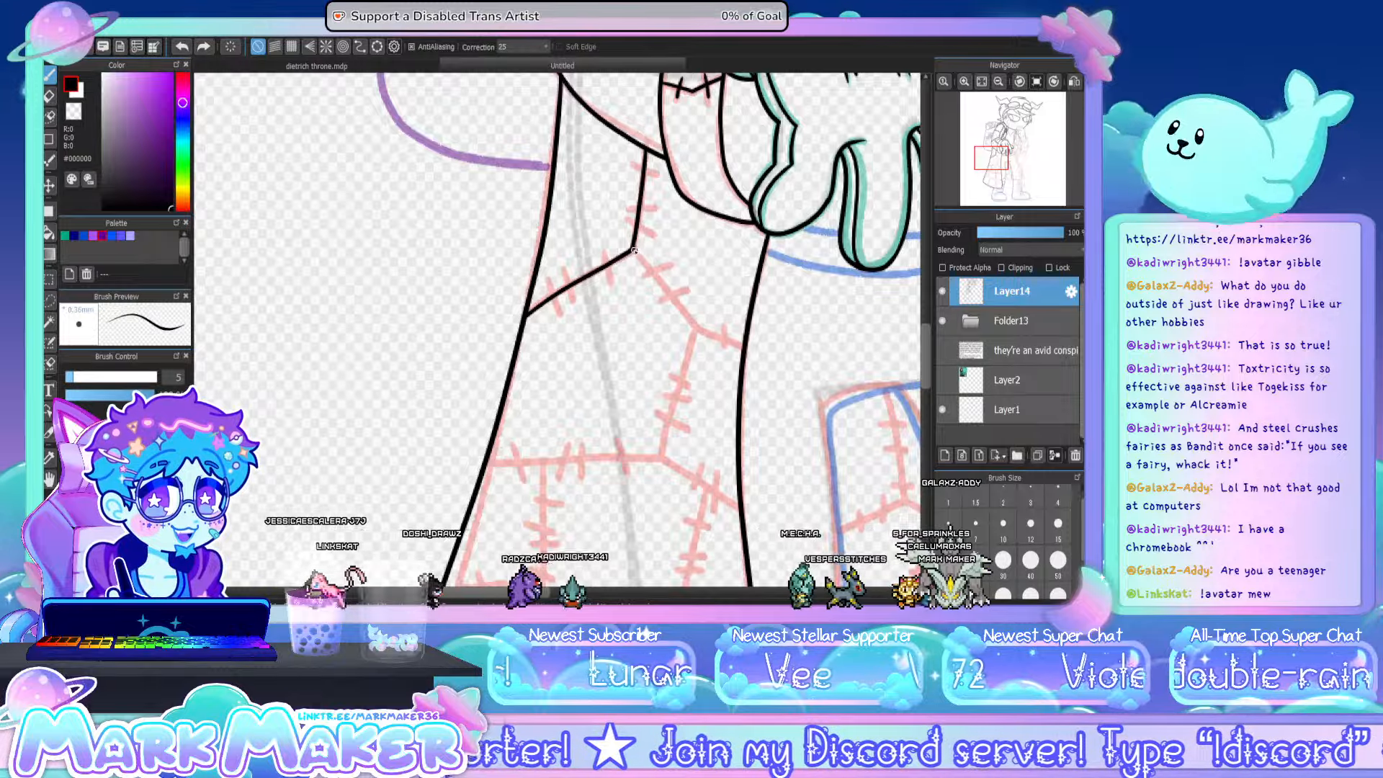
{"action": "left_click_drag", "start_coordinate": [634, 250], "coordinate": [684, 307]}
{"action": "key", "text": "ctrl+z"}
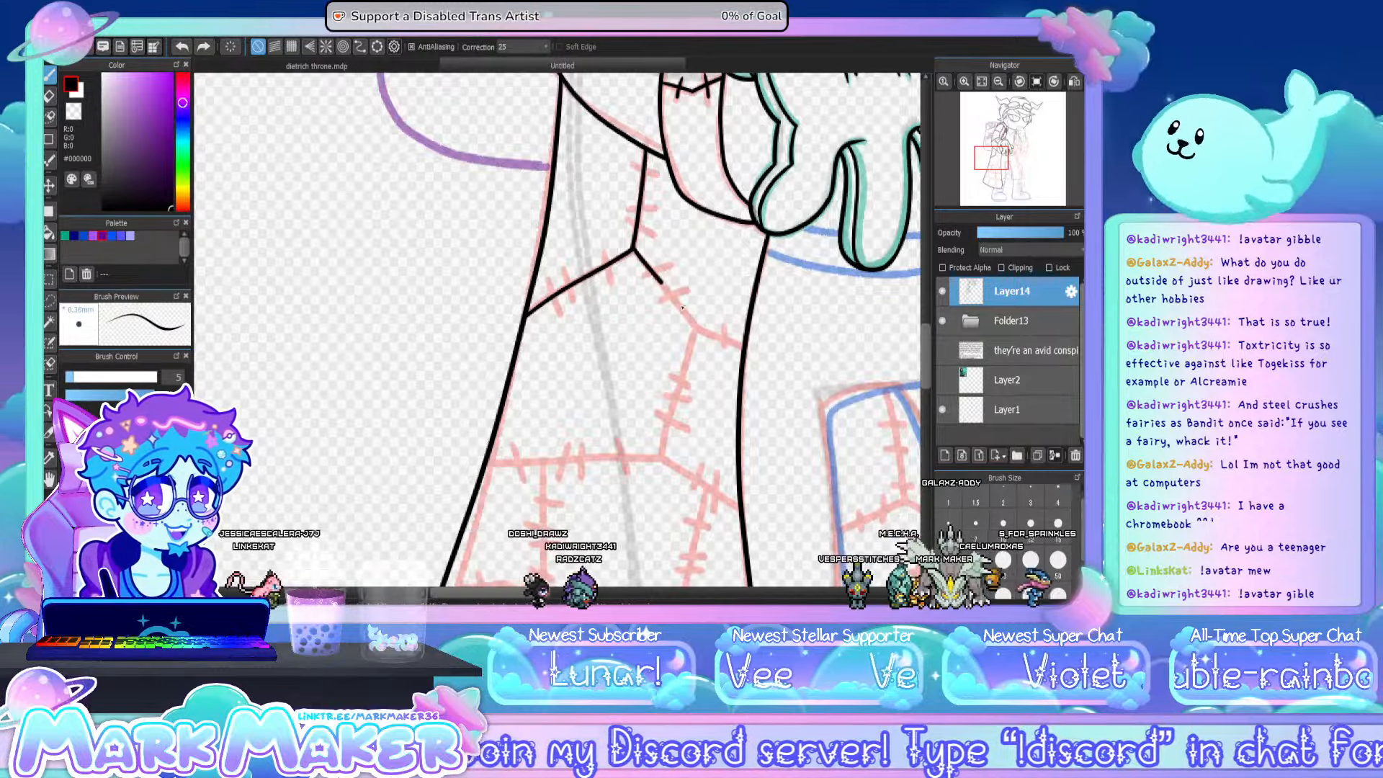
{"action": "left_click_drag", "start_coordinate": [634, 250], "coordinate": [741, 348]}
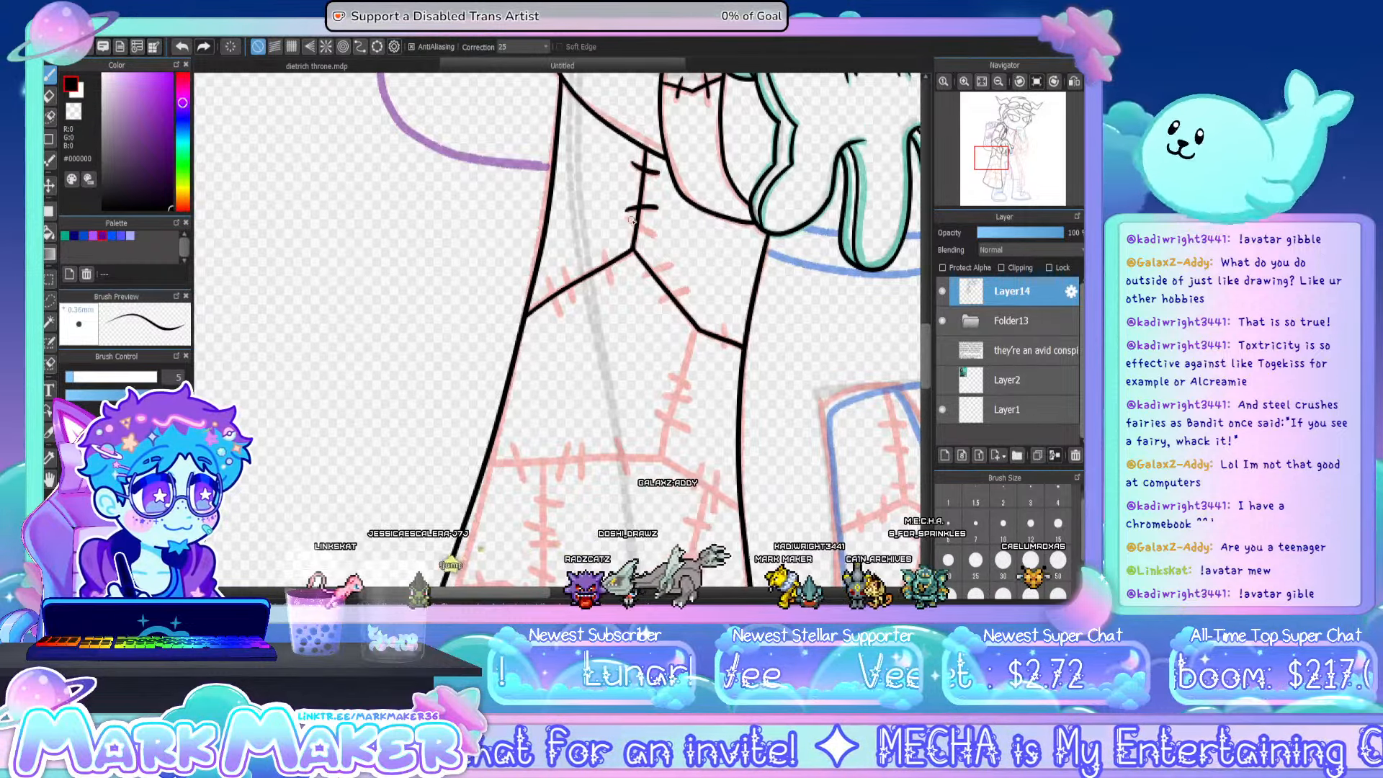
{"action": "mouse_move", "coordinate": [638, 278]}
{"action": "left_mouse_down"}
{"action": "mouse_move", "coordinate": [670, 265]}
{"action": "mouse_move", "coordinate": [690, 291]}
{"action": "left_mouse_up"}
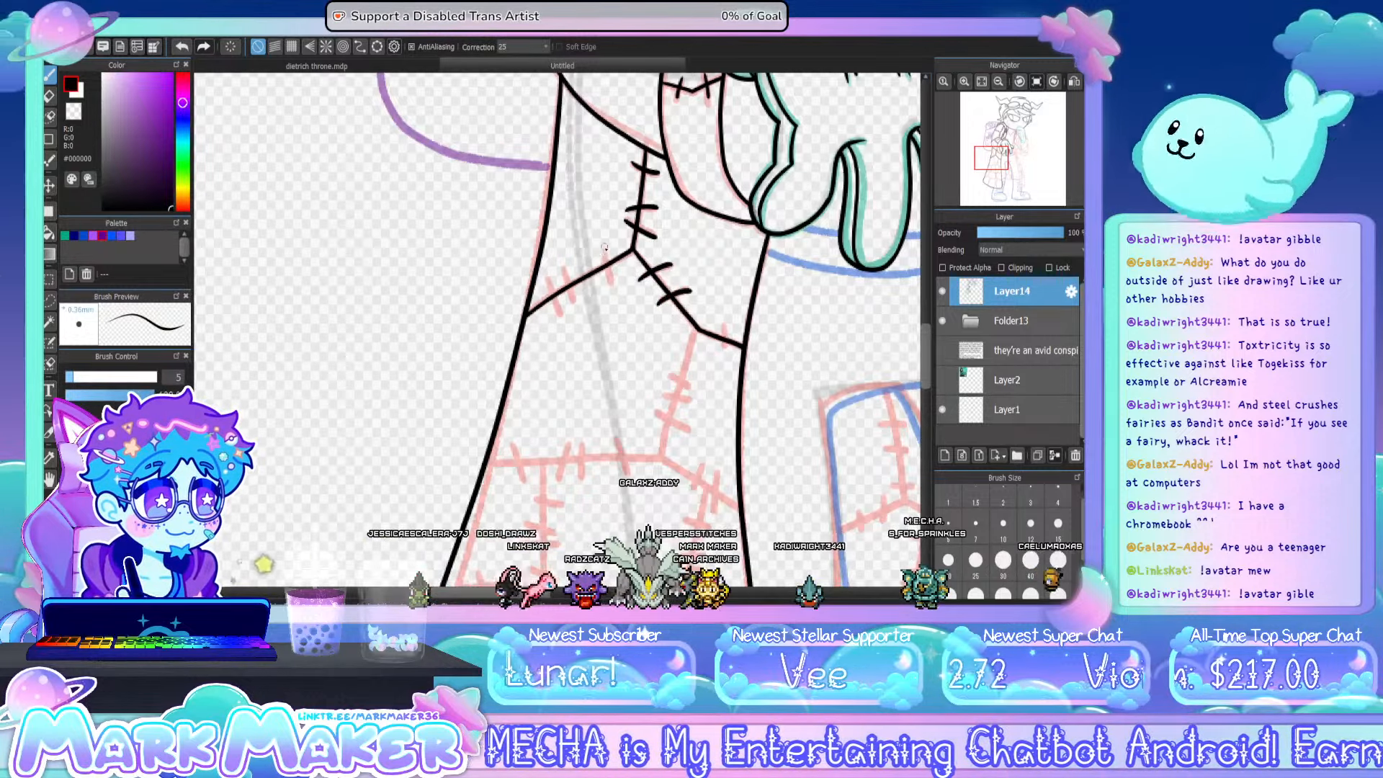
{"action": "mouse_move", "coordinate": [607, 254]}
{"action": "left_mouse_down"}
{"action": "mouse_move", "coordinate": [613, 282]}
{"action": "mouse_move", "coordinate": [576, 297]}
{"action": "left_mouse_up"}
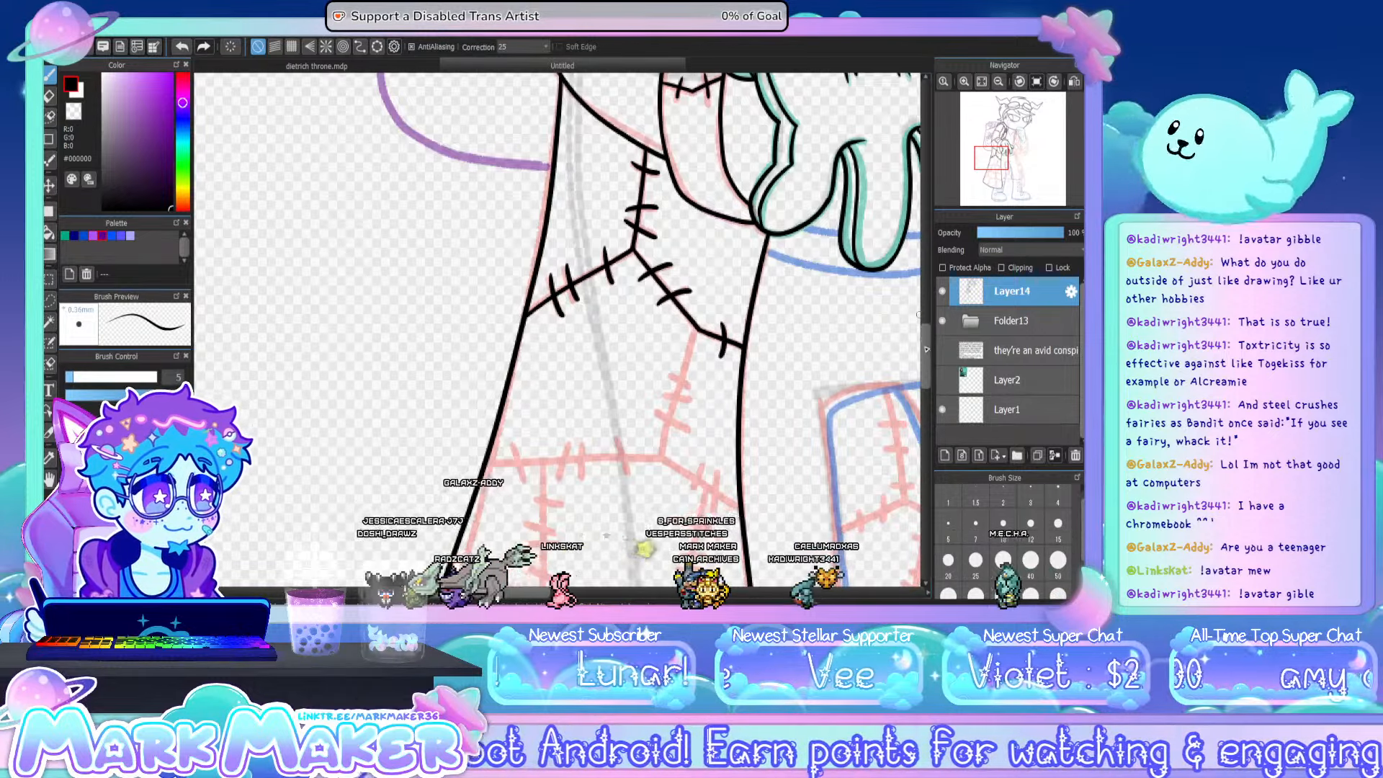
- Ink the second seam across the coat panel and the short stitched seam linking it to the seam above
{"action": "scroll", "coordinate": [919, 315], "scroll_direction": "down", "scroll_amount": 5}
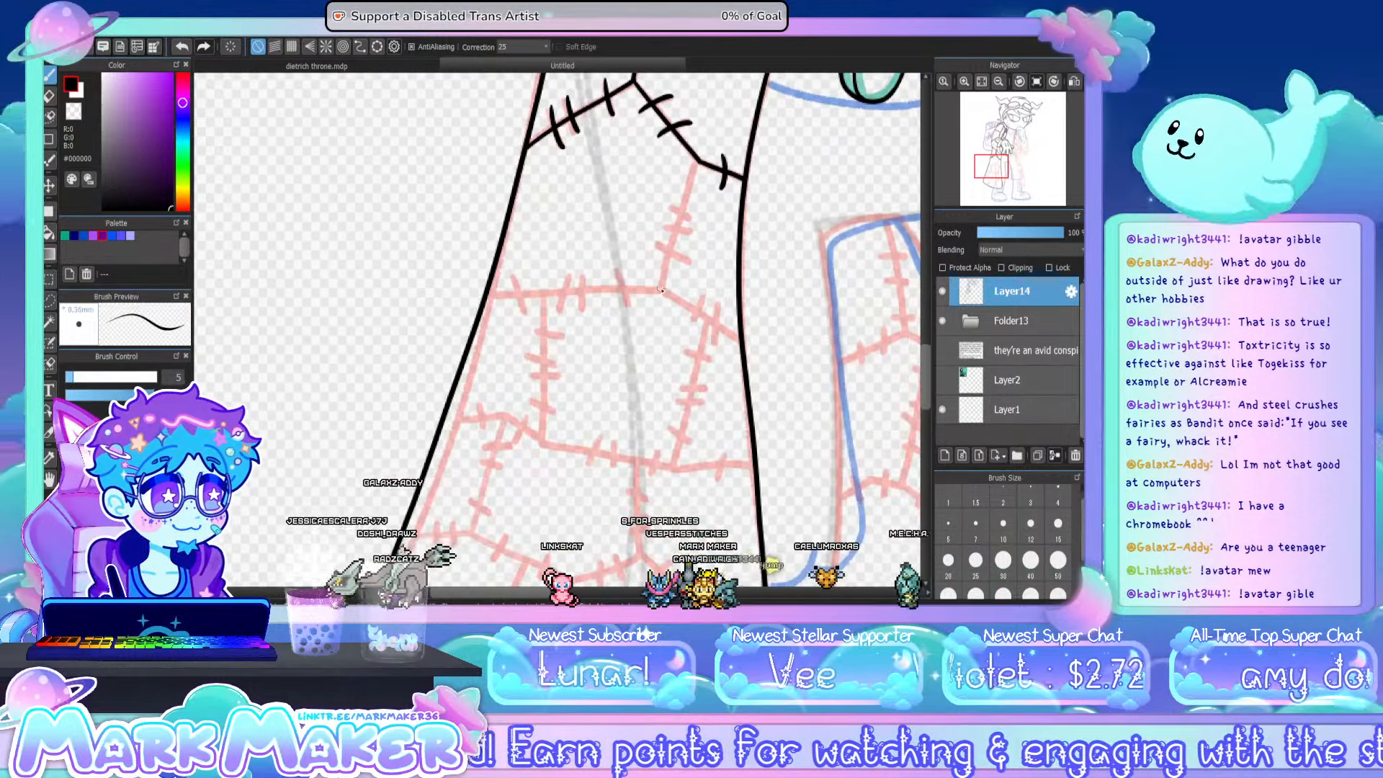
{"action": "left_click_drag", "start_coordinate": [661, 289], "coordinate": [741, 344]}
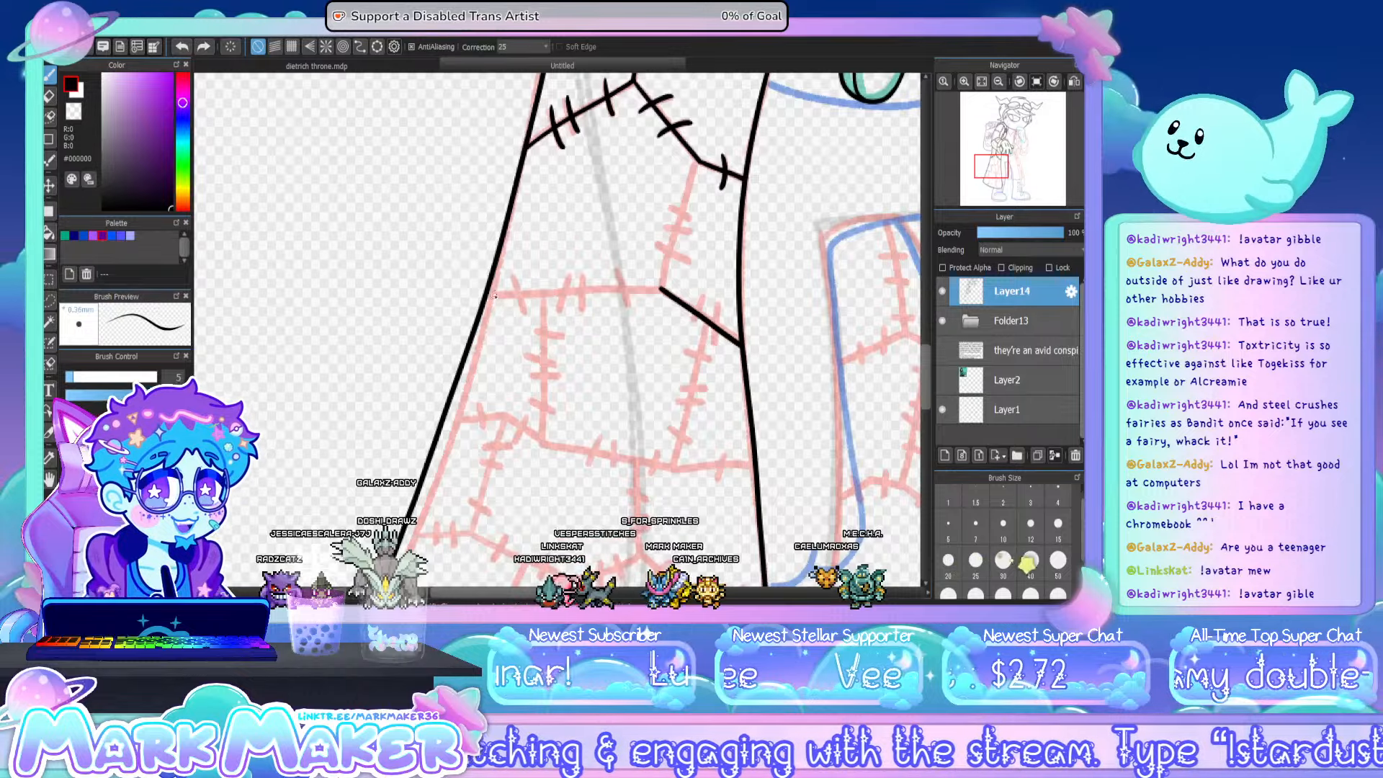
{"action": "left_click_drag", "start_coordinate": [488, 296], "coordinate": [659, 291]}
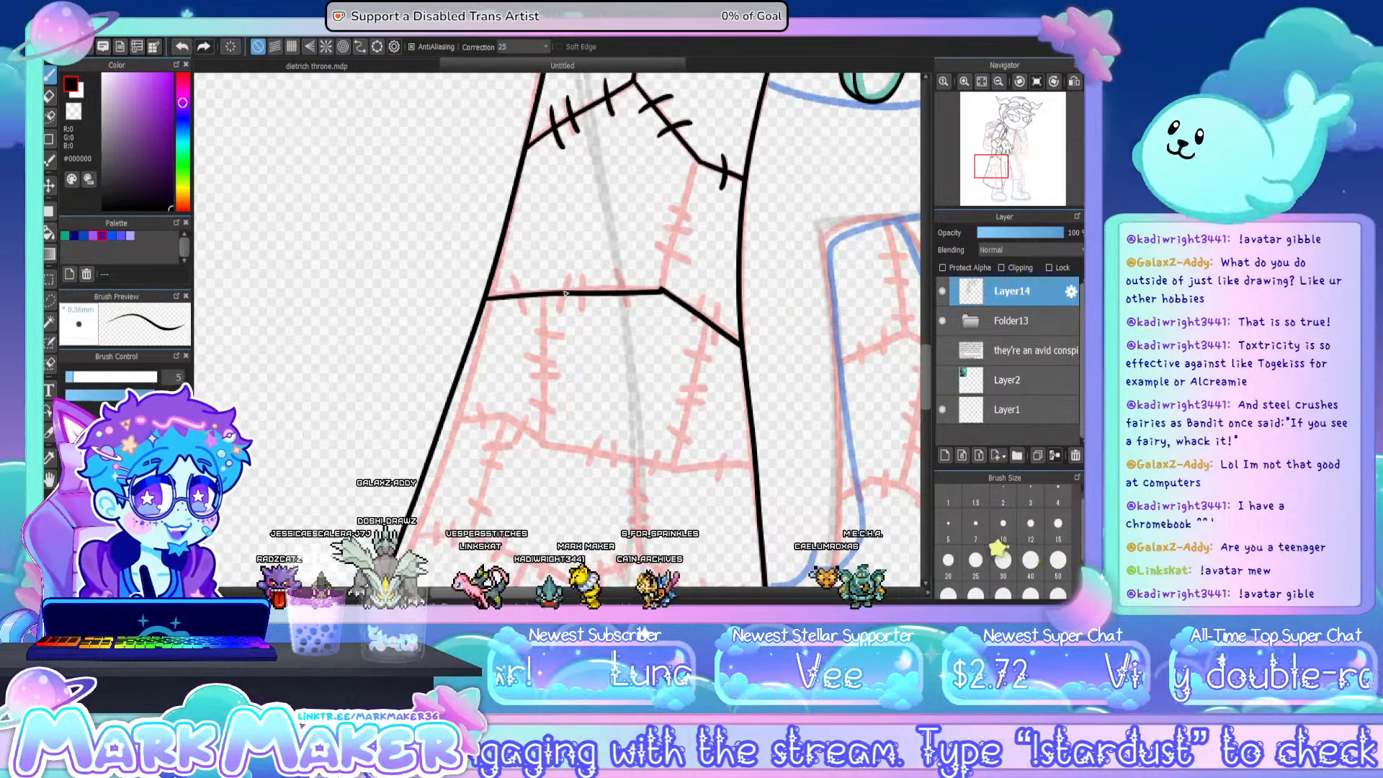
{"action": "key", "text": "ctrl+z"}
{"action": "left_click_drag", "start_coordinate": [488, 296], "coordinate": [556, 294]}
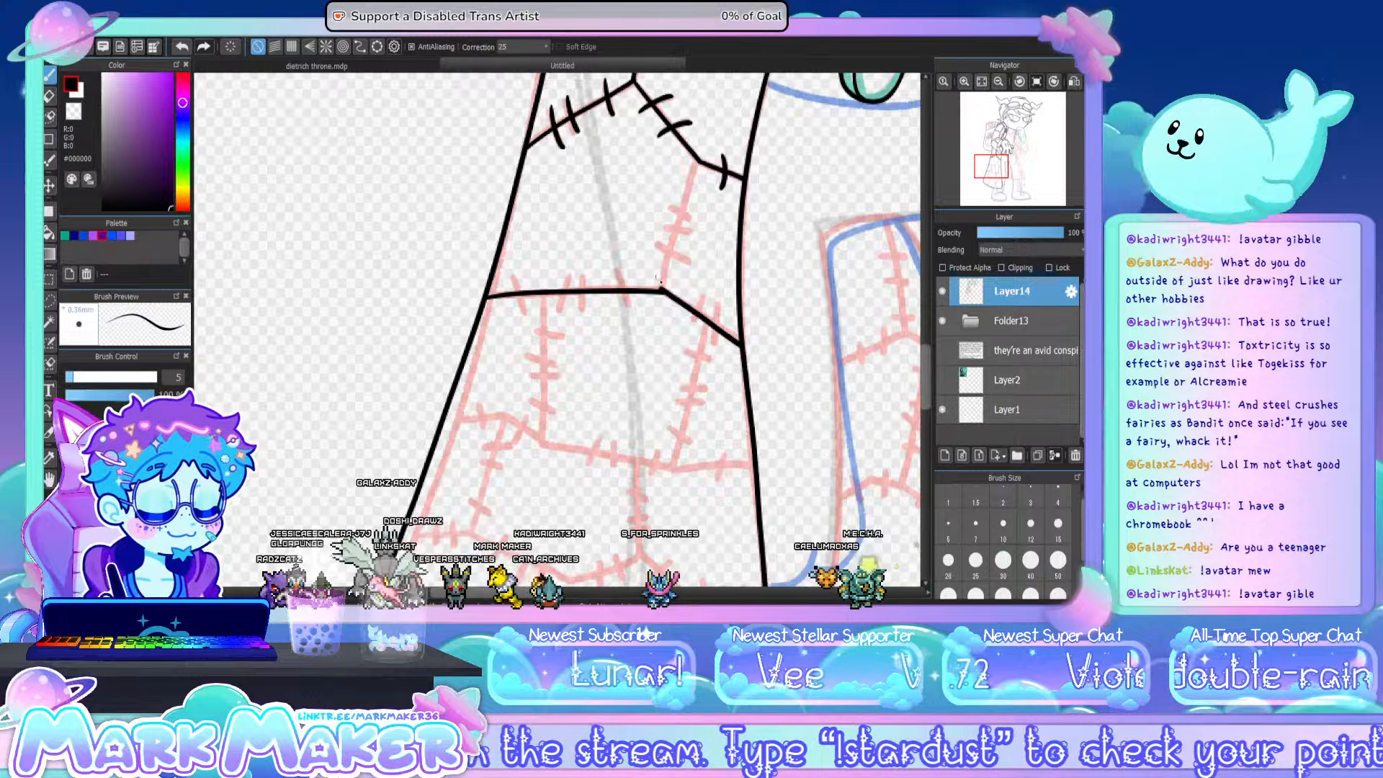
{"action": "mouse_move", "coordinate": [696, 162]}
{"action": "left_mouse_down"}
{"action": "mouse_move", "coordinate": [662, 287]}
{"action": "mouse_move", "coordinate": [692, 266]}
{"action": "mouse_move", "coordinate": [690, 231]}
{"action": "left_mouse_up"}
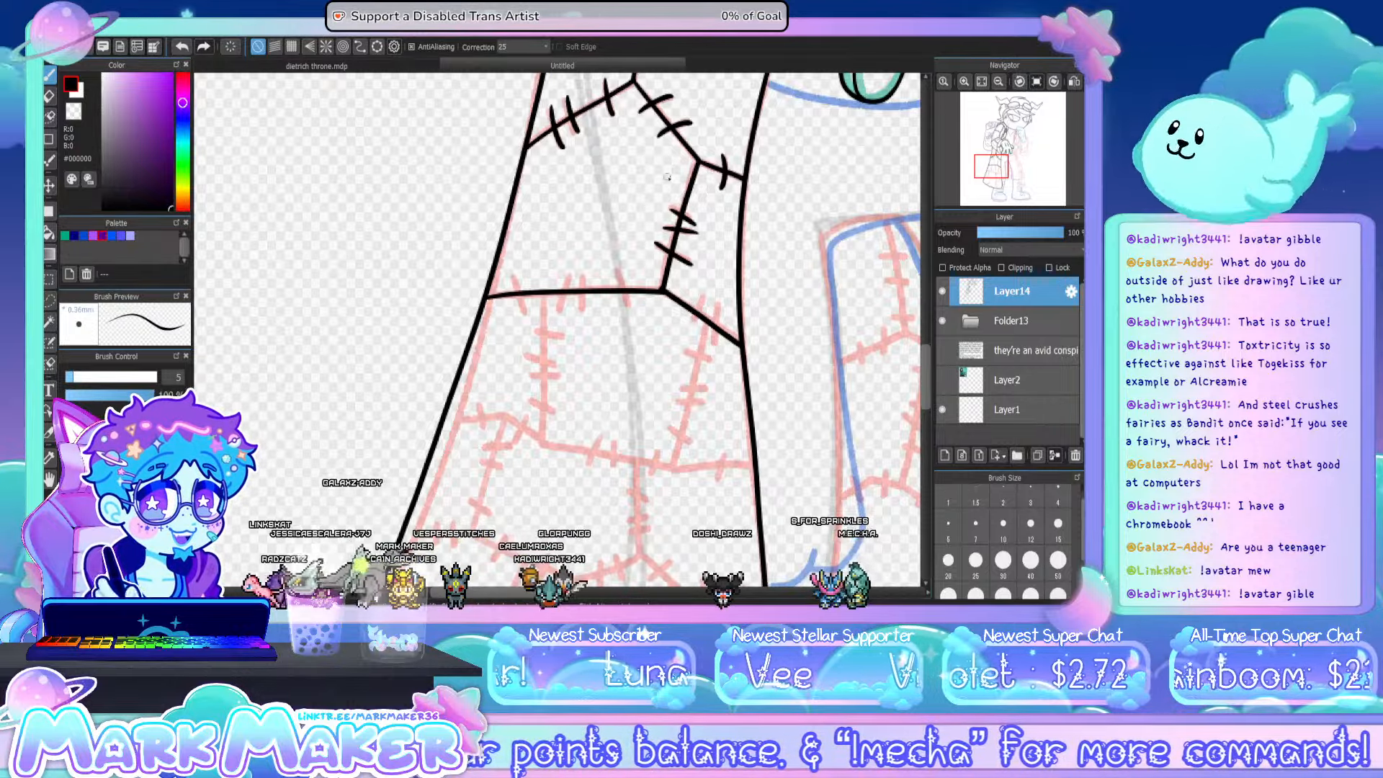
- Add stitch marks along the second seam from the outer edge to the front edge of the coat
{"action": "left_click_drag", "start_coordinate": [618, 273], "coordinate": [630, 313]}
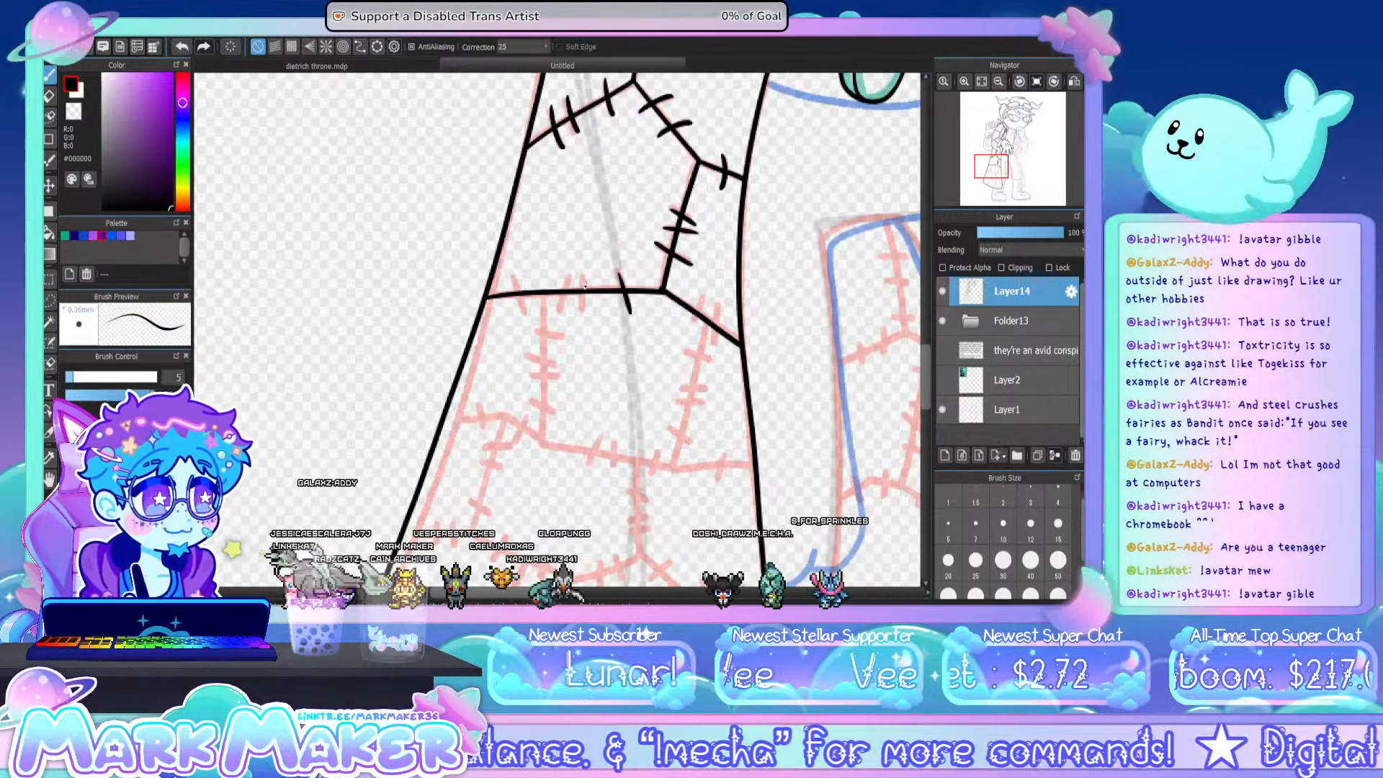
{"action": "left_click_drag", "start_coordinate": [580, 273], "coordinate": [580, 312]}
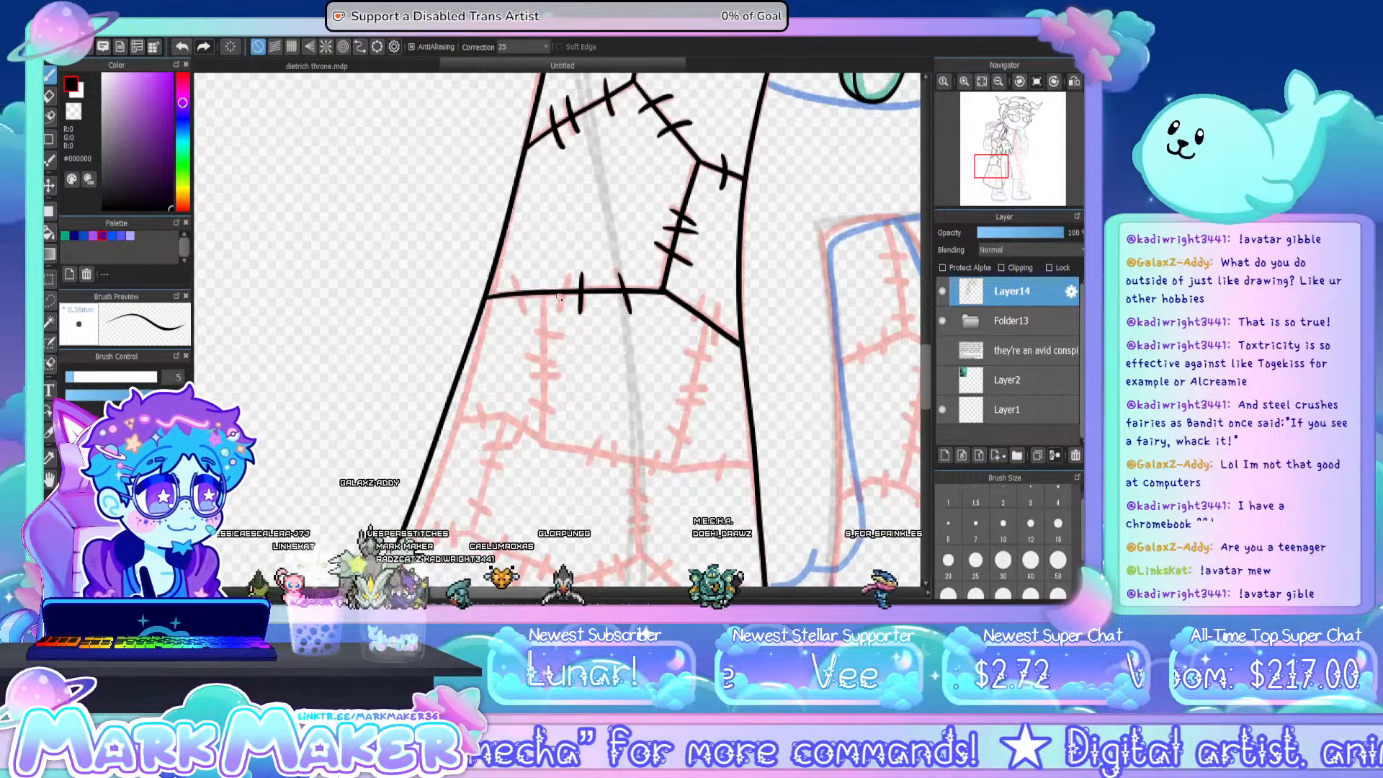
{"action": "mouse_move", "coordinate": [569, 274]}
{"action": "left_mouse_down"}
{"action": "mouse_move", "coordinate": [560, 308]}
{"action": "mouse_move", "coordinate": [524, 314]}
{"action": "left_mouse_up"}
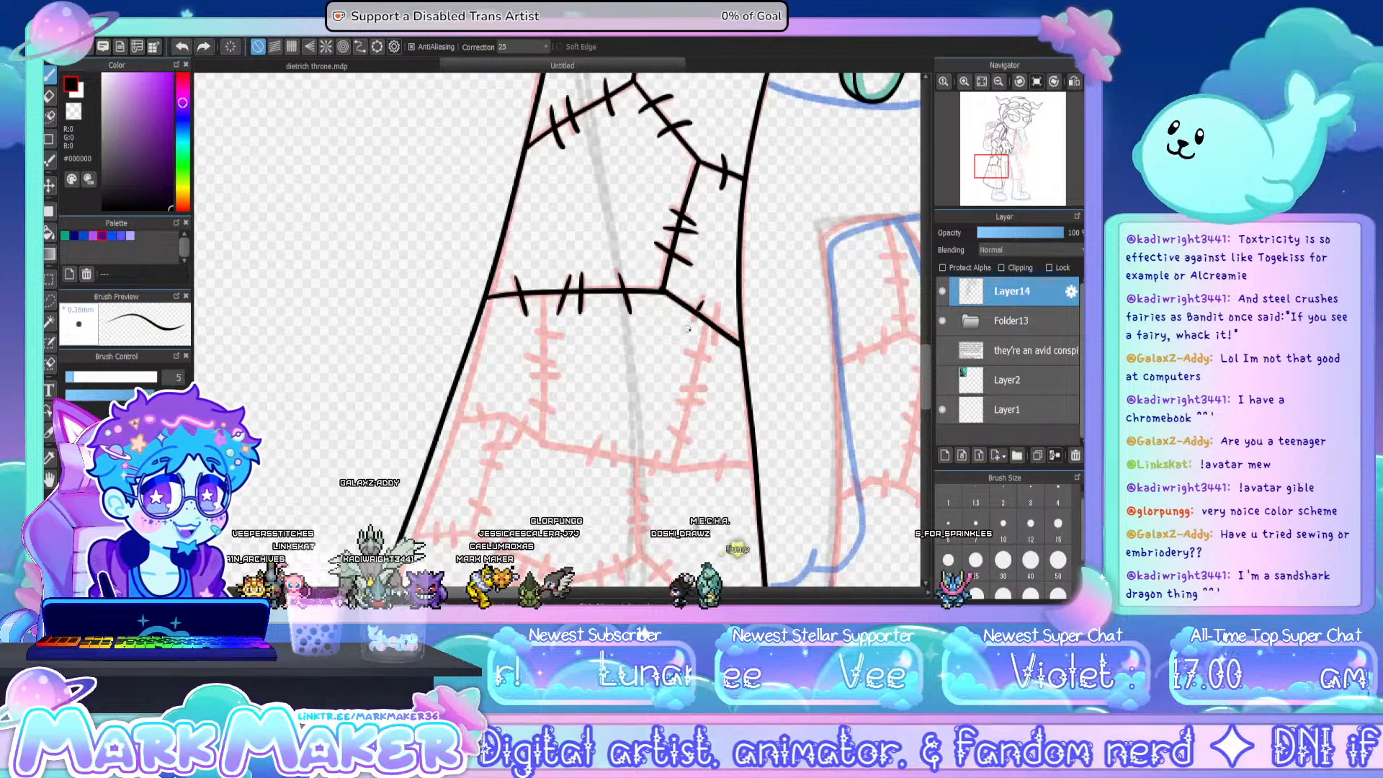
{"action": "mouse_move", "coordinate": [703, 302]}
{"action": "left_mouse_down"}
{"action": "mouse_move", "coordinate": [689, 328]}
{"action": "mouse_move", "coordinate": [721, 347]}
{"action": "left_mouse_up"}
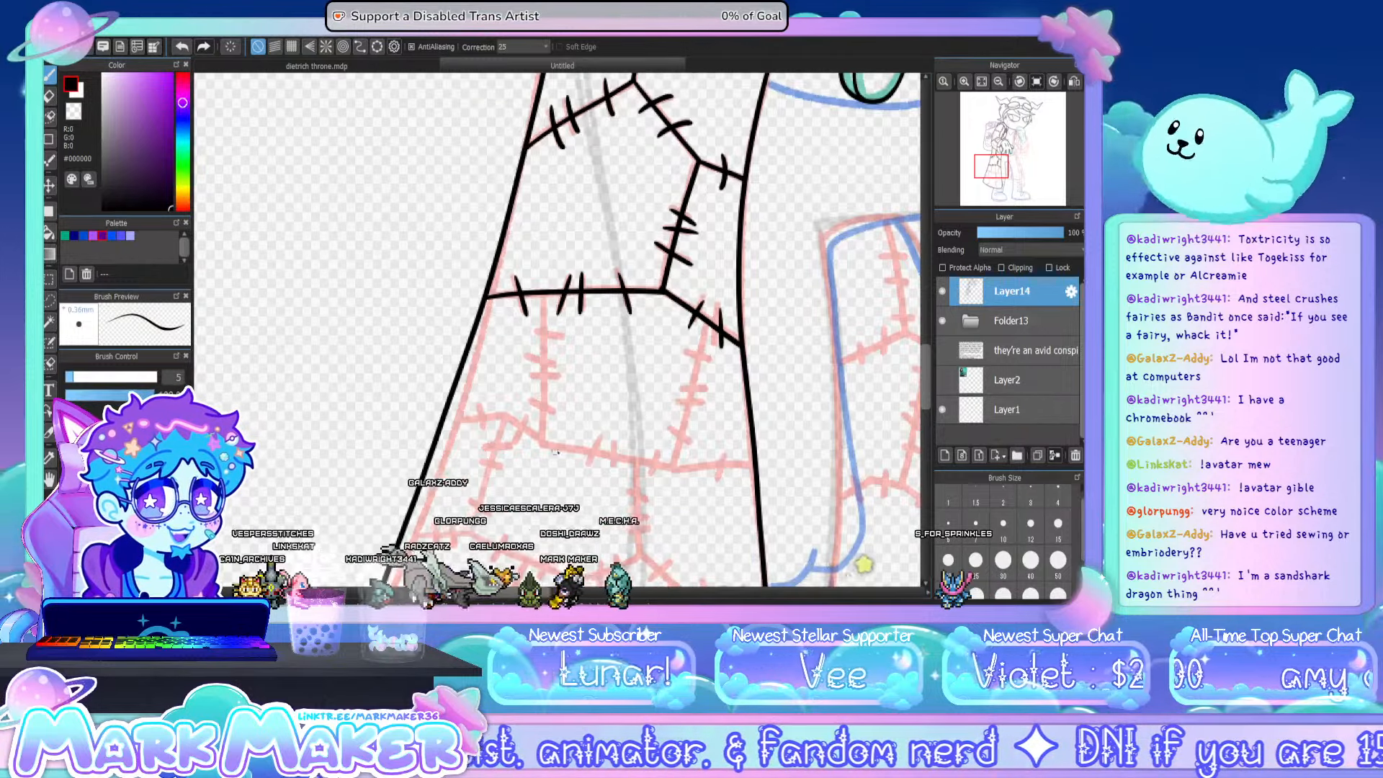
{"action": "key", "text": "ctrl+z"}
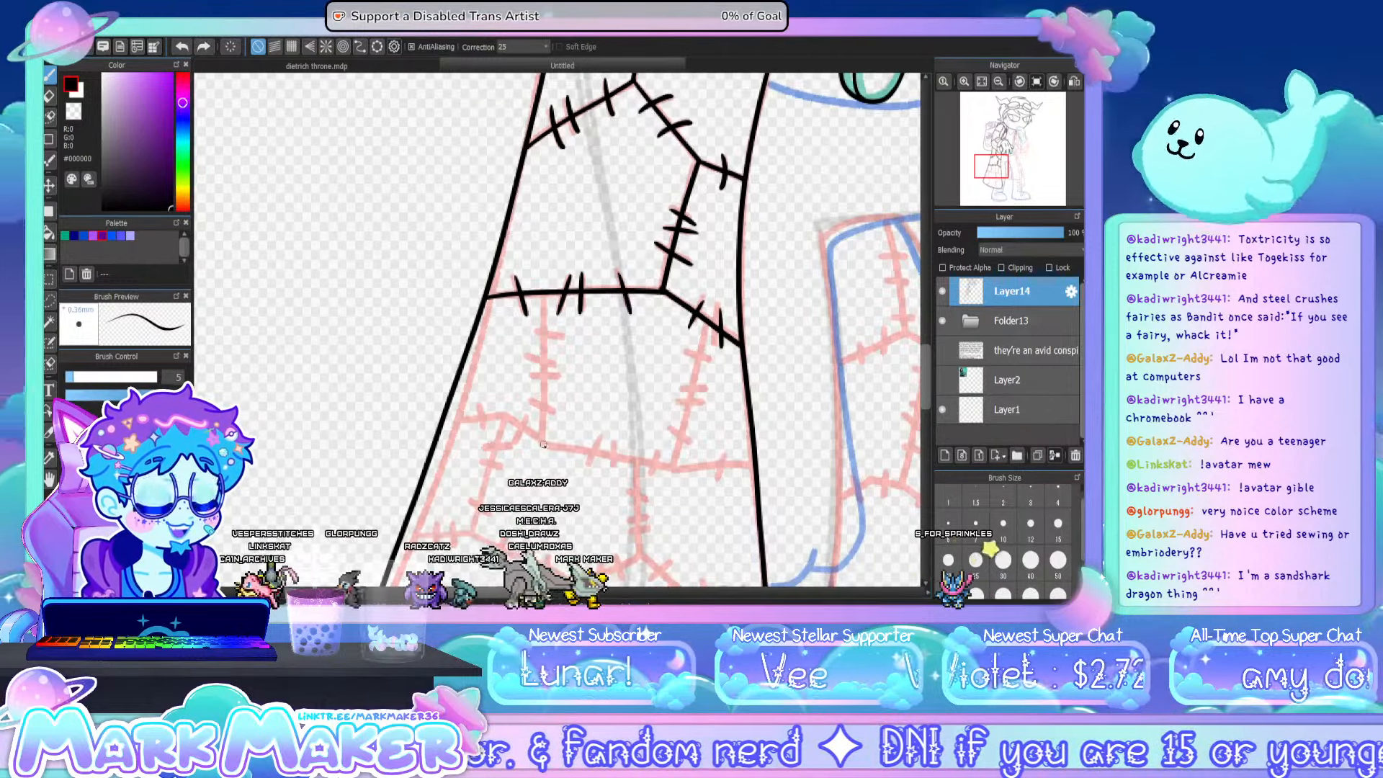
- Ink the third seam across the coat panel, plus the two upright seams joining it to the seam above
{"action": "left_click_drag", "start_coordinate": [542, 445], "coordinate": [680, 472]}
{"action": "key", "text": "ctrl+z"}
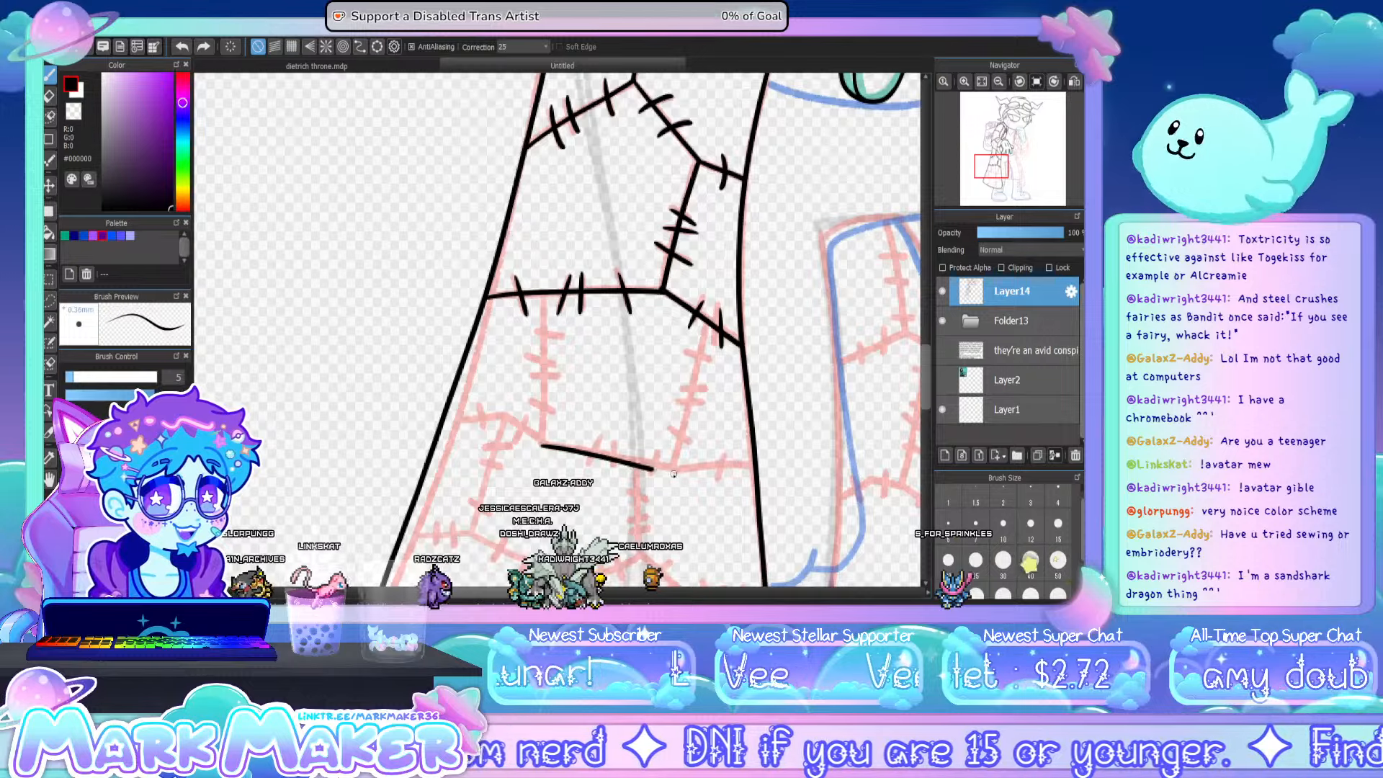
{"action": "mouse_move", "coordinate": [537, 444]}
{"action": "left_mouse_down"}
{"action": "mouse_move", "coordinate": [677, 473]}
{"action": "mouse_move", "coordinate": [750, 466]}
{"action": "left_mouse_up"}
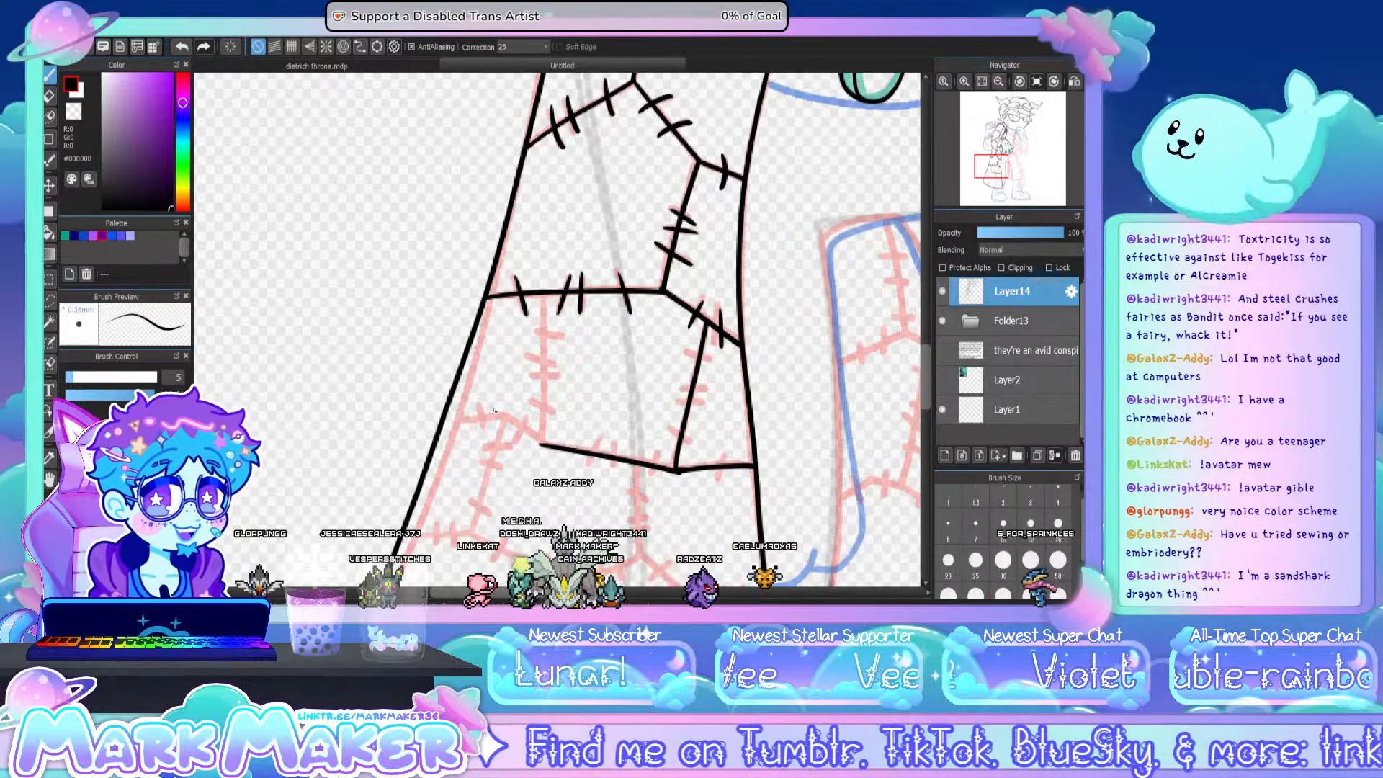
{"action": "mouse_move", "coordinate": [443, 425]}
{"action": "left_mouse_down"}
{"action": "mouse_move", "coordinate": [509, 415]}
{"action": "mouse_move", "coordinate": [545, 445]}
{"action": "left_mouse_up"}
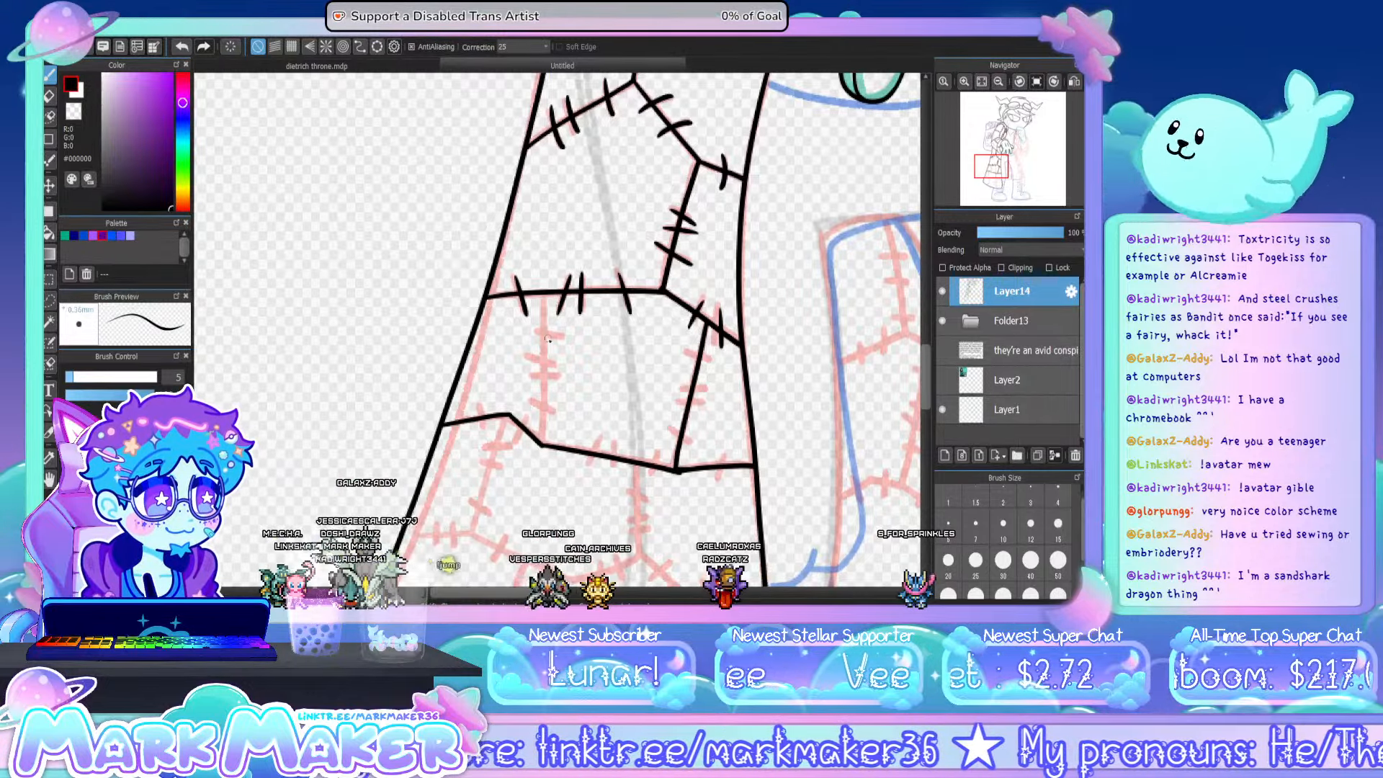
{"action": "left_click_drag", "start_coordinate": [543, 295], "coordinate": [542, 443]}
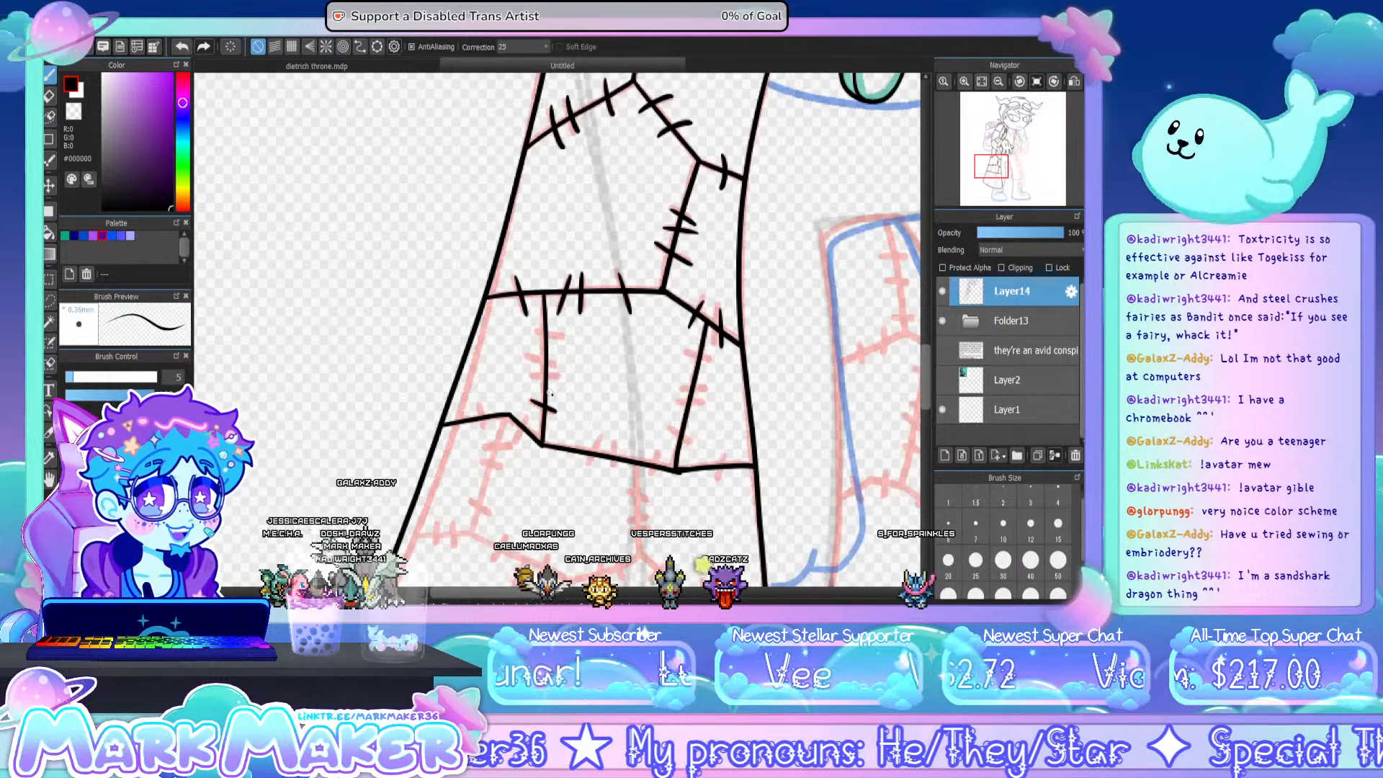
- Add stitch marks along the third seam and both upright seams above it
{"action": "mouse_move", "coordinate": [530, 375]}
{"action": "left_mouse_down"}
{"action": "mouse_move", "coordinate": [559, 379]}
{"action": "mouse_move", "coordinate": [562, 338]}
{"action": "left_mouse_up"}
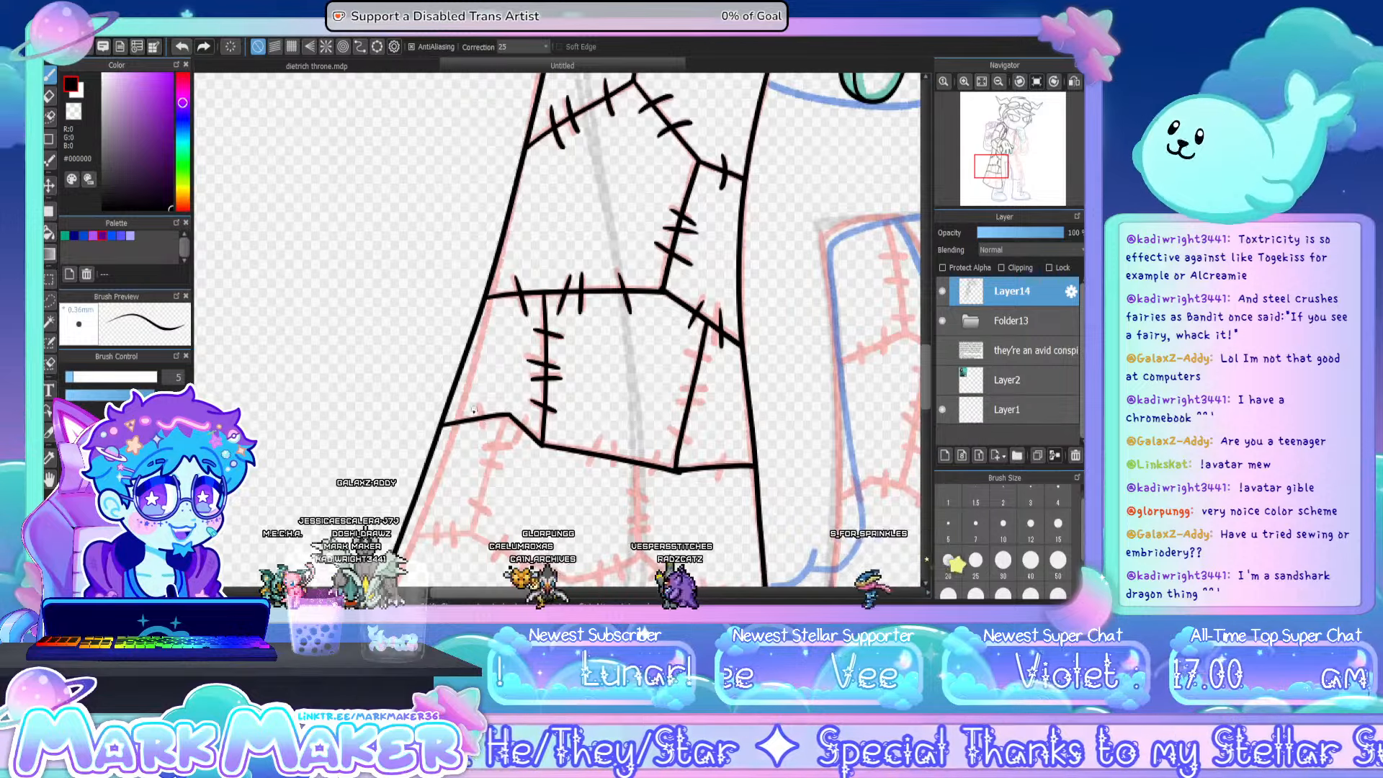
{"action": "mouse_move", "coordinate": [458, 407]}
{"action": "left_mouse_down"}
{"action": "mouse_move", "coordinate": [463, 430]}
{"action": "mouse_move", "coordinate": [611, 467]}
{"action": "mouse_move", "coordinate": [565, 457]}
{"action": "left_mouse_up"}
{"action": "left_click_drag", "start_coordinate": [656, 456], "coordinate": [660, 476]}
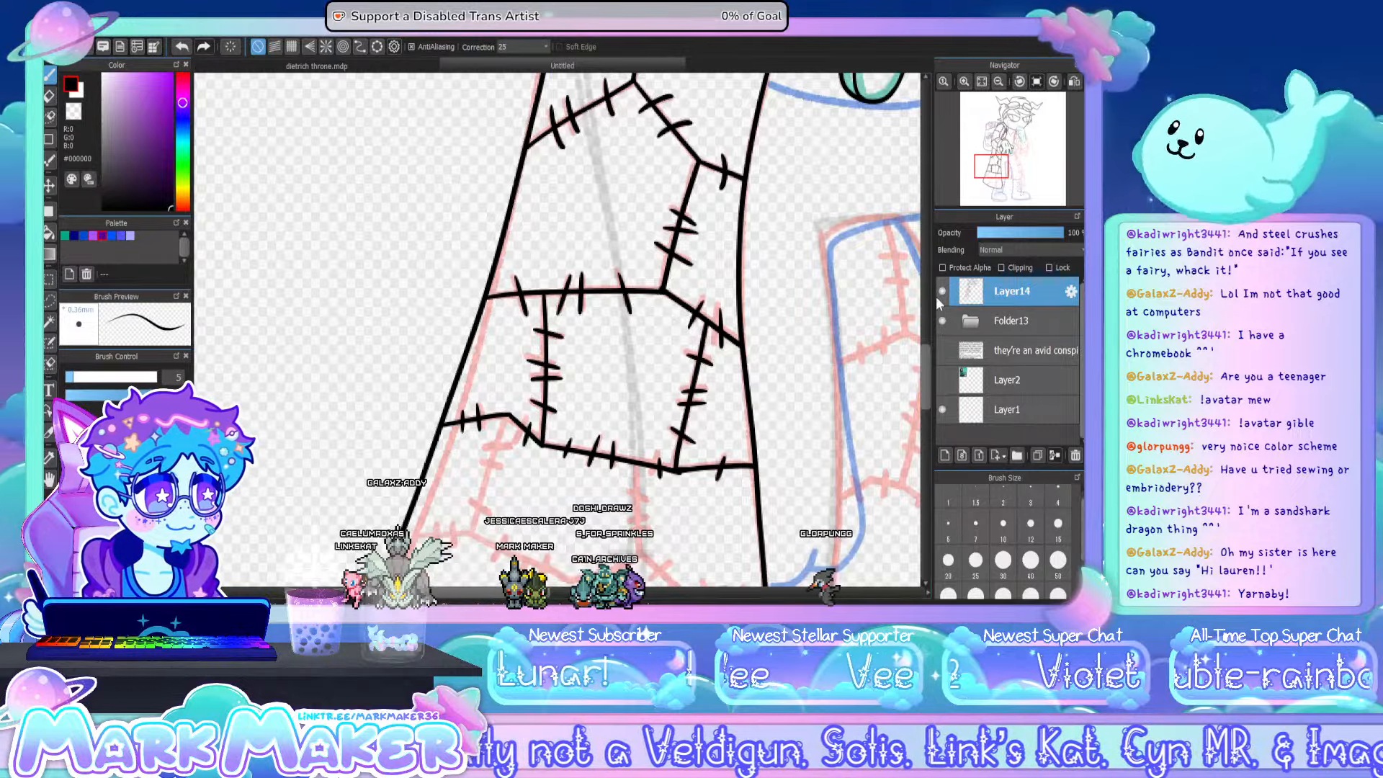
- Ink the outer part of the lowest cross seam and the two upright seams connecting it to the third seam
{"action": "left_click_drag", "start_coordinate": [923, 353], "coordinate": [927, 385]}
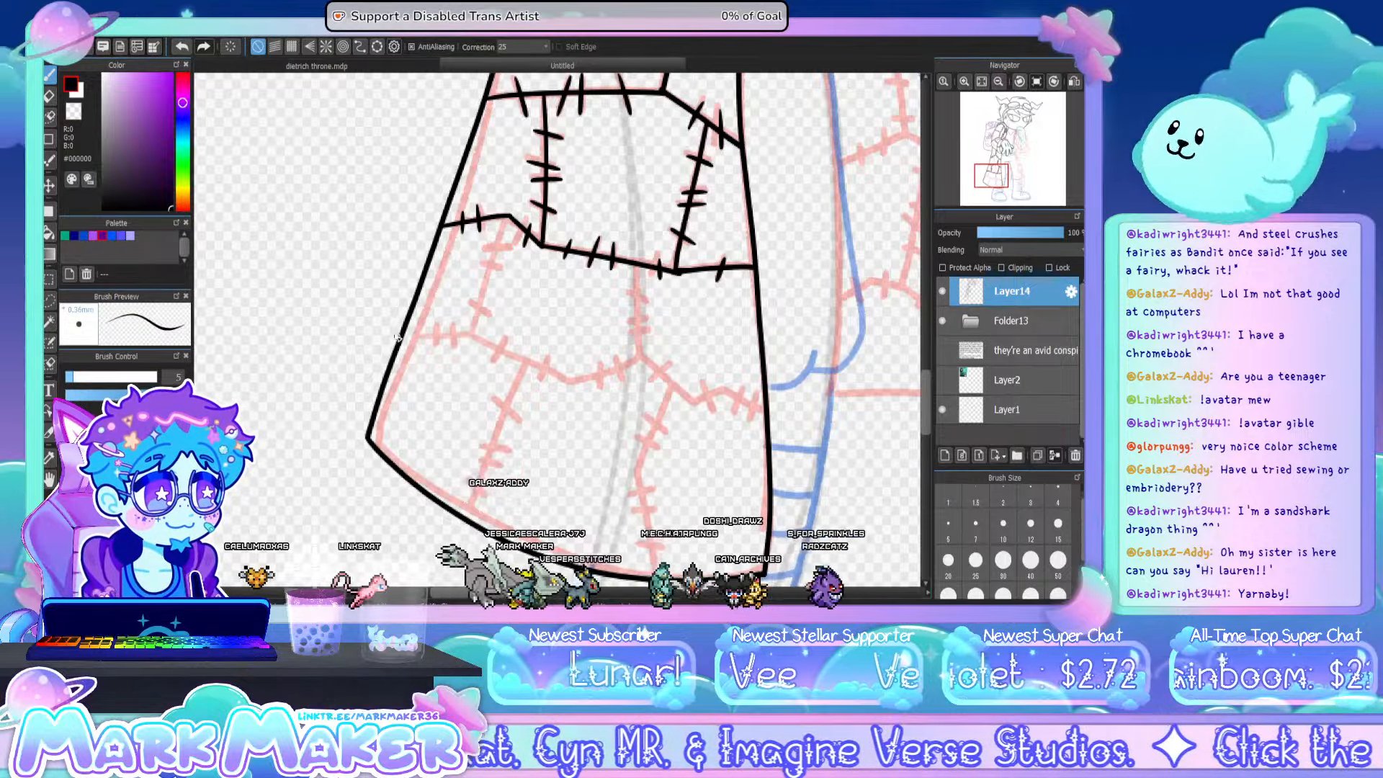
{"action": "key", "text": "ctrl+z"}
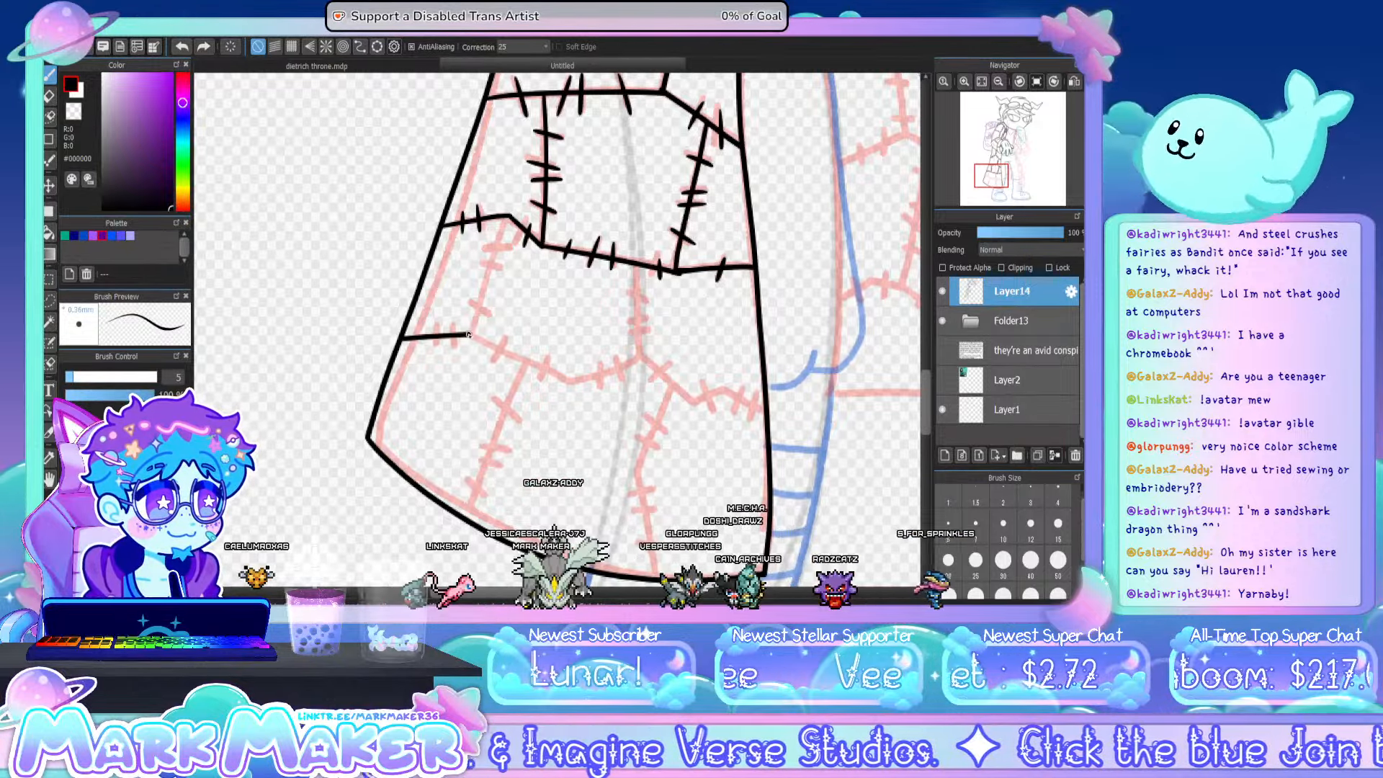
{"action": "left_click_drag", "start_coordinate": [507, 217], "coordinate": [473, 334]}
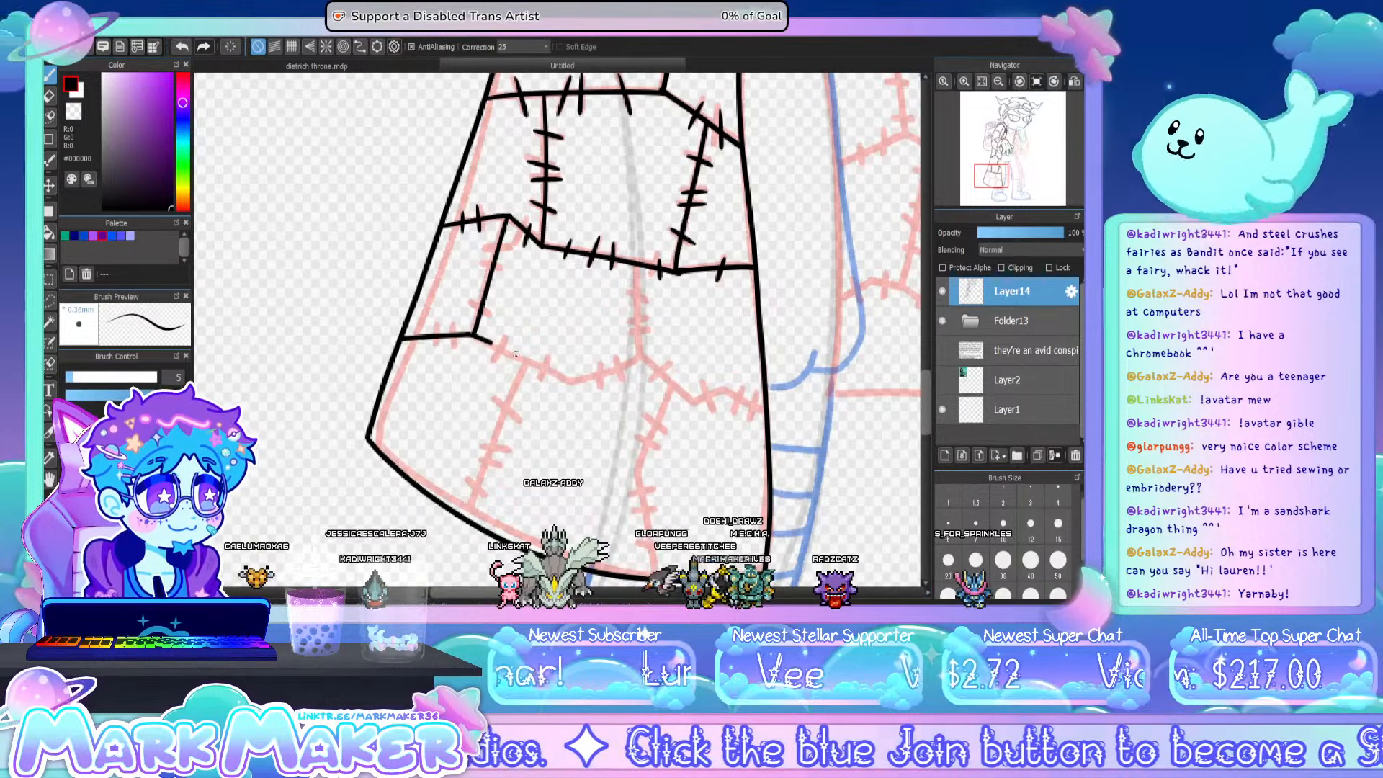
{"action": "left_click_drag", "start_coordinate": [516, 354], "coordinate": [569, 383]}
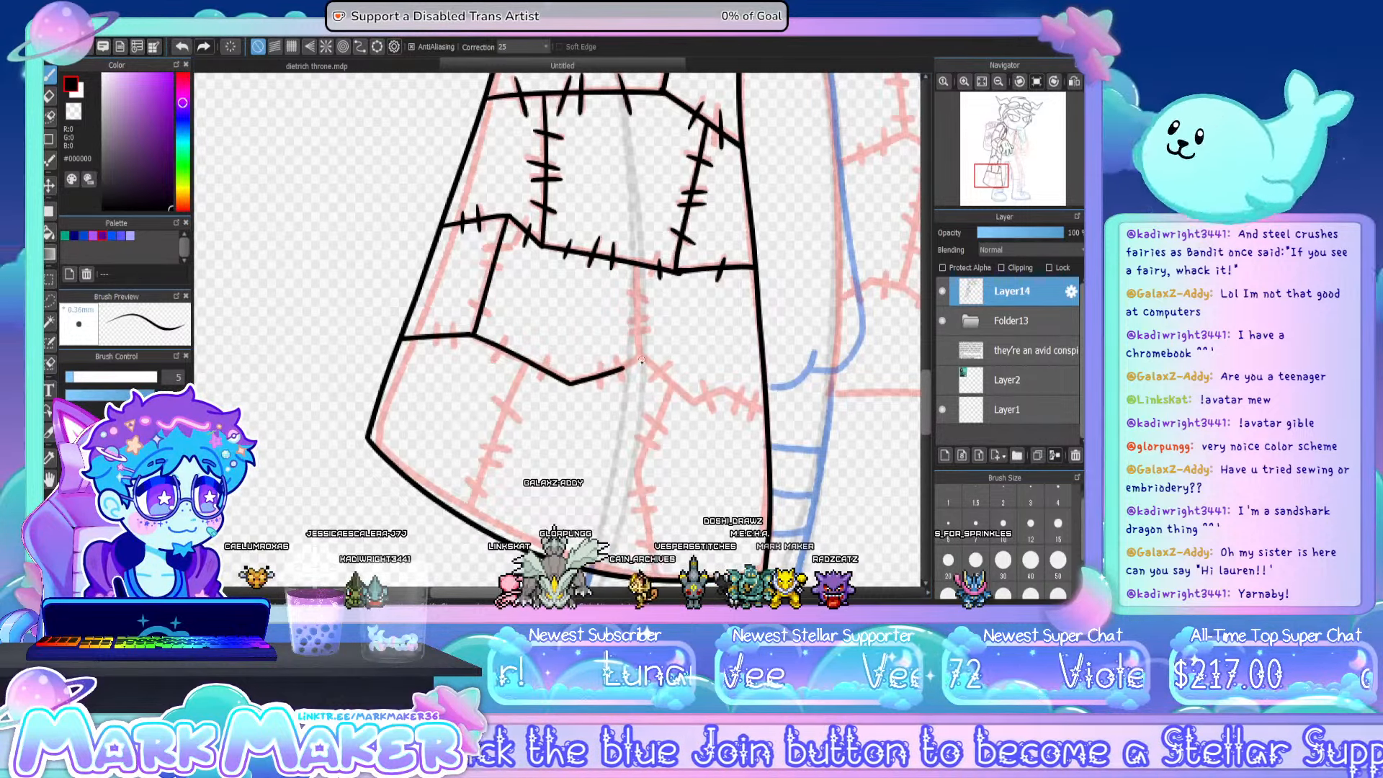
{"action": "key", "text": "ctrl+z"}
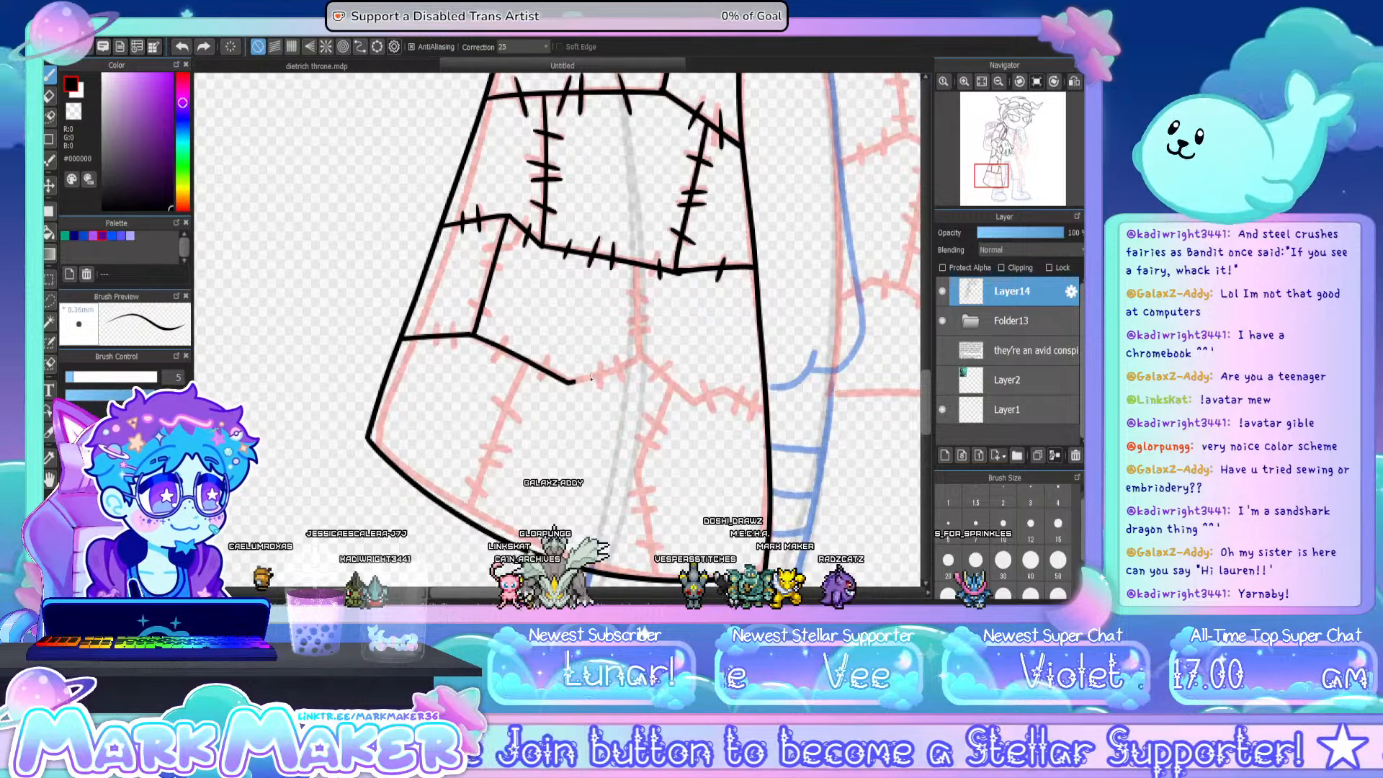
{"action": "left_click_drag", "start_coordinate": [639, 267], "coordinate": [641, 356]}
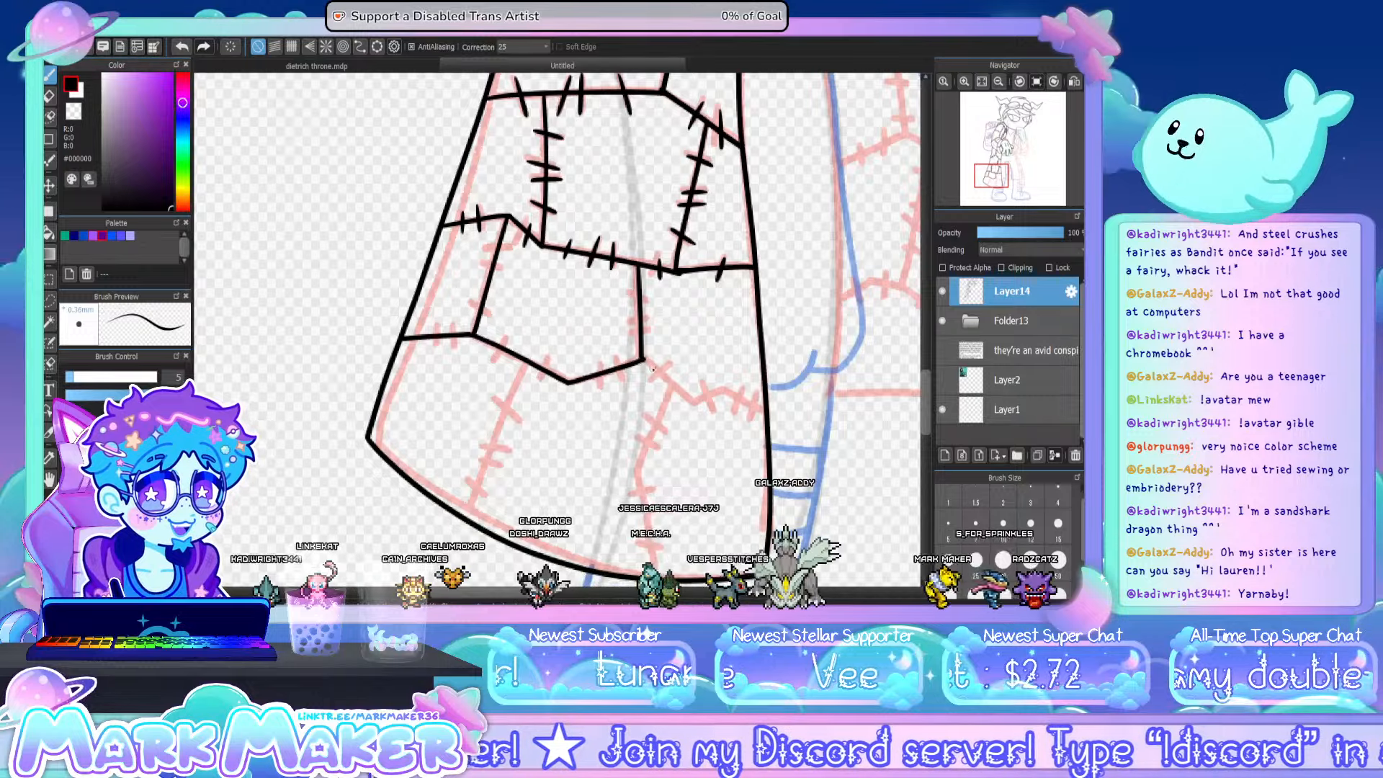
- Ink the rest of the lowest cross seam to the coat's front edge, and stitch that seam and the two upright seams above it
{"action": "left_click_drag", "start_coordinate": [643, 361], "coordinate": [688, 399]}
{"action": "key", "text": "ctrl+z"}
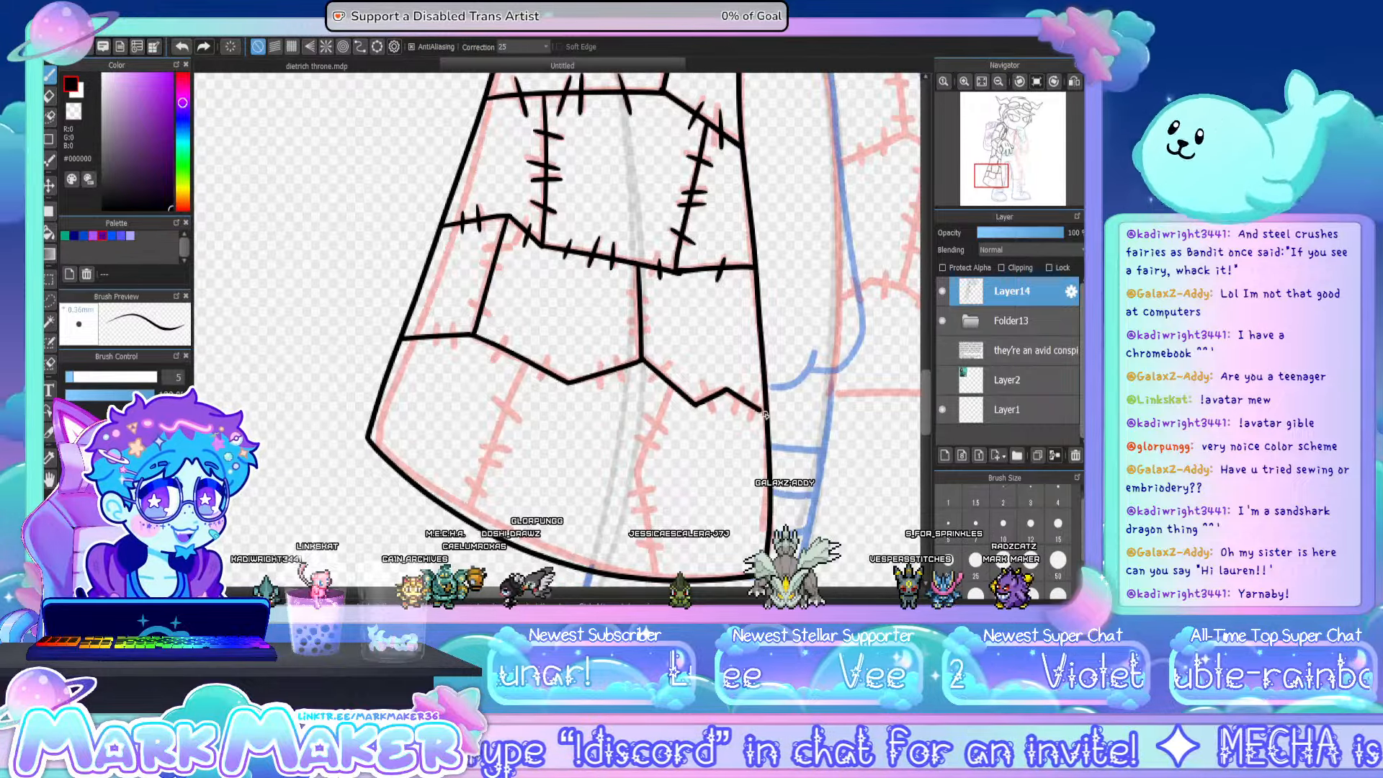
{"action": "left_click_drag", "start_coordinate": [728, 389], "coordinate": [763, 416]}
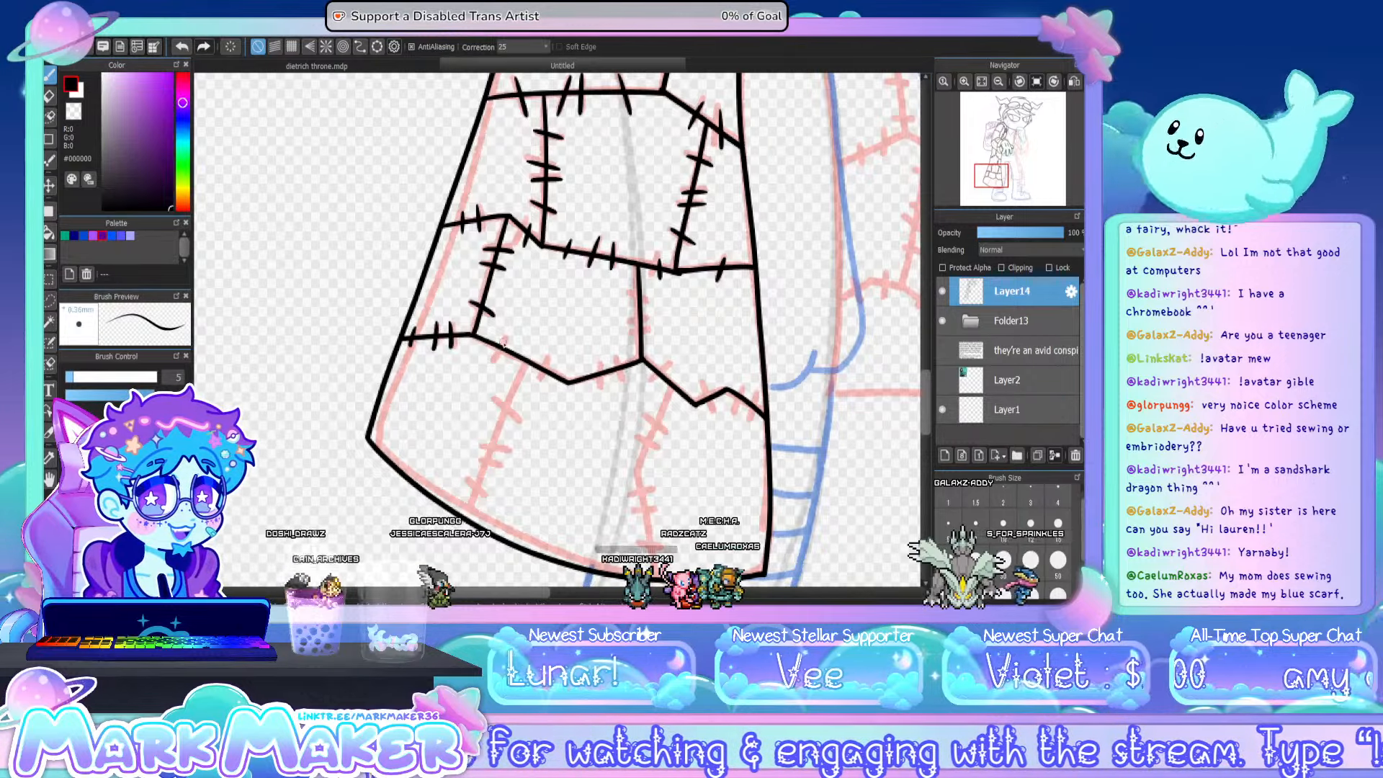
{"action": "mouse_move", "coordinate": [506, 338]}
{"action": "left_mouse_down"}
{"action": "mouse_move", "coordinate": [491, 360]}
{"action": "mouse_move", "coordinate": [541, 381]}
{"action": "mouse_move", "coordinate": [623, 379]}
{"action": "mouse_move", "coordinate": [656, 323]}
{"action": "left_mouse_up"}
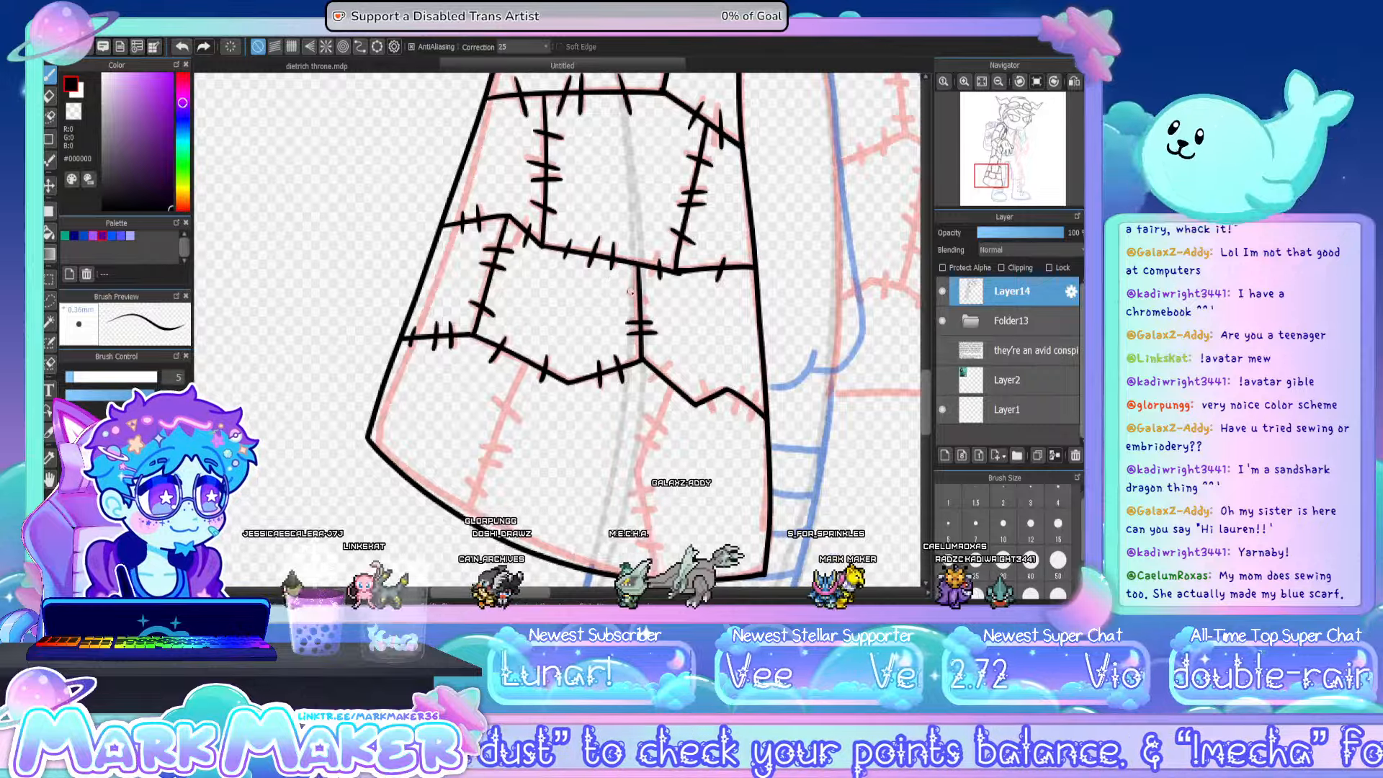
{"action": "mouse_move", "coordinate": [671, 365]}
{"action": "left_mouse_down"}
{"action": "mouse_move", "coordinate": [703, 385]}
{"action": "mouse_move", "coordinate": [713, 414]}
{"action": "mouse_move", "coordinate": [741, 386]}
{"action": "mouse_move", "coordinate": [750, 417]}
{"action": "left_mouse_up"}
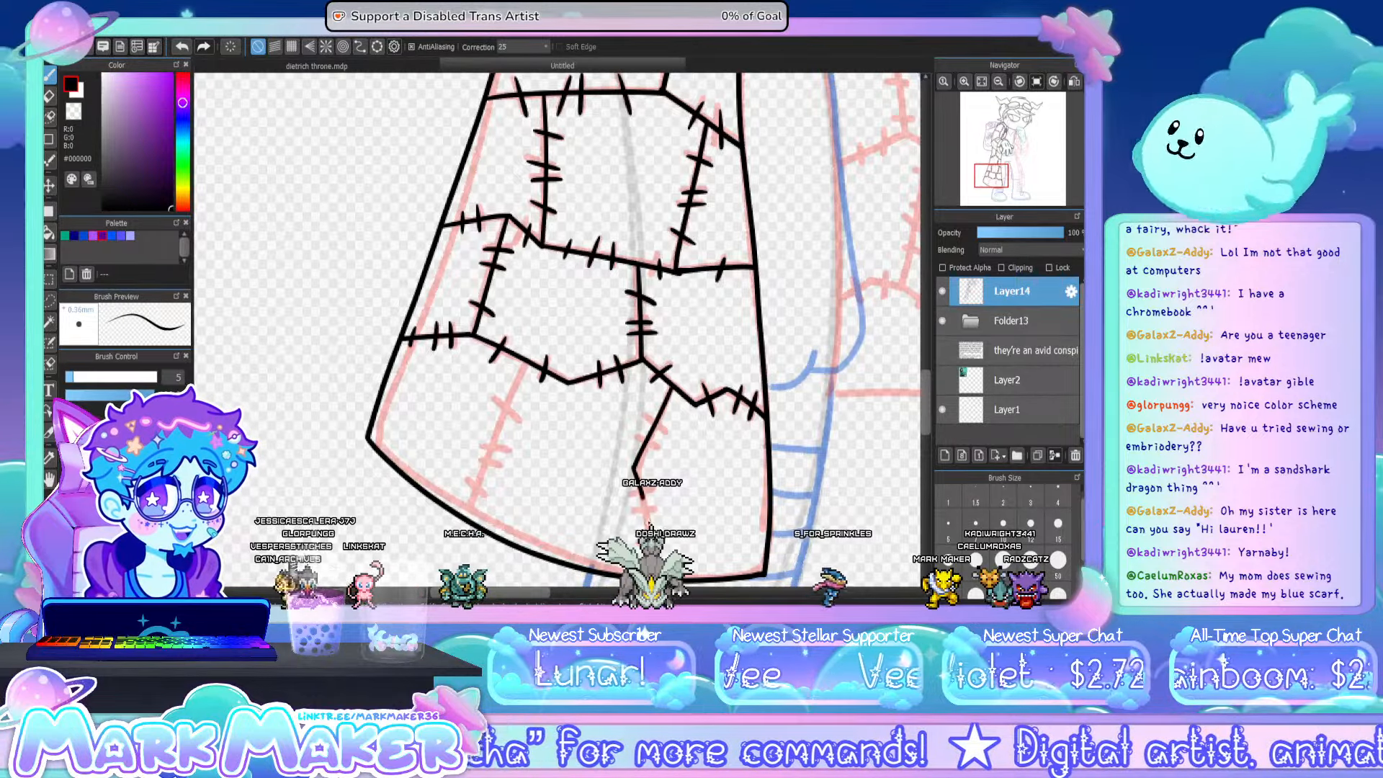
- Ink the two upright seams from the lowest cross seam down to the coat hem, with stitch marks along each
{"action": "key", "text": "ctrl+z"}
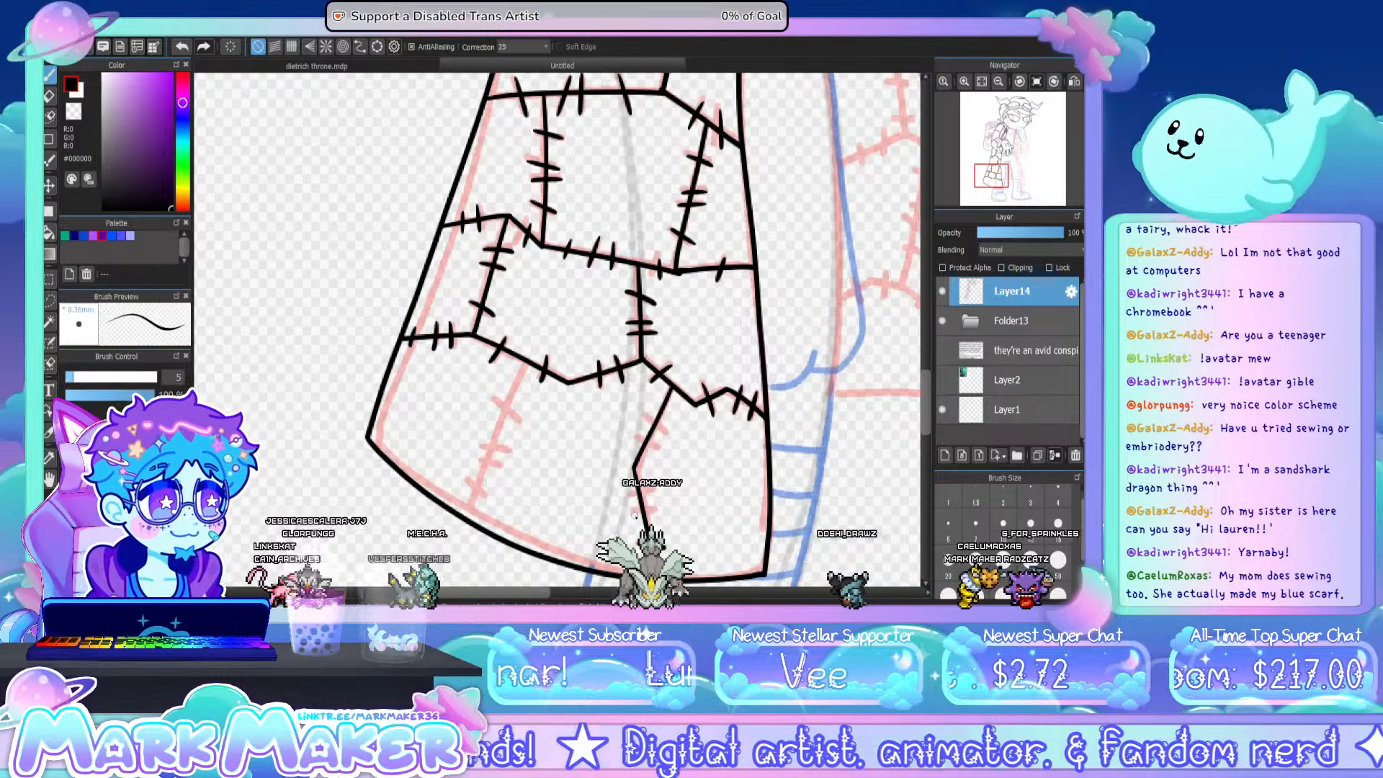
{"action": "mouse_move", "coordinate": [633, 509]}
{"action": "left_mouse_down"}
{"action": "mouse_move", "coordinate": [659, 509]}
{"action": "mouse_move", "coordinate": [651, 493]}
{"action": "left_mouse_up"}
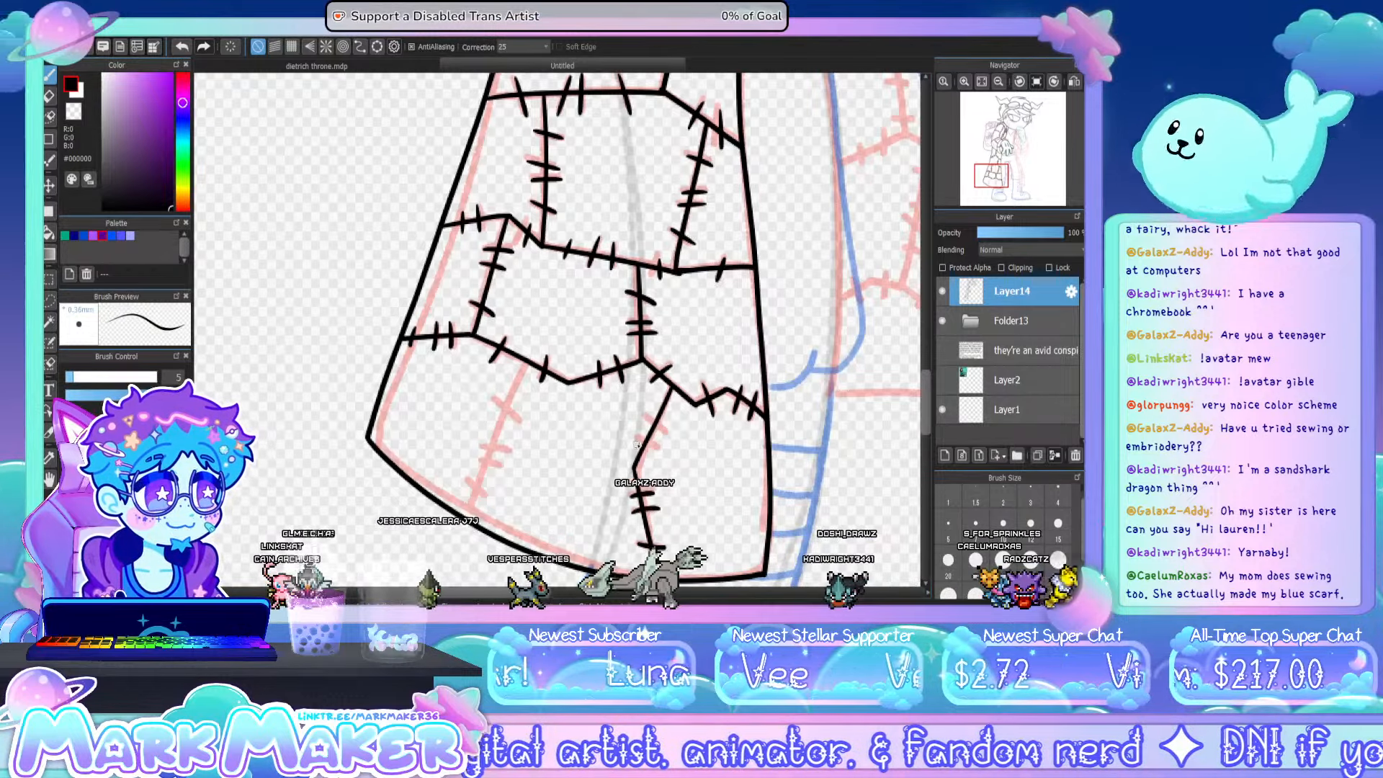
{"action": "mouse_move", "coordinate": [633, 438]}
{"action": "left_mouse_down"}
{"action": "mouse_move", "coordinate": [656, 446]}
{"action": "mouse_move", "coordinate": [667, 427]}
{"action": "left_mouse_up"}
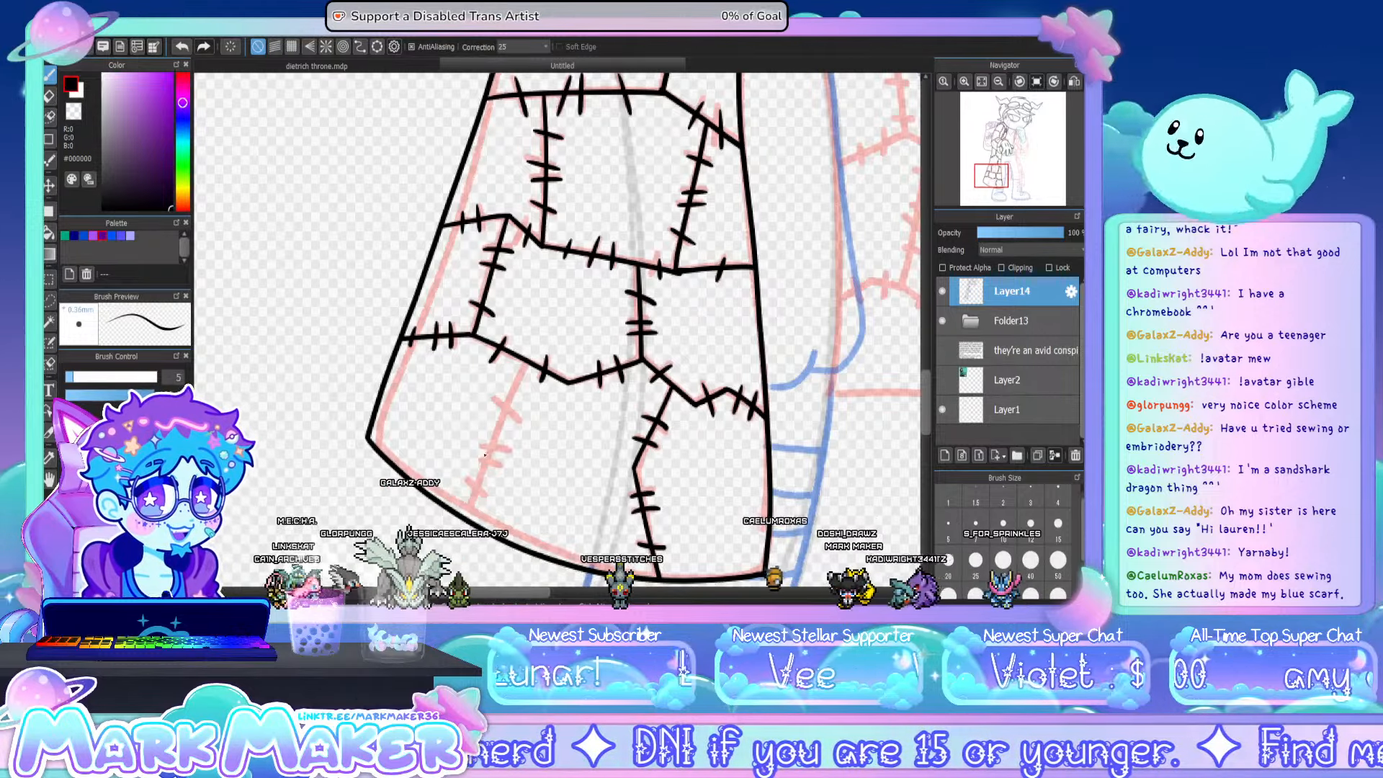
{"action": "left_click_drag", "start_coordinate": [523, 366], "coordinate": [481, 464]}
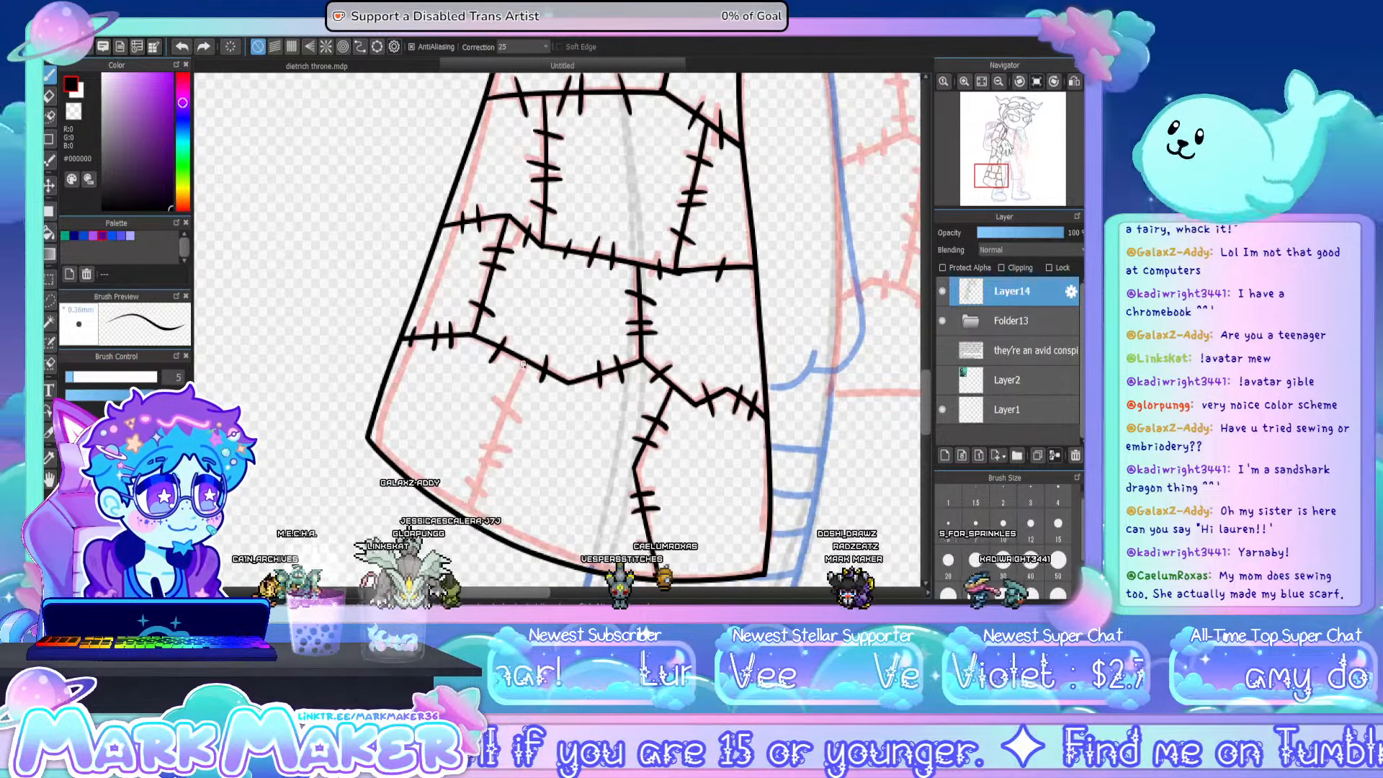
{"action": "key", "text": "ctrl+z"}
{"action": "left_click_drag", "start_coordinate": [525, 365], "coordinate": [472, 518]}
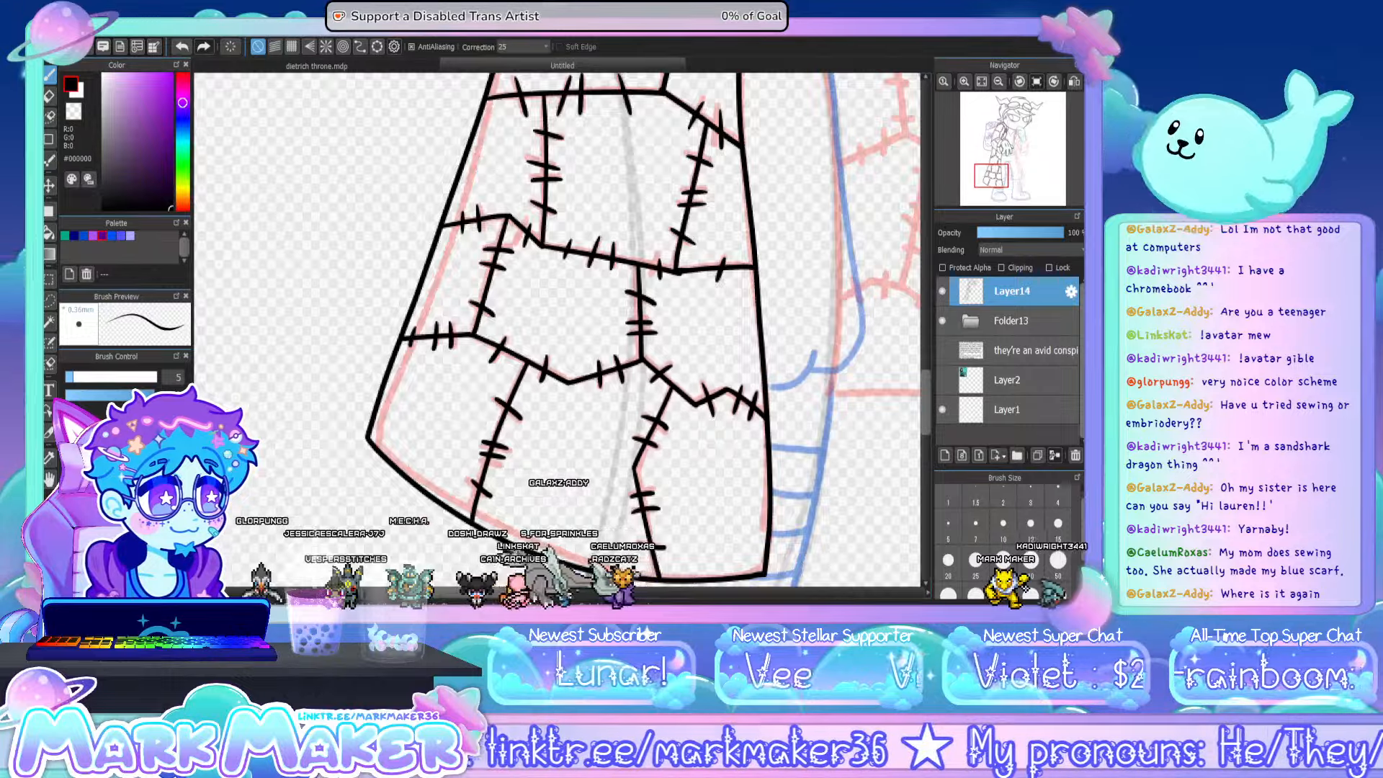
- Ink the trouser cuff beside the finished coat panel, the inner leg line above it and the short curved crotch line
{"action": "left_click_drag", "start_coordinate": [754, 223], "coordinate": [487, 229]}
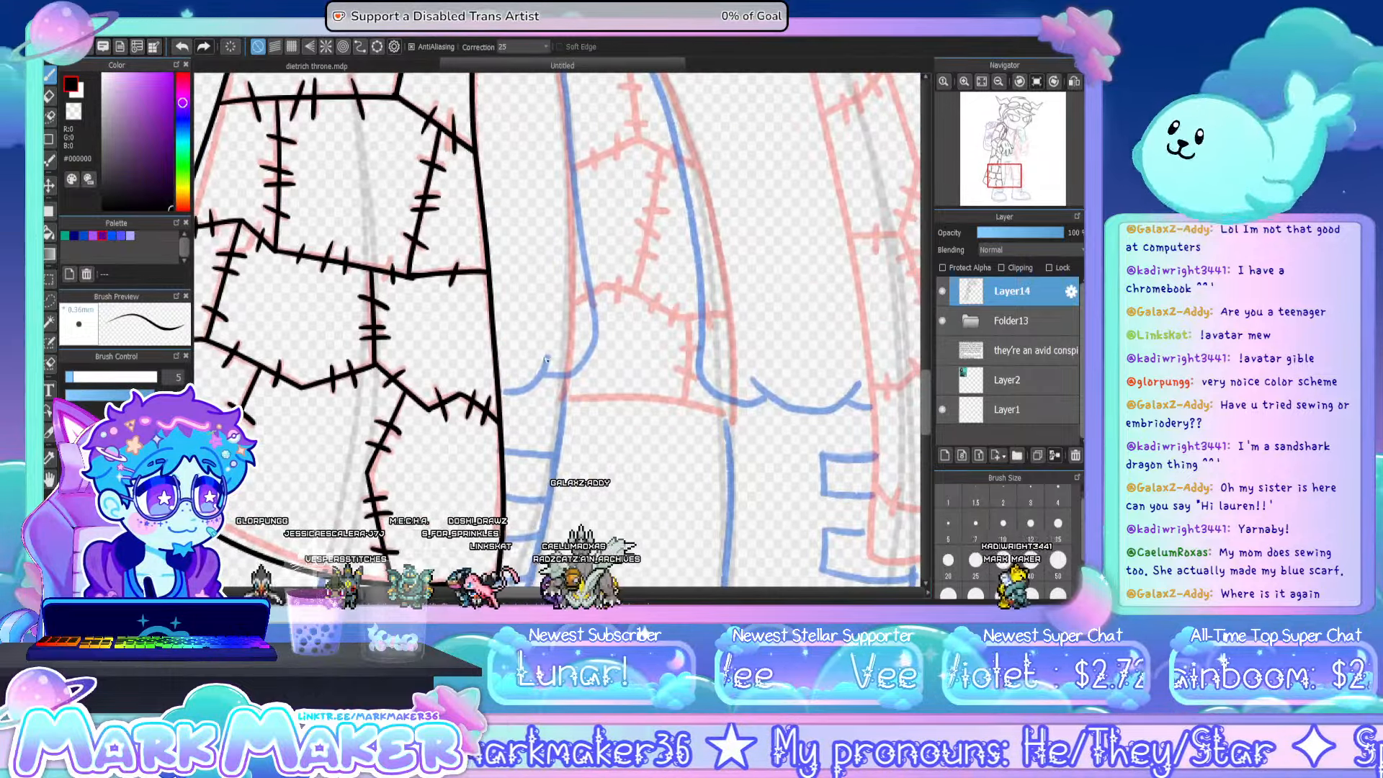
{"action": "mouse_move", "coordinate": [551, 343]}
{"action": "left_mouse_down"}
{"action": "mouse_move", "coordinate": [523, 387]}
{"action": "mouse_move", "coordinate": [500, 395]}
{"action": "mouse_move", "coordinate": [565, 376]}
{"action": "mouse_move", "coordinate": [593, 343]}
{"action": "mouse_move", "coordinate": [577, 180]}
{"action": "left_mouse_up"}
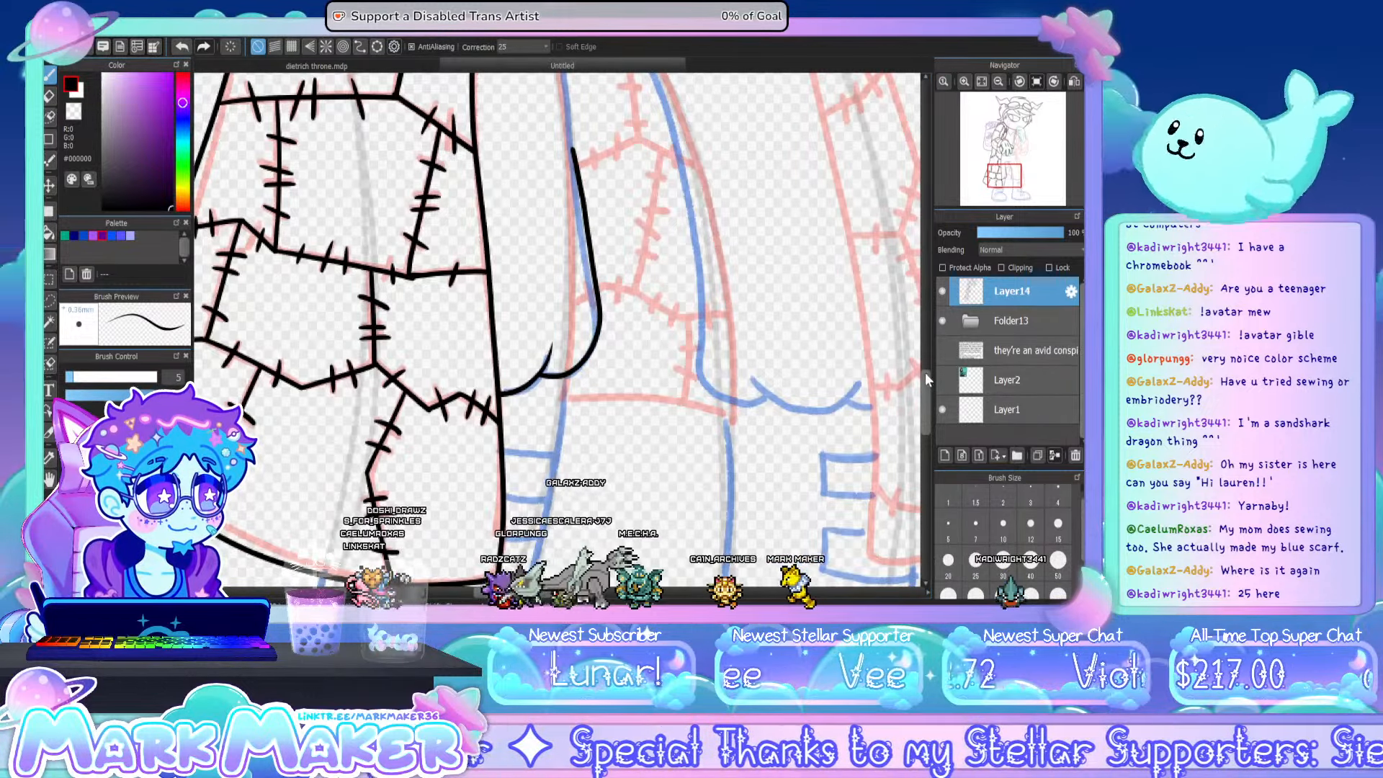
{"action": "left_click_drag", "start_coordinate": [925, 373], "coordinate": [926, 352]}
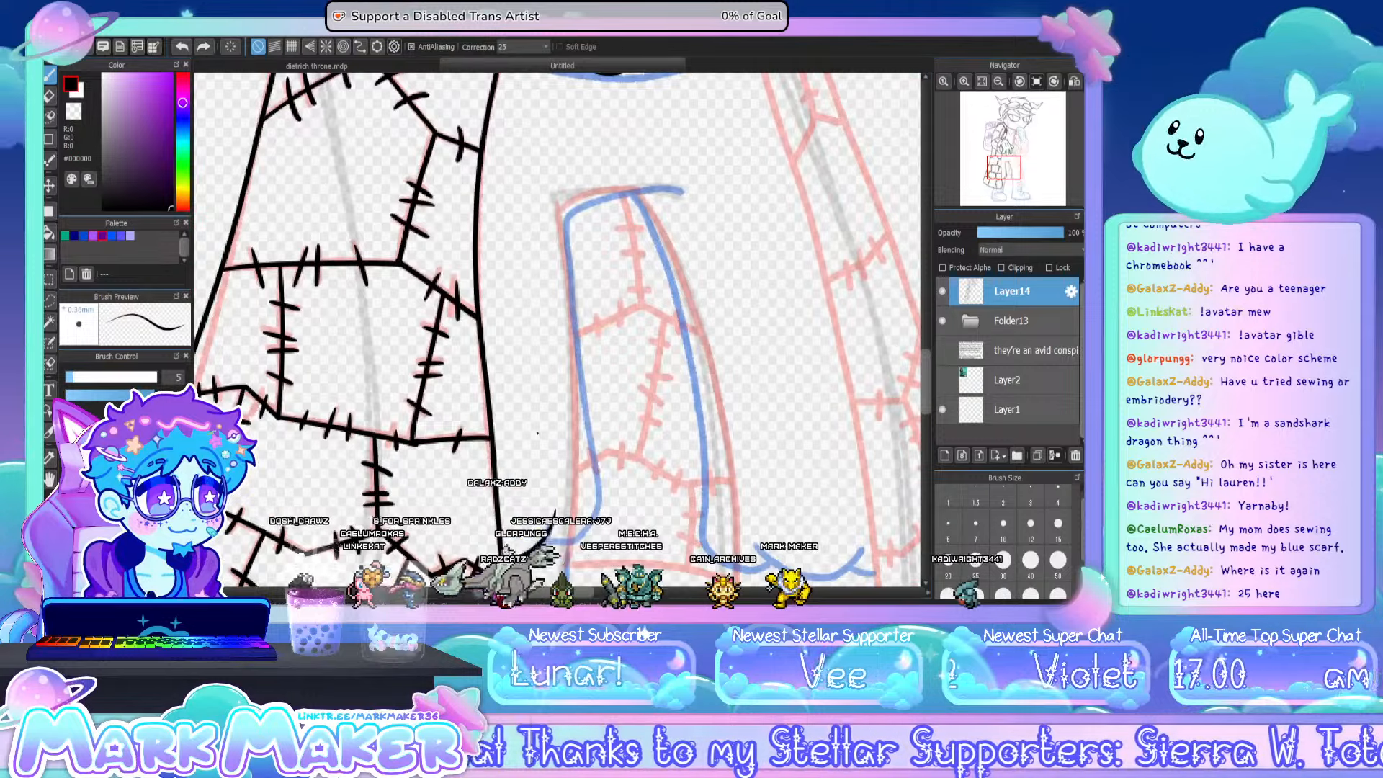
{"action": "key", "text": "ctrl+z"}
{"action": "mouse_move", "coordinate": [506, 559]}
{"action": "left_mouse_down"}
{"action": "mouse_move", "coordinate": [558, 542]}
{"action": "mouse_move", "coordinate": [596, 473]}
{"action": "left_mouse_up"}
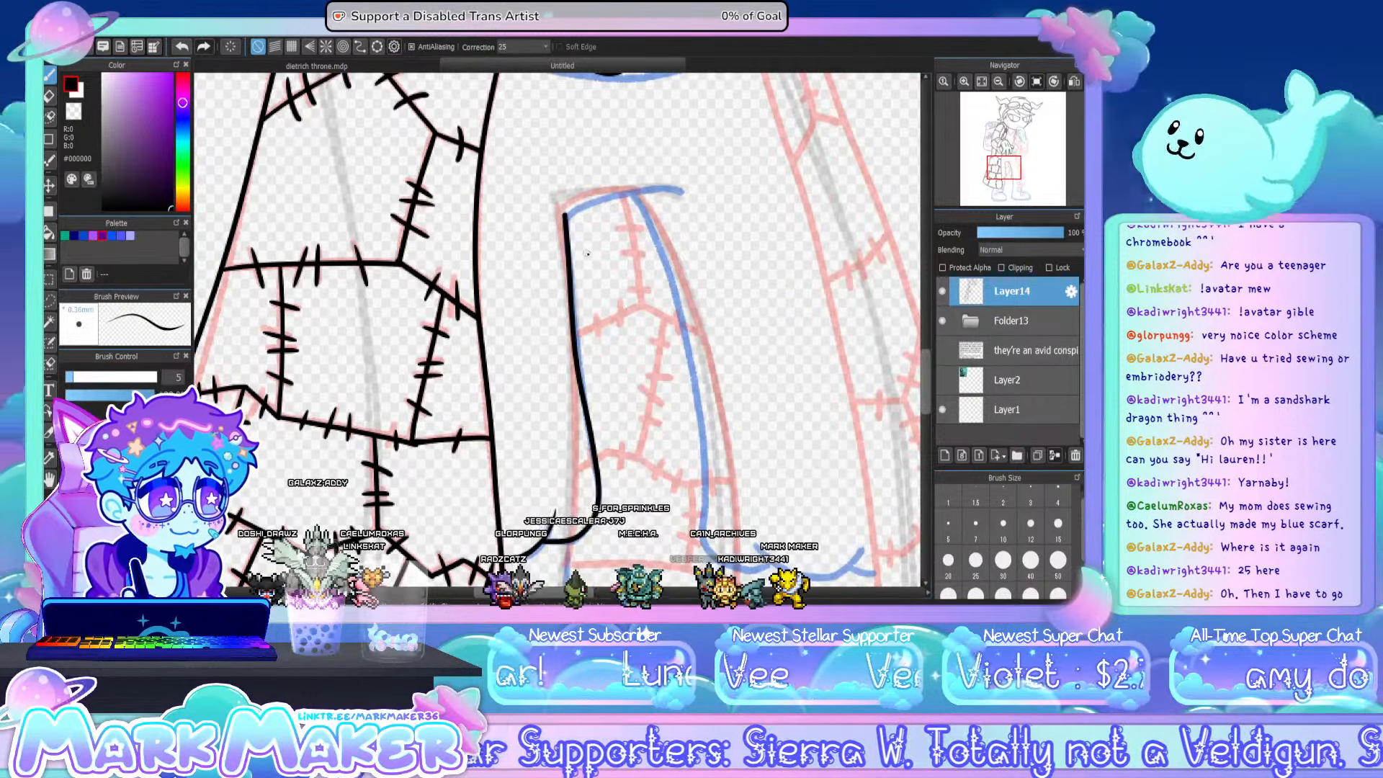
{"action": "key", "text": "ctrl+z"}
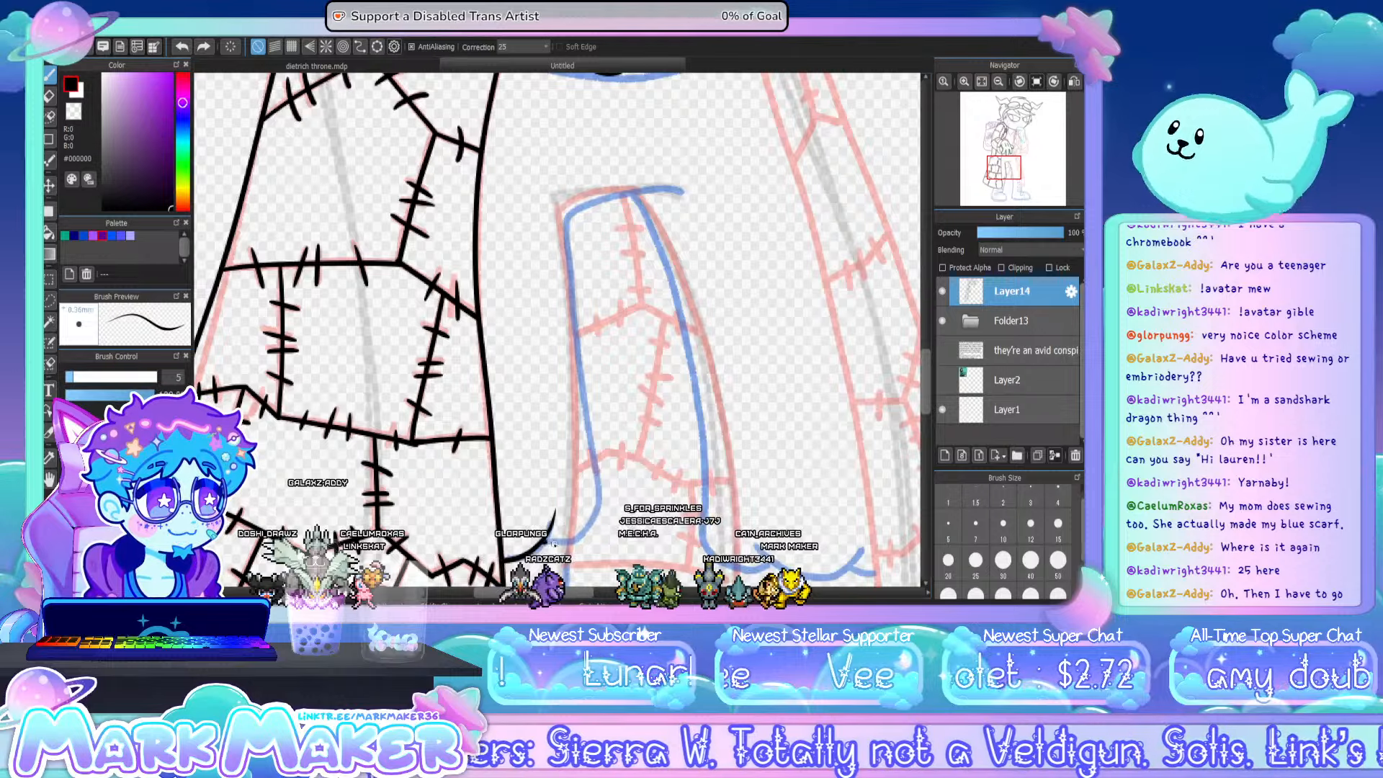
{"action": "mouse_move", "coordinate": [553, 544]}
{"action": "left_mouse_down"}
{"action": "mouse_move", "coordinate": [600, 502]}
{"action": "mouse_move", "coordinate": [570, 221]}
{"action": "left_mouse_up"}
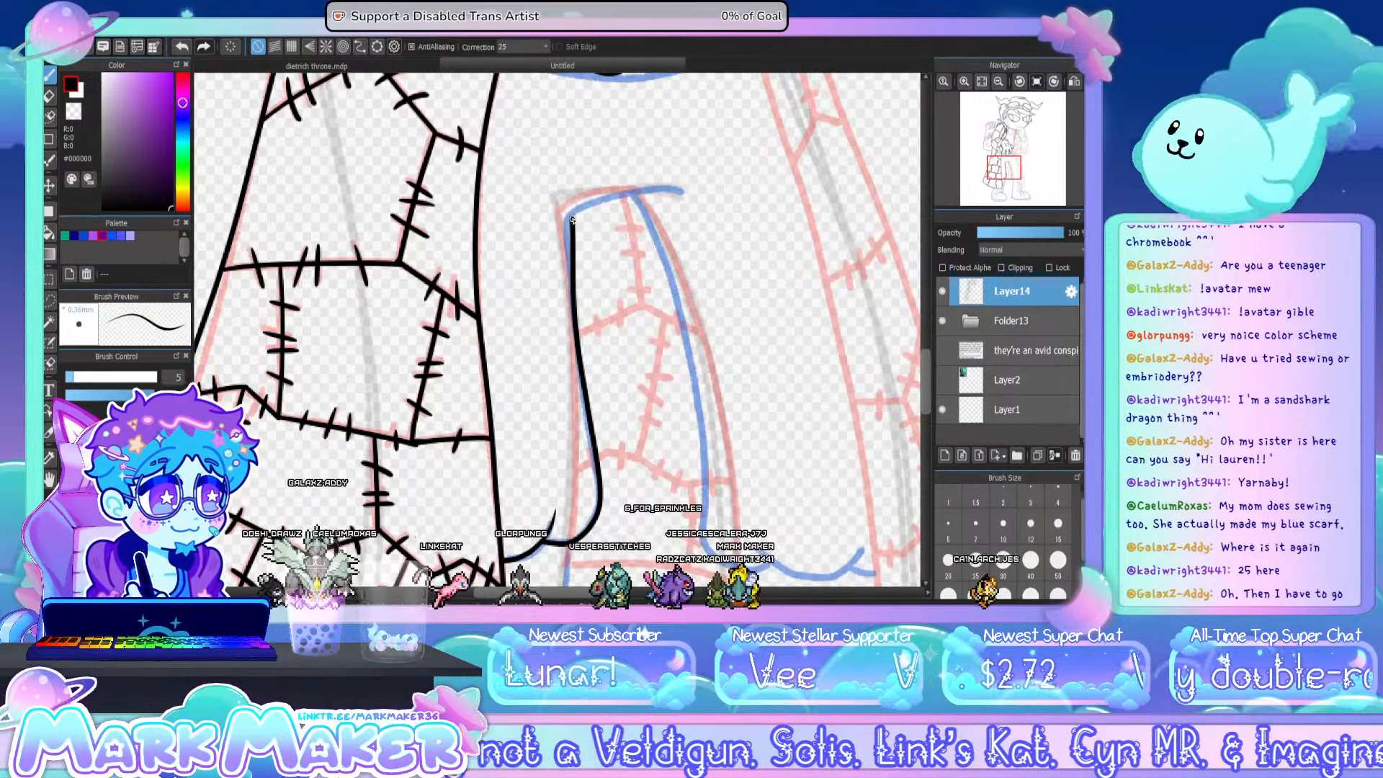
{"action": "key", "text": "ctrl+z"}
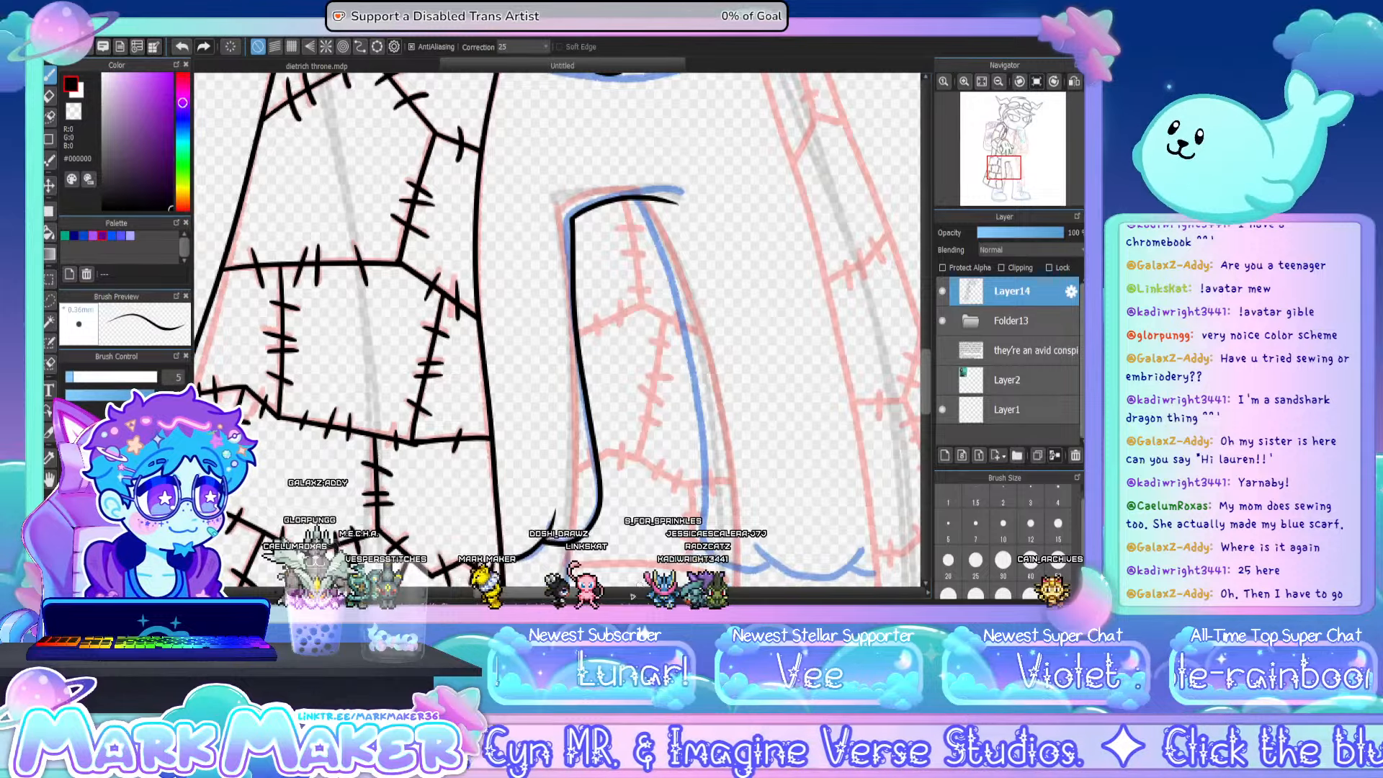
- Ink the other trouser leg's inner line from the crotch down and its curved cuff edge
{"action": "left_click_drag", "start_coordinate": [574, 594], "coordinate": [602, 595]}
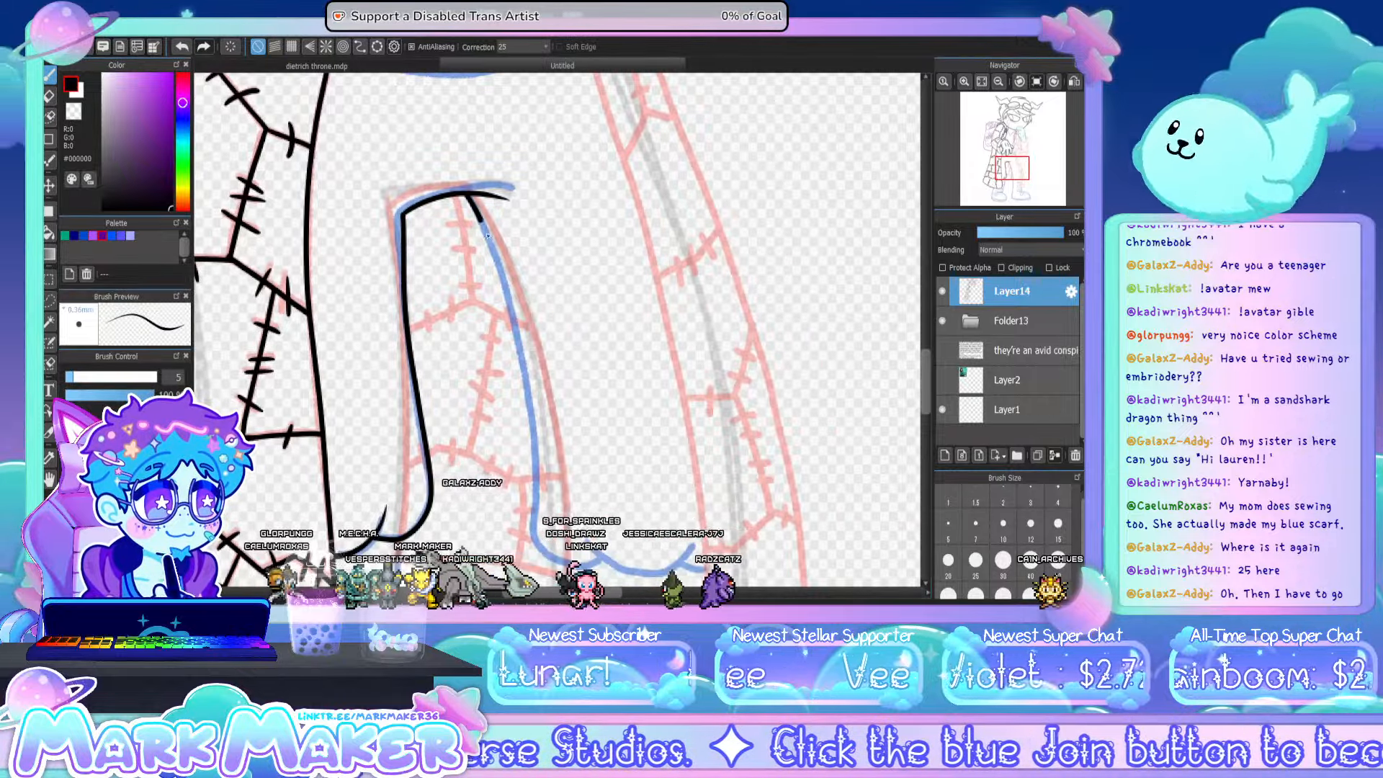
{"action": "left_click_drag", "start_coordinate": [514, 338], "coordinate": [527, 432]}
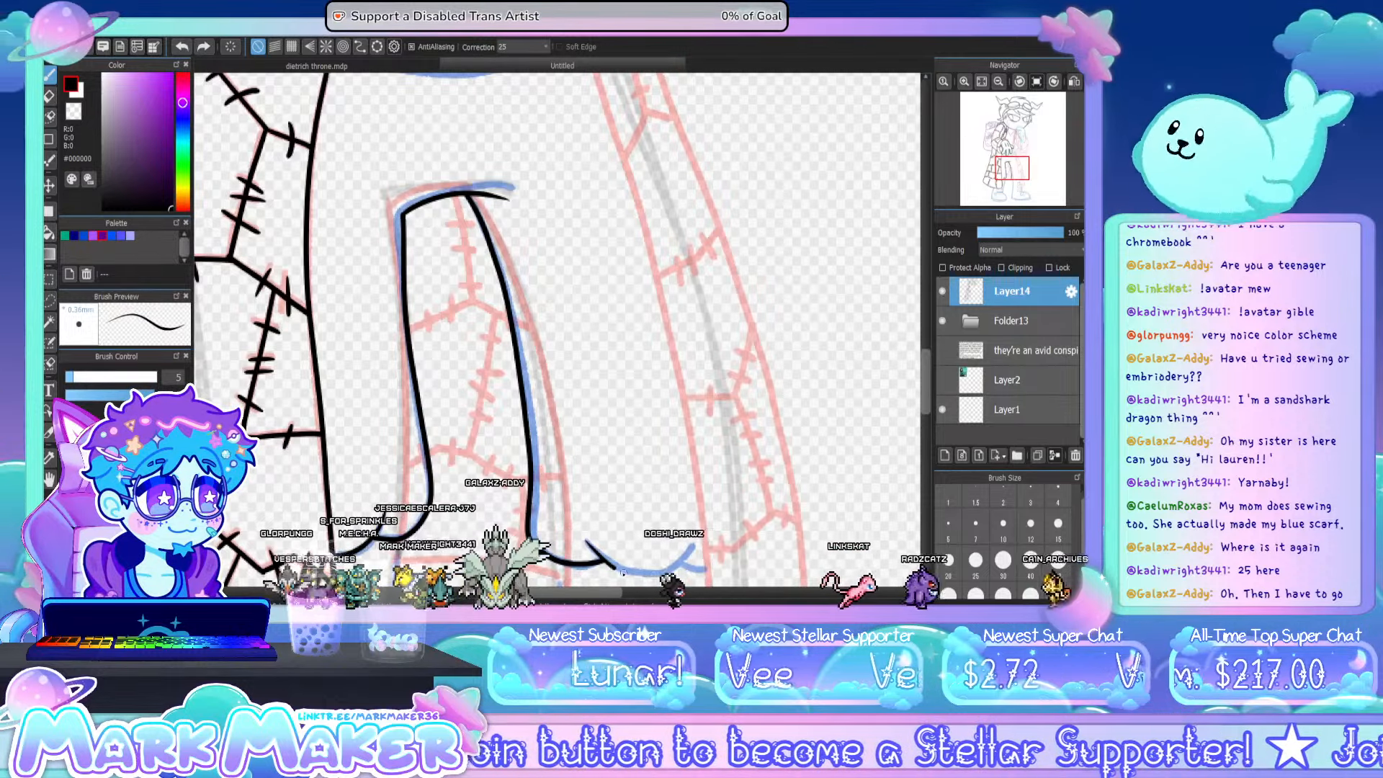
{"action": "mouse_move", "coordinate": [587, 541]}
{"action": "left_mouse_down"}
{"action": "mouse_move", "coordinate": [644, 575]}
{"action": "mouse_move", "coordinate": [701, 545]}
{"action": "left_mouse_up"}
{"action": "key", "text": "ctrl+z"}
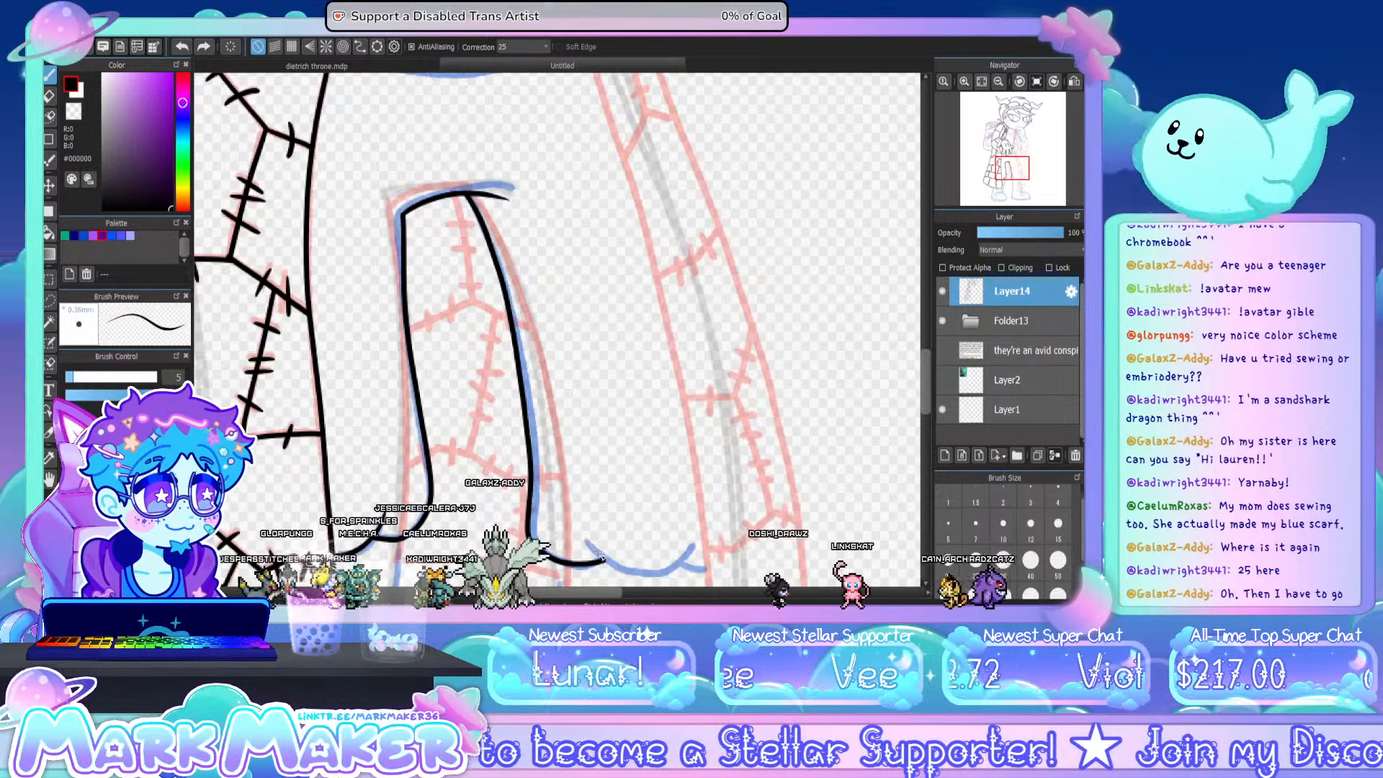
{"action": "mouse_move", "coordinate": [587, 542]}
{"action": "left_mouse_down"}
{"action": "mouse_move", "coordinate": [643, 574]}
{"action": "mouse_move", "coordinate": [695, 545]}
{"action": "left_mouse_up"}
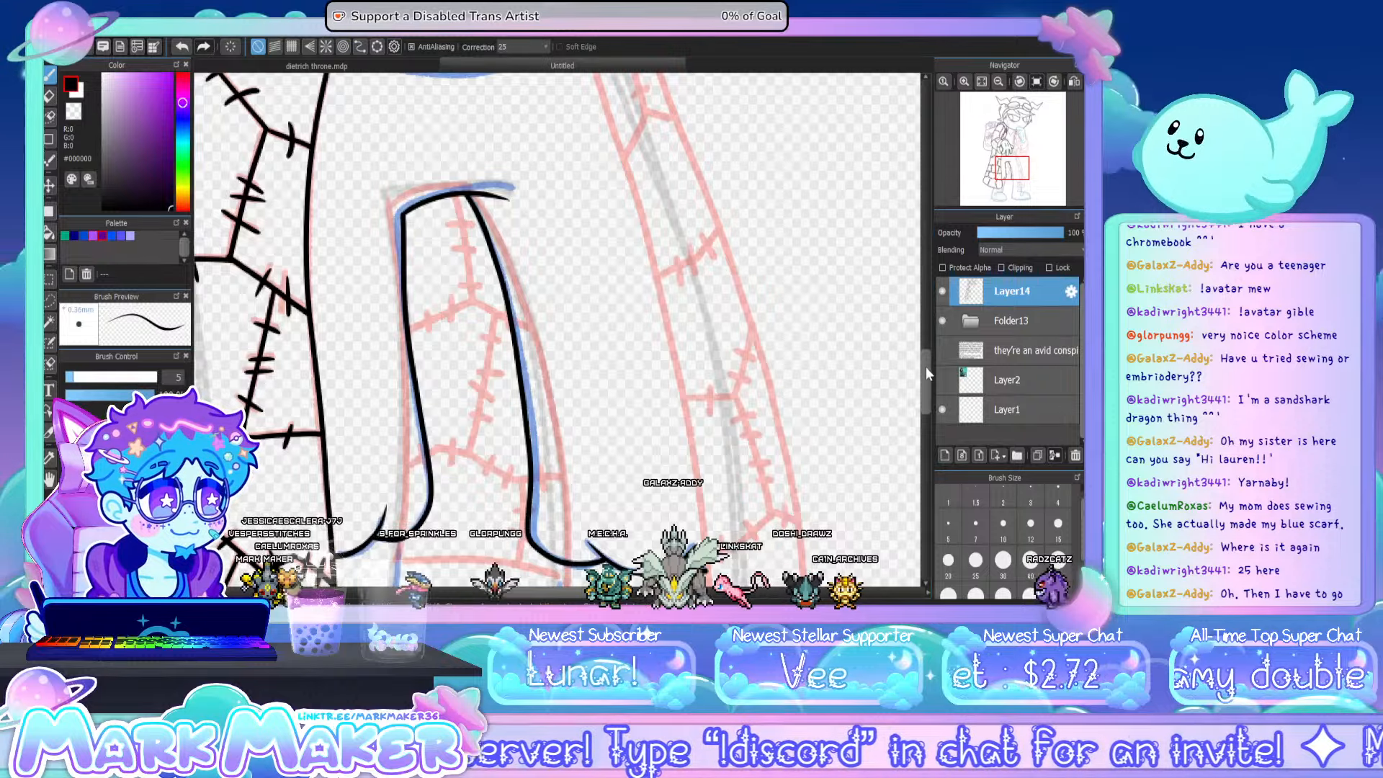
- Ink the double line of the opposite coat front from the chin downward, and the pointed V shape hanging below the chin
{"action": "mouse_move", "coordinate": [926, 366]}
{"action": "left_mouse_down"}
{"action": "mouse_move", "coordinate": [909, 266]}
{"action": "mouse_move", "coordinate": [914, 288]}
{"action": "left_mouse_up"}
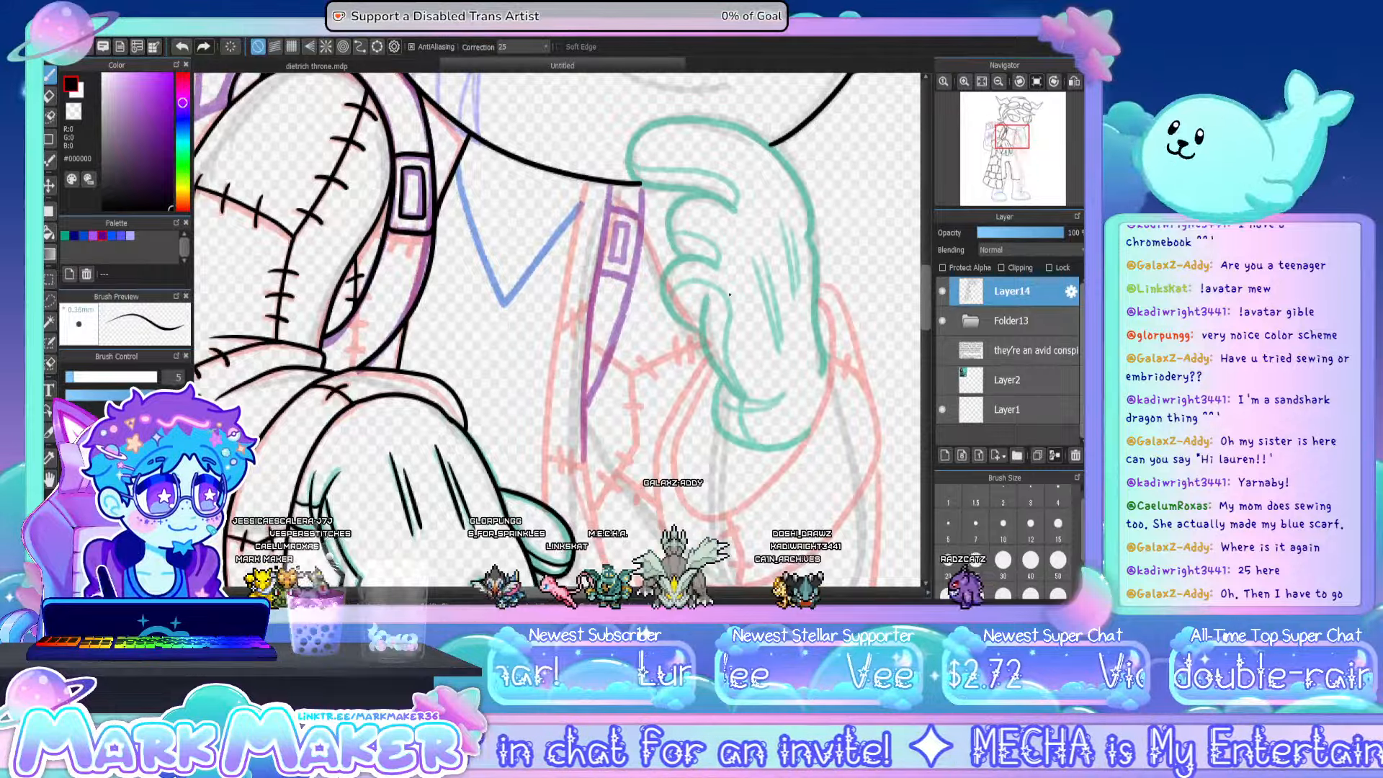
{"action": "left_click_drag", "start_coordinate": [585, 182], "coordinate": [544, 389]}
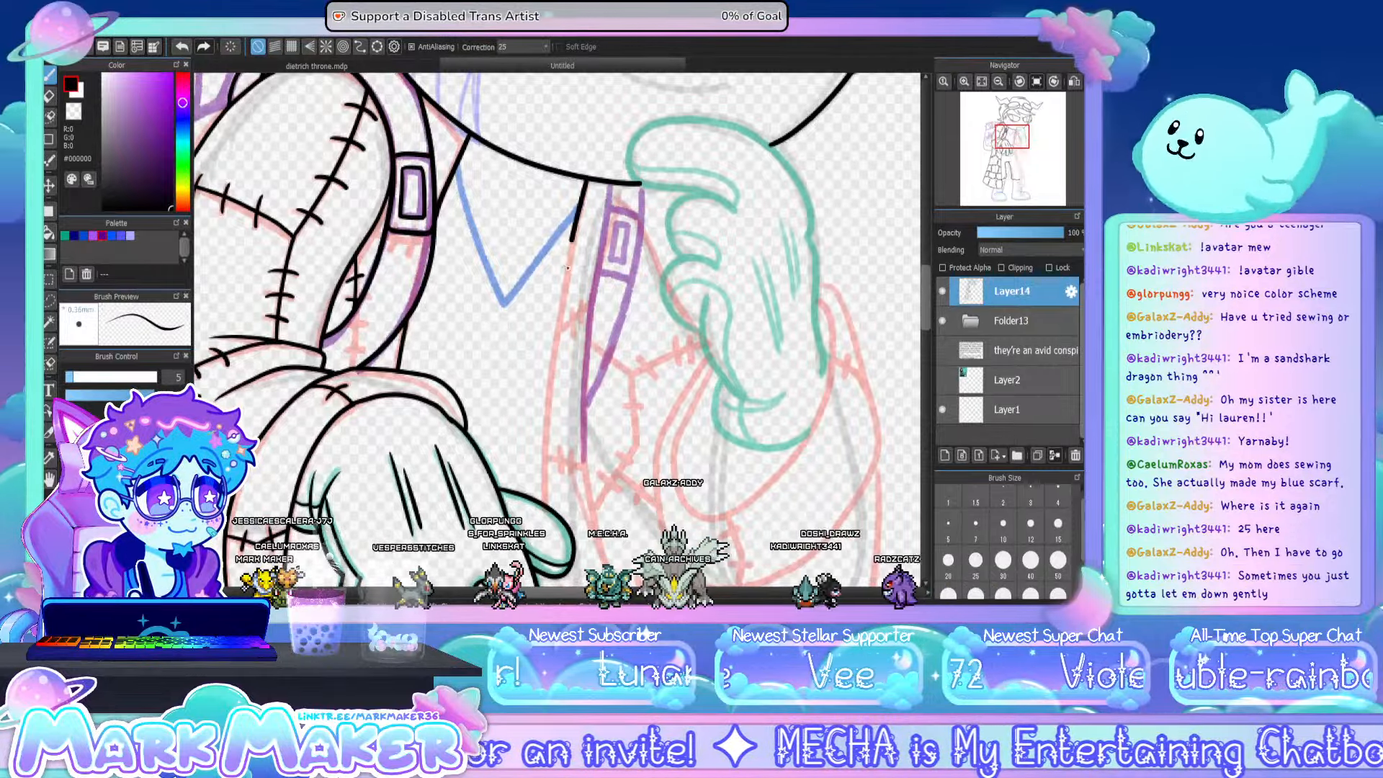
{"action": "key", "text": "ctrl+z"}
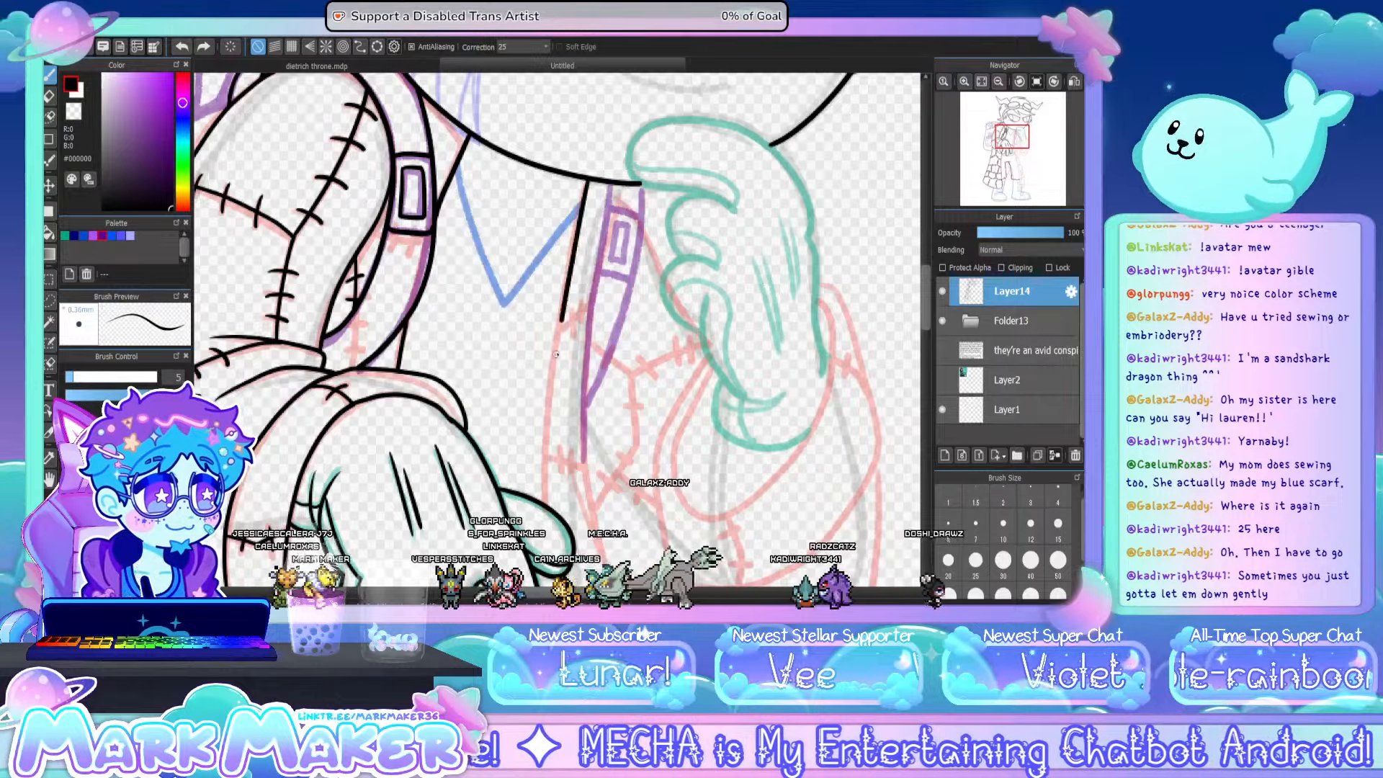
{"action": "left_click_drag", "start_coordinate": [585, 190], "coordinate": [536, 469]}
{"action": "key", "text": "ctrl+z"}
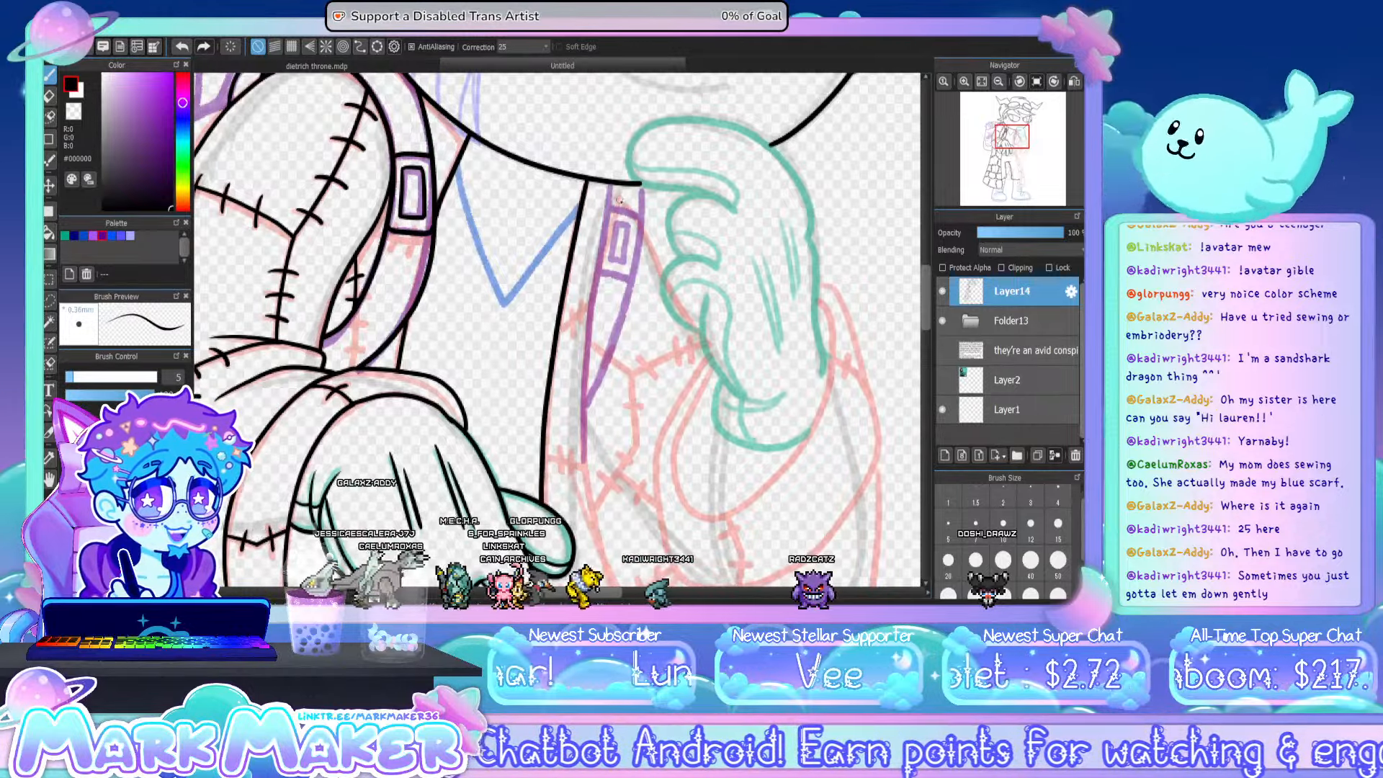
{"action": "mouse_move", "coordinate": [611, 184]}
{"action": "left_mouse_down"}
{"action": "mouse_move", "coordinate": [586, 362]}
{"action": "mouse_move", "coordinate": [597, 520]}
{"action": "left_mouse_up"}
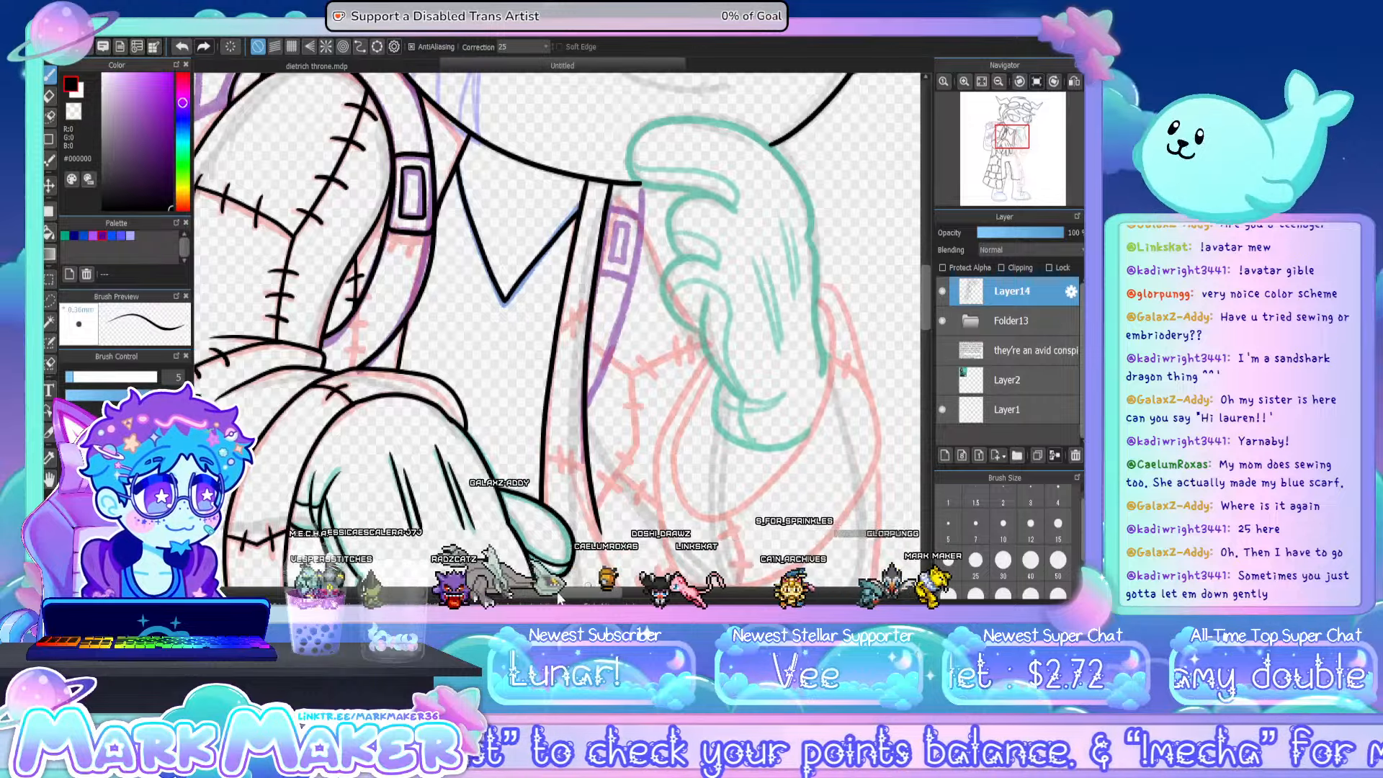
- Ink the lower palm edge of the hand raised to the chin, ending in the crease at the wrist
{"action": "left_click_drag", "start_coordinate": [588, 585], "coordinate": [448, 589]}
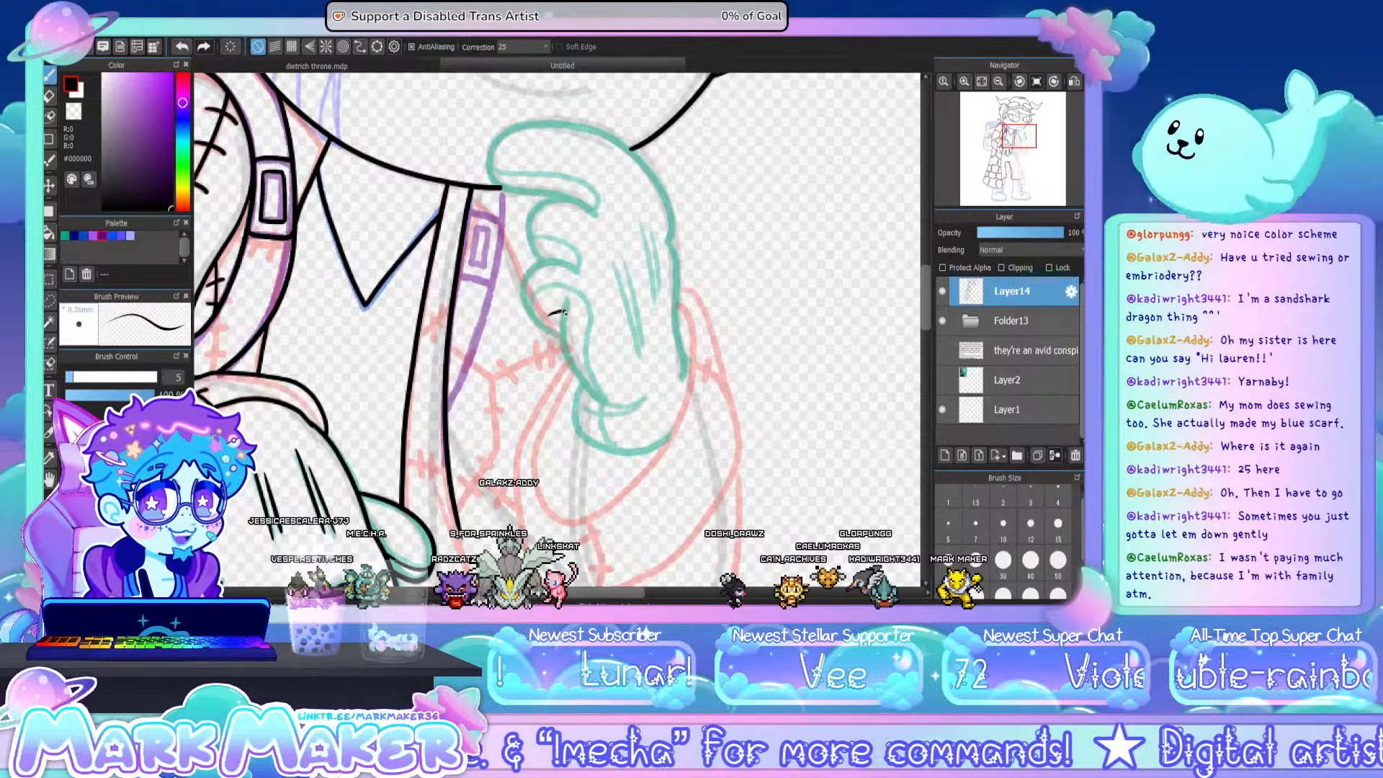
{"action": "mouse_move", "coordinate": [549, 315]}
{"action": "left_mouse_down"}
{"action": "mouse_move", "coordinate": [565, 311]}
{"action": "mouse_move", "coordinate": [567, 365]}
{"action": "left_mouse_up"}
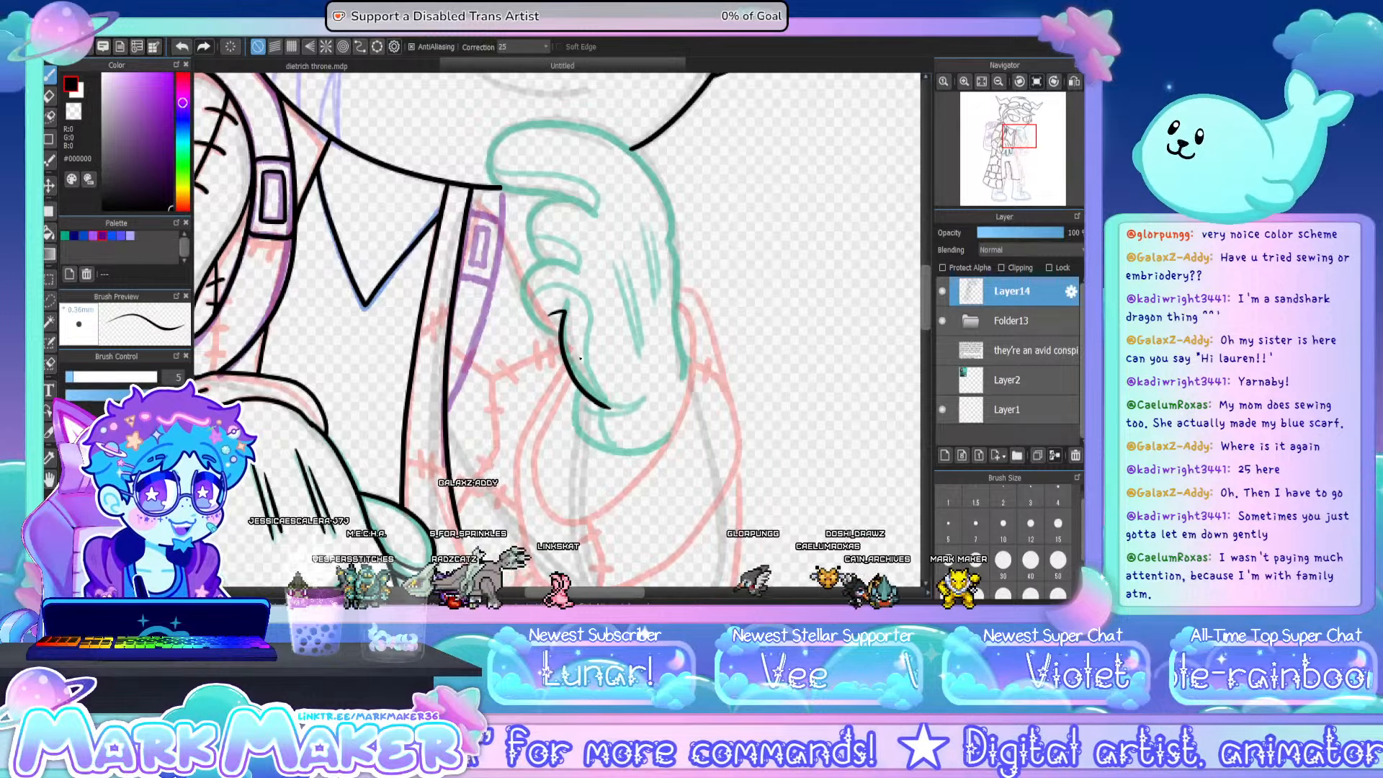
{"action": "key", "text": "ctrl+z"}
{"action": "mouse_move", "coordinate": [565, 312]}
{"action": "left_mouse_down"}
{"action": "mouse_move", "coordinate": [589, 390]}
{"action": "mouse_move", "coordinate": [628, 402]}
{"action": "mouse_move", "coordinate": [569, 362]}
{"action": "mouse_move", "coordinate": [589, 393]}
{"action": "mouse_move", "coordinate": [651, 399]}
{"action": "left_mouse_up"}
{"action": "key", "text": "ctrl+z"}
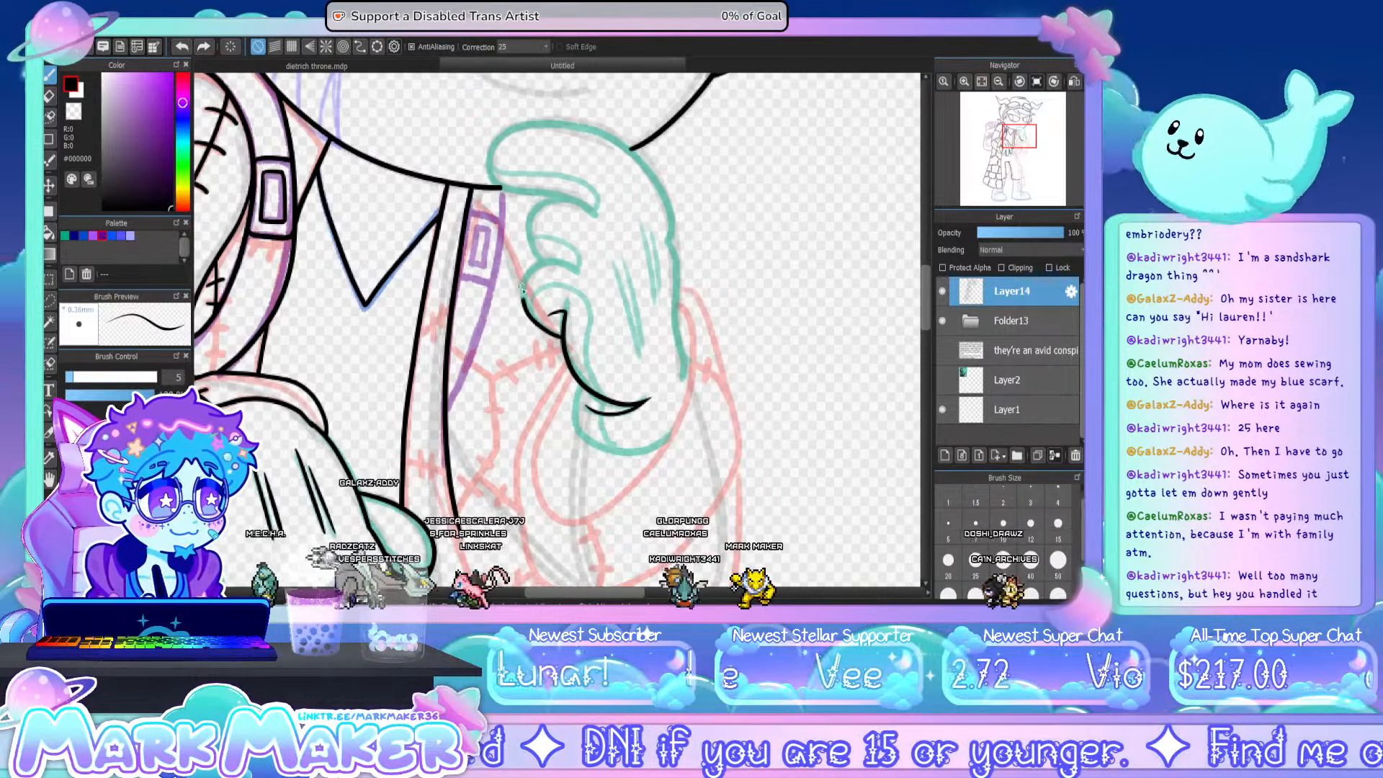
- Ink the curled fingers and the thumb contour of the raised hand over the green sketch
{"action": "mouse_move", "coordinate": [560, 337]}
{"action": "left_mouse_down"}
{"action": "mouse_move", "coordinate": [533, 330]}
{"action": "mouse_move", "coordinate": [522, 303]}
{"action": "mouse_move", "coordinate": [533, 273]}
{"action": "mouse_move", "coordinate": [578, 268]}
{"action": "left_mouse_up"}
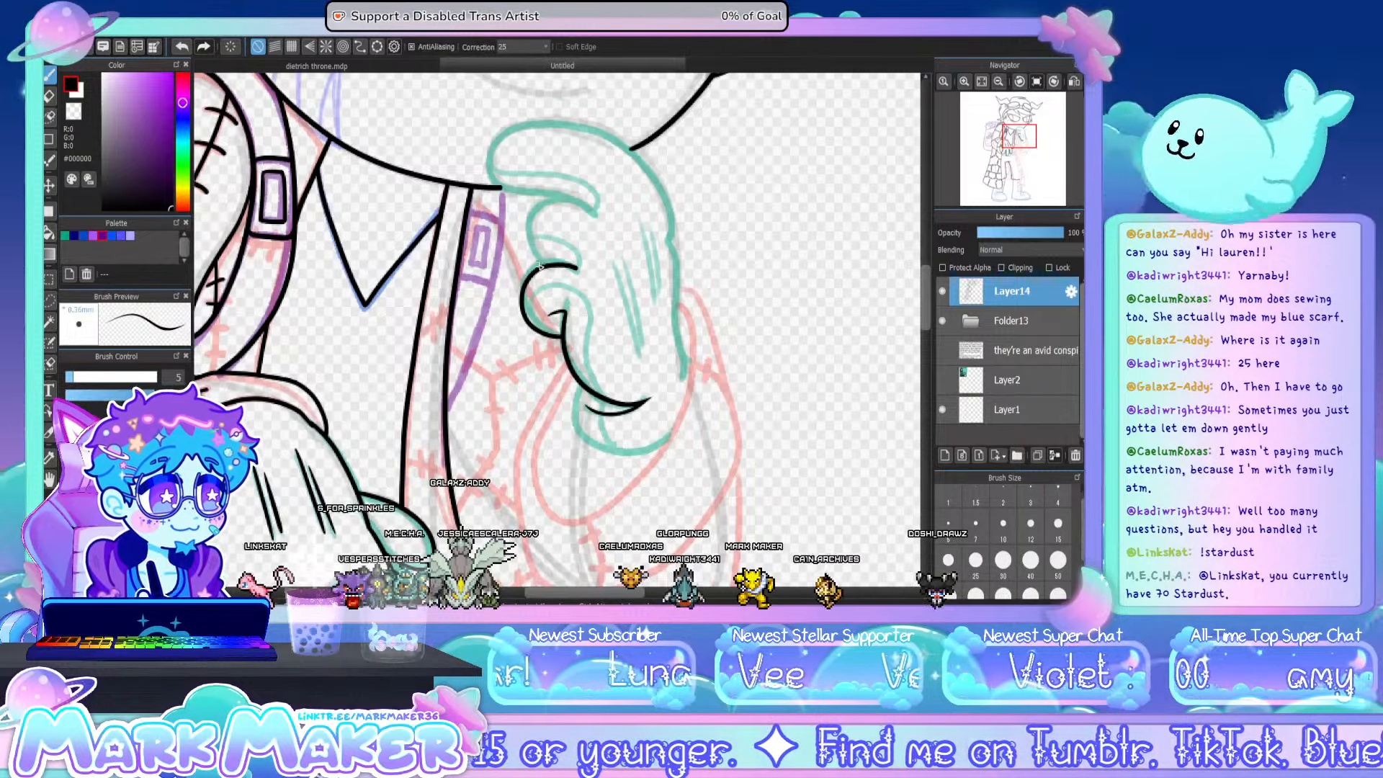
{"action": "mouse_move", "coordinate": [593, 208]}
{"action": "left_mouse_down"}
{"action": "mouse_move", "coordinate": [556, 237]}
{"action": "mouse_move", "coordinate": [573, 267]}
{"action": "left_mouse_up"}
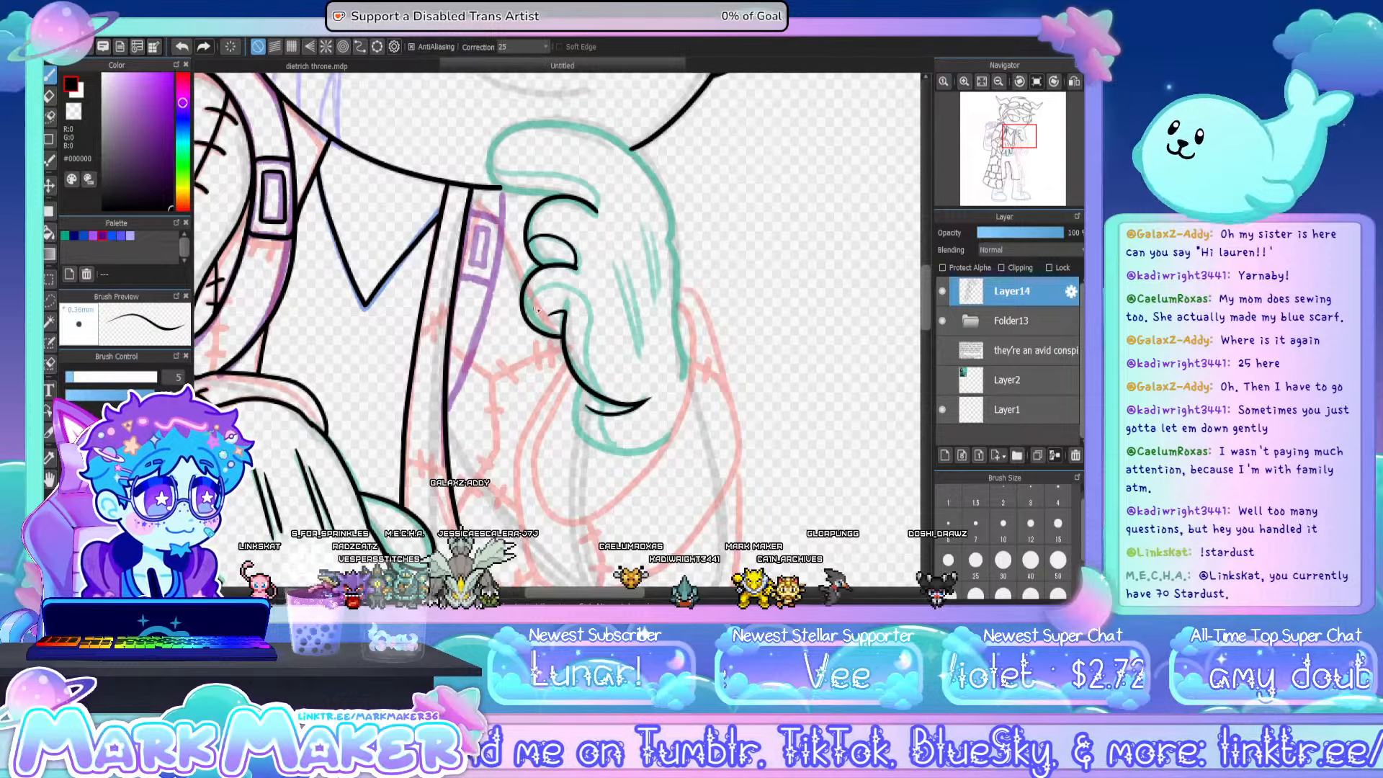
{"action": "mouse_move", "coordinate": [531, 311]}
{"action": "left_mouse_down"}
{"action": "mouse_move", "coordinate": [558, 288]}
{"action": "mouse_move", "coordinate": [582, 299]}
{"action": "mouse_move", "coordinate": [587, 338]}
{"action": "left_mouse_up"}
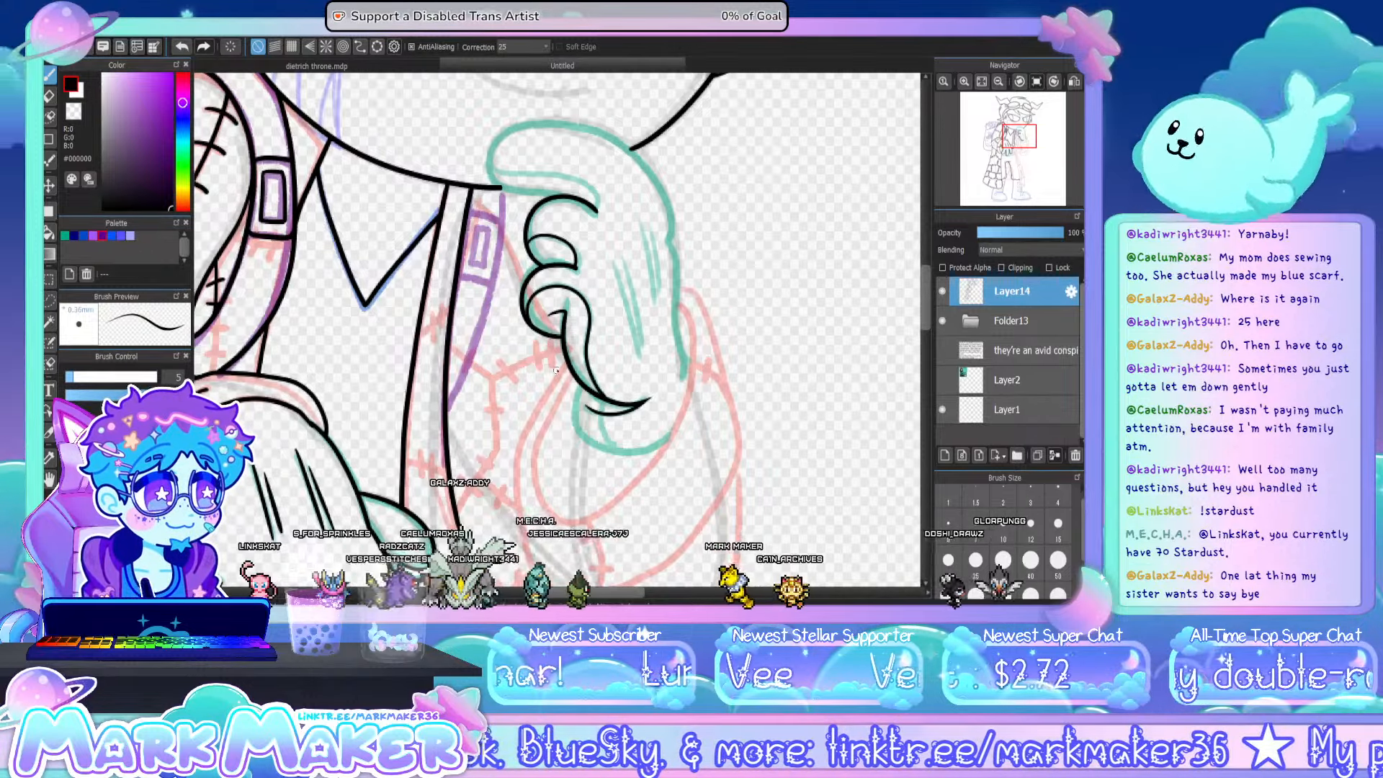
- Ink the raised hand's outer contour from the fingertip under the chin over the knuckles and down the back to the wrist
{"action": "left_click_drag", "start_coordinate": [922, 310], "coordinate": [925, 292]}
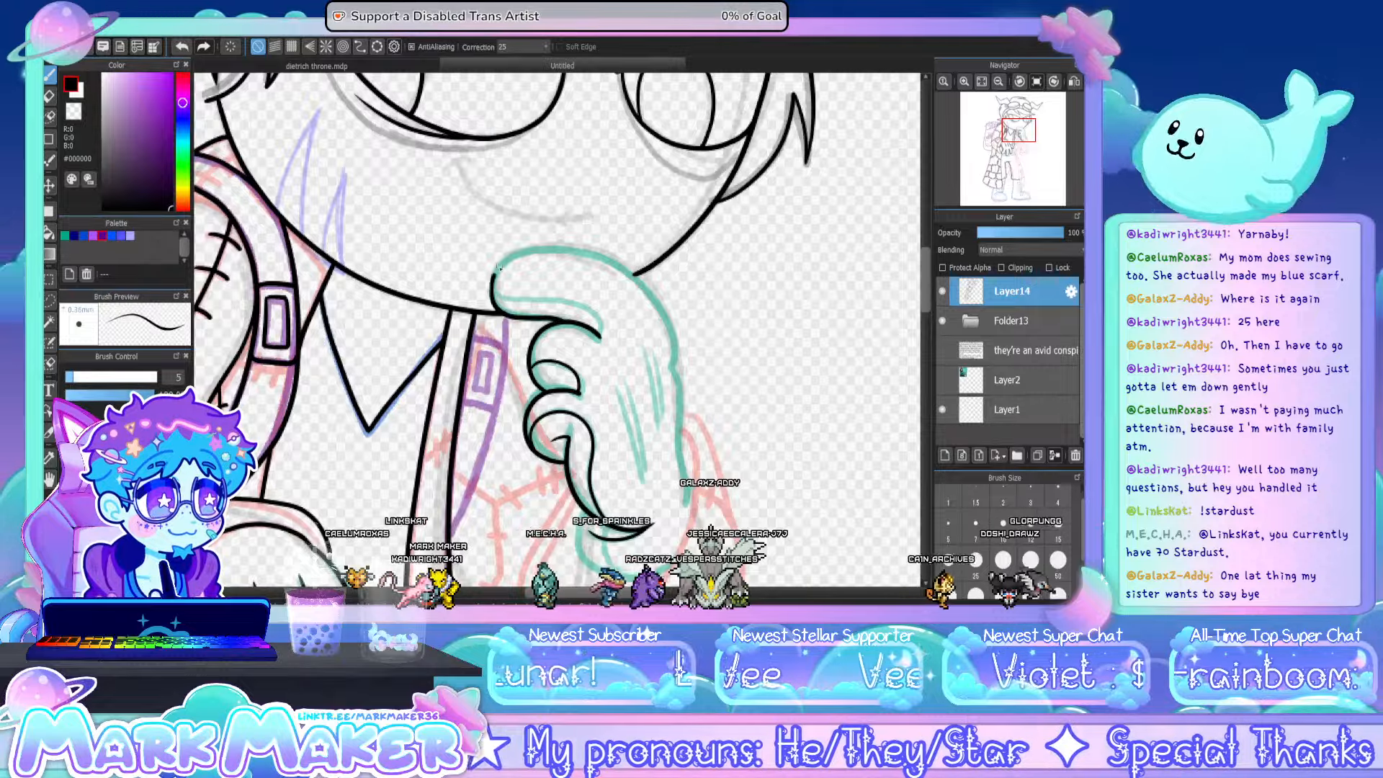
{"action": "left_click_drag", "start_coordinate": [497, 269], "coordinate": [543, 251]}
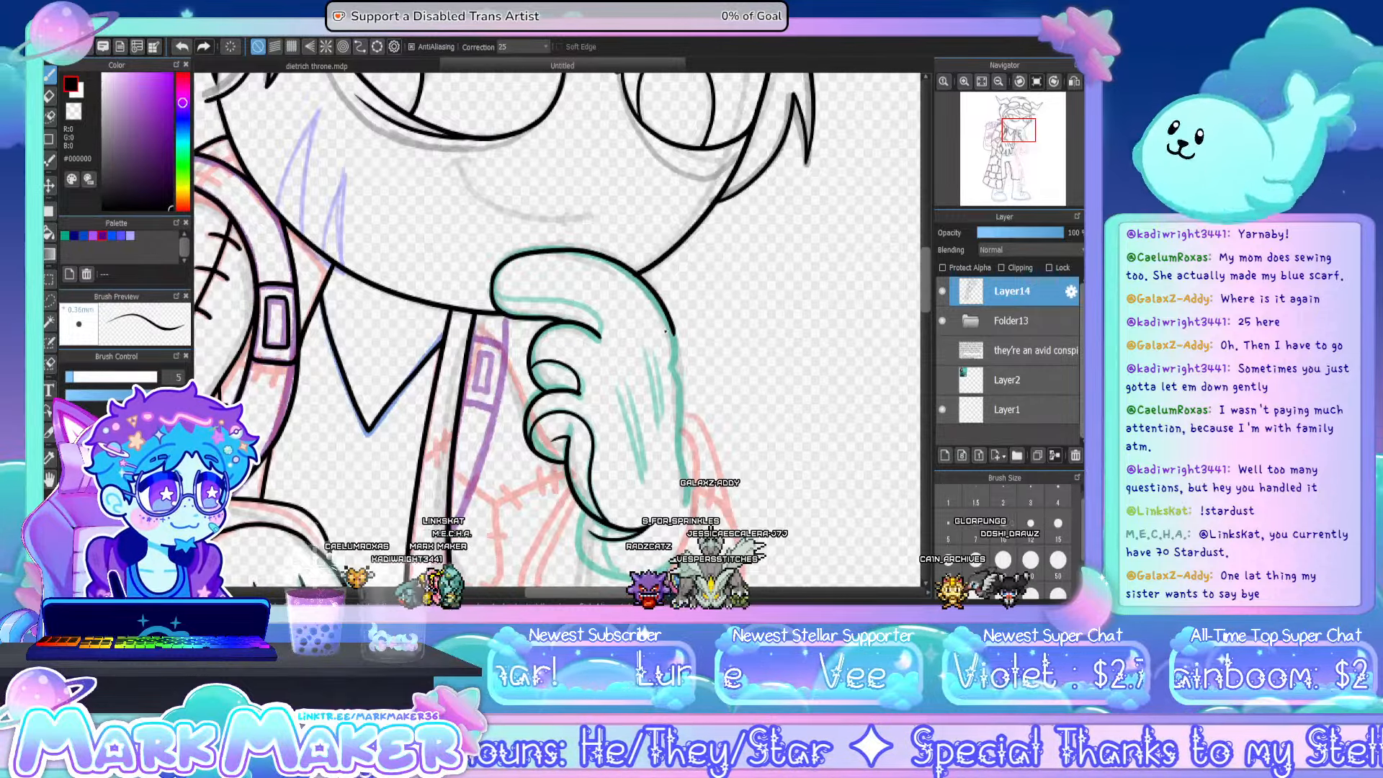
{"action": "key", "text": "ctrl+z"}
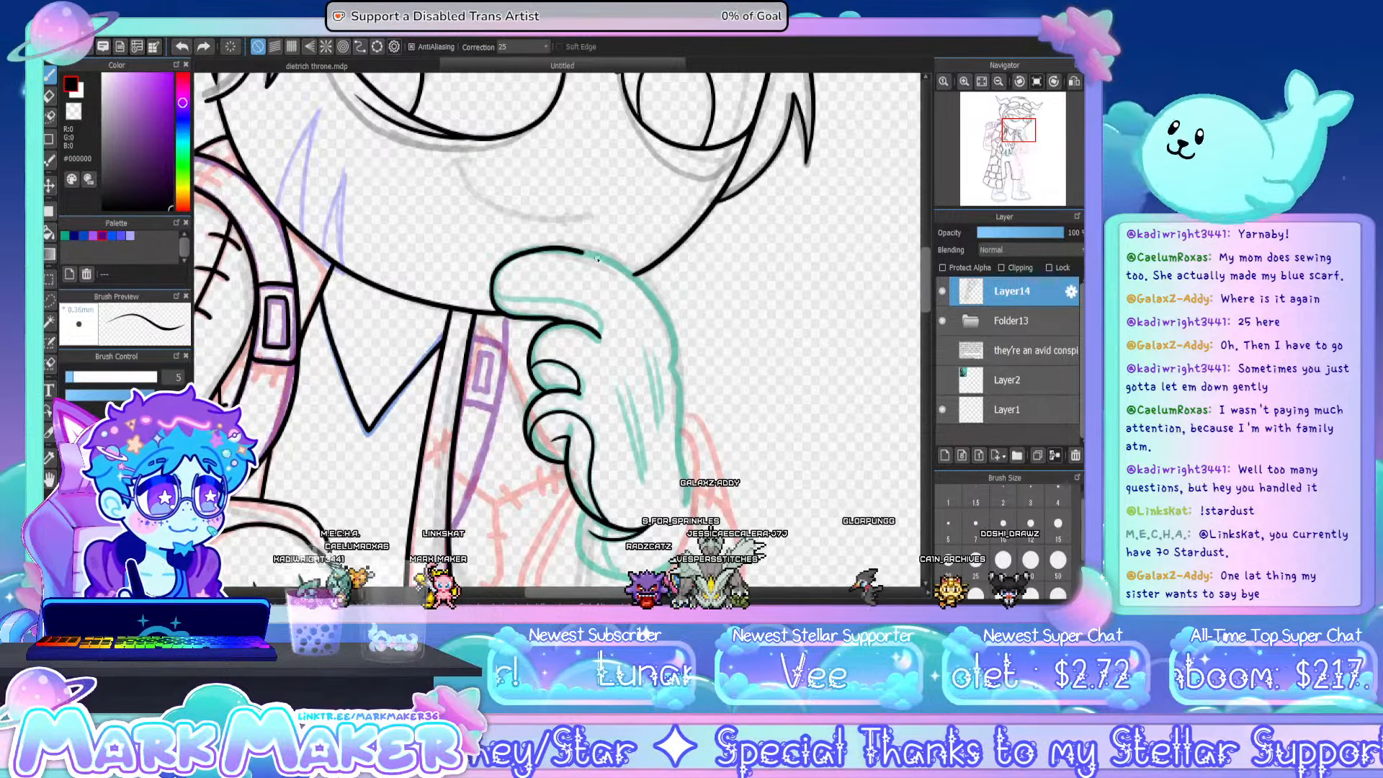
{"action": "mouse_move", "coordinate": [492, 298]}
{"action": "left_mouse_down"}
{"action": "mouse_move", "coordinate": [499, 268]}
{"action": "mouse_move", "coordinate": [542, 252]}
{"action": "mouse_move", "coordinate": [645, 286]}
{"action": "left_mouse_up"}
{"action": "key", "text": "ctrl+z"}
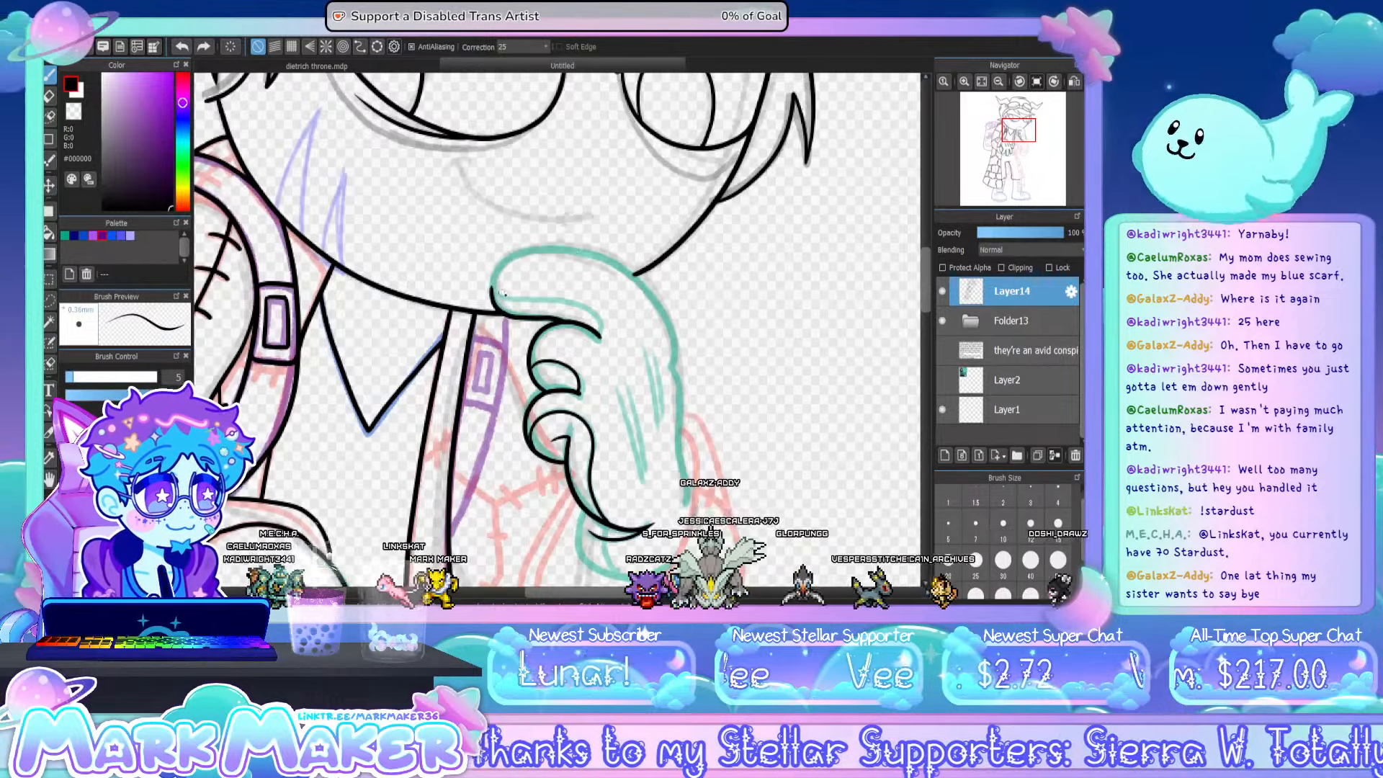
{"action": "mouse_move", "coordinate": [493, 297]}
{"action": "left_mouse_down"}
{"action": "mouse_move", "coordinate": [536, 252]}
{"action": "mouse_move", "coordinate": [603, 261]}
{"action": "mouse_move", "coordinate": [652, 288]}
{"action": "mouse_move", "coordinate": [682, 418]}
{"action": "left_mouse_up"}
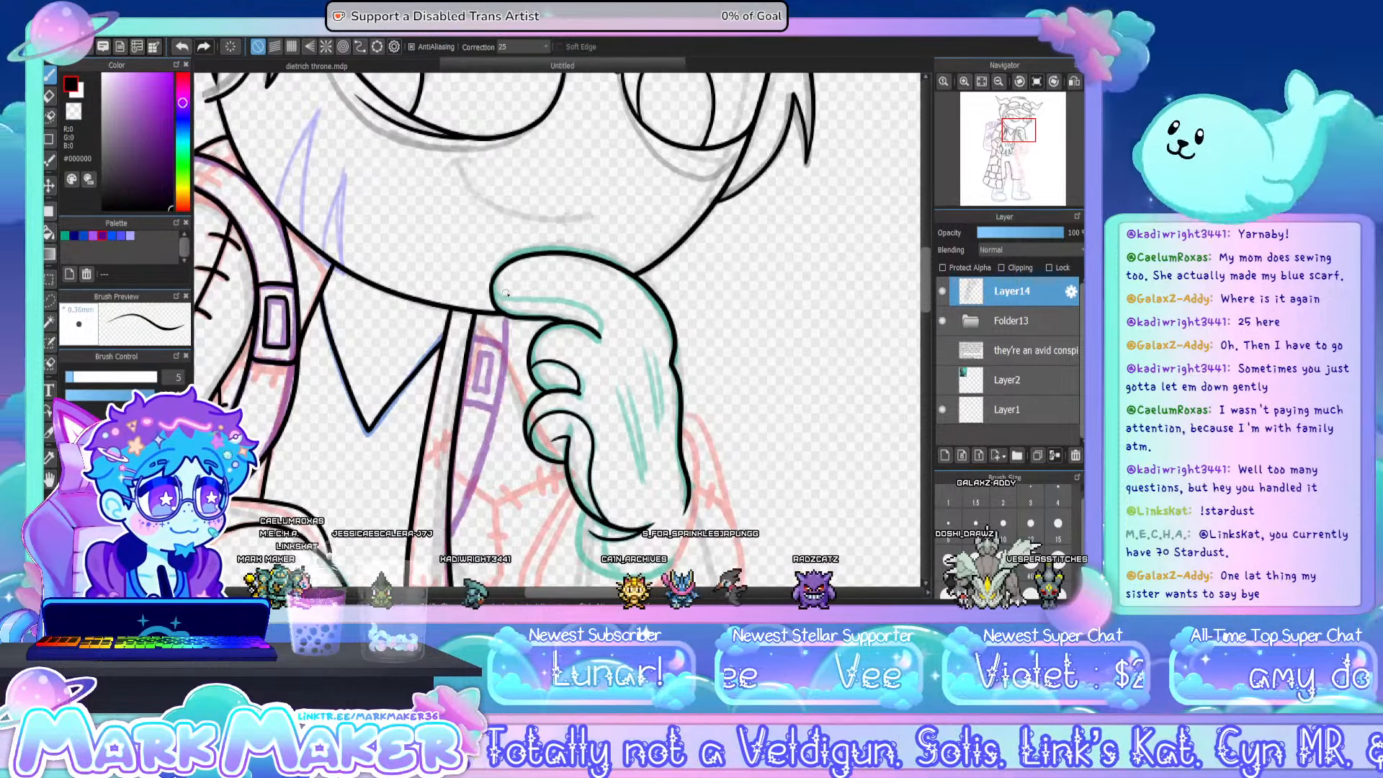
- Ink the inner contour of the raised hand's extended finger, running from the fingertip to the knuckle fold
{"action": "left_click_drag", "start_coordinate": [494, 291], "coordinate": [532, 301]}
{"action": "key", "text": "ctrl+z"}
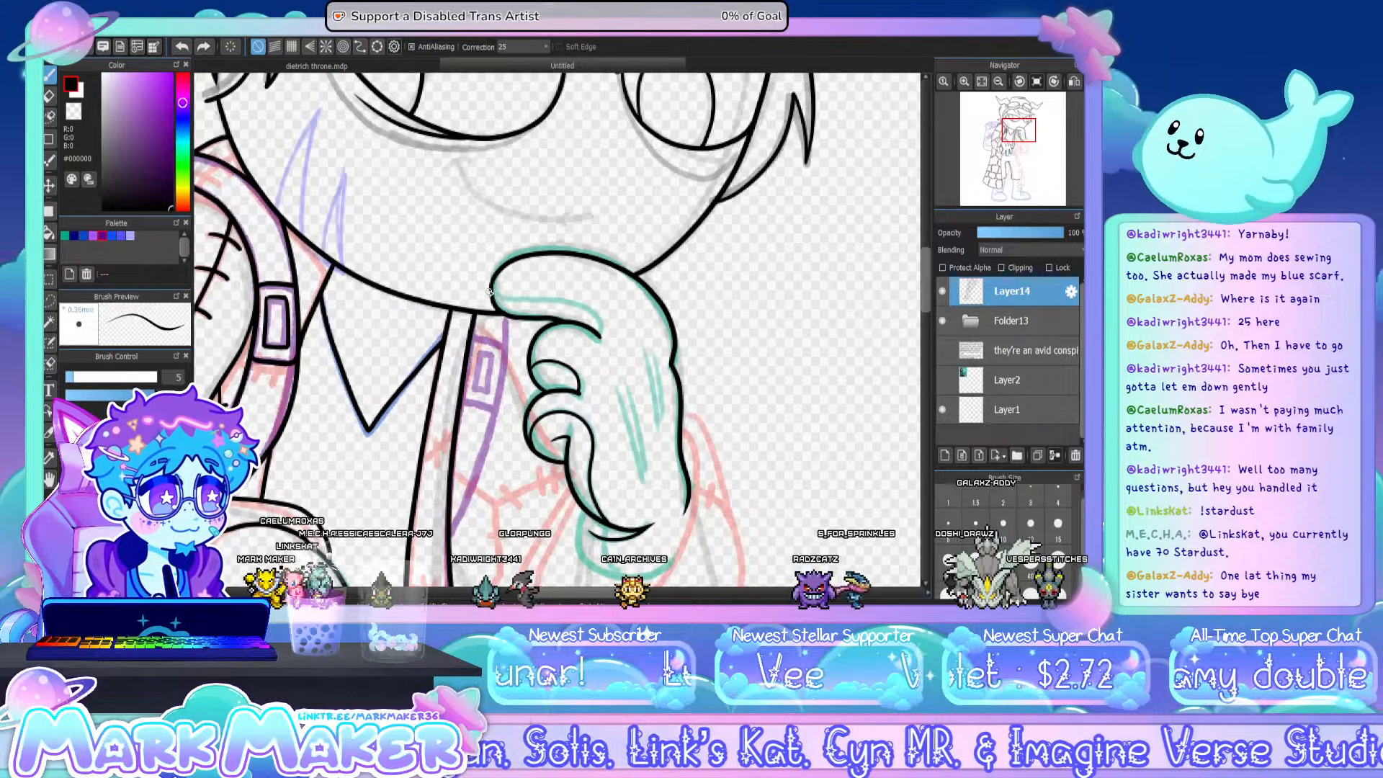
{"action": "left_click_drag", "start_coordinate": [565, 298], "coordinate": [592, 304]}
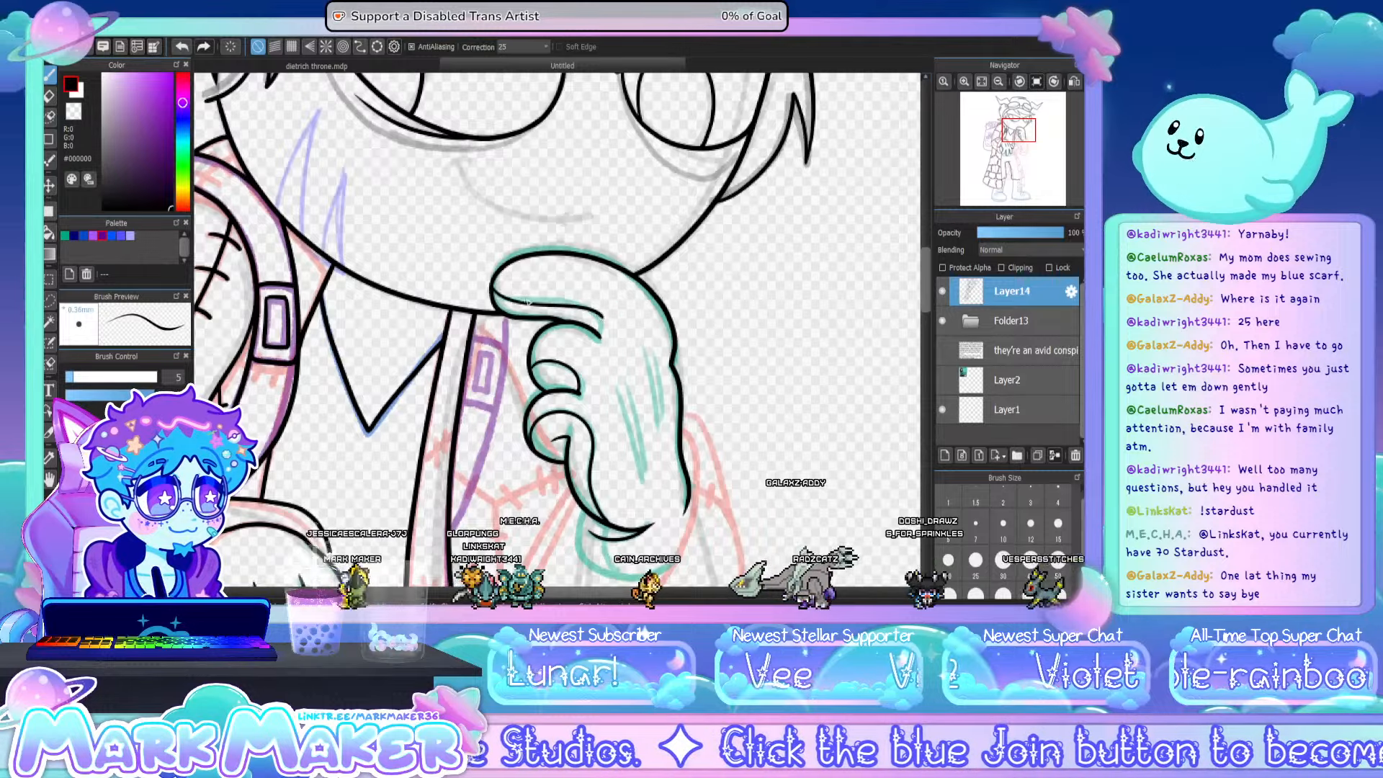
{"action": "left_click_drag", "start_coordinate": [533, 302], "coordinate": [592, 310]}
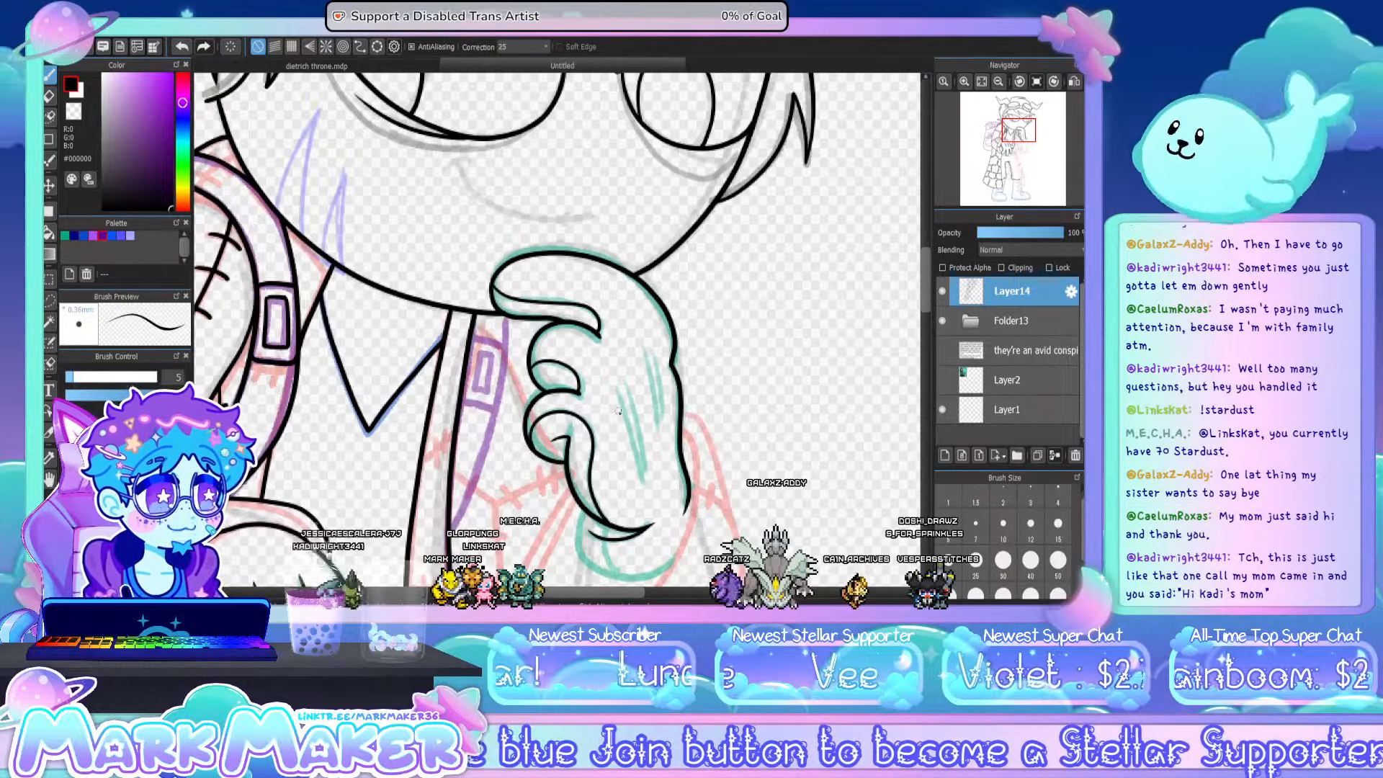
- Ink the two pairs of tapered detail lines on the back of the raised hand
{"action": "left_click_drag", "start_coordinate": [614, 389], "coordinate": [643, 492]}
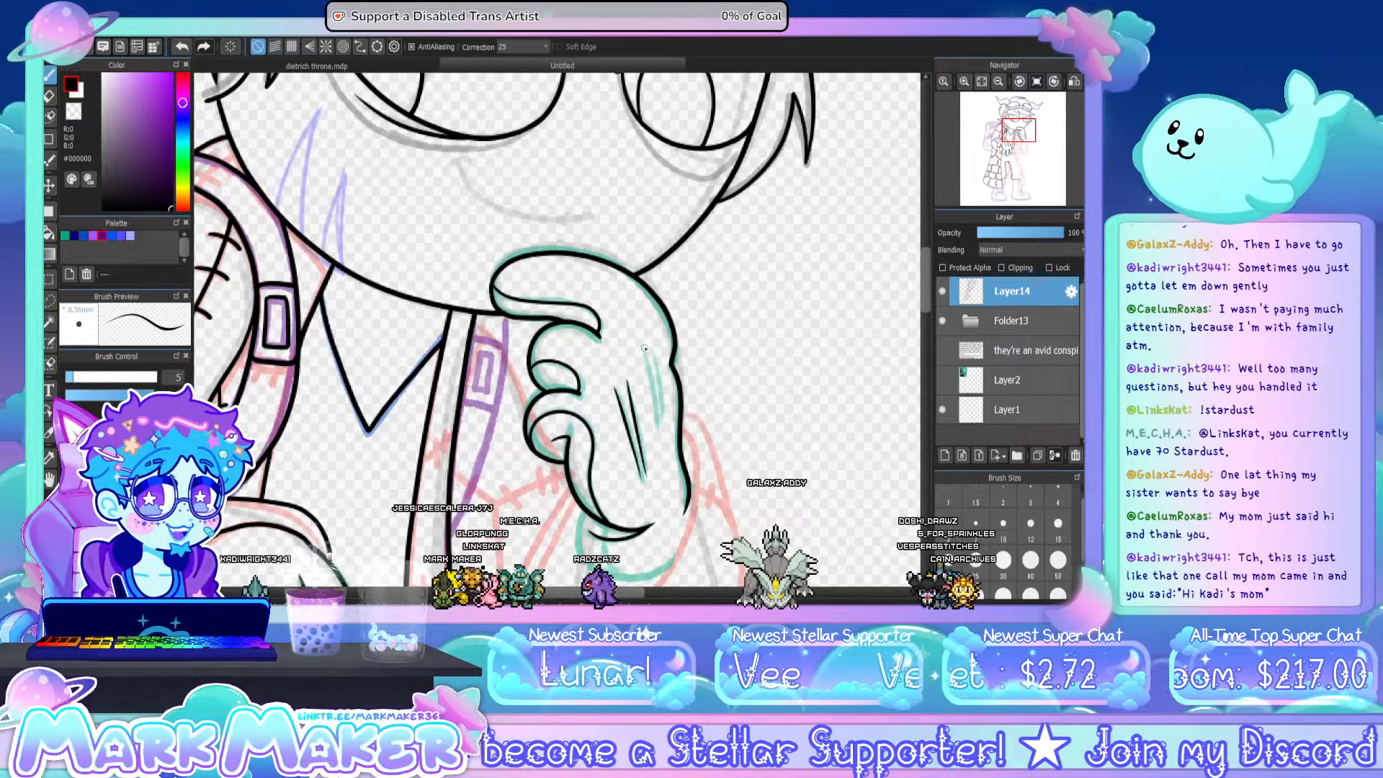
{"action": "left_click_drag", "start_coordinate": [641, 353], "coordinate": [657, 435]}
{"action": "key", "text": "ctrl+z"}
{"action": "left_click_drag", "start_coordinate": [643, 346], "coordinate": [658, 428]}
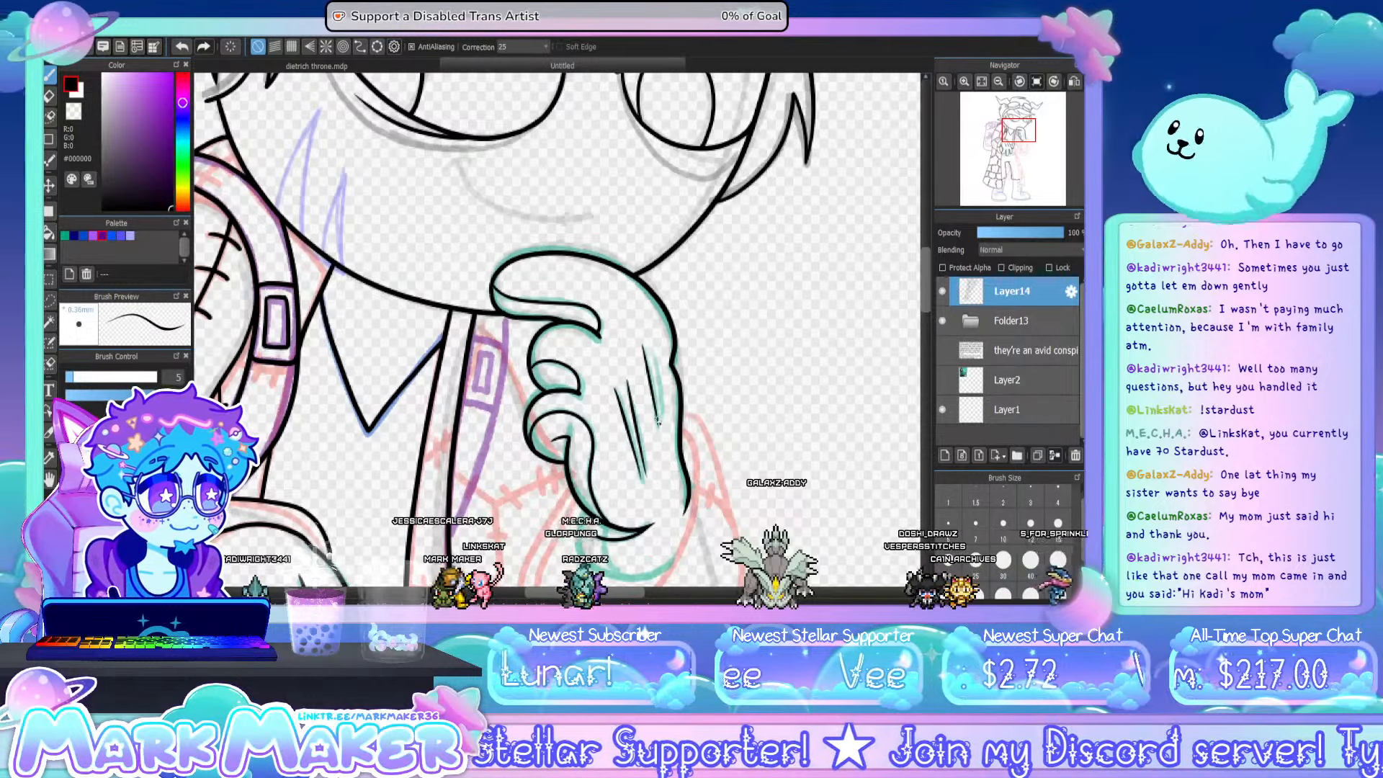
{"action": "left_click_drag", "start_coordinate": [653, 349], "coordinate": [664, 428]}
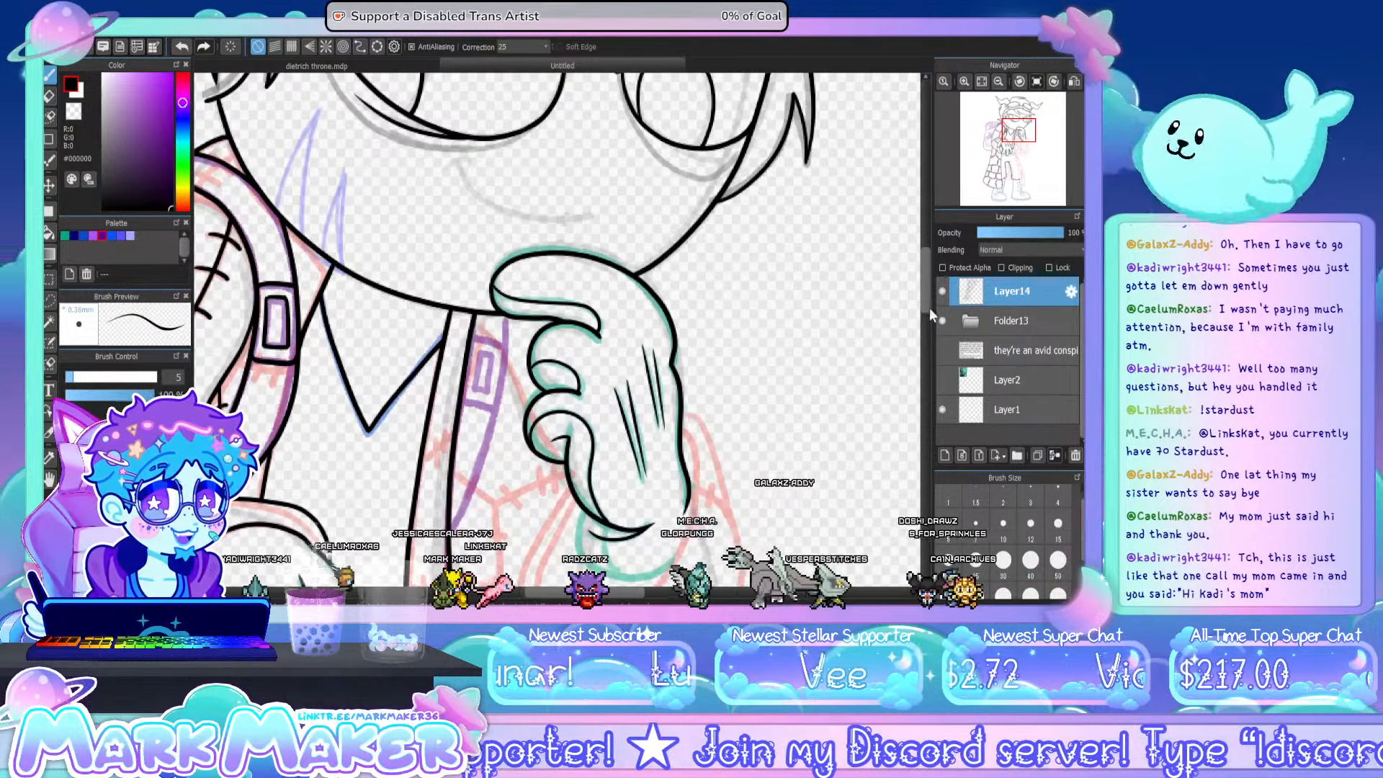
- Ink the rounded base of the raised hand at the wrist and the inner sleeve opening around it
{"action": "left_click_drag", "start_coordinate": [929, 308], "coordinate": [927, 318]}
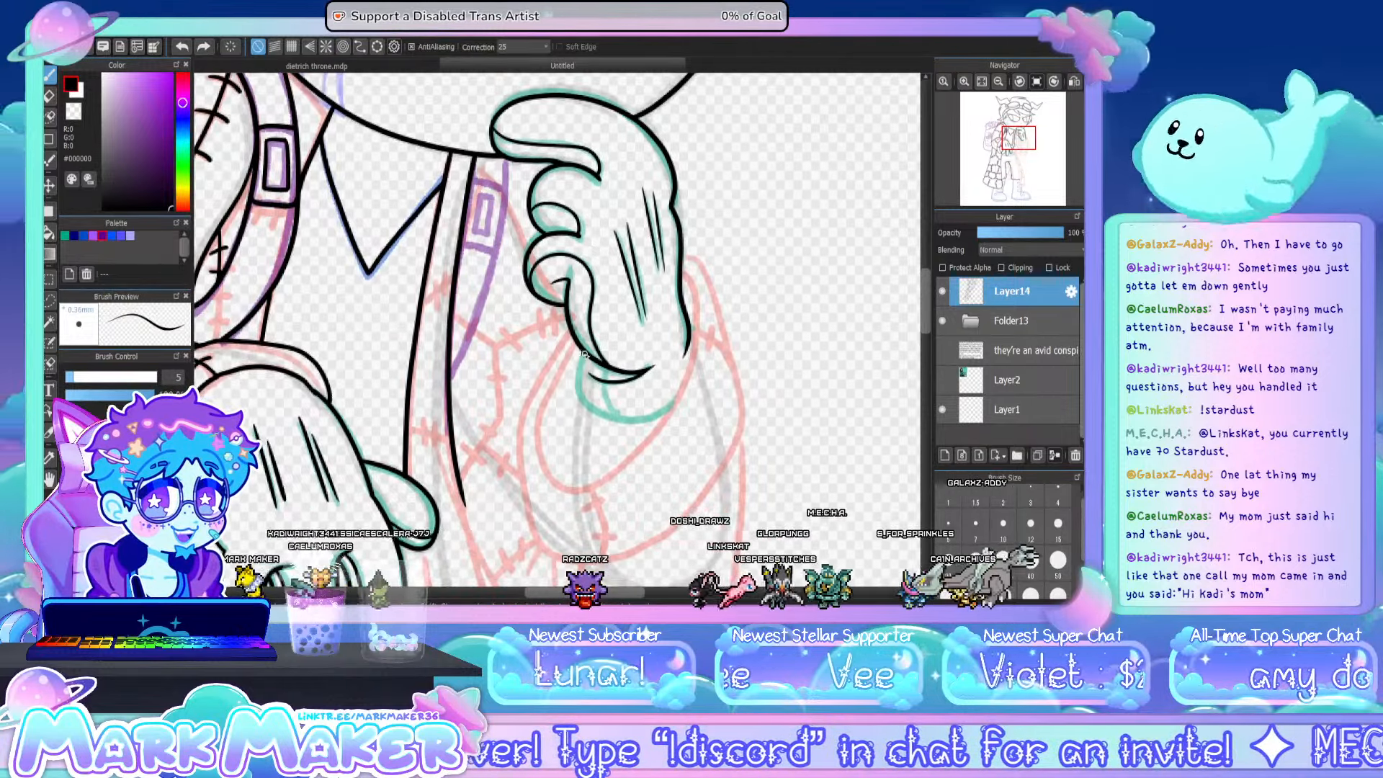
{"action": "mouse_move", "coordinate": [582, 354]}
{"action": "left_mouse_down"}
{"action": "mouse_move", "coordinate": [588, 409]}
{"action": "mouse_move", "coordinate": [636, 424]}
{"action": "left_mouse_up"}
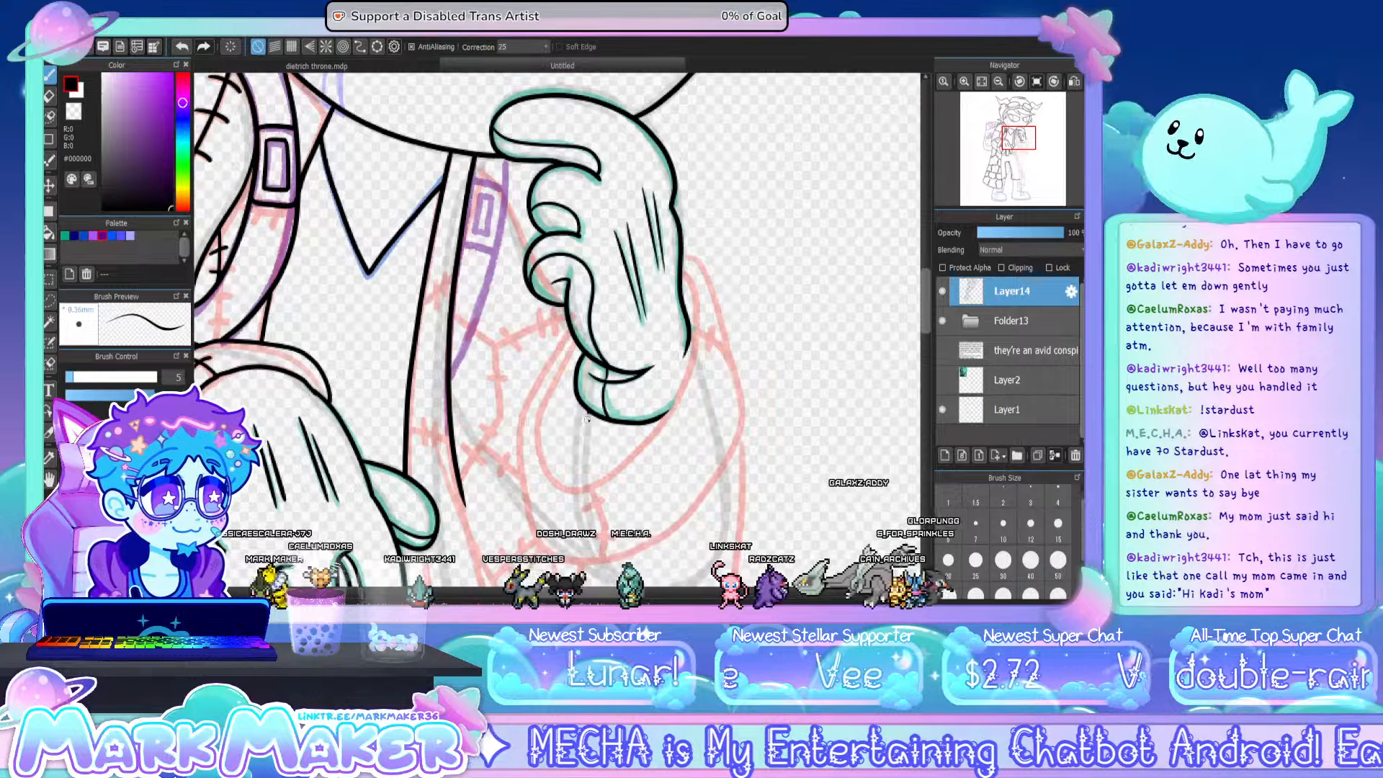
{"action": "left_click_drag", "start_coordinate": [588, 412], "coordinate": [585, 486]}
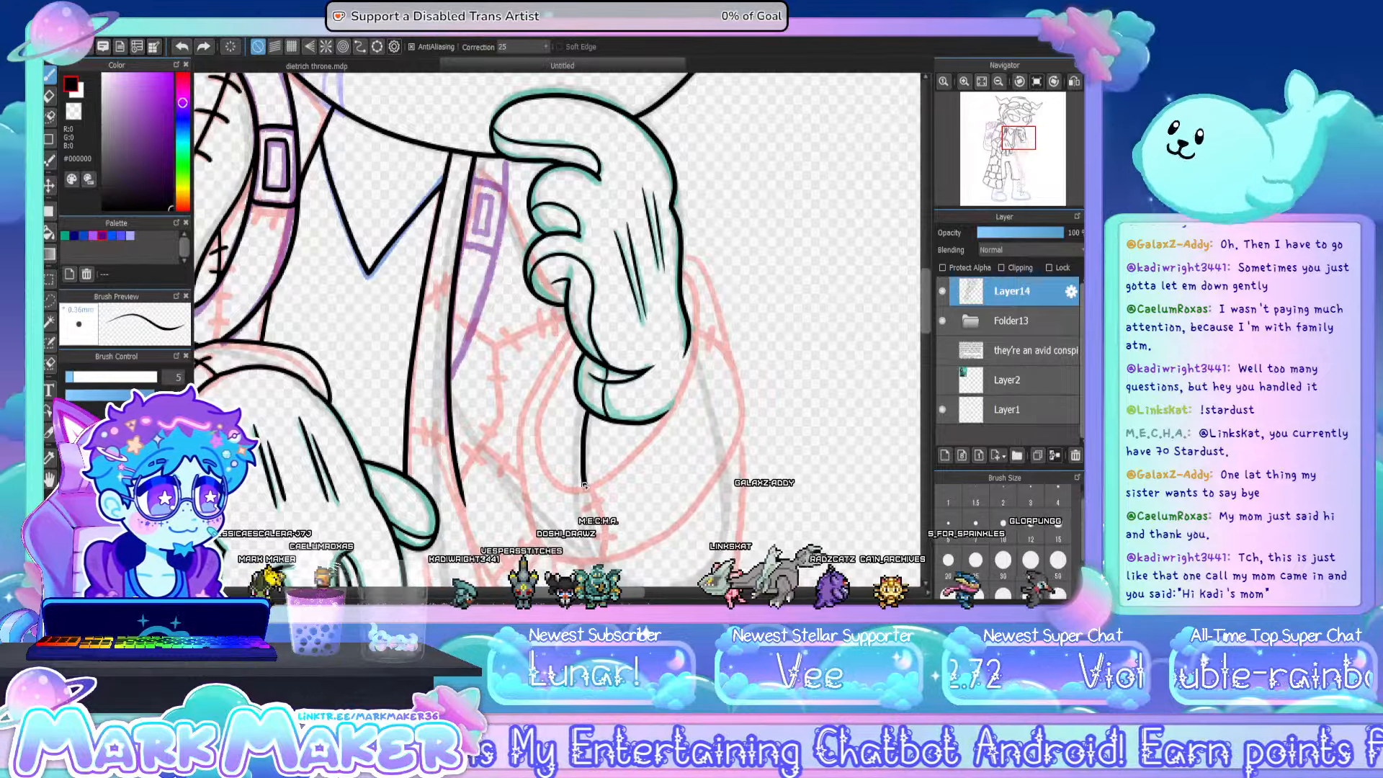
{"action": "mouse_move", "coordinate": [579, 351]}
{"action": "left_mouse_down"}
{"action": "mouse_move", "coordinate": [540, 436]}
{"action": "mouse_move", "coordinate": [572, 492]}
{"action": "mouse_move", "coordinate": [617, 469]}
{"action": "left_mouse_up"}
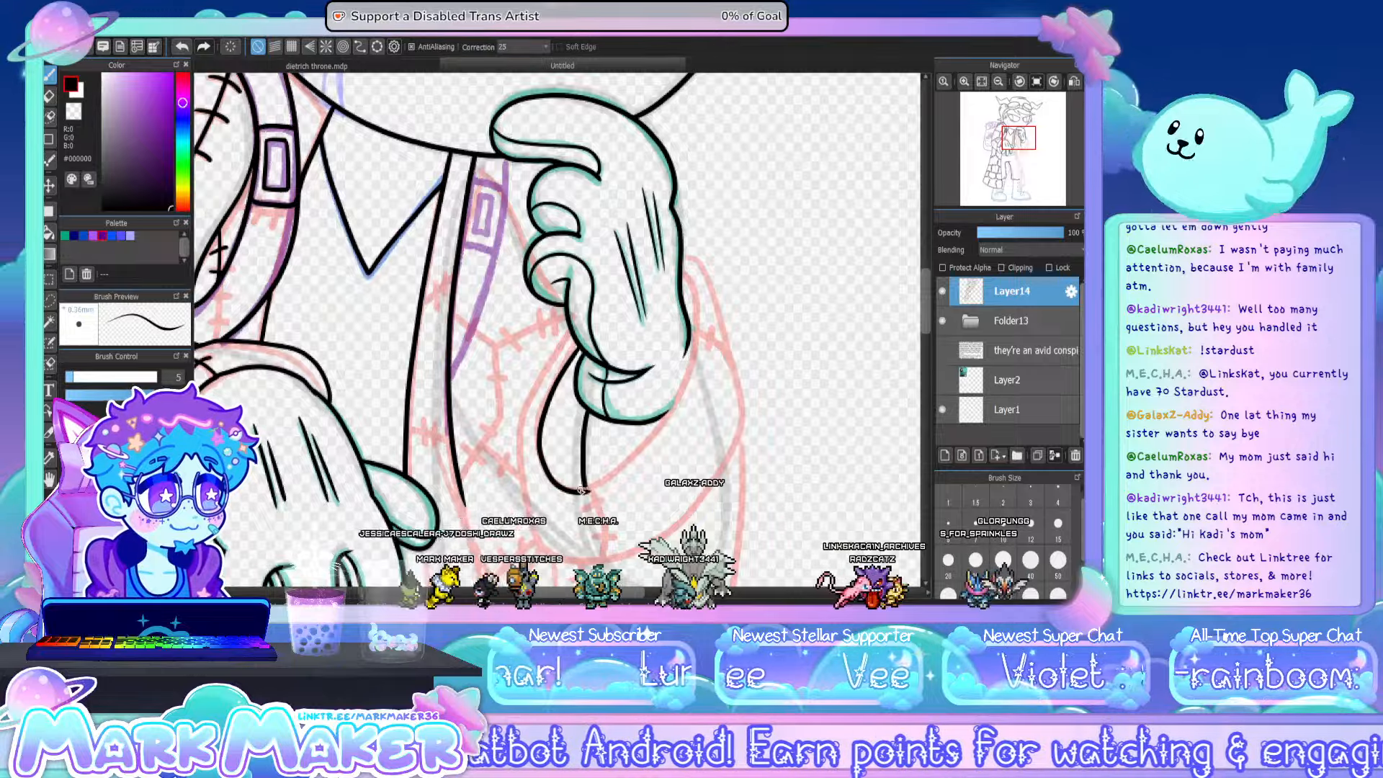
{"action": "key", "text": "ctrl+z"}
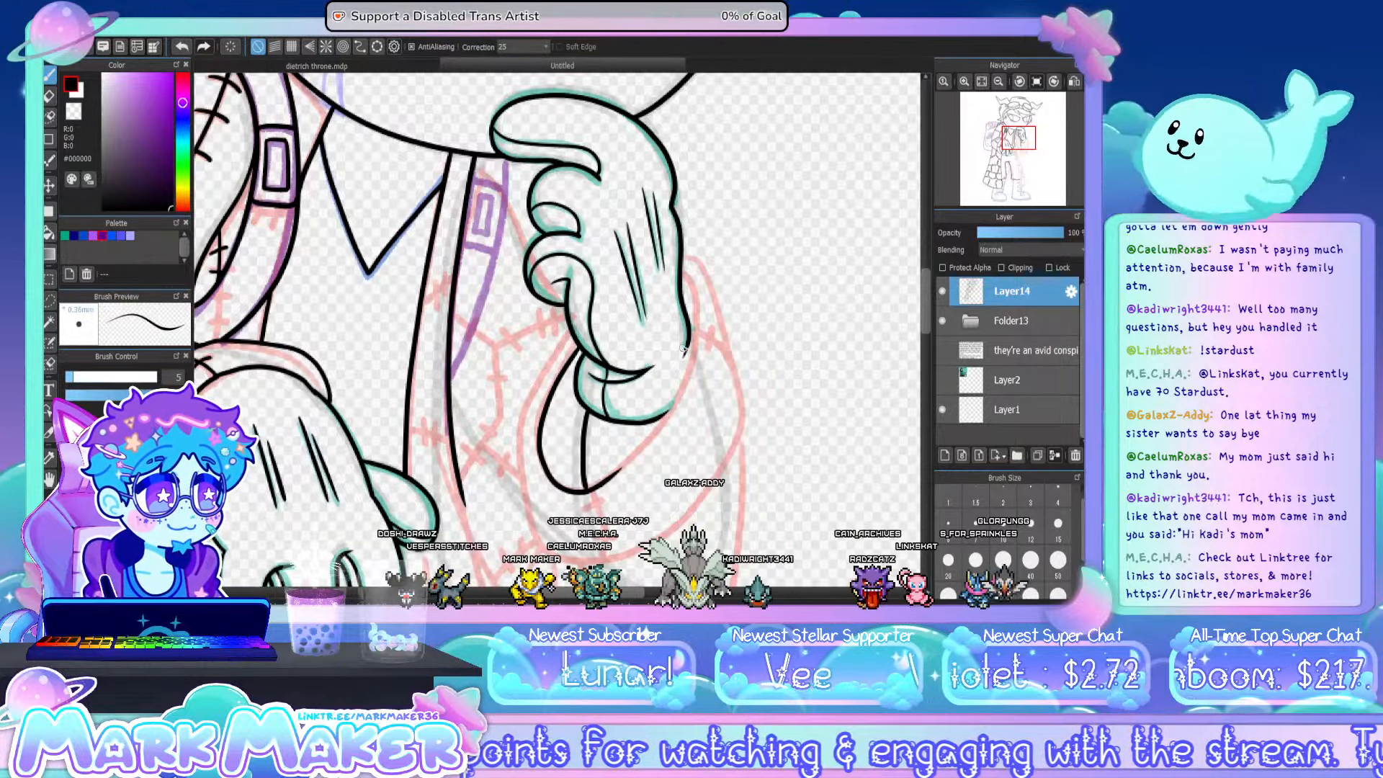
{"action": "mouse_move", "coordinate": [689, 326]}
{"action": "left_mouse_down"}
{"action": "mouse_move", "coordinate": [677, 400]}
{"action": "mouse_move", "coordinate": [605, 474]}
{"action": "mouse_move", "coordinate": [670, 417]}
{"action": "mouse_move", "coordinate": [694, 349]}
{"action": "left_mouse_up"}
{"action": "key", "text": "ctrl+z"}
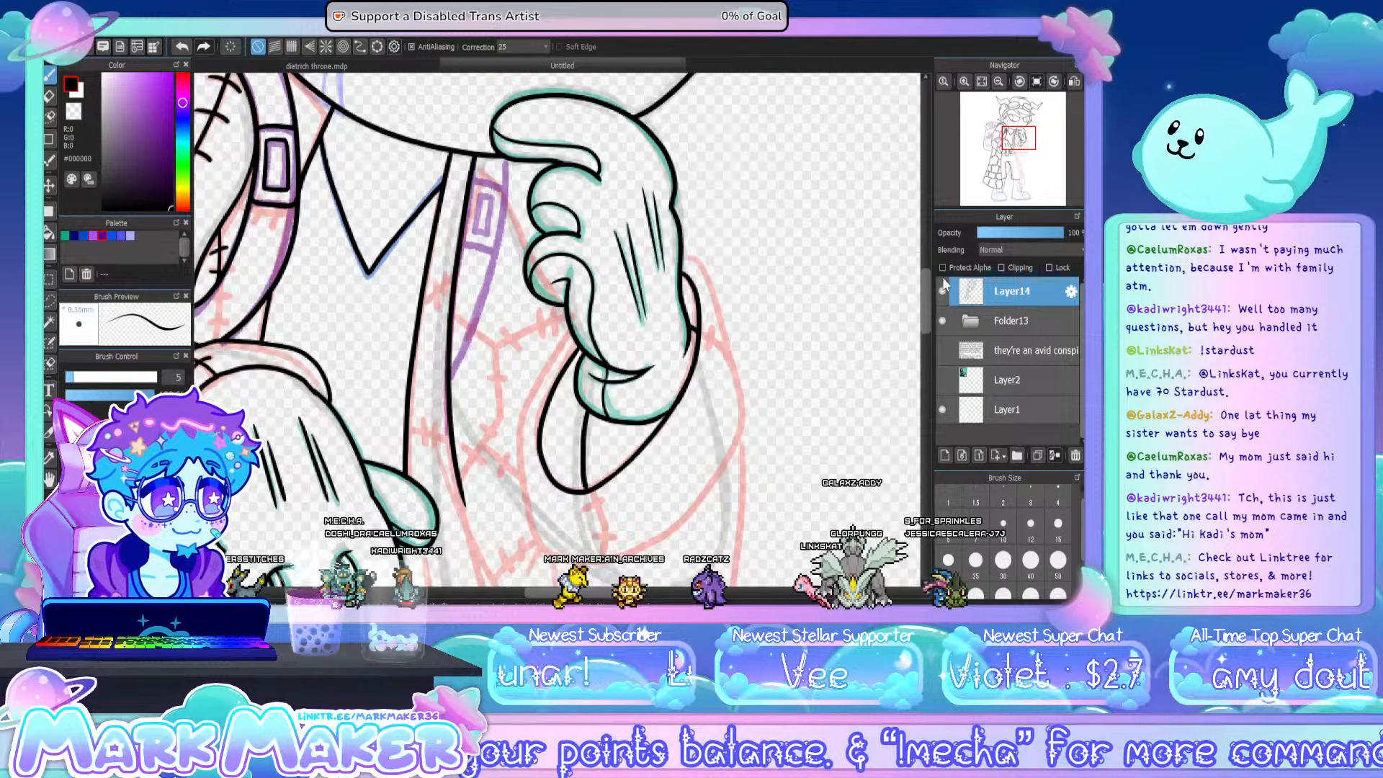
- Ink the outer edge of the folded sleeve cuff around the raised wrist and add its stitched seam marks
{"action": "scroll", "coordinate": [924, 302], "scroll_direction": "down", "scroll_amount": 4}
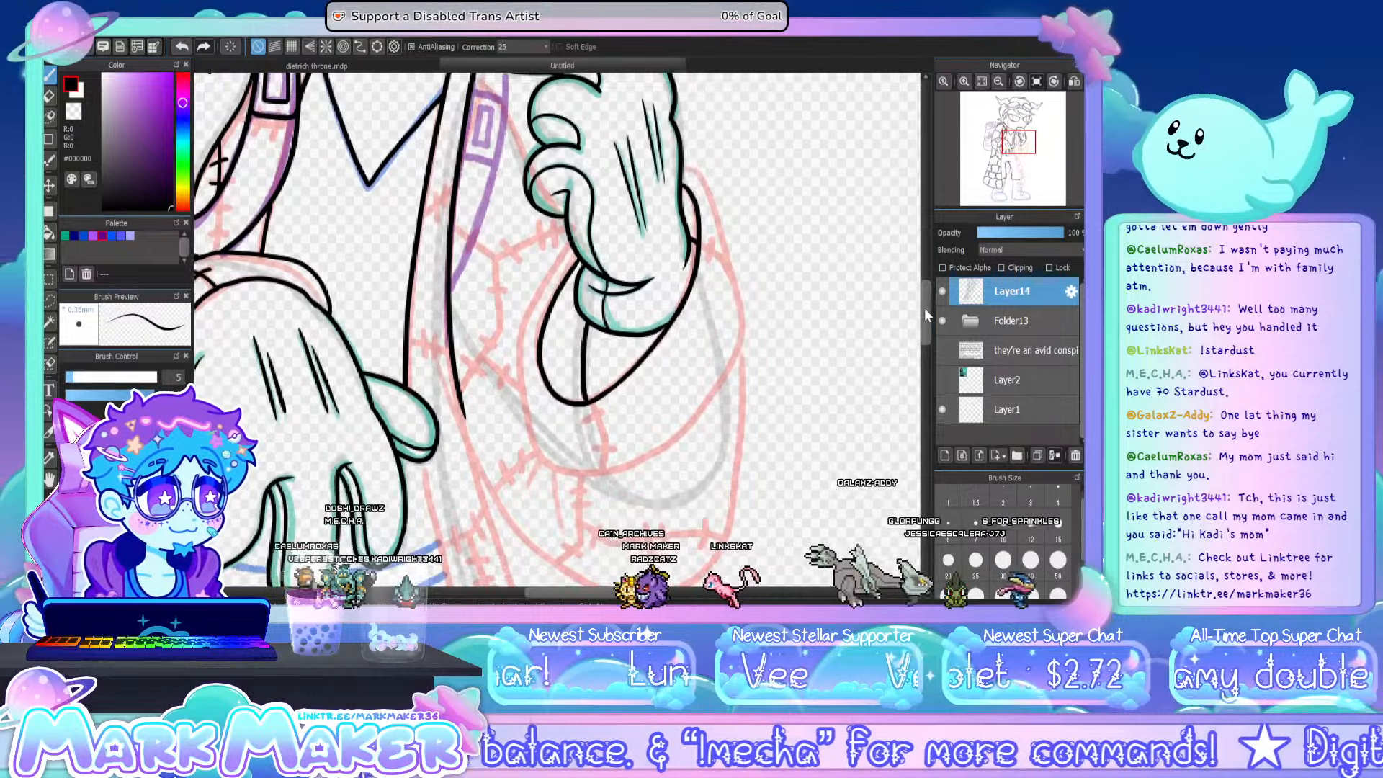
{"action": "scroll", "coordinate": [924, 309], "scroll_direction": "up", "scroll_amount": 1}
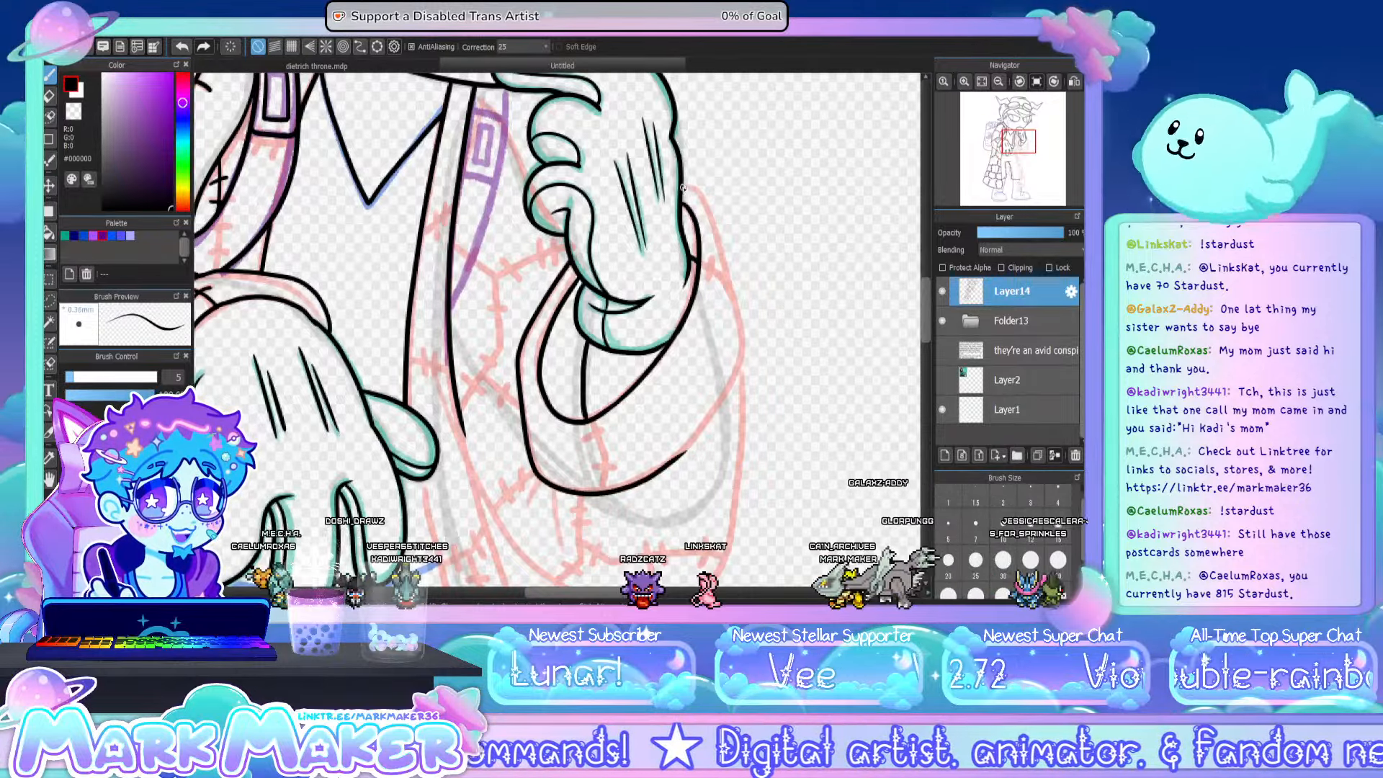
{"action": "mouse_move", "coordinate": [683, 188]}
{"action": "left_mouse_down"}
{"action": "mouse_move", "coordinate": [745, 320]}
{"action": "mouse_move", "coordinate": [732, 395]}
{"action": "left_mouse_up"}
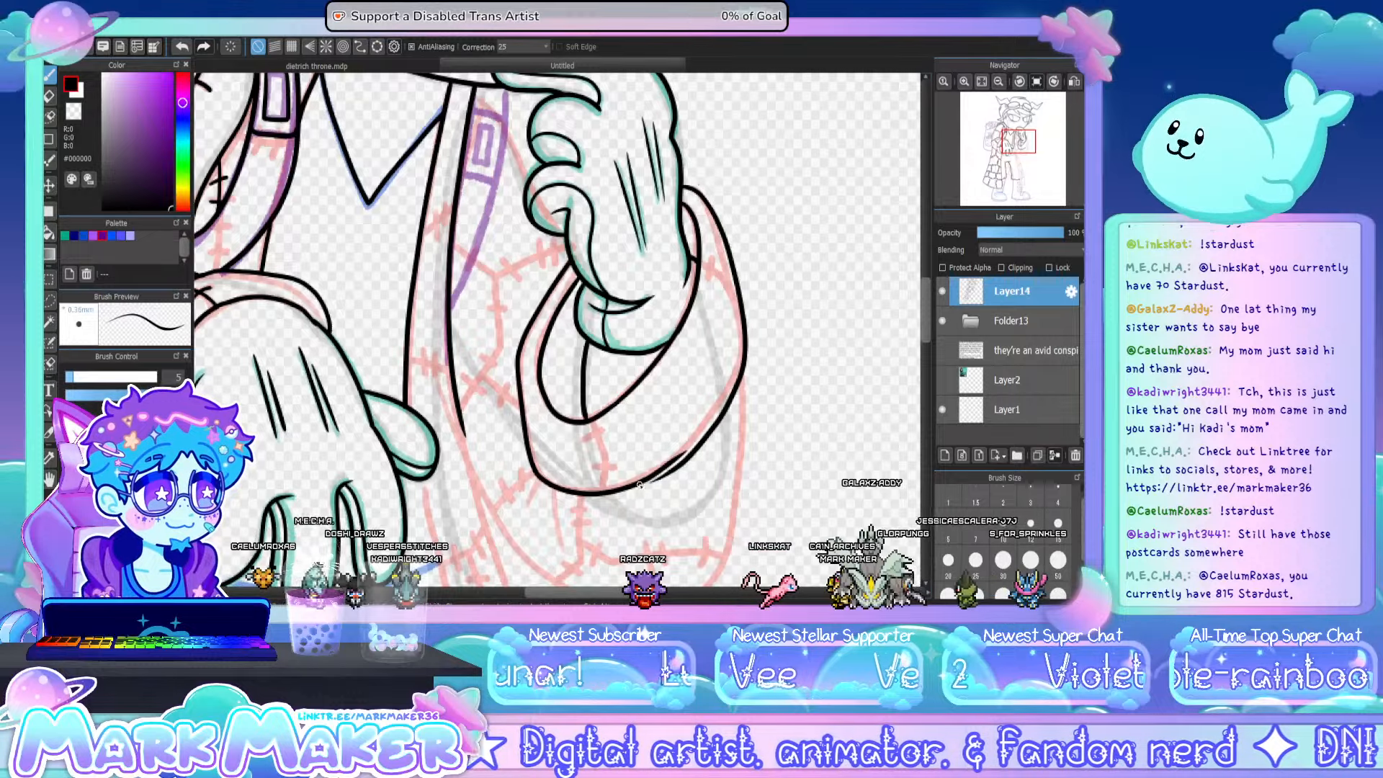
{"action": "key", "text": "ctrl+z"}
{"action": "mouse_move", "coordinate": [683, 189]}
{"action": "left_mouse_down"}
{"action": "mouse_move", "coordinate": [713, 222]}
{"action": "mouse_move", "coordinate": [745, 339]}
{"action": "left_mouse_up"}
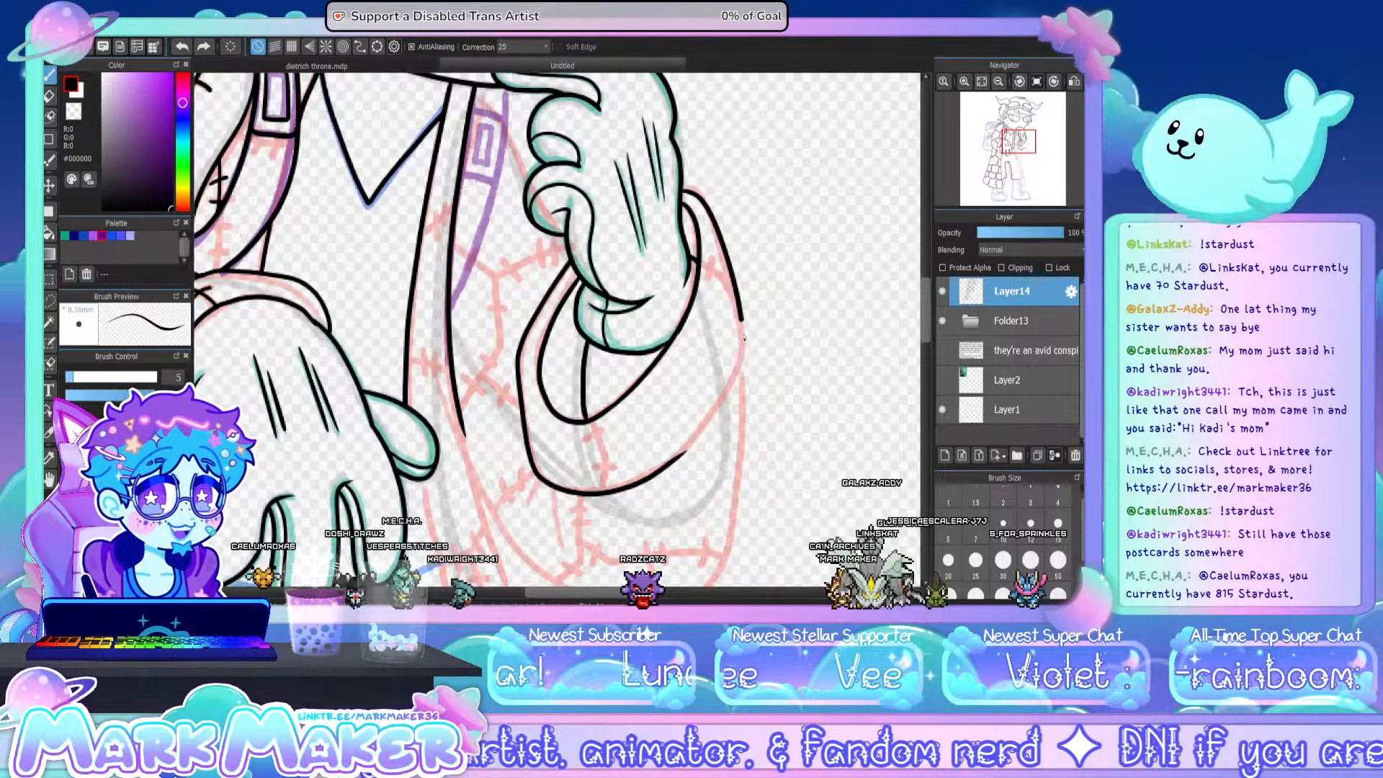
{"action": "left_click_drag", "start_coordinate": [723, 396], "coordinate": [652, 469]}
{"action": "key", "text": "ctrl+z"}
{"action": "key", "text": "ctrl+z"}
{"action": "key", "text": "ctrl+z"}
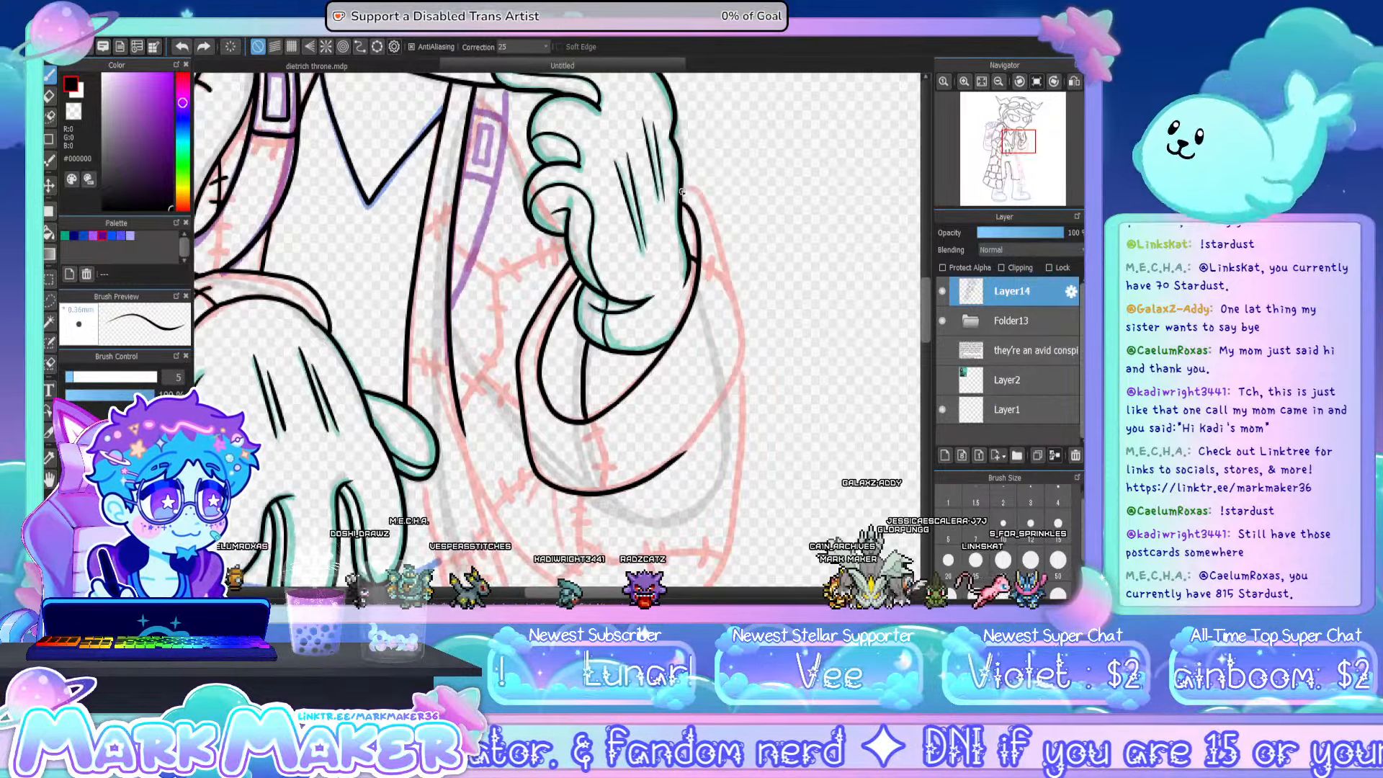
{"action": "left_click_drag", "start_coordinate": [711, 211], "coordinate": [743, 326]}
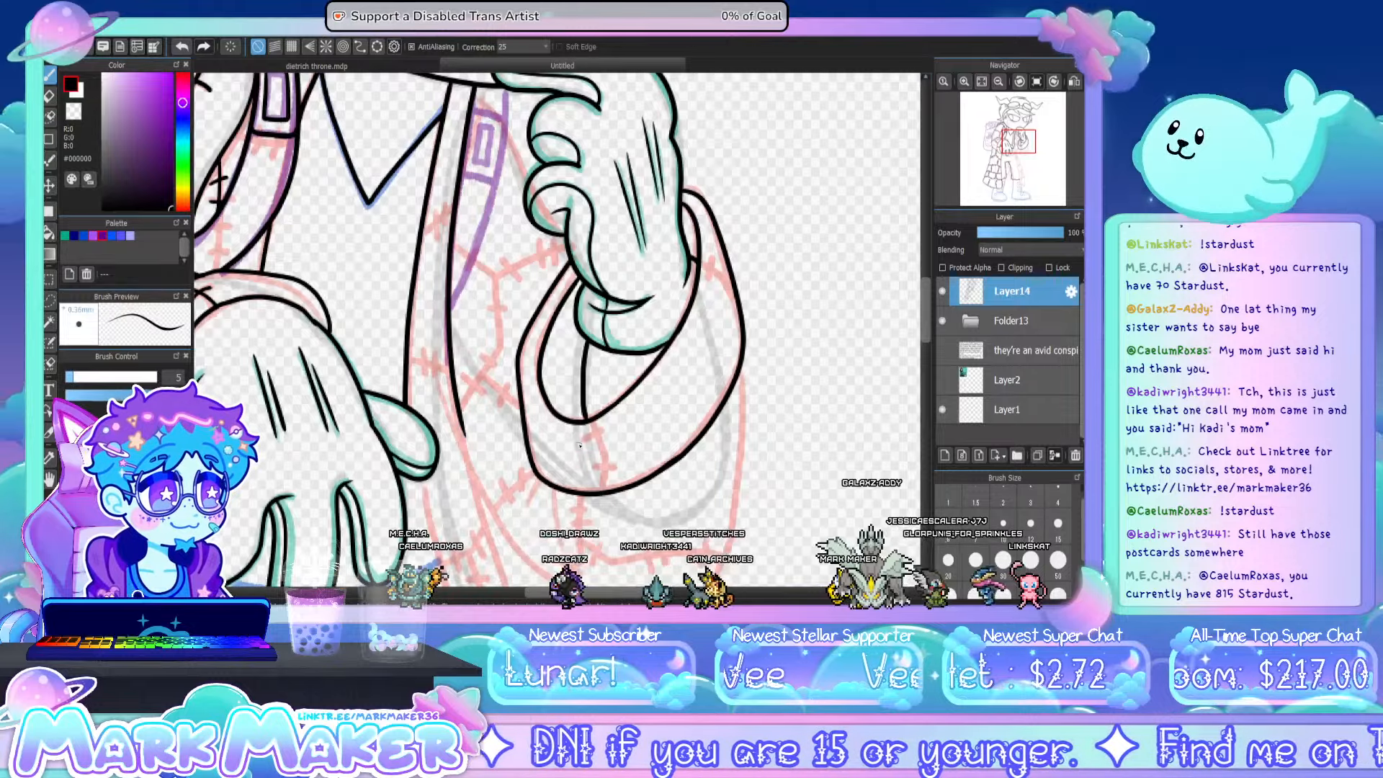
{"action": "mouse_move", "coordinate": [596, 437]}
{"action": "left_mouse_down"}
{"action": "mouse_move", "coordinate": [603, 487]}
{"action": "mouse_move", "coordinate": [607, 436]}
{"action": "mouse_move", "coordinate": [613, 467]}
{"action": "left_mouse_up"}
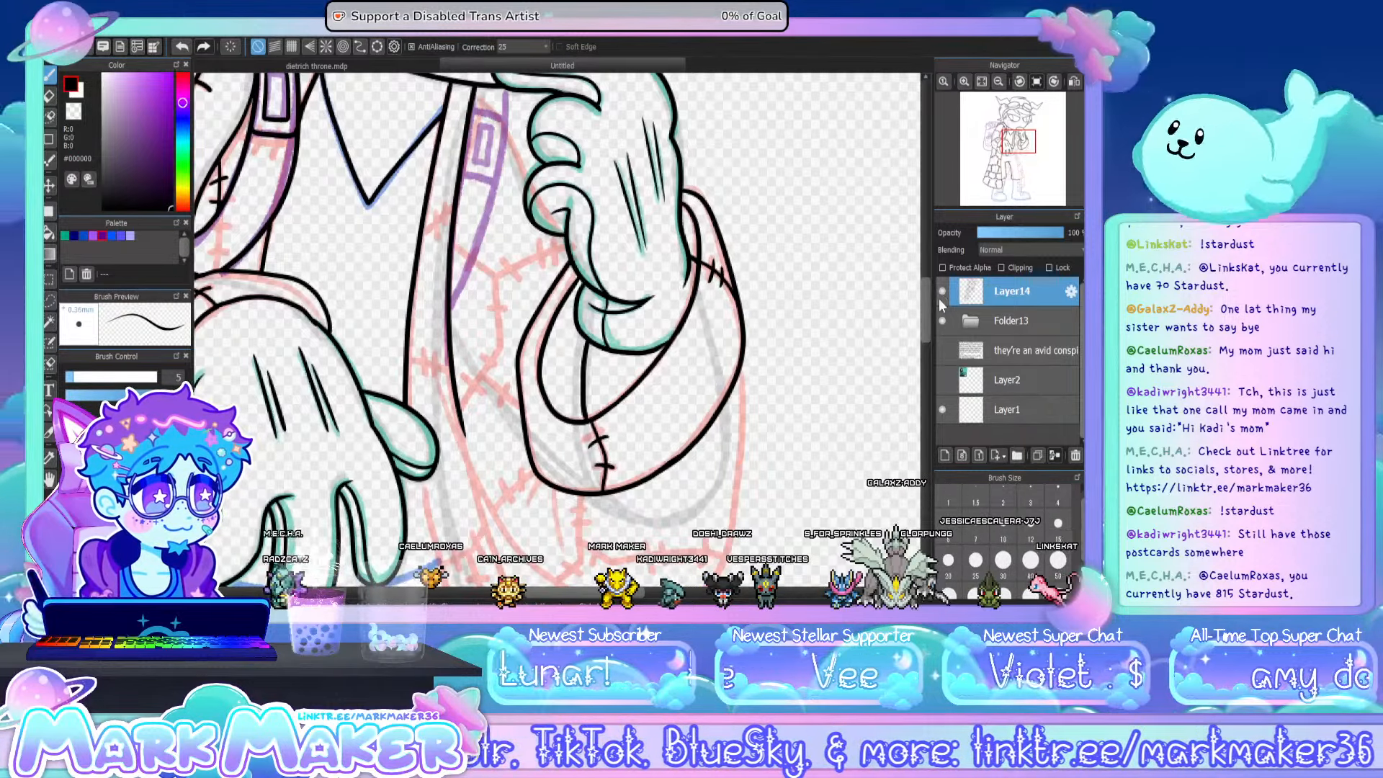
- Ink the bent arm's sleeve outline below the cuff, curving around the elbow and up to the coat front
{"action": "left_click_drag", "start_coordinate": [926, 302], "coordinate": [926, 333]}
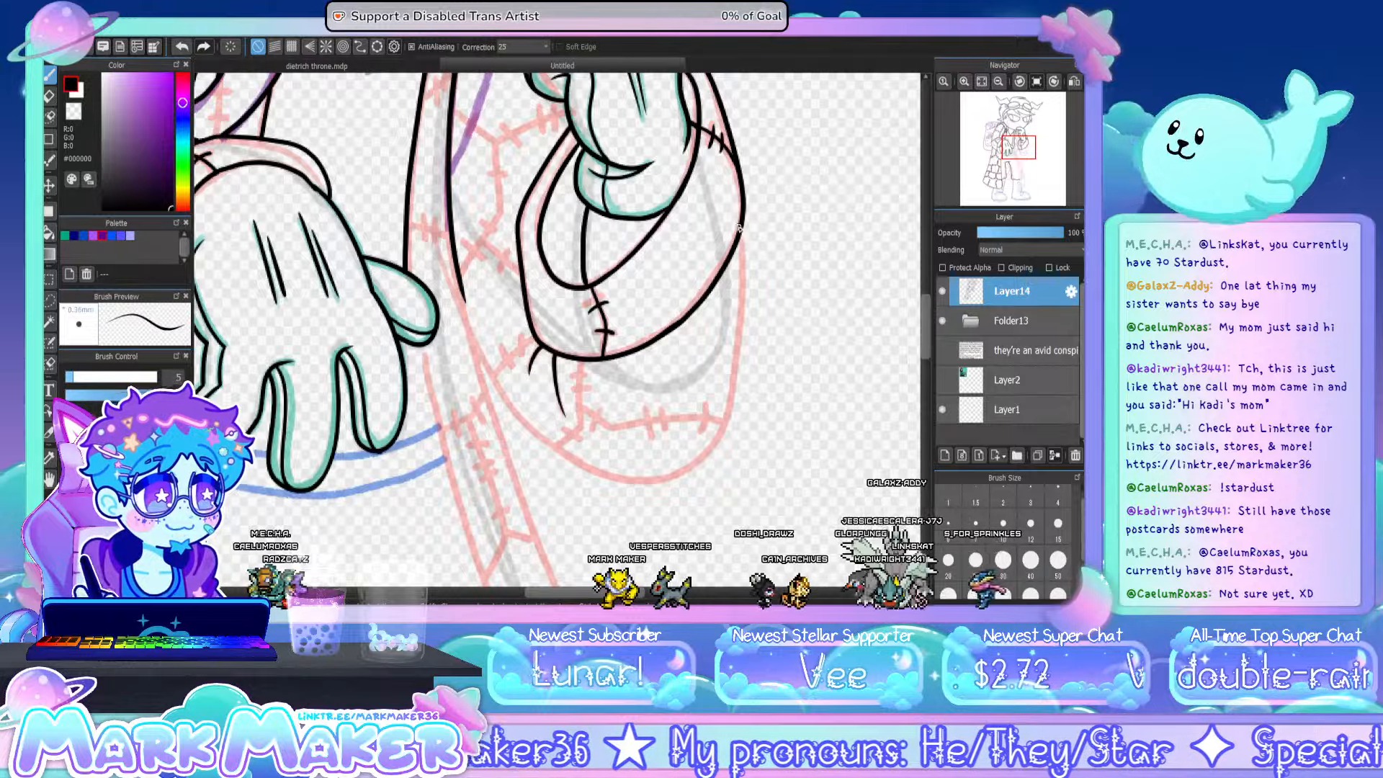
{"action": "key", "text": "ctrl+z"}
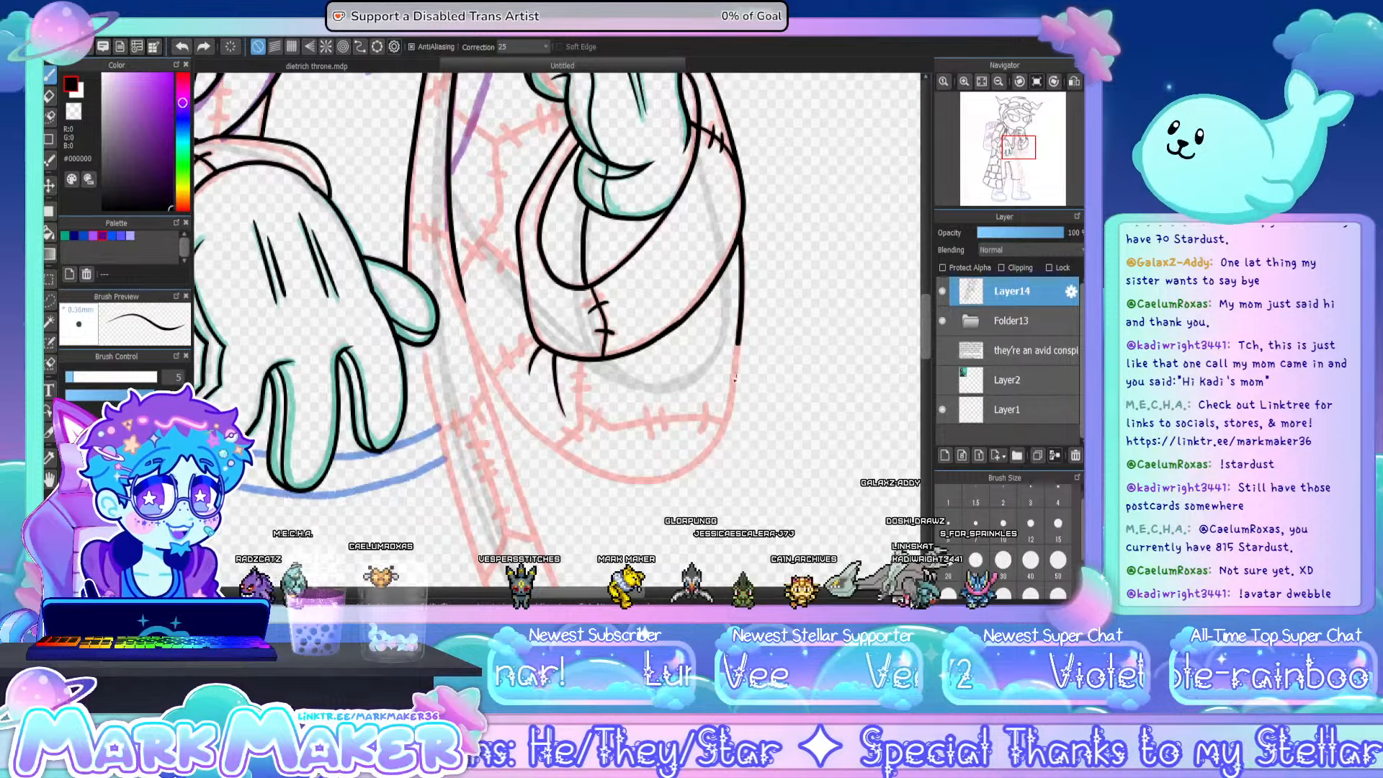
{"action": "left_click_drag", "start_coordinate": [745, 237], "coordinate": [648, 477]}
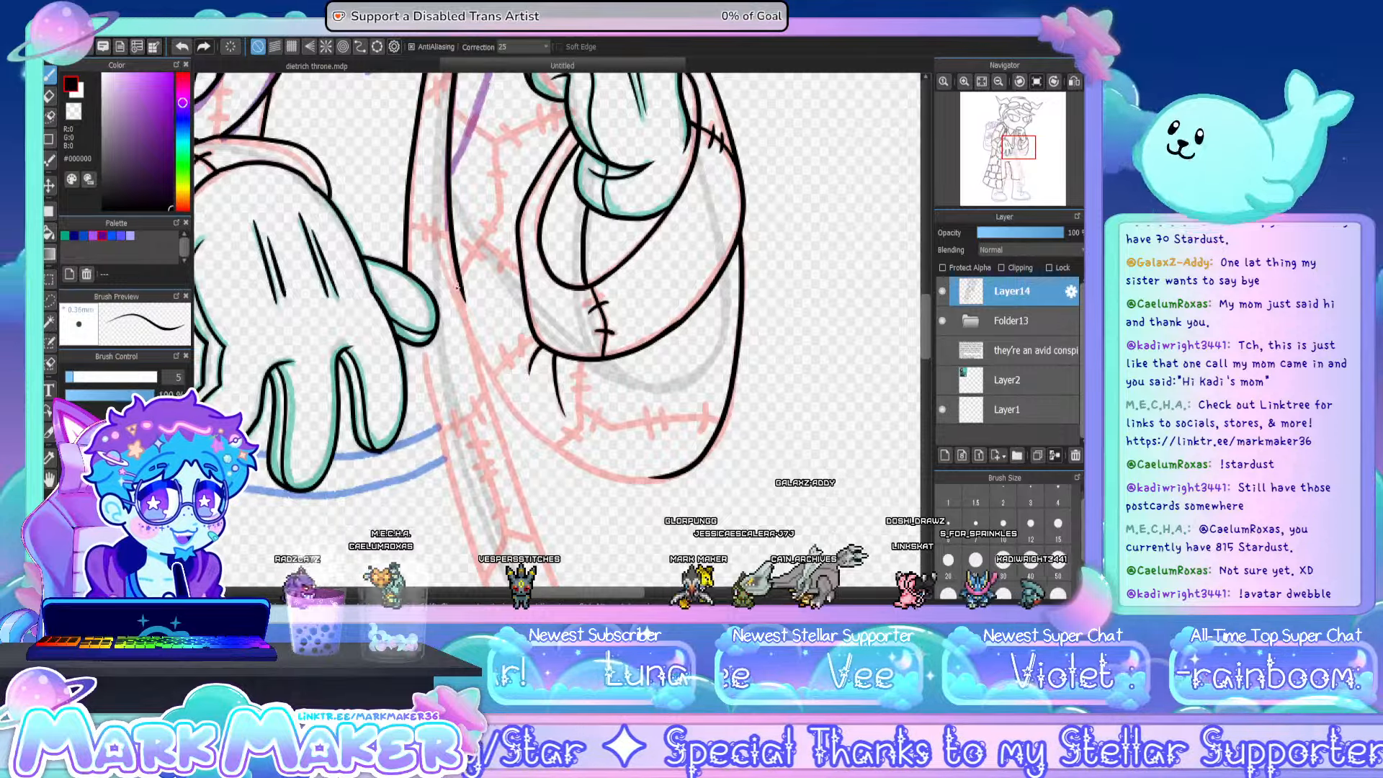
{"action": "mouse_move", "coordinate": [454, 252]}
{"action": "left_mouse_down"}
{"action": "mouse_move", "coordinate": [509, 404]}
{"action": "mouse_move", "coordinate": [581, 460]}
{"action": "mouse_move", "coordinate": [664, 479]}
{"action": "left_mouse_up"}
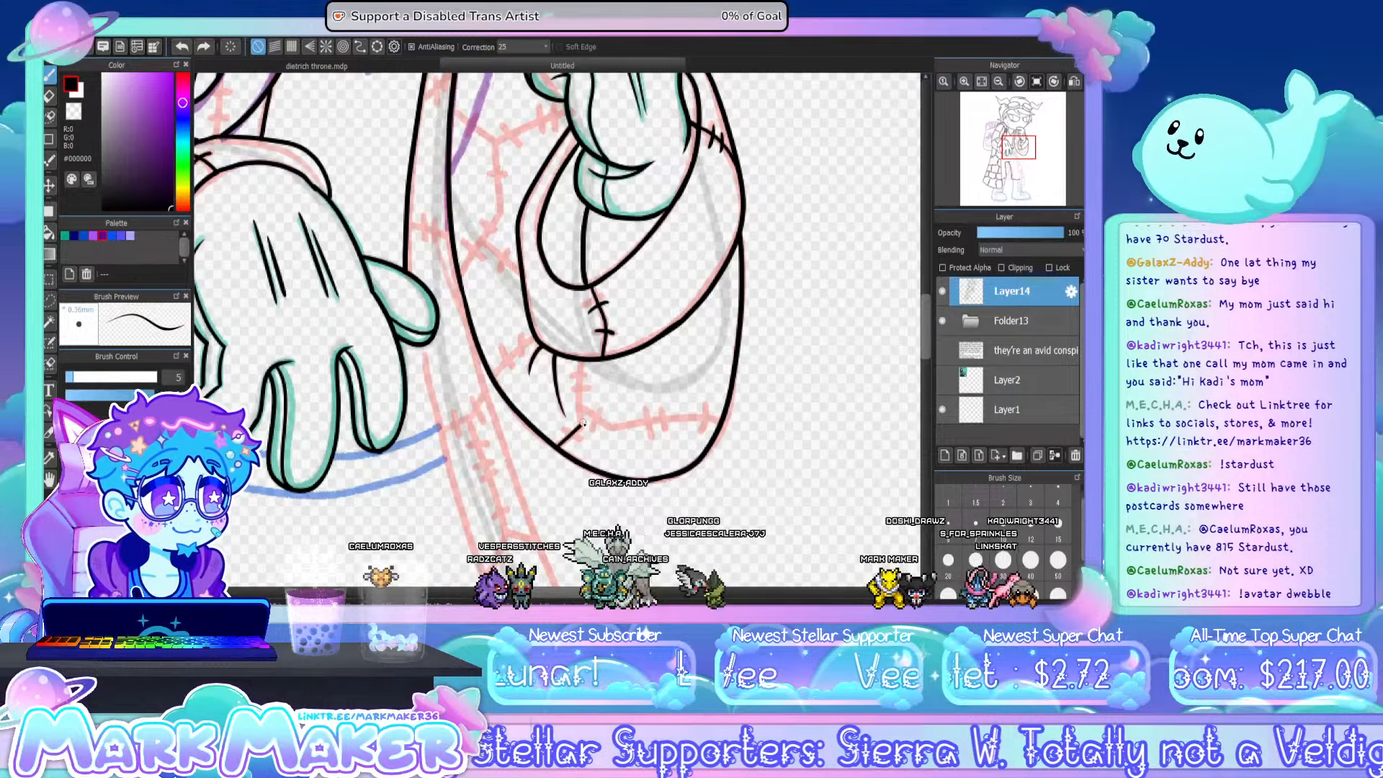
- Ink the patch seams and cross stitches on the elbow part of the sleeve below the cuff
{"action": "mouse_move", "coordinate": [584, 425]}
{"action": "left_mouse_down"}
{"action": "mouse_move", "coordinate": [580, 365]}
{"action": "mouse_move", "coordinate": [593, 387]}
{"action": "mouse_move", "coordinate": [579, 441]}
{"action": "left_mouse_up"}
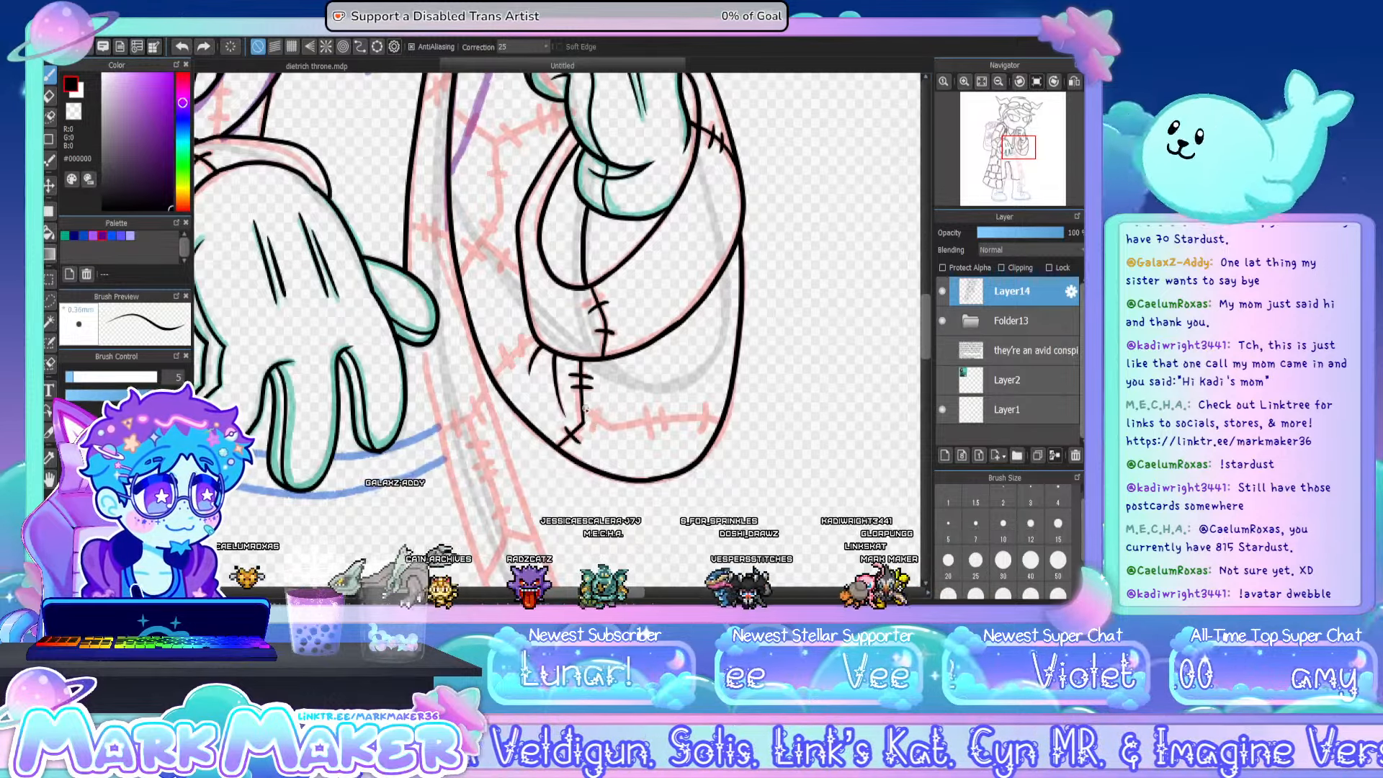
{"action": "left_click_drag", "start_coordinate": [586, 409], "coordinate": [721, 420]}
{"action": "mouse_move", "coordinate": [601, 408]}
{"action": "left_mouse_down"}
{"action": "mouse_move", "coordinate": [651, 415]}
{"action": "mouse_move", "coordinate": [643, 405]}
{"action": "mouse_move", "coordinate": [651, 433]}
{"action": "mouse_move", "coordinate": [659, 406]}
{"action": "mouse_move", "coordinate": [663, 427]}
{"action": "mouse_move", "coordinate": [701, 430]}
{"action": "left_mouse_up"}
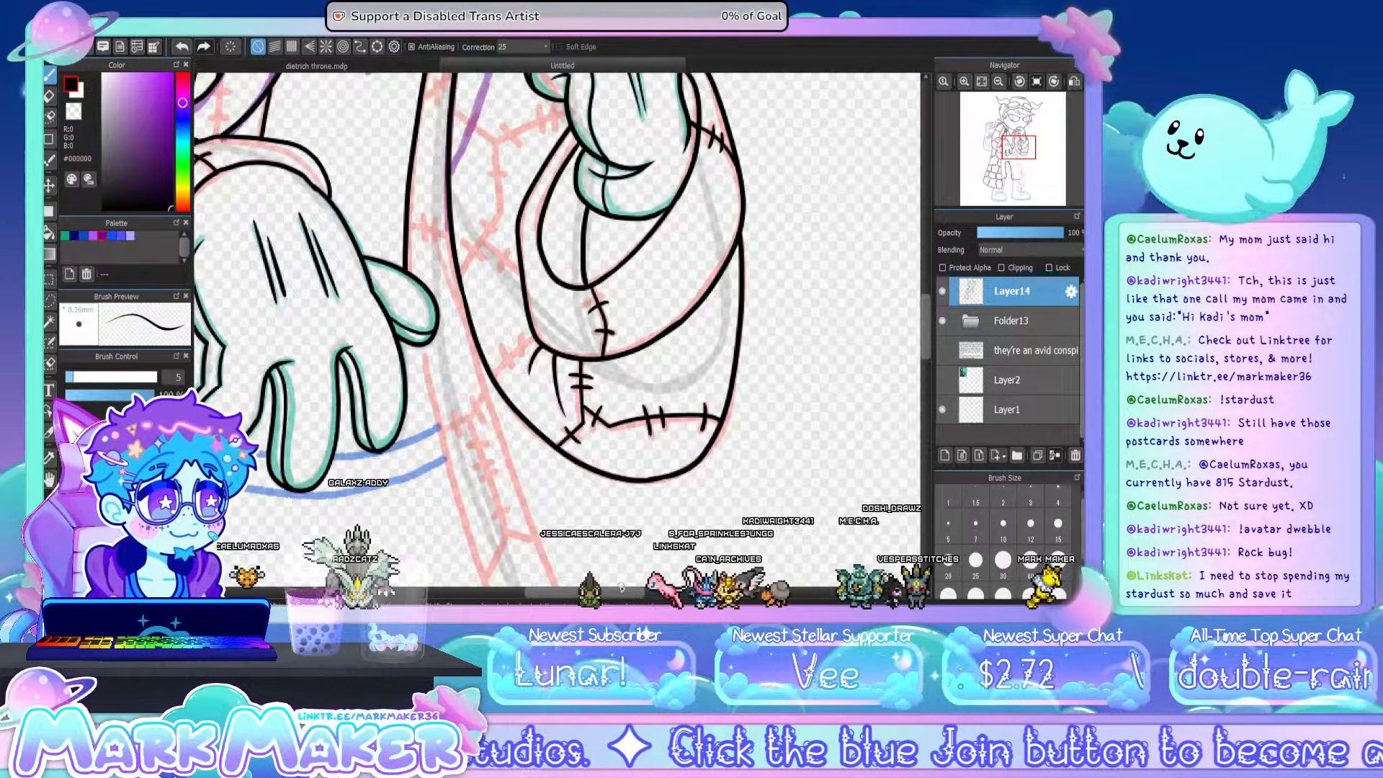
{"action": "left_click_drag", "start_coordinate": [538, 291], "coordinate": [624, 303]}
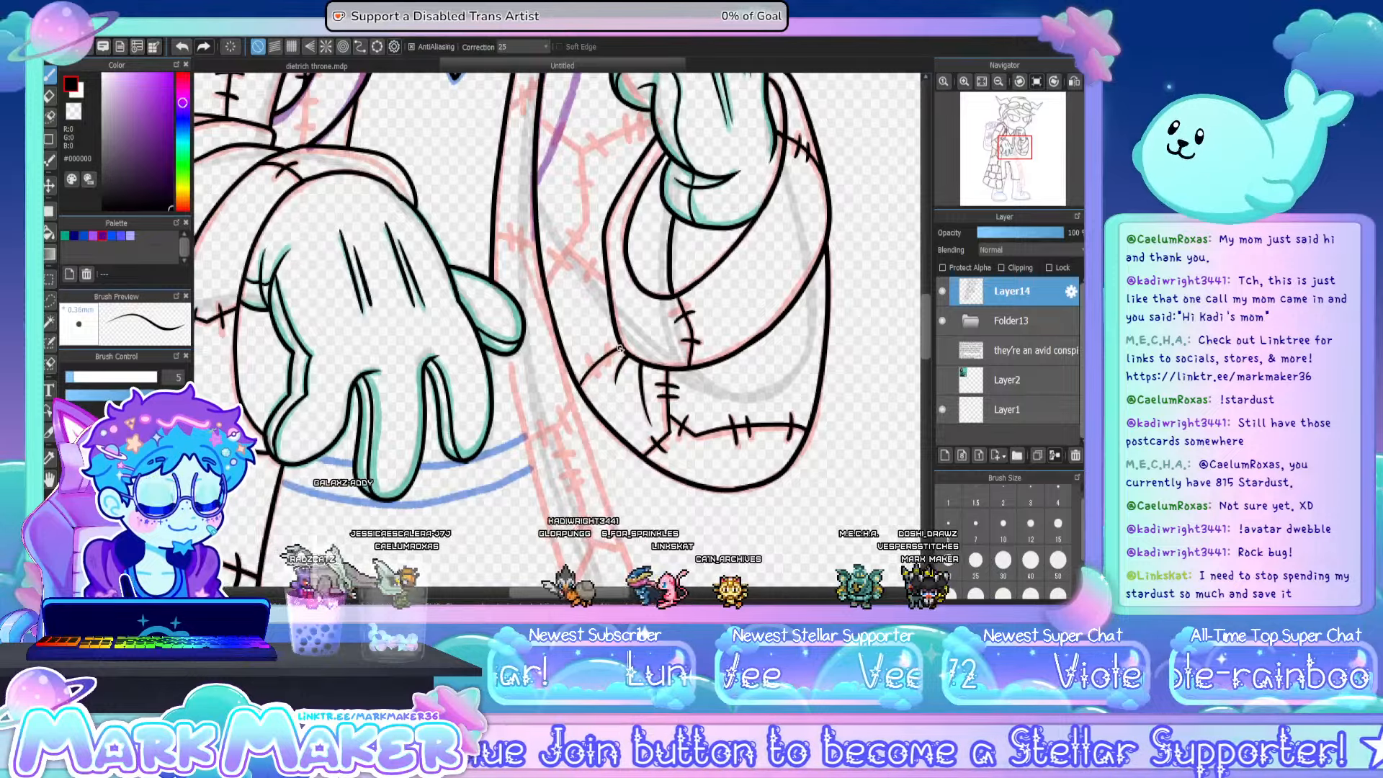
{"action": "mouse_move", "coordinate": [587, 360]}
{"action": "left_mouse_down"}
{"action": "mouse_move", "coordinate": [597, 378]}
{"action": "mouse_move", "coordinate": [606, 365]}
{"action": "left_mouse_up"}
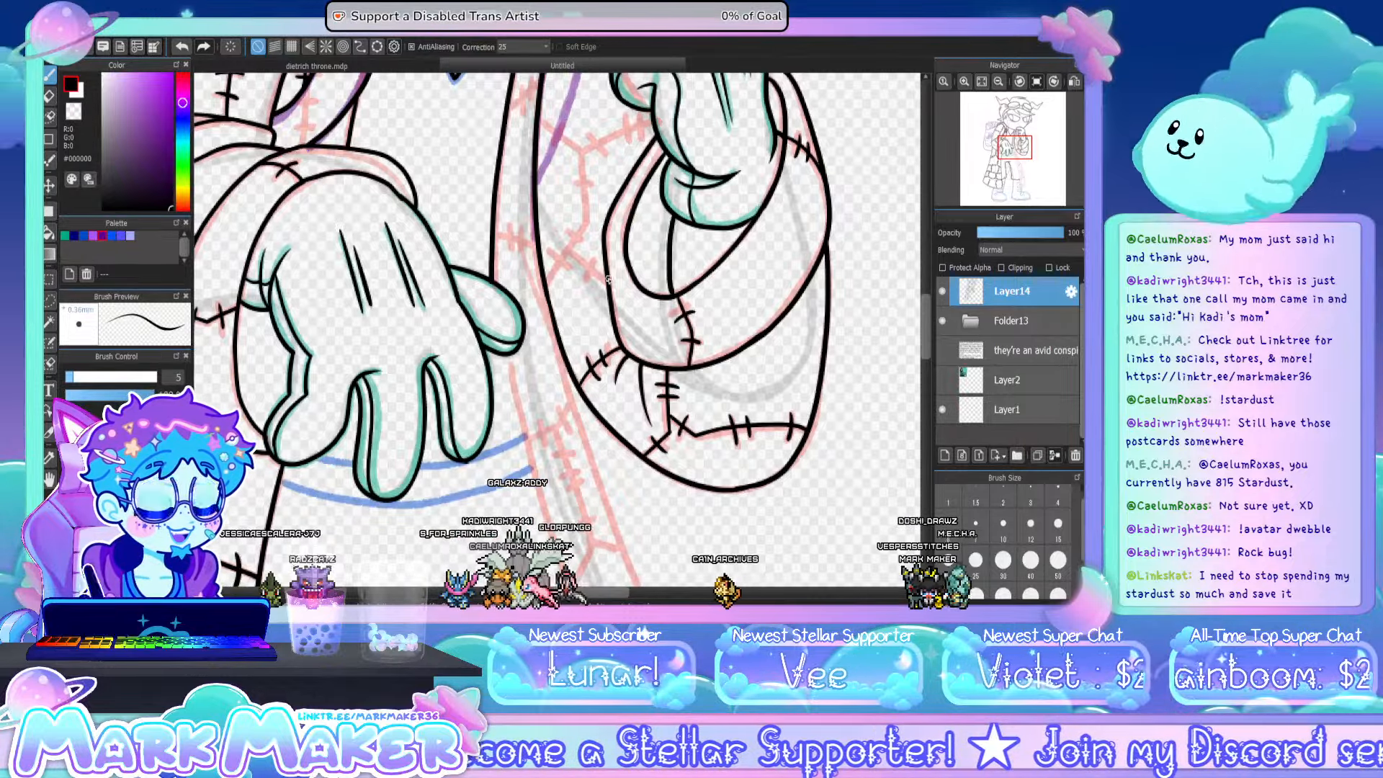
- Ink the curved edge of the suspender strap beside the raised hand, following the purple sketch down to the coat's front edge
{"action": "left_click_drag", "start_coordinate": [925, 338], "coordinate": [918, 320]}
{"action": "mouse_move", "coordinate": [599, 121]}
{"action": "left_mouse_down"}
{"action": "mouse_move", "coordinate": [579, 277]}
{"action": "mouse_move", "coordinate": [564, 314]}
{"action": "left_mouse_up"}
{"action": "key", "text": "ctrl+z"}
{"action": "mouse_move", "coordinate": [600, 121]}
{"action": "left_mouse_down"}
{"action": "mouse_move", "coordinate": [589, 238]}
{"action": "mouse_move", "coordinate": [543, 339]}
{"action": "left_mouse_up"}
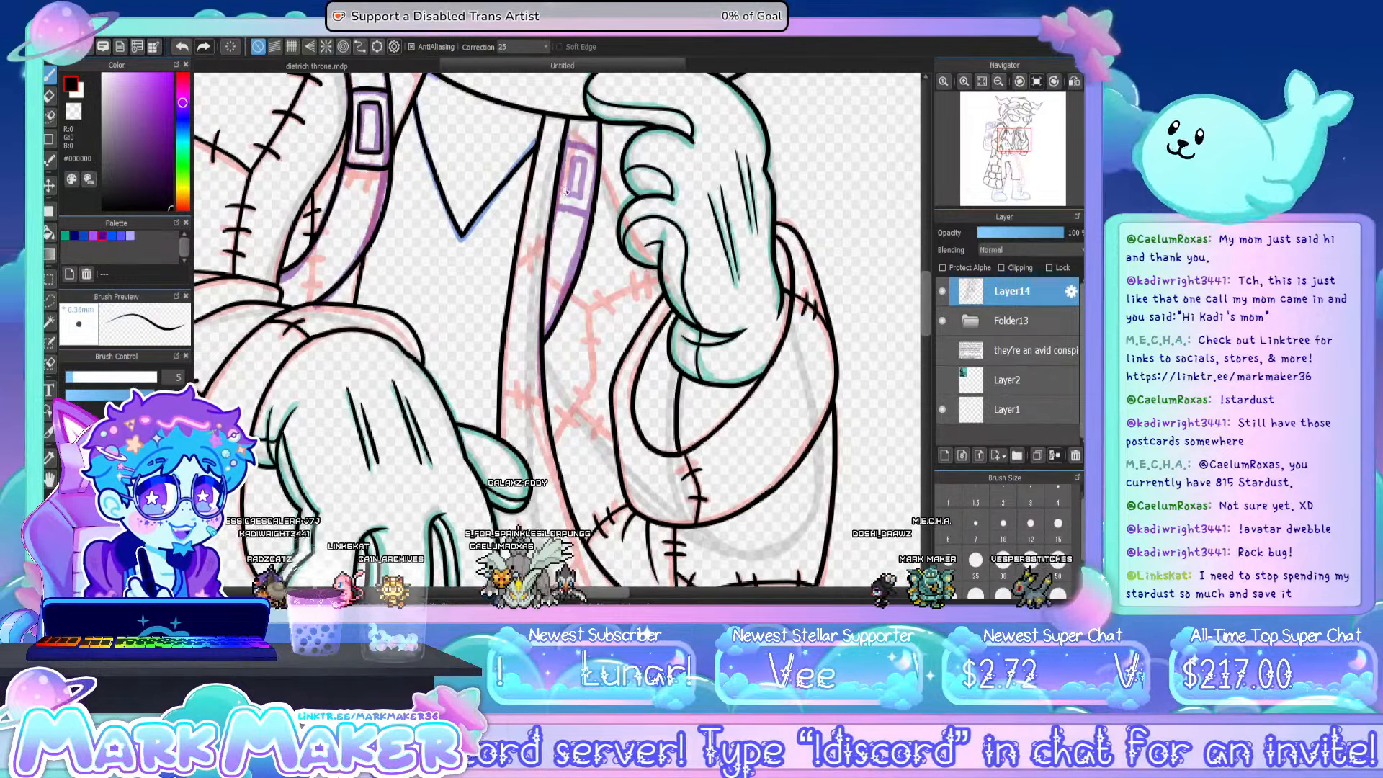
- Ink the rectangular buckle on the strap beside the raised hand, with its lower edge, inner frame and top bar
{"action": "left_click_drag", "start_coordinate": [559, 198], "coordinate": [582, 204]}
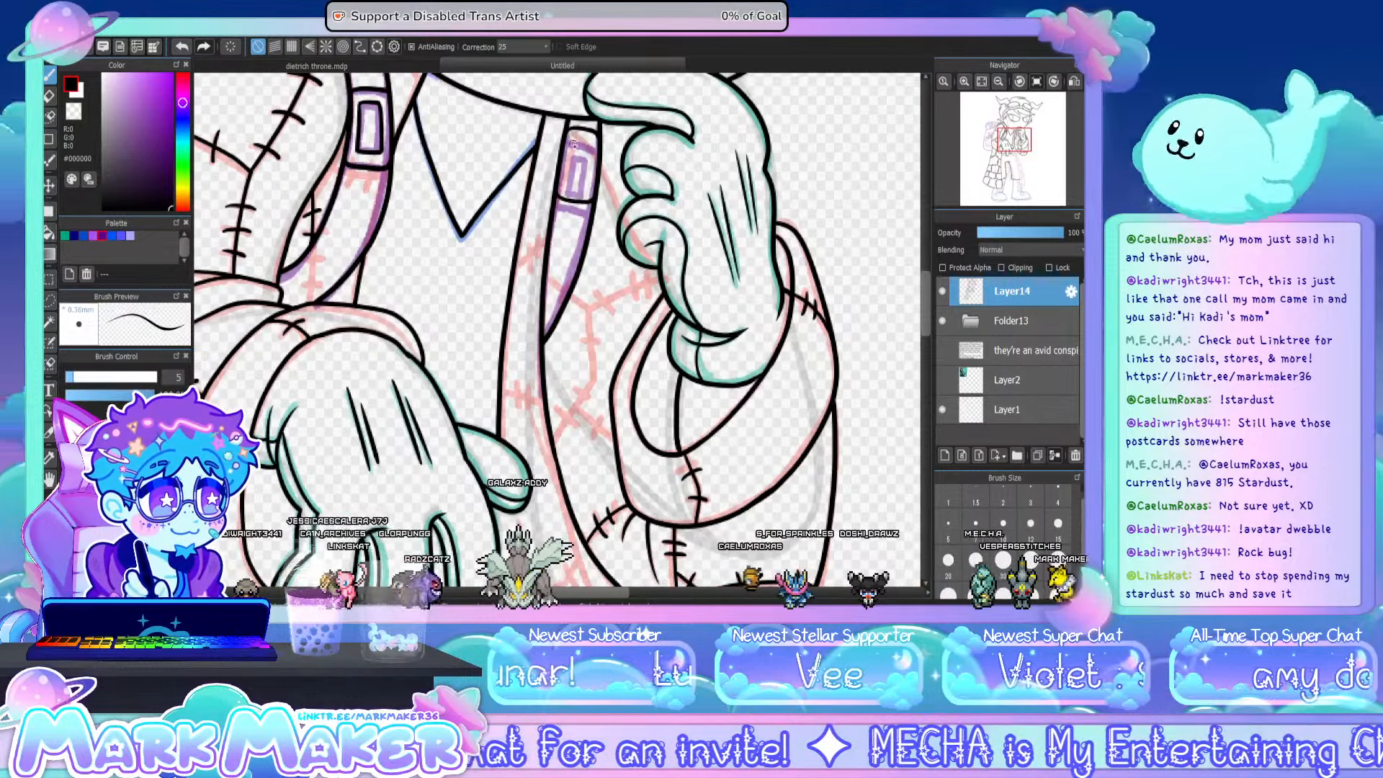
{"action": "mouse_move", "coordinate": [572, 156]}
{"action": "left_mouse_down"}
{"action": "mouse_move", "coordinate": [569, 180]}
{"action": "mouse_move", "coordinate": [585, 189]}
{"action": "left_mouse_up"}
{"action": "mouse_move", "coordinate": [574, 137]}
{"action": "left_mouse_down"}
{"action": "mouse_move", "coordinate": [592, 139]}
{"action": "mouse_move", "coordinate": [587, 180]}
{"action": "left_mouse_up"}
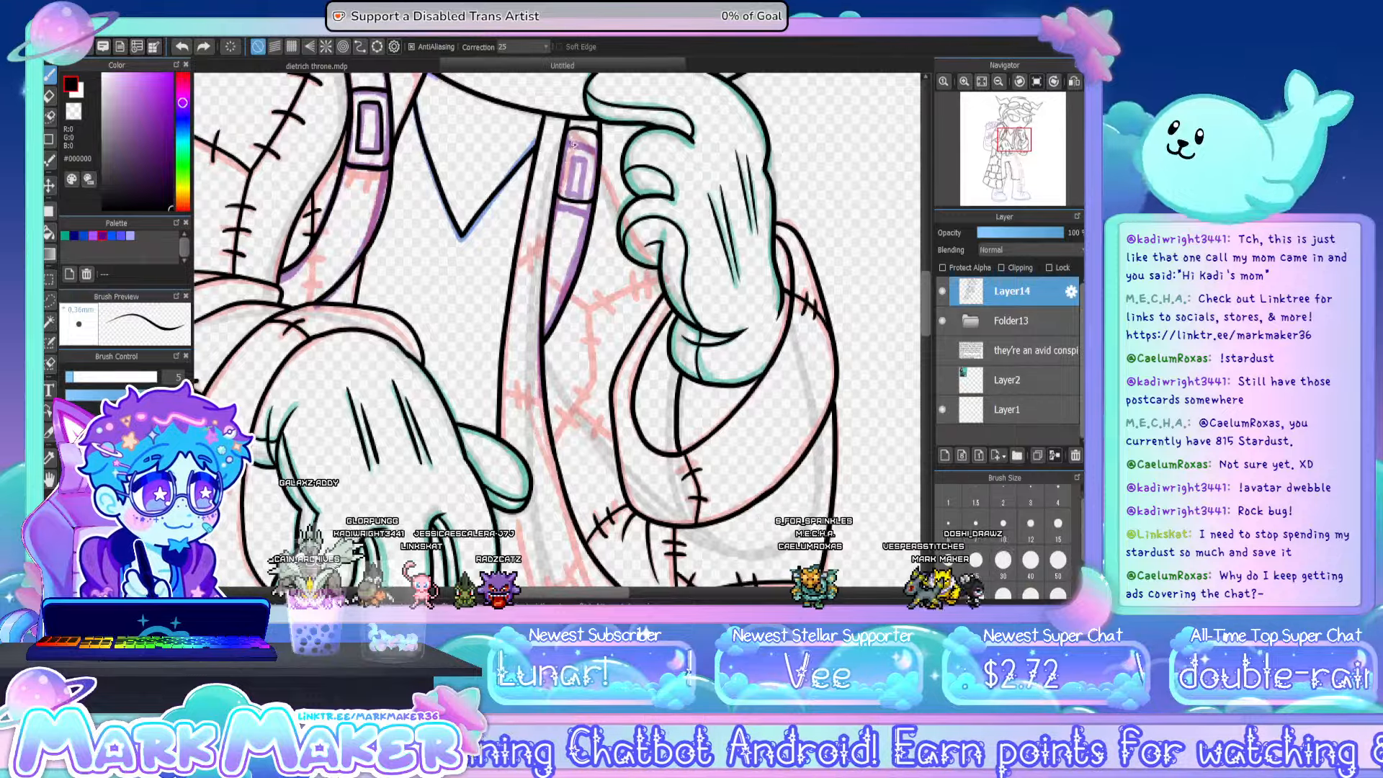
{"action": "left_click_drag", "start_coordinate": [567, 189], "coordinate": [584, 193]}
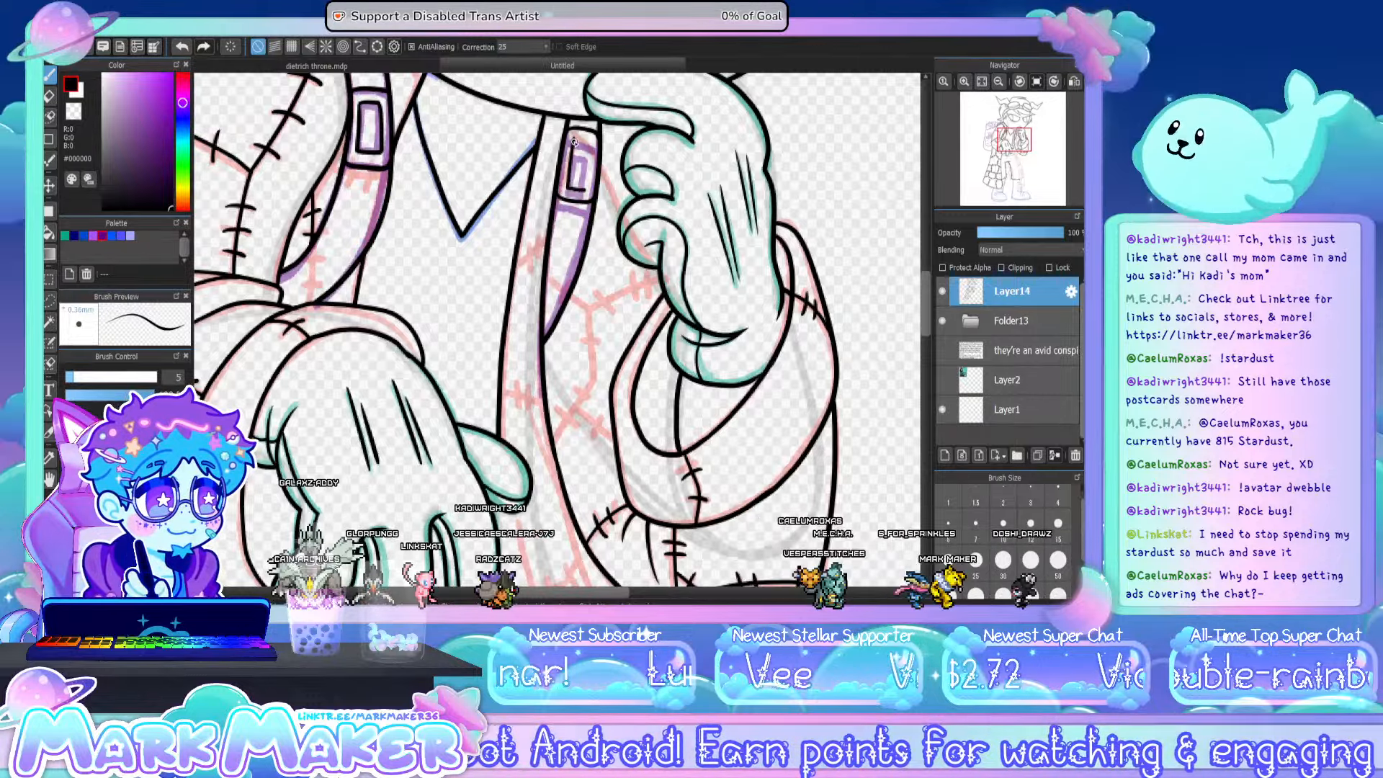
{"action": "left_click_drag", "start_coordinate": [574, 137], "coordinate": [589, 140]}
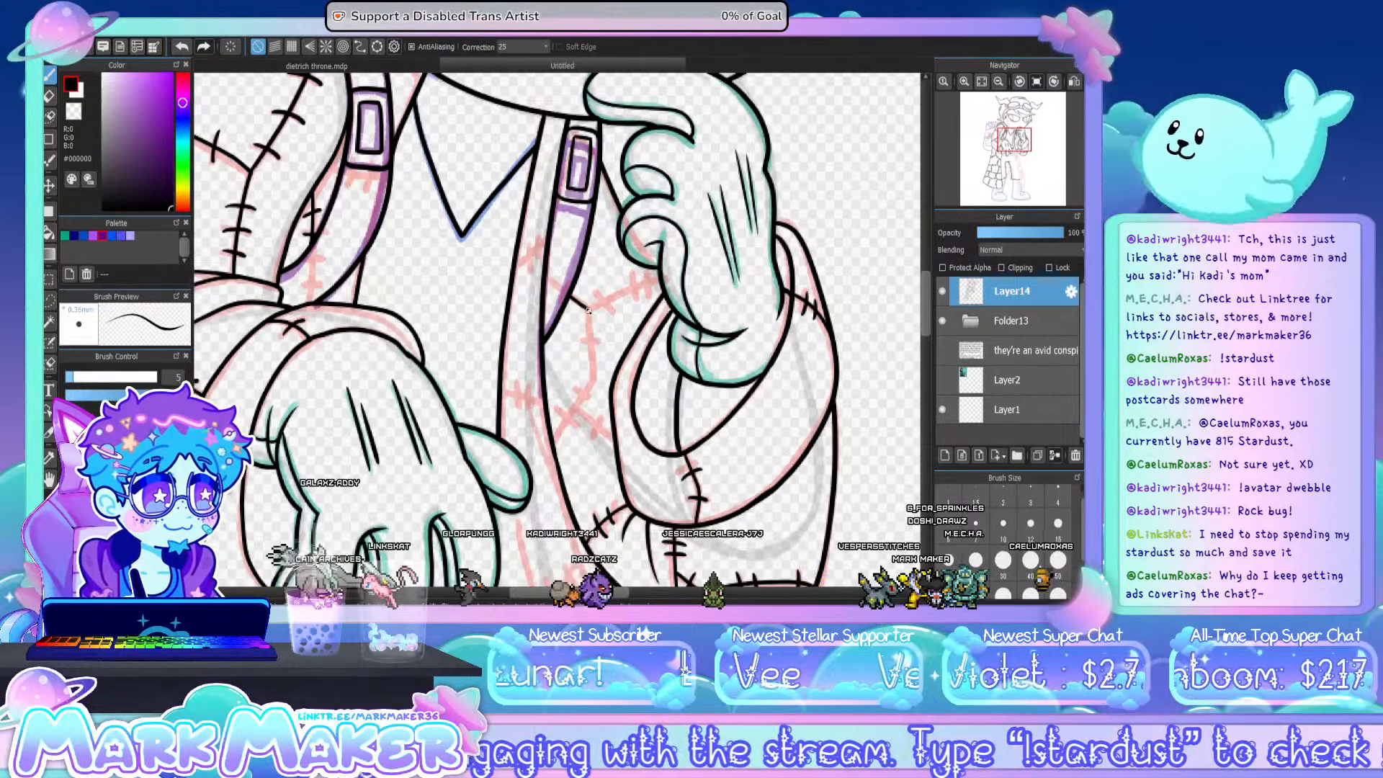
- Ink the patch seams and cross stitches on the coat front between the strap and raised sleeve, including stitches across the narrow front band
{"action": "left_click_drag", "start_coordinate": [591, 312], "coordinate": [595, 389]}
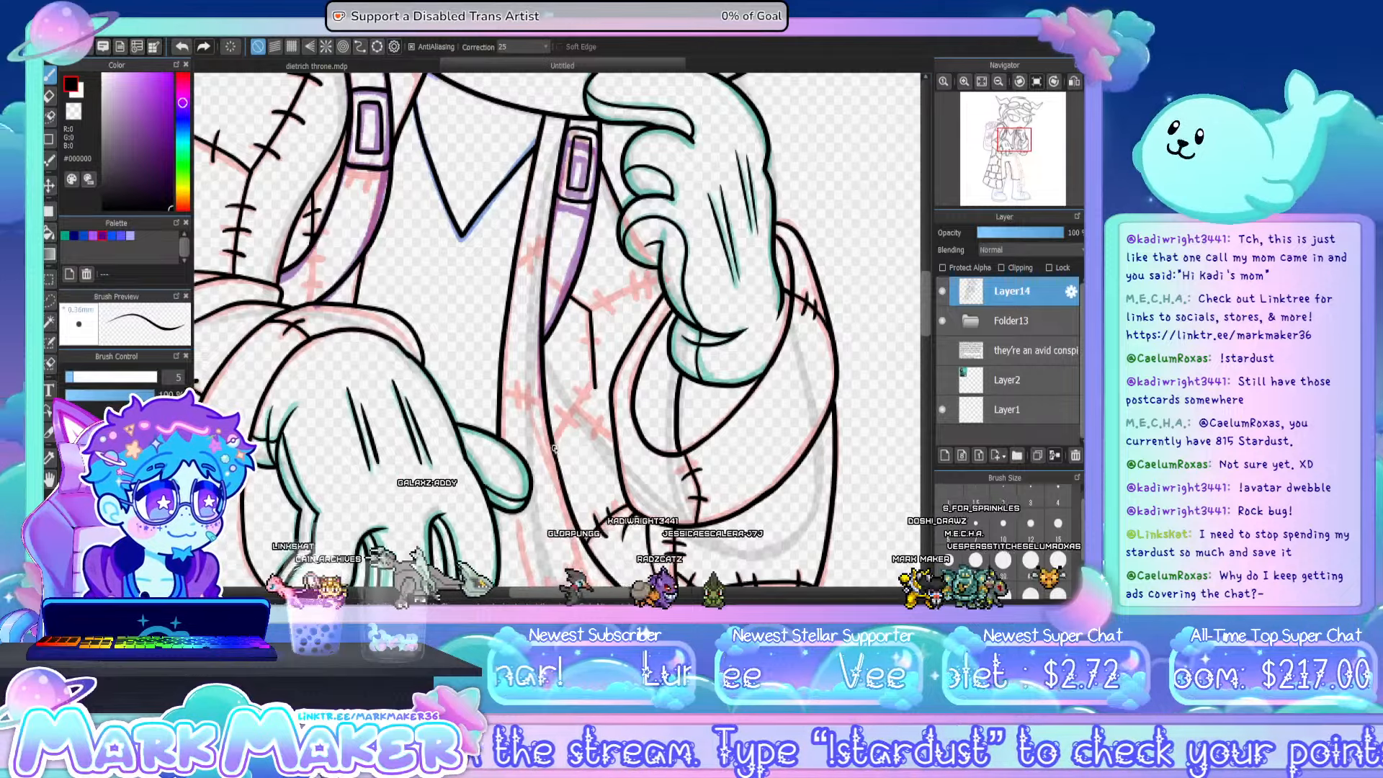
{"action": "left_click_drag", "start_coordinate": [556, 441], "coordinate": [595, 389]}
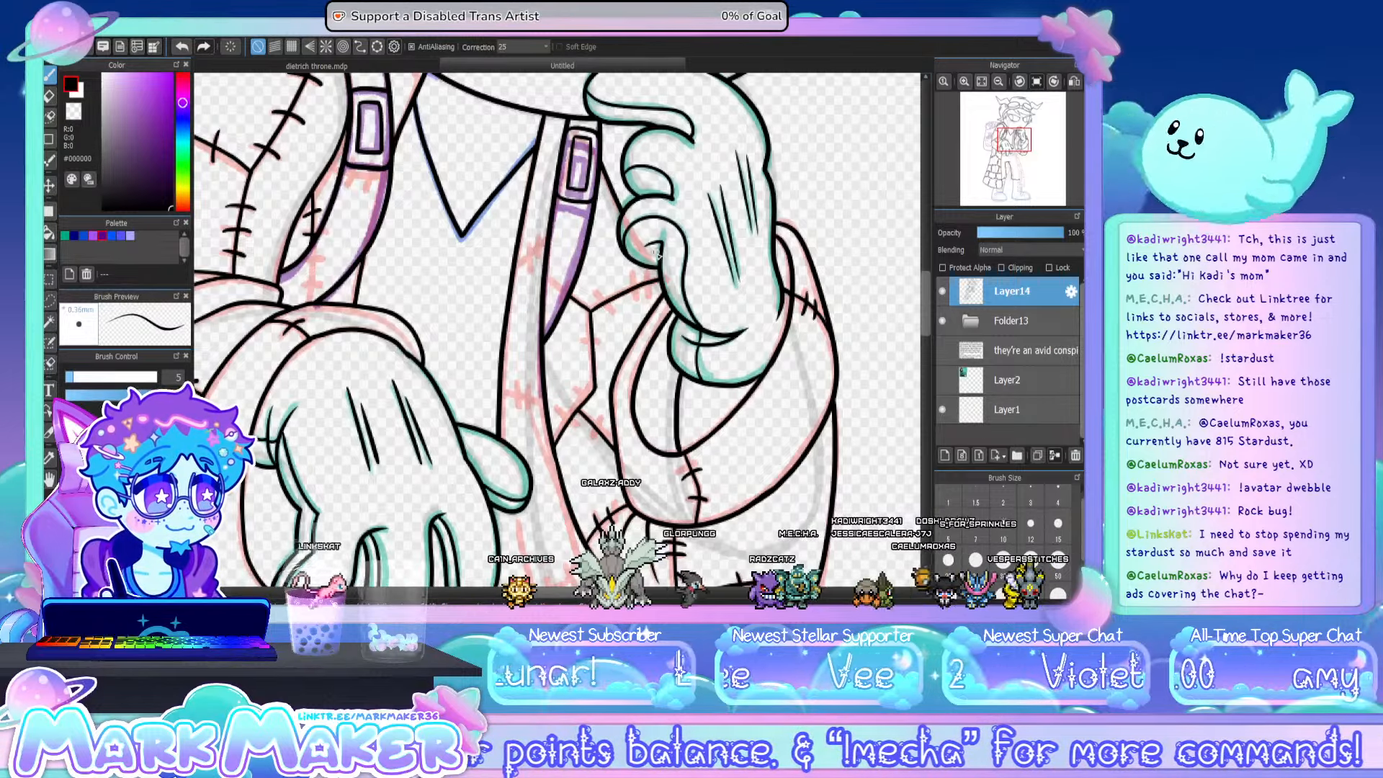
{"action": "mouse_move", "coordinate": [598, 293]}
{"action": "left_mouse_down"}
{"action": "mouse_move", "coordinate": [611, 314]}
{"action": "mouse_move", "coordinate": [642, 296]}
{"action": "left_mouse_up"}
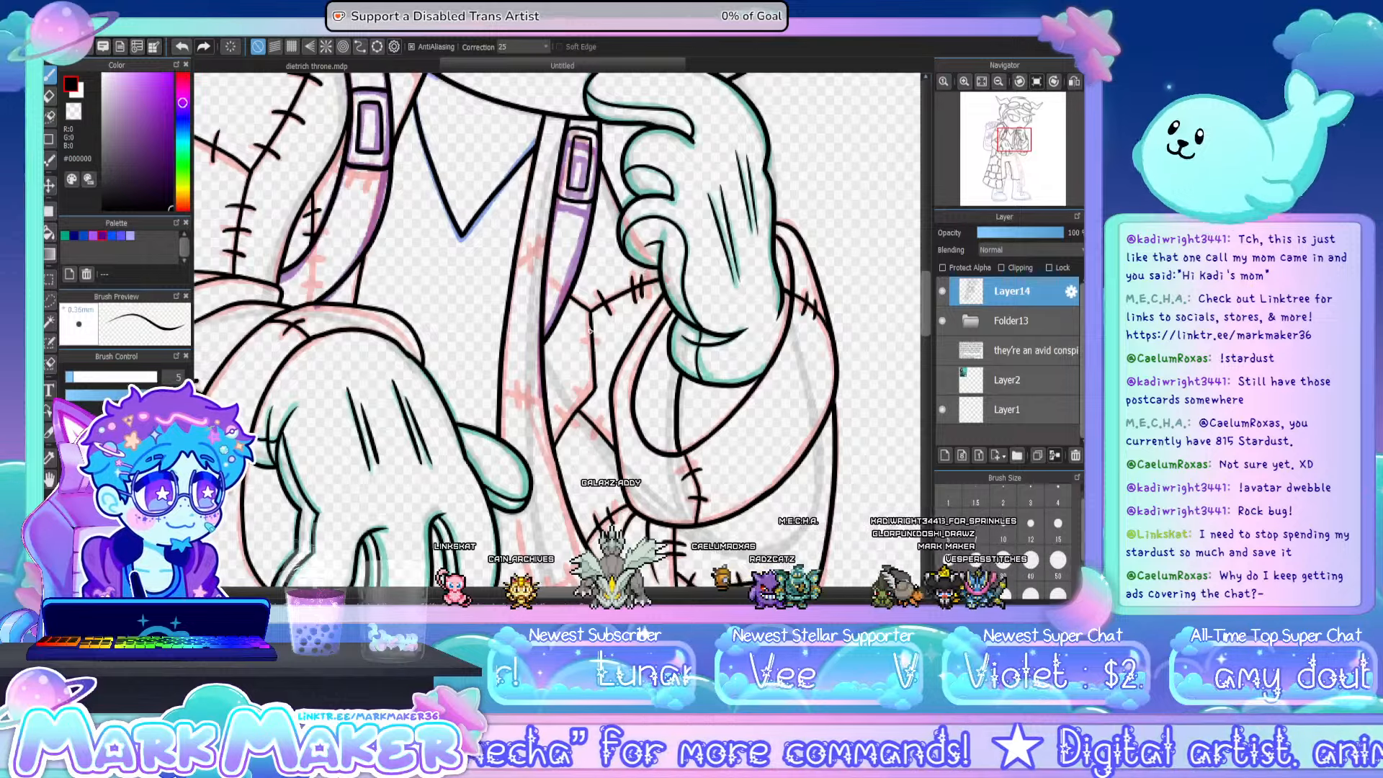
{"action": "left_click_drag", "start_coordinate": [581, 336], "coordinate": [606, 340]}
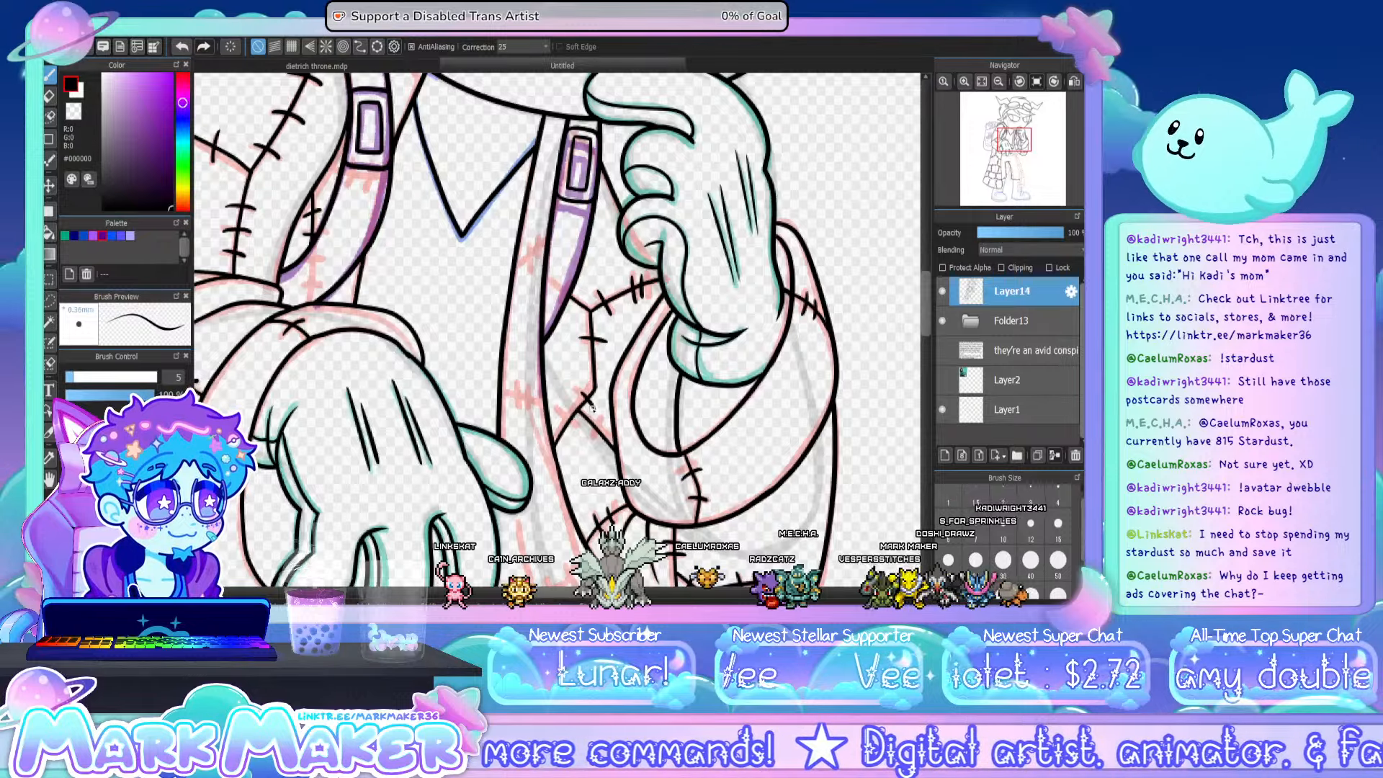
{"action": "left_click_drag", "start_coordinate": [563, 409], "coordinate": [574, 428]}
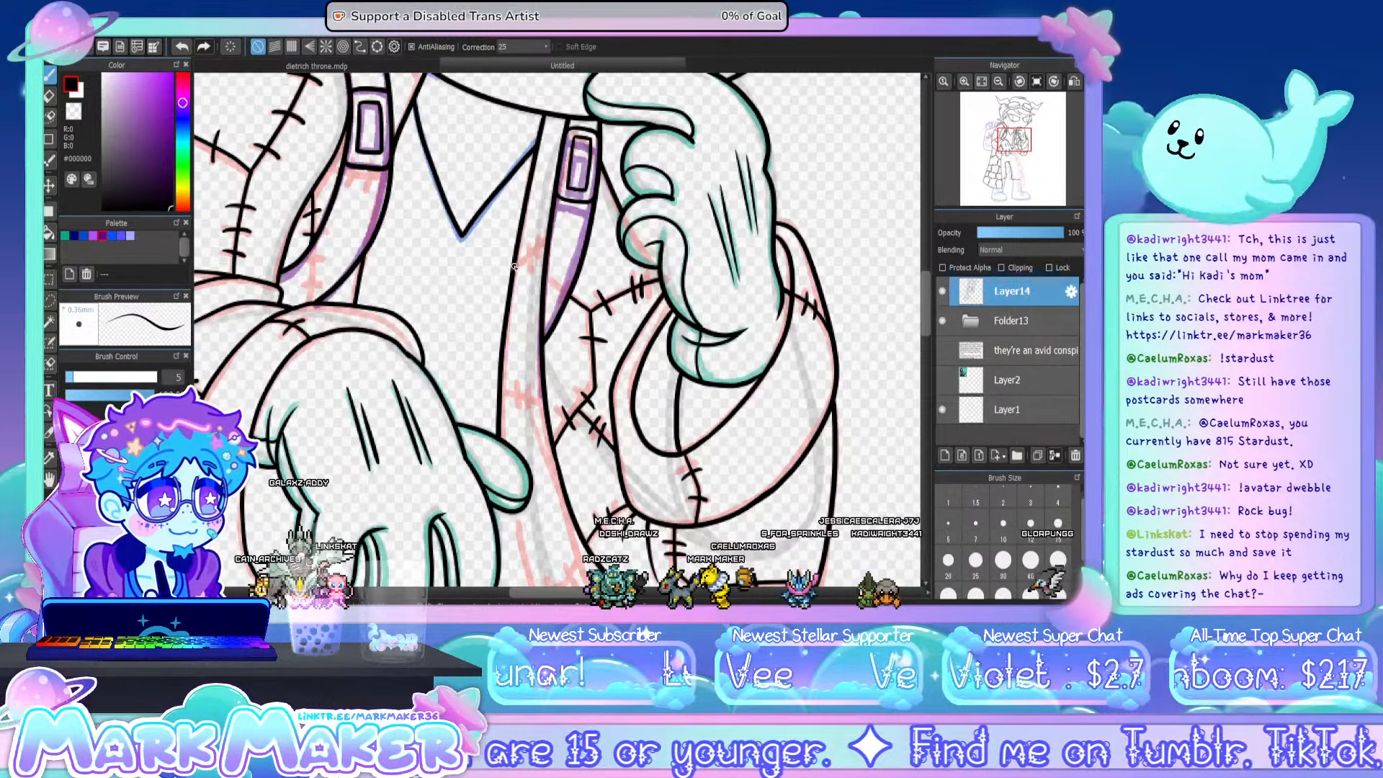
{"action": "left_click_drag", "start_coordinate": [527, 248], "coordinate": [540, 262]}
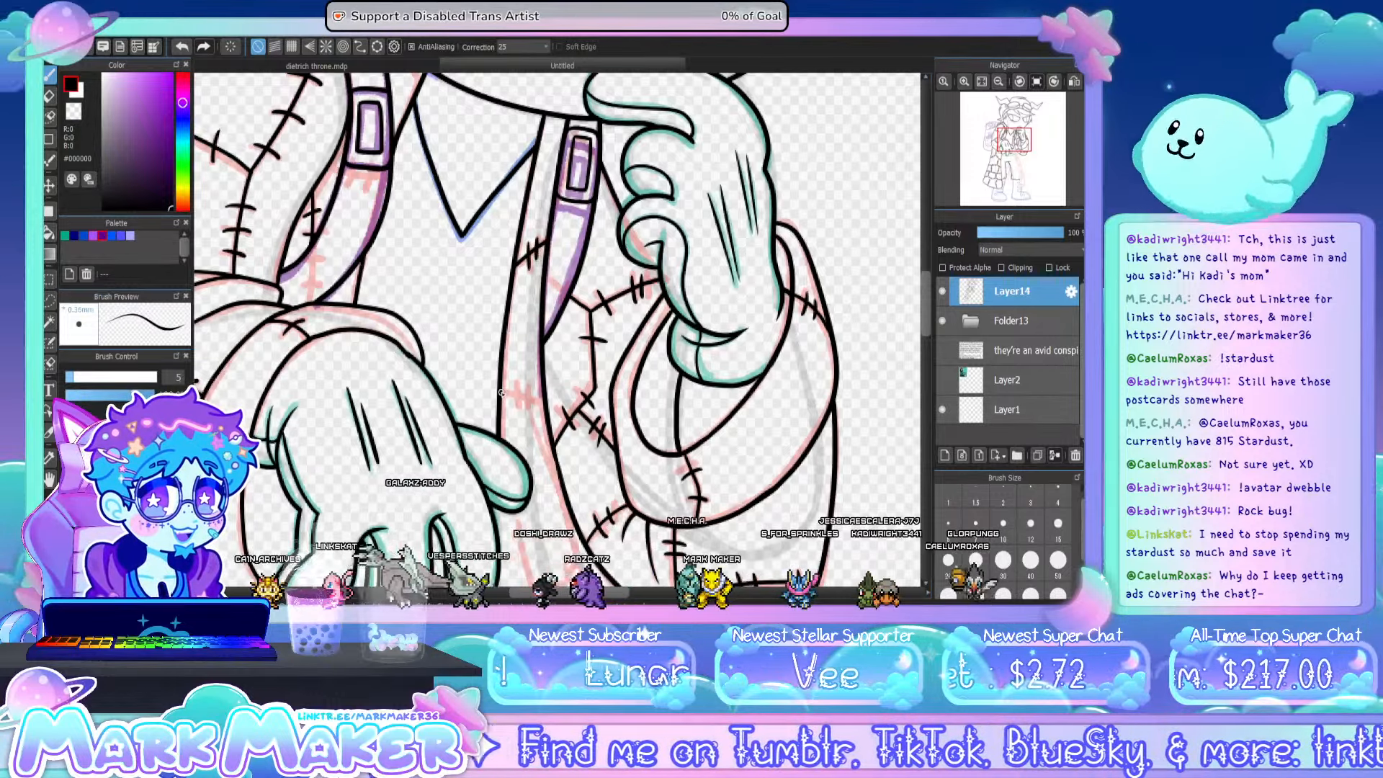
{"action": "mouse_move", "coordinate": [502, 392]}
{"action": "left_mouse_down"}
{"action": "mouse_move", "coordinate": [545, 406]}
{"action": "mouse_move", "coordinate": [517, 406]}
{"action": "left_mouse_up"}
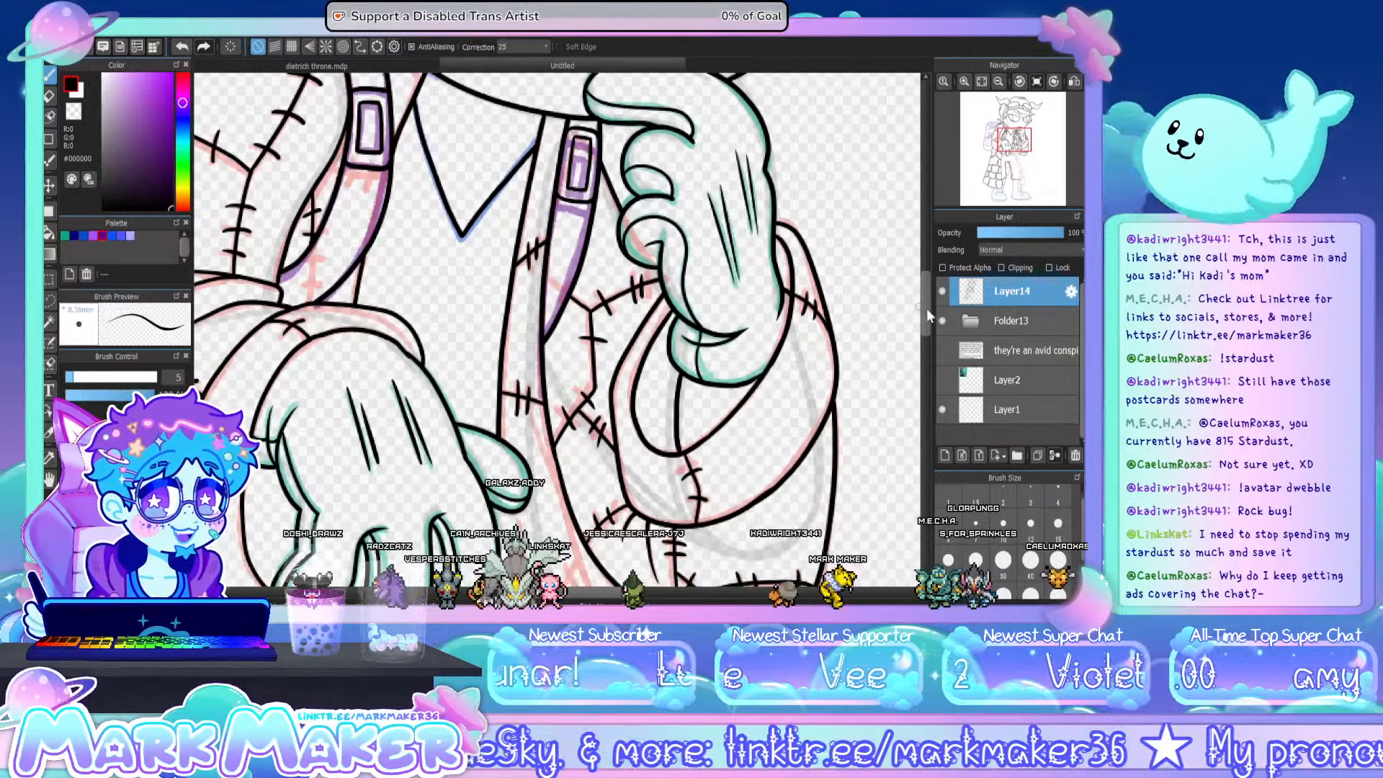
- Ink the long inner edge of the coat tail from below the lowered hand's thumb down past the shorts to the hem
{"action": "left_click_drag", "start_coordinate": [926, 308], "coordinate": [924, 366]}
{"action": "left_click", "coordinate": [998, 81]}
{"action": "left_click", "coordinate": [999, 82]}
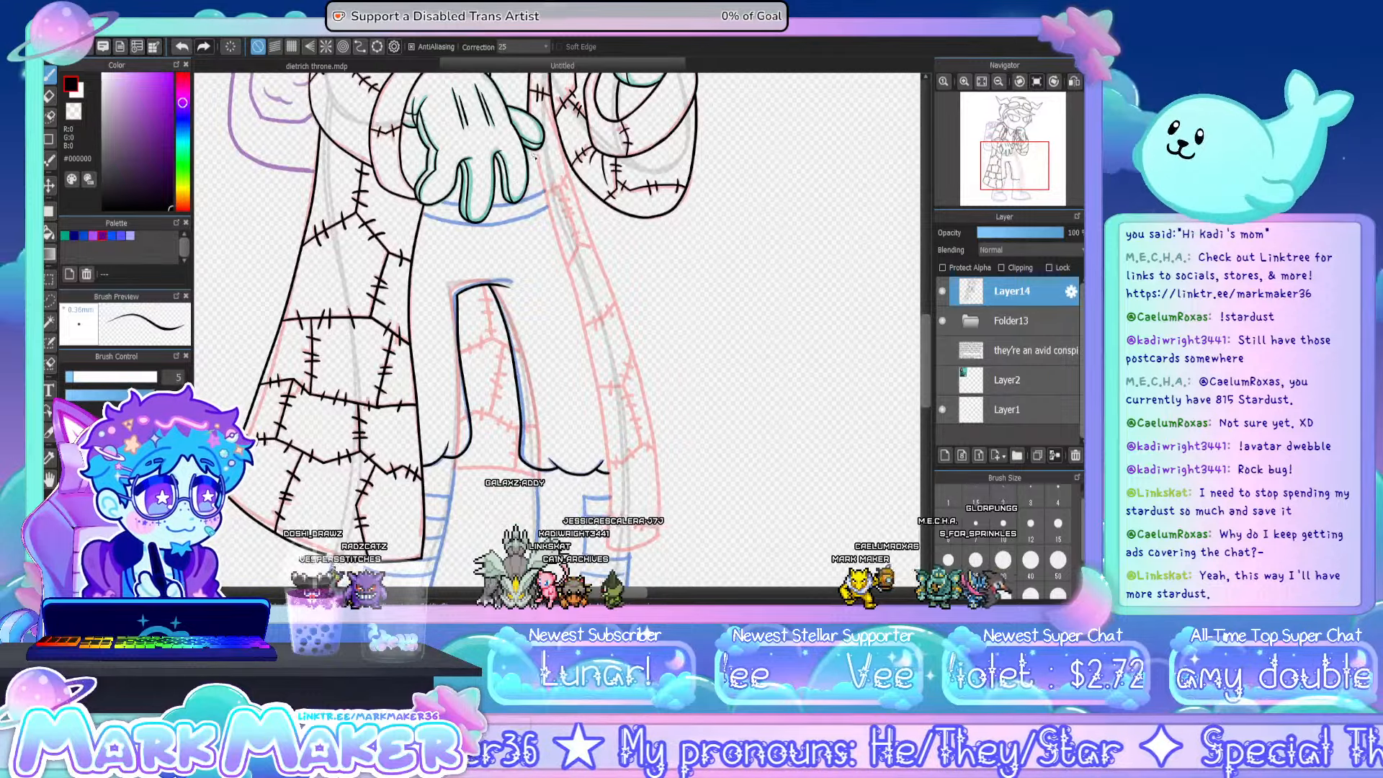
{"action": "left_click_drag", "start_coordinate": [535, 158], "coordinate": [567, 269]}
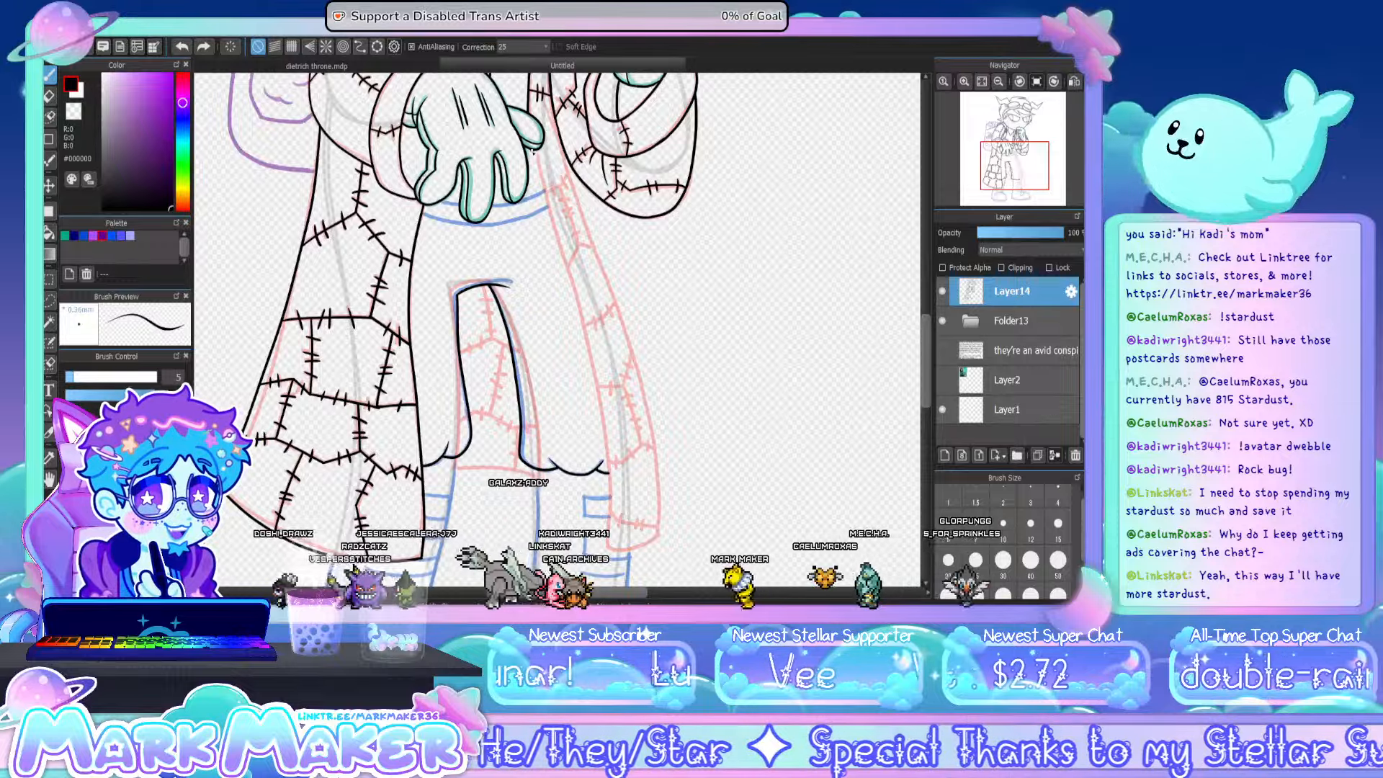
{"action": "key", "text": "ctrl+z"}
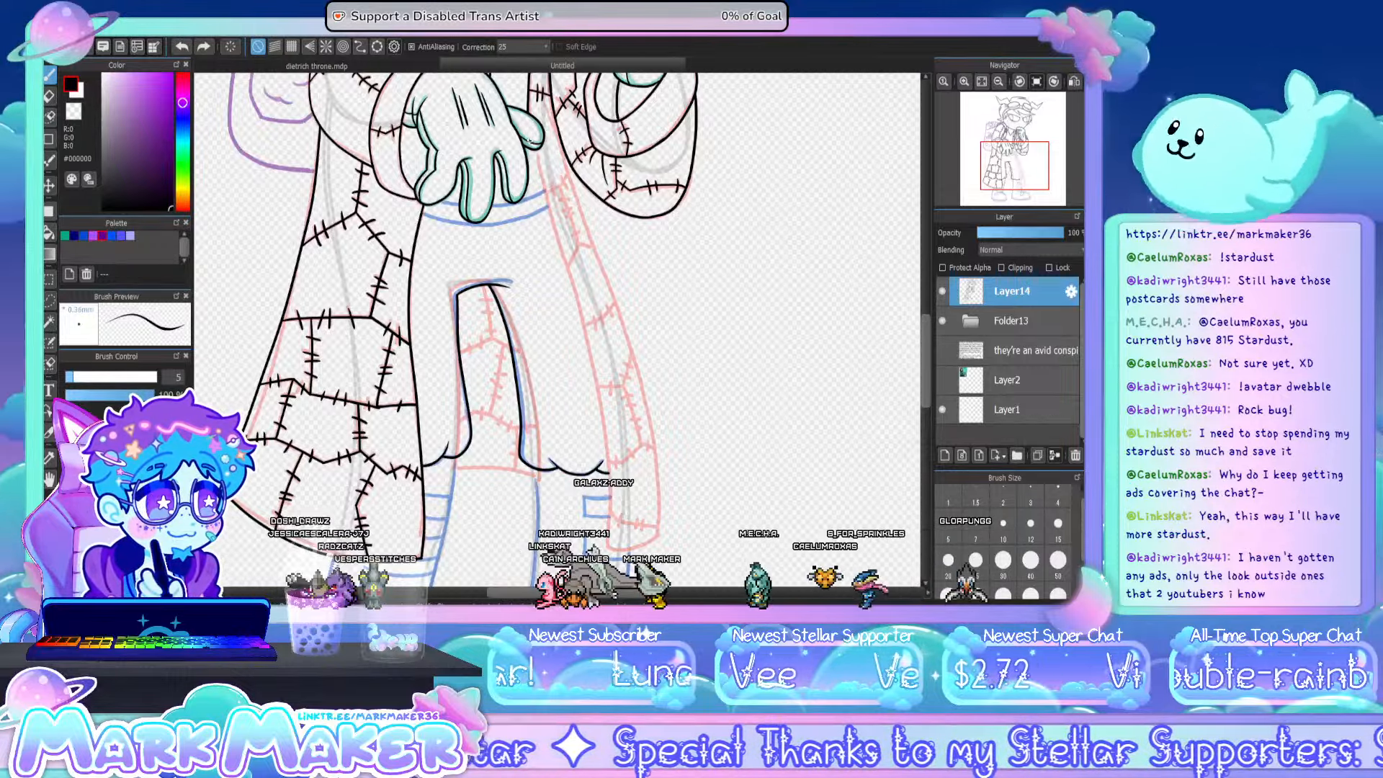
{"action": "left_click_drag", "start_coordinate": [532, 152], "coordinate": [566, 274]}
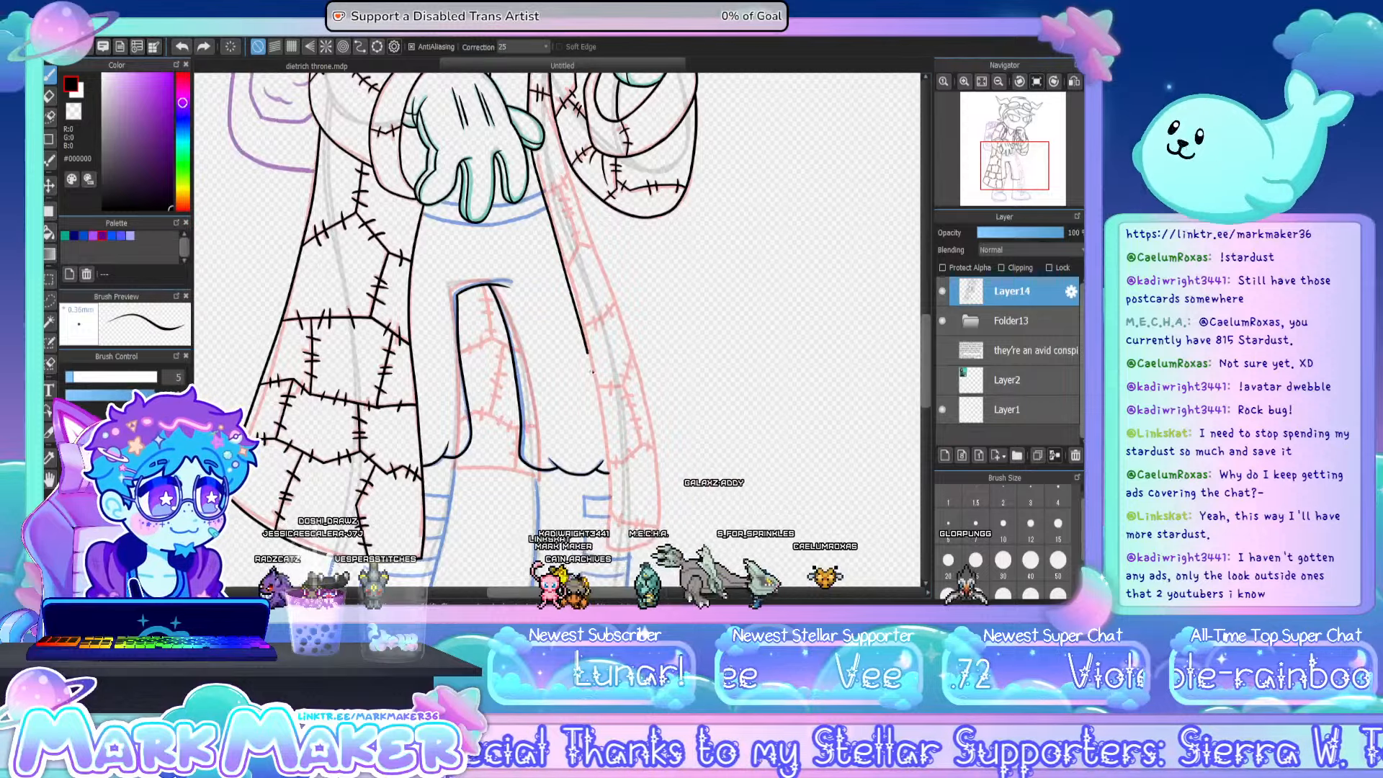
{"action": "left_click_drag", "start_coordinate": [592, 372], "coordinate": [610, 550]}
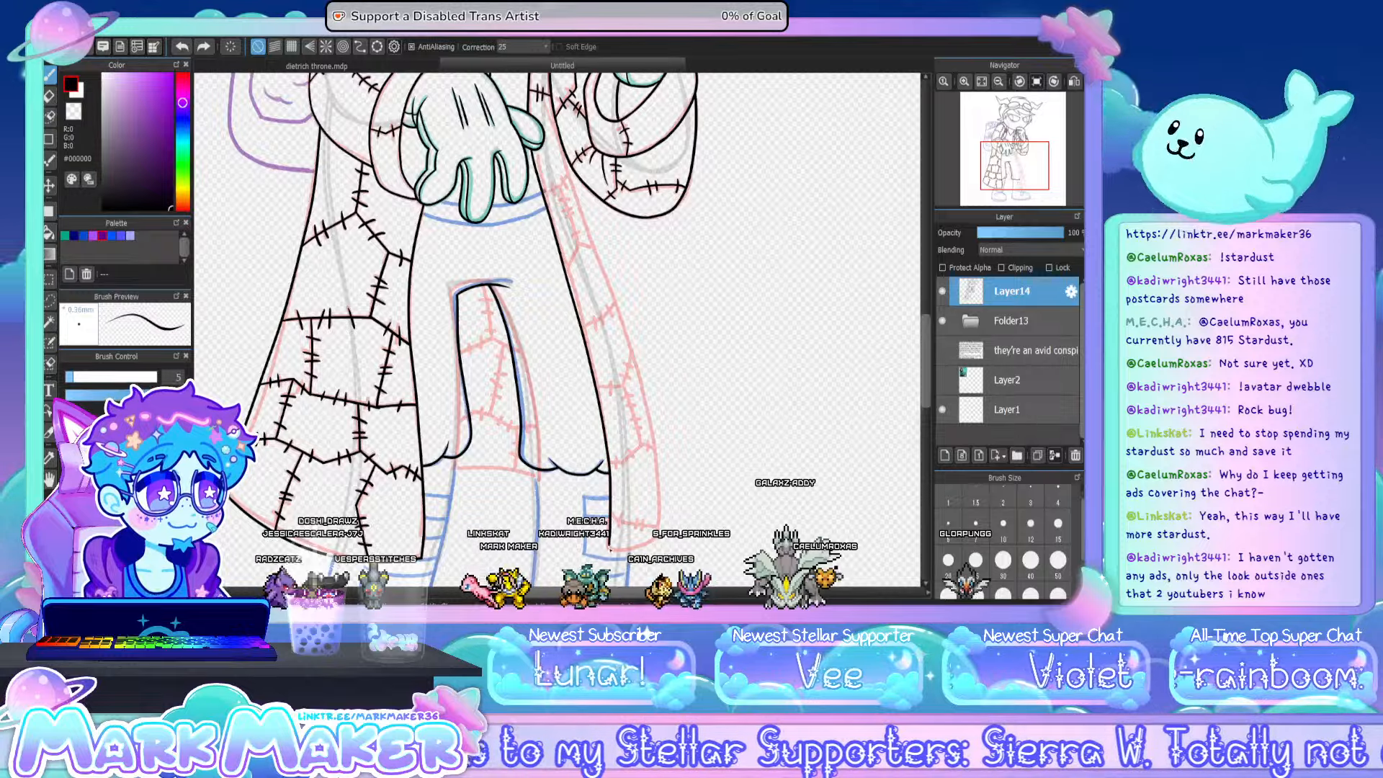
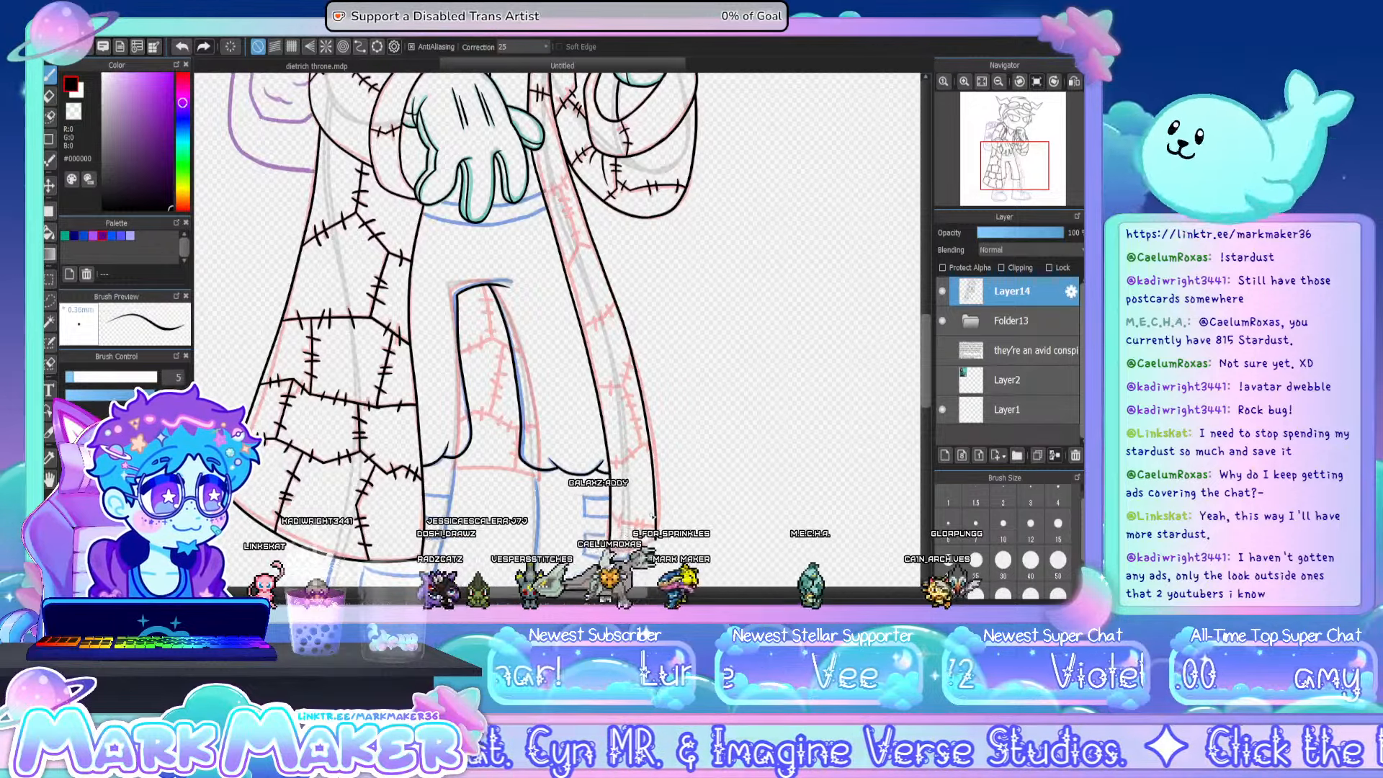
- Ink the bottom hem of the narrow coat tail and the seam just above it, with cross stitches along the seam
{"action": "scroll", "coordinate": [637, 571], "scroll_direction": "up", "scroll_amount": 5}
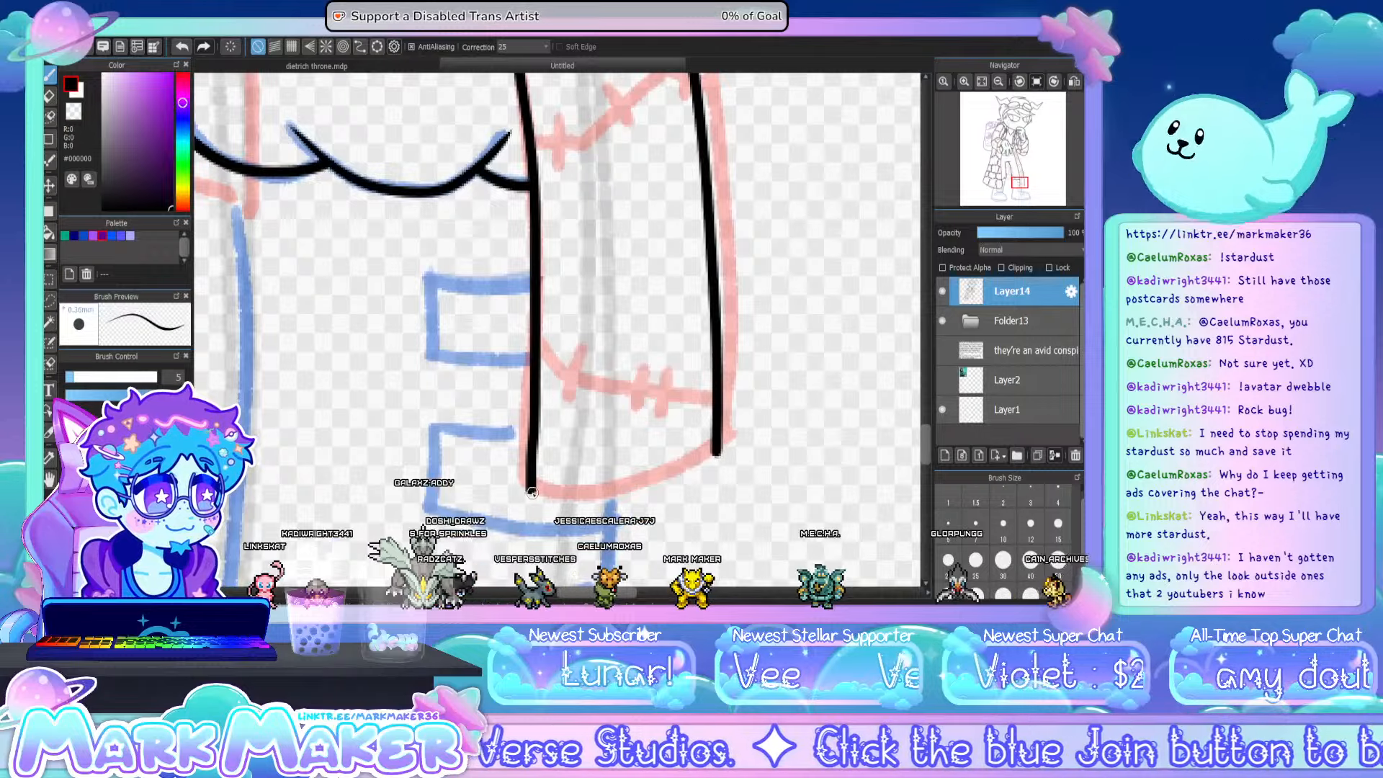
{"action": "left_click_drag", "start_coordinate": [532, 492], "coordinate": [711, 458]}
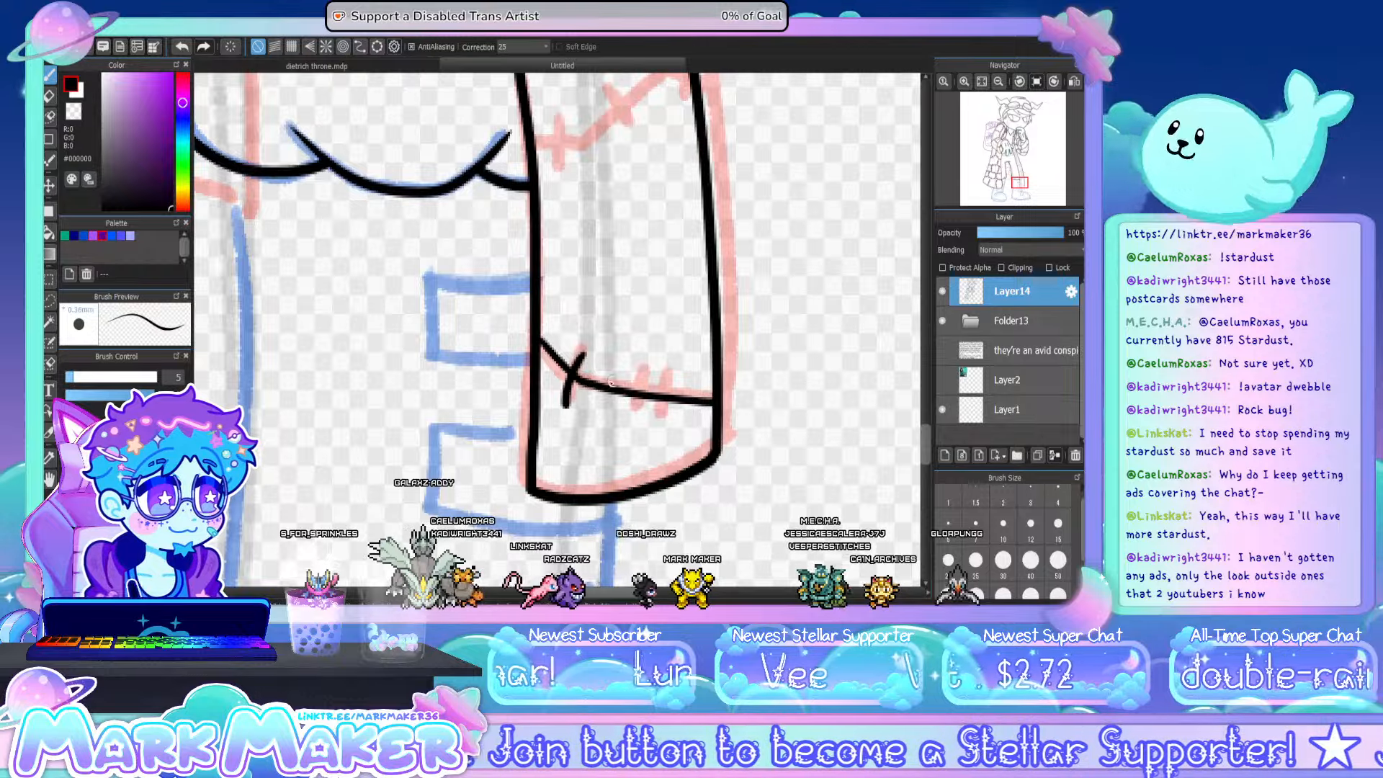
{"action": "left_click_drag", "start_coordinate": [660, 371], "coordinate": [658, 418]}
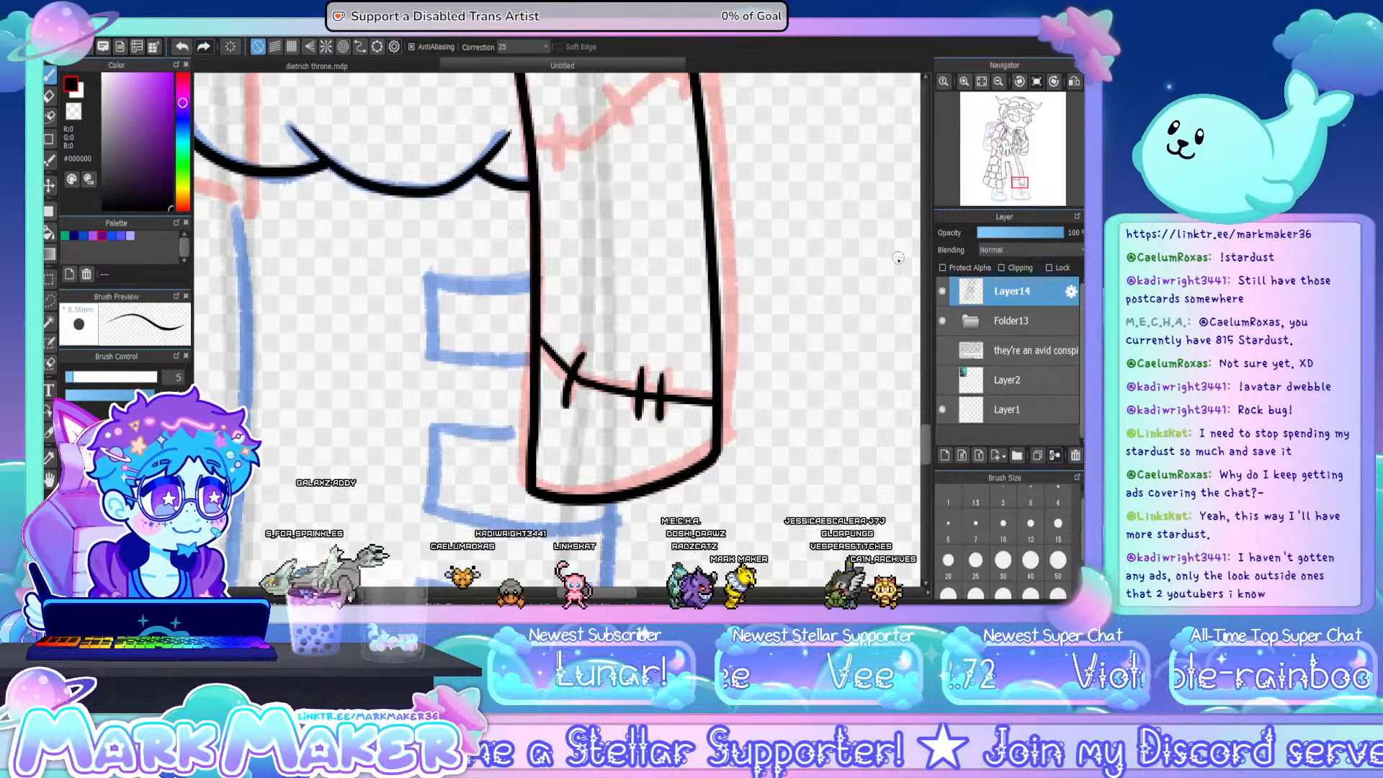
- Ink the zigzag seam across the narrow coat tail beside the shorts' cuff, adding cross stitches along it
{"action": "left_click_drag", "start_coordinate": [926, 436], "coordinate": [923, 419]}
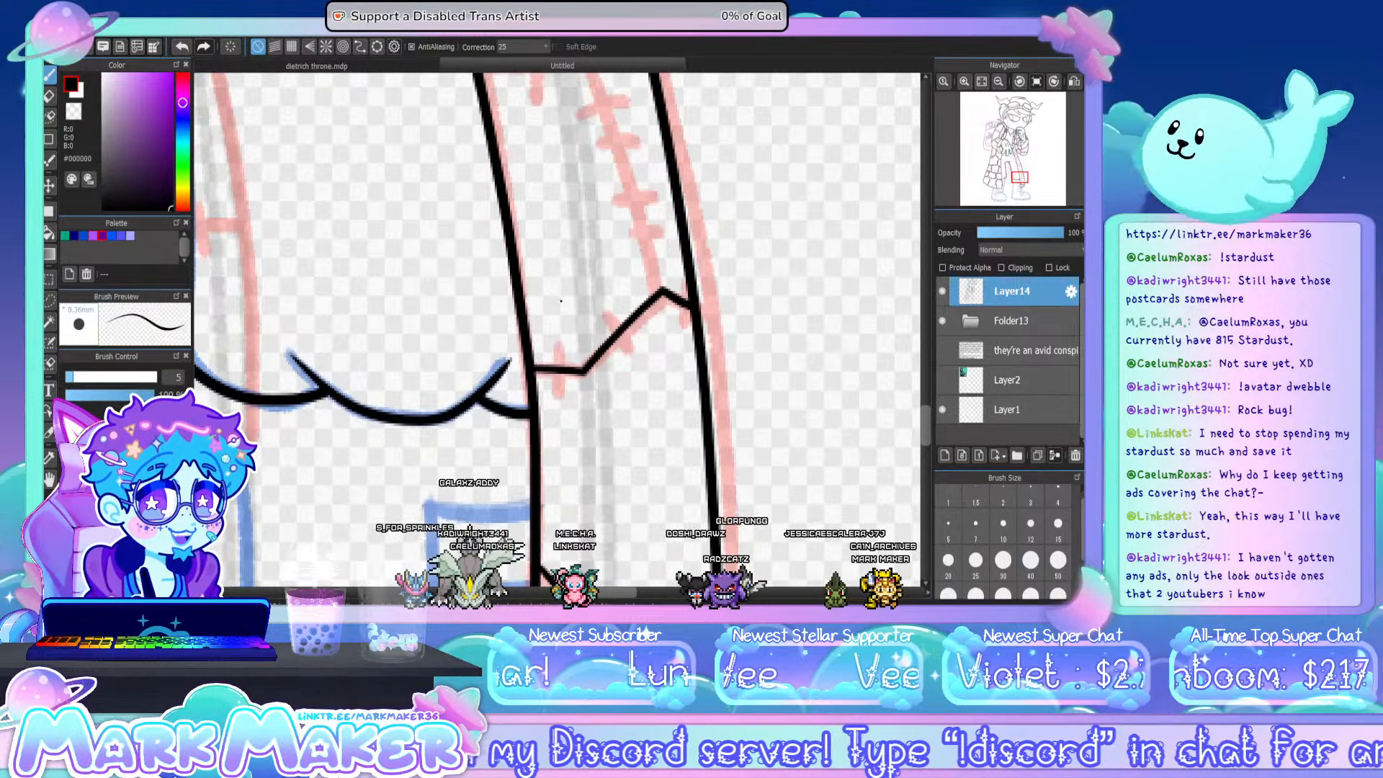
{"action": "left_click_drag", "start_coordinate": [558, 394], "coordinate": [556, 405]}
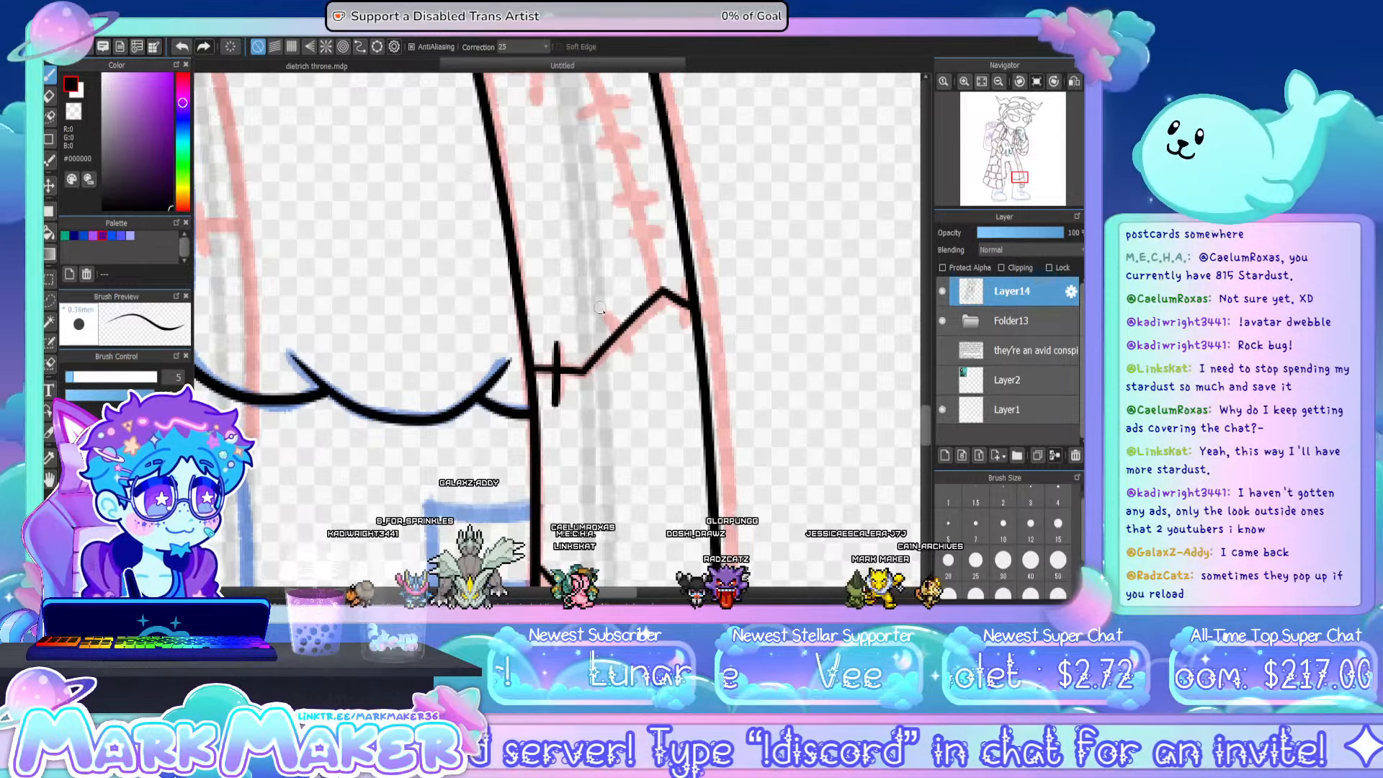
{"action": "left_click_drag", "start_coordinate": [602, 309], "coordinate": [629, 356]}
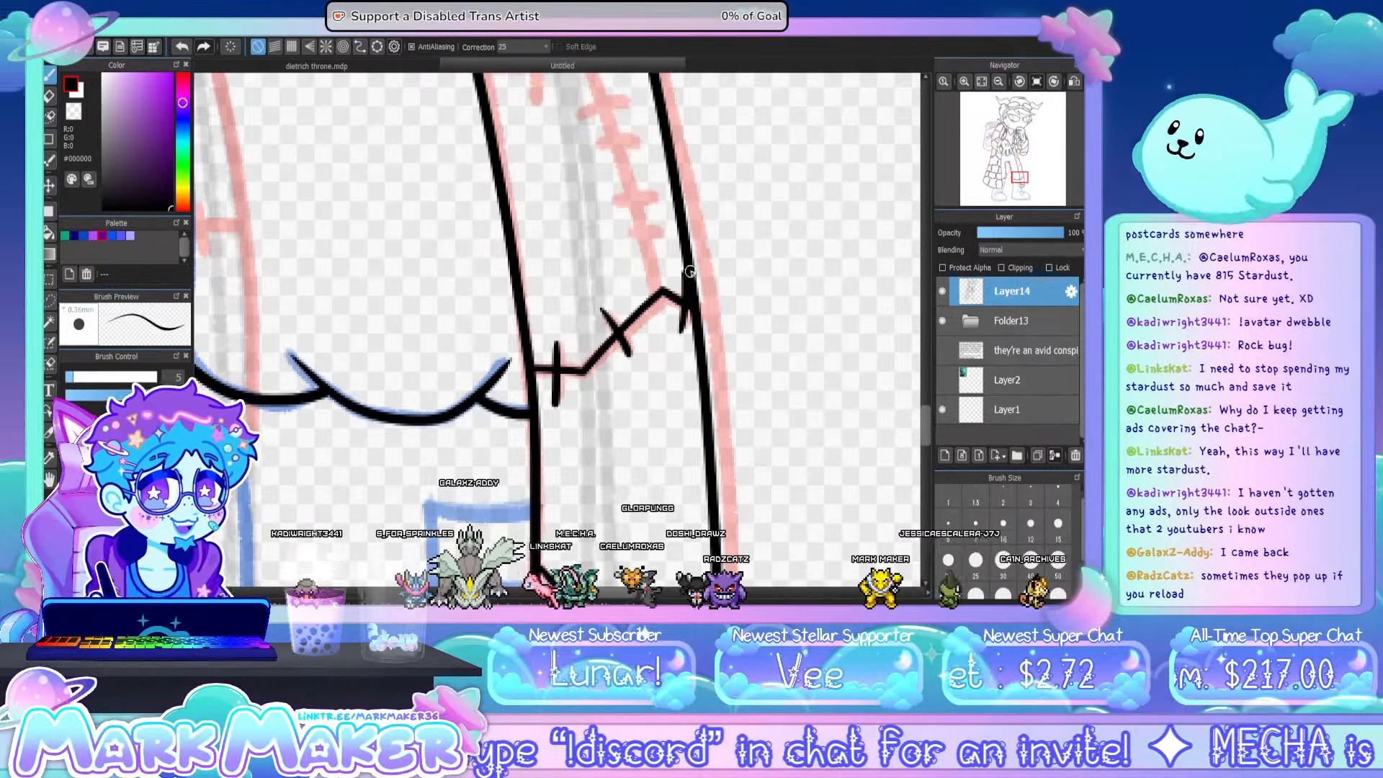
- Ink the branching patch seams in the middle of the narrow coat tail, with cross stitches on each branch
{"action": "scroll", "coordinate": [928, 403], "scroll_direction": "up", "scroll_amount": 5}
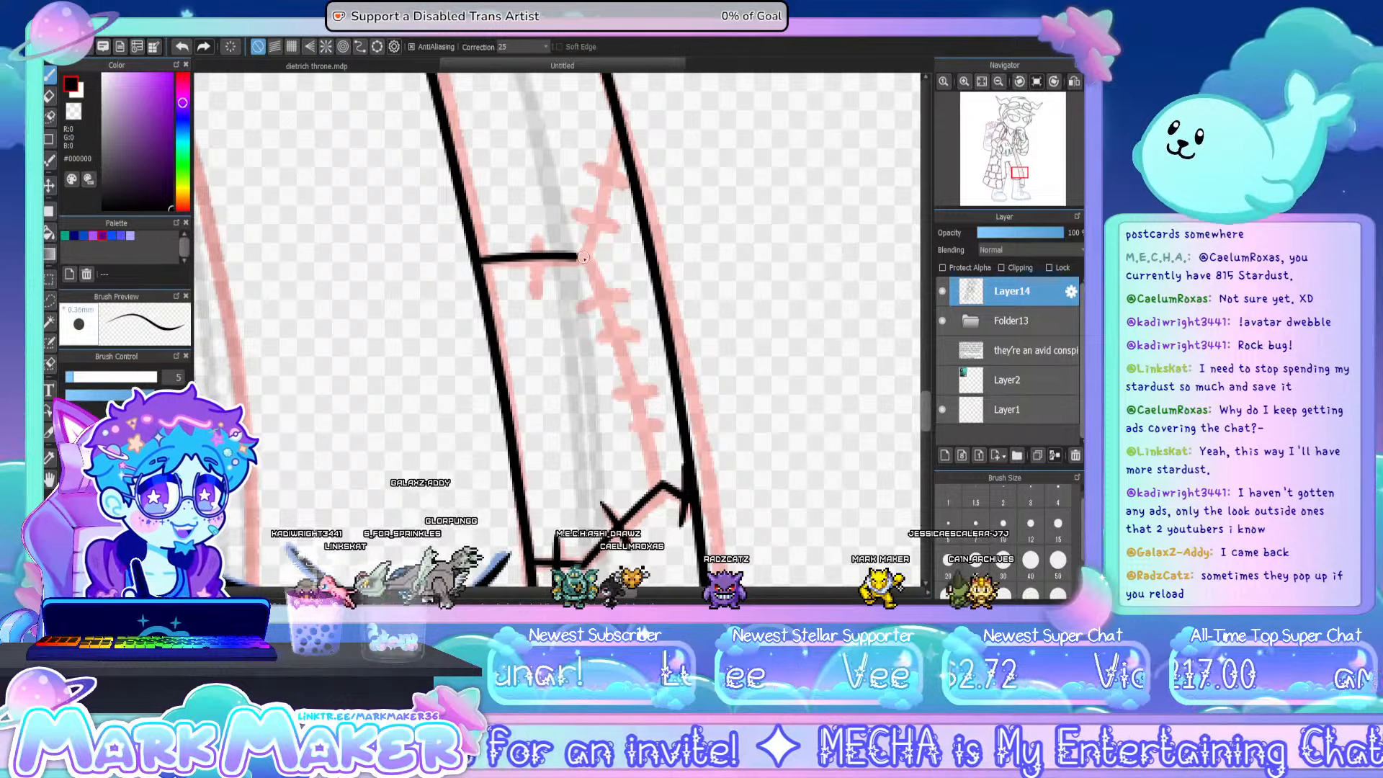
{"action": "left_click_drag", "start_coordinate": [601, 265], "coordinate": [652, 465]}
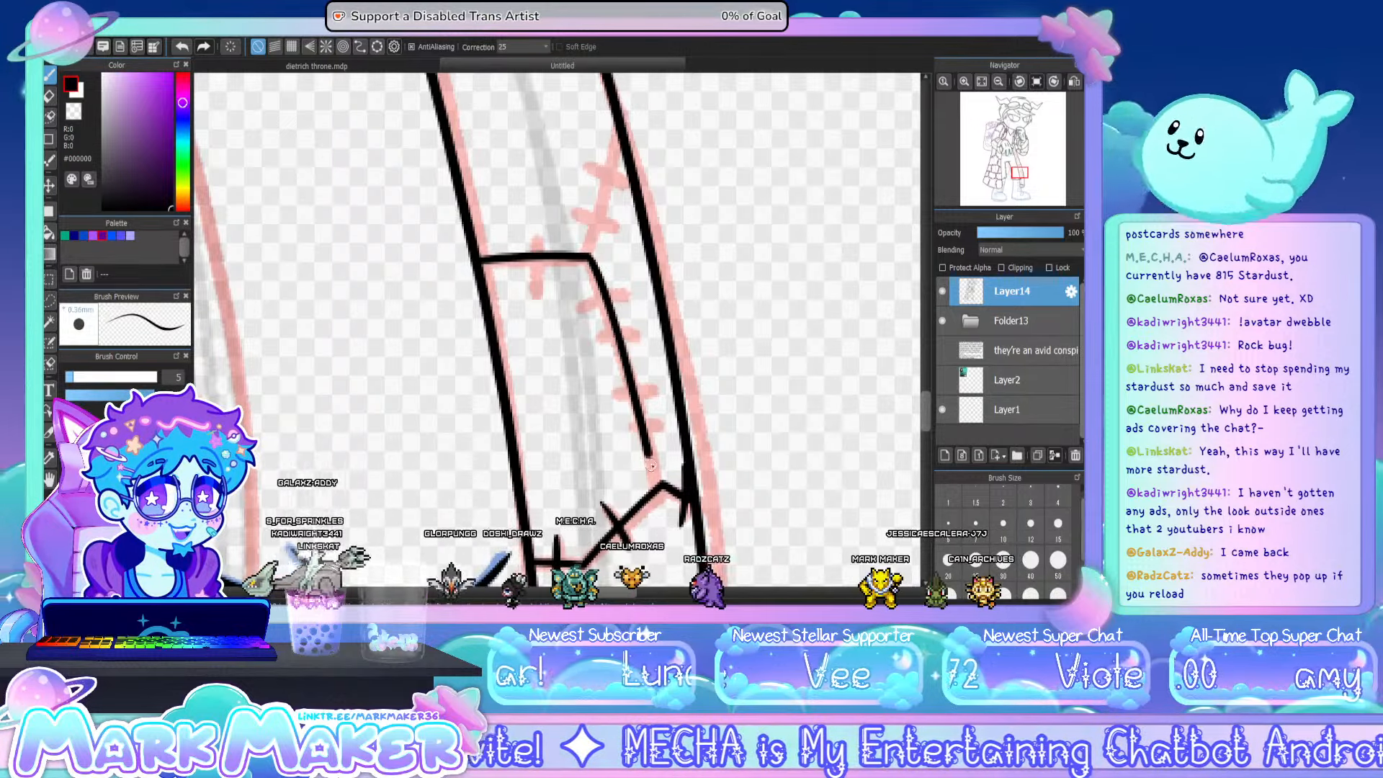
{"action": "key", "text": "ctrl+z"}
{"action": "left_click_drag", "start_coordinate": [591, 256], "coordinate": [666, 482]}
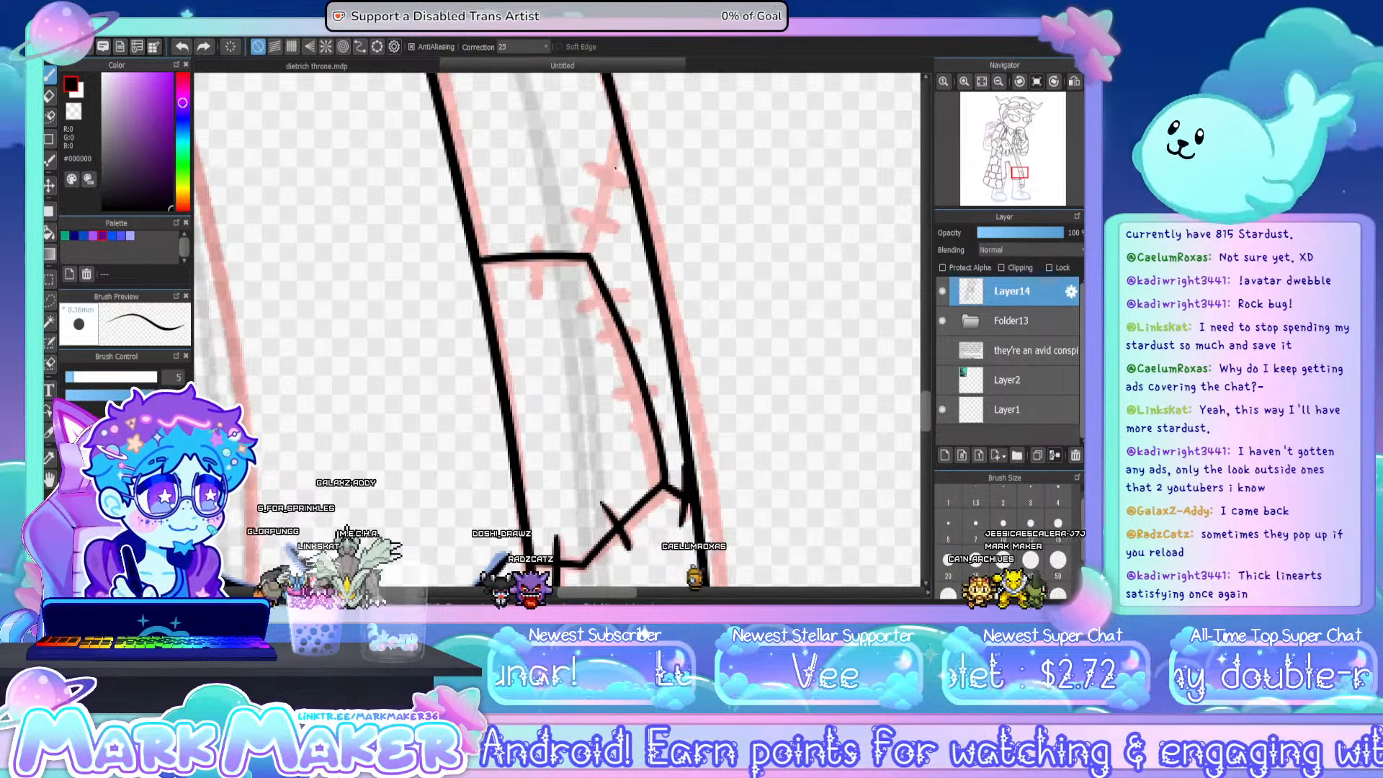
{"action": "mouse_move", "coordinate": [617, 134]}
{"action": "left_mouse_down"}
{"action": "mouse_move", "coordinate": [585, 253]}
{"action": "mouse_move", "coordinate": [539, 229]}
{"action": "mouse_move", "coordinate": [616, 234]}
{"action": "left_mouse_up"}
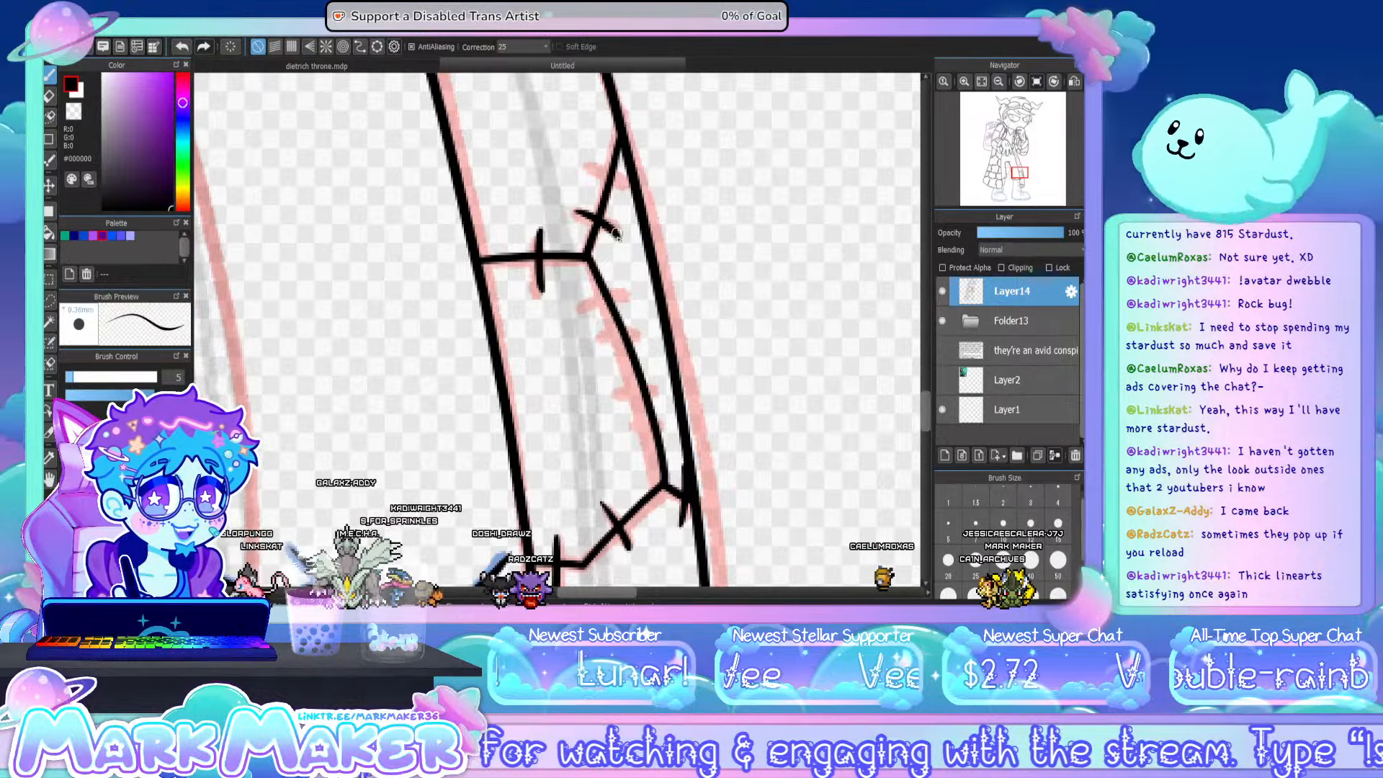
{"action": "left_click_drag", "start_coordinate": [587, 167], "coordinate": [621, 188]}
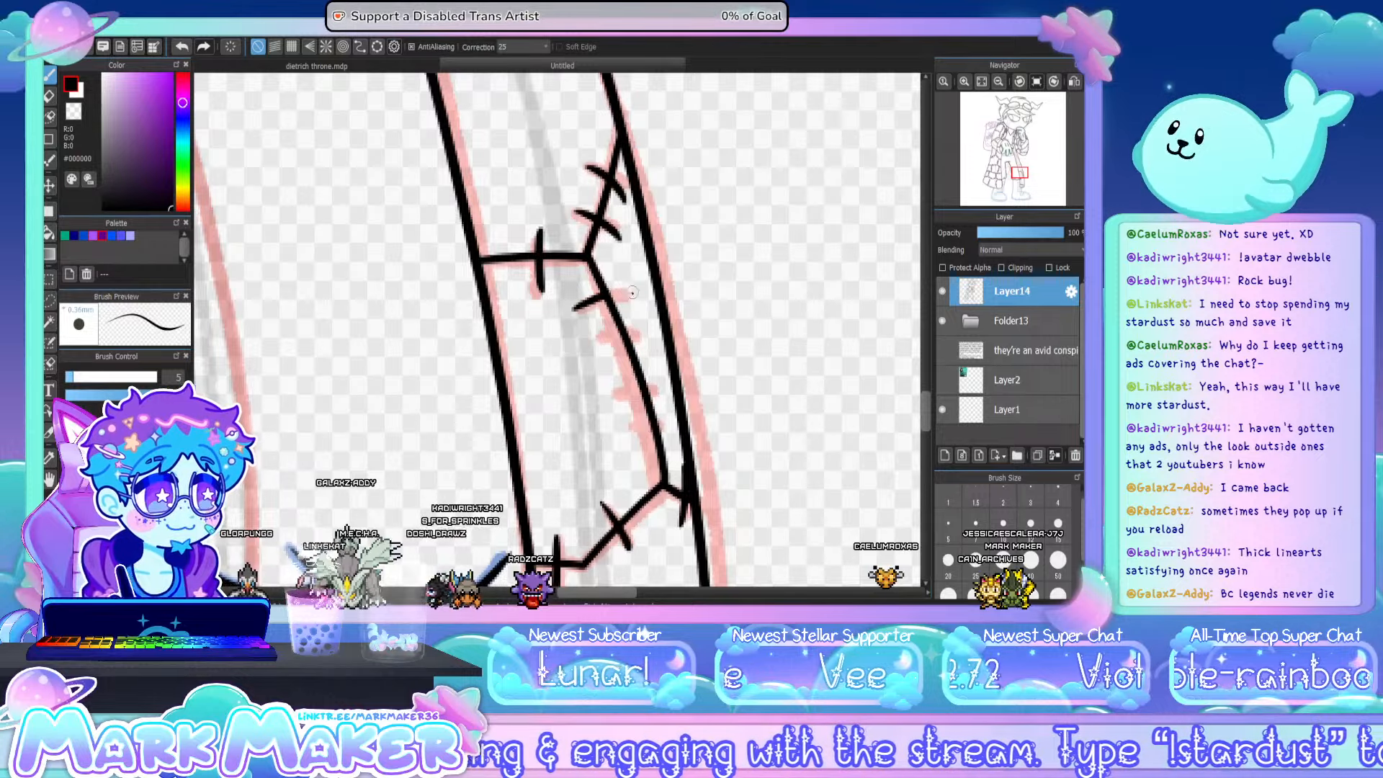
{"action": "key", "text": "ctrl+z"}
{"action": "mouse_move", "coordinate": [578, 312]}
{"action": "left_mouse_down"}
{"action": "mouse_move", "coordinate": [634, 297]}
{"action": "mouse_move", "coordinate": [639, 332]}
{"action": "left_mouse_up"}
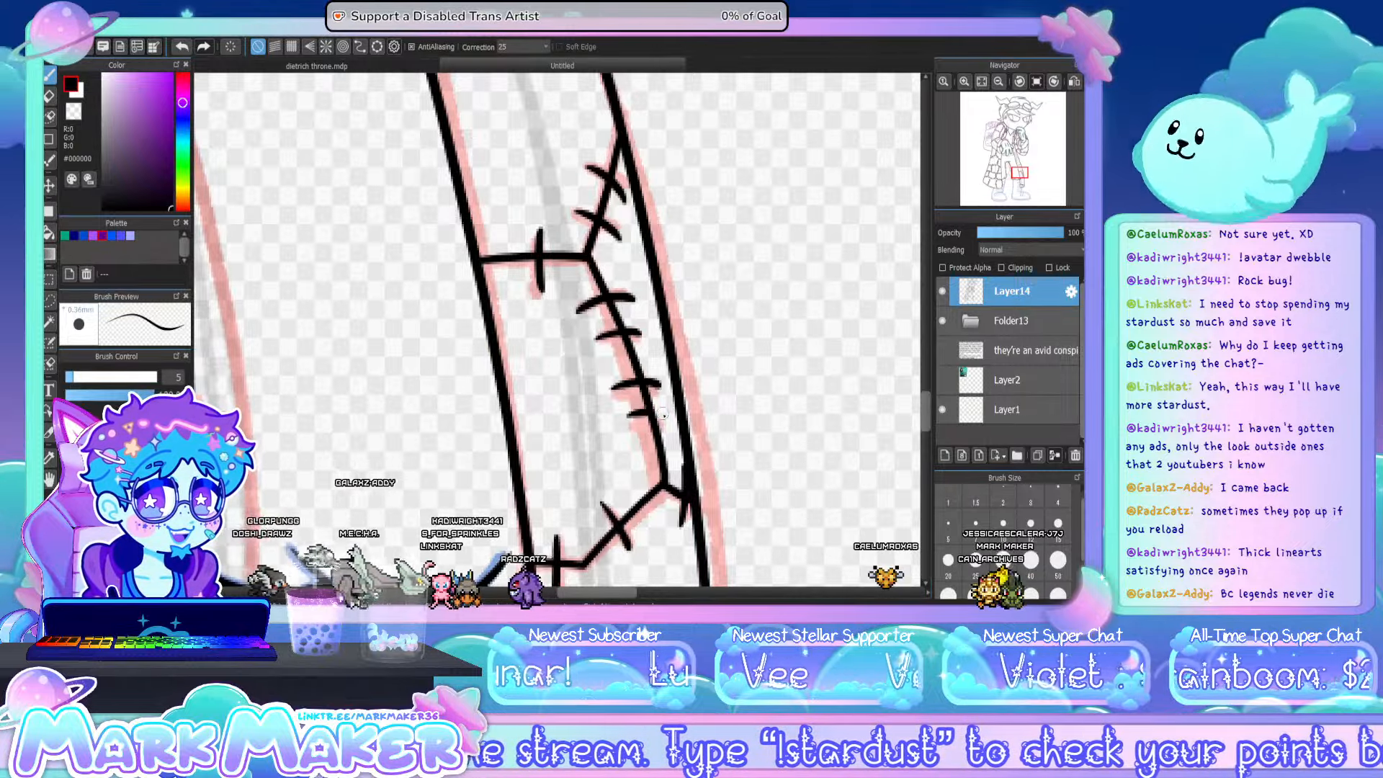
- Ink the angled seam across the upper-middle part of the narrow coat tail and add three cross stitches
{"action": "left_click_drag", "start_coordinate": [928, 409], "coordinate": [923, 359]}
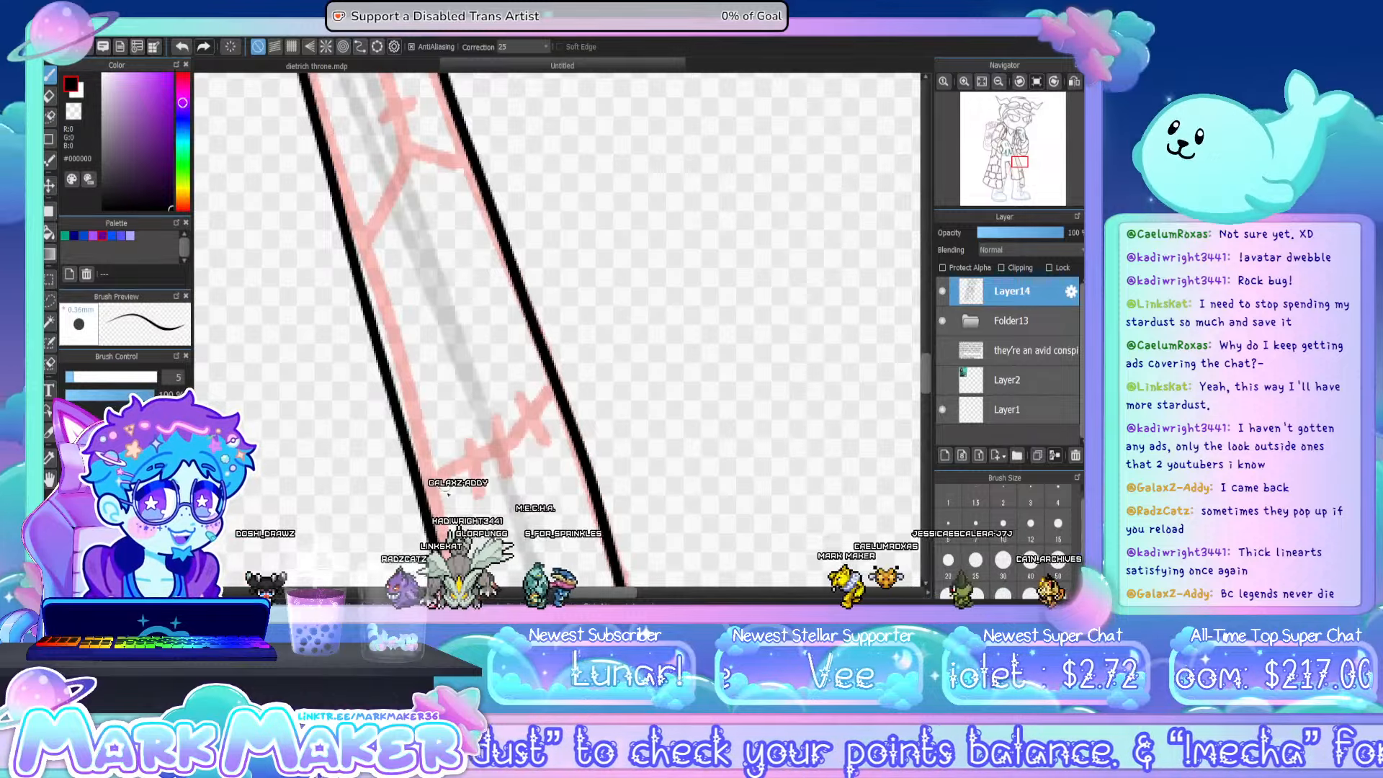
{"action": "mouse_move", "coordinate": [431, 481]}
{"action": "left_mouse_down"}
{"action": "mouse_move", "coordinate": [511, 449]}
{"action": "mouse_move", "coordinate": [552, 389]}
{"action": "left_mouse_up"}
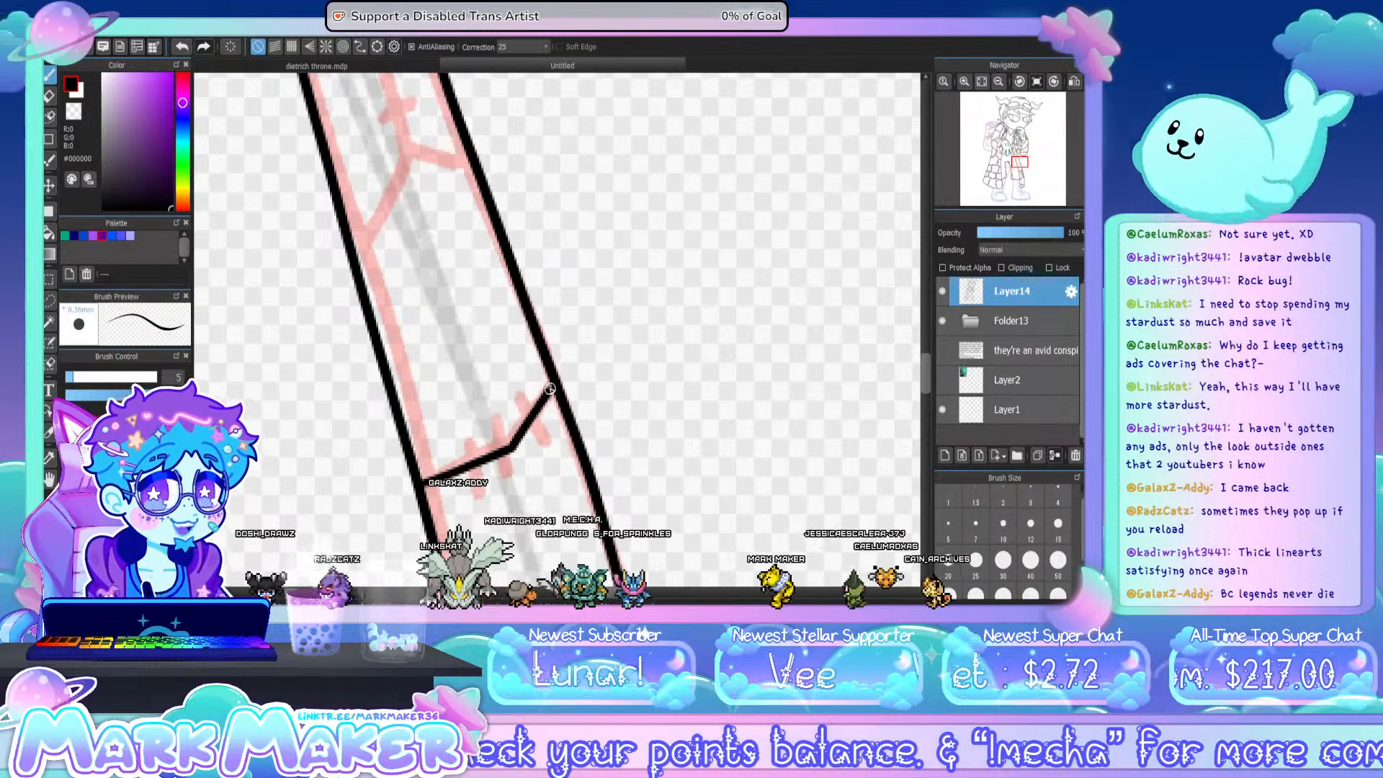
{"action": "left_click_drag", "start_coordinate": [471, 439], "coordinate": [481, 496]}
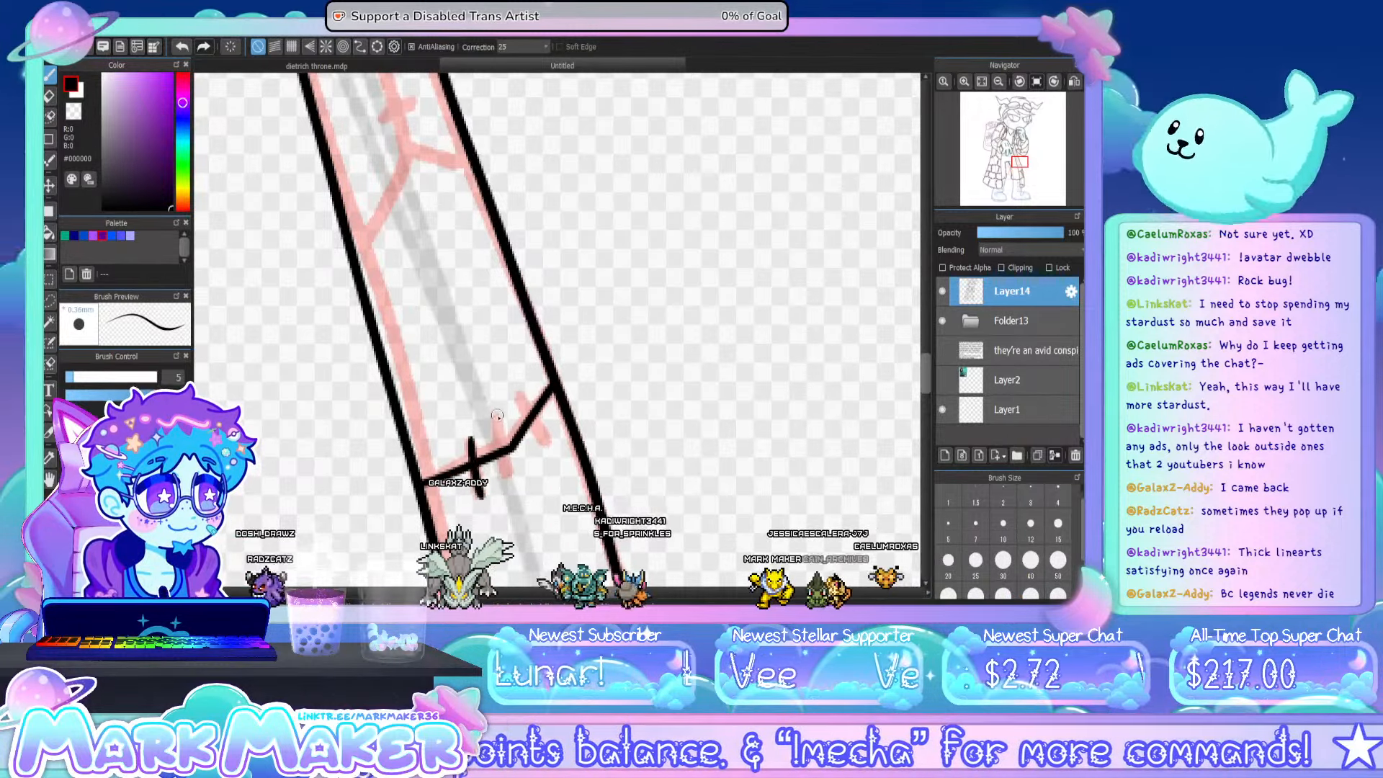
{"action": "left_click_drag", "start_coordinate": [497, 415], "coordinate": [510, 474]}
{"action": "left_click_drag", "start_coordinate": [521, 394], "coordinate": [548, 441]}
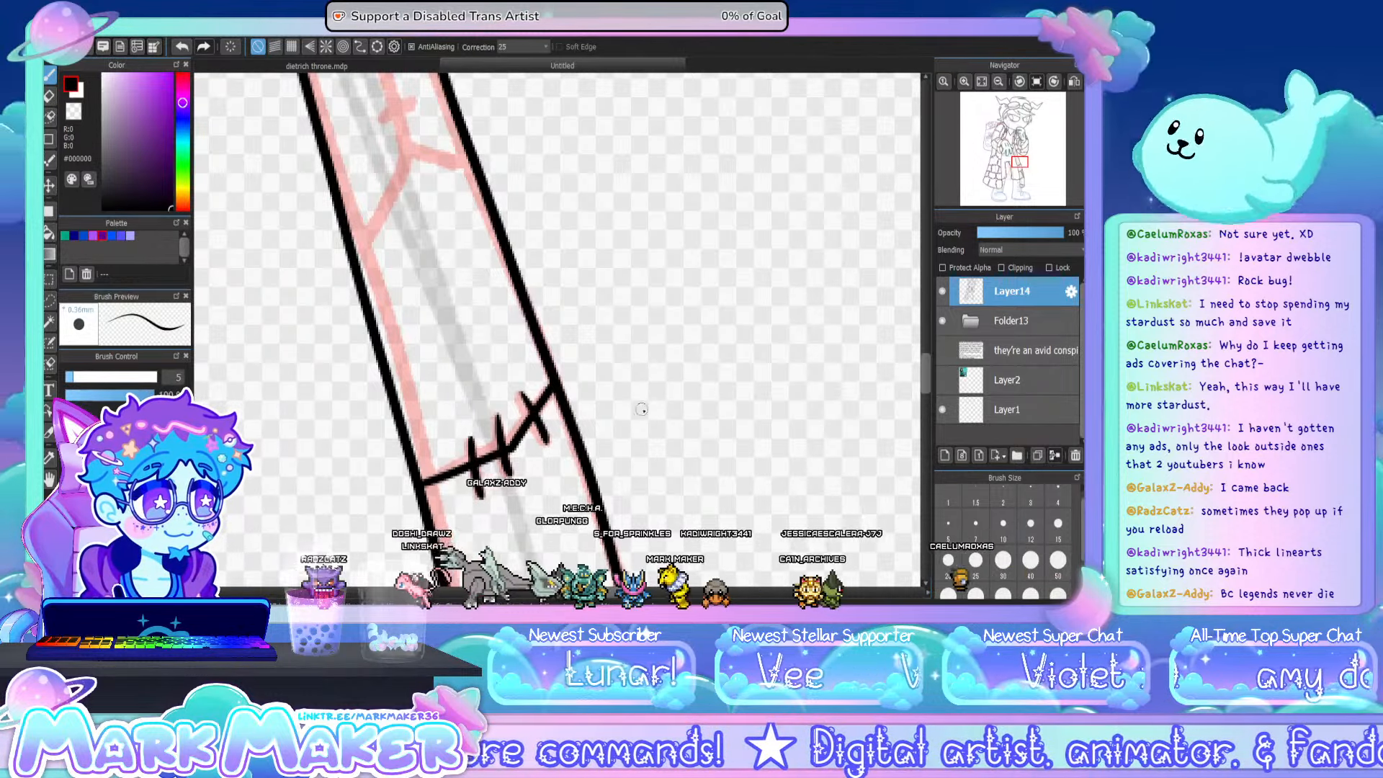
- Ink the patch seams on the narrow coat tail beside the waistband, stitching the upper cross seam and the long connecting seam
{"action": "left_click_drag", "start_coordinate": [504, 324], "coordinate": [650, 333]}
{"action": "left_click_drag", "start_coordinate": [926, 364], "coordinate": [927, 343]}
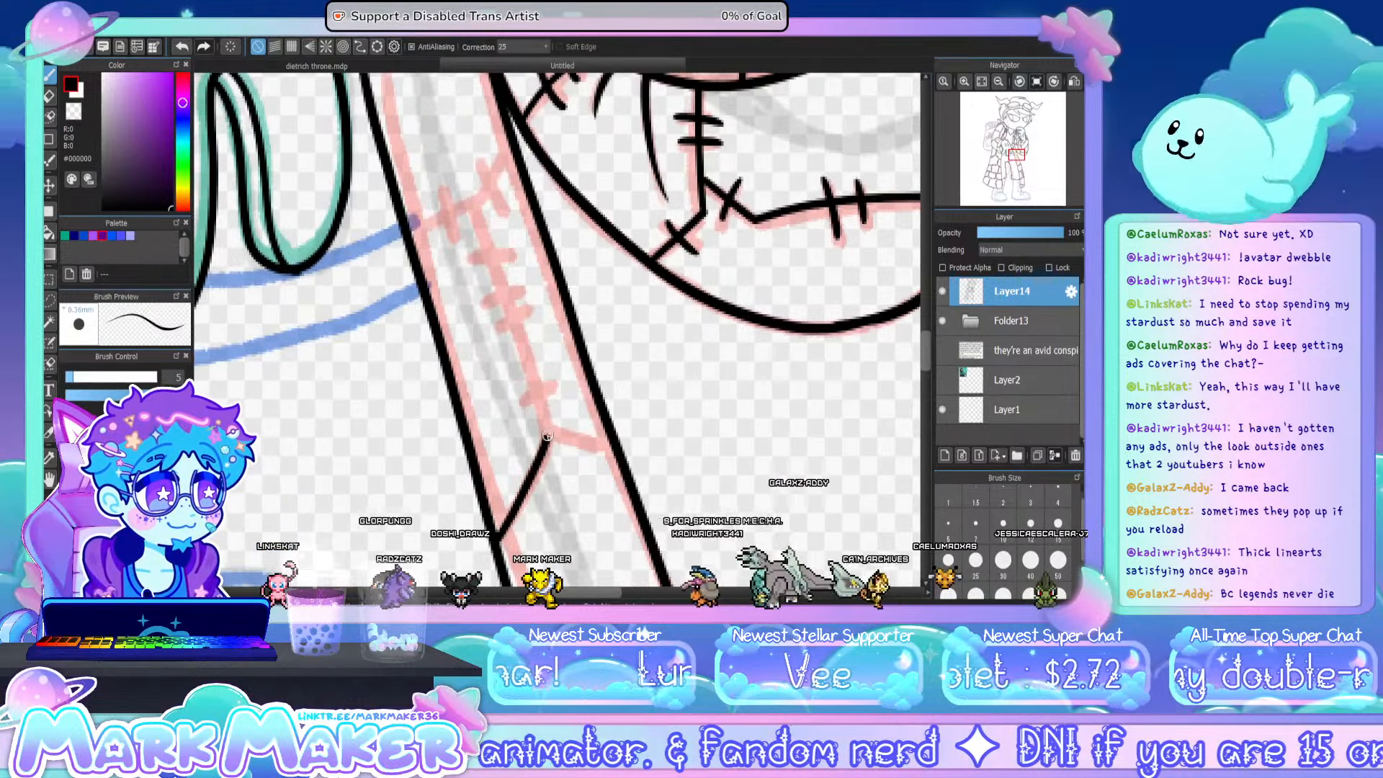
{"action": "left_click_drag", "start_coordinate": [553, 434], "coordinate": [613, 450]}
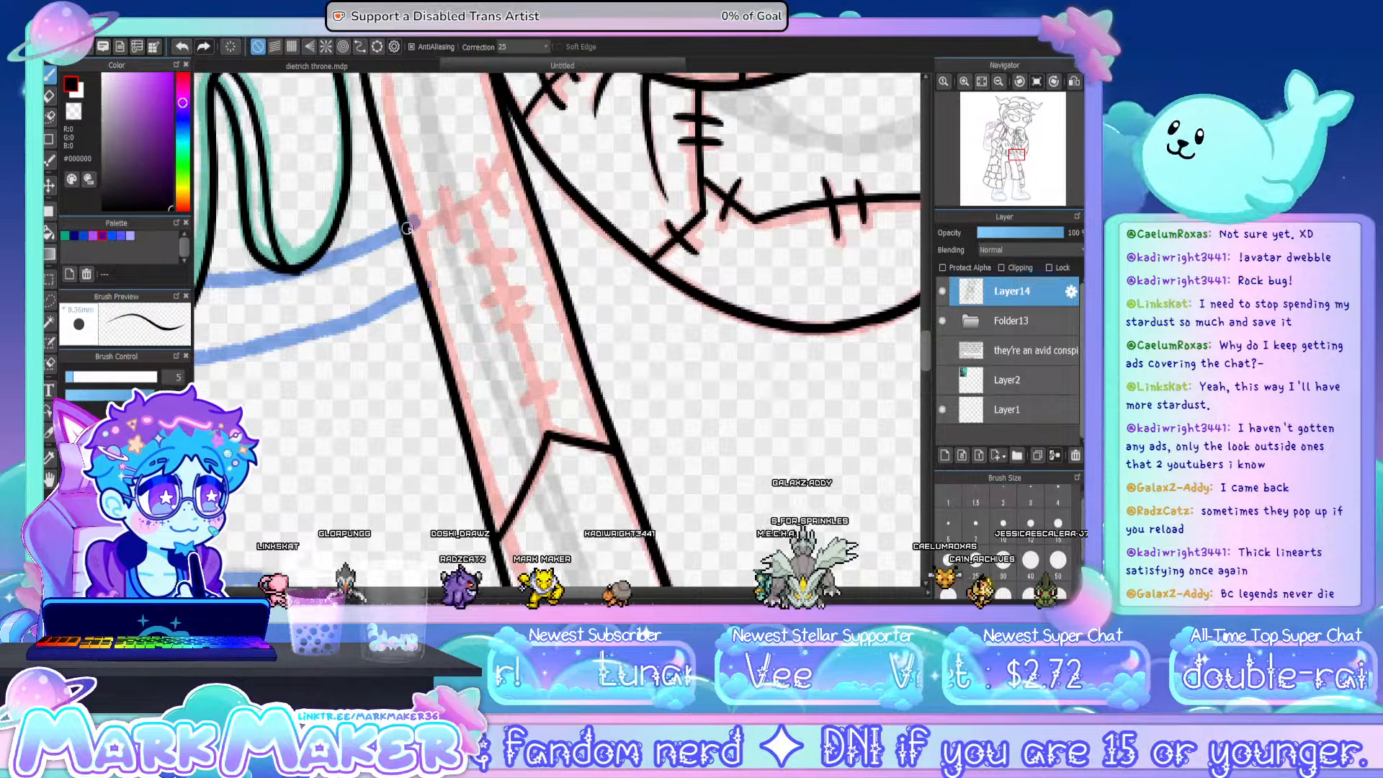
{"action": "left_click_drag", "start_coordinate": [438, 189], "coordinate": [447, 241]}
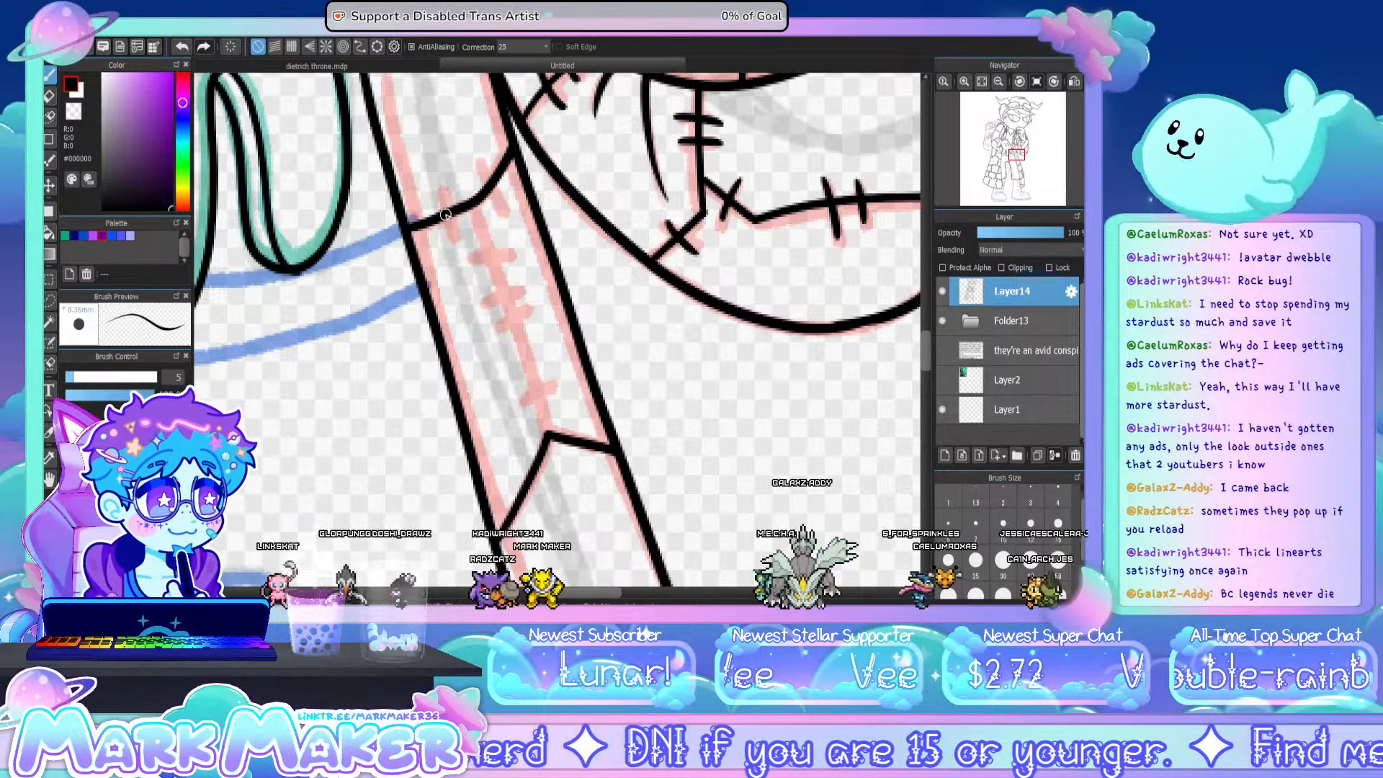
{"action": "left_click_drag", "start_coordinate": [488, 175], "coordinate": [546, 430]}
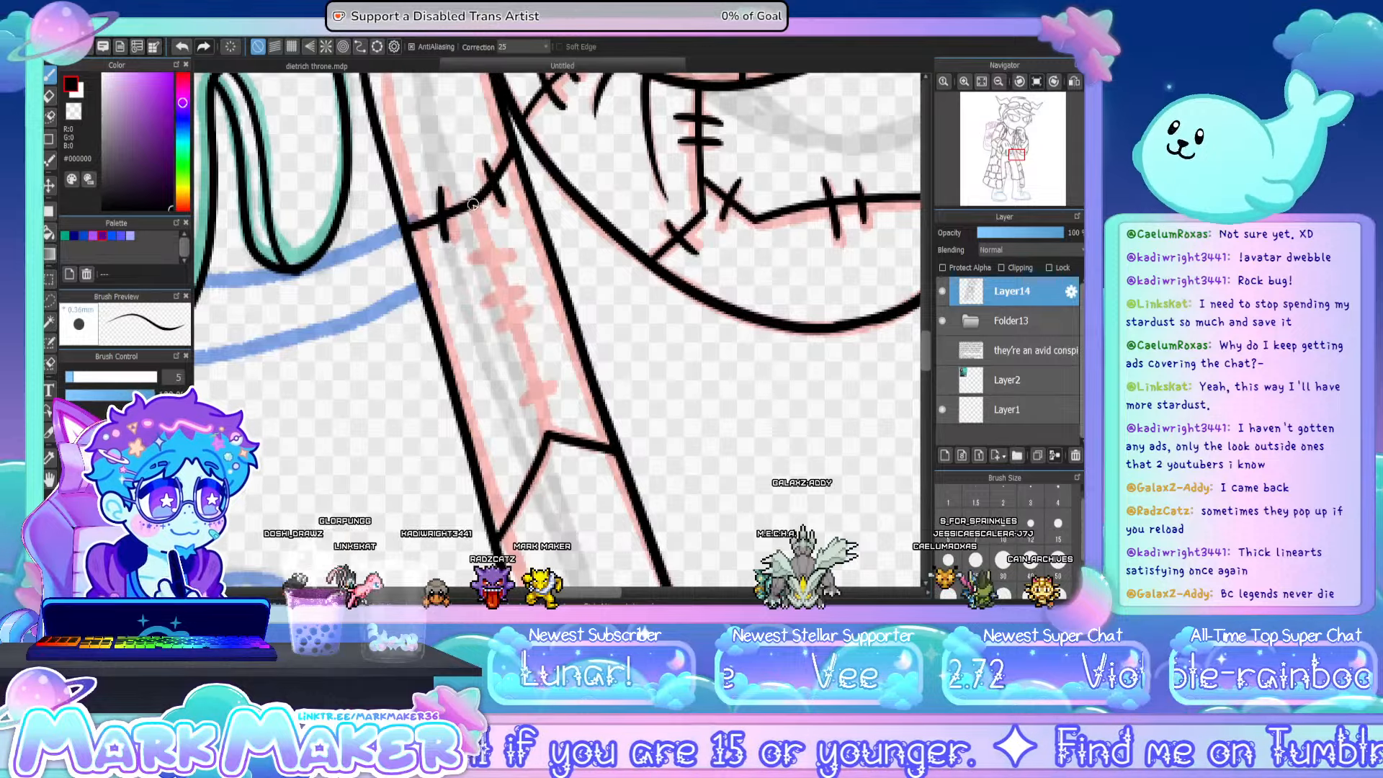
{"action": "left_click_drag", "start_coordinate": [557, 380], "coordinate": [521, 404]}
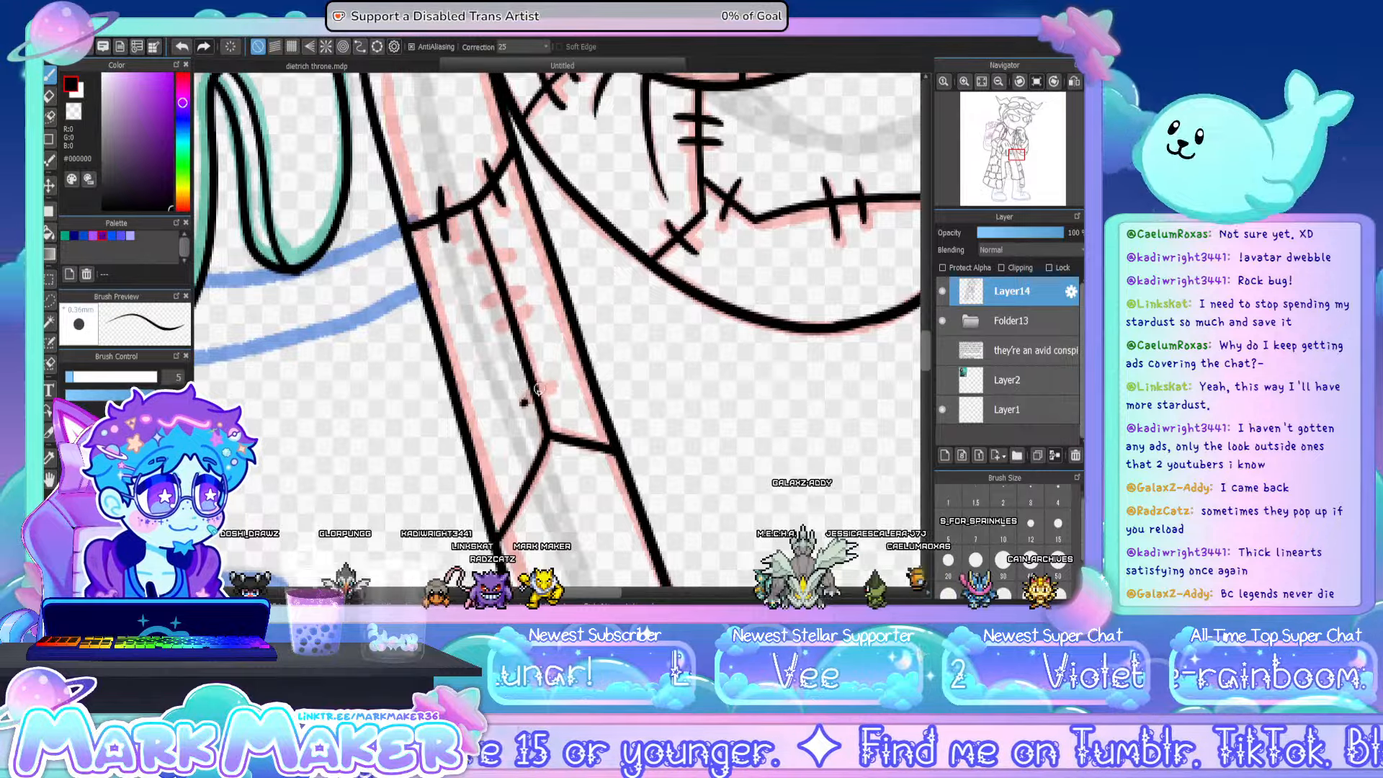
{"action": "left_click_drag", "start_coordinate": [533, 315], "coordinate": [490, 334]}
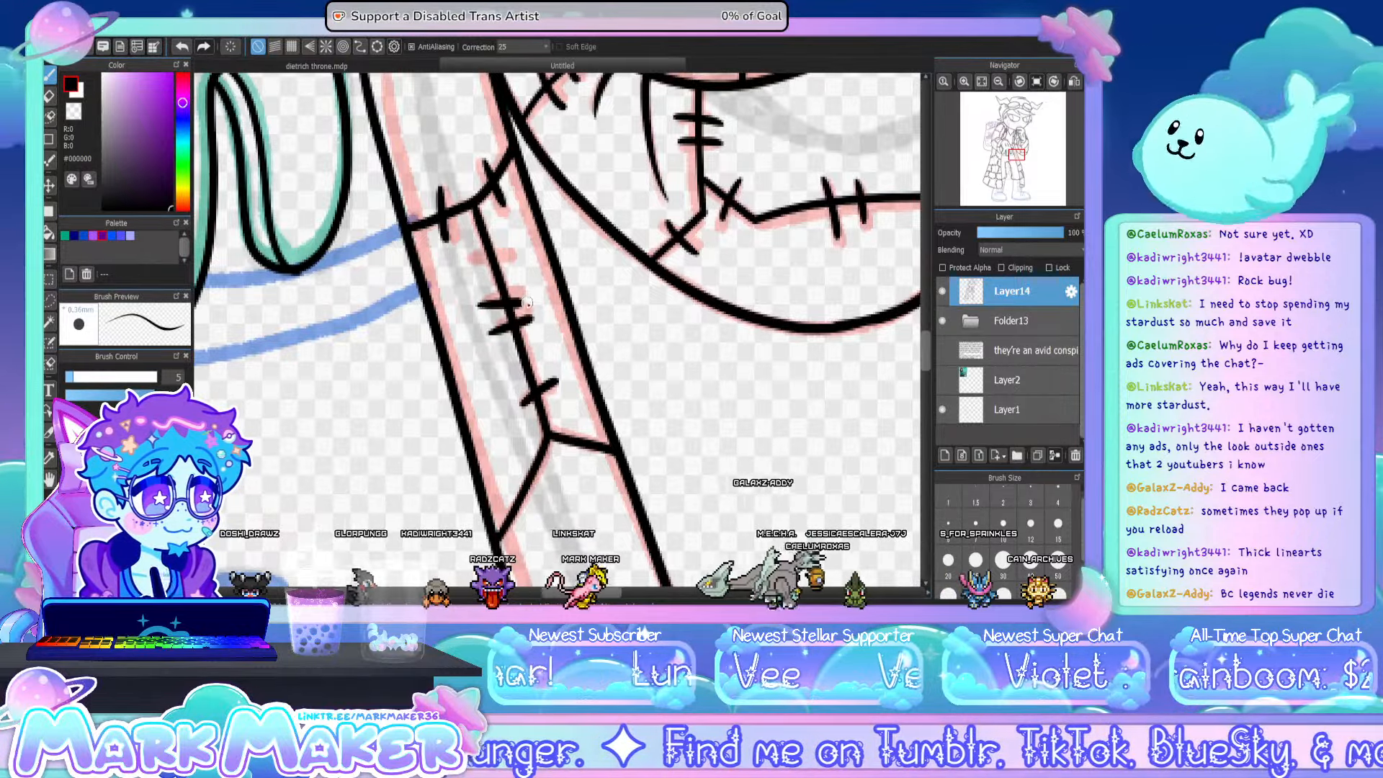
{"action": "left_click_drag", "start_coordinate": [513, 254], "coordinate": [473, 269]}
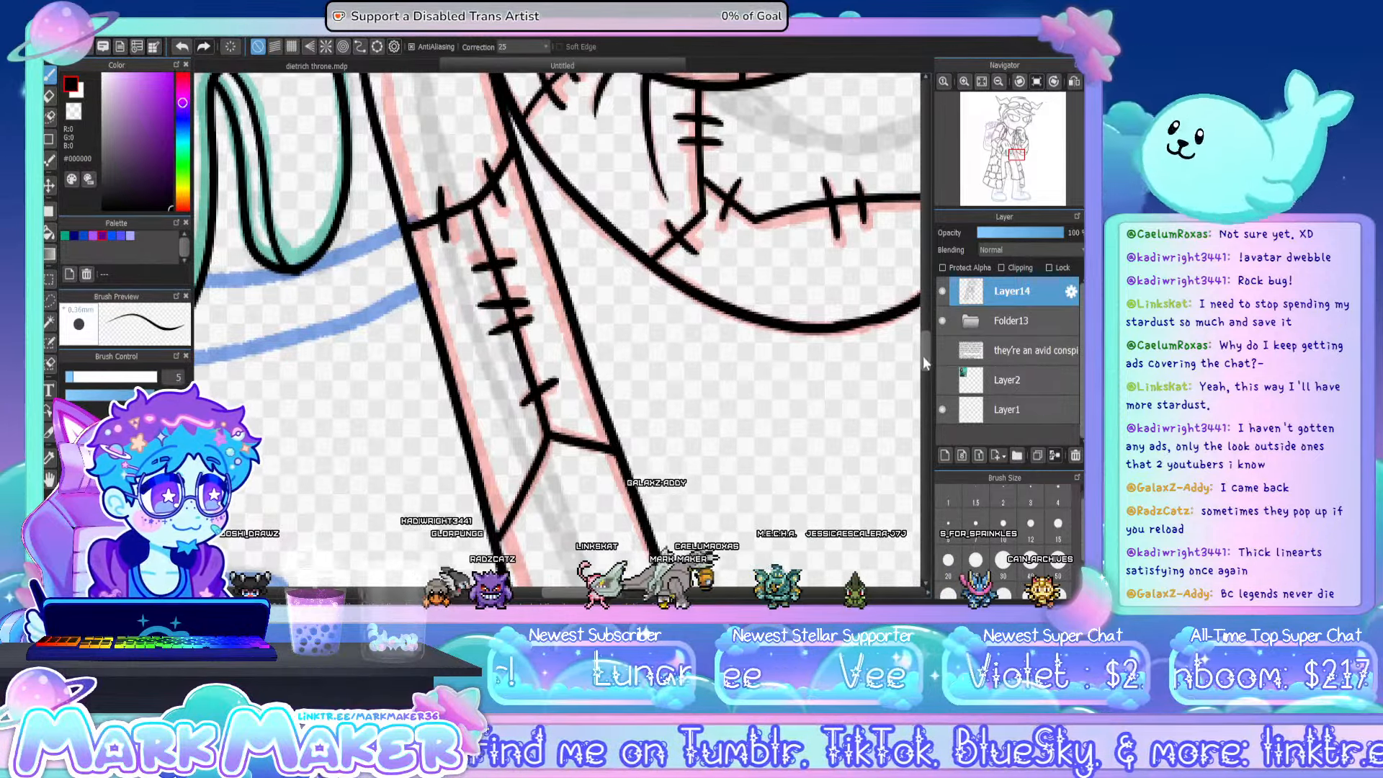
- Check the full-figure line art with the sketch folder hidden, and show the folder again
{"action": "left_click_drag", "start_coordinate": [924, 356], "coordinate": [926, 328]}
{"action": "left_click", "coordinate": [980, 82]}
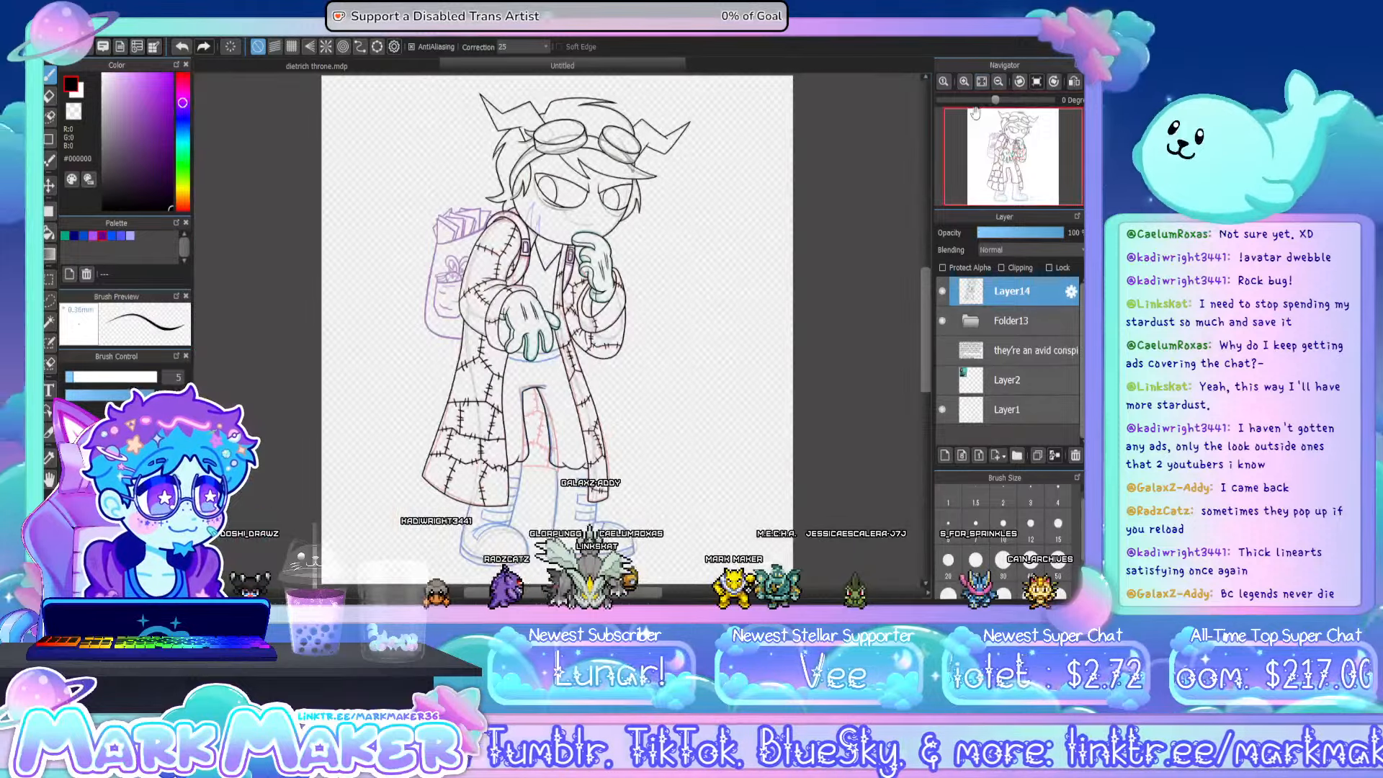
{"action": "left_click", "coordinate": [942, 320]}
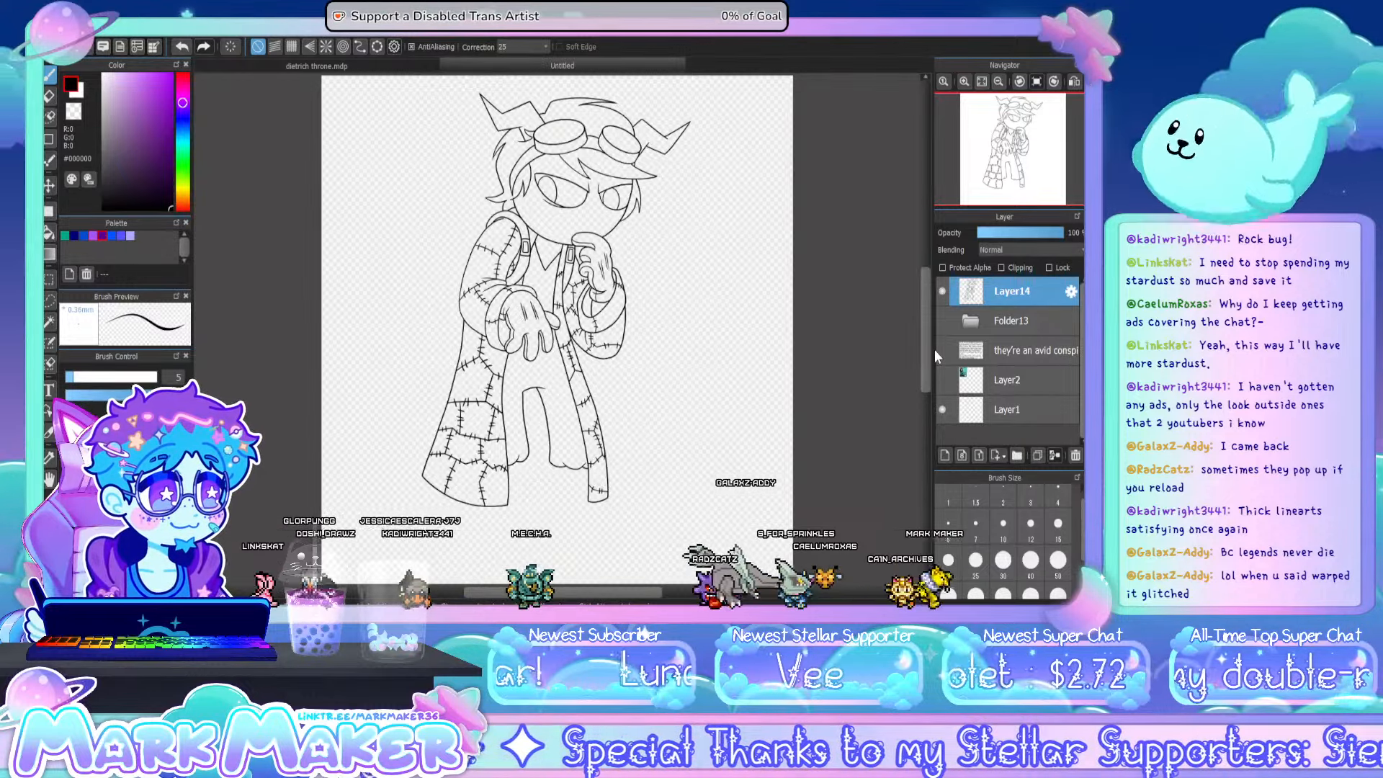
{"action": "left_click", "coordinate": [942, 317]}
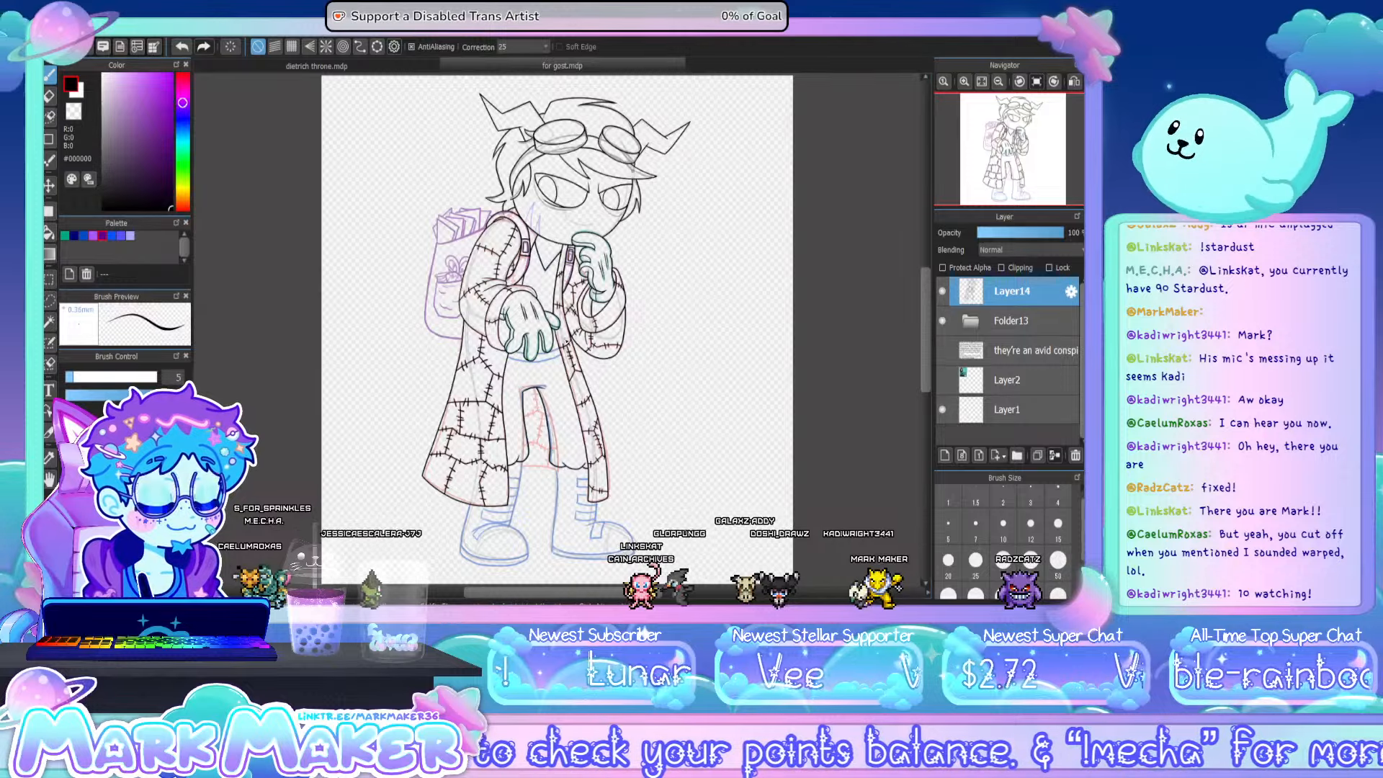
- Ink the waistband's lower curve between the coat edges and its upper curve in the gaps around the lowered hand's fingers
{"action": "scroll", "coordinate": [504, 375], "scroll_direction": "up", "scroll_amount": 5}
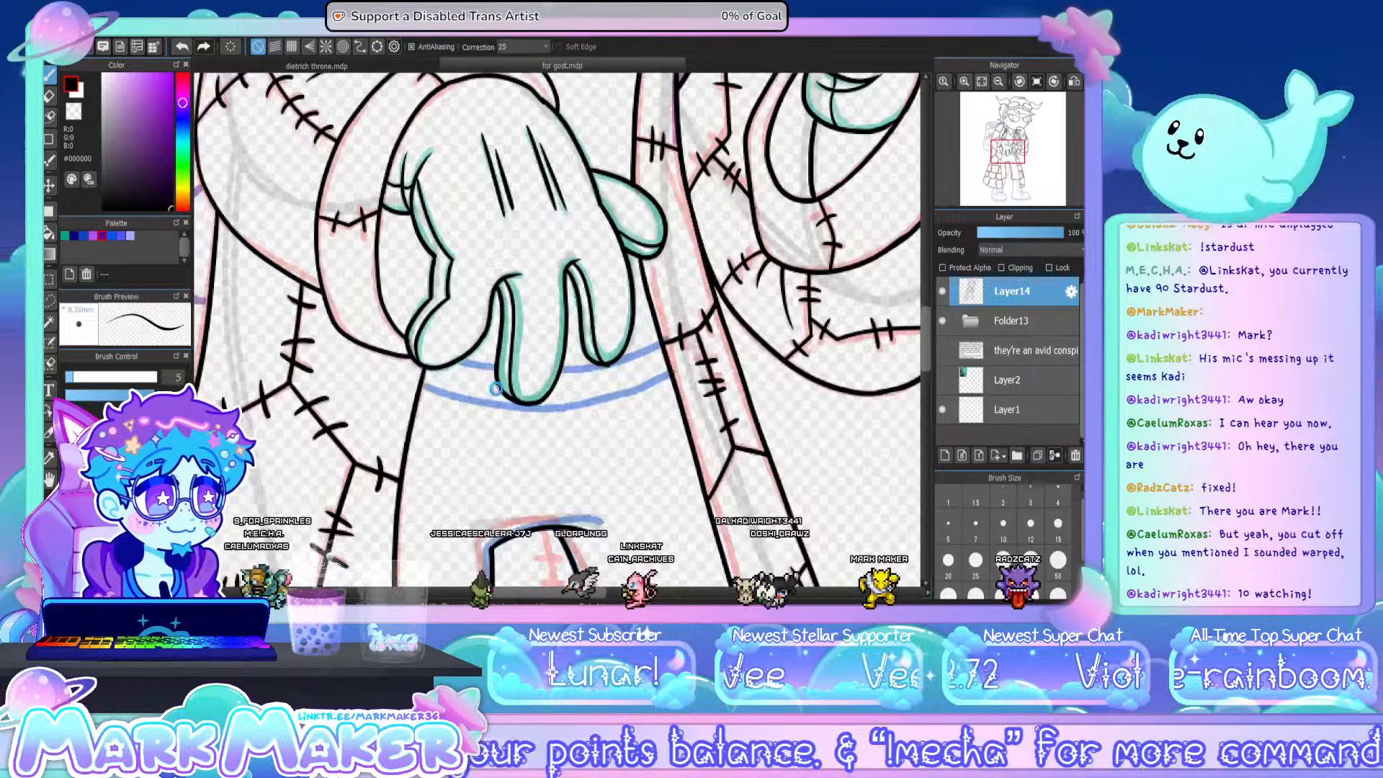
{"action": "scroll", "coordinate": [496, 387], "scroll_direction": "up", "scroll_amount": 2}
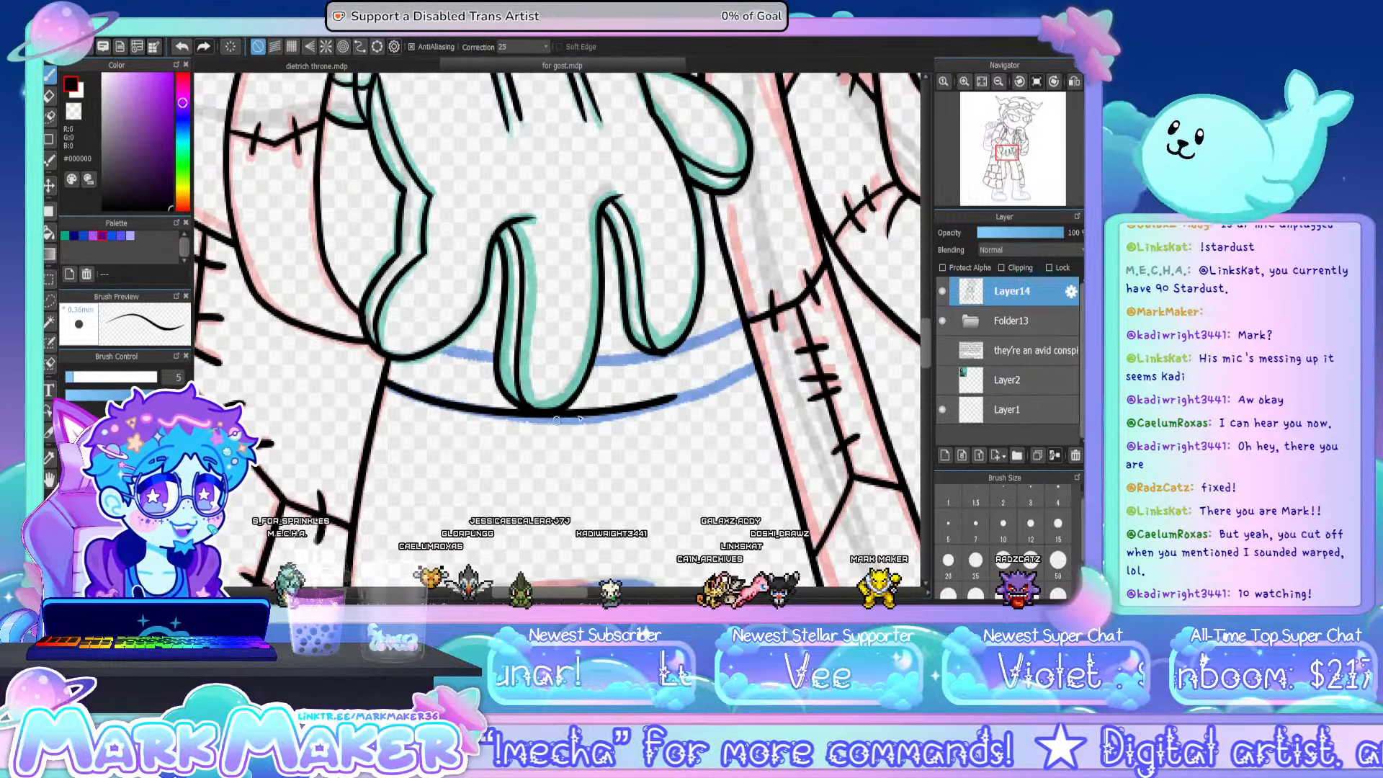
{"action": "key", "text": "ctrl+z"}
{"action": "mouse_move", "coordinate": [386, 382]}
{"action": "left_mouse_down"}
{"action": "mouse_move", "coordinate": [588, 416]}
{"action": "mouse_move", "coordinate": [709, 380]}
{"action": "left_mouse_up"}
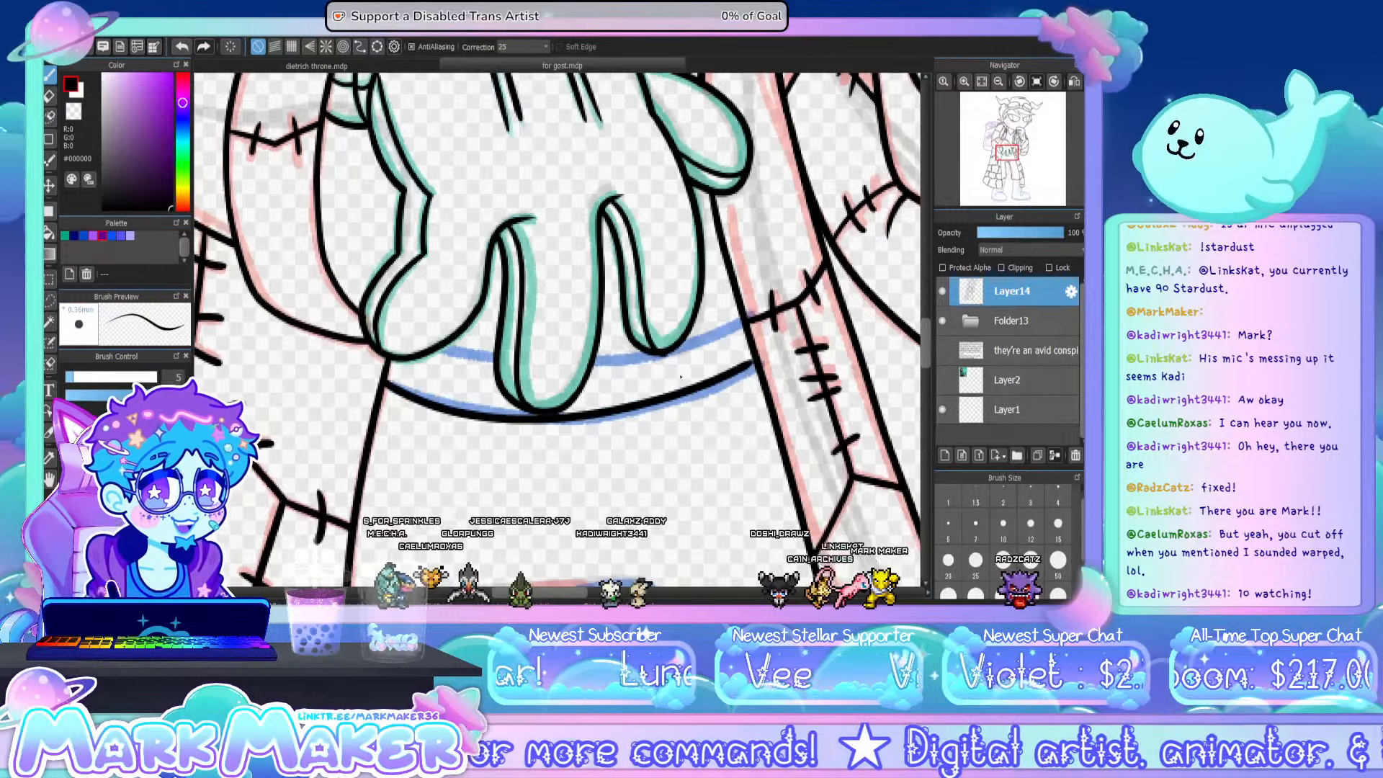
{"action": "key", "text": "ctrl+z"}
{"action": "mouse_move", "coordinate": [385, 382]}
{"action": "left_mouse_down"}
{"action": "mouse_move", "coordinate": [648, 400]}
{"action": "mouse_move", "coordinate": [753, 364]}
{"action": "left_mouse_up"}
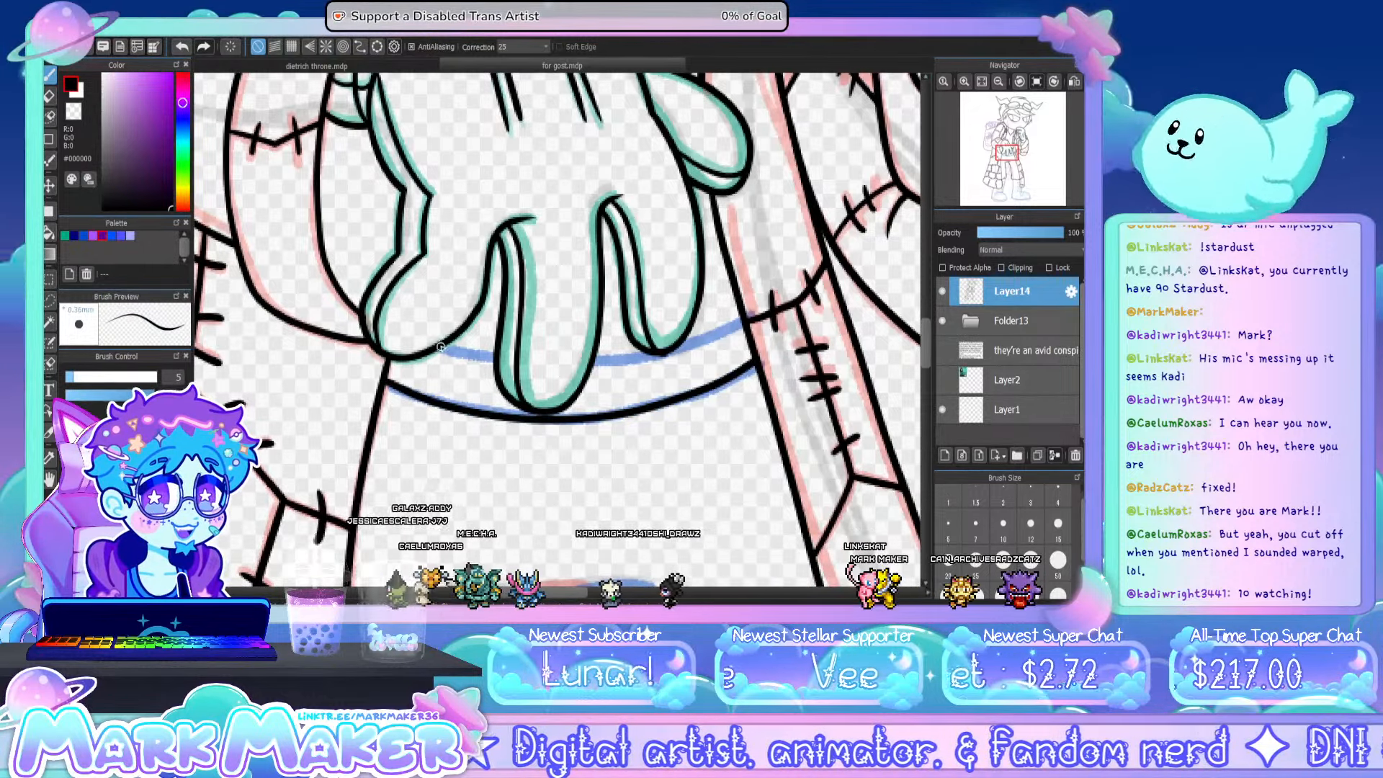
{"action": "left_click_drag", "start_coordinate": [469, 353], "coordinate": [497, 358]}
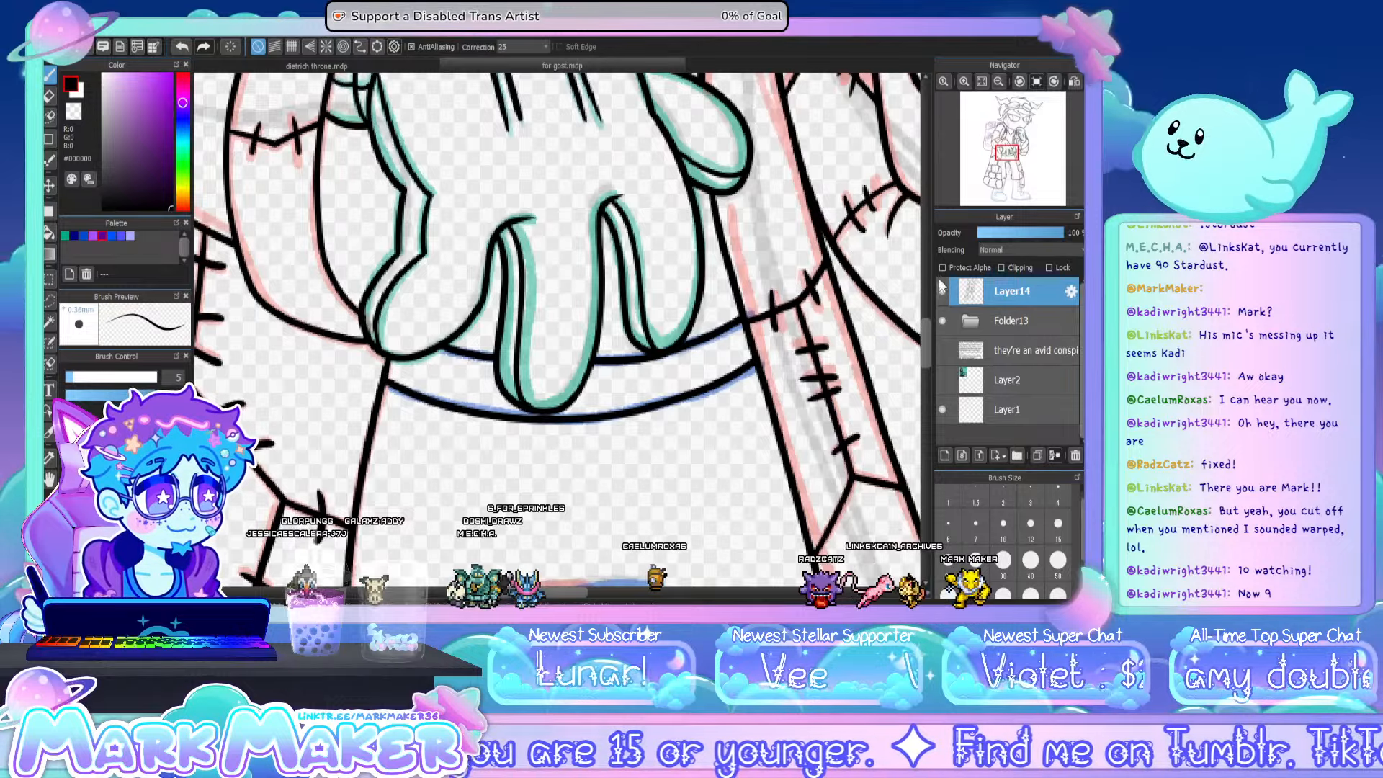
- Ink the back edge of the boot under the wide coat tail and the rounded outline of its toe
{"action": "left_click", "coordinate": [980, 81]}
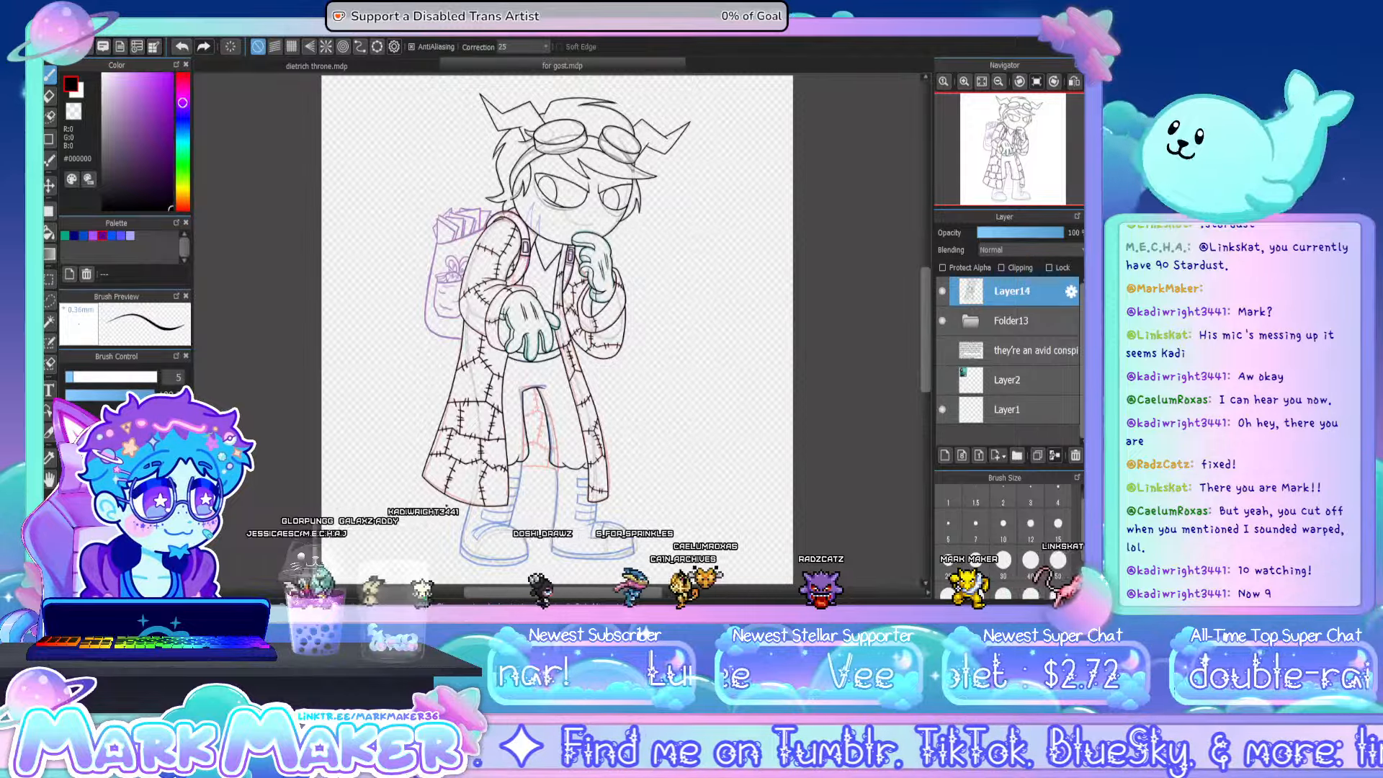
{"action": "scroll", "coordinate": [460, 564], "scroll_direction": "up", "scroll_amount": 5}
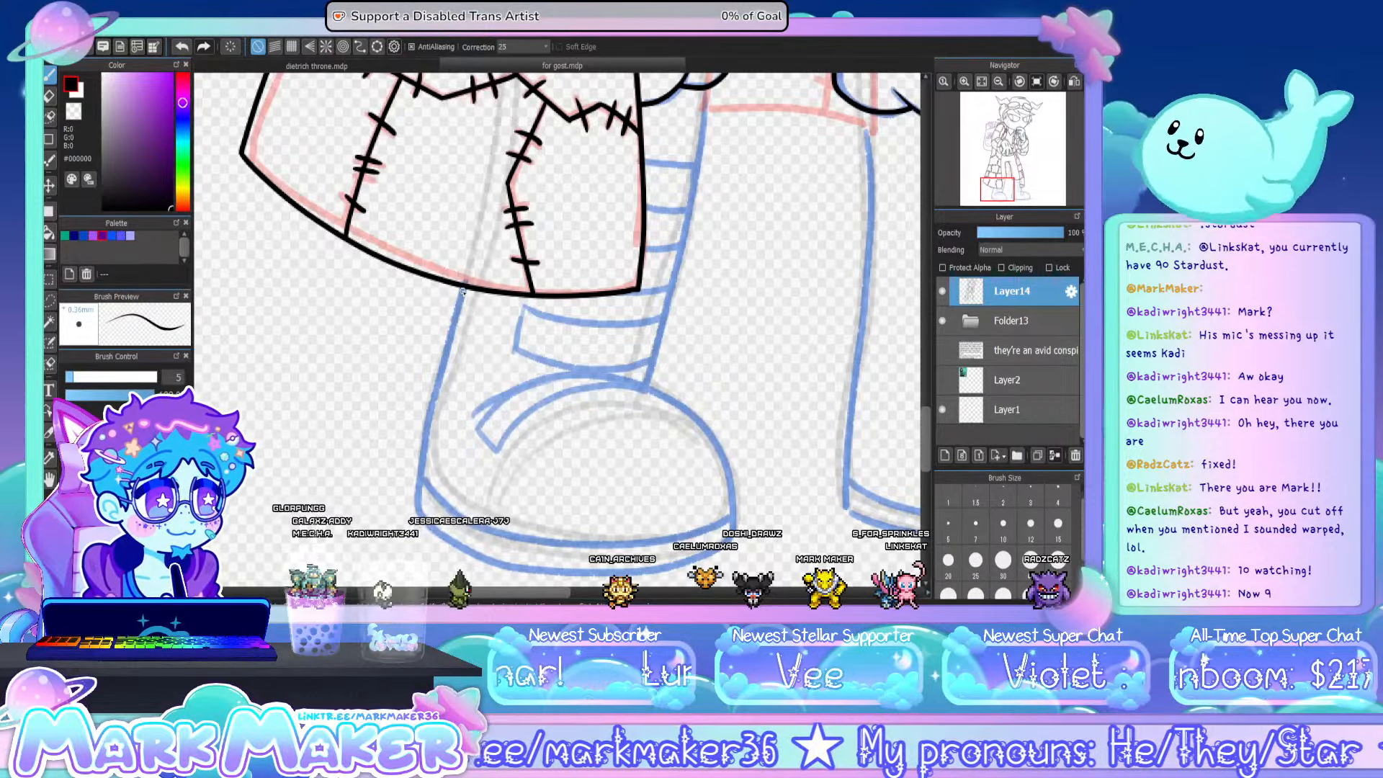
{"action": "left_click_drag", "start_coordinate": [425, 433], "coordinate": [424, 447]}
{"action": "key", "text": "ctrl+z"}
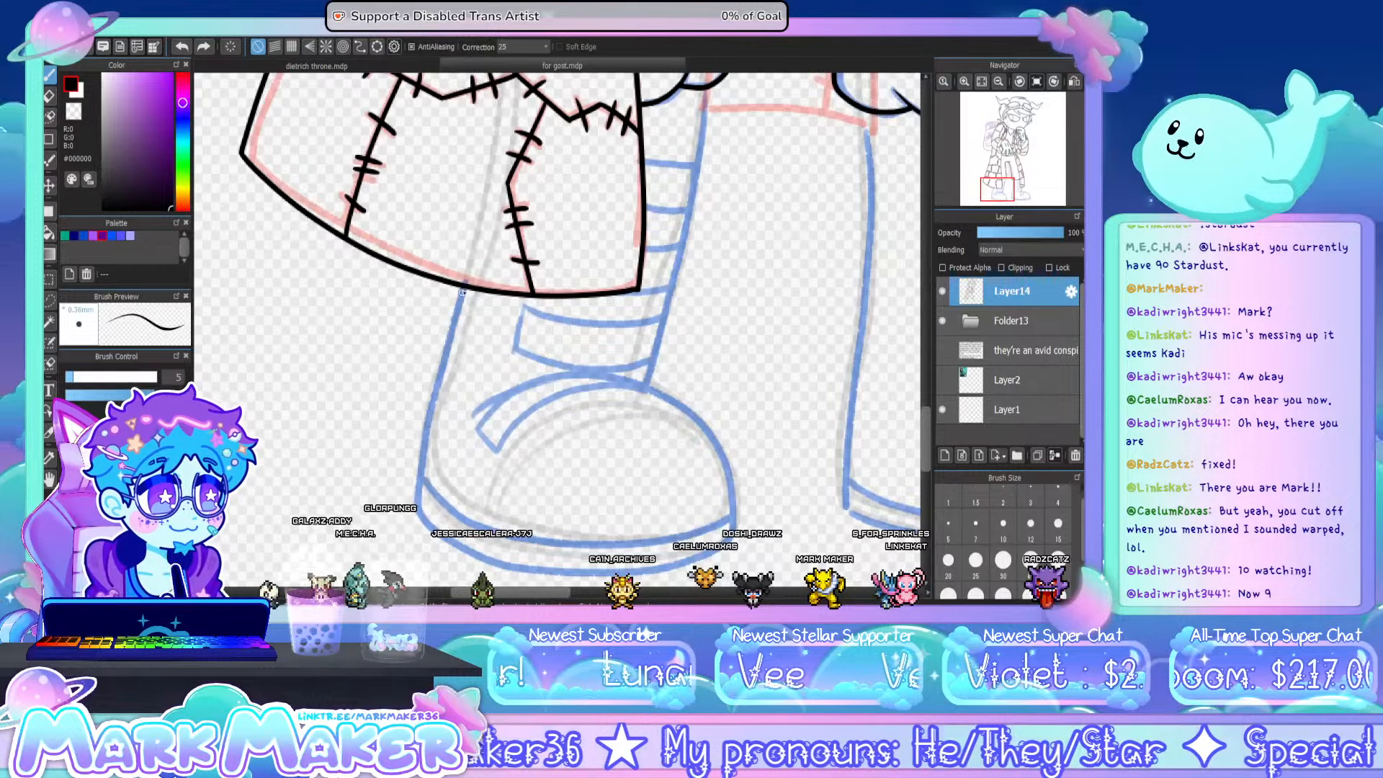
{"action": "left_click_drag", "start_coordinate": [465, 287], "coordinate": [417, 513]}
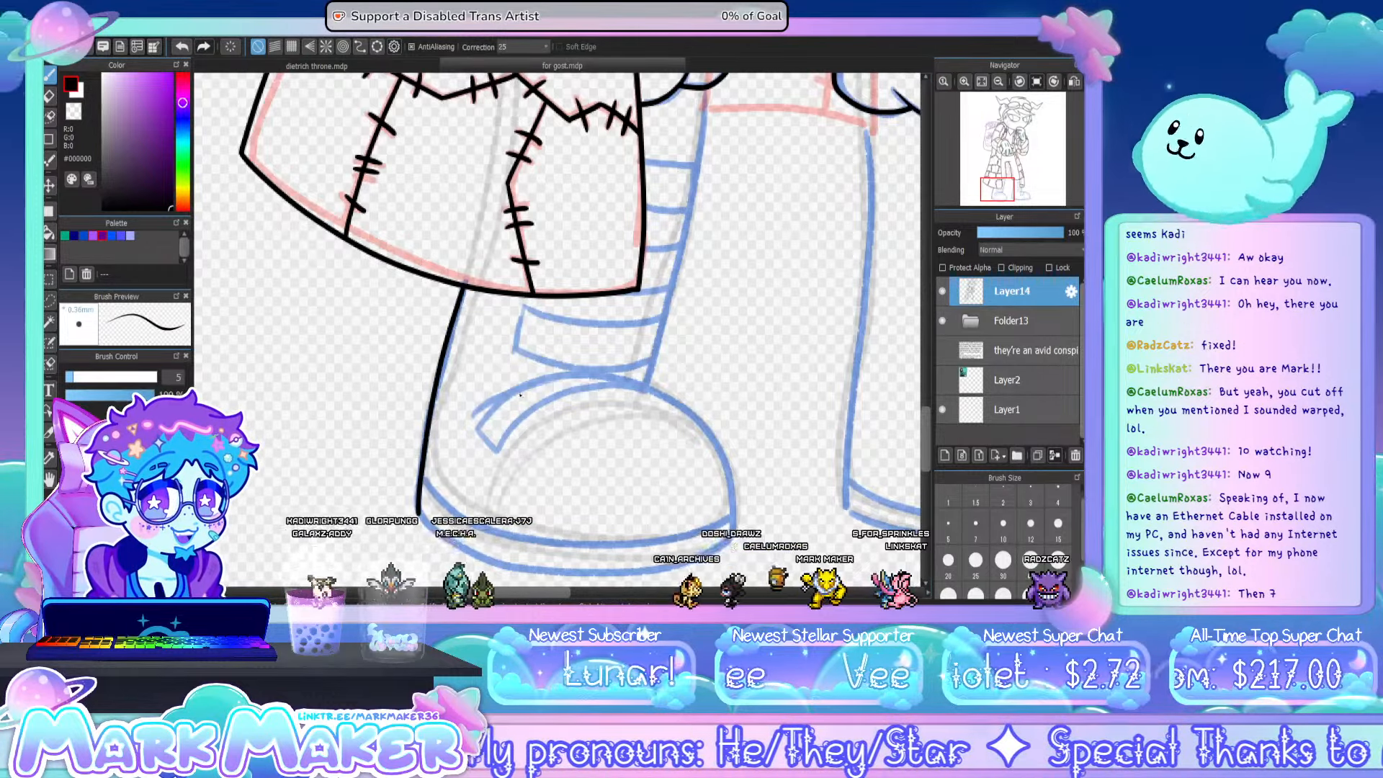
{"action": "mouse_move", "coordinate": [472, 415]}
{"action": "left_mouse_down"}
{"action": "mouse_move", "coordinate": [520, 381]}
{"action": "mouse_move", "coordinate": [595, 374]}
{"action": "mouse_move", "coordinate": [671, 397]}
{"action": "mouse_move", "coordinate": [508, 390]}
{"action": "left_mouse_up"}
{"action": "key", "text": "ctrl+z"}
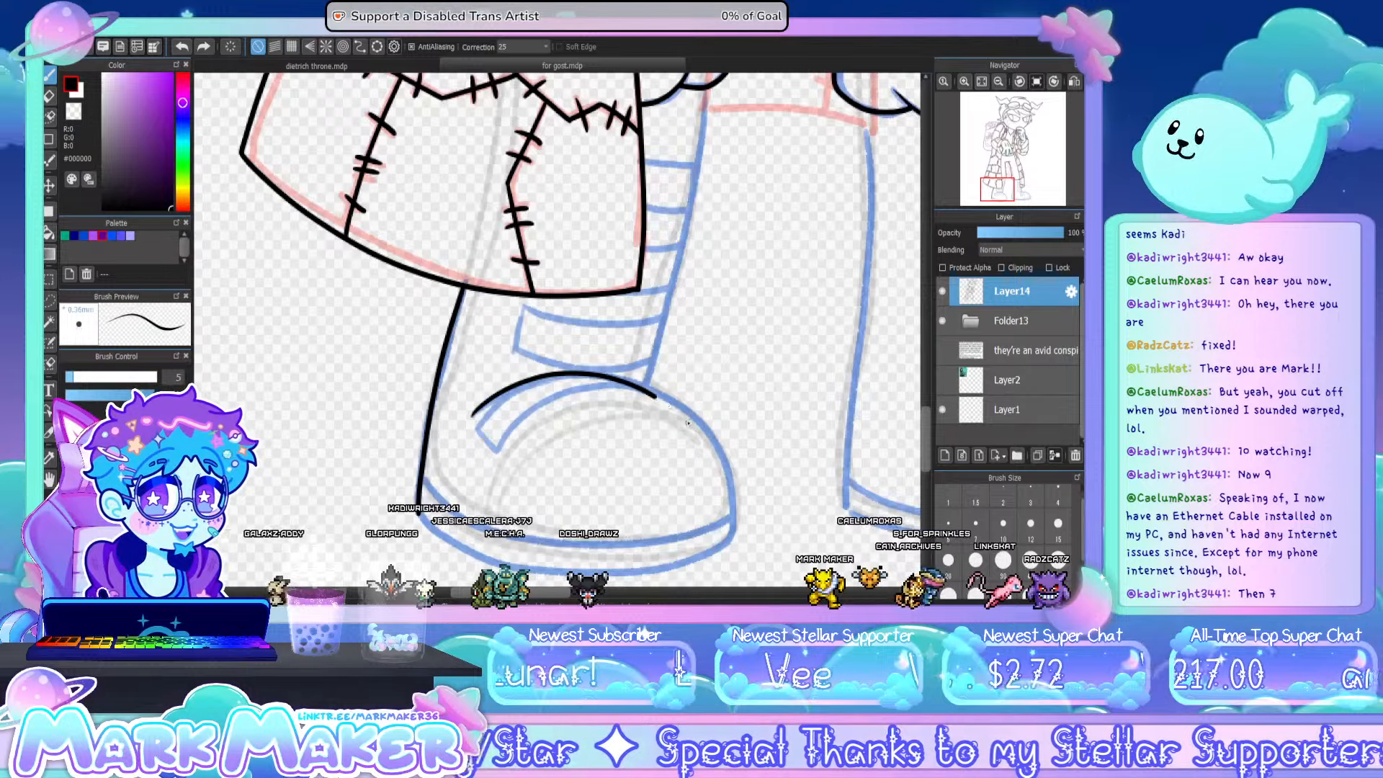
{"action": "key", "text": "ctrl+z"}
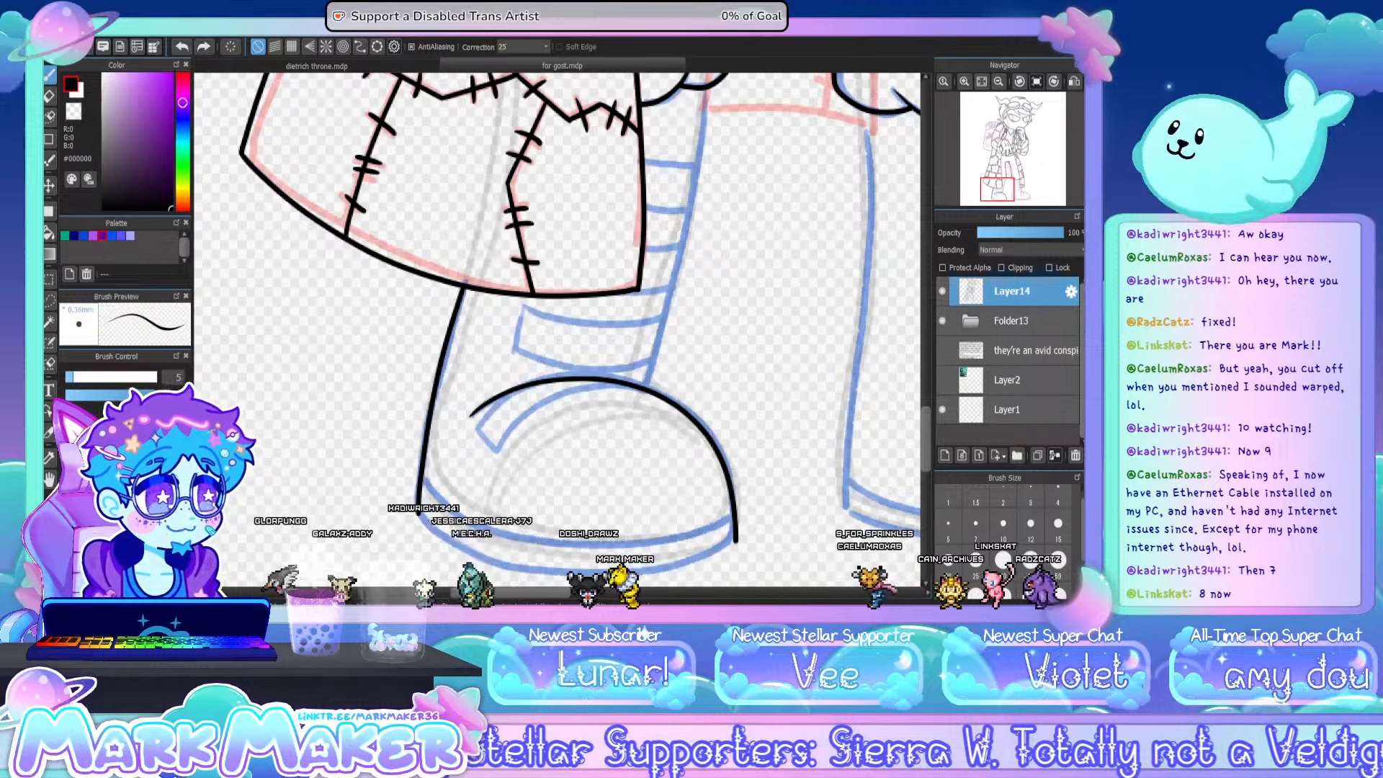
- Ink the curved bottom edge of that boot's sole and the parallel line along the top of the sole
{"action": "mouse_move", "coordinate": [418, 497]}
{"action": "left_mouse_down"}
{"action": "mouse_move", "coordinate": [576, 576]}
{"action": "mouse_move", "coordinate": [691, 564]}
{"action": "left_mouse_up"}
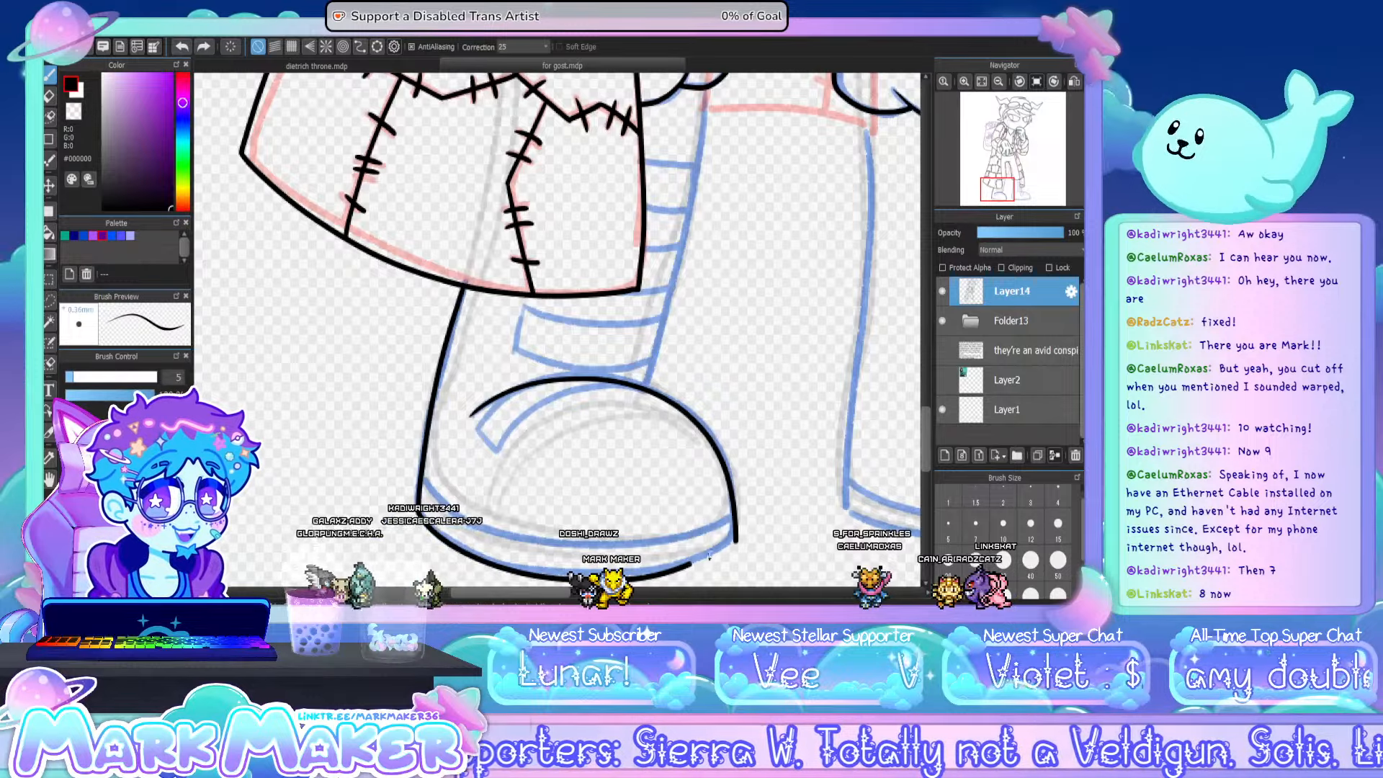
{"action": "key", "text": "ctrl+z"}
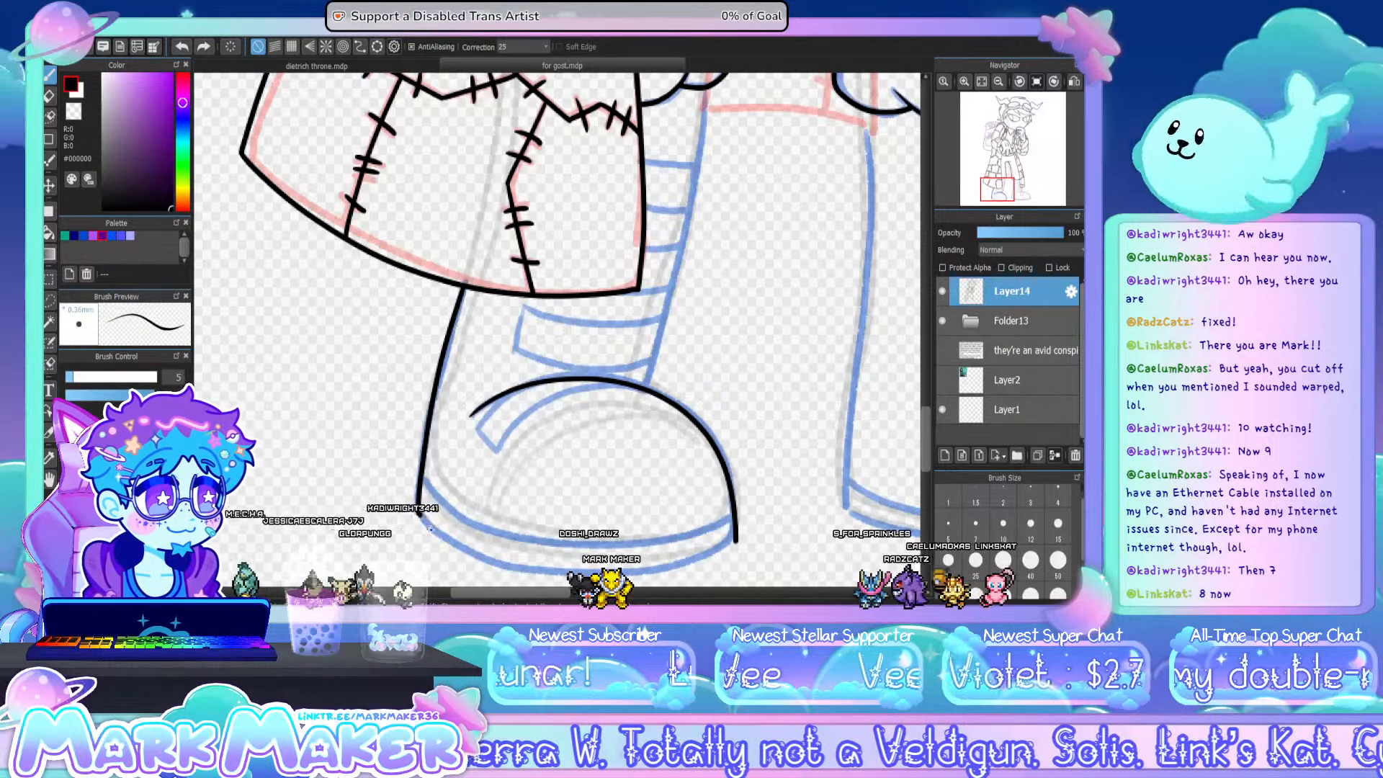
{"action": "mouse_move", "coordinate": [422, 504]}
{"action": "left_mouse_down"}
{"action": "mouse_move", "coordinate": [545, 575]}
{"action": "mouse_move", "coordinate": [652, 576]}
{"action": "mouse_move", "coordinate": [726, 544]}
{"action": "left_mouse_up"}
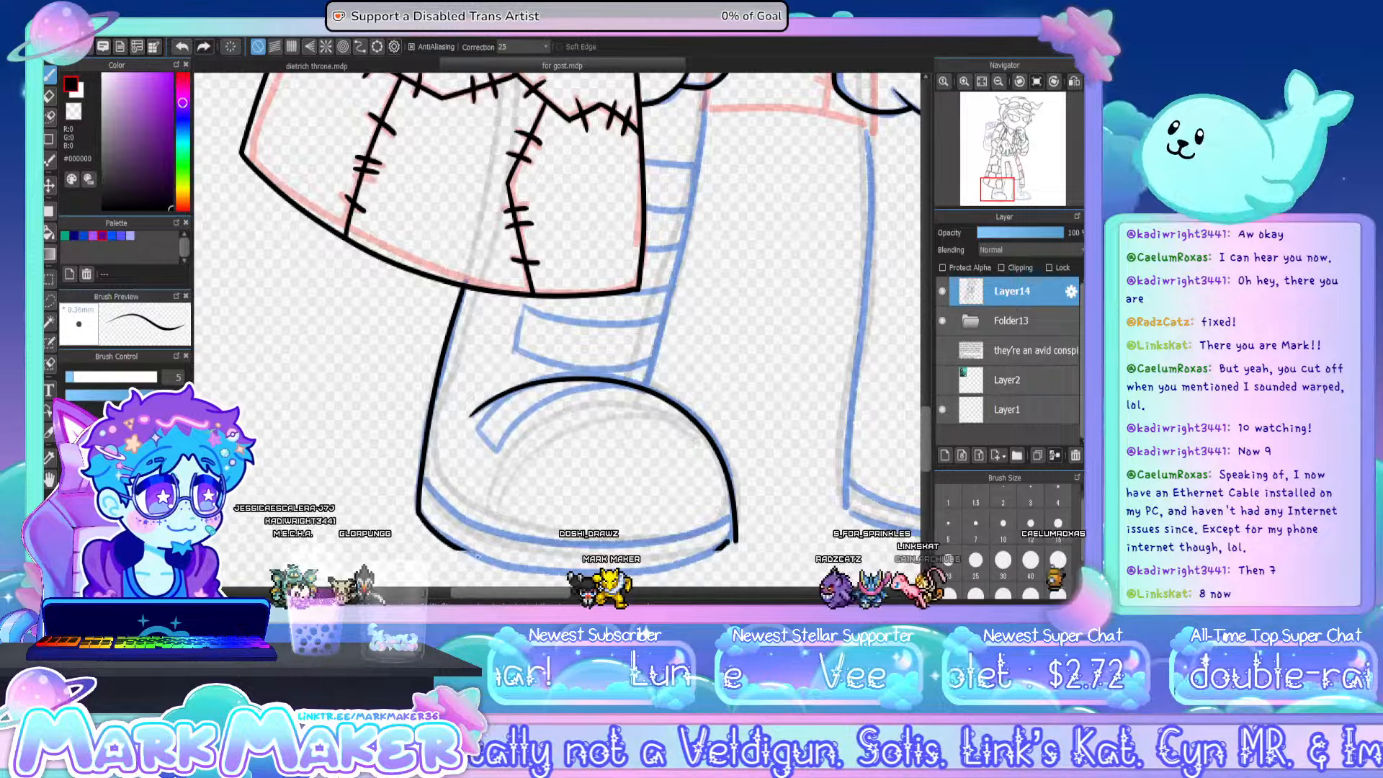
{"action": "mouse_move", "coordinate": [418, 513]}
{"action": "left_mouse_down"}
{"action": "mouse_move", "coordinate": [449, 544]}
{"action": "mouse_move", "coordinate": [540, 579]}
{"action": "mouse_move", "coordinate": [682, 566]}
{"action": "mouse_move", "coordinate": [734, 539]}
{"action": "left_mouse_up"}
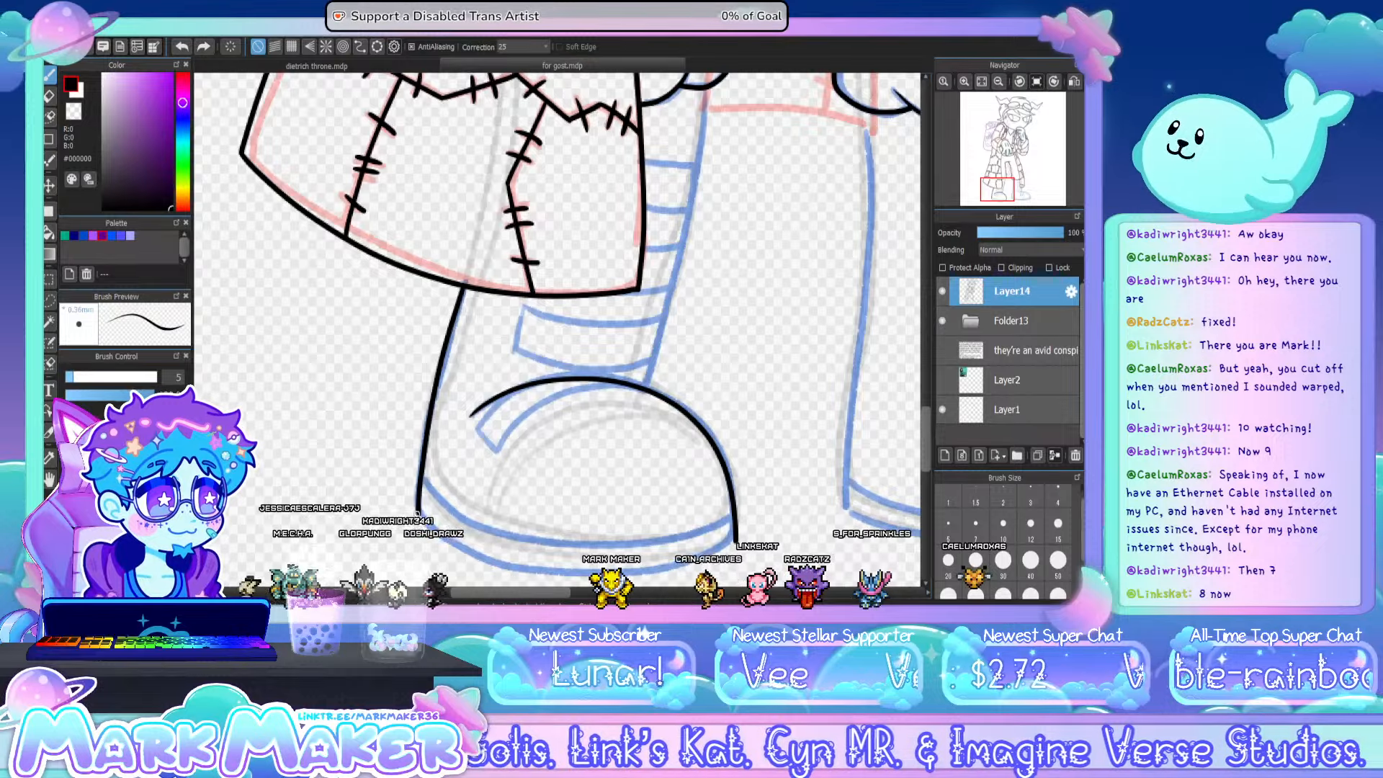
{"action": "mouse_move", "coordinate": [417, 513]}
{"action": "left_mouse_down"}
{"action": "mouse_move", "coordinate": [471, 560]}
{"action": "mouse_move", "coordinate": [575, 582]}
{"action": "mouse_move", "coordinate": [651, 578]}
{"action": "mouse_move", "coordinate": [732, 544]}
{"action": "left_mouse_up"}
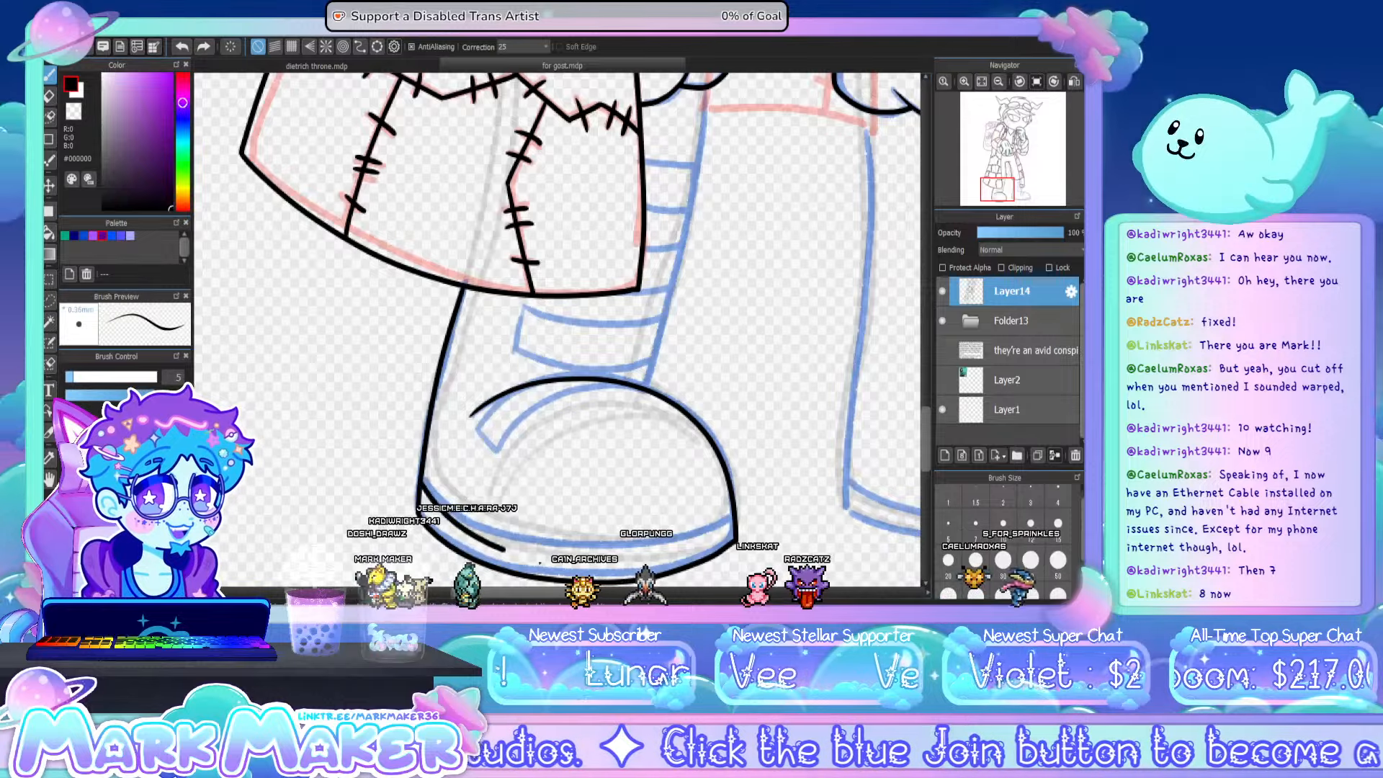
{"action": "mouse_move", "coordinate": [429, 495]}
{"action": "left_mouse_down"}
{"action": "mouse_move", "coordinate": [475, 524]}
{"action": "mouse_move", "coordinate": [562, 538]}
{"action": "mouse_move", "coordinate": [648, 533]}
{"action": "mouse_move", "coordinate": [713, 508]}
{"action": "left_mouse_up"}
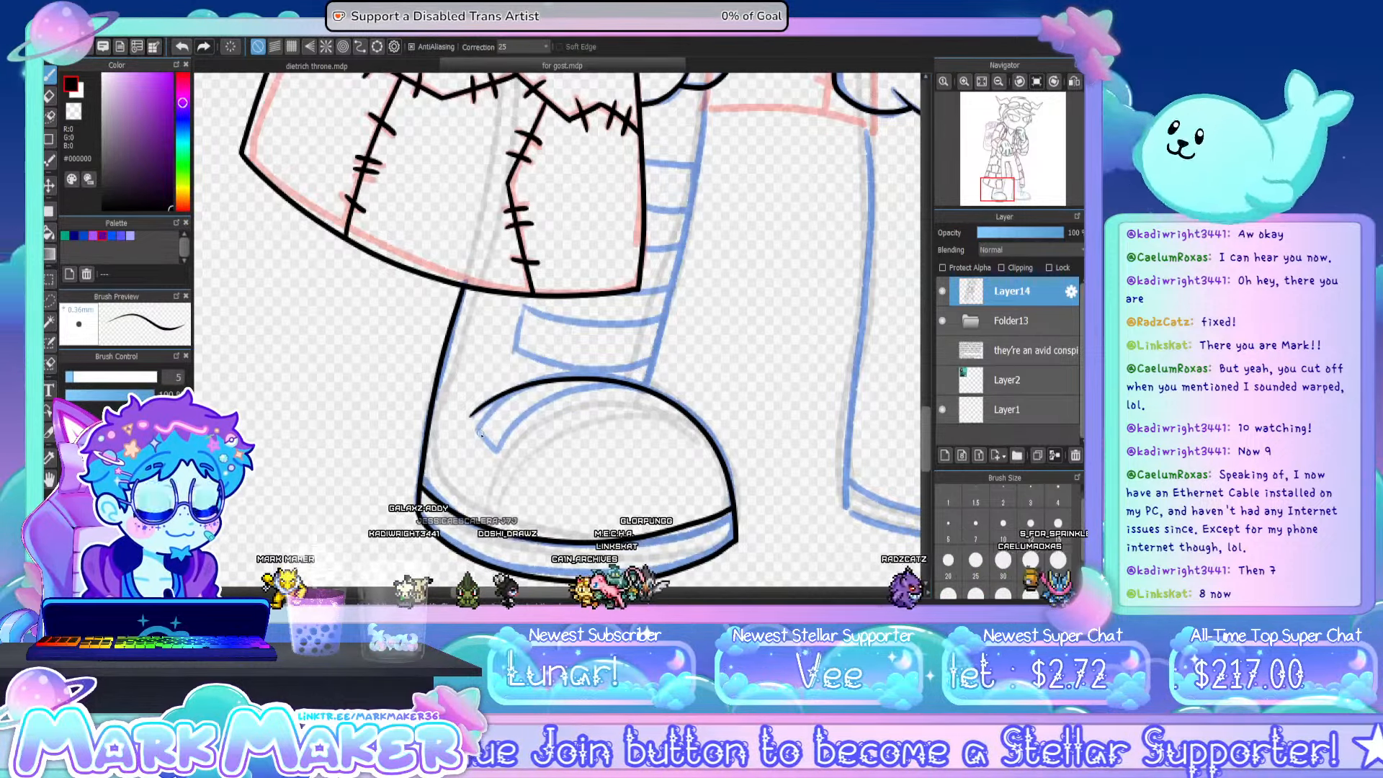
- Ink the inner curve and short squared end of the strap wrapping over the boot's toe
{"action": "mouse_move", "coordinate": [475, 428]}
{"action": "left_mouse_down"}
{"action": "mouse_move", "coordinate": [492, 446]}
{"action": "mouse_move", "coordinate": [536, 407]}
{"action": "mouse_move", "coordinate": [595, 386]}
{"action": "left_mouse_up"}
{"action": "key", "text": "ctrl+z"}
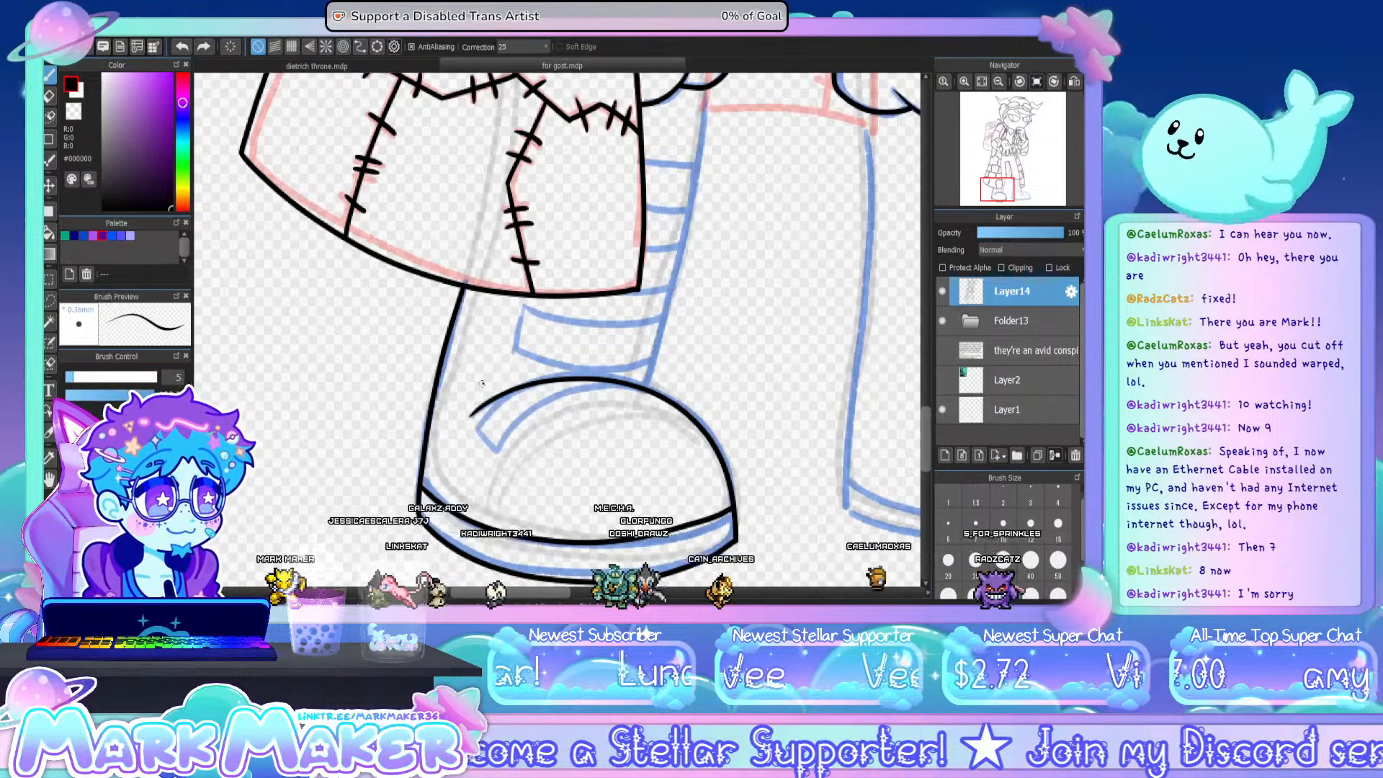
{"action": "mouse_move", "coordinate": [477, 430]}
{"action": "left_mouse_down"}
{"action": "mouse_move", "coordinate": [497, 452]}
{"action": "mouse_move", "coordinate": [594, 387]}
{"action": "left_mouse_up"}
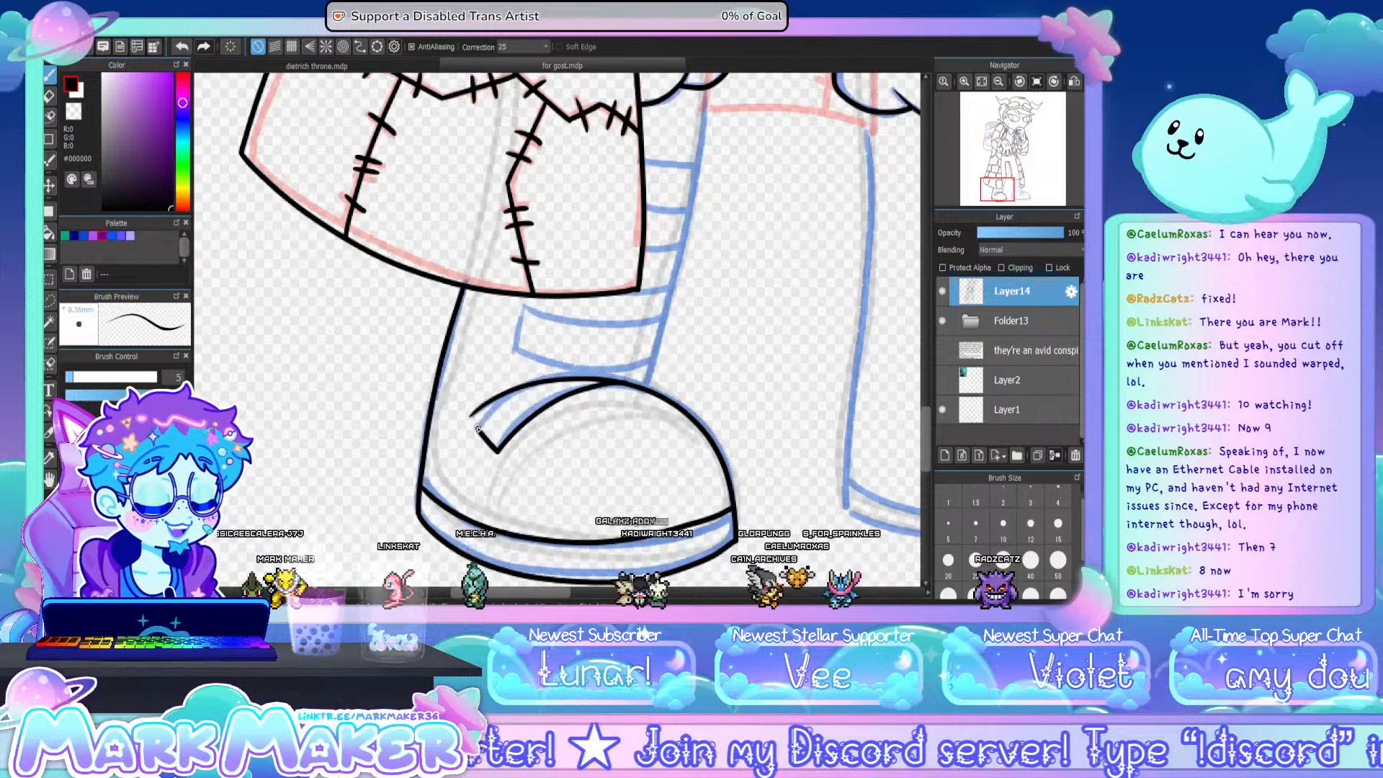
{"action": "left_click_drag", "start_coordinate": [477, 428], "coordinate": [515, 389]}
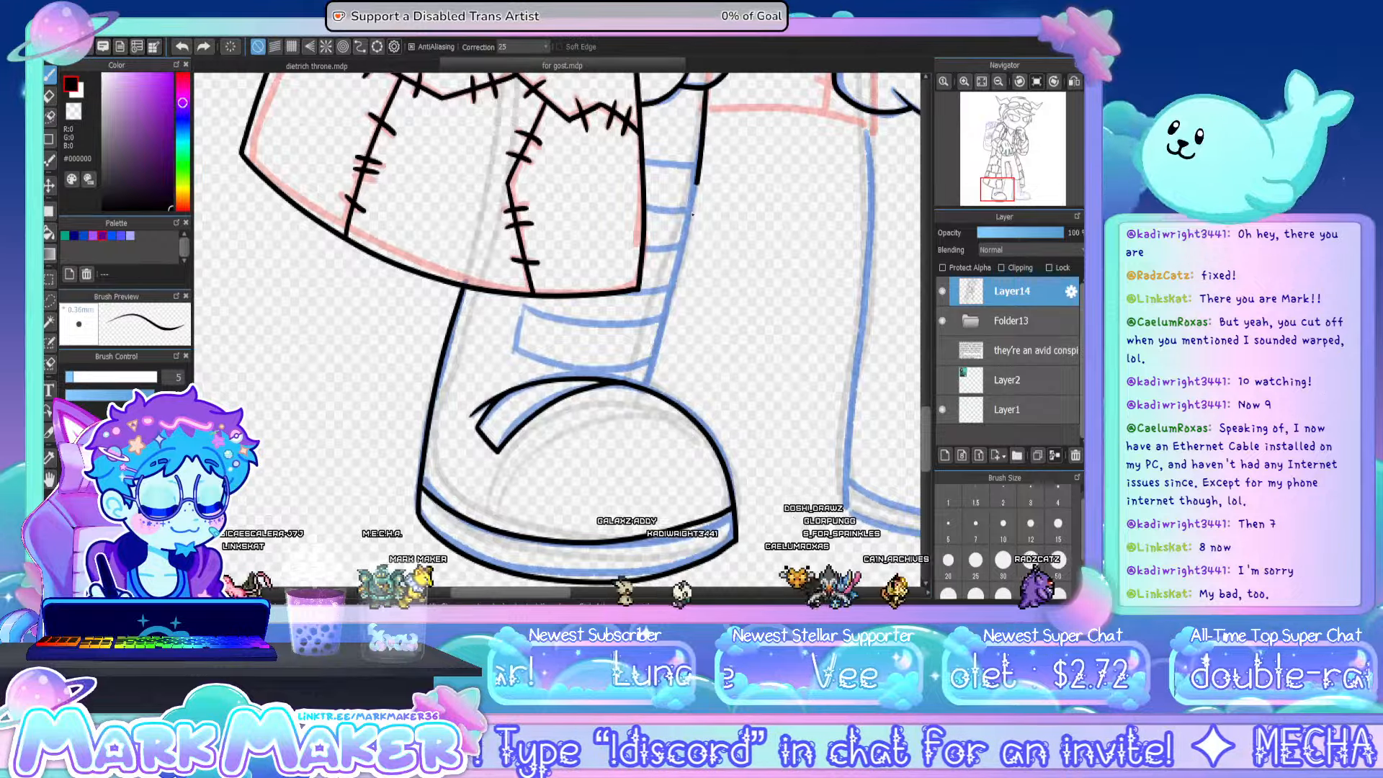
- Ink the long front edge of the boot shaft from the scalloped trouser hem down to the toe
{"action": "left_click_drag", "start_coordinate": [692, 215], "coordinate": [650, 362]}
{"action": "key", "text": "ctrl+z"}
{"action": "left_click_drag", "start_coordinate": [706, 88], "coordinate": [645, 384]}
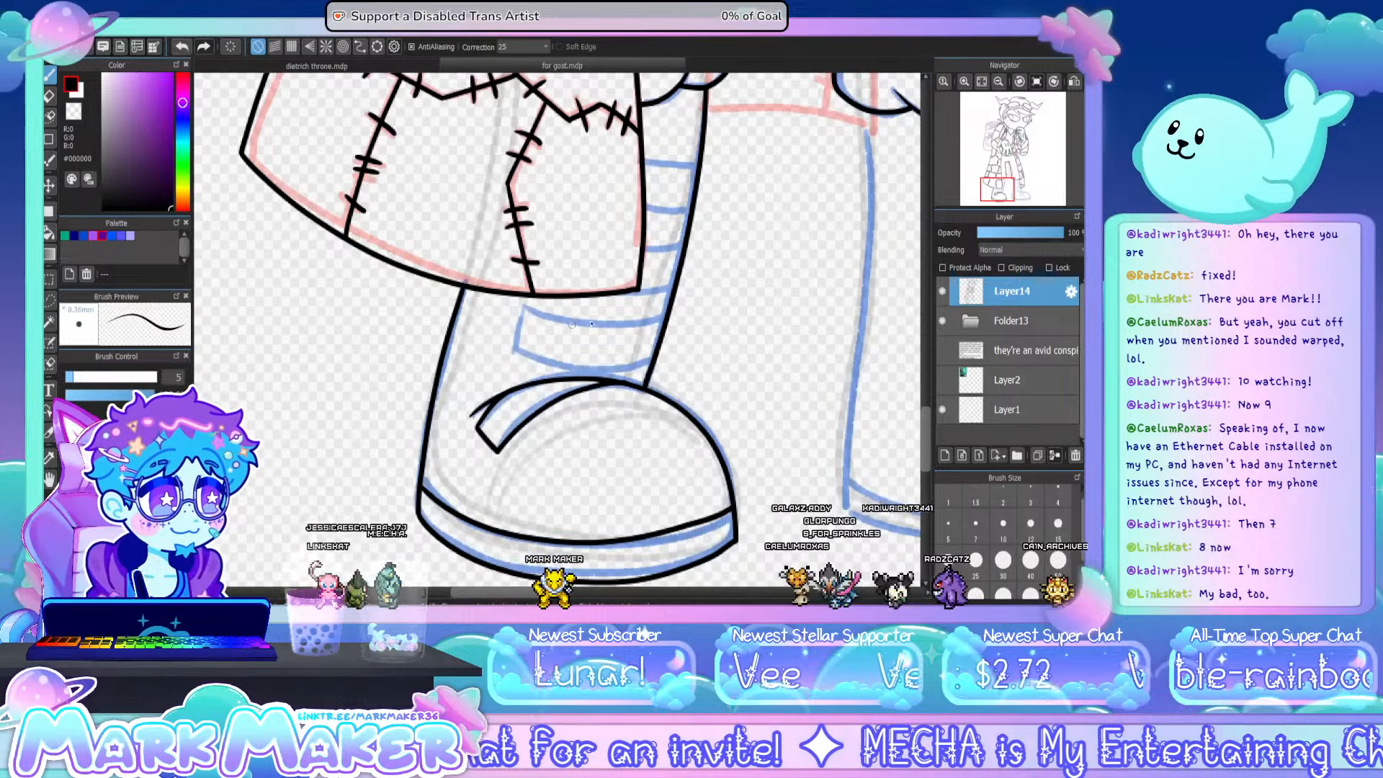
- Ink the ankle strap above the toe and the four short strap lines between the coat edge and the shaft's front edge
{"action": "mouse_move", "coordinate": [522, 306]}
{"action": "left_mouse_down"}
{"action": "mouse_move", "coordinate": [565, 324]}
{"action": "mouse_move", "coordinate": [652, 317]}
{"action": "left_mouse_up"}
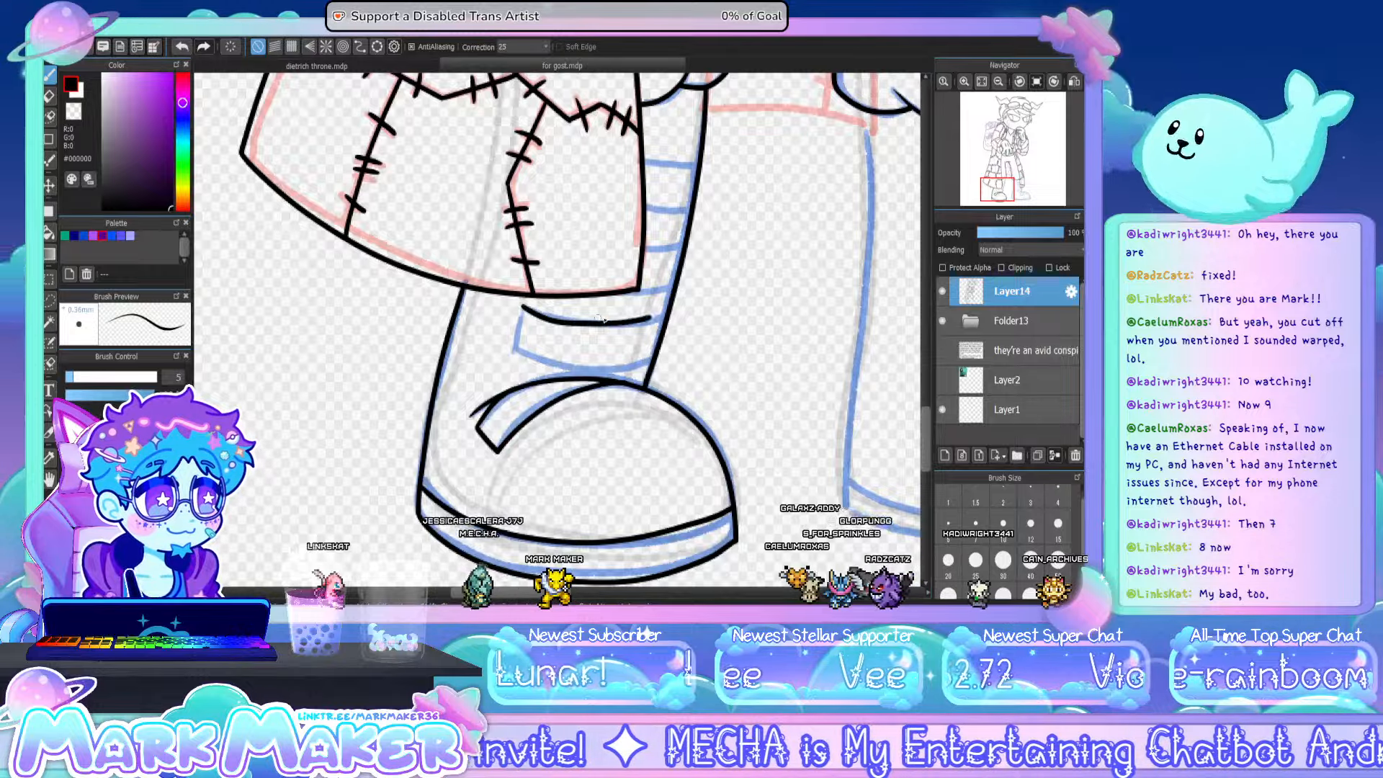
{"action": "key", "text": "ctrl+z"}
{"action": "left_click_drag", "start_coordinate": [525, 304], "coordinate": [656, 324]}
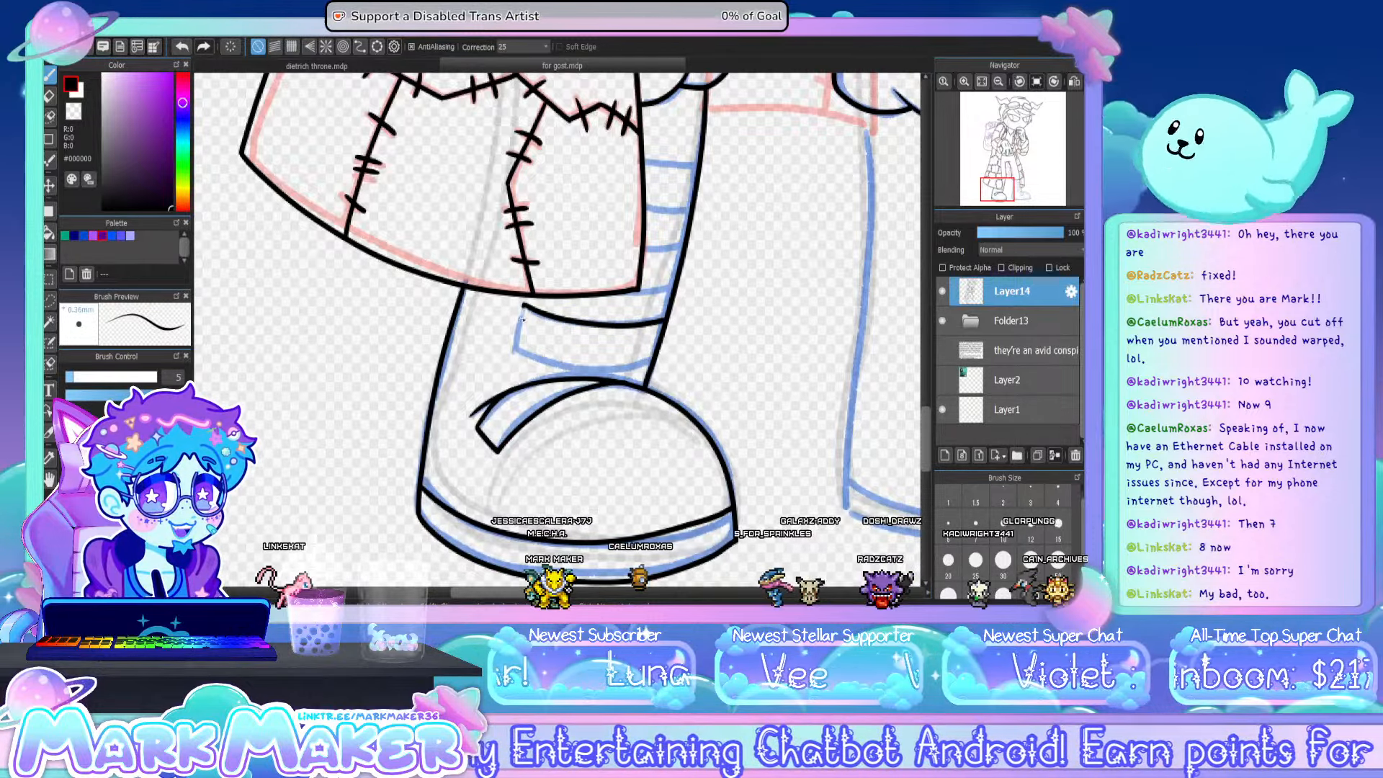
{"action": "key", "text": "ctrl+z"}
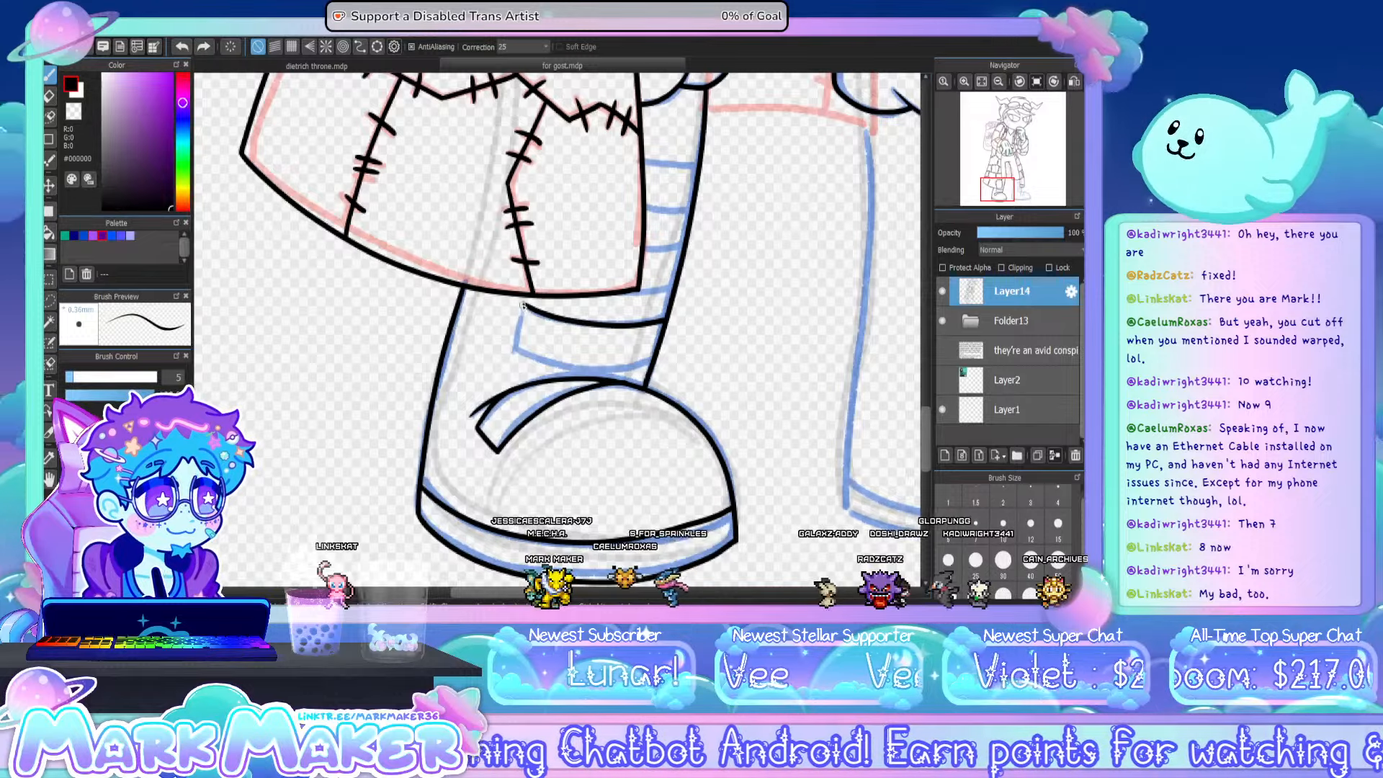
{"action": "left_click_drag", "start_coordinate": [524, 305], "coordinate": [520, 350]}
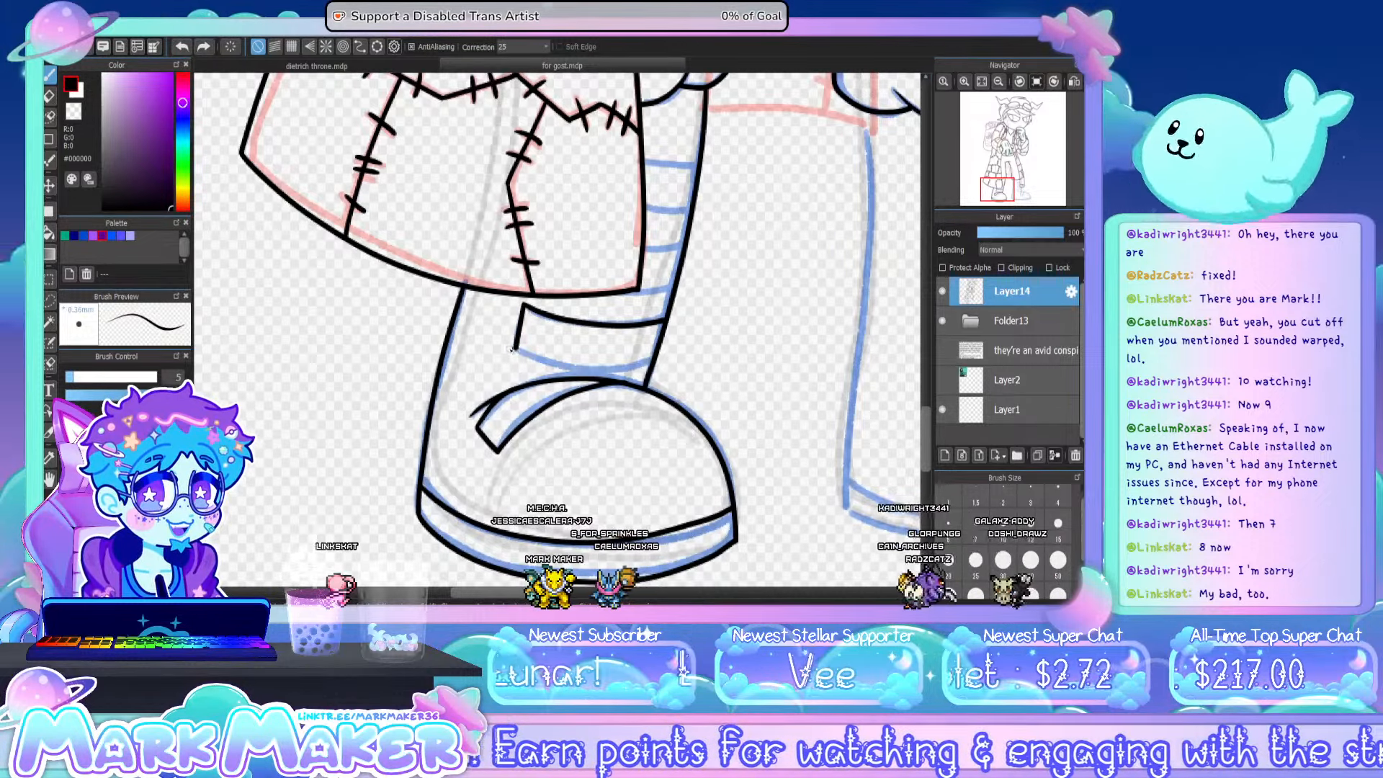
{"action": "mouse_move", "coordinate": [515, 349]}
{"action": "left_mouse_down"}
{"action": "mouse_move", "coordinate": [574, 373]}
{"action": "mouse_move", "coordinate": [650, 365]}
{"action": "left_mouse_up"}
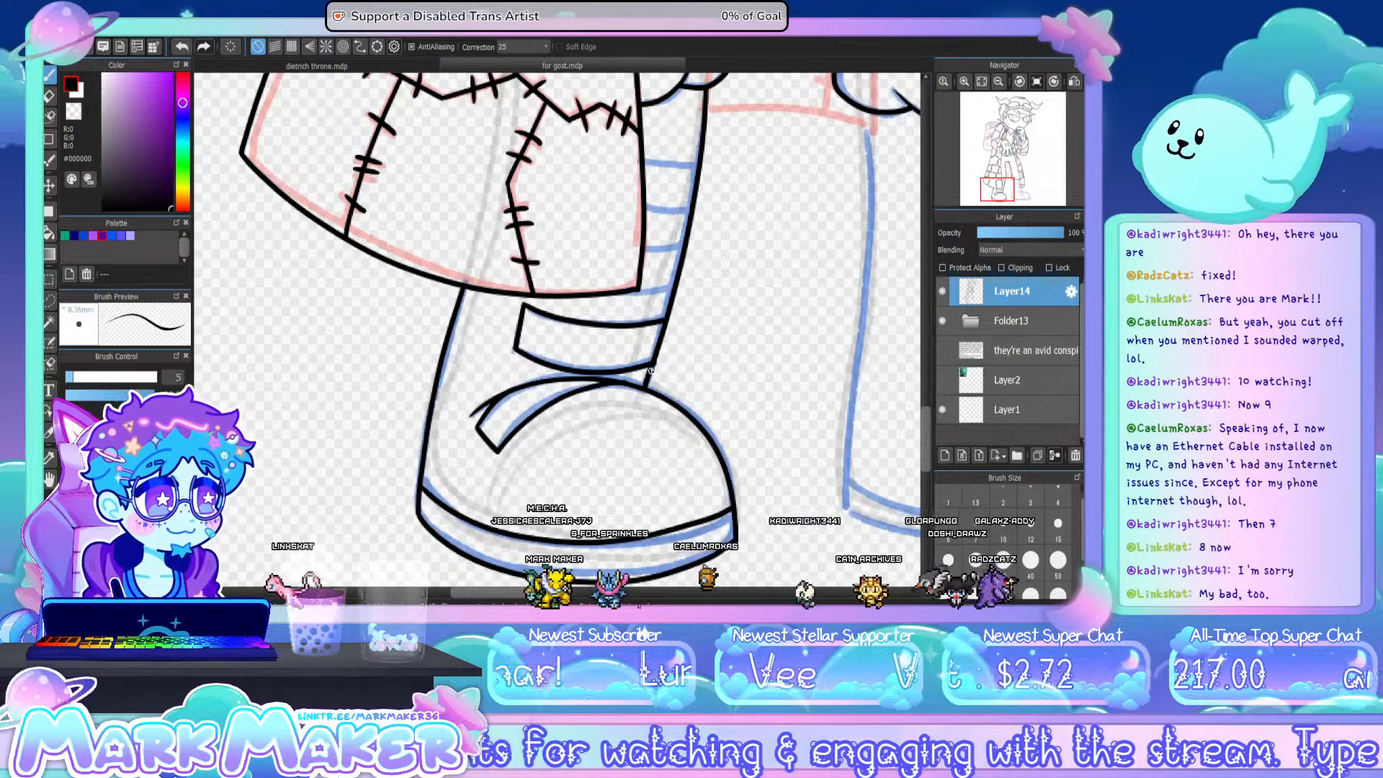
{"action": "key", "text": "ctrl+z"}
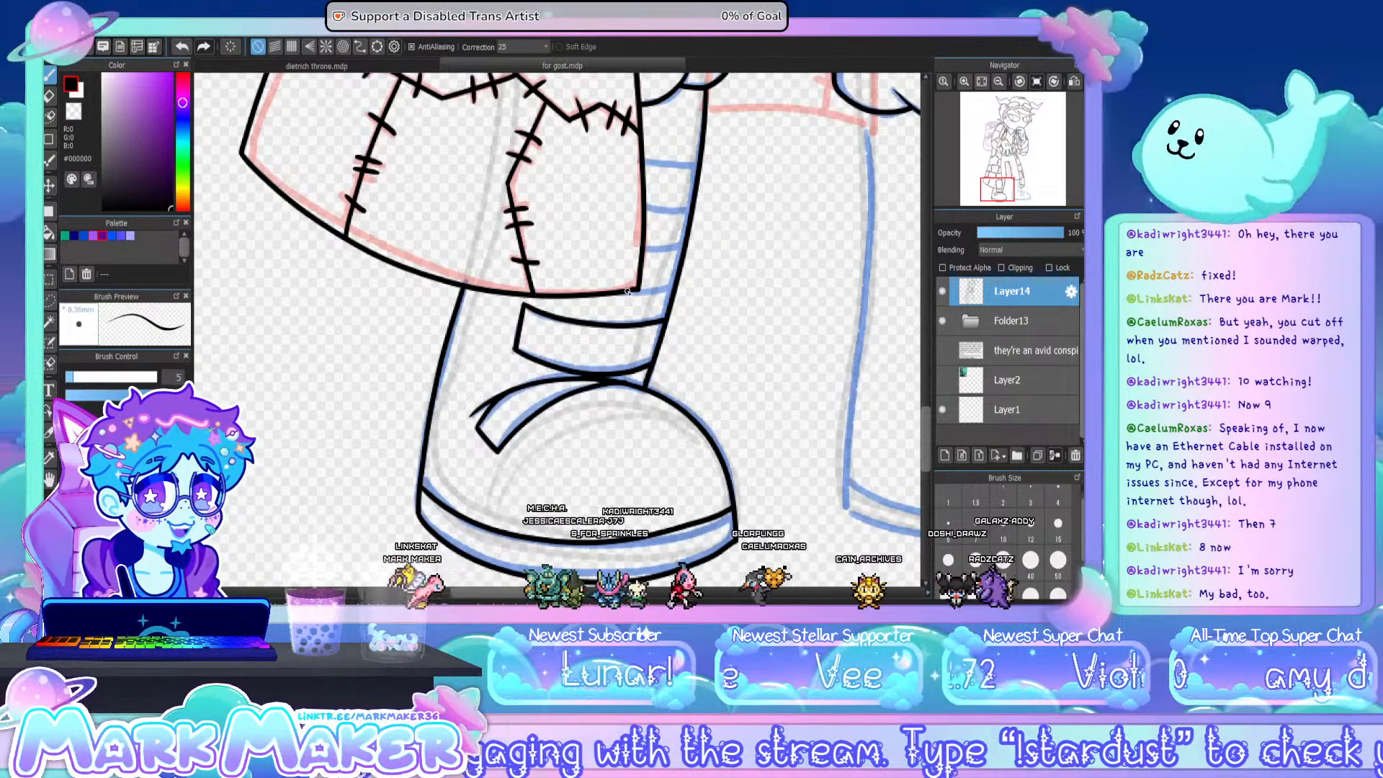
{"action": "left_click_drag", "start_coordinate": [628, 292], "coordinate": [676, 288]}
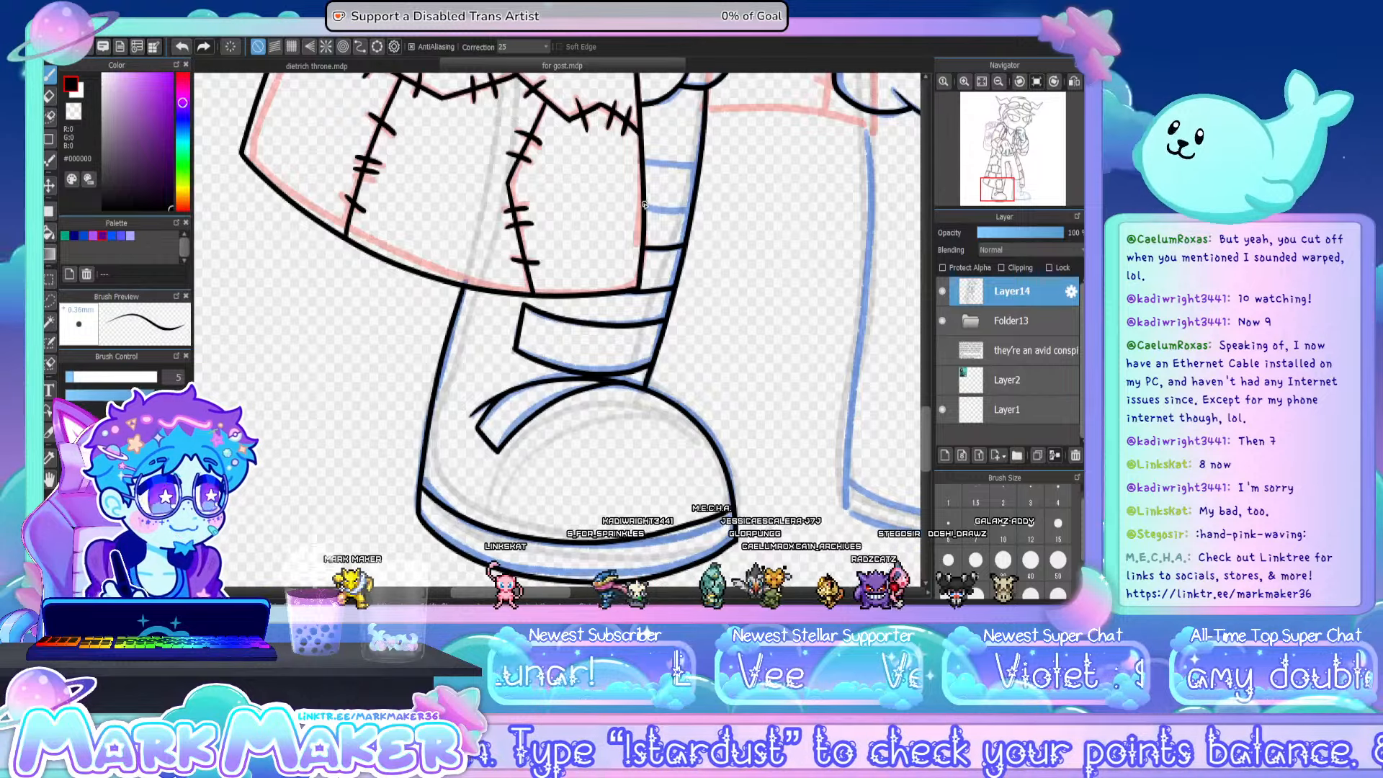
{"action": "mouse_move", "coordinate": [651, 209]}
{"action": "left_mouse_down"}
{"action": "mouse_move", "coordinate": [691, 210]}
{"action": "mouse_move", "coordinate": [698, 165]}
{"action": "left_mouse_up"}
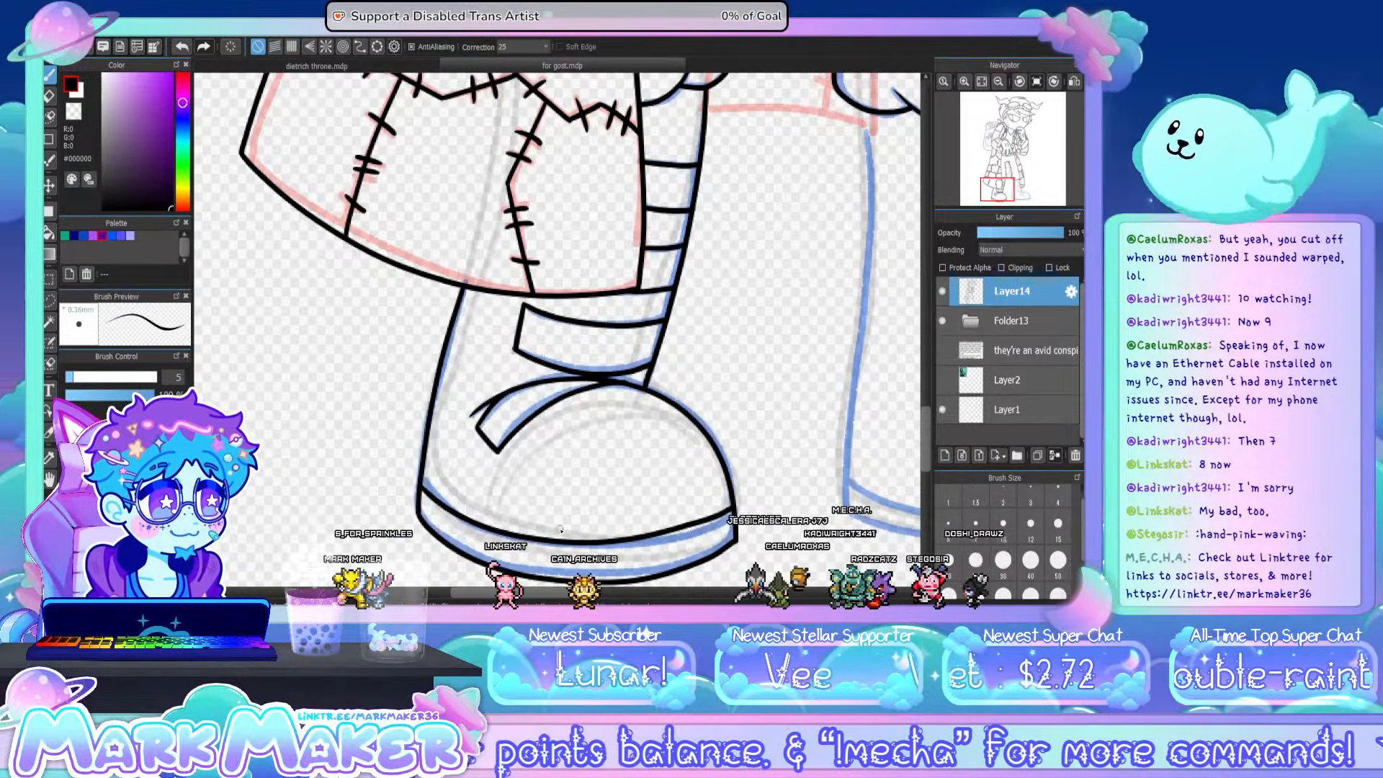
- Ink the back edge of the boot under the narrow coat tail and the bottom edge of its sole
{"action": "left_click_drag", "start_coordinate": [558, 592], "coordinate": [628, 592]}
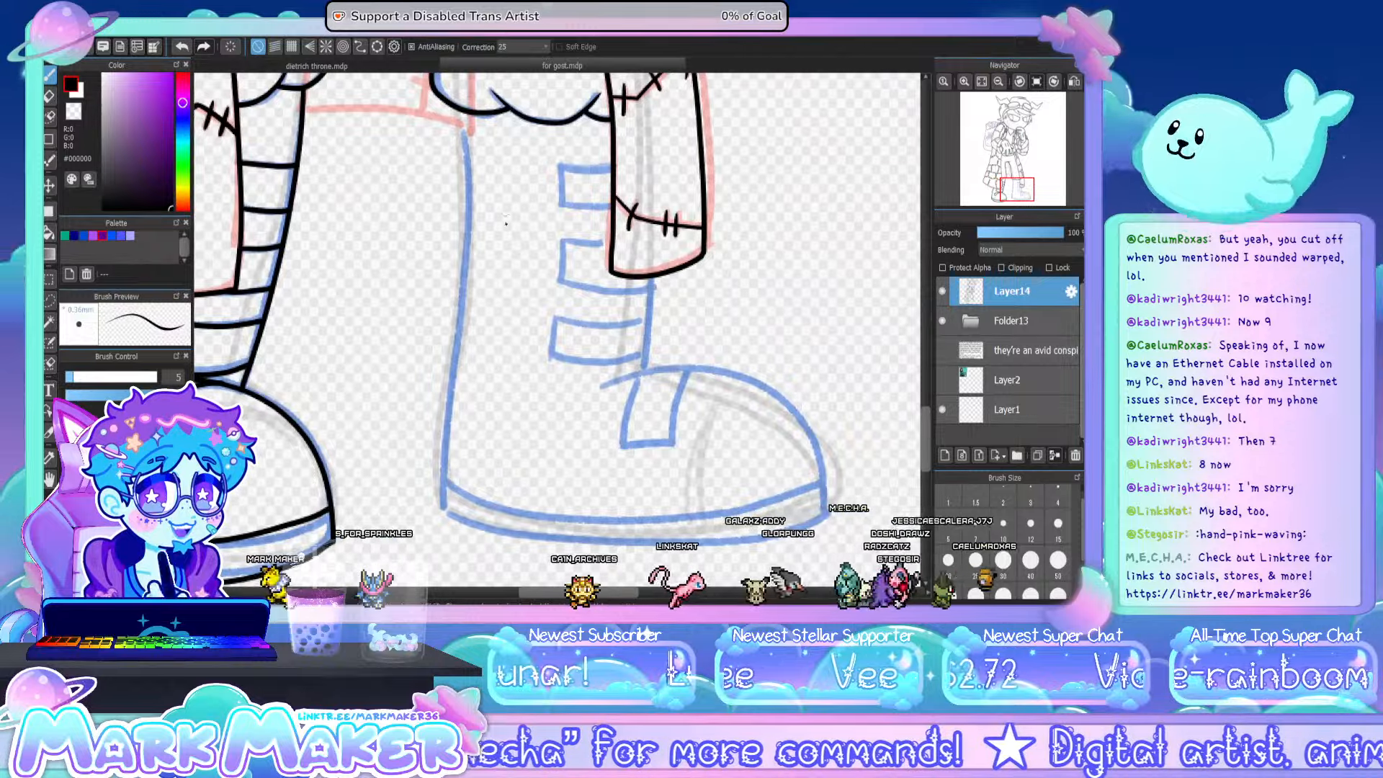
{"action": "left_click_drag", "start_coordinate": [460, 111], "coordinate": [459, 306]}
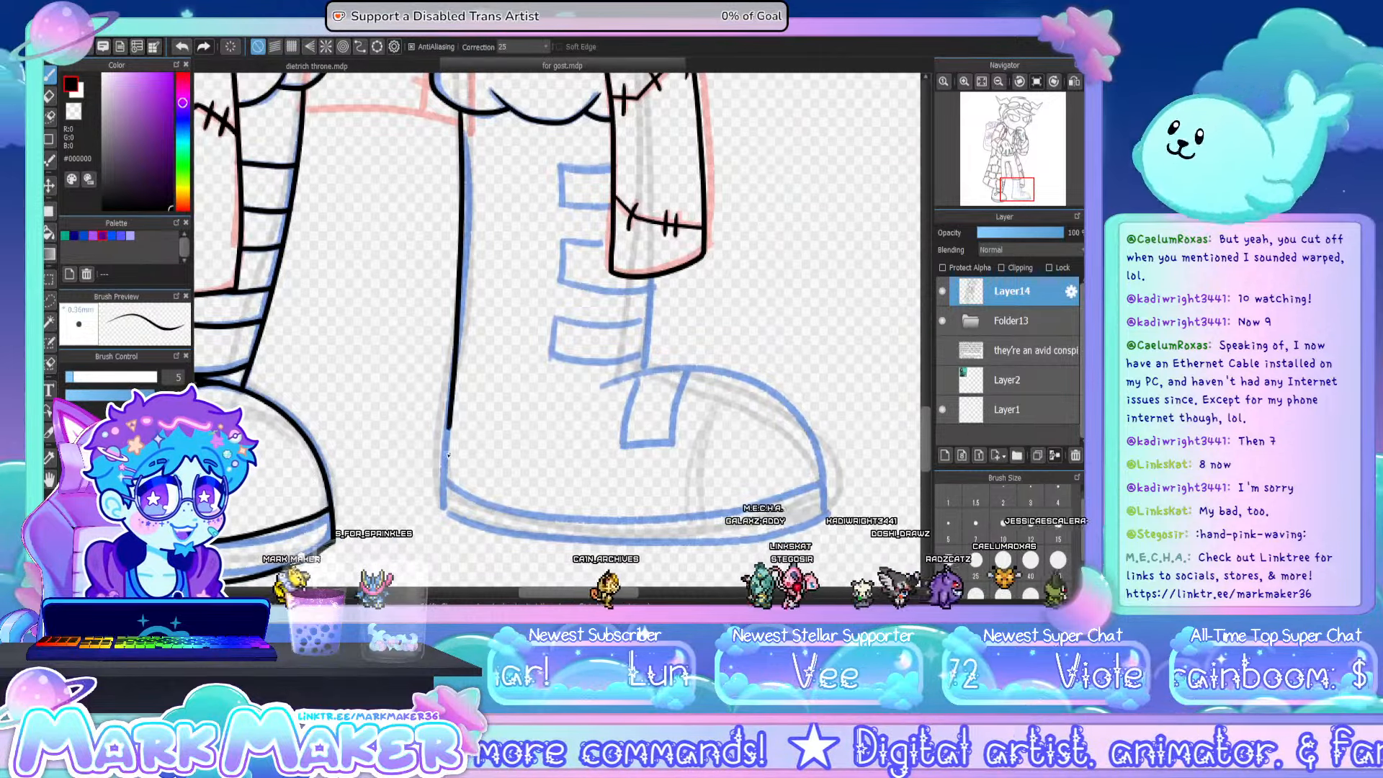
{"action": "left_click_drag", "start_coordinate": [448, 456], "coordinate": [442, 507]}
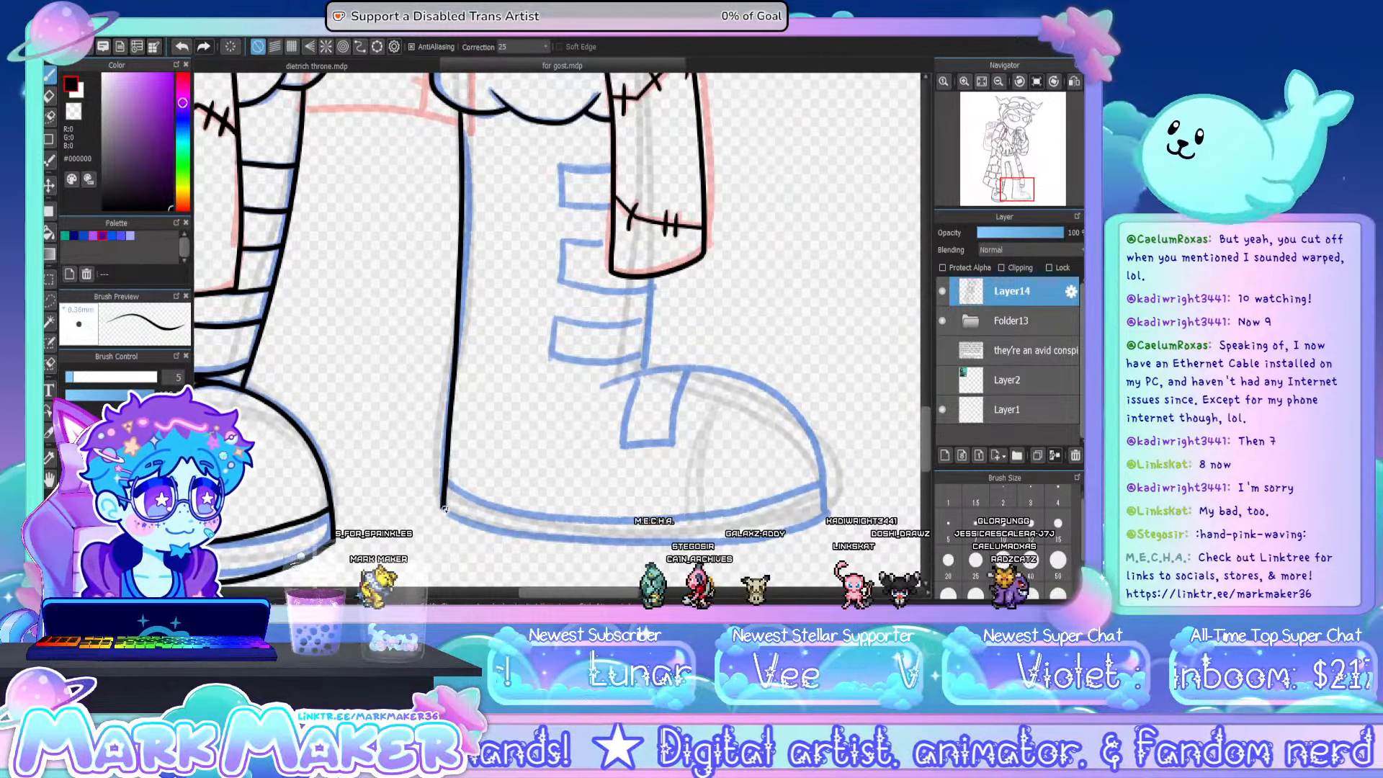
{"action": "mouse_move", "coordinate": [558, 535]}
{"action": "left_mouse_down"}
{"action": "mouse_move", "coordinate": [657, 534]}
{"action": "mouse_move", "coordinate": [468, 520]}
{"action": "mouse_move", "coordinate": [643, 545]}
{"action": "mouse_move", "coordinate": [776, 530]}
{"action": "left_mouse_up"}
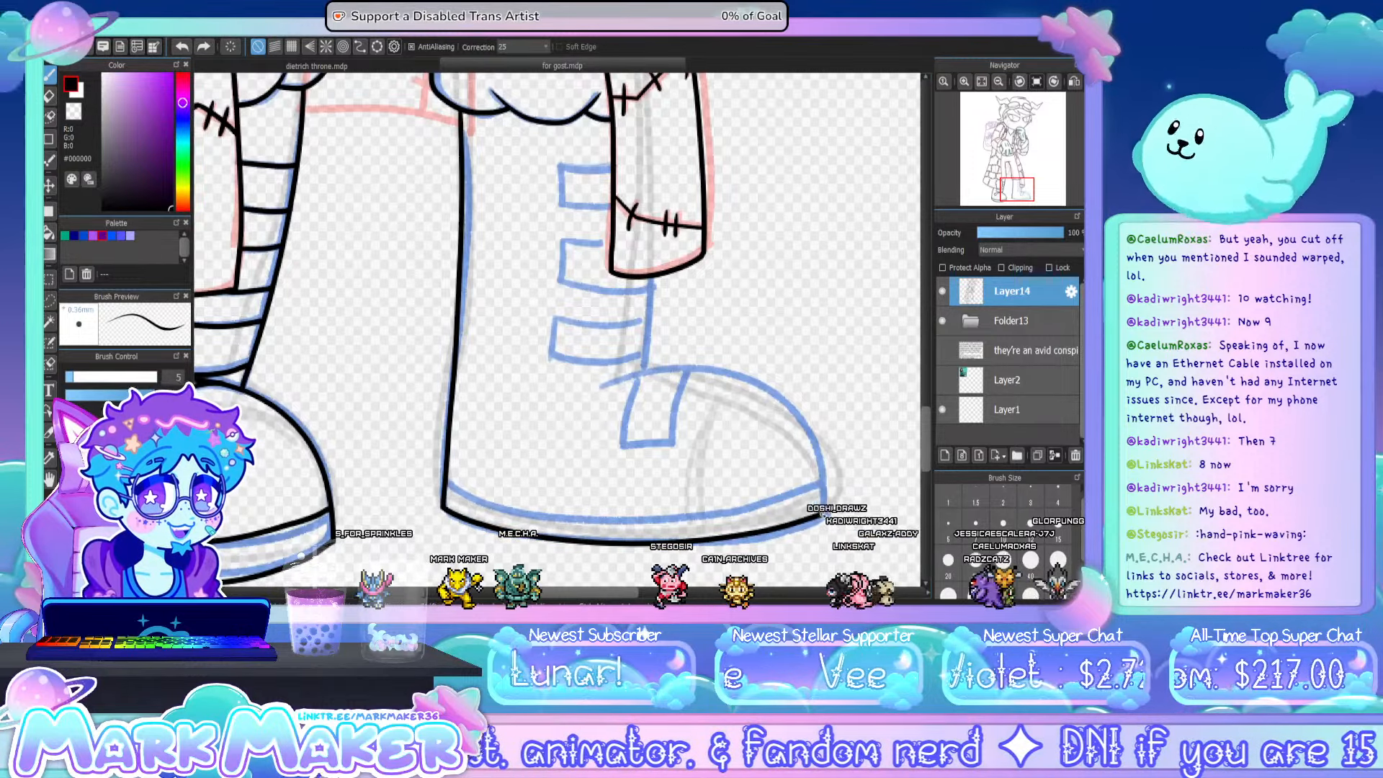
- Ink the second boot's rounded toe outline and the line along the top of its sole
{"action": "left_click_drag", "start_coordinate": [592, 392], "coordinate": [725, 366]}
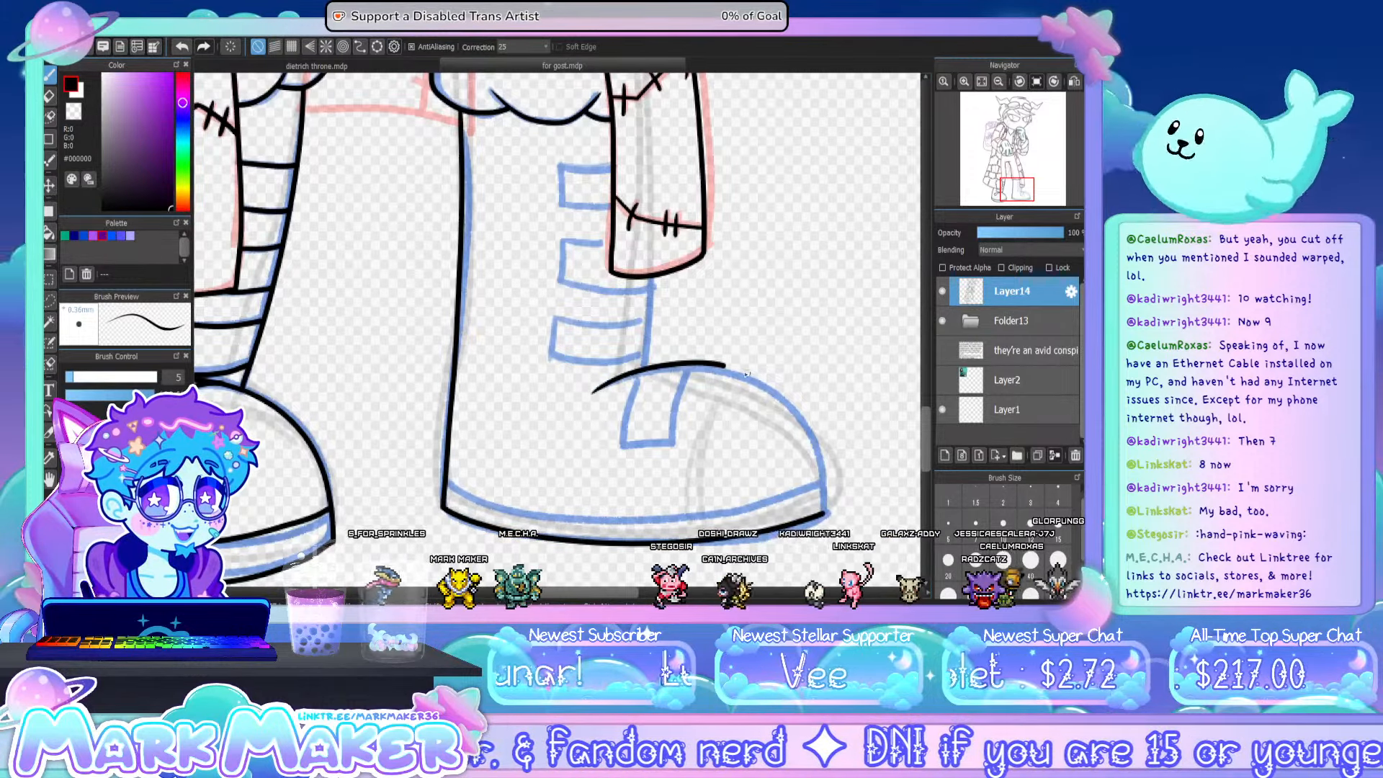
{"action": "key", "text": "ctrl+z"}
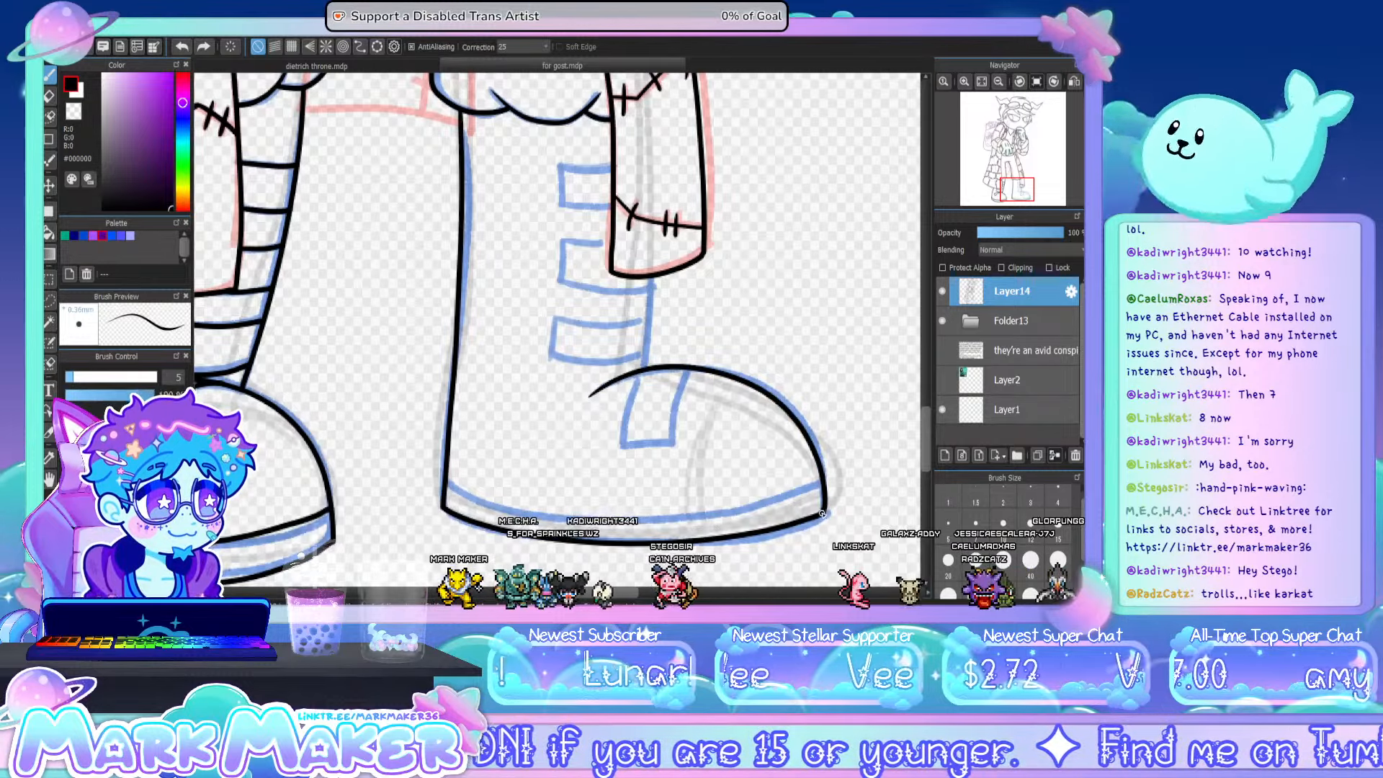
{"action": "mouse_move", "coordinate": [444, 489]}
{"action": "left_mouse_down"}
{"action": "mouse_move", "coordinate": [506, 508]}
{"action": "mouse_move", "coordinate": [653, 526]}
{"action": "mouse_move", "coordinate": [814, 493]}
{"action": "left_mouse_up"}
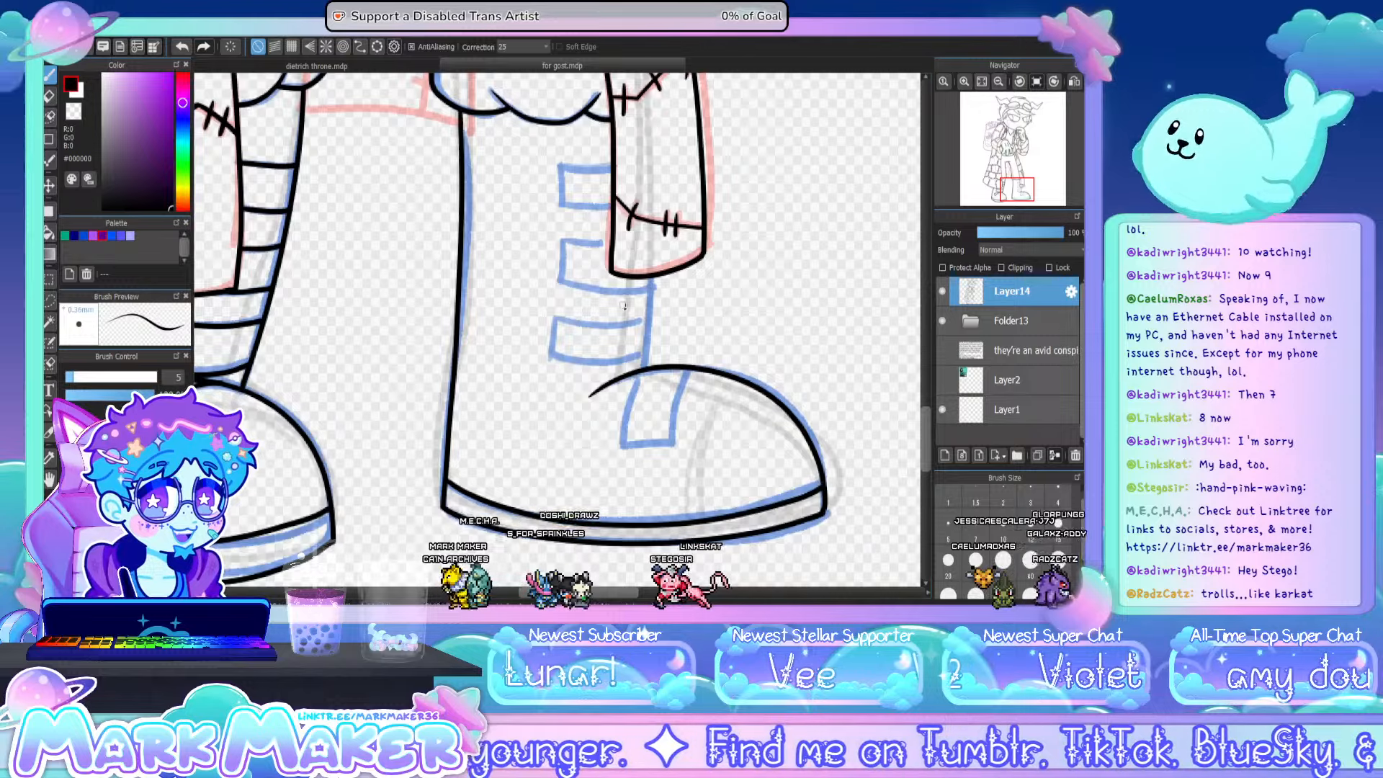
- Ink the second boot's toe strap and short front edge, plus the two lower straps on its shaft
{"action": "mouse_move", "coordinate": [639, 370]}
{"action": "left_mouse_down"}
{"action": "mouse_move", "coordinate": [624, 443]}
{"action": "mouse_move", "coordinate": [675, 439]}
{"action": "mouse_move", "coordinate": [675, 413]}
{"action": "left_mouse_up"}
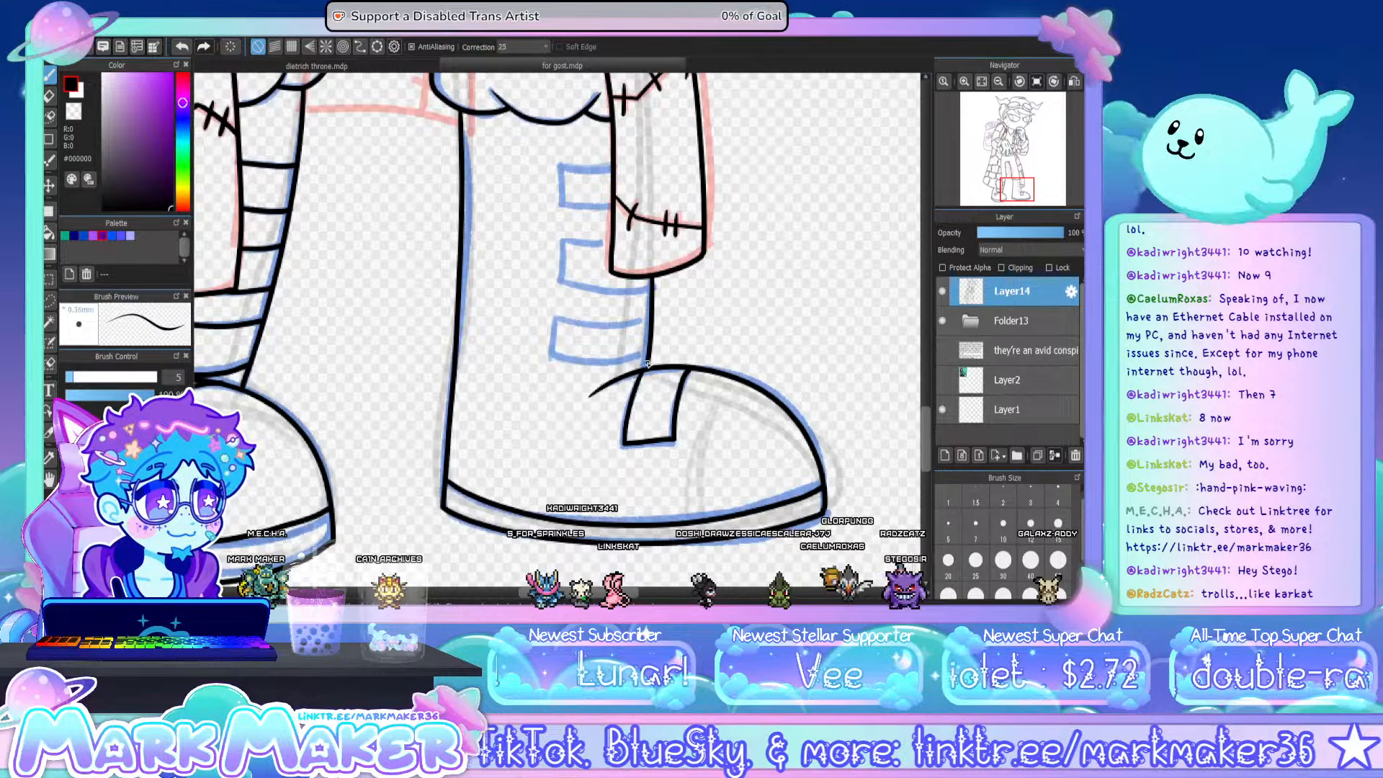
{"action": "mouse_move", "coordinate": [556, 318]}
{"action": "left_mouse_down"}
{"action": "mouse_move", "coordinate": [551, 355]}
{"action": "mouse_move", "coordinate": [564, 364]}
{"action": "mouse_move", "coordinate": [648, 358]}
{"action": "left_mouse_up"}
{"action": "left_click_drag", "start_coordinate": [556, 317], "coordinate": [648, 325]}
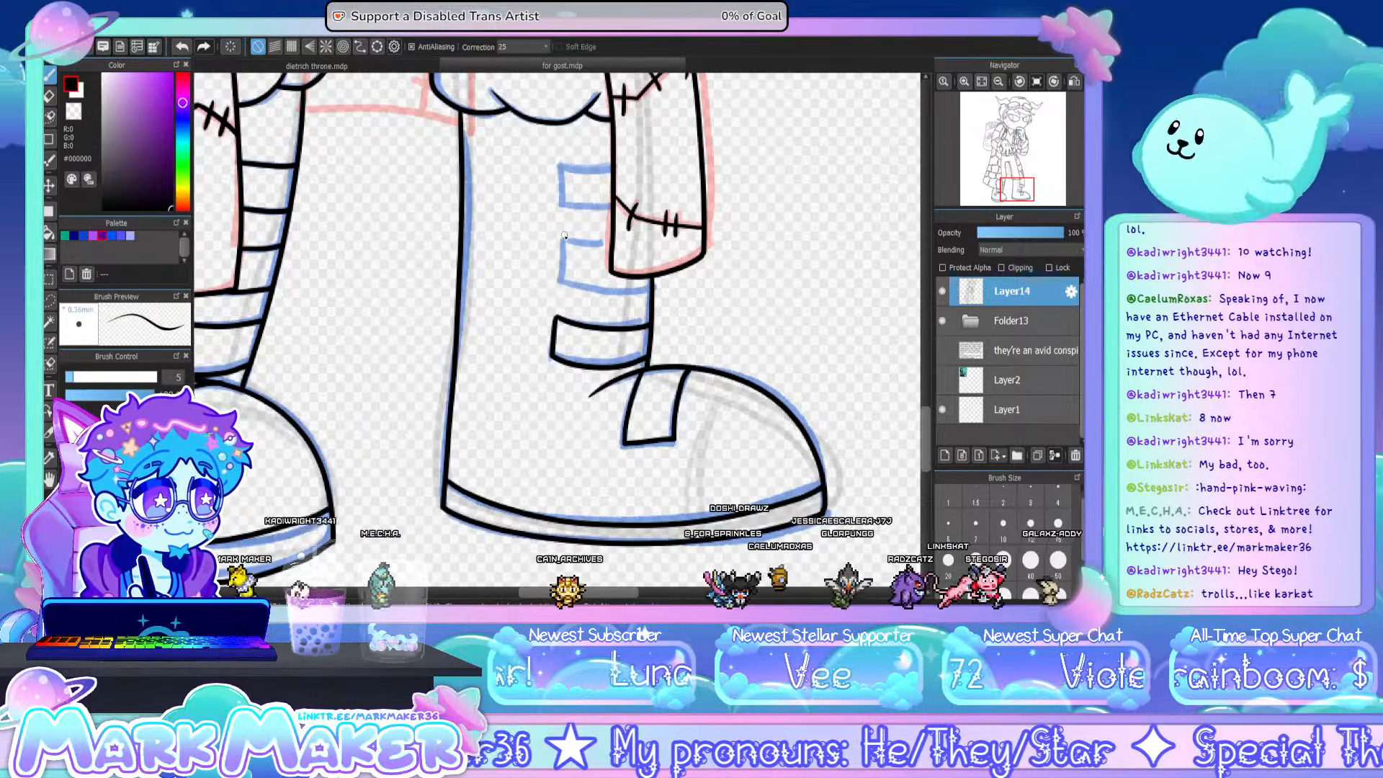
{"action": "mouse_move", "coordinate": [561, 240]}
{"action": "left_mouse_down"}
{"action": "mouse_move", "coordinate": [563, 285]}
{"action": "mouse_move", "coordinate": [650, 288]}
{"action": "left_mouse_up"}
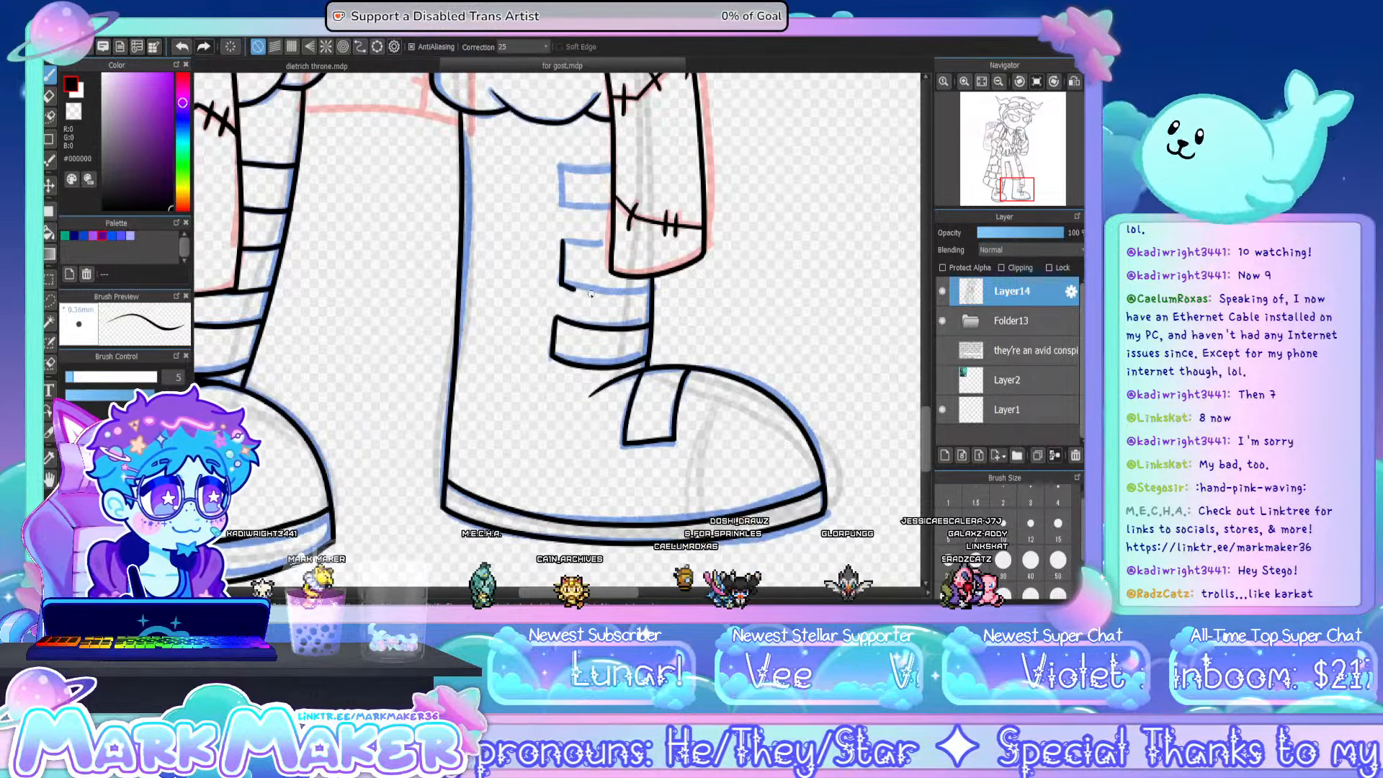
{"action": "left_click_drag", "start_coordinate": [562, 241], "coordinate": [607, 240]}
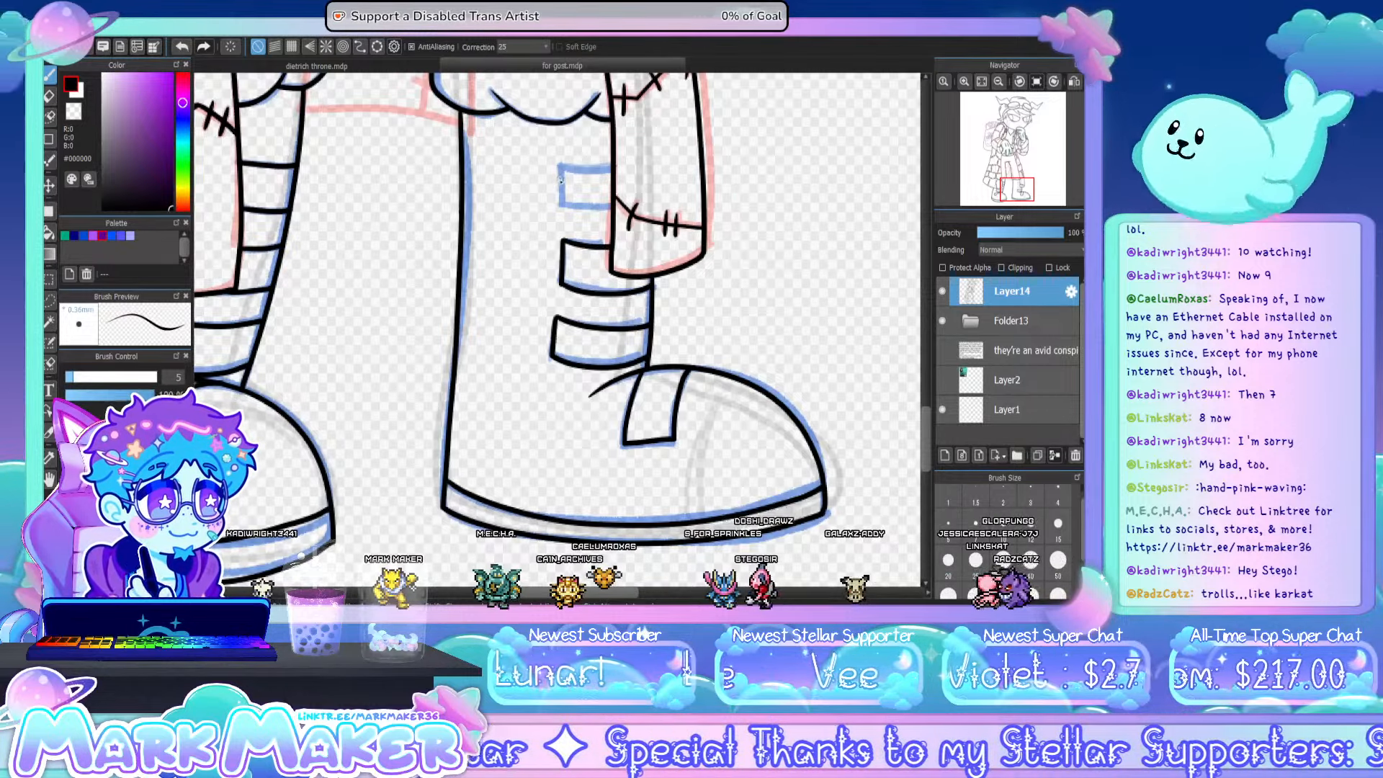
- Ink the outline of the uppermost strap on the second boot's shaft, beside the coat tail
{"action": "mouse_move", "coordinate": [559, 165]}
{"action": "left_mouse_down"}
{"action": "mouse_move", "coordinate": [561, 202]}
{"action": "mouse_move", "coordinate": [612, 211]}
{"action": "left_mouse_up"}
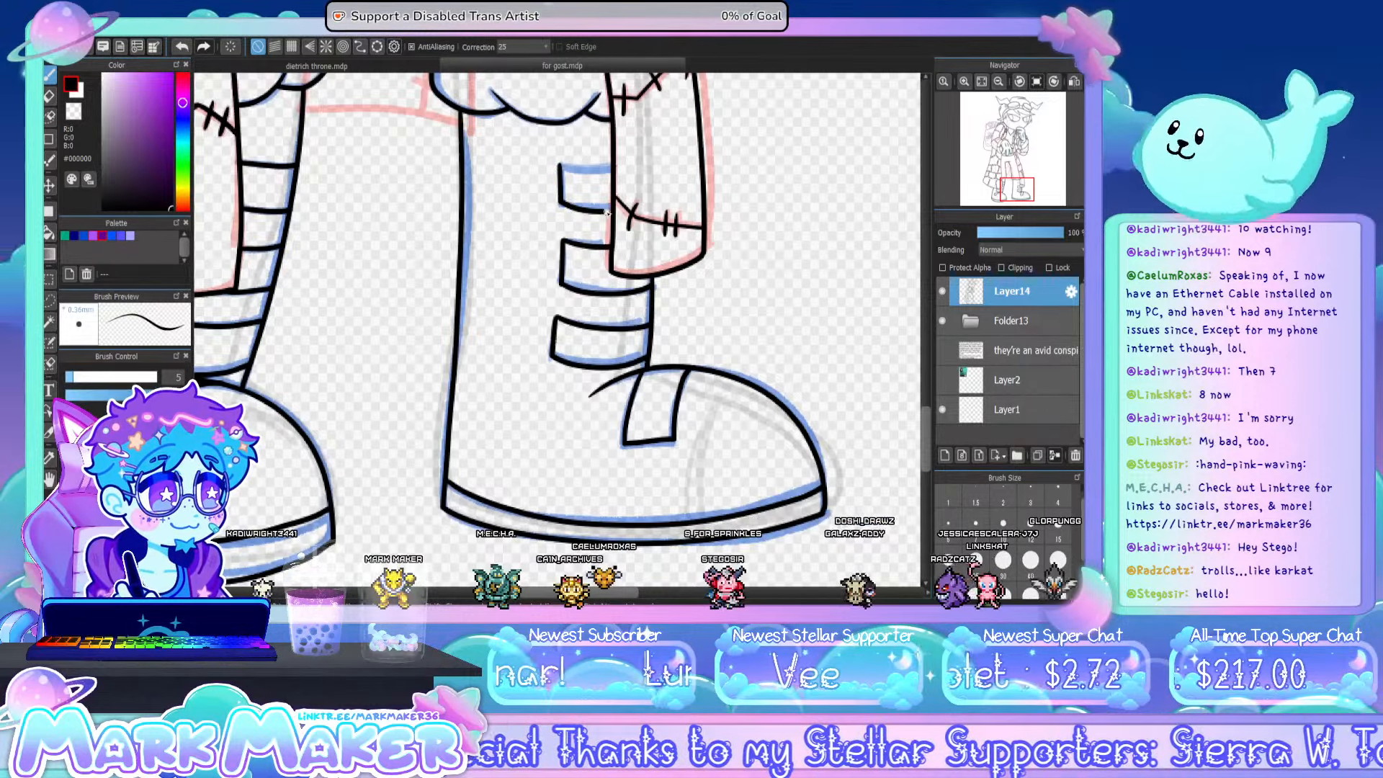
{"action": "left_click_drag", "start_coordinate": [560, 165], "coordinate": [596, 168]}
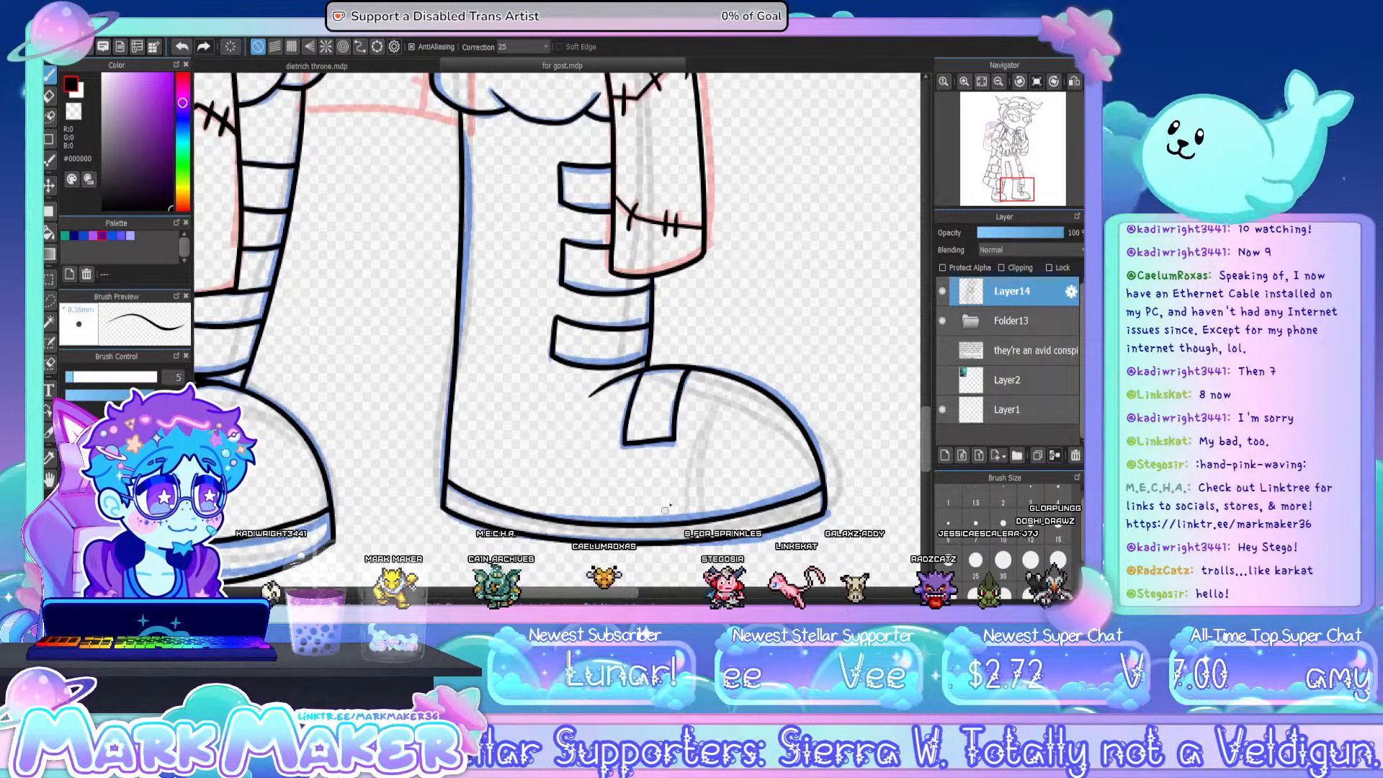
- Ink the patch seams and their short cross stitches on the narrow piece hanging between the legs
{"action": "left_click_drag", "start_coordinate": [592, 593], "coordinate": [571, 593]}
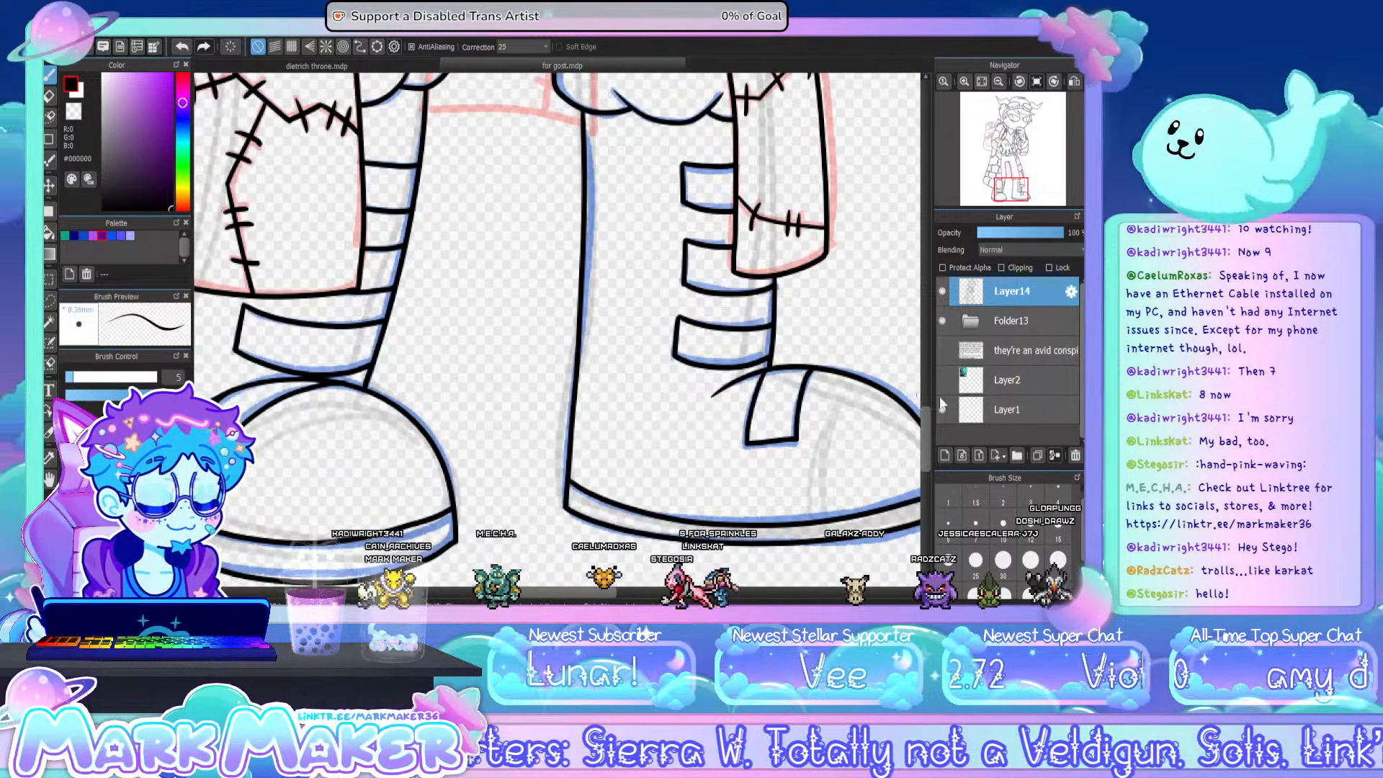
{"action": "left_click_drag", "start_coordinate": [925, 431], "coordinate": [923, 364]}
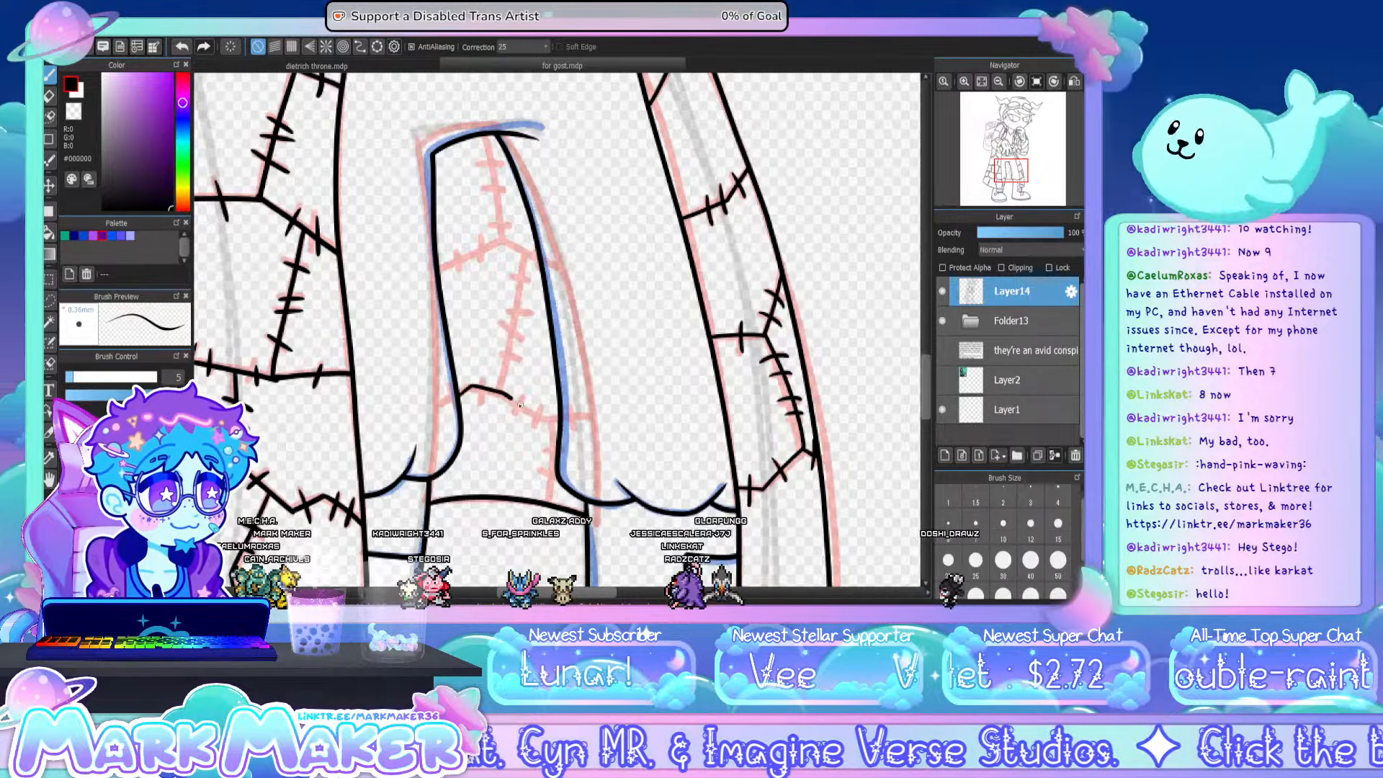
{"action": "mouse_move", "coordinate": [455, 401]}
{"action": "left_mouse_down"}
{"action": "mouse_move", "coordinate": [546, 418]}
{"action": "mouse_move", "coordinate": [548, 498]}
{"action": "left_mouse_up"}
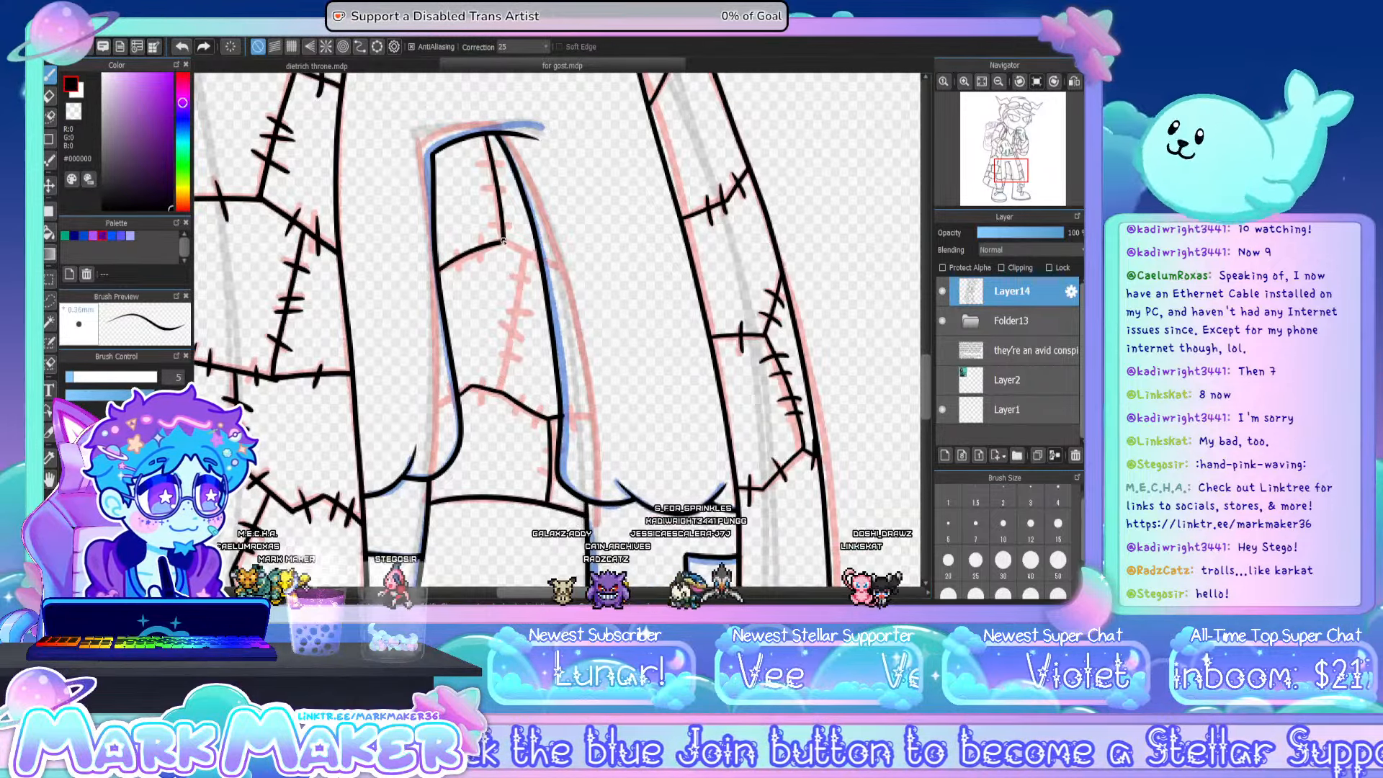
{"action": "left_click_drag", "start_coordinate": [505, 242], "coordinate": [539, 259]}
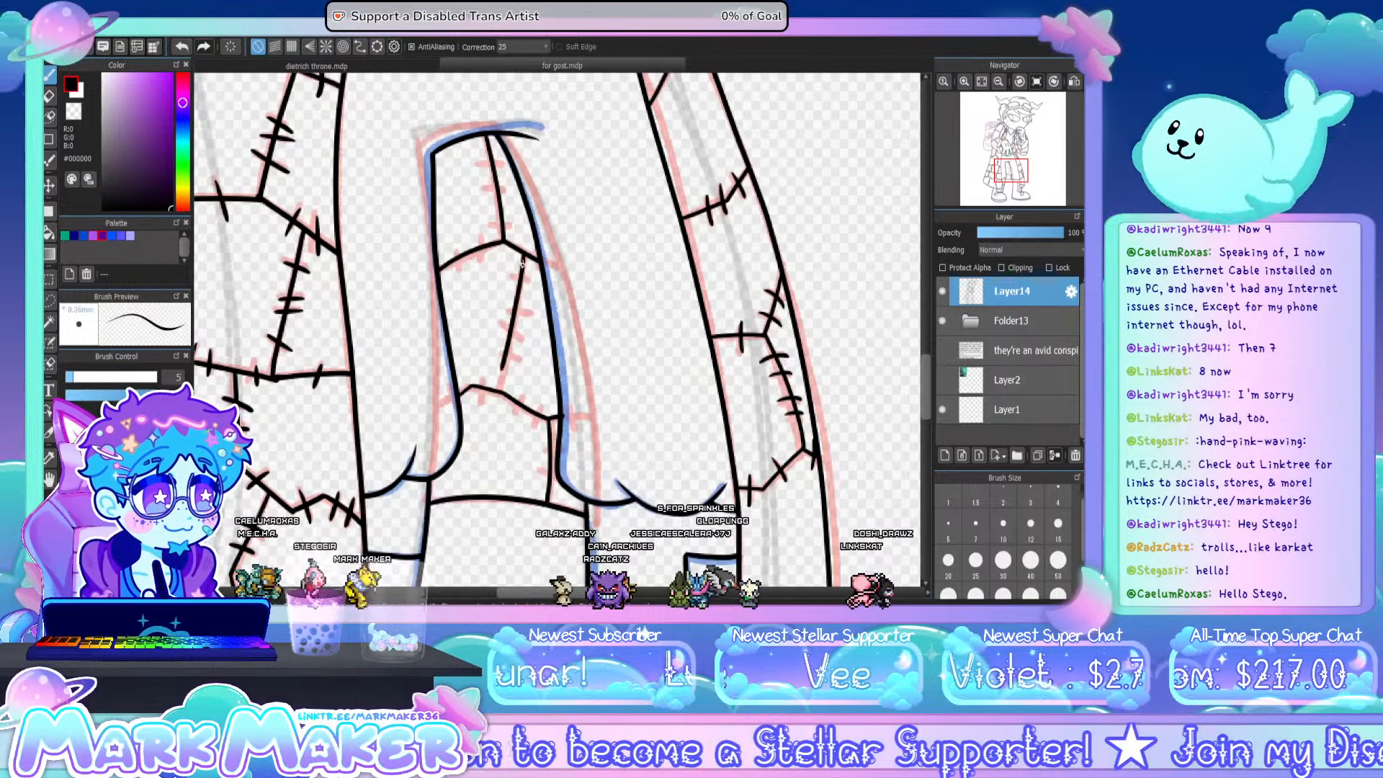
{"action": "key", "text": "ctrl+z"}
{"action": "left_click_drag", "start_coordinate": [526, 258], "coordinate": [502, 391]}
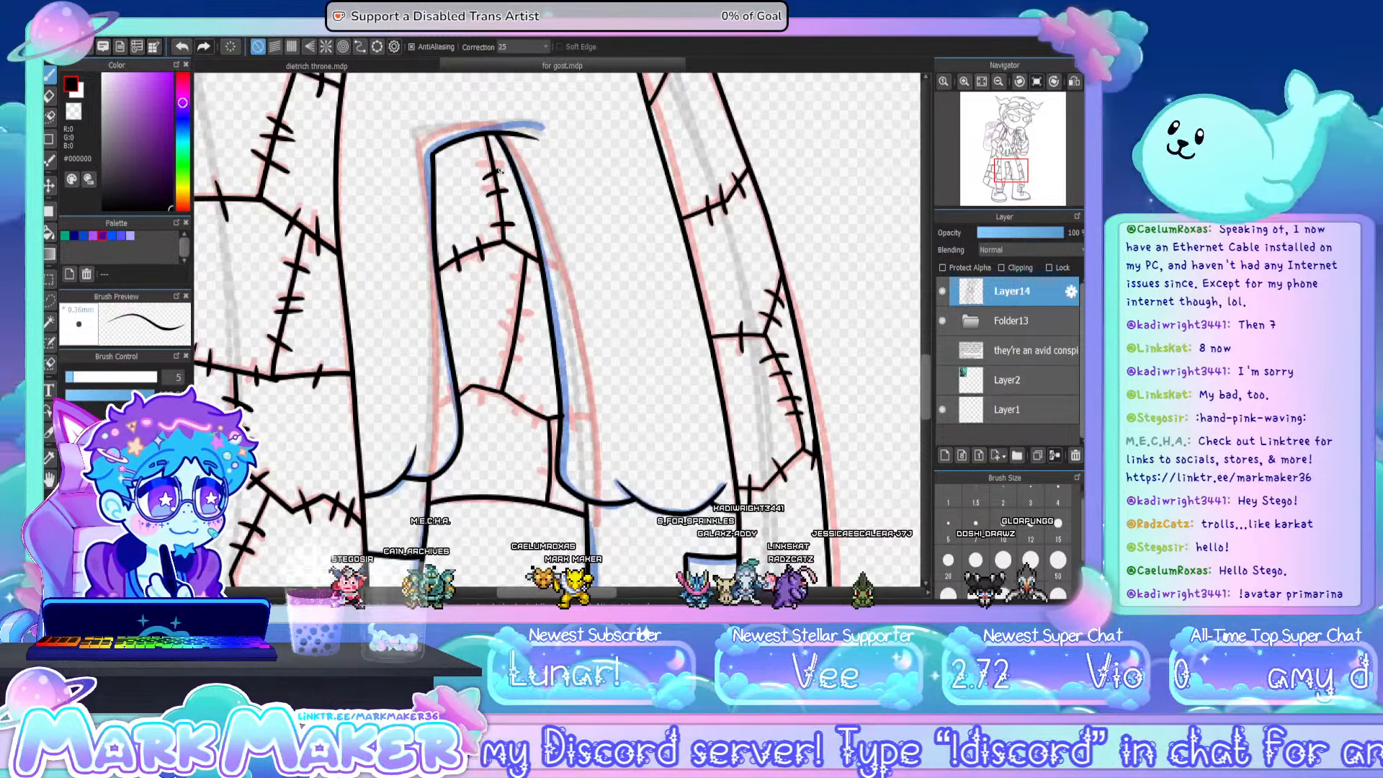
{"action": "mouse_move", "coordinate": [510, 272]}
{"action": "left_mouse_down"}
{"action": "mouse_move", "coordinate": [535, 282]}
{"action": "mouse_move", "coordinate": [514, 337]}
{"action": "mouse_move", "coordinate": [525, 356]}
{"action": "left_mouse_up"}
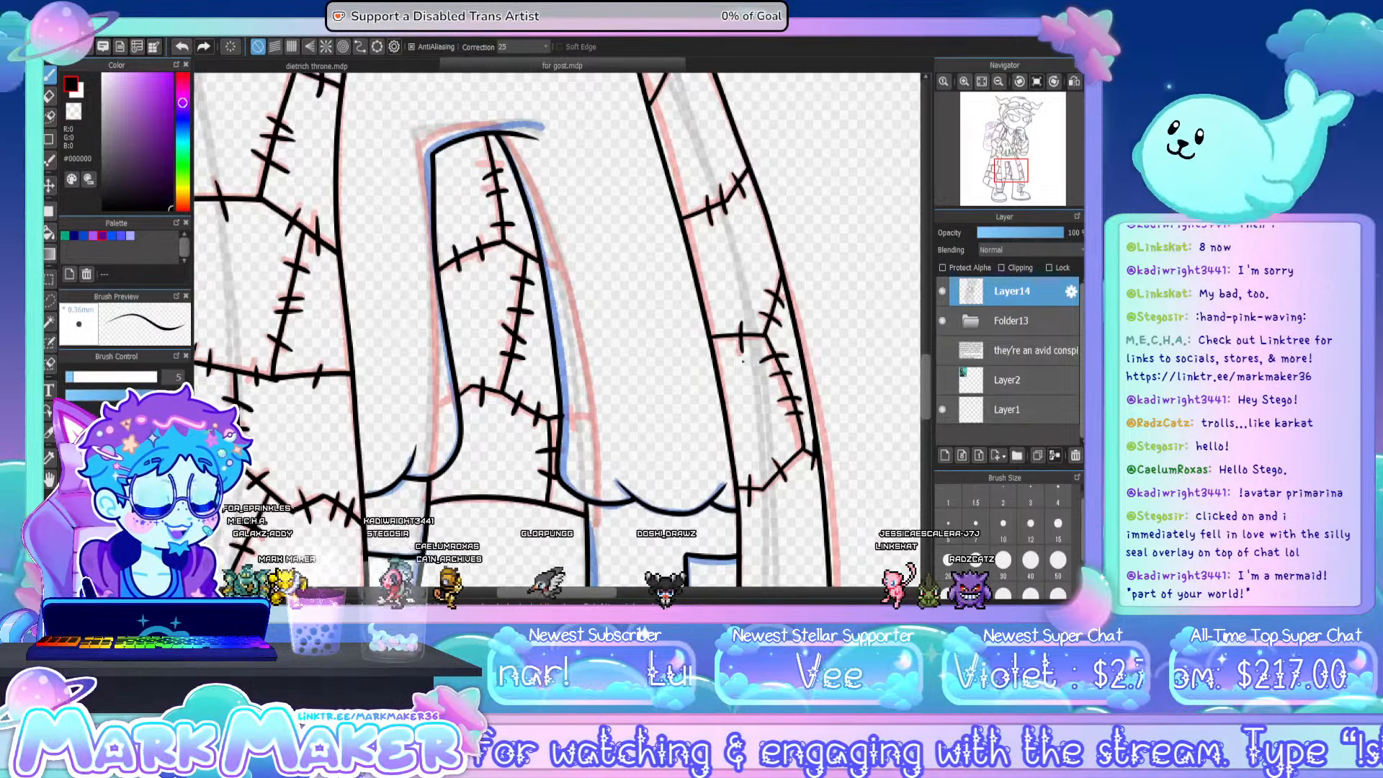
- Ink the character's mouth as one curved smiling line above the raised hand
{"action": "mouse_move", "coordinate": [956, 107]}
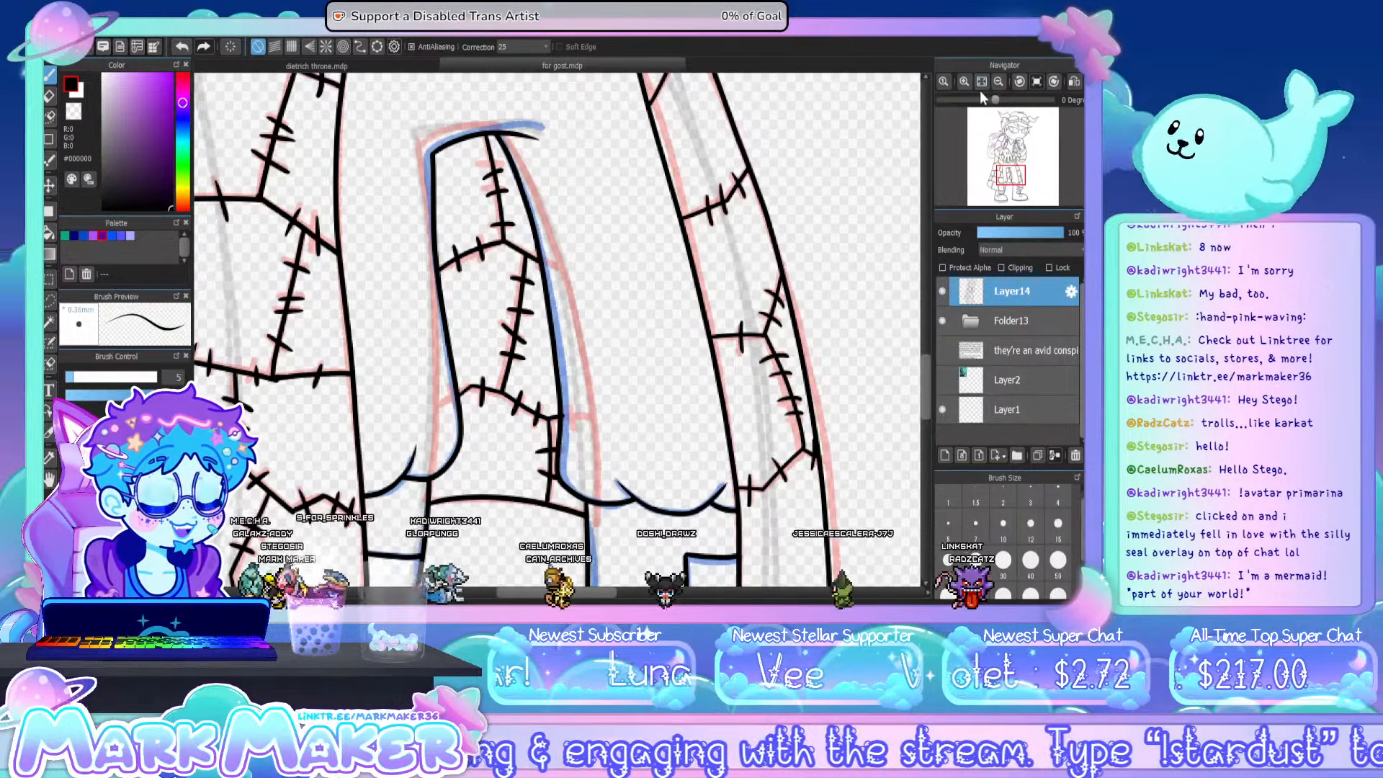
{"action": "left_click", "coordinate": [982, 80]}
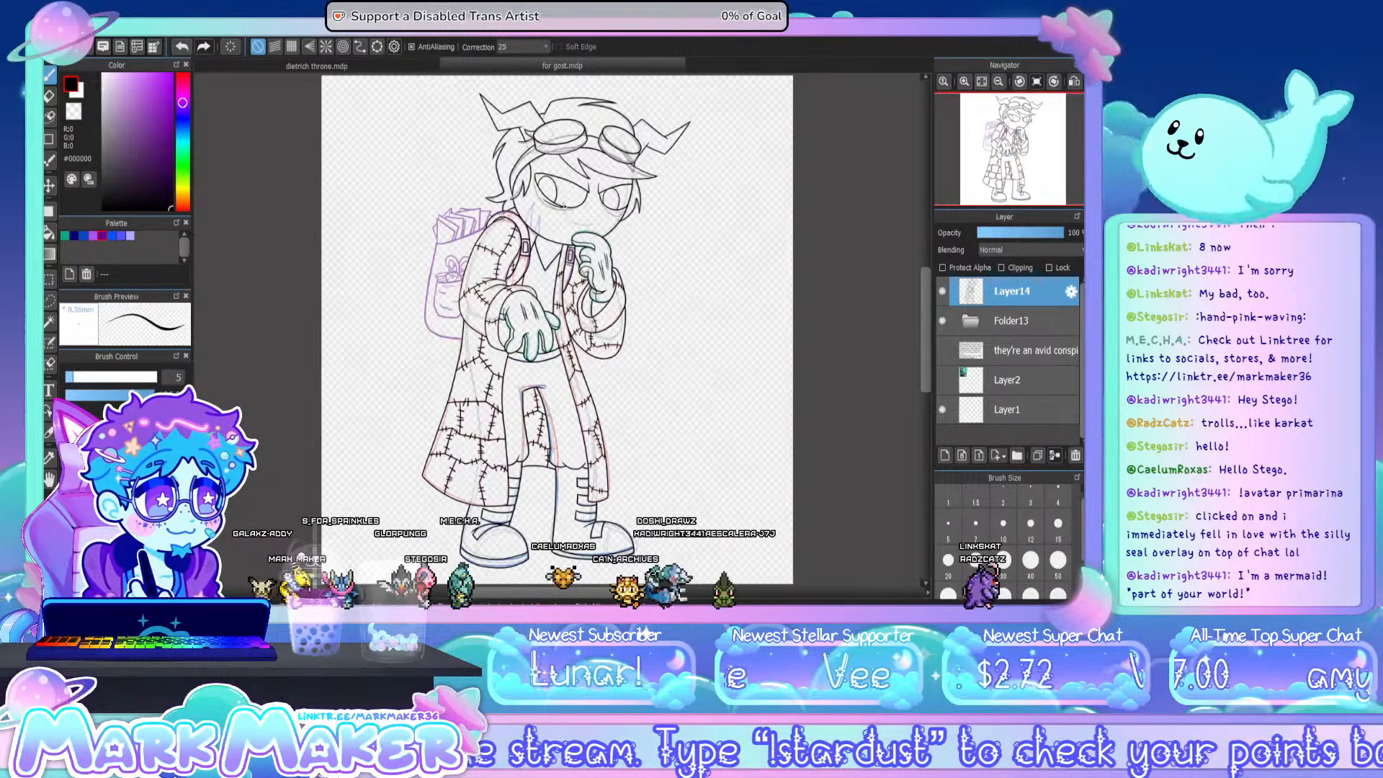
{"action": "scroll", "coordinate": [564, 208], "scroll_direction": "up", "scroll_amount": 5}
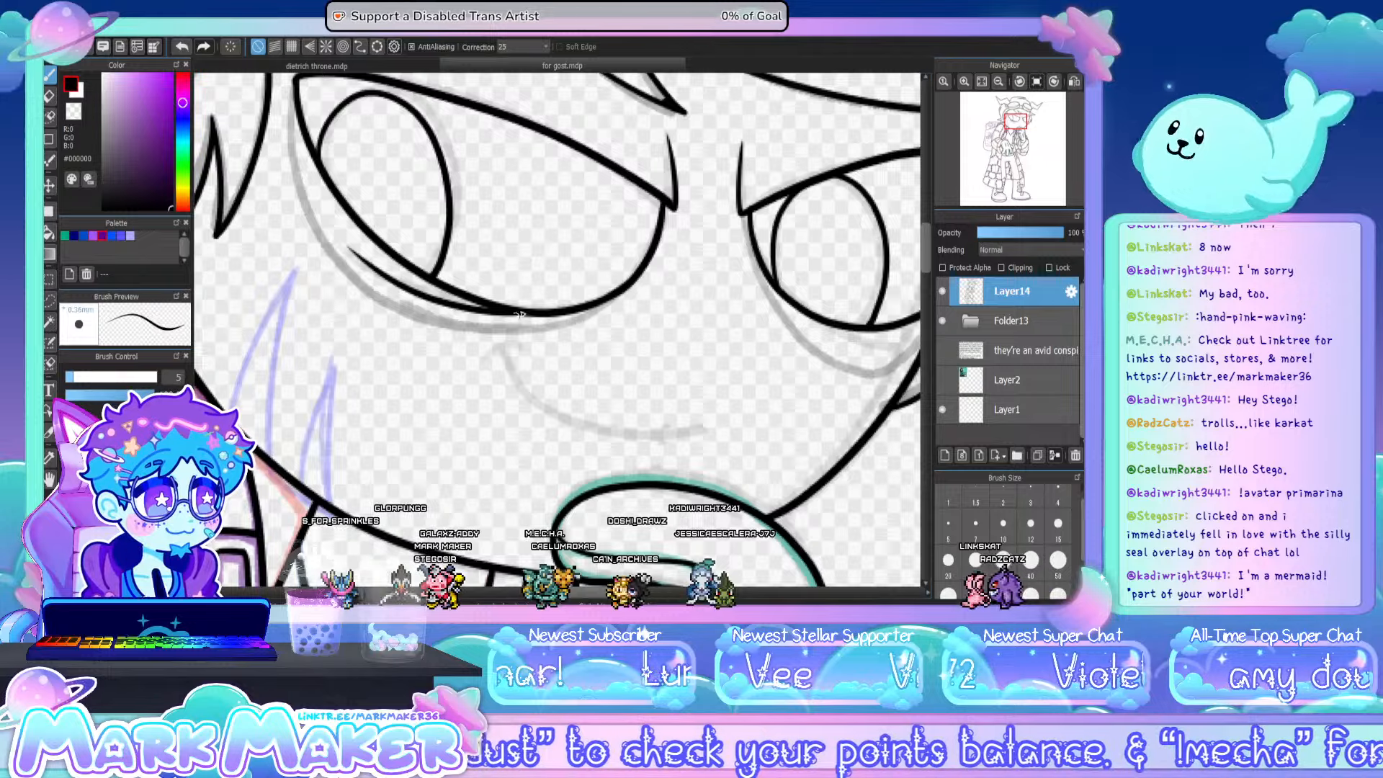
{"action": "left_click_drag", "start_coordinate": [481, 363], "coordinate": [526, 348]}
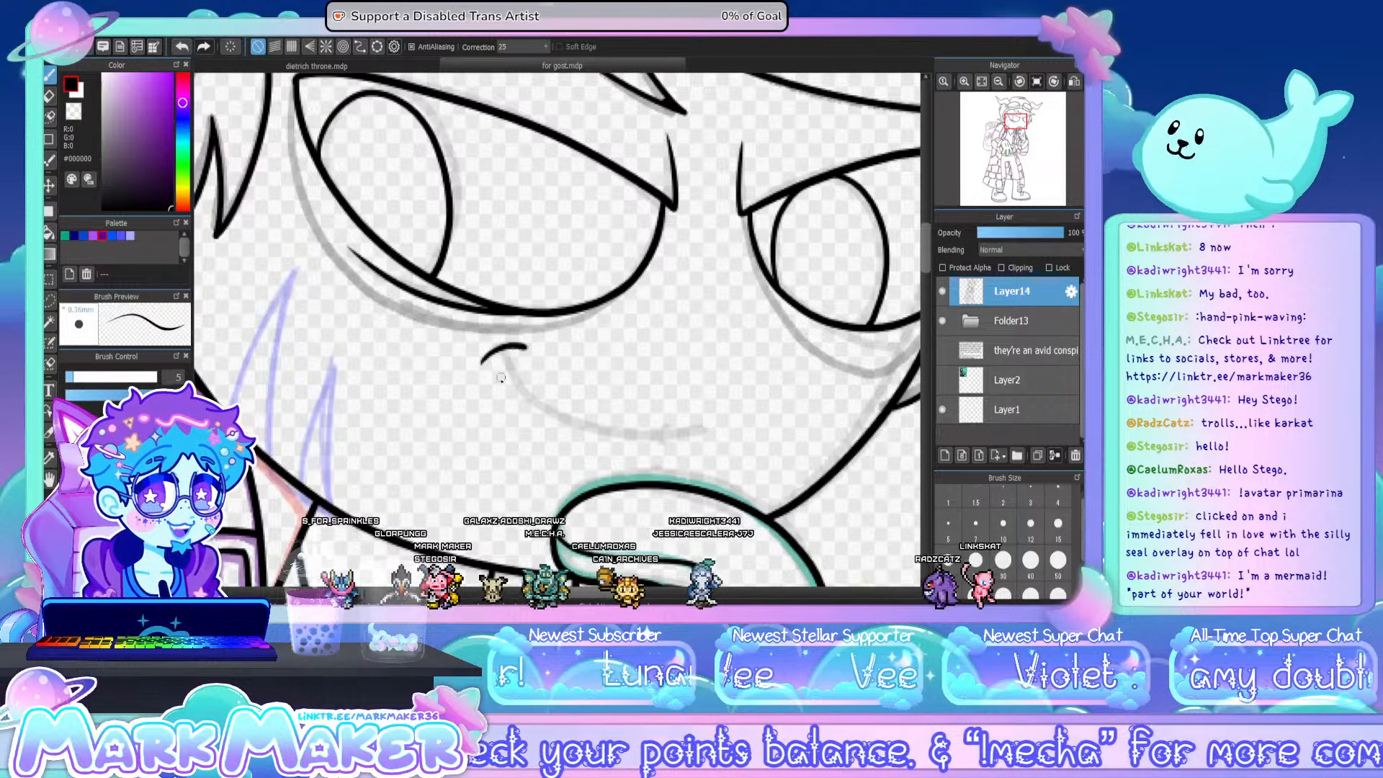
{"action": "key", "text": "ctrl+z"}
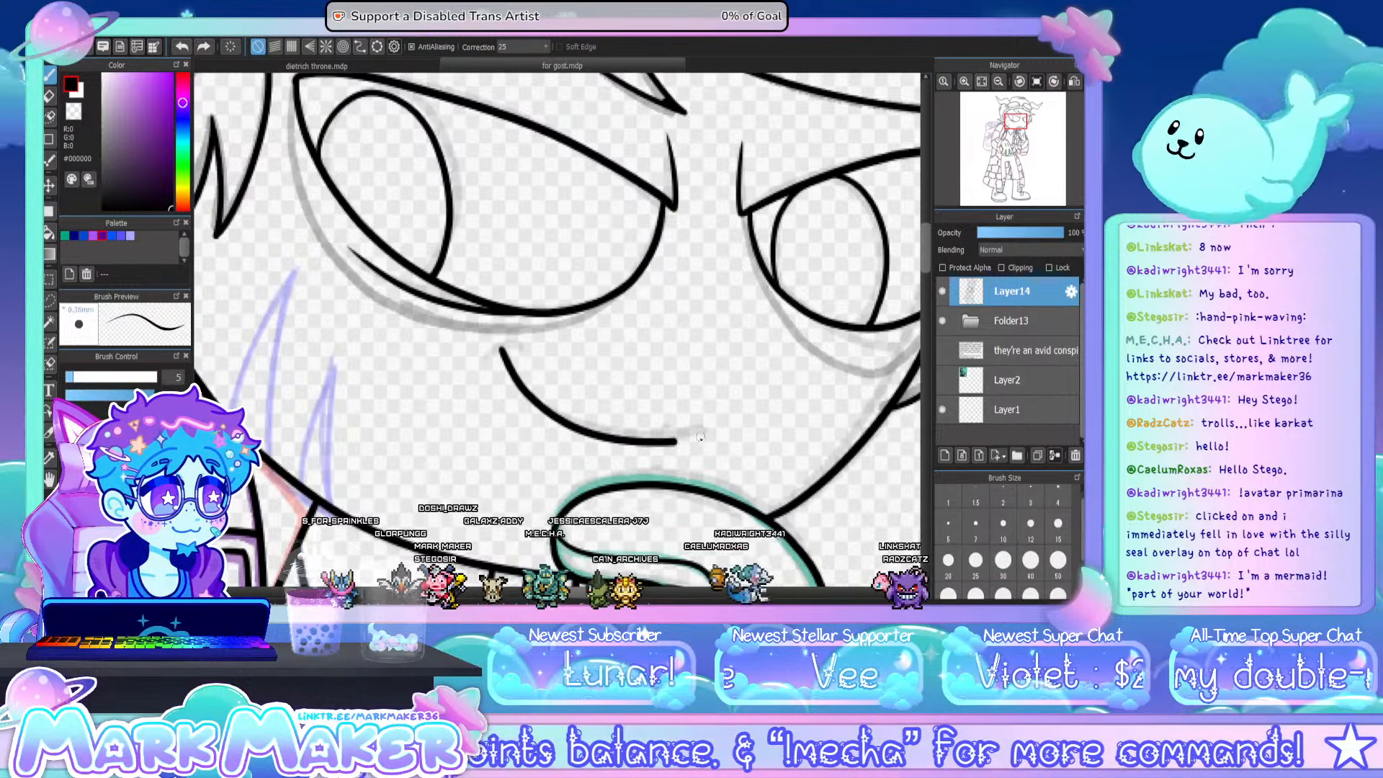
{"action": "mouse_move", "coordinate": [503, 347]}
{"action": "left_mouse_down"}
{"action": "mouse_move", "coordinate": [561, 420]}
{"action": "mouse_move", "coordinate": [634, 436]}
{"action": "mouse_move", "coordinate": [690, 432]}
{"action": "left_mouse_up"}
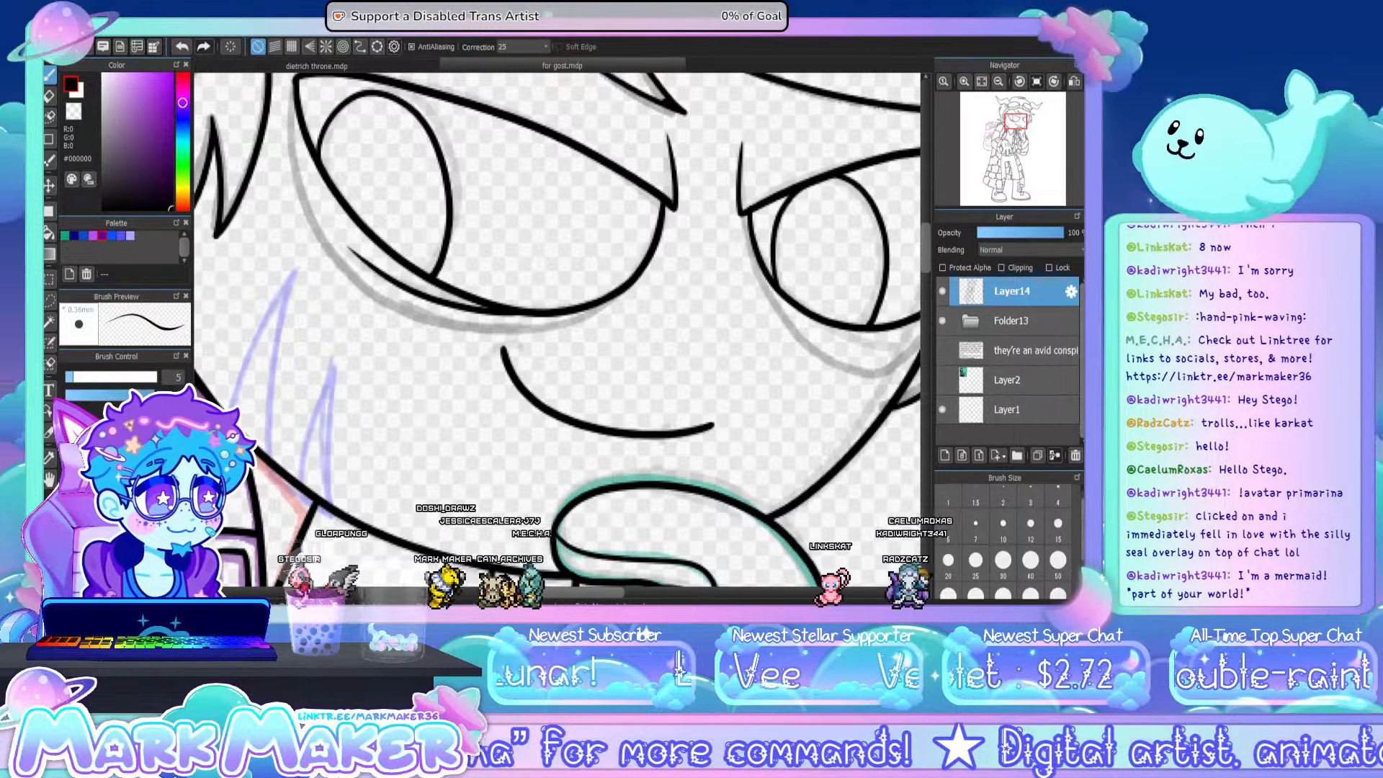
- Enlarge the brush to size 8 and ink a short curved tick across the raised corner of the mouth
{"action": "key", "text": "bracketright"}
{"action": "key", "text": "bracketright"}
{"action": "key", "text": "bracketright"}
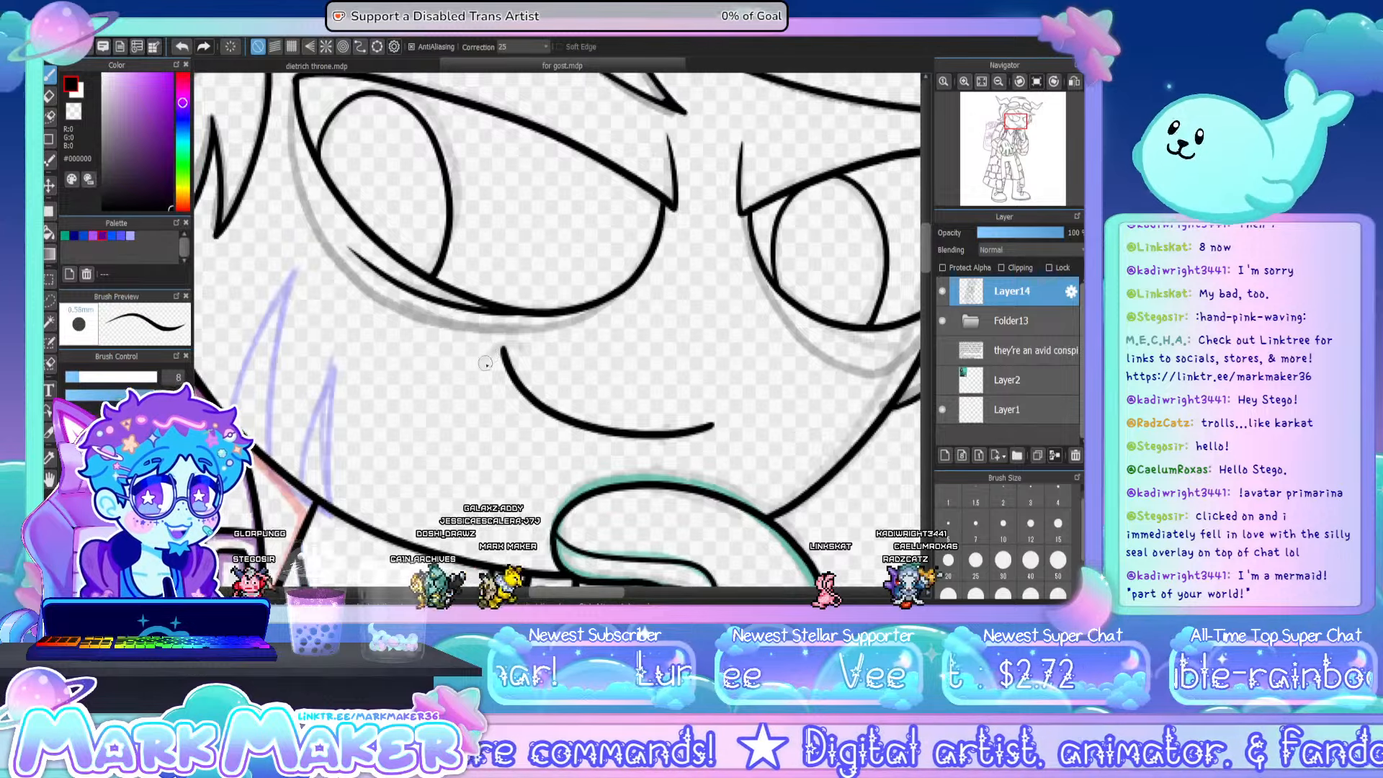
{"action": "left_click_drag", "start_coordinate": [486, 366], "coordinate": [513, 344]}
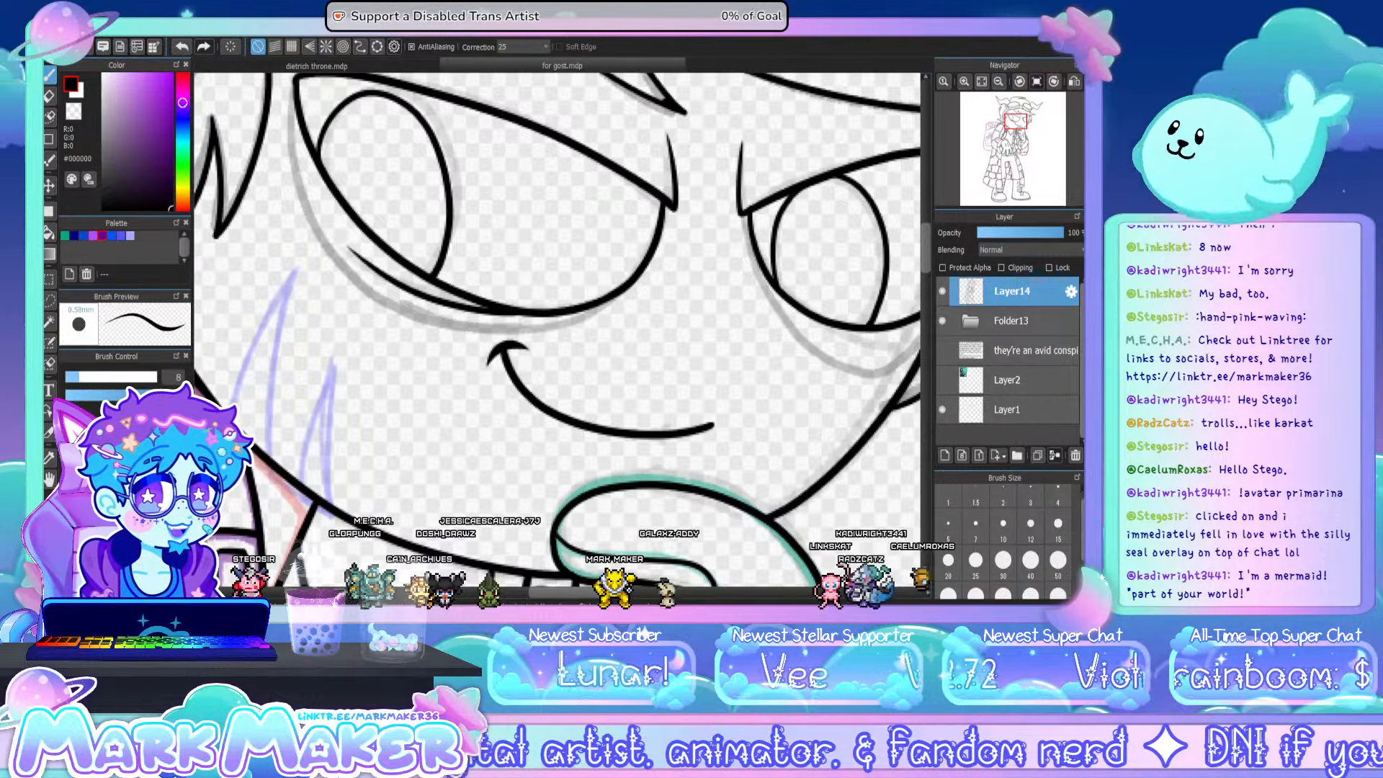
- Reduce the brush size again and ink the backpack's curved top opening edge below the papers, up to the shoulder
{"action": "left_click_drag", "start_coordinate": [576, 592], "coordinate": [470, 592]}
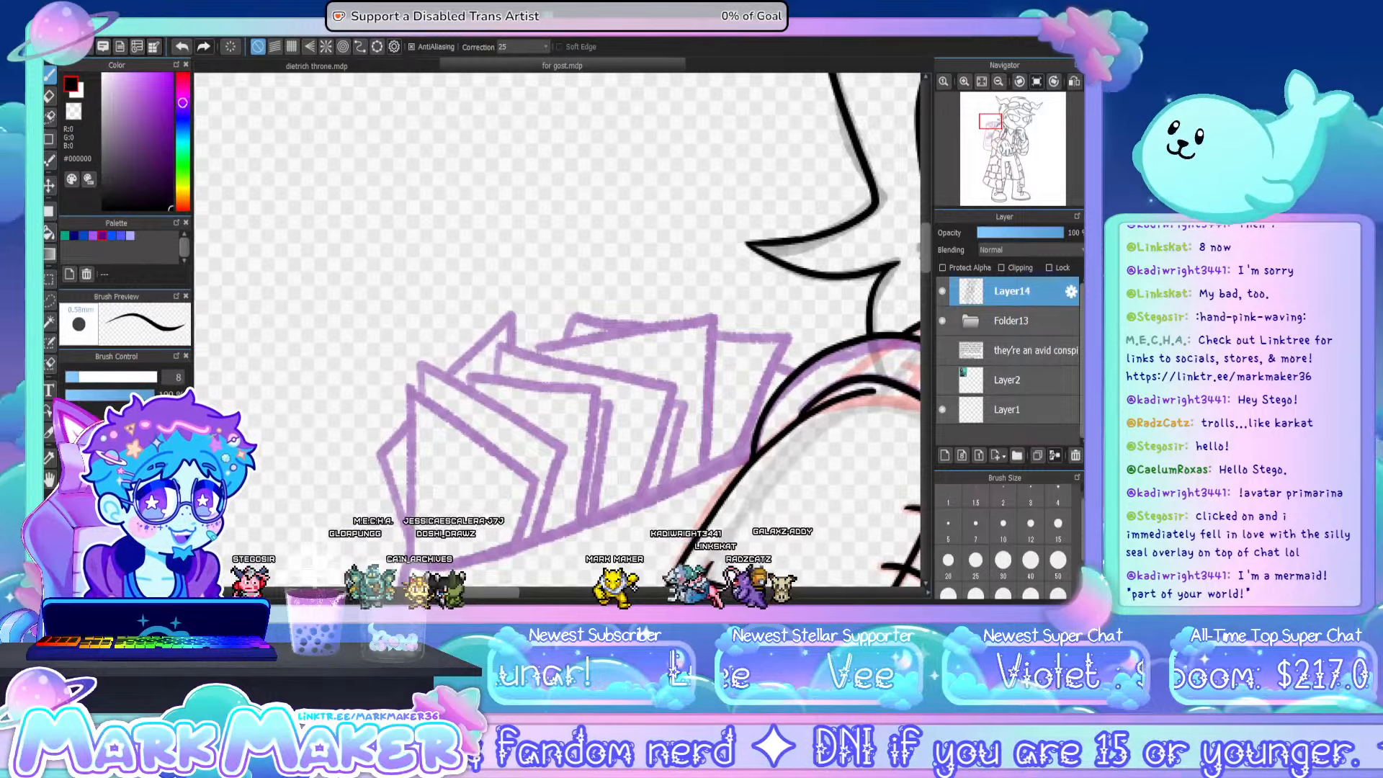
{"action": "key", "text": "bracketleft"}
{"action": "key", "text": "bracketleft"}
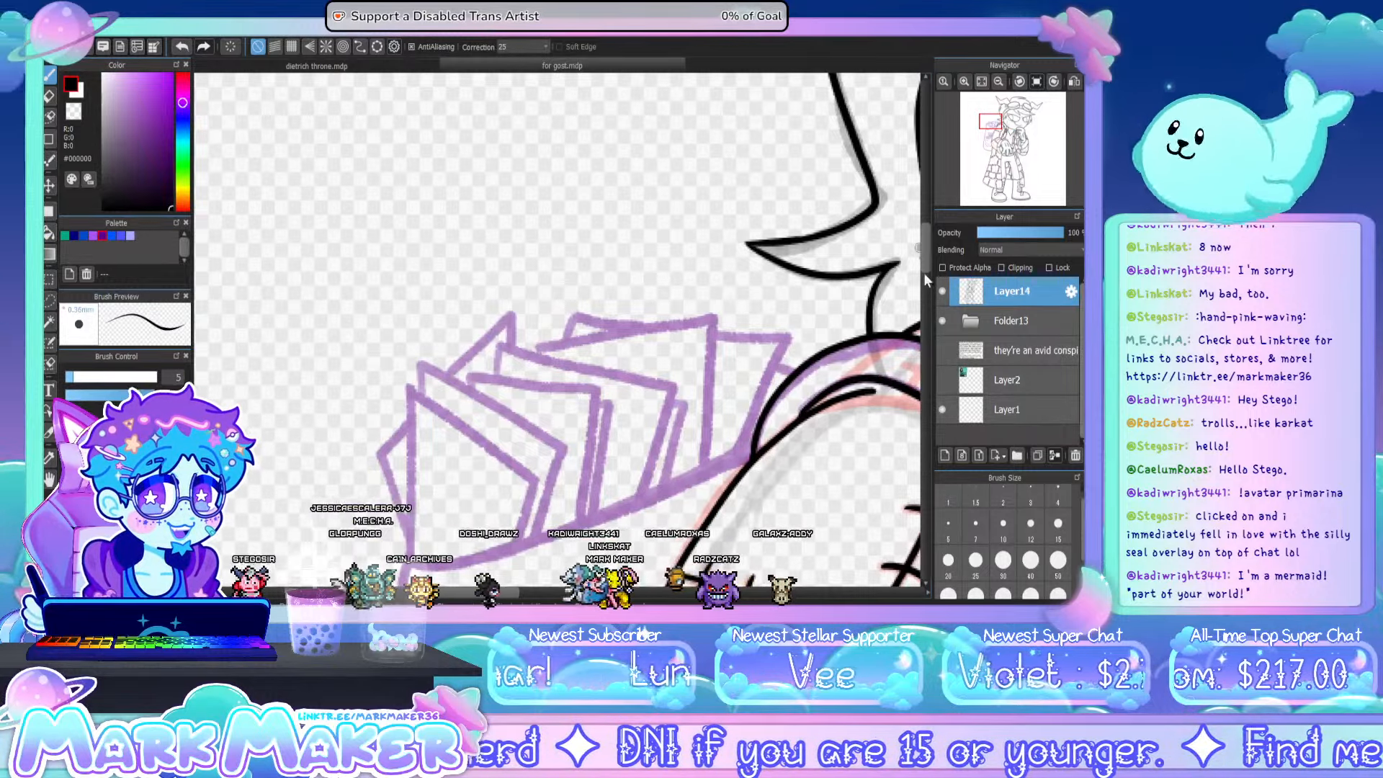
{"action": "left_click_drag", "start_coordinate": [926, 249], "coordinate": [927, 270]}
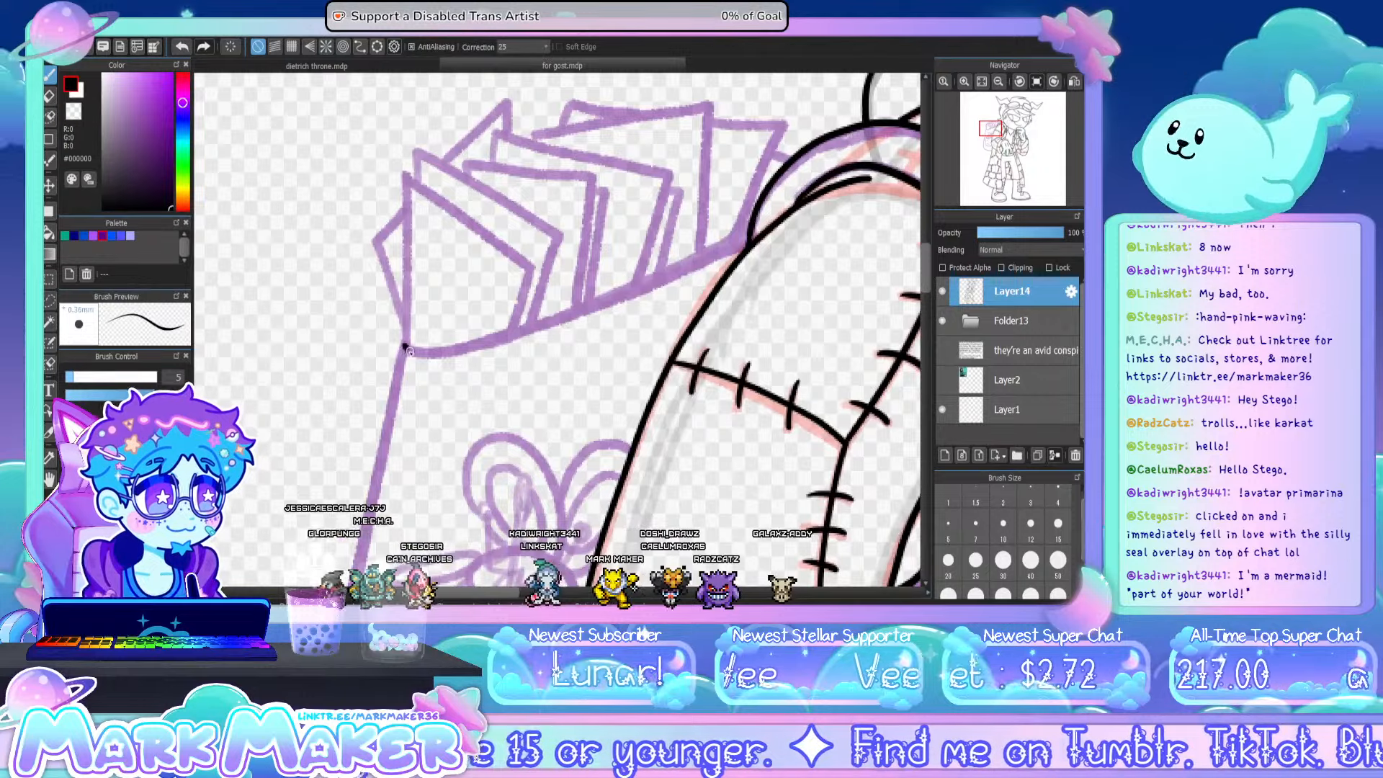
{"action": "left_click_drag", "start_coordinate": [542, 327], "coordinate": [691, 260]}
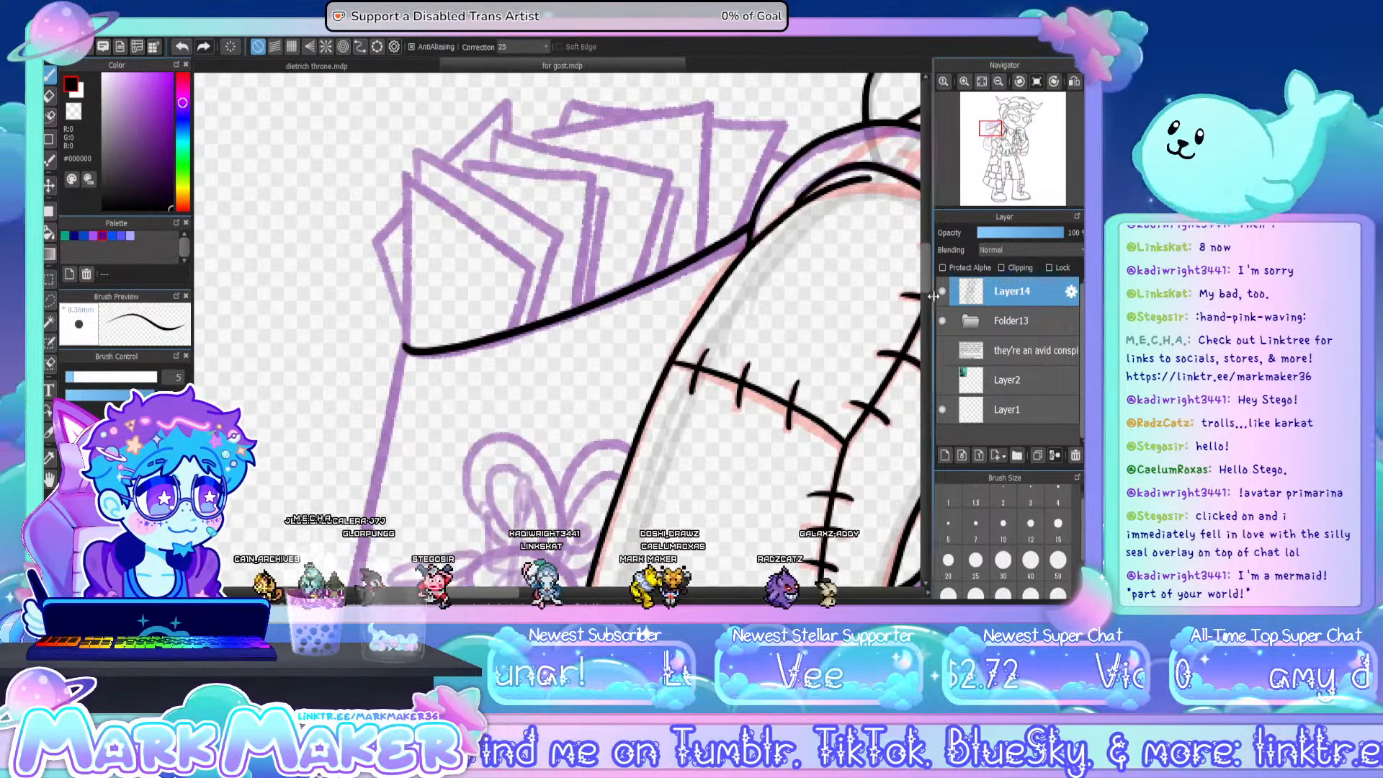
- Ink the backpack's outer side edge and its rounded bottom curve up to the coat
{"action": "left_click_drag", "start_coordinate": [927, 268], "coordinate": [926, 296]}
{"action": "left_click", "coordinate": [999, 82]}
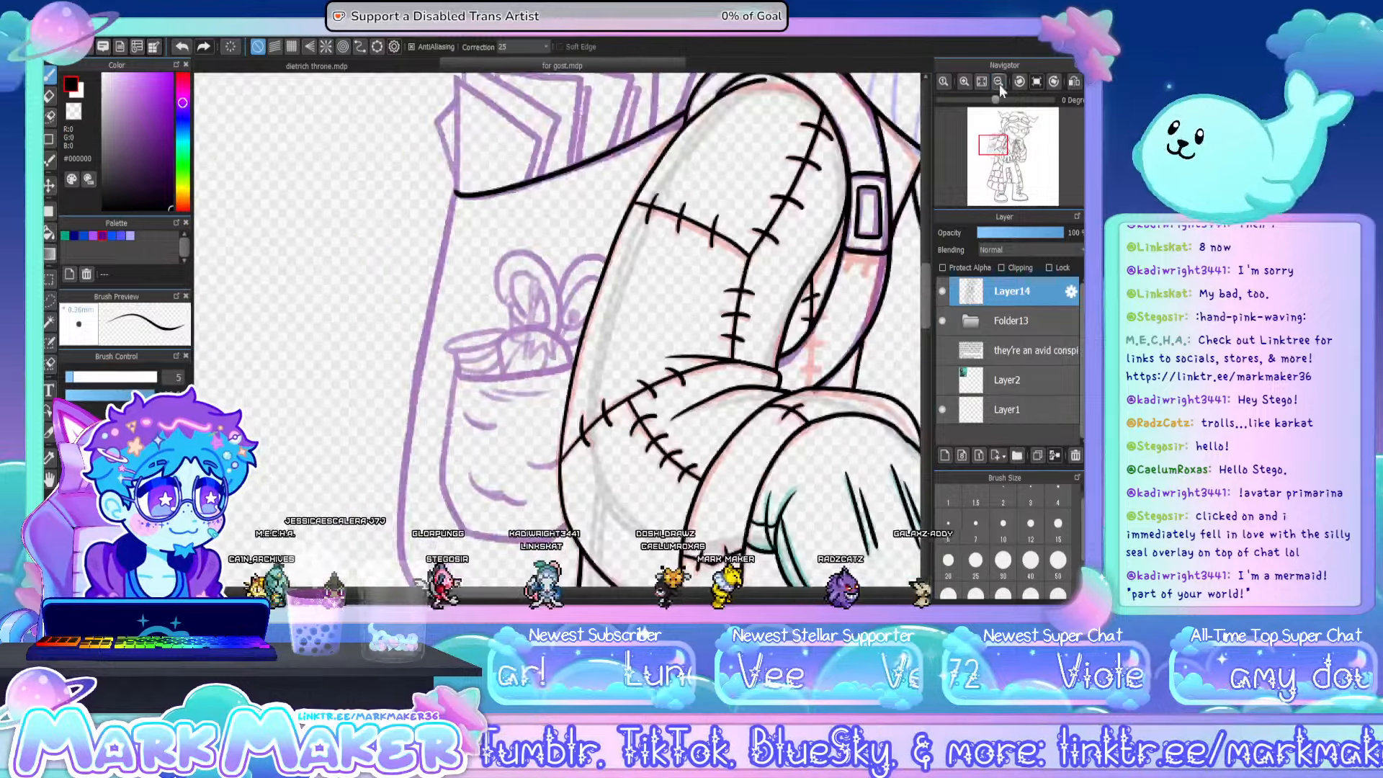
{"action": "left_click", "coordinate": [999, 82]}
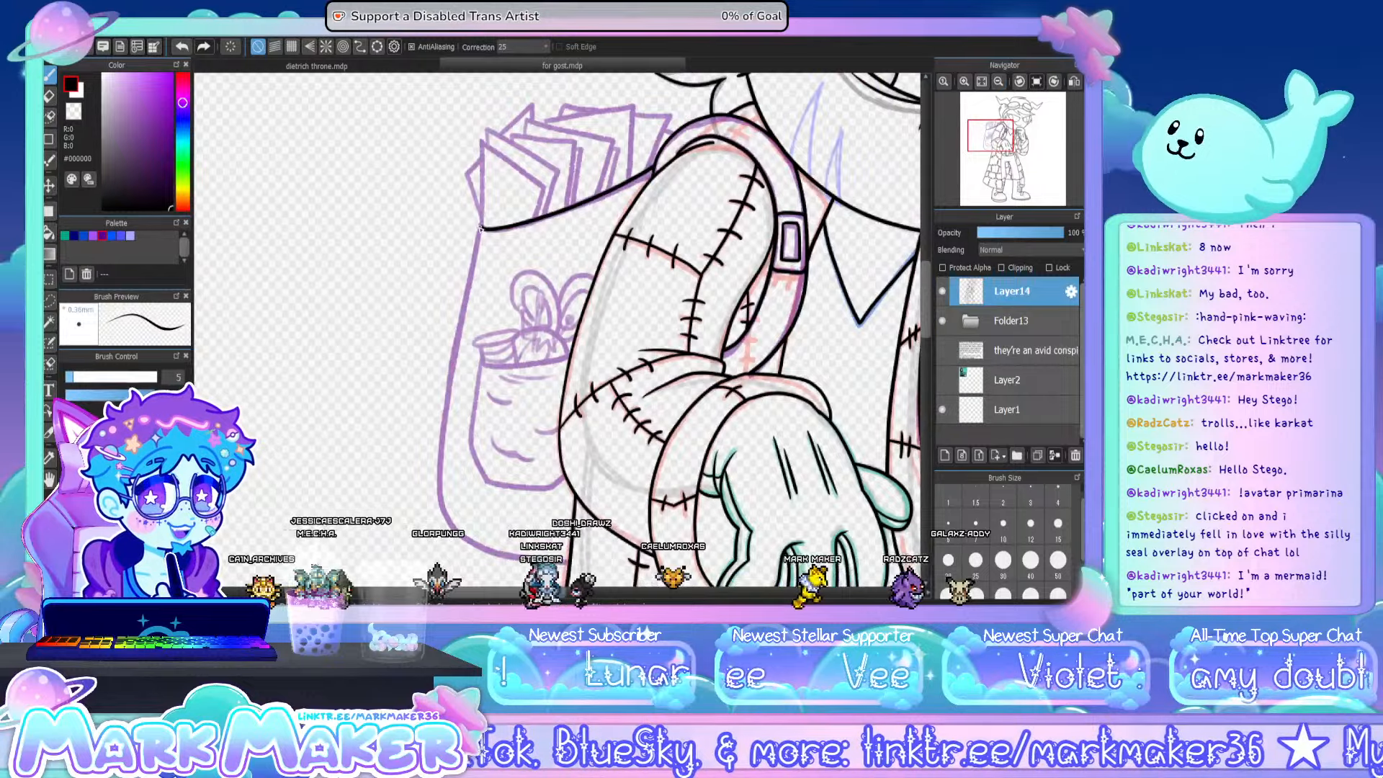
{"action": "left_click_drag", "start_coordinate": [481, 229], "coordinate": [443, 469]}
{"action": "left_click_drag", "start_coordinate": [502, 560], "coordinate": [554, 565]}
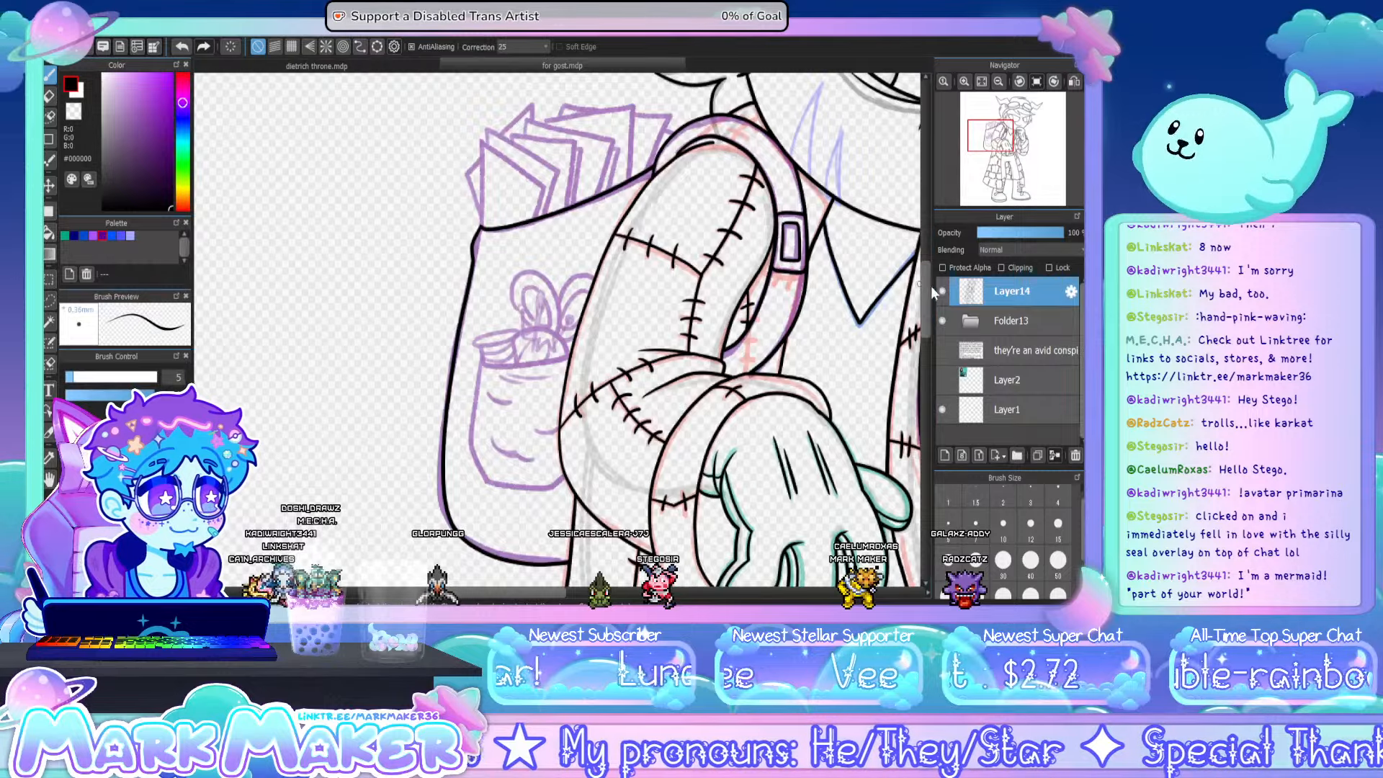
- Ink the frontmost pointed paper sticking out of the backpack and the sheet directly behind it
{"action": "left_click_drag", "start_coordinate": [924, 279], "coordinate": [921, 261]}
{"action": "scroll", "coordinate": [506, 225], "scroll_direction": "up", "scroll_amount": 2}
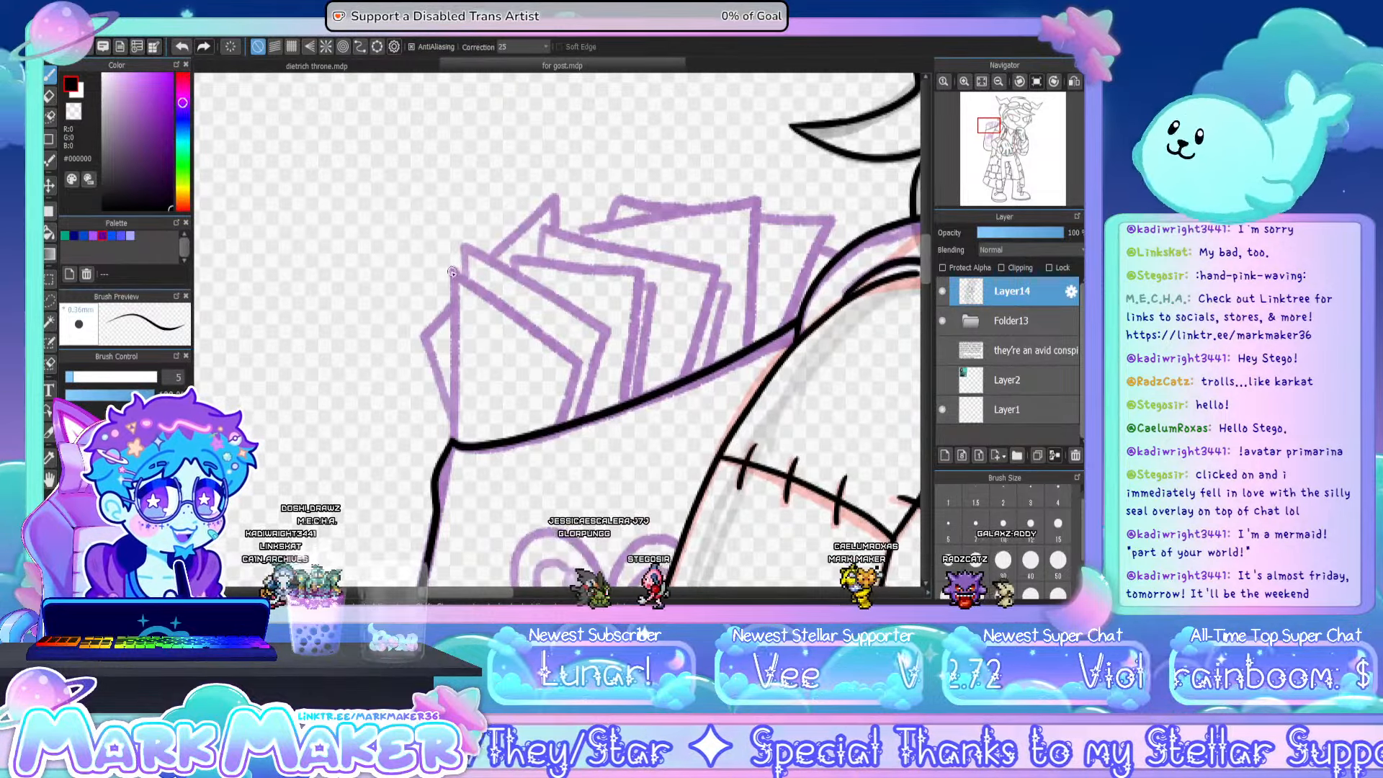
{"action": "left_click_drag", "start_coordinate": [452, 271], "coordinate": [459, 441]}
{"action": "key", "text": "ctrl+z"}
{"action": "left_click_drag", "start_coordinate": [453, 271], "coordinate": [453, 440]}
{"action": "left_click_drag", "start_coordinate": [453, 270], "coordinate": [581, 365]}
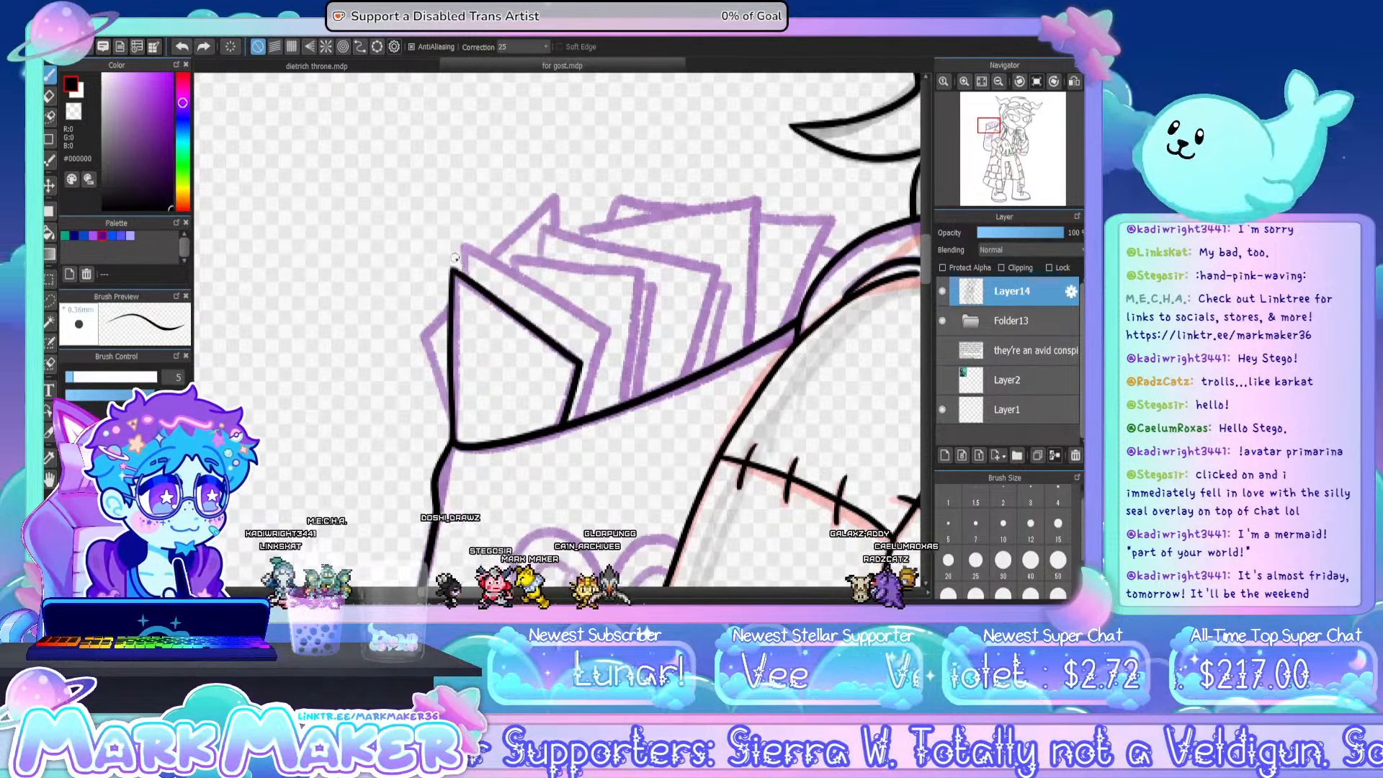
{"action": "mouse_move", "coordinate": [461, 243]}
{"action": "left_mouse_down"}
{"action": "mouse_move", "coordinate": [604, 332]}
{"action": "mouse_move", "coordinate": [602, 345]}
{"action": "left_mouse_up"}
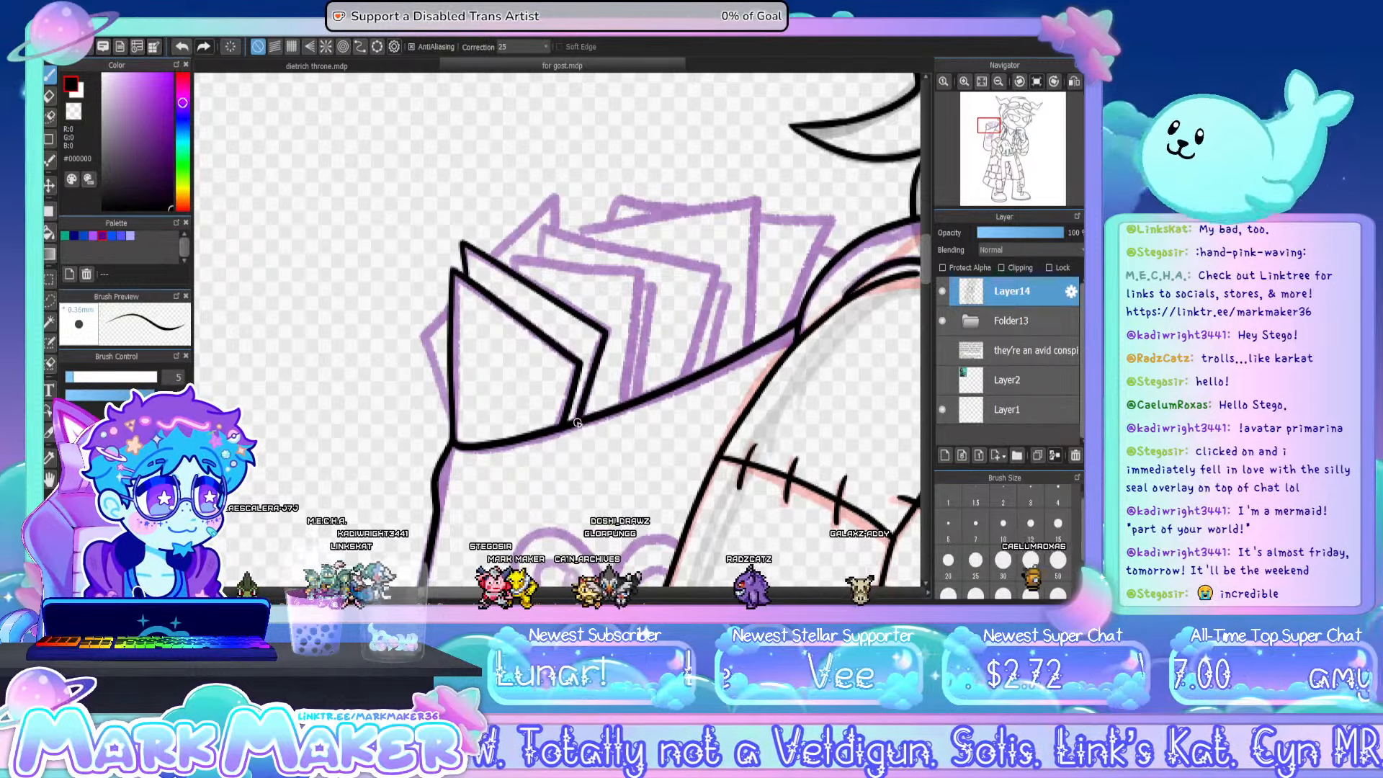
- Ink the two middle papers in the backpack, each with the thin sliver of another sheet behind its edge
{"action": "left_click_drag", "start_coordinate": [511, 257], "coordinate": [634, 278]}
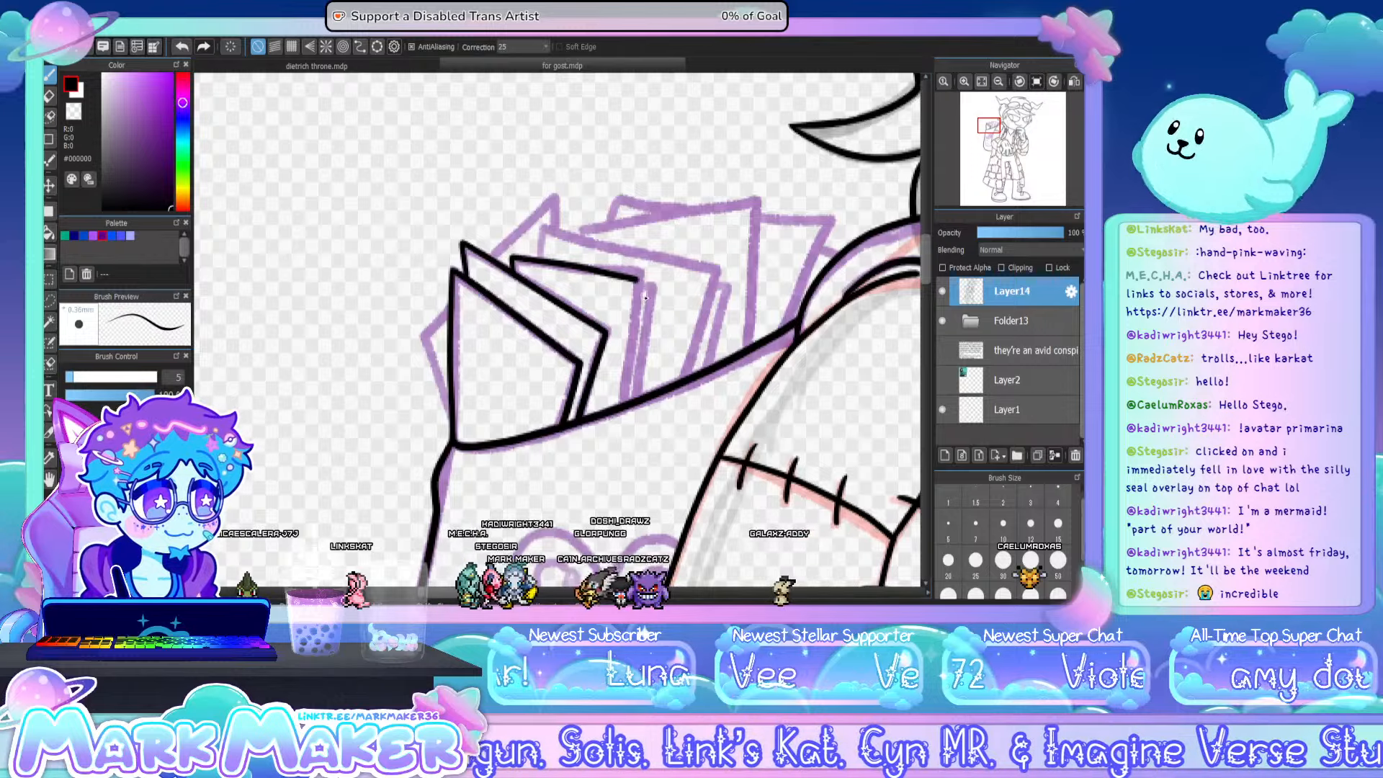
{"action": "left_click_drag", "start_coordinate": [636, 279], "coordinate": [623, 405]}
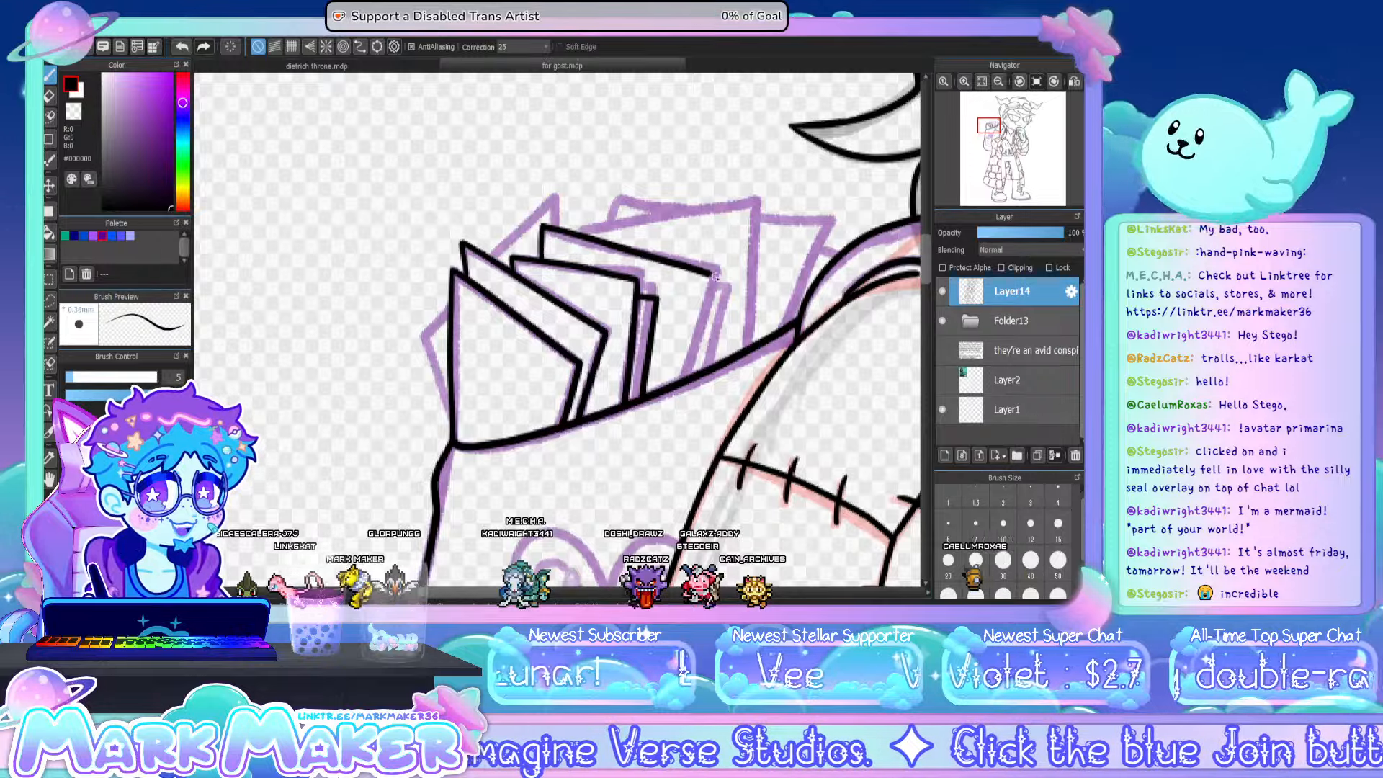
{"action": "left_click_drag", "start_coordinate": [697, 339], "coordinate": [684, 370]}
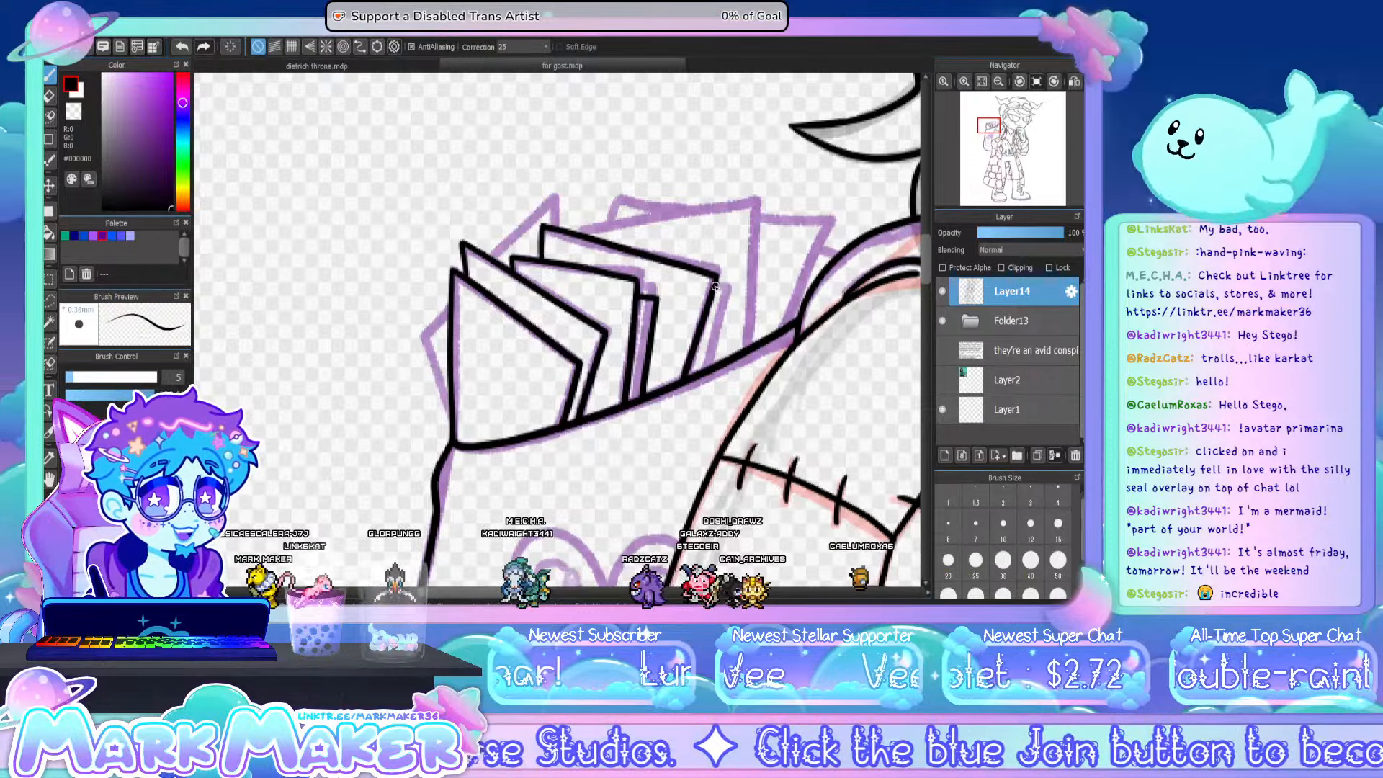
{"action": "left_click_drag", "start_coordinate": [726, 301], "coordinate": [705, 370]}
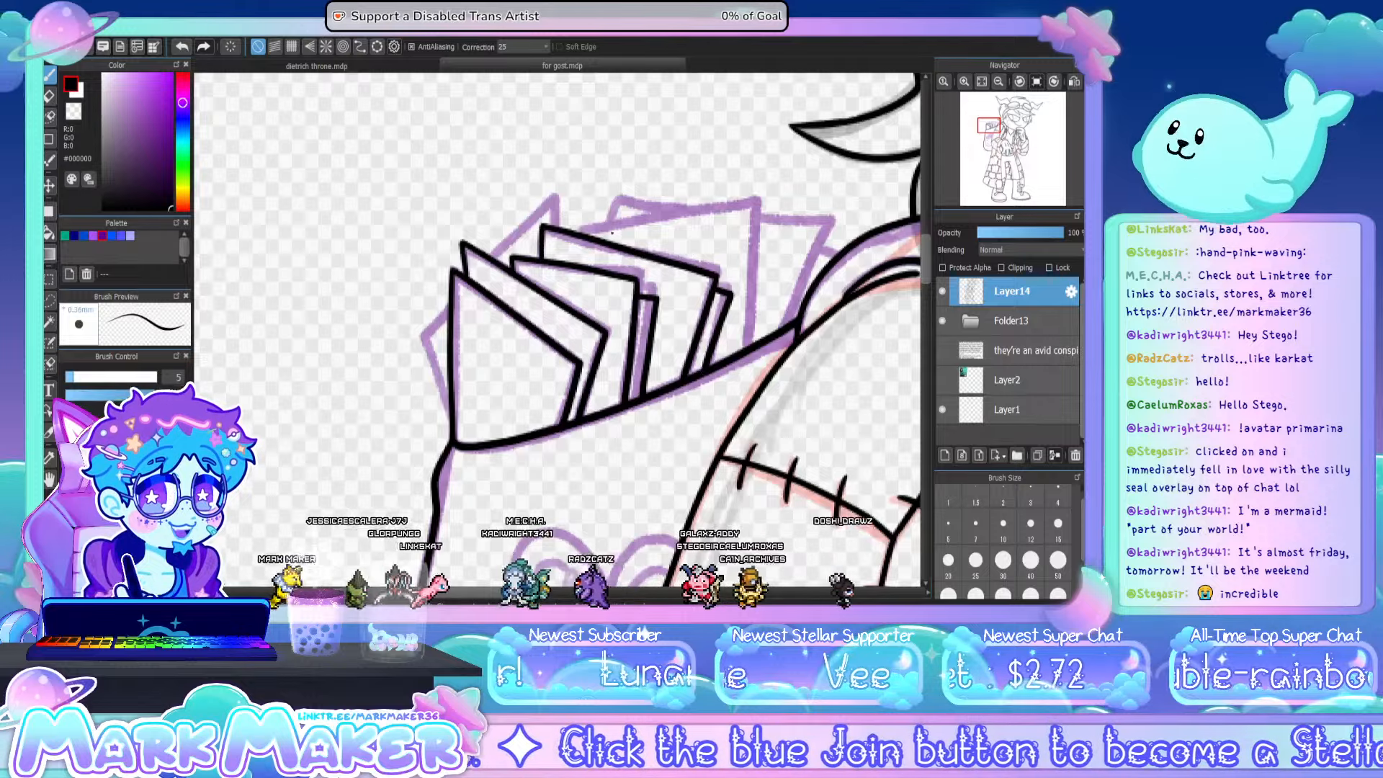
- Ink the tall rear papers beside the shoulder strap and the paper corners peeking out behind the front sheets
{"action": "left_click_drag", "start_coordinate": [584, 223], "coordinate": [759, 196]}
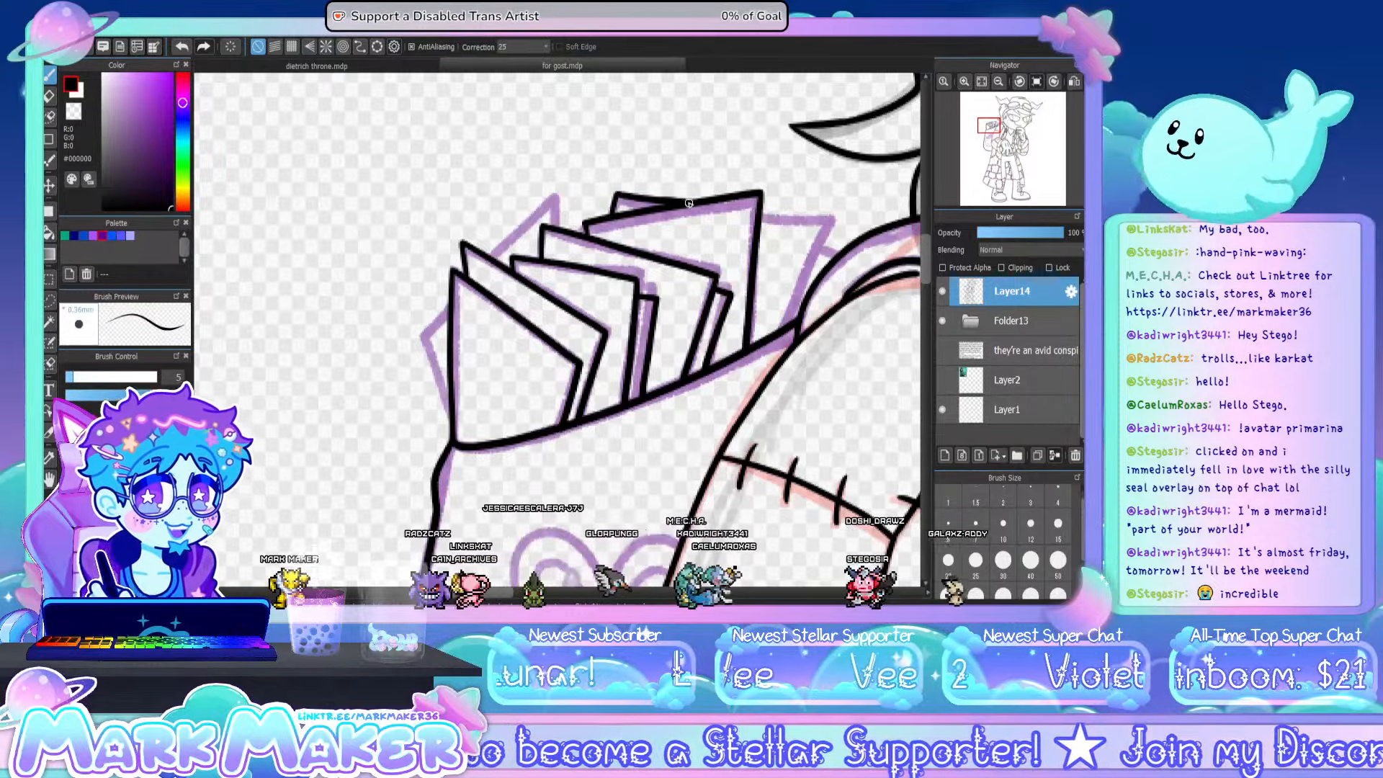
{"action": "key", "text": "ctrl+z"}
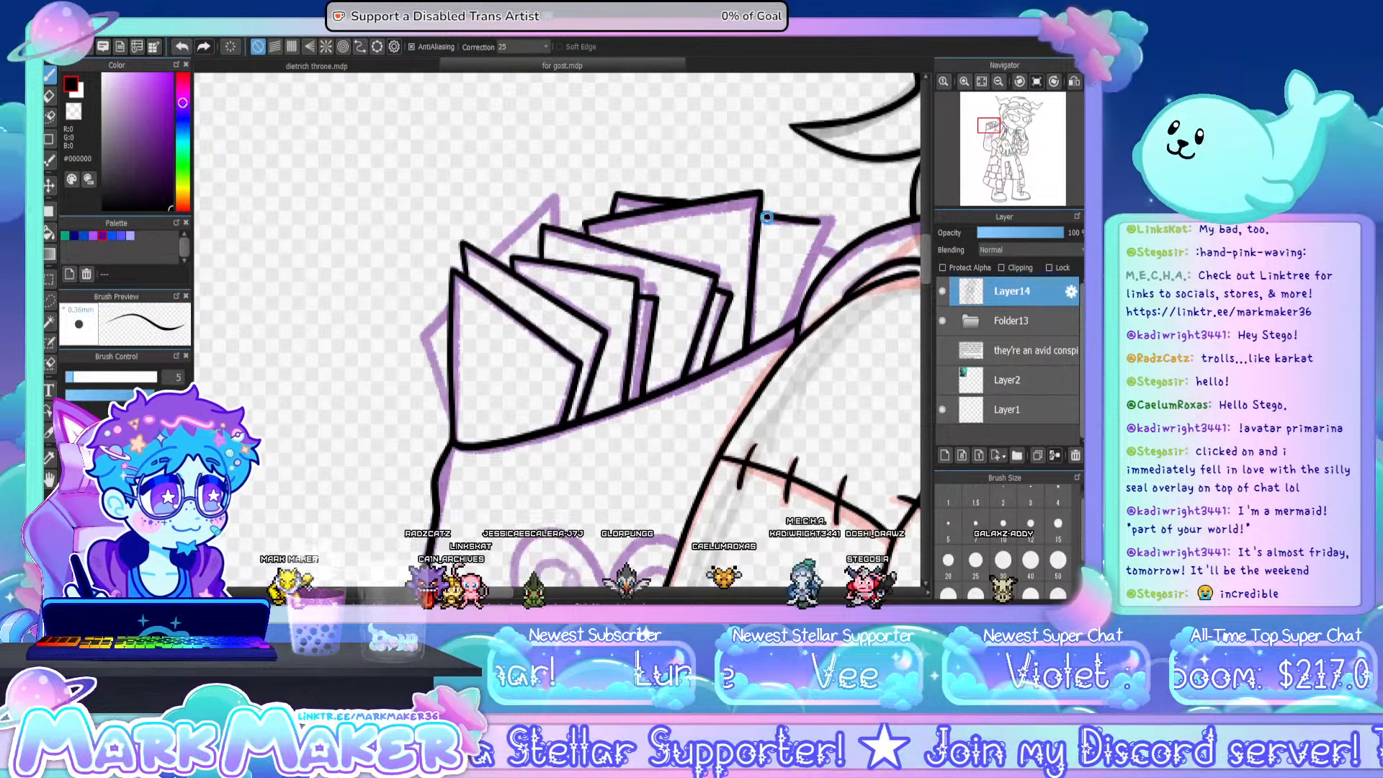
{"action": "key", "text": "ctrl+z"}
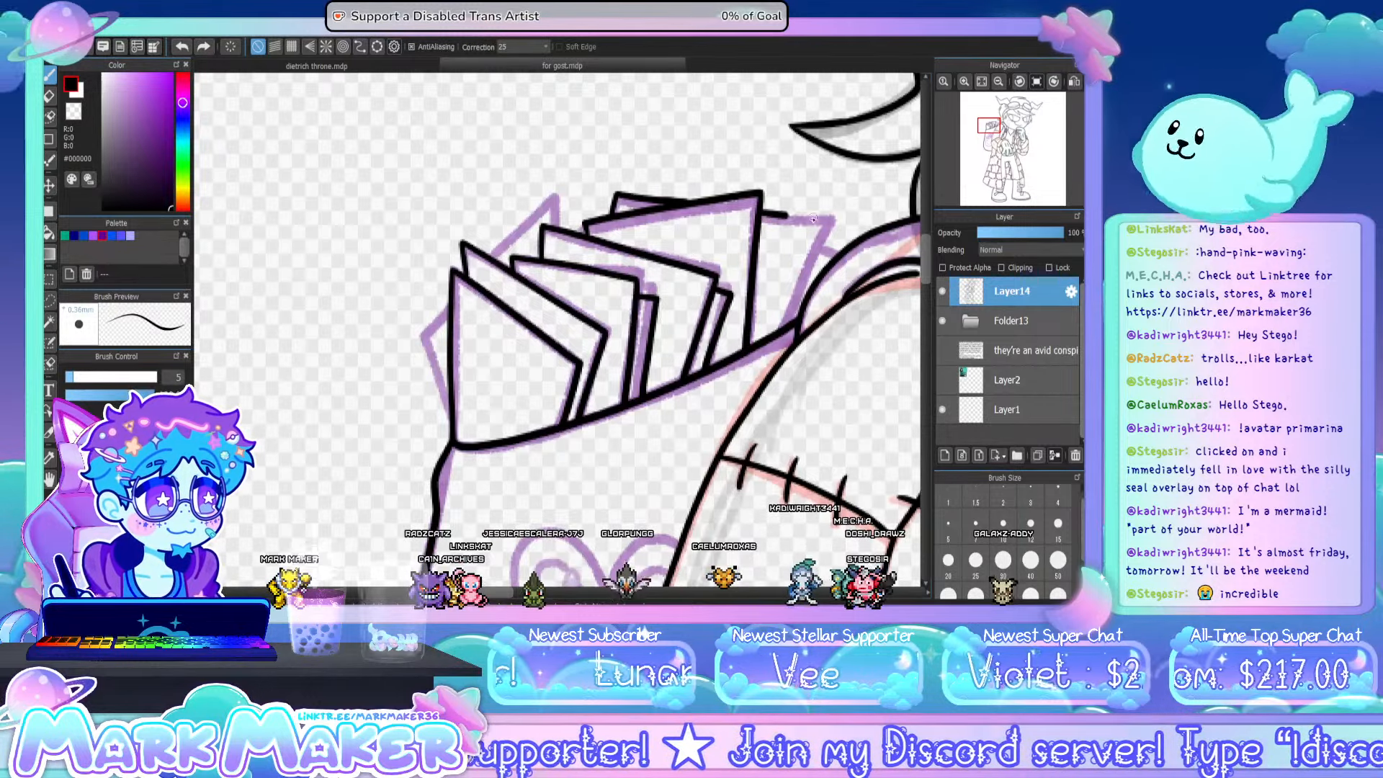
{"action": "mouse_move", "coordinate": [812, 218]}
{"action": "left_mouse_down"}
{"action": "mouse_move", "coordinate": [835, 216]}
{"action": "mouse_move", "coordinate": [791, 321]}
{"action": "left_mouse_up"}
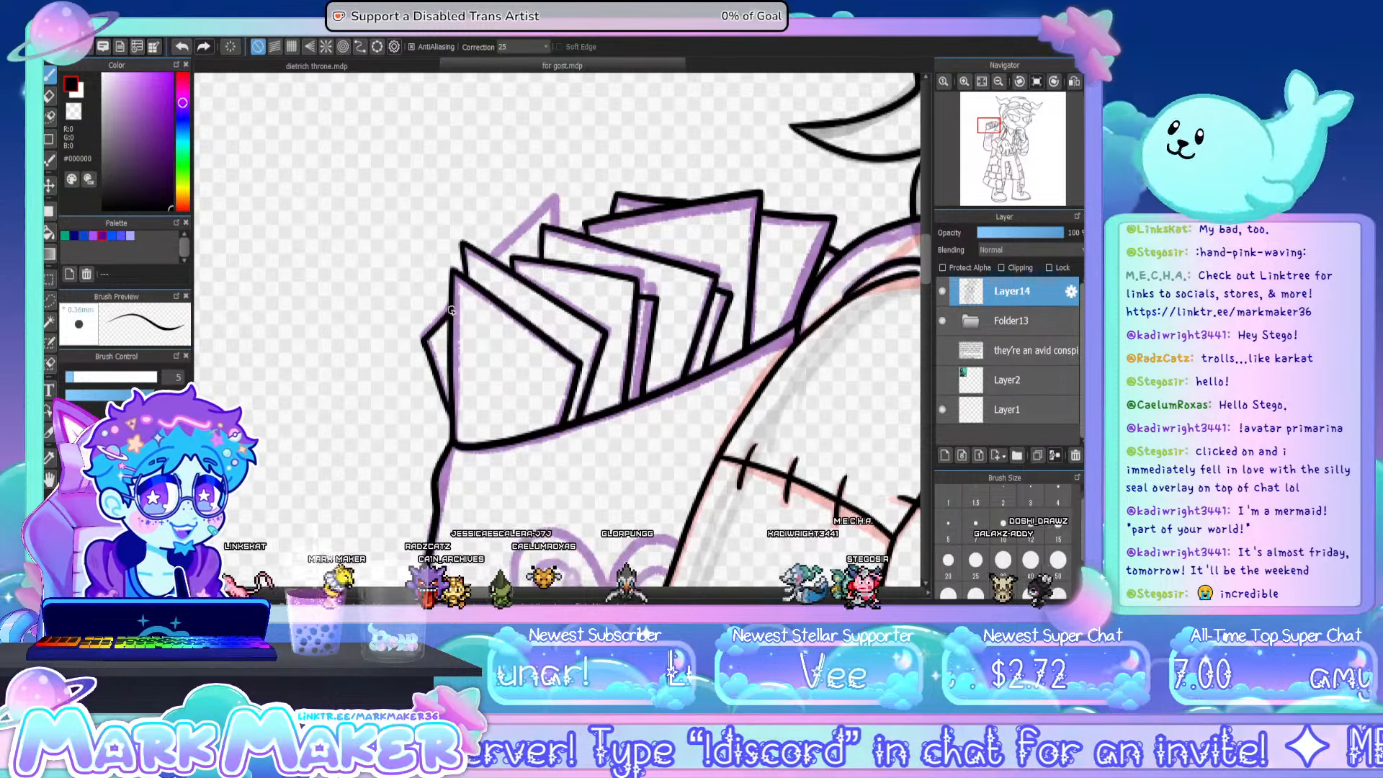
{"action": "left_click_drag", "start_coordinate": [490, 257], "coordinate": [557, 228]}
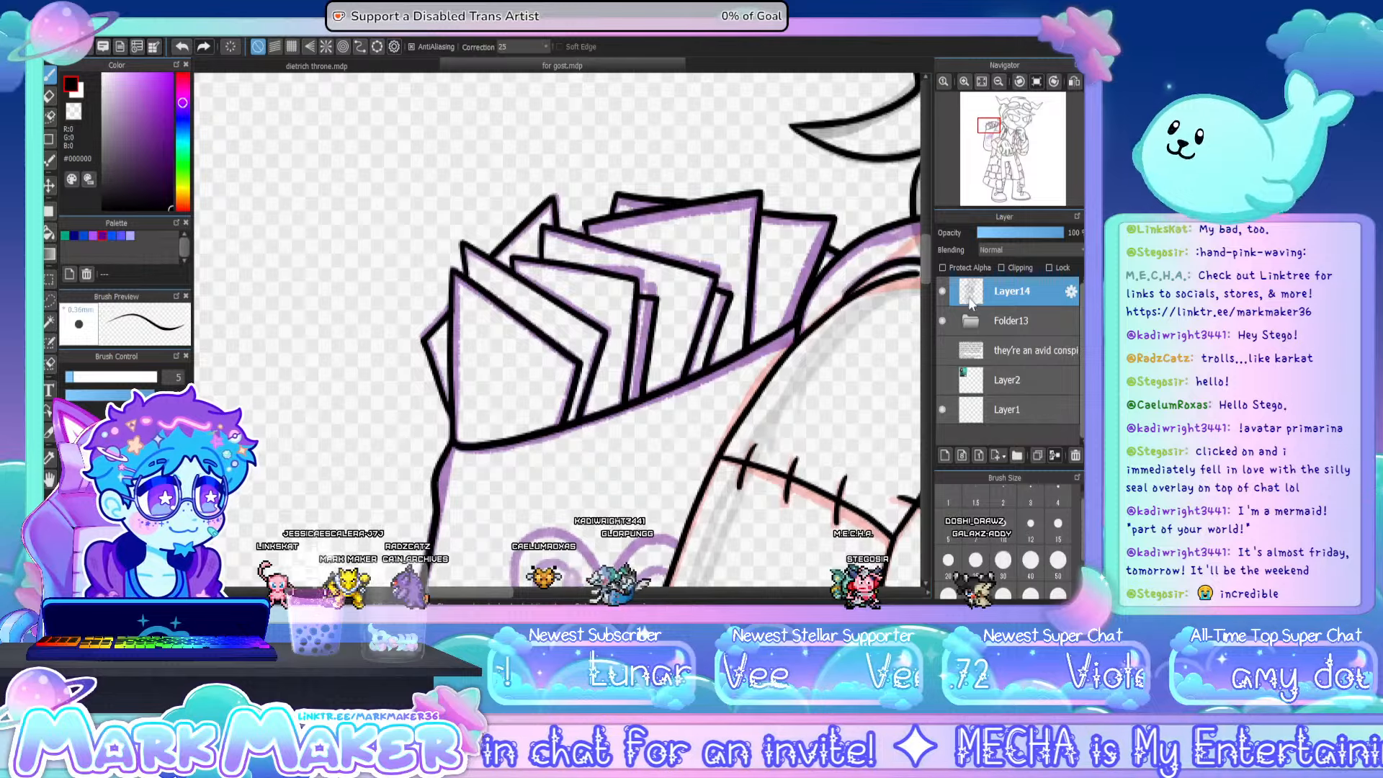
- Ink the outline of the backpack's side pocket: its top edge, outer side, angled bottom corner and lower edge up to the coat
{"action": "left_click_drag", "start_coordinate": [926, 269], "coordinate": [927, 312]}
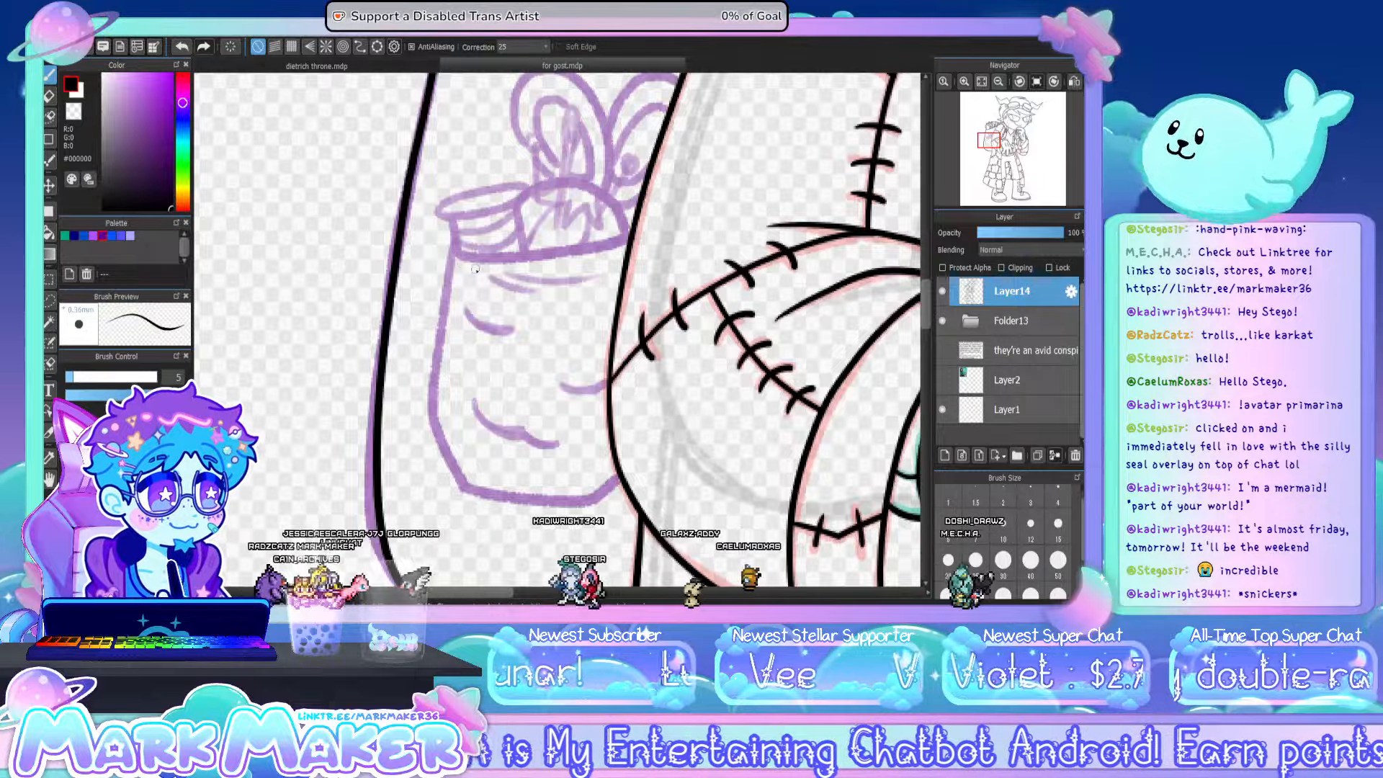
{"action": "left_click_drag", "start_coordinate": [453, 248], "coordinate": [629, 236]}
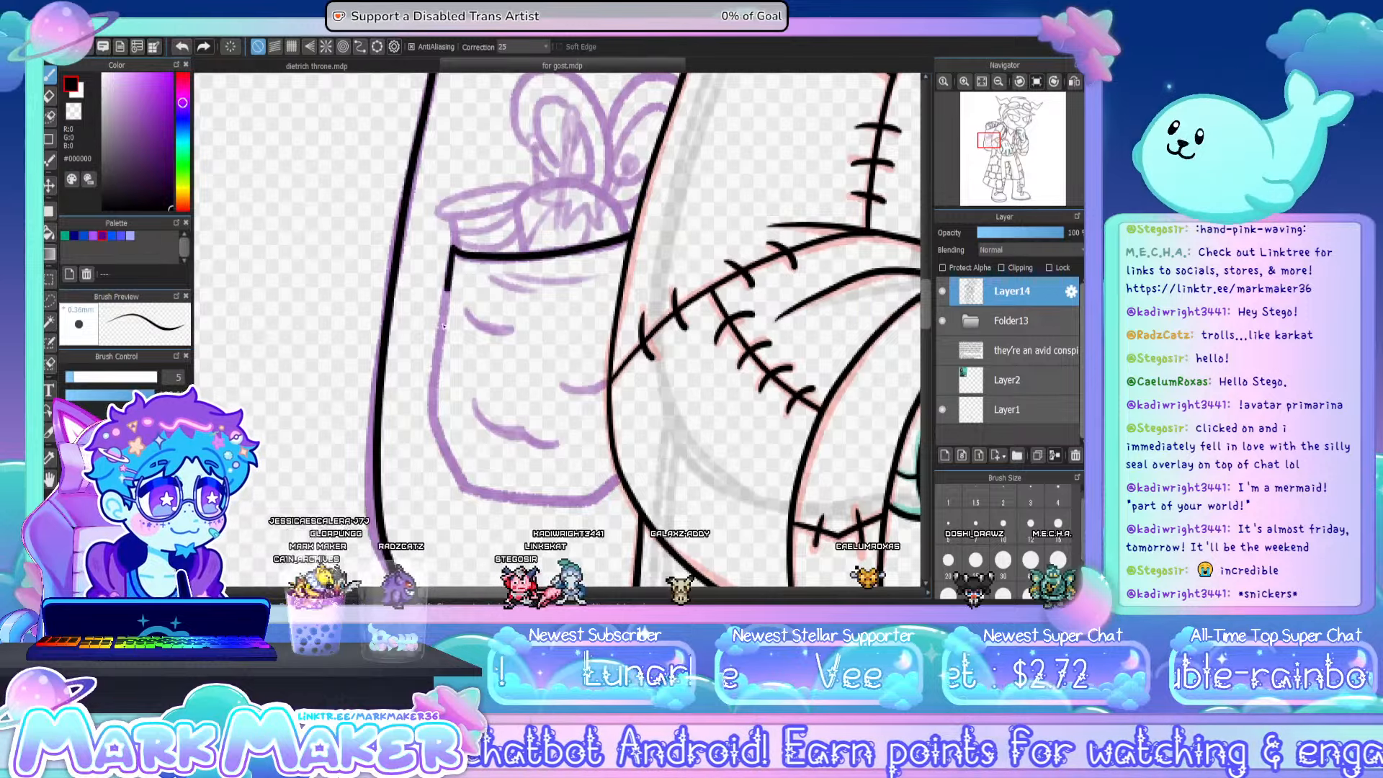
{"action": "mouse_move", "coordinate": [444, 326]}
{"action": "left_mouse_down"}
{"action": "mouse_move", "coordinate": [430, 417]}
{"action": "mouse_move", "coordinate": [461, 488]}
{"action": "left_mouse_up"}
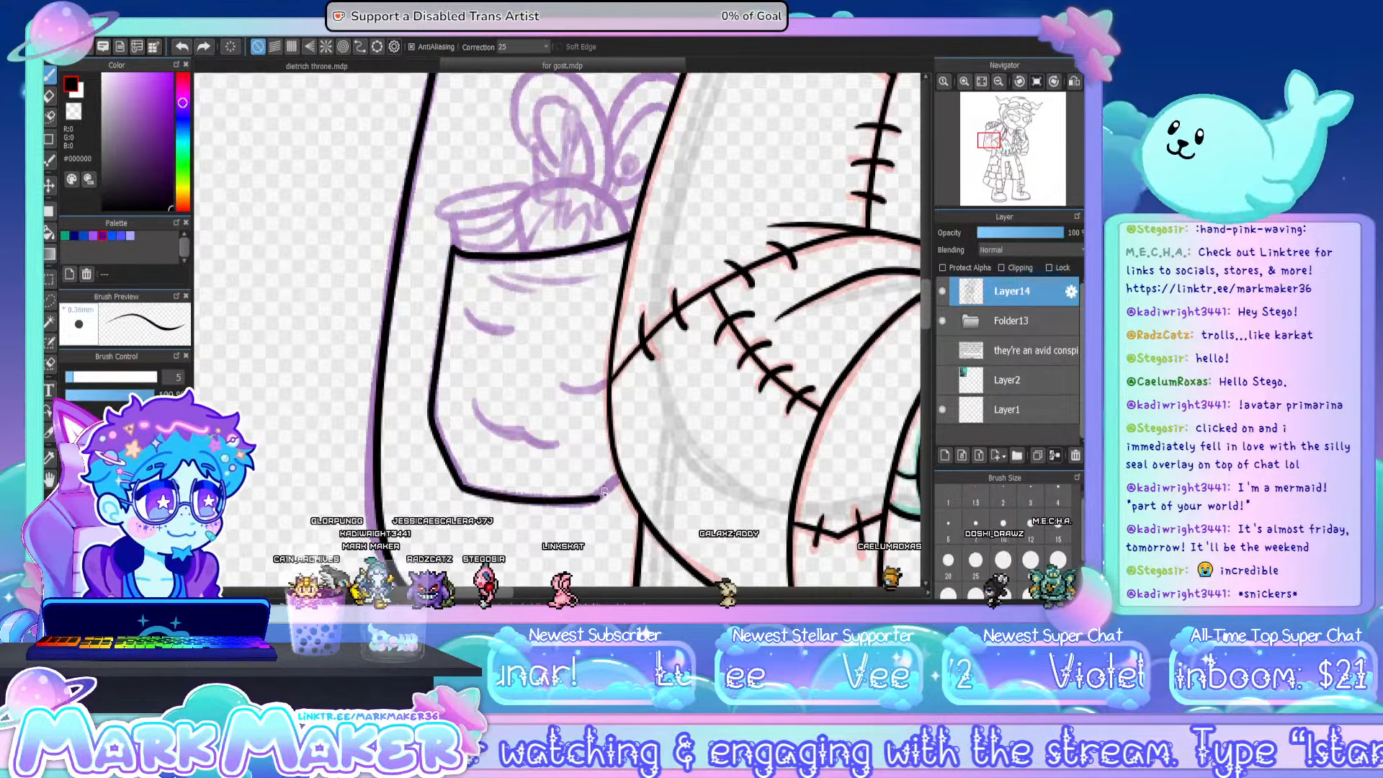
{"action": "left_click_drag", "start_coordinate": [594, 499], "coordinate": [620, 477]}
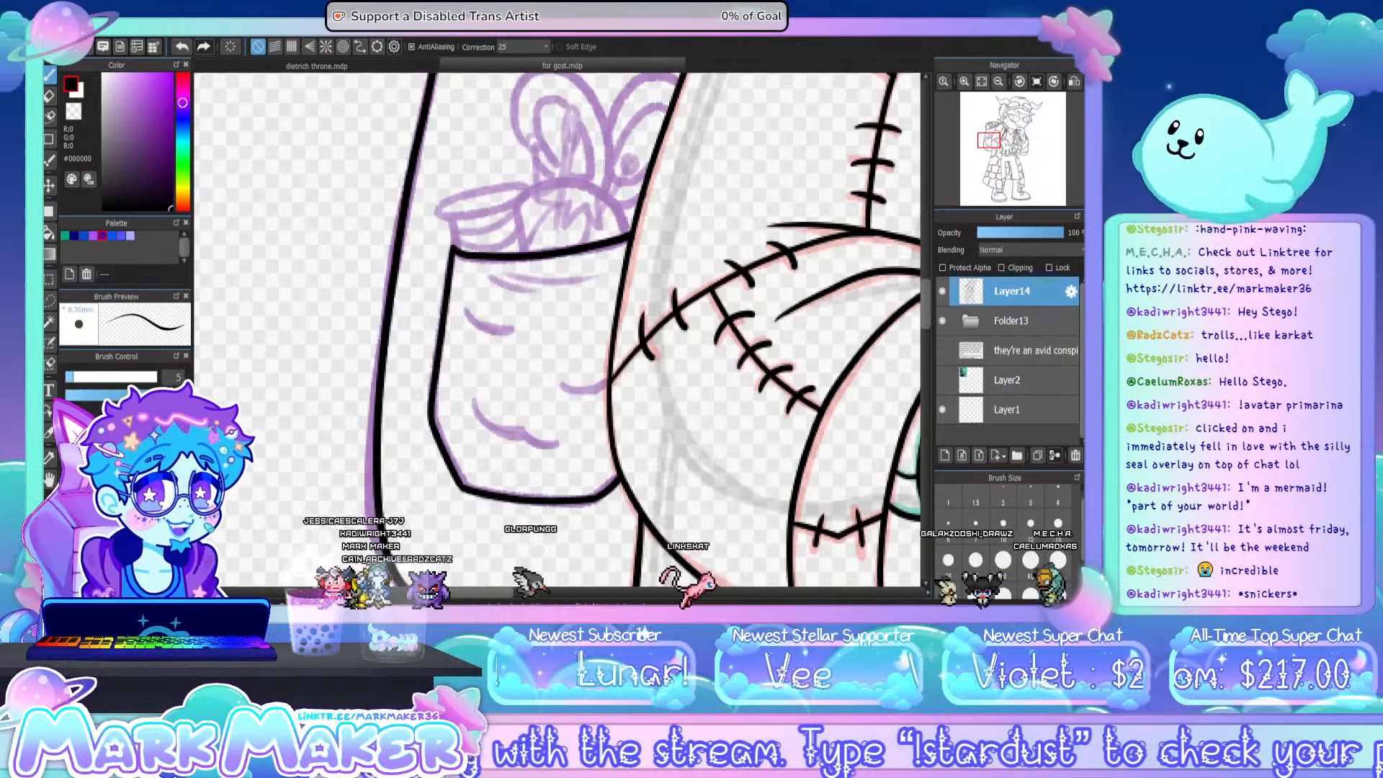
- Ink the short curved fabric creases below the pocket's rim and across its front with brush size 8
{"action": "key", "text": "bracketright"}
{"action": "key", "text": "bracketright"}
{"action": "key", "text": "bracketright"}
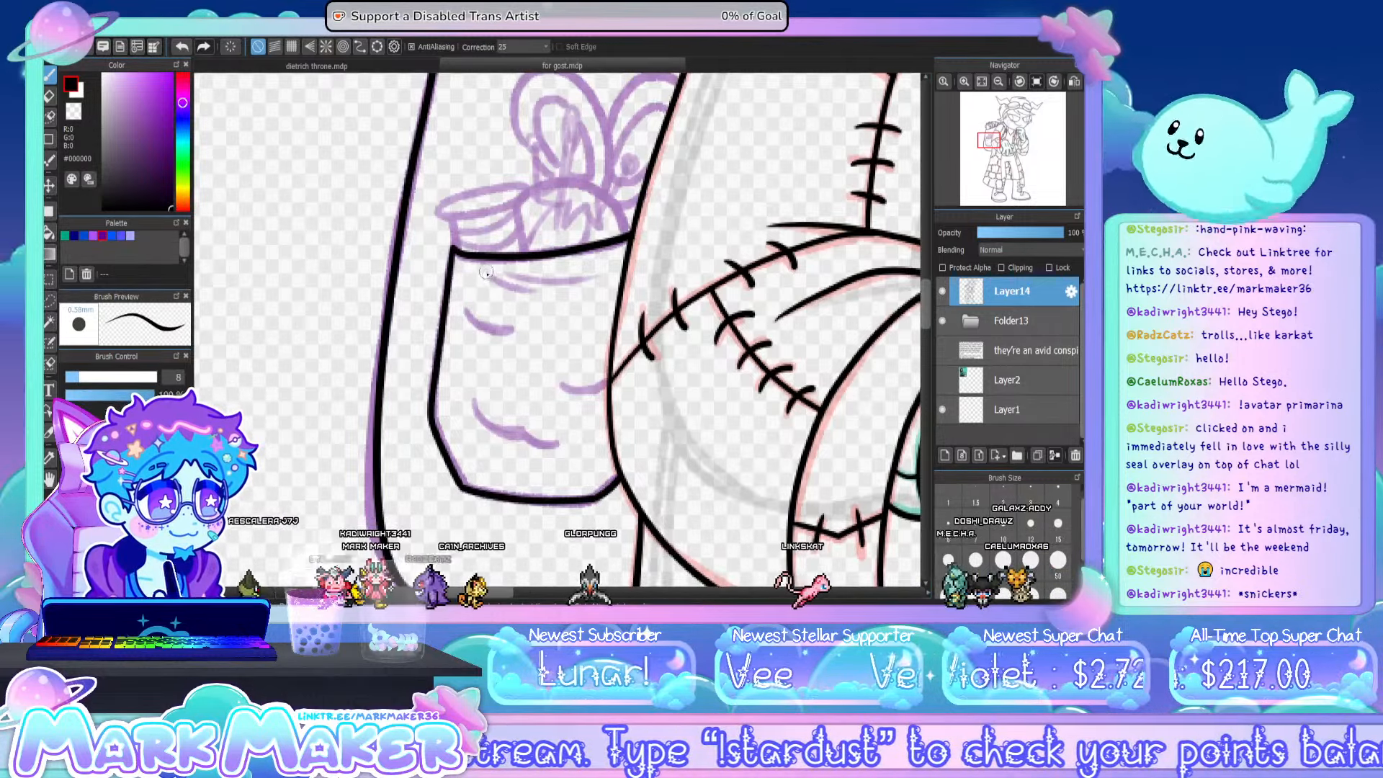
{"action": "left_click_drag", "start_coordinate": [491, 275], "coordinate": [526, 289]}
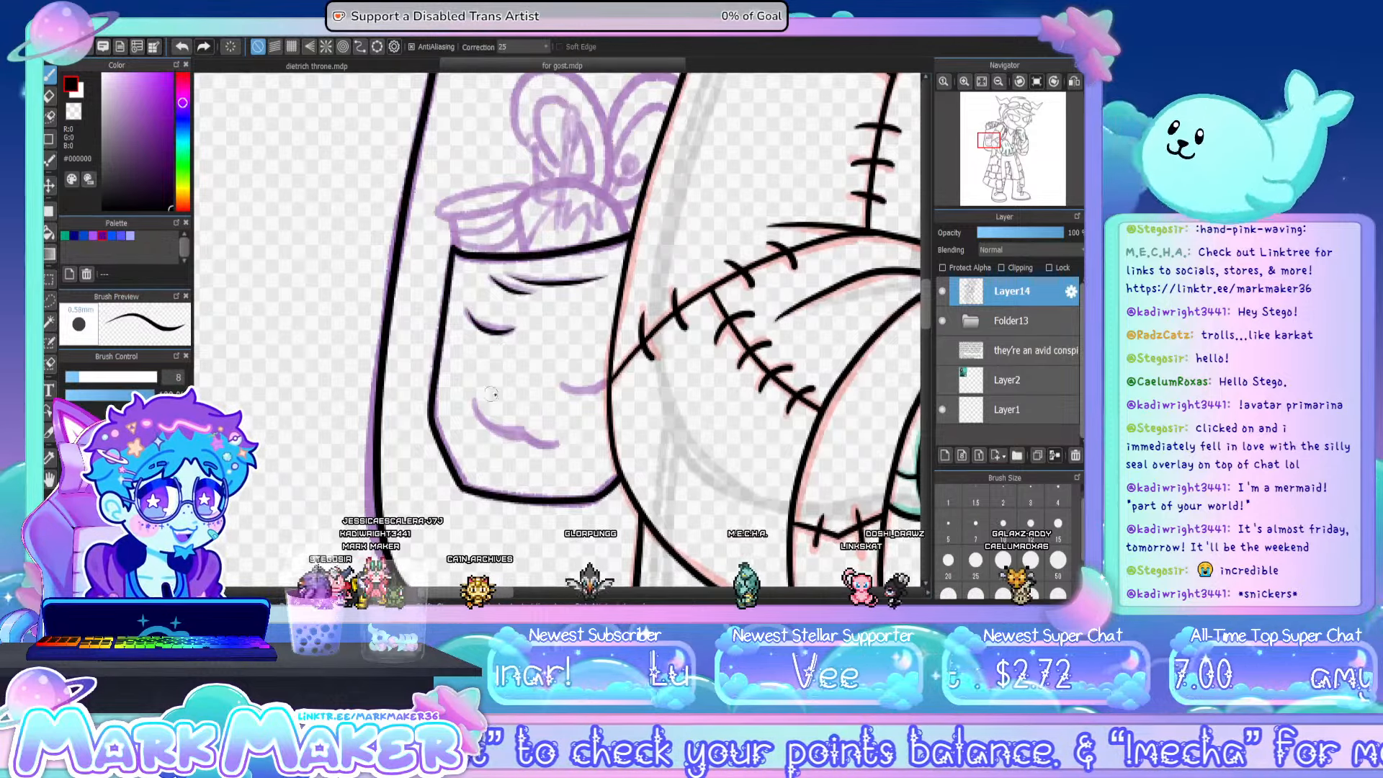
{"action": "left_click_drag", "start_coordinate": [521, 433], "coordinate": [548, 446]}
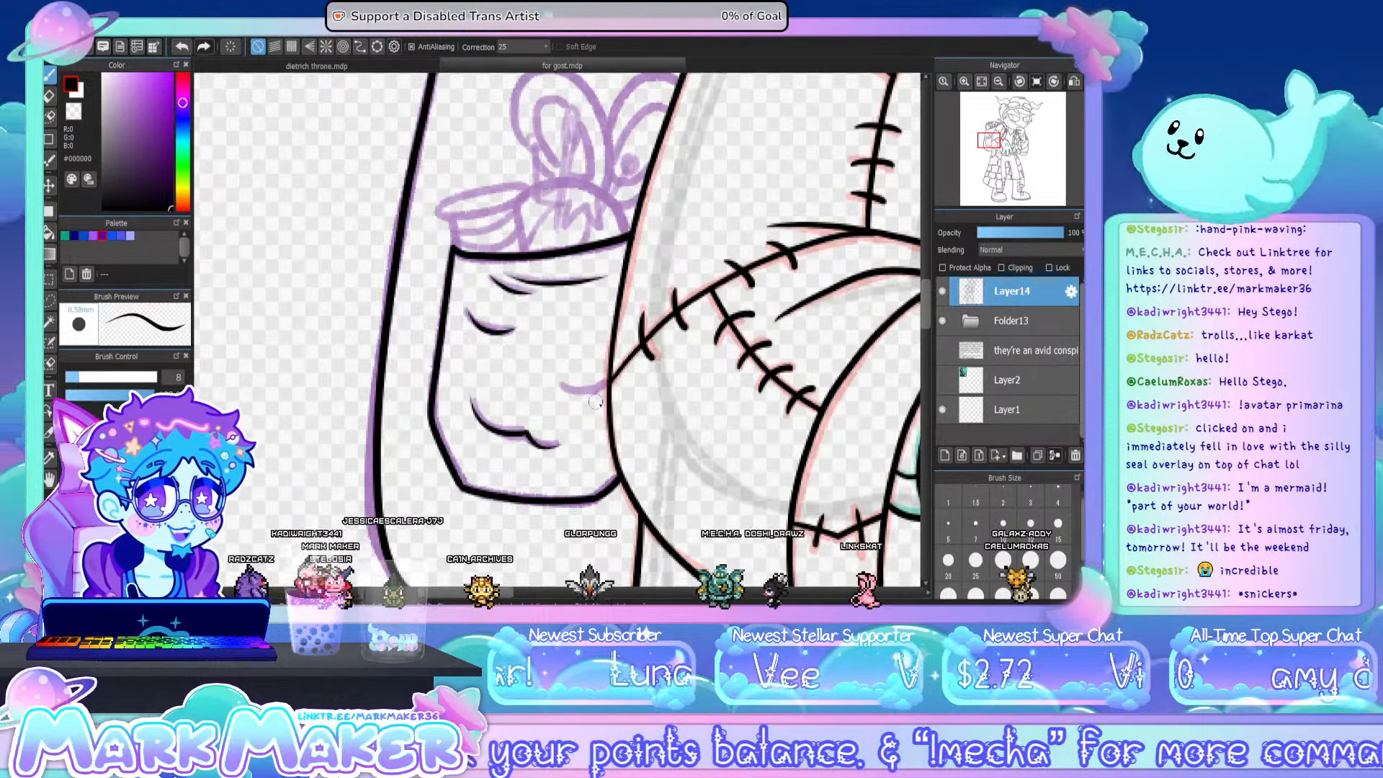
{"action": "left_click_drag", "start_coordinate": [555, 381], "coordinate": [584, 394]}
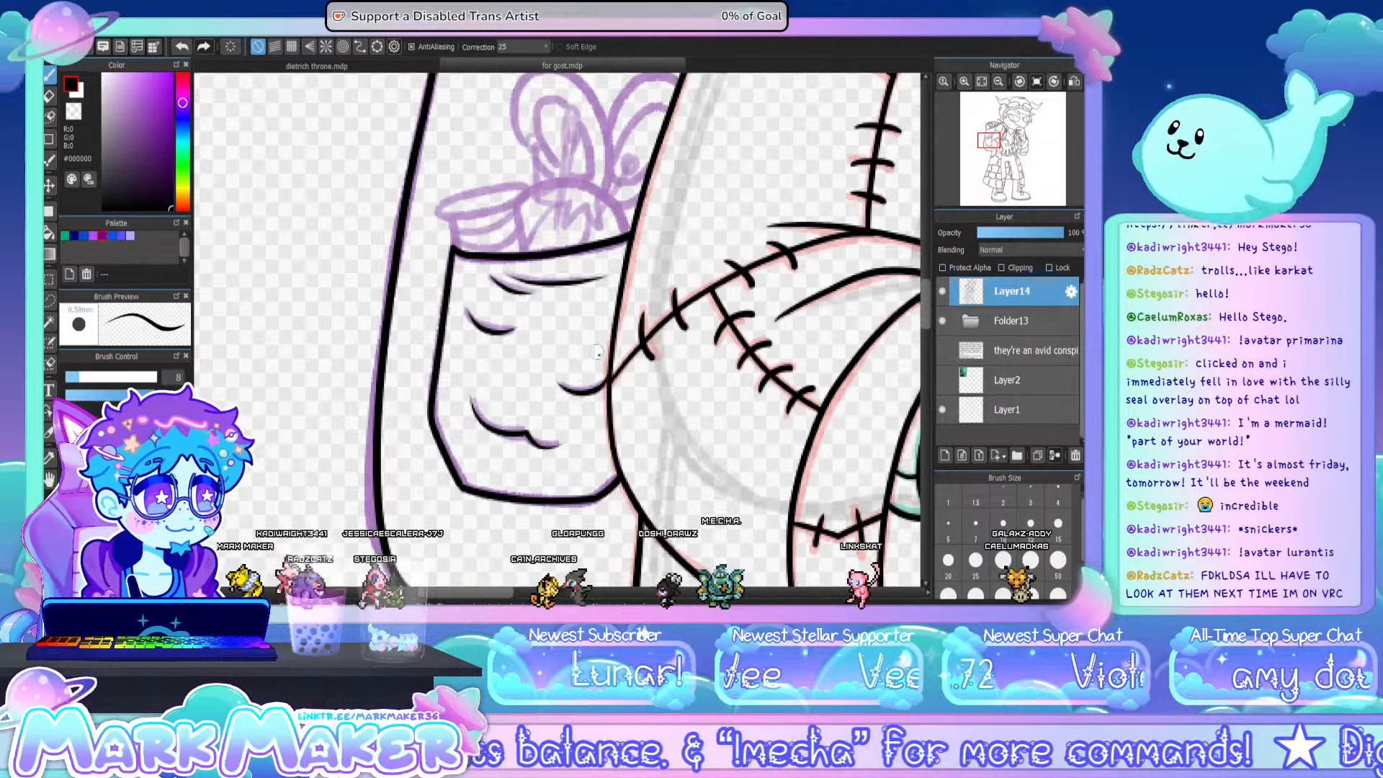
- Ink the thread spool poking out of the pocket, with its oval top and wrapped thread lines, using brush size 5
{"action": "key", "text": "bracketleft"}
{"action": "key", "text": "bracketleft"}
{"action": "key", "text": "bracketleft"}
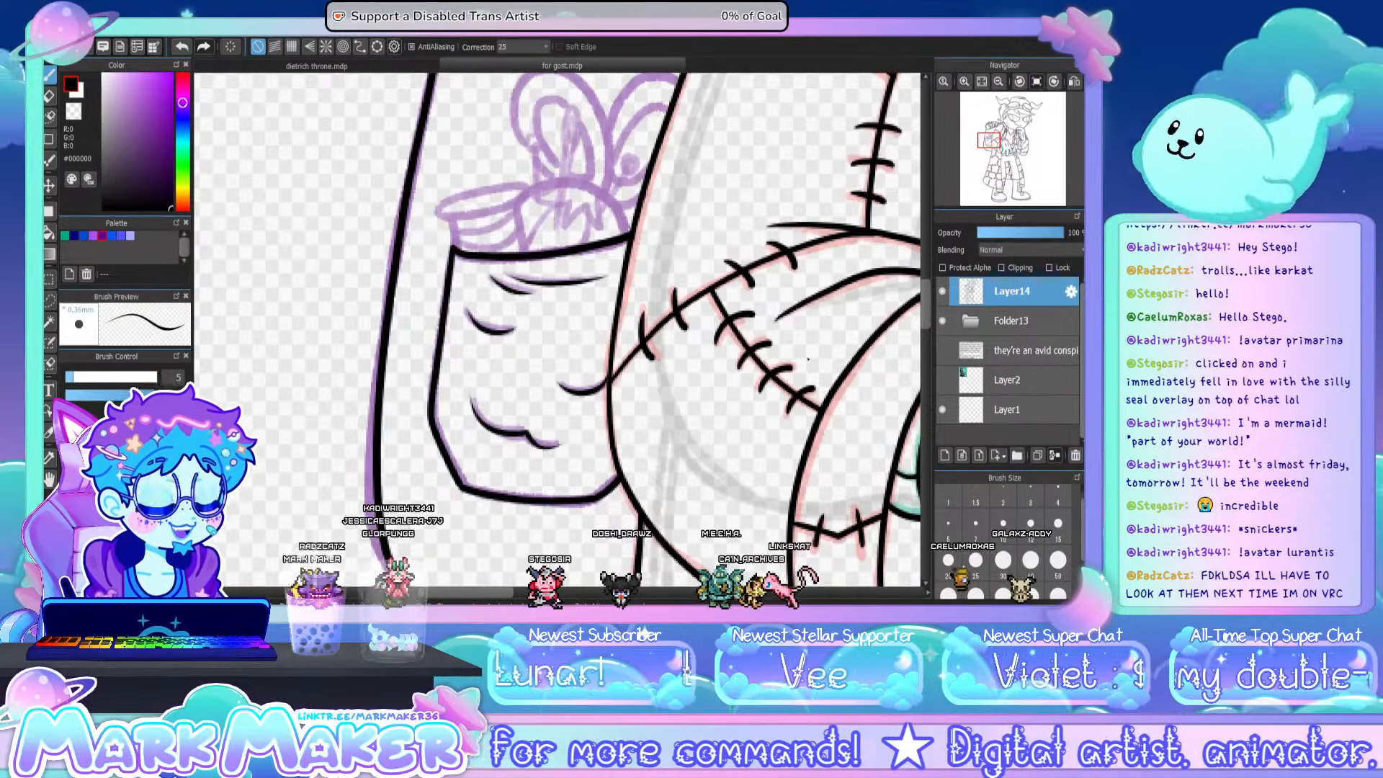
{"action": "left_click_drag", "start_coordinate": [926, 295], "coordinate": [927, 283]}
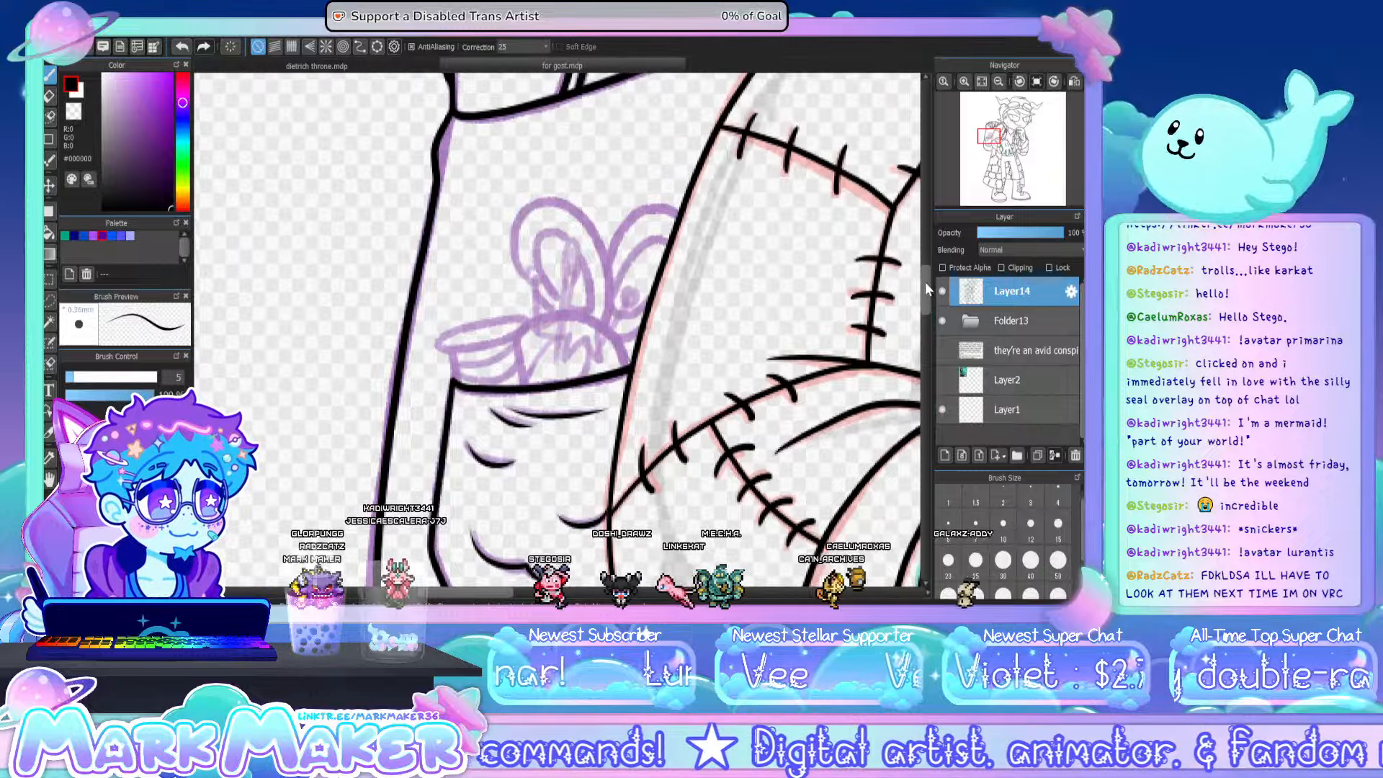
{"action": "left_click_drag", "start_coordinate": [452, 355], "coordinate": [456, 386]}
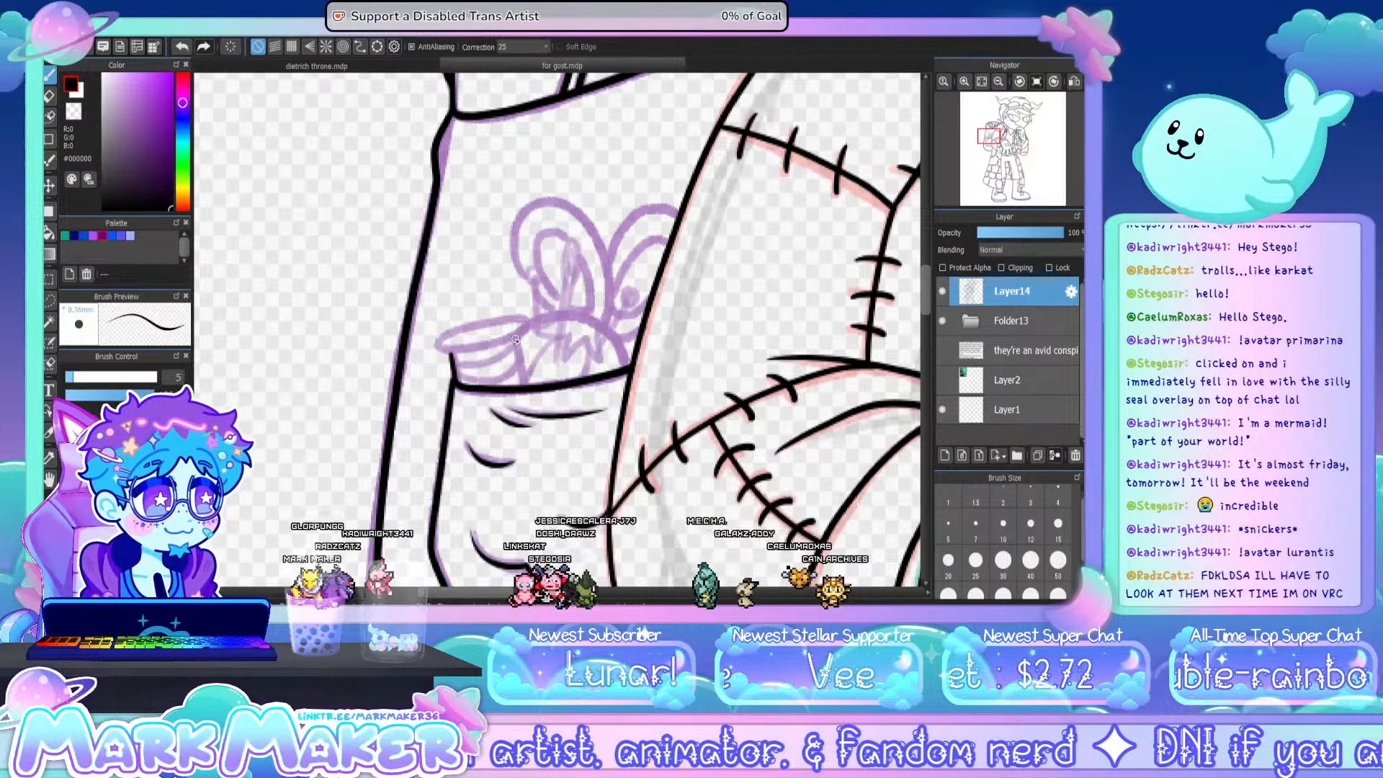
{"action": "left_click_drag", "start_coordinate": [515, 339], "coordinate": [526, 383]}
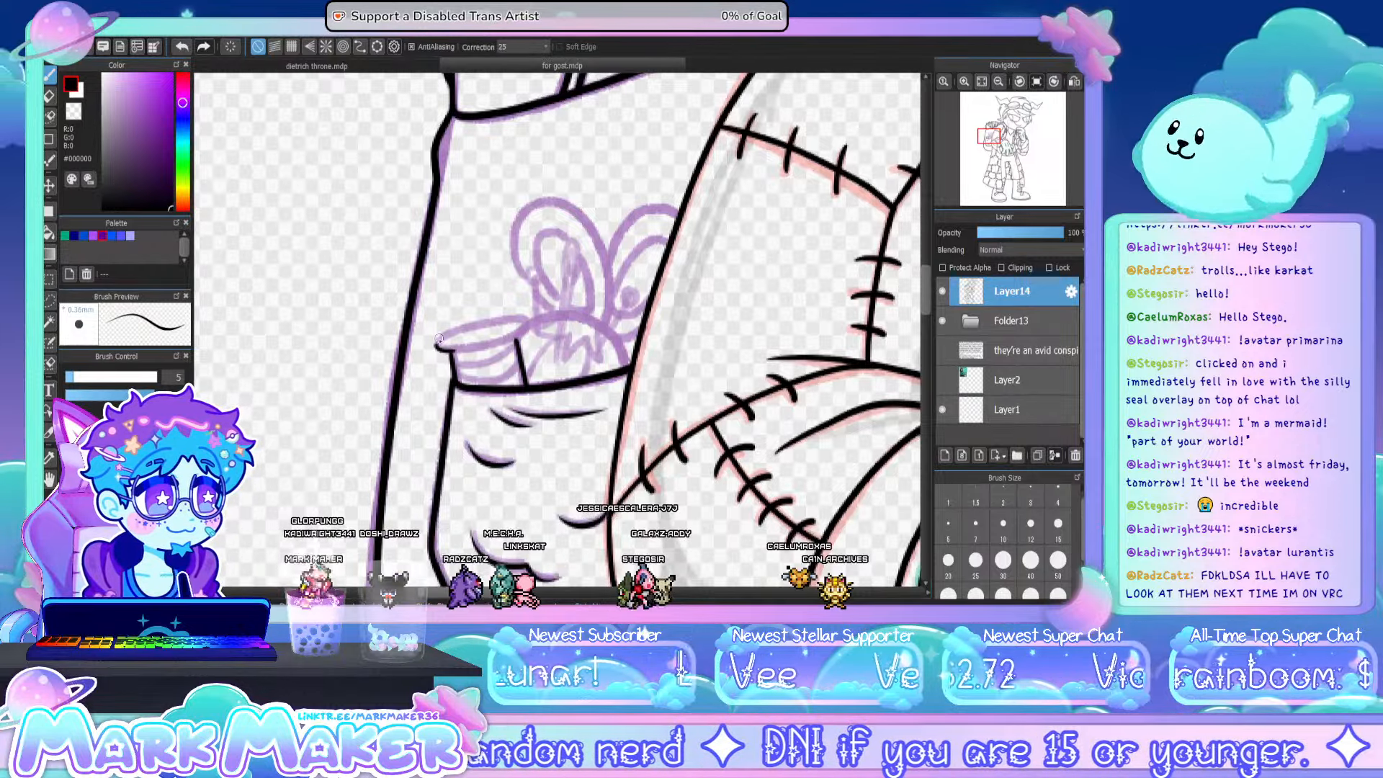
{"action": "left_click_drag", "start_coordinate": [484, 320], "coordinate": [524, 330]}
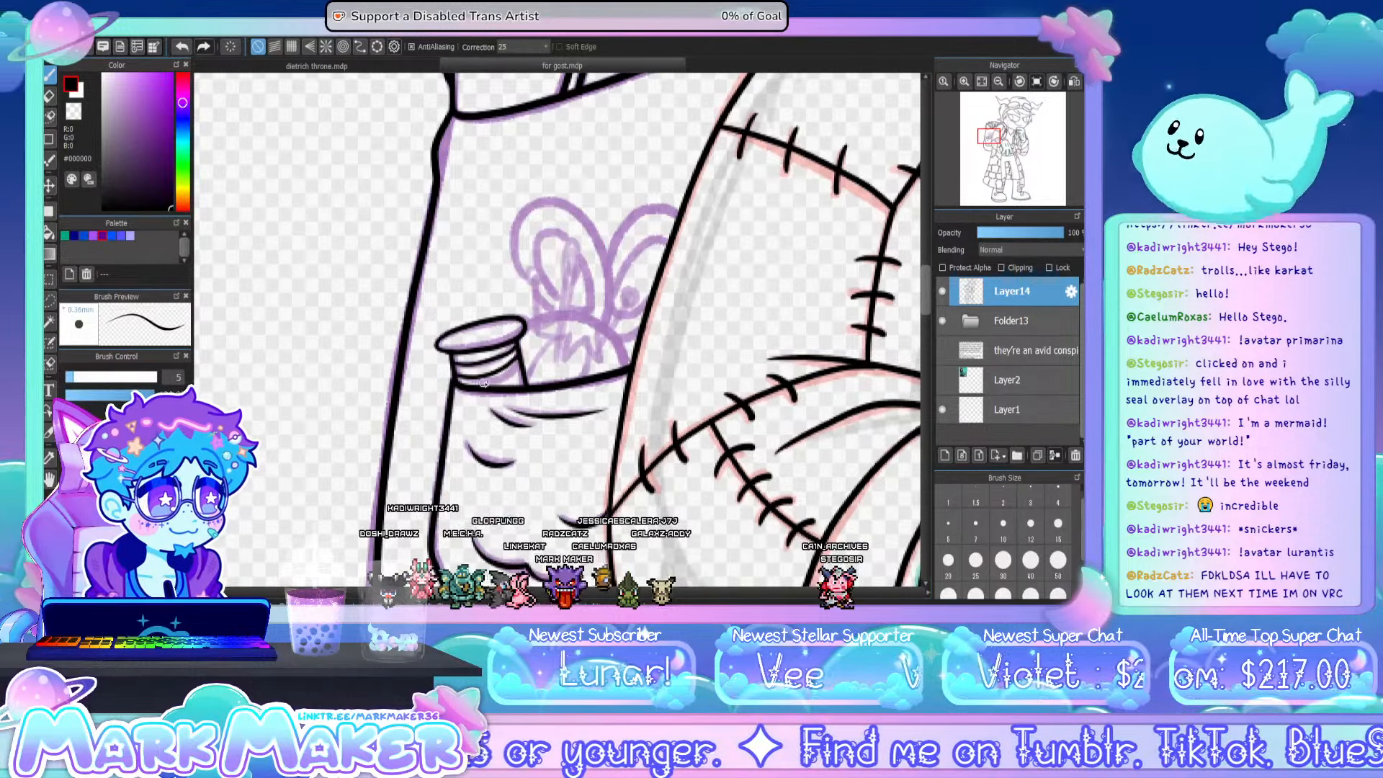
{"action": "left_click_drag", "start_coordinate": [483, 383], "coordinate": [522, 375]}
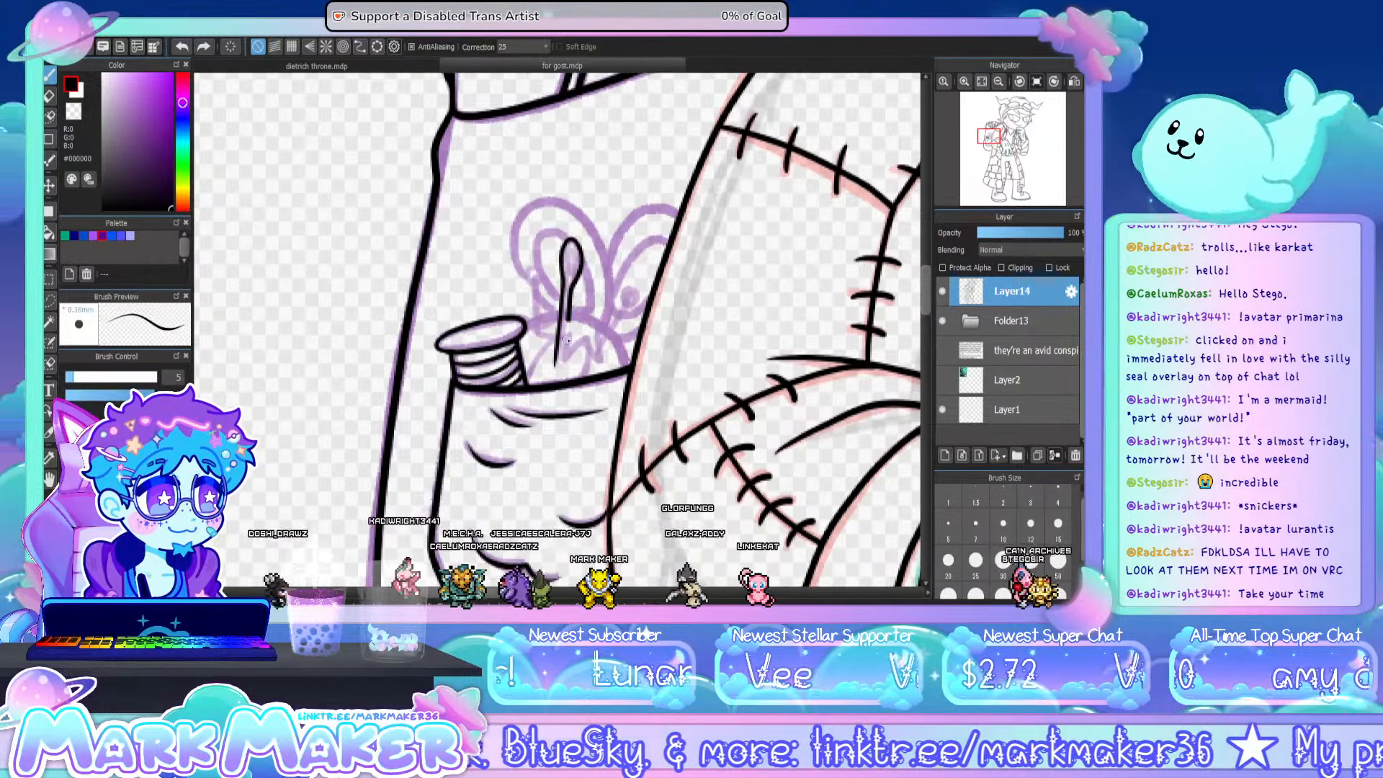
- Ink the pincushion beside the spool, with its upright eyed needle and two ball-headed pins
{"action": "key", "text": "ctrl+z"}
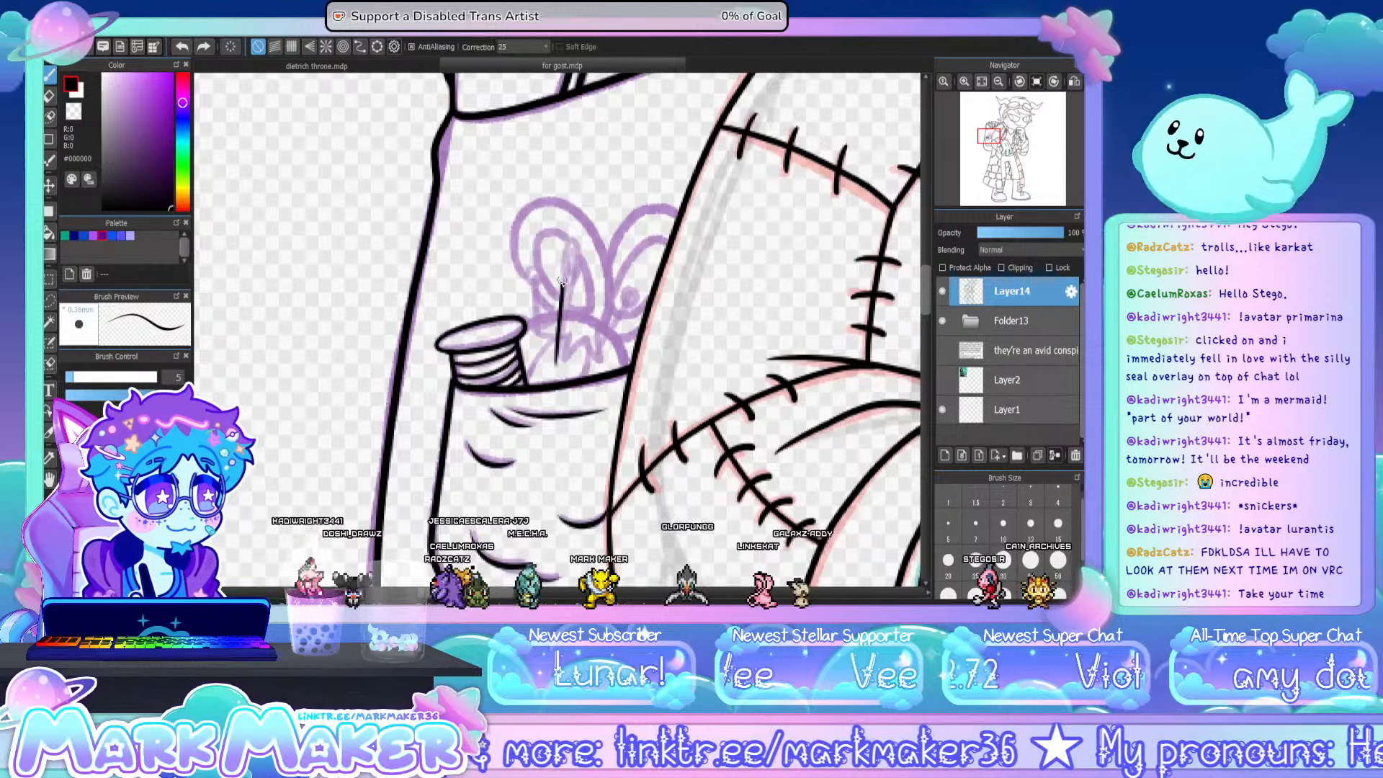
{"action": "mouse_move", "coordinate": [558, 358]}
{"action": "left_mouse_down"}
{"action": "mouse_move", "coordinate": [574, 274]}
{"action": "mouse_move", "coordinate": [566, 336]}
{"action": "left_mouse_up"}
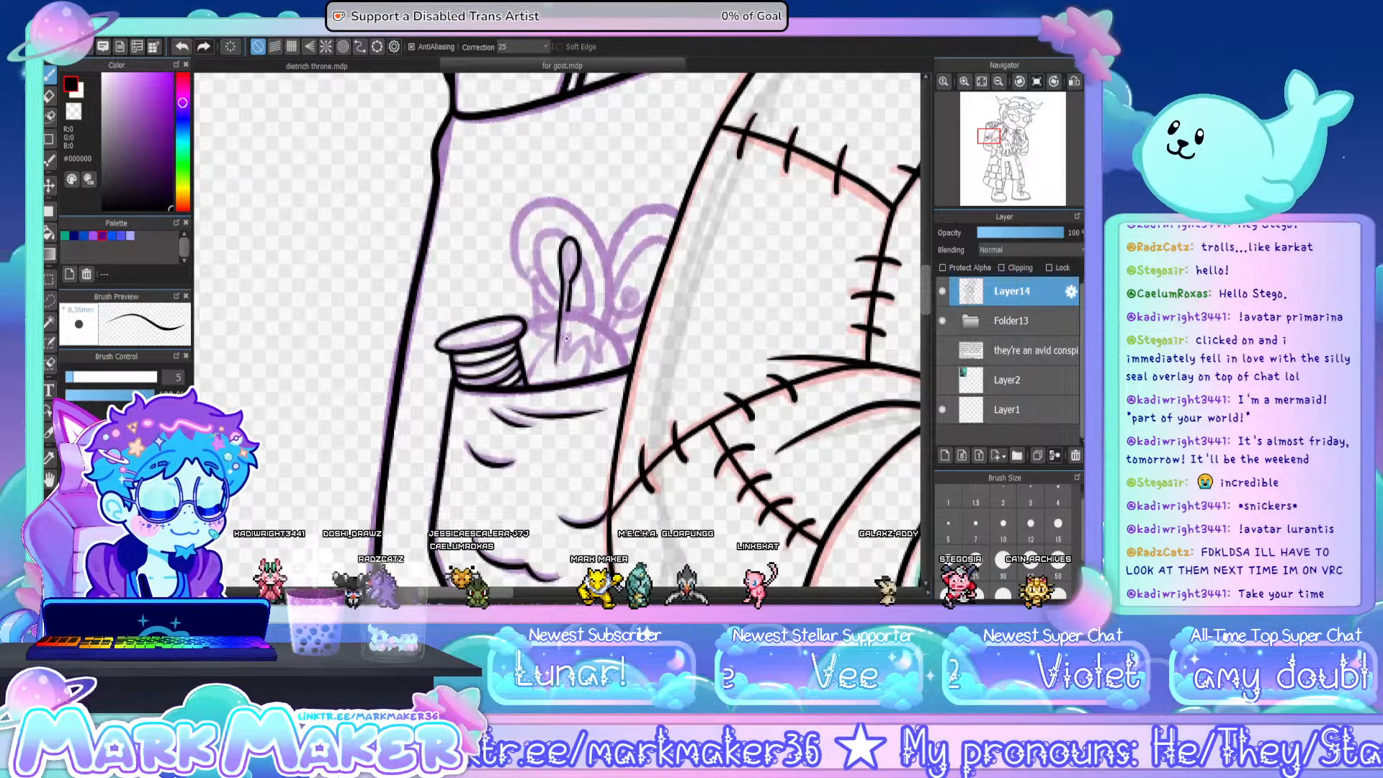
{"action": "key", "text": "ctrl+z"}
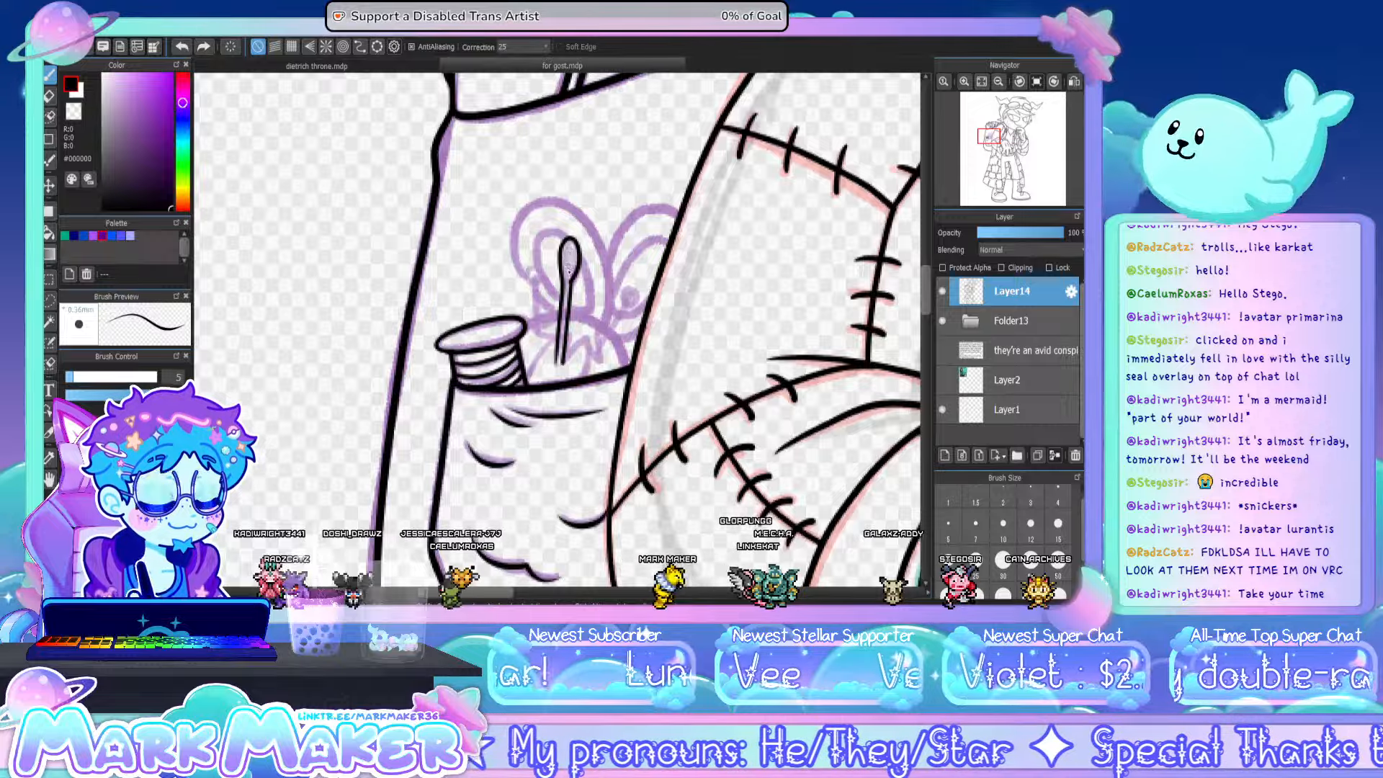
{"action": "left_click_drag", "start_coordinate": [569, 261], "coordinate": [569, 249]}
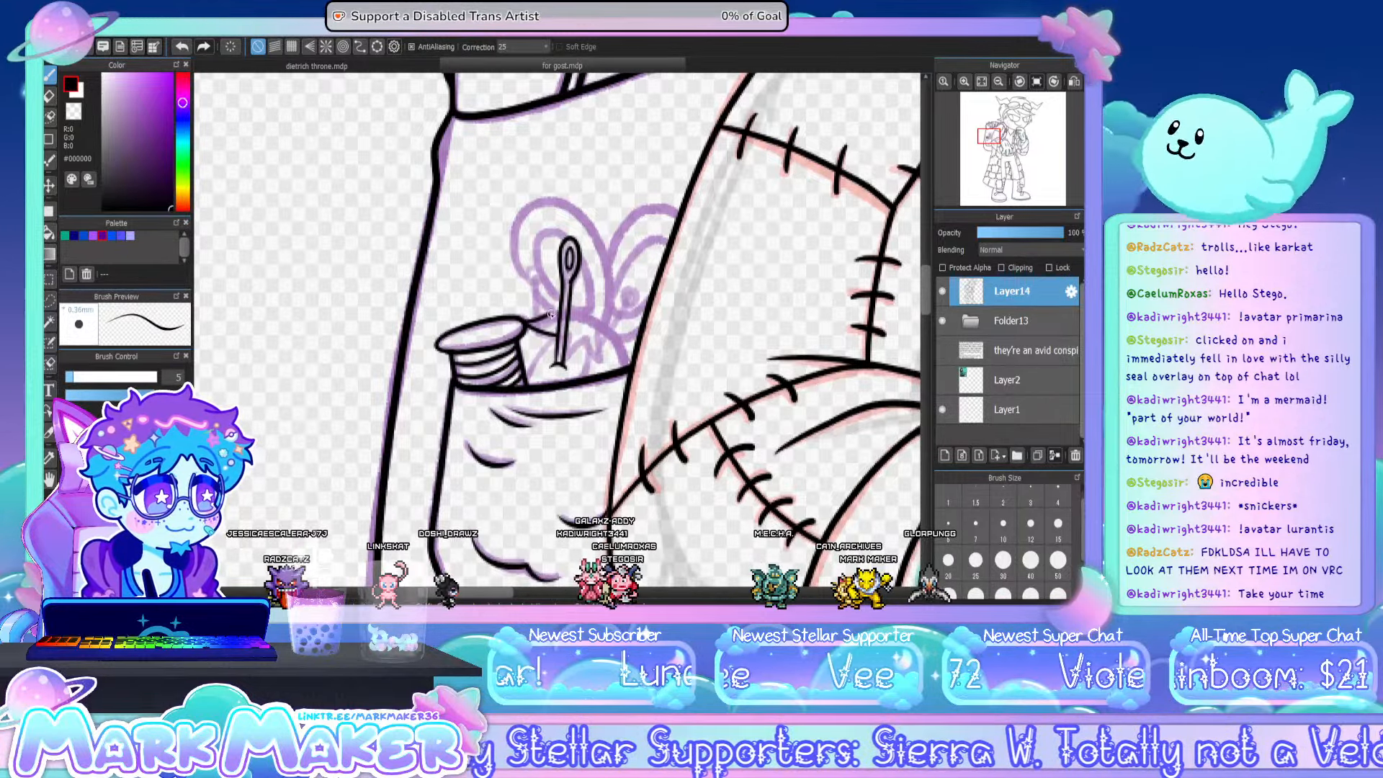
{"action": "left_click_drag", "start_coordinate": [573, 310], "coordinate": [613, 360]}
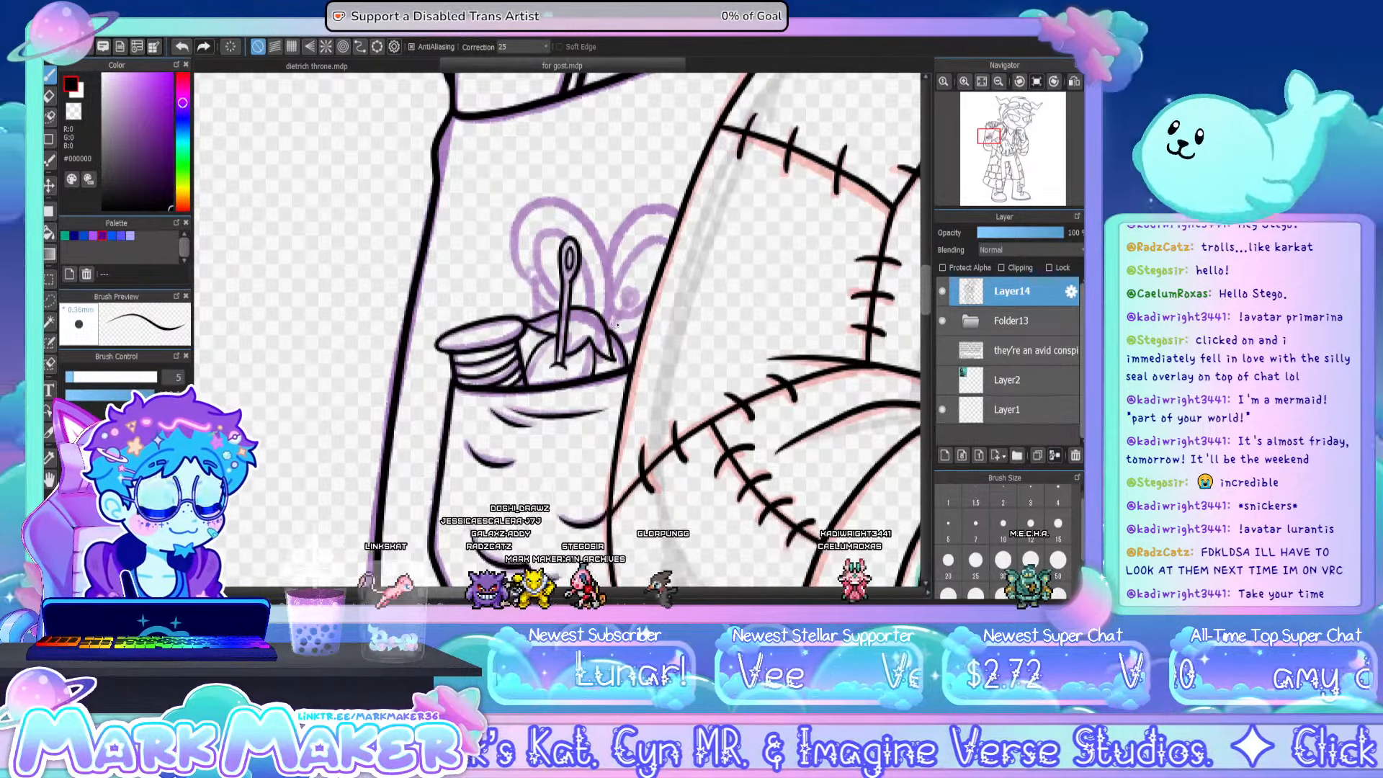
{"action": "left_click_drag", "start_coordinate": [613, 329], "coordinate": [628, 292]}
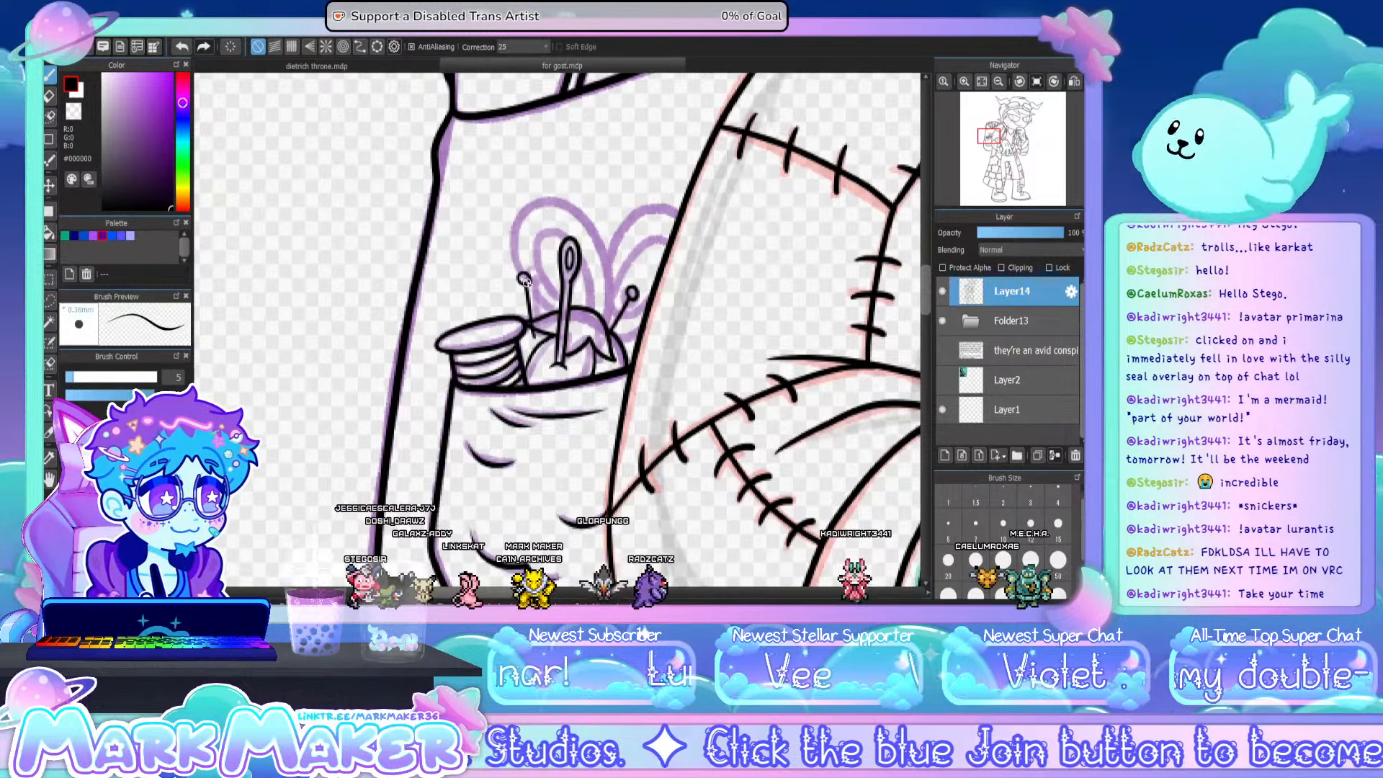
- Add a new layer and ink both looped scissor handles behind the pincushion, including their inner finger holes
{"action": "left_click", "coordinate": [942, 455]}
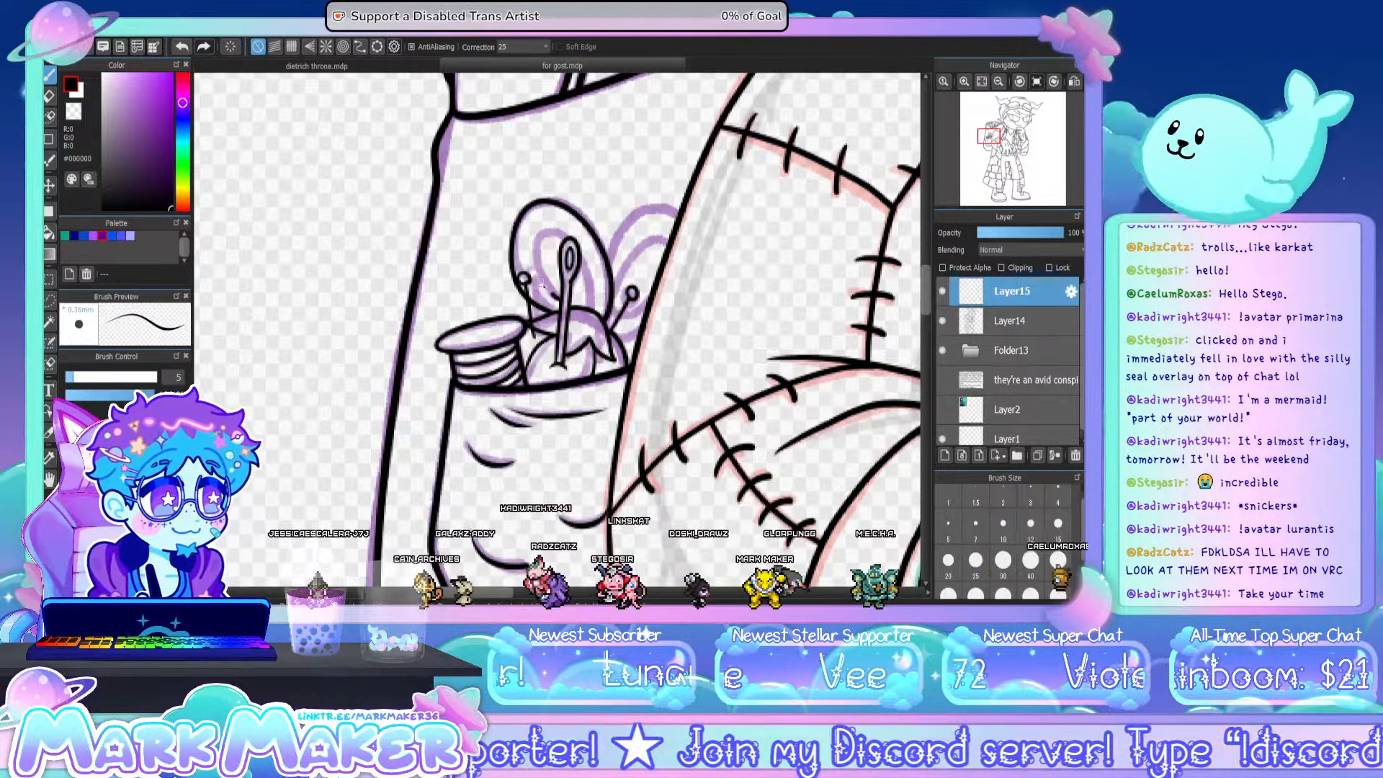
{"action": "mouse_move", "coordinate": [542, 283]}
{"action": "left_mouse_down"}
{"action": "mouse_move", "coordinate": [530, 250]}
{"action": "mouse_move", "coordinate": [552, 222]}
{"action": "left_mouse_up"}
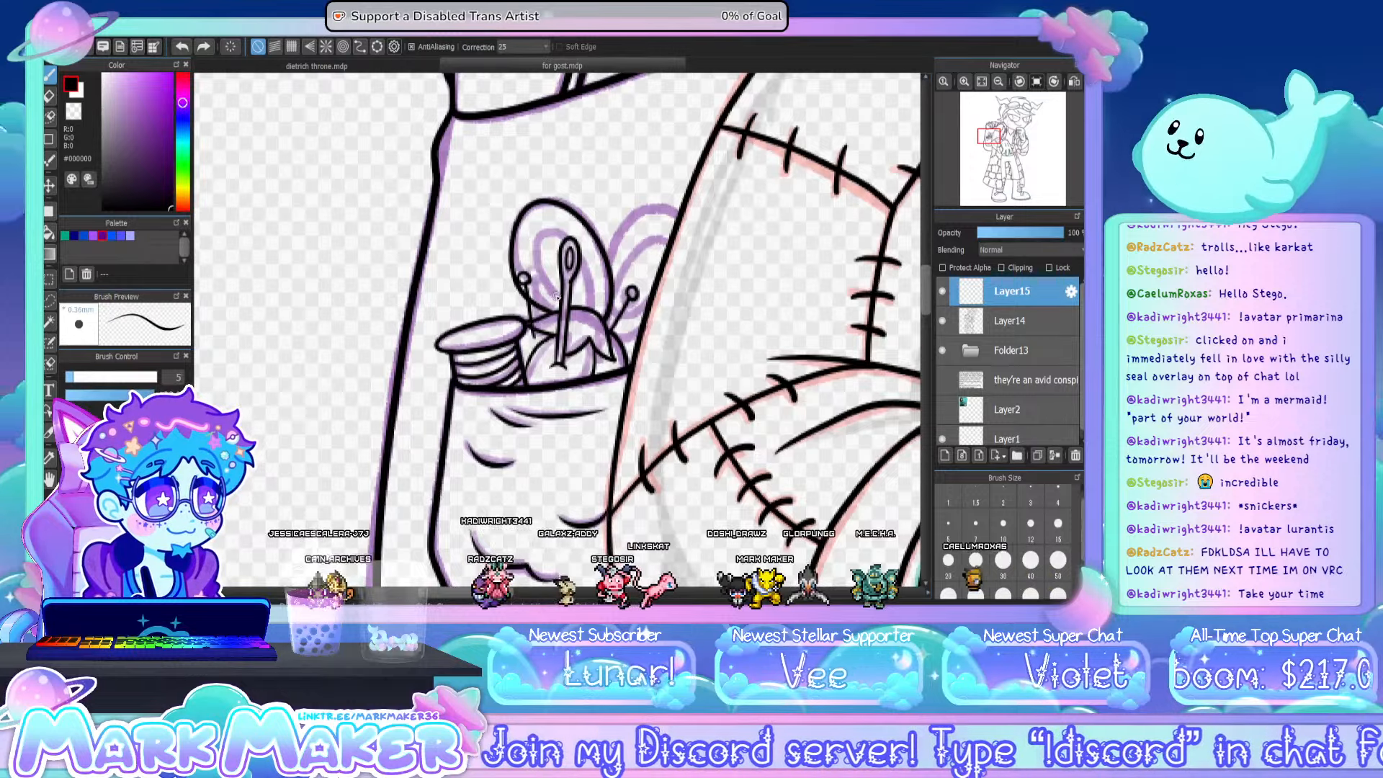
{"action": "left_click_drag", "start_coordinate": [546, 235], "coordinate": [588, 308]}
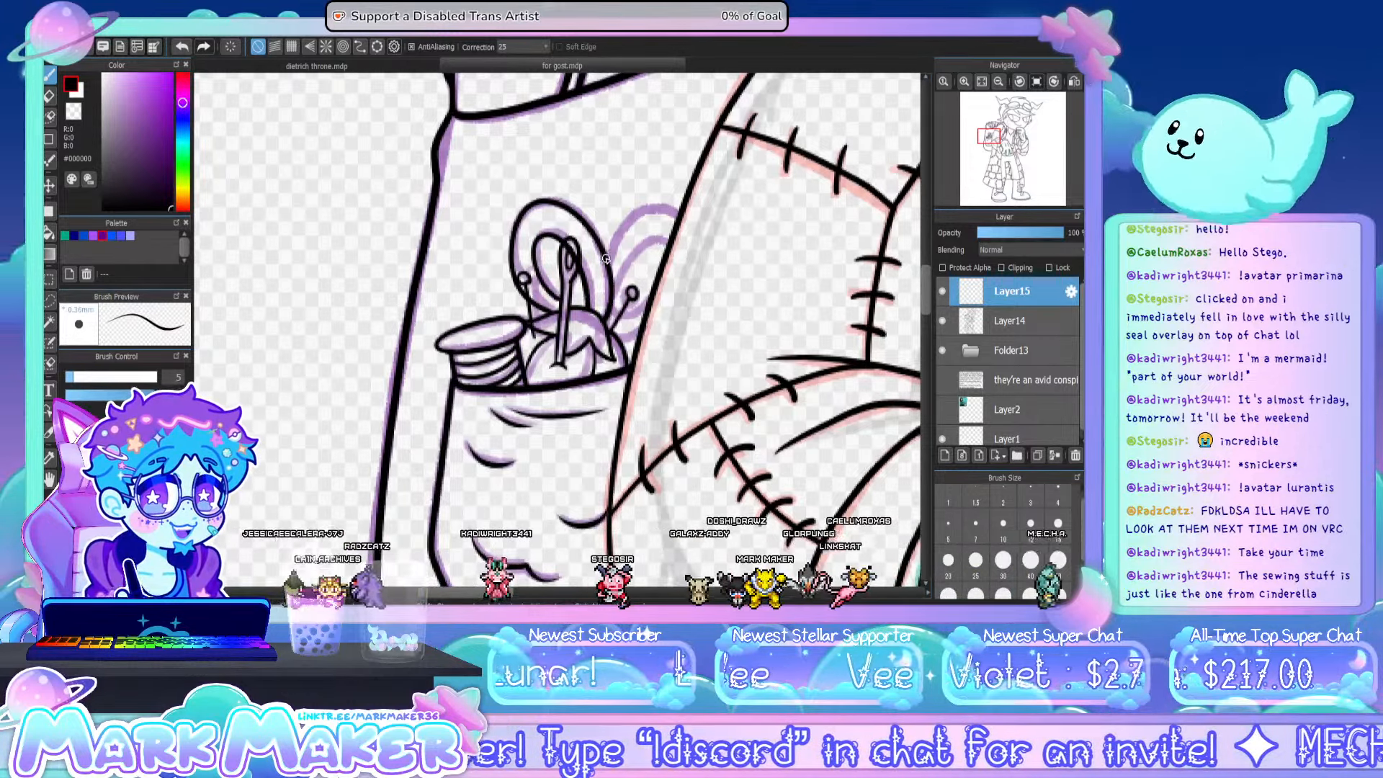
{"action": "mouse_move", "coordinate": [609, 252]}
{"action": "left_mouse_down"}
{"action": "mouse_move", "coordinate": [636, 214]}
{"action": "mouse_move", "coordinate": [677, 207]}
{"action": "left_mouse_up"}
{"action": "key", "text": "ctrl+z"}
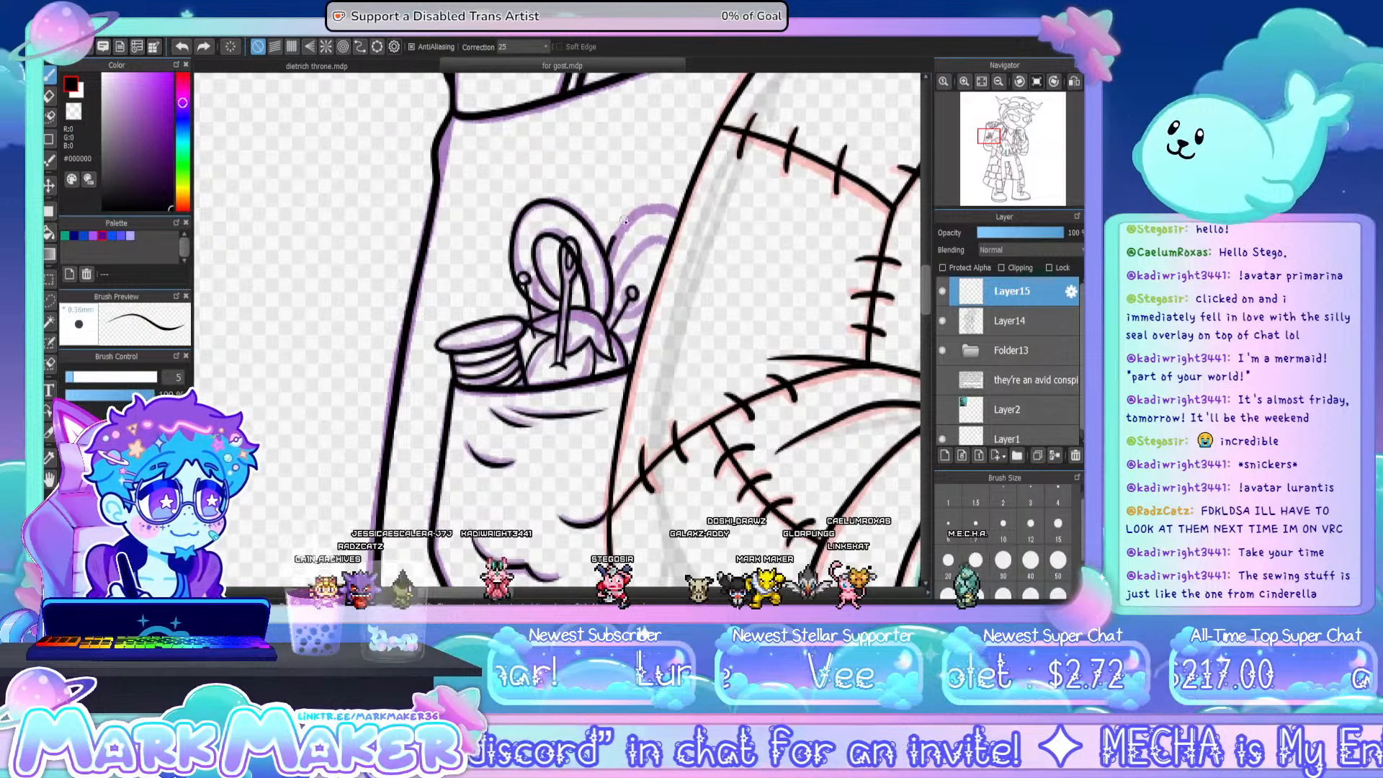
{"action": "left_click_drag", "start_coordinate": [611, 249], "coordinate": [666, 209]}
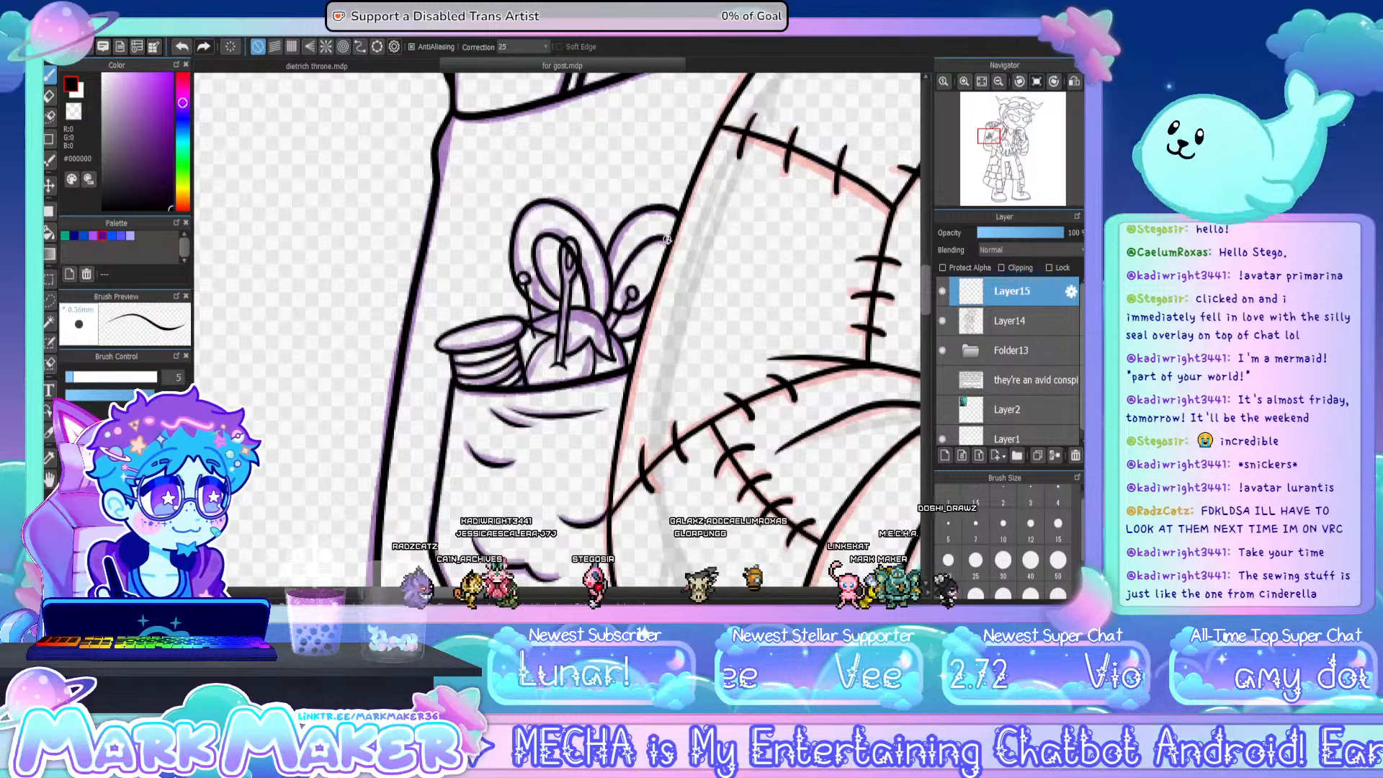
- Erase the scissor-handle lines overlapping the needle with eraser size 7, and merge the layer down into Layer14
{"action": "left_click", "coordinate": [49, 96]}
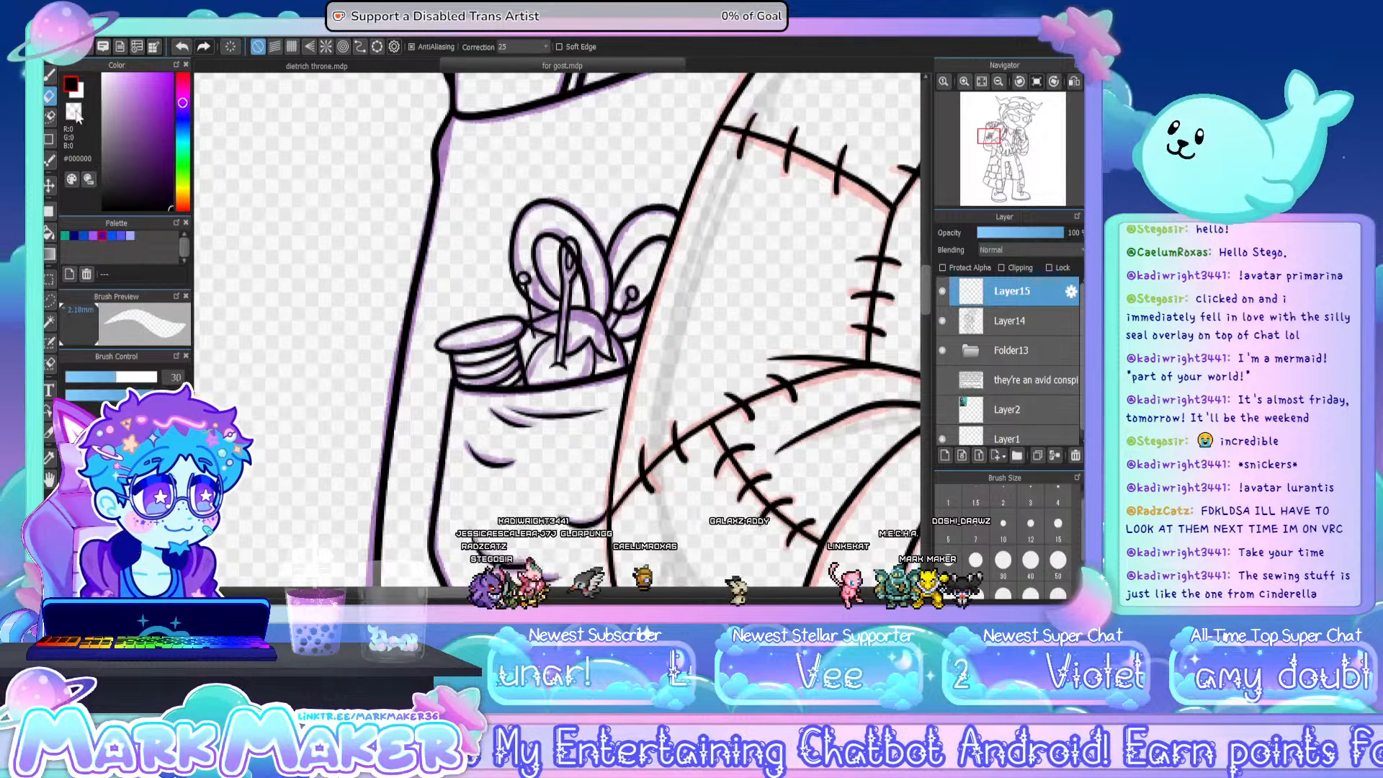
{"action": "left_click", "coordinate": [974, 527]}
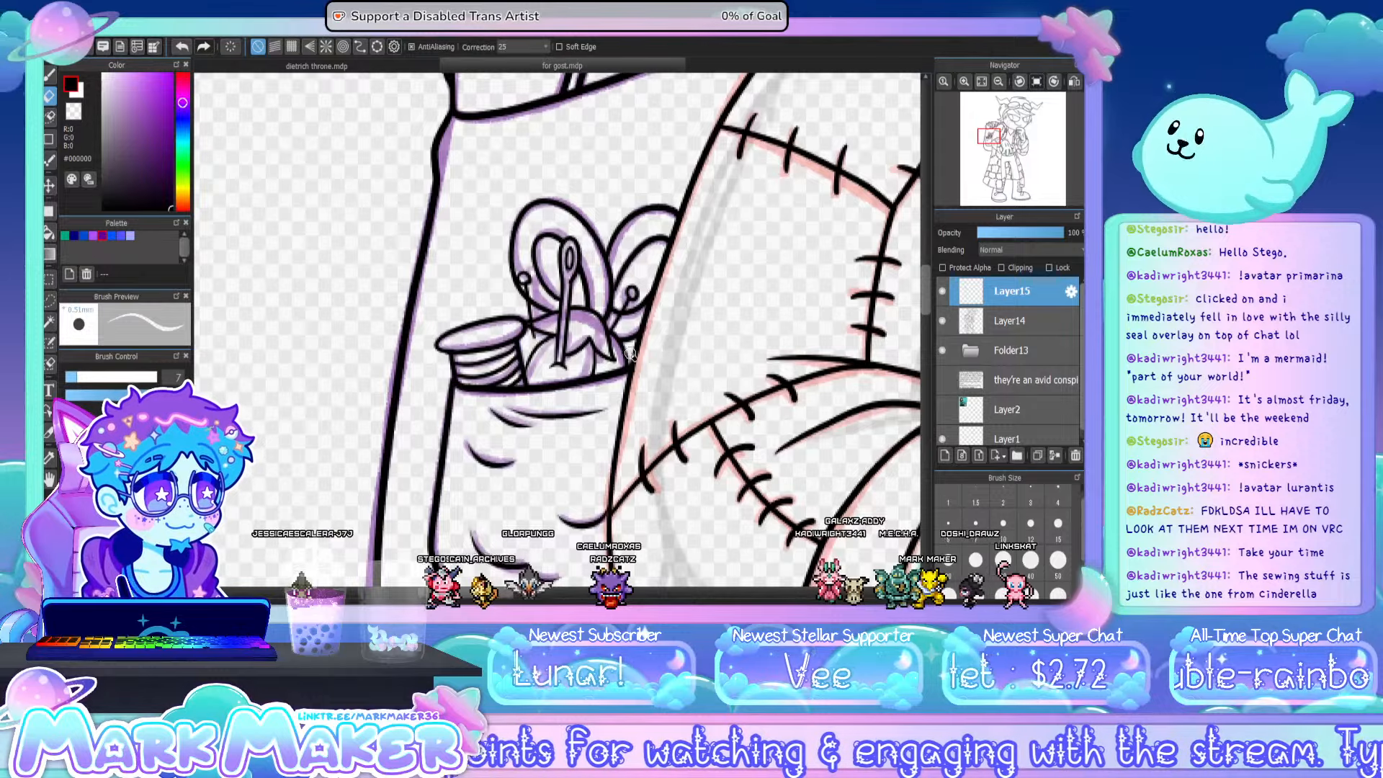
{"action": "left_click", "coordinate": [1050, 460]}
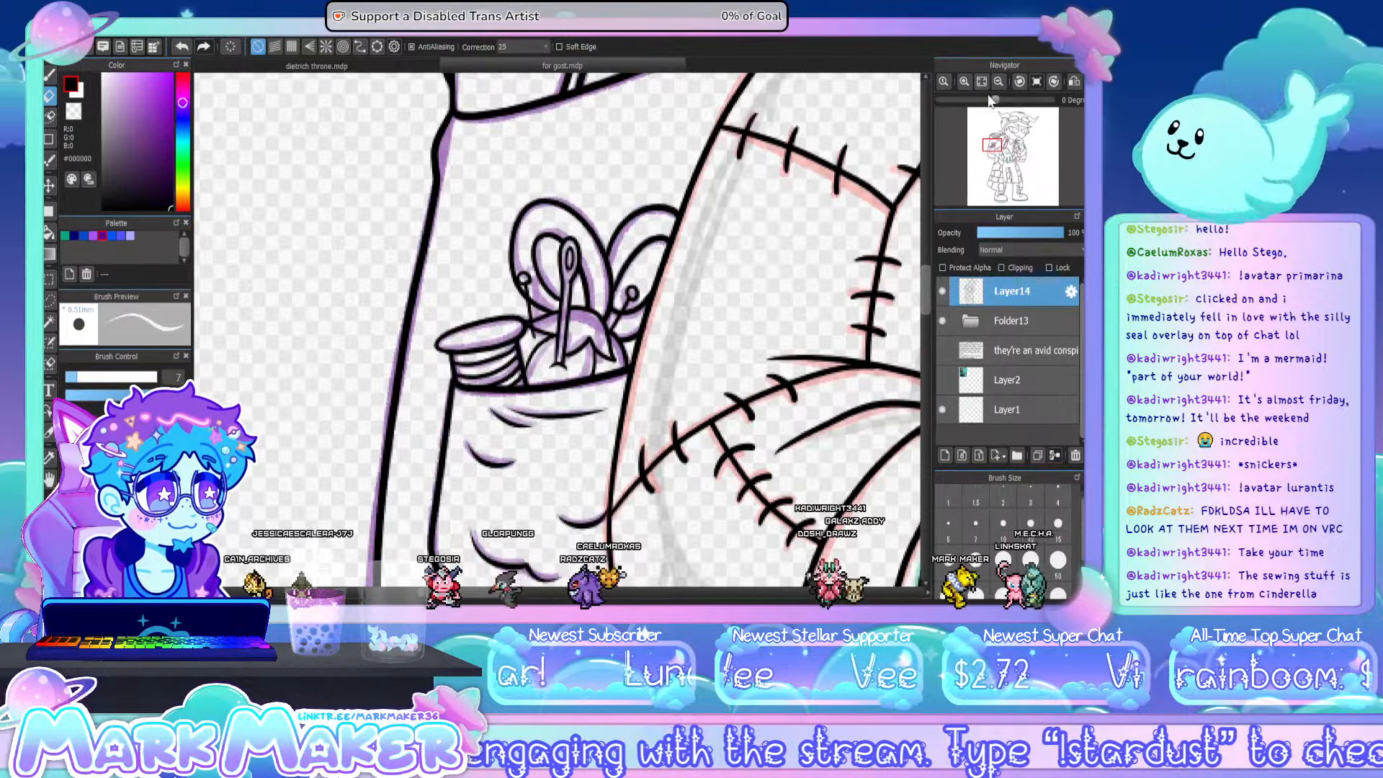
- Ink the curved crease beneath the character's far, narrower eye with brush size 5
{"action": "left_click", "coordinate": [981, 82]}
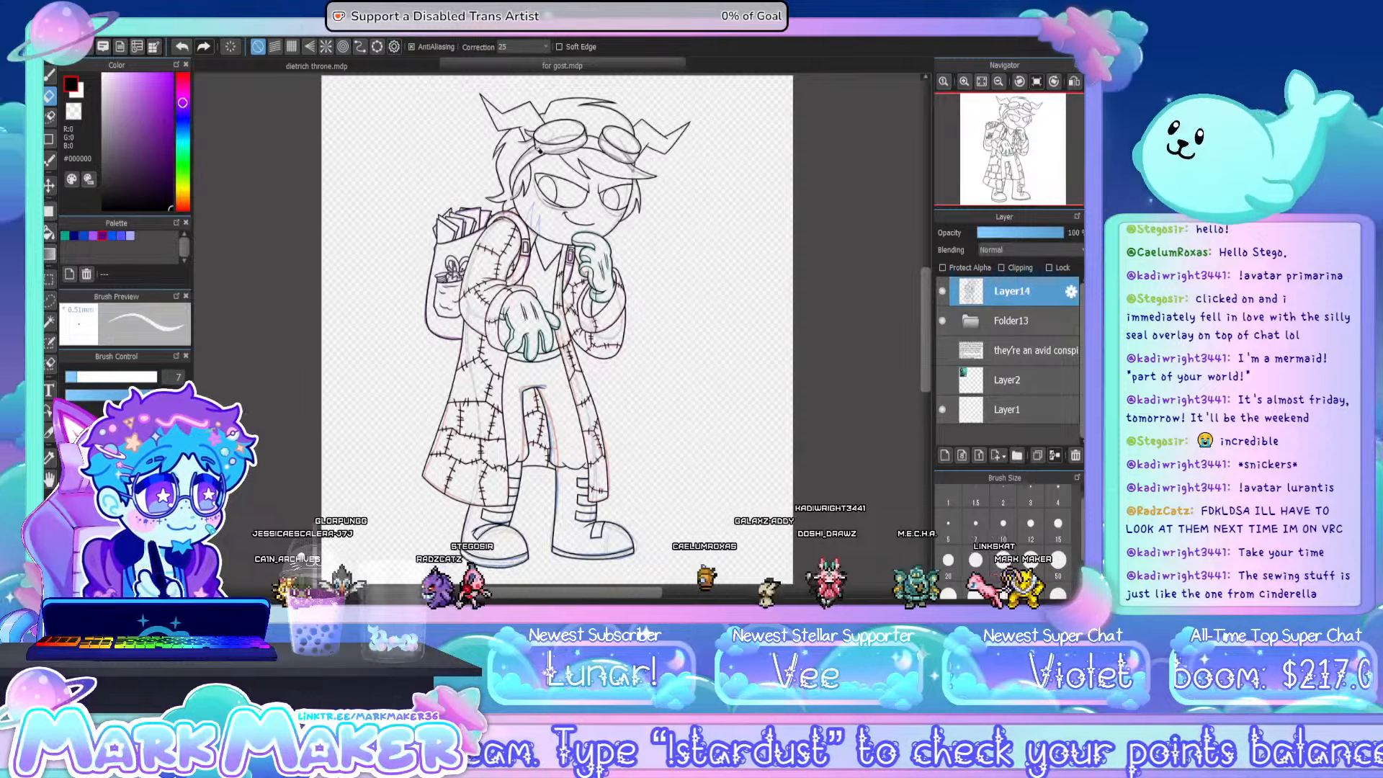
{"action": "scroll", "coordinate": [538, 149], "scroll_direction": "up", "scroll_amount": 5}
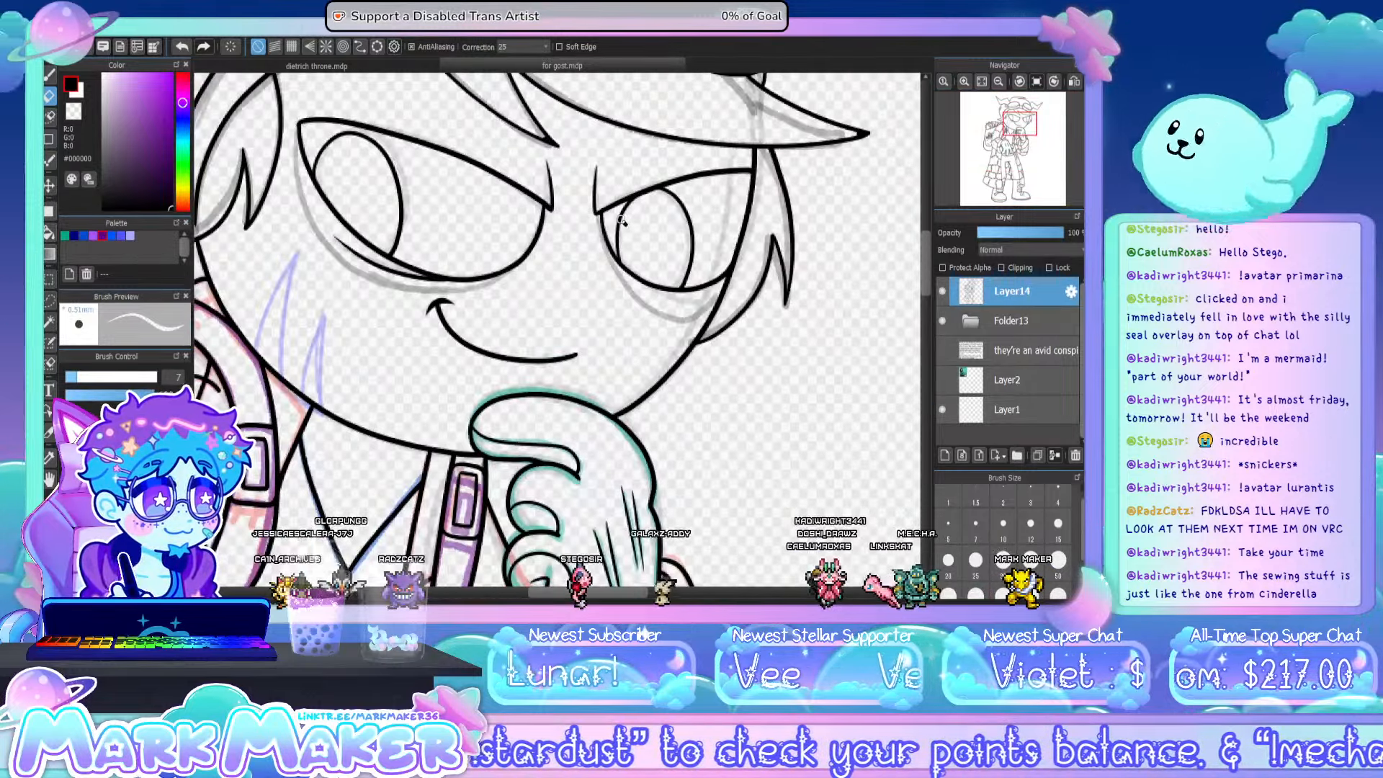
{"action": "key", "text": "b"}
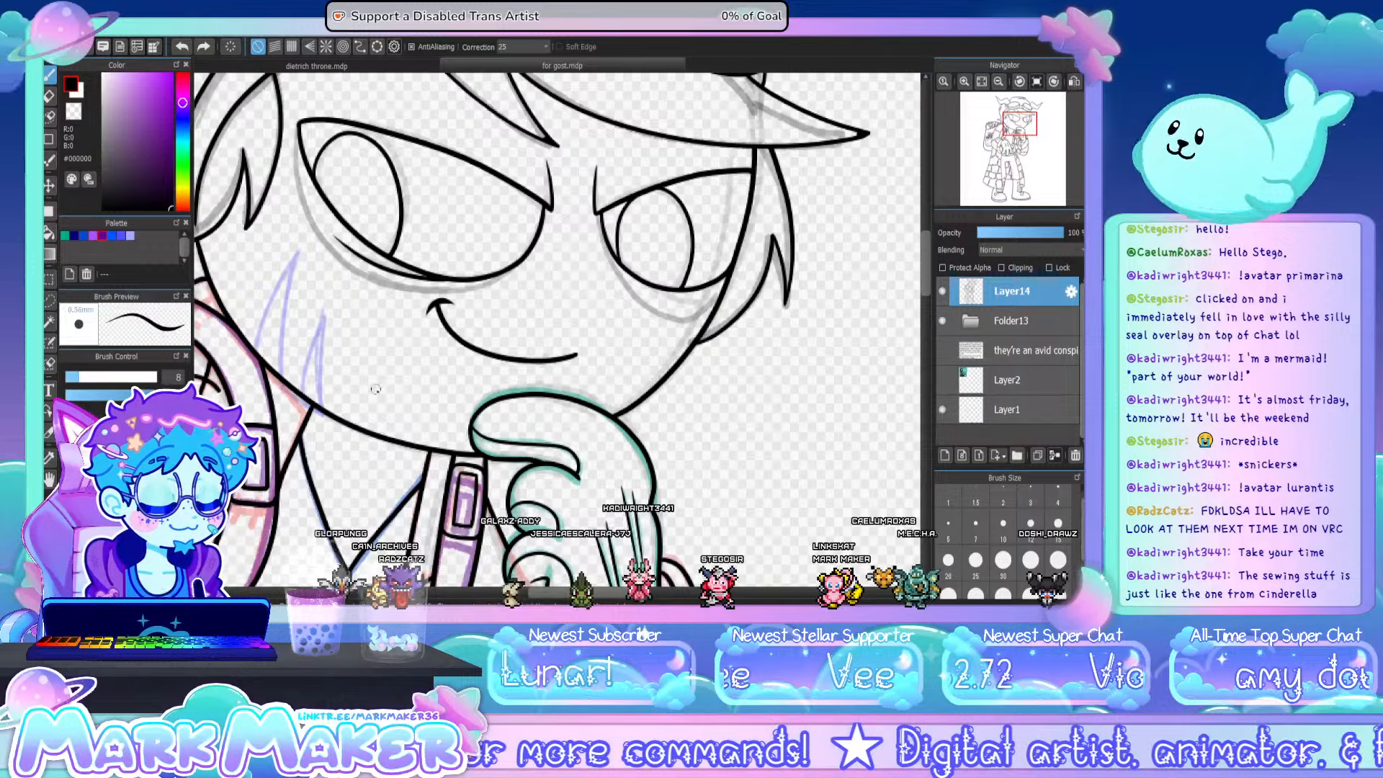
{"action": "left_click", "coordinate": [947, 527]}
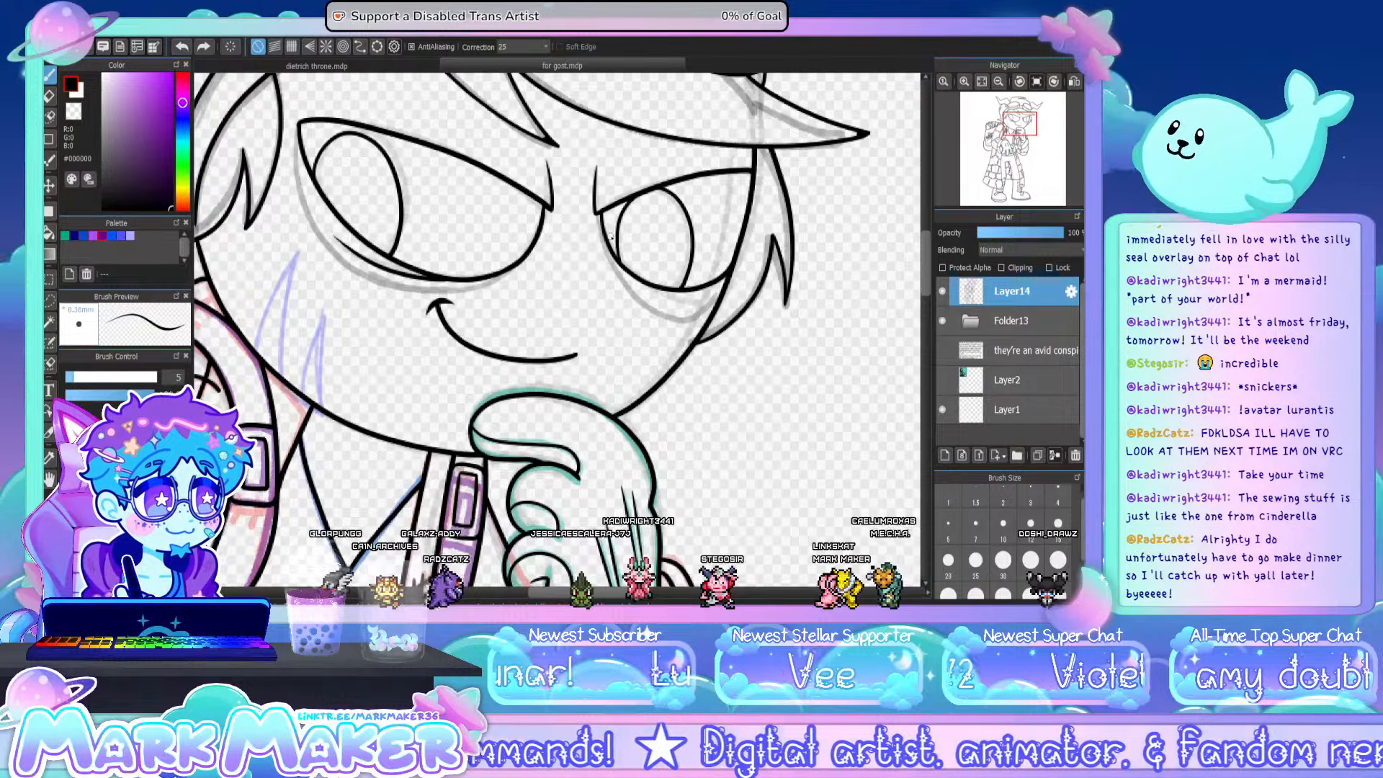
{"action": "left_click_drag", "start_coordinate": [607, 241], "coordinate": [688, 297]}
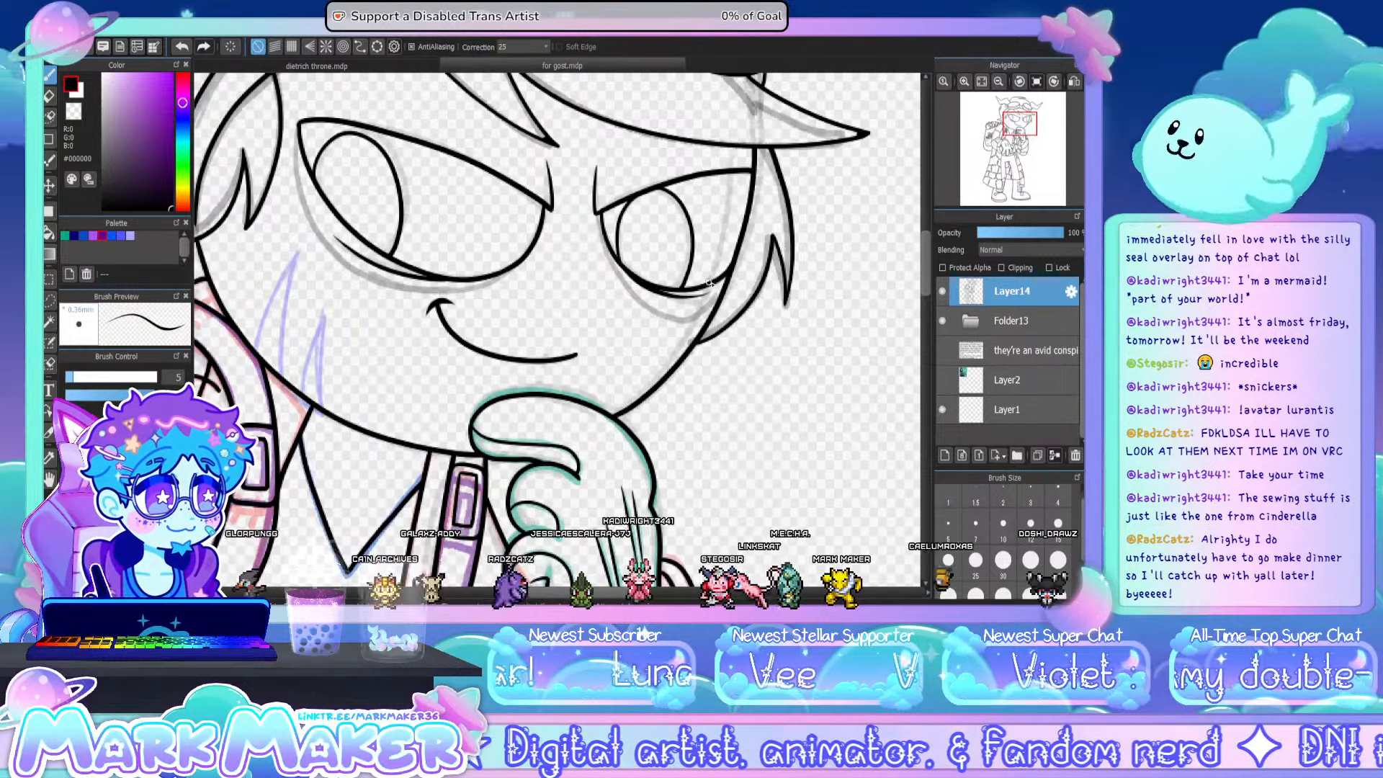
{"action": "left_click_drag", "start_coordinate": [611, 249], "coordinate": [652, 300]}
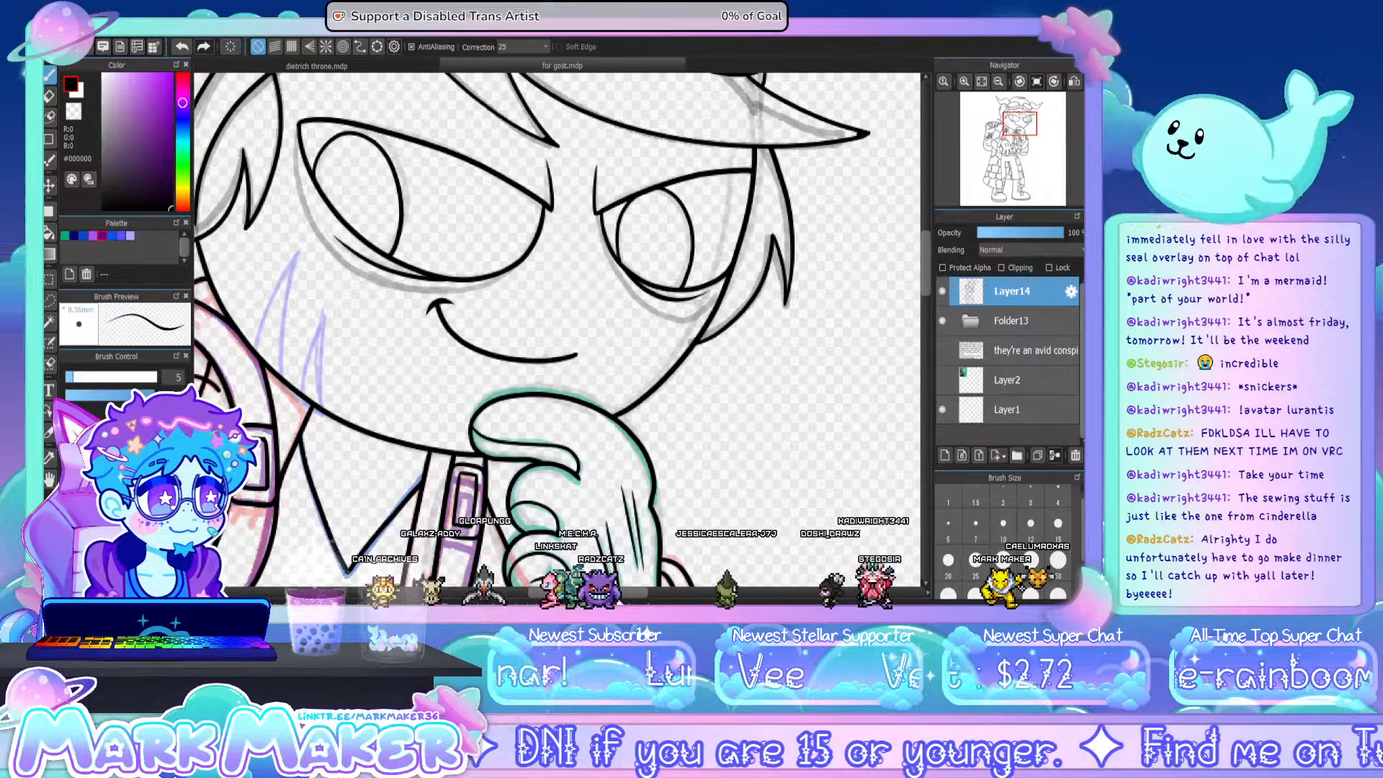
{"action": "left_click", "coordinate": [987, 82]}
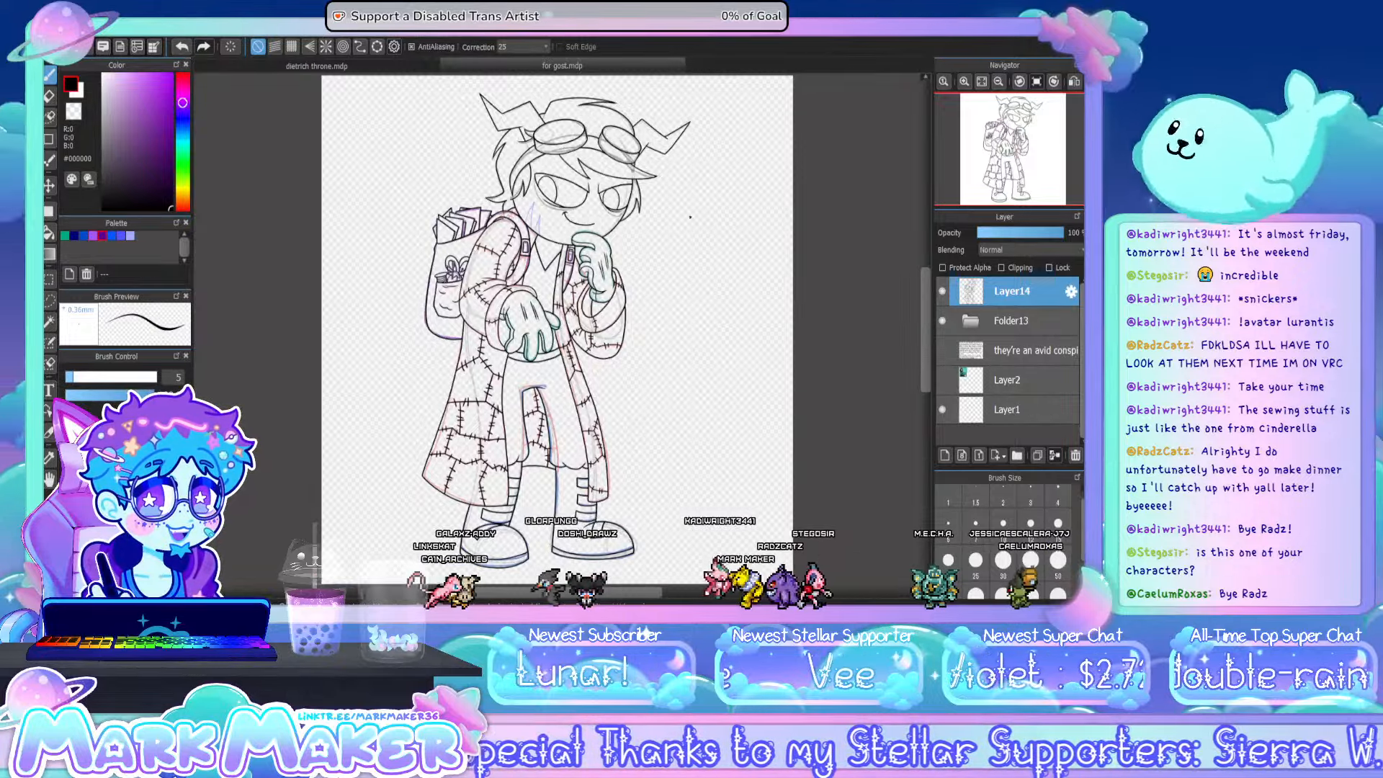
- Hide the sketch folder Folder13, and briefly show the reference card on Layer2 before hiding it again
{"action": "left_click", "coordinate": [943, 321]}
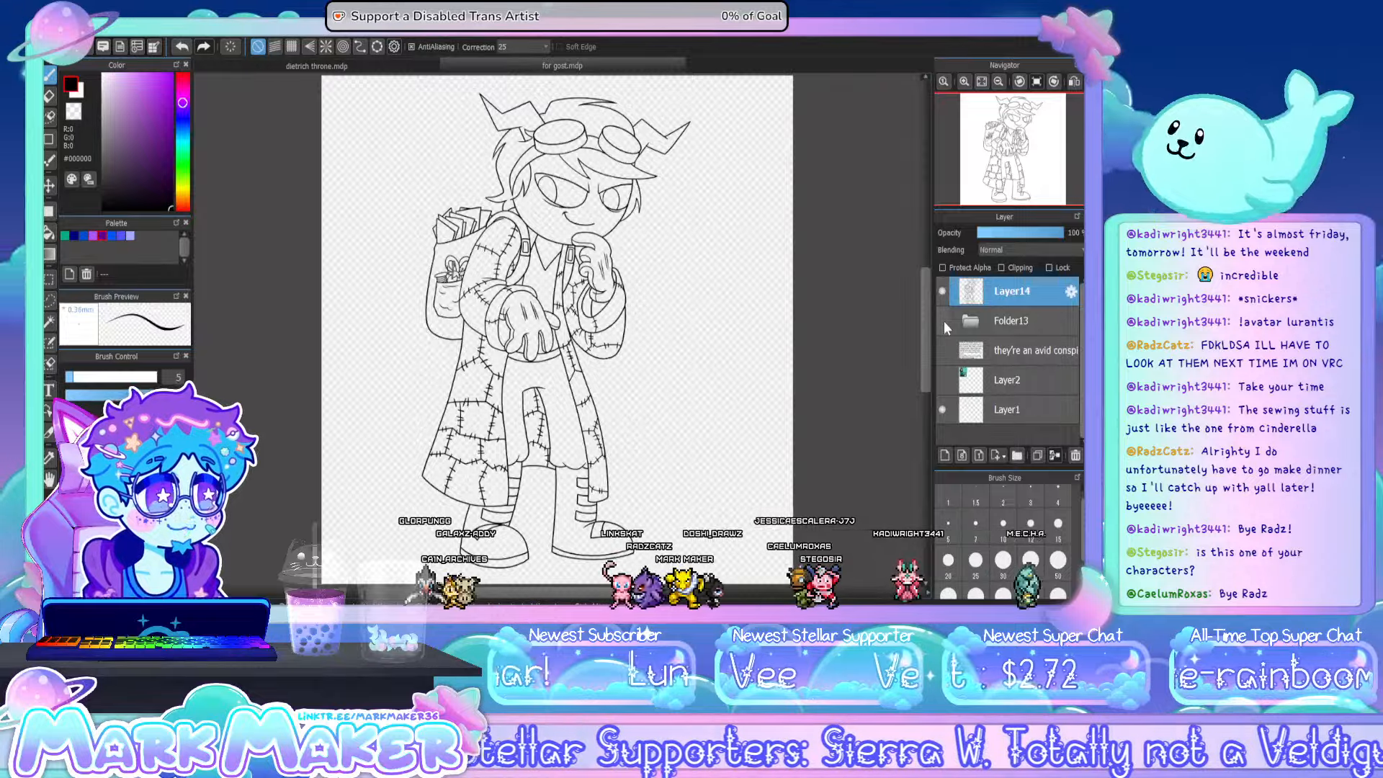
{"action": "left_click", "coordinate": [943, 380]}
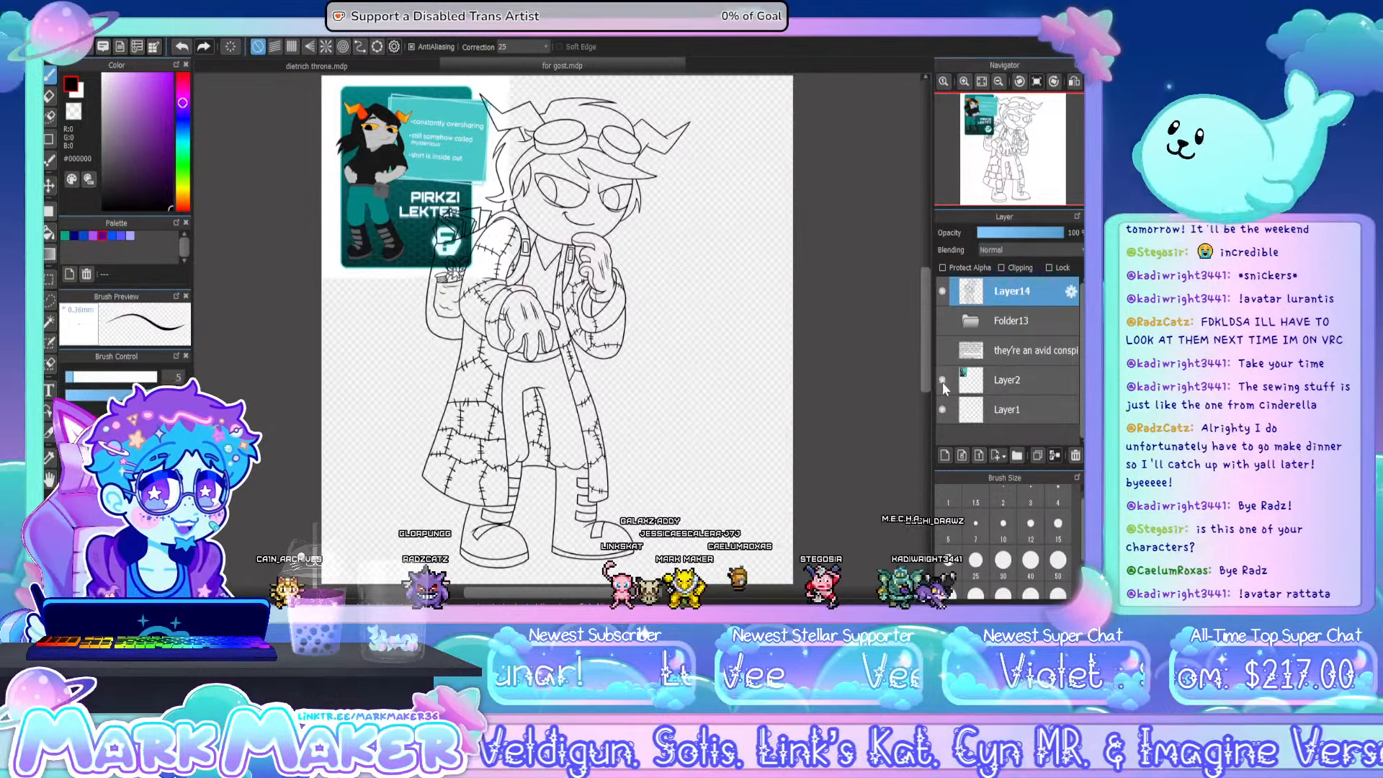
{"action": "left_click", "coordinate": [942, 380]}
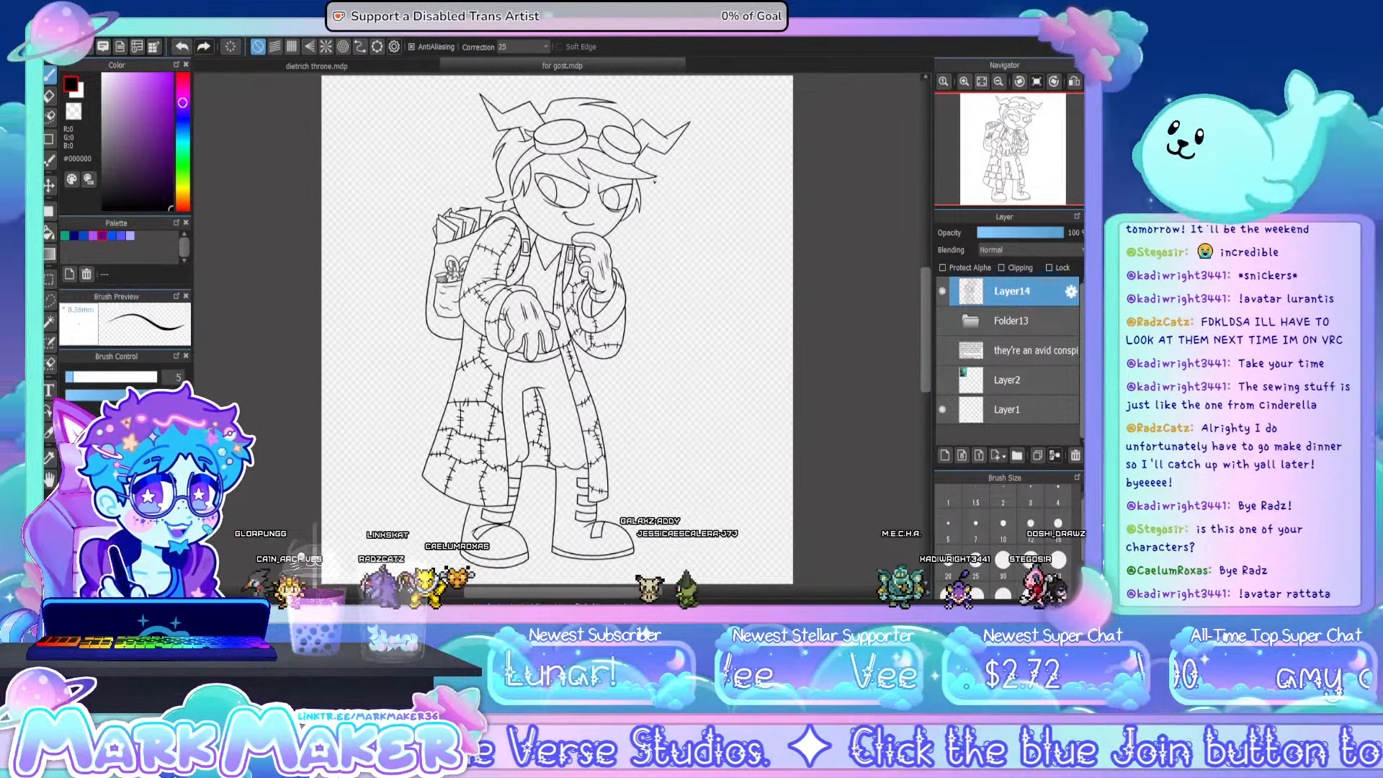
- Examine the inked face, goggles, hair and horns up close with the sketch hidden
{"action": "scroll", "coordinate": [600, 152], "scroll_direction": "up", "scroll_amount": 2}
{"action": "scroll", "coordinate": [452, 170], "scroll_direction": "up", "scroll_amount": 3}
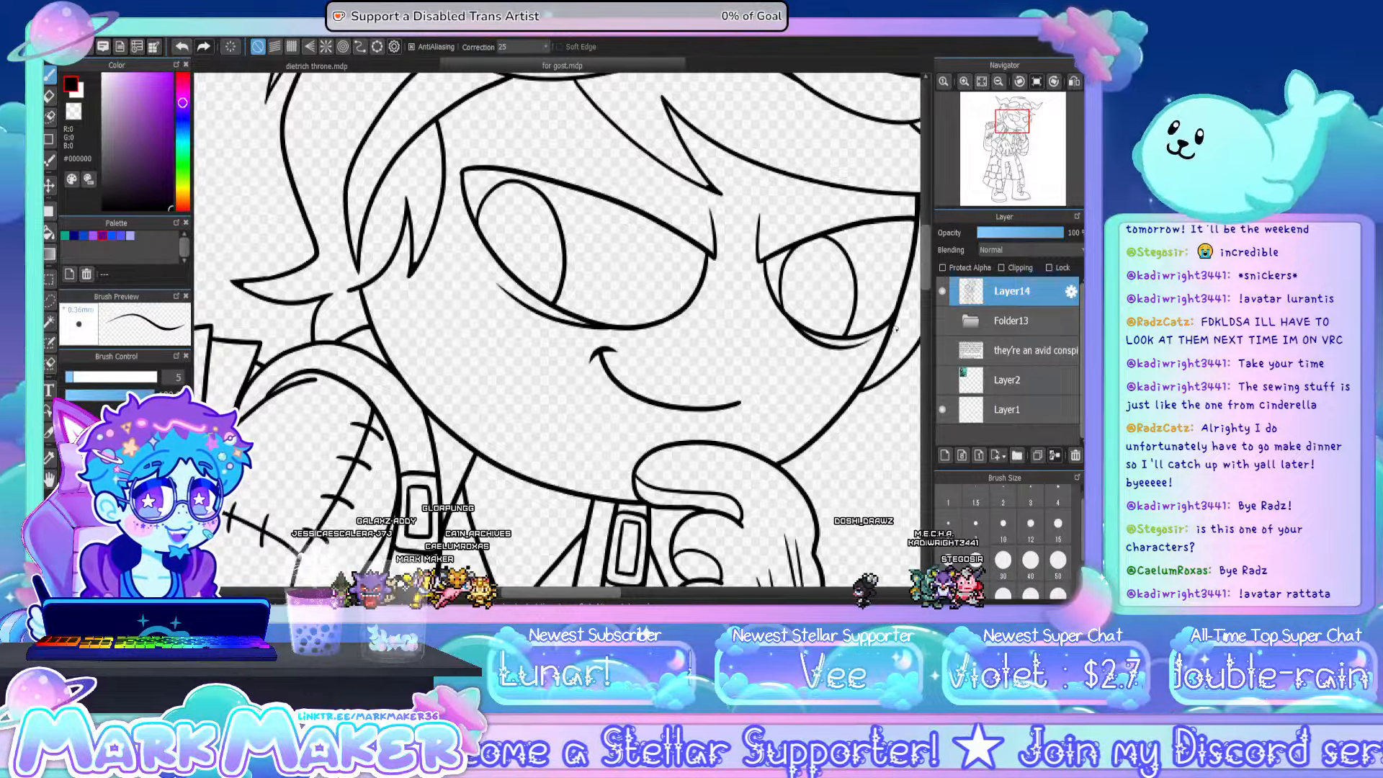
{"action": "left_click_drag", "start_coordinate": [926, 267], "coordinate": [924, 252]}
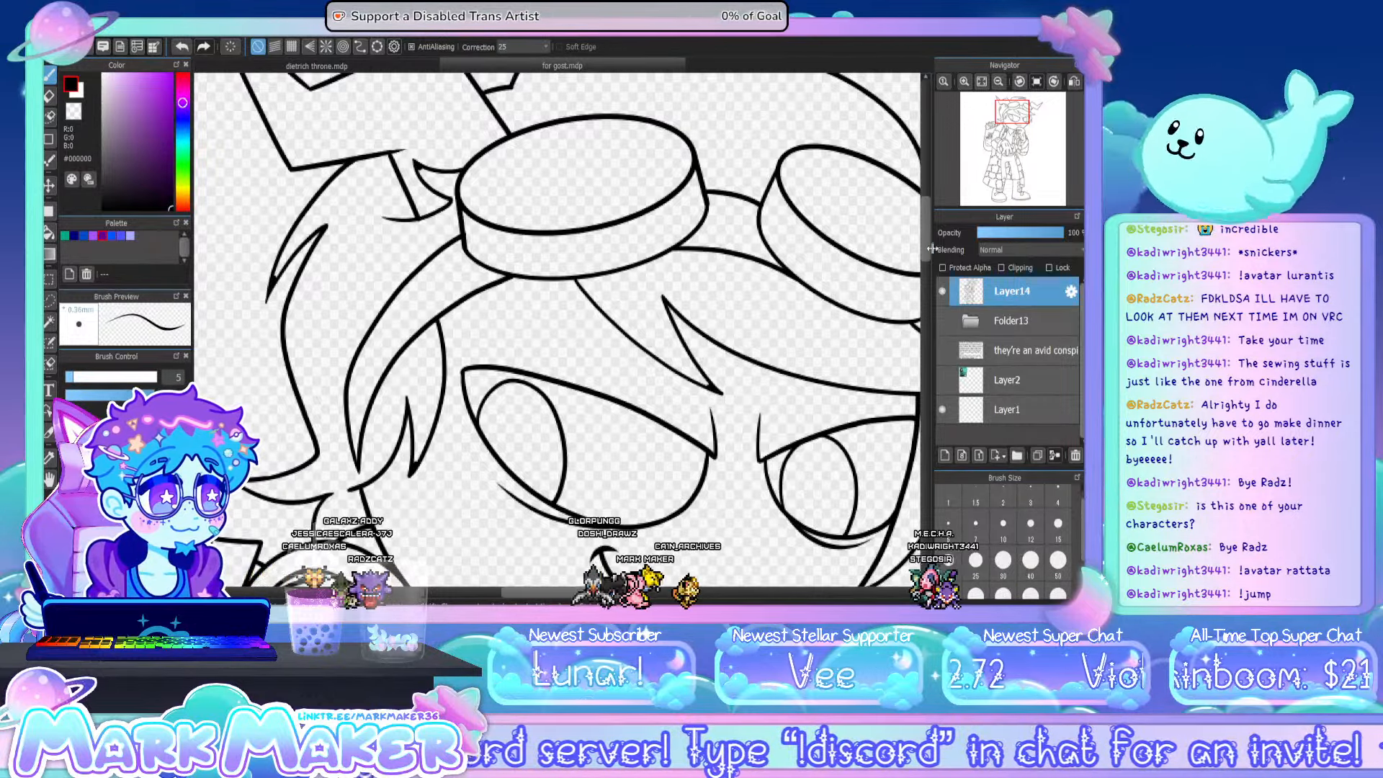
{"action": "scroll", "coordinate": [926, 239], "scroll_direction": "up", "scroll_amount": 5}
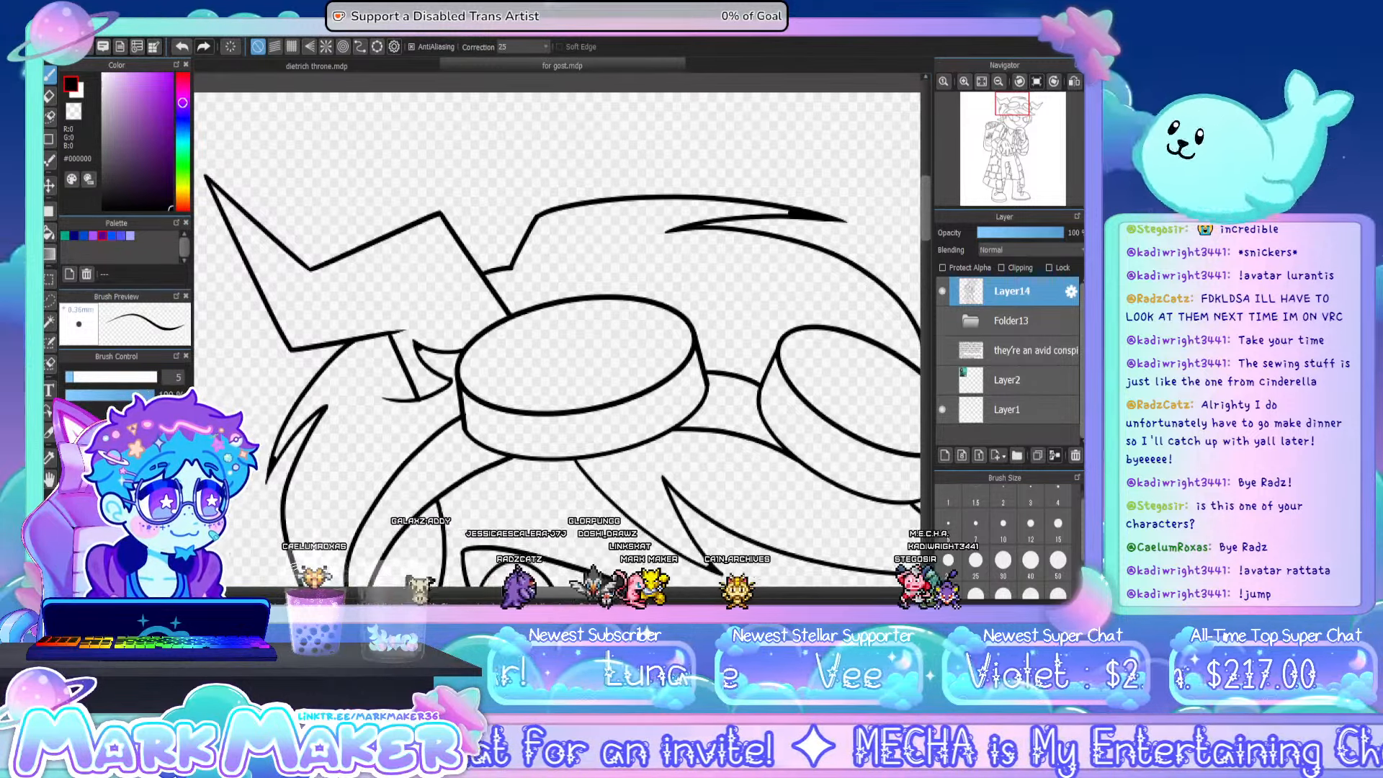
{"action": "mouse_move", "coordinate": [842, 446]}
{"action": "left_mouse_down"}
{"action": "mouse_move", "coordinate": [557, 449]}
{"action": "mouse_move", "coordinate": [444, 432]}
{"action": "mouse_move", "coordinate": [527, 452]}
{"action": "left_mouse_up"}
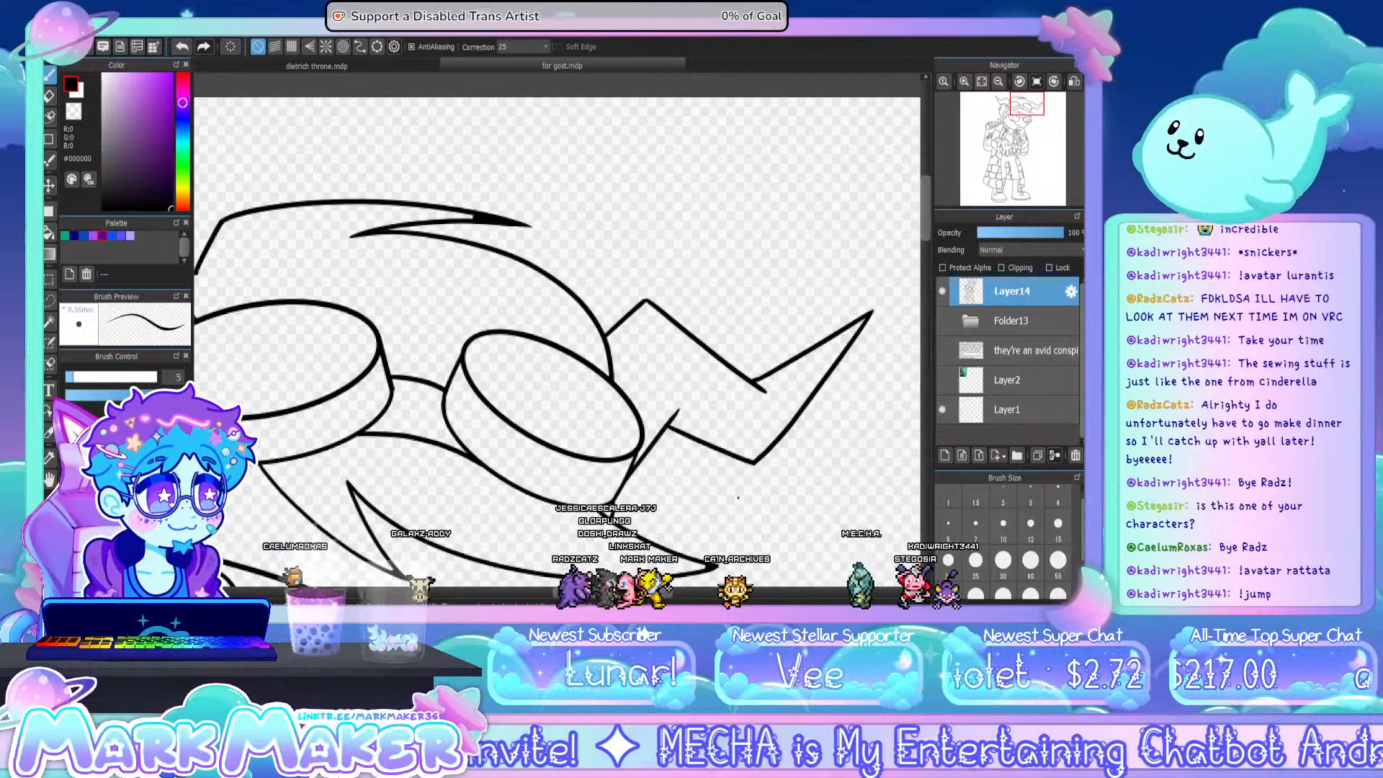
{"action": "left_click_drag", "start_coordinate": [926, 224], "coordinate": [926, 277]}
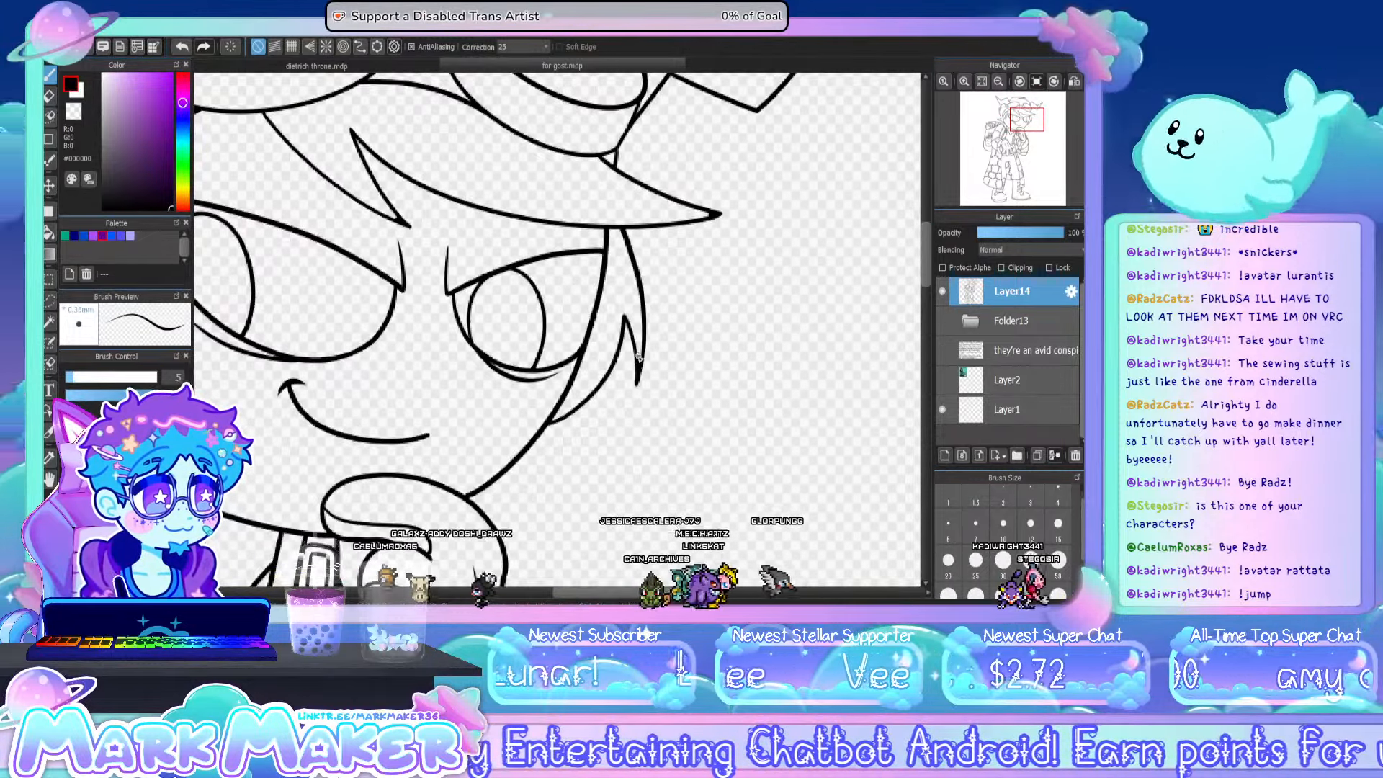
{"action": "left_click", "coordinate": [981, 82]}
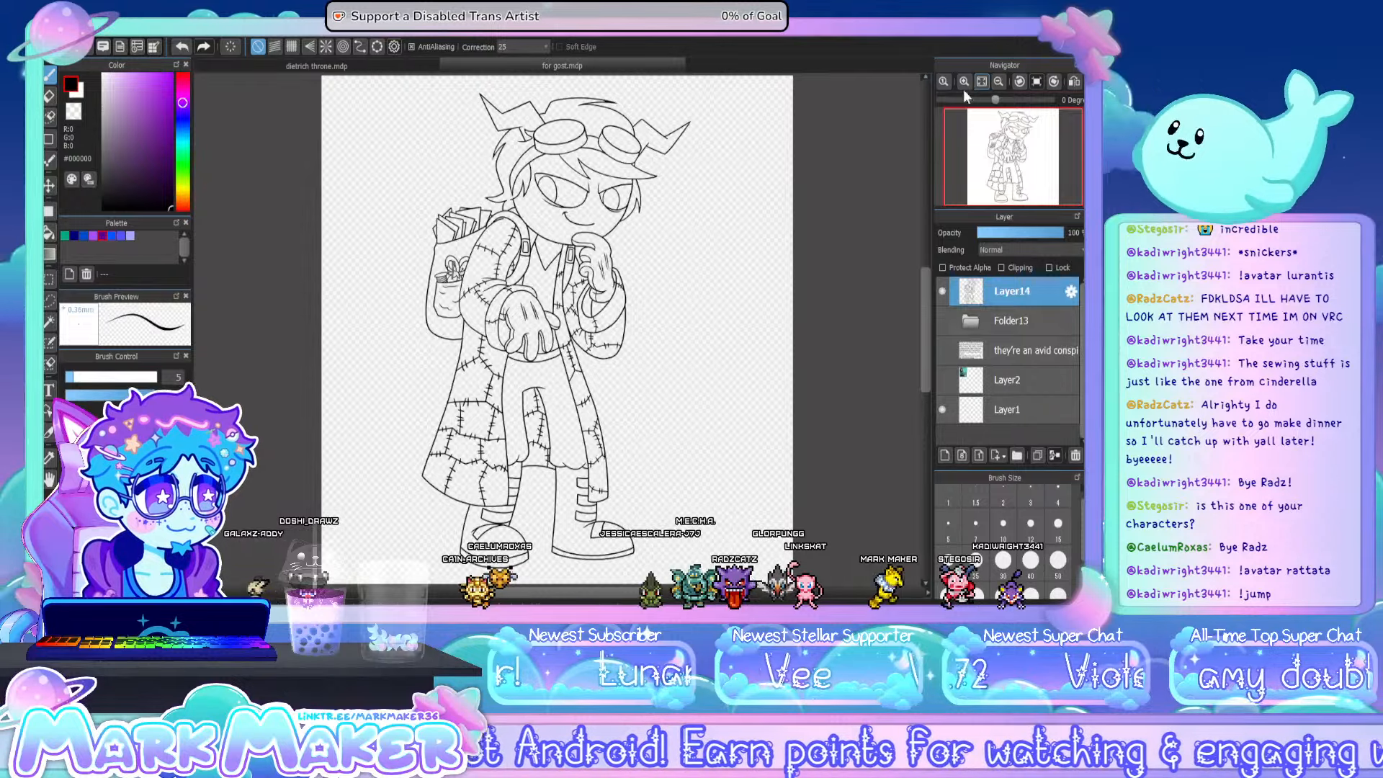
- Add a new layer between Folder13 and the line art on Layer14, and set the Bucket tool's reference to Canvas
{"action": "left_click", "coordinate": [1023, 324]}
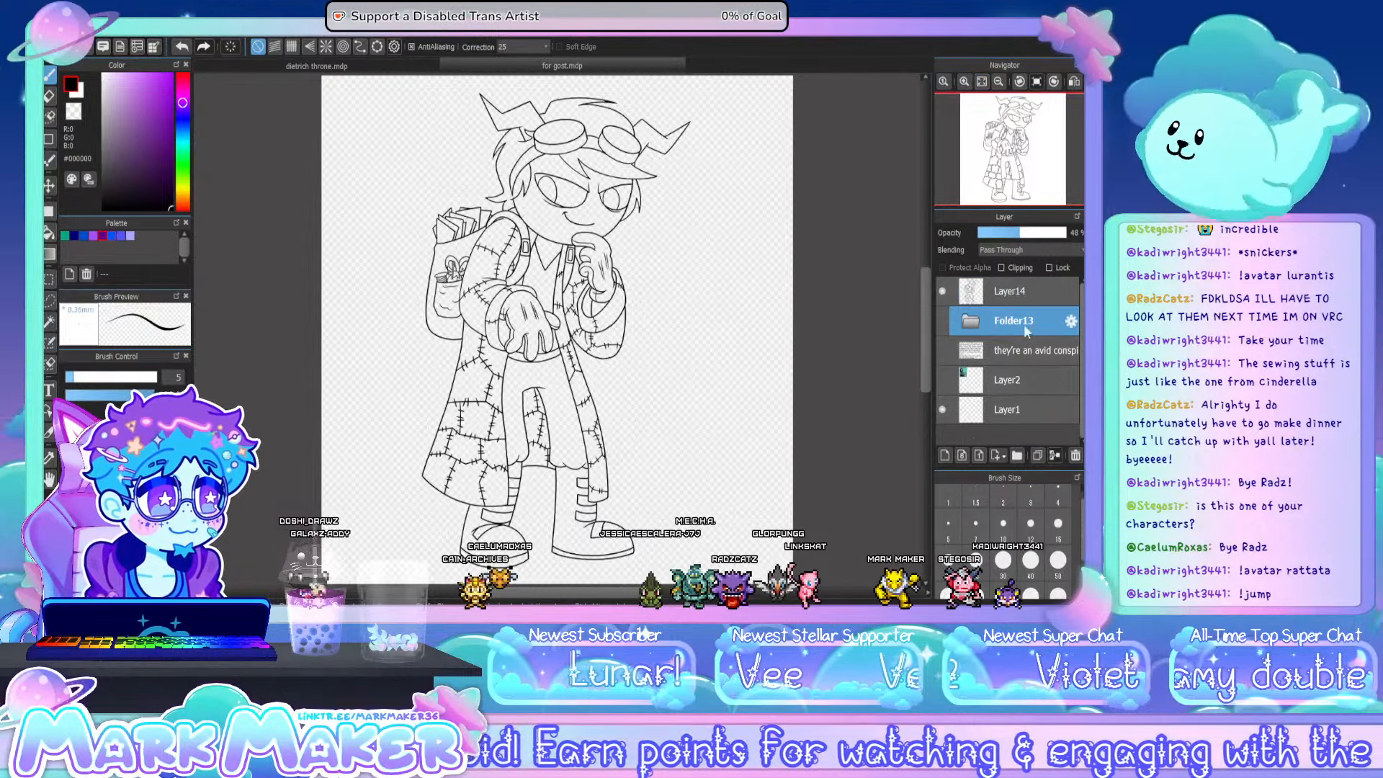
{"action": "left_click", "coordinate": [946, 455]}
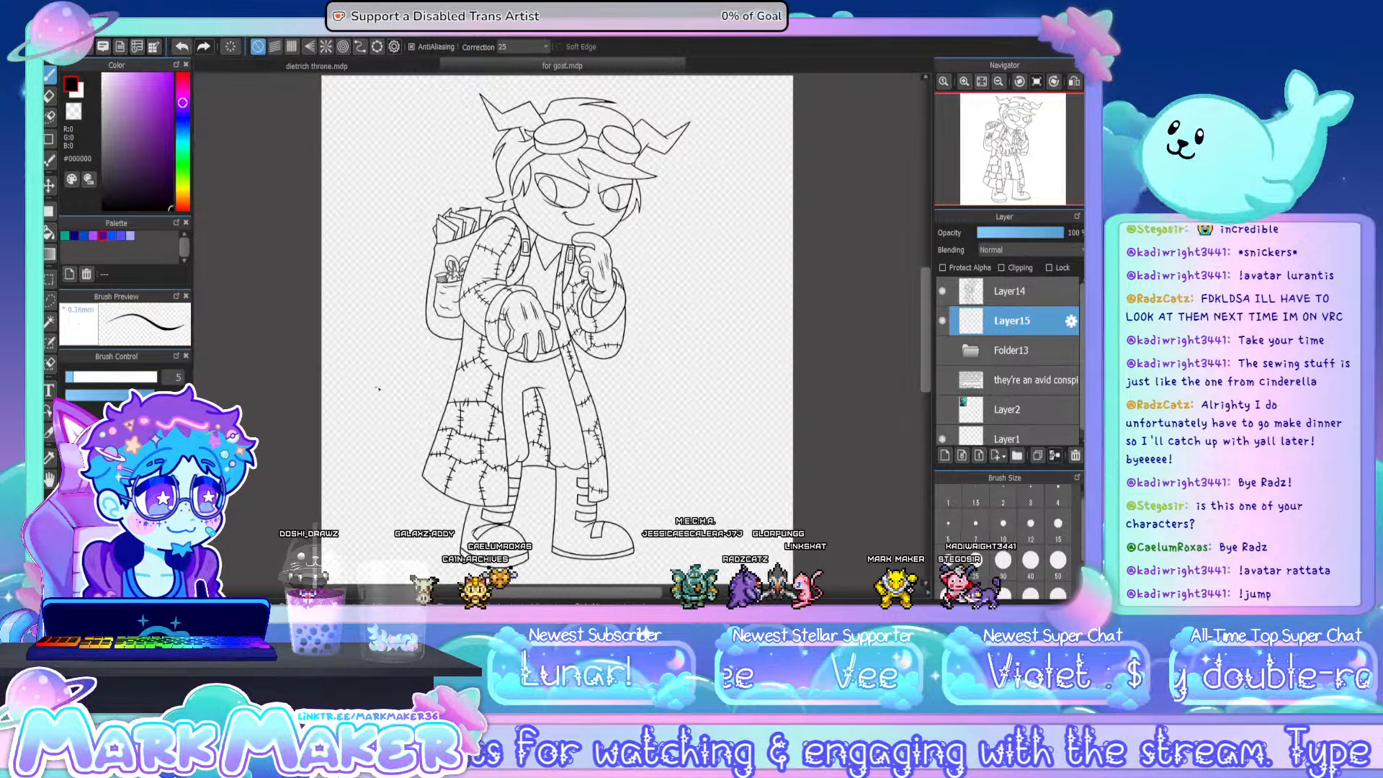
{"action": "left_click", "coordinate": [49, 232]}
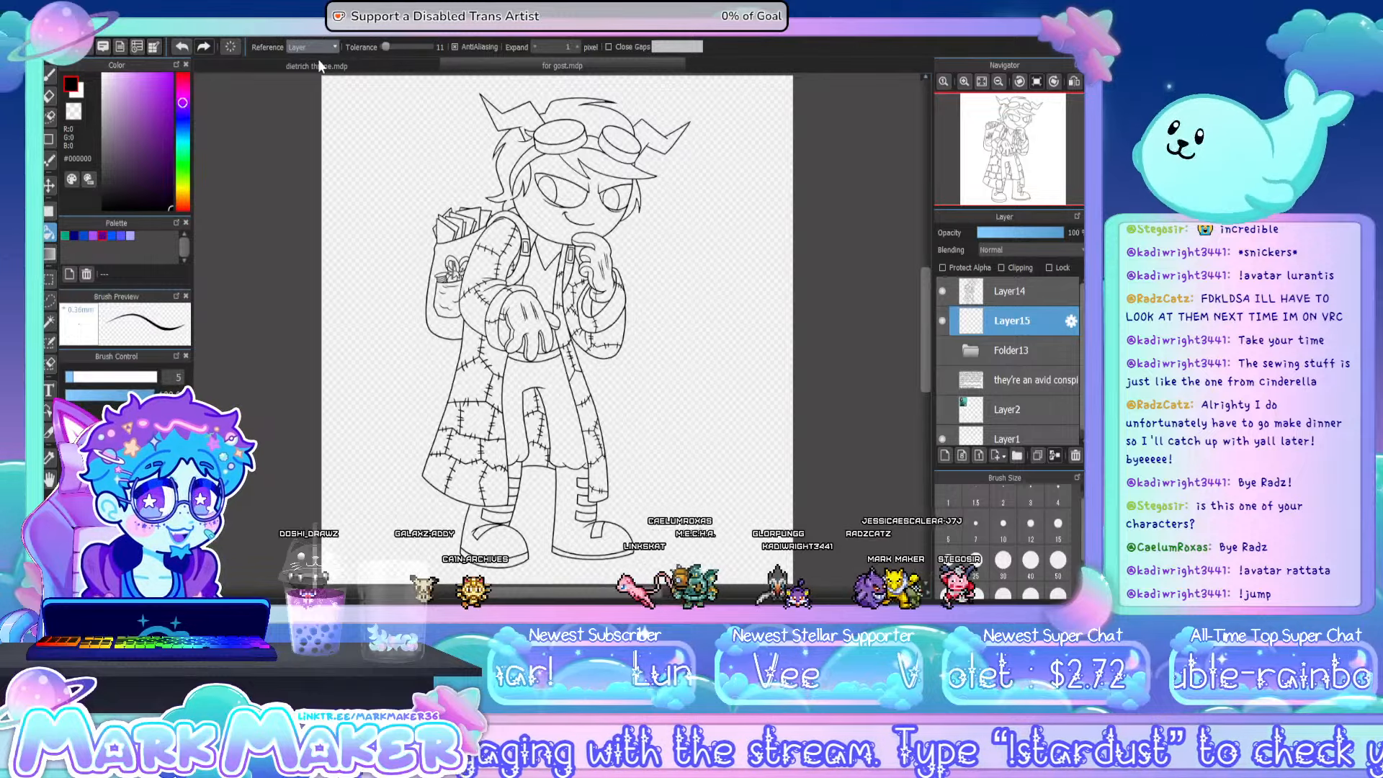
{"action": "left_click", "coordinate": [319, 66]}
- Fill the hair with black, including the crown behind the goggles, the back and side locks, and the fringe
{"action": "scroll", "coordinate": [558, 121], "scroll_direction": "up", "scroll_amount": 2}
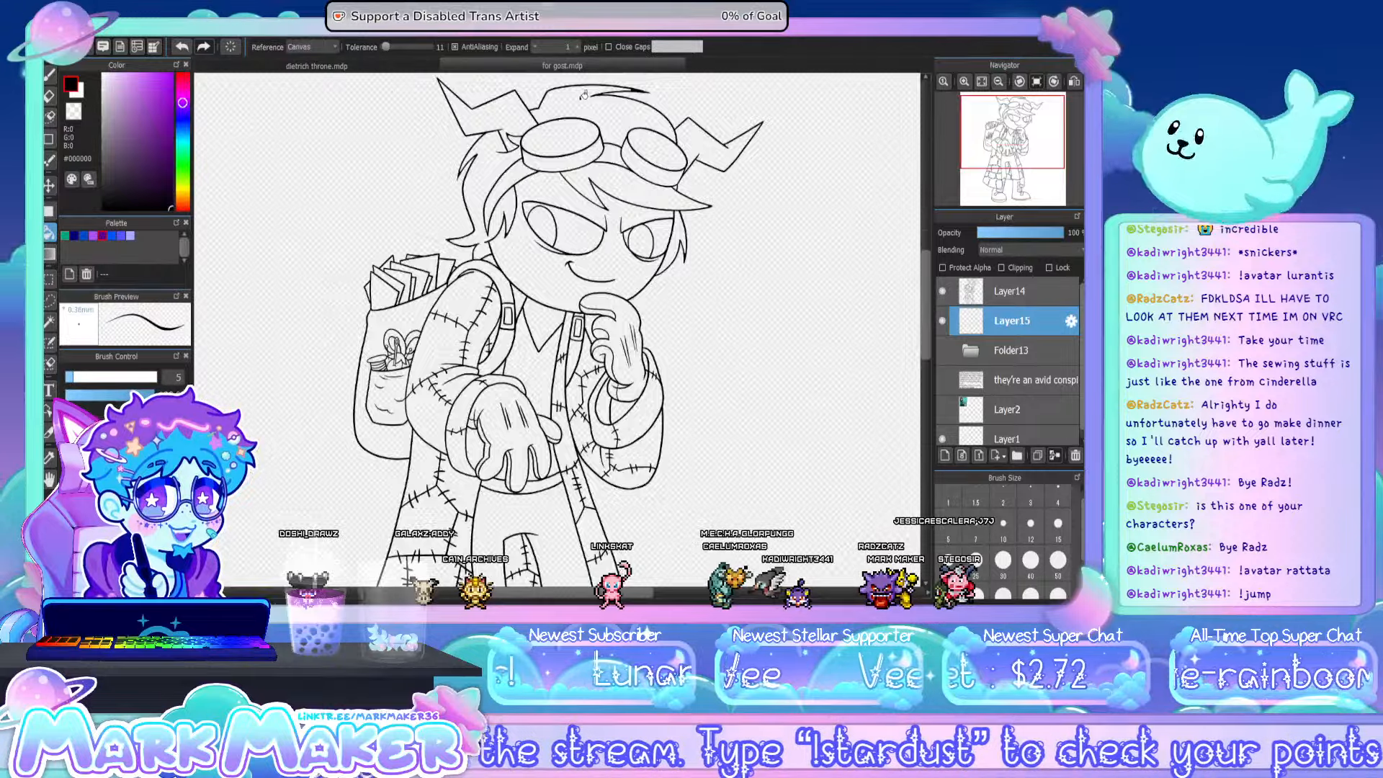
{"action": "scroll", "coordinate": [583, 94], "scroll_direction": "up", "scroll_amount": 3}
{"action": "left_click", "coordinate": [581, 106]}
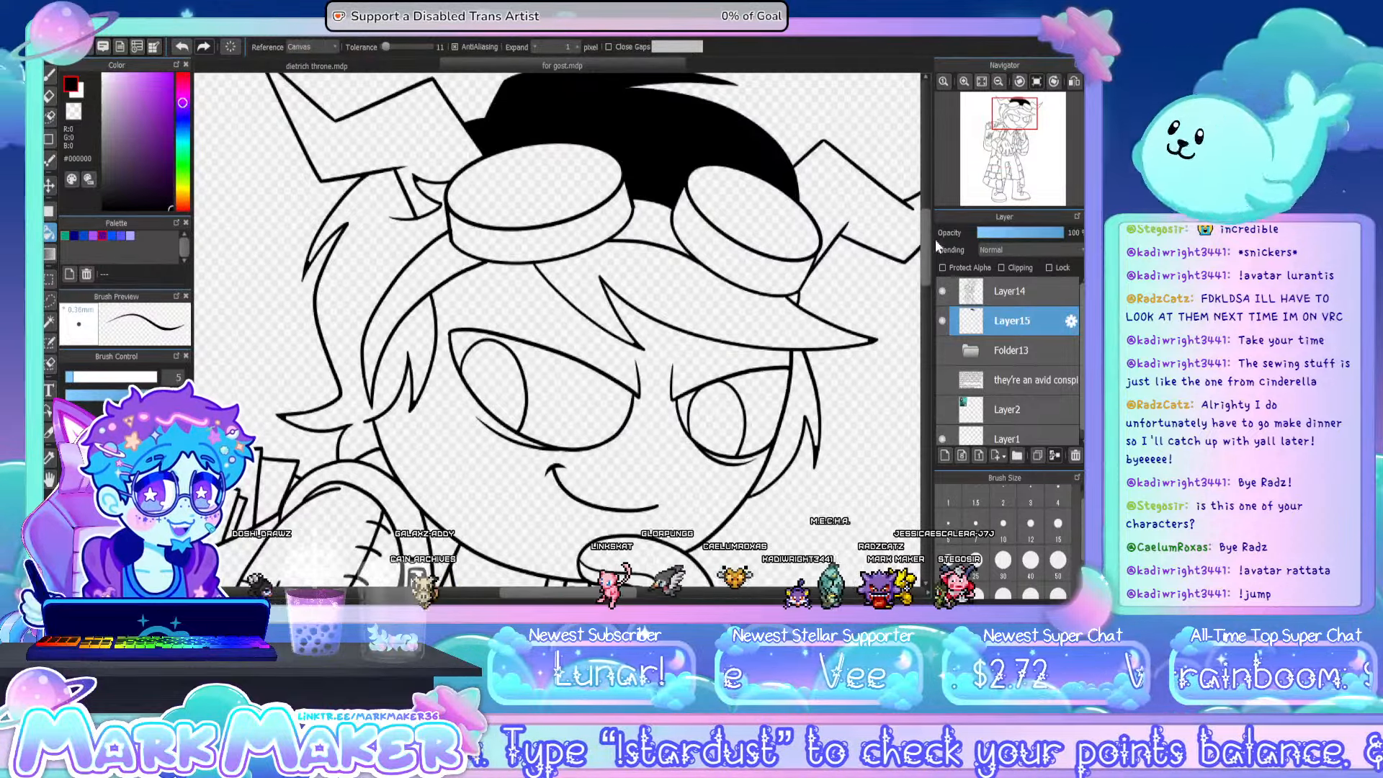
{"action": "left_click_drag", "start_coordinate": [923, 270], "coordinate": [923, 262]}
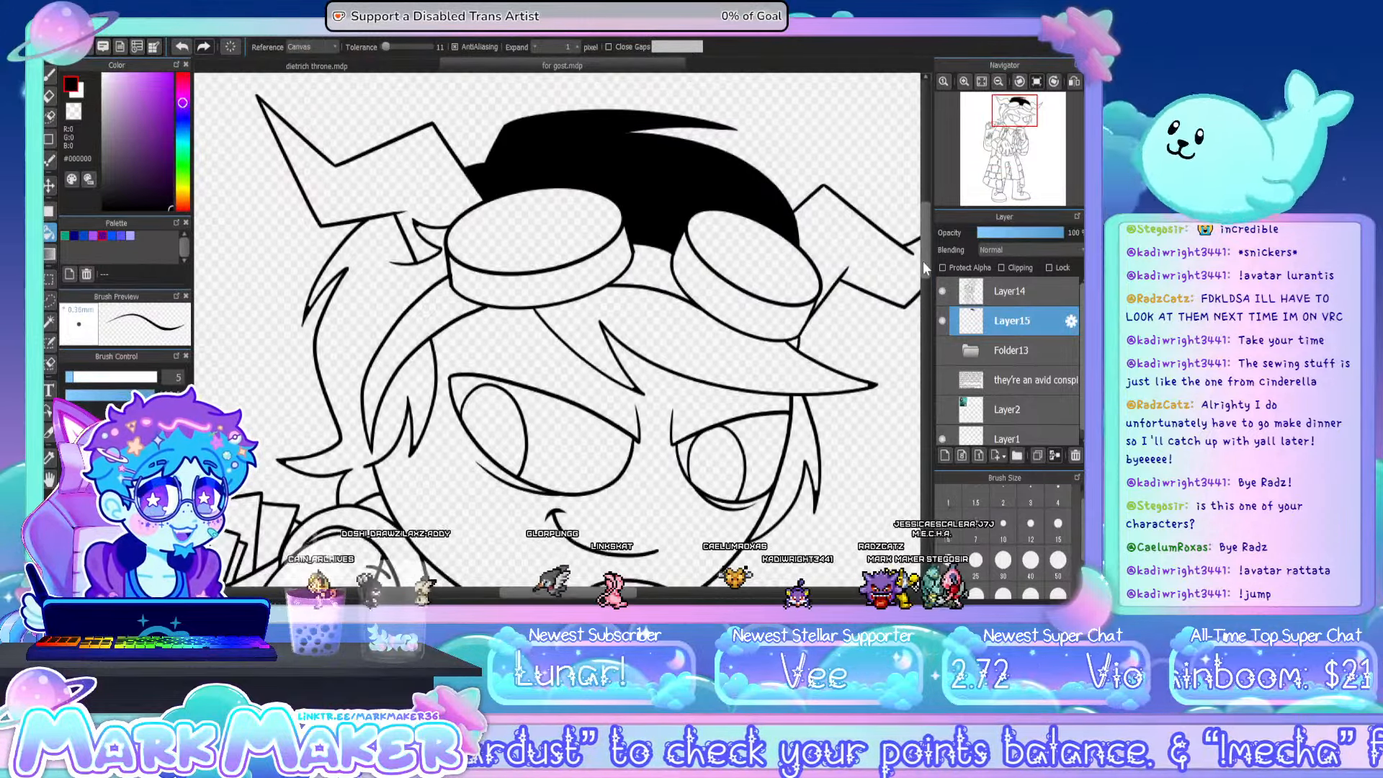
{"action": "left_click", "coordinate": [412, 272]}
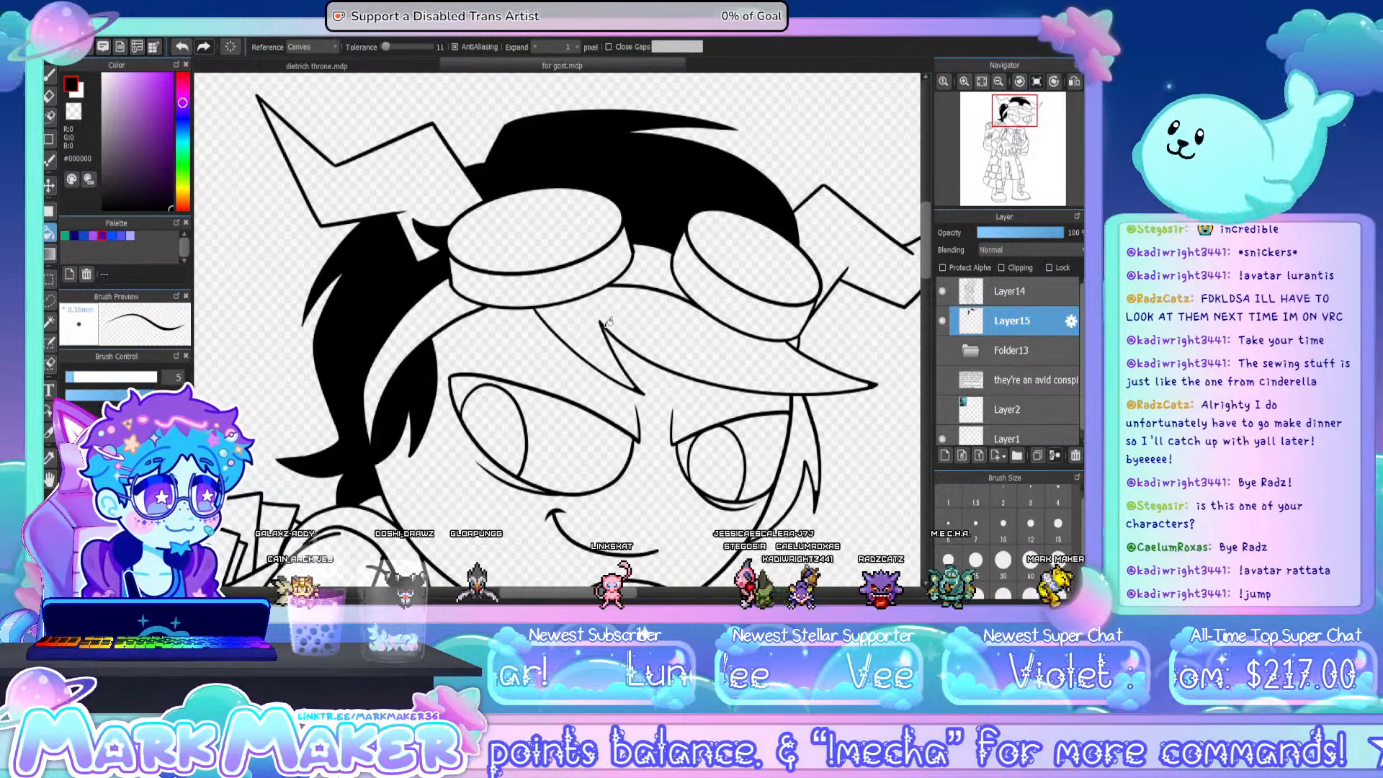
{"action": "left_click", "coordinate": [608, 322]}
{"action": "left_click", "coordinate": [805, 443]}
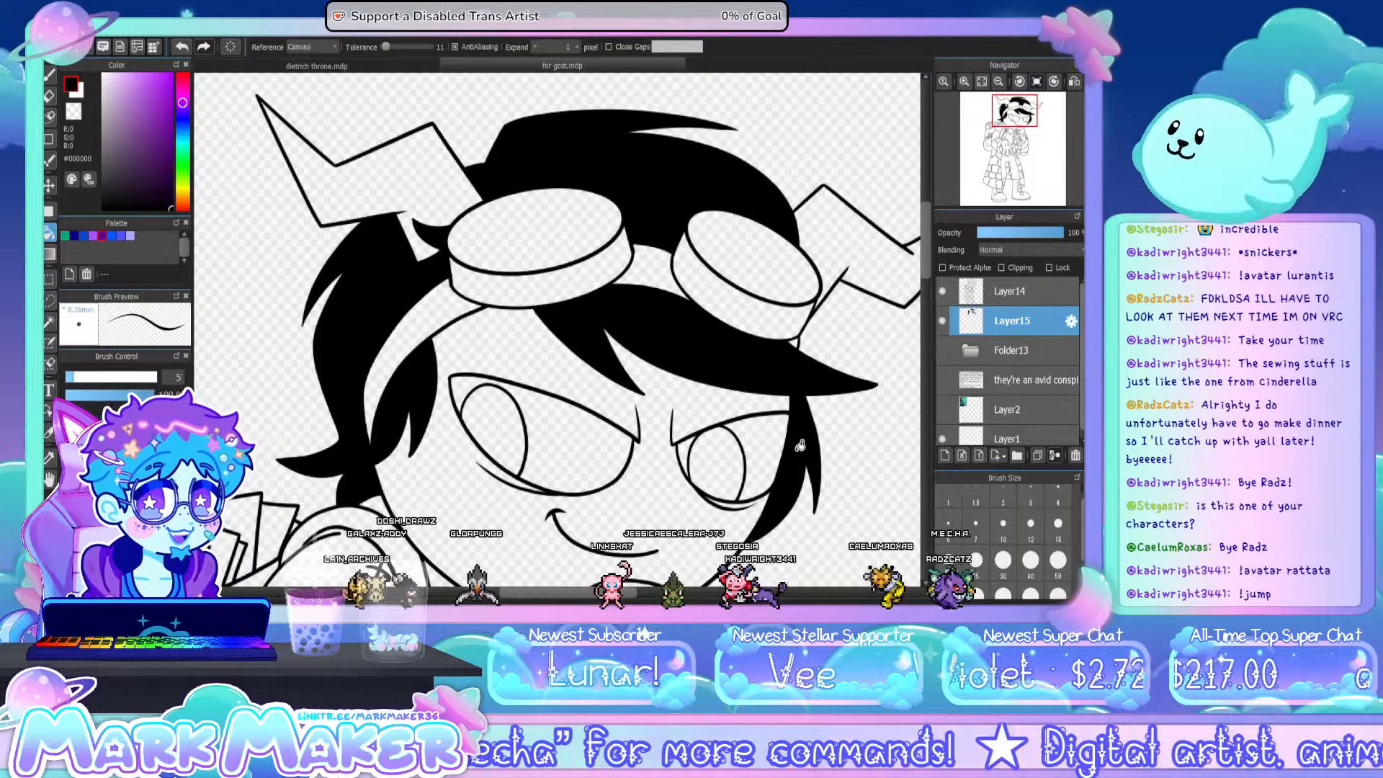
- Fill the pupils of both eyes with black
{"action": "left_click", "coordinate": [50, 75]}
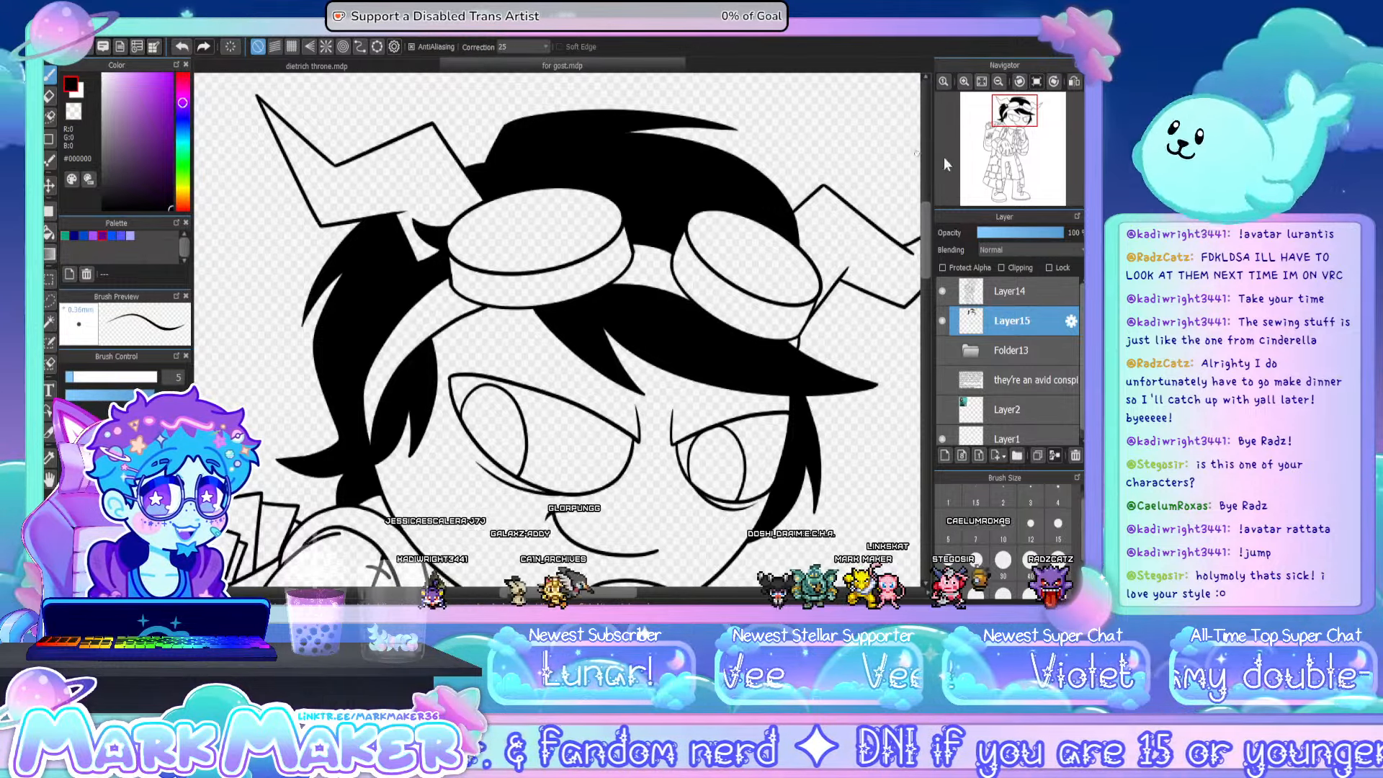
{"action": "left_click", "coordinate": [57, 234]}
{"action": "left_click", "coordinate": [502, 409]}
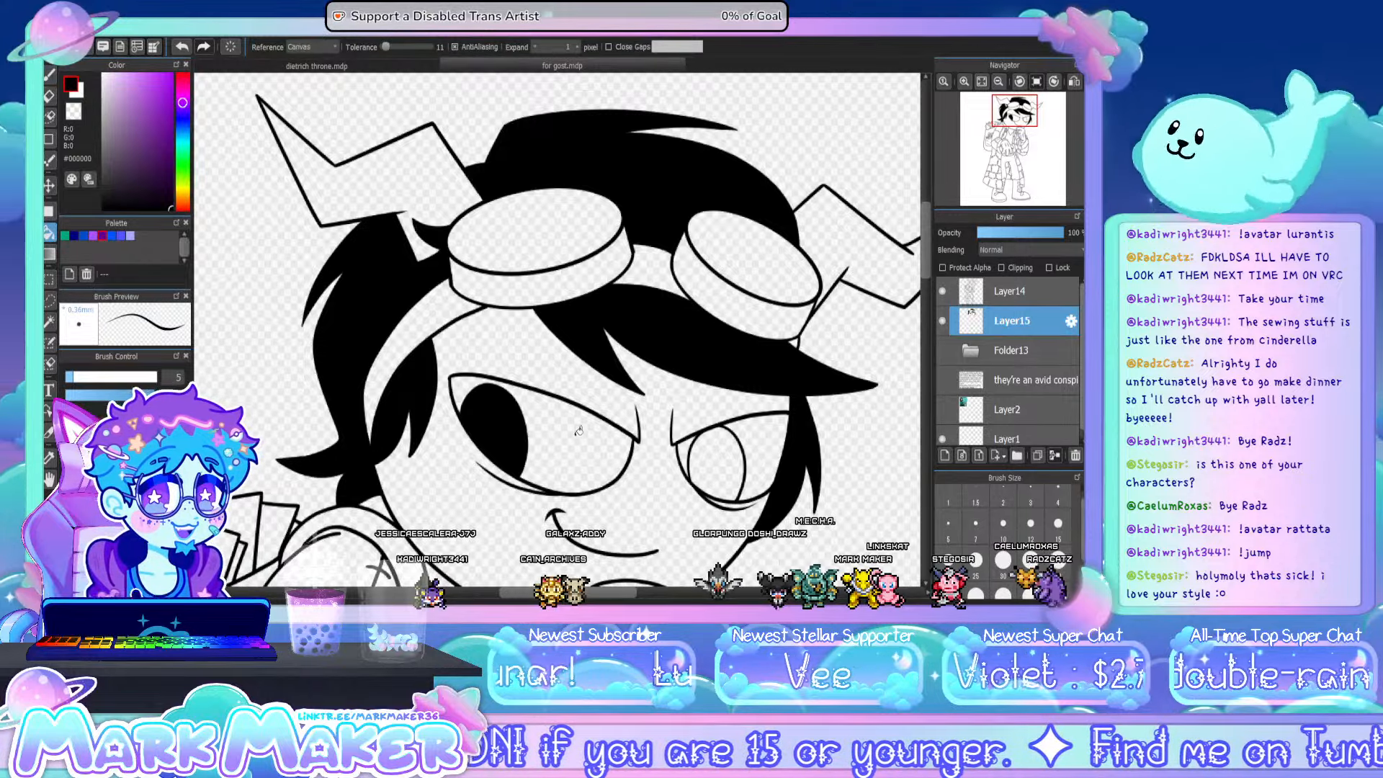
{"action": "left_click", "coordinate": [729, 451]}
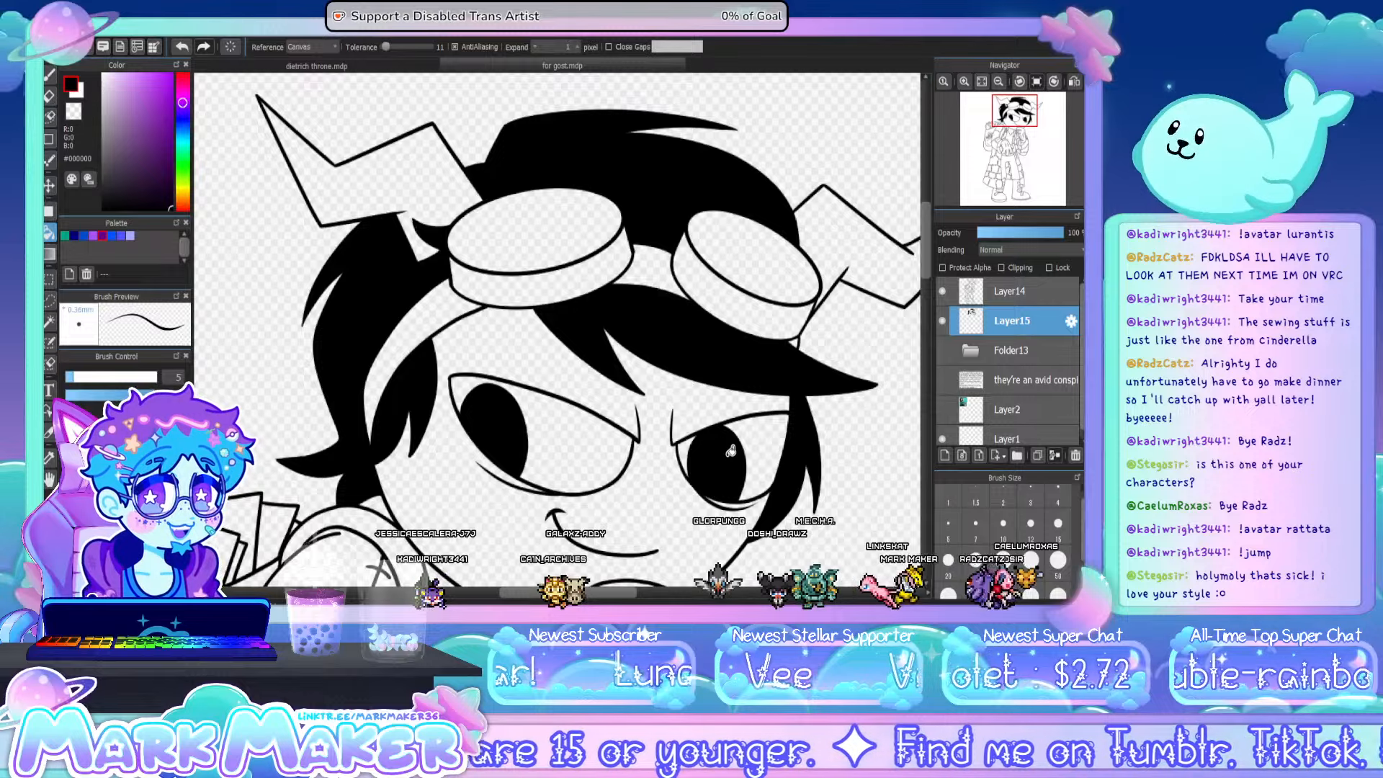
{"action": "left_click", "coordinate": [980, 82]}
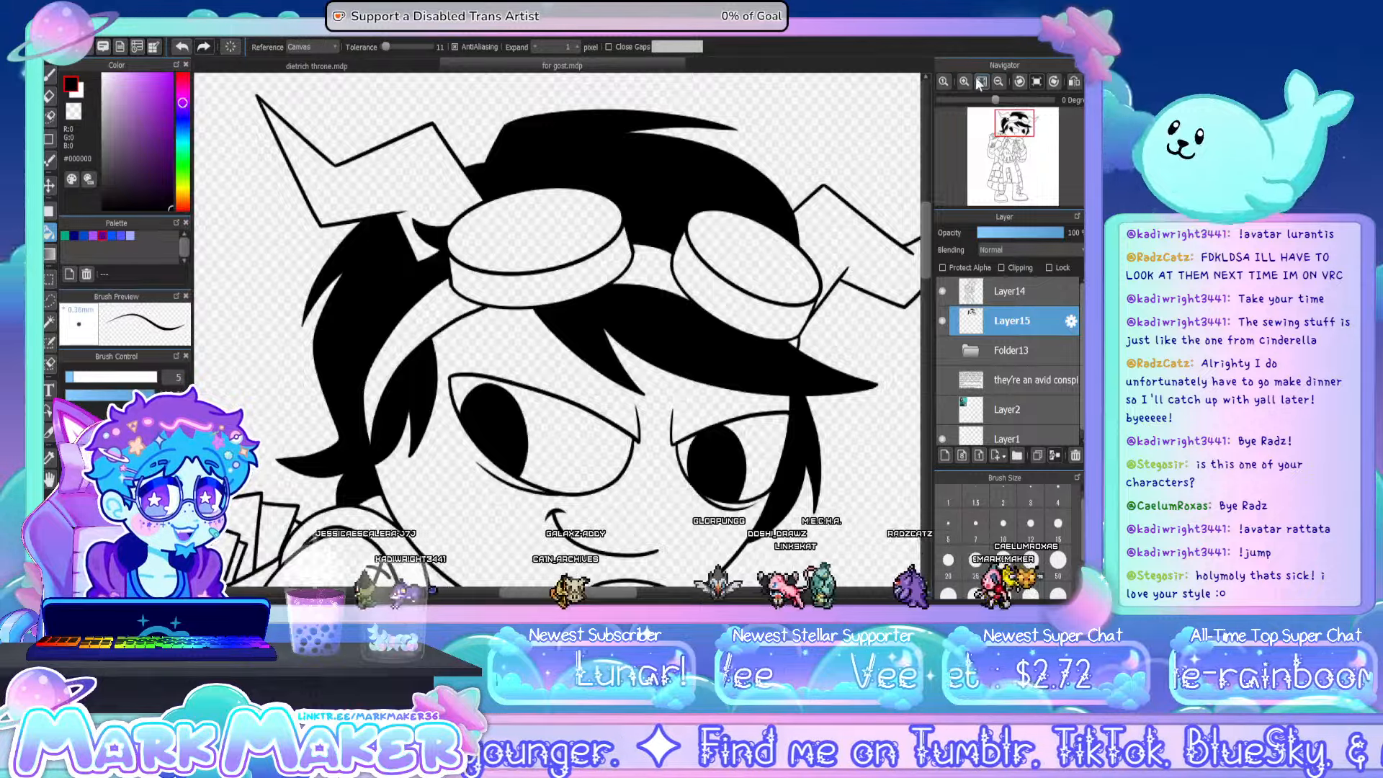
{"action": "left_click", "coordinate": [979, 83]}
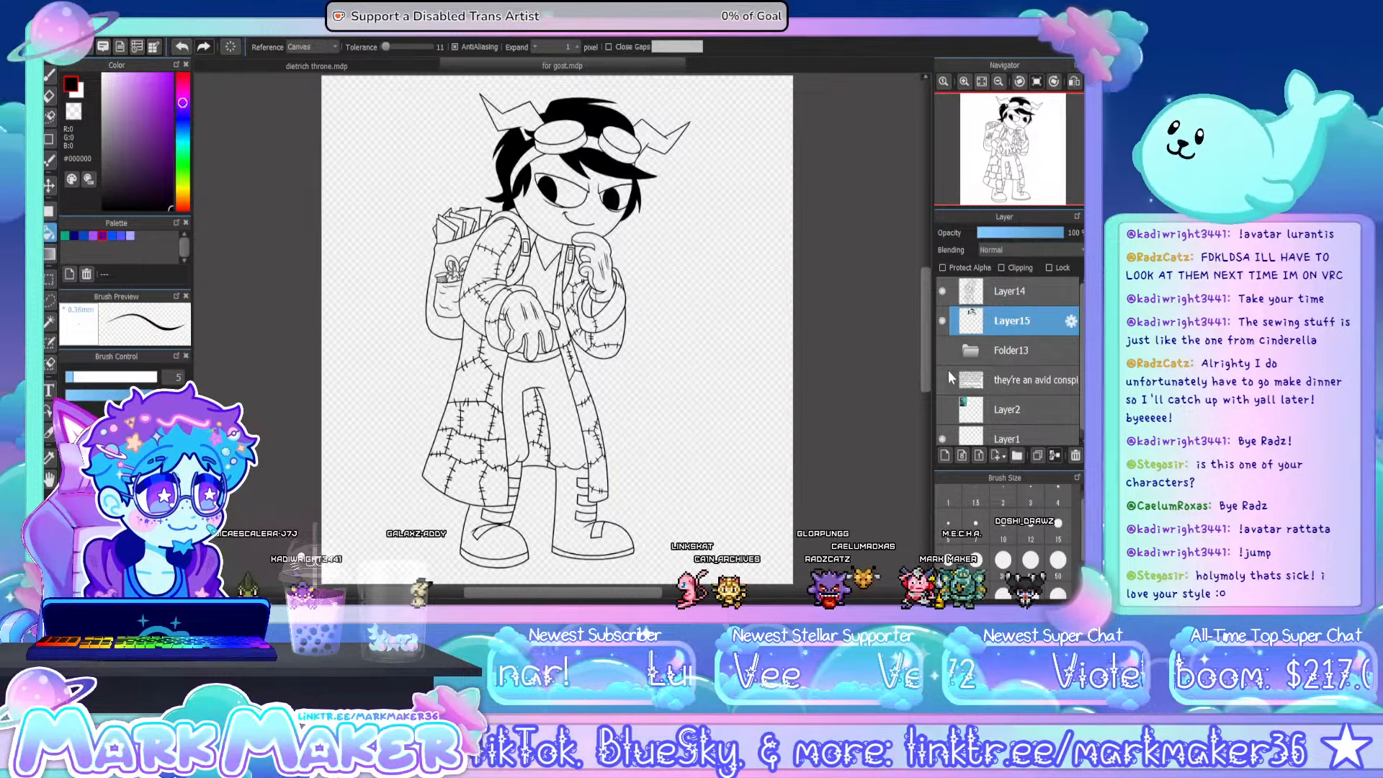
- Show the Pirkzi Lekter reference card on Layer2
{"action": "left_click", "coordinate": [941, 350]}
{"action": "left_click", "coordinate": [940, 352]}
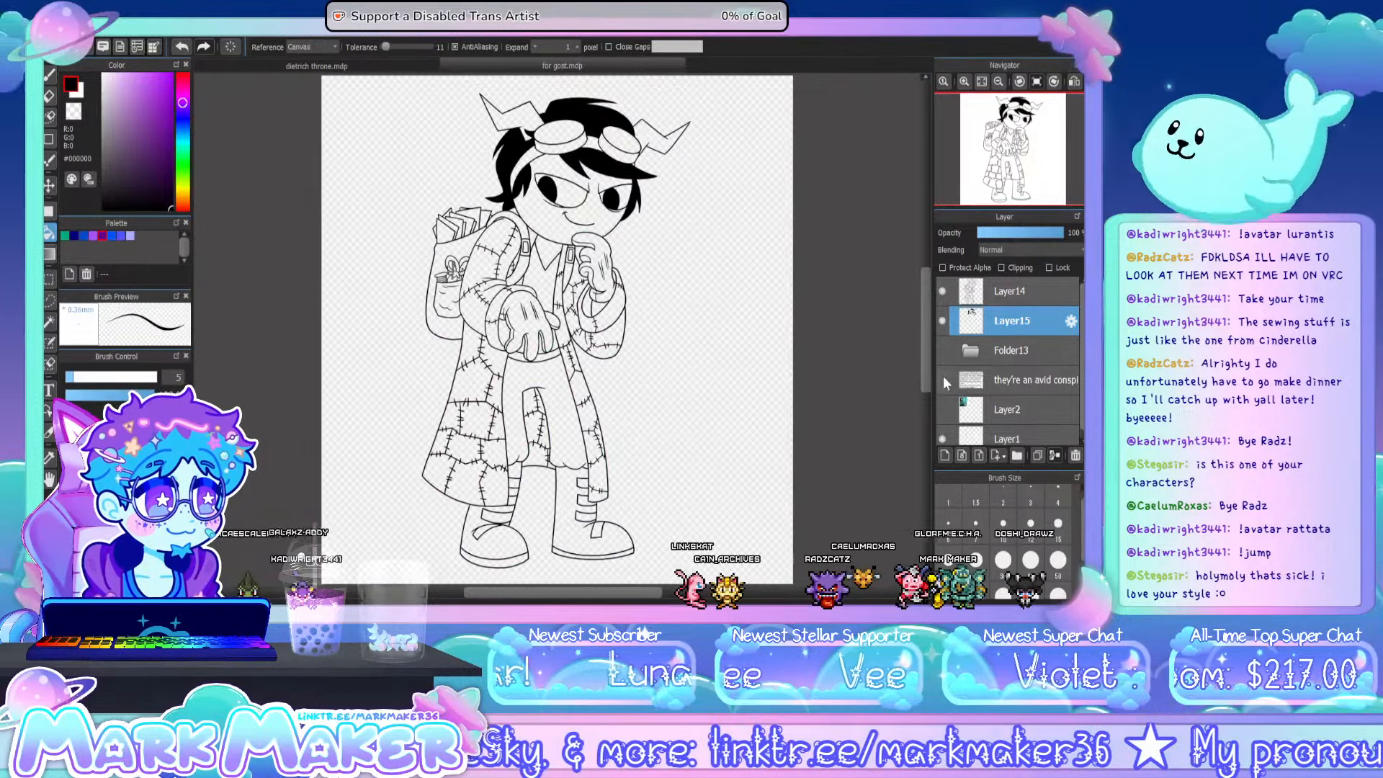
{"action": "scroll", "coordinate": [943, 376], "scroll_direction": "down", "scroll_amount": 1}
{"action": "left_click", "coordinate": [941, 398]}
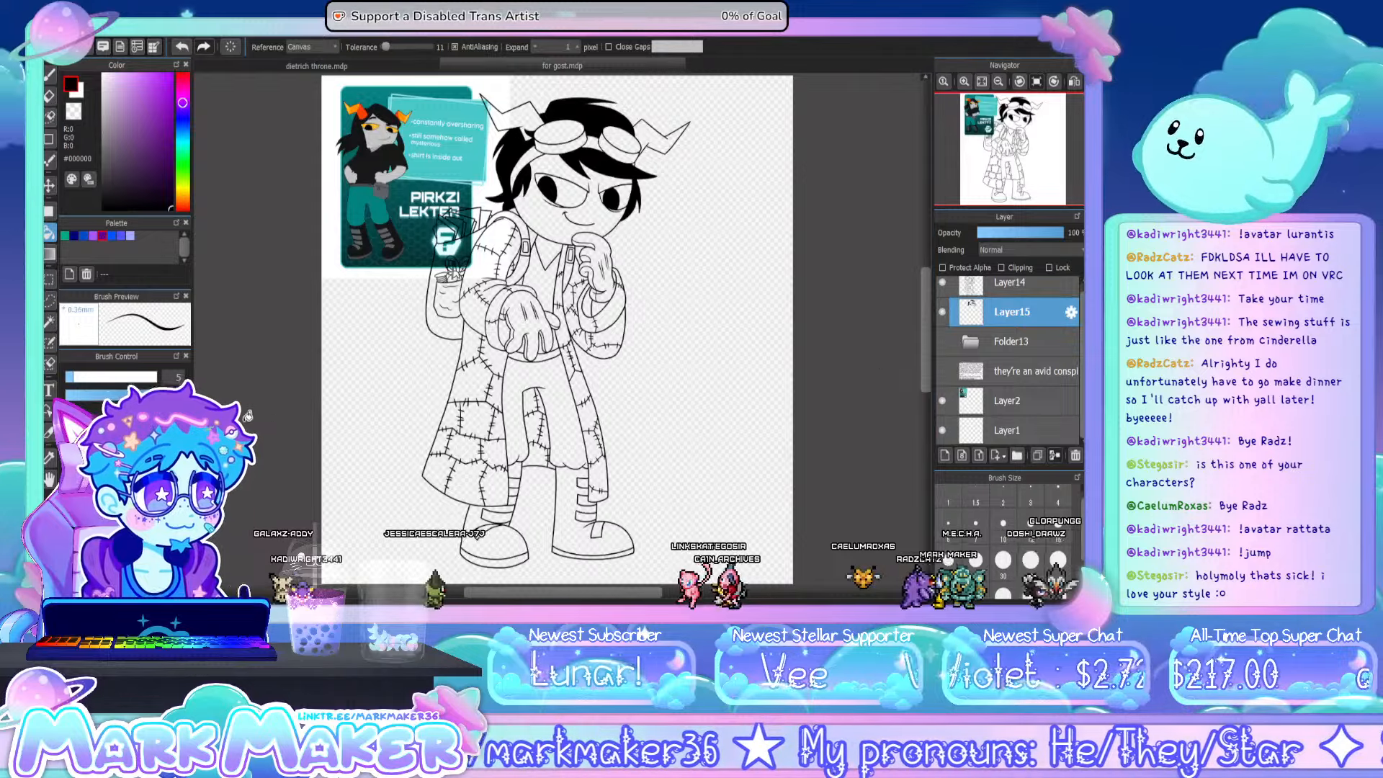
- Sample the dark grey #191919 from the reference character's shirt with the Eyedropper
{"action": "left_click", "coordinate": [47, 464]}
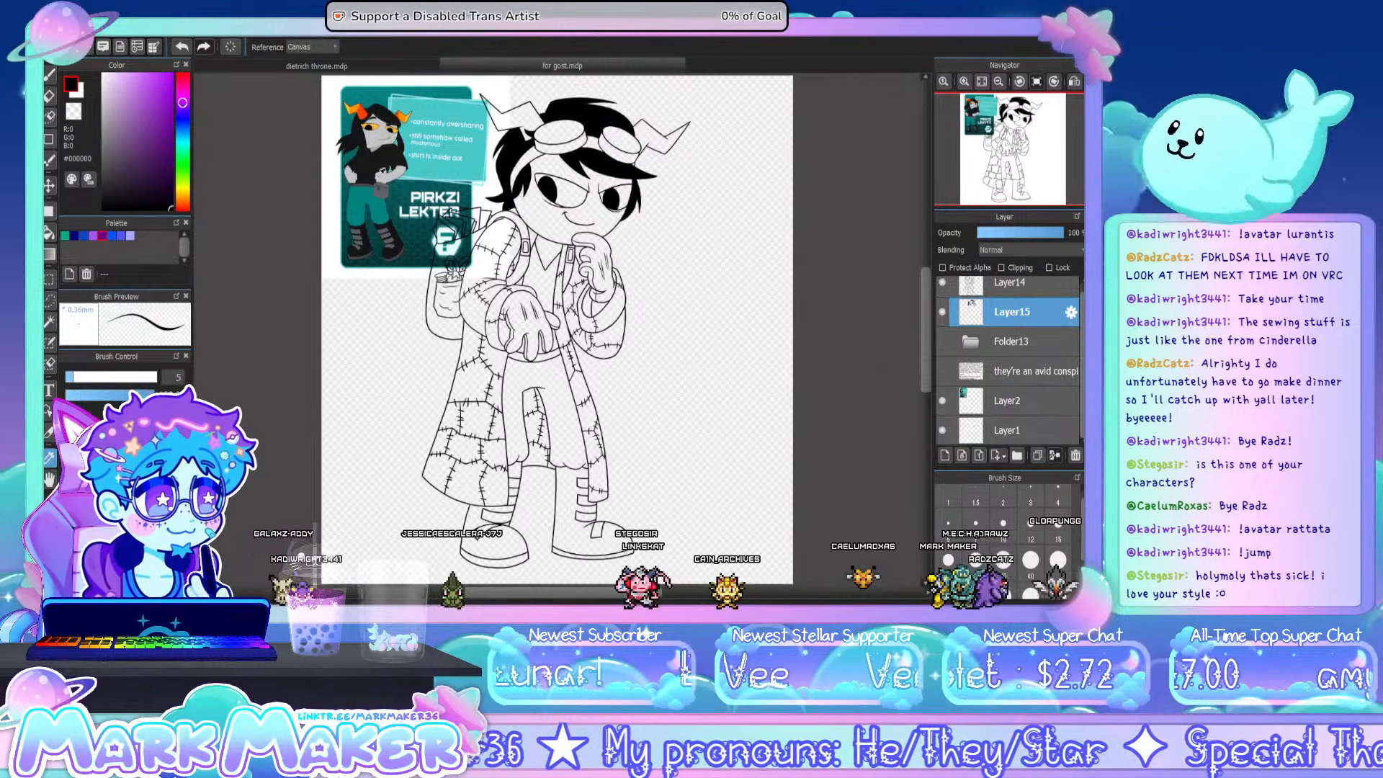
{"action": "scroll", "coordinate": [354, 98], "scroll_direction": "up", "scroll_amount": 1}
{"action": "scroll", "coordinate": [389, 180], "scroll_direction": "up", "scroll_amount": 1}
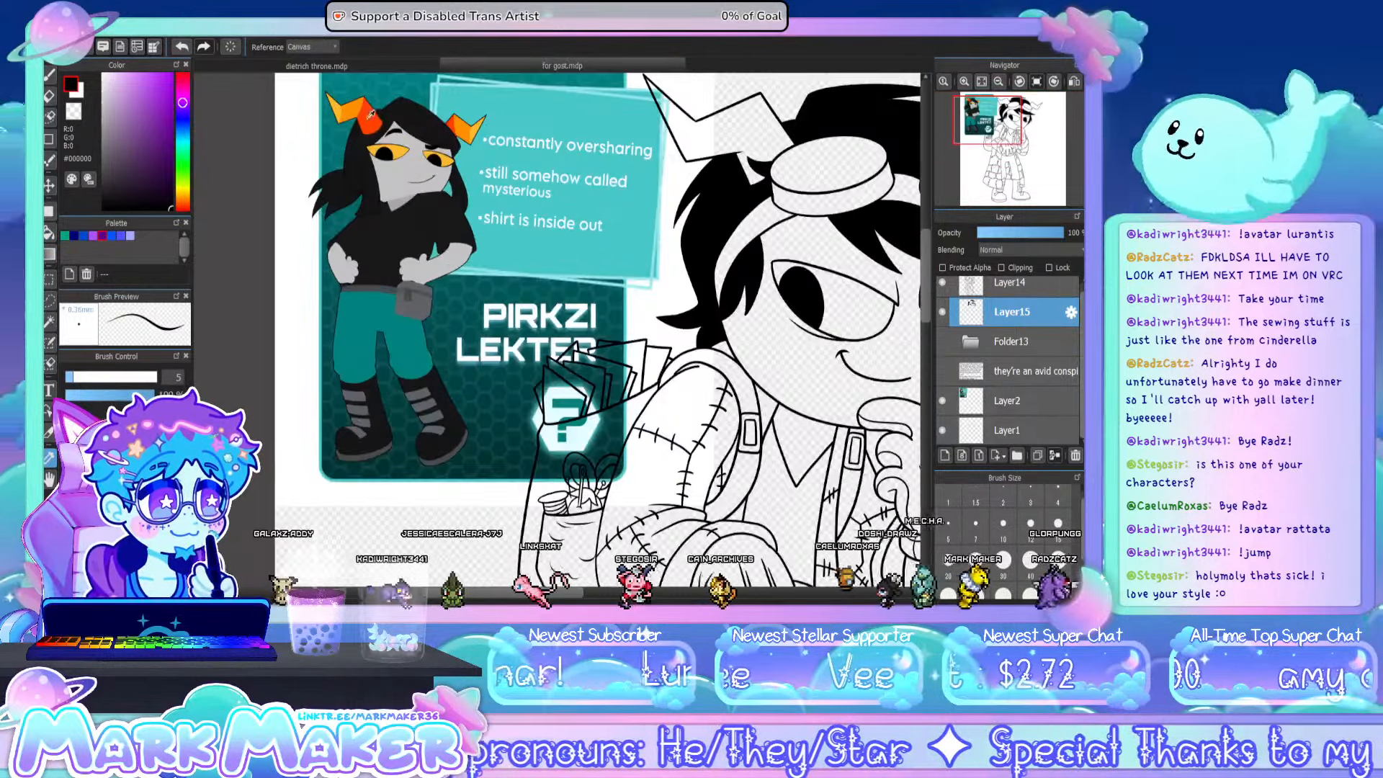
{"action": "scroll", "coordinate": [404, 209], "scroll_direction": "up", "scroll_amount": 2}
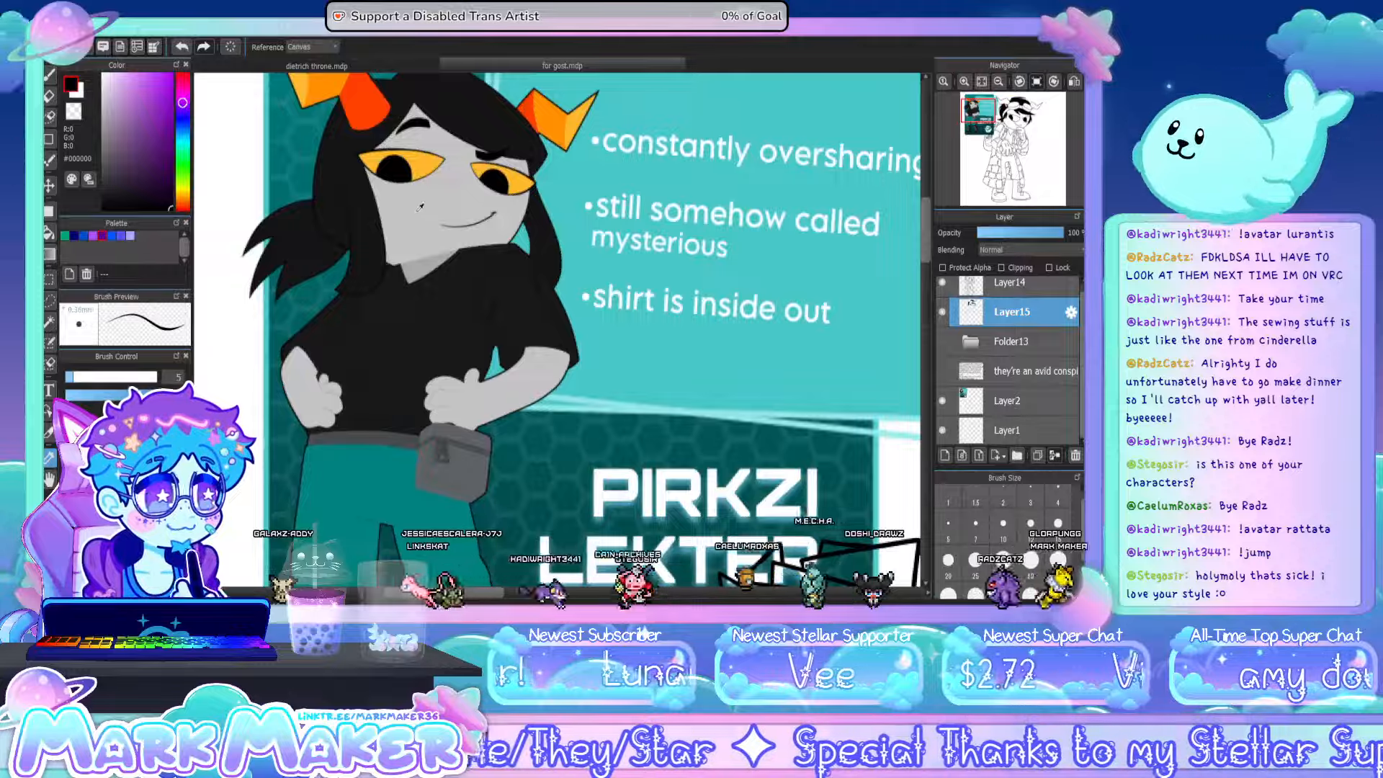
{"action": "left_click", "coordinate": [421, 207]}
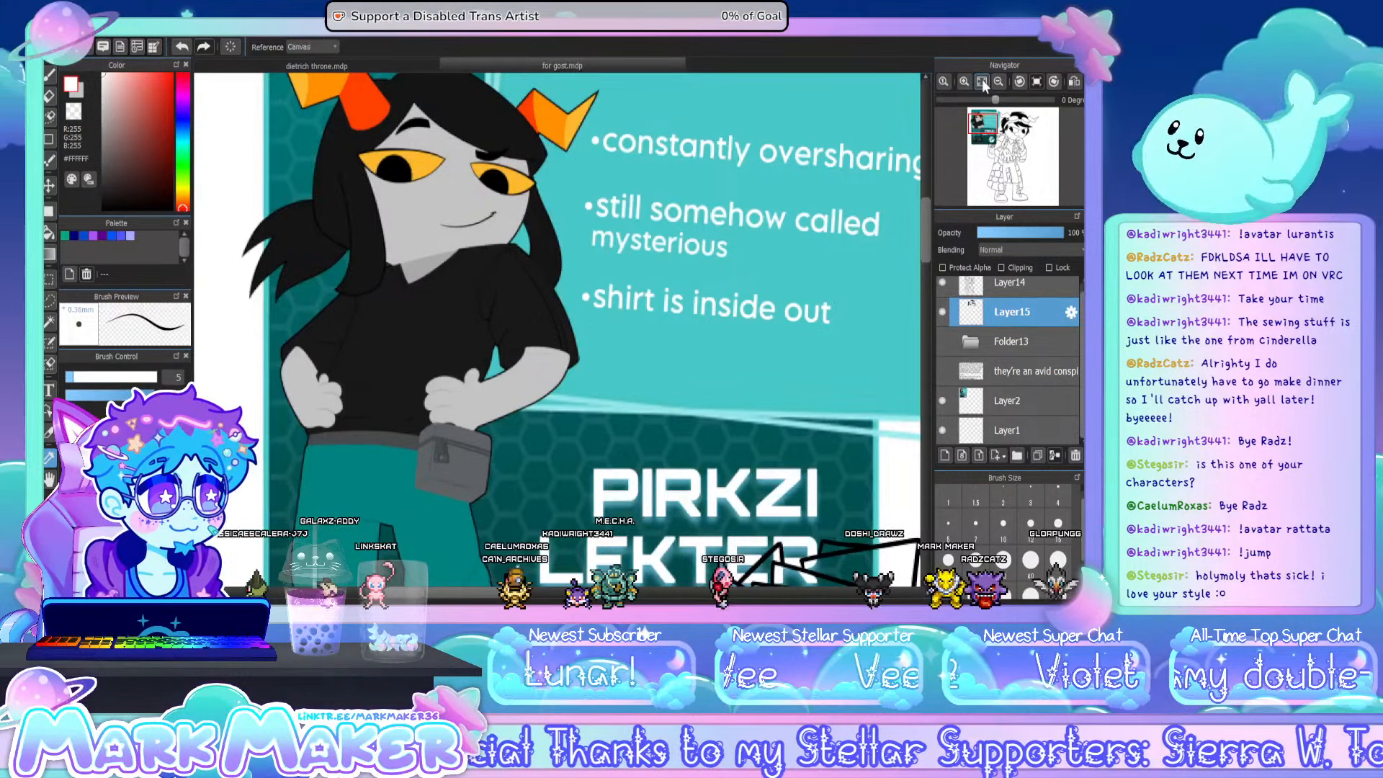
{"action": "left_click", "coordinate": [981, 81]}
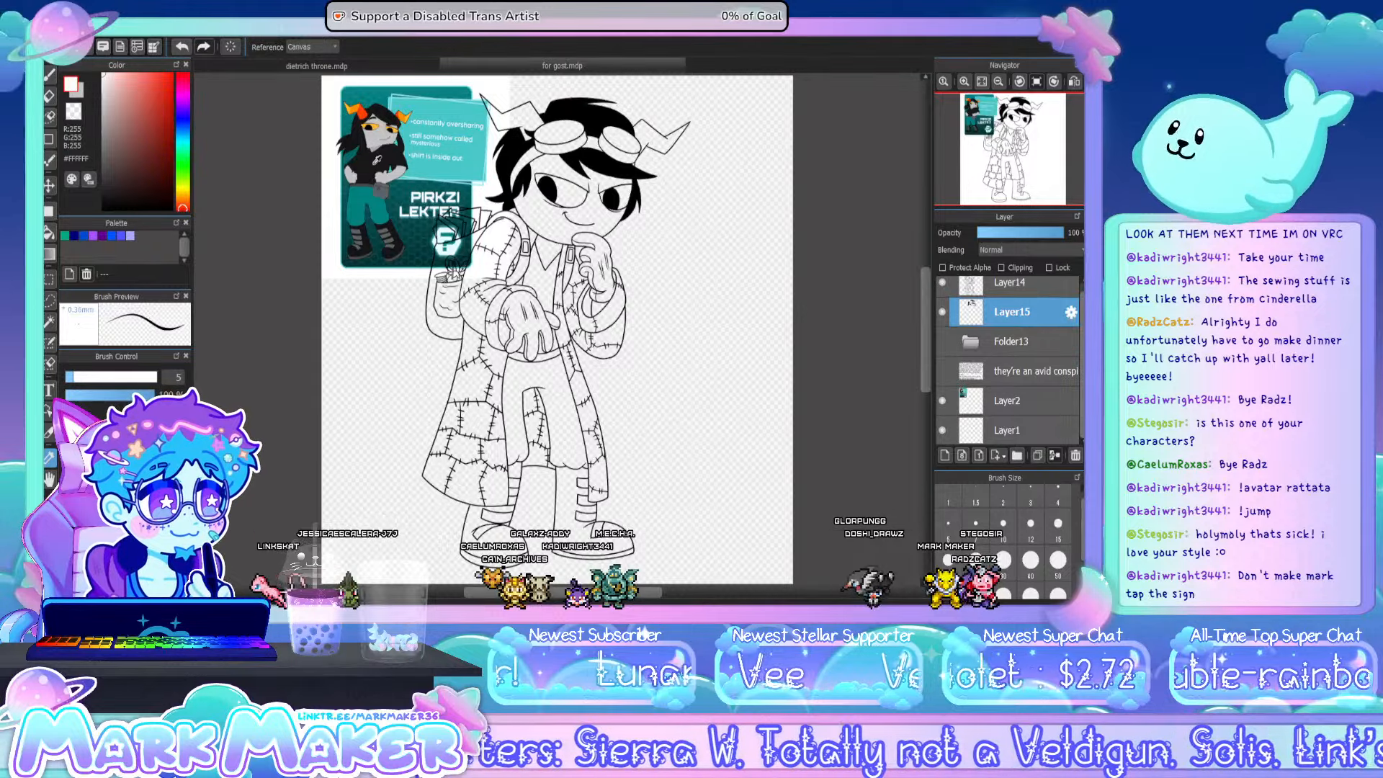
{"action": "left_click", "coordinate": [373, 164]}
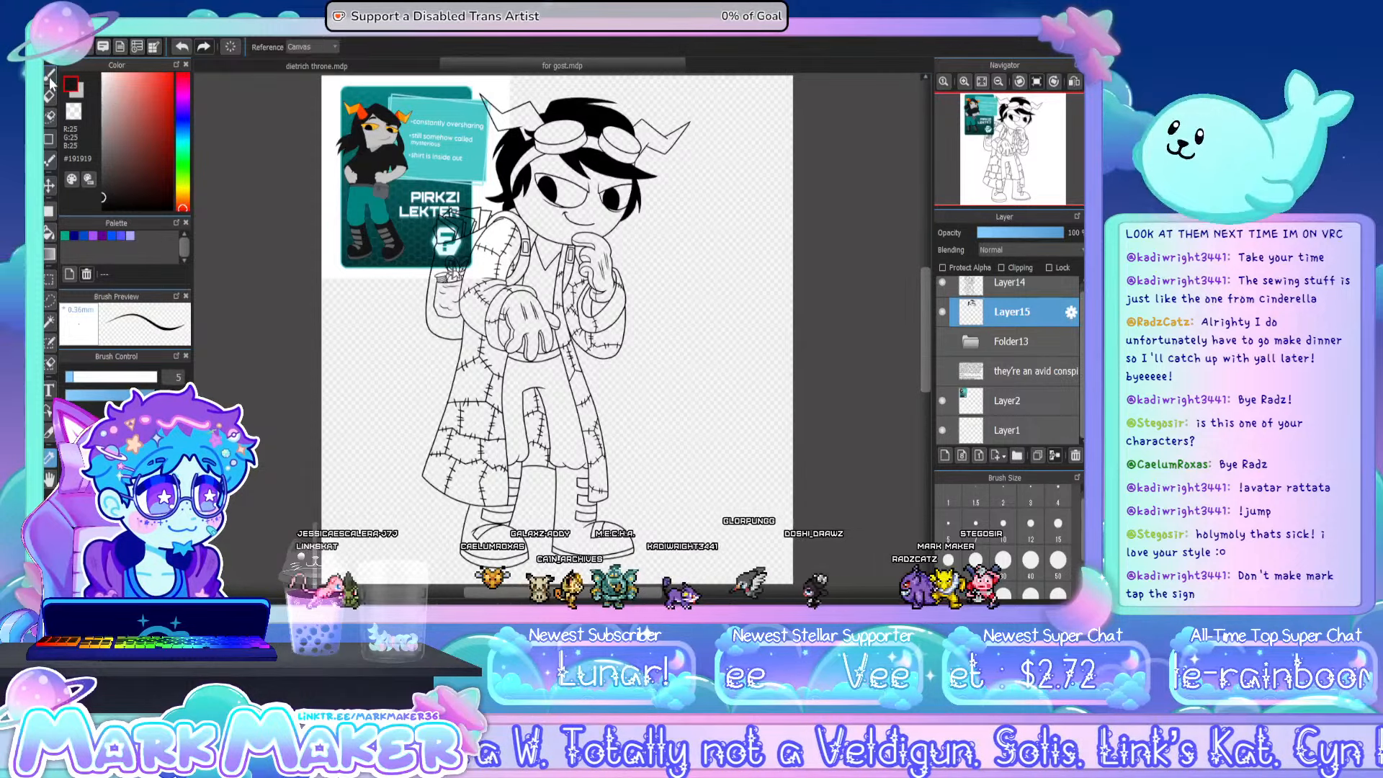
- Set the brush size to 300 and add a new layer above Layer15 clipped to its black fills
{"action": "left_click", "coordinate": [50, 75]}
{"action": "scroll", "coordinate": [1056, 565], "scroll_direction": "down", "scroll_amount": 2}
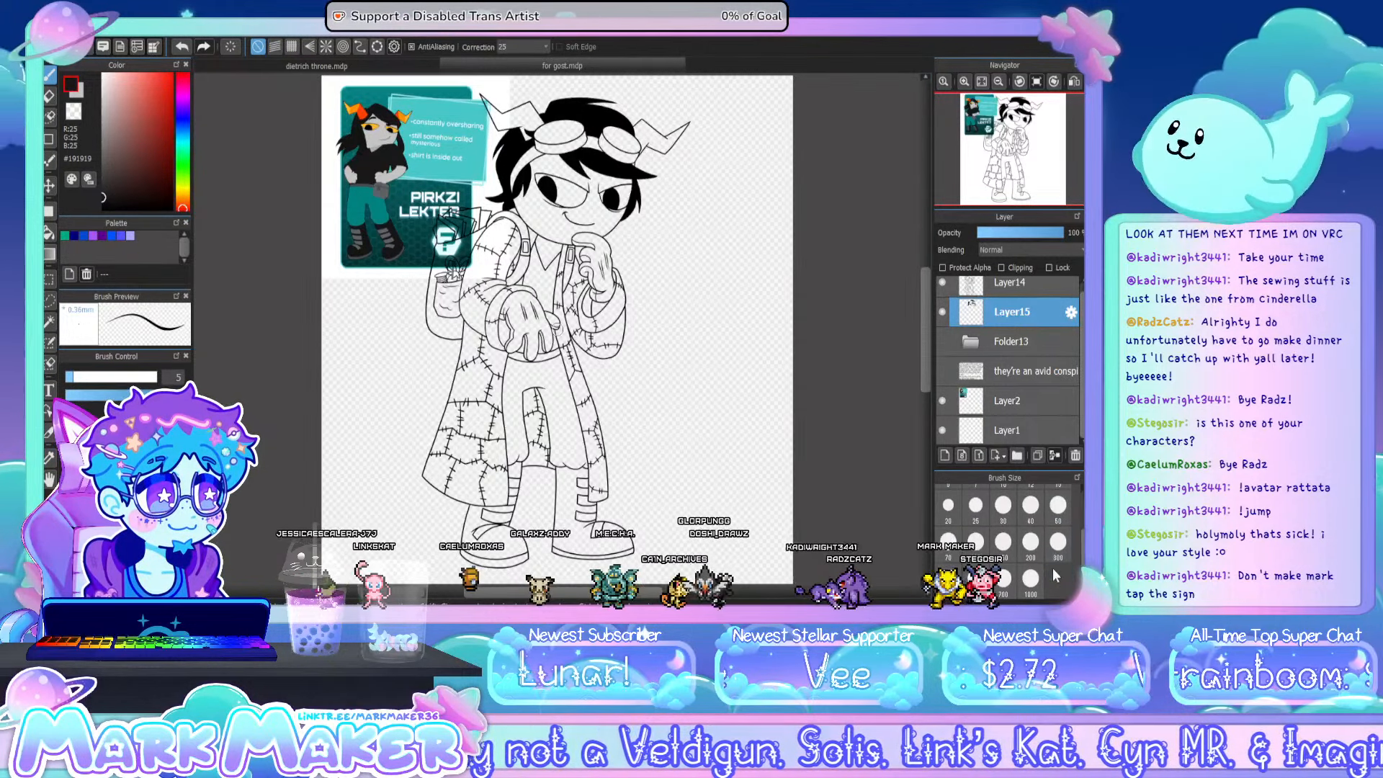
{"action": "left_click", "coordinate": [1057, 542]}
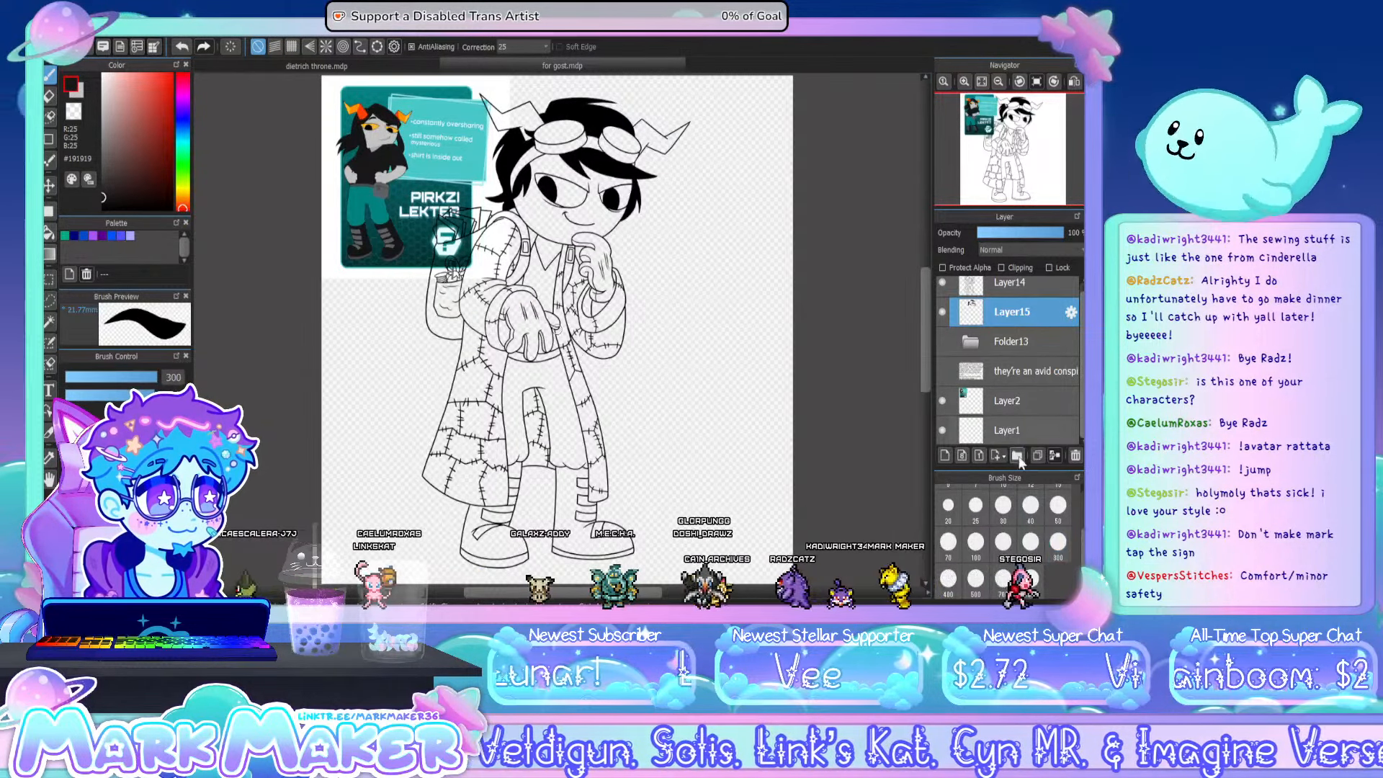
{"action": "left_click", "coordinate": [945, 456]}
{"action": "left_click", "coordinate": [1029, 265]}
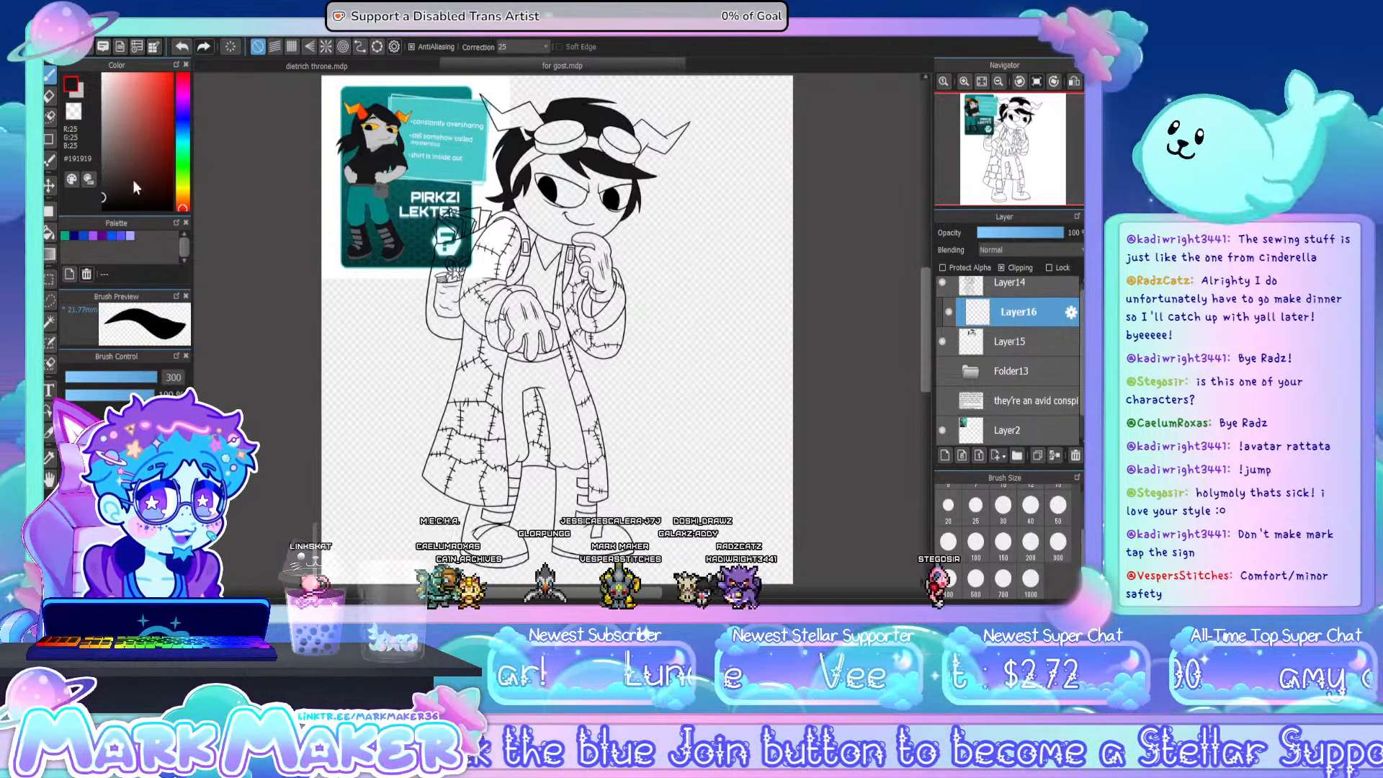
- Paint over the black hair fill in near-black grey on the clipped layer, keeping the pupils black
{"action": "left_click_drag", "start_coordinate": [133, 179], "coordinate": [134, 213]}
{"action": "mouse_move", "coordinate": [504, 195]}
{"action": "left_mouse_down"}
{"action": "mouse_move", "coordinate": [569, 122]}
{"action": "mouse_move", "coordinate": [641, 195]}
{"action": "left_mouse_up"}
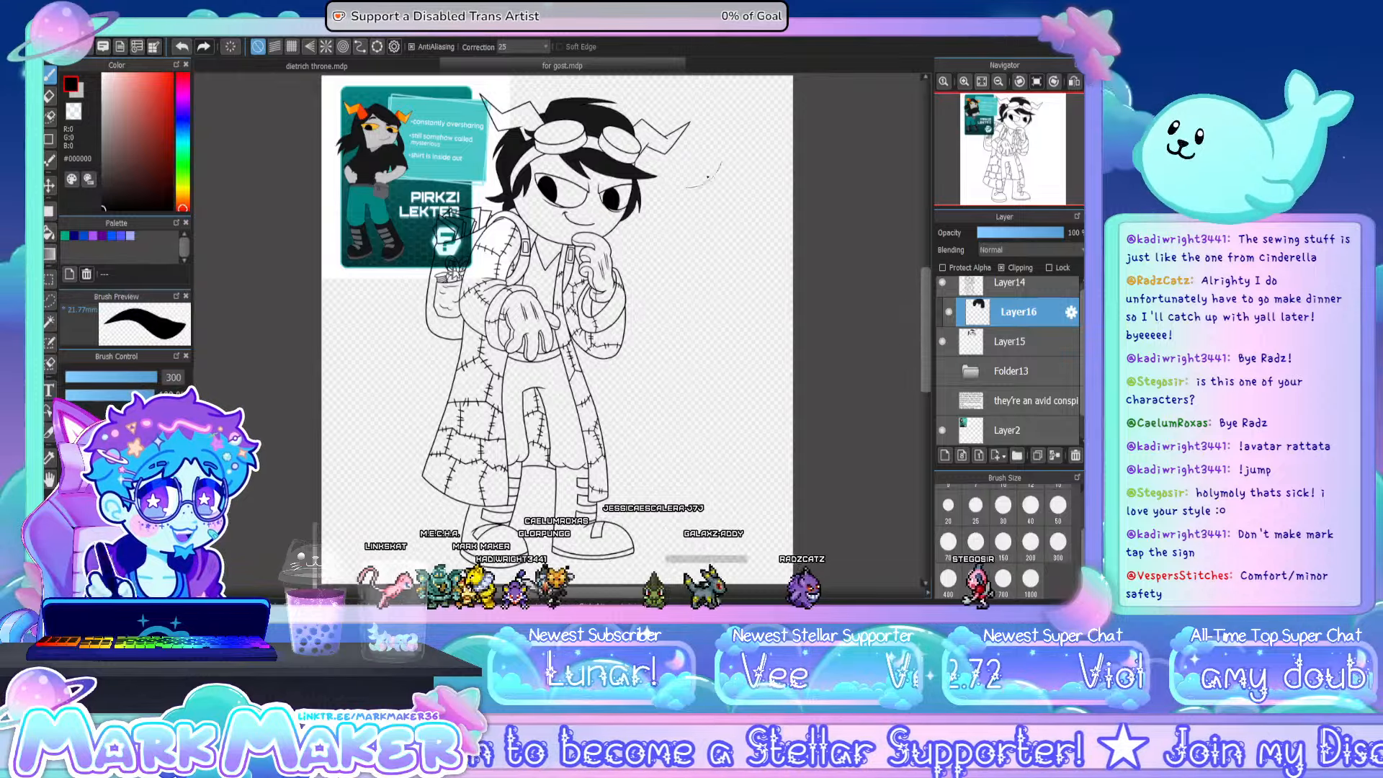
{"action": "scroll", "coordinate": [710, 175], "scroll_direction": "up", "scroll_amount": 5}
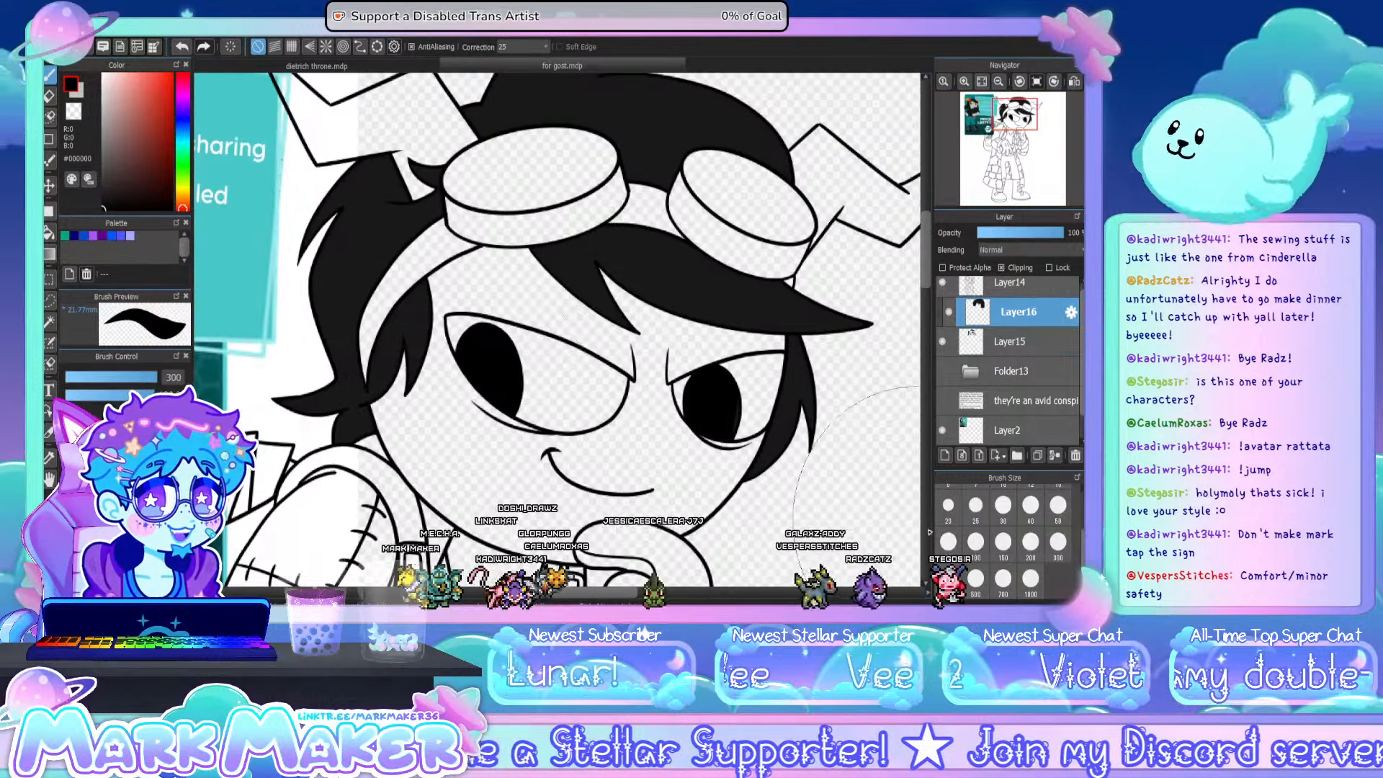
- Set the brush size to 50 and merge the clipped hair colour layer down into Layer15
{"action": "left_click", "coordinate": [1043, 517]}
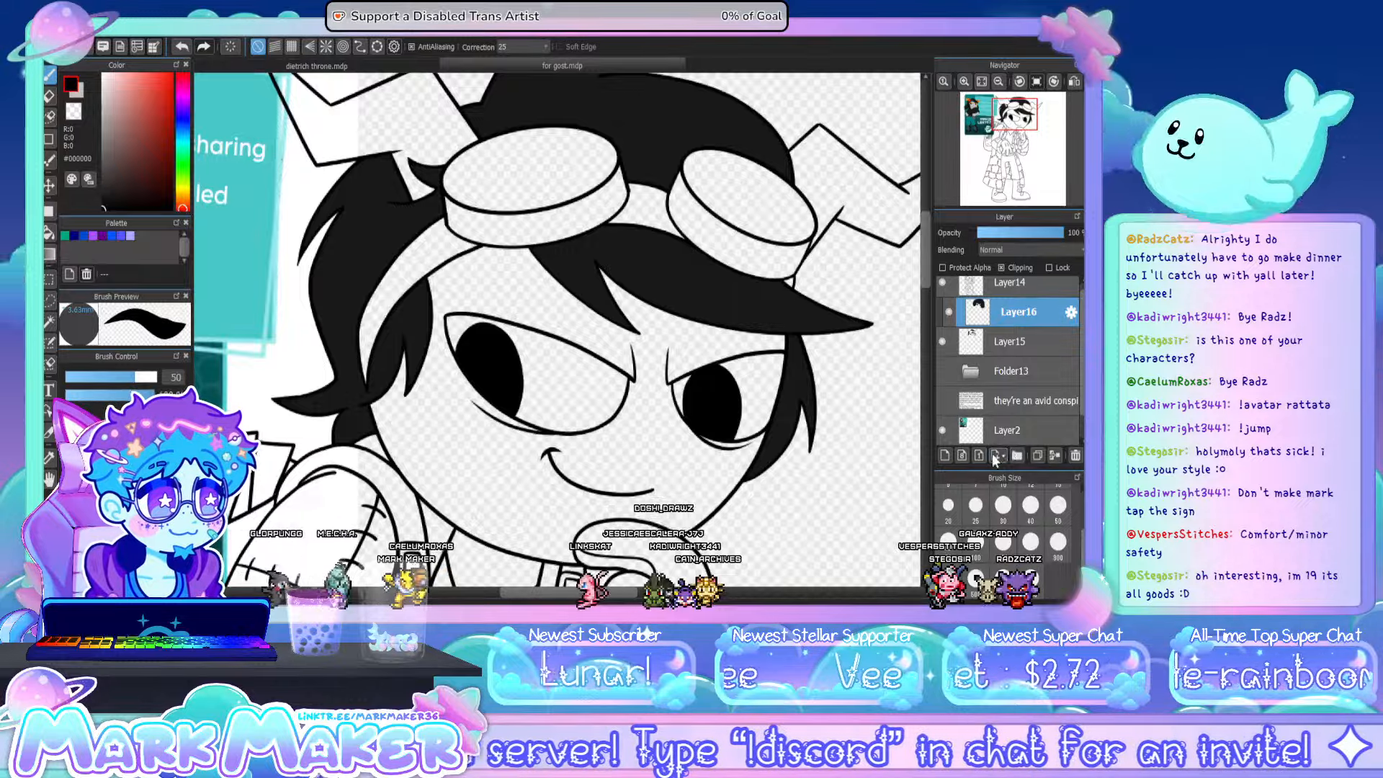
{"action": "left_click", "coordinate": [1054, 455]}
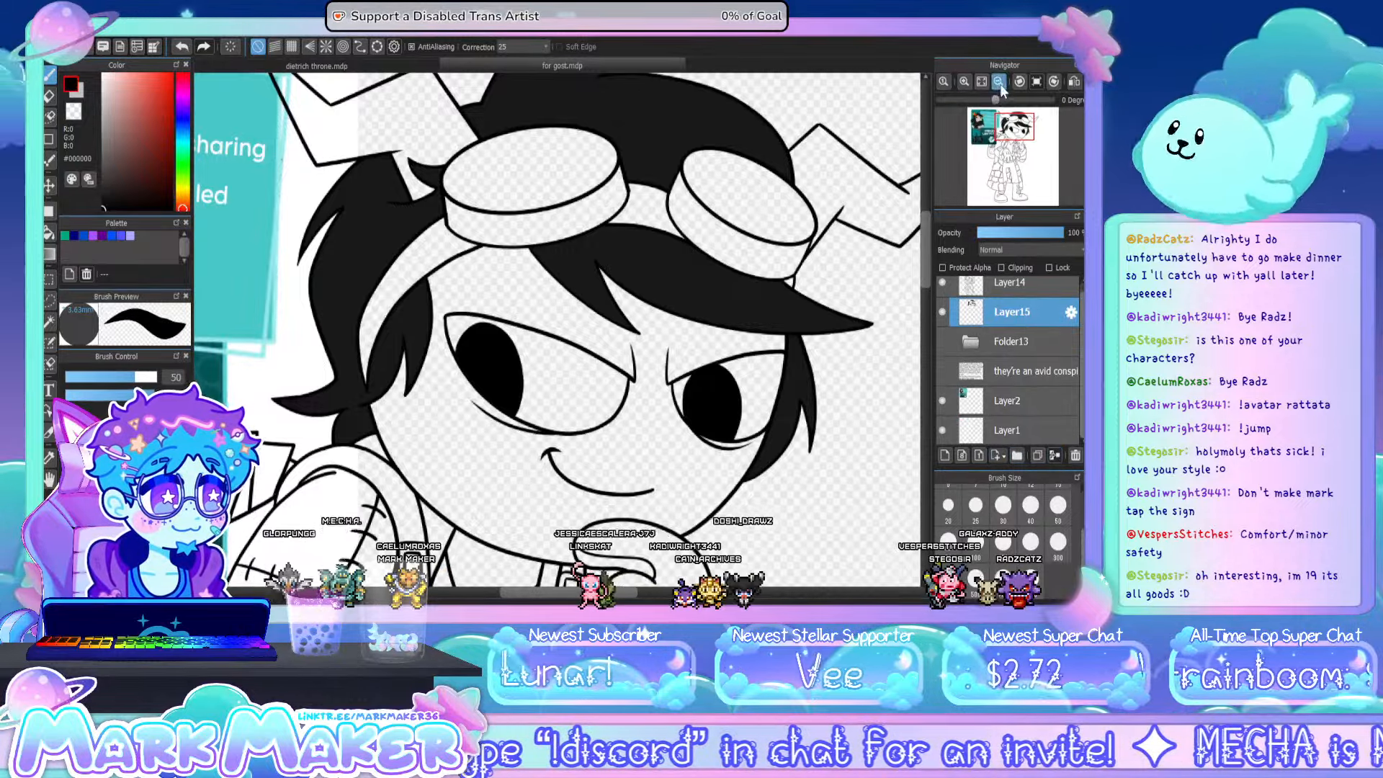
{"action": "left_click", "coordinate": [994, 82]}
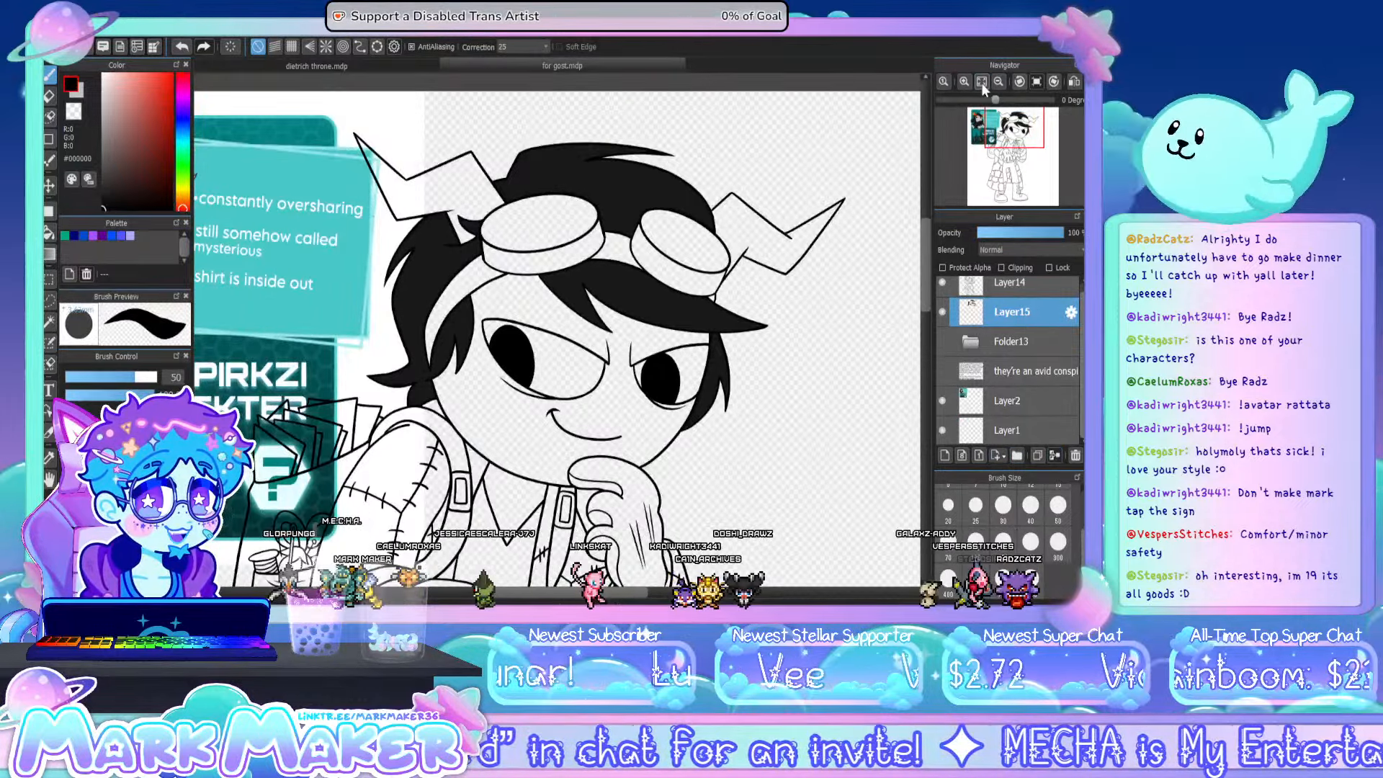
{"action": "left_click", "coordinate": [983, 83]}
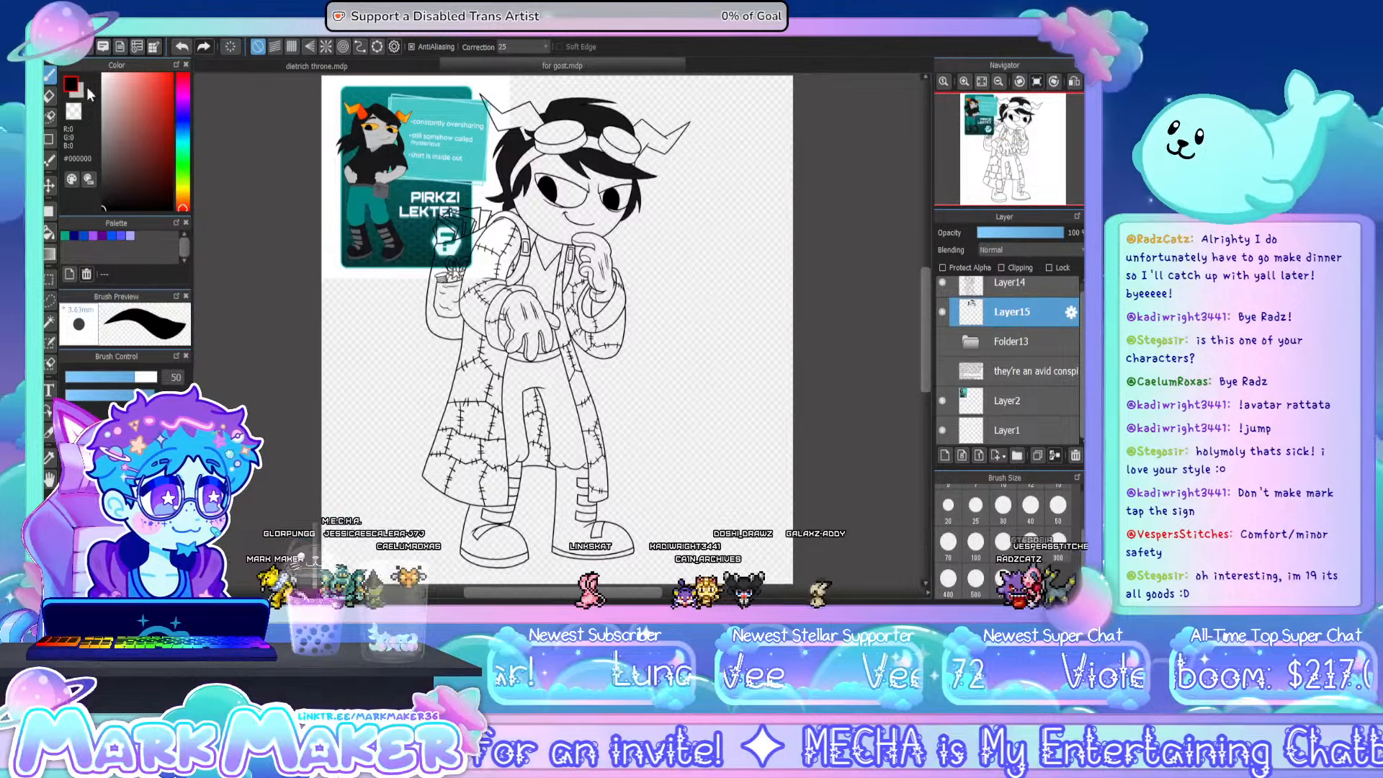
- Hide the reference card on Layer2 and fill the character's face and neck with light grey #C4C4C4 on Layer15
{"action": "left_click", "coordinate": [81, 85]}
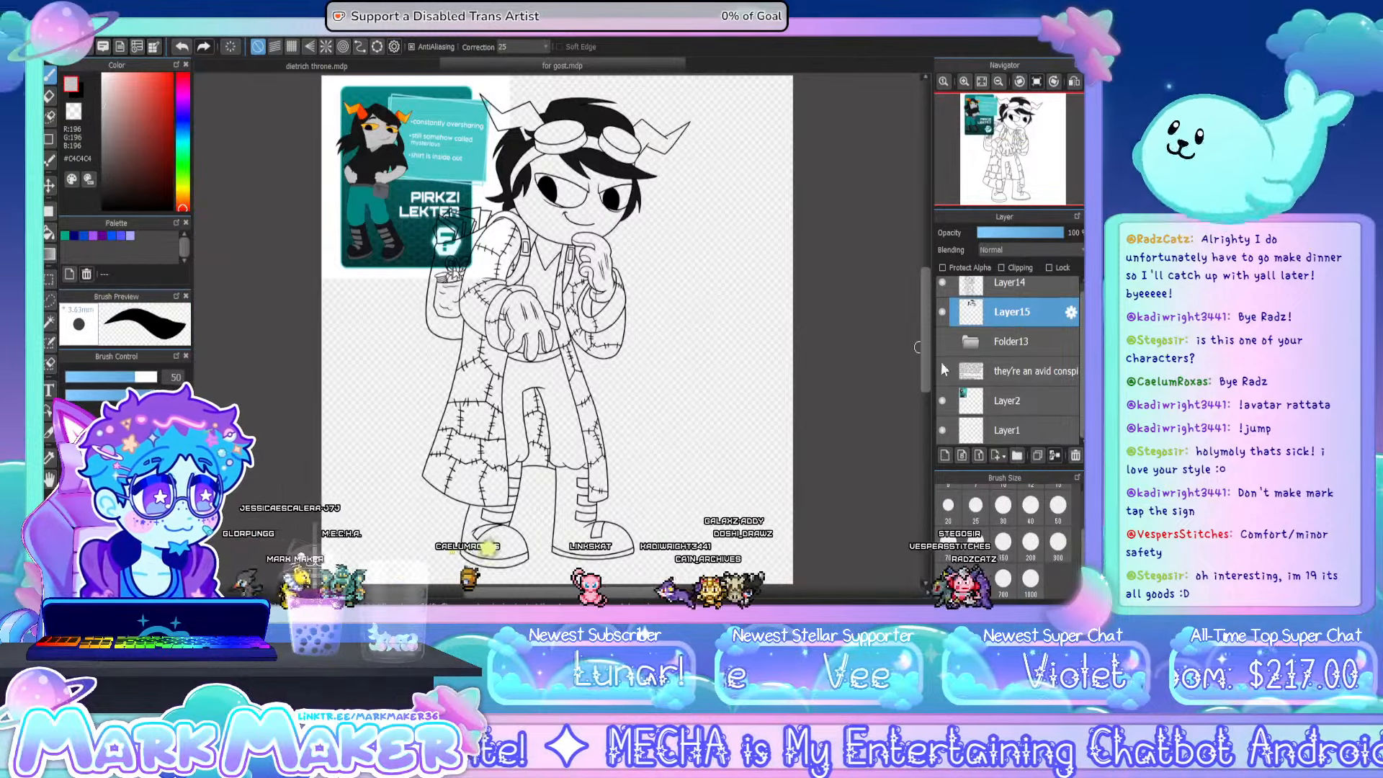
{"action": "scroll", "coordinate": [945, 361], "scroll_direction": "up", "scroll_amount": 1}
{"action": "scroll", "coordinate": [946, 366], "scroll_direction": "down", "scroll_amount": 1}
{"action": "left_click", "coordinate": [942, 401]}
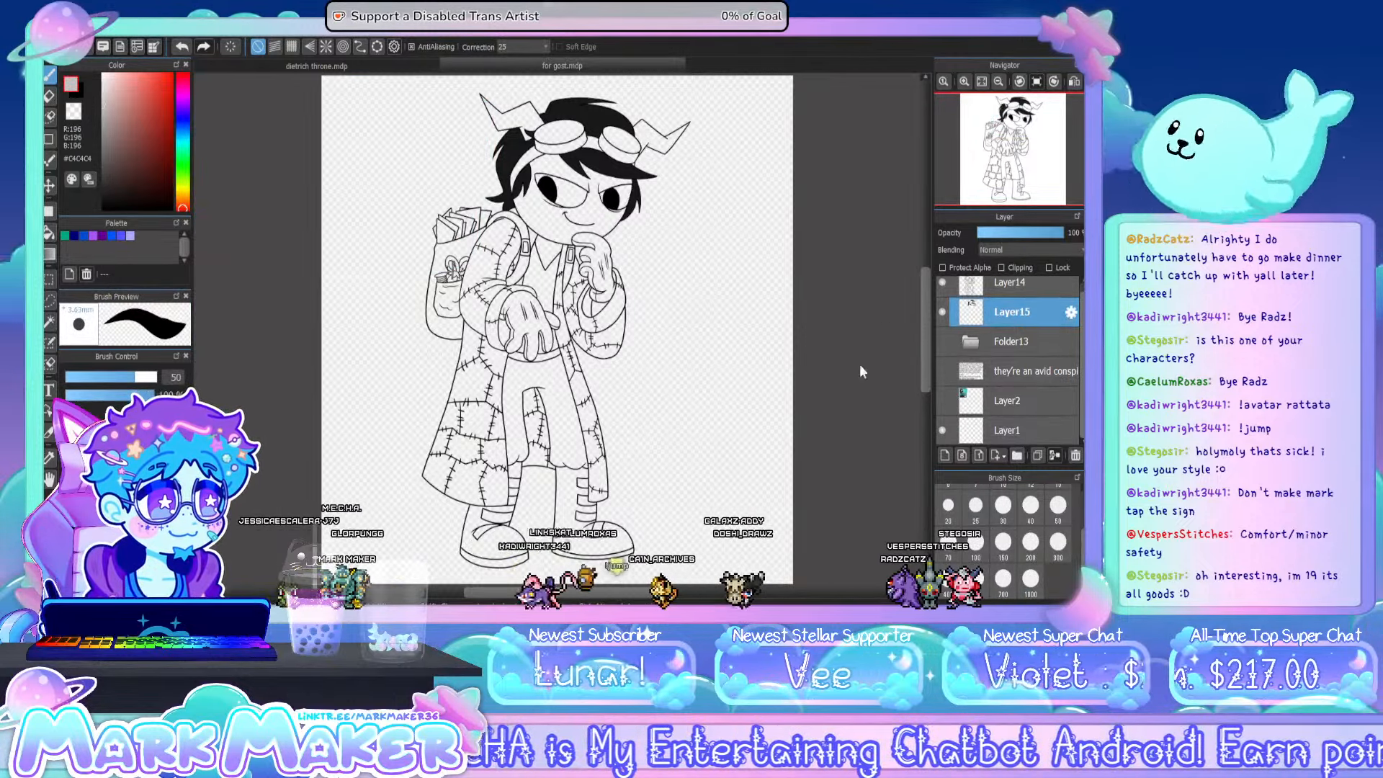
{"action": "scroll", "coordinate": [580, 126], "scroll_direction": "up", "scroll_amount": 5}
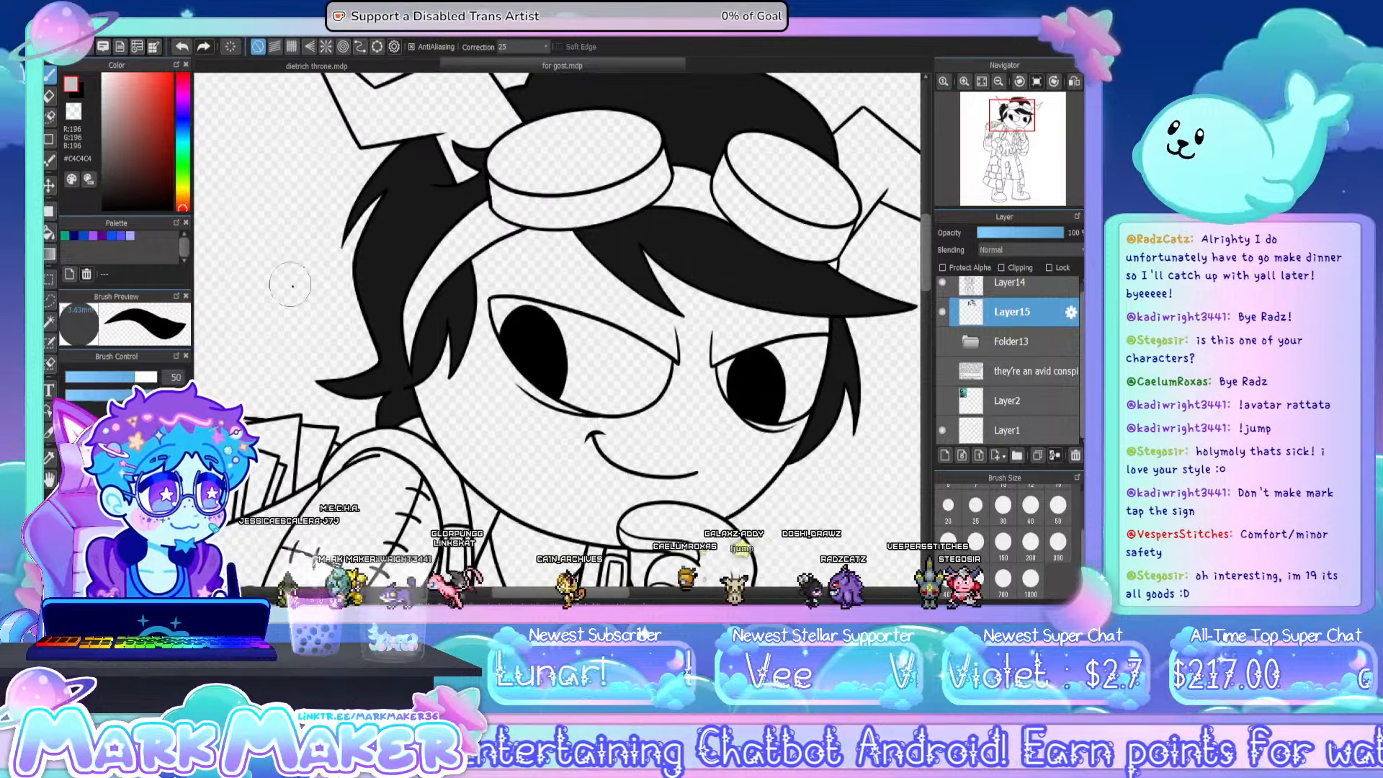
{"action": "left_click", "coordinate": [50, 233]}
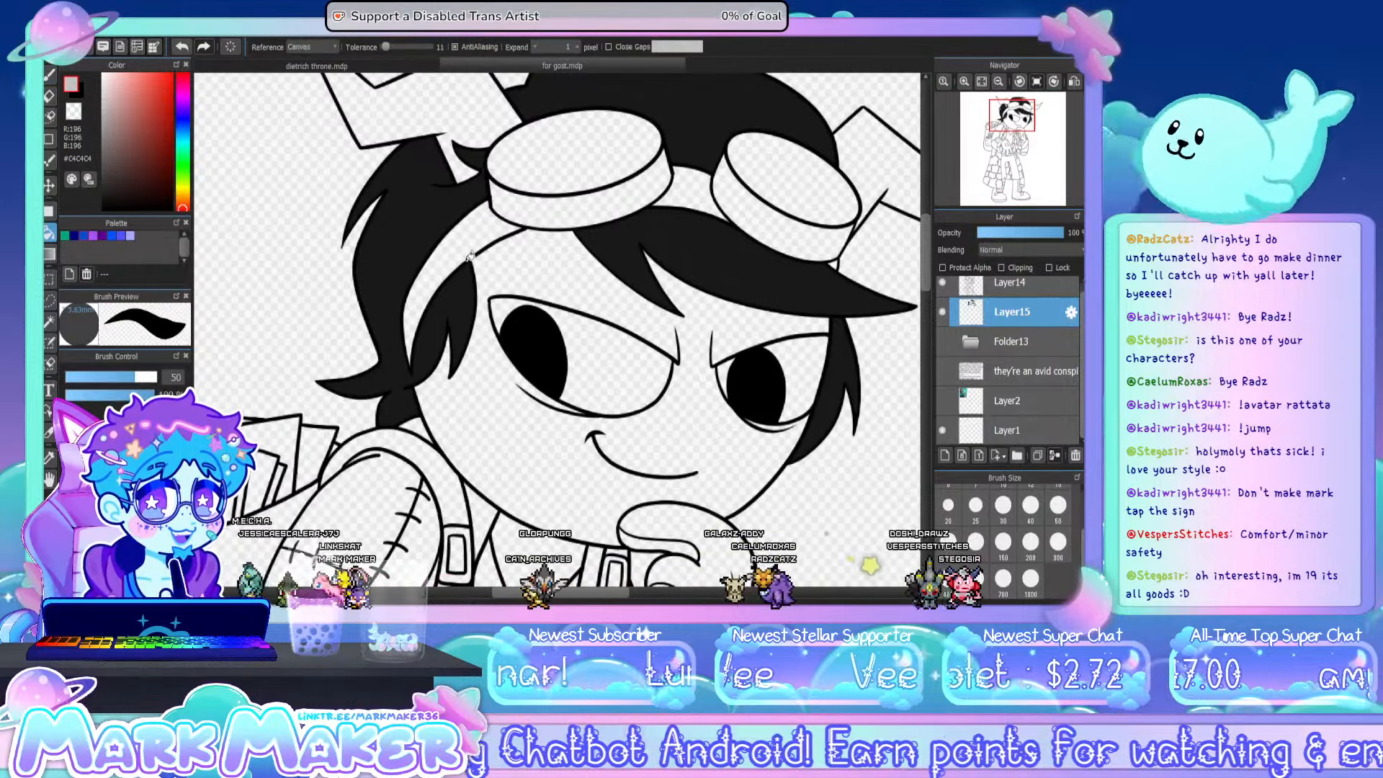
{"action": "left_click", "coordinate": [497, 259]}
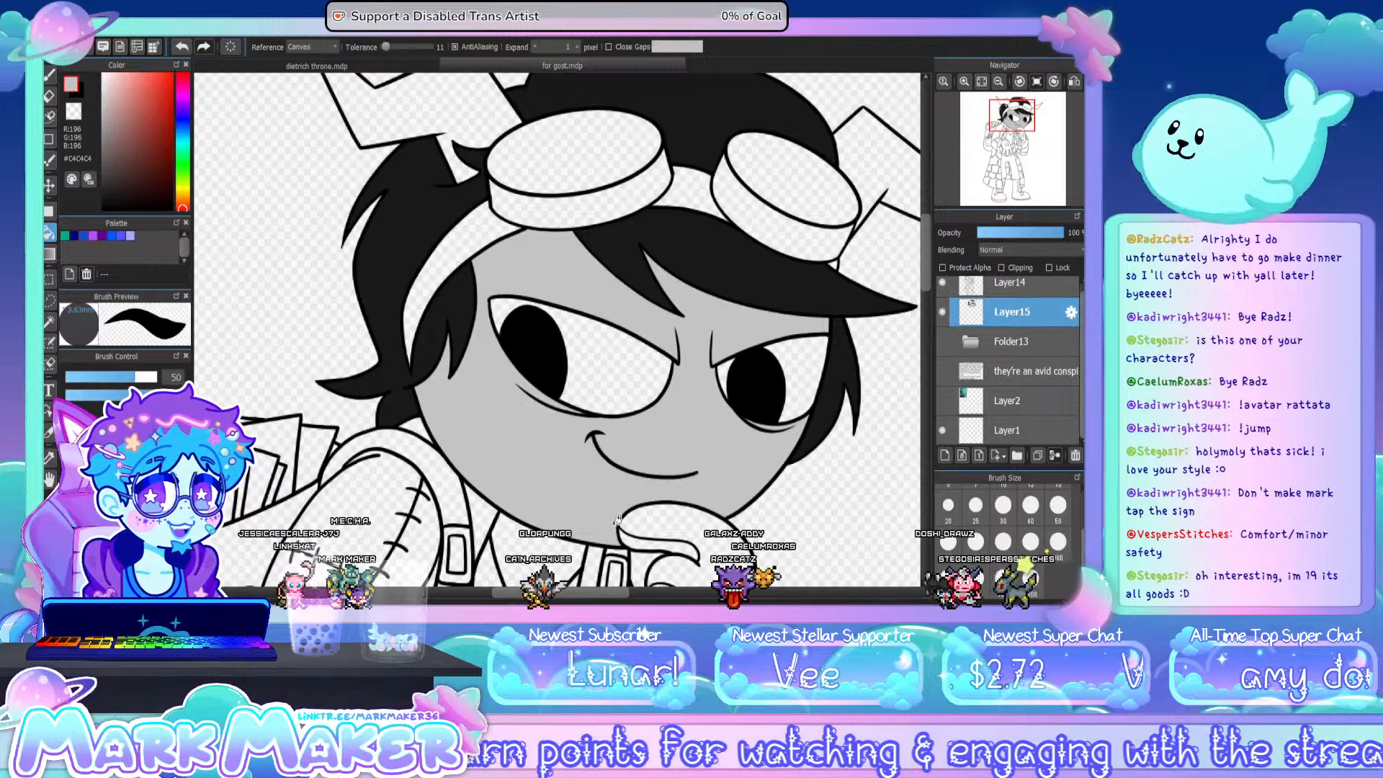
- Set the brush size to 7 and fill the bare skin inside the raised arm's sleeve opening with light grey #C4C4C4
{"action": "scroll", "coordinate": [994, 533], "scroll_direction": "up", "scroll_amount": 3}
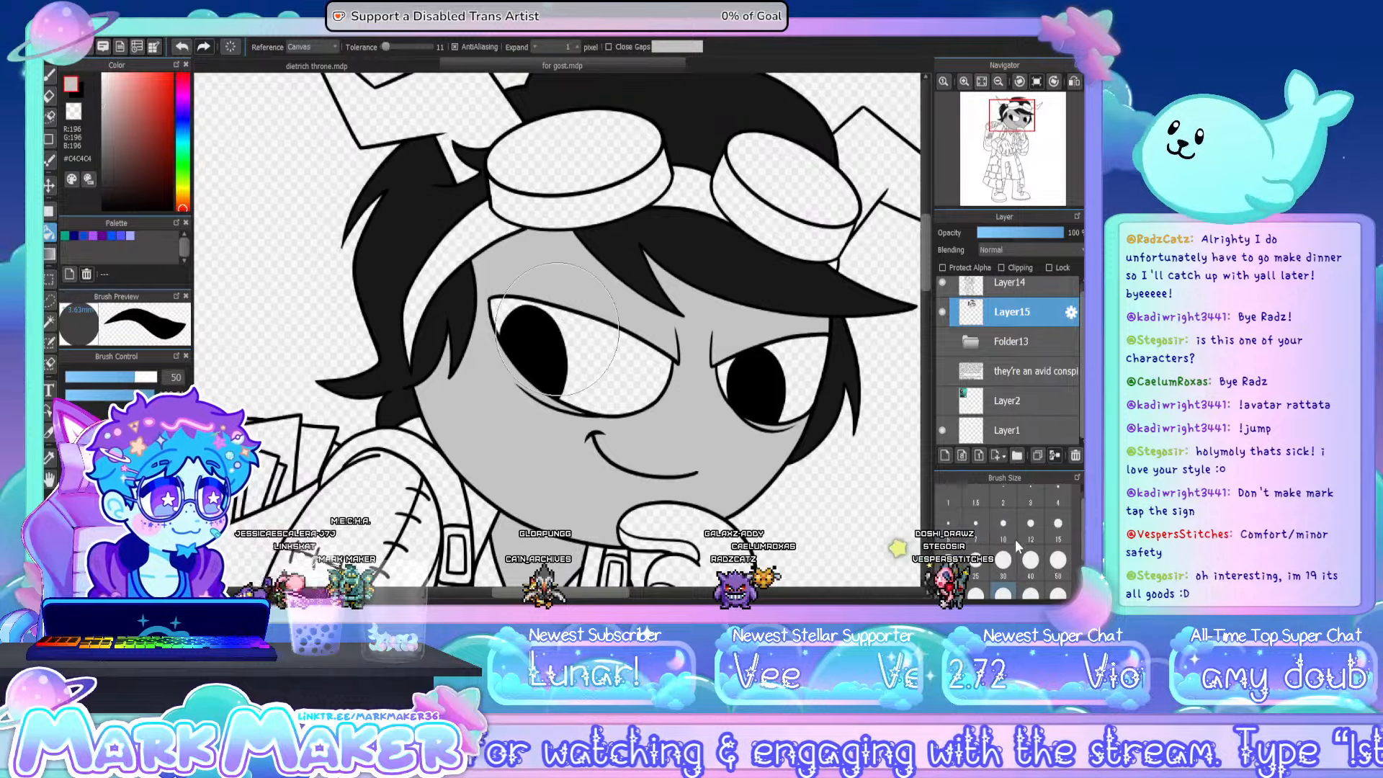
{"action": "left_click", "coordinate": [977, 524]}
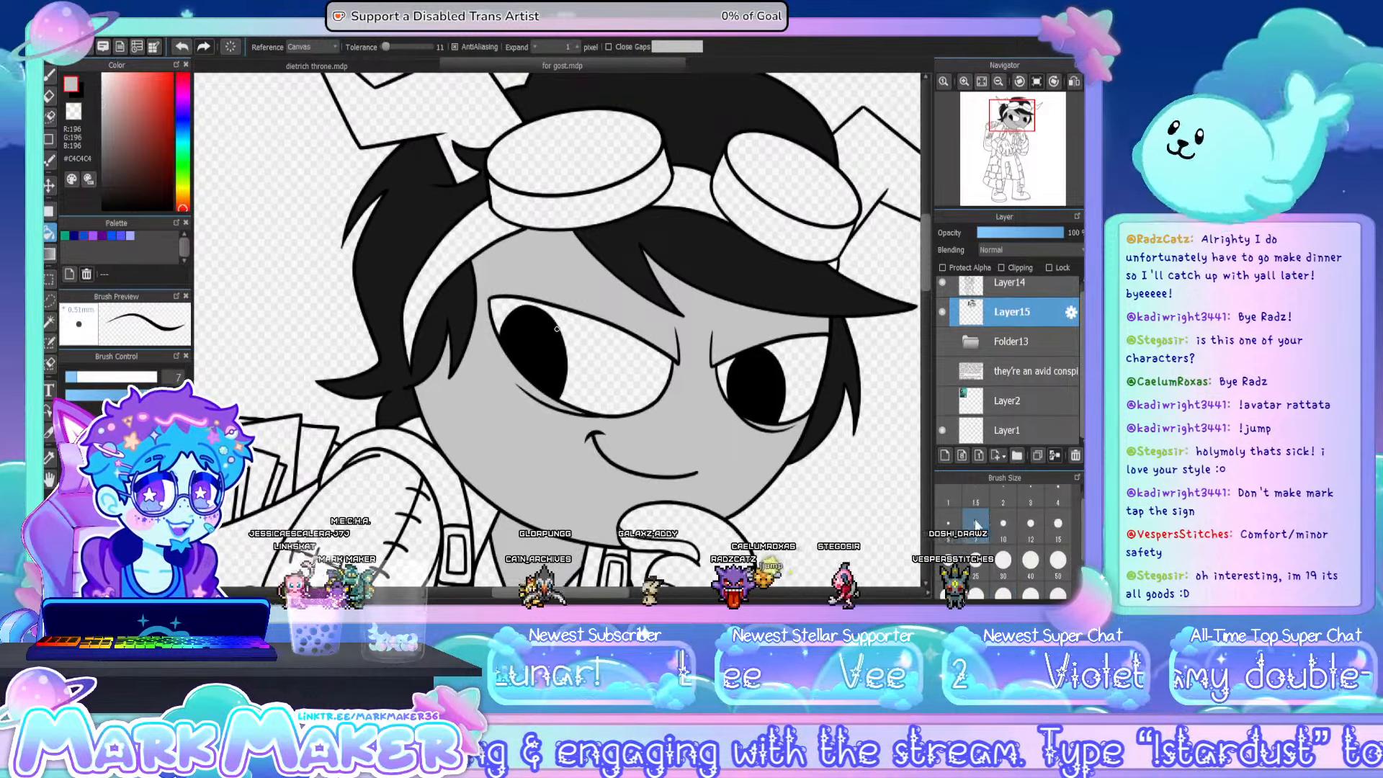
{"action": "left_click", "coordinate": [55, 73]}
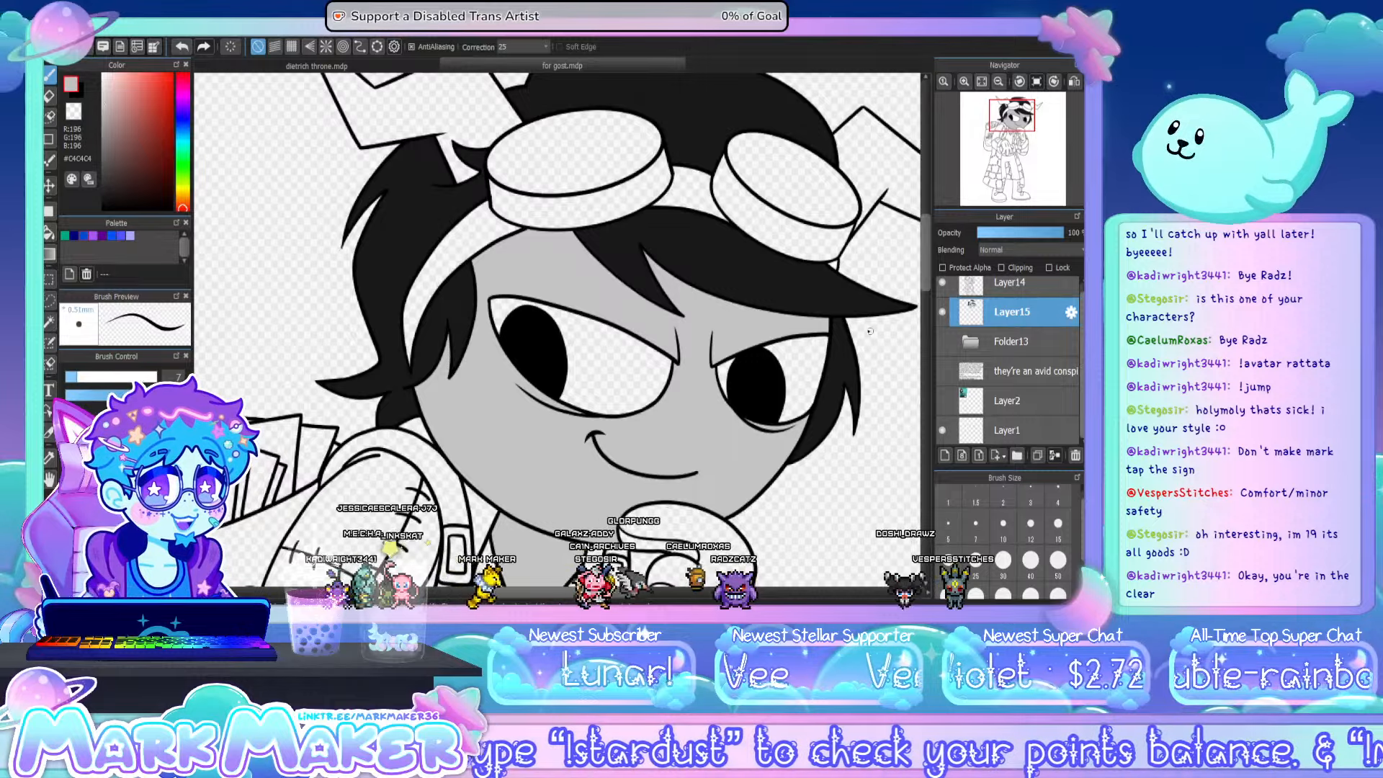
{"action": "left_click_drag", "start_coordinate": [922, 293], "coordinate": [930, 344]}
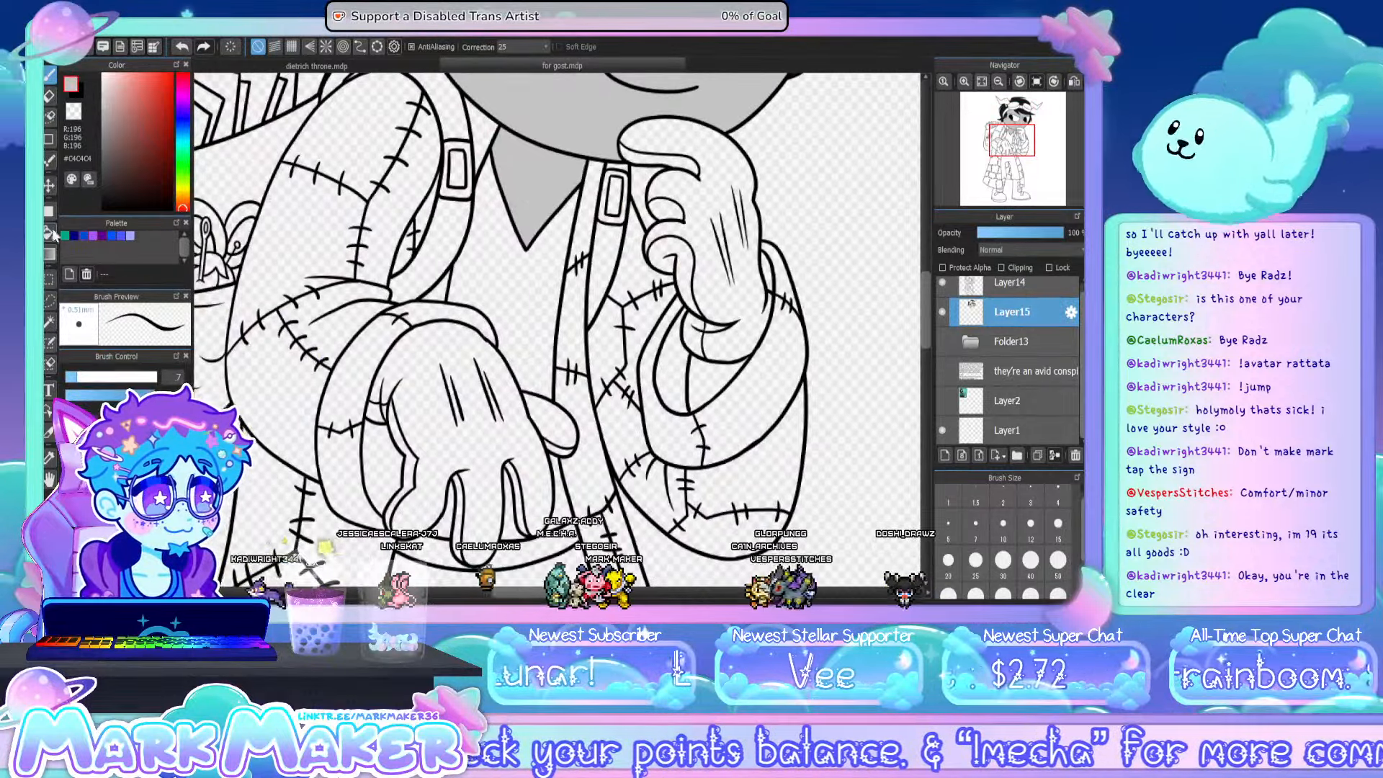
{"action": "left_click", "coordinate": [51, 233]}
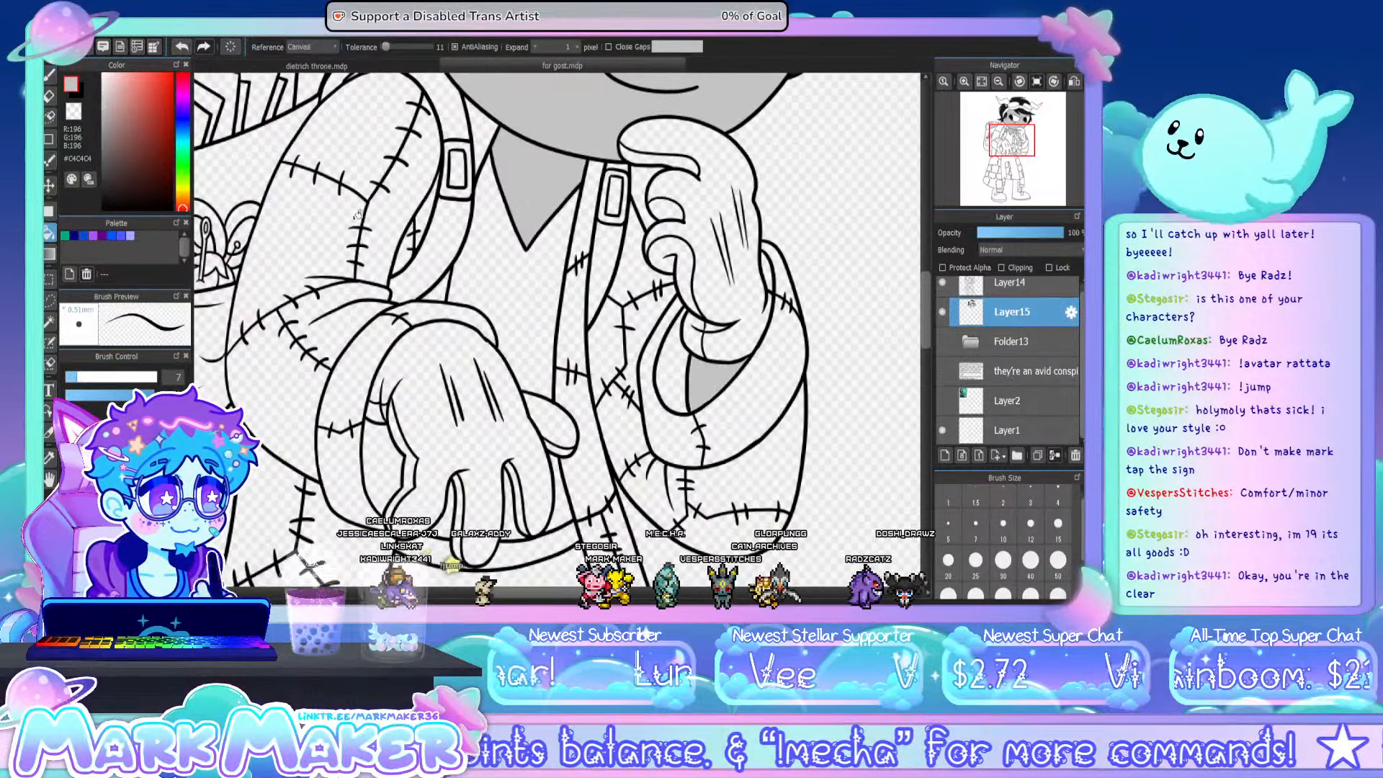
{"action": "left_click", "coordinate": [753, 353]}
{"action": "key", "text": "b"}
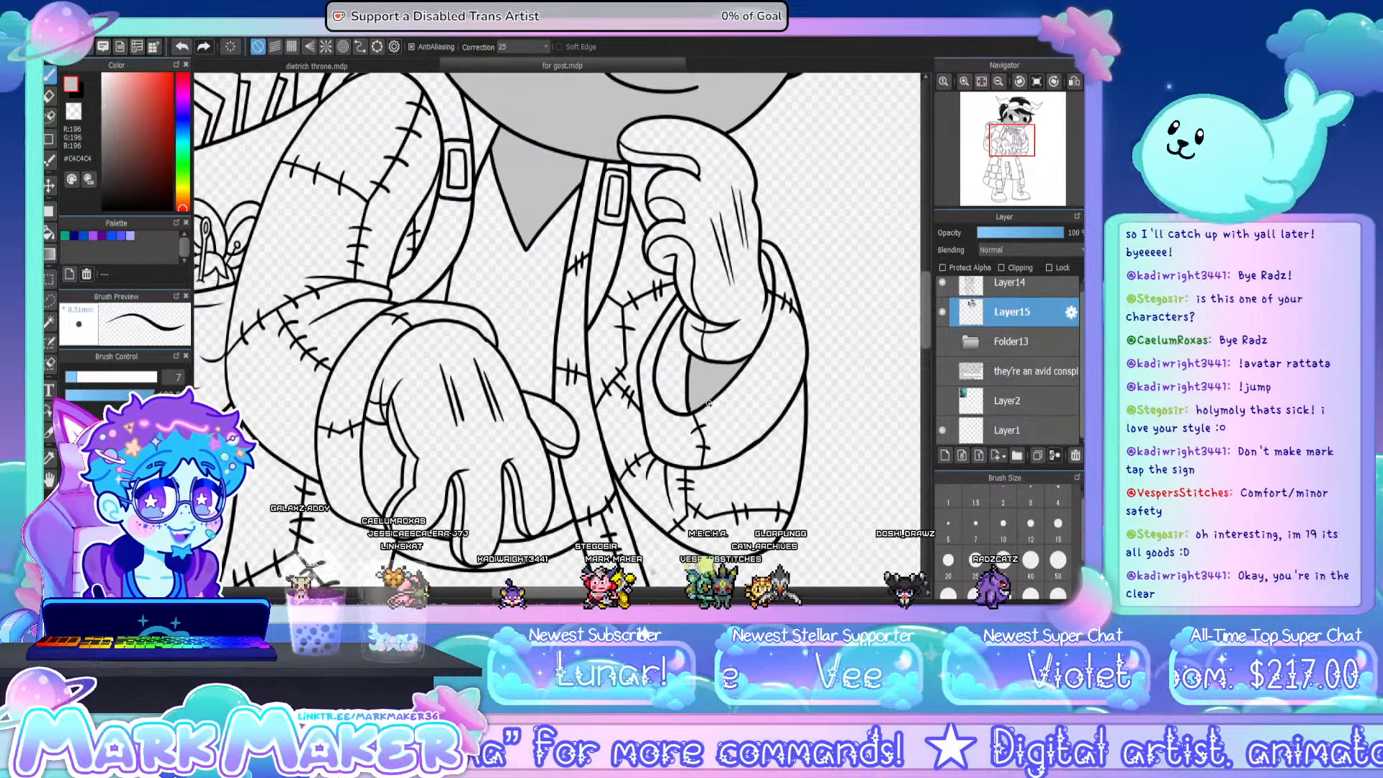
- Show the reference card on Layer2 and sample the orange #FF9000 from the reference character's horn with the Eyedropper
{"action": "left_click_drag", "start_coordinate": [923, 308], "coordinate": [926, 229]}
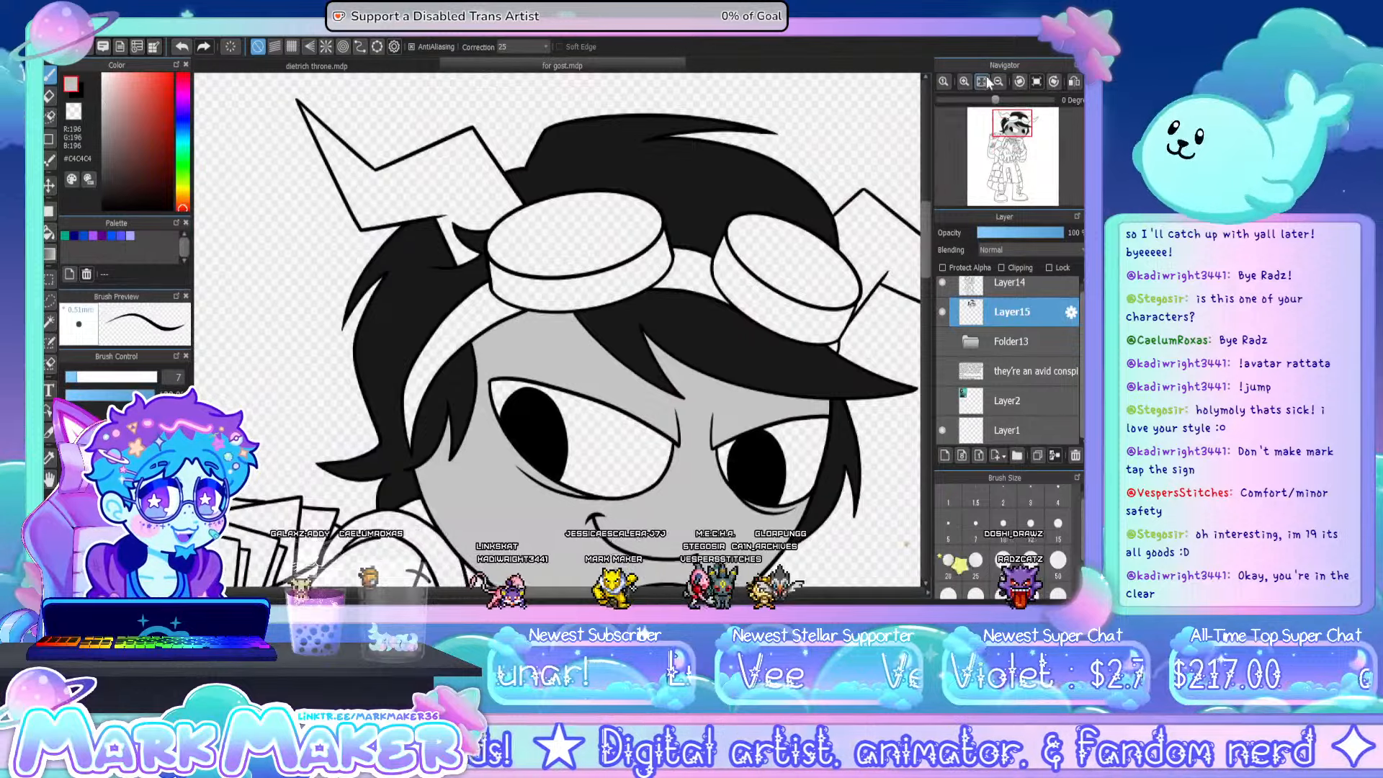
{"action": "left_click", "coordinate": [984, 81]}
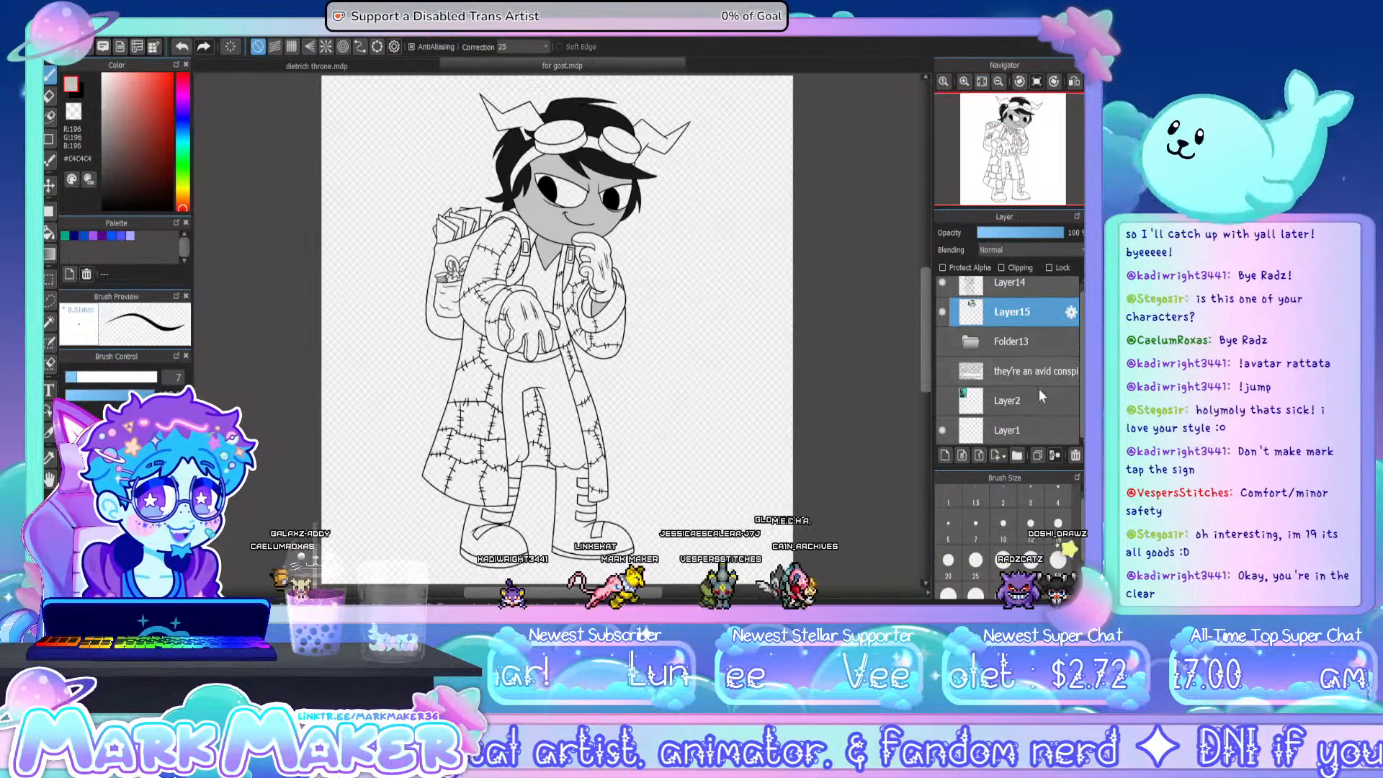
{"action": "left_click_drag", "start_coordinate": [1083, 347], "coordinate": [1082, 331]}
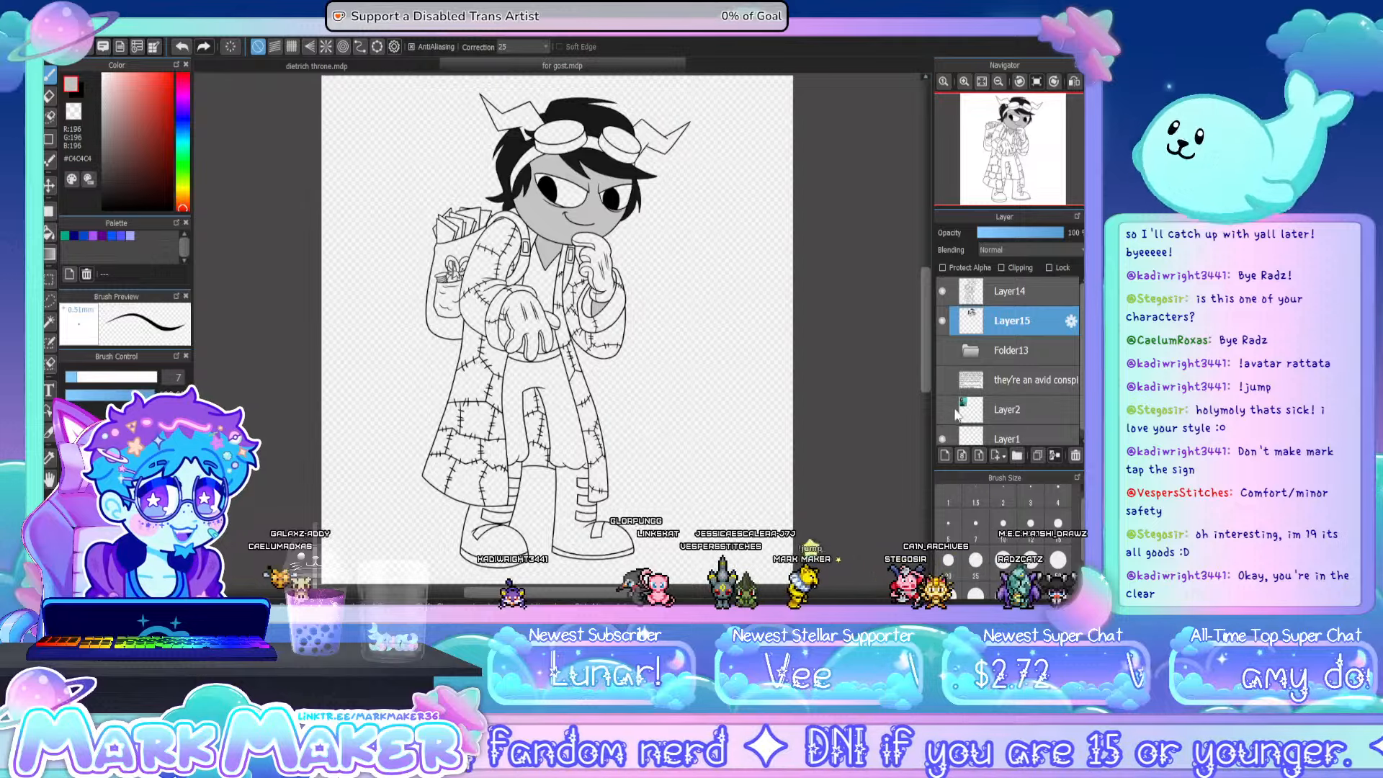
{"action": "left_click", "coordinate": [941, 408]}
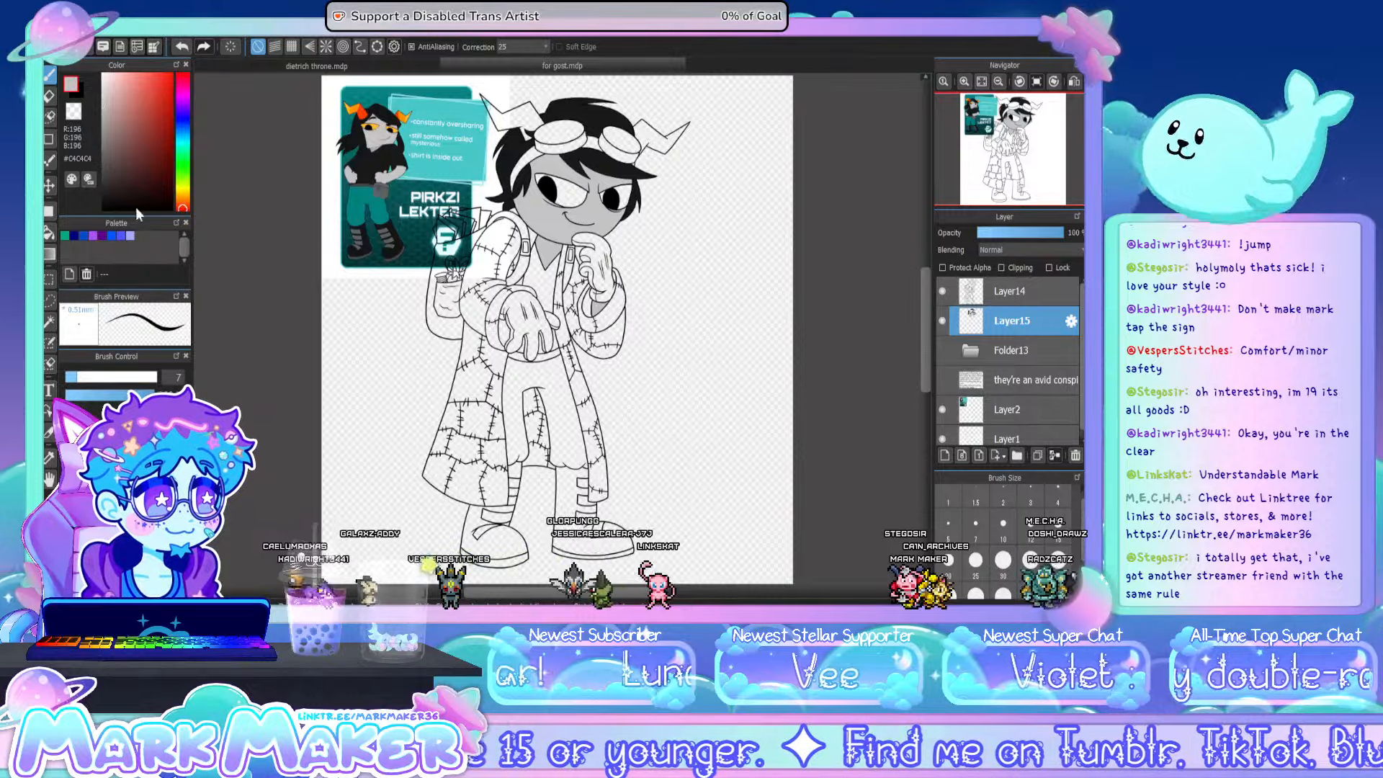
{"action": "left_click", "coordinate": [54, 458]}
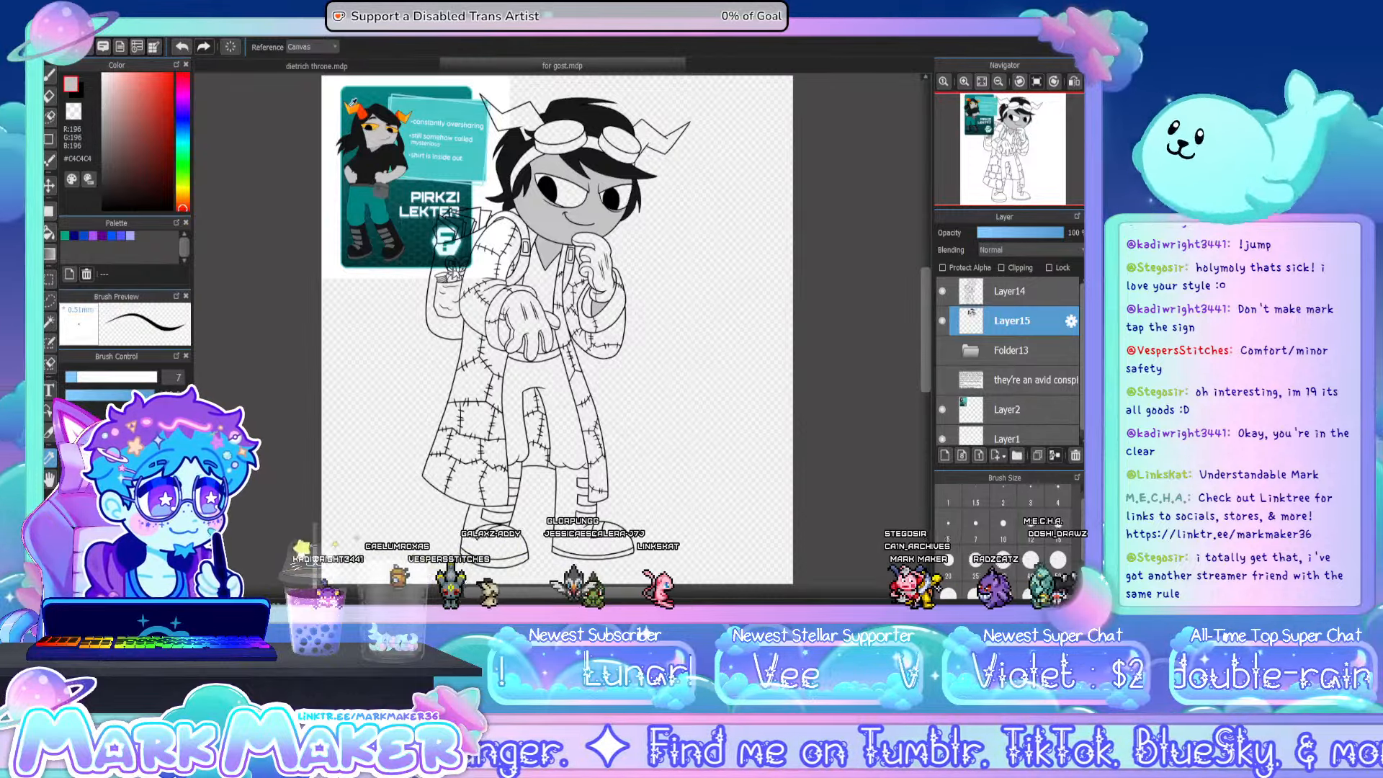
{"action": "left_click", "coordinate": [356, 111]}
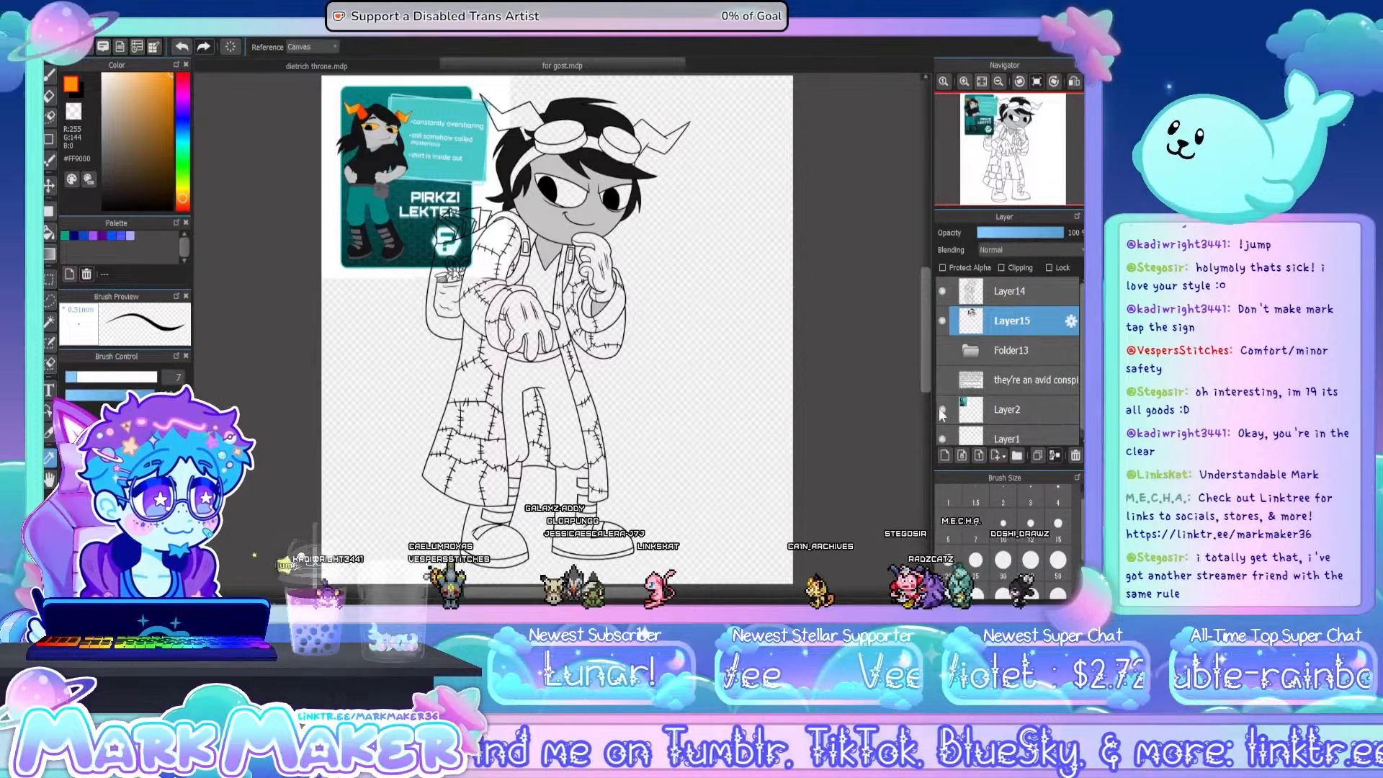
- Hide the reference card and fill both of the character's horns with orange #FF9000
{"action": "left_click", "coordinate": [942, 409]}
{"action": "scroll", "coordinate": [553, 91], "scroll_direction": "up", "scroll_amount": 3}
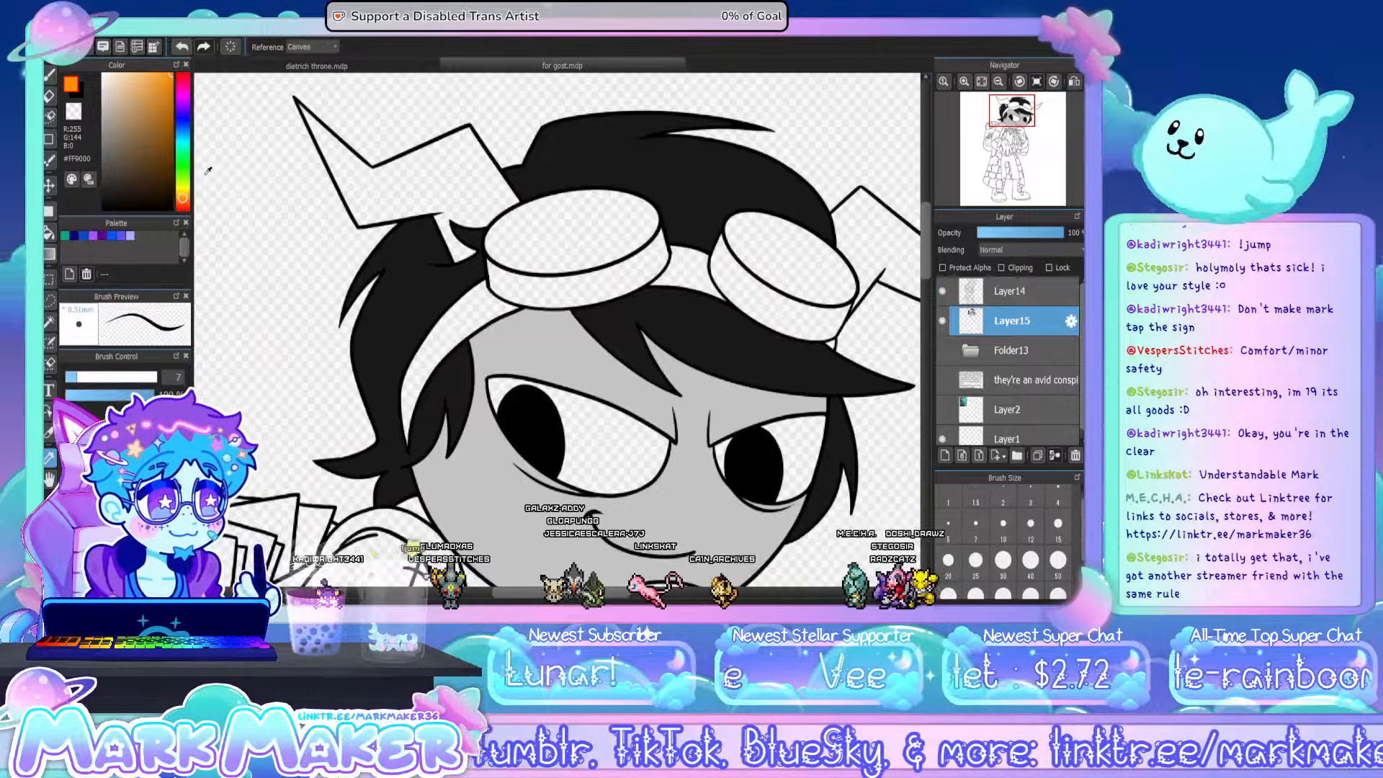
{"action": "left_click", "coordinate": [49, 232]}
{"action": "left_click", "coordinate": [403, 173]}
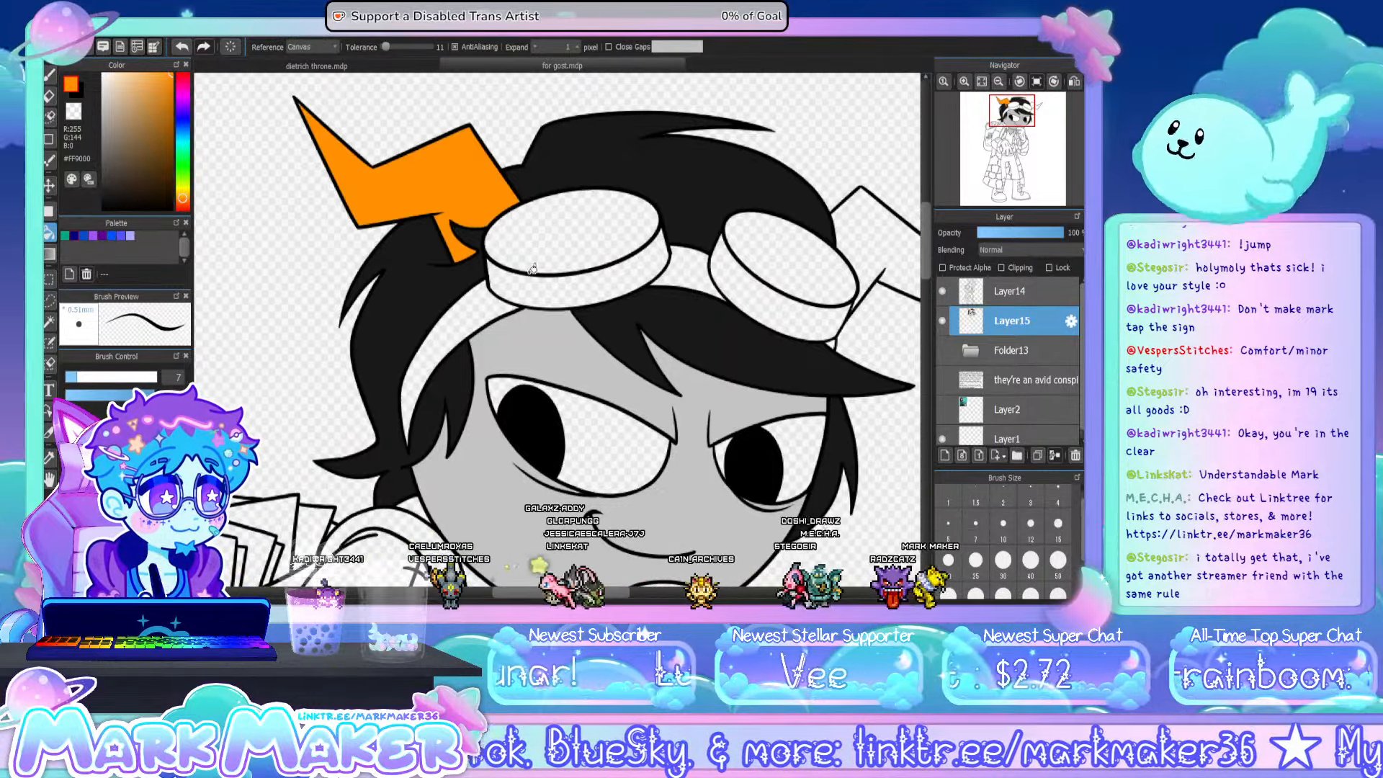
{"action": "left_click_drag", "start_coordinate": [606, 592], "coordinate": [628, 592]}
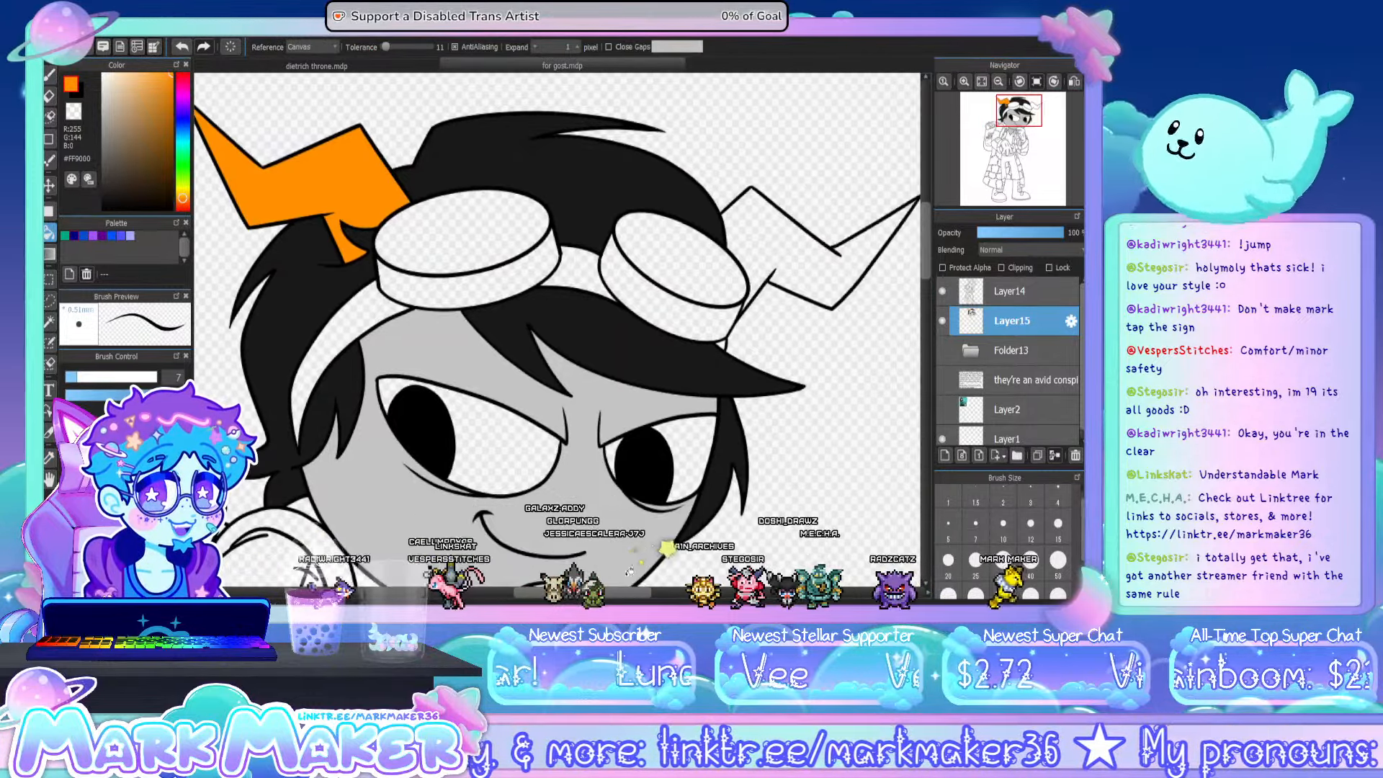
{"action": "left_click", "coordinate": [796, 239]}
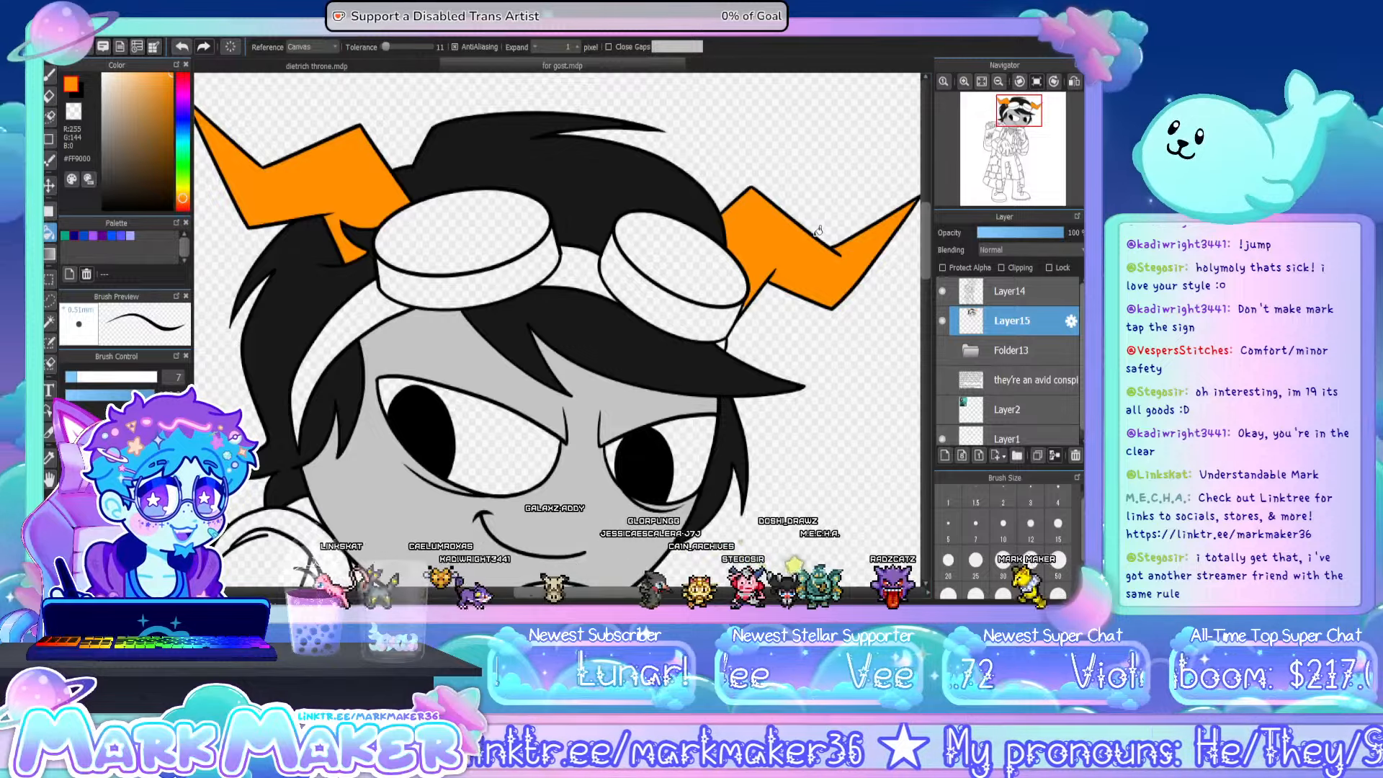
- Show the reference card and sample the horn's yellow-orange #FEB92C and red-orange #FF4001 as the two working colours
{"action": "left_click", "coordinate": [981, 81]}
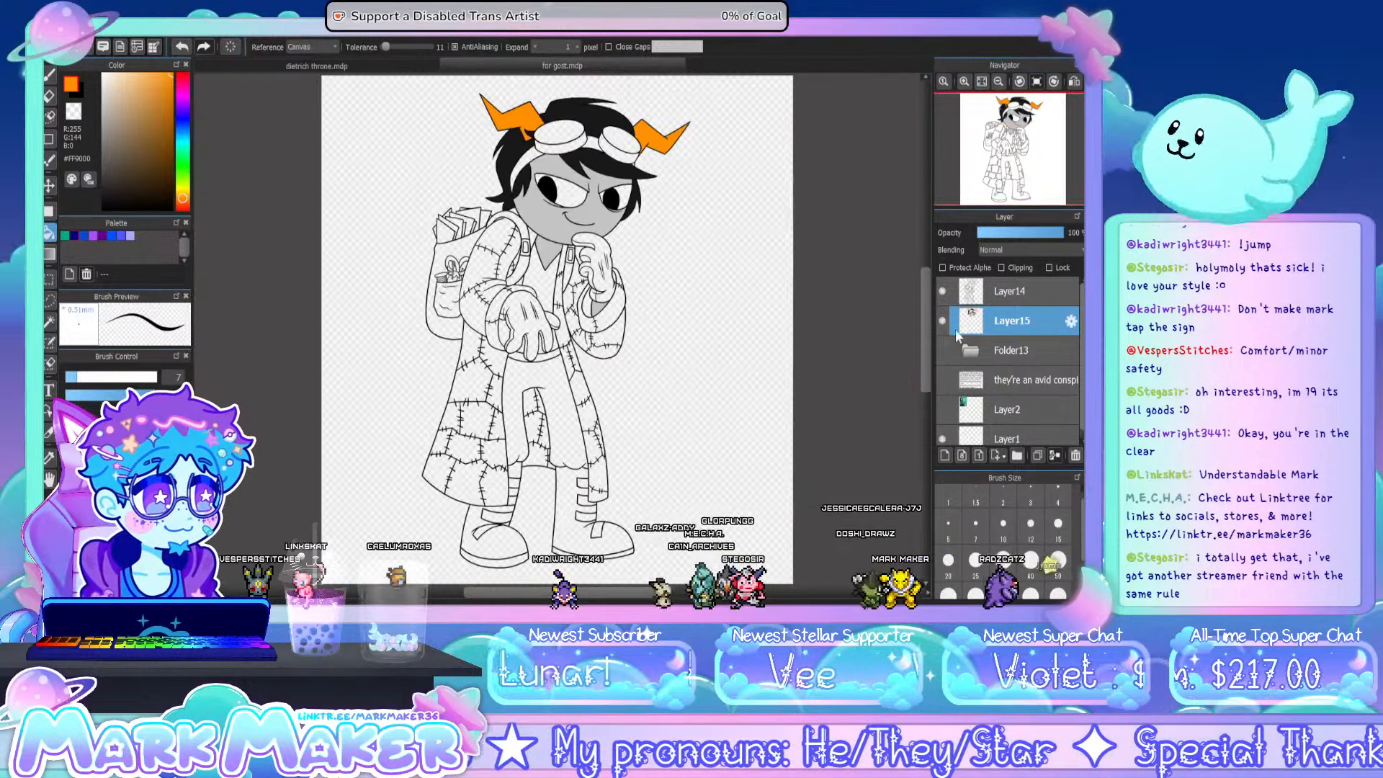
{"action": "left_click", "coordinate": [942, 350]}
{"action": "left_click", "coordinate": [942, 350]}
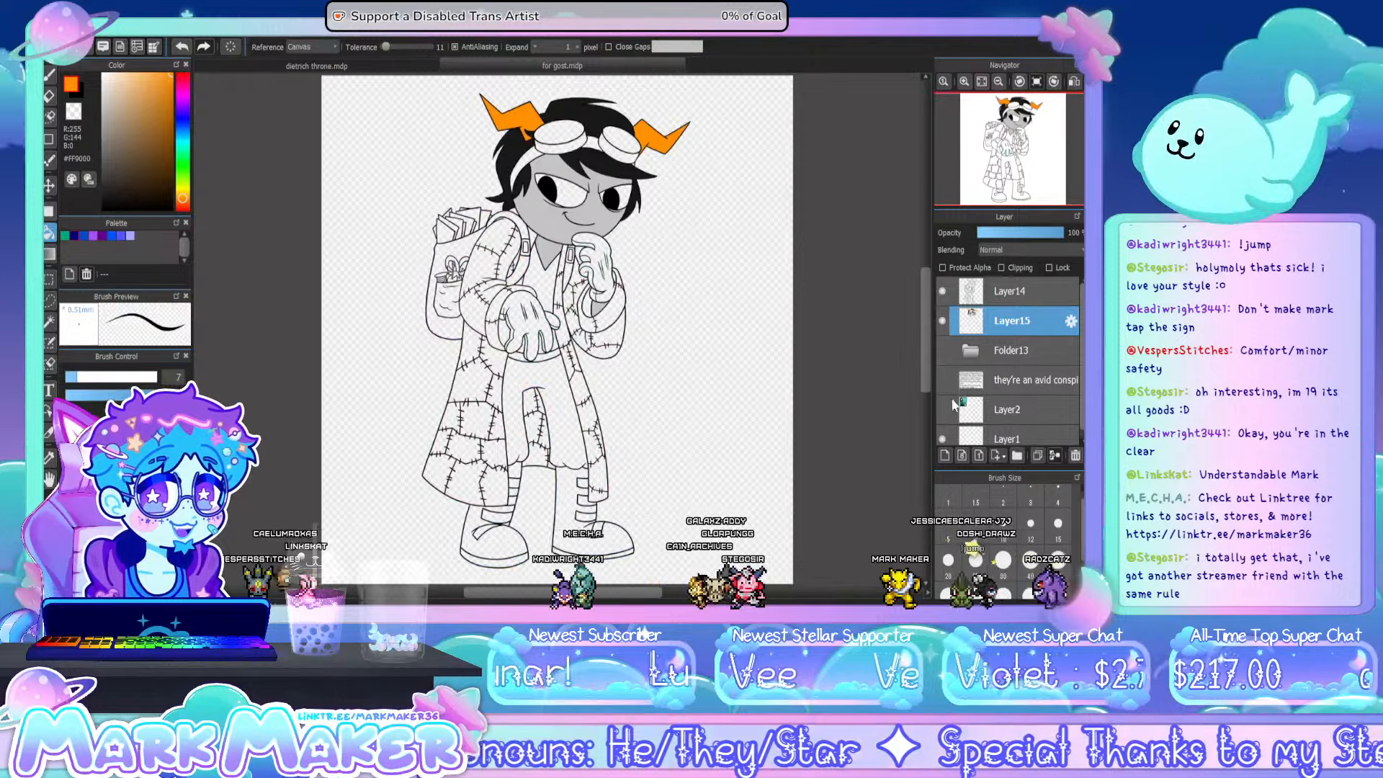
{"action": "left_click", "coordinate": [942, 409]}
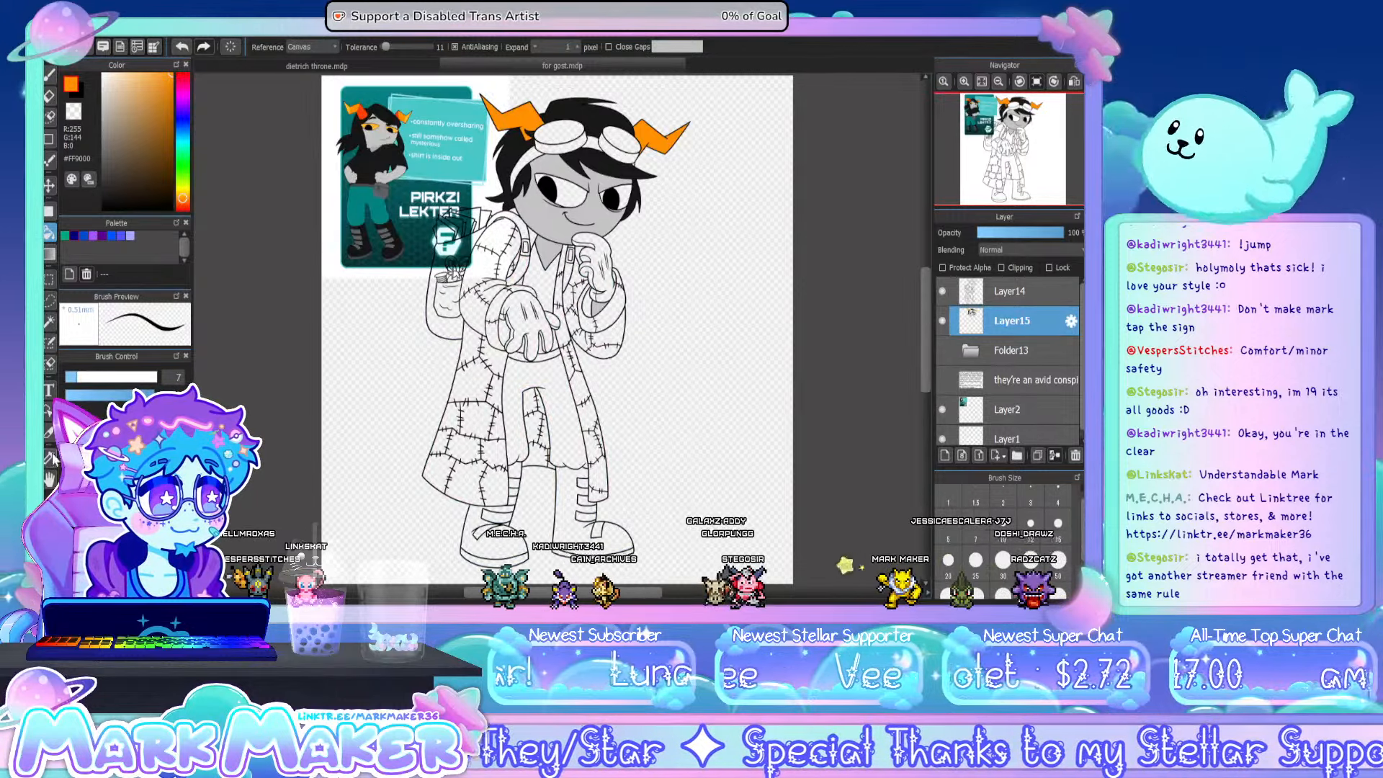
{"action": "scroll", "coordinate": [346, 104], "scroll_direction": "up", "scroll_amount": 4}
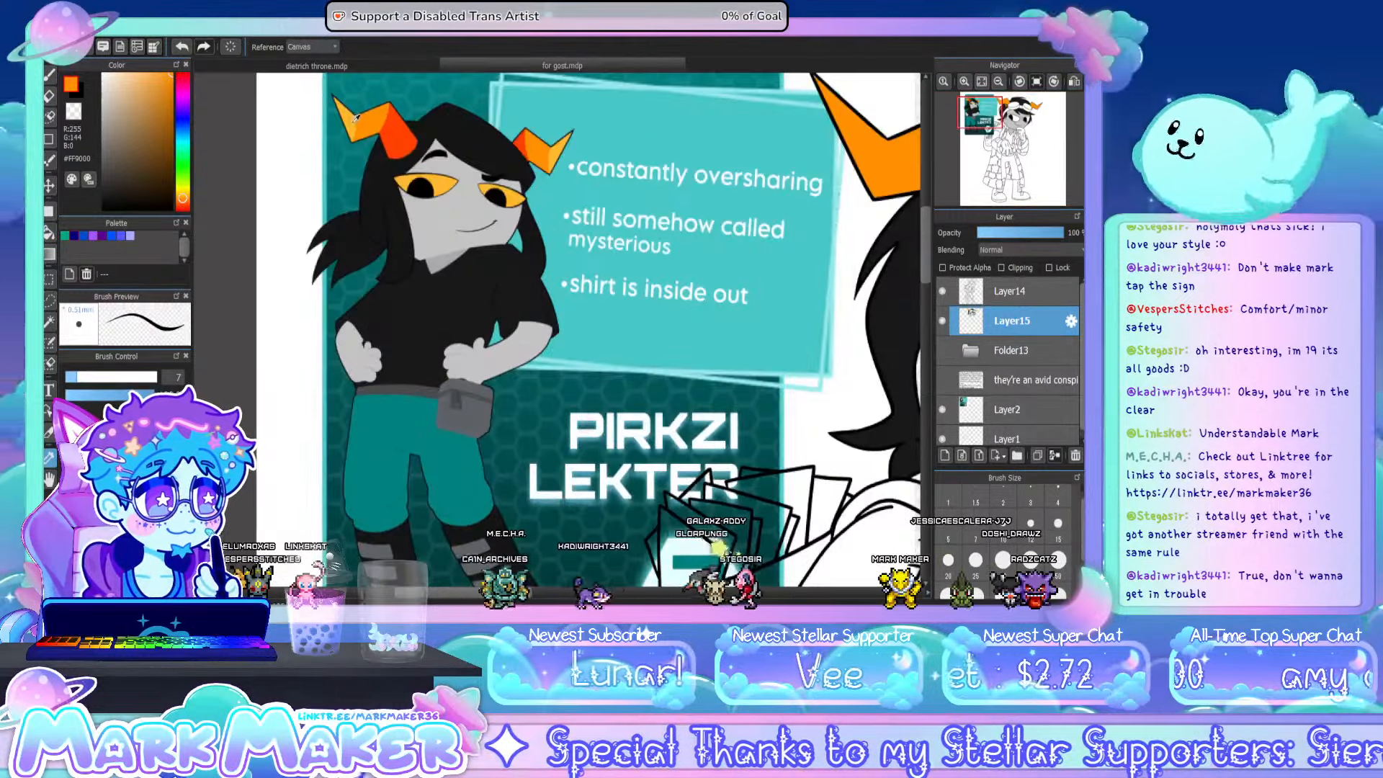
{"action": "left_click", "coordinate": [349, 113]}
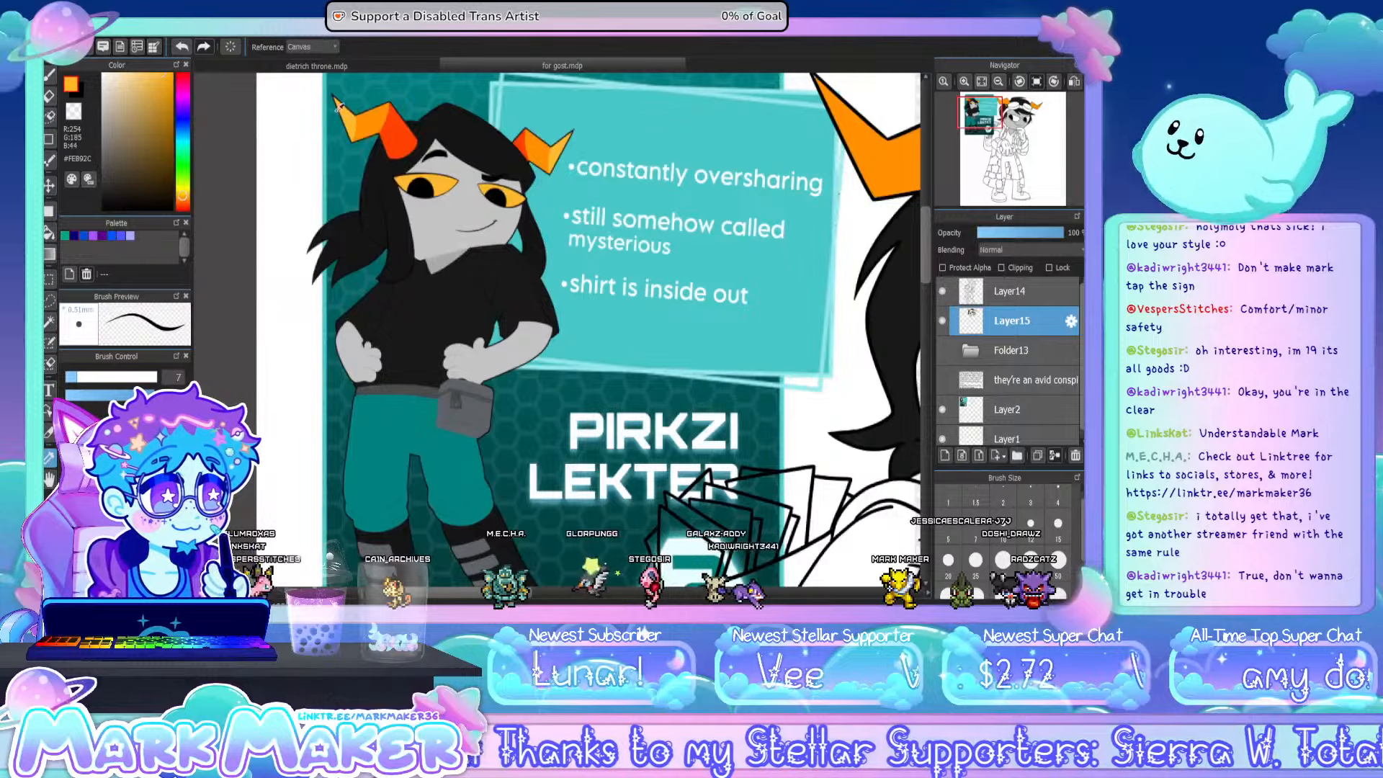
{"action": "key", "text": "x"}
{"action": "left_click", "coordinate": [380, 136]}
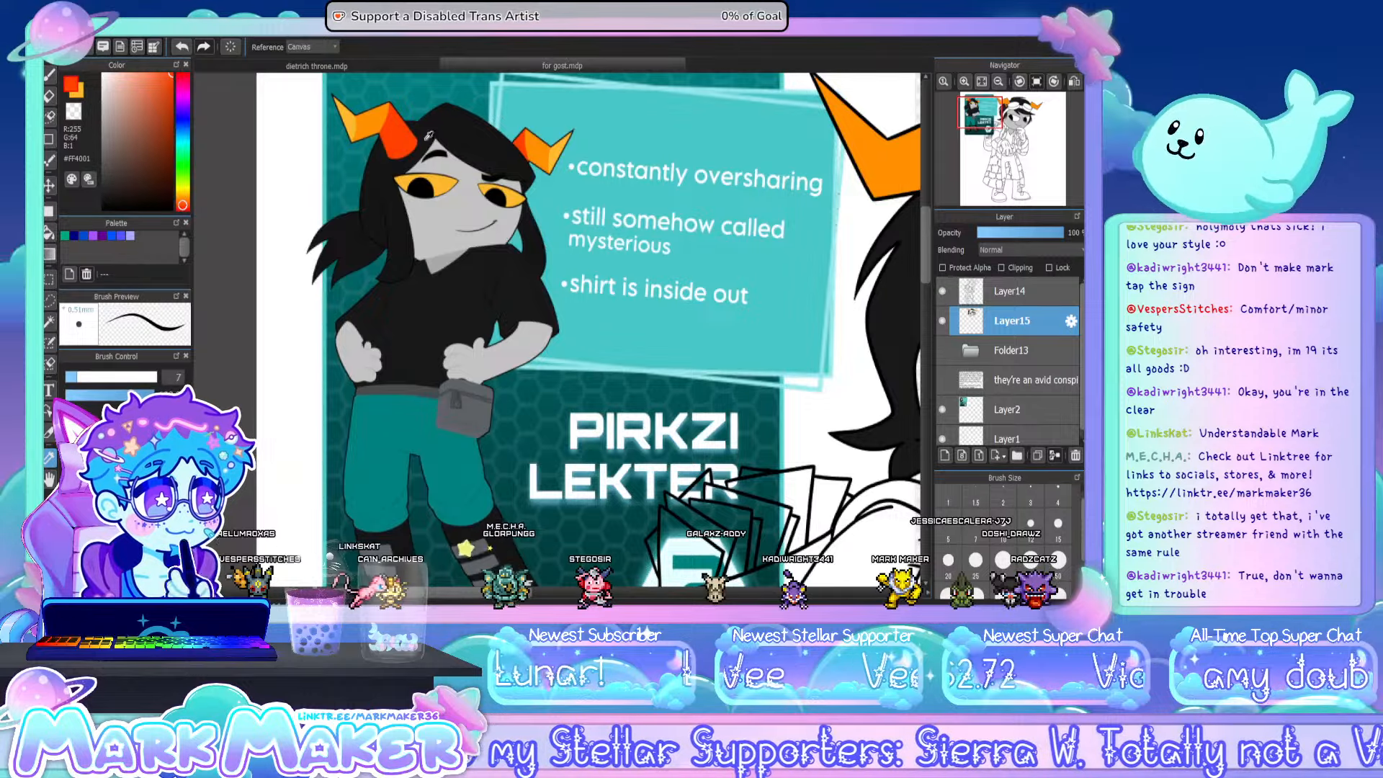
- Hide the reference card on Layer2 and brush a curved red-orange #FF4001 boundary across the base of the character's left-hand horn
{"action": "left_click", "coordinate": [981, 83]}
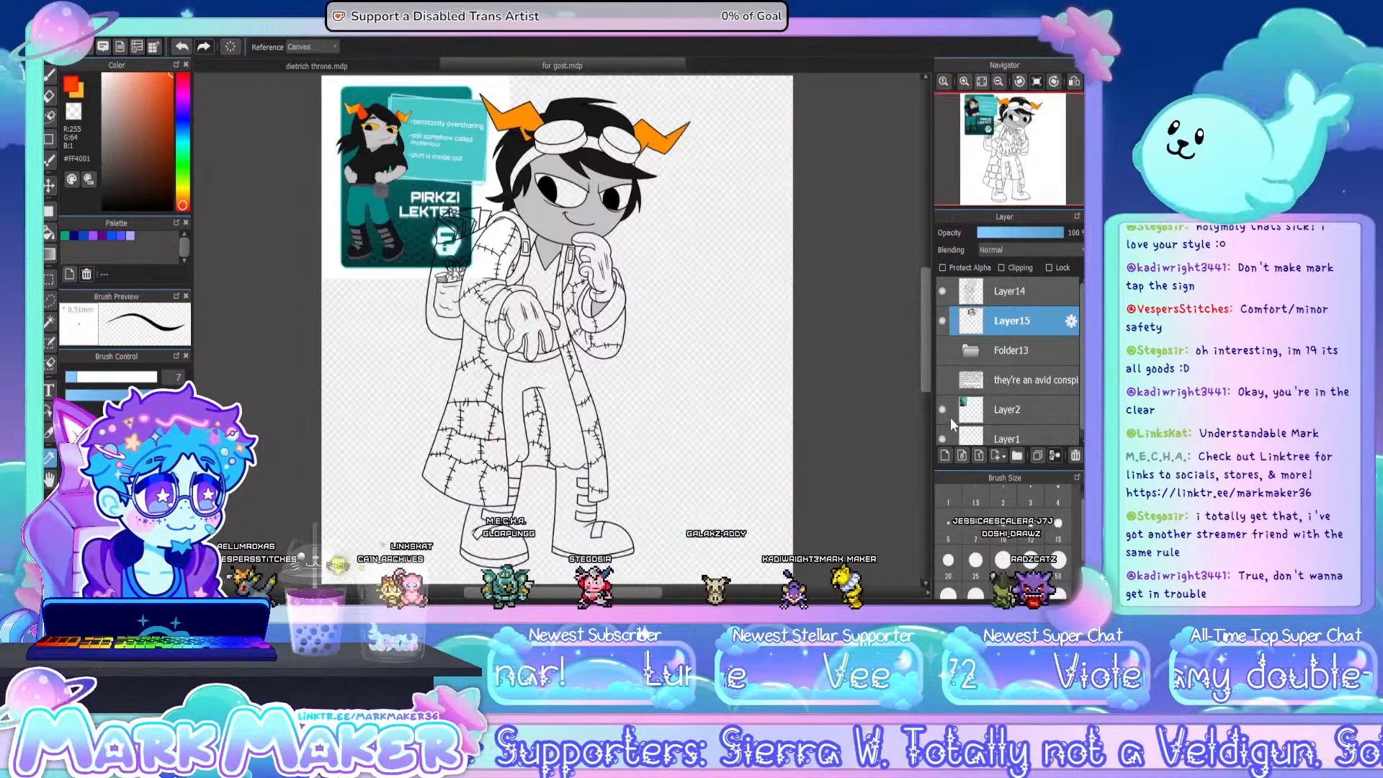
{"action": "left_click", "coordinate": [942, 411]}
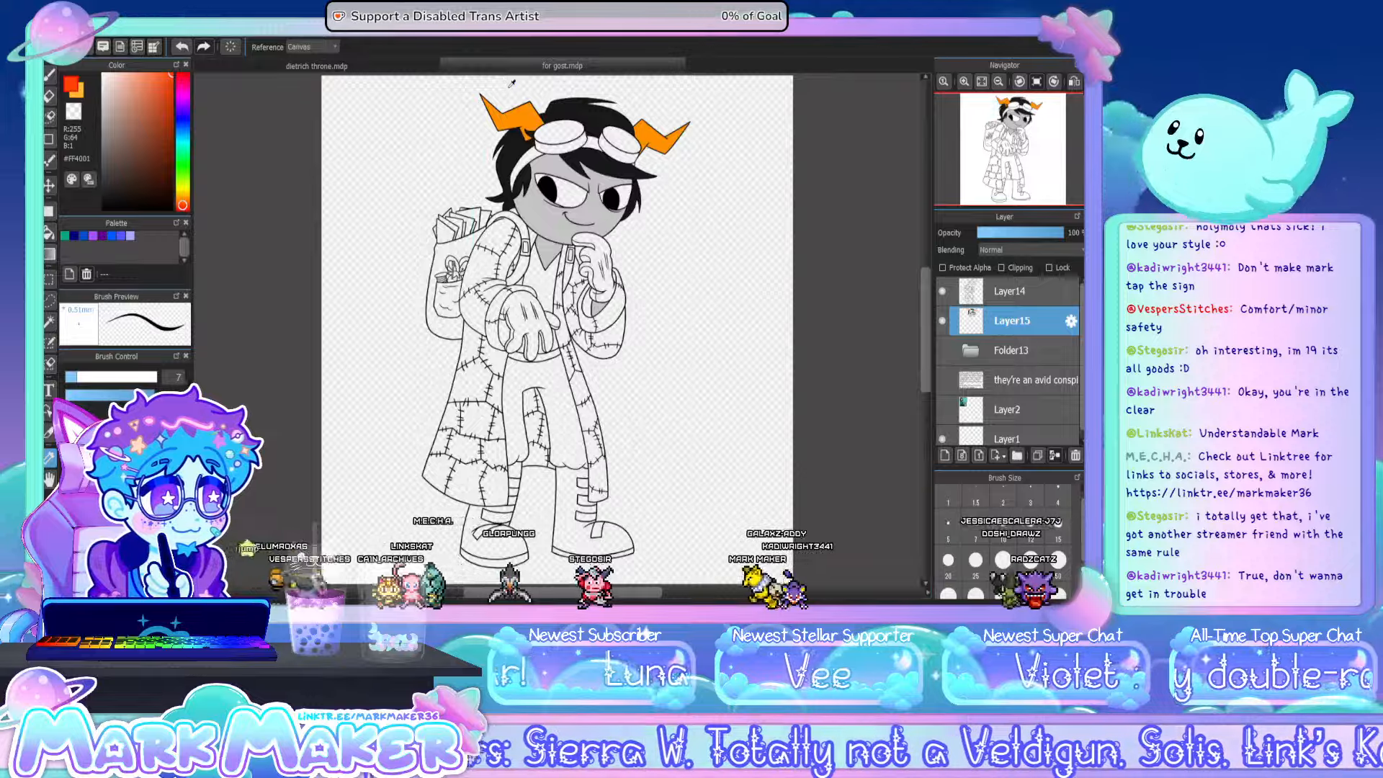
{"action": "scroll", "coordinate": [512, 83], "scroll_direction": "up", "scroll_amount": 6}
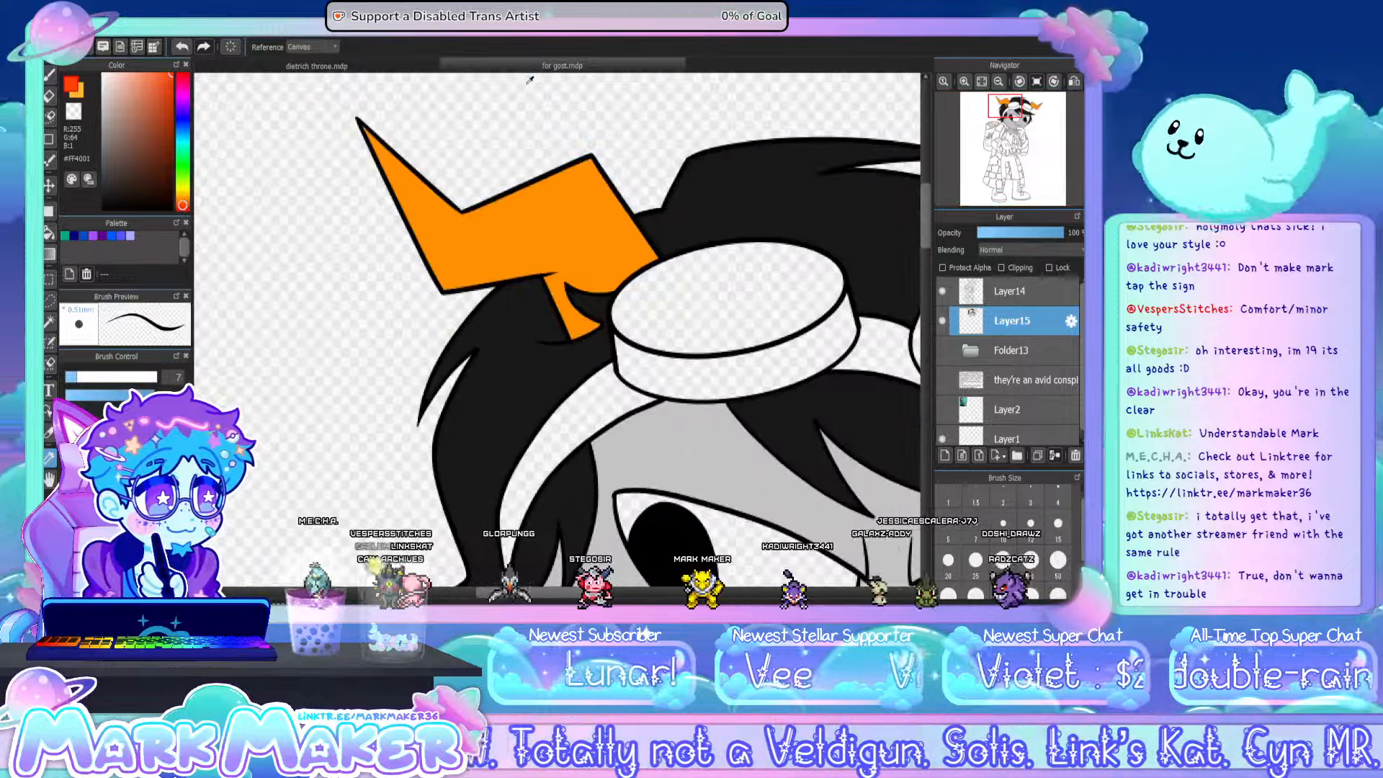
{"action": "key", "text": "b"}
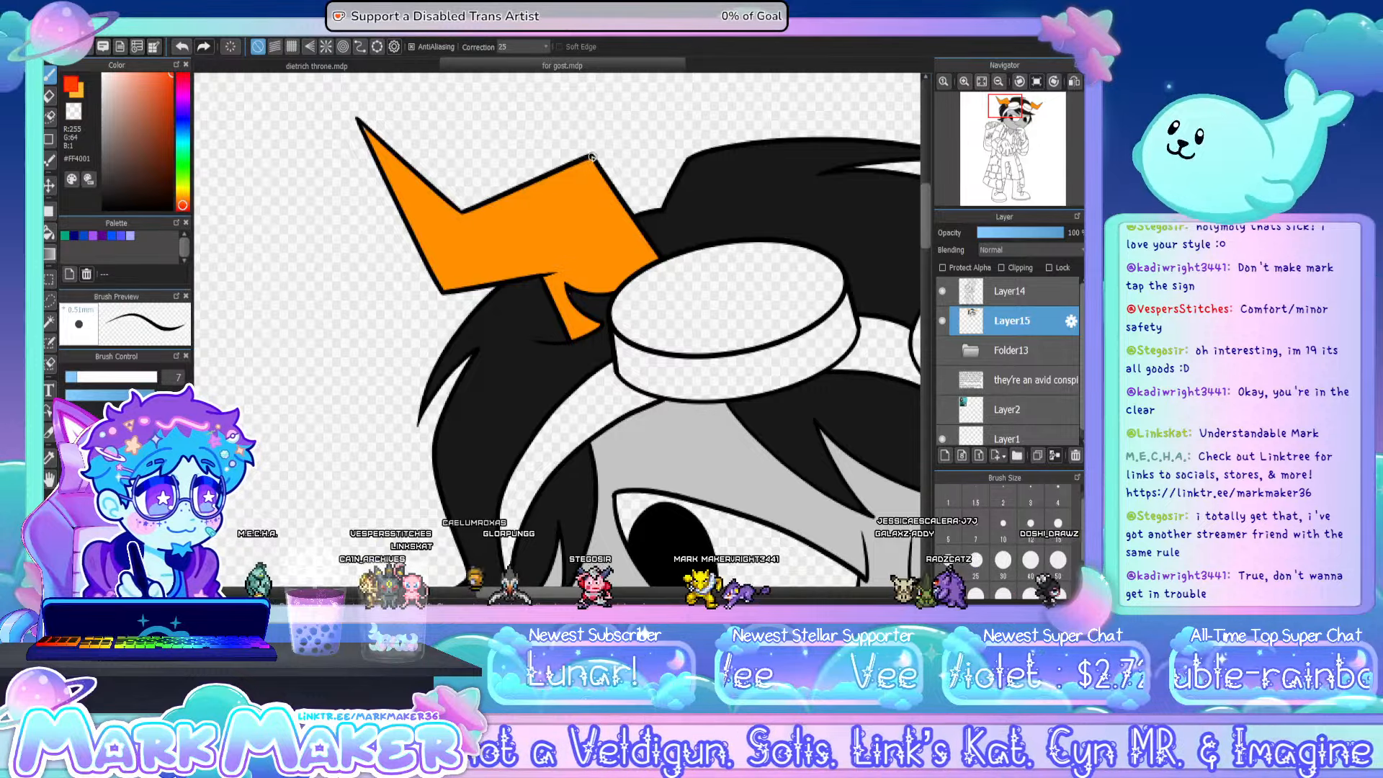
{"action": "mouse_move", "coordinate": [590, 157]}
{"action": "left_mouse_down"}
{"action": "mouse_move", "coordinate": [592, 216]}
{"action": "mouse_move", "coordinate": [534, 271]}
{"action": "left_mouse_up"}
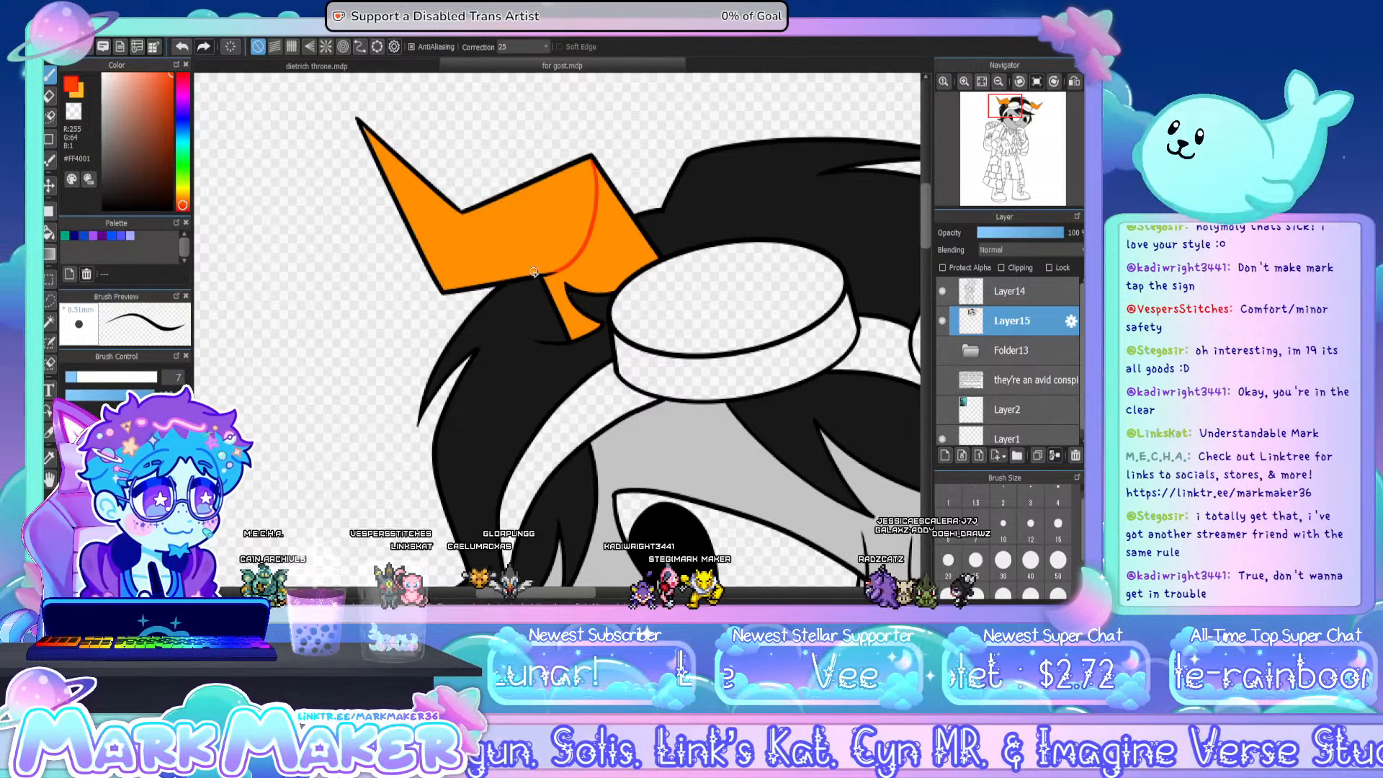
- Outline and fill the left-hand horn's tip with yellow-orange #FEB92C, and fill its base with red-orange #FF4001
{"action": "left_click", "coordinate": [183, 195]}
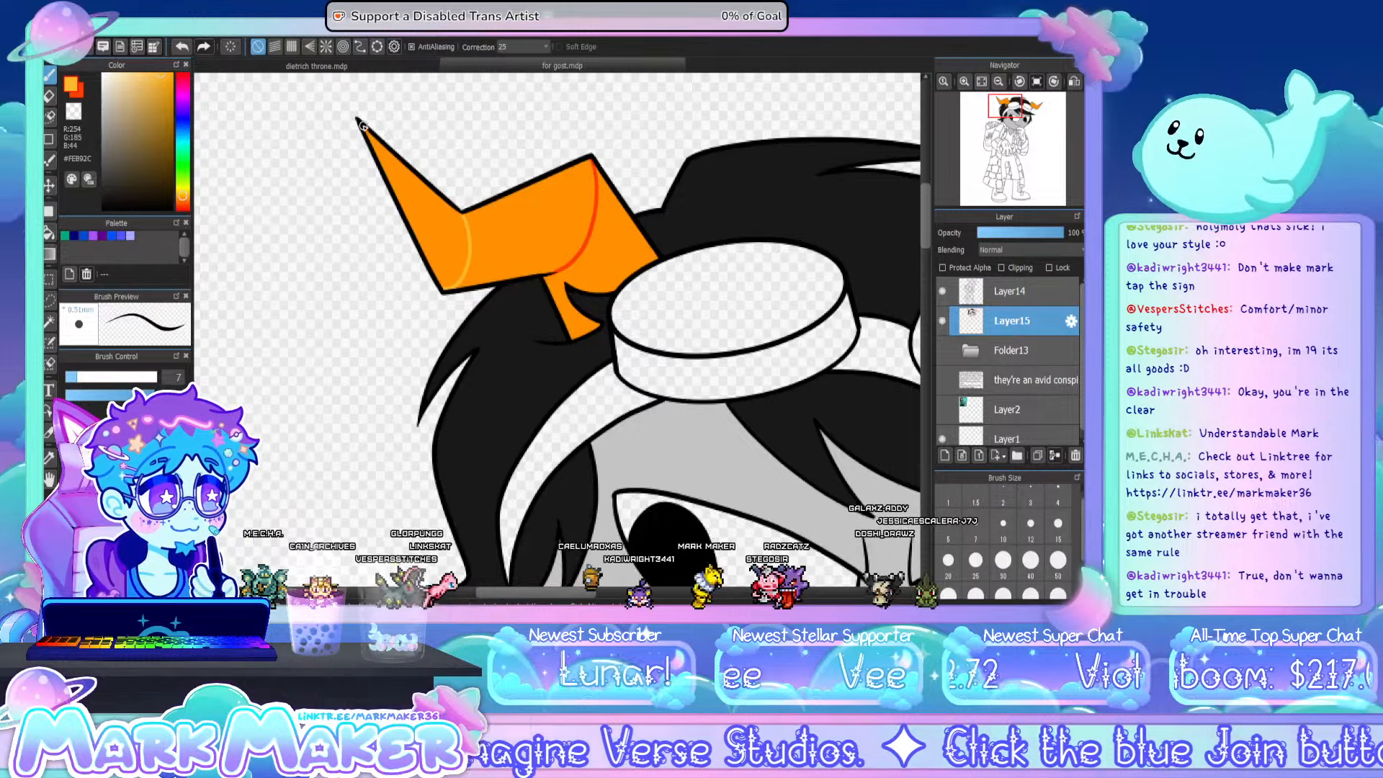
{"action": "left_click", "coordinate": [49, 232]}
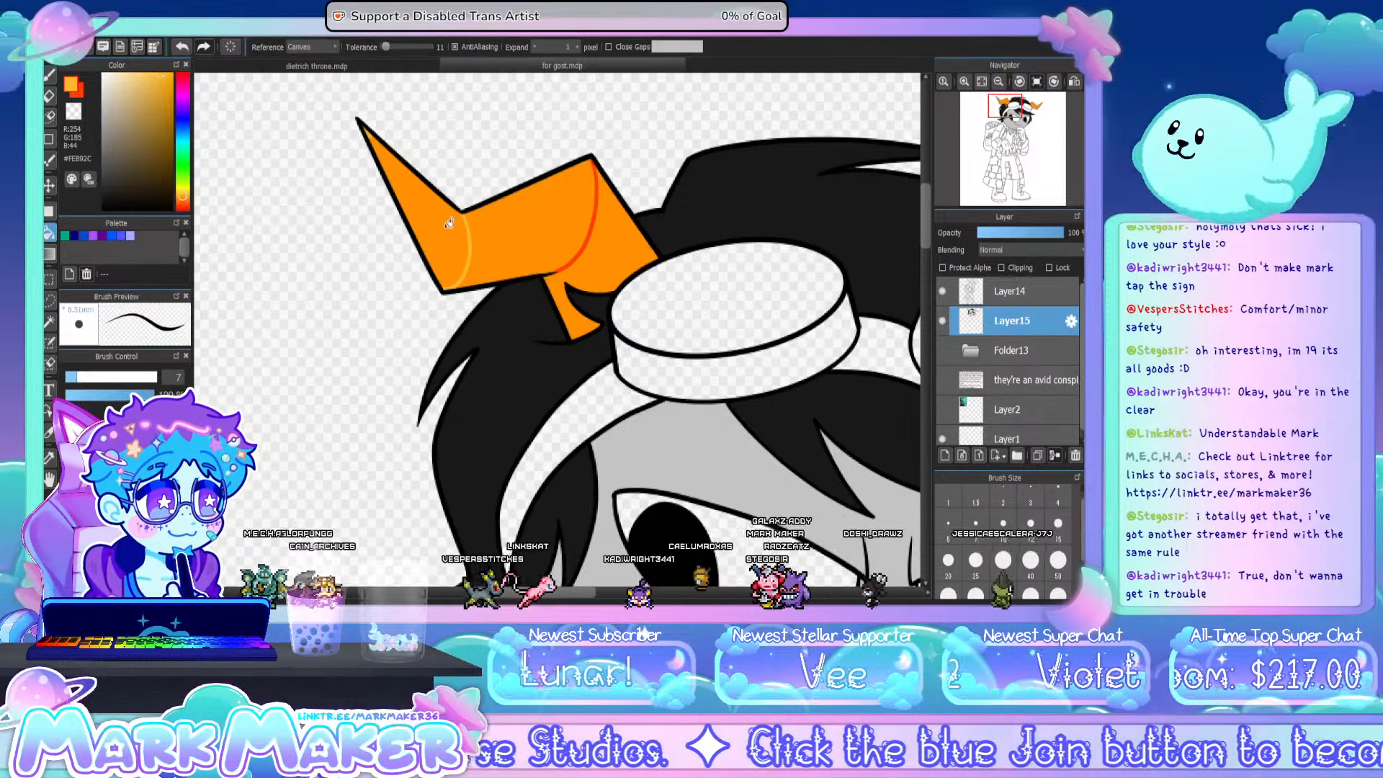
{"action": "left_click", "coordinate": [453, 227]}
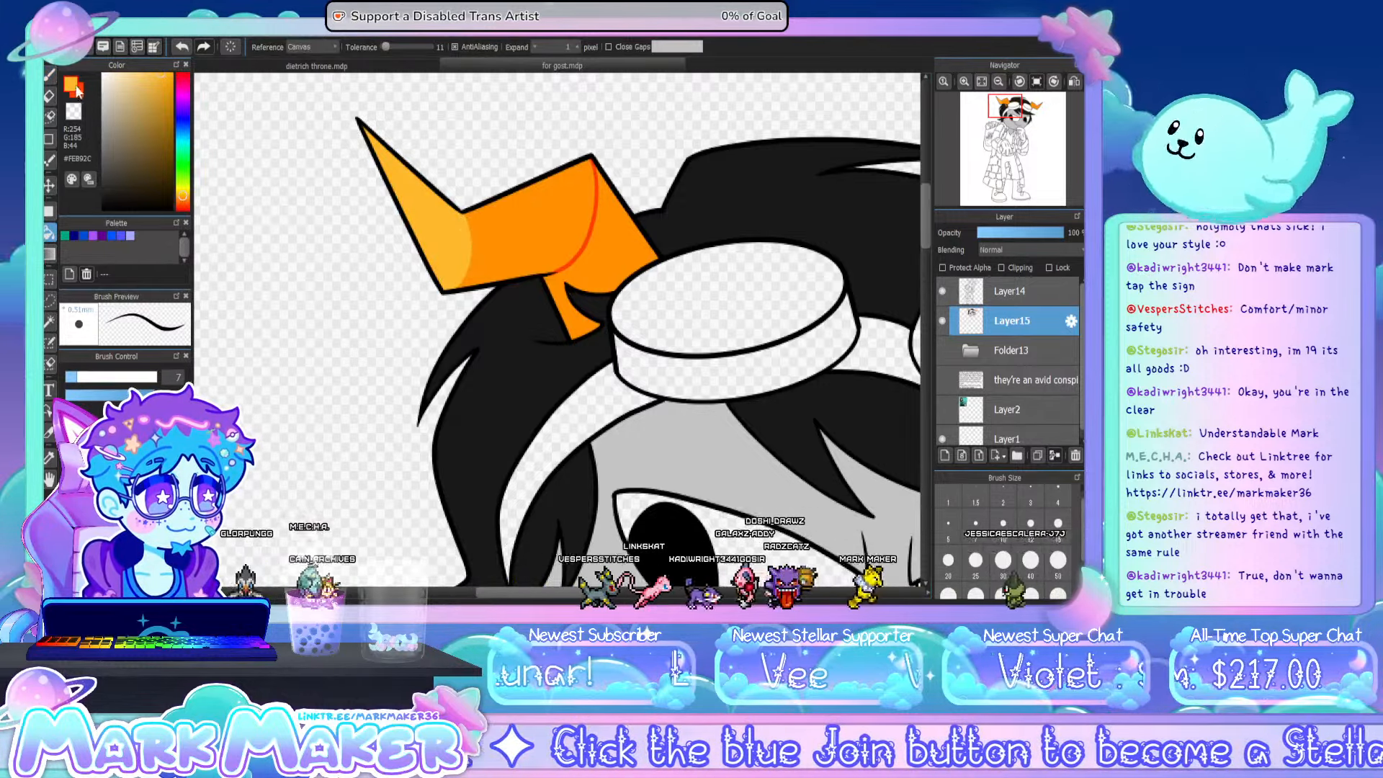
{"action": "left_click", "coordinate": [79, 91]}
{"action": "left_click", "coordinate": [614, 251]}
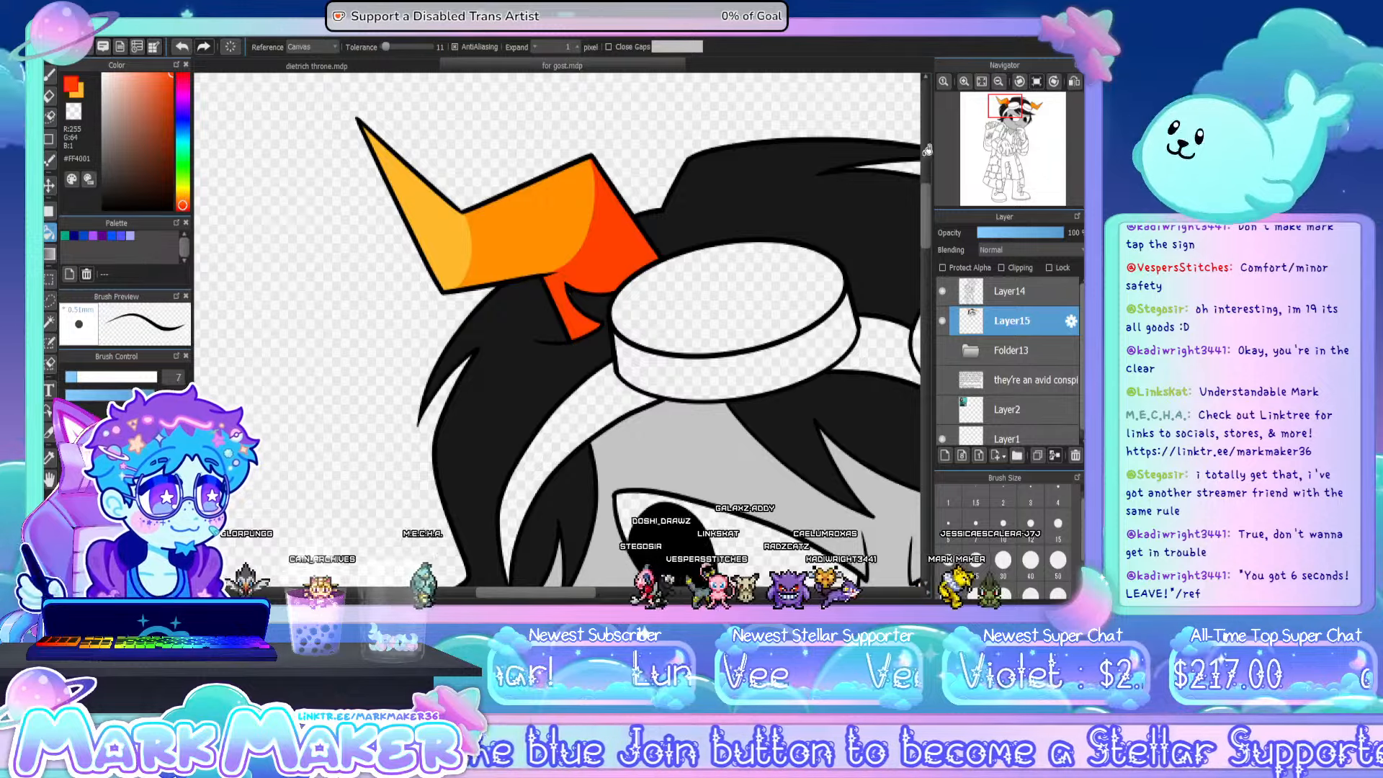
- Brush a curved boundary across the right-hand horn's base, close the gap near the goggles, and fill the base with red-orange #FF4001
{"action": "left_click", "coordinate": [981, 81]}
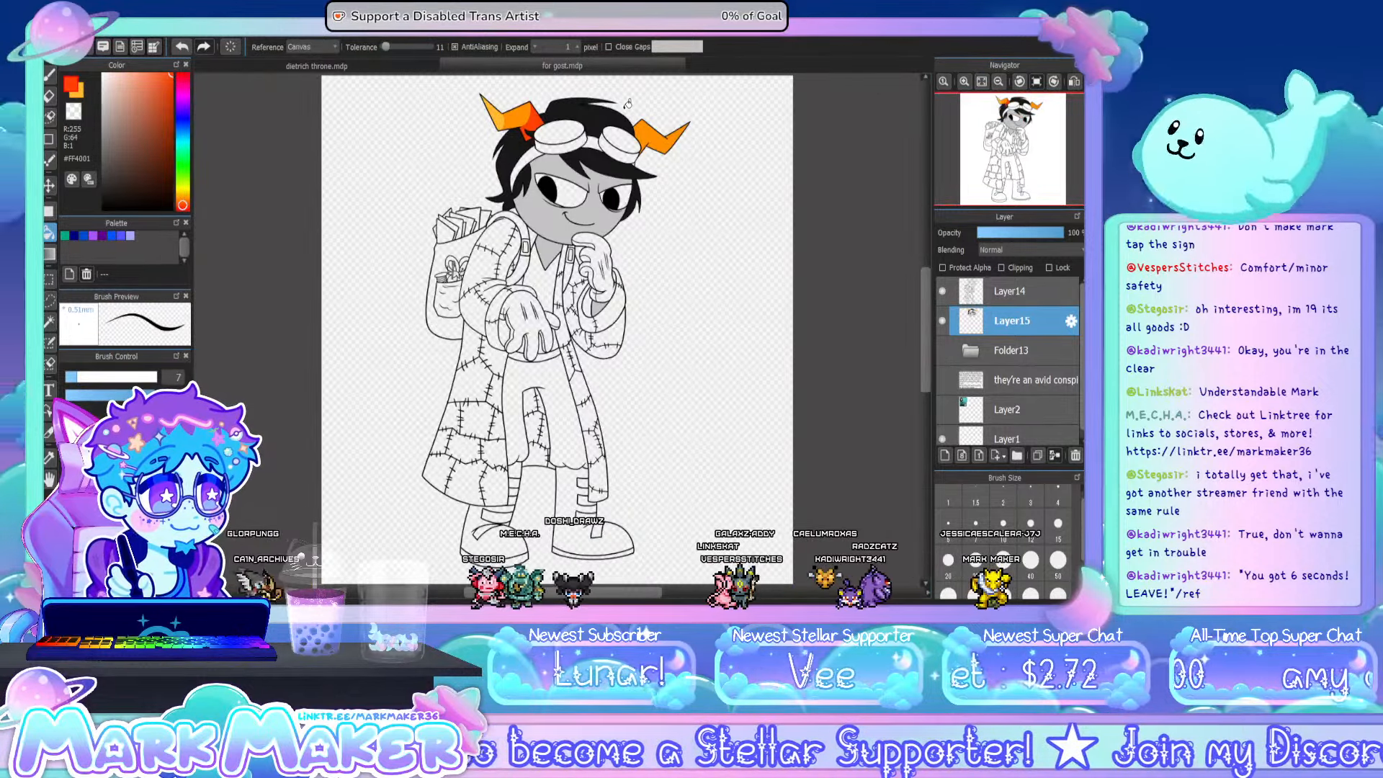
{"action": "scroll", "coordinate": [653, 115], "scroll_direction": "up", "scroll_amount": 6}
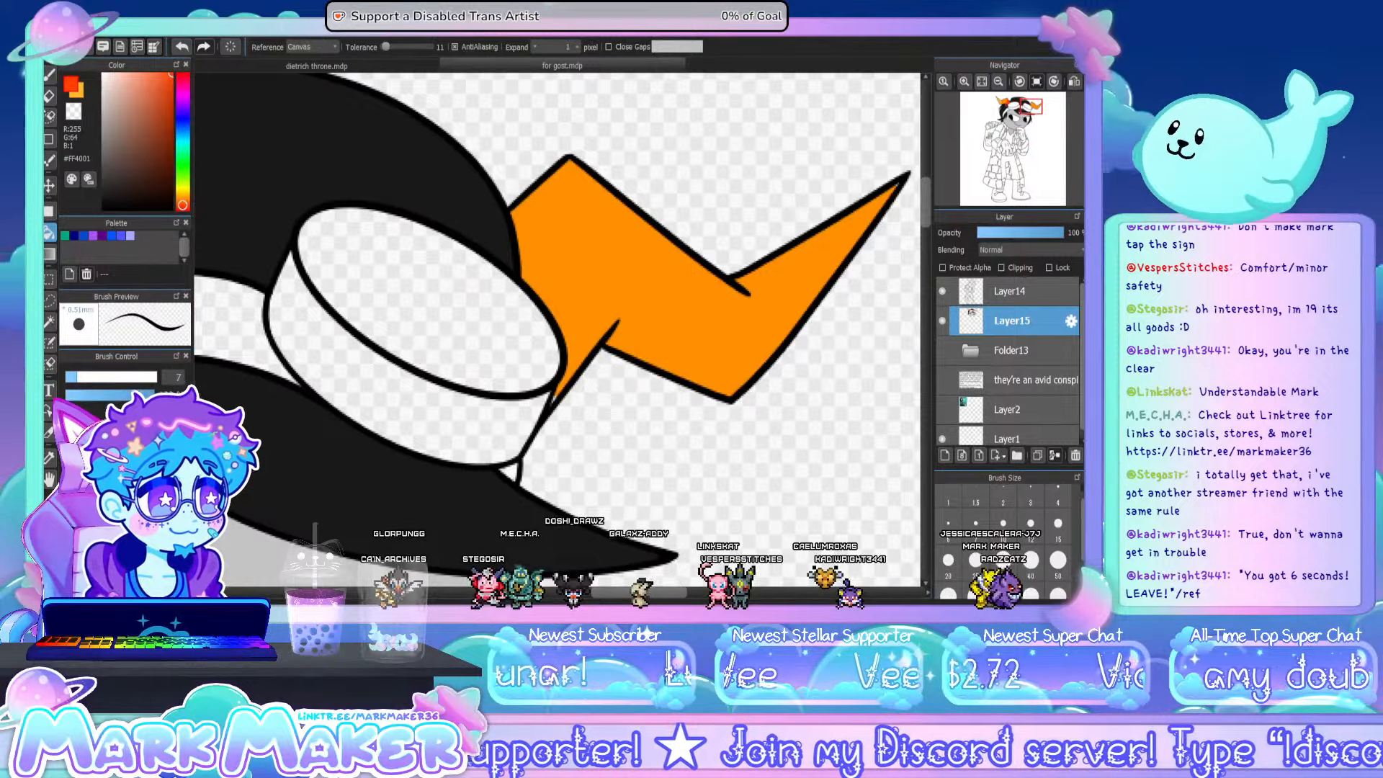
{"action": "left_click", "coordinate": [50, 75]}
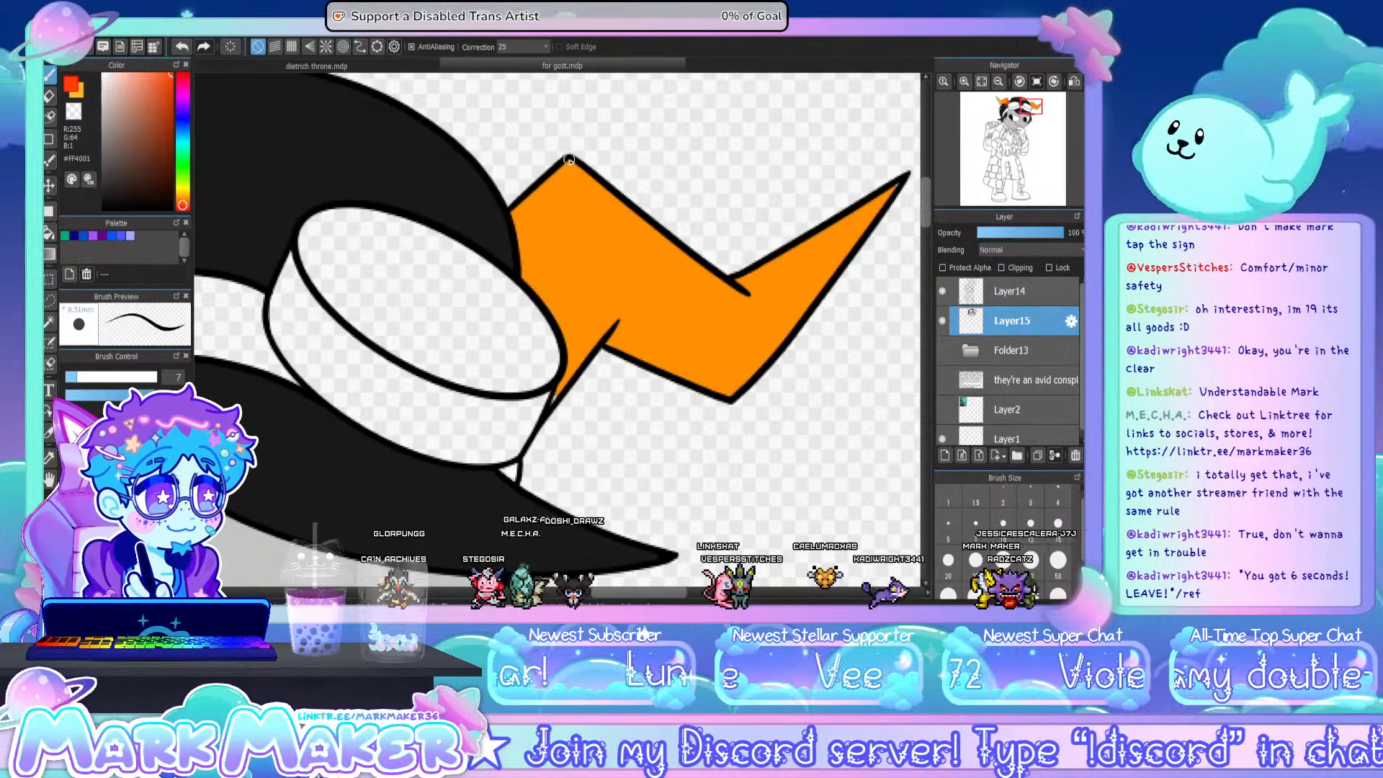
{"action": "left_click_drag", "start_coordinate": [583, 171], "coordinate": [601, 213]}
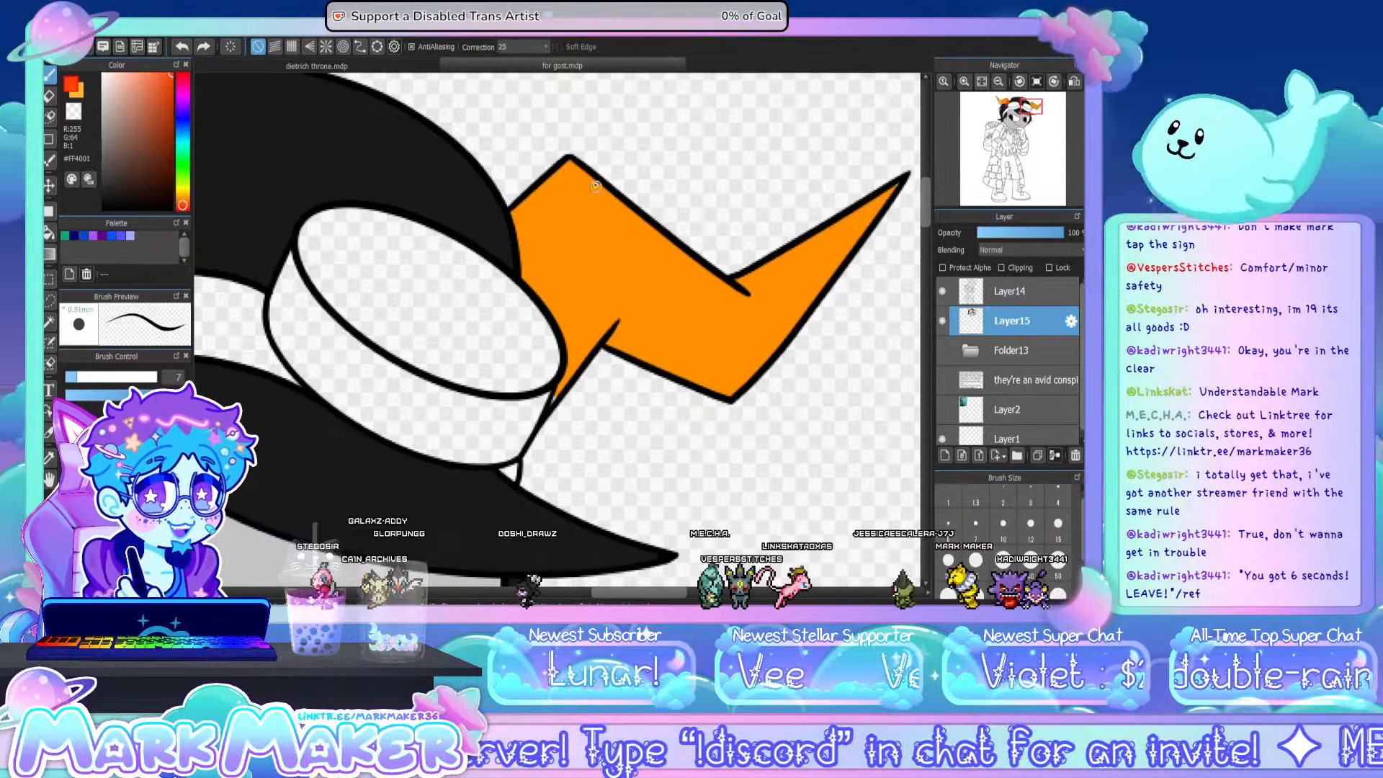
{"action": "mouse_move", "coordinate": [576, 167]}
{"action": "left_mouse_down"}
{"action": "mouse_move", "coordinate": [618, 256]}
{"action": "mouse_move", "coordinate": [613, 319]}
{"action": "left_mouse_up"}
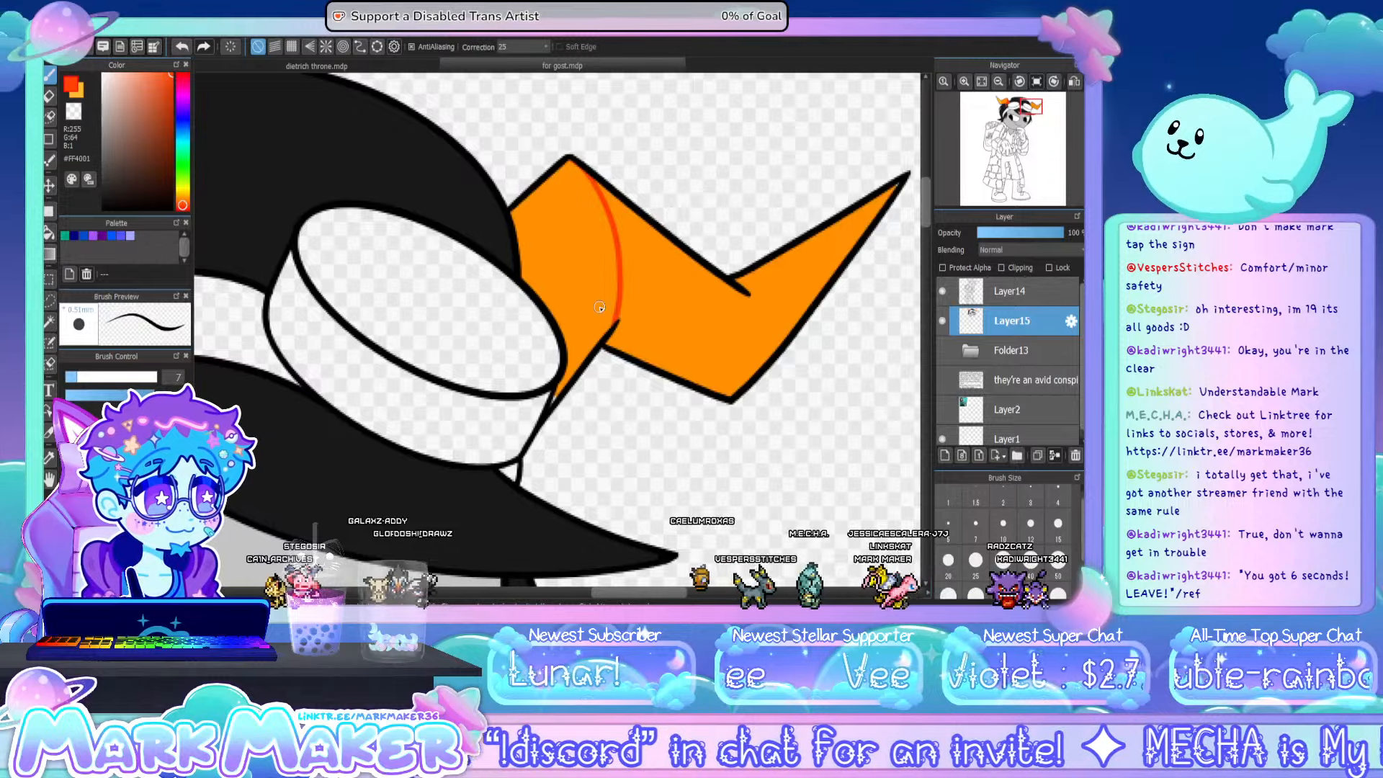
{"action": "left_click_drag", "start_coordinate": [564, 381], "coordinate": [552, 400]}
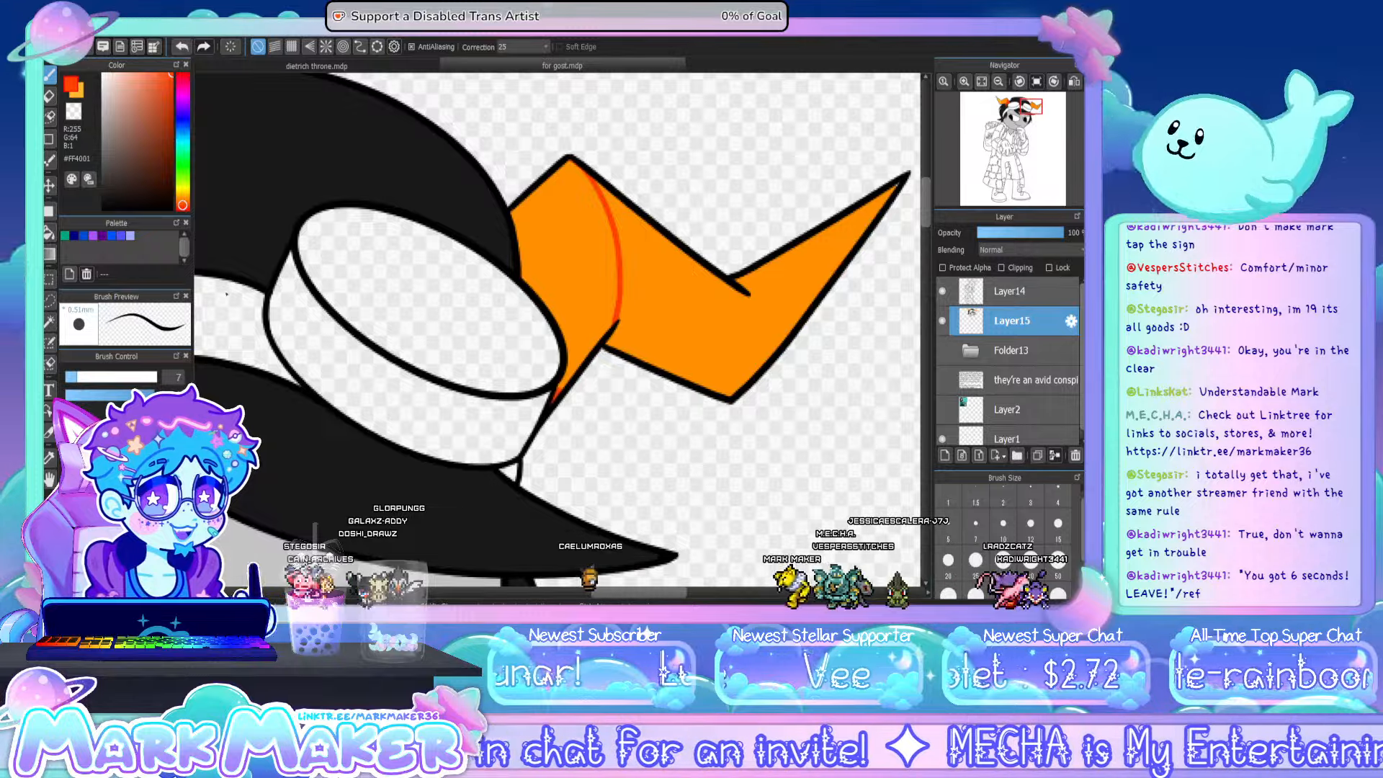
{"action": "left_click", "coordinate": [50, 232]}
{"action": "left_click", "coordinate": [572, 245]}
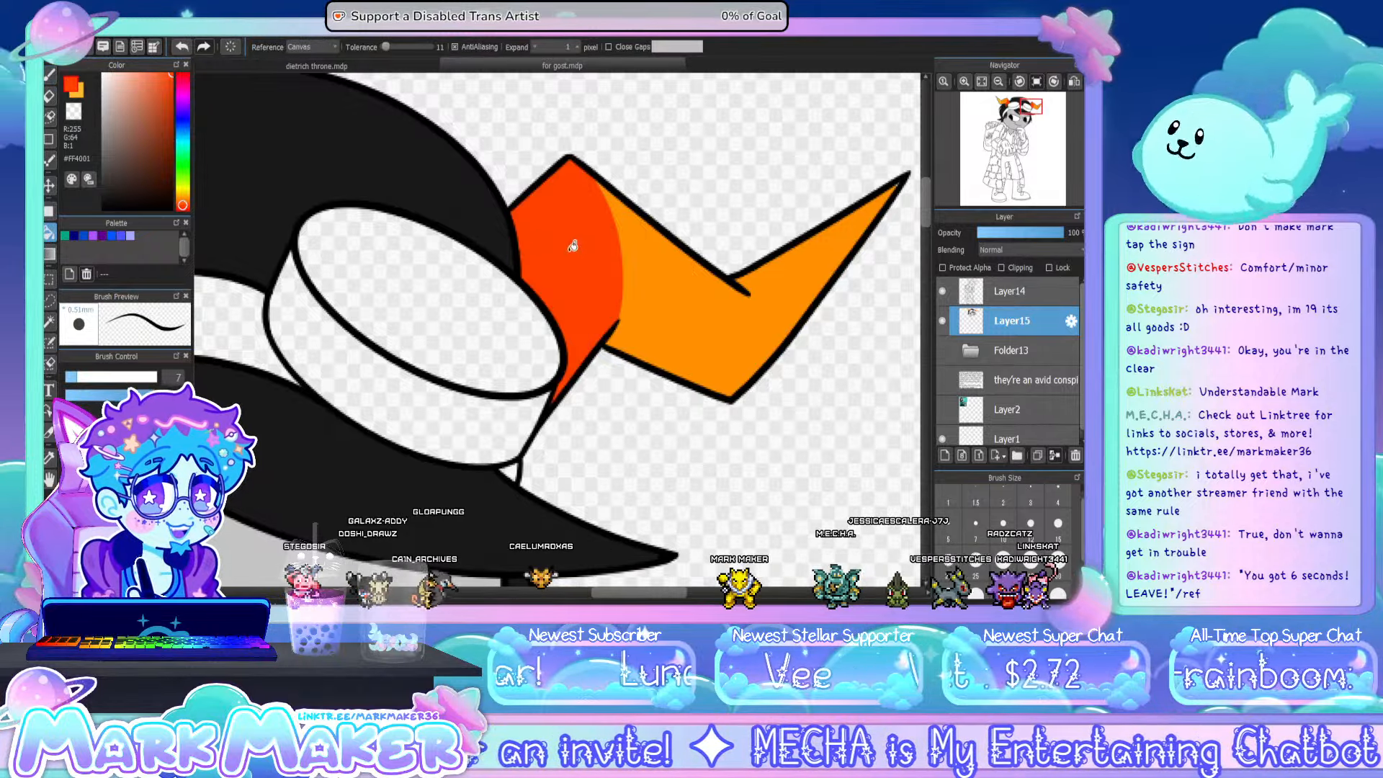
- Brush a curved yellow-orange #FEB92C boundary at the right-hand horn's bend and fill the tip with the same colour
{"action": "left_click", "coordinate": [78, 92]}
{"action": "left_click", "coordinate": [51, 74]}
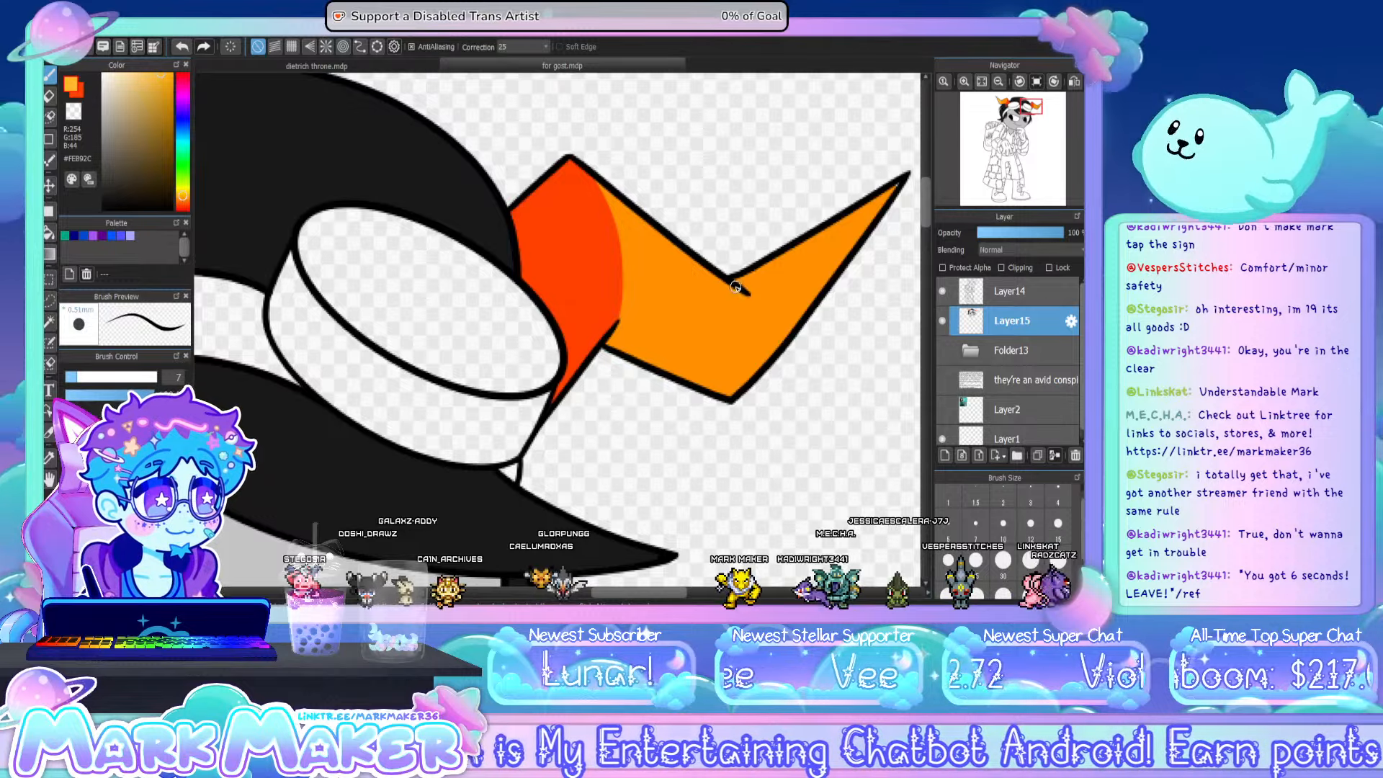
{"action": "mouse_move", "coordinate": [740, 289]}
{"action": "left_mouse_down"}
{"action": "mouse_move", "coordinate": [744, 370]}
{"action": "mouse_move", "coordinate": [730, 397]}
{"action": "left_mouse_up"}
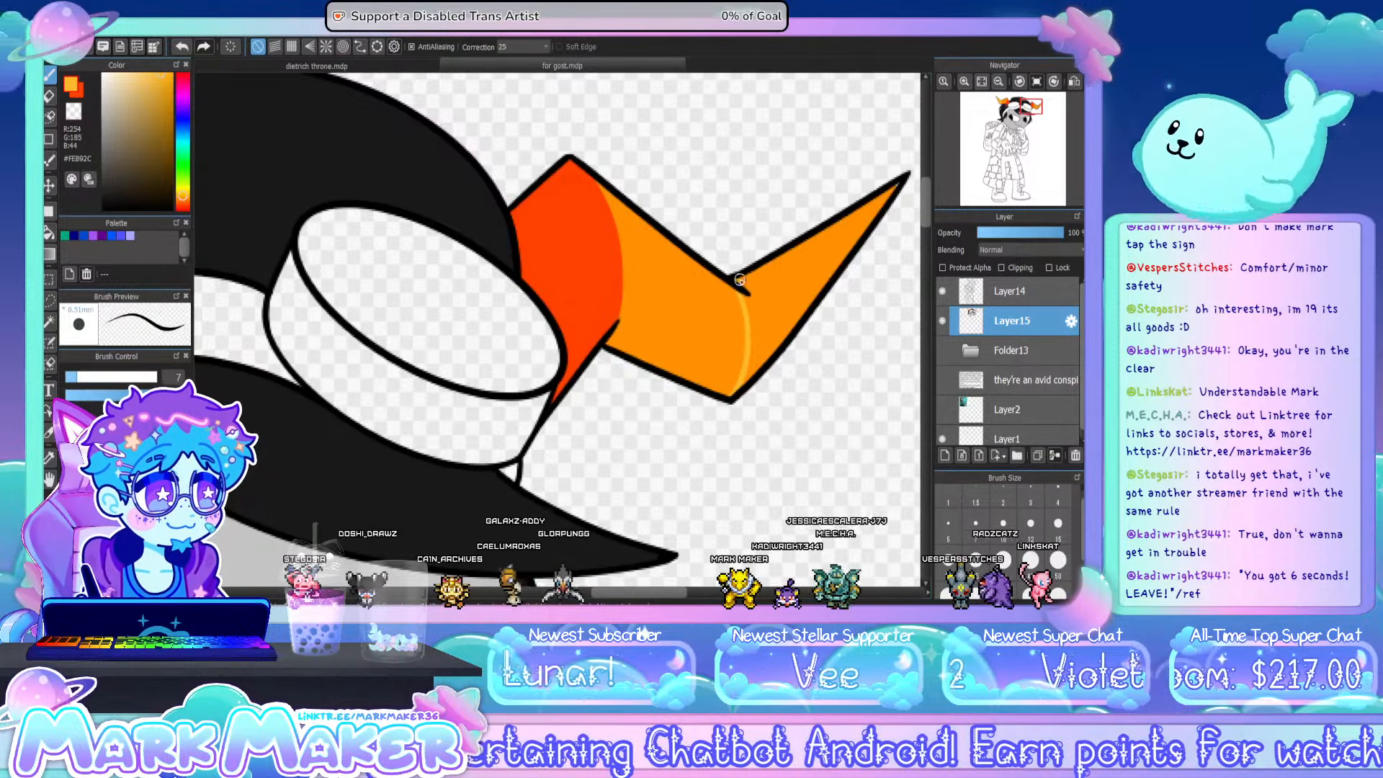
{"action": "key", "text": "g"}
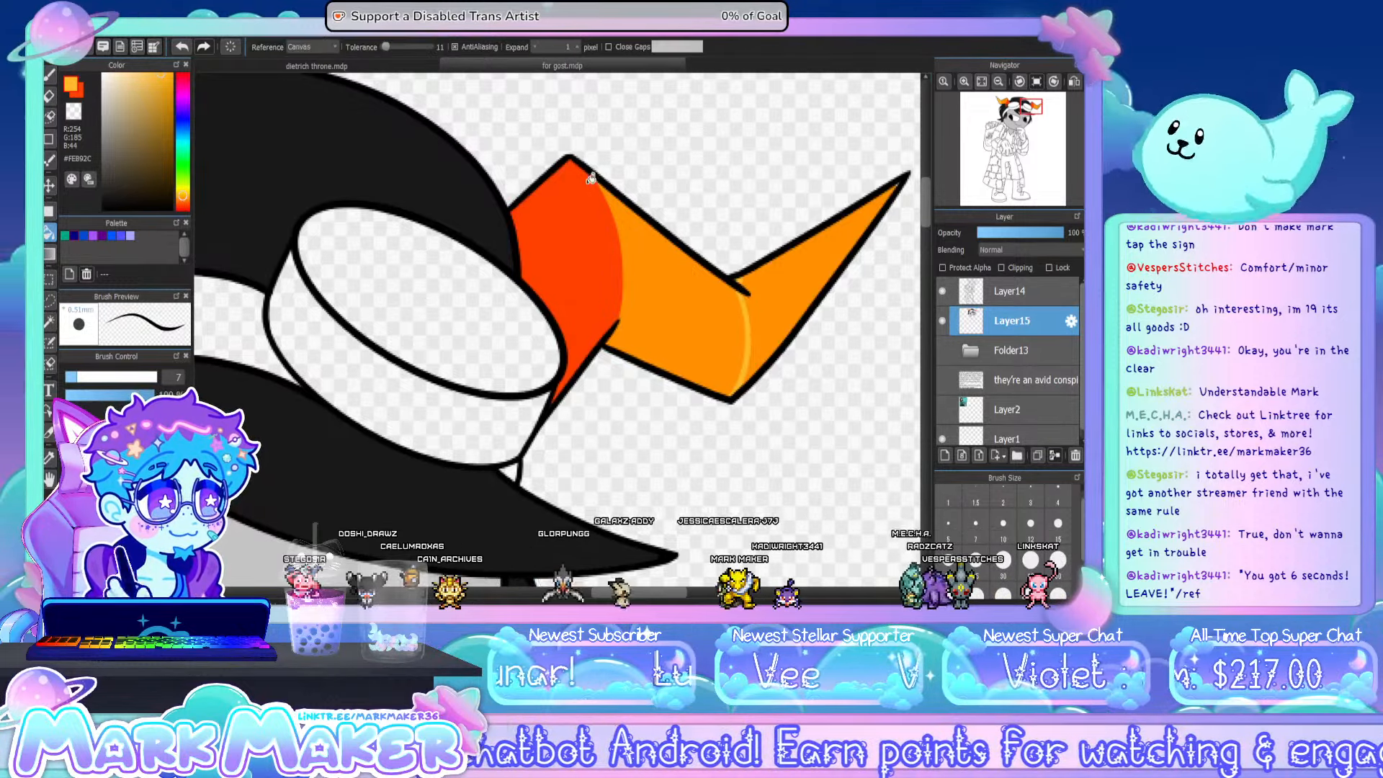
{"action": "left_click", "coordinate": [835, 267]}
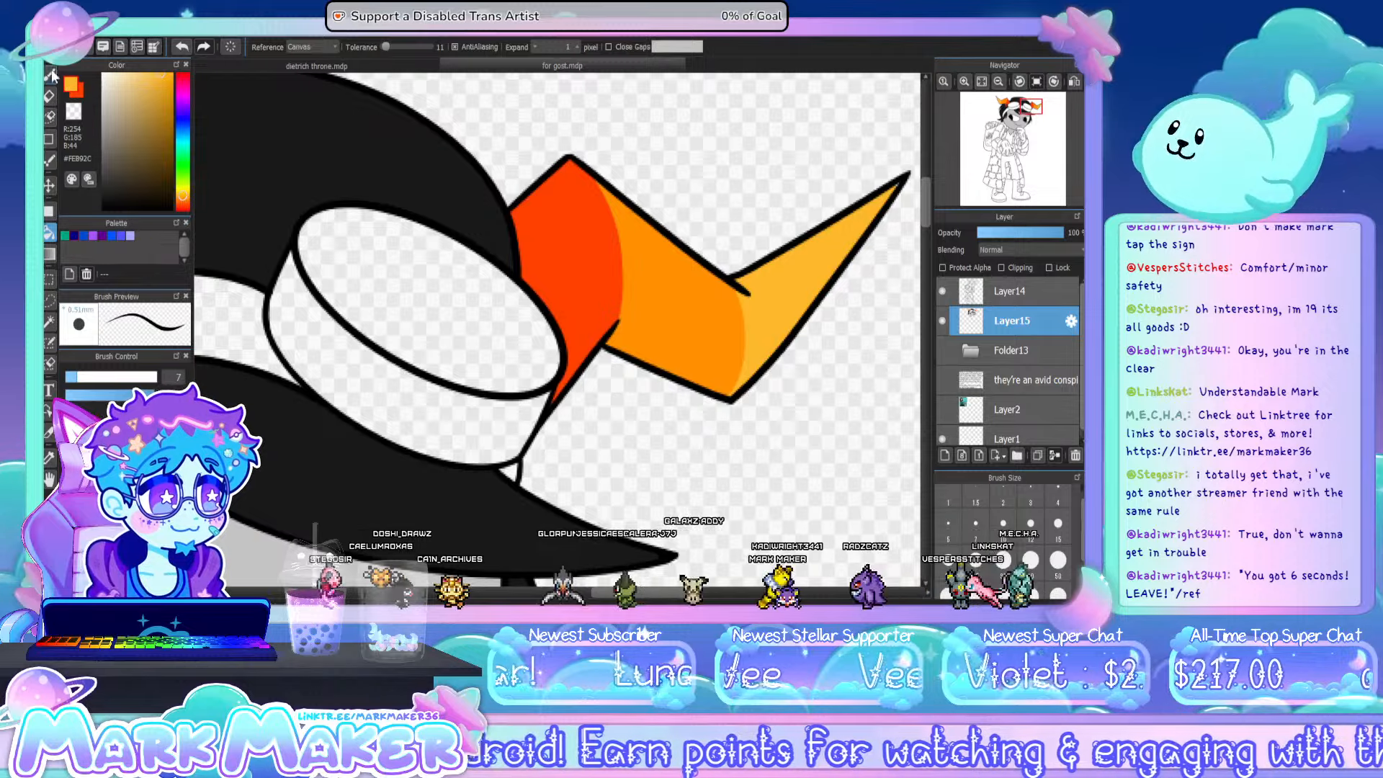
{"action": "left_click", "coordinate": [50, 75]}
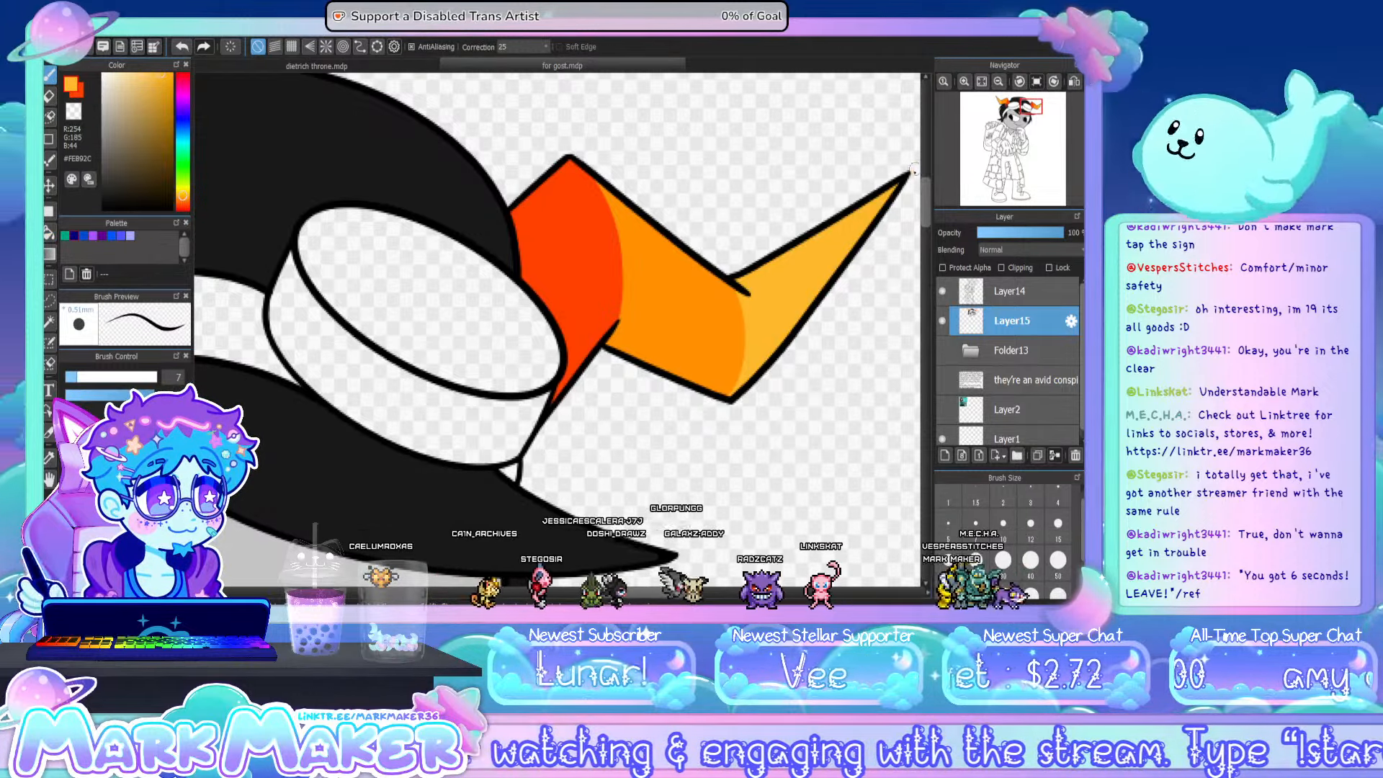
- Fill the whites of both eyes with yellow-orange #FEB92C
{"action": "left_click", "coordinate": [980, 82]}
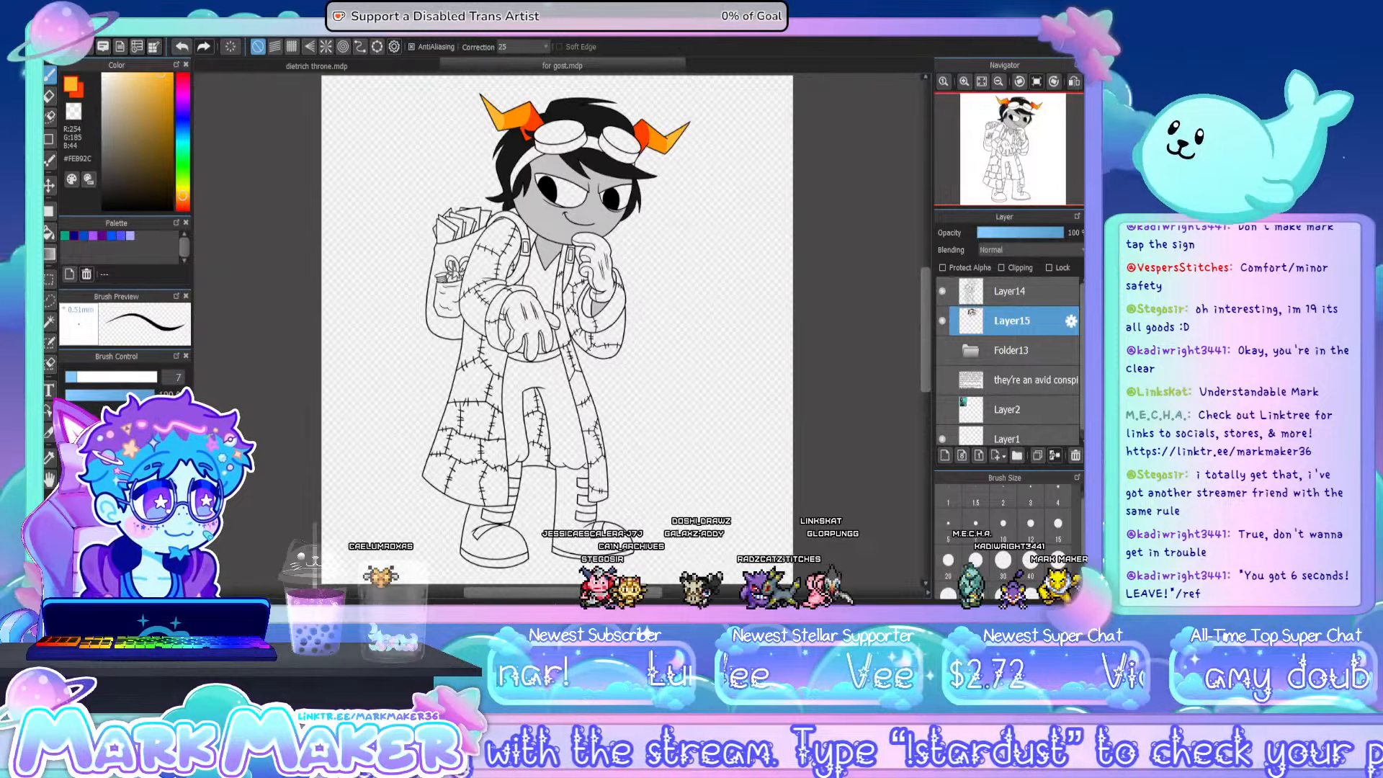
{"action": "scroll", "coordinate": [587, 114], "scroll_direction": "up", "scroll_amount": 3}
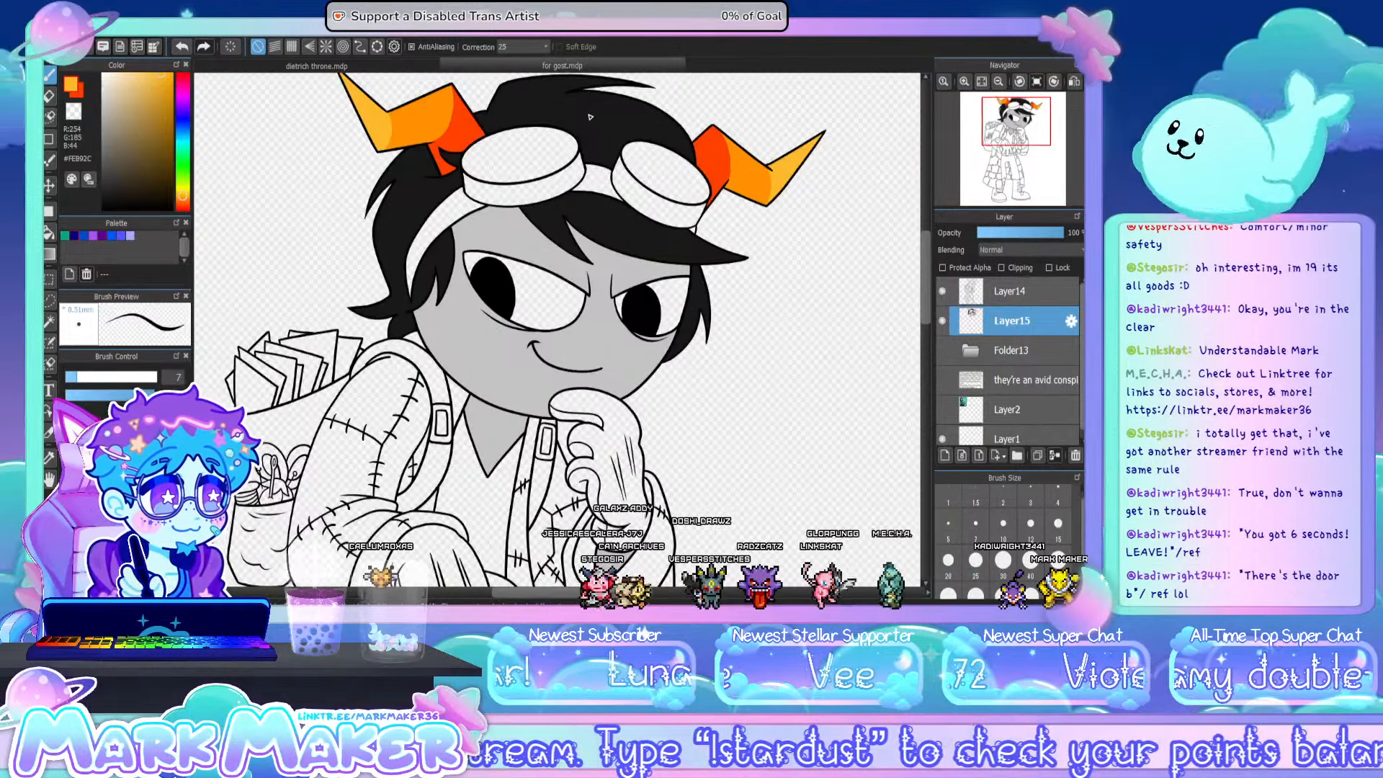
{"action": "scroll", "coordinate": [562, 275], "scroll_direction": "up", "scroll_amount": 2}
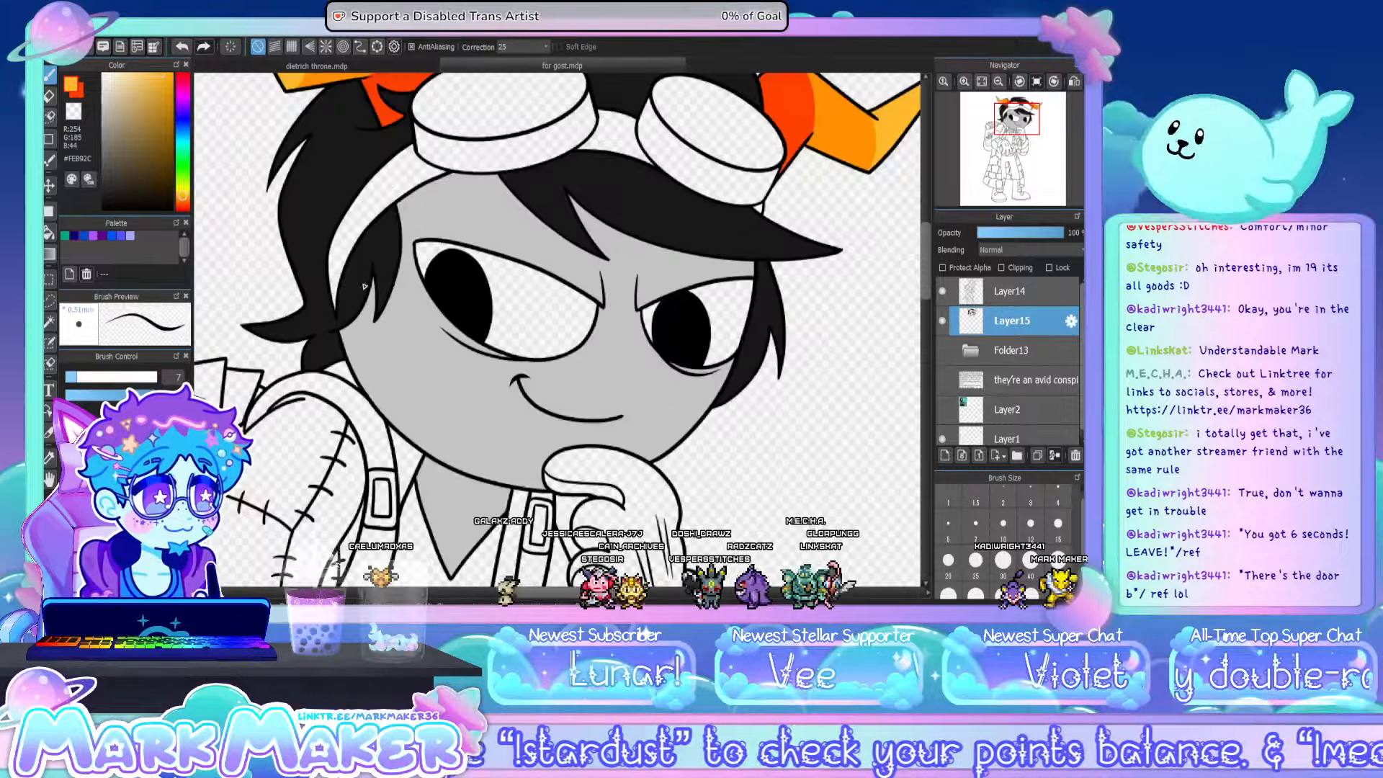
{"action": "left_click", "coordinate": [49, 232]}
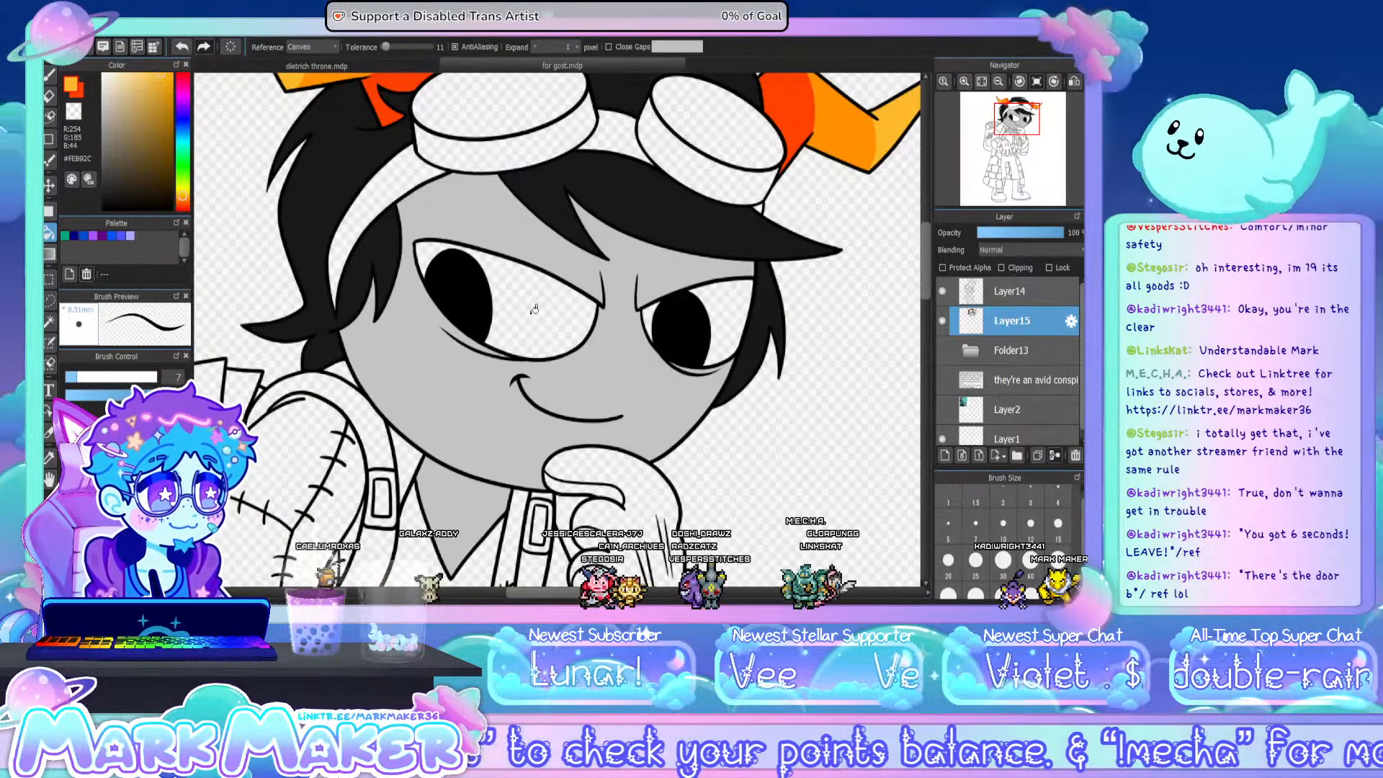
{"action": "left_click", "coordinate": [549, 313]}
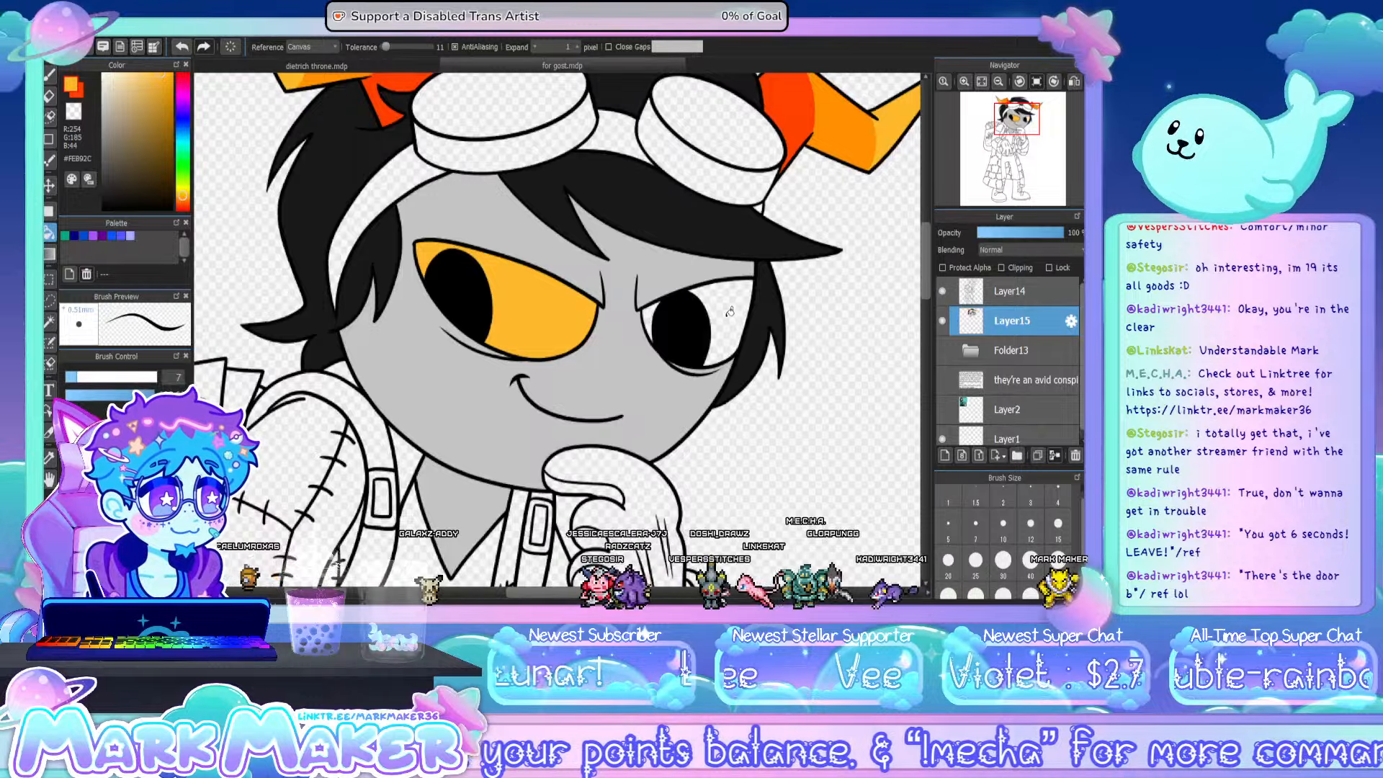
{"action": "left_click", "coordinate": [729, 311]}
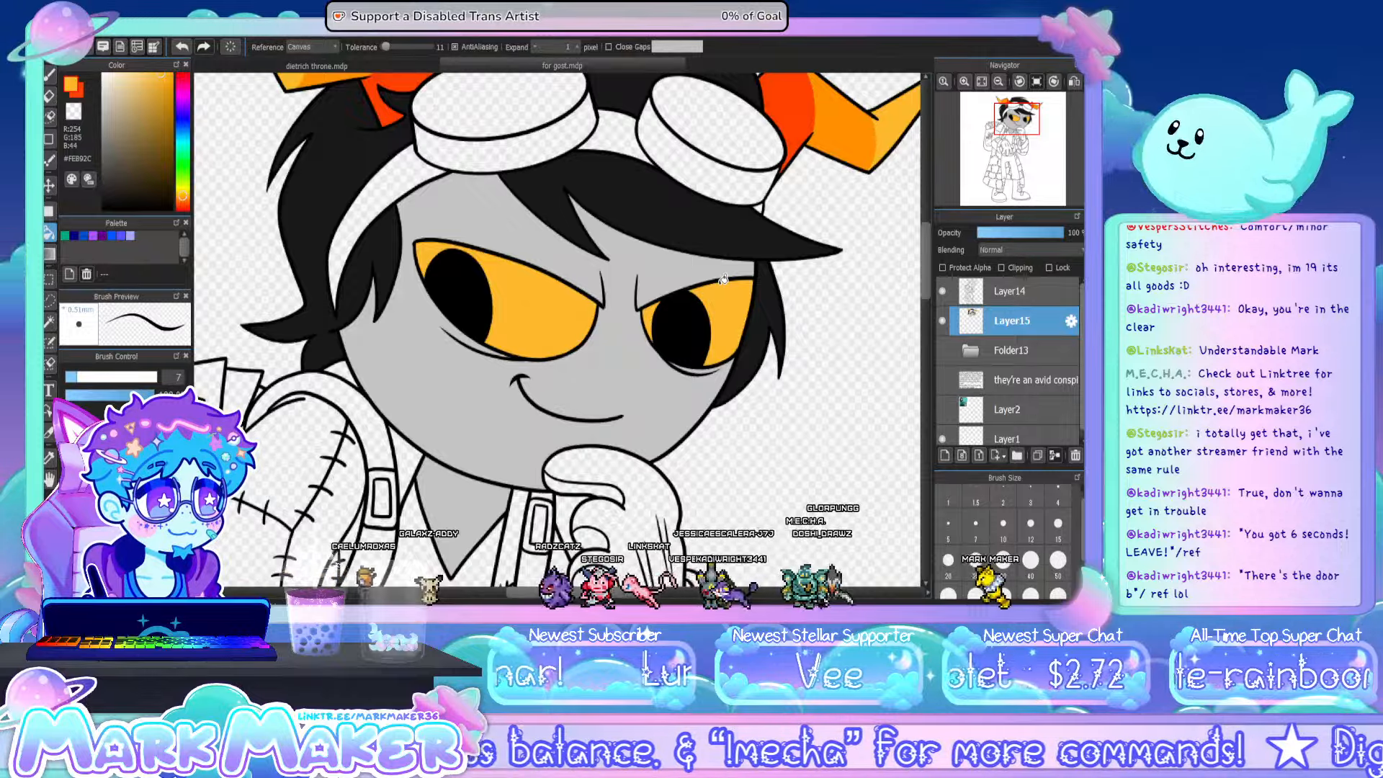
- Sample orange #FF9000 from the horn's middle band and select the left-hand eye's yellow area with the Magic Wand
{"action": "key", "text": "b"}
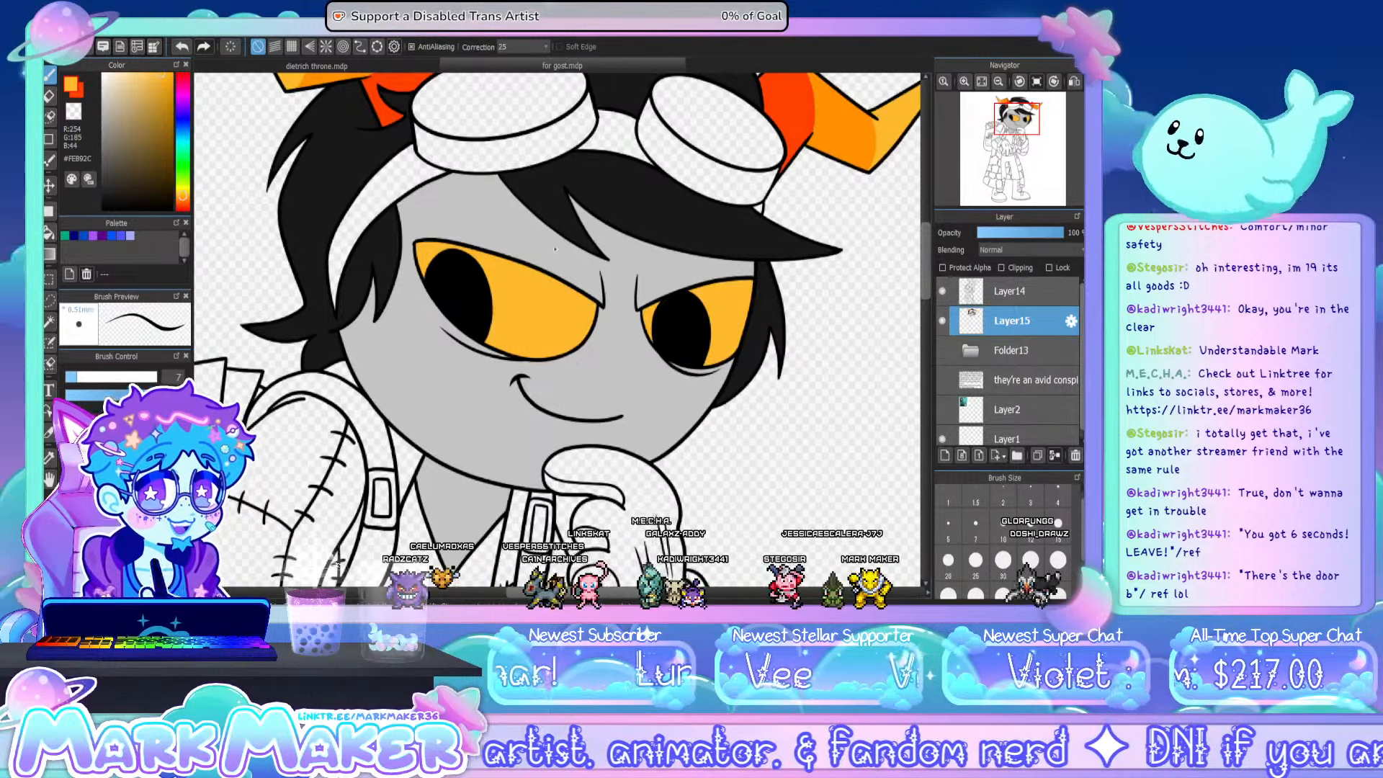
{"action": "left_click", "coordinate": [49, 458]}
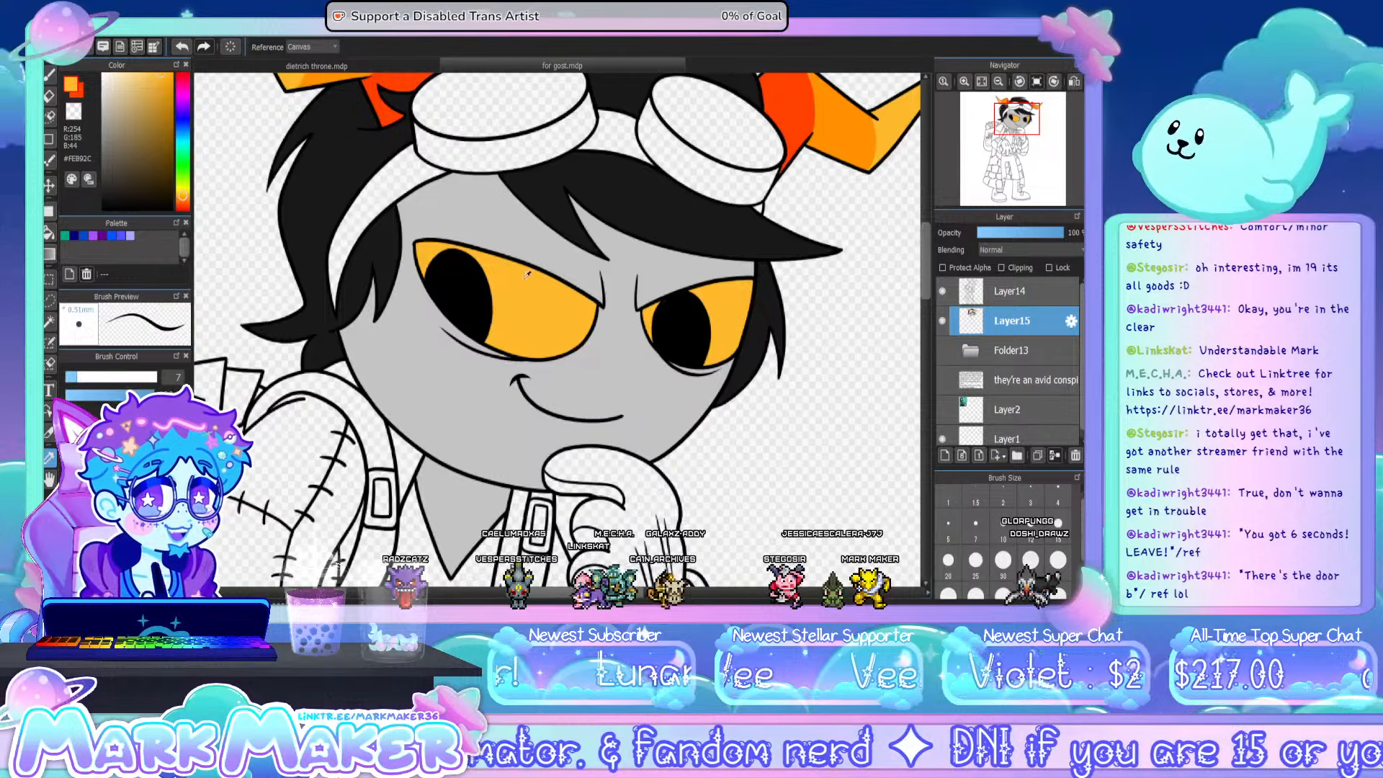
{"action": "left_click", "coordinate": [840, 126], "text": "alt"}
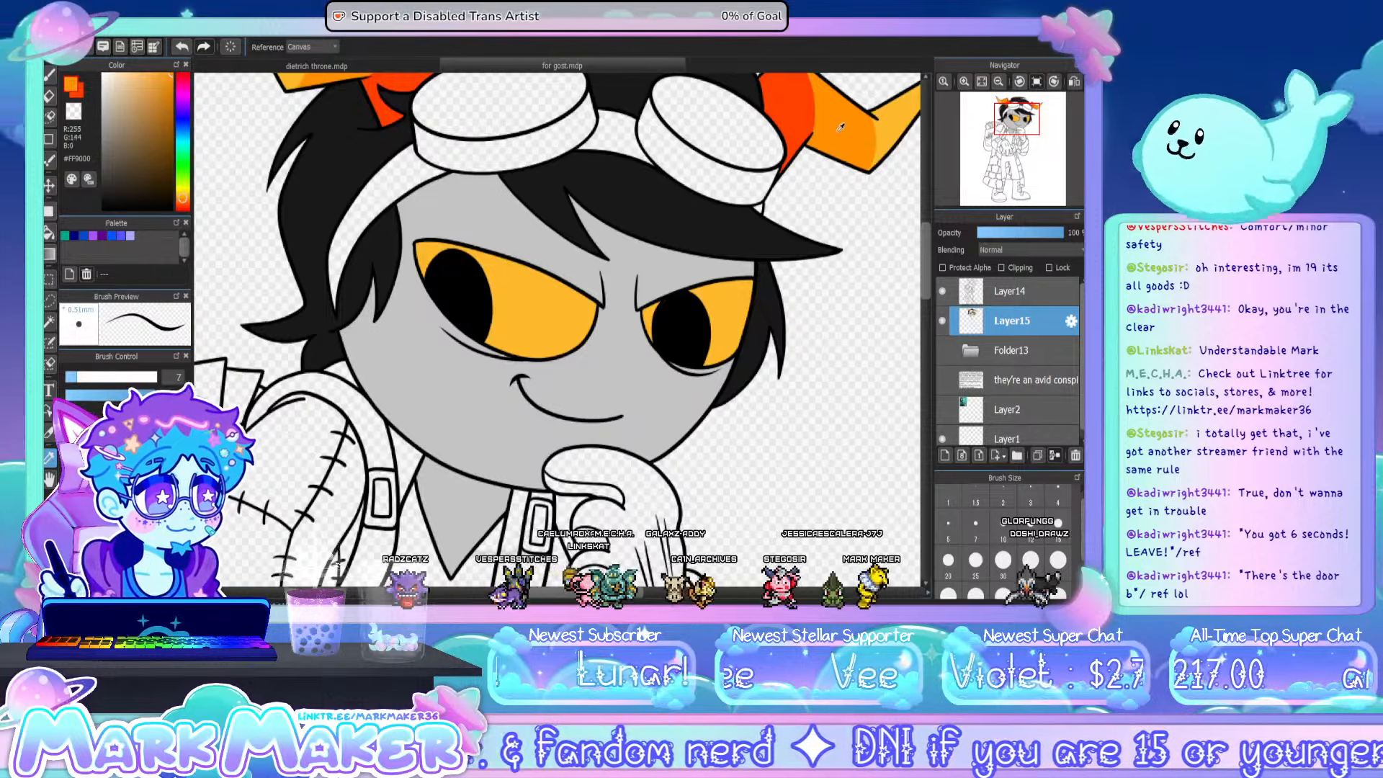
{"action": "left_click", "coordinate": [51, 75]}
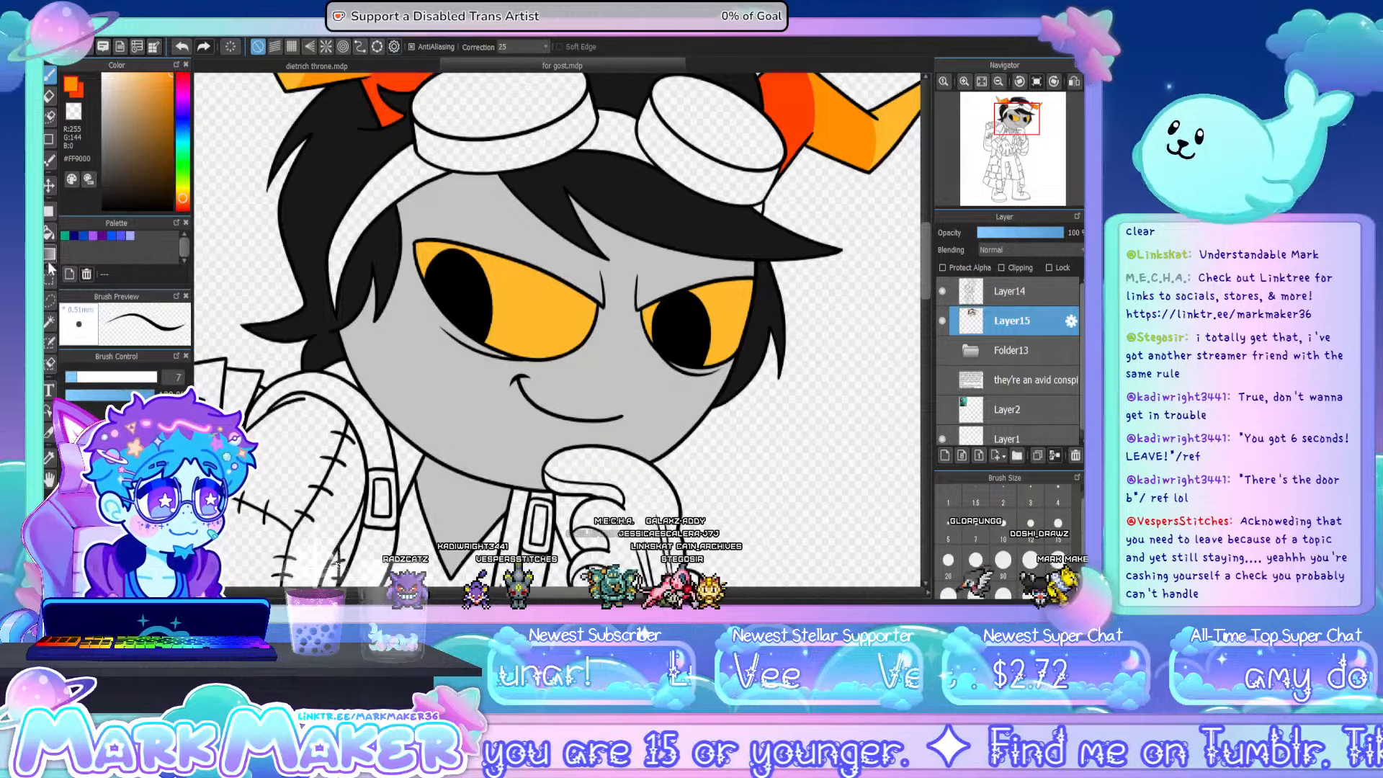
{"action": "left_click", "coordinate": [50, 321]}
{"action": "left_click", "coordinate": [569, 324]}
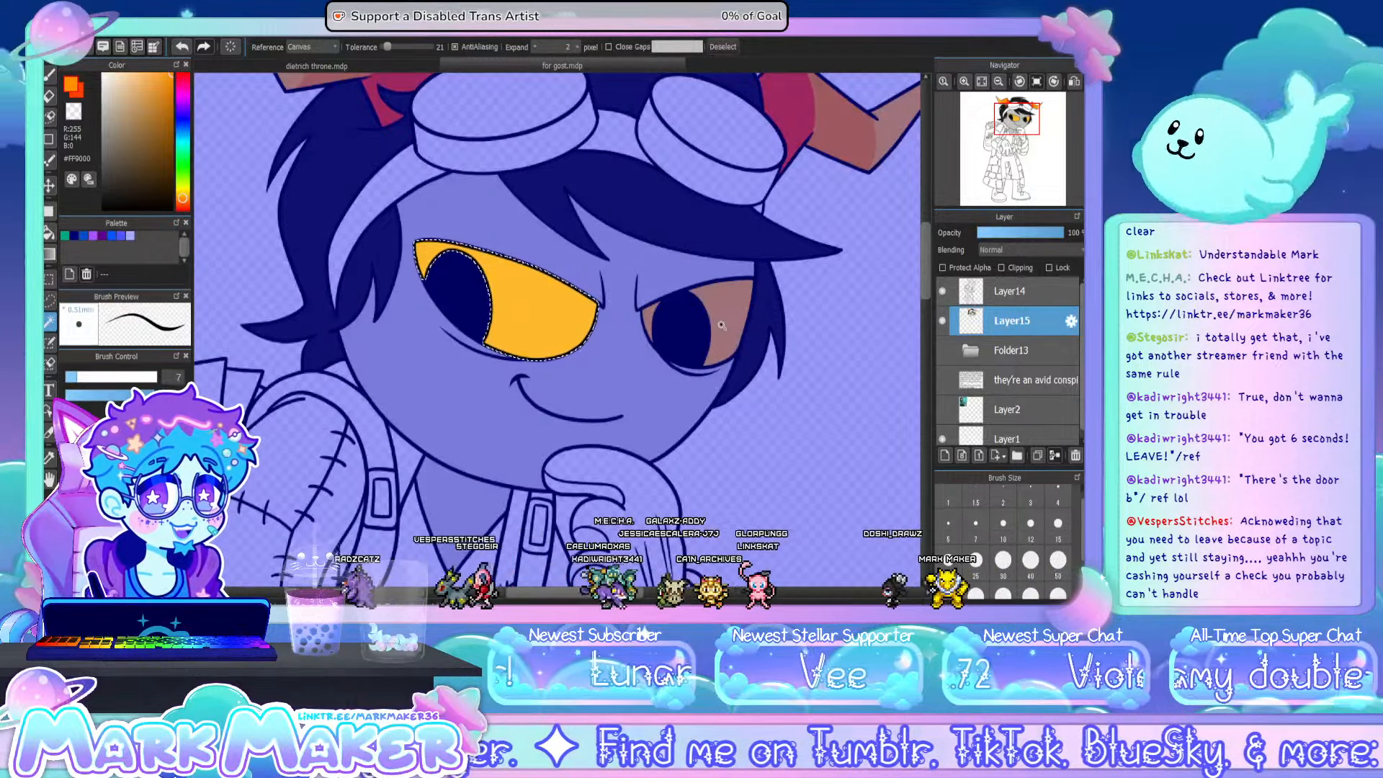
- Airbrush orange #FF9000 shading at brush size 150 along the inner side of the left-hand eye, and clear the selection
{"action": "key", "text": "b"}
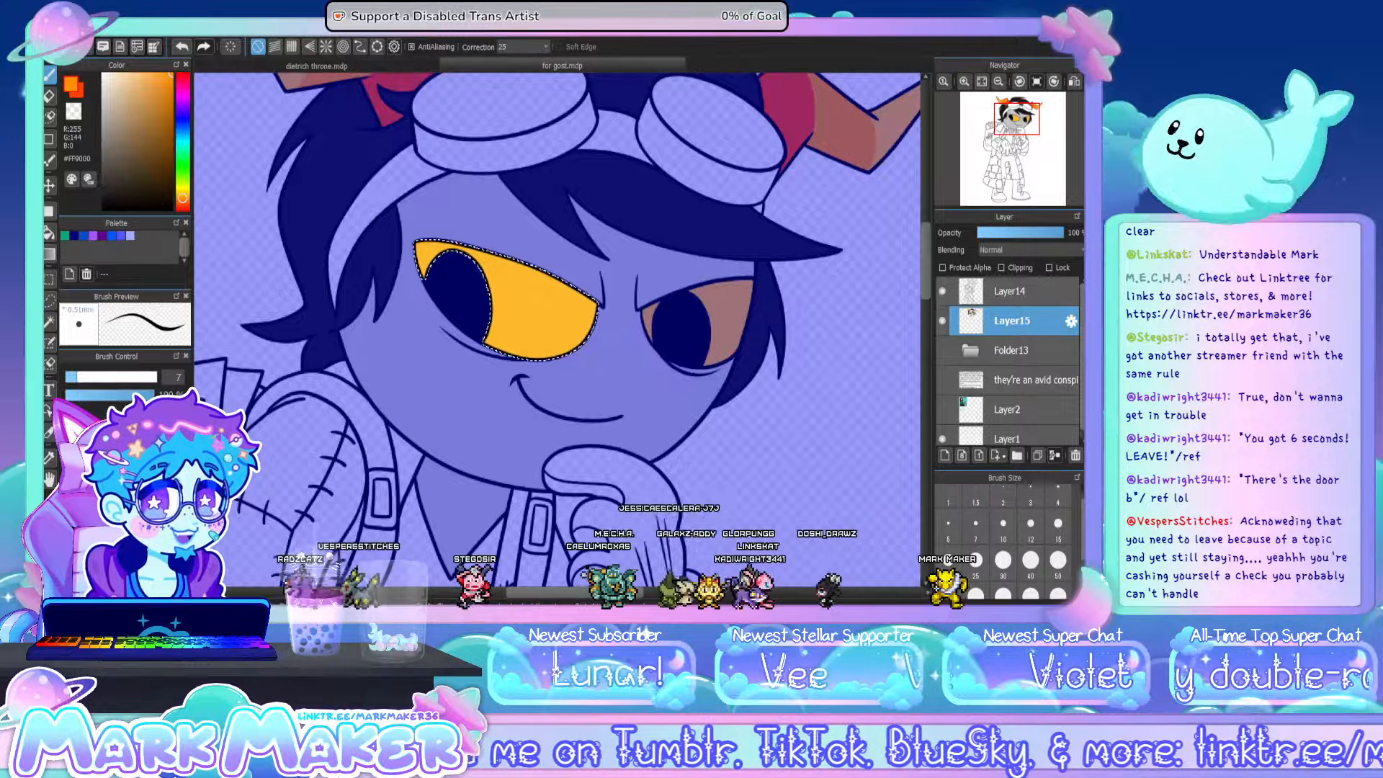
{"action": "left_click", "coordinate": [122, 490]}
{"action": "left_click_drag", "start_coordinate": [565, 328], "coordinate": [557, 329]}
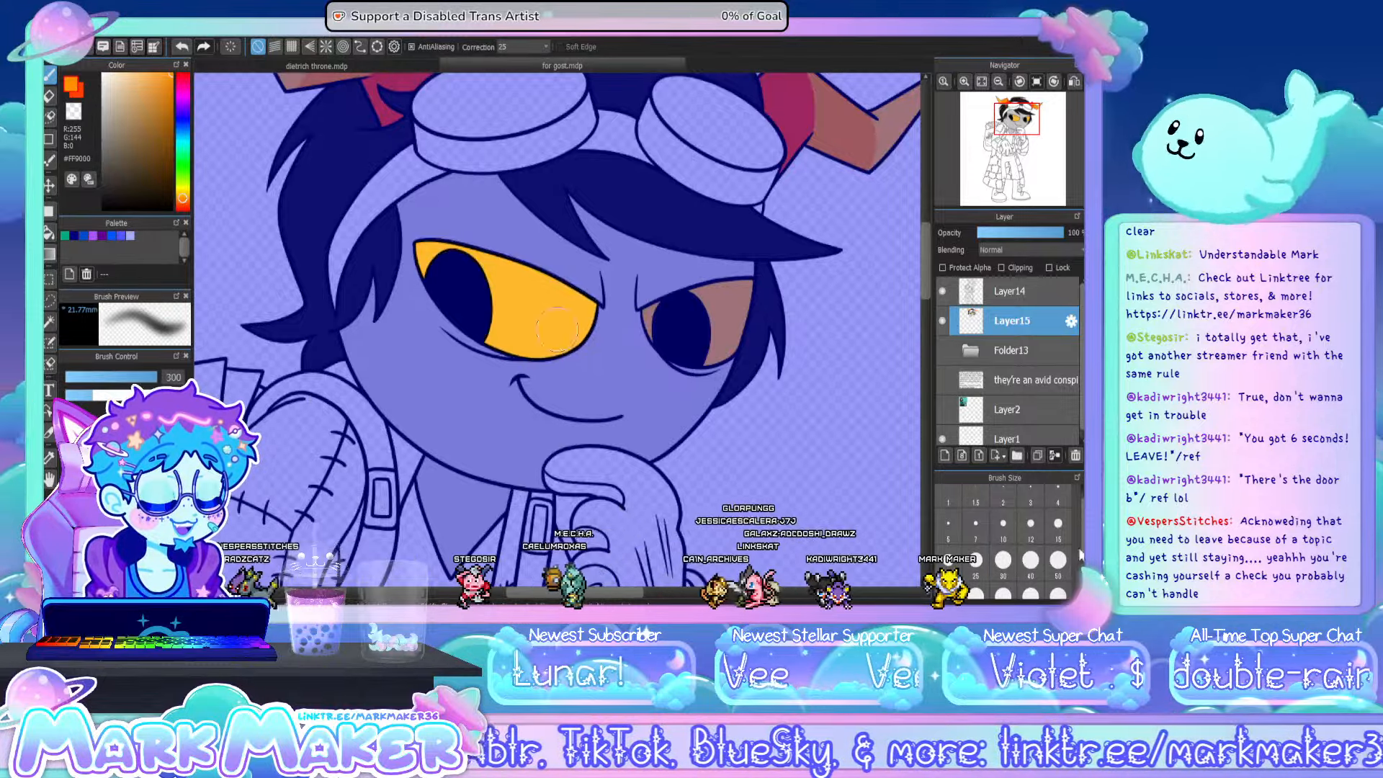
{"action": "scroll", "coordinate": [1079, 556], "scroll_direction": "down", "scroll_amount": 2}
{"action": "left_click", "coordinate": [968, 544]}
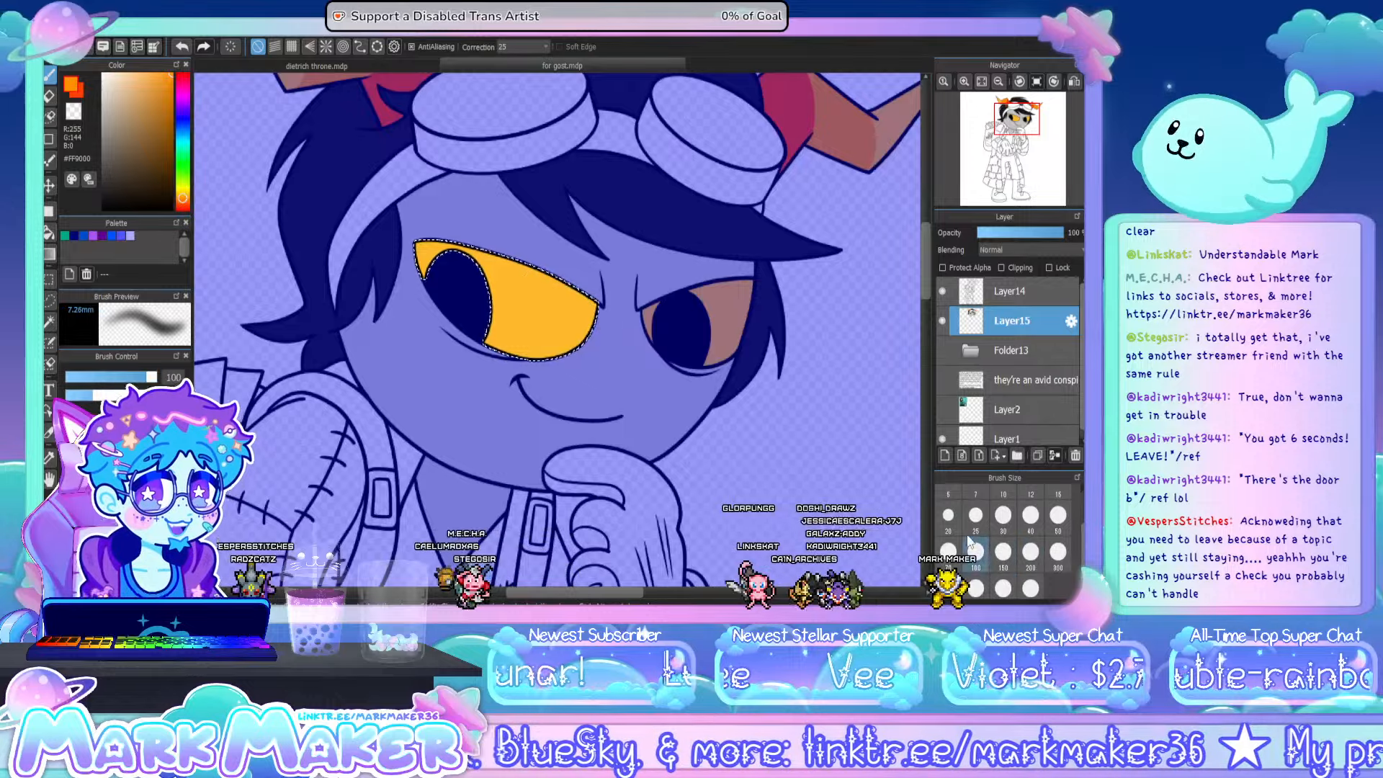
{"action": "left_click", "coordinate": [1003, 552]}
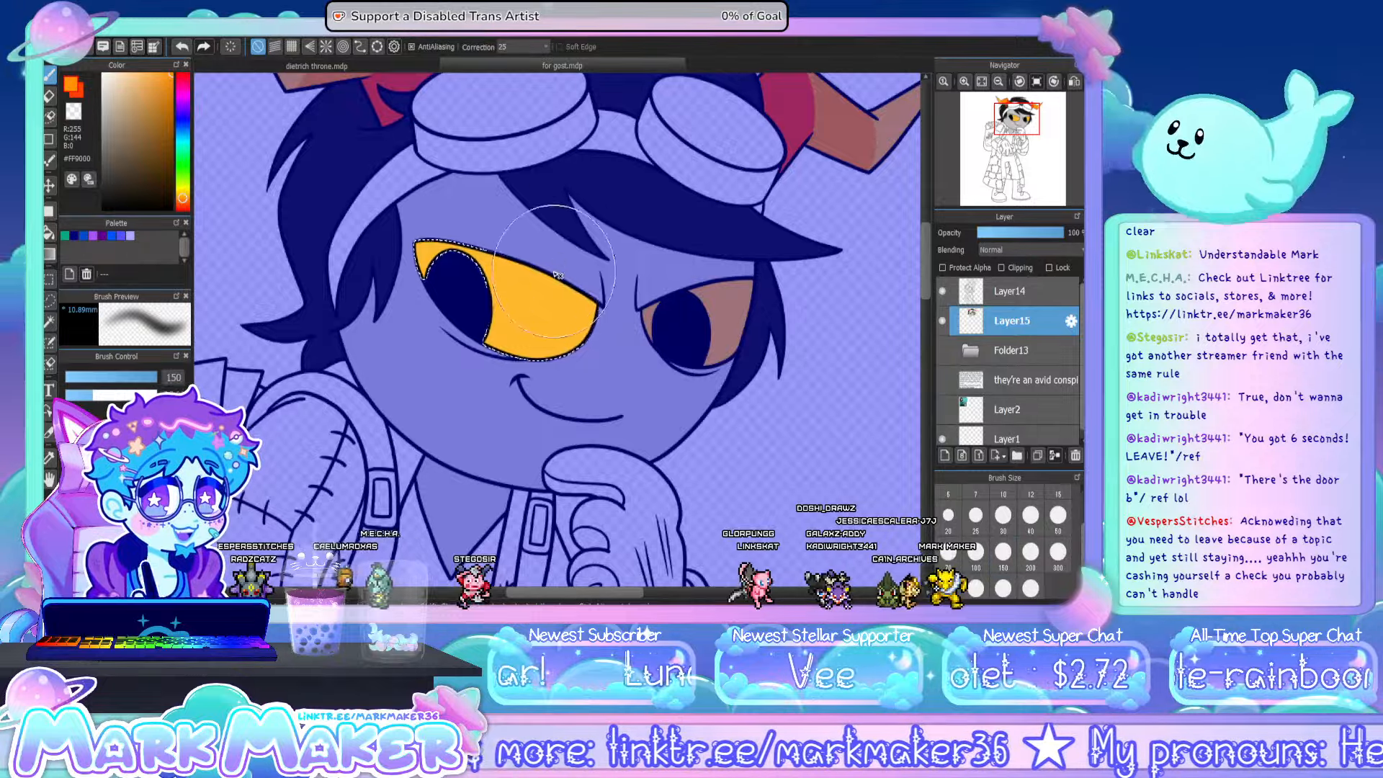
{"action": "mouse_move", "coordinate": [555, 275]}
{"action": "left_mouse_down"}
{"action": "mouse_move", "coordinate": [584, 321]}
{"action": "mouse_move", "coordinate": [563, 377]}
{"action": "mouse_move", "coordinate": [590, 357]}
{"action": "mouse_move", "coordinate": [592, 267]}
{"action": "left_mouse_up"}
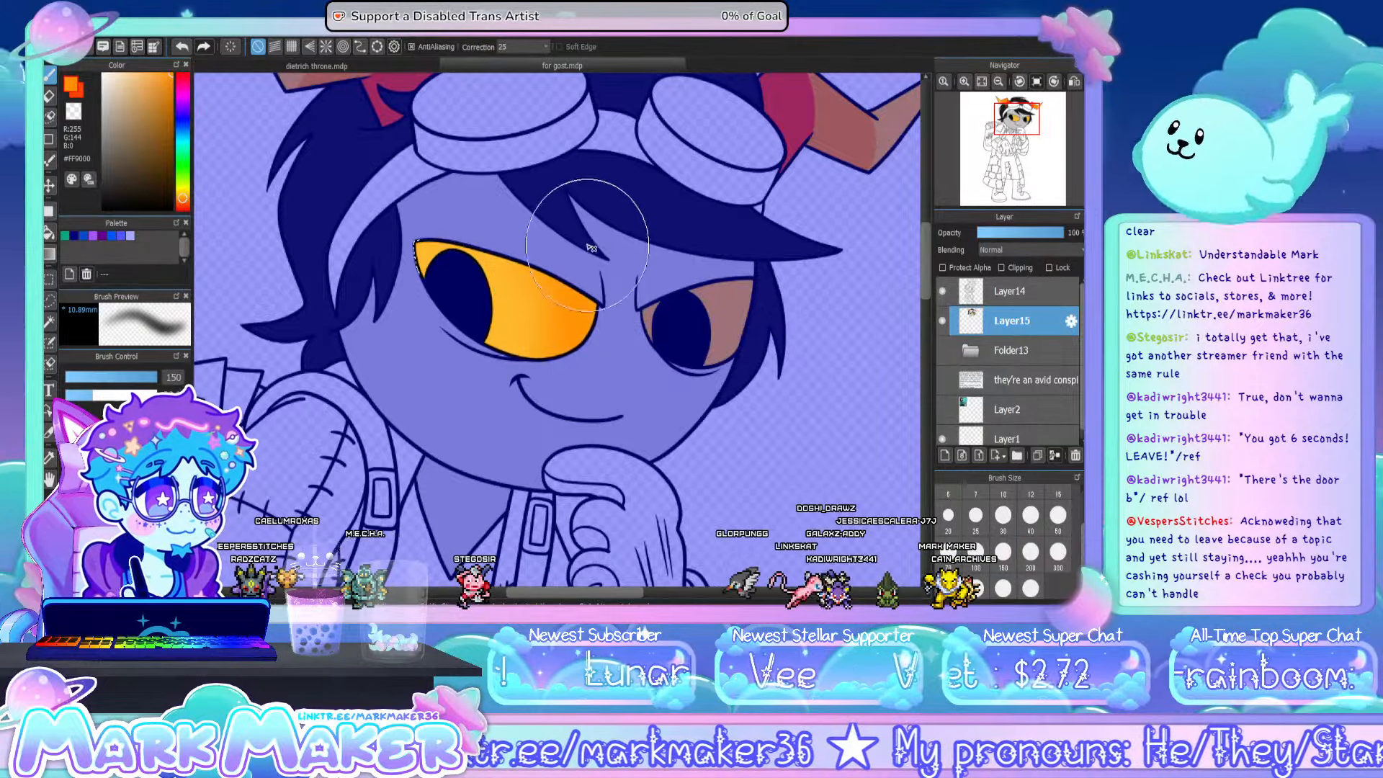
{"action": "left_click", "coordinate": [49, 279]}
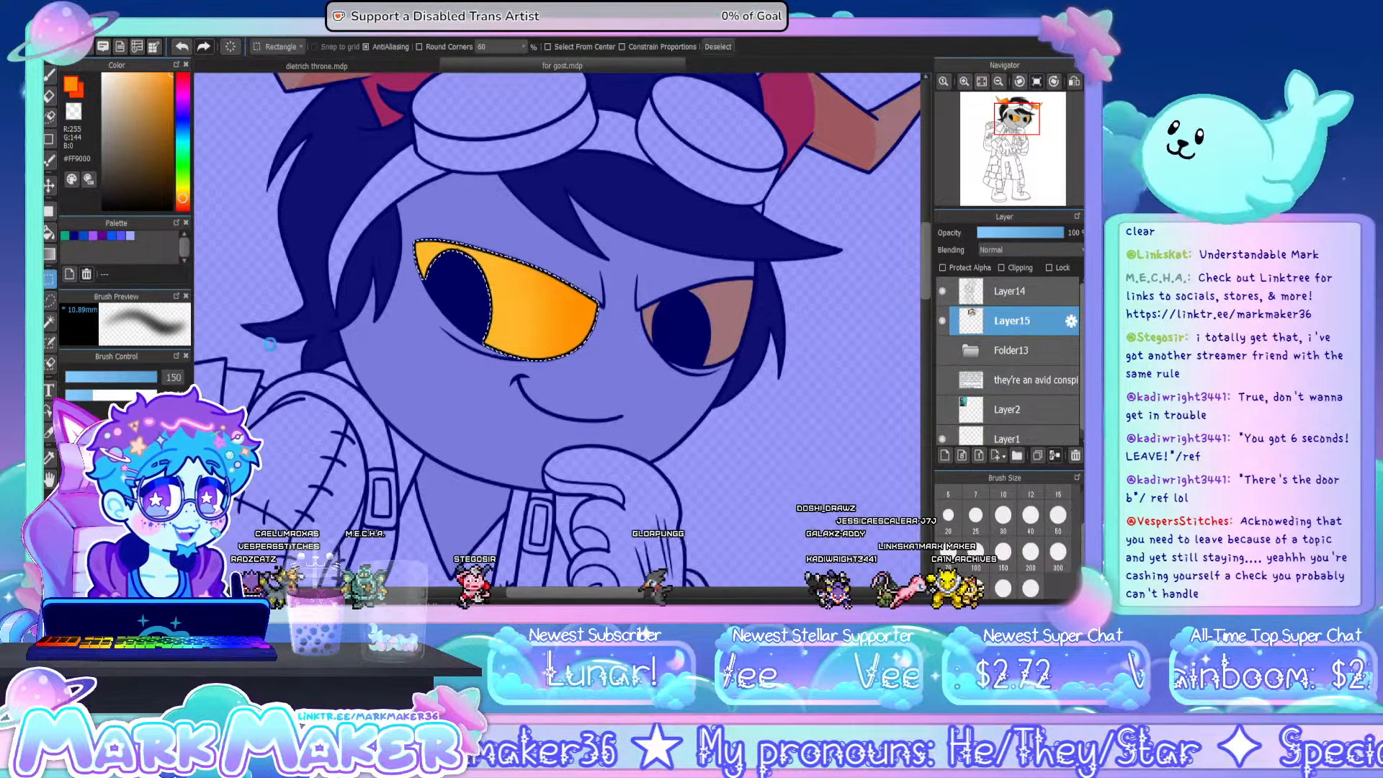
{"action": "left_click", "coordinate": [303, 361]}
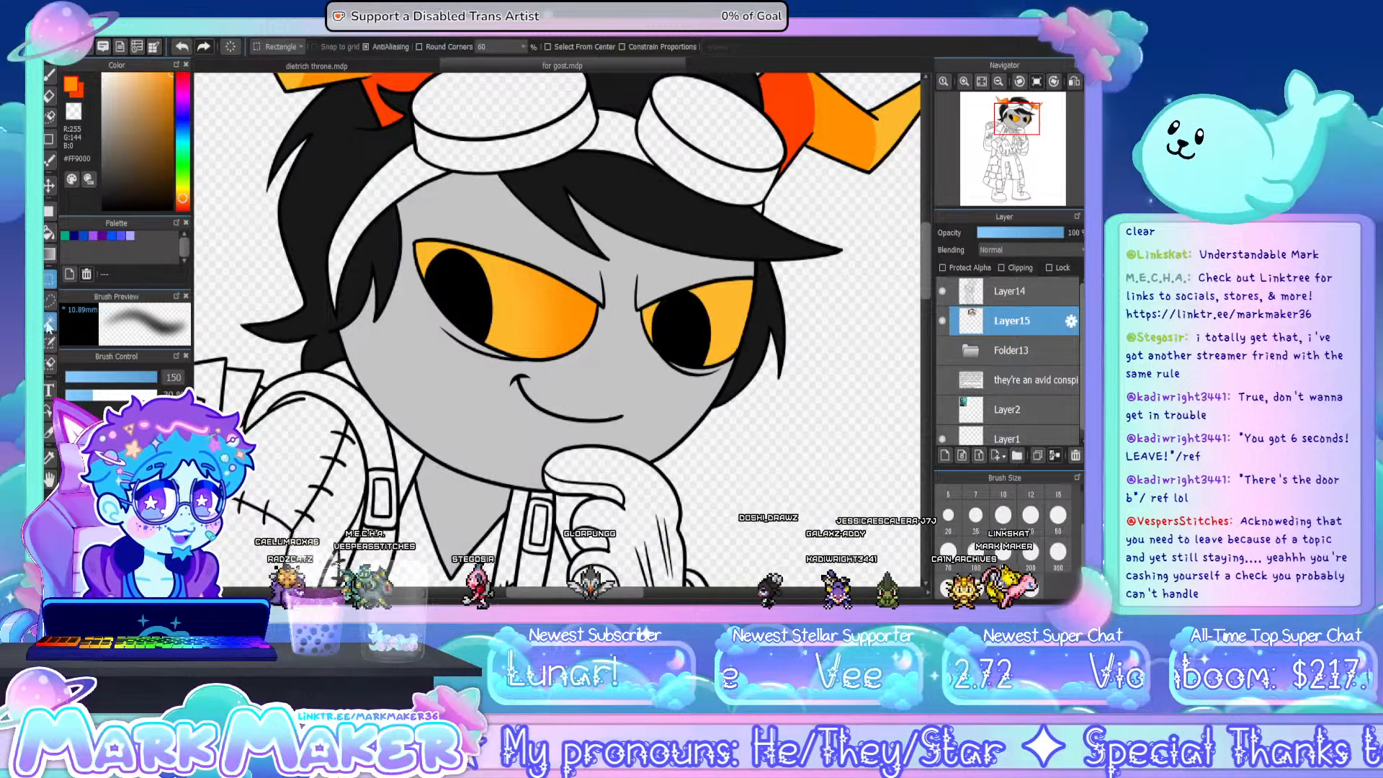
- Select the right-hand eye's yellow area with the Magic Wand, airbrush orange #FF9000 shading along its outer side, and deselect
{"action": "left_click", "coordinate": [49, 322]}
{"action": "left_click", "coordinate": [727, 311]}
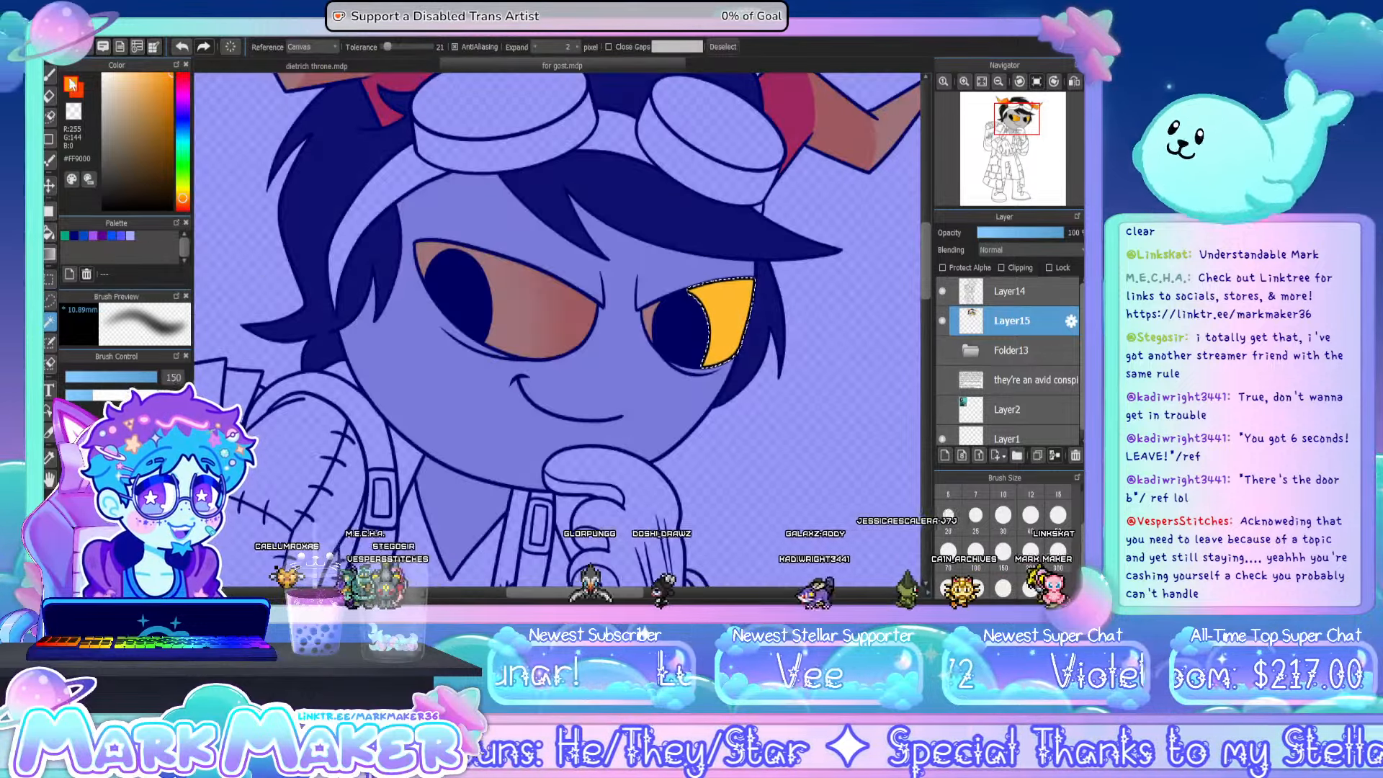
{"action": "left_click", "coordinate": [49, 73]}
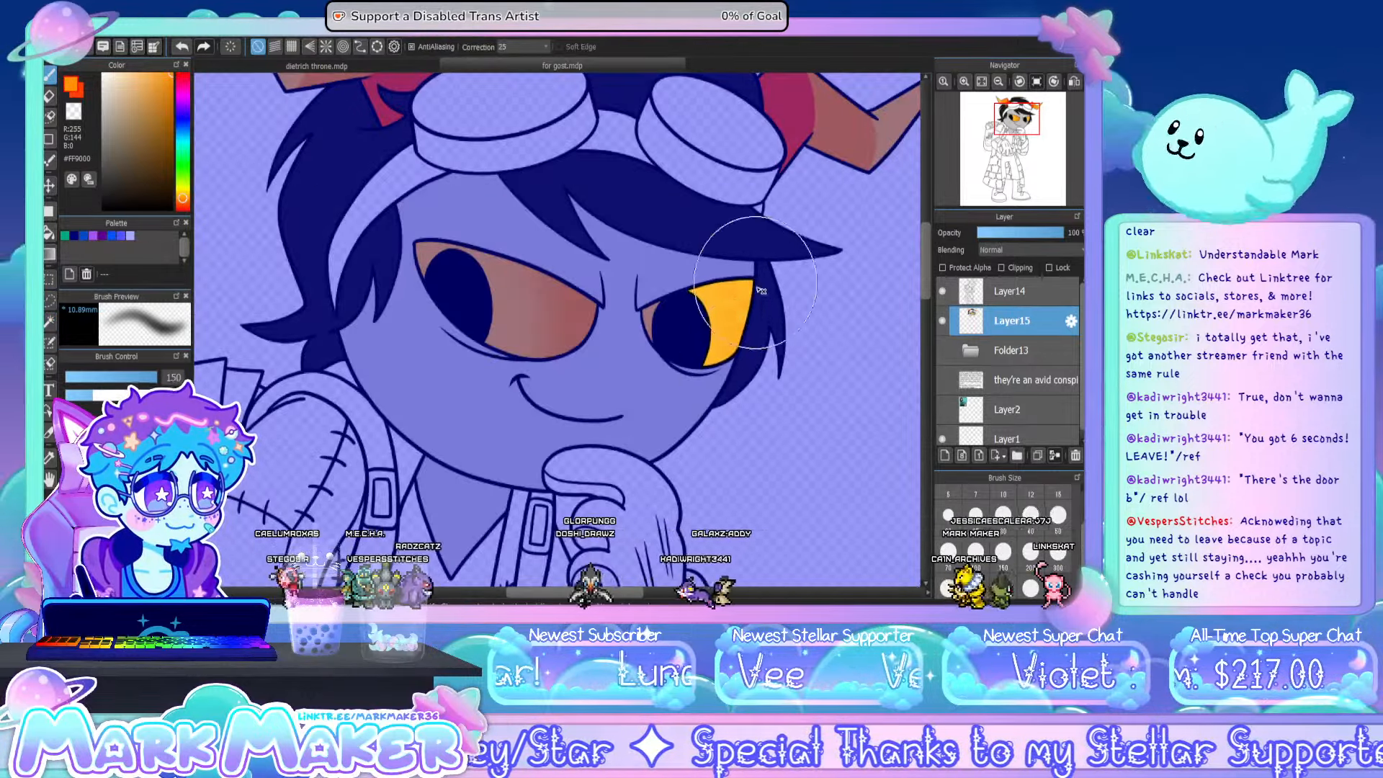
{"action": "left_click_drag", "start_coordinate": [761, 291], "coordinate": [723, 331]}
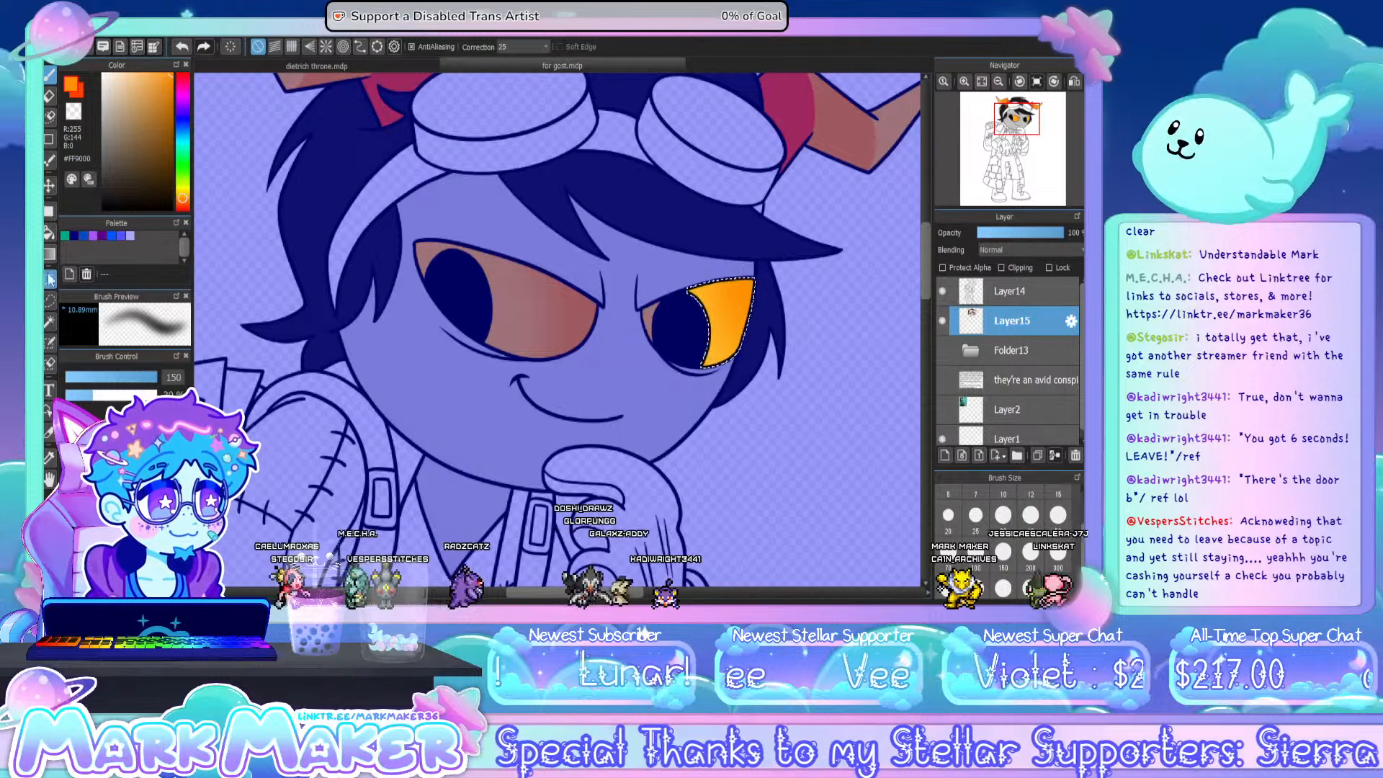
{"action": "left_click", "coordinate": [49, 279]}
{"action": "left_click", "coordinate": [270, 281]}
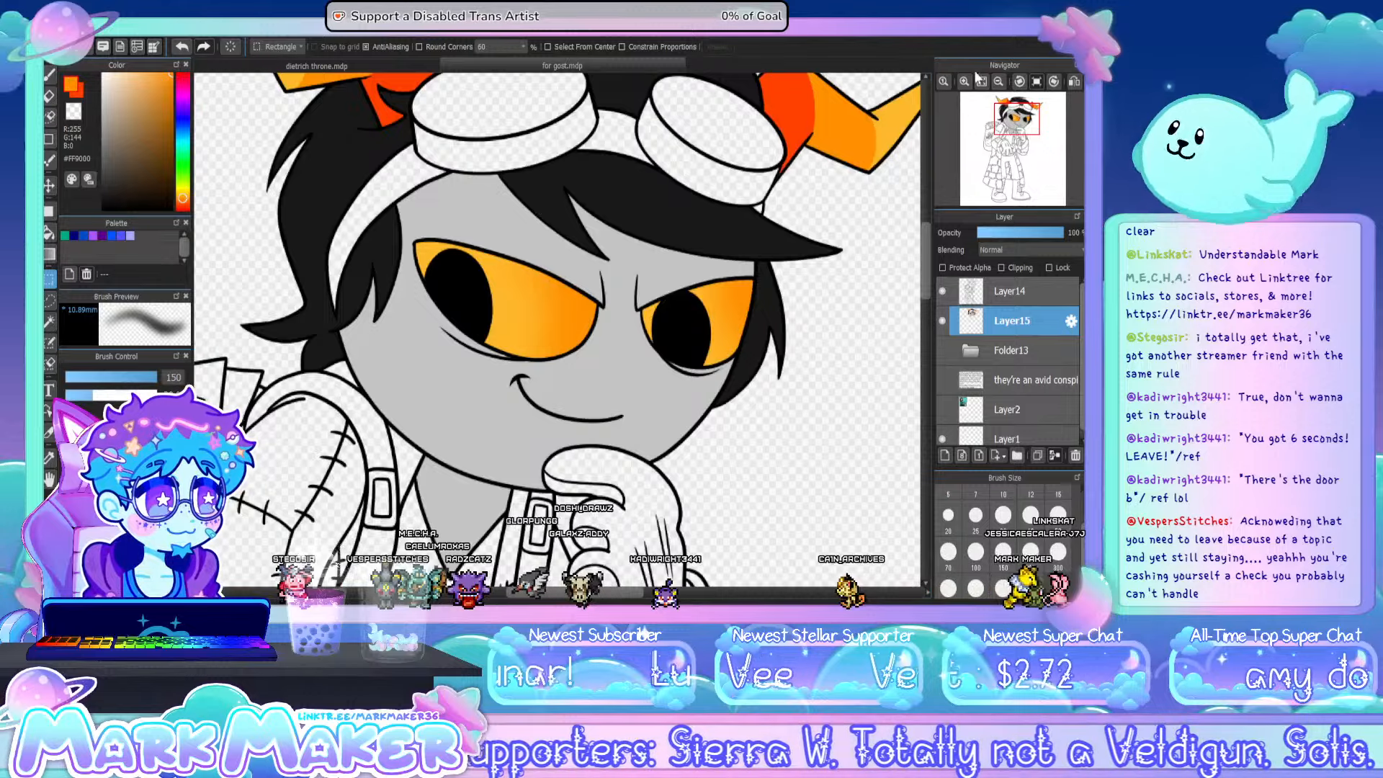
- Switch back to the size 7 pen brush and sample the face's grey #C4C4C4
{"action": "left_click", "coordinate": [47, 459]}
{"action": "left_click", "coordinate": [148, 109]}
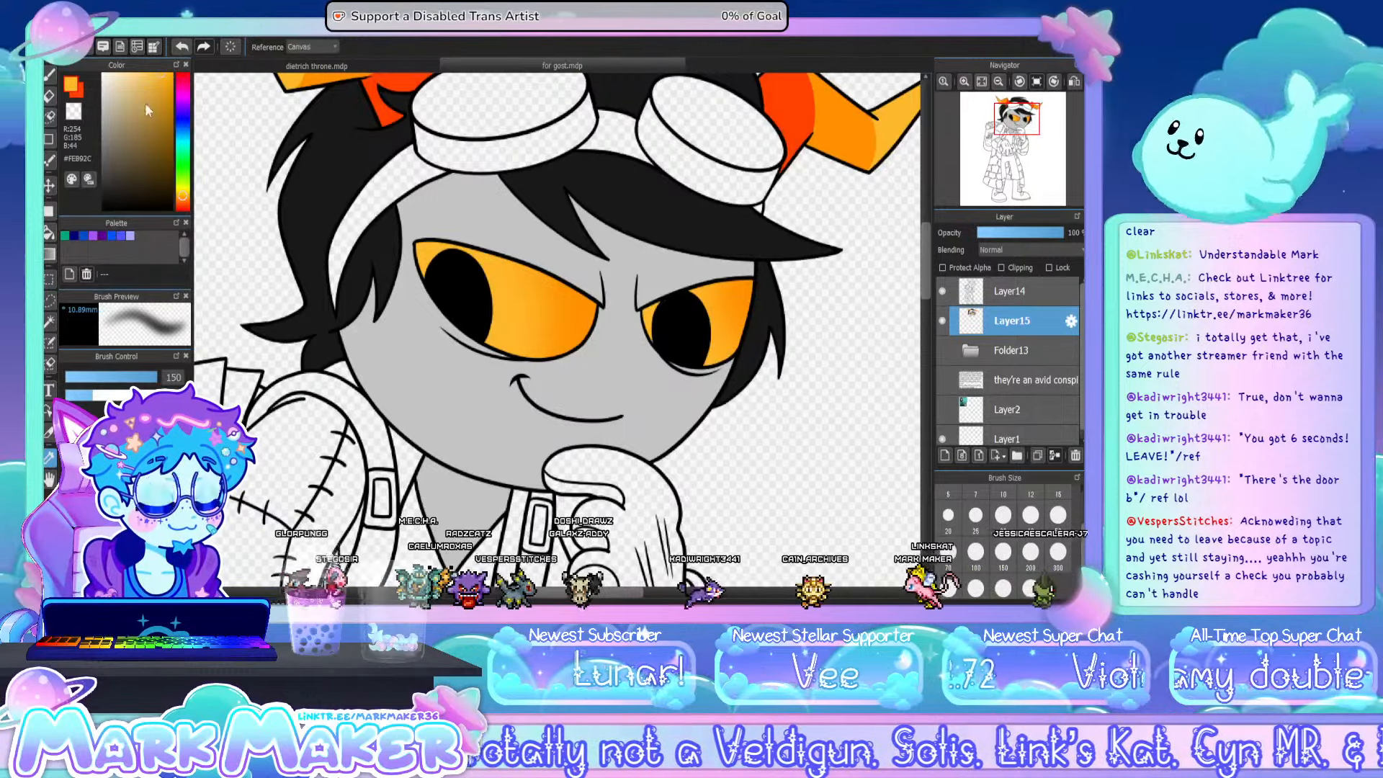
{"action": "left_click", "coordinate": [49, 75]}
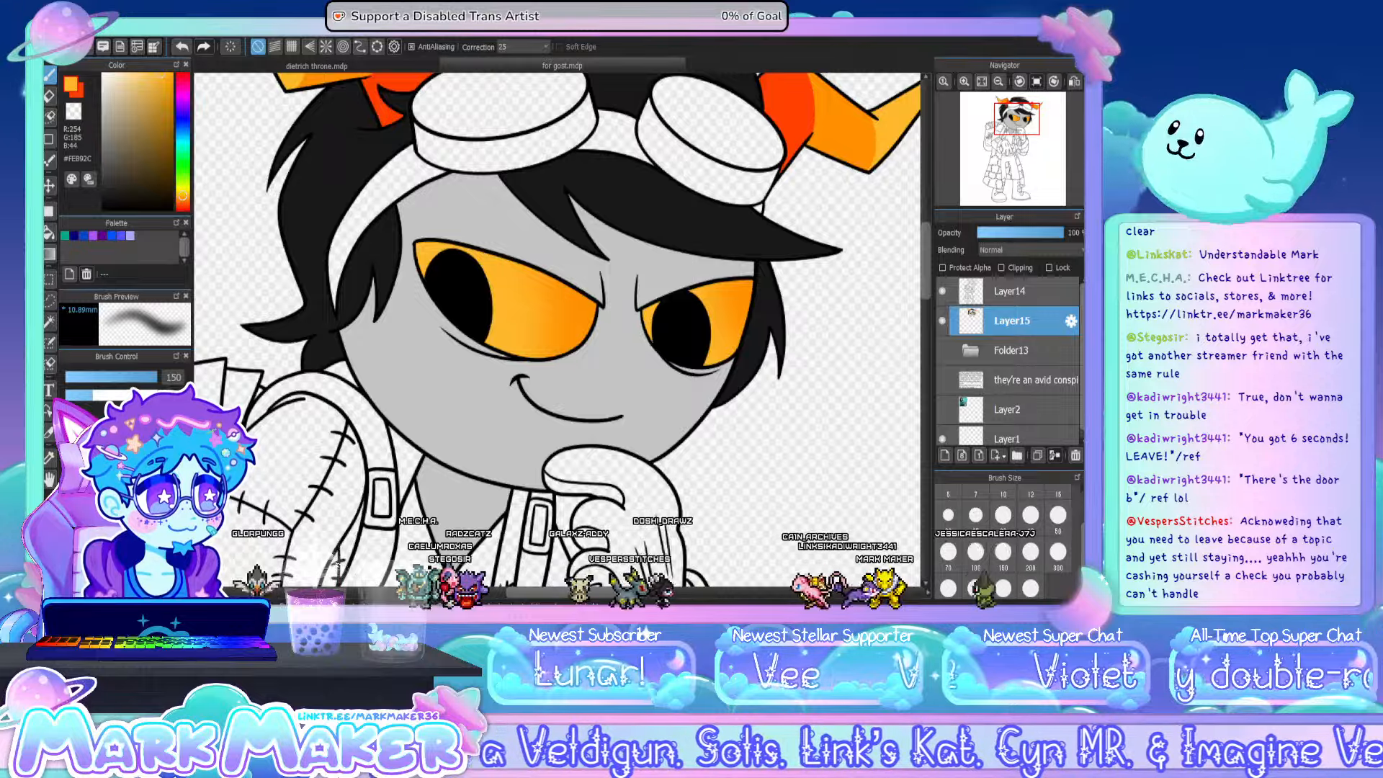
{"action": "left_click", "coordinate": [119, 497]}
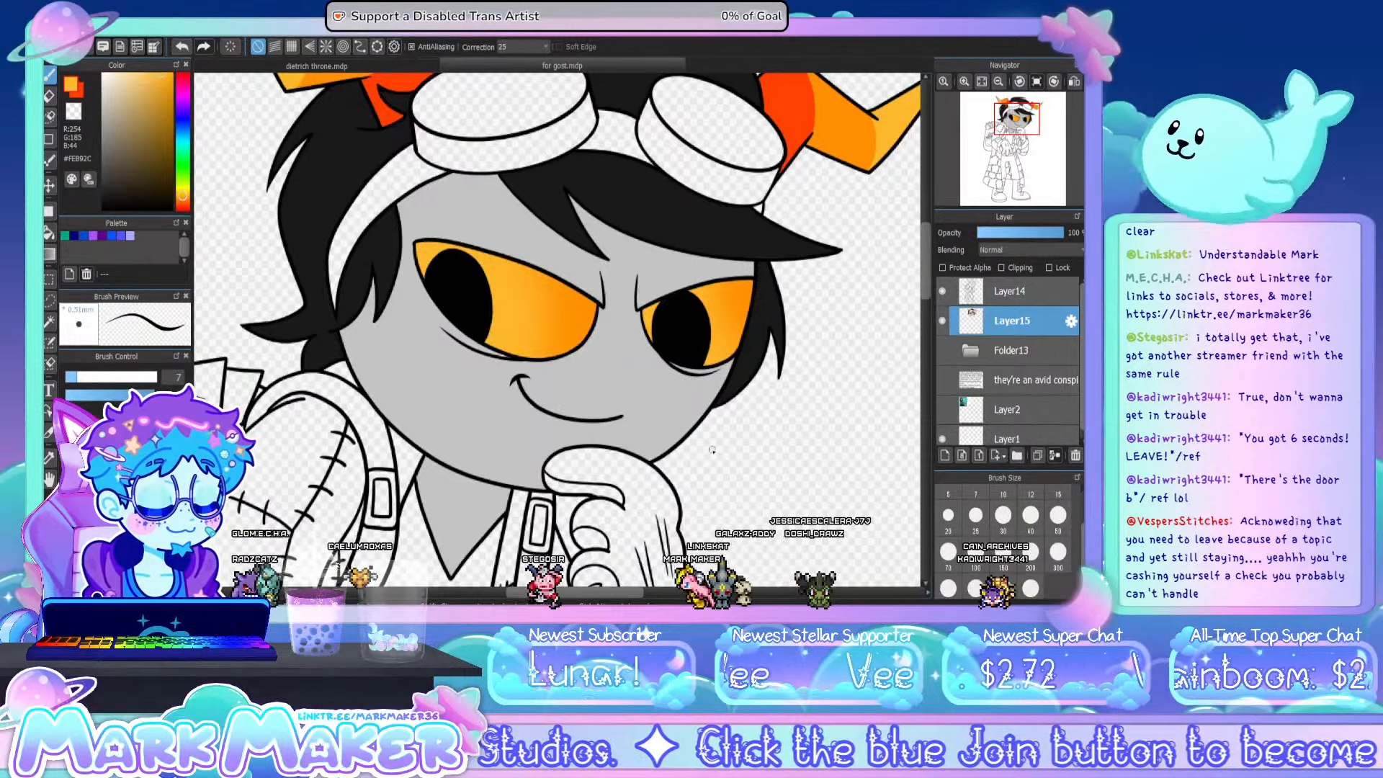
{"action": "left_click", "coordinate": [49, 457]}
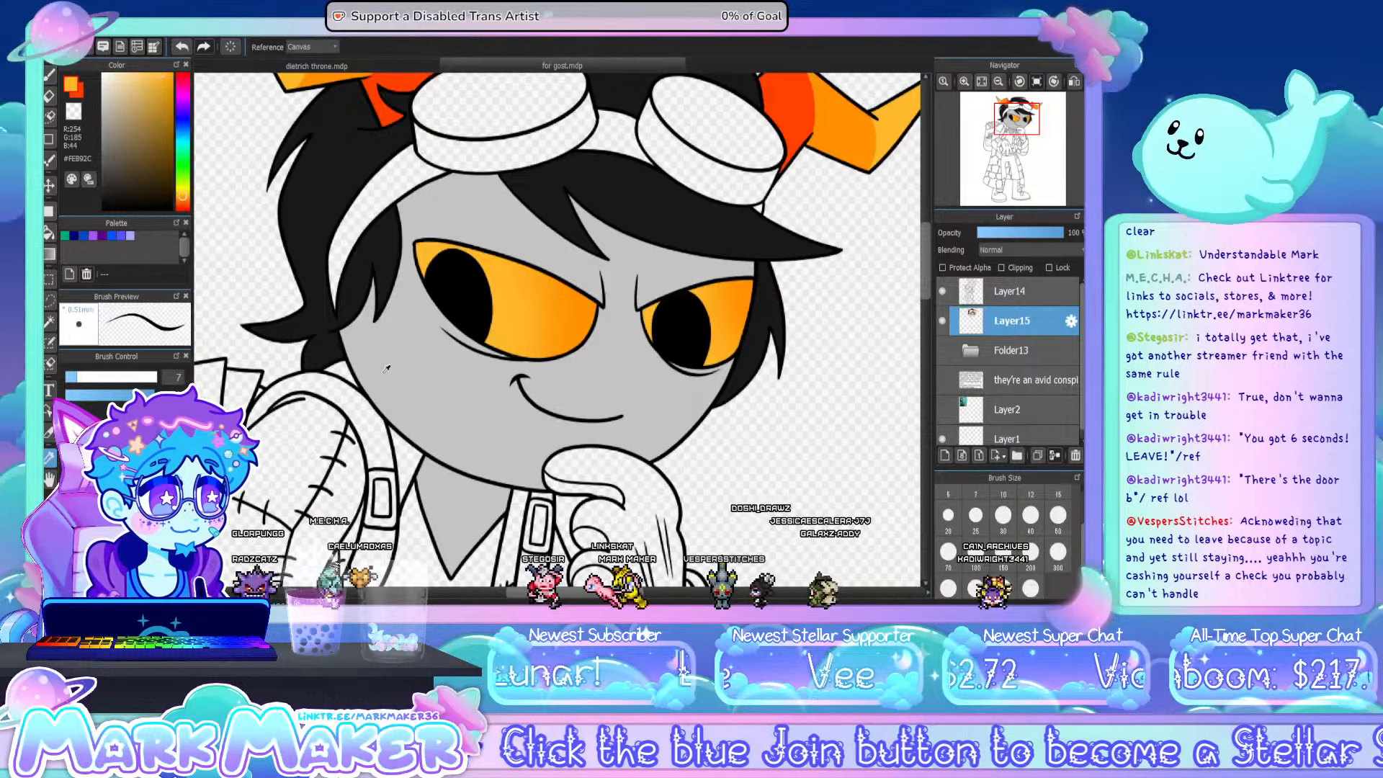
{"action": "left_click", "coordinate": [392, 367]}
{"action": "left_click", "coordinate": [49, 76]}
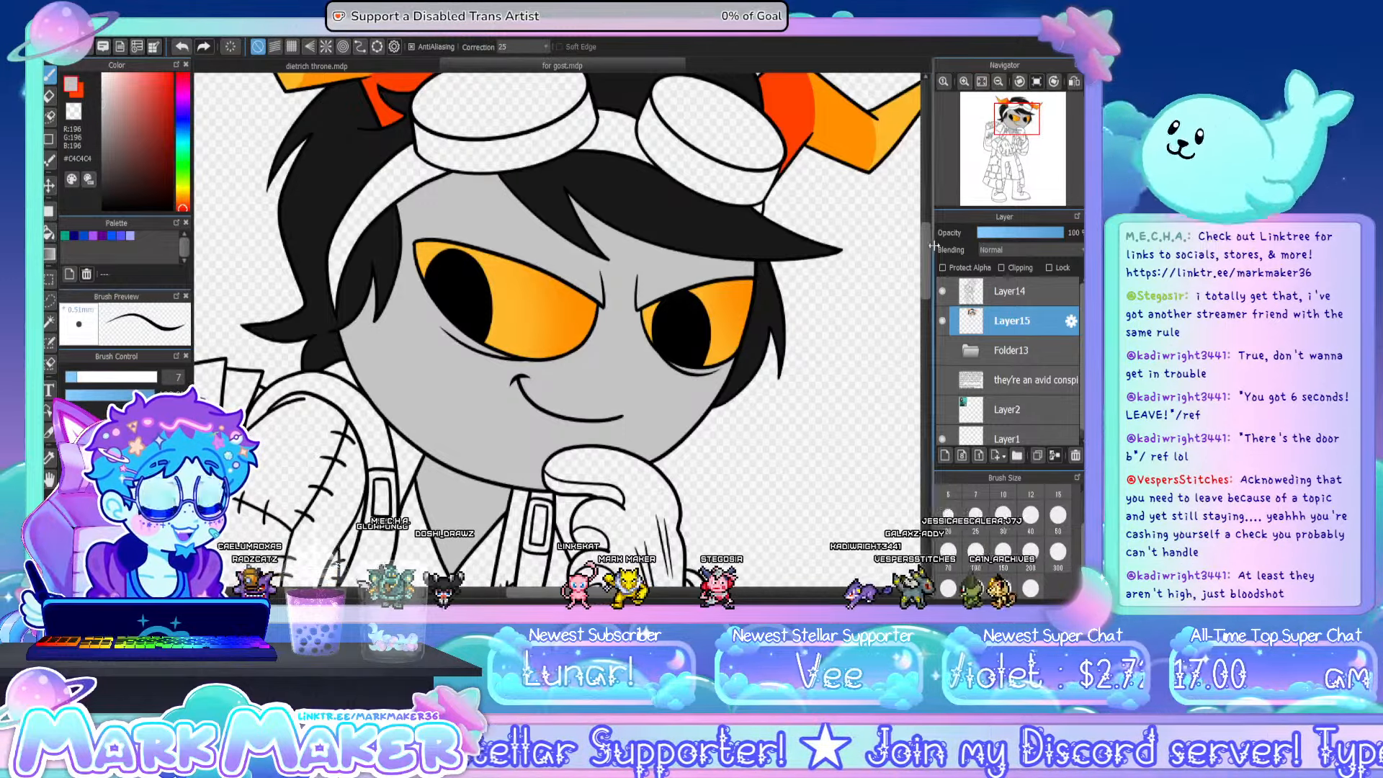
- Show the reference card on Layer2 just long enough to sample teal #008280 from its trousers, and fill the drawn character's trousers with it
{"action": "left_click_drag", "start_coordinate": [927, 253], "coordinate": [928, 225]}
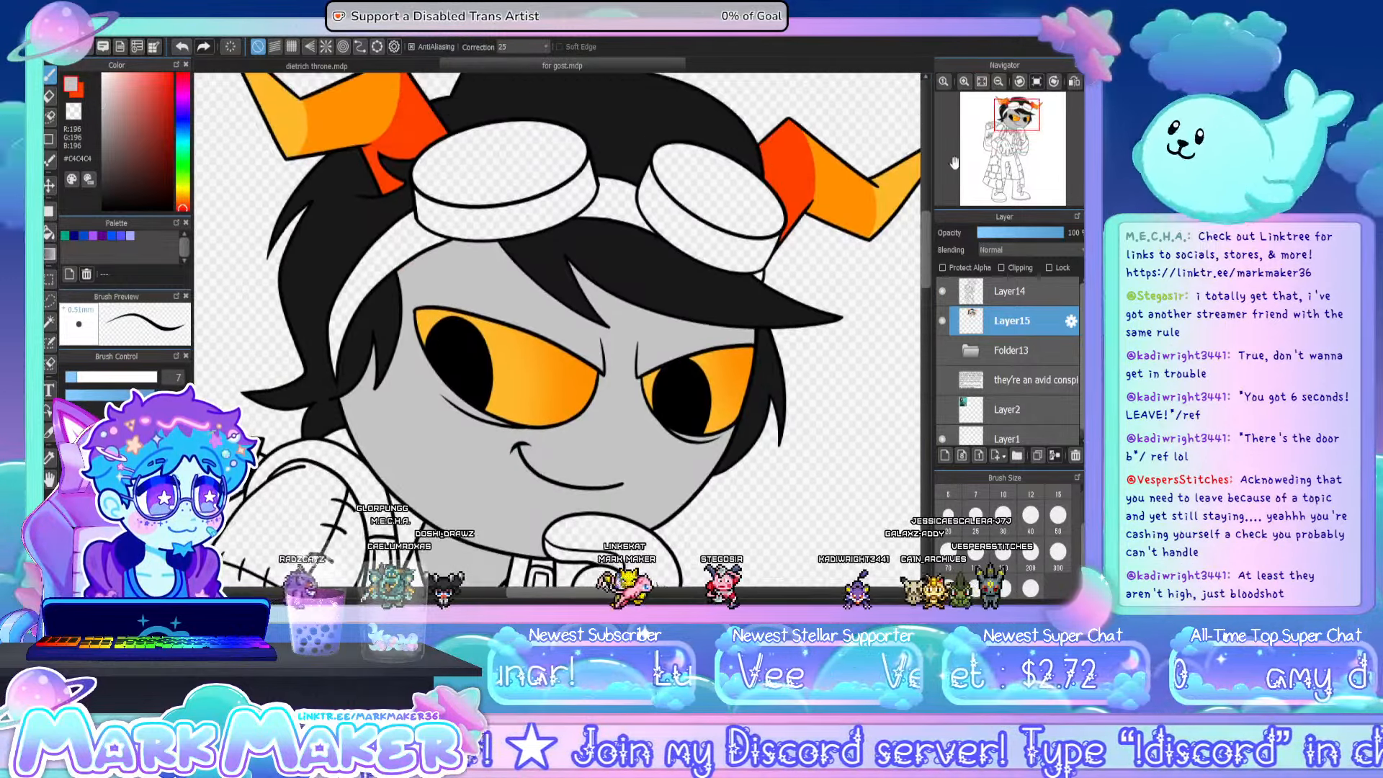
{"action": "left_click", "coordinate": [983, 82]}
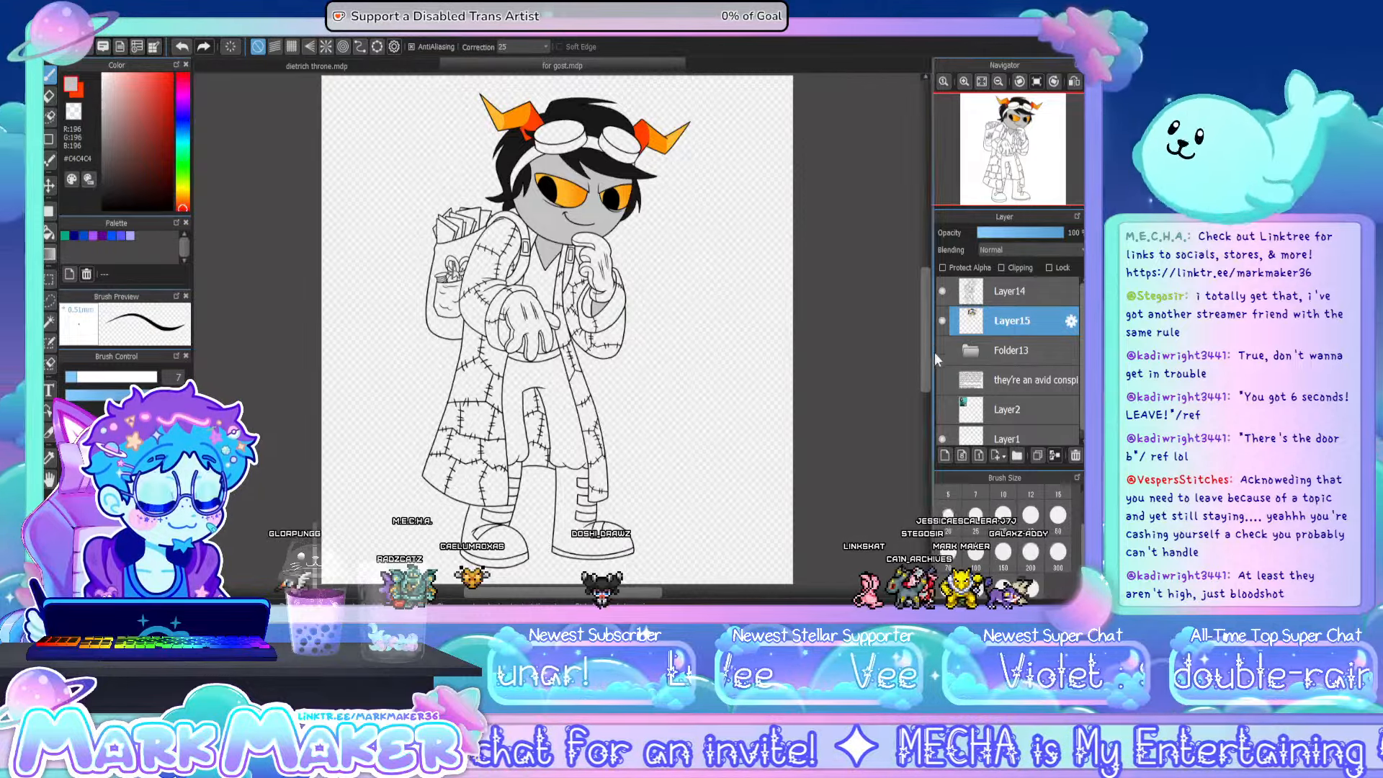
{"action": "left_click", "coordinate": [944, 345]}
{"action": "left_click", "coordinate": [944, 345]}
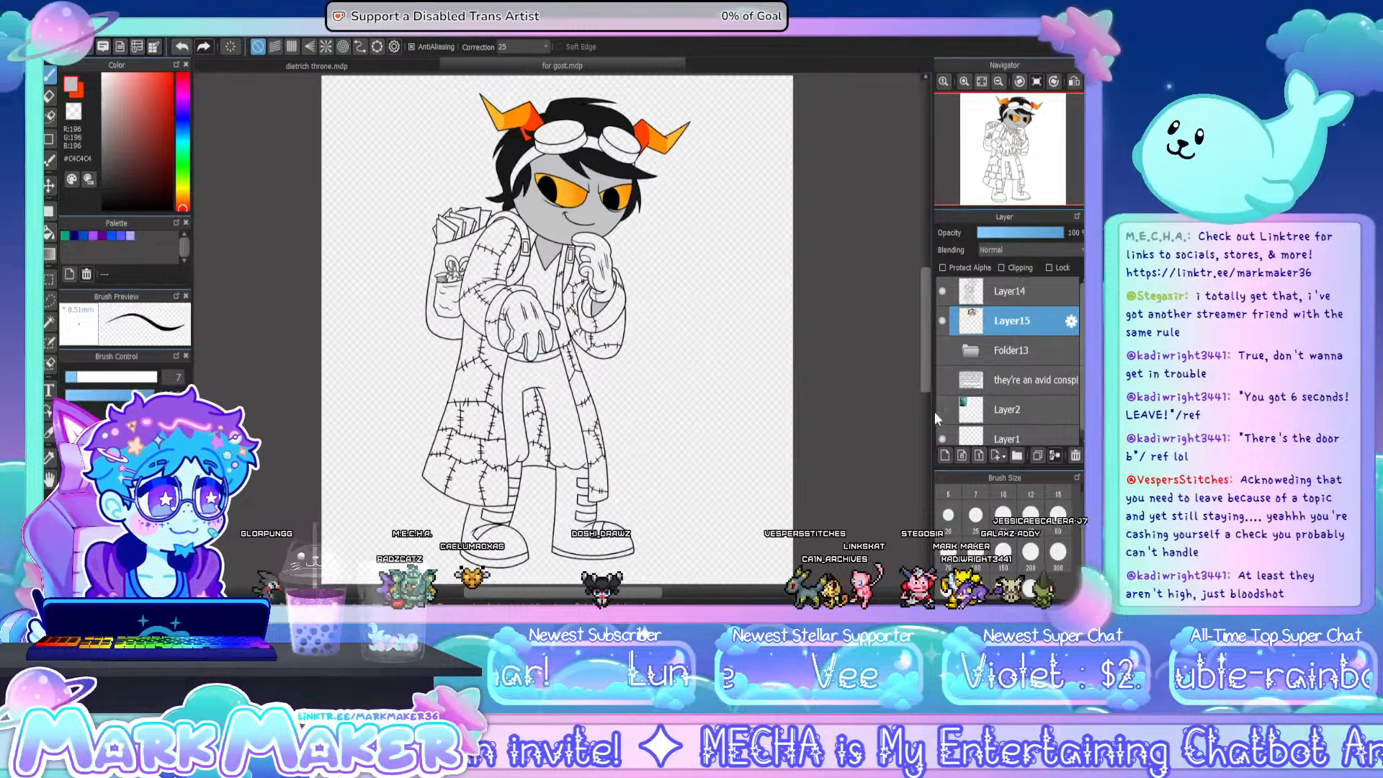
{"action": "left_click", "coordinate": [941, 410]}
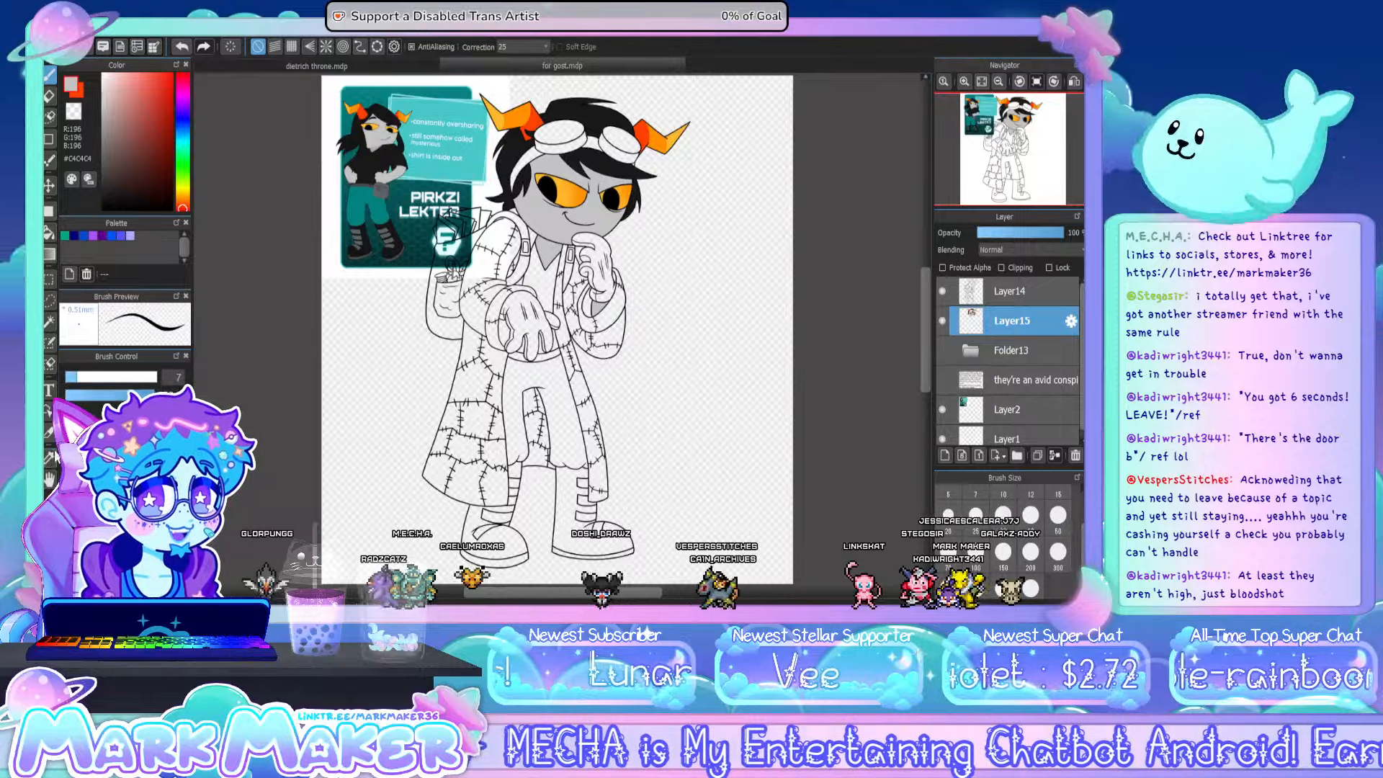
{"action": "left_click", "coordinate": [50, 456]}
{"action": "scroll", "coordinate": [366, 214], "scroll_direction": "up", "scroll_amount": 5}
{"action": "left_click", "coordinate": [366, 214]}
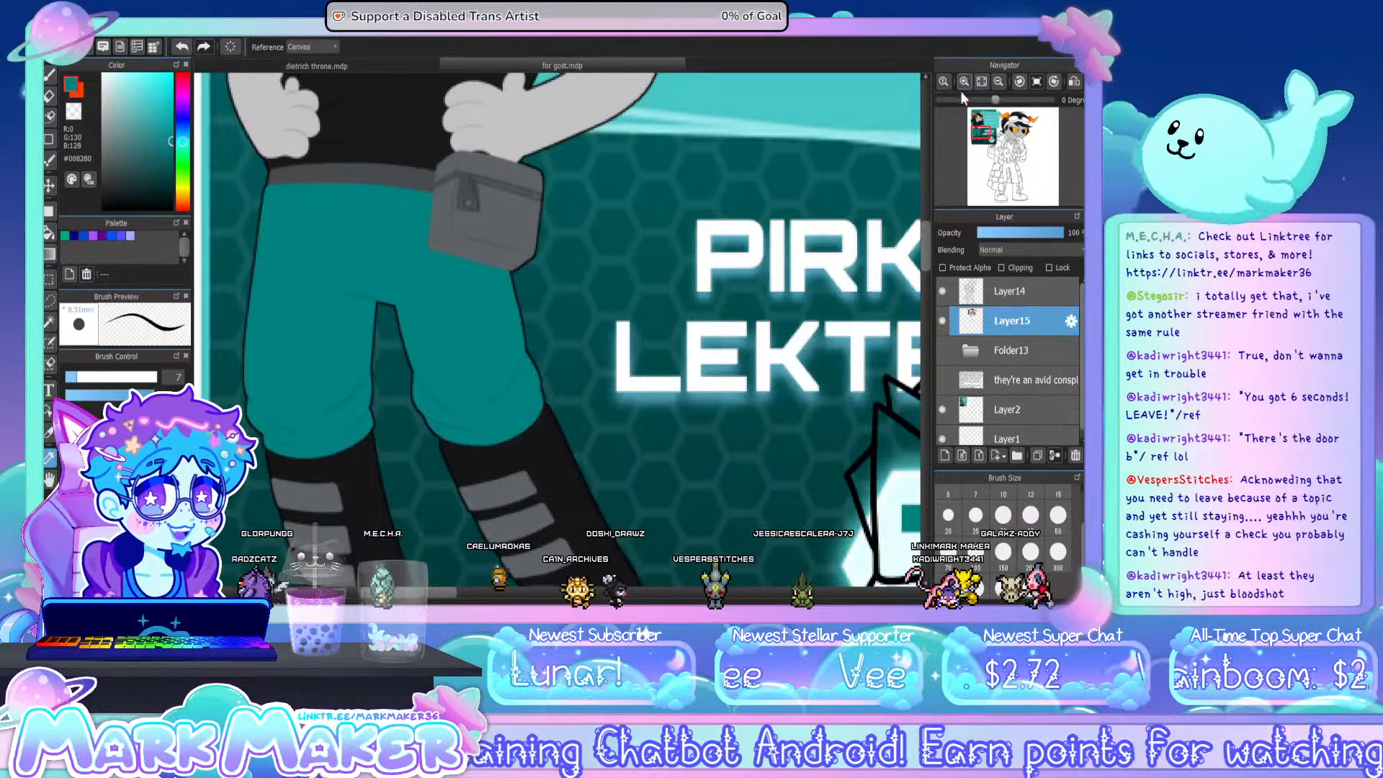
{"action": "left_click", "coordinate": [986, 82]}
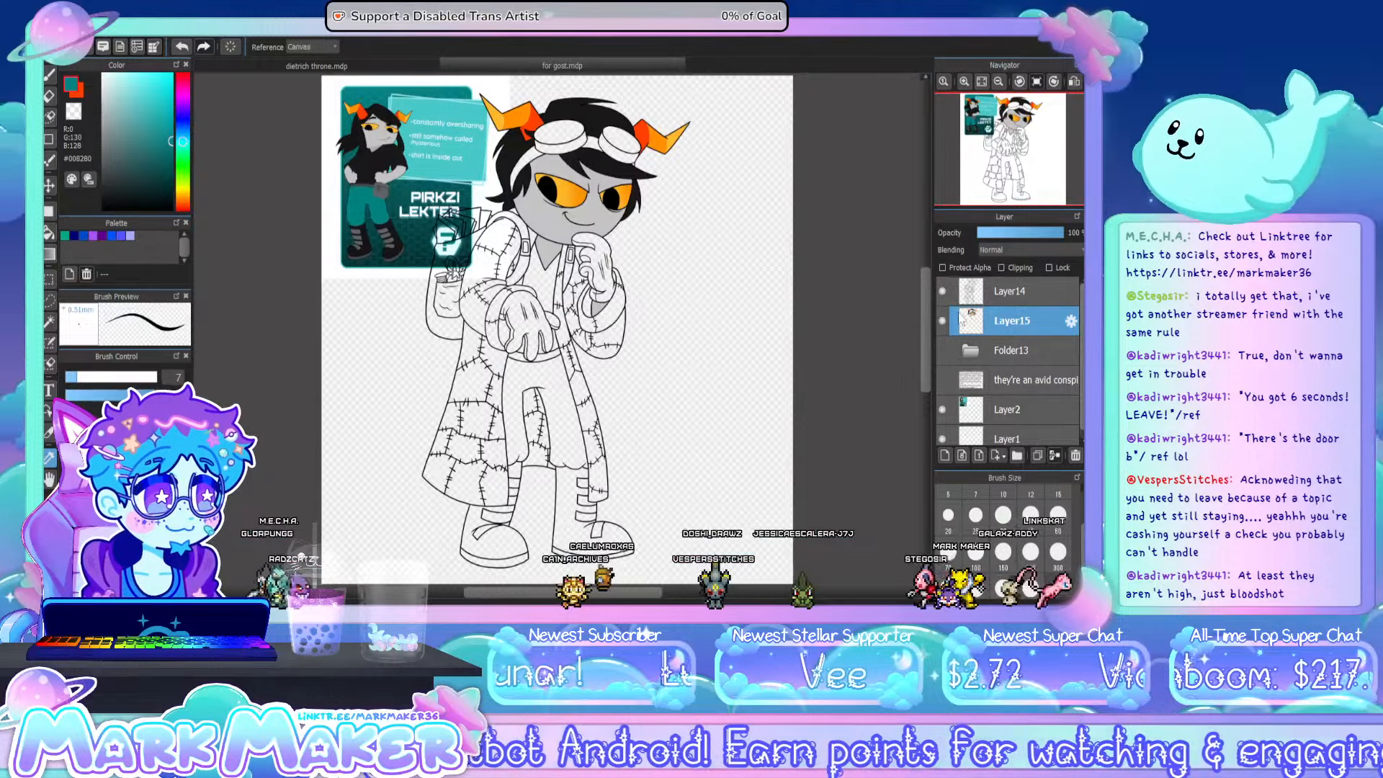
{"action": "left_click", "coordinate": [942, 410]}
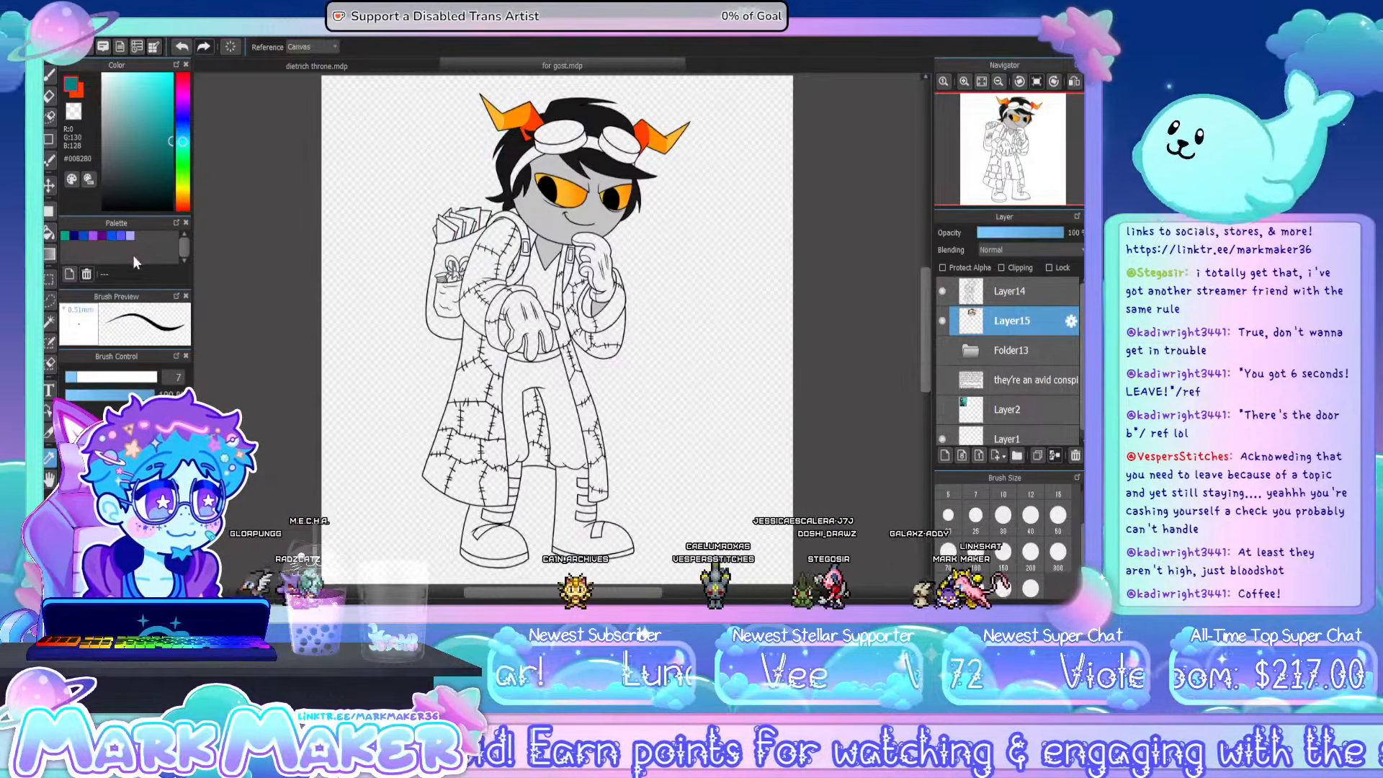
{"action": "left_click", "coordinate": [49, 231]}
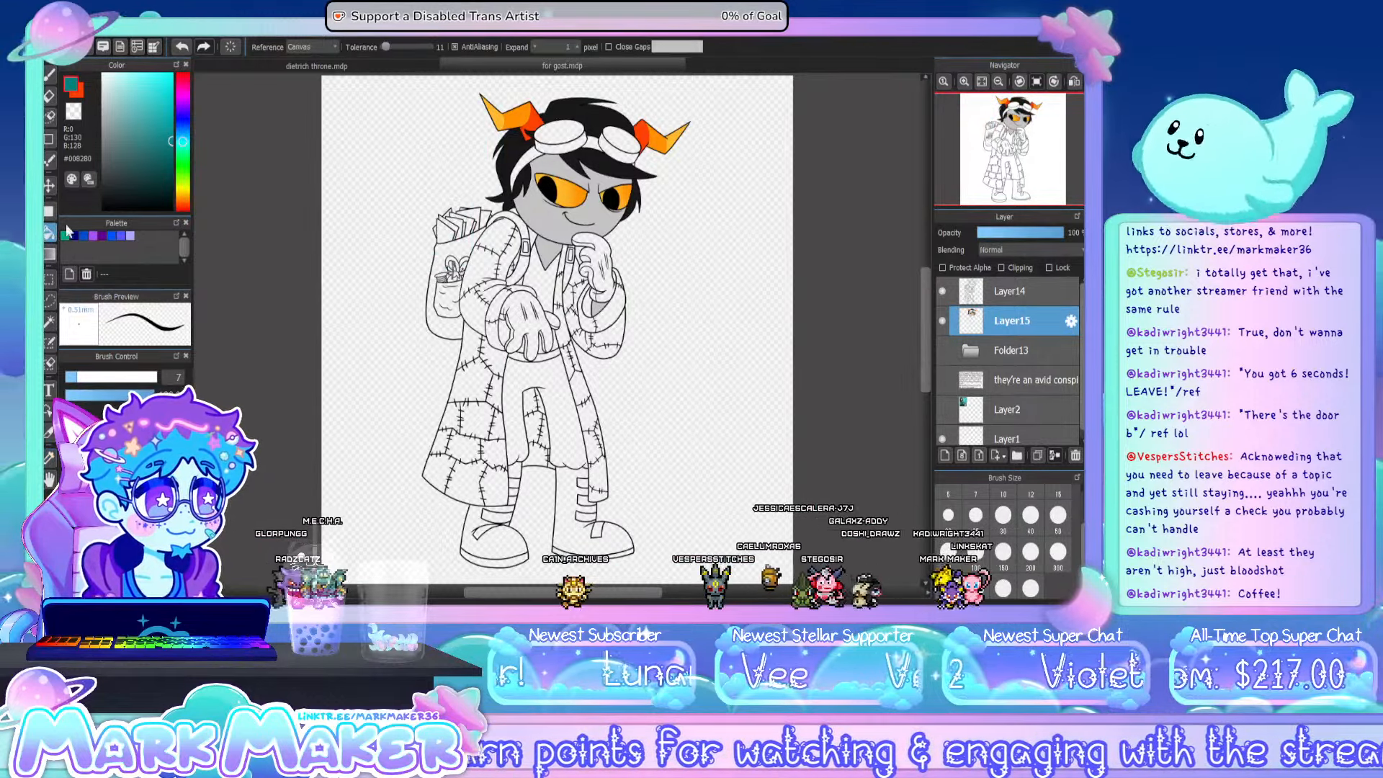
{"action": "left_click", "coordinate": [552, 375]}
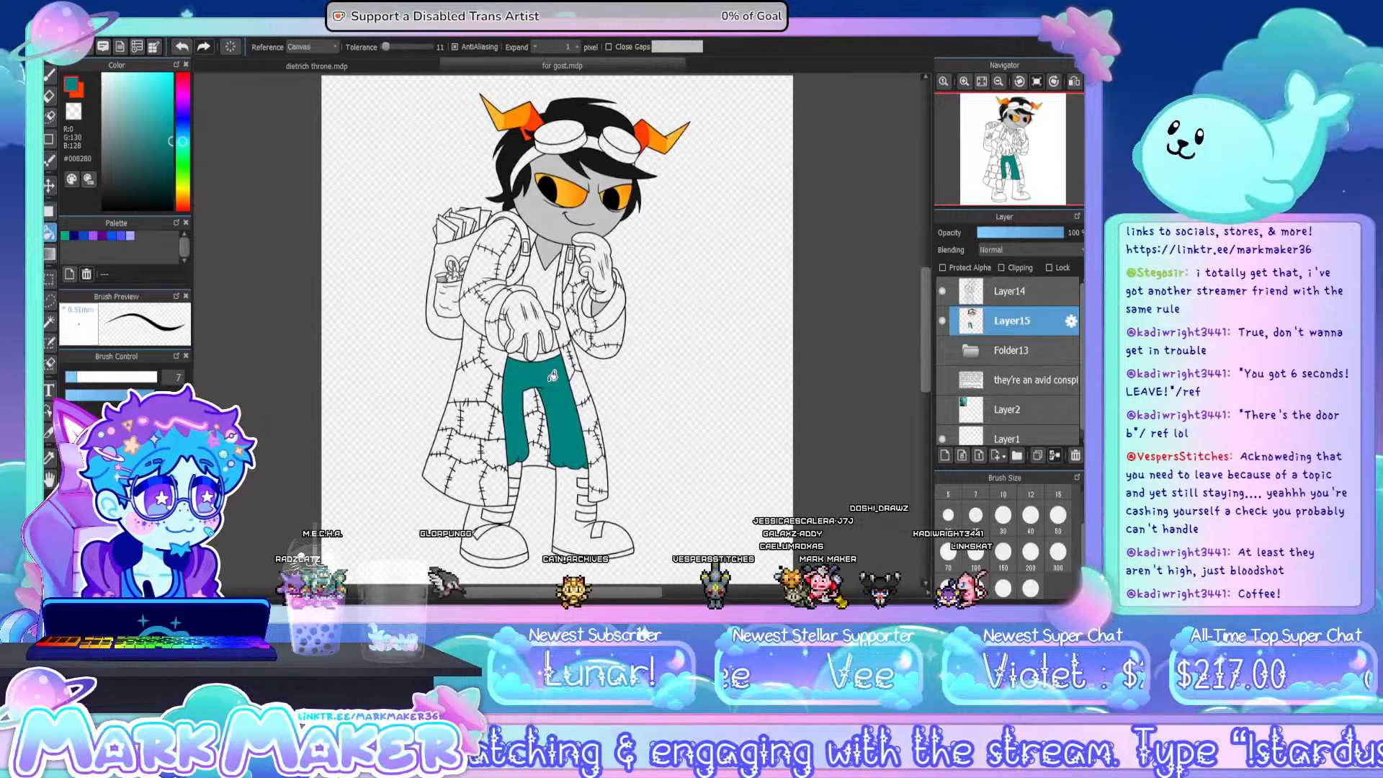
- Fill the goggles' strap, bridge and both rims with teal #008280
{"action": "scroll", "coordinate": [590, 193], "scroll_direction": "up", "scroll_amount": 1}
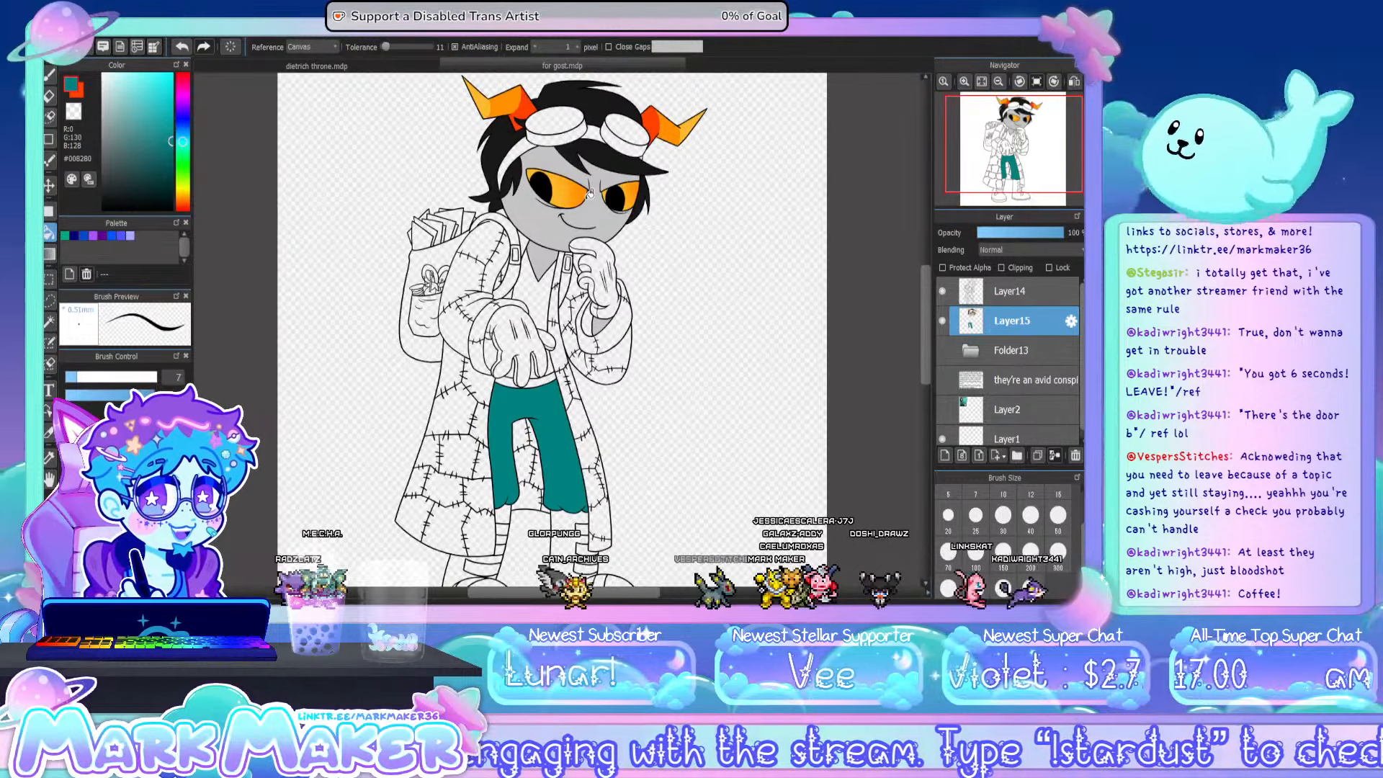
{"action": "scroll", "coordinate": [574, 118], "scroll_direction": "up", "scroll_amount": 2}
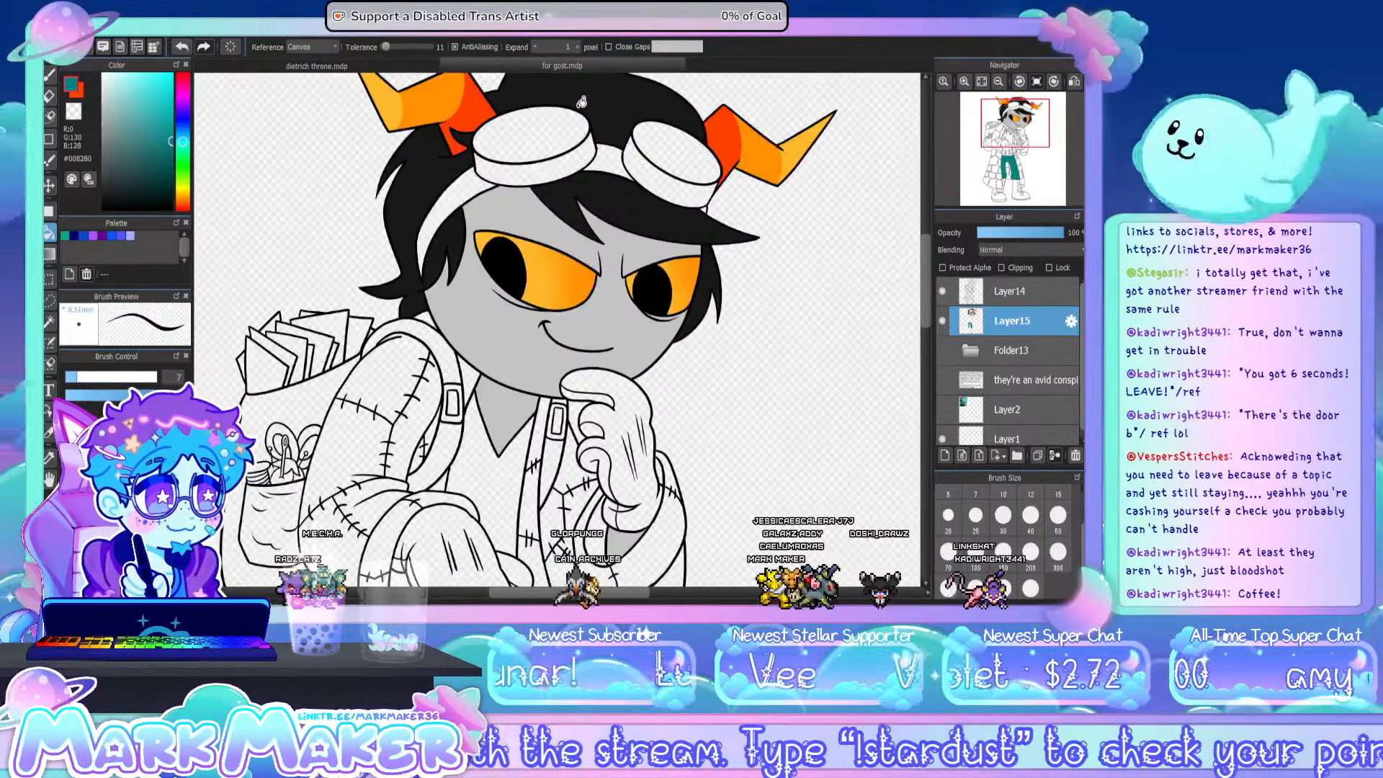
{"action": "left_click", "coordinate": [421, 216]}
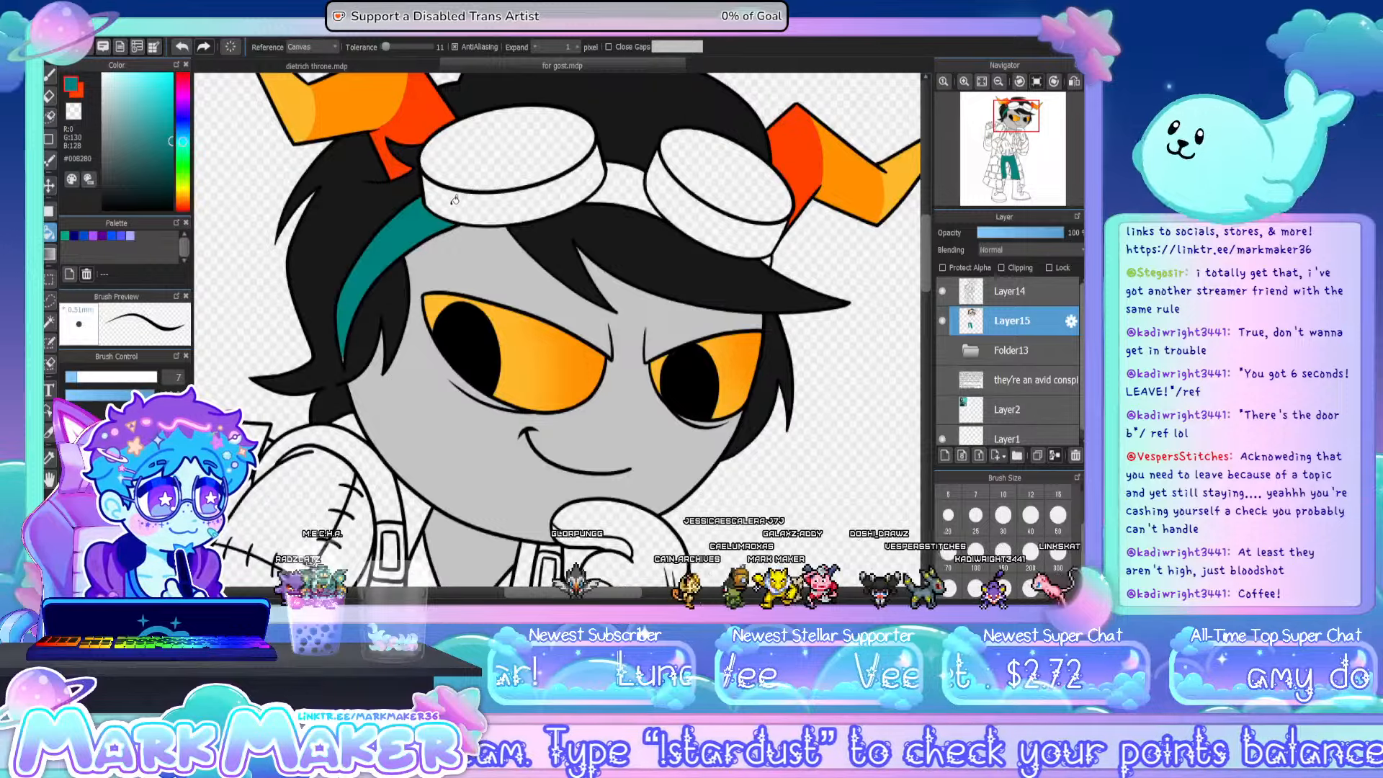
{"action": "left_click", "coordinate": [601, 176]}
{"action": "left_click", "coordinate": [624, 185]}
{"action": "left_click", "coordinate": [691, 212]}
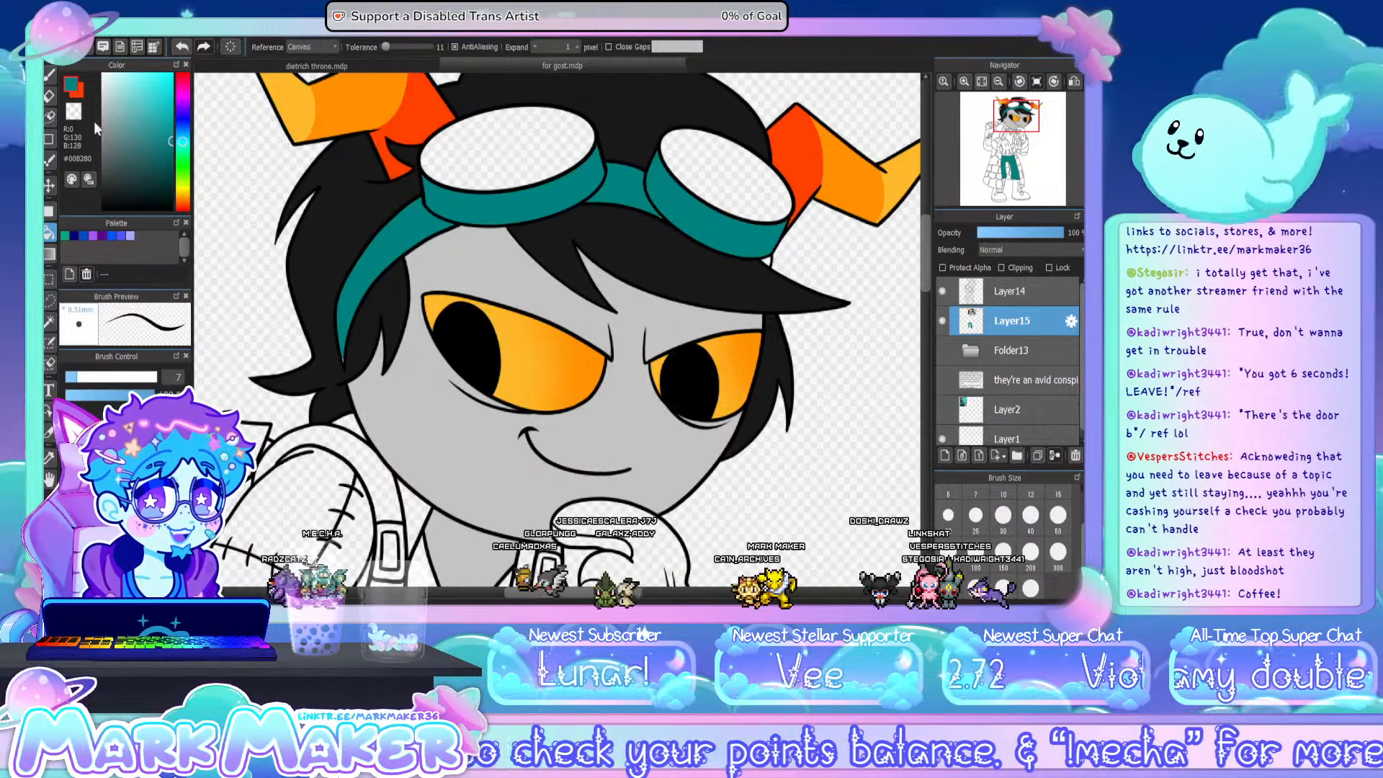
- Set the colour to pure red #FF0000 and fill both goggle lenses
{"action": "left_click", "coordinate": [50, 77]}
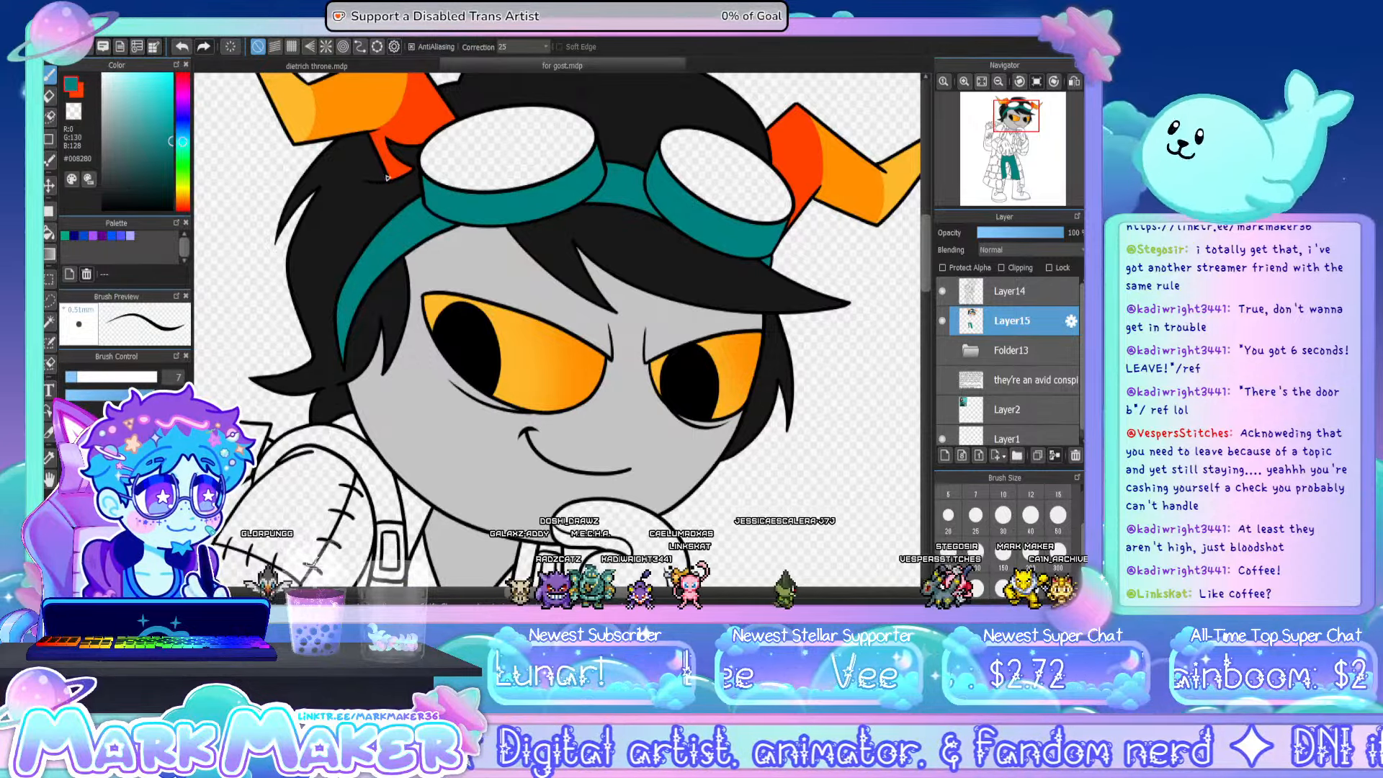
{"action": "left_click_drag", "start_coordinate": [183, 135], "coordinate": [174, 73]}
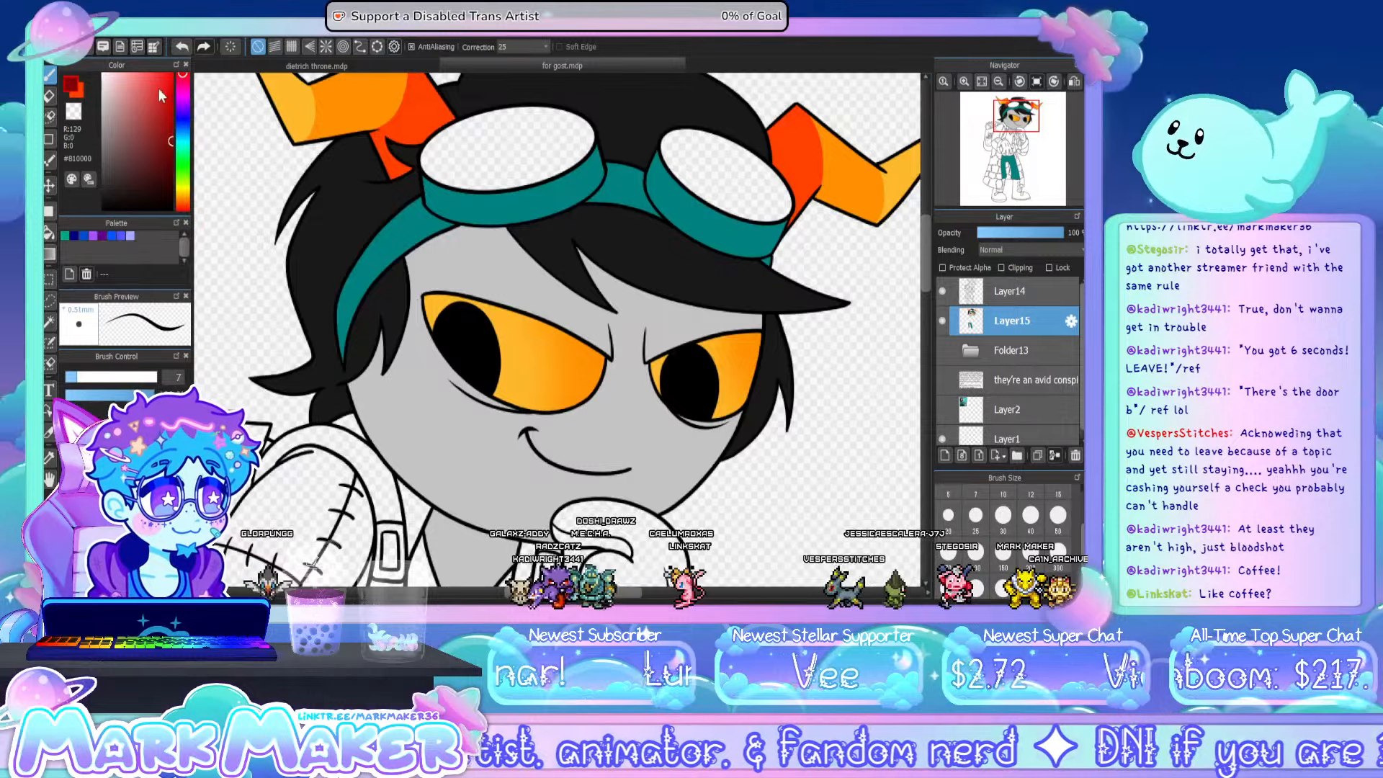
{"action": "left_click", "coordinate": [512, 134]}
{"action": "left_click", "coordinate": [726, 167]}
- Show the reference card on Layer2, sample near-black #191919 from its character and switch to filling
{"action": "mouse_move", "coordinate": [1022, 108]}
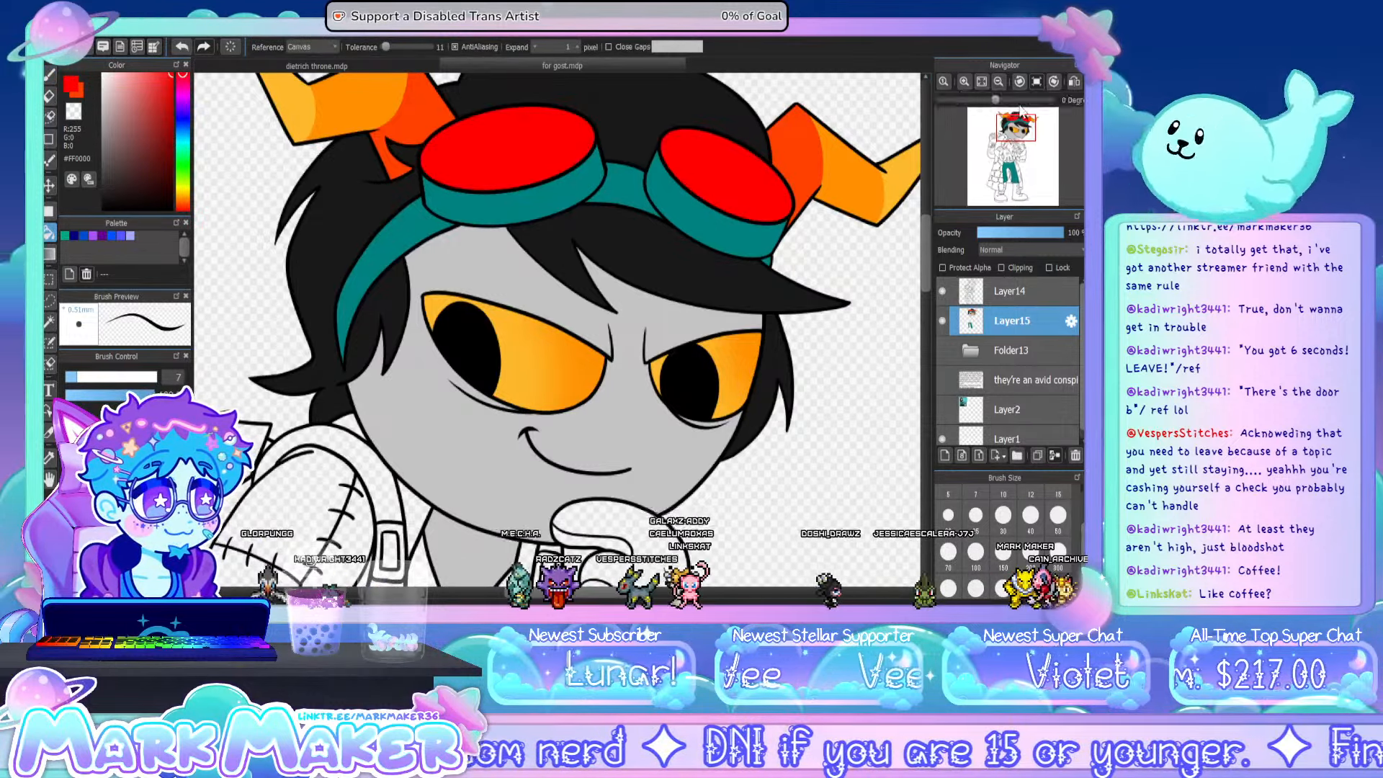
{"action": "left_click", "coordinate": [982, 82]}
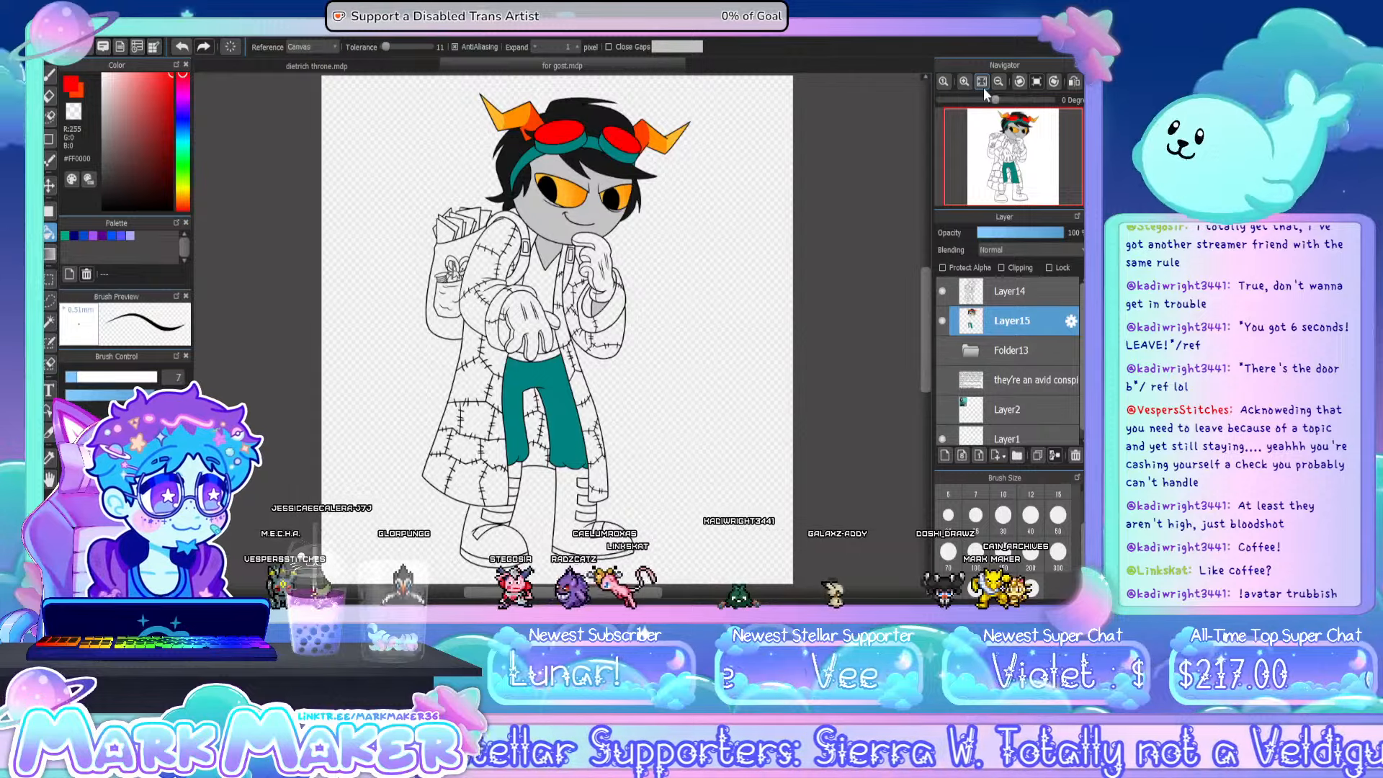
{"action": "left_click", "coordinate": [942, 409]}
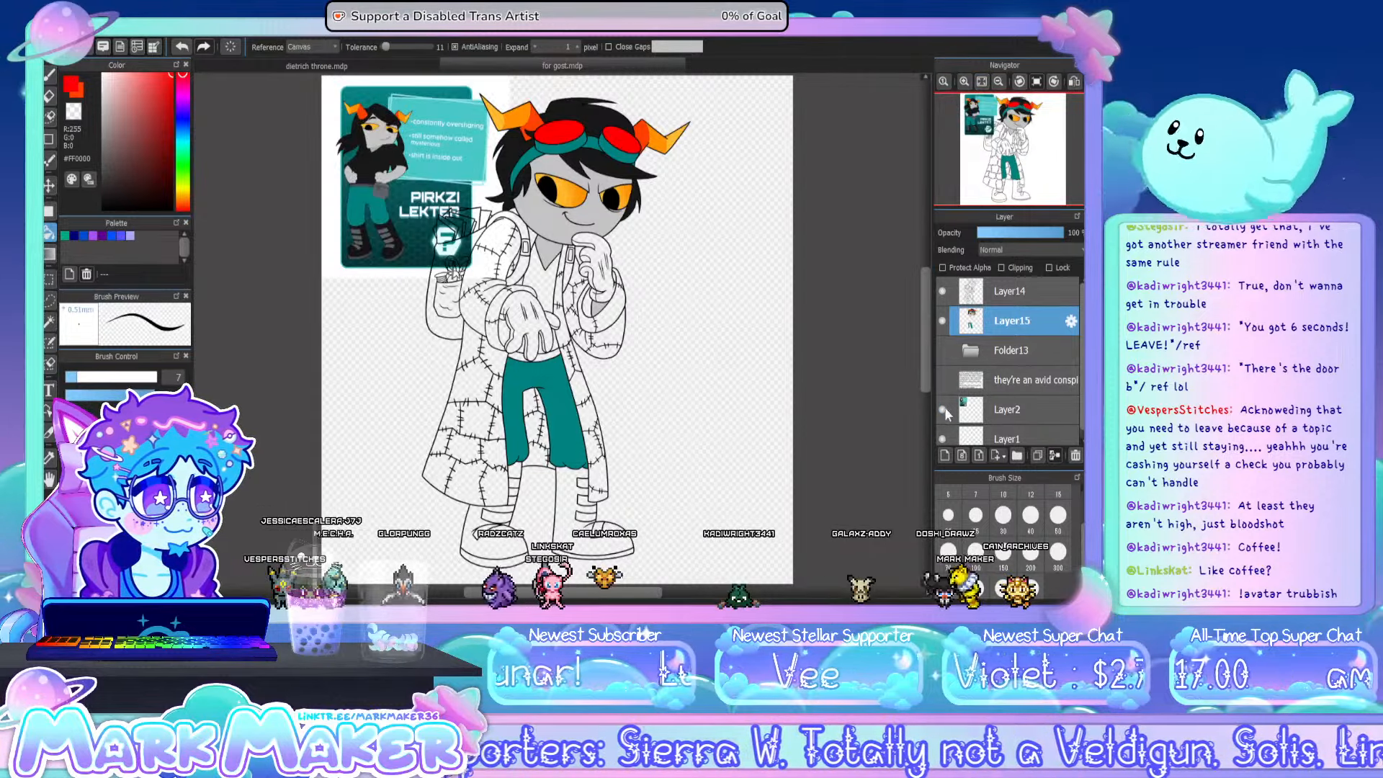
{"action": "left_click", "coordinate": [49, 458]}
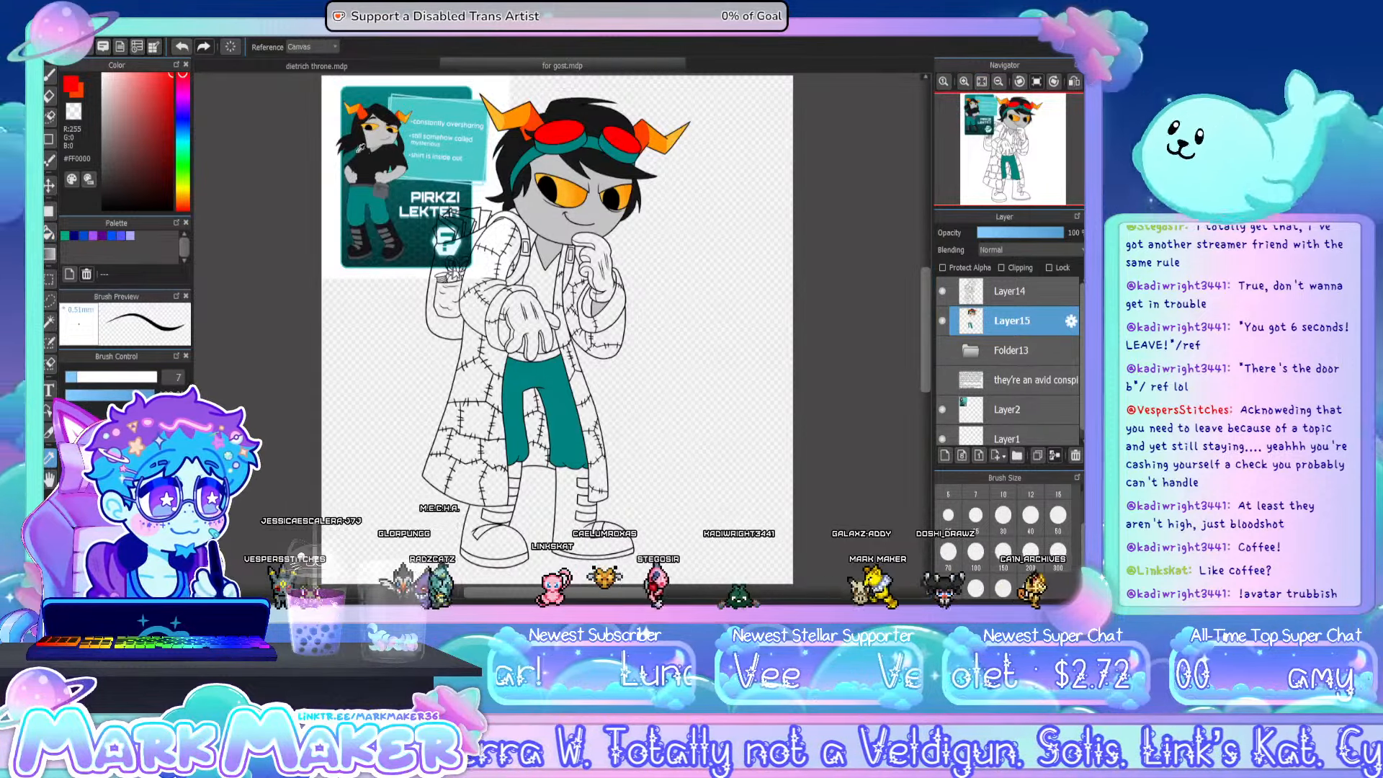
{"action": "left_click", "coordinate": [375, 160]}
{"action": "left_click", "coordinate": [49, 232]}
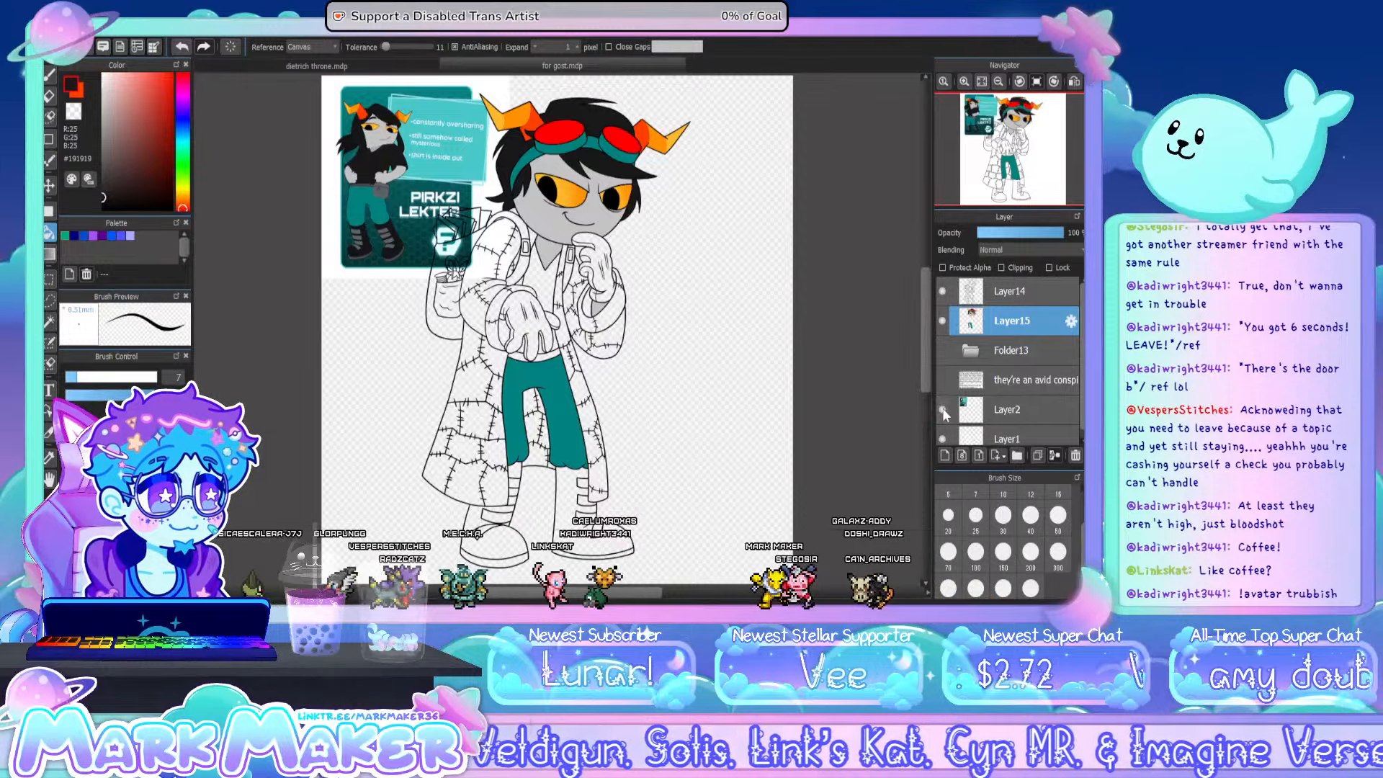
- Fill the shirt with #191919, including the gaps between the lowered hand's fingers, and switch to the pen for small missed spots
{"action": "scroll", "coordinate": [534, 271], "scroll_direction": "up", "scroll_amount": 2}
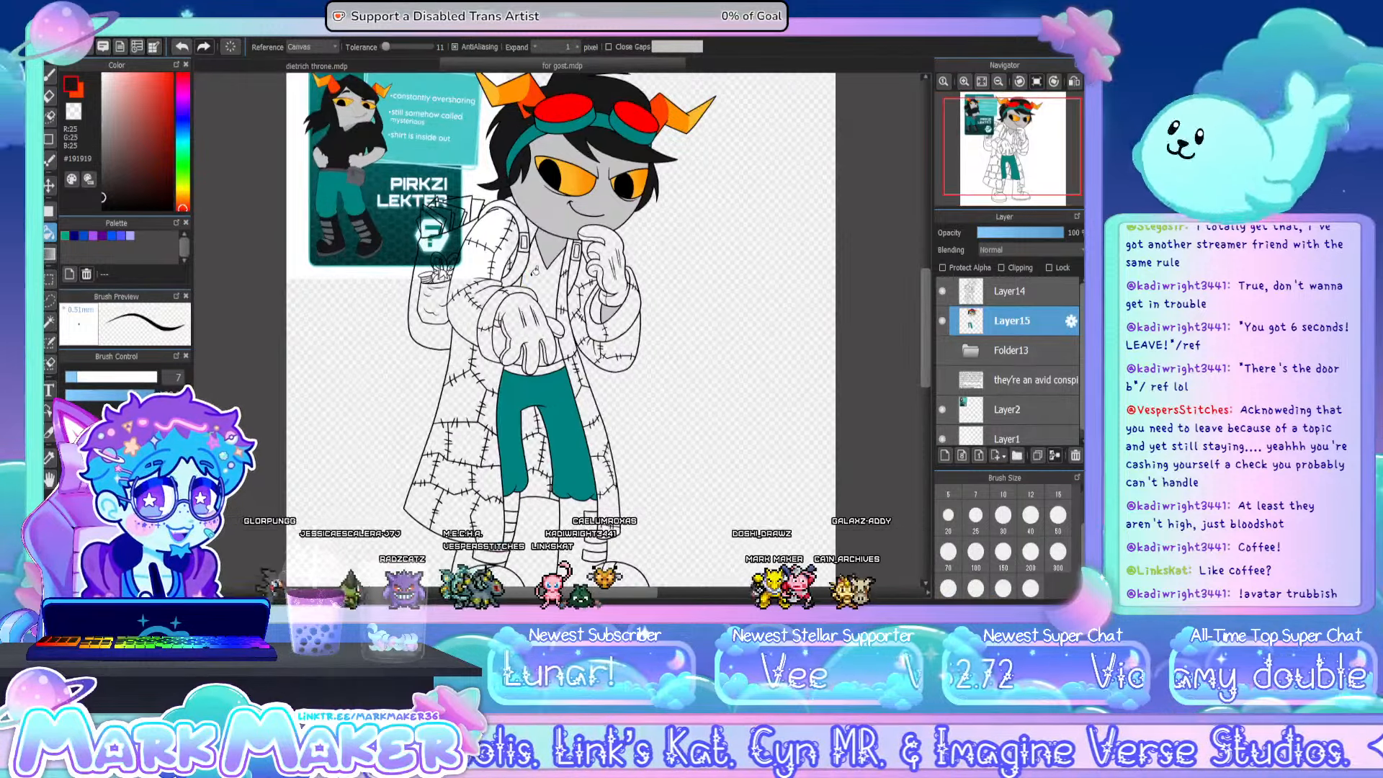
{"action": "left_click", "coordinate": [538, 265]}
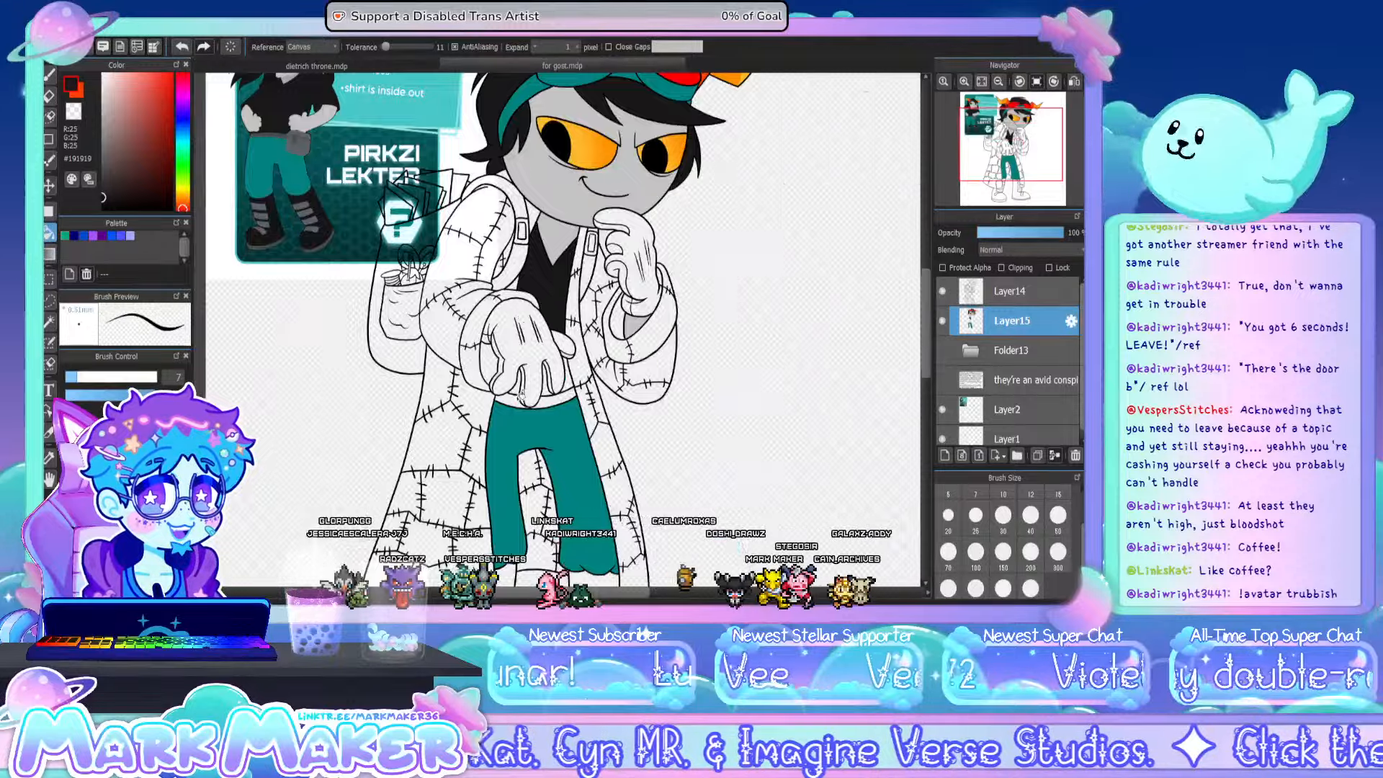
{"action": "scroll", "coordinate": [522, 394], "scroll_direction": "up", "scroll_amount": 3}
{"action": "left_click", "coordinate": [521, 348]}
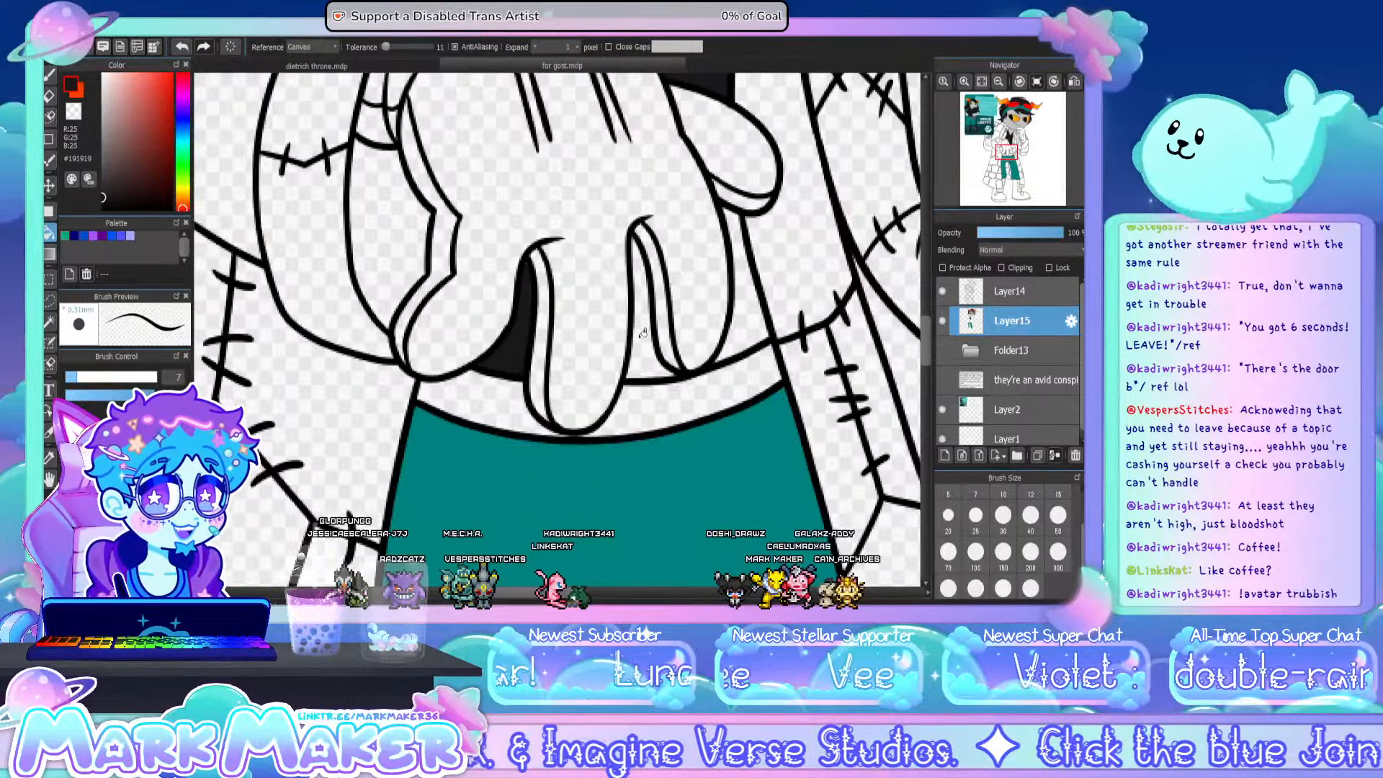
{"action": "left_click", "coordinate": [650, 324]}
{"action": "left_click", "coordinate": [747, 329]}
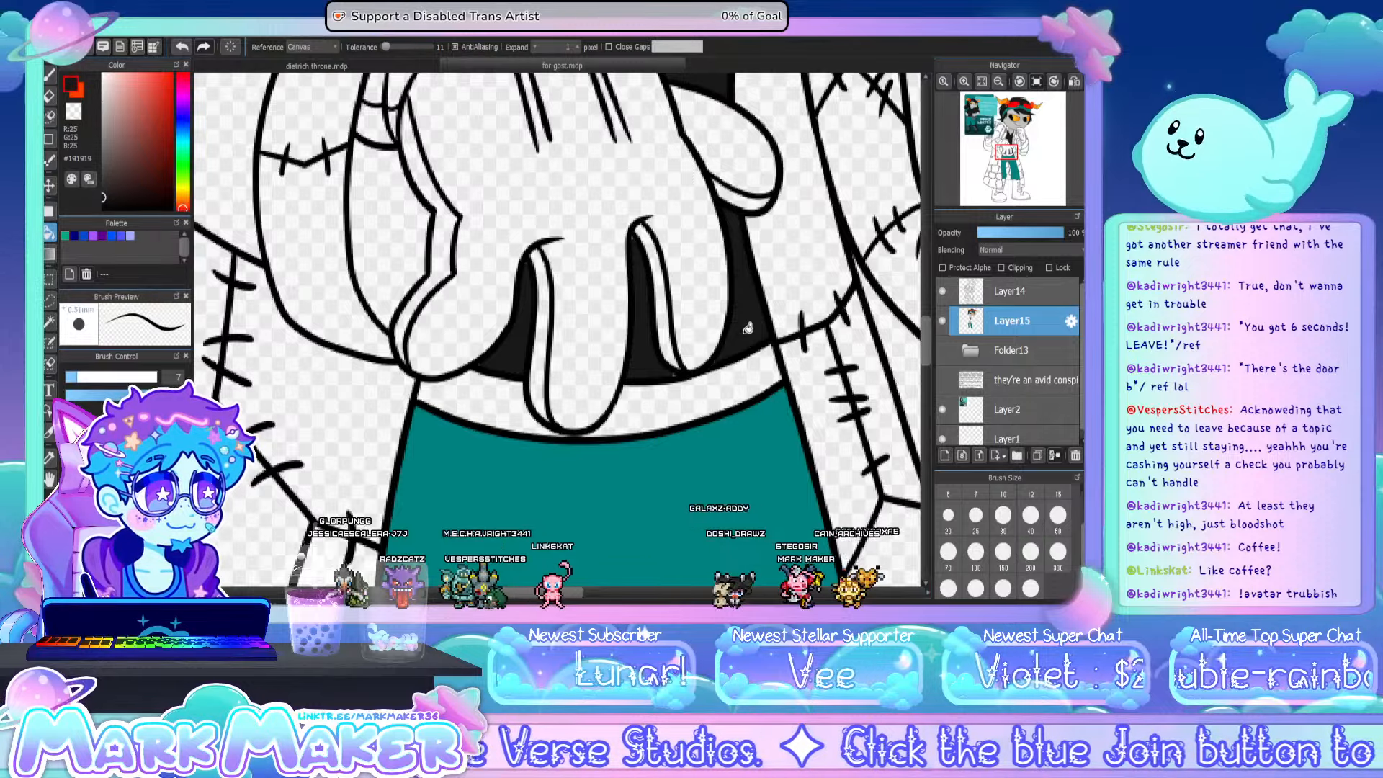
{"action": "left_click", "coordinate": [49, 76]}
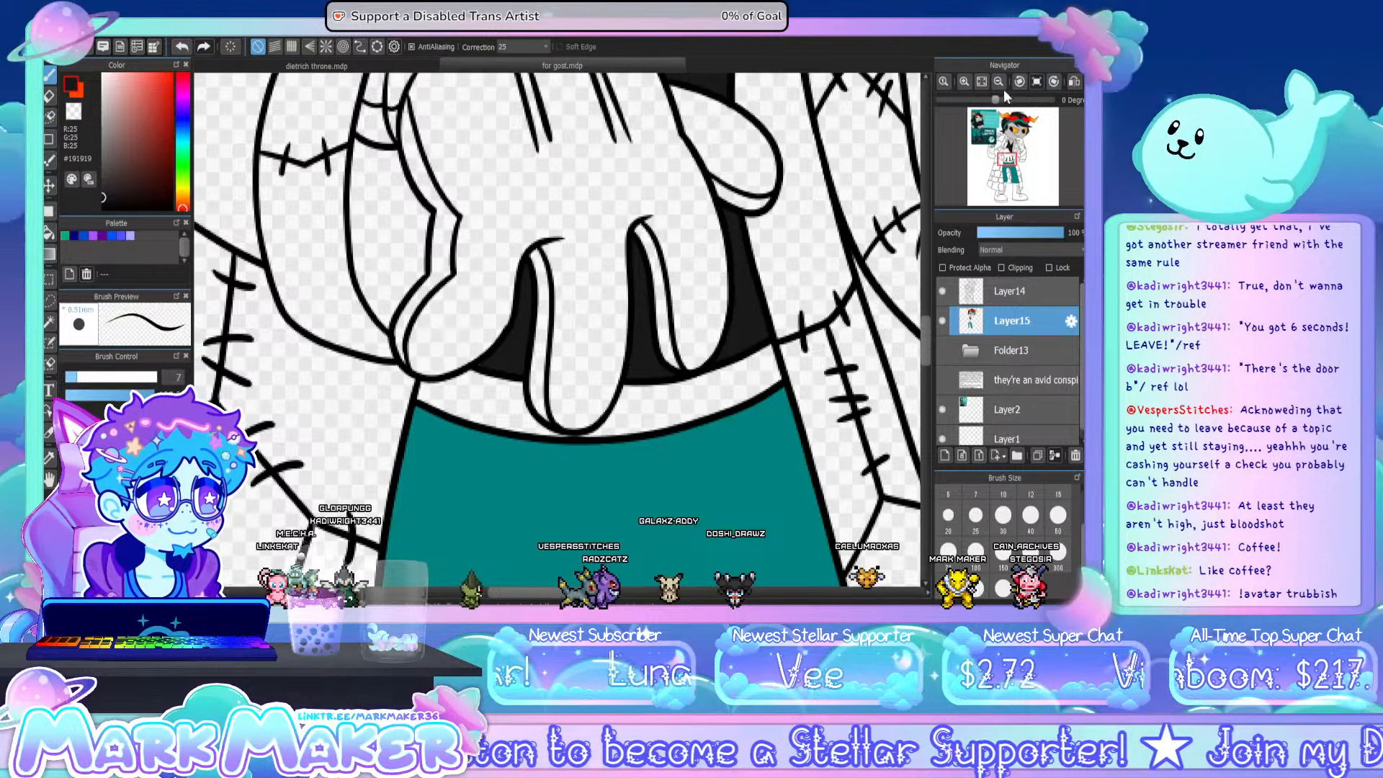
{"action": "left_click", "coordinate": [981, 82]}
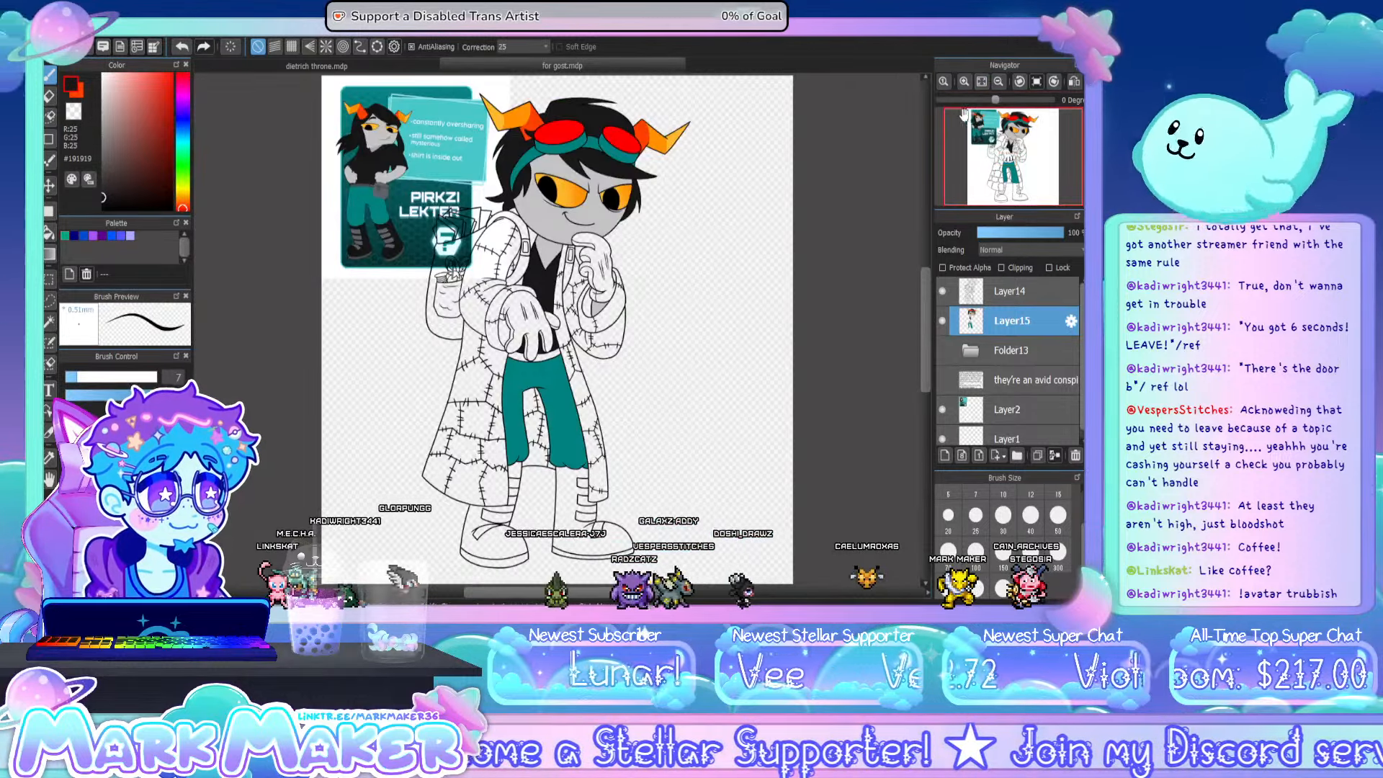
- Fill both boots with #191919, leaving the straps and soles empty, and touch up missed spots along the outlines with the pen
{"action": "key", "text": "g"}
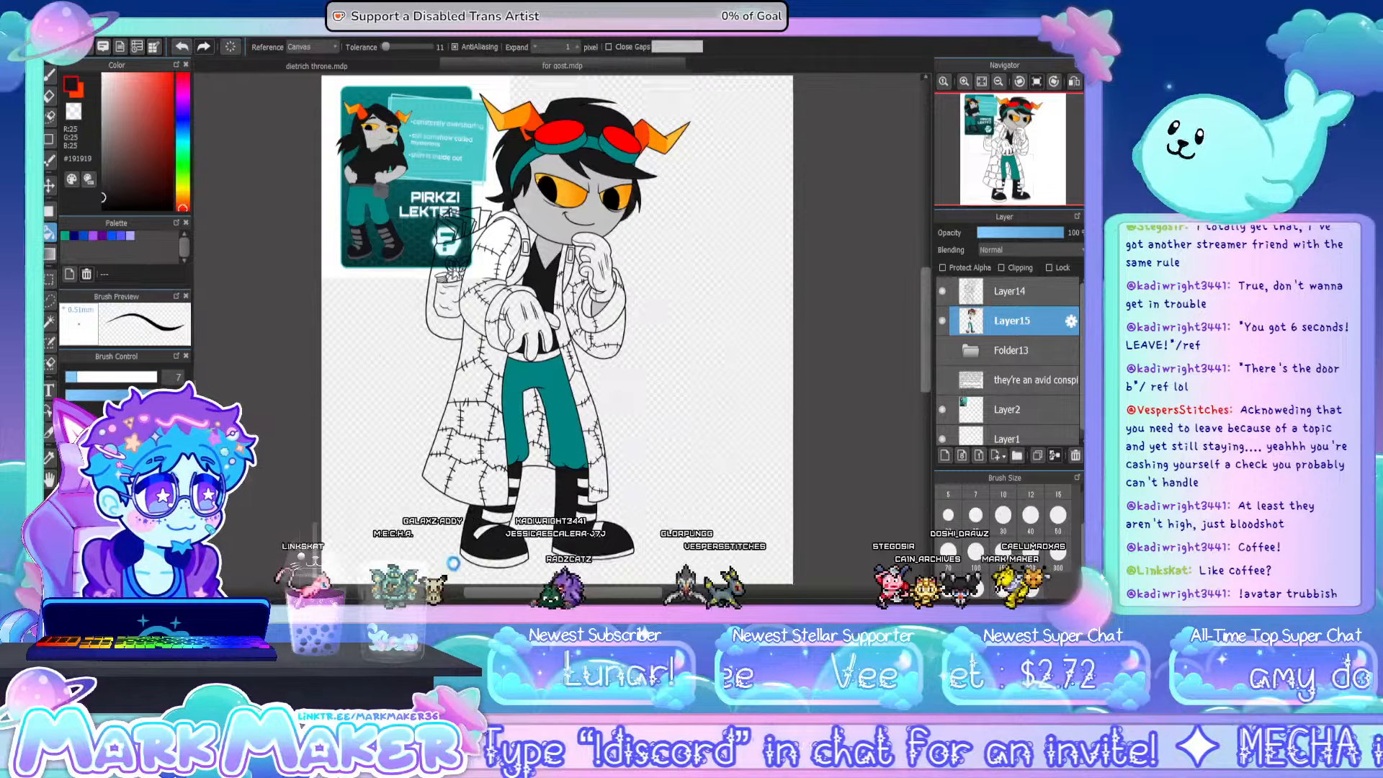
{"action": "scroll", "coordinate": [453, 563], "scroll_direction": "up", "scroll_amount": 5}
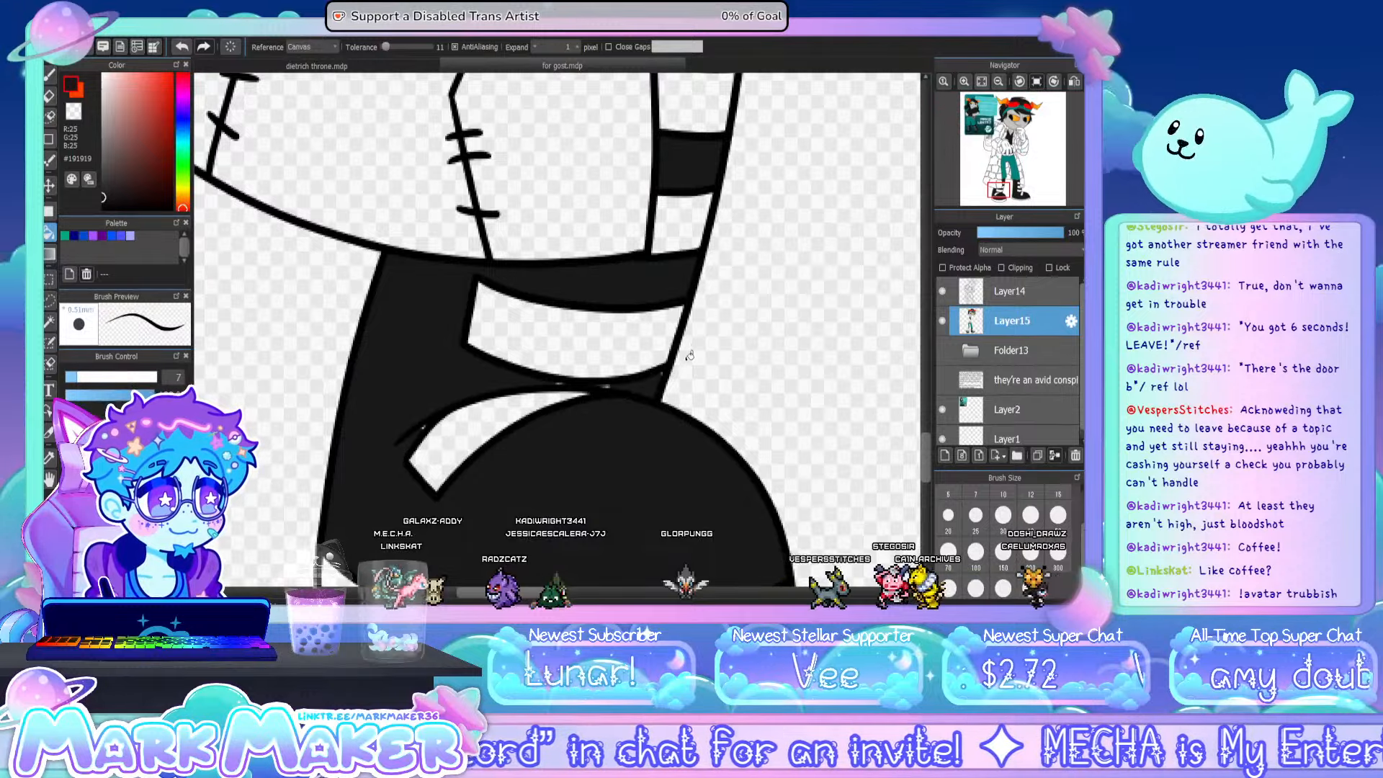
{"action": "key", "text": "b"}
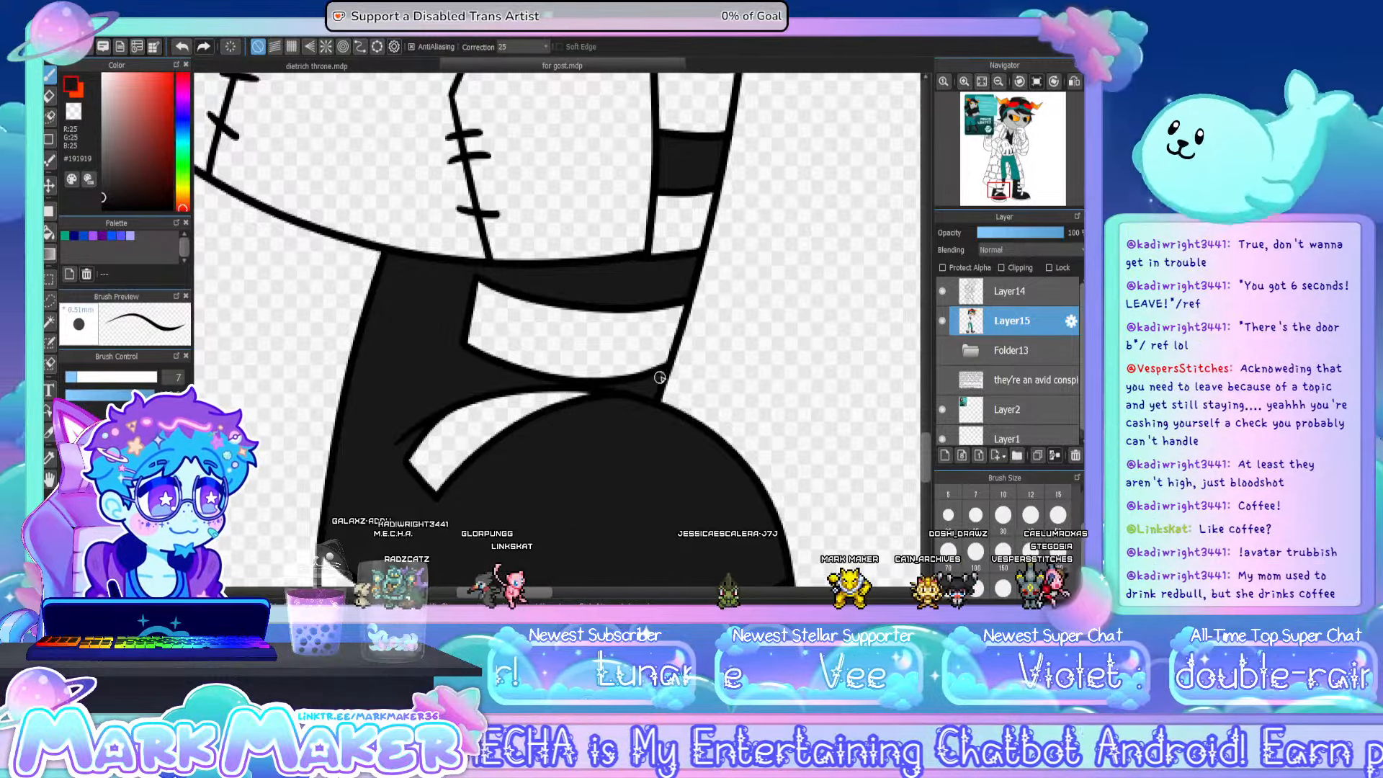
{"action": "left_click_drag", "start_coordinate": [926, 465], "coordinate": [922, 429]}
{"action": "left_click_drag", "start_coordinate": [515, 593], "coordinate": [589, 593]}
{"action": "left_click_drag", "start_coordinate": [927, 405], "coordinate": [931, 441]}
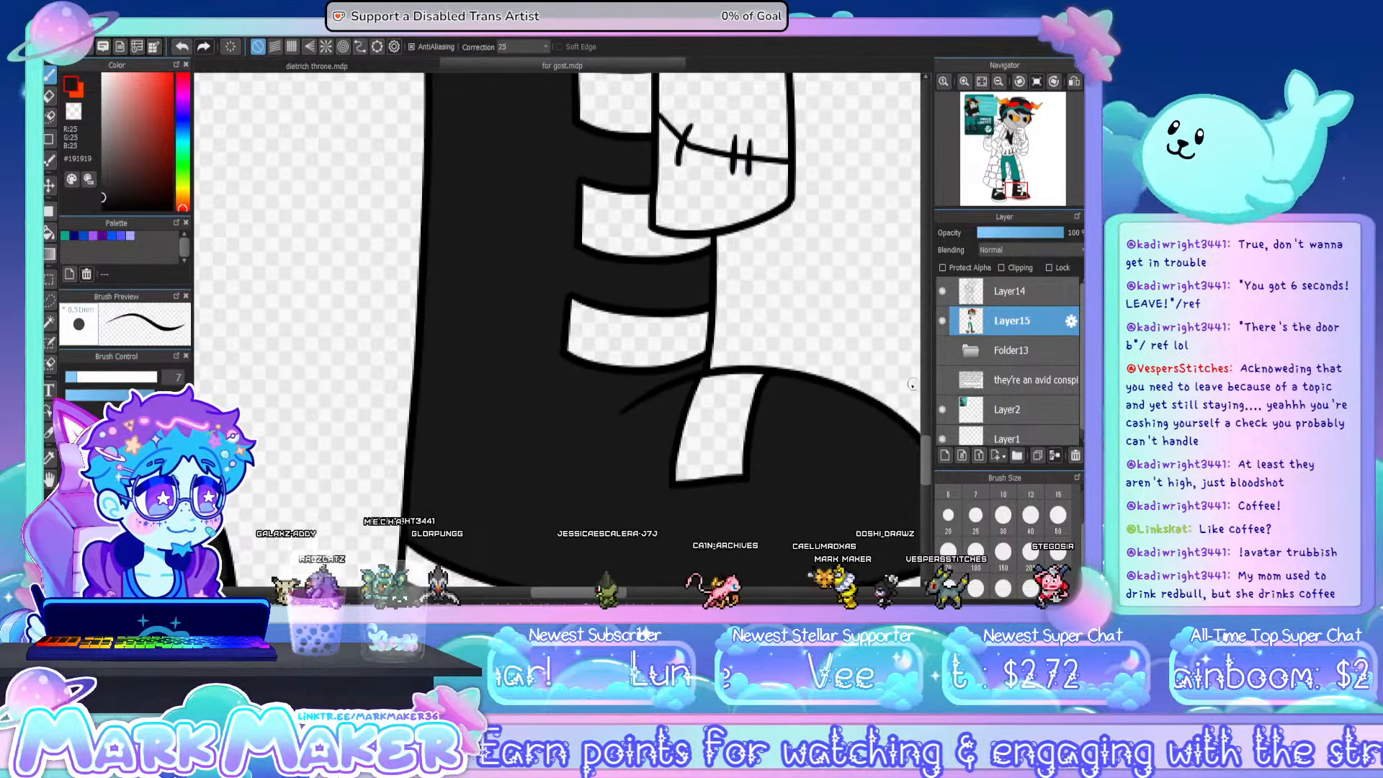
{"action": "left_click_drag", "start_coordinate": [926, 450], "coordinate": [919, 294]}
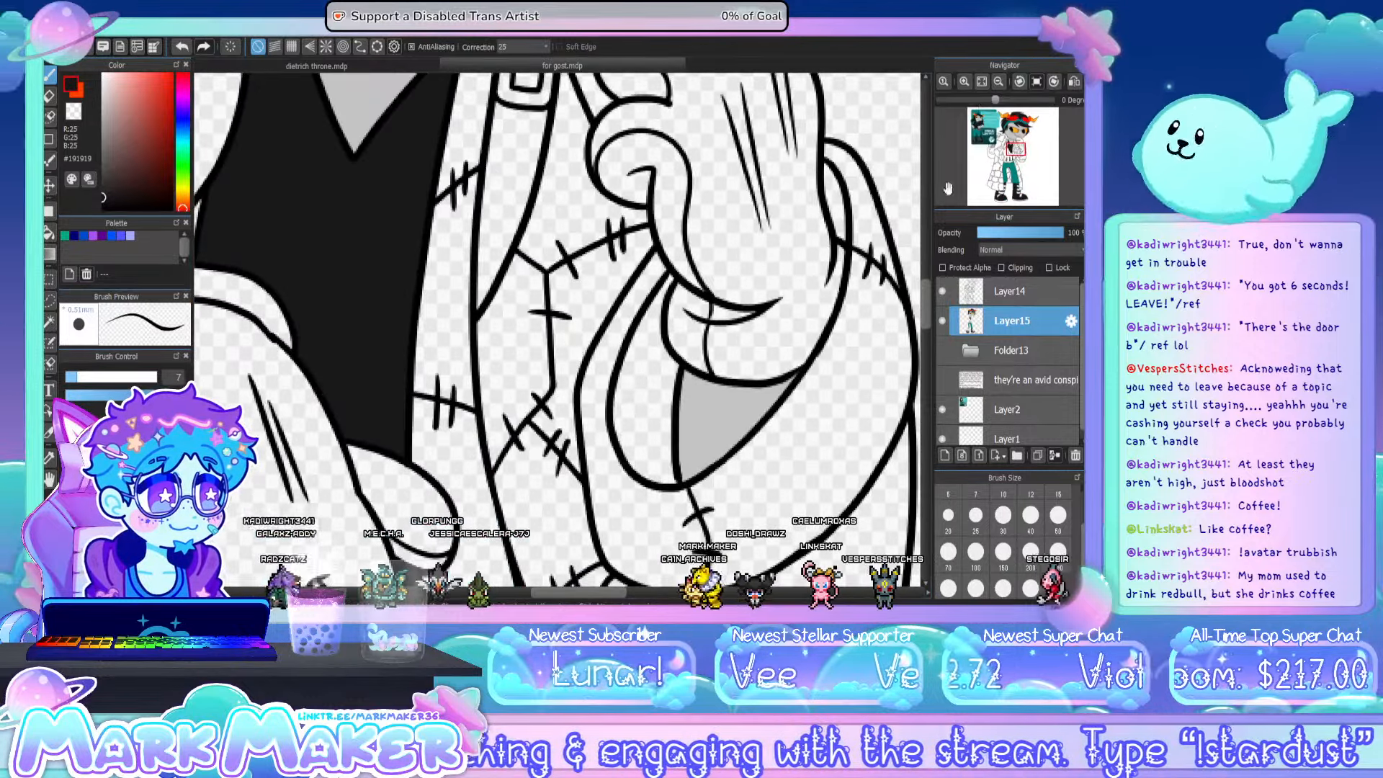
{"action": "left_click", "coordinate": [978, 82]}
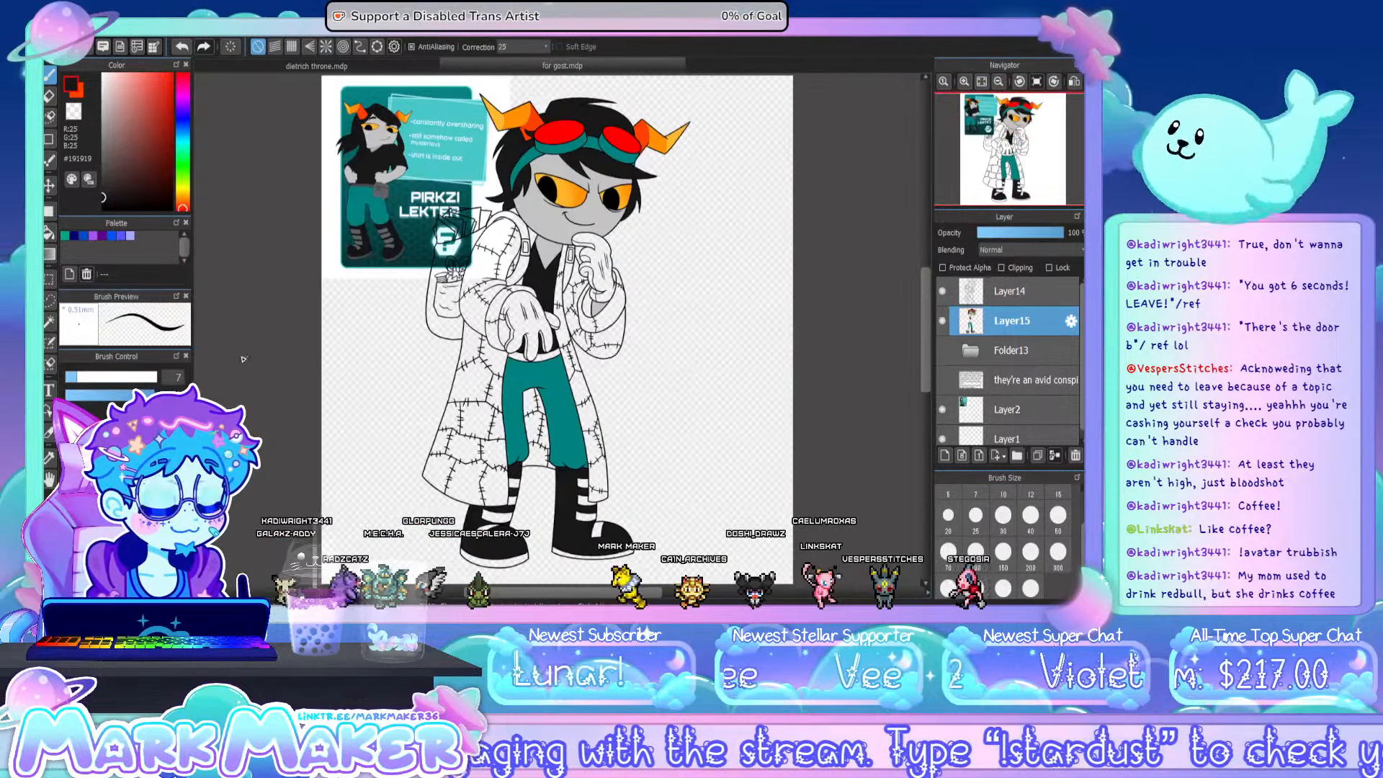
- Sample dark grey #474B4C from the reference card's character and hide the card on Layer2
{"action": "left_click", "coordinate": [51, 459]}
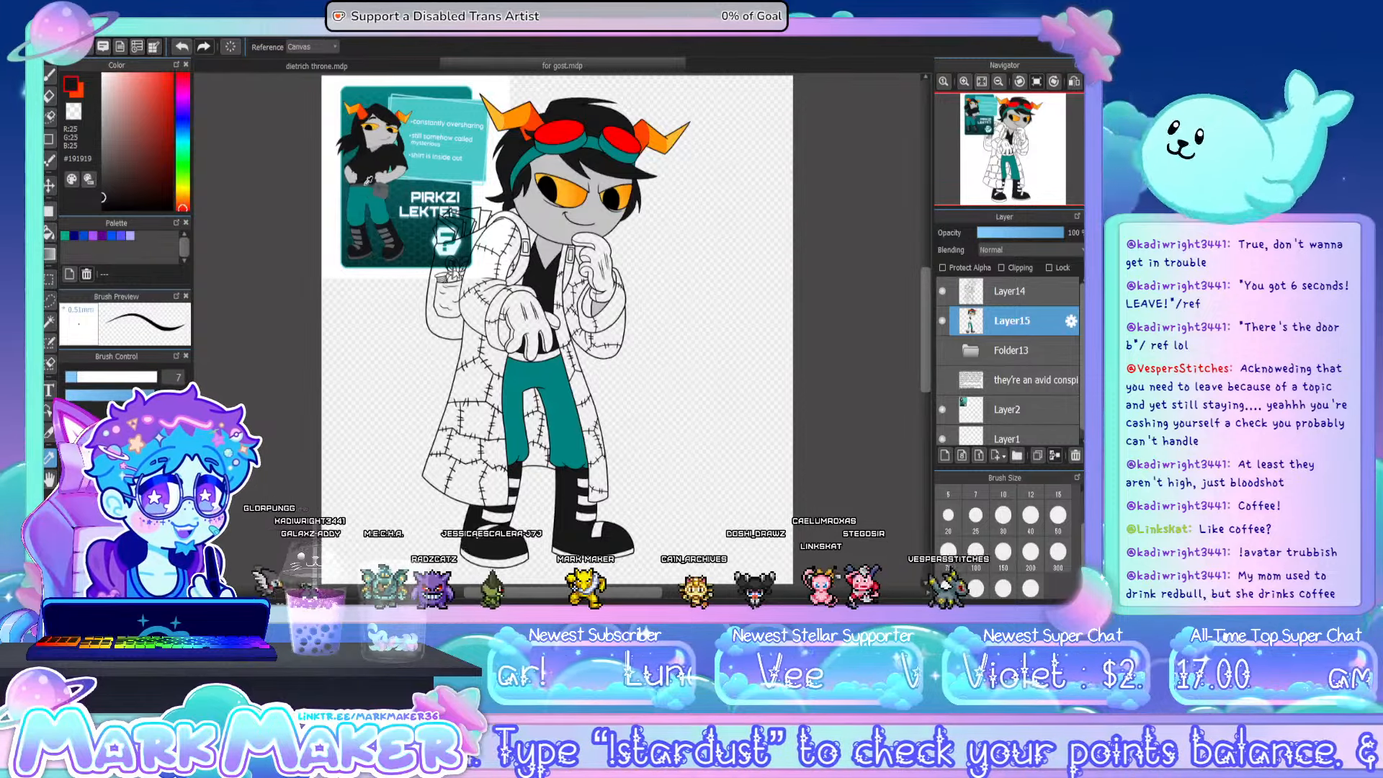
{"action": "left_click", "coordinate": [366, 183]}
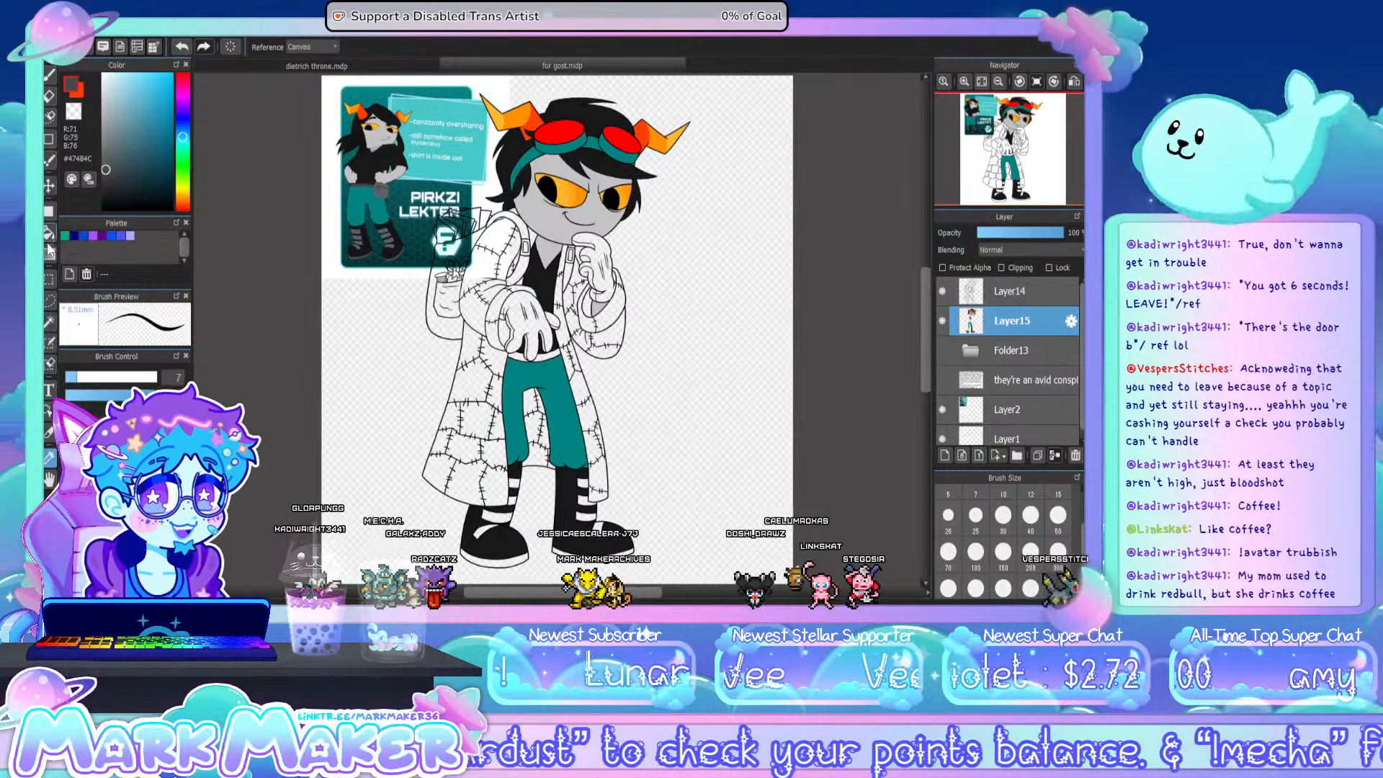
{"action": "left_click", "coordinate": [49, 233]}
{"action": "left_click", "coordinate": [942, 409]}
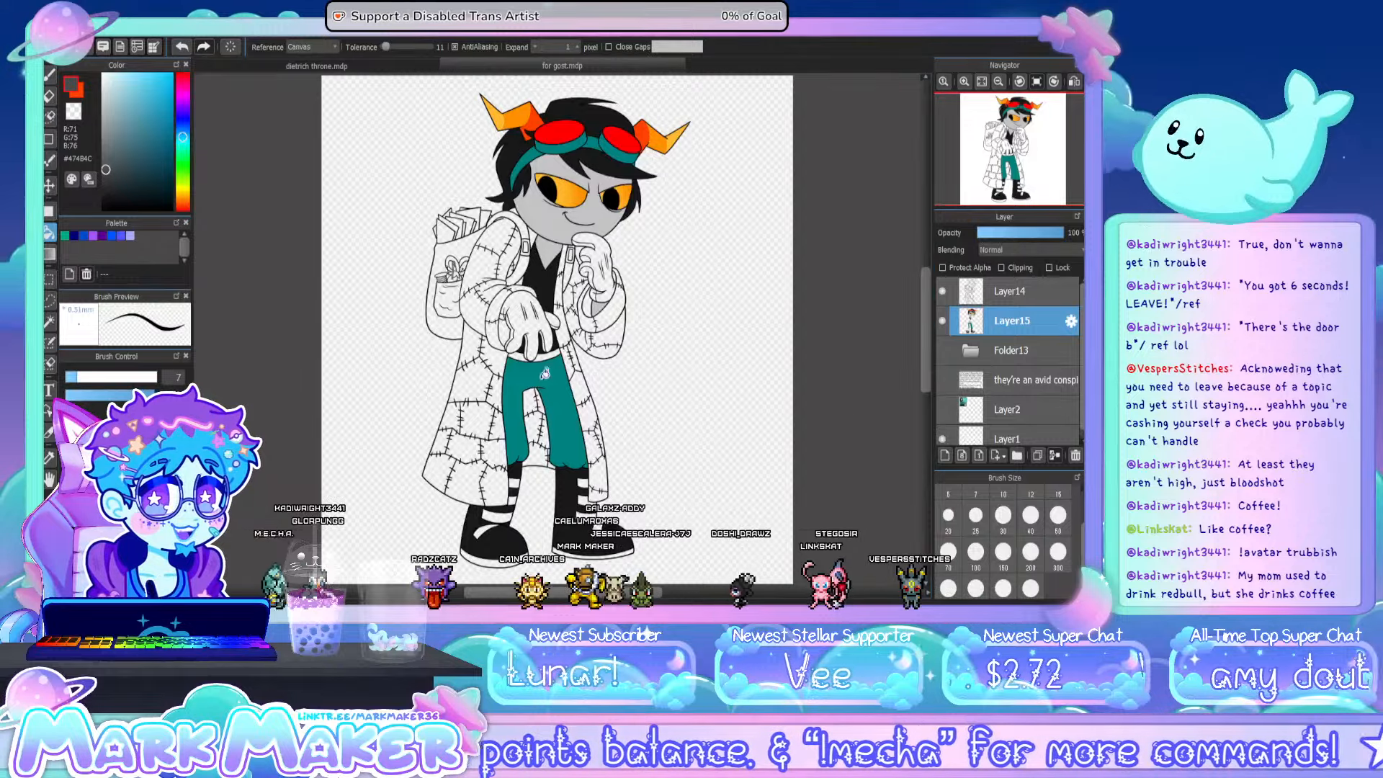
- Fill the waistband above the trousers with dark grey #474B4C and touch up the gap below the fingertip with the pen
{"action": "scroll", "coordinate": [549, 344], "scroll_direction": "up", "scroll_amount": 5}
{"action": "left_click", "coordinate": [550, 344]}
{"action": "left_click", "coordinate": [732, 351]}
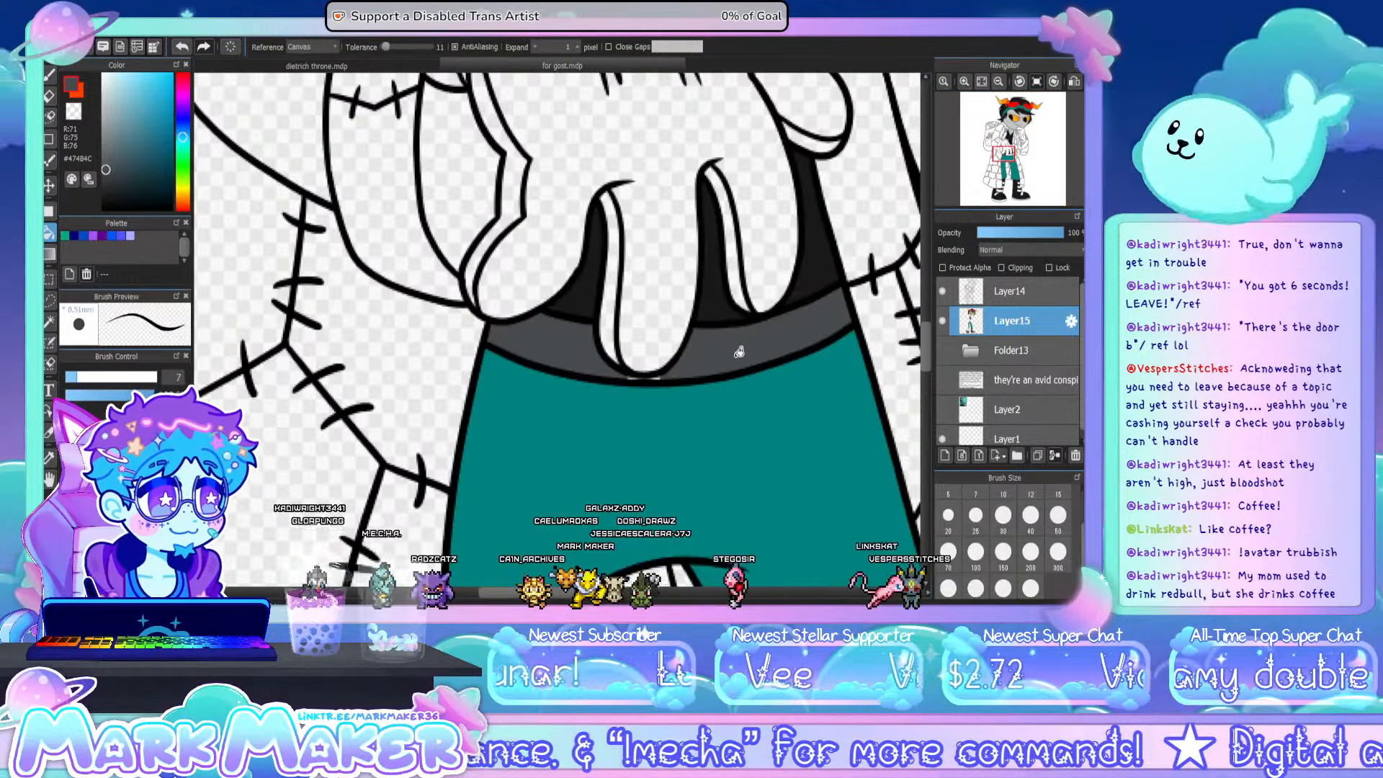
{"action": "left_click", "coordinate": [49, 75]}
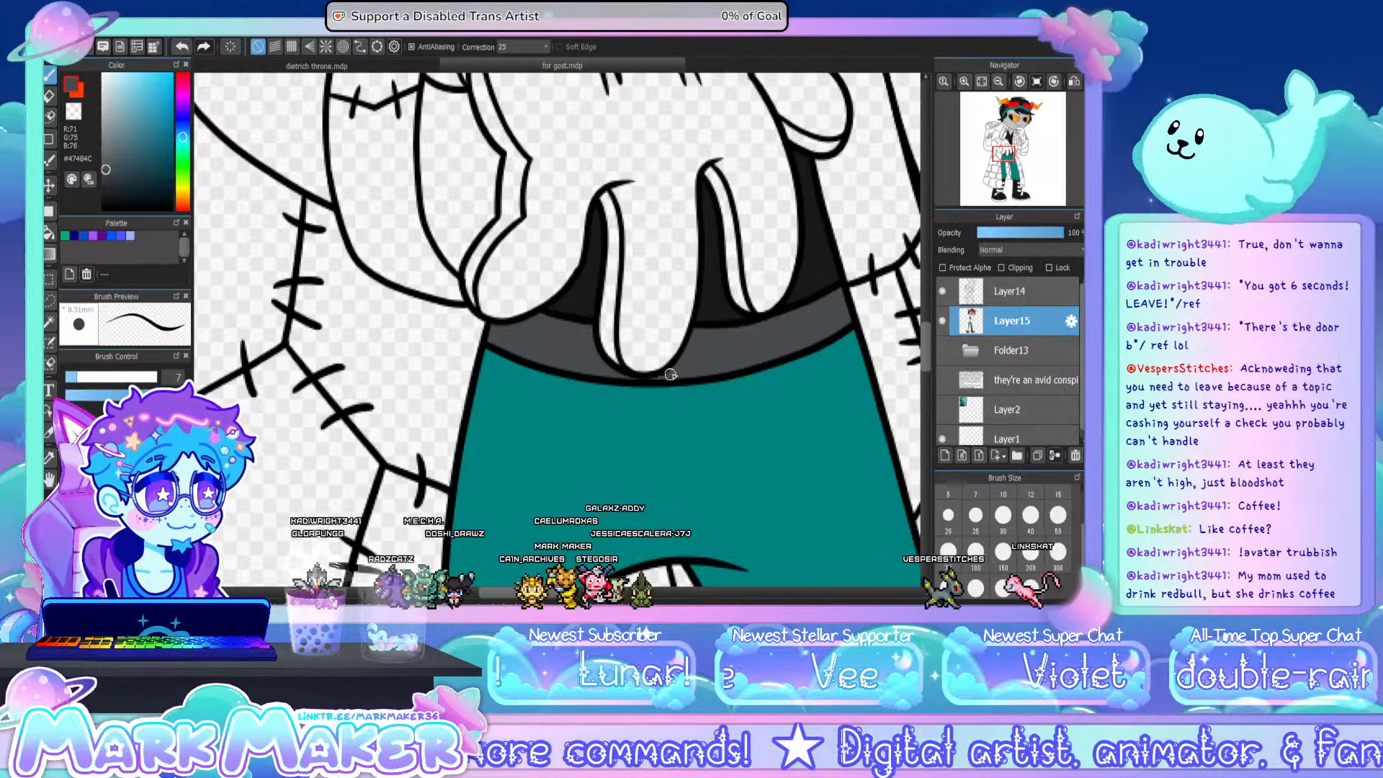
{"action": "left_click", "coordinate": [981, 81]}
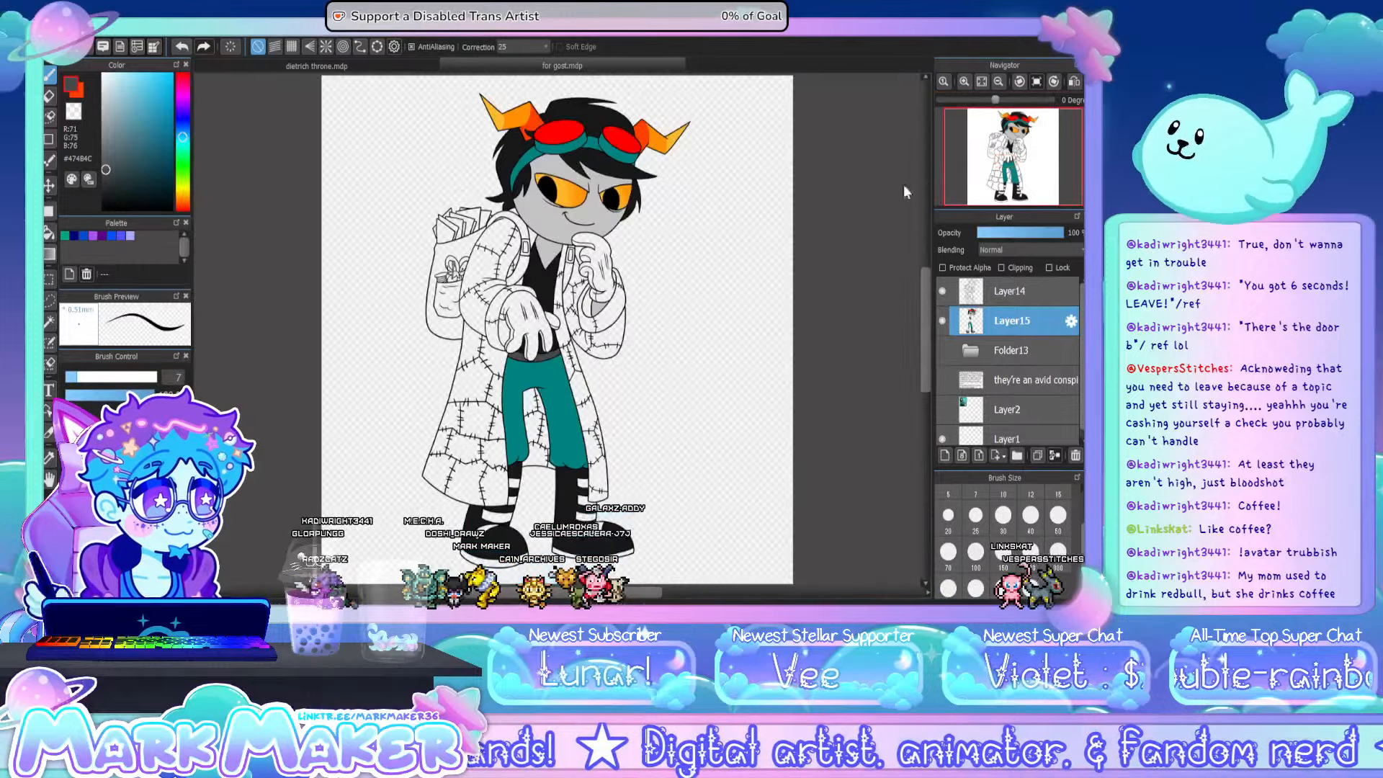
- Fill the sole, toe strap and leg straps of the boot under the long coat side with #474B4C and touch up the strap corners
{"action": "key", "text": "g"}
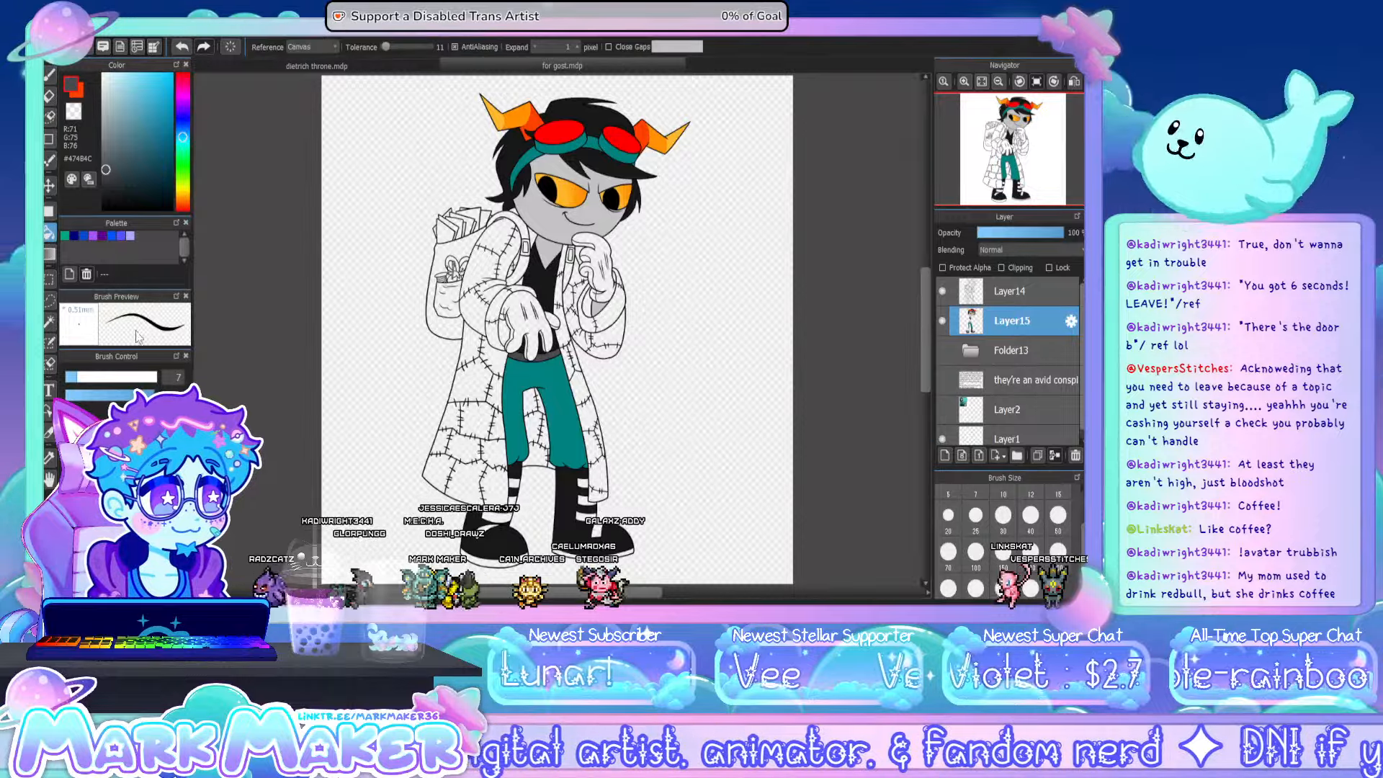
{"action": "scroll", "coordinate": [511, 494], "scroll_direction": "up", "scroll_amount": 5}
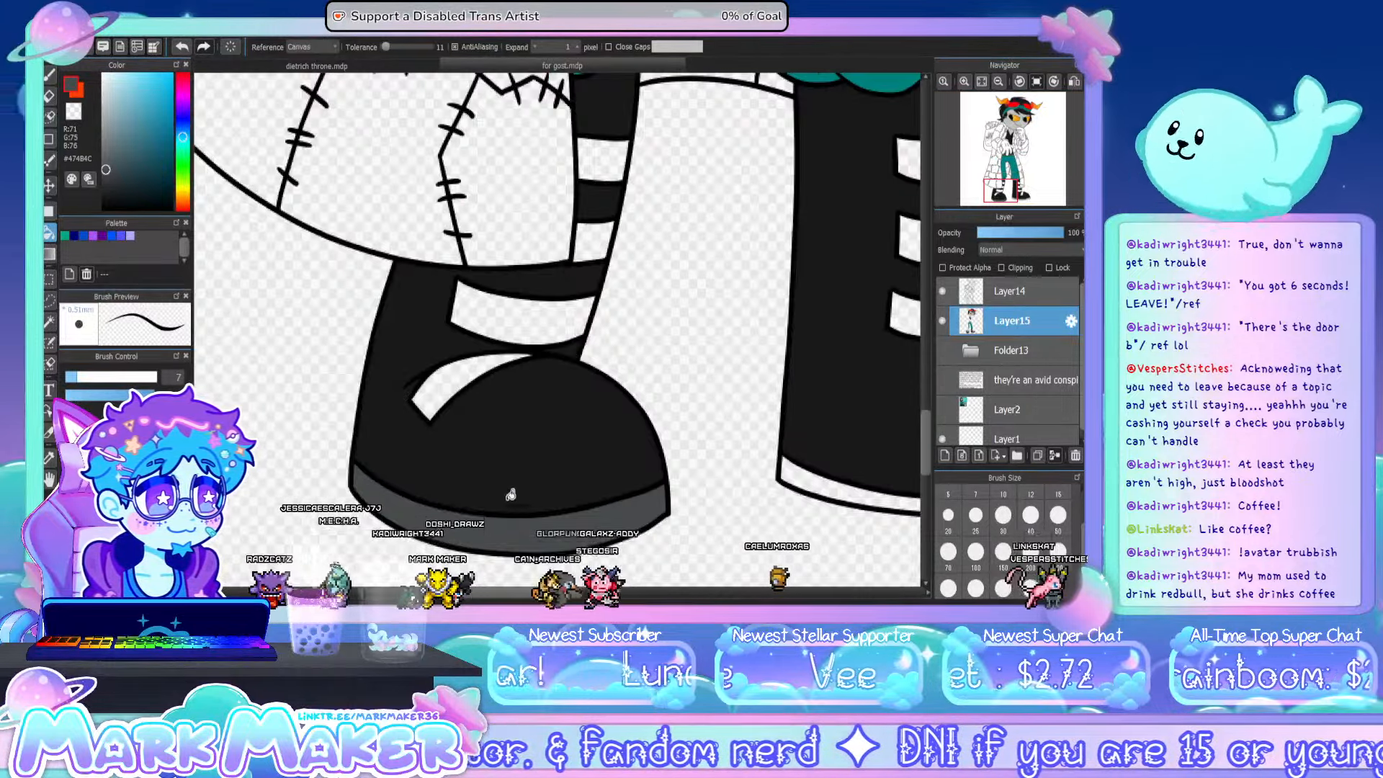
{"action": "left_click", "coordinate": [461, 389]}
{"action": "left_click", "coordinate": [522, 310]}
{"action": "left_click", "coordinate": [595, 216]}
{"action": "left_click", "coordinate": [603, 157]}
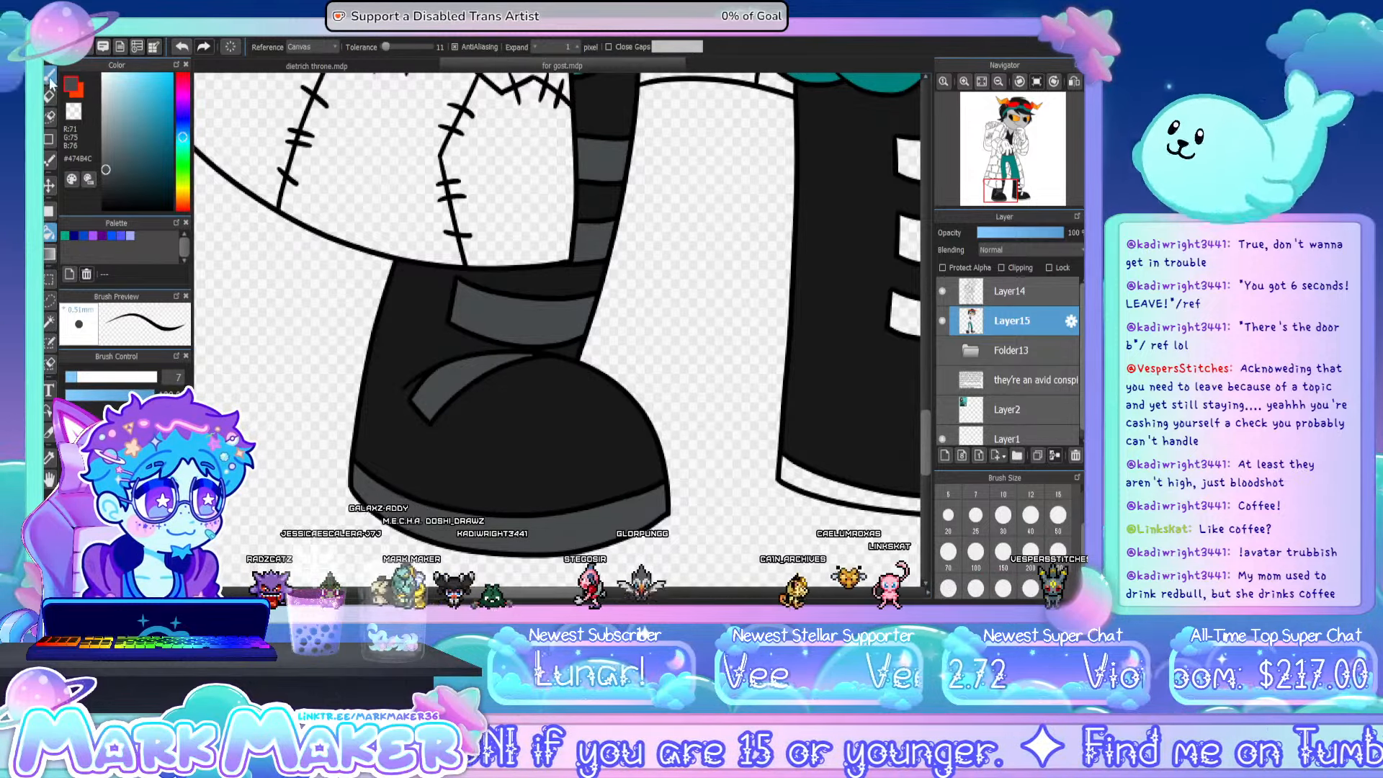
{"action": "key", "text": "b"}
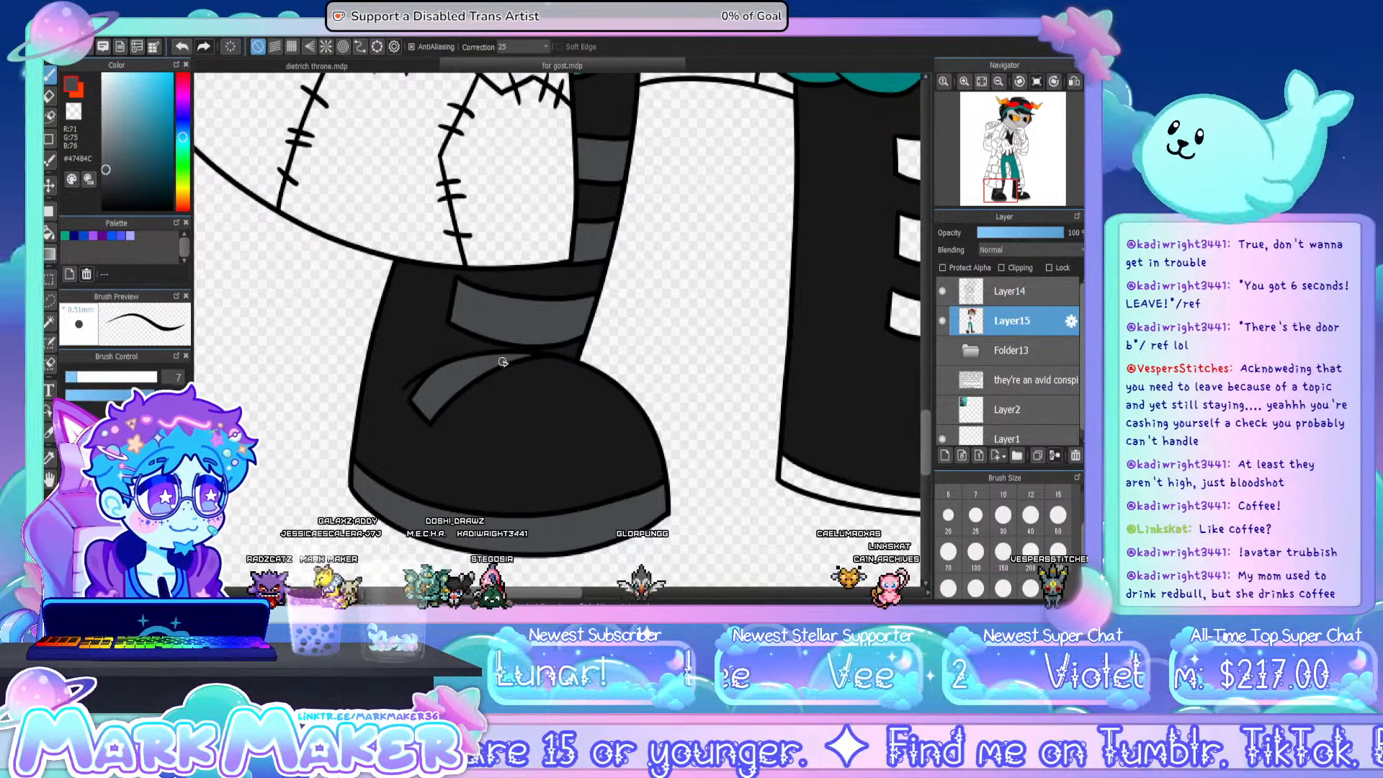
- Fill the other boot's sole, toe strap and three leg straps with dark grey #474B4C and touch up the edges with the pen
{"action": "left_click_drag", "start_coordinate": [549, 595], "coordinate": [612, 596]}
{"action": "key", "text": "g"}
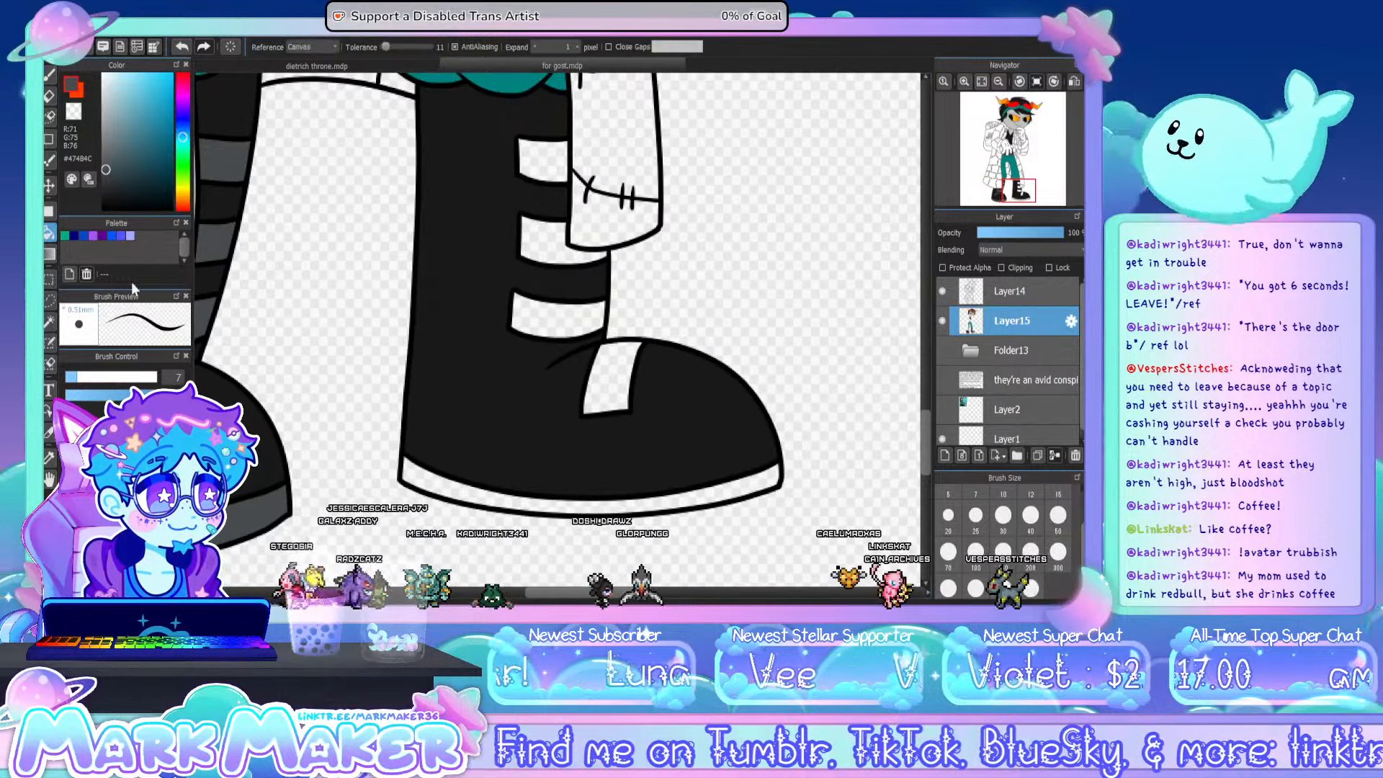
{"action": "left_click", "coordinate": [473, 484]}
{"action": "left_click", "coordinate": [611, 378]}
{"action": "left_click", "coordinate": [551, 317]}
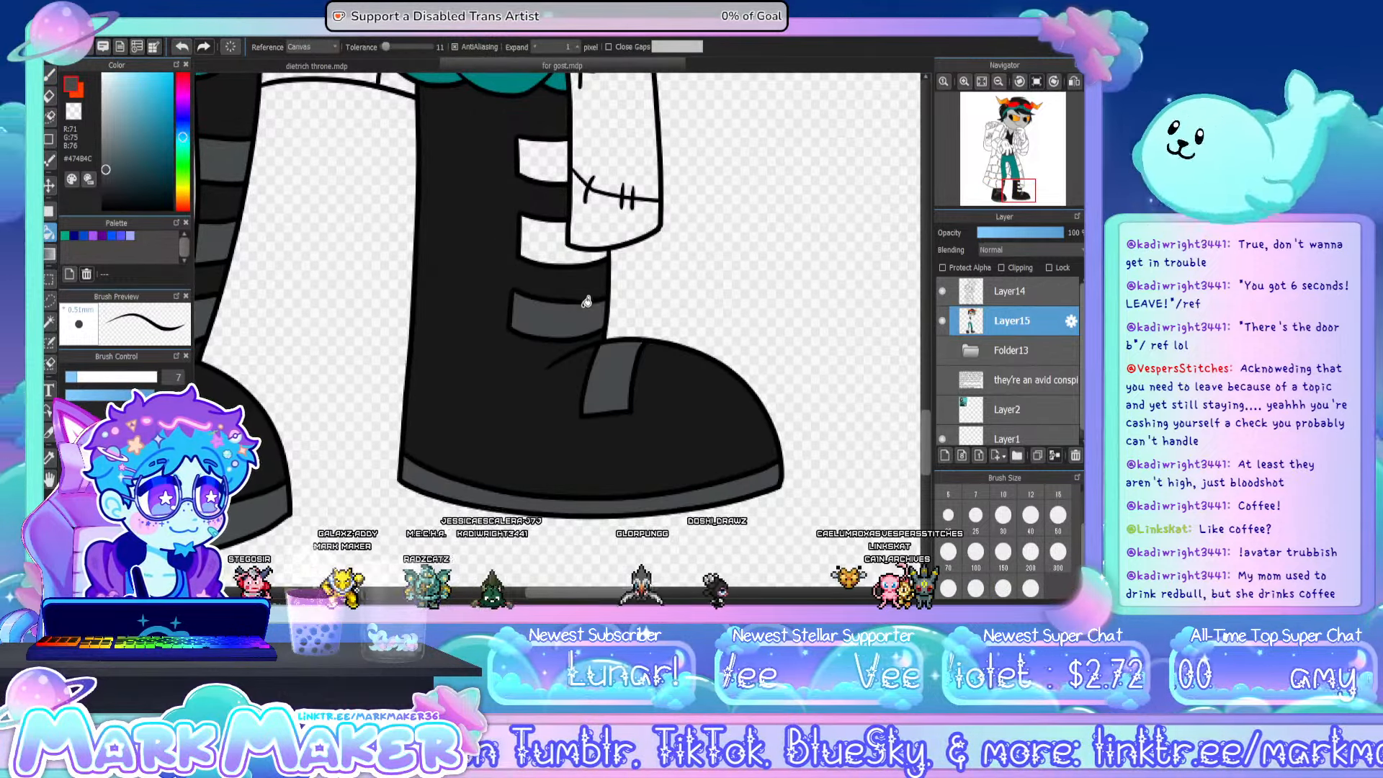
{"action": "left_click", "coordinate": [549, 254]}
{"action": "left_click", "coordinate": [542, 160]}
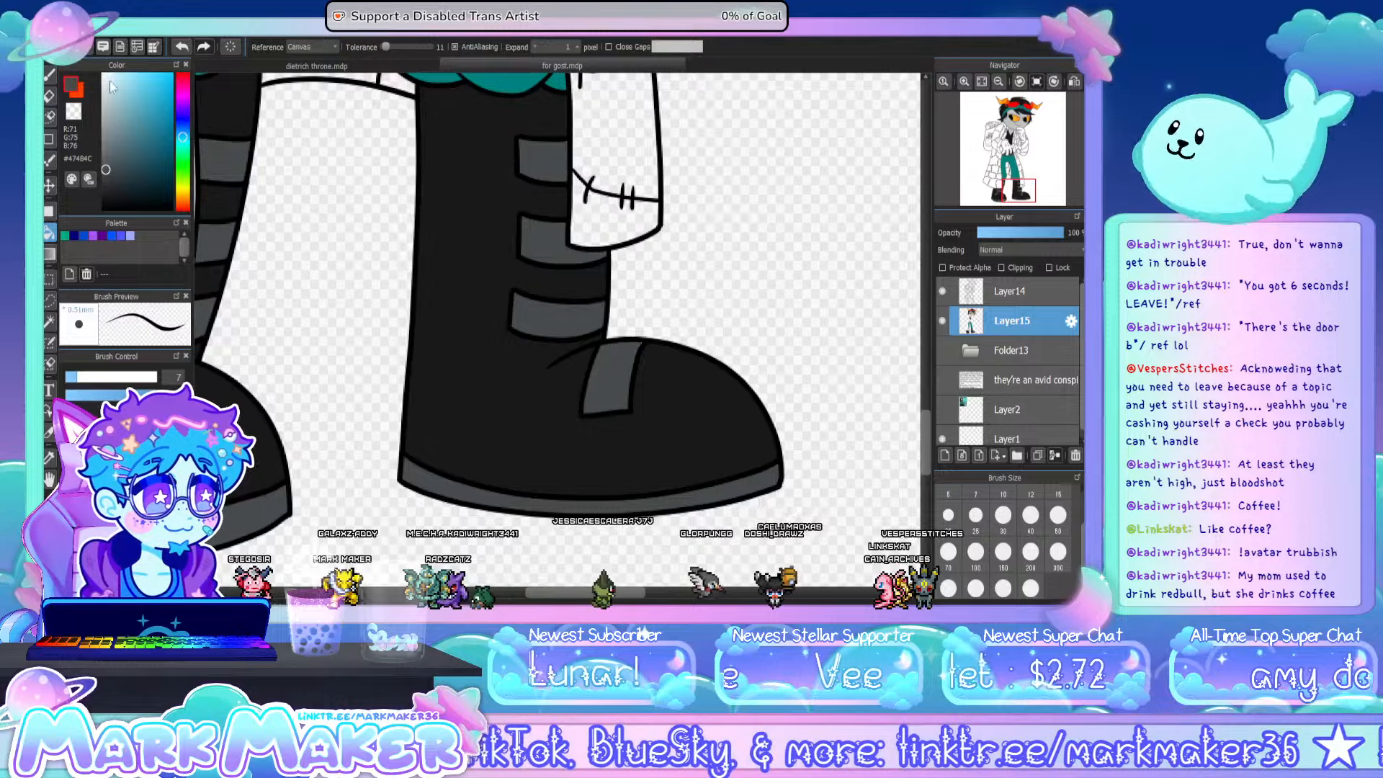
{"action": "left_click", "coordinate": [50, 76]}
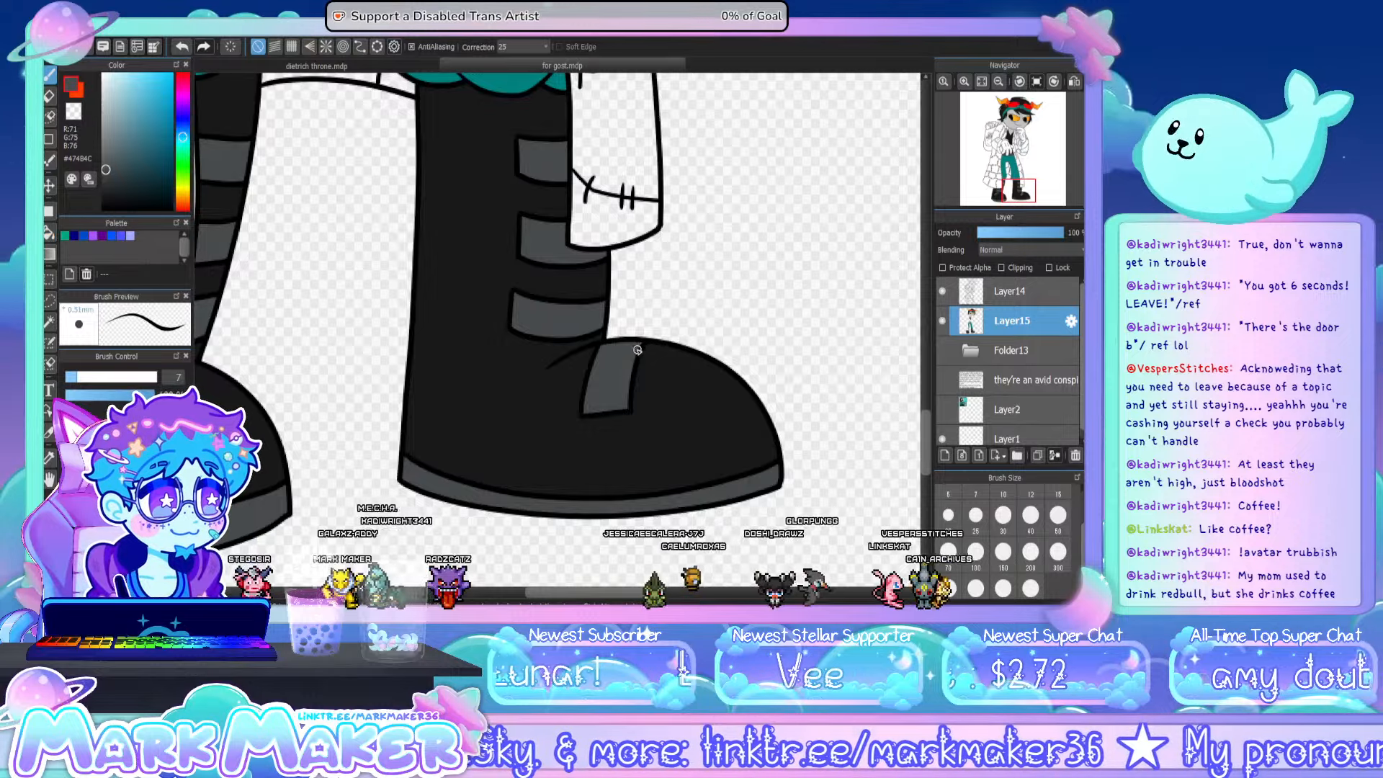
{"action": "left_click", "coordinate": [962, 83]}
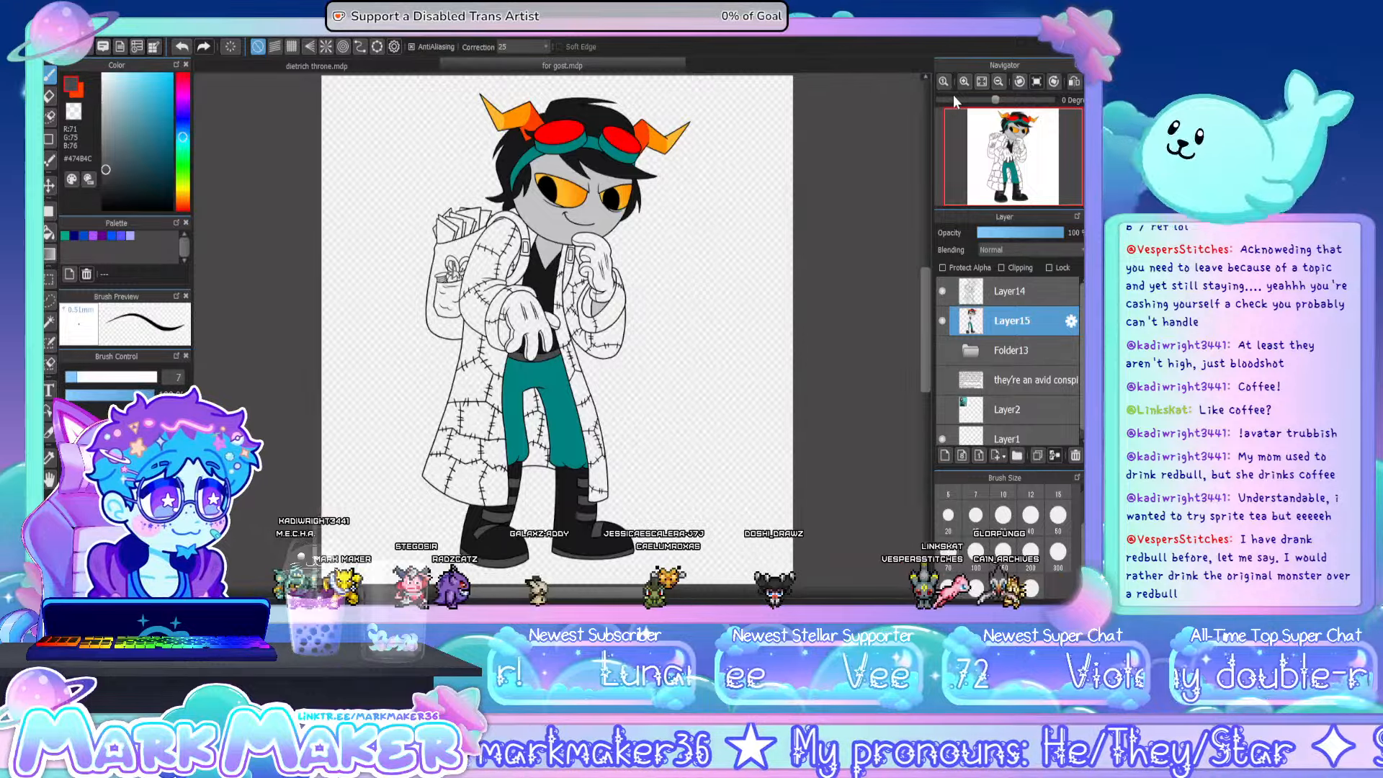
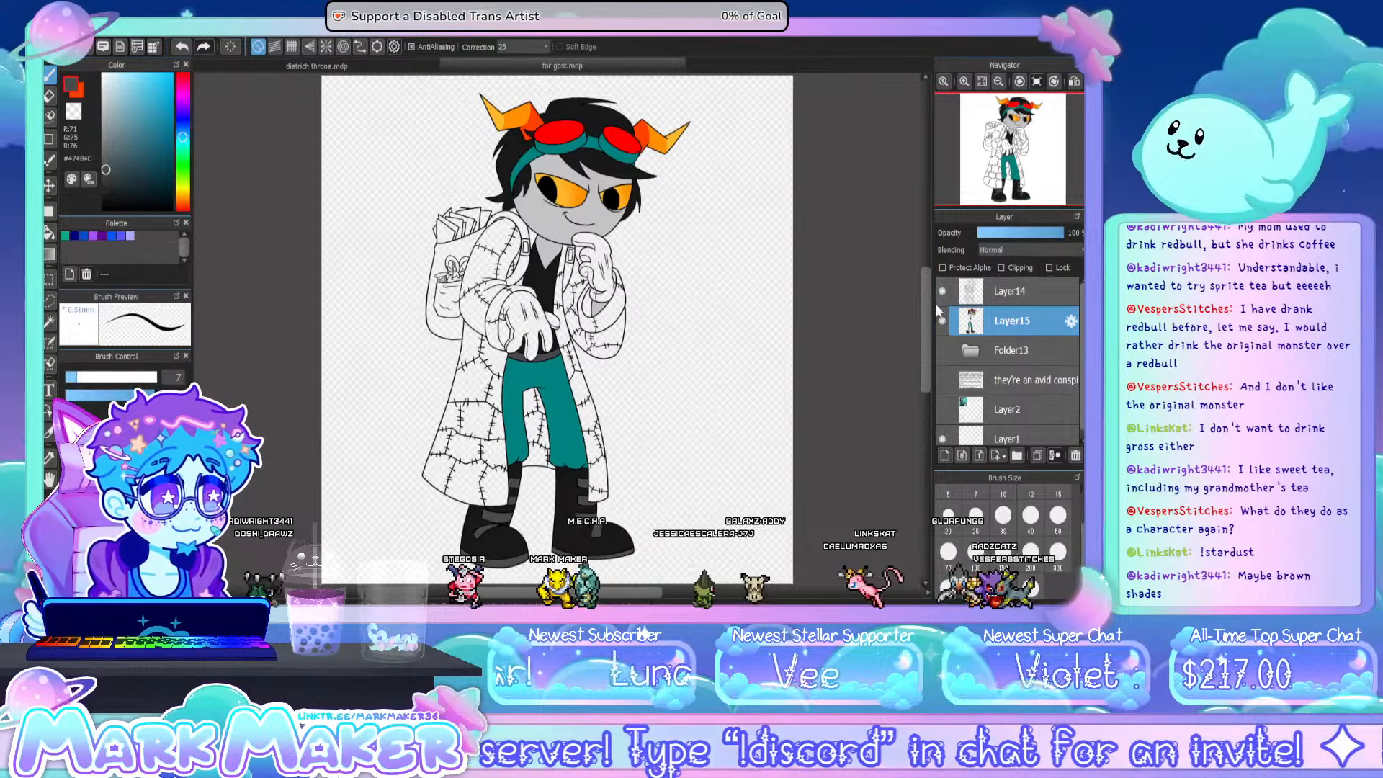
- Show the character notes text layer to read the description, and hide it again
{"action": "left_click_drag", "start_coordinate": [1000, 370], "coordinate": [1030, 287]}
{"action": "left_click", "coordinate": [942, 291]}
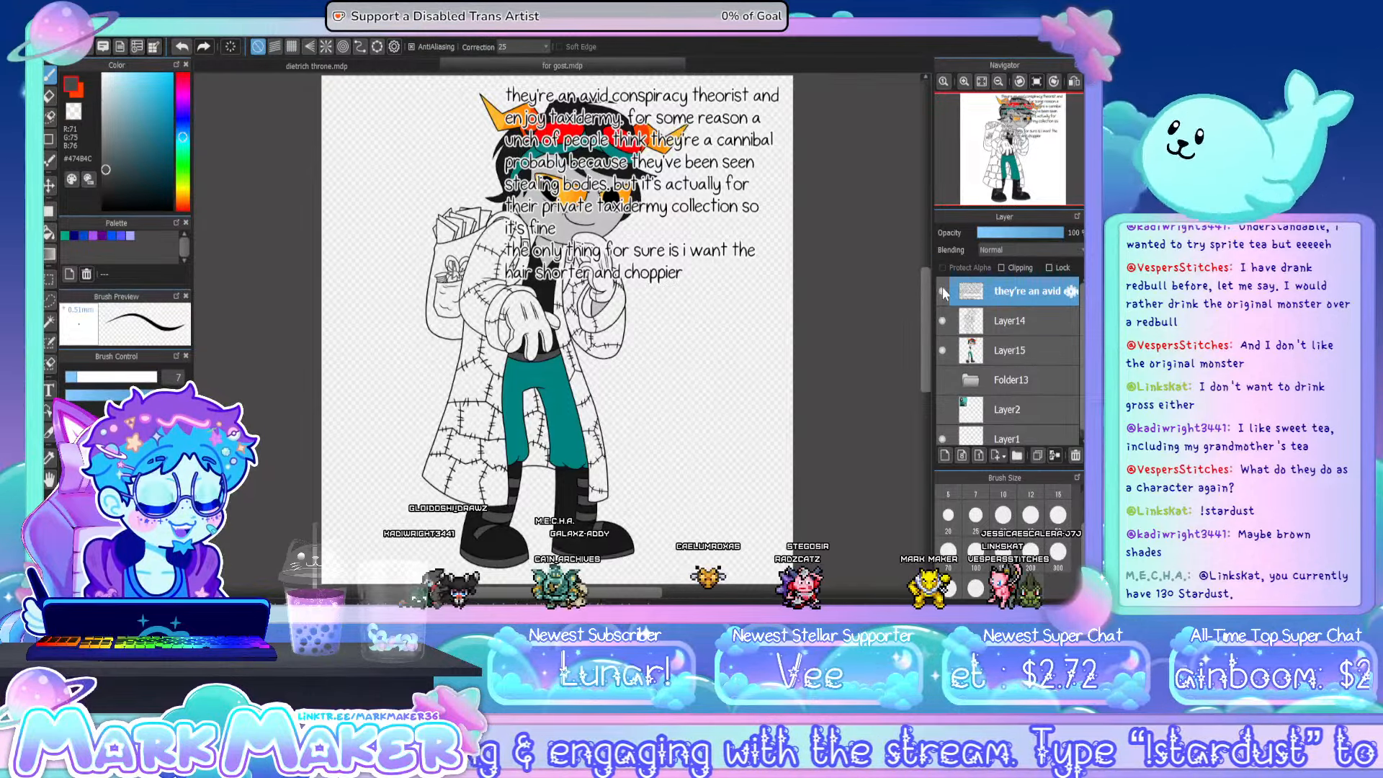
{"action": "left_click", "coordinate": [942, 291]}
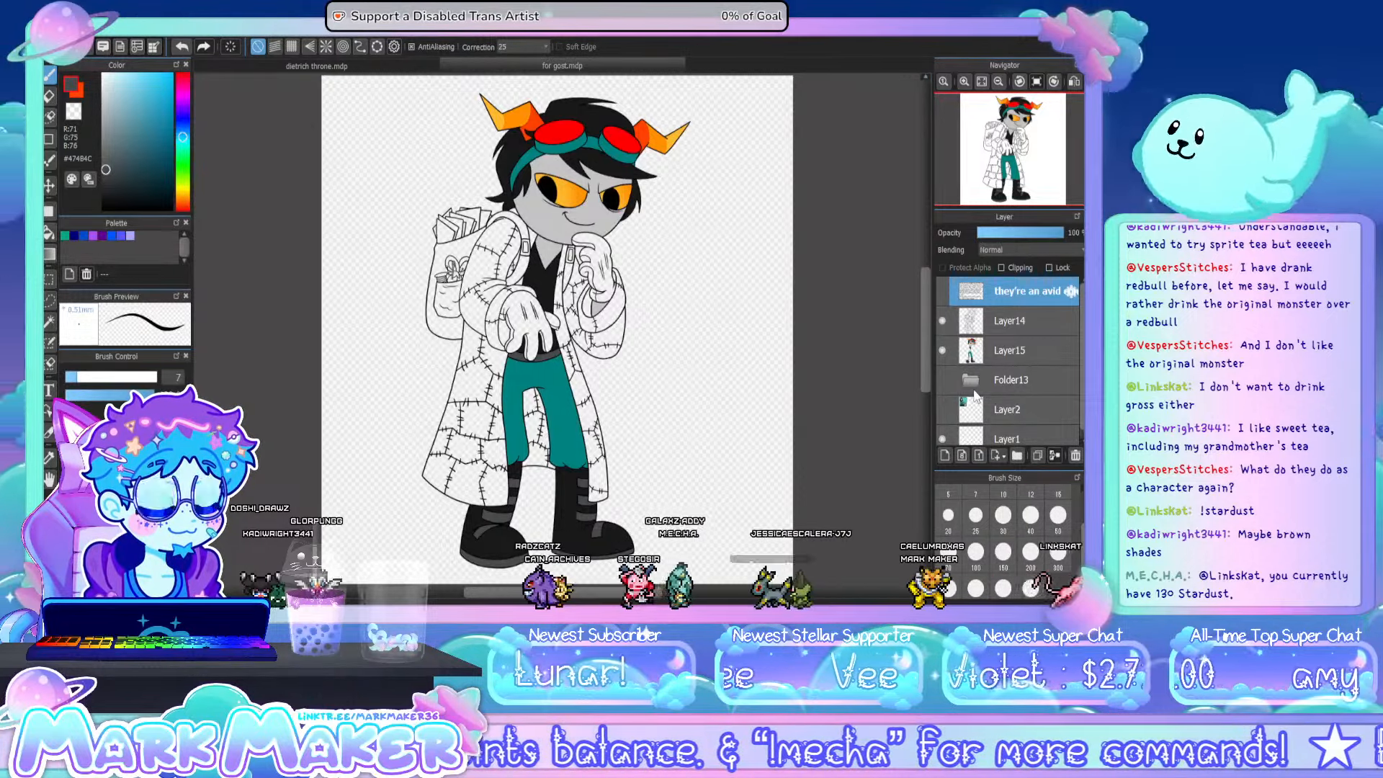
- Add a new layer above Layer15 and sample the teal #008280 from the character's trousers
{"action": "left_click", "coordinate": [1002, 353]}
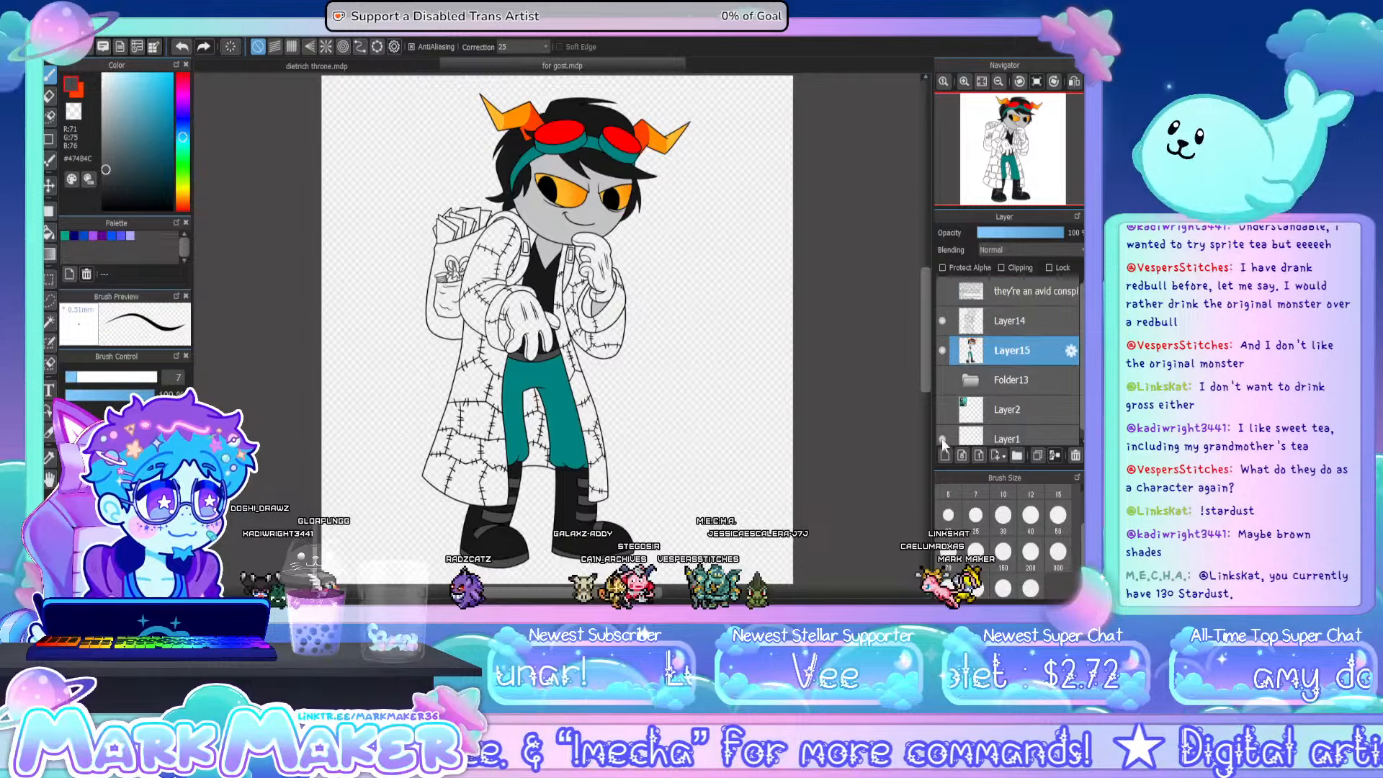
{"action": "left_click", "coordinate": [944, 456]}
{"action": "left_click", "coordinate": [49, 458]}
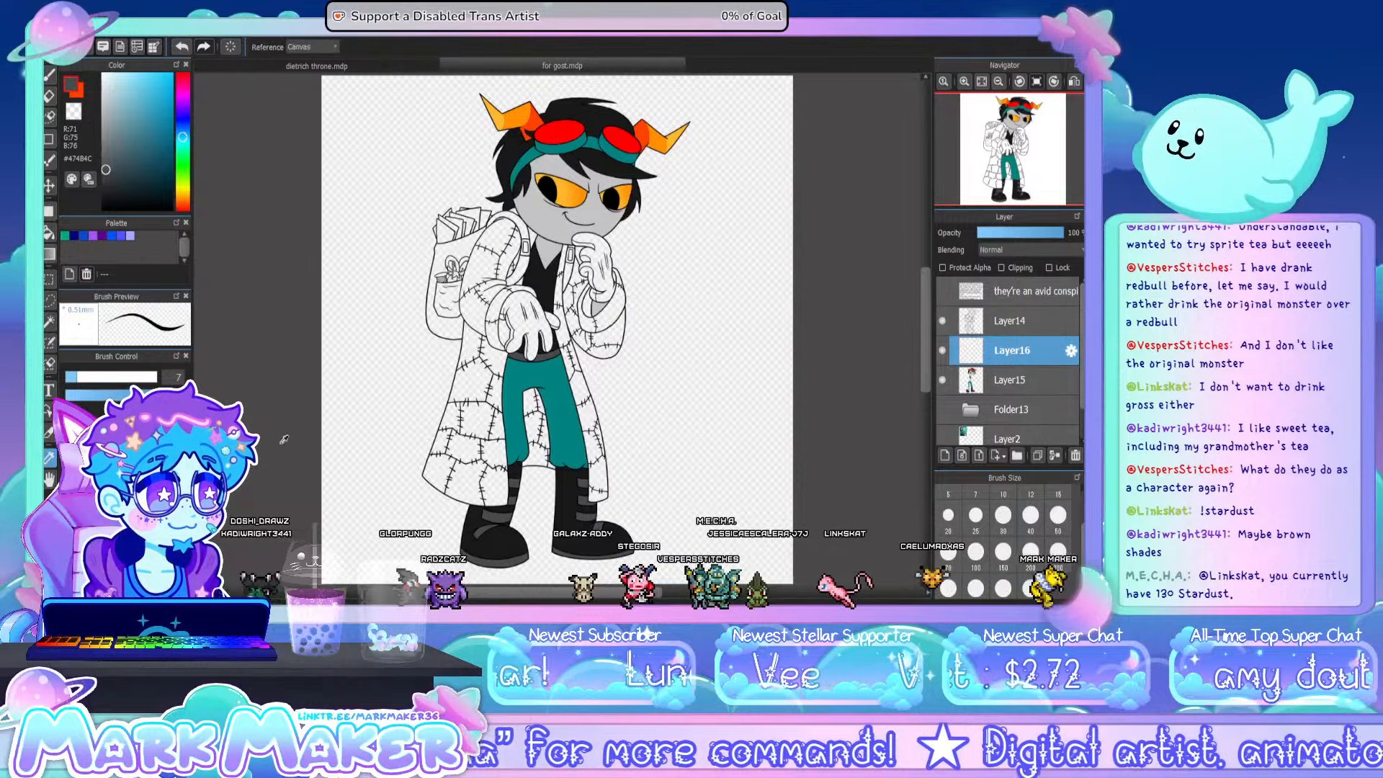
{"action": "left_click", "coordinate": [516, 435]}
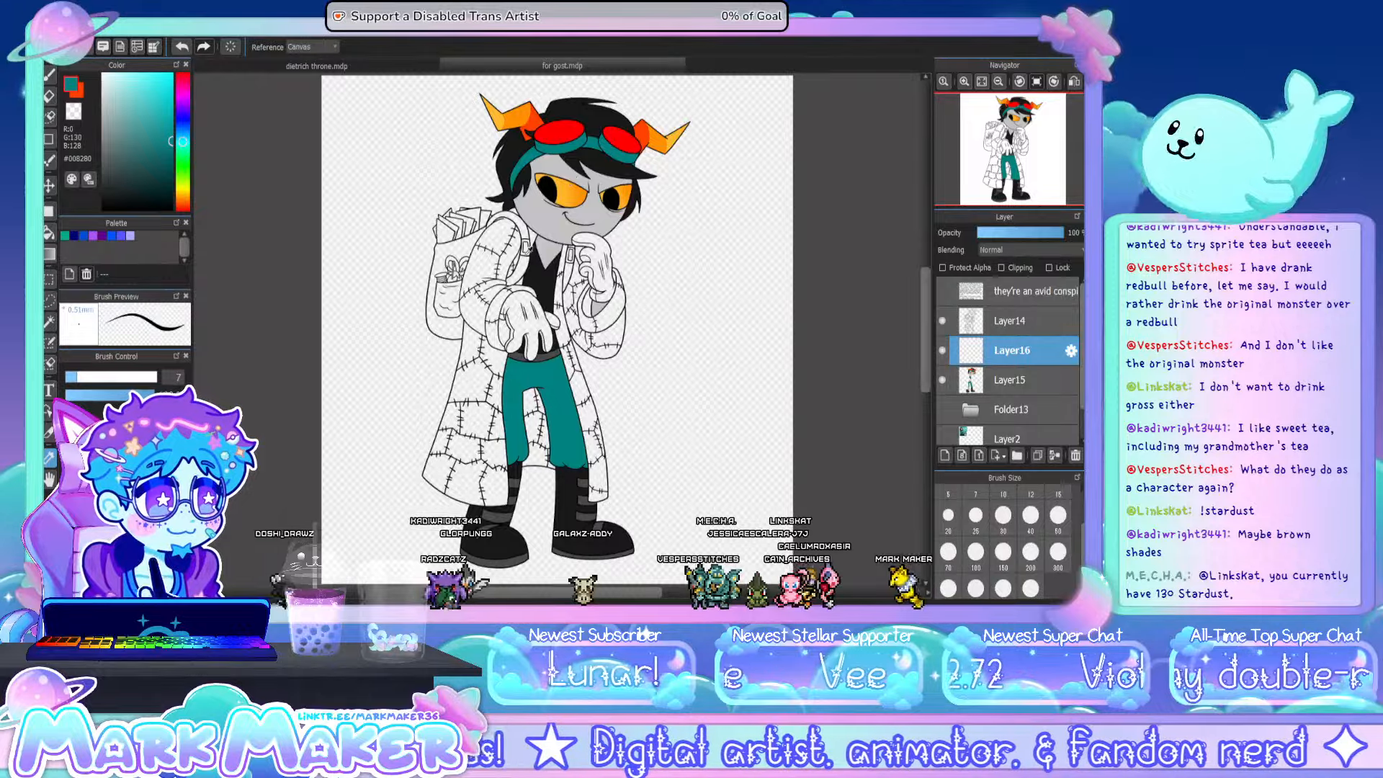
- Paint two tapered teal scar strokes on the character's cheek below the eye with a size 20 brush
{"action": "scroll", "coordinate": [552, 168], "scroll_direction": "up", "scroll_amount": 4}
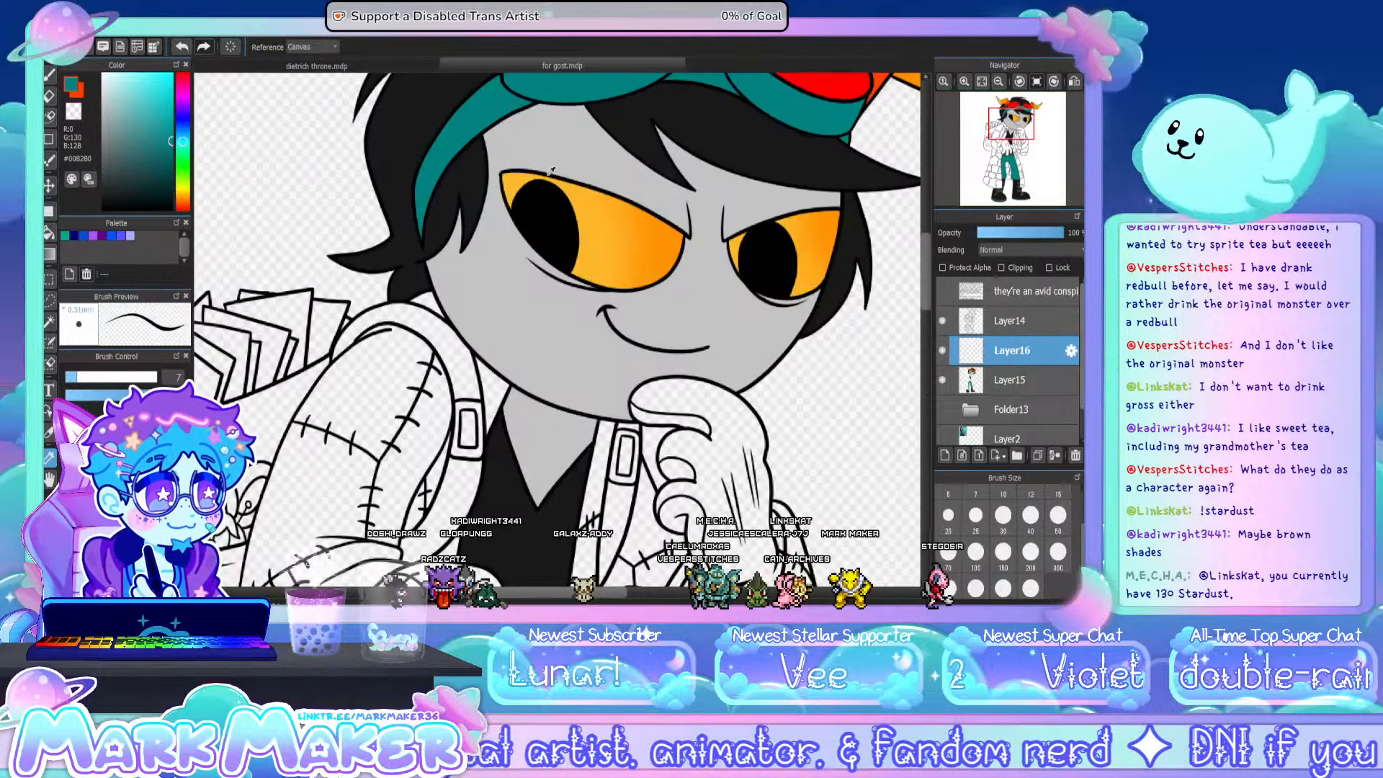
{"action": "key", "text": "["}
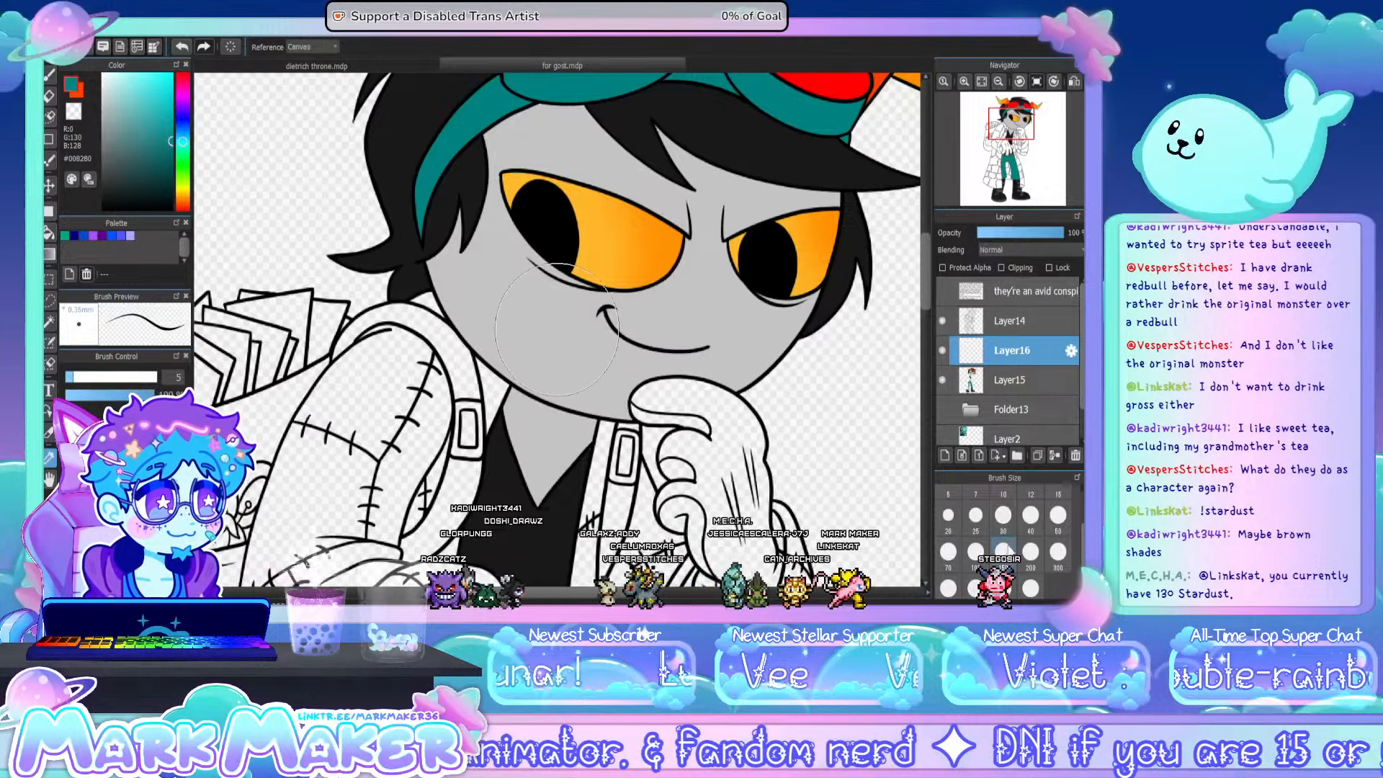
{"action": "left_click", "coordinate": [948, 515]}
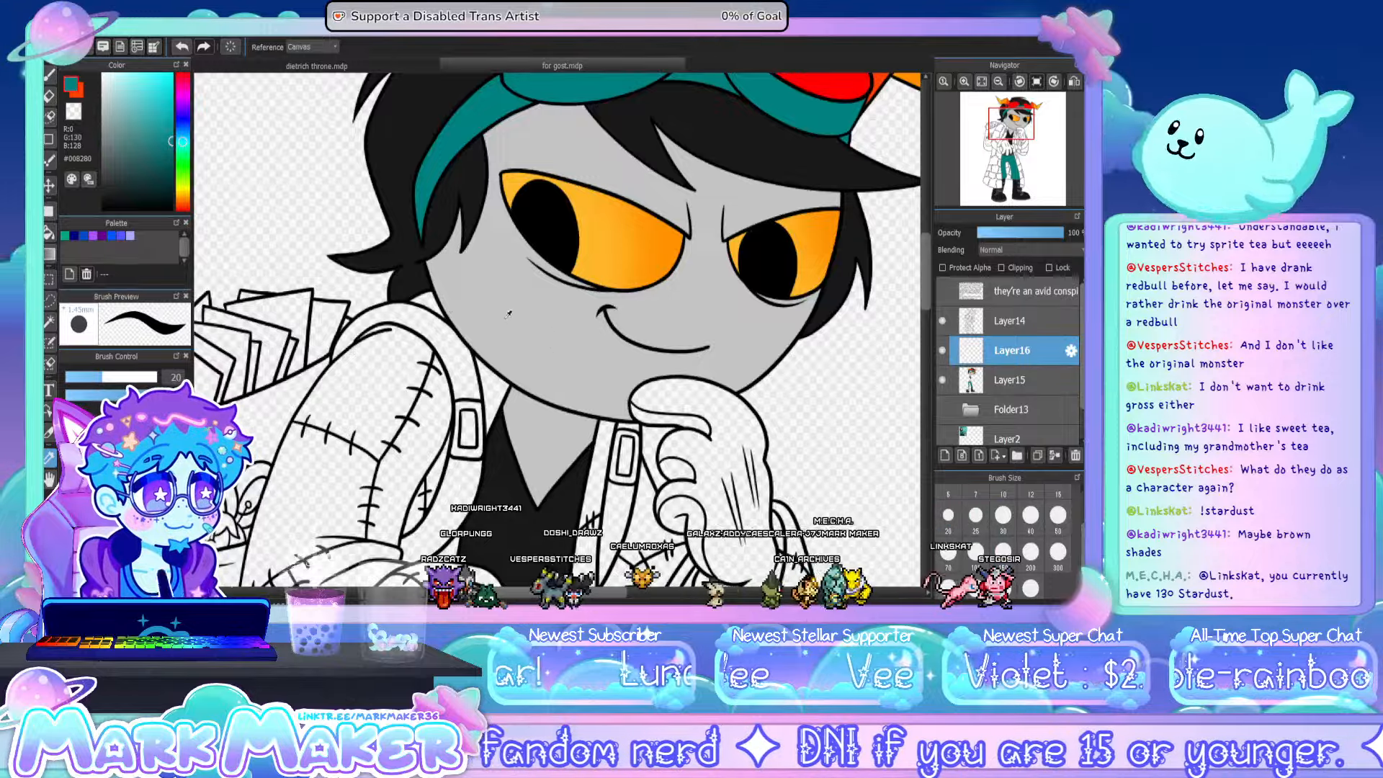
{"action": "key", "text": "b"}
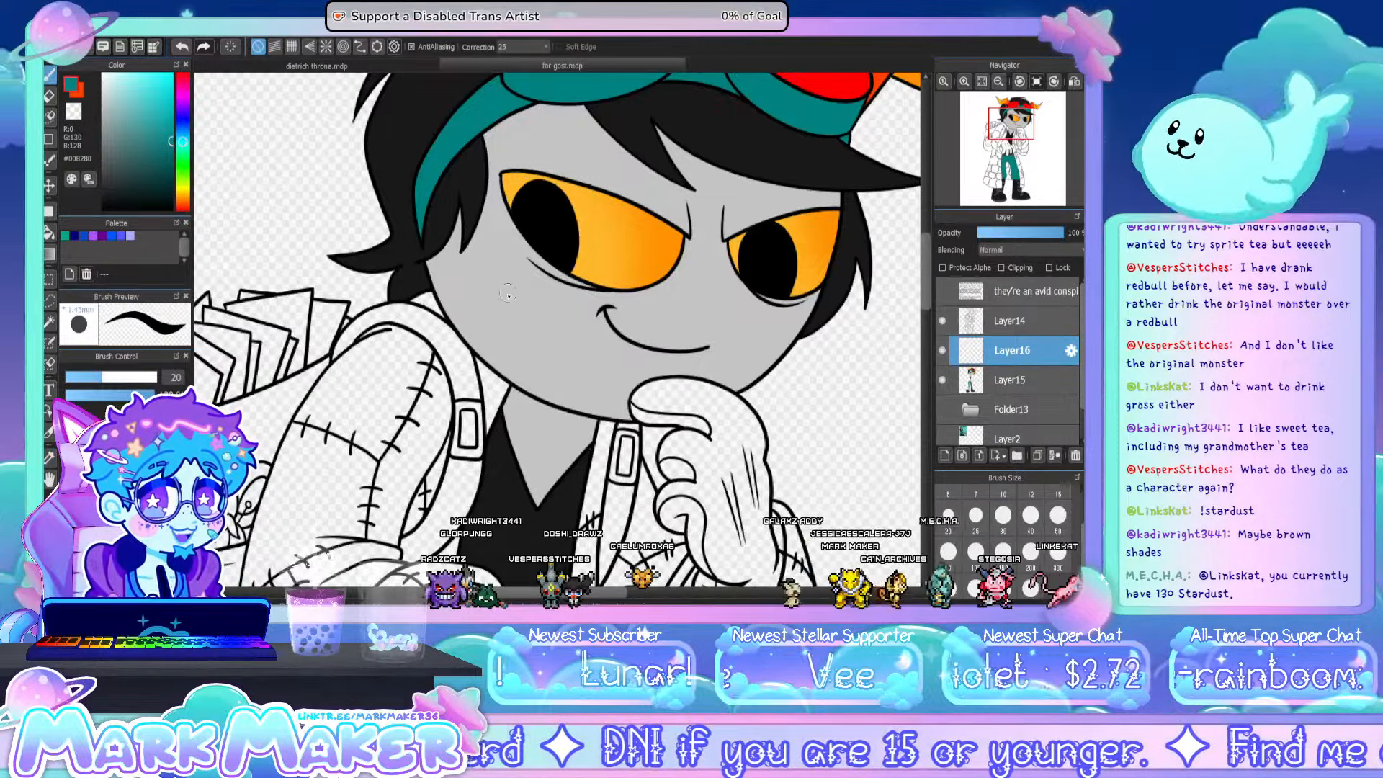
{"action": "mouse_move", "coordinate": [501, 268]}
{"action": "left_mouse_down"}
{"action": "mouse_move", "coordinate": [472, 324]}
{"action": "mouse_move", "coordinate": [459, 392]}
{"action": "left_mouse_up"}
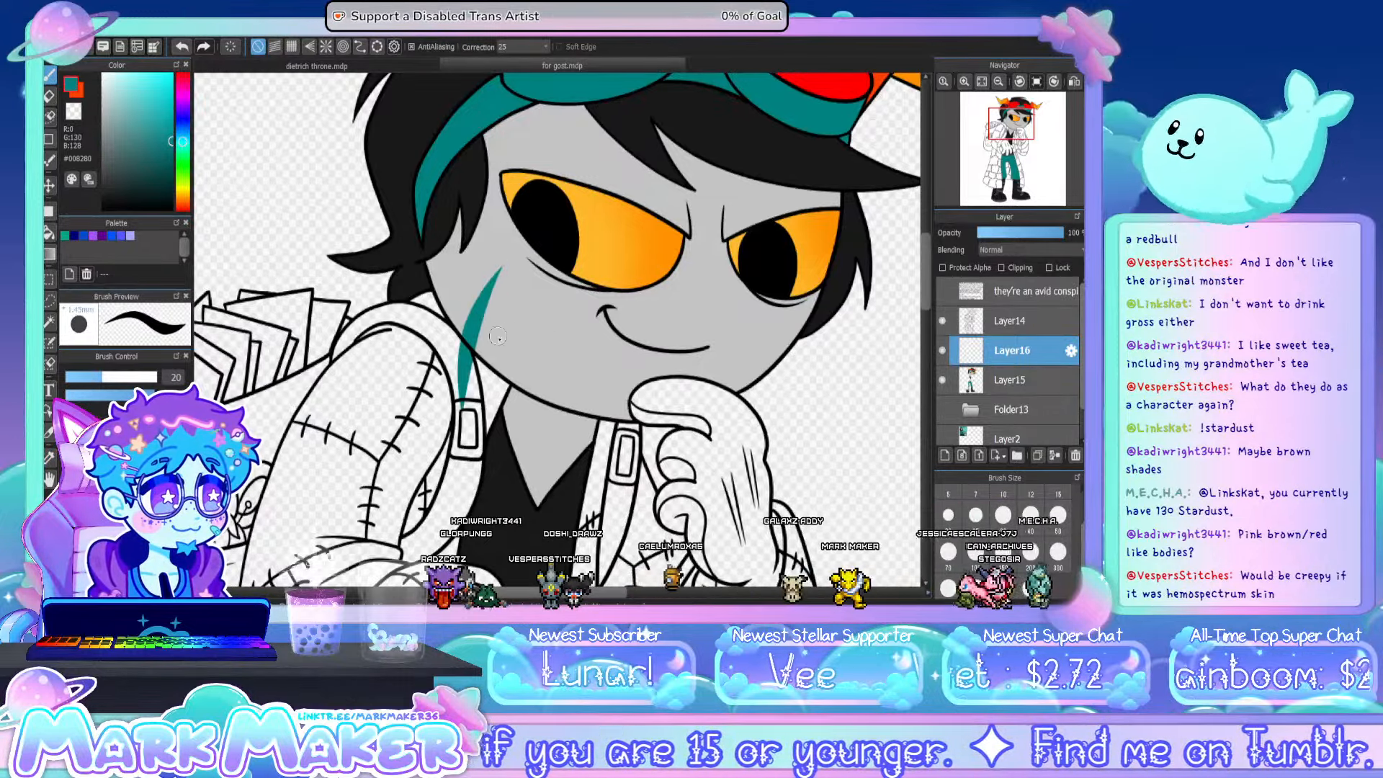
{"action": "left_click_drag", "start_coordinate": [515, 307], "coordinate": [480, 390]}
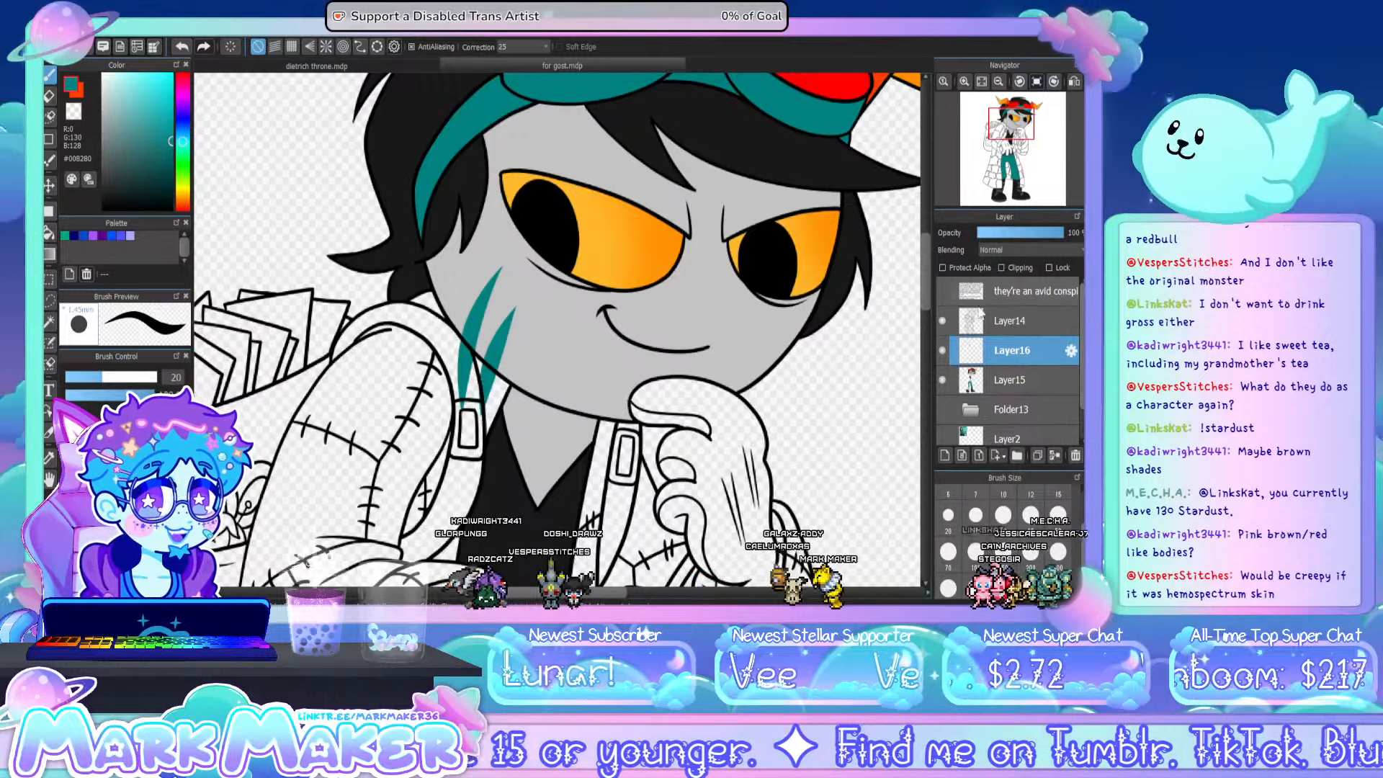
{"action": "key", "text": "ctrl+z"}
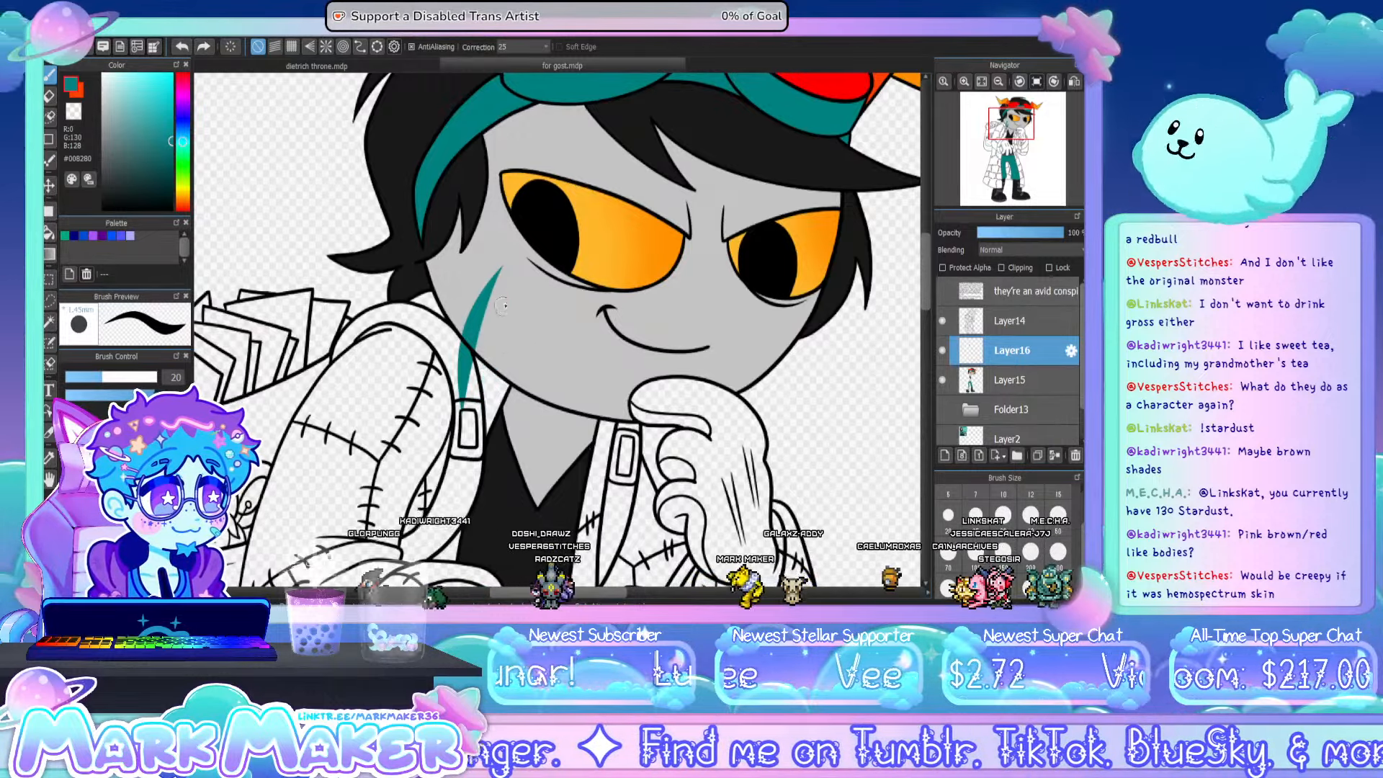
{"action": "left_click_drag", "start_coordinate": [510, 300], "coordinate": [482, 412]}
{"action": "key", "text": "ctrl+z"}
{"action": "left_click_drag", "start_coordinate": [513, 300], "coordinate": [486, 419]}
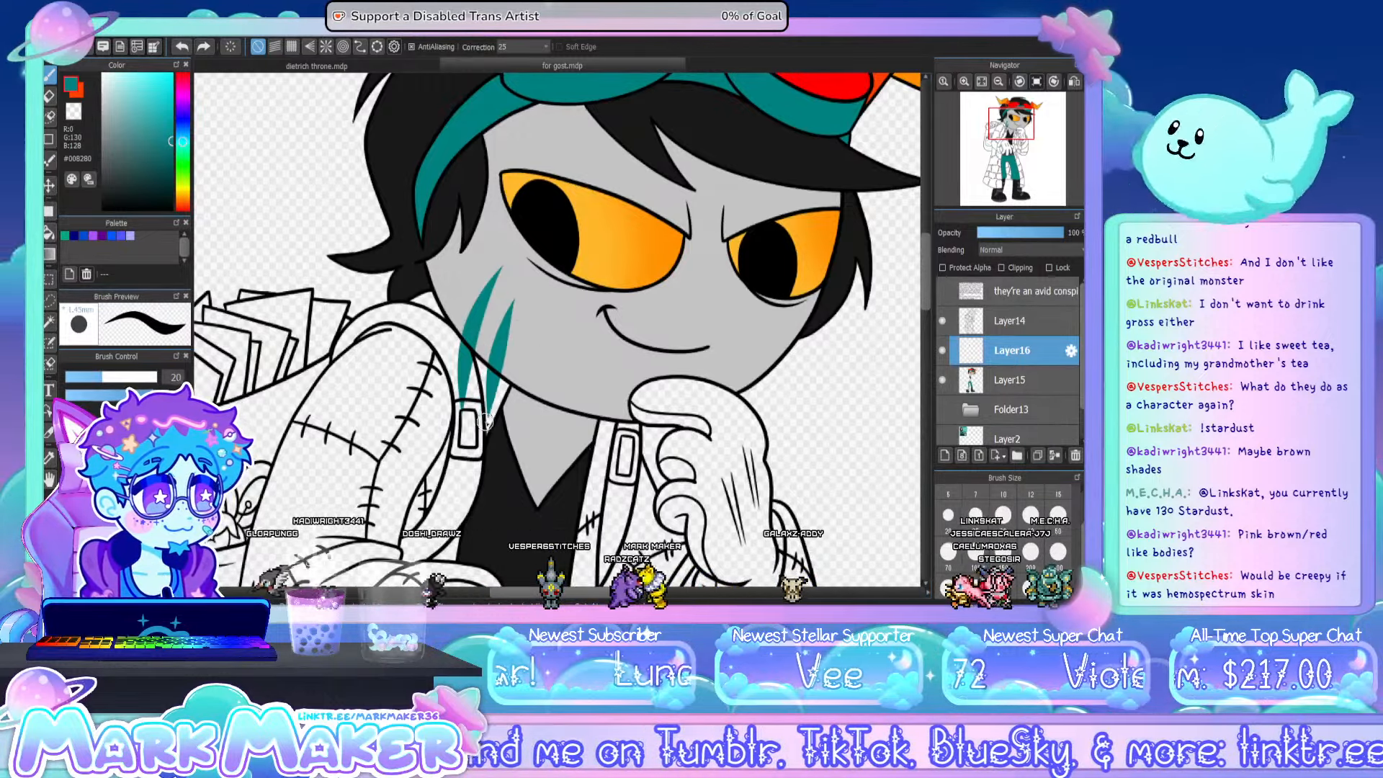
- Clip the scar layer to Layer15 at about 36% opacity and merge it down
{"action": "left_click", "coordinate": [1018, 267]}
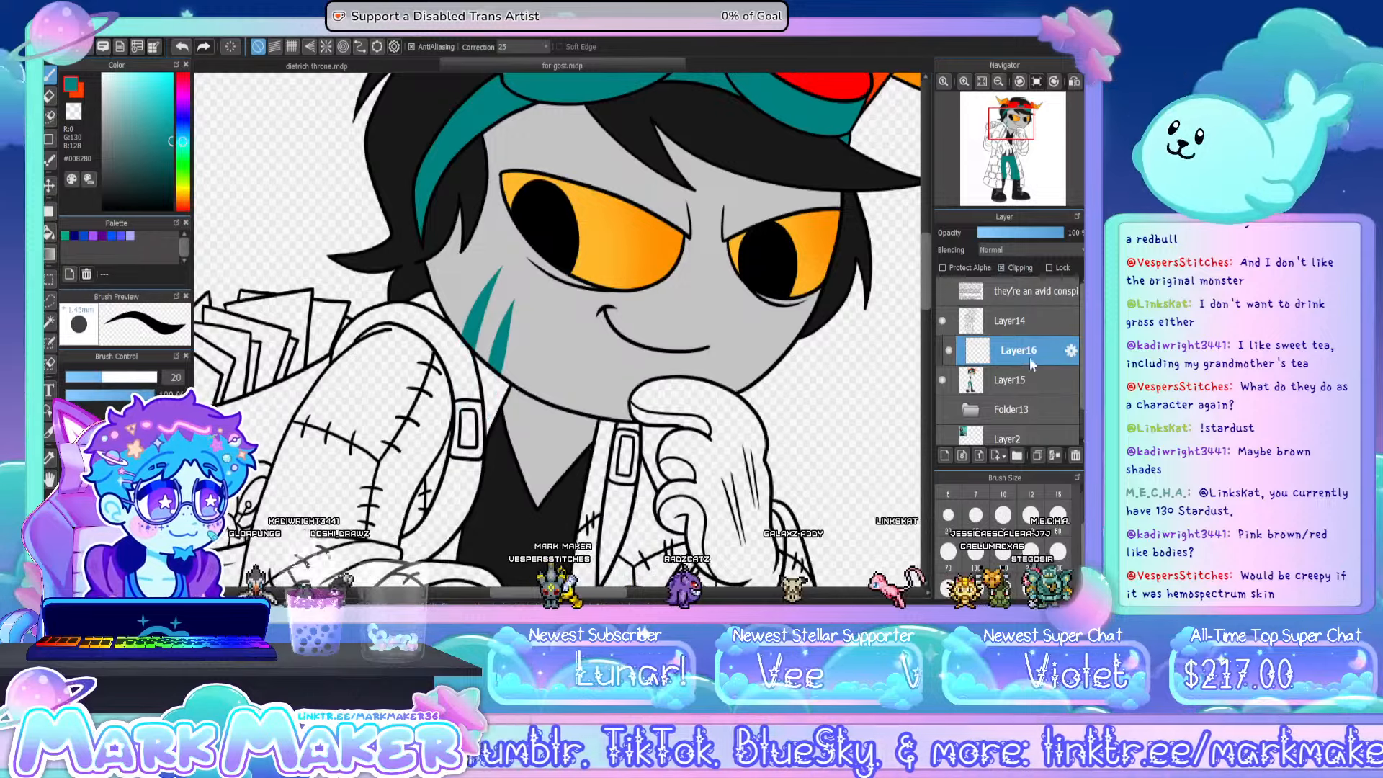
{"action": "left_click", "coordinate": [1013, 233]}
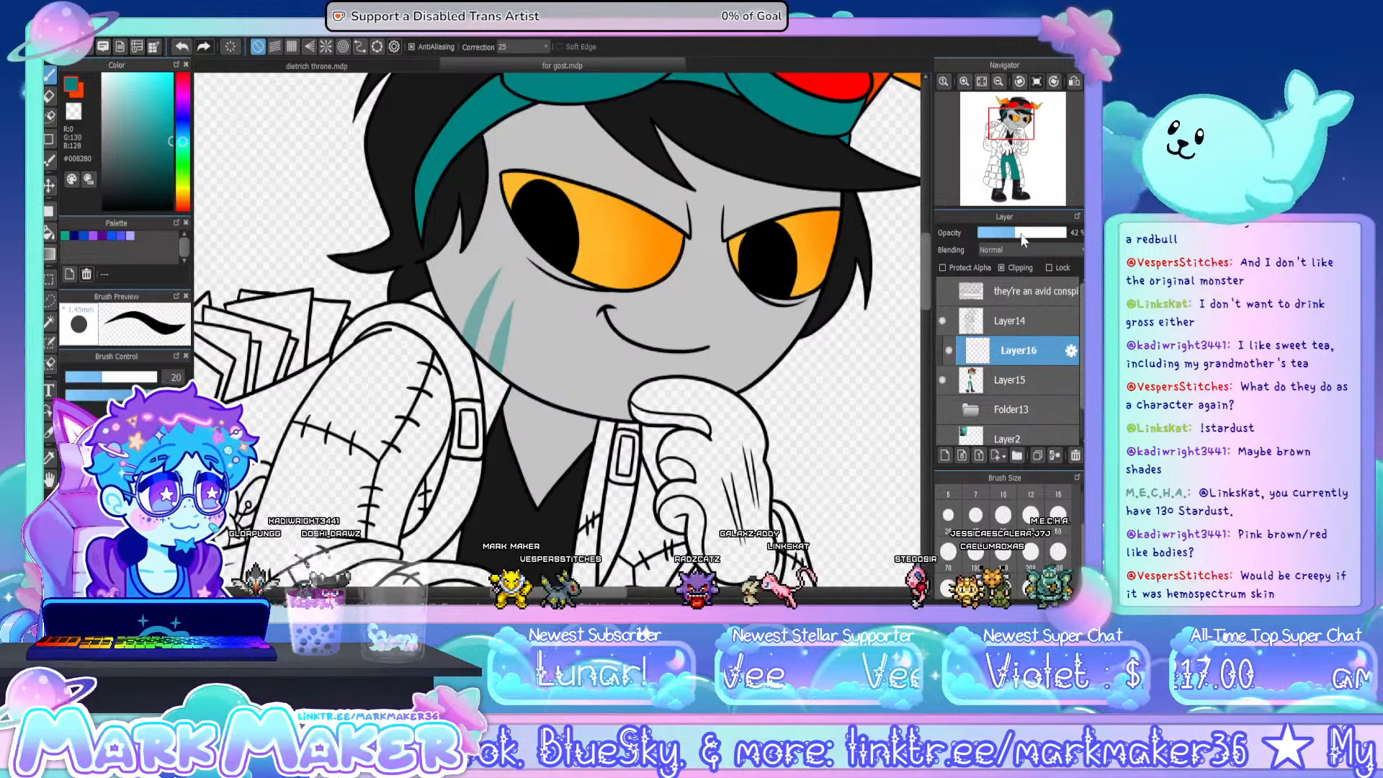
{"action": "left_click_drag", "start_coordinate": [1011, 234], "coordinate": [1009, 235]}
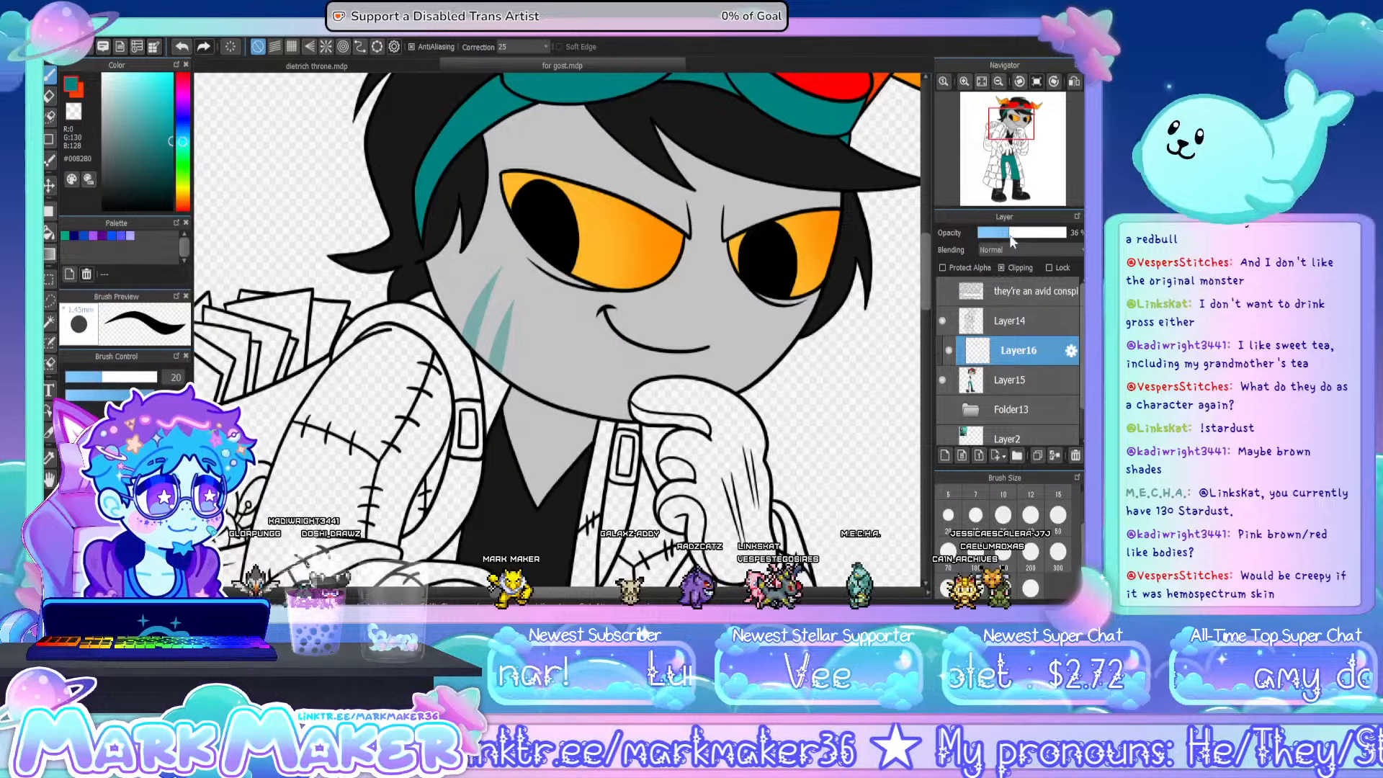
{"action": "left_click", "coordinate": [1053, 456]}
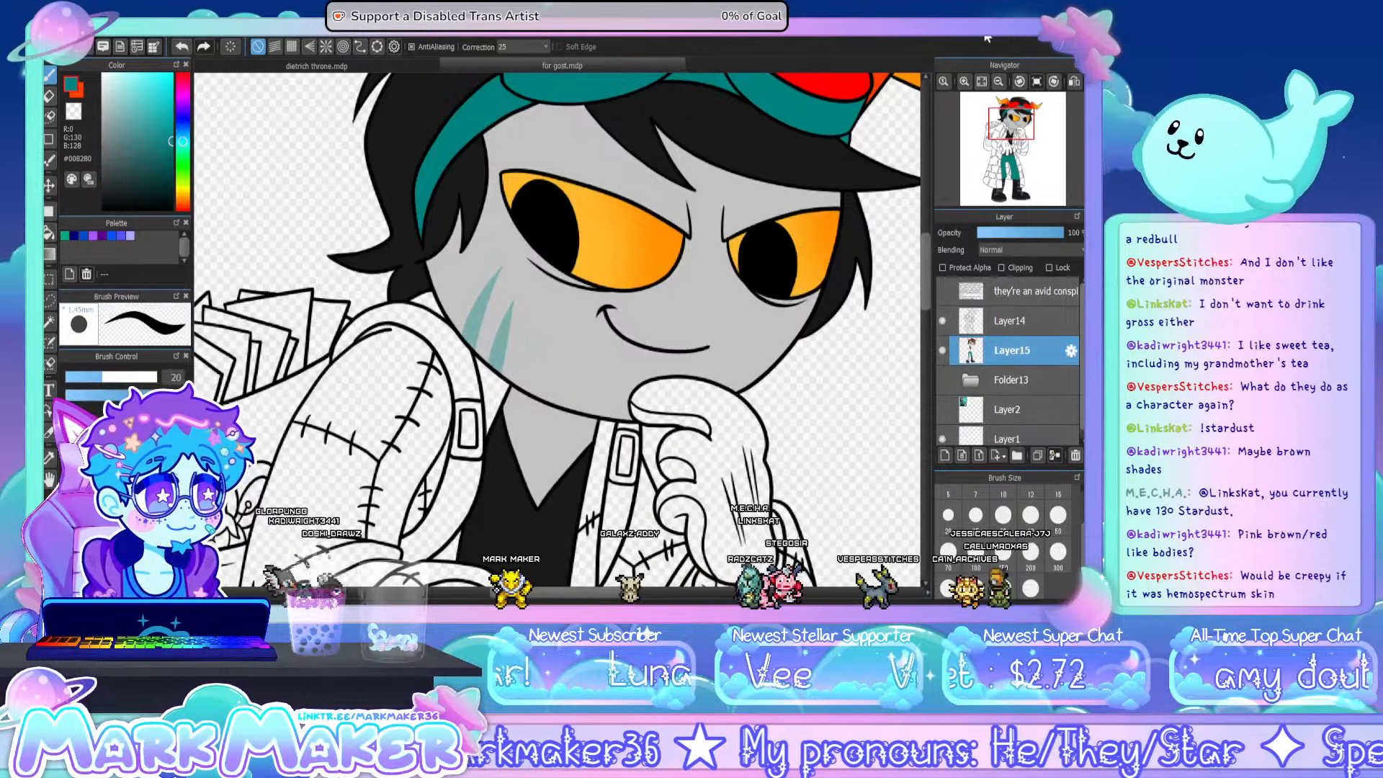
- Show the reference card in Layer2, sample the grey #A9A9A9 from it, and hide the card again
{"action": "left_click", "coordinate": [982, 82]}
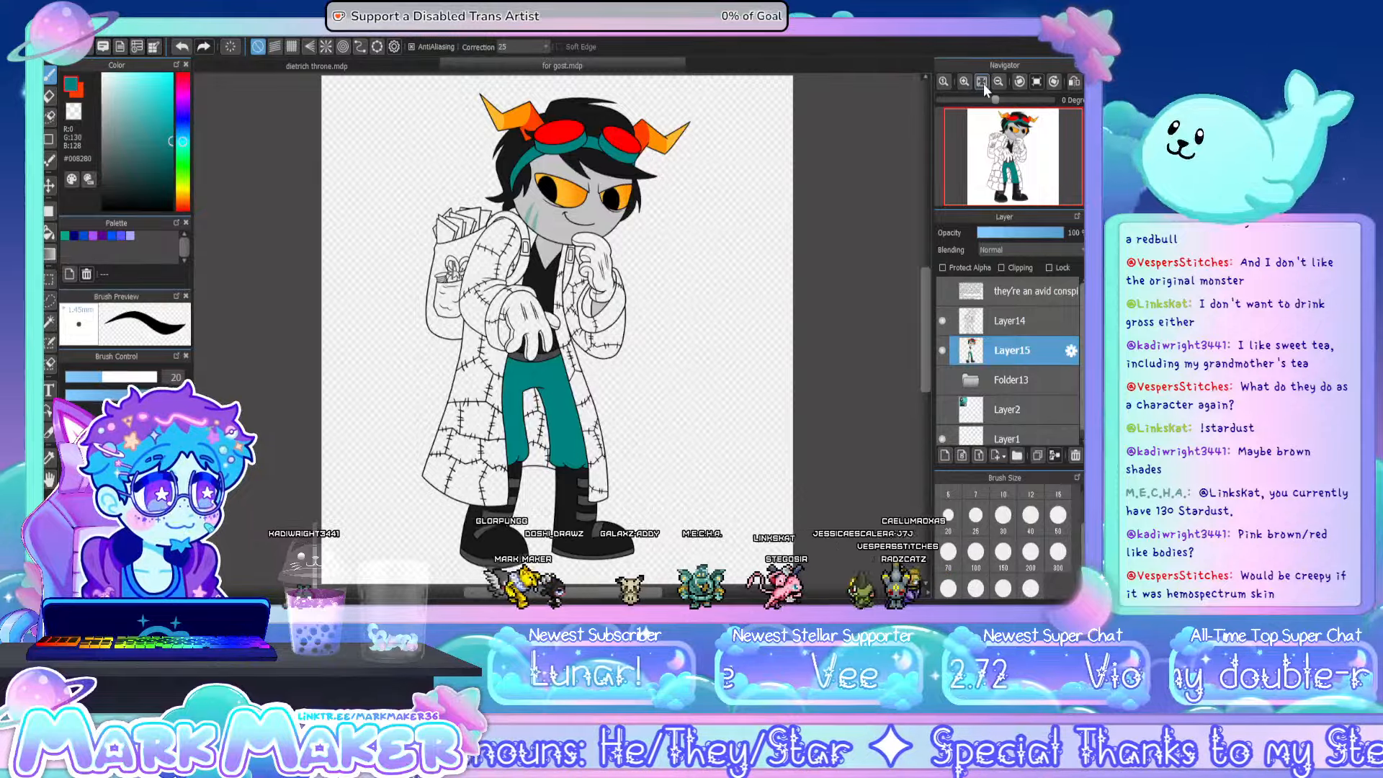
{"action": "left_click", "coordinate": [942, 409]}
{"action": "left_click", "coordinate": [49, 457]}
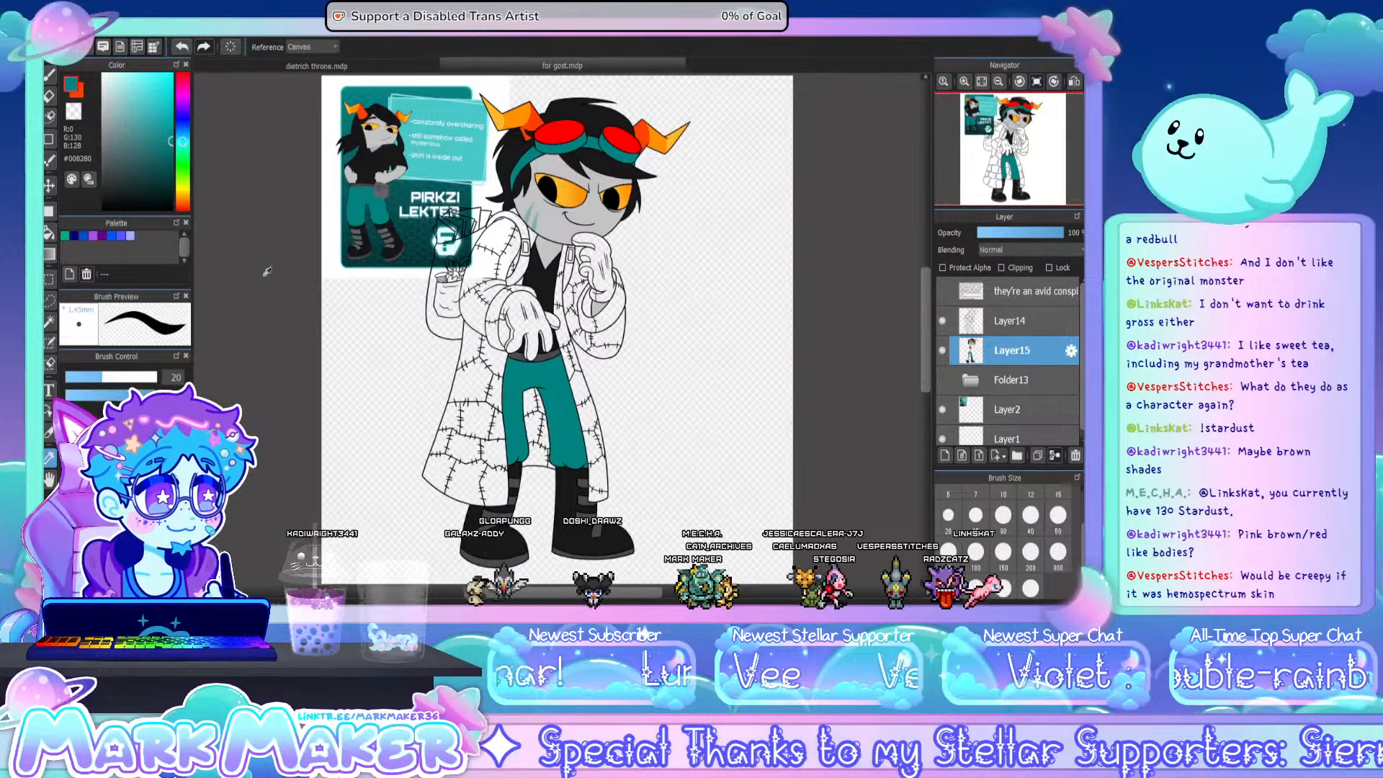
{"action": "scroll", "coordinate": [347, 142], "scroll_direction": "up", "scroll_amount": 5}
{"action": "left_click", "coordinate": [446, 164]}
{"action": "left_click", "coordinate": [981, 81]}
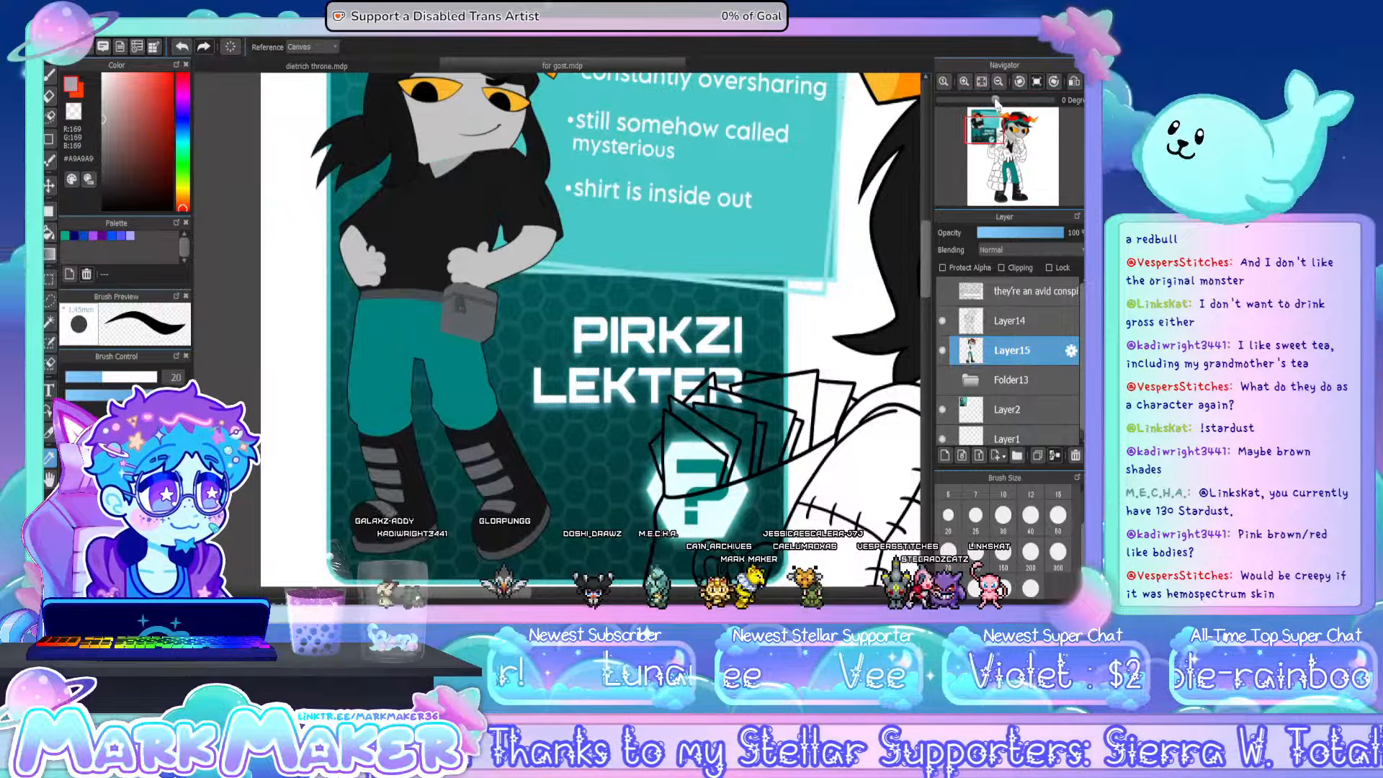
{"action": "left_click", "coordinate": [942, 409]}
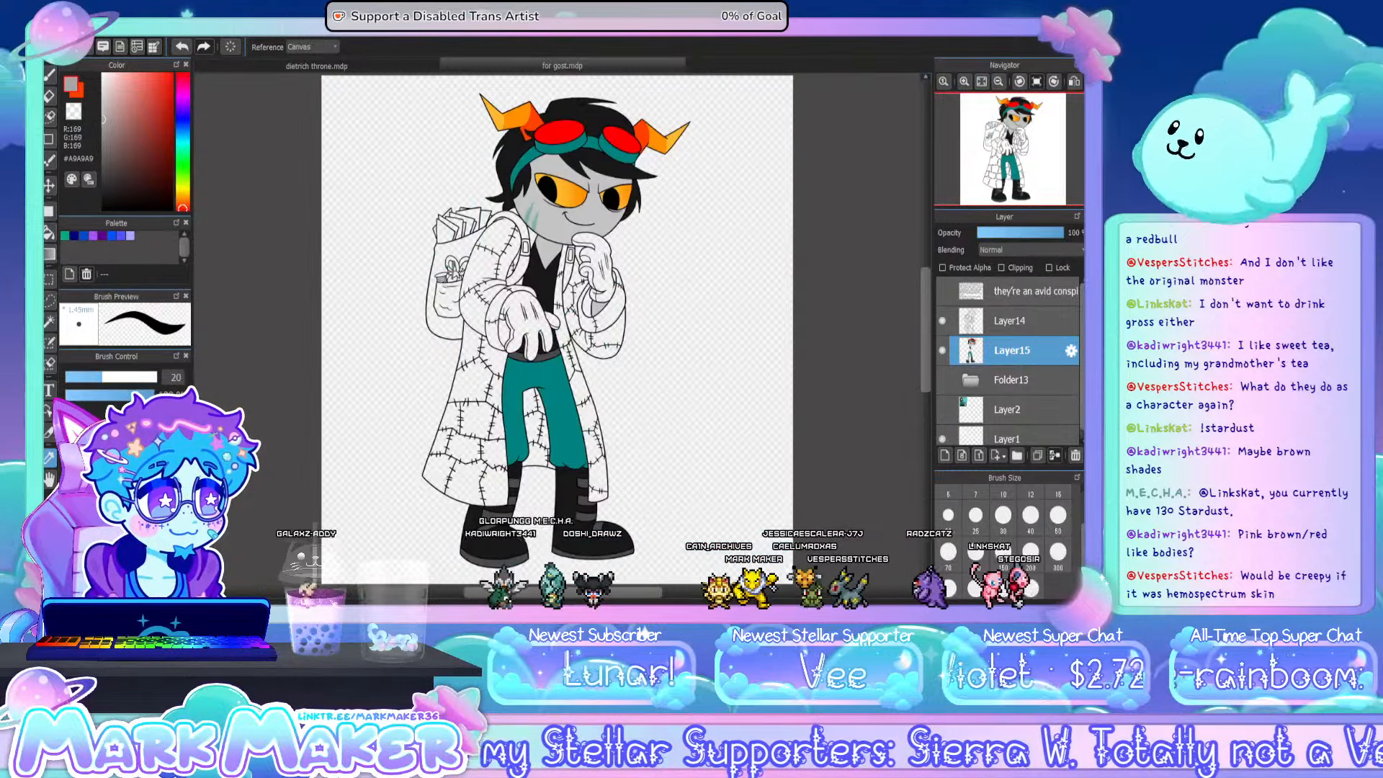
- Paste the copied blood-colour chart as a new layer above Layer14 and examine its swatches
{"action": "left_click", "coordinate": [49, 230]}
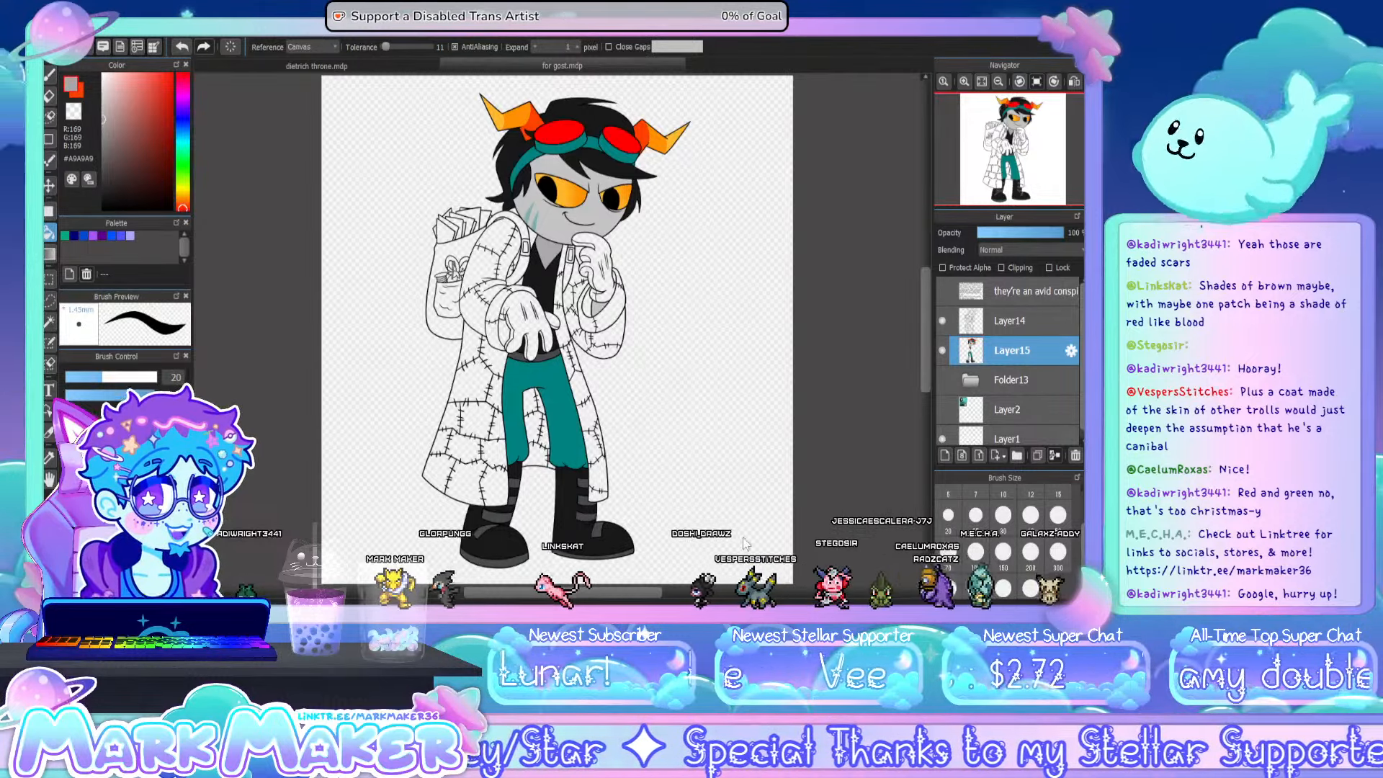
{"action": "left_click", "coordinate": [1008, 322]}
{"action": "key", "text": "ctrl+v"}
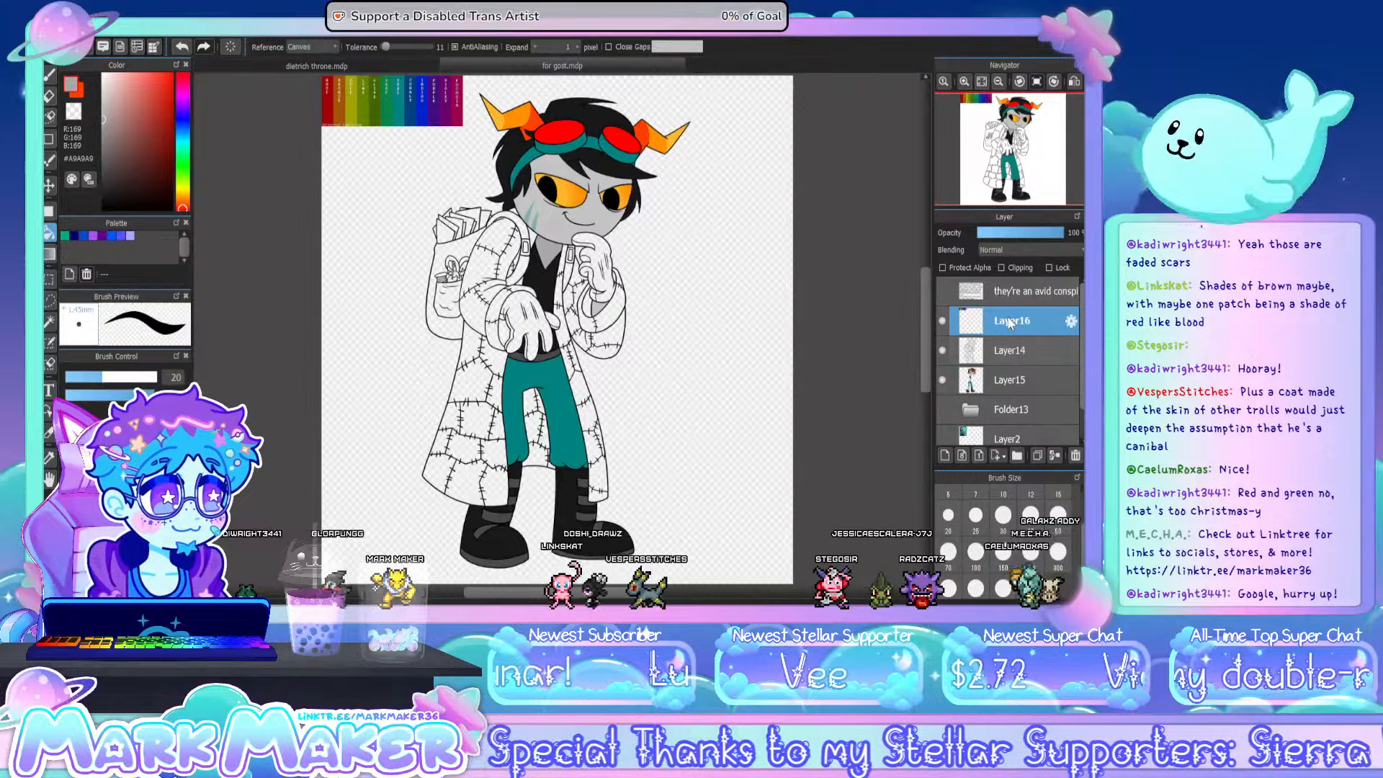
{"action": "scroll", "coordinate": [372, 73], "scroll_direction": "up", "scroll_amount": 4}
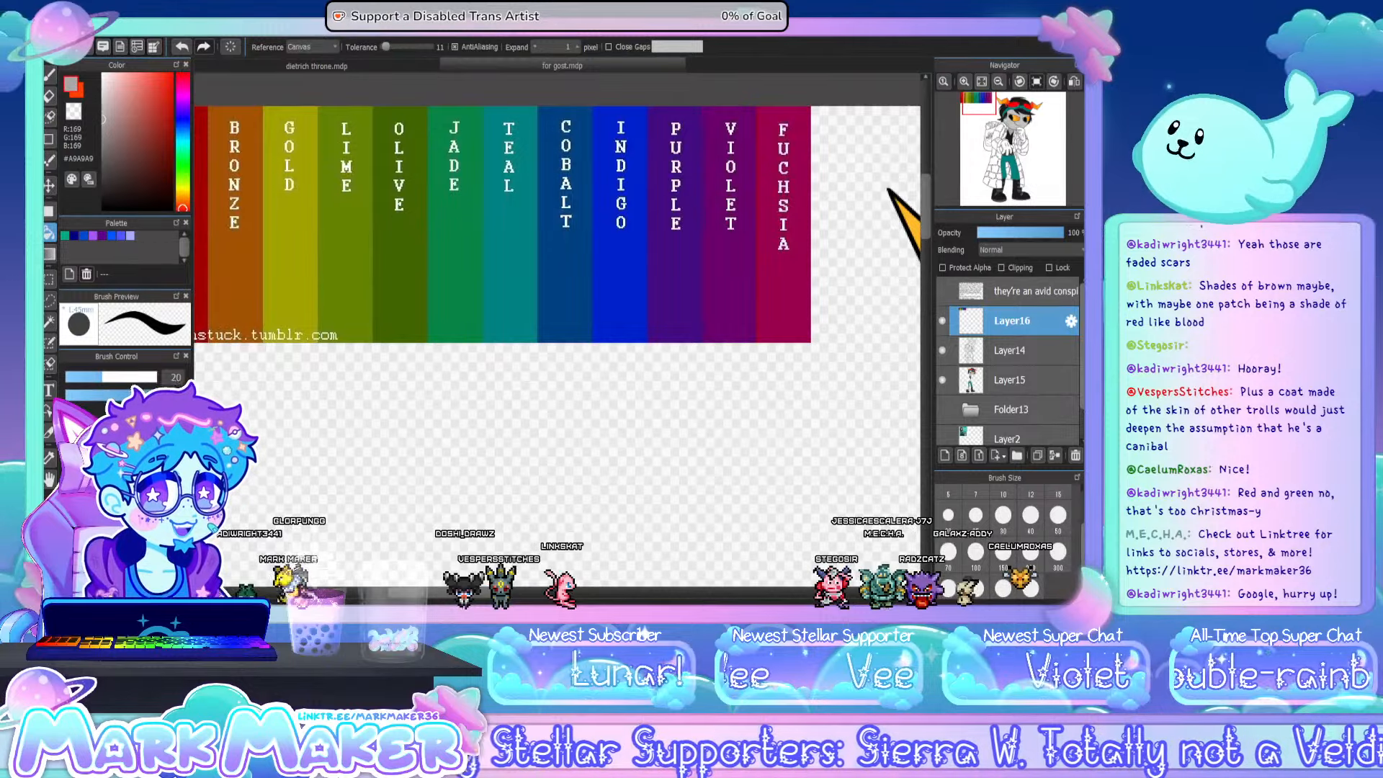
{"action": "left_click_drag", "start_coordinate": [394, 217], "coordinate": [447, 221]}
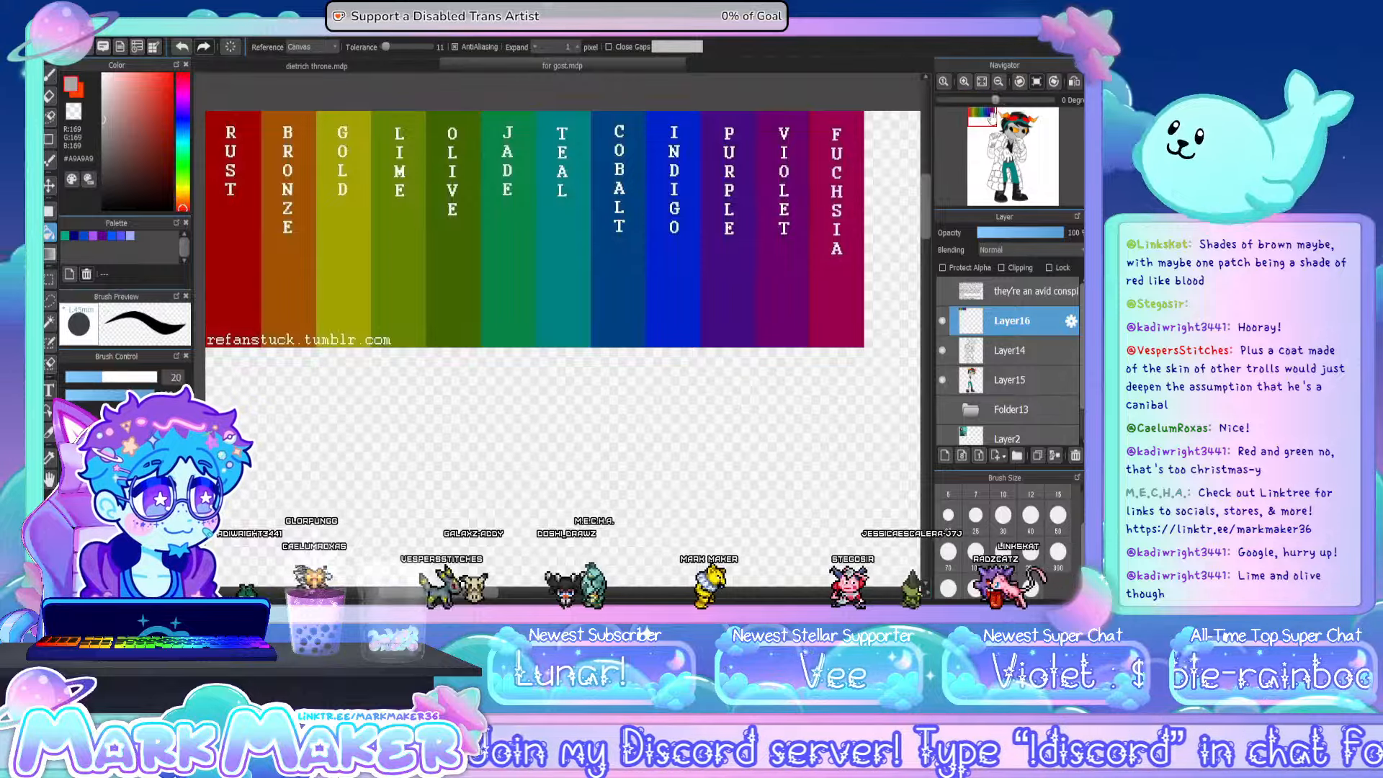
{"action": "left_click", "coordinate": [980, 83]}
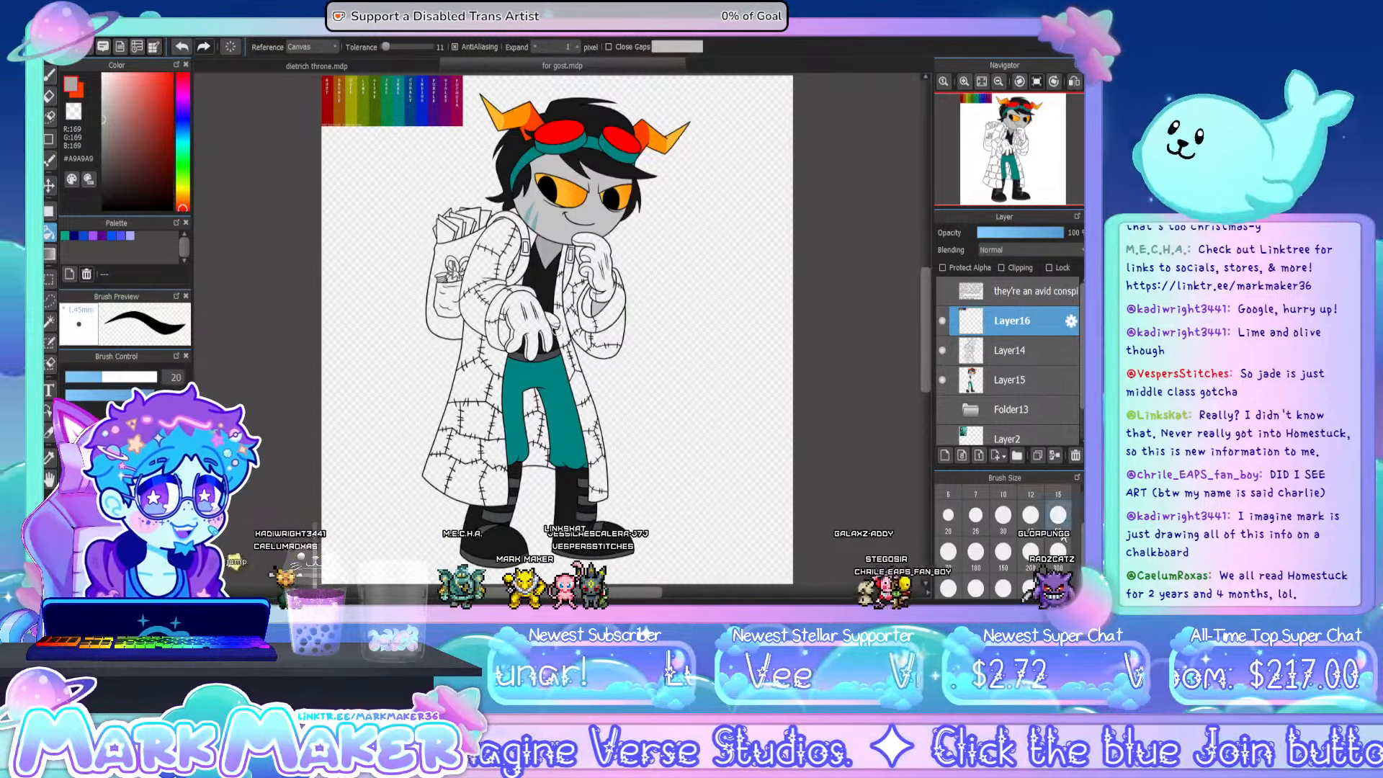
- Add a new layer above Layer15 and sample the rust red #A00000 from the colour chart
{"action": "left_click", "coordinate": [1020, 371]}
{"action": "left_click", "coordinate": [944, 456]}
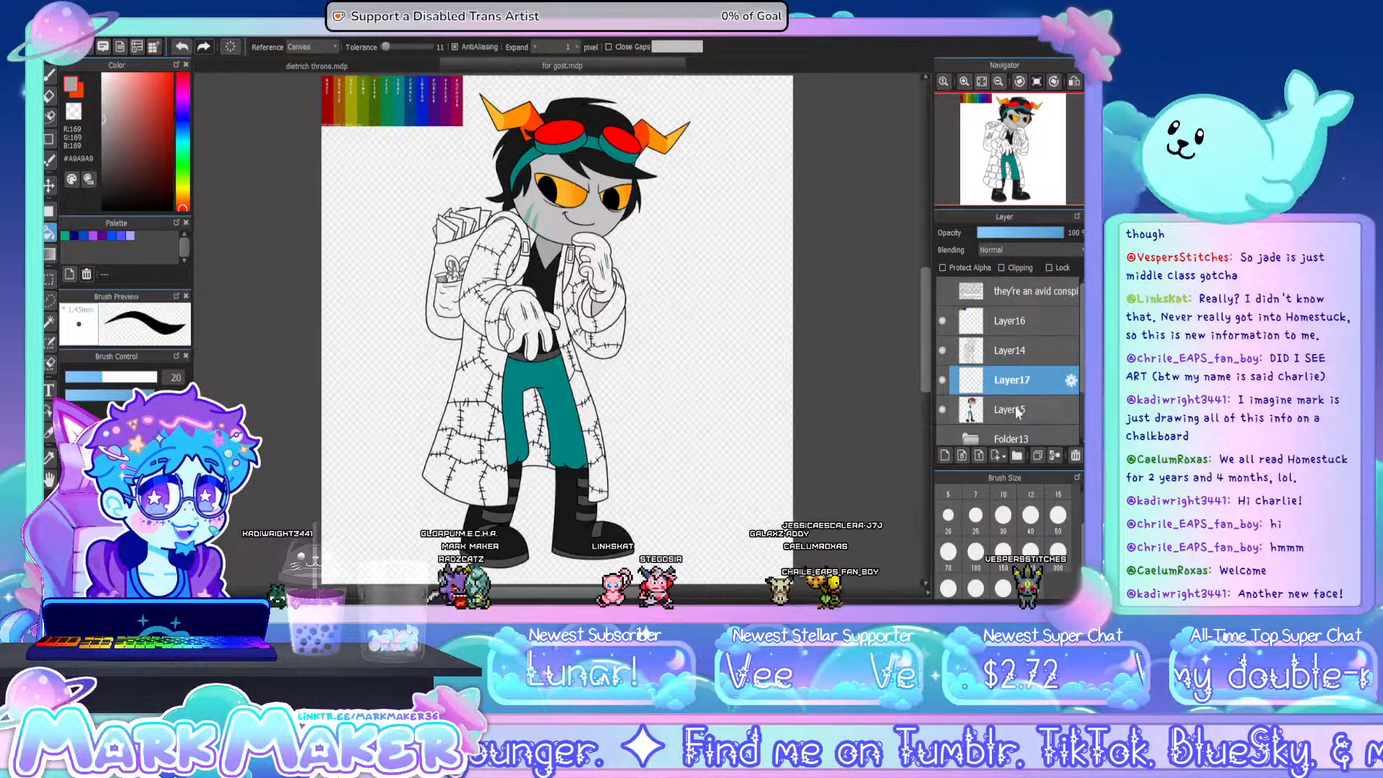
{"action": "left_click", "coordinate": [49, 457]}
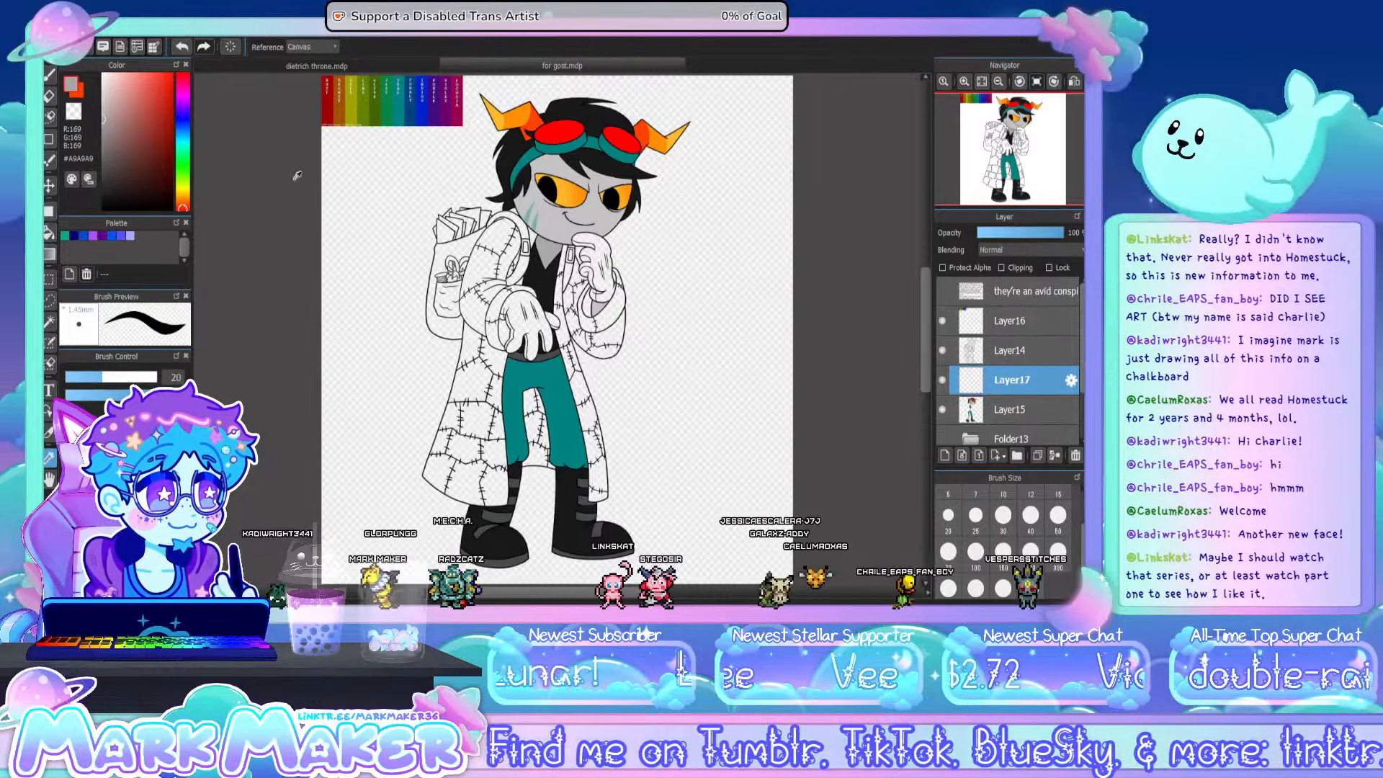
{"action": "left_click", "coordinate": [329, 103]}
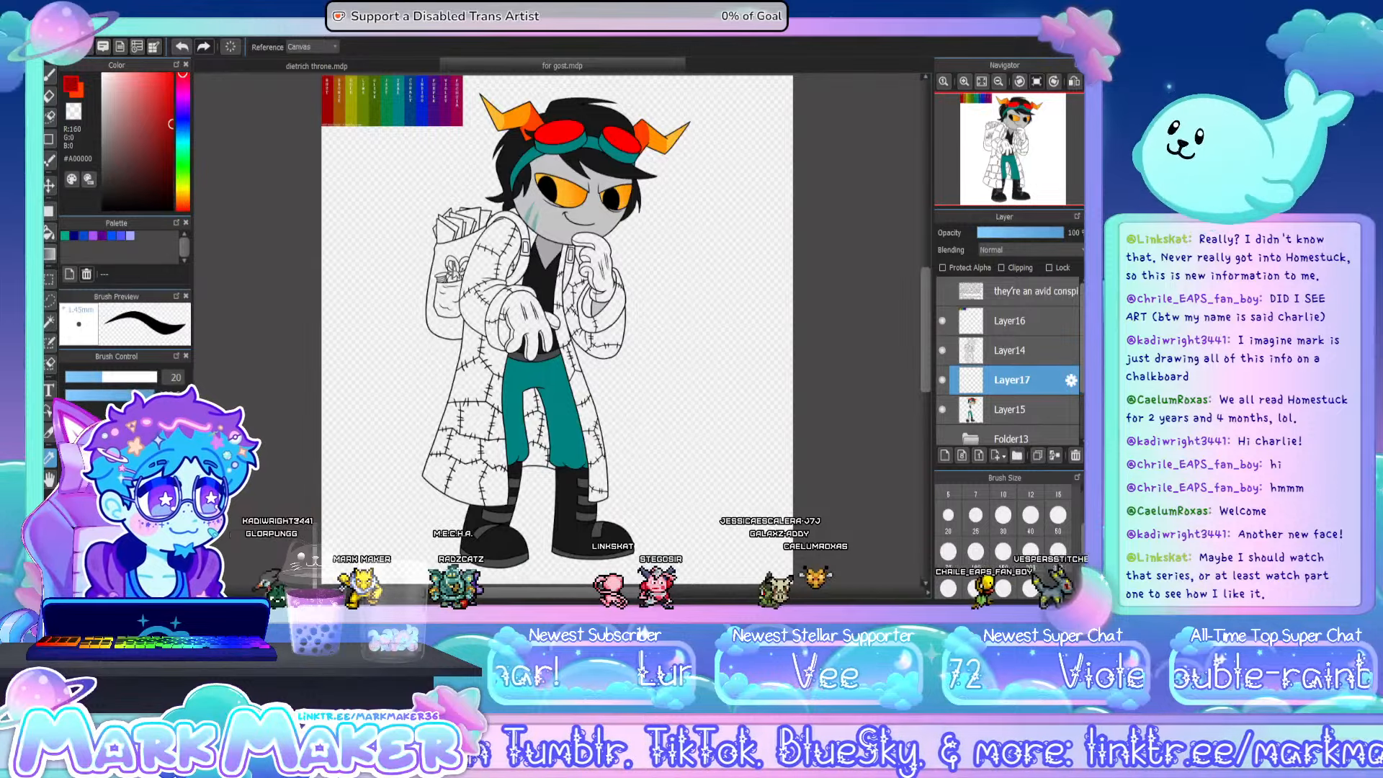
- Fill the coat's upper shoulder patch with the rust red #A00000 on Layer17 and touch up its edges with the brush
{"action": "left_click", "coordinate": [50, 235]}
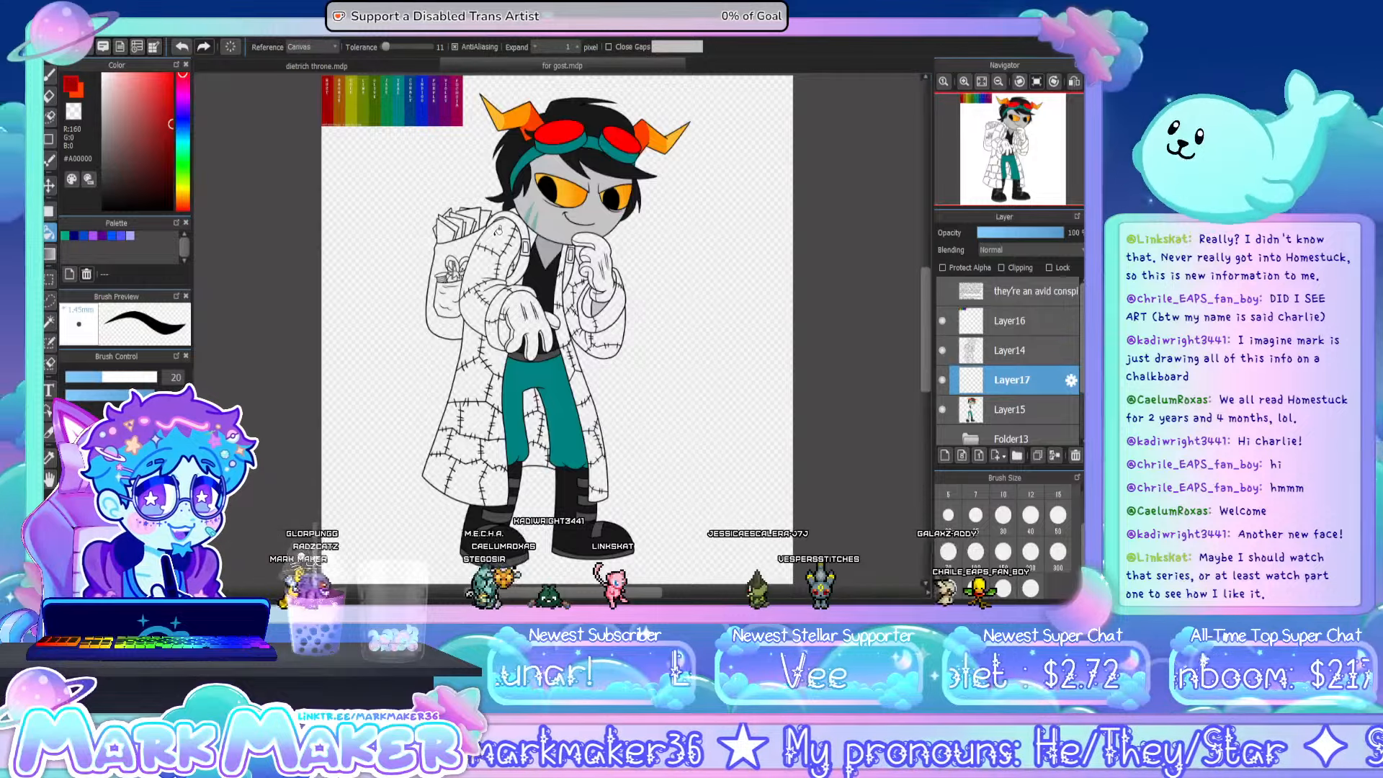
{"action": "scroll", "coordinate": [504, 224], "scroll_direction": "up", "scroll_amount": 3}
{"action": "scroll", "coordinate": [500, 213], "scroll_direction": "up", "scroll_amount": 2}
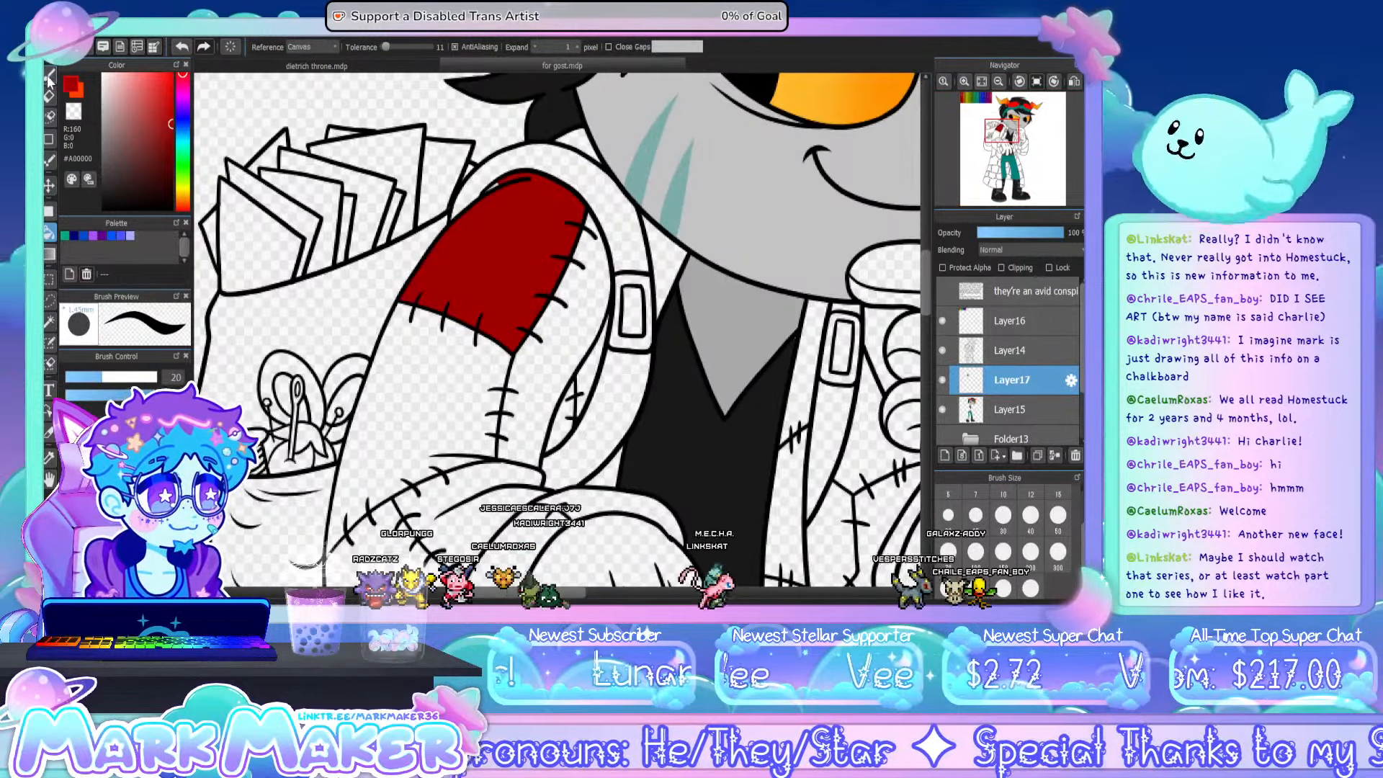
{"action": "key", "text": "b"}
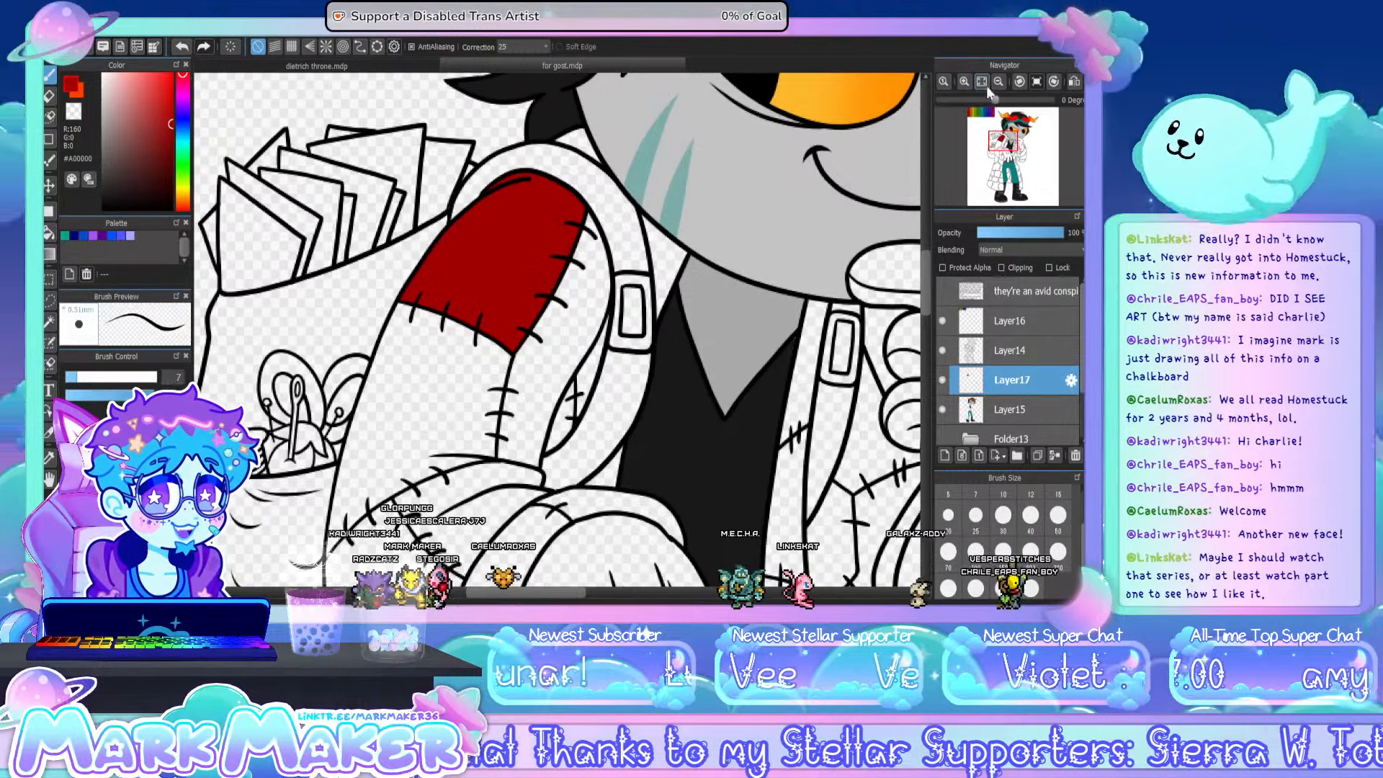
{"action": "left_click", "coordinate": [981, 82]}
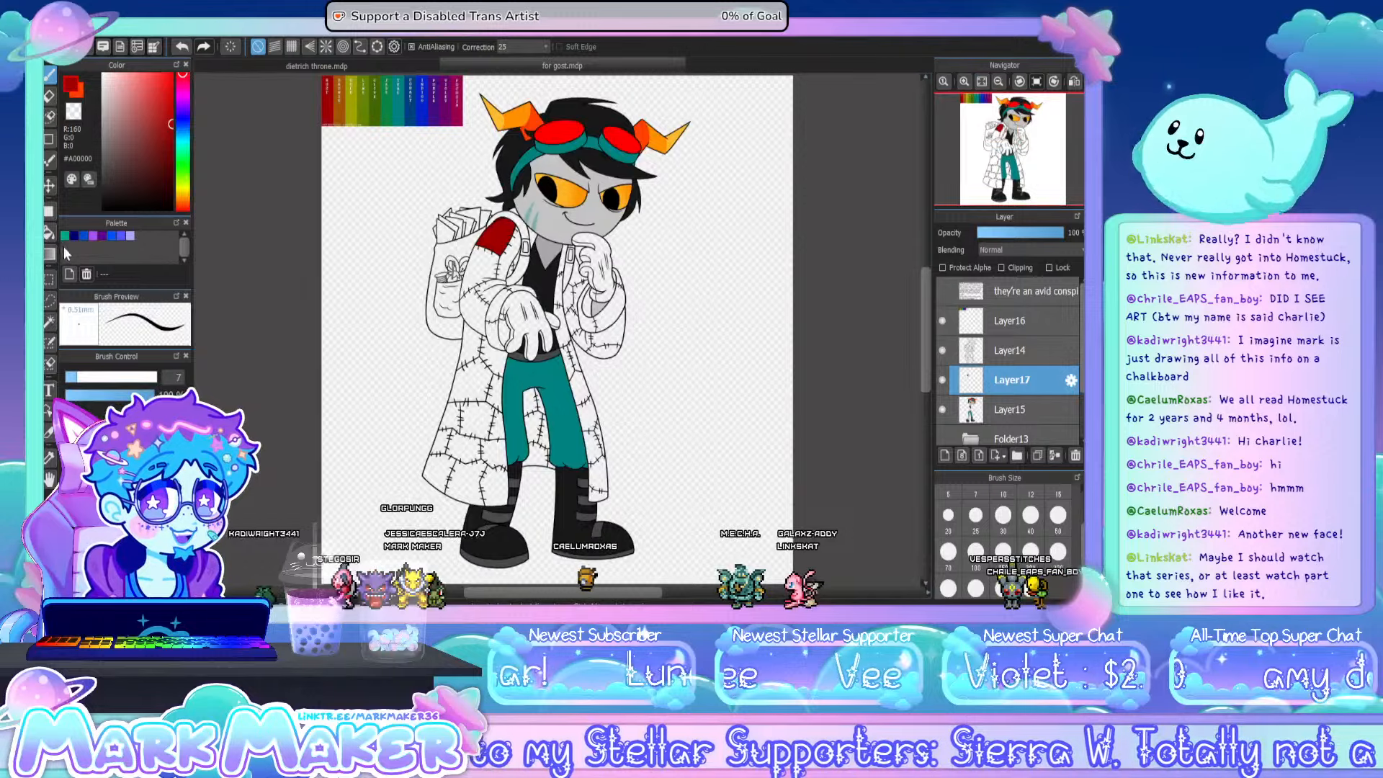
- Fill scattered patches on both cuffs, the lapel, the coat's sides and the hem with the rust red #A00000
{"action": "left_click", "coordinate": [52, 231]}
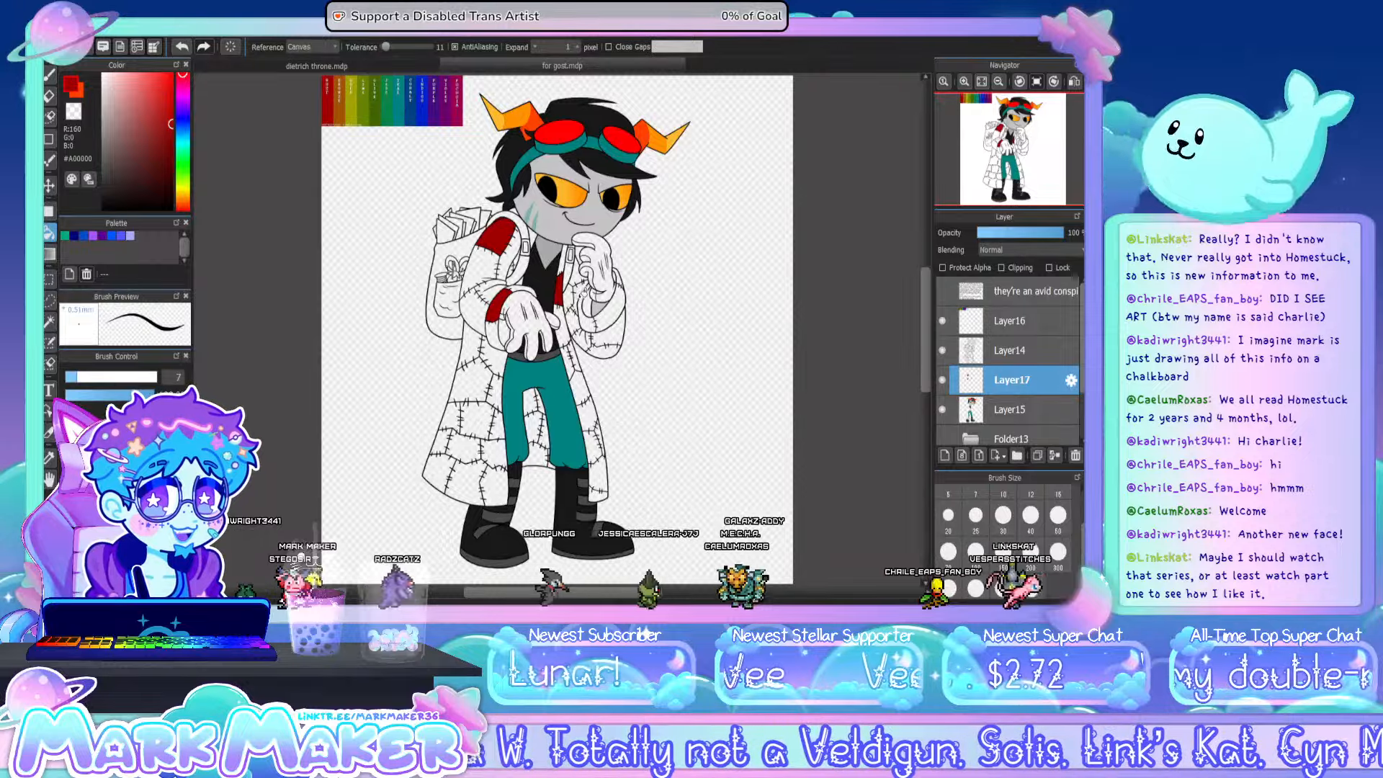
{"action": "left_click", "coordinate": [590, 322]}
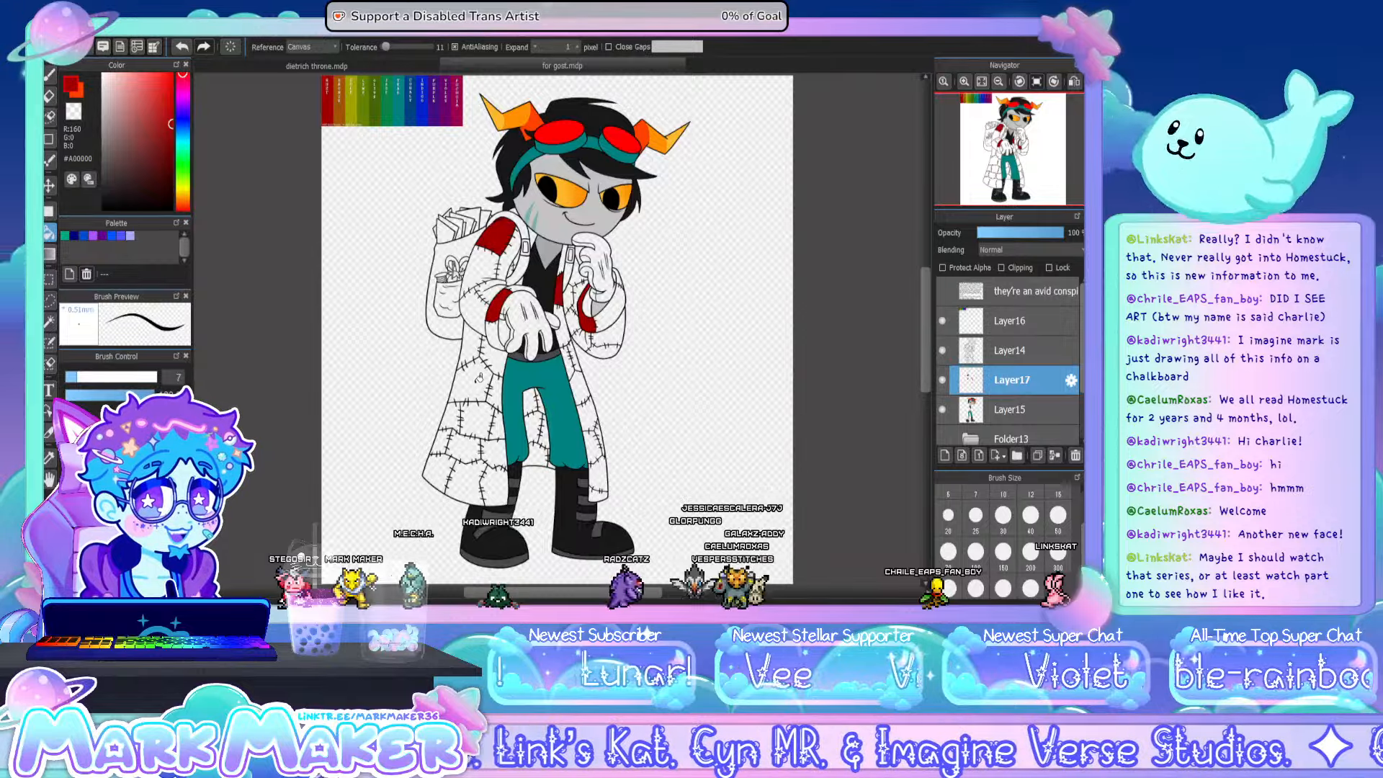
{"action": "left_click", "coordinate": [479, 379]}
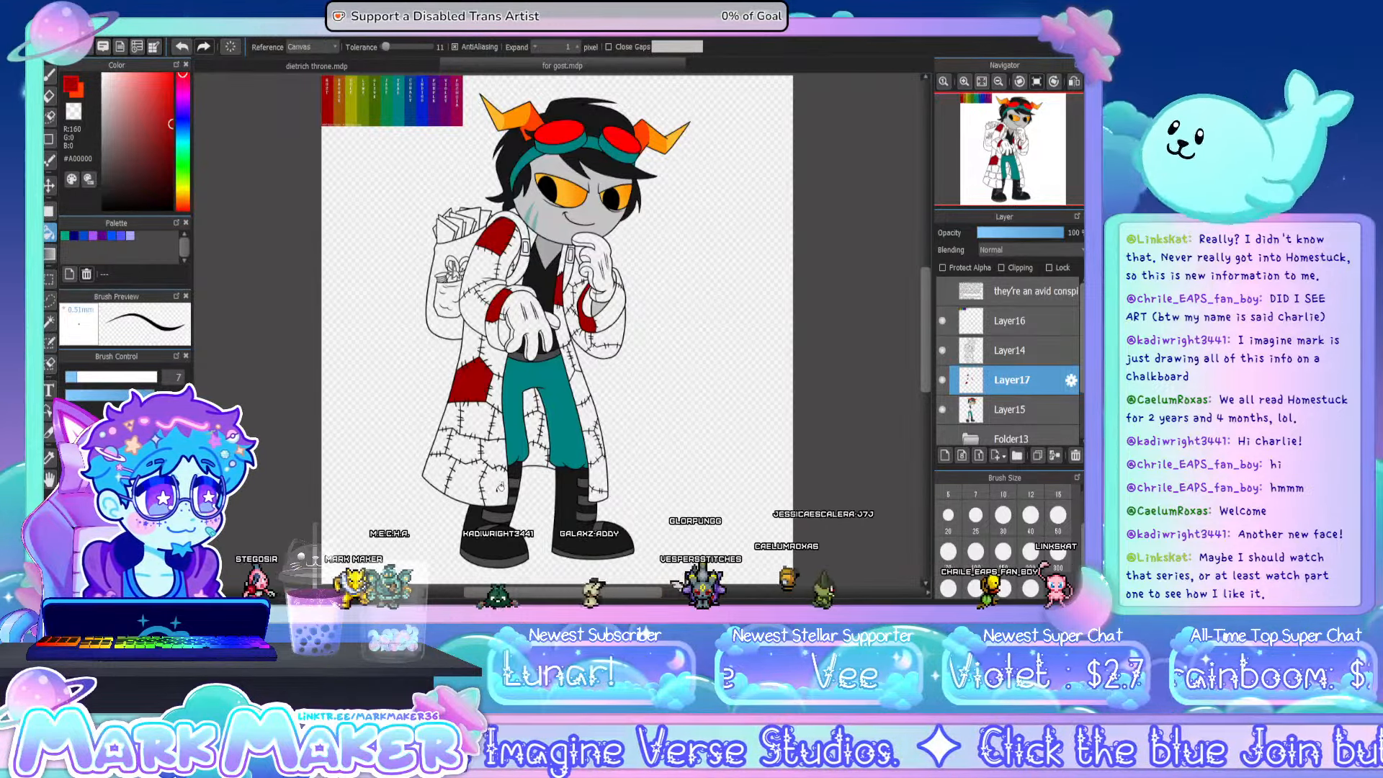
{"action": "left_click", "coordinate": [472, 482]}
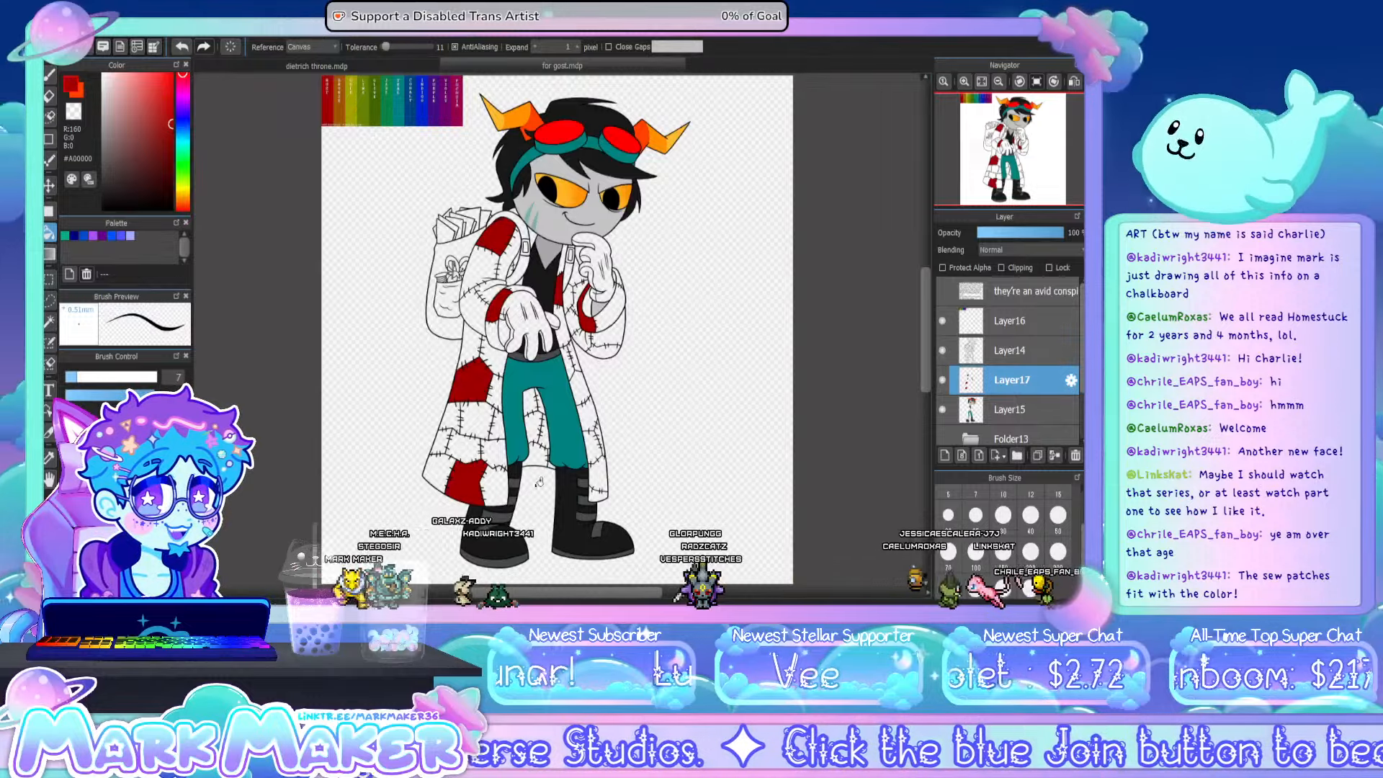
{"action": "left_click", "coordinate": [594, 447]}
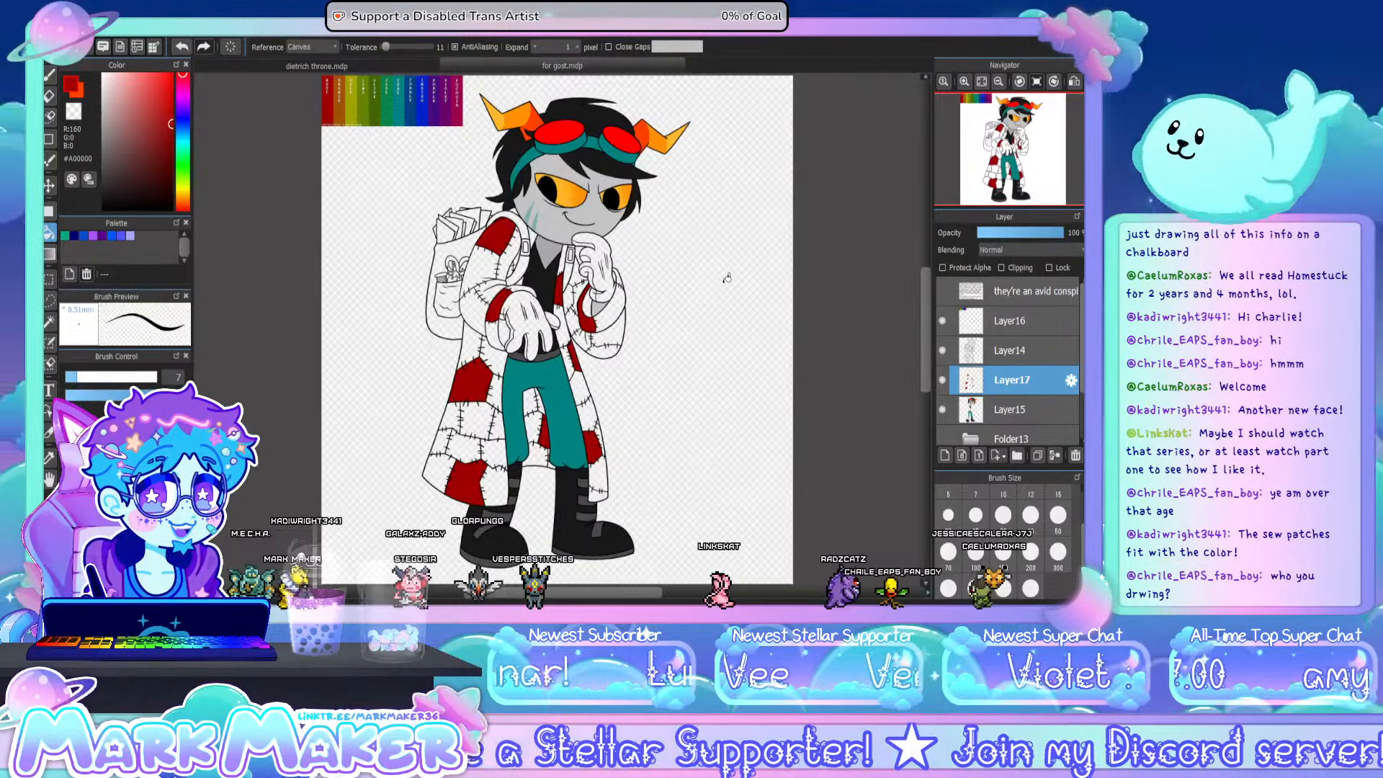
- Sample the bronze #A15203 from the colour chart and fill patches on the sleeves and the lower coat with it
{"action": "left_click", "coordinate": [49, 457]}
{"action": "left_click", "coordinate": [339, 108]}
{"action": "left_click", "coordinate": [49, 232]}
{"action": "left_click", "coordinate": [473, 309]}
{"action": "left_click", "coordinate": [578, 275]}
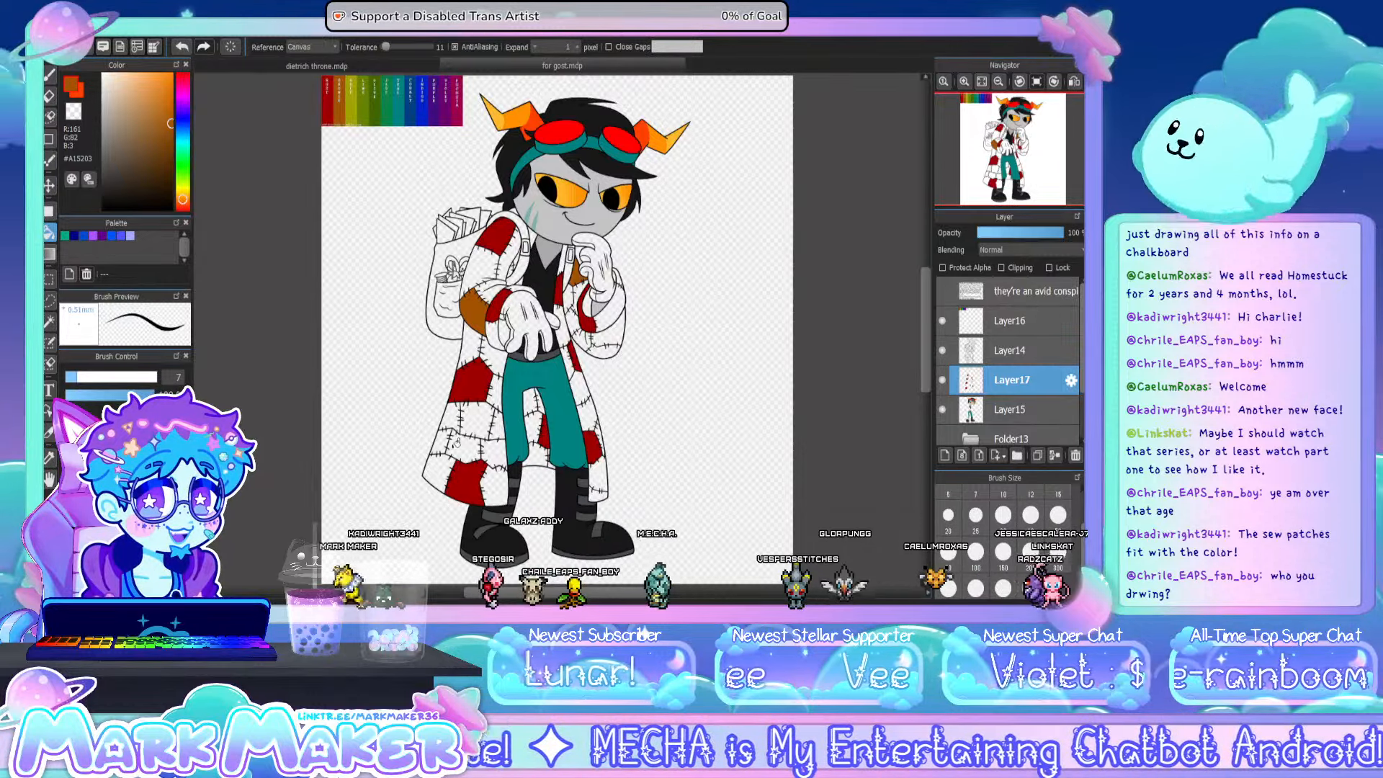
{"action": "left_click", "coordinate": [465, 444]}
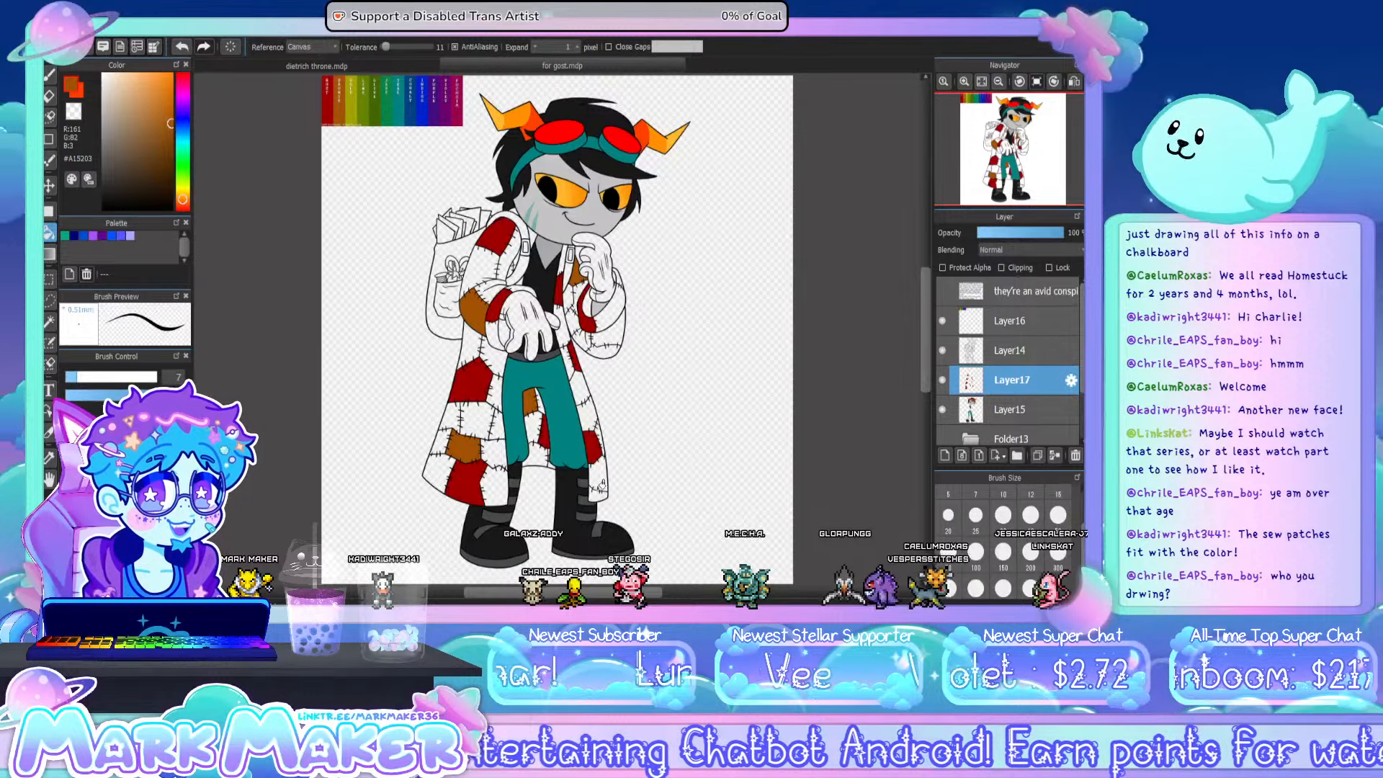
{"action": "left_click", "coordinate": [597, 494]}
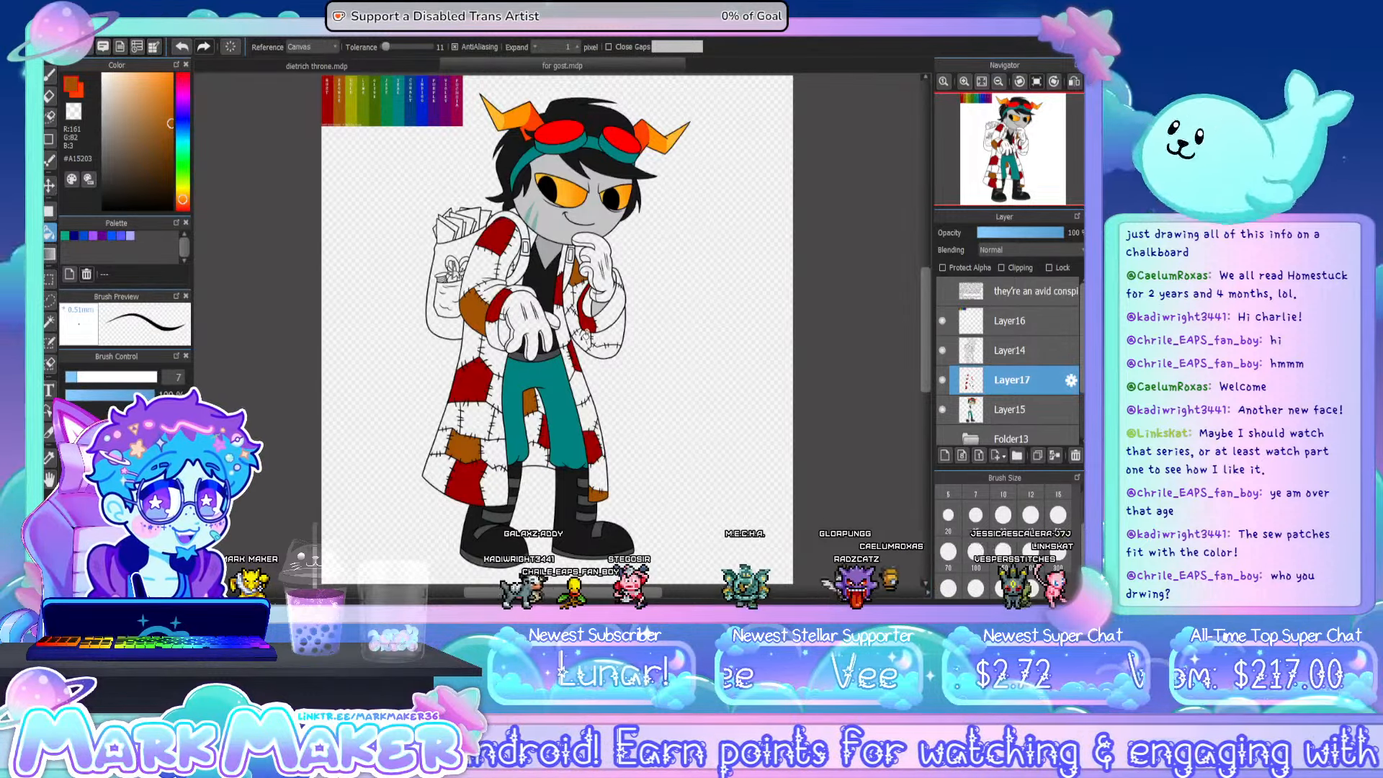
- Colour the elbow patch on the raised arm's sleeve bronze, using the brush for the small gaps
{"action": "scroll", "coordinate": [631, 283], "scroll_direction": "up", "scroll_amount": 5}
{"action": "key", "text": "b"}
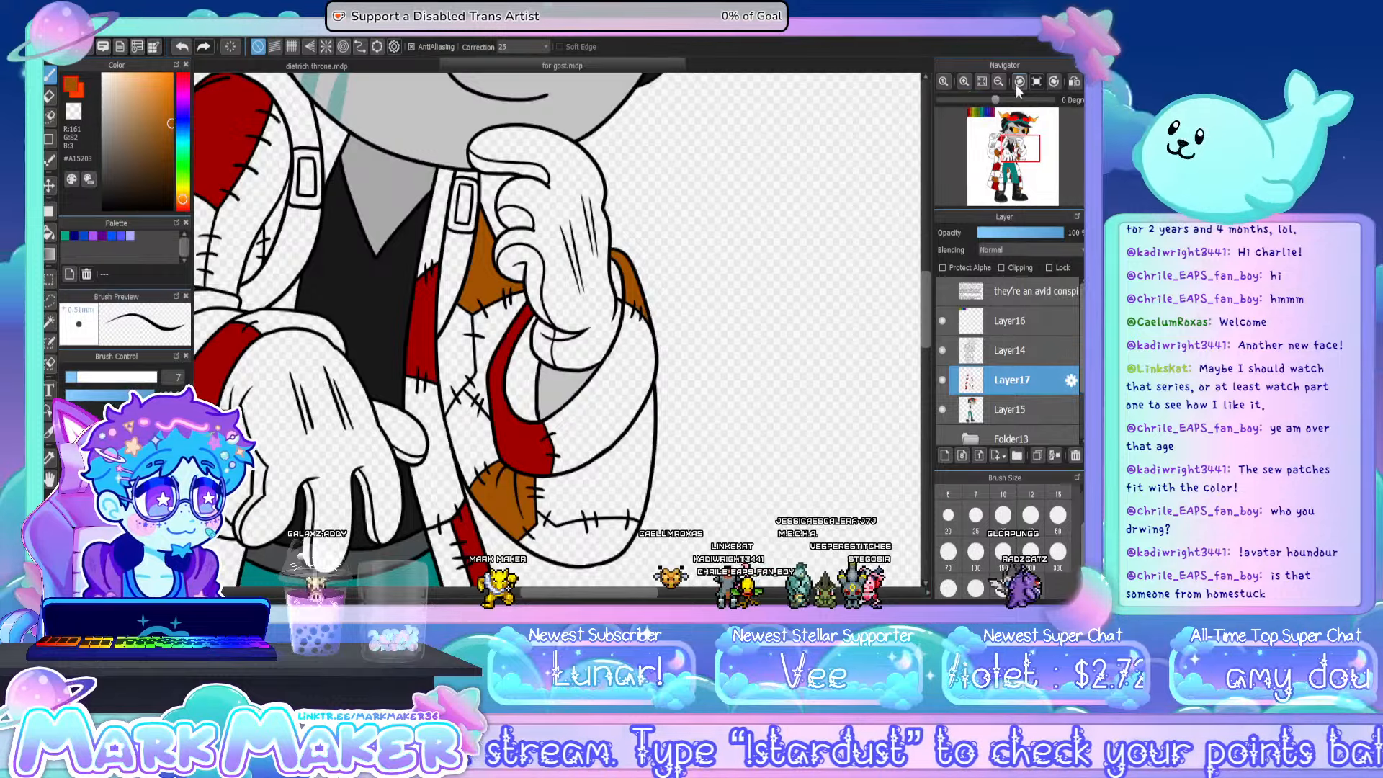
{"action": "left_click", "coordinate": [982, 81]}
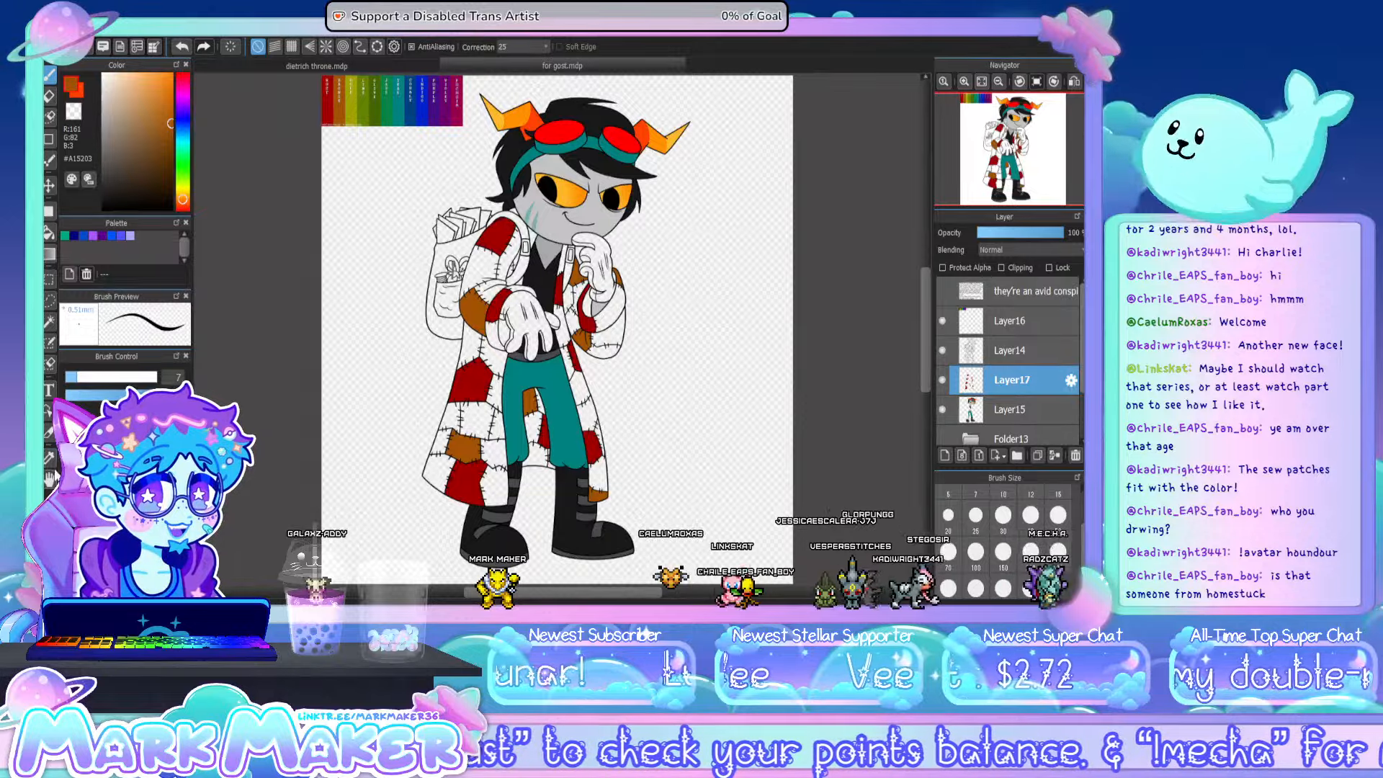
- Sample the yellow #A1A200 from the chart and colour patches on the cuff, underarm, lapel, side and hem with it
{"action": "left_click", "coordinate": [49, 457]}
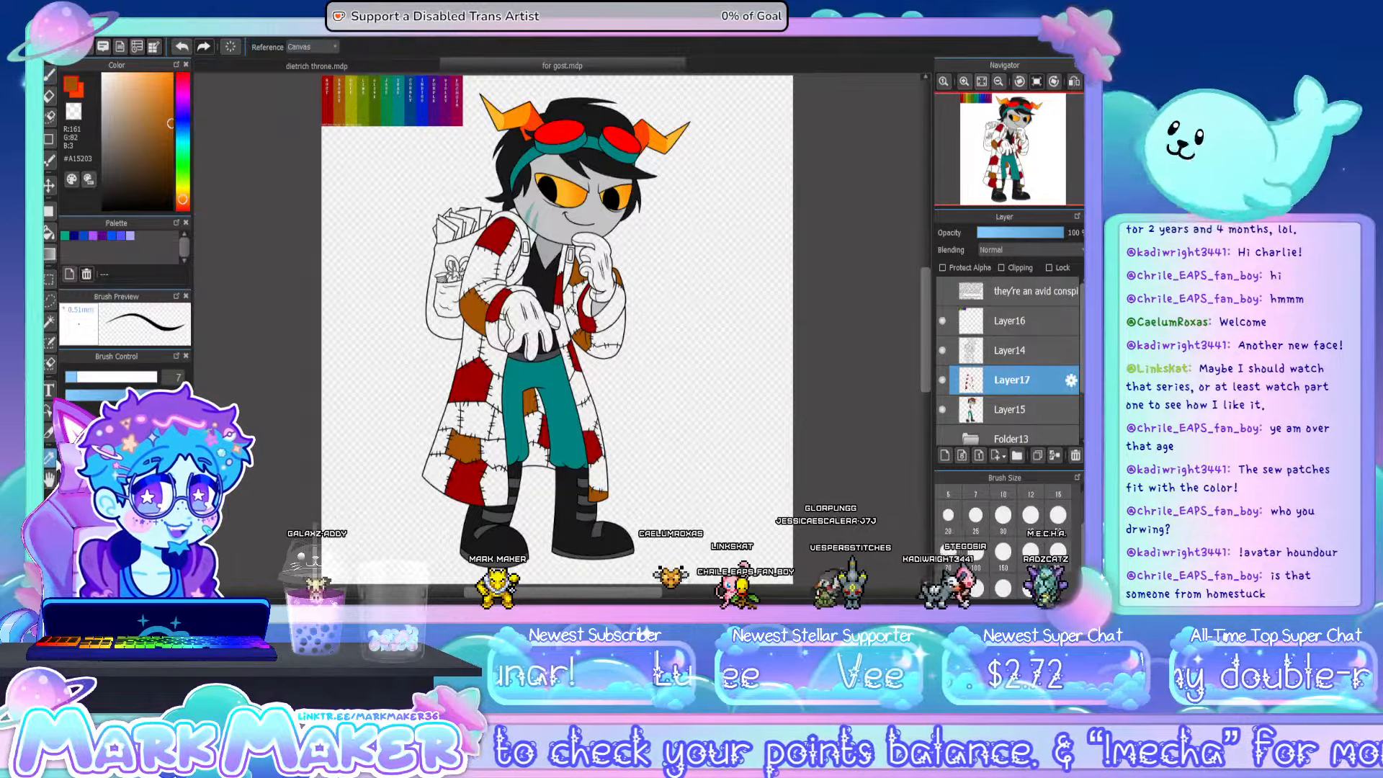
{"action": "left_click", "coordinate": [351, 108]}
{"action": "left_click", "coordinate": [49, 233]}
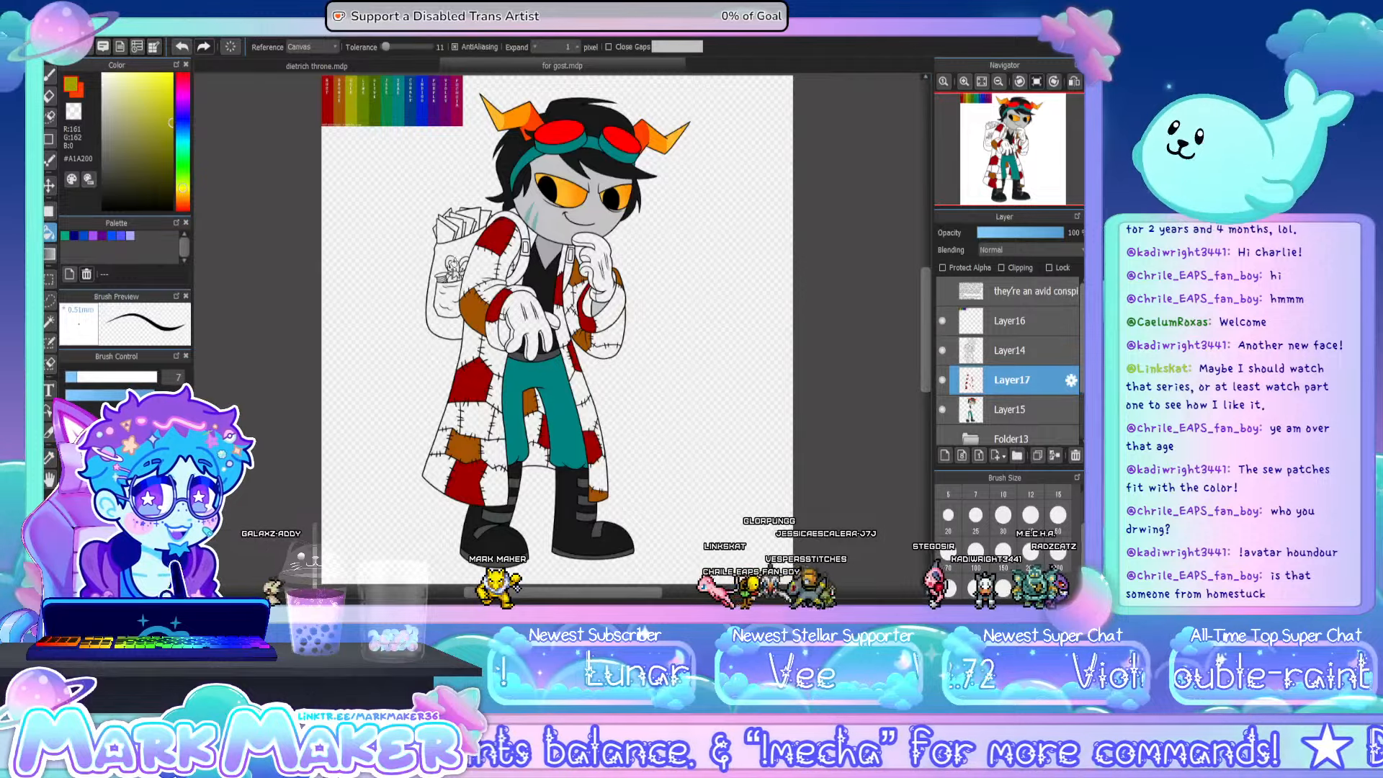
{"action": "left_click", "coordinate": [518, 291]}
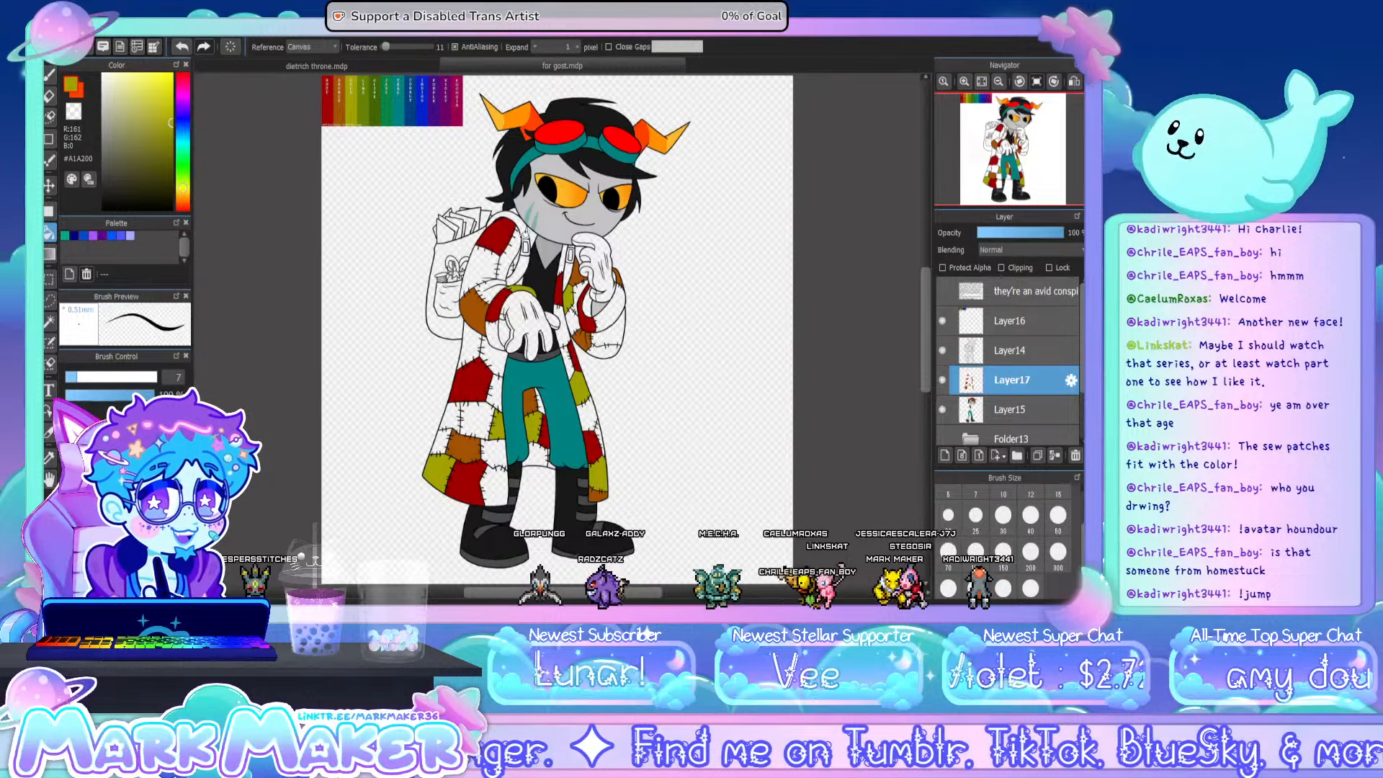
{"action": "scroll", "coordinate": [493, 278], "scroll_direction": "up", "scroll_amount": 2}
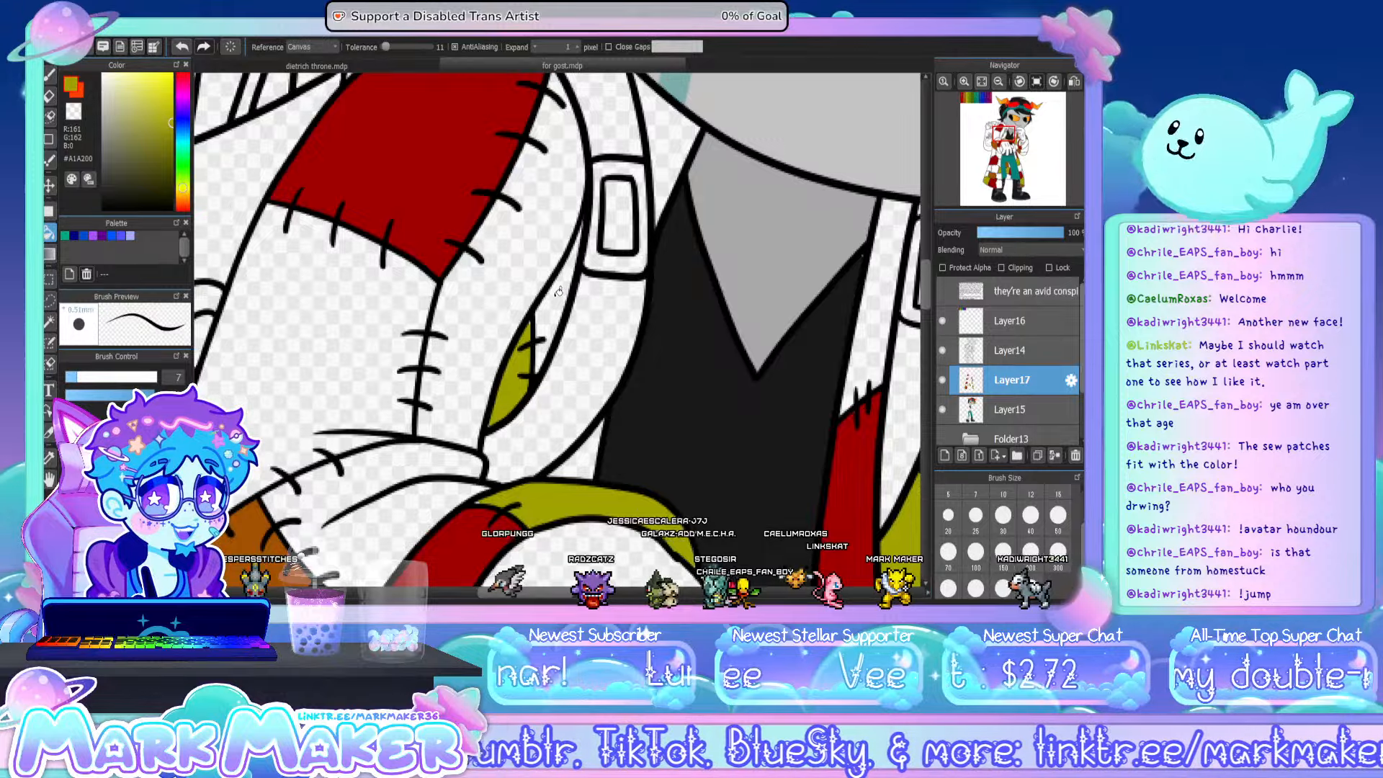
{"action": "left_click", "coordinate": [49, 74]}
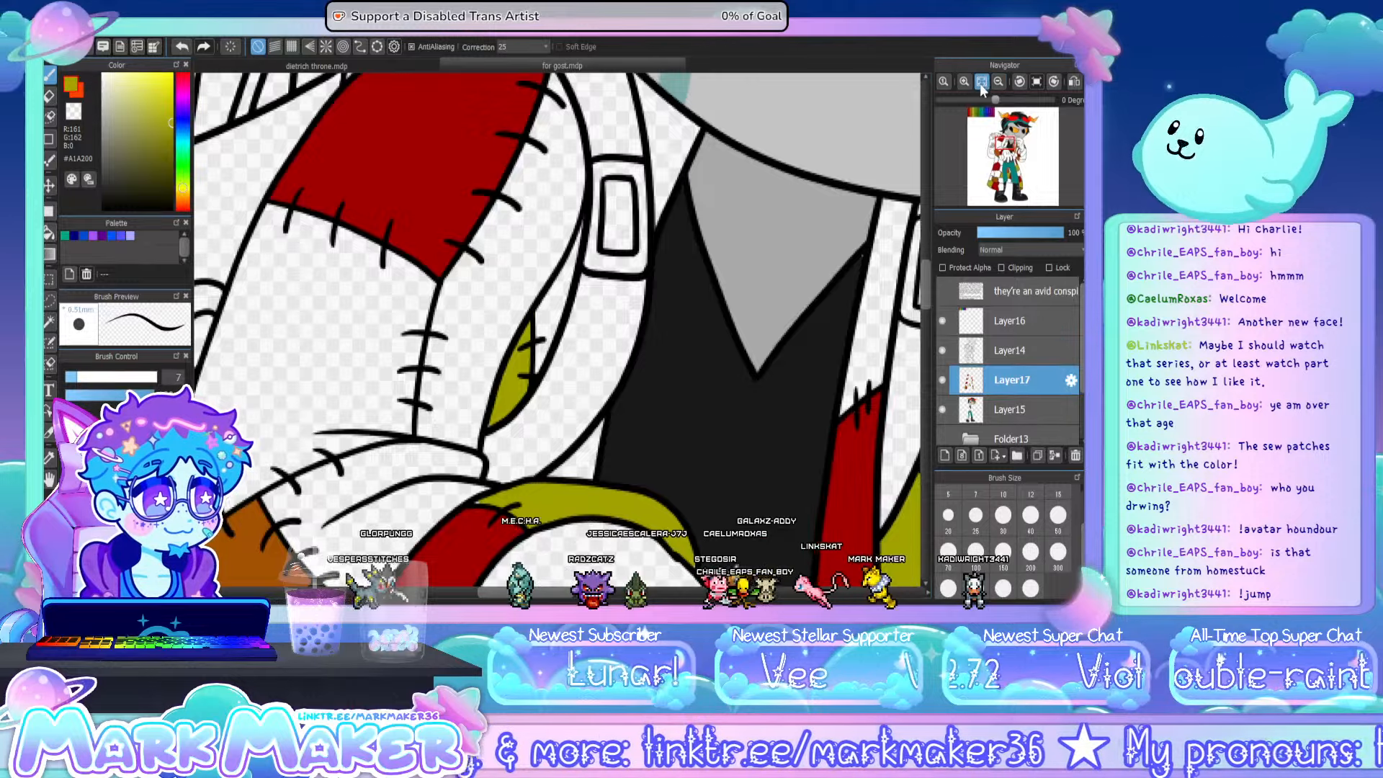
{"action": "left_click", "coordinate": [981, 82]}
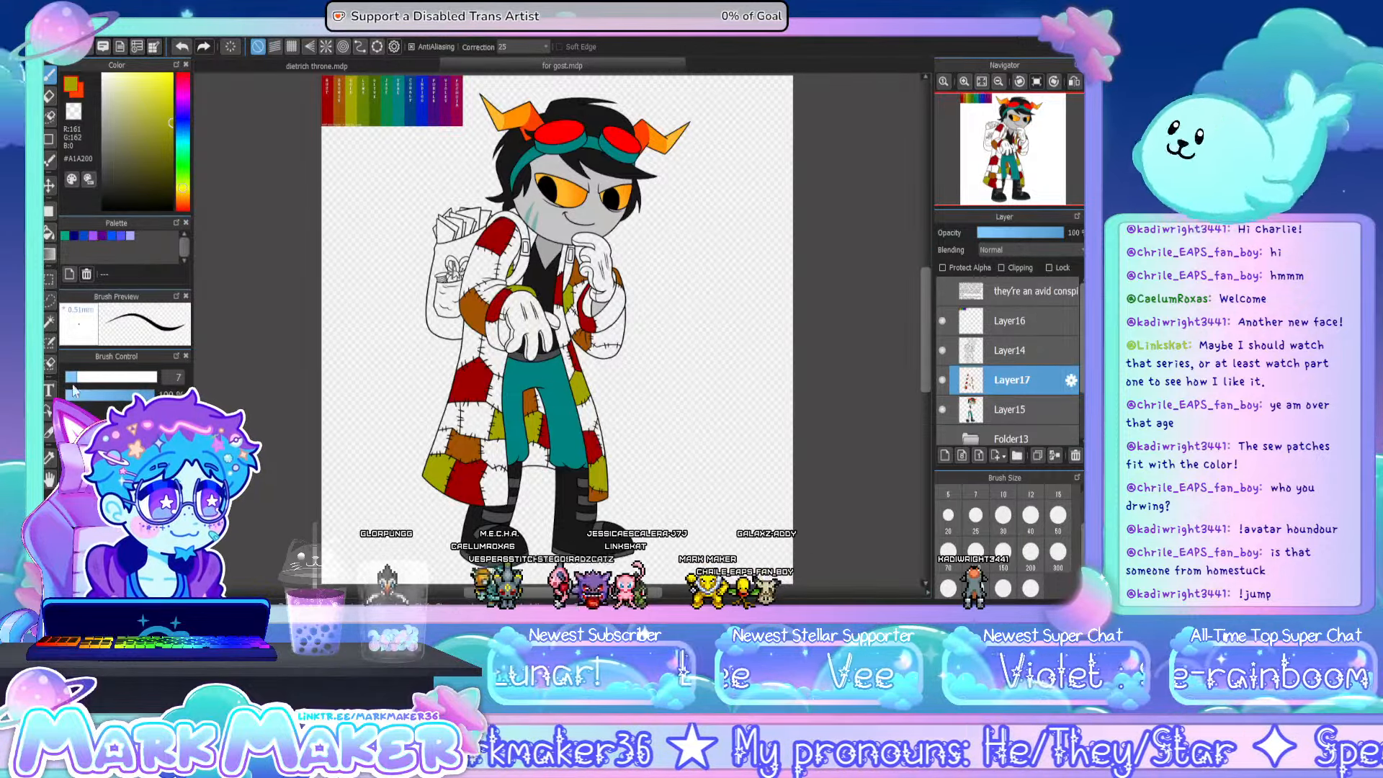
- Sample the lime green #658301 from the chart and fill patches on both sleeves, the coat's side and the hem
{"action": "left_click", "coordinate": [51, 458]}
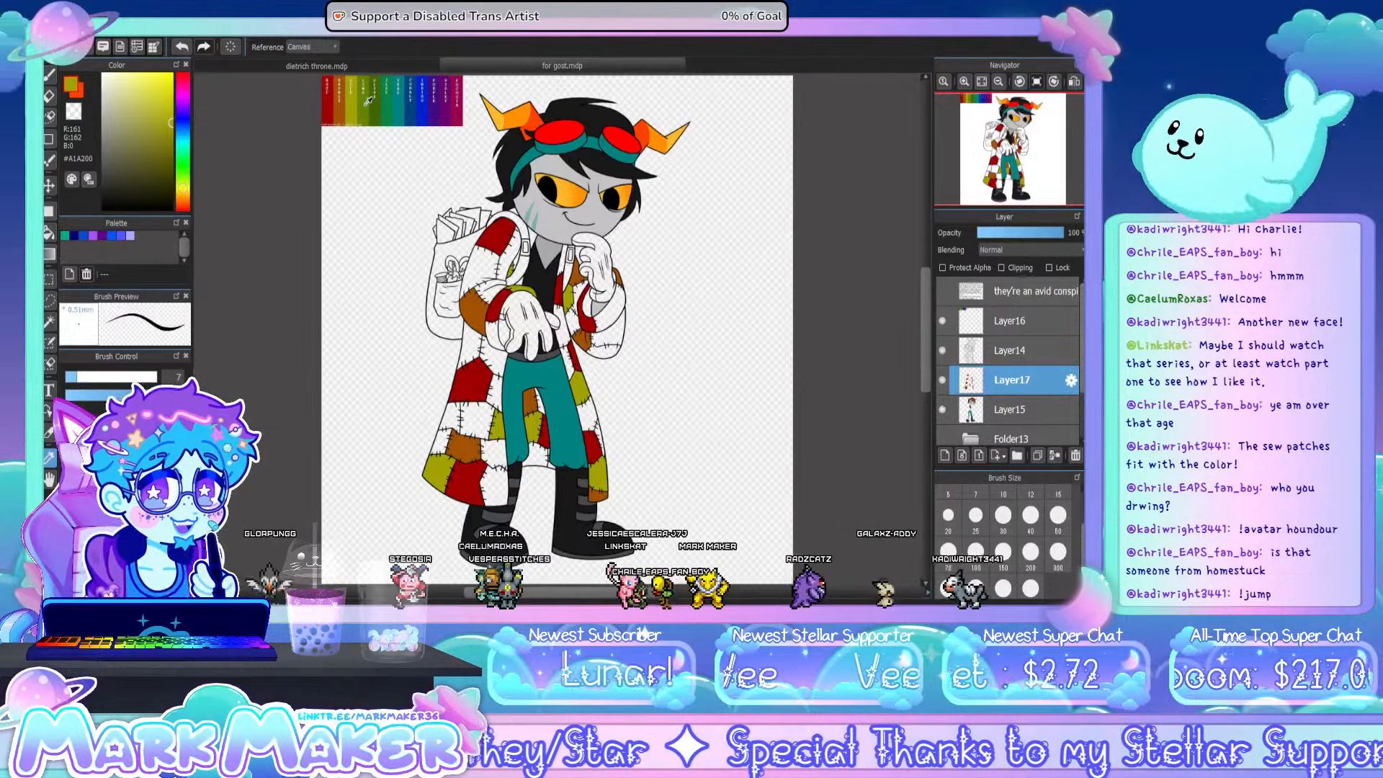
{"action": "left_click", "coordinate": [365, 105]}
{"action": "left_click", "coordinate": [49, 233]}
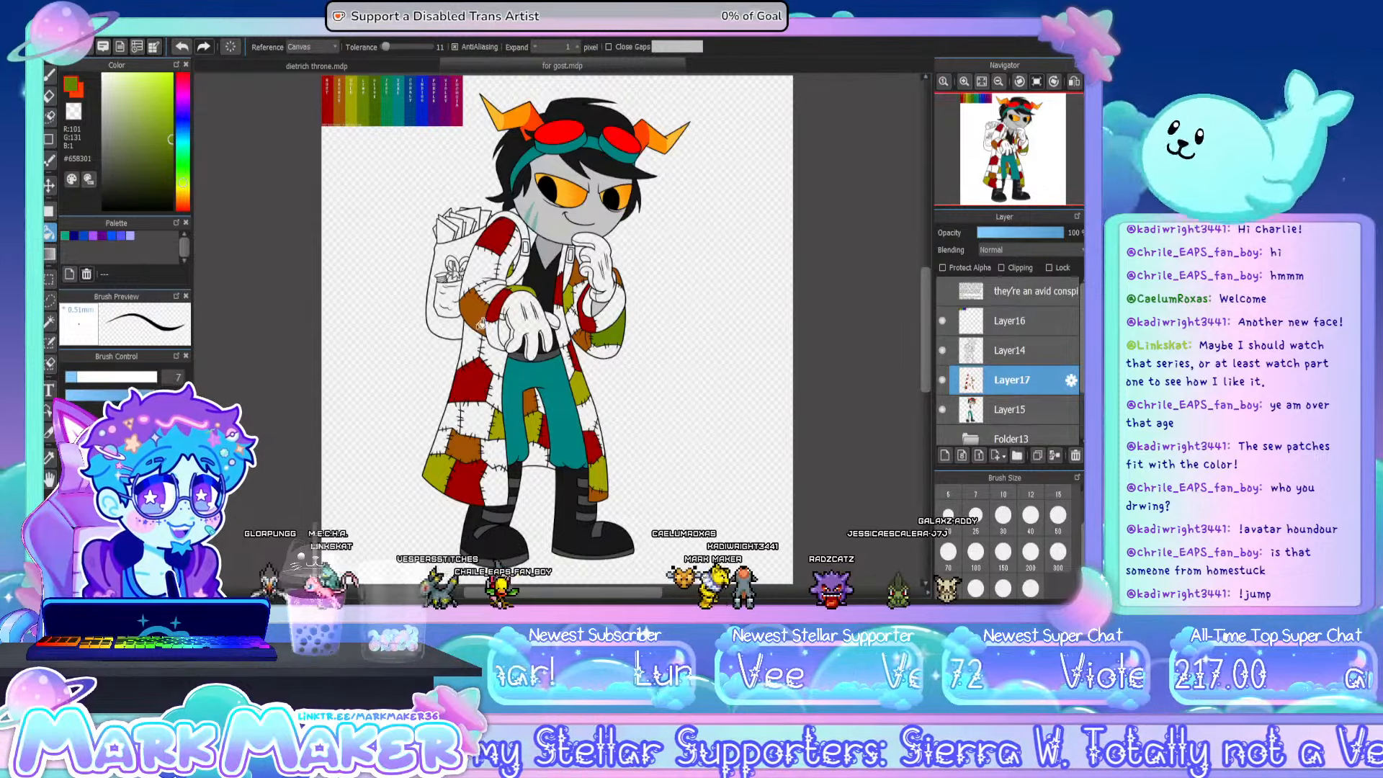
{"action": "scroll", "coordinate": [517, 264], "scroll_direction": "up", "scroll_amount": 5}
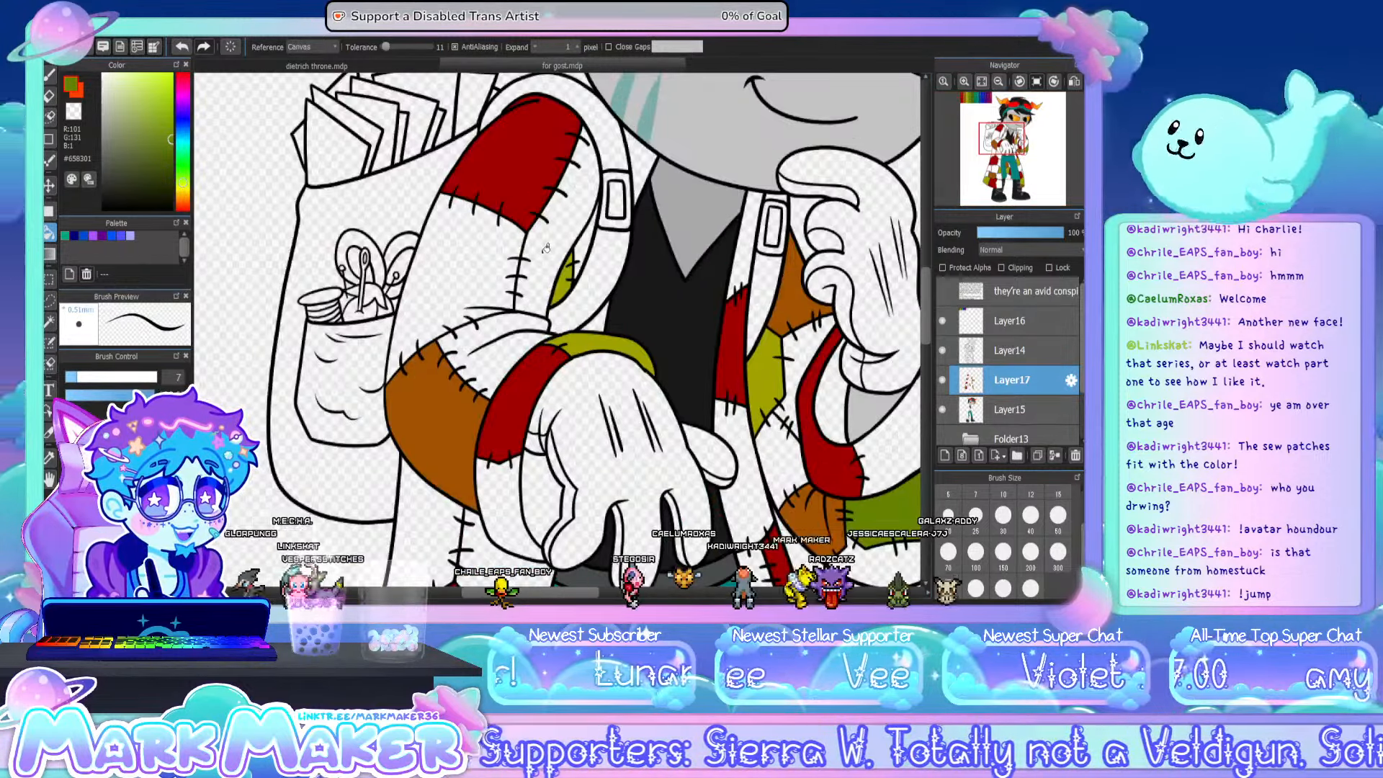
{"action": "left_click", "coordinate": [545, 249]}
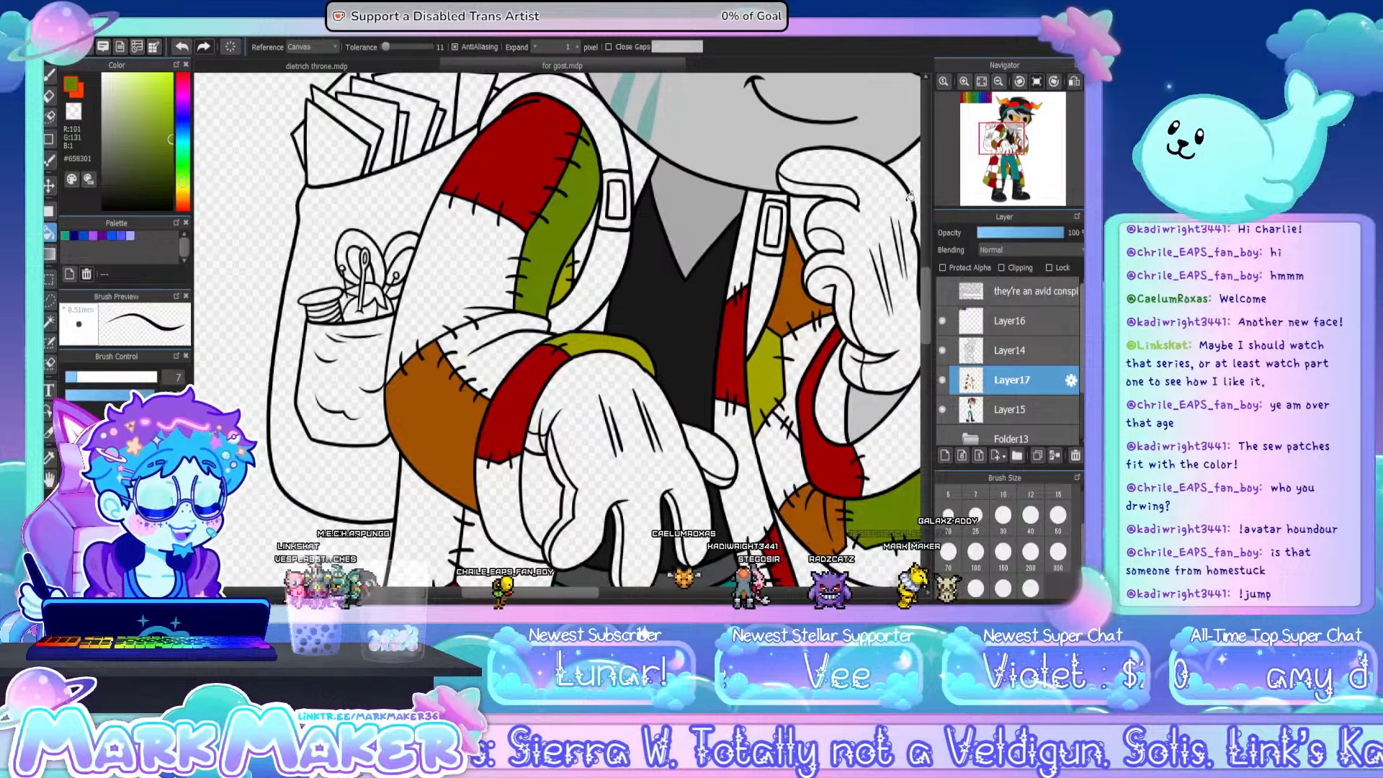
{"action": "left_click", "coordinate": [981, 82]}
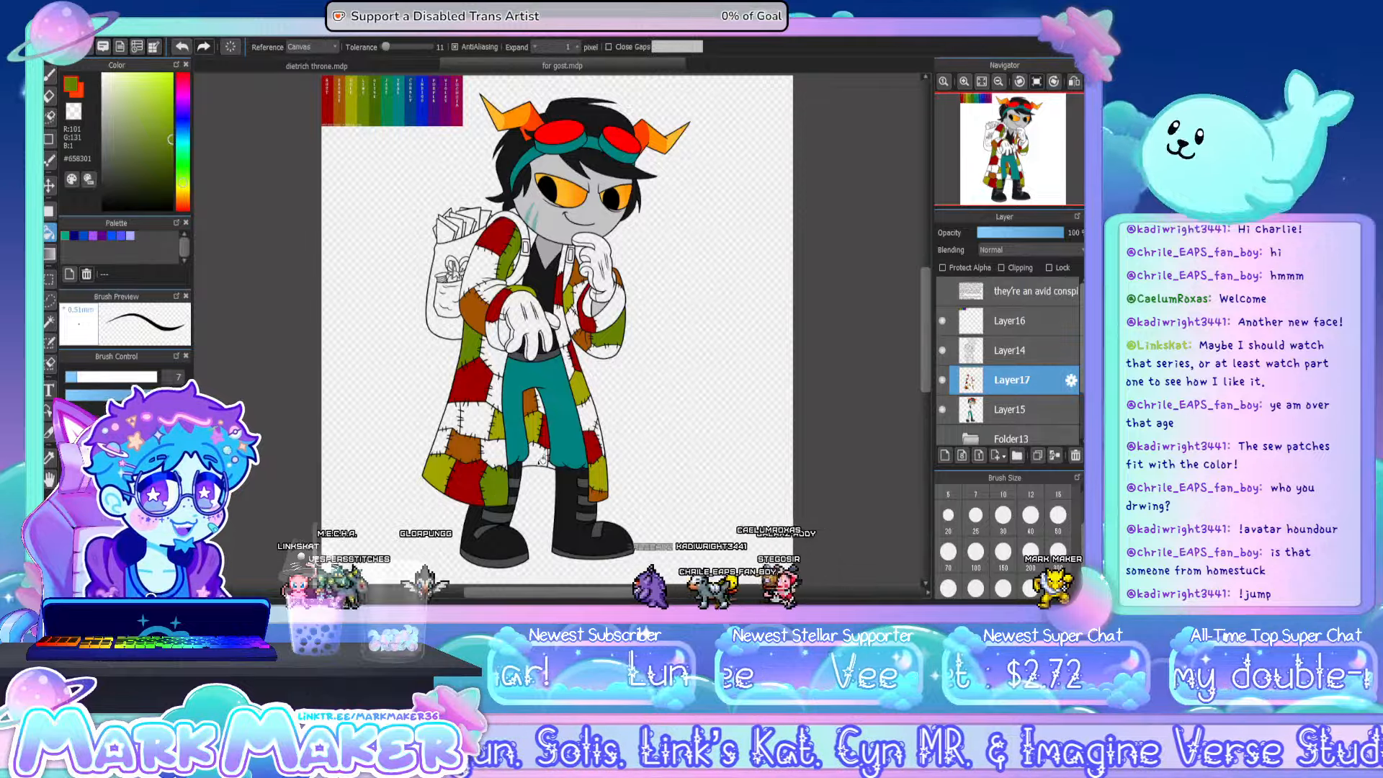
- Fill the narrow coat sliver between the legs and the lapel strip below the chin with lime green #658301
{"action": "scroll", "coordinate": [542, 458], "scroll_direction": "up", "scroll_amount": 5}
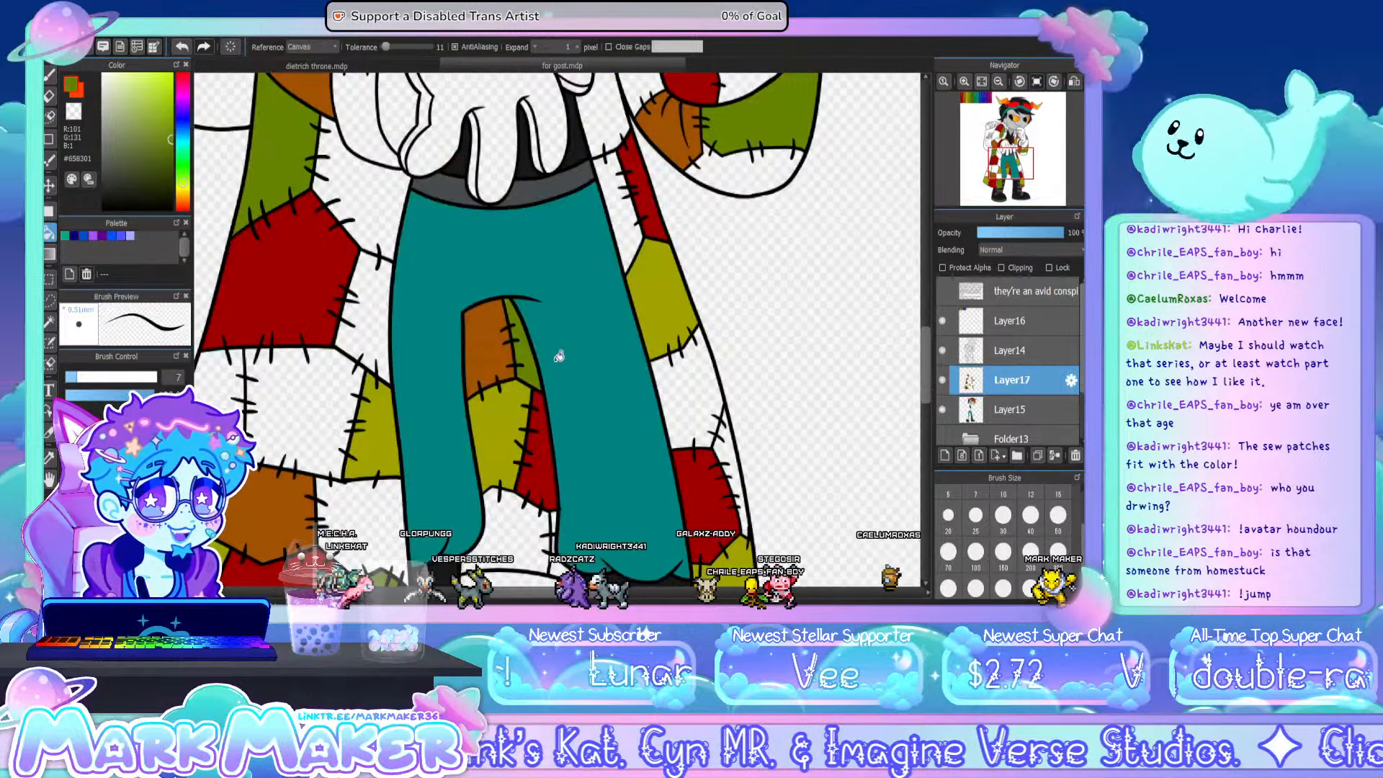
{"action": "left_click", "coordinate": [981, 82]}
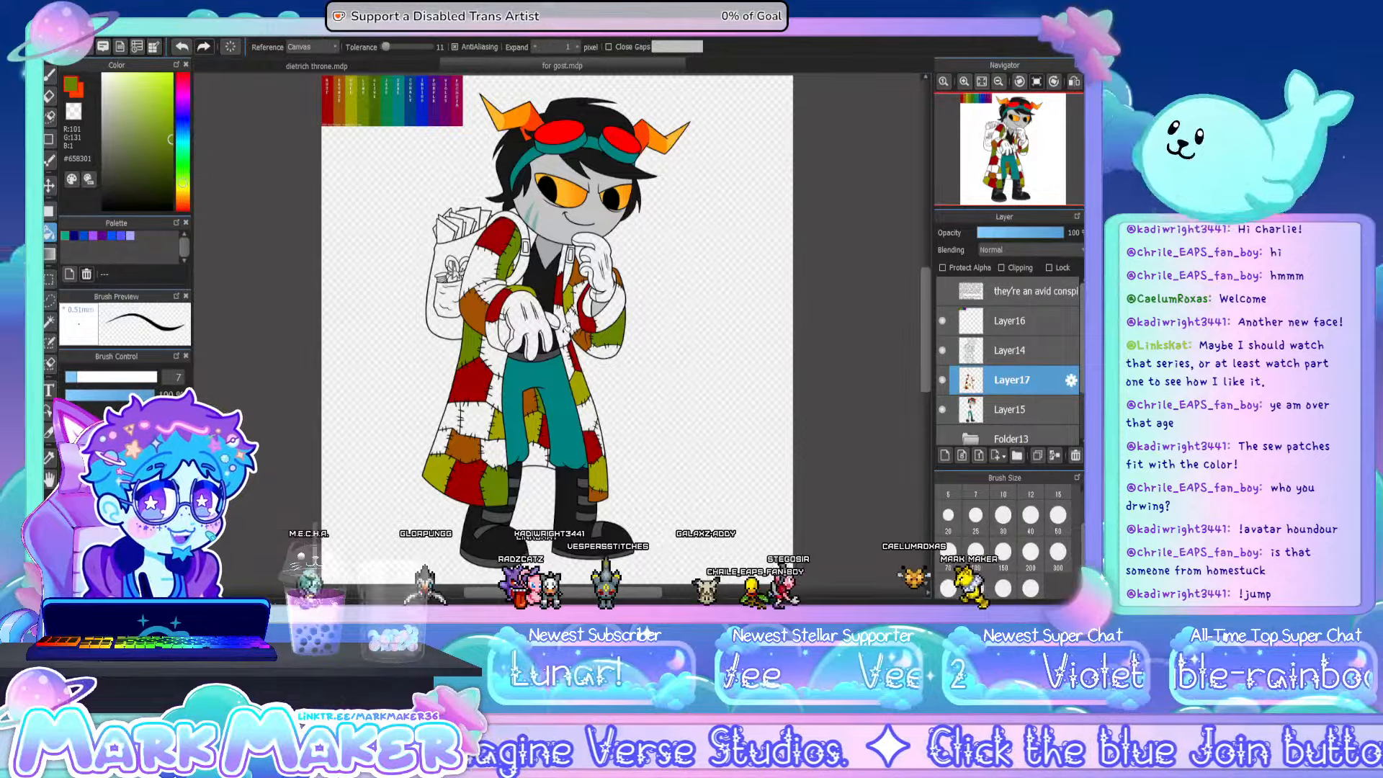
{"action": "scroll", "coordinate": [565, 246], "scroll_direction": "up", "scroll_amount": 3}
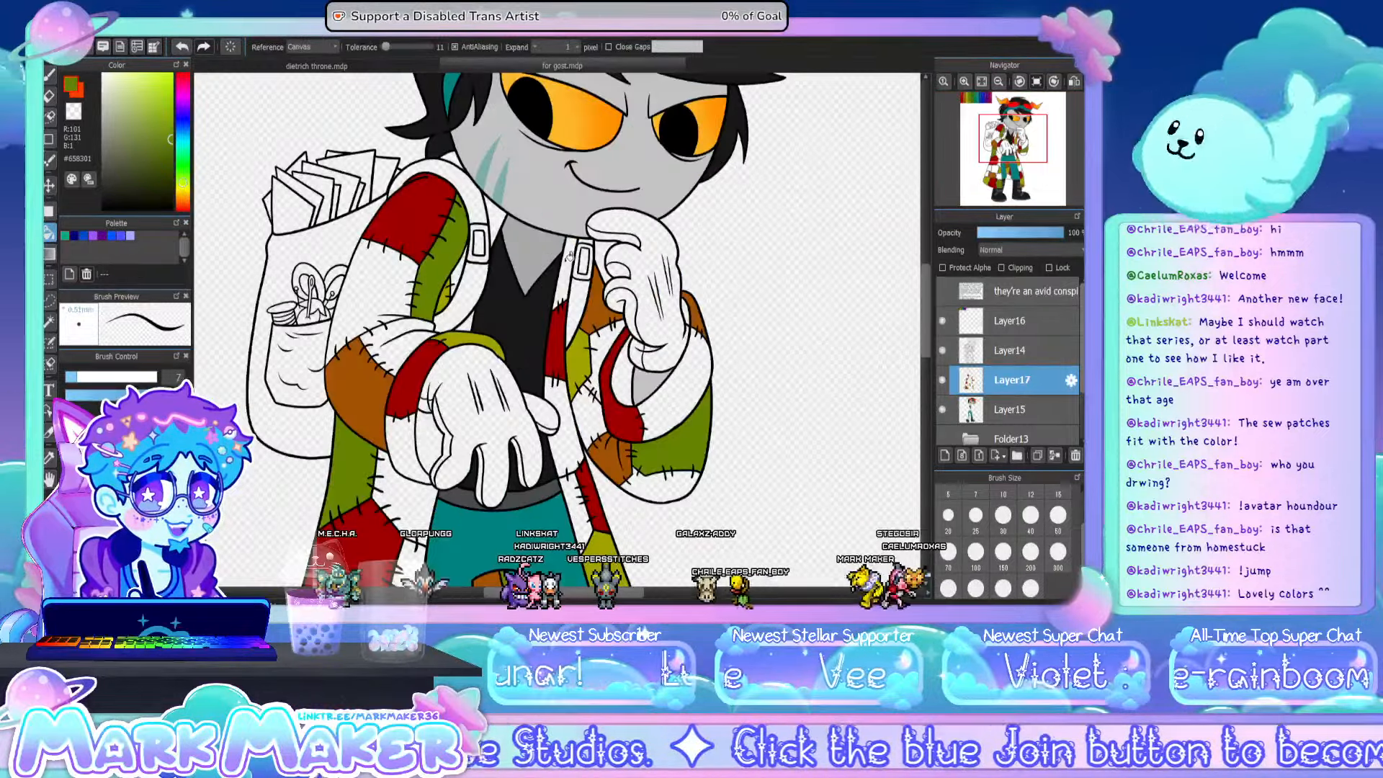
{"action": "mouse_move", "coordinate": [968, 140]}
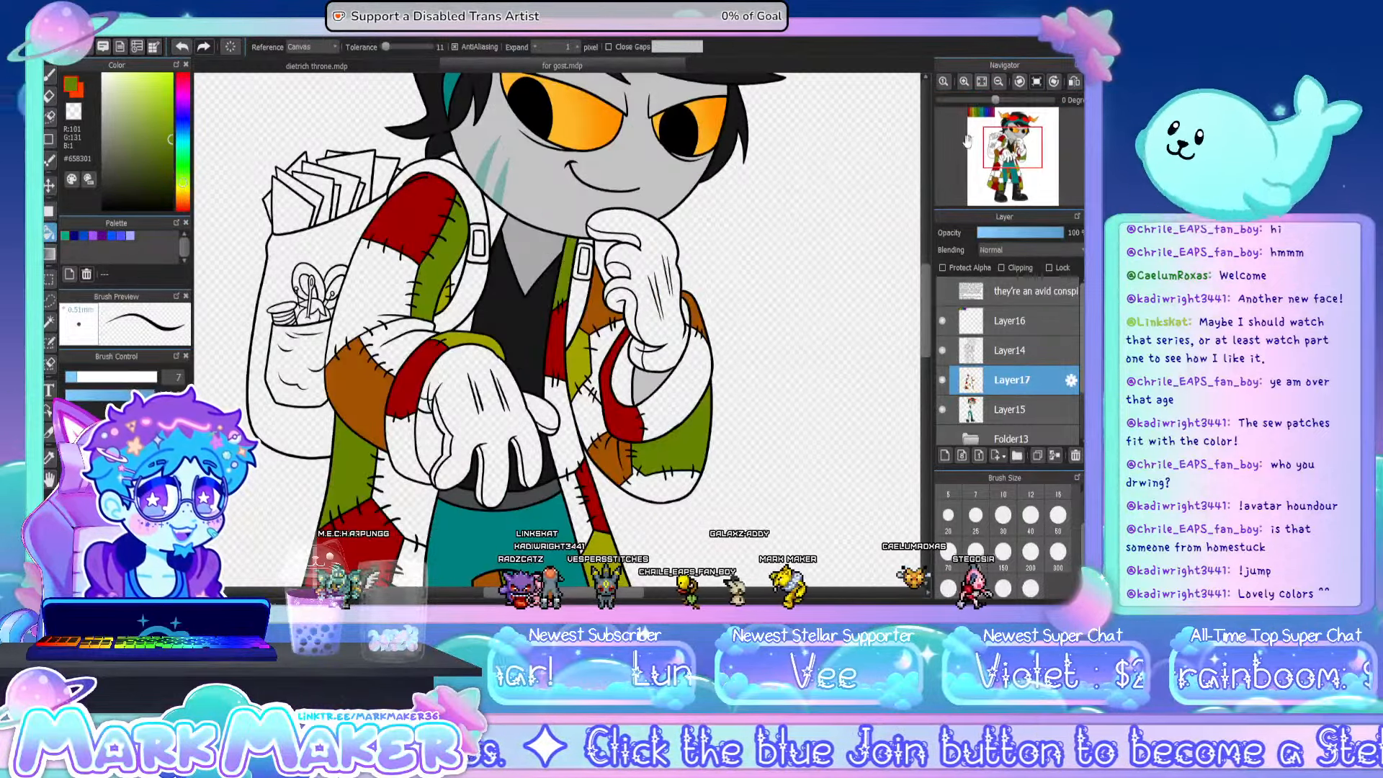
{"action": "left_click", "coordinate": [980, 83]}
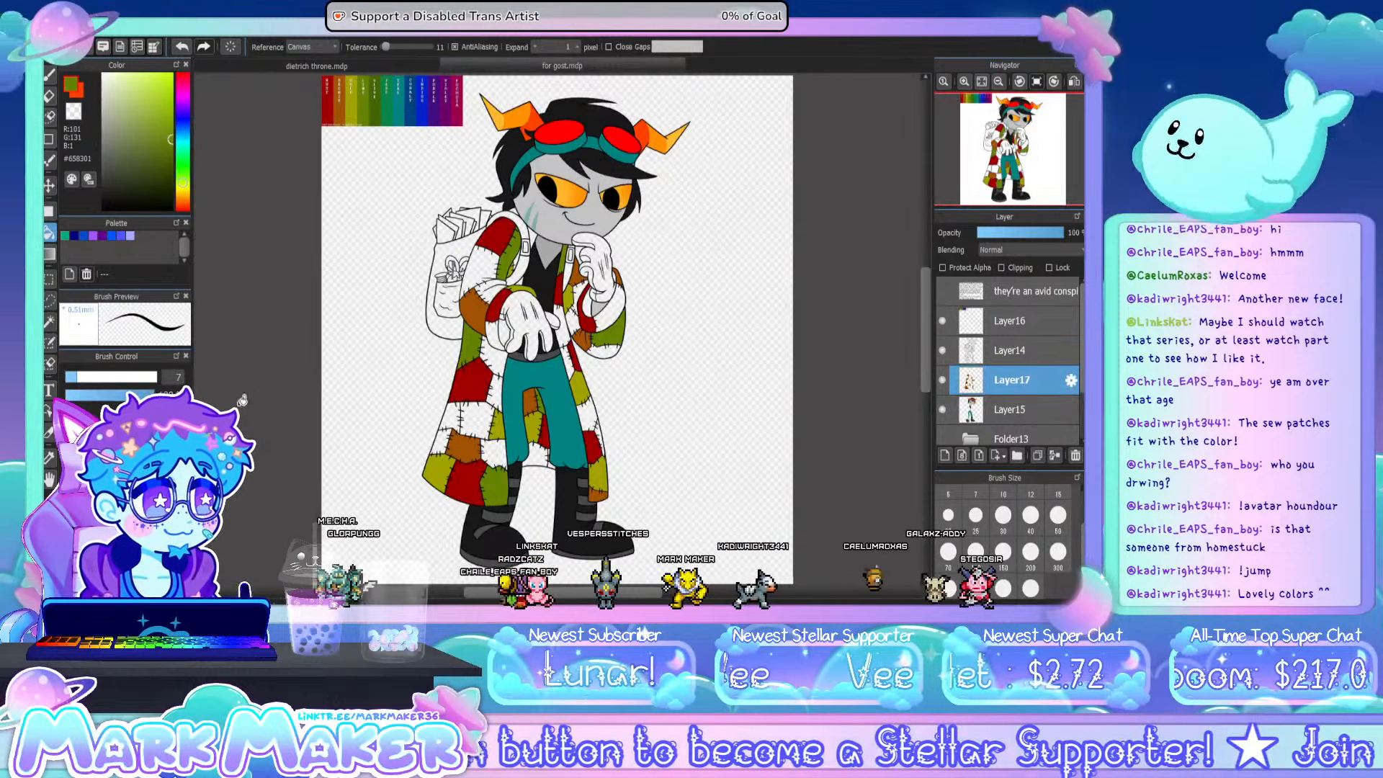
- Sample the olive green #416600 from the chart and fill coat patches with it, including the collar piece beside the neck
{"action": "left_click", "coordinate": [49, 457]}
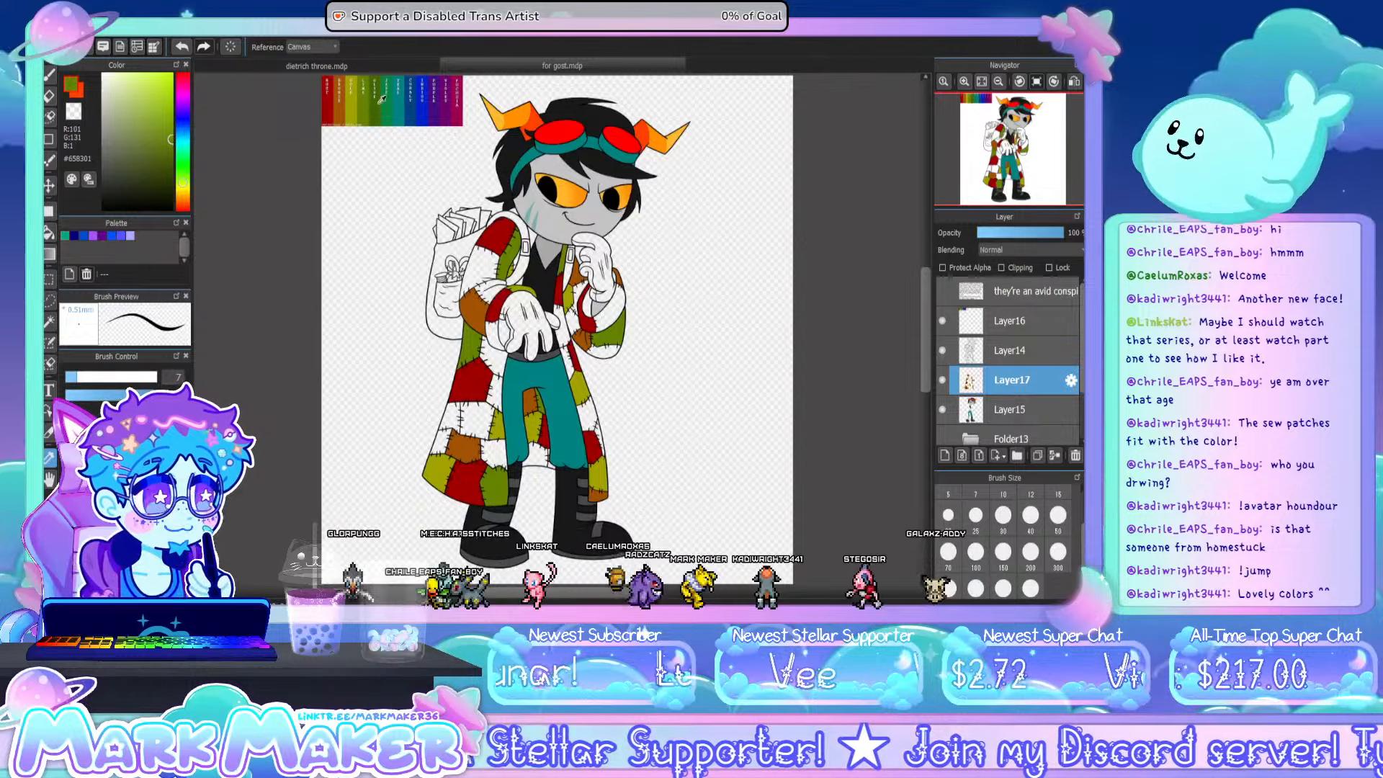
{"action": "left_click", "coordinate": [50, 232]}
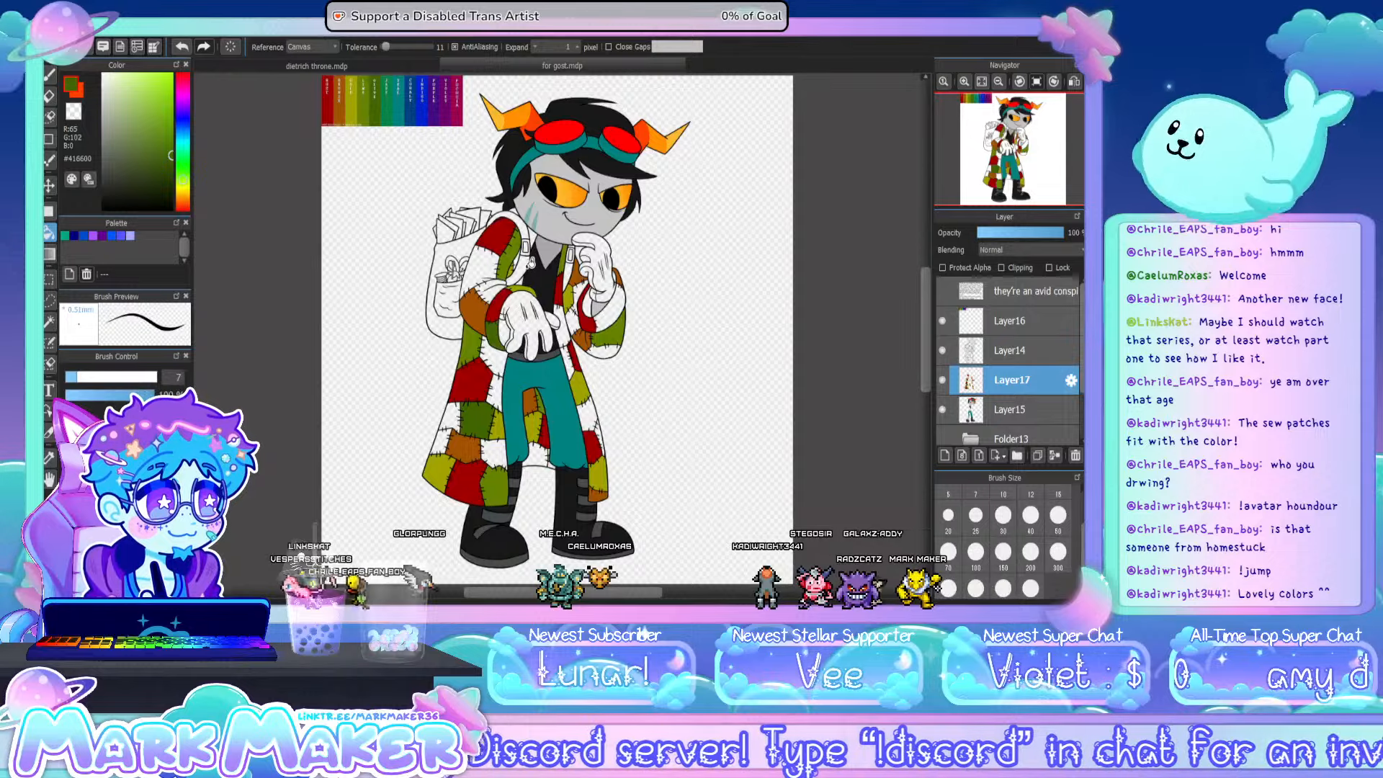
{"action": "scroll", "coordinate": [523, 247], "scroll_direction": "up", "scroll_amount": 4}
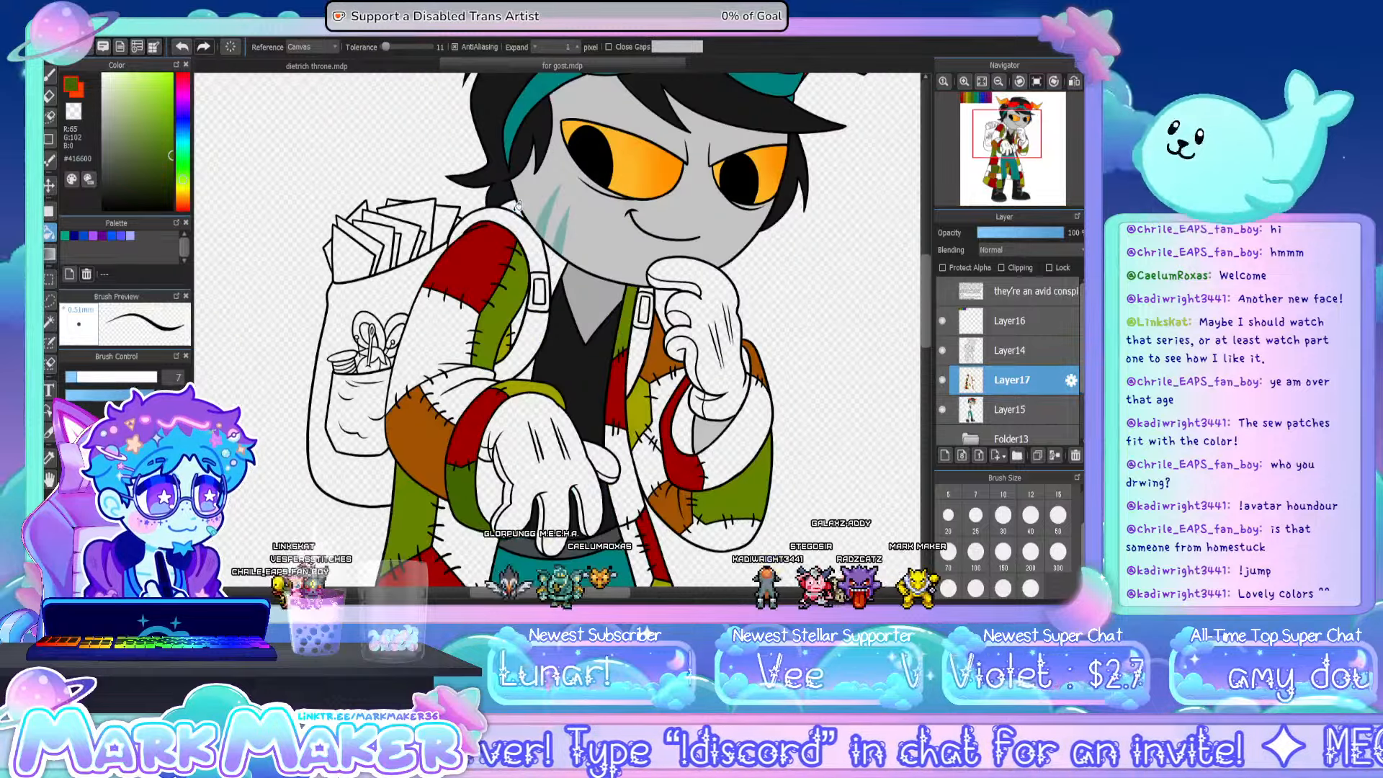
{"action": "left_click", "coordinate": [597, 311]}
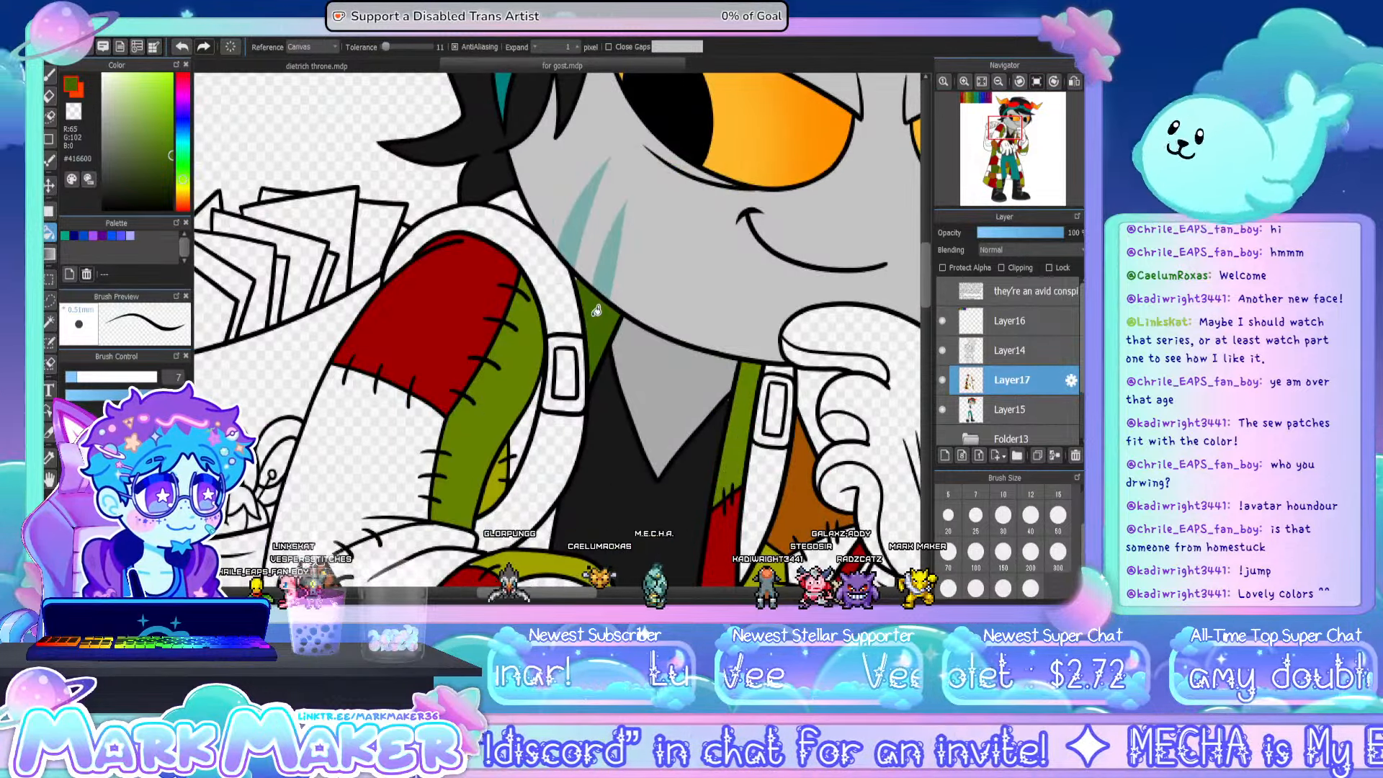
{"action": "key", "text": "b"}
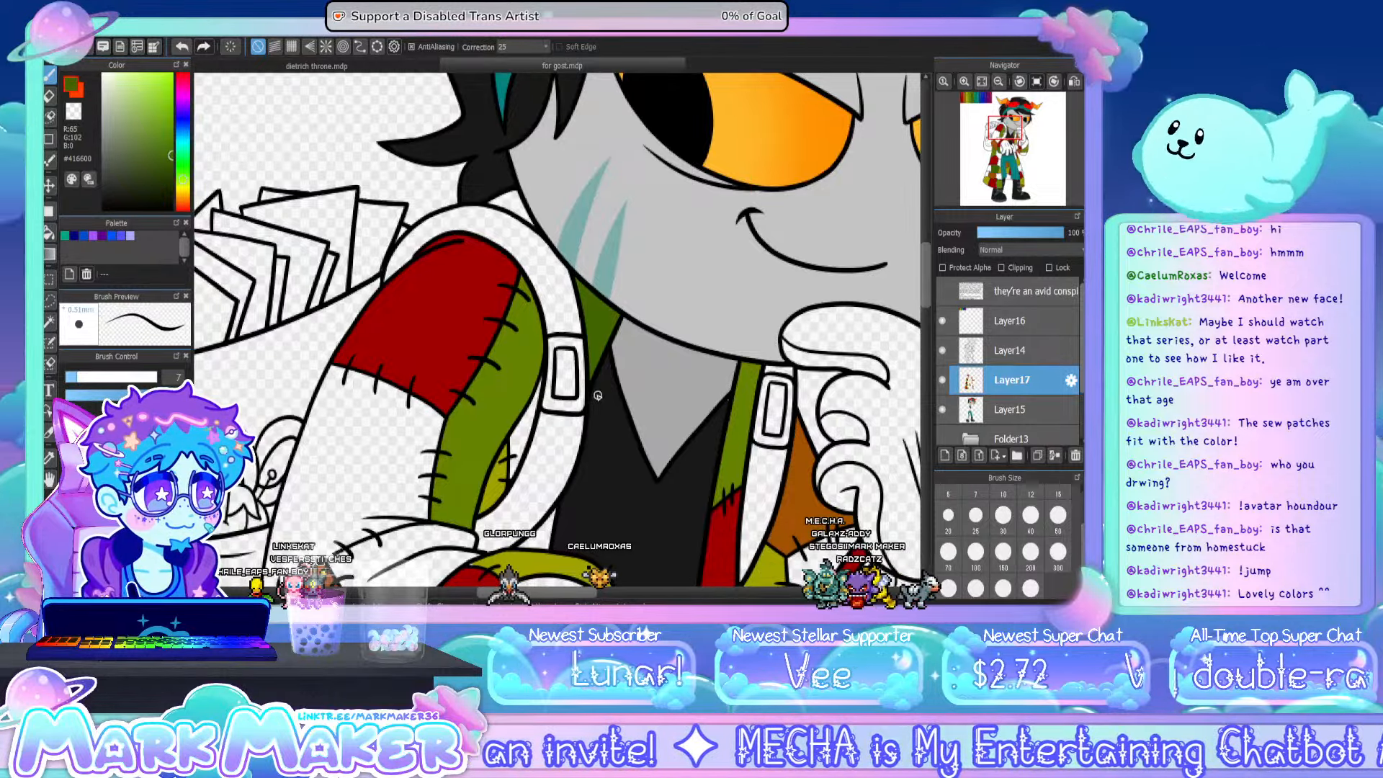
{"action": "left_click", "coordinate": [981, 81]}
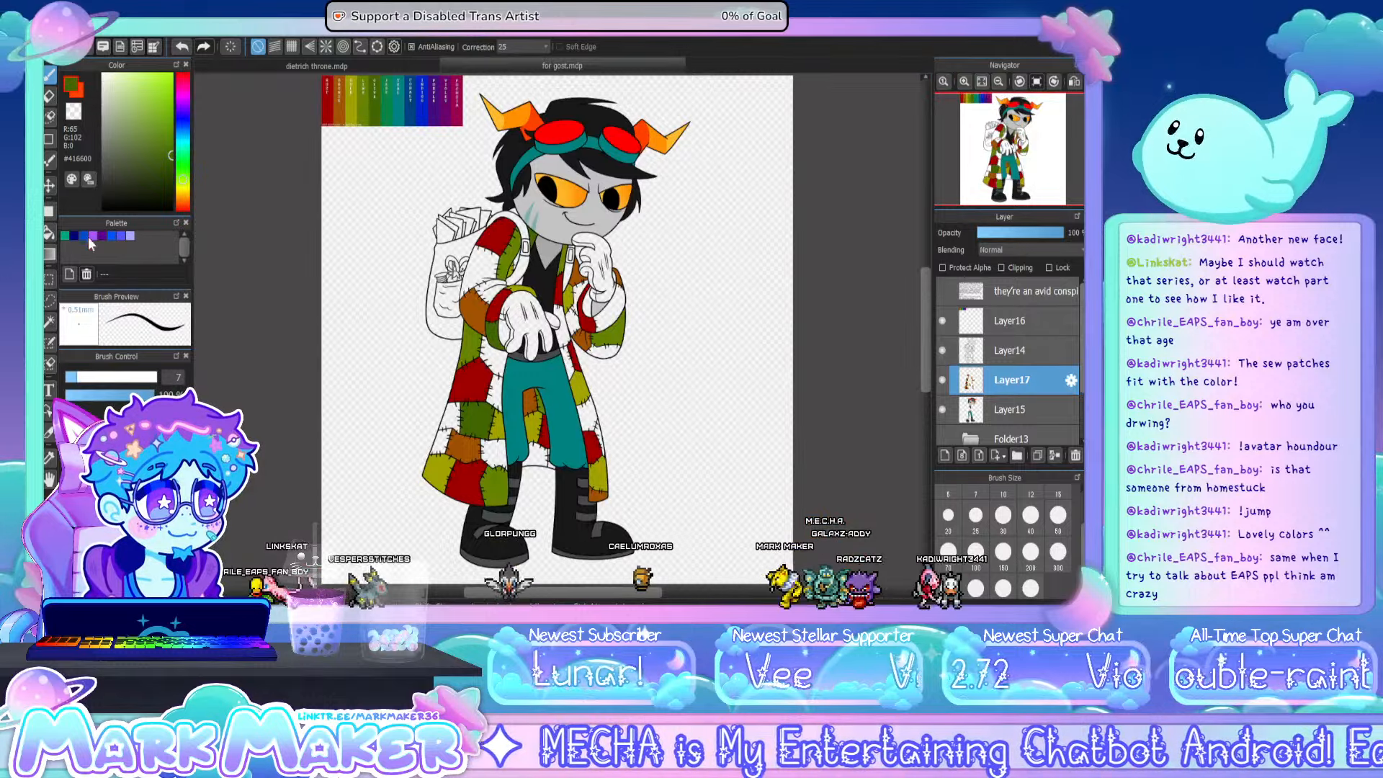
{"action": "key", "text": "g"}
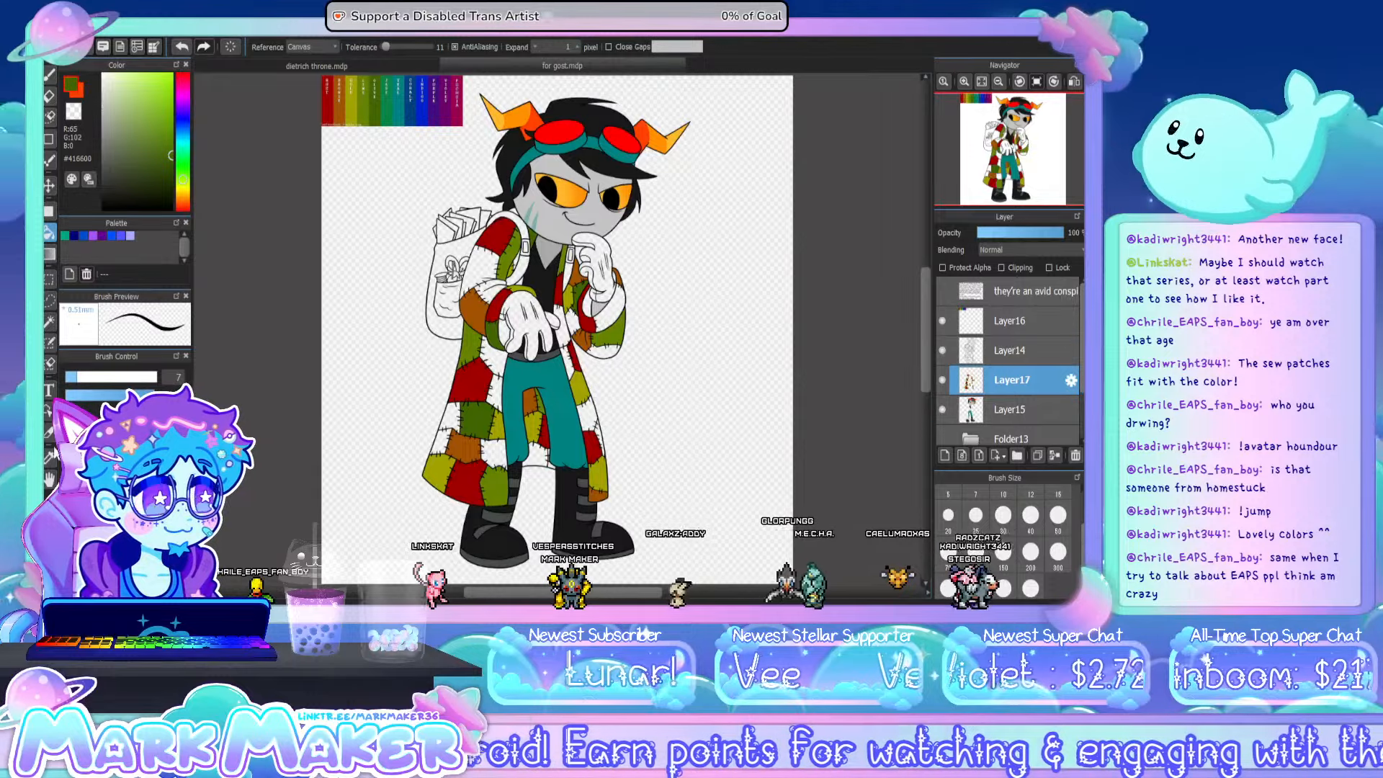
- Sample the jade green #088446 from the chart and fill the coat slivers on both sides of the backpack strap
{"action": "key", "text": "i"}
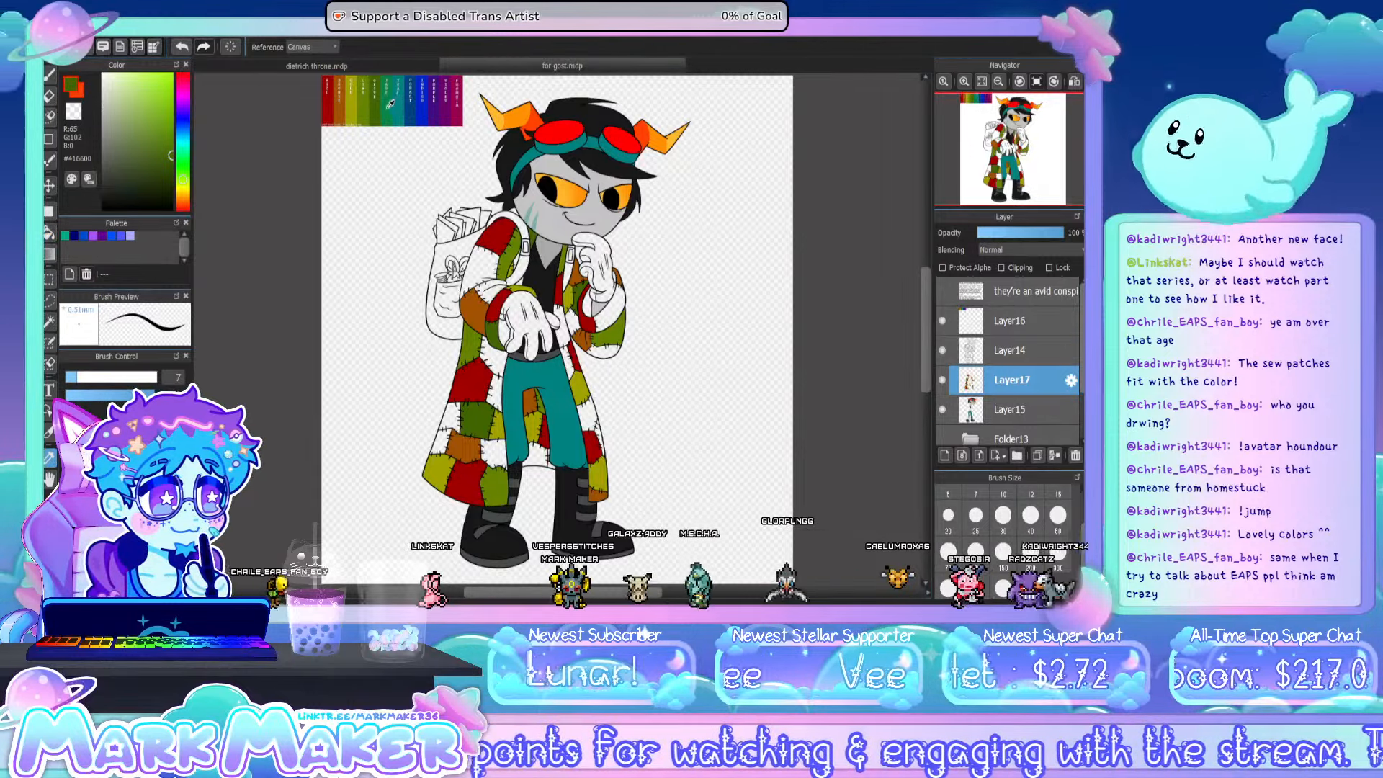
{"action": "left_click", "coordinate": [386, 107]}
{"action": "left_click", "coordinate": [48, 235]}
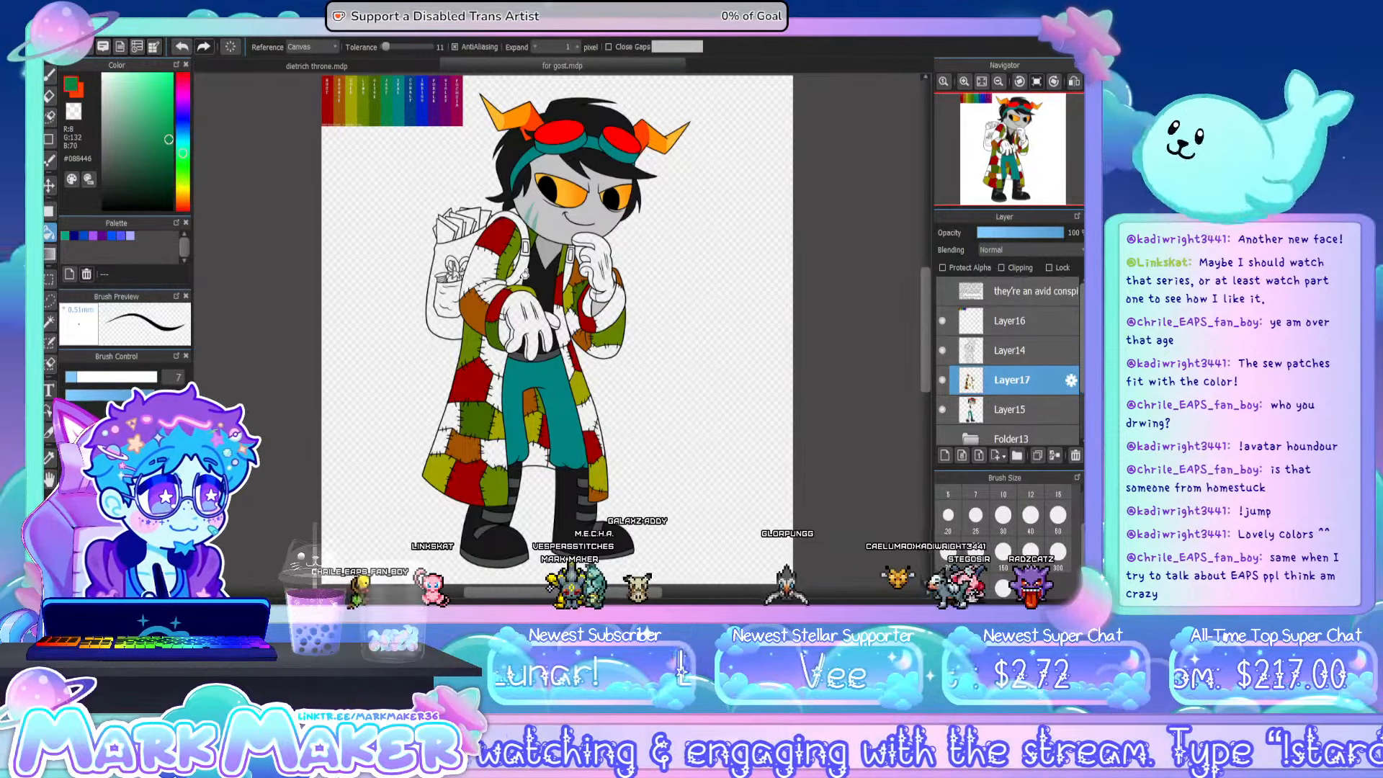
{"action": "scroll", "coordinate": [523, 249], "scroll_direction": "up", "scroll_amount": 5}
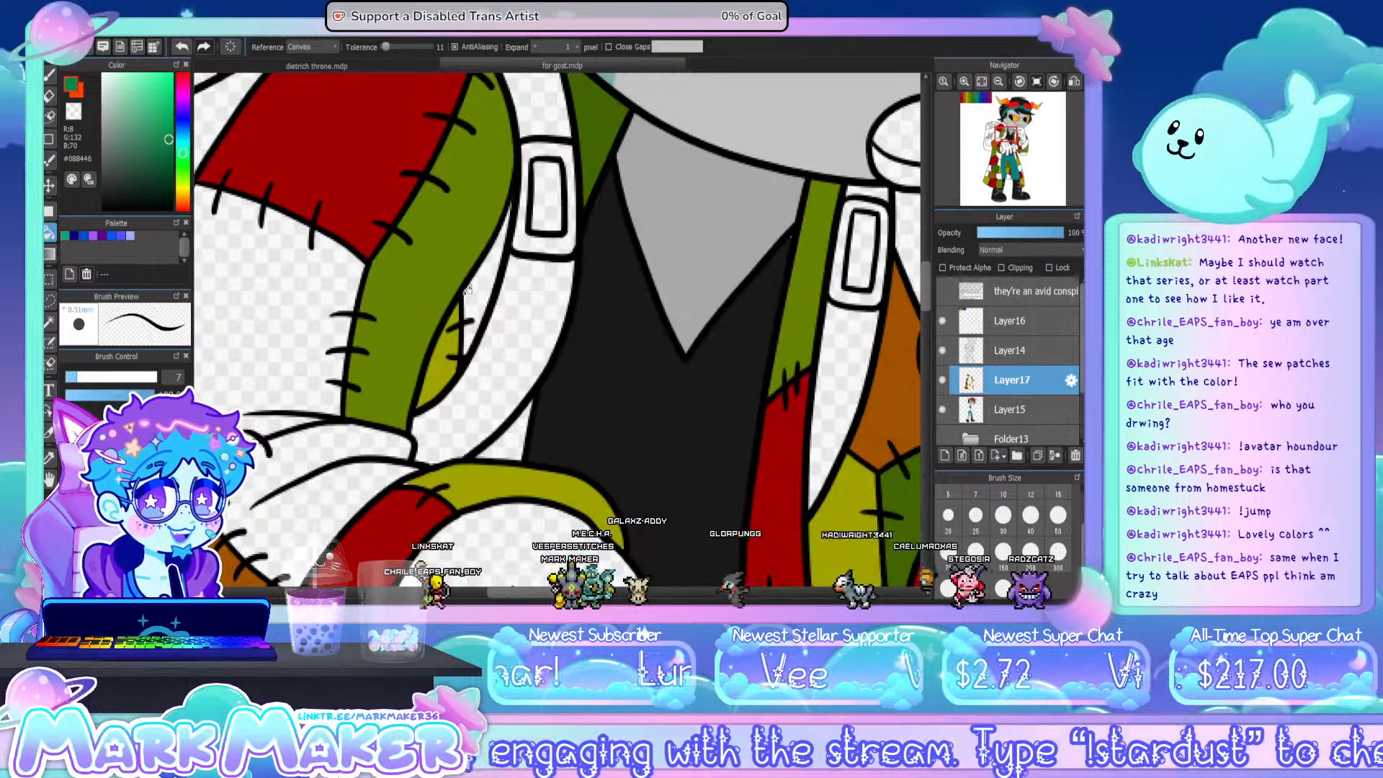
{"action": "left_click", "coordinate": [486, 345]}
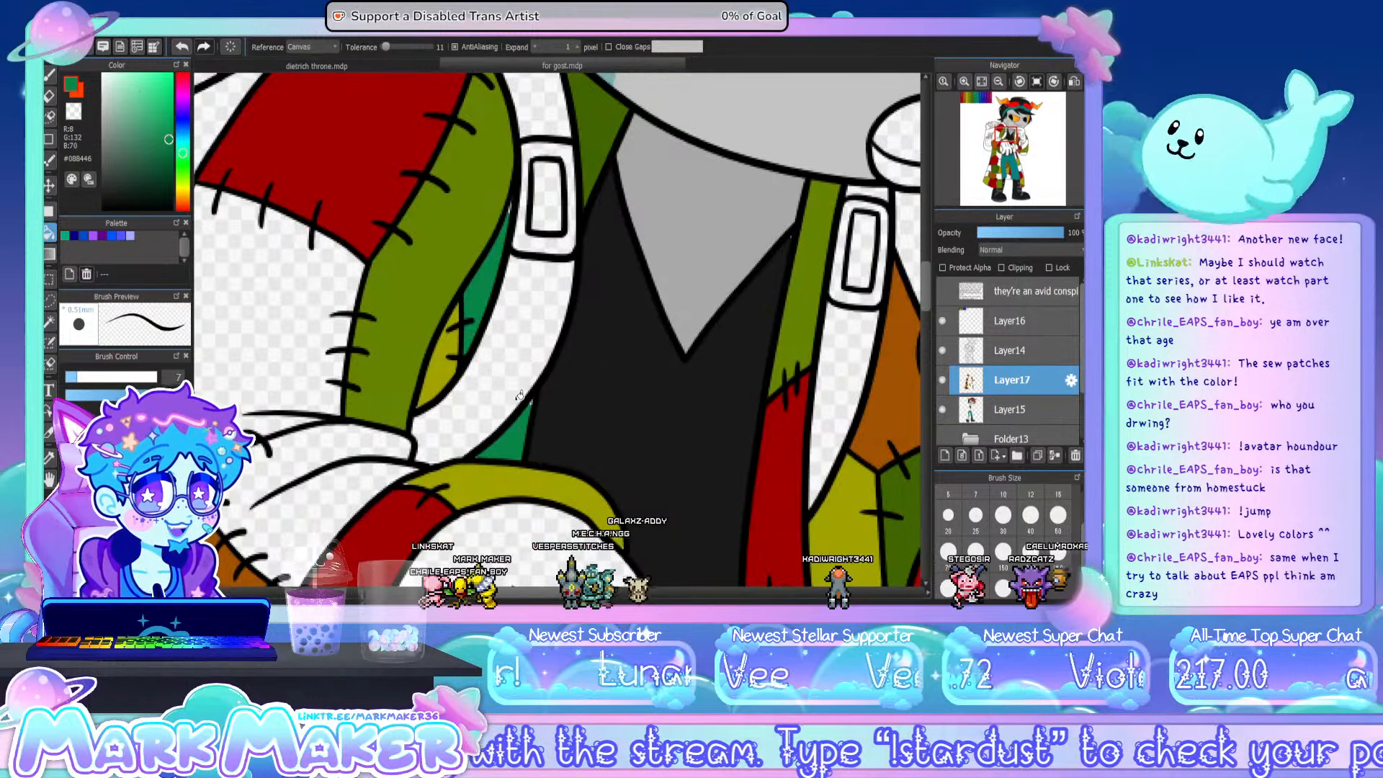
{"action": "left_click", "coordinate": [50, 72]}
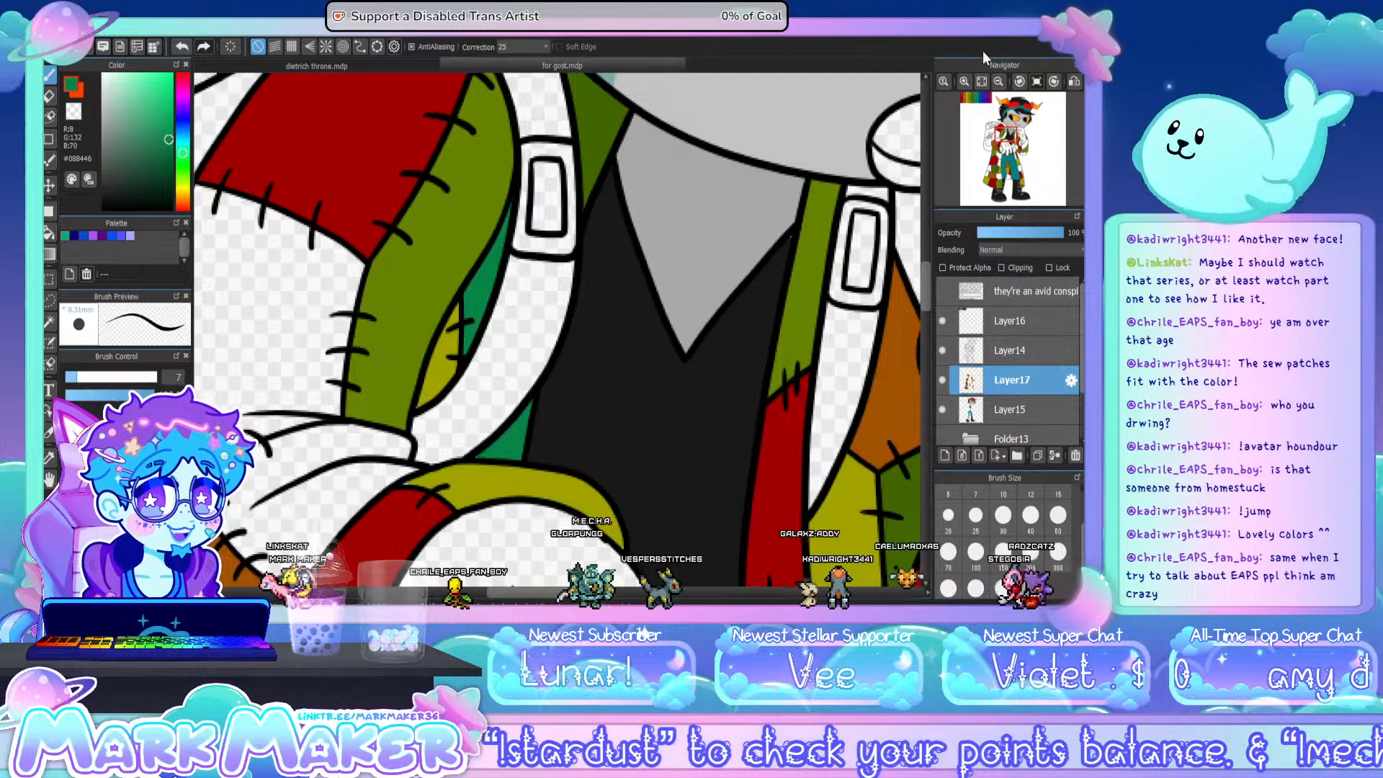
- Fill patches on the raised cuff, lapel and hem with jade green #088446, and patches on both sleeves with the chart's teal #008282
{"action": "left_click", "coordinate": [980, 81]}
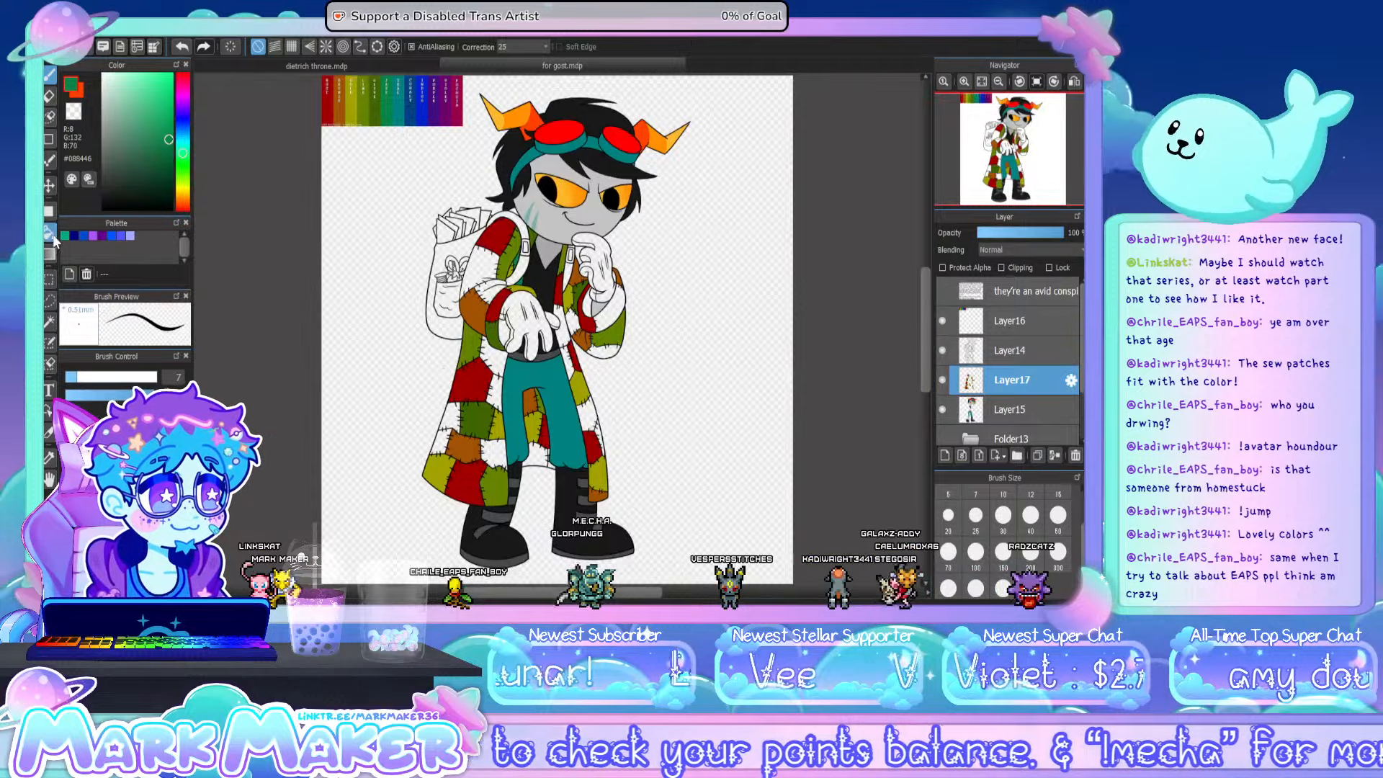
{"action": "key", "text": "g"}
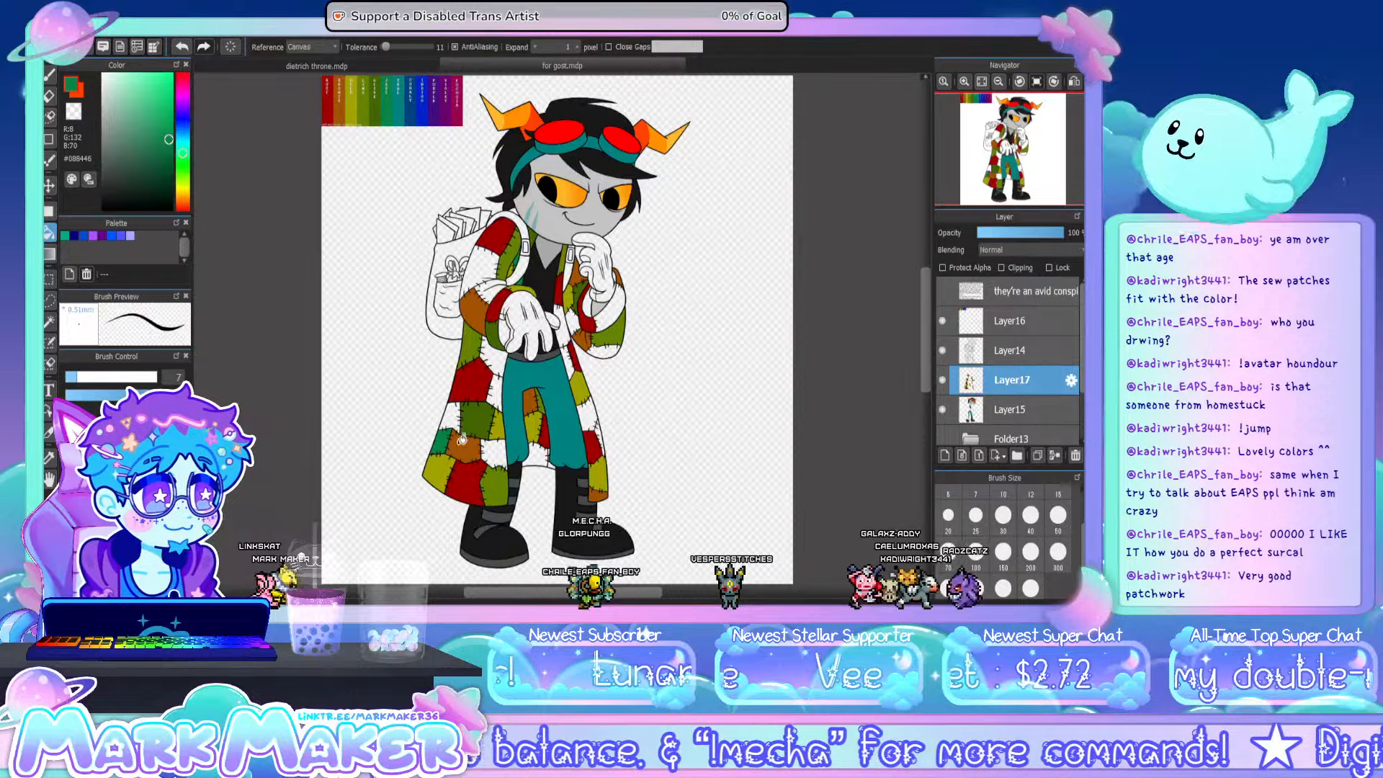
{"action": "left_click", "coordinate": [563, 332]}
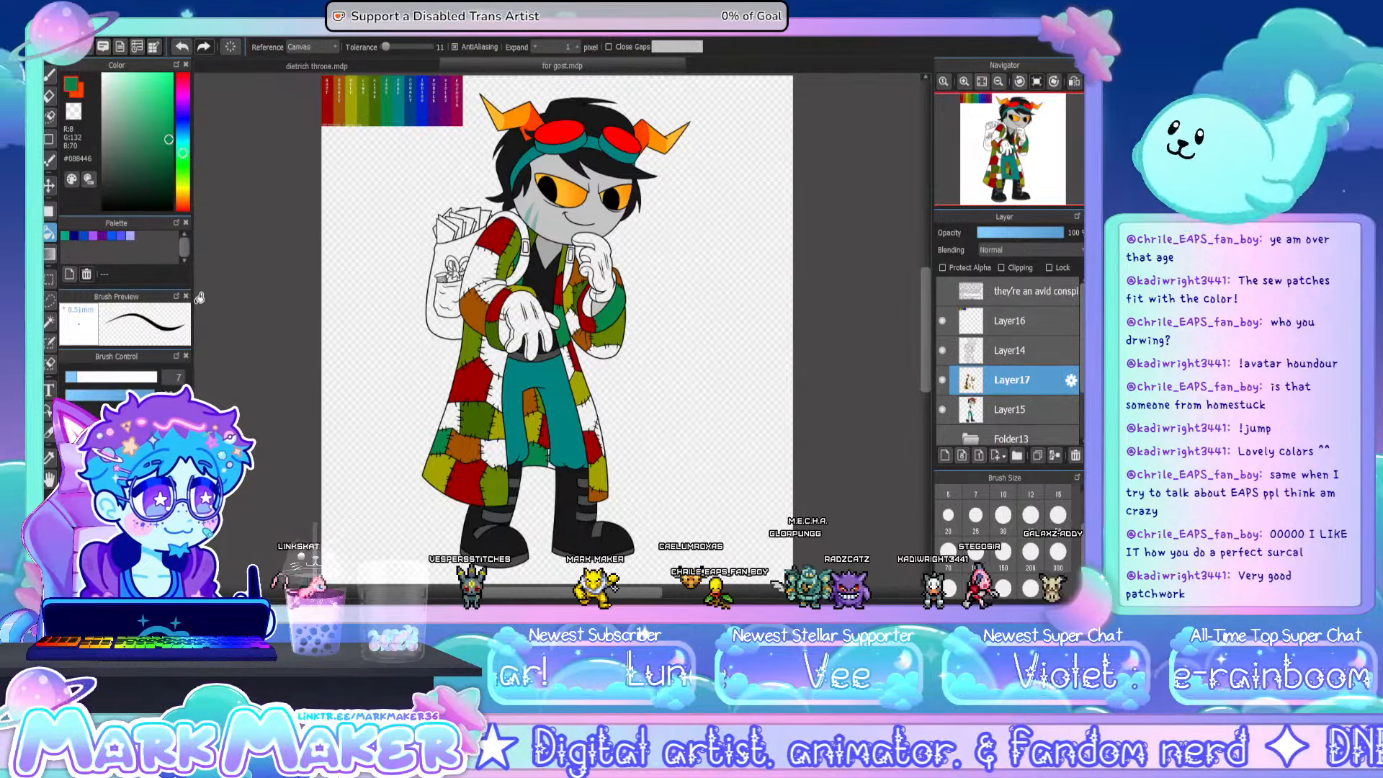
{"action": "left_click", "coordinate": [50, 459]}
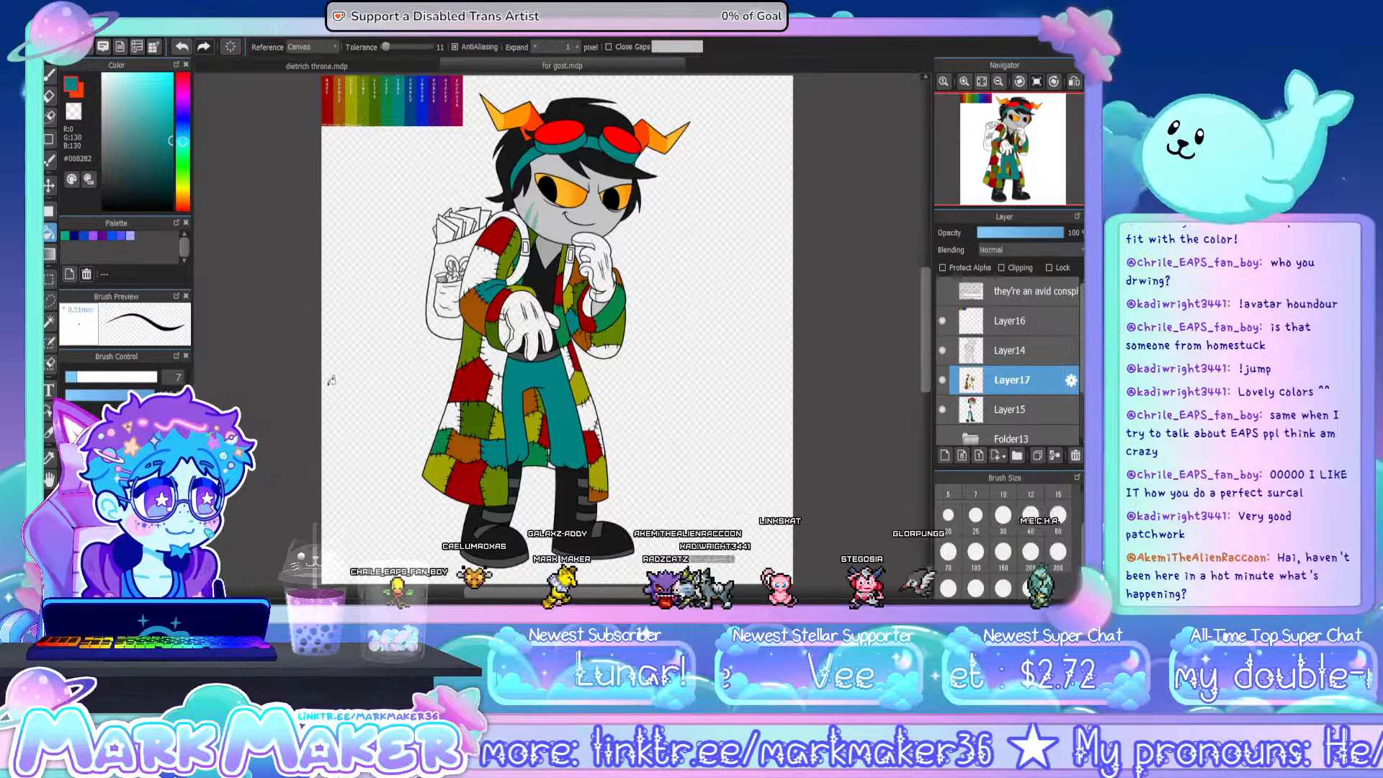
- Sample the dark blue #004181 from the chart and fill patches below the lowered hand, between the legs and along the coat's outer edge
{"action": "left_click", "coordinate": [50, 458]}
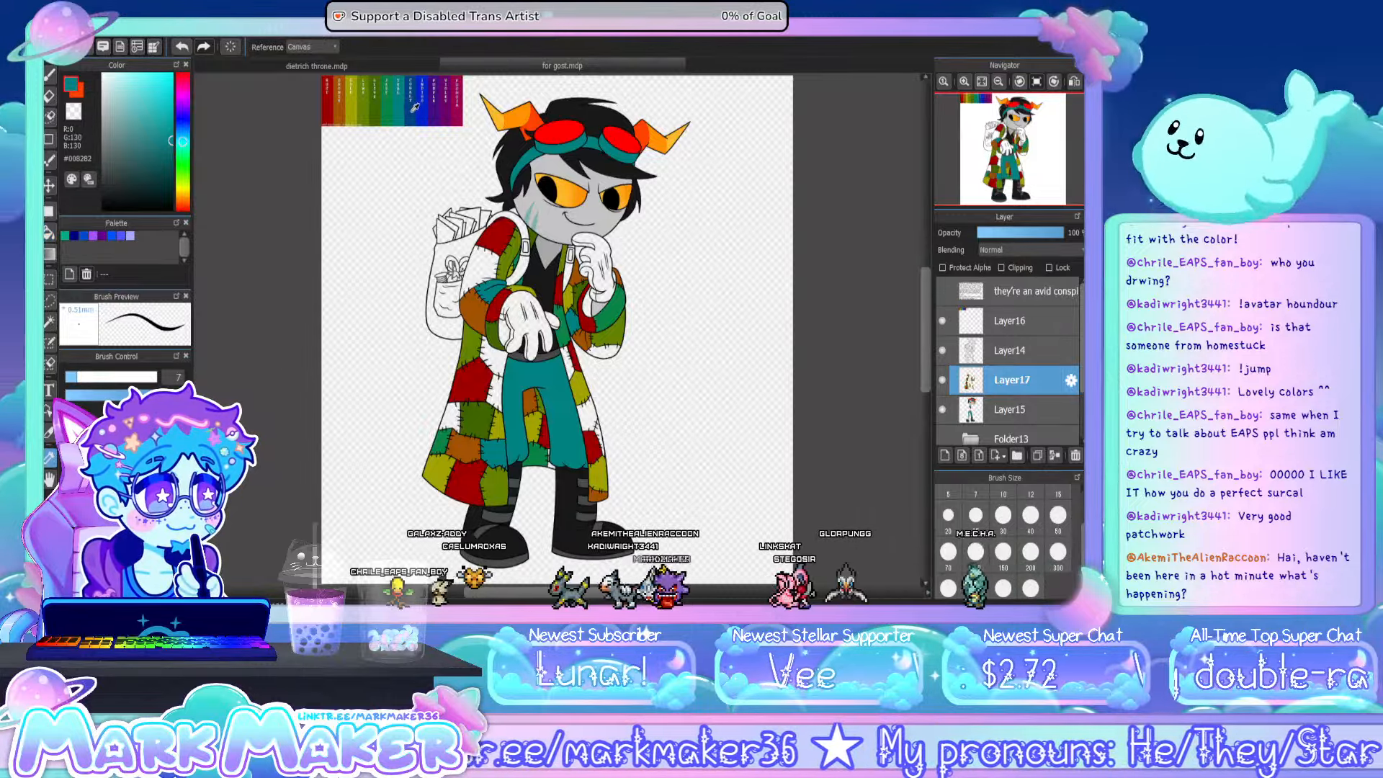
{"action": "left_click", "coordinate": [423, 108]}
{"action": "key", "text": "g"}
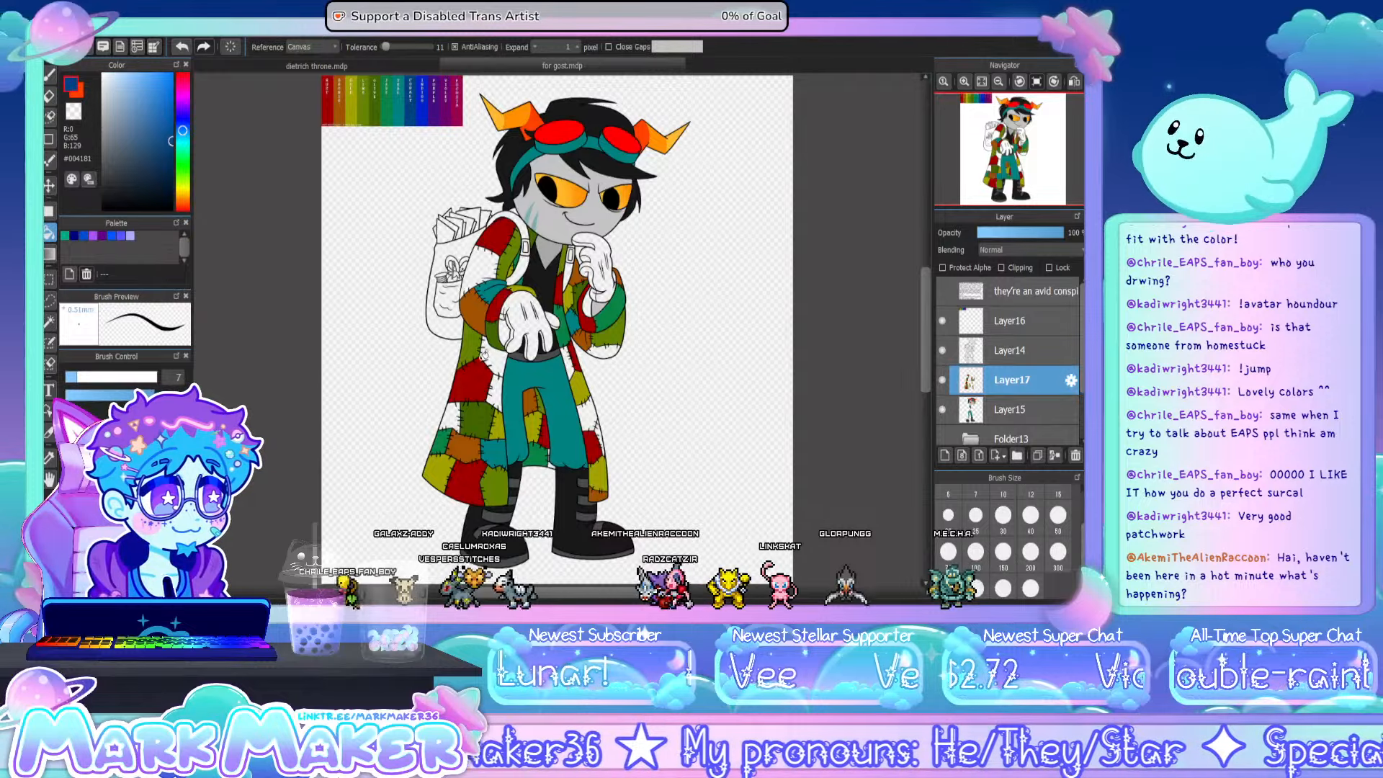
{"action": "left_click", "coordinate": [502, 360]}
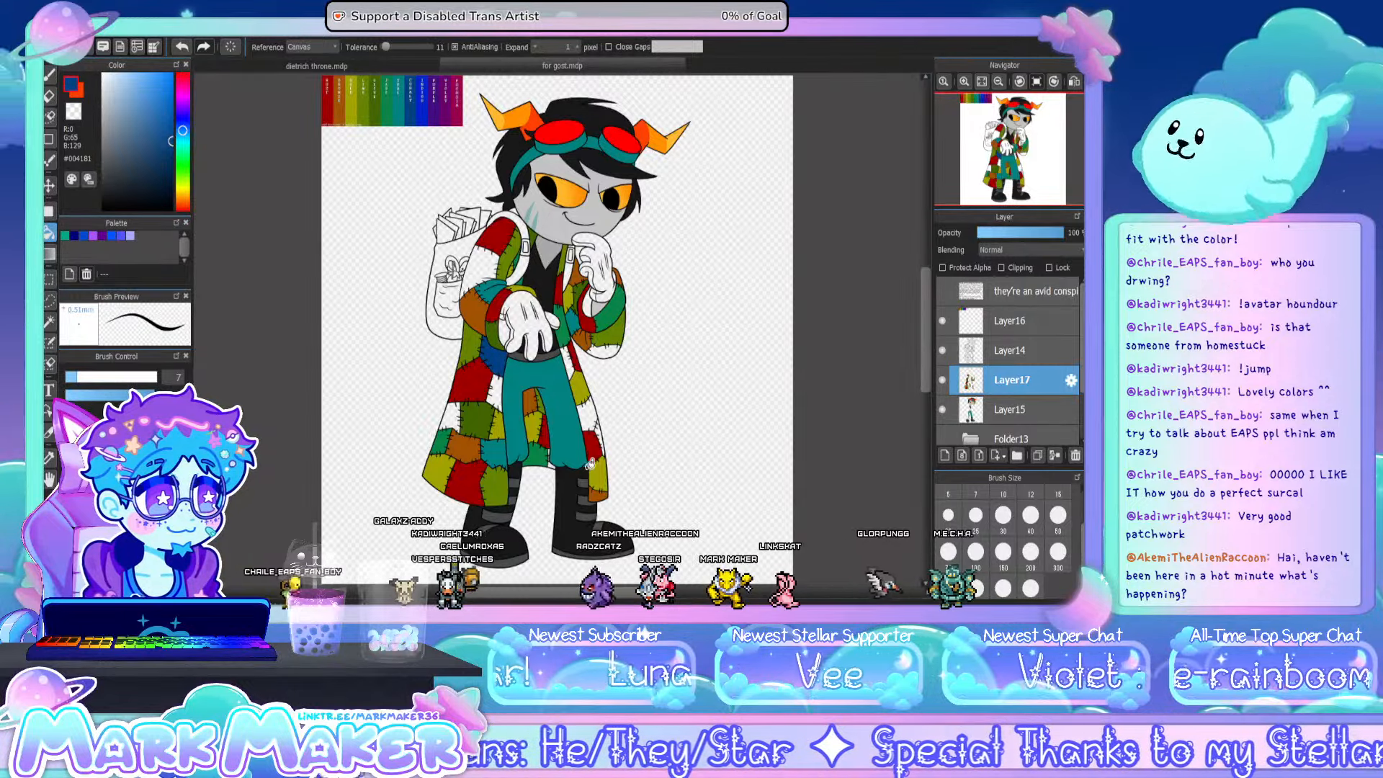
{"action": "scroll", "coordinate": [587, 475], "scroll_direction": "up", "scroll_amount": 4}
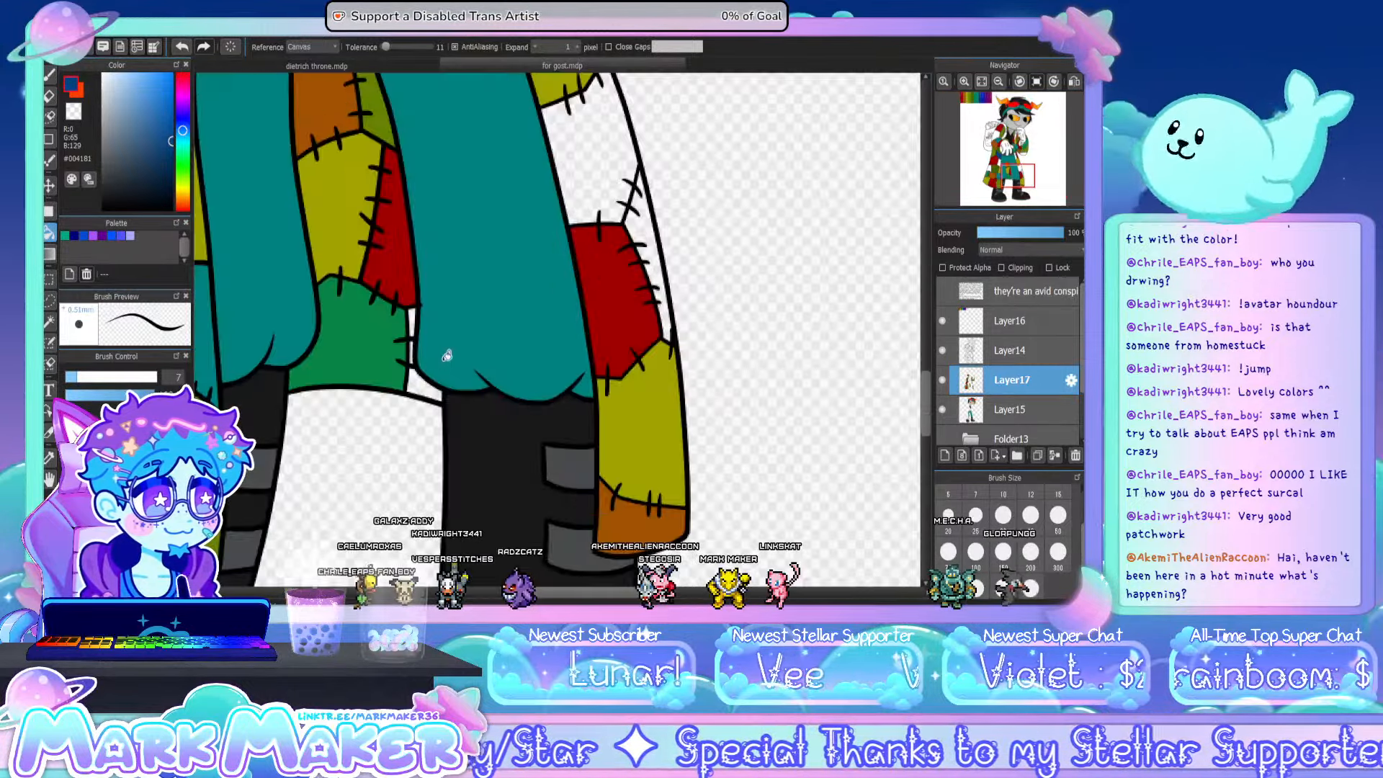
{"action": "left_click", "coordinate": [416, 378]}
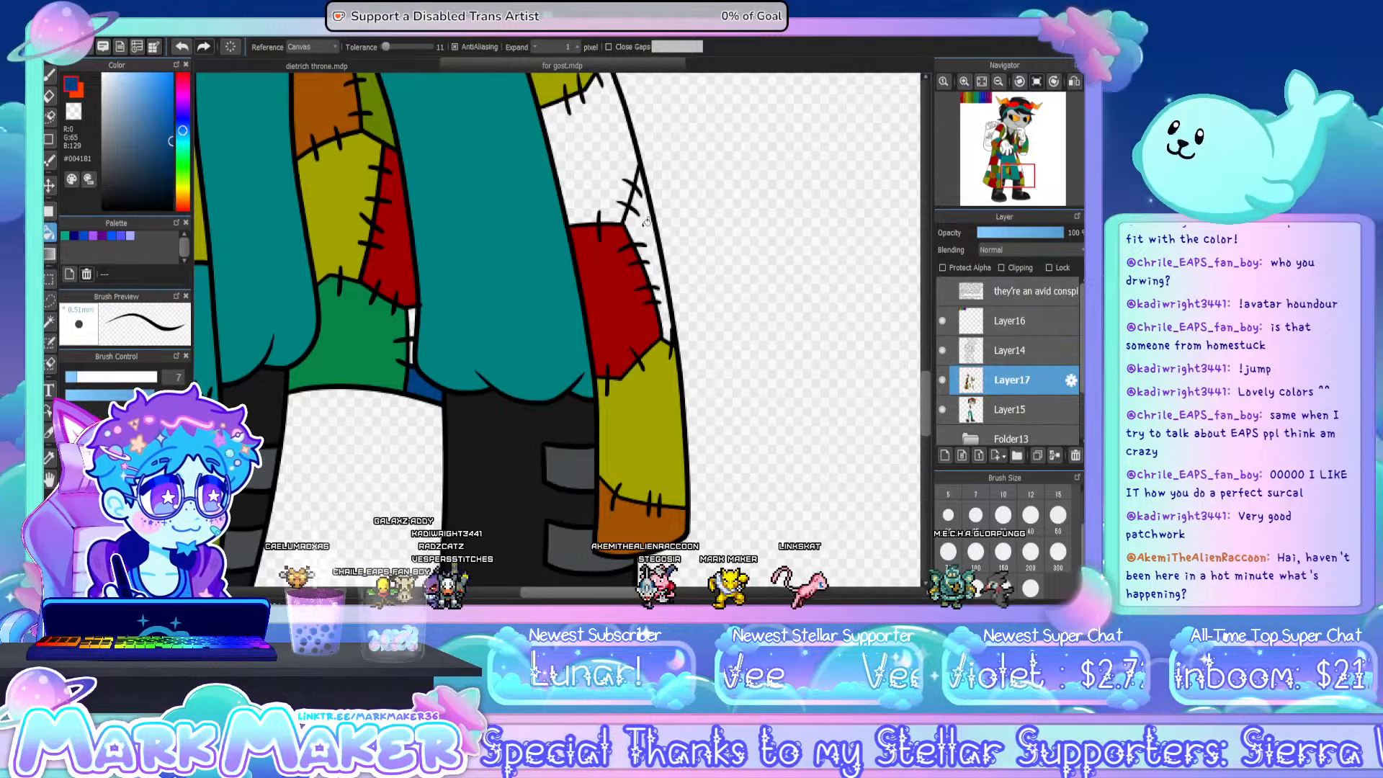
{"action": "left_click", "coordinate": [646, 225]}
- Brush dark blue #004181 into the narrow gap between the legs and fill the patch under the raised sleeve's elbow with it
{"action": "key", "text": "b"}
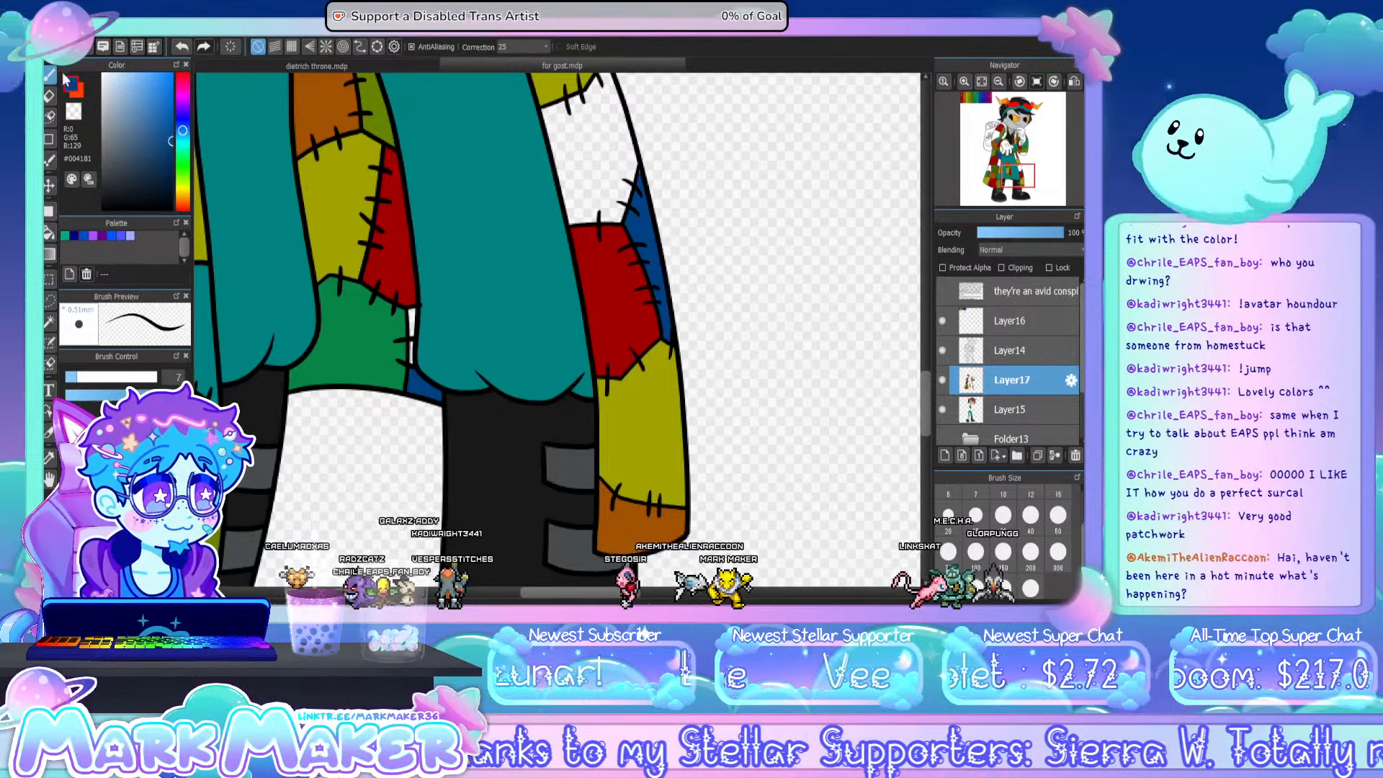
{"action": "mouse_move", "coordinate": [412, 336]}
{"action": "left_mouse_down"}
{"action": "mouse_move", "coordinate": [412, 313]}
{"action": "mouse_move", "coordinate": [412, 366]}
{"action": "left_mouse_up"}
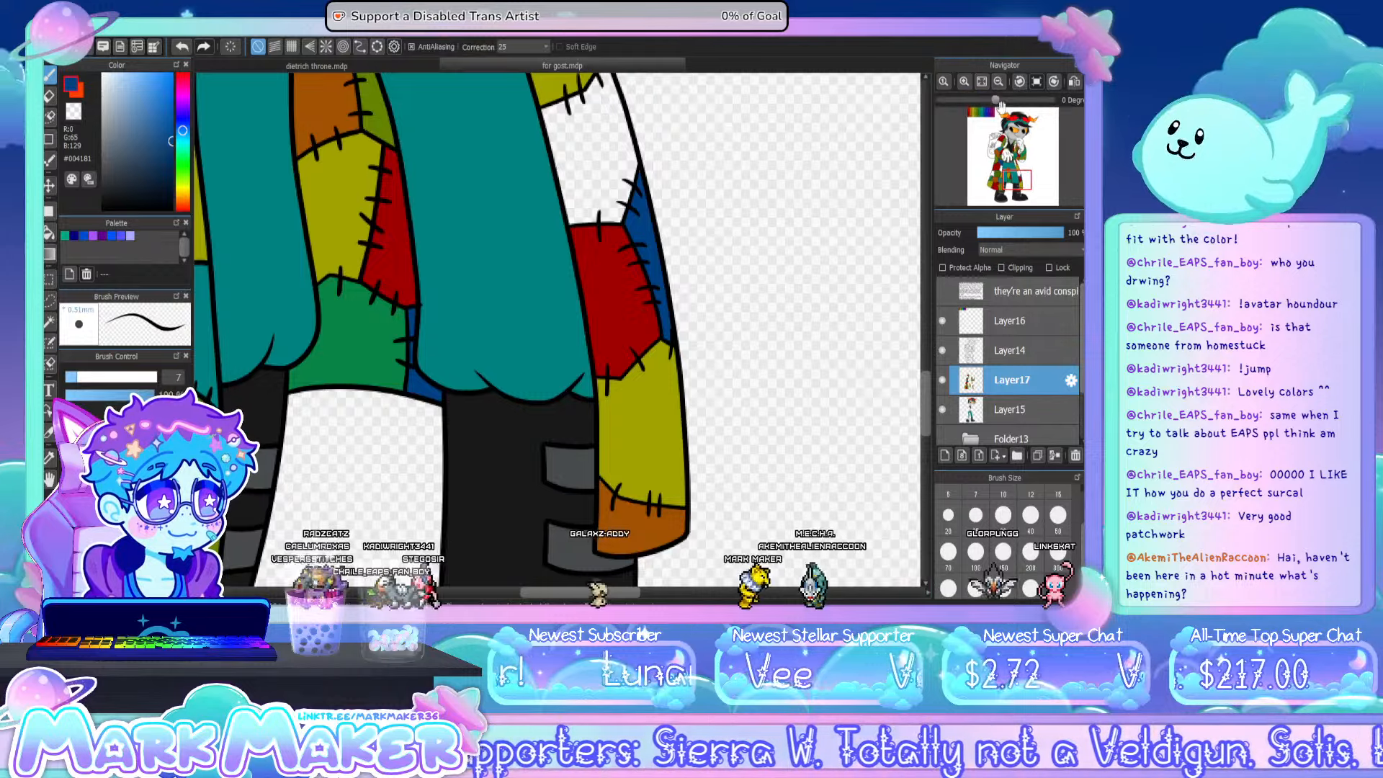
{"action": "left_click", "coordinate": [982, 82]}
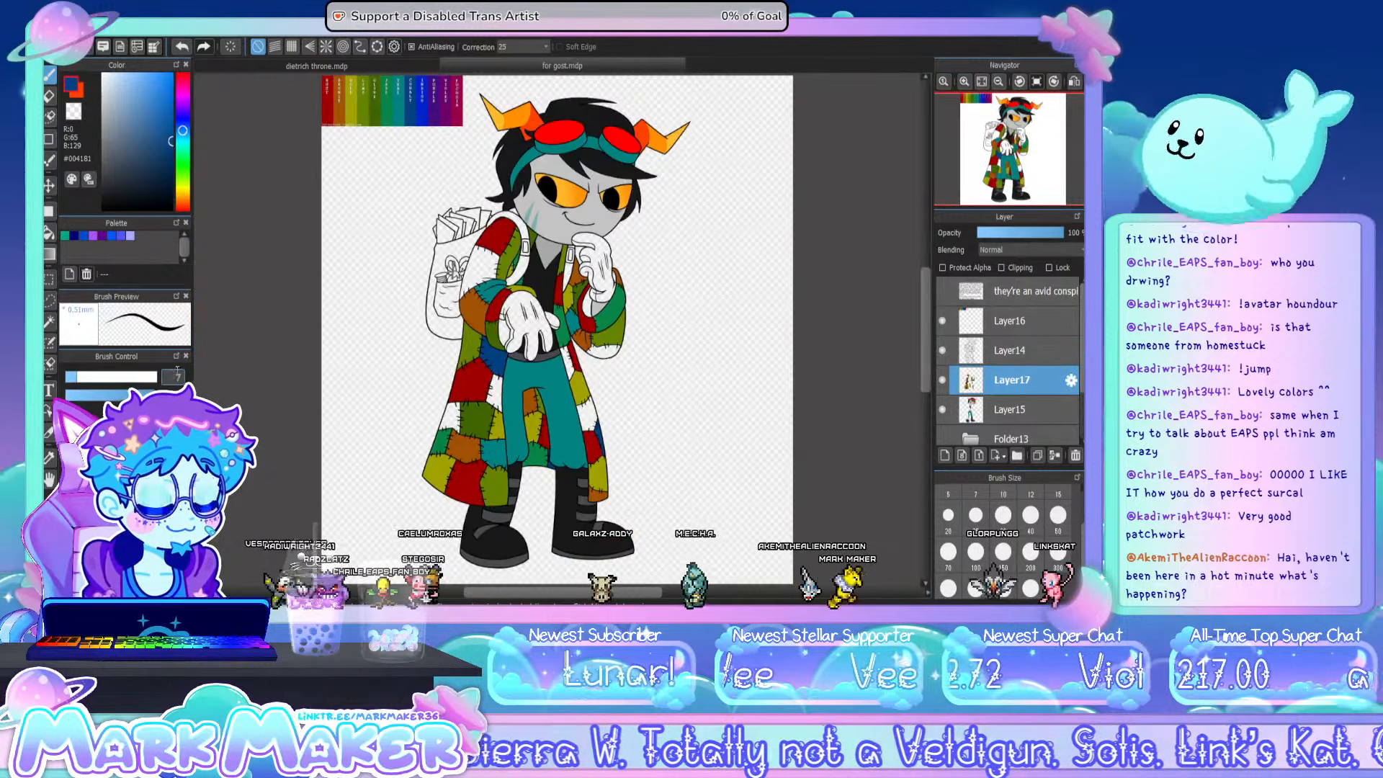
{"action": "left_click", "coordinate": [50, 232]}
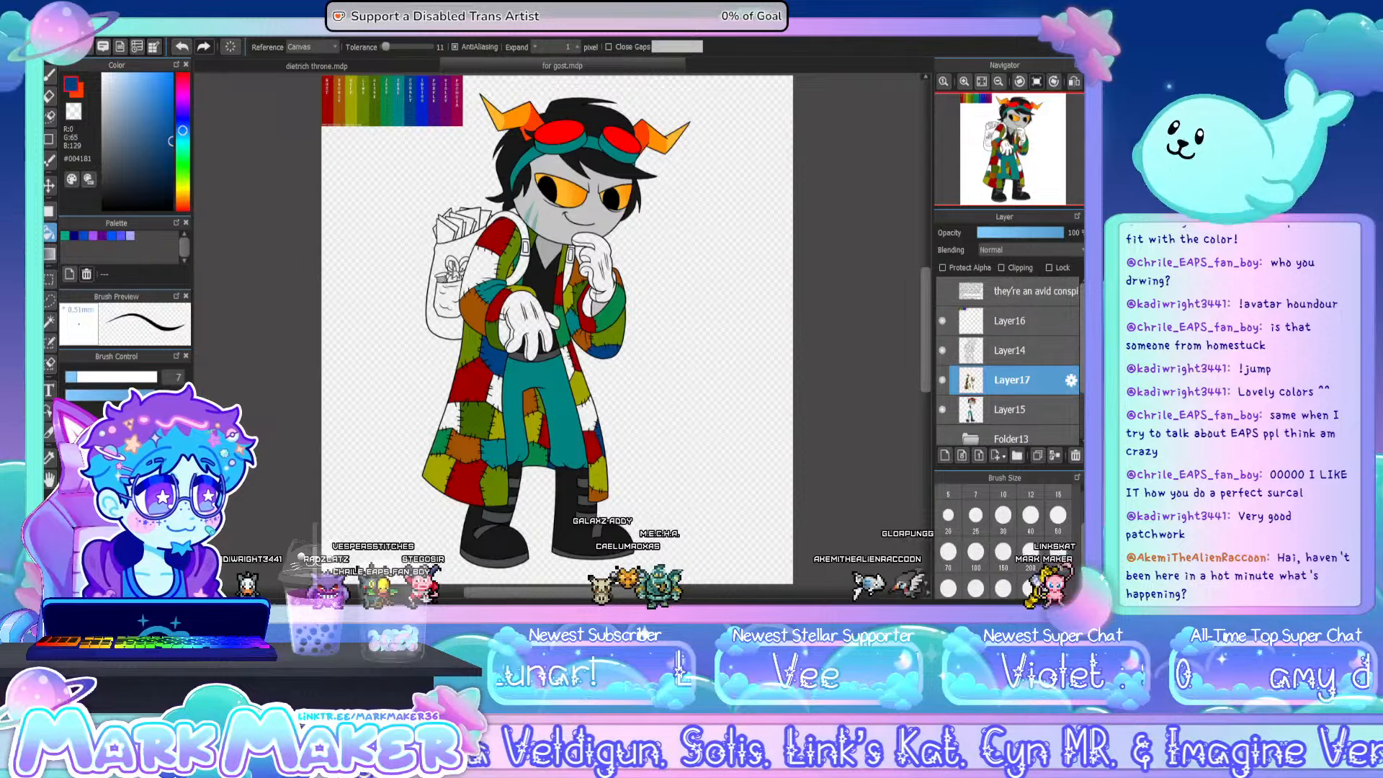
- Sample the purple #440B80 from the chart and fill patches on the lowered cuff, raised sleeve, coat's side and hem with it
{"action": "left_click", "coordinate": [49, 457]}
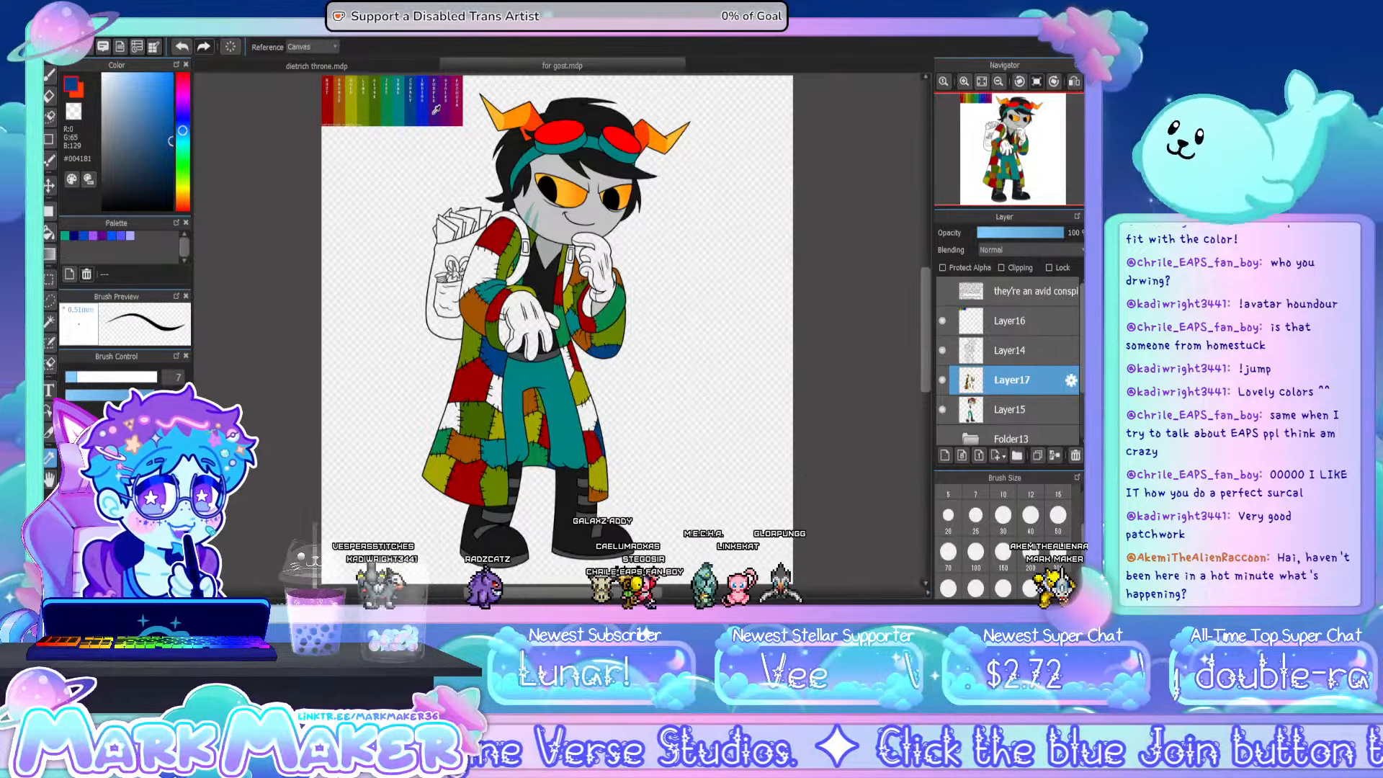
{"action": "left_click", "coordinate": [436, 109]}
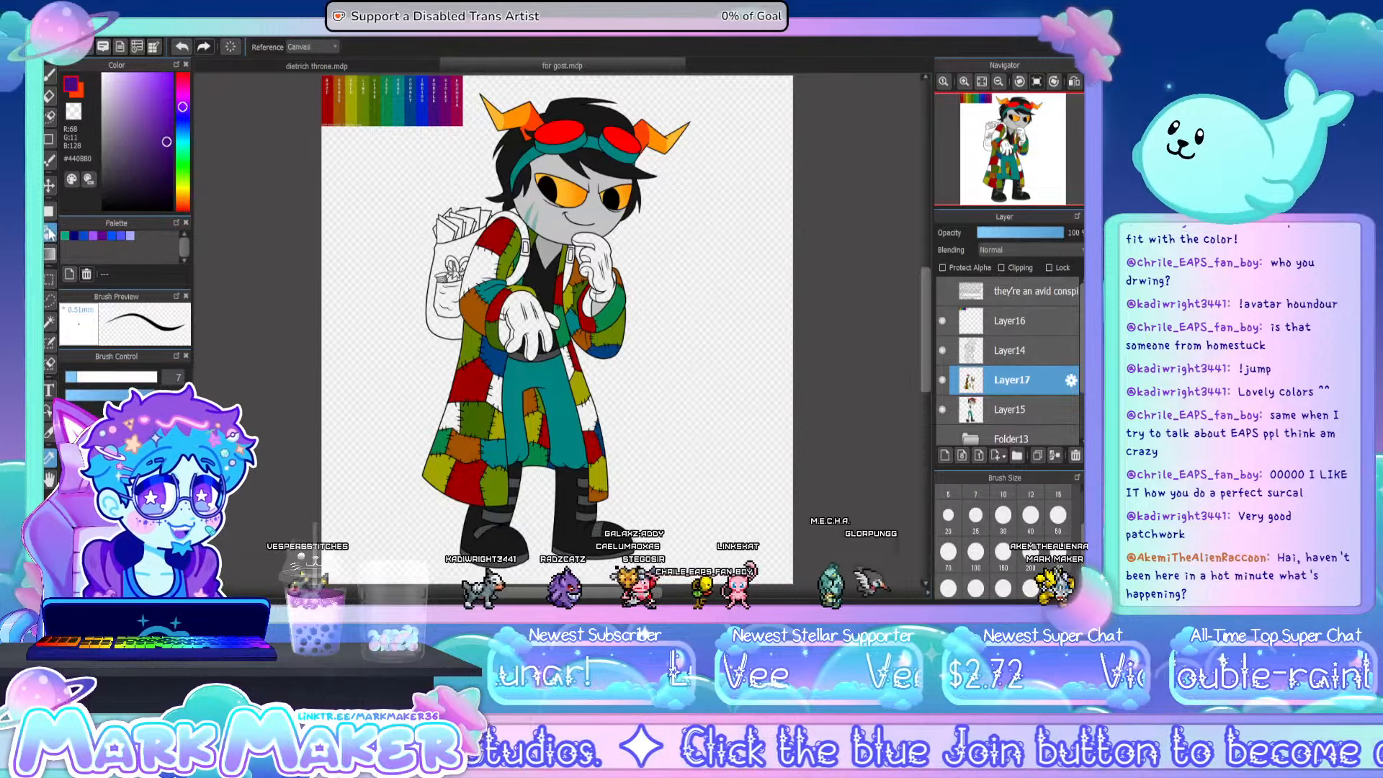
{"action": "left_click", "coordinate": [49, 232]}
{"action": "left_click", "coordinate": [472, 347]}
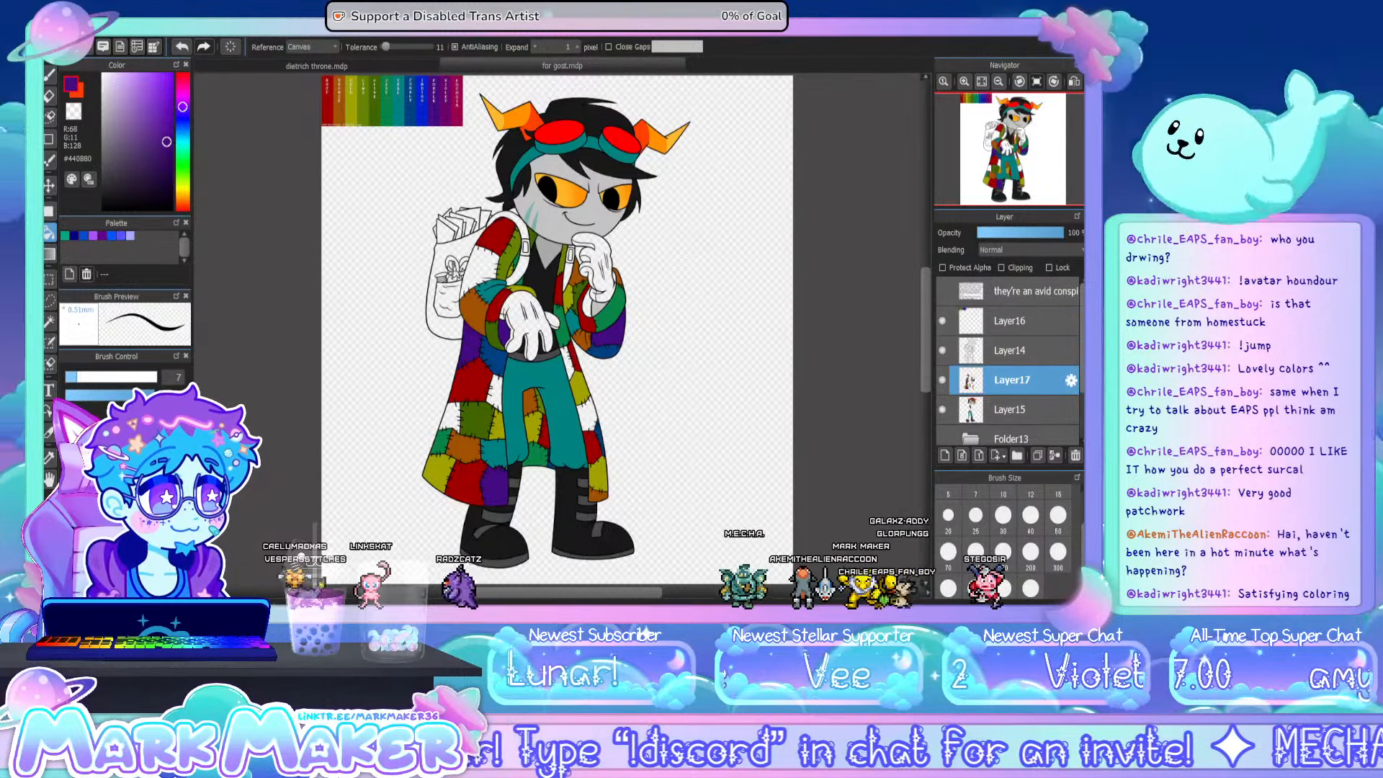
- Sample the bright blue #0121CC from the chart and fill the lowered arm's upper sleeve patch with it
{"action": "left_click", "coordinate": [50, 460]}
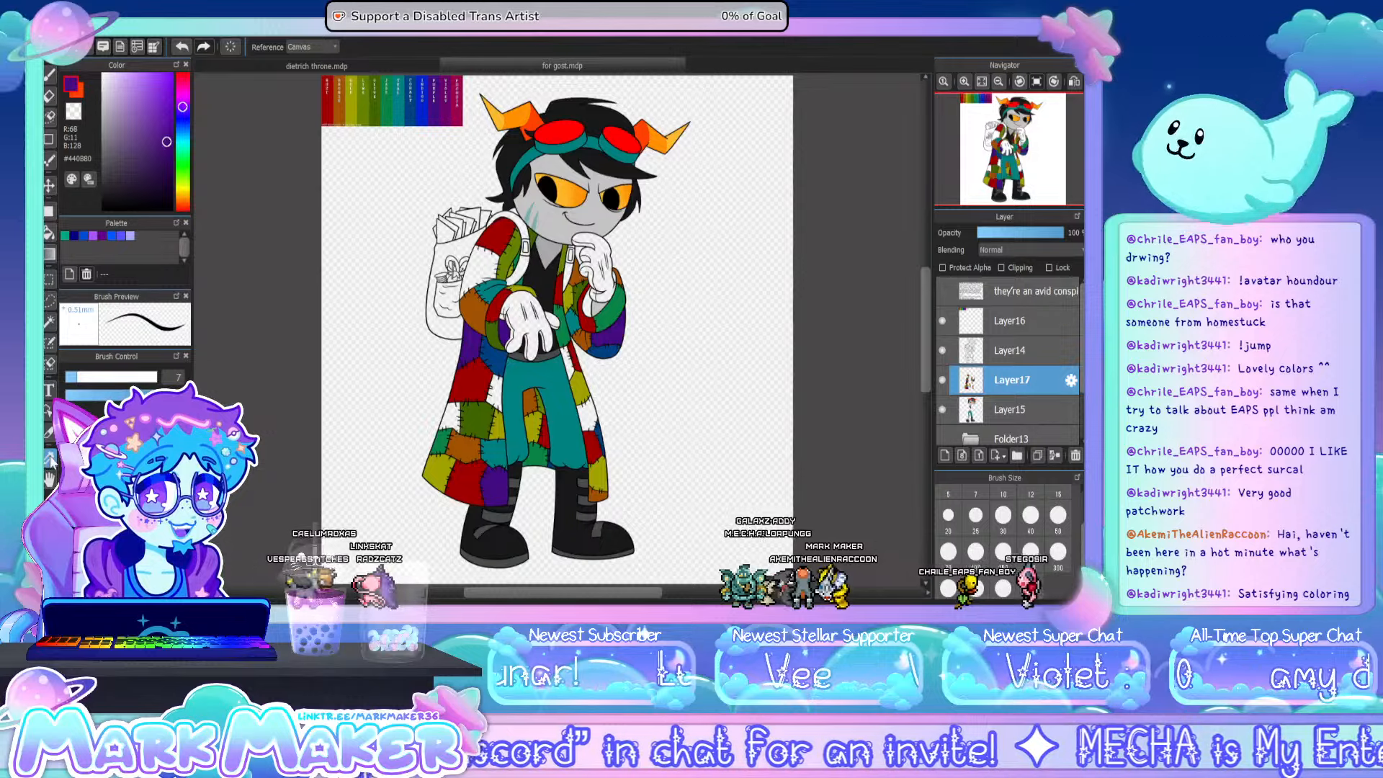
{"action": "left_click", "coordinate": [424, 112]}
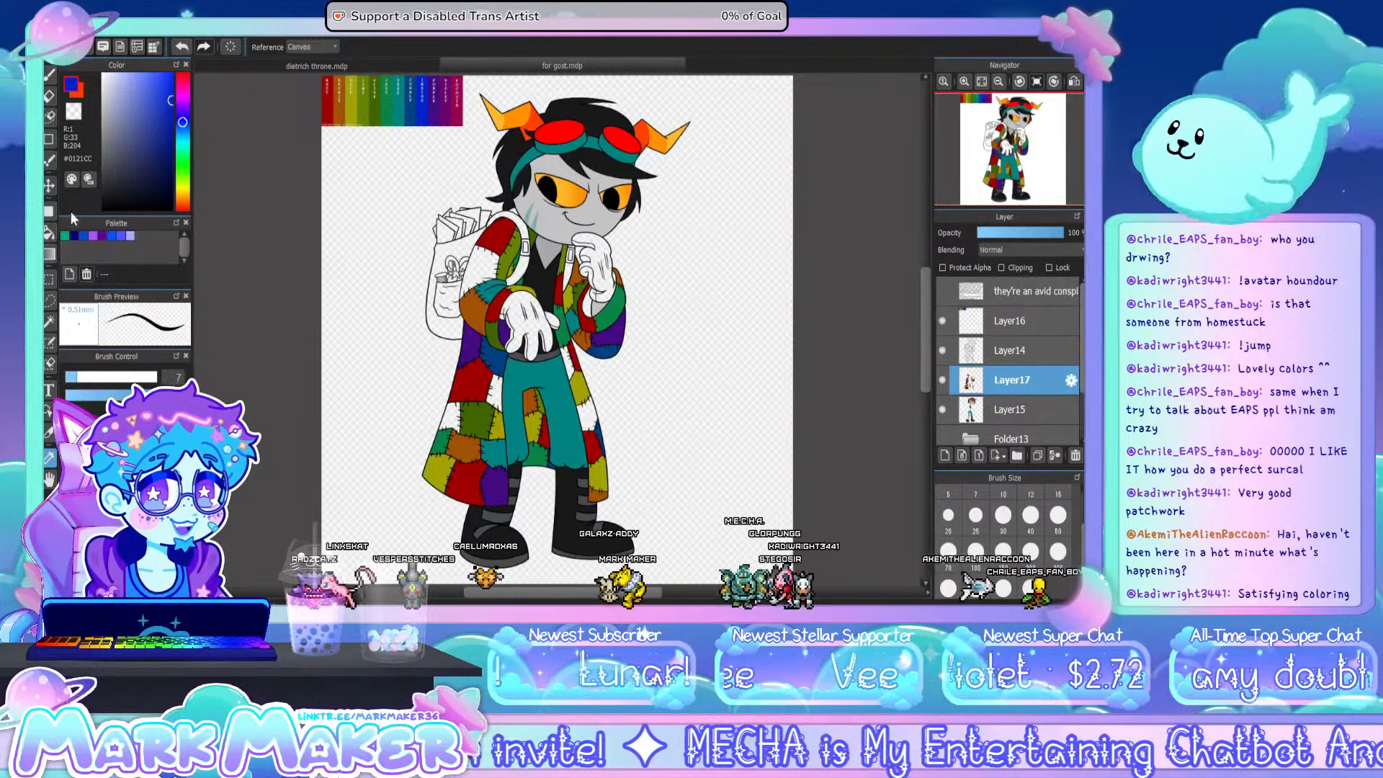
{"action": "left_click", "coordinate": [49, 233]}
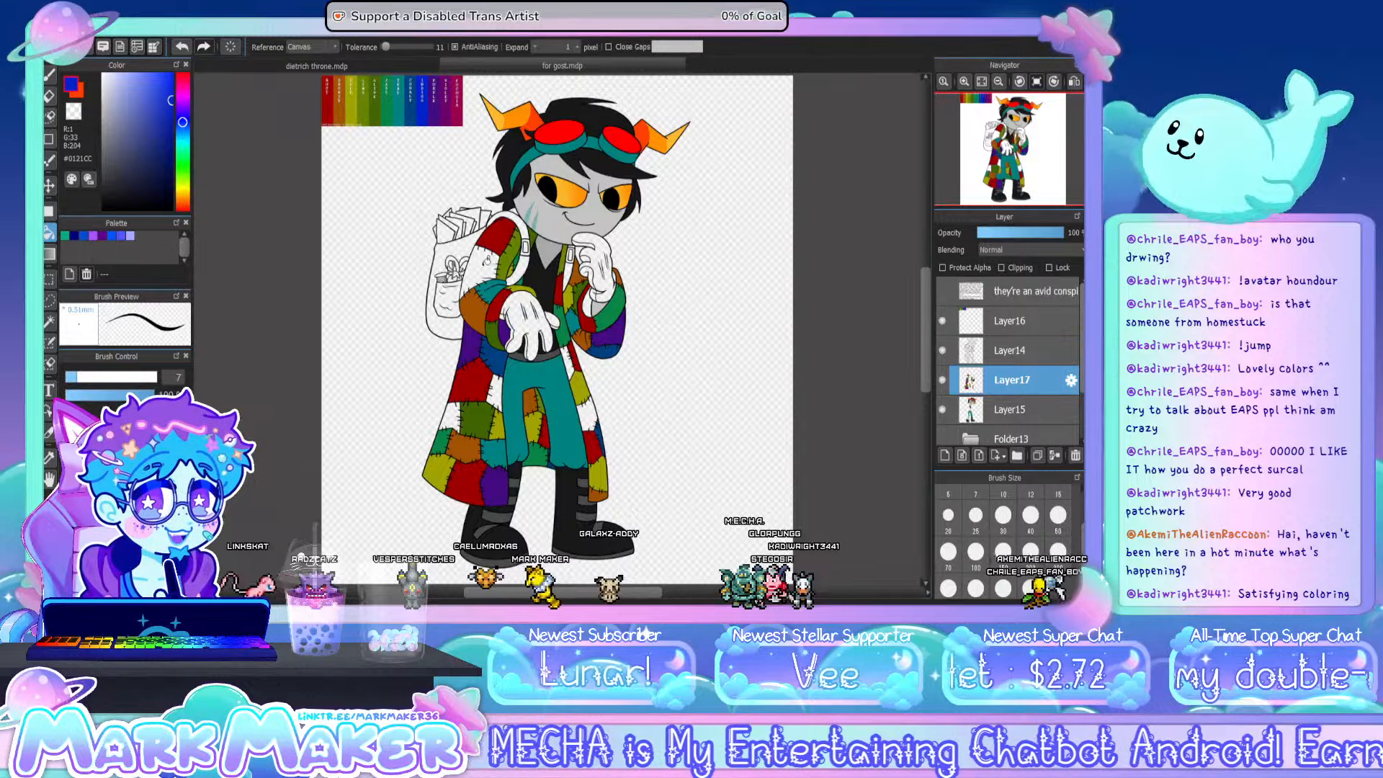
{"action": "left_click", "coordinate": [487, 261]}
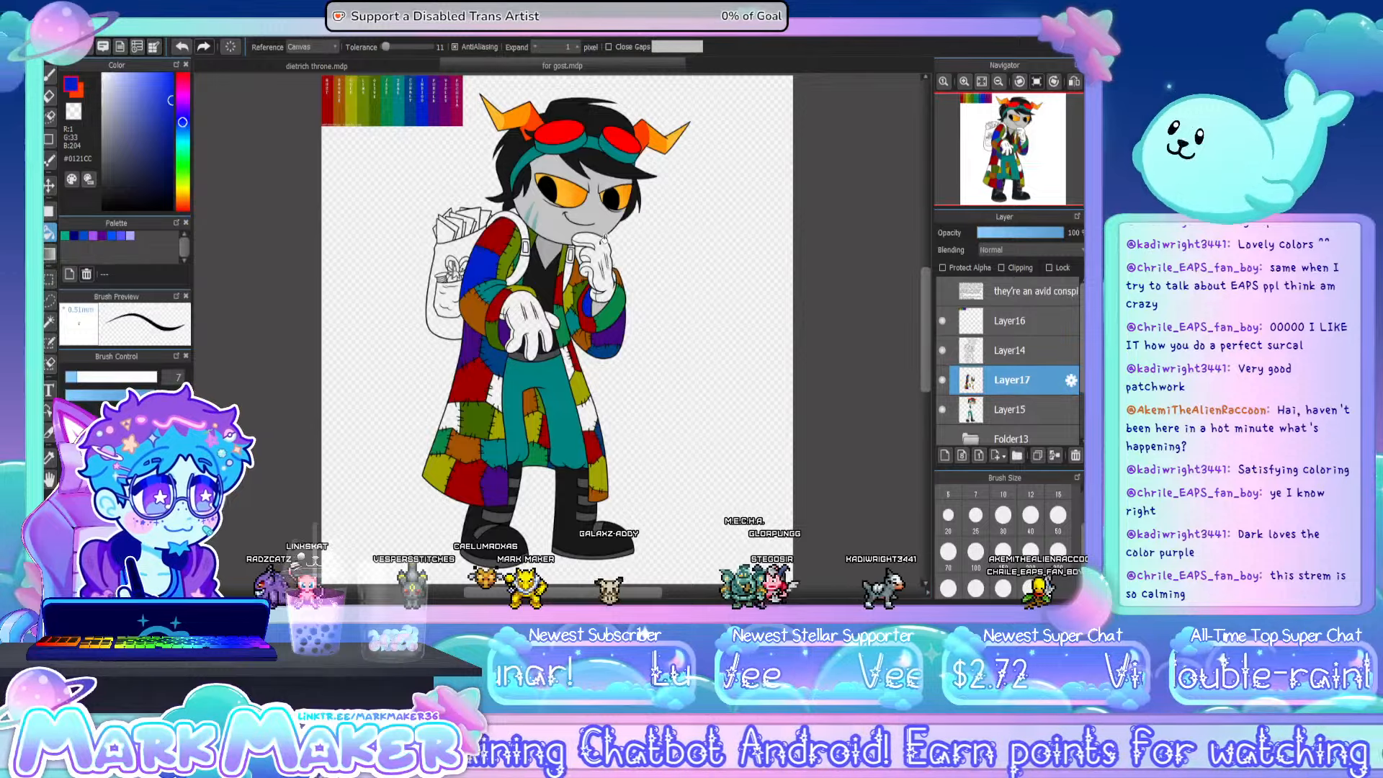
- Fill the small cuff piece by the raised wrist and the remaining patches on the coat's sides with bright blue #0121CC
{"action": "scroll", "coordinate": [602, 238], "scroll_direction": "up", "scroll_amount": 5}
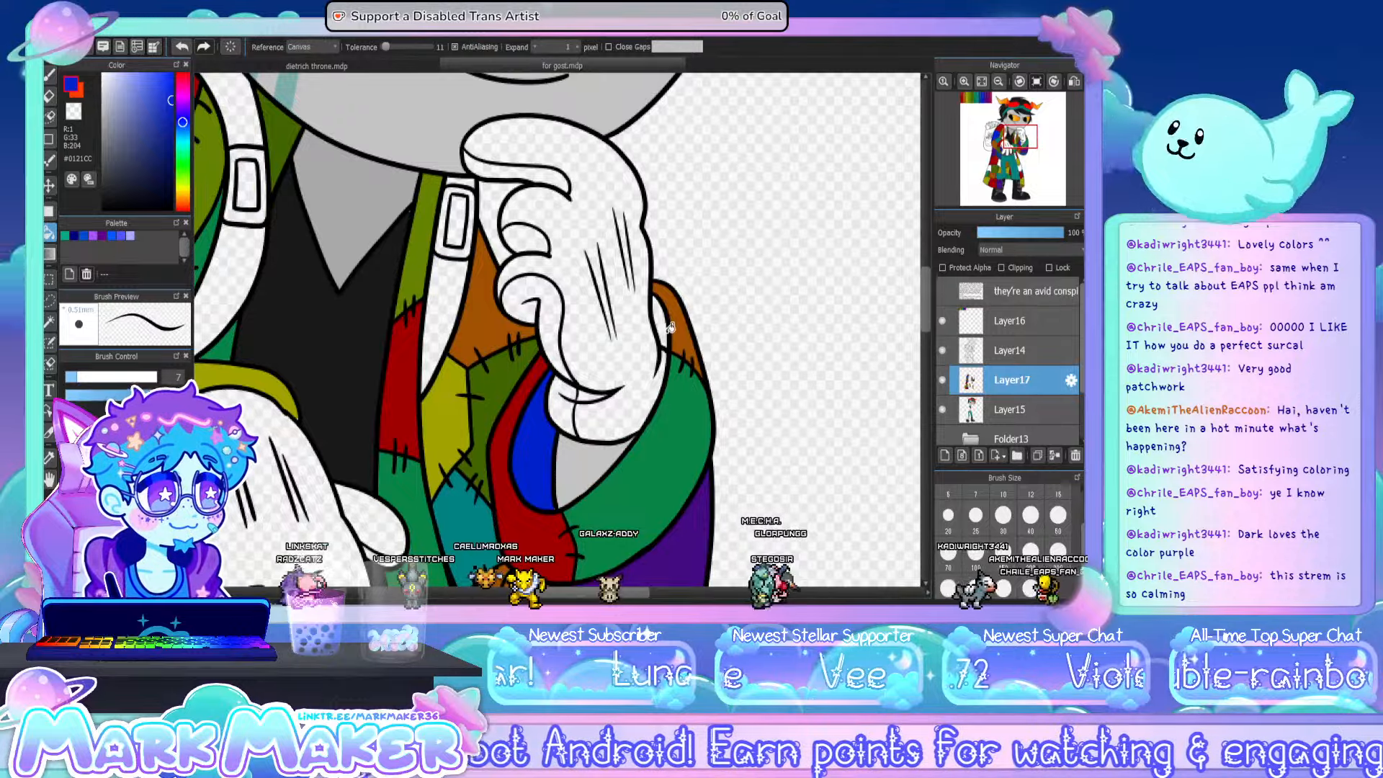
{"action": "left_click", "coordinate": [981, 81]}
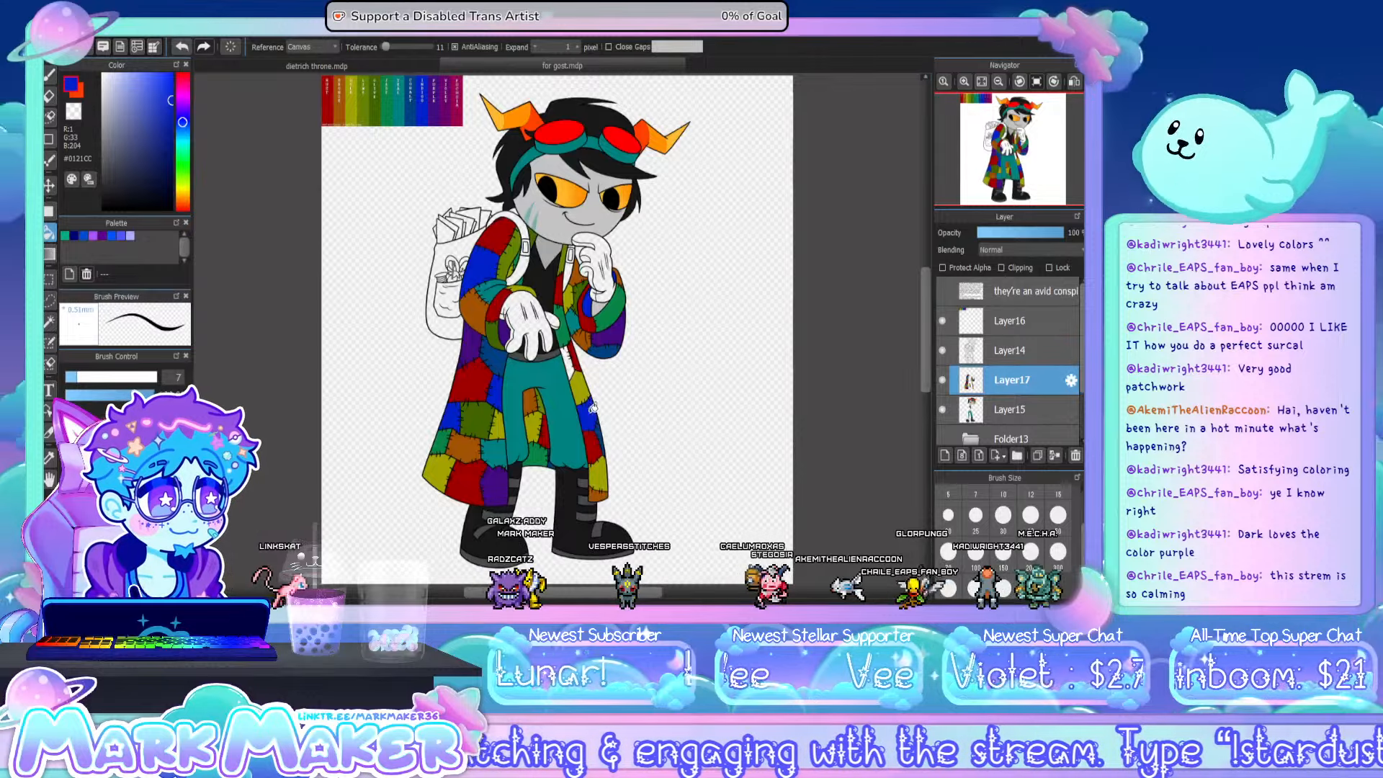
{"action": "scroll", "coordinate": [552, 389], "scroll_direction": "up", "scroll_amount": 3}
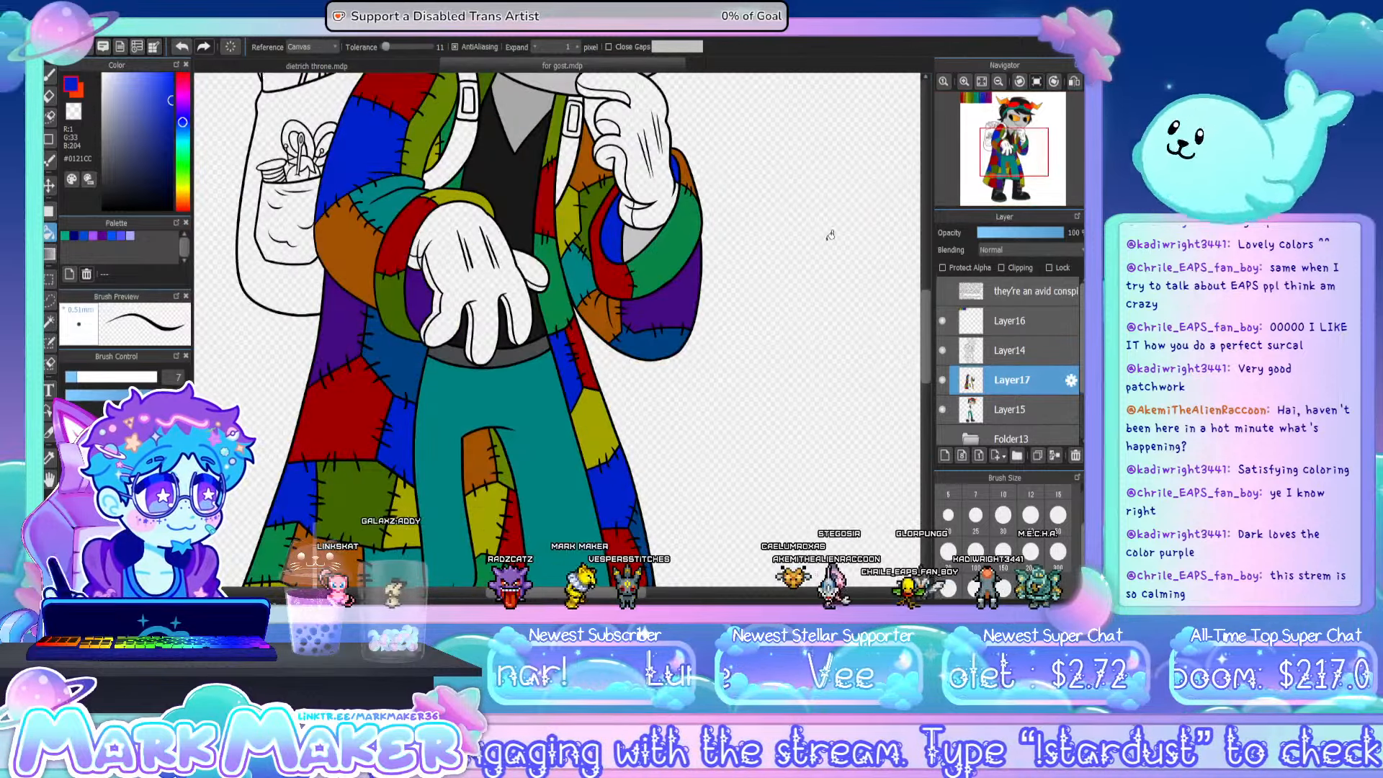
- Add a layer above Layer17, sample olive #A1A200 from the chart and fill the small collar piece behind the neck
{"action": "left_click", "coordinate": [981, 82]}
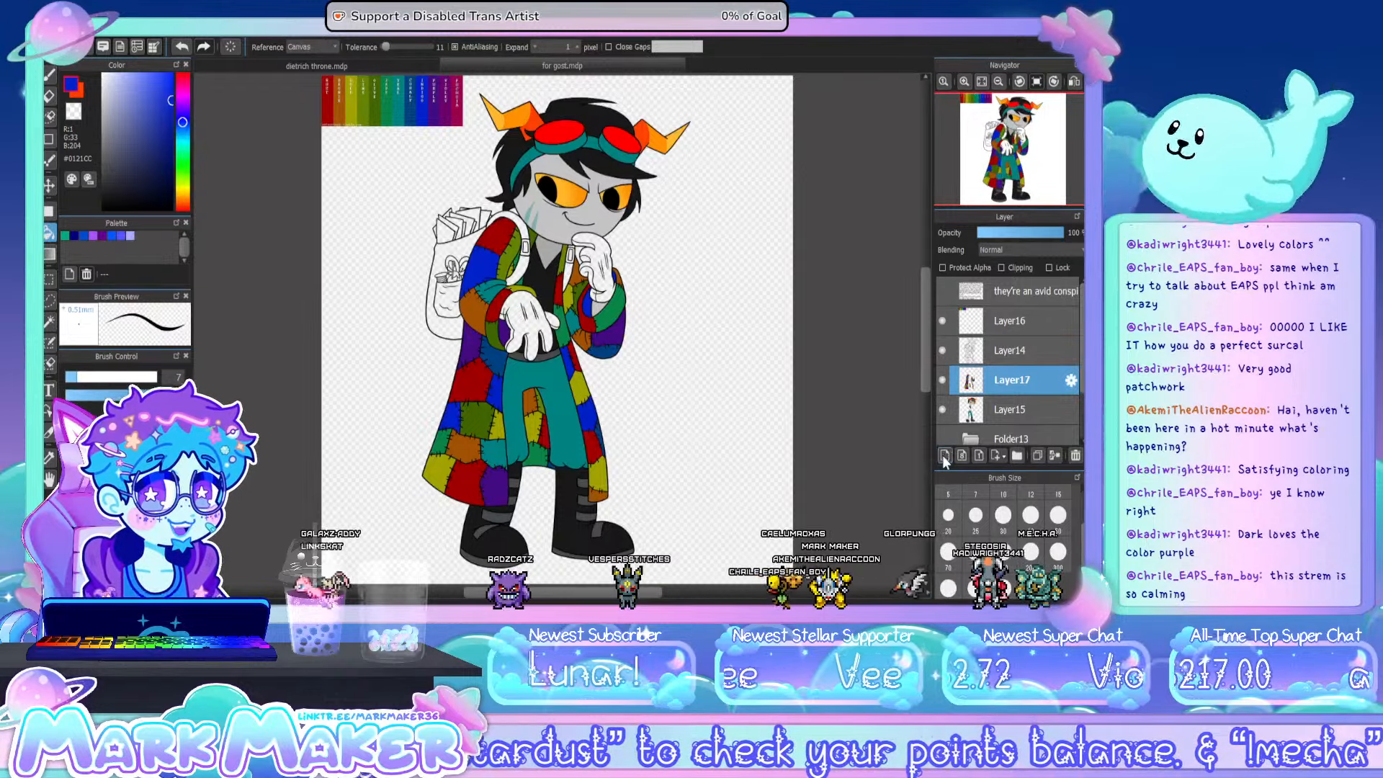
{"action": "left_click", "coordinate": [943, 455]}
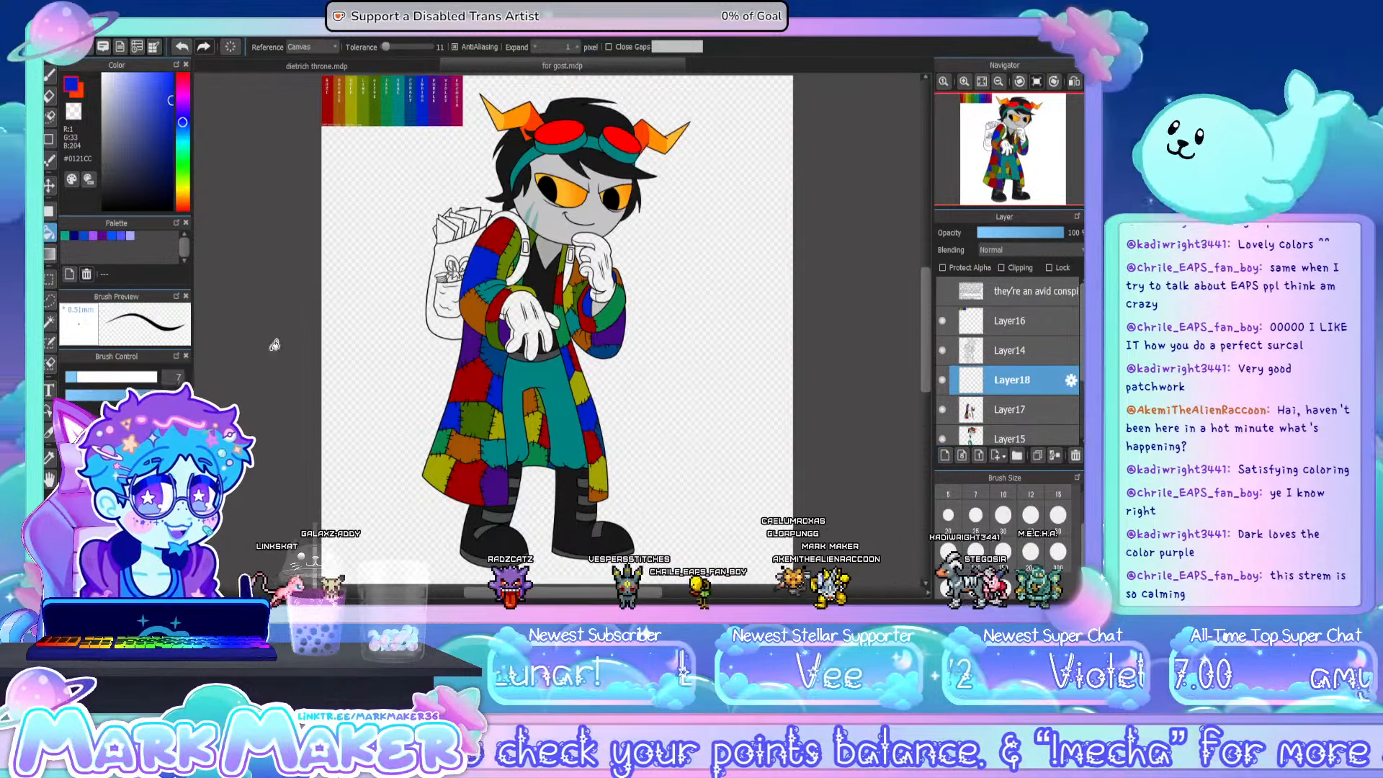
{"action": "left_click", "coordinate": [49, 458]}
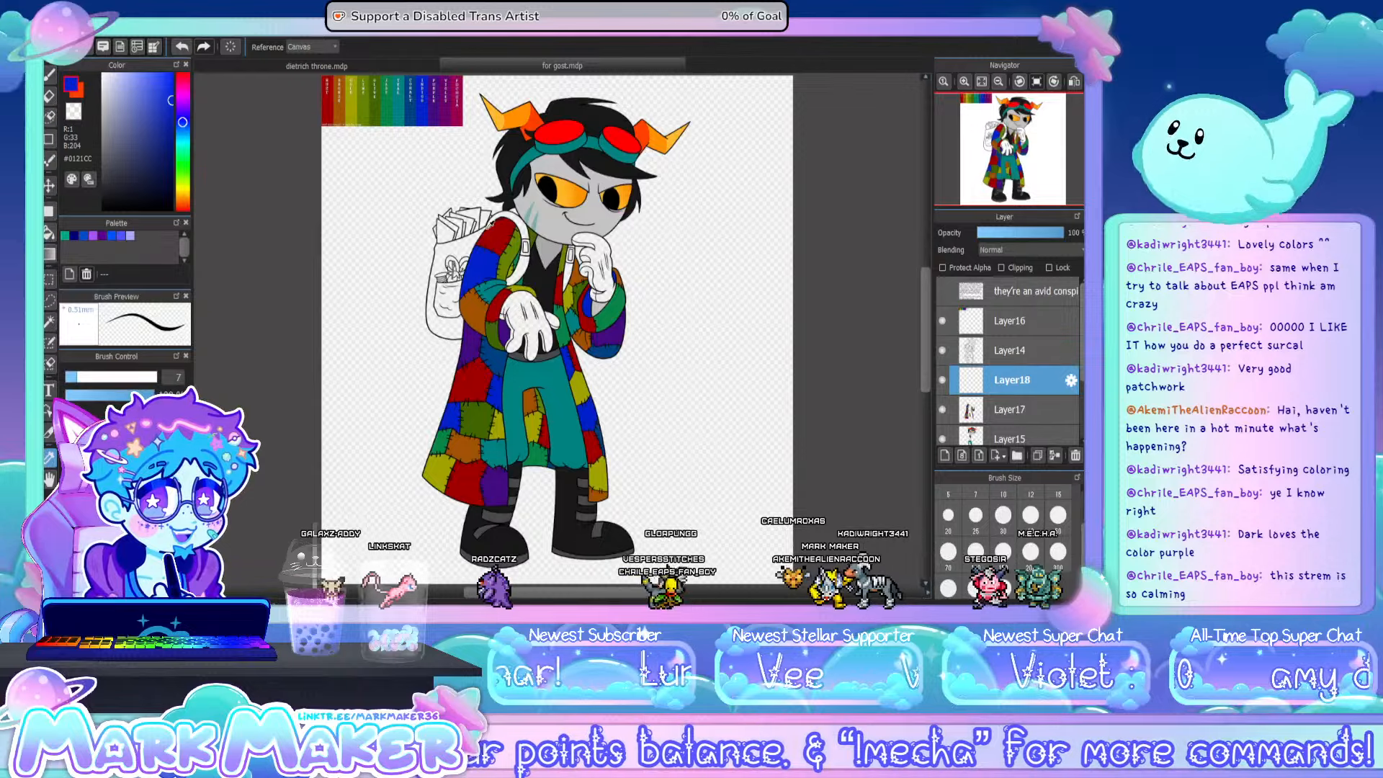
{"action": "left_click", "coordinate": [355, 106]}
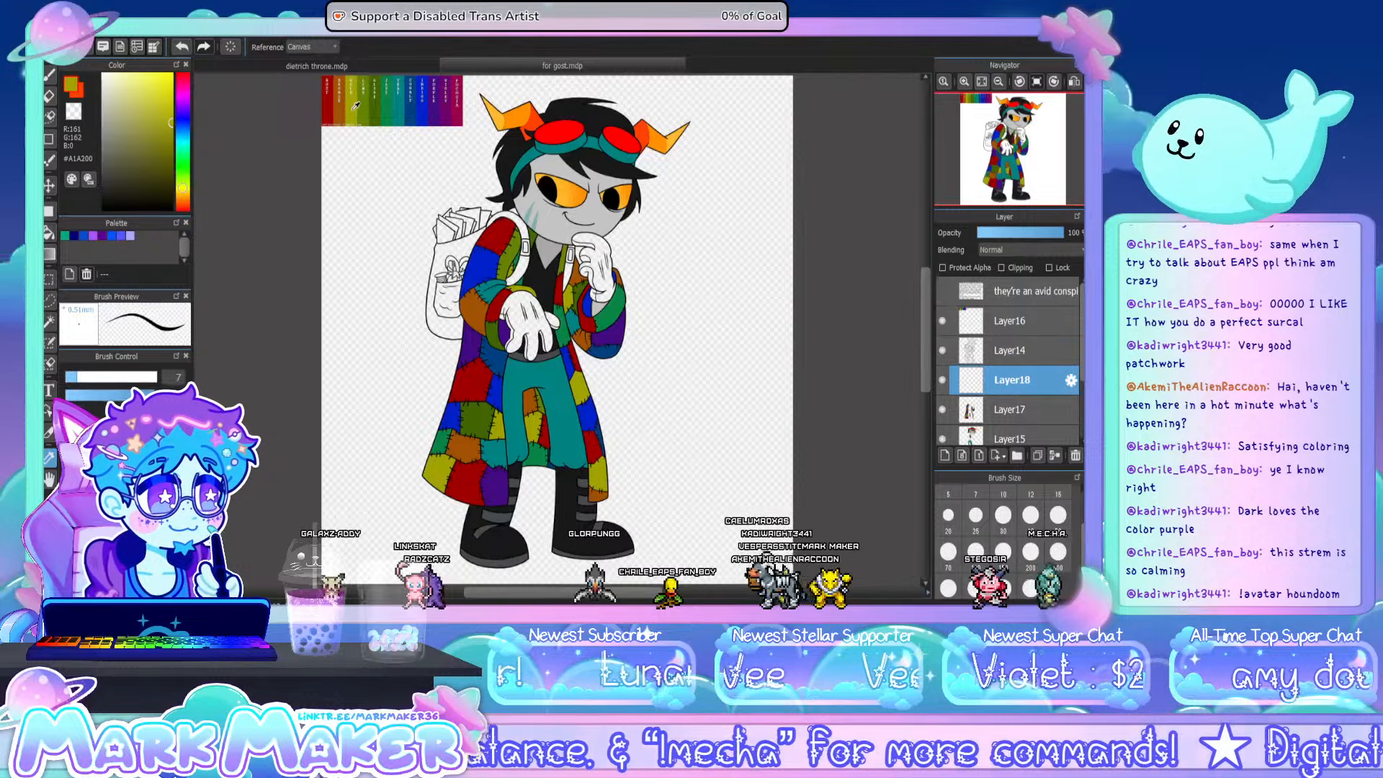
{"action": "left_click", "coordinate": [49, 232]}
{"action": "scroll", "coordinate": [513, 207], "scroll_direction": "up", "scroll_amount": 4}
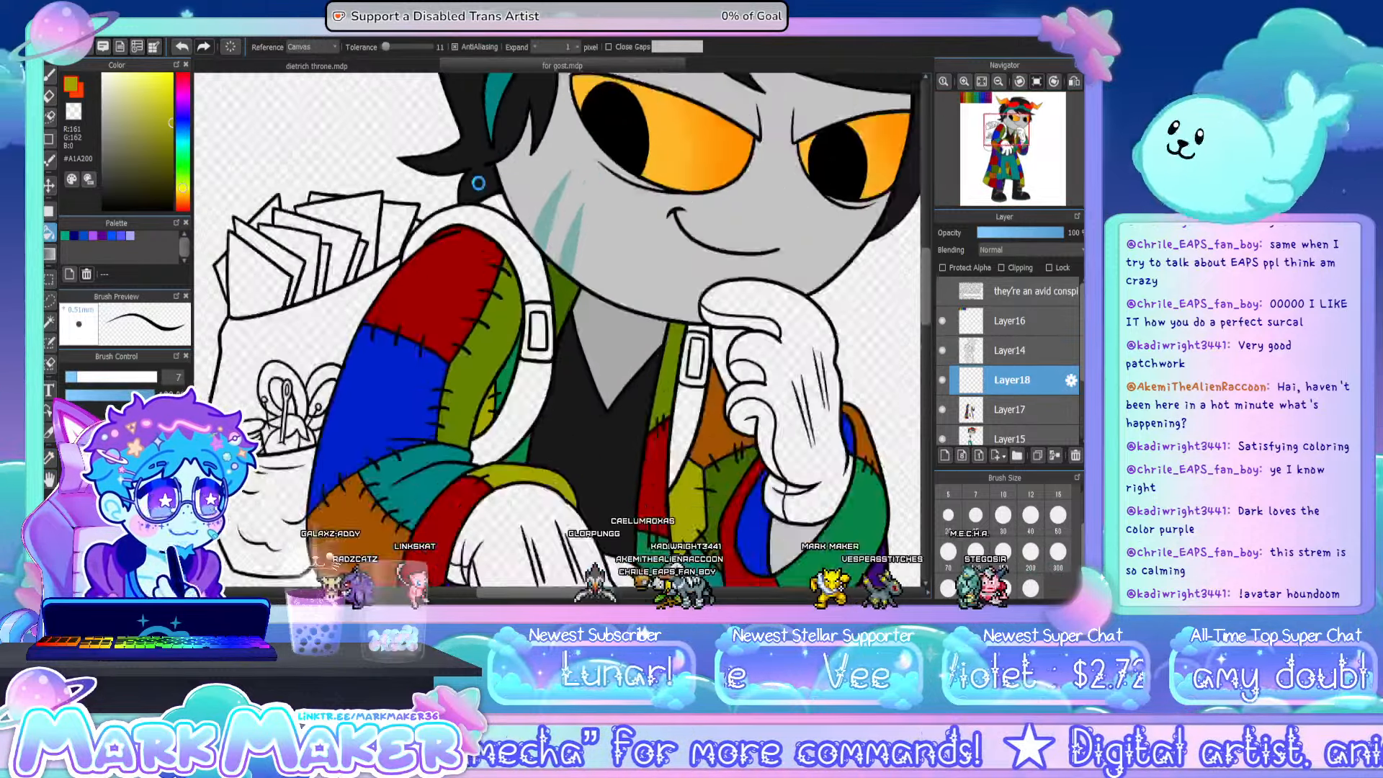
{"action": "left_click", "coordinate": [510, 201]}
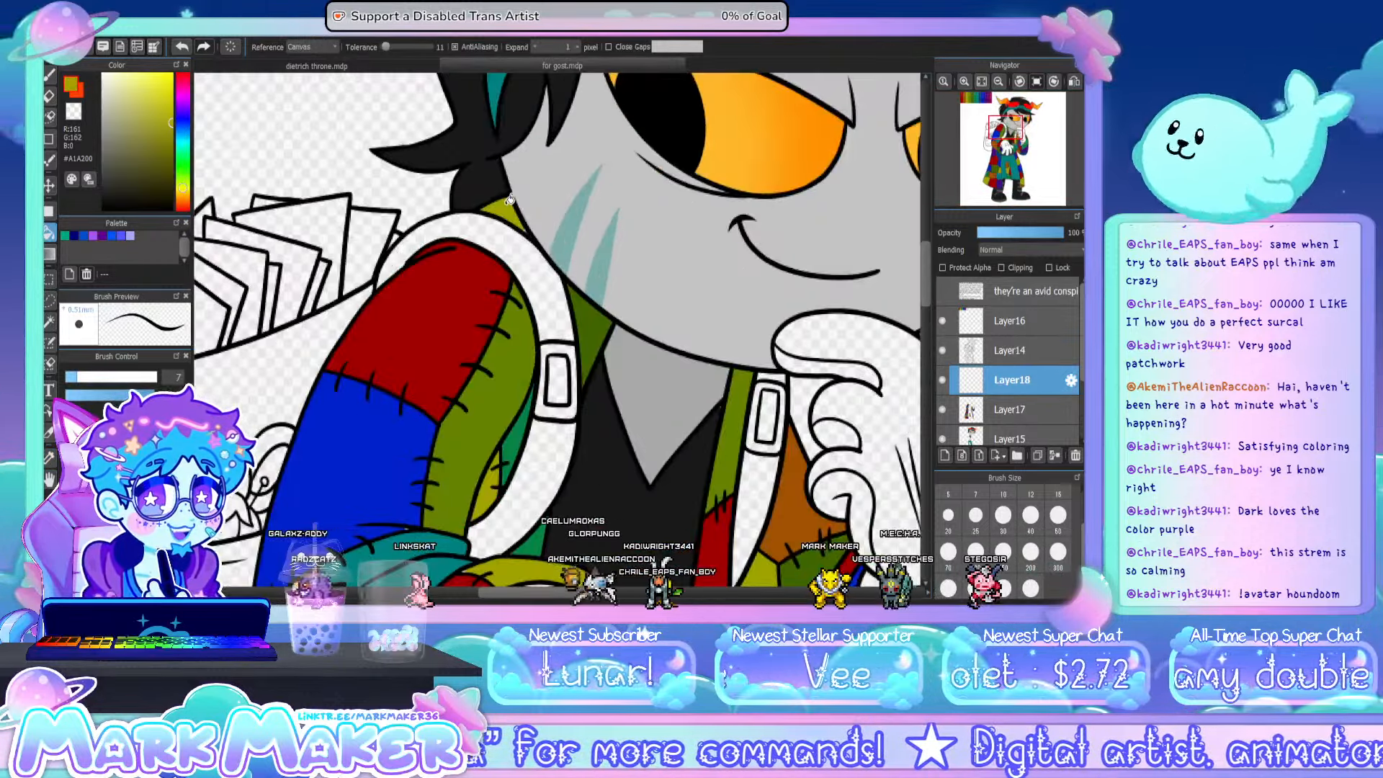
{"action": "left_click", "coordinate": [50, 72]}
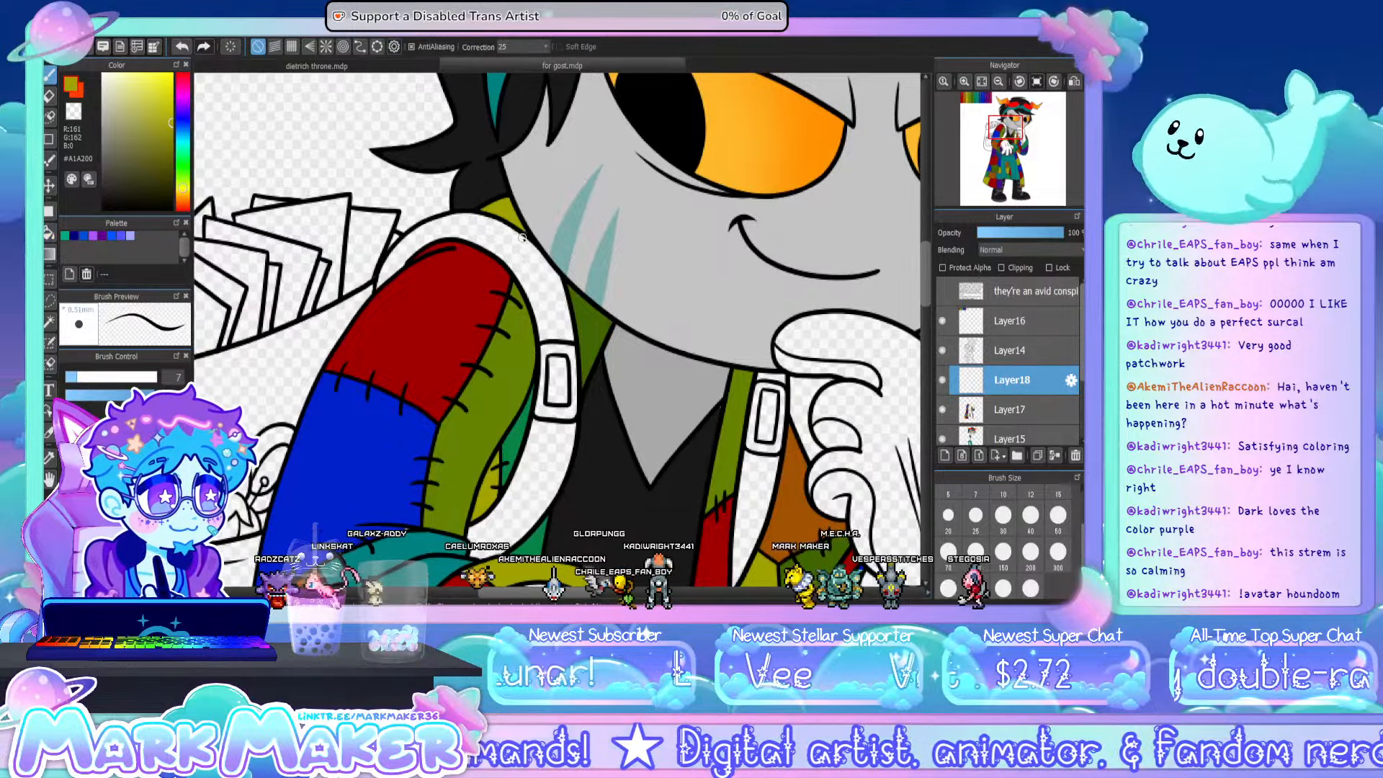
- Add a new layer clipped to Layer17 and sample the skin grey #C4C4C4 from the character
{"action": "left_click", "coordinate": [981, 81]}
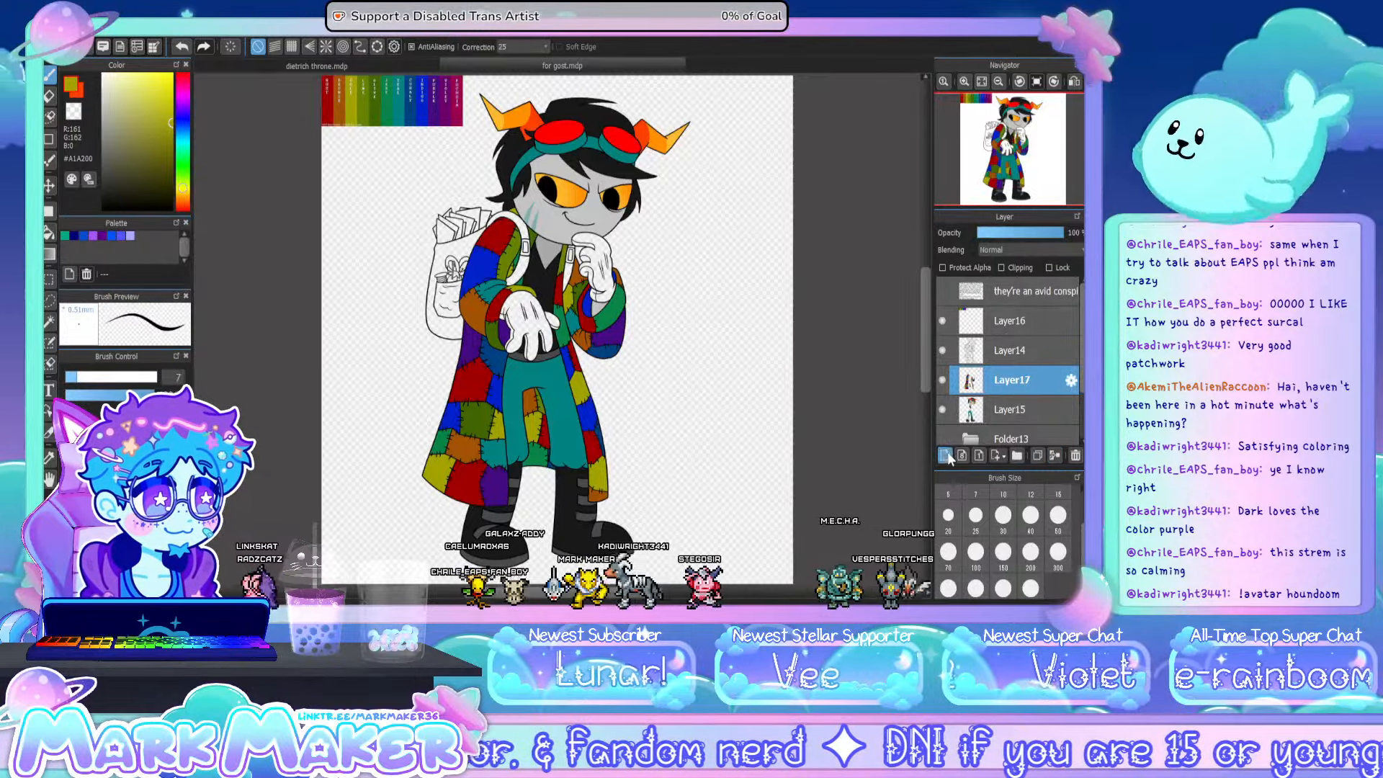
{"action": "left_click", "coordinate": [1003, 268]}
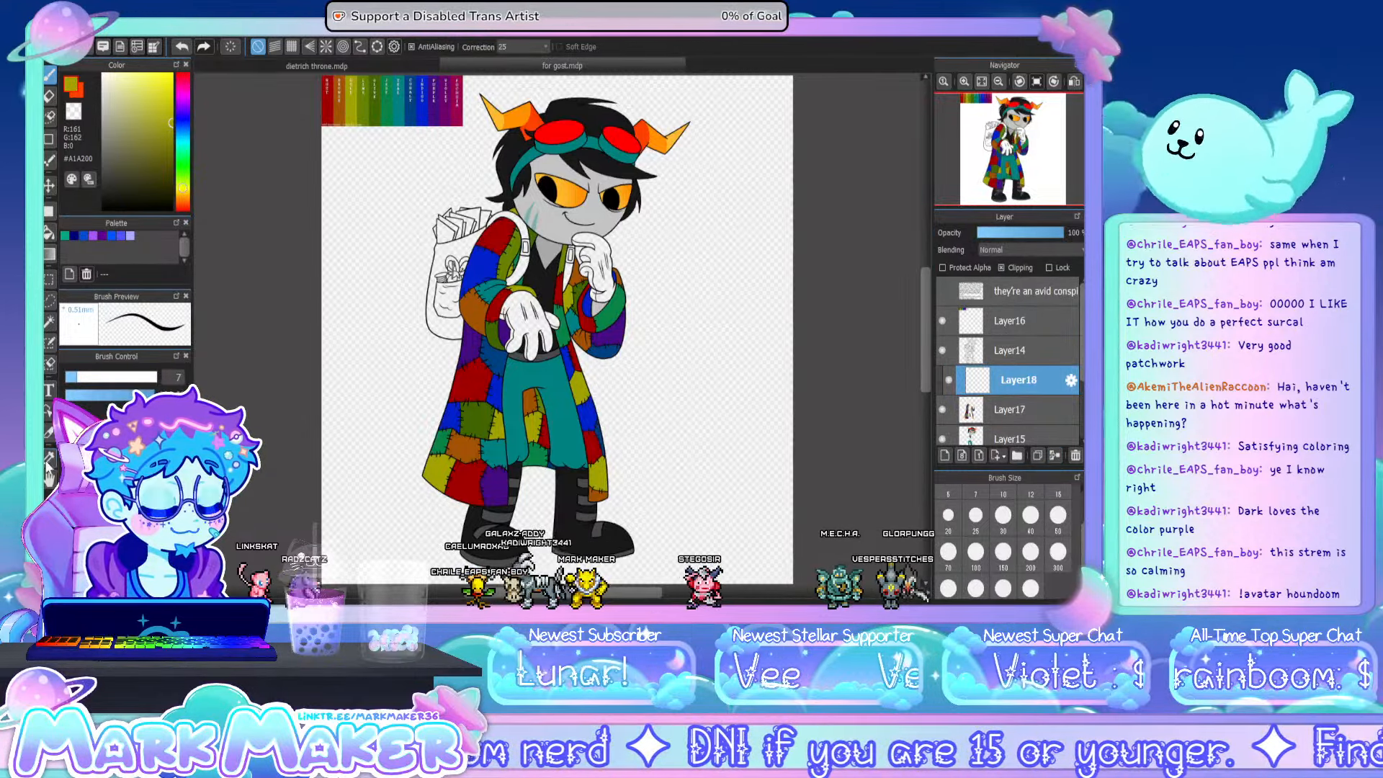
{"action": "key", "text": "g"}
{"action": "left_click", "coordinate": [553, 216], "text": "alt"}
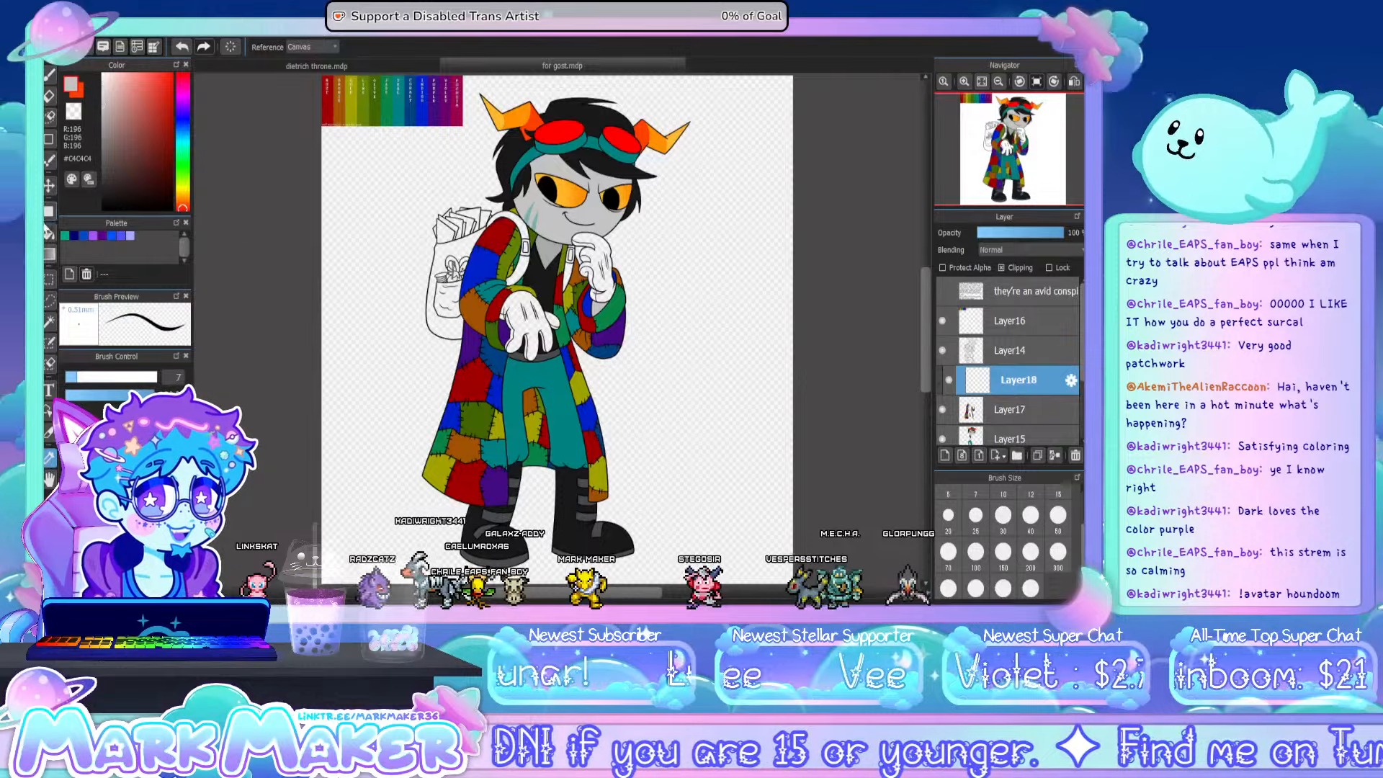
{"action": "left_click", "coordinate": [48, 233]}
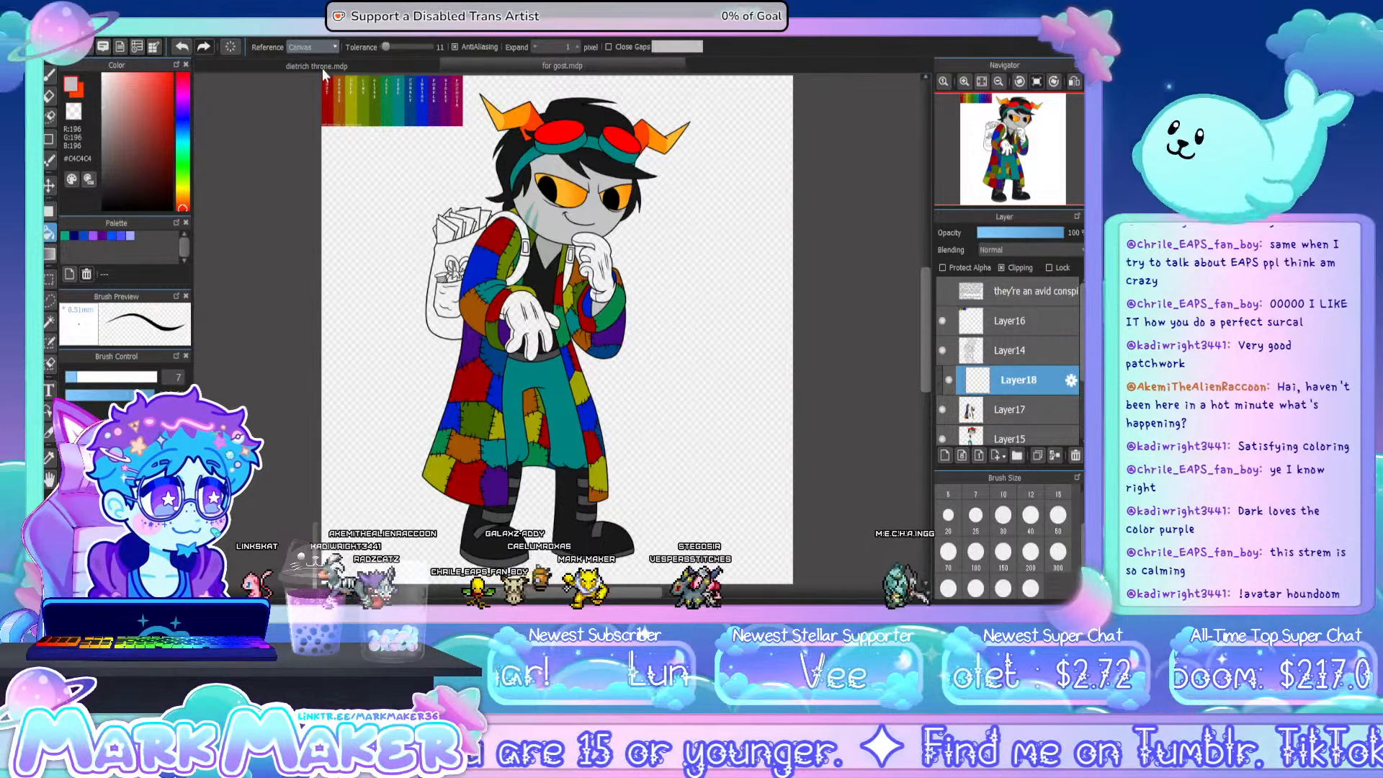
- Flood the clipped layer with grey #C4C4C4 using the Layer reference, then merge it into Layer17 at 75% opacity
{"action": "left_click", "coordinate": [322, 69]}
{"action": "left_click", "coordinate": [545, 322]}
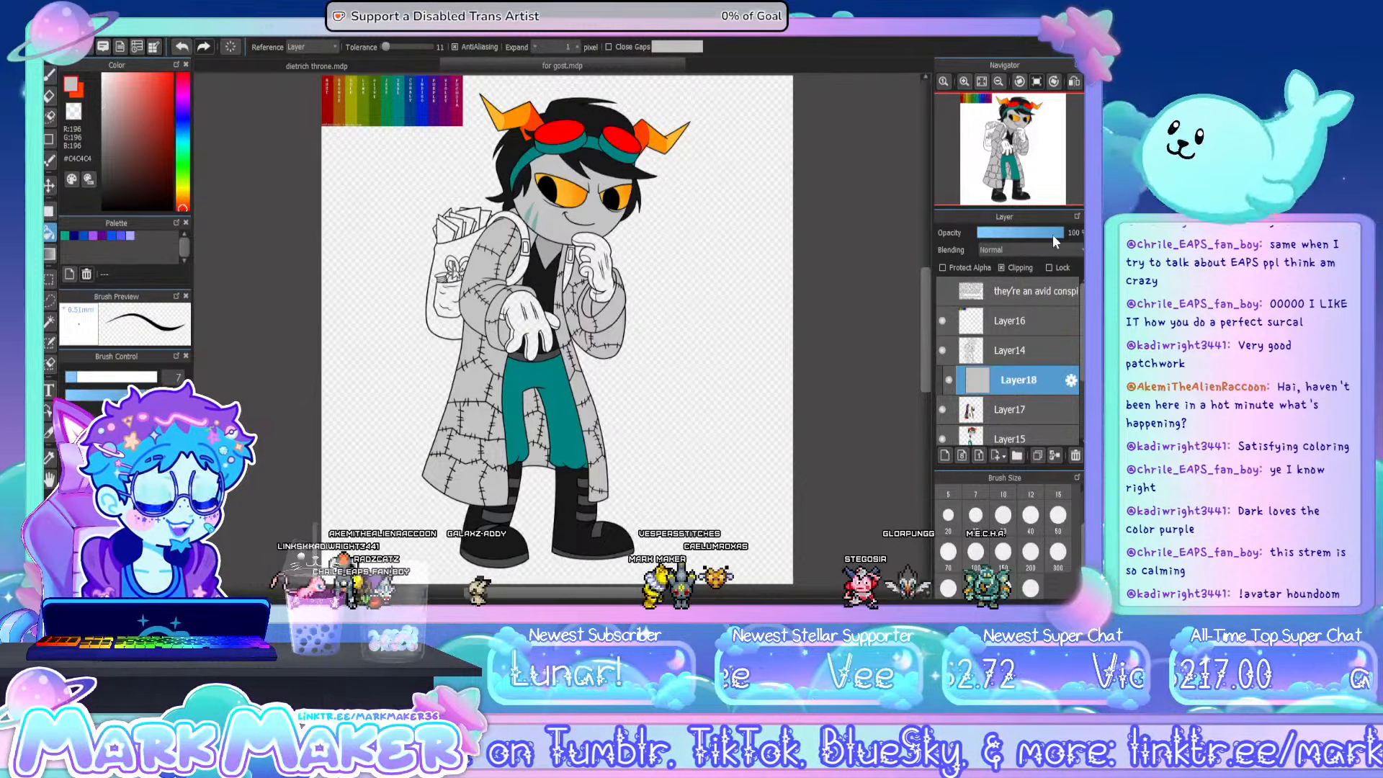
{"action": "left_click_drag", "start_coordinate": [1053, 235], "coordinate": [1043, 234]}
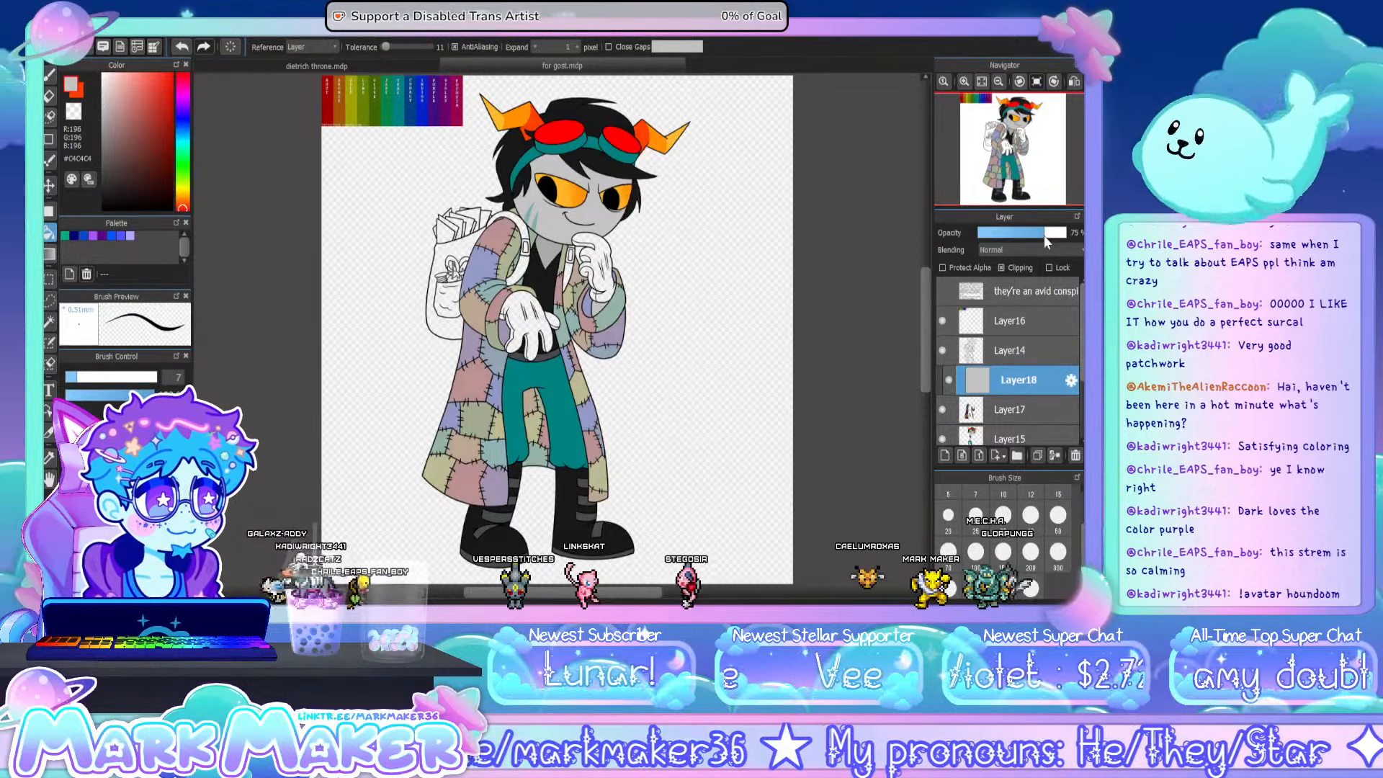
{"action": "left_click", "coordinate": [1058, 460]}
- Add a new layer above Layer17 and fill the insides of both cuffs with black #000000, using the Canvas fill reference
{"action": "left_click", "coordinate": [943, 457]}
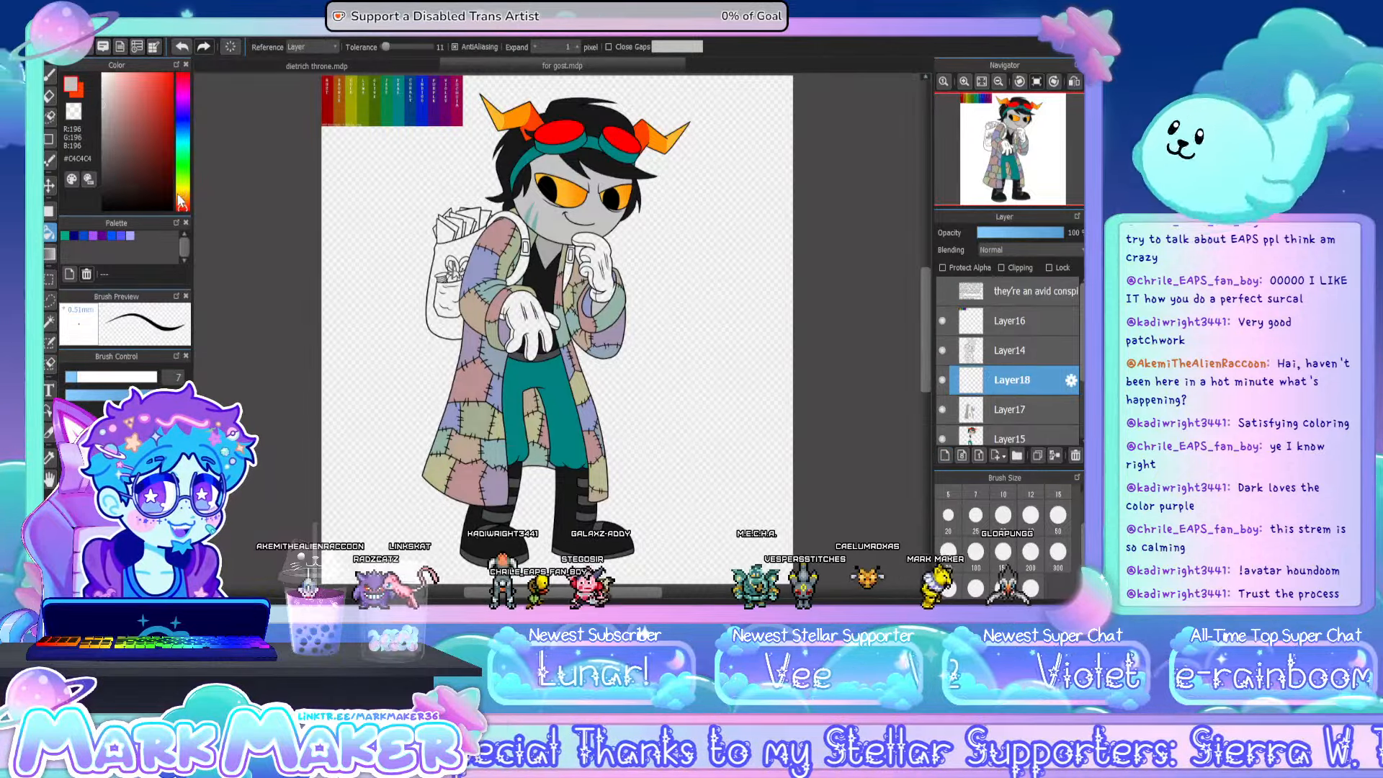
{"action": "left_click_drag", "start_coordinate": [116, 169], "coordinate": [187, 252]}
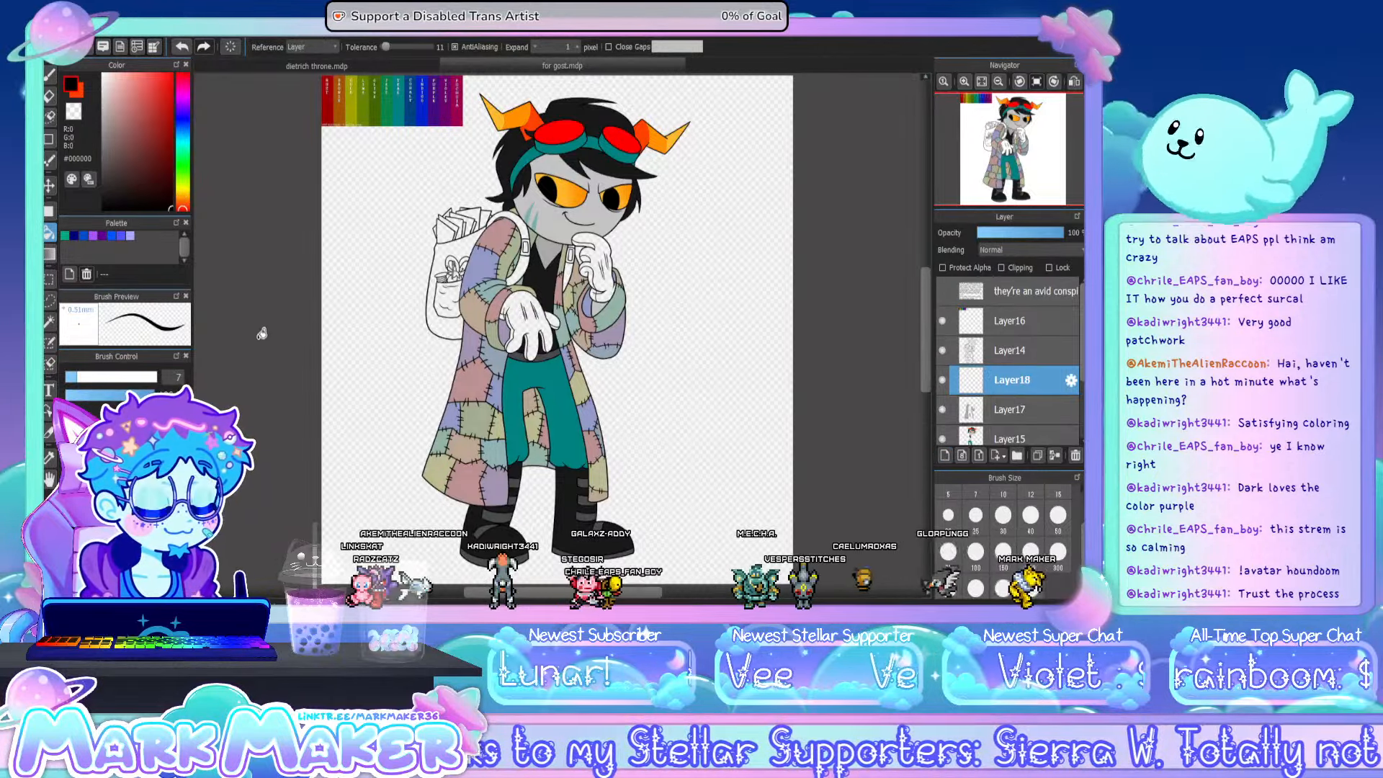
{"action": "scroll", "coordinate": [508, 348], "scroll_direction": "up", "scroll_amount": 3}
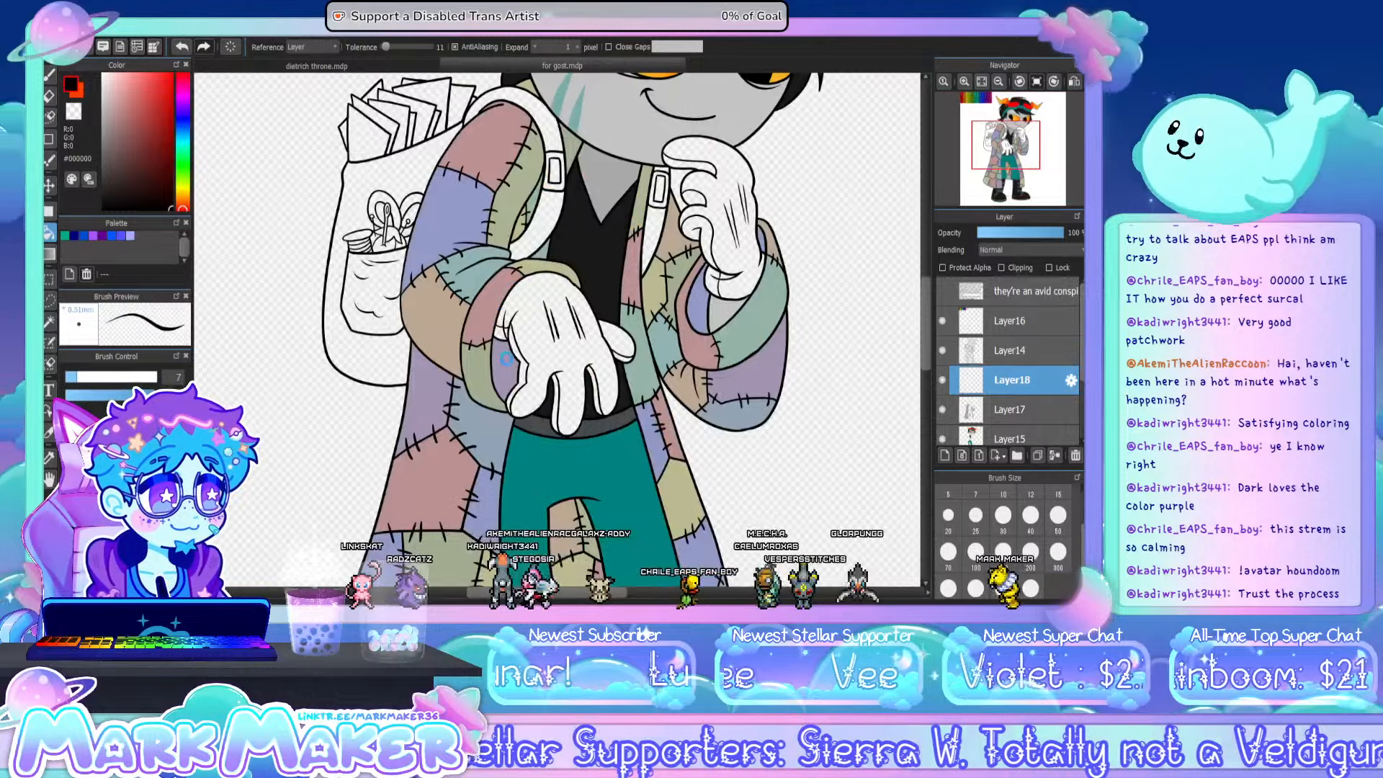
{"action": "left_click", "coordinate": [500, 332]}
{"action": "key", "text": "ctrl+z"}
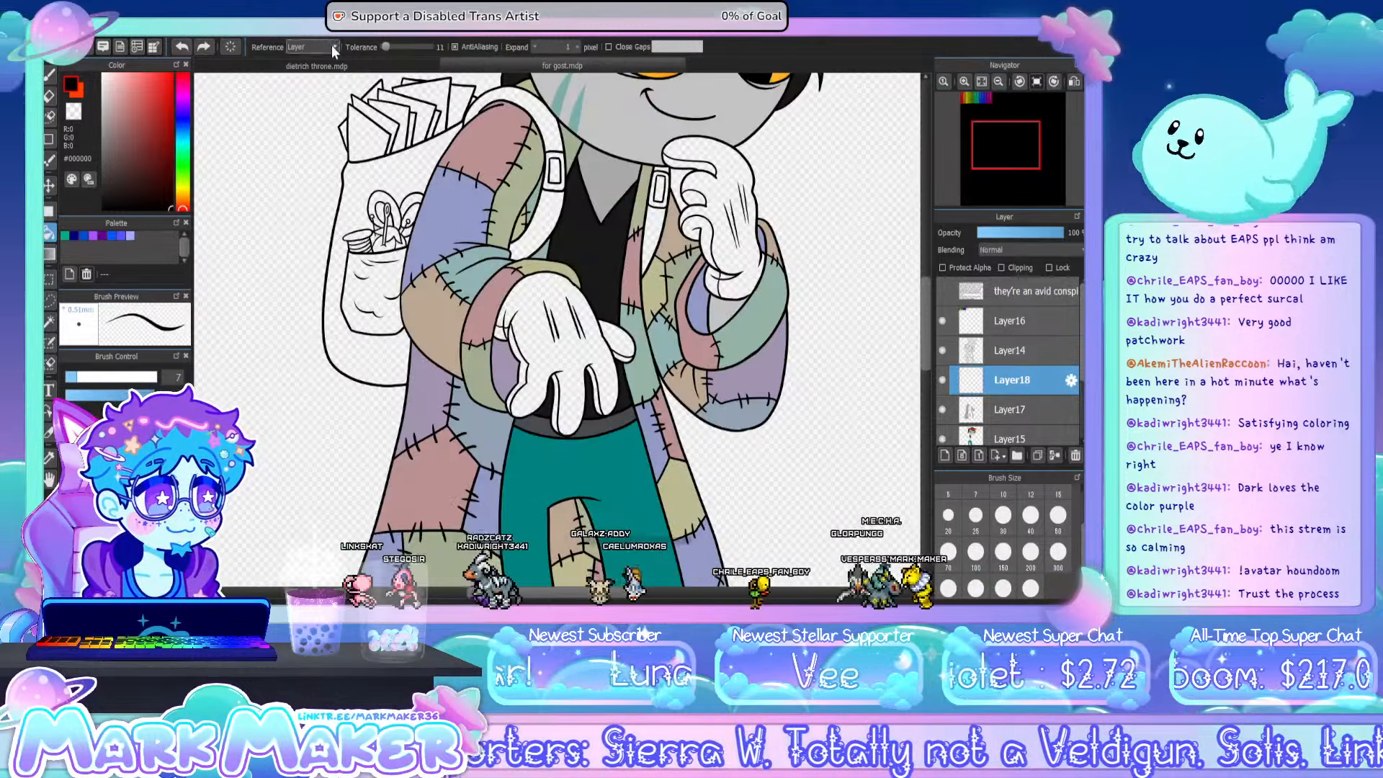
{"action": "left_click", "coordinate": [332, 47]}
{"action": "left_click", "coordinate": [329, 59]}
{"action": "left_click", "coordinate": [504, 358]}
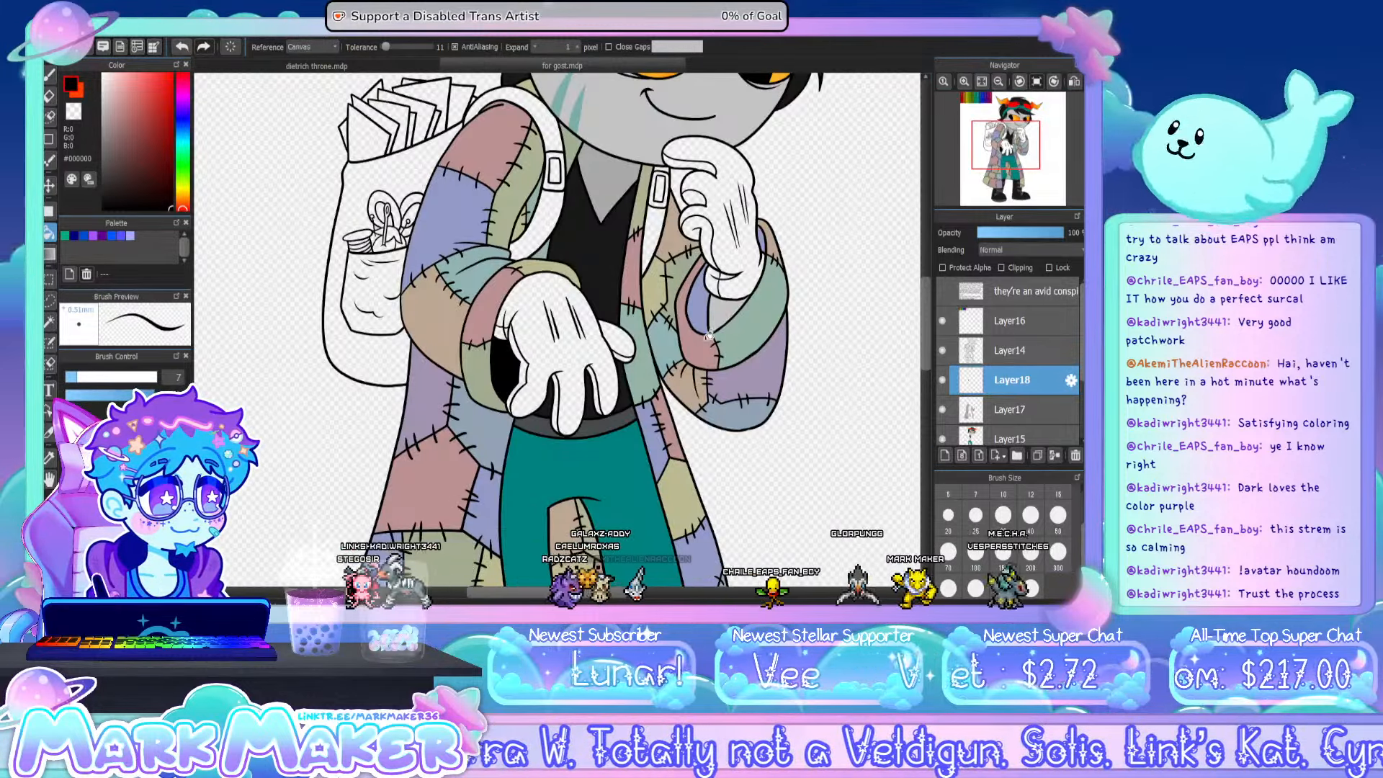
{"action": "left_click", "coordinate": [712, 302]}
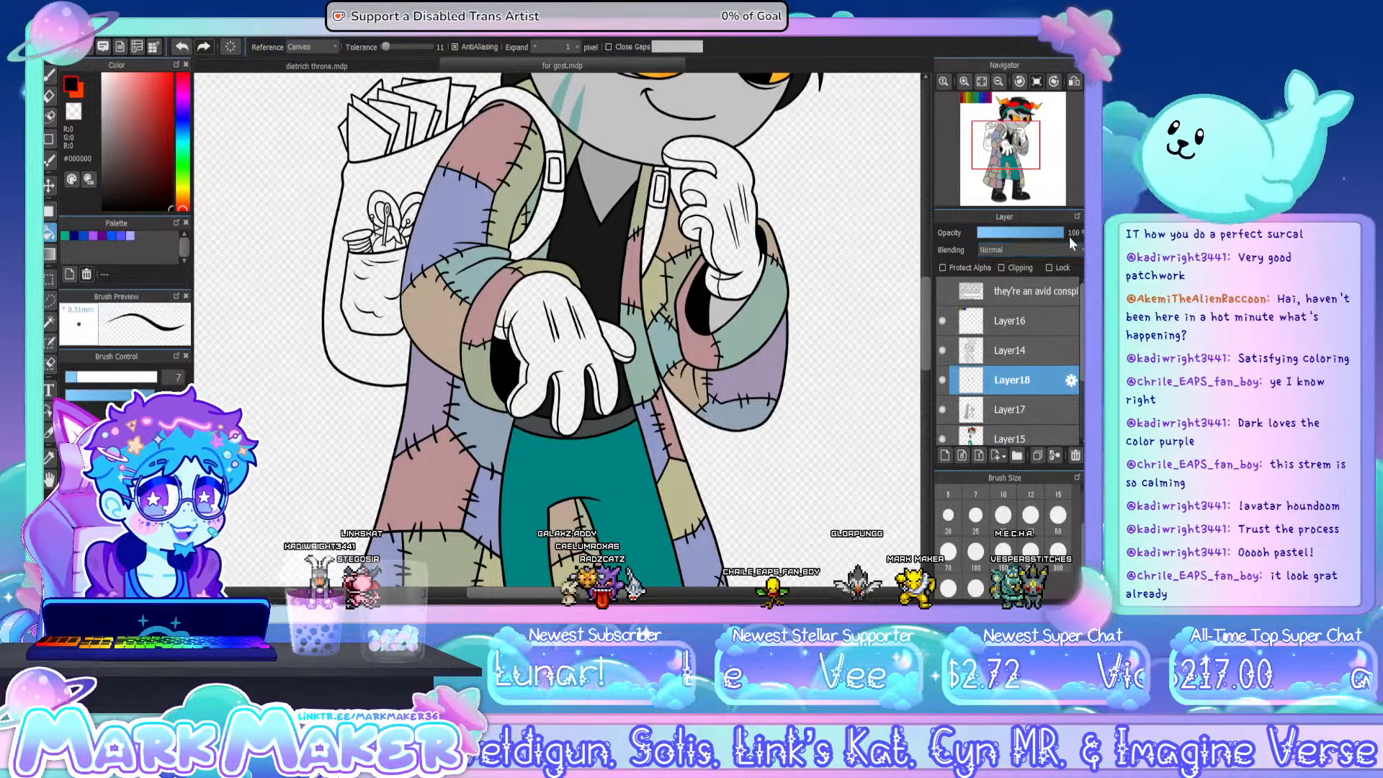
- Set the shadow layer's blending mode to Overlay and its opacity to 53%
{"action": "left_click", "coordinate": [1044, 248]}
{"action": "left_click", "coordinate": [1023, 300]}
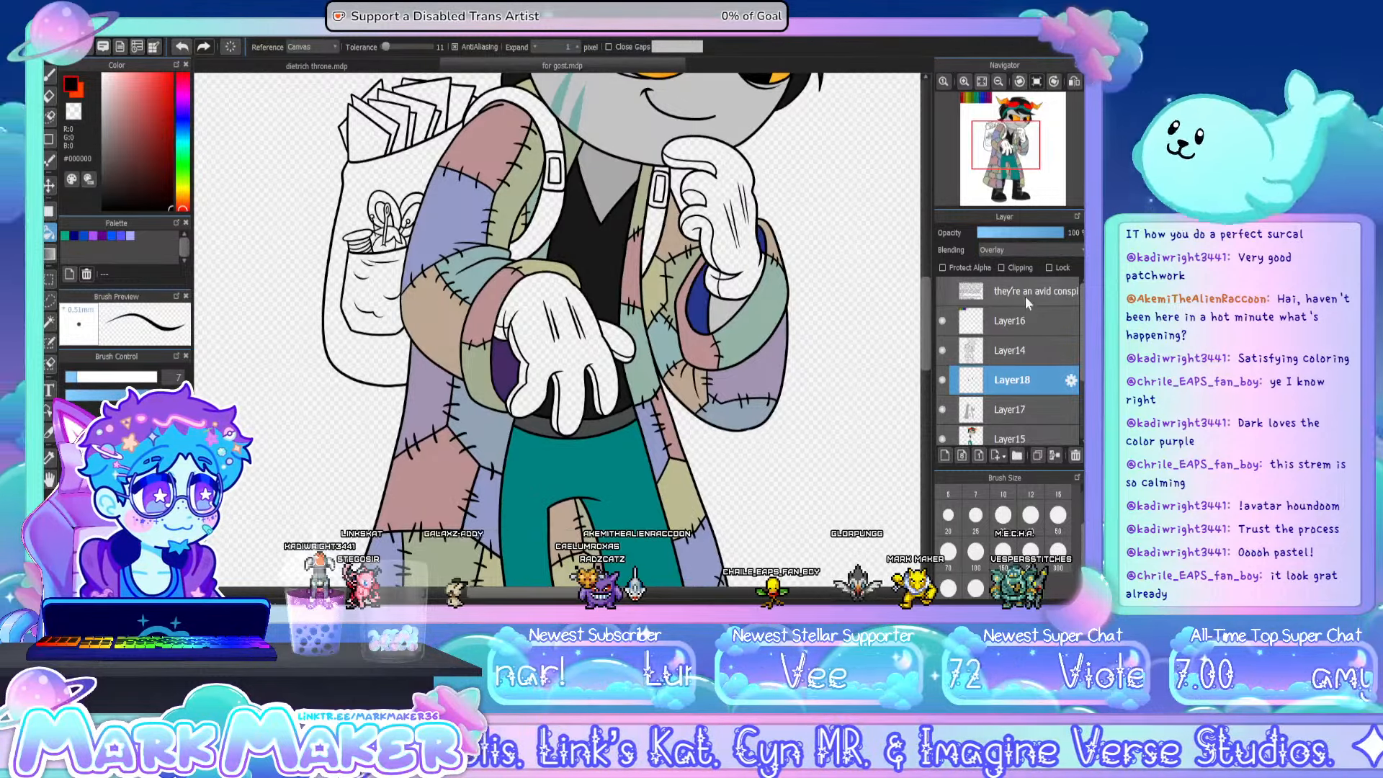
{"action": "left_click_drag", "start_coordinate": [1018, 237], "coordinate": [1023, 235]}
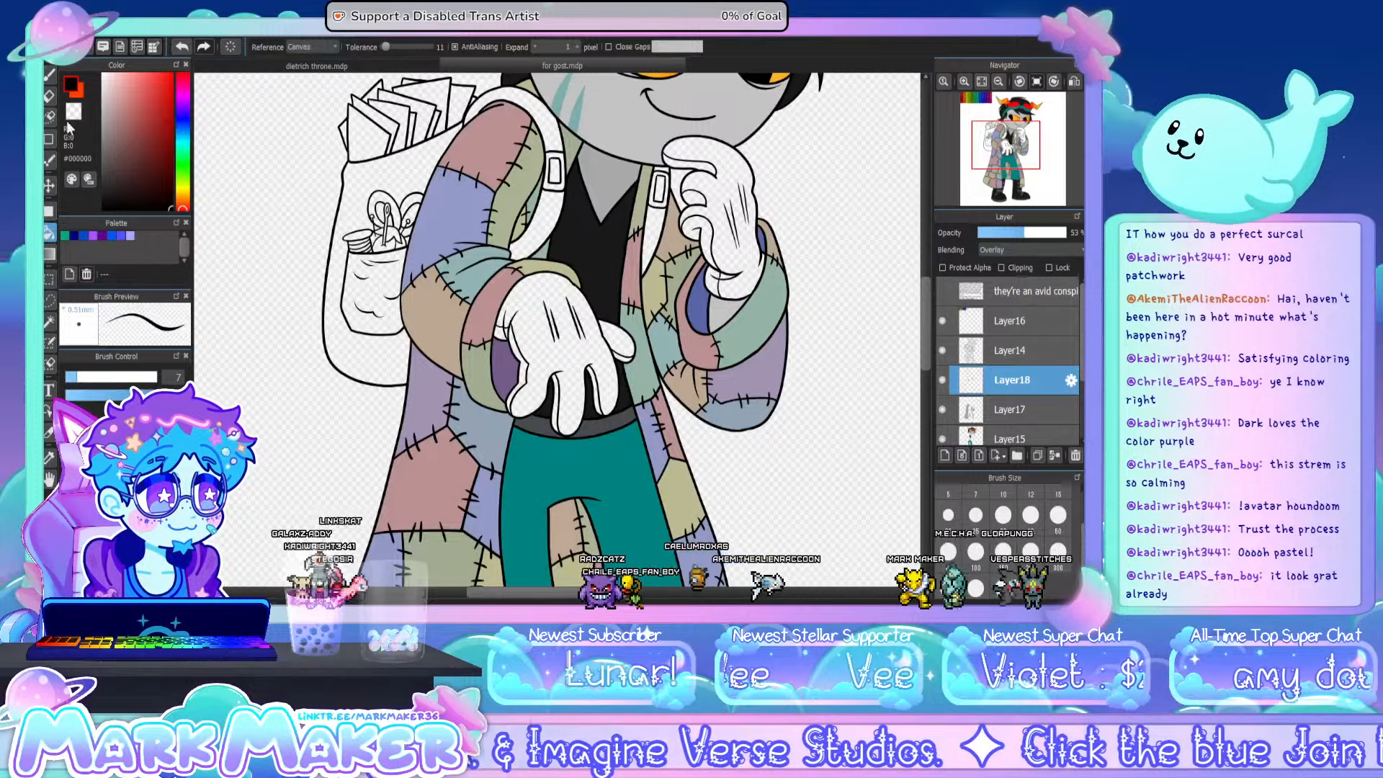
- Brush a curved shadow edge on the coat below the lowered sleeve and fill the area between it and the sleeve with black
{"action": "key", "text": "b"}
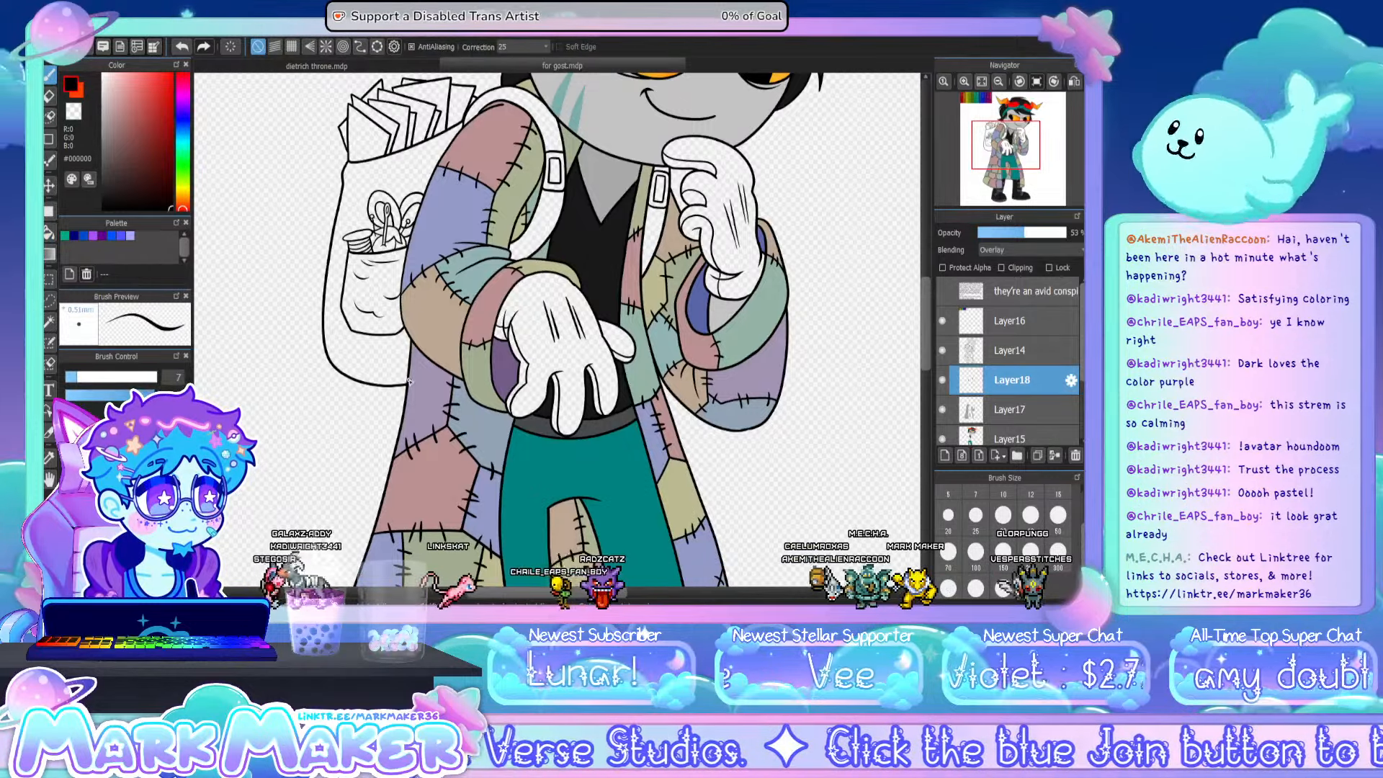
{"action": "mouse_move", "coordinate": [409, 381]}
{"action": "left_mouse_down"}
{"action": "mouse_move", "coordinate": [463, 416]}
{"action": "mouse_move", "coordinate": [502, 453]}
{"action": "left_mouse_up"}
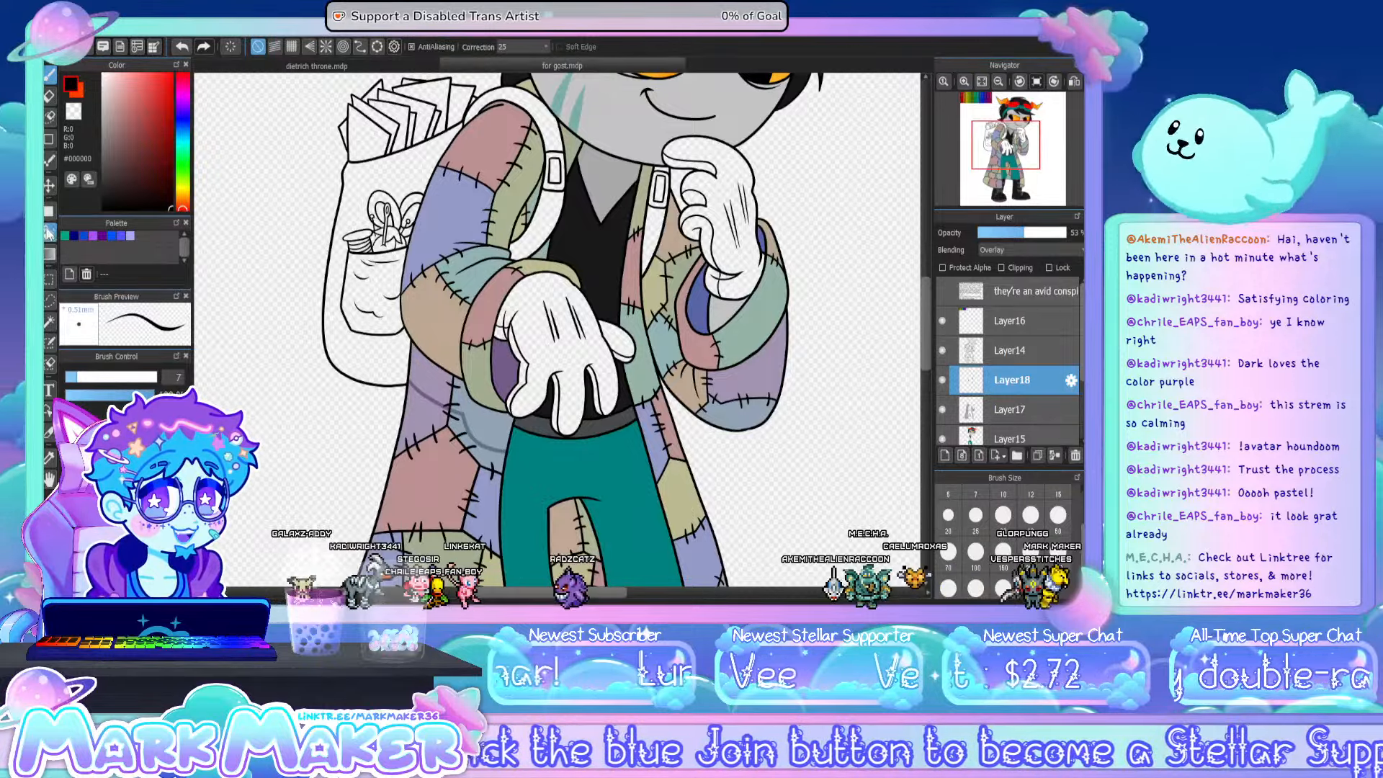
{"action": "key", "text": "g"}
{"action": "left_click", "coordinate": [445, 377]}
{"action": "left_click", "coordinate": [513, 440]}
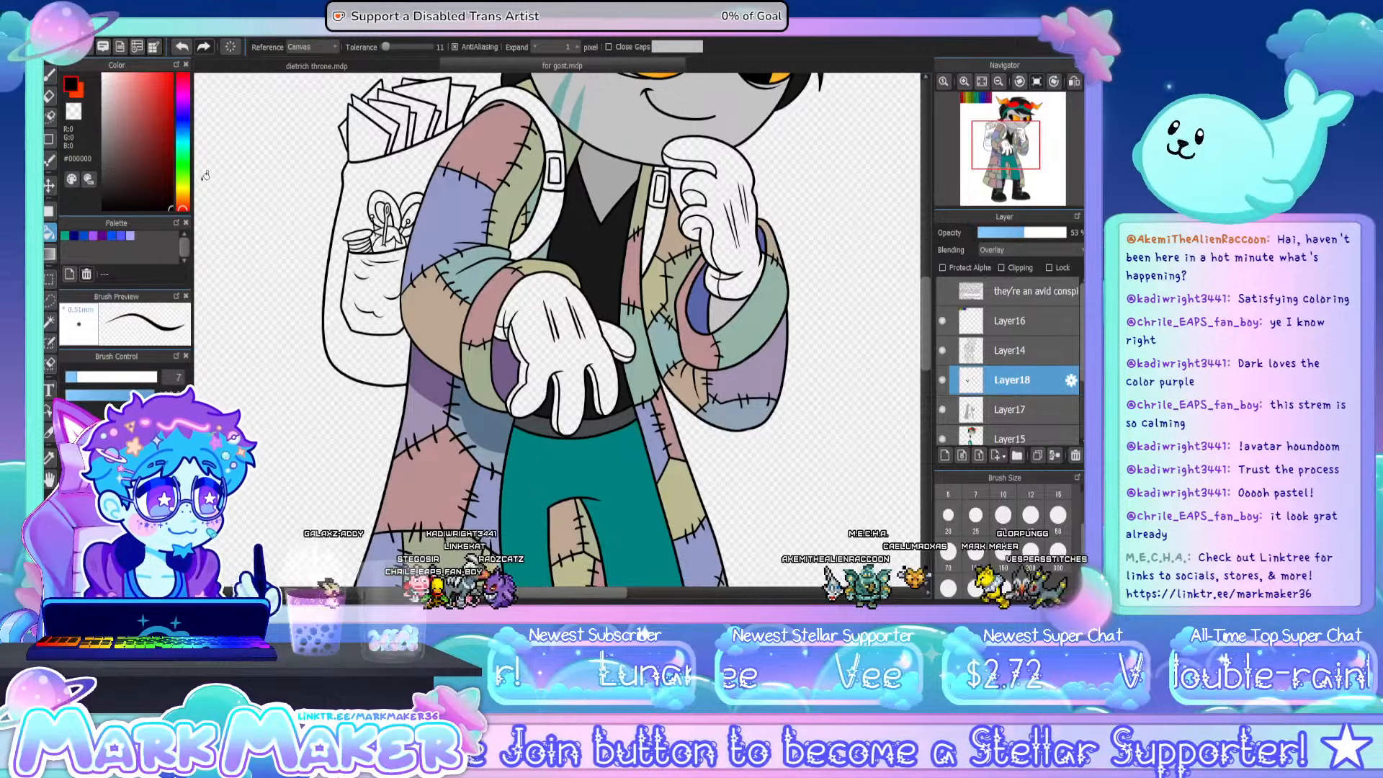
- Shade the fold at the raised sleeve's elbow and the coat's inner patches beside it with black on Layer18
{"action": "key", "text": "b"}
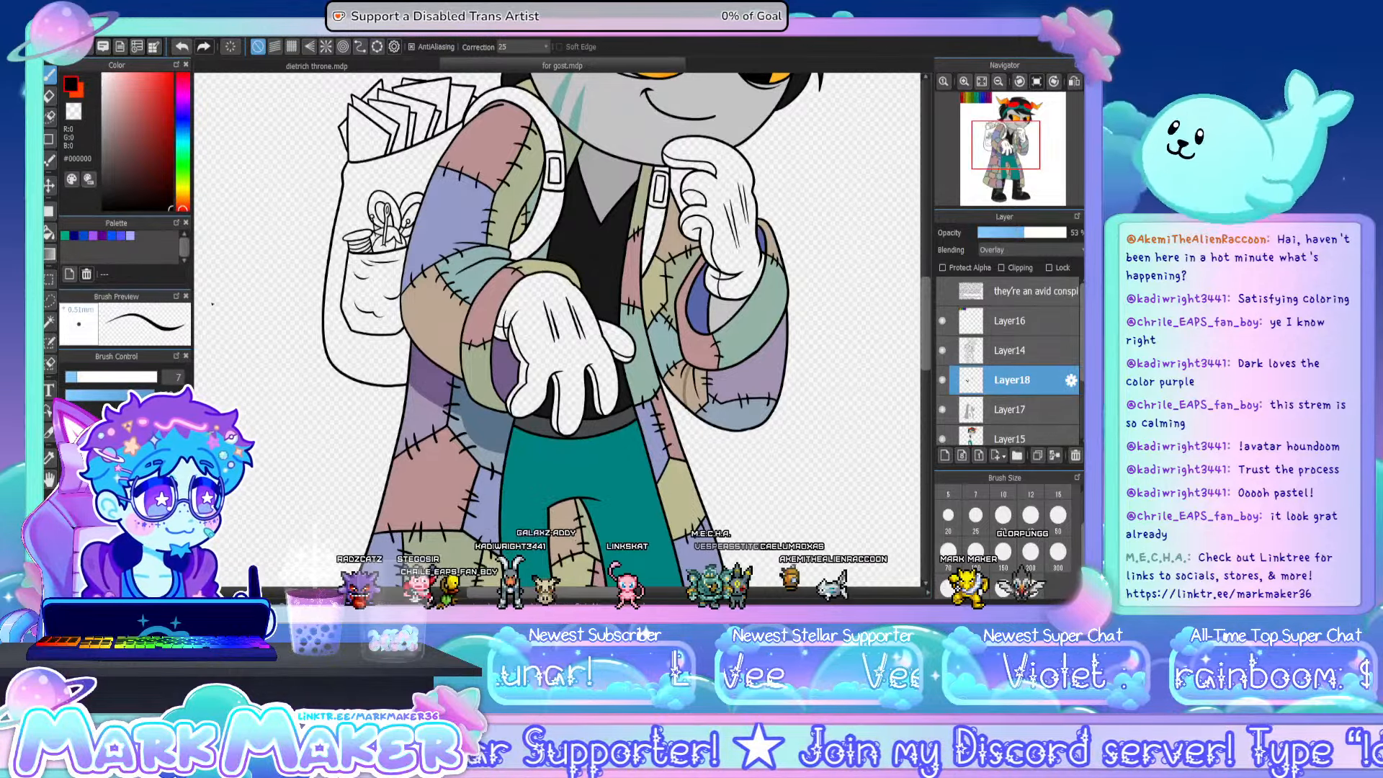
{"action": "left_click", "coordinate": [53, 236]}
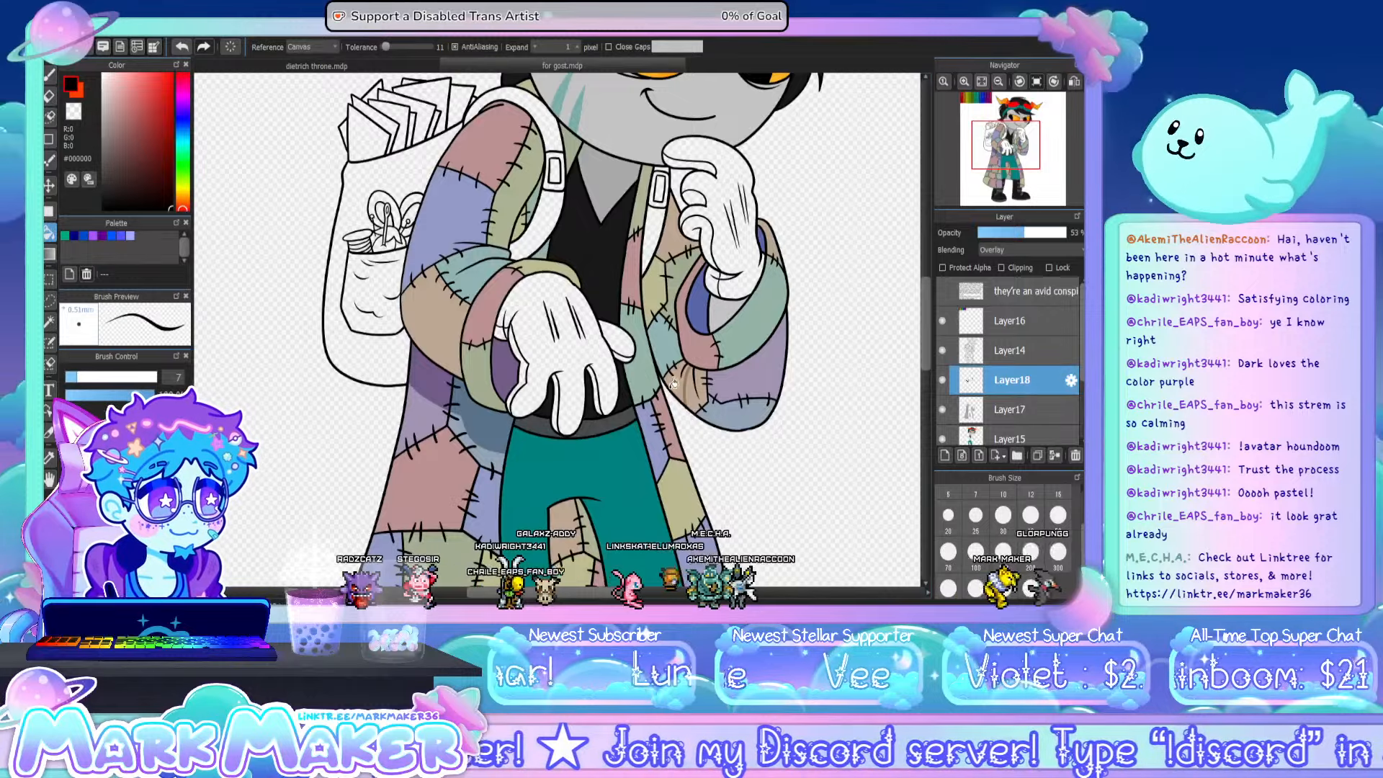
{"action": "left_click", "coordinate": [676, 383]}
{"action": "left_click", "coordinate": [664, 344]}
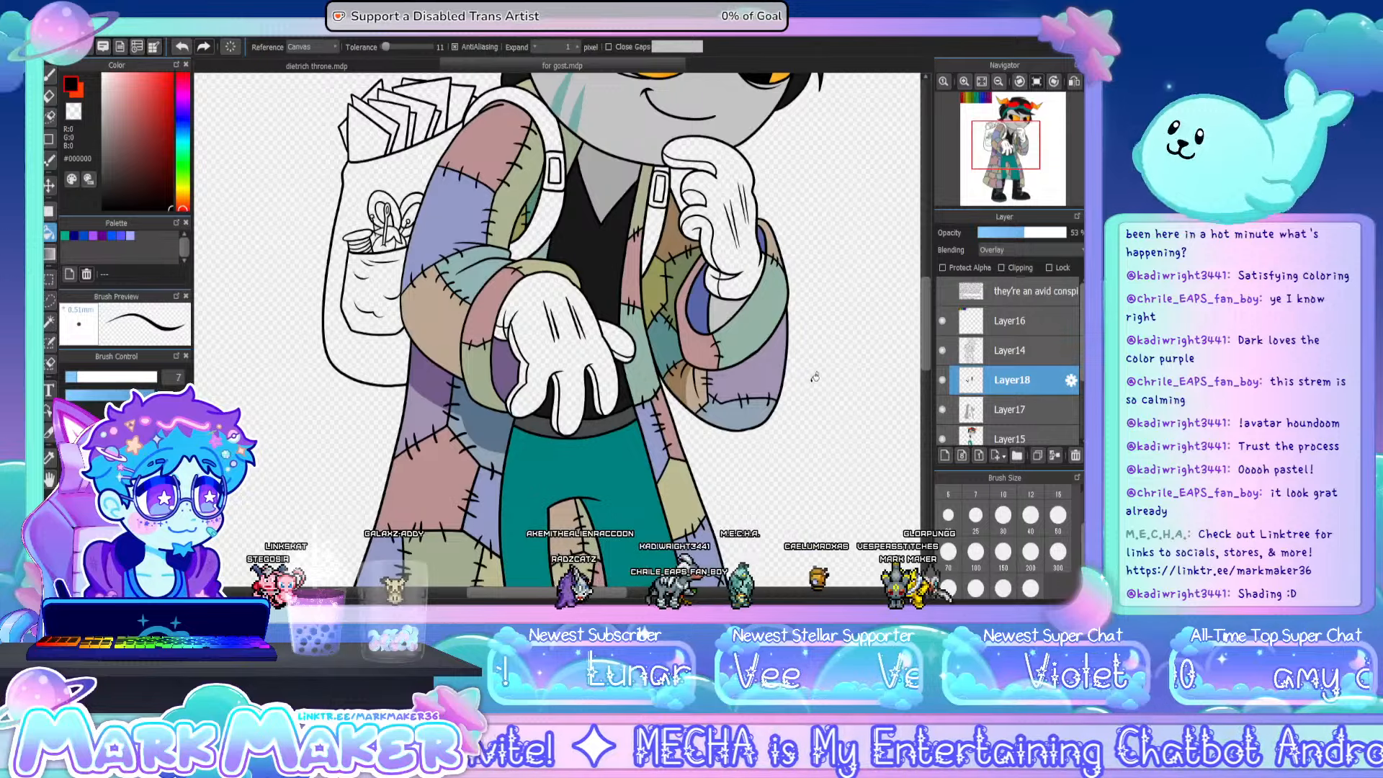
- Fill the orange, yellow, red and green coat lining patches between the legs with black shadow
{"action": "left_click_drag", "start_coordinate": [927, 282], "coordinate": [924, 323]}
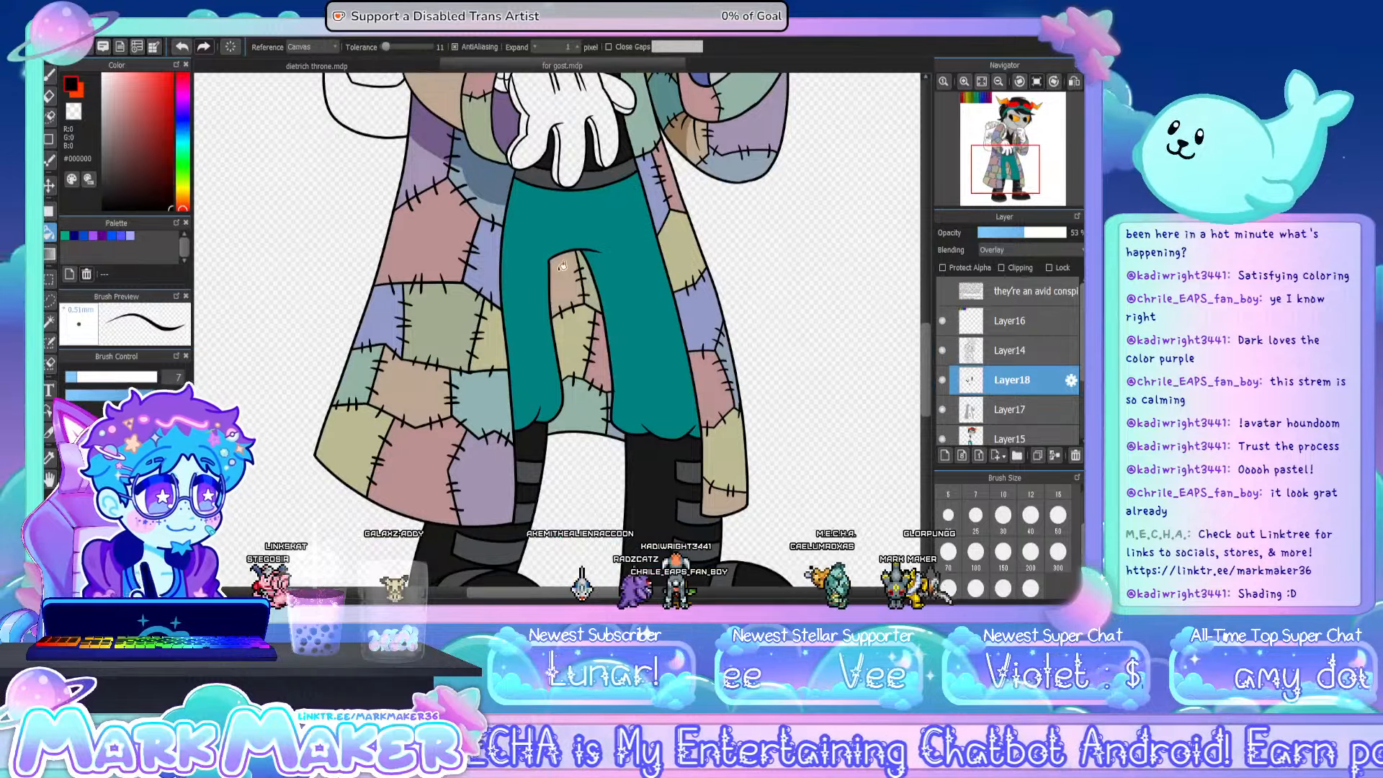
{"action": "left_click", "coordinate": [562, 266]}
{"action": "left_click", "coordinate": [577, 339]}
{"action": "left_click", "coordinate": [603, 373]}
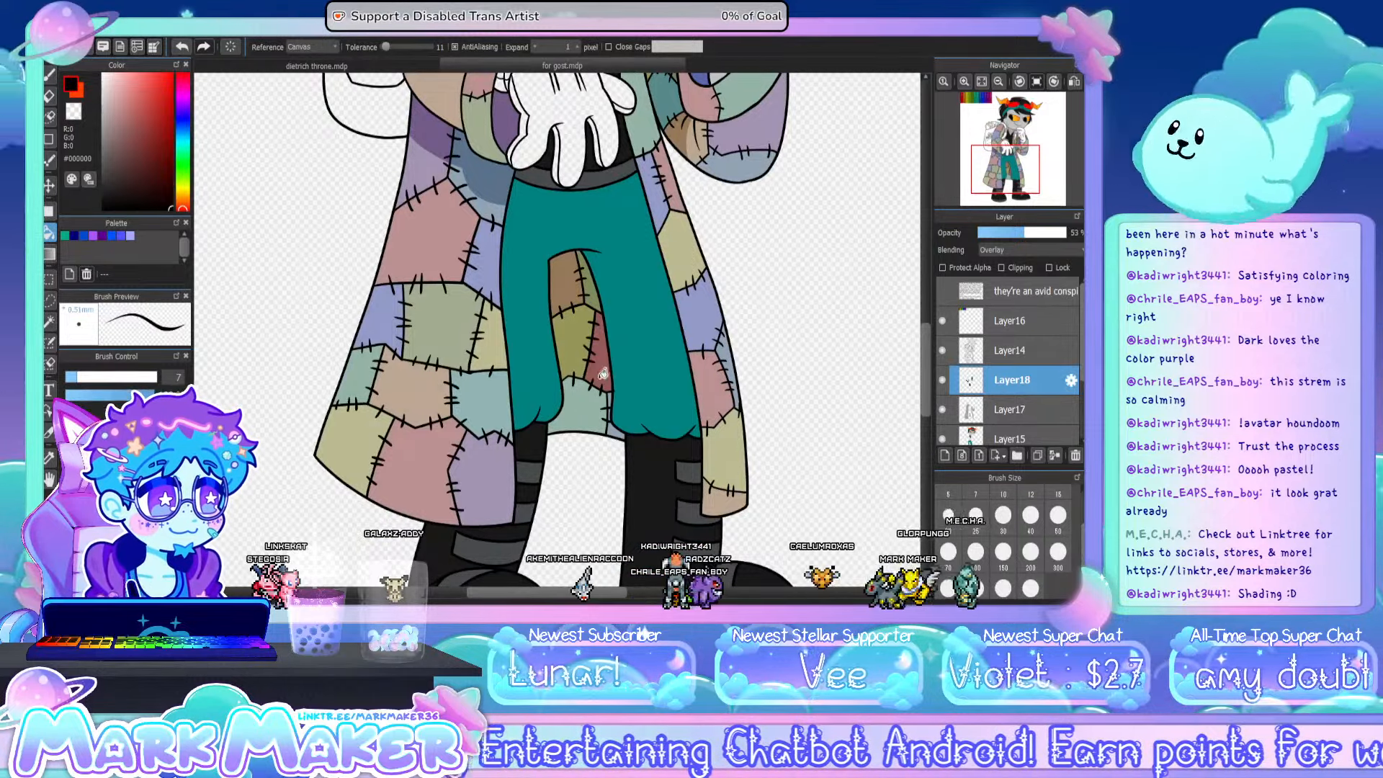
{"action": "left_click", "coordinate": [602, 409]}
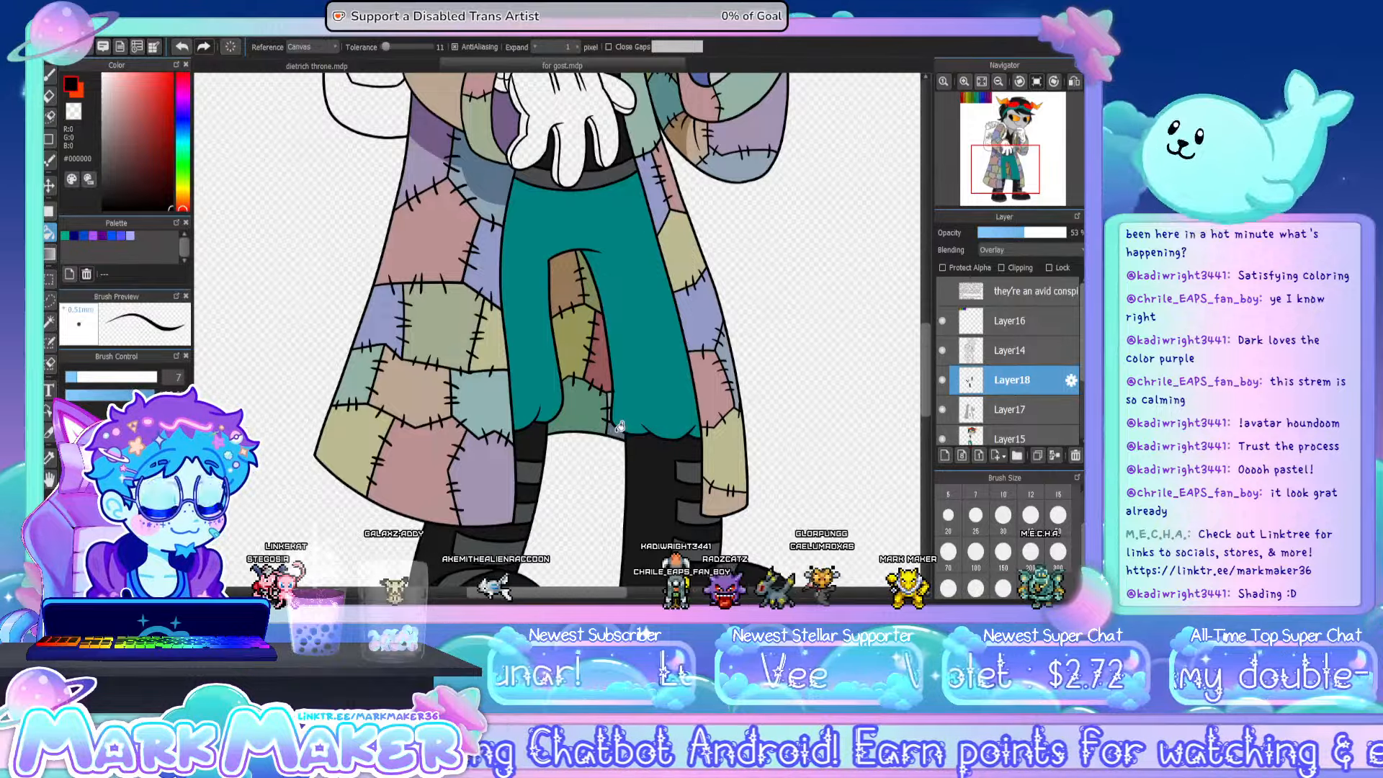
- Shade the narrow blue strip of lining beside the trouser leg, brushing over the gap between its stitches
{"action": "scroll", "coordinate": [619, 426], "scroll_direction": "up", "scroll_amount": 3}
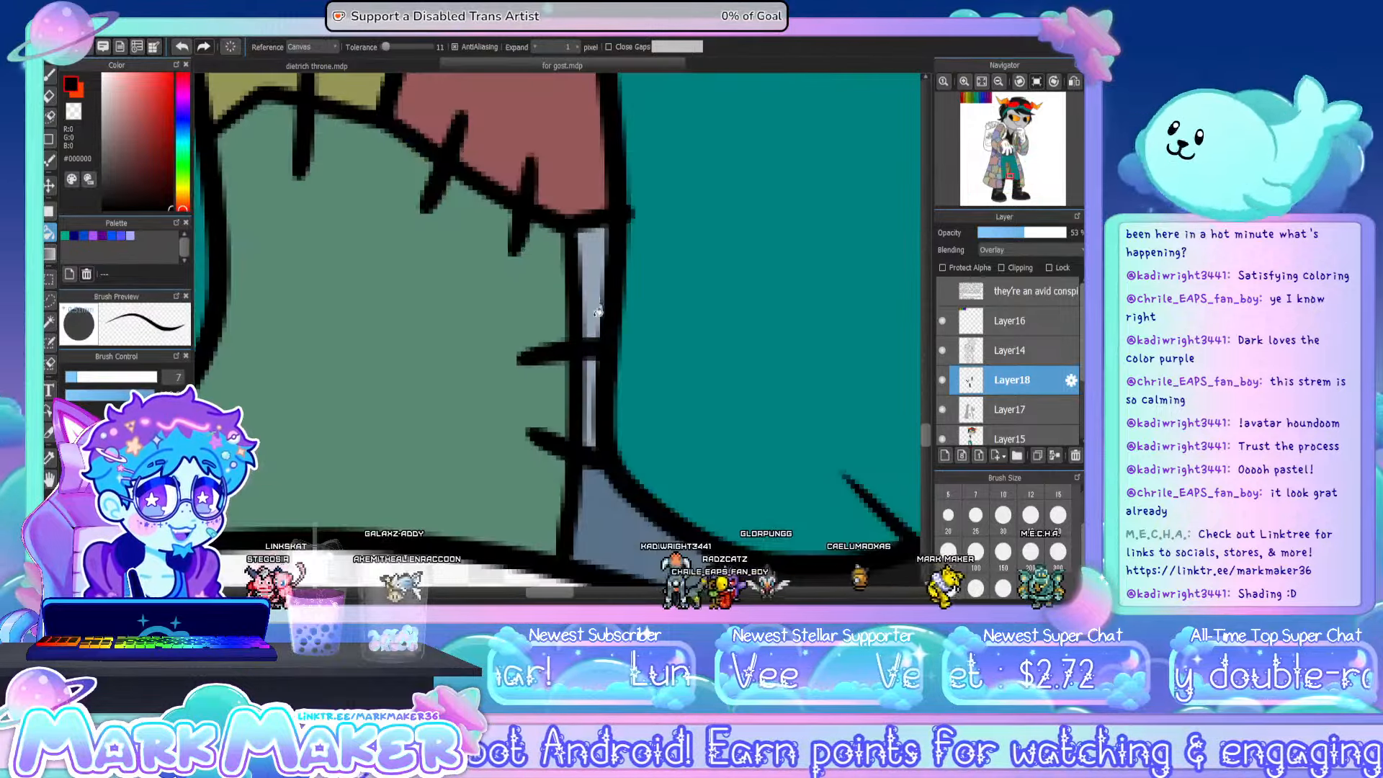
{"action": "left_click", "coordinate": [597, 299]}
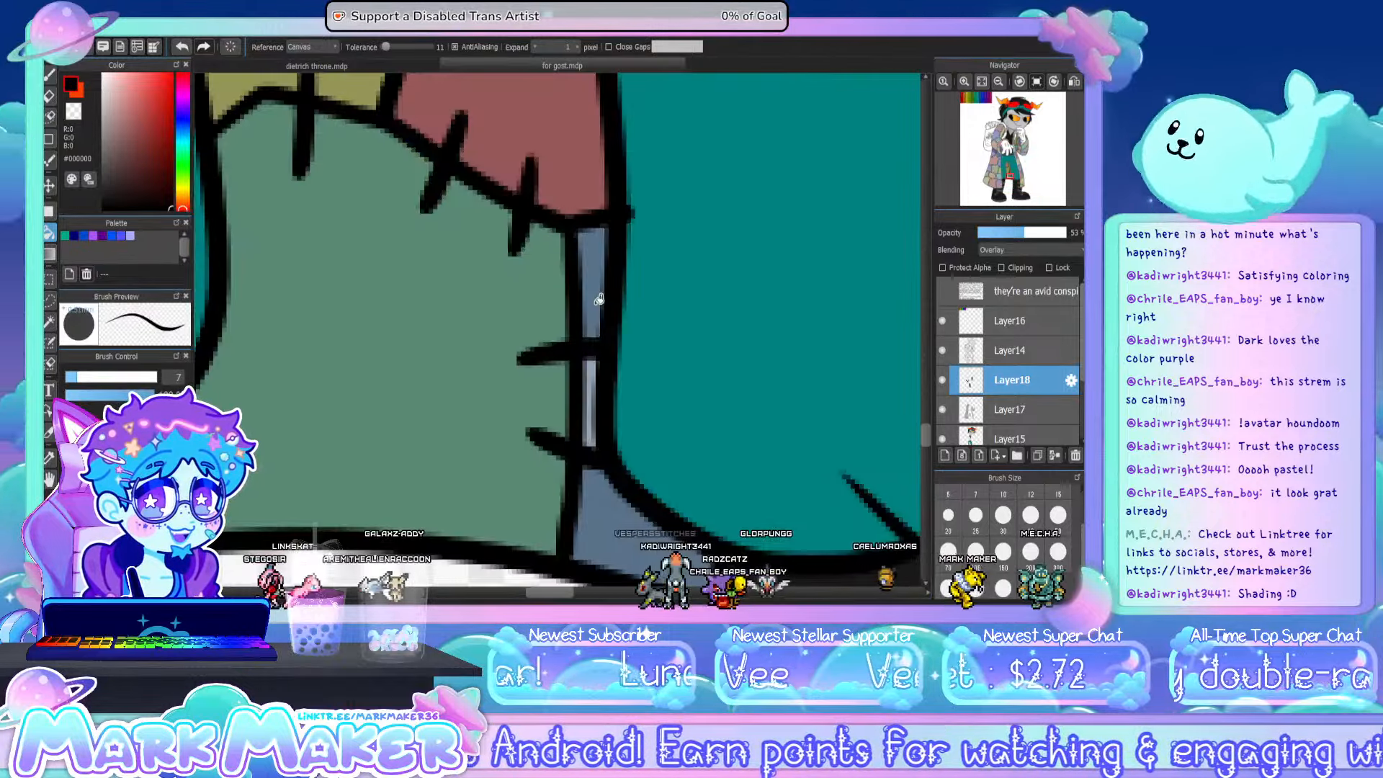
{"action": "key", "text": "b"}
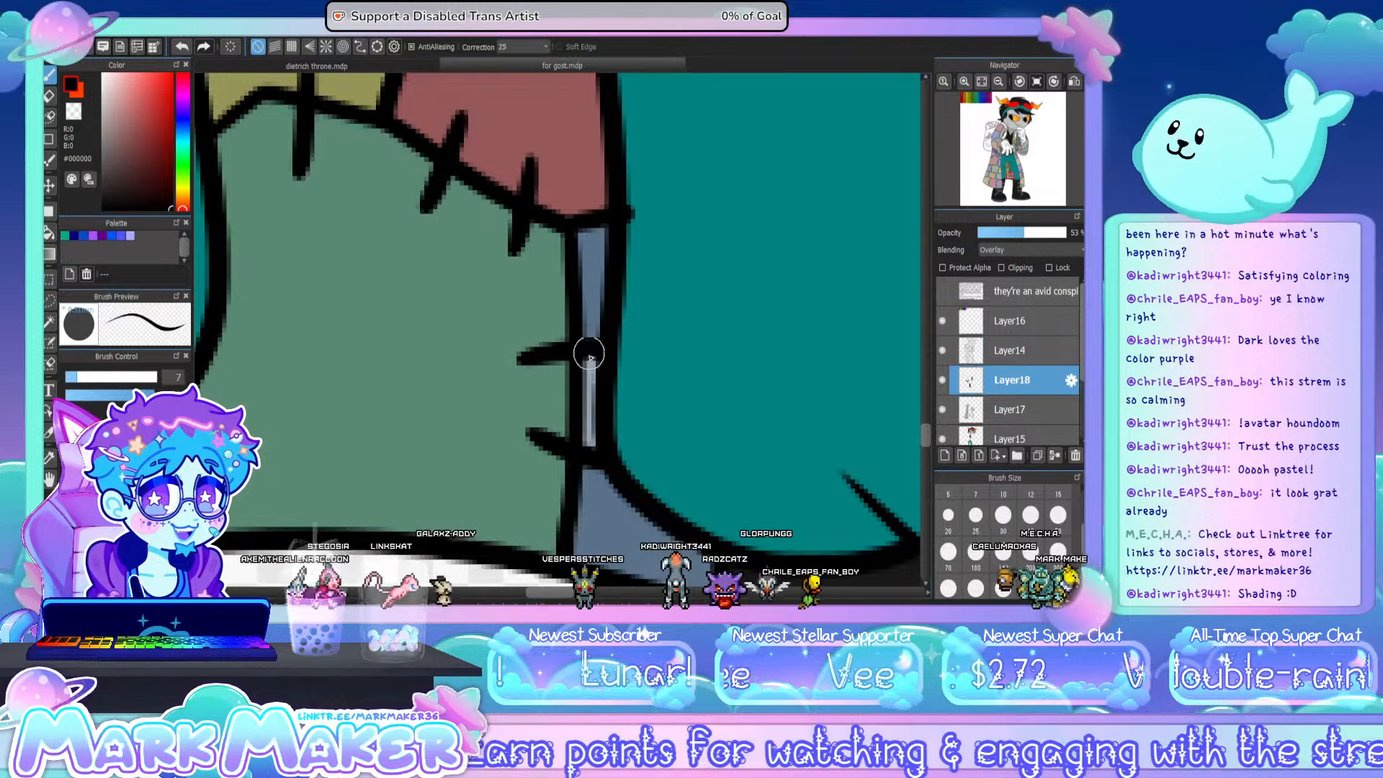
- Add a new layer directly above Layer15, beneath the coat colour layer
{"action": "left_click", "coordinate": [981, 81]}
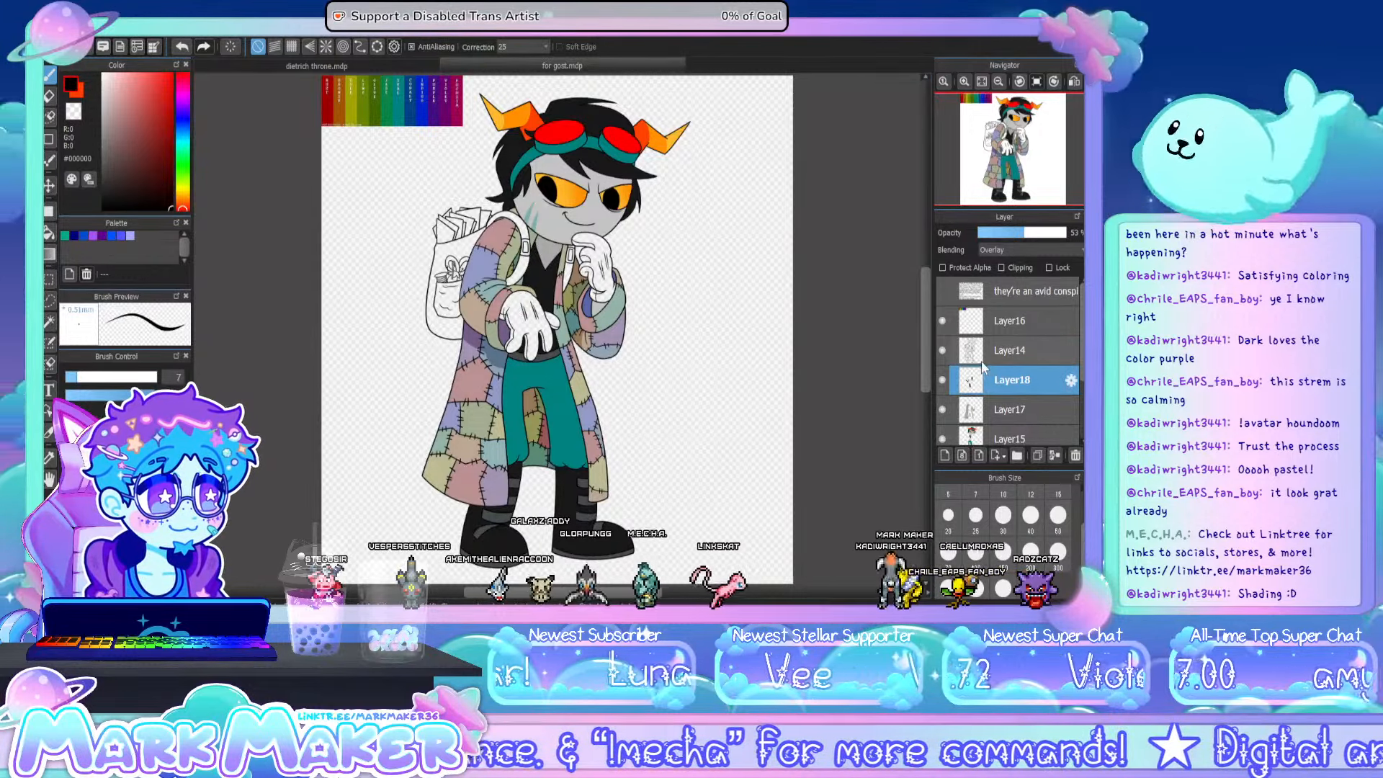
{"action": "scroll", "coordinate": [988, 382], "scroll_direction": "down", "scroll_amount": 2}
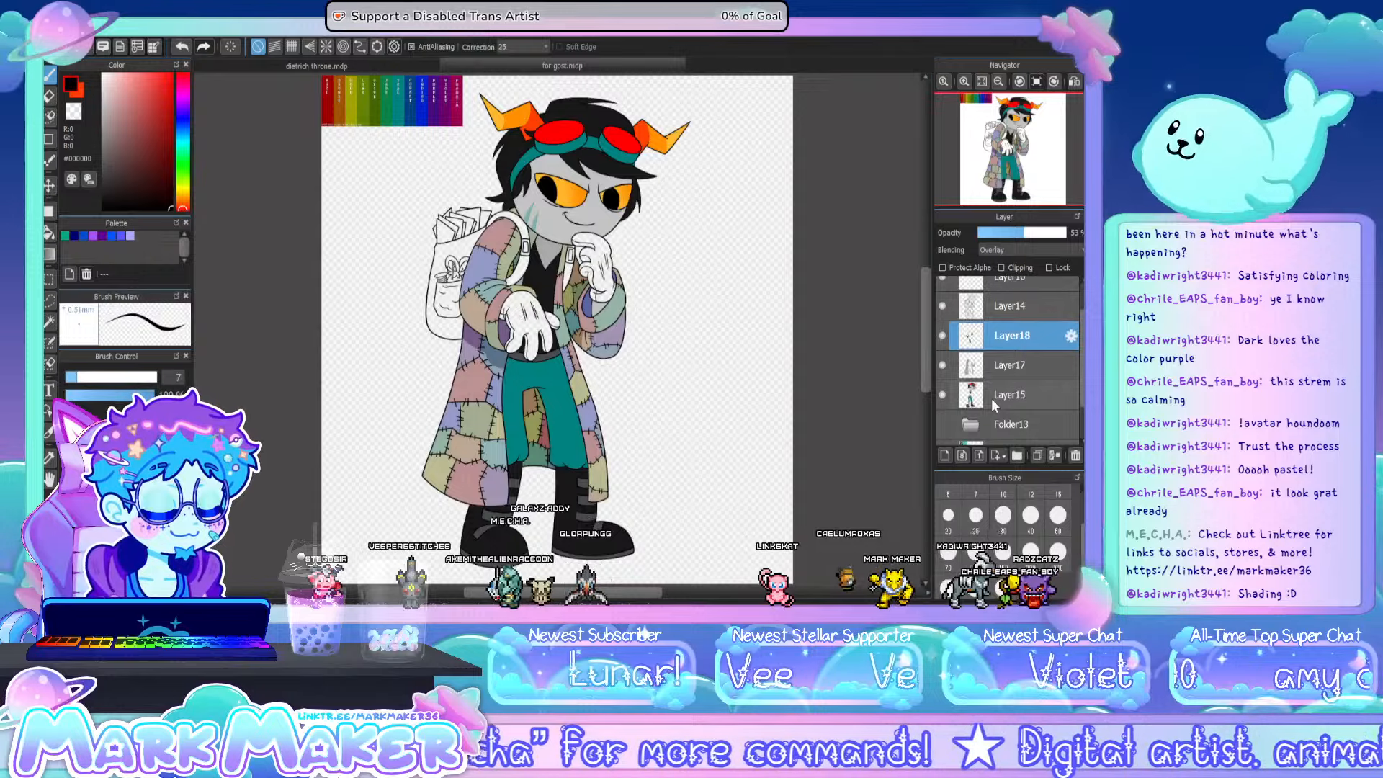
{"action": "left_click", "coordinate": [1003, 398]}
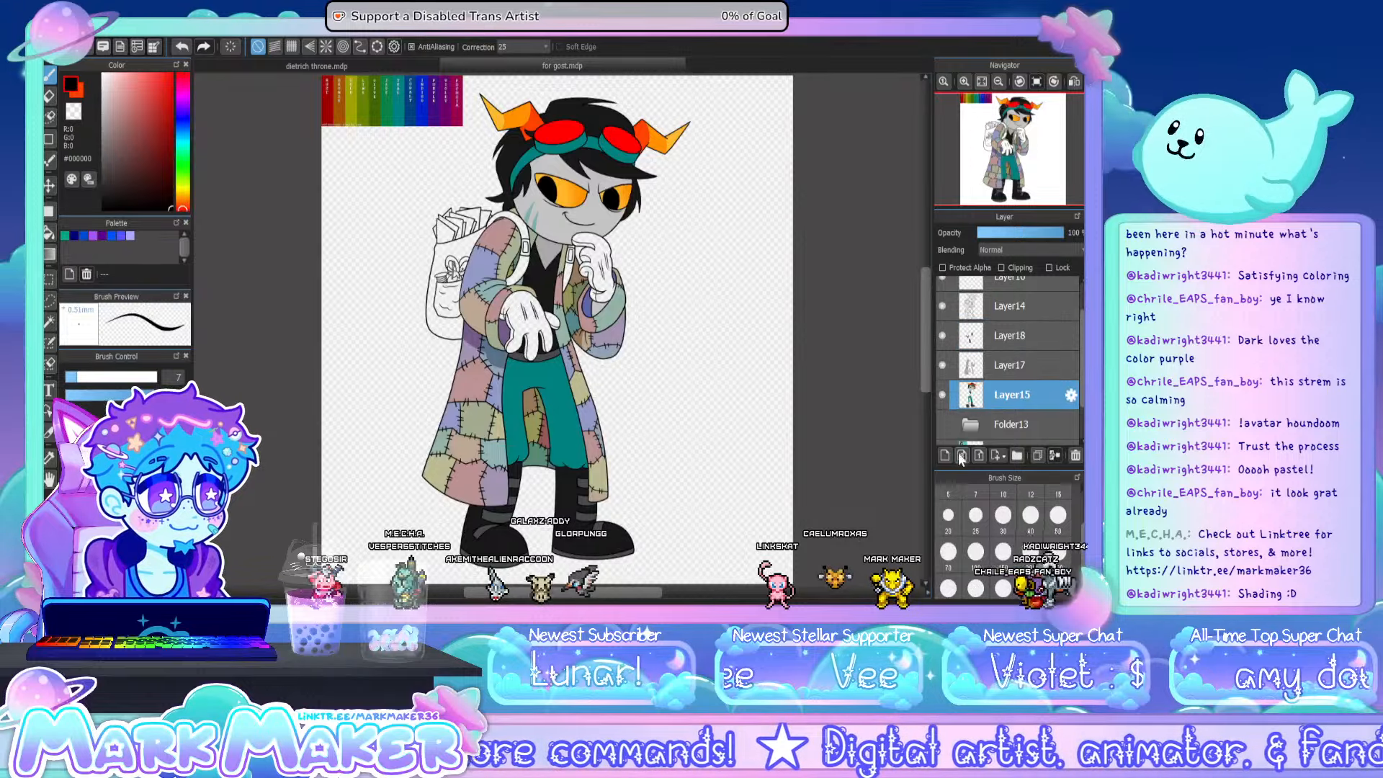
- Sample the teal of the cheek markings and darken it to the grey-teal #6B8282 for brush shading
{"action": "left_click", "coordinate": [48, 461]}
{"action": "scroll", "coordinate": [539, 214], "scroll_direction": "up", "scroll_amount": 8}
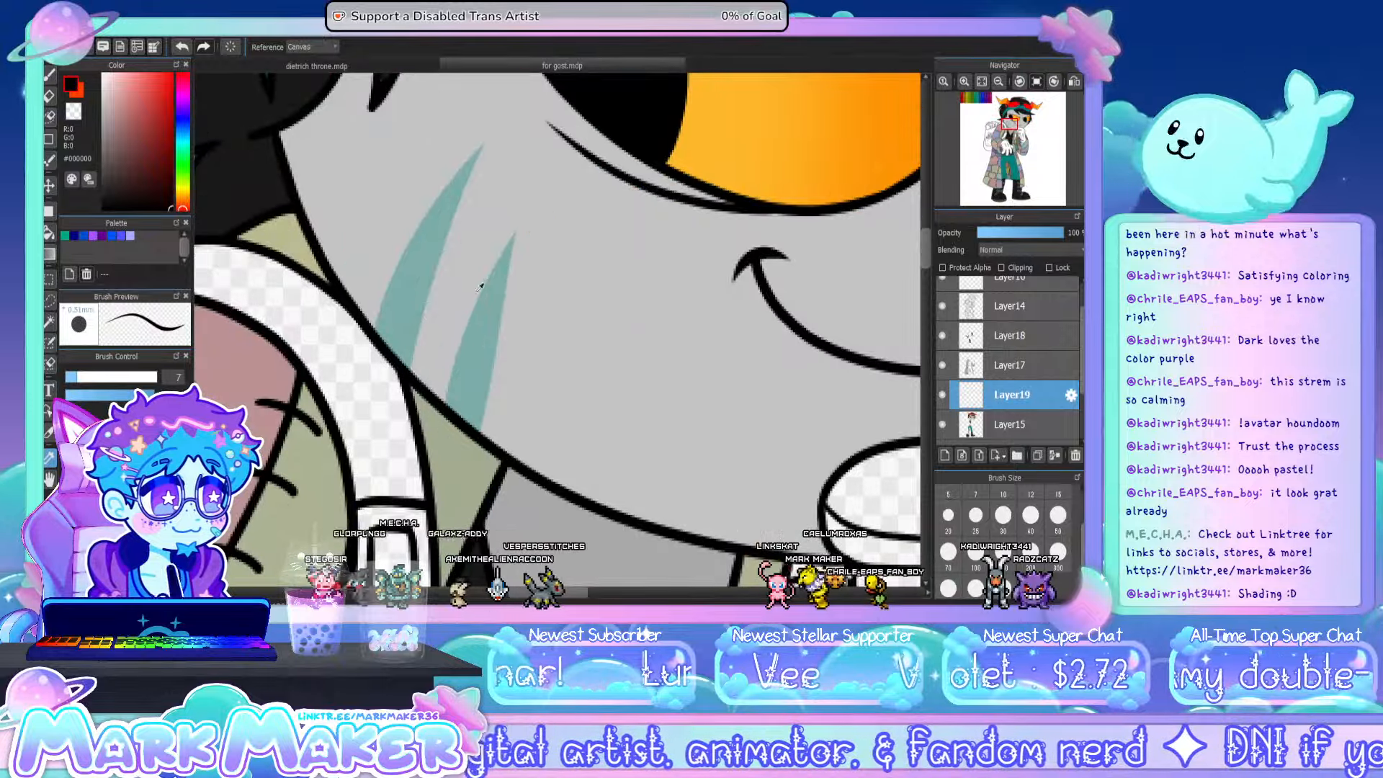
{"action": "left_click", "coordinate": [497, 301]}
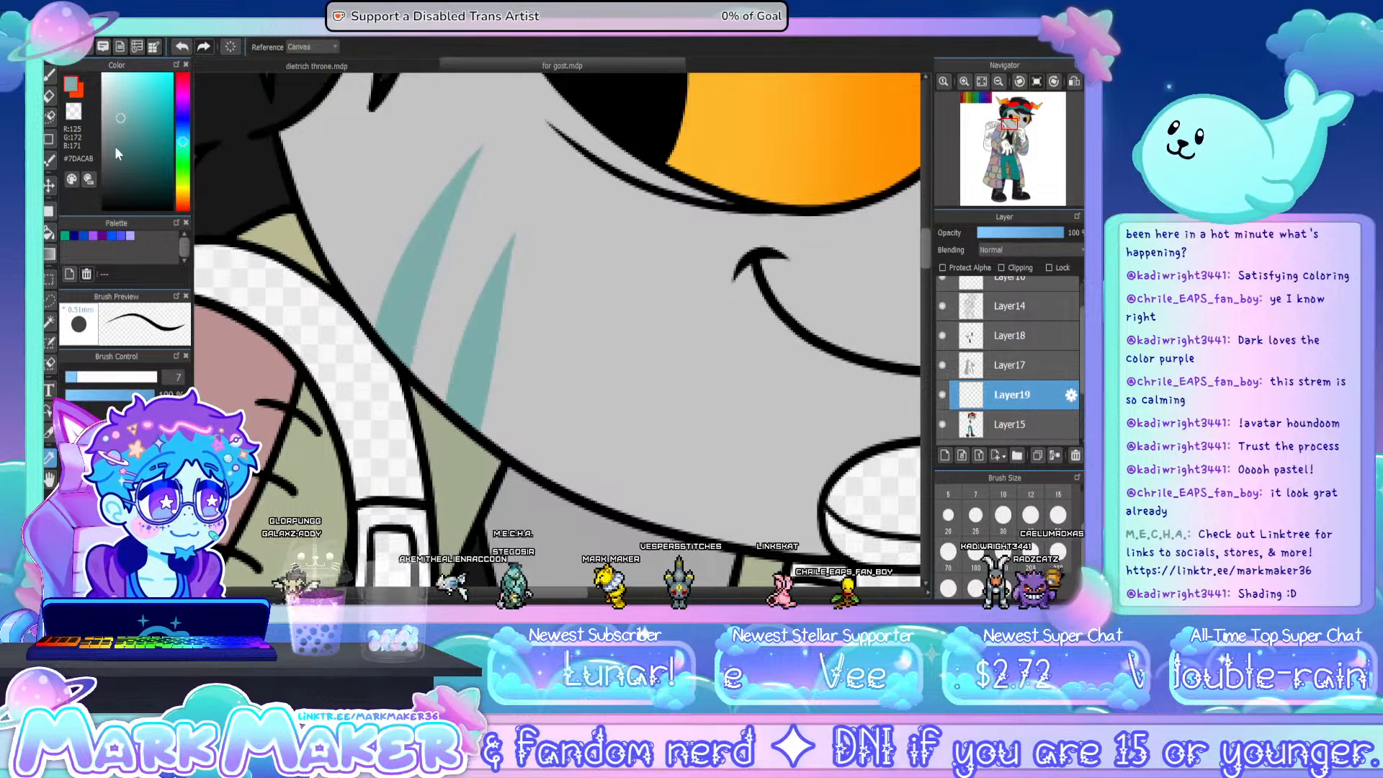
{"action": "left_click", "coordinate": [114, 140]}
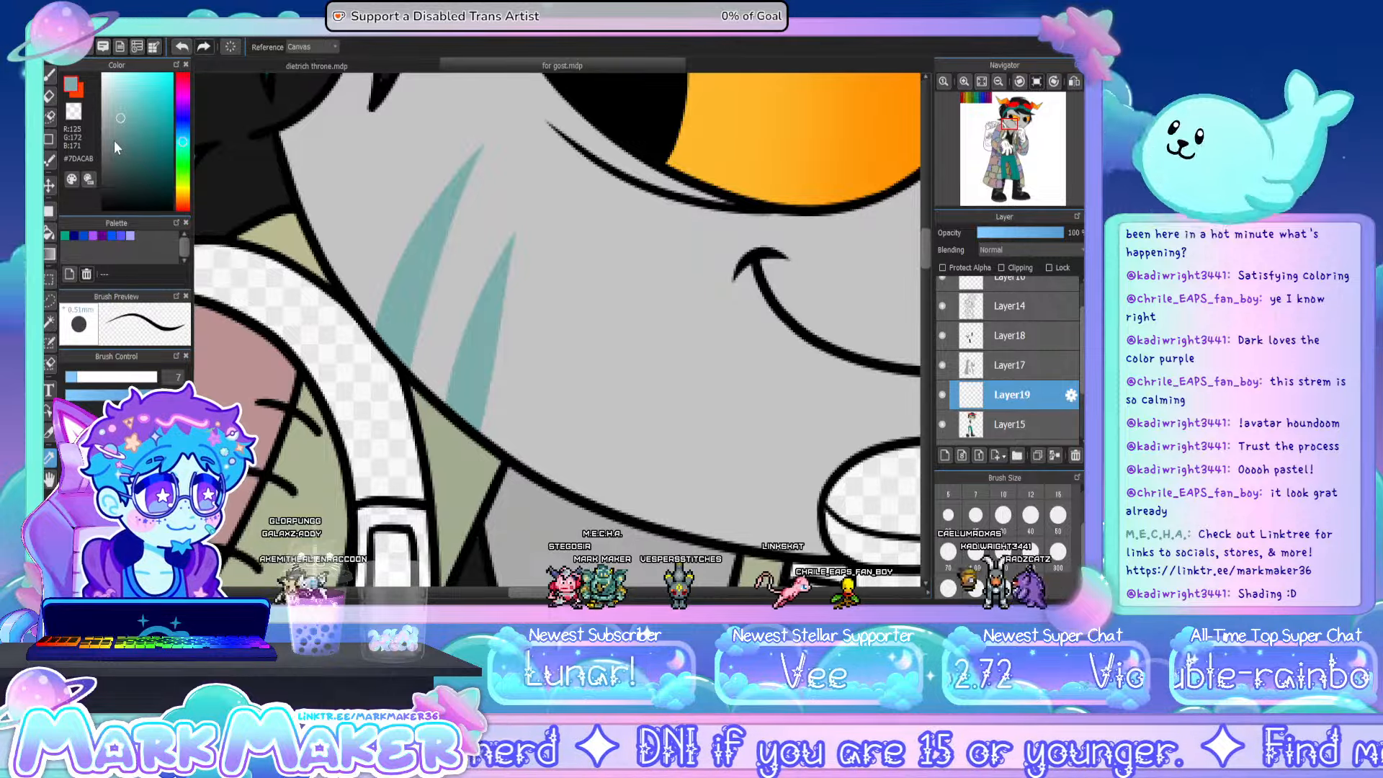
{"action": "key", "text": "b"}
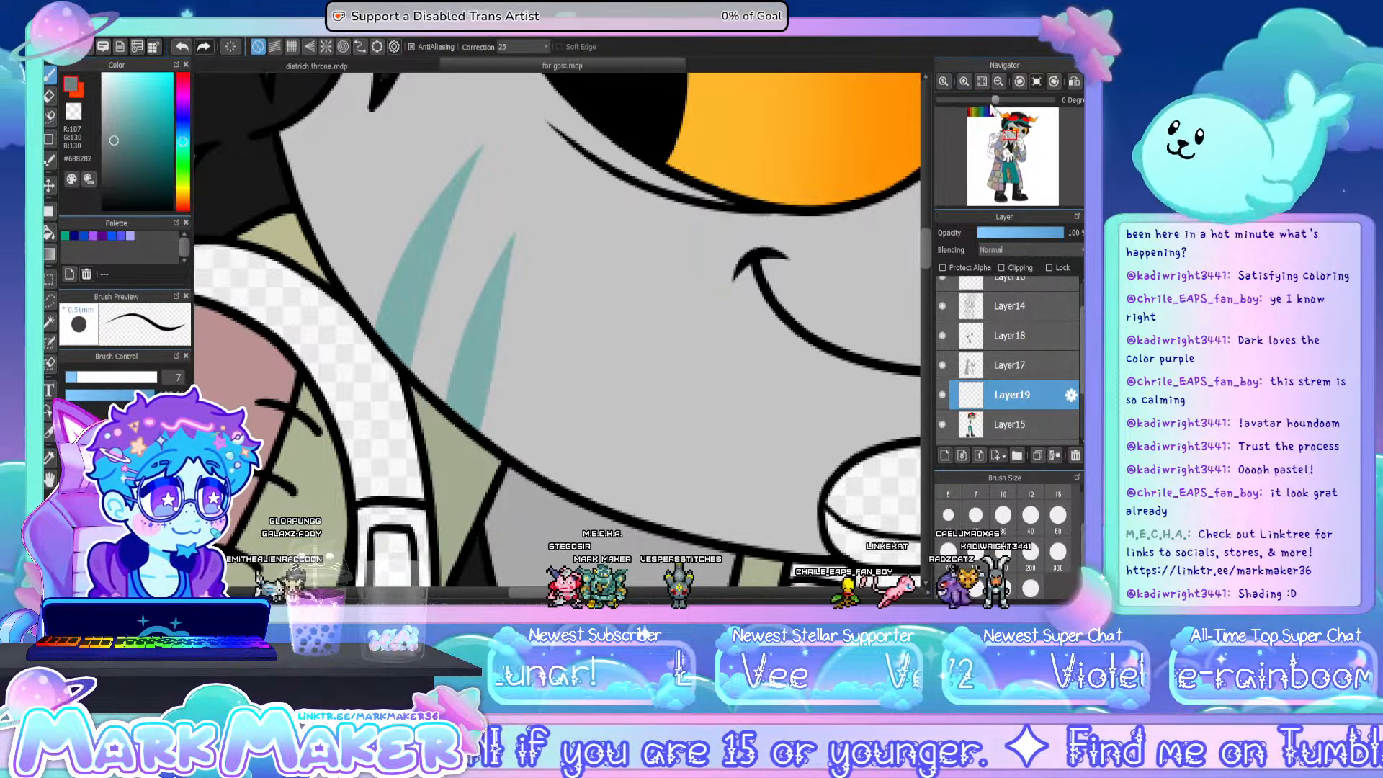
- Brush a grey-teal shadow beneath the eye above the cheek markings, following its lower outline and filling the gap at the eyelid crease
{"action": "left_click", "coordinate": [997, 79]}
{"action": "scroll", "coordinate": [840, 124], "scroll_direction": "up", "scroll_amount": 1}
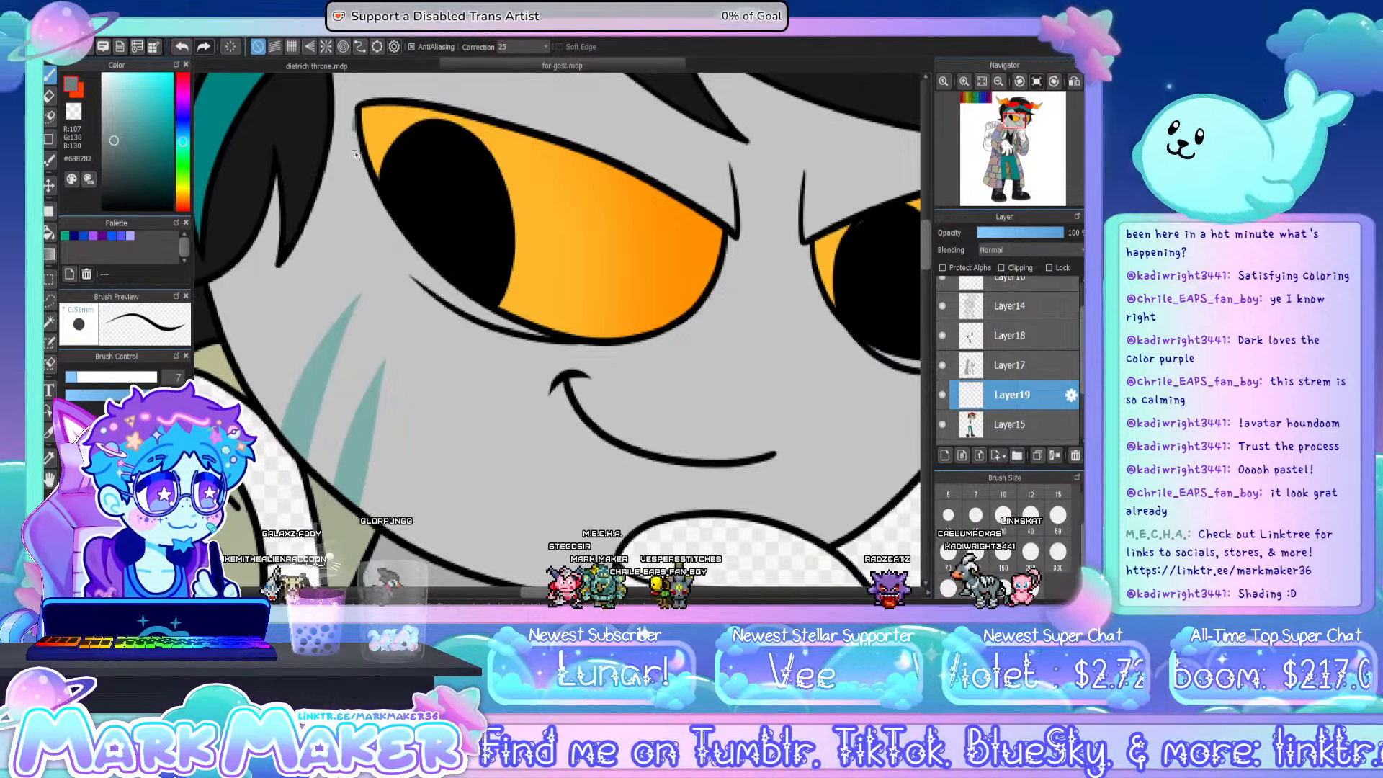
{"action": "mouse_move", "coordinate": [355, 154]}
{"action": "left_mouse_down"}
{"action": "mouse_move", "coordinate": [374, 226]}
{"action": "mouse_move", "coordinate": [469, 333]}
{"action": "mouse_move", "coordinate": [603, 356]}
{"action": "mouse_move", "coordinate": [651, 351]}
{"action": "left_mouse_up"}
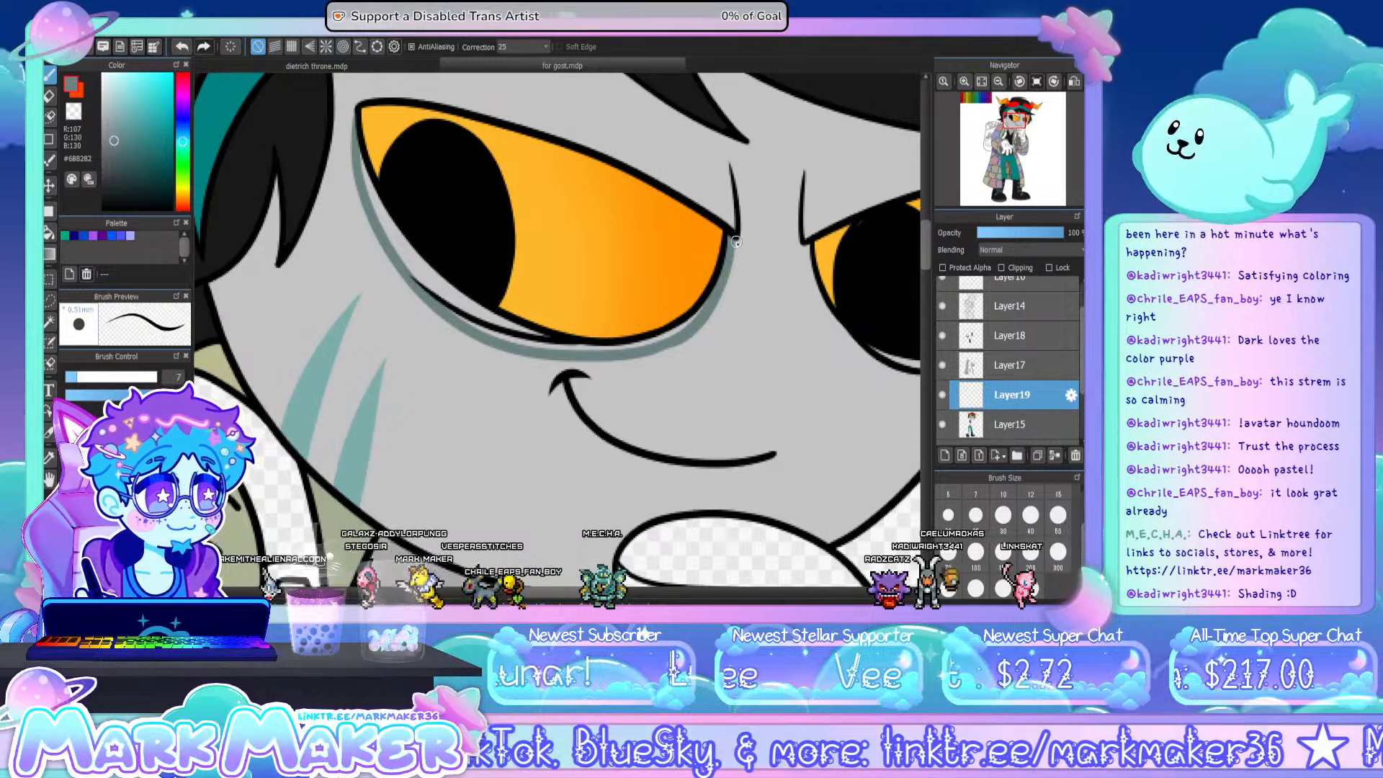
{"action": "left_click_drag", "start_coordinate": [736, 242], "coordinate": [683, 337]}
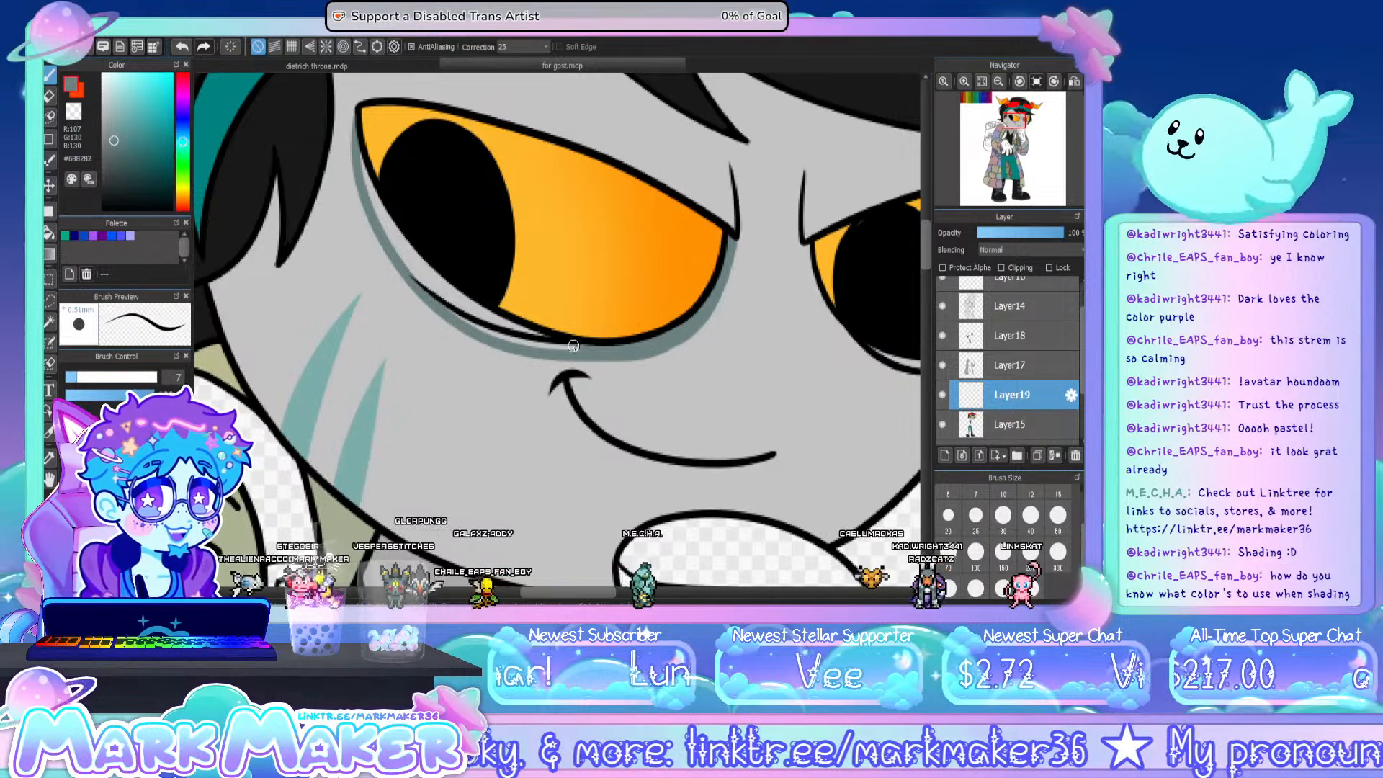
{"action": "mouse_move", "coordinate": [358, 165]}
{"action": "left_mouse_down"}
{"action": "mouse_move", "coordinate": [437, 288]}
{"action": "mouse_move", "coordinate": [538, 342]}
{"action": "left_mouse_up"}
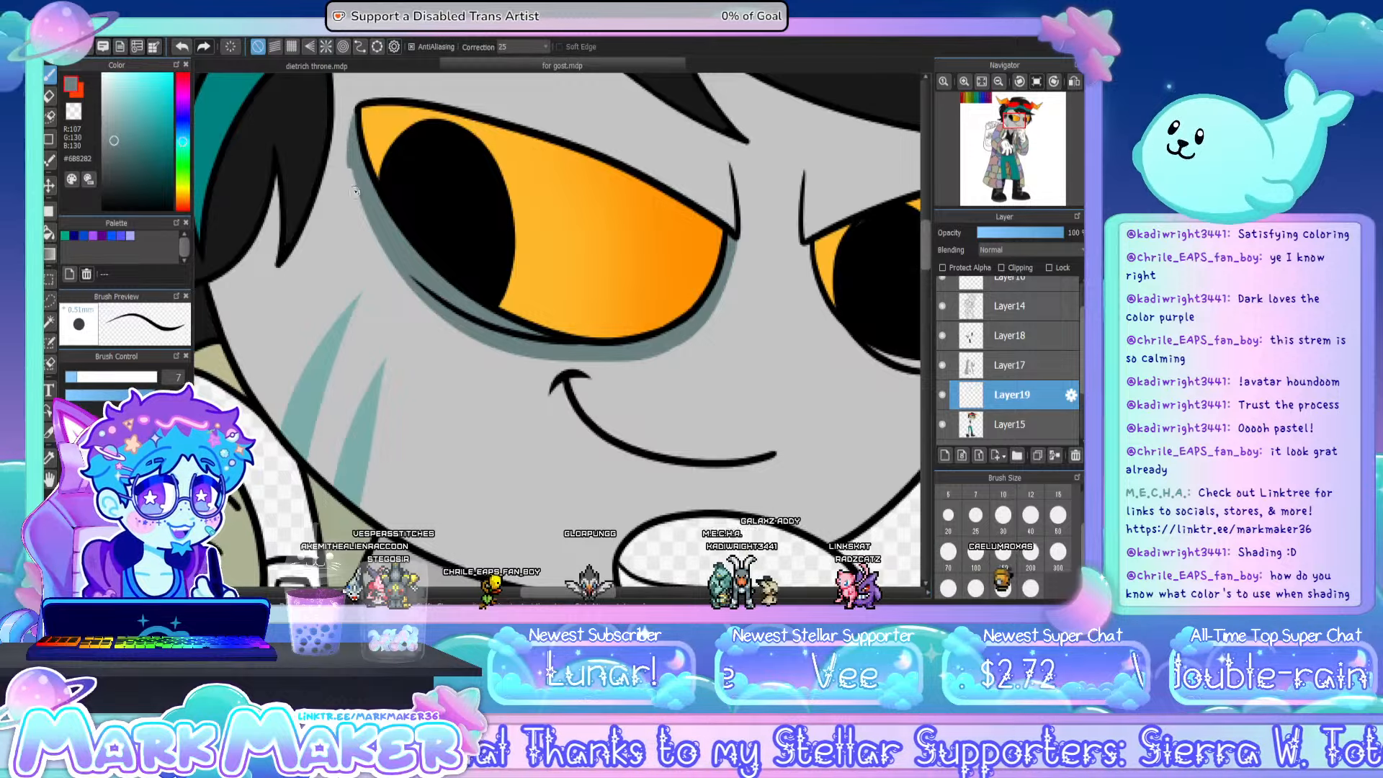
{"action": "left_click_drag", "start_coordinate": [355, 192], "coordinate": [369, 226]}
{"action": "key", "text": "ctrl+z"}
{"action": "left_click_drag", "start_coordinate": [355, 119], "coordinate": [362, 204]}
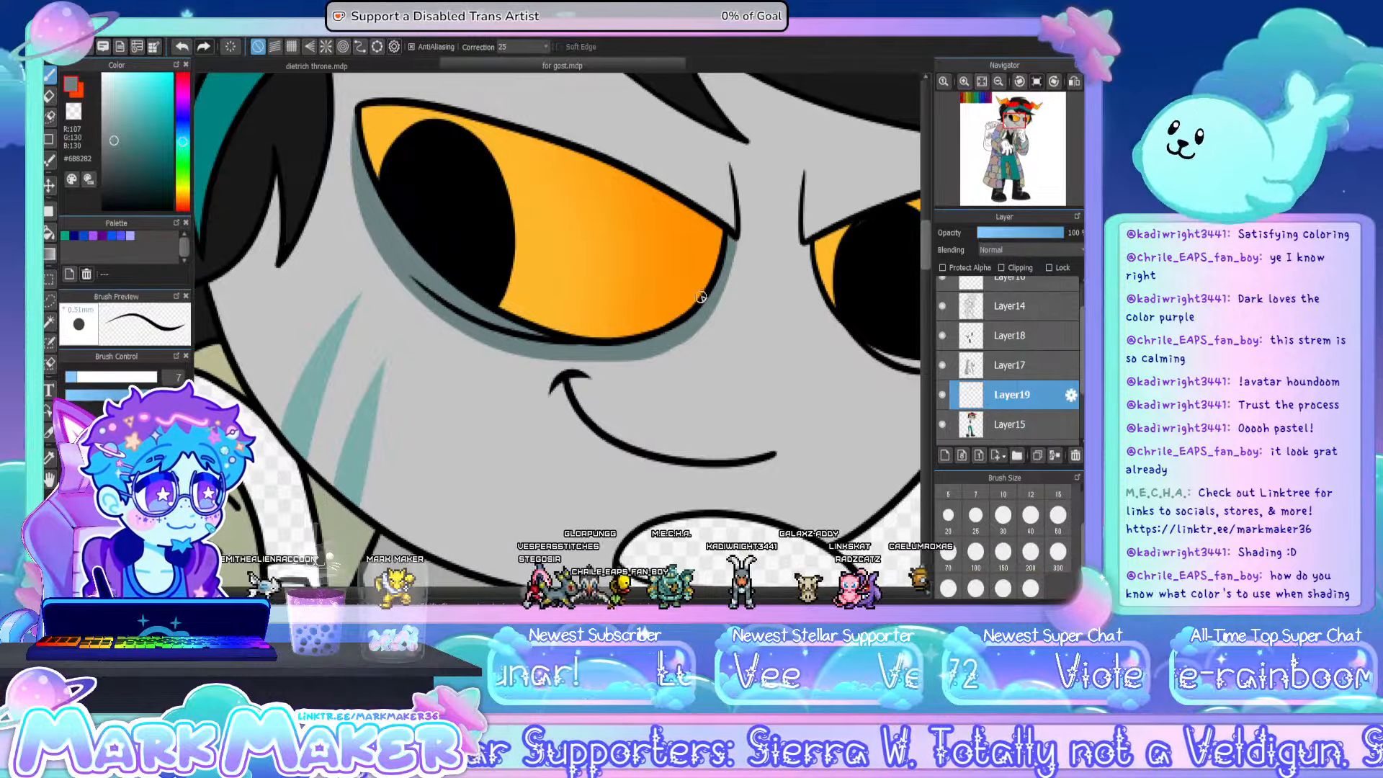
- Brush a matching grey-teal shadow beneath the other eye, from its inner corner along the lower outline
{"action": "left_click_drag", "start_coordinate": [557, 592], "coordinate": [593, 593]}
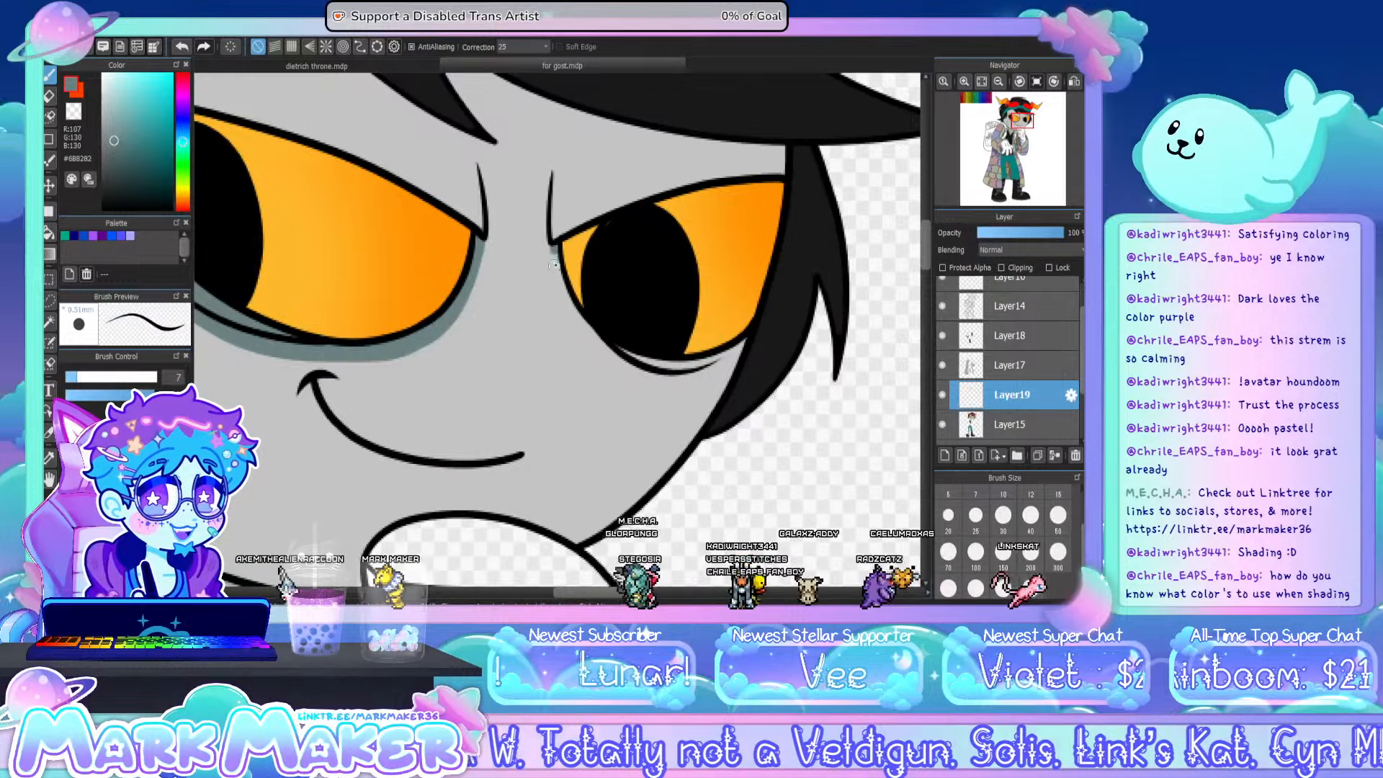
{"action": "mouse_move", "coordinate": [554, 247]}
{"action": "left_mouse_down"}
{"action": "mouse_move", "coordinate": [602, 369]}
{"action": "mouse_move", "coordinate": [556, 265]}
{"action": "mouse_move", "coordinate": [580, 328]}
{"action": "mouse_move", "coordinate": [619, 370]}
{"action": "mouse_move", "coordinate": [718, 365]}
{"action": "left_mouse_up"}
{"action": "key", "text": "ctrl+z"}
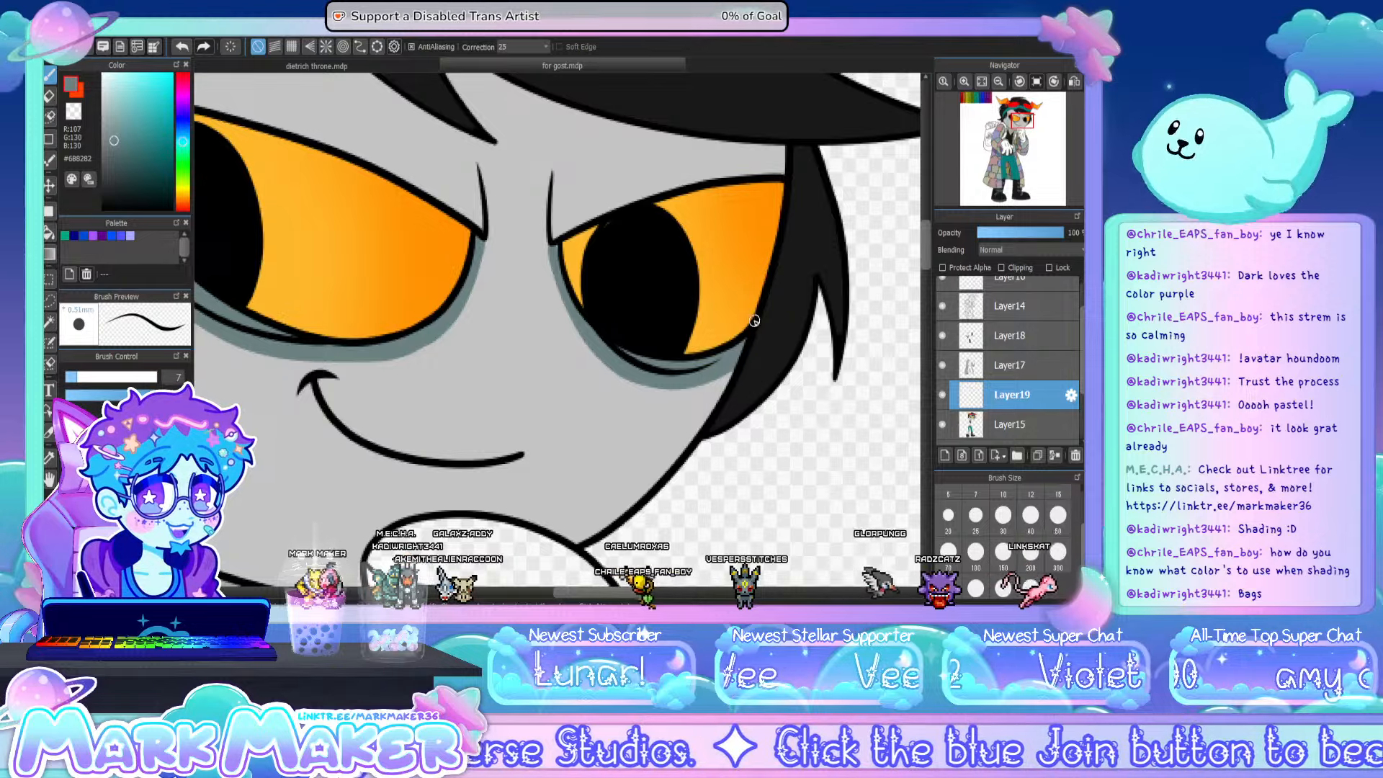
{"action": "left_click_drag", "start_coordinate": [563, 592], "coordinate": [533, 592]}
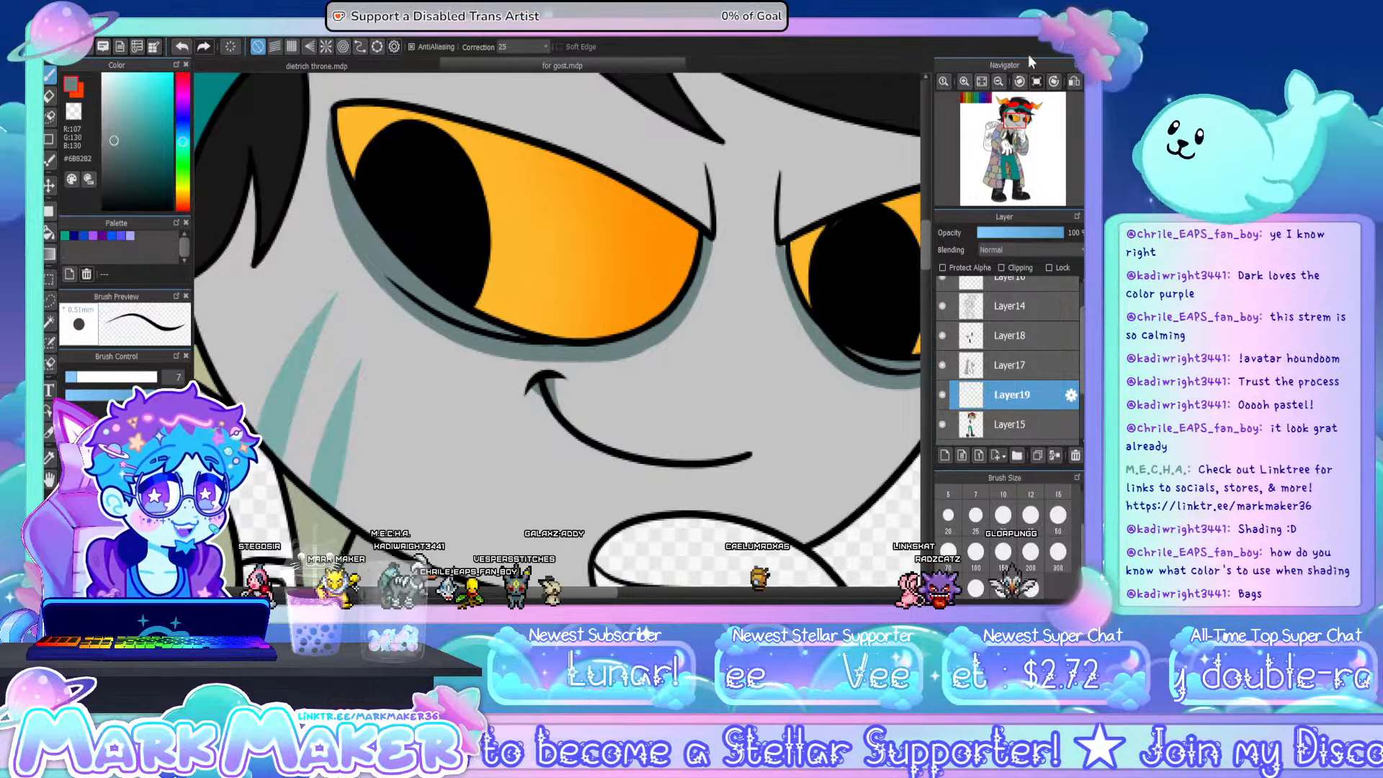
{"action": "left_click", "coordinate": [981, 80]}
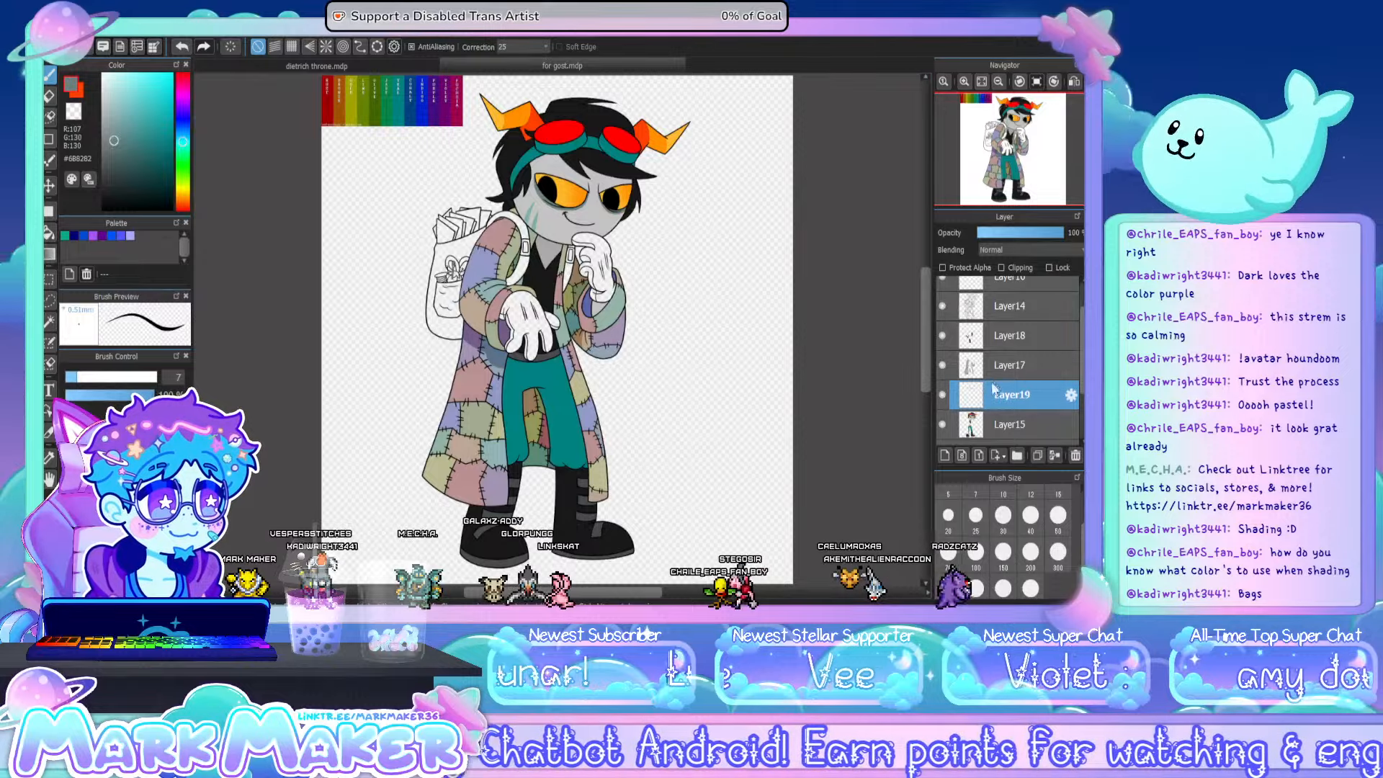
- Add a new layer above Layer19 and sample the dark grey #474B4C of the boot straps for bucket filling
{"action": "left_click", "coordinate": [945, 456]}
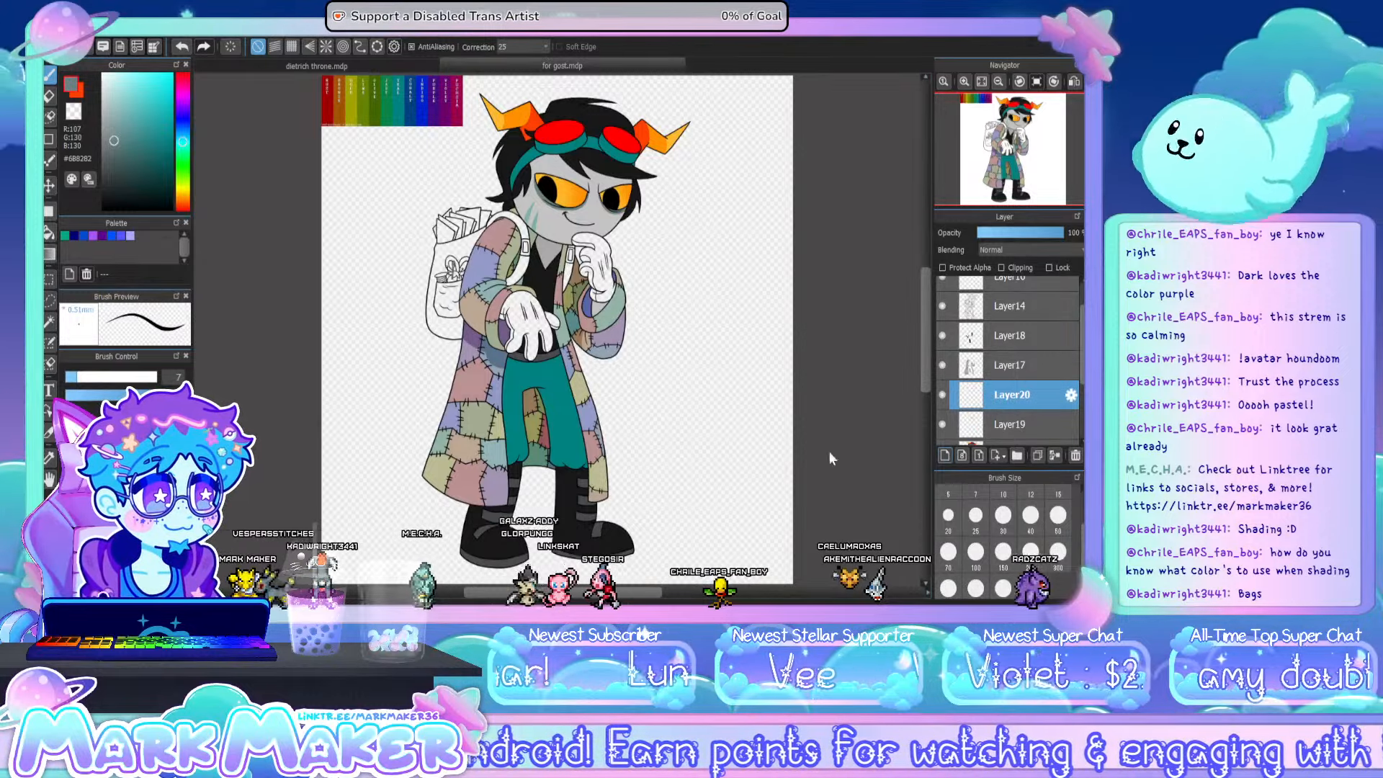
{"action": "key", "text": "i"}
{"action": "scroll", "coordinate": [517, 523], "scroll_direction": "up", "scroll_amount": 3}
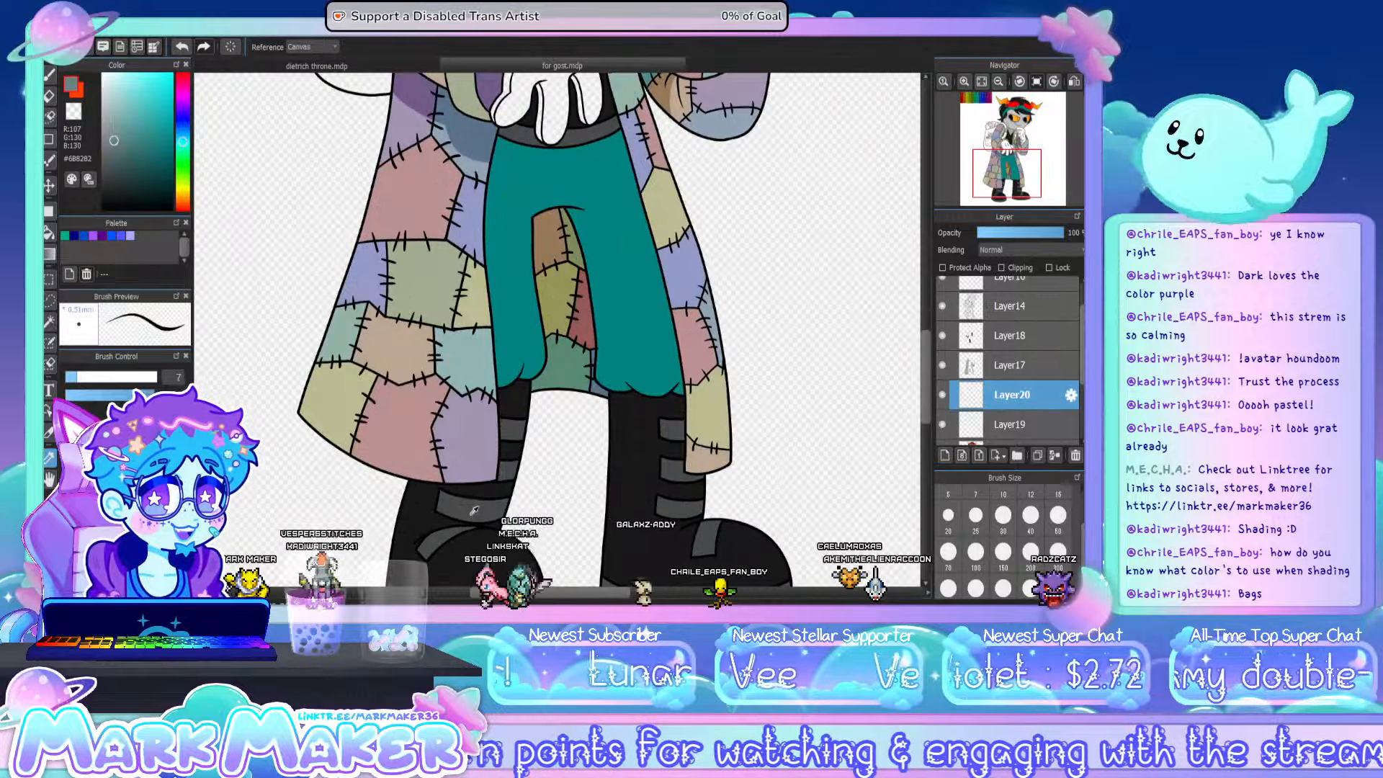
{"action": "left_click", "coordinate": [507, 498]}
{"action": "left_click", "coordinate": [982, 83]}
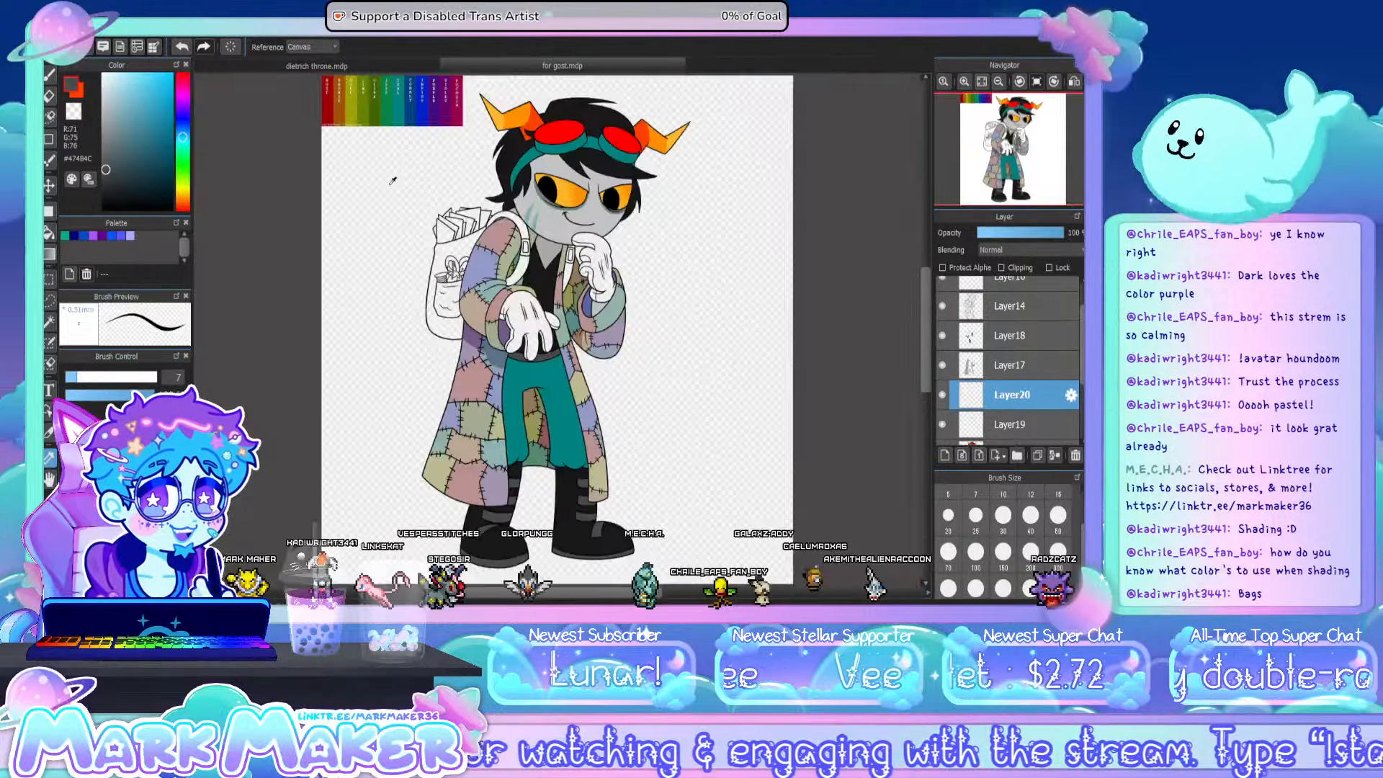
{"action": "left_click", "coordinate": [49, 232]}
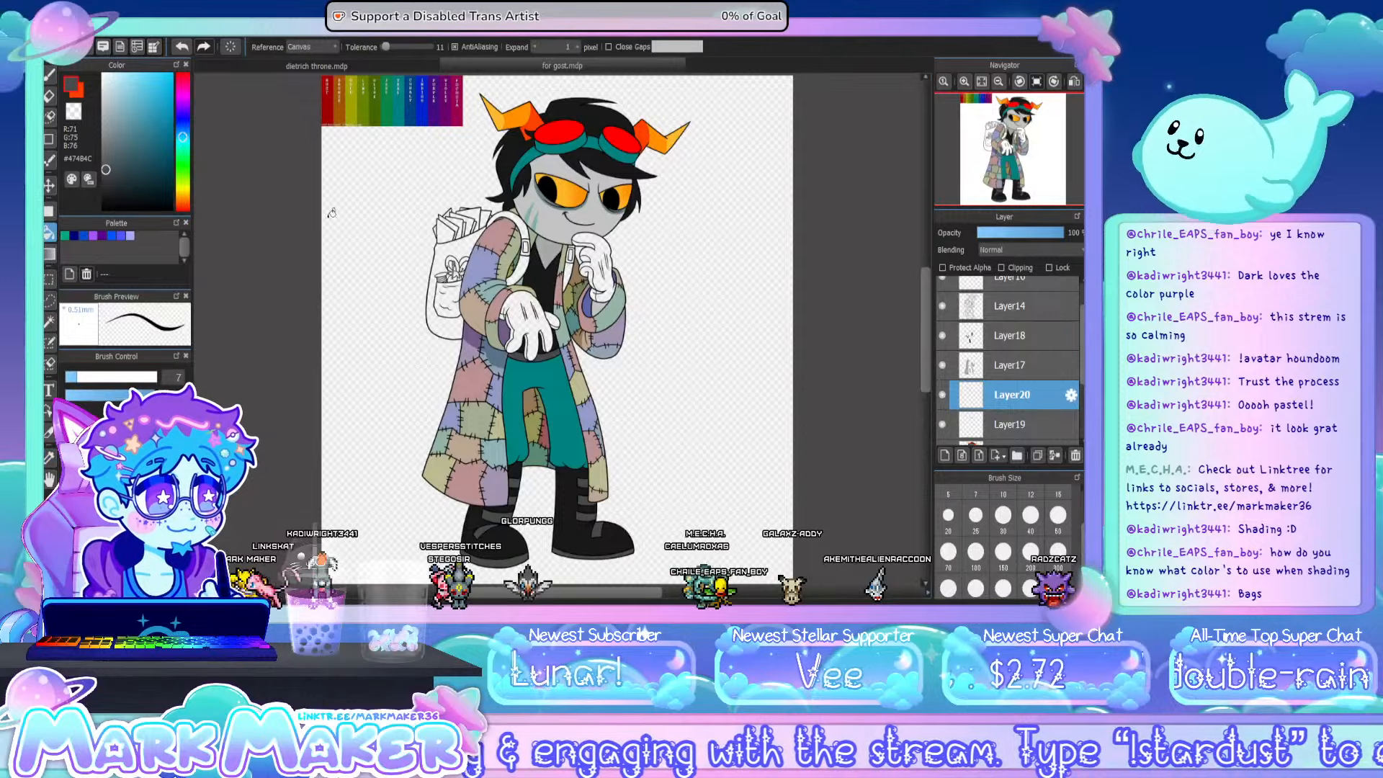
- Fill the backpack's body, both shoulder straps and the front pocket with the dark grey
{"action": "scroll", "coordinate": [469, 253], "scroll_direction": "up", "scroll_amount": 5}
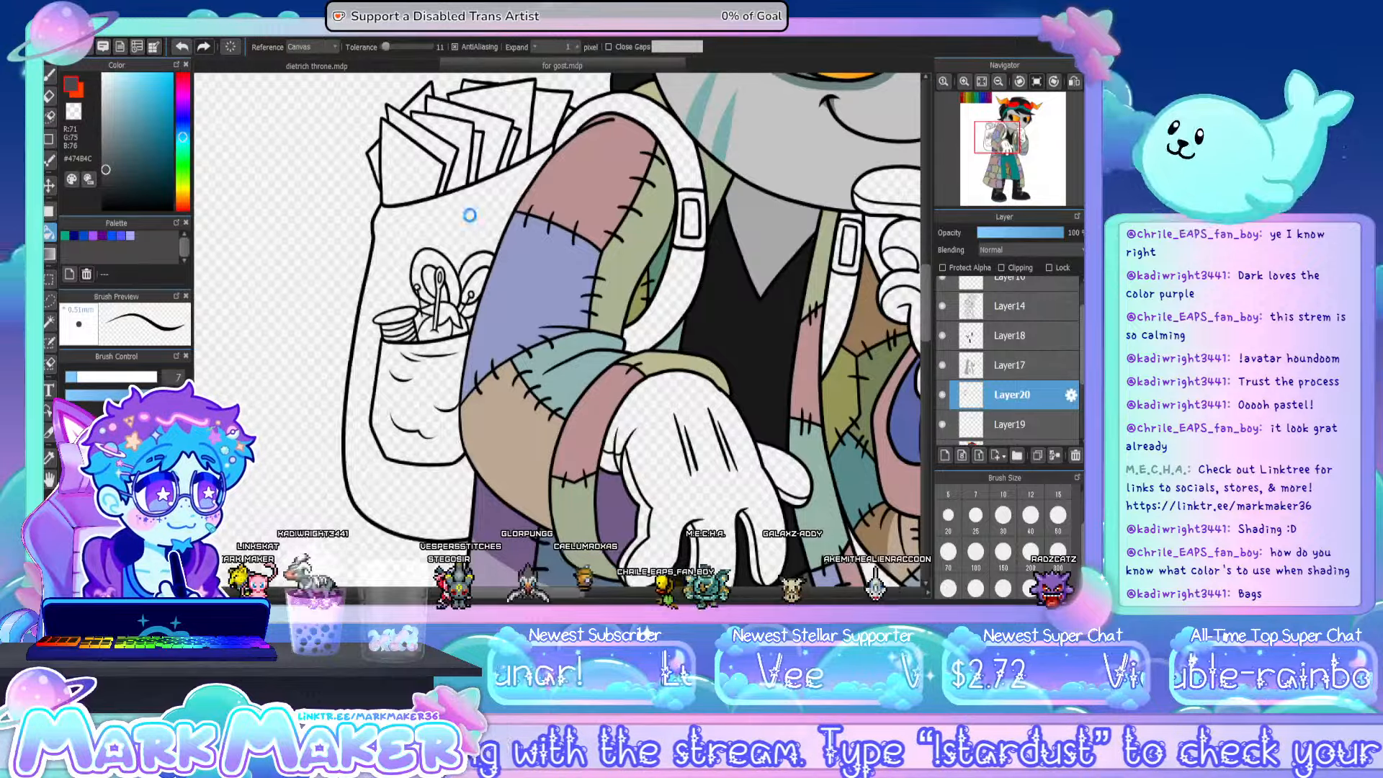
{"action": "left_click", "coordinate": [469, 216]}
{"action": "left_click", "coordinate": [683, 281]}
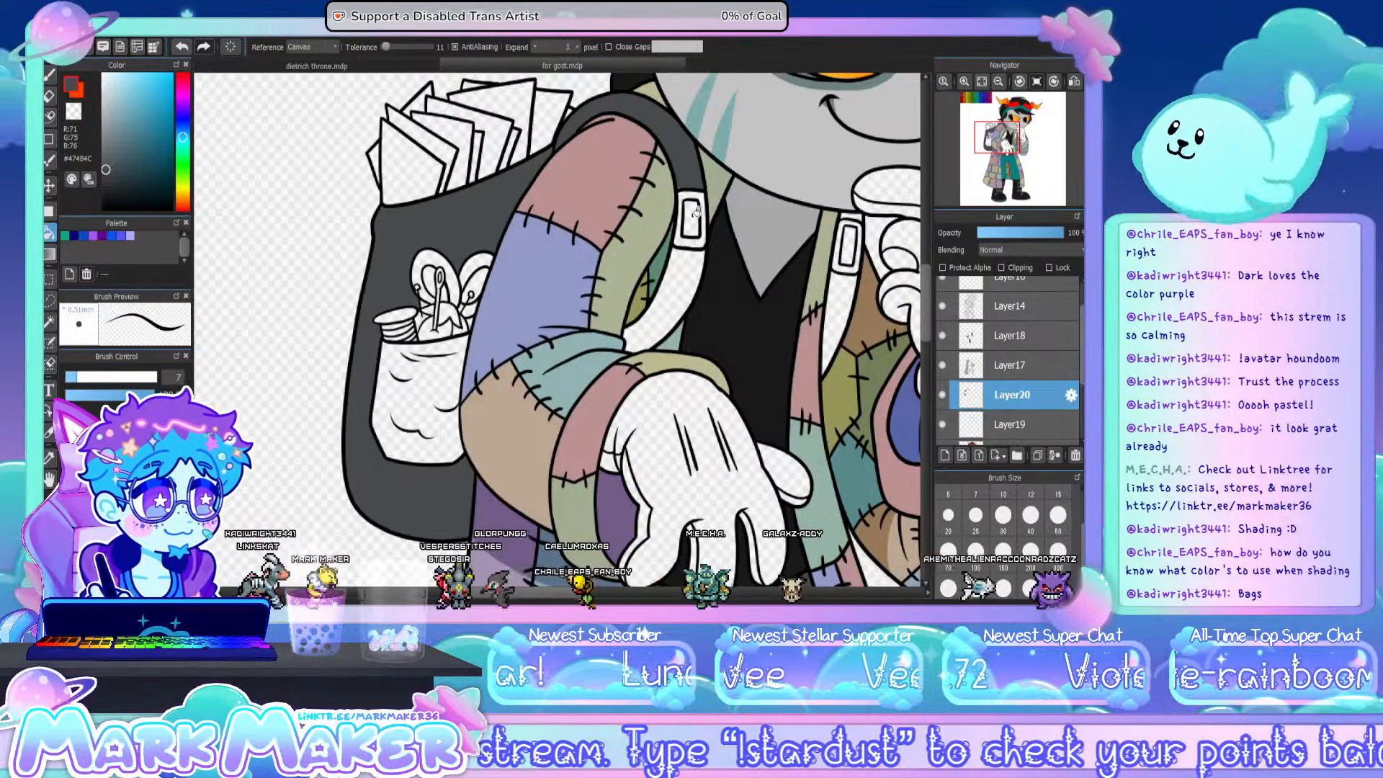
{"action": "left_click", "coordinate": [852, 234]}
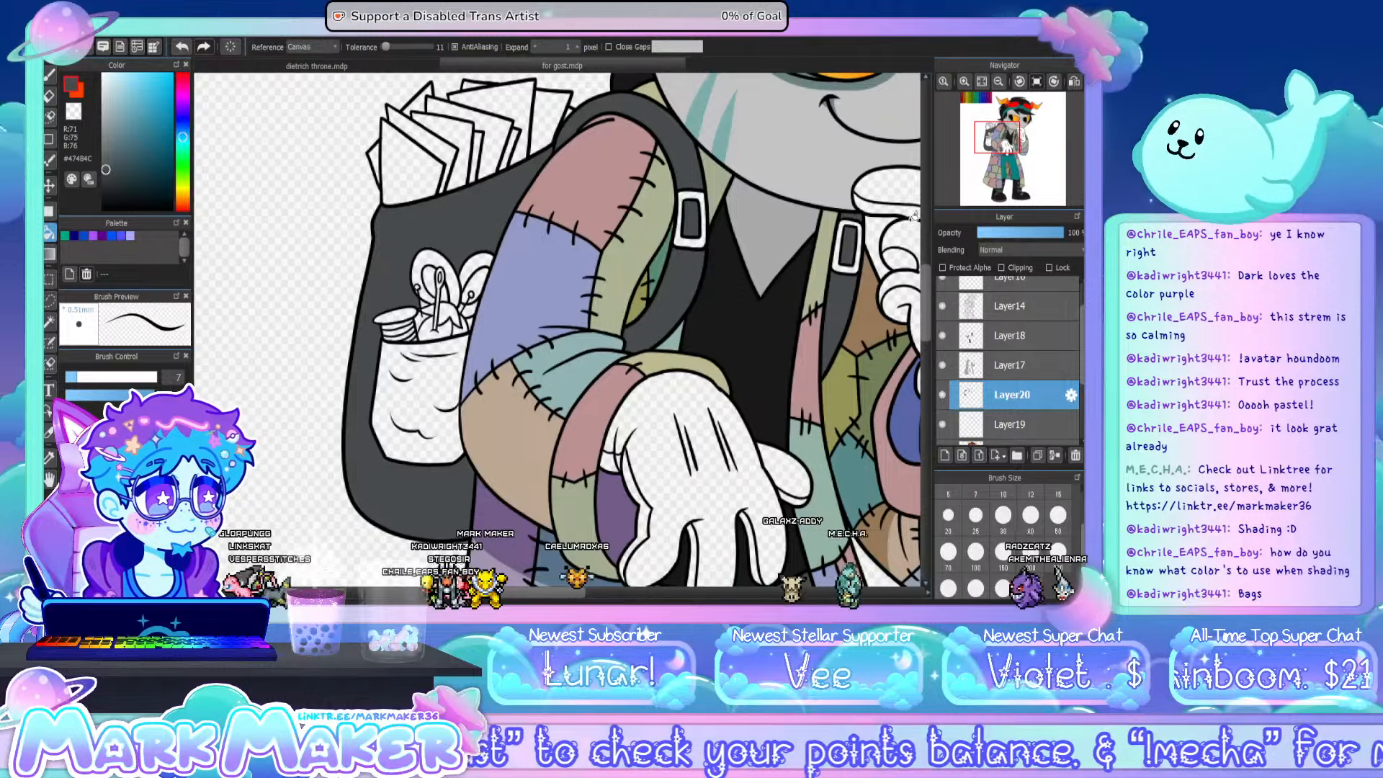
{"action": "left_click", "coordinate": [407, 368]}
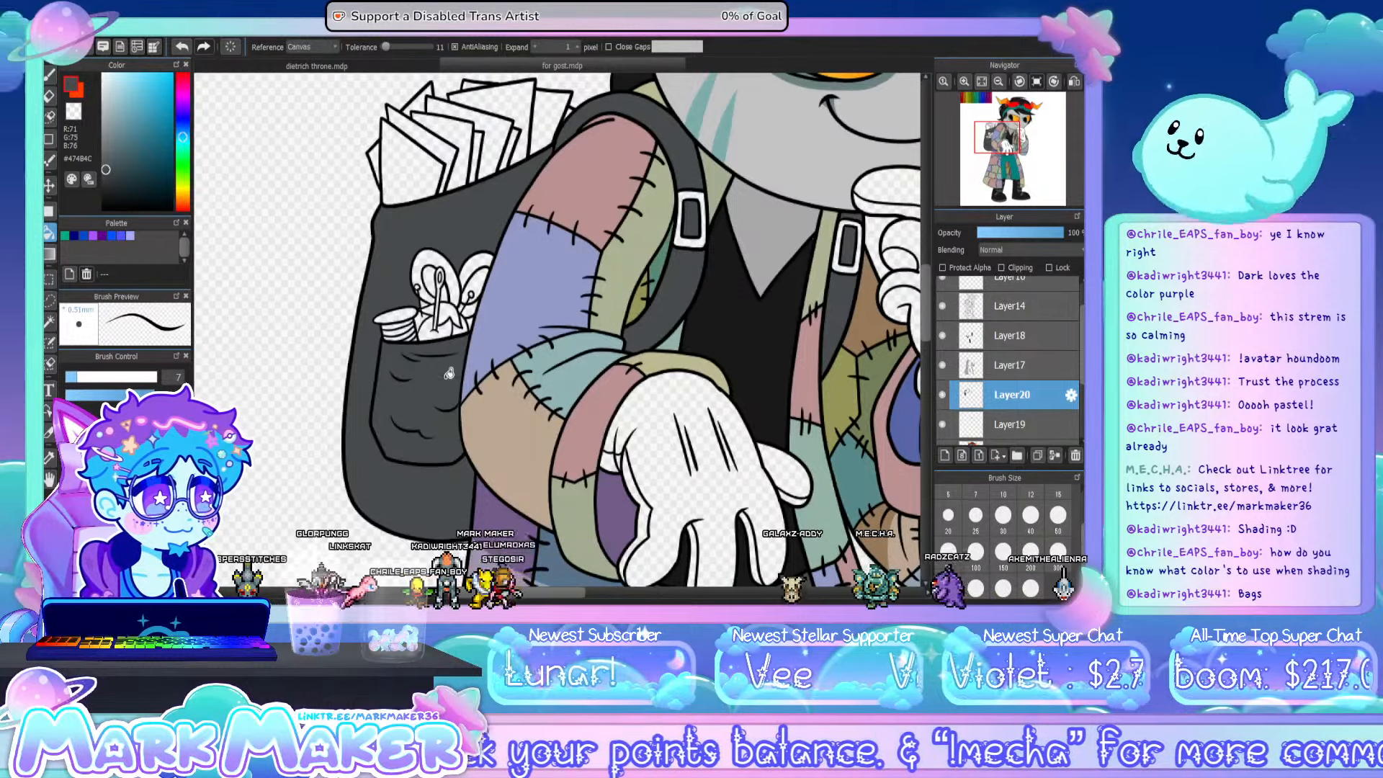
- Fill the openings inside the scissor handles above the pocket with the backpack's dark grey
{"action": "scroll", "coordinate": [407, 288], "scroll_direction": "up", "scroll_amount": 2}
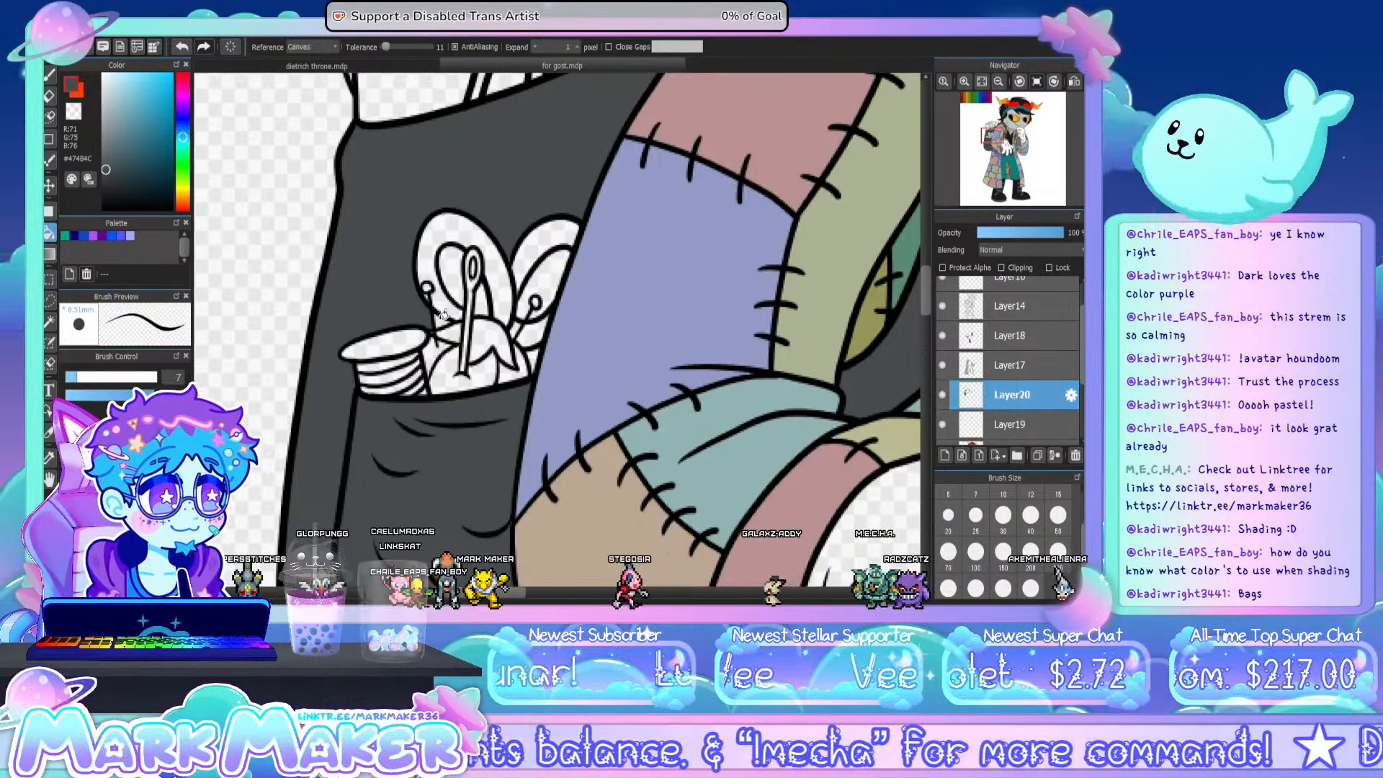
{"action": "left_click", "coordinate": [445, 315]}
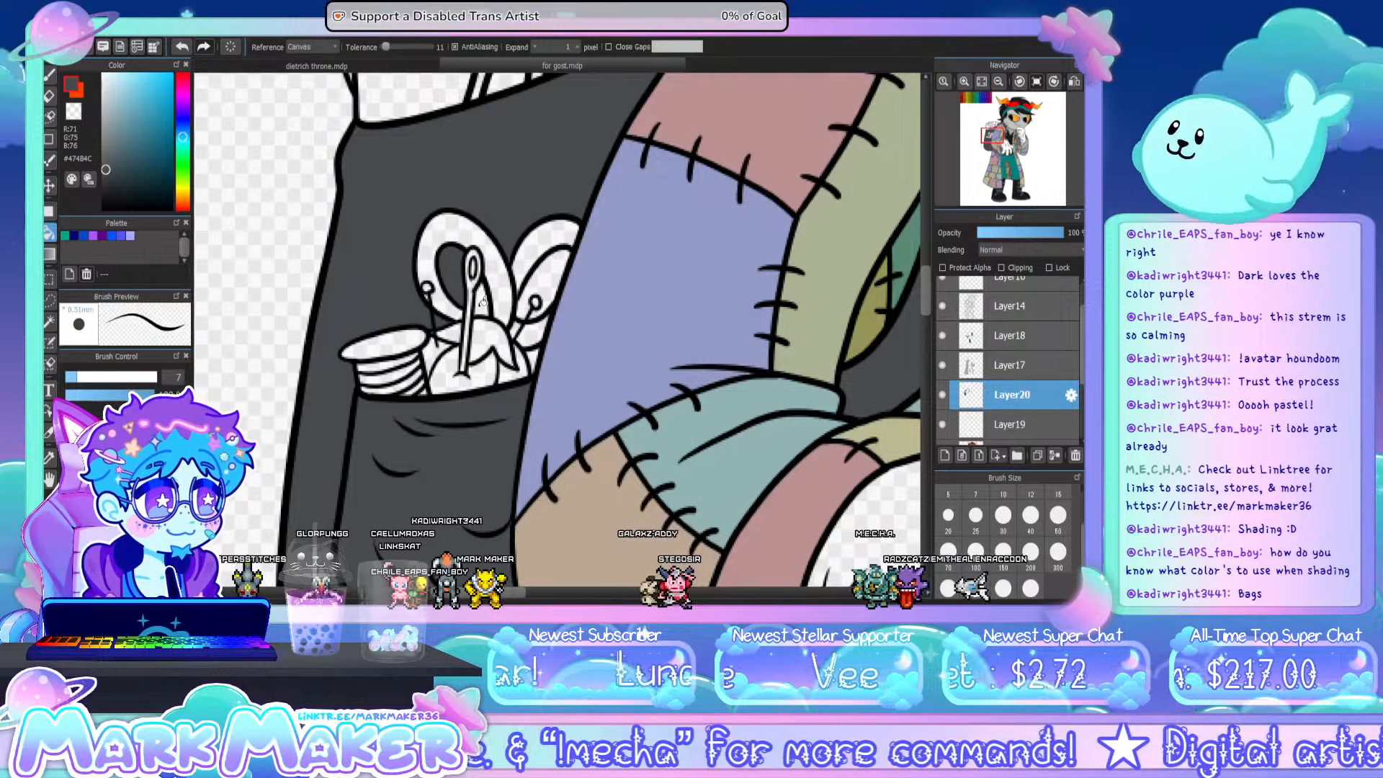
{"action": "left_click", "coordinate": [559, 270]}
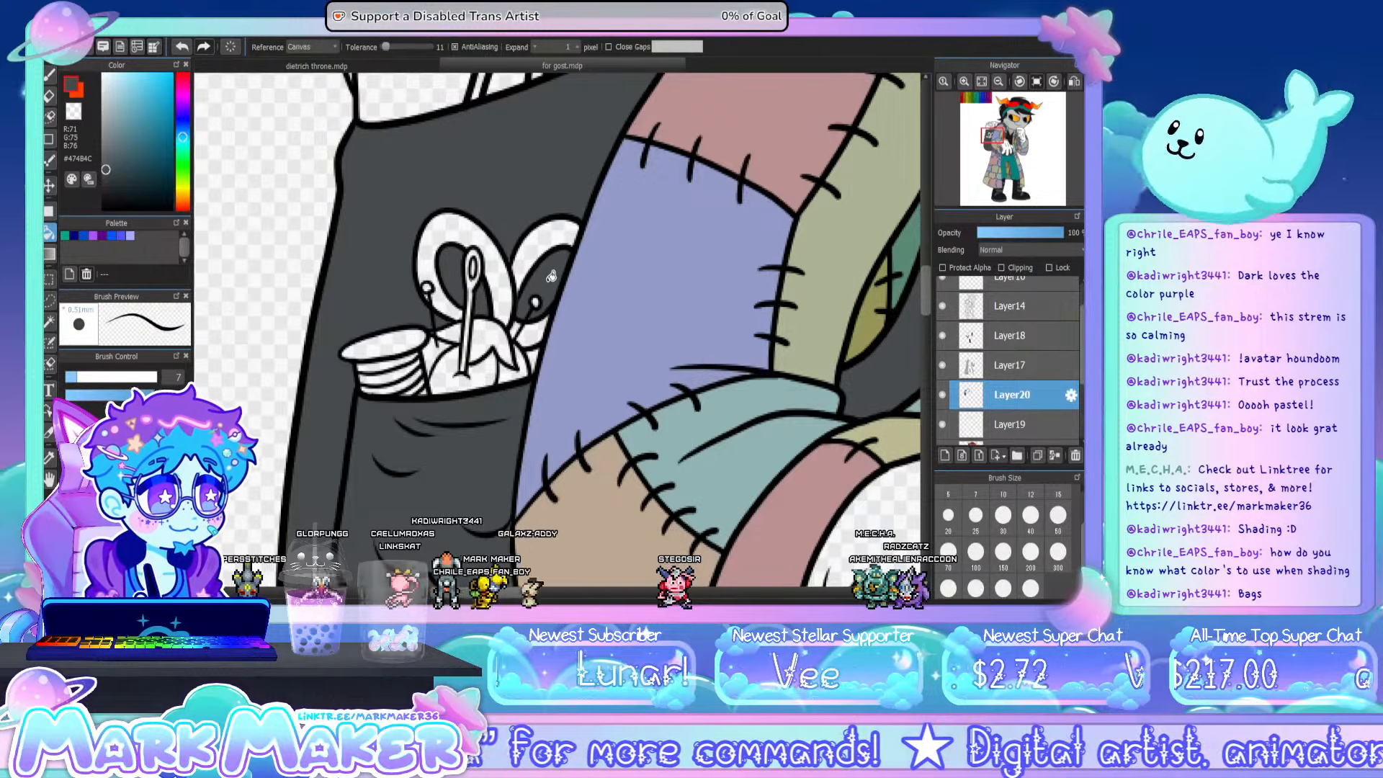
{"action": "left_click", "coordinate": [52, 74]}
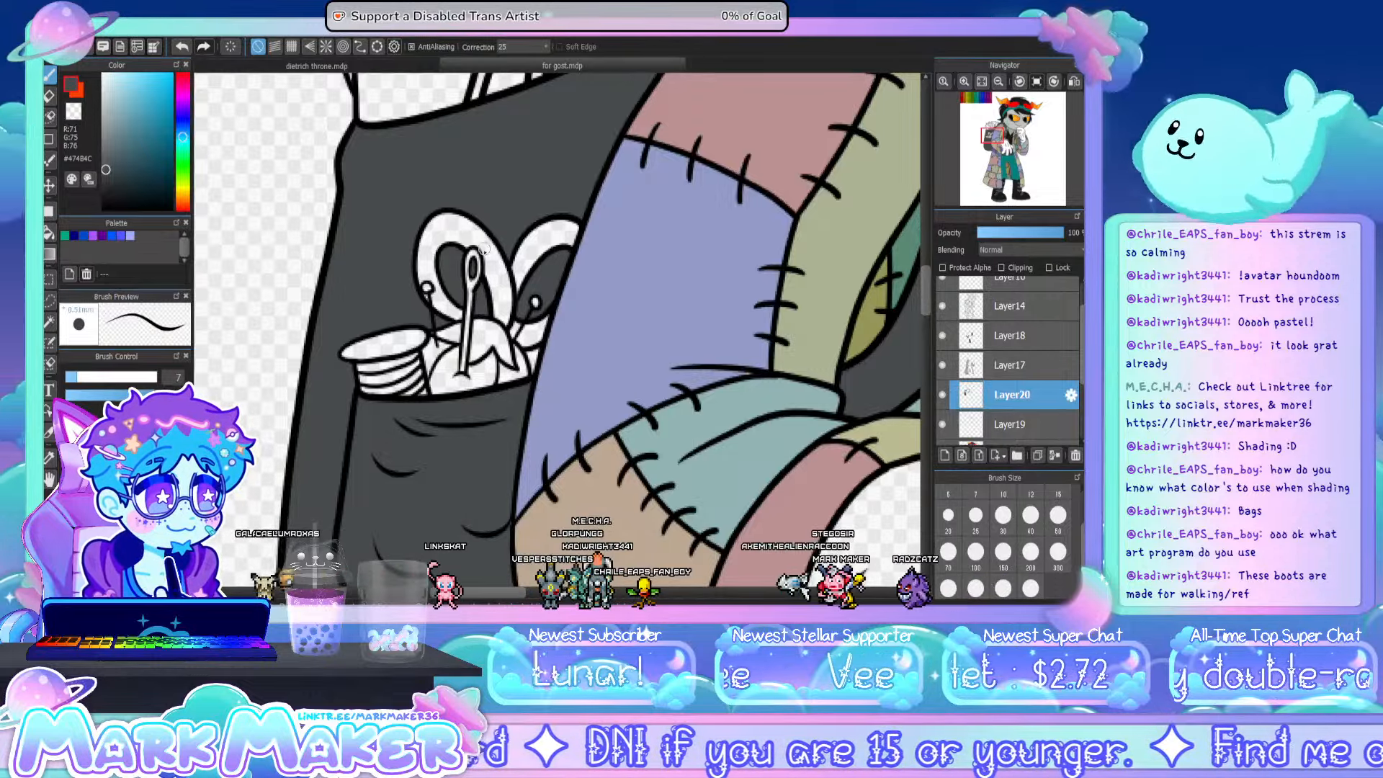
- Paint the thread on the spool in the backpack pocket pure red (#FF0000)
{"action": "left_click", "coordinate": [183, 74]}
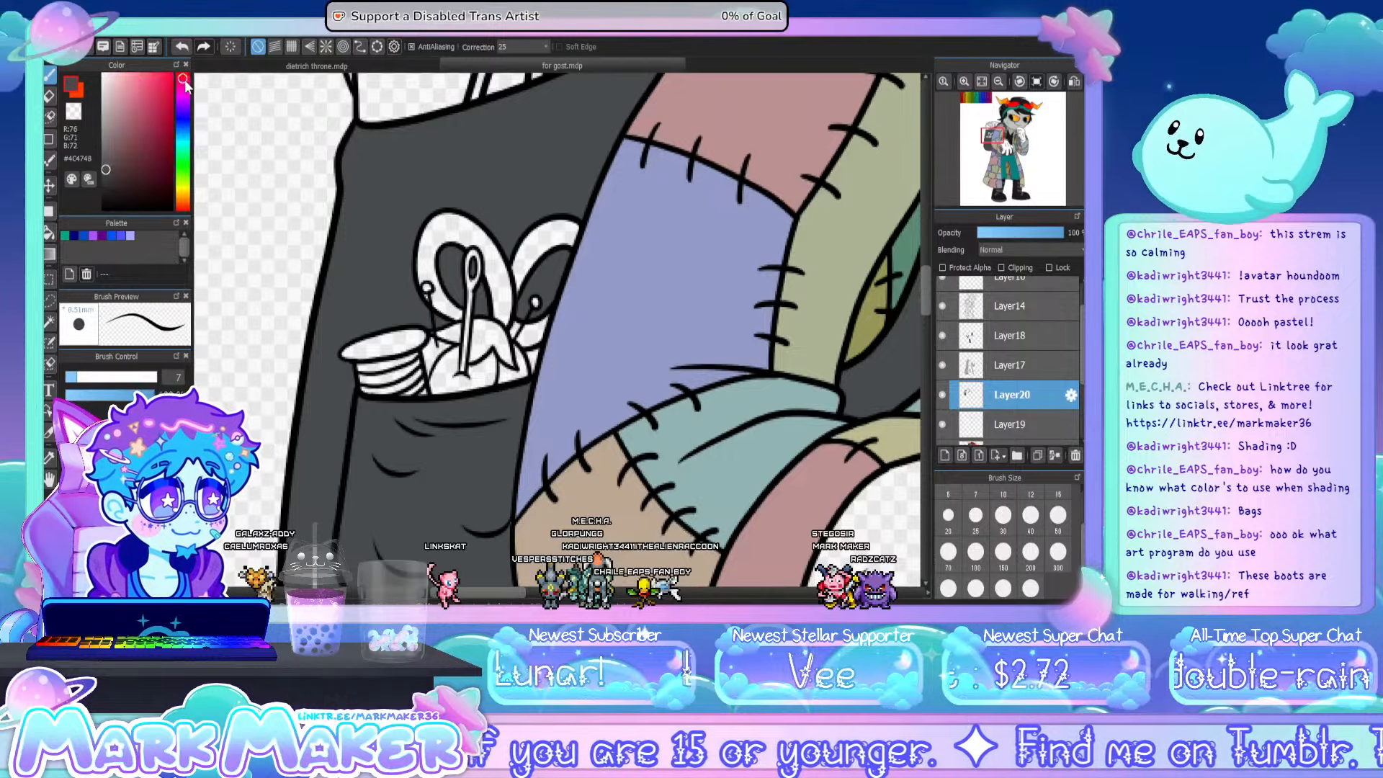
{"action": "left_click", "coordinate": [173, 73]}
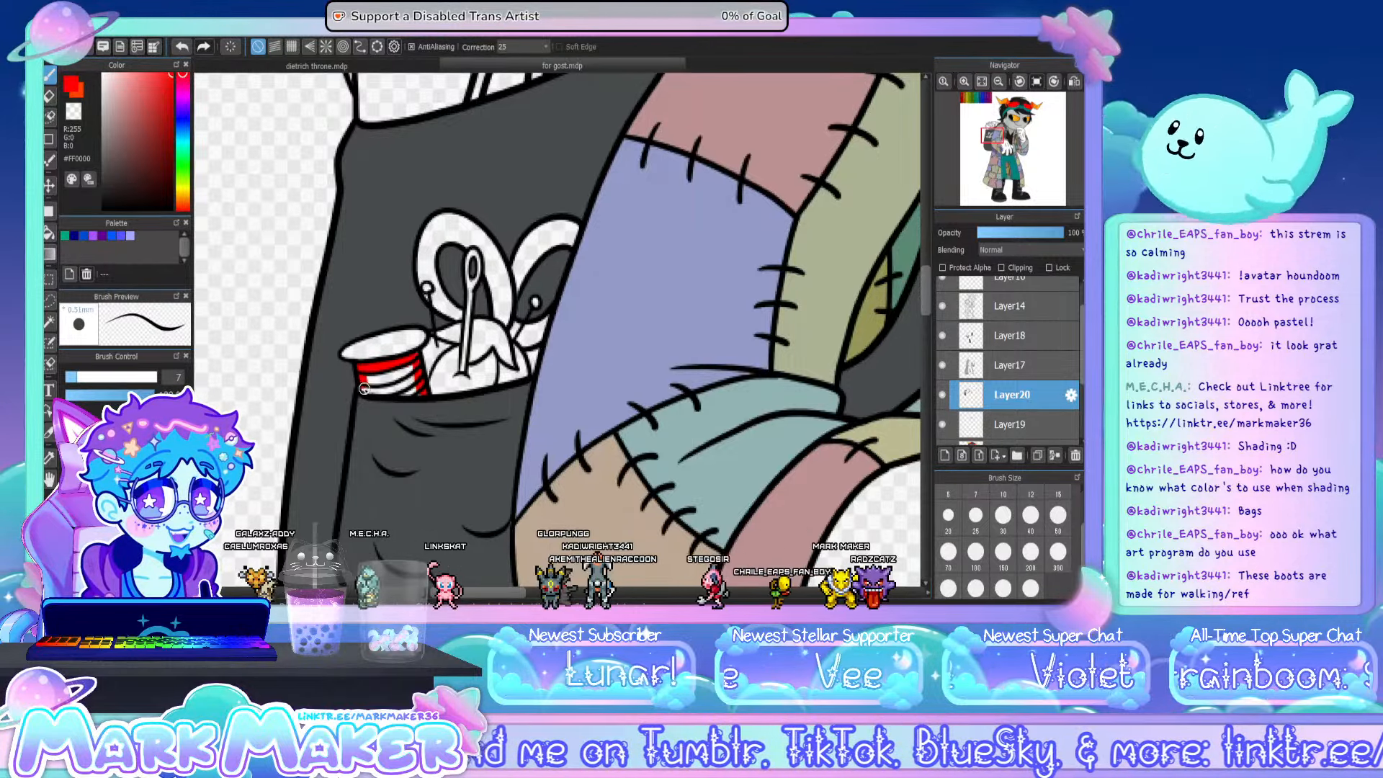
{"action": "mouse_move", "coordinate": [400, 370]}
{"action": "left_mouse_down"}
{"action": "mouse_move", "coordinate": [367, 376]}
{"action": "mouse_move", "coordinate": [407, 385]}
{"action": "left_mouse_up"}
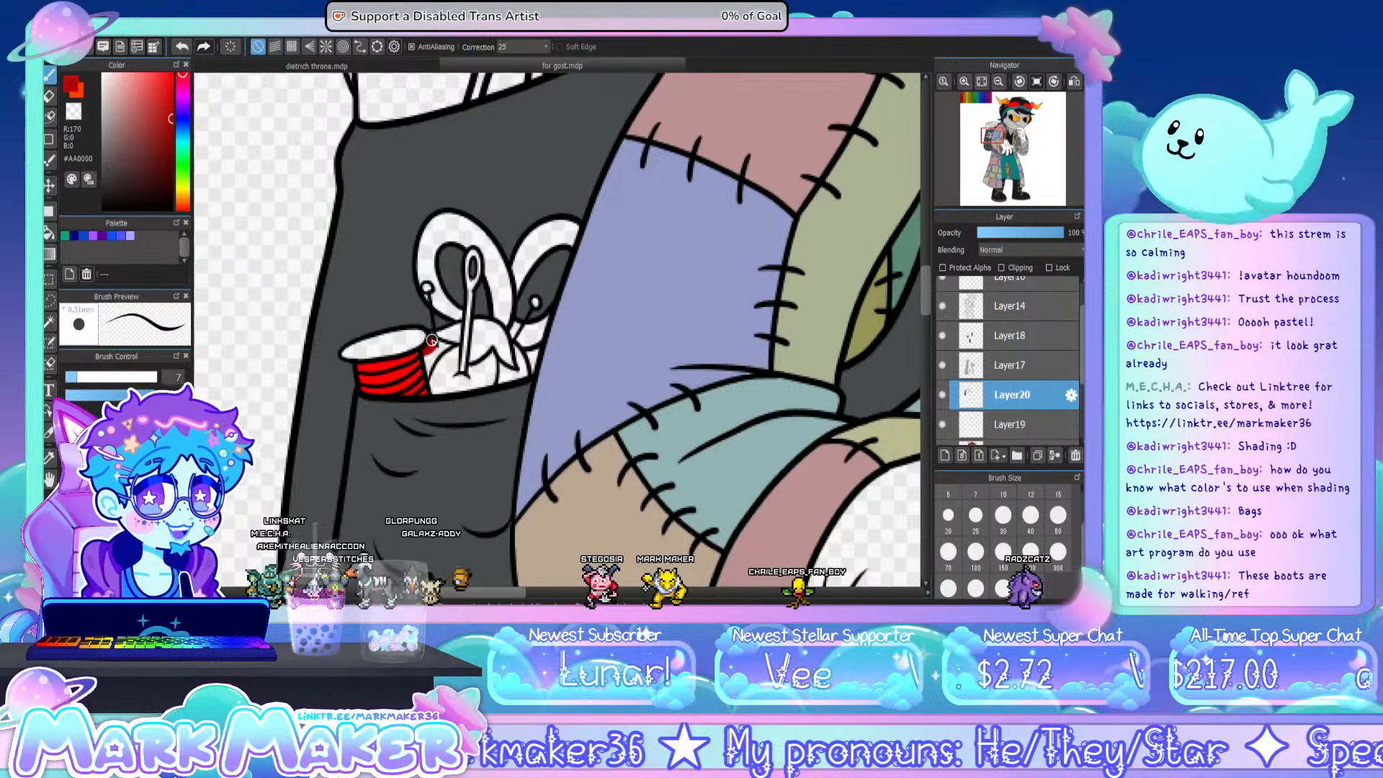
- Paint the tomato pincushion's body dark red (#AA0000), and touch up the gap beside it with dark grey sampled from the backpack
{"action": "mouse_move", "coordinate": [452, 349]}
{"action": "left_mouse_down"}
{"action": "mouse_move", "coordinate": [466, 380]}
{"action": "mouse_move", "coordinate": [492, 353]}
{"action": "mouse_move", "coordinate": [522, 369]}
{"action": "left_mouse_up"}
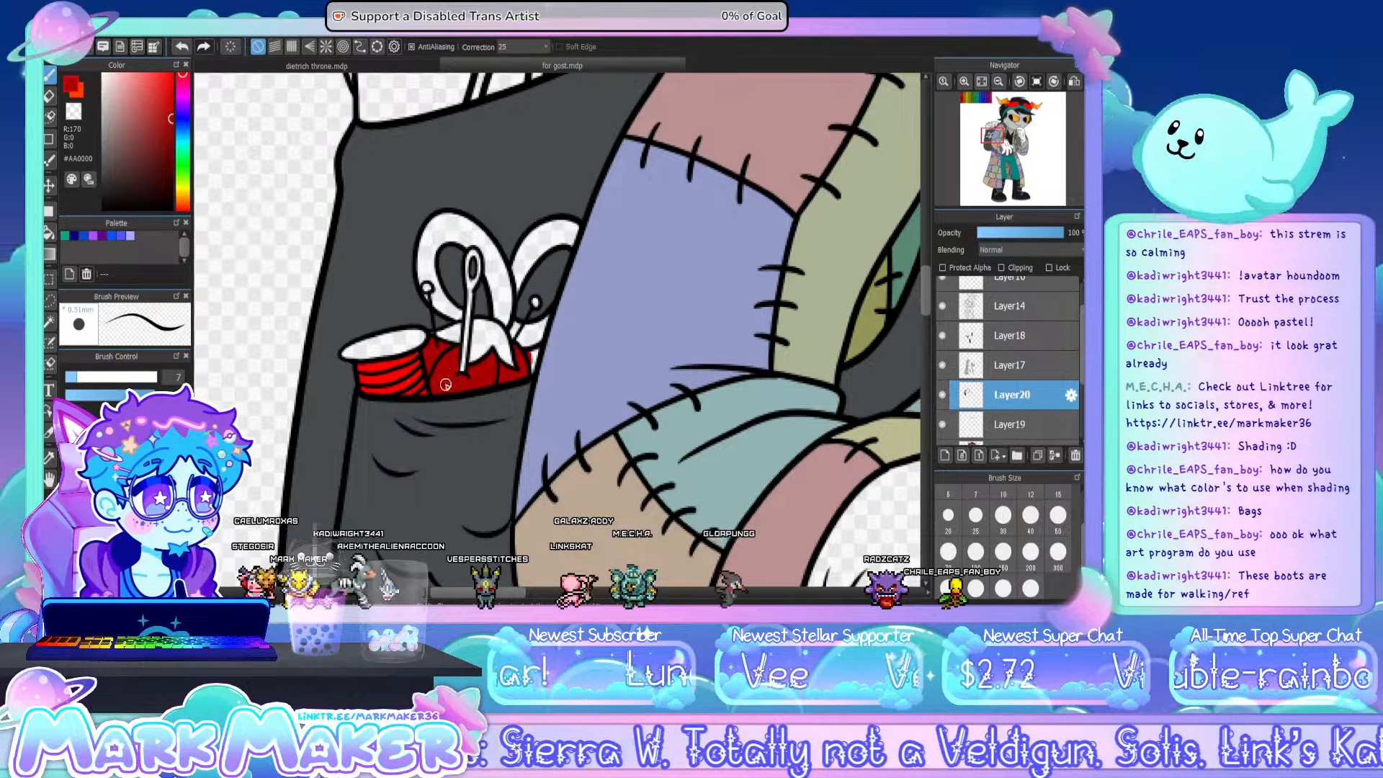
{"action": "left_click", "coordinate": [50, 458]}
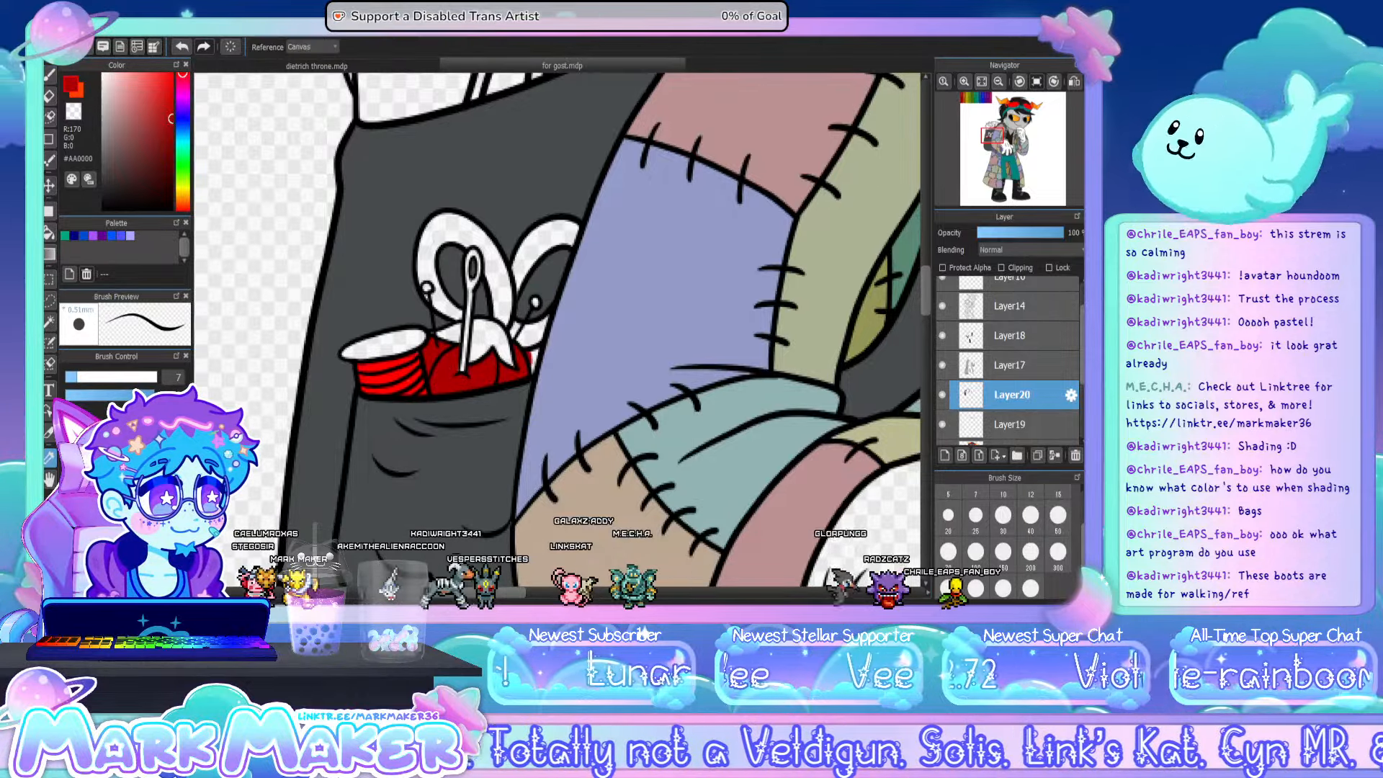
{"action": "left_click", "coordinate": [393, 298]}
{"action": "left_click", "coordinate": [50, 77]}
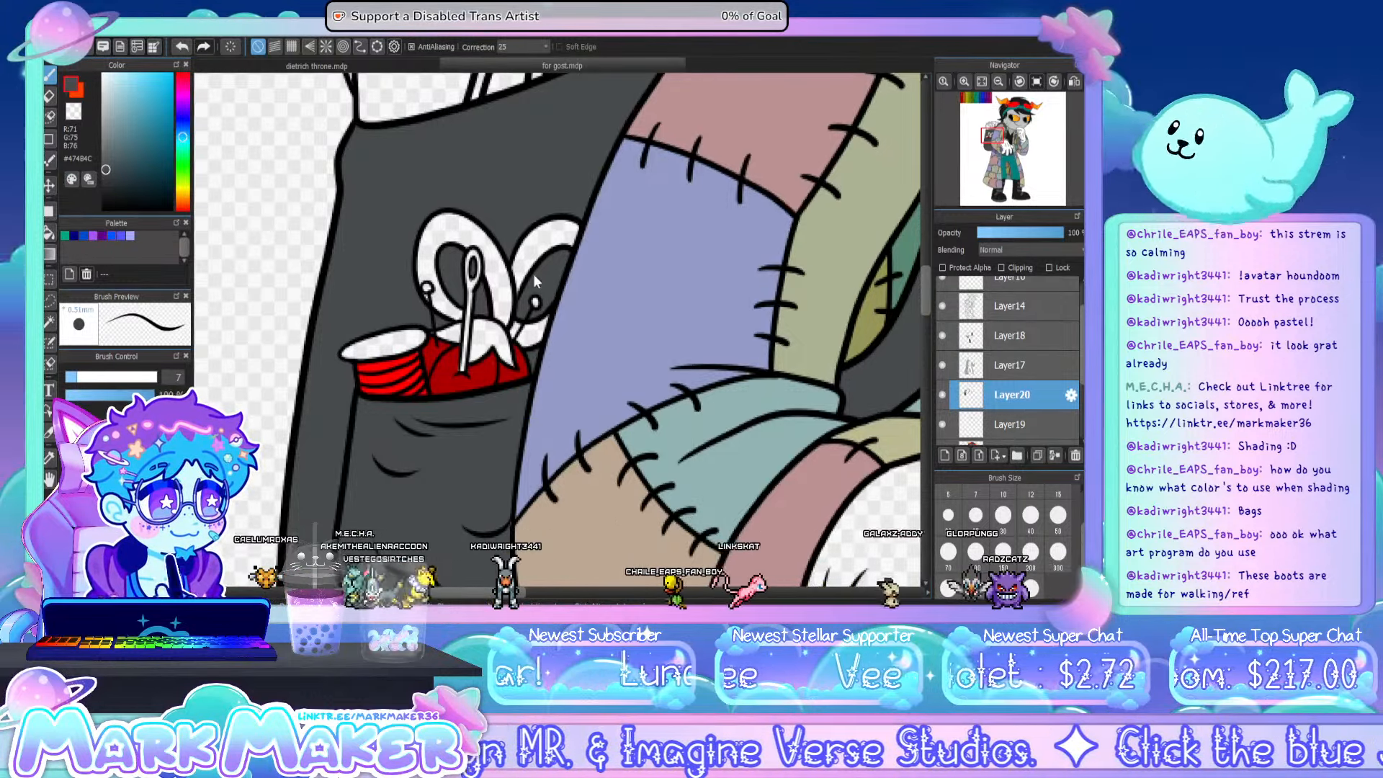
- Paint the leafy top of the tomato pincushion dark green (#005500), including the leaf tips beside the needle
{"action": "right_click", "coordinate": [684, 417]}
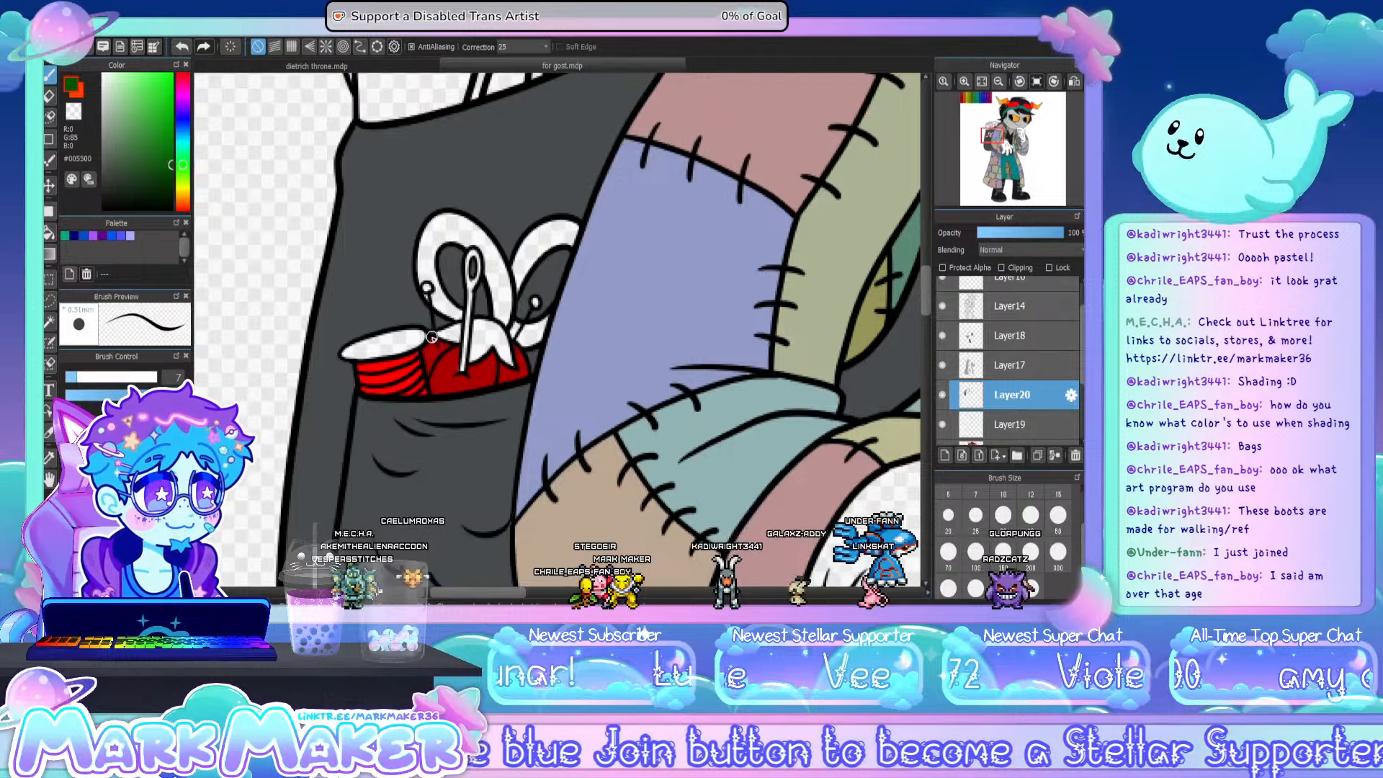
{"action": "left_click_drag", "start_coordinate": [435, 337], "coordinate": [452, 326]}
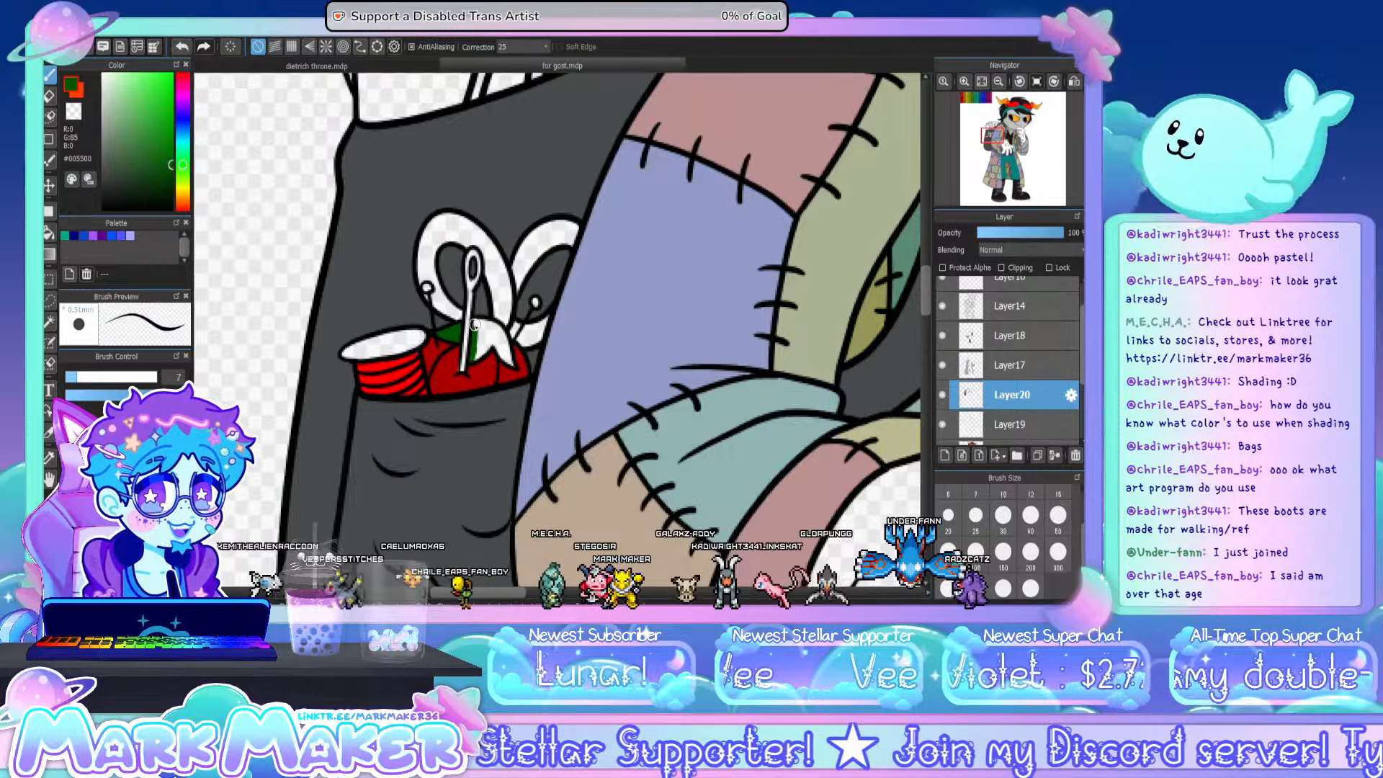
{"action": "left_click_drag", "start_coordinate": [493, 325], "coordinate": [511, 360]}
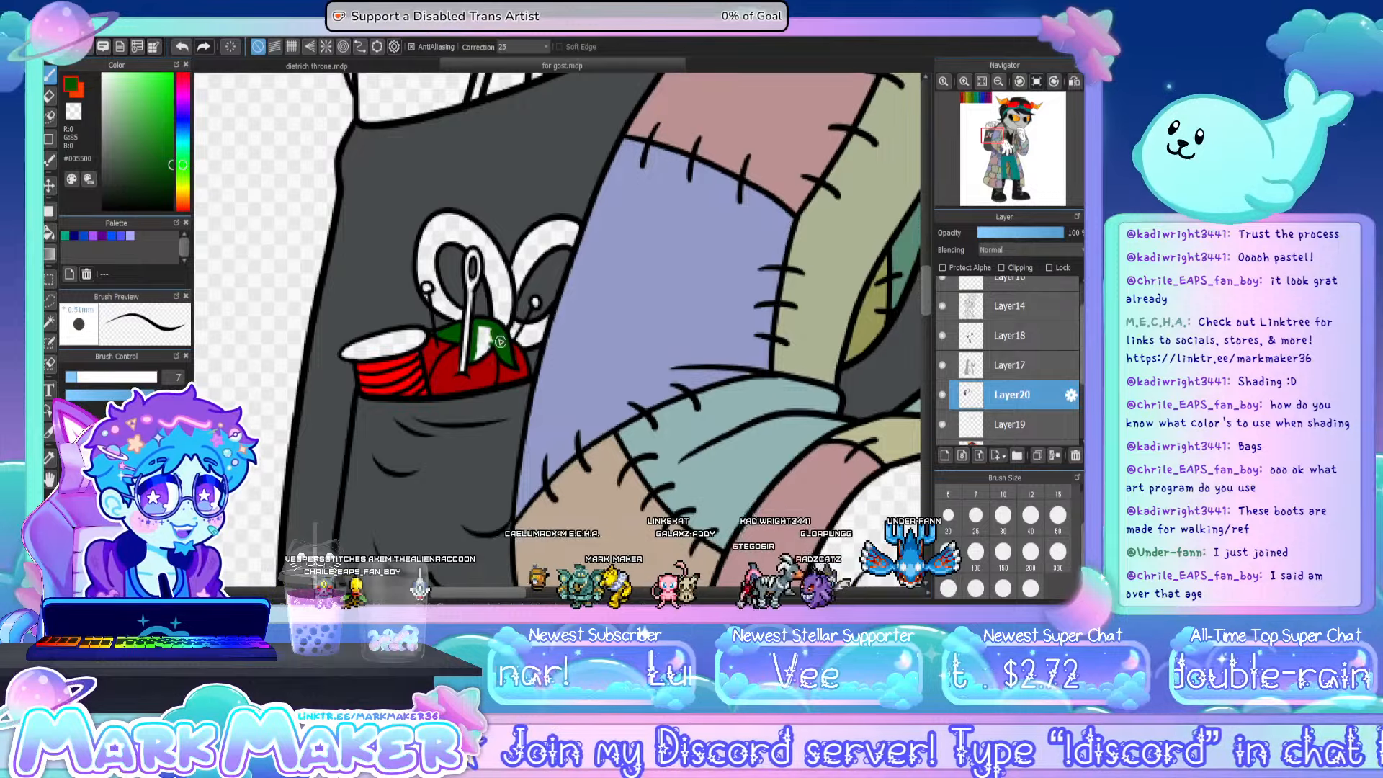
{"action": "left_click_drag", "start_coordinate": [492, 344], "coordinate": [476, 359]}
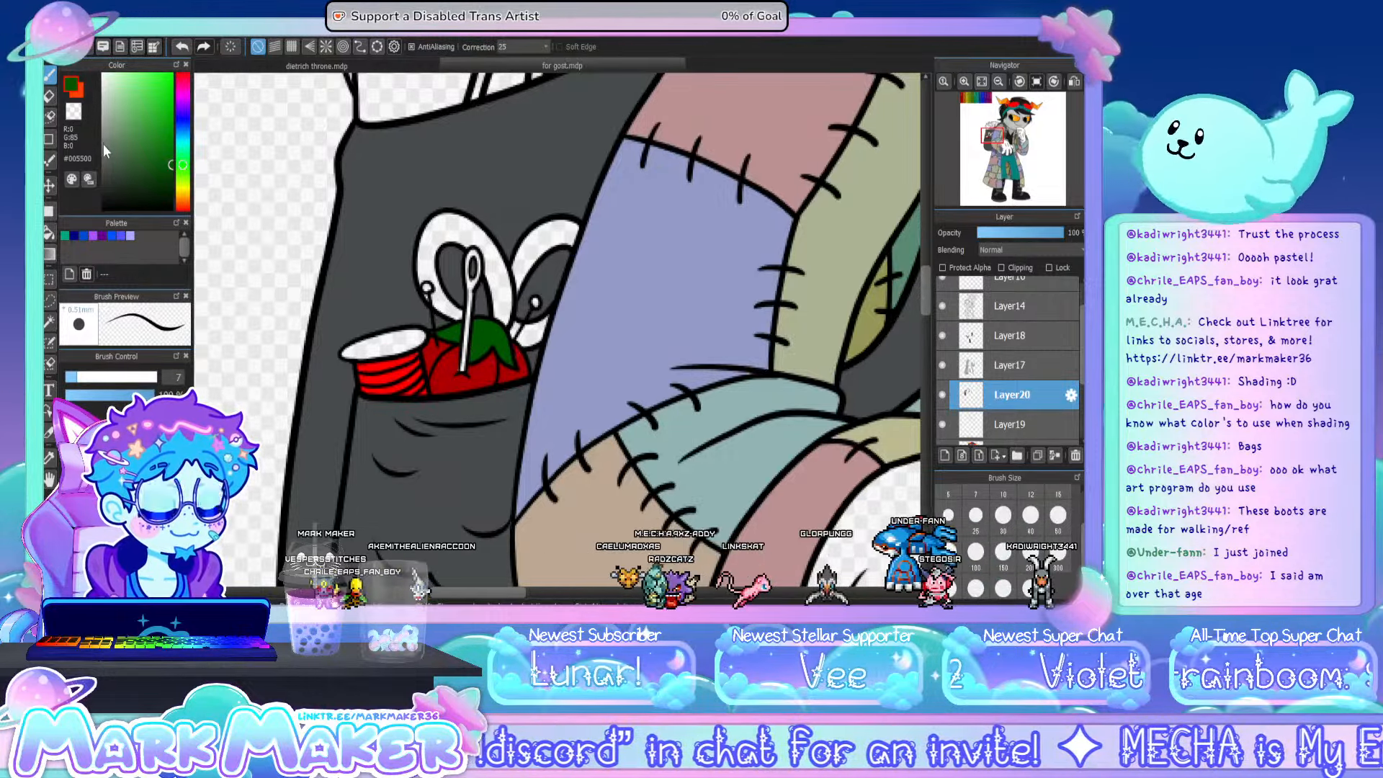
- Fill the top of the thread spool in the backpack pocket with tan (#BFAC88)
{"action": "left_click", "coordinate": [101, 121]}
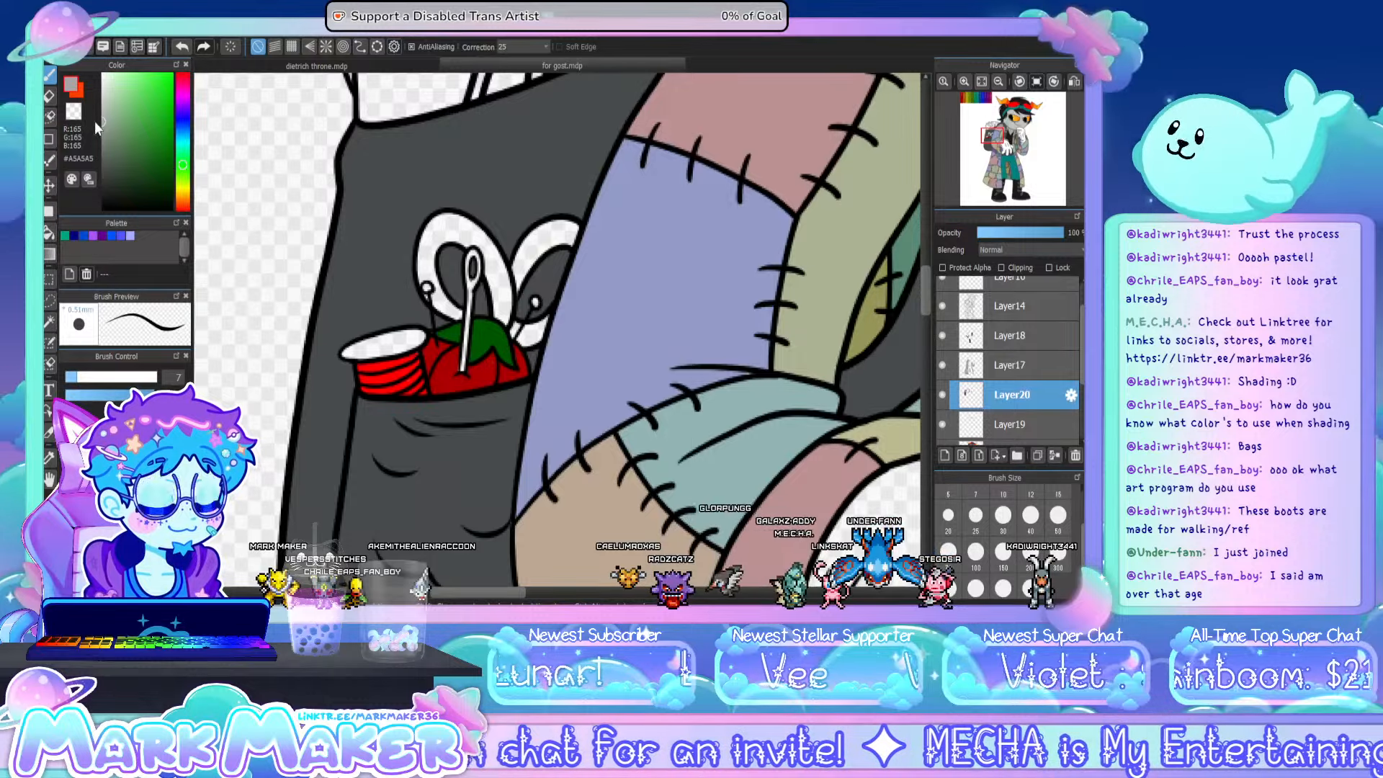
{"action": "left_click", "coordinate": [185, 203]}
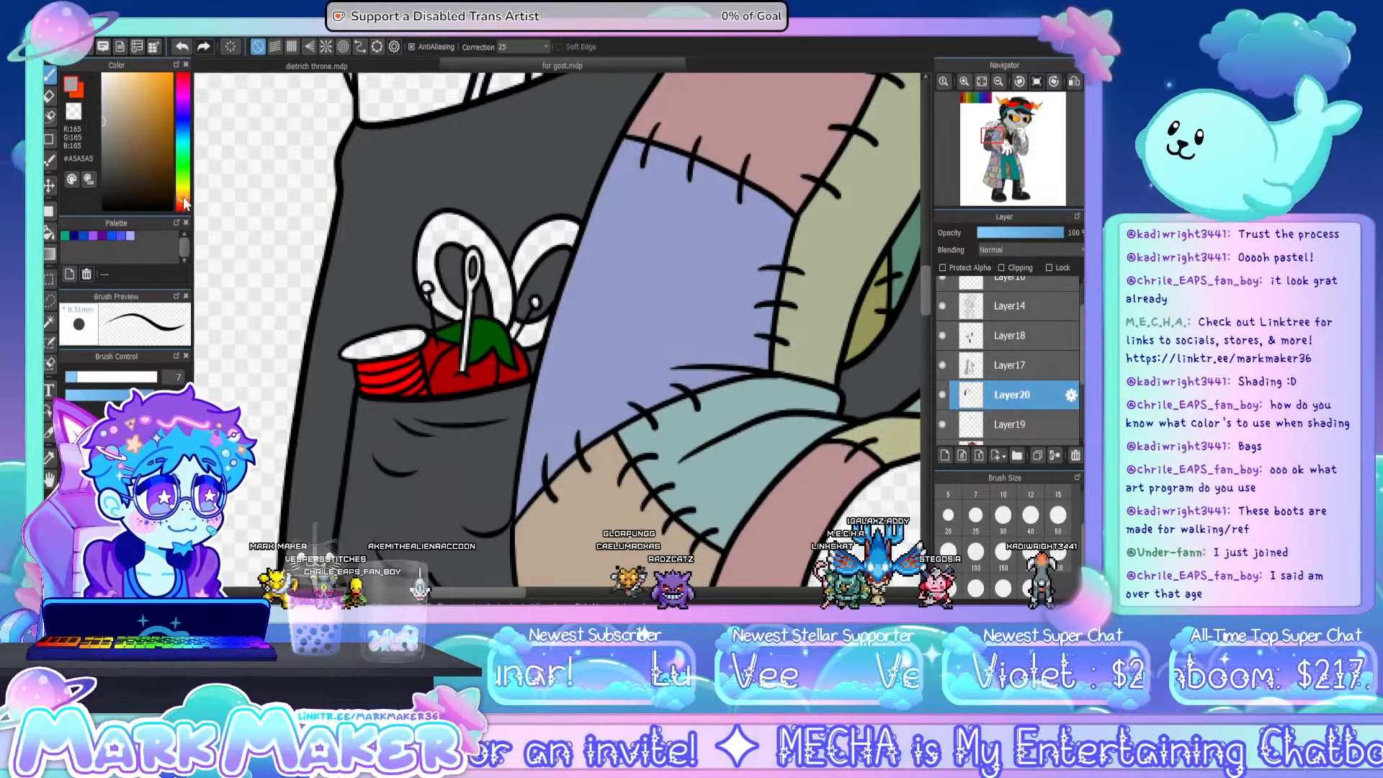
{"action": "left_click", "coordinate": [120, 108]}
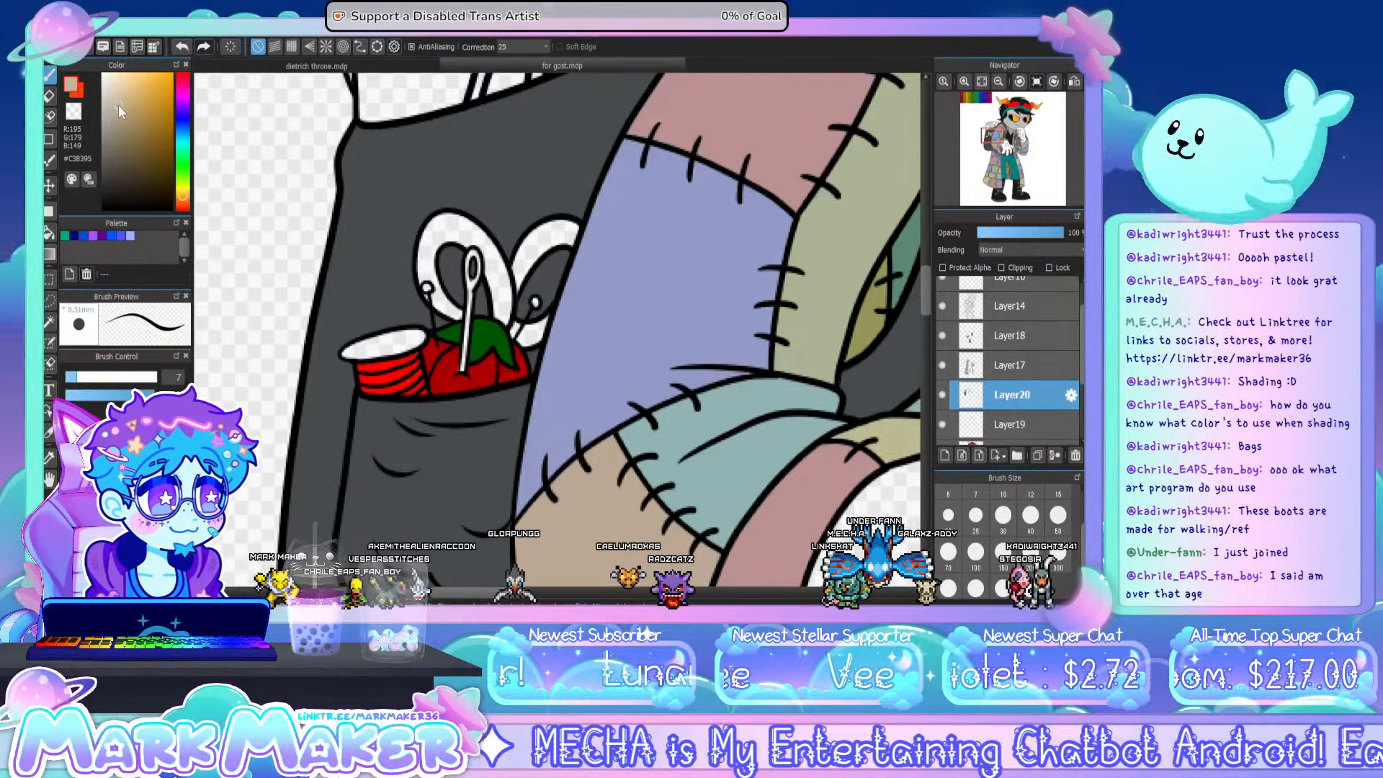
{"action": "left_click", "coordinate": [123, 107]}
{"action": "left_click", "coordinate": [50, 231]}
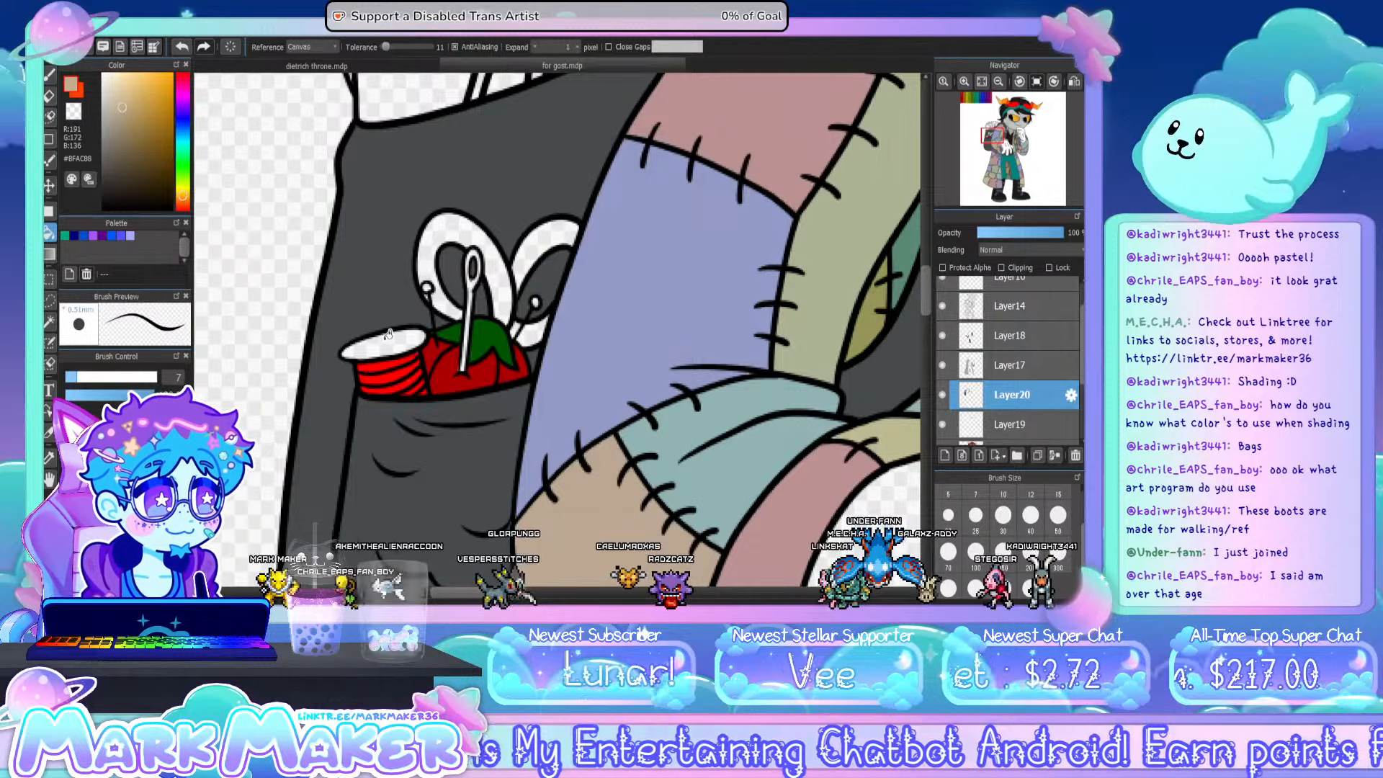
{"action": "left_click", "coordinate": [388, 333]}
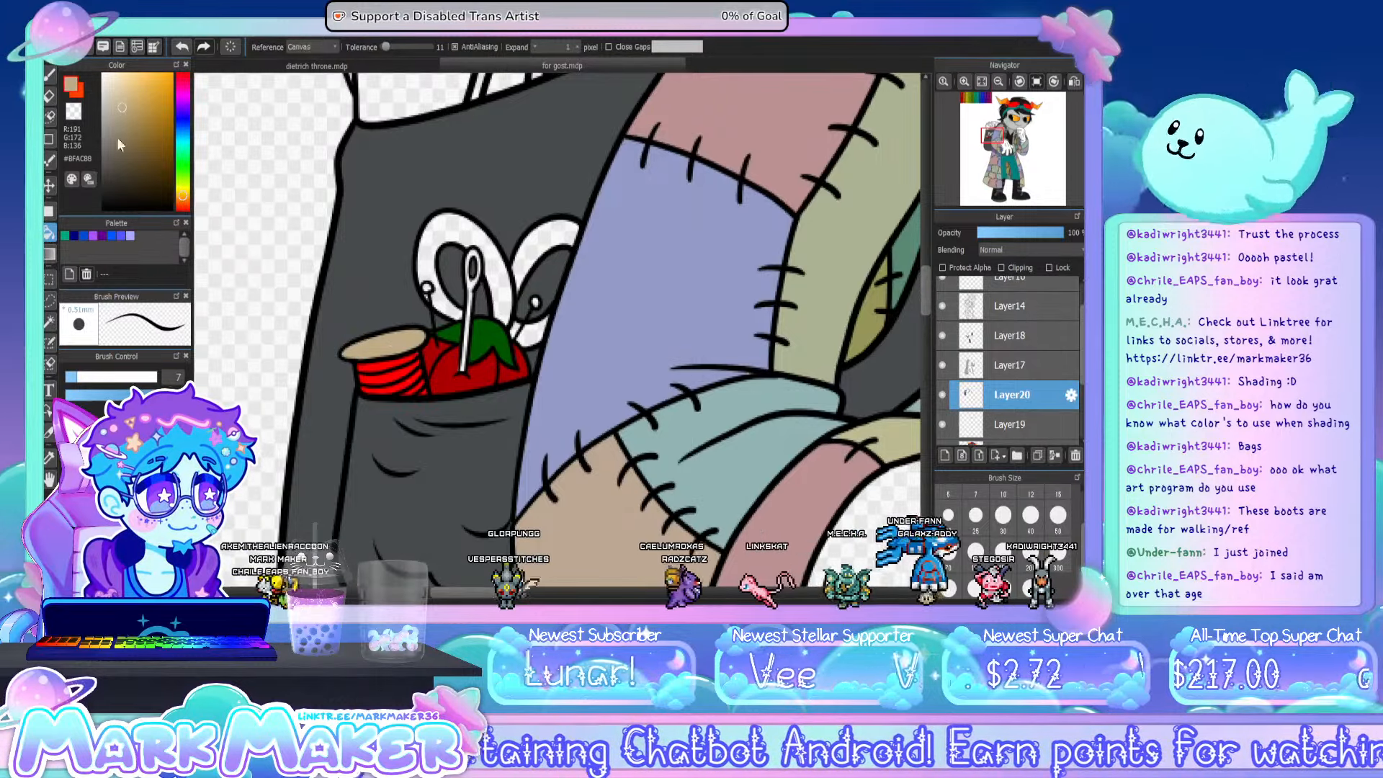
- Paint the two round pin heads beside the scissor handles orange-yellow (#FFAA00)
{"action": "left_click_drag", "start_coordinate": [106, 109], "coordinate": [93, 110]}
{"action": "left_click", "coordinate": [50, 75]}
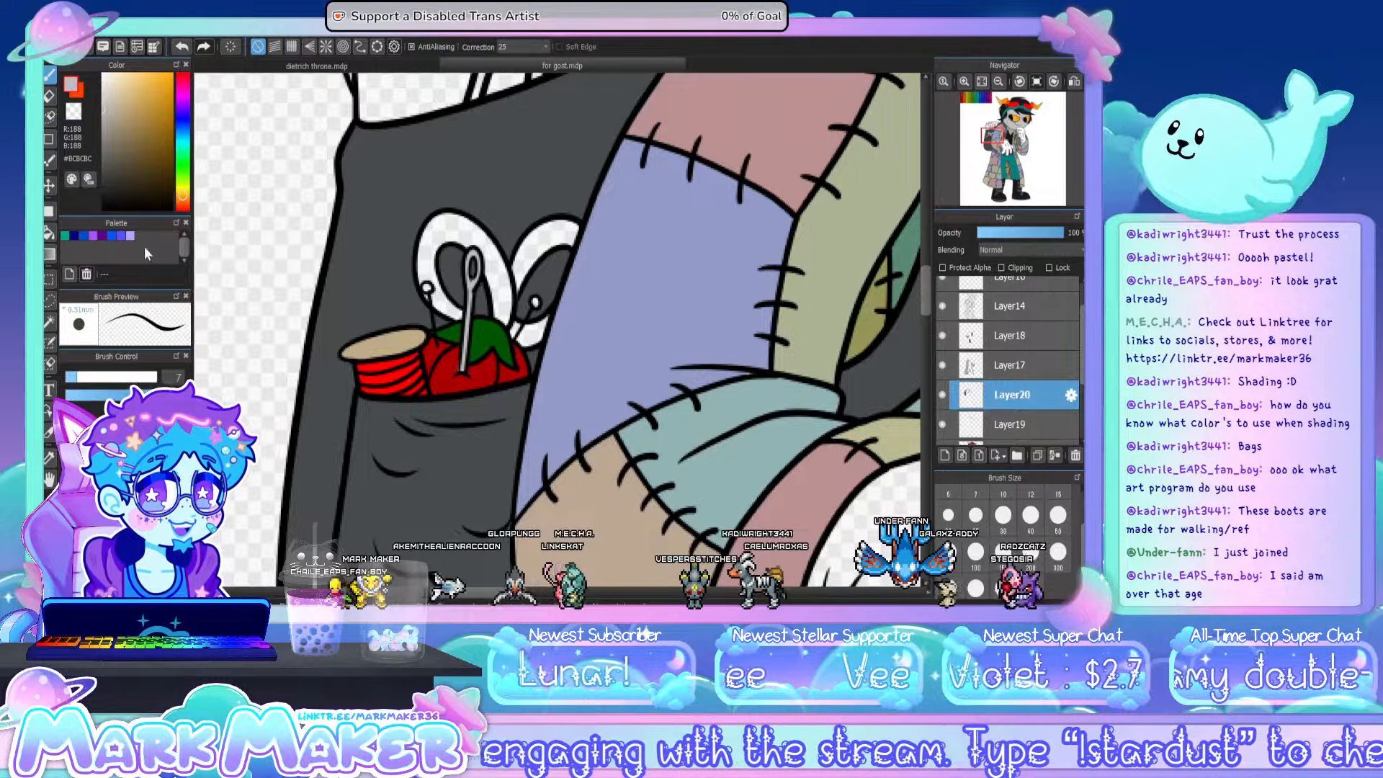
{"action": "left_click_drag", "start_coordinate": [144, 72], "coordinate": [190, 39]}
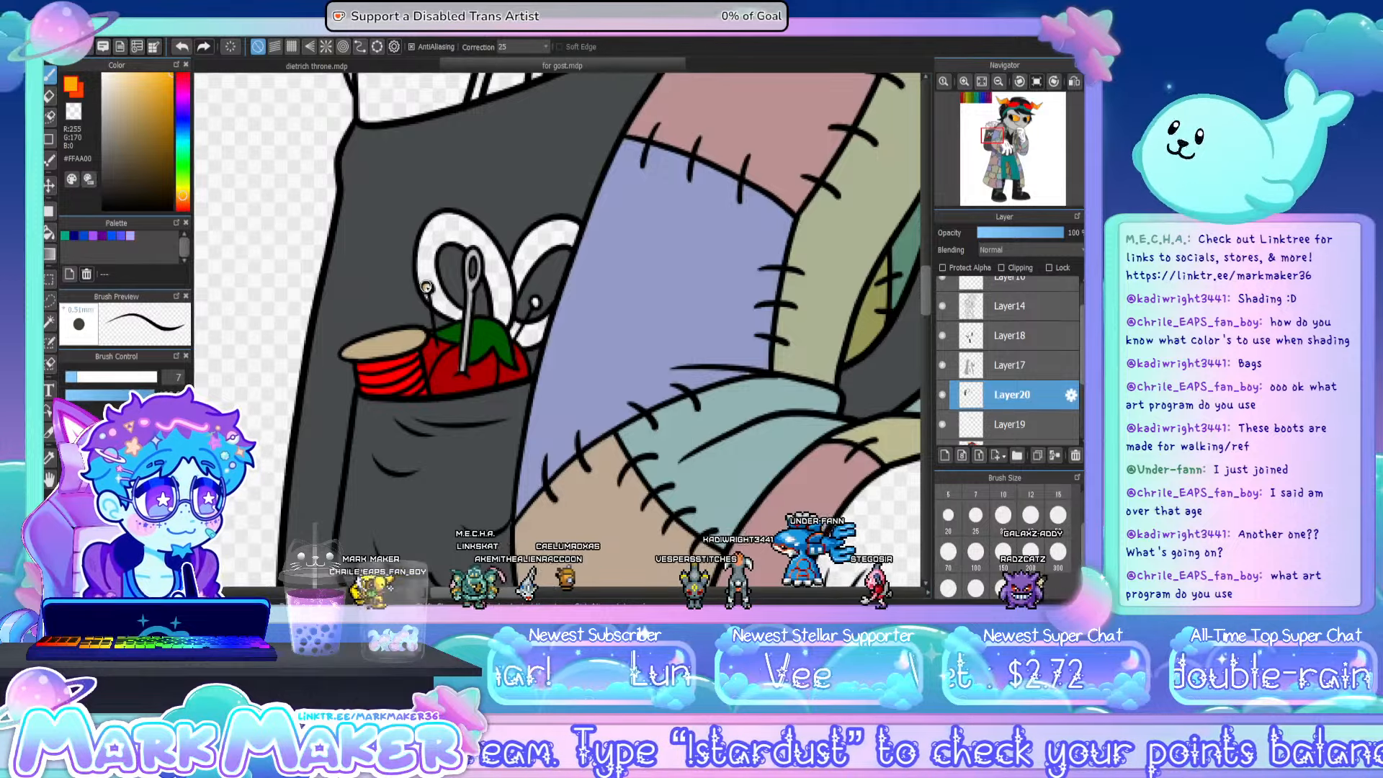
{"action": "left_click", "coordinate": [425, 286]}
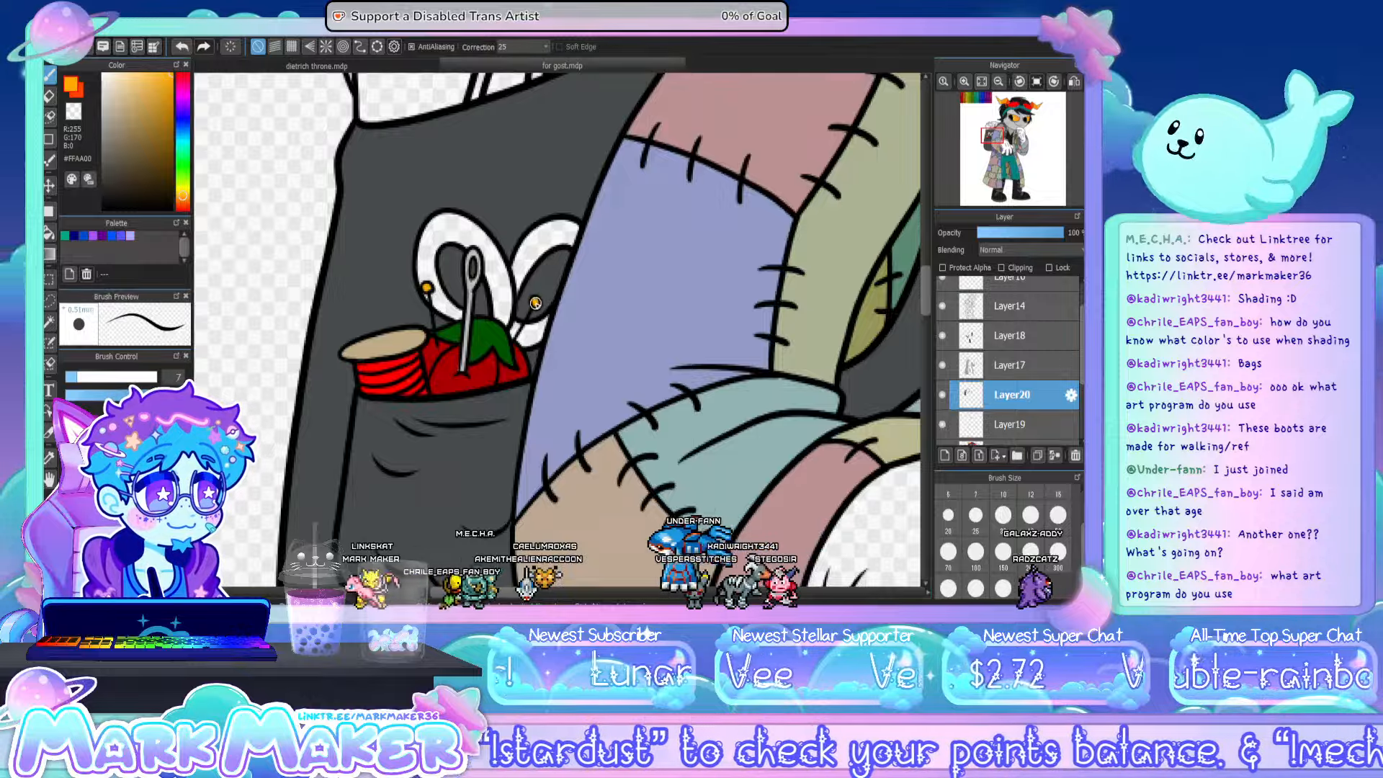
{"action": "left_click", "coordinate": [535, 301]}
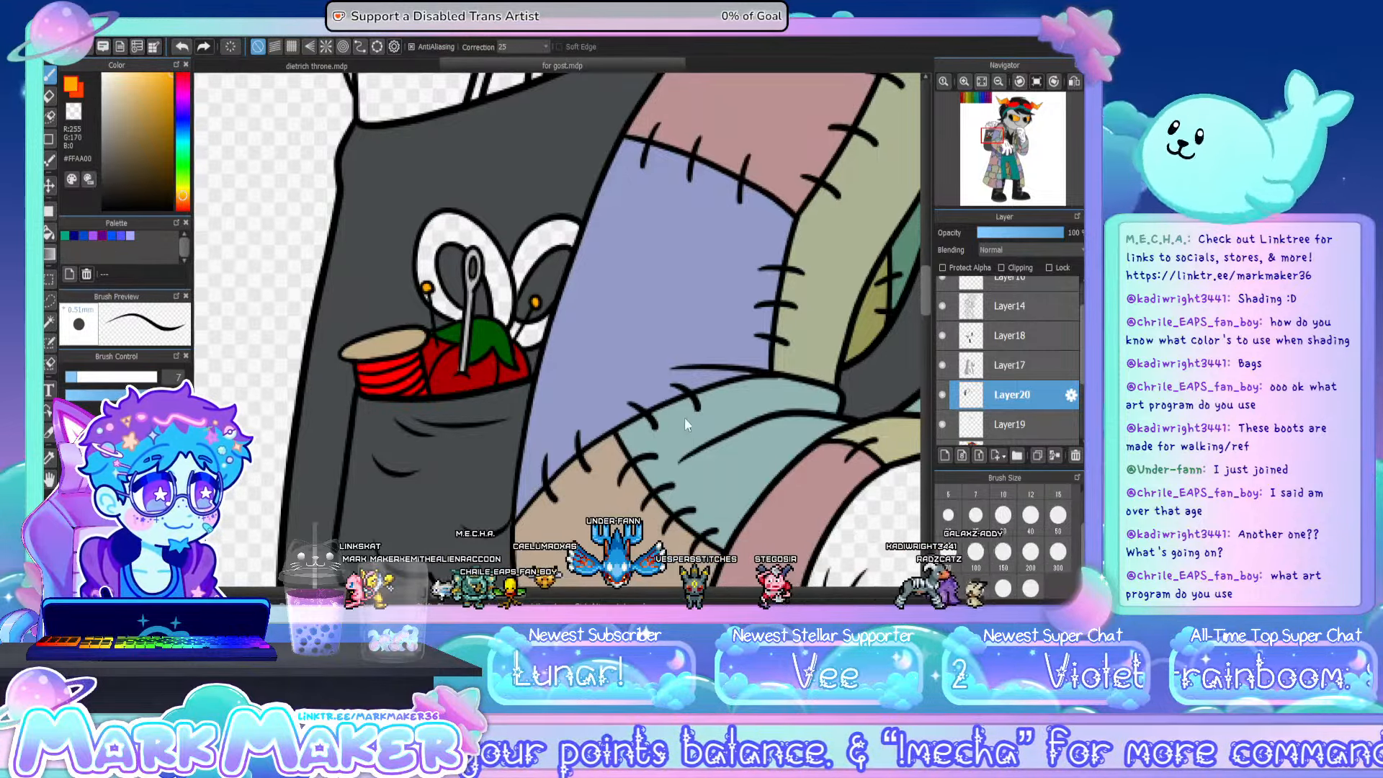
- Fill both scissor handles above the pocket with orange (#FF5500)
{"action": "left_click", "coordinate": [183, 203]}
{"action": "left_click", "coordinate": [49, 232]}
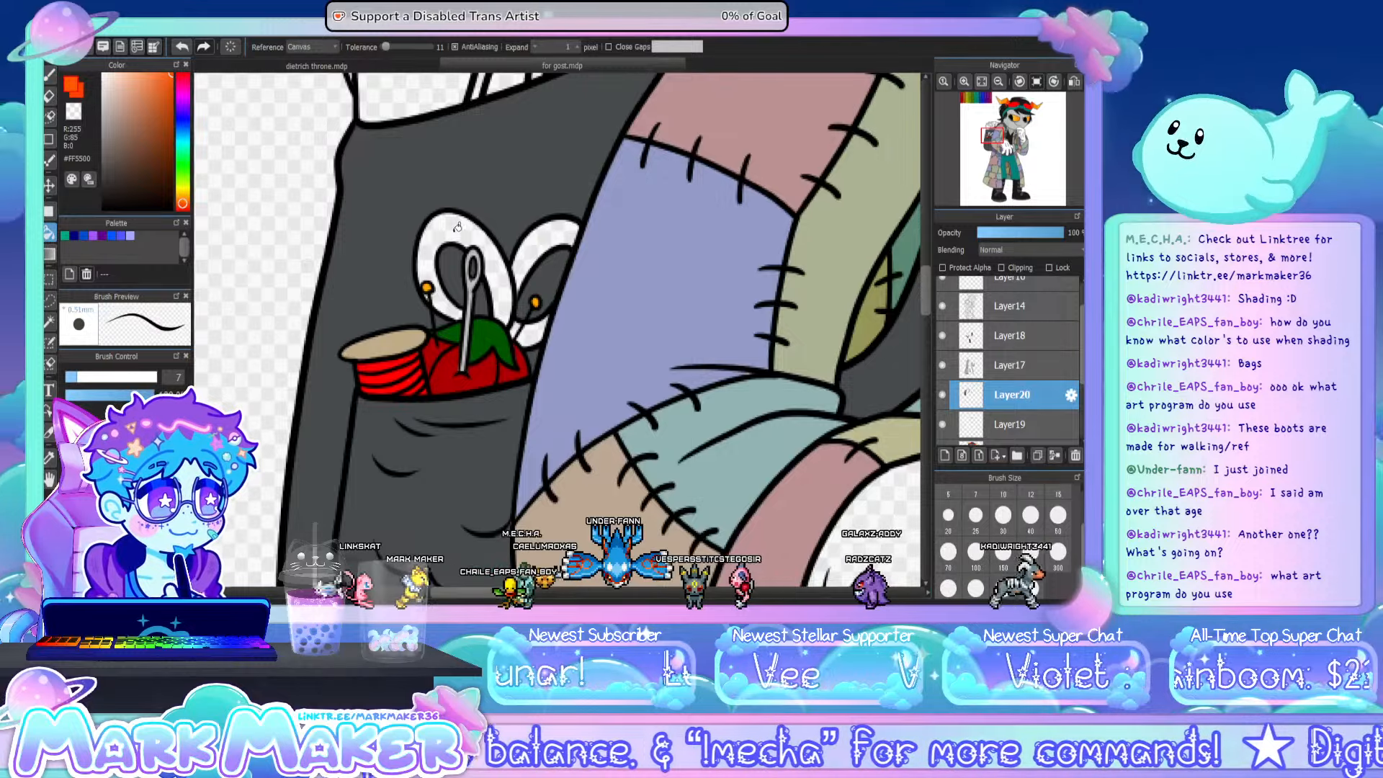
{"action": "left_click", "coordinate": [436, 241]}
{"action": "left_click", "coordinate": [542, 266]}
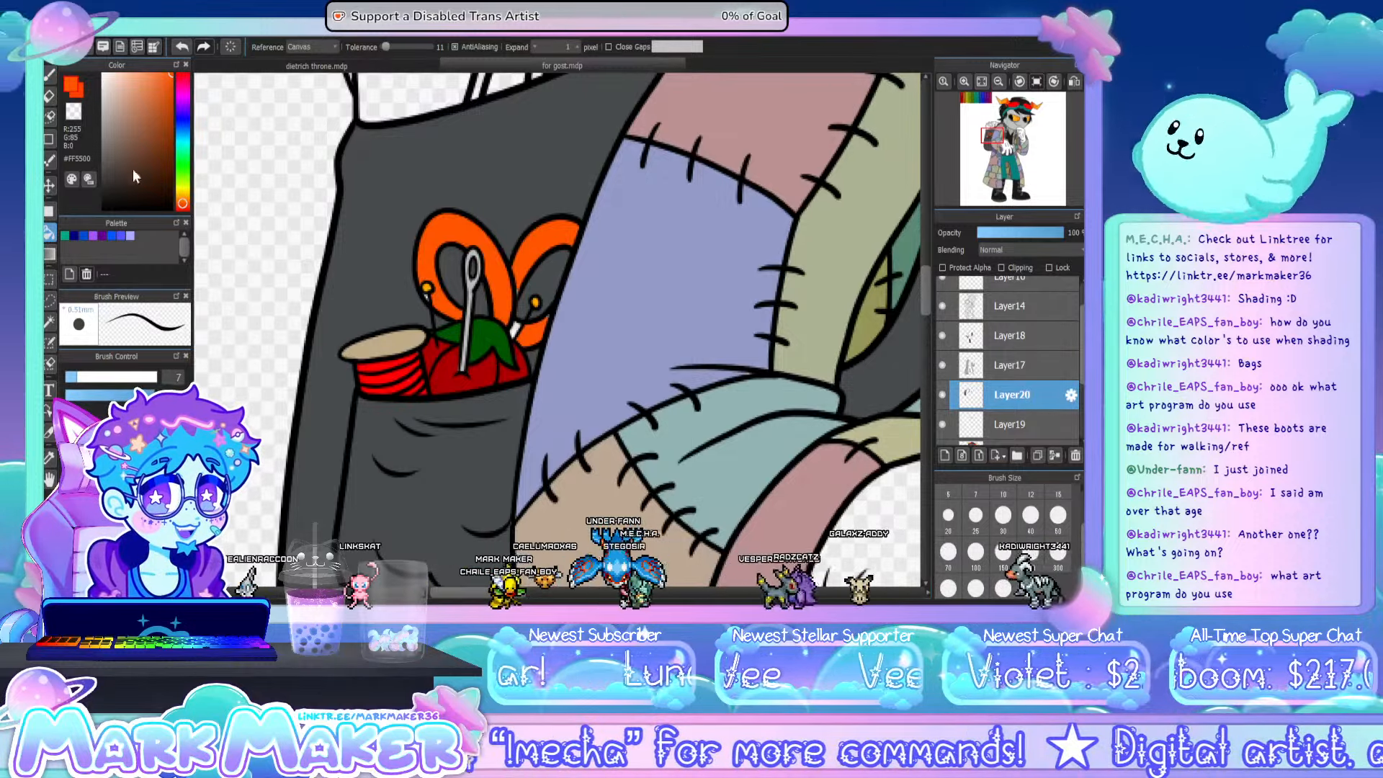
{"action": "key", "text": "b"}
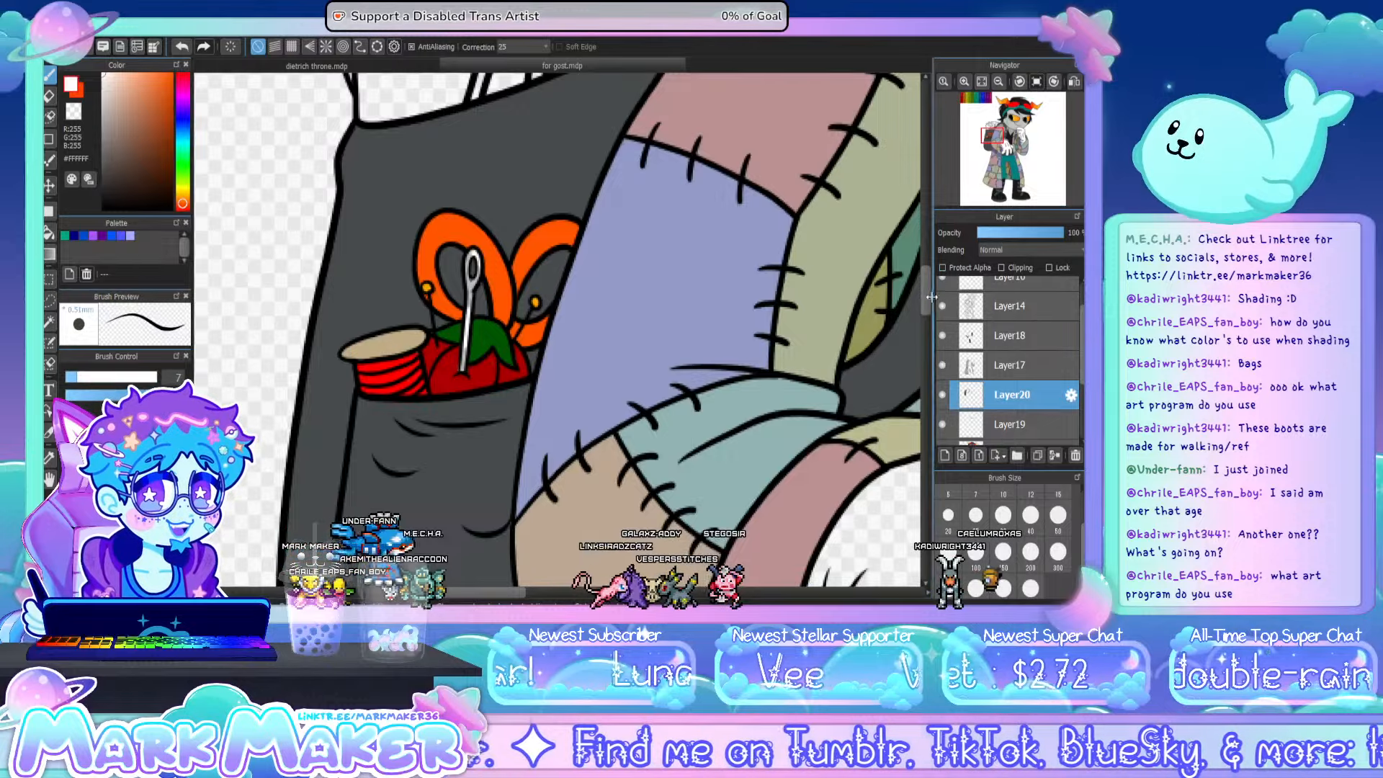
- Fill the front paper and the other foremost sheets sticking out of the backpack with white (#FFFFFF)
{"action": "scroll", "coordinate": [929, 284], "scroll_direction": "up", "scroll_amount": 5}
{"action": "scroll", "coordinate": [929, 292], "scroll_direction": "down", "scroll_amount": 5}
{"action": "scroll", "coordinate": [926, 296], "scroll_direction": "up", "scroll_amount": 10}
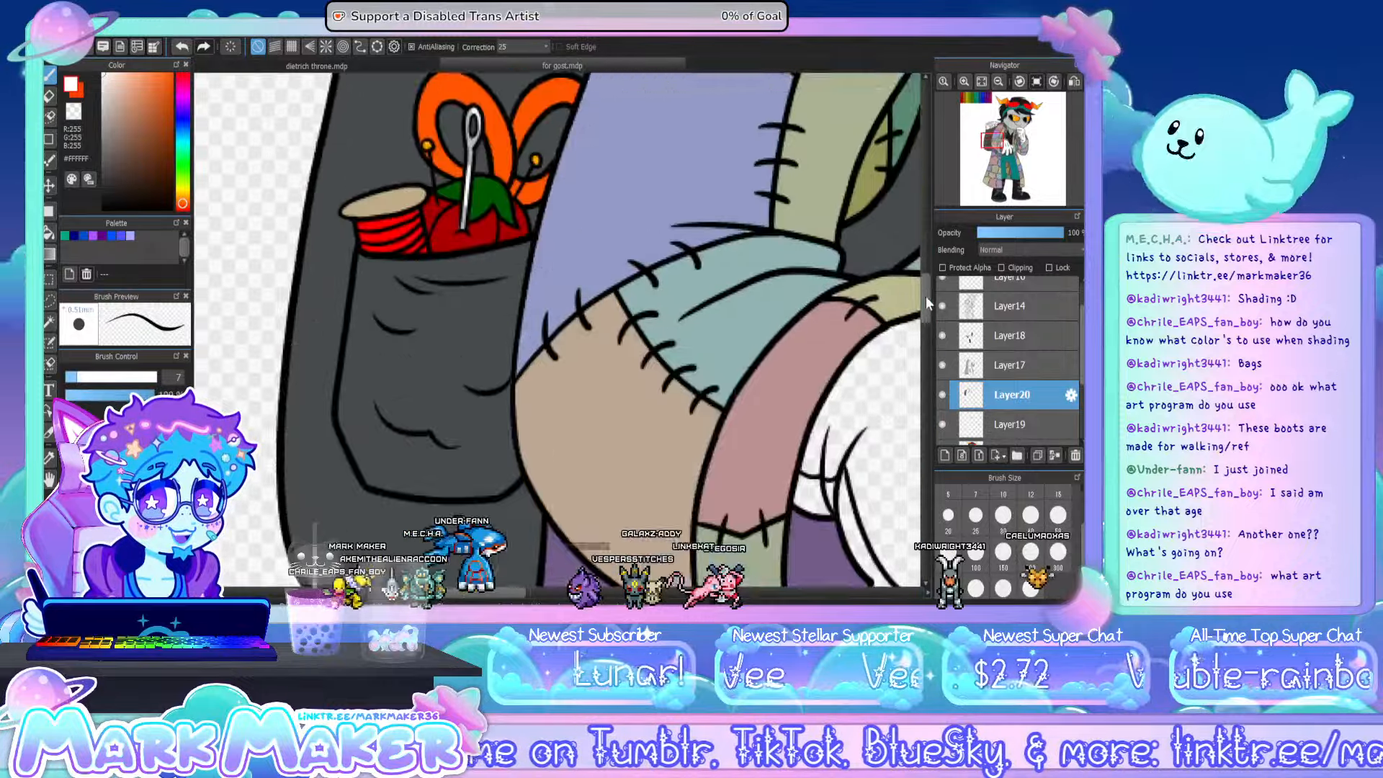
{"action": "scroll", "coordinate": [925, 261], "scroll_direction": "down", "scroll_amount": 4}
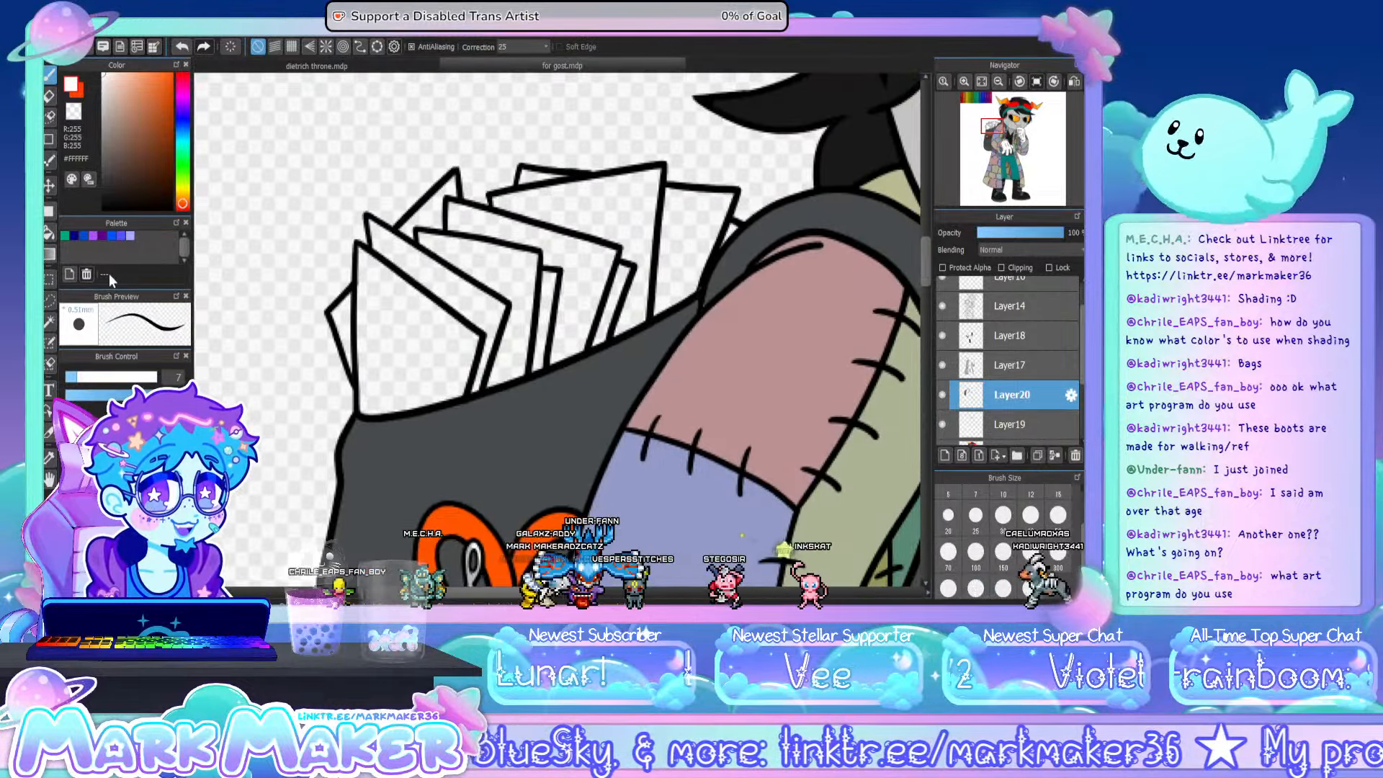
{"action": "left_click", "coordinate": [48, 232]}
{"action": "left_click", "coordinate": [438, 338]}
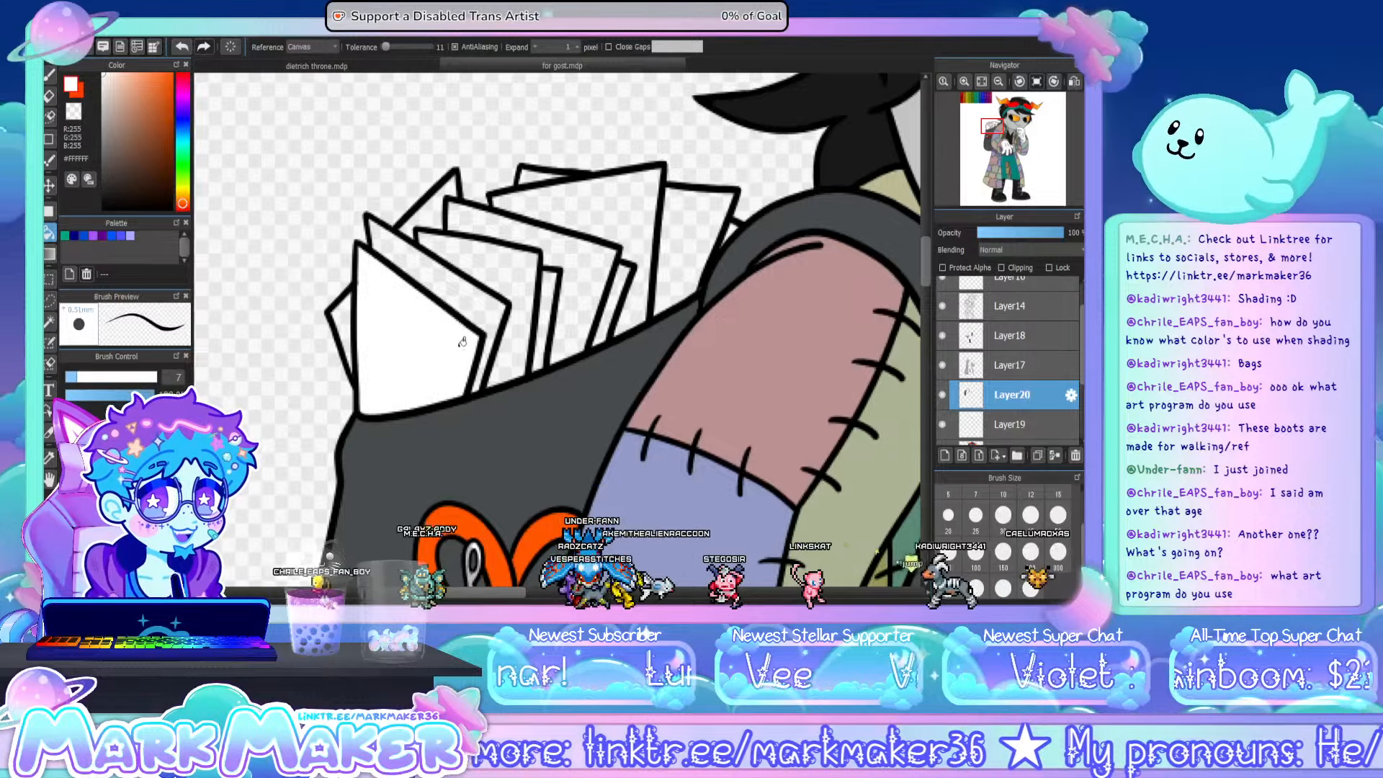
{"action": "left_click", "coordinate": [522, 288]}
{"action": "left_click", "coordinate": [588, 226]}
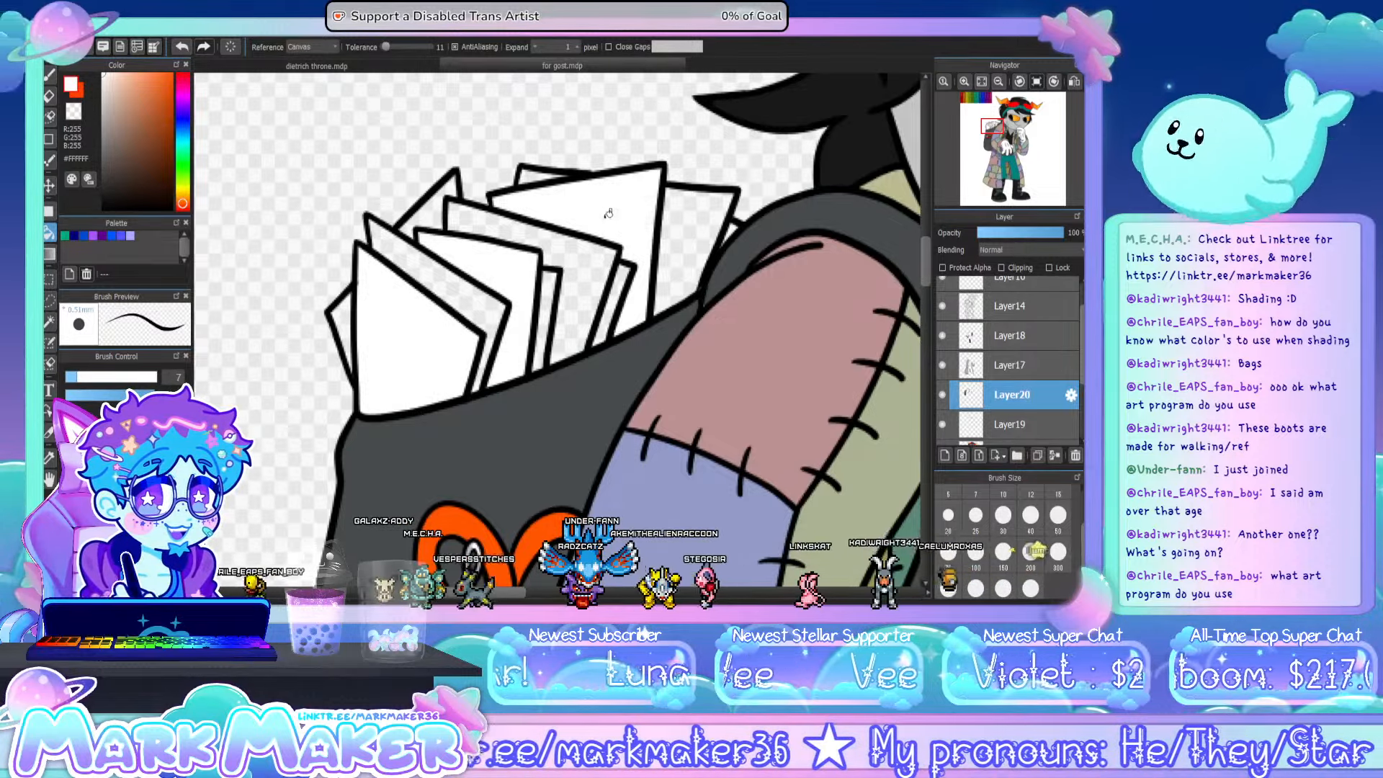
- Fill the second paper from the front and the rearmost papers in the backpack with pale cream (#FFF1D5)
{"action": "left_click", "coordinate": [50, 75]}
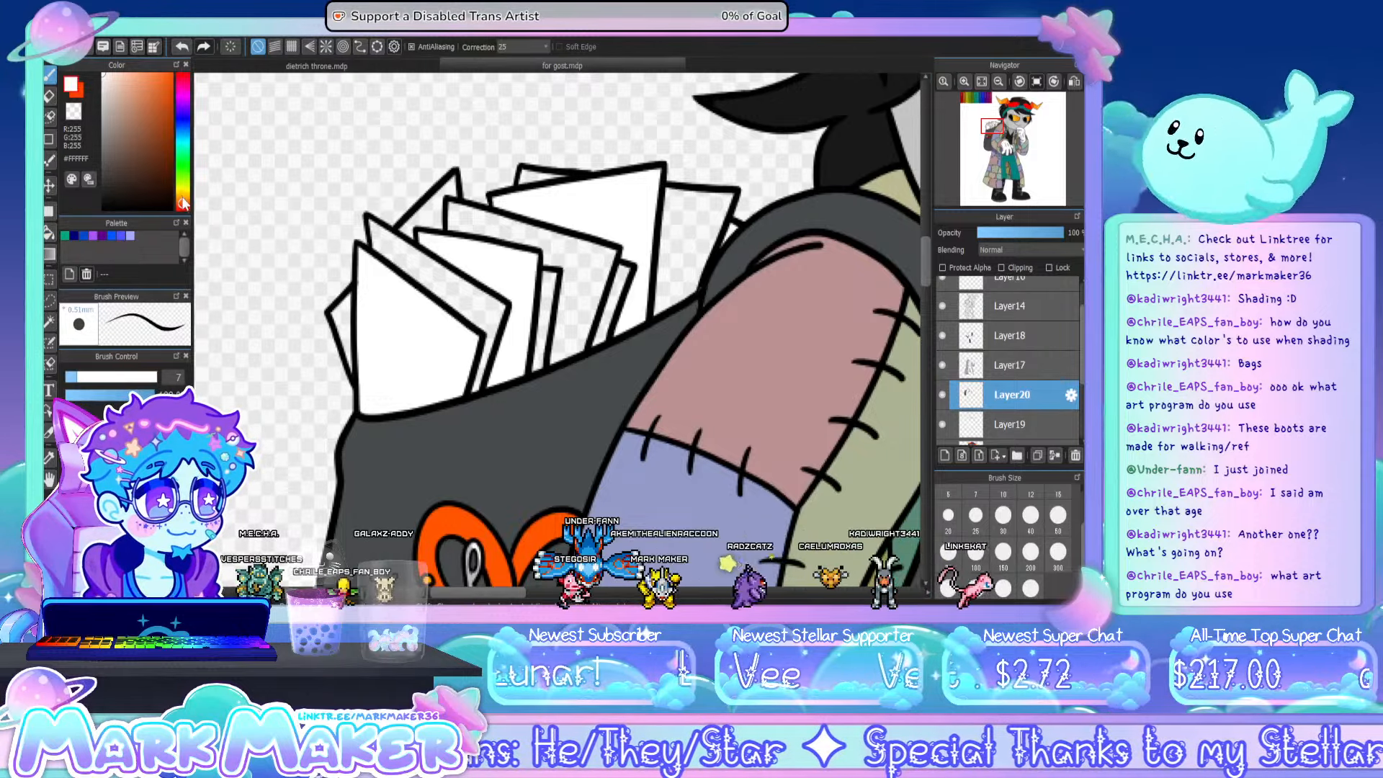
{"action": "left_click_drag", "start_coordinate": [183, 203], "coordinate": [185, 201]}
{"action": "left_click_drag", "start_coordinate": [106, 77], "coordinate": [114, 73]}
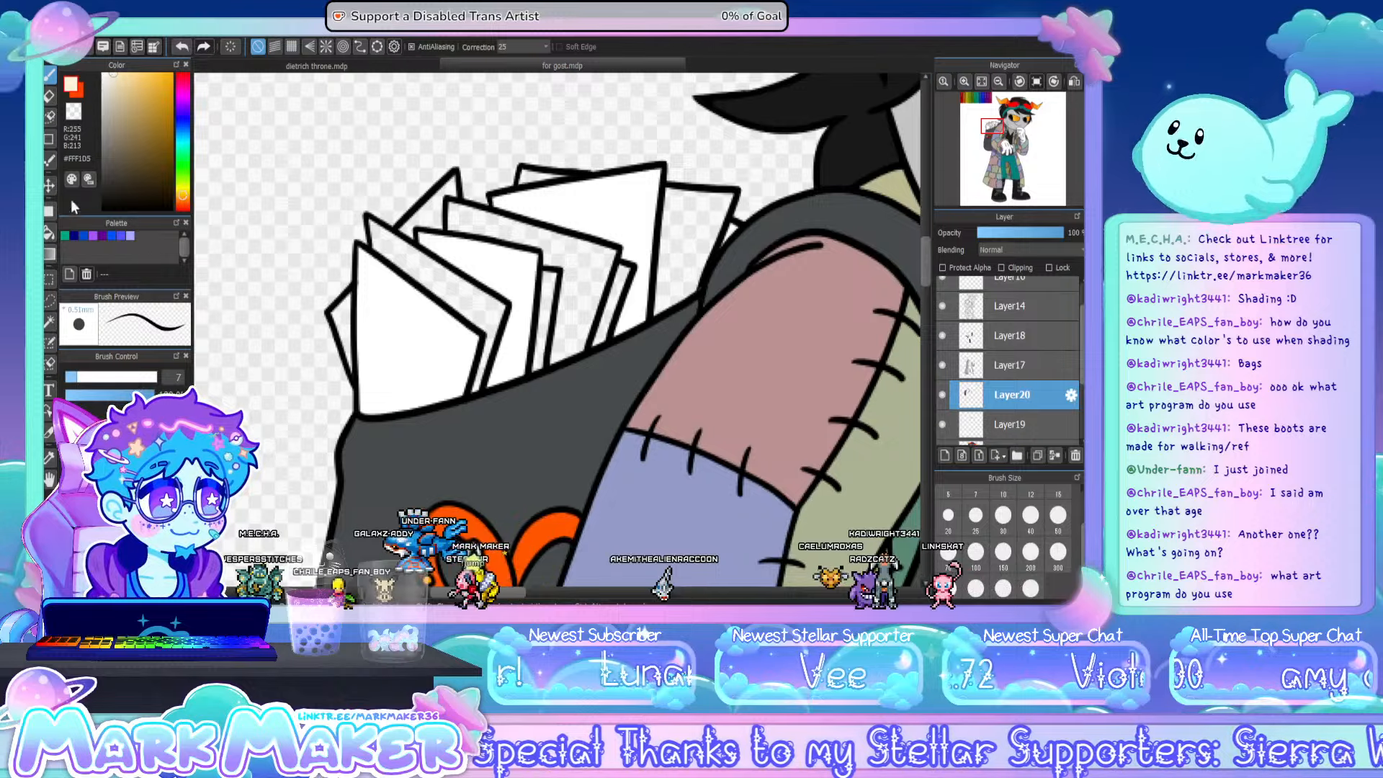
{"action": "left_click", "coordinate": [48, 232]}
{"action": "left_click", "coordinate": [463, 294]}
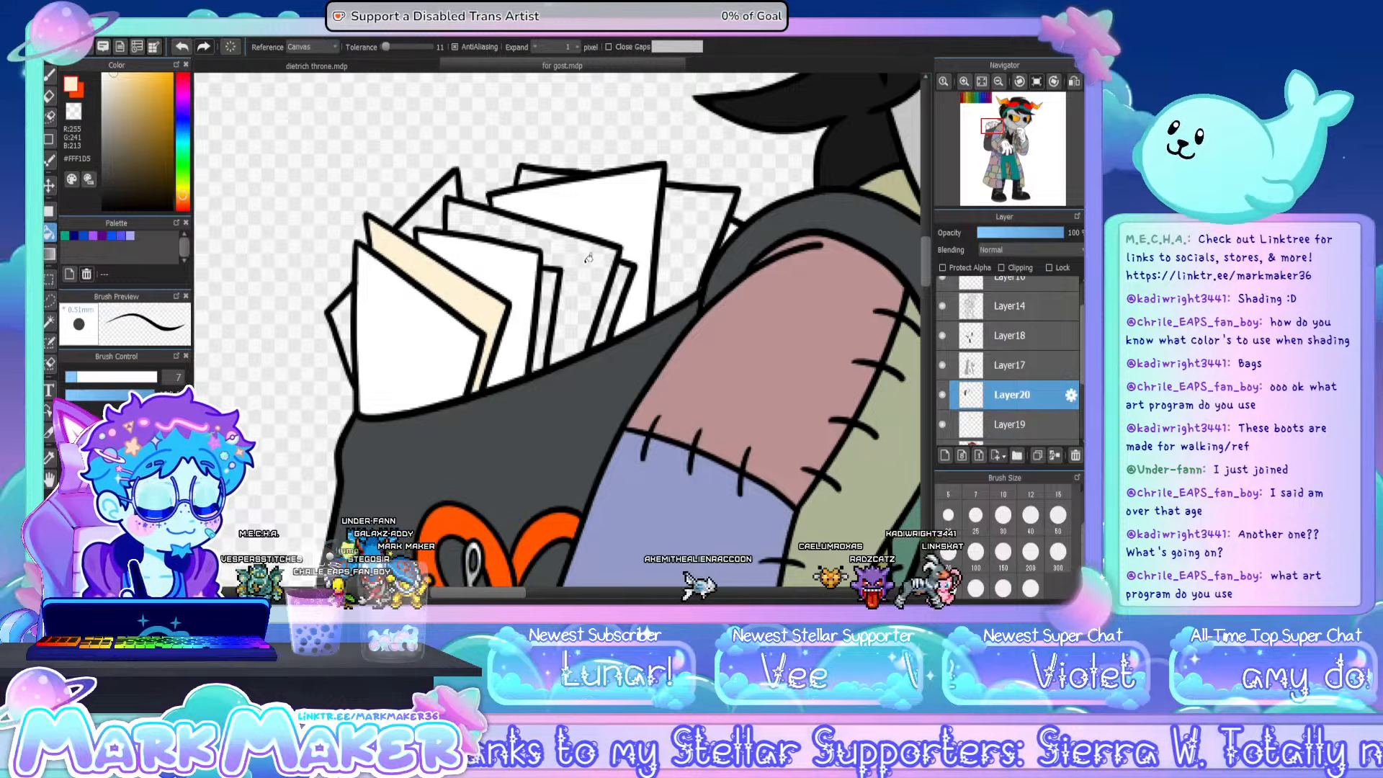
{"action": "left_click", "coordinate": [684, 218]}
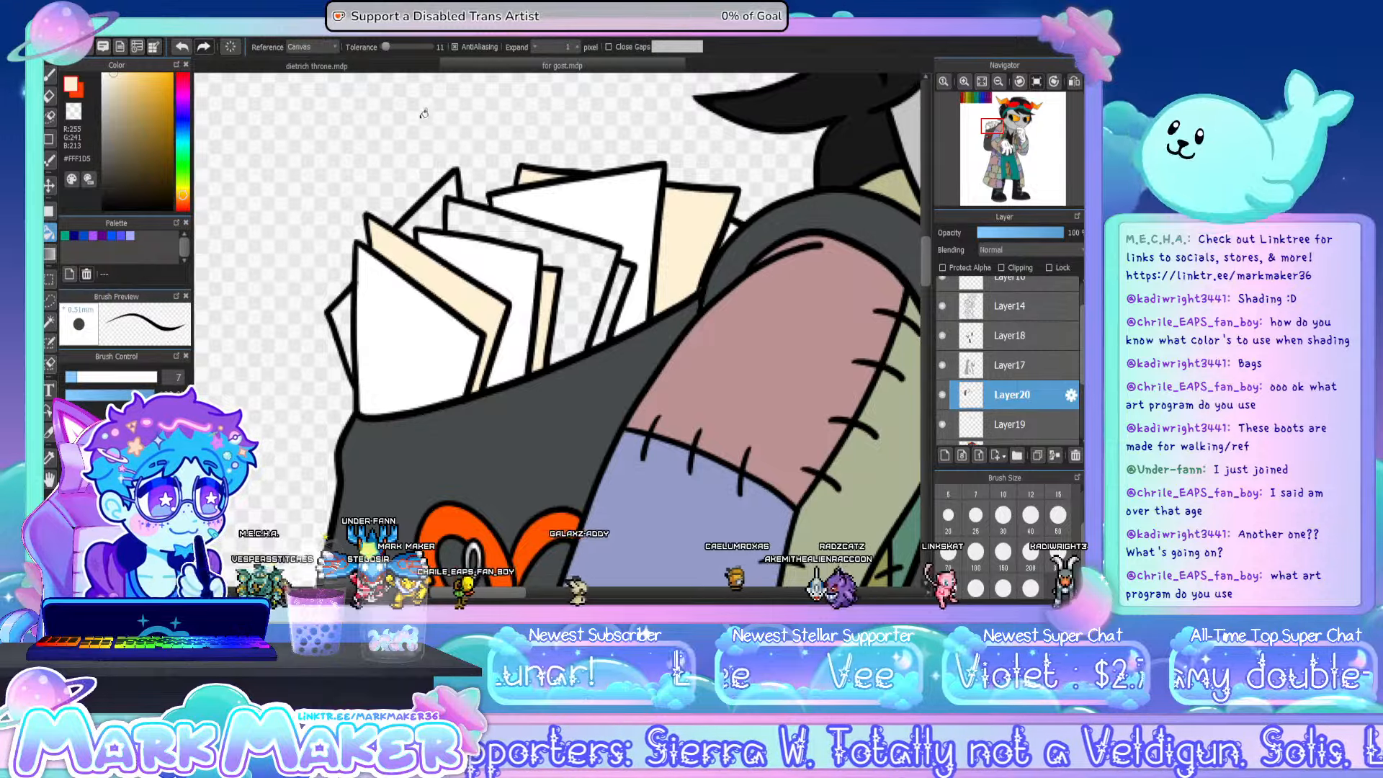
- Fill the middle paper and the pointed paper behind it with darker beige (#EADCBD)
{"action": "left_click", "coordinate": [49, 76]}
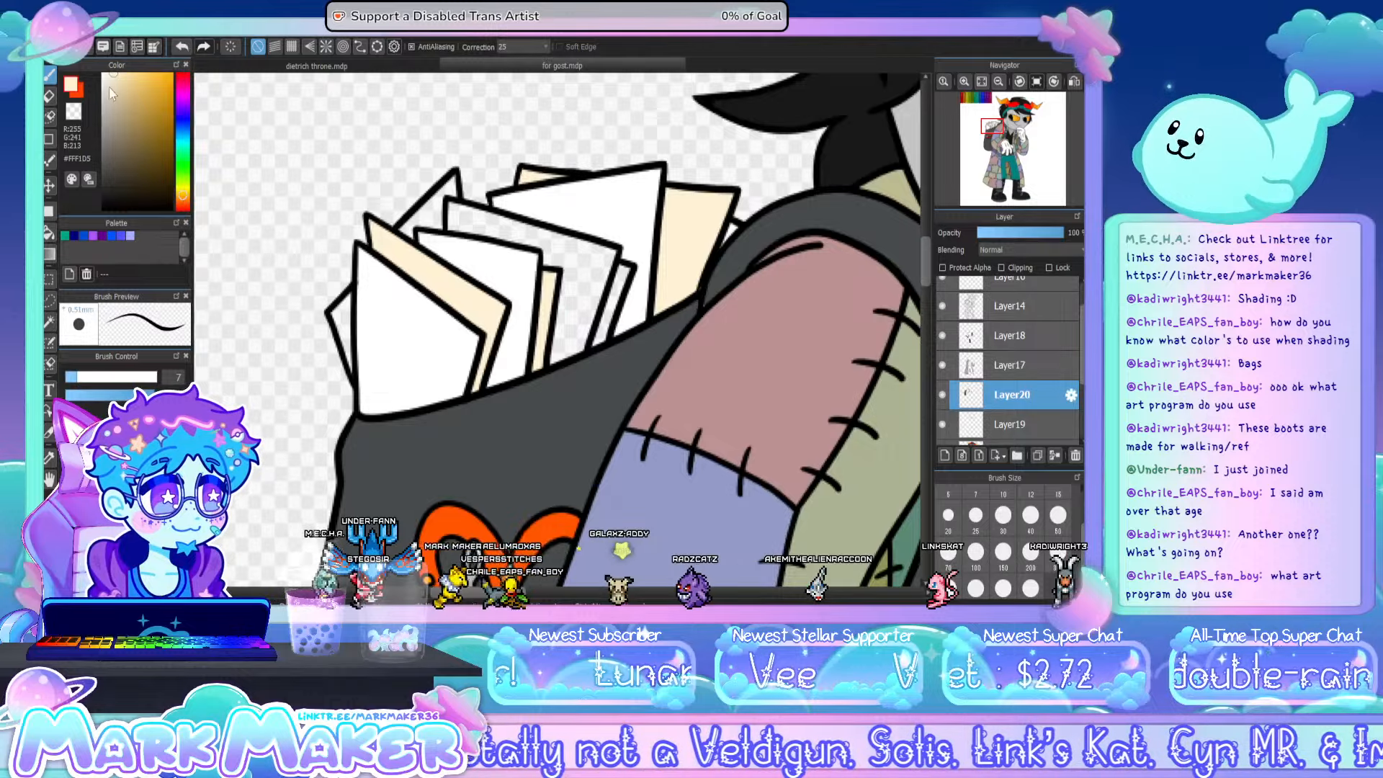
{"action": "left_click", "coordinate": [115, 85]}
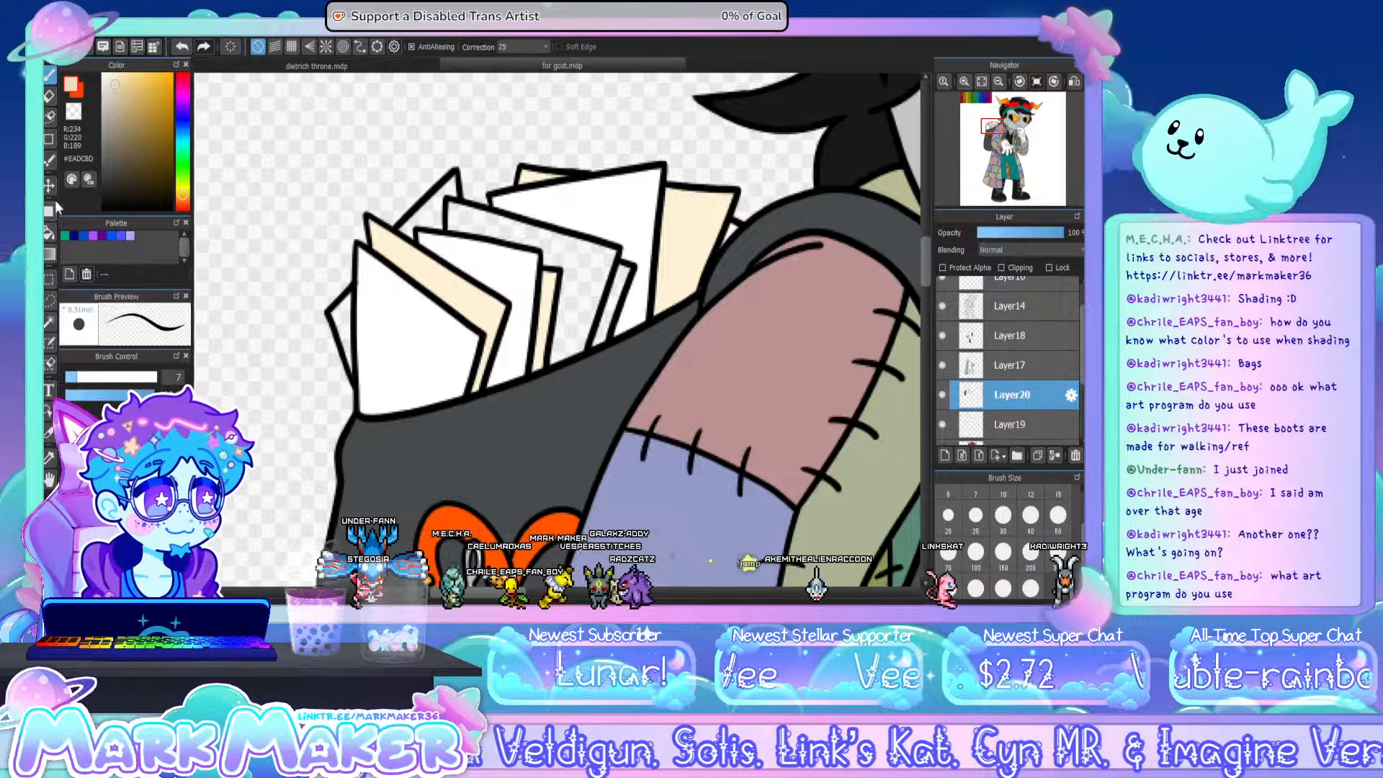
{"action": "left_click", "coordinate": [49, 232]}
{"action": "left_click", "coordinate": [589, 290]}
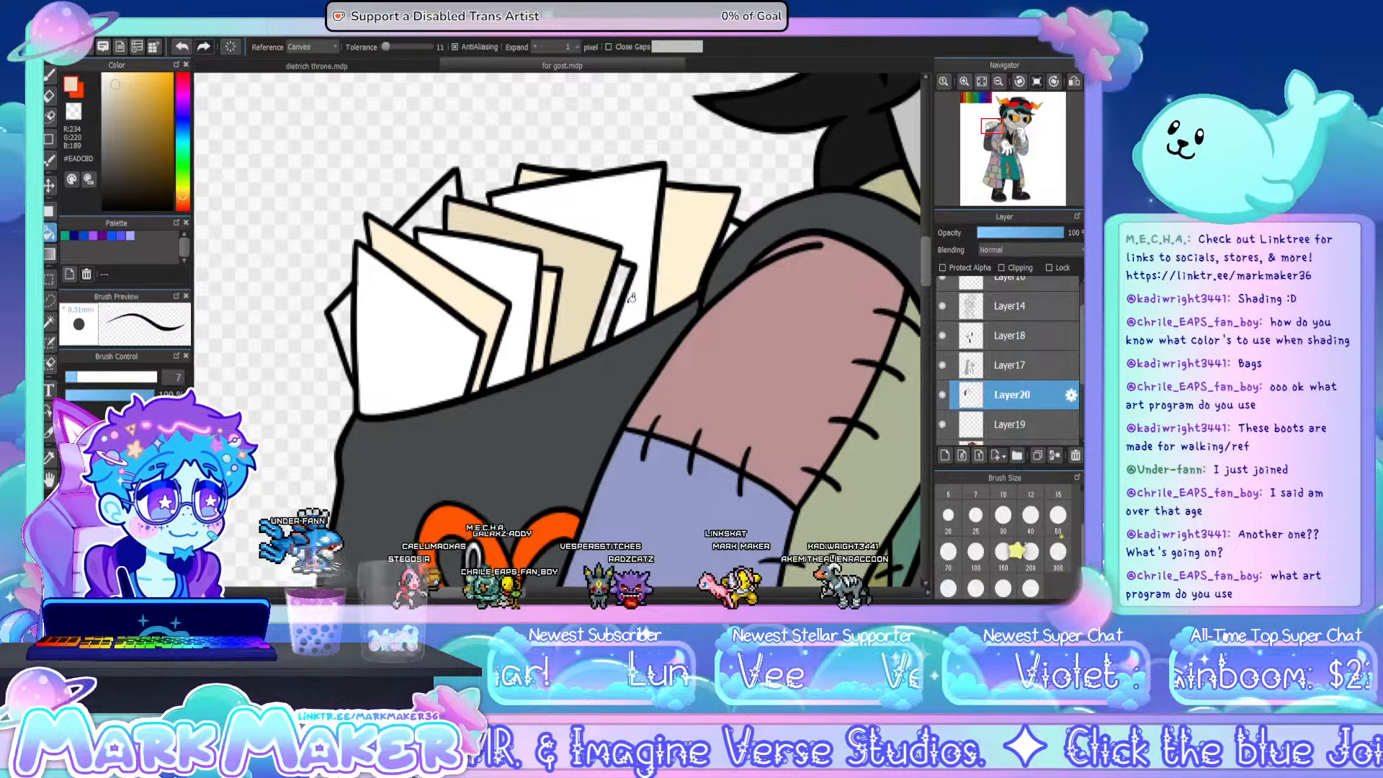
{"action": "key", "text": "ctrl+z"}
{"action": "key", "text": "ctrl+y"}
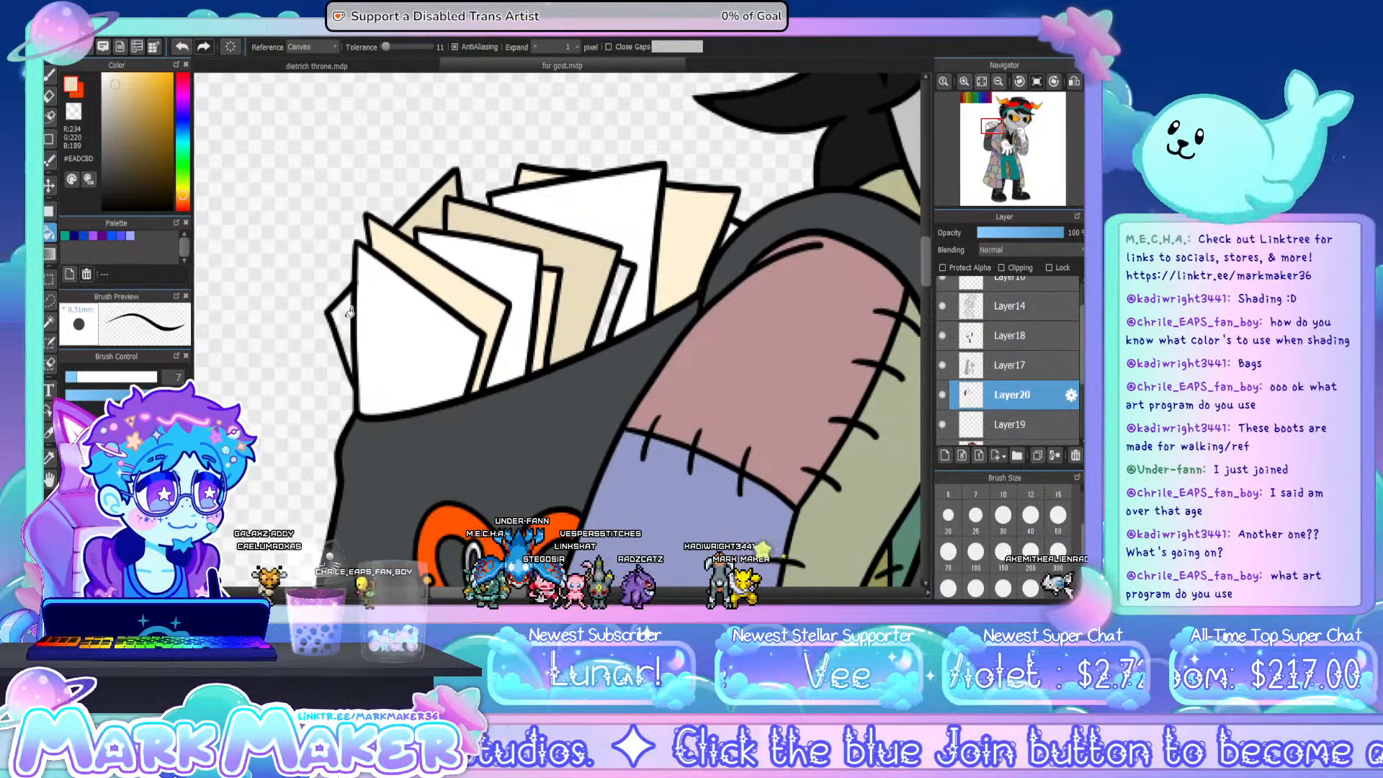
- Sample the pale cream (#FFF1D5) from the rearmost paper and fill the narrow unfilled paper strip with it
{"action": "key", "text": "b"}
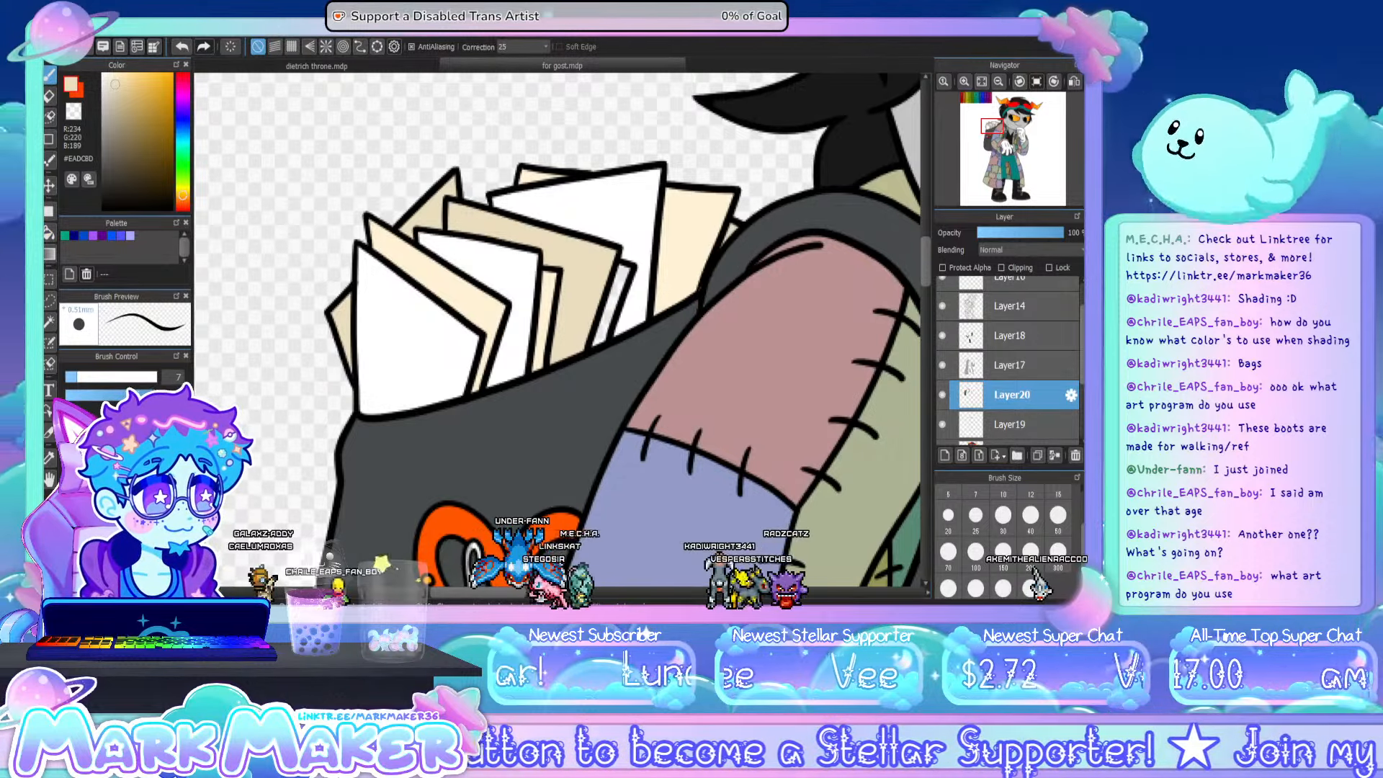
{"action": "key", "text": "g"}
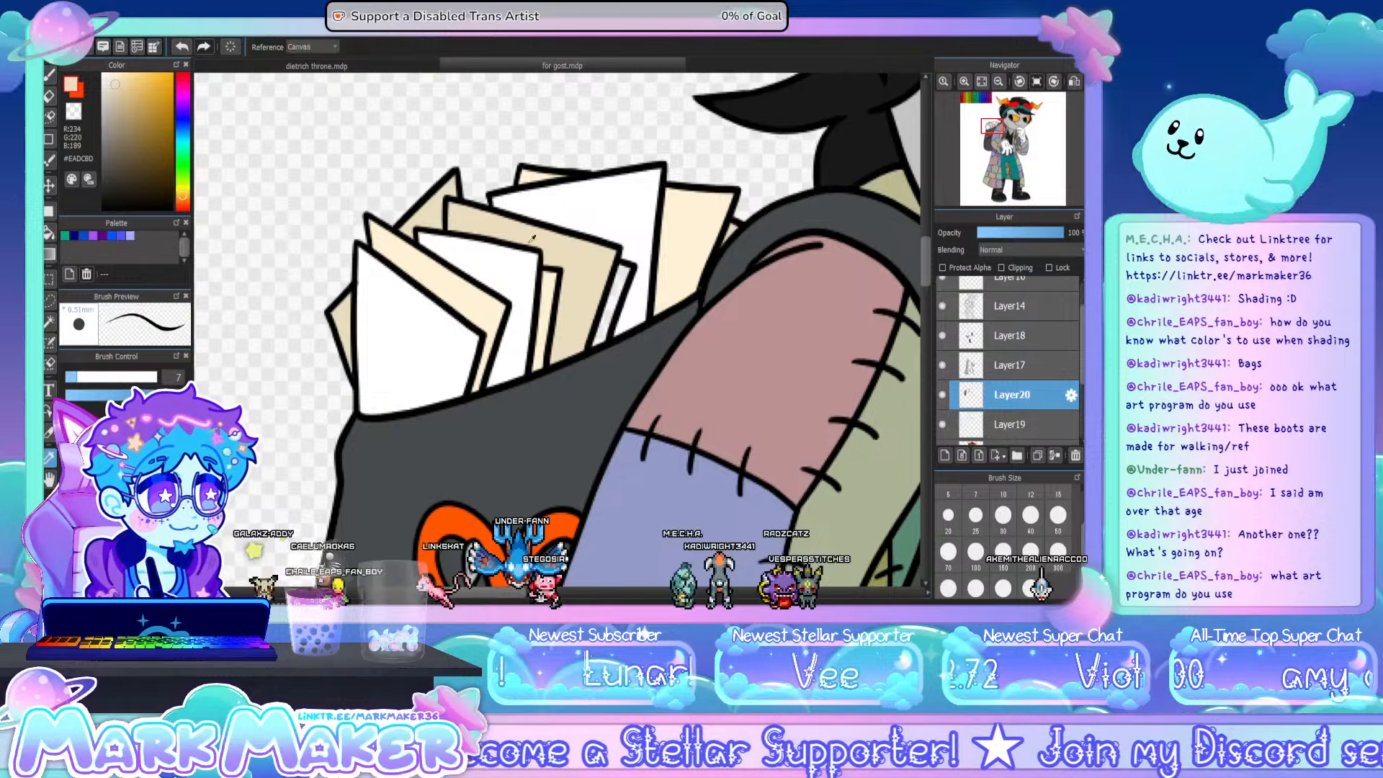
{"action": "left_click", "coordinate": [687, 235]}
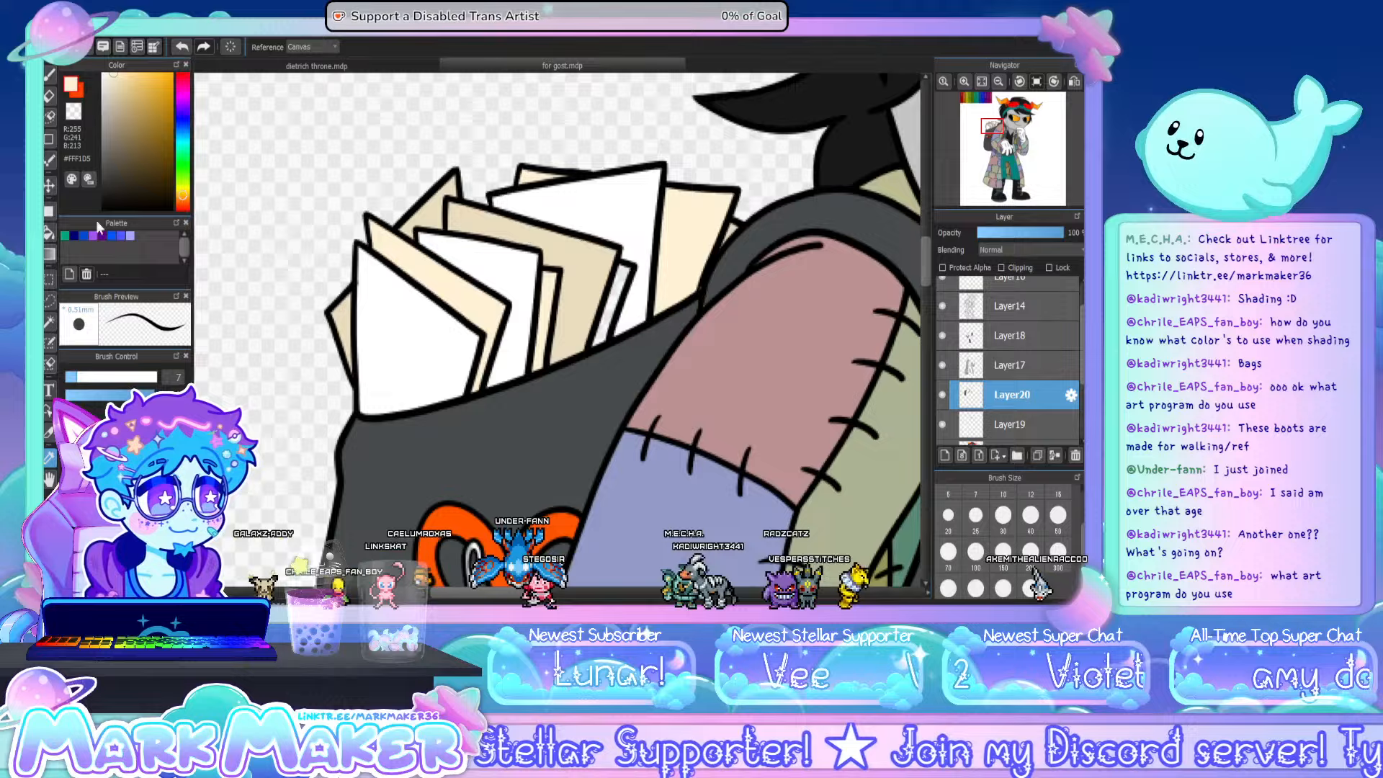
{"action": "left_click", "coordinate": [49, 233]}
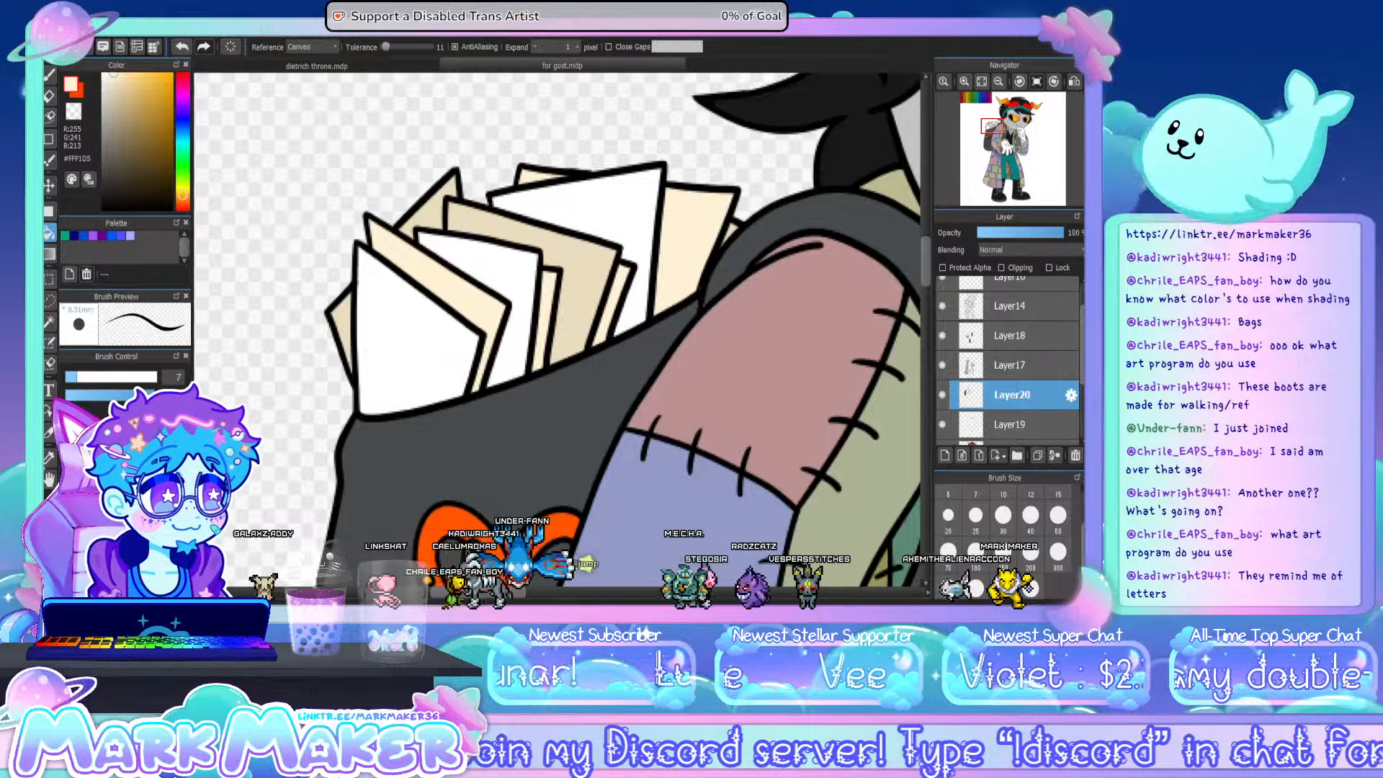
- Sample the backpack's dark grey (#474B4C) and touch up the backpack area beside the shoulder with the brush
{"action": "left_click", "coordinate": [52, 457]}
{"action": "left_click", "coordinate": [381, 447]}
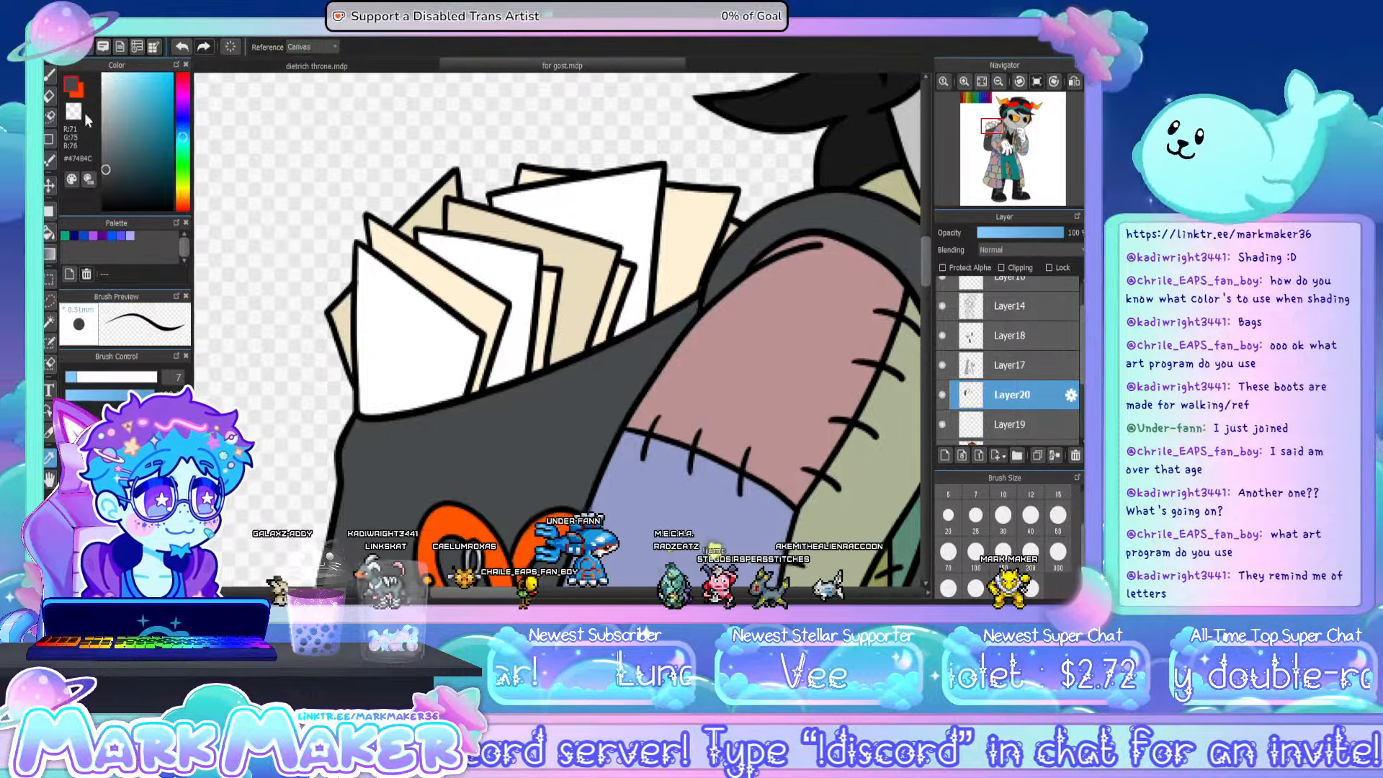
{"action": "left_click", "coordinate": [53, 79]}
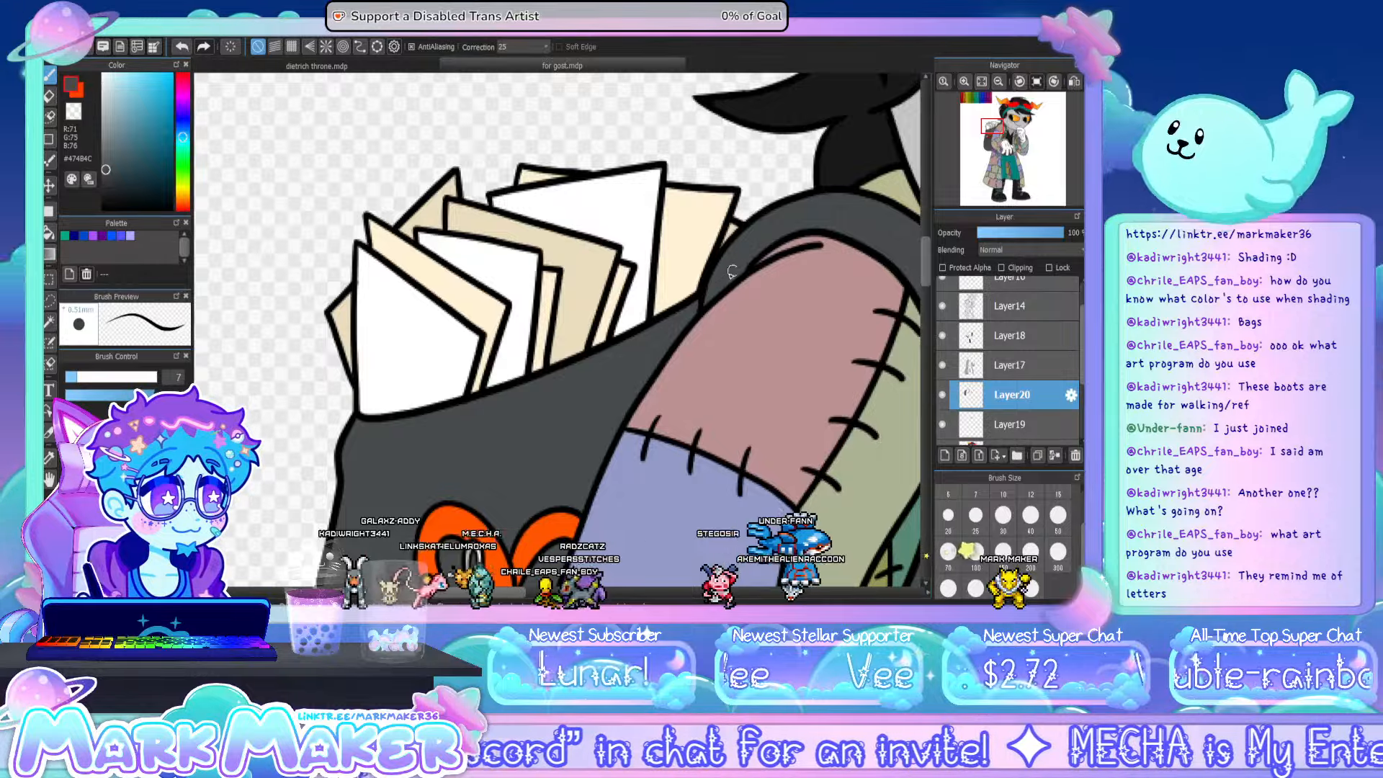
- Sample the teal of the trousers and set a darker teal (#114A4A) as the fill colour
{"action": "mouse_move", "coordinate": [994, 107]}
{"action": "left_click", "coordinate": [980, 83]}
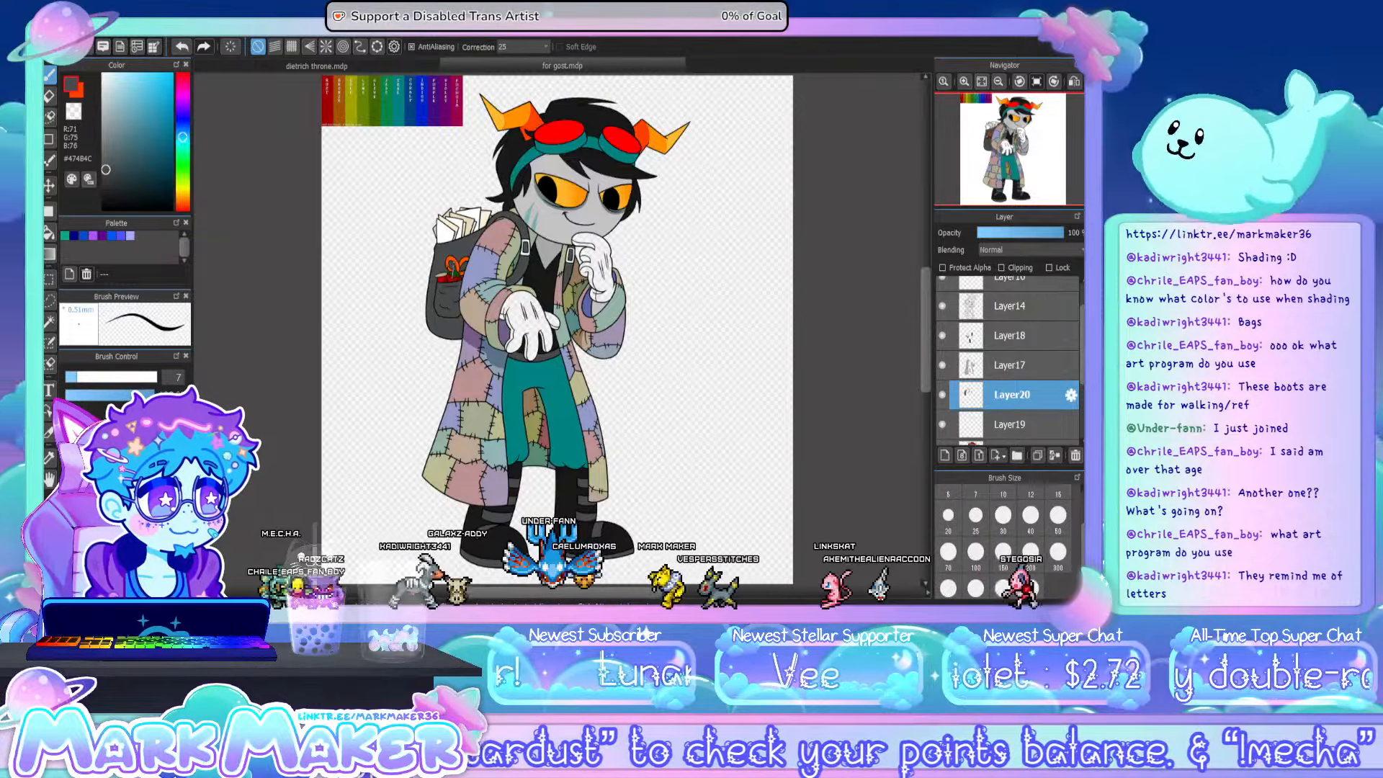
{"action": "left_click", "coordinate": [50, 458]}
{"action": "left_click", "coordinate": [532, 384]}
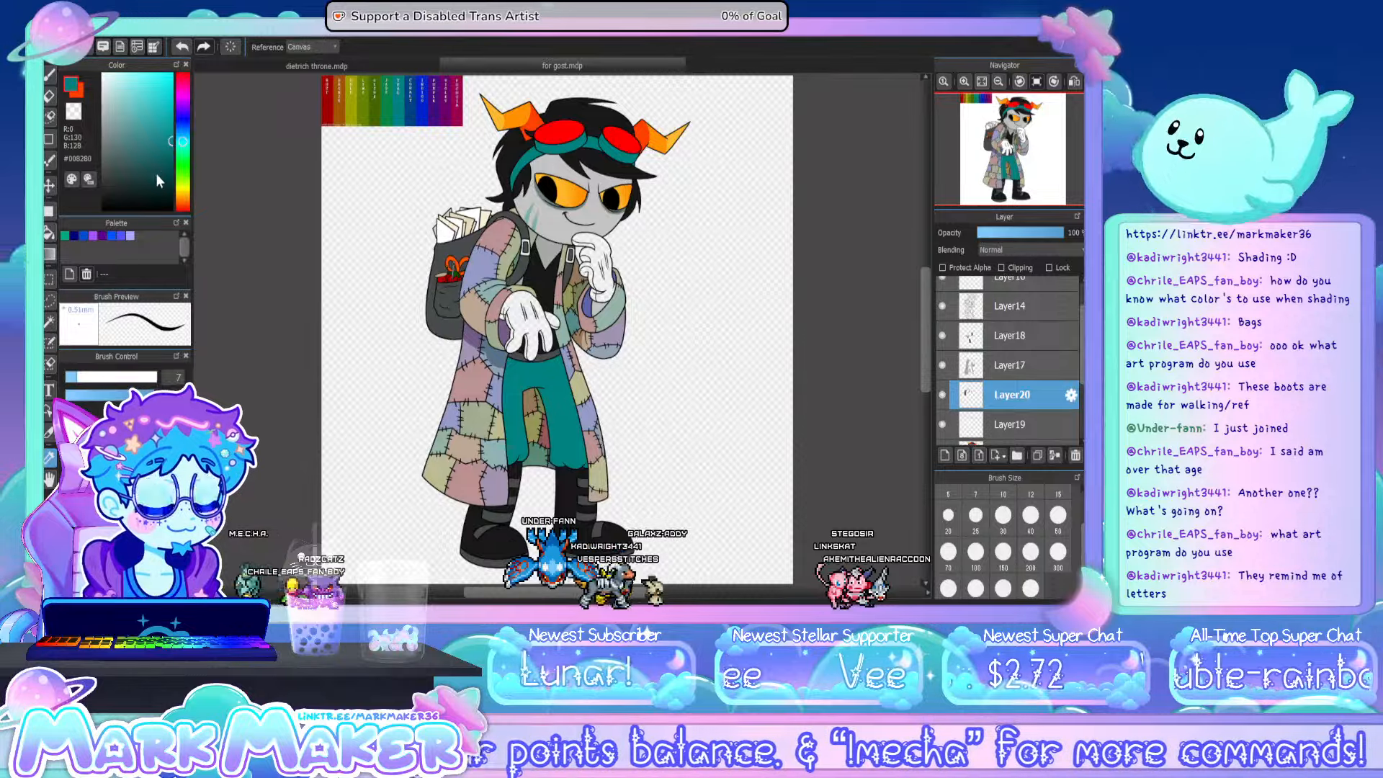
{"action": "left_click", "coordinate": [156, 170]}
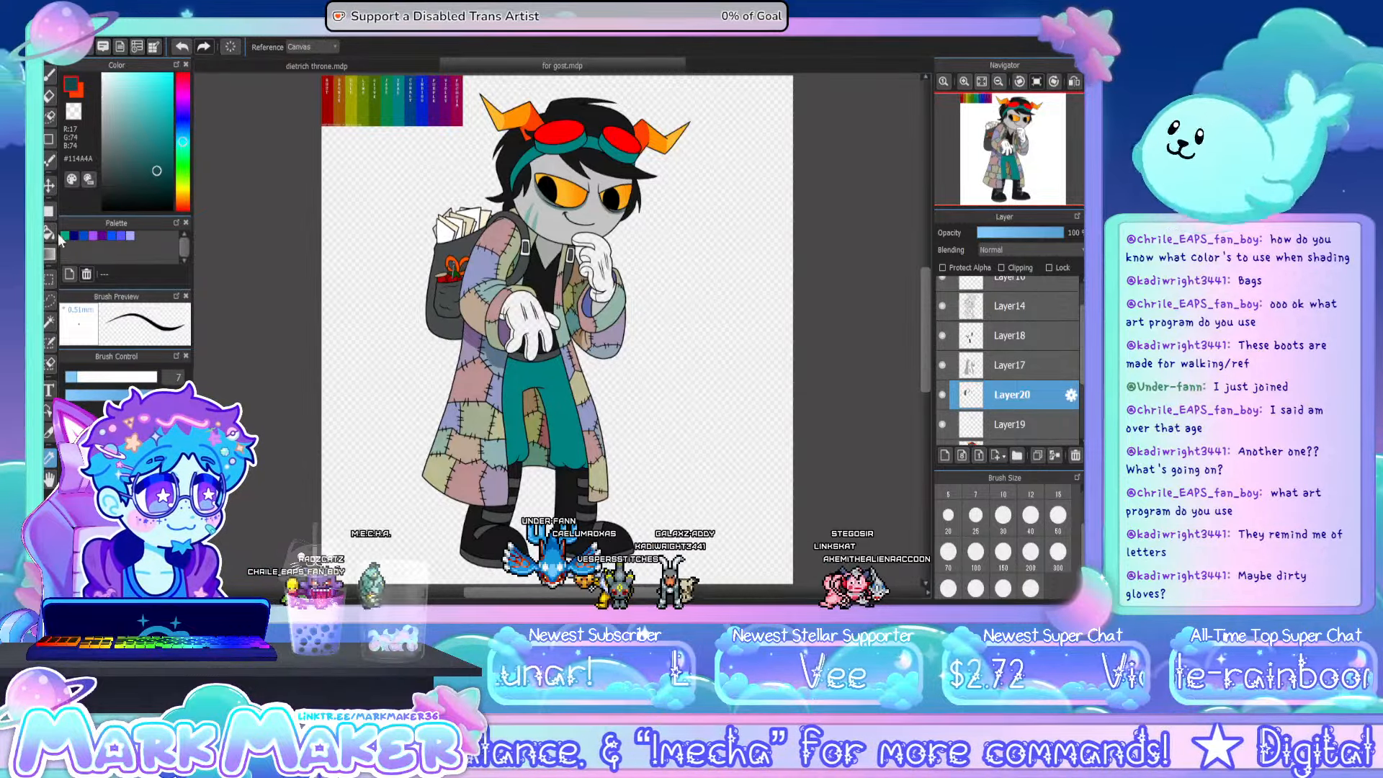
{"action": "left_click", "coordinate": [49, 232]}
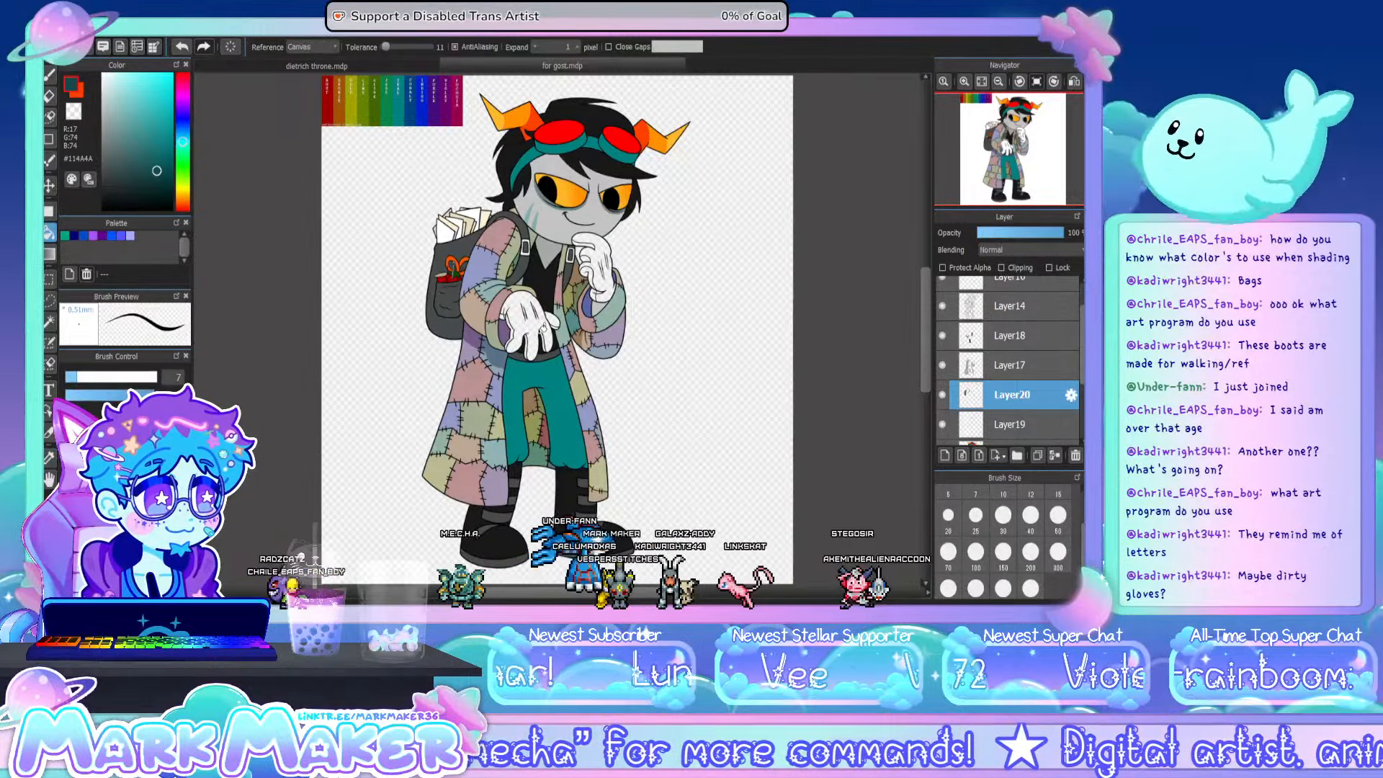
- Fill the back, cuff, side and thumb of the lowered glove with dark teal (#114A4A)
{"action": "scroll", "coordinate": [544, 329], "scroll_direction": "up", "scroll_amount": 5}
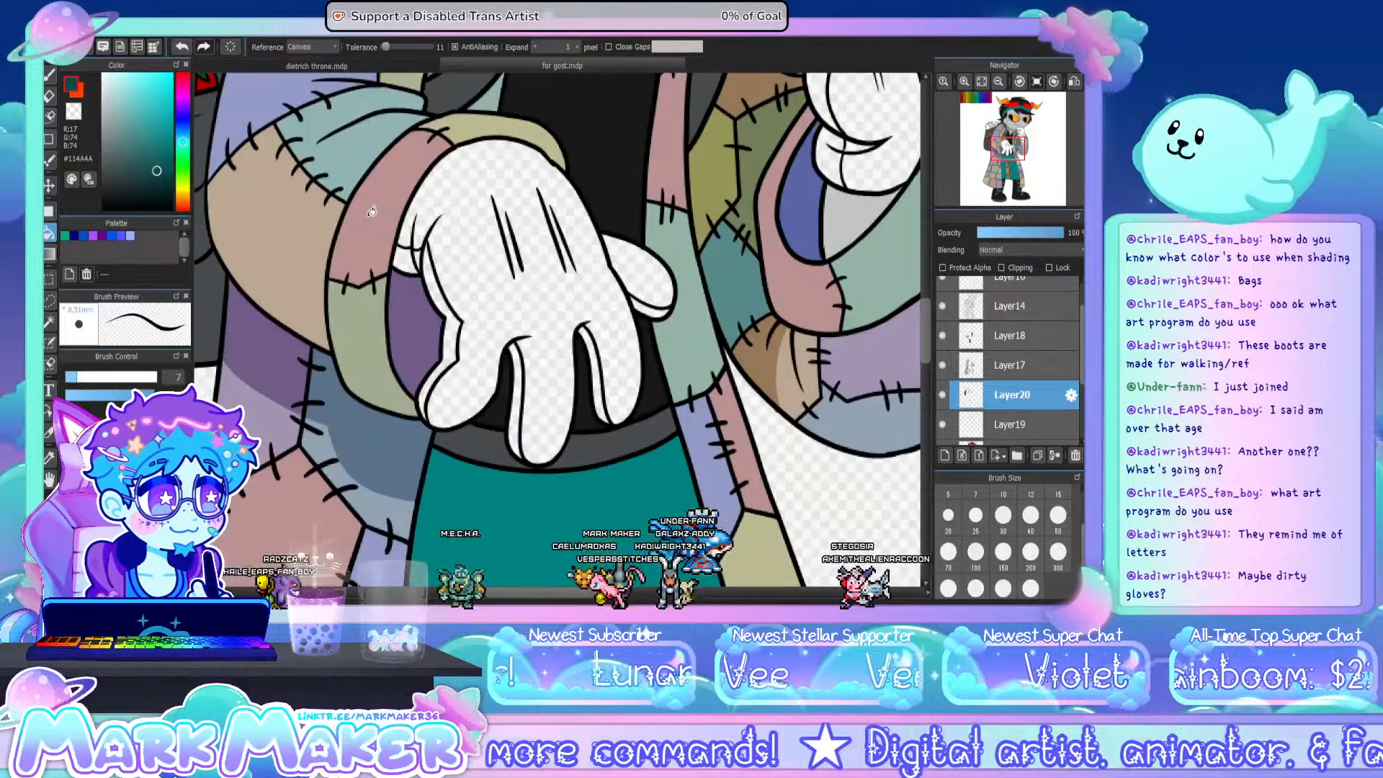
{"action": "left_click", "coordinate": [429, 250]}
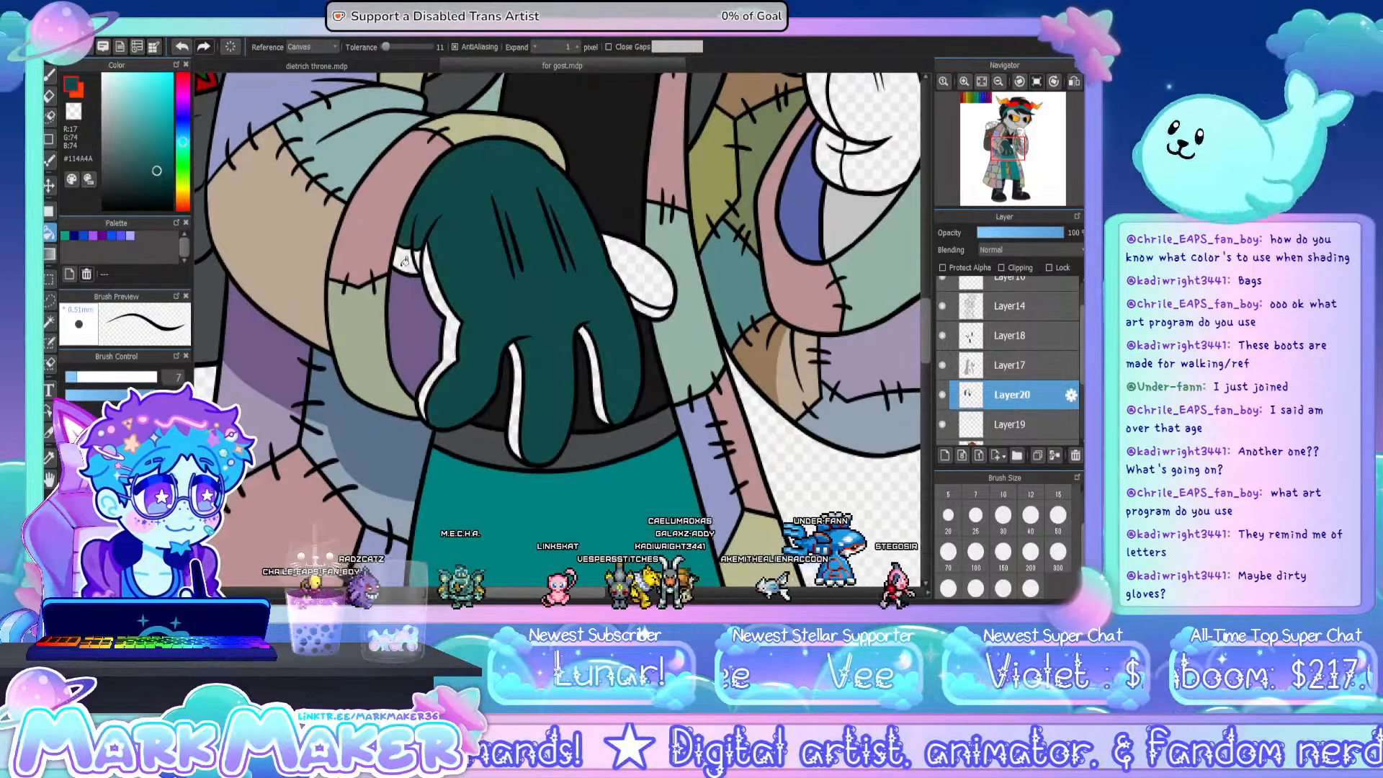
{"action": "left_click", "coordinate": [439, 310]}
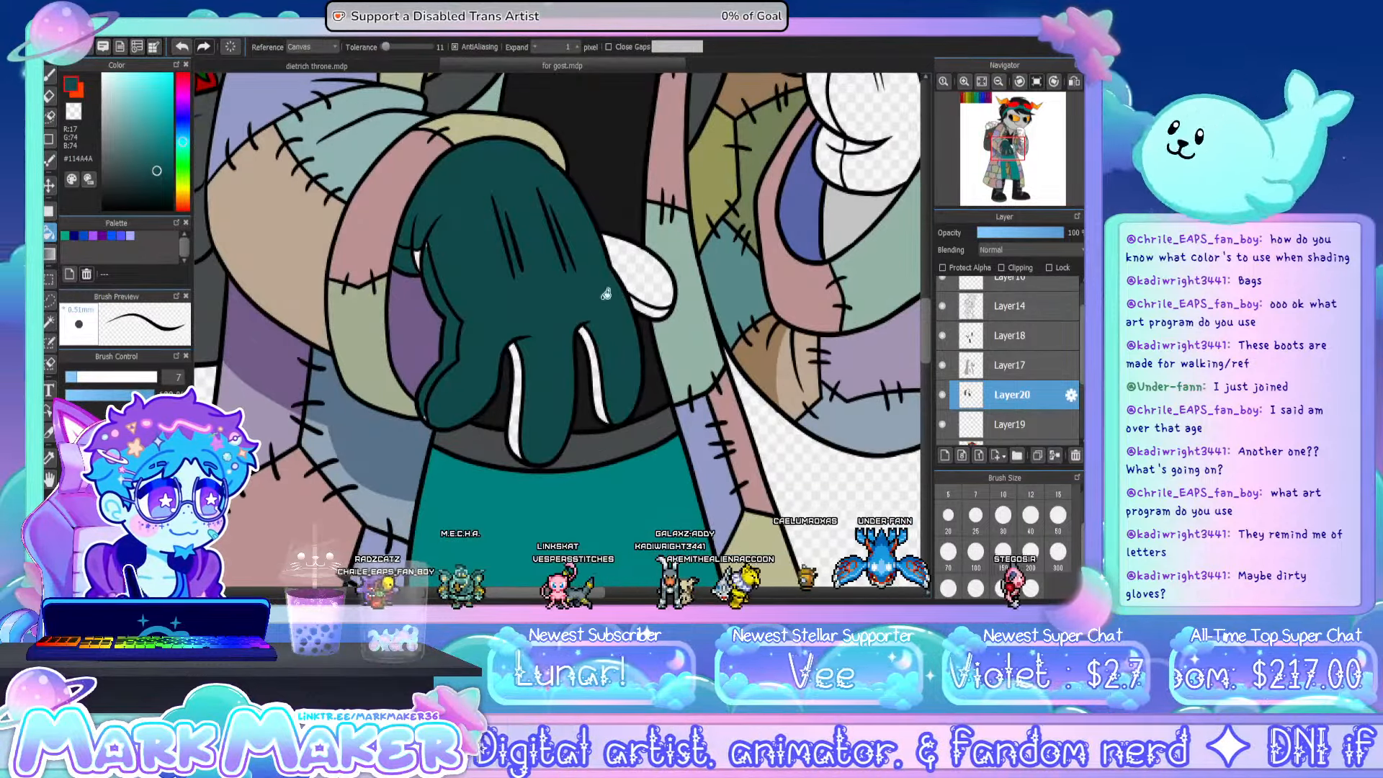
{"action": "left_click", "coordinate": [605, 294]}
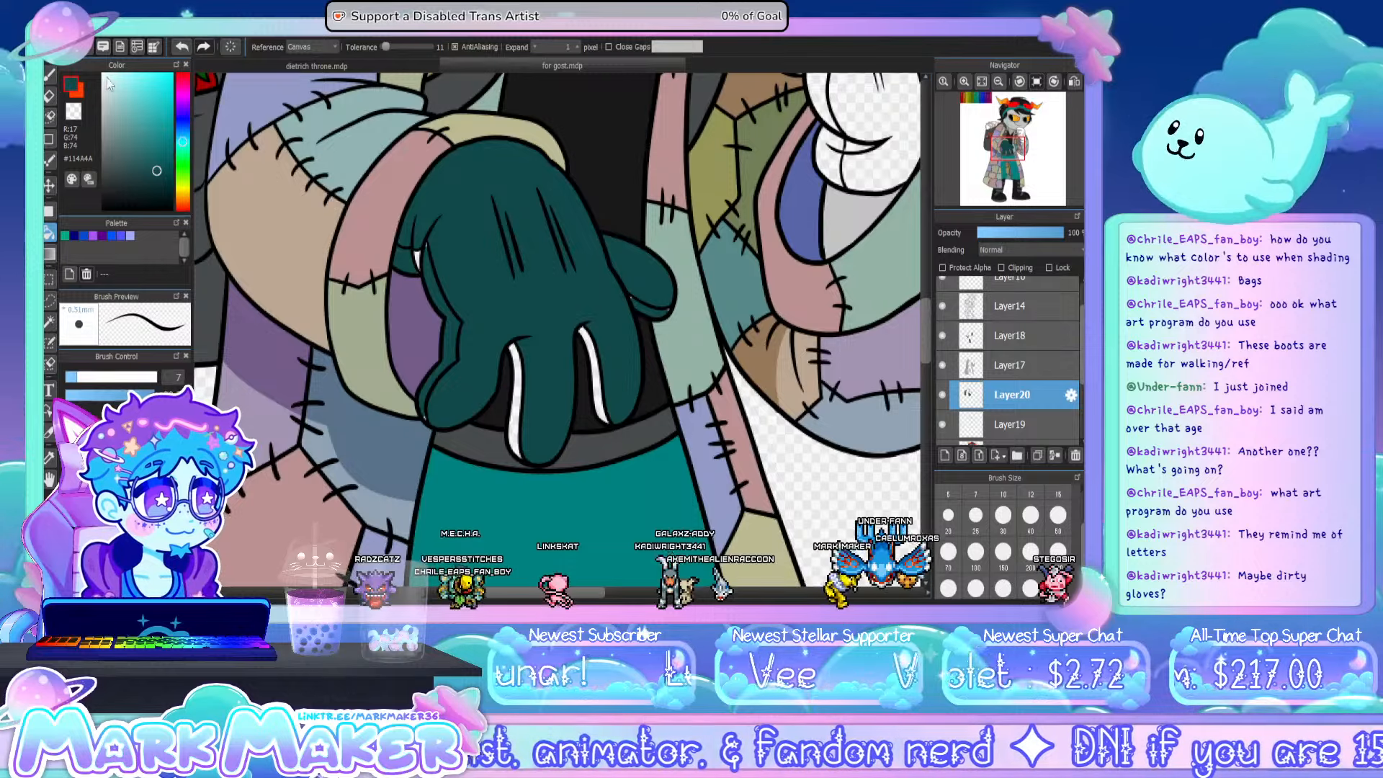
- Brush dark teal over the unfilled white slivers along the fingers of the lowered glove
{"action": "key", "text": "b"}
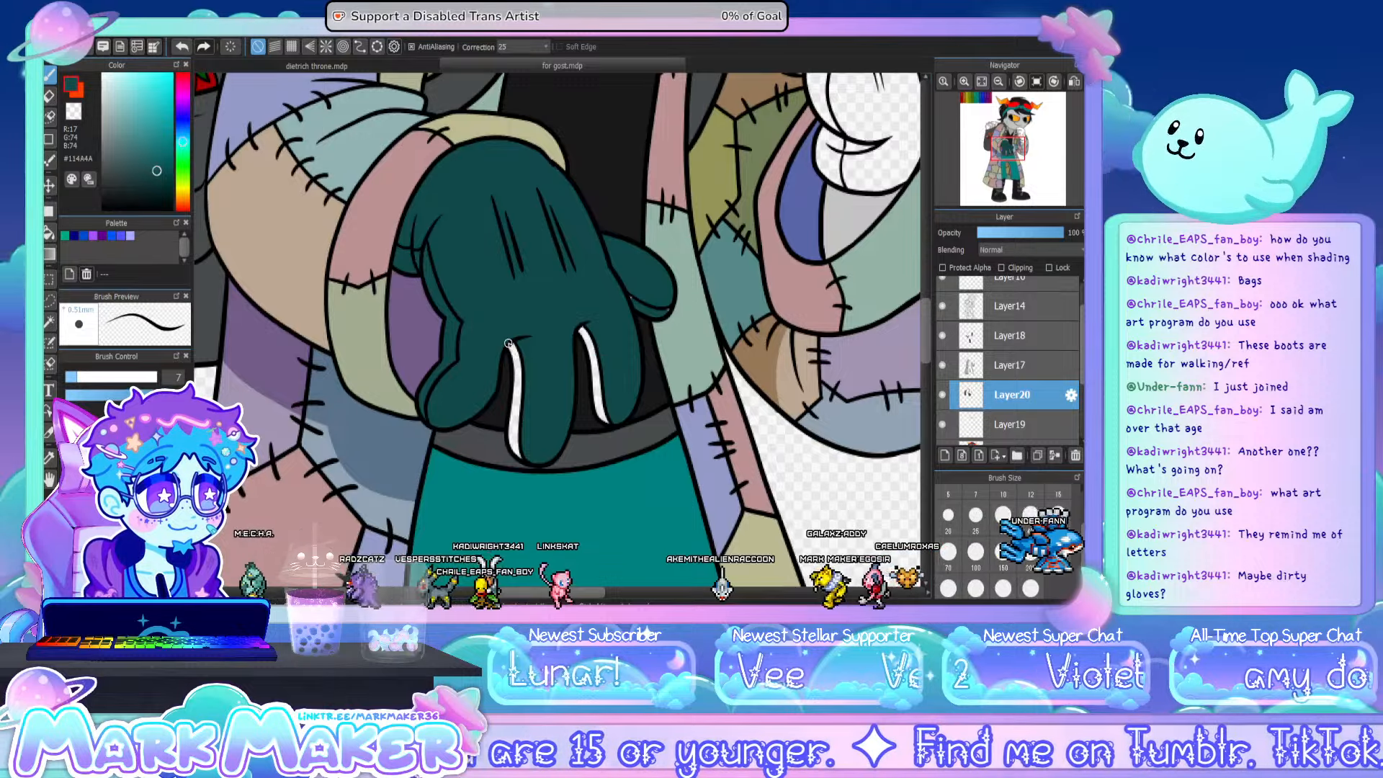
{"action": "mouse_move", "coordinate": [508, 343]}
{"action": "left_mouse_down"}
{"action": "mouse_move", "coordinate": [520, 385]}
{"action": "mouse_move", "coordinate": [518, 355]}
{"action": "left_mouse_up"}
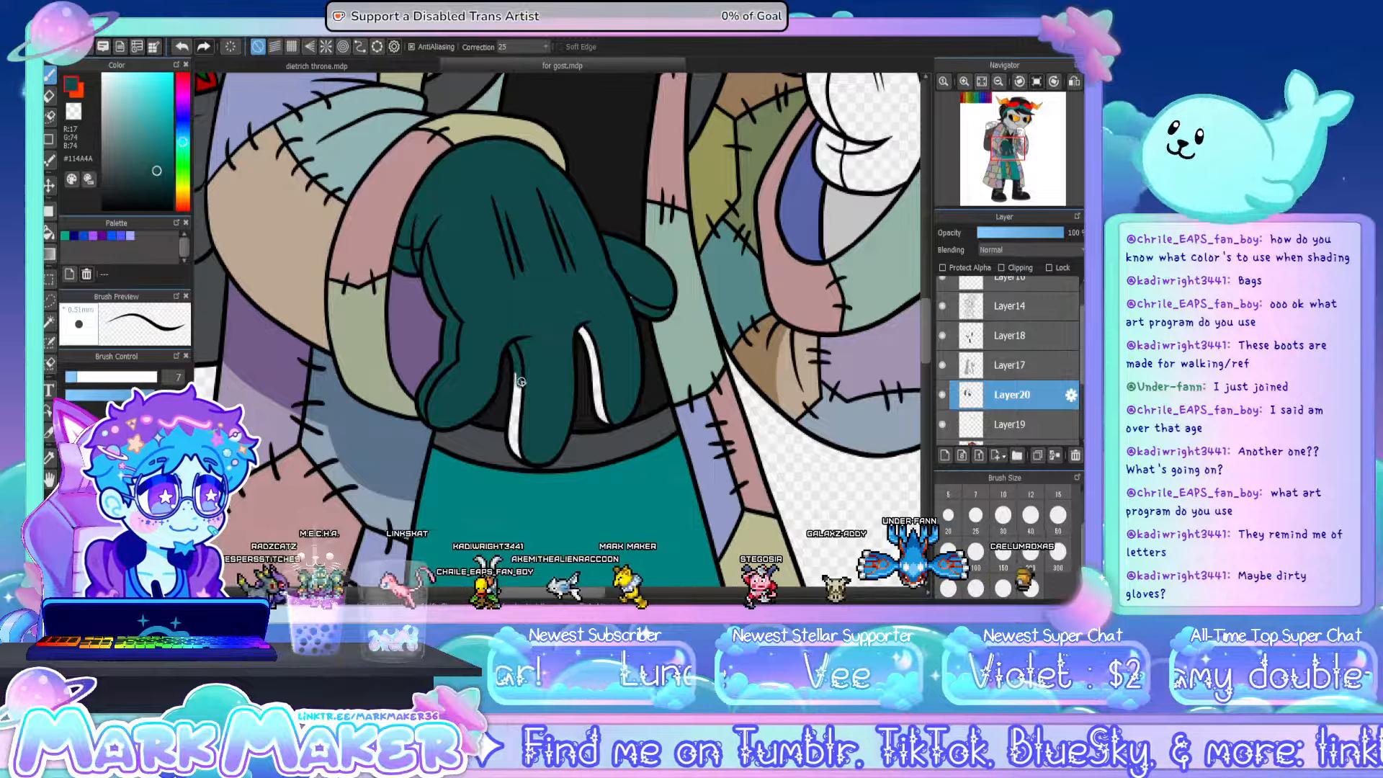
{"action": "mouse_move", "coordinate": [516, 416]}
{"action": "left_mouse_down"}
{"action": "mouse_move", "coordinate": [519, 395]}
{"action": "mouse_move", "coordinate": [516, 450]}
{"action": "left_mouse_up"}
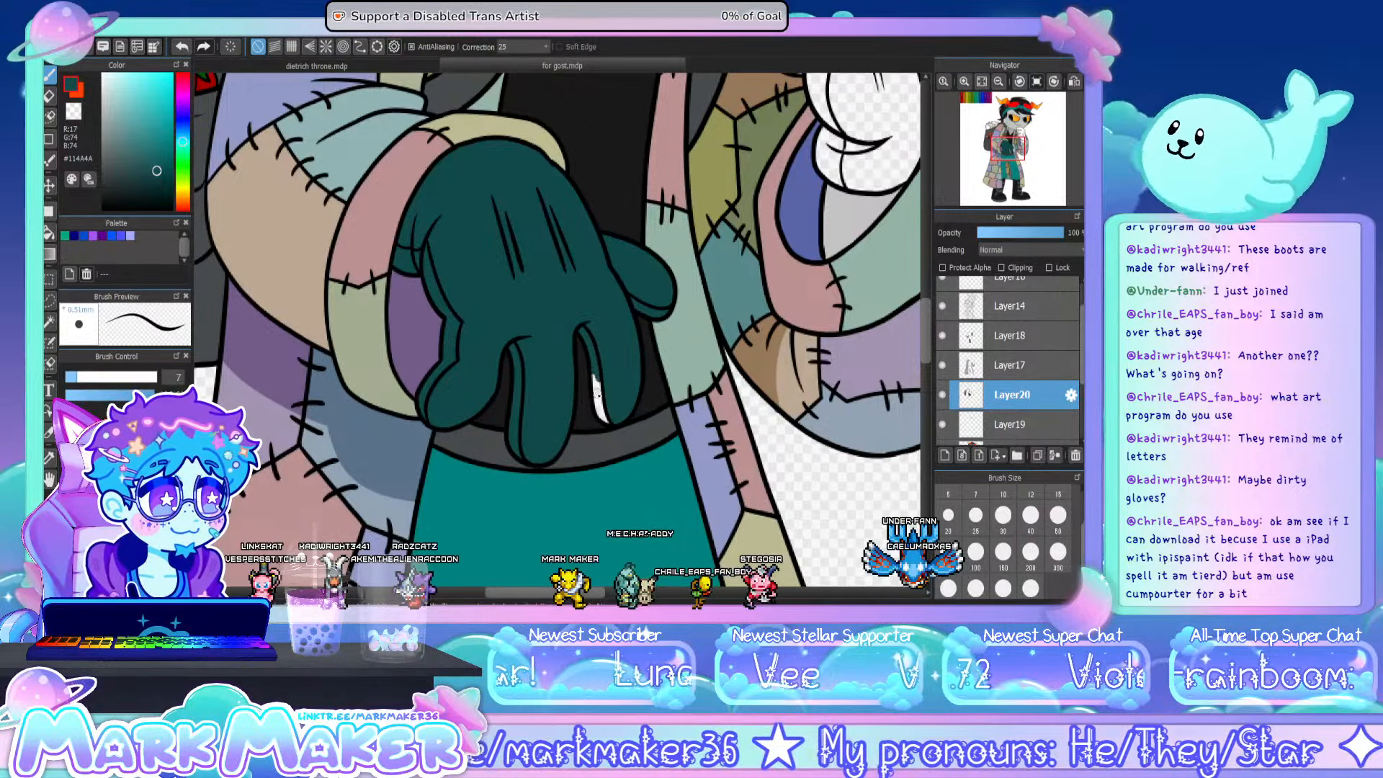
{"action": "mouse_move", "coordinate": [596, 398]}
{"action": "left_mouse_down"}
{"action": "mouse_move", "coordinate": [607, 420]}
{"action": "mouse_move", "coordinate": [599, 395]}
{"action": "left_mouse_up"}
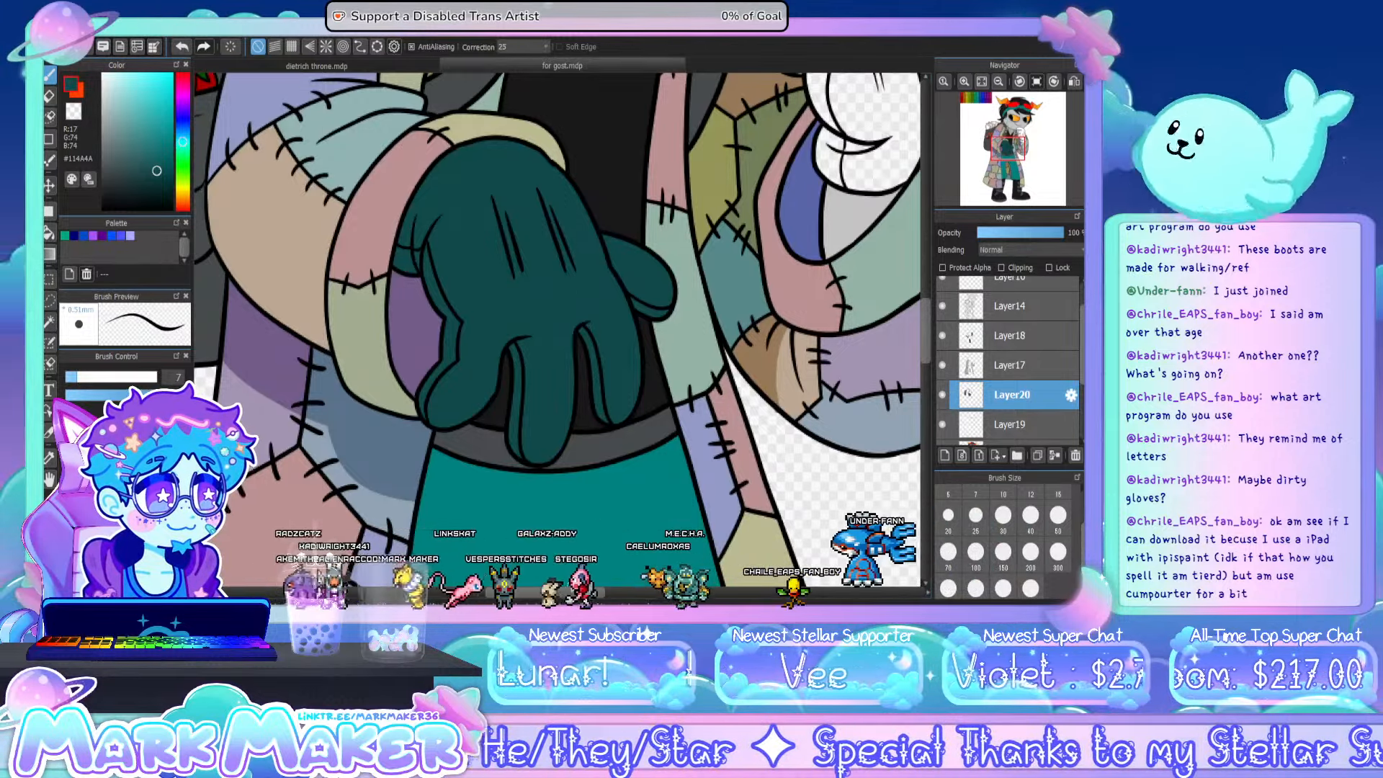
- Fill the raised glove at the chin with the same dark teal, including its fingers and cuff
{"action": "left_click_drag", "start_coordinate": [579, 593], "coordinate": [643, 596]}
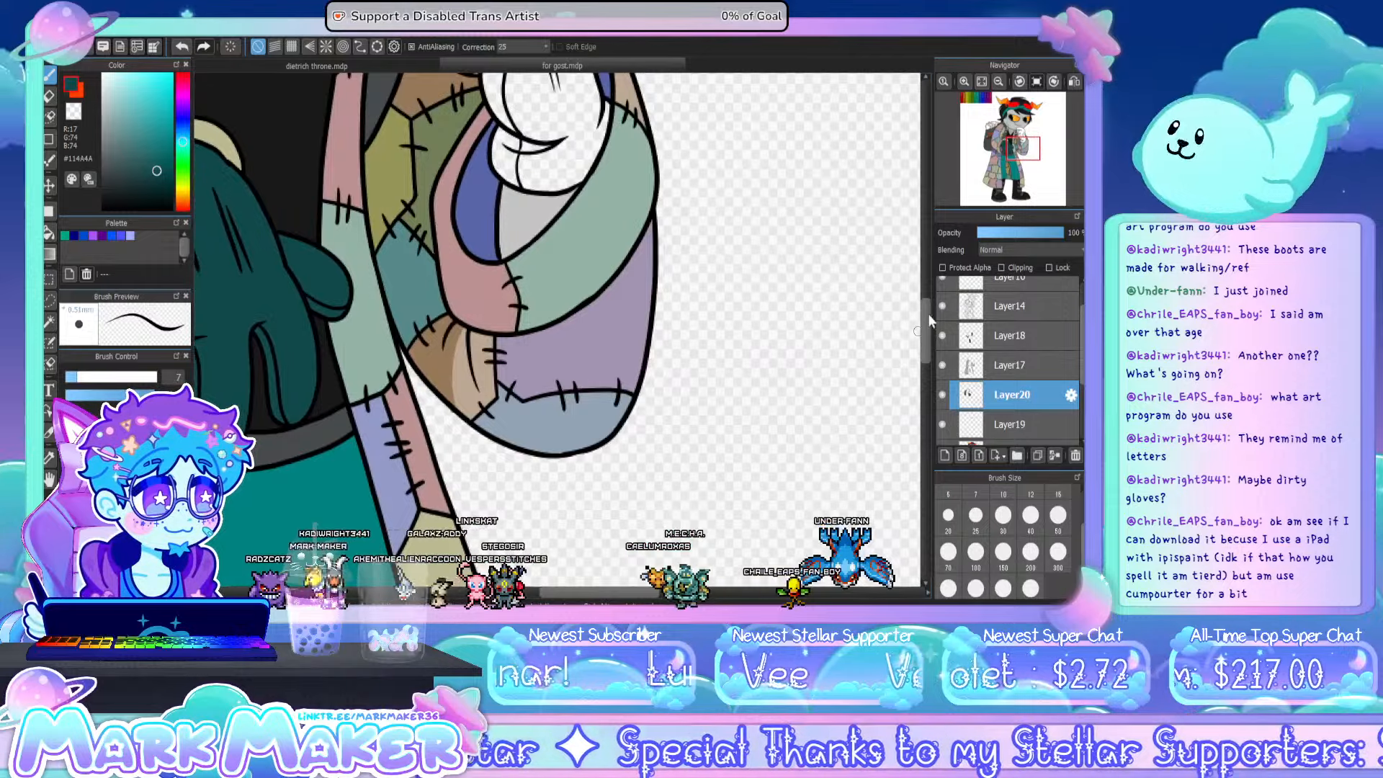
{"action": "left_click_drag", "start_coordinate": [926, 313], "coordinate": [926, 273]}
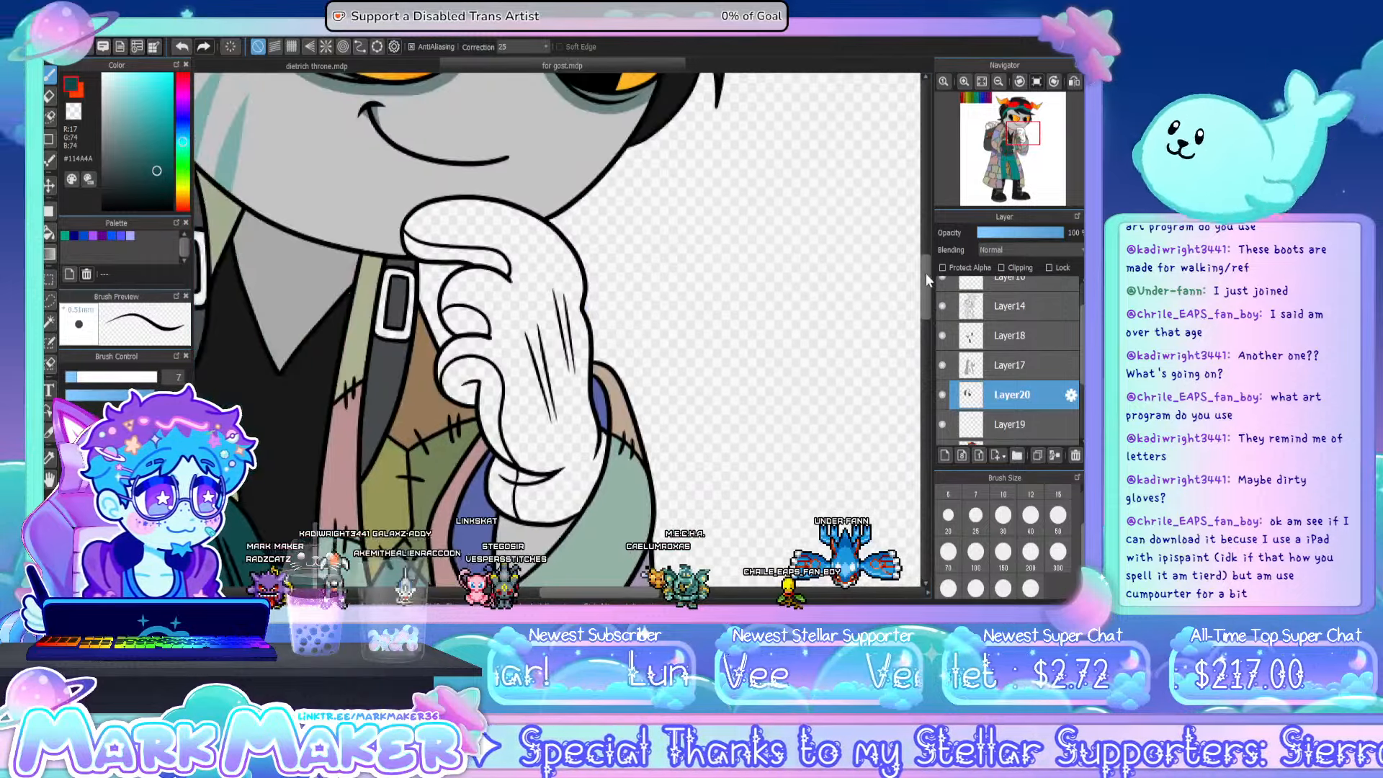
{"action": "left_click", "coordinate": [48, 253]}
{"action": "left_click", "coordinate": [528, 230]}
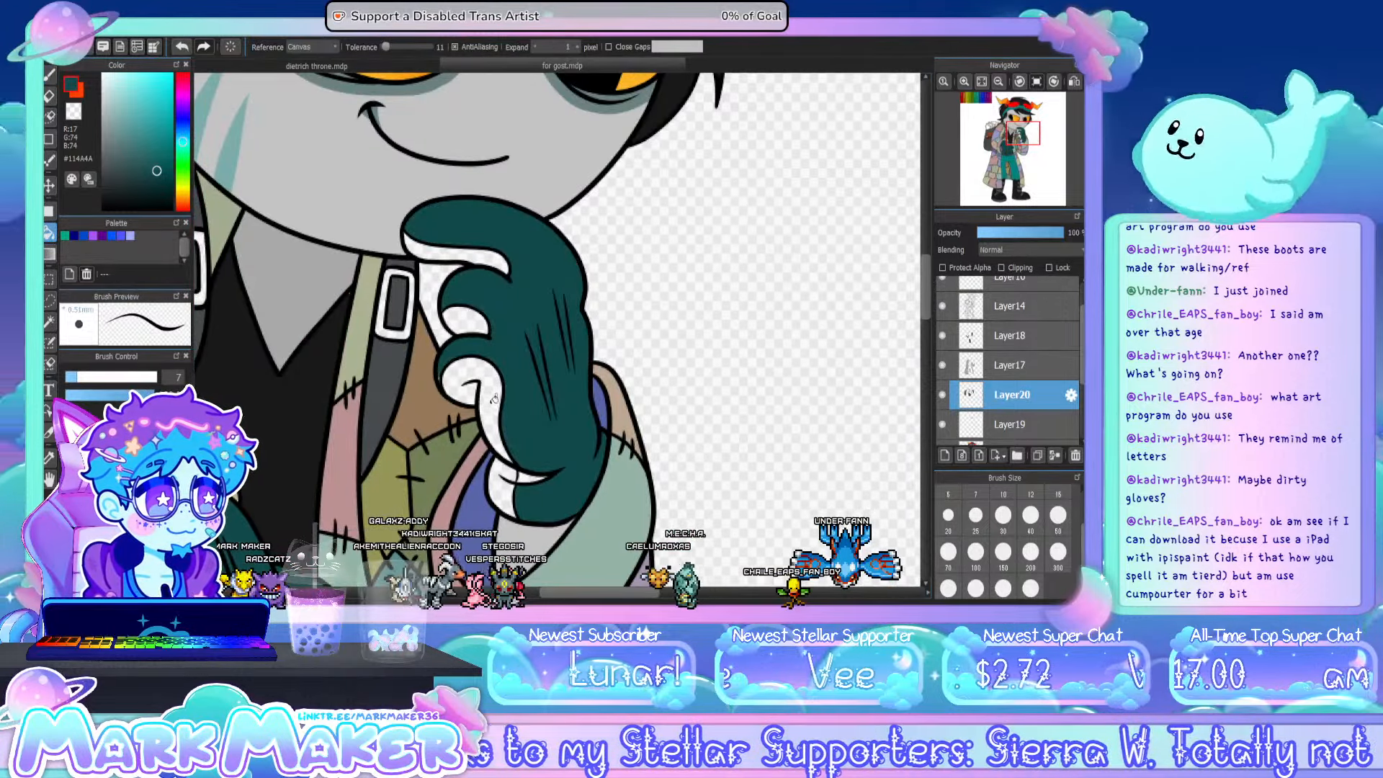
{"action": "left_click", "coordinate": [490, 405]}
{"action": "left_click", "coordinate": [503, 495]}
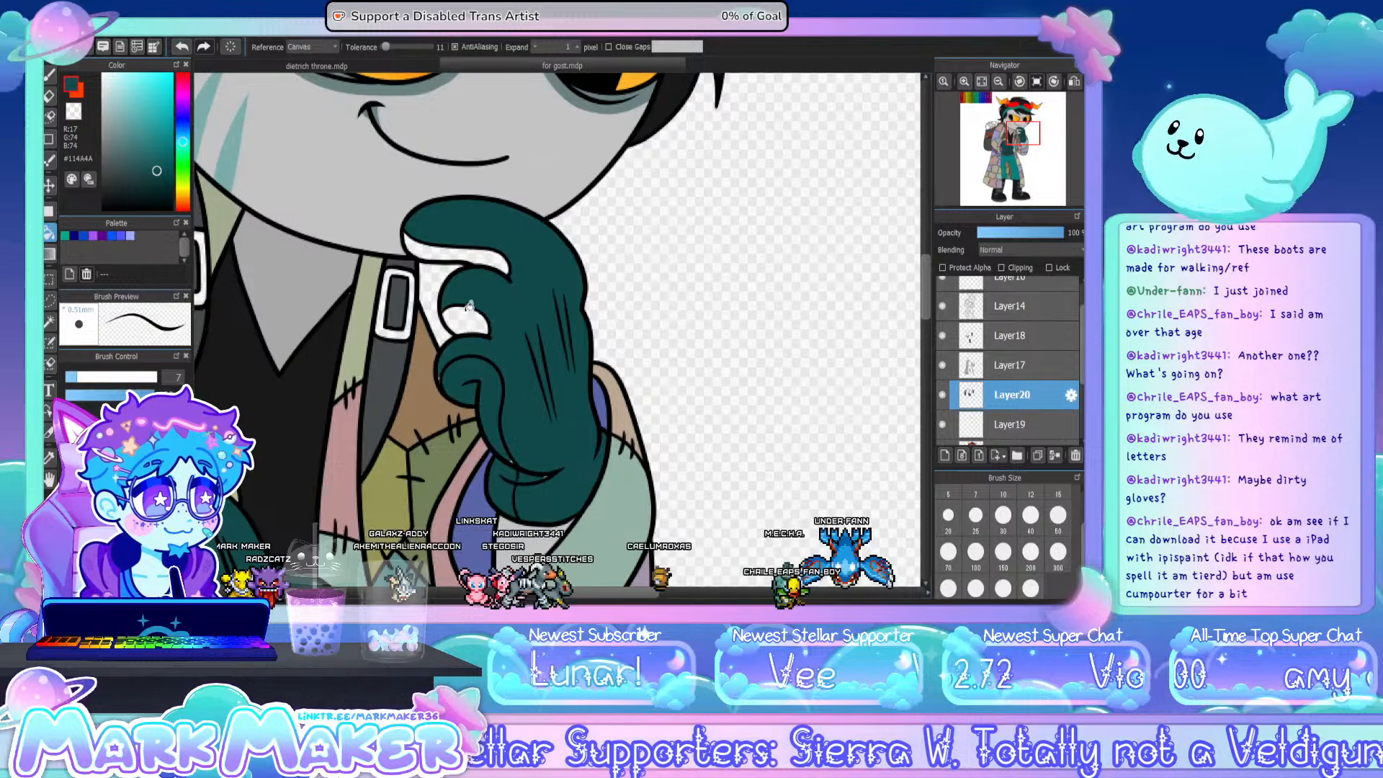
{"action": "left_click", "coordinate": [469, 307]}
{"action": "key", "text": "b"}
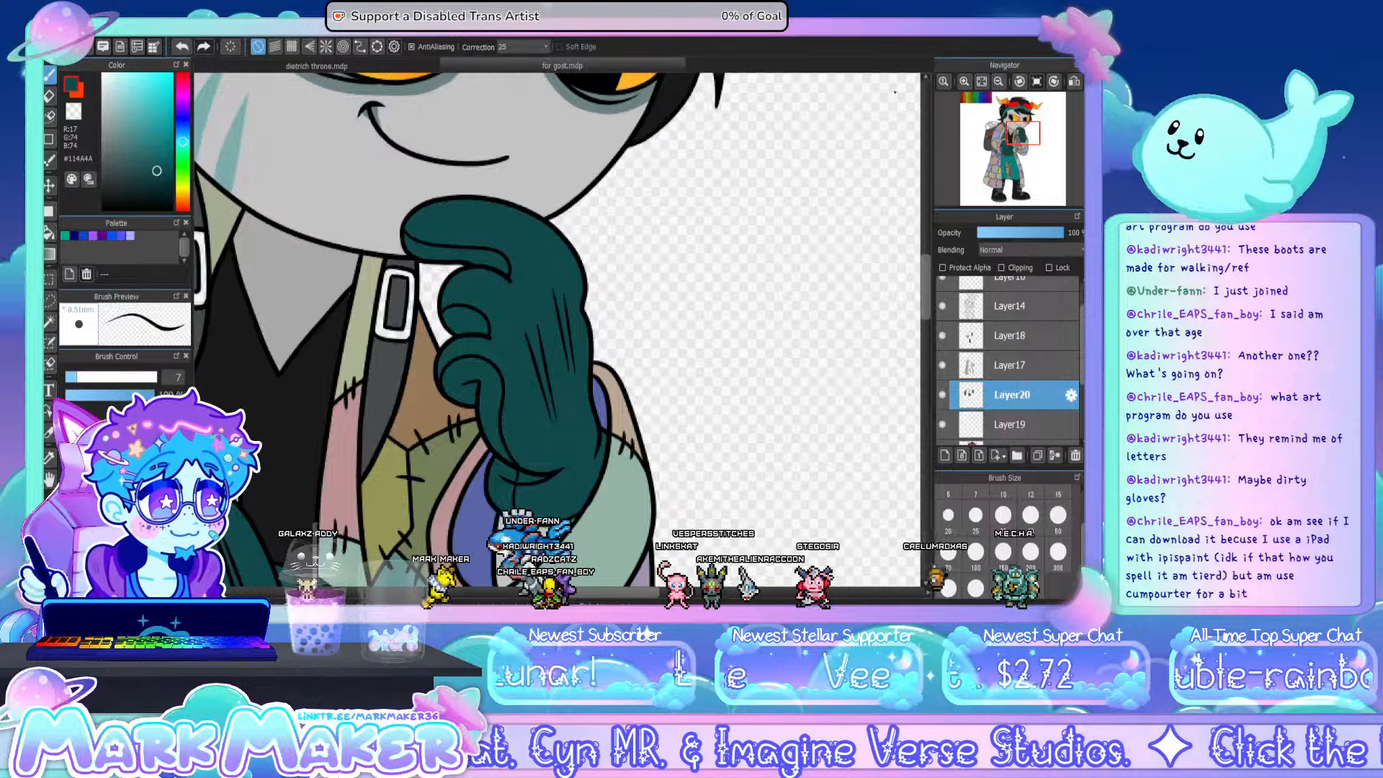
- Draw a freehand selection around both gloves
{"action": "left_click", "coordinate": [960, 83]}
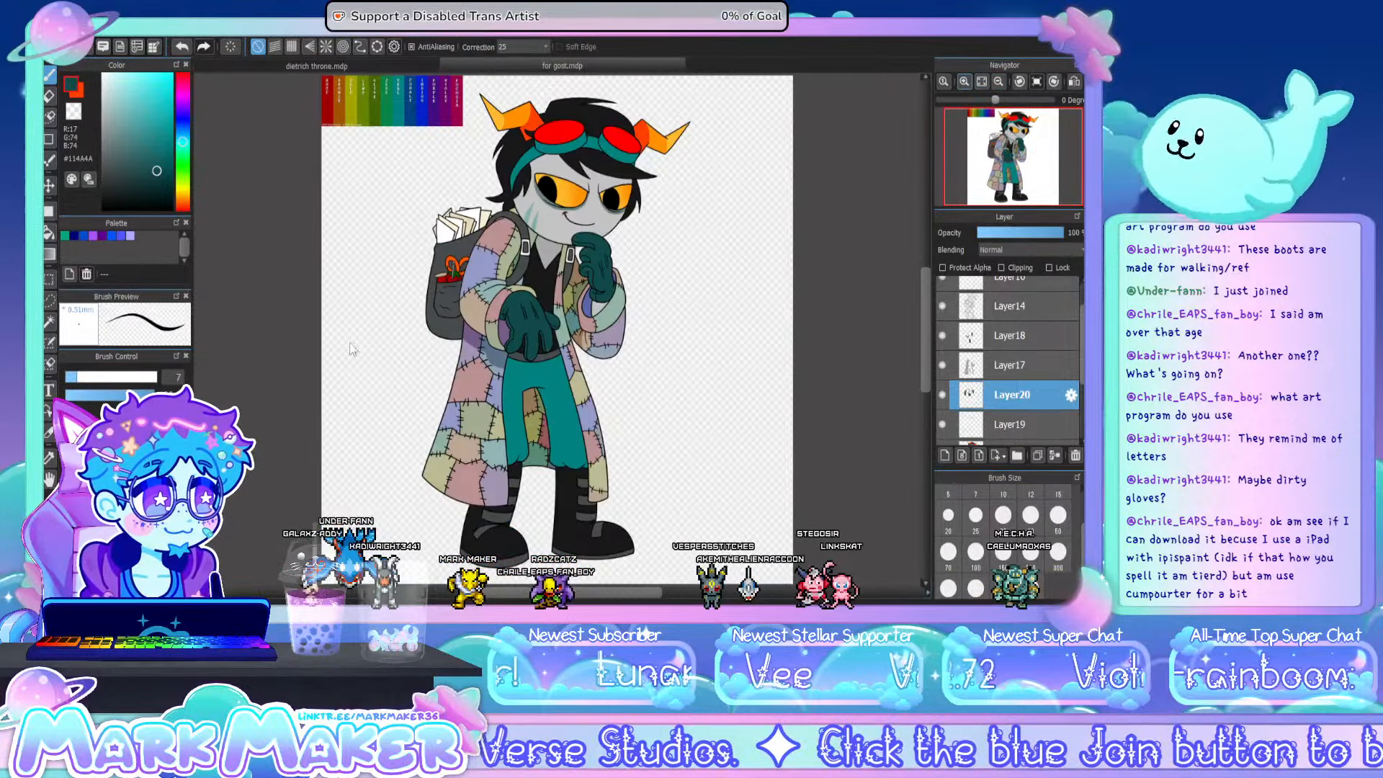
{"action": "left_click", "coordinate": [51, 301]}
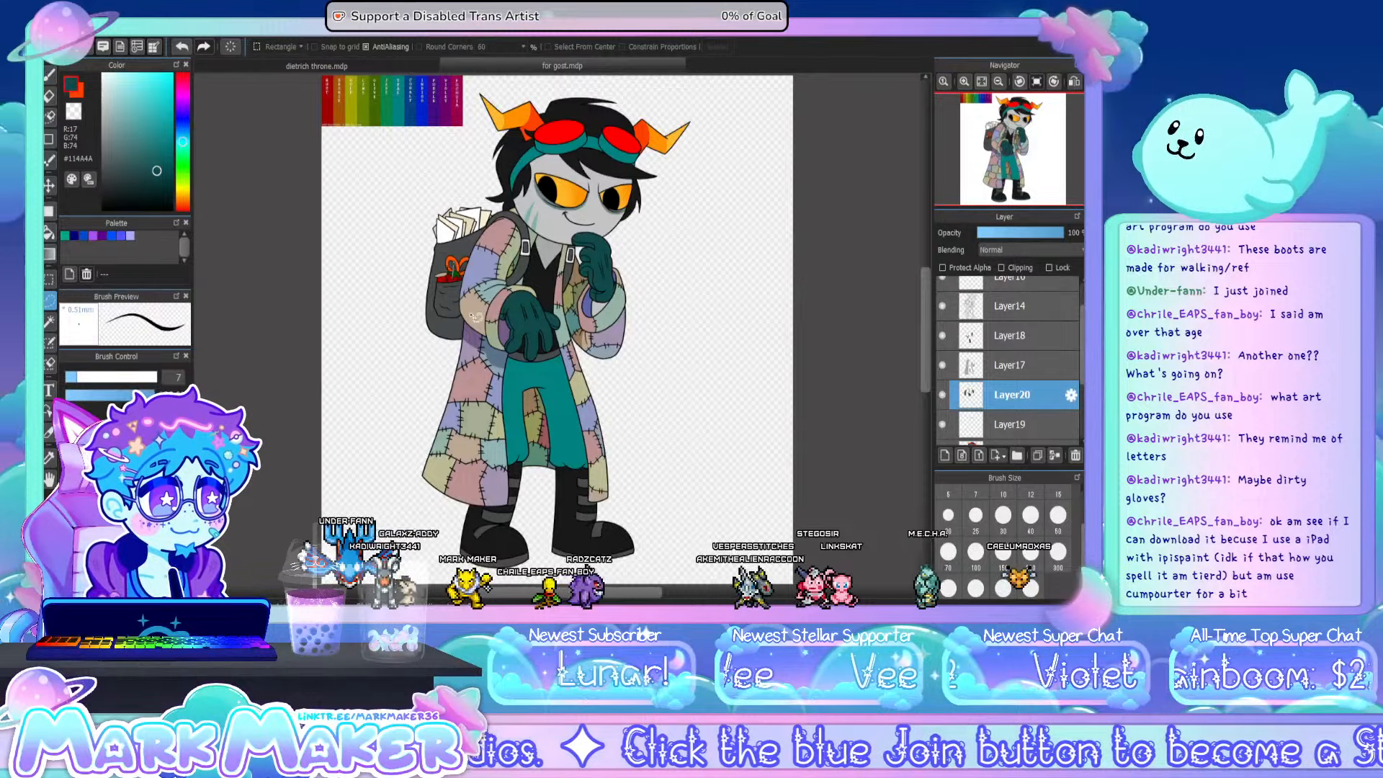
{"action": "mouse_move", "coordinate": [482, 337]}
{"action": "left_mouse_down"}
{"action": "mouse_move", "coordinate": [513, 252]}
{"action": "mouse_move", "coordinate": [643, 281]}
{"action": "mouse_move", "coordinate": [578, 398]}
{"action": "mouse_move", "coordinate": [508, 405]}
{"action": "mouse_move", "coordinate": [482, 339]}
{"action": "left_mouse_up"}
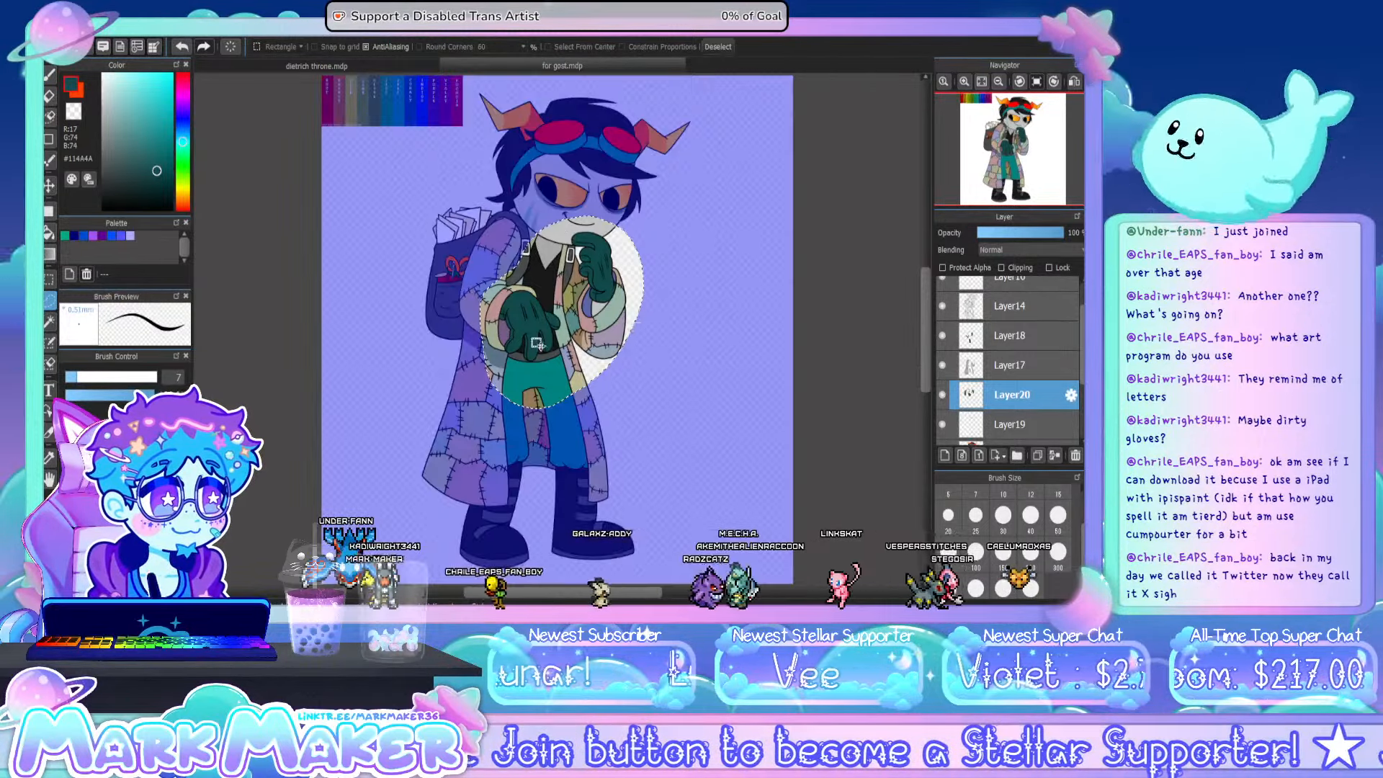
{"action": "key", "text": "Delete"}
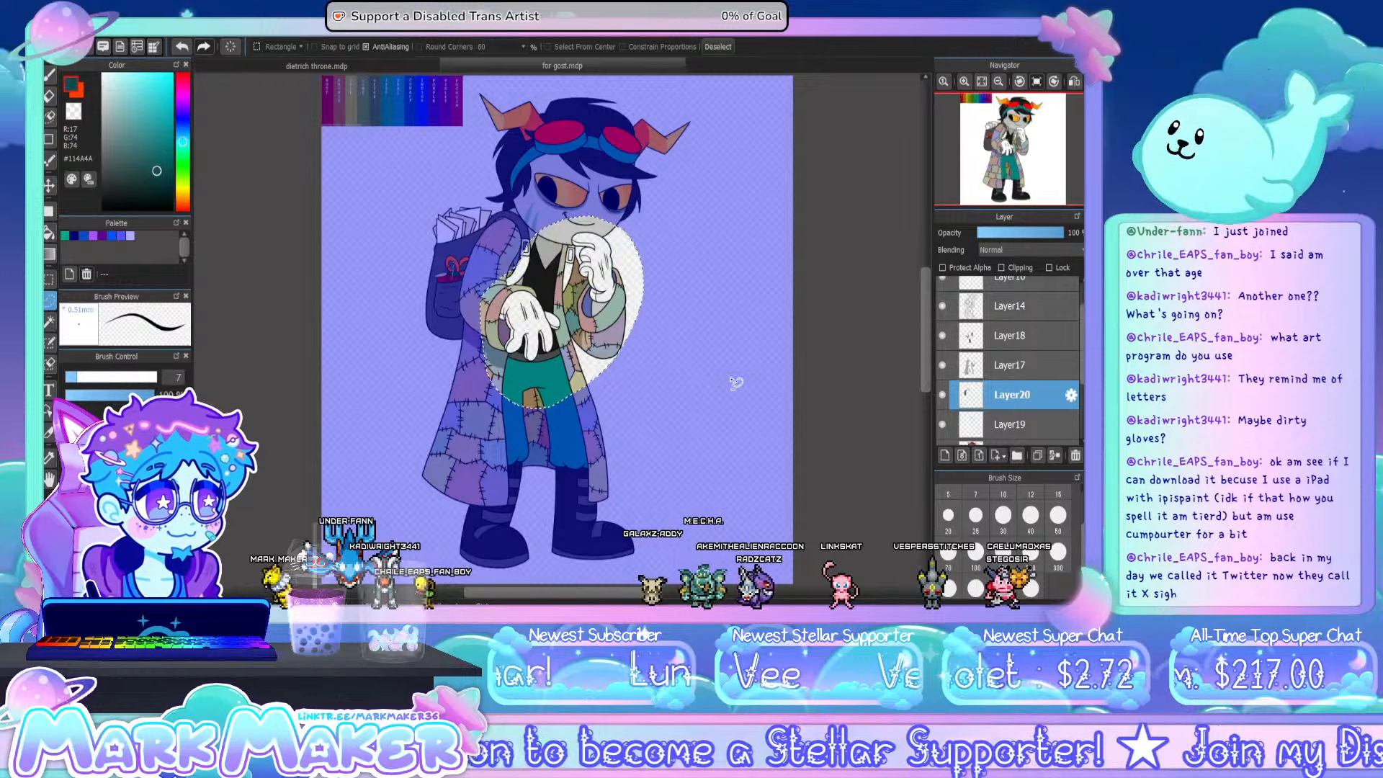
{"action": "key", "text": "ctrl+v"}
{"action": "key", "text": "ctrl+z"}
{"action": "key", "text": "ctrl+z"}
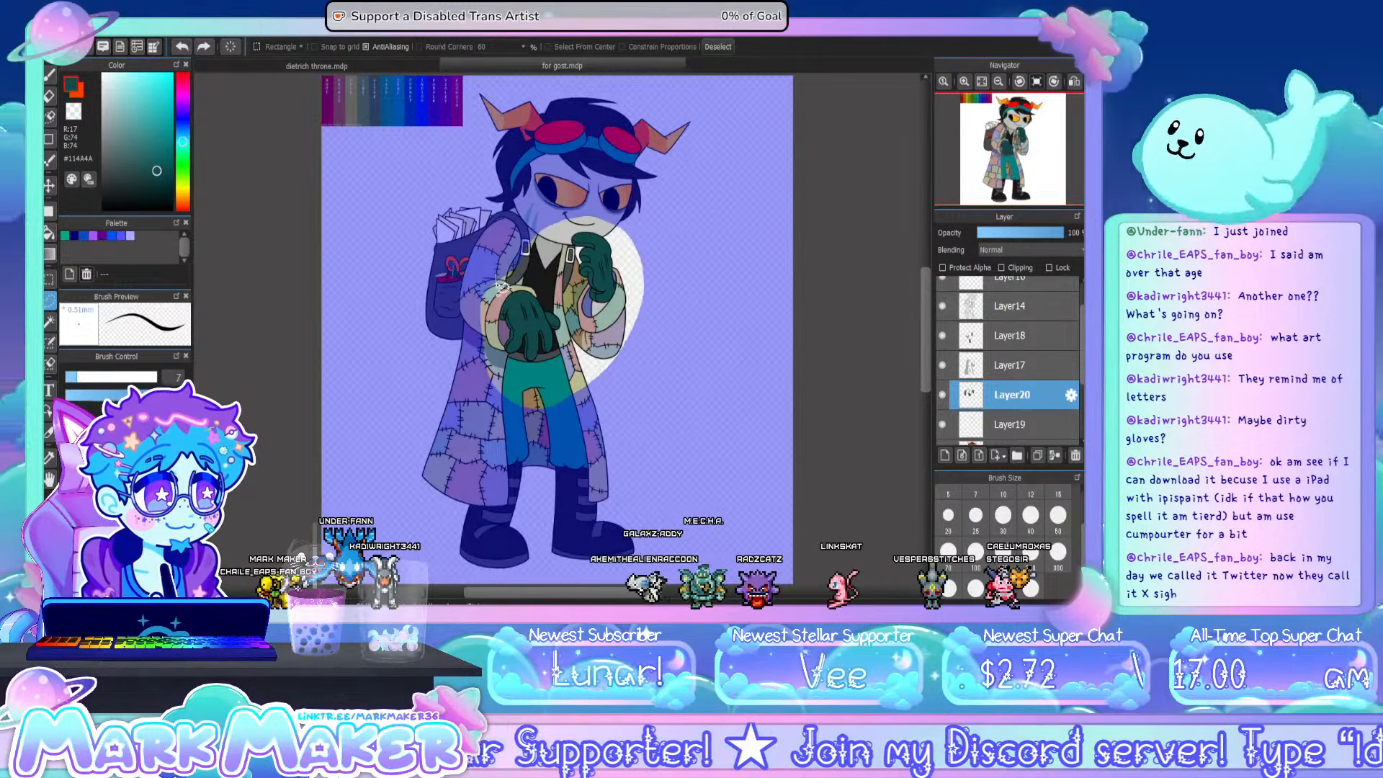
- Subtract the collar and coat area between the gloves from the selection and add back the missed strip across the raised glove's fingers
{"action": "left_click_drag", "start_coordinate": [497, 276], "coordinate": [576, 306]}
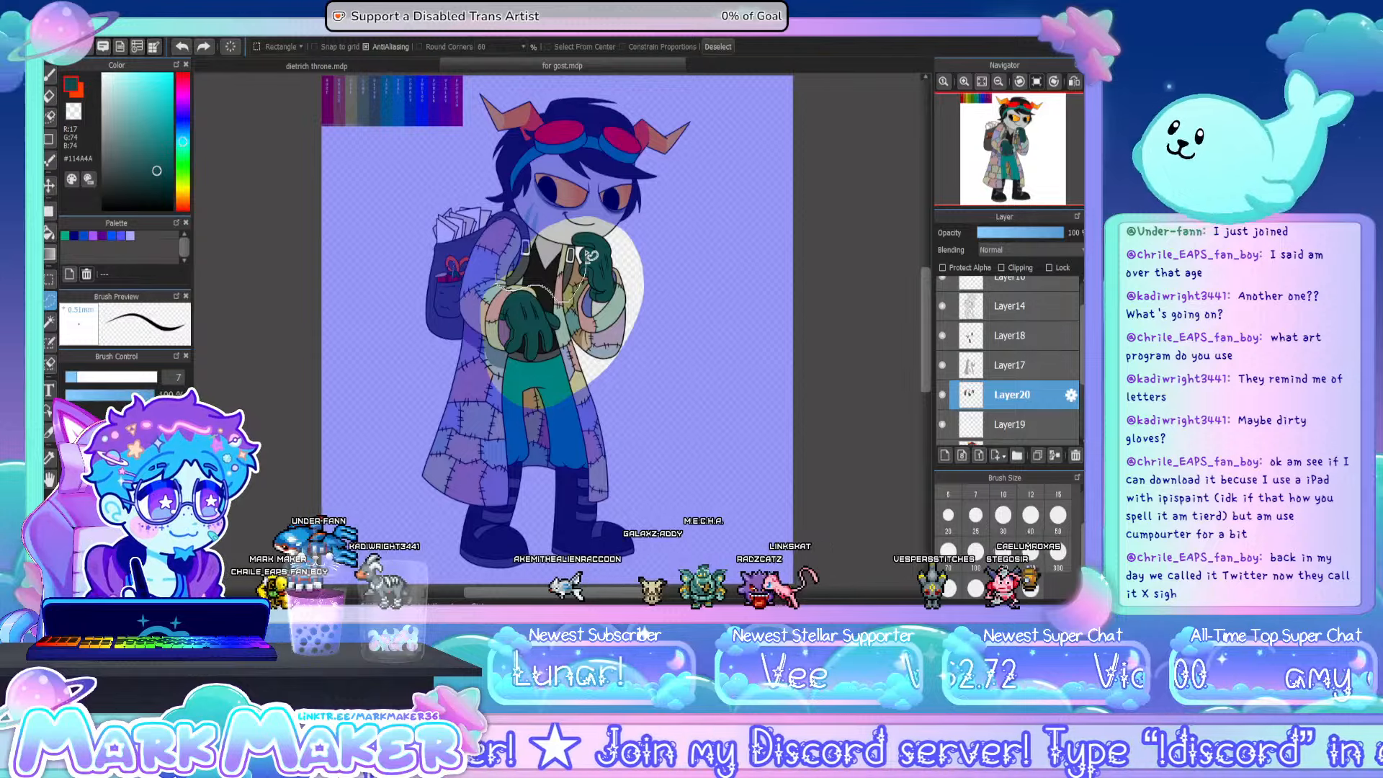
{"action": "left_click_drag", "start_coordinate": [589, 254], "coordinate": [589, 257]}
{"action": "scroll", "coordinate": [590, 259], "scroll_direction": "up", "scroll_amount": 2}
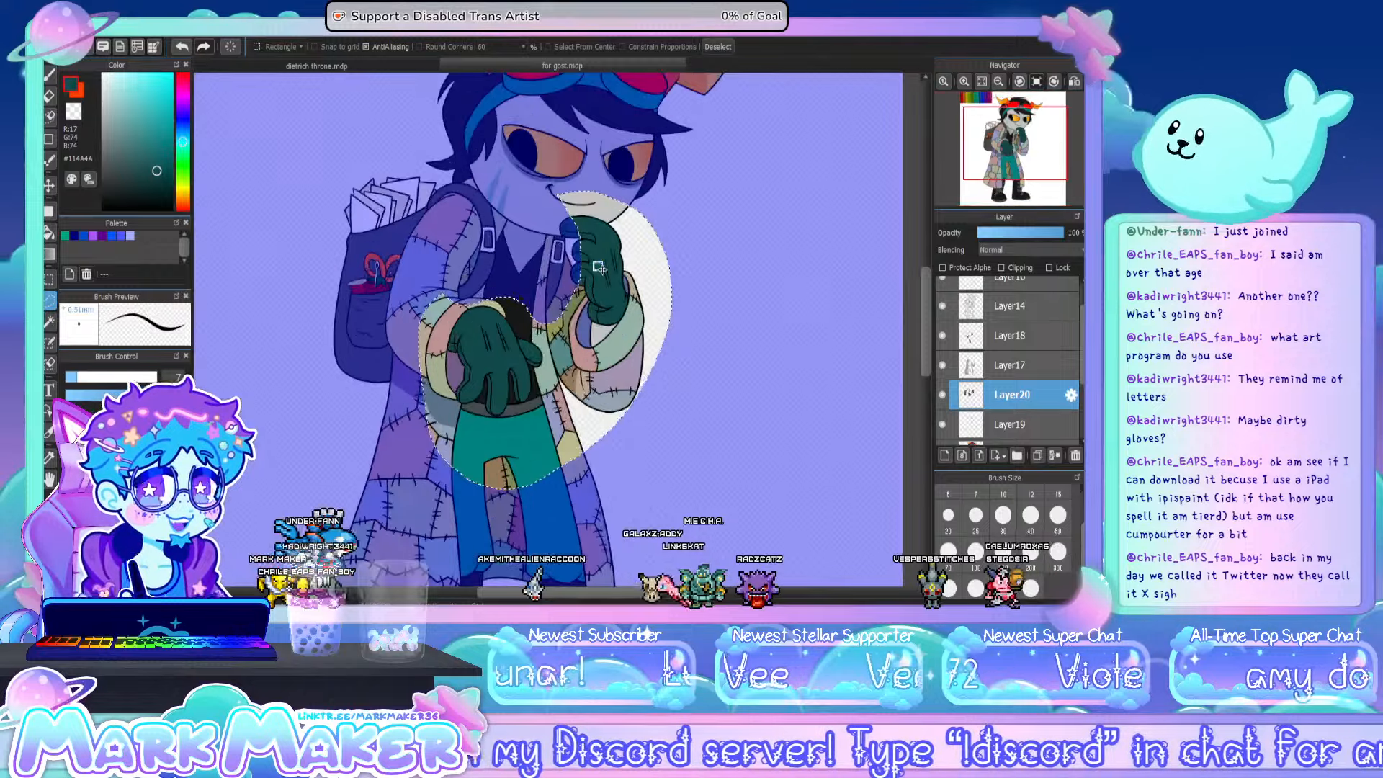
{"action": "scroll", "coordinate": [598, 267], "scroll_direction": "up", "scroll_amount": 1}
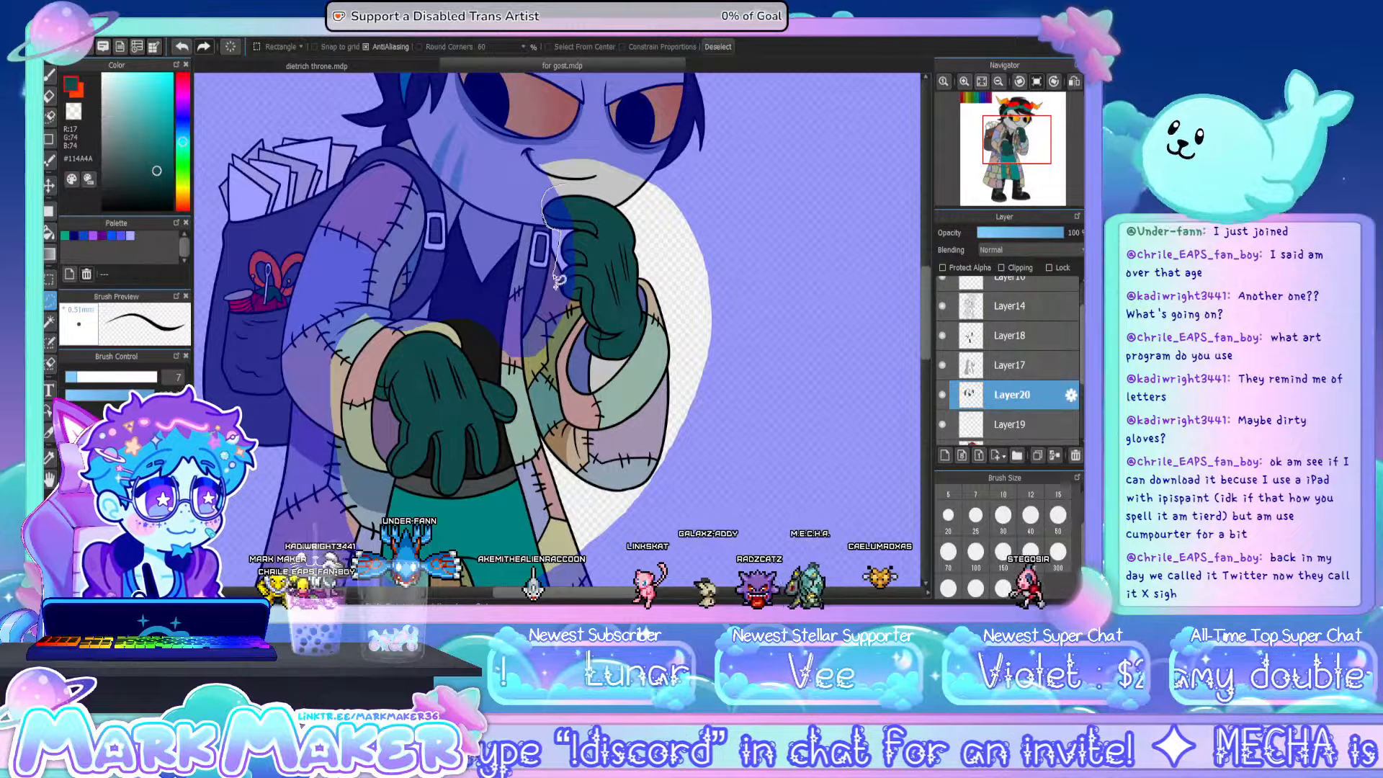
{"action": "scroll", "coordinate": [568, 301], "scroll_direction": "up", "scroll_amount": 3}
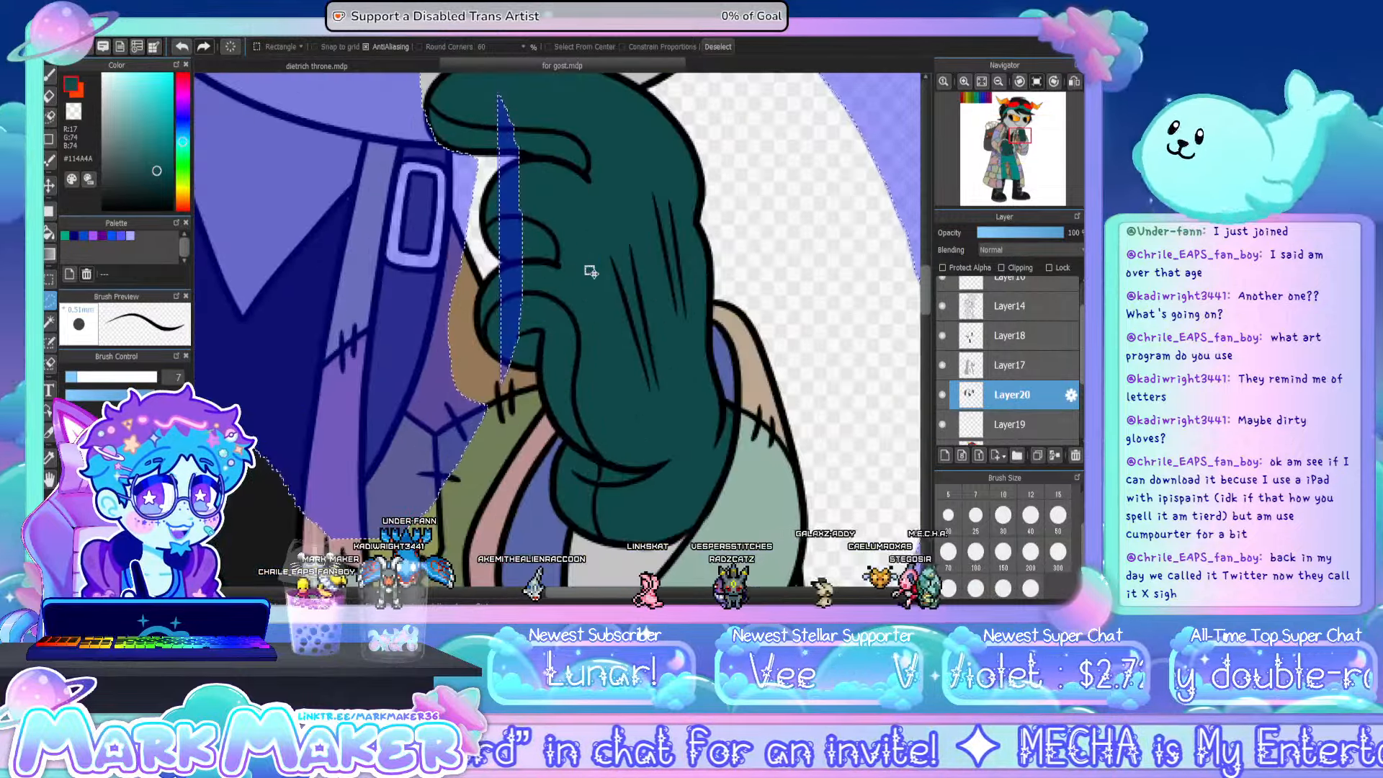
{"action": "mouse_move", "coordinate": [508, 87]}
{"action": "left_mouse_down"}
{"action": "mouse_move", "coordinate": [487, 119]}
{"action": "mouse_move", "coordinate": [494, 207]}
{"action": "left_mouse_up"}
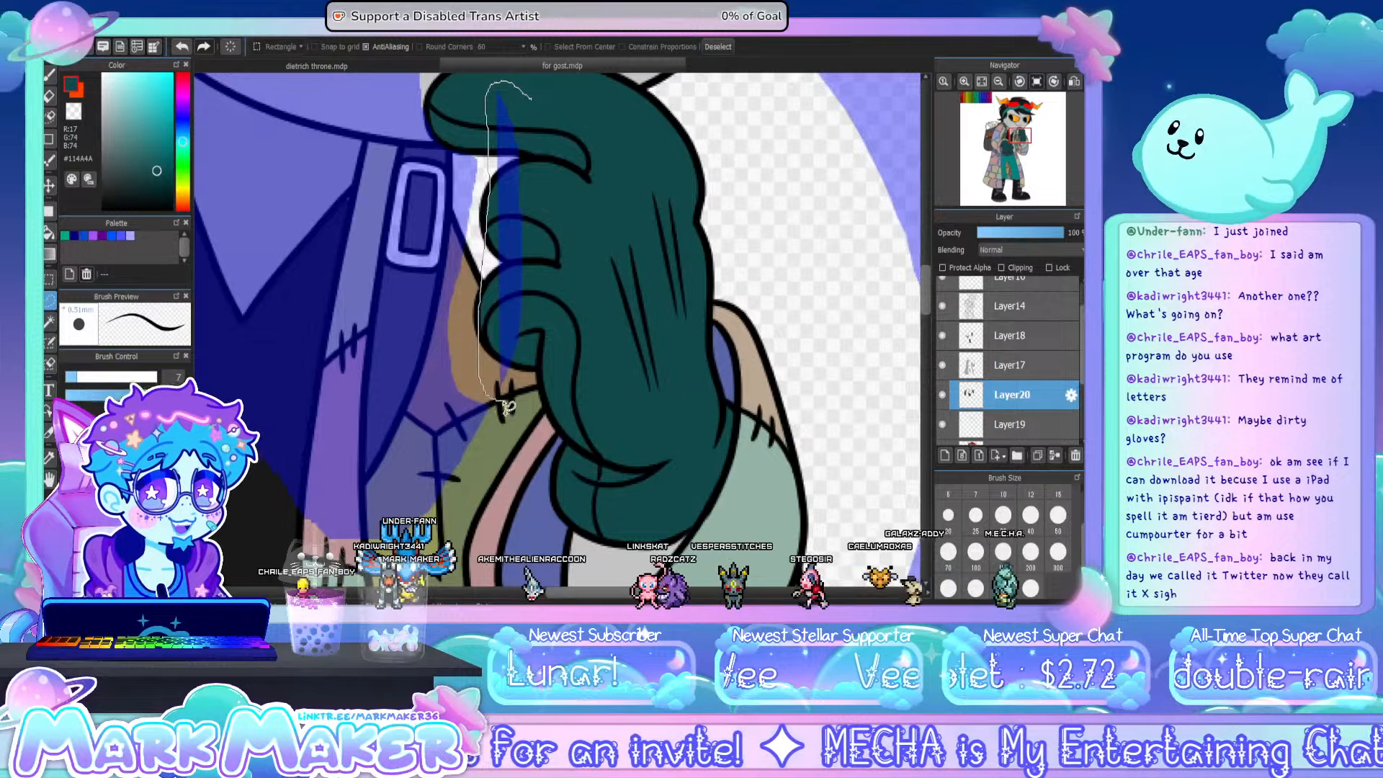
{"action": "left_click_drag", "start_coordinate": [509, 407], "coordinate": [530, 97]}
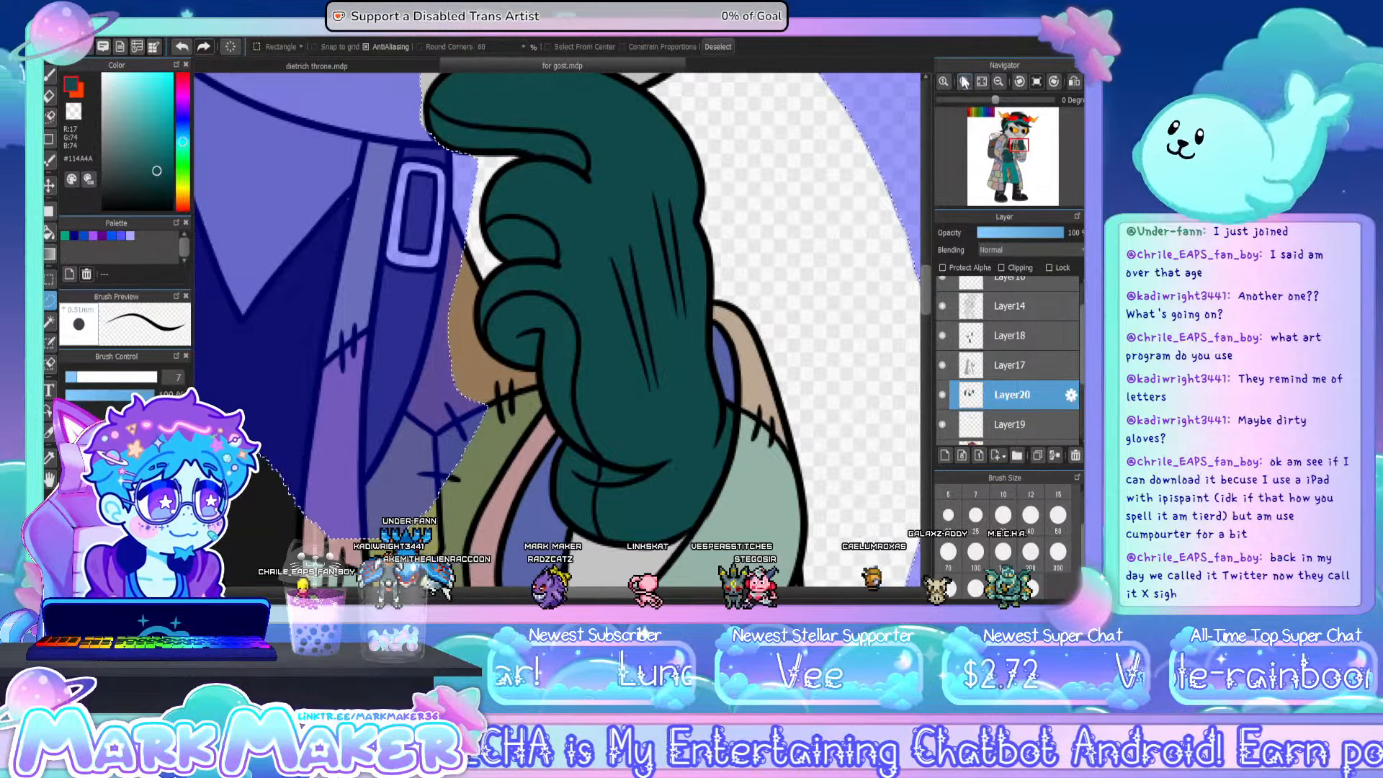
- Move the selected glove colour onto a new layer and clear the selection
{"action": "left_click", "coordinate": [980, 81]}
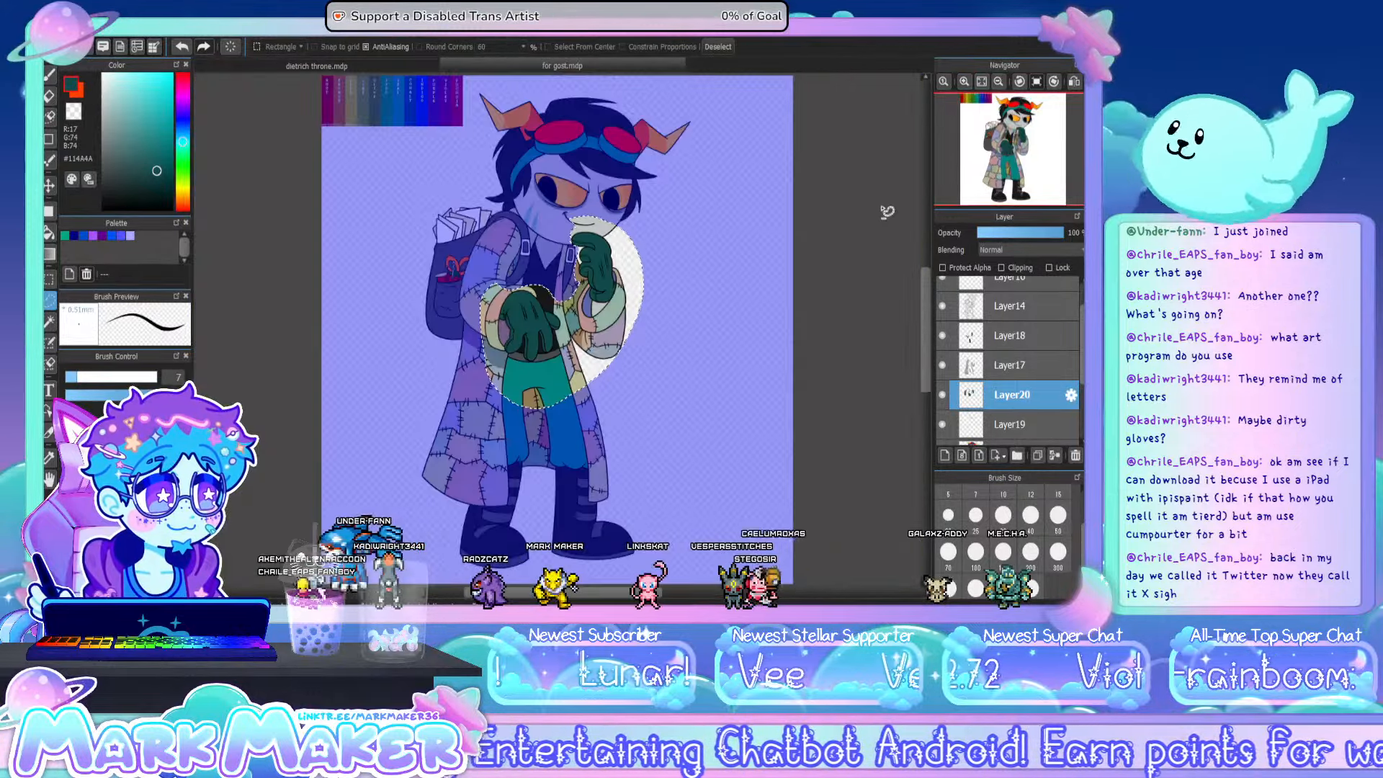
{"action": "key", "text": "ctrl+v"}
{"action": "key", "text": "ctrl+d"}
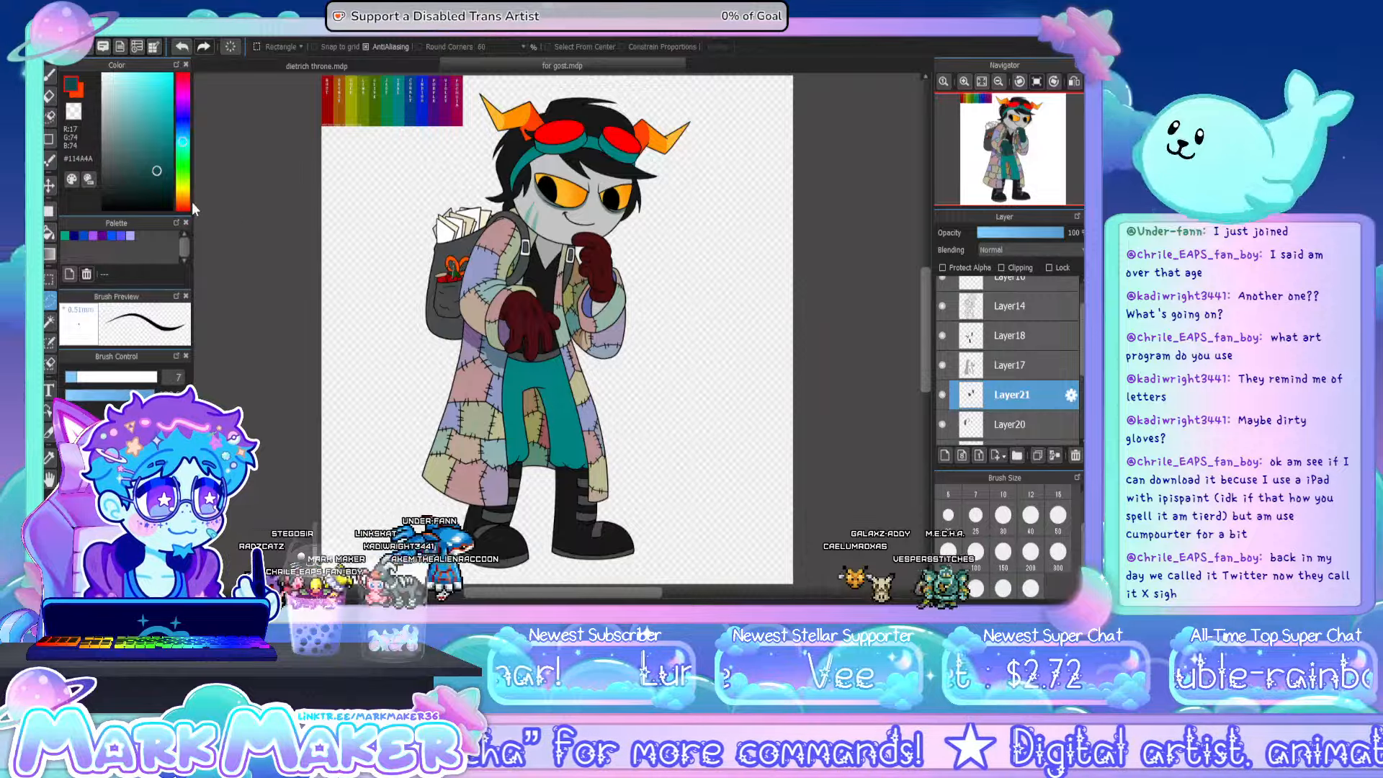
- Try purple, indigo and maroon hues on the gloves' layer and settle on dark olive green
{"action": "left_click", "coordinate": [192, 203]}
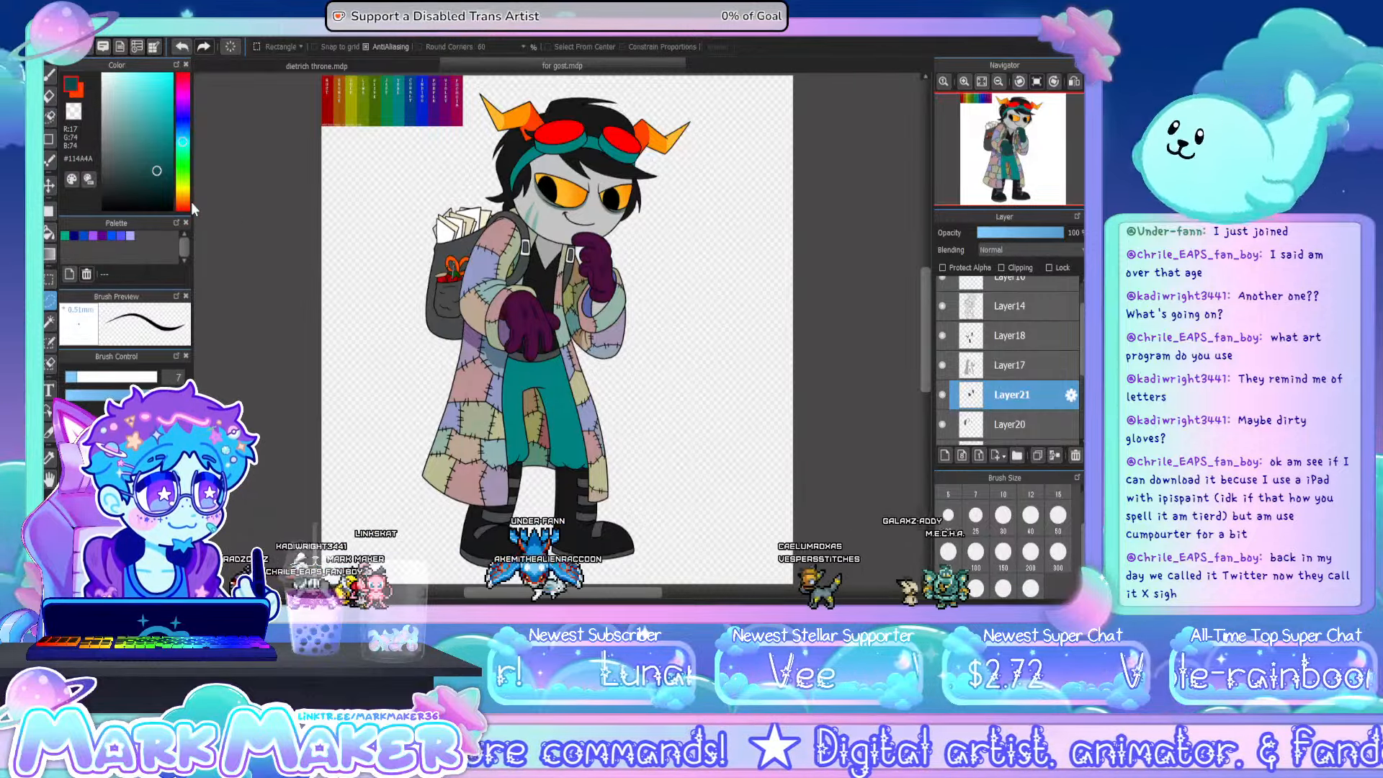
{"action": "left_click", "coordinate": [188, 205]}
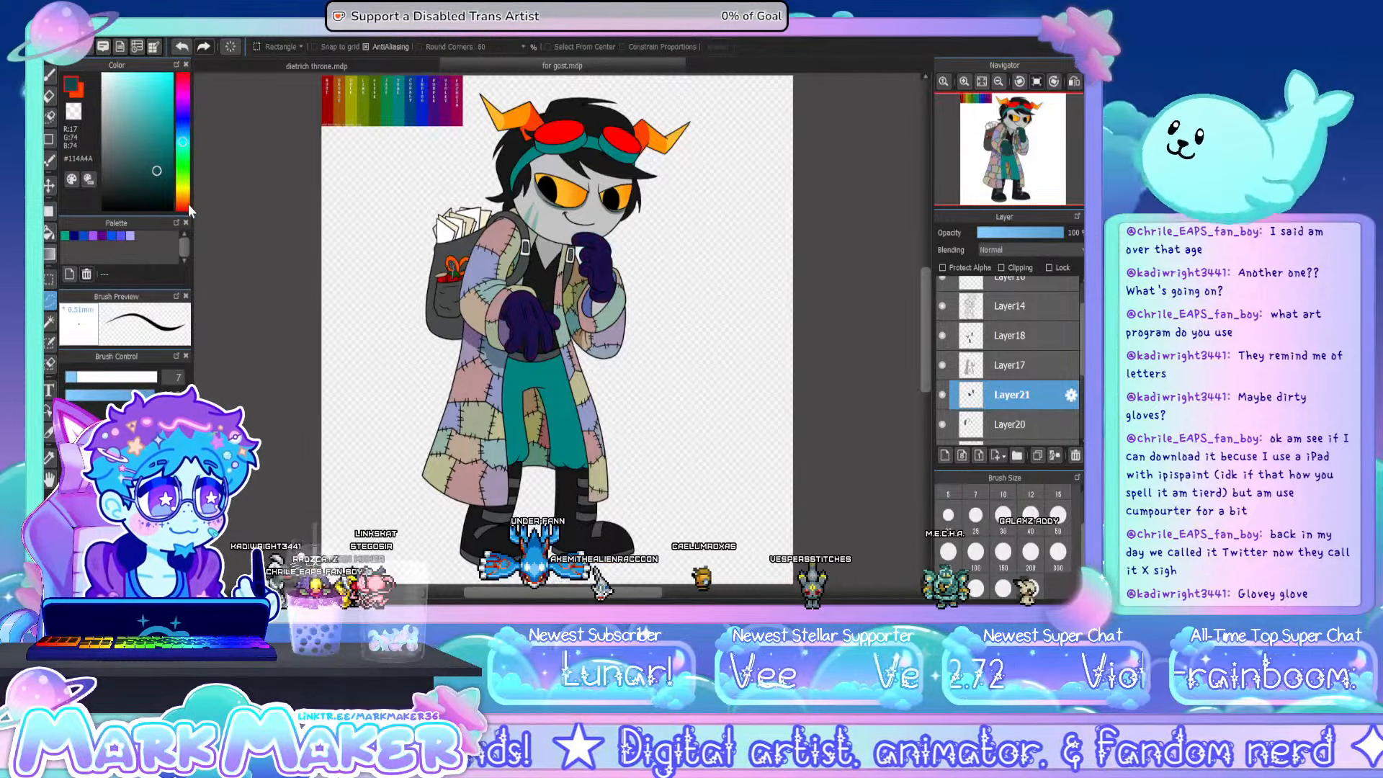
{"action": "left_click", "coordinate": [188, 205]}
{"action": "left_click", "coordinate": [188, 204]}
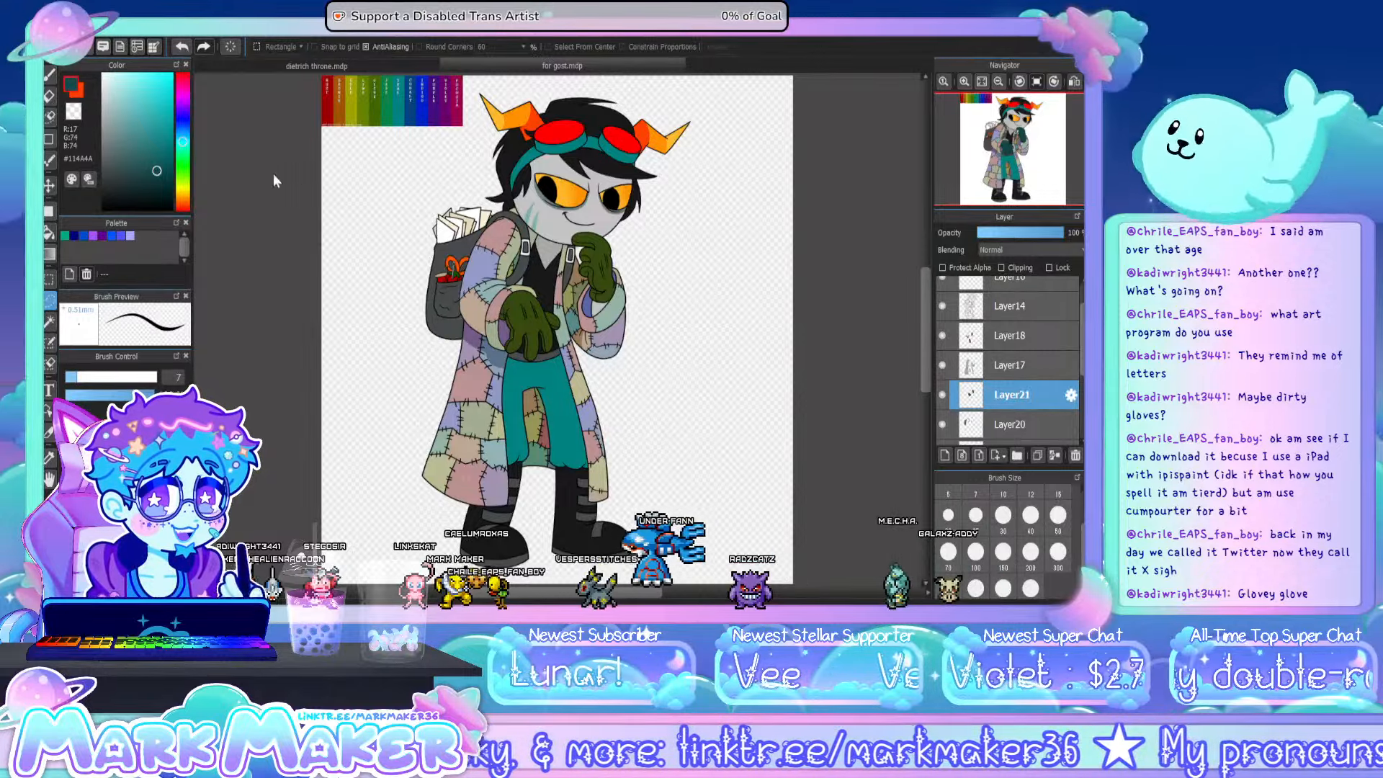
{"action": "left_click", "coordinate": [155, 208]}
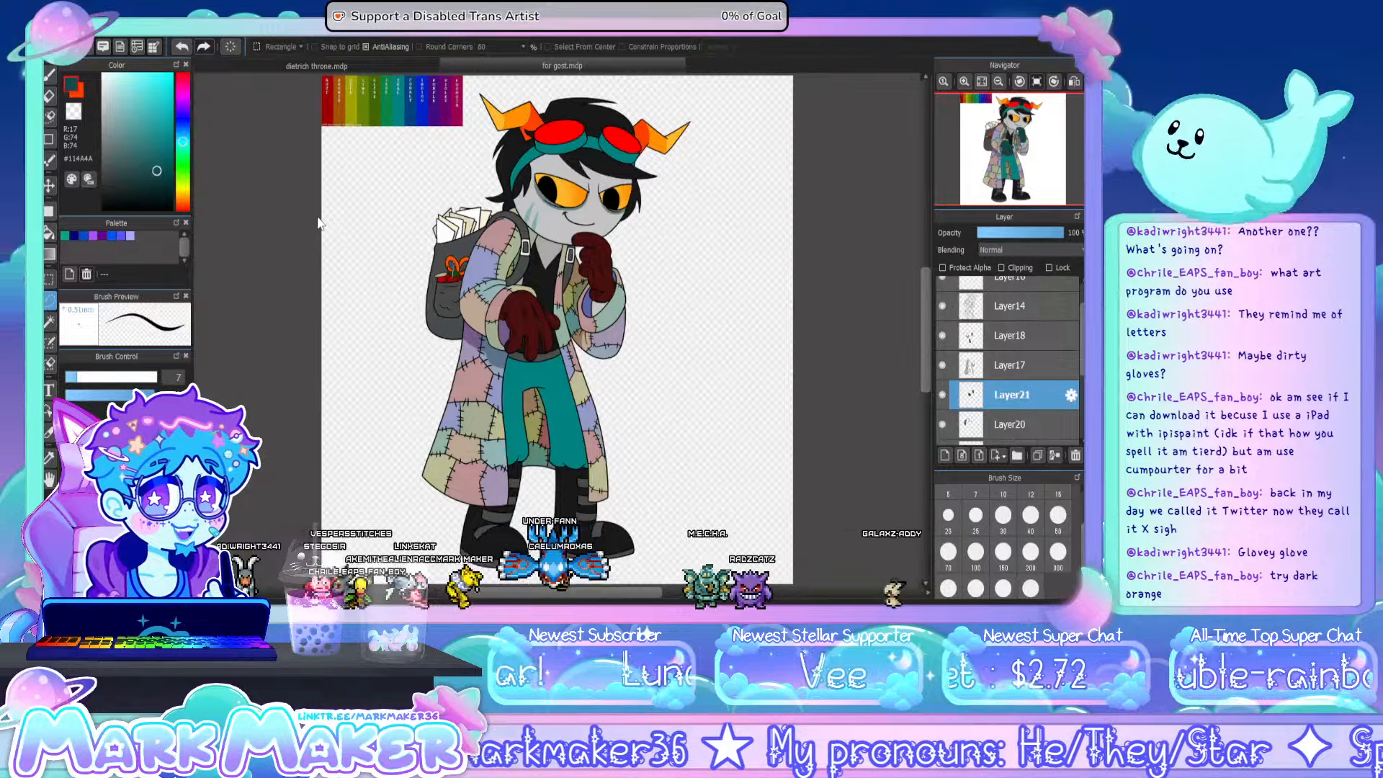
{"action": "left_click", "coordinate": [298, 206]}
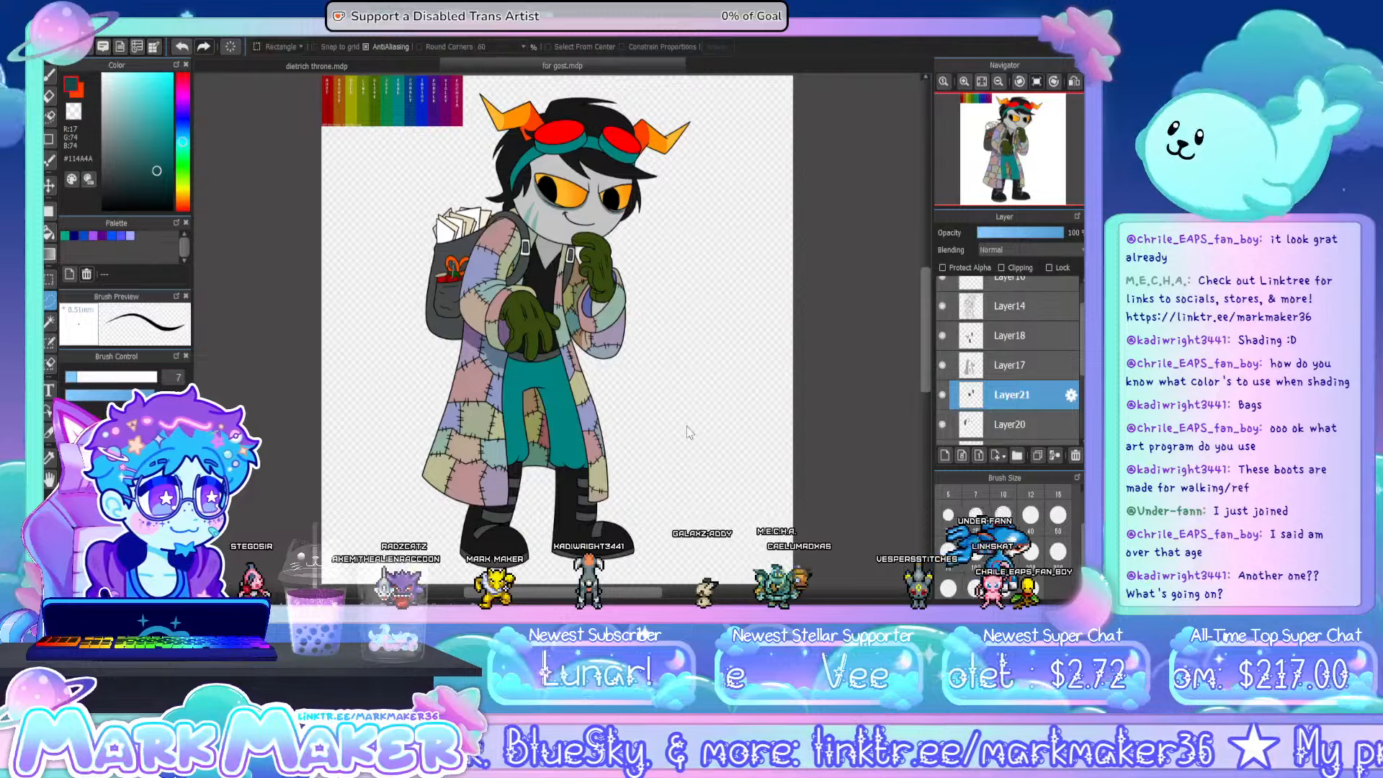
- Sample the pale olive (#AAAA7F) of the coat's collar and fill both backpack strap buckles with it on Layer20
{"action": "right_click", "coordinate": [507, 241]}
{"action": "left_click", "coordinate": [1010, 424]}
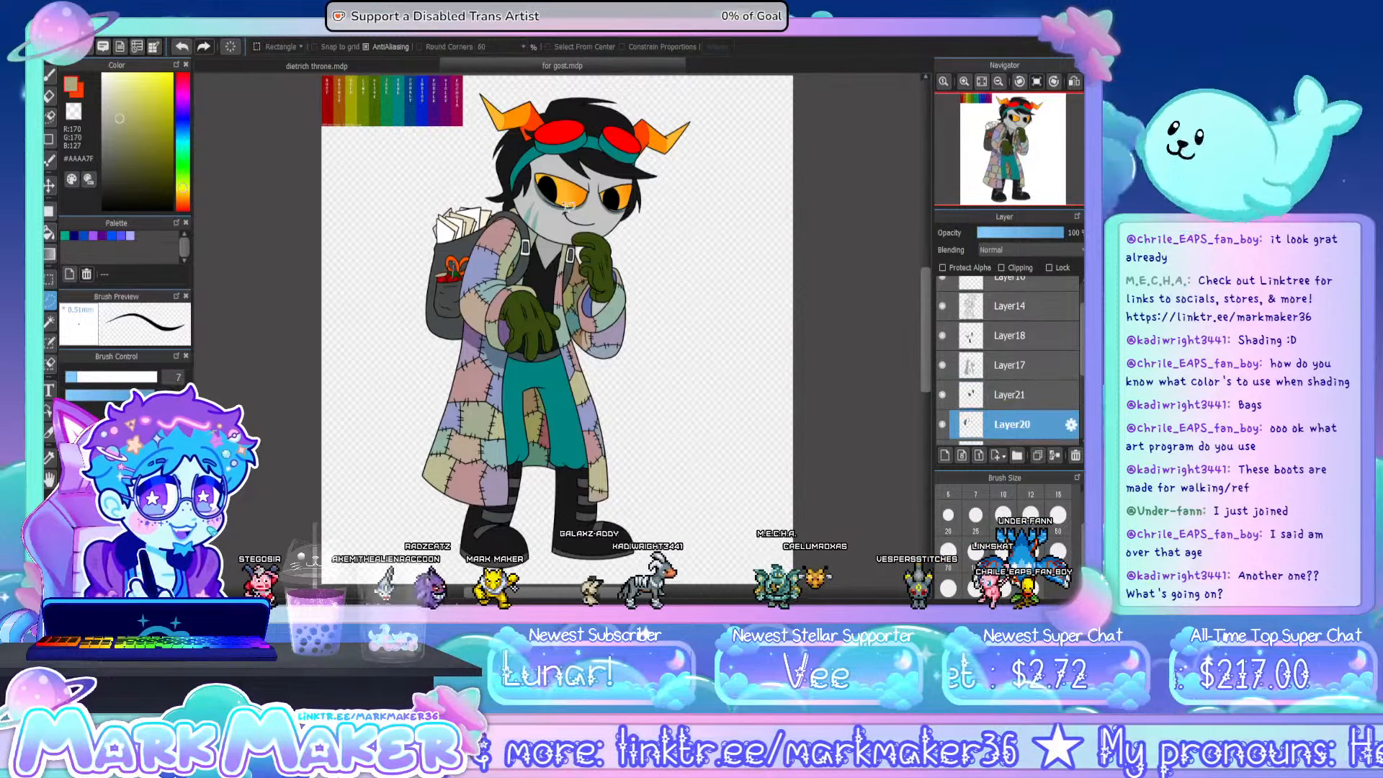
{"action": "scroll", "coordinate": [523, 232], "scroll_direction": "up", "scroll_amount": 5}
{"action": "scroll", "coordinate": [606, 262], "scroll_direction": "up", "scroll_amount": 3}
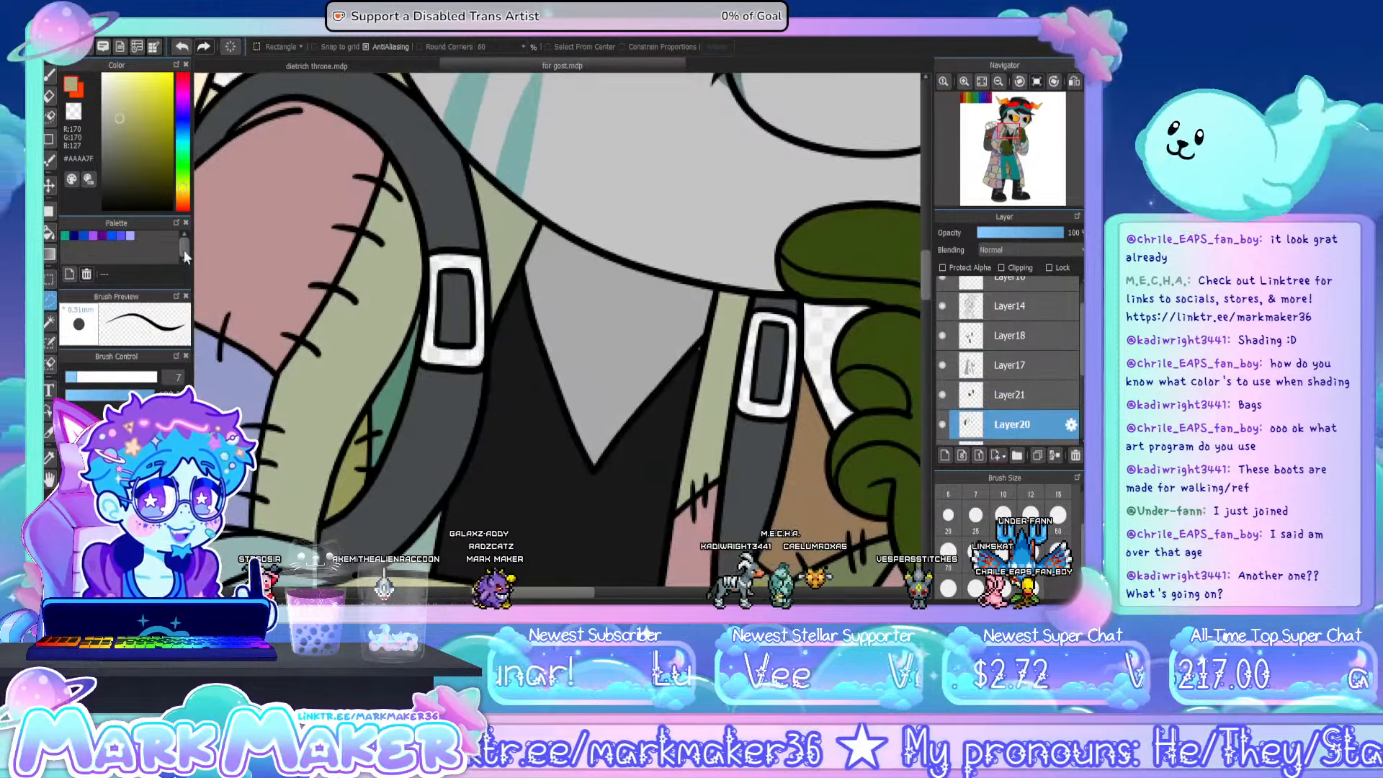
{"action": "left_click", "coordinate": [48, 232]}
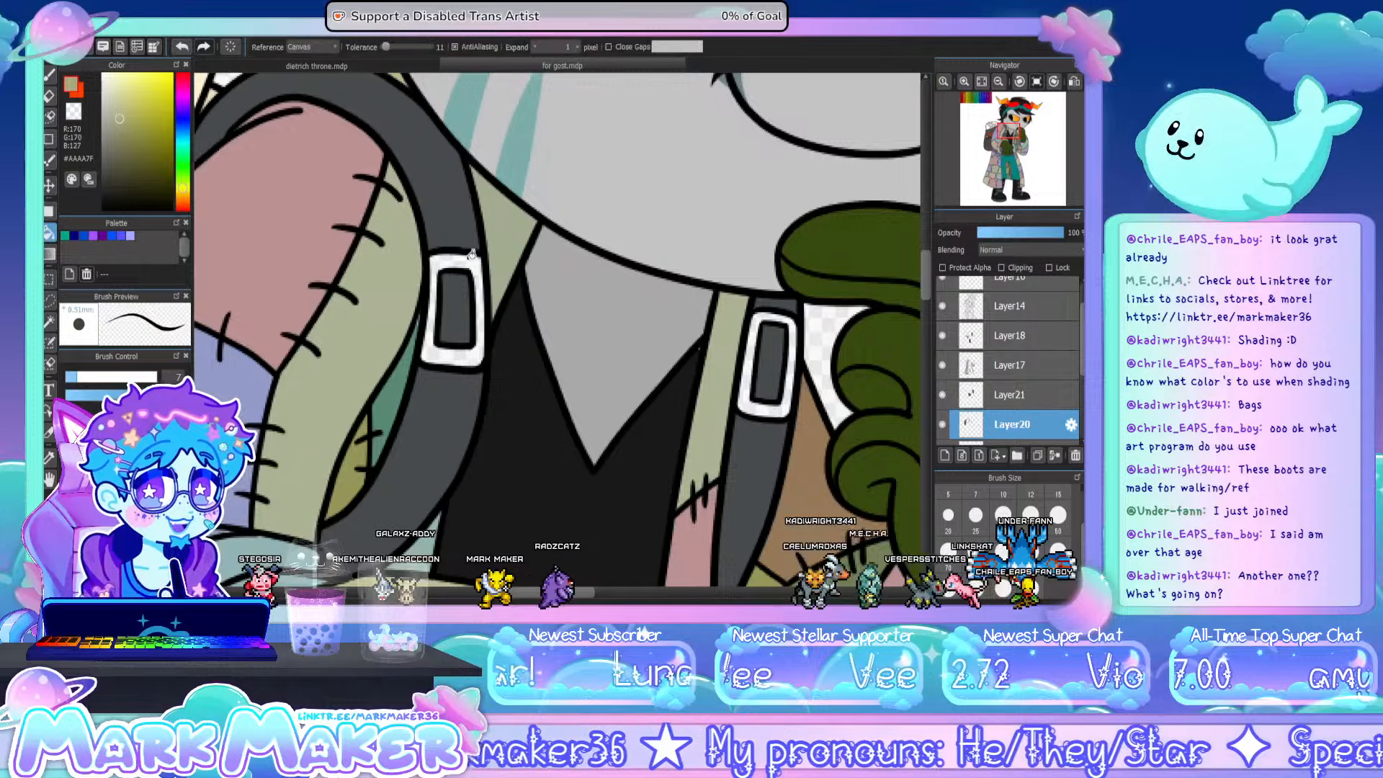
{"action": "left_click", "coordinate": [472, 355]}
{"action": "left_click", "coordinate": [765, 315]}
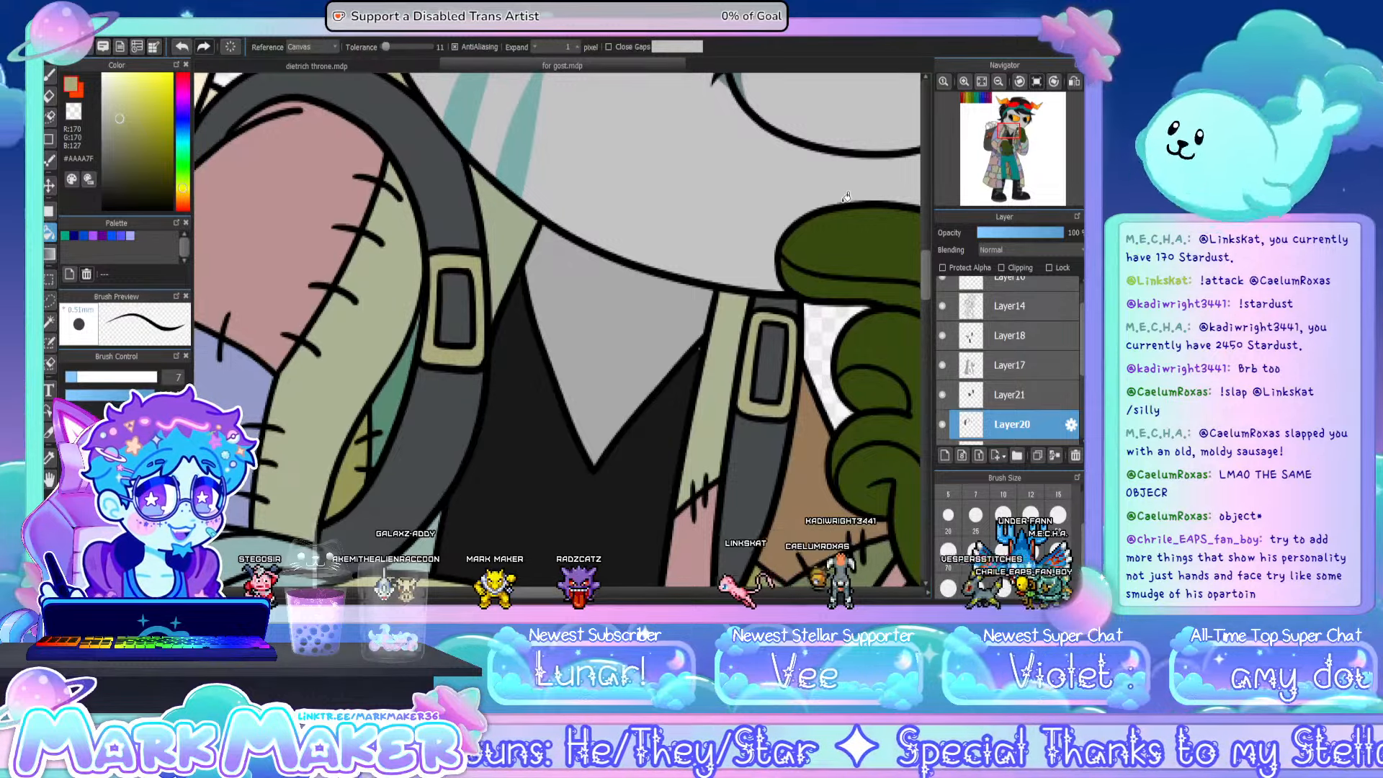
- On the overlay Layer18, shade the lower parts of both strap buckles in black and highlight their upper parts in white, ready to trim with transparent colour
{"action": "left_click", "coordinate": [1012, 336]}
{"action": "left_click", "coordinate": [49, 74]}
{"action": "left_click", "coordinate": [171, 209]}
{"action": "mouse_move", "coordinate": [432, 323]}
{"action": "left_mouse_down"}
{"action": "mouse_move", "coordinate": [426, 358]}
{"action": "mouse_move", "coordinate": [481, 328]}
{"action": "left_mouse_up"}
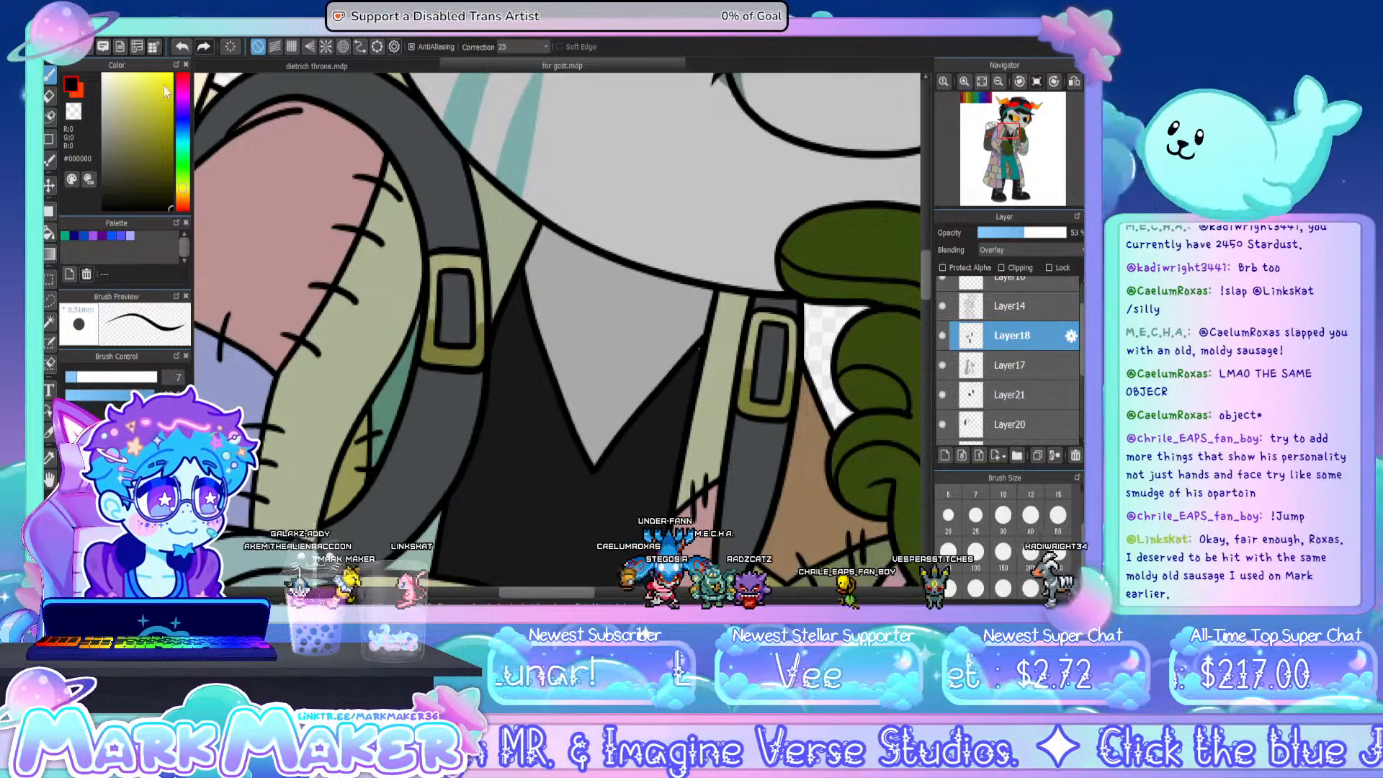
{"action": "left_click", "coordinate": [103, 74]}
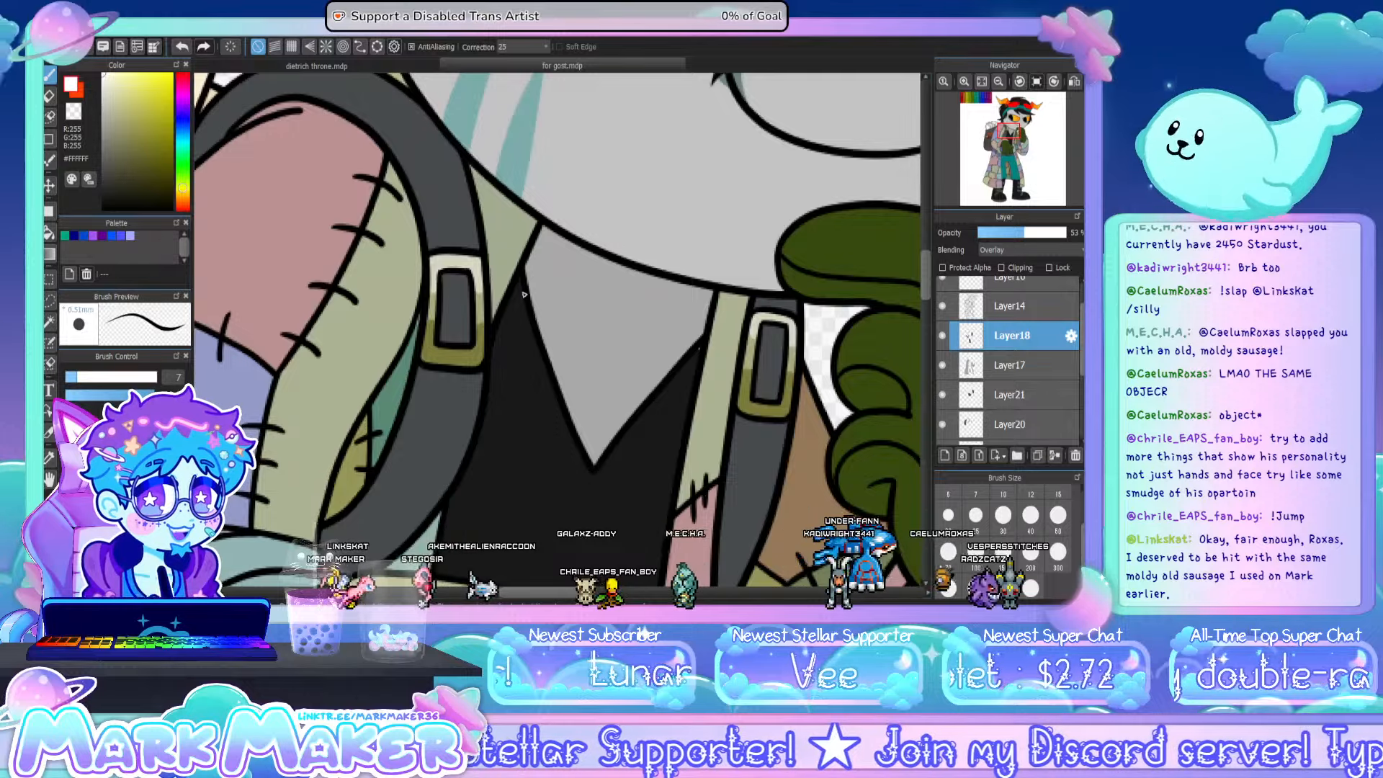
{"action": "left_click", "coordinate": [73, 113]}
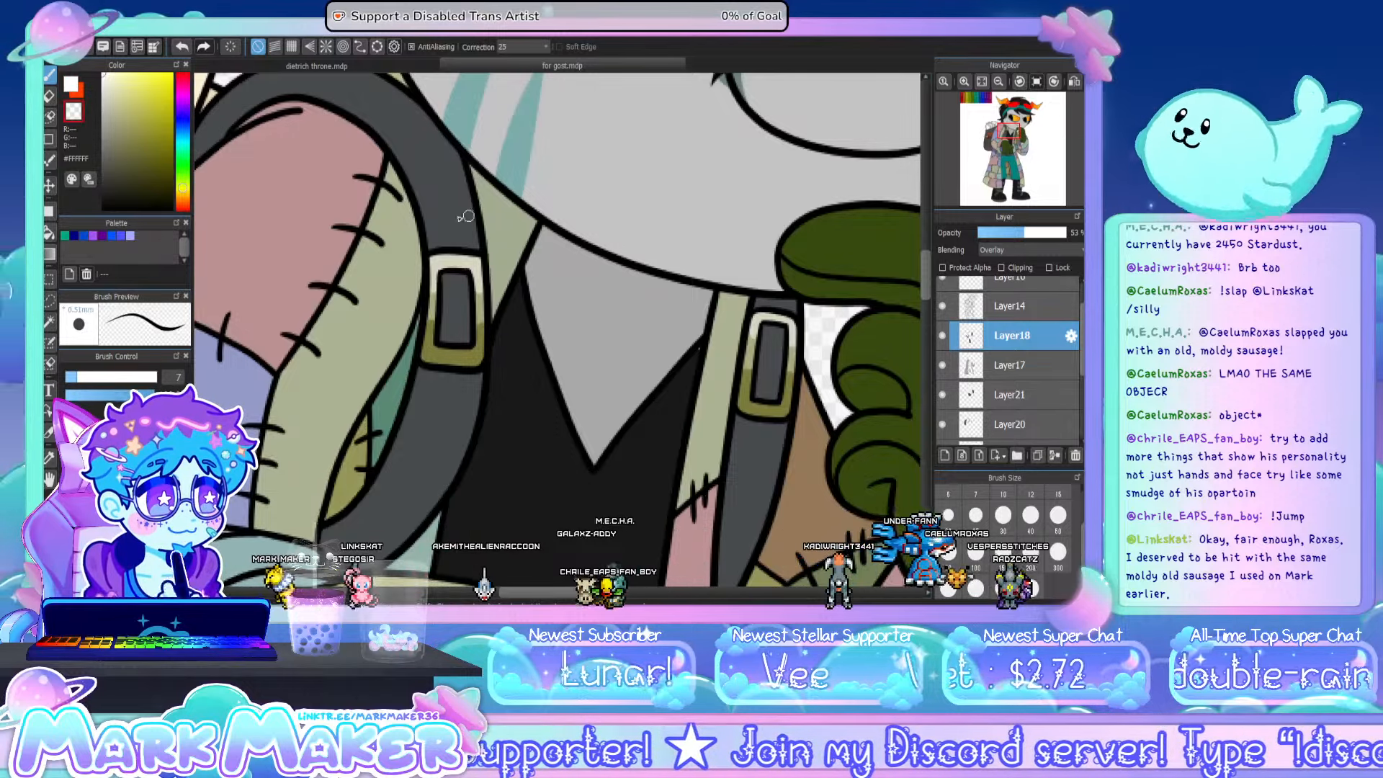